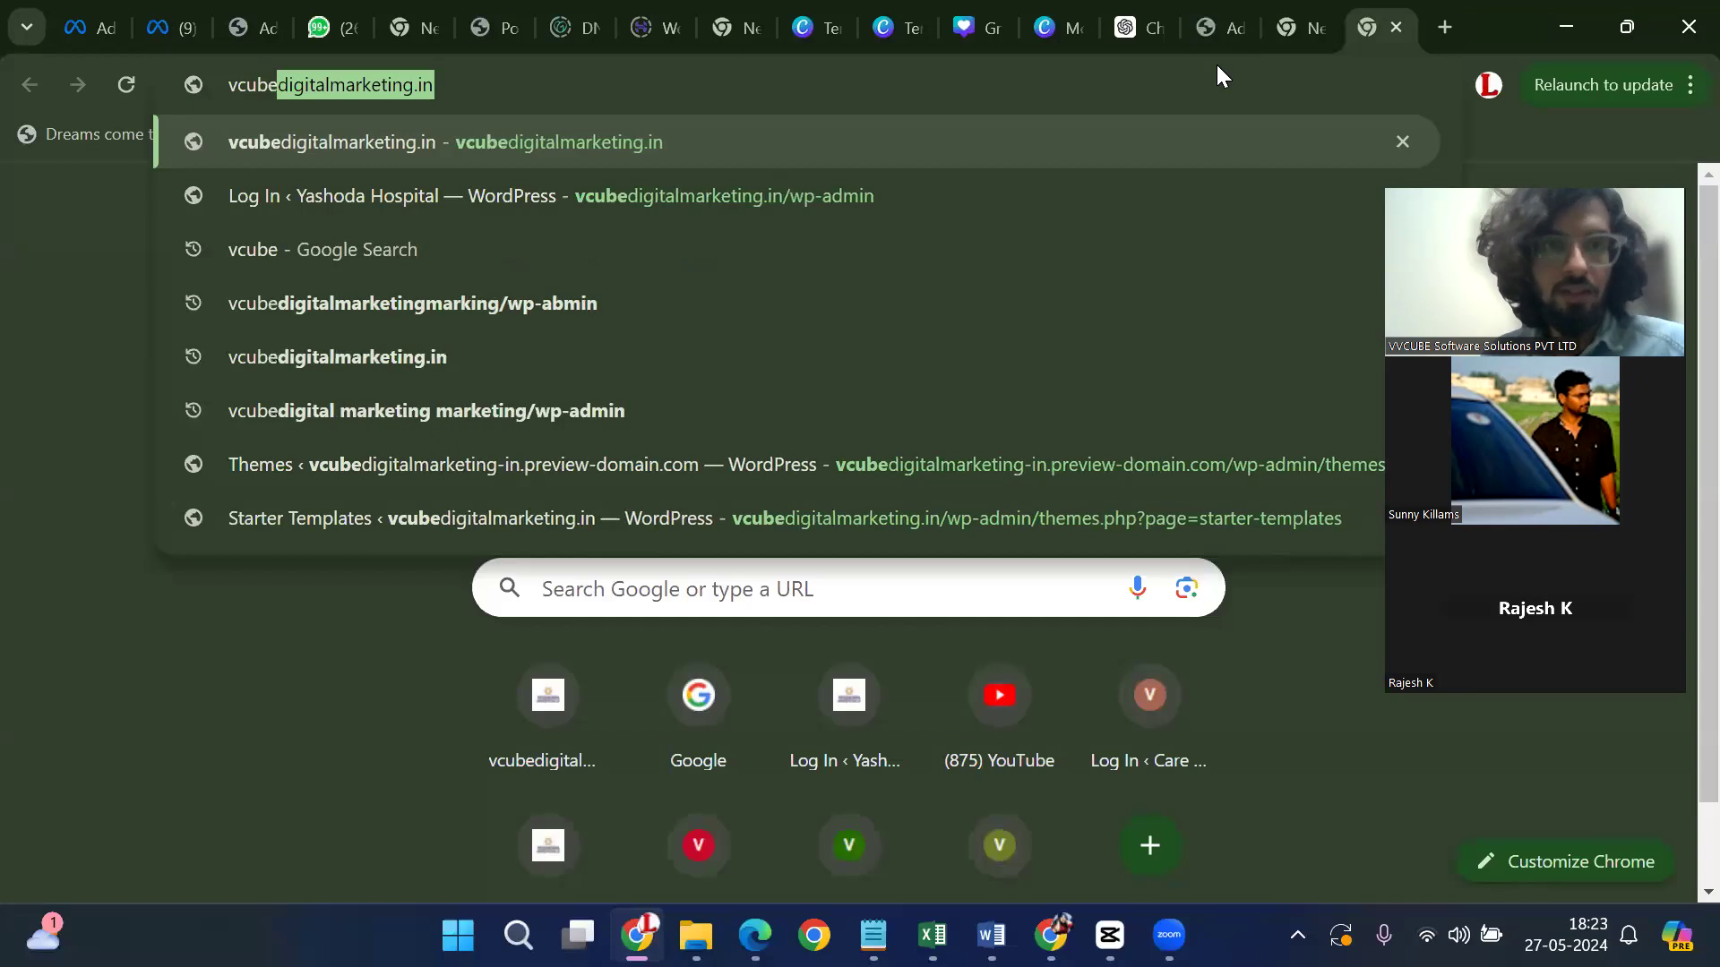
Go to vcubedigitalmarketing.in and open its WordPress dashboard through the /wp-admin address
{"action": "key", "text": "Return"}
{"action": "left_click", "coordinate": [1216, 65]}
{"action": "left_click", "coordinate": [1216, 64]}
{"action": "type", "text": "/"}
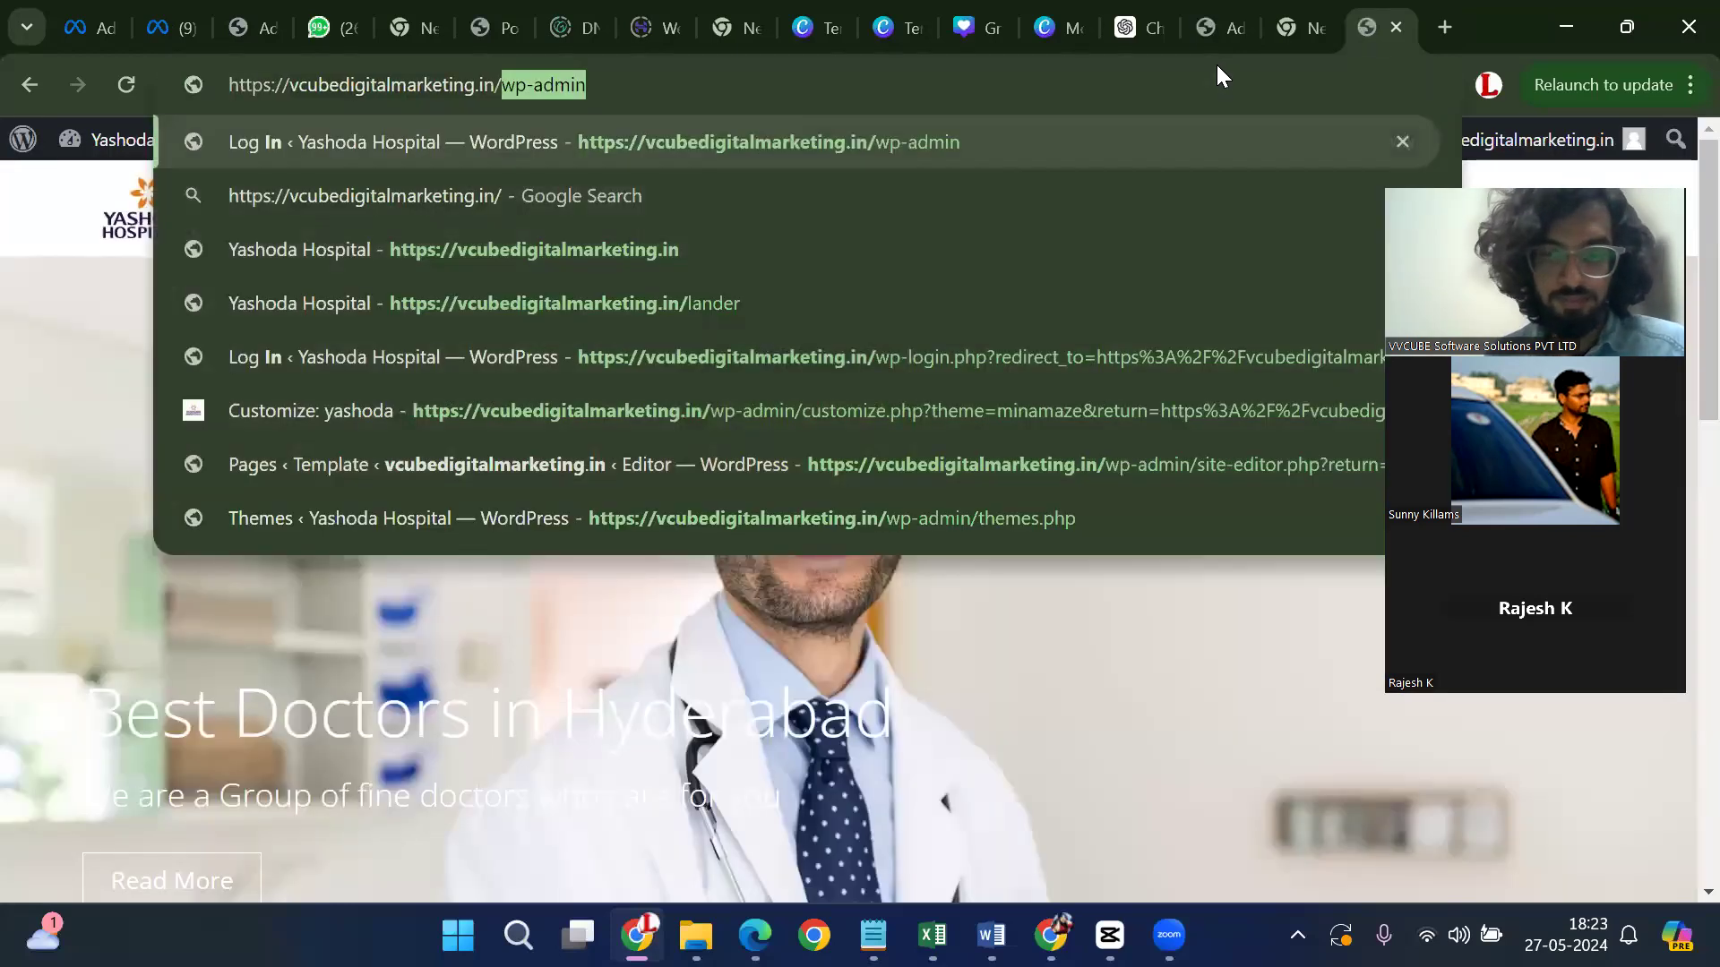
{"action": "type", "text": "wp-admin/"}
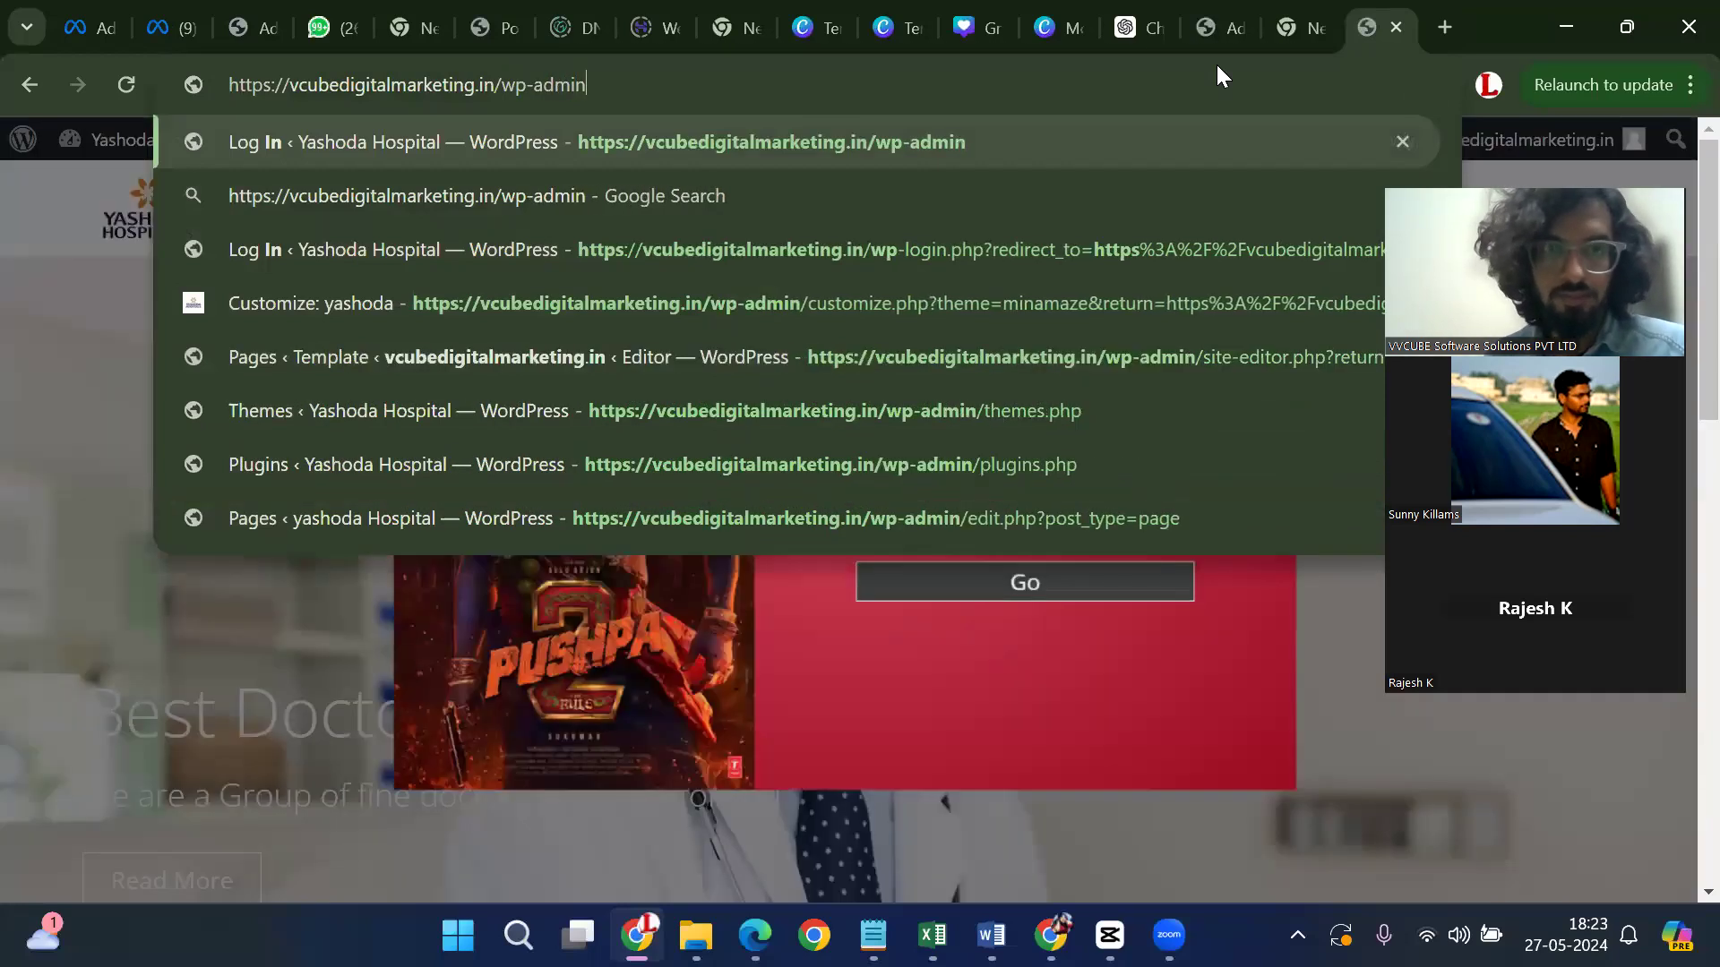
{"action": "key", "text": "Return"}
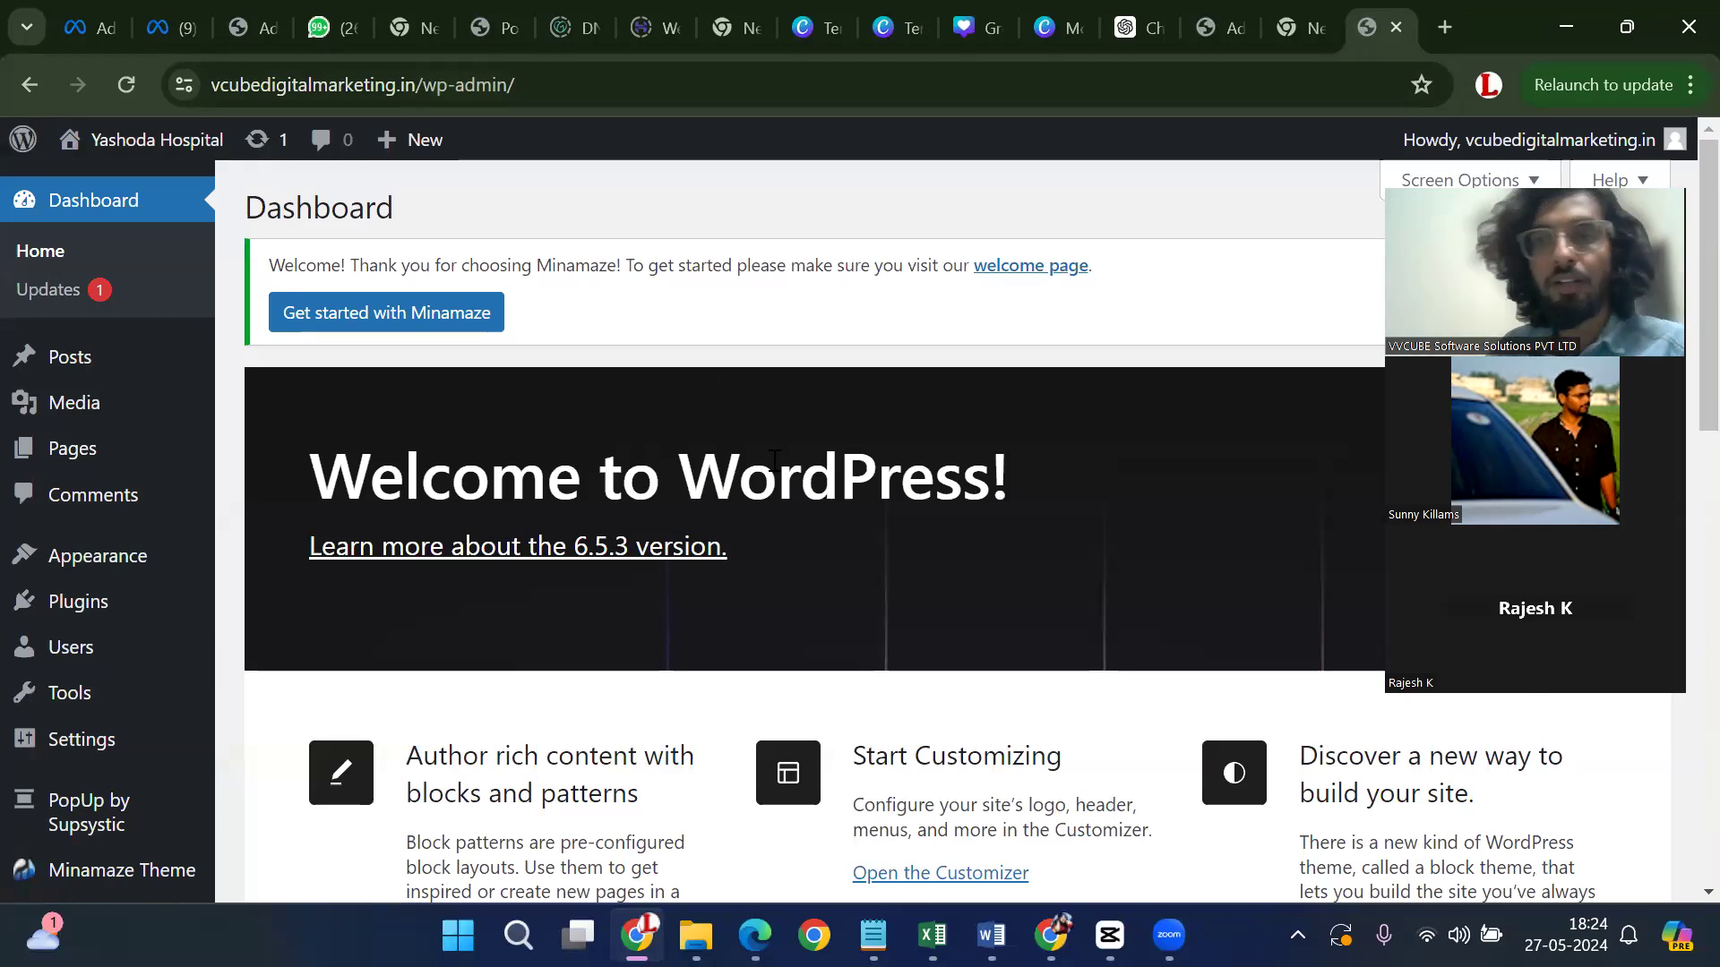
Return to the vcubedigitalmarketing.in front page by removing /wp-admin from the address, and dismiss the subscription popup
{"action": "left_click", "coordinate": [1190, 63]}
{"action": "left_click", "coordinate": [1190, 59]}
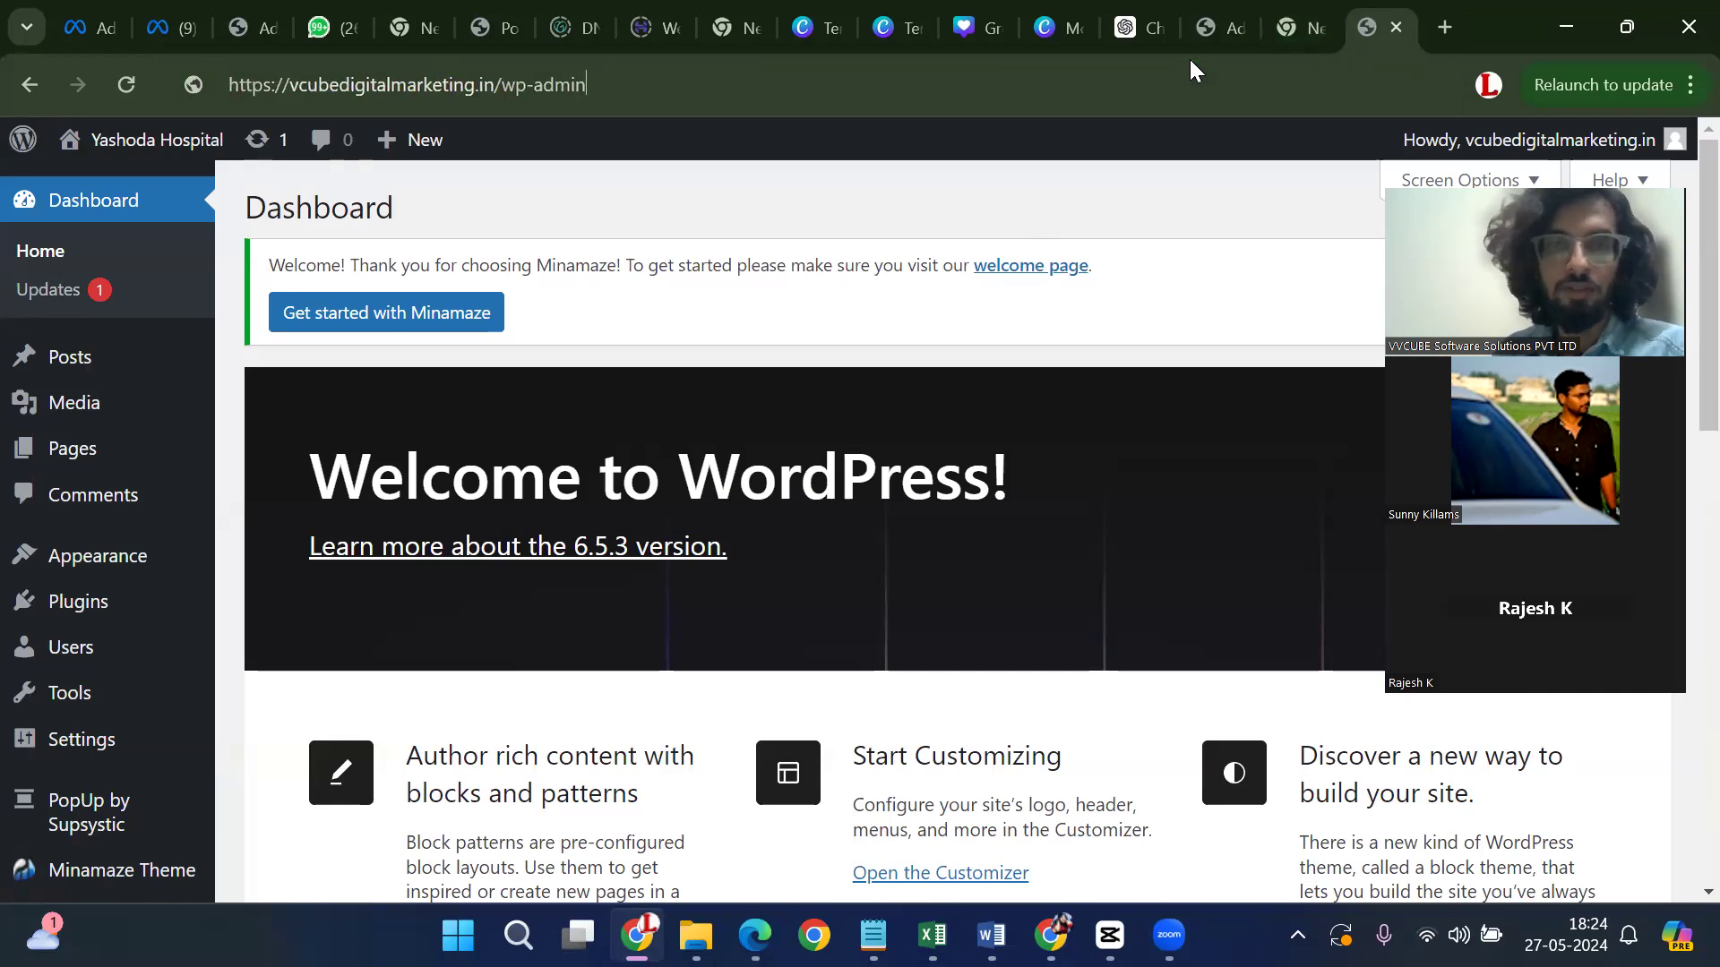
{"action": "key", "text": "BackSpace"}
{"action": "key", "text": "BackSpace"}
{"action": "key", "text": "BackSpace"}
{"action": "key", "text": "BackSpace"}
{"action": "key", "text": "BackSpace"}
{"action": "key", "text": "BackSpace"}
{"action": "key", "text": "BackSpace"}
{"action": "key", "text": "BackSpace"}
{"action": "key", "text": "BackSpace"}
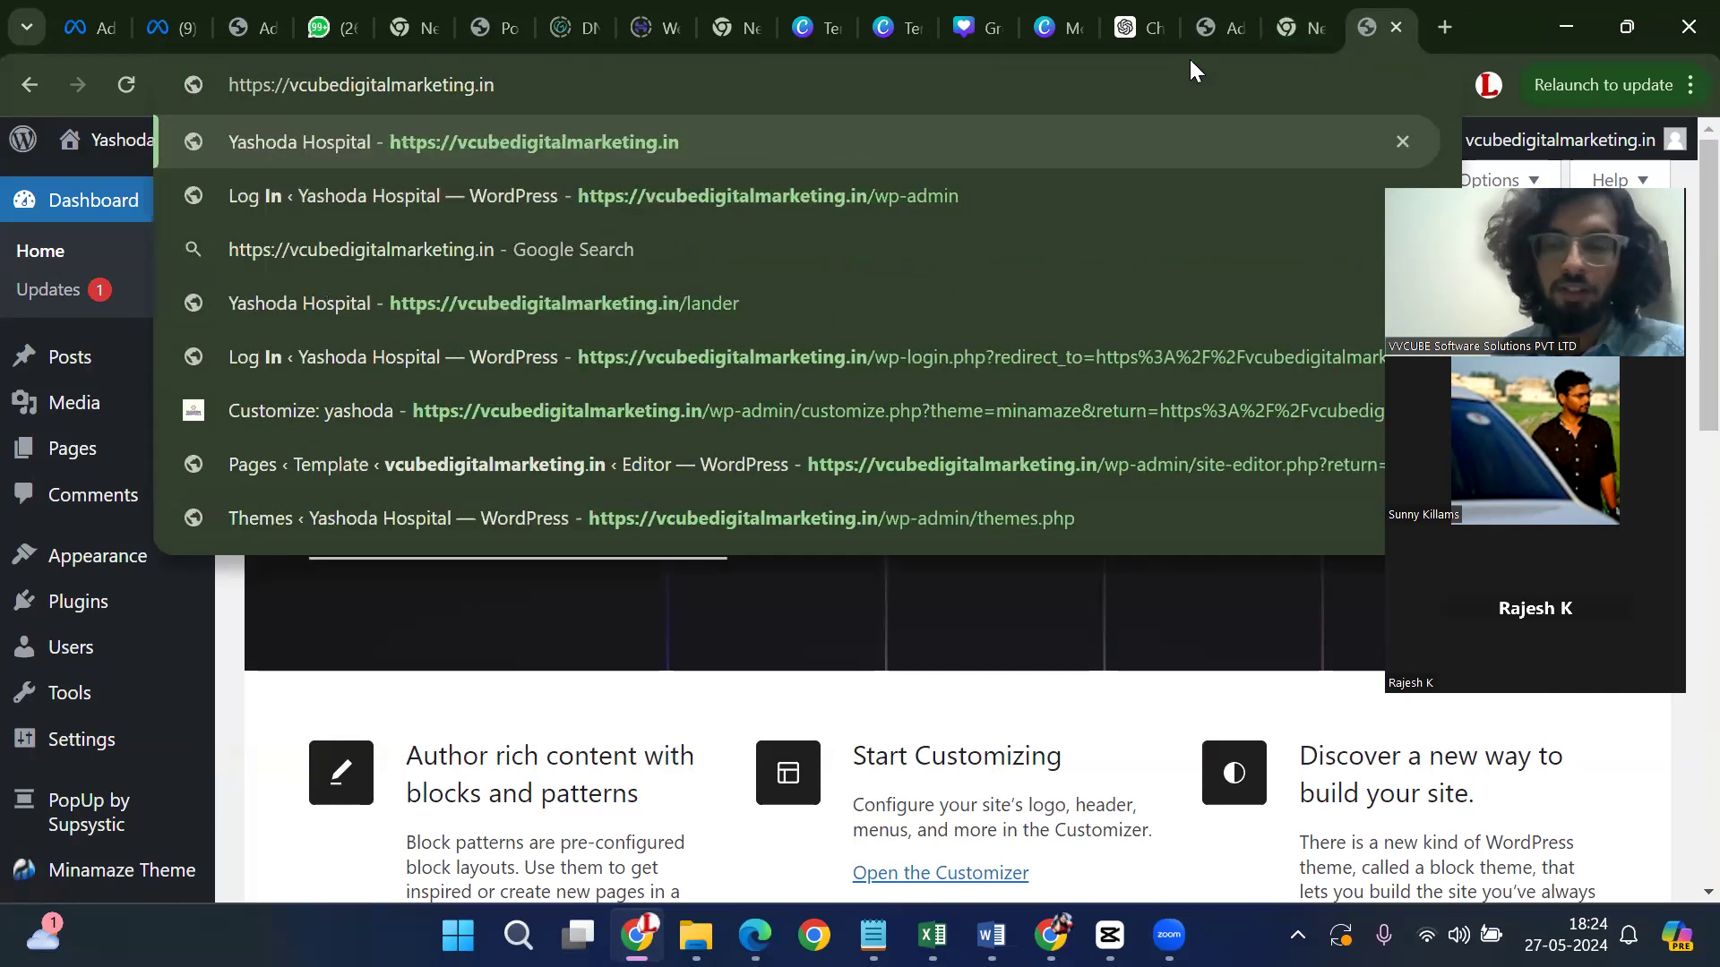
{"action": "key", "text": "Return"}
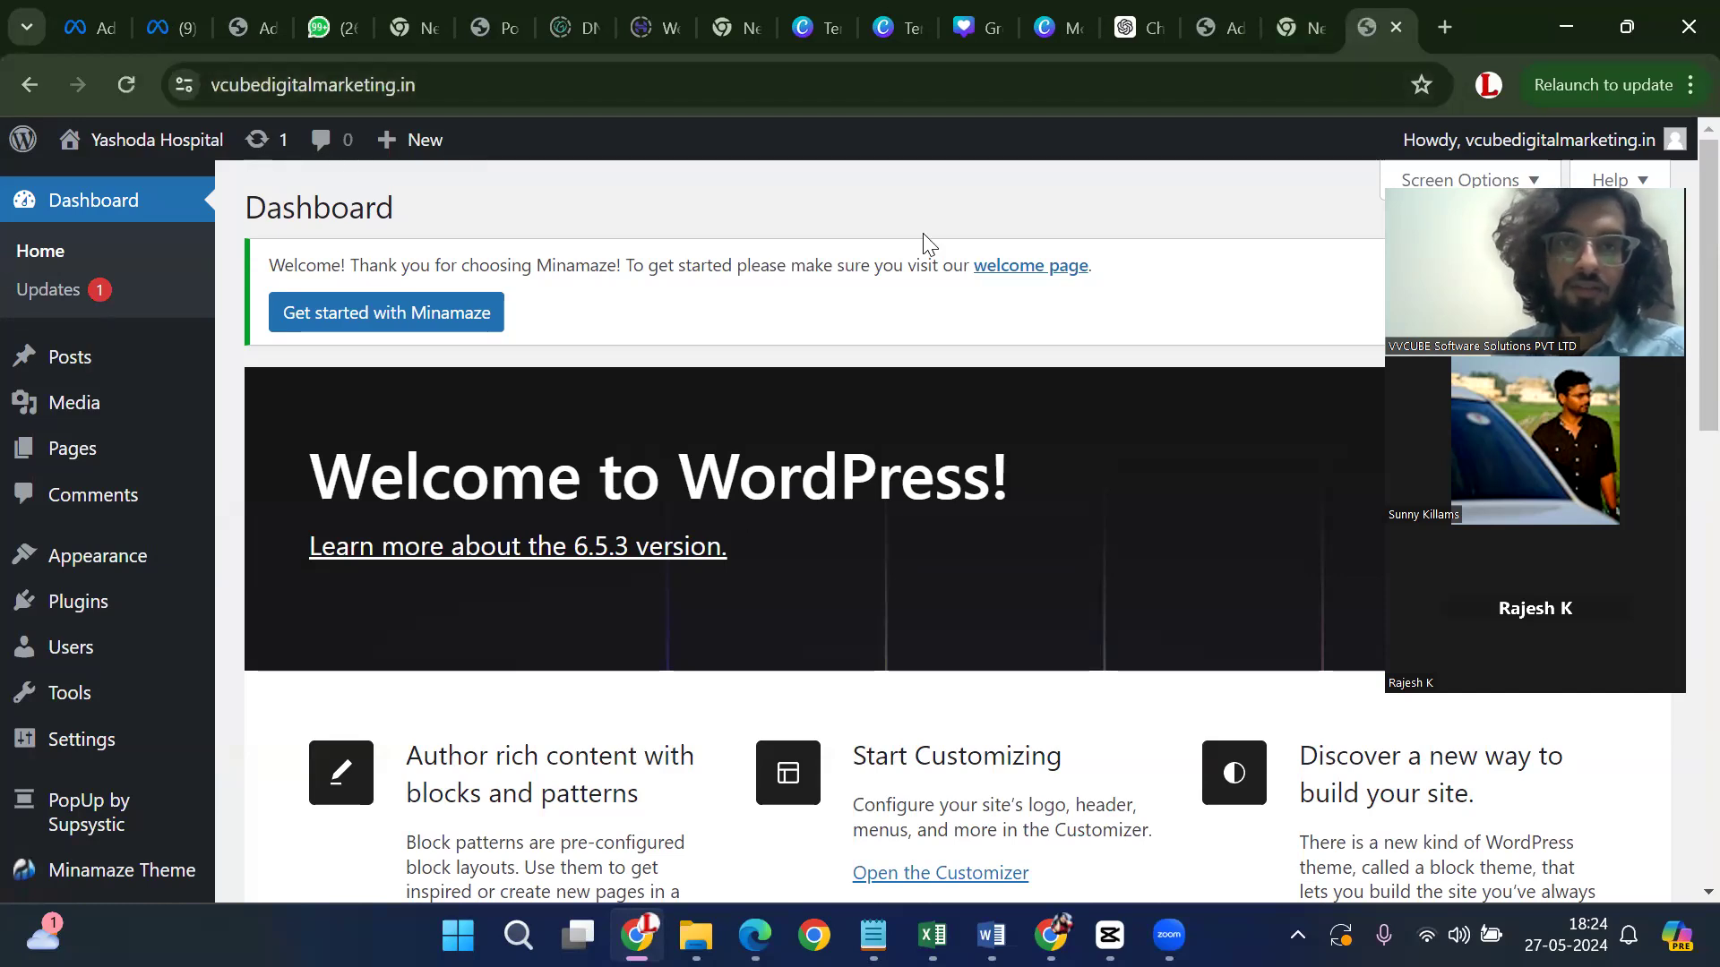
{"action": "left_click", "coordinate": [470, 63]}
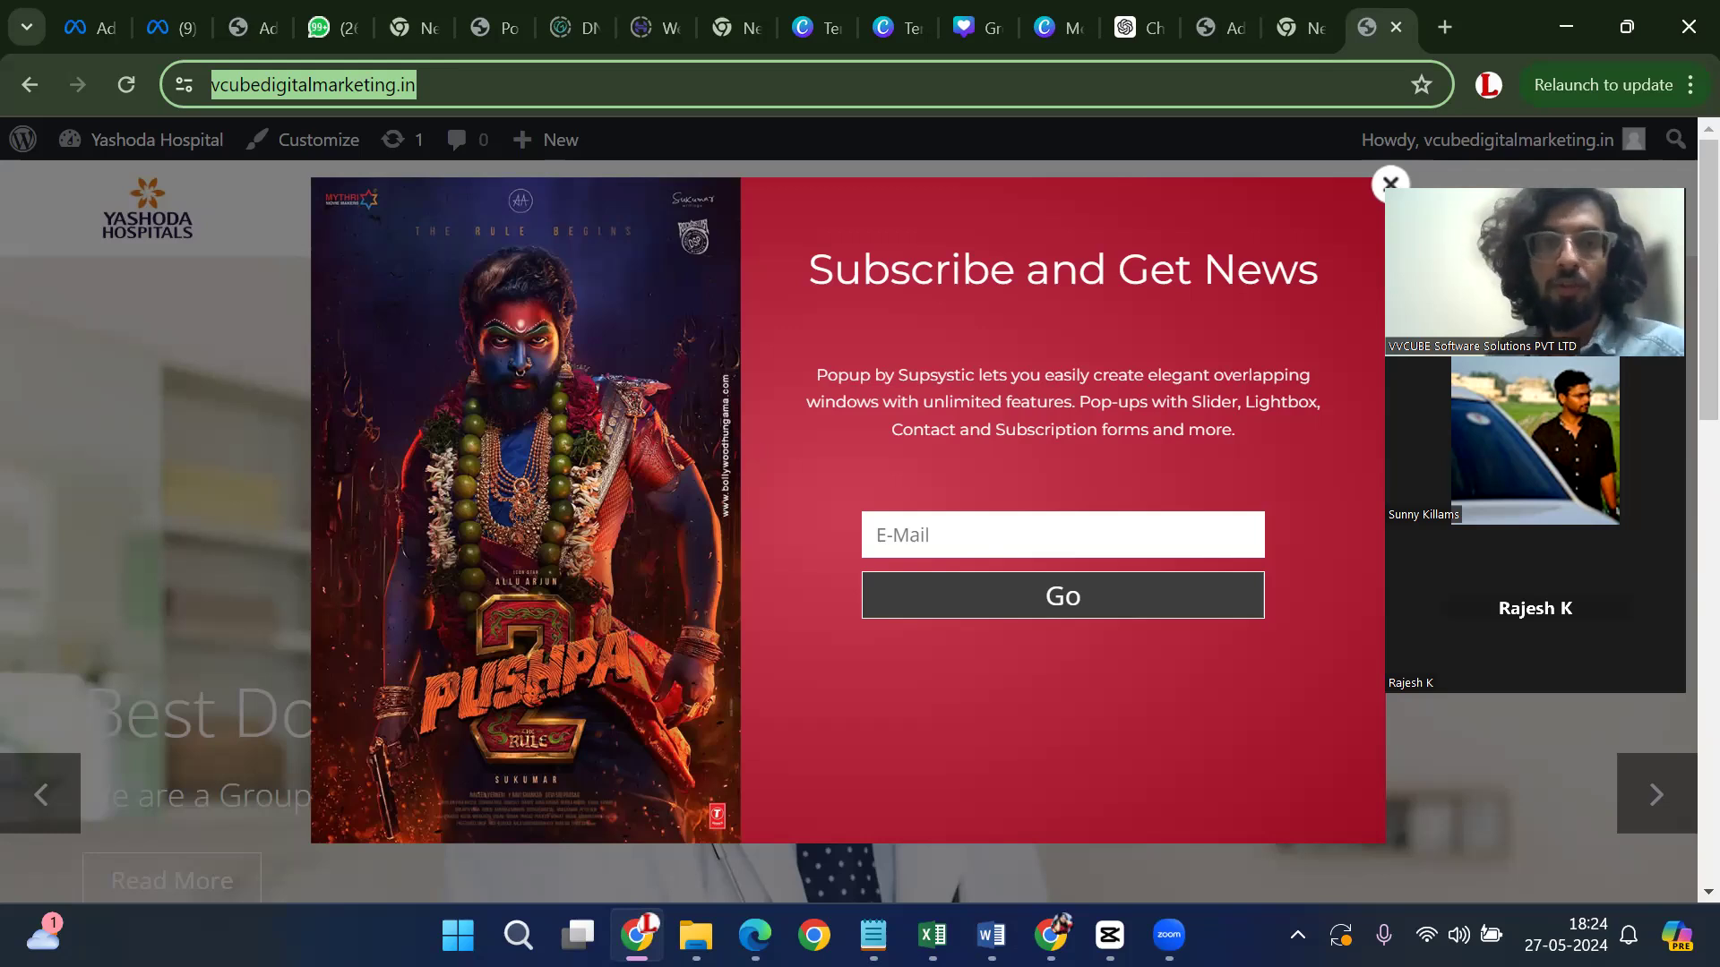
{"action": "scroll", "coordinate": [1080, 448], "scroll_direction": "down", "scroll_amount": 1}
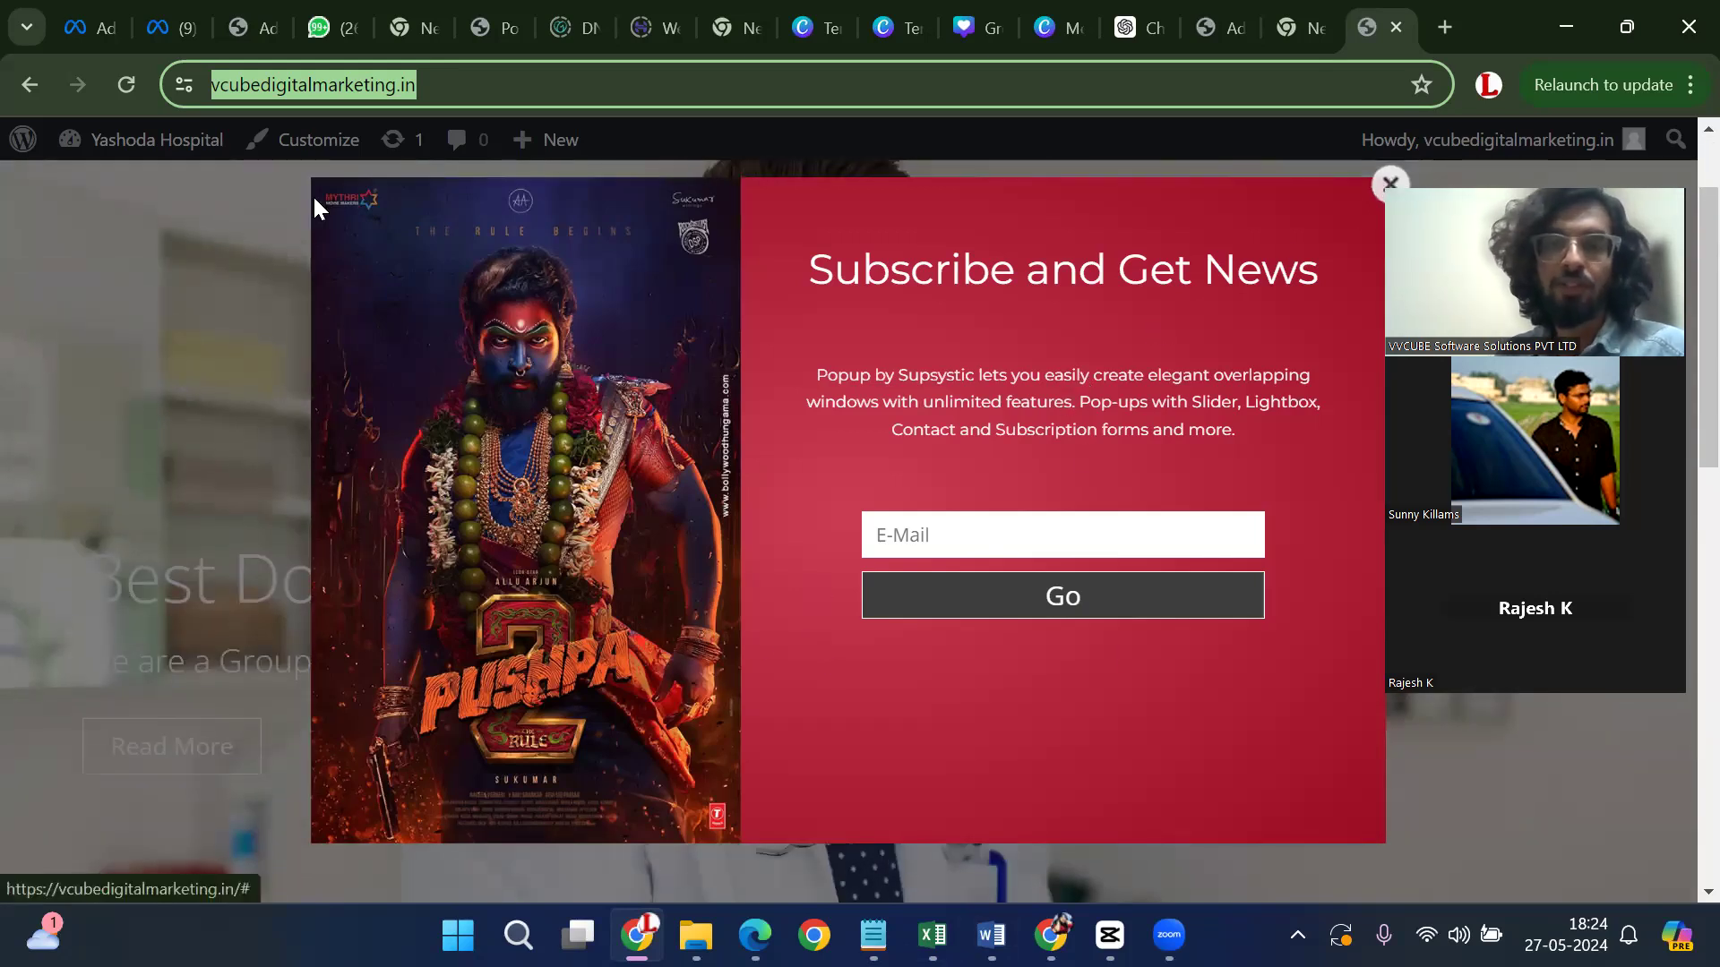
{"action": "left_click", "coordinate": [1326, 267]}
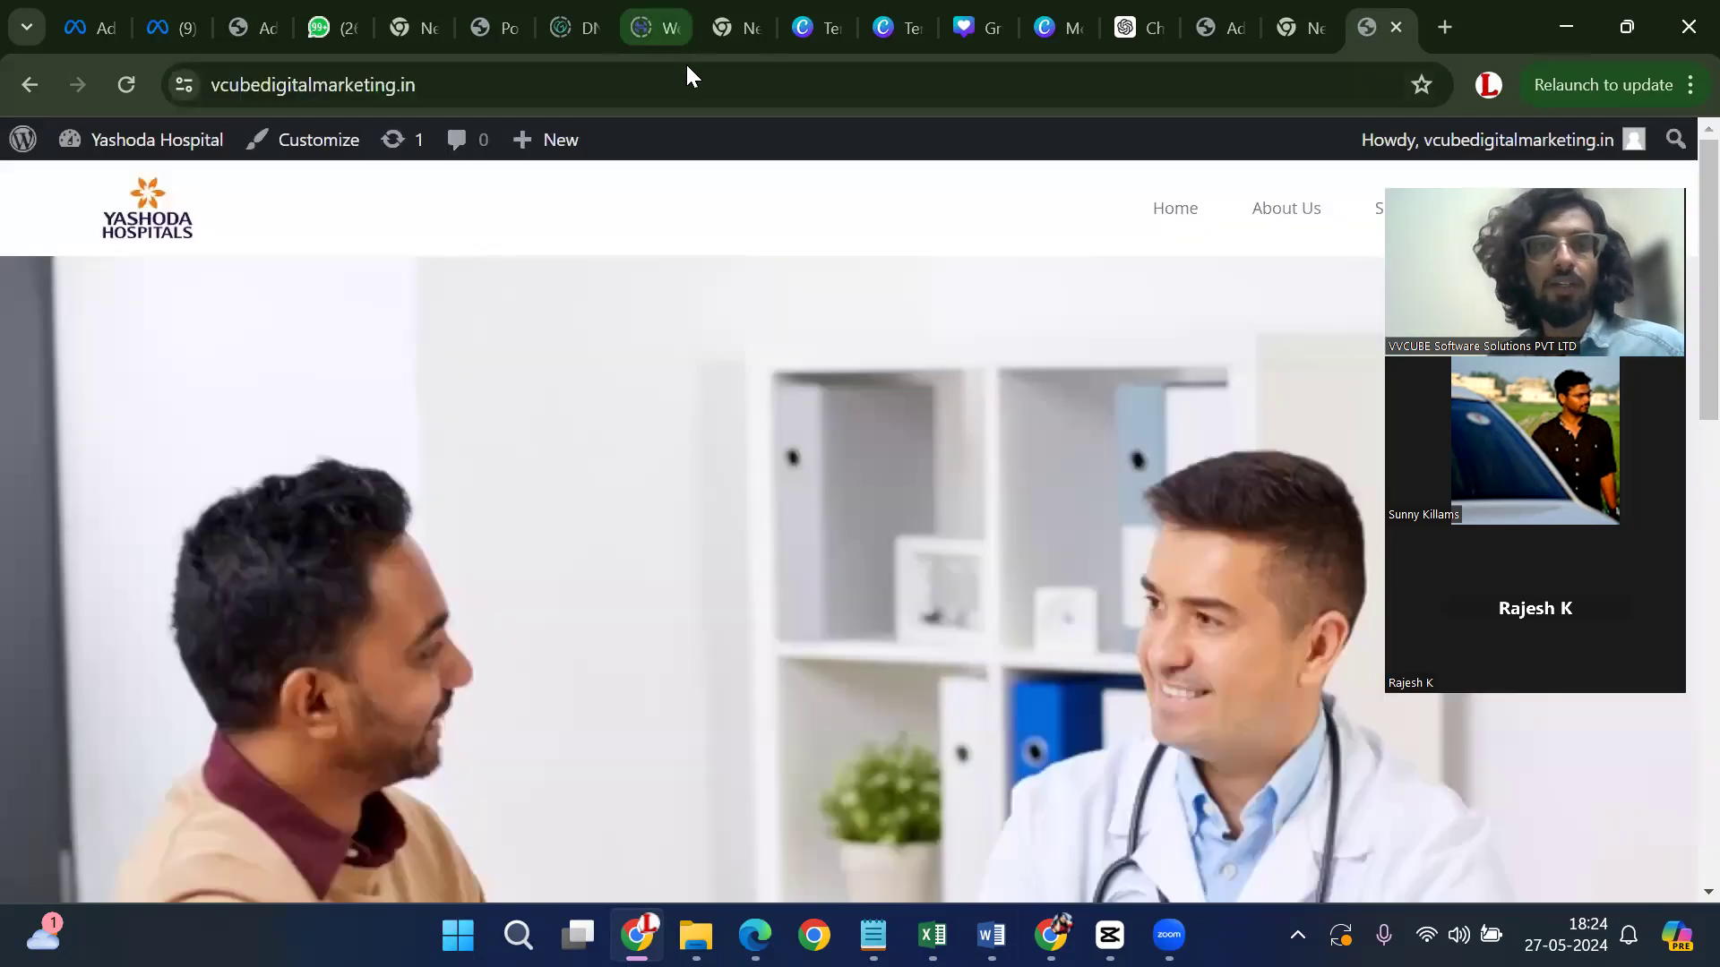
Append /wp-admin to the site's address to reopen the WordPress dashboard
{"action": "left_click", "coordinate": [686, 66]}
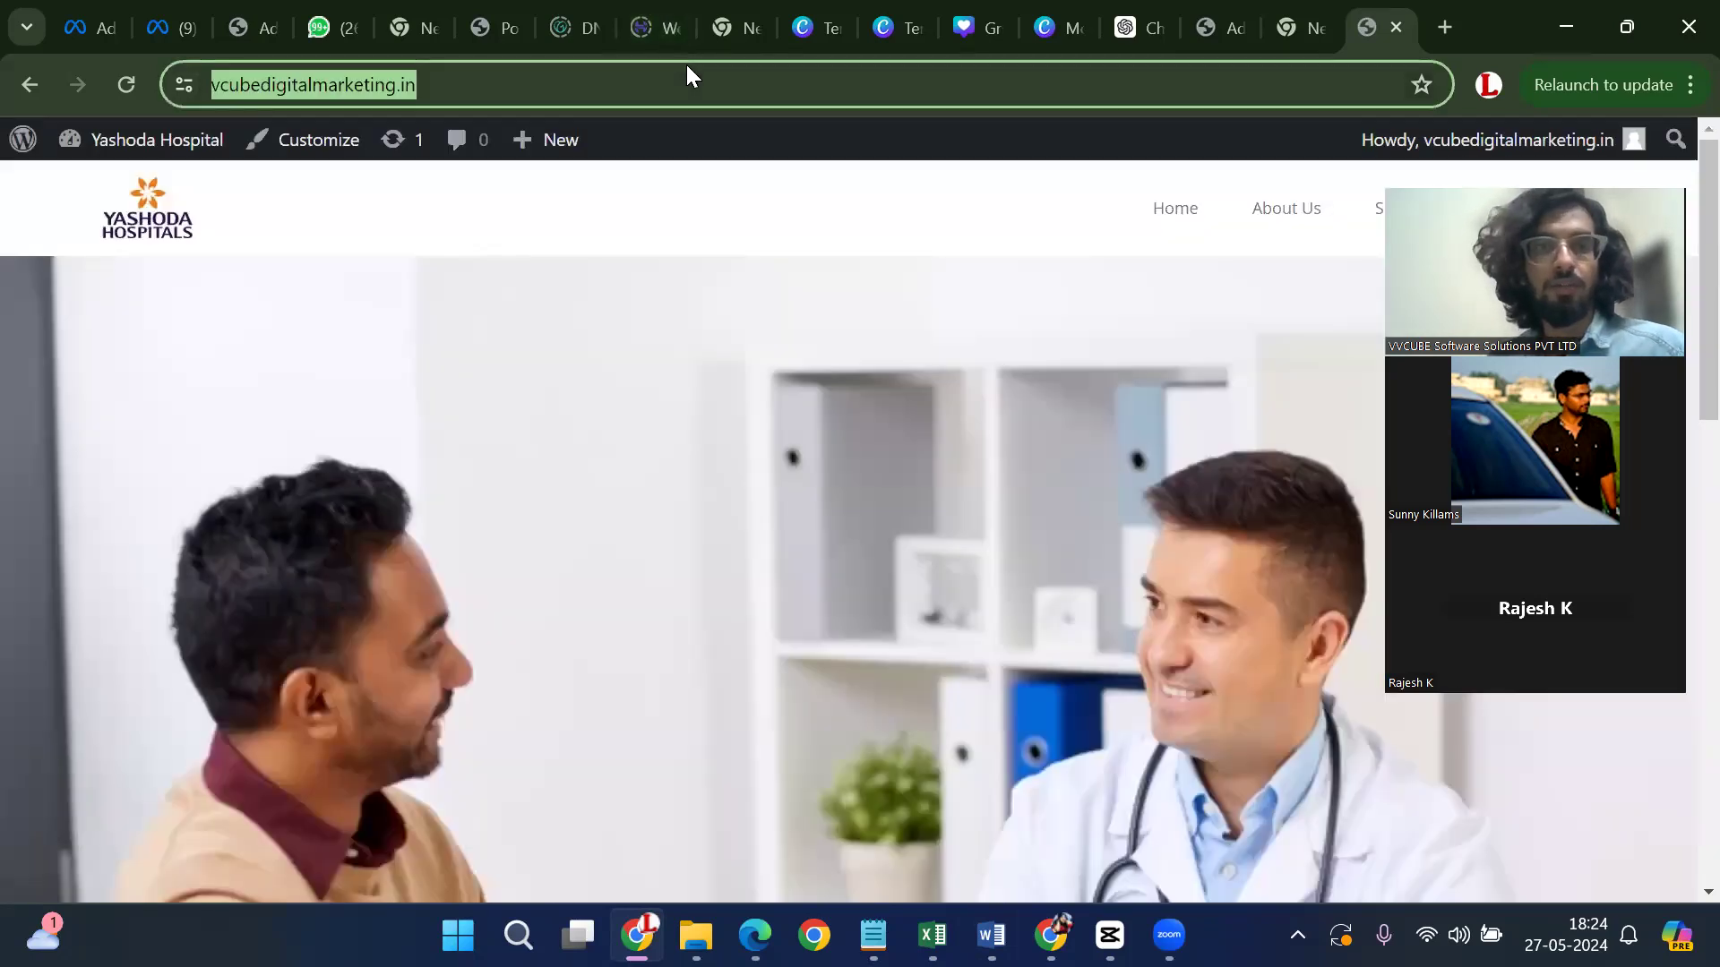
{"action": "left_click", "coordinate": [686, 66]}
{"action": "type", "text": "/wp-ad"}
{"action": "key", "text": "BackSpace"}
{"action": "type", "text": "min"}
{"action": "key", "text": "Return"}
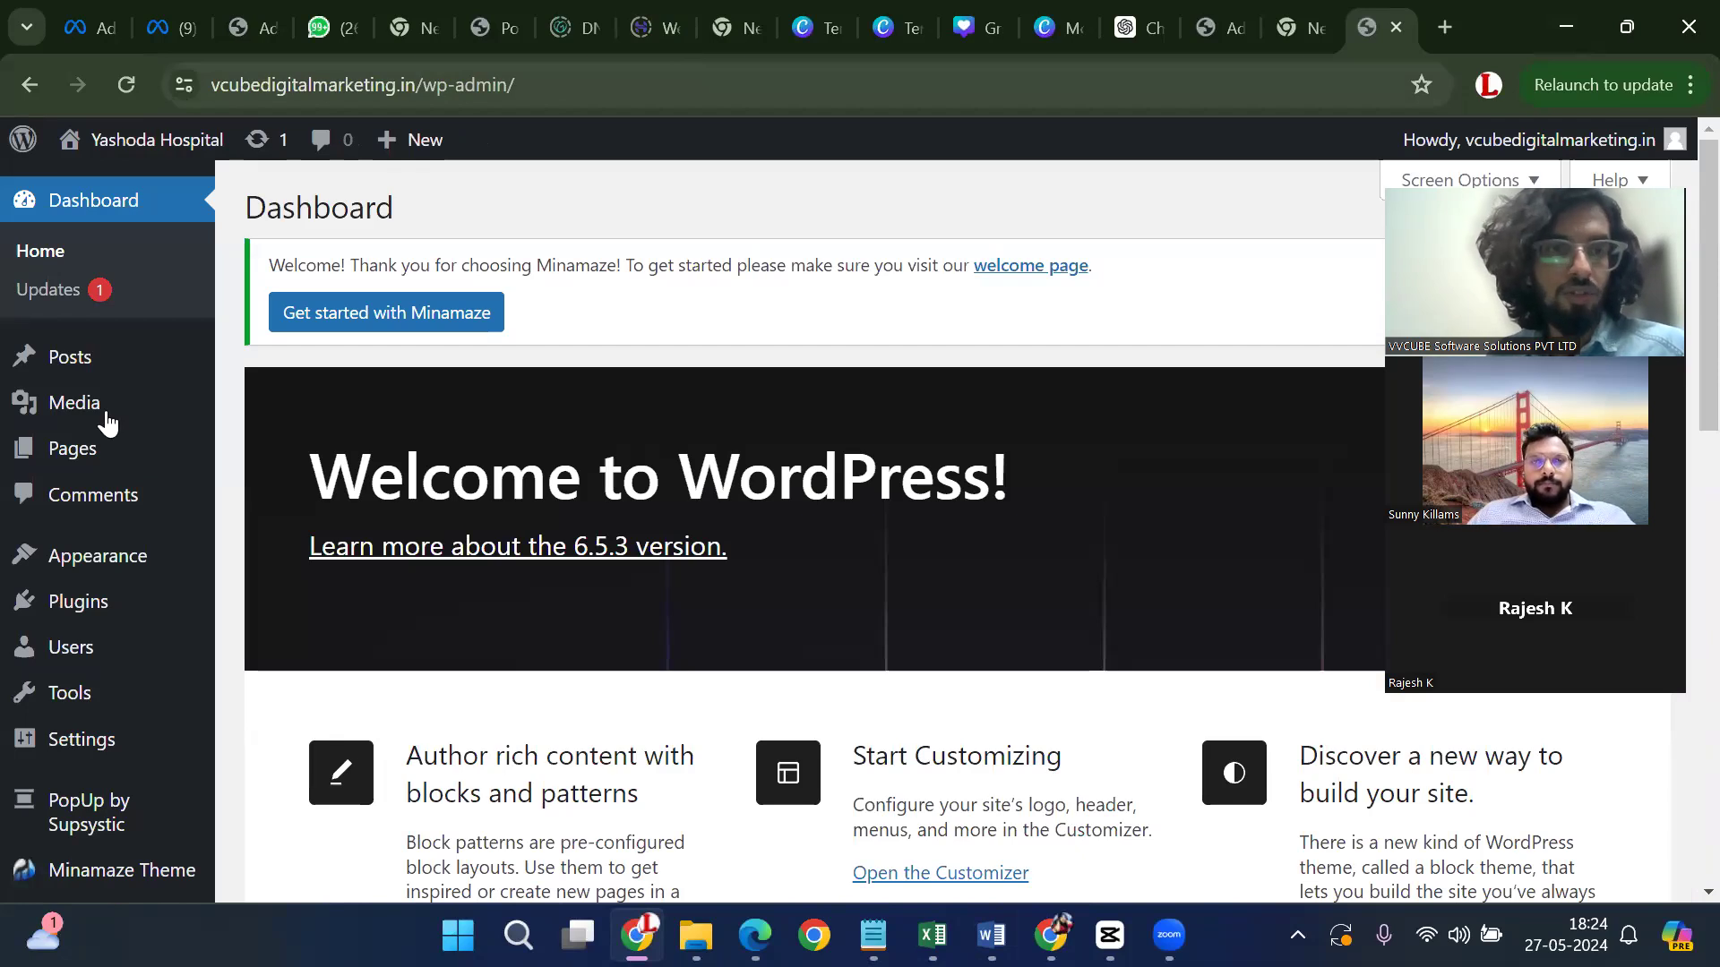
Open the site's list of installed plugins and look through it
{"action": "scroll", "coordinate": [108, 421], "scroll_direction": "down", "scroll_amount": 3}
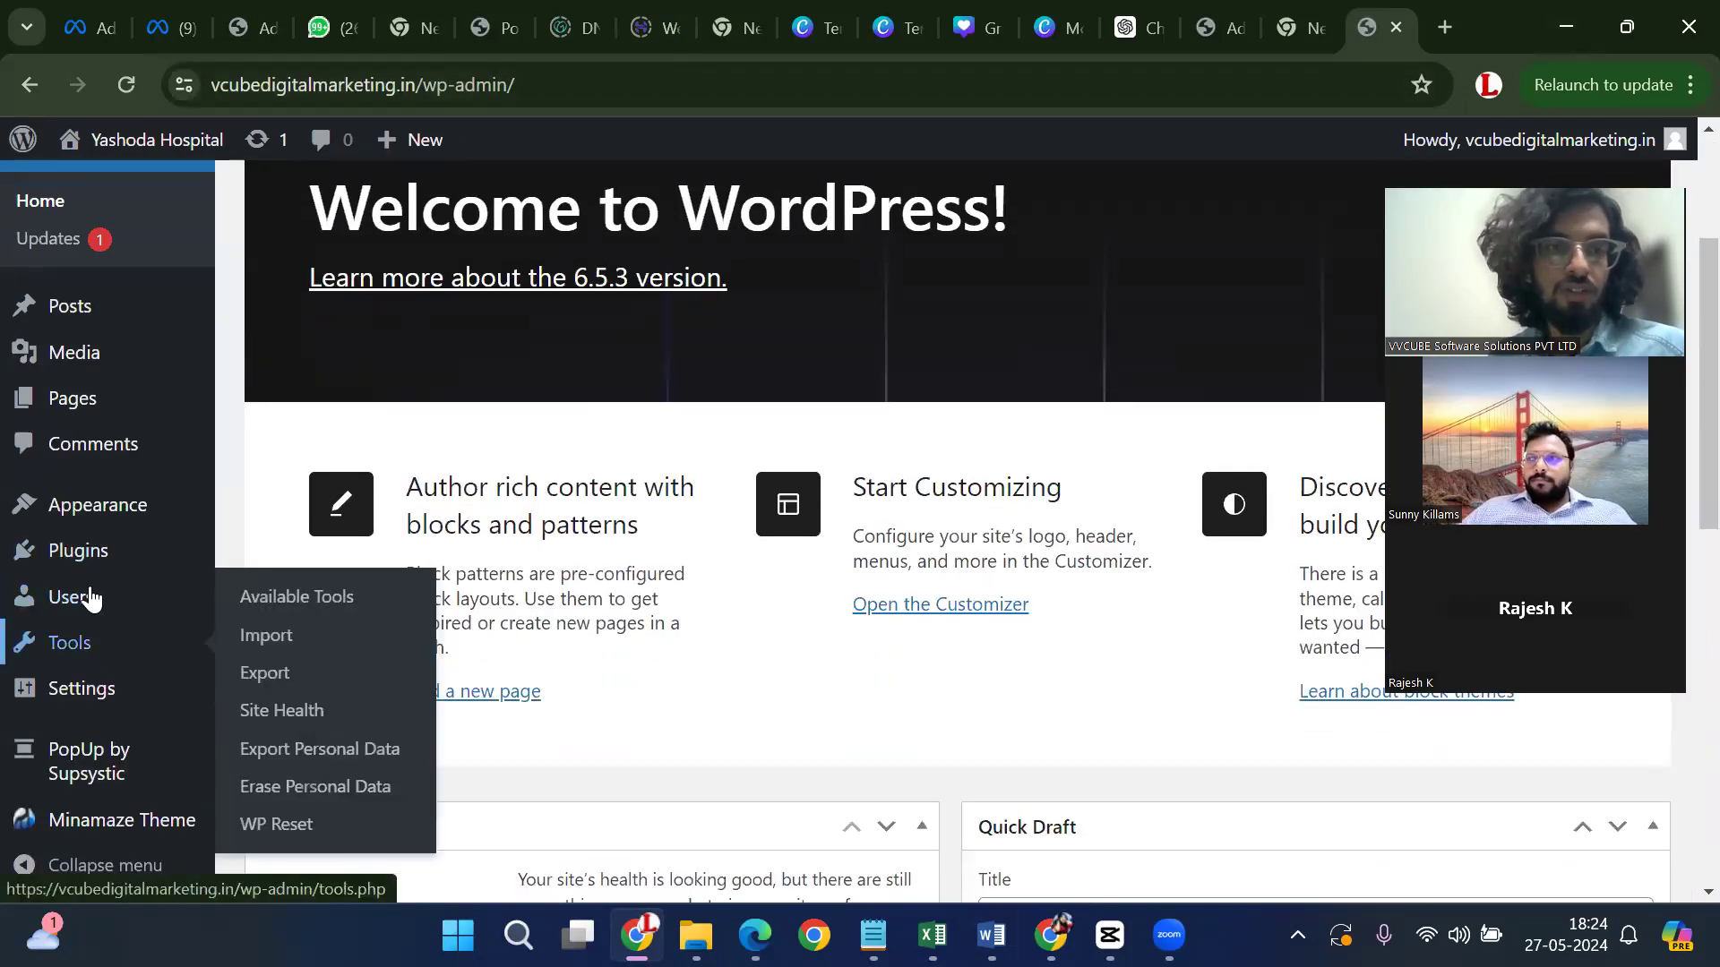
{"action": "mouse_move", "coordinate": [76, 550]}
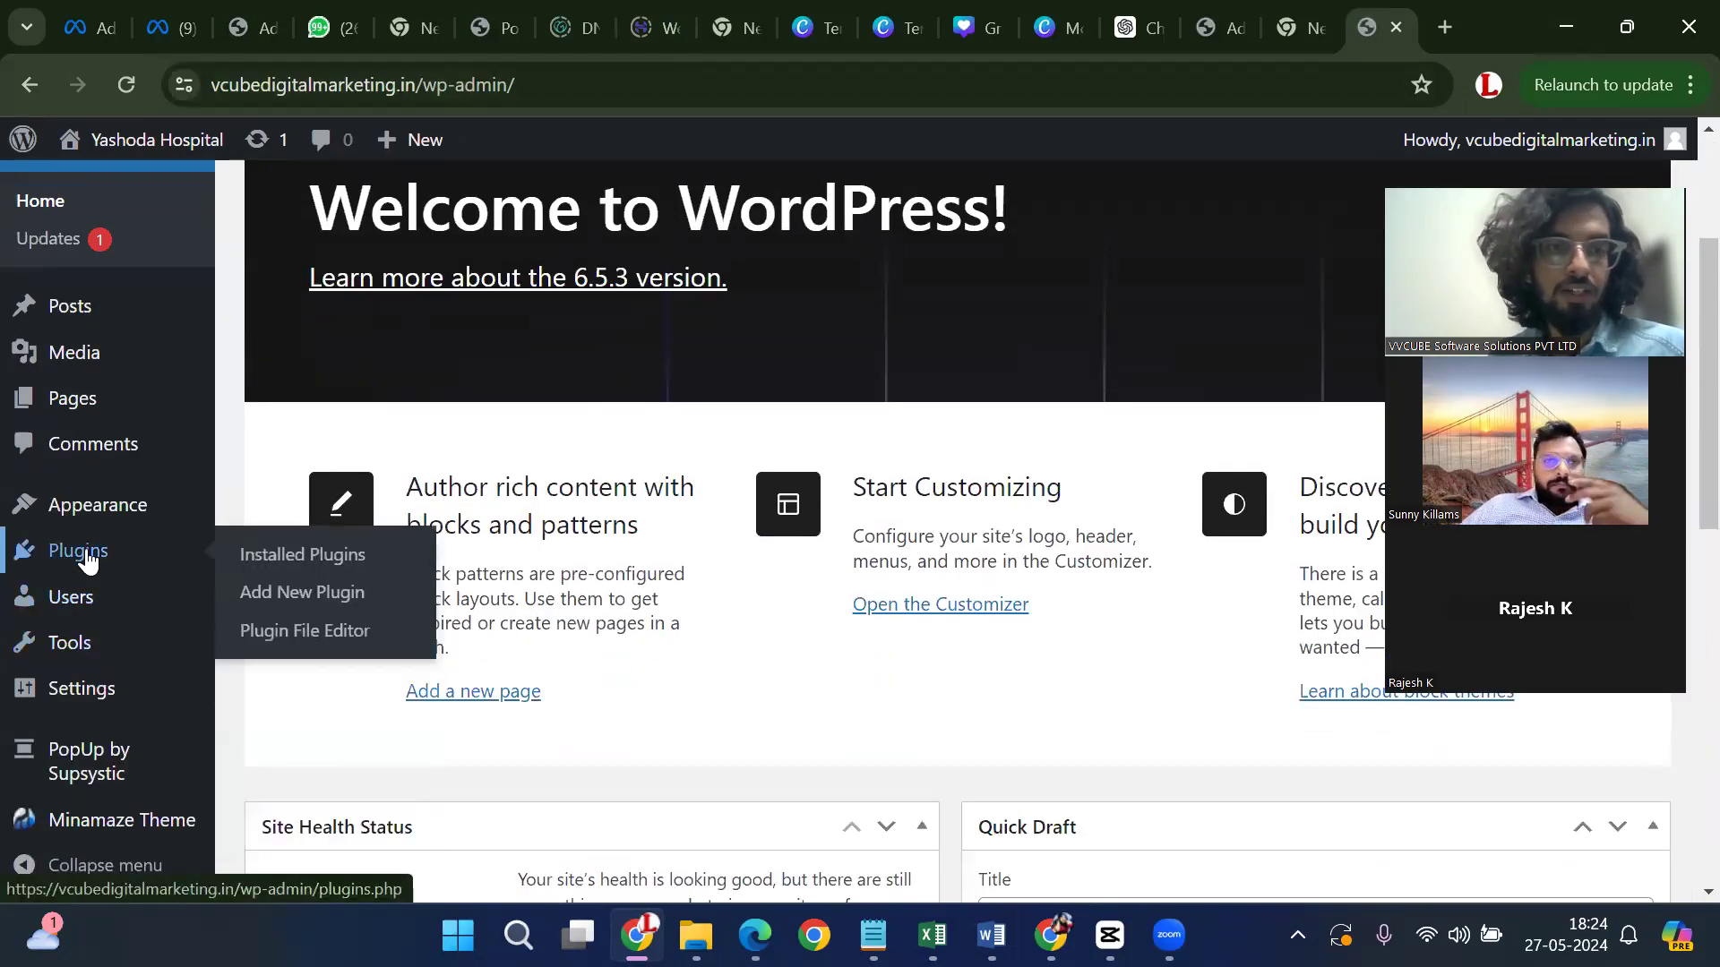
{"action": "left_click", "coordinate": [300, 561]}
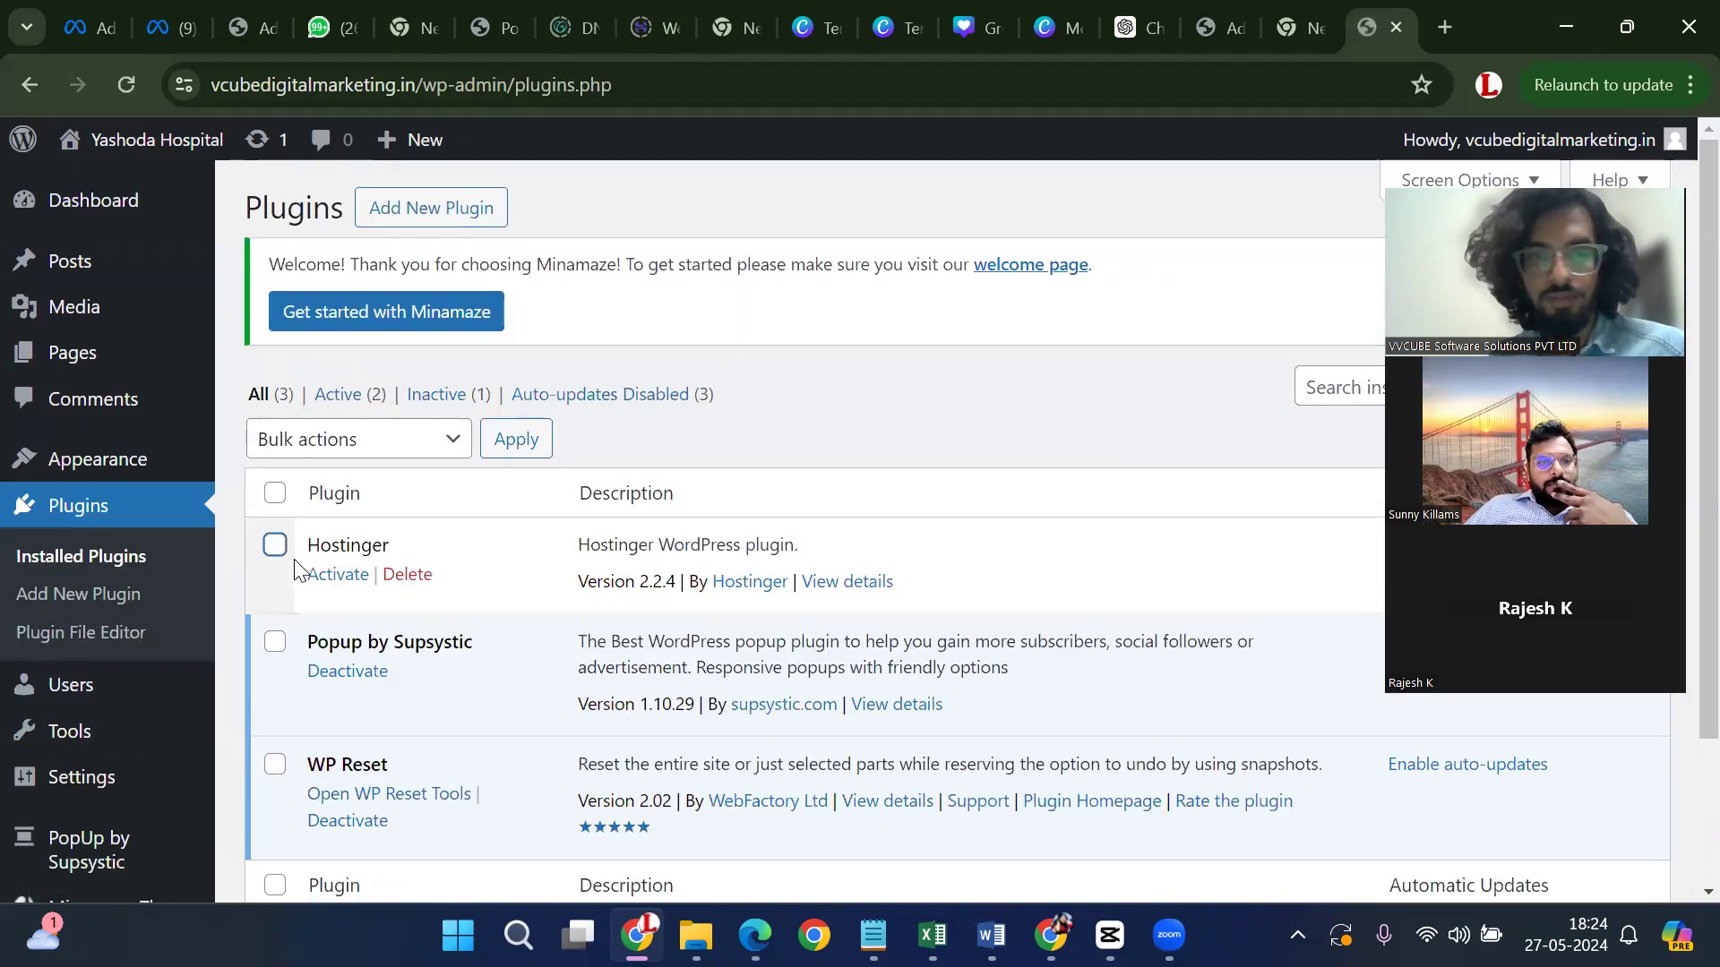
{"action": "scroll", "coordinate": [451, 679], "scroll_direction": "down", "scroll_amount": 3}
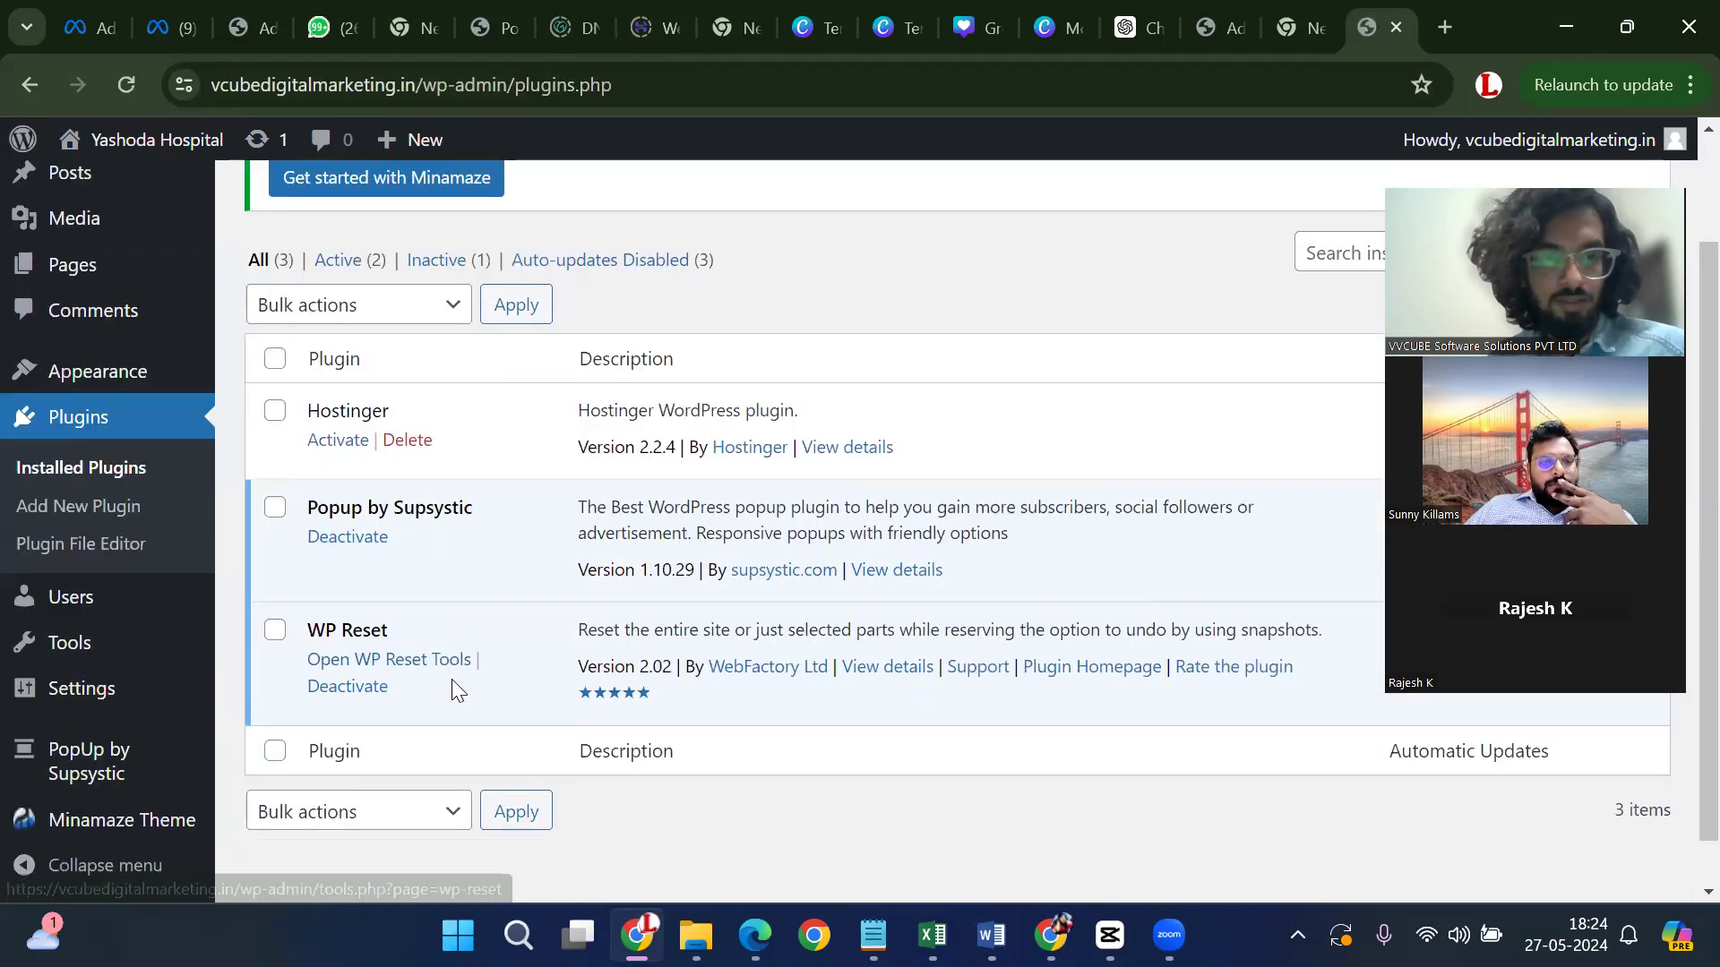
{"action": "scroll", "coordinate": [313, 602], "scroll_direction": "up", "scroll_amount": 3}
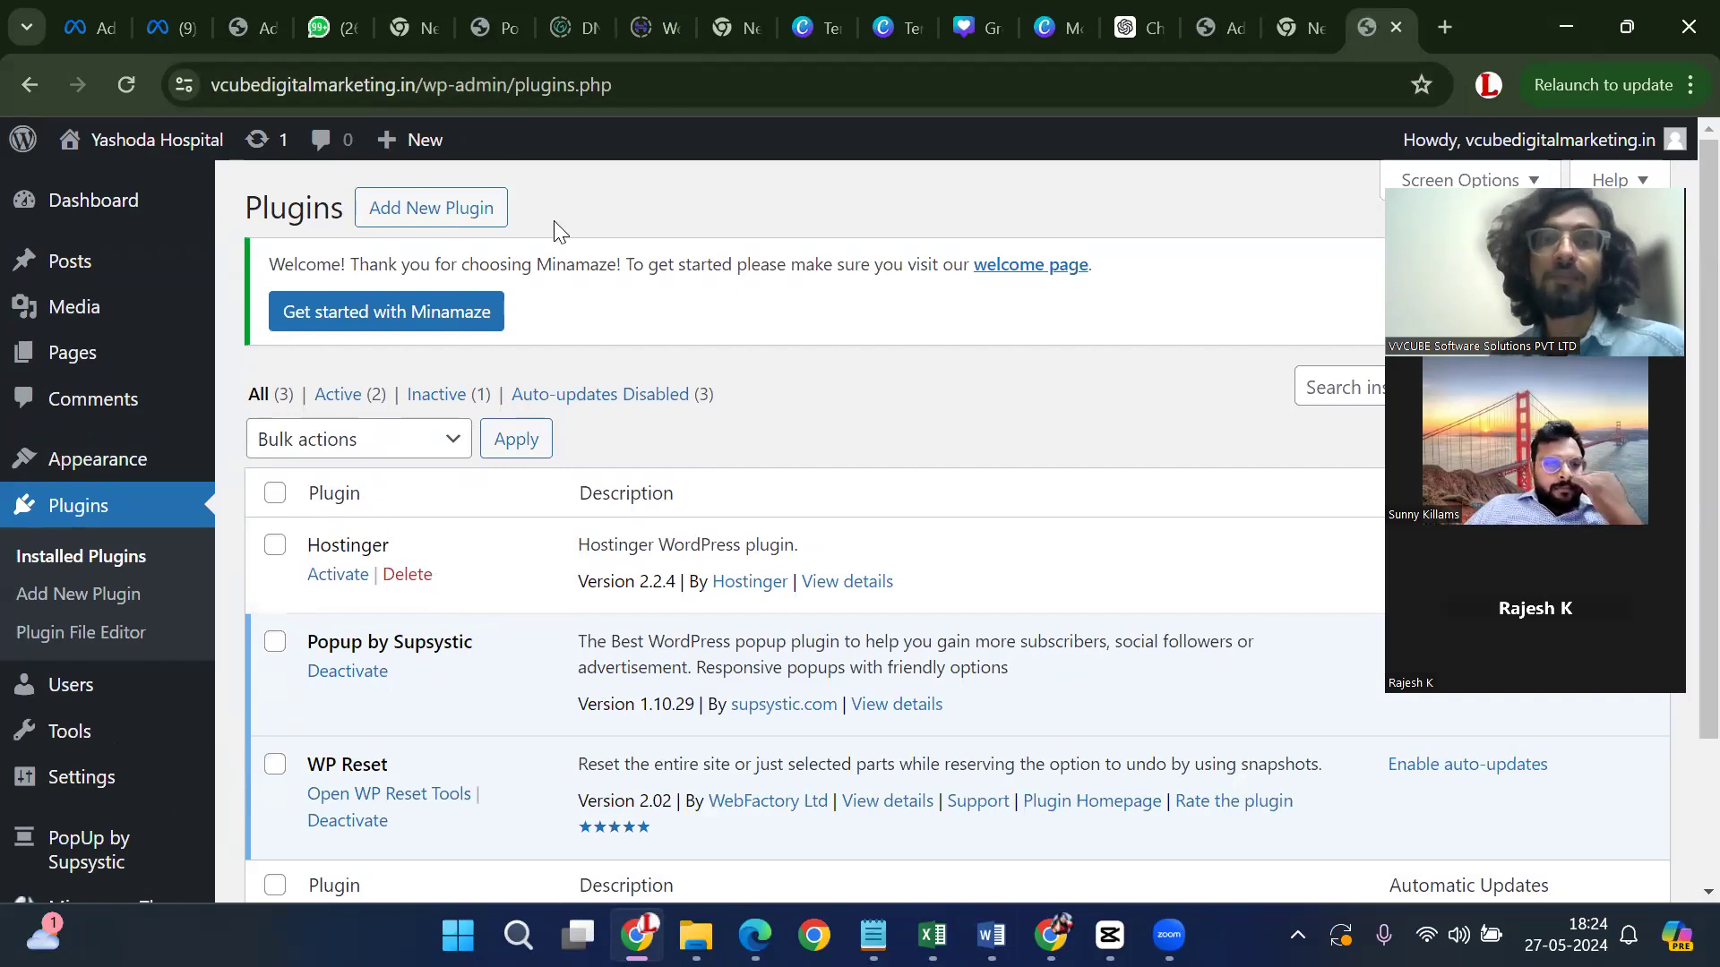
Start adding a new plugin and search the plugin directory for "elementor"
{"action": "left_click", "coordinate": [450, 215]}
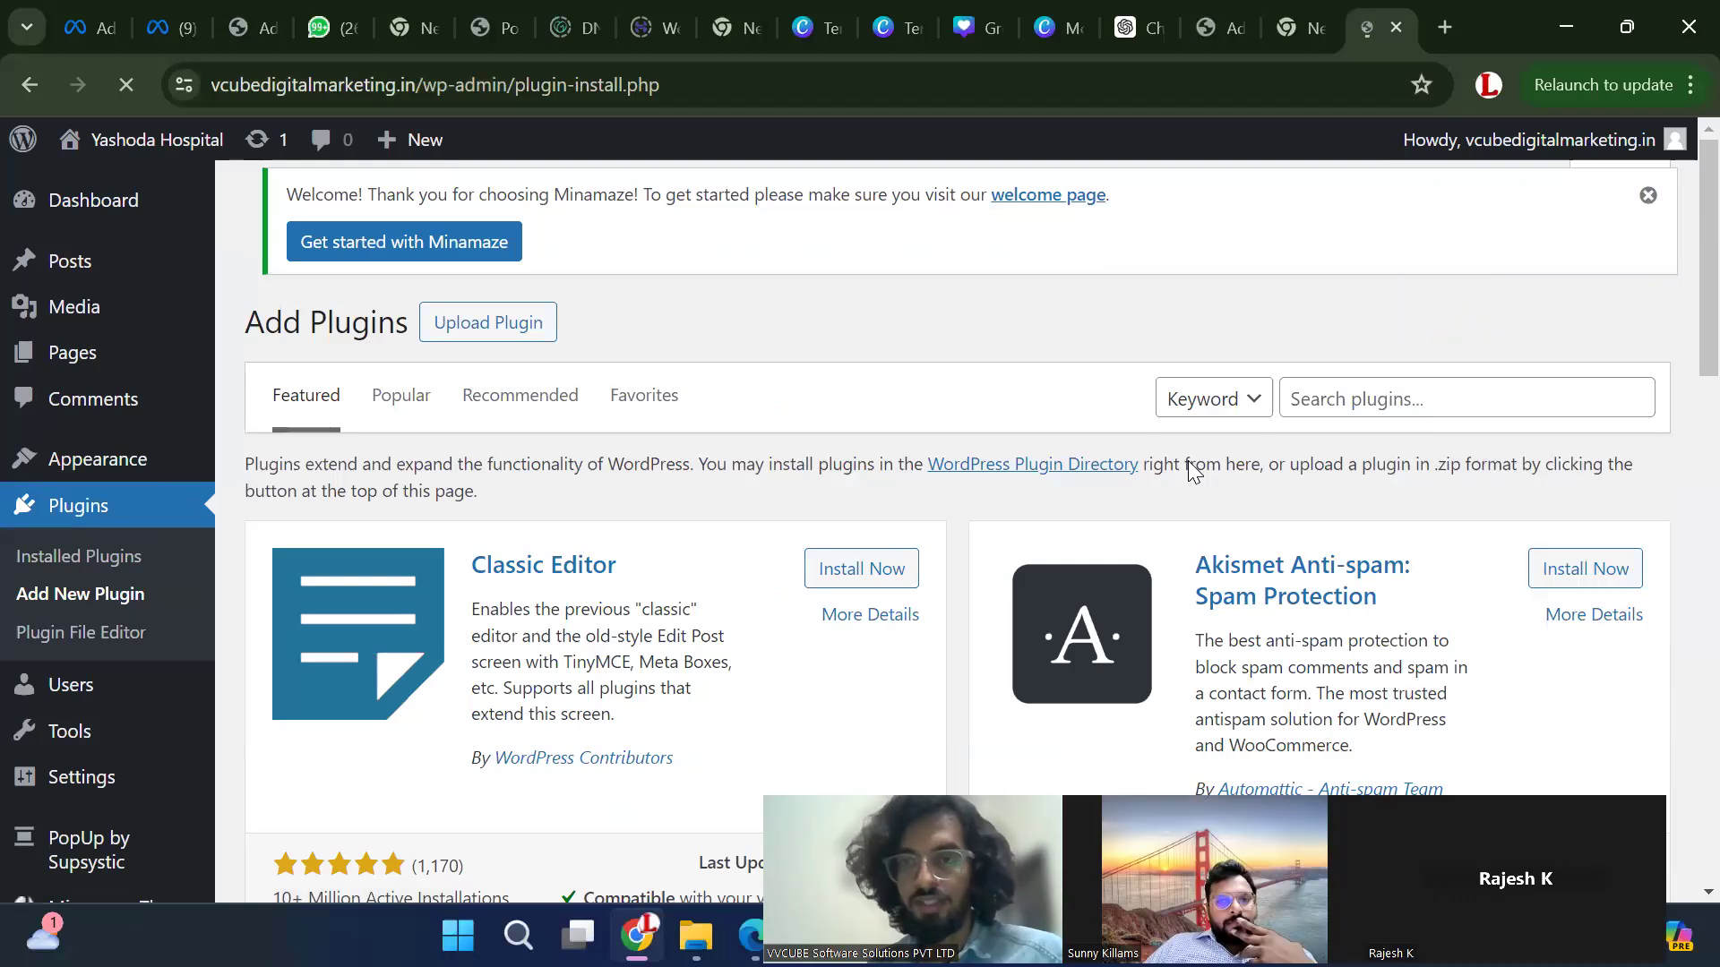
{"action": "left_click", "coordinate": [1486, 410]}
{"action": "type", "text": "element"}
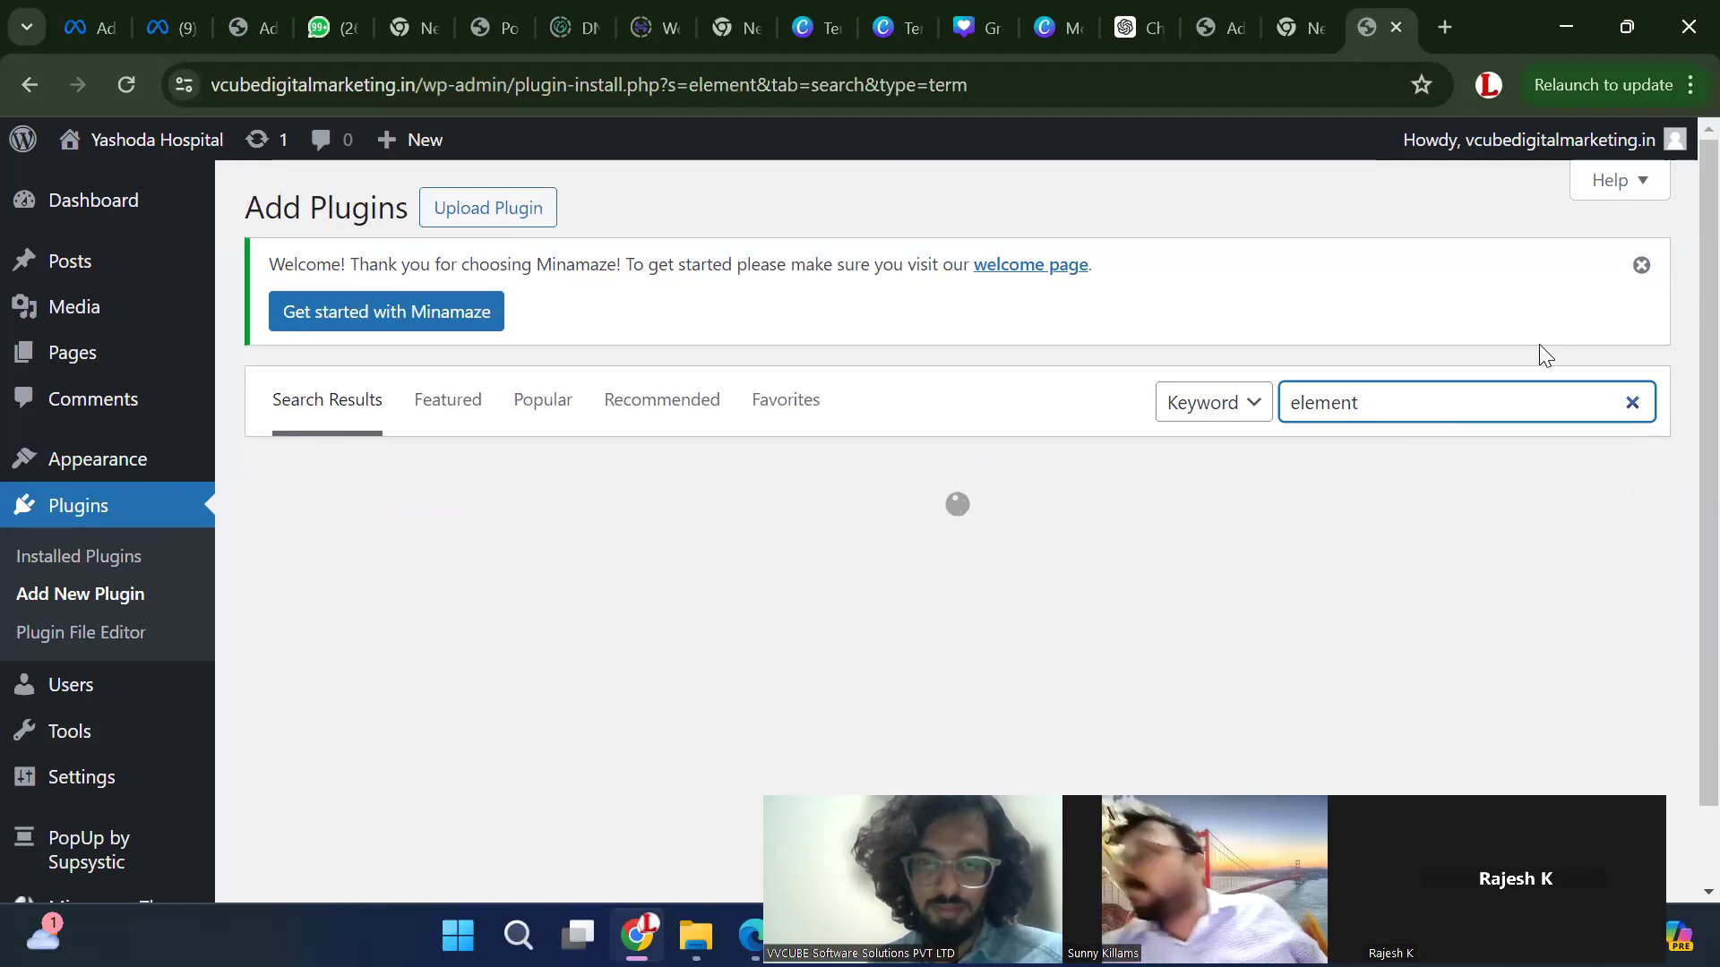
{"action": "type", "text": "or"}
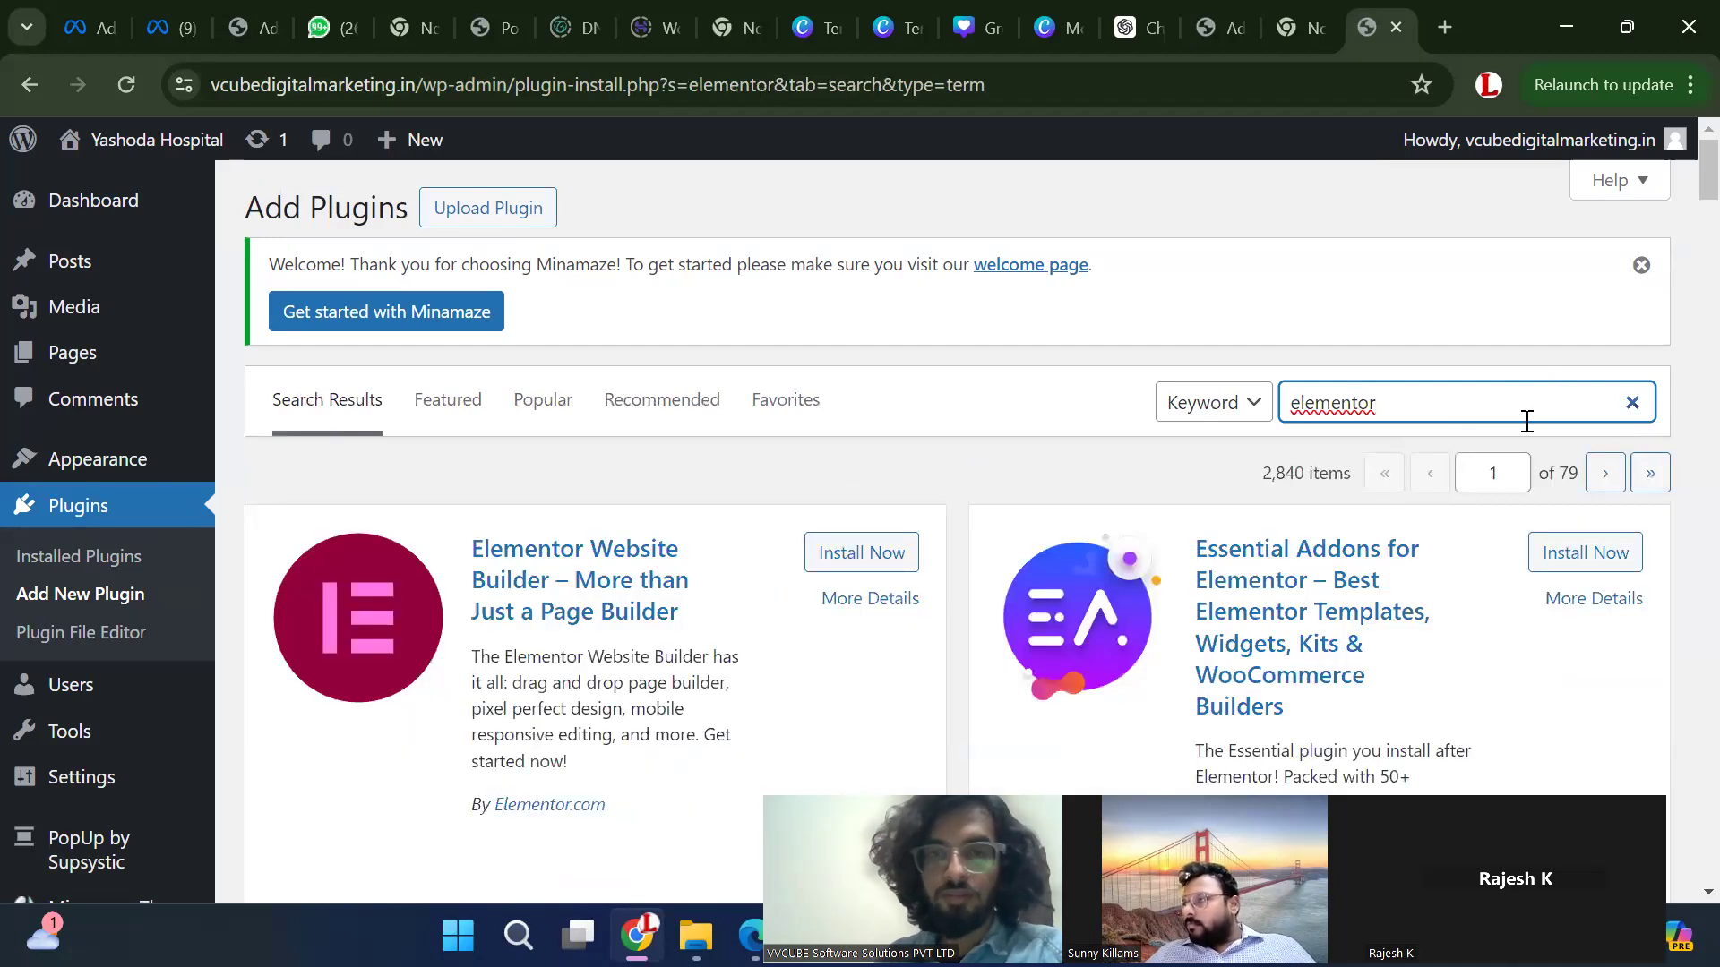
Install and activate the Elementor Website Builder plugin from the search results
{"action": "scroll", "coordinate": [649, 475], "scroll_direction": "down", "scroll_amount": 1}
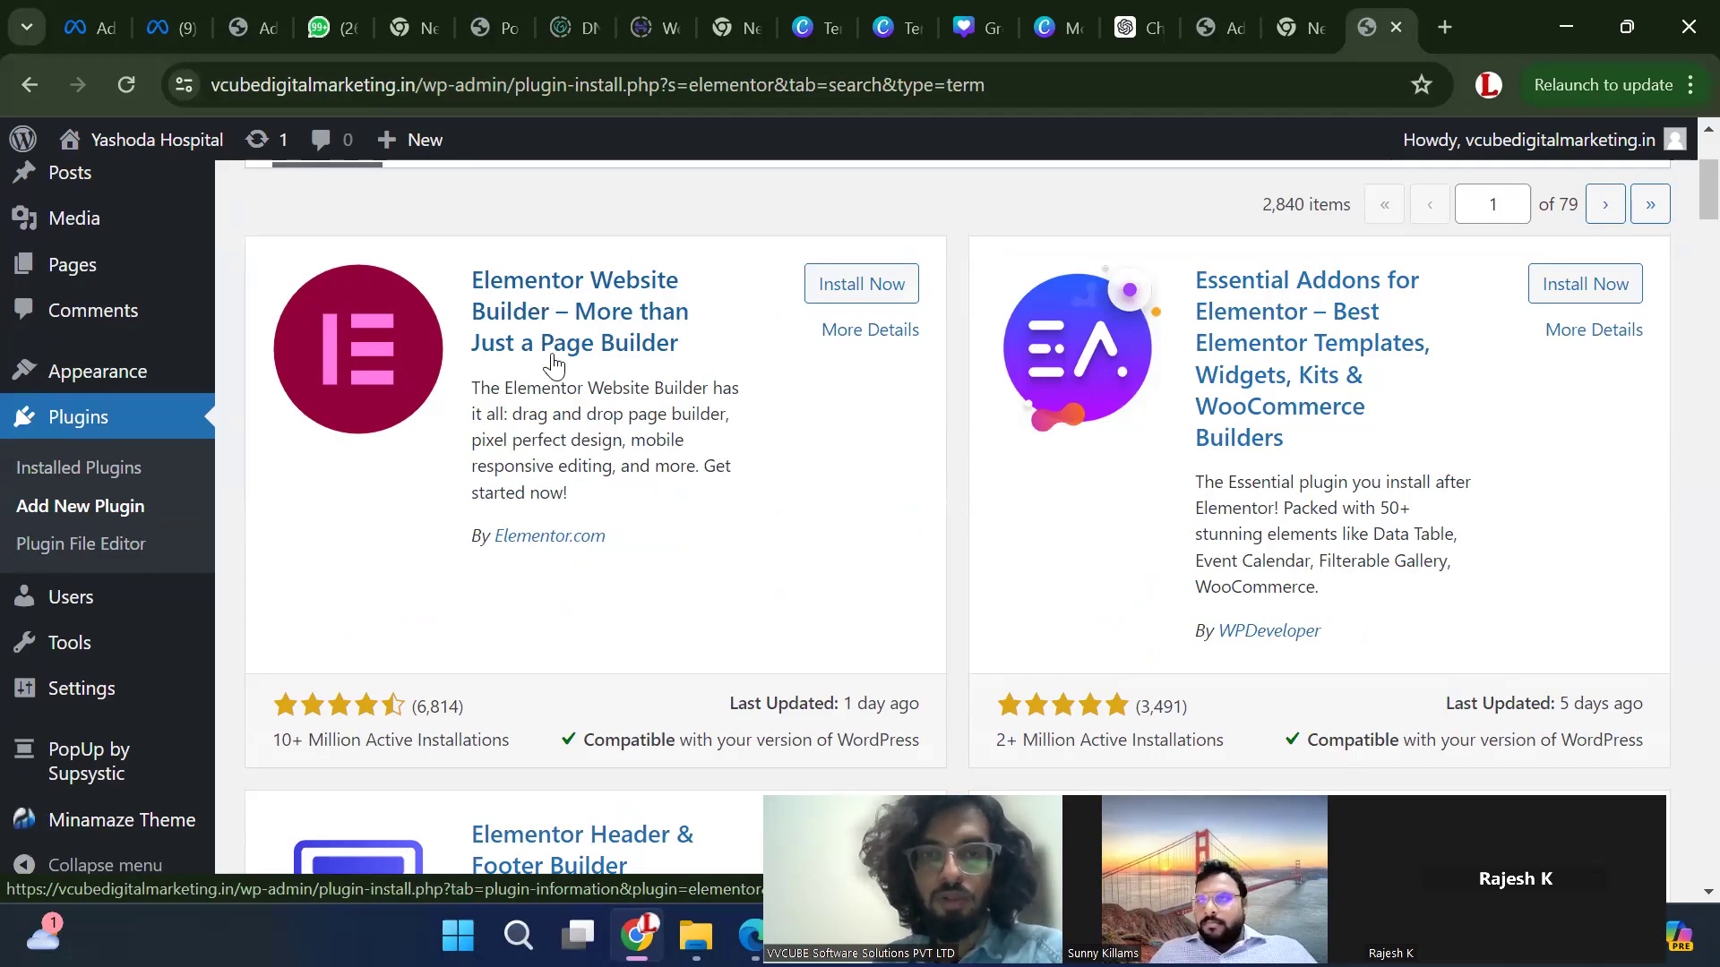
{"action": "scroll", "coordinate": [614, 399], "scroll_direction": "down", "scroll_amount": 5}
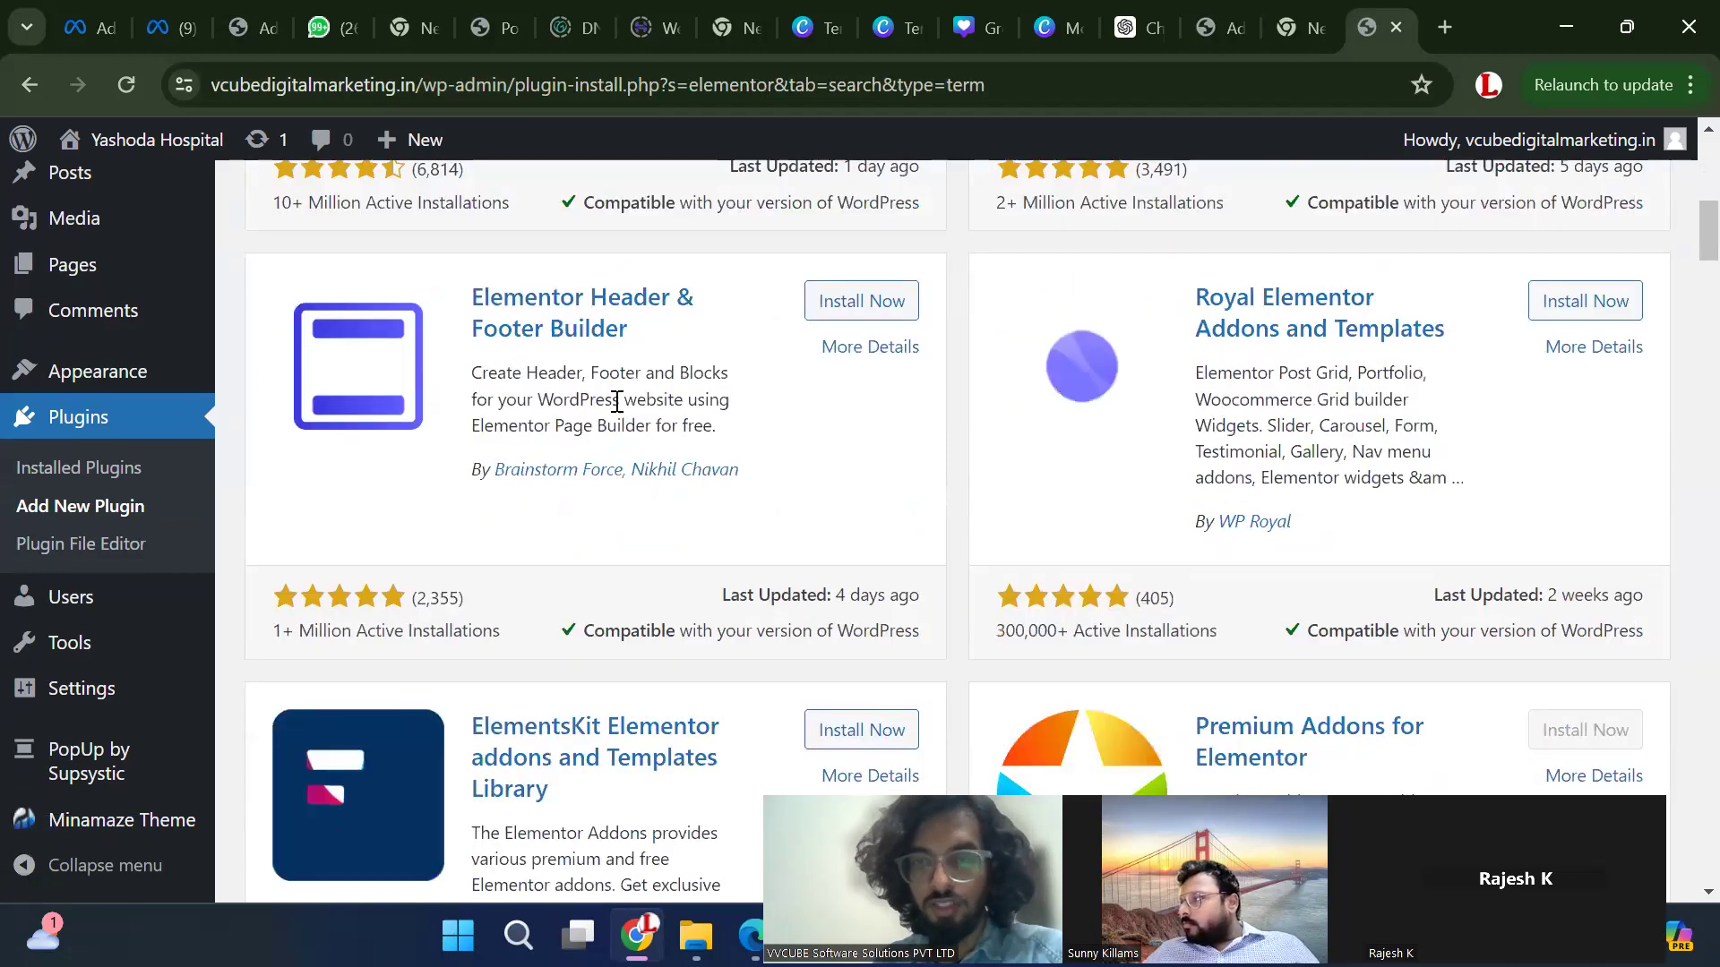
{"action": "scroll", "coordinate": [614, 399], "scroll_direction": "down", "scroll_amount": 2}
{"action": "scroll", "coordinate": [338, 376], "scroll_direction": "up", "scroll_amount": 9}
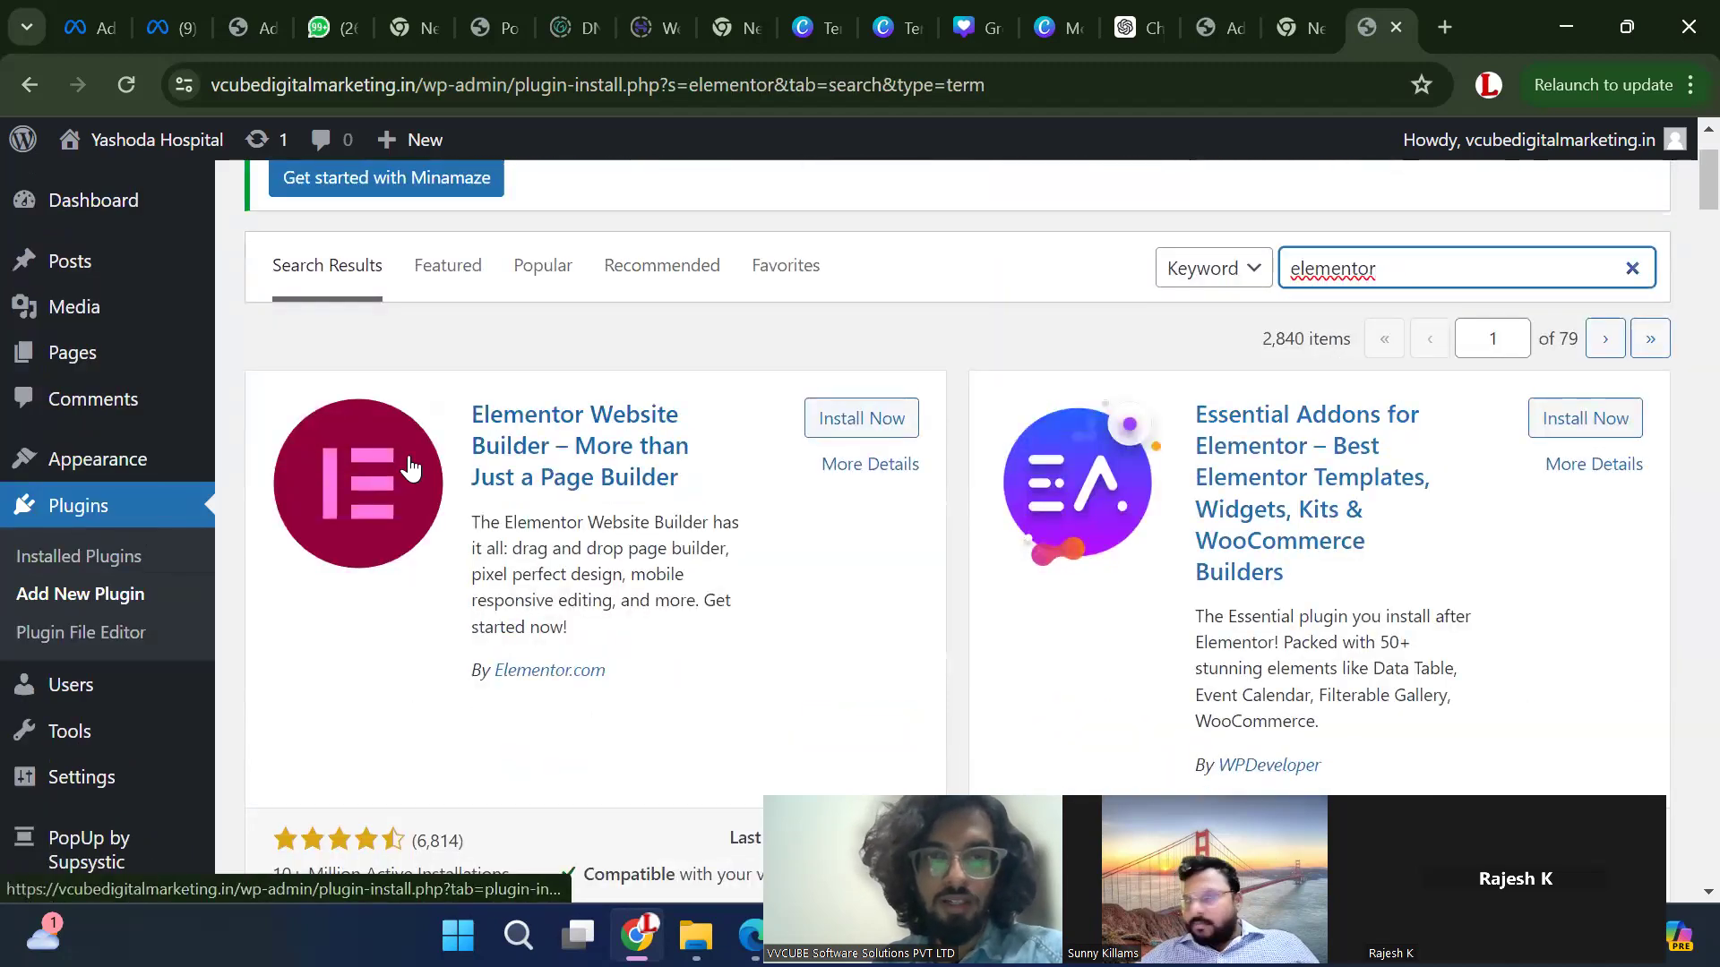
{"action": "left_click", "coordinate": [860, 443]}
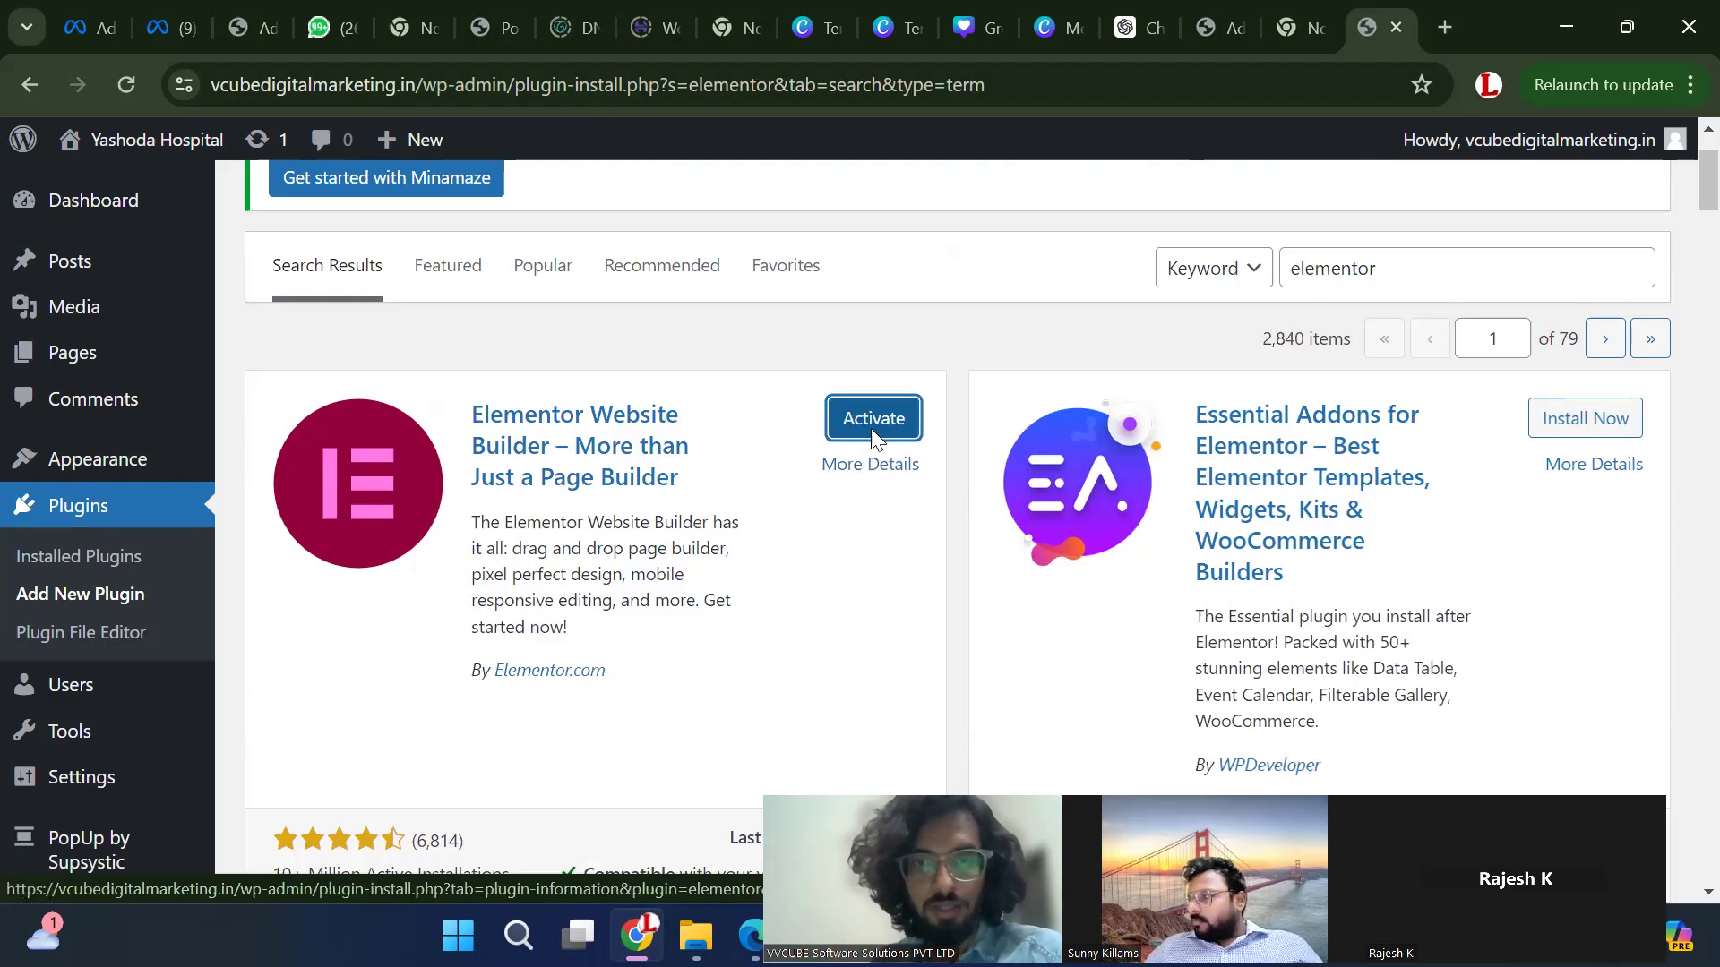
{"action": "left_click", "coordinate": [892, 431]}
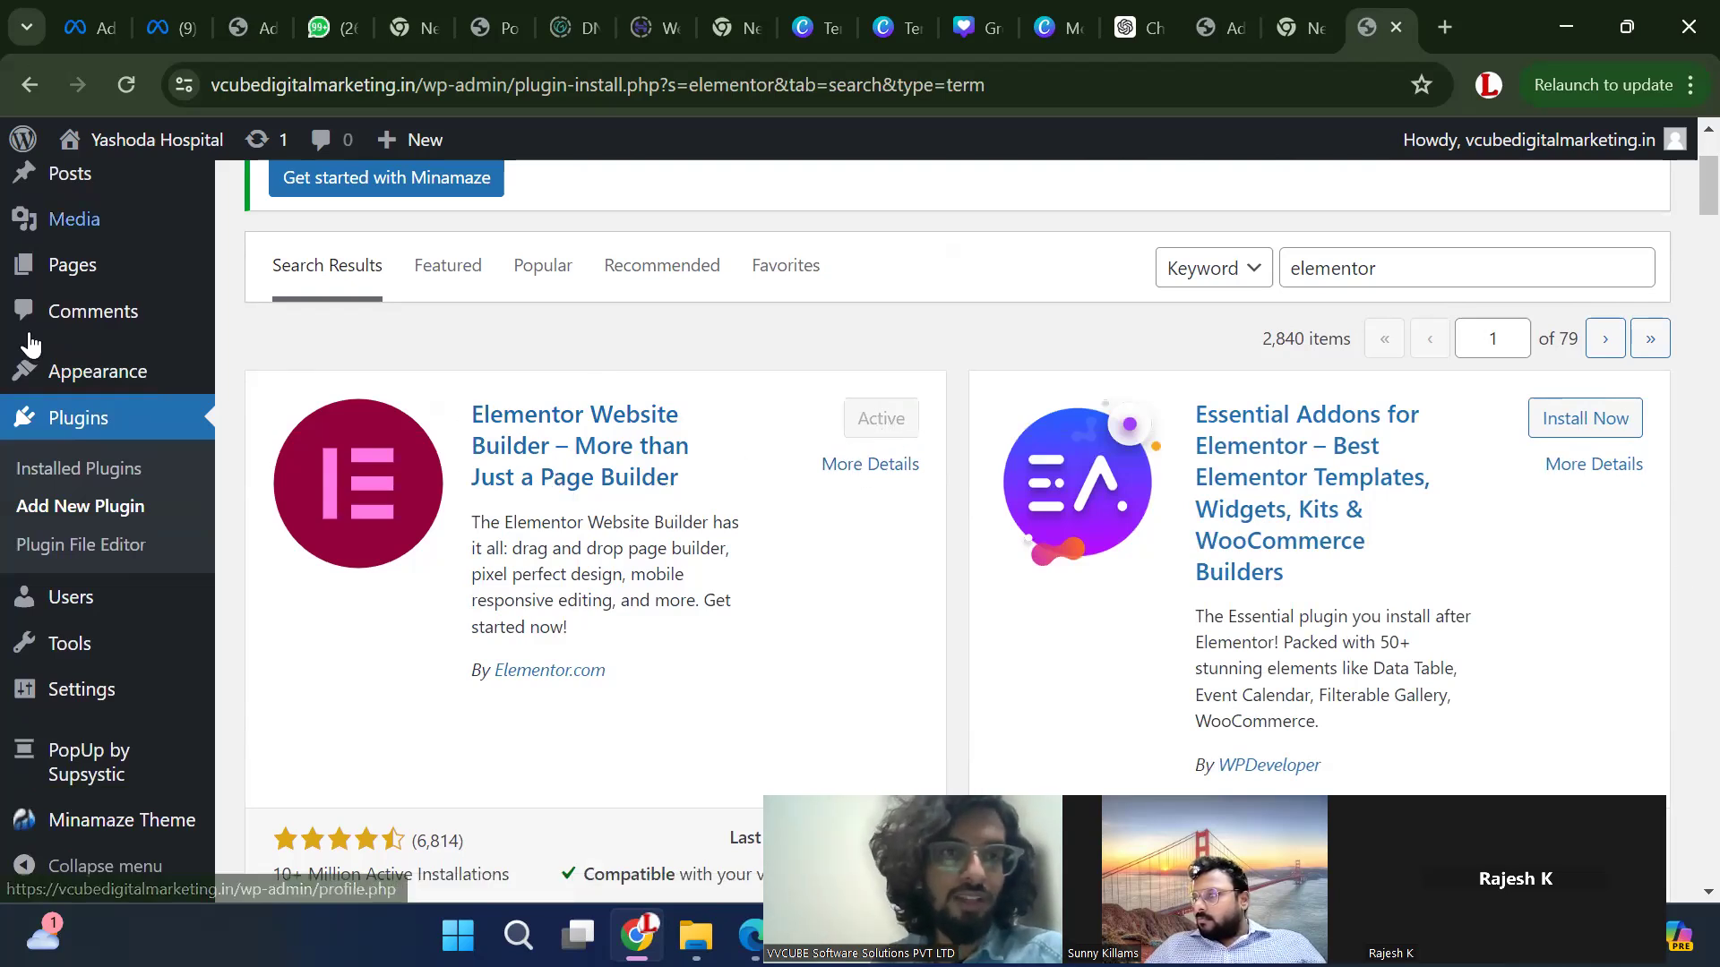
{"action": "scroll", "coordinate": [63, 351], "scroll_direction": "up", "scroll_amount": 3}
{"action": "scroll", "coordinate": [89, 412], "scroll_direction": "down", "scroll_amount": 3}
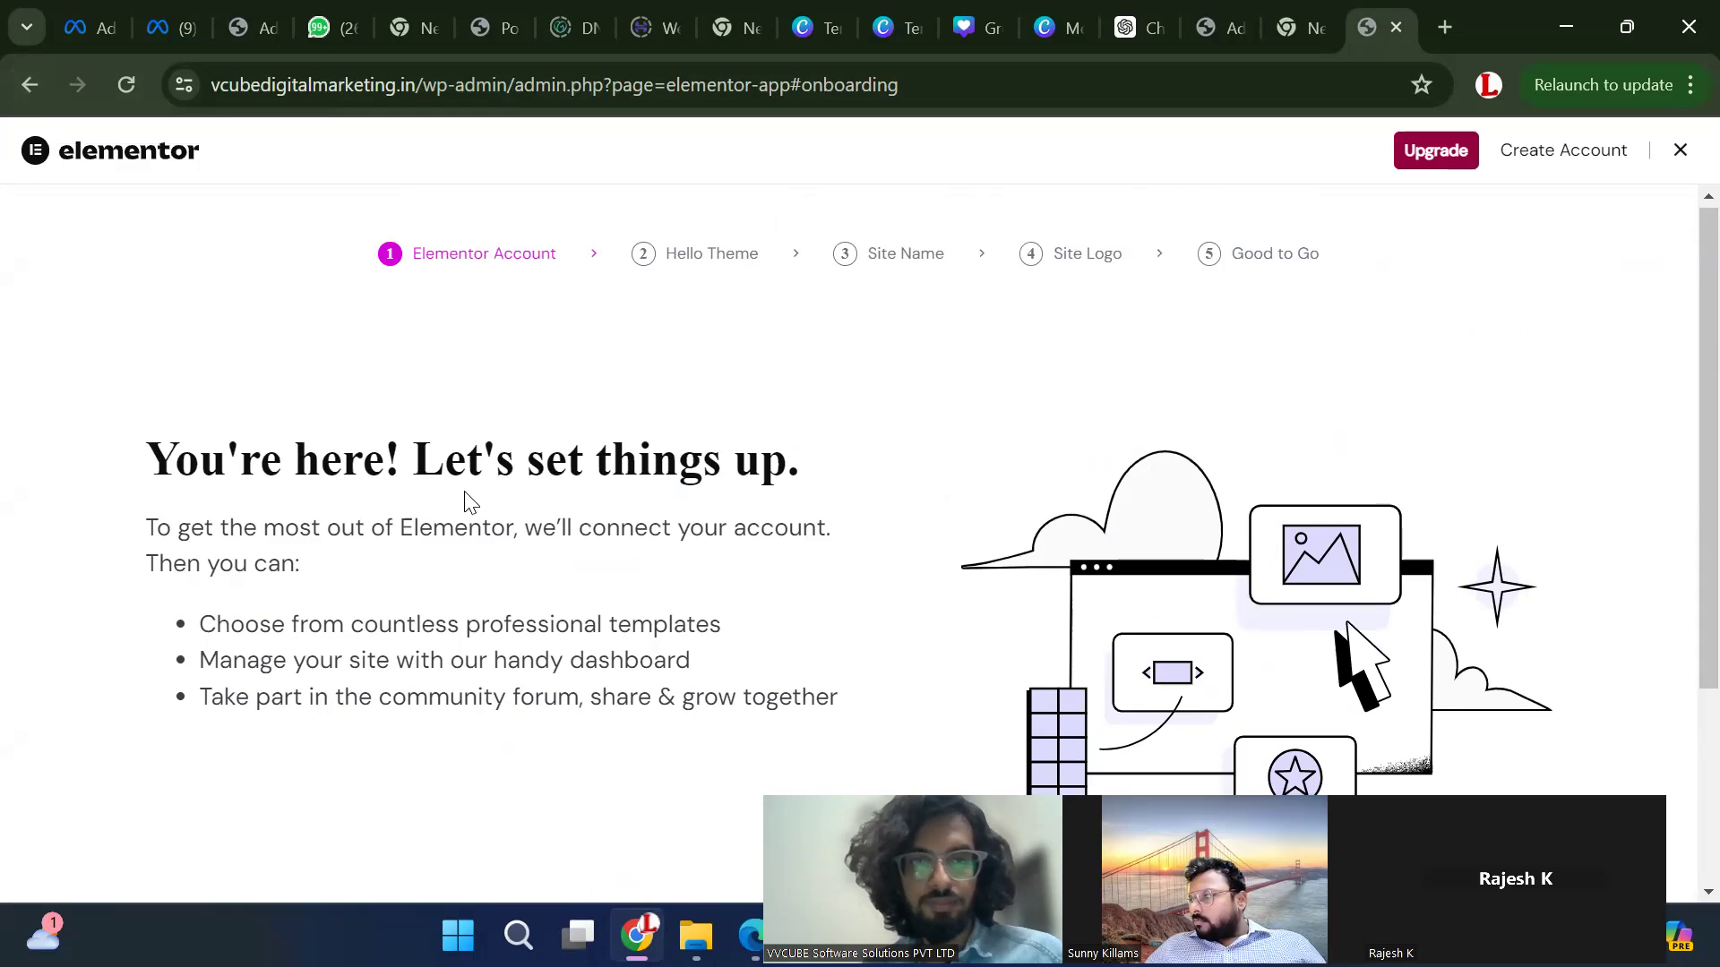
{"action": "scroll", "coordinate": [466, 507], "scroll_direction": "down", "scroll_amount": 3}
{"action": "scroll", "coordinate": [466, 511], "scroll_direction": "up", "scroll_amount": 3}
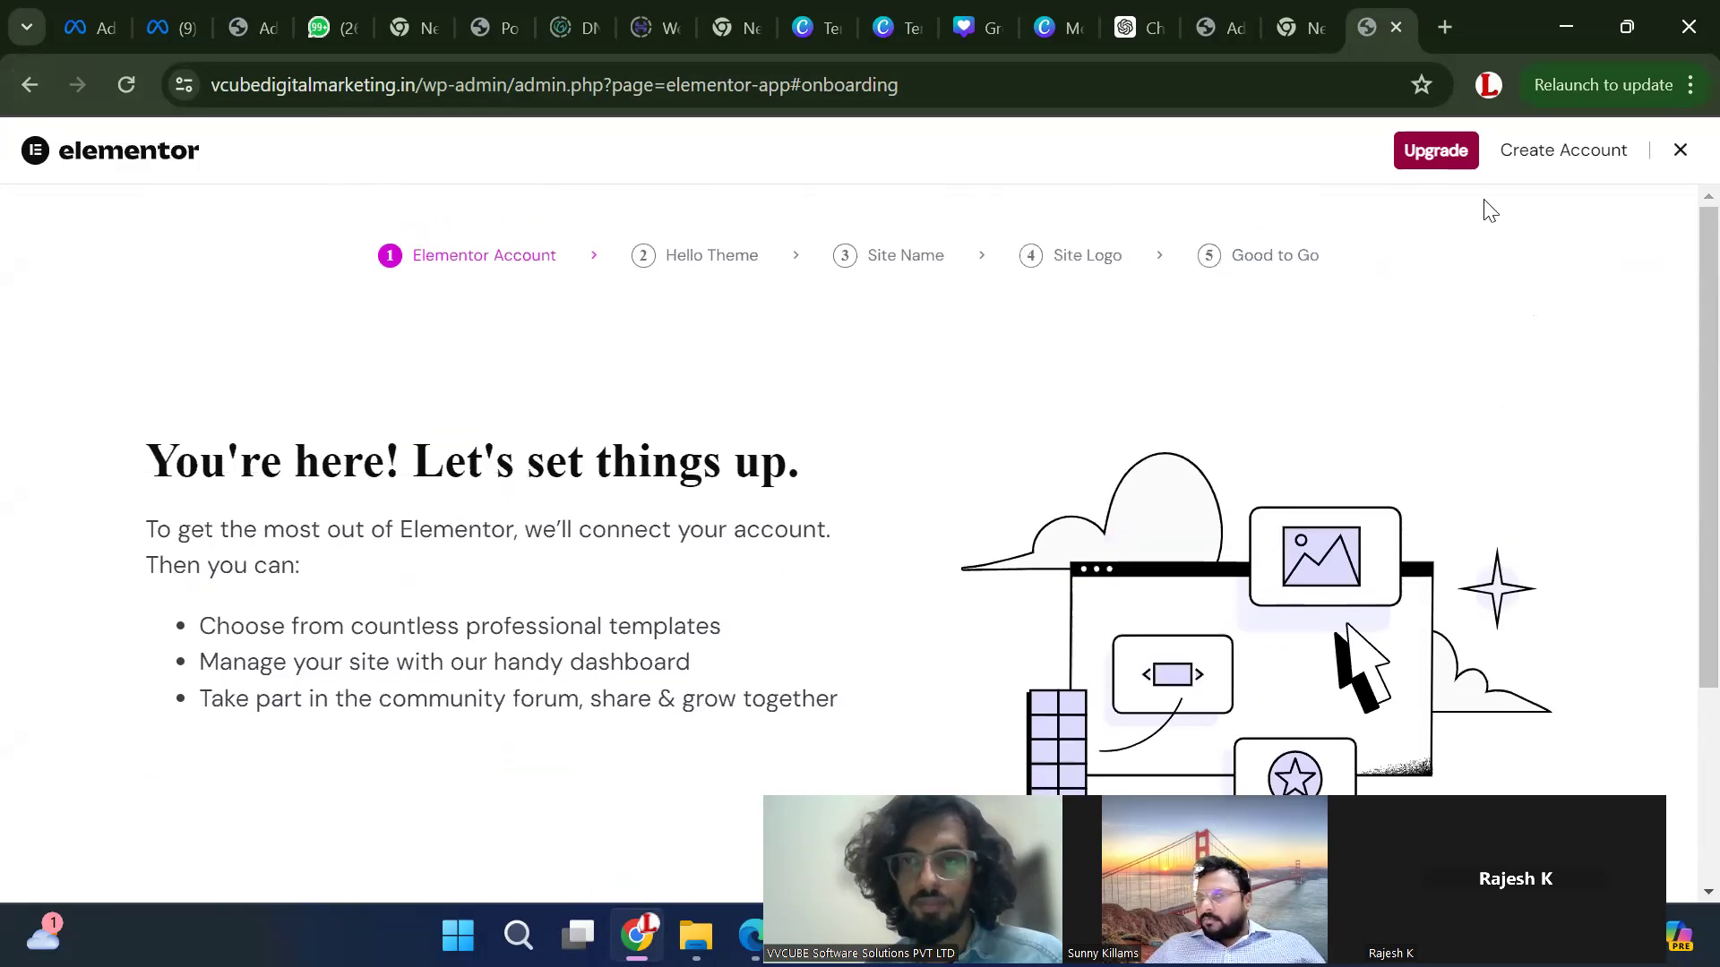
{"action": "left_click", "coordinate": [1680, 159]}
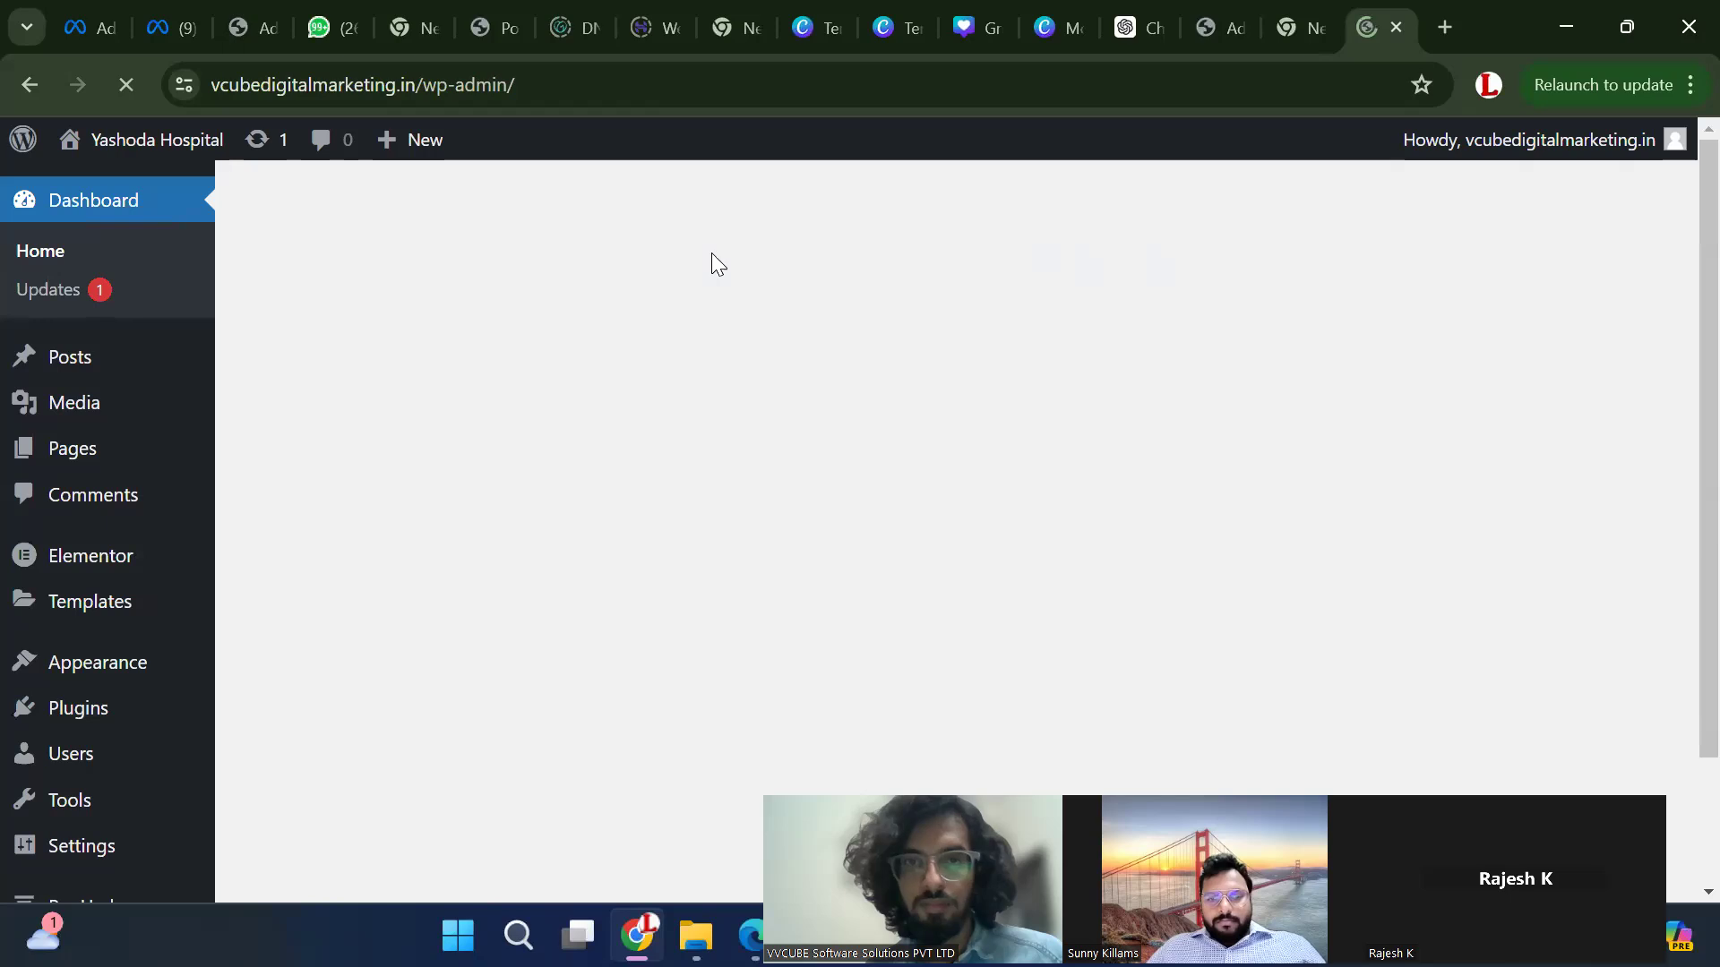
Open the Elementor plugin's settings from the list of installed plugins
{"action": "scroll", "coordinate": [123, 434], "scroll_direction": "down", "scroll_amount": 3}
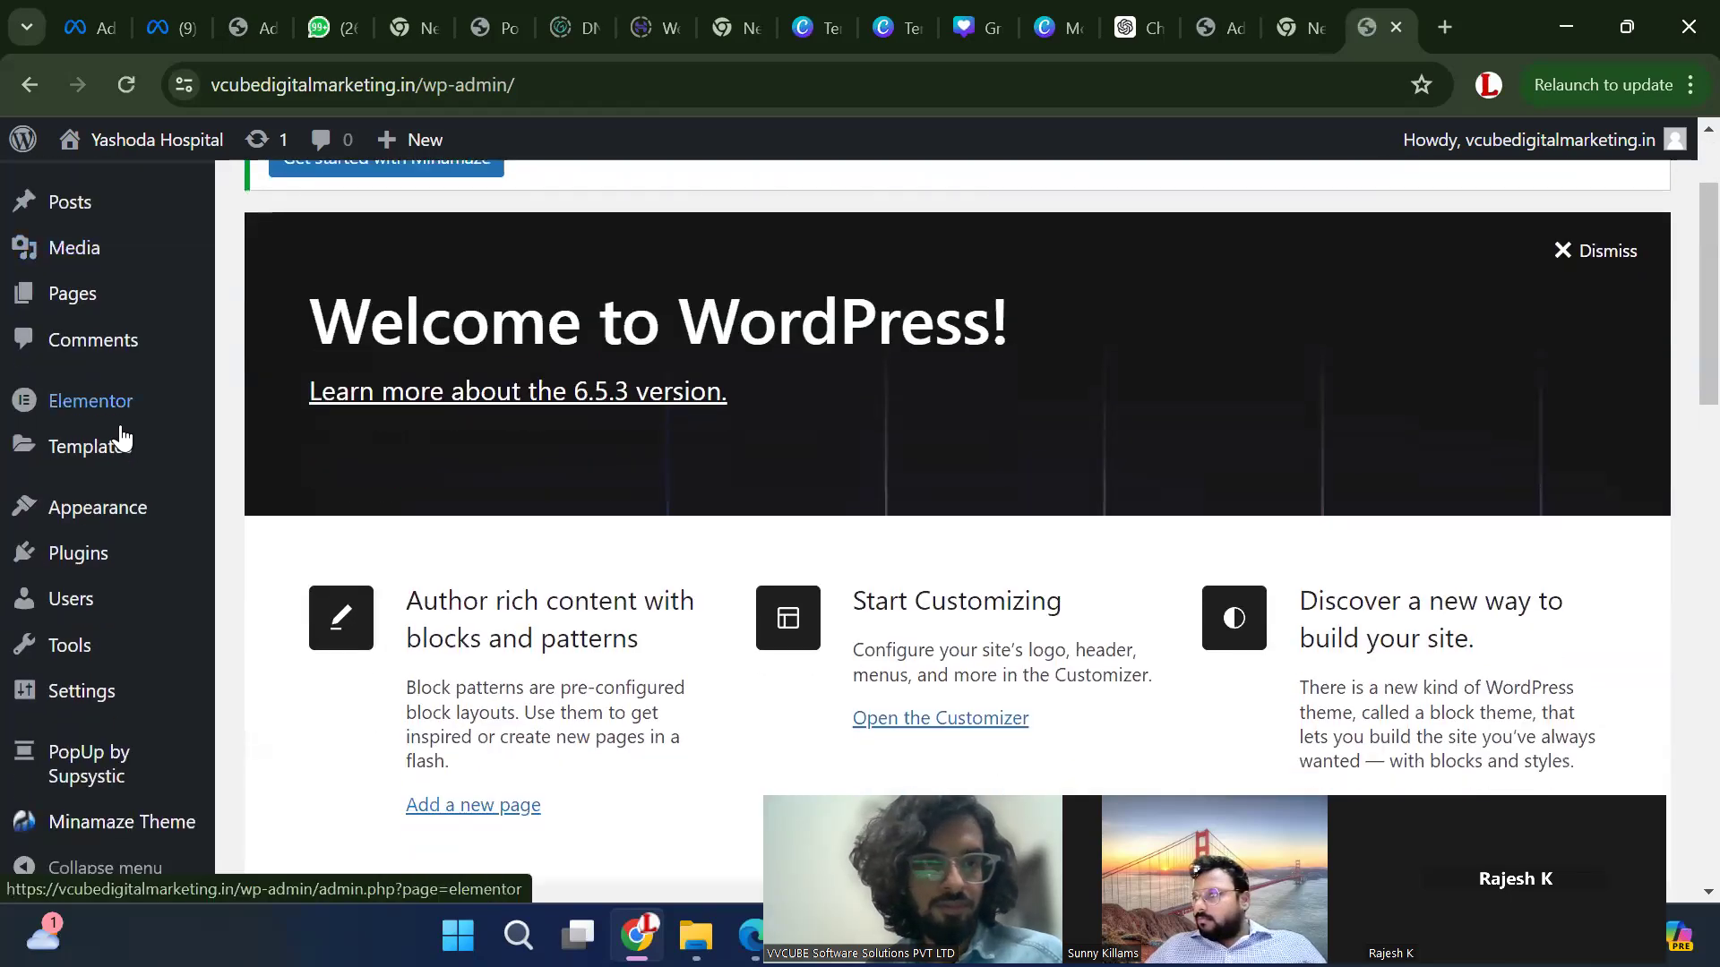
{"action": "mouse_move", "coordinate": [89, 578]}
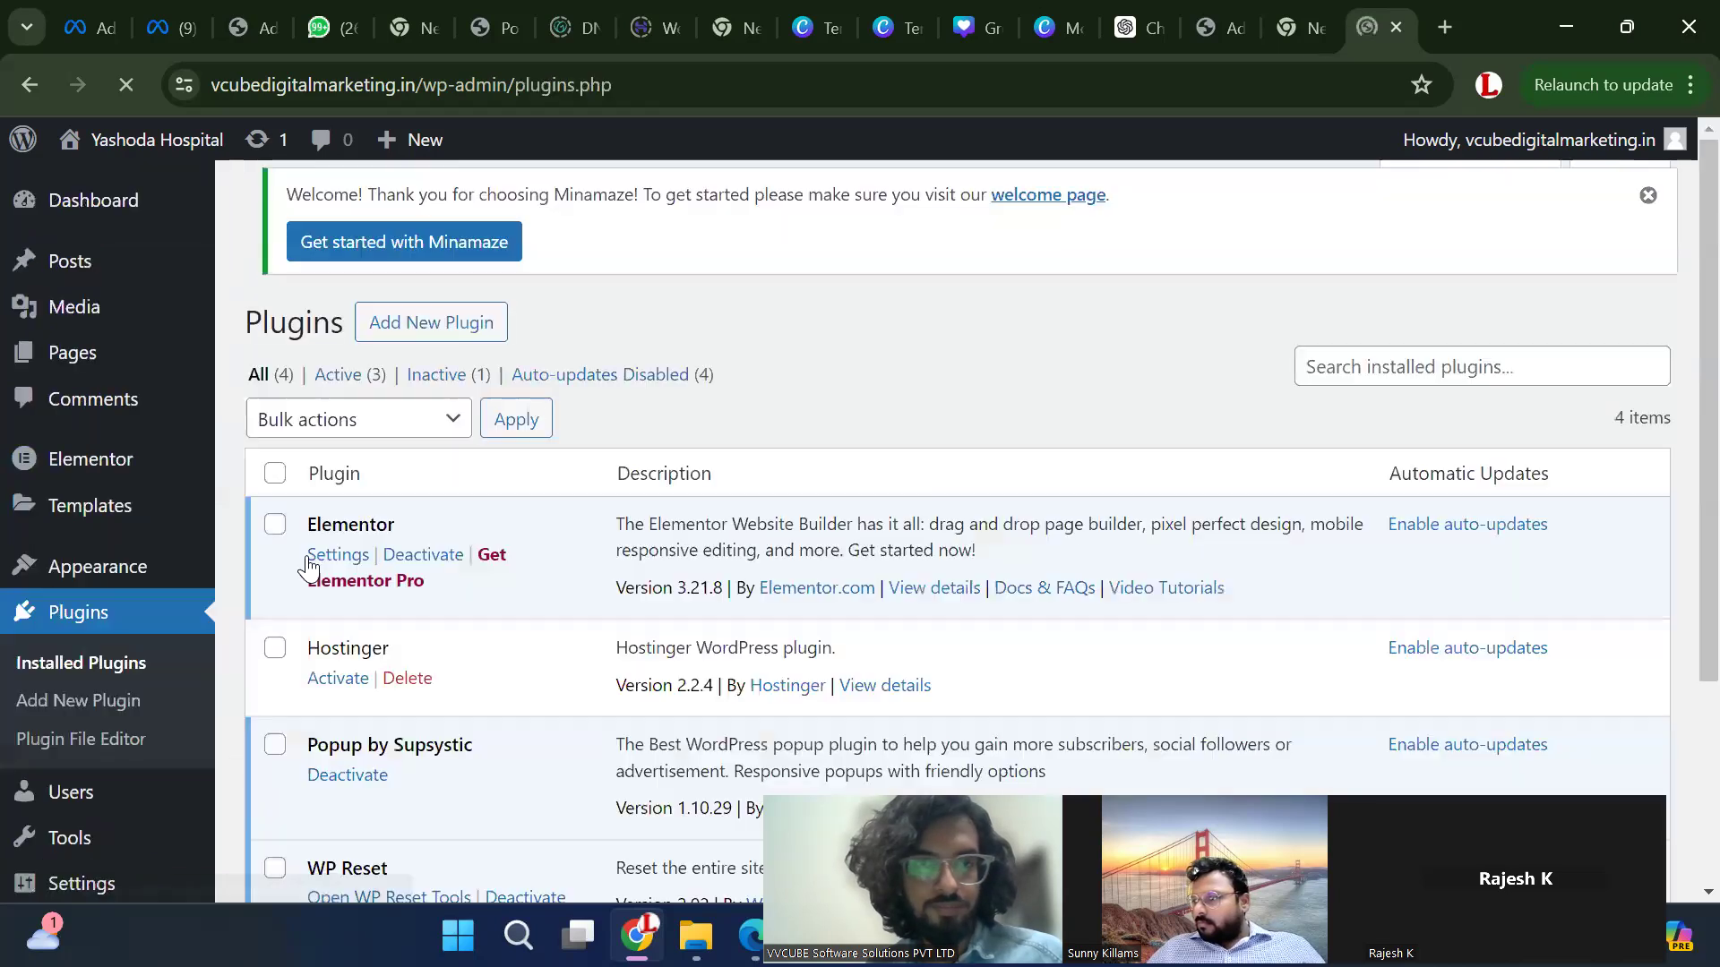
{"action": "scroll", "coordinate": [598, 483], "scroll_direction": "down", "scroll_amount": 2}
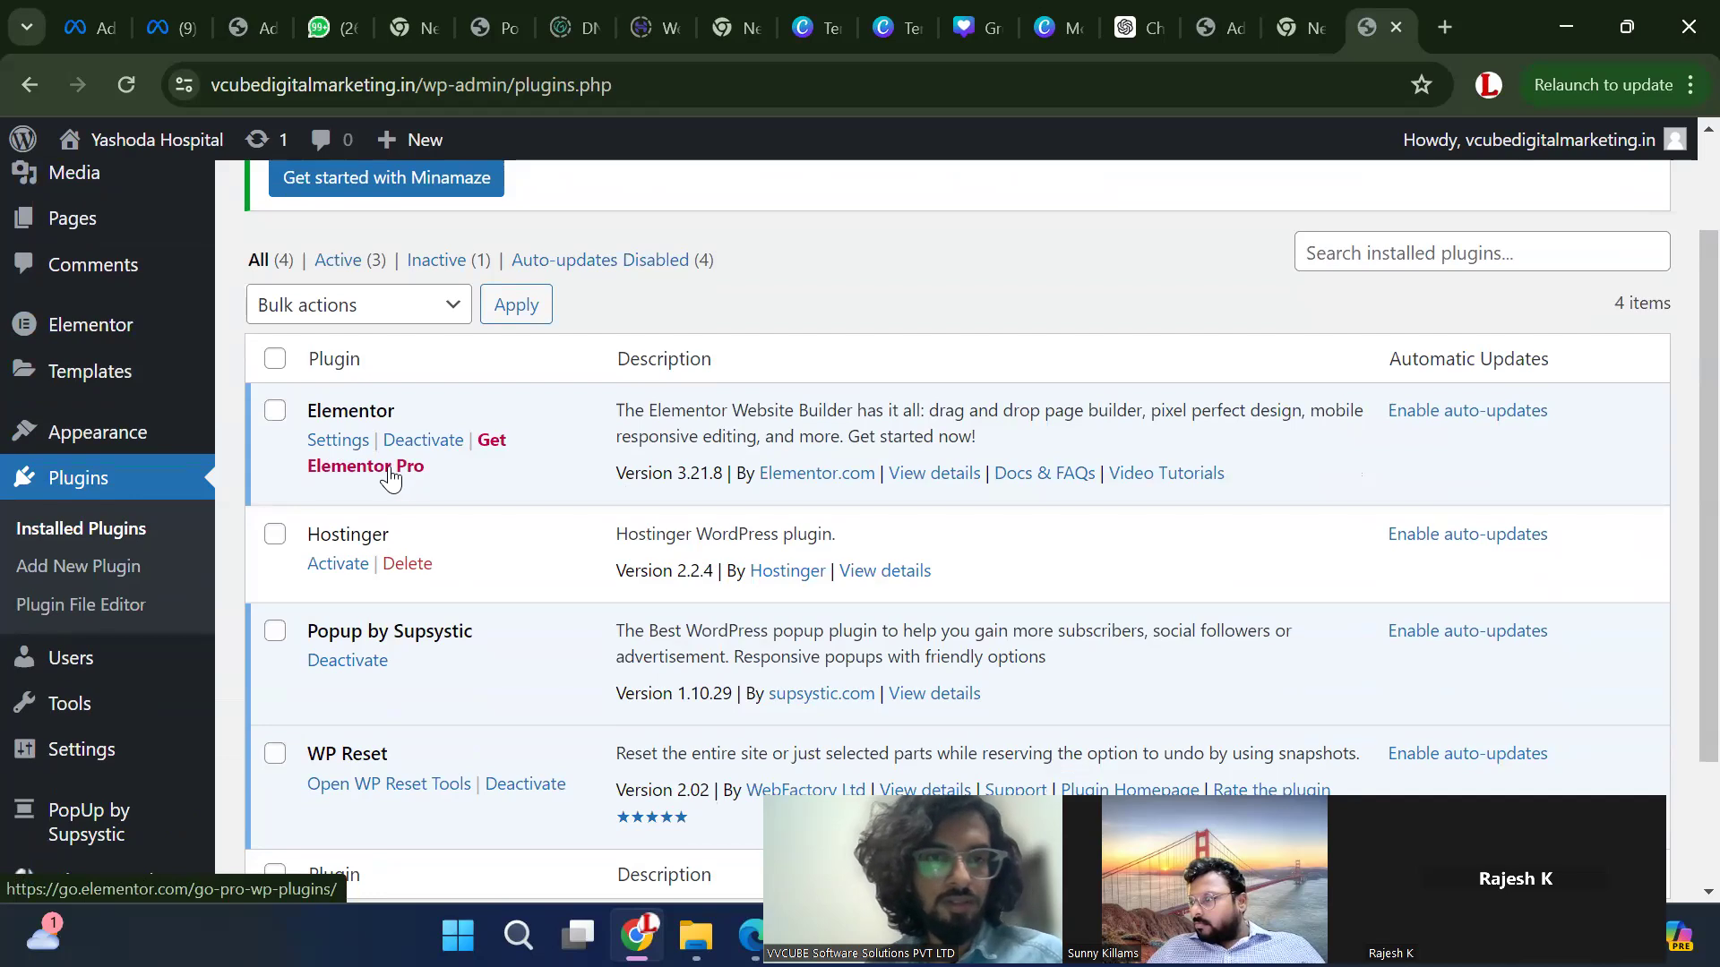
{"action": "left_click", "coordinate": [346, 445]}
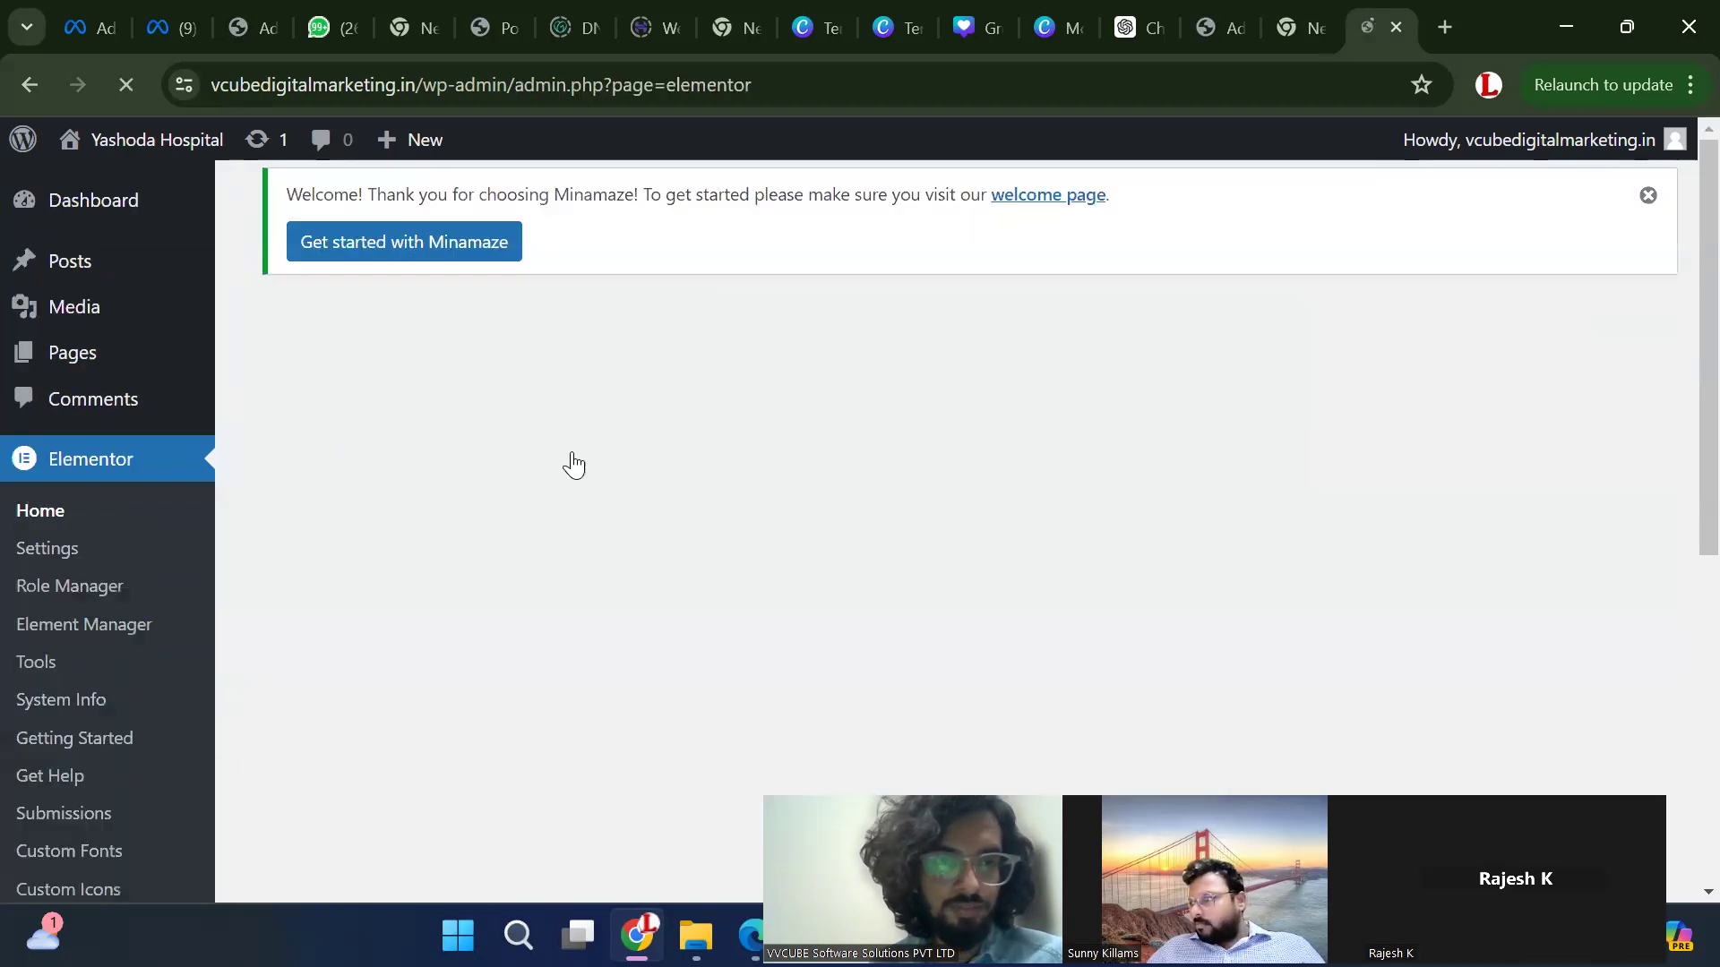
Examine the Elementor home page, including its quick actions, design toolkit add-ons and Pro features
{"action": "scroll", "coordinate": [568, 577], "scroll_direction": "down", "scroll_amount": 6}
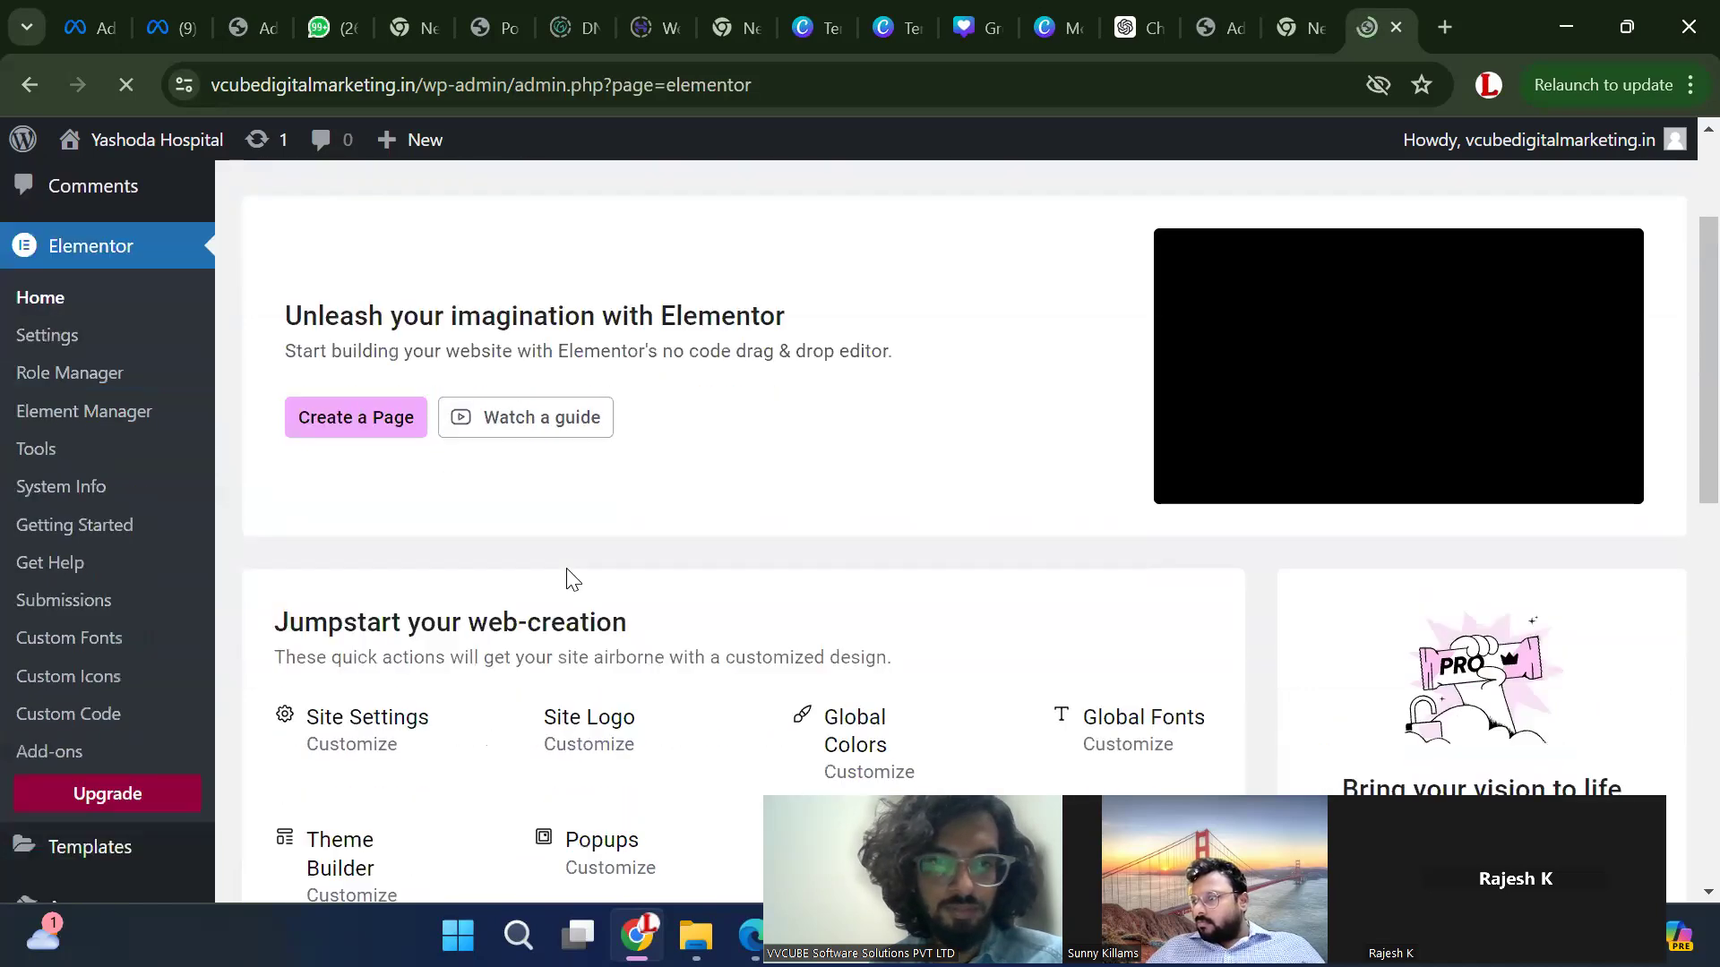
{"action": "scroll", "coordinate": [569, 582], "scroll_direction": "up", "scroll_amount": 2}
{"action": "scroll", "coordinate": [573, 581], "scroll_direction": "down", "scroll_amount": 5}
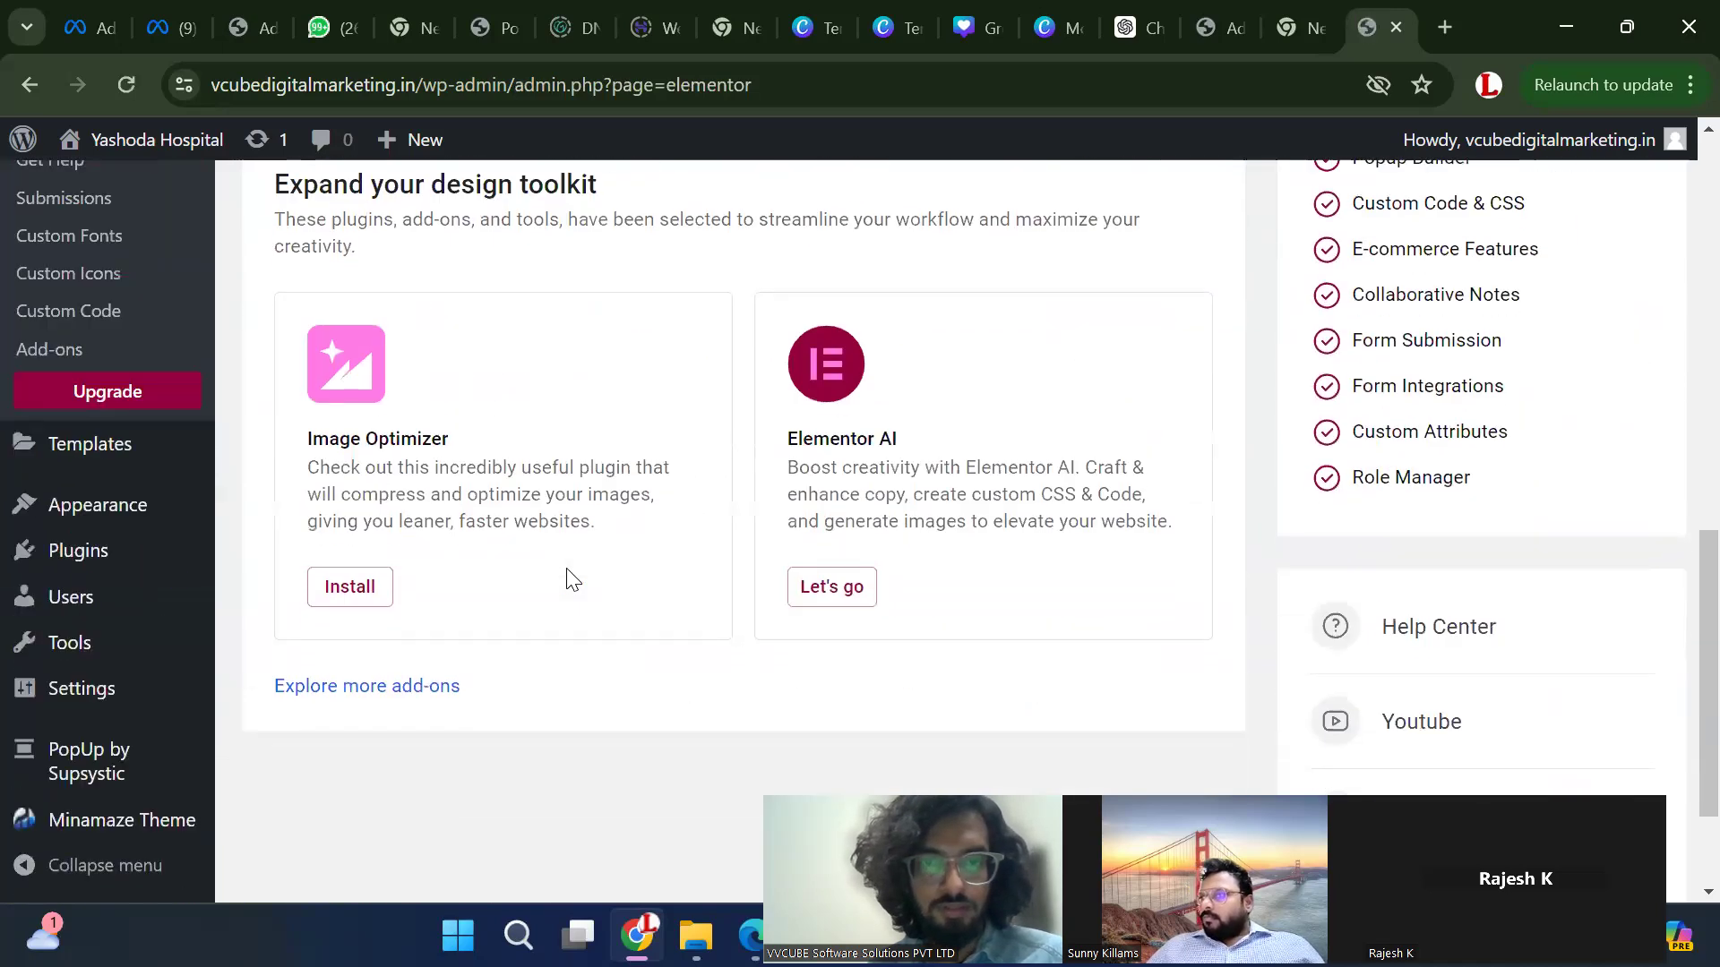
{"action": "scroll", "coordinate": [565, 573], "scroll_direction": "down", "scroll_amount": 2}
{"action": "scroll", "coordinate": [742, 538], "scroll_direction": "up", "scroll_amount": 3}
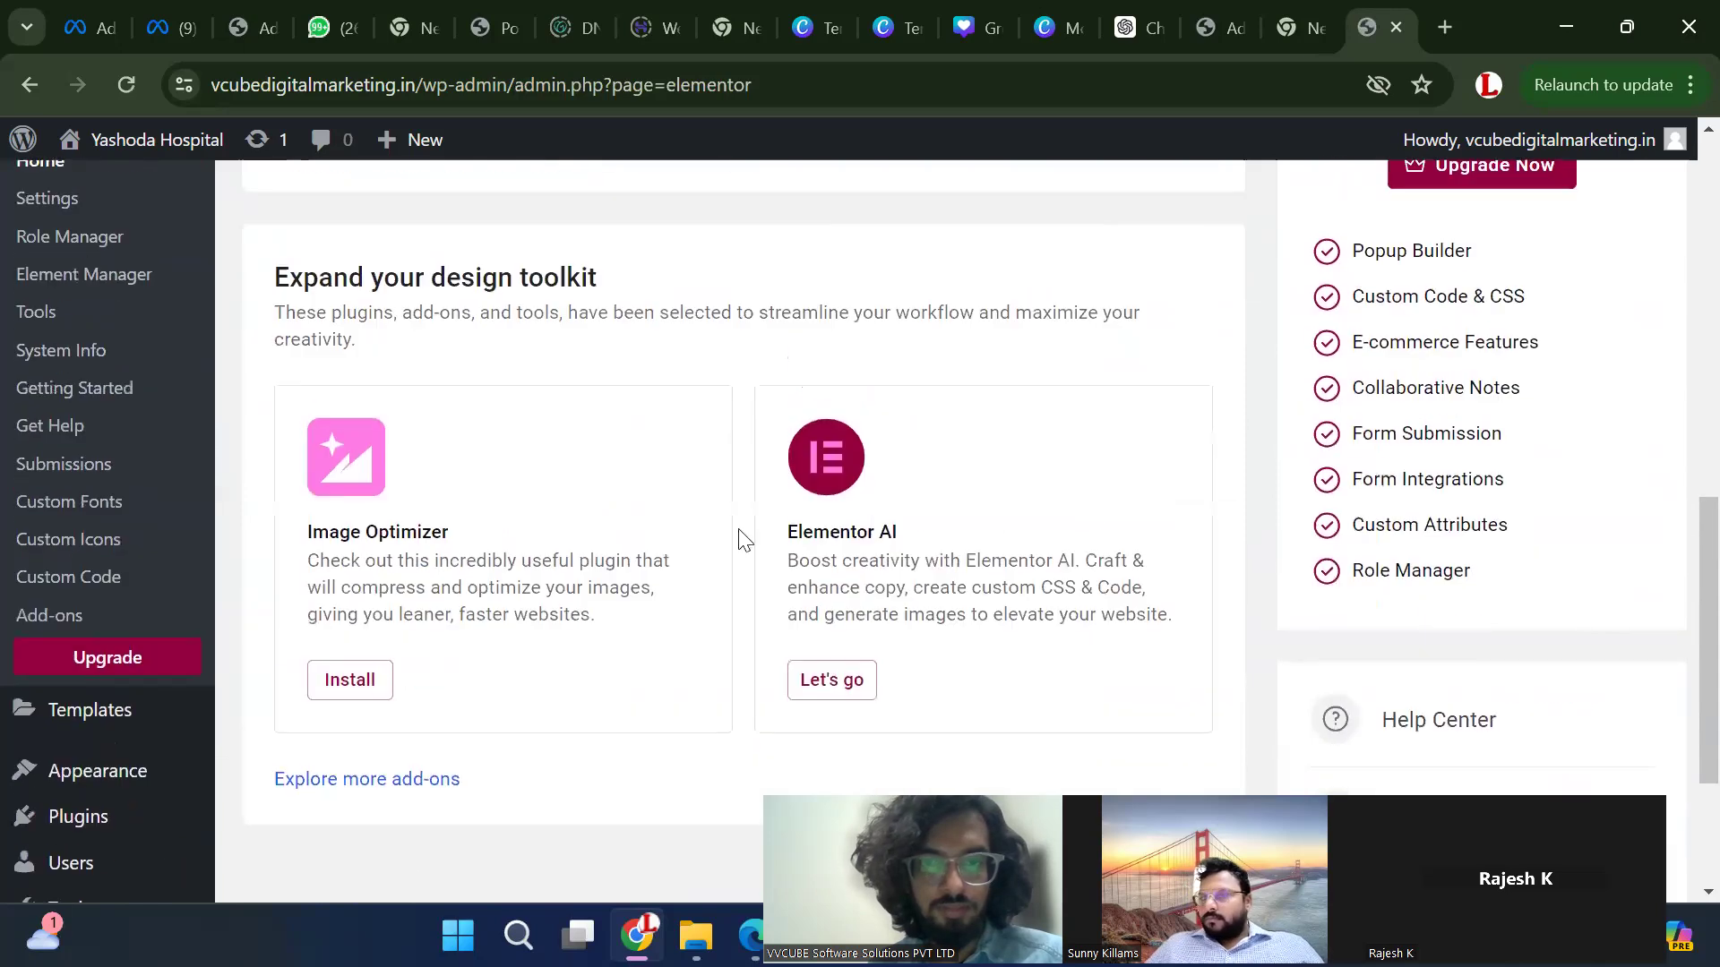
{"action": "scroll", "coordinate": [818, 572], "scroll_direction": "down", "scroll_amount": 3}
{"action": "scroll", "coordinate": [815, 570], "scroll_direction": "up", "scroll_amount": 15}
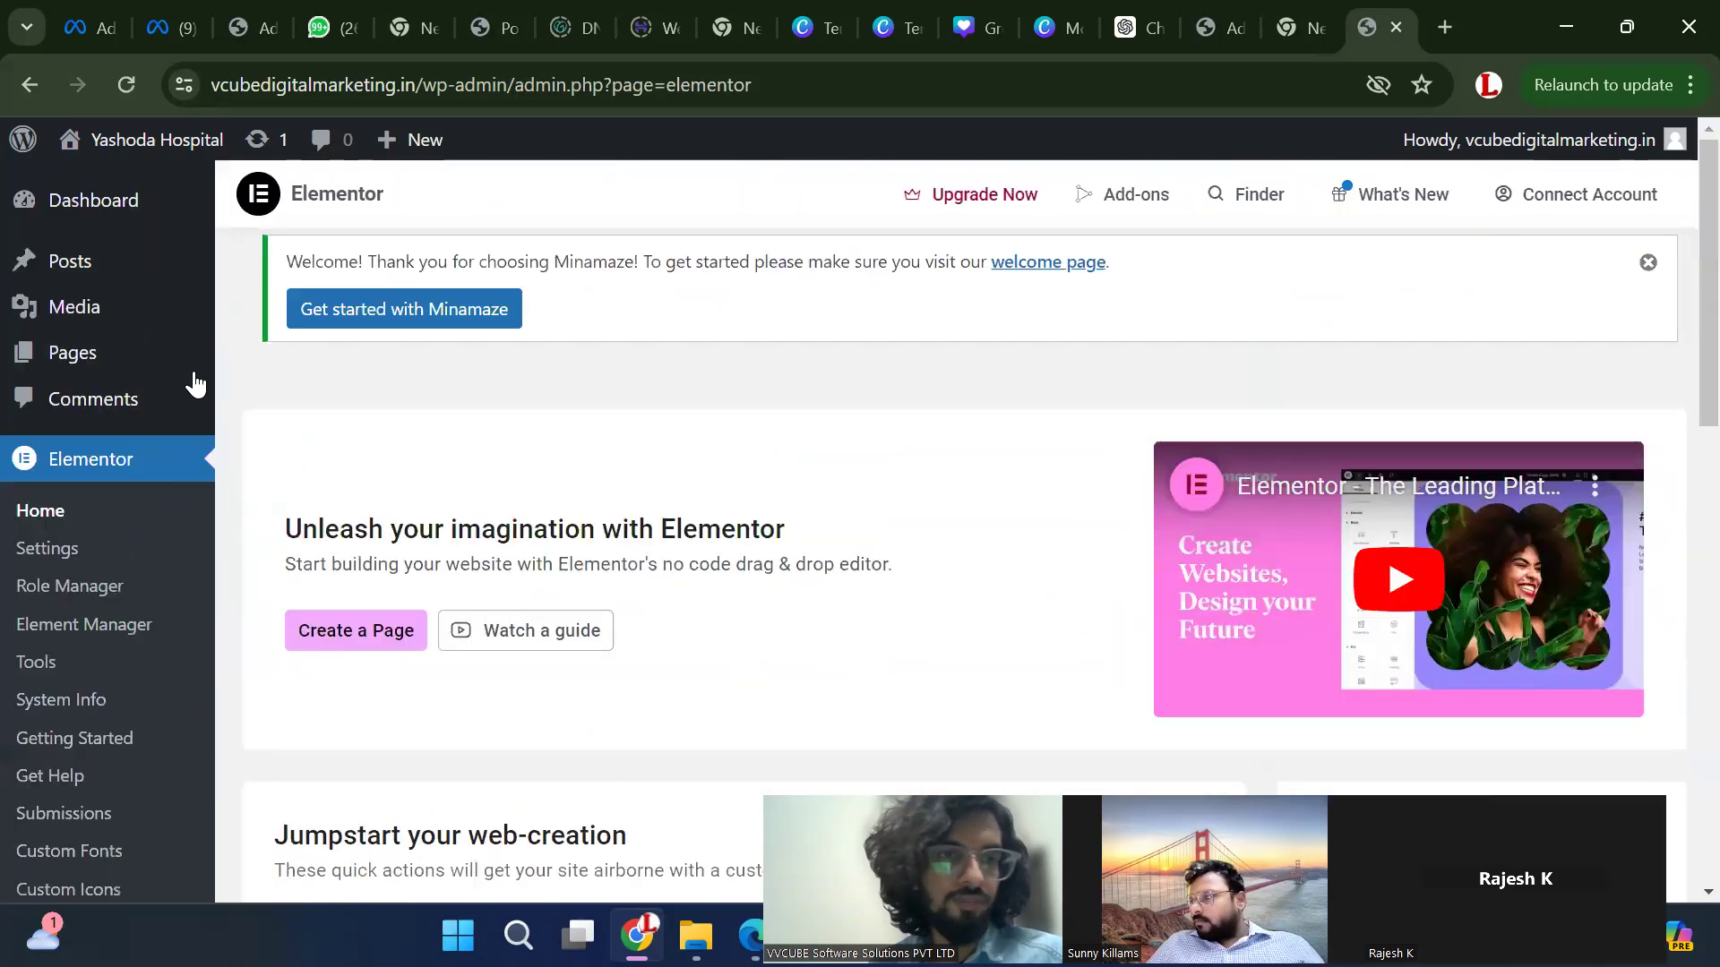
Open the list of all the site's pages from the Elementor home page
{"action": "left_click", "coordinate": [57, 521]}
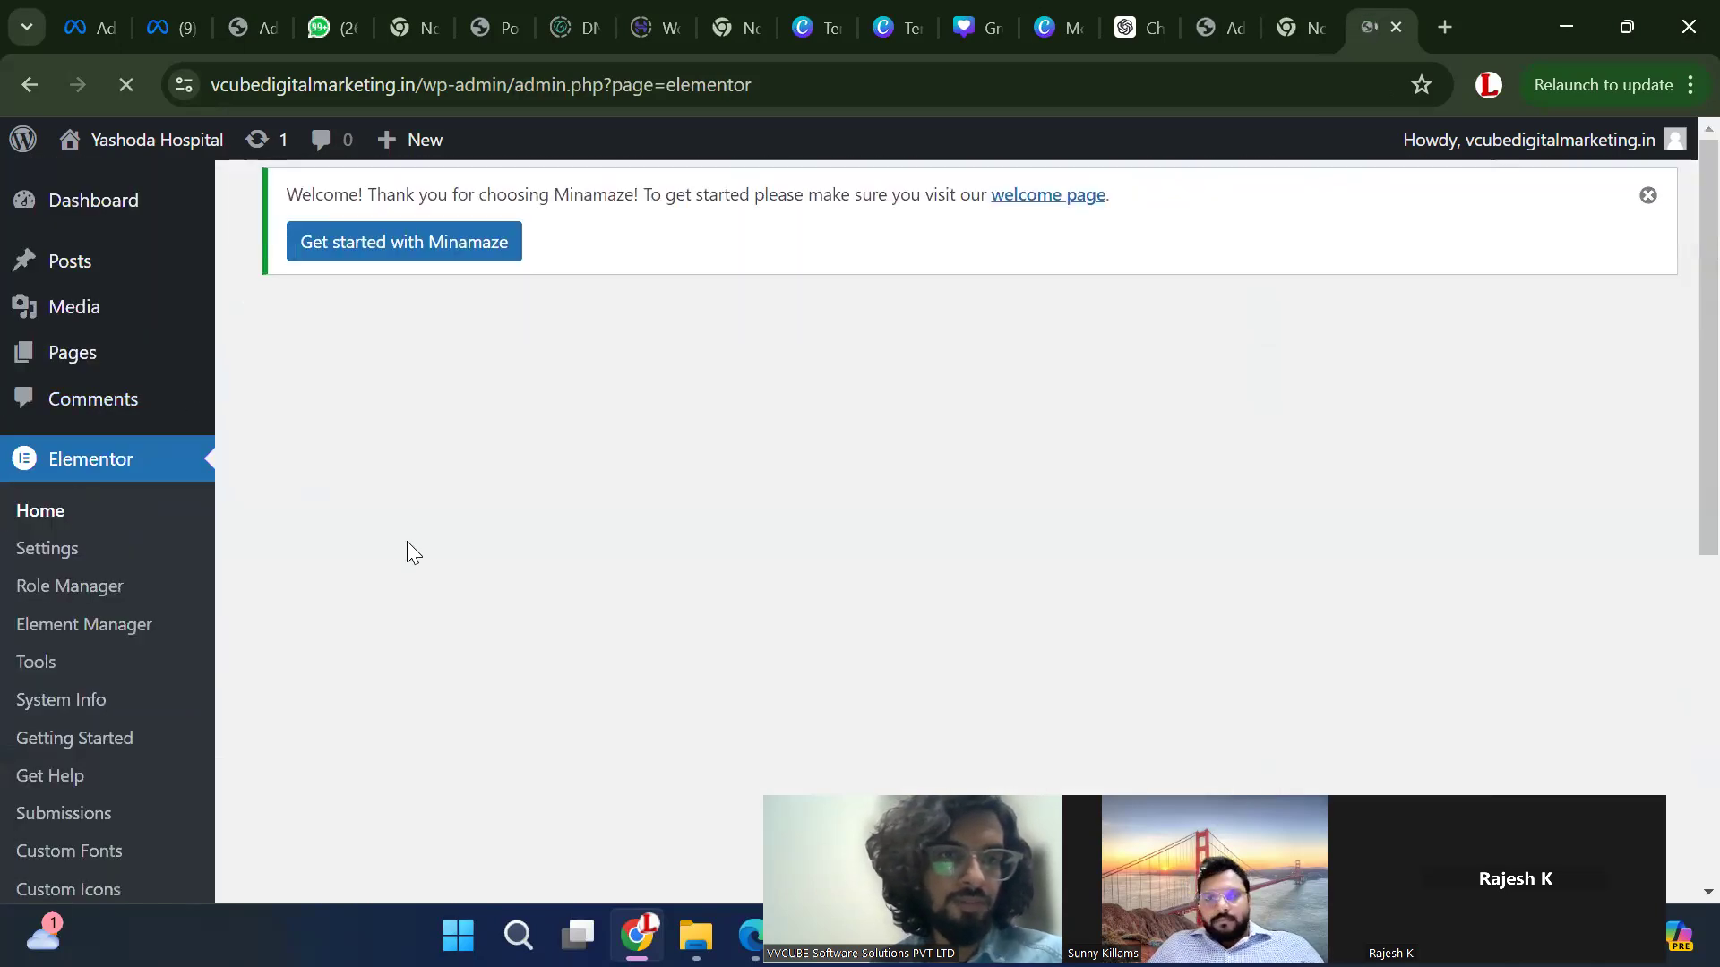
{"action": "scroll", "coordinate": [141, 432], "scroll_direction": "down", "scroll_amount": 1}
{"action": "scroll", "coordinate": [142, 433], "scroll_direction": "down", "scroll_amount": 5}
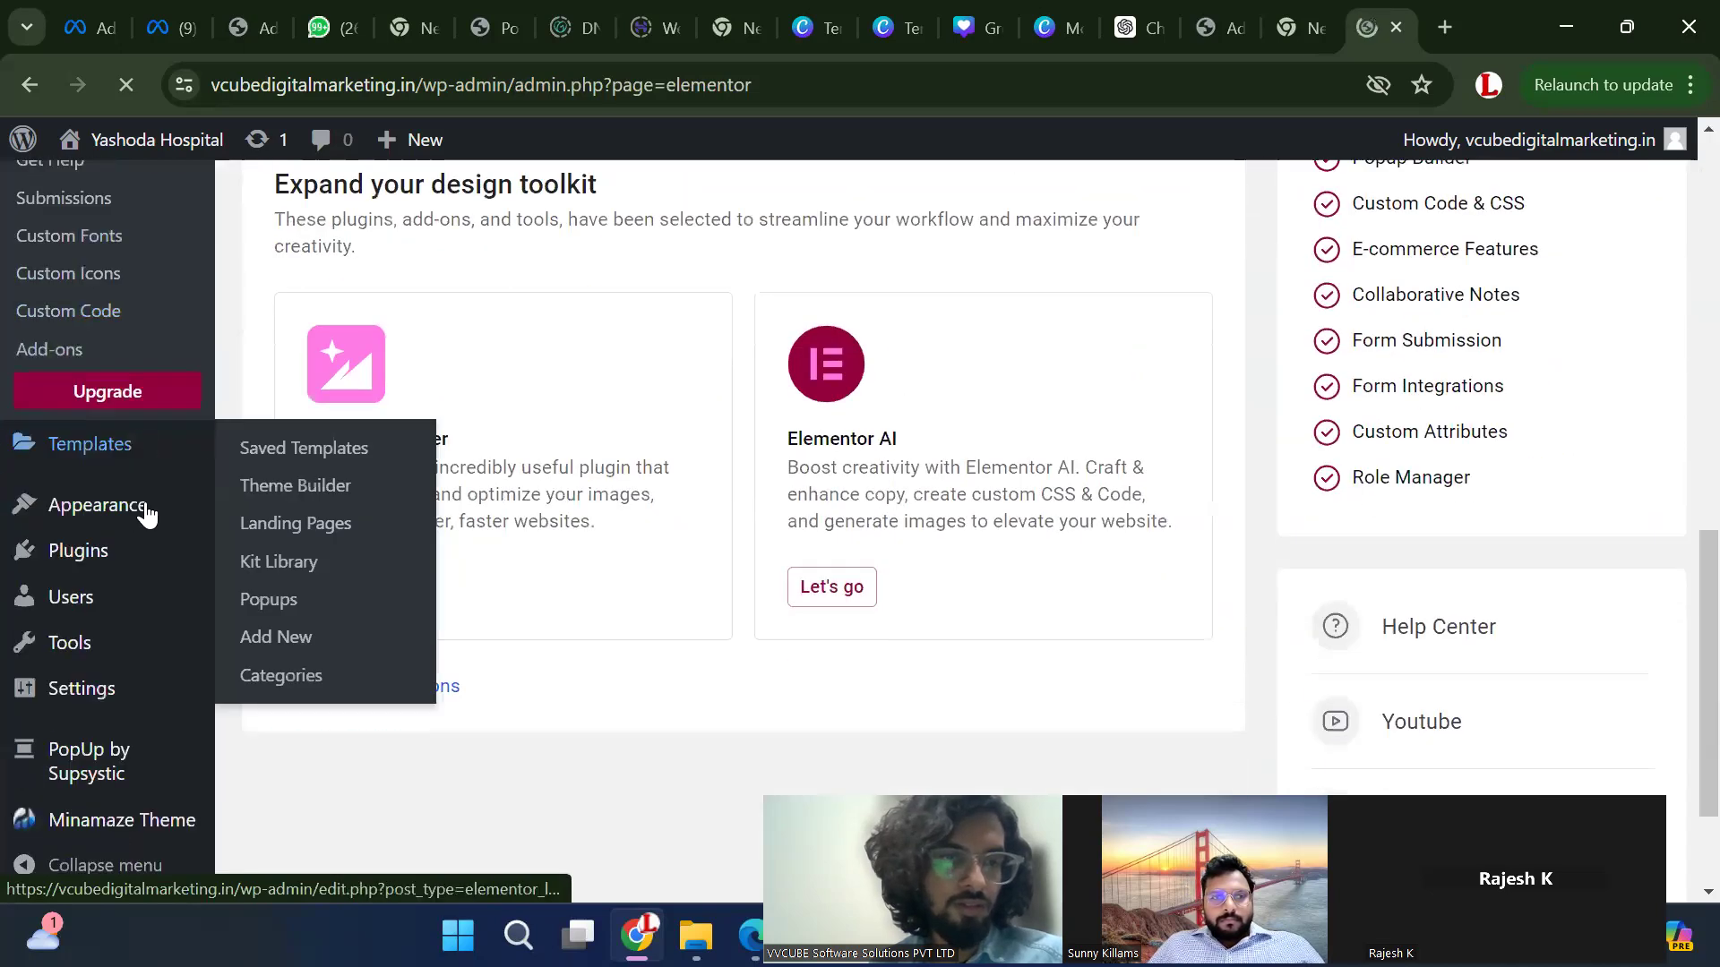
{"action": "scroll", "coordinate": [126, 538], "scroll_direction": "up", "scroll_amount": 4}
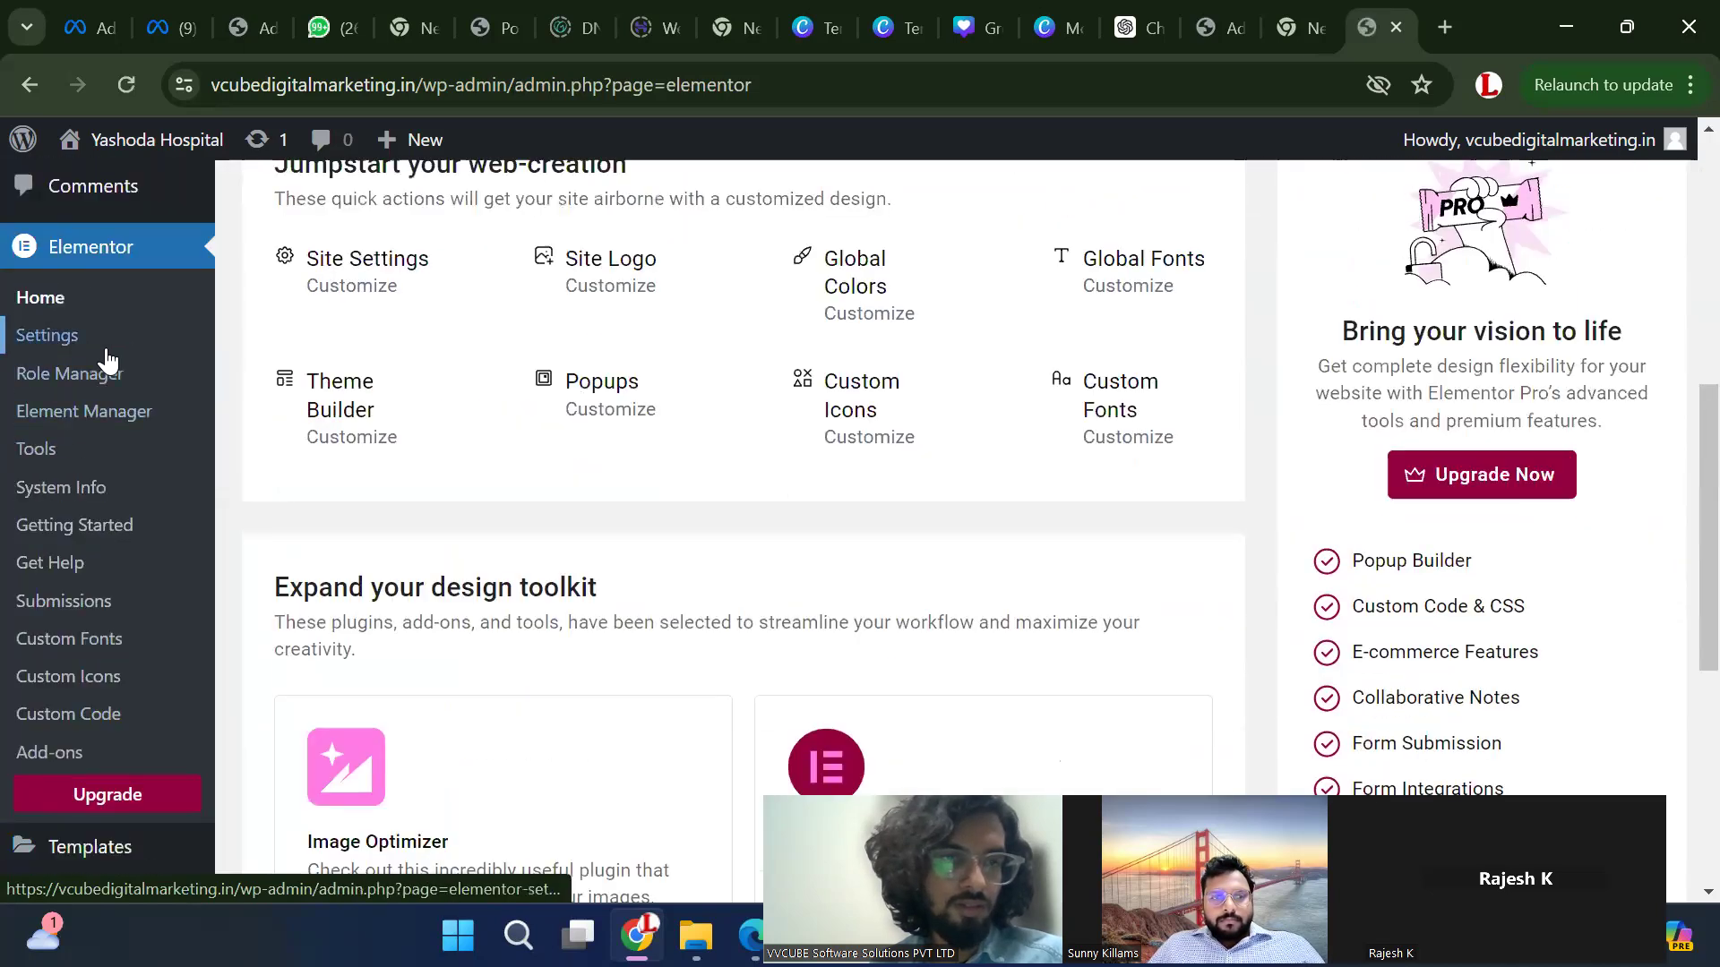
{"action": "scroll", "coordinate": [124, 354], "scroll_direction": "up", "scroll_amount": 6}
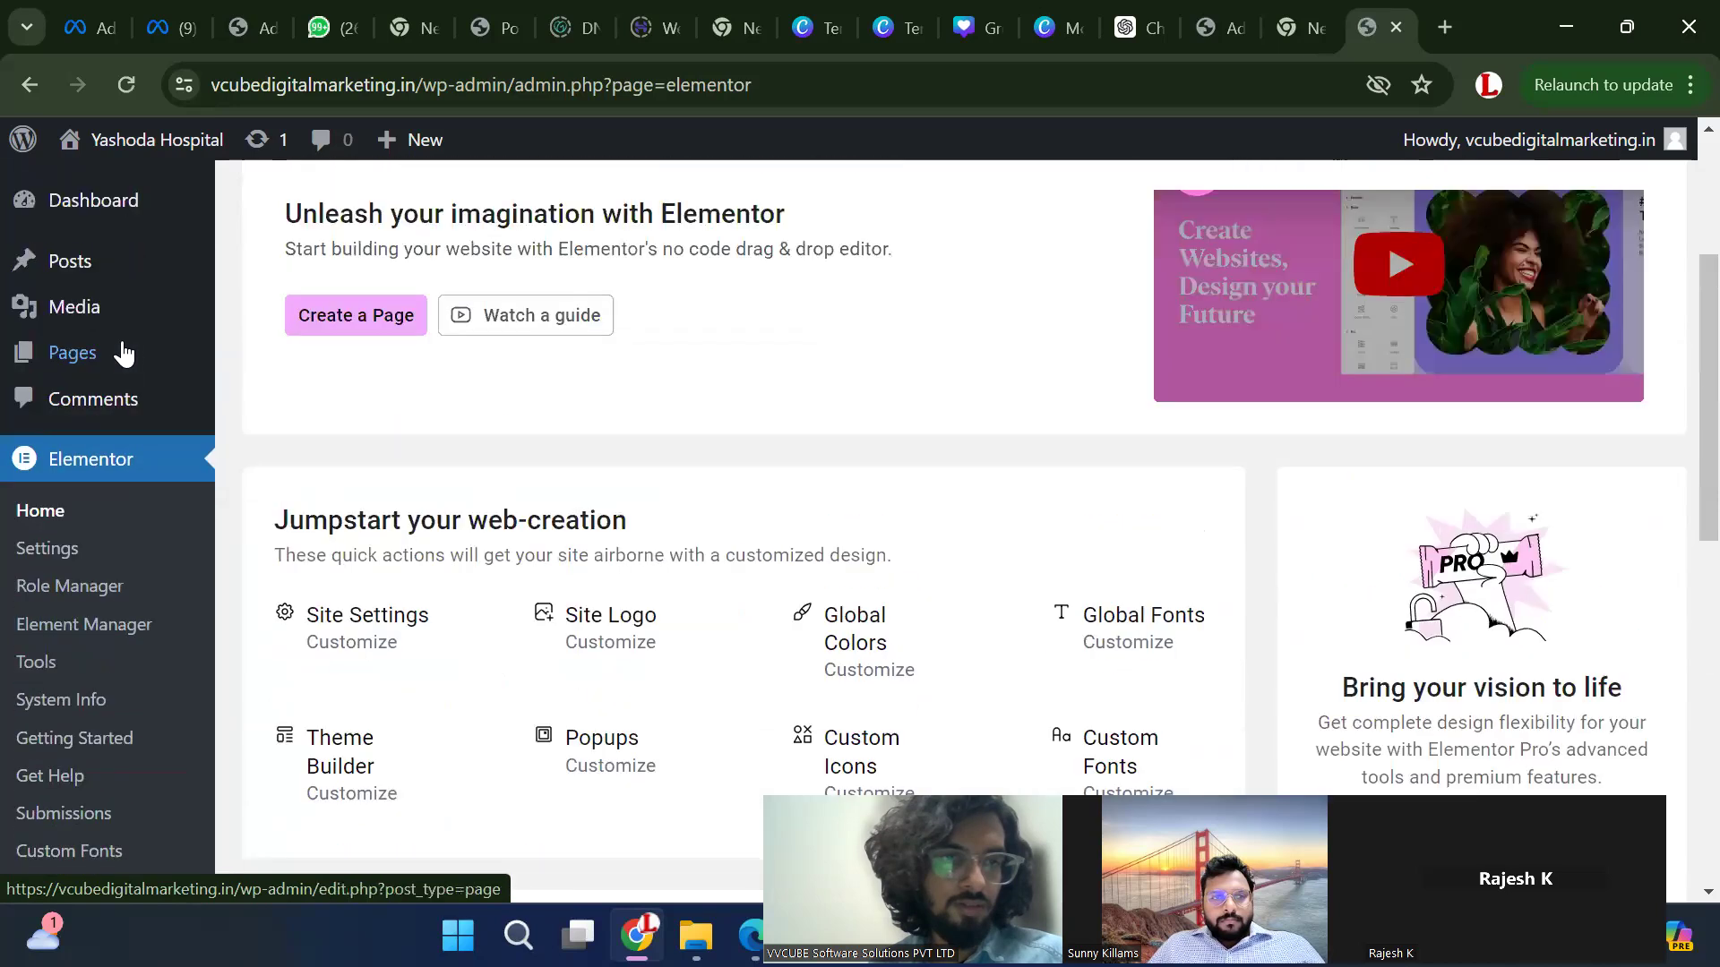
{"action": "left_click", "coordinate": [143, 363]}
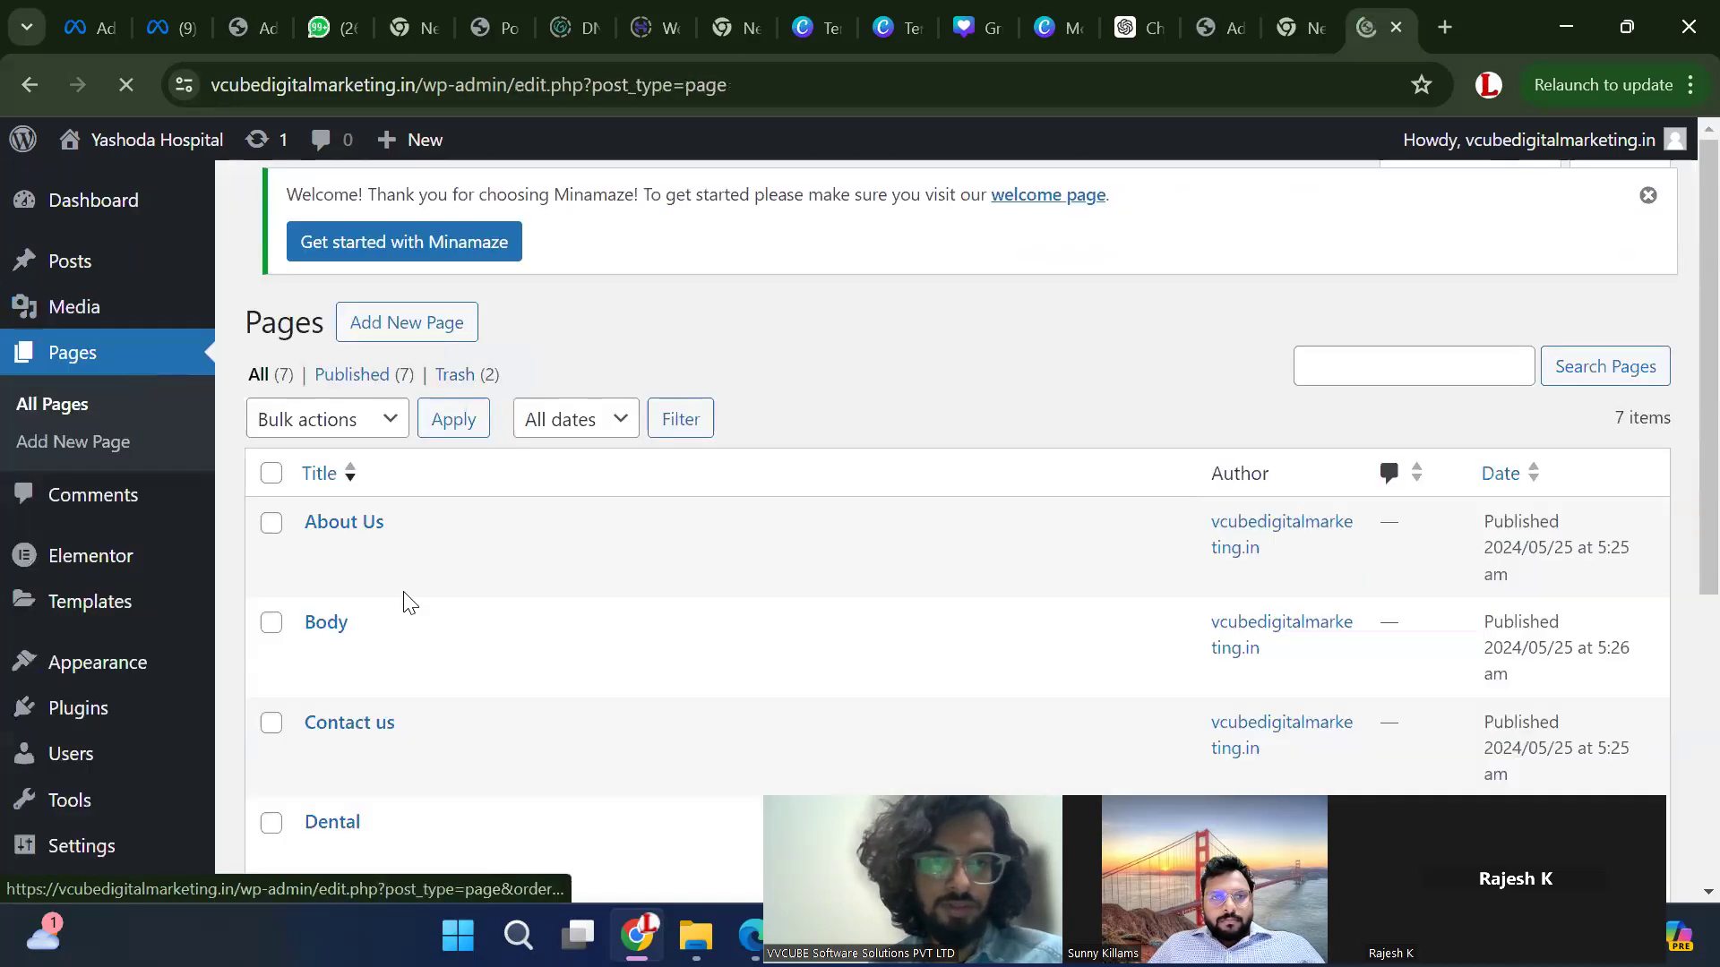
Look at the Skin page in the block editor and return to the list of pages
{"action": "mouse_move", "coordinate": [338, 647]}
{"action": "scroll", "coordinate": [336, 708], "scroll_direction": "down", "scroll_amount": 2}
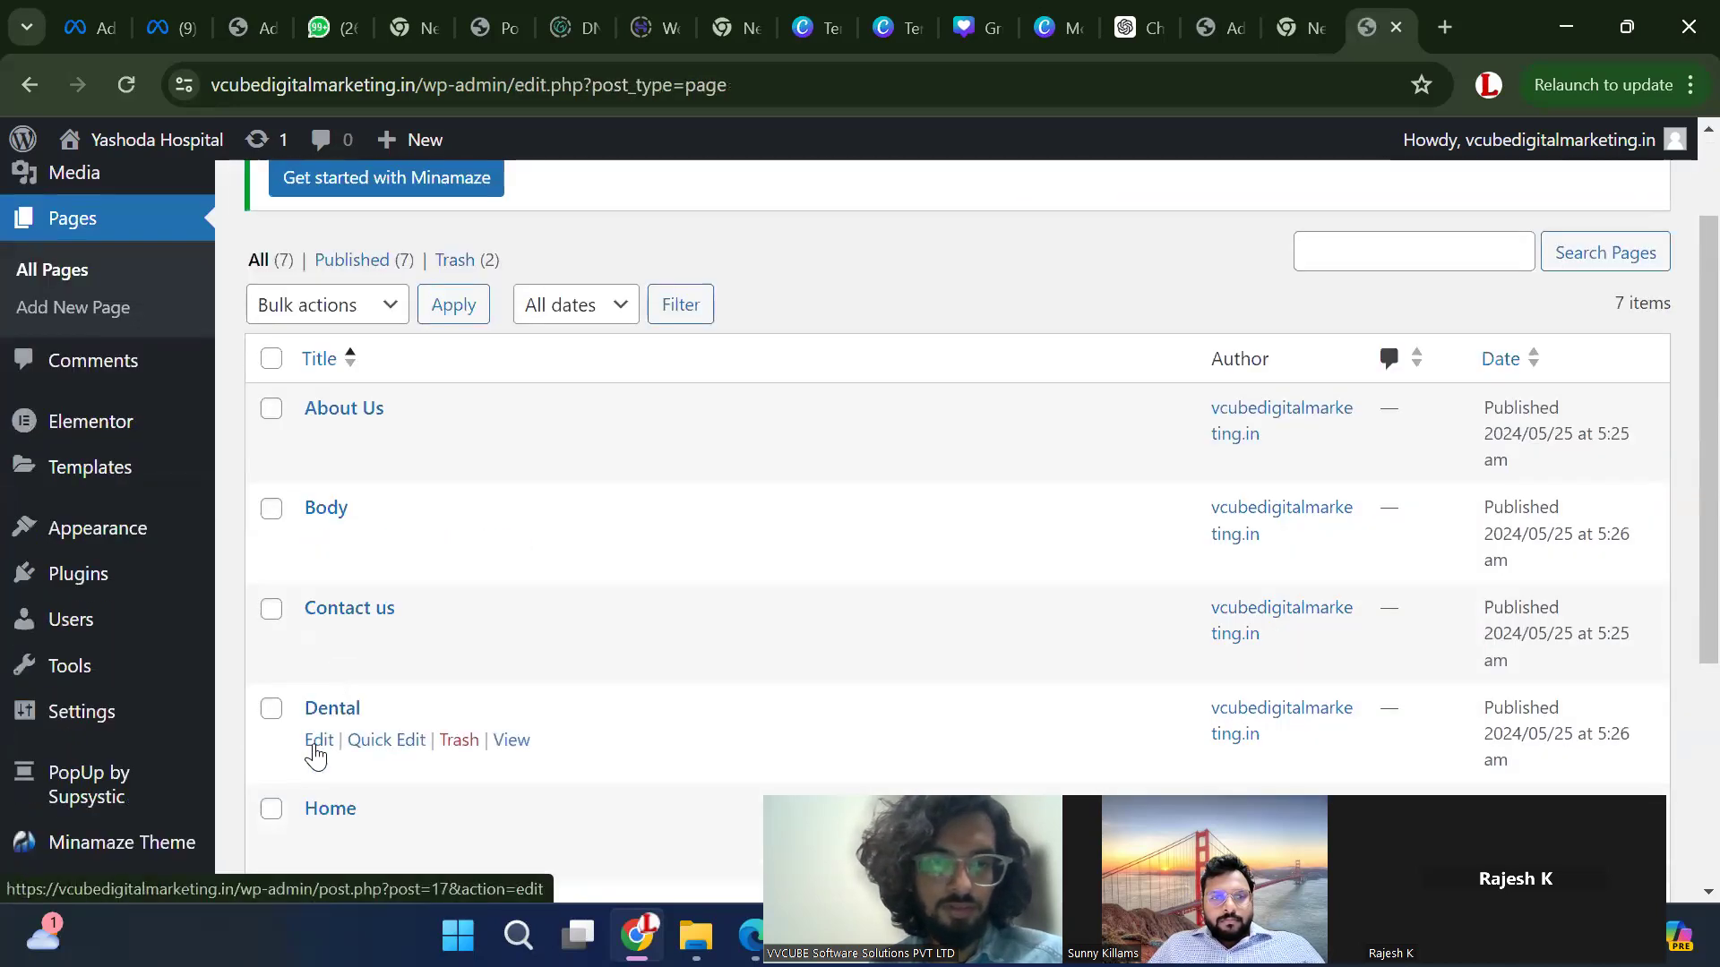
{"action": "scroll", "coordinate": [345, 743], "scroll_direction": "down", "scroll_amount": 3}
{"action": "left_click", "coordinate": [324, 775]}
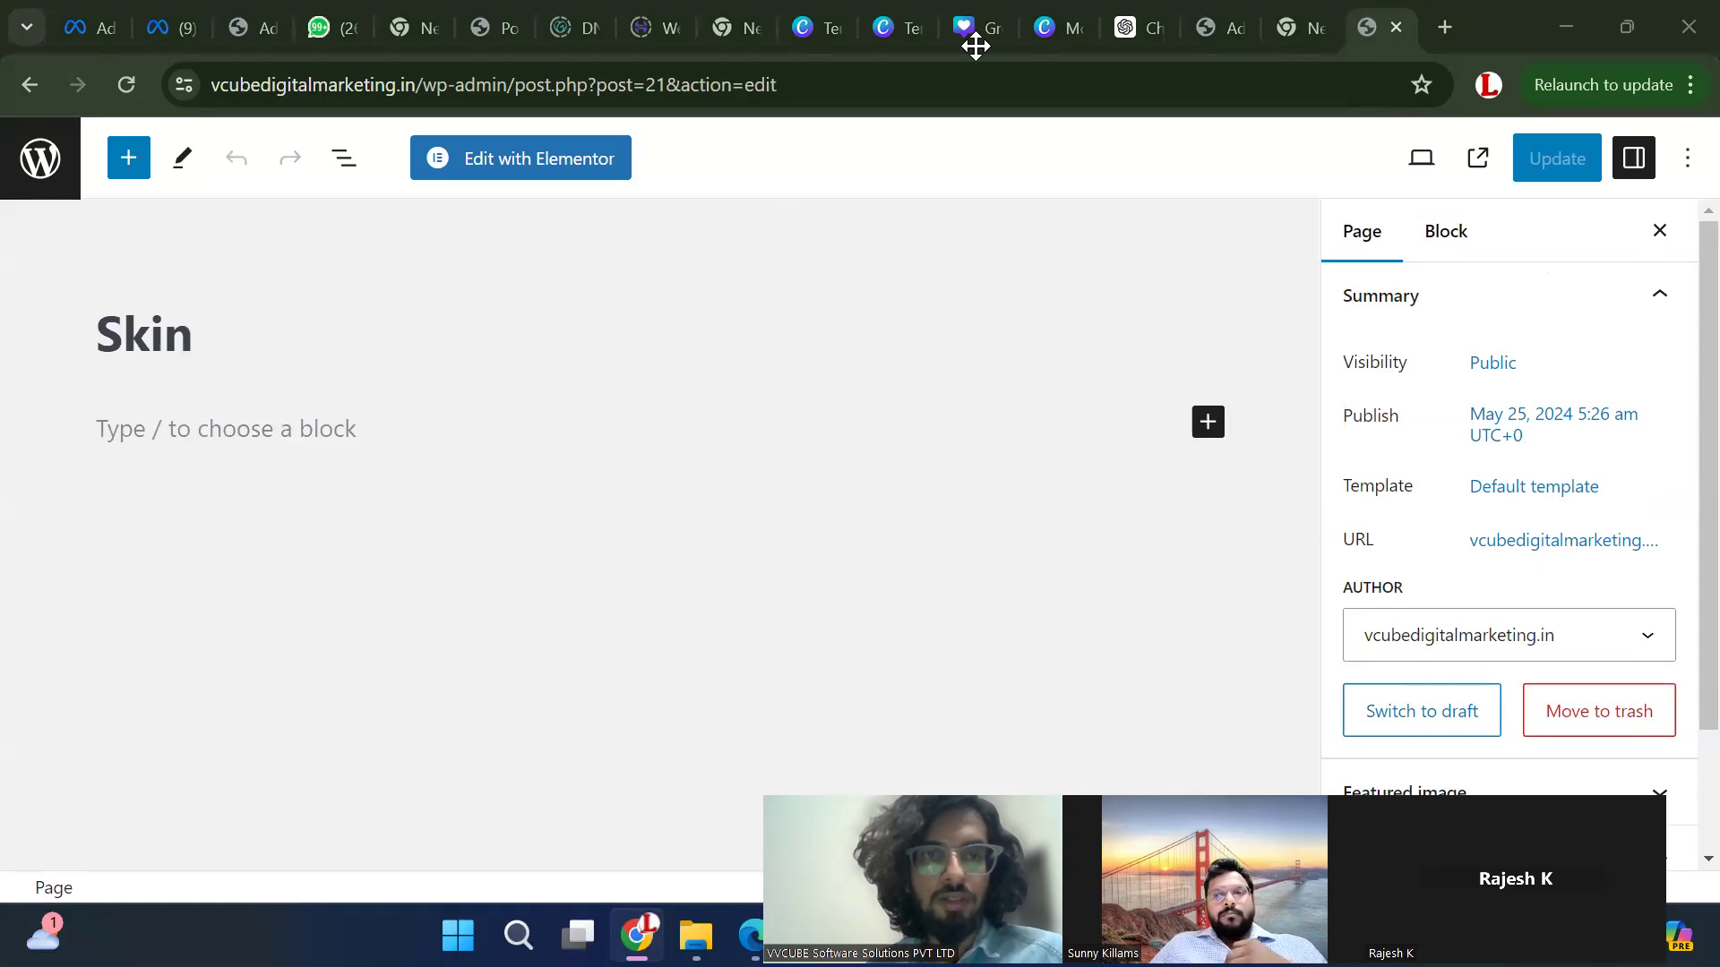
{"action": "left_click", "coordinate": [27, 86]}
Open the Home page in the Elementor editor, leaving the block editor, and clear the AI introduction and subscription popup
{"action": "scroll", "coordinate": [444, 647], "scroll_direction": "up", "scroll_amount": 3}
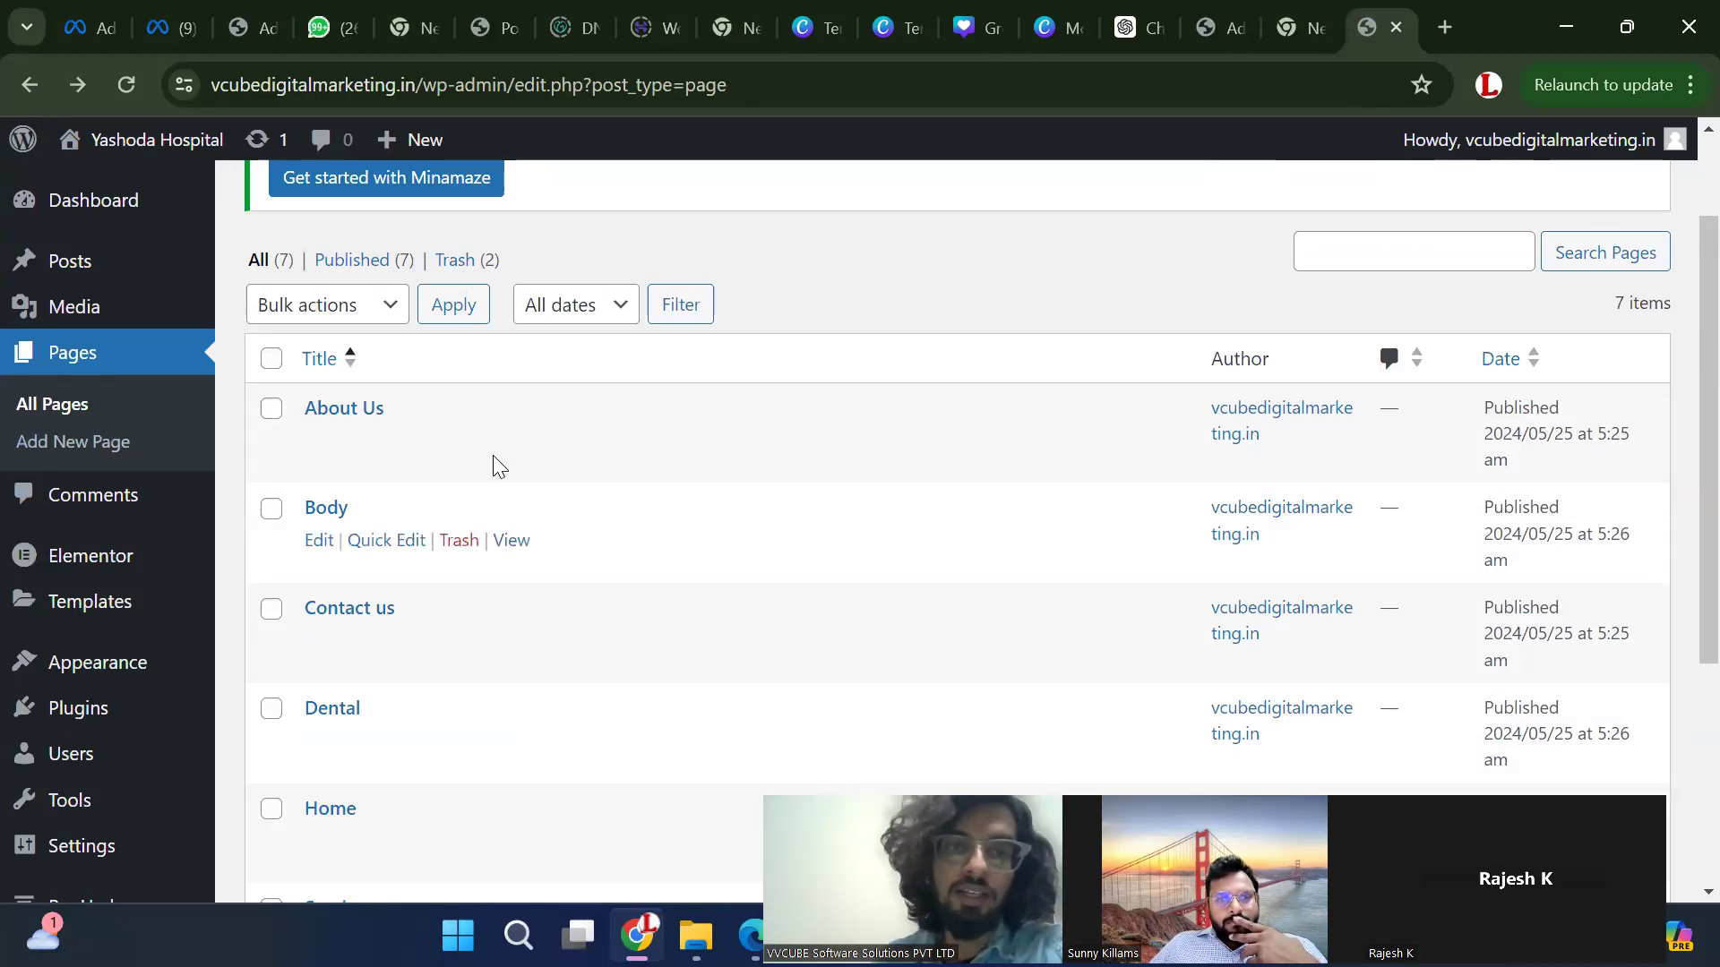
{"action": "scroll", "coordinate": [502, 537], "scroll_direction": "down", "scroll_amount": 3}
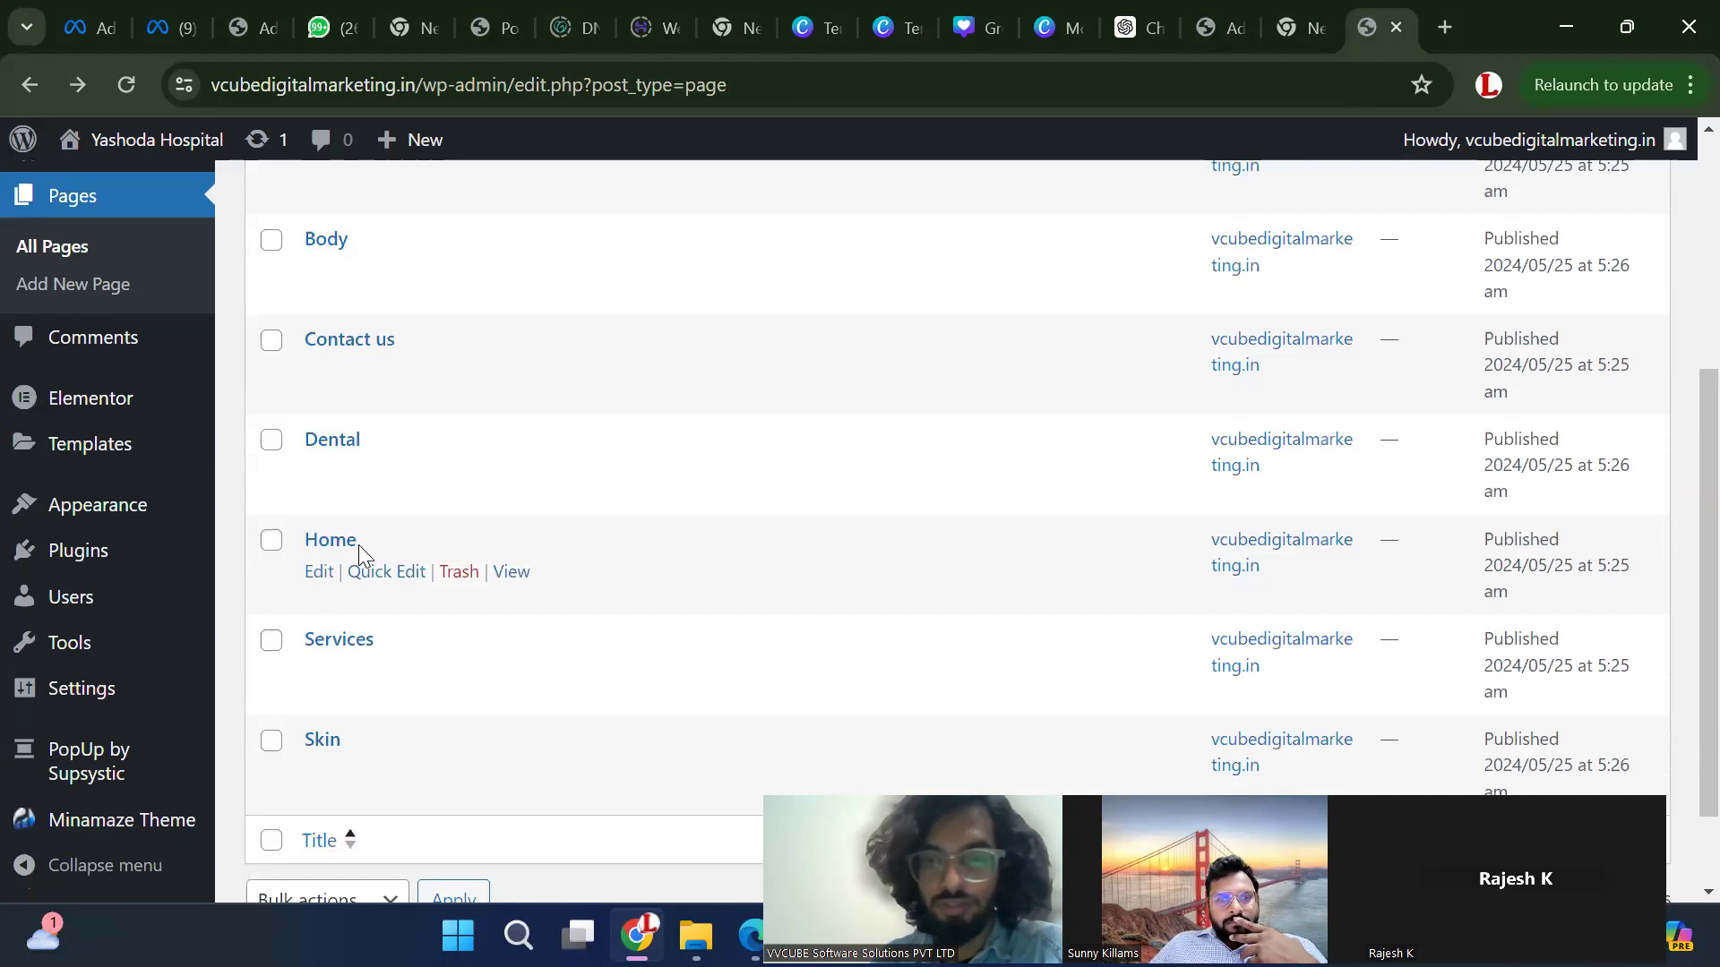
{"action": "left_click", "coordinate": [320, 573]}
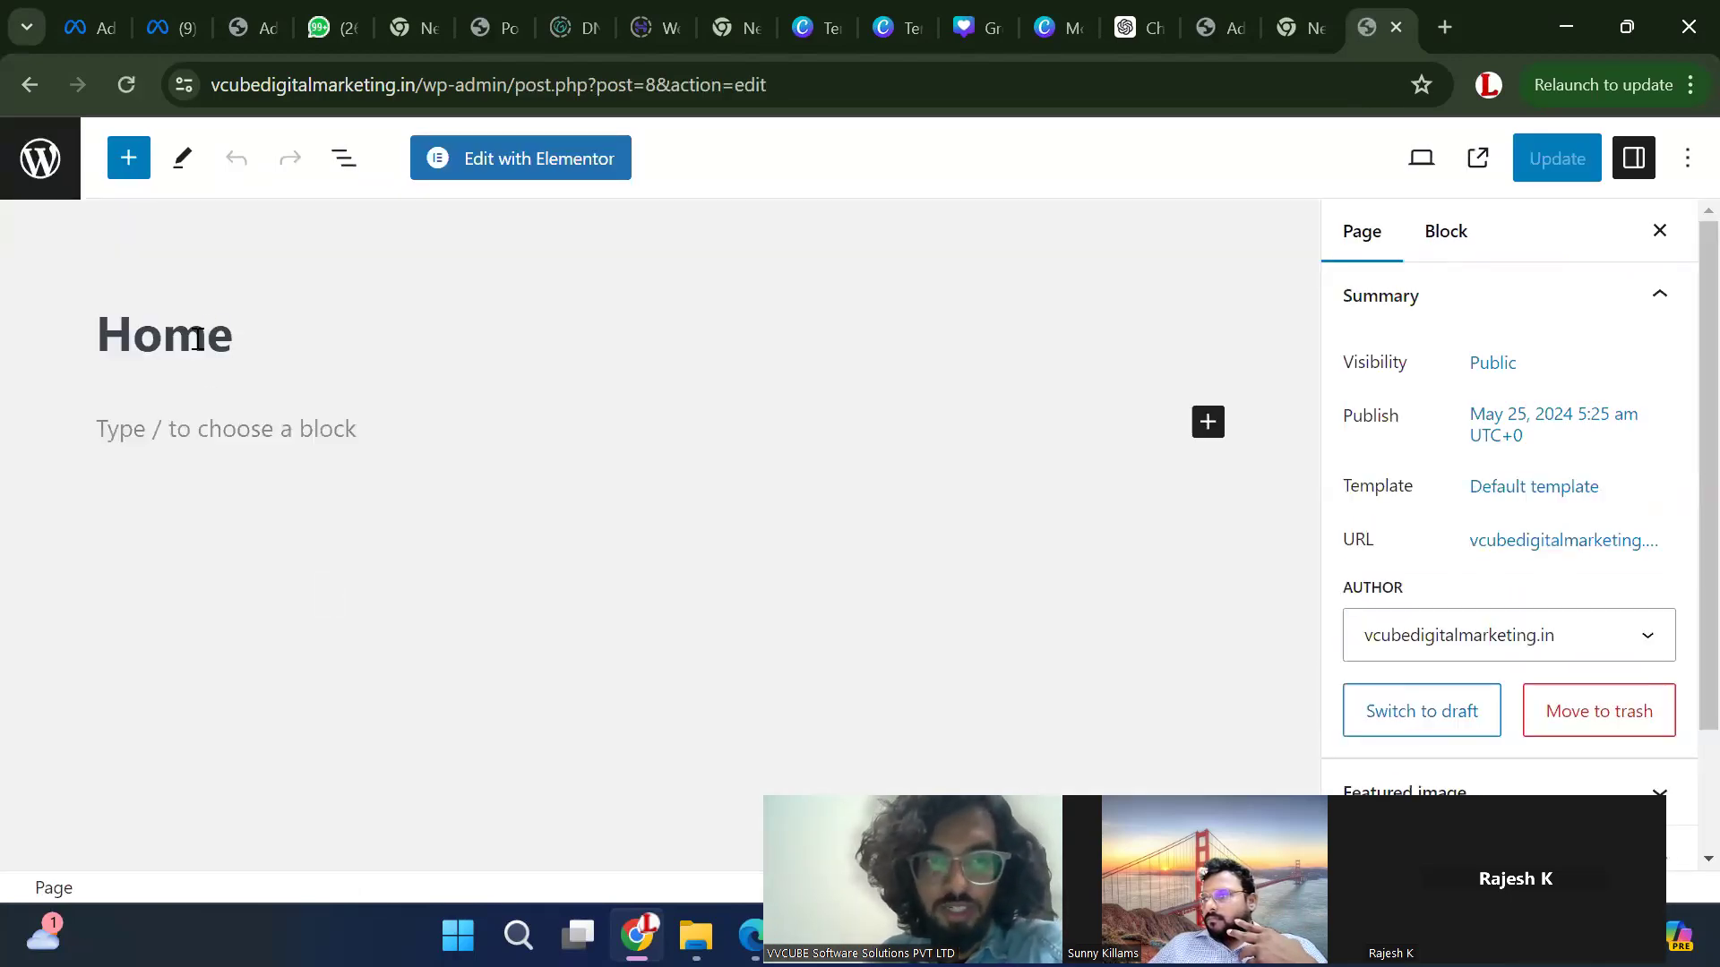
{"action": "left_click", "coordinate": [154, 434]}
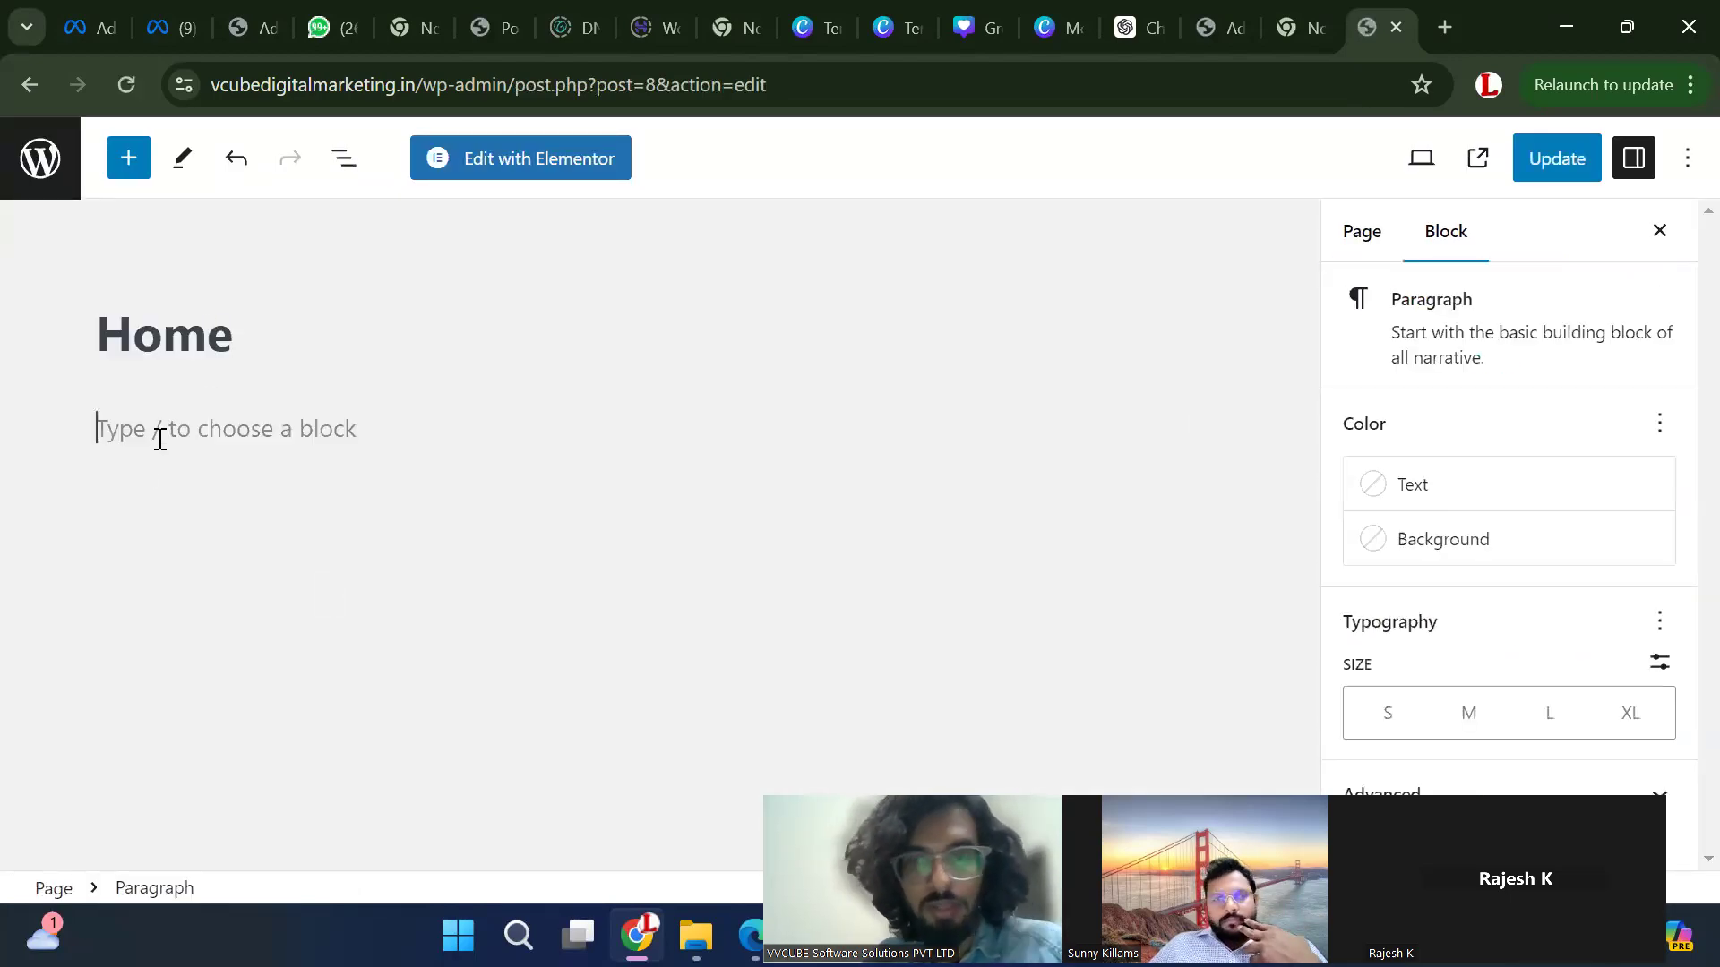
{"action": "left_click", "coordinate": [537, 162]}
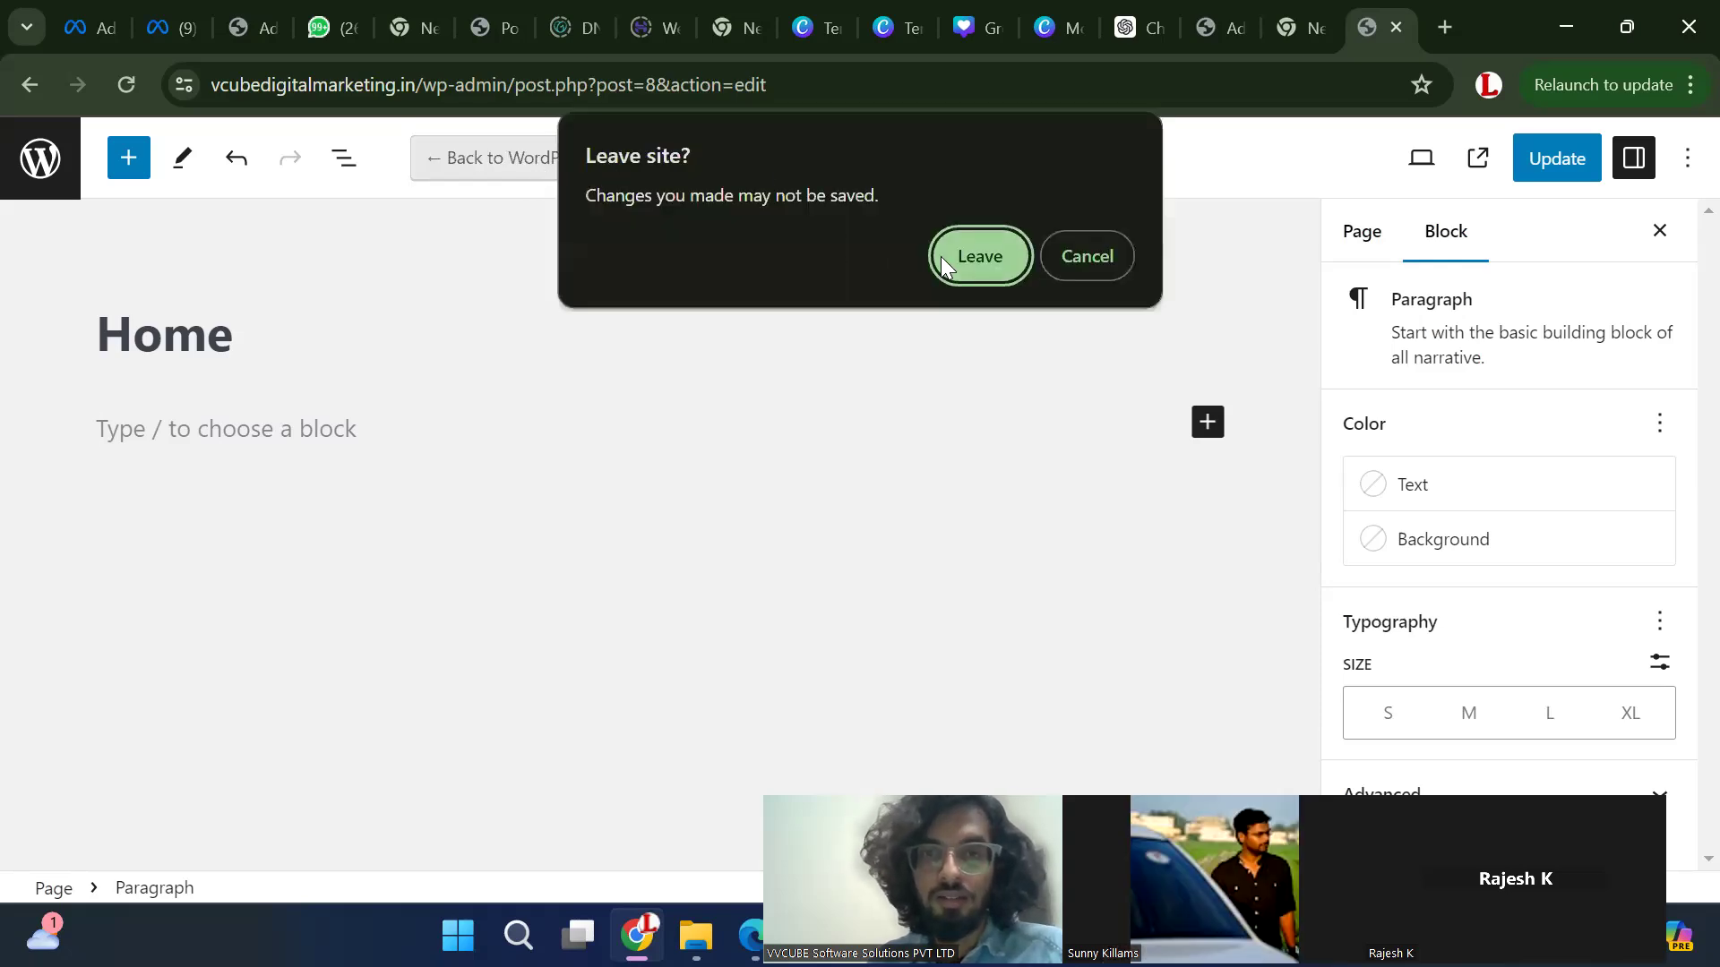
{"action": "left_click", "coordinate": [967, 262]}
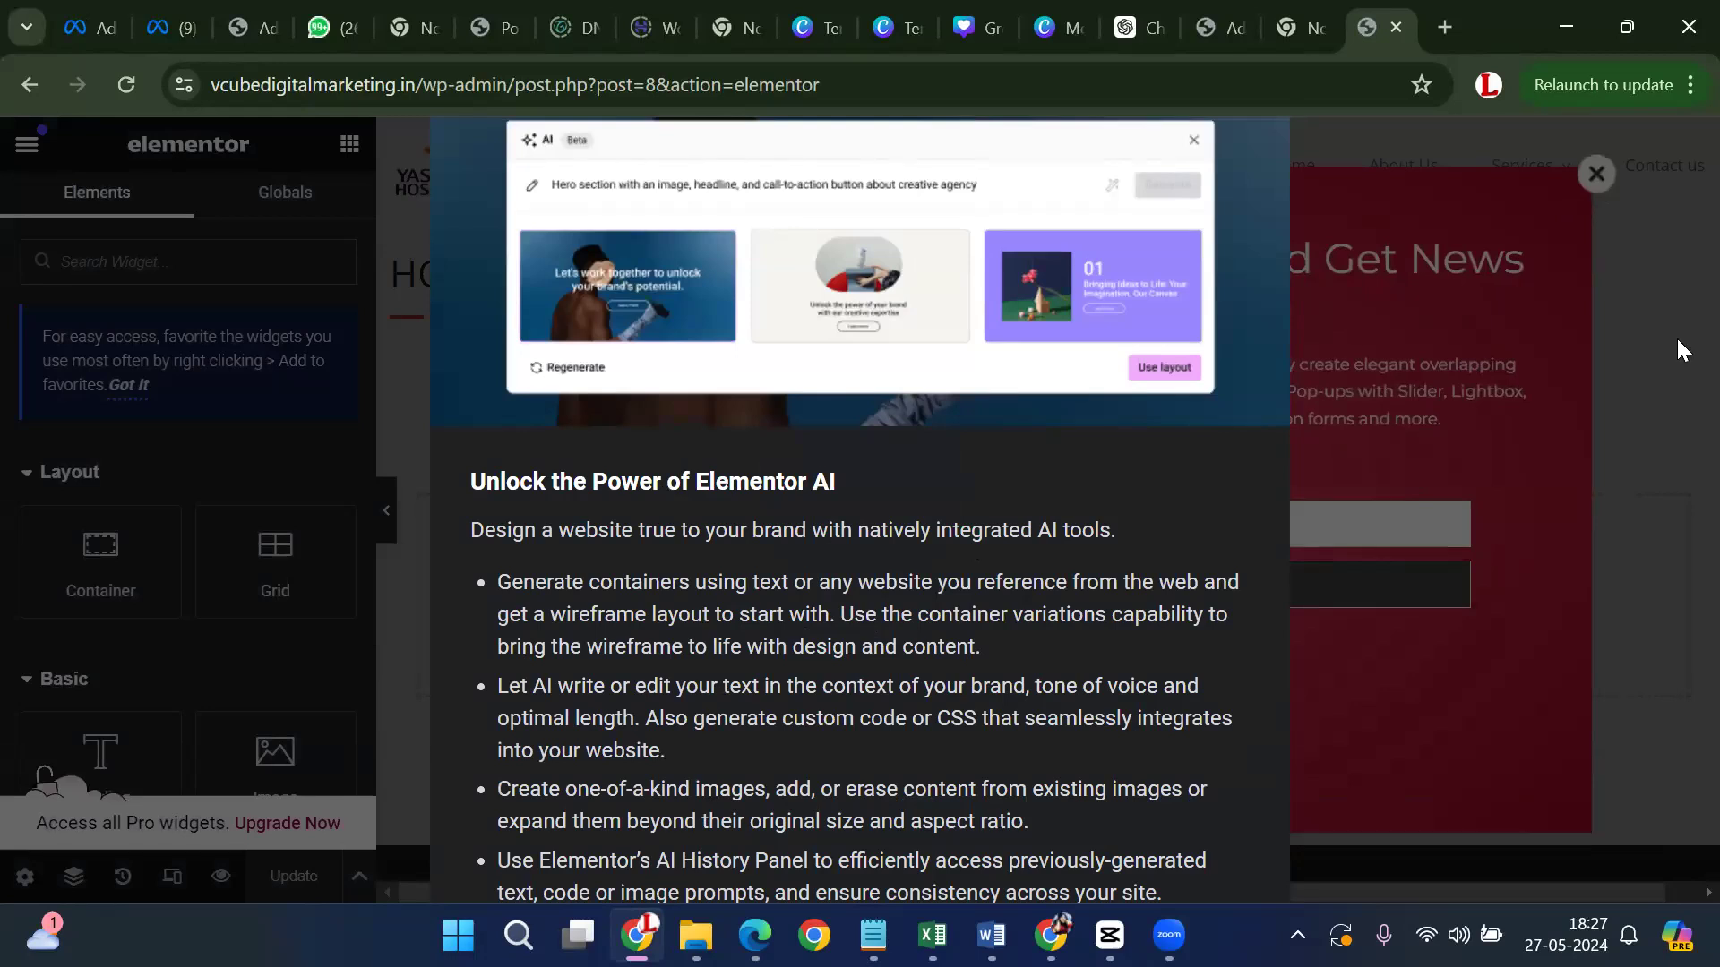
{"action": "key", "text": "F5"}
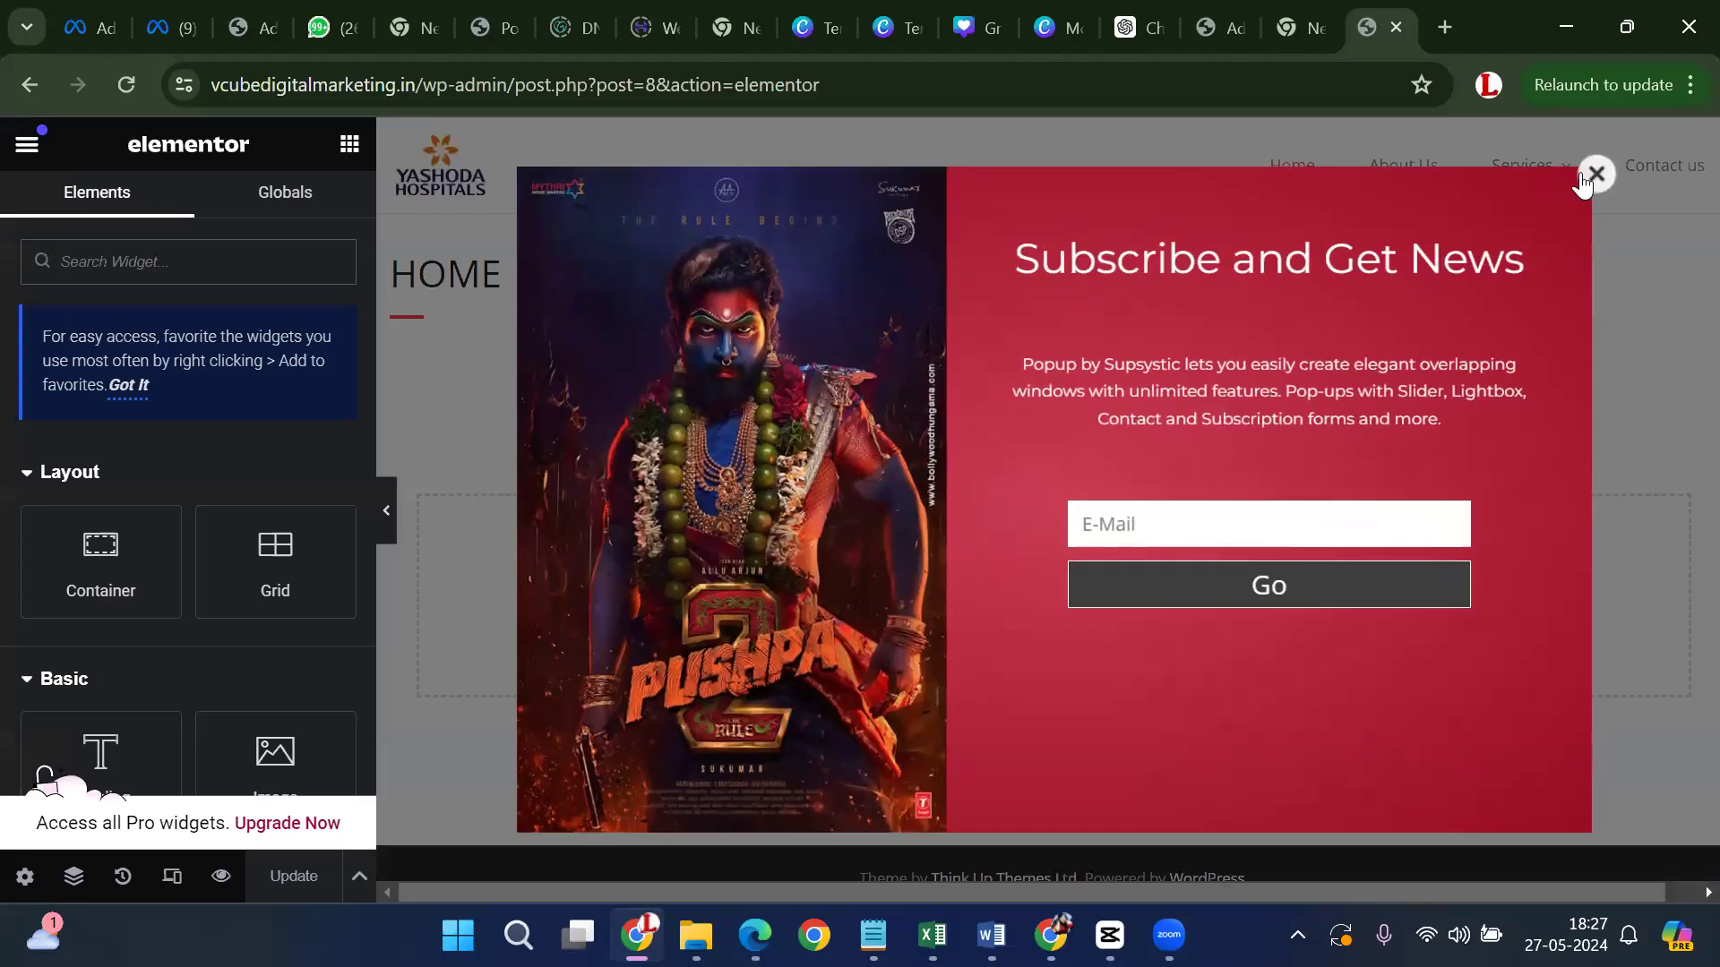
{"action": "left_click", "coordinate": [1594, 175]}
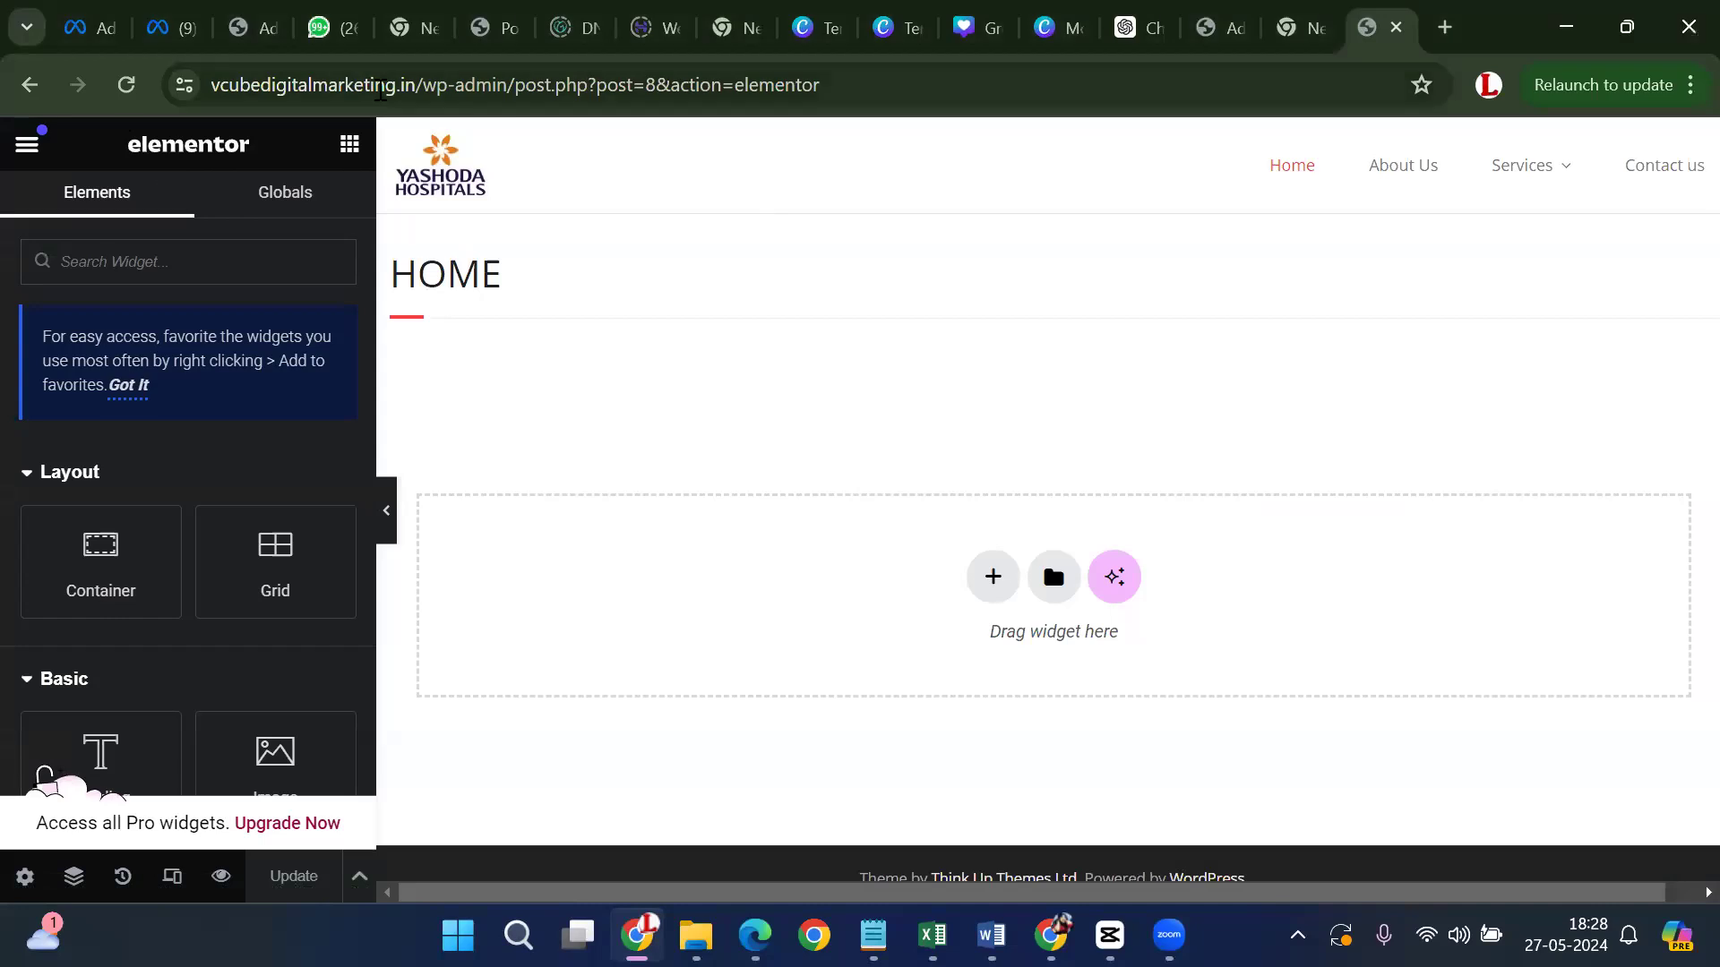
Return to the pages list, reopen the Home page with Elementor and close the subscription popup
{"action": "left_click", "coordinate": [1324, 34]}
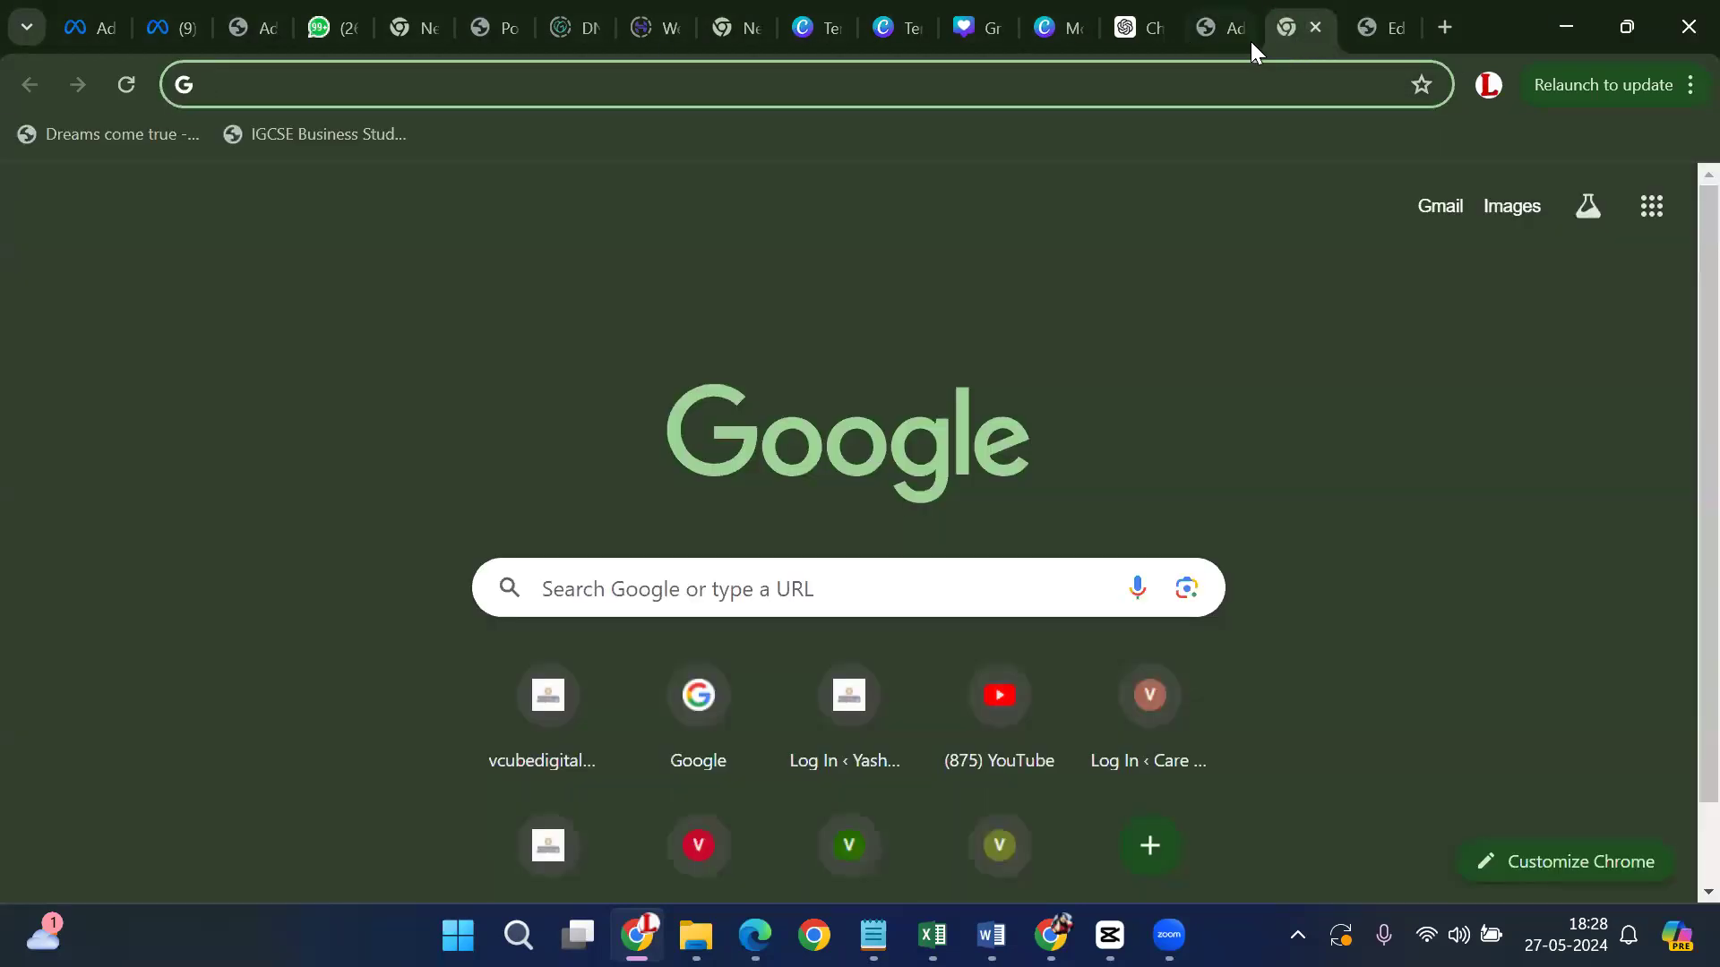
{"action": "left_click", "coordinate": [1374, 18]}
{"action": "left_click", "coordinate": [29, 84]}
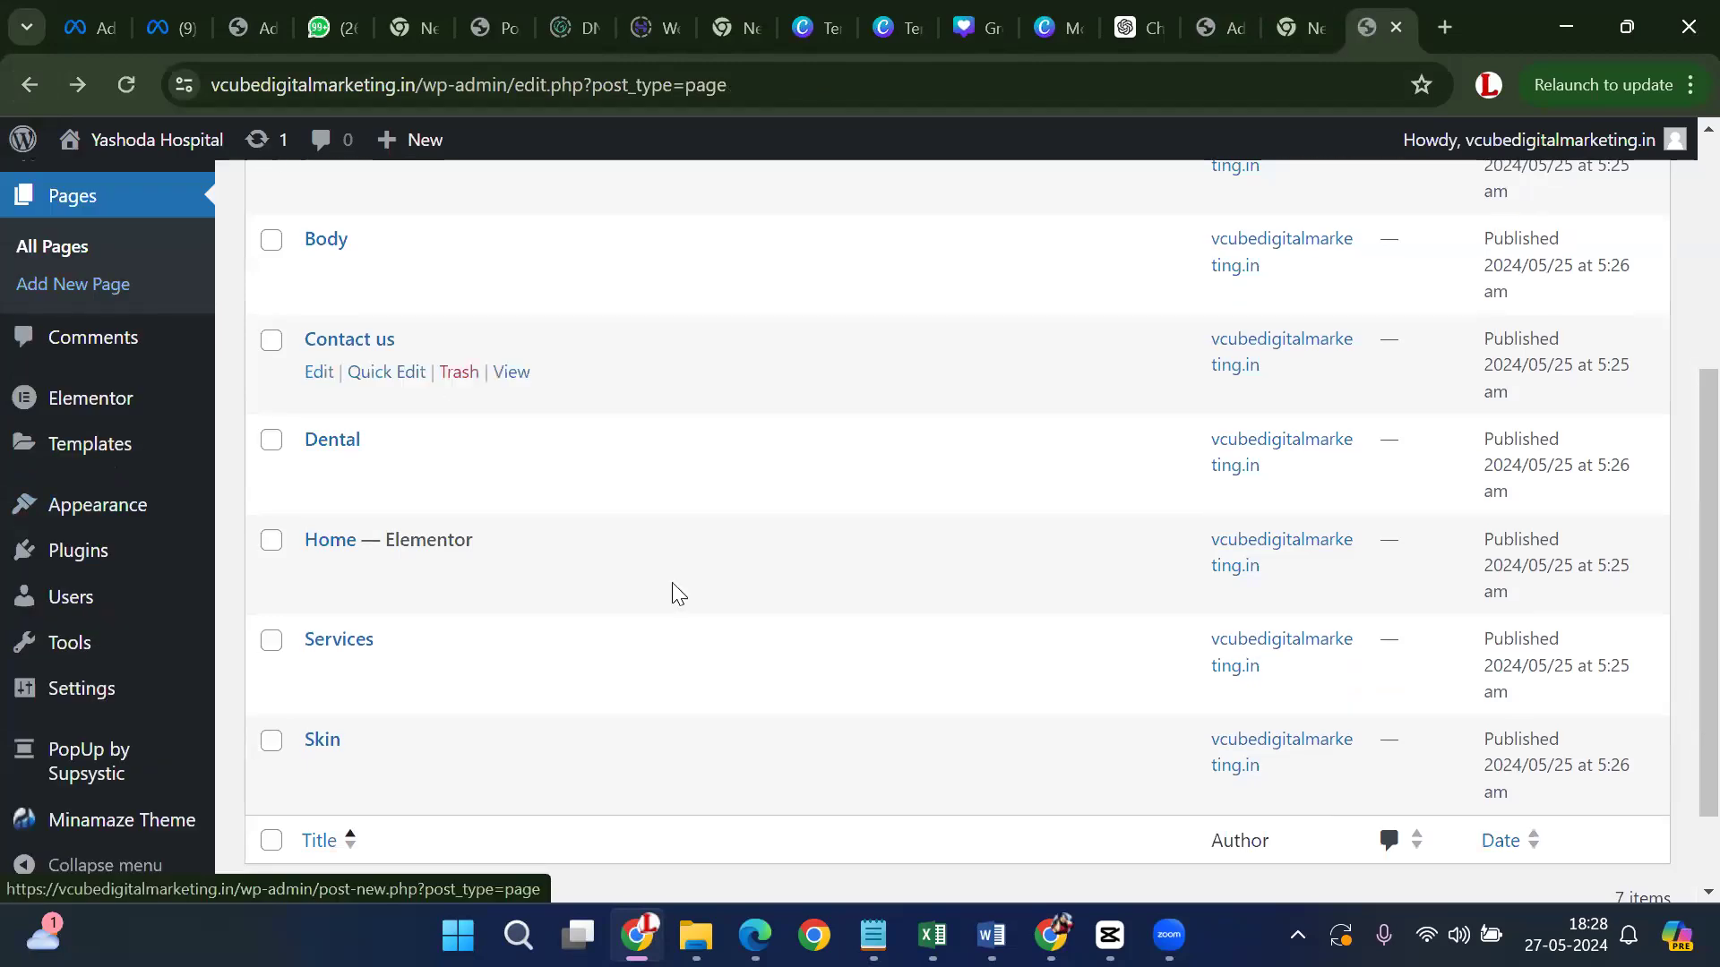
{"action": "scroll", "coordinate": [761, 645], "scroll_direction": "up", "scroll_amount": 5}
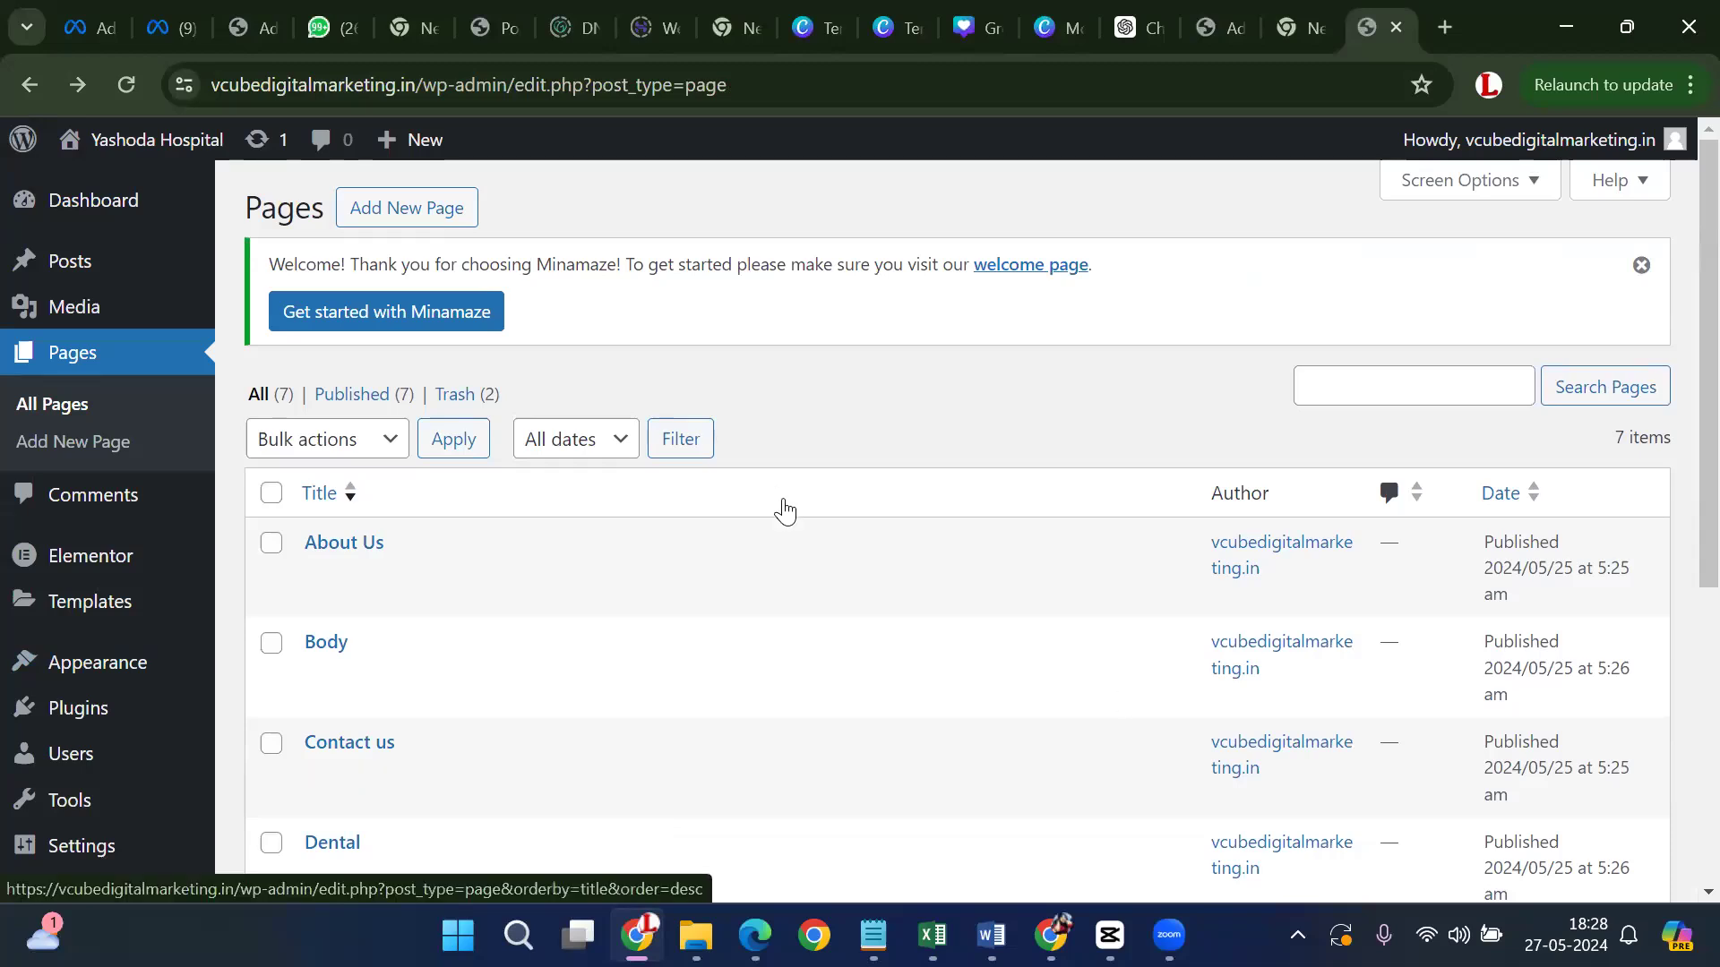
{"action": "scroll", "coordinate": [785, 510], "scroll_direction": "down", "scroll_amount": 5}
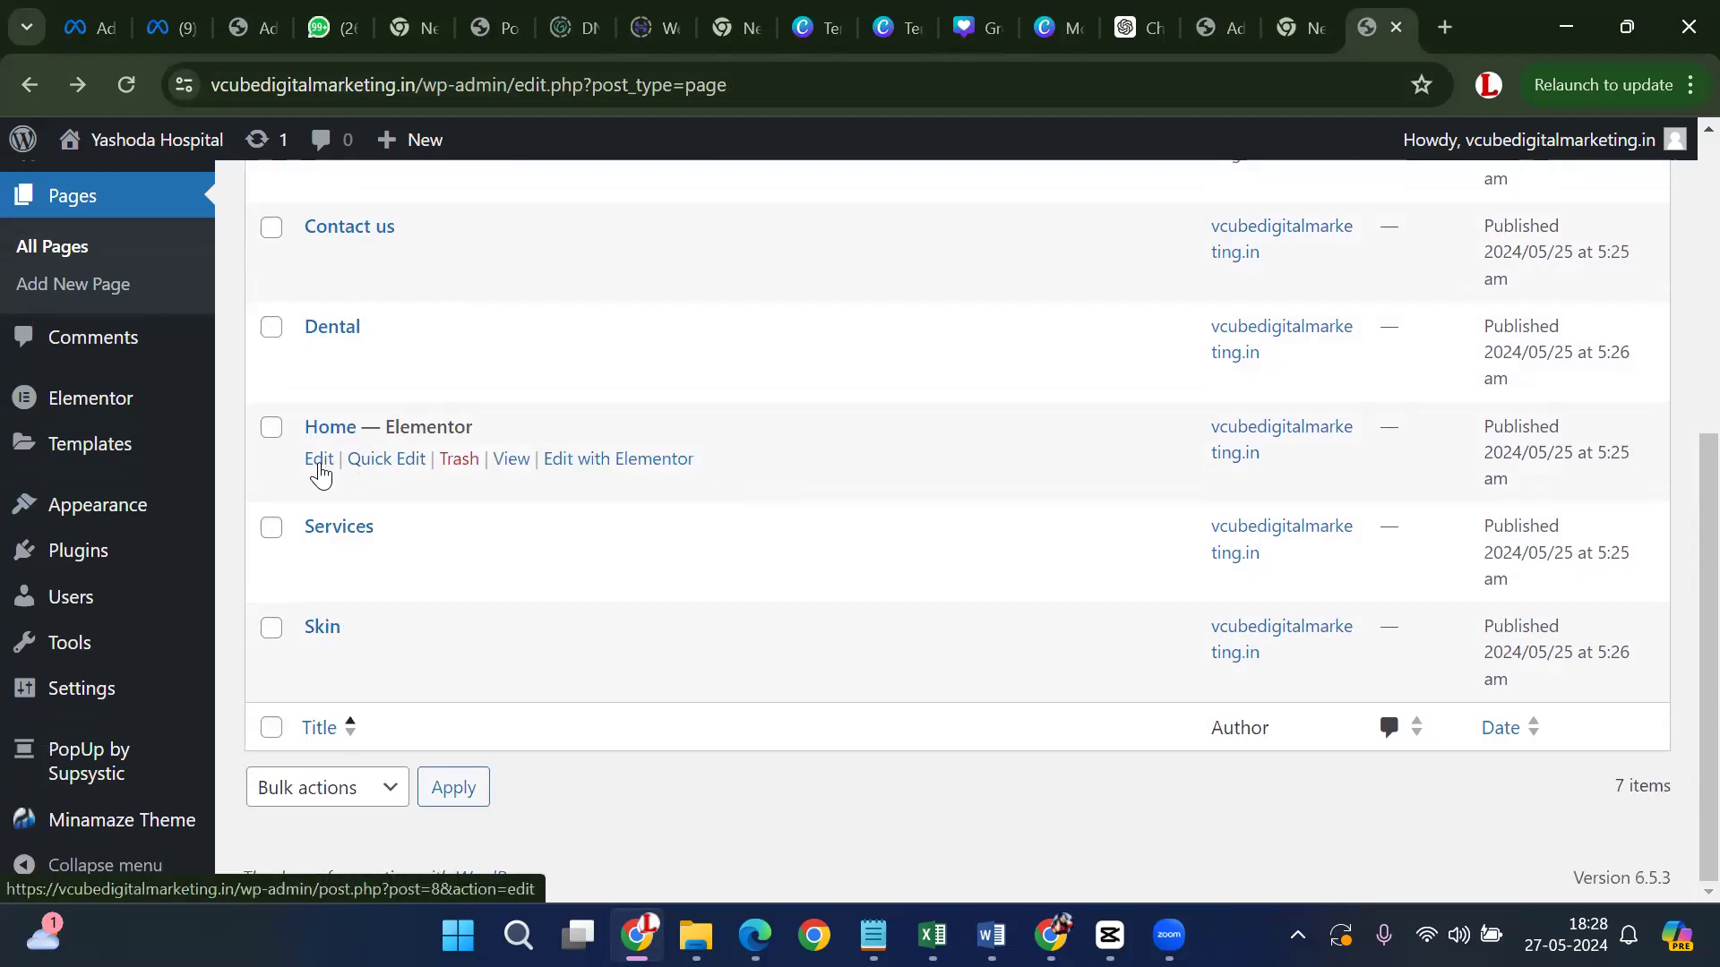
{"action": "left_click", "coordinate": [320, 464]}
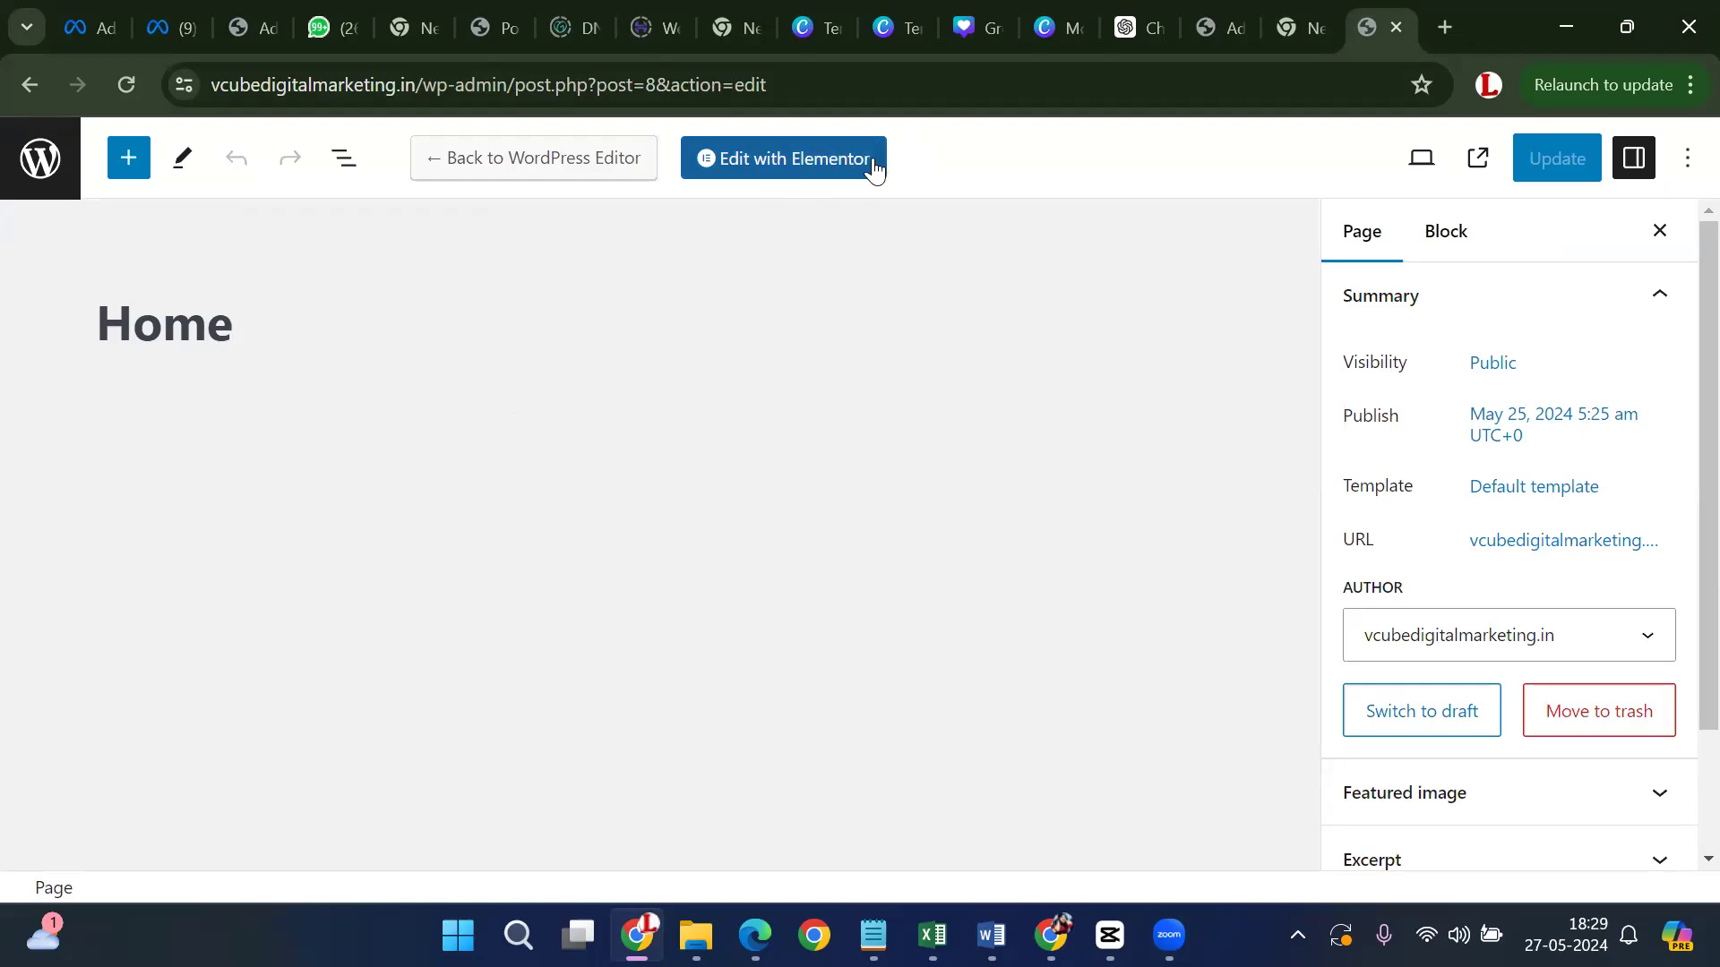
{"action": "left_click", "coordinate": [791, 172]}
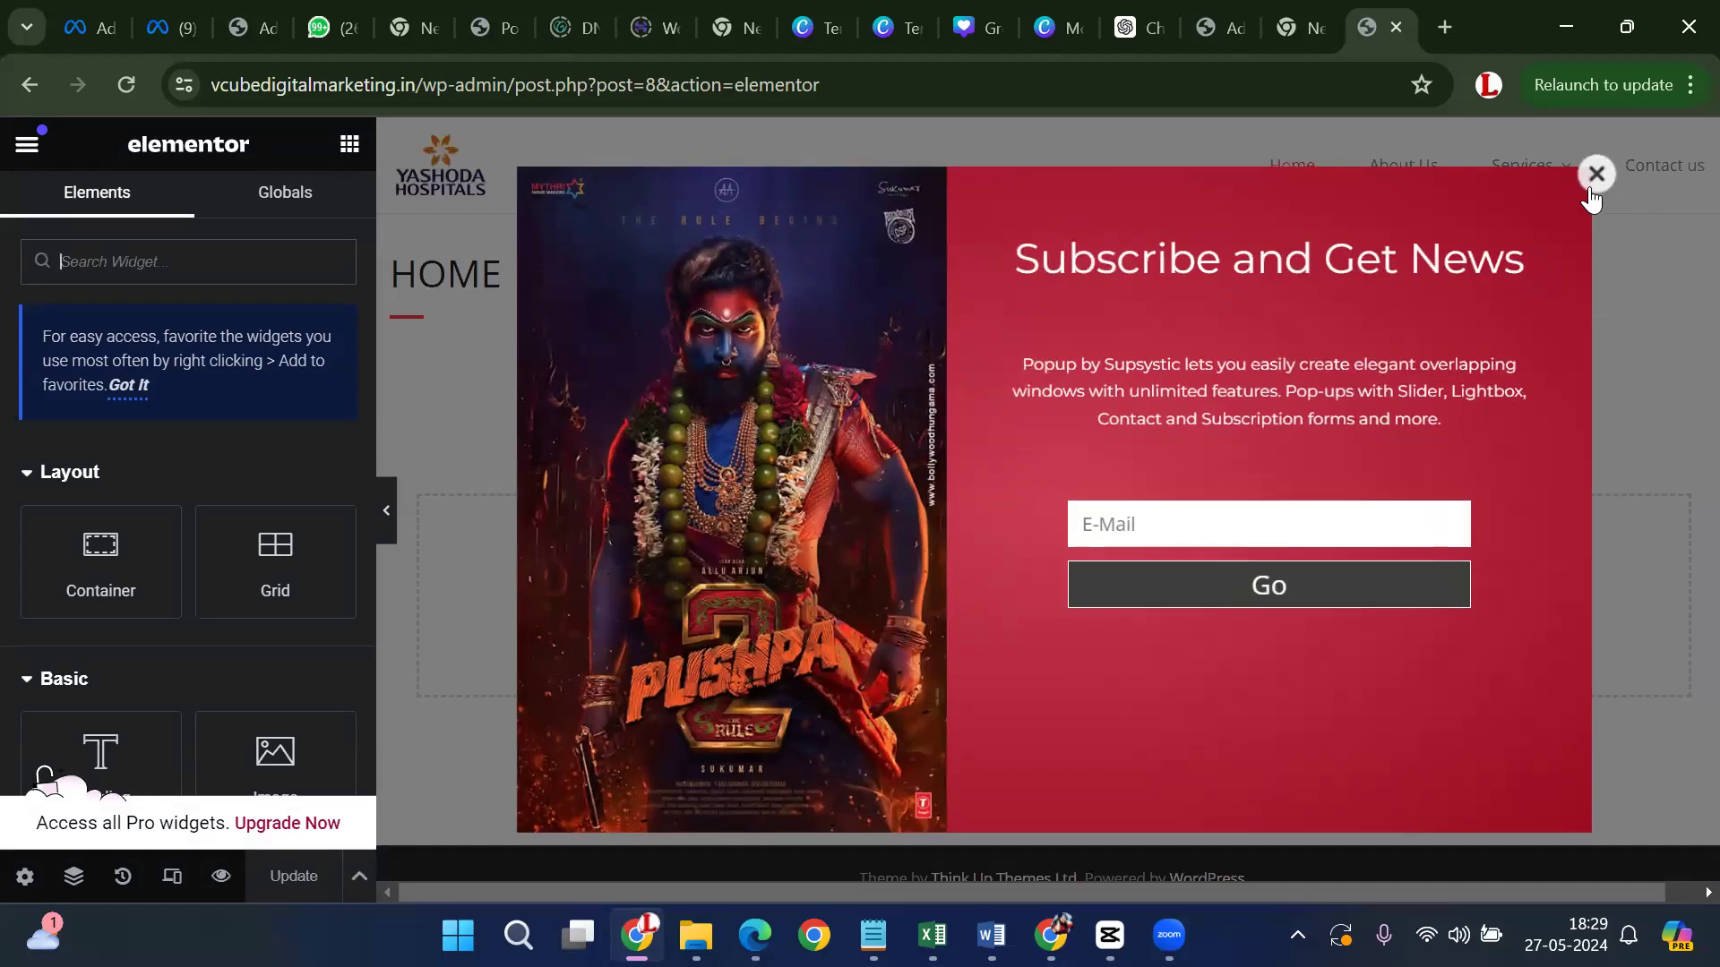
{"action": "left_click", "coordinate": [1591, 184]}
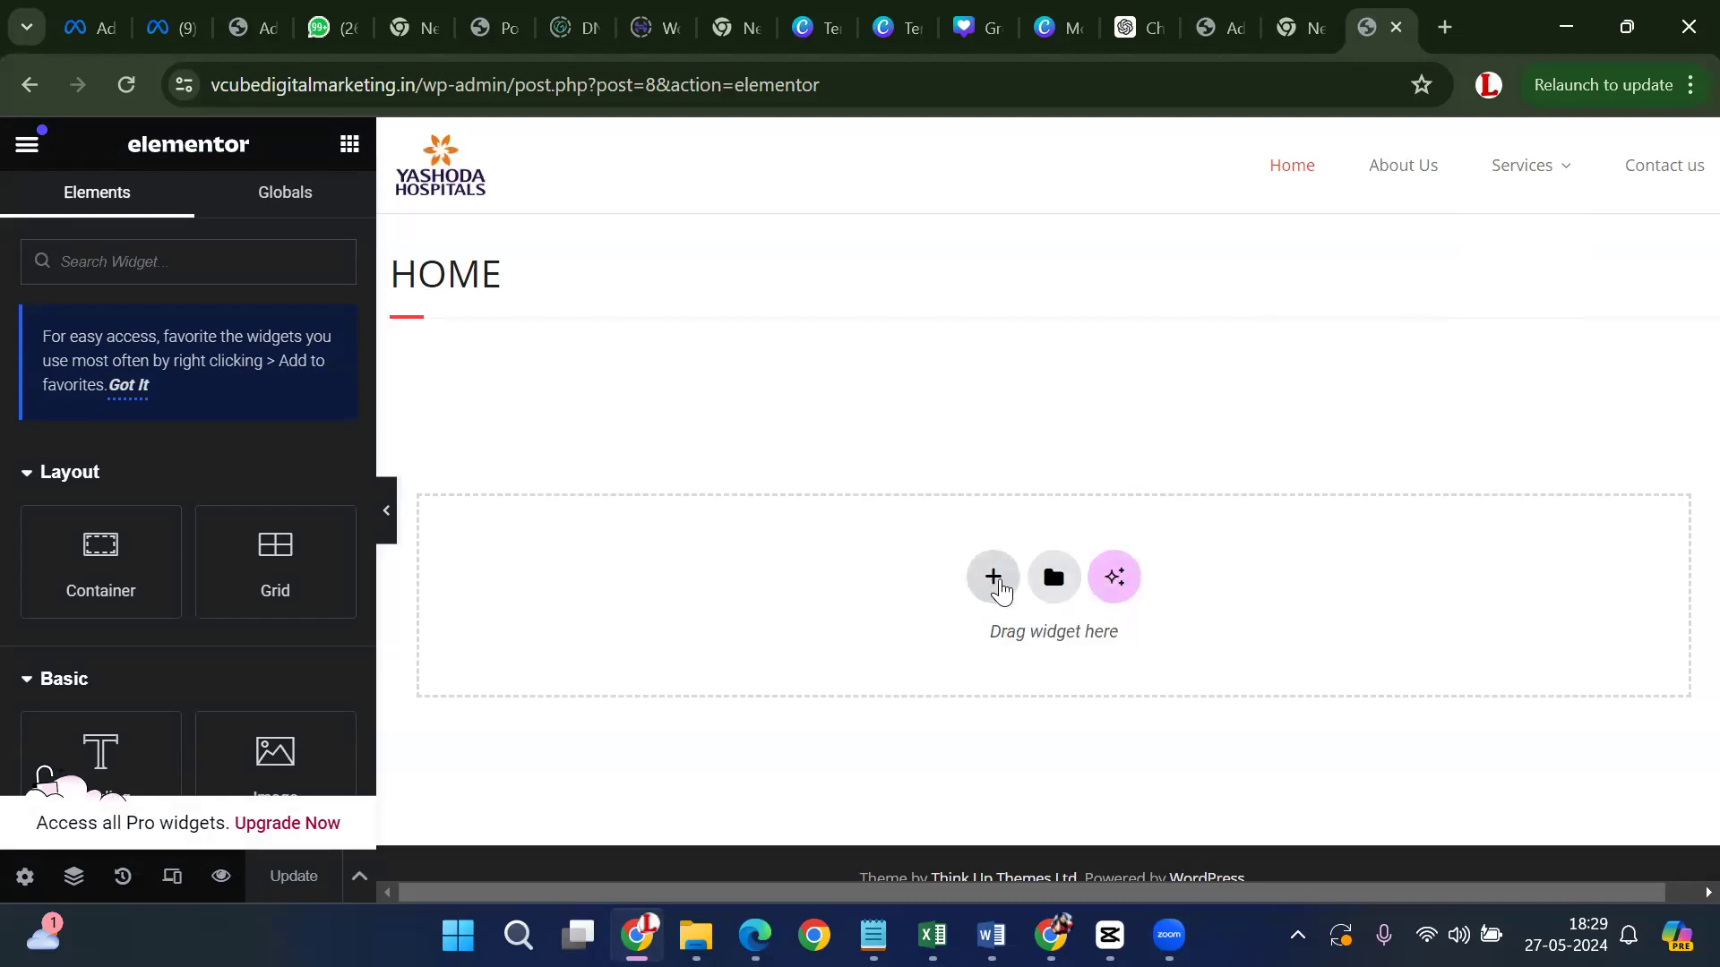
Add a Flexbox container with the single-column, downward-direction structure to the Home page
{"action": "left_click", "coordinate": [994, 584]}
{"action": "scroll", "coordinate": [1183, 583], "scroll_direction": "down", "scroll_amount": 2}
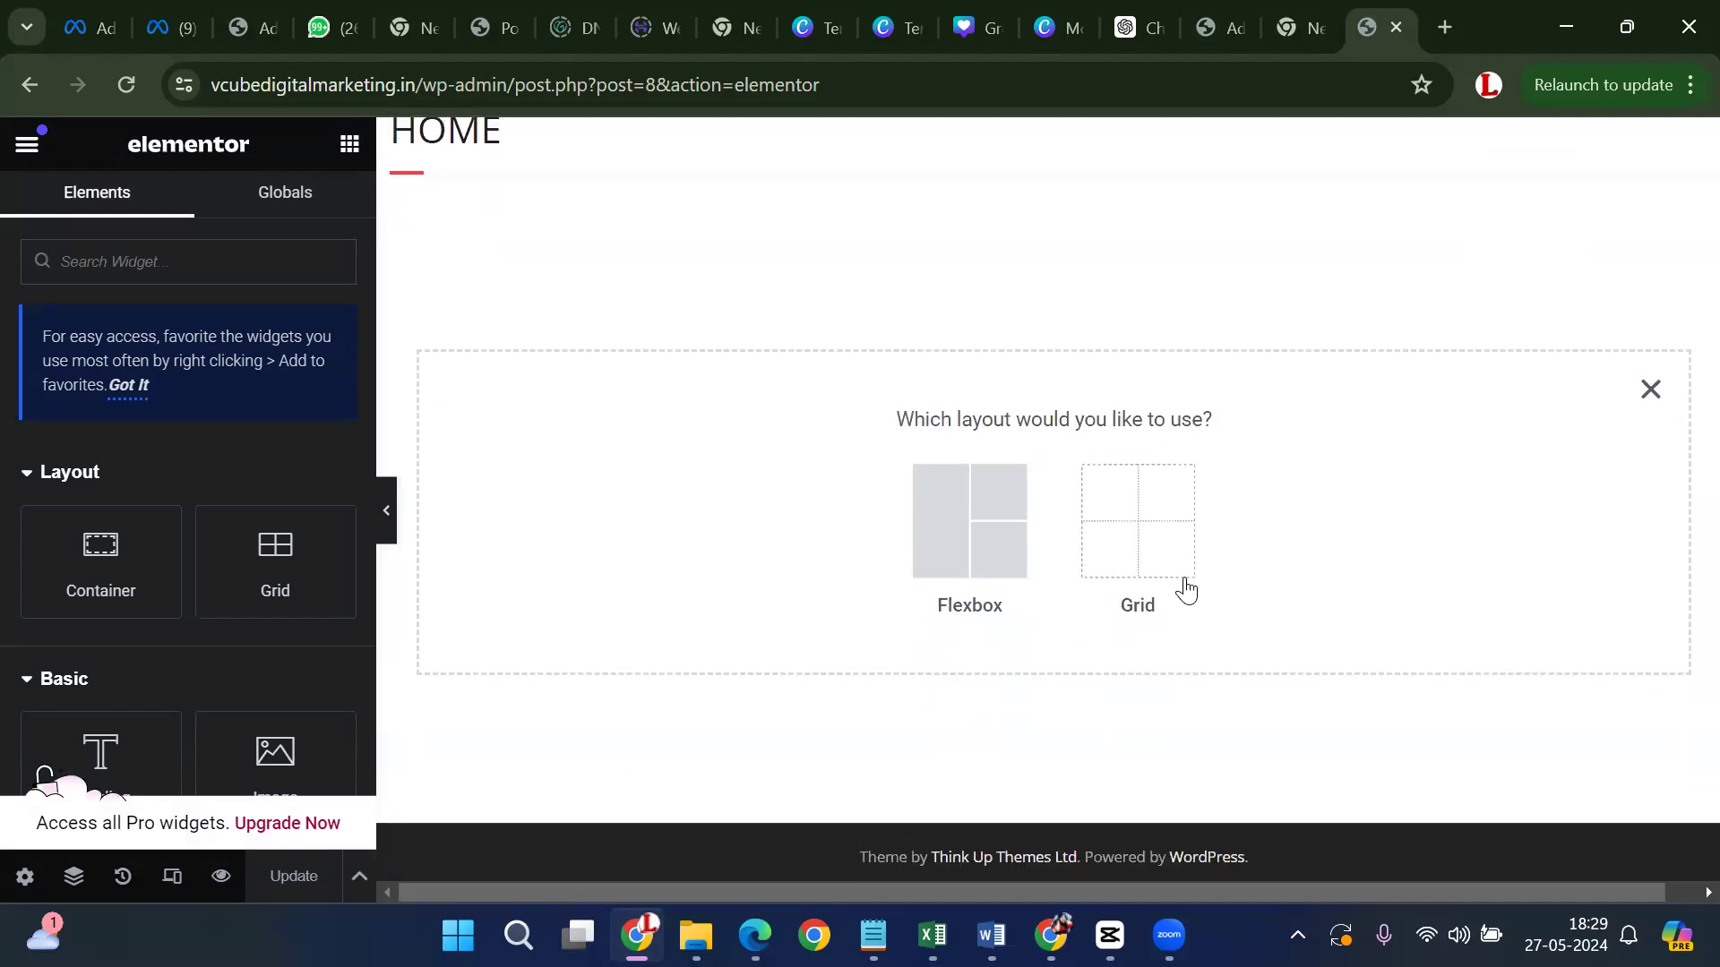
{"action": "scroll", "coordinate": [1182, 587], "scroll_direction": "up", "scroll_amount": 2}
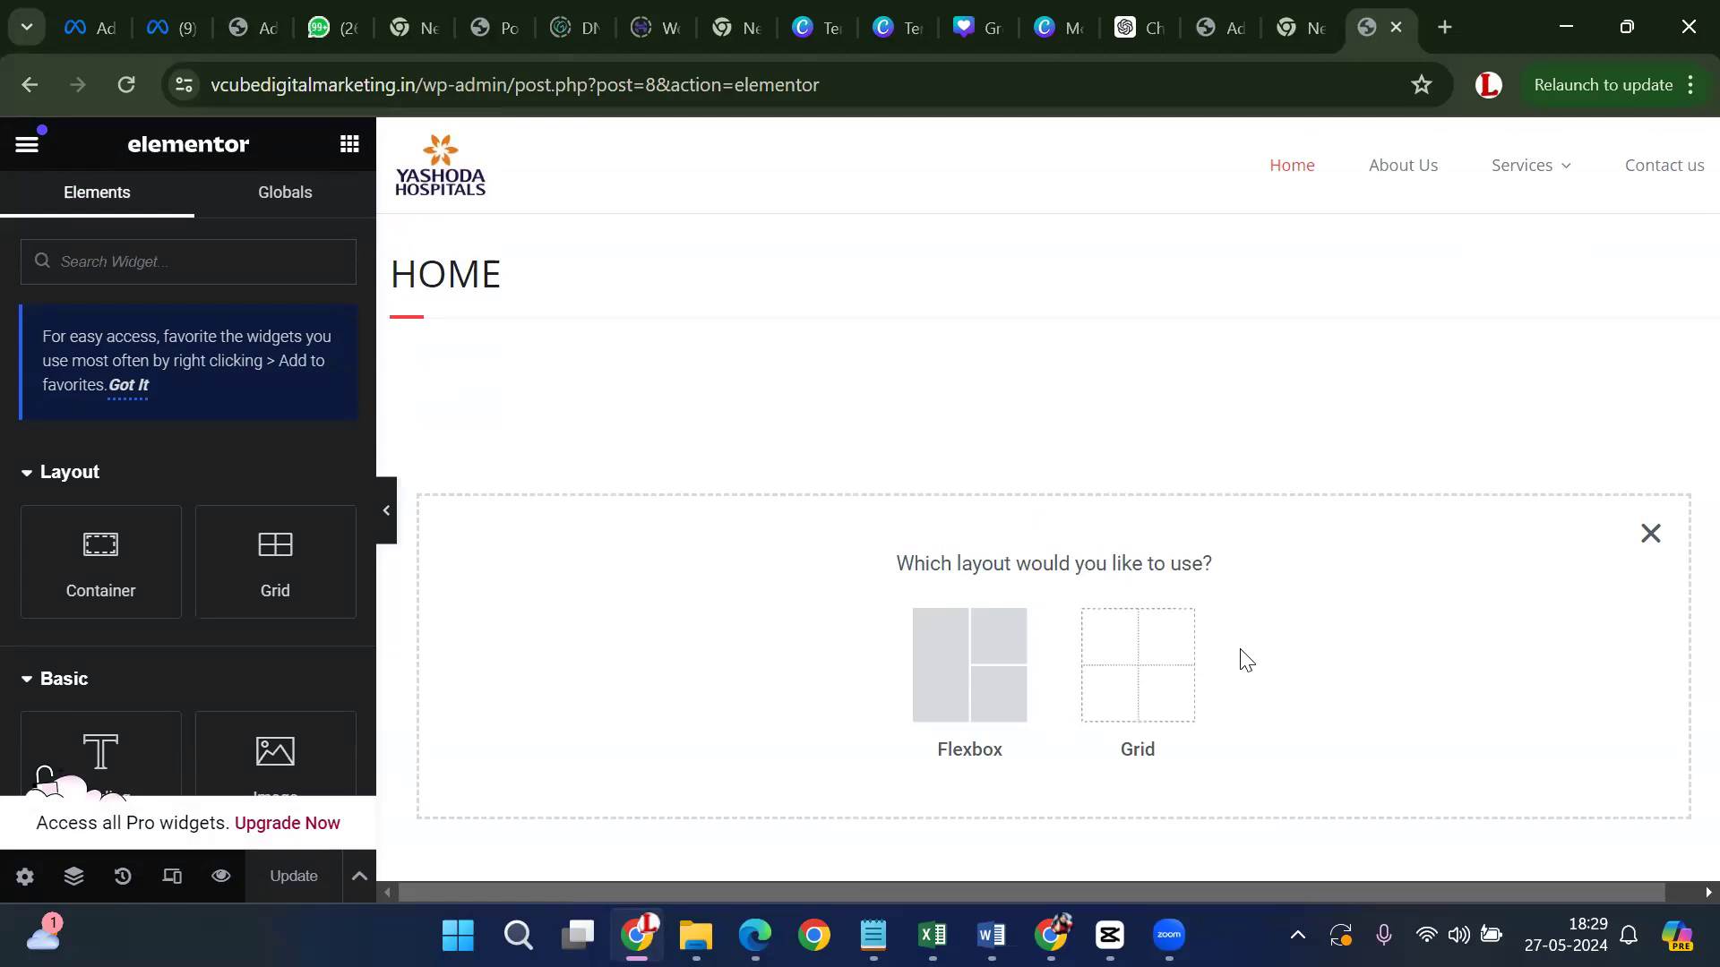
{"action": "left_click", "coordinate": [969, 684]}
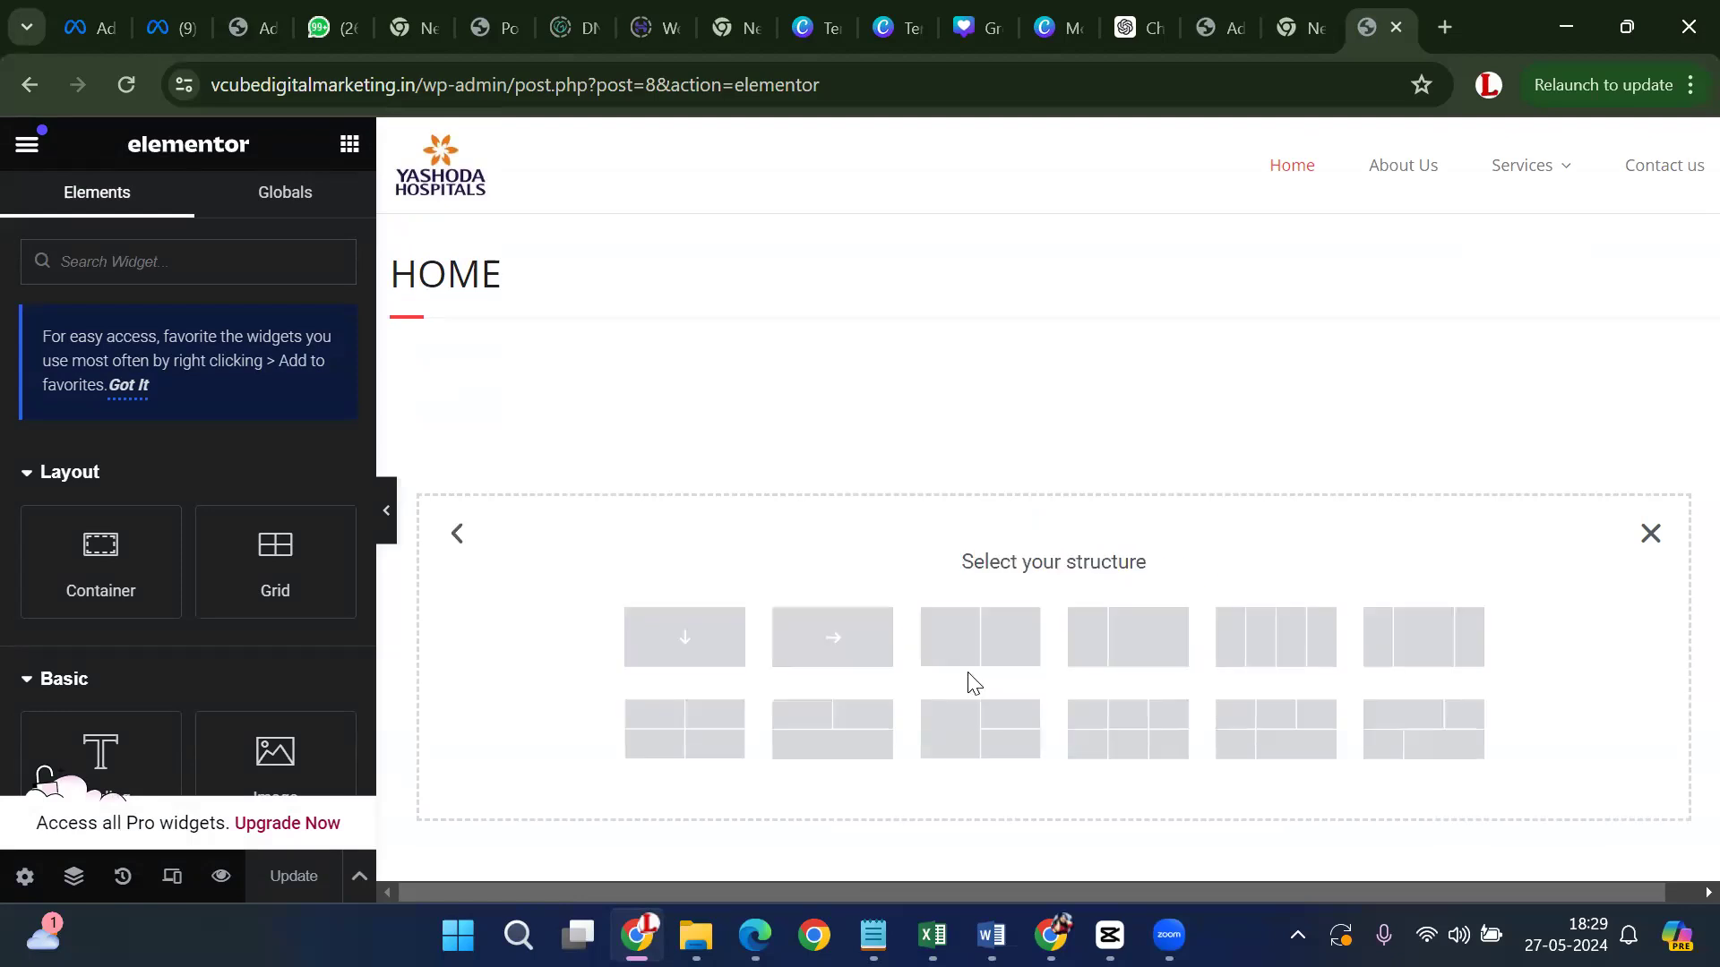
{"action": "left_click", "coordinate": [696, 643]}
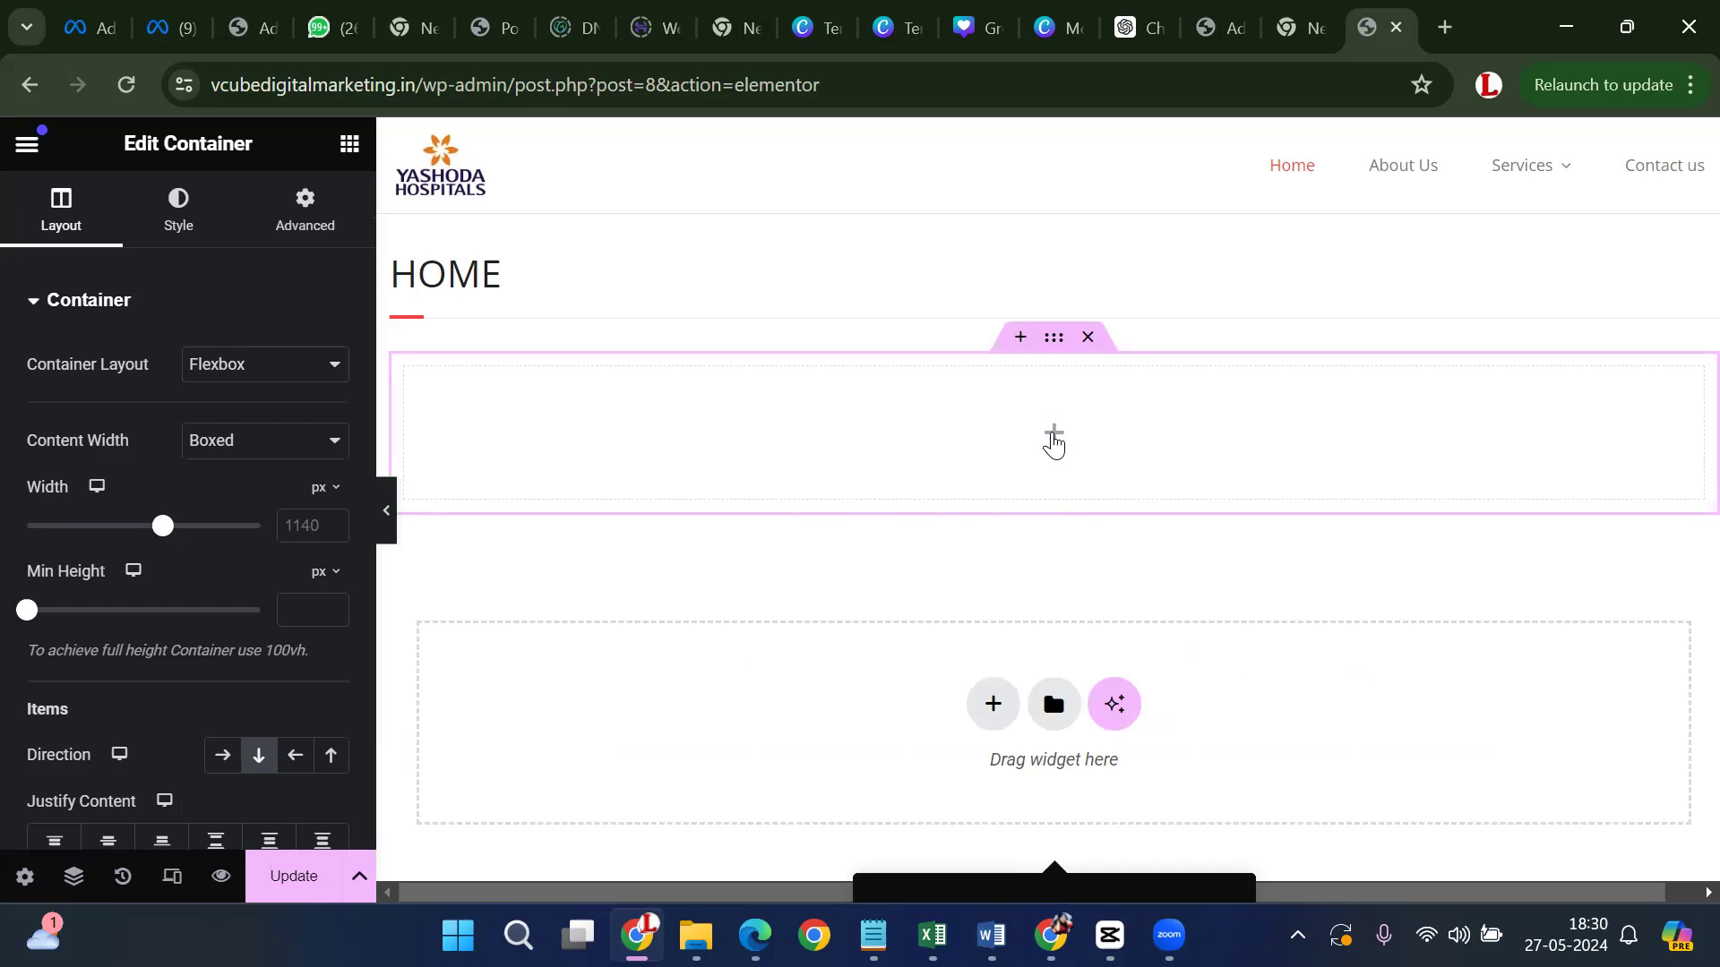
Insert a Heading widget from the basic widgets into the empty container
{"action": "left_click", "coordinate": [1053, 444]}
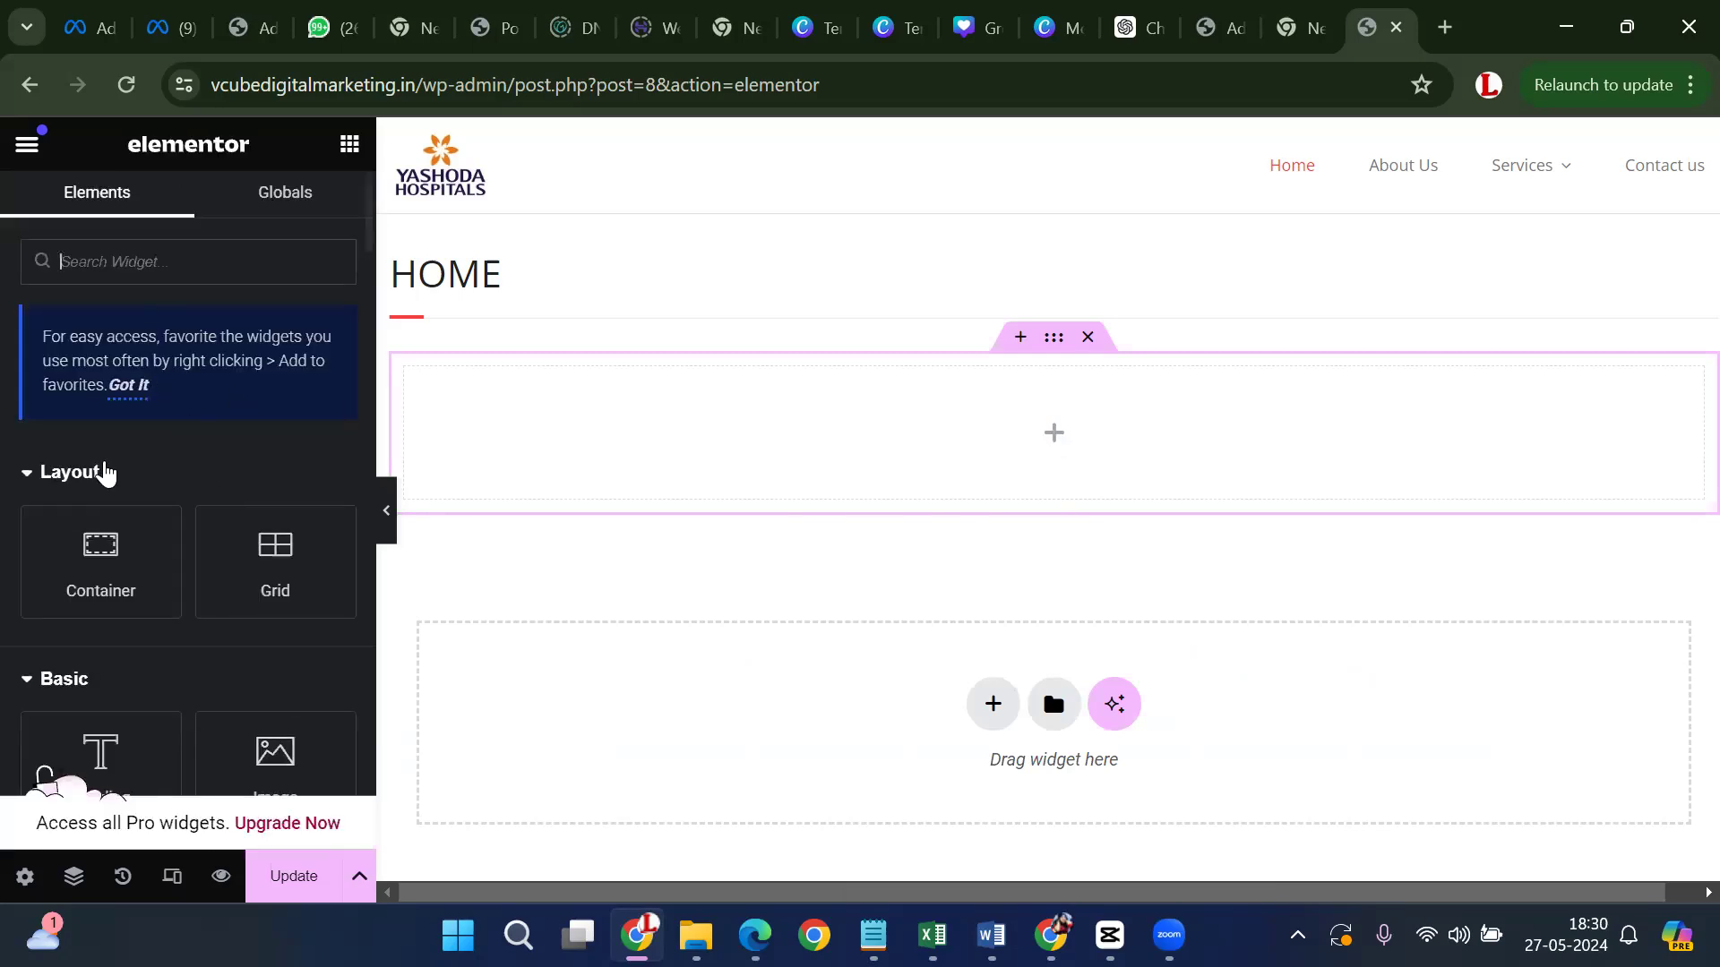
{"action": "scroll", "coordinate": [117, 461], "scroll_direction": "down", "scroll_amount": 2}
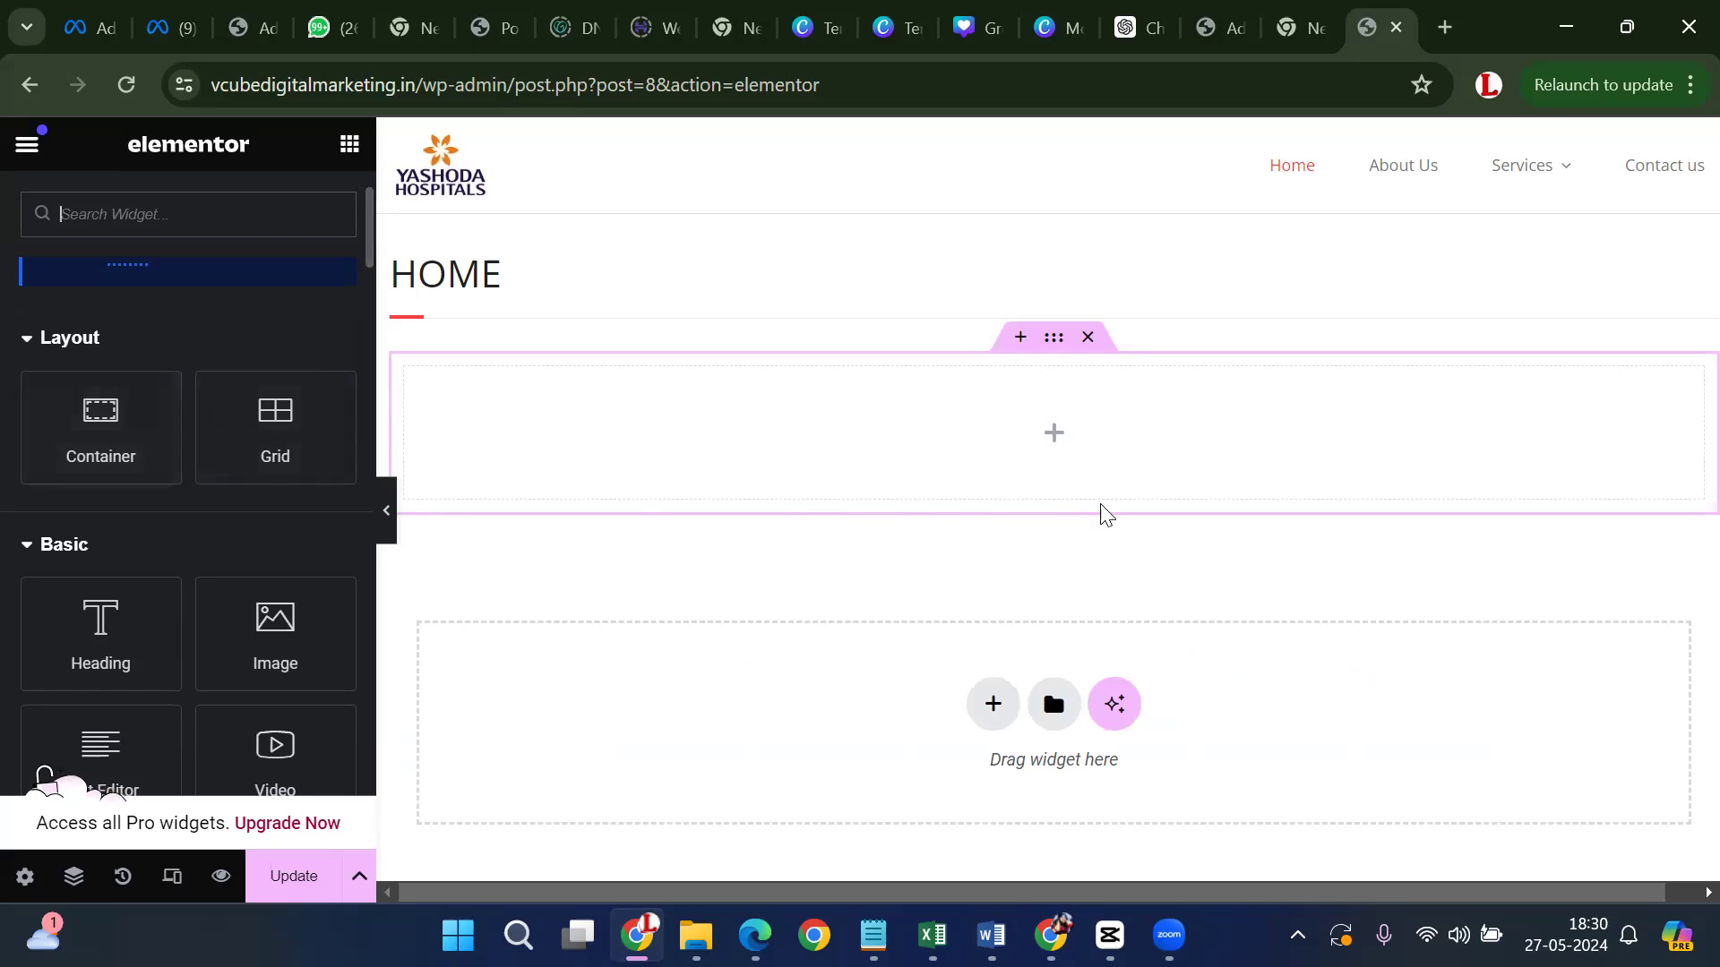
{"action": "scroll", "coordinate": [12, 588], "scroll_direction": "down", "scroll_amount": 4}
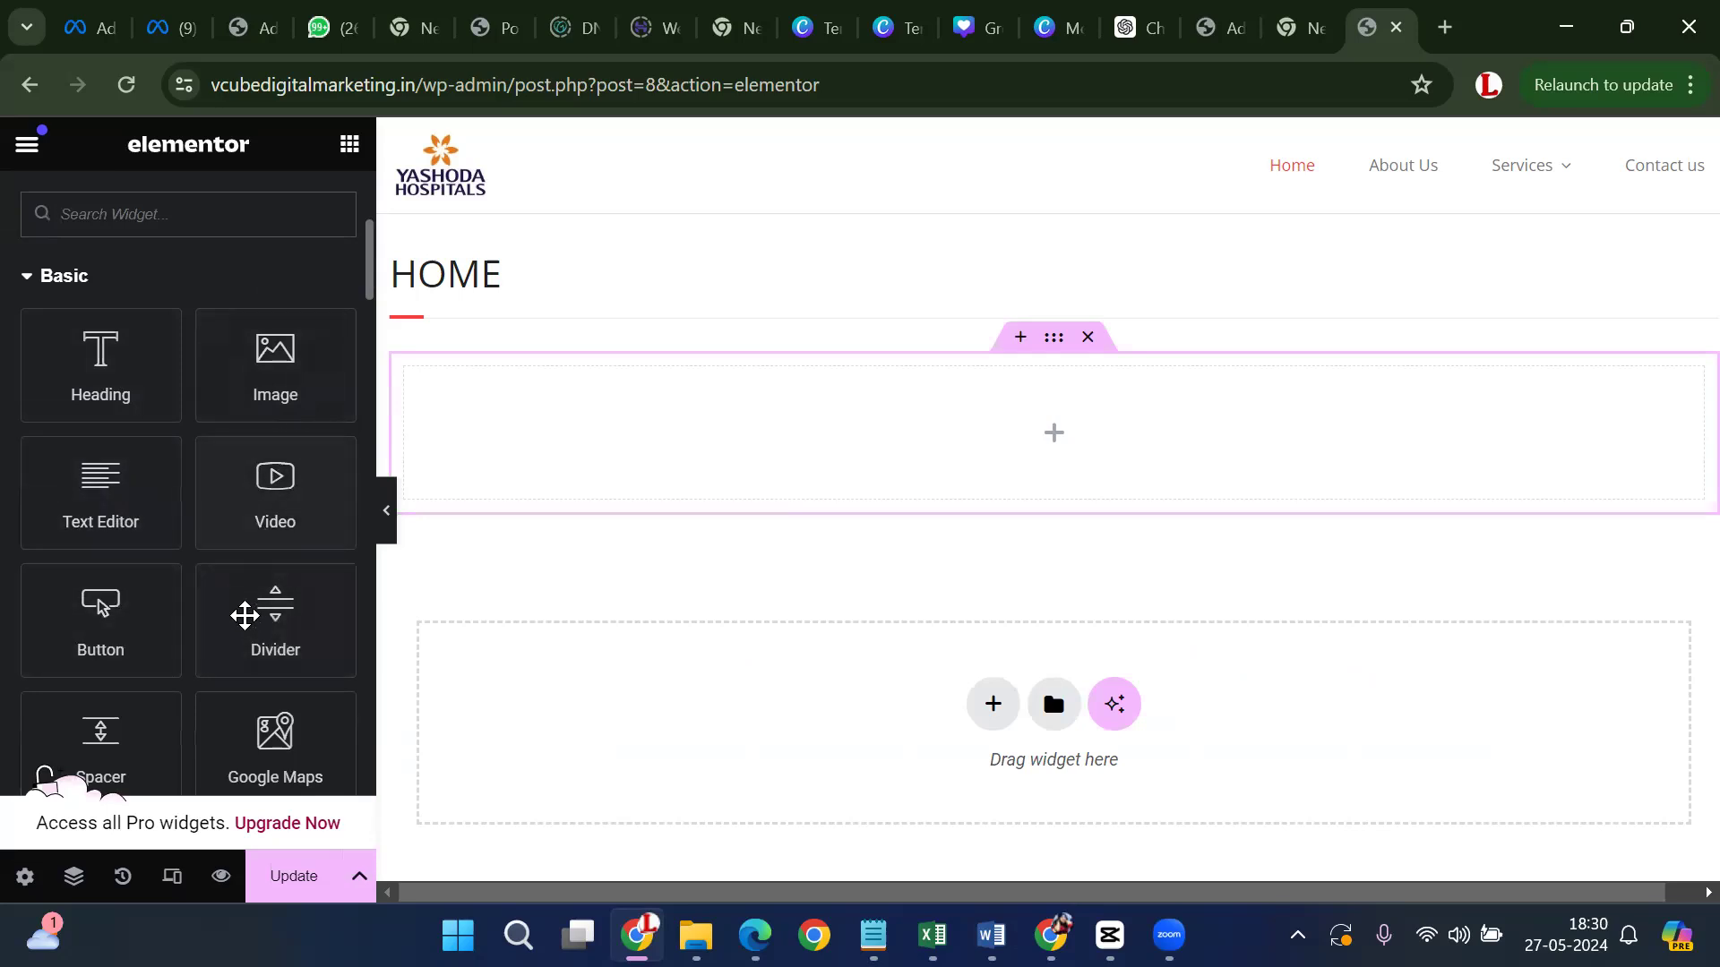
{"action": "left_click", "coordinate": [114, 382]}
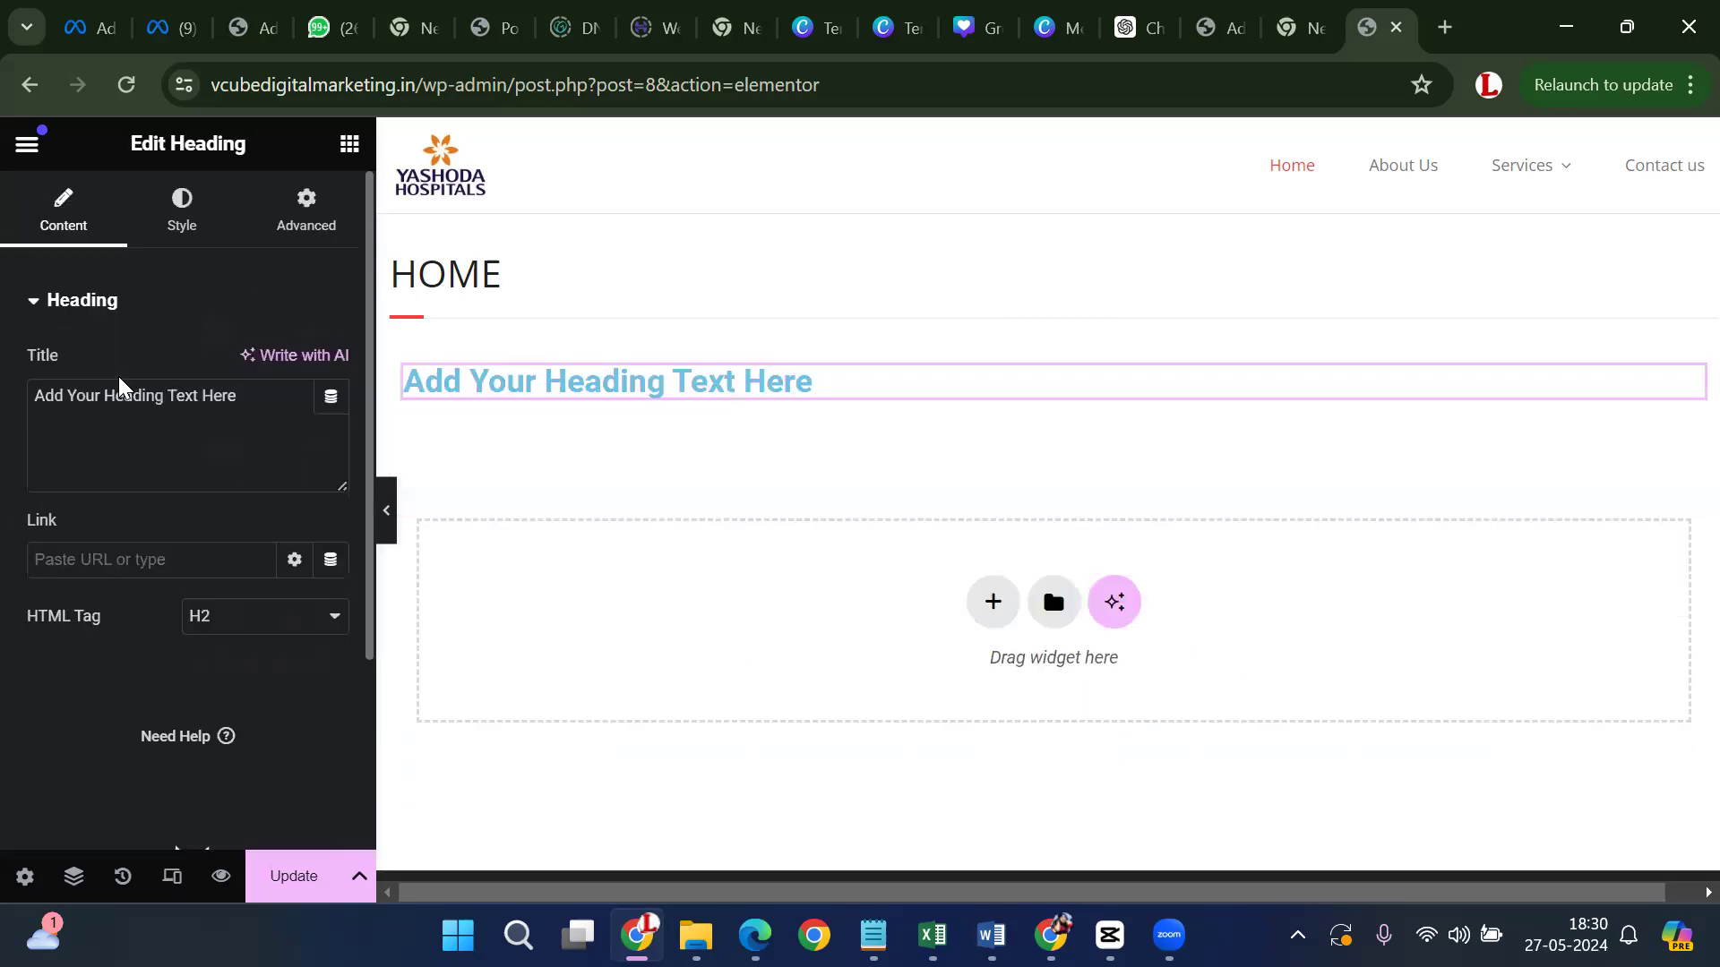
Replace the heading's placeholder text with "DENTAL HOSPITAL"
{"action": "double_click", "coordinate": [625, 385]}
{"action": "triple_click", "coordinate": [625, 385]}
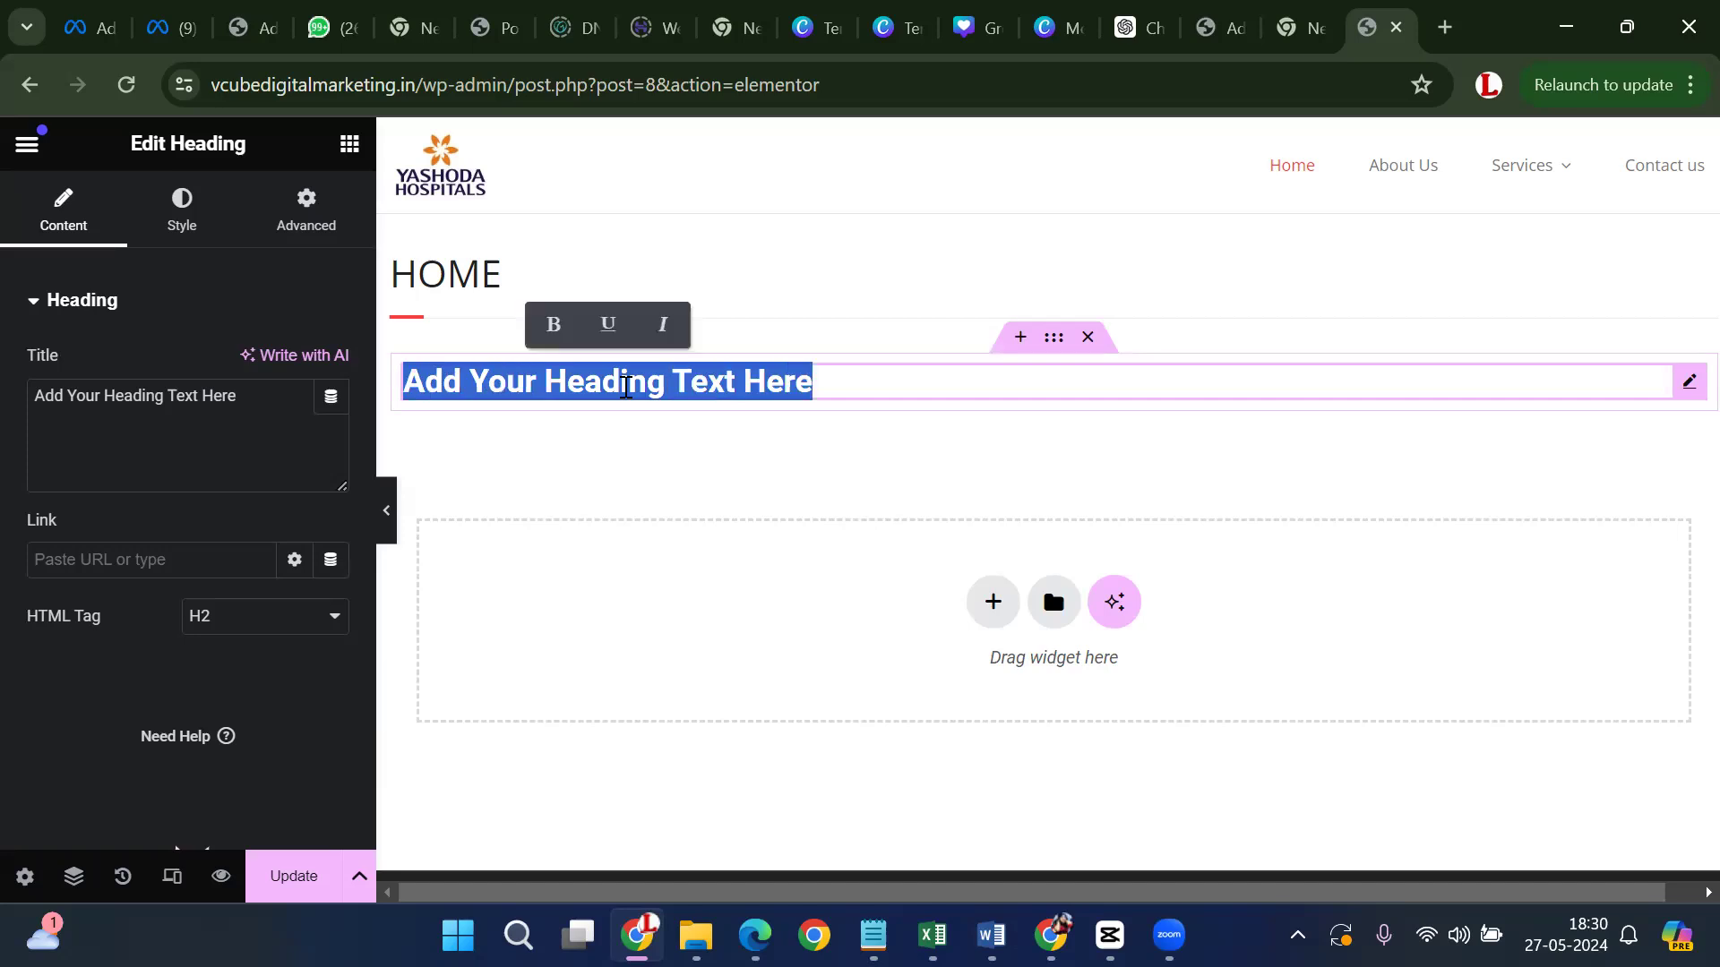
{"action": "type", "text": "DENTAL "}
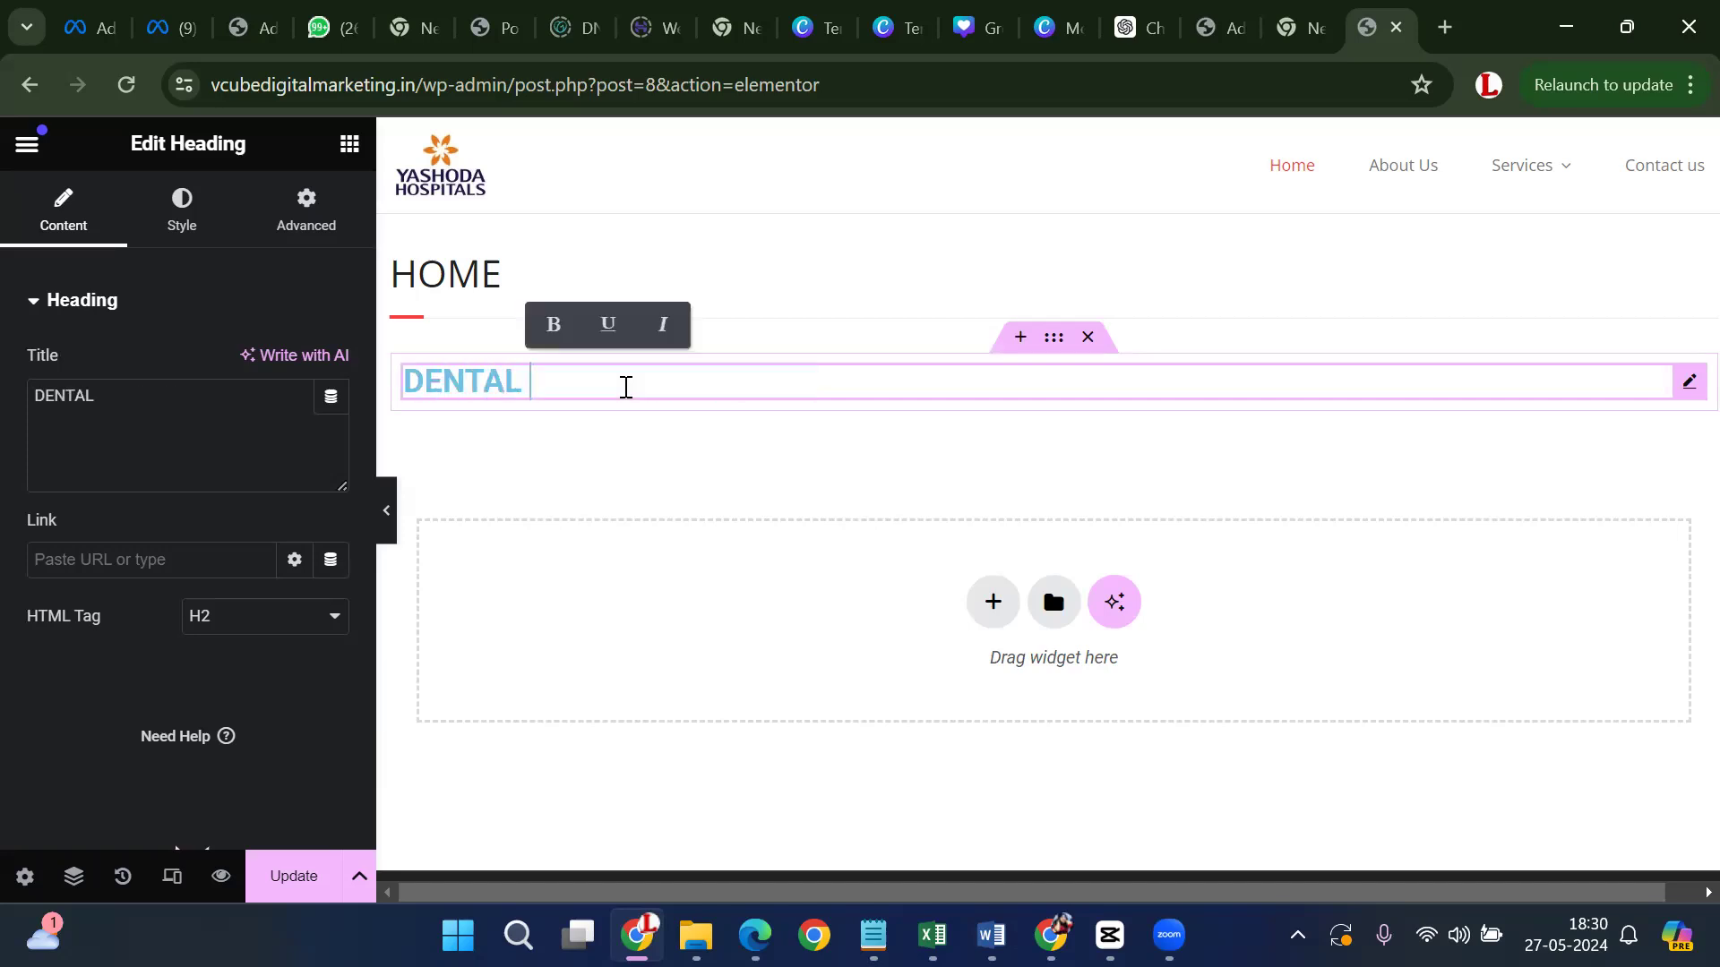
{"action": "type", "text": "HOSPITAL"}
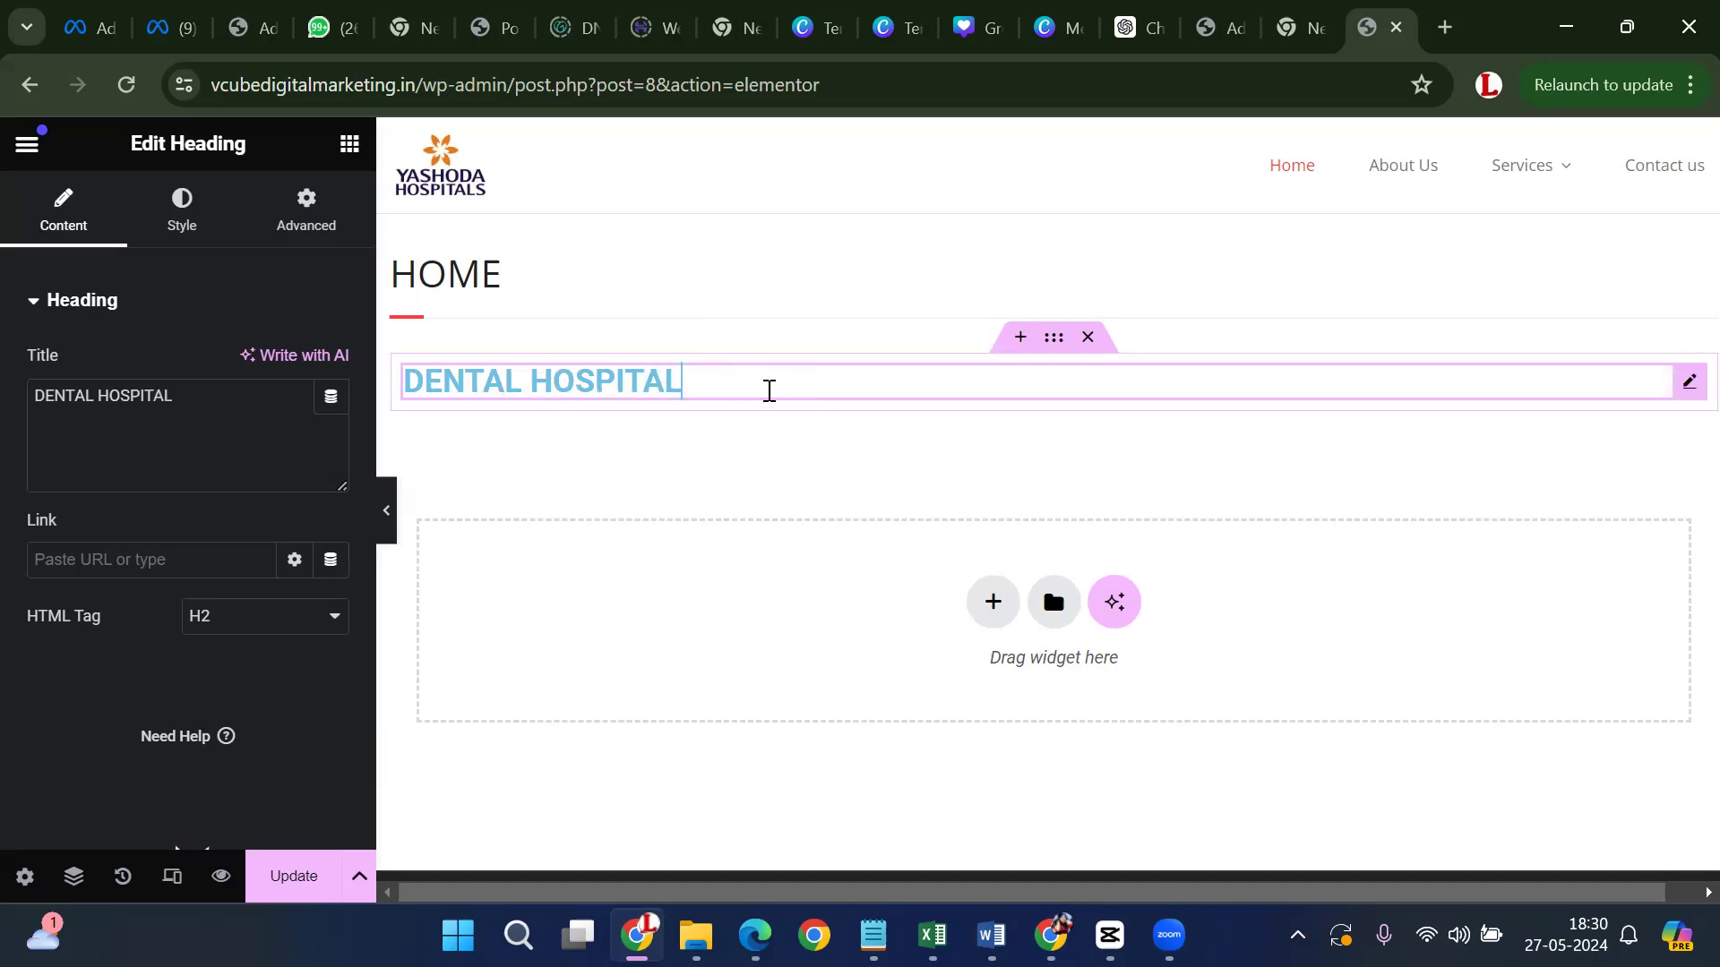
Set the DENTAL HOSPITAL heading's text color to near-black #0F0F0F
{"action": "left_click_drag", "start_coordinate": [721, 376], "coordinate": [511, 395]}
{"action": "left_click", "coordinate": [676, 384]}
{"action": "triple_click", "coordinate": [517, 394]}
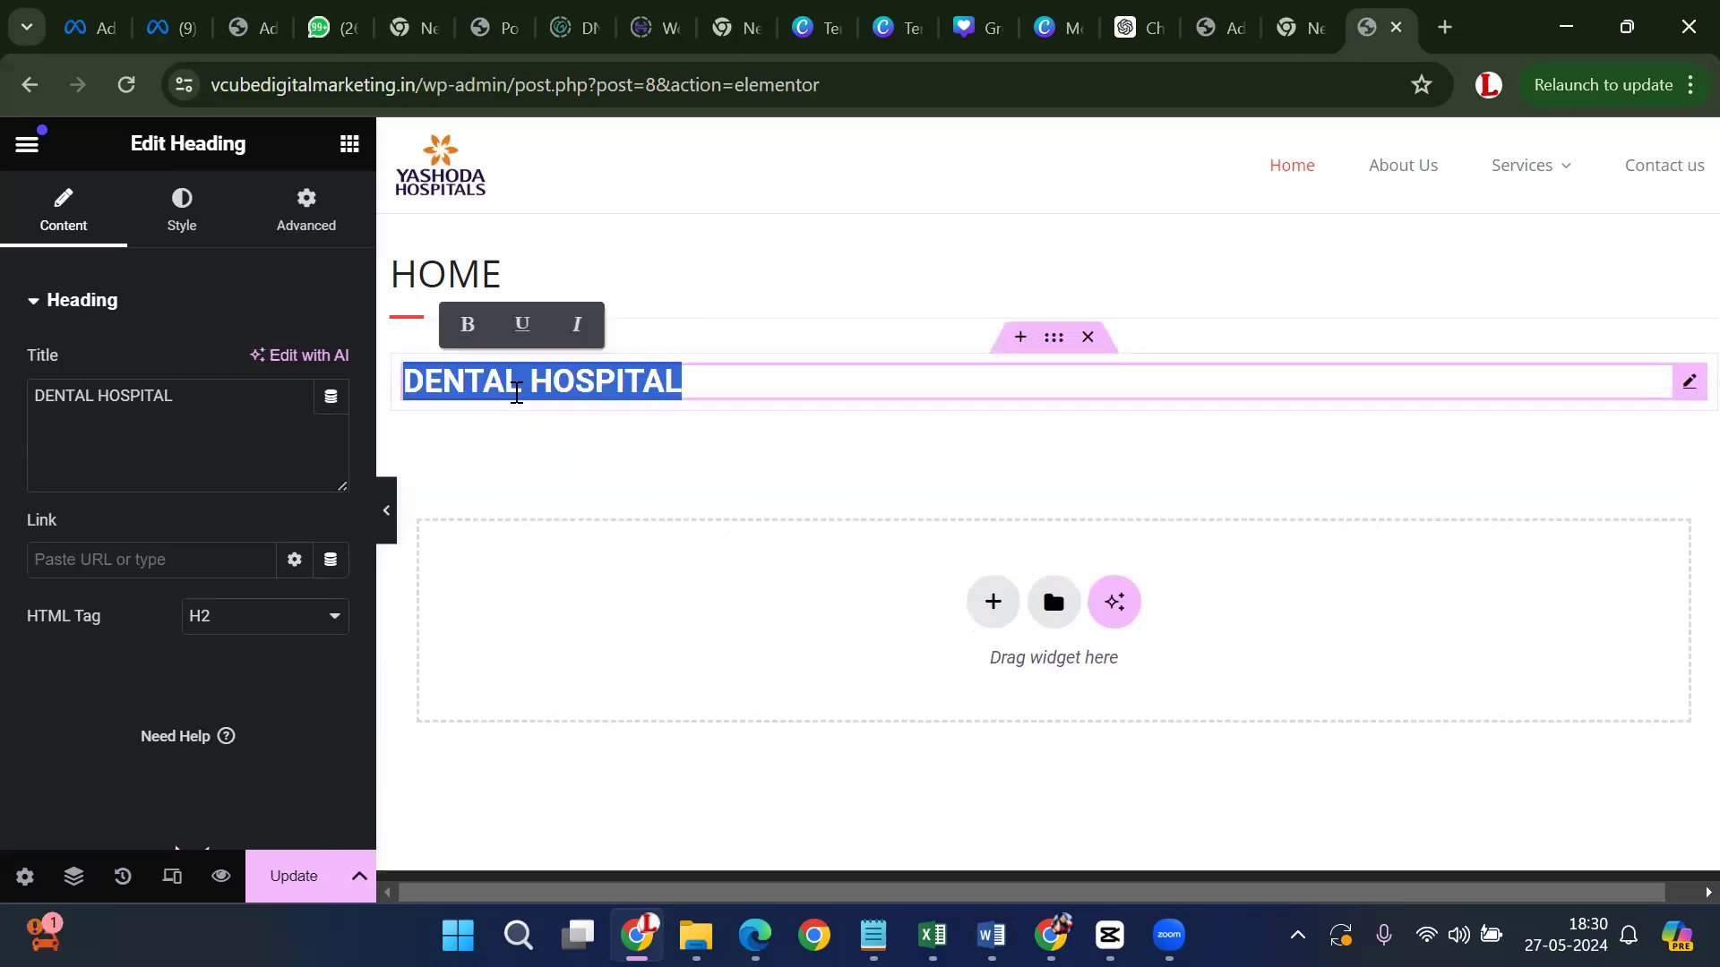
{"action": "left_click", "coordinate": [184, 215]}
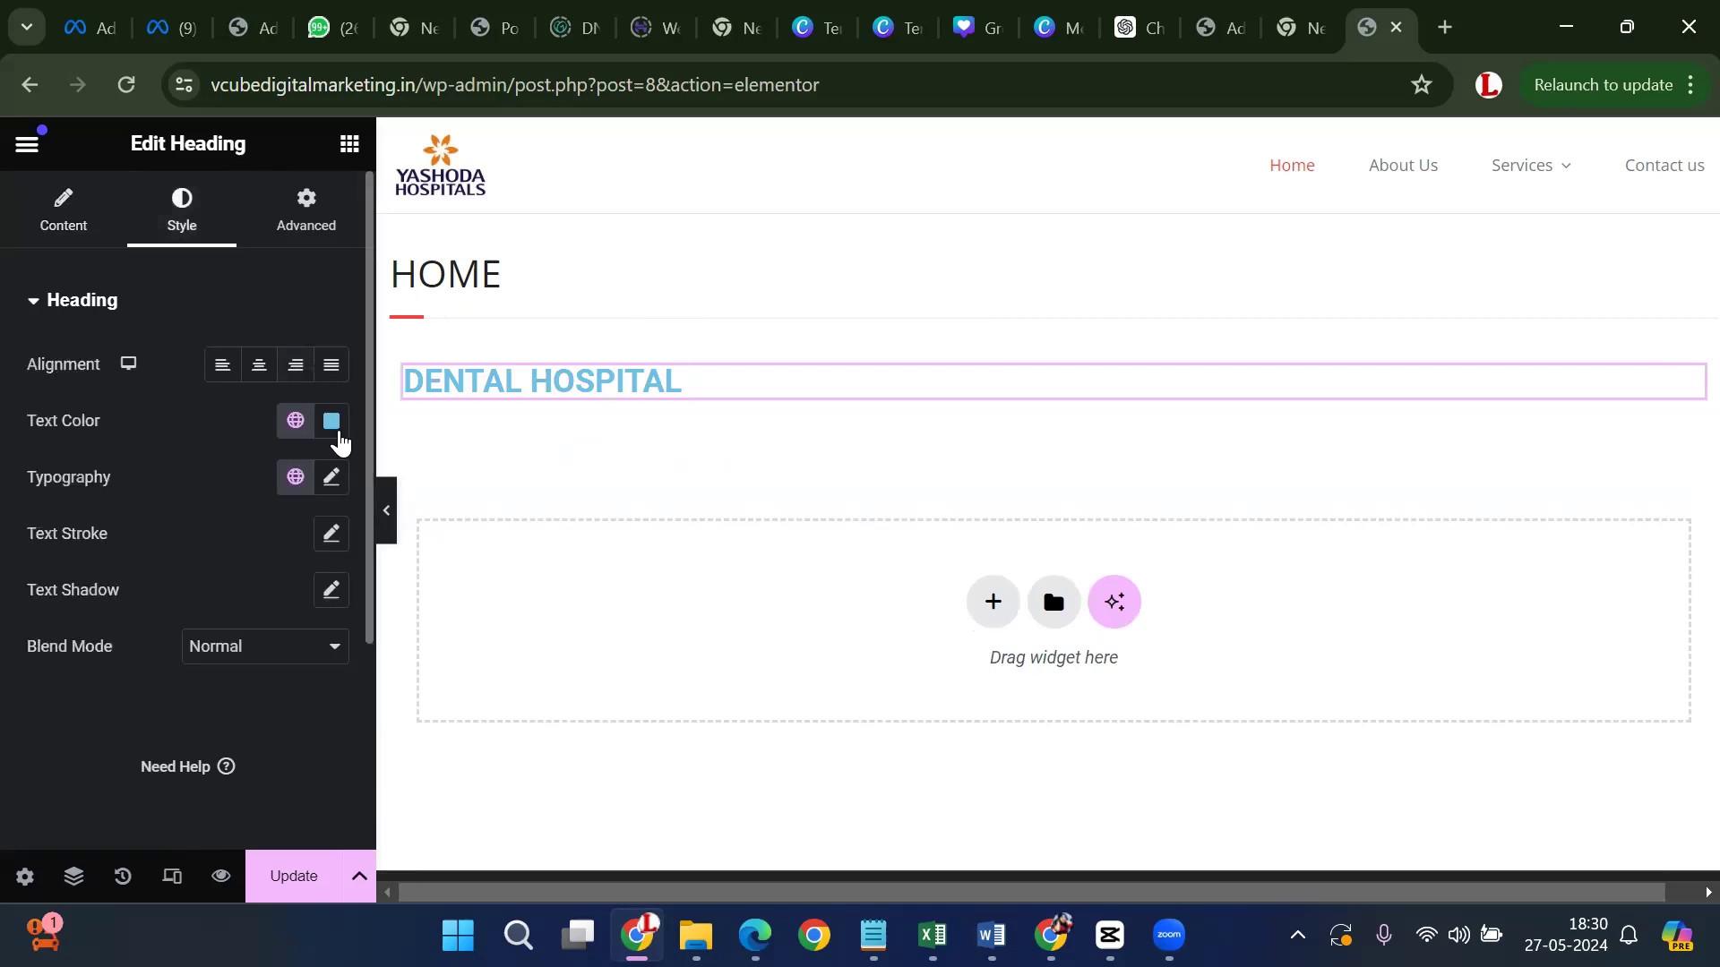
{"action": "left_click", "coordinate": [332, 426]}
{"action": "left_click", "coordinate": [189, 725]}
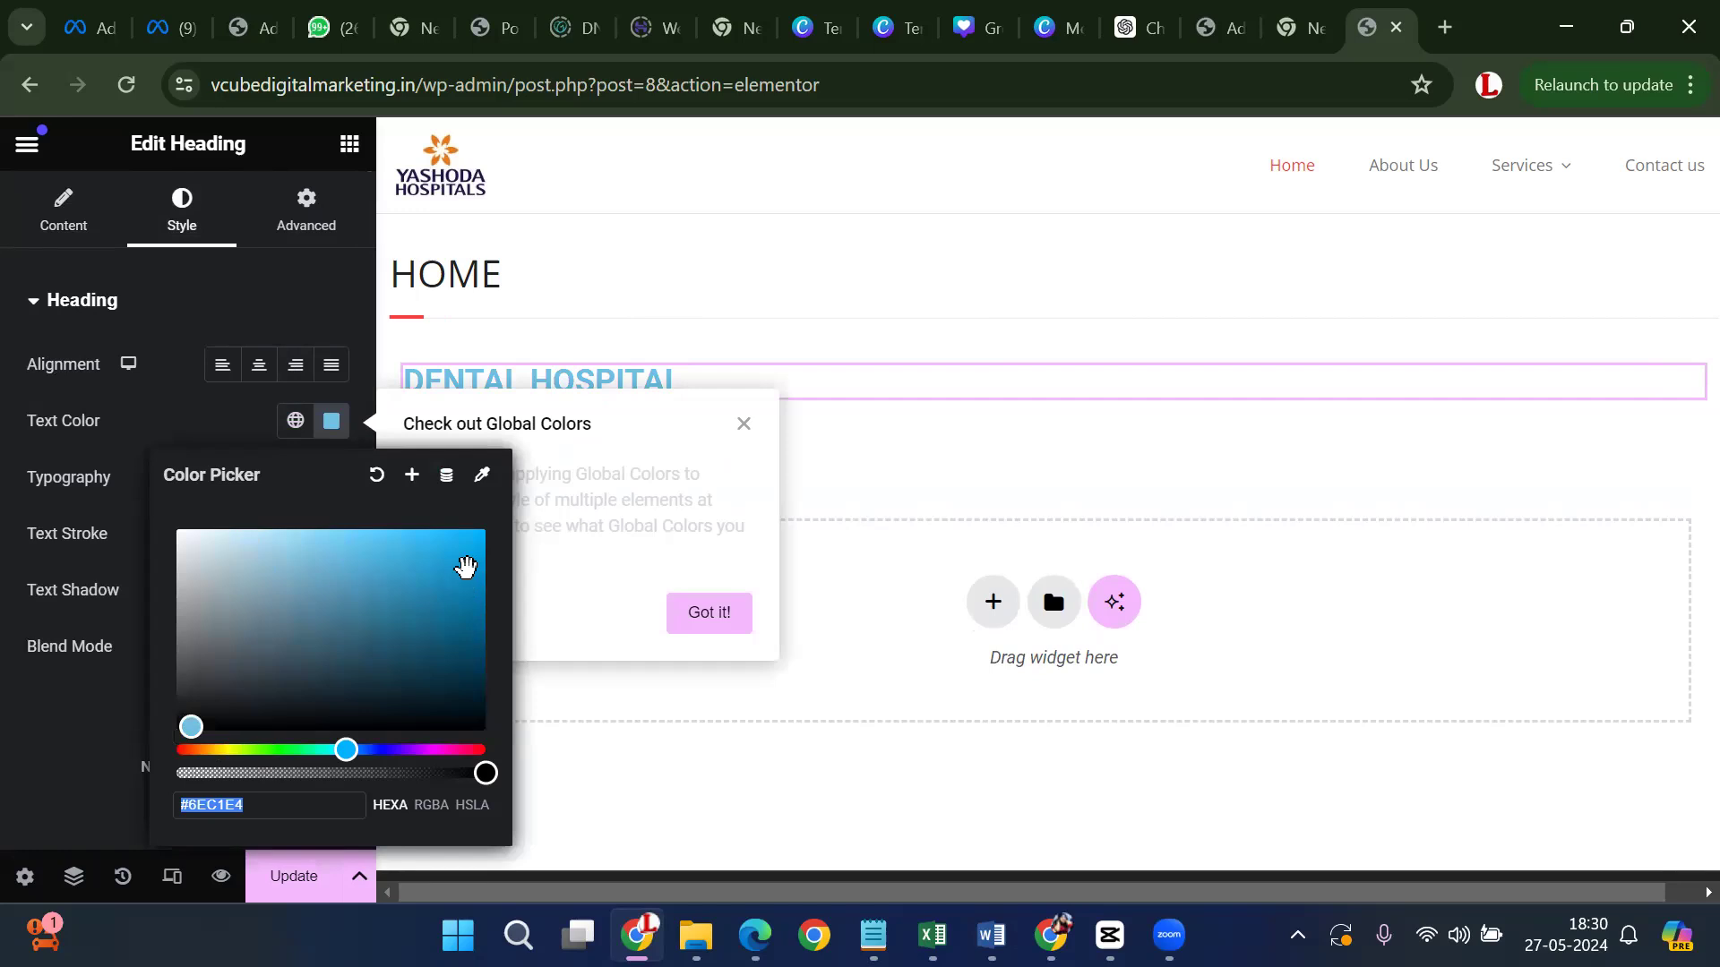
{"action": "left_click", "coordinate": [626, 710]}
{"action": "left_click", "coordinate": [333, 422]}
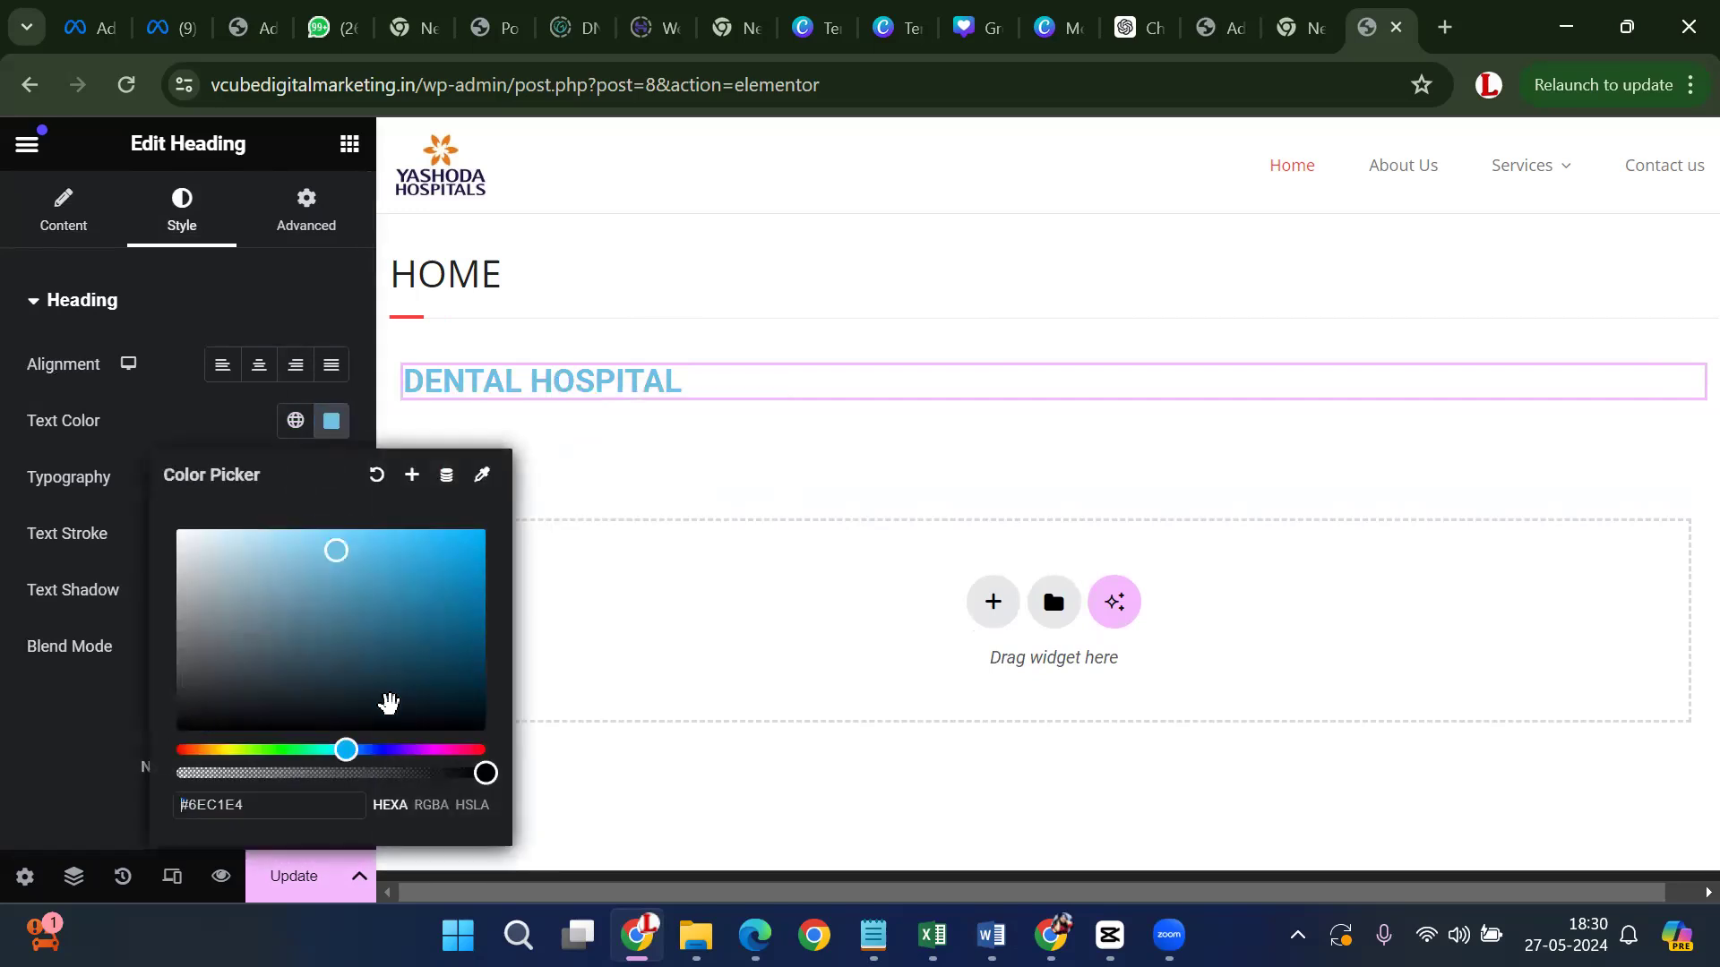
{"action": "left_click_drag", "start_coordinate": [222, 719], "coordinate": [146, 721]}
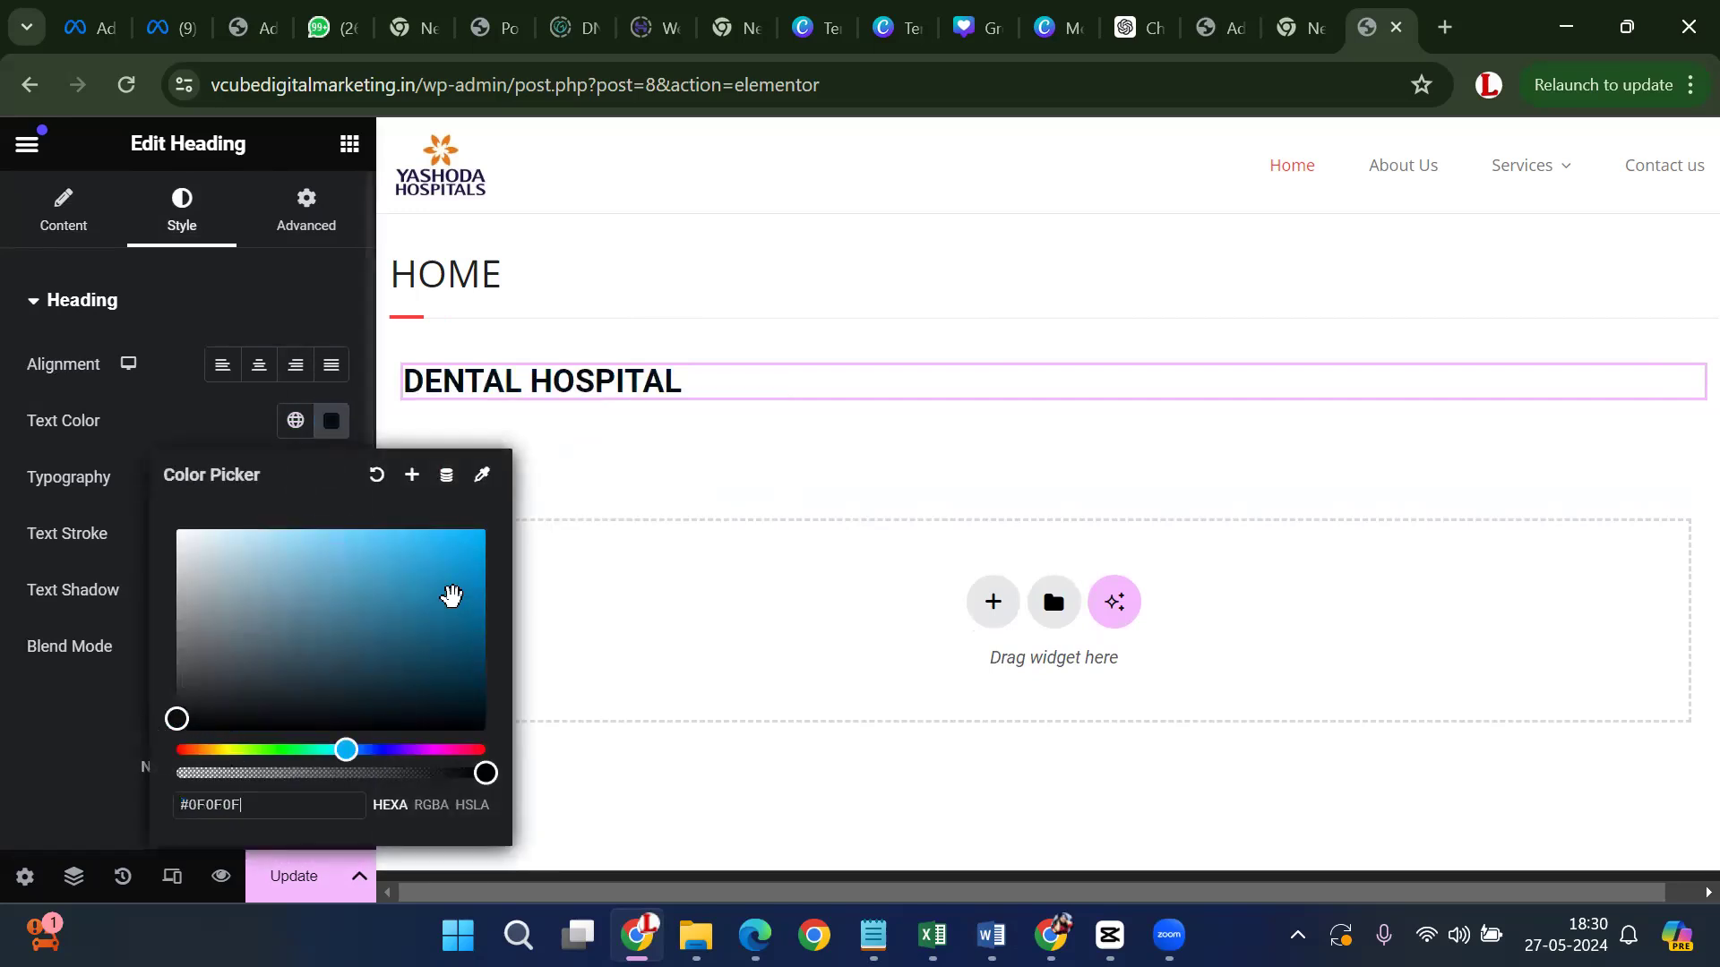
{"action": "left_click", "coordinate": [315, 329]}
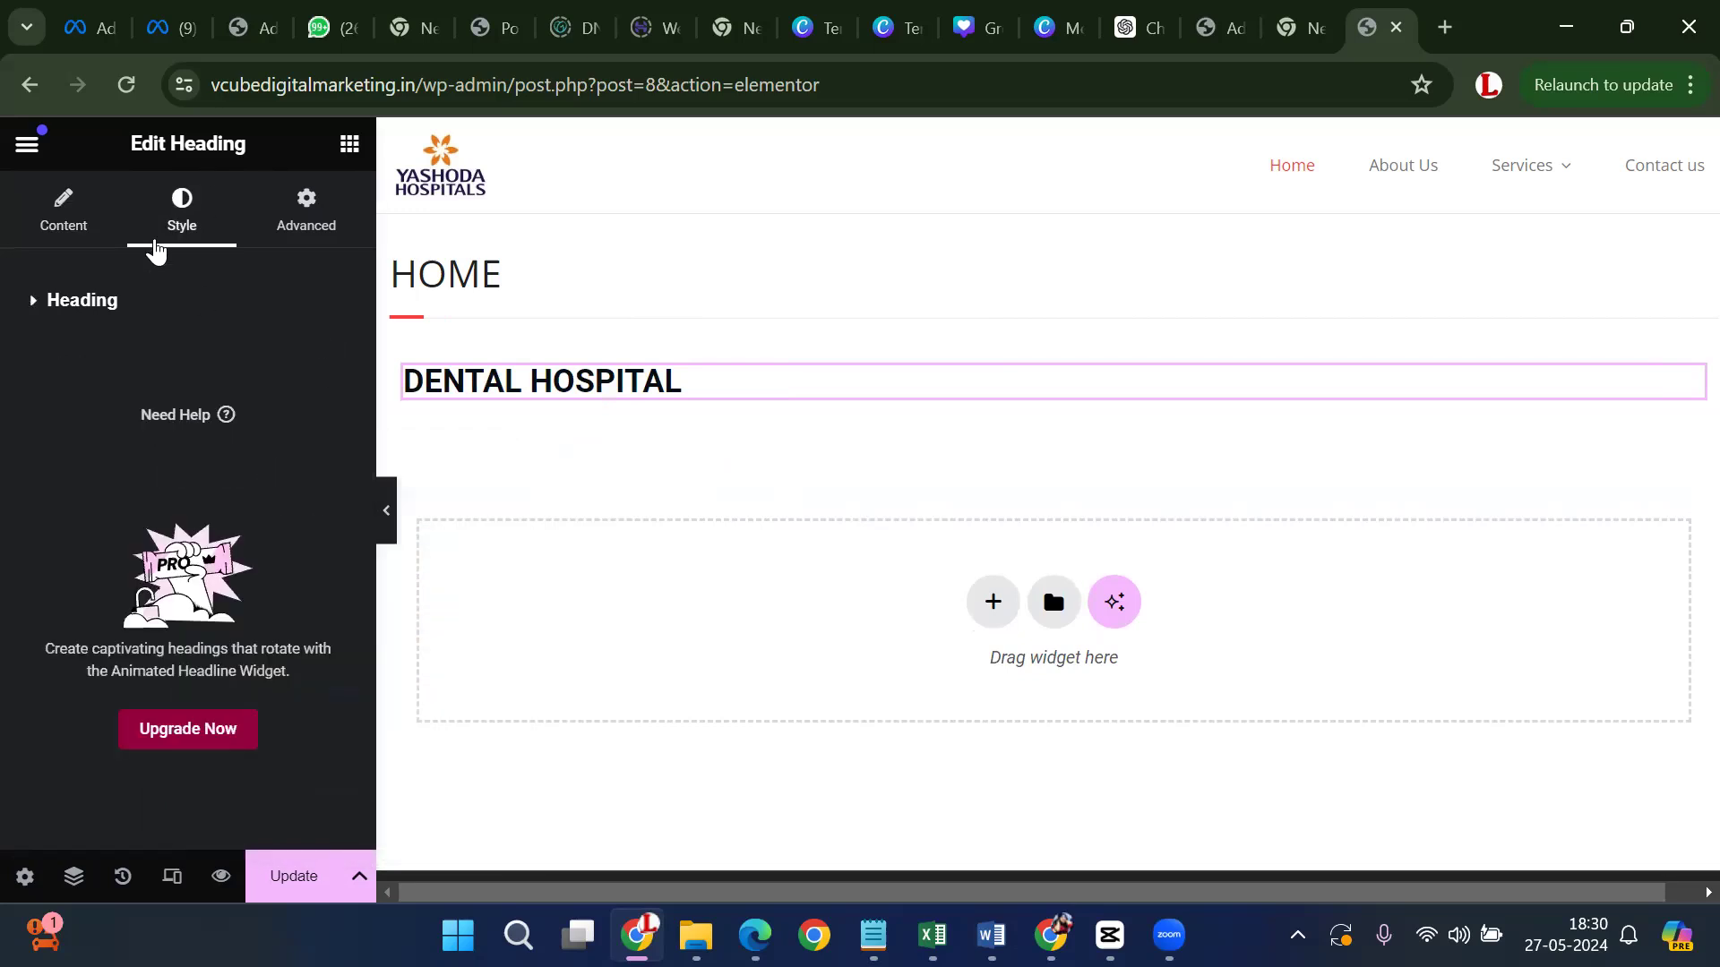
Center-align the heading and set its blend mode to Multiply after trying Difference
{"action": "left_click", "coordinate": [52, 314]}
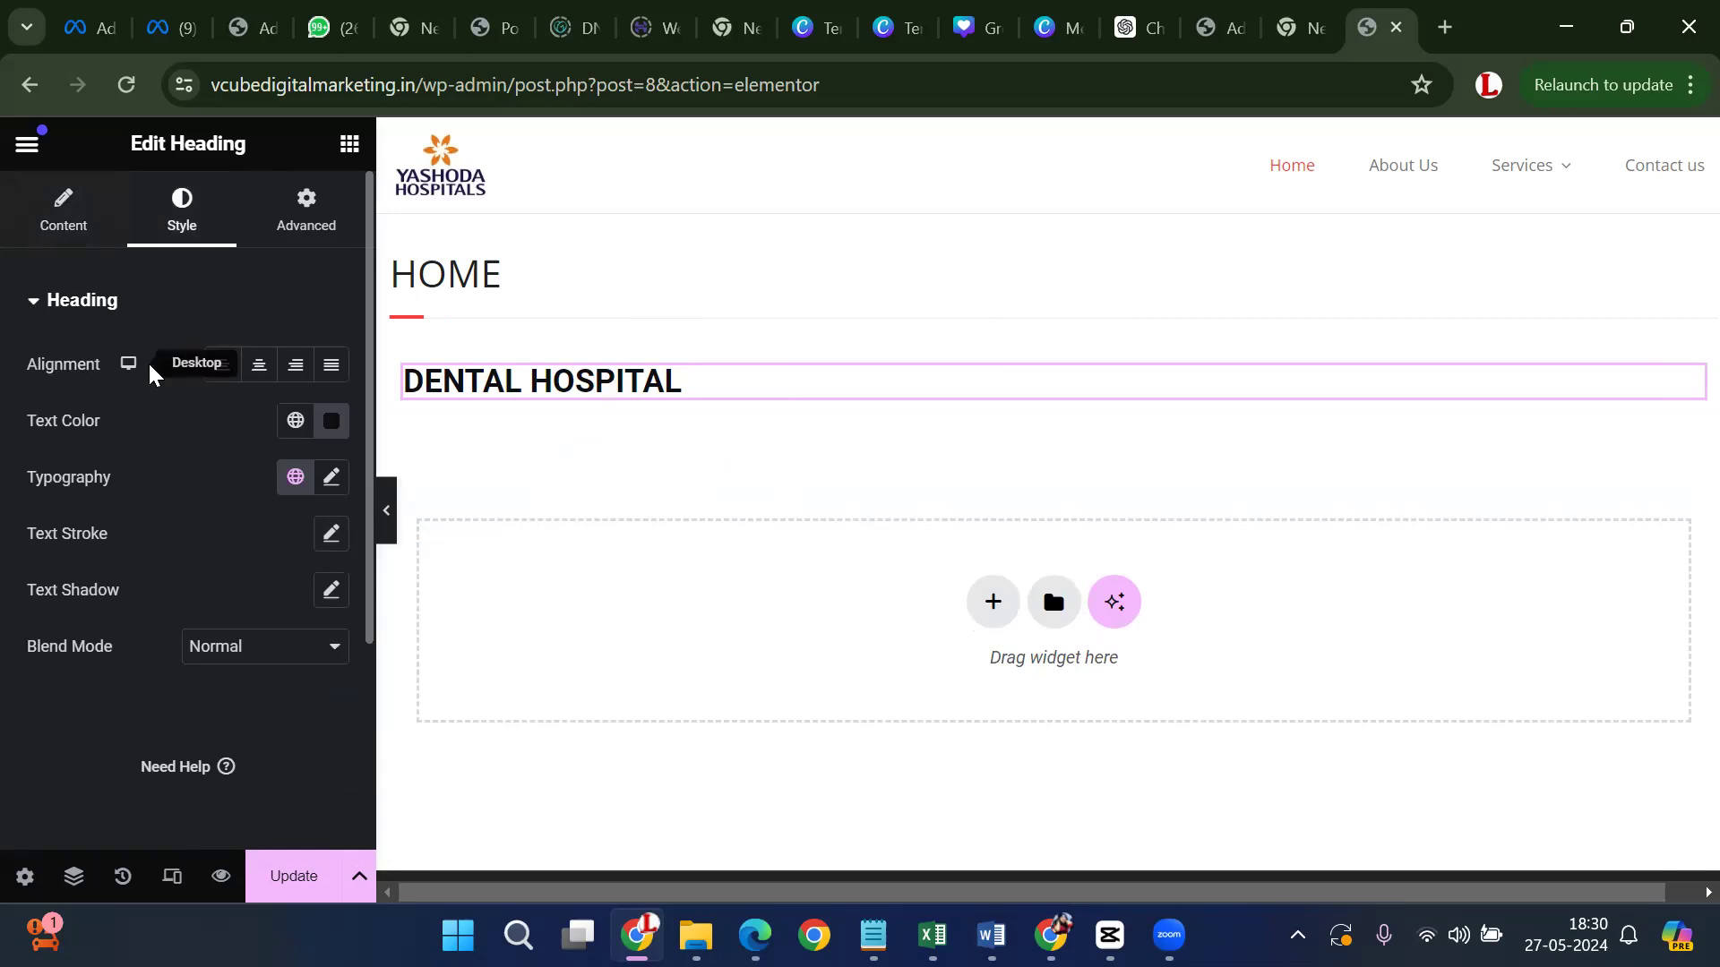
{"action": "left_click", "coordinate": [275, 380]}
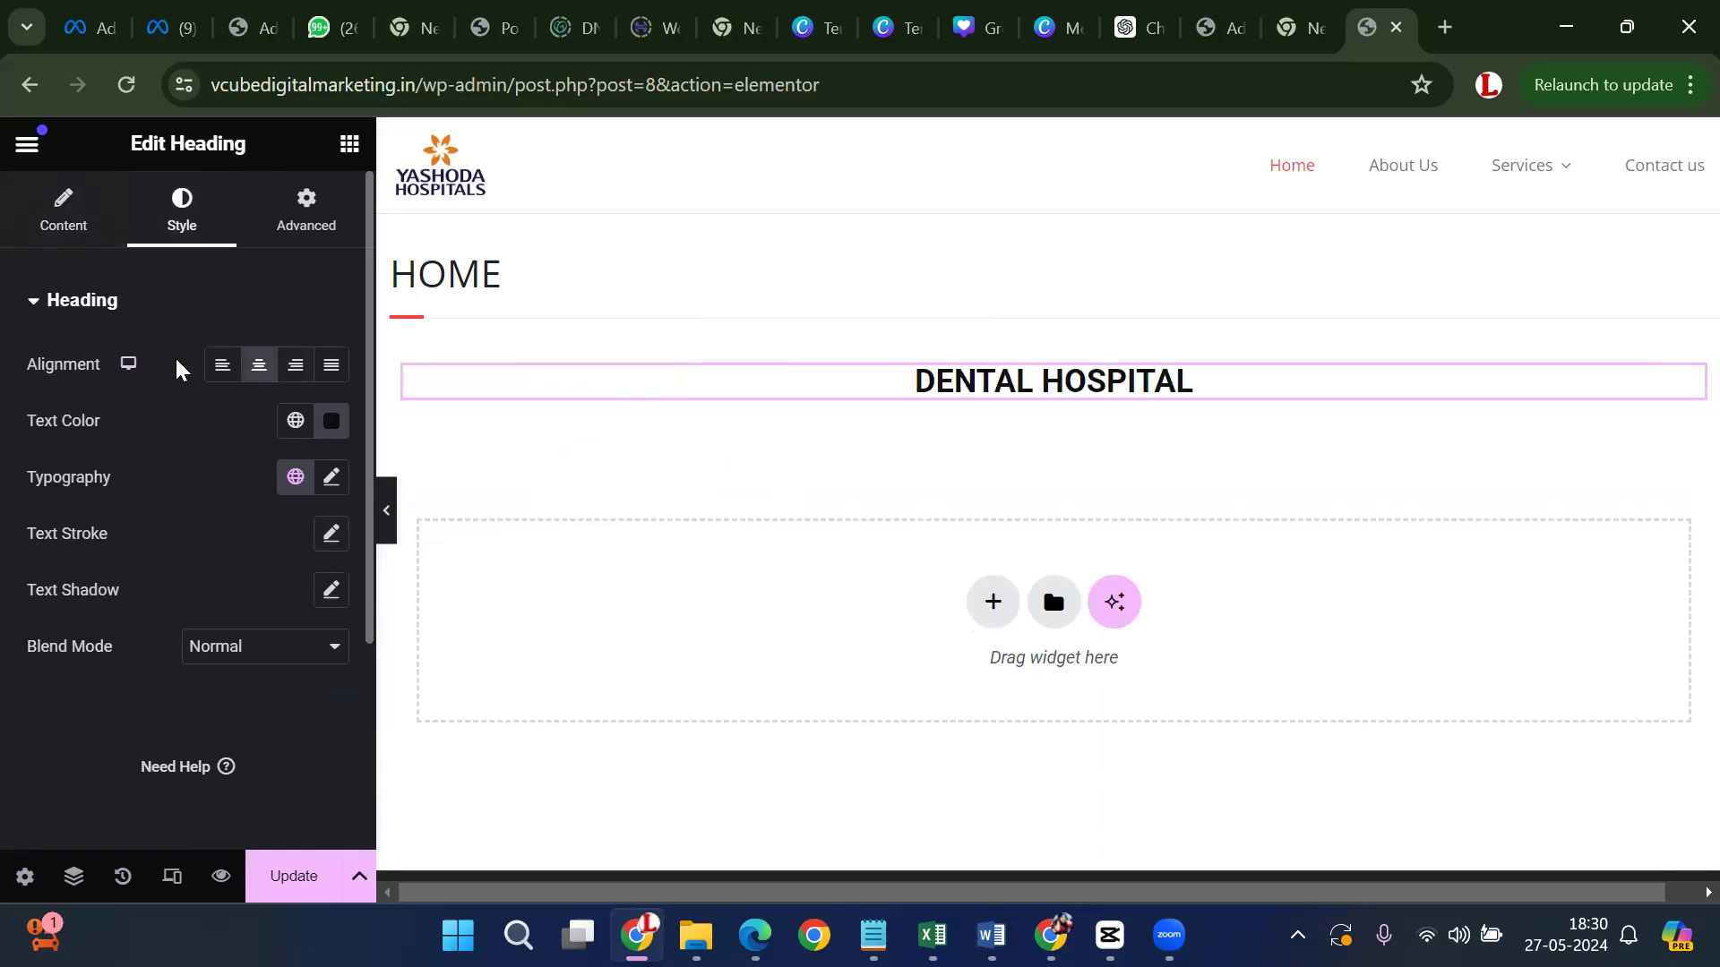
{"action": "left_click", "coordinate": [302, 658]}
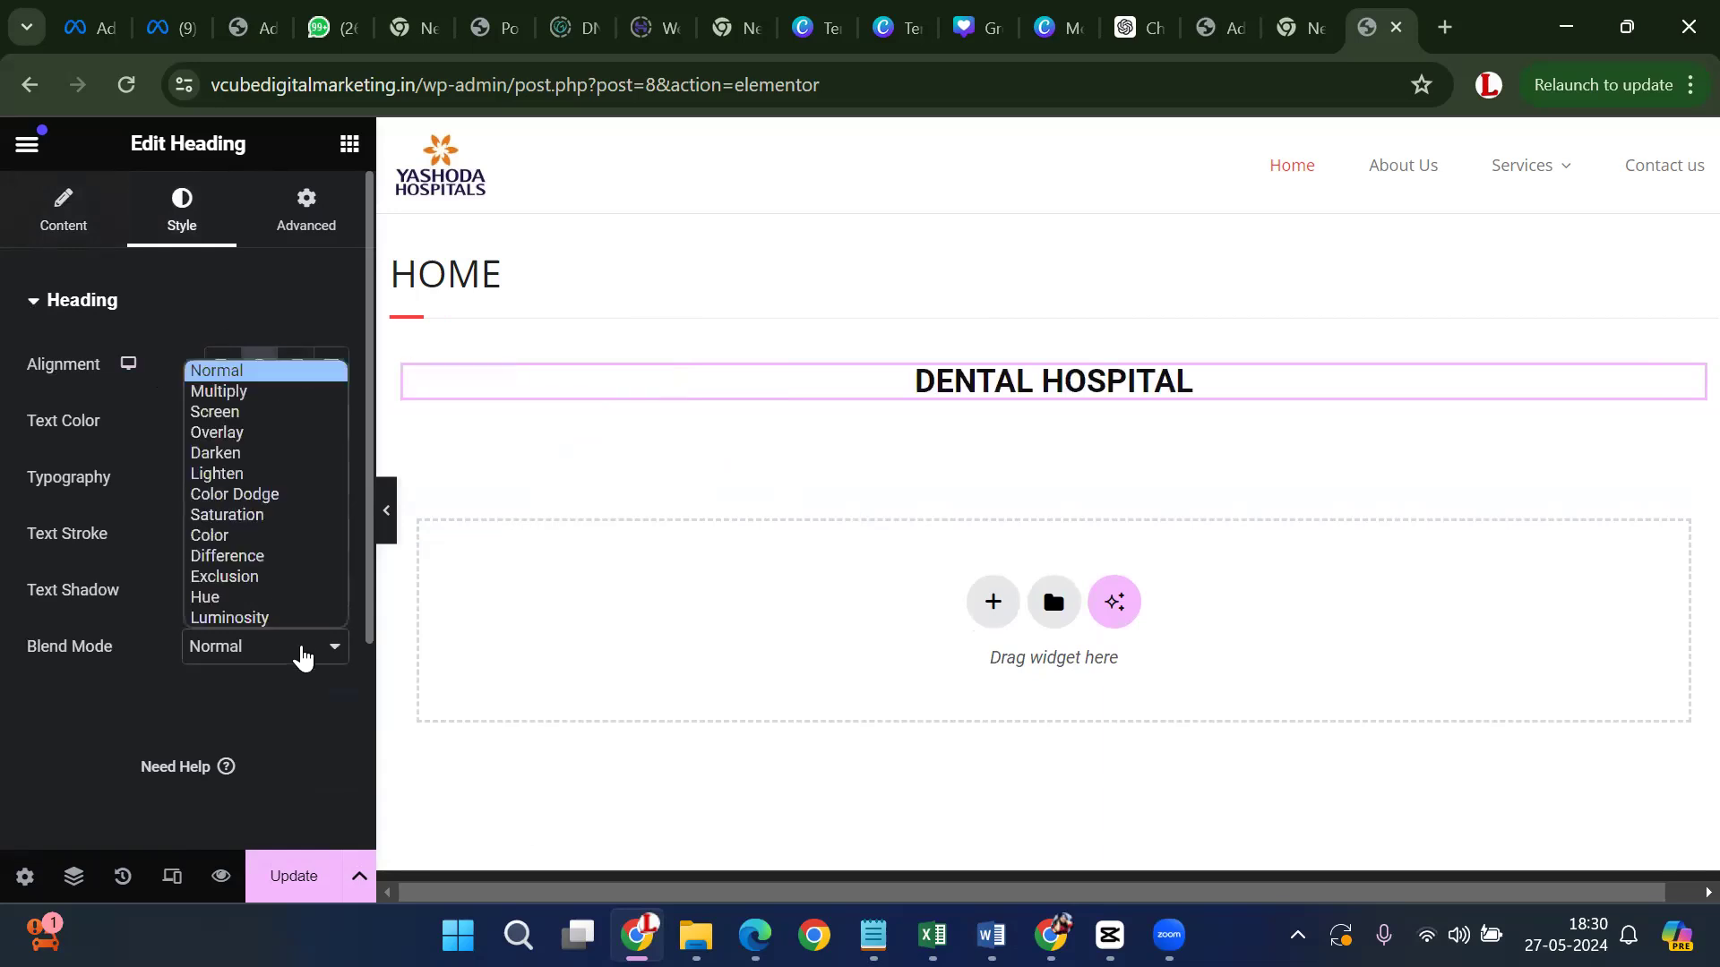
{"action": "left_click", "coordinate": [275, 566]}
{"action": "left_click", "coordinate": [265, 646]}
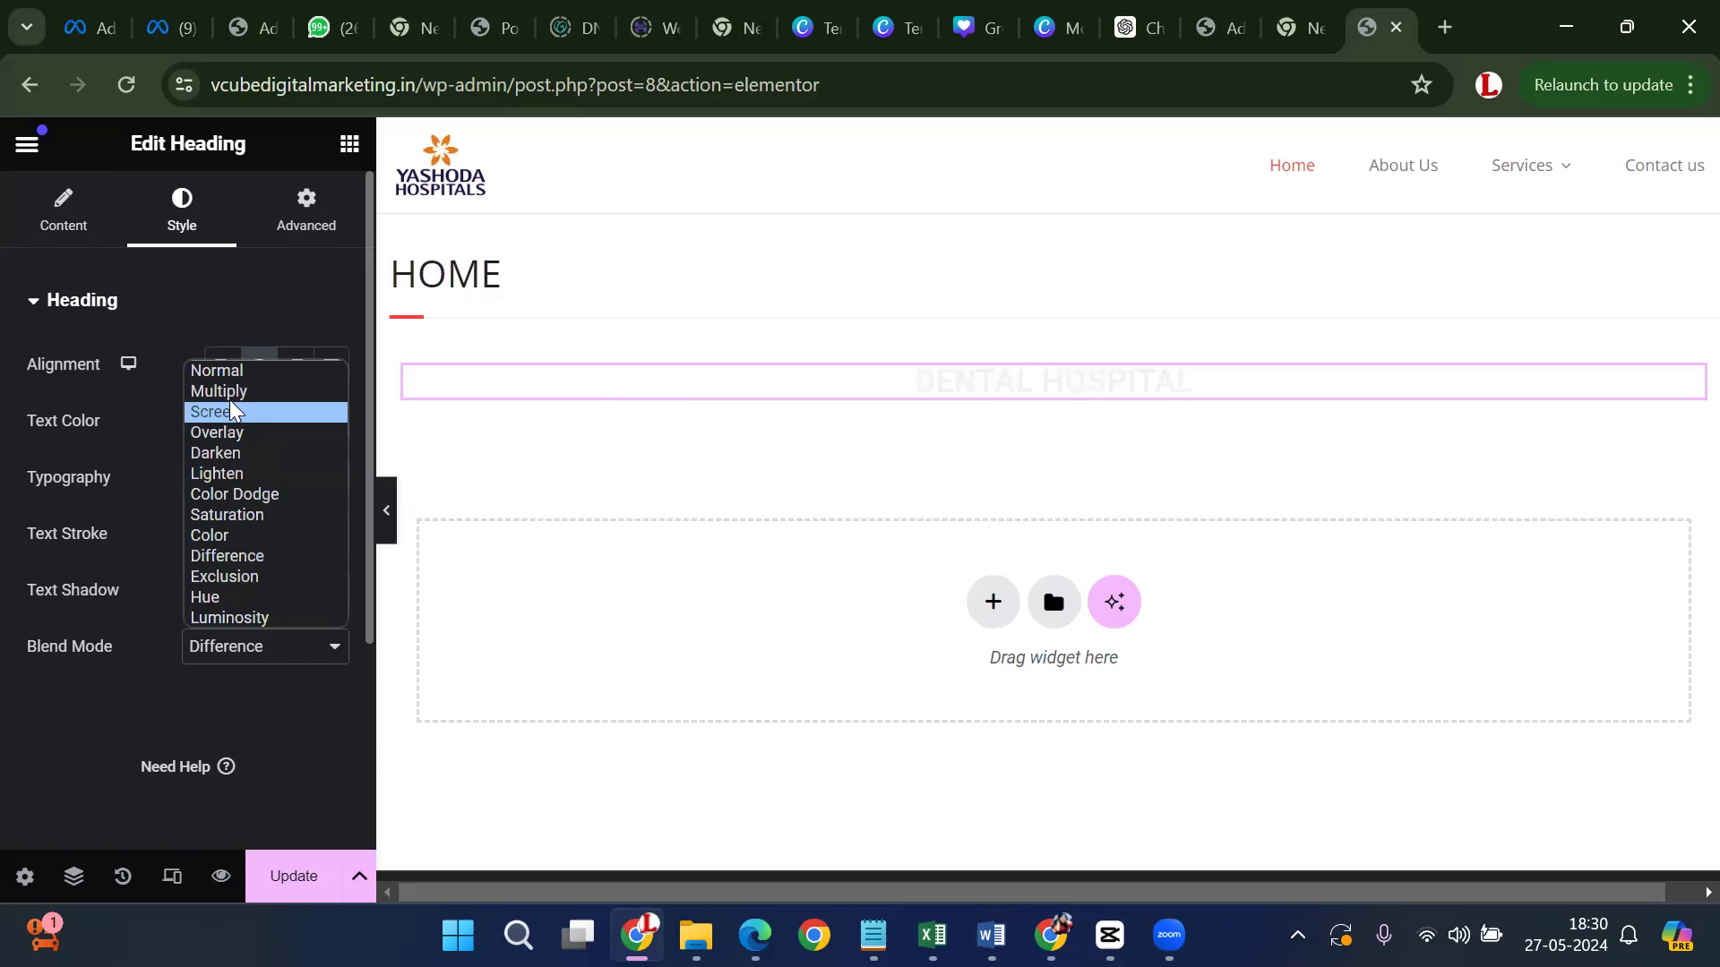
{"action": "left_click", "coordinate": [231, 410]}
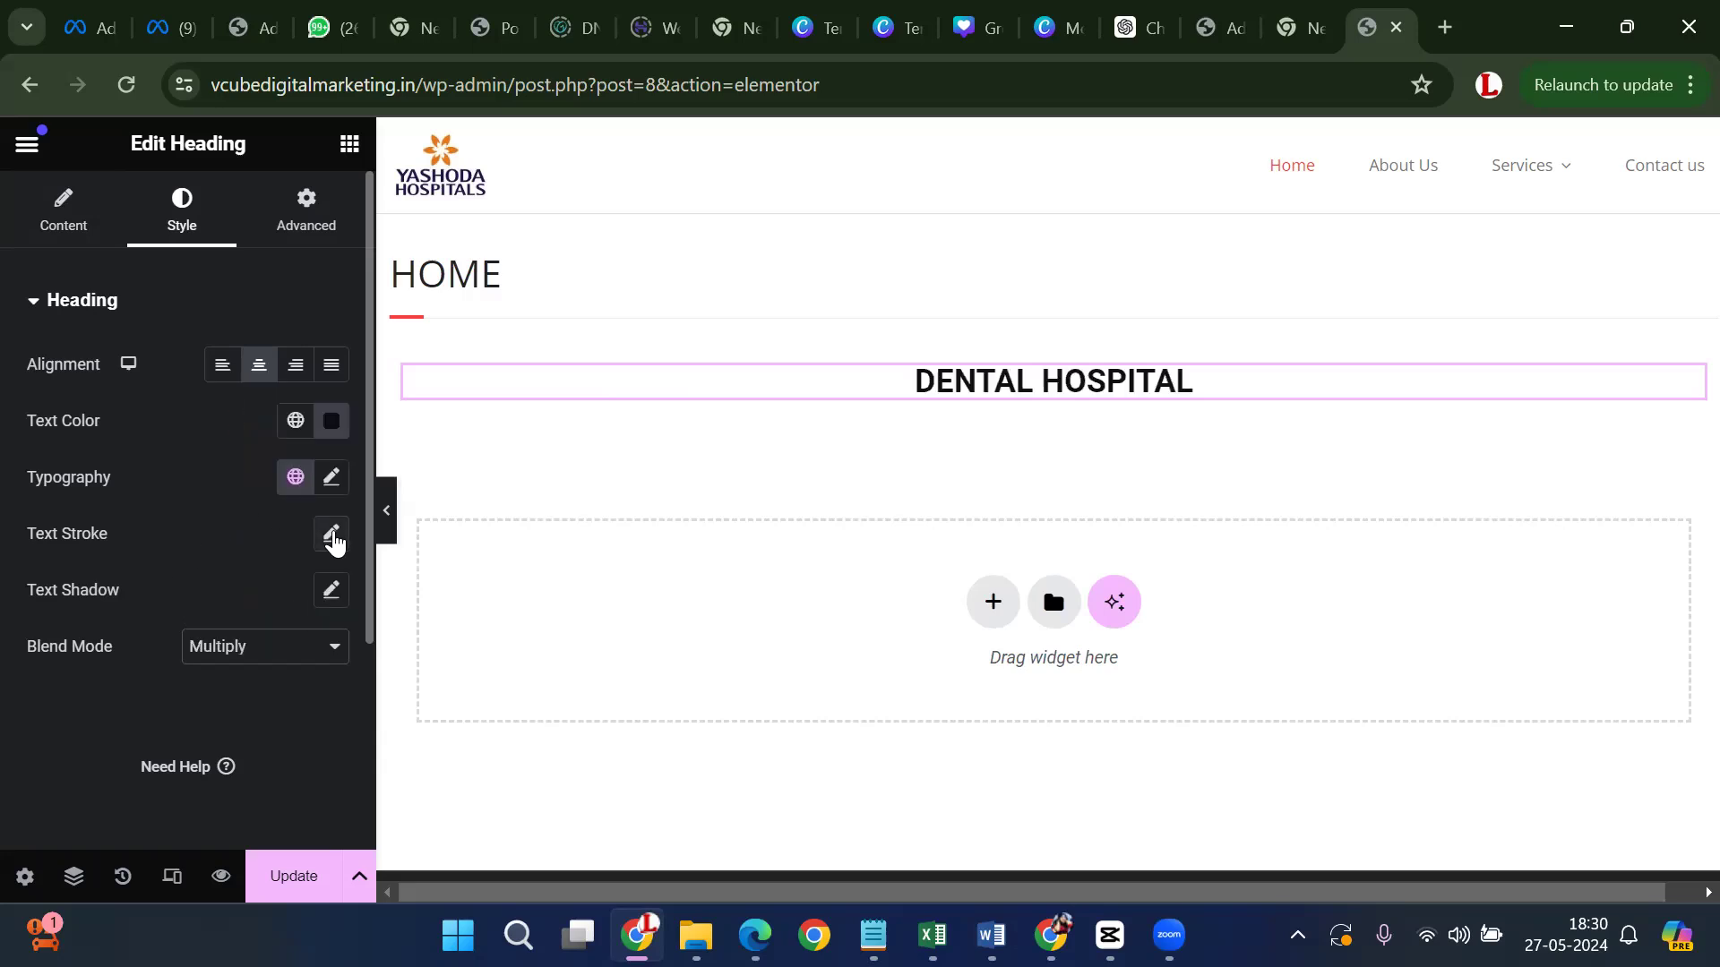
Give the heading a red text stroke 1 px wide
{"action": "left_click", "coordinate": [331, 535]}
{"action": "left_click", "coordinate": [163, 634]}
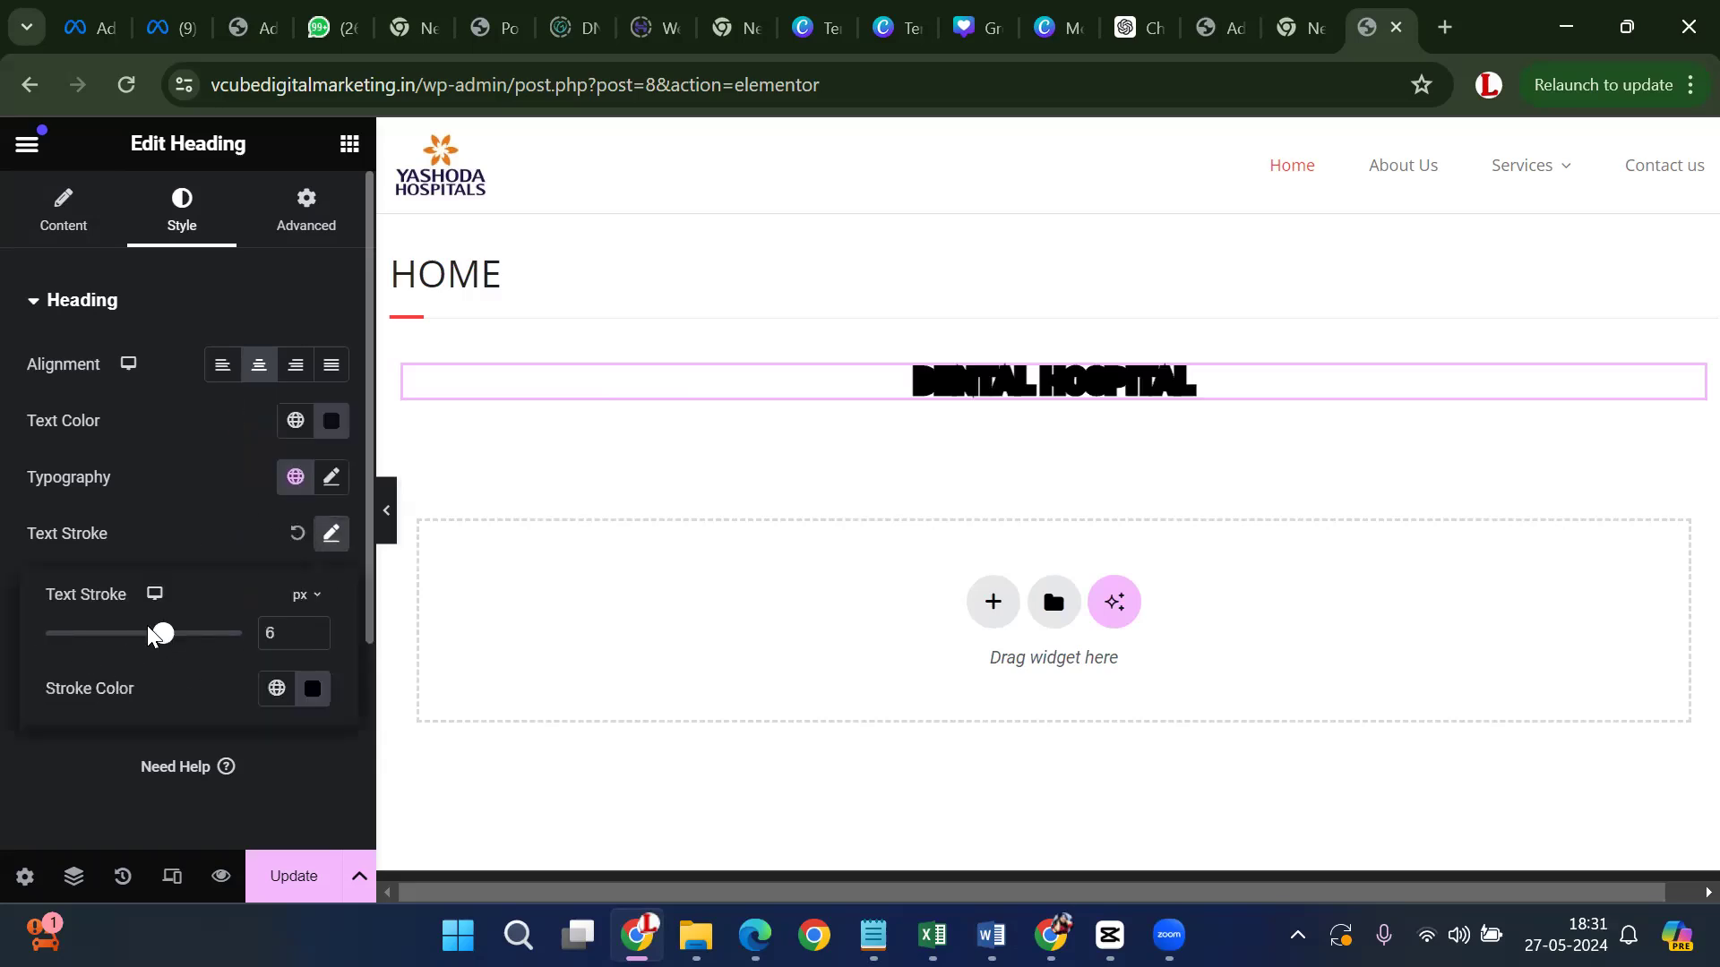
{"action": "left_click", "coordinate": [314, 697]}
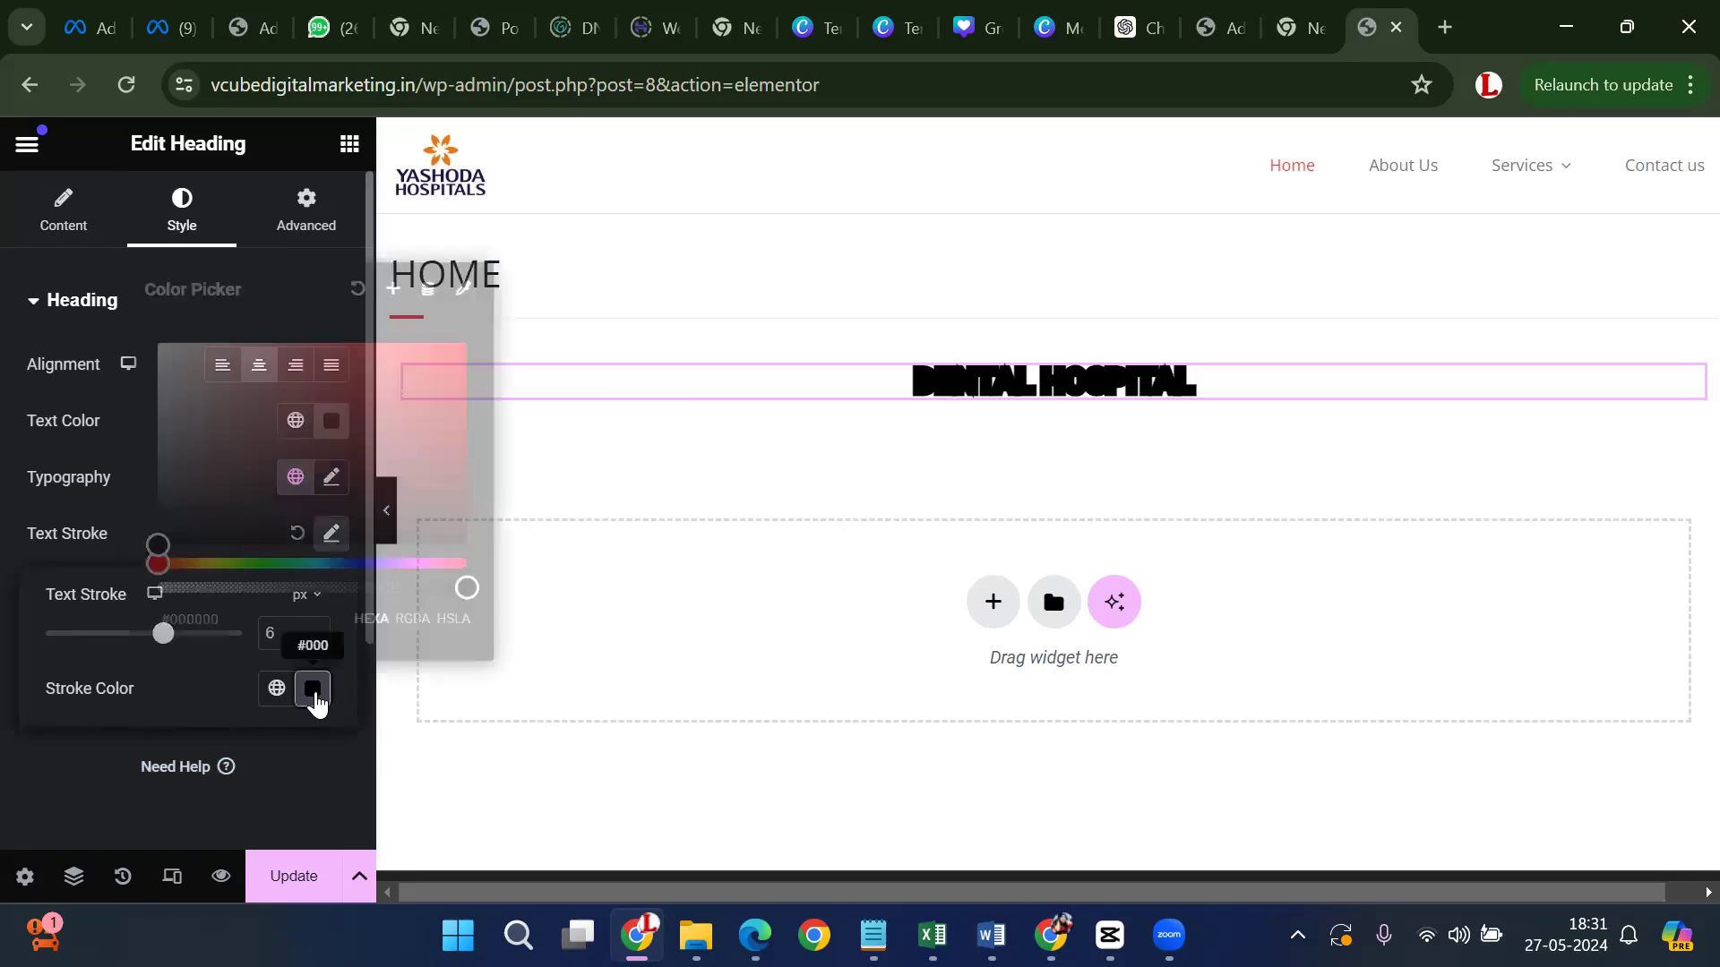
{"action": "left_click", "coordinate": [398, 406]}
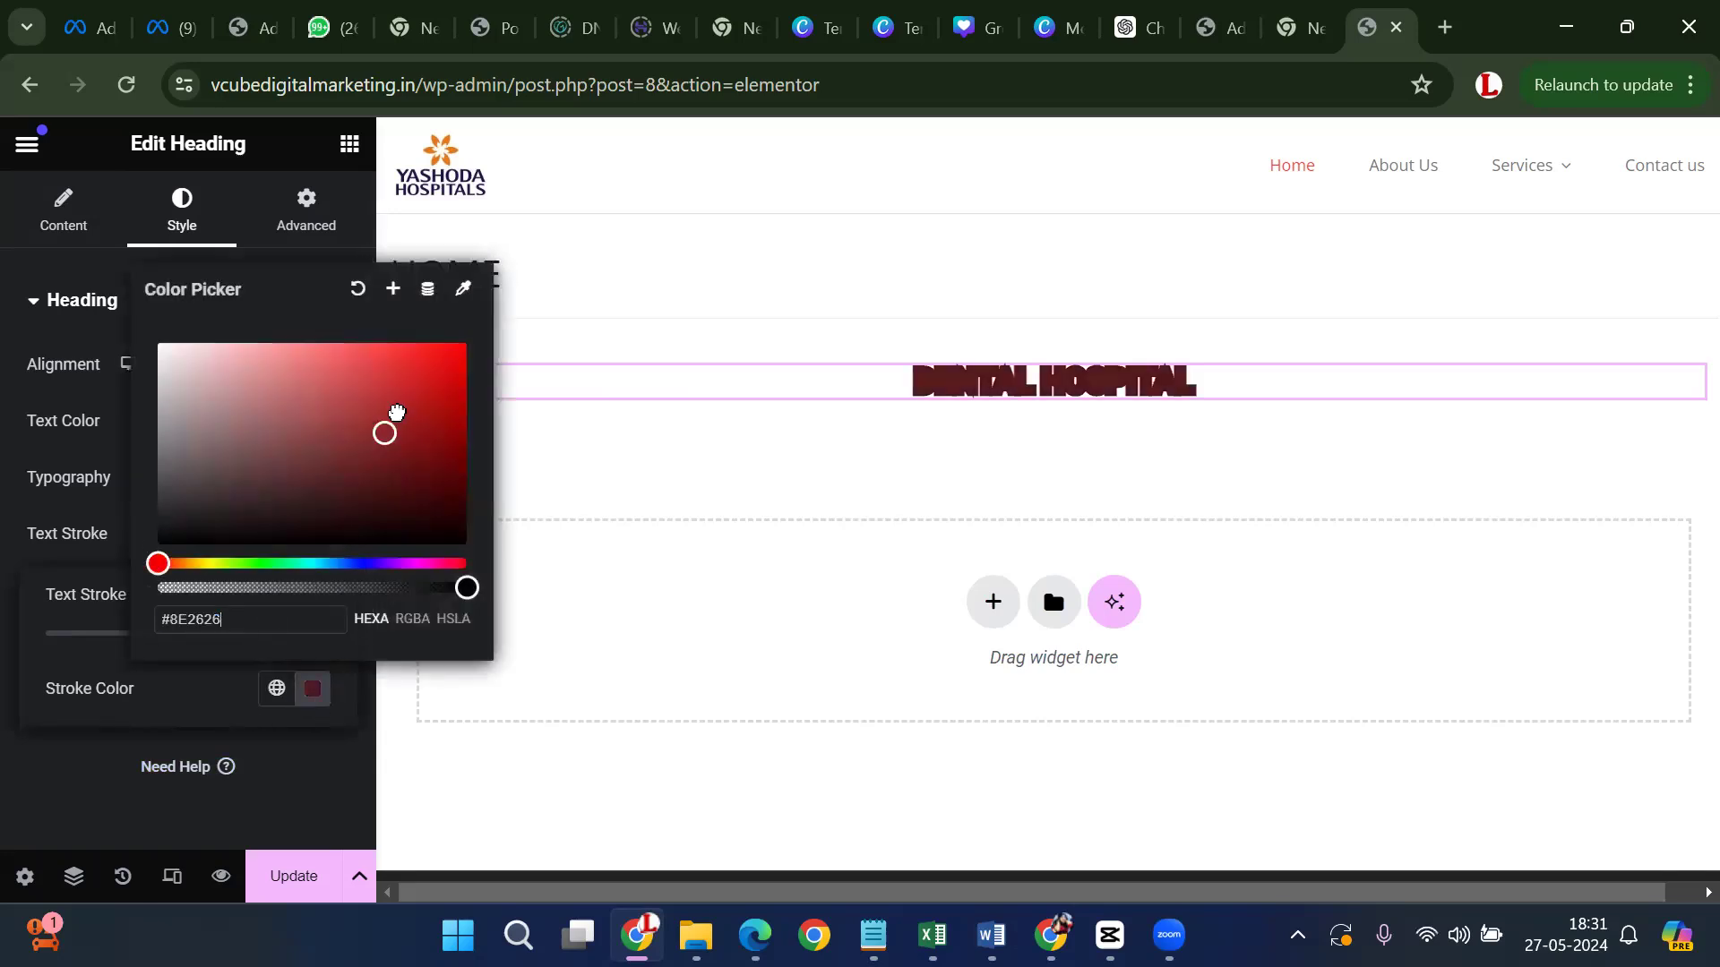
{"action": "left_click", "coordinate": [282, 660]}
{"action": "left_click_drag", "start_coordinate": [163, 634], "coordinate": [56, 640]}
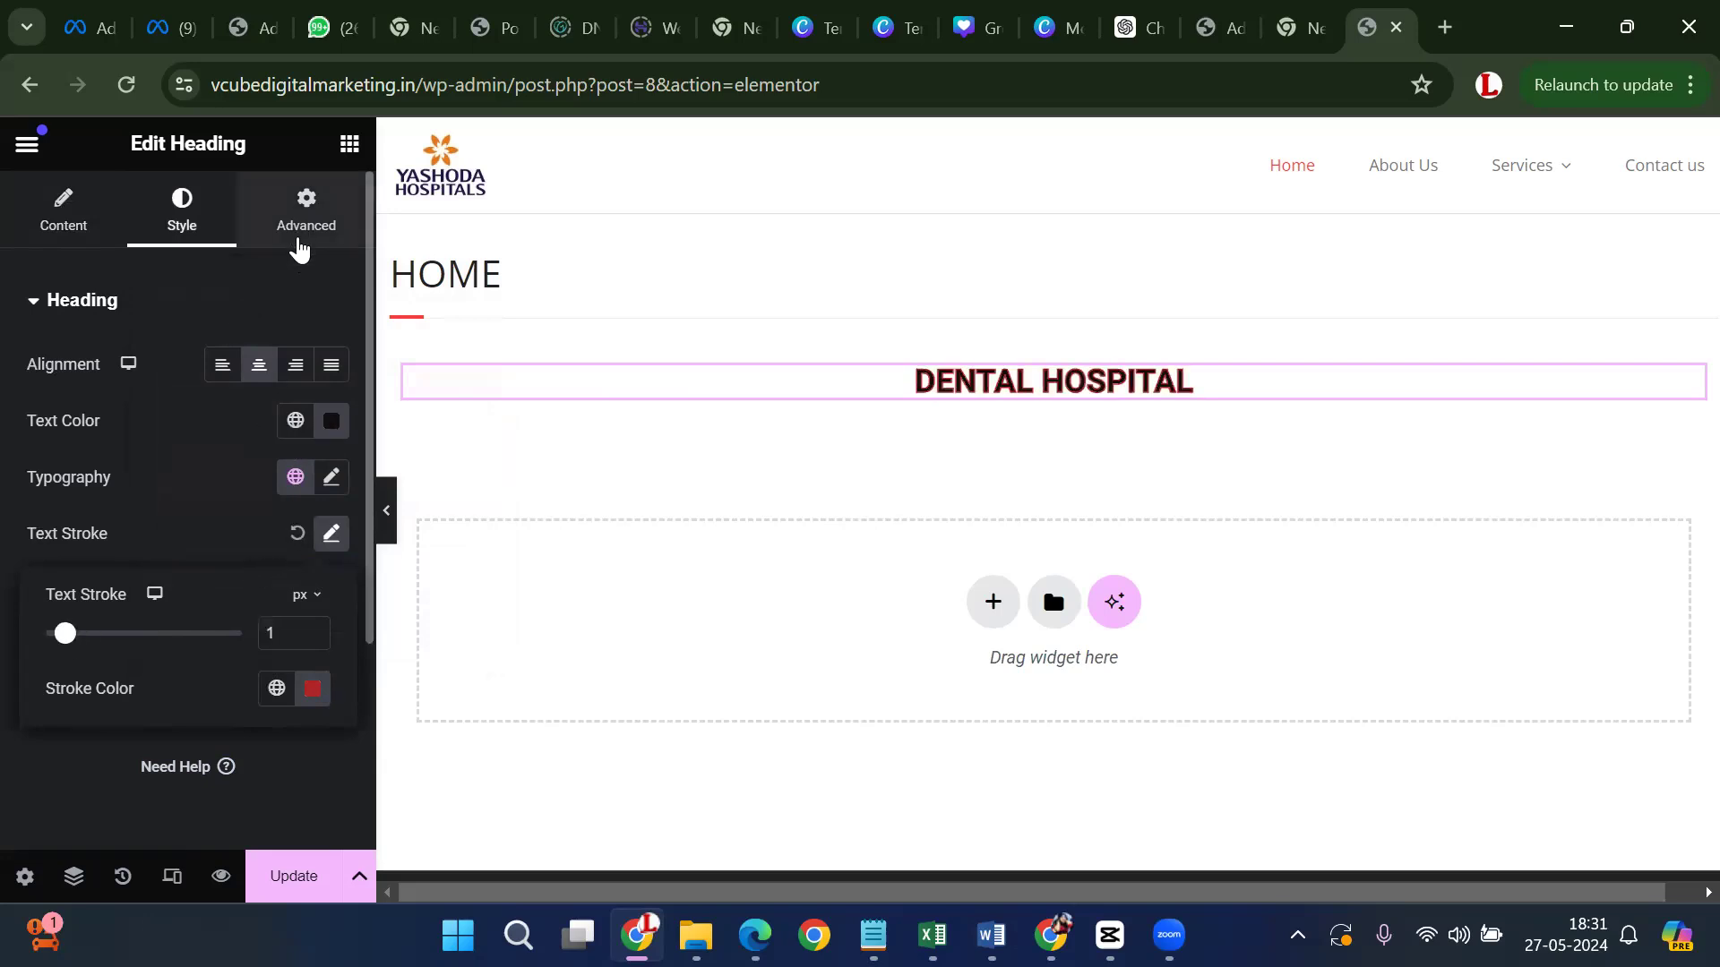
Try flipping the heading horizontally in its transform settings, restore its orientation and check the skew options
{"action": "left_click", "coordinate": [303, 229]}
{"action": "scroll", "coordinate": [166, 383], "scroll_direction": "down", "scroll_amount": 5}
{"action": "scroll", "coordinate": [172, 586], "scroll_direction": "down", "scroll_amount": 5}
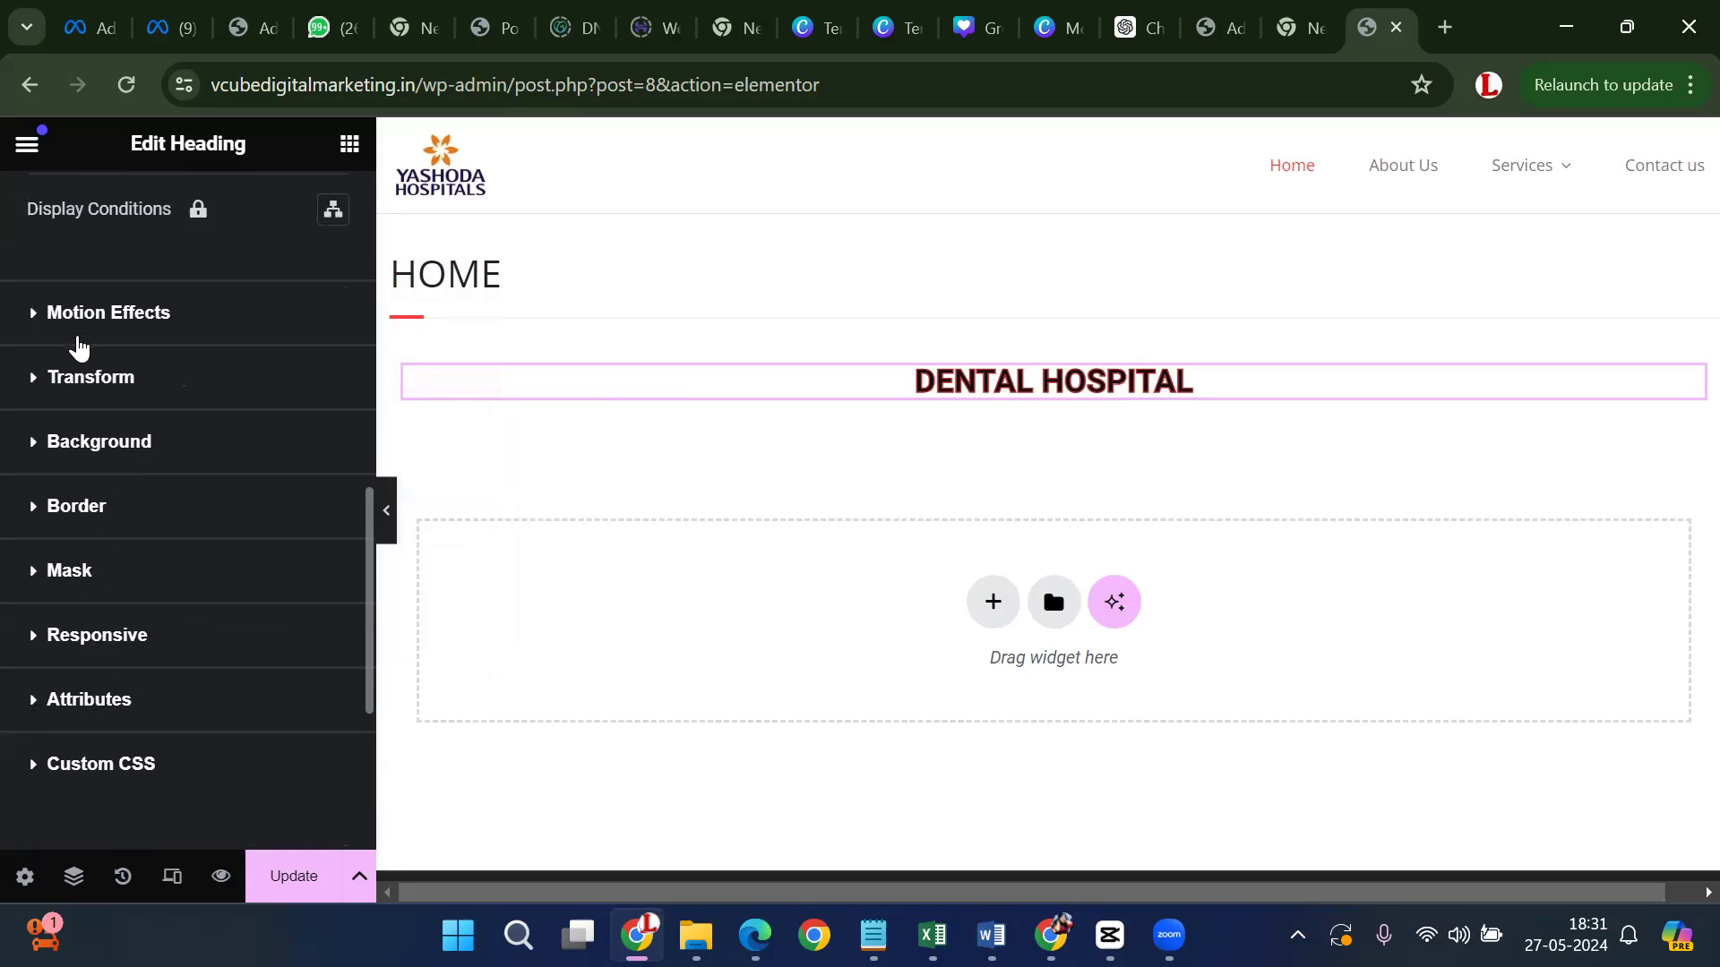
{"action": "left_click", "coordinate": [109, 313]}
{"action": "scroll", "coordinate": [199, 480], "scroll_direction": "down", "scroll_amount": 3}
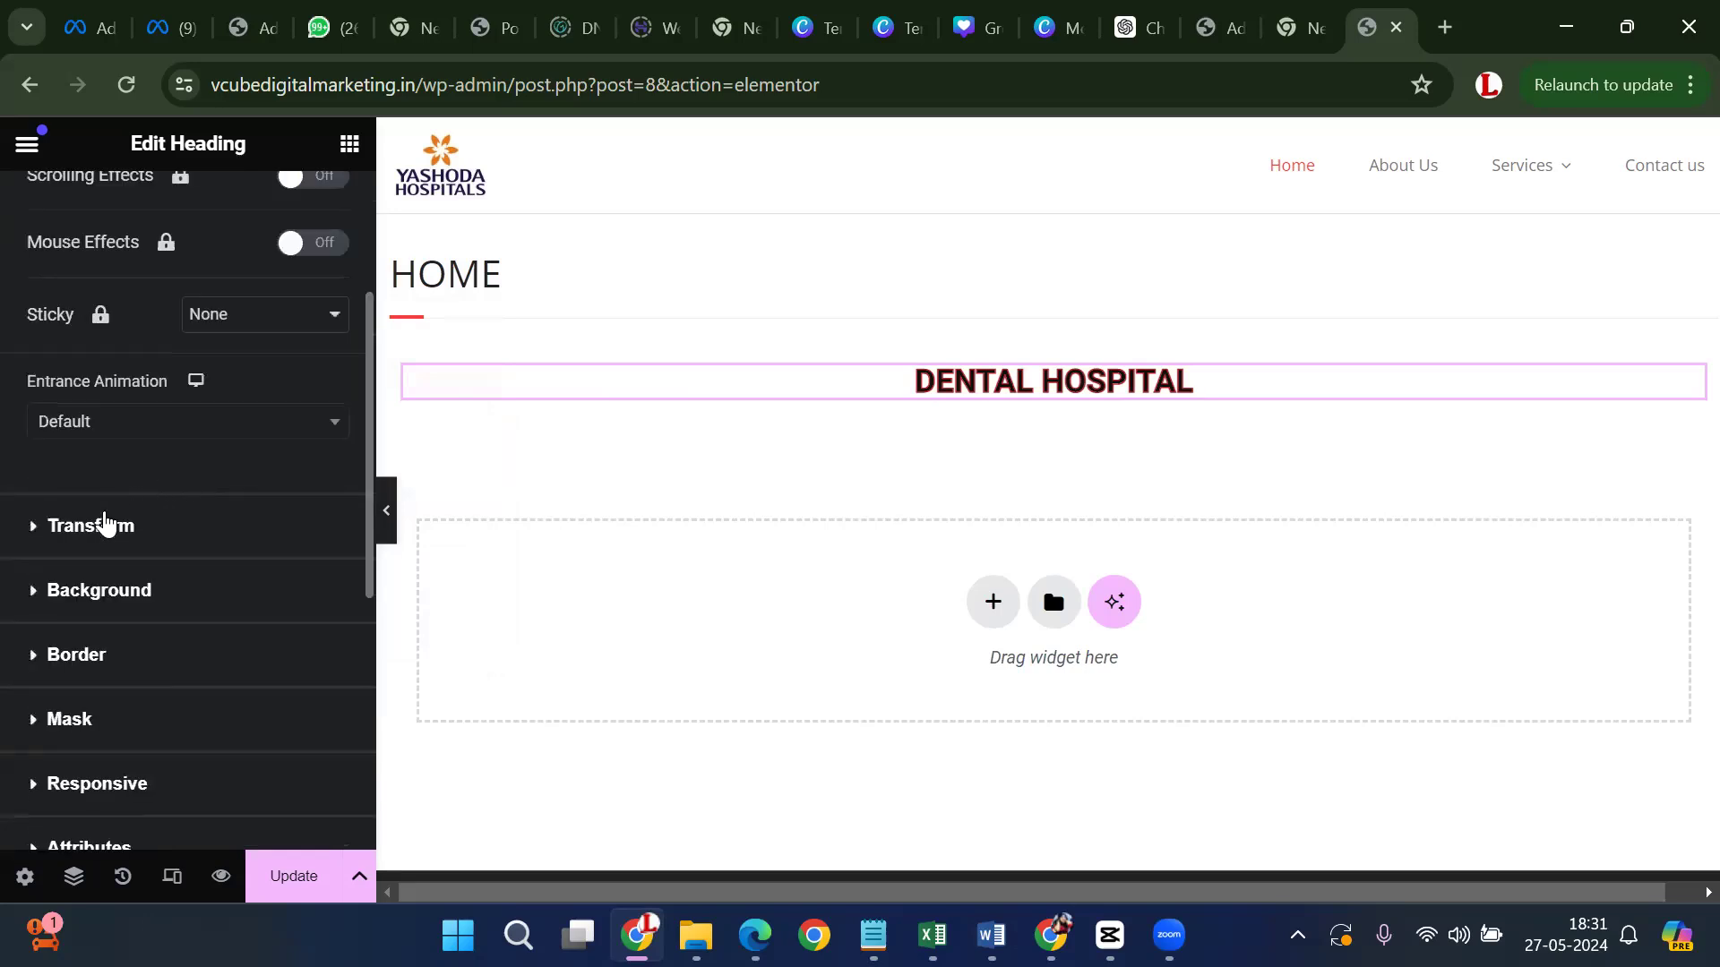
{"action": "left_click", "coordinate": [150, 546]}
{"action": "scroll", "coordinate": [139, 558], "scroll_direction": "down", "scroll_amount": 3}
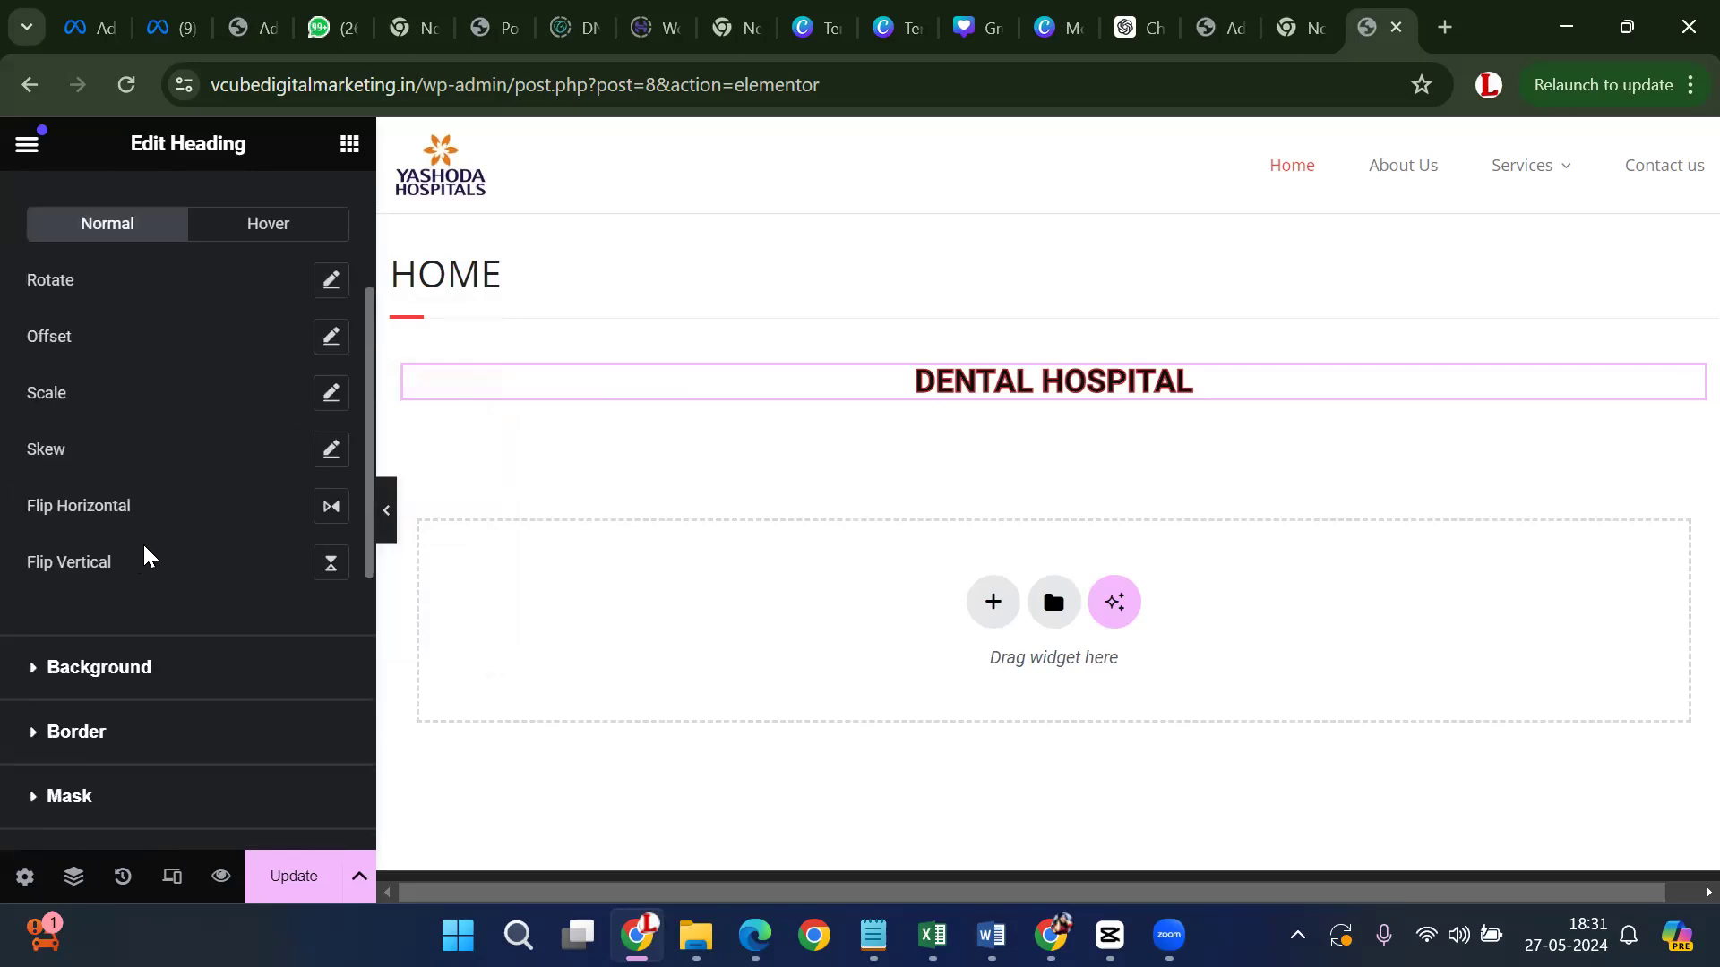
{"action": "left_click", "coordinate": [324, 515]}
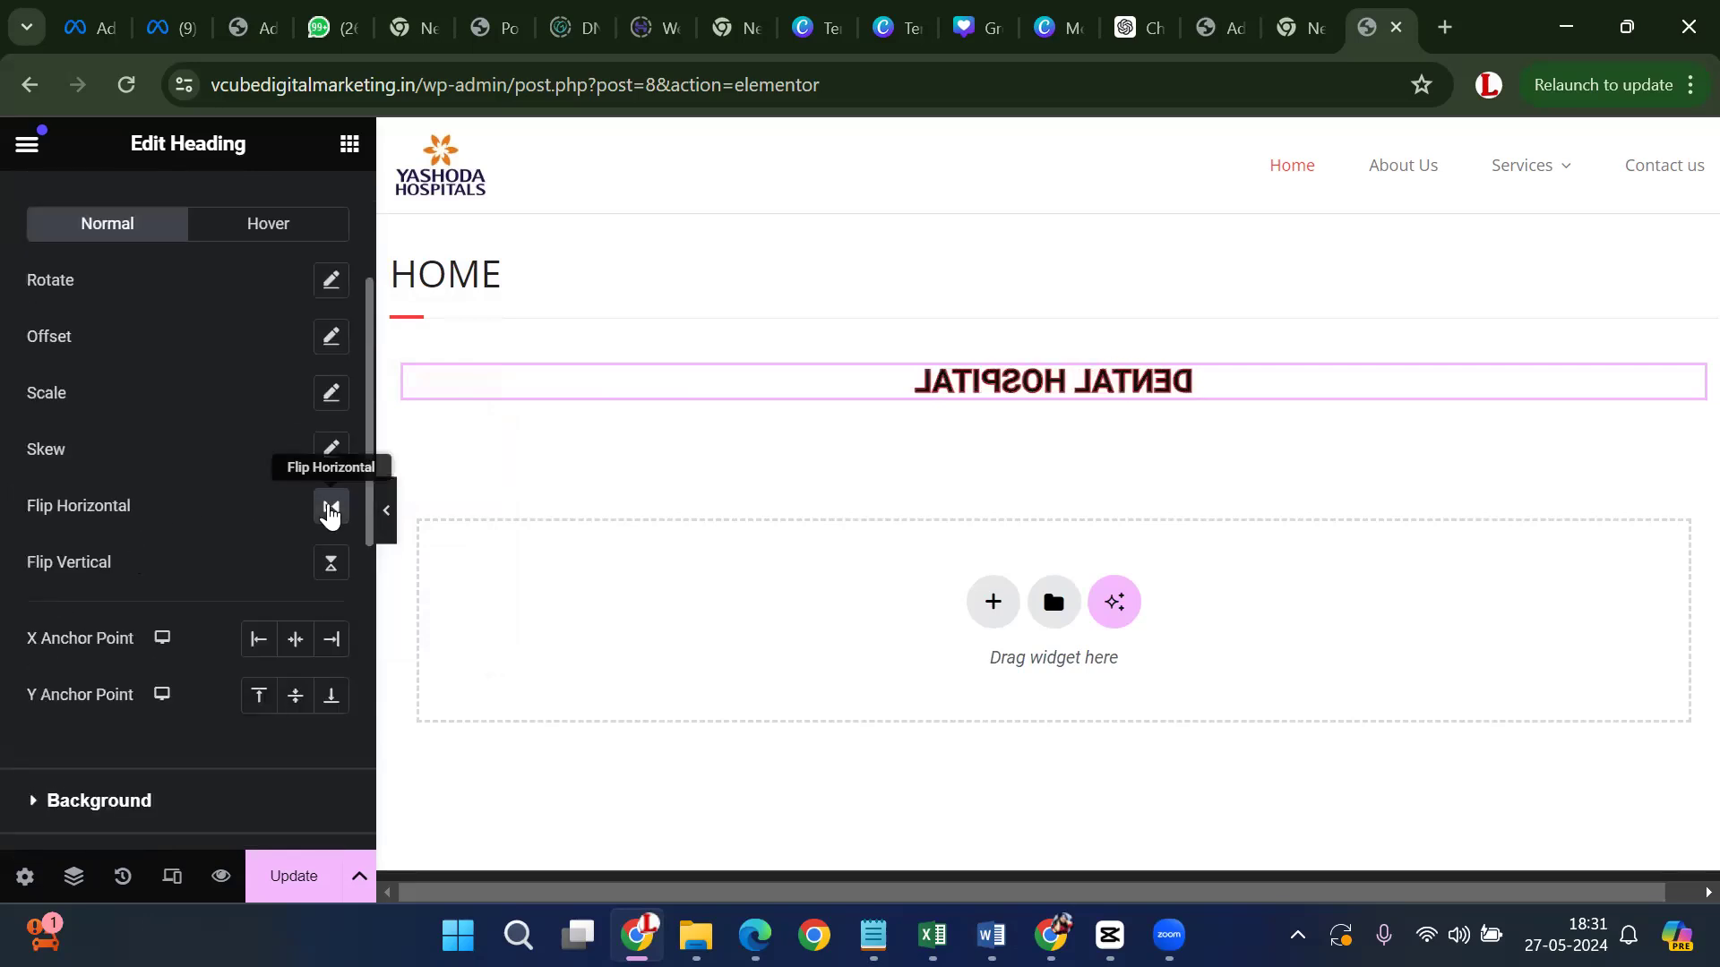
{"action": "left_click", "coordinate": [327, 507]}
{"action": "left_click", "coordinate": [332, 451]}
{"action": "left_click", "coordinate": [332, 450]}
Add a box shadow to the heading with a horizontal offset of -12
{"action": "scroll", "coordinate": [227, 547], "scroll_direction": "down", "scroll_amount": 3}
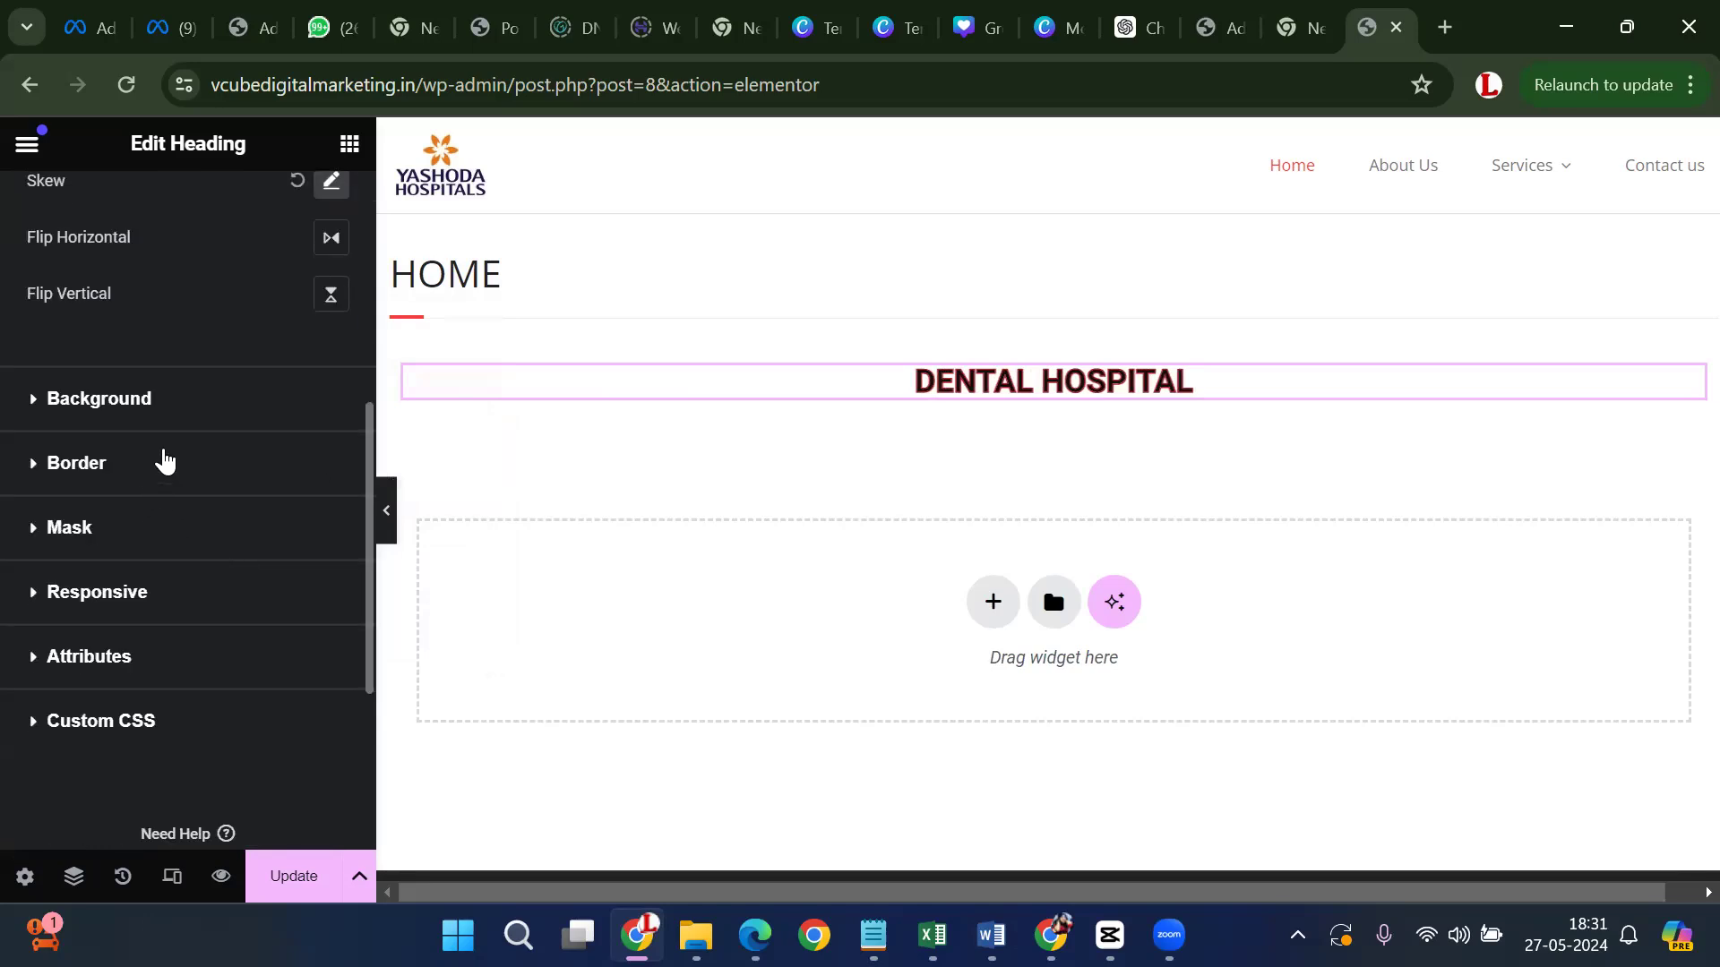
{"action": "left_click", "coordinate": [164, 460]}
{"action": "scroll", "coordinate": [227, 645], "scroll_direction": "down", "scroll_amount": 3}
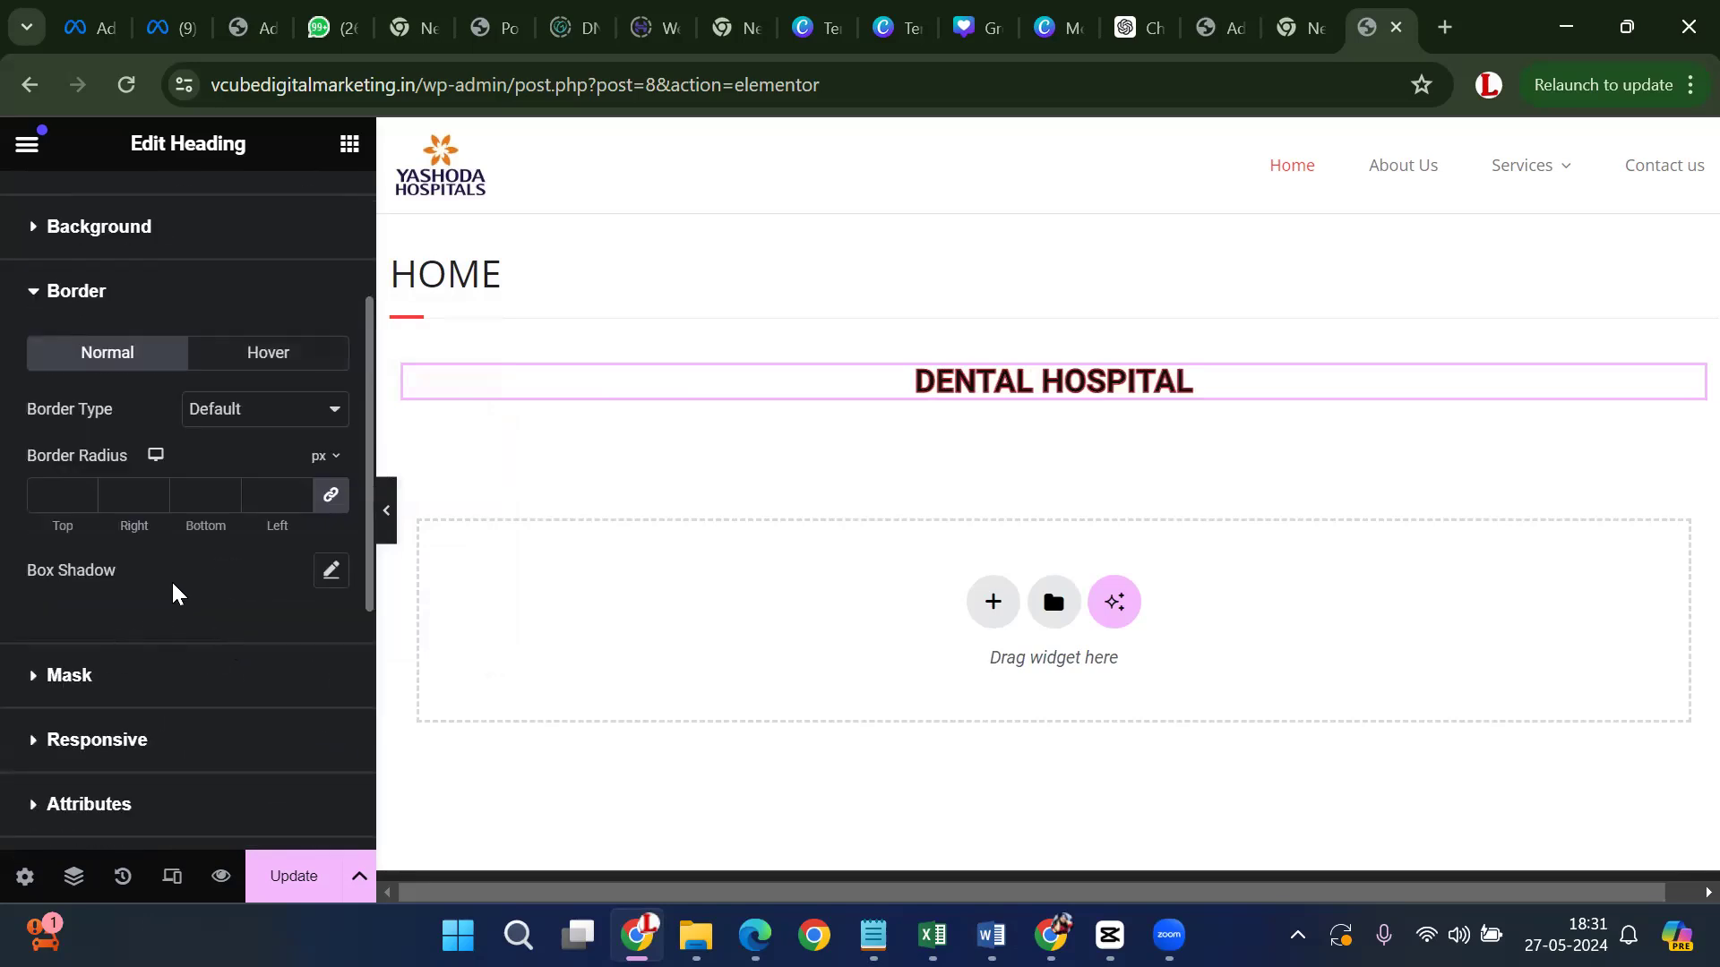
{"action": "left_click", "coordinate": [330, 571]}
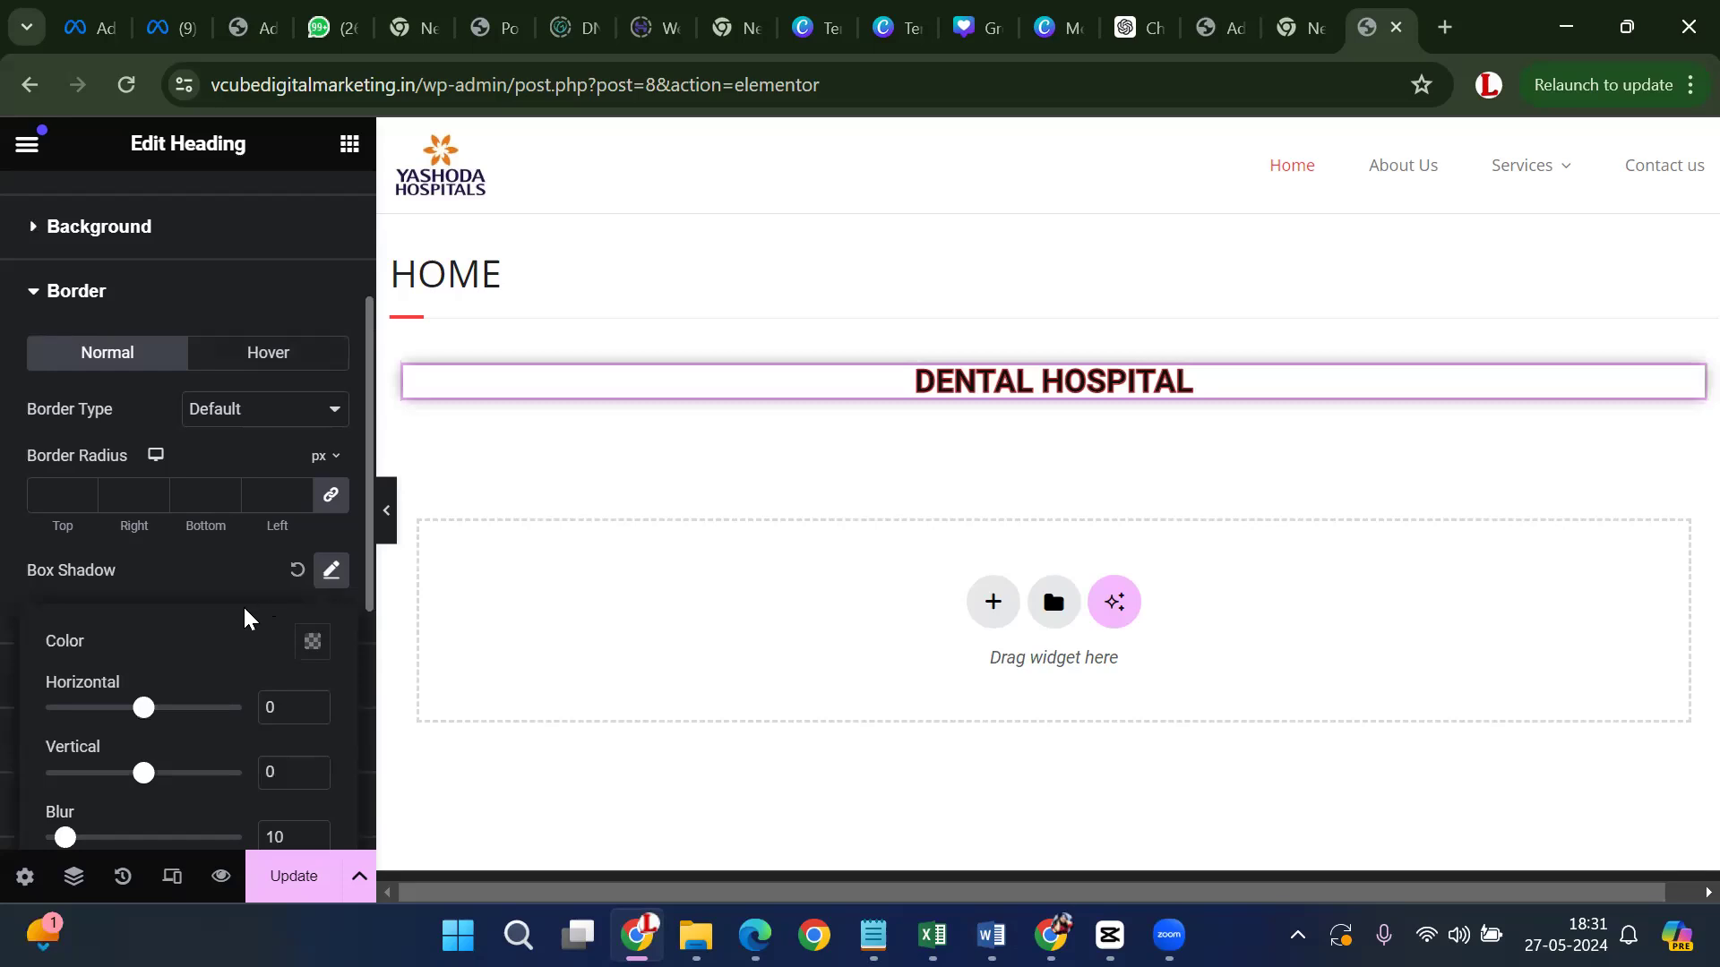
{"action": "mouse_move", "coordinate": [143, 707]}
{"action": "left_mouse_down"}
{"action": "mouse_move", "coordinate": [215, 714]}
{"action": "mouse_move", "coordinate": [131, 708]}
{"action": "left_mouse_up"}
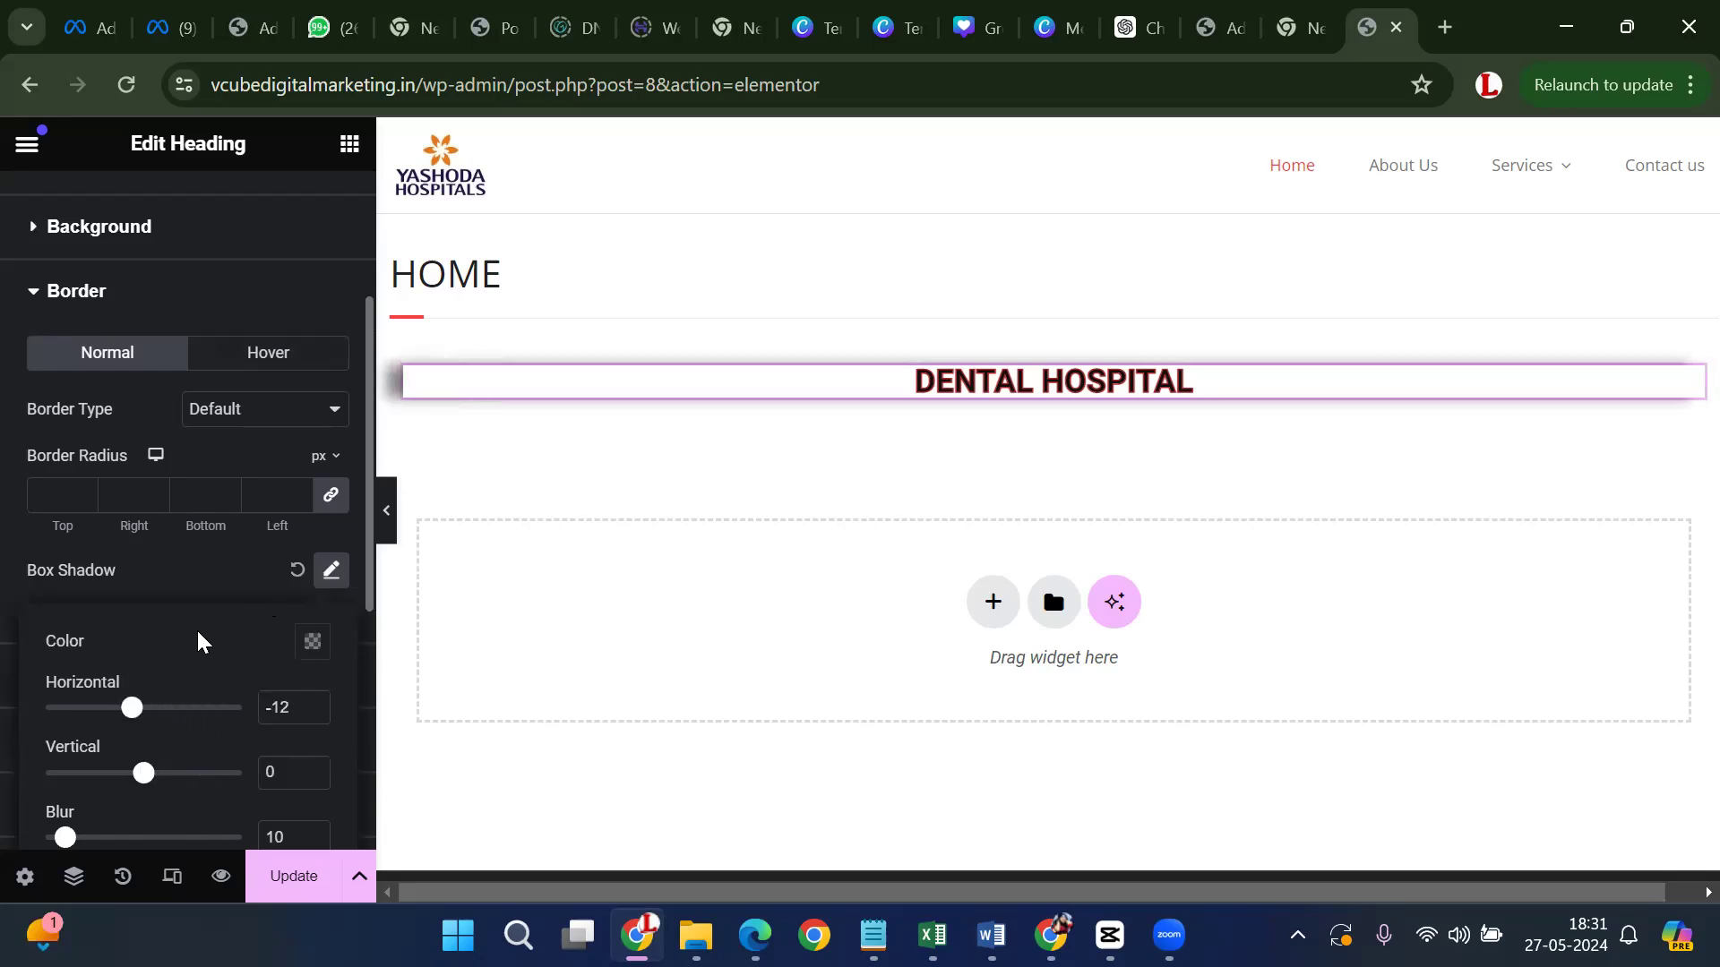
Review the heading's remaining border and motion effects settings, including entrance animation, and its title, link and HTML tag settings
{"action": "scroll", "coordinate": [199, 638], "scroll_direction": "down", "scroll_amount": 4}
{"action": "scroll", "coordinate": [198, 637], "scroll_direction": "down", "scroll_amount": 1}
{"action": "scroll", "coordinate": [180, 614], "scroll_direction": "up", "scroll_amount": 8}
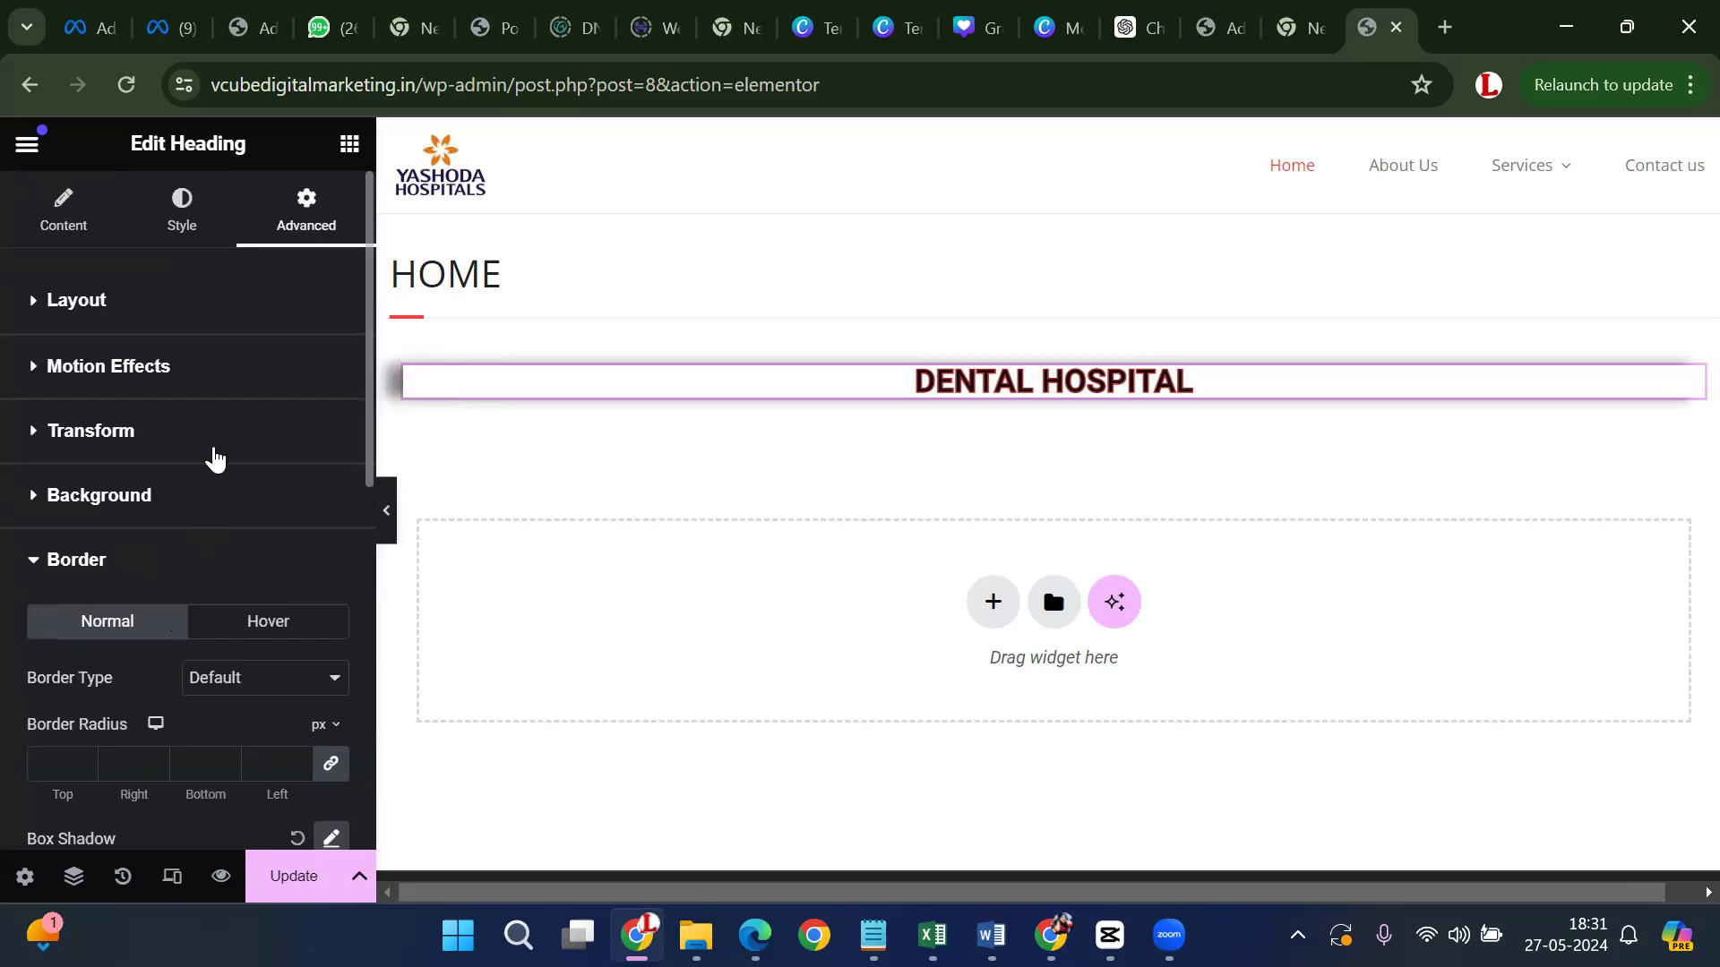
{"action": "left_click", "coordinate": [116, 367]}
{"action": "scroll", "coordinate": [137, 443], "scroll_direction": "down", "scroll_amount": 3}
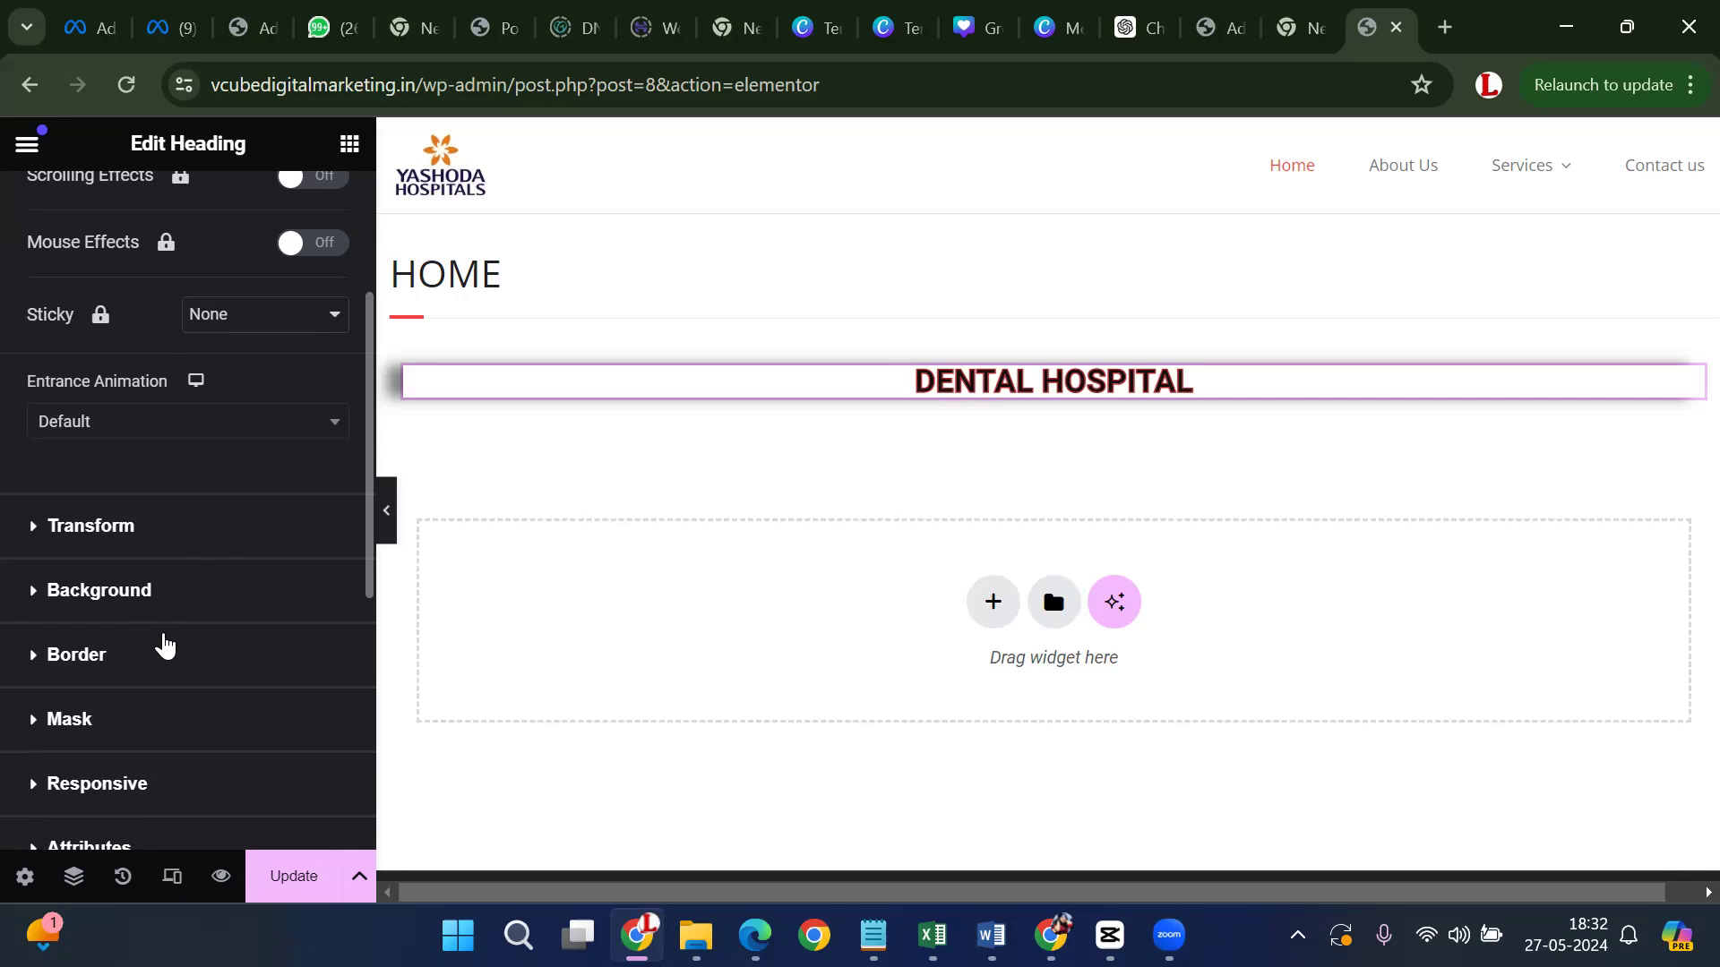
{"action": "scroll", "coordinate": [162, 646], "scroll_direction": "down", "scroll_amount": 3}
{"action": "scroll", "coordinate": [166, 647], "scroll_direction": "up", "scroll_amount": 6}
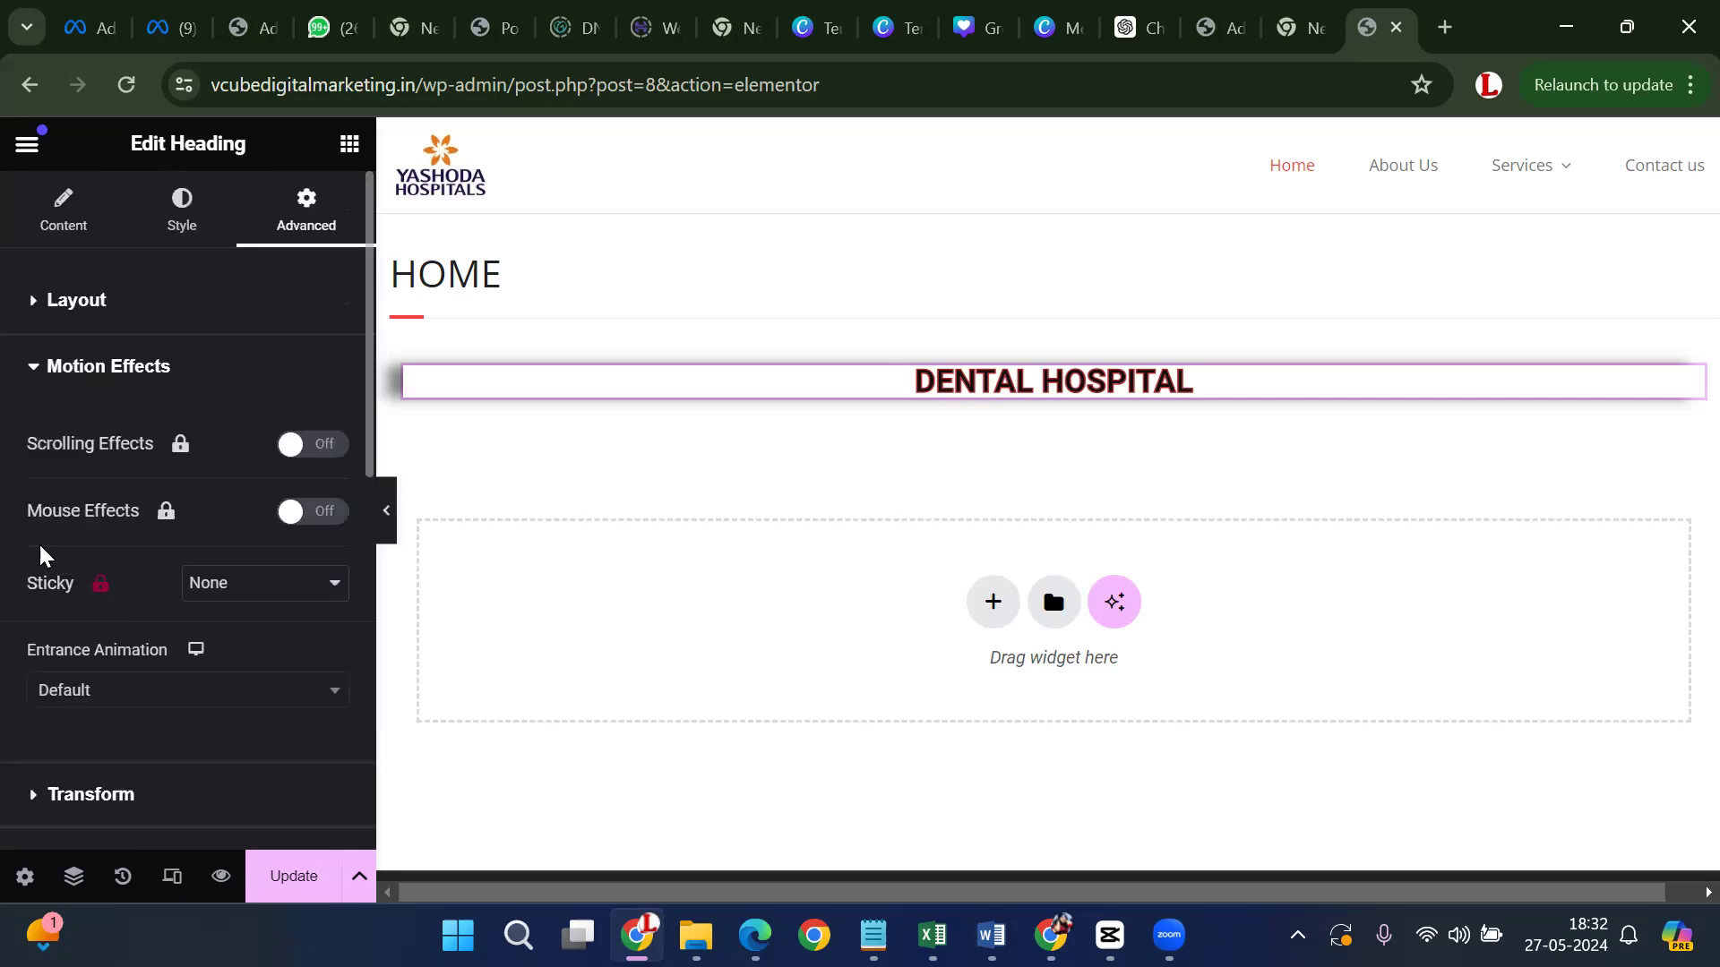
{"action": "left_click", "coordinate": [64, 237]}
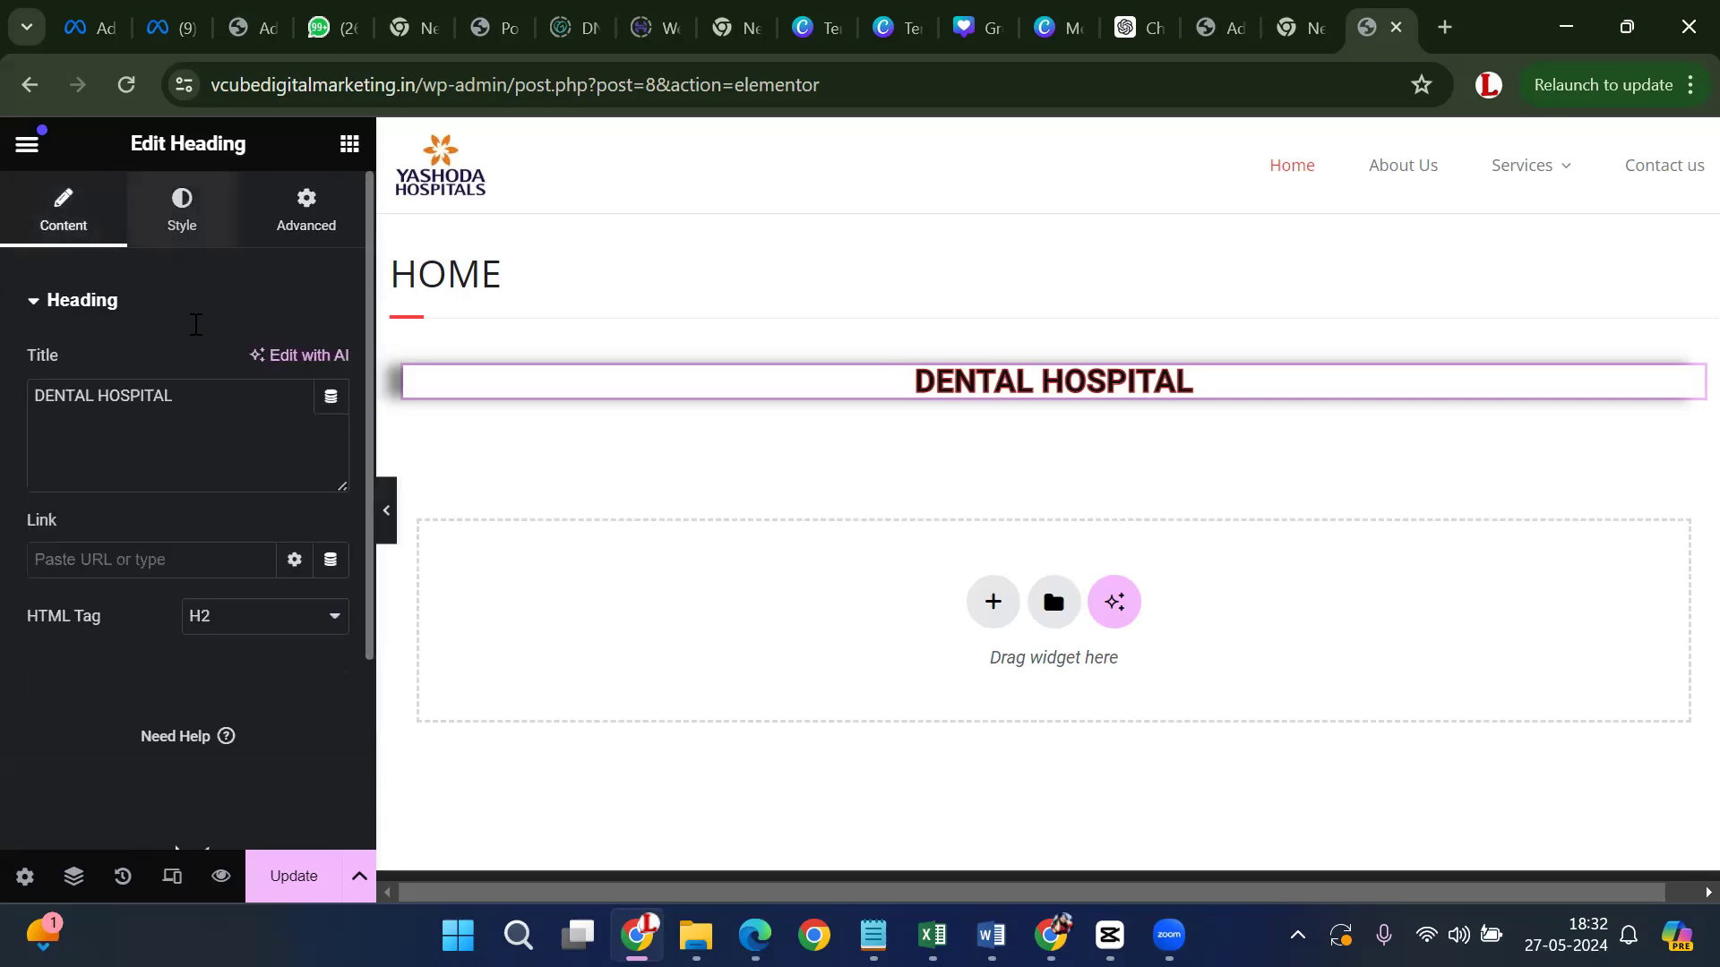
{"action": "scroll", "coordinate": [233, 645], "scroll_direction": "down", "scroll_amount": 2}
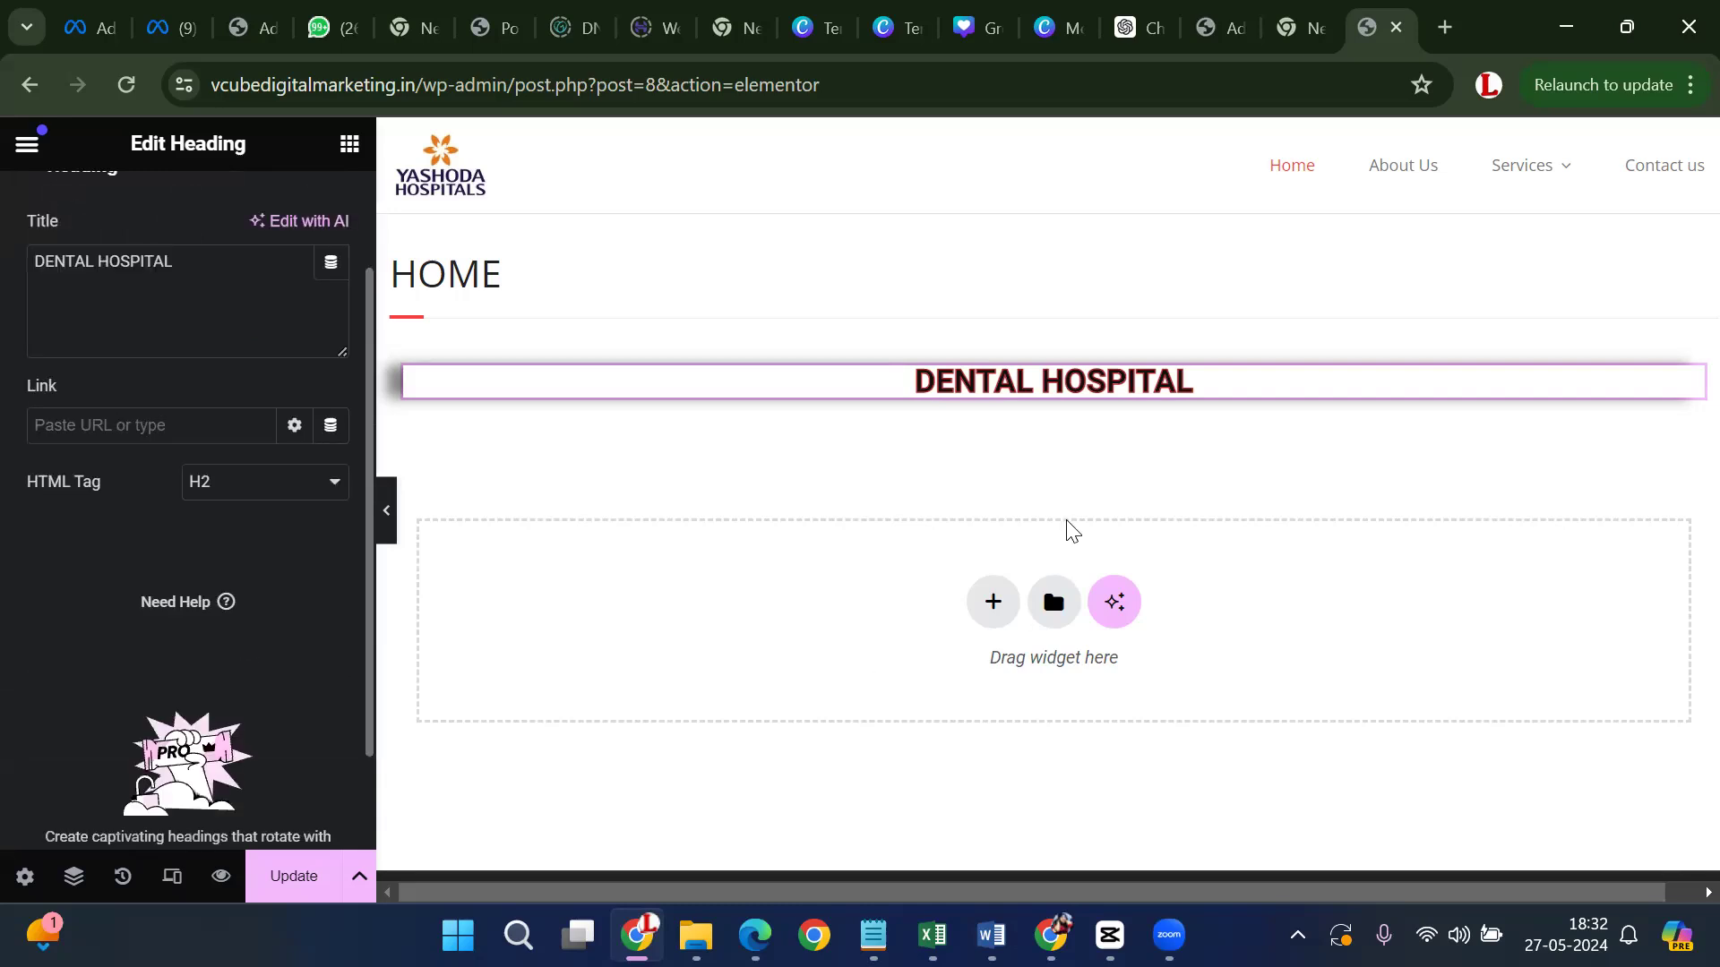
{"action": "scroll", "coordinate": [110, 559], "scroll_direction": "up", "scroll_amount": 2}
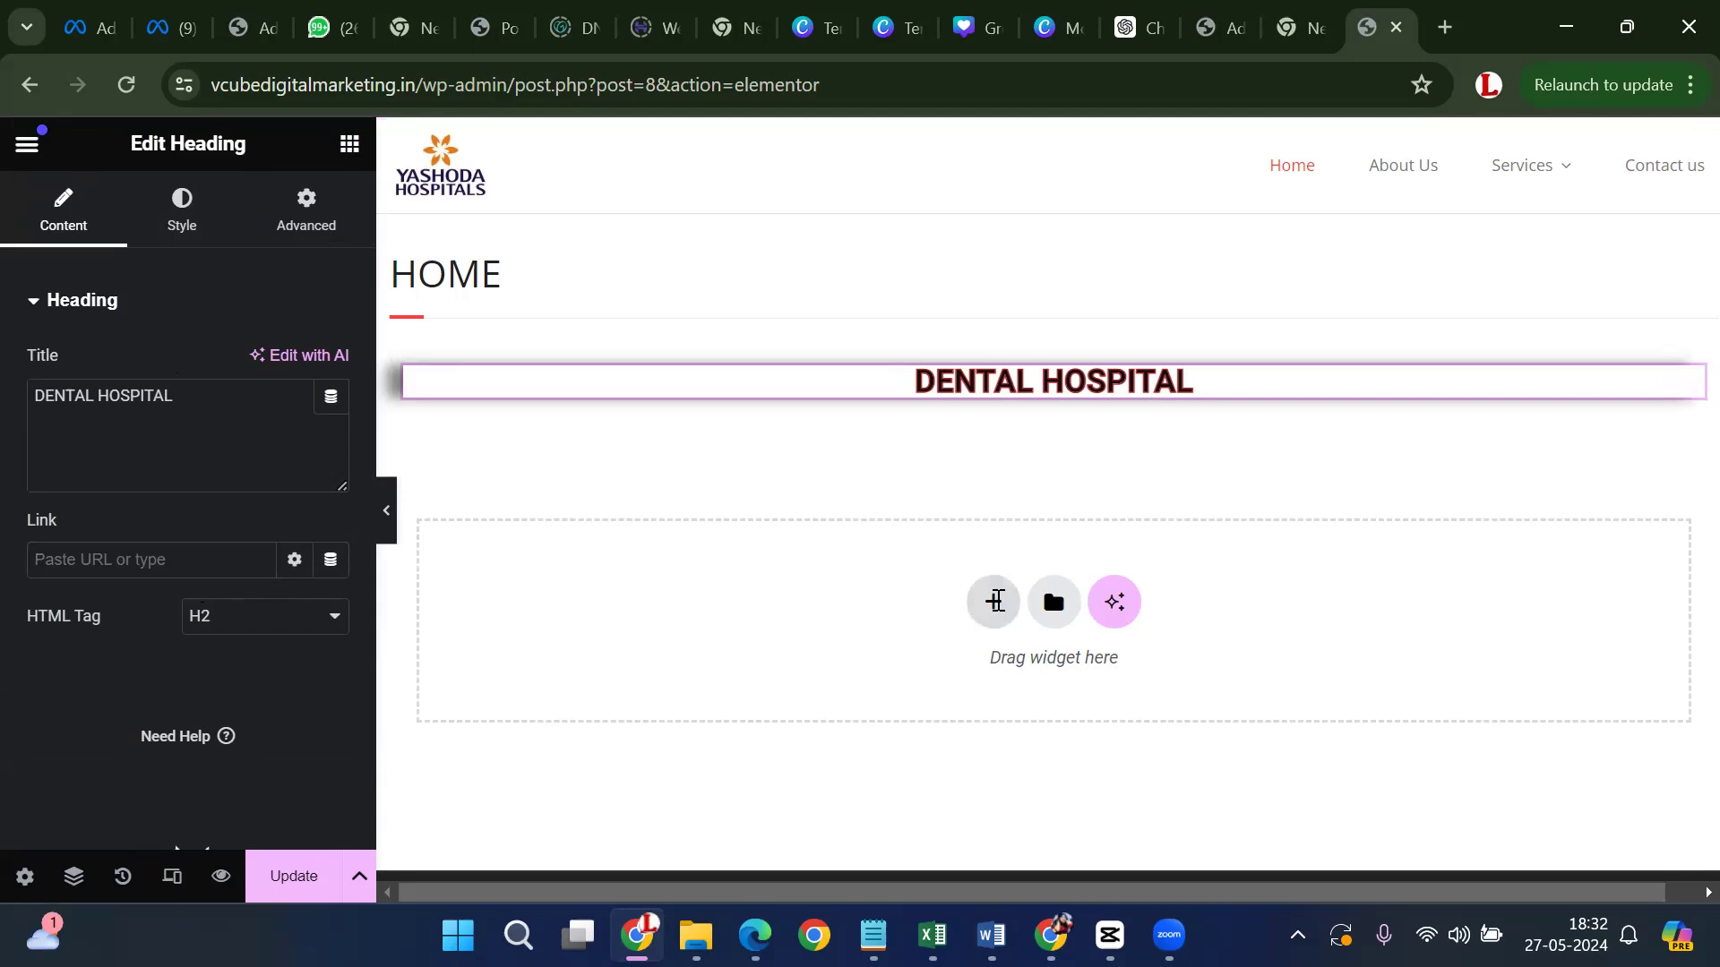
Add a Flexbox container with the four-equal-columns structure below the heading
{"action": "left_click", "coordinate": [995, 600]}
{"action": "left_click", "coordinate": [983, 683]}
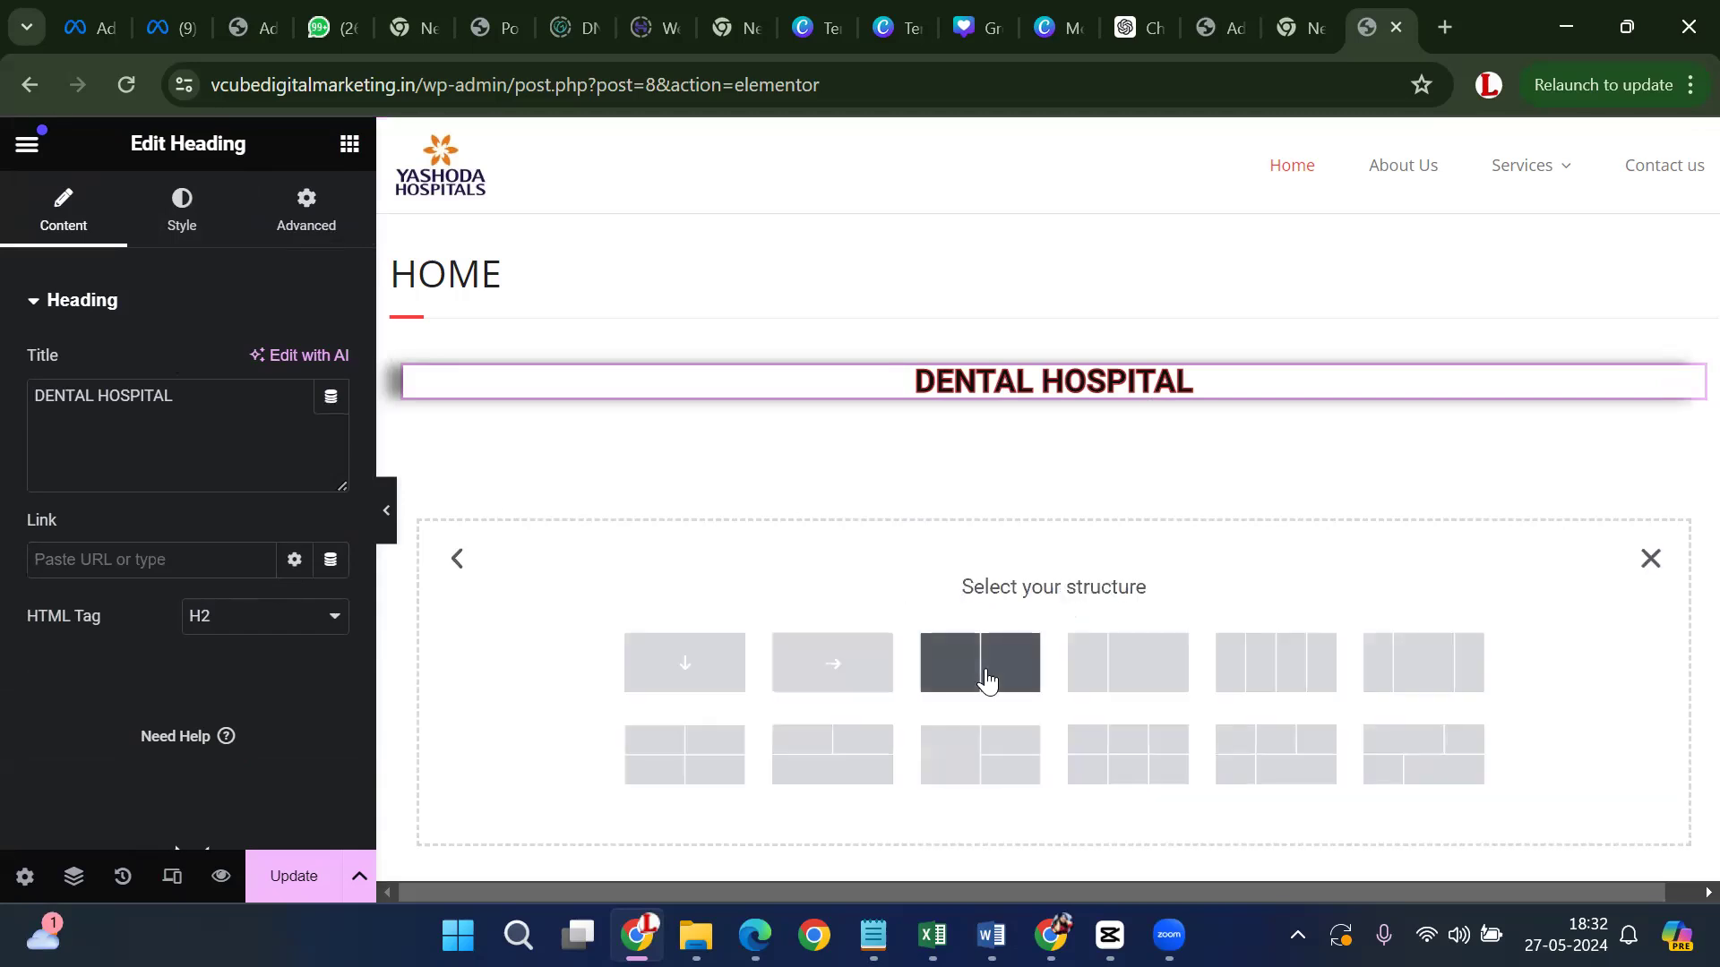
{"action": "left_click", "coordinate": [1276, 678]}
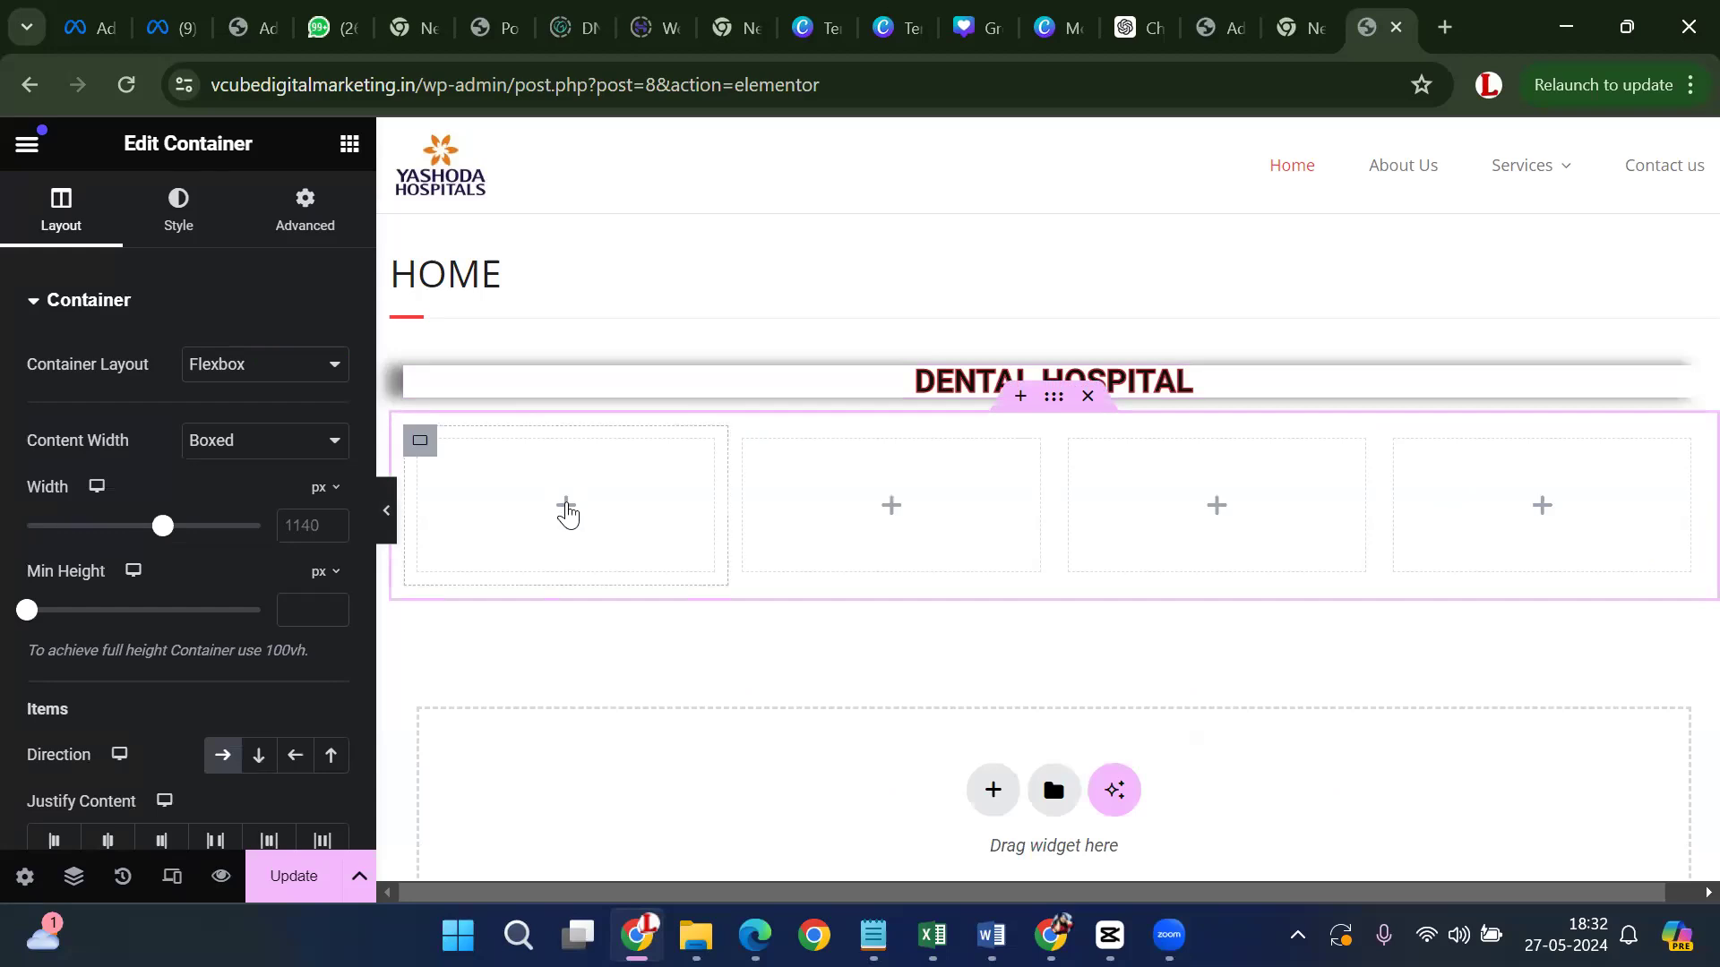
Insert an Image widget showing the smiling woman picture images-28-1.jpg and place it in the first column of the four-column container
{"action": "left_click", "coordinate": [567, 513]}
{"action": "scroll", "coordinate": [260, 600], "scroll_direction": "down", "scroll_amount": 2}
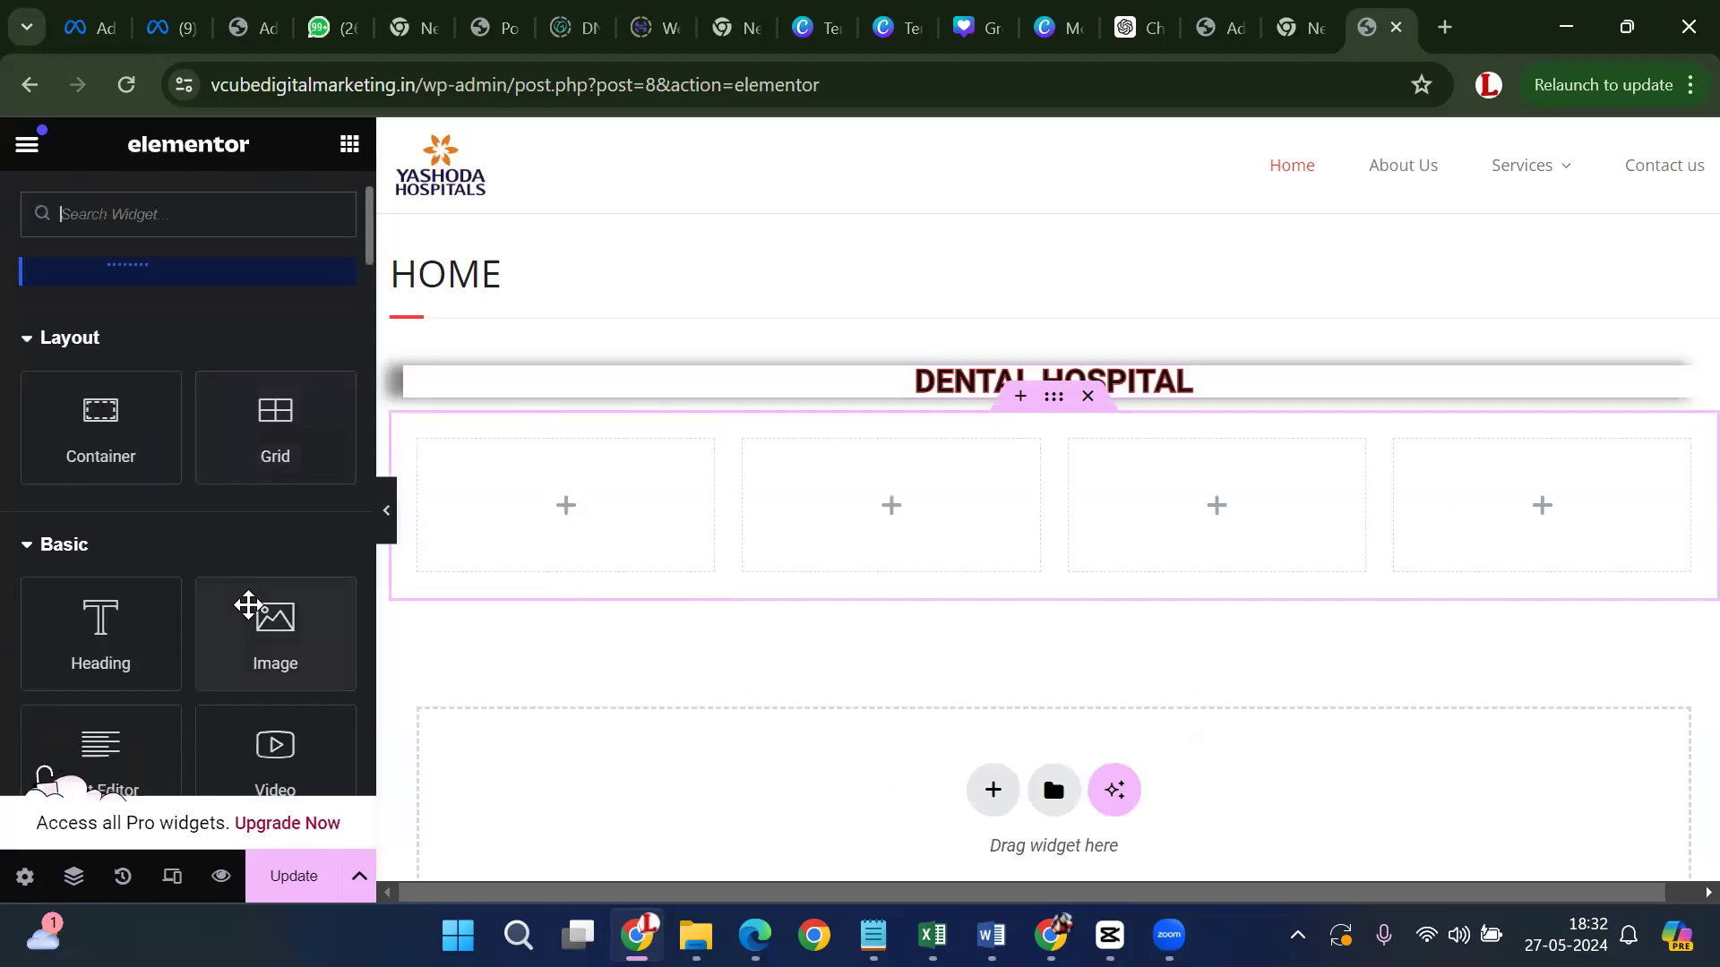
{"action": "left_click", "coordinate": [286, 635]}
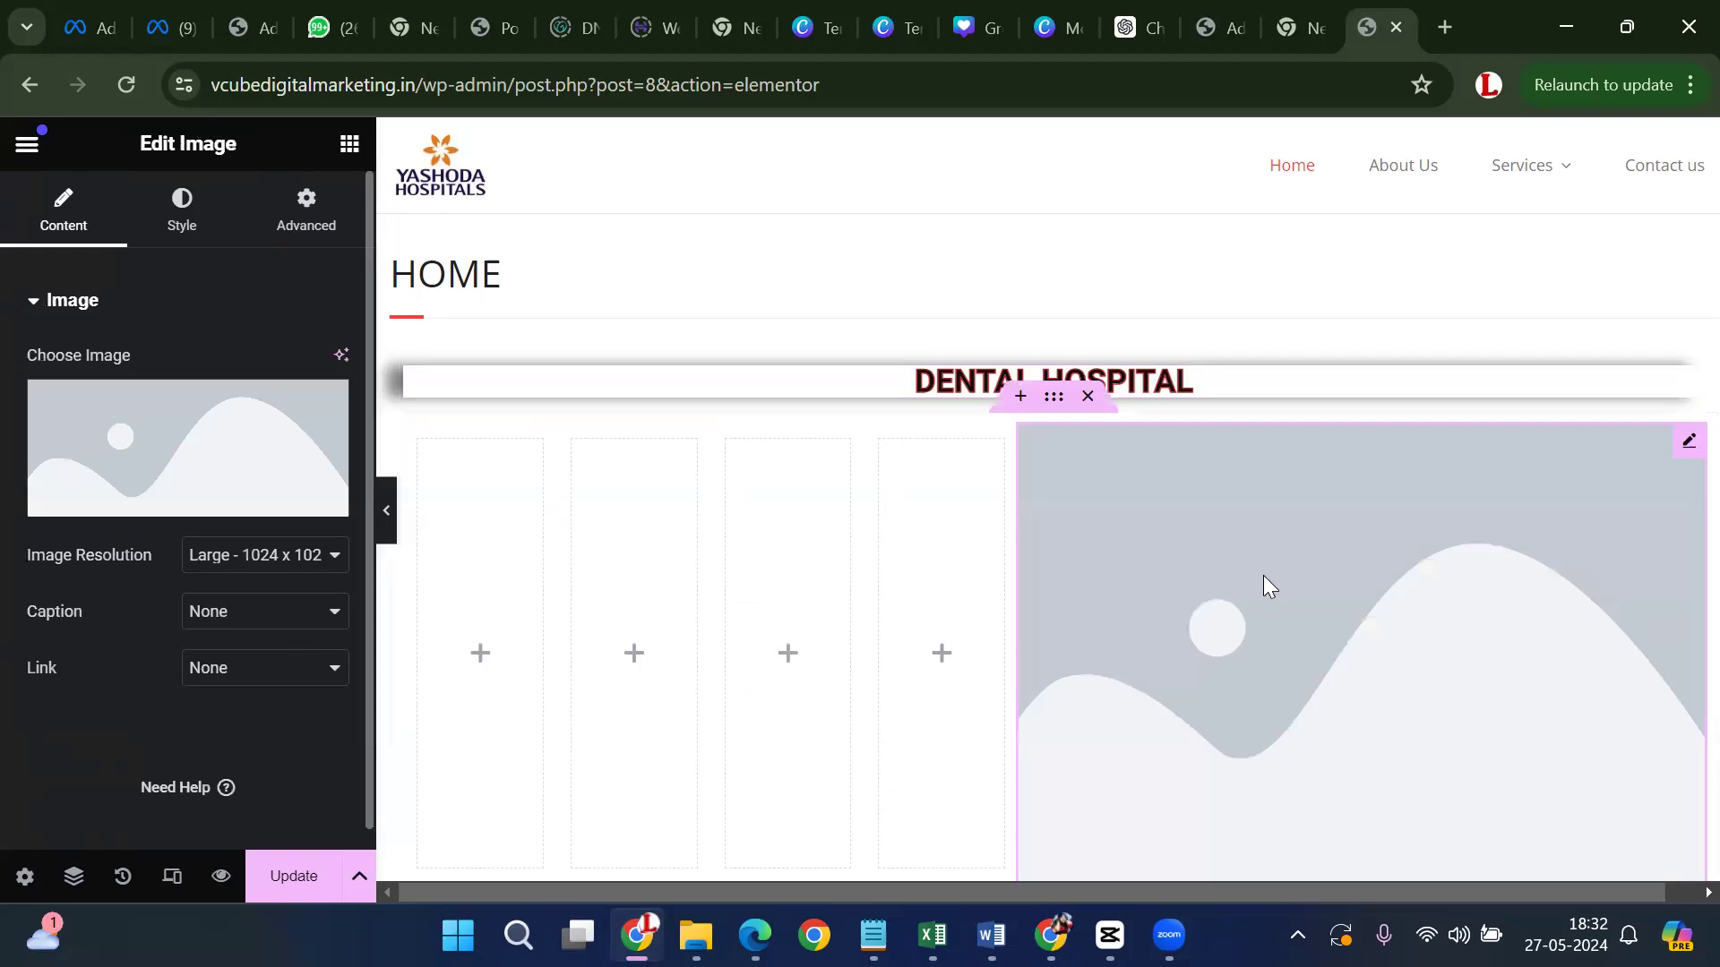
{"action": "mouse_move", "coordinate": [231, 517]}
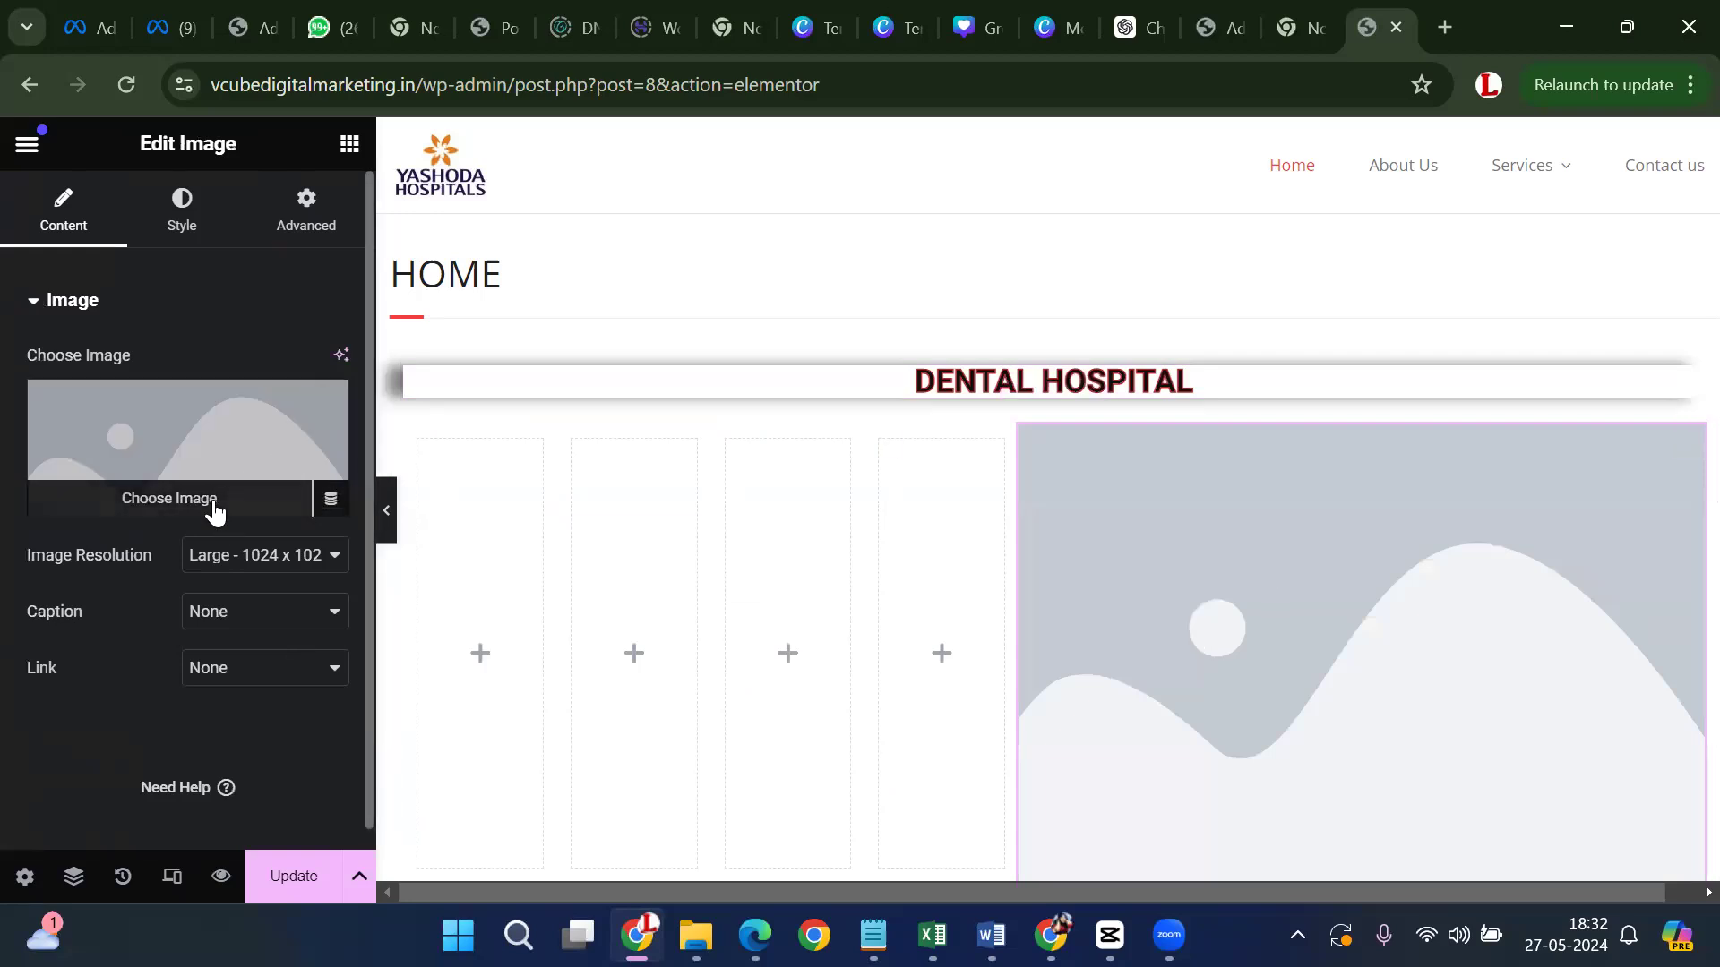
{"action": "left_click", "coordinate": [213, 504]}
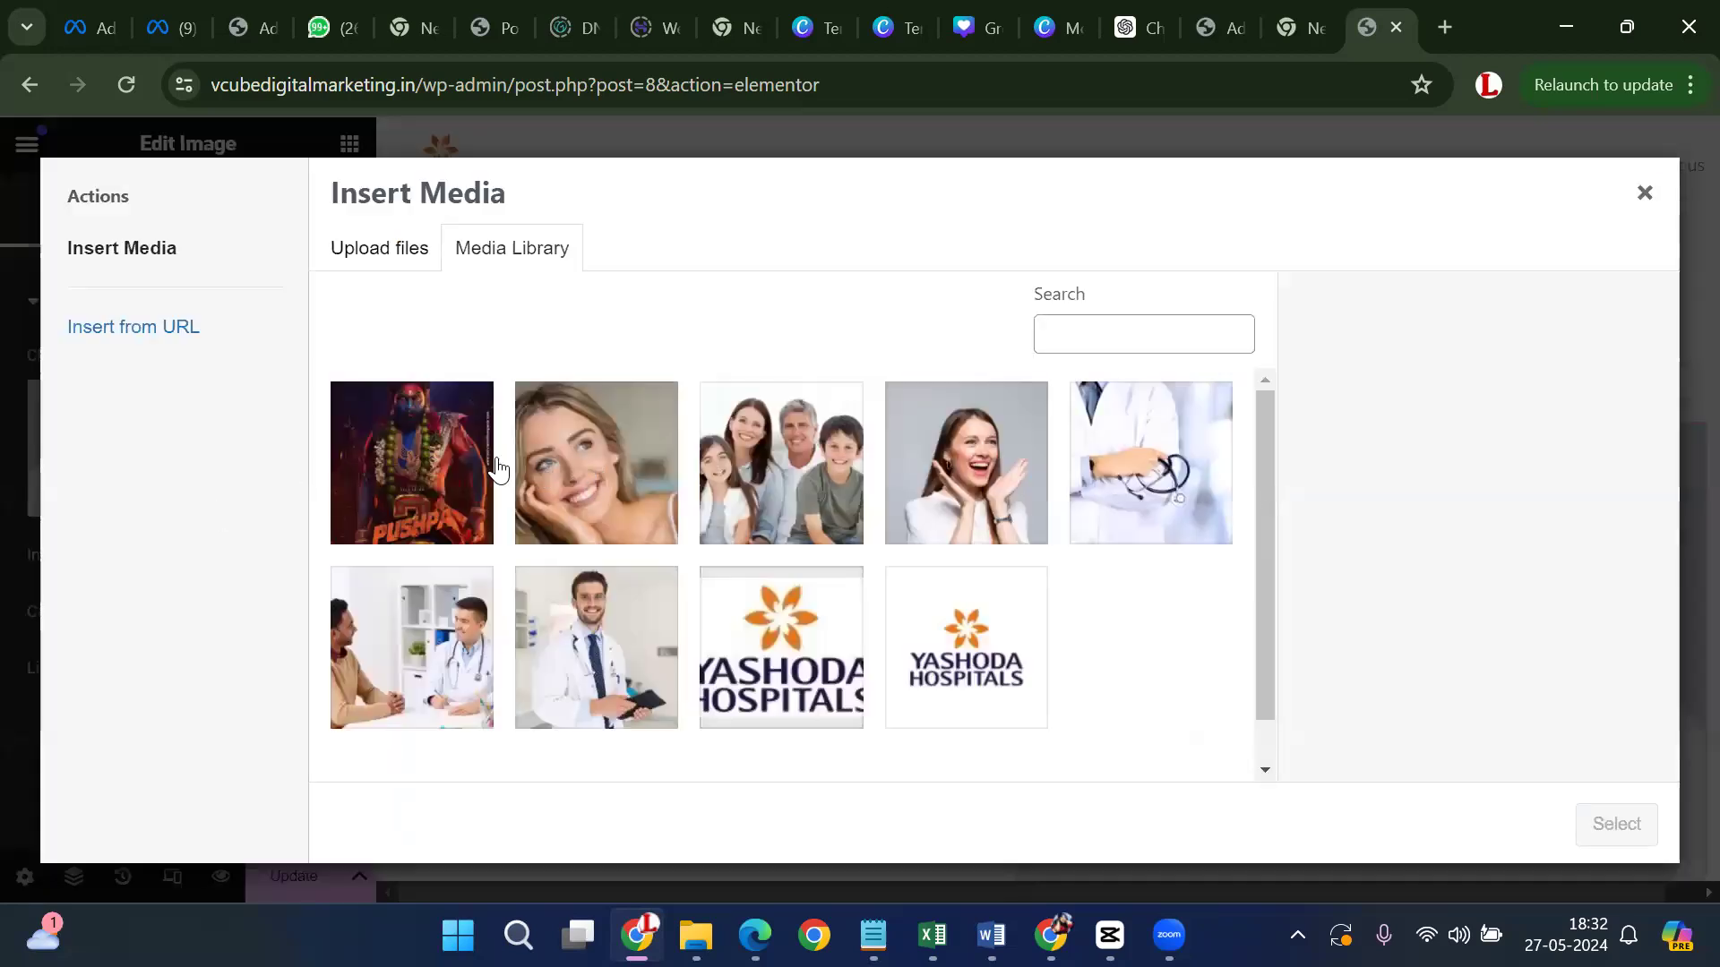
{"action": "left_click", "coordinate": [624, 445]}
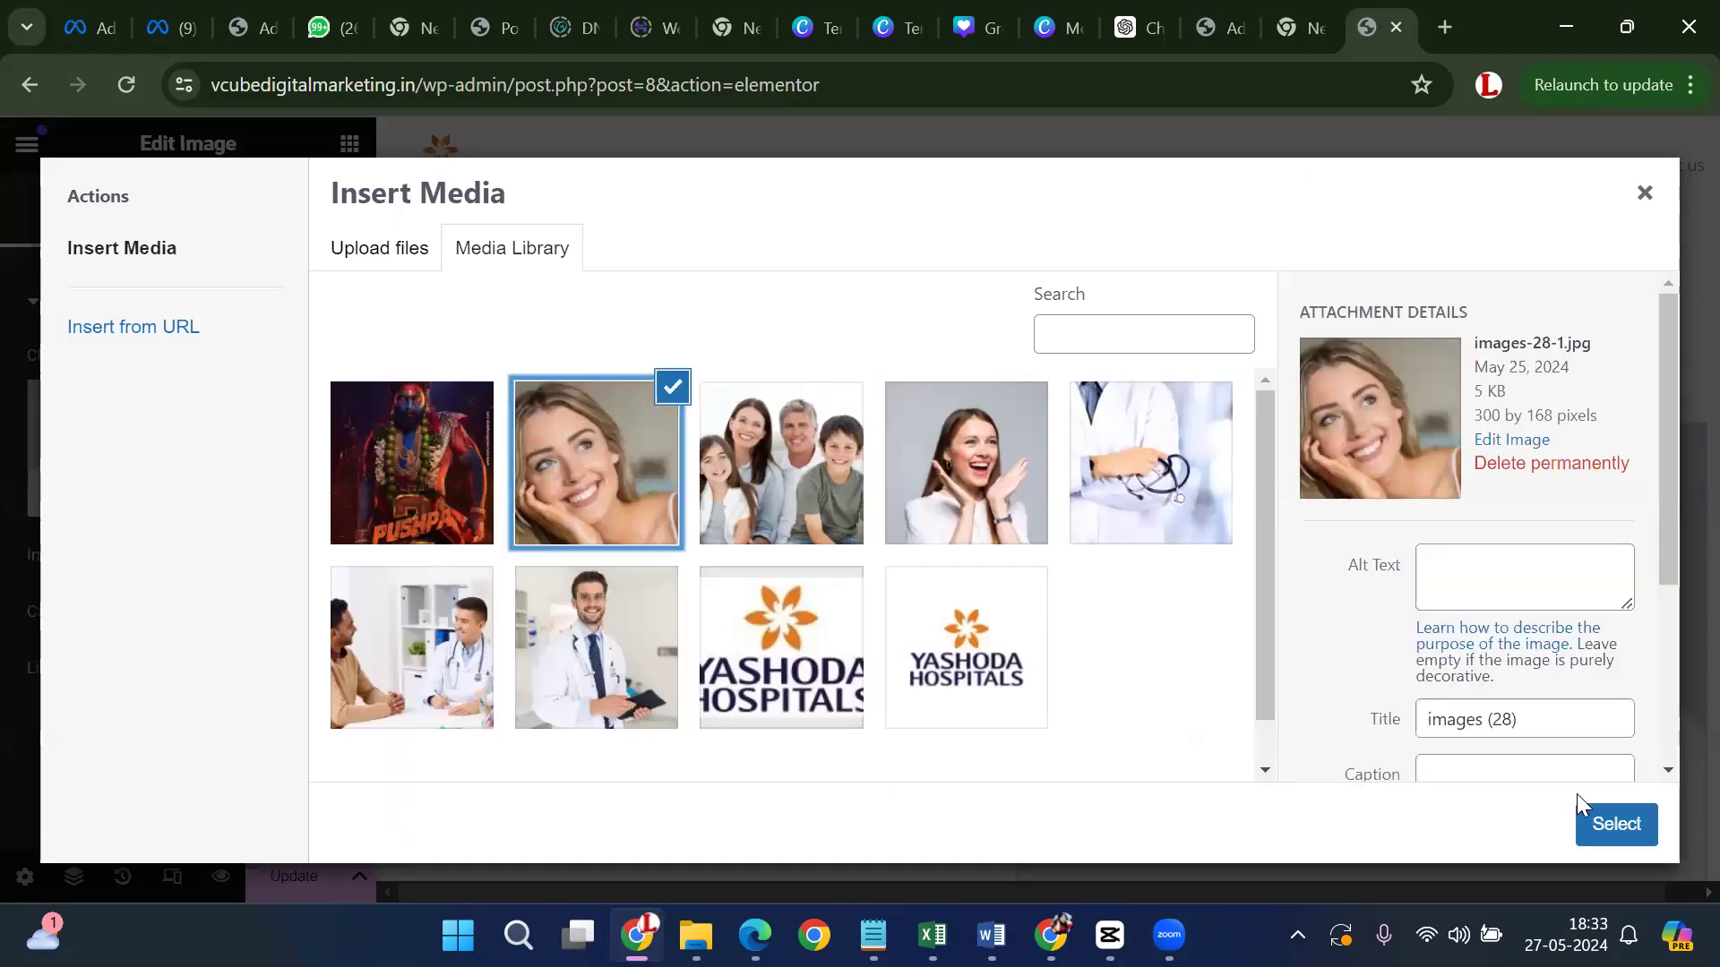
{"action": "left_click", "coordinate": [1585, 815]}
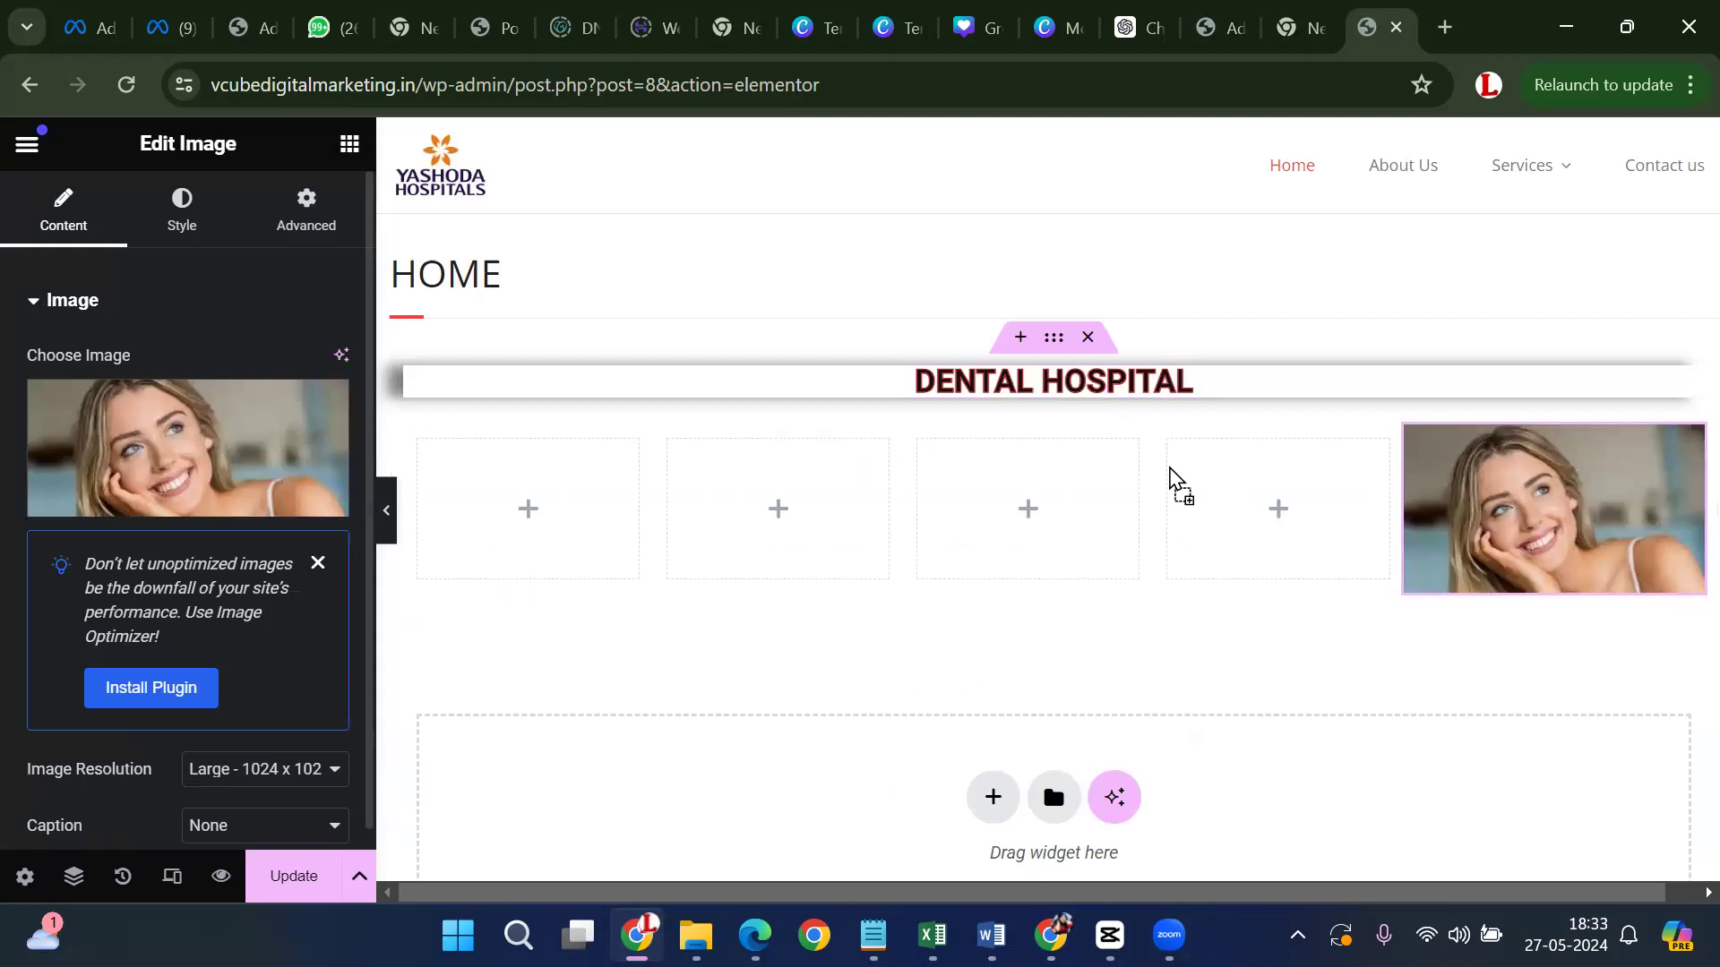
{"action": "left_click_drag", "start_coordinate": [1169, 466], "coordinate": [519, 499]}
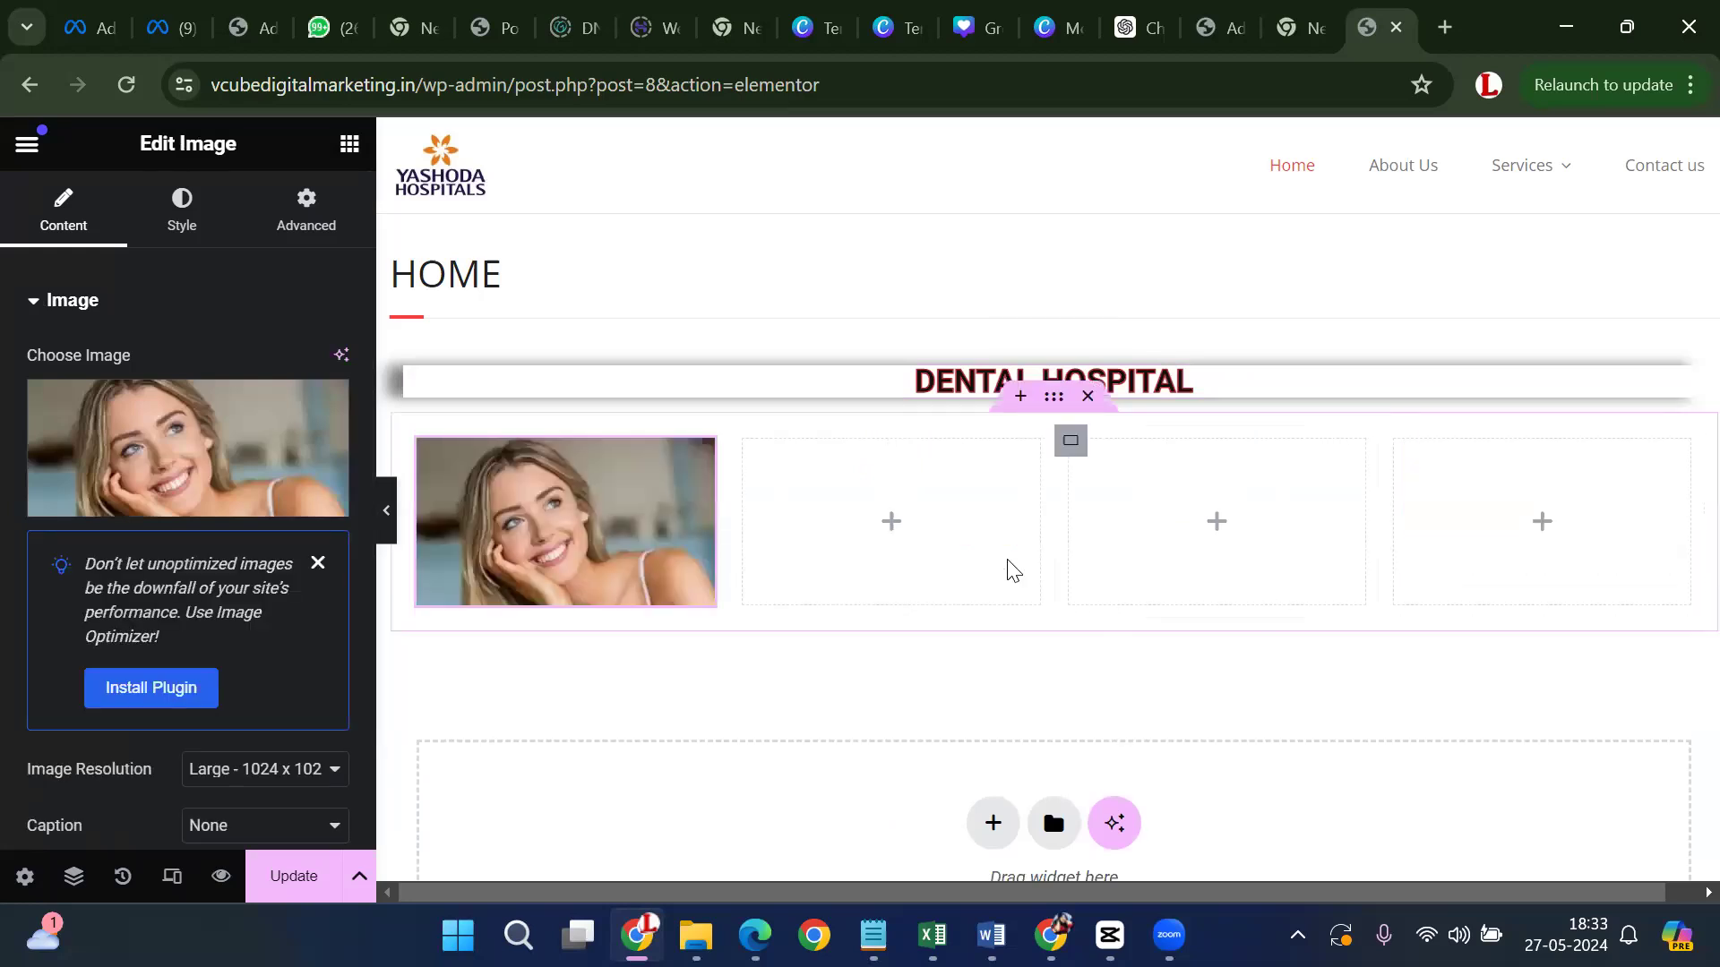
Add a Text Editor widget below the first column's image and replace its placeholder text with "rtiufjhjchcx"
{"action": "left_click", "coordinate": [898, 535]}
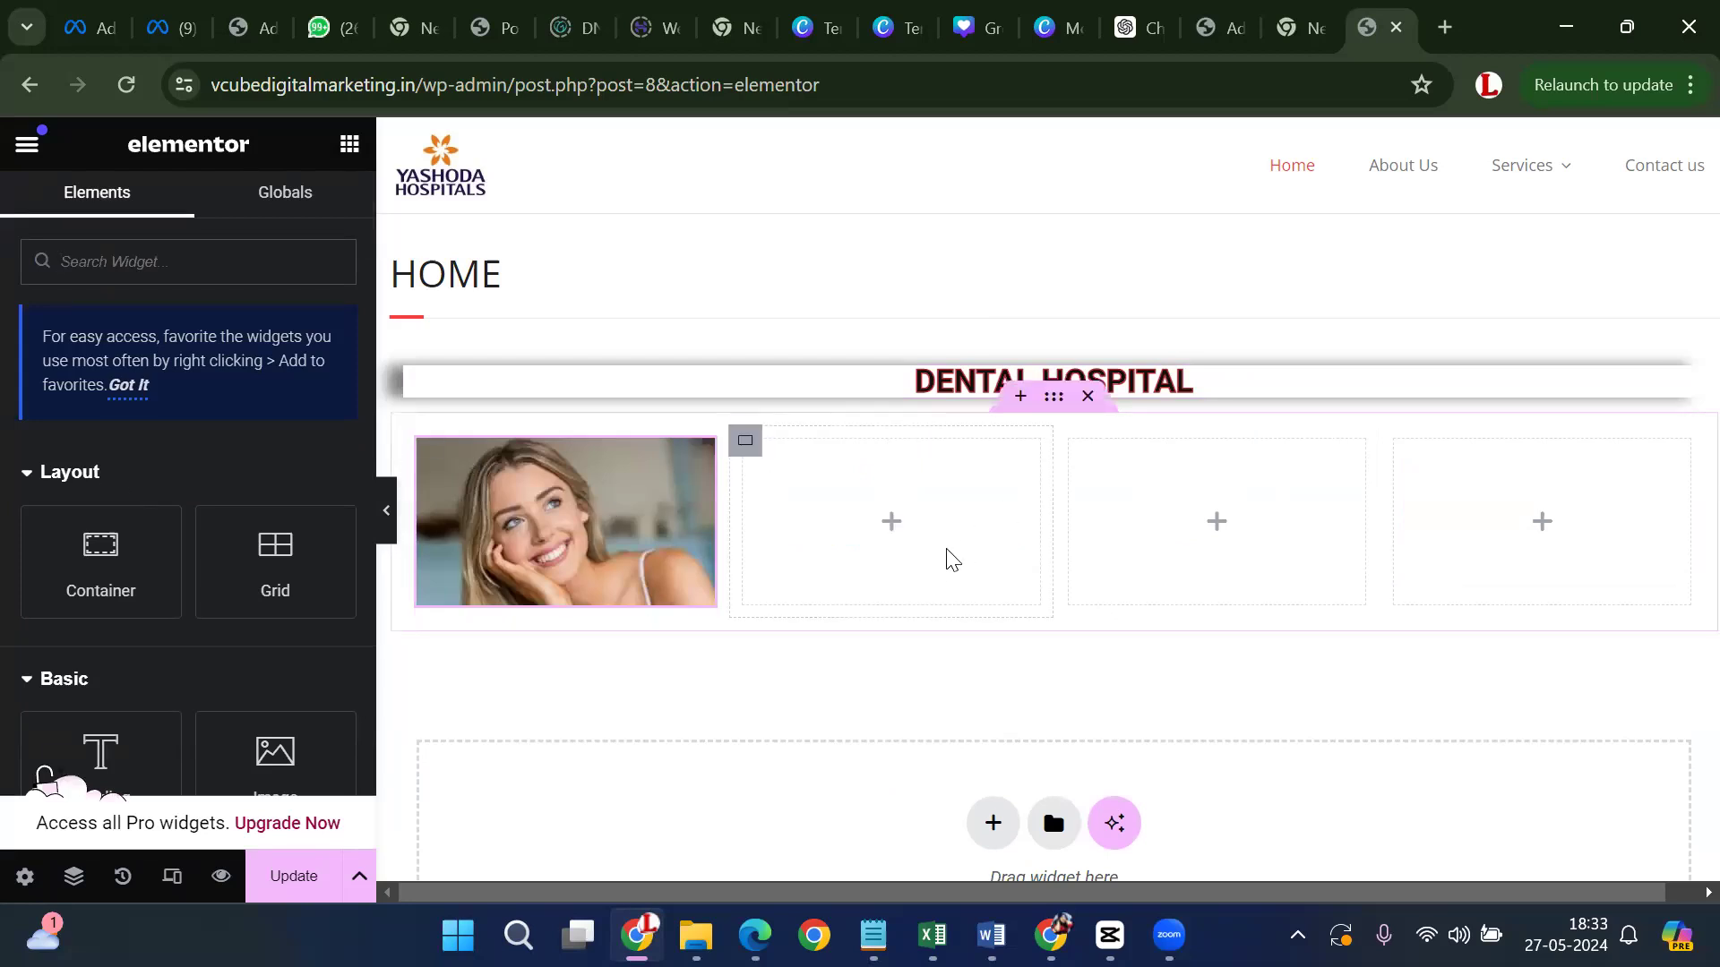
{"action": "scroll", "coordinate": [111, 561], "scroll_direction": "down", "scroll_amount": 3}
{"action": "scroll", "coordinate": [127, 576], "scroll_direction": "up", "scroll_amount": 1}
{"action": "scroll", "coordinate": [124, 597], "scroll_direction": "down", "scroll_amount": 1}
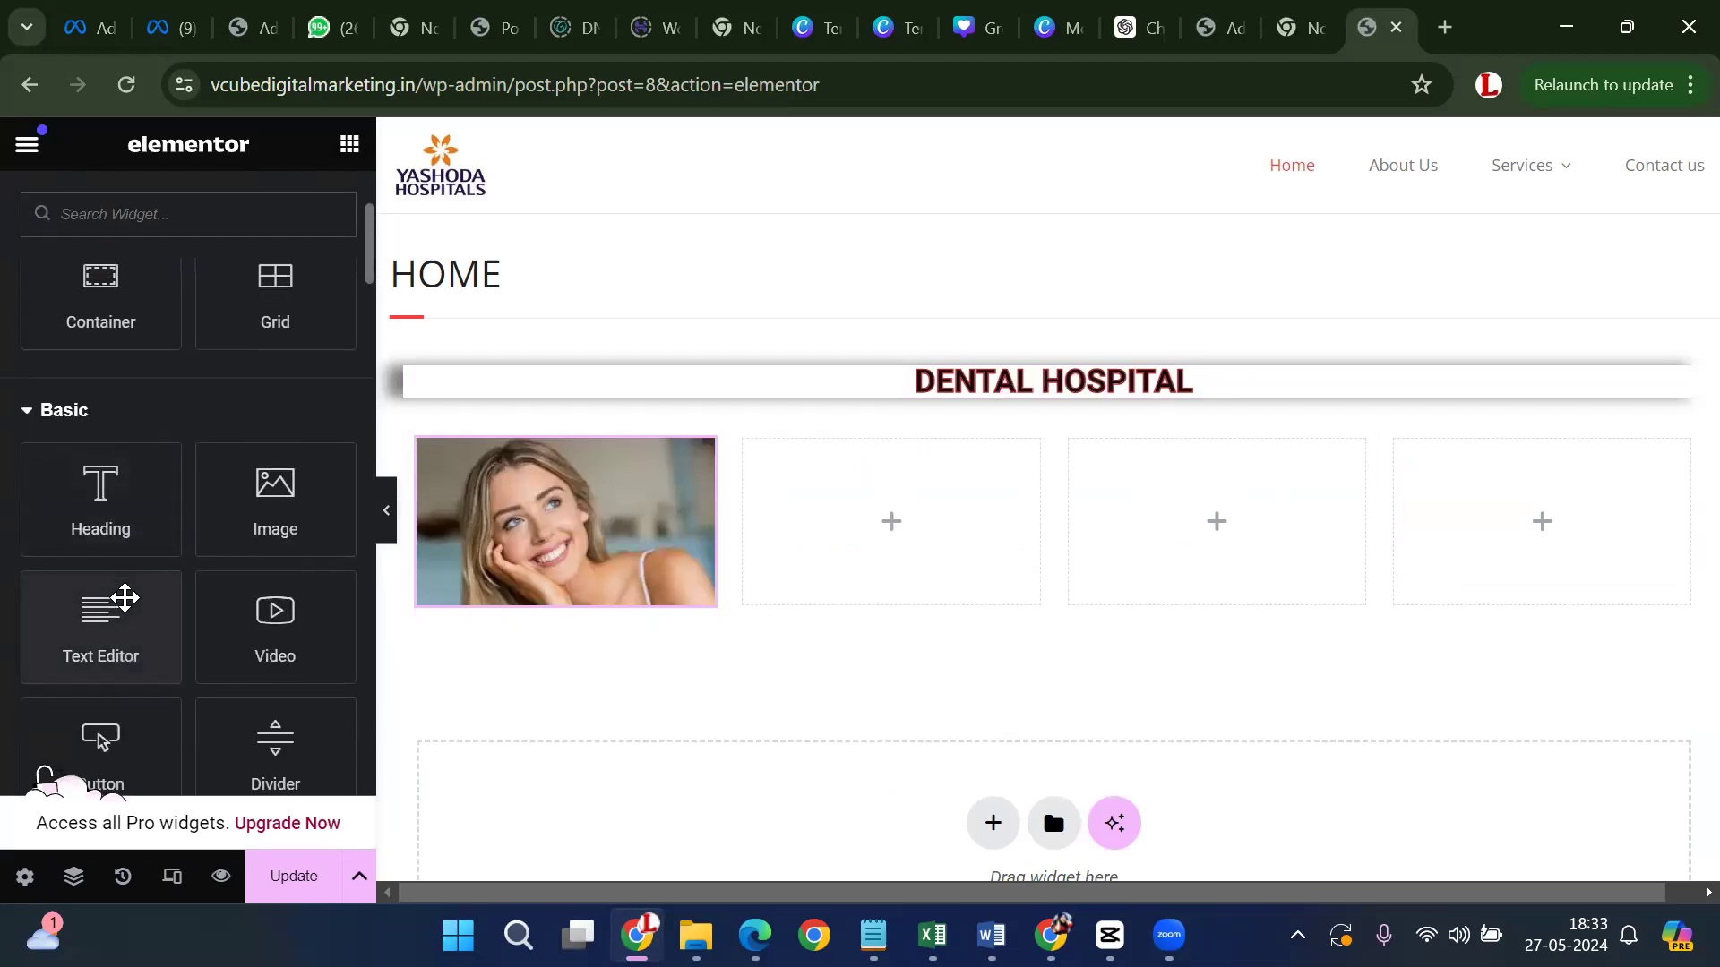
{"action": "left_click", "coordinate": [114, 631]}
{"action": "left_click", "coordinate": [637, 698]}
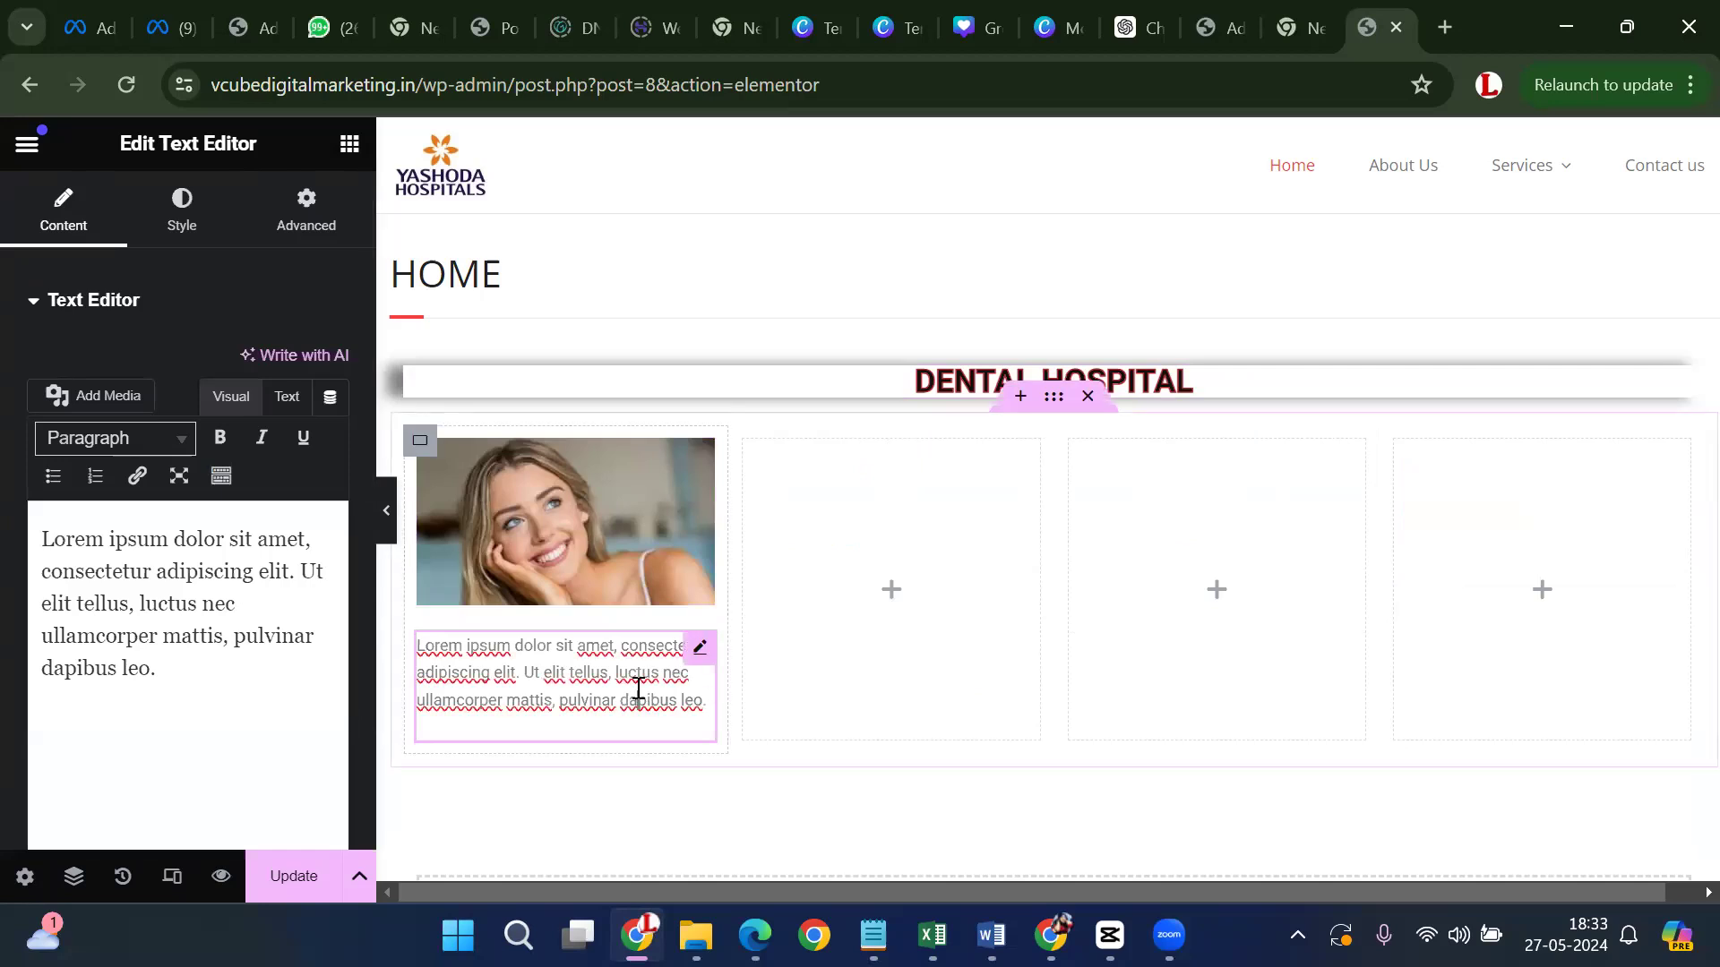
{"action": "triple_click", "coordinate": [584, 682]}
{"action": "type", "text": "rtiufjhjchcx"}
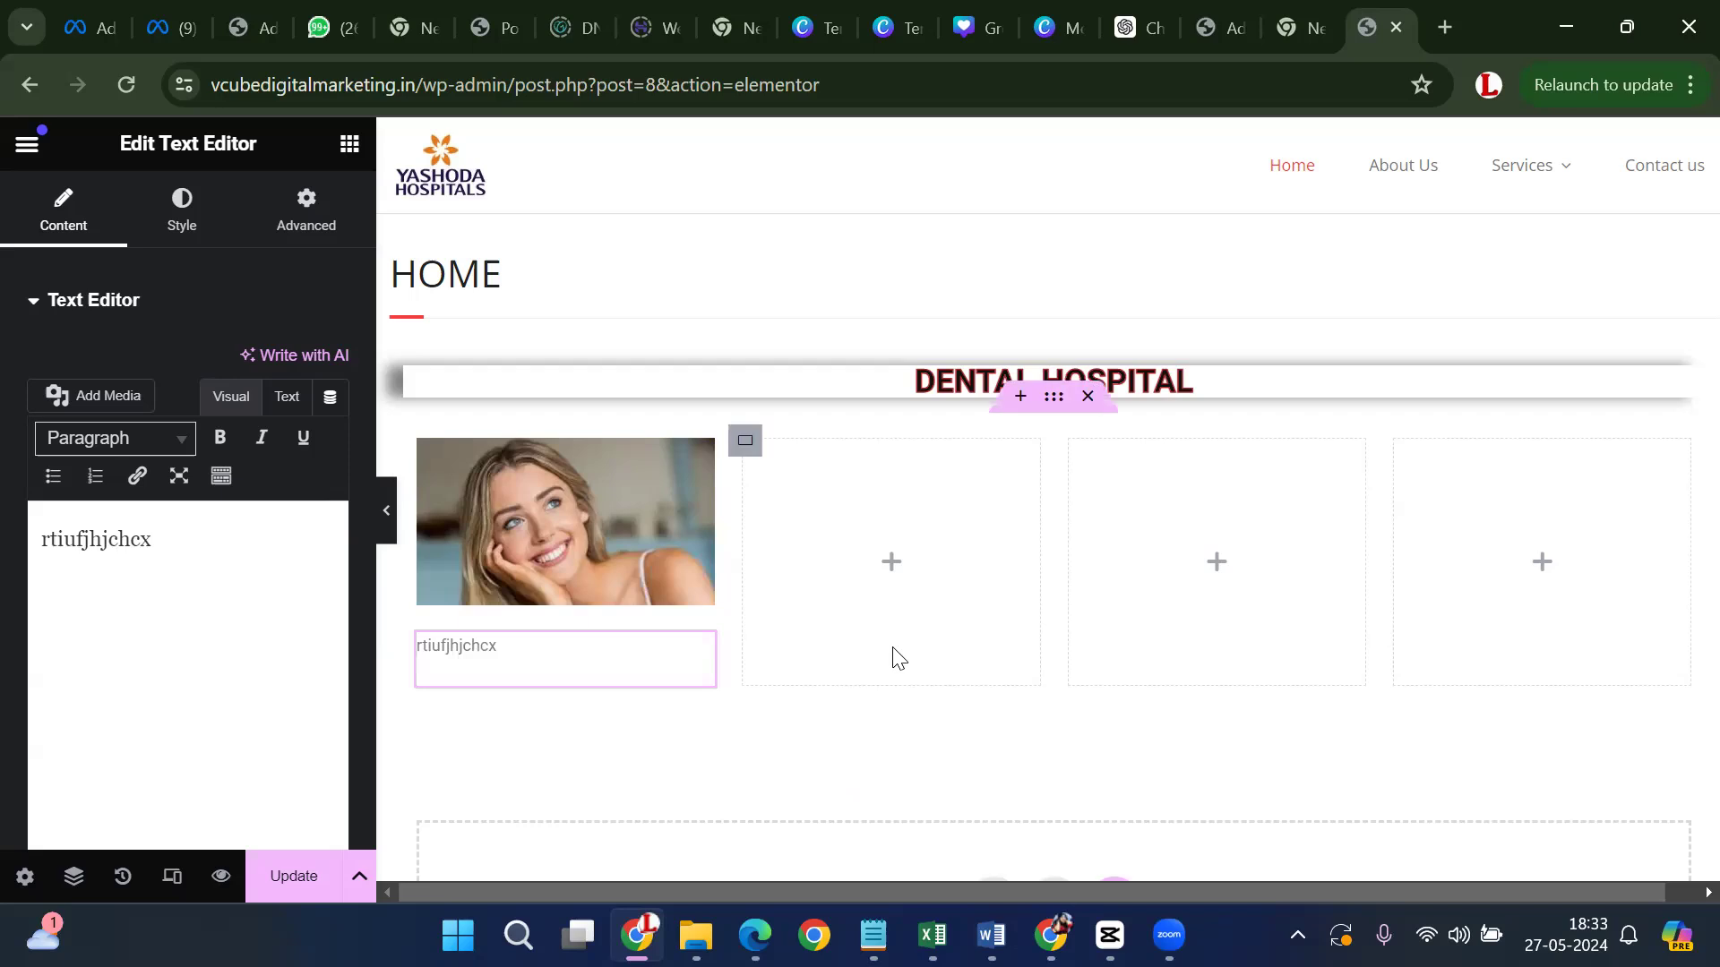
Add an Image widget to the second column and fill it with the Pushpa poster from the media library
{"action": "left_click", "coordinate": [898, 580]}
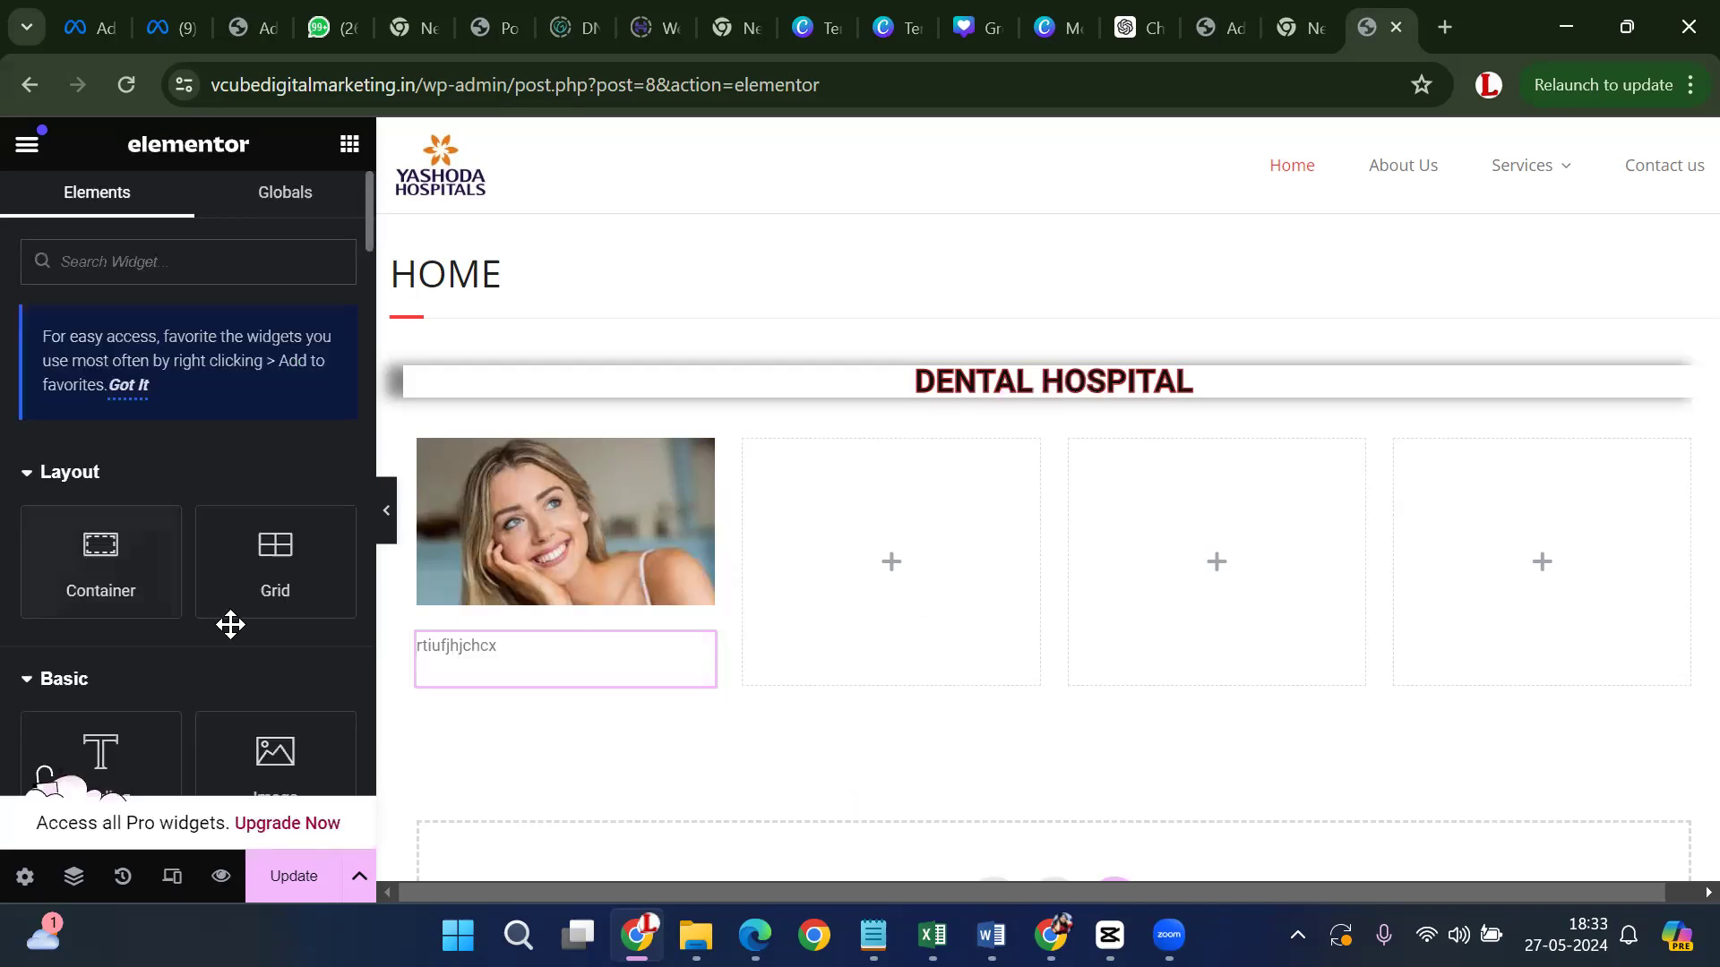
{"action": "scroll", "coordinate": [230, 621], "scroll_direction": "down", "scroll_amount": 4}
{"action": "left_click_drag", "start_coordinate": [287, 353], "coordinate": [855, 567]}
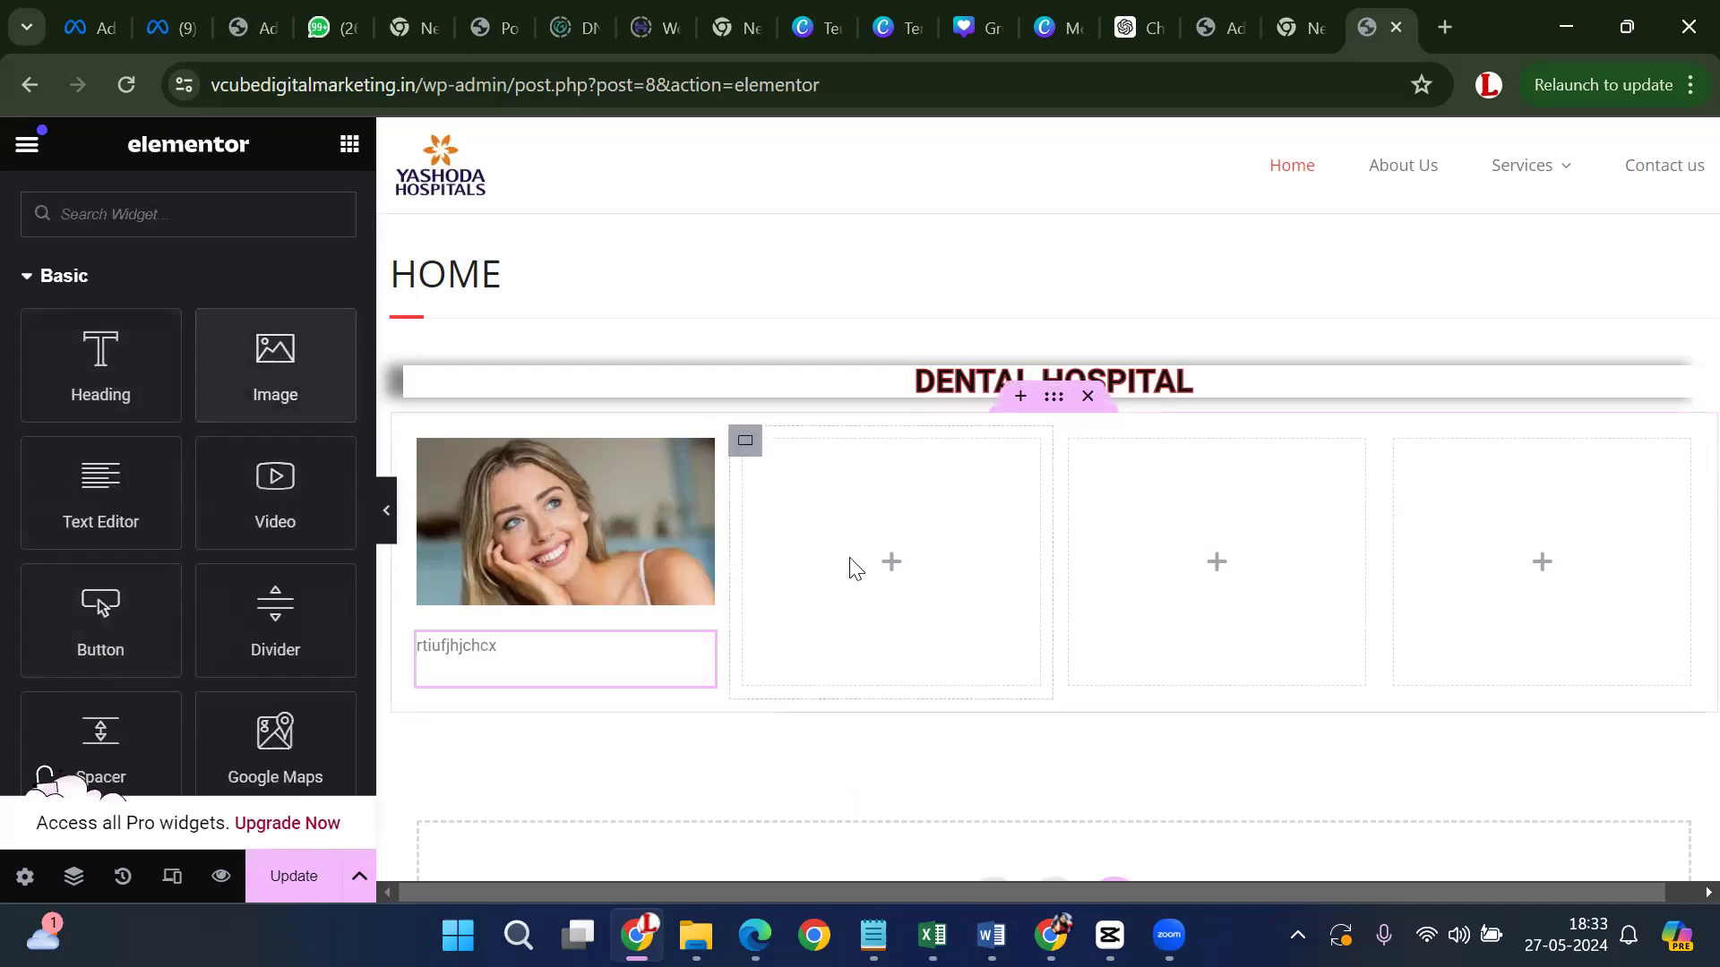
{"action": "left_click", "coordinate": [269, 395]}
{"action": "left_click_drag", "start_coordinate": [603, 653], "coordinate": [885, 535]}
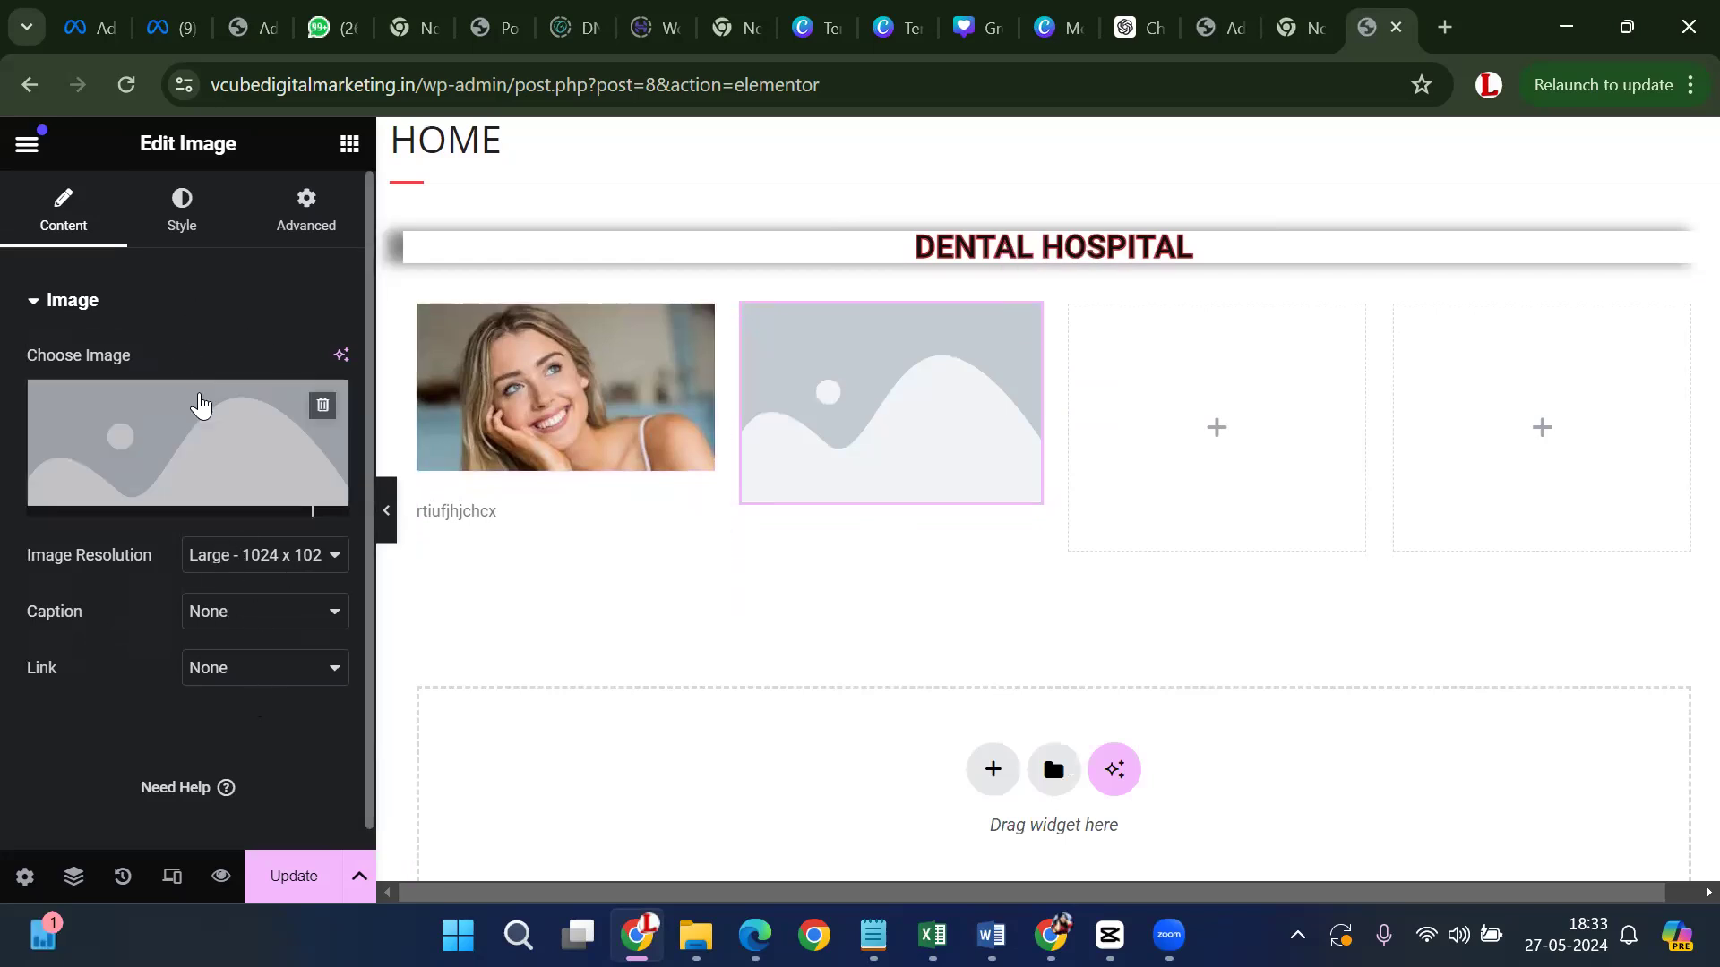
{"action": "left_click", "coordinate": [224, 507]}
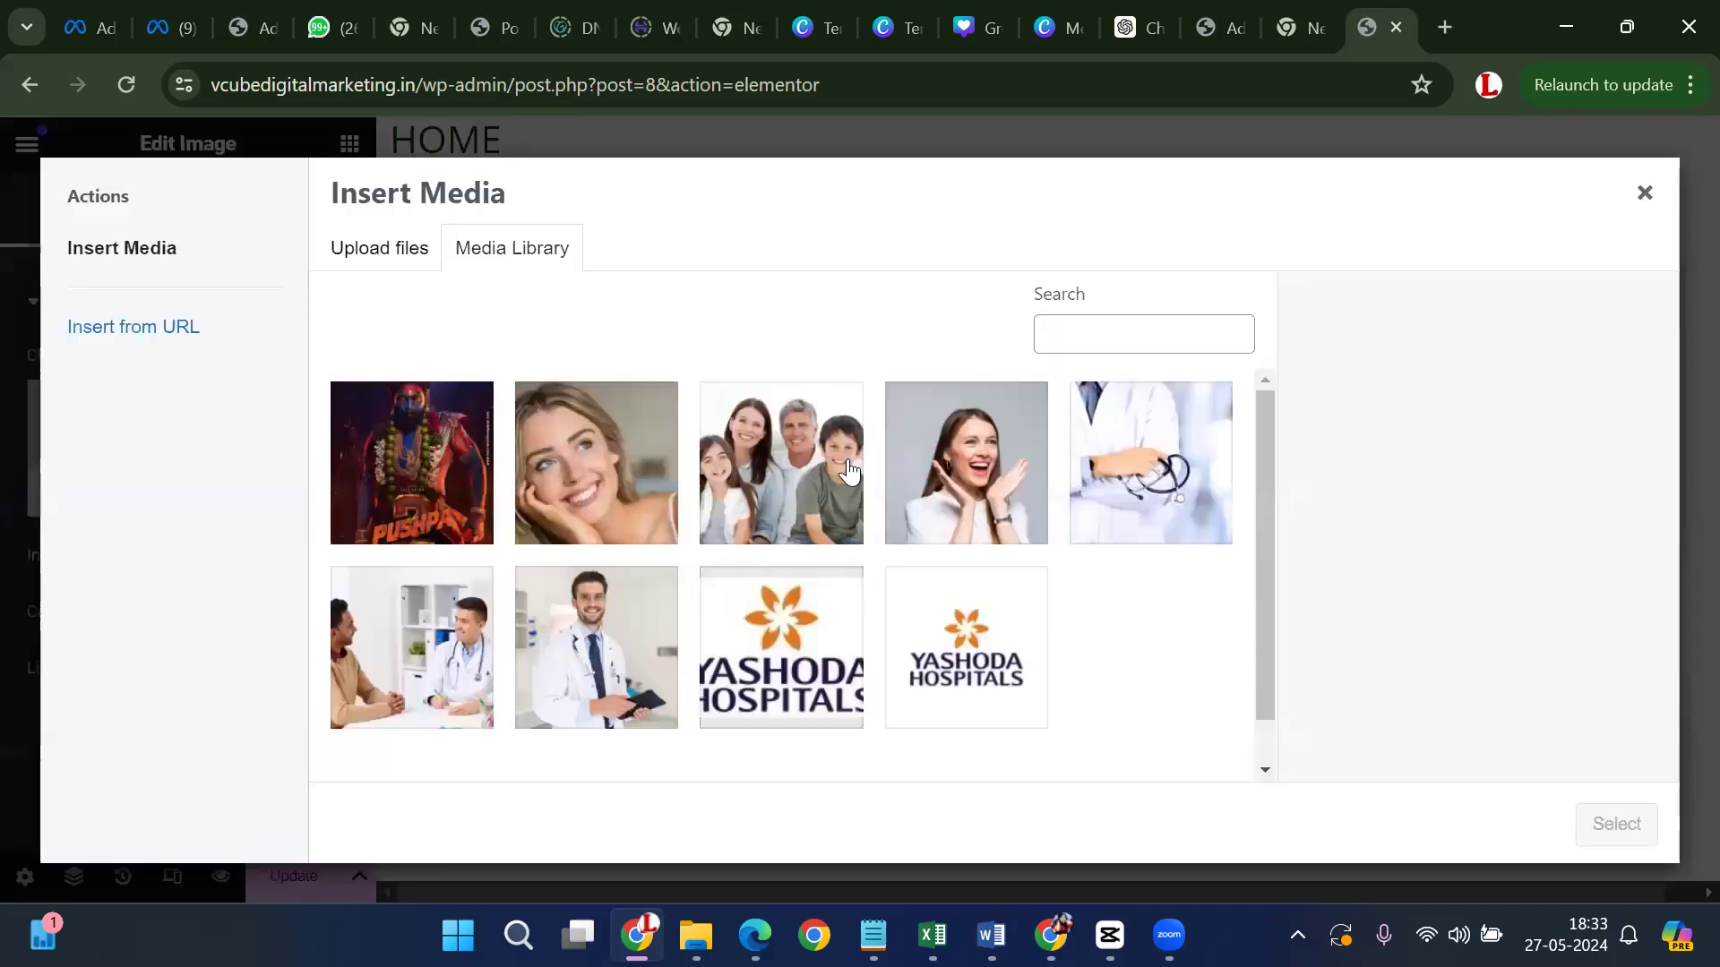
{"action": "left_click", "coordinate": [454, 461]}
{"action": "left_click", "coordinate": [1591, 842]}
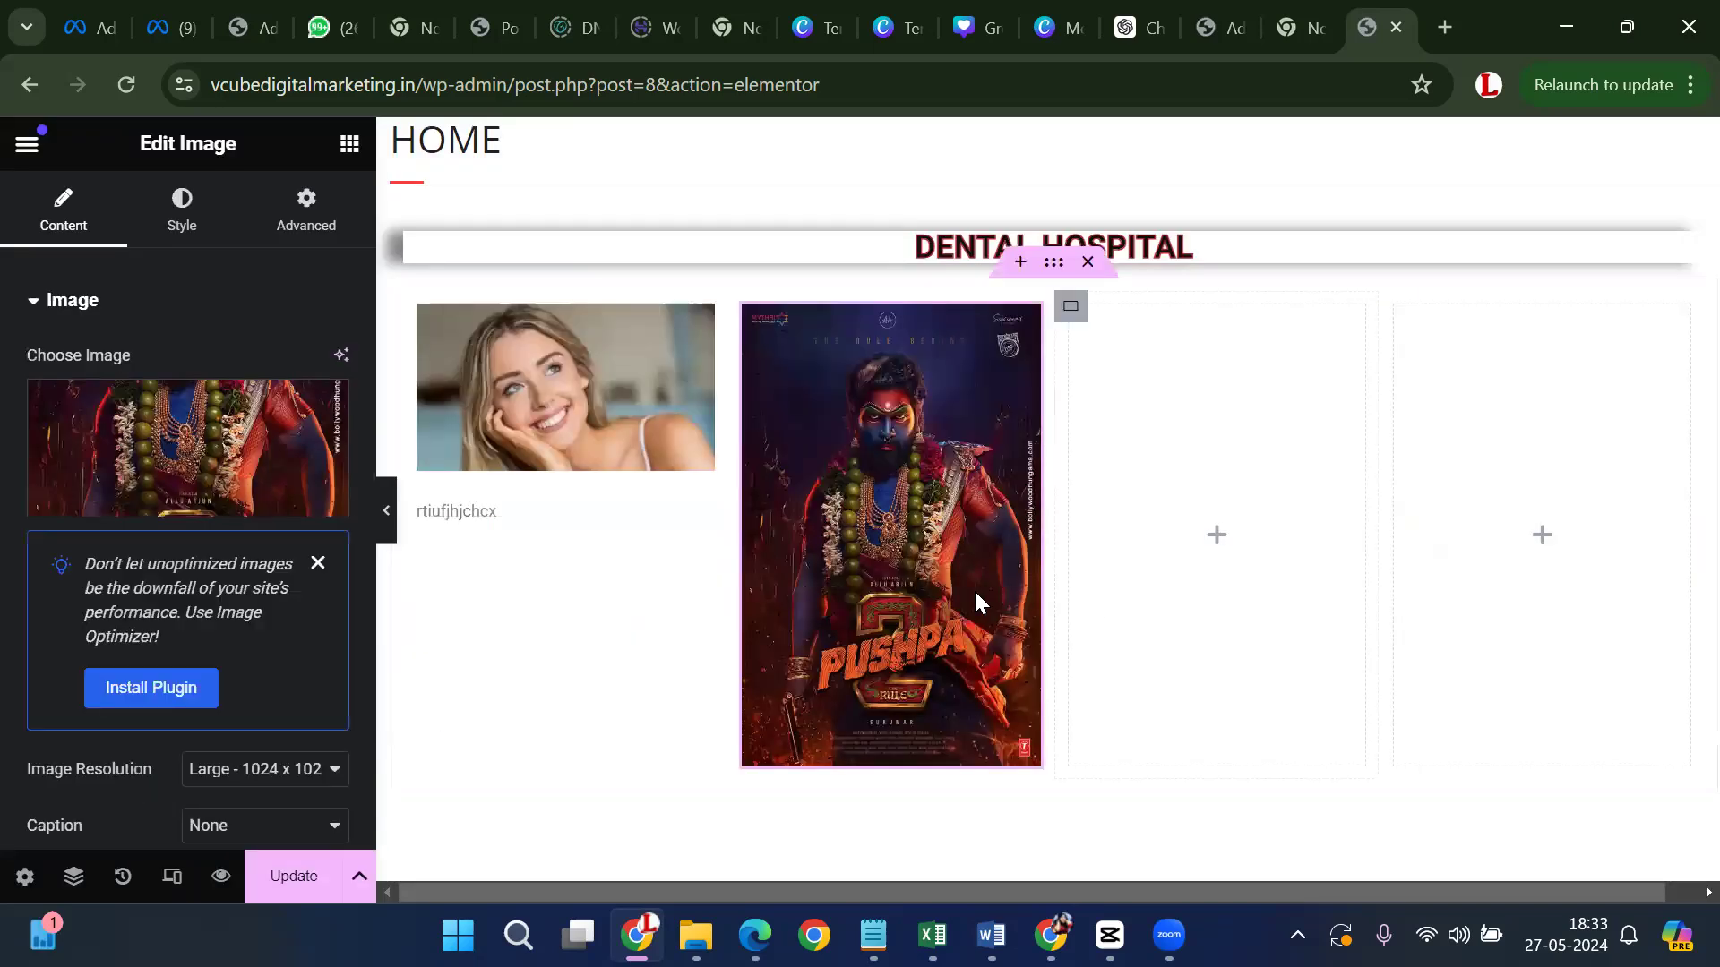
Try the poster at 1536 x 1536, Medium and Medium Large resolutions, then set its image resolution to Thumbnail - 150 x 150
{"action": "scroll", "coordinate": [215, 681], "scroll_direction": "down", "scroll_amount": 2}
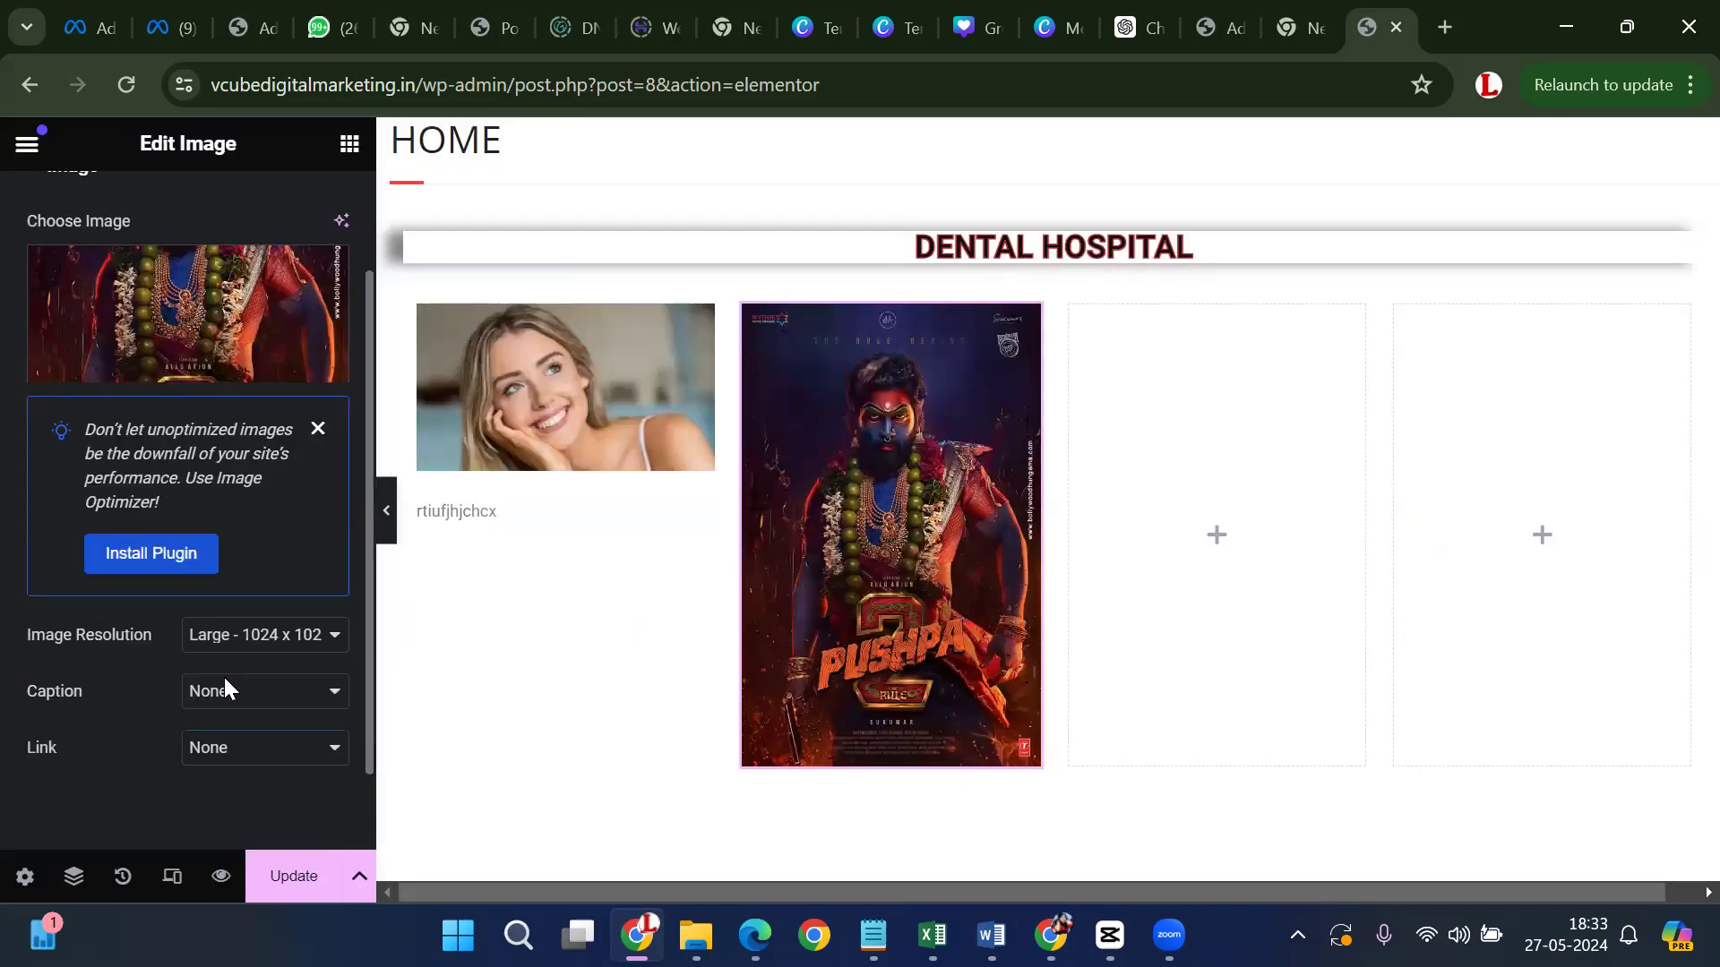
{"action": "left_click", "coordinate": [253, 636]}
{"action": "left_click", "coordinate": [296, 297]}
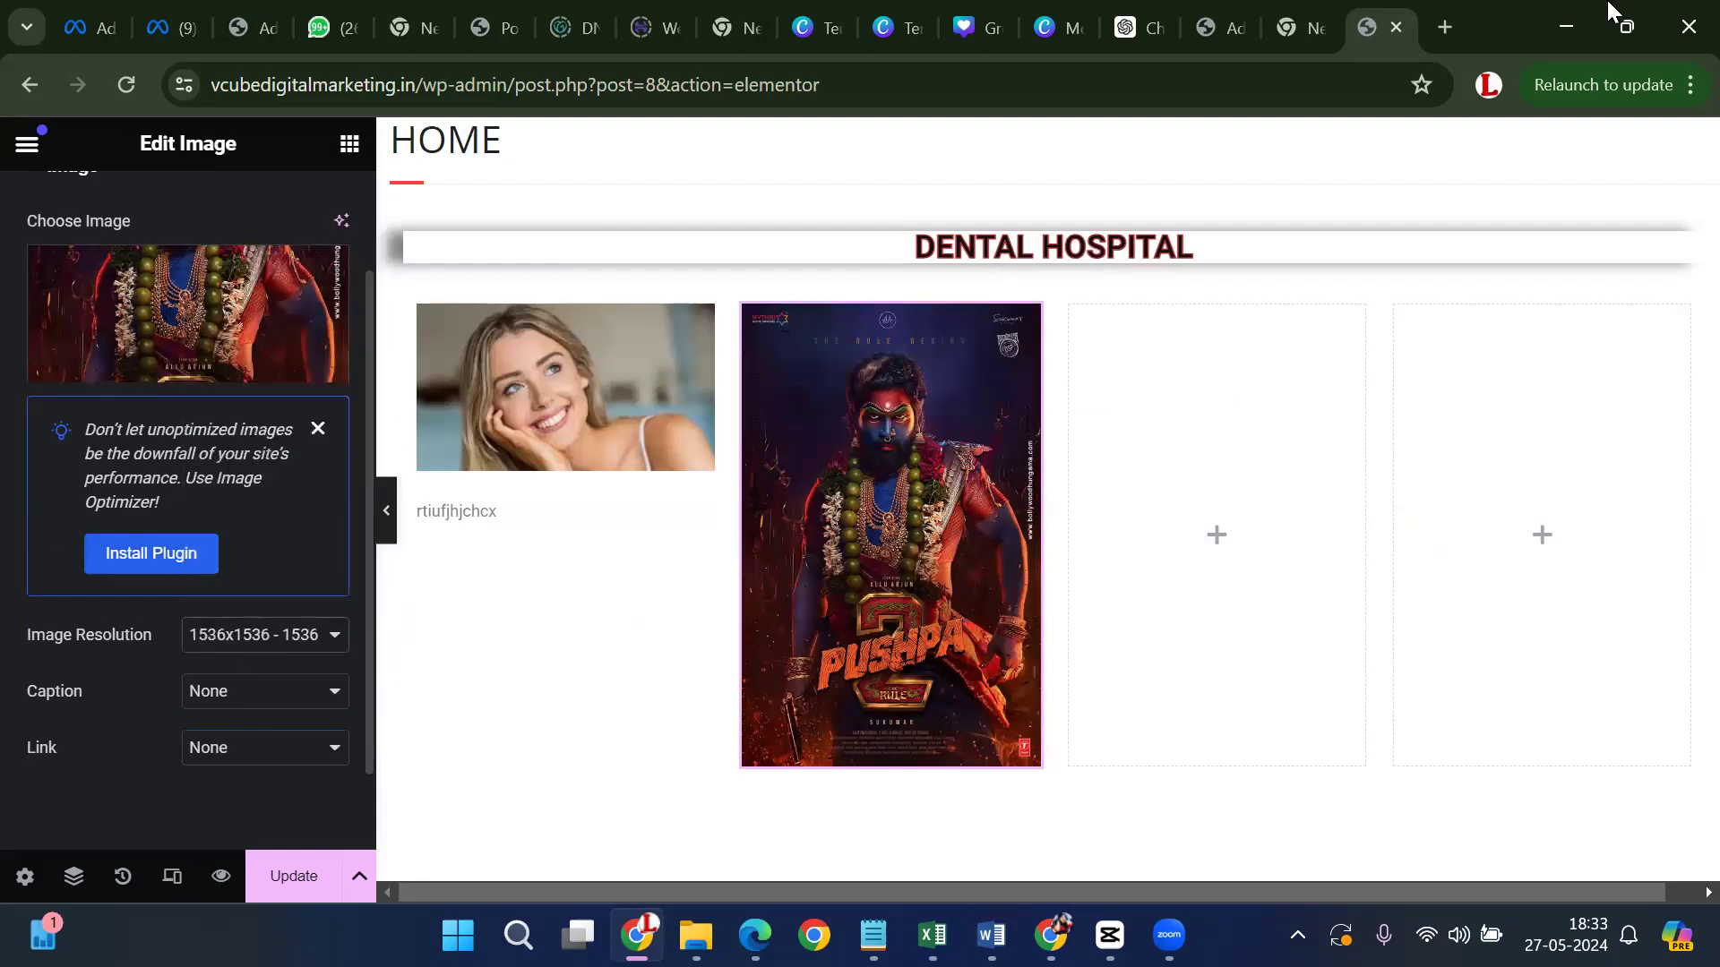
{"action": "left_click", "coordinate": [313, 636]}
{"action": "left_click", "coordinate": [297, 232]}
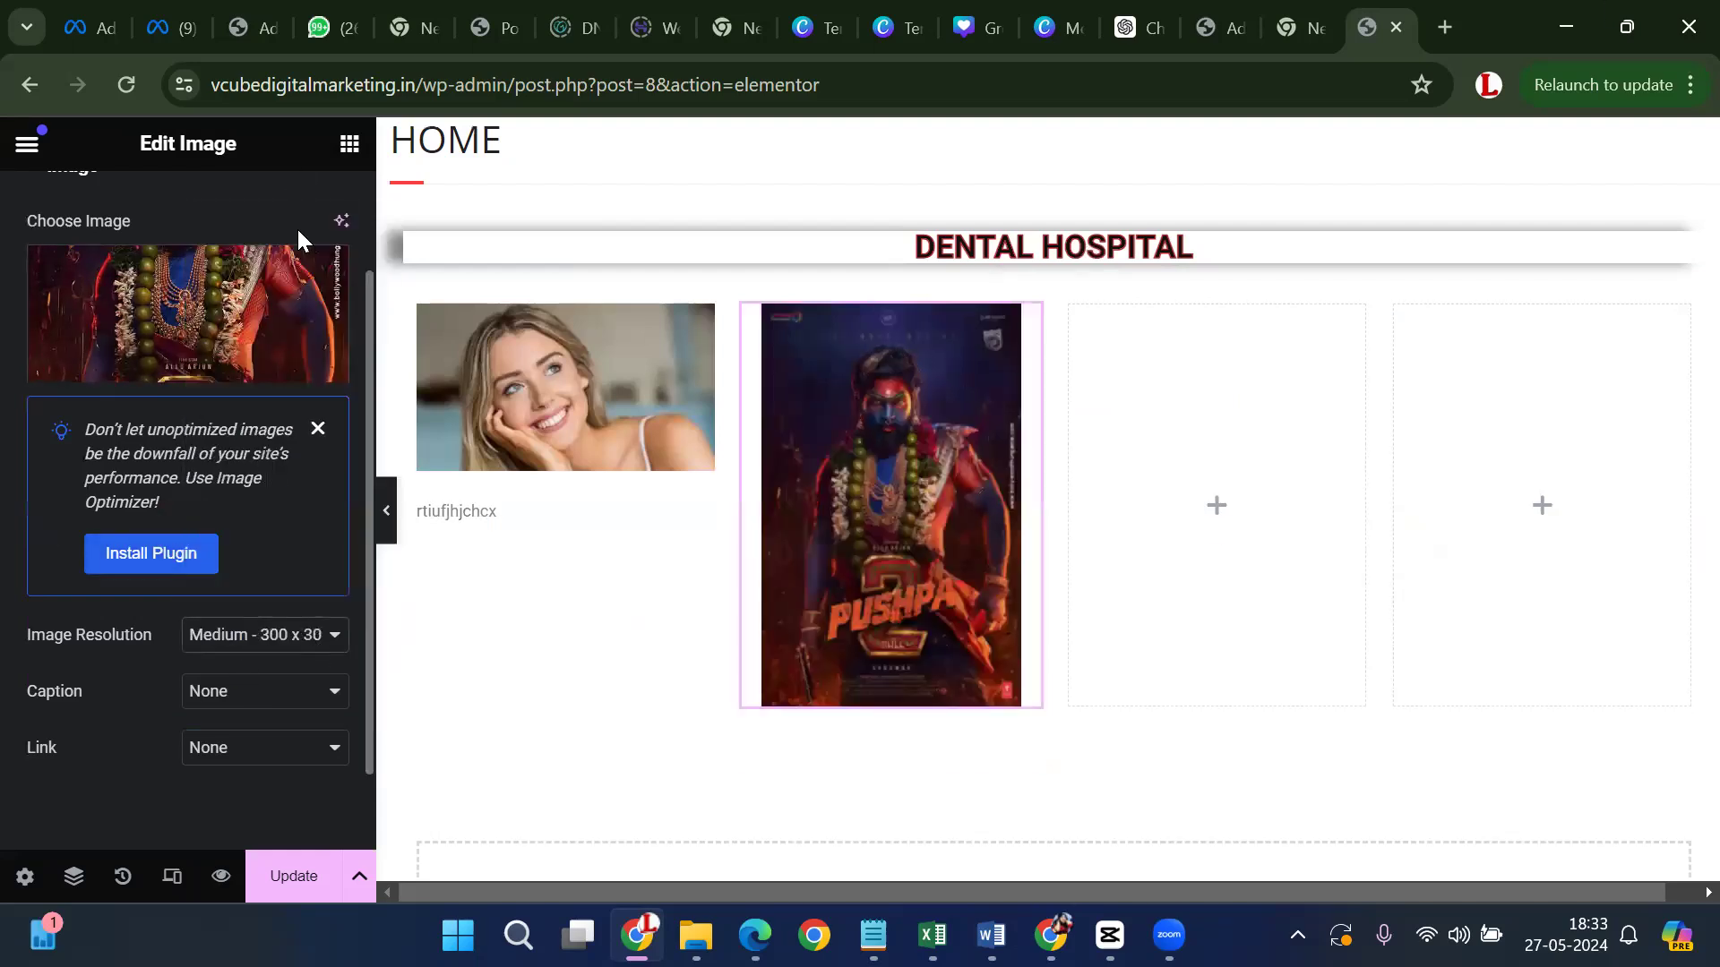
{"action": "left_click", "coordinate": [246, 637]}
{"action": "scroll", "coordinate": [237, 350], "scroll_direction": "up", "scroll_amount": 2}
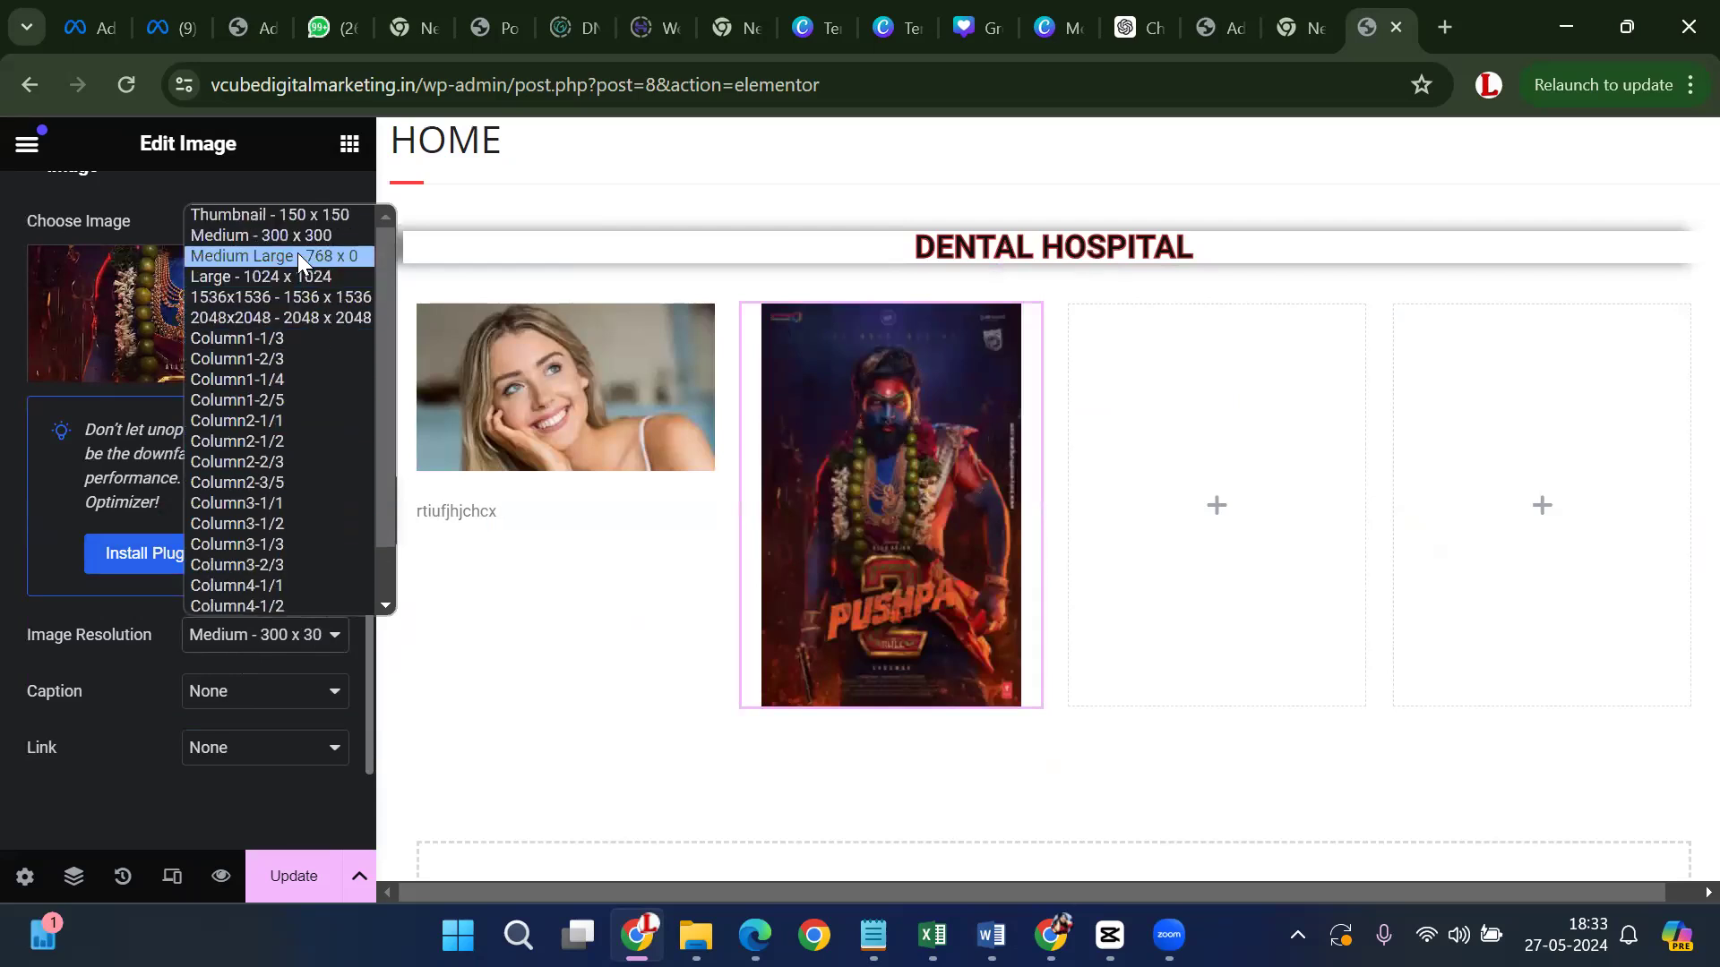
{"action": "left_click", "coordinate": [297, 252]}
{"action": "left_click", "coordinate": [269, 635]}
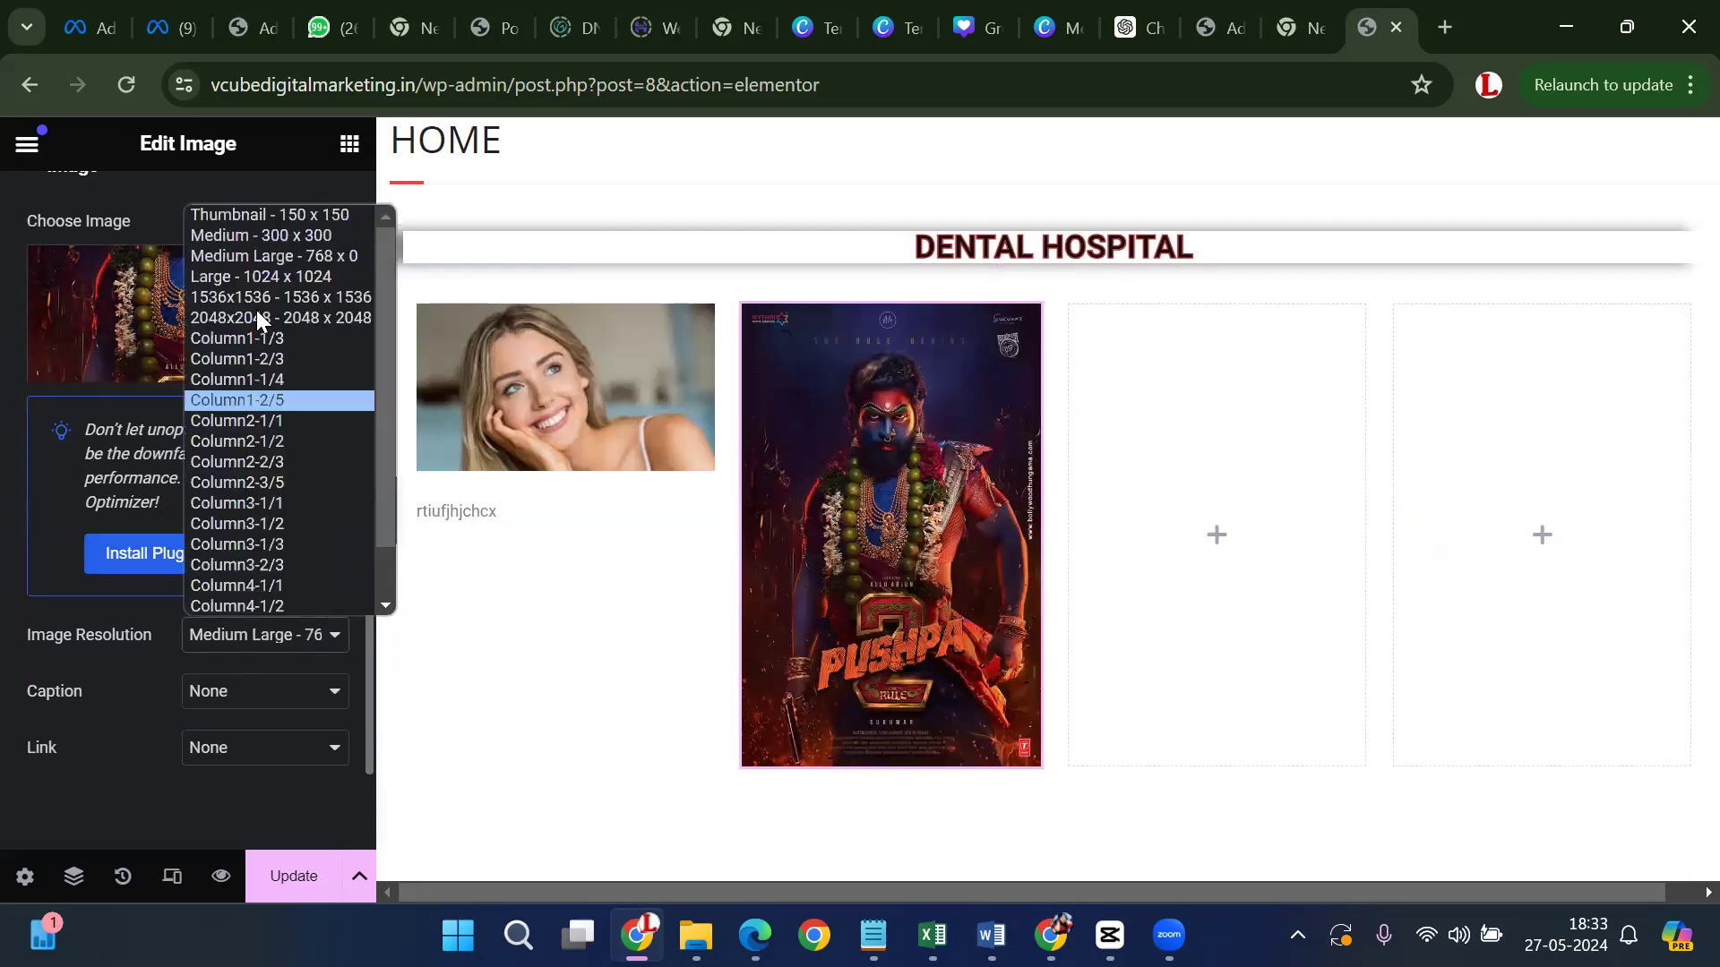
{"action": "left_click", "coordinate": [302, 217]}
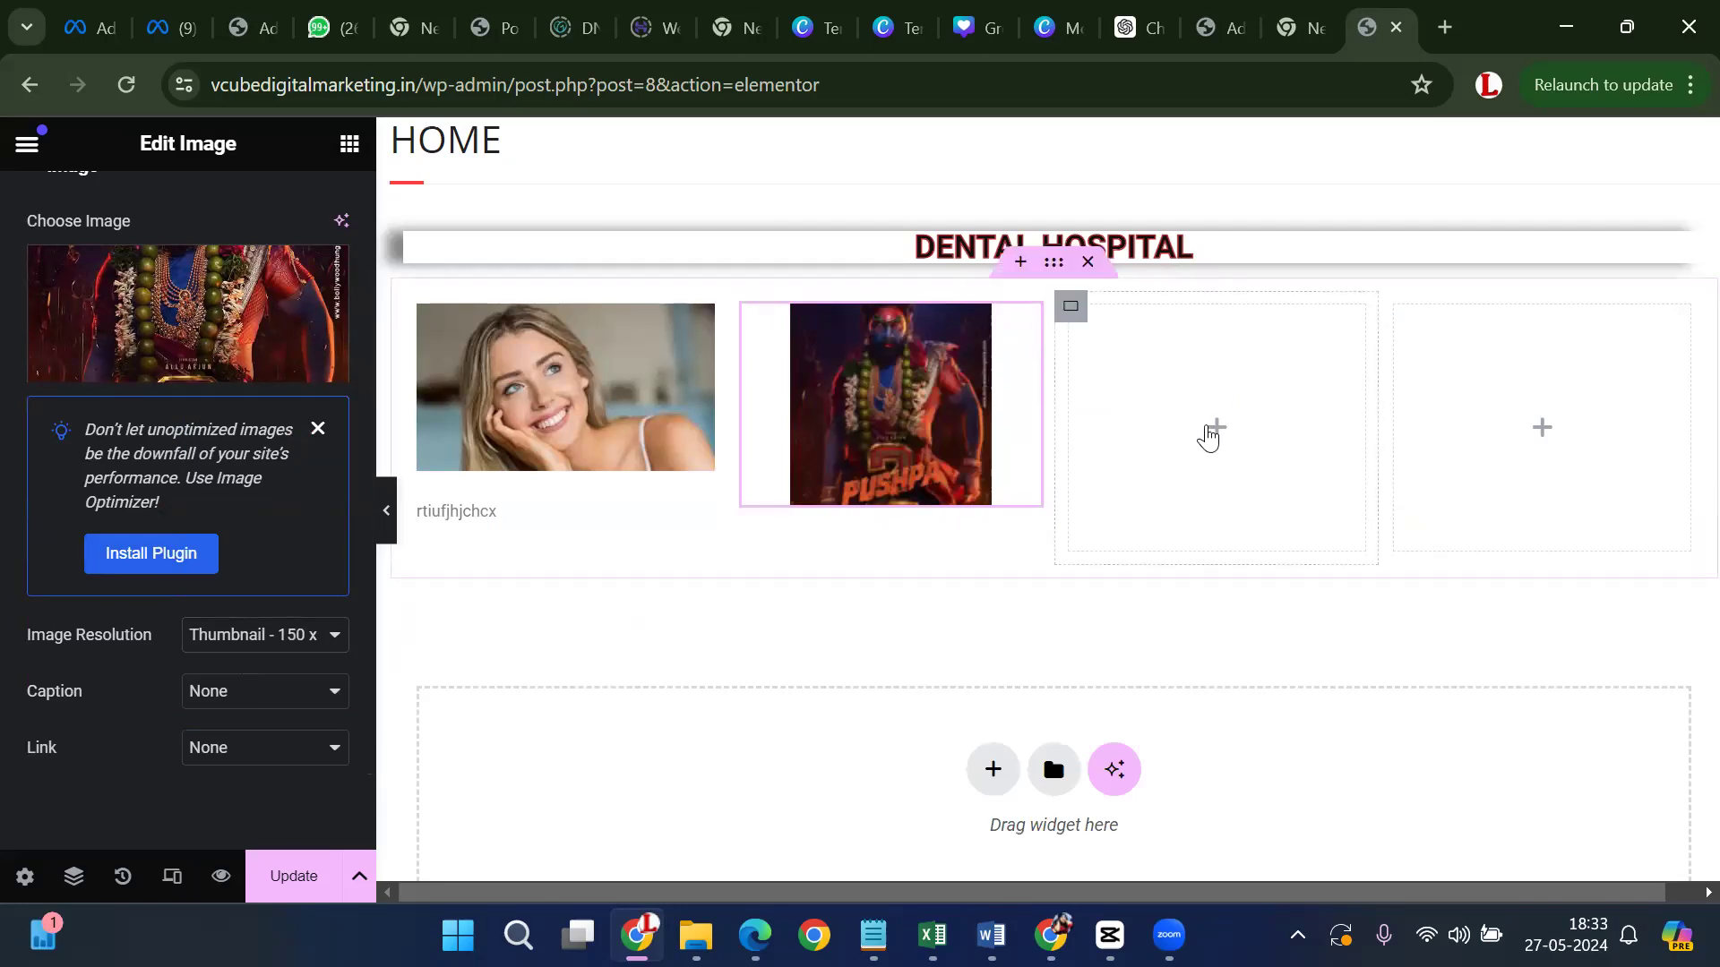
Add a Heading widget titled "CALL US NOW" and place it in the third column
{"action": "left_click", "coordinate": [1207, 430]}
{"action": "scroll", "coordinate": [134, 627], "scroll_direction": "down", "scroll_amount": 3}
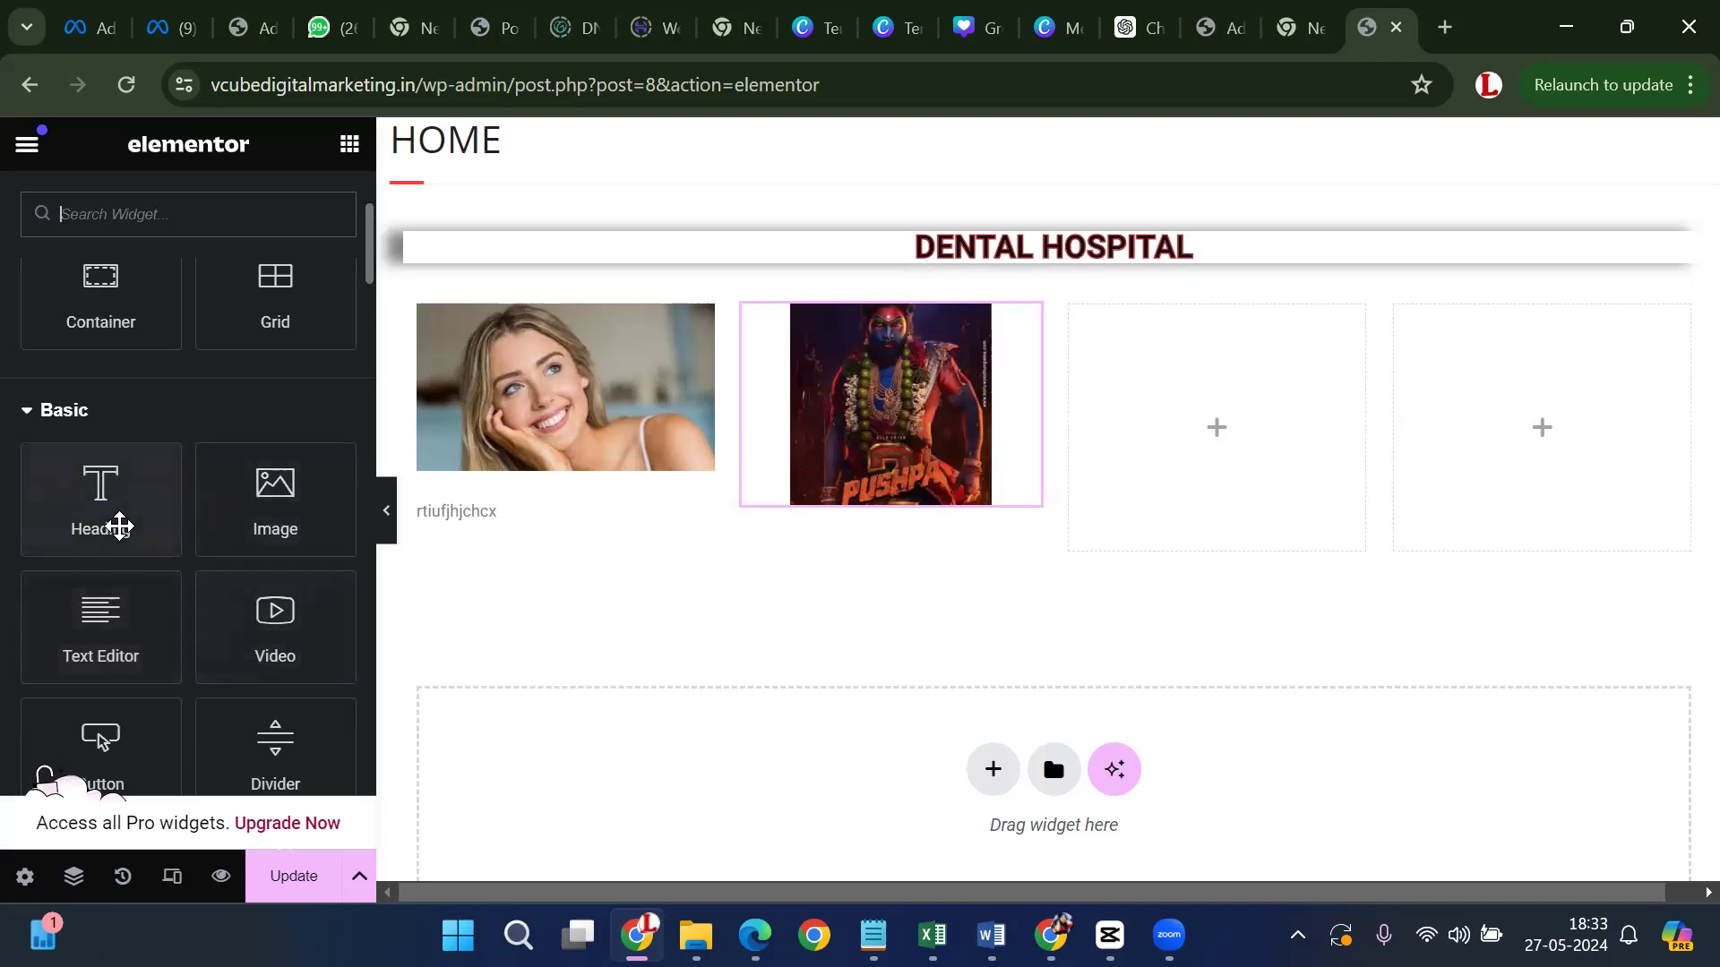
{"action": "left_click_drag", "start_coordinate": [119, 528], "coordinate": [891, 542]}
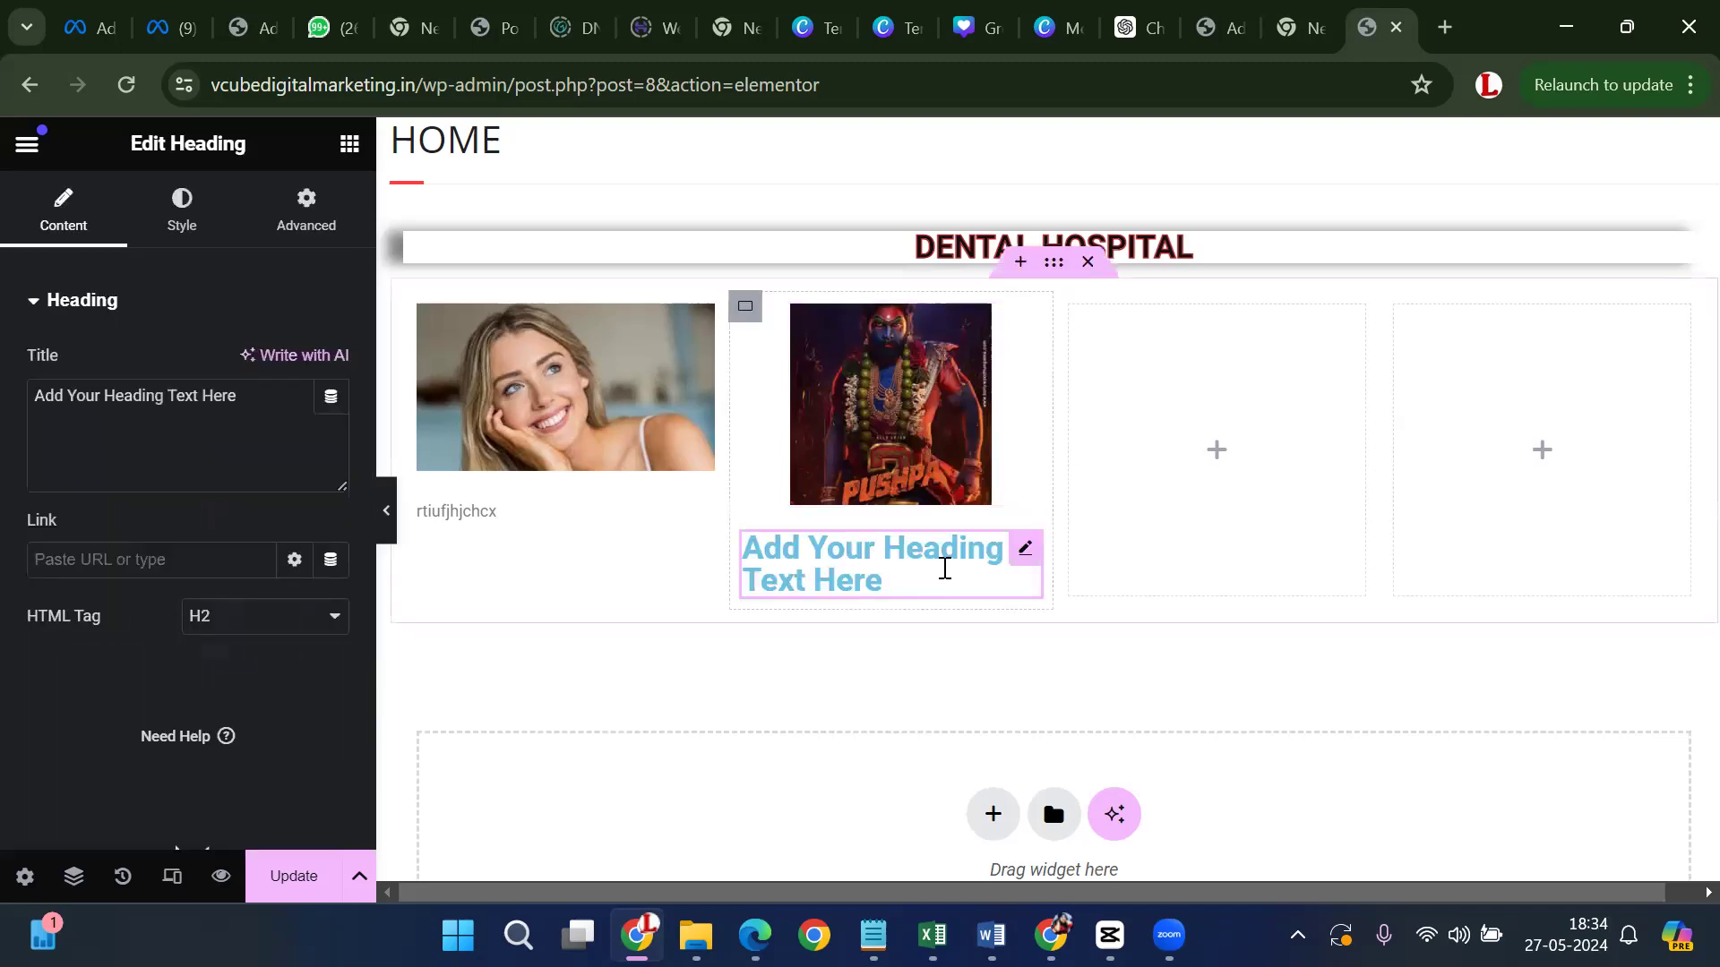
{"action": "triple_click", "coordinate": [944, 567]}
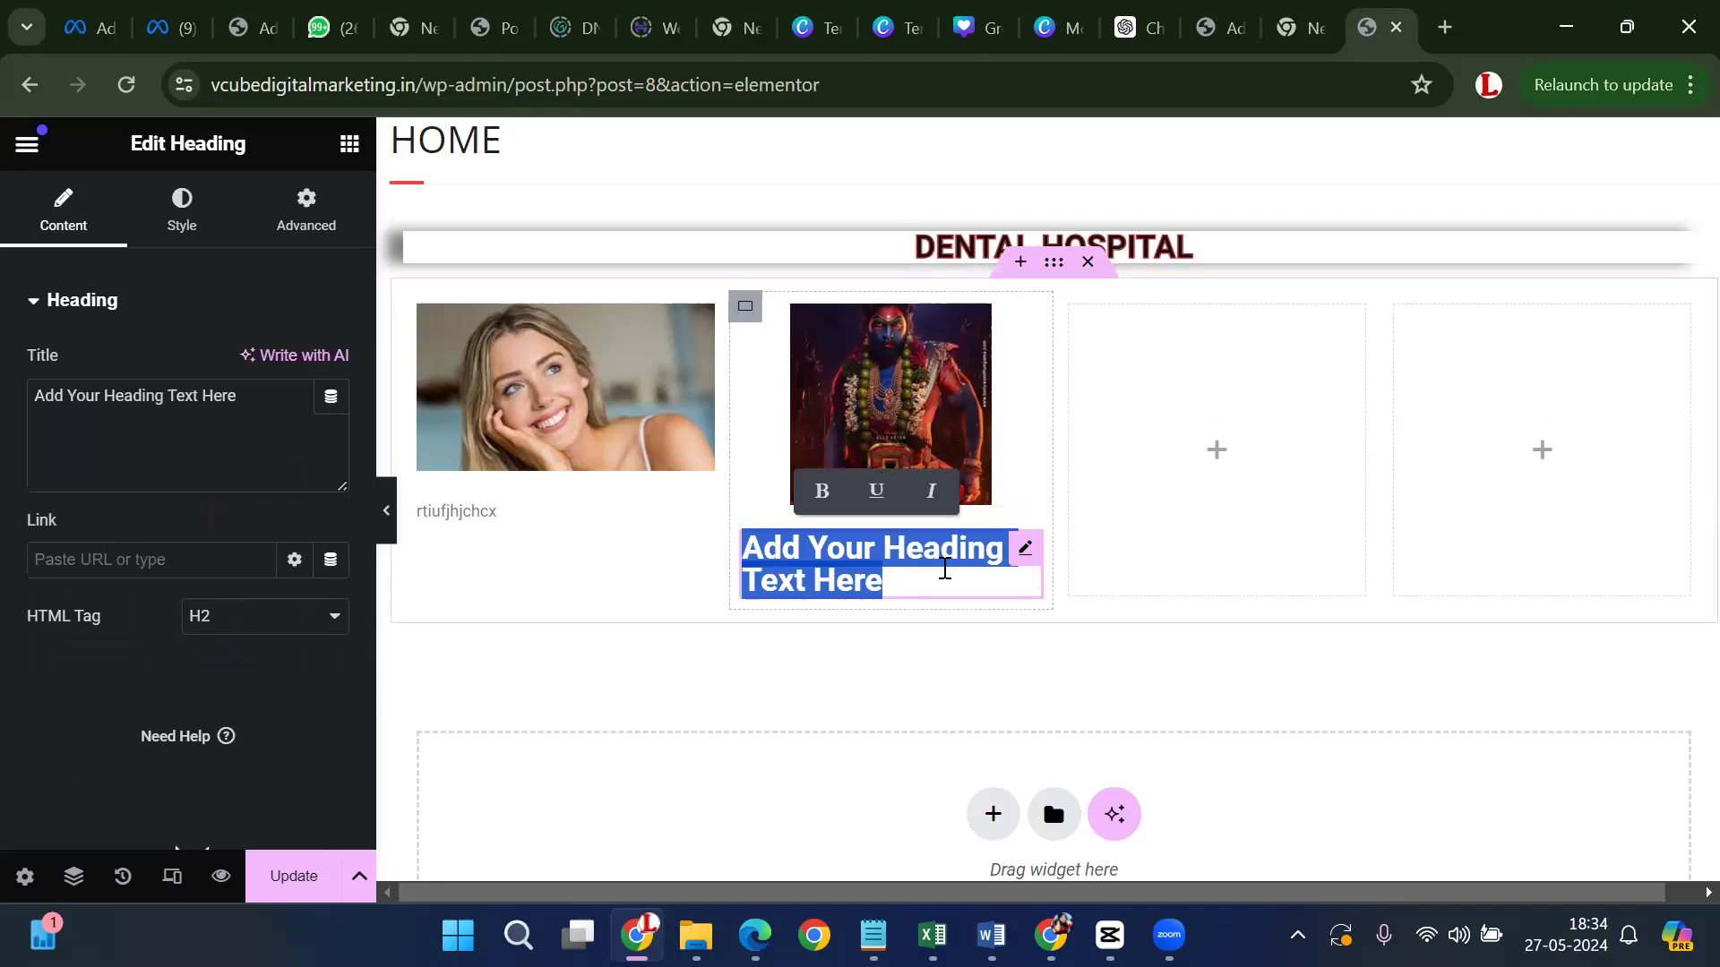
{"action": "type", "text": "CALL US NOW"}
{"action": "left_click_drag", "start_coordinate": [931, 565], "coordinate": [1228, 422]}
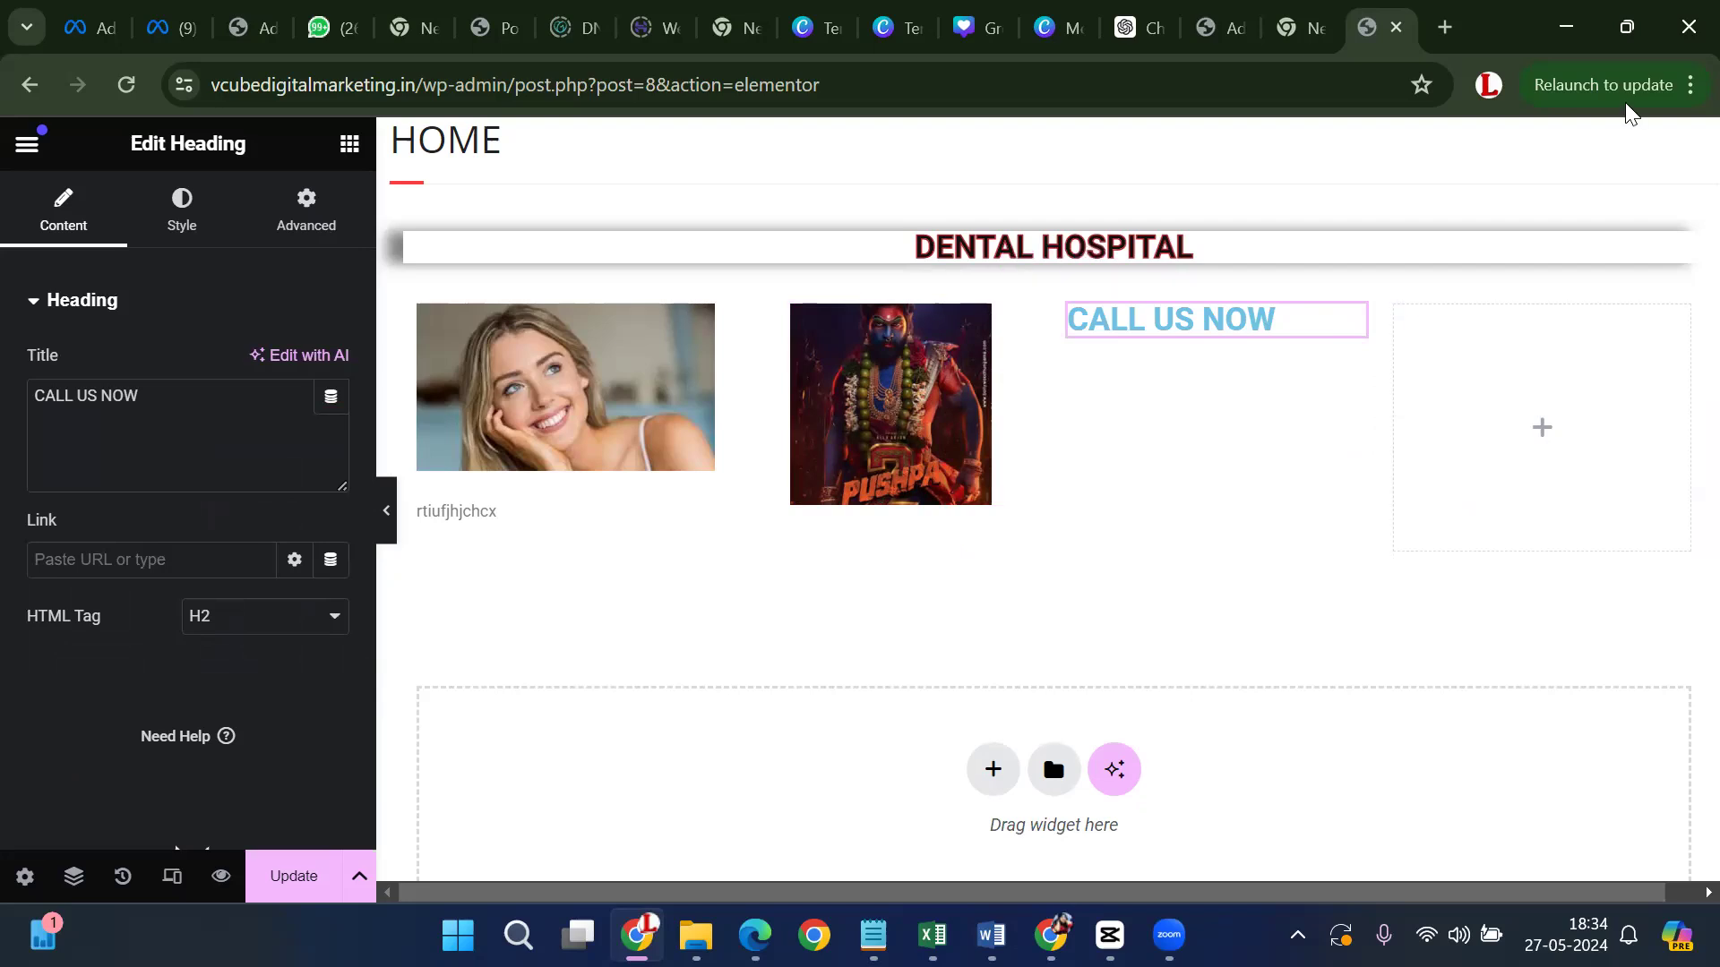
{"action": "left_click", "coordinate": [1540, 428]}
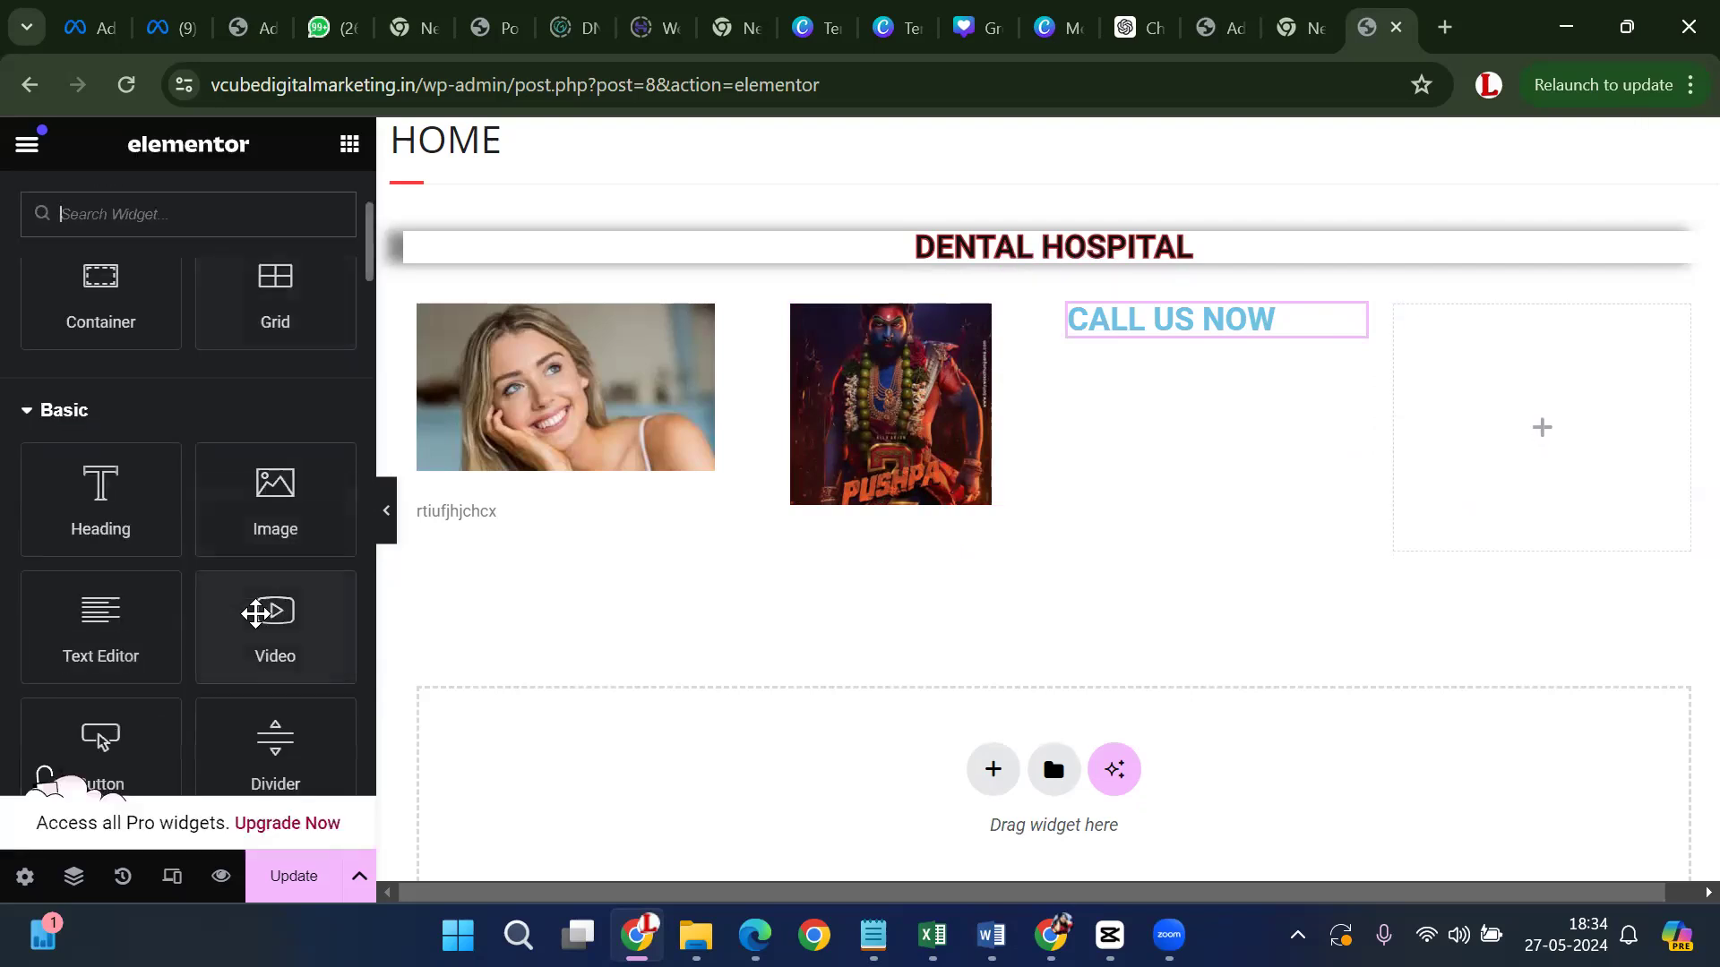
{"action": "scroll", "coordinate": [255, 613], "scroll_direction": "down", "scroll_amount": 2}
{"action": "scroll", "coordinate": [256, 609], "scroll_direction": "down", "scroll_amount": 2}
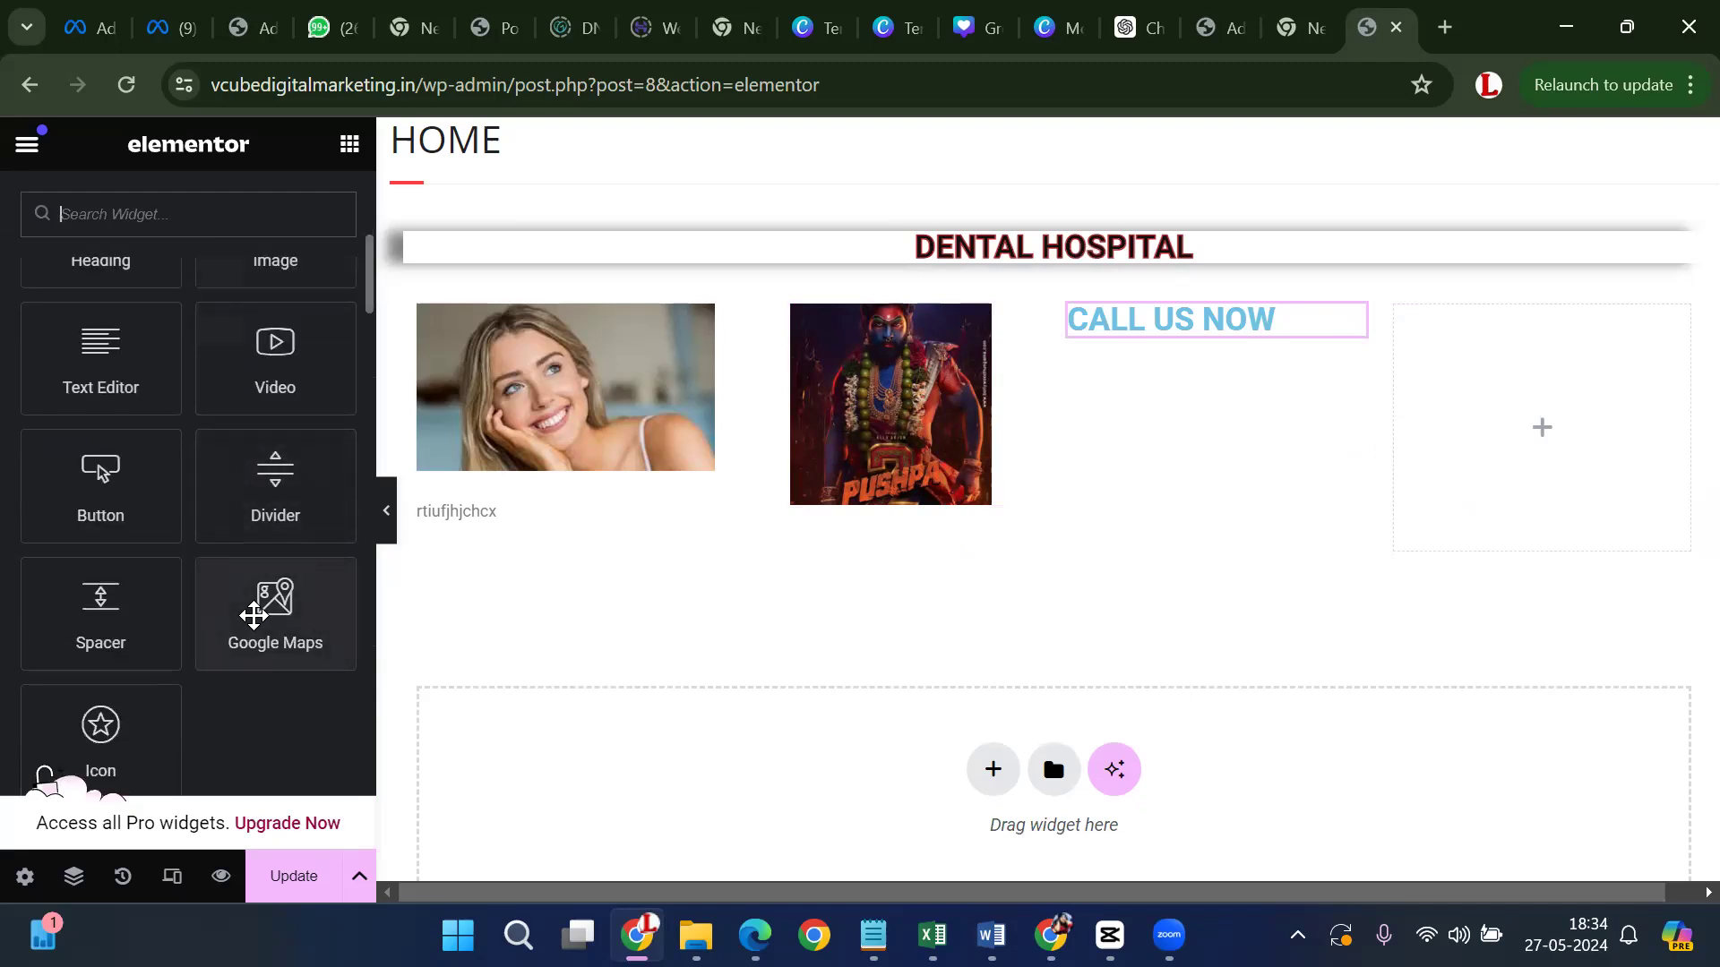
{"action": "scroll", "coordinate": [257, 609], "scroll_direction": "up", "scroll_amount": 4}
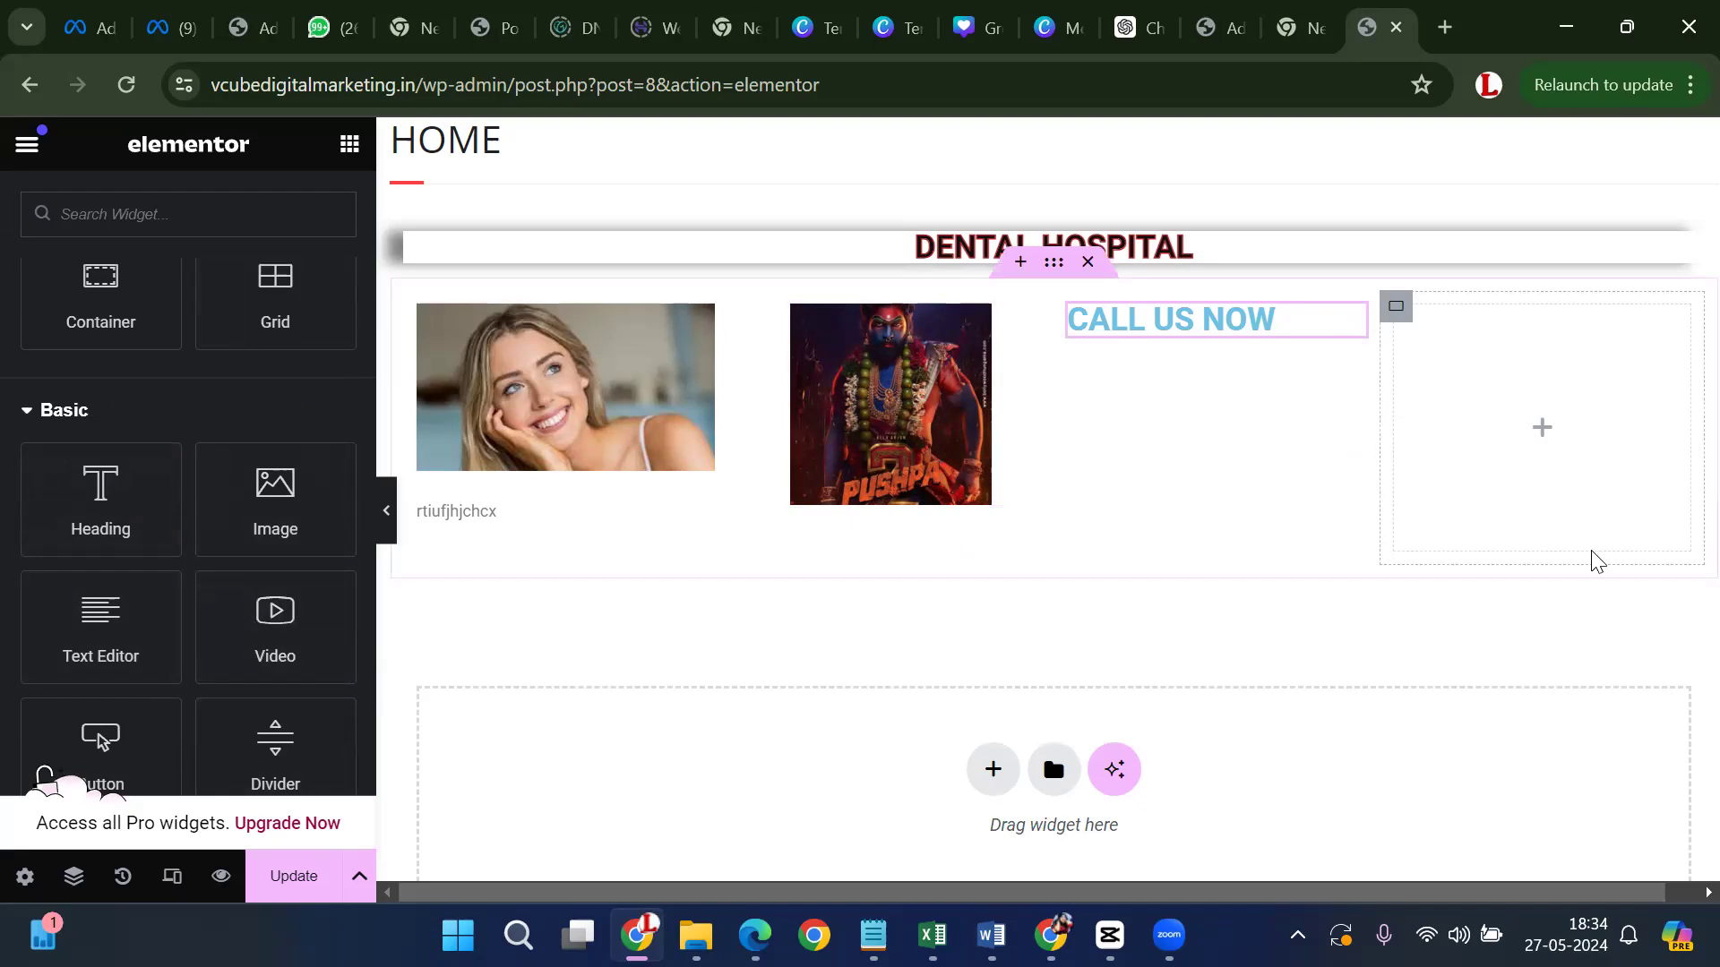
{"action": "scroll", "coordinate": [1591, 568], "scroll_direction": "up", "scroll_amount": 2}
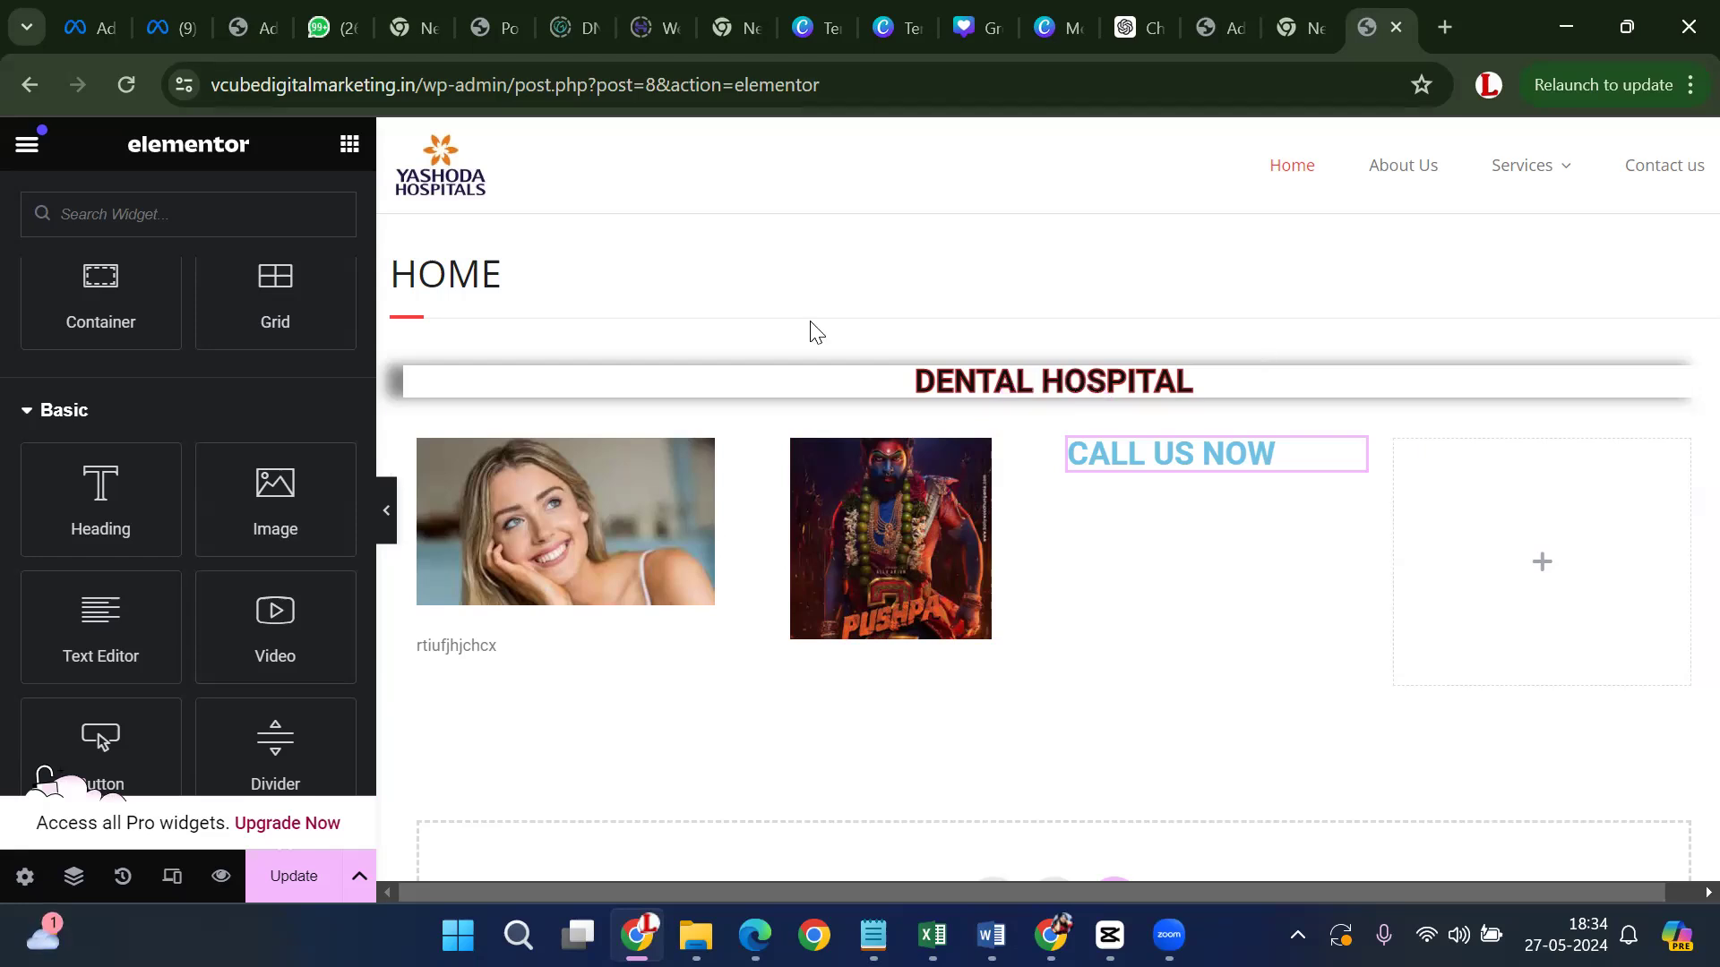
Add a single-column Flexbox container with downward direction below the four-column container
{"action": "scroll", "coordinate": [768, 338], "scroll_direction": "down", "scroll_amount": 4}
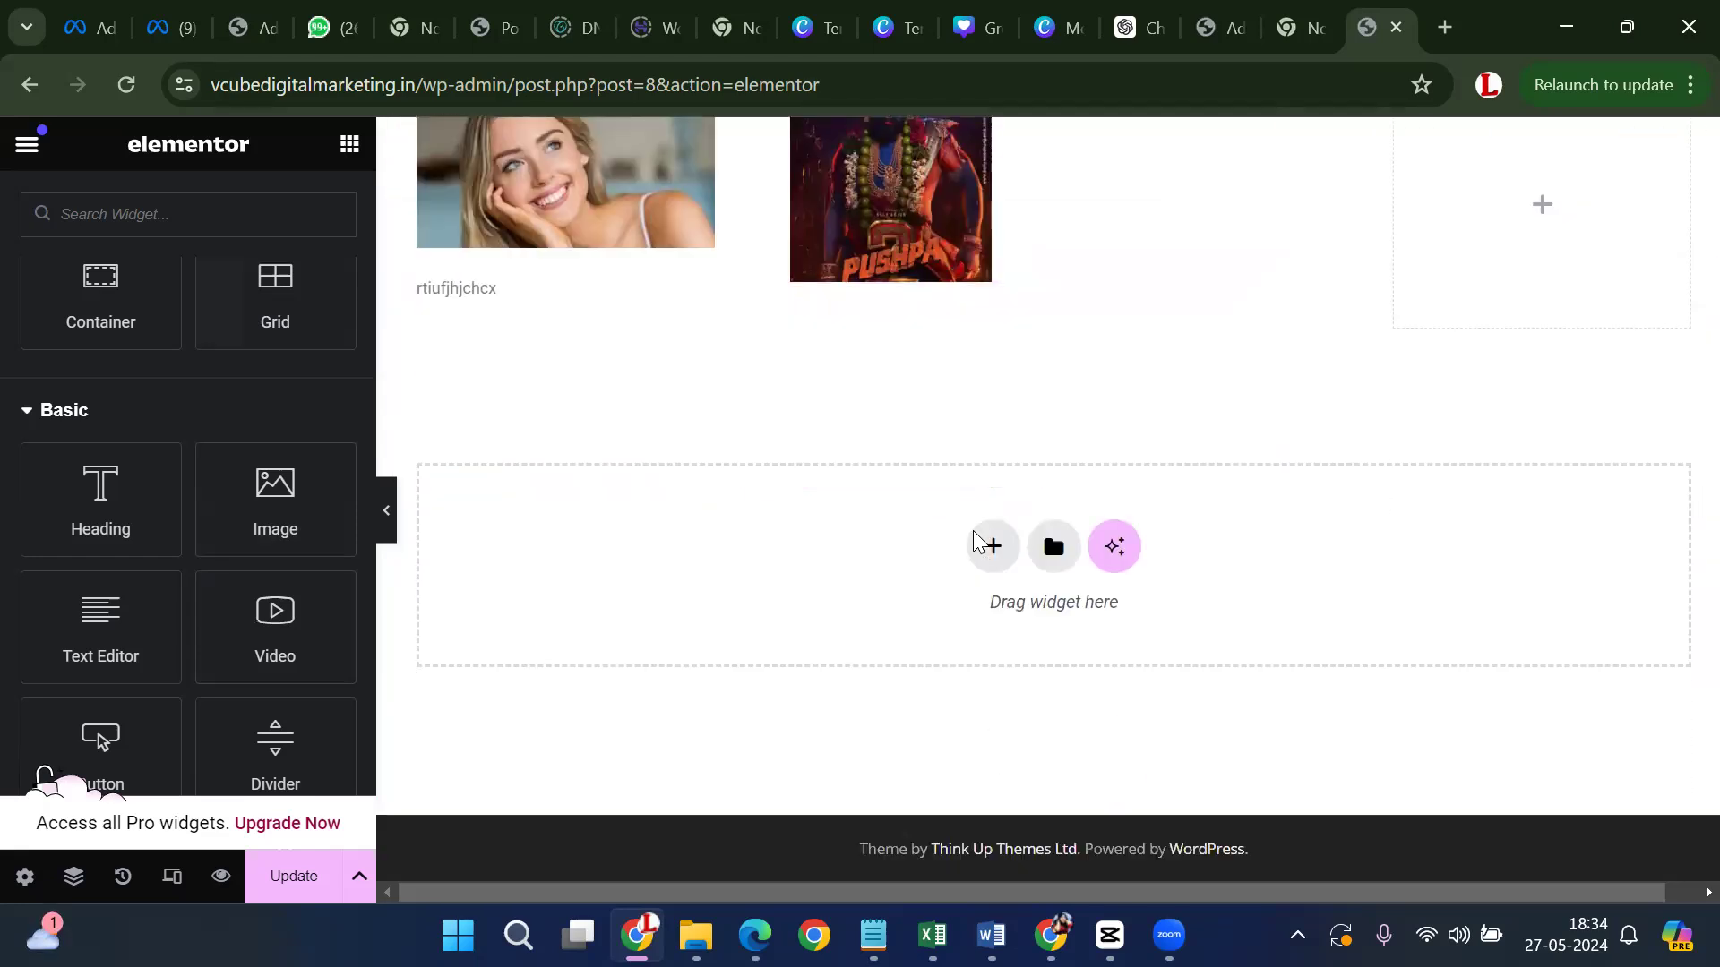
{"action": "left_click", "coordinate": [987, 547]}
{"action": "left_click", "coordinate": [1014, 654]}
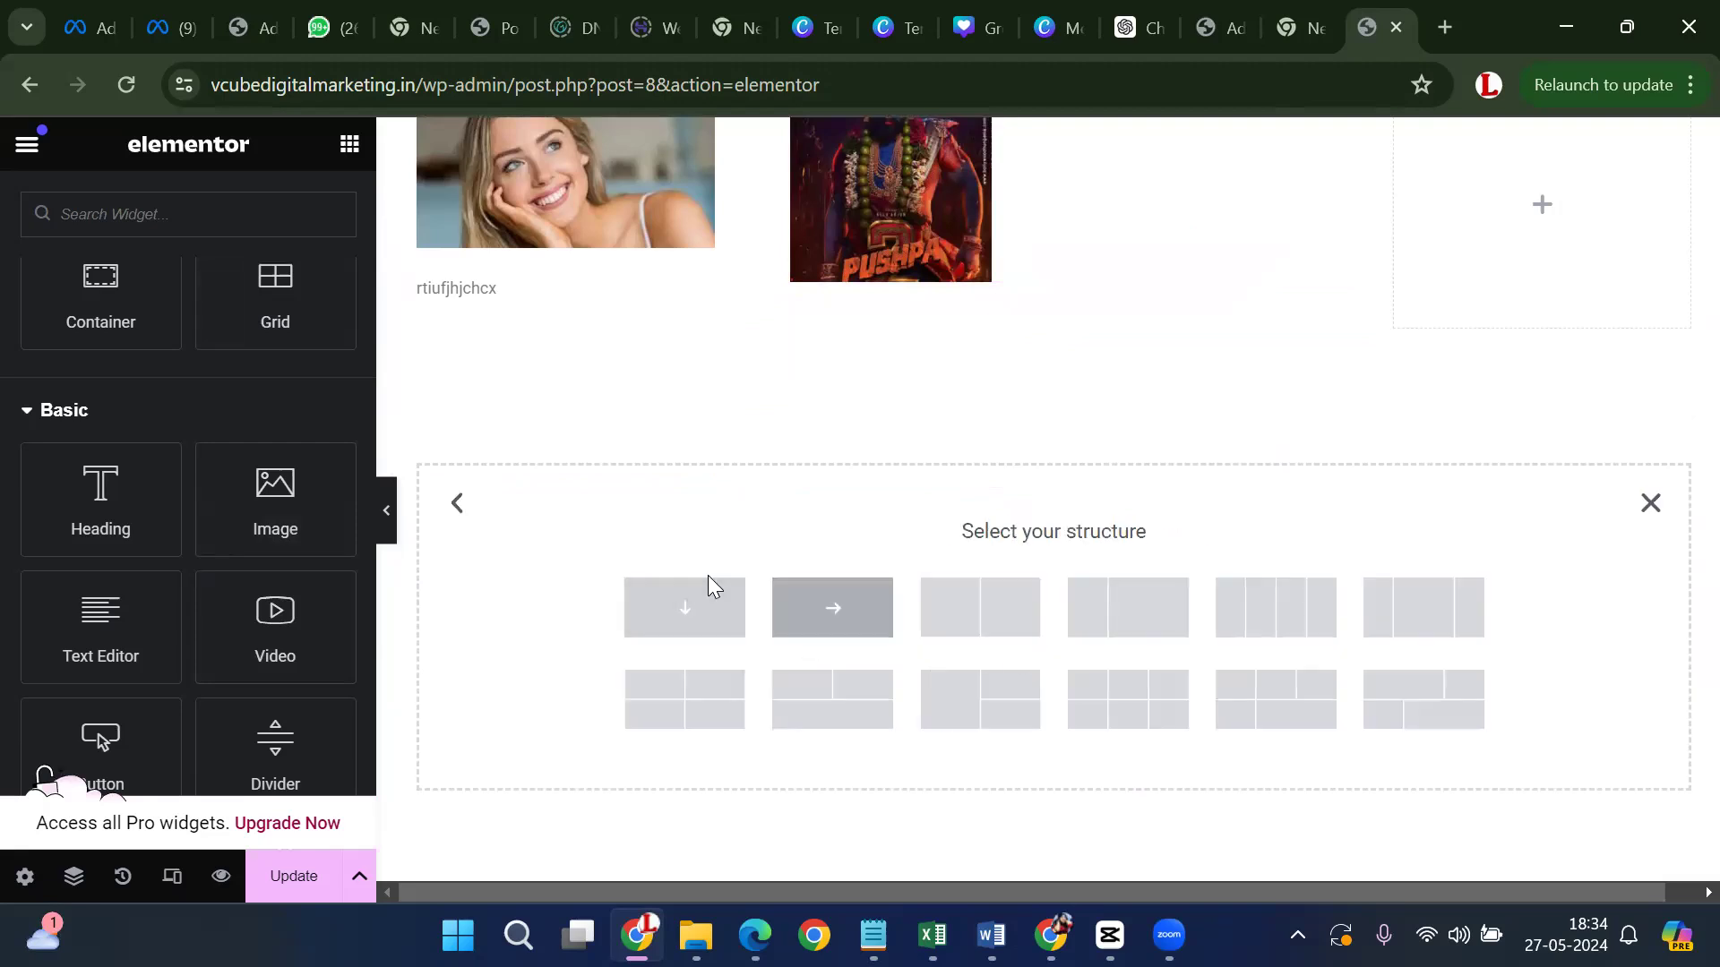
{"action": "left_click", "coordinate": [696, 616]}
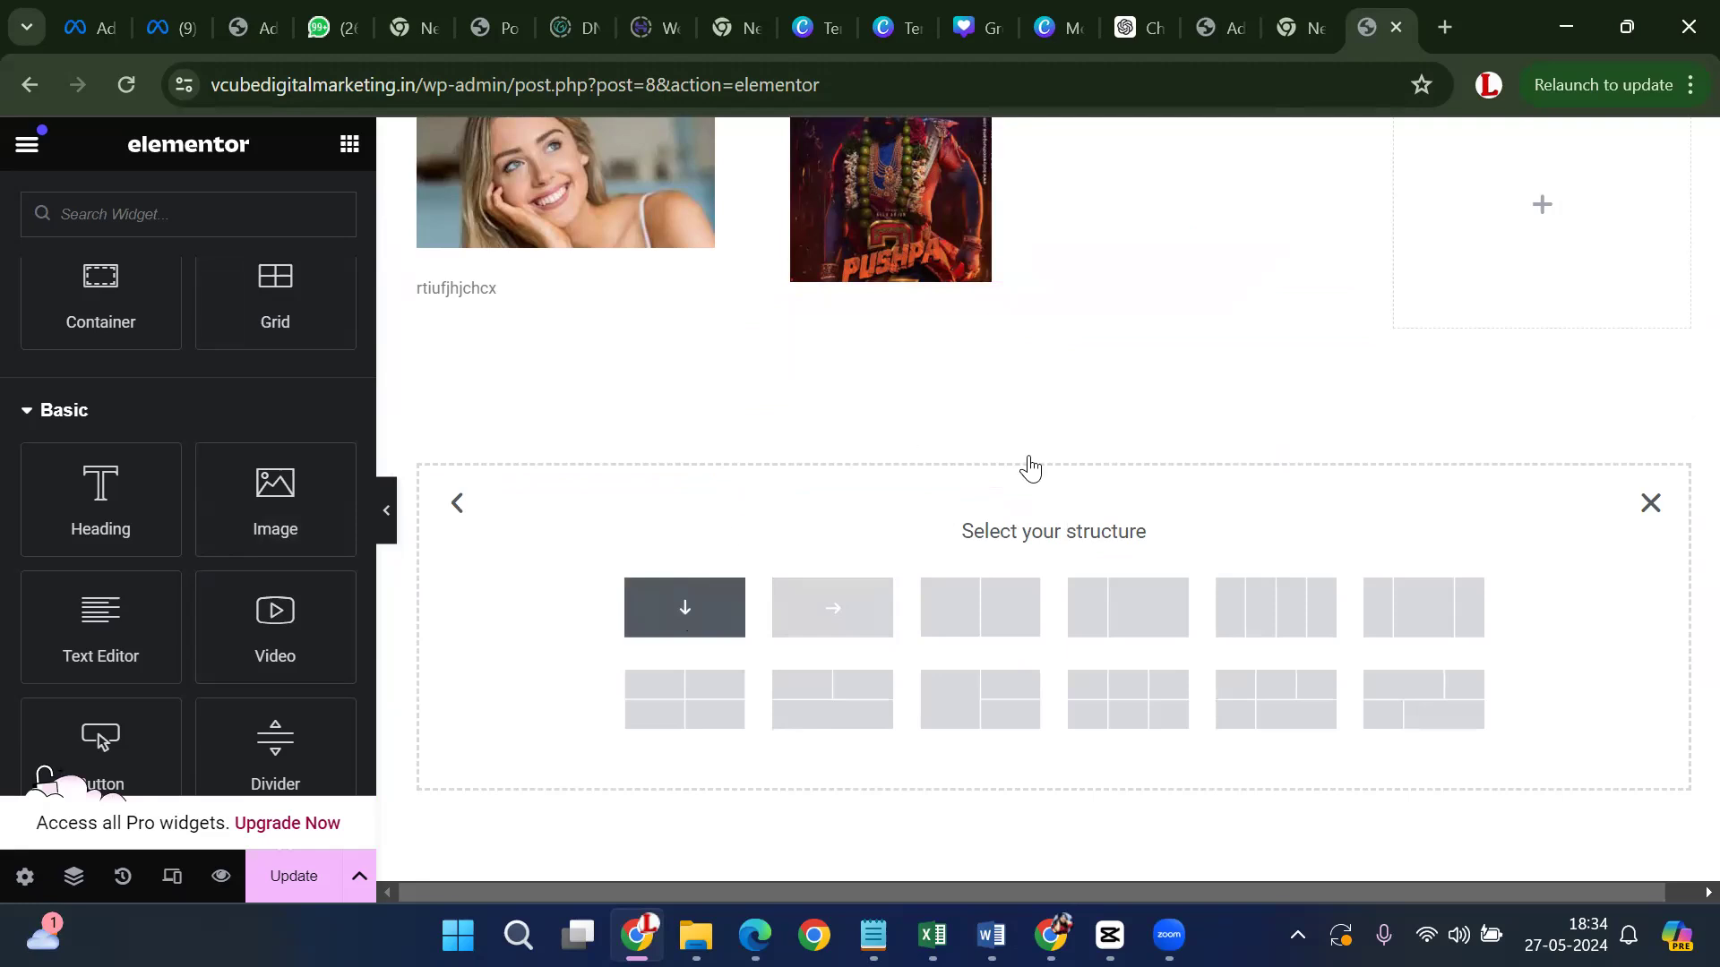
Place a Video widget in the new single-column container and clear its default YouTube link
{"action": "left_click", "coordinate": [1053, 442]}
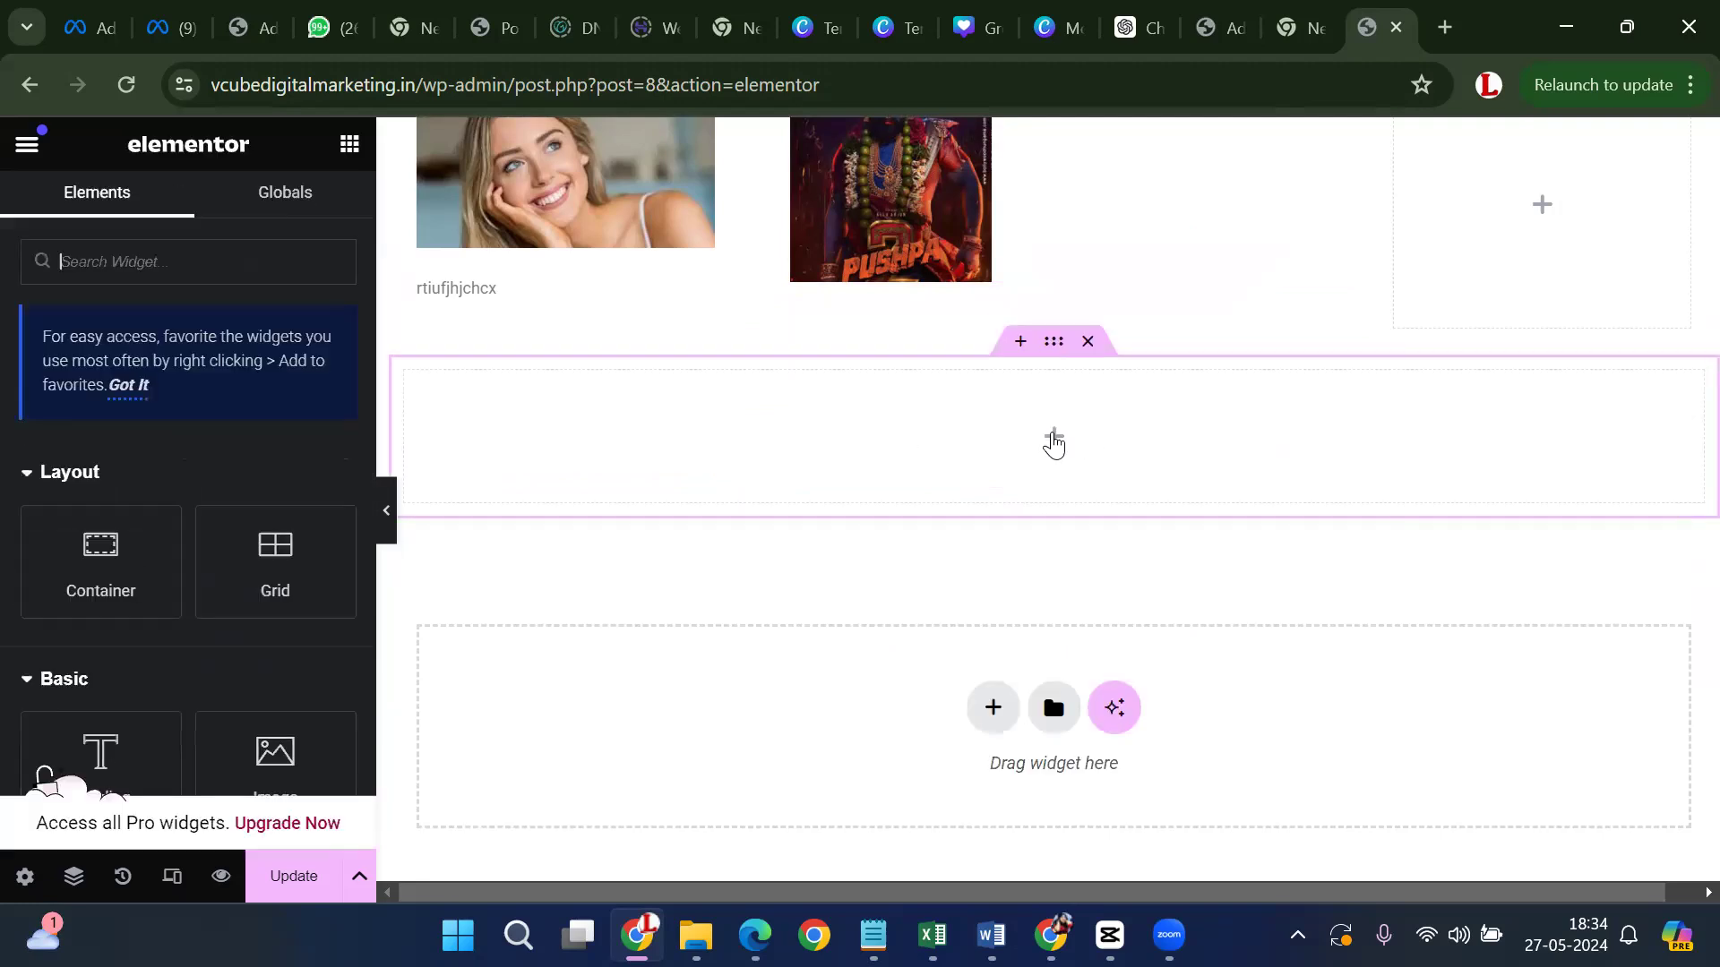
{"action": "scroll", "coordinate": [299, 663], "scroll_direction": "down", "scroll_amount": 3}
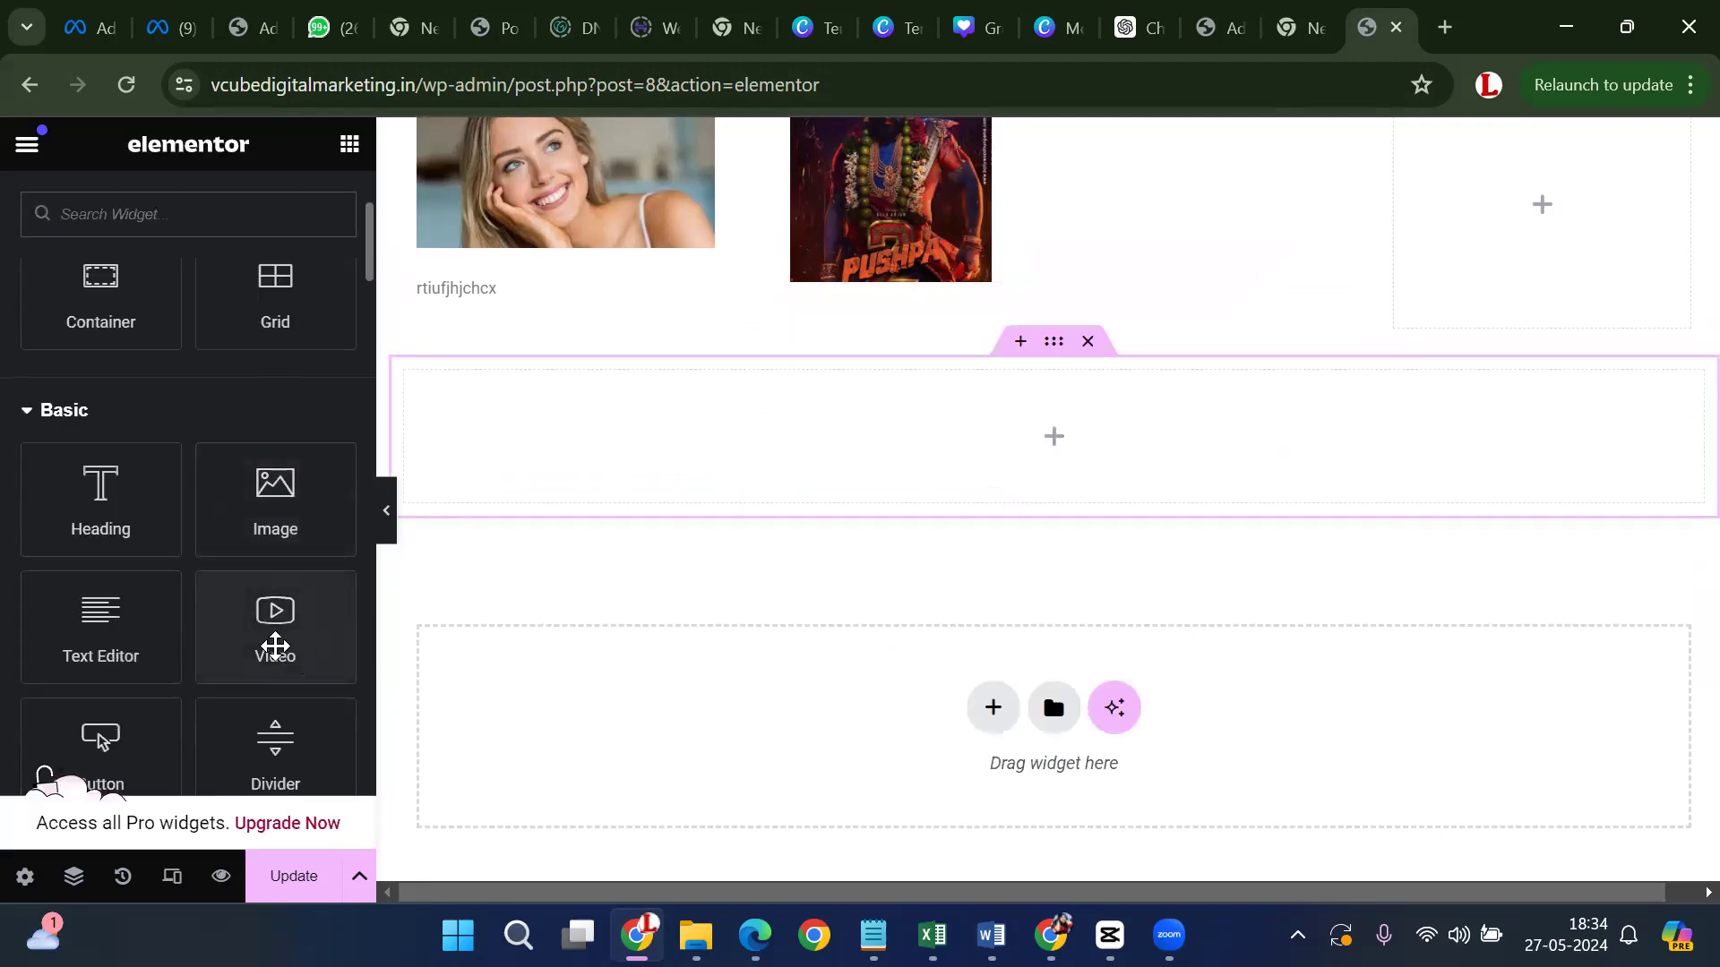
{"action": "left_click_drag", "start_coordinate": [298, 656], "coordinate": [979, 472]}
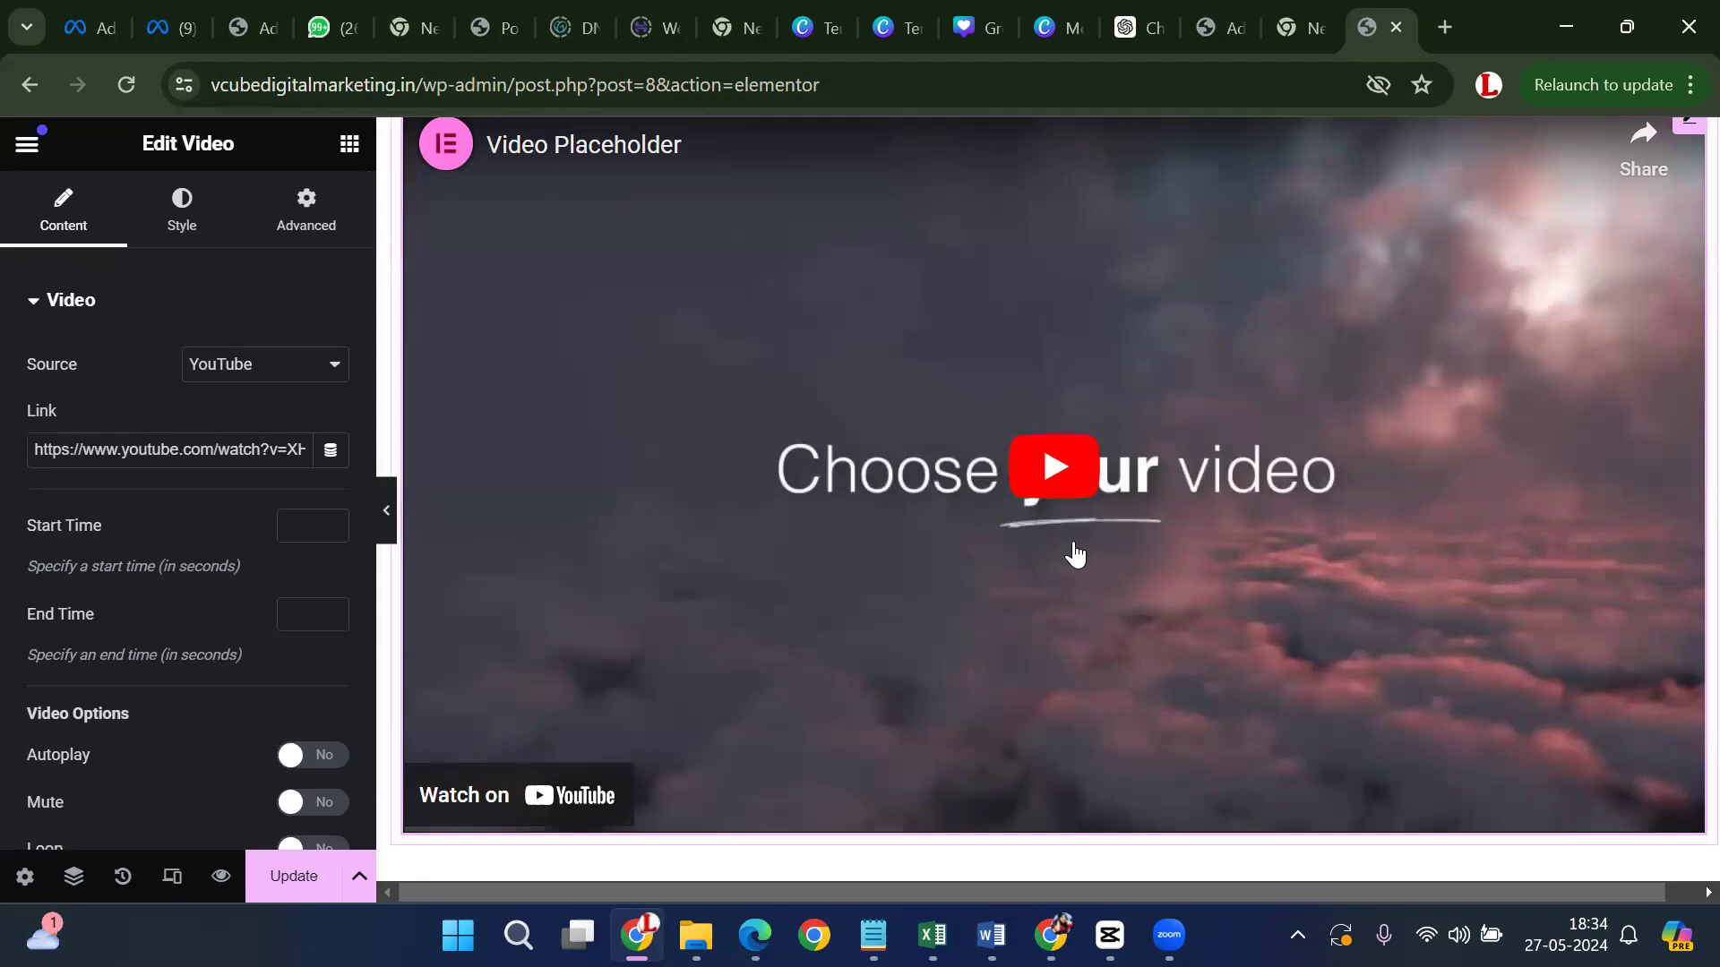
{"action": "left_click", "coordinate": [120, 450]}
{"action": "key", "text": "ctrl+a"}
{"action": "key", "text": "BackSpace"}
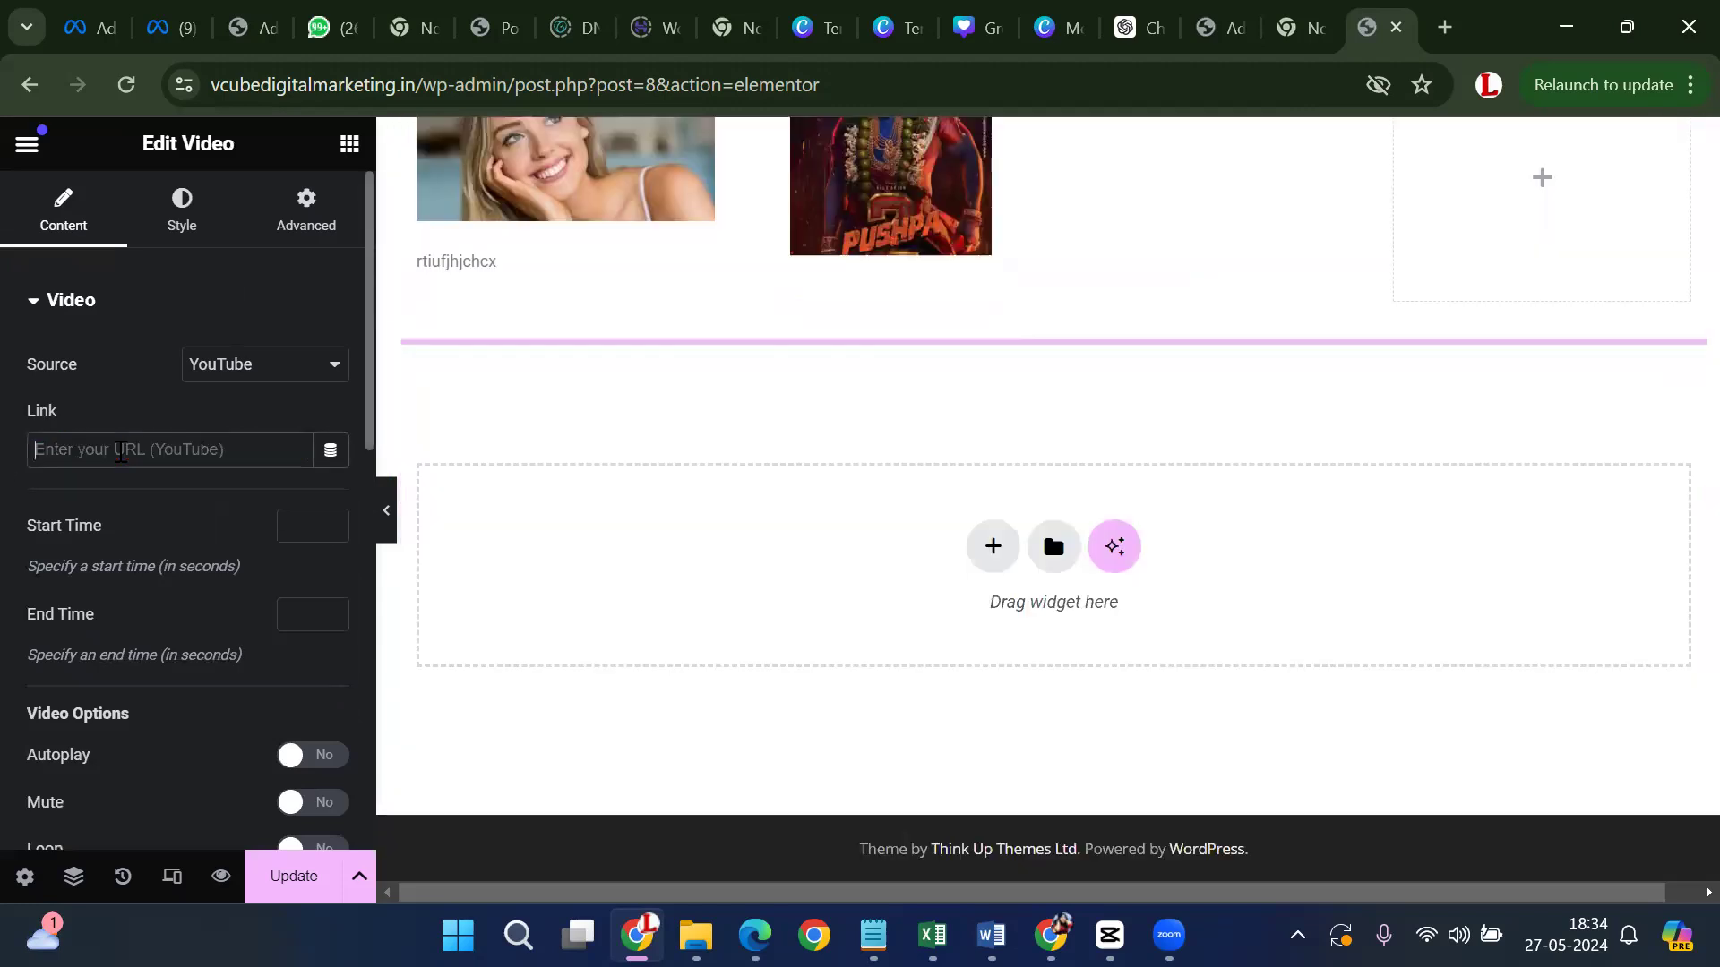
Open YouTube in a new browser tab and search for "pushpa song"
{"action": "key", "text": "ctrl+t"}
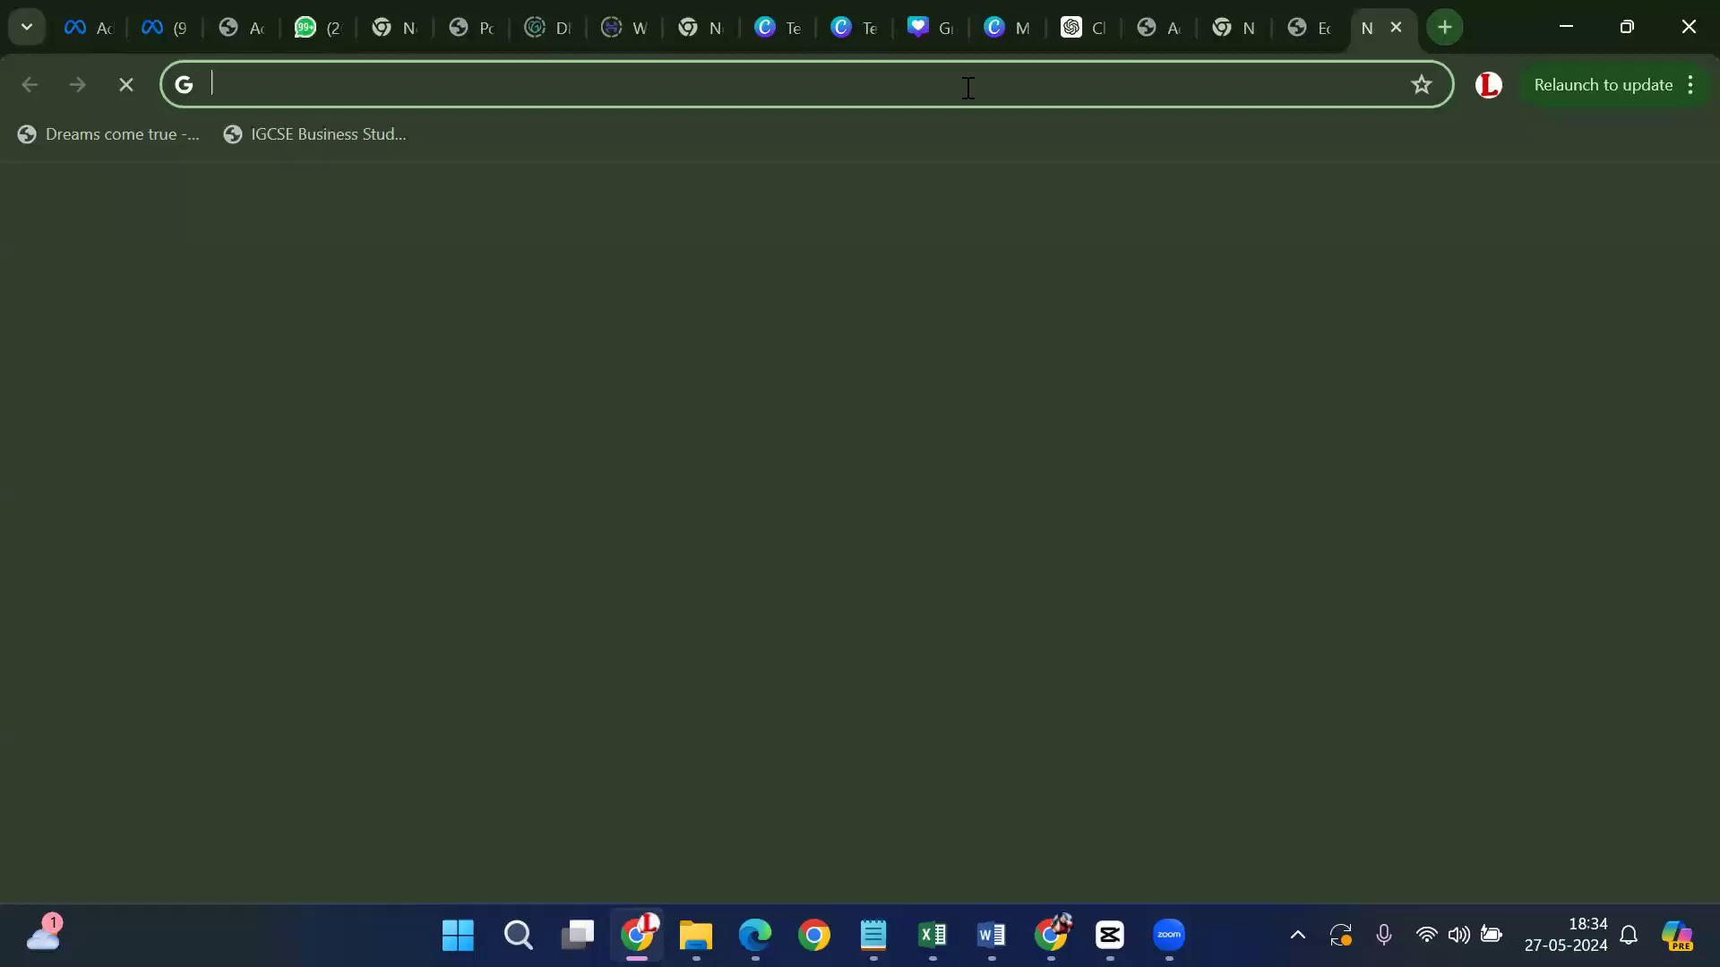
{"action": "type", "text": "you"}
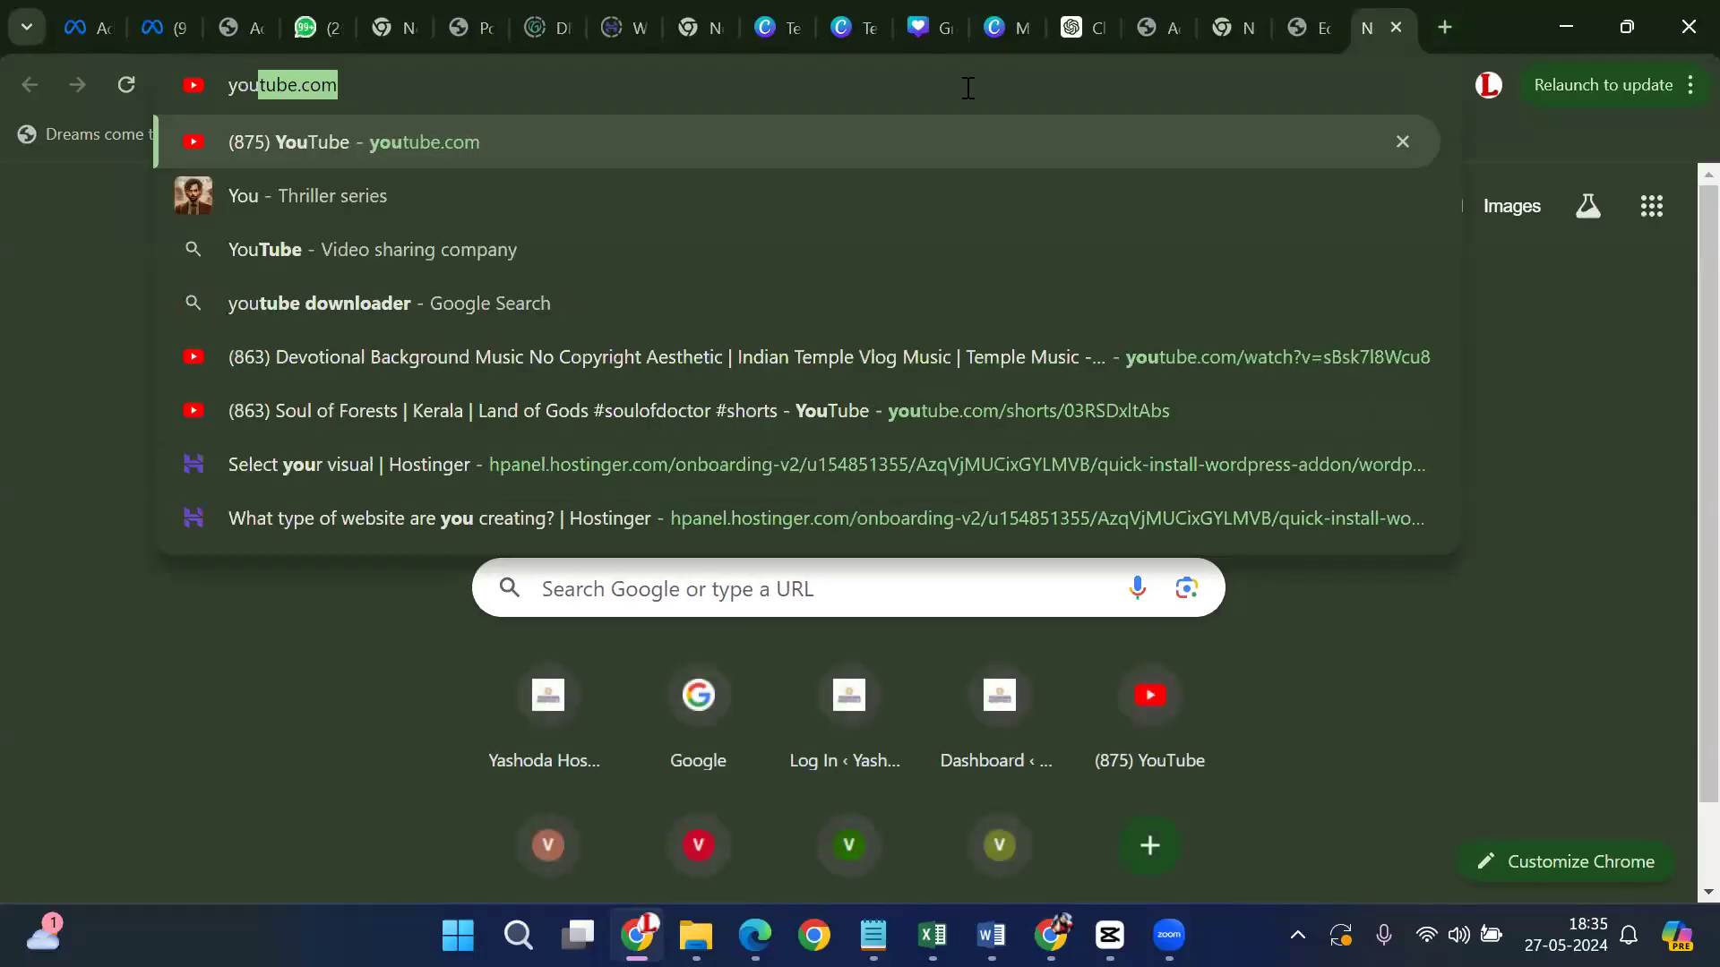
{"action": "key", "text": "Return"}
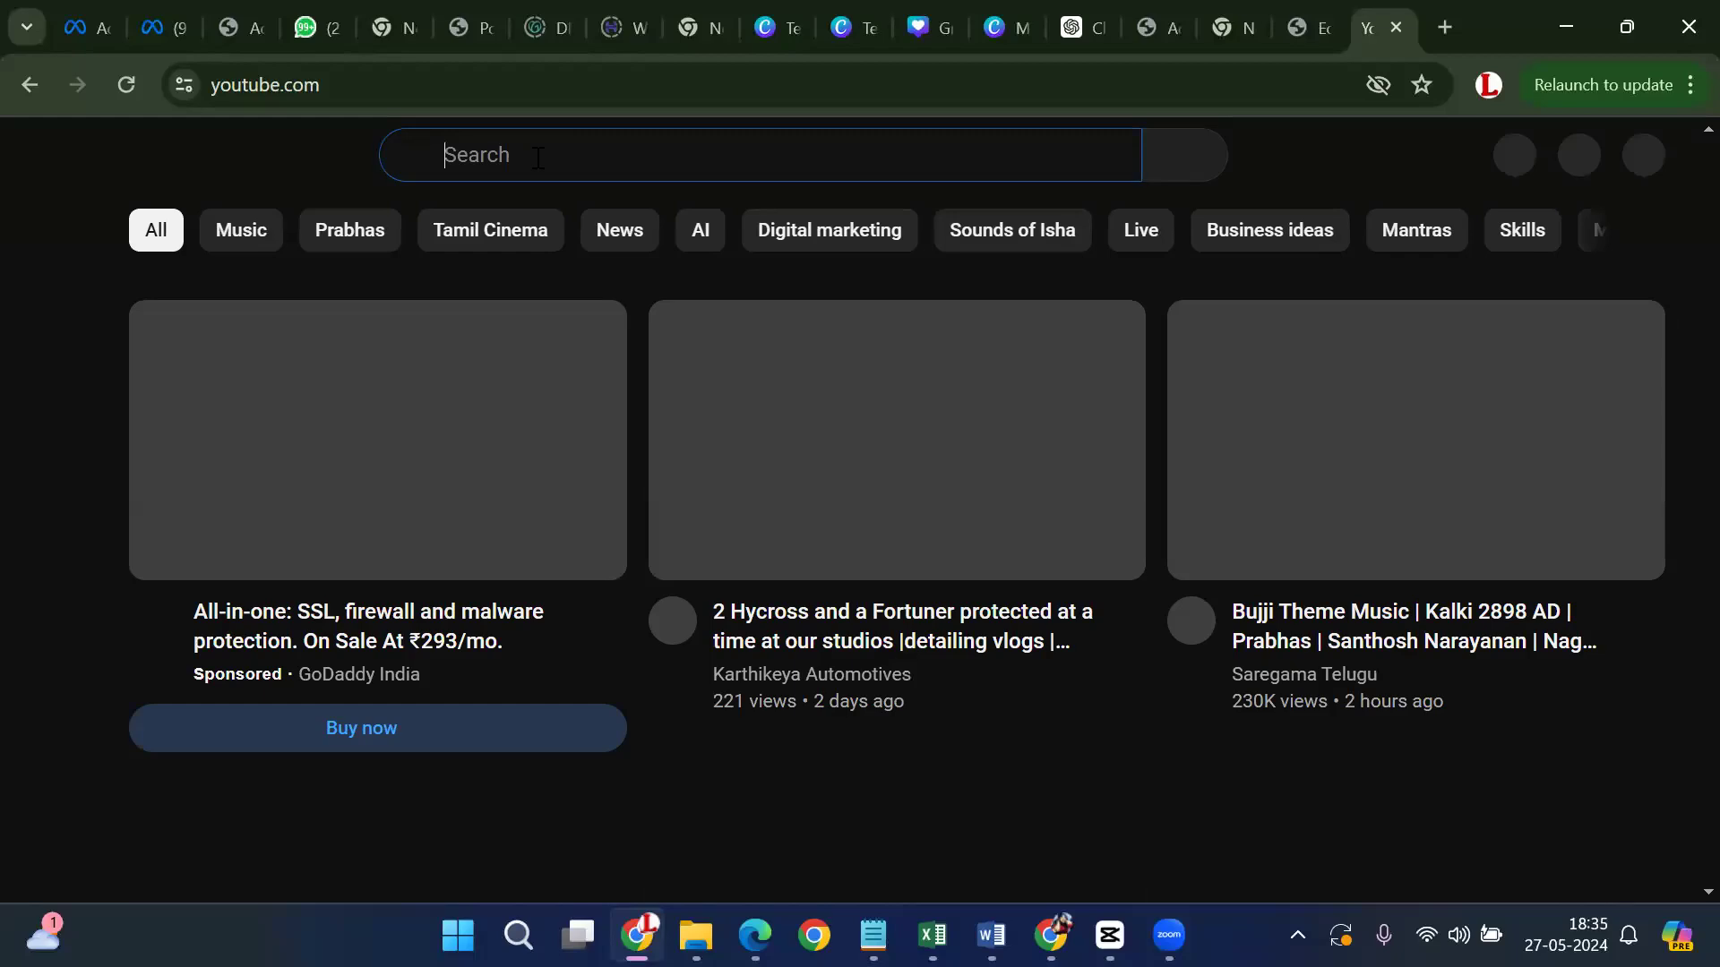
{"action": "type", "text": "pushp"}
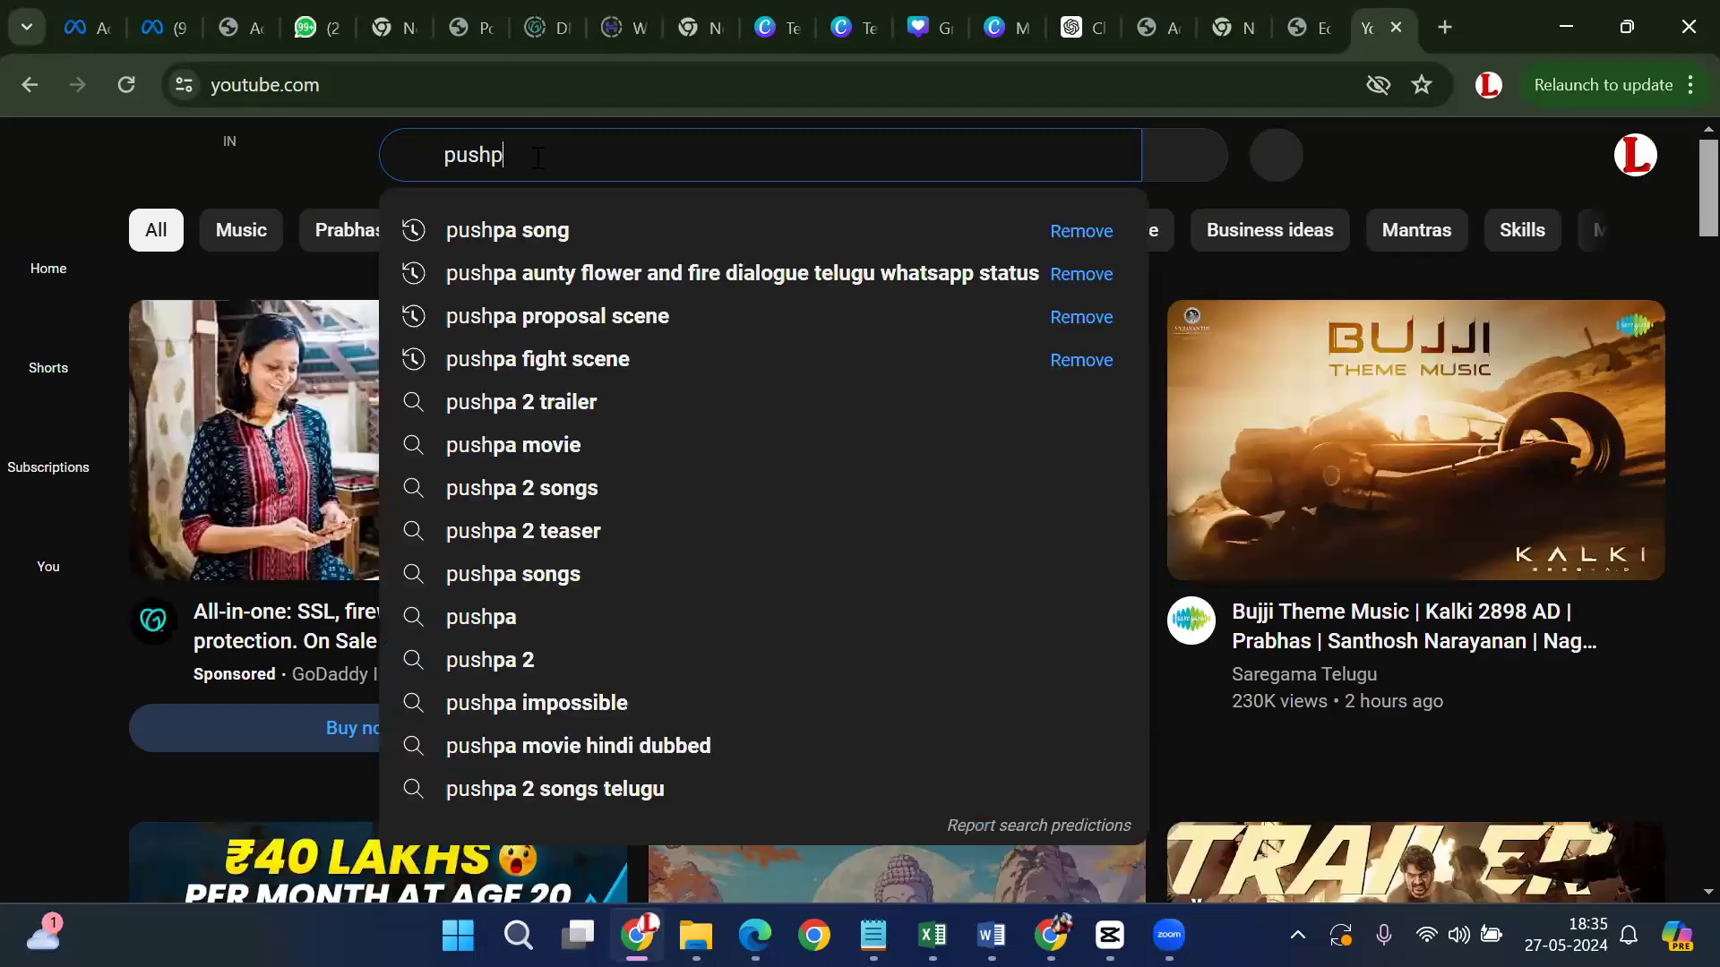
{"action": "type", "text": "a"}
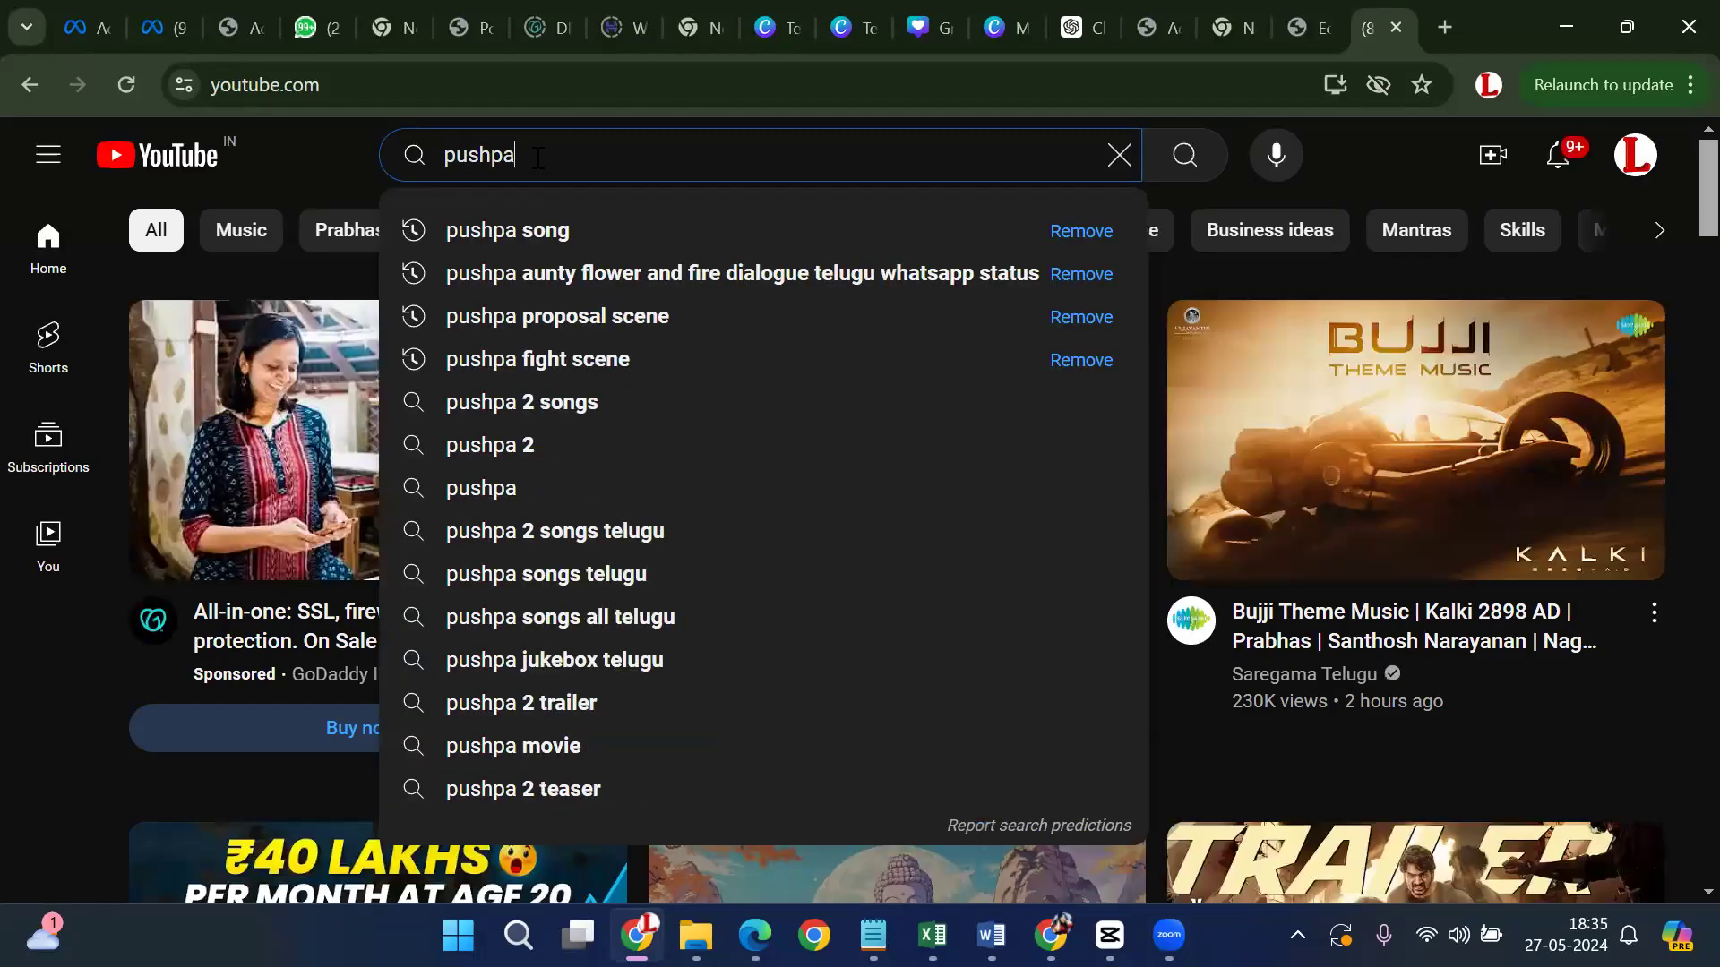
{"action": "left_click", "coordinate": [568, 232]}
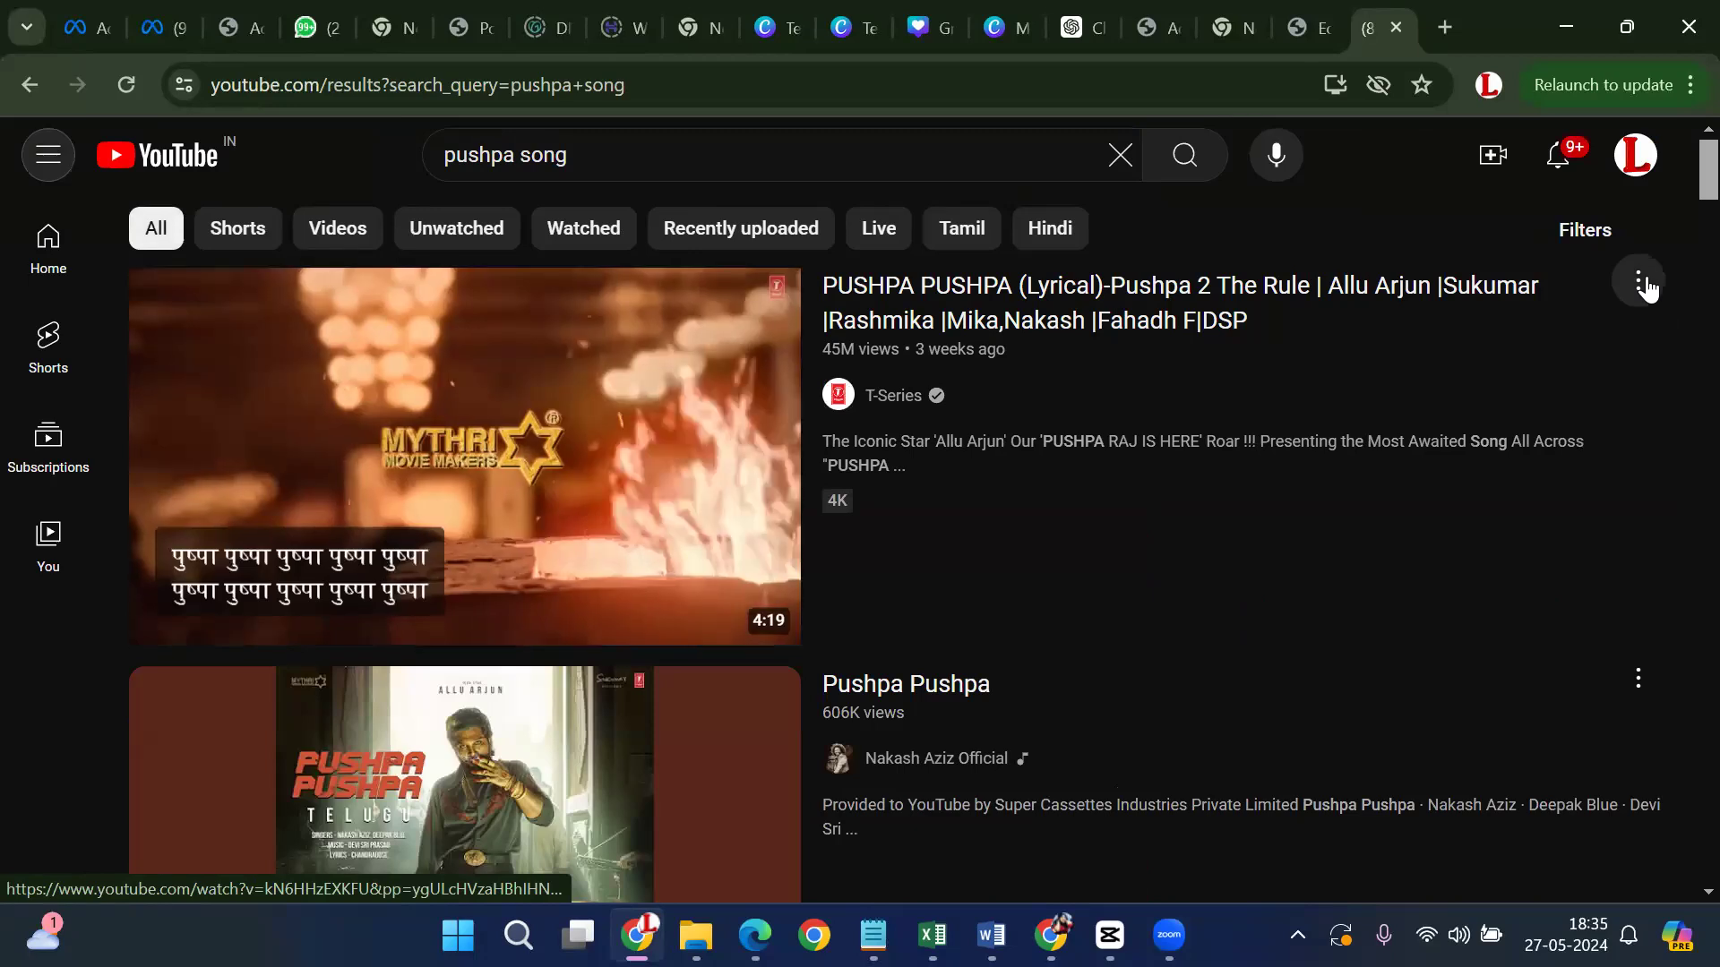
Copy the share link of the "PUSHPA PUSHPA (Lyrical)" video and close YouTube to return to the Elementor page
{"action": "left_click", "coordinate": [1619, 301]}
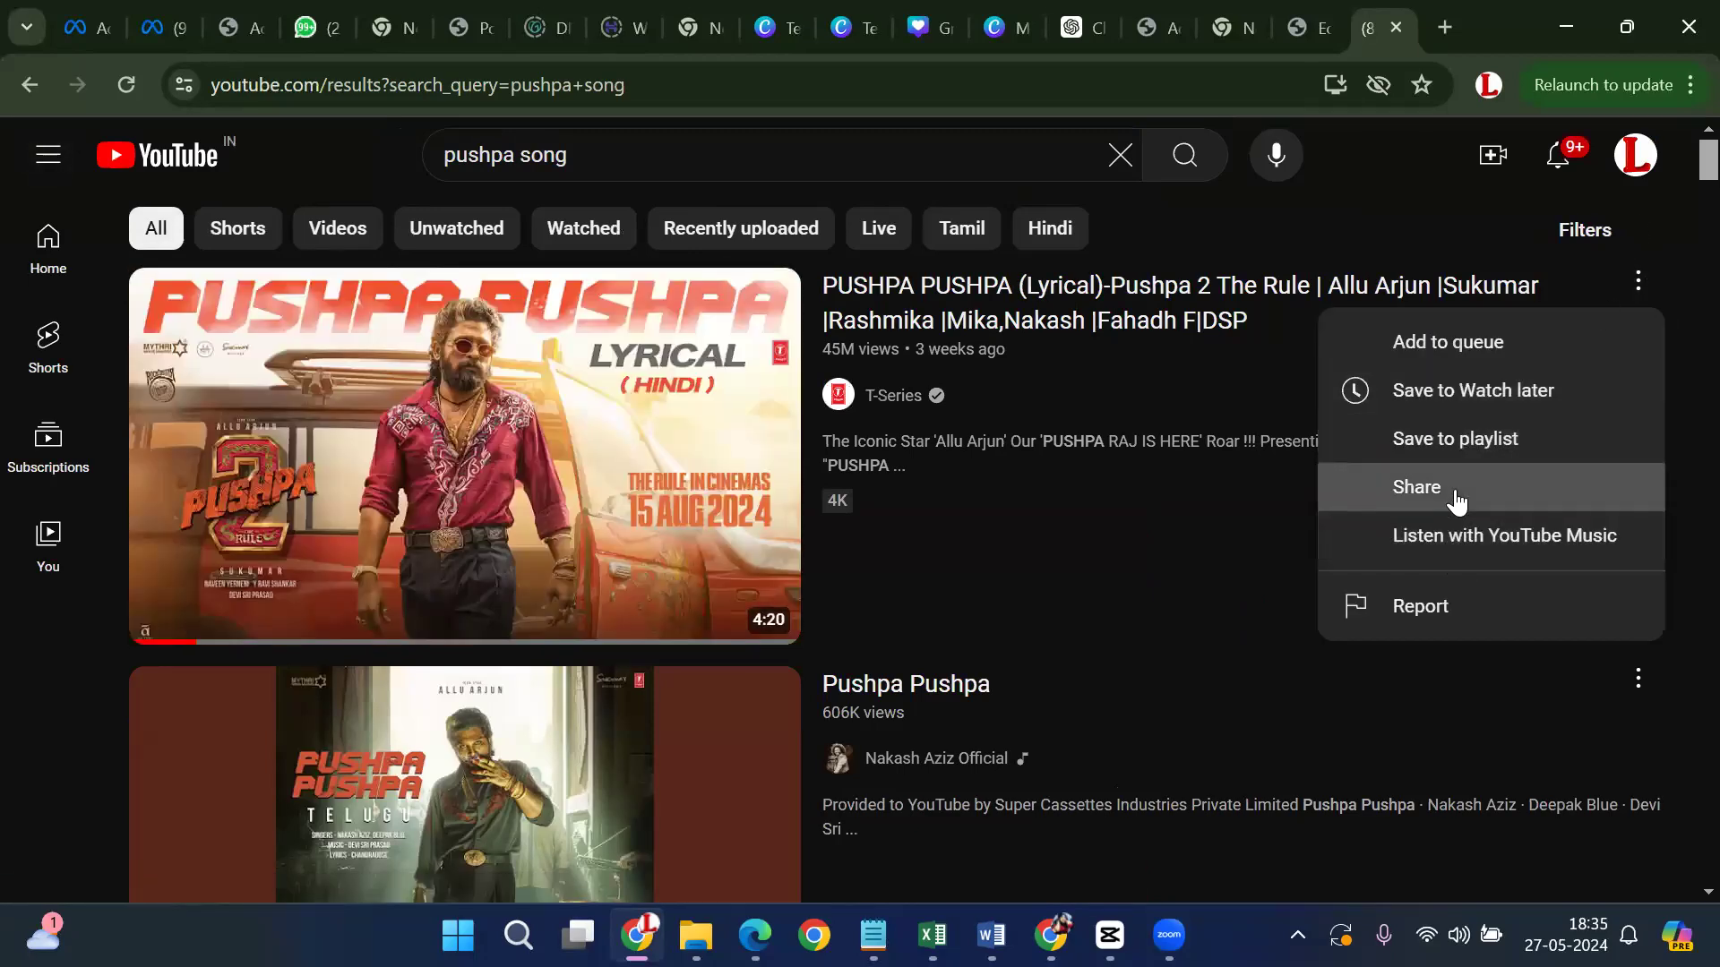
{"action": "left_click", "coordinate": [1456, 504]}
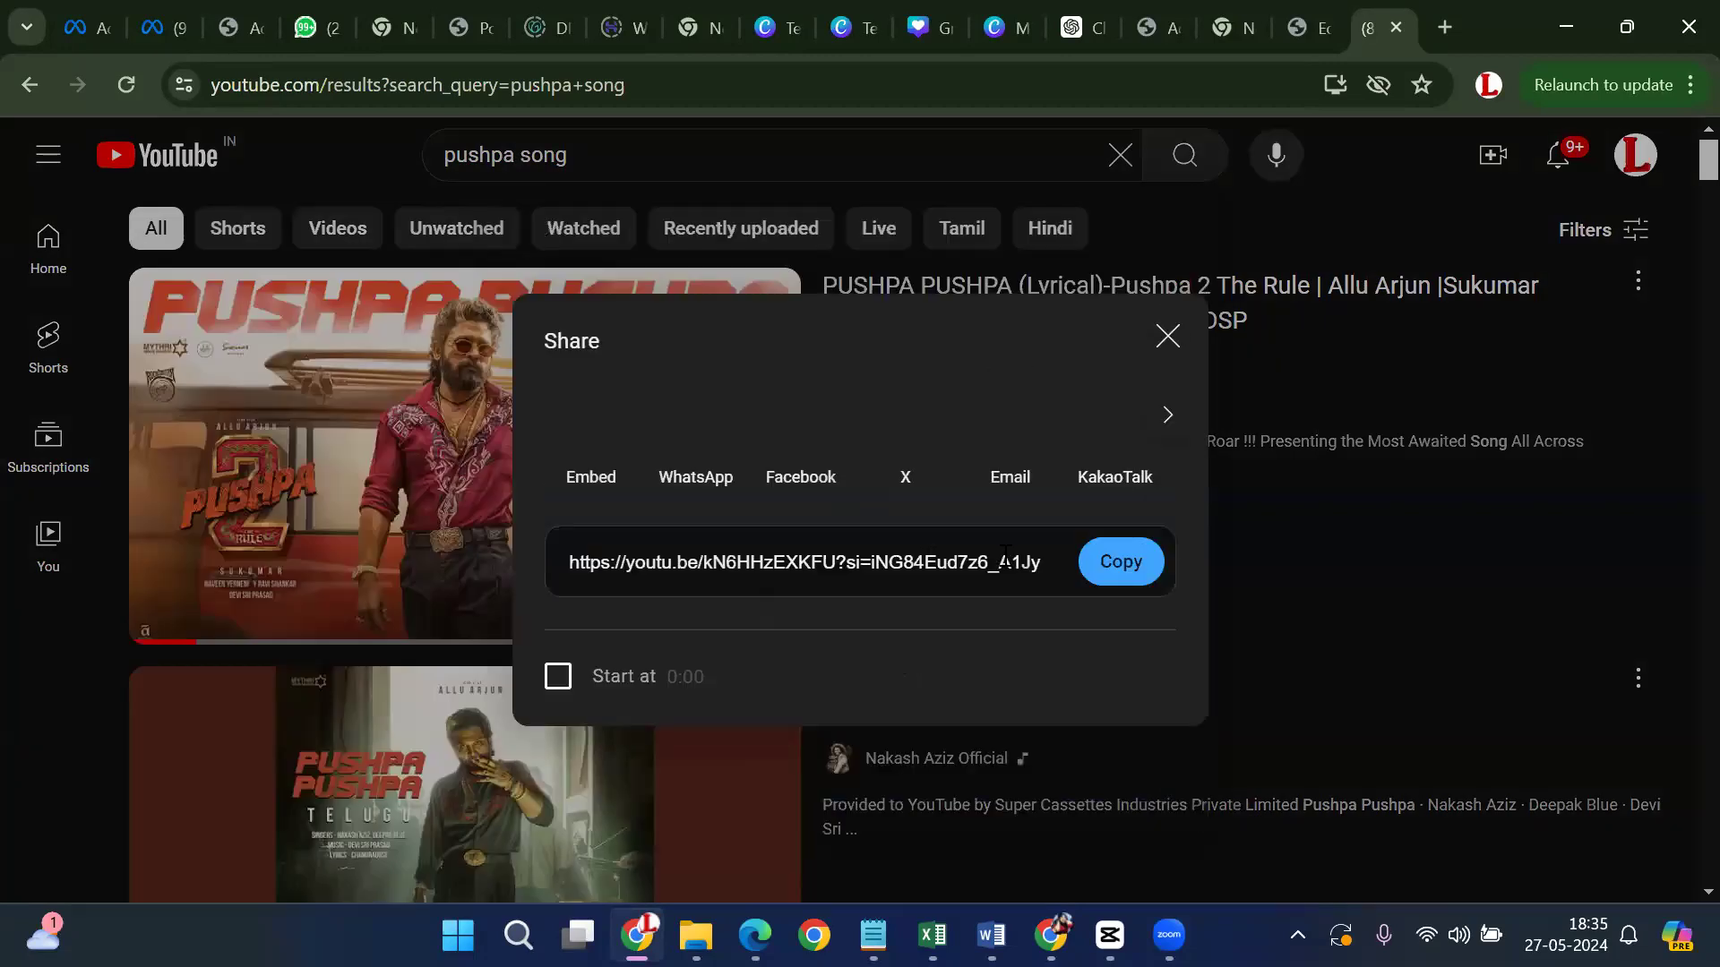
{"action": "left_click", "coordinate": [1110, 568]}
{"action": "left_click", "coordinate": [1166, 337]}
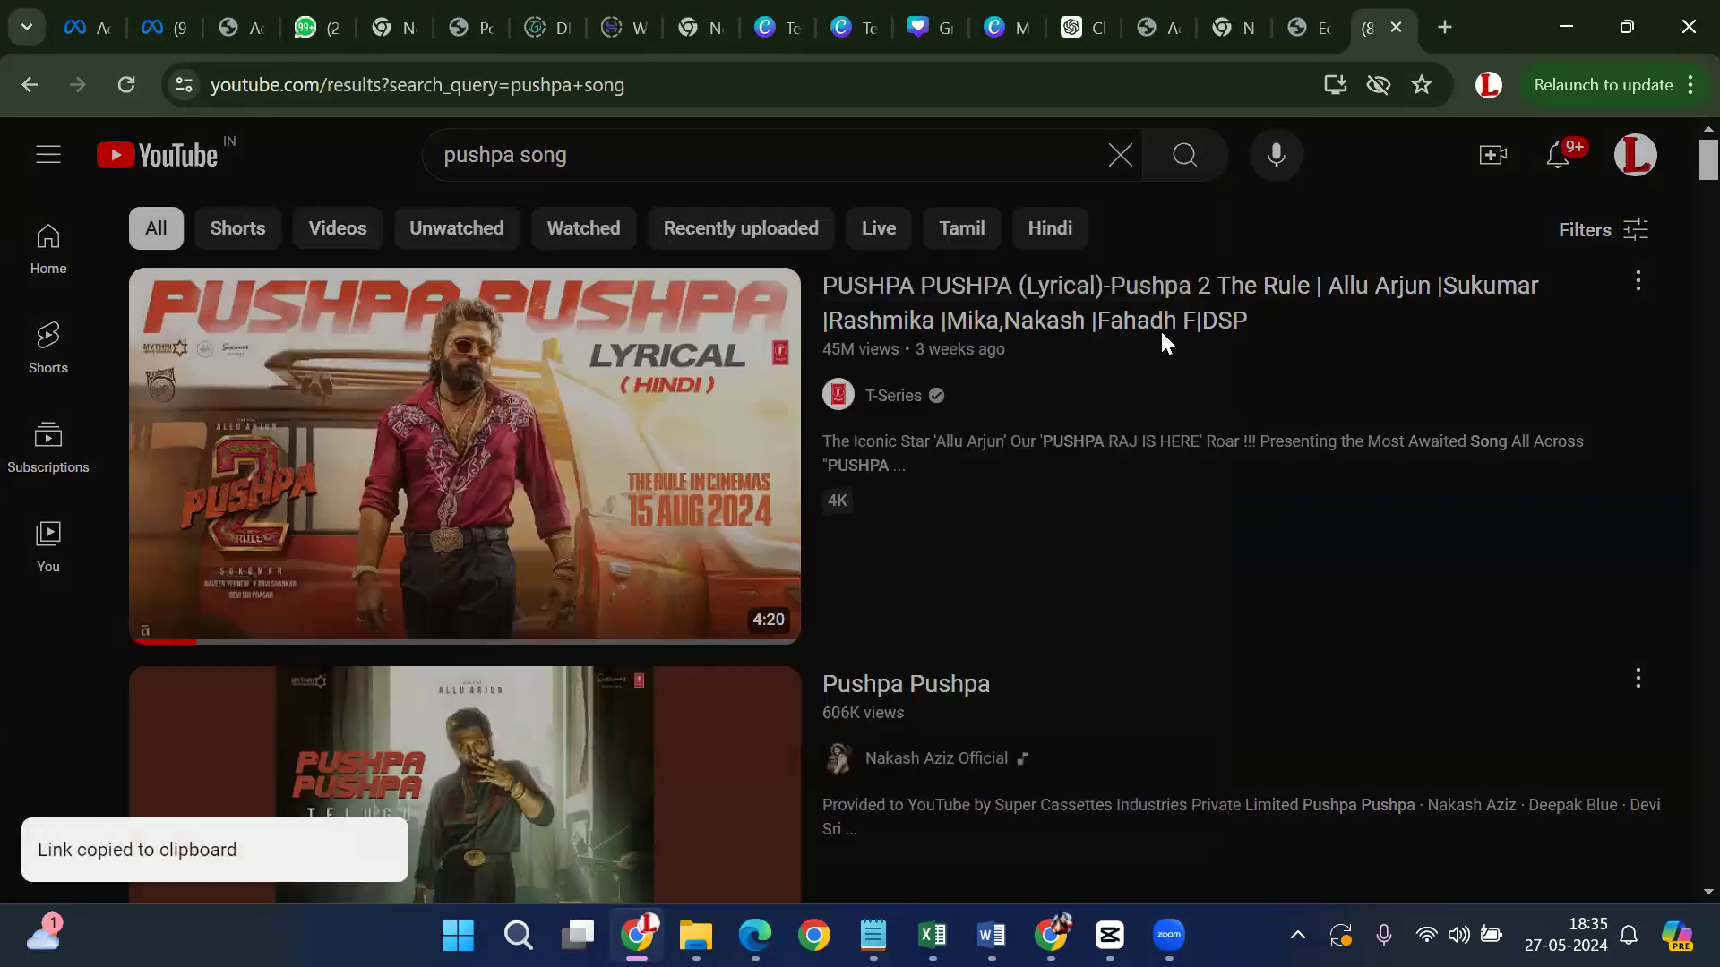
{"action": "left_click", "coordinate": [1396, 25]}
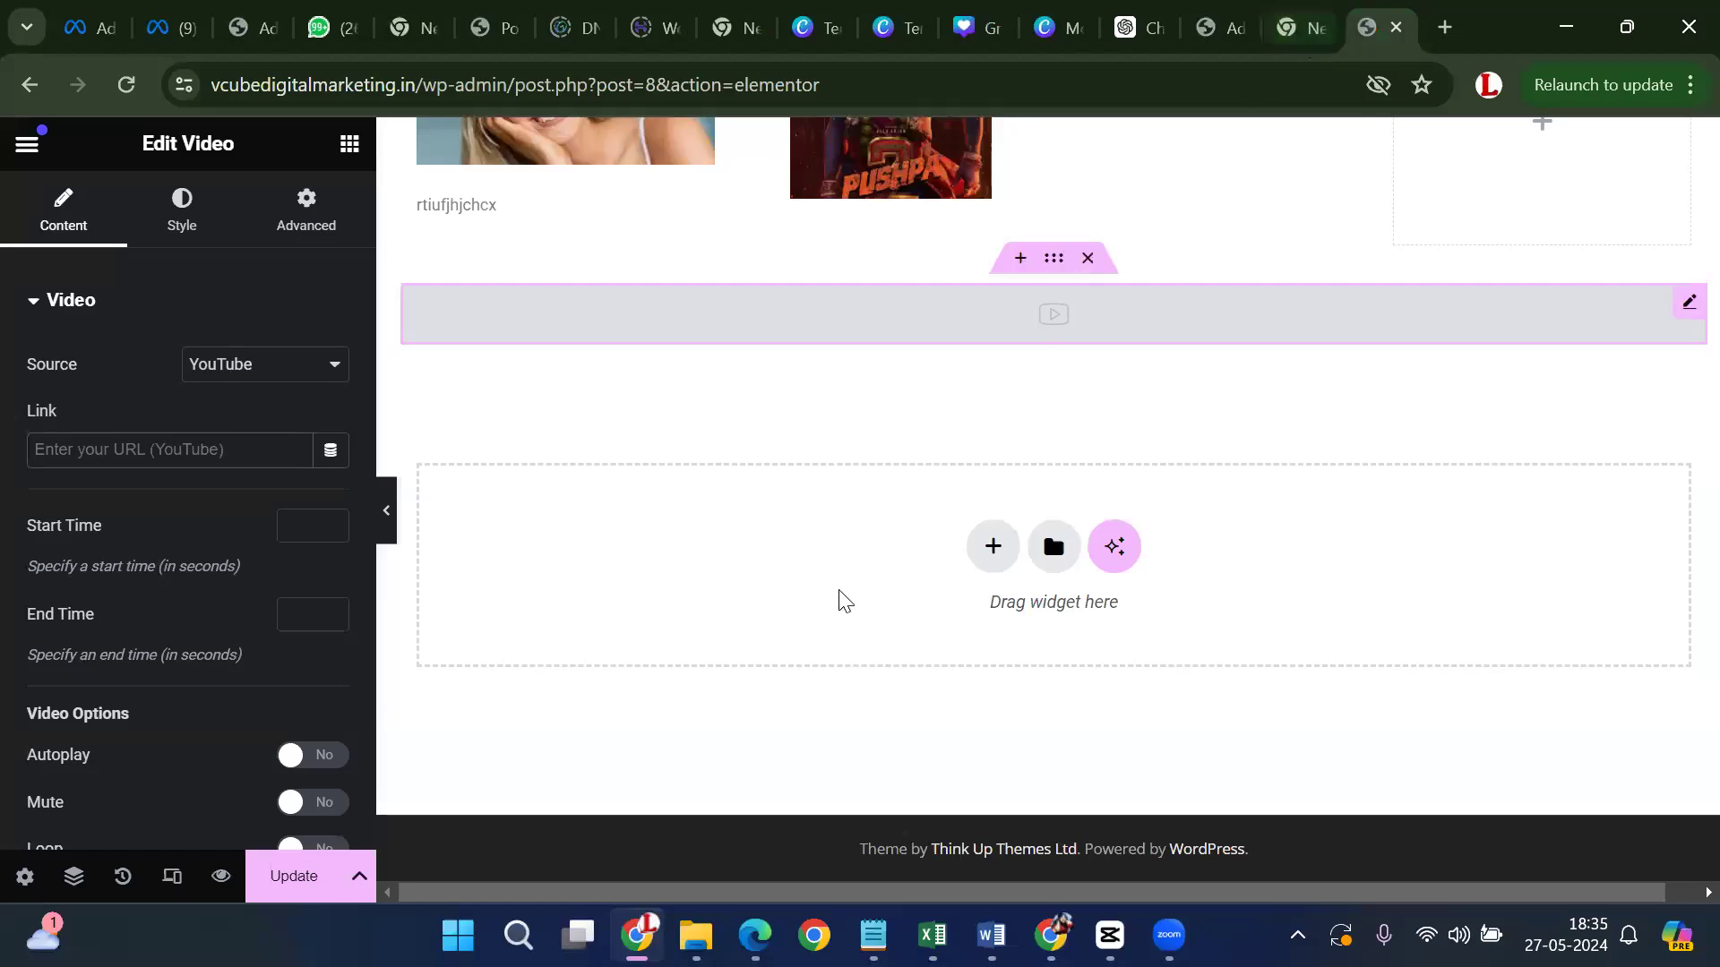
Paste the copied YouTube link as the Video widget's link
{"action": "scroll", "coordinate": [1081, 573], "scroll_direction": "up", "scroll_amount": 3}
{"action": "scroll", "coordinate": [1081, 537], "scroll_direction": "down", "scroll_amount": 1}
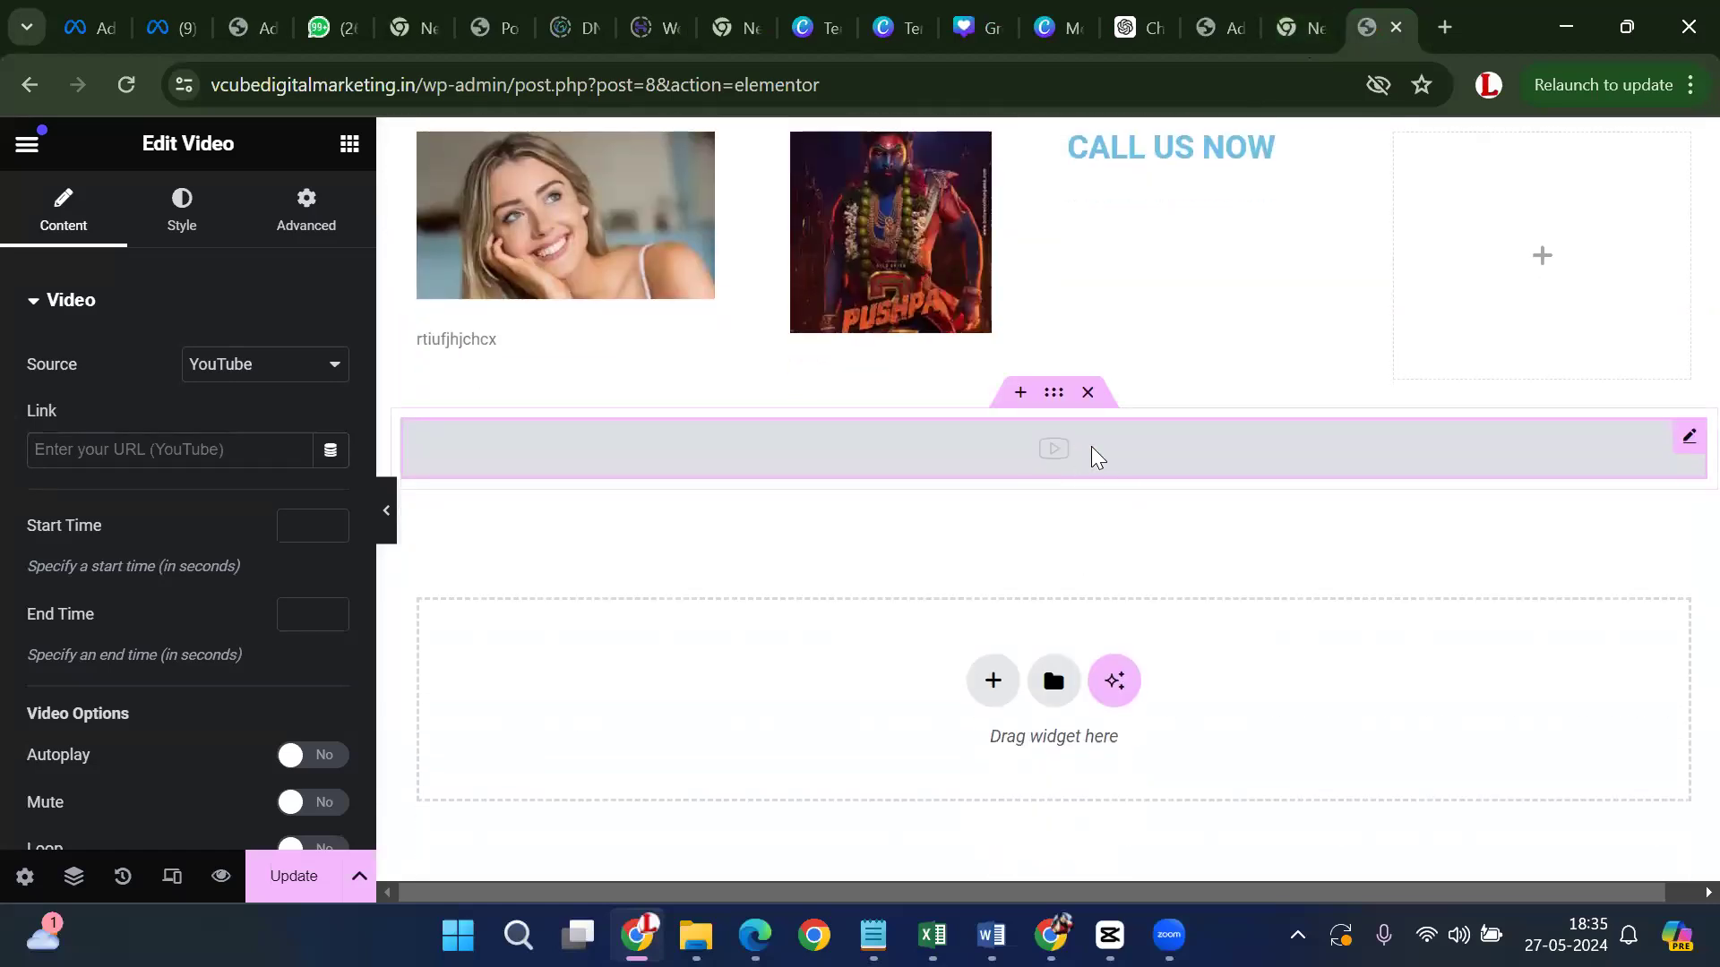
{"action": "left_click", "coordinate": [188, 450]}
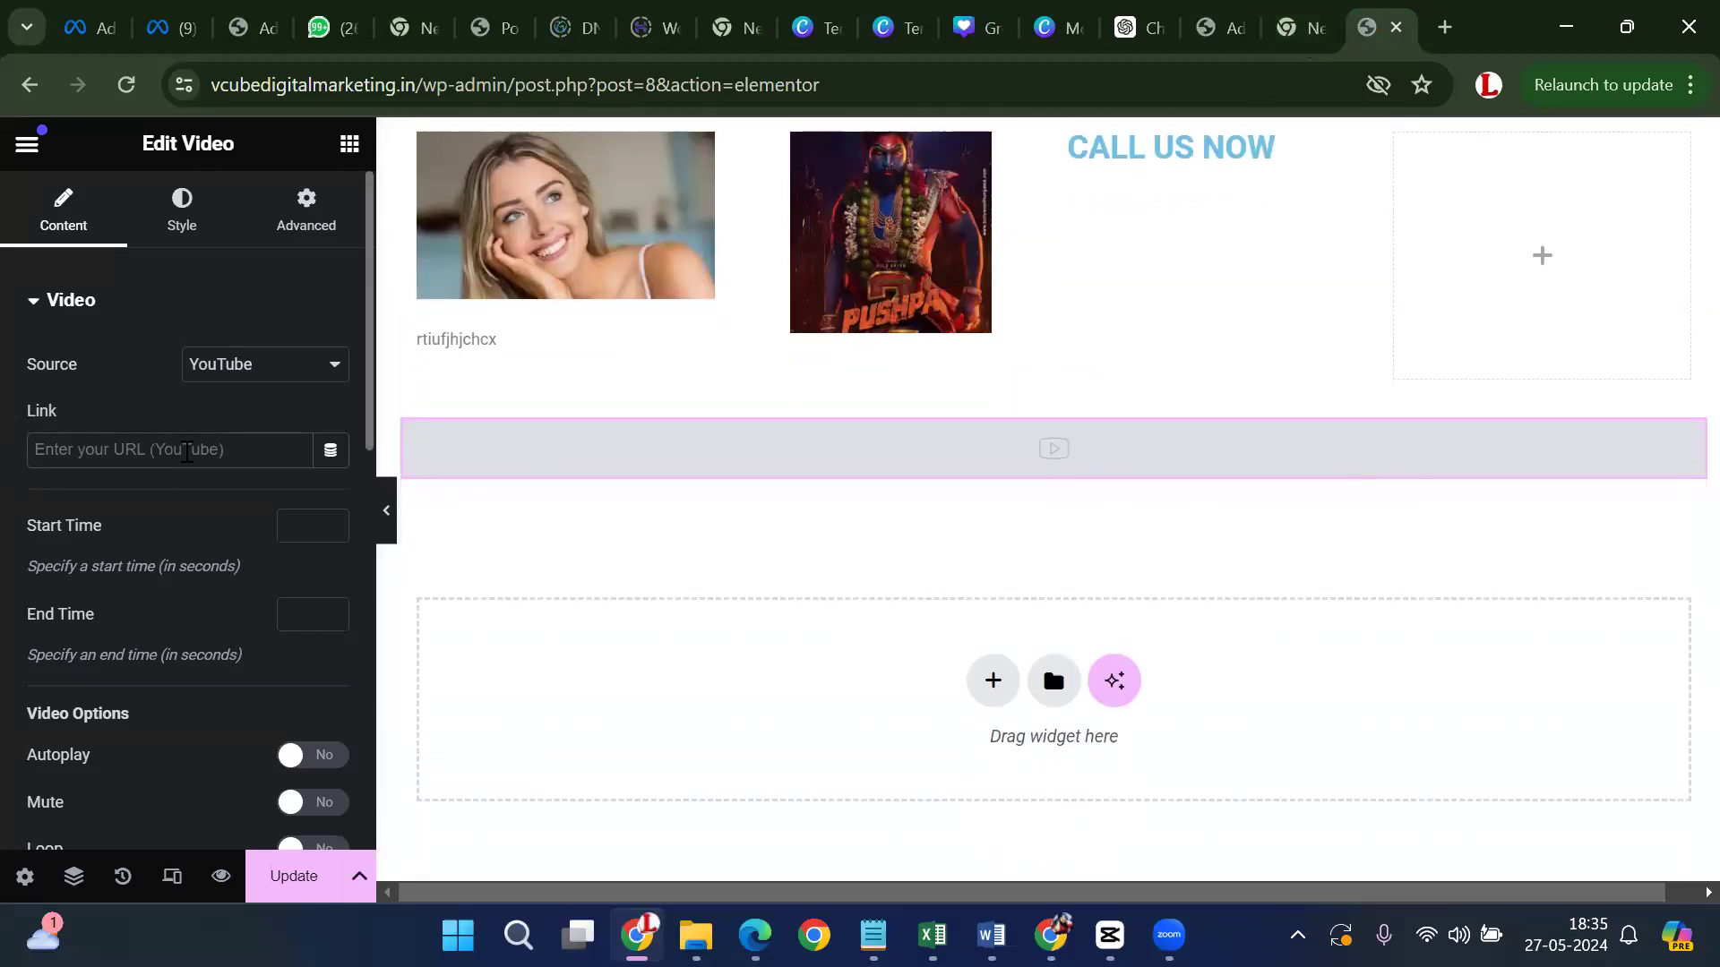
{"action": "key", "text": "ctrl+v"}
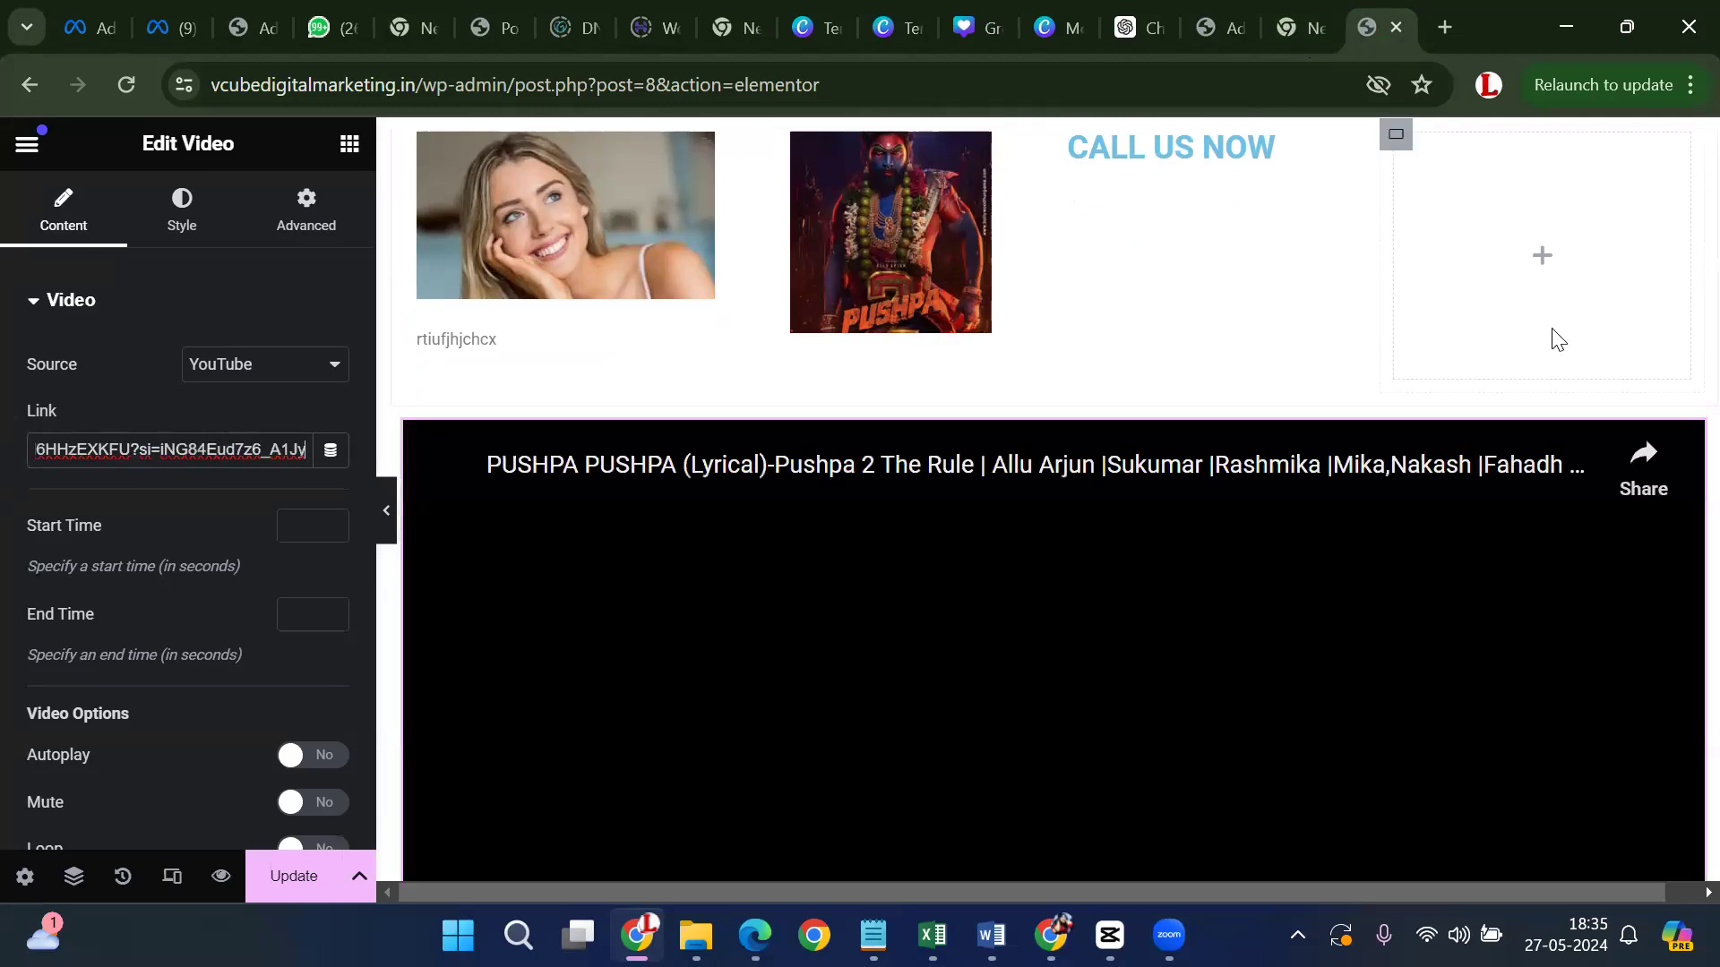
Play the embedded Pushpa video for a few seconds to test it, and pause it
{"action": "scroll", "coordinate": [1552, 332], "scroll_direction": "down", "scroll_amount": 1}
{"action": "scroll", "coordinate": [1552, 331], "scroll_direction": "down", "scroll_amount": 1}
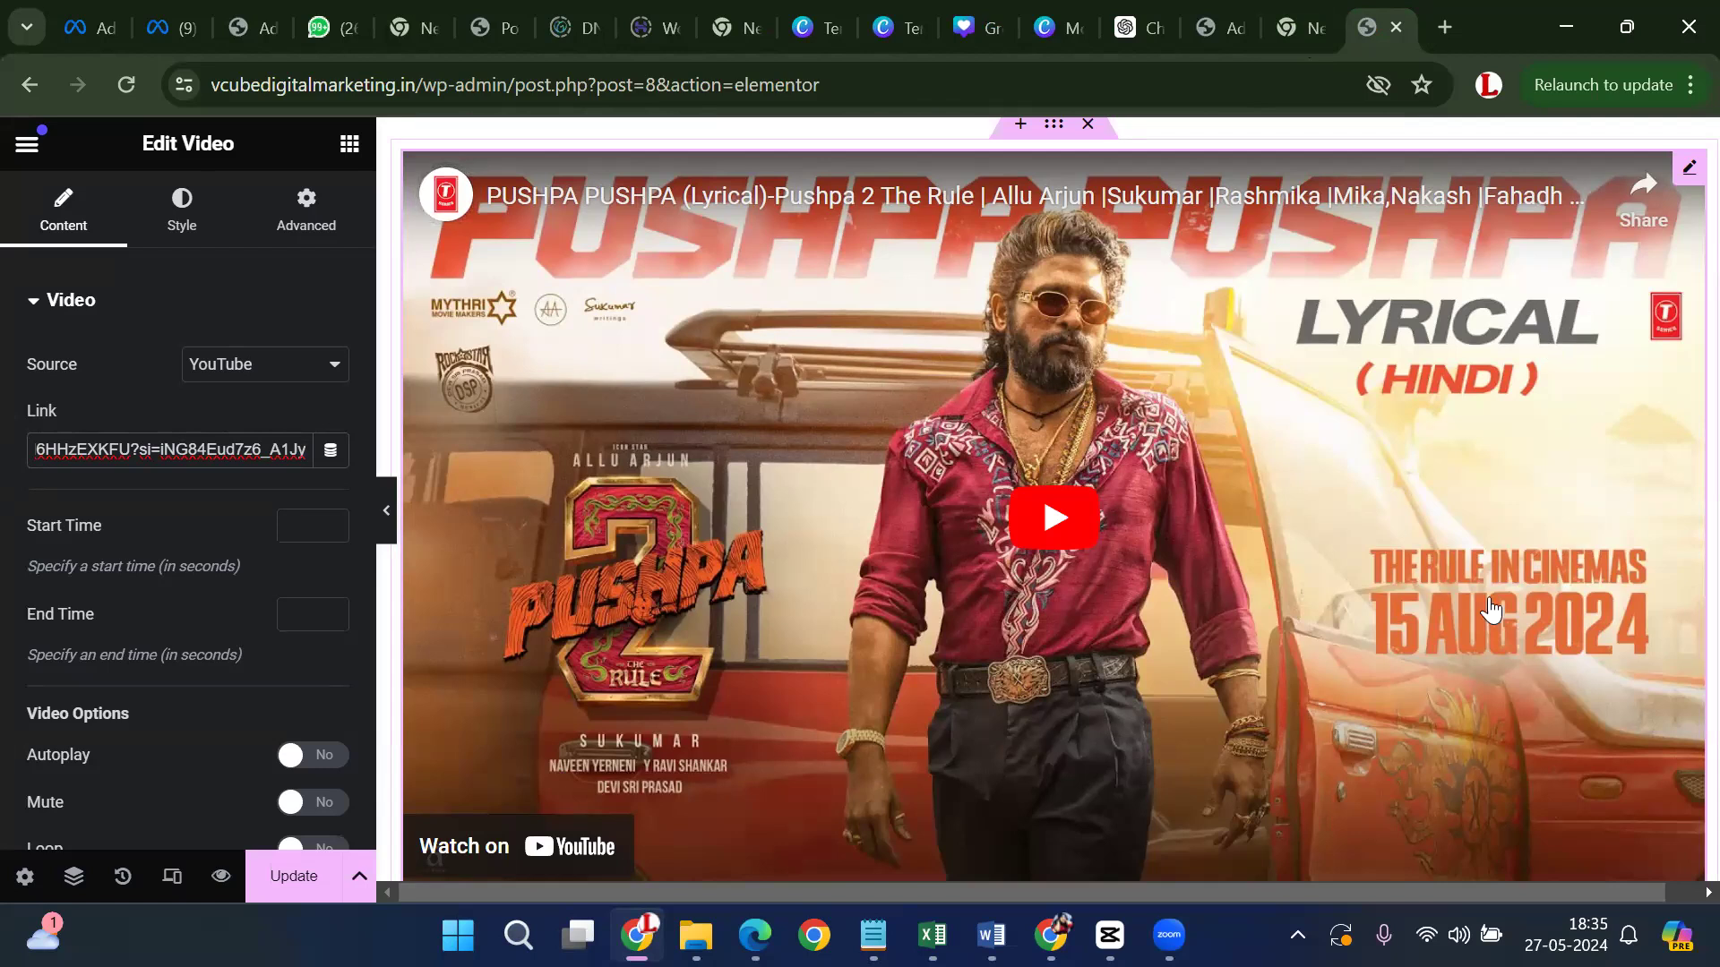
{"action": "left_click", "coordinate": [1046, 540]}
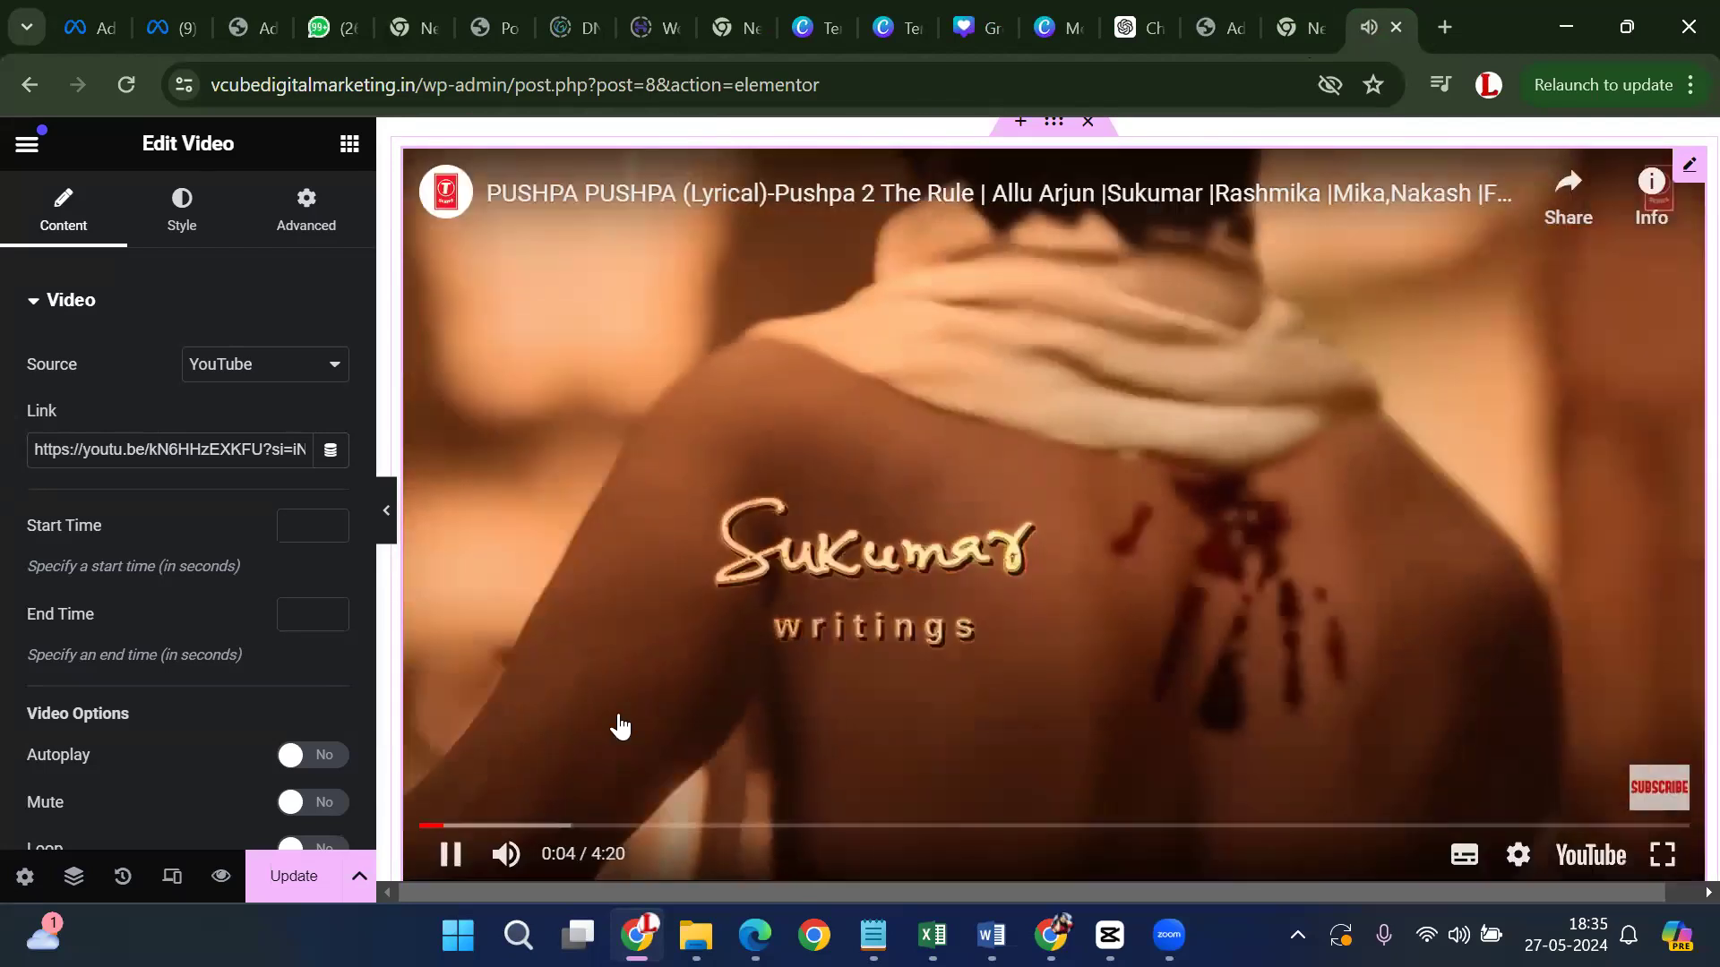
{"action": "left_click", "coordinate": [619, 725]}
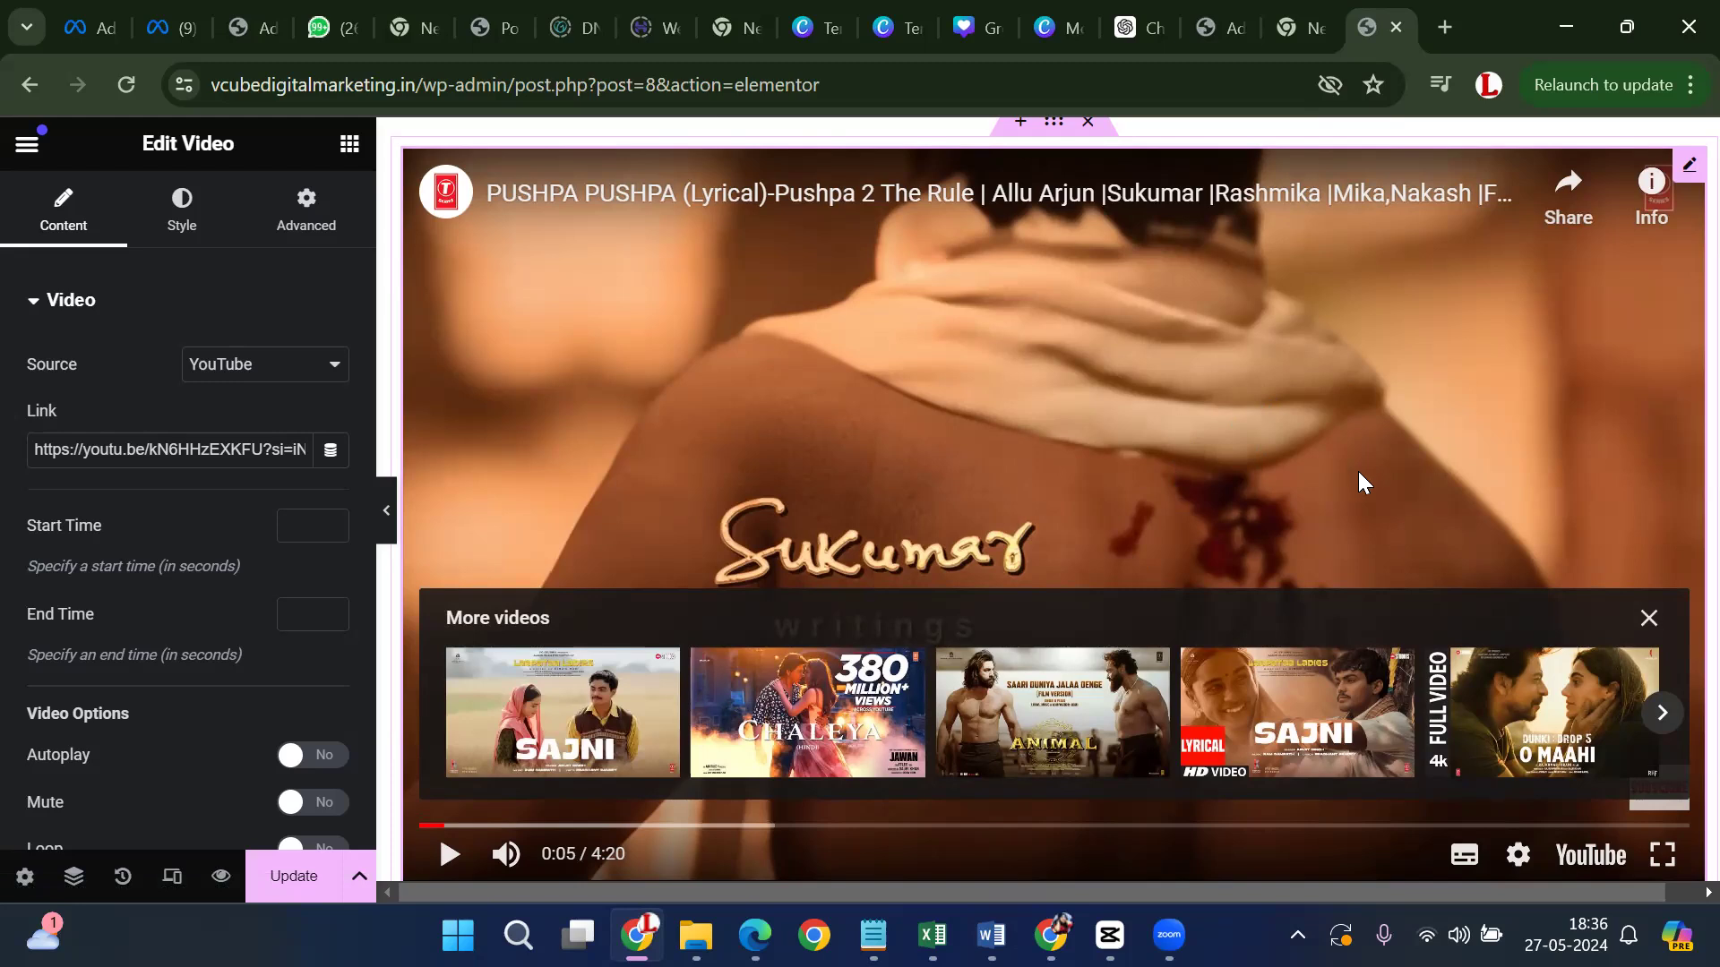
Add a Flexbox container with two equal columns below the video
{"action": "scroll", "coordinate": [1358, 472], "scroll_direction": "down", "scroll_amount": 6}
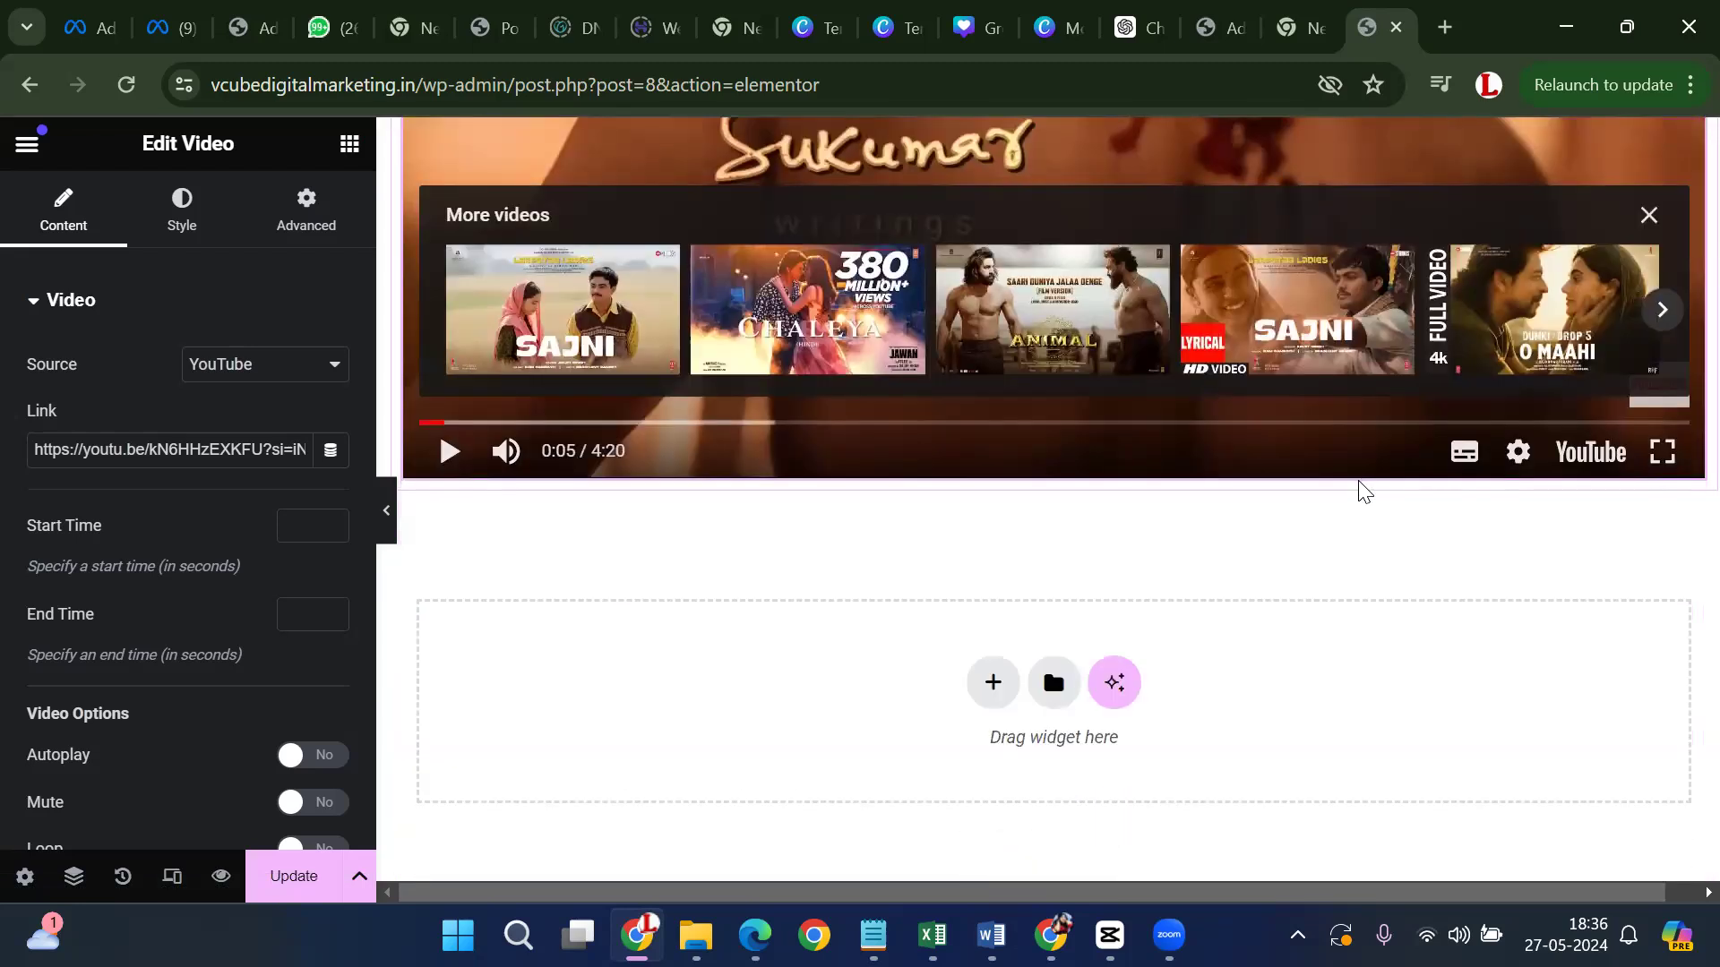
{"action": "left_click", "coordinate": [993, 548]}
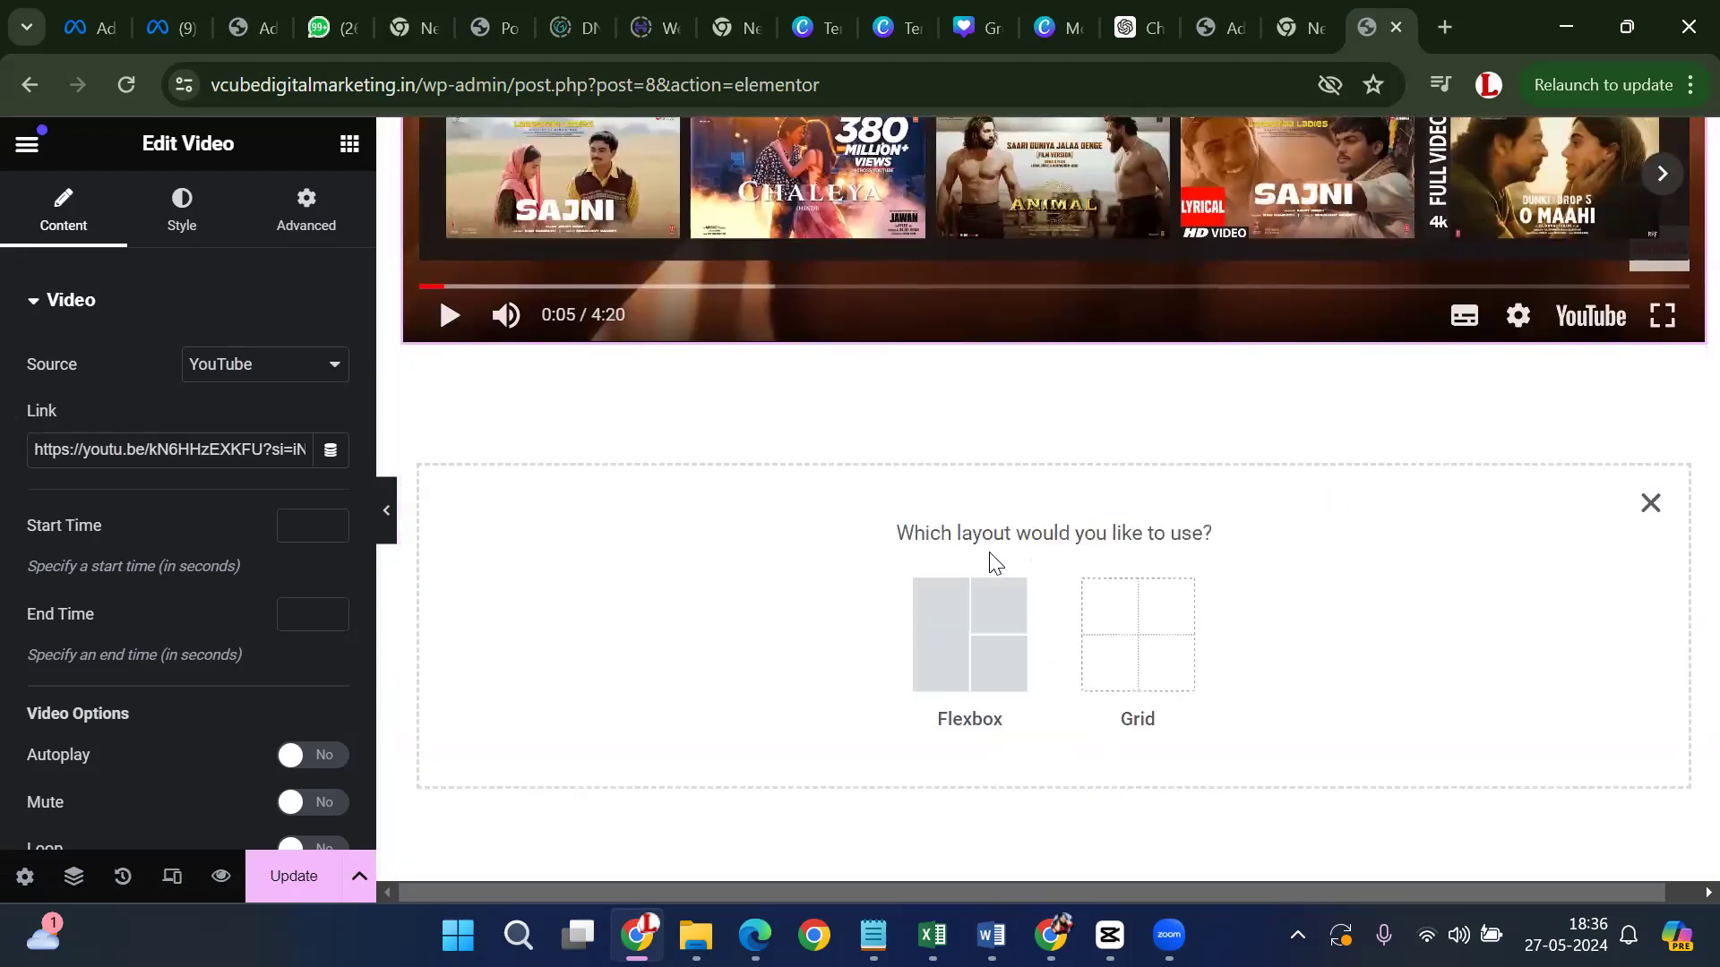
{"action": "left_click", "coordinate": [971, 618]}
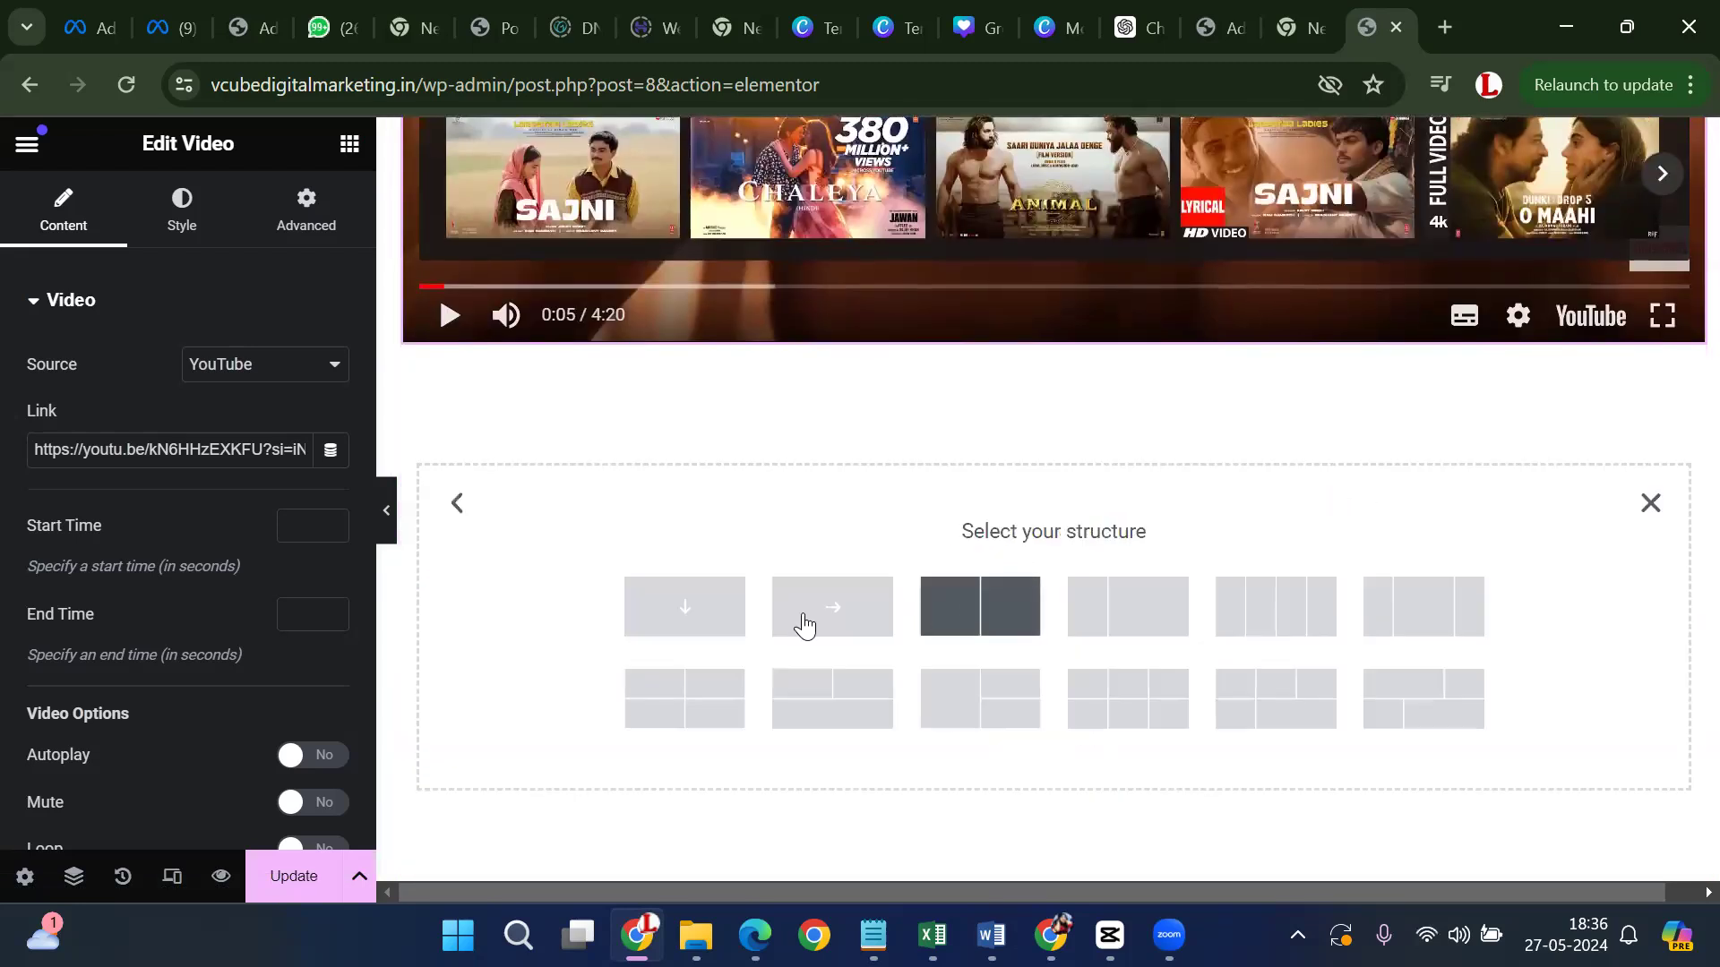
{"action": "left_click", "coordinate": [999, 613]}
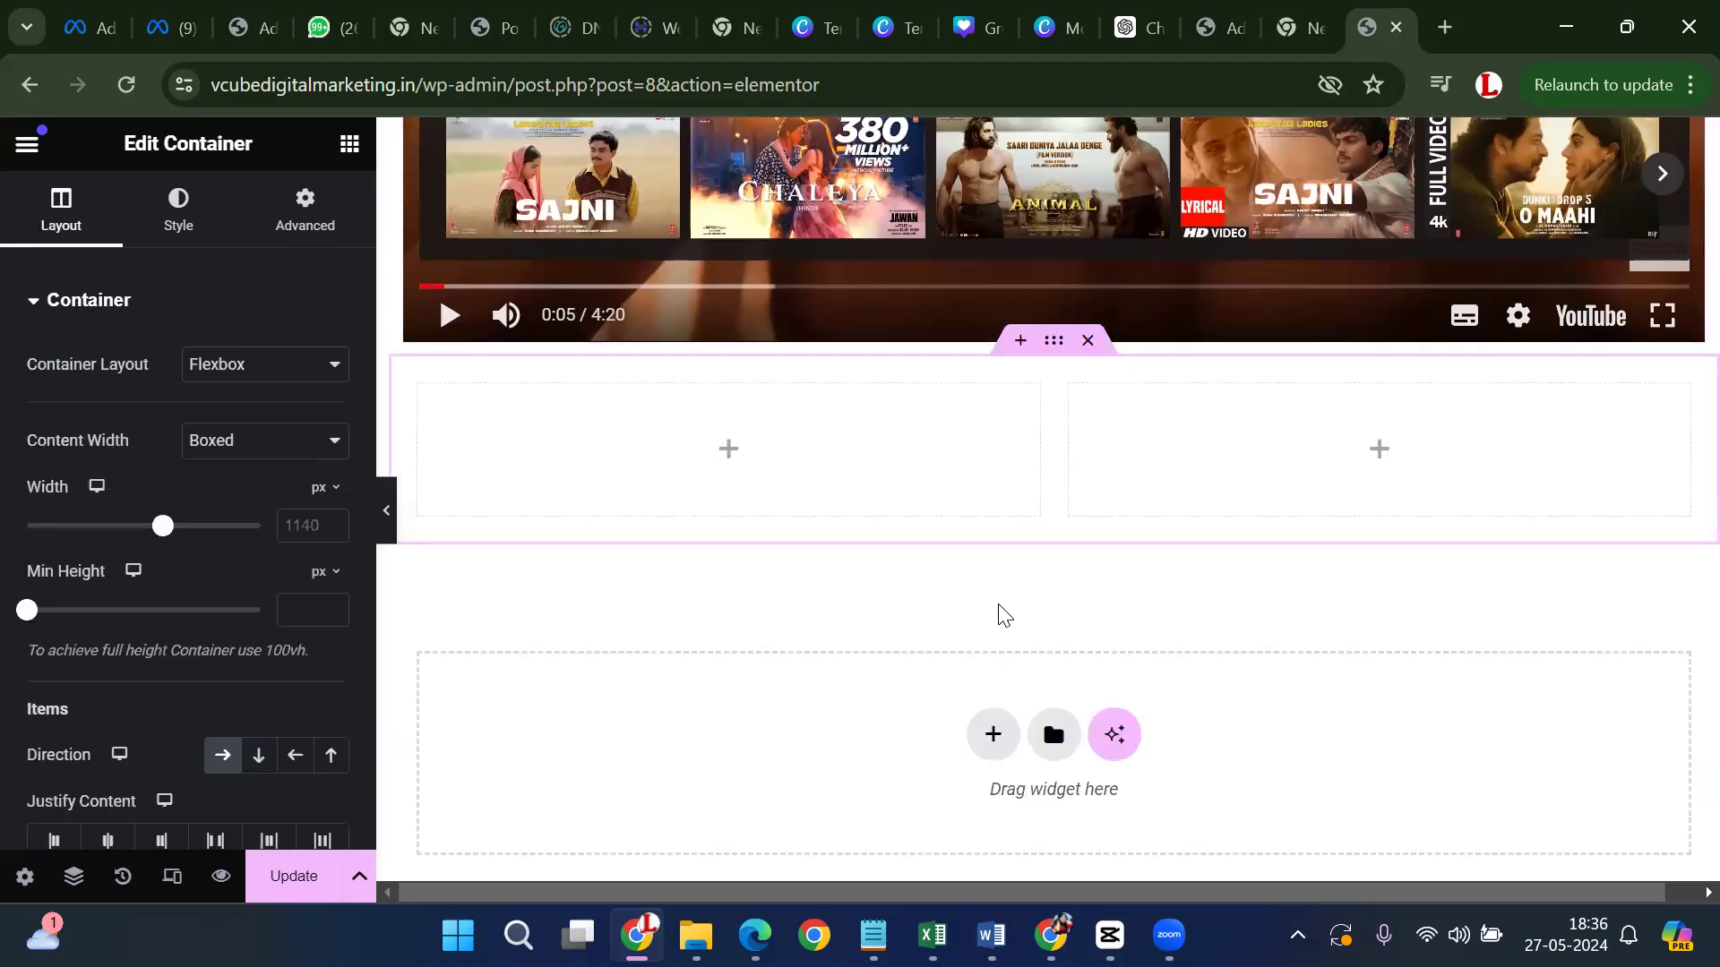
Add an Image widget to the first column of the two-column container and fill it with the Pushpa poster from the media library
{"action": "left_click", "coordinate": [727, 450]}
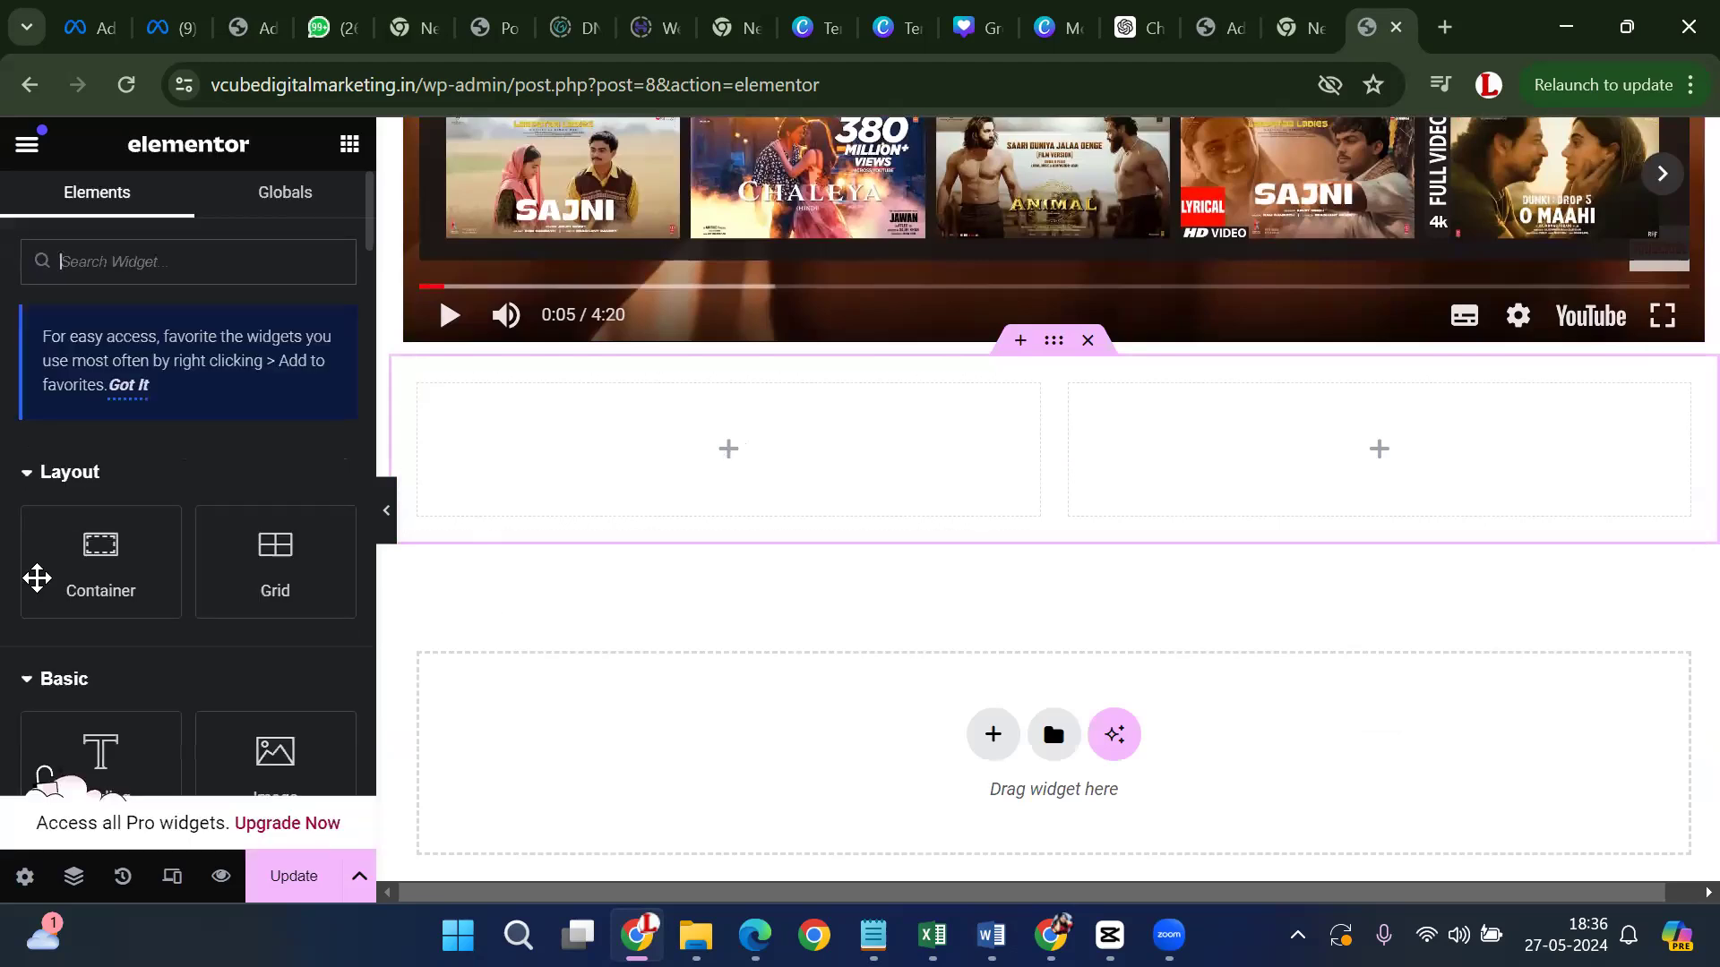
{"action": "left_click", "coordinate": [257, 623]}
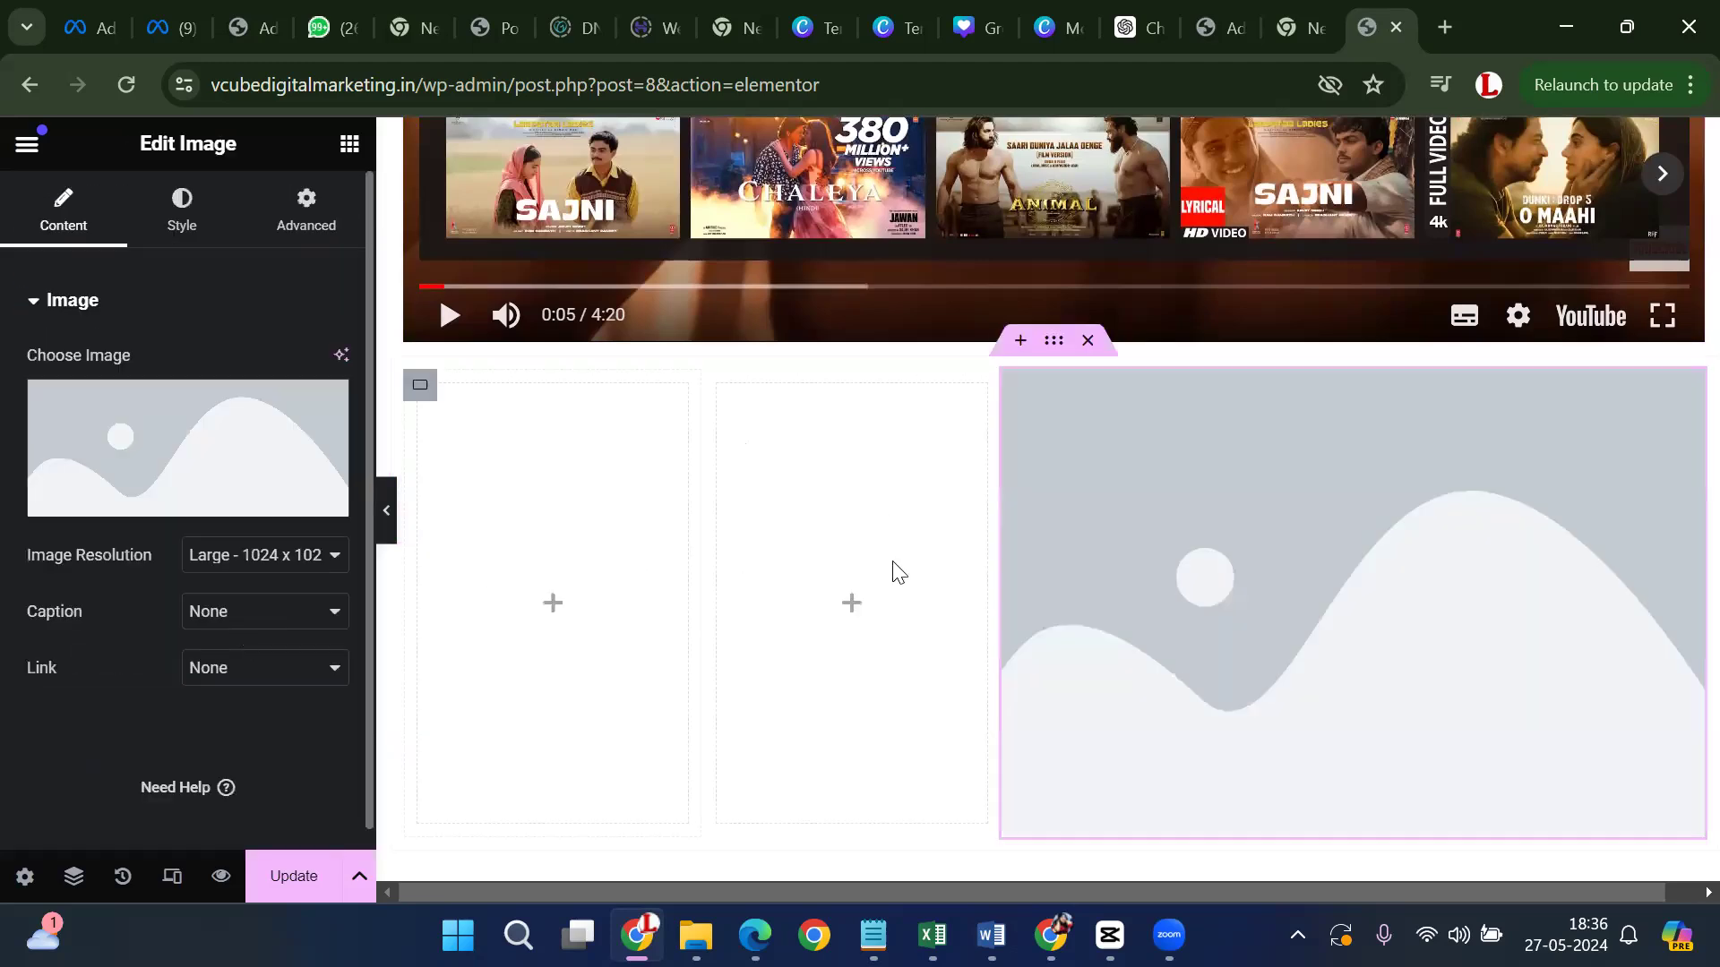
{"action": "left_click_drag", "start_coordinate": [1156, 583], "coordinate": [565, 622]}
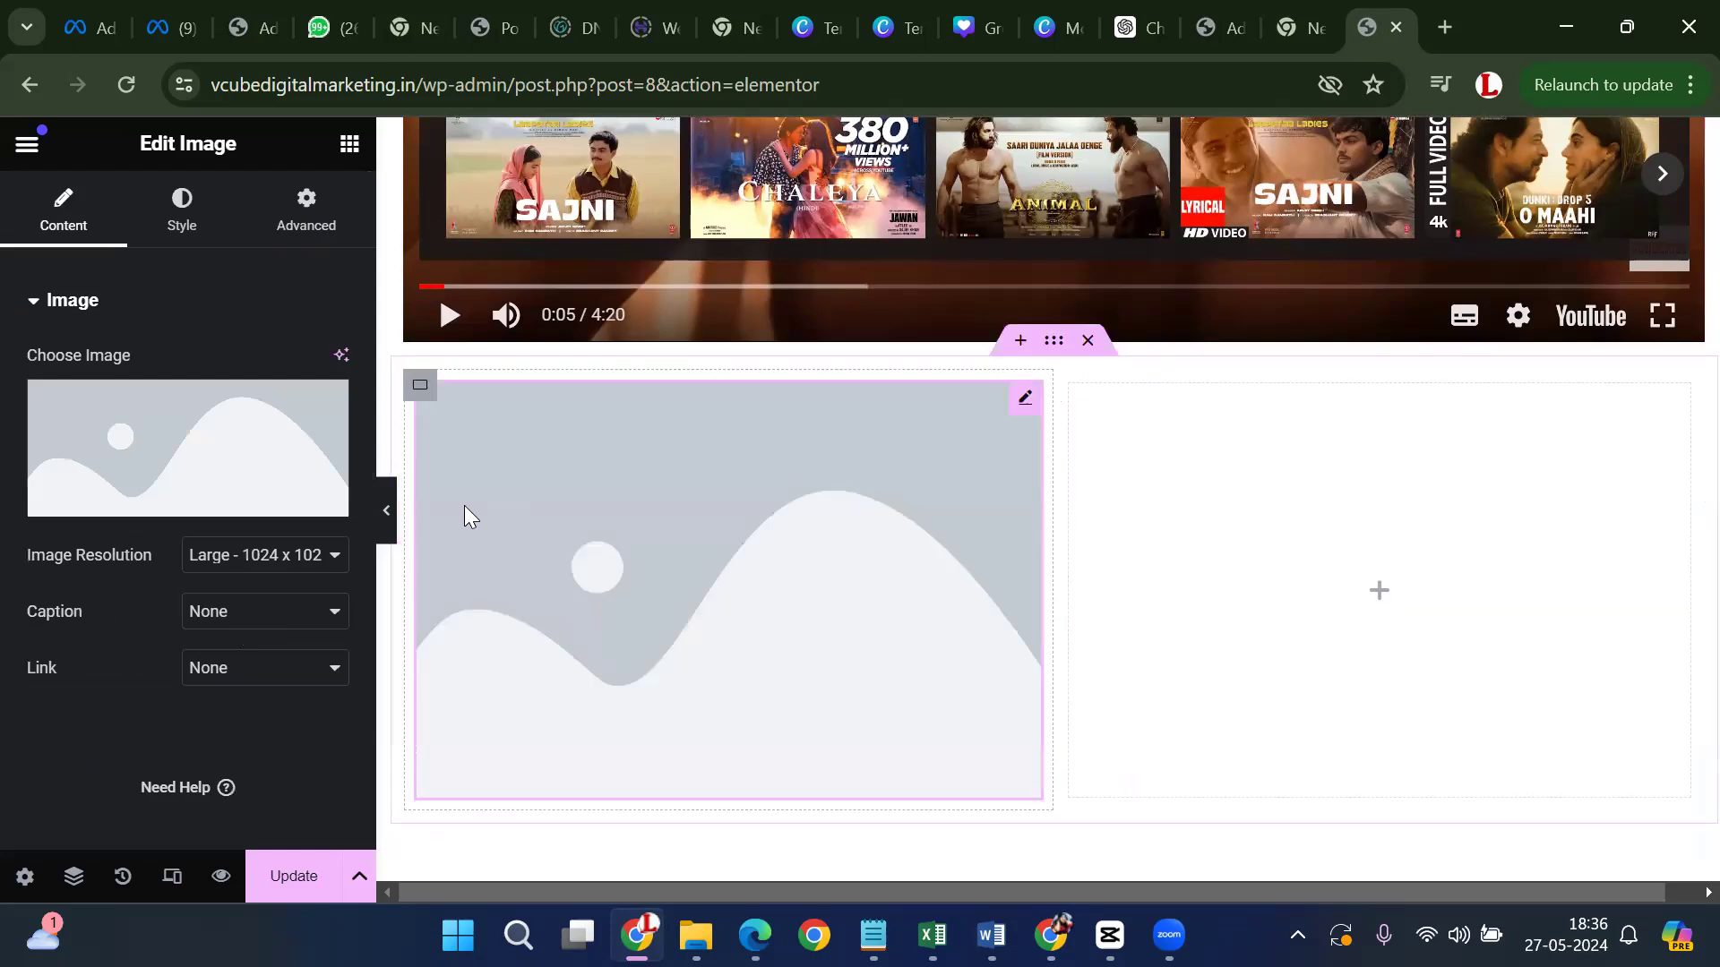
{"action": "left_click", "coordinate": [222, 504]}
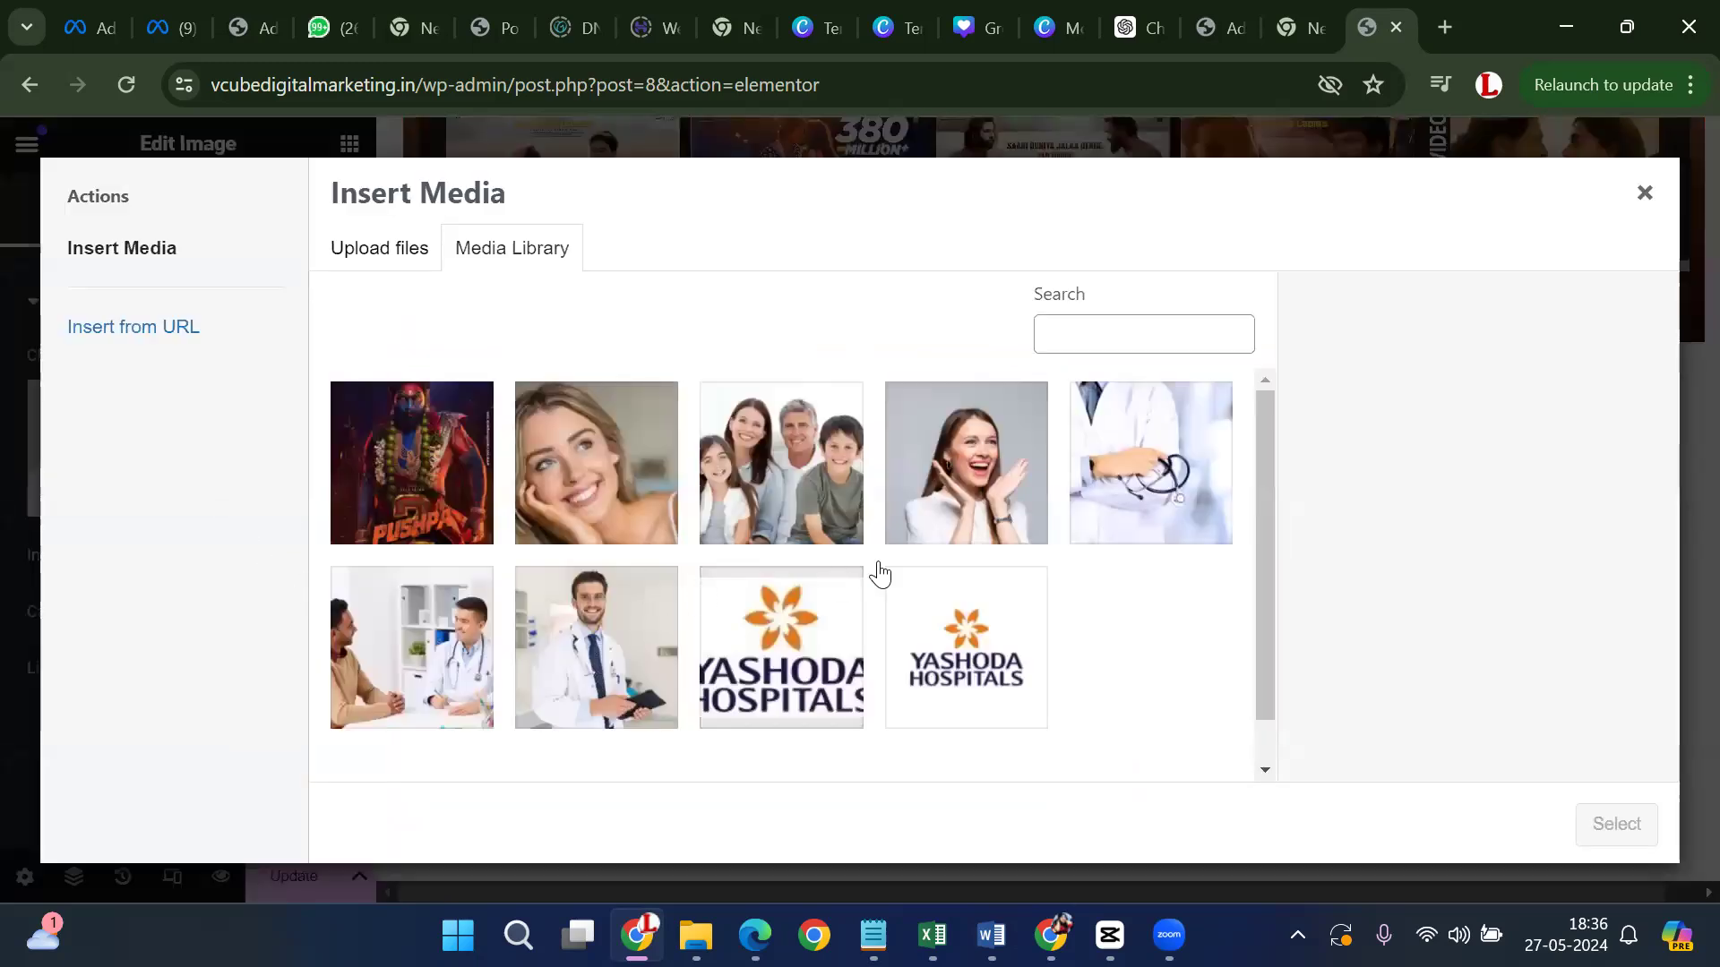
{"action": "left_click", "coordinate": [428, 518]}
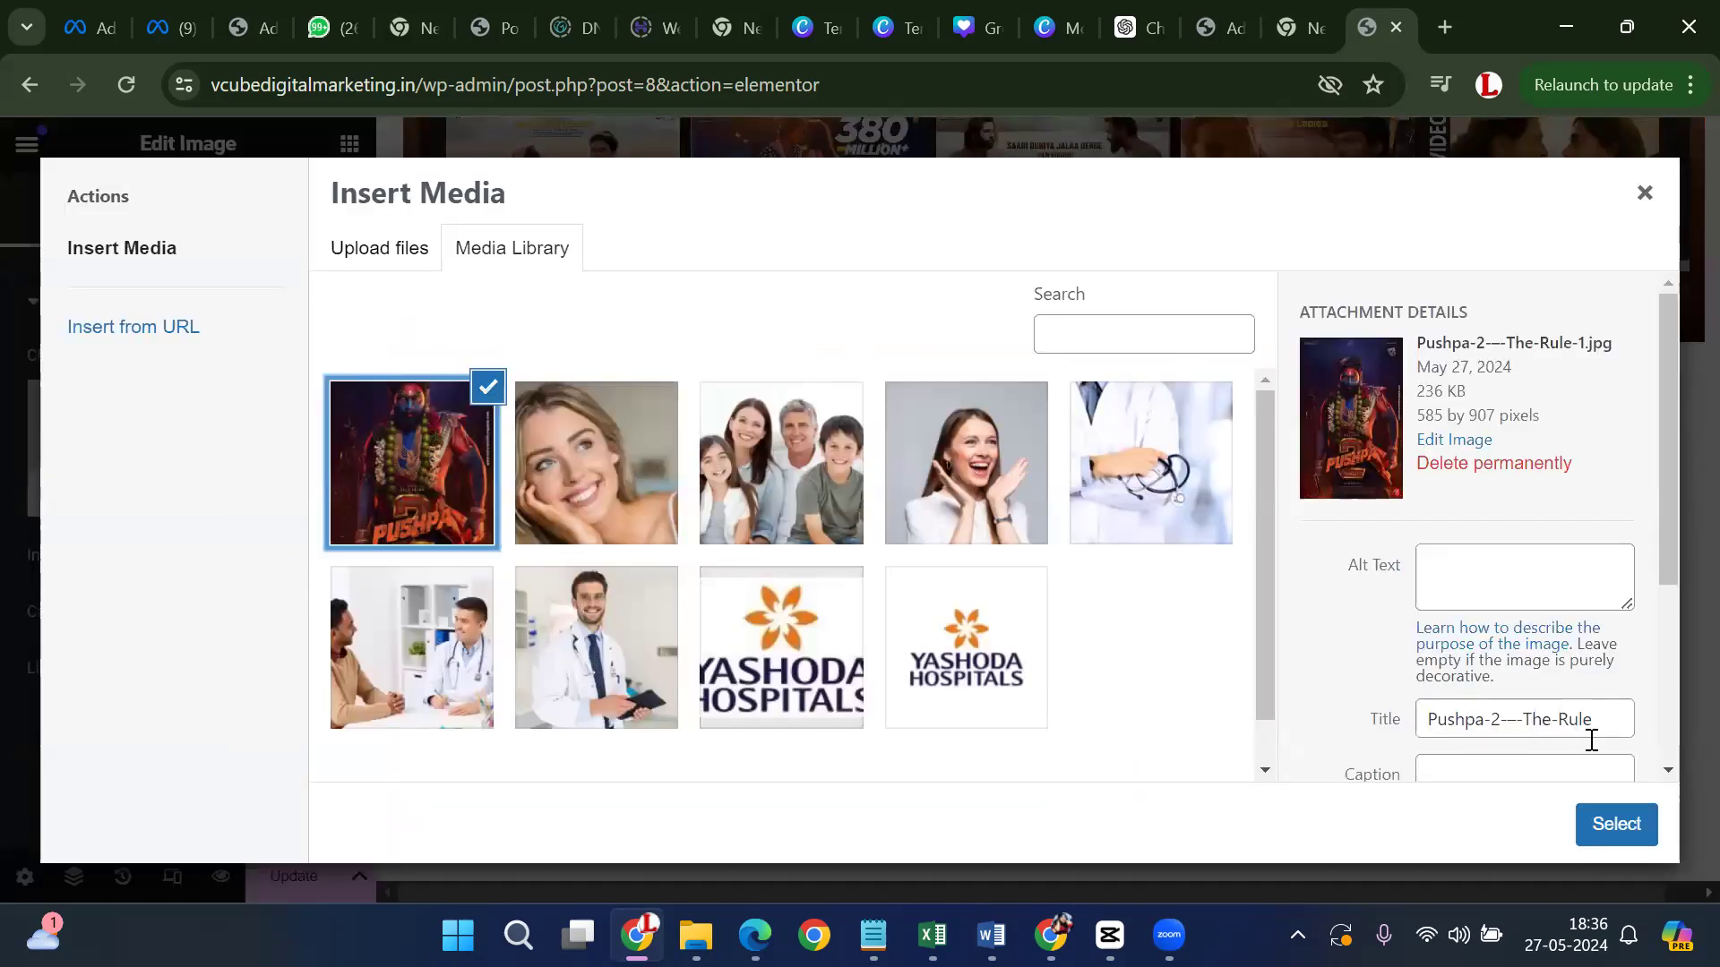
{"action": "left_click", "coordinate": [1616, 825]}
Add a Text Editor widget below the Pushpa poster in the first column of the two-column container
{"action": "scroll", "coordinate": [1433, 600], "scroll_direction": "down", "scroll_amount": 3}
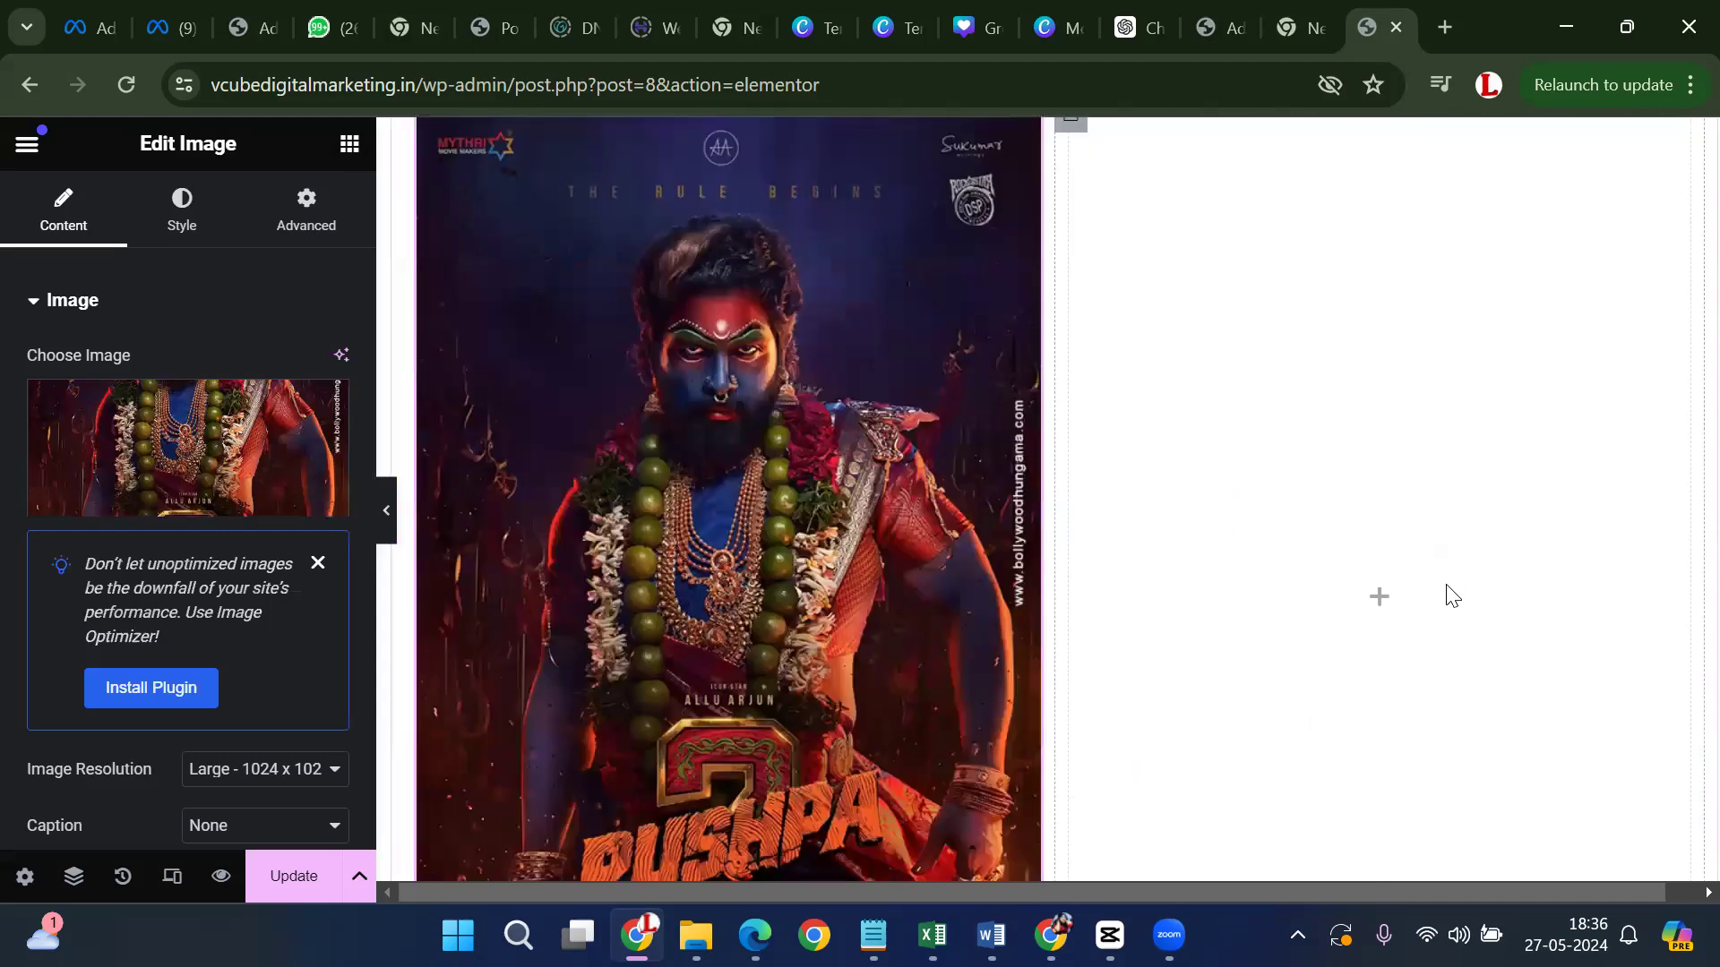
{"action": "left_click", "coordinate": [1380, 600]}
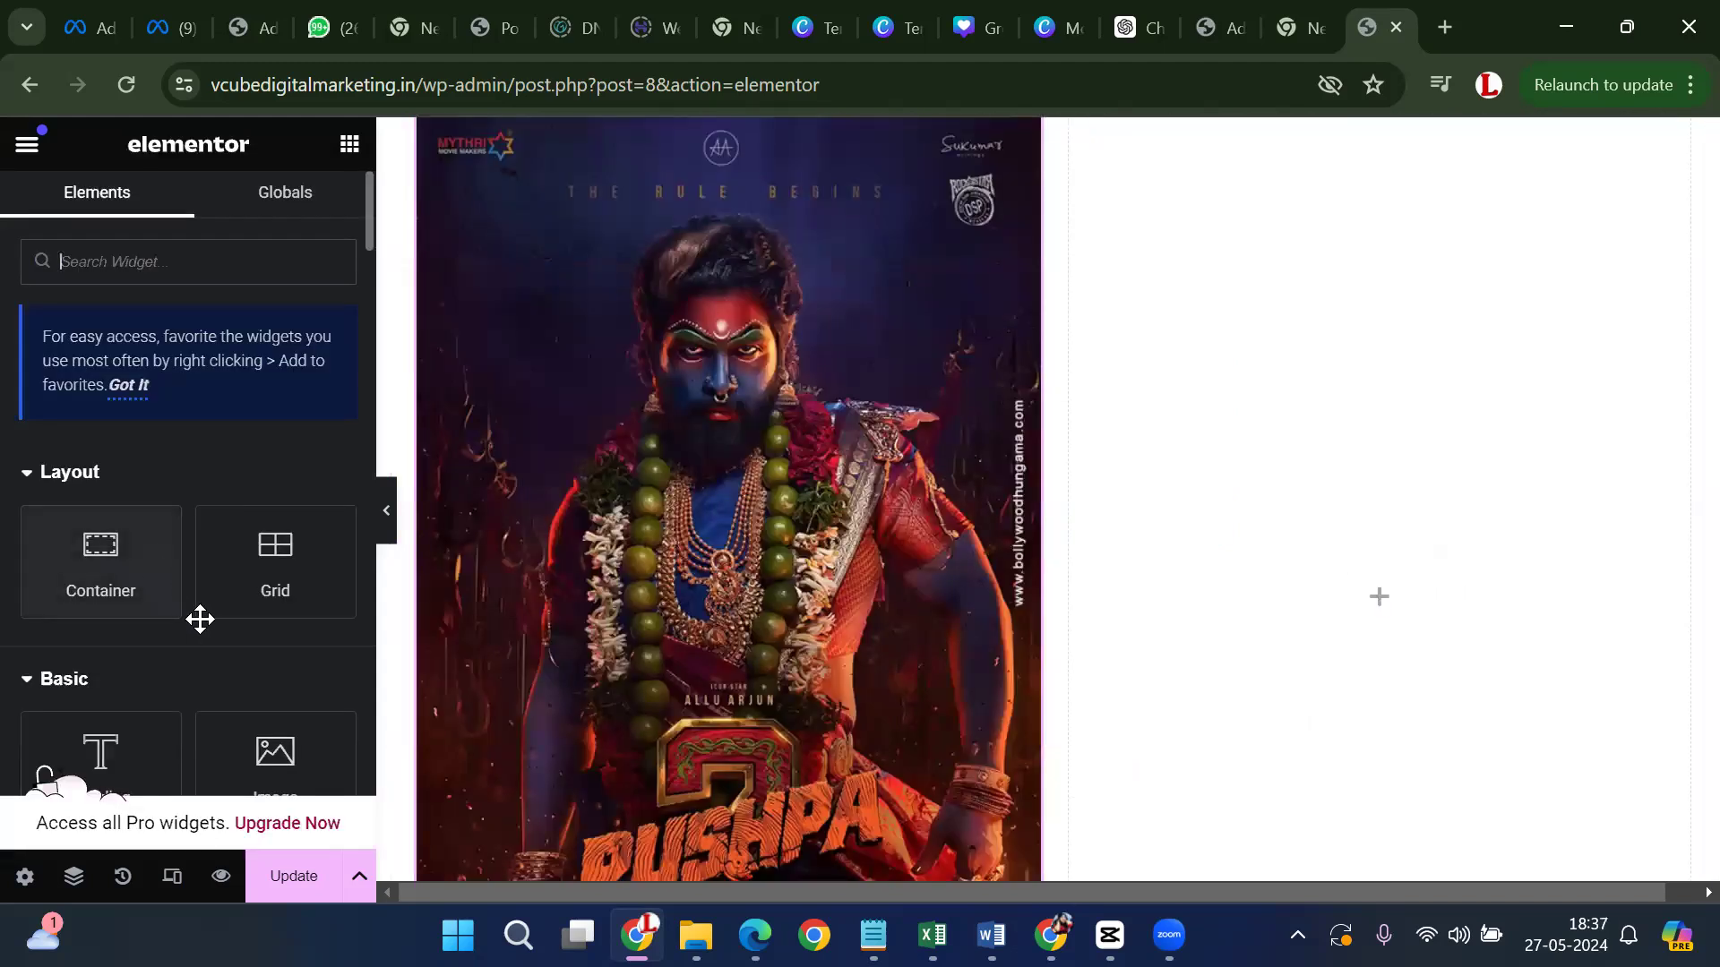
{"action": "scroll", "coordinate": [200, 619], "scroll_direction": "down", "scroll_amount": 6}
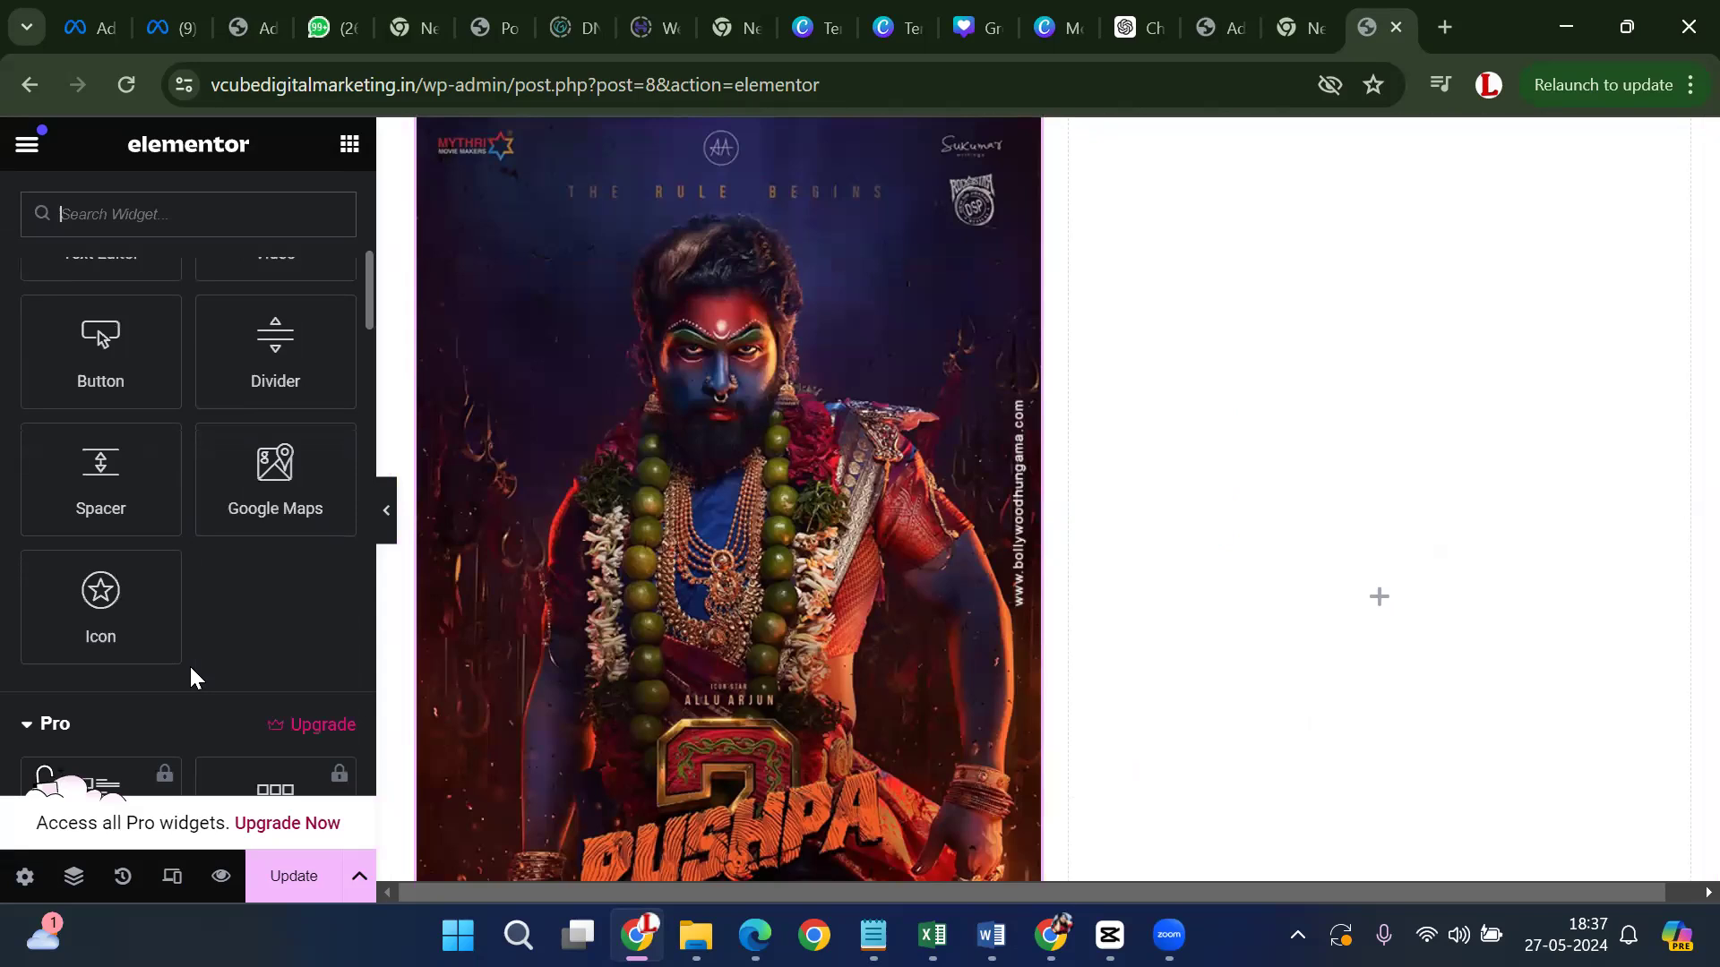
{"action": "scroll", "coordinate": [126, 503], "scroll_direction": "up", "scroll_amount": 5}
{"action": "left_click_drag", "start_coordinate": [126, 503], "coordinate": [1136, 556]}
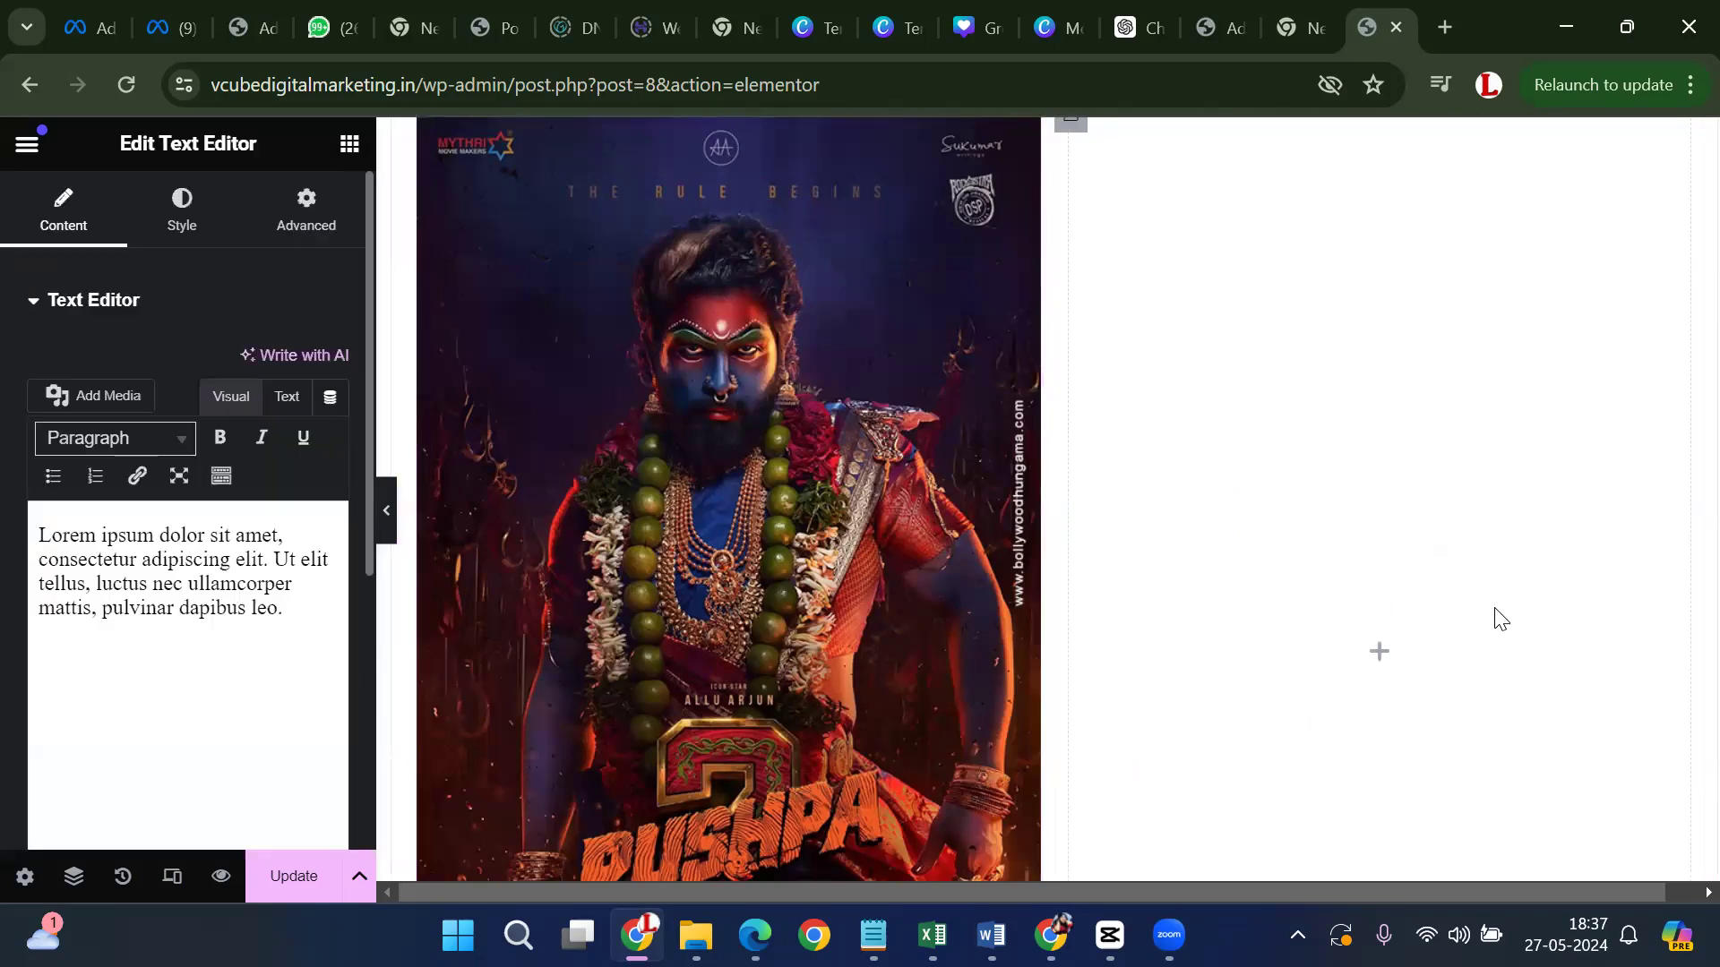
Replace the Text Editor's placeholder paragraph with a long filler string of repeated "h" characters
{"action": "left_click_drag", "start_coordinate": [142, 703], "coordinate": [15, 547]}
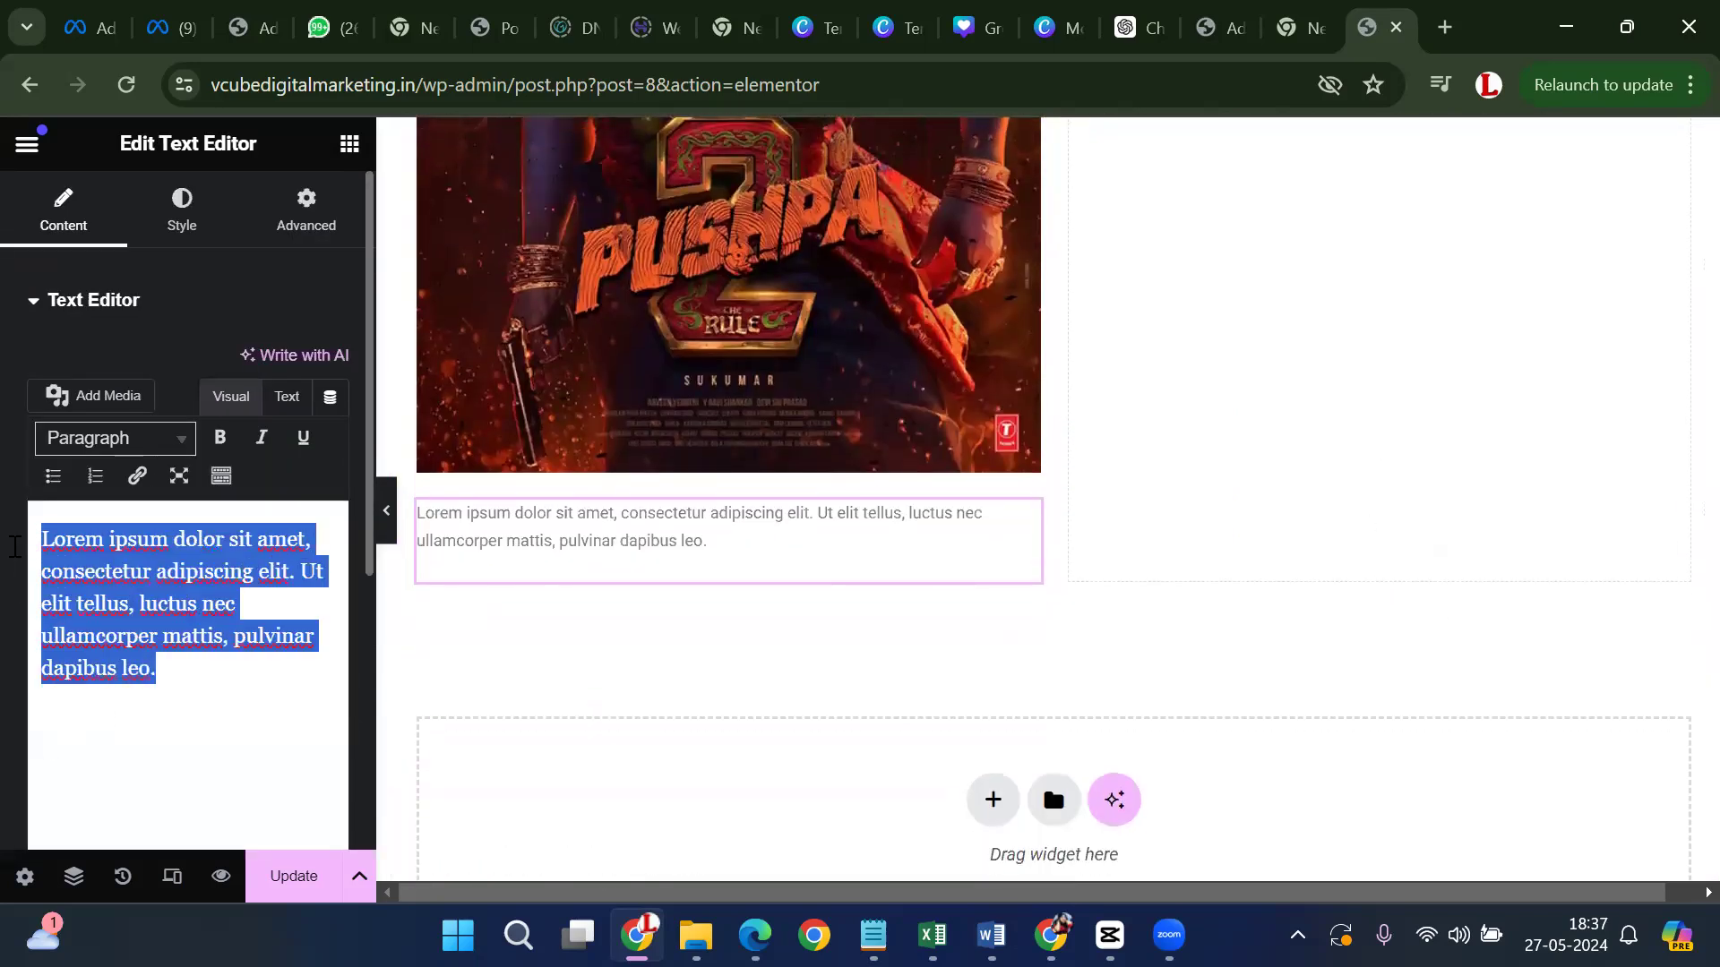
{"action": "type", "text": "hhhhhhhhhhhhhhhhhhhhhhhhhhhhhhhhhhhhhhhhhh"}
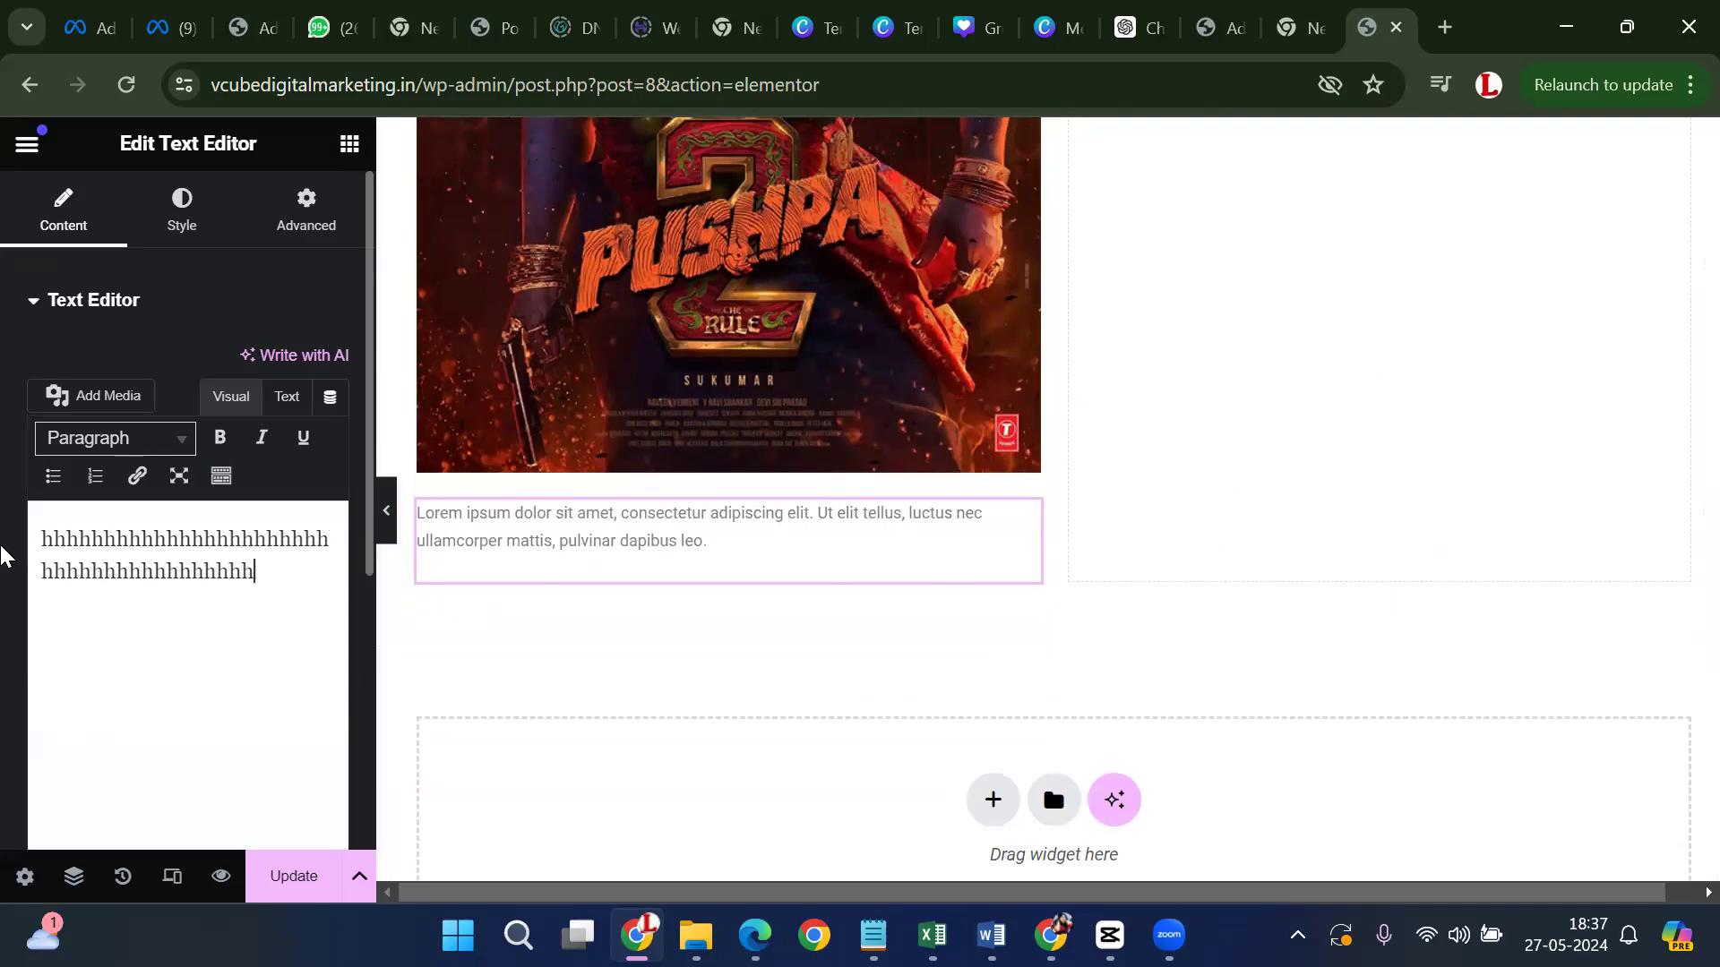
{"action": "type", "text": "hhhhhhhhhhhhhhhhhhhhhhhhhhhhhhhhhhhhhhhhhhh"}
{"action": "type", "text": "hhhhhhhhhhhhhhhhhhhhhhh"}
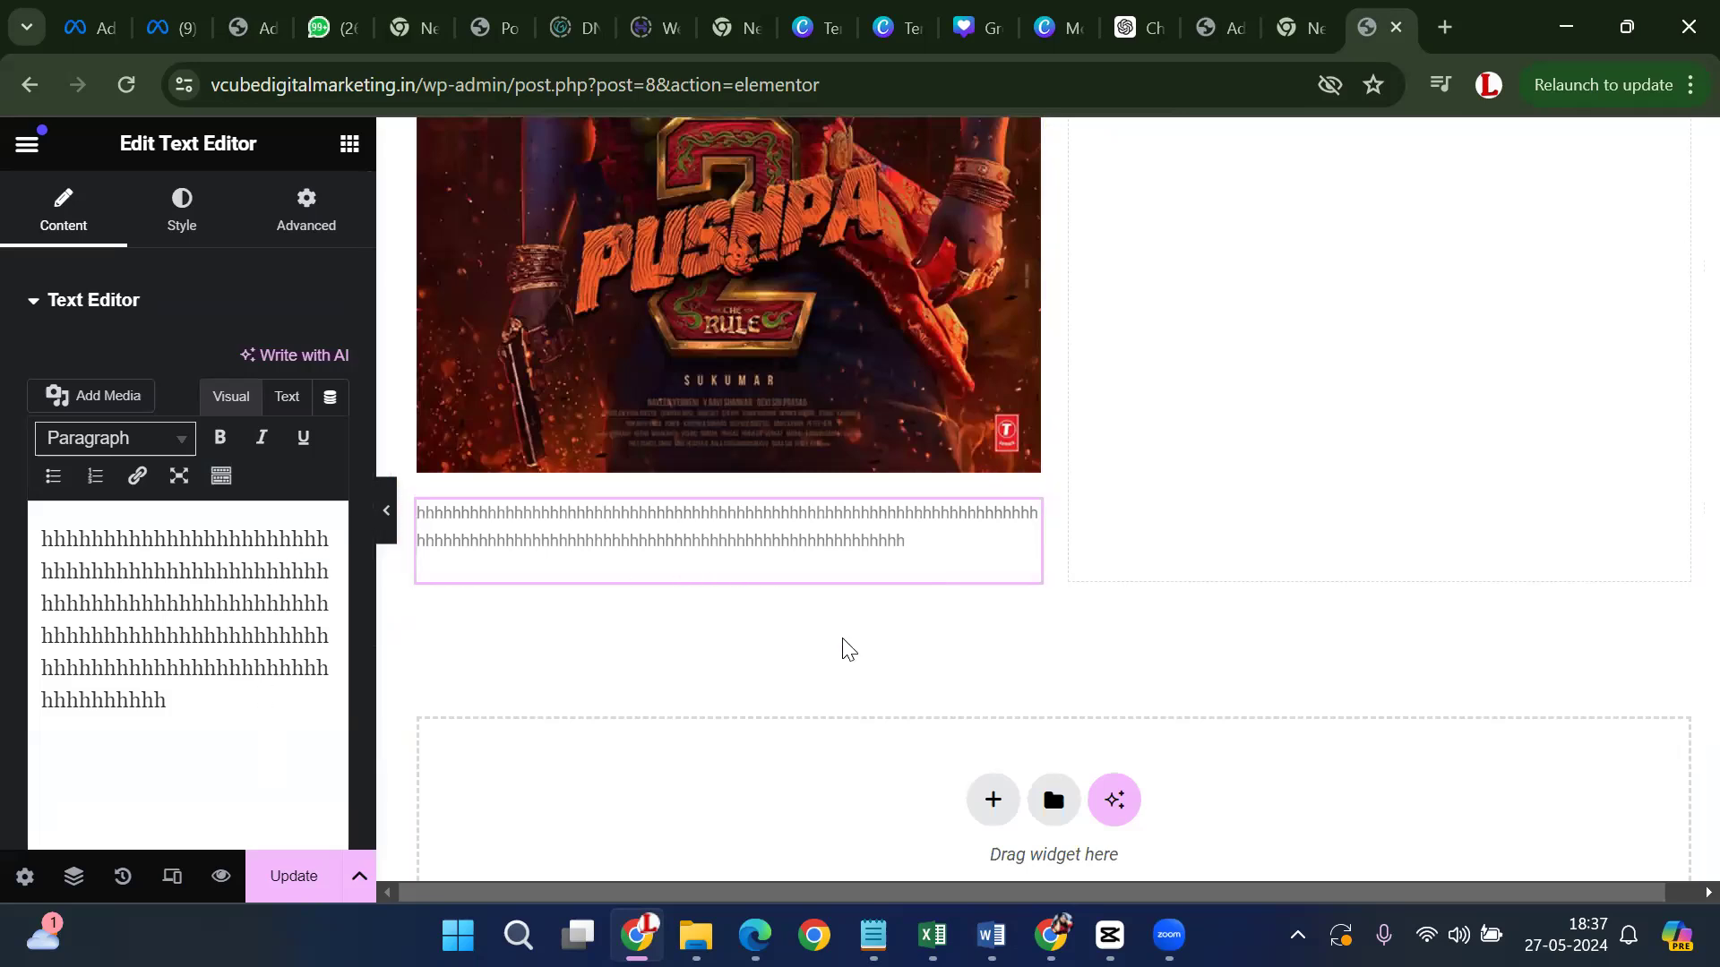
Look through the widget library for the elements offered in the Basic, Pro and General groups
{"action": "scroll", "coordinate": [1317, 533], "scroll_direction": "up", "scroll_amount": 3}
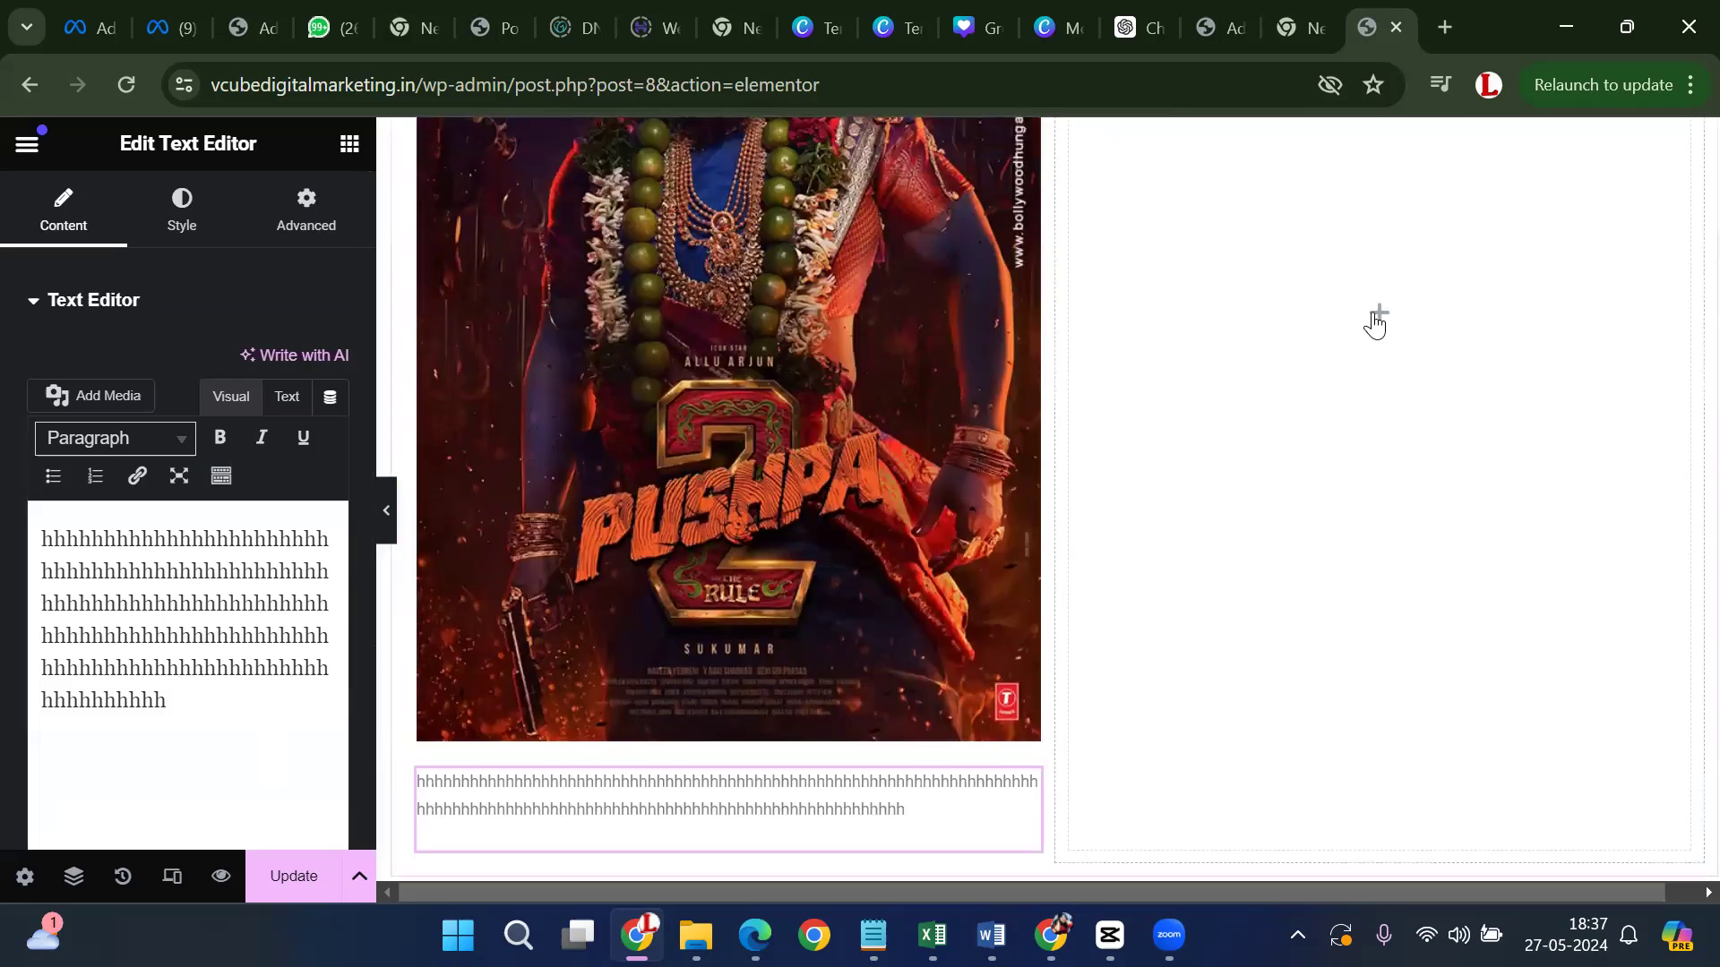
{"action": "left_click", "coordinate": [1377, 318]}
{"action": "scroll", "coordinate": [212, 602], "scroll_direction": "down", "scroll_amount": 3}
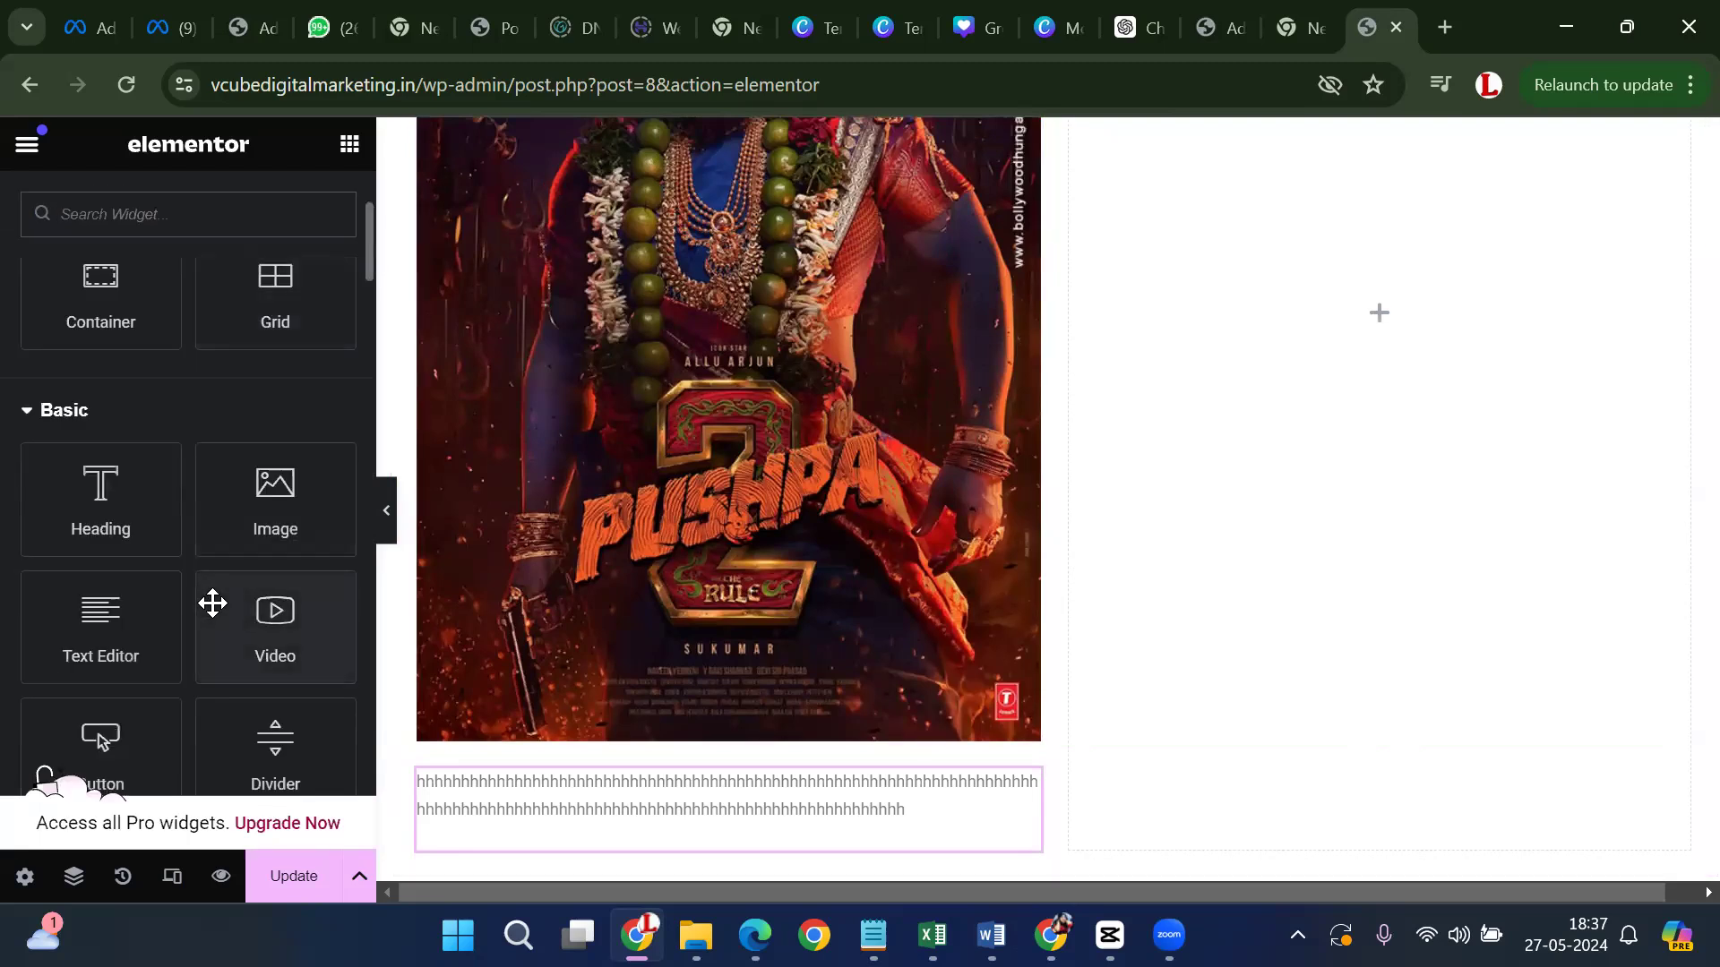
{"action": "scroll", "coordinate": [212, 603], "scroll_direction": "down", "scroll_amount": 3}
{"action": "scroll", "coordinate": [213, 603], "scroll_direction": "down", "scroll_amount": 12}
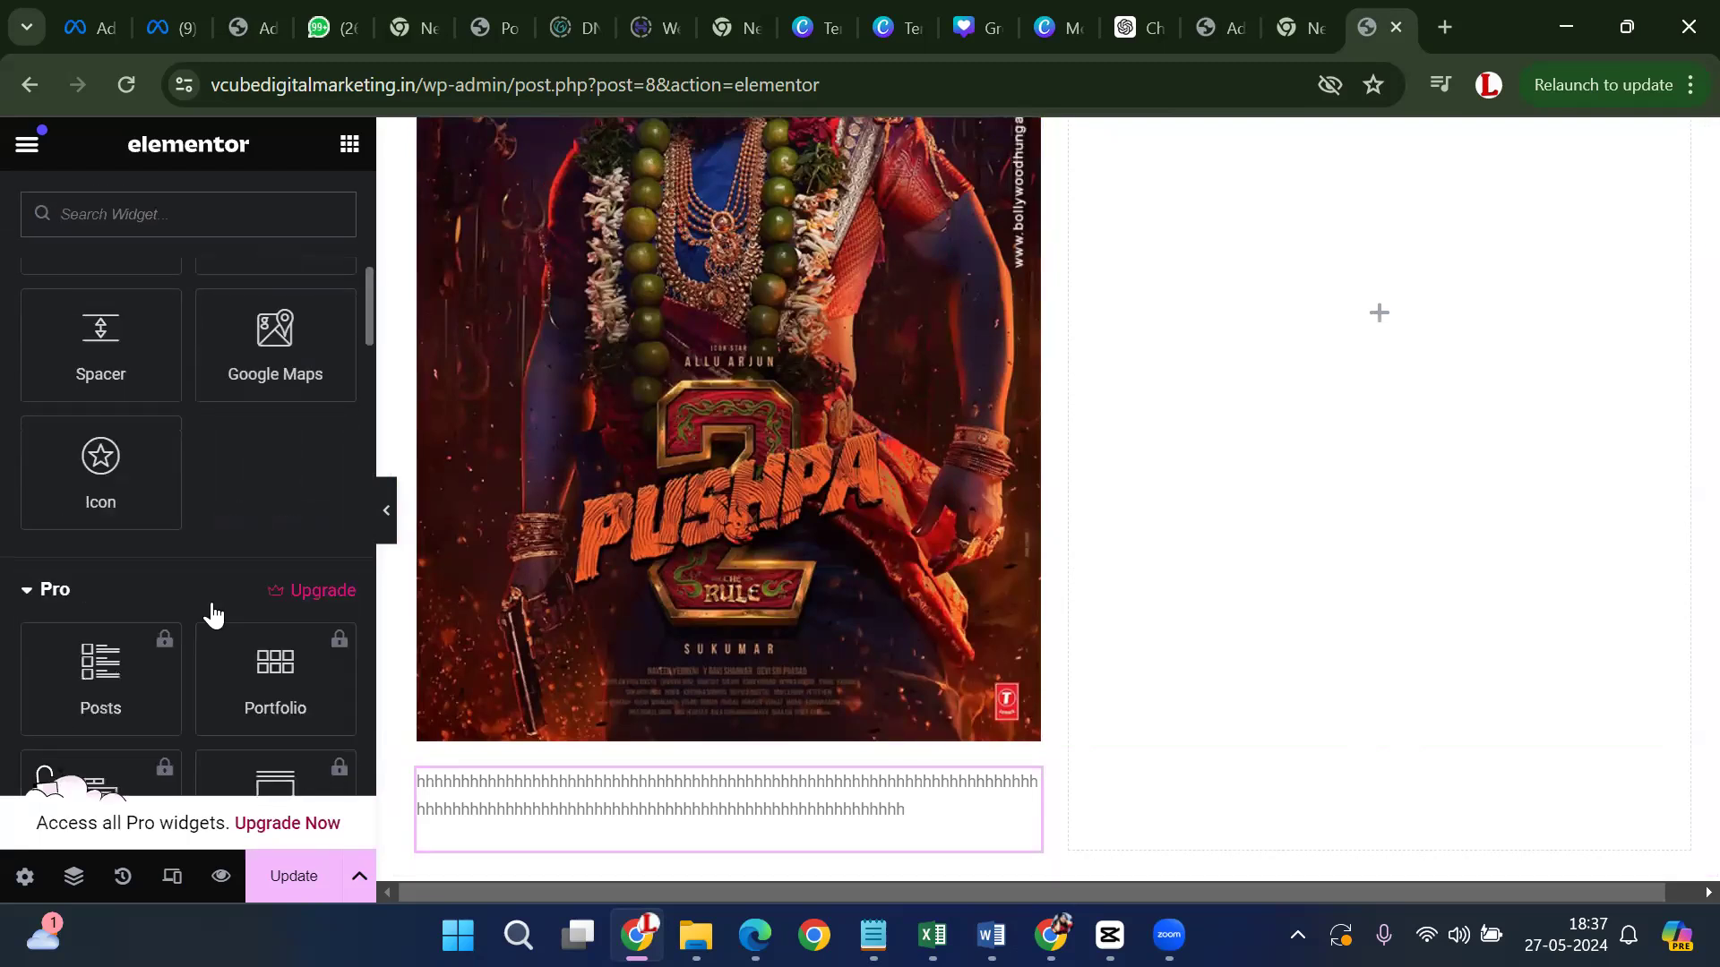
{"action": "scroll", "coordinate": [212, 614], "scroll_direction": "down", "scroll_amount": 10}
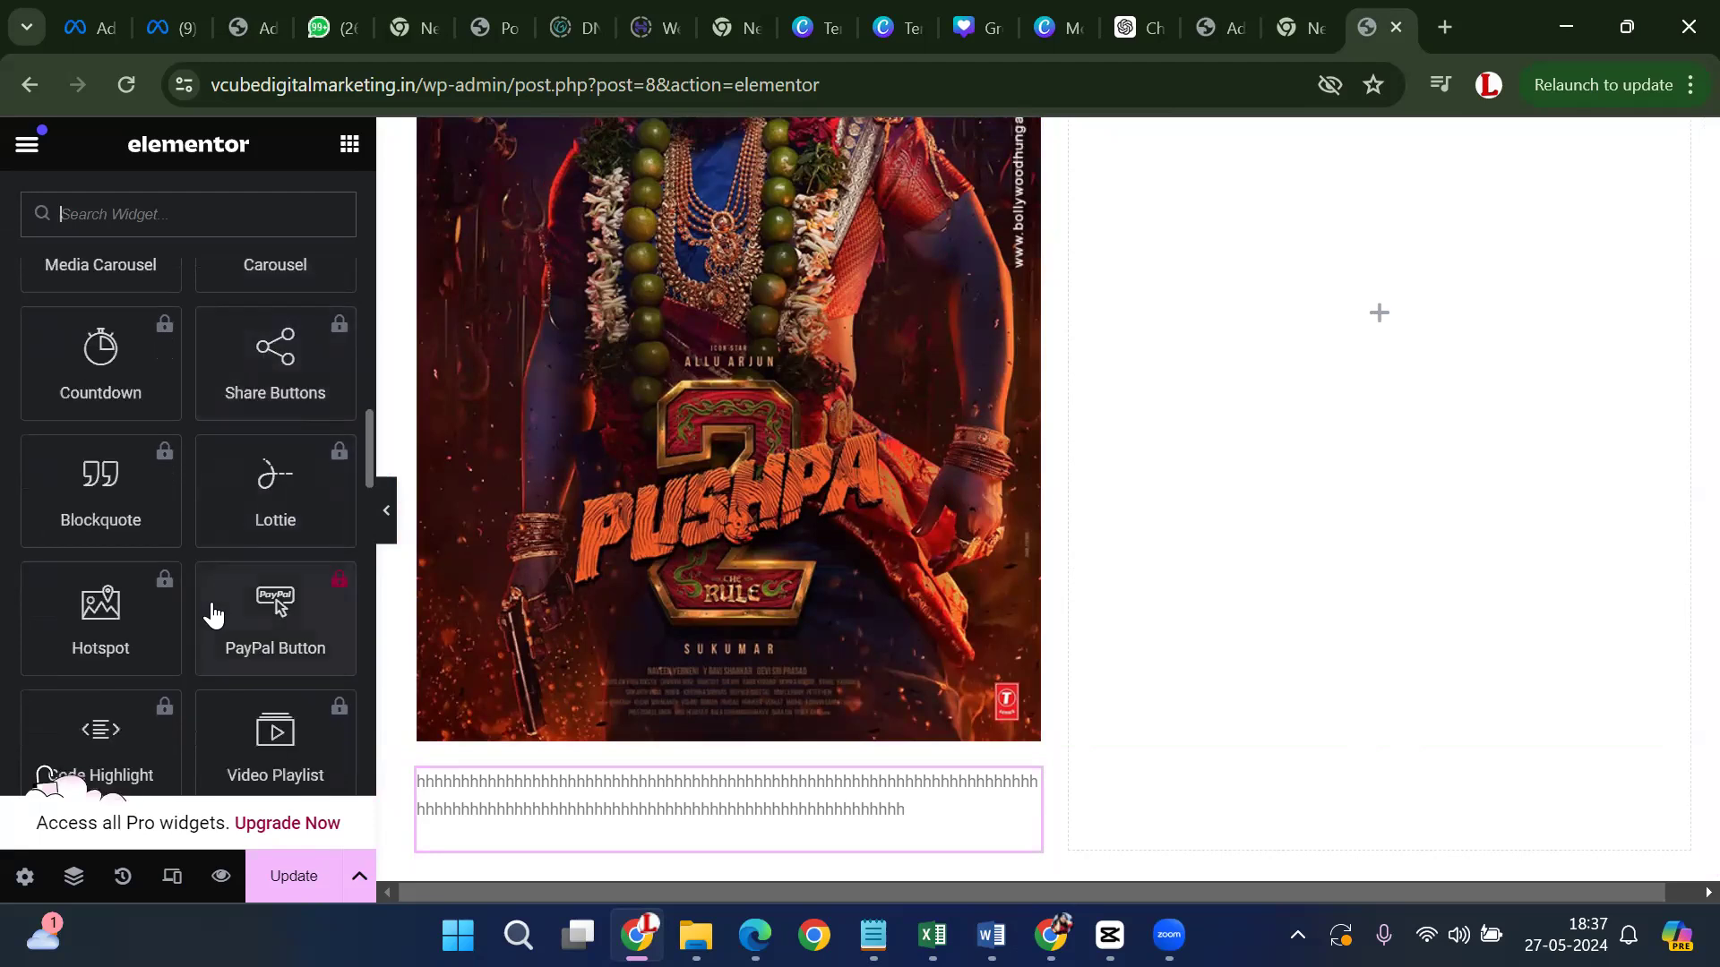
{"action": "scroll", "coordinate": [212, 609], "scroll_direction": "down", "scroll_amount": 6}
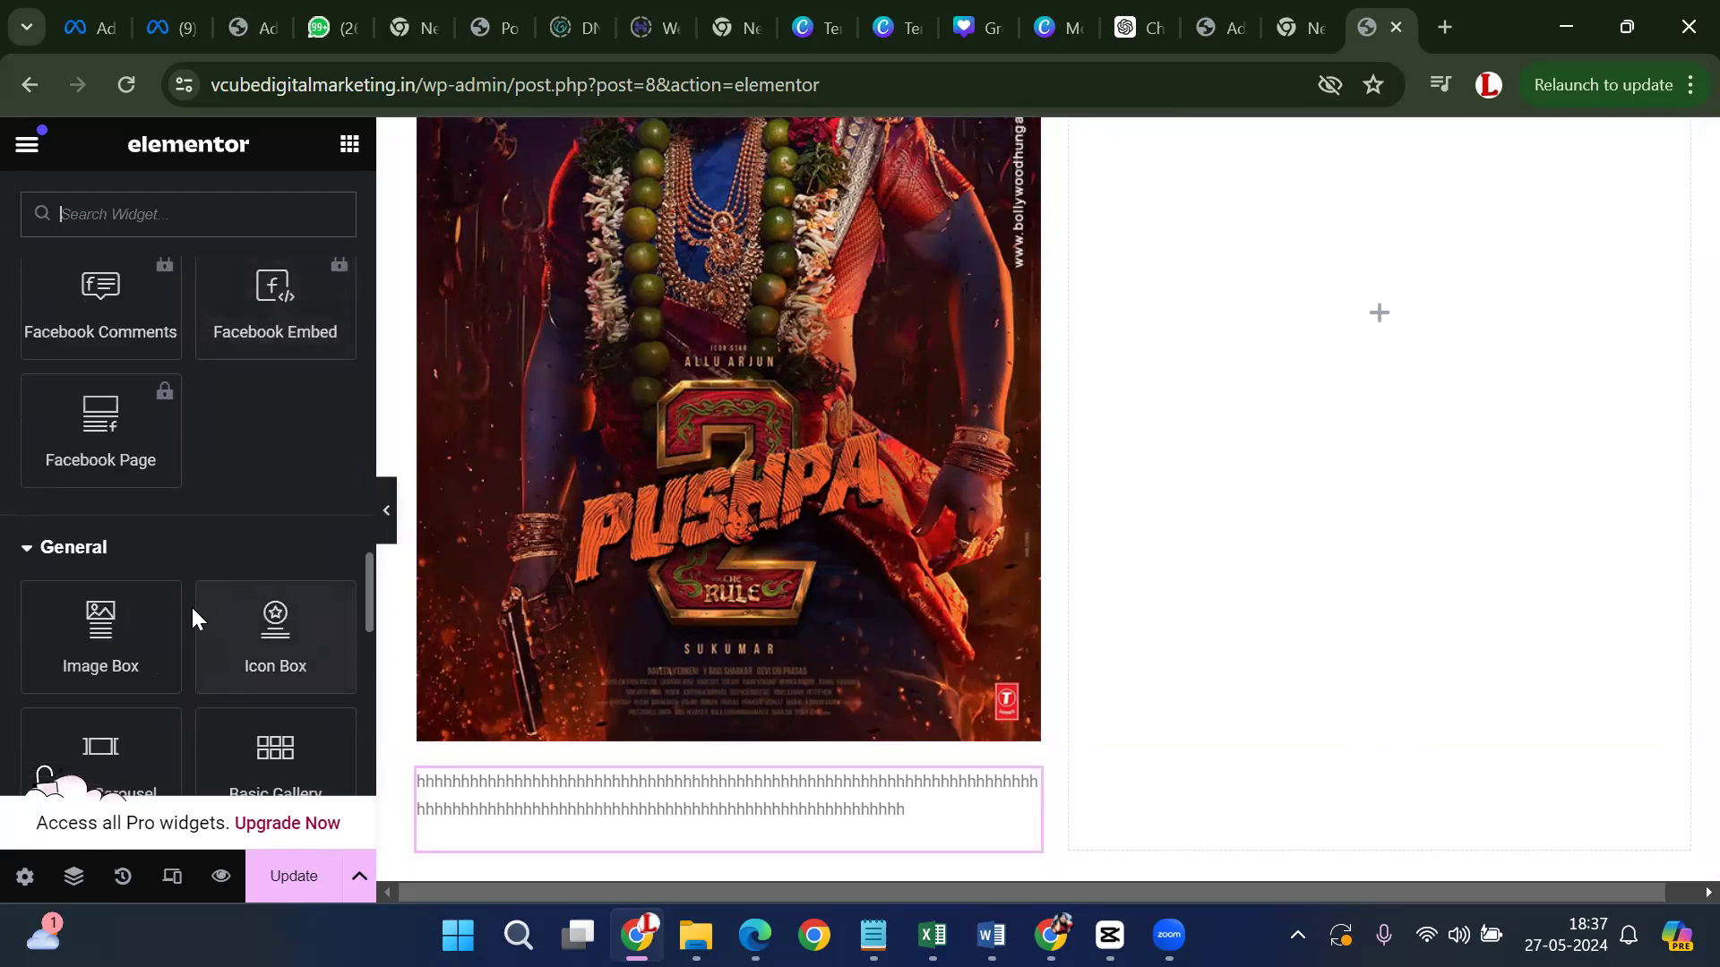
{"action": "scroll", "coordinate": [192, 618], "scroll_direction": "down", "scroll_amount": 2}
{"action": "scroll", "coordinate": [191, 615], "scroll_direction": "down", "scroll_amount": 2}
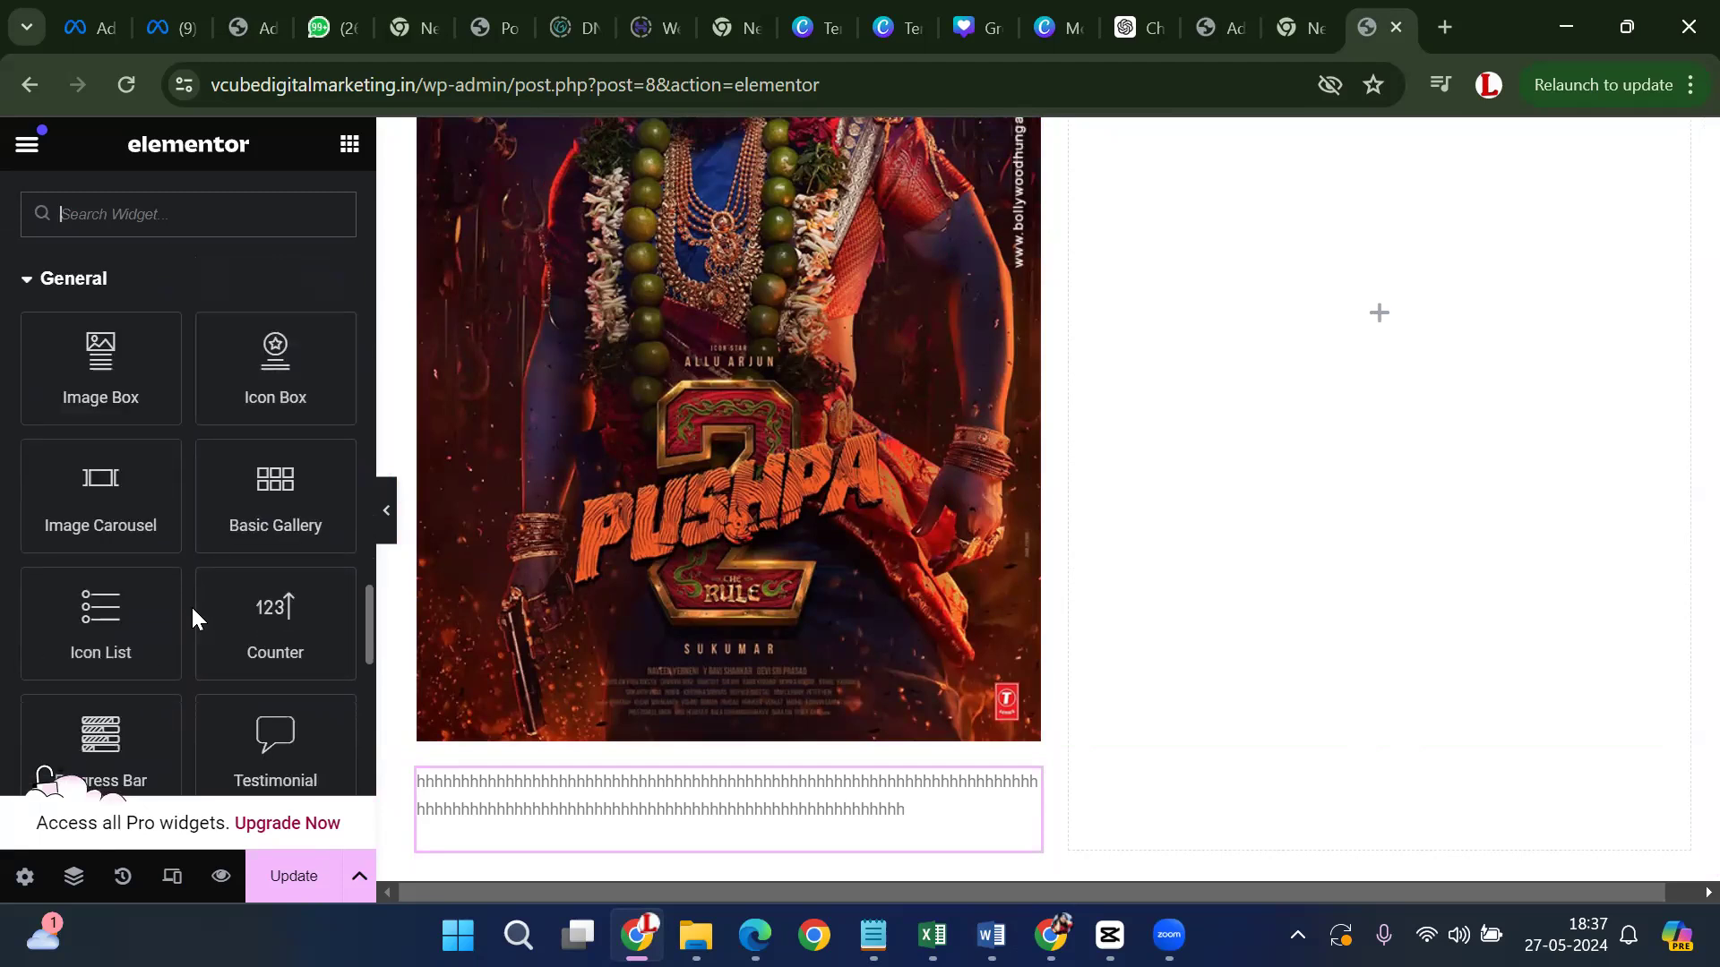
{"action": "scroll", "coordinate": [159, 610], "scroll_direction": "down", "scroll_amount": 2}
{"action": "scroll", "coordinate": [158, 610], "scroll_direction": "up", "scroll_amount": 2}
{"action": "scroll", "coordinate": [159, 610], "scroll_direction": "down", "scroll_amount": 10}
{"action": "scroll", "coordinate": [158, 615], "scroll_direction": "up", "scroll_amount": 15}
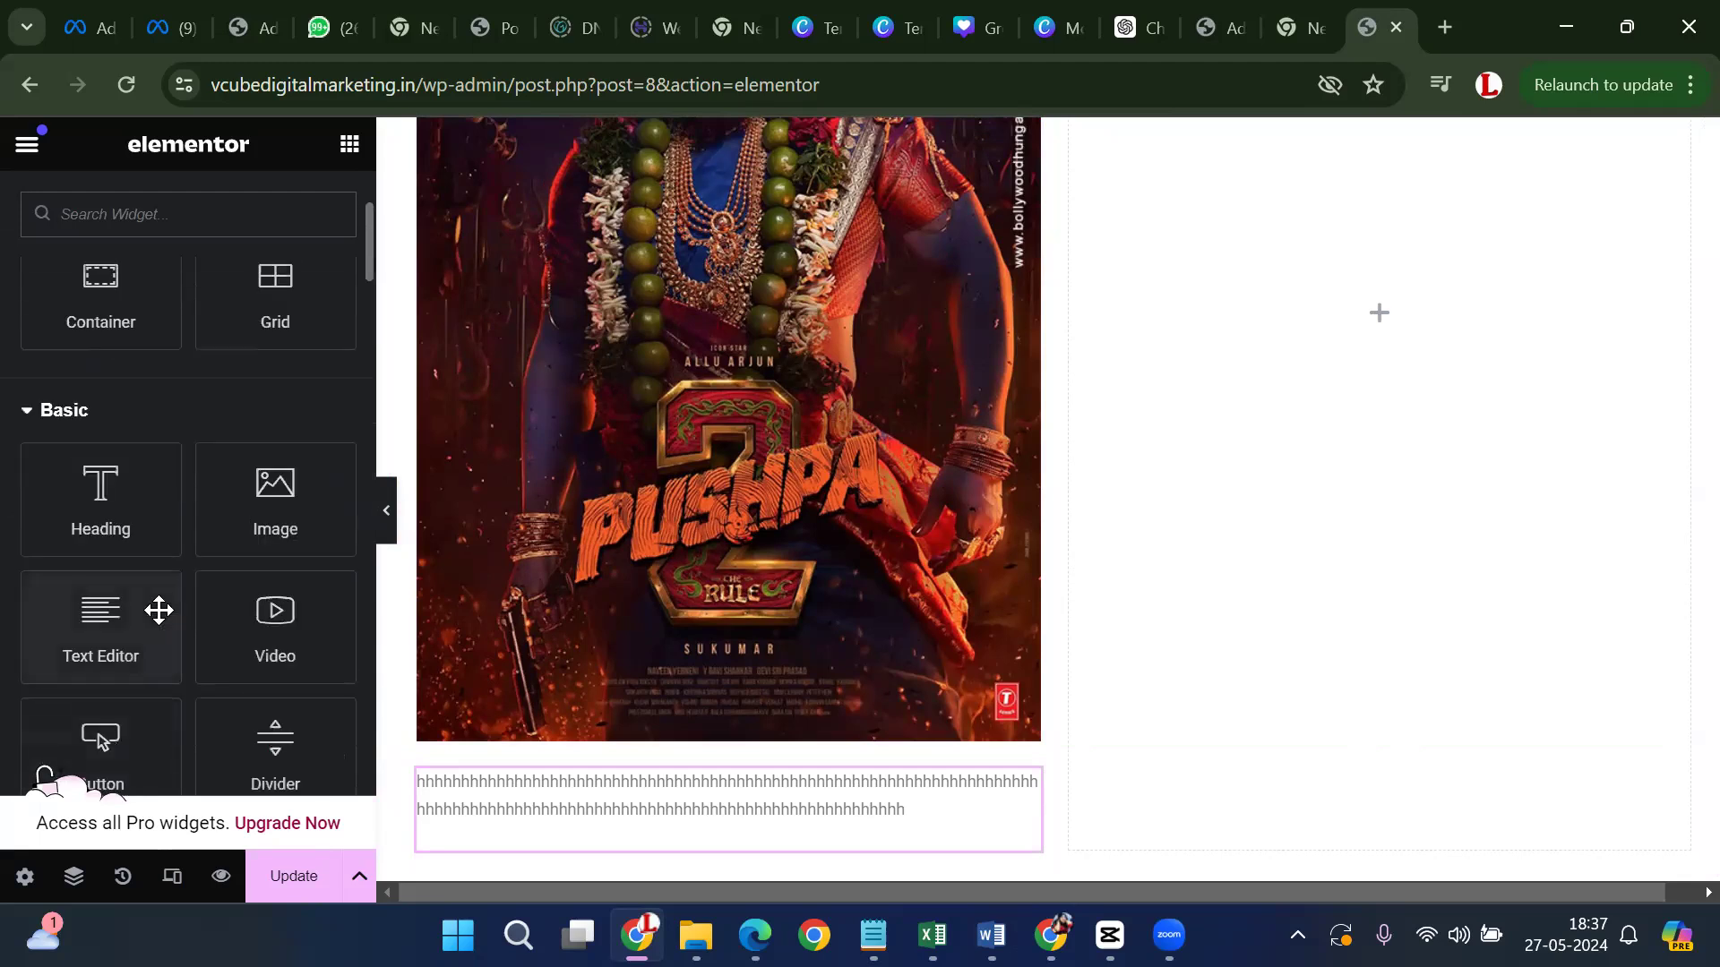
{"action": "scroll", "coordinate": [1314, 583], "scroll_direction": "up", "scroll_amount": 5}
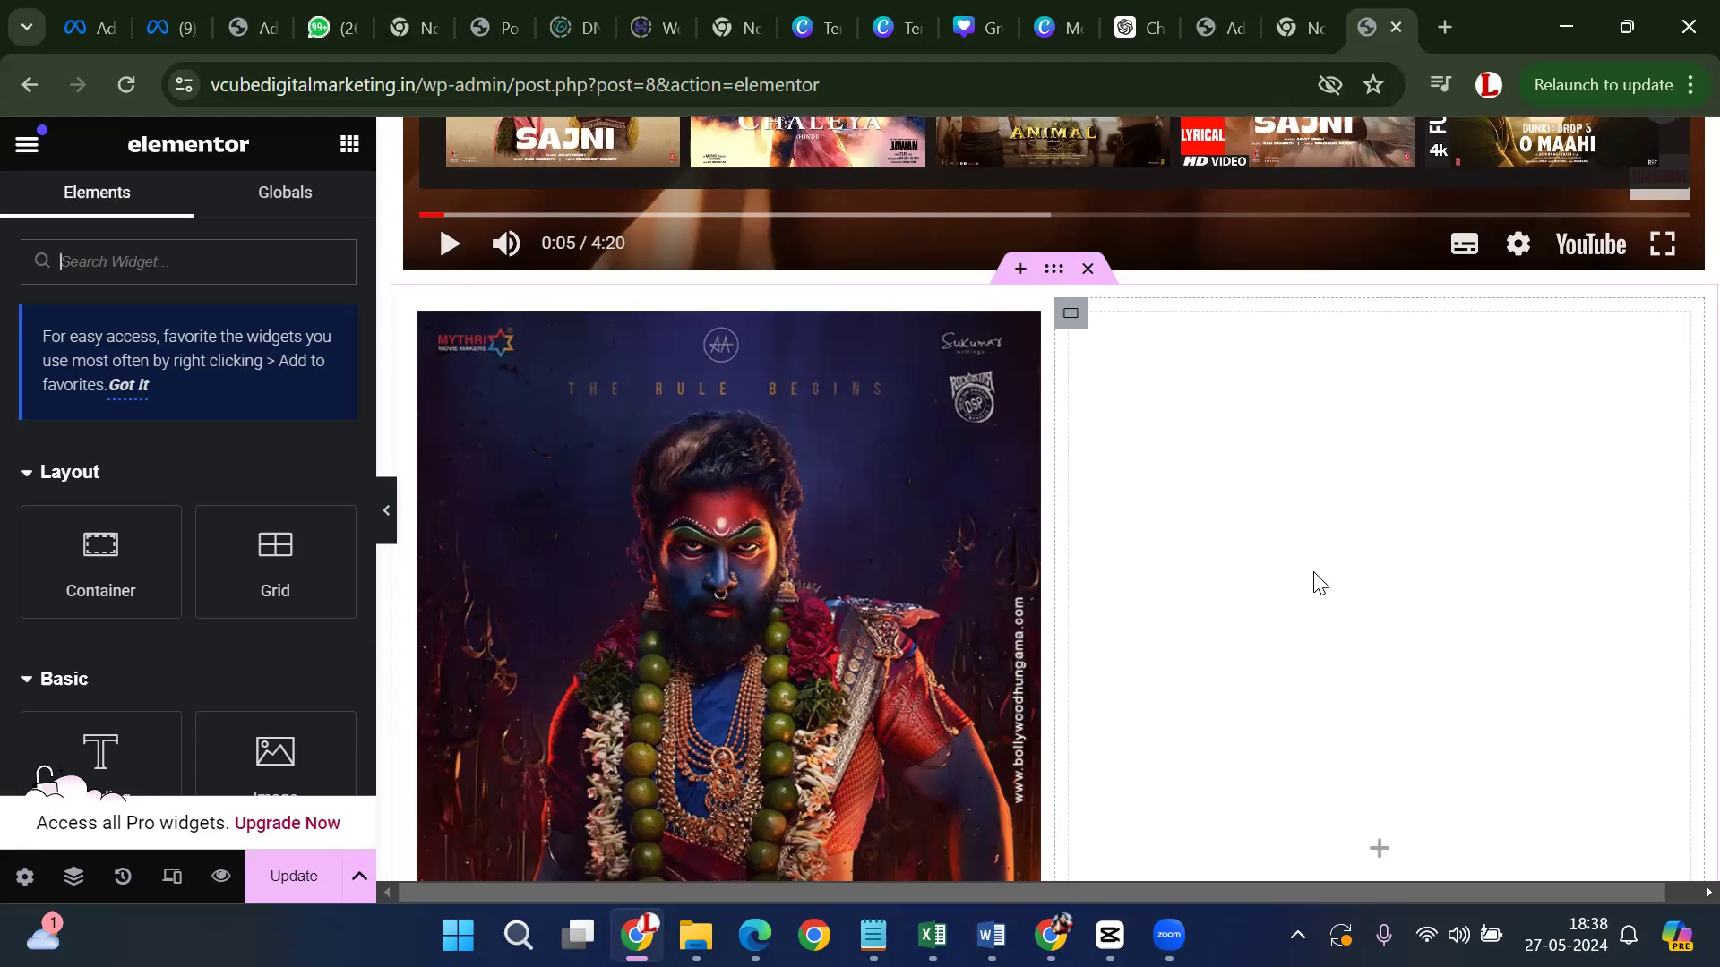
Add a Heading widget to the empty second column beside the Pushpa poster
{"action": "scroll", "coordinate": [1317, 583], "scroll_direction": "down", "scroll_amount": 2}
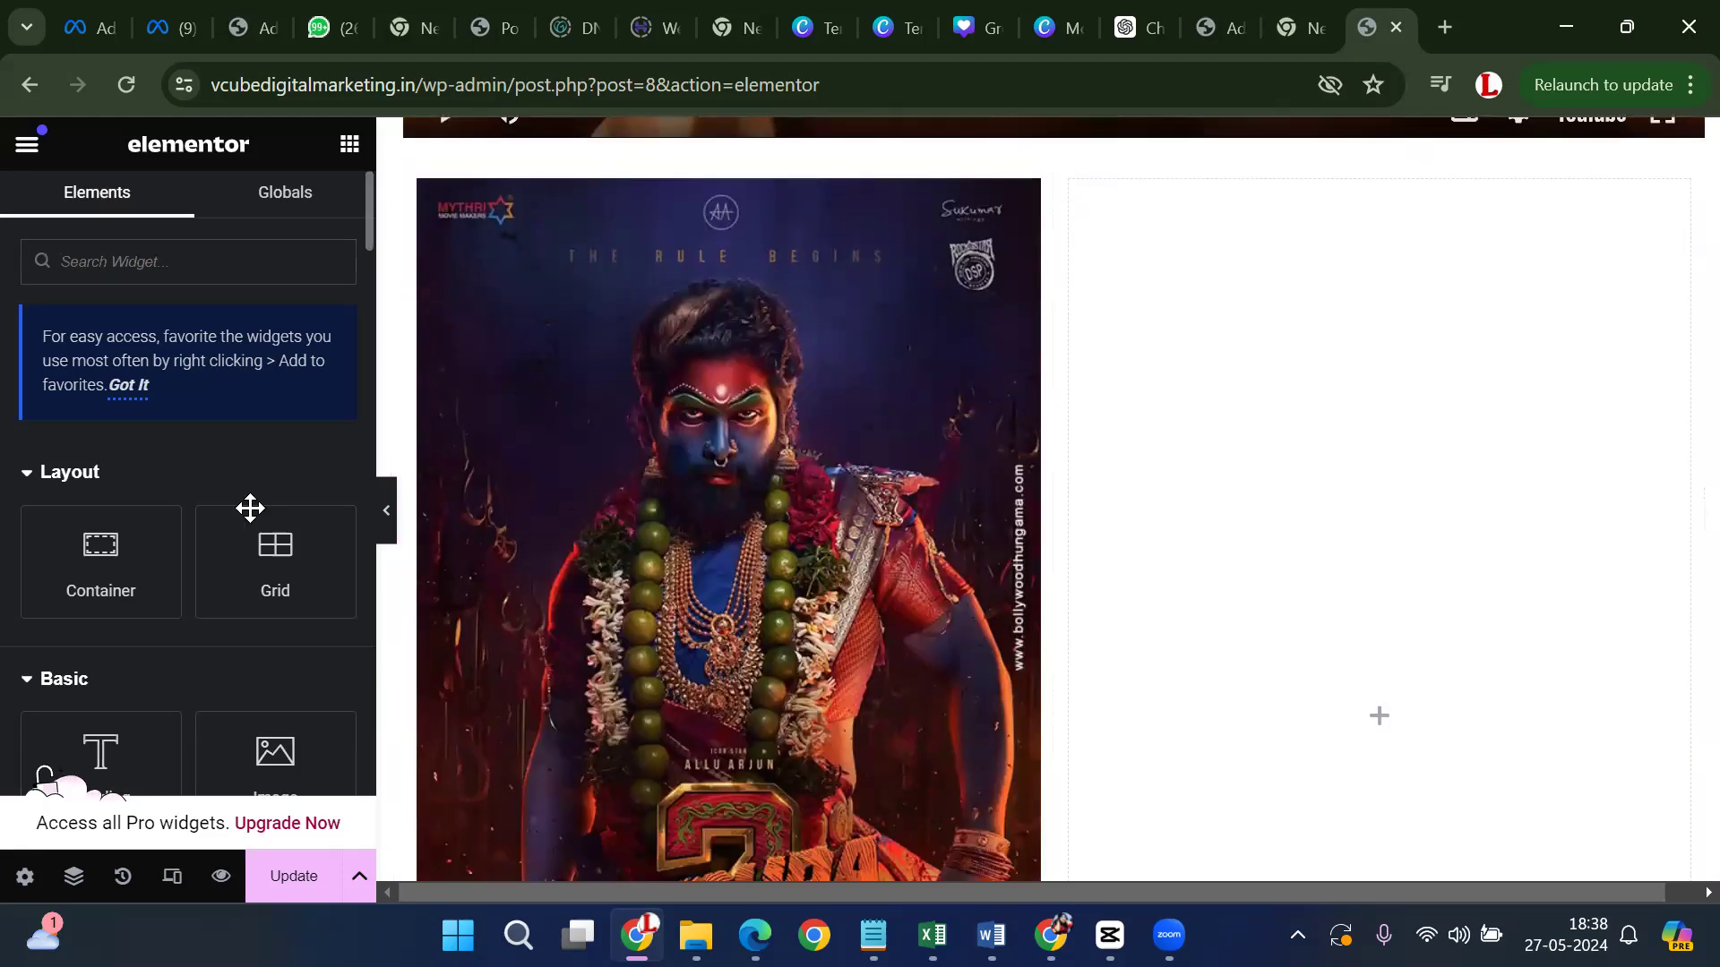
{"action": "scroll", "coordinate": [267, 525], "scroll_direction": "down", "scroll_amount": 3}
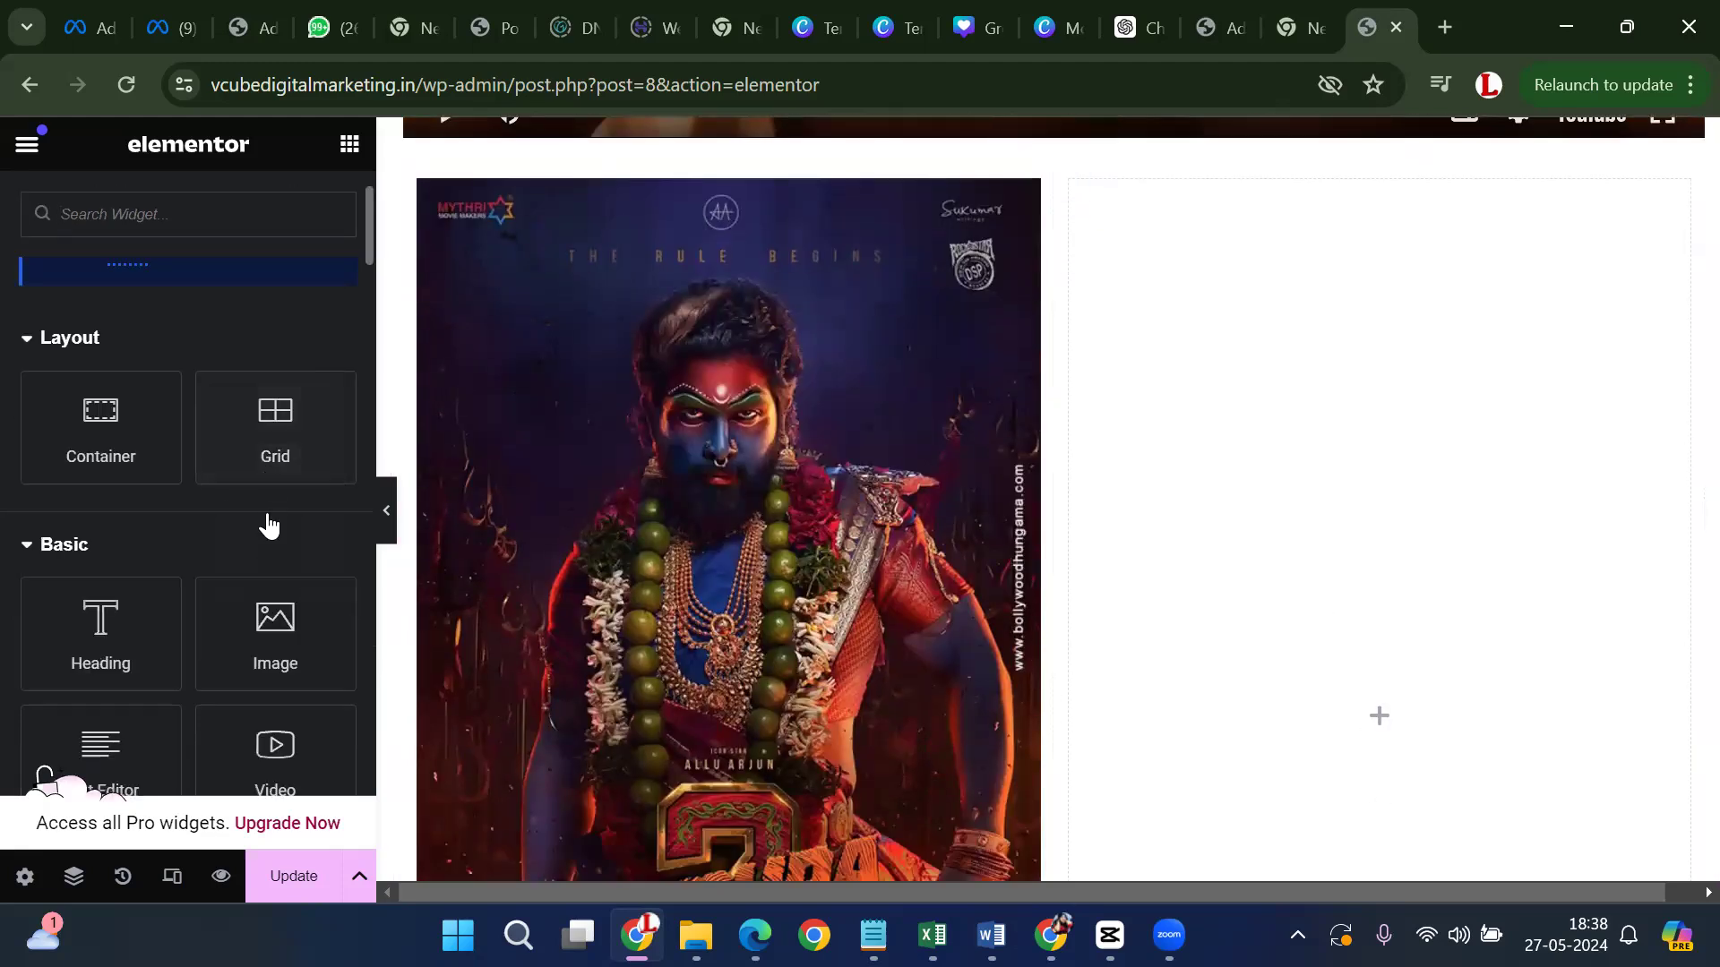
{"action": "left_click_drag", "start_coordinate": [142, 526], "coordinate": [1586, 748]}
{"action": "left_click_drag", "start_coordinate": [817, 529], "coordinate": [1389, 405]}
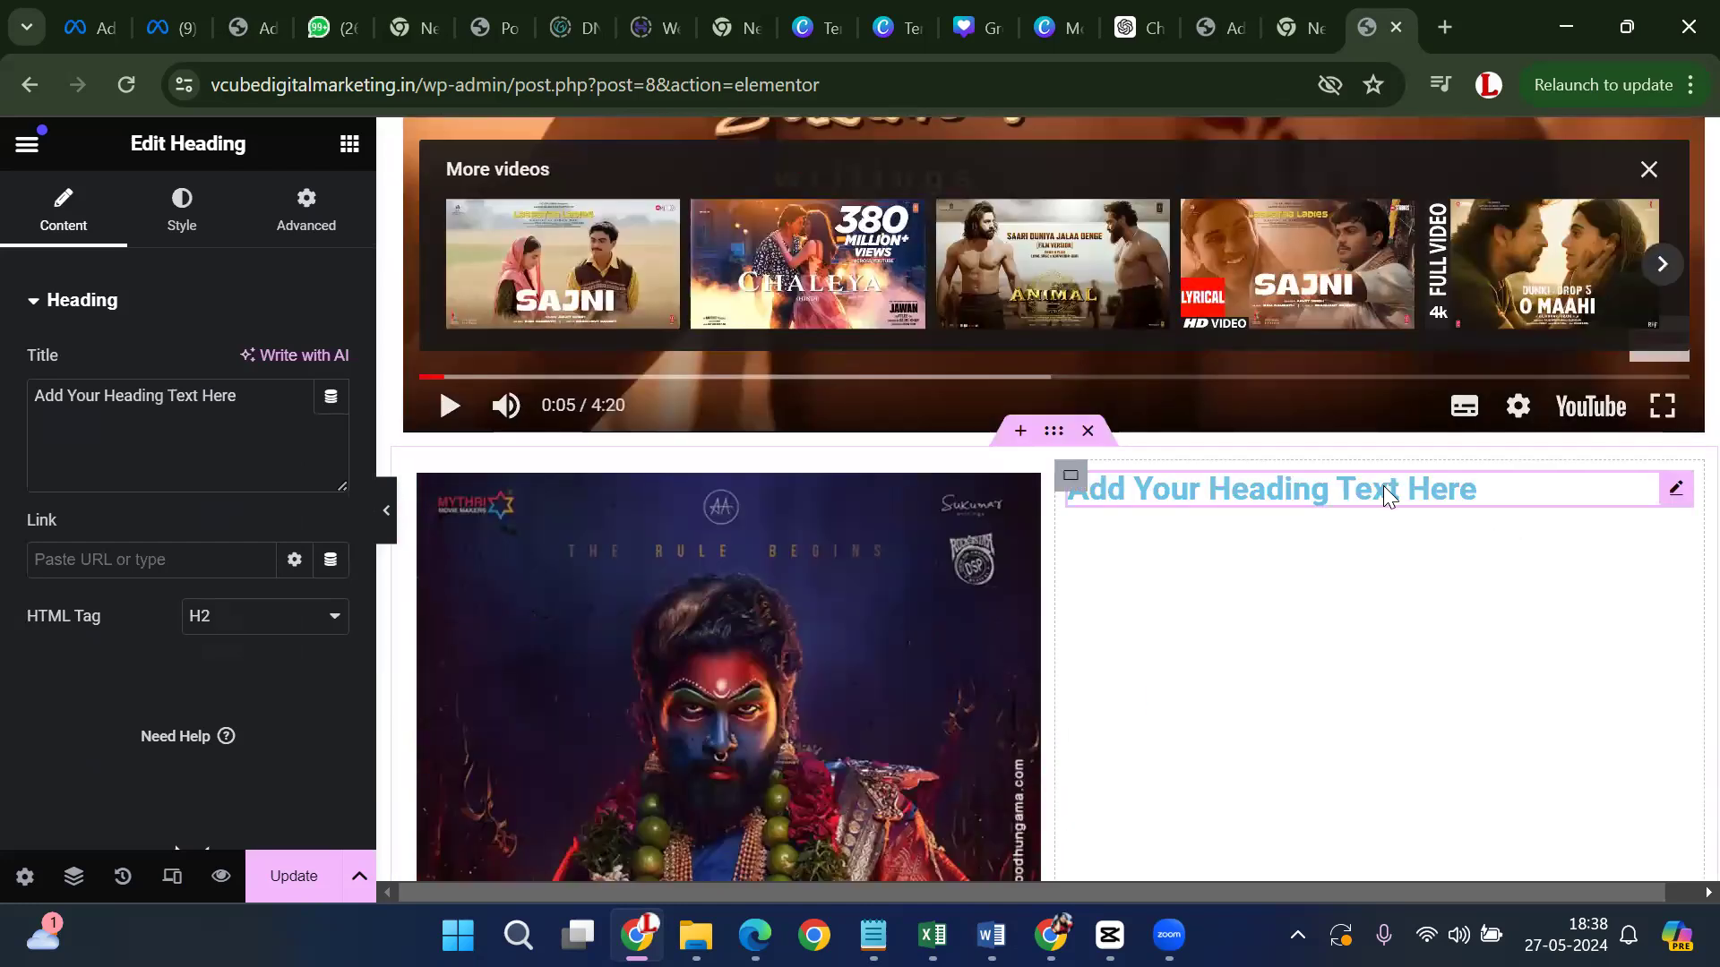
Replace the new heading's placeholder text with many lines of repeated "m" characters as filler
{"action": "triple_click", "coordinate": [1383, 486]}
{"action": "type", "text": "mmmmmmmmmmmmmm"}
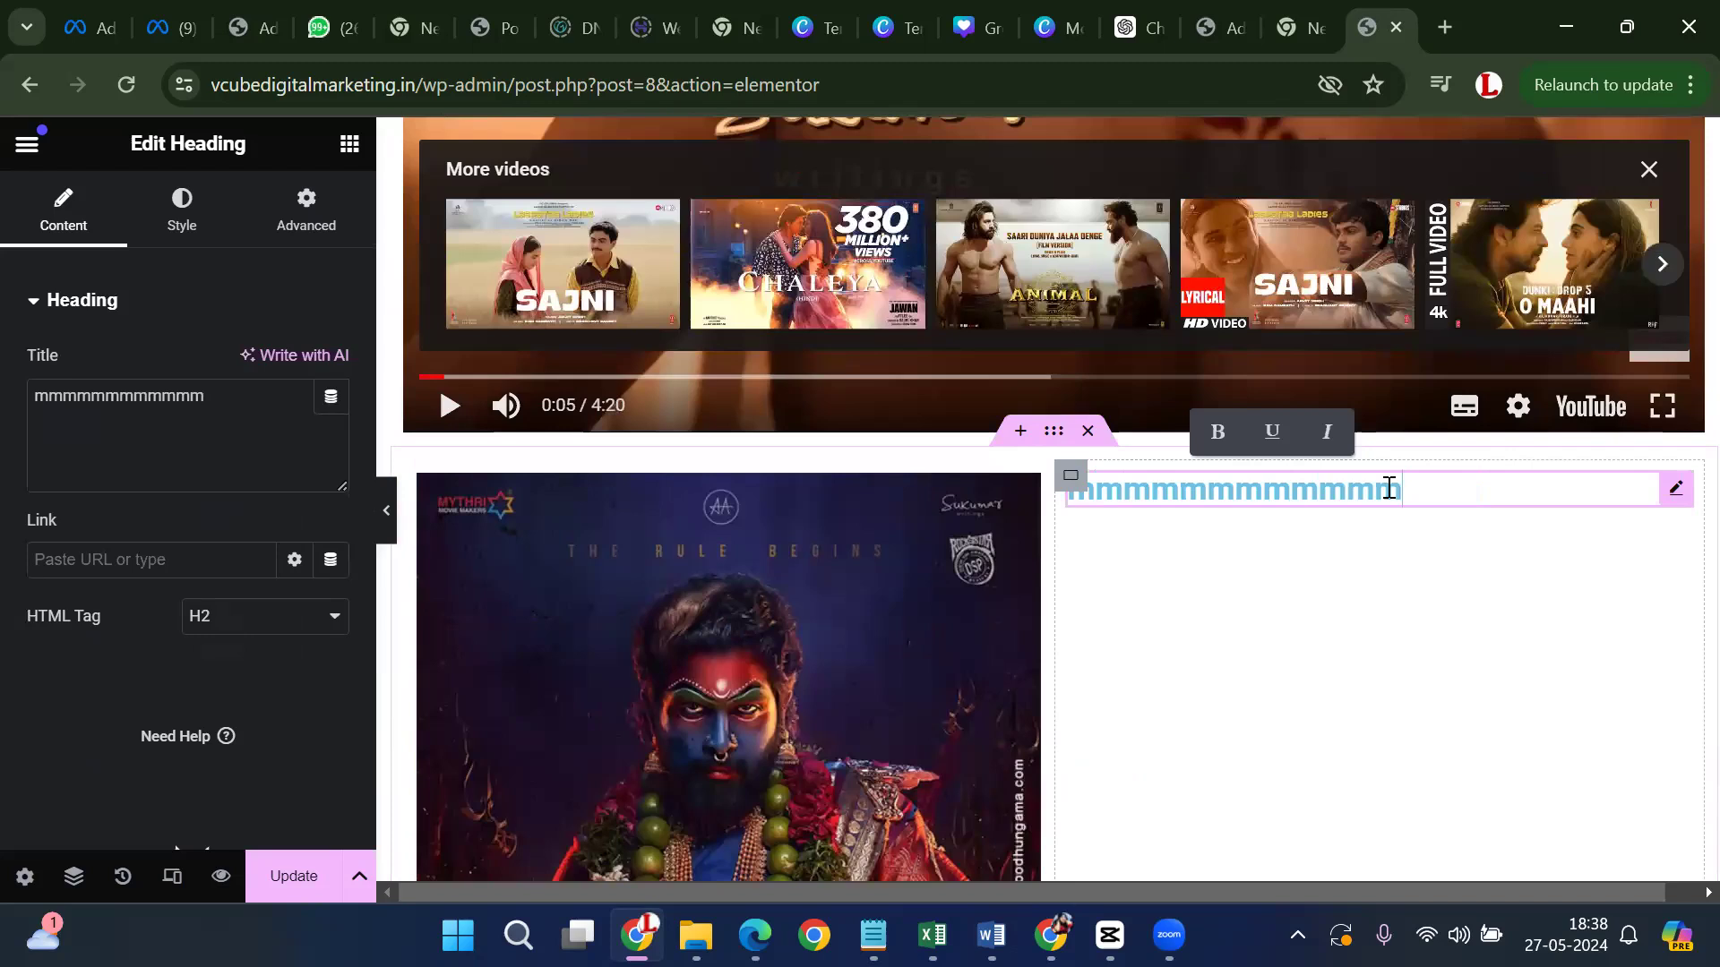
{"action": "type", "text": "mmmmmmmmmmmmmmmmmmmmmmmmmmmmmmmmmmmmmmmmmmmmmmmmmmmmmmmmmmmmmmmmmmmmmmmmmmmmmmmmmmmmmmmmmmmmmmmmmmmmmmmmmmmmmmmmmmmmmmmm"}
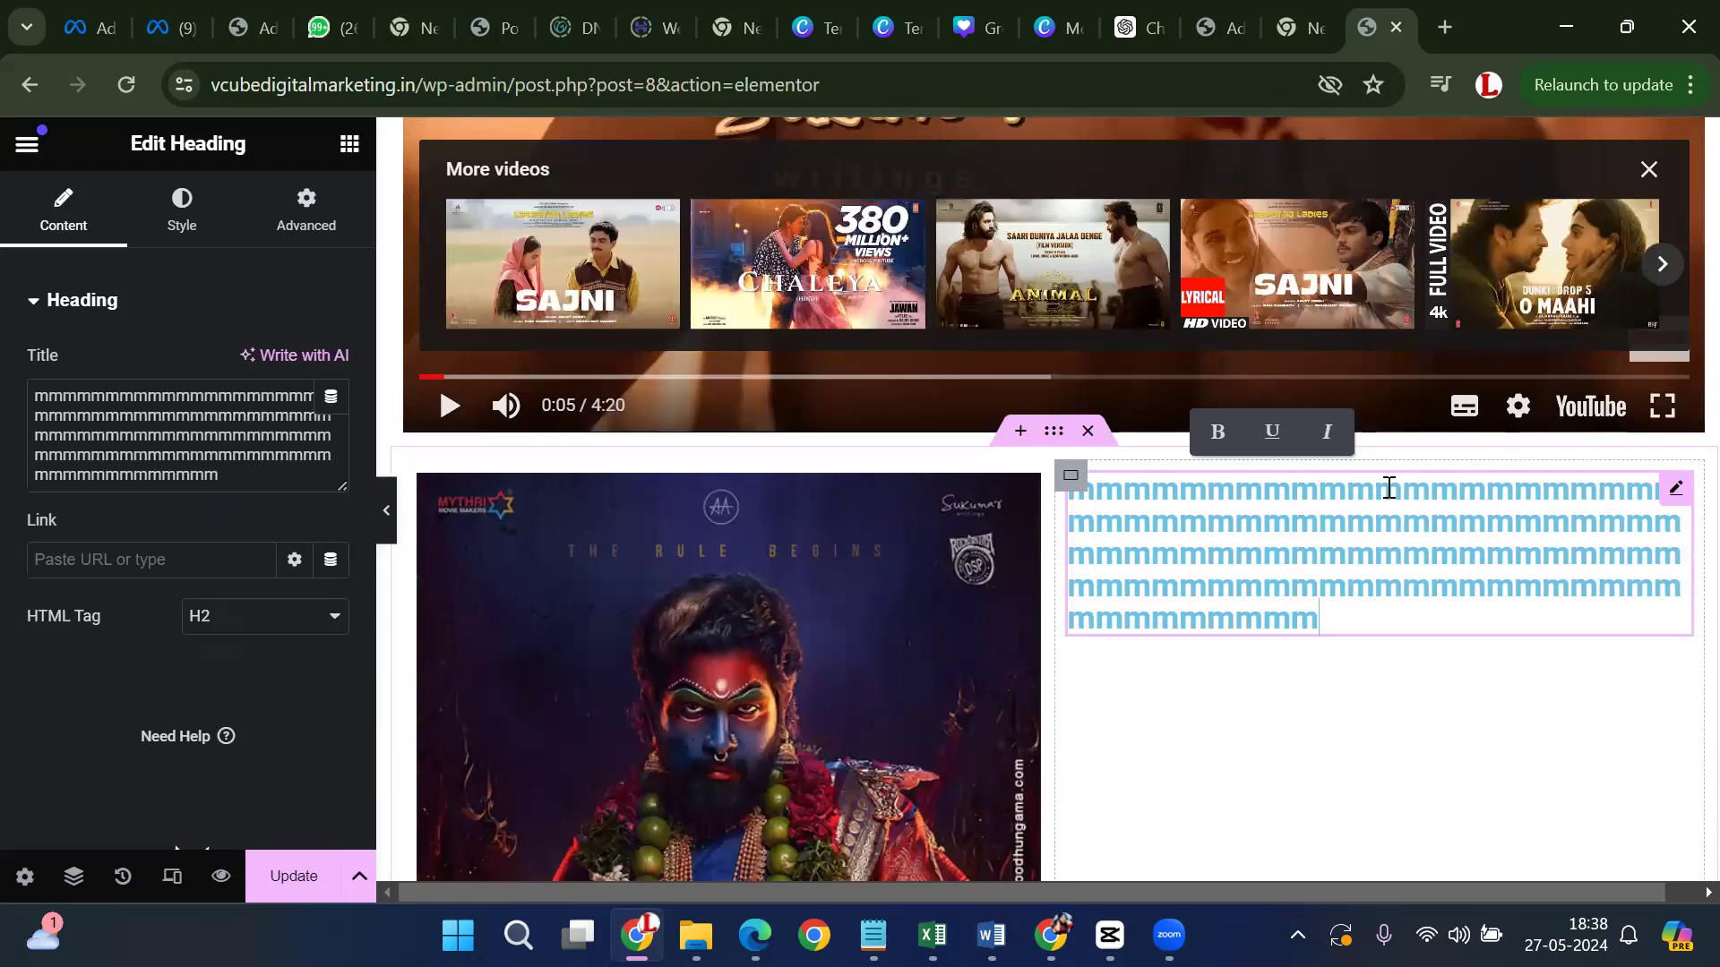
{"action": "type", "text": "mmmmmmmmmmmmmmmmmmmmmmmmmmmmmmmmmmmmmmmmmmmmmmmmmmmmmmmmmmmmmmmmmmmmmmmmmmmmmmmmmmmmmmmmmmmmmmmmmmmmmmmmmmmmmmmmmmmmmm"}
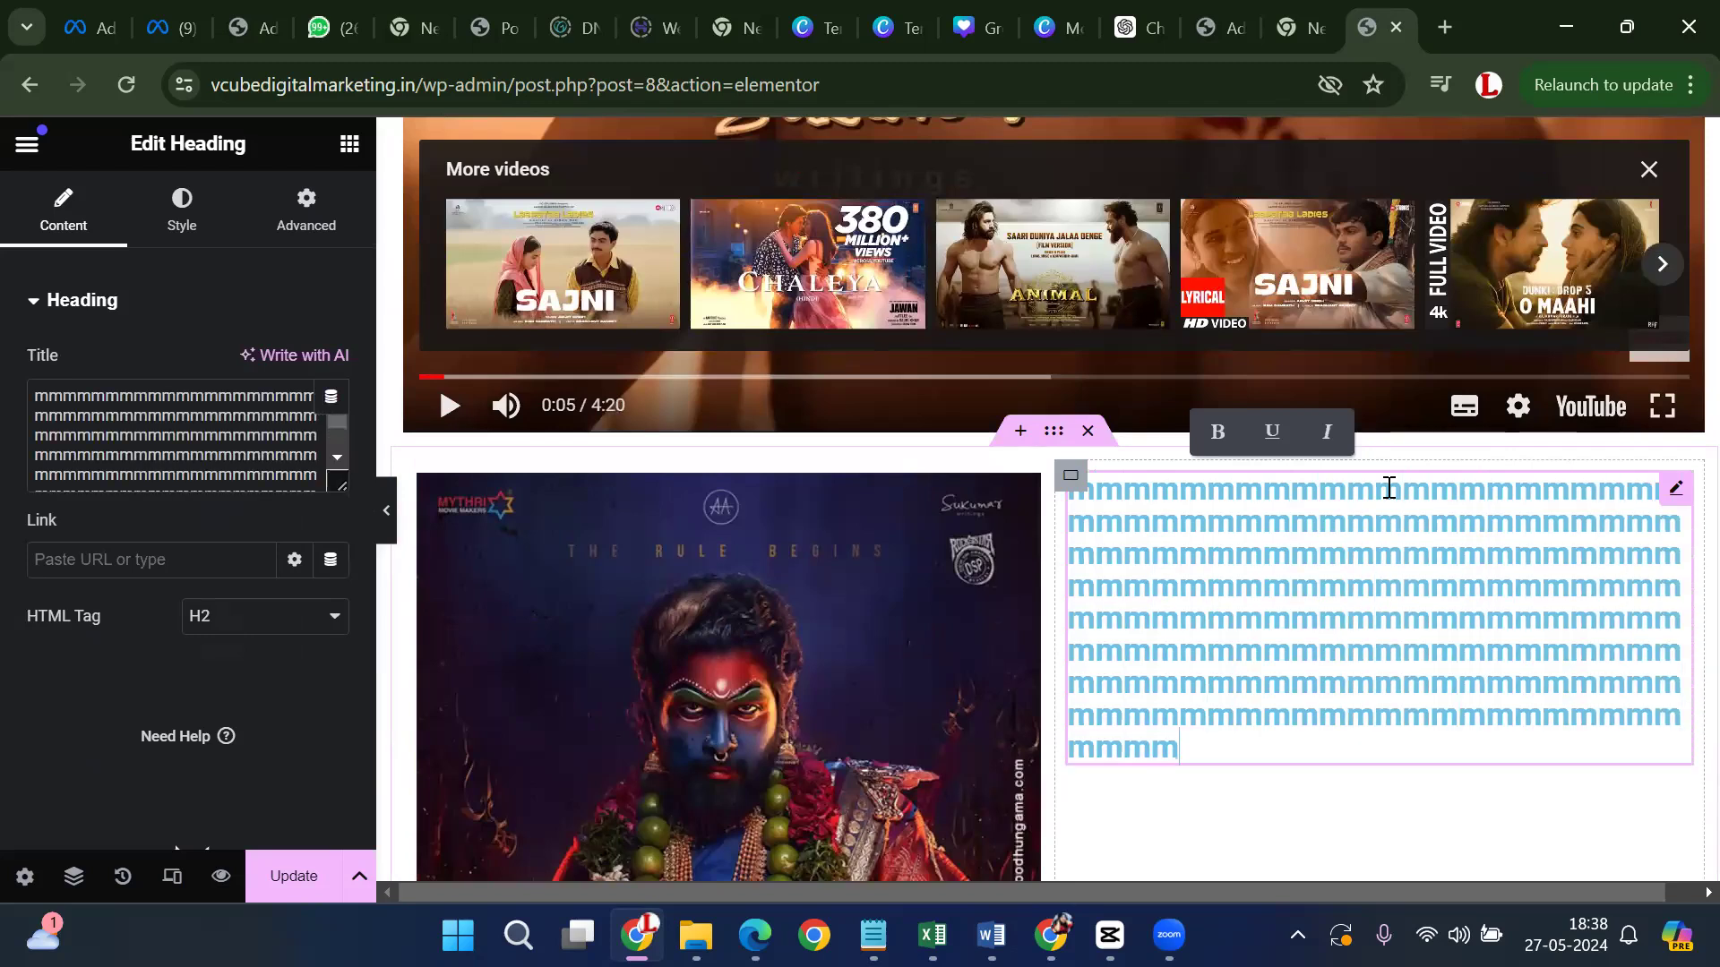
{"action": "type", "text": "mmmmmmmmmmmmmmmmmmmmmmmmmmmmmmmmmmmmmmmmmmmmmmmmmmmmmmmmmmmmmmmmmmmmmmmmmmmmmmmmmmmmmmmmmmmmmmmmmmmmmmm"}
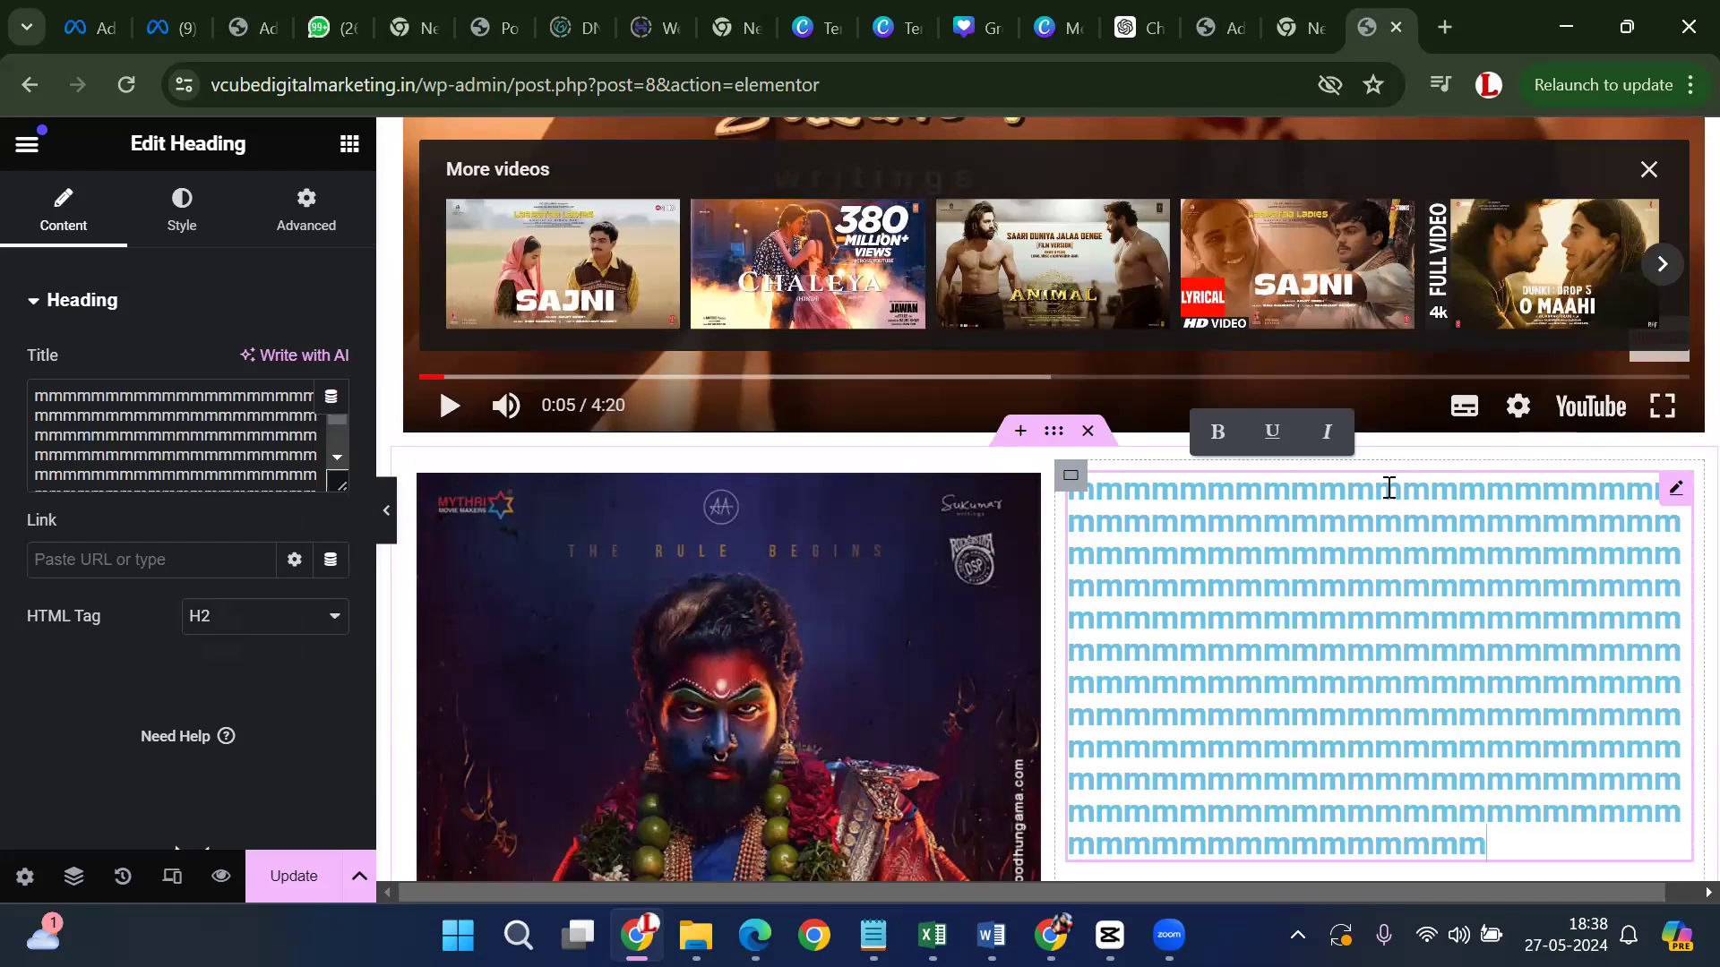
{"action": "type", "text": "mmmmmmmmmmmmmmmmmmmmmmmmmmmmmmmmmmmmmmmmmmmmmmmmmmmmmmmmmmmmmmmmmmmmmmmmmmmmmmmmmmmmmmmmmmmmmmmmmmmmmmm"}
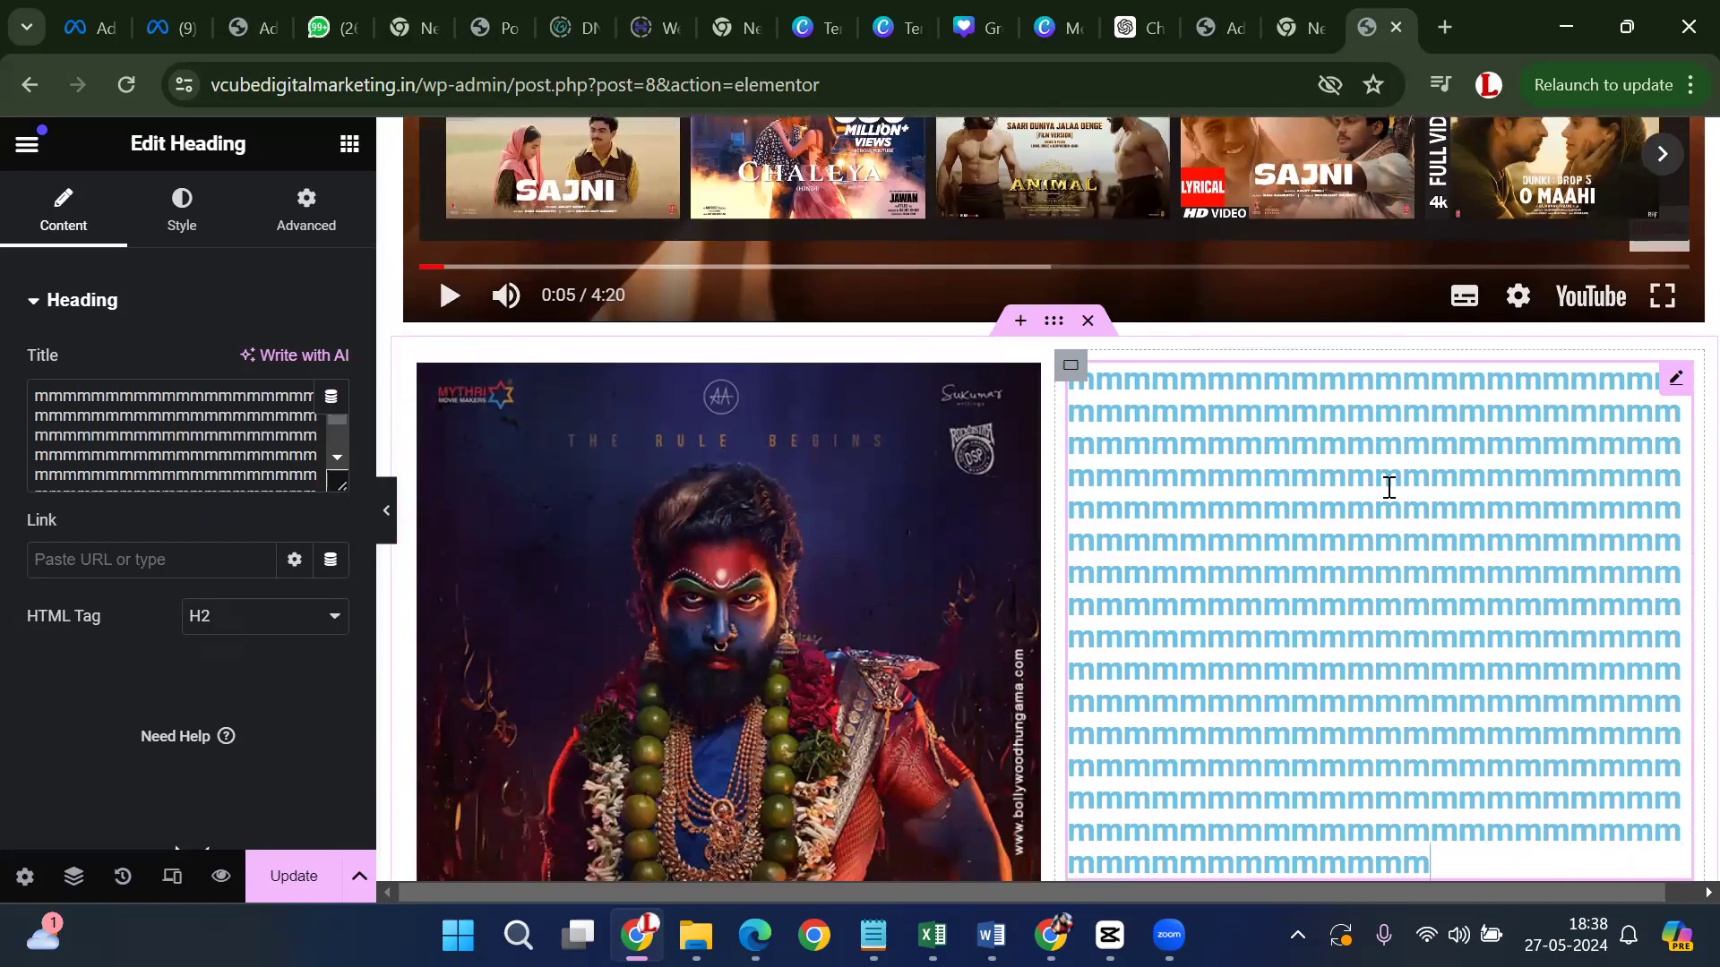
{"action": "type", "text": "mmmmmmmmmmmm"}
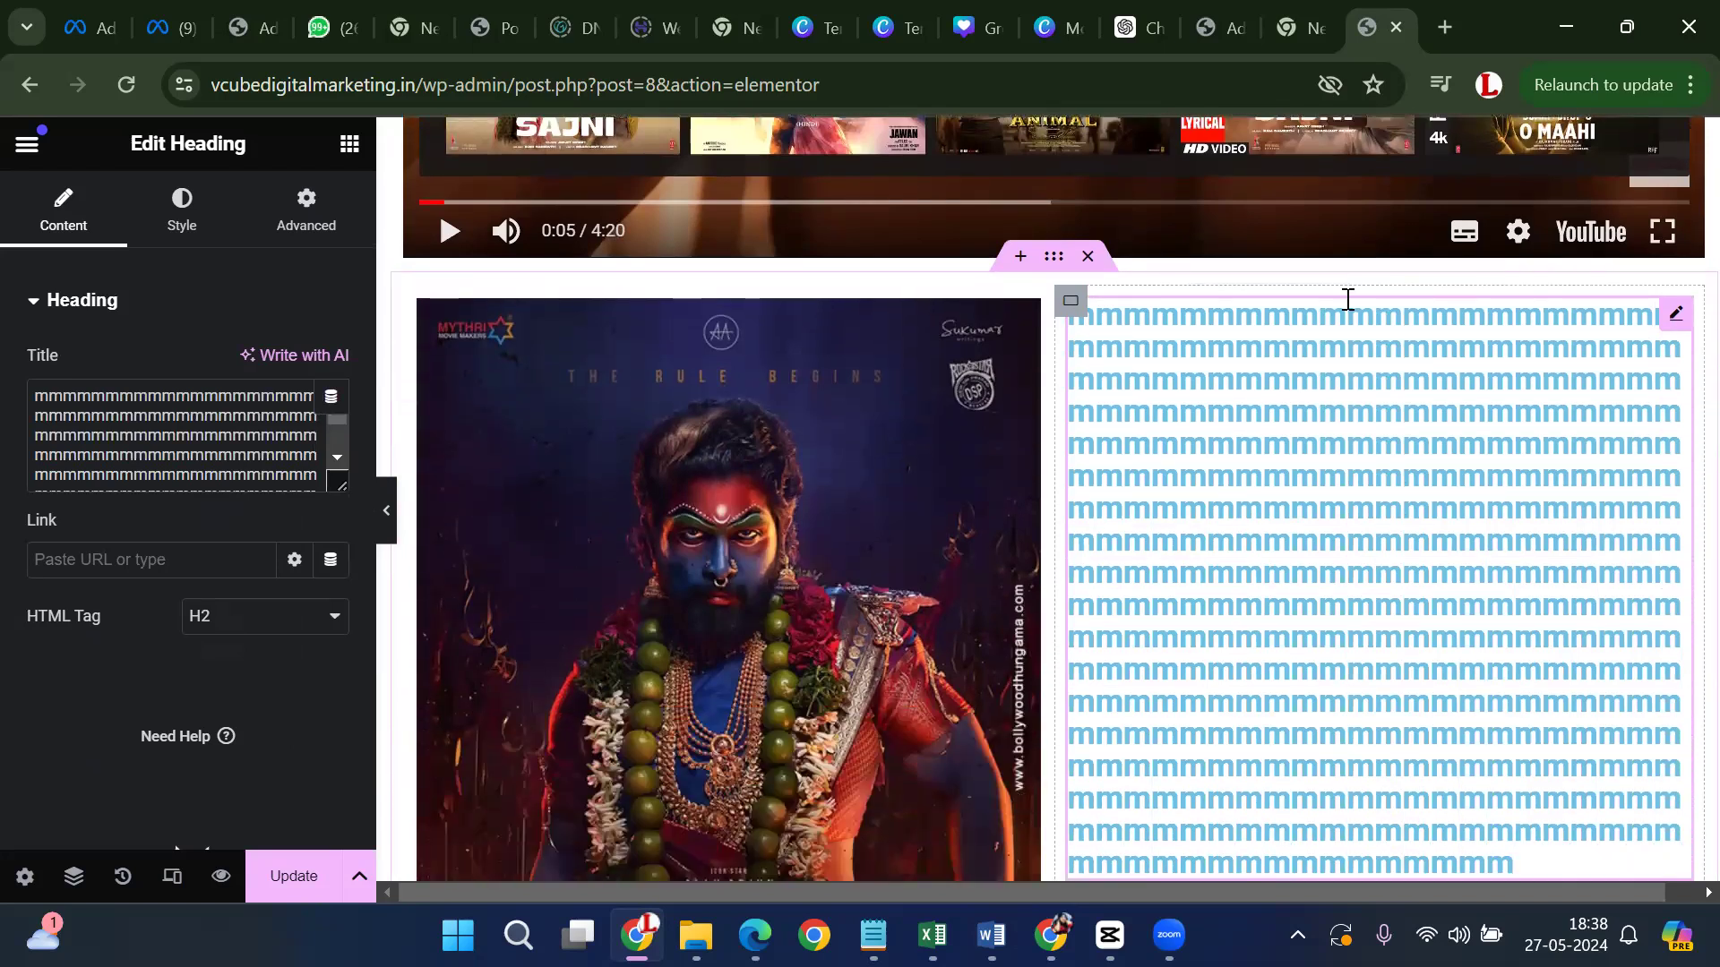
Insert a single-column Flexbox container between the video and the two-column container, and place a Divider widget in it
{"action": "scroll", "coordinate": [1348, 475], "scroll_direction": "down", "scroll_amount": 4}
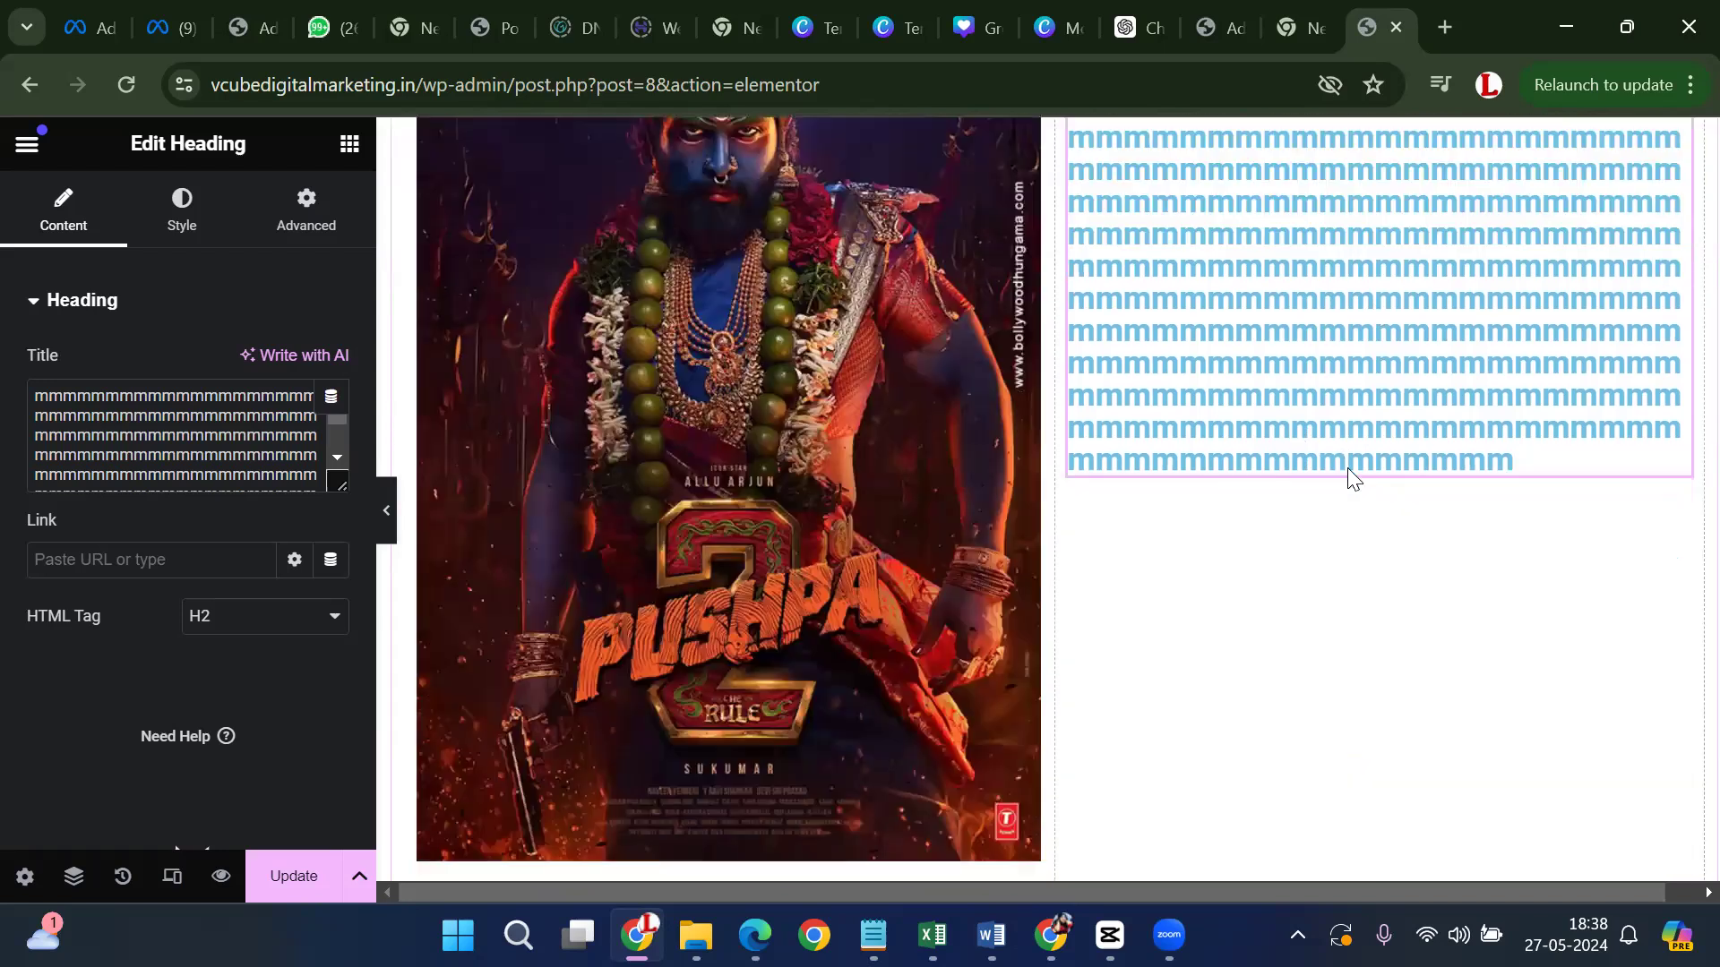
{"action": "scroll", "coordinate": [1353, 480], "scroll_direction": "down", "scroll_amount": 4}
{"action": "scroll", "coordinate": [1367, 483], "scroll_direction": "up", "scroll_amount": 9}
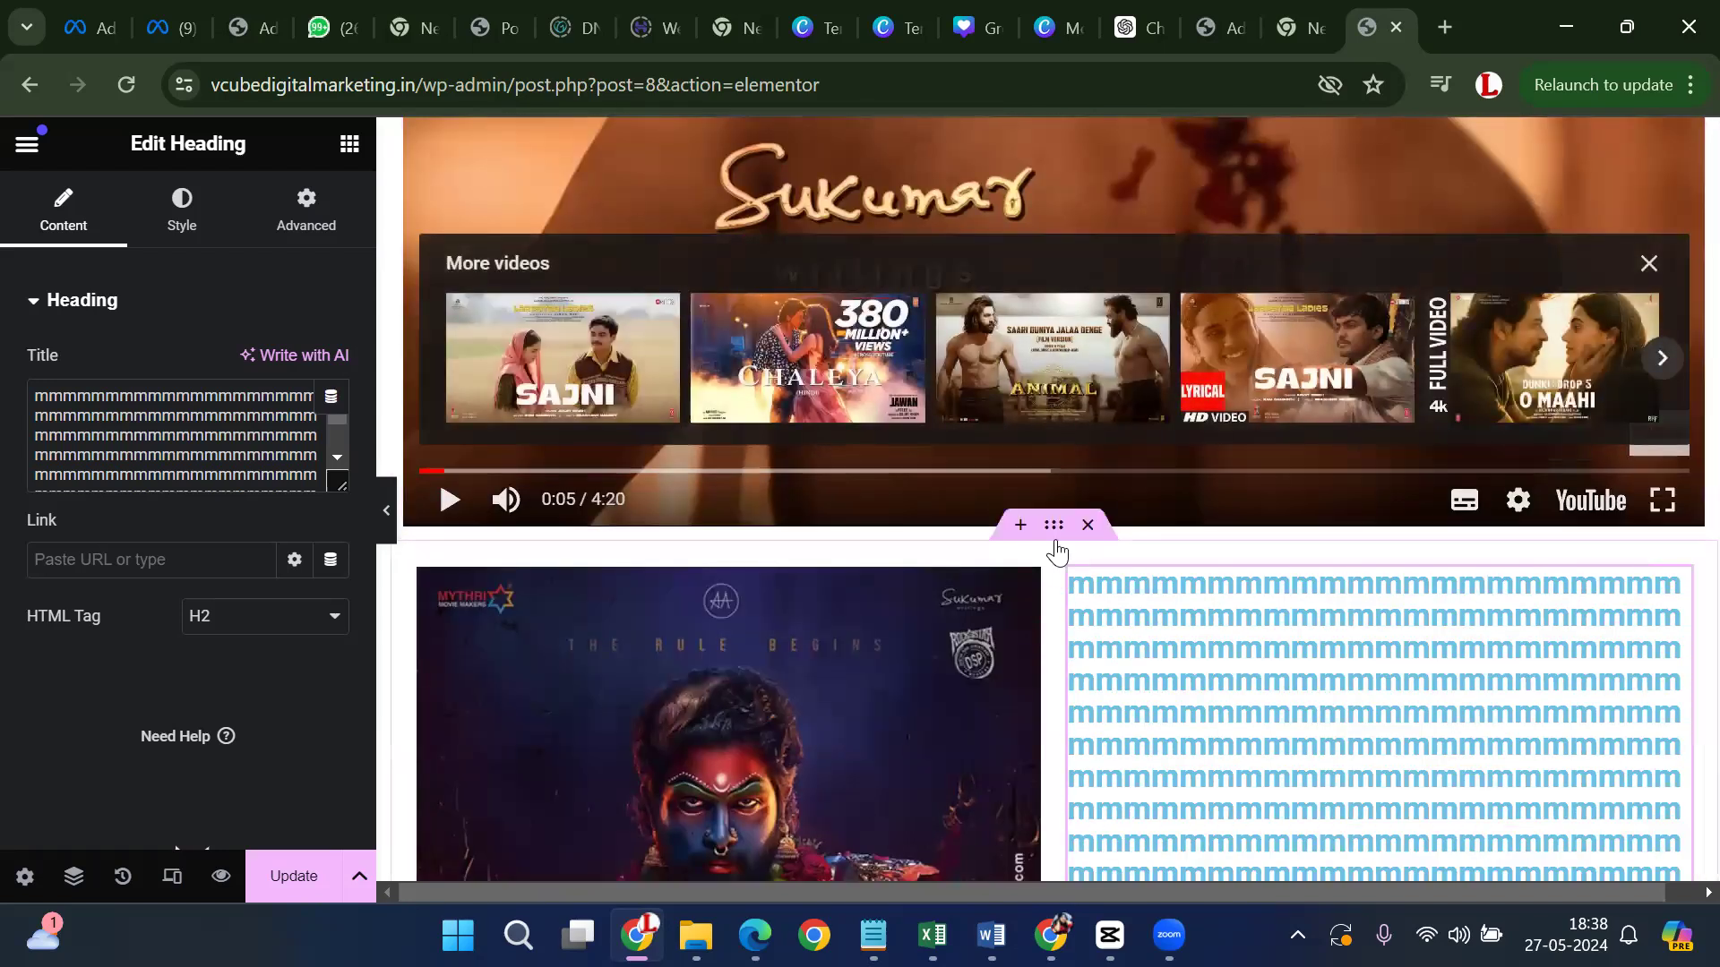
{"action": "scroll", "coordinate": [1233, 373], "scroll_direction": "down", "scroll_amount": 1}
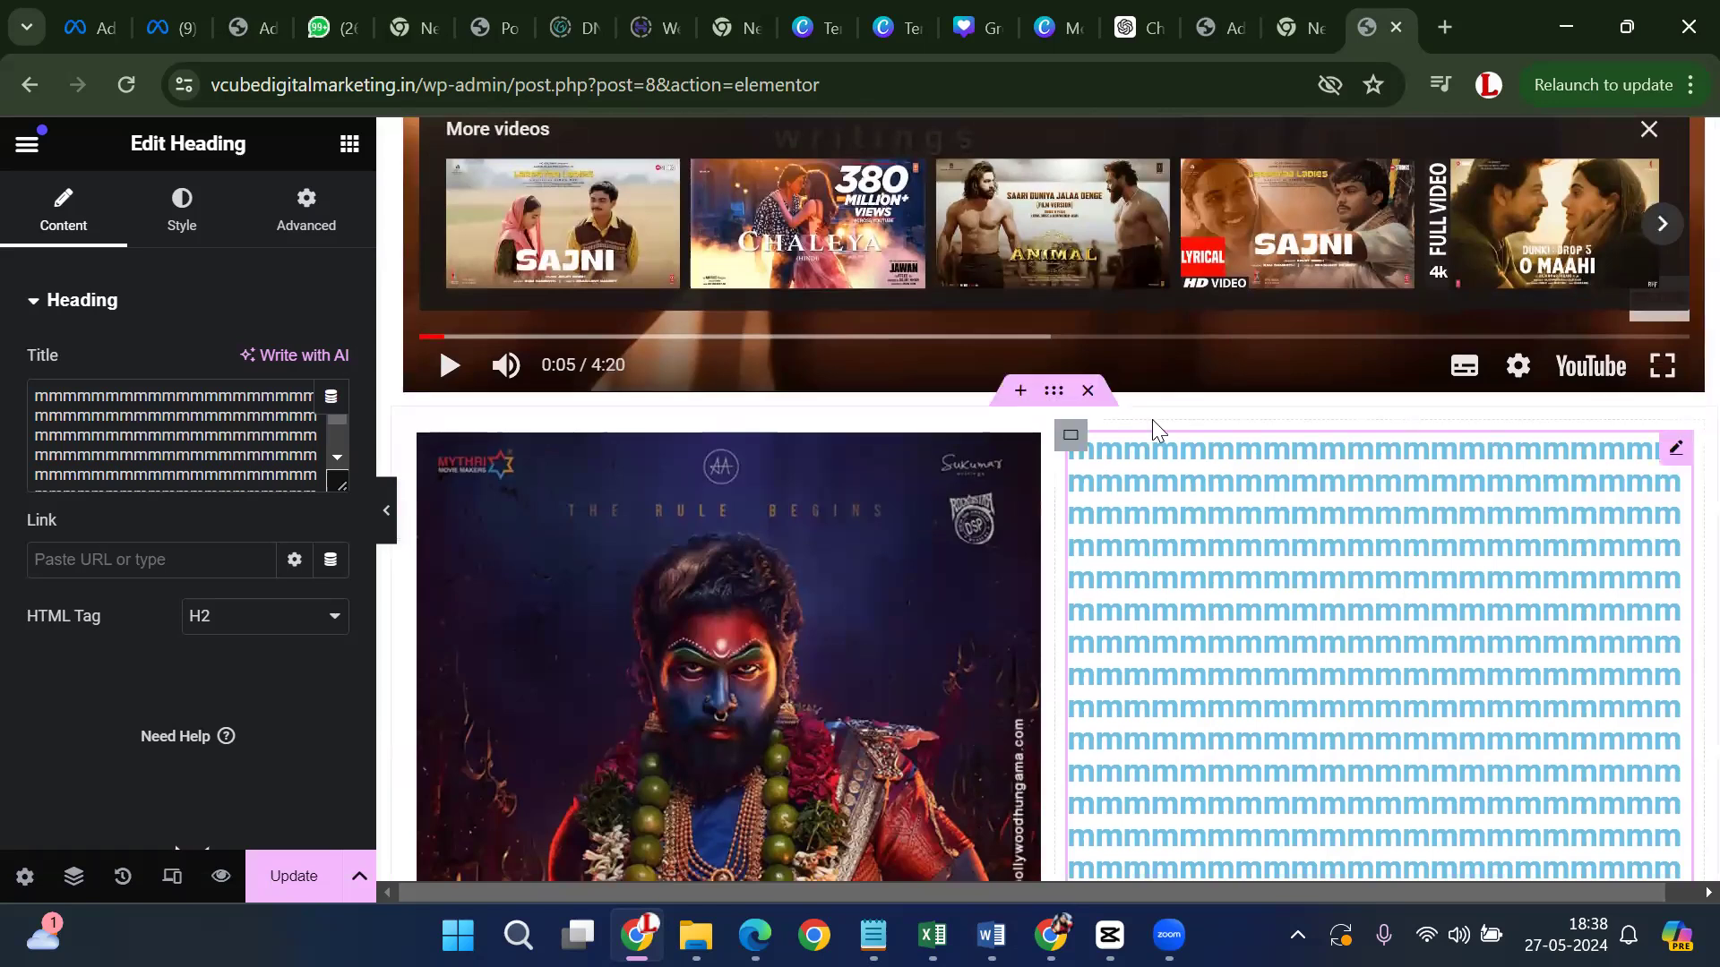
{"action": "left_click", "coordinate": [1025, 394]}
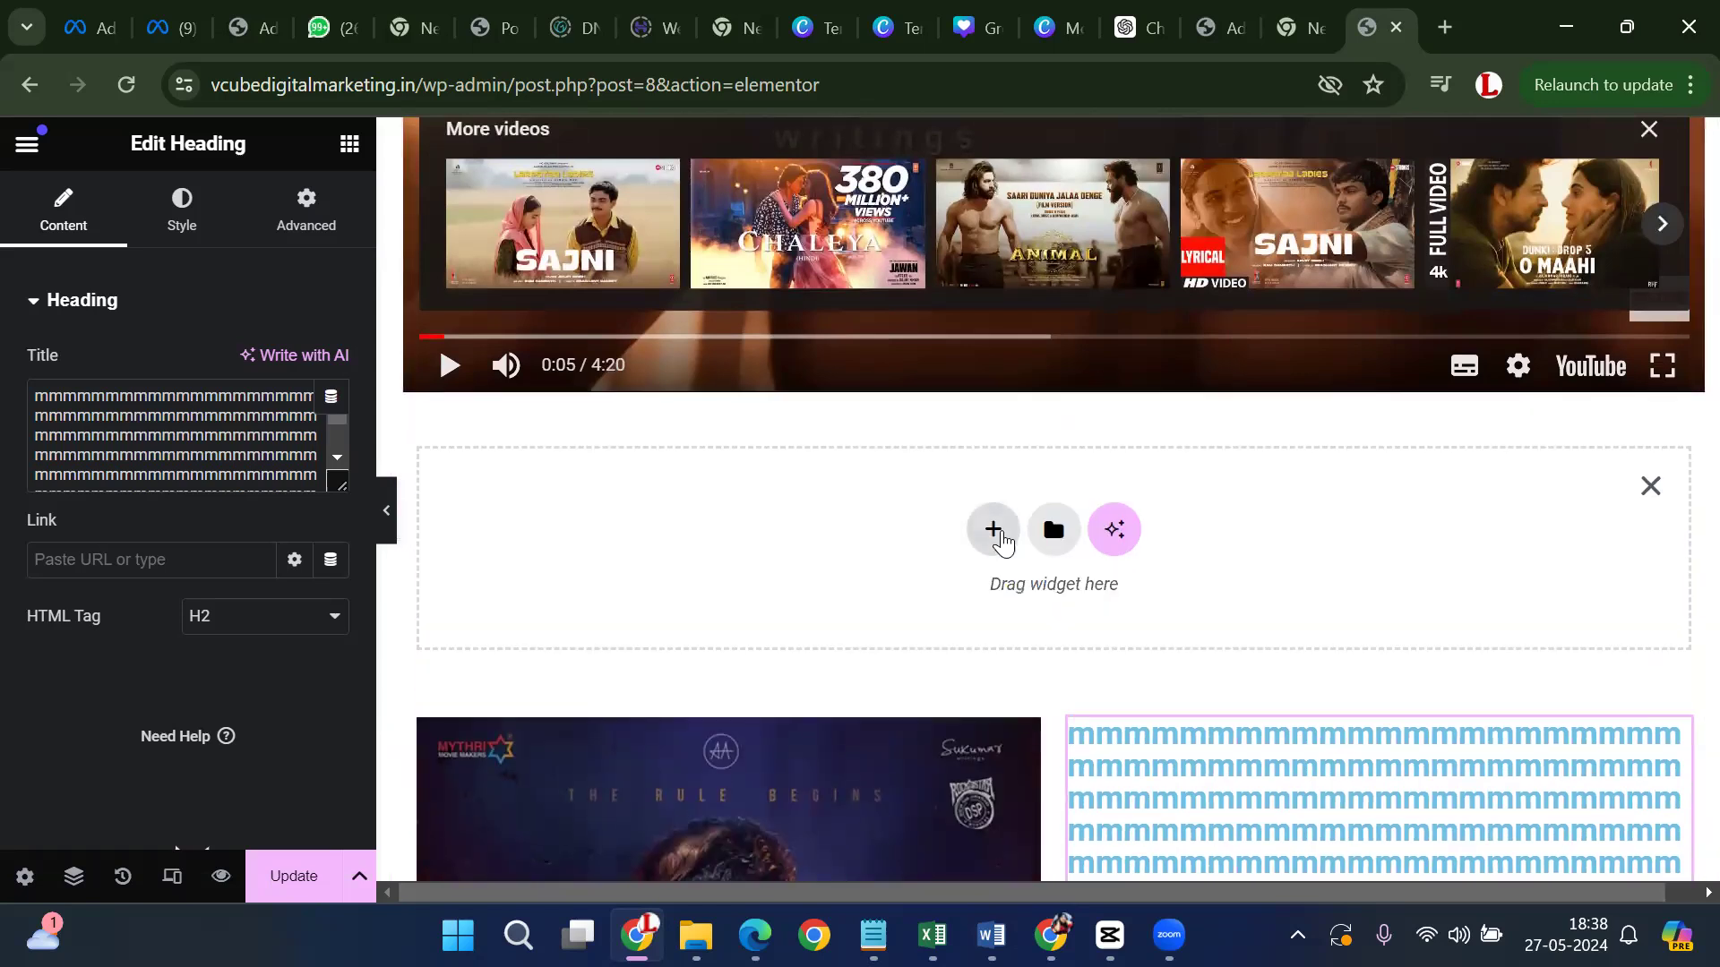
{"action": "left_click", "coordinate": [994, 536]}
{"action": "left_click", "coordinate": [979, 658]}
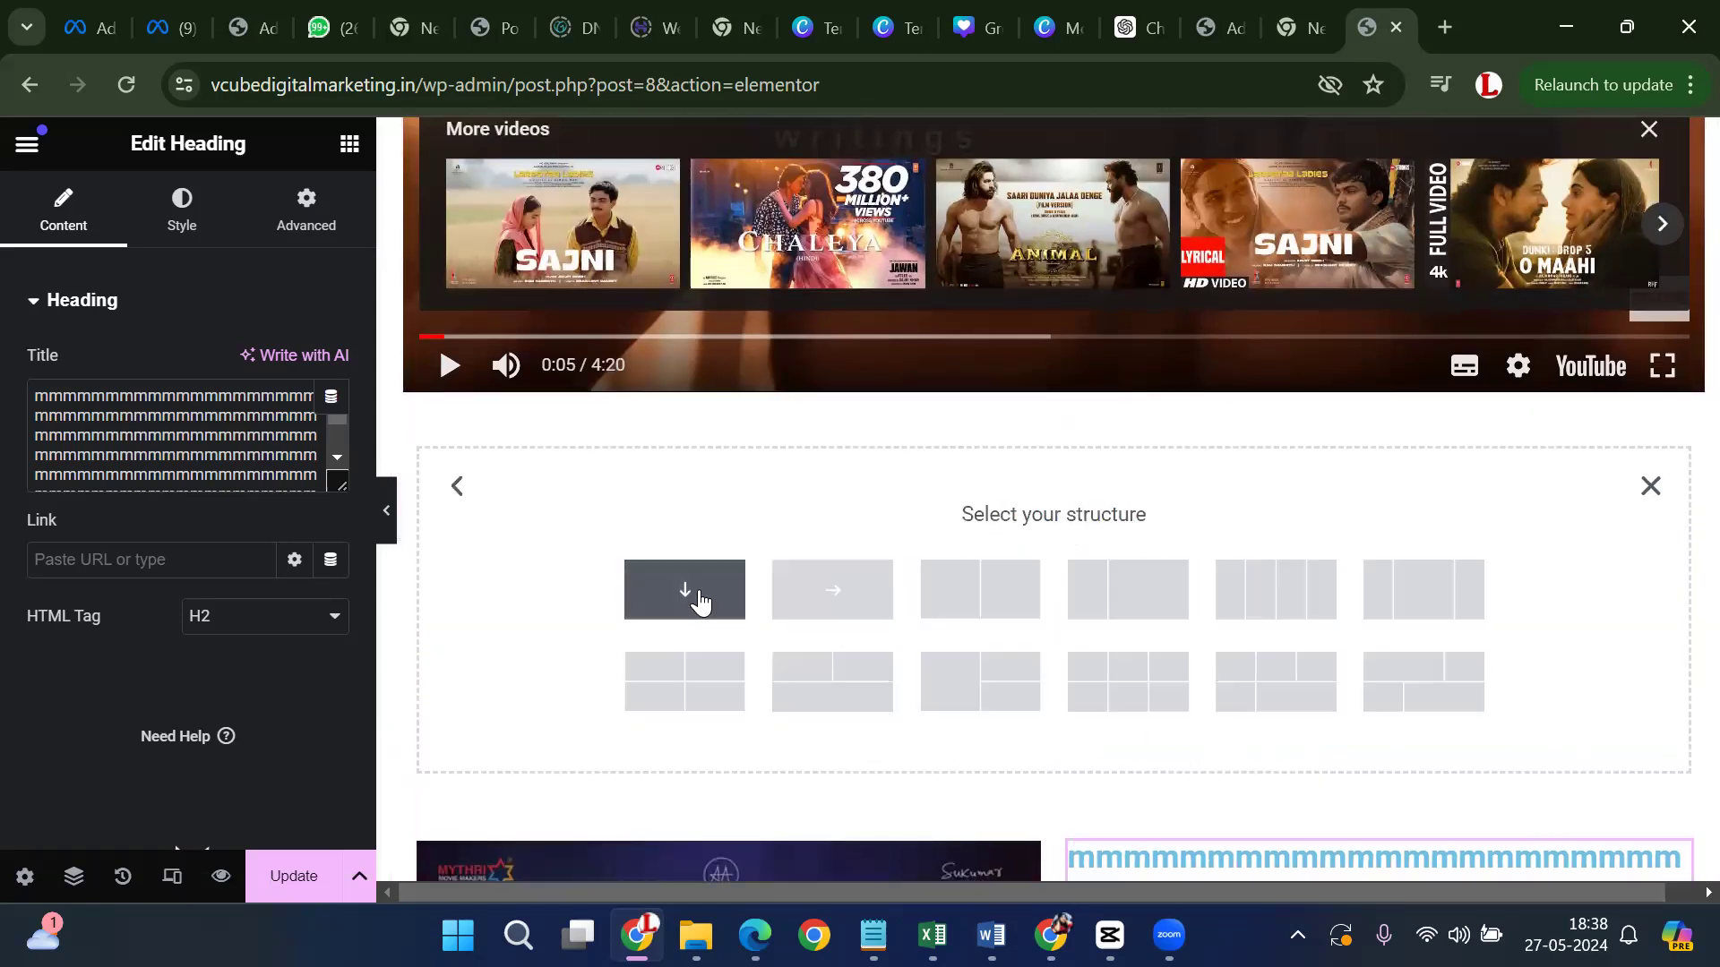
{"action": "left_click", "coordinate": [699, 602]}
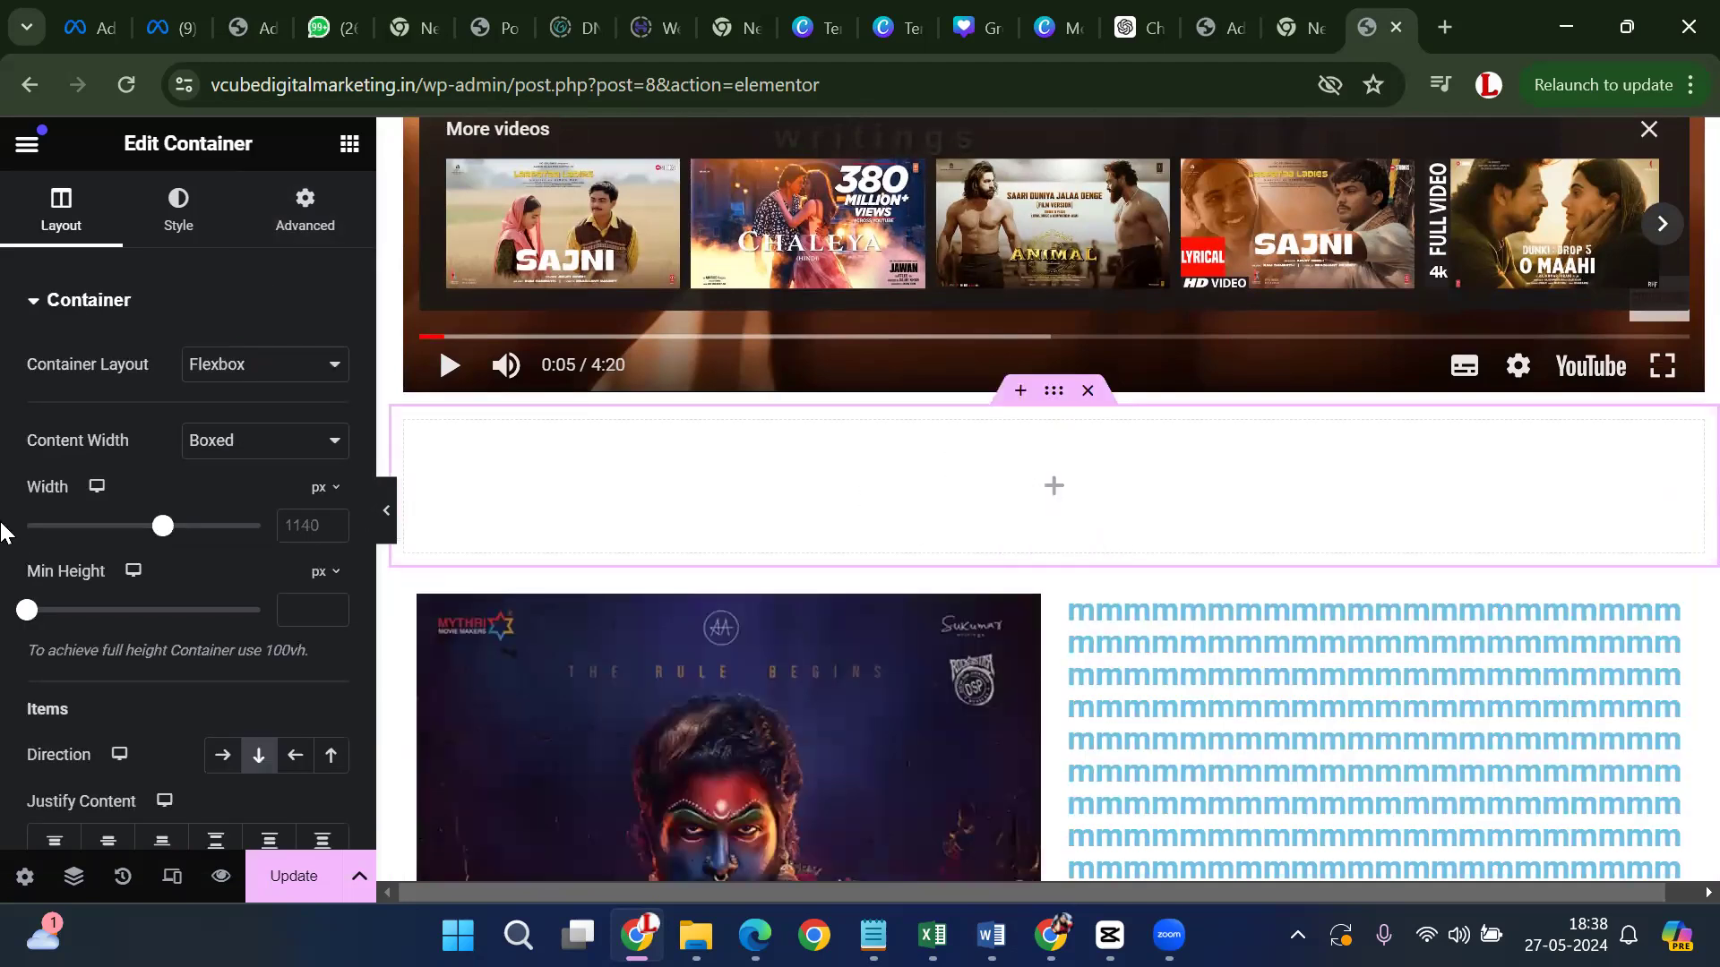
{"action": "scroll", "coordinate": [192, 480], "scroll_direction": "down", "scroll_amount": 4}
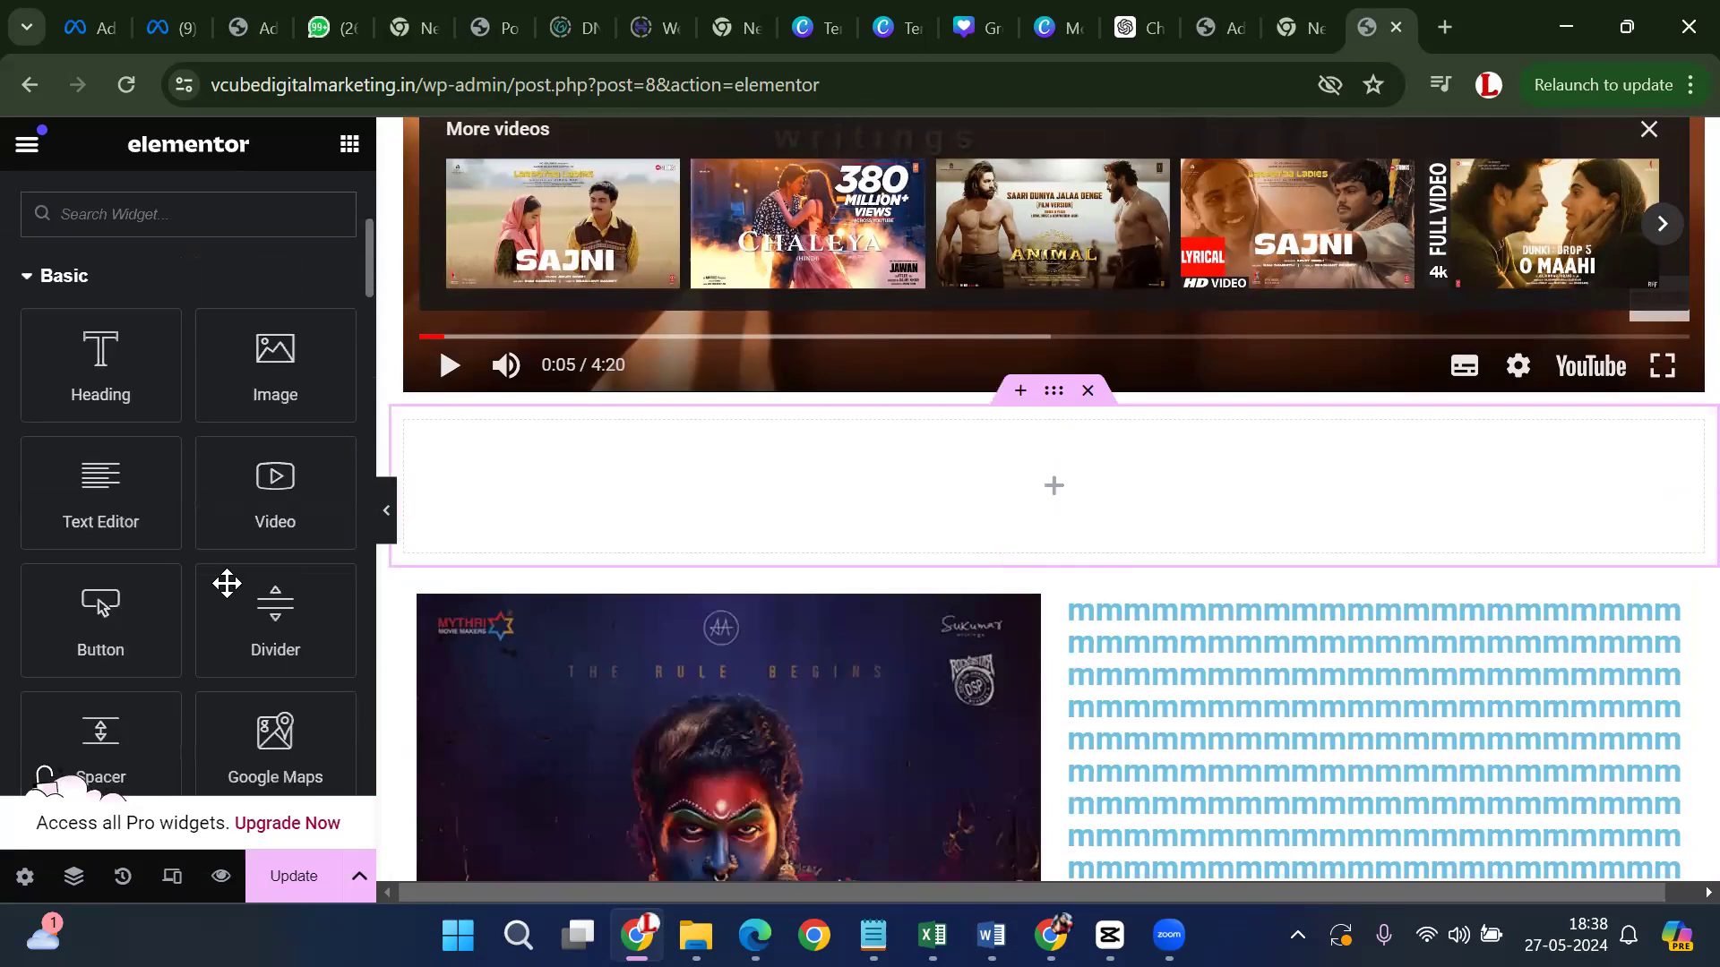
{"action": "left_click", "coordinate": [282, 644]}
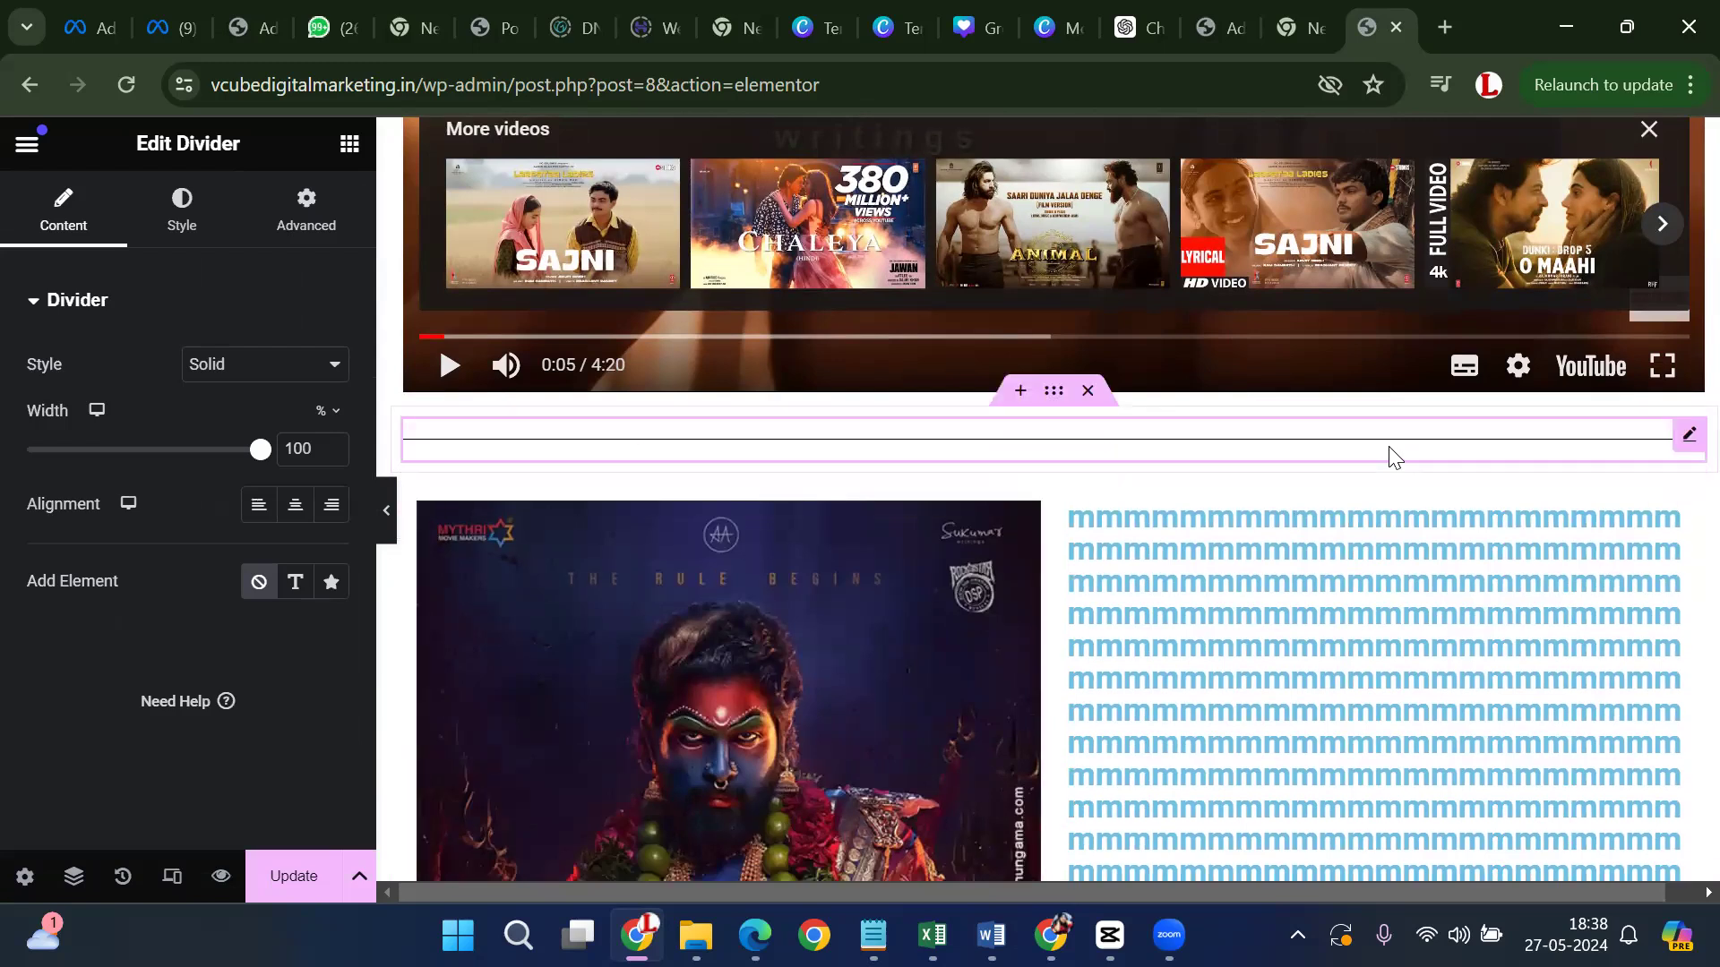
Insert another single-column Flexbox container between the video and the divider
{"action": "left_click", "coordinate": [1021, 391]}
{"action": "left_click", "coordinate": [993, 530]}
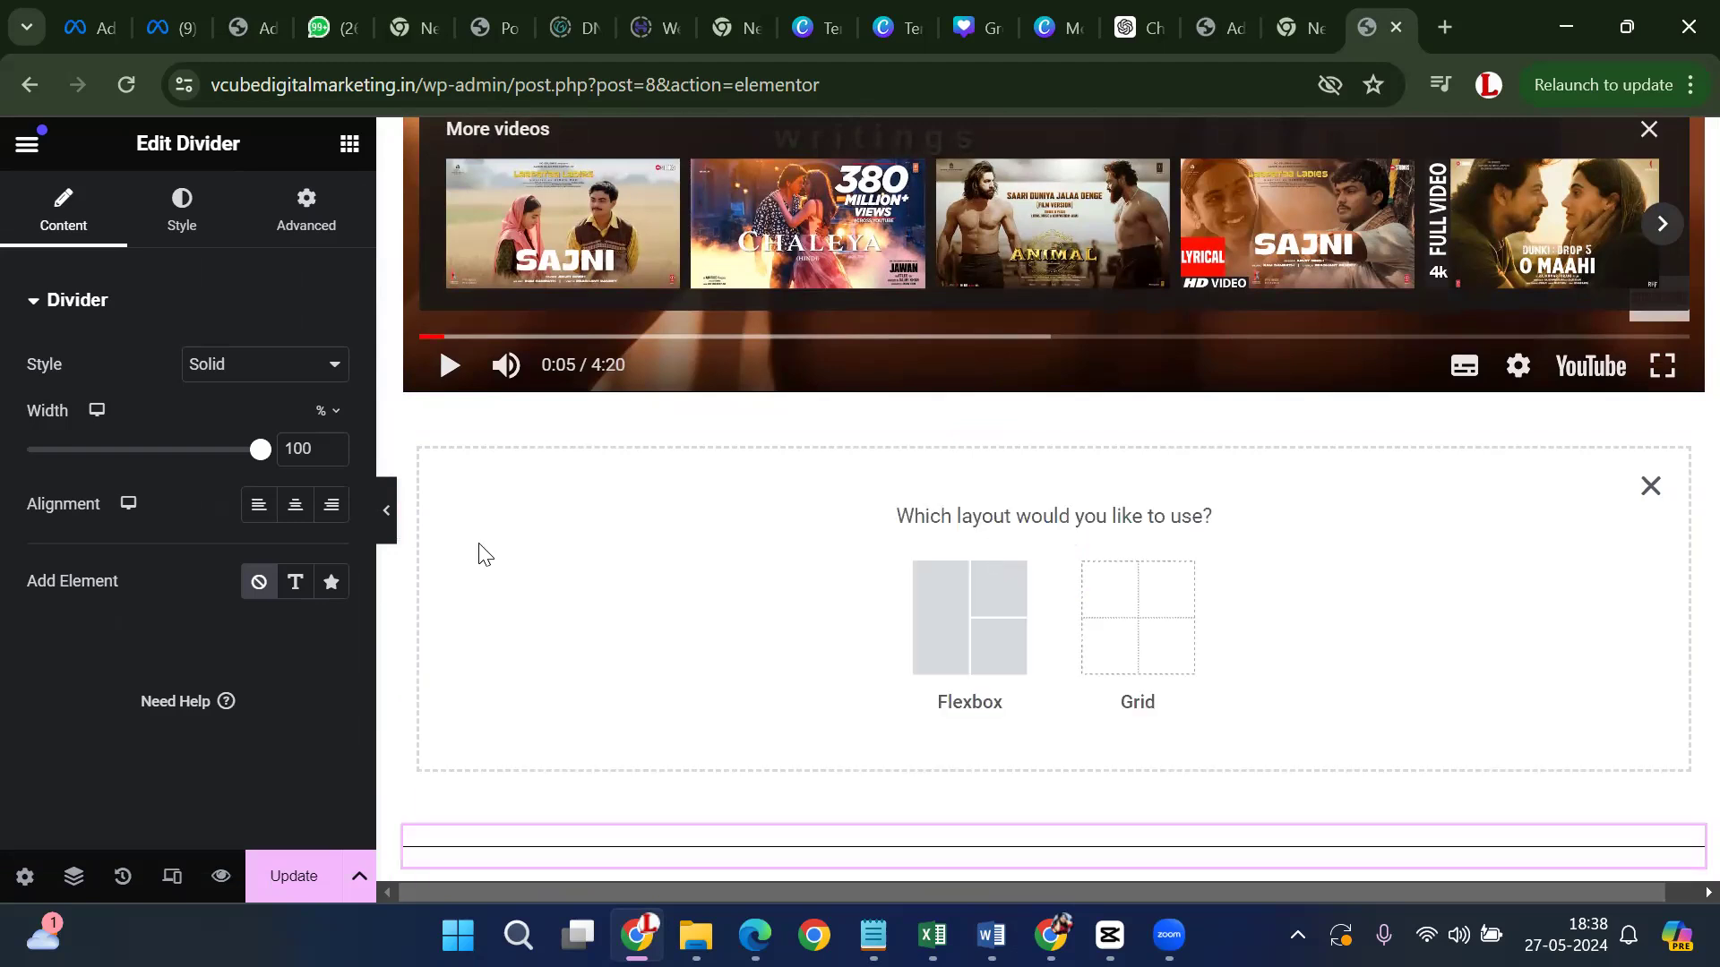
{"action": "left_click", "coordinate": [953, 616]}
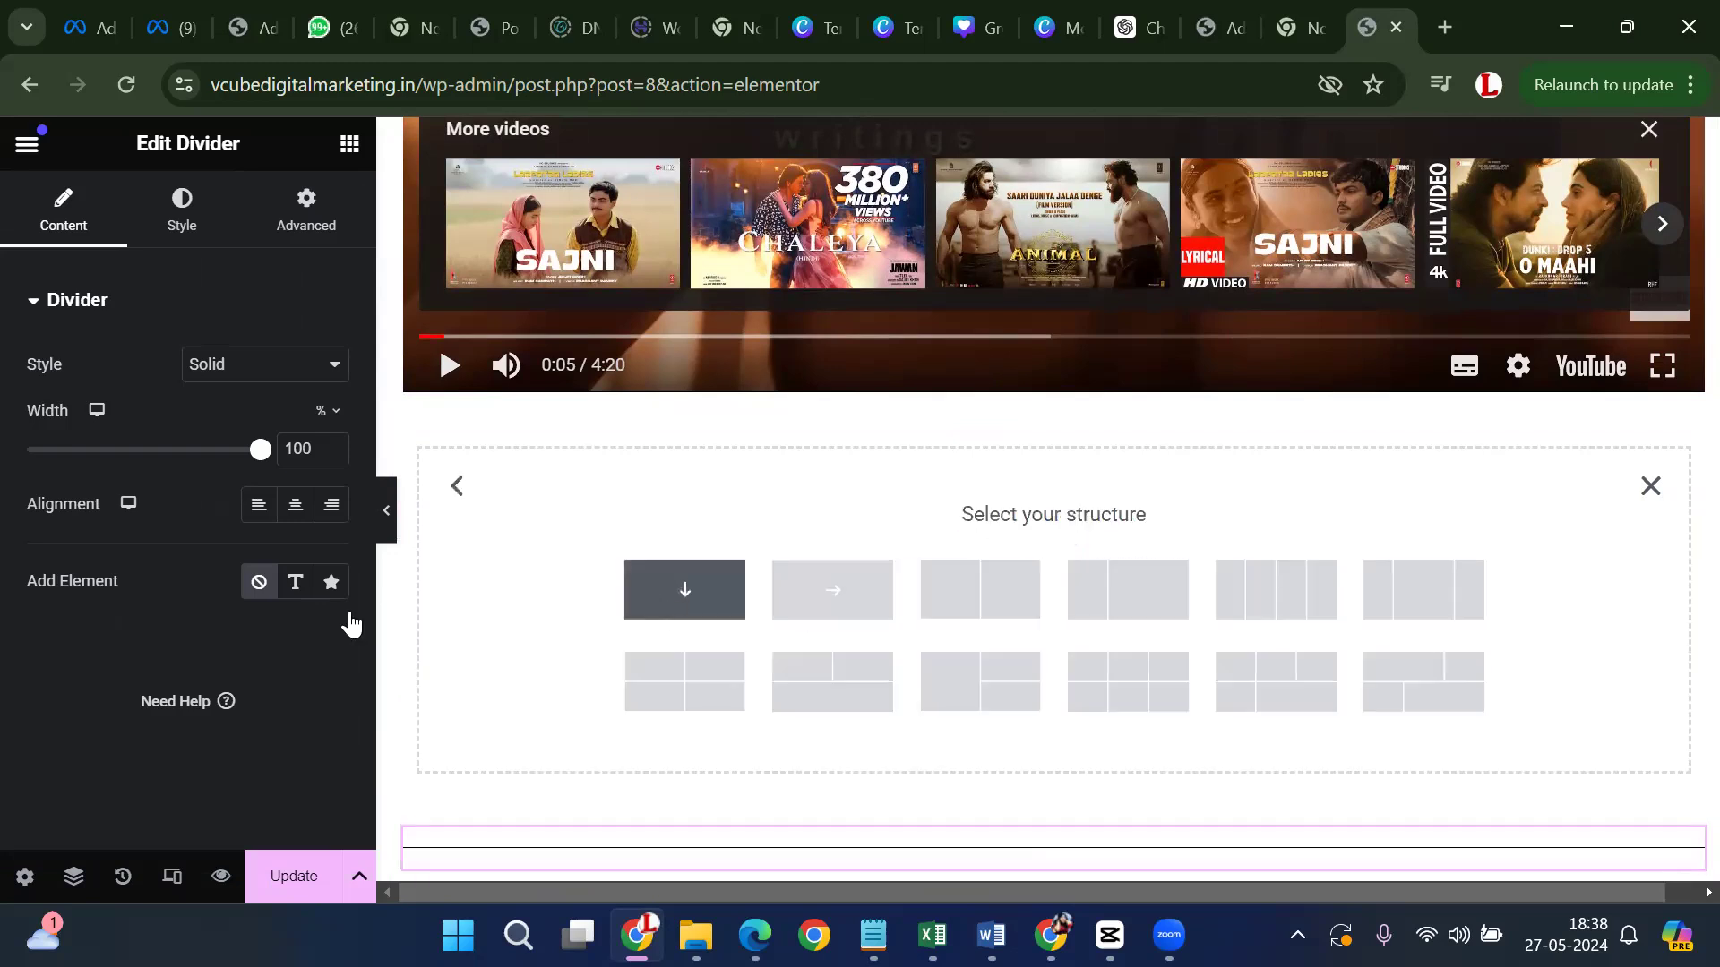
{"action": "left_click", "coordinate": [684, 590]}
{"action": "scroll", "coordinate": [242, 561], "scroll_direction": "down", "scroll_amount": 3}
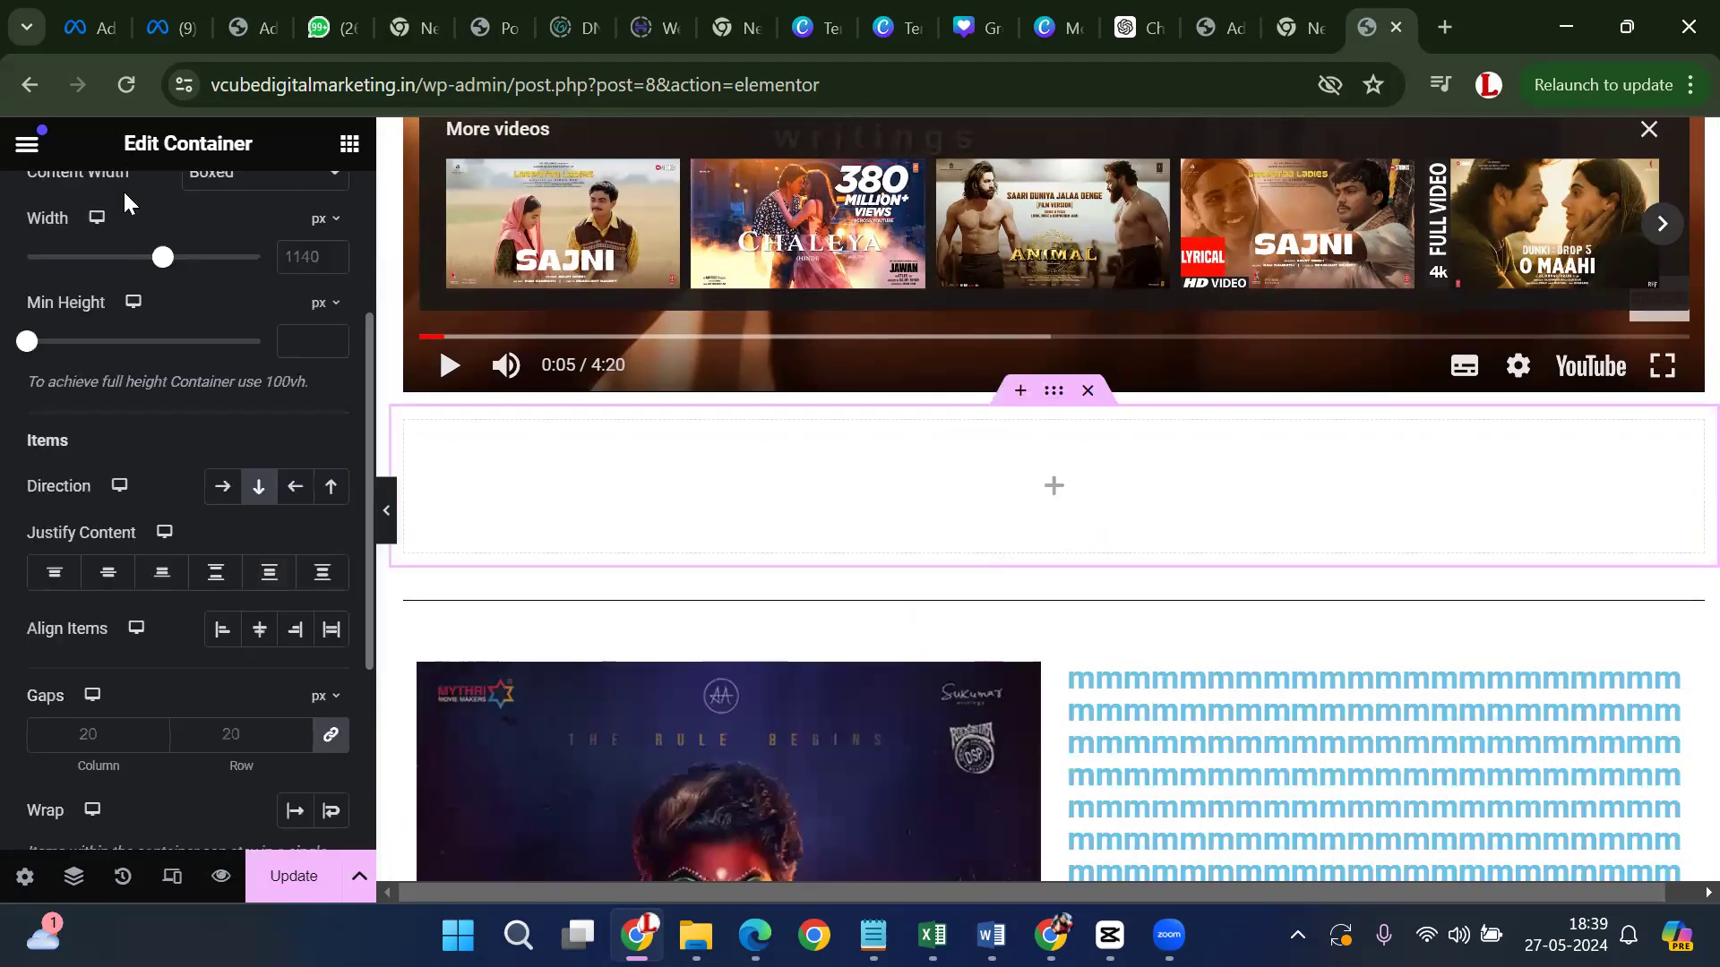
Place a Spacer widget in the empty container between the video and the divider
{"action": "left_click", "coordinate": [476, 506]}
{"action": "scroll", "coordinate": [259, 564], "scroll_direction": "down", "scroll_amount": 3}
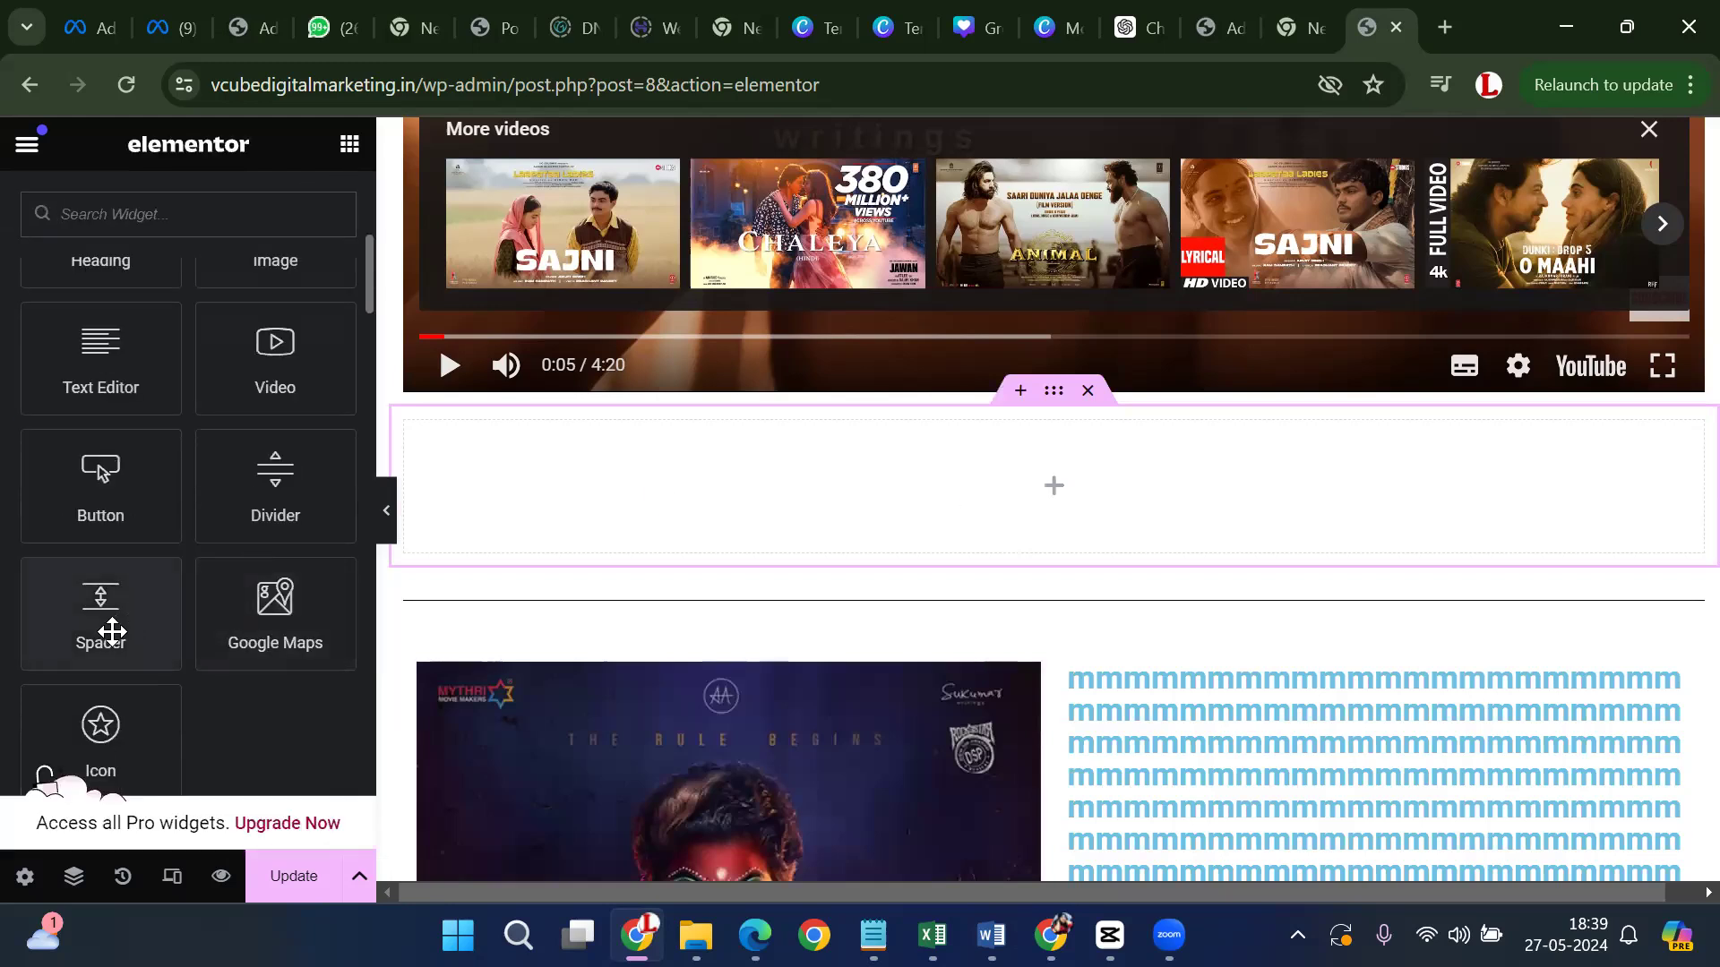
{"action": "left_click_drag", "start_coordinate": [131, 588], "coordinate": [900, 488]}
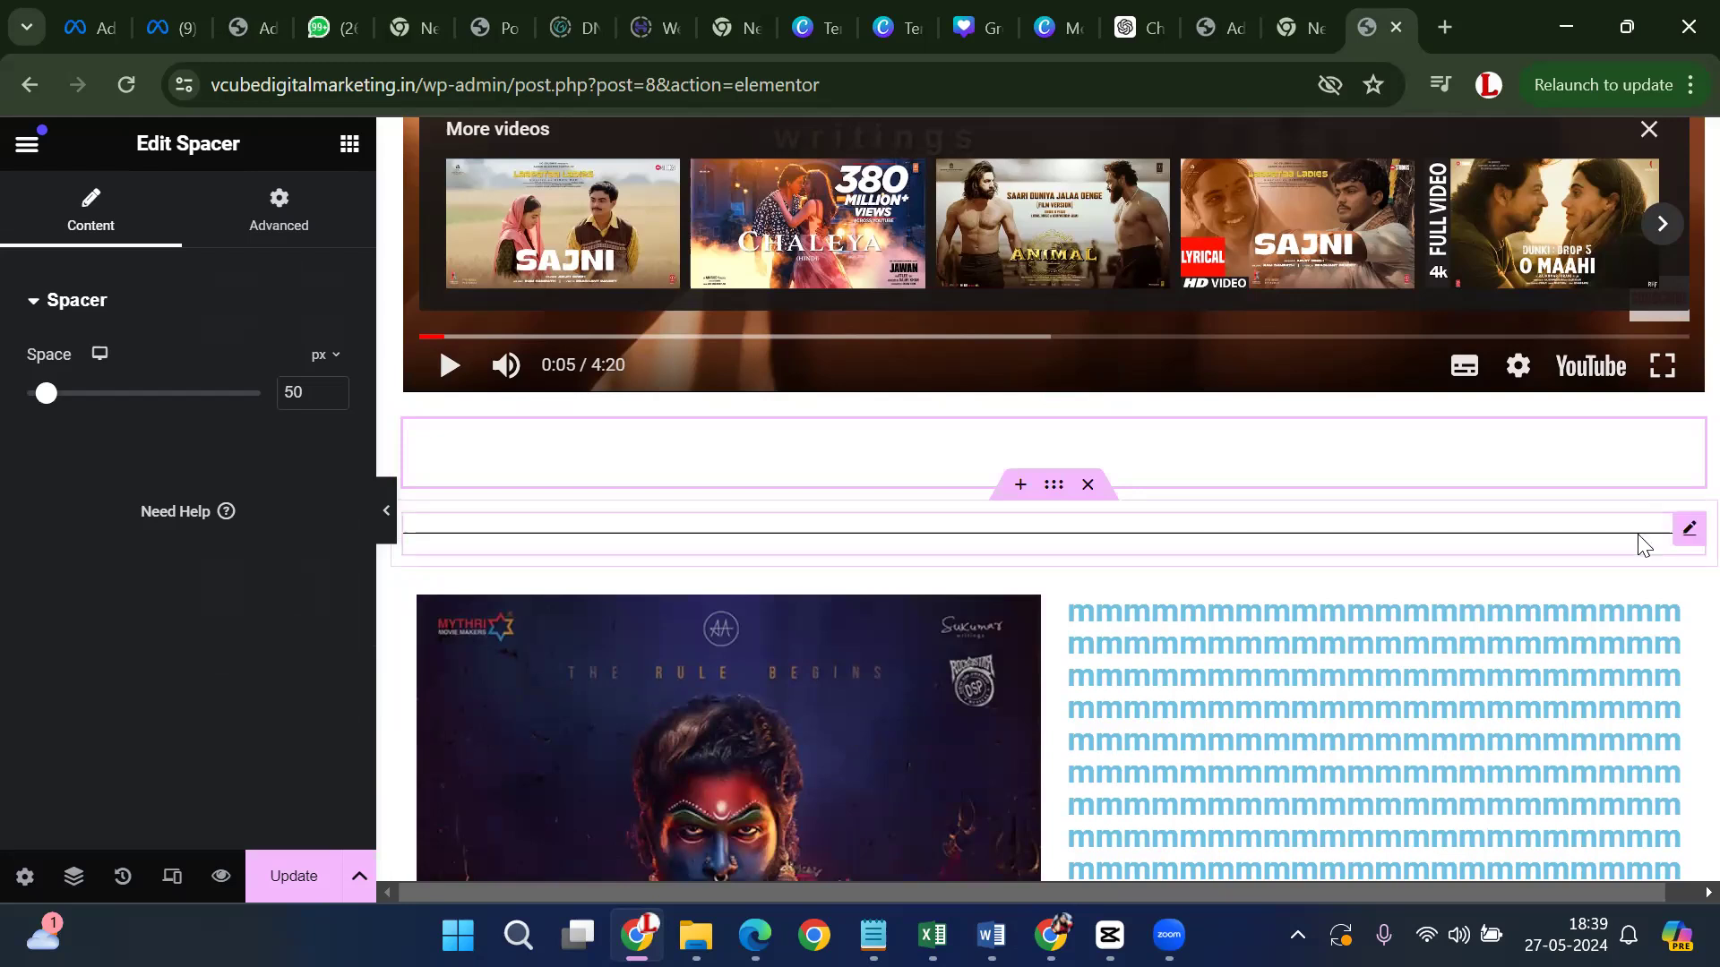
Add a single-column Flexbox container at the end of the page, below the poster-and-text section
{"action": "scroll", "coordinate": [1643, 541], "scroll_direction": "down", "scroll_amount": 9}
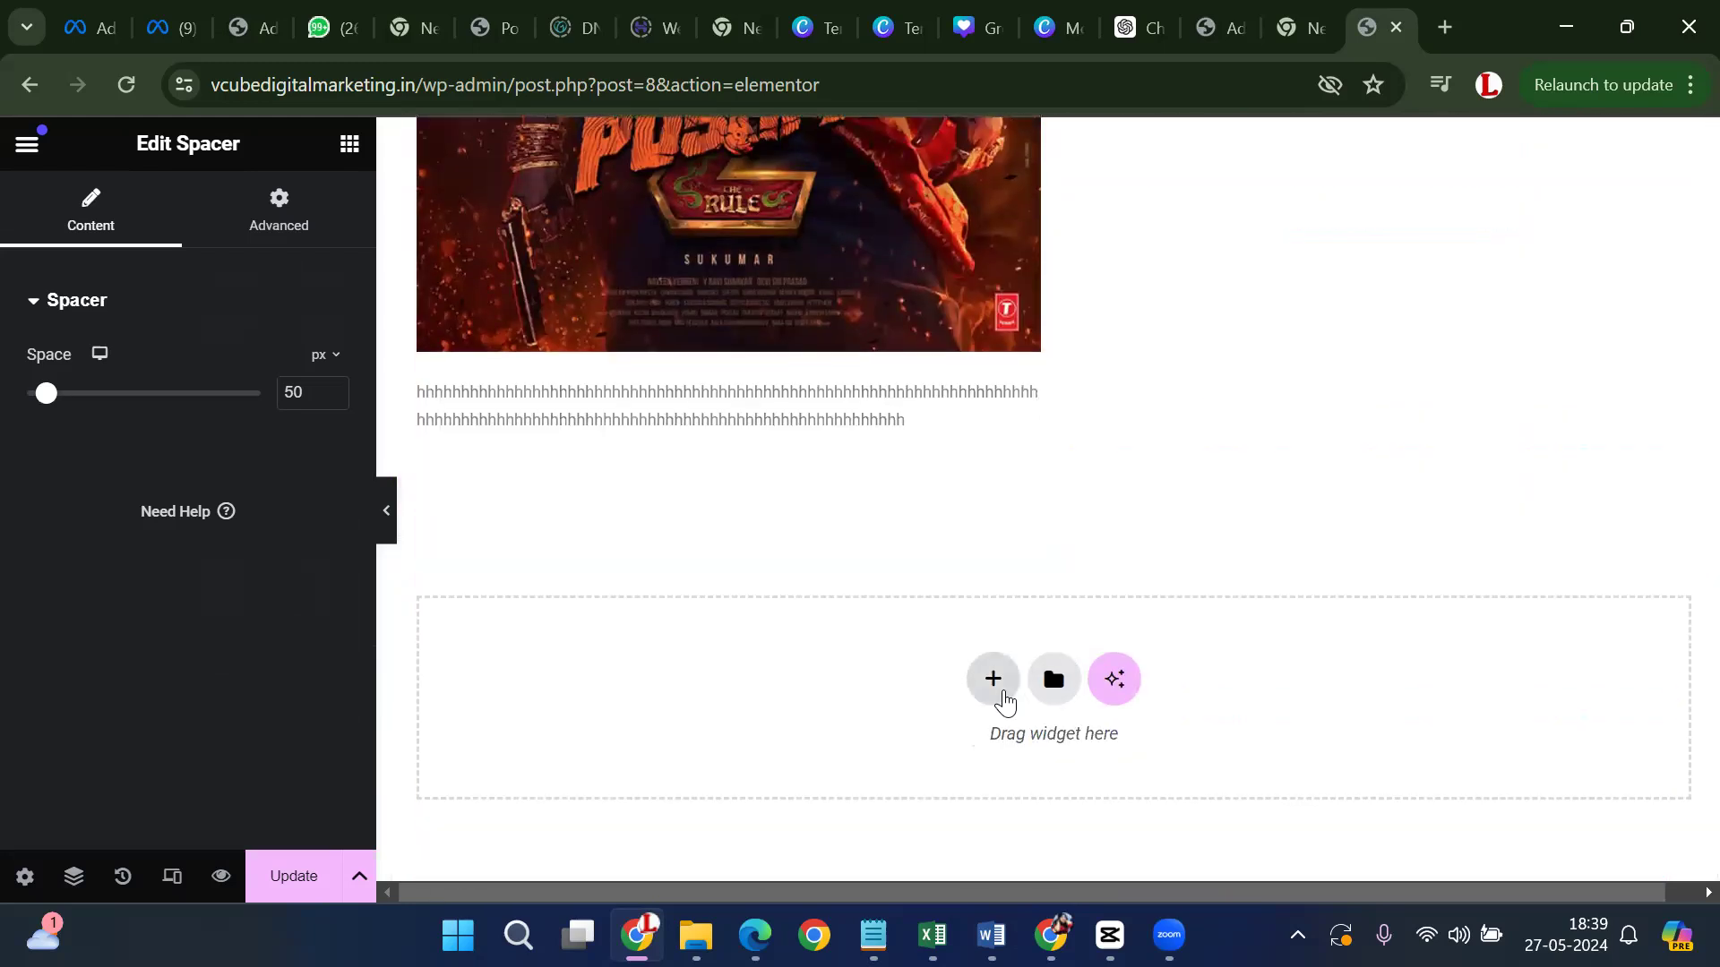
{"action": "left_click", "coordinate": [994, 690]}
{"action": "left_click", "coordinate": [961, 750]}
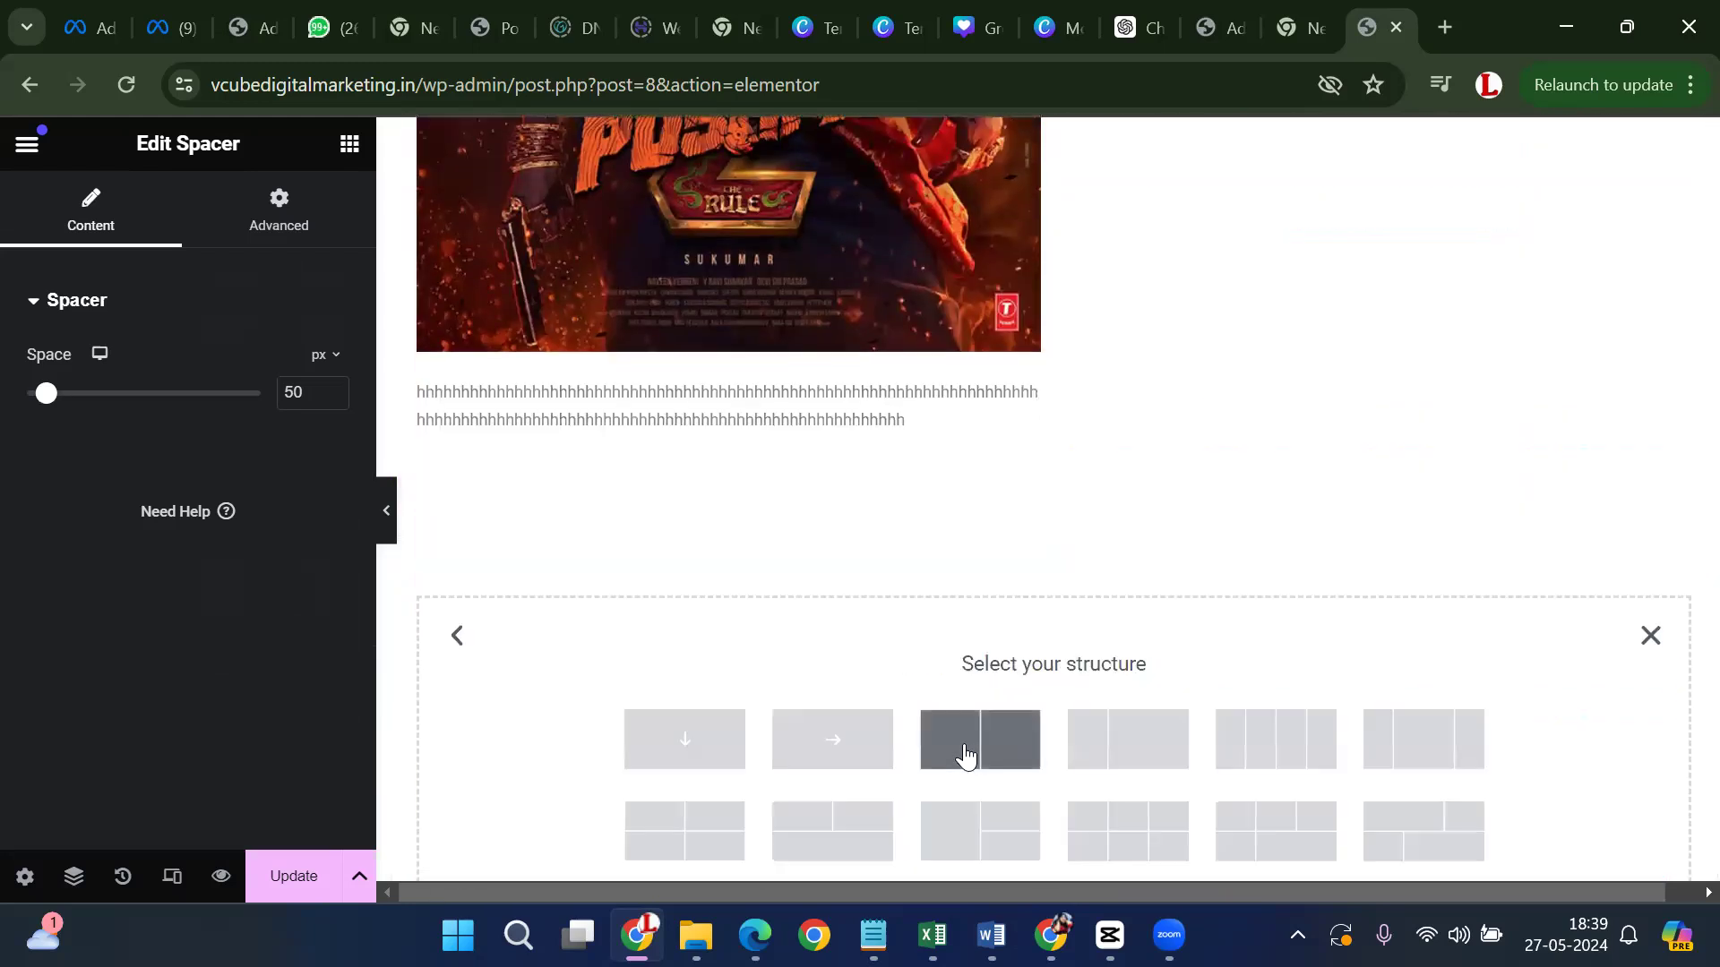
{"action": "left_click", "coordinate": [699, 773]}
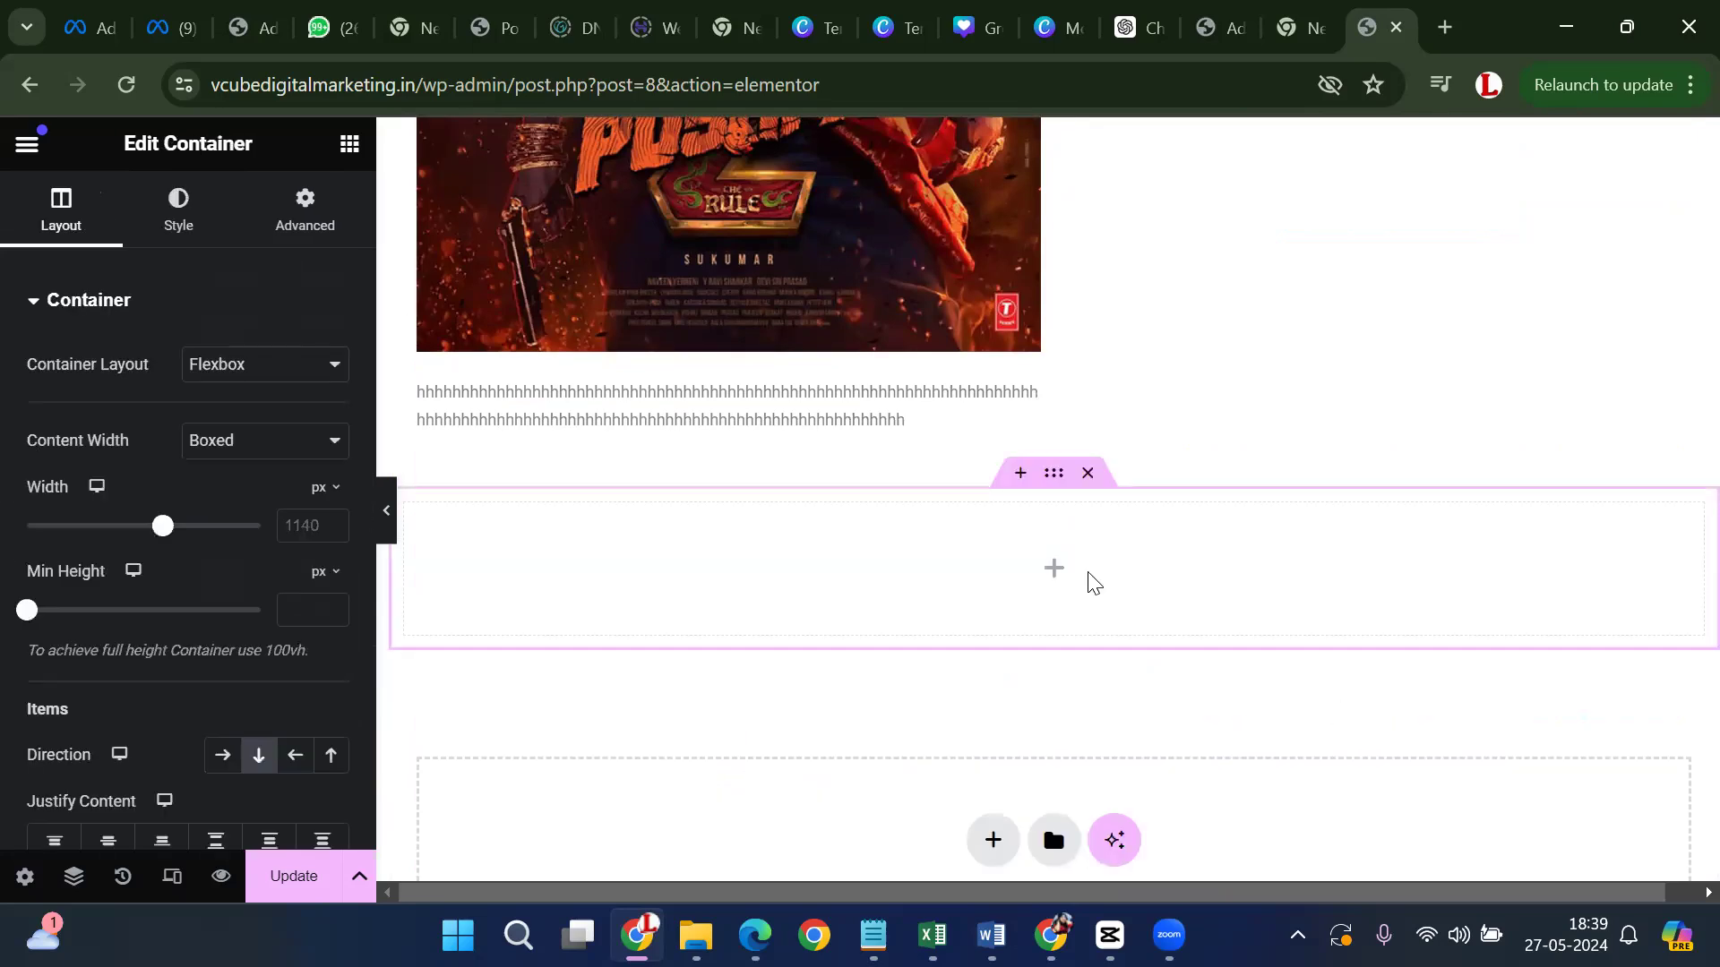
Place a Google Maps widget in the new empty container and clear its default location
{"action": "left_click", "coordinate": [1053, 571]}
{"action": "scroll", "coordinate": [170, 564], "scroll_direction": "down", "scroll_amount": 5}
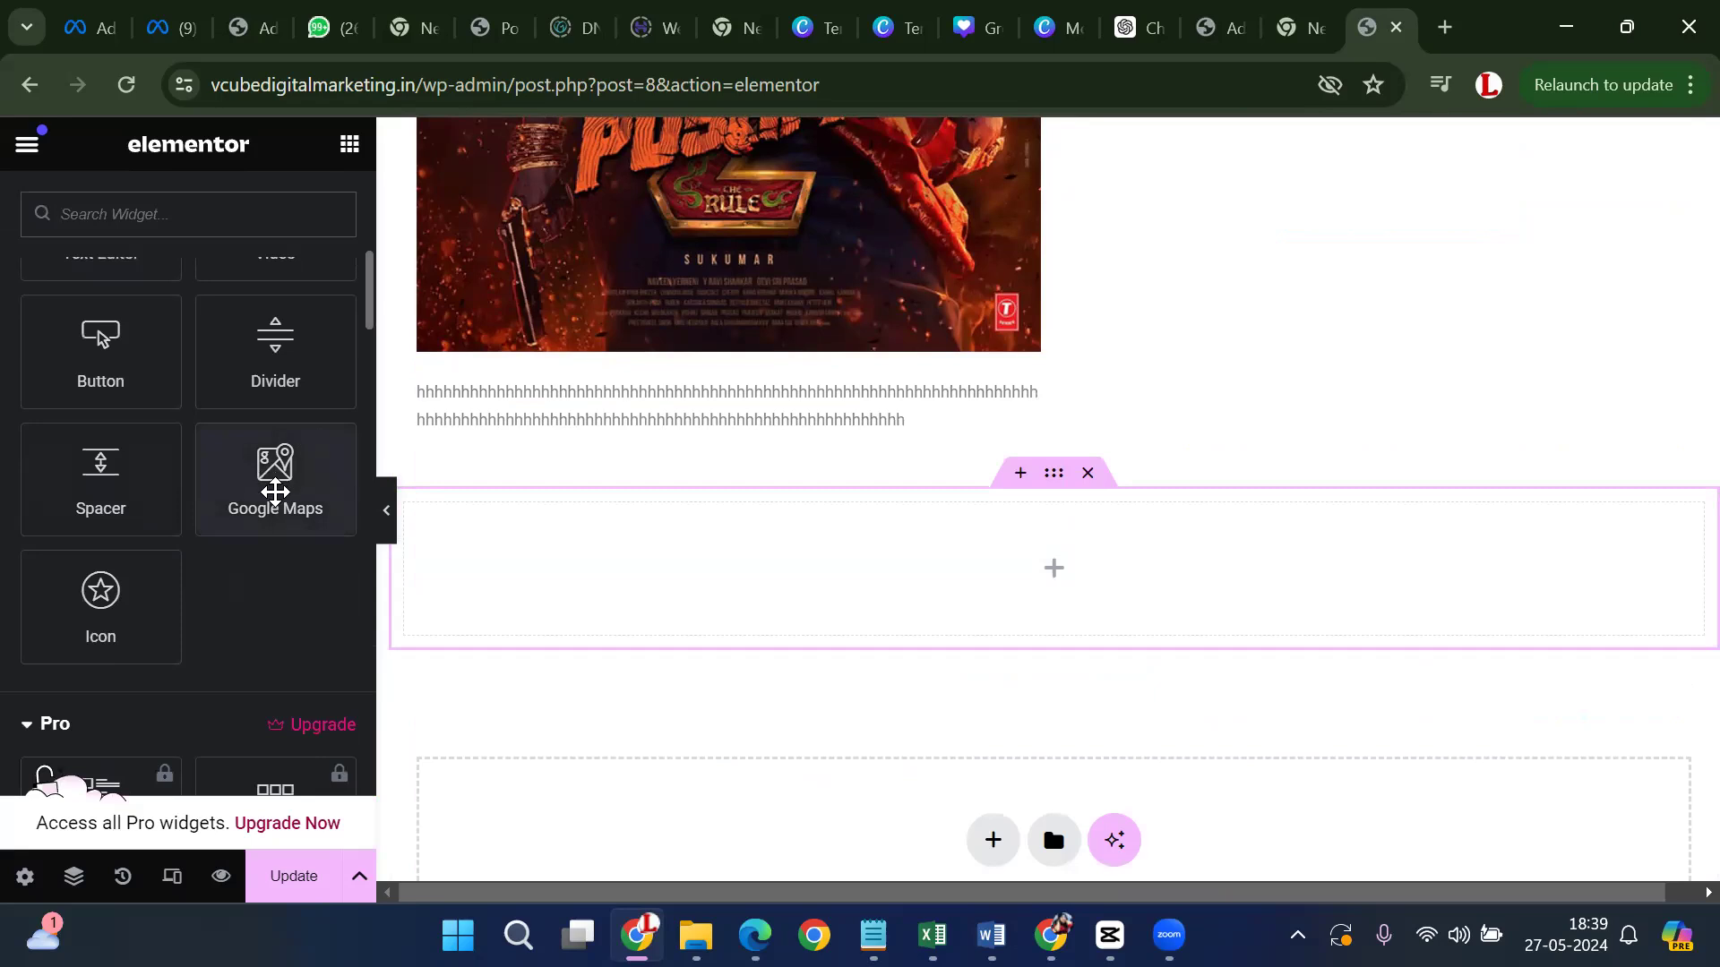
{"action": "left_click_drag", "start_coordinate": [275, 491], "coordinate": [1103, 626]}
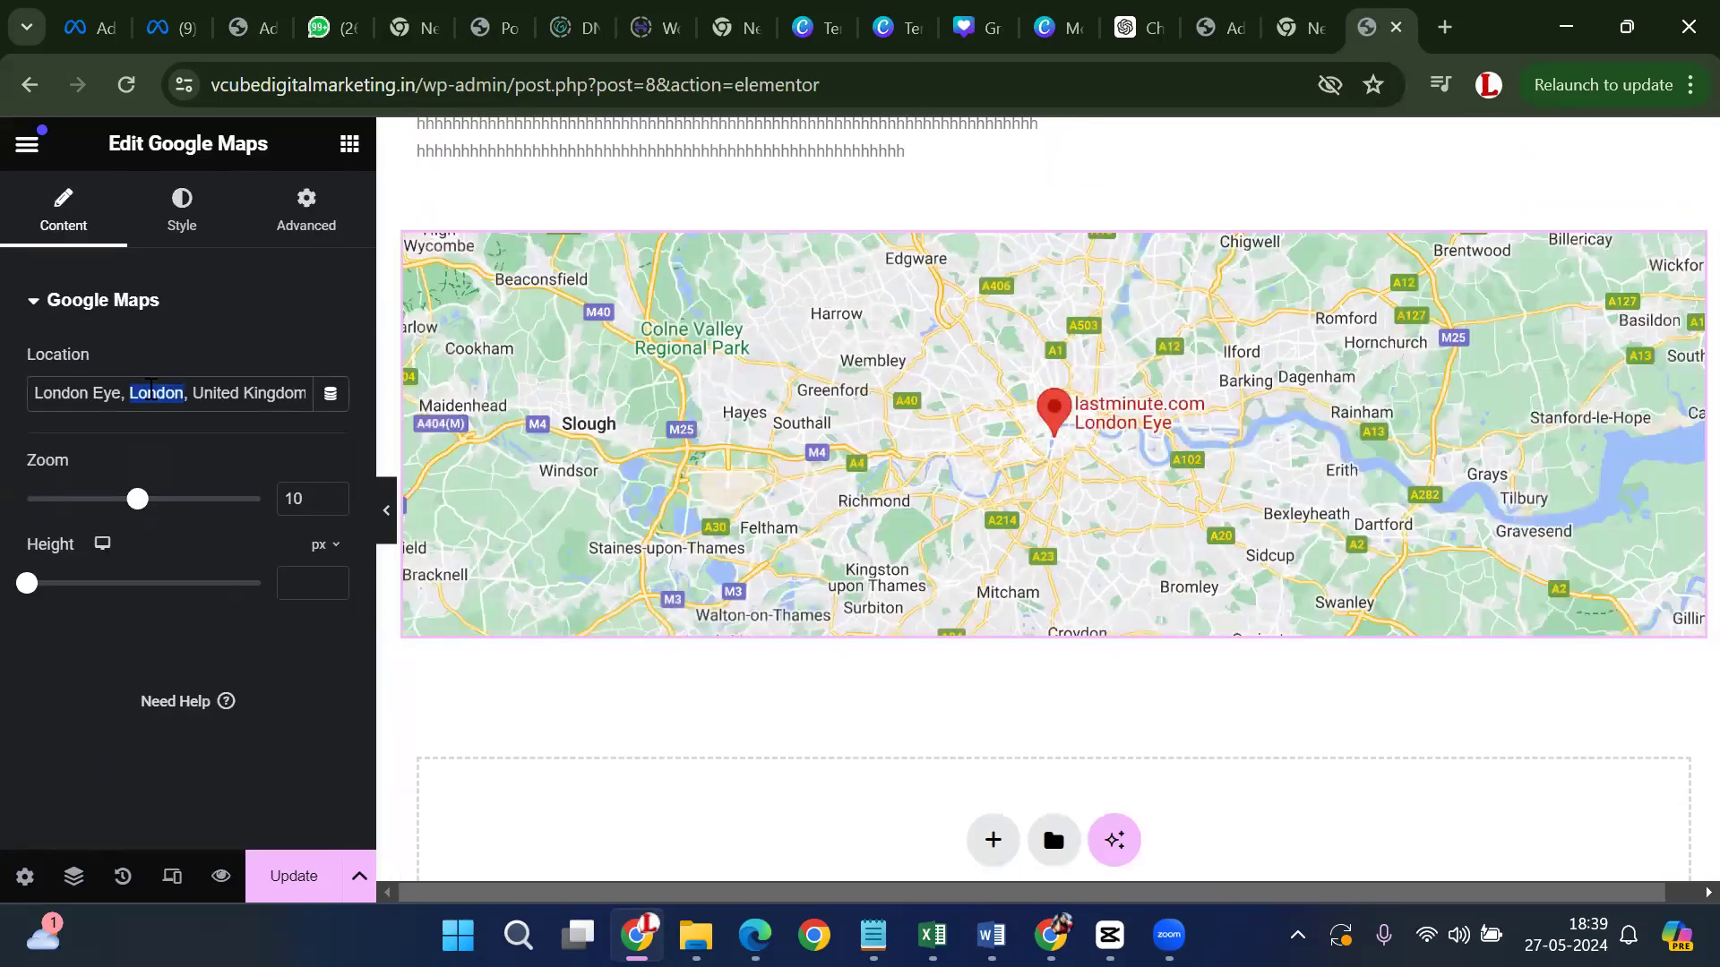
{"action": "triple_click", "coordinate": [151, 392]}
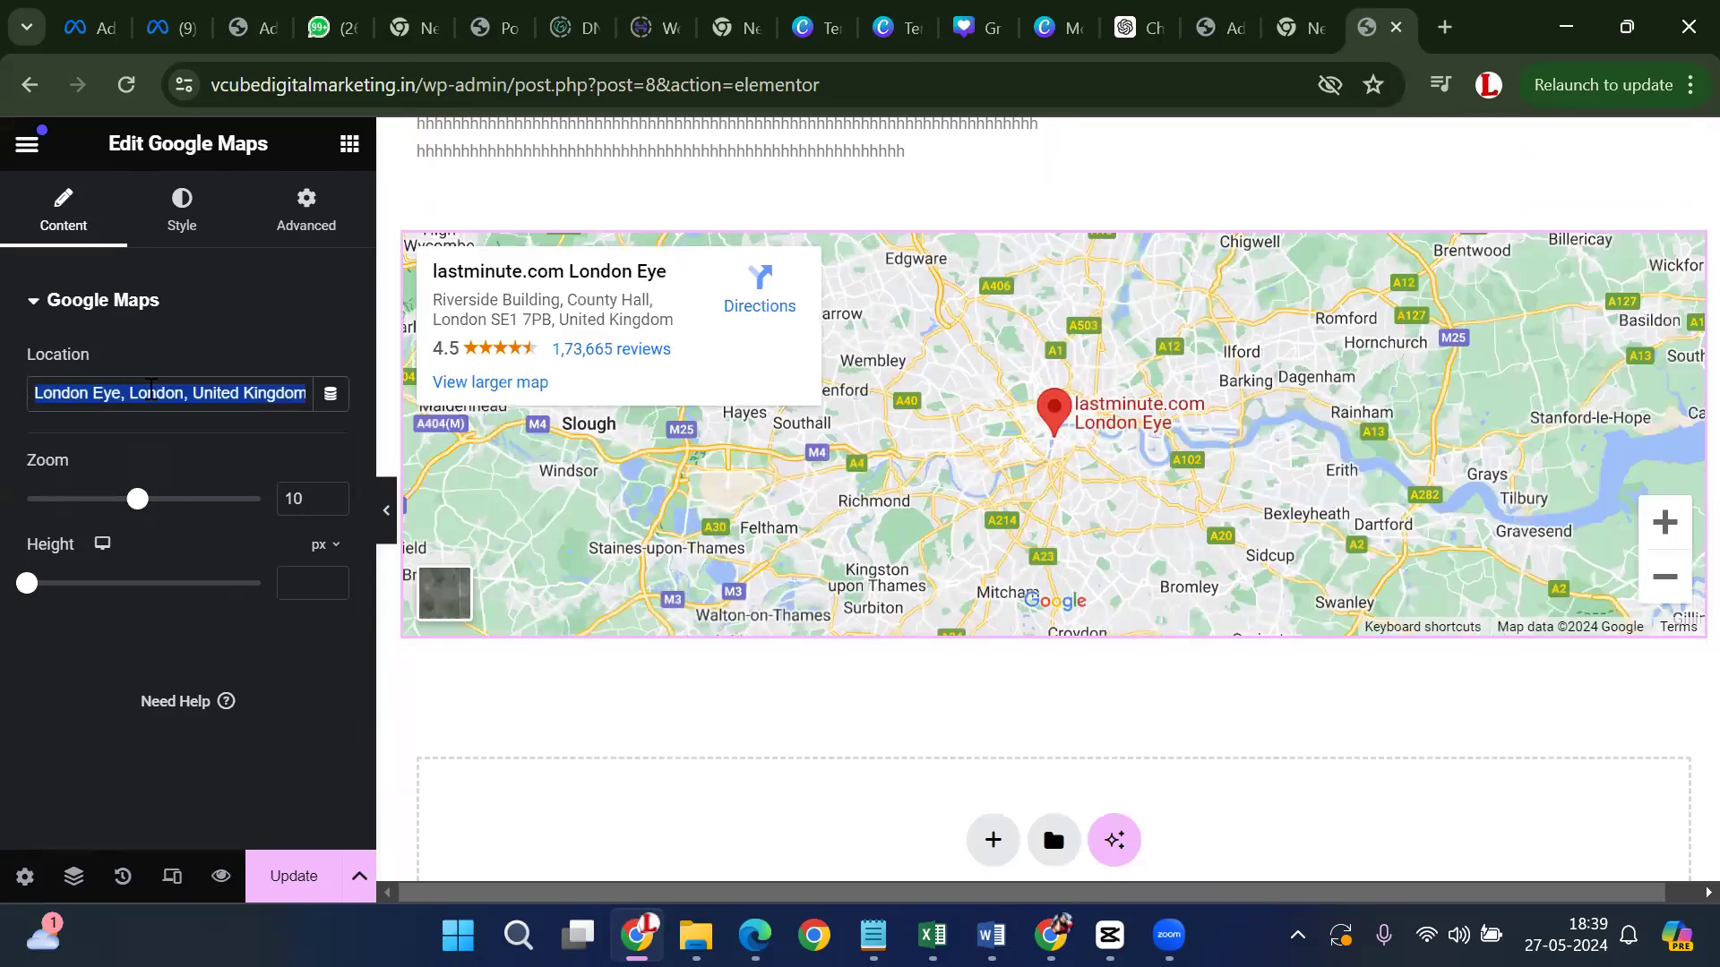
{"action": "key", "text": "BackSpace"}
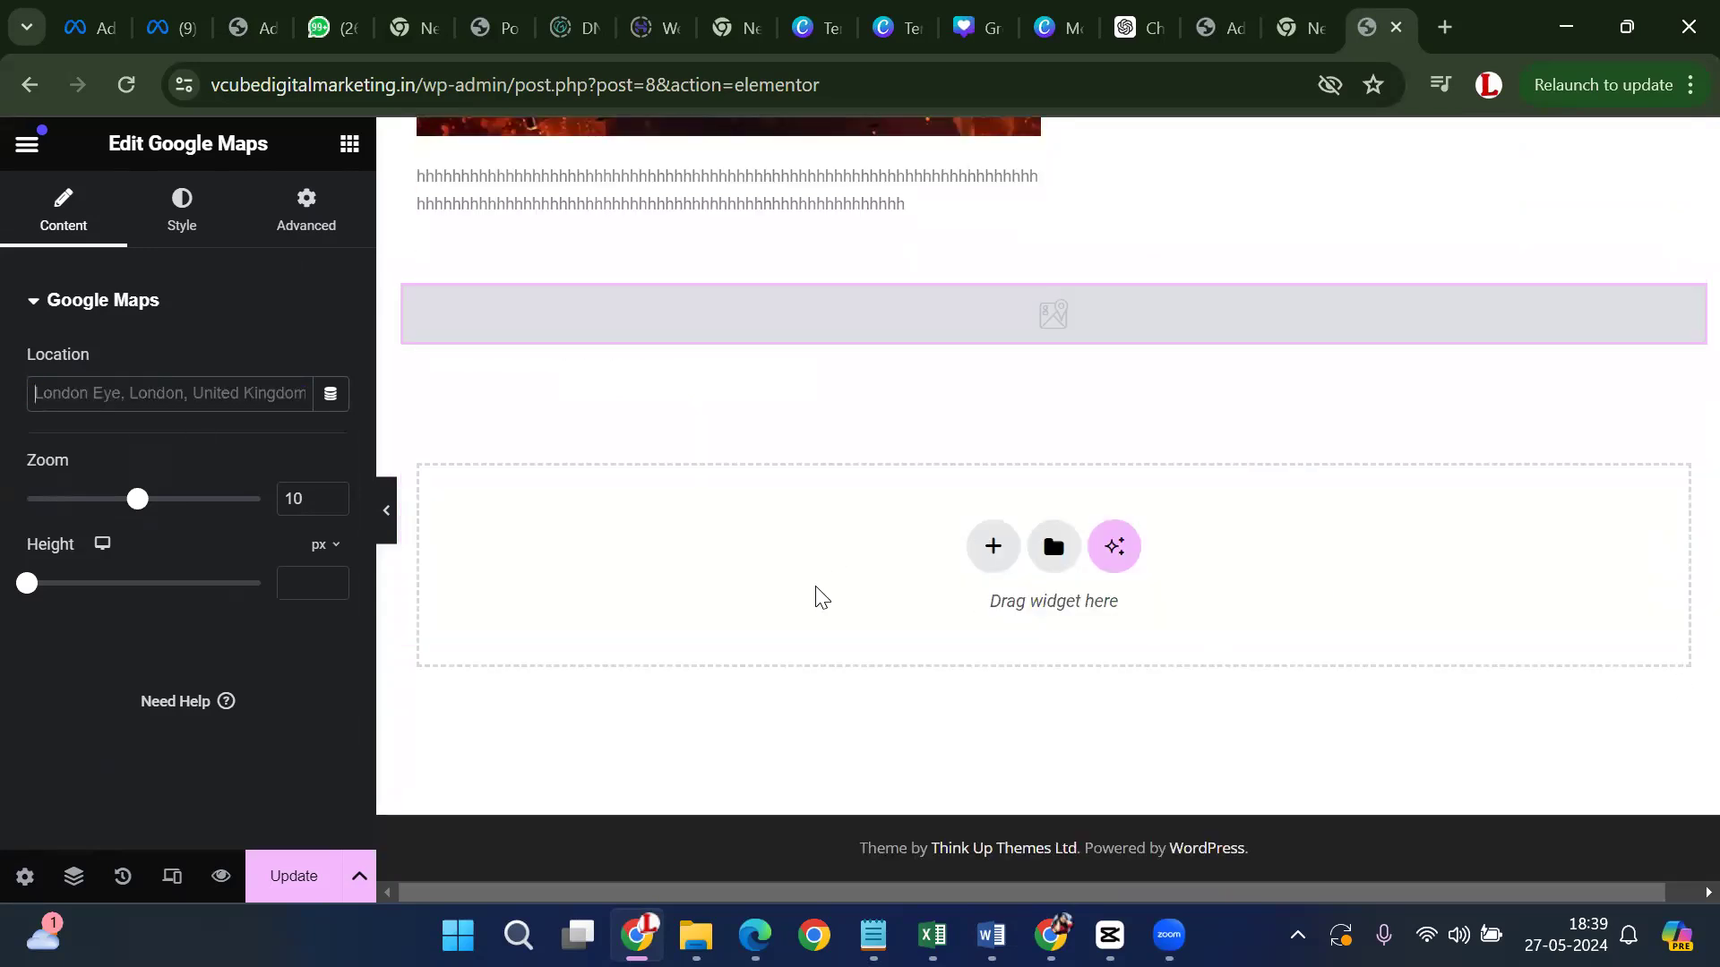
Open google.com in a new browser tab and search for "forum mall"
{"action": "left_click", "coordinate": [1445, 27]}
{"action": "type", "text": "g"}
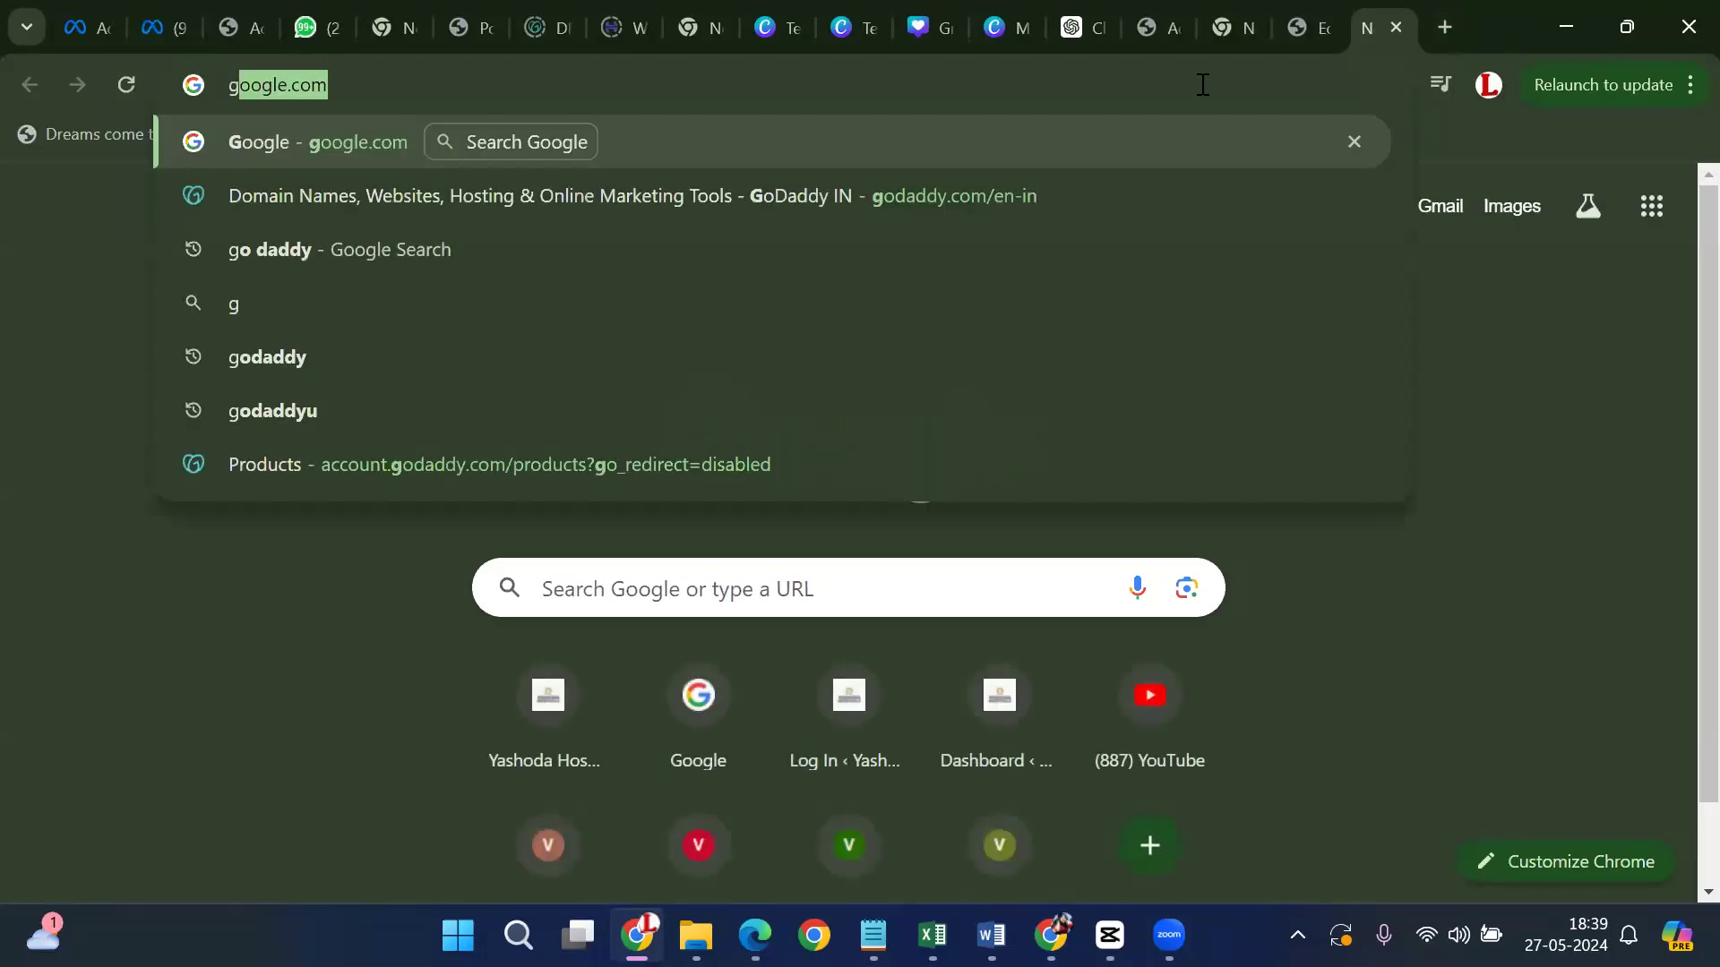
{"action": "type", "text": "oog"}
{"action": "key", "text": "Return"}
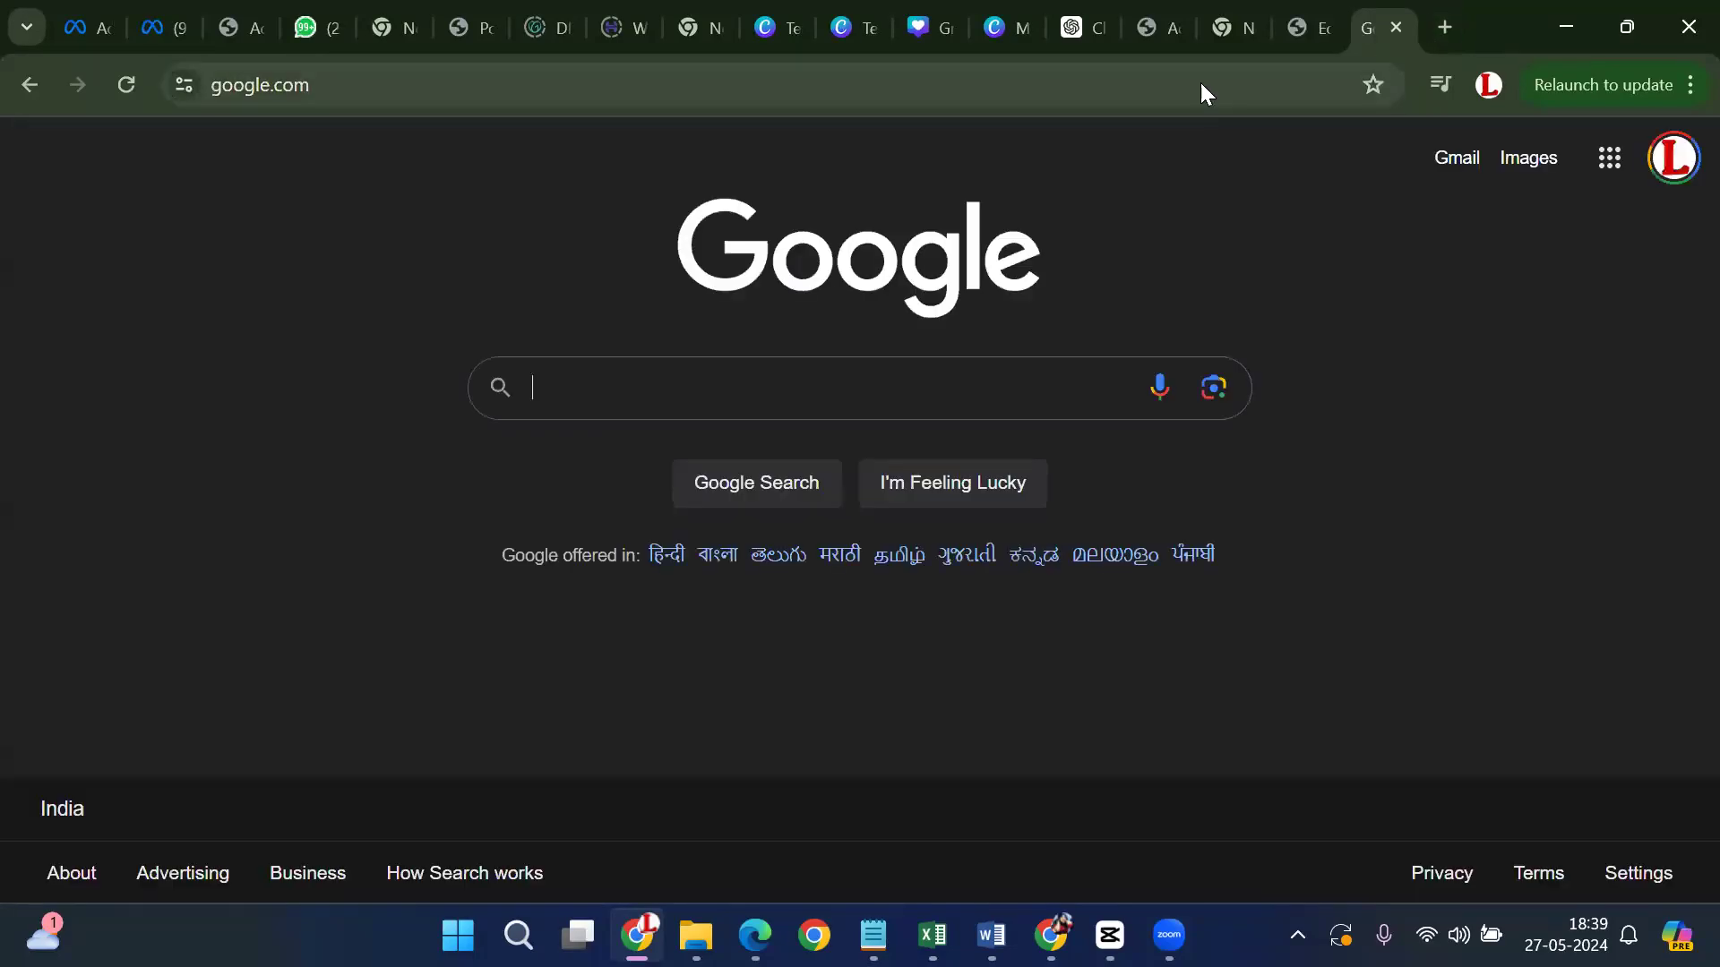
{"action": "left_click", "coordinate": [973, 389]}
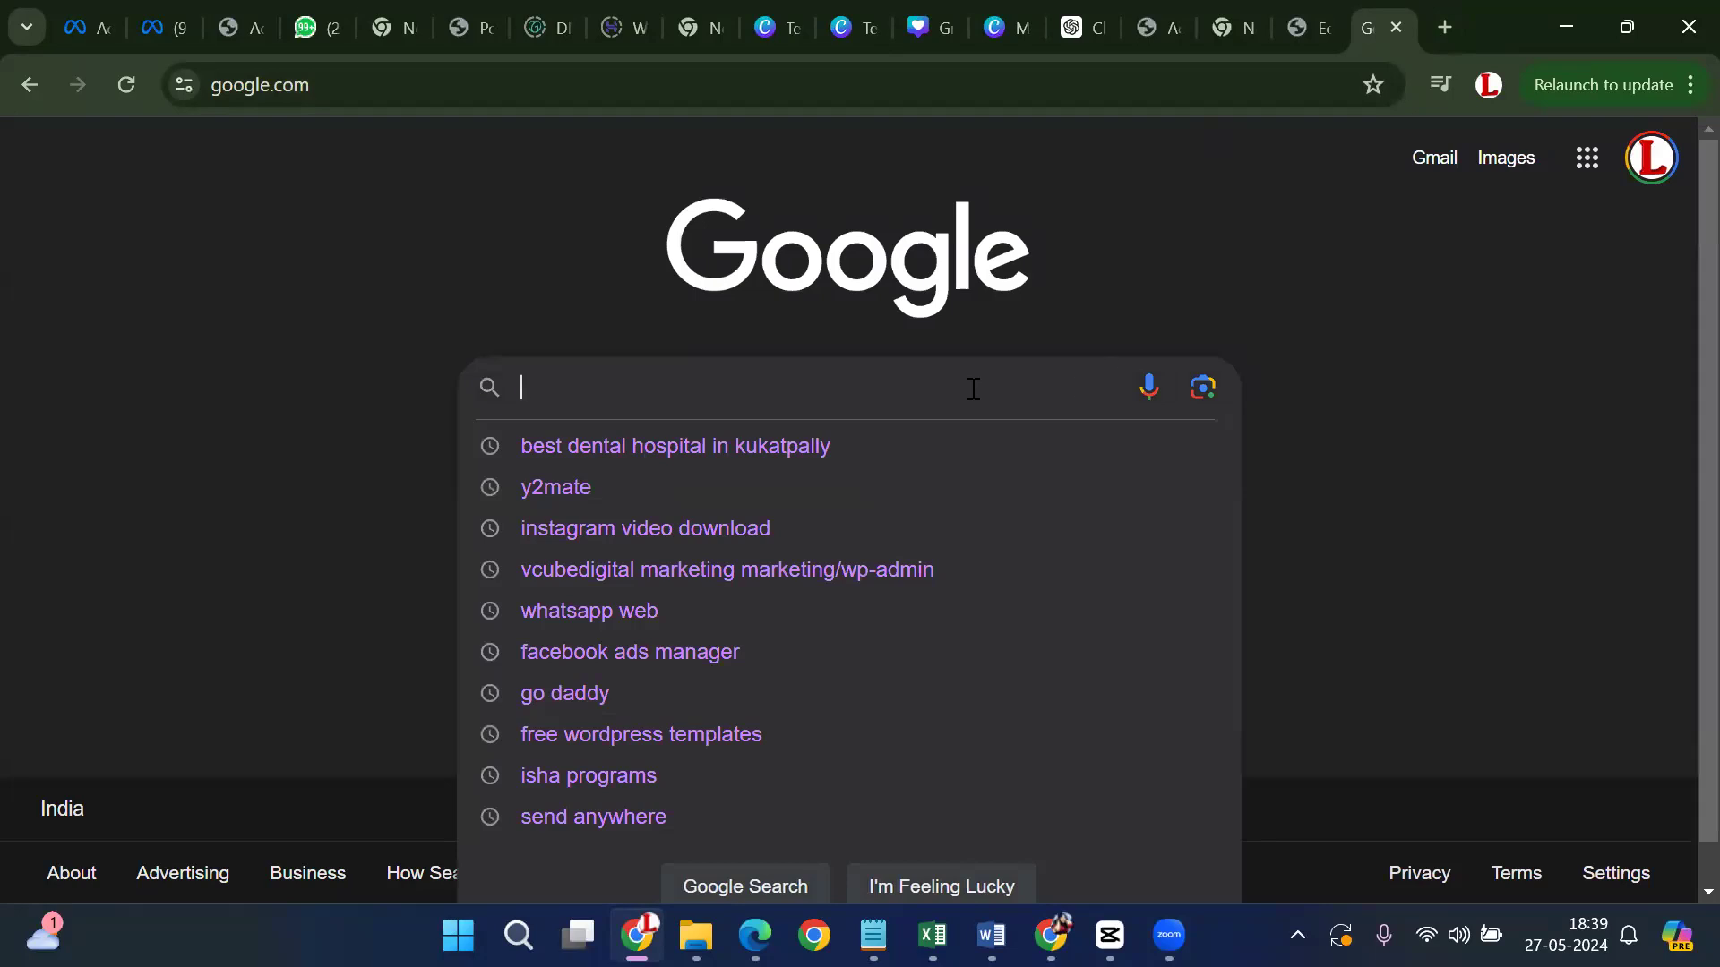
{"action": "type", "text": "forum mall"}
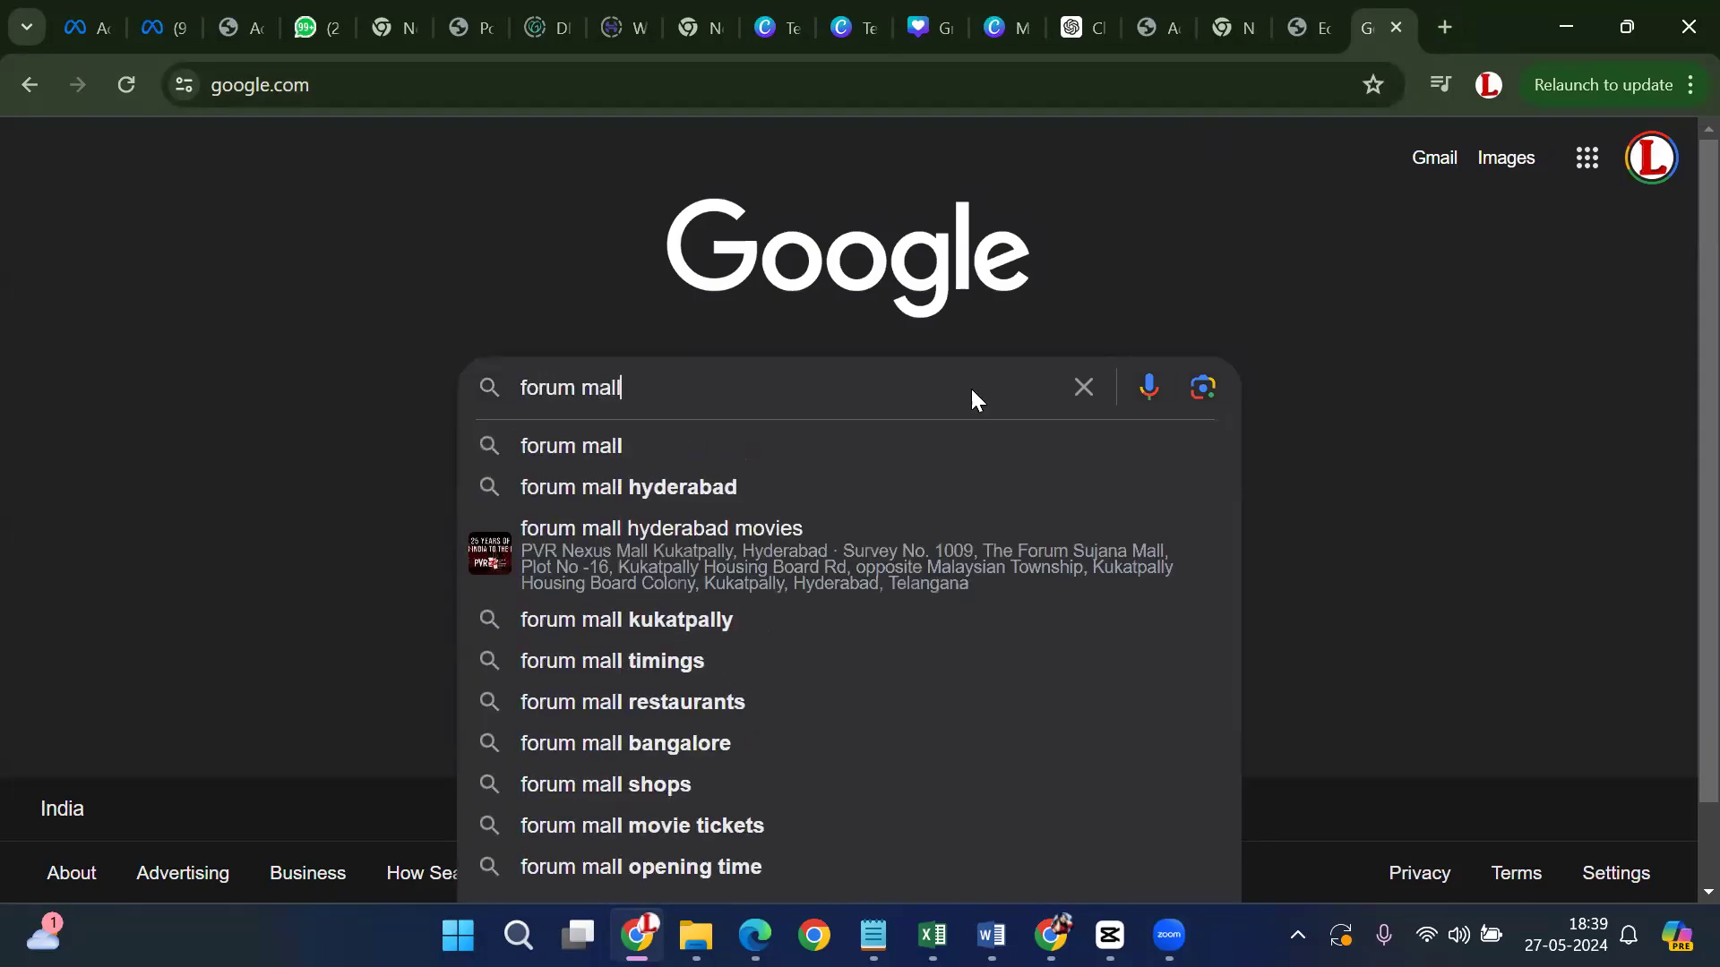
{"action": "key", "text": "Return"}
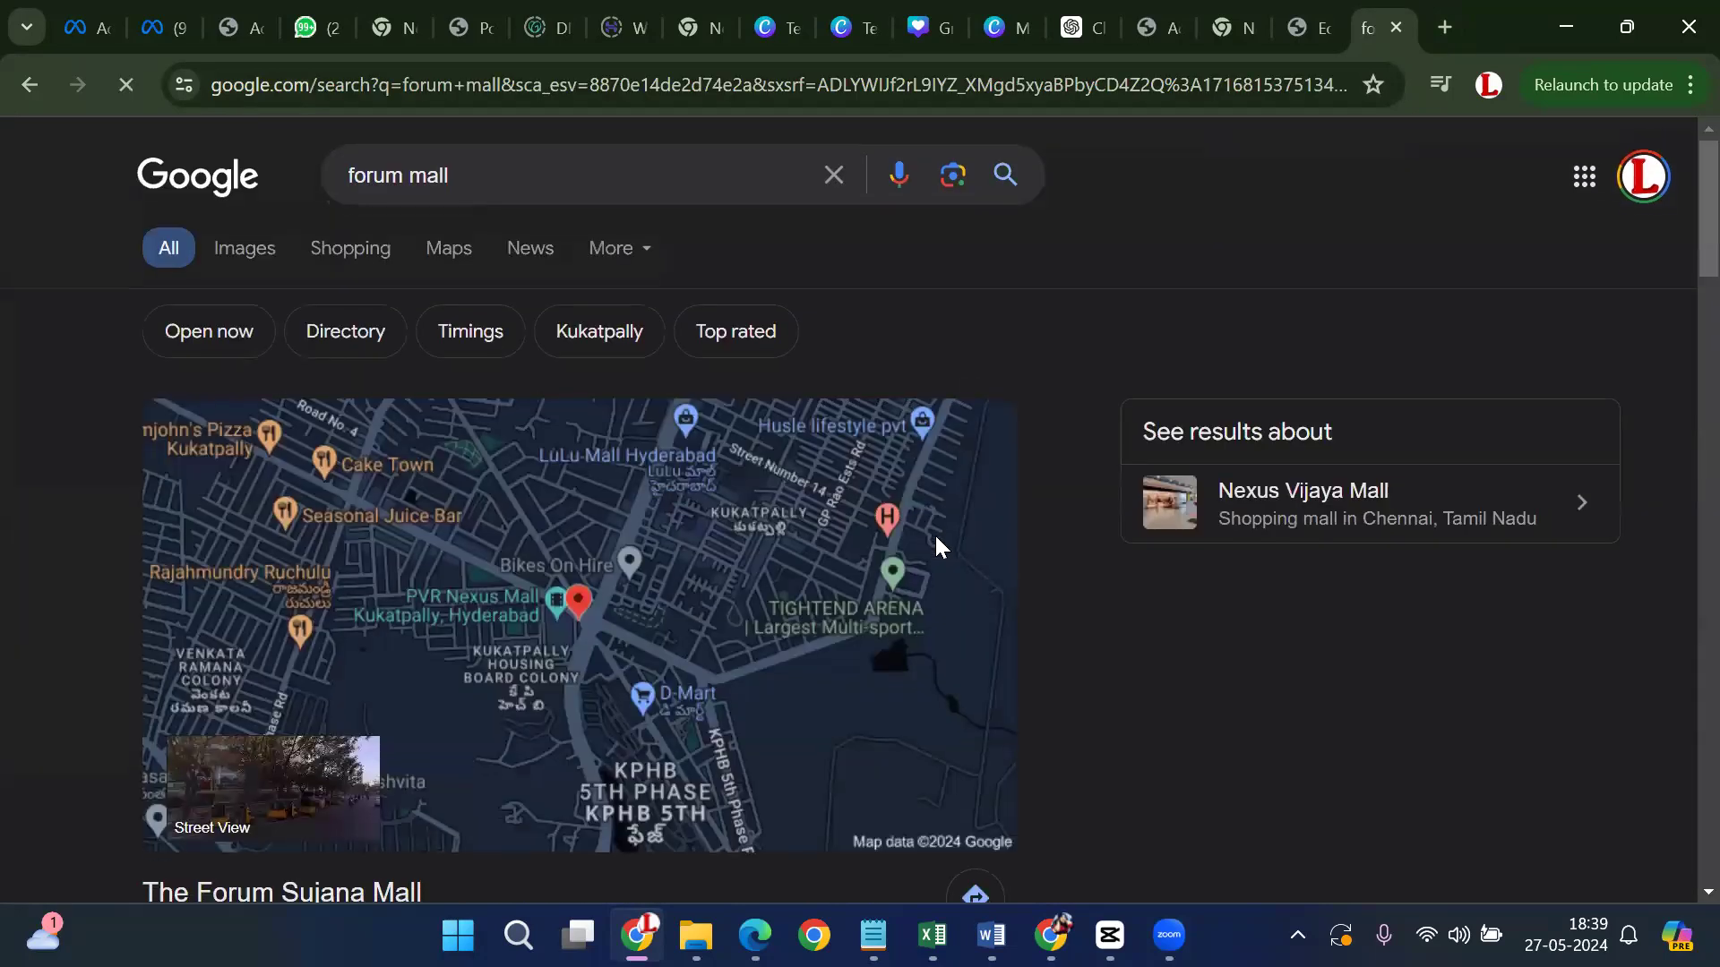
Open the directions to The Forum Sujana Mall in Google Maps and copy the link to them
{"action": "scroll", "coordinate": [933, 534], "scroll_direction": "down", "scroll_amount": 3}
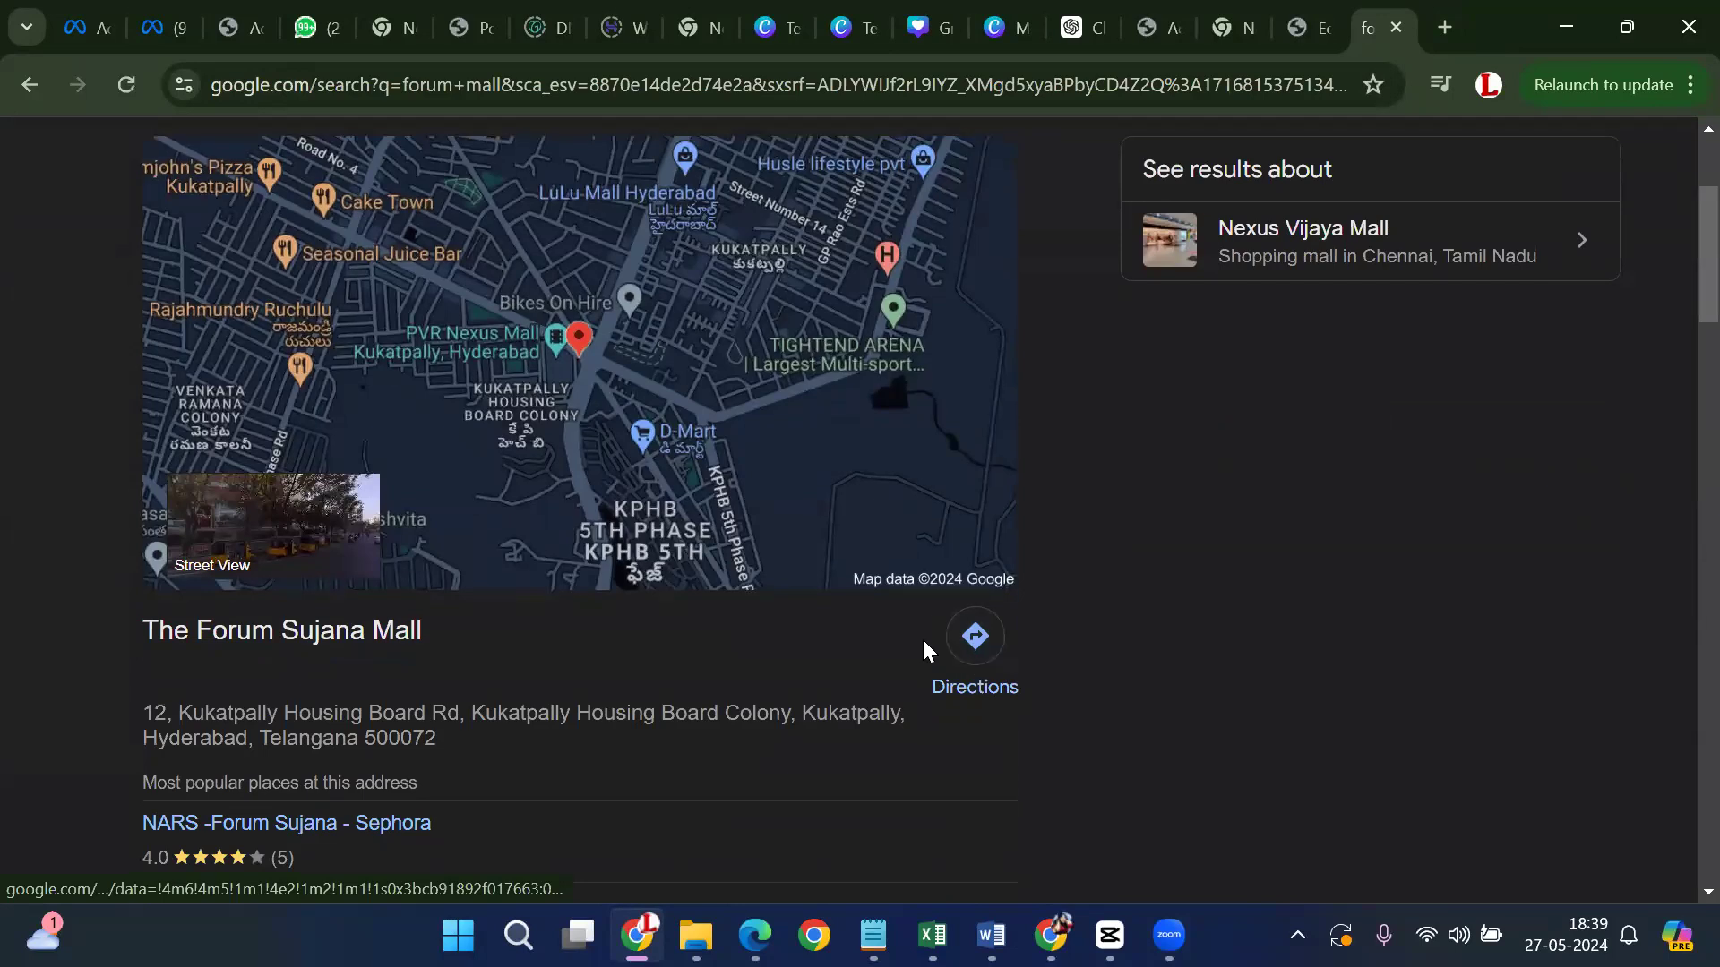
{"action": "scroll", "coordinate": [924, 642], "scroll_direction": "down", "scroll_amount": 1}
{"action": "scroll", "coordinate": [923, 643], "scroll_direction": "up", "scroll_amount": 1}
{"action": "left_click", "coordinate": [970, 633]}
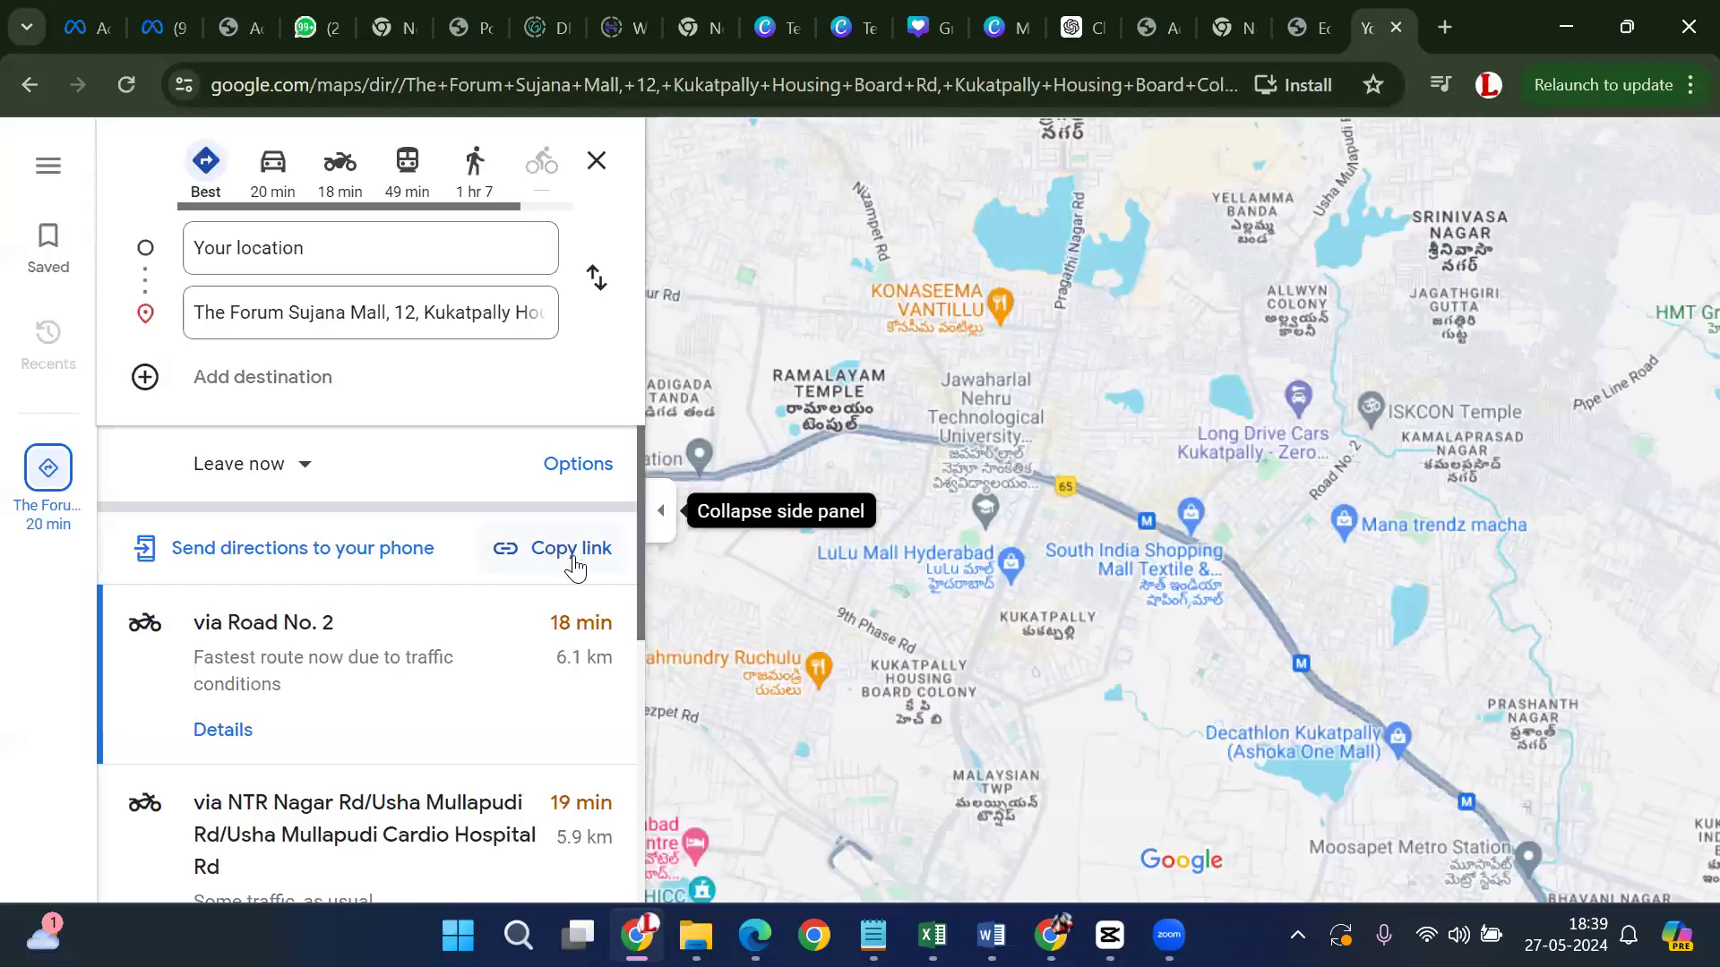
{"action": "left_click", "coordinate": [575, 567]}
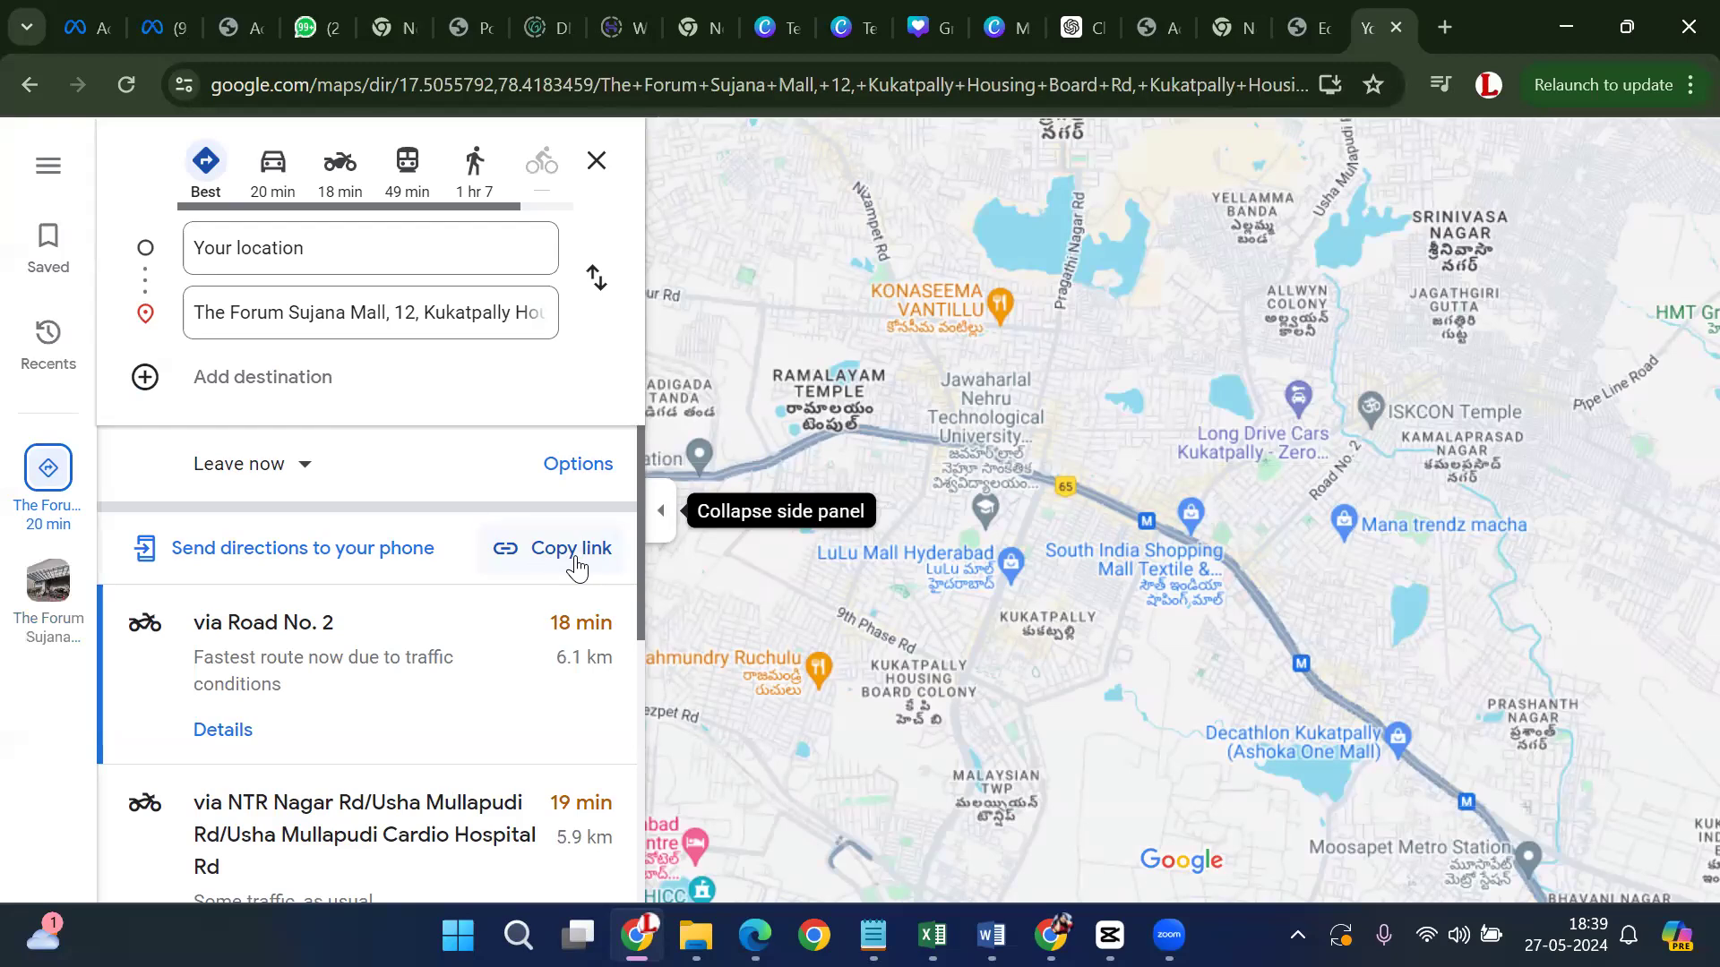
Back in the Elementor editor, paste the copied maps.app.goo.gl link as the map widget's location and dismiss the notice on the map
{"action": "key", "text": "ctrl+shift+Tab"}
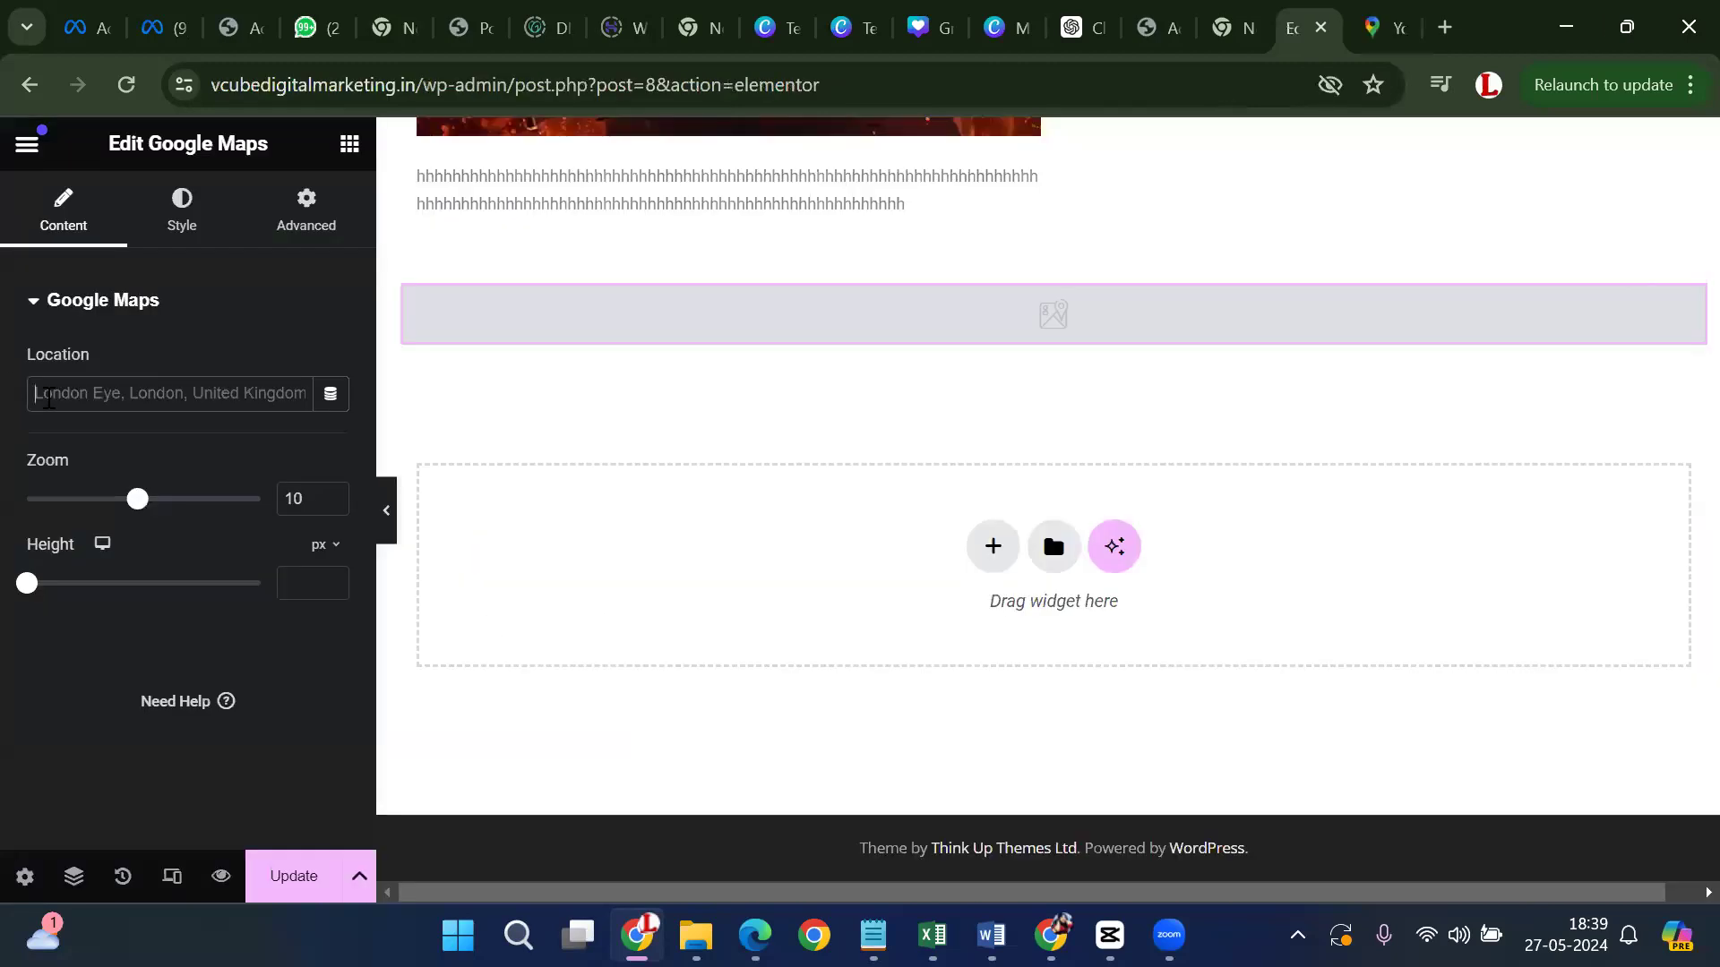
{"action": "type", "text": "https://maps.app.goo.gl/mKwXnBgikULazdMS9"}
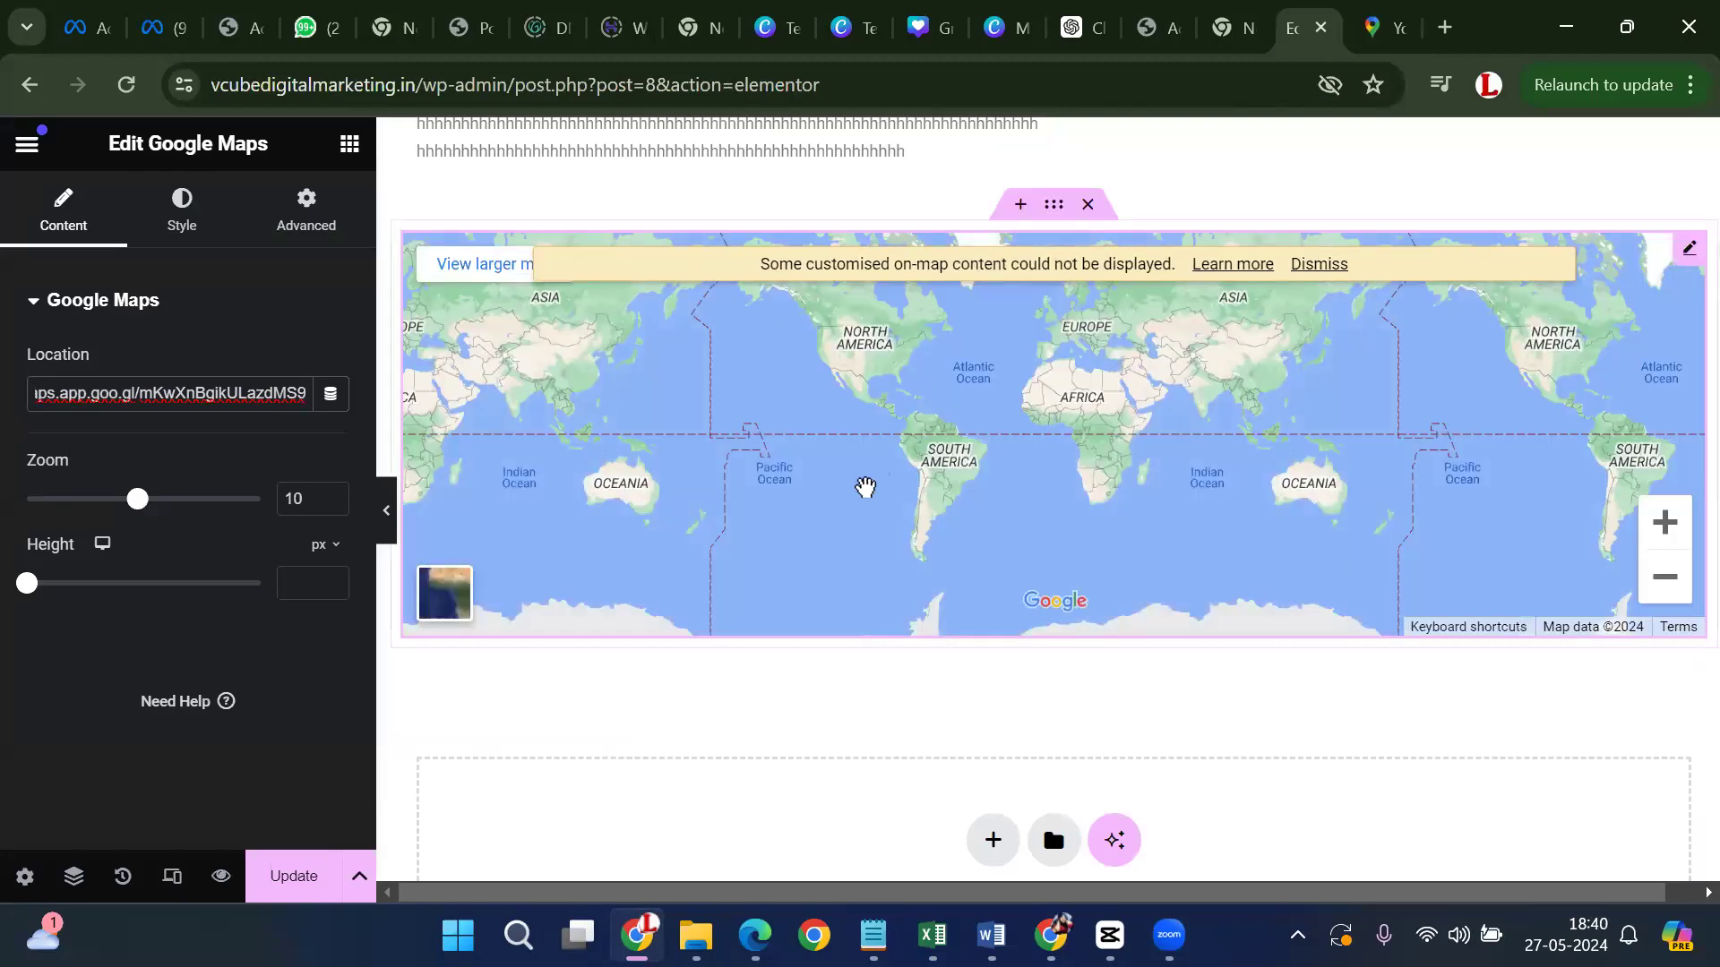
{"action": "scroll", "coordinate": [1128, 526], "scroll_direction": "down", "scroll_amount": 3}
{"action": "scroll", "coordinate": [1131, 524], "scroll_direction": "up", "scroll_amount": 5}
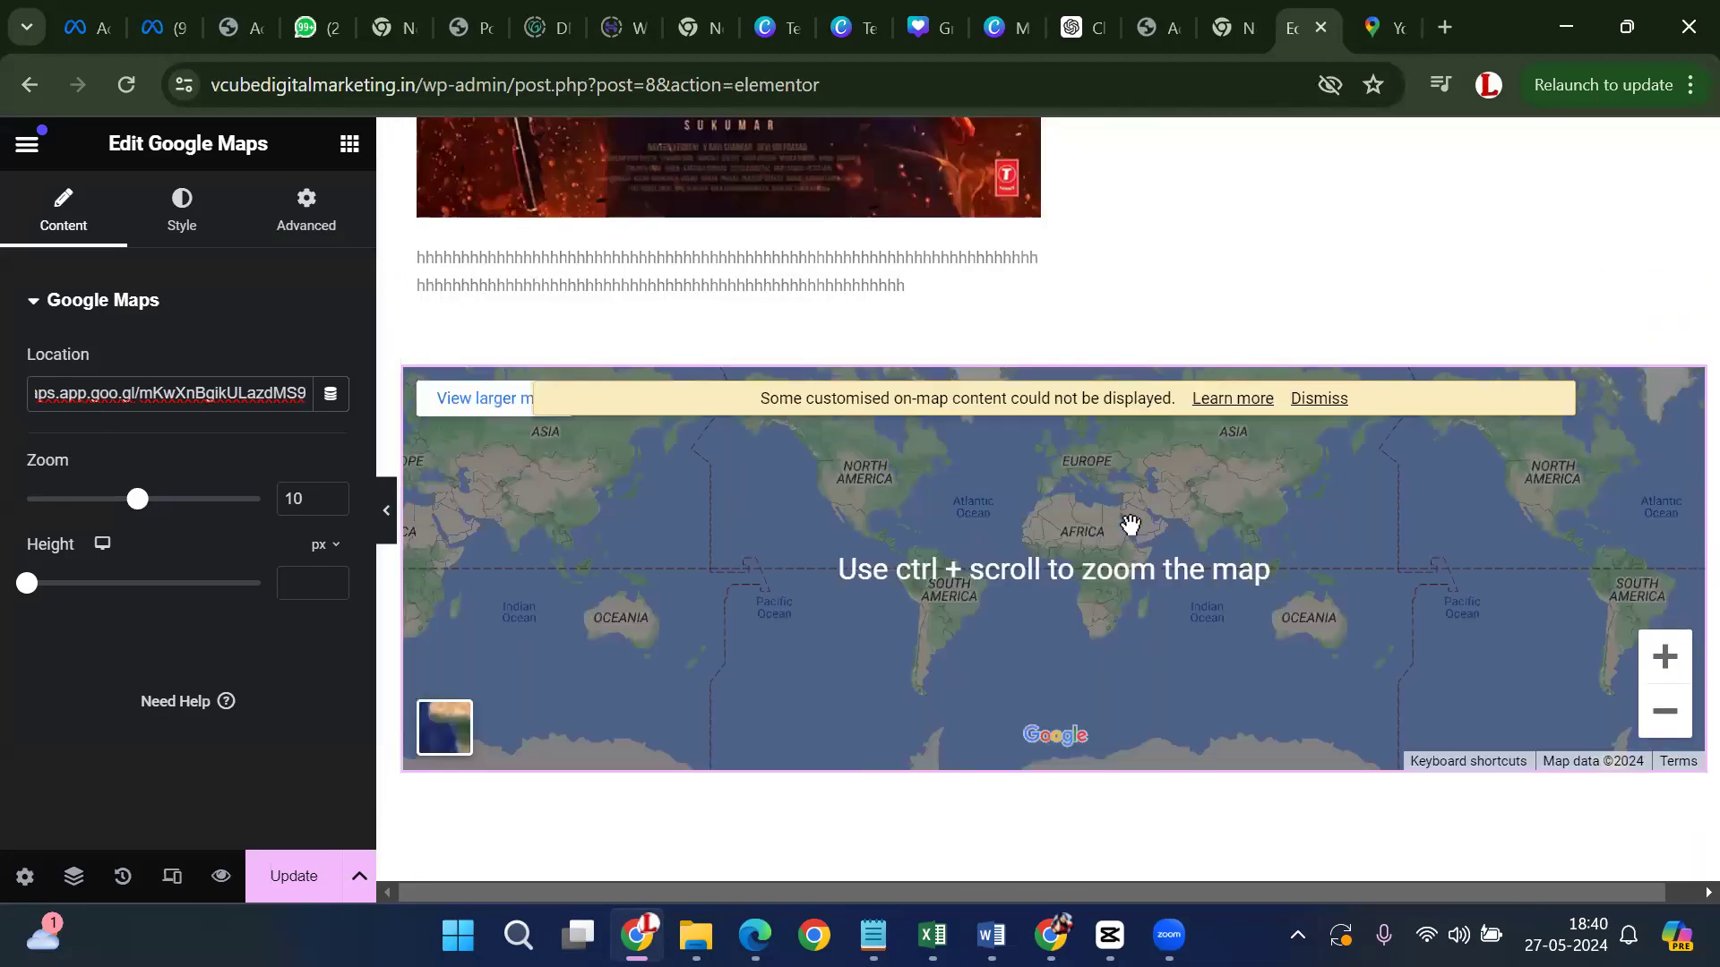
{"action": "left_click", "coordinate": [1321, 400]}
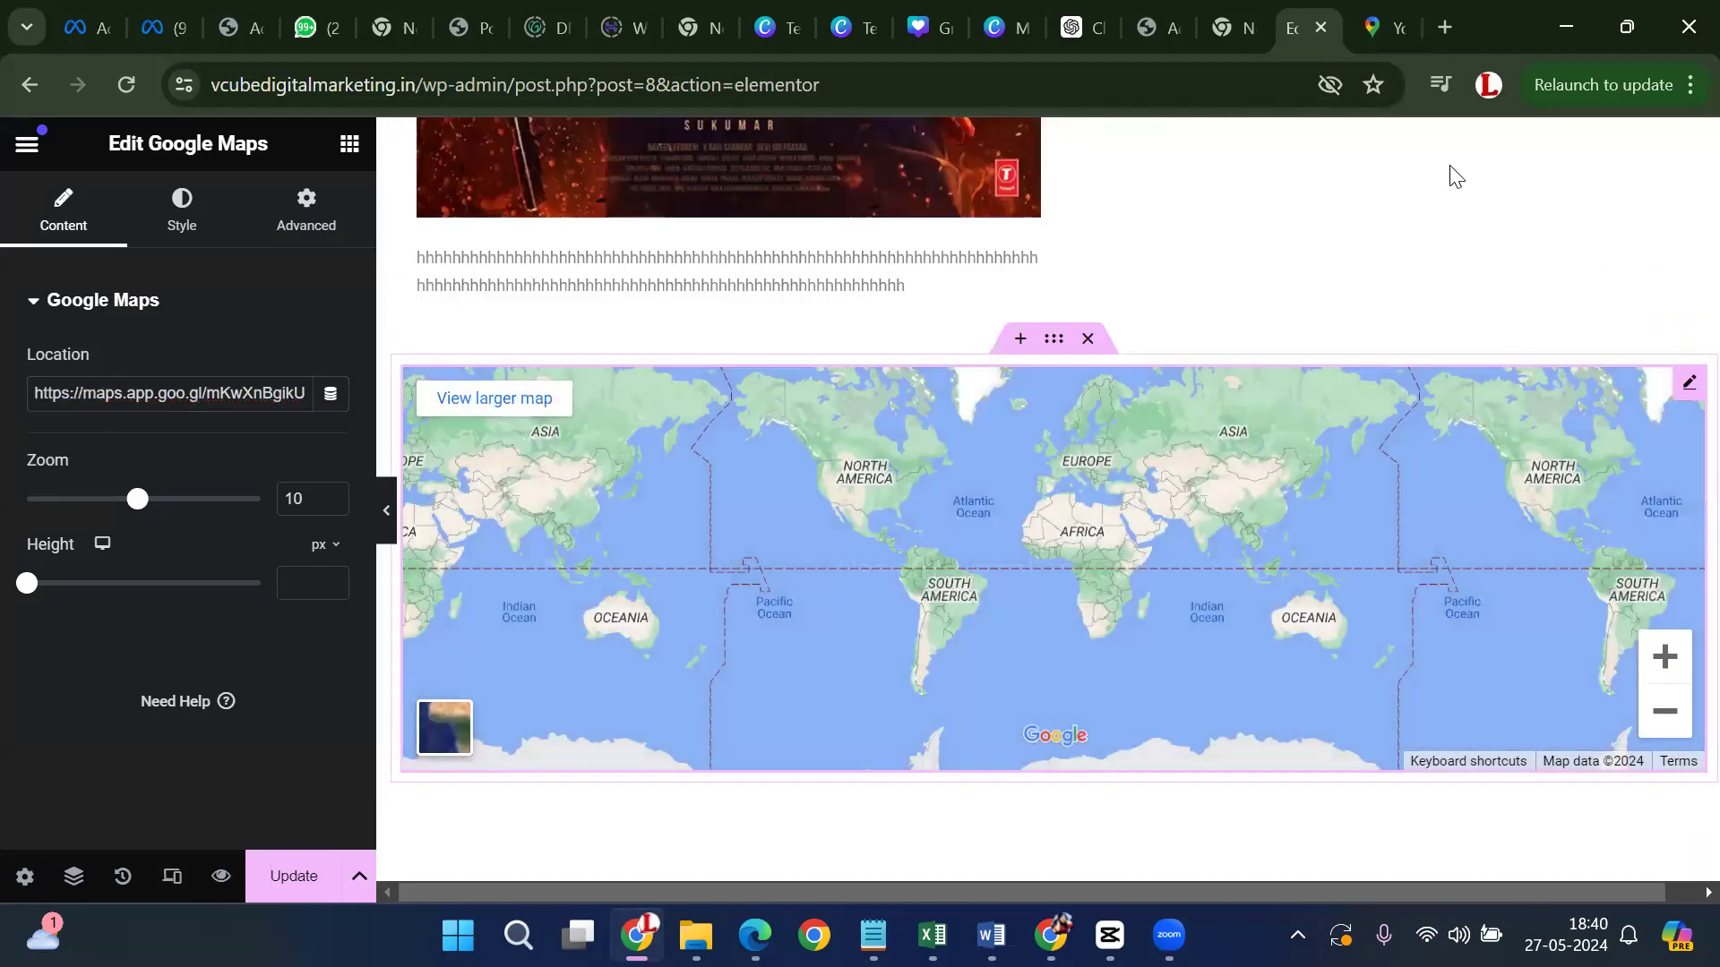
Switch to the Google Maps browser tab, close the mall directions and go back to the "forum mall" search results
{"action": "left_click", "coordinate": [1367, 27]}
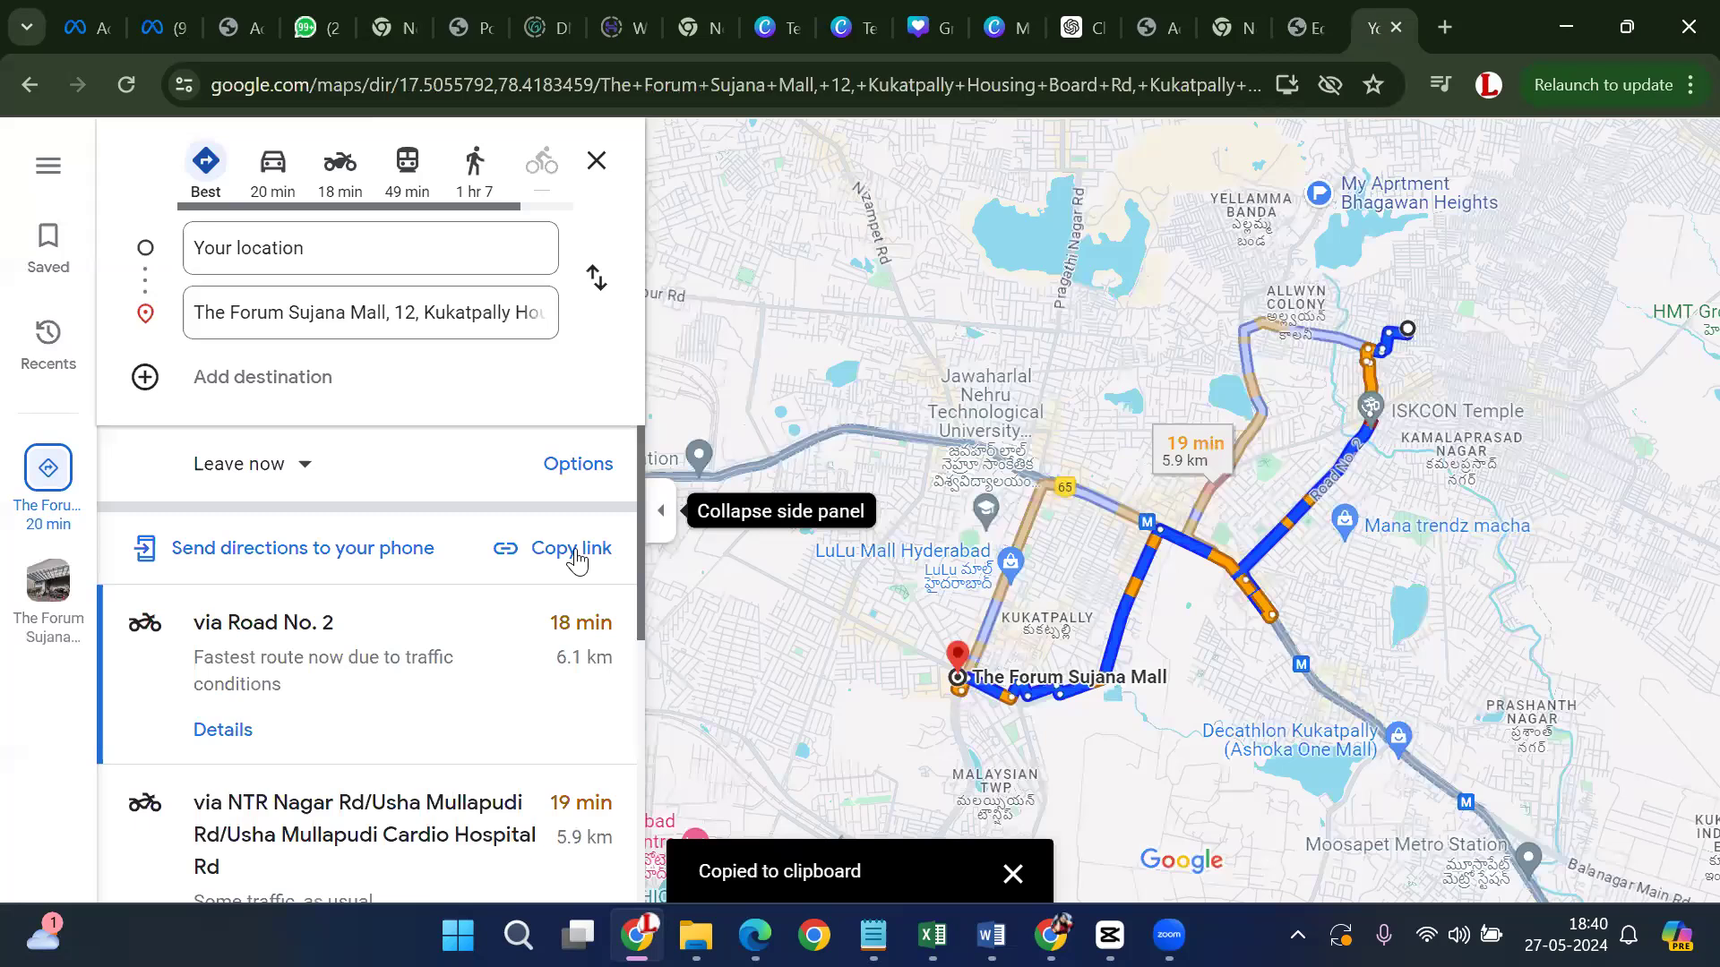
{"action": "left_click", "coordinate": [597, 160]}
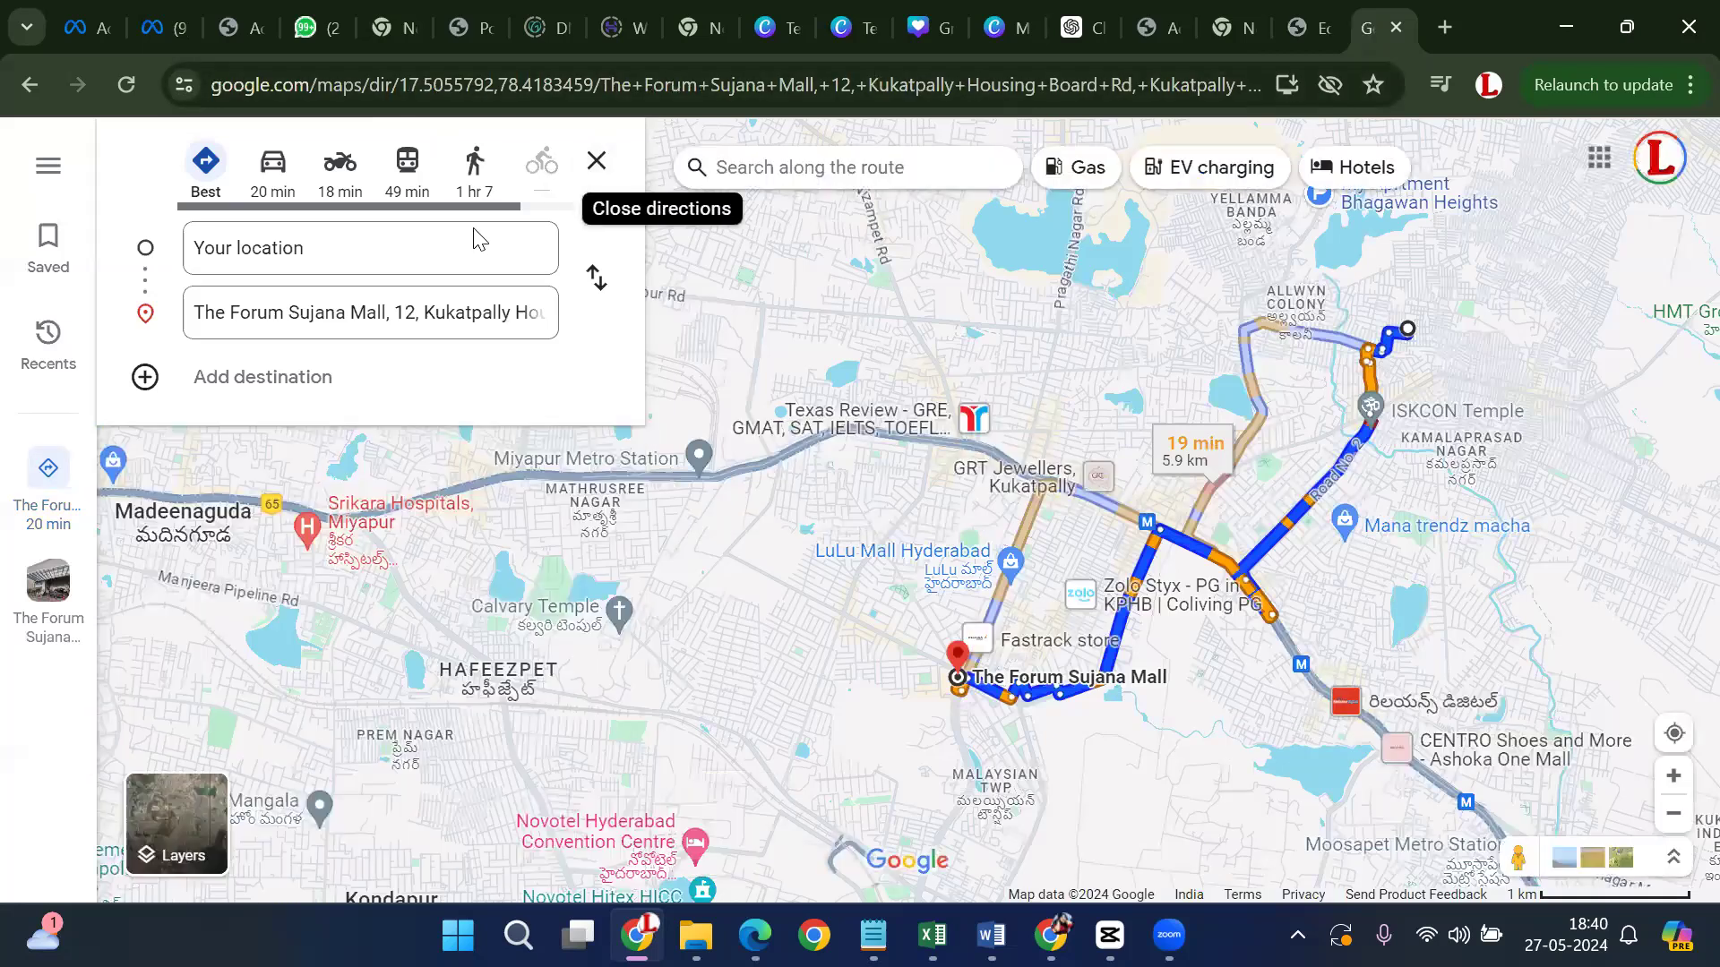
{"action": "scroll", "coordinate": [1178, 432], "scroll_direction": "up", "scroll_amount": 1}
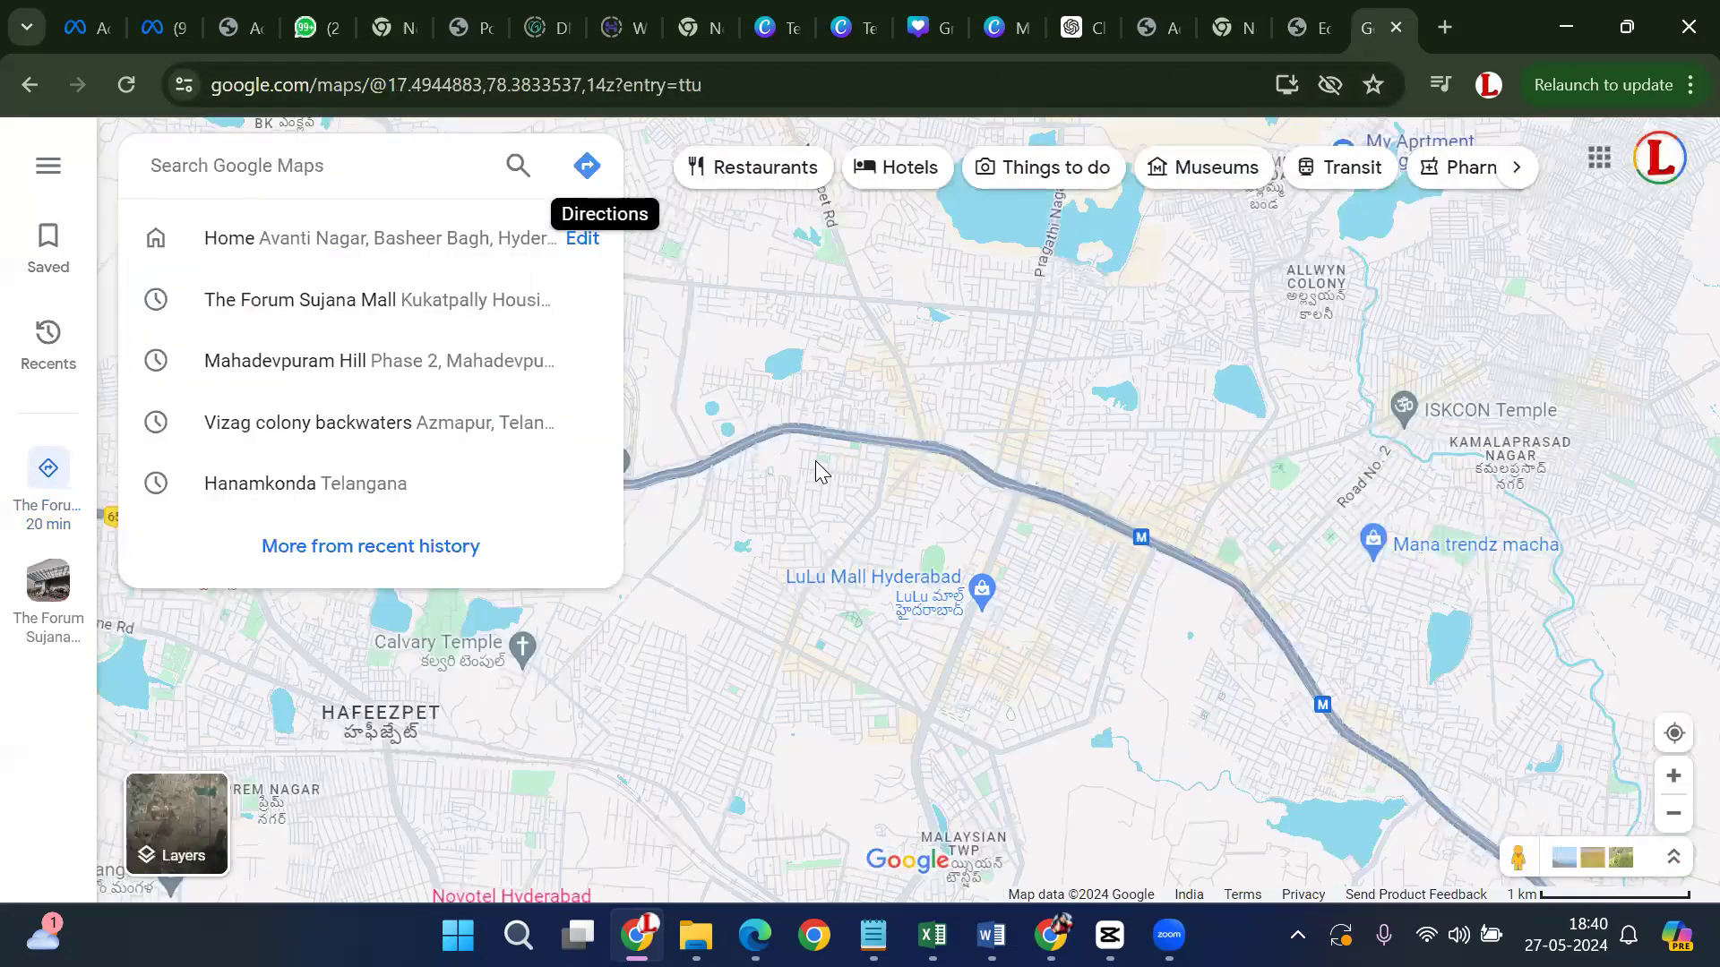
{"action": "left_click", "coordinate": [30, 97]}
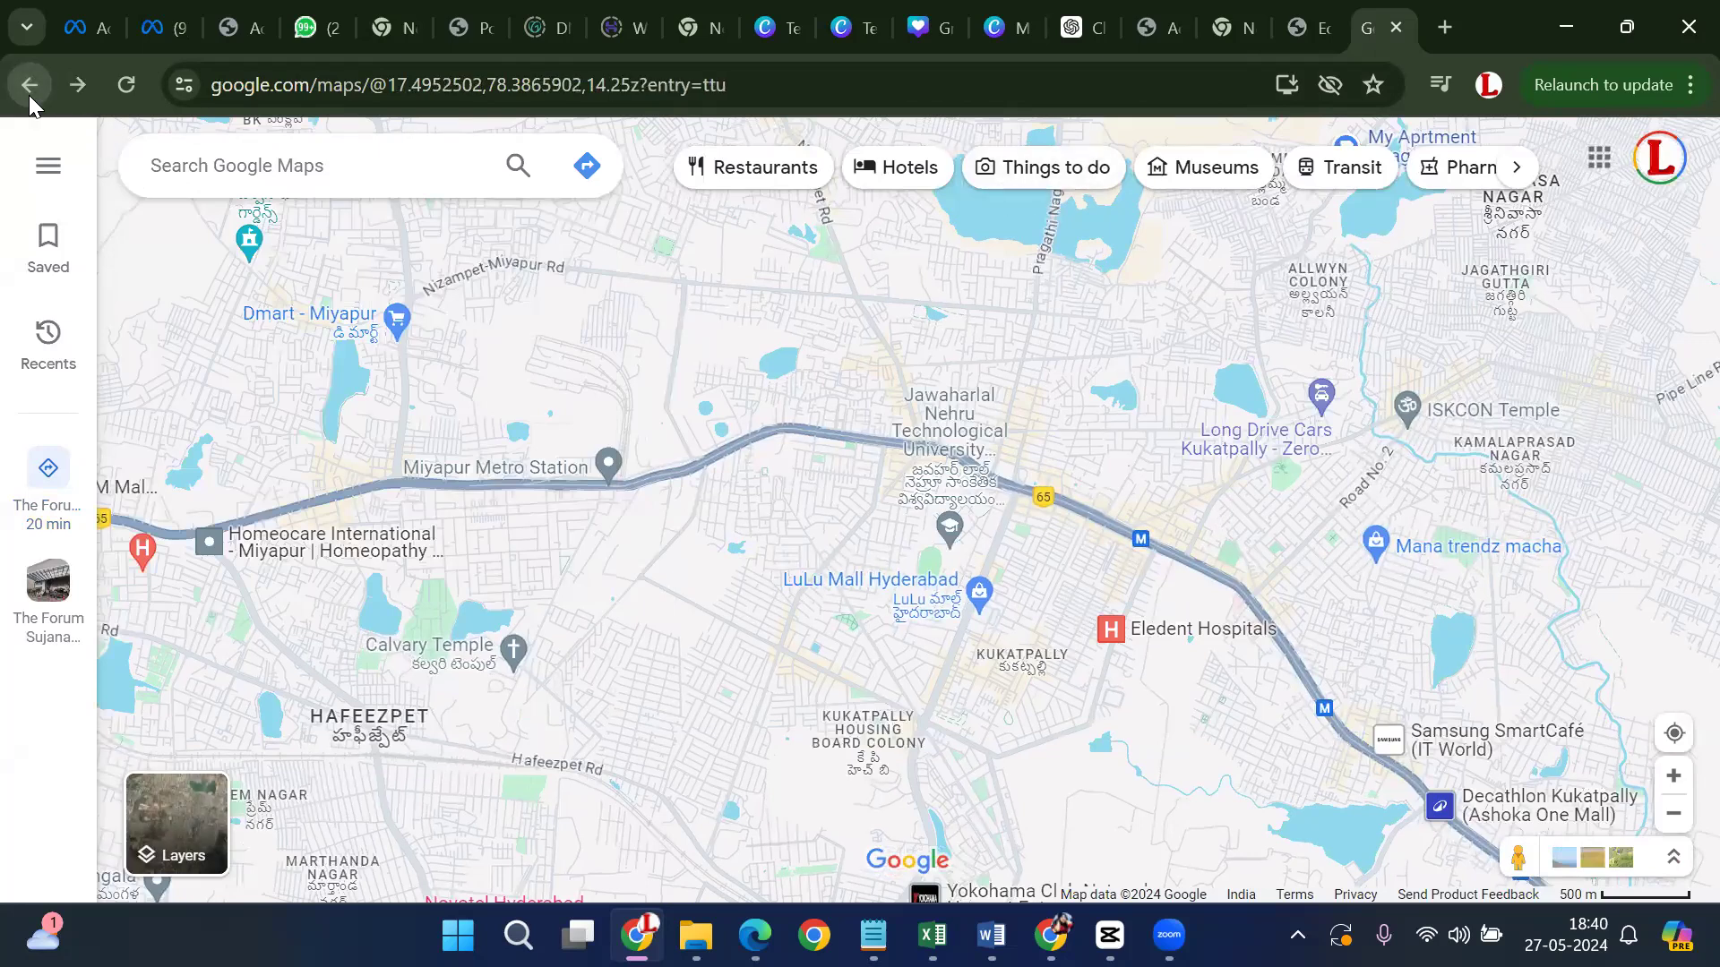
{"action": "left_click", "coordinate": [48, 89]}
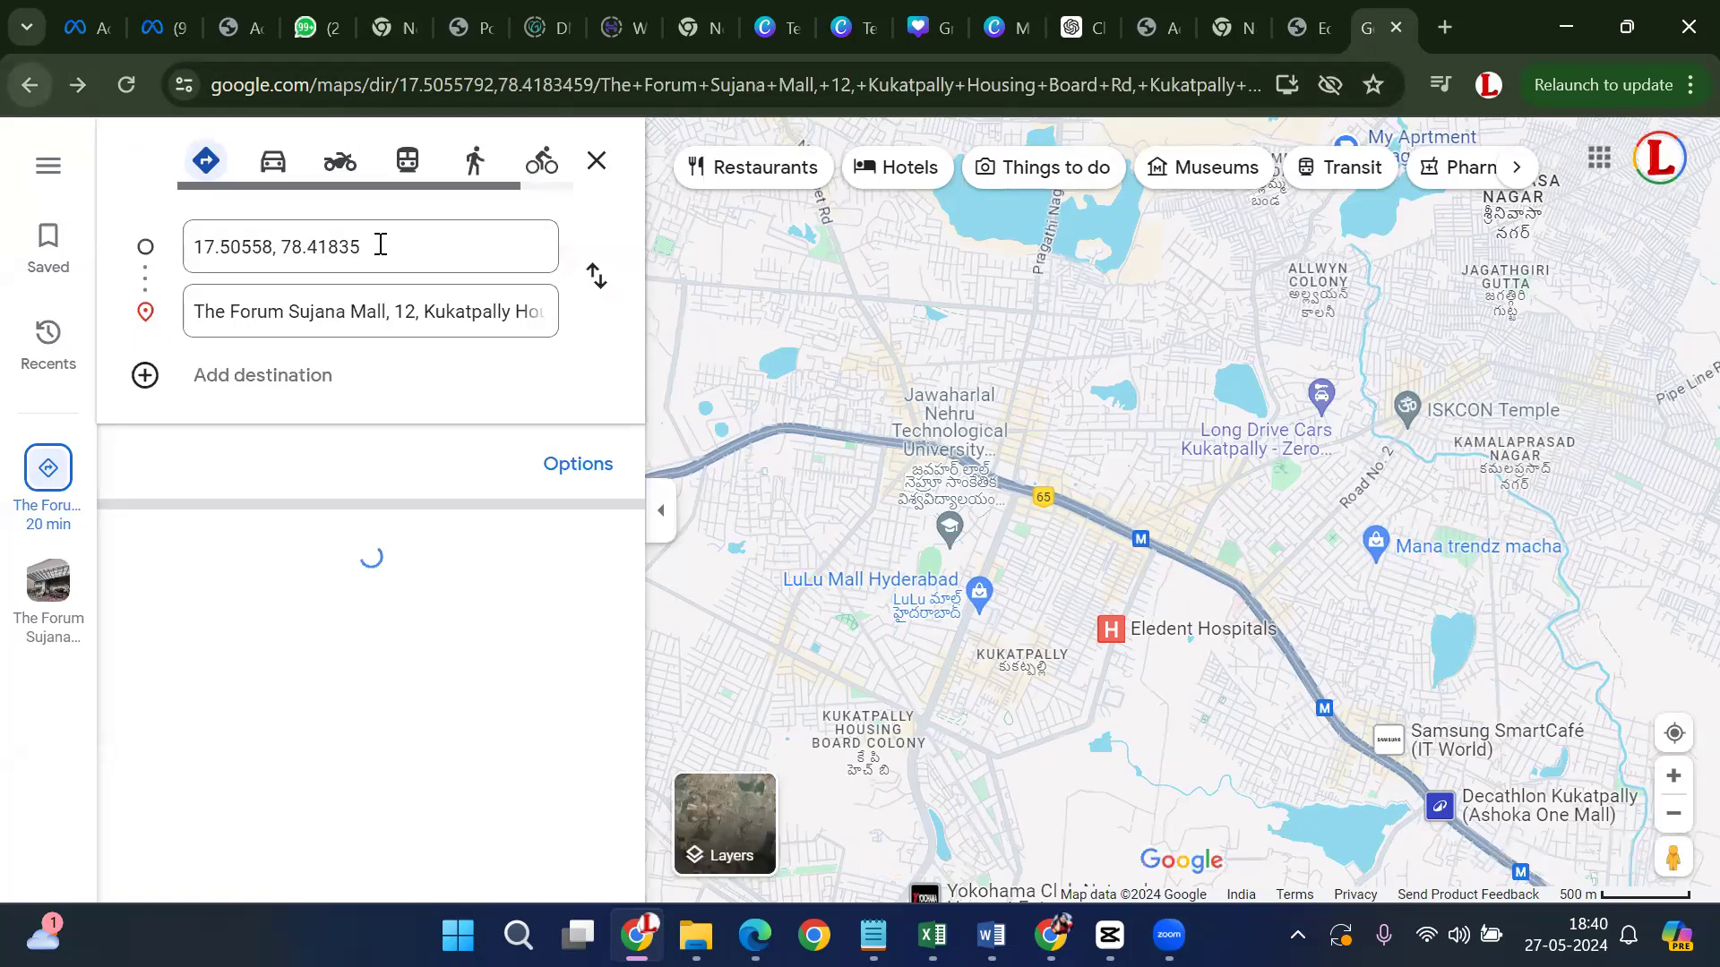
{"action": "left_click", "coordinate": [39, 84]}
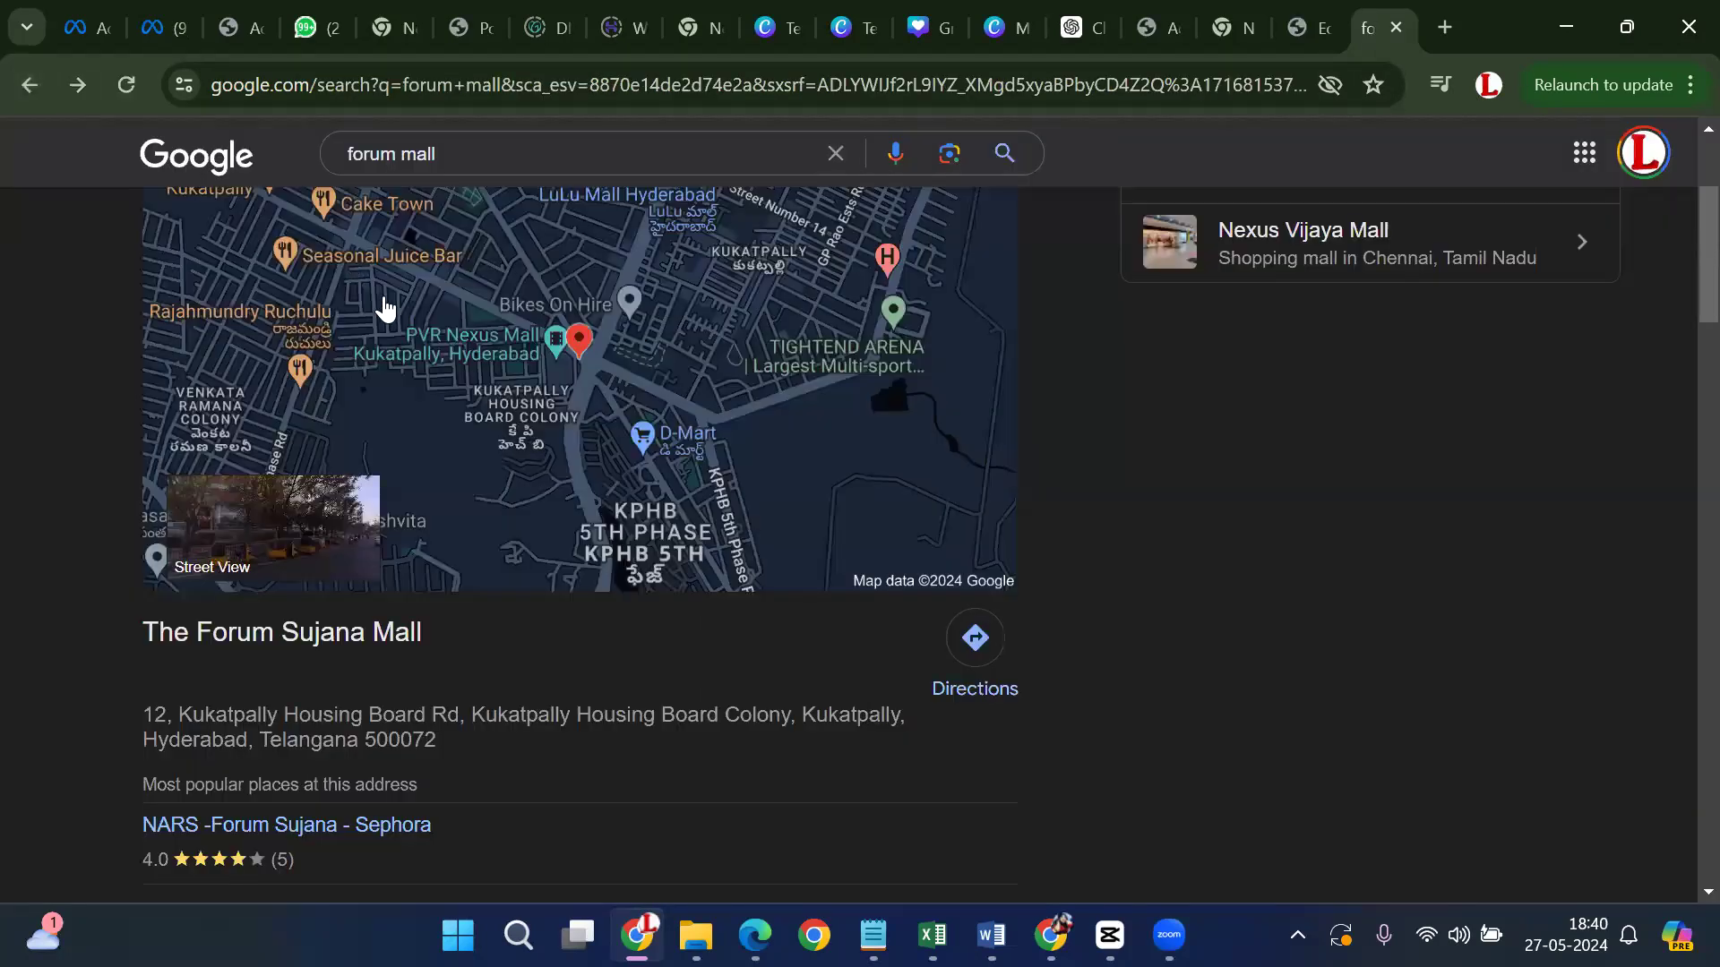
Search Google for "dental clinic" and browse to the local clinic listings
{"action": "left_click", "coordinate": [482, 145]}
{"action": "type", "text": "de"}
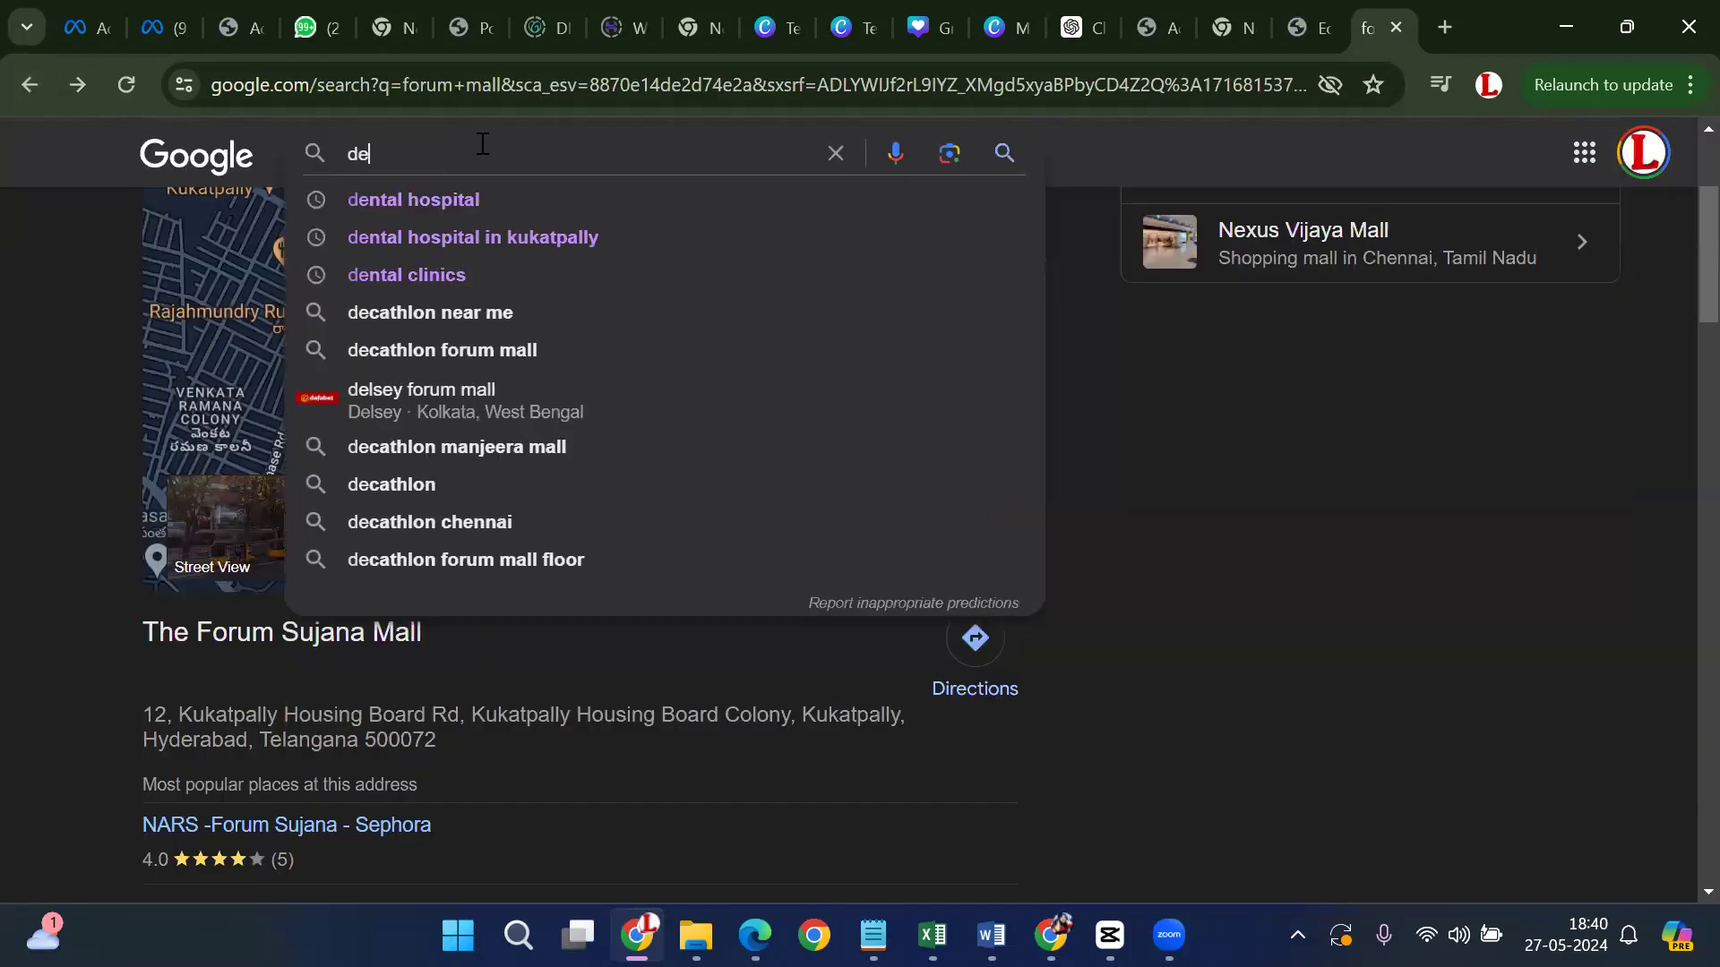
{"action": "type", "text": "ntal clinic"}
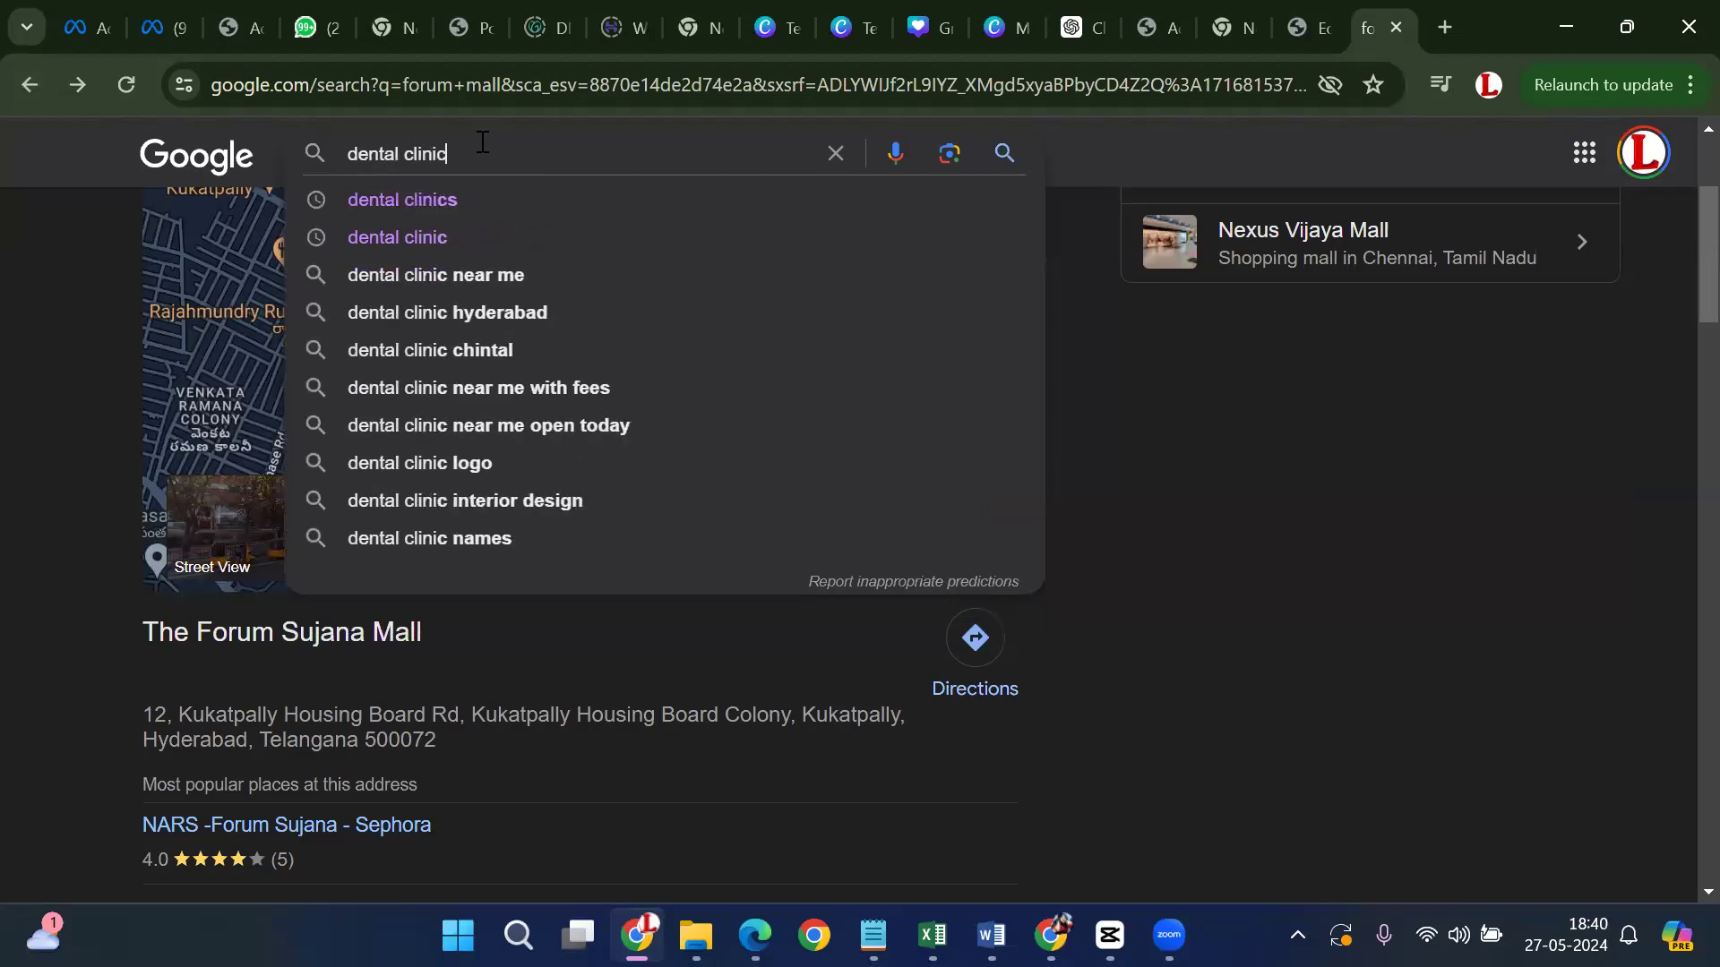
{"action": "key", "text": "Return"}
{"action": "scroll", "coordinate": [505, 419], "scroll_direction": "down", "scroll_amount": 10}
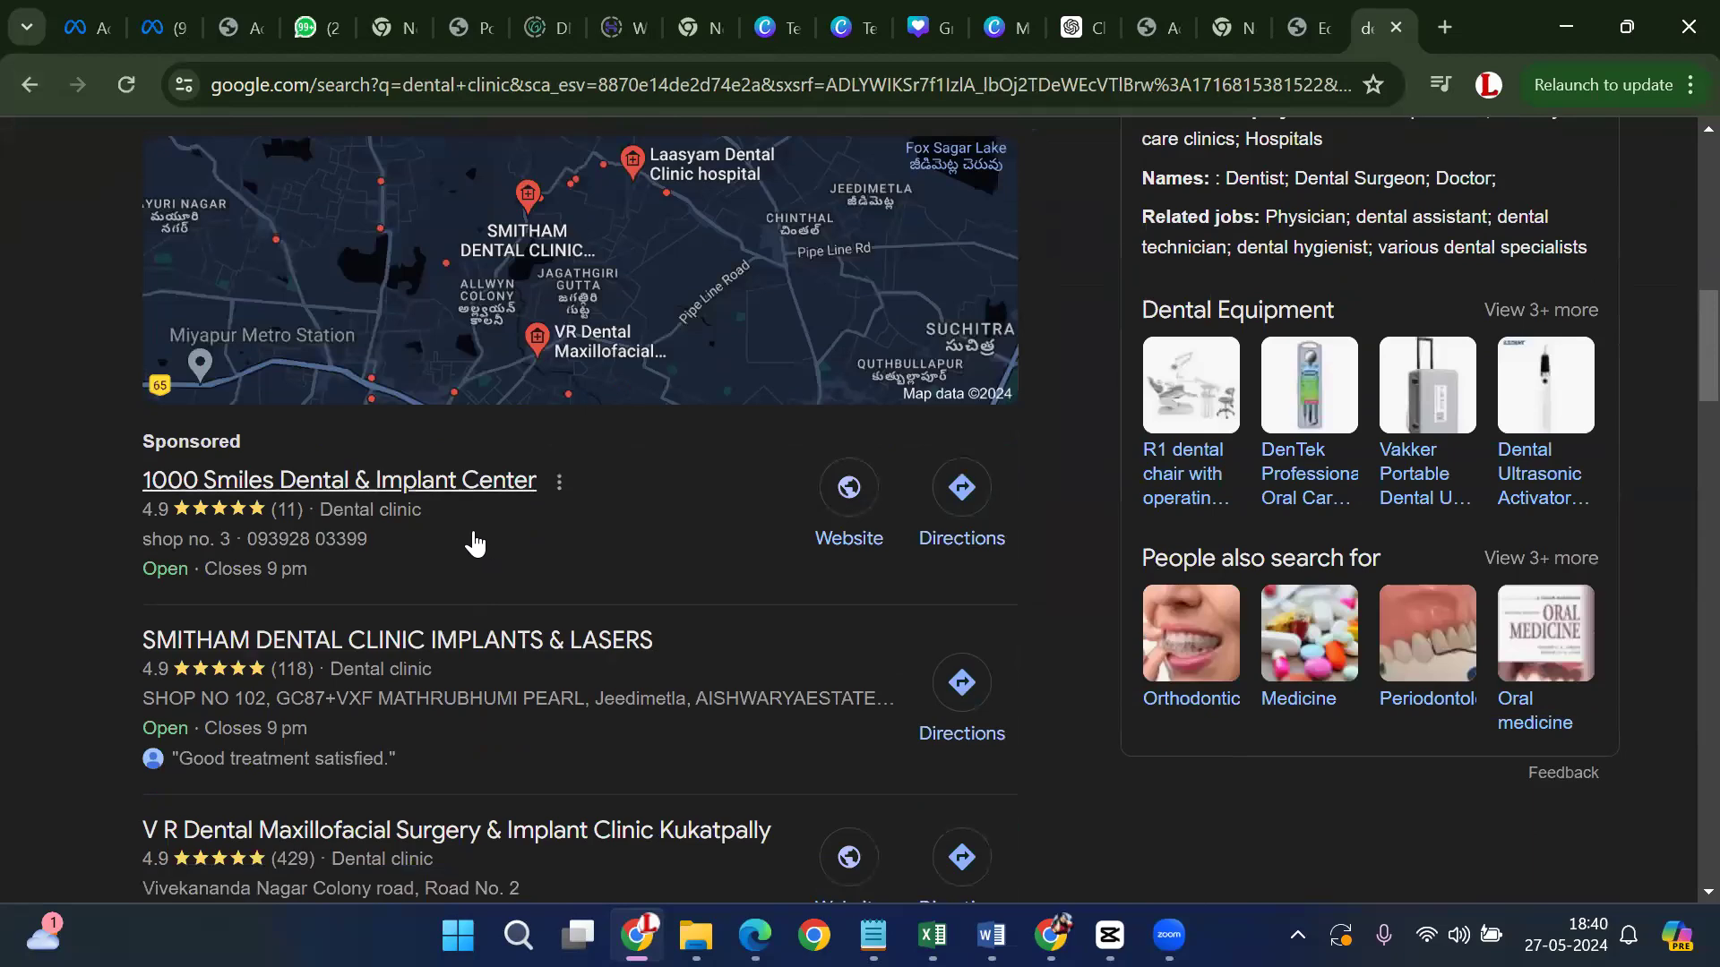
Select the 1000 Smiles Dental & Implant Center listing and open its directions in Google Maps, looking through the suggested starting points
{"action": "left_click", "coordinate": [515, 494]}
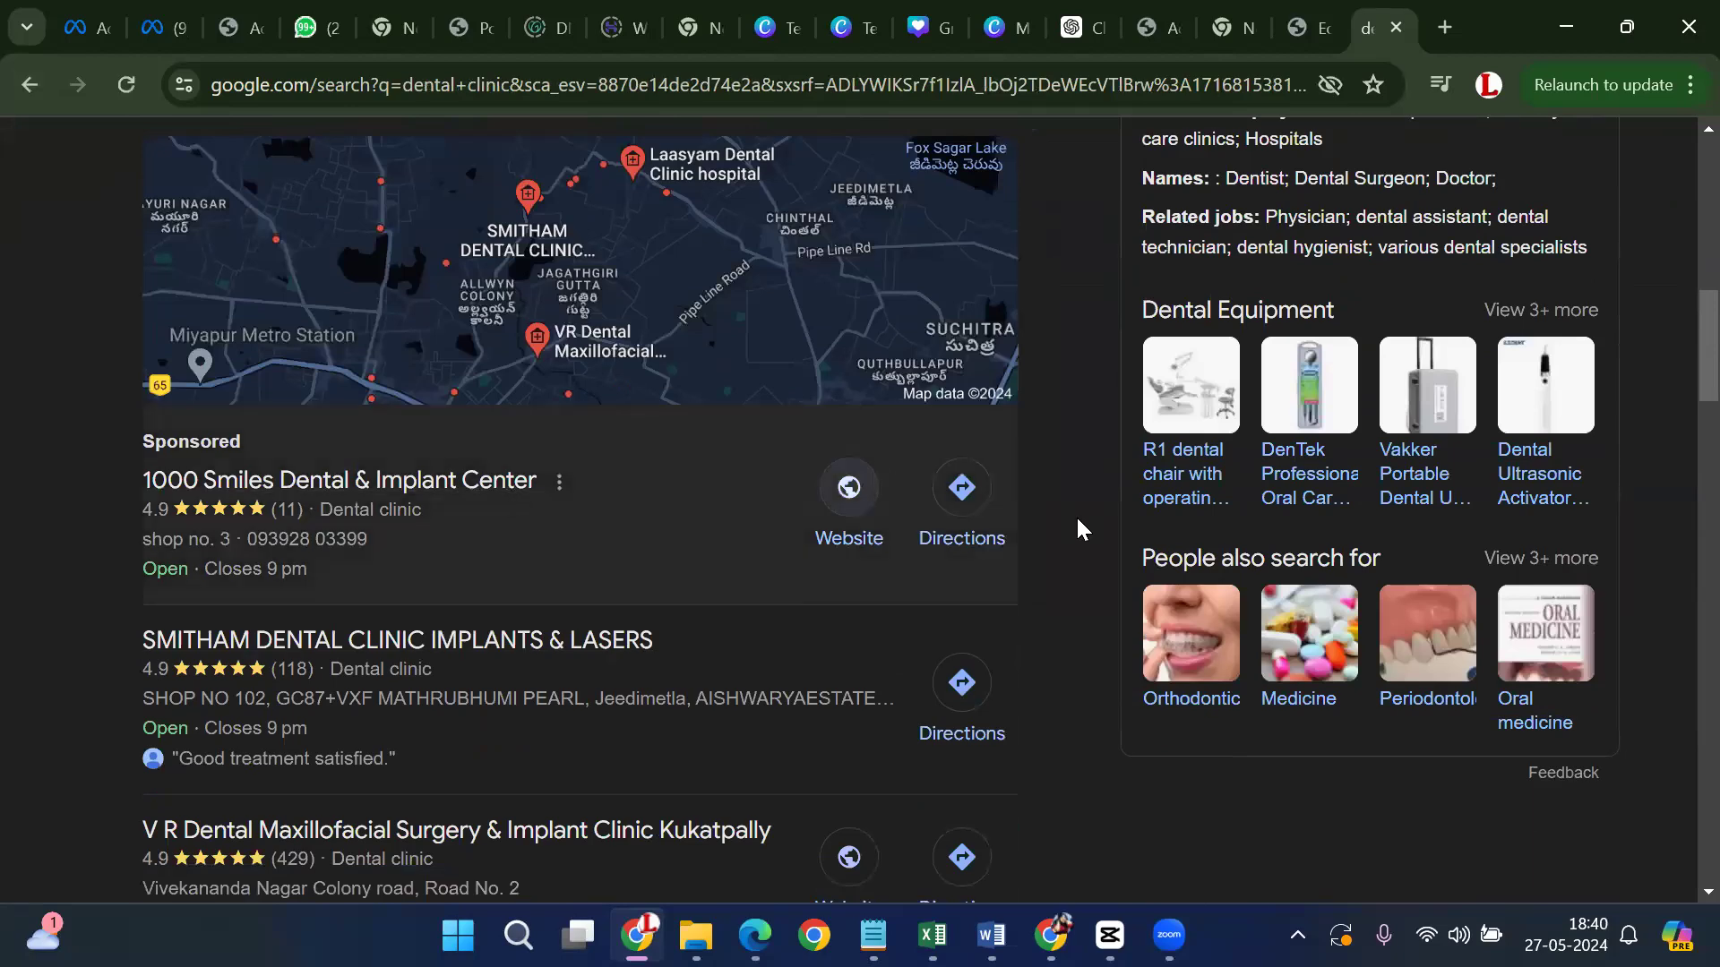
{"action": "scroll", "coordinate": [1481, 531], "scroll_direction": "down", "scroll_amount": 3}
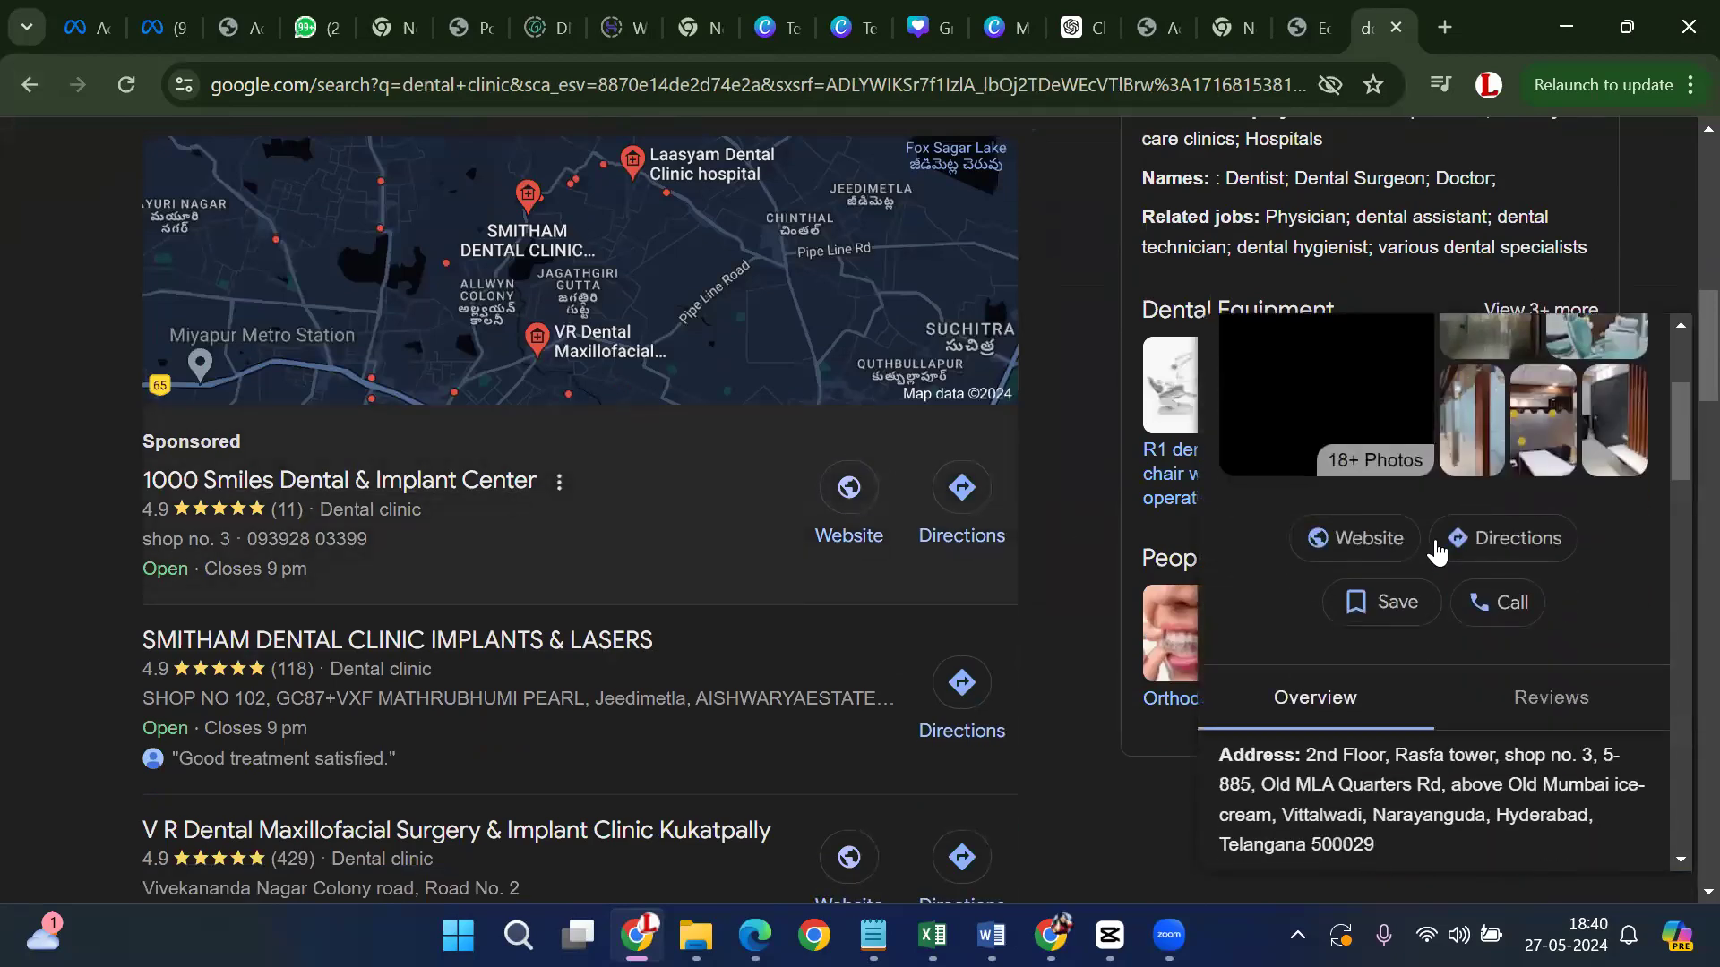
{"action": "left_click", "coordinate": [1484, 548]}
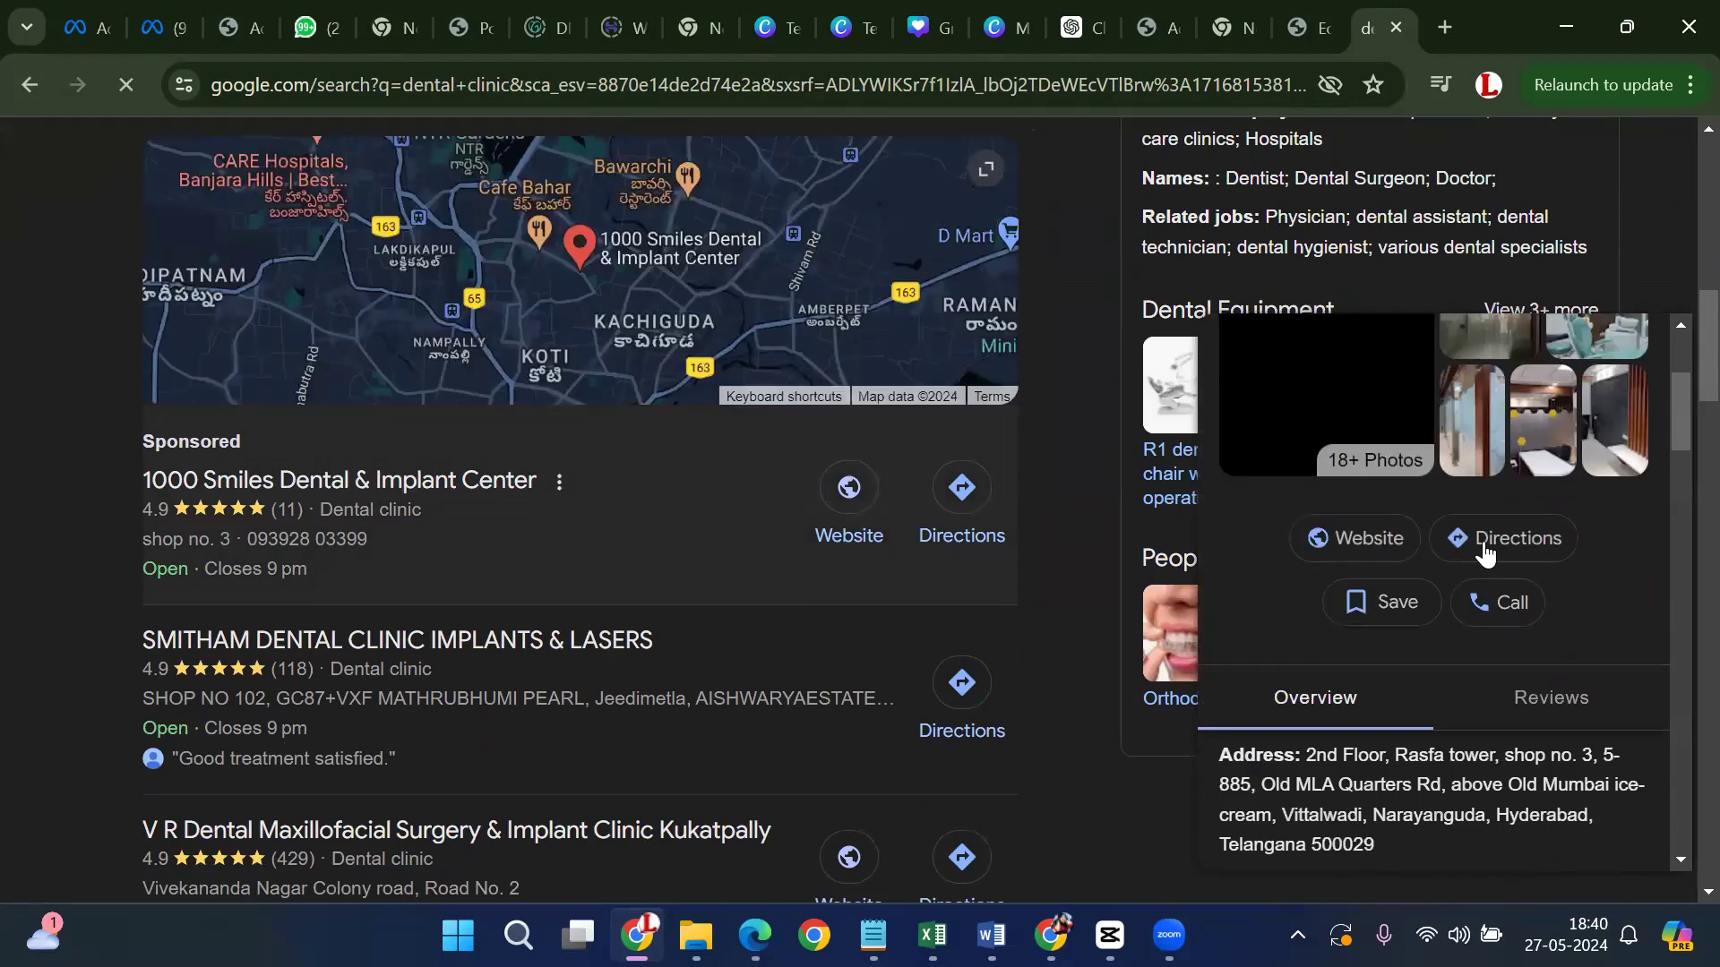
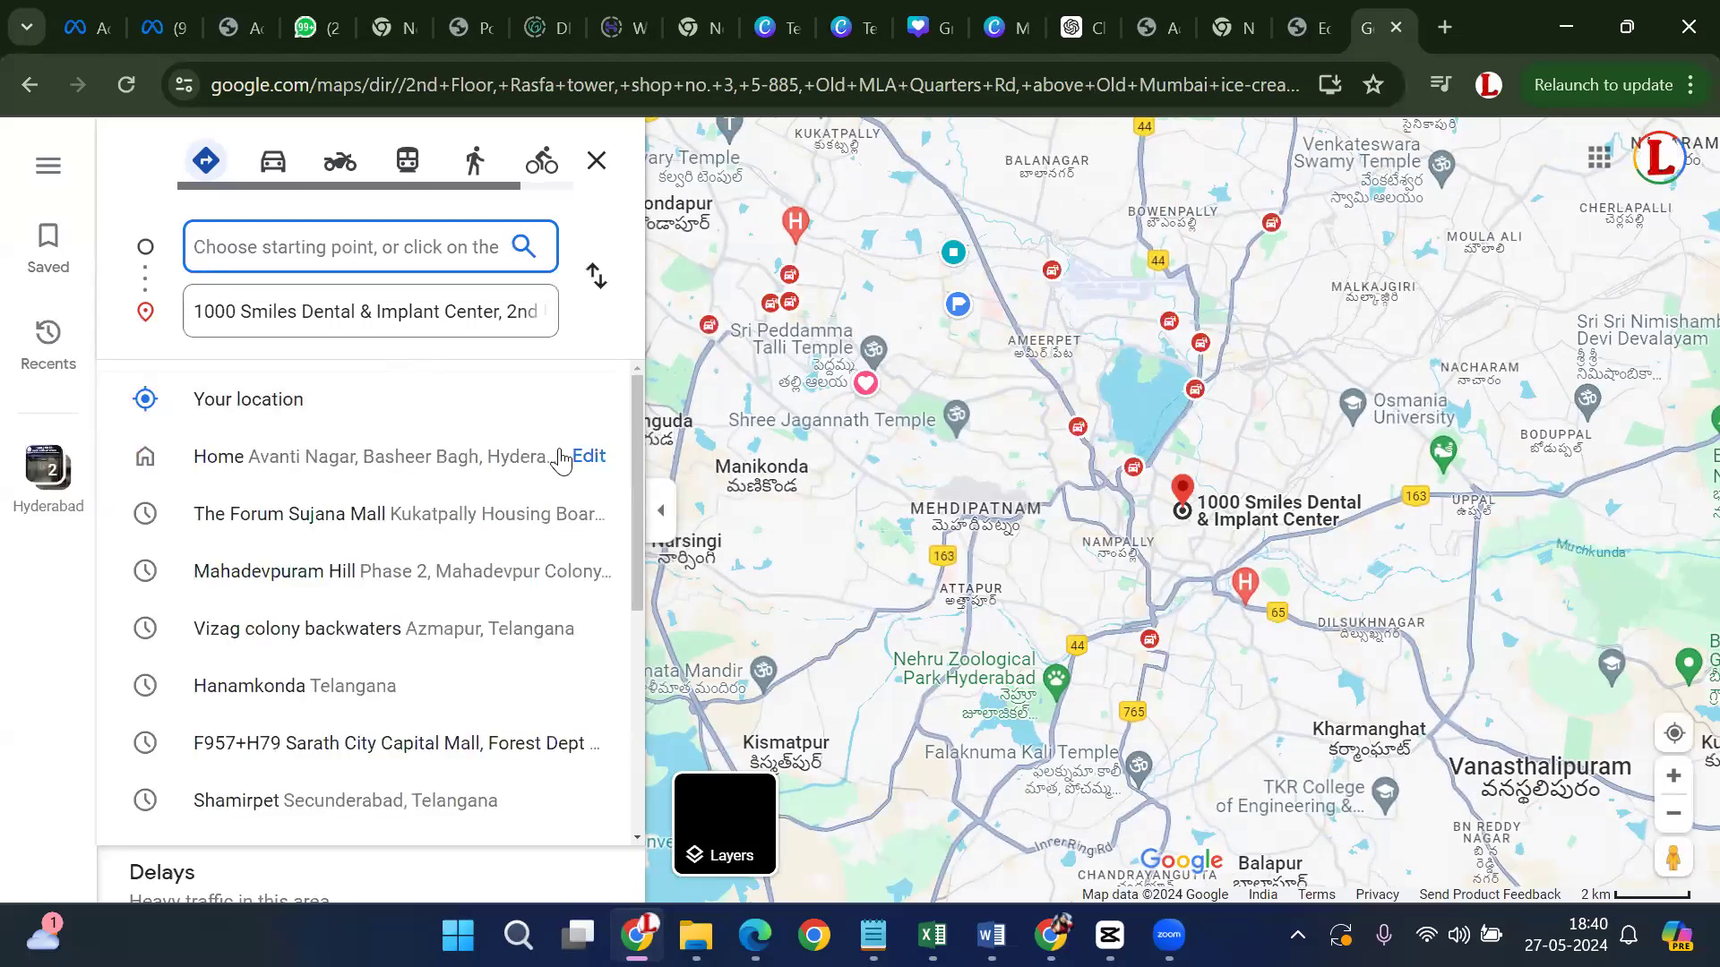
{"action": "scroll", "coordinate": [567, 501], "scroll_direction": "down", "scroll_amount": 3}
{"action": "scroll", "coordinate": [567, 503], "scroll_direction": "down", "scroll_amount": 2}
{"action": "scroll", "coordinate": [564, 507], "scroll_direction": "up", "scroll_amount": 5}
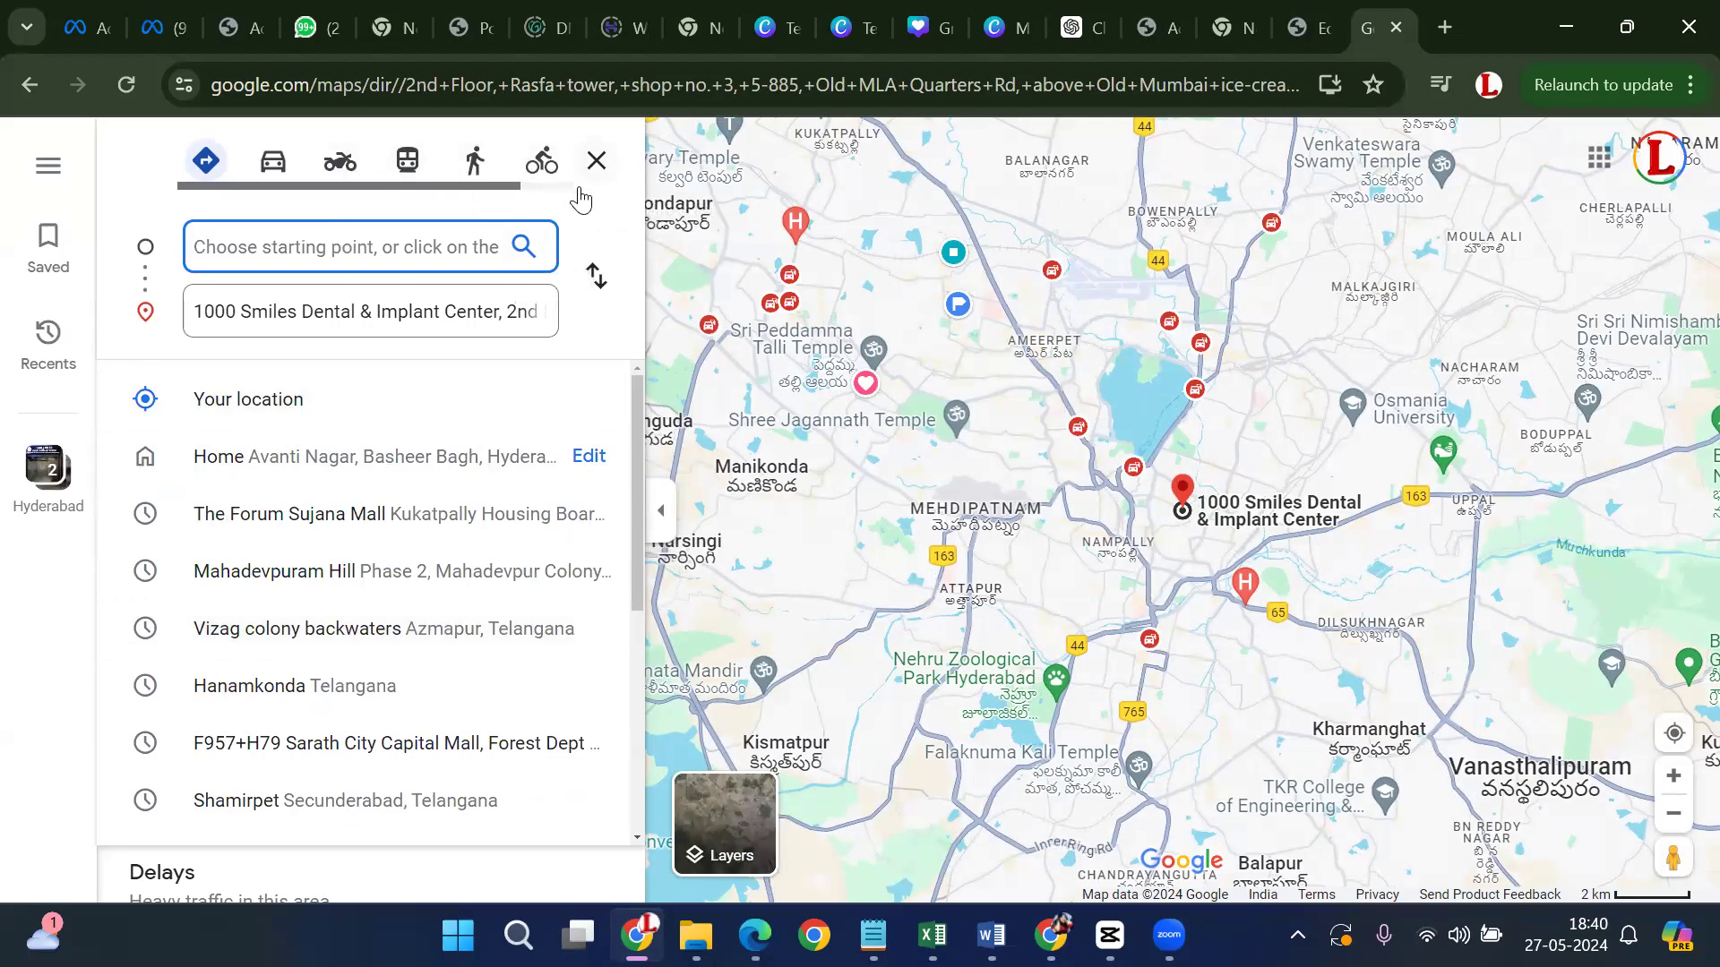
Look over the map around the clinic, return to the "dental clinic" search results and browse the Places listings
{"action": "left_click", "coordinate": [1254, 478]}
{"action": "scroll", "coordinate": [1254, 478], "scroll_direction": "down", "scroll_amount": 2}
{"action": "scroll", "coordinate": [1259, 497], "scroll_direction": "up", "scroll_amount": 2}
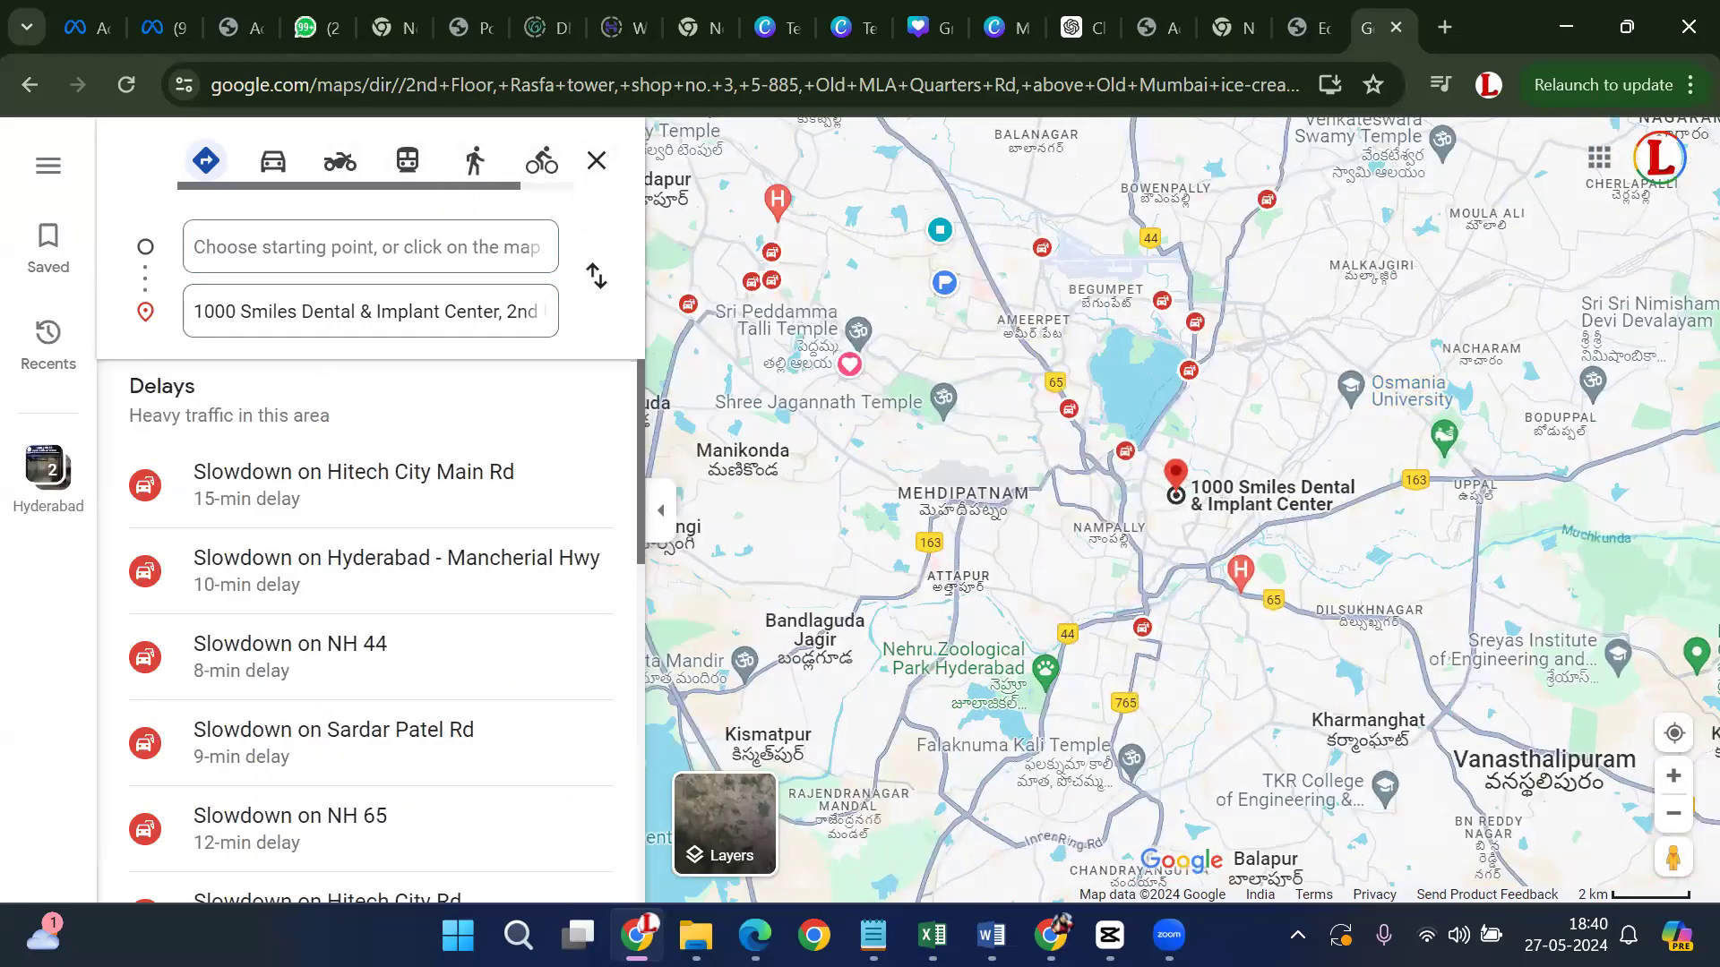
{"action": "key", "text": "alt+Left"}
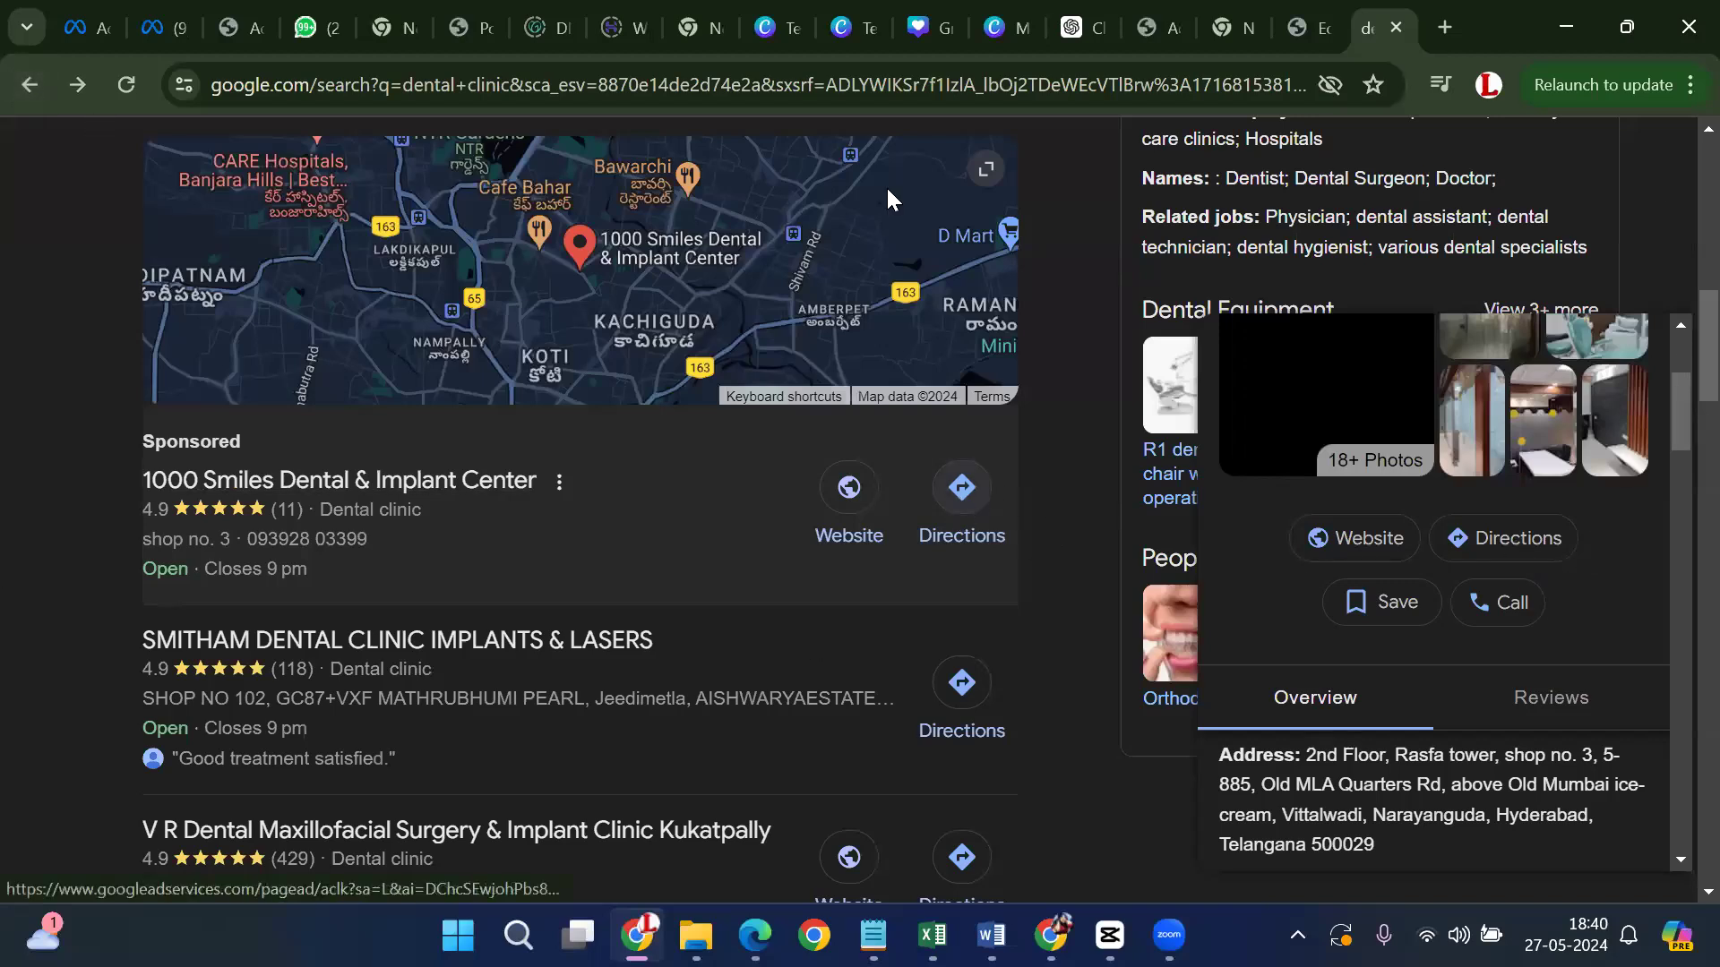
{"action": "scroll", "coordinate": [965, 382], "scroll_direction": "up", "scroll_amount": 2}
{"action": "scroll", "coordinate": [574, 488], "scroll_direction": "up", "scroll_amount": 1}
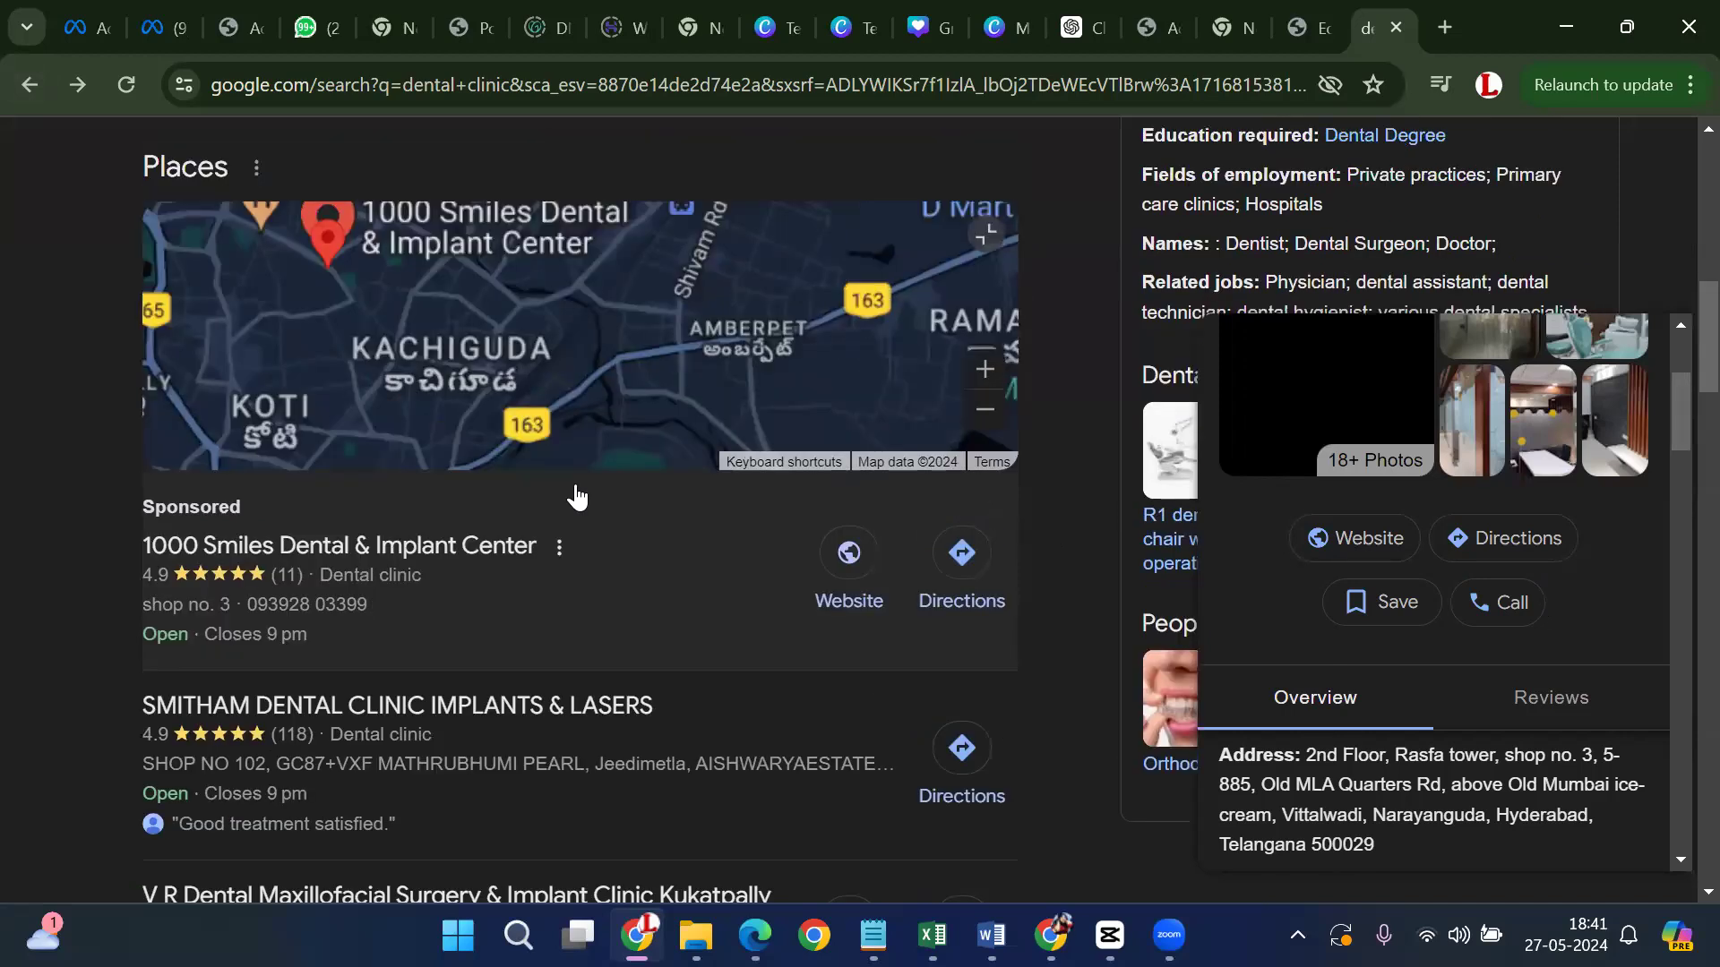
{"action": "scroll", "coordinate": [576, 495], "scroll_direction": "up", "scroll_amount": 1}
{"action": "scroll", "coordinate": [622, 660], "scroll_direction": "down", "scroll_amount": 2}
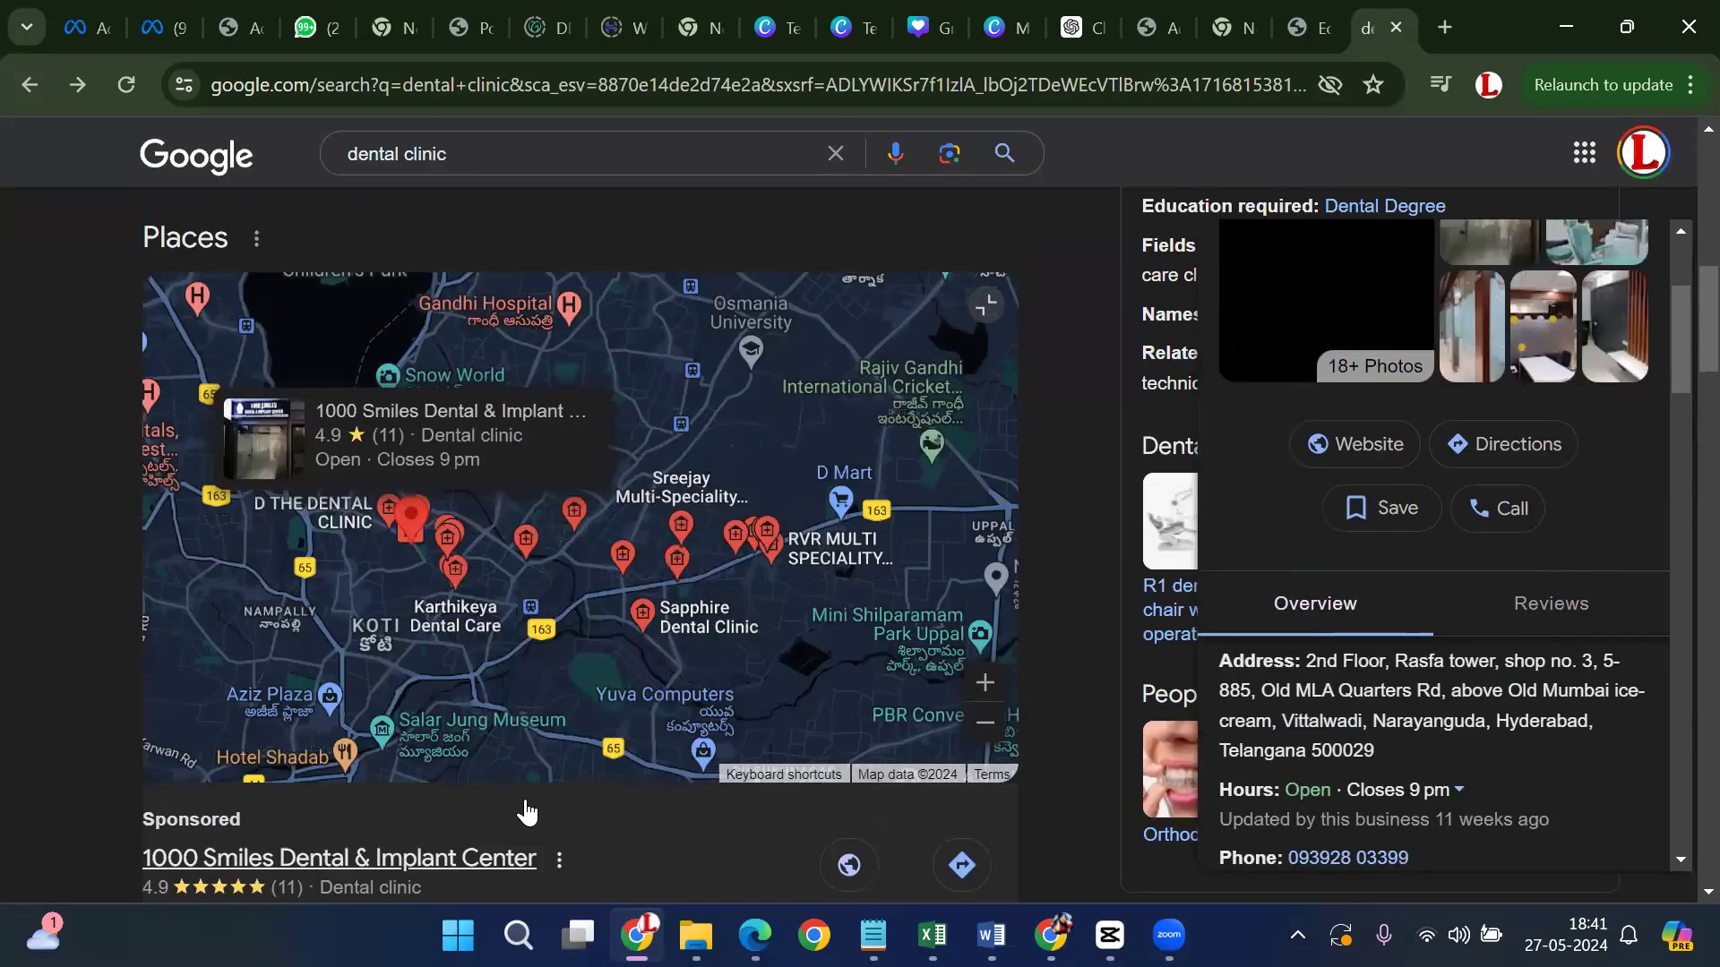
Open the ad information of the sponsored 1000 Smiles Dental & Implant Center listing, look through it and close it
{"action": "left_click", "coordinate": [560, 862]}
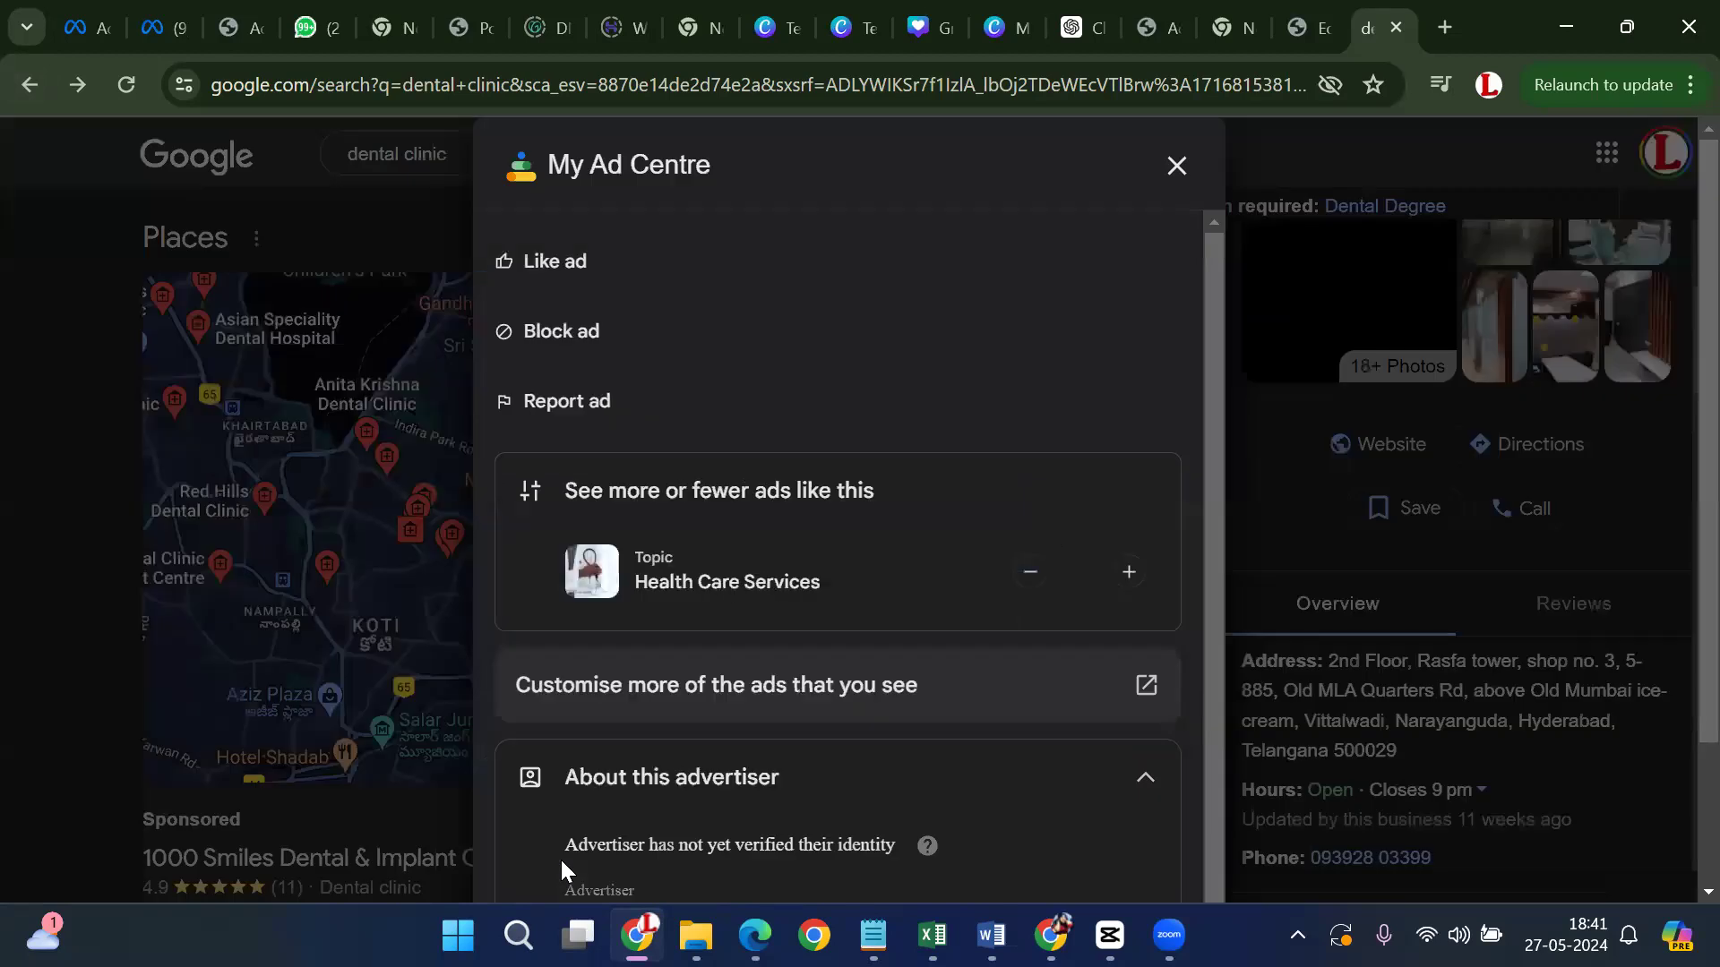
{"action": "scroll", "coordinate": [763, 325], "scroll_direction": "down", "scroll_amount": 3}
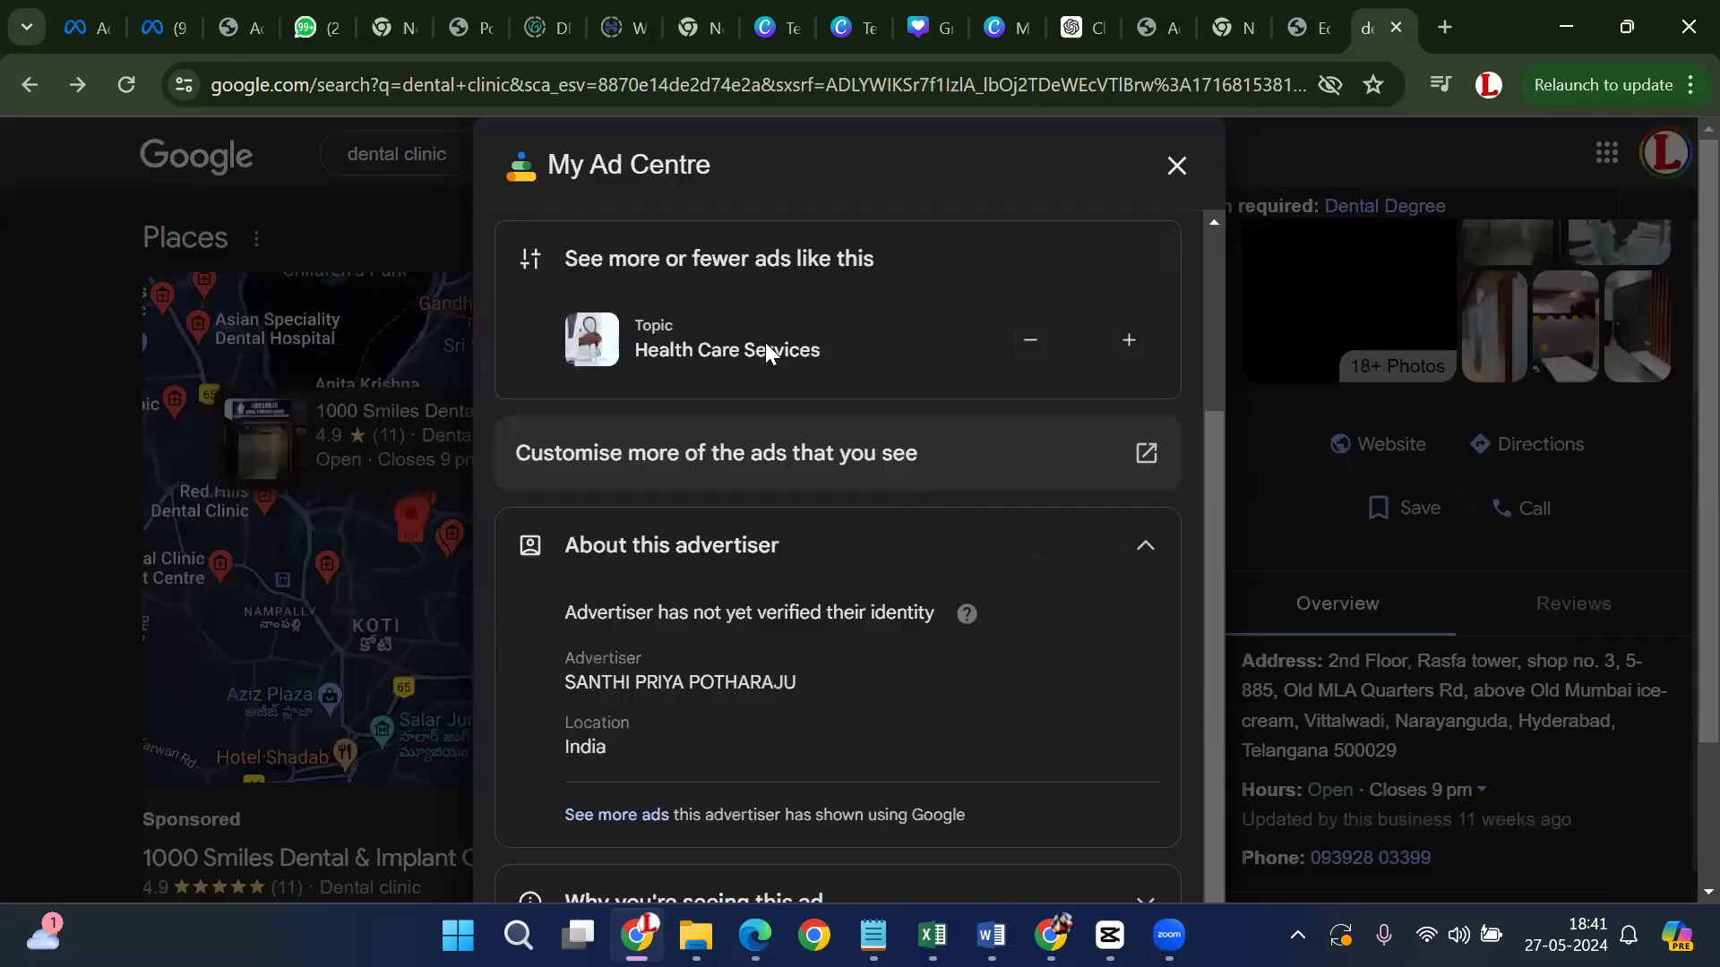
{"action": "scroll", "coordinate": [765, 345], "scroll_direction": "down", "scroll_amount": 2}
{"action": "scroll", "coordinate": [766, 363], "scroll_direction": "up", "scroll_amount": 5}
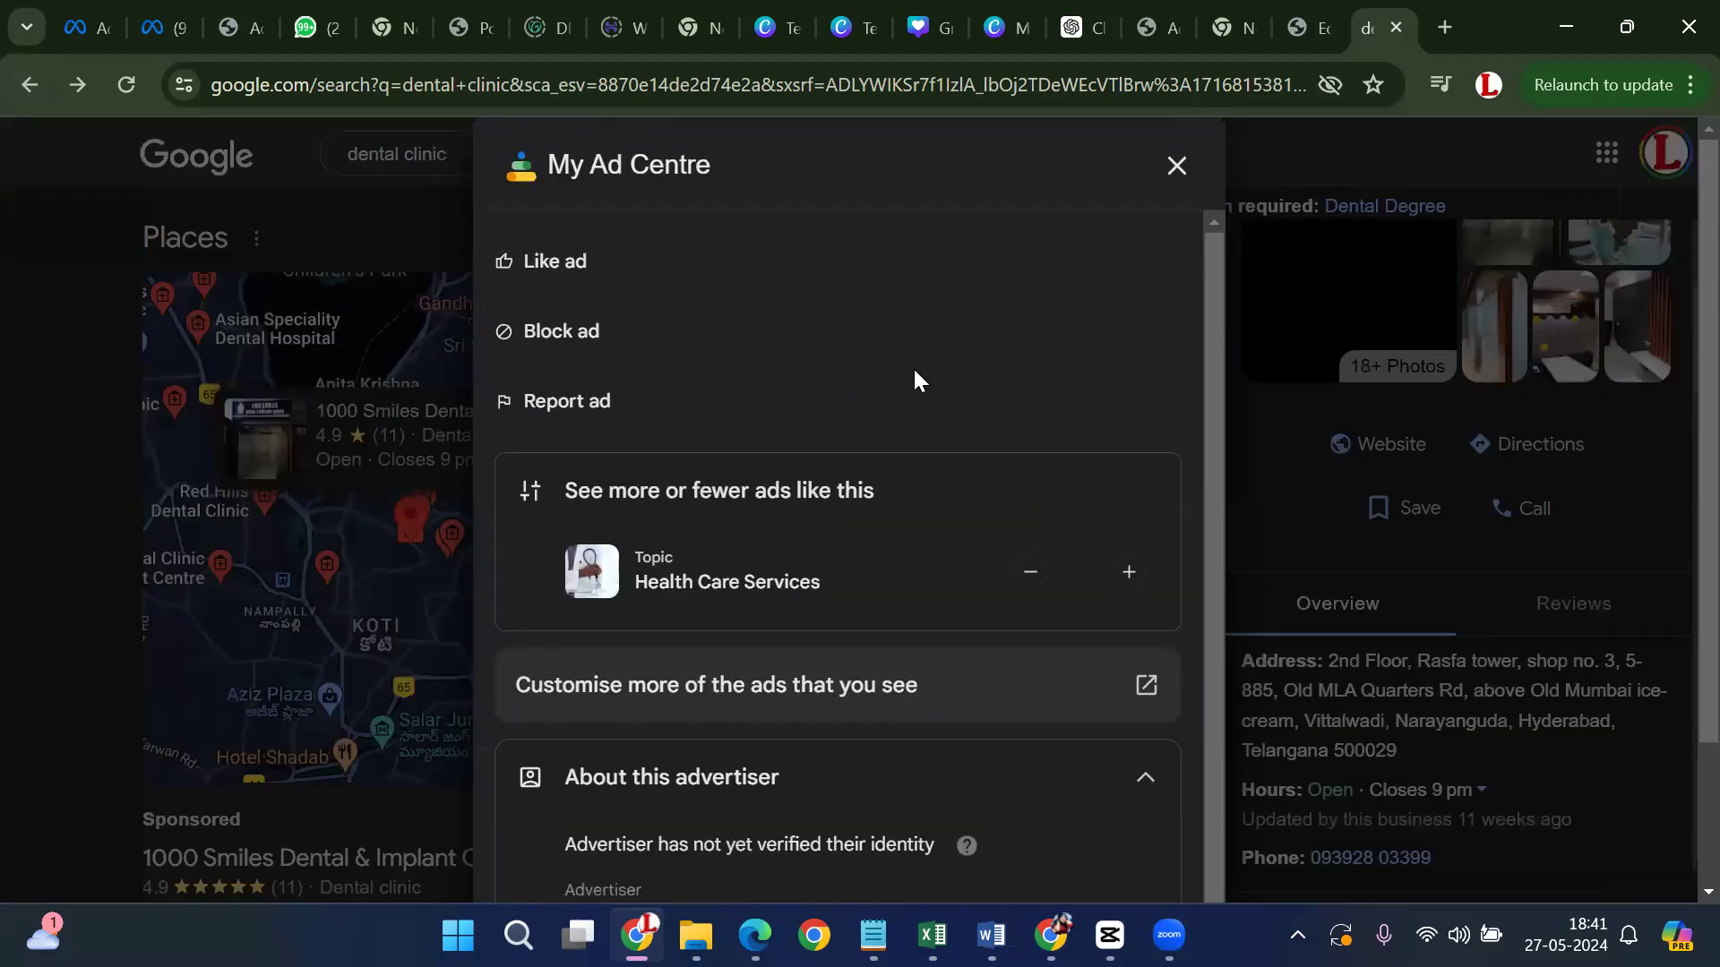
{"action": "left_click", "coordinate": [1301, 498]}
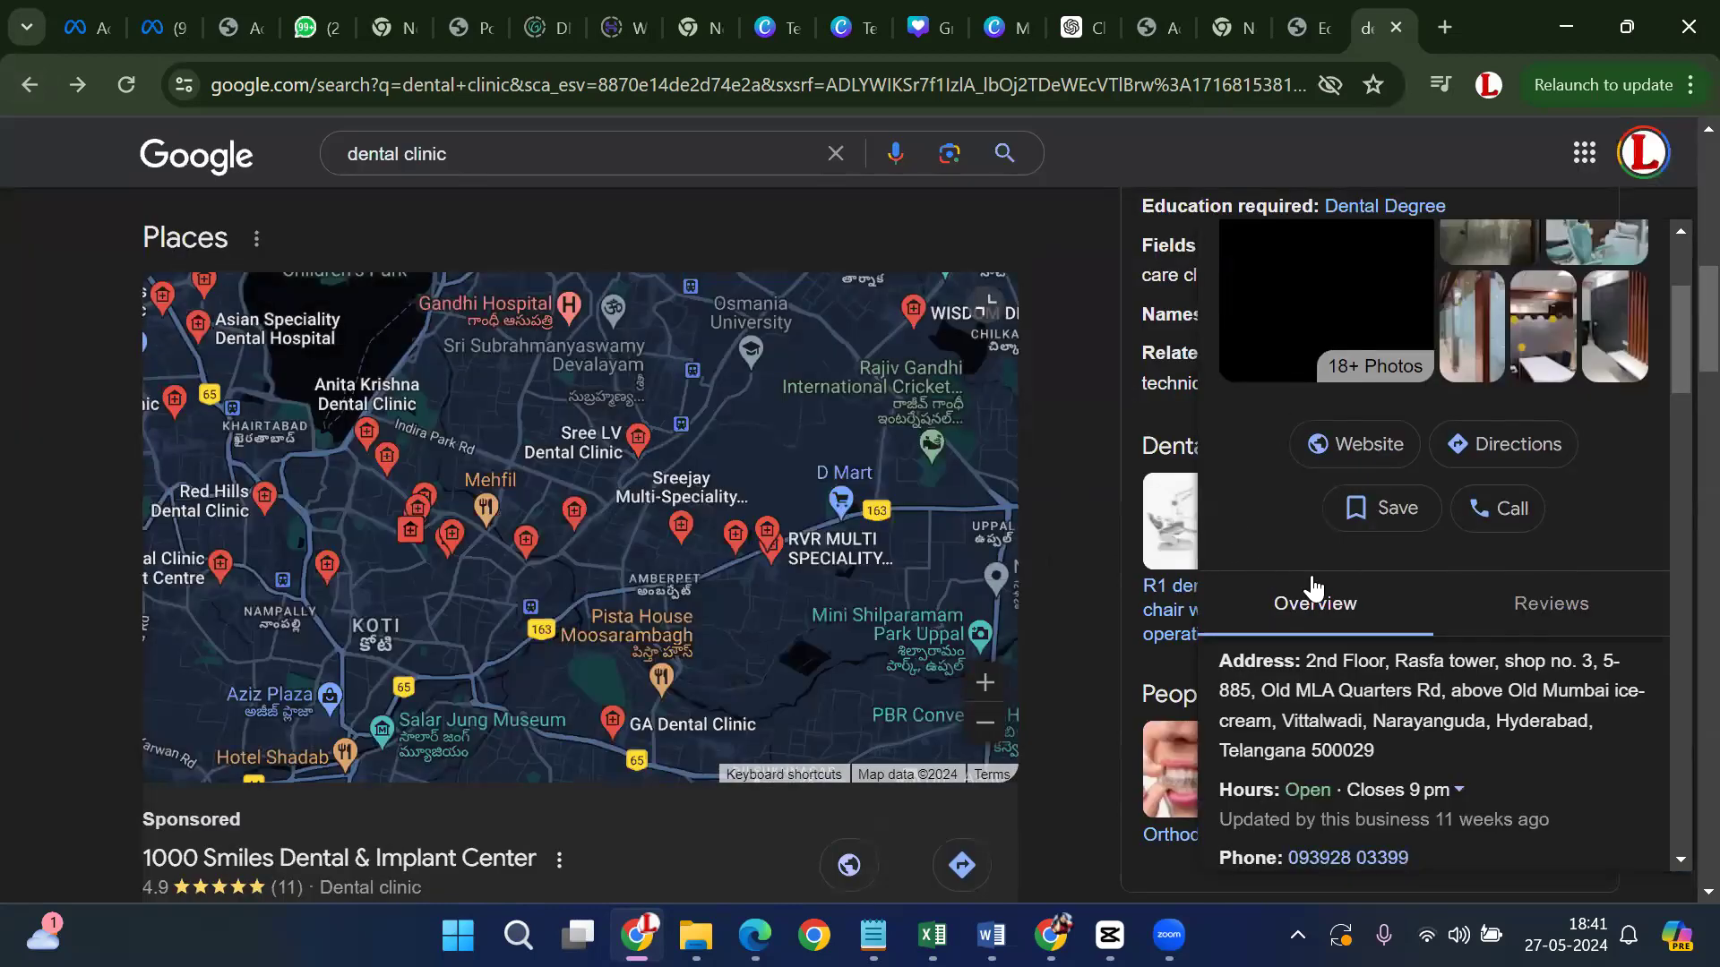
Reopen the directions to 1000 Smiles Dental & Implant Center in Google Maps and look through the travel modes
{"action": "scroll", "coordinate": [1309, 583], "scroll_direction": "down", "scroll_amount": 2}
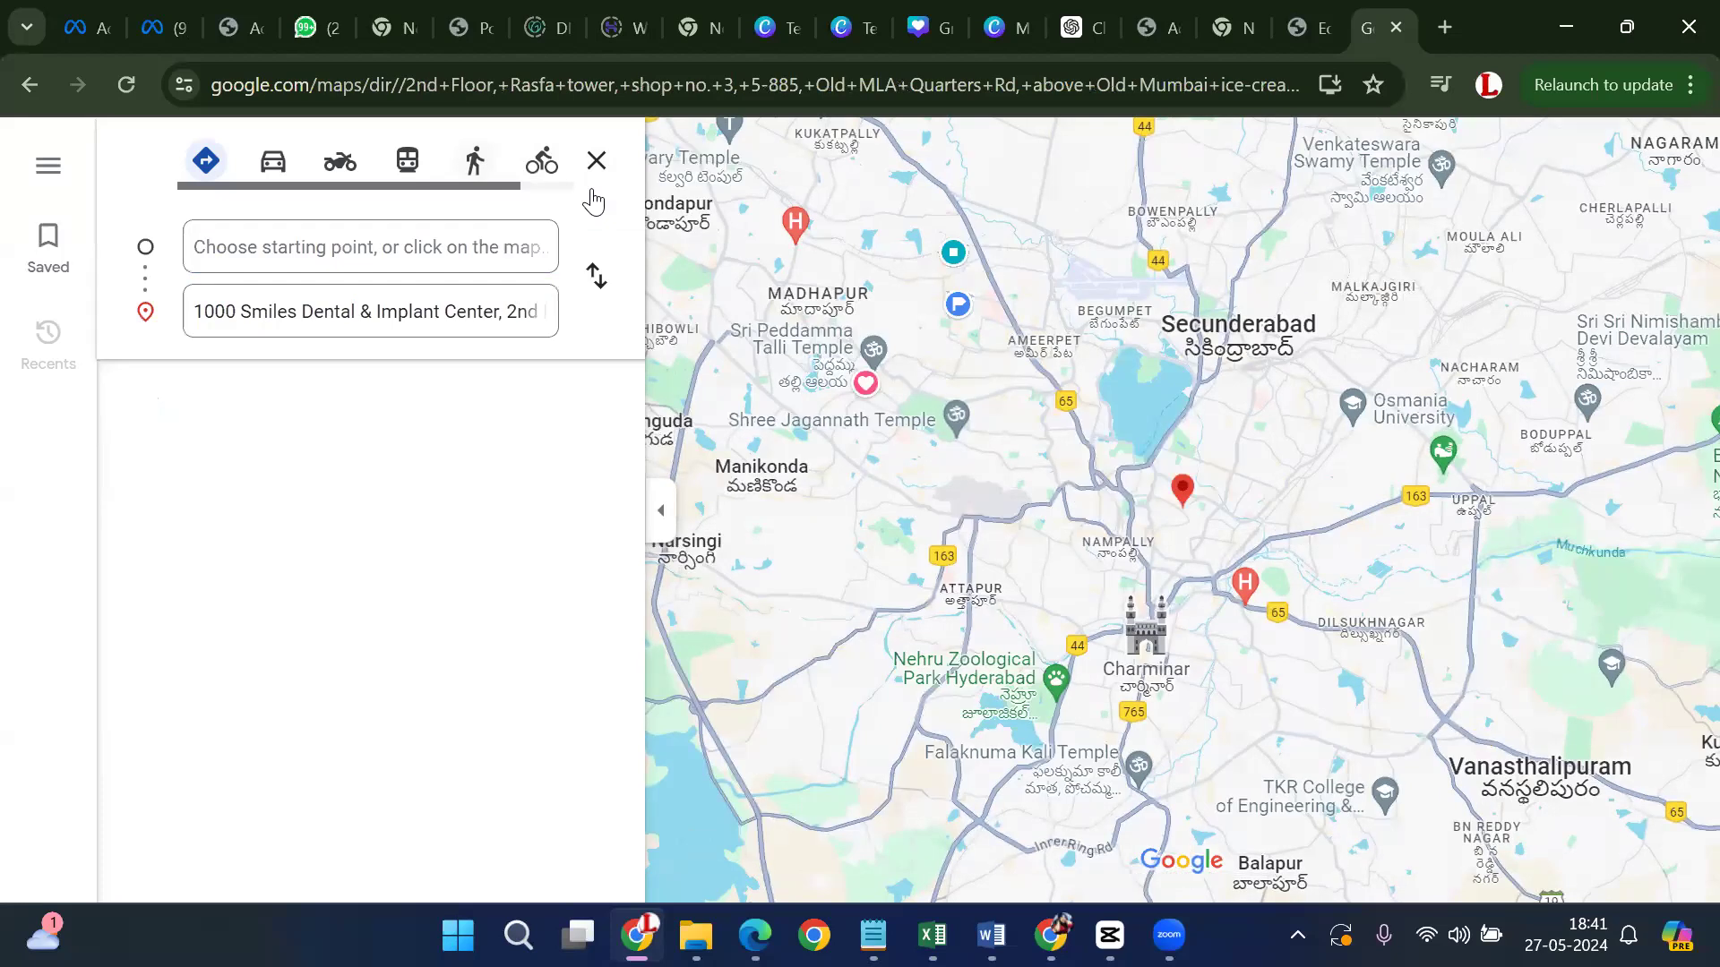
{"action": "left_click_drag", "start_coordinate": [504, 186], "coordinate": [599, 192]}
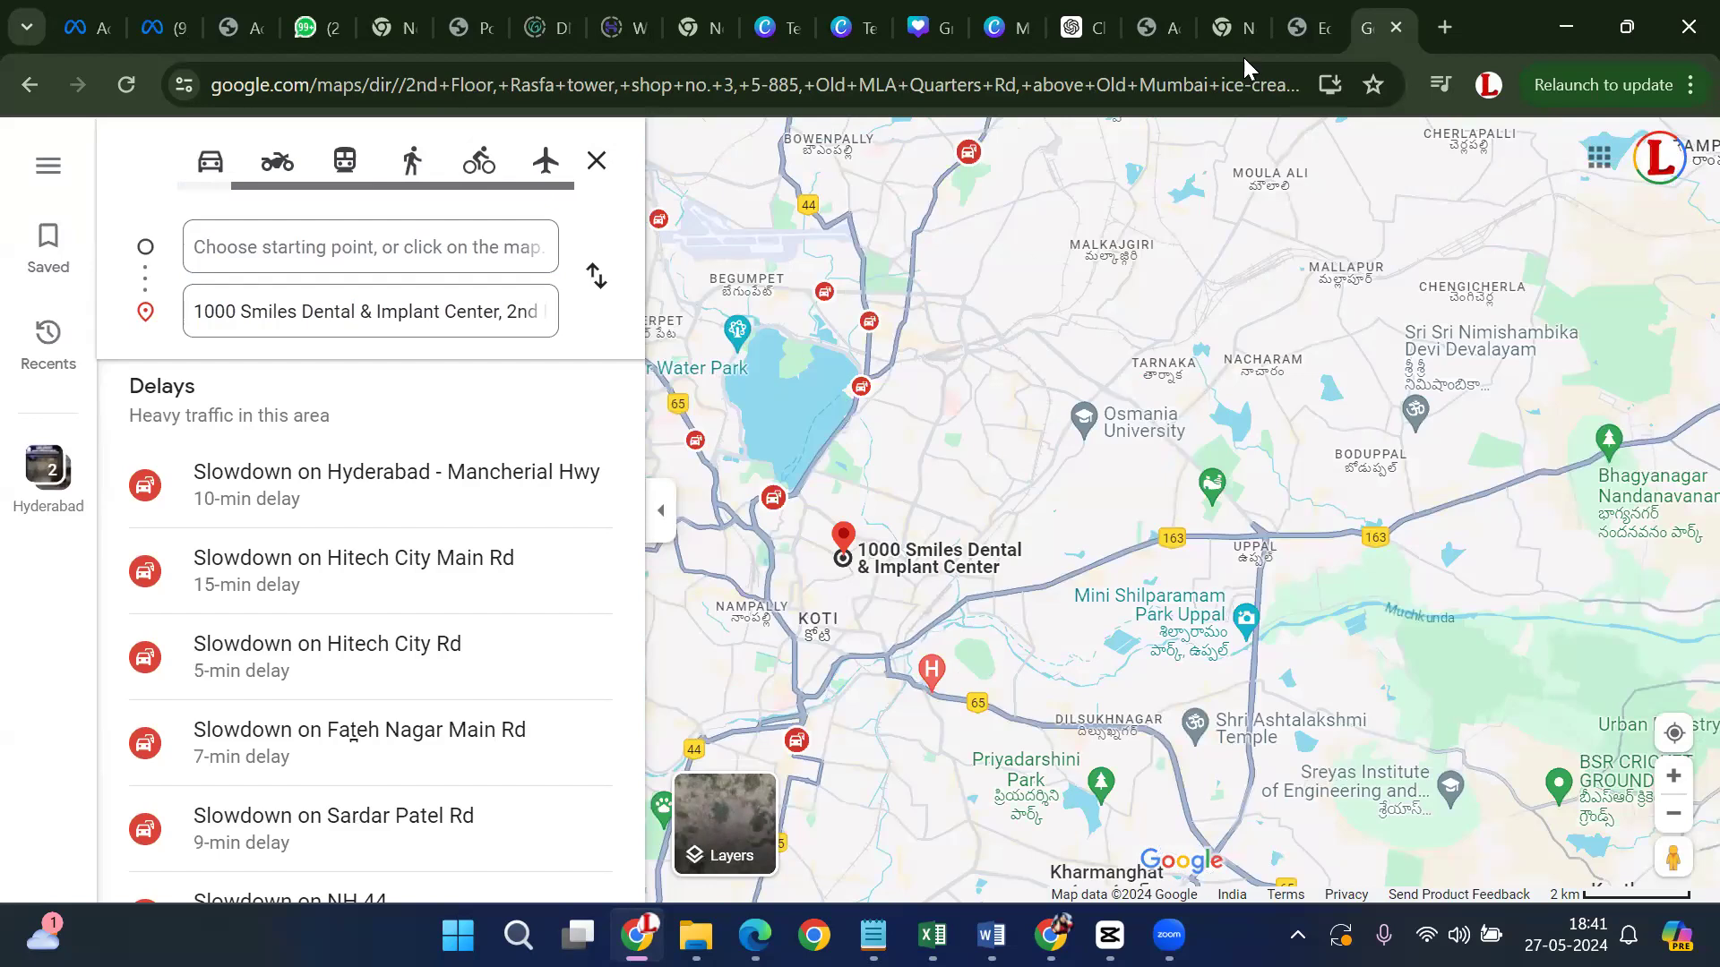
Switch to the Elementor editor tab and replace the map widget's location link with "forum mall"
{"action": "left_click", "coordinate": [1299, 16]}
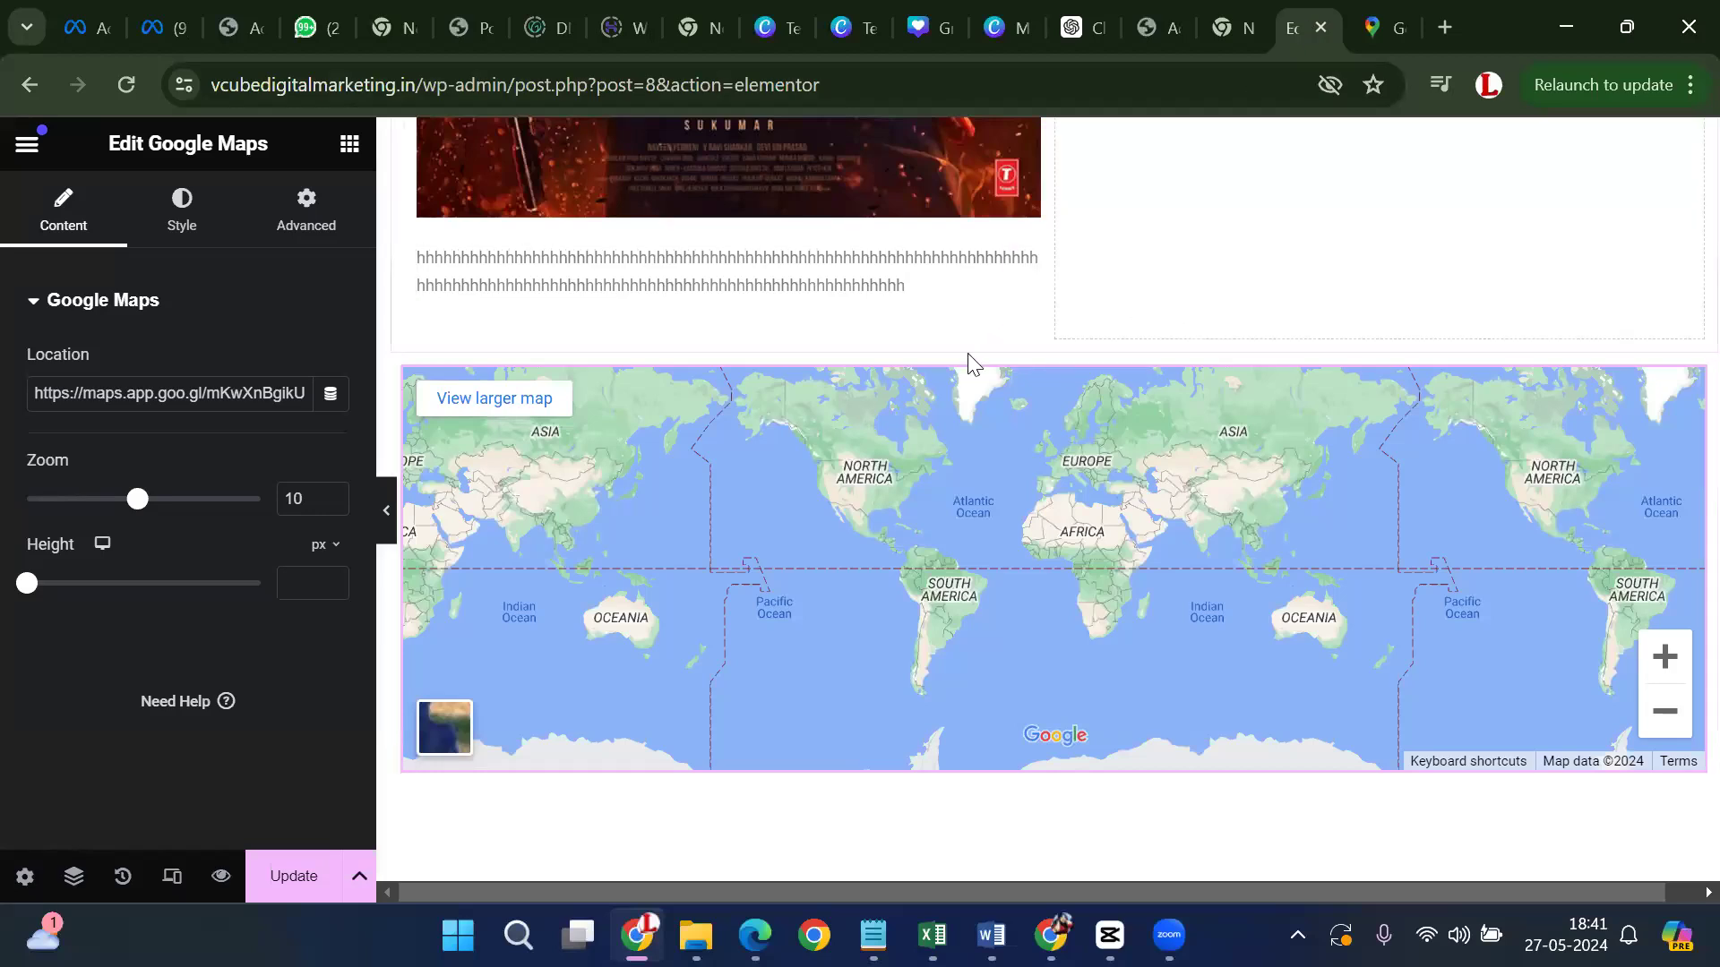
{"action": "triple_click", "coordinate": [306, 390]}
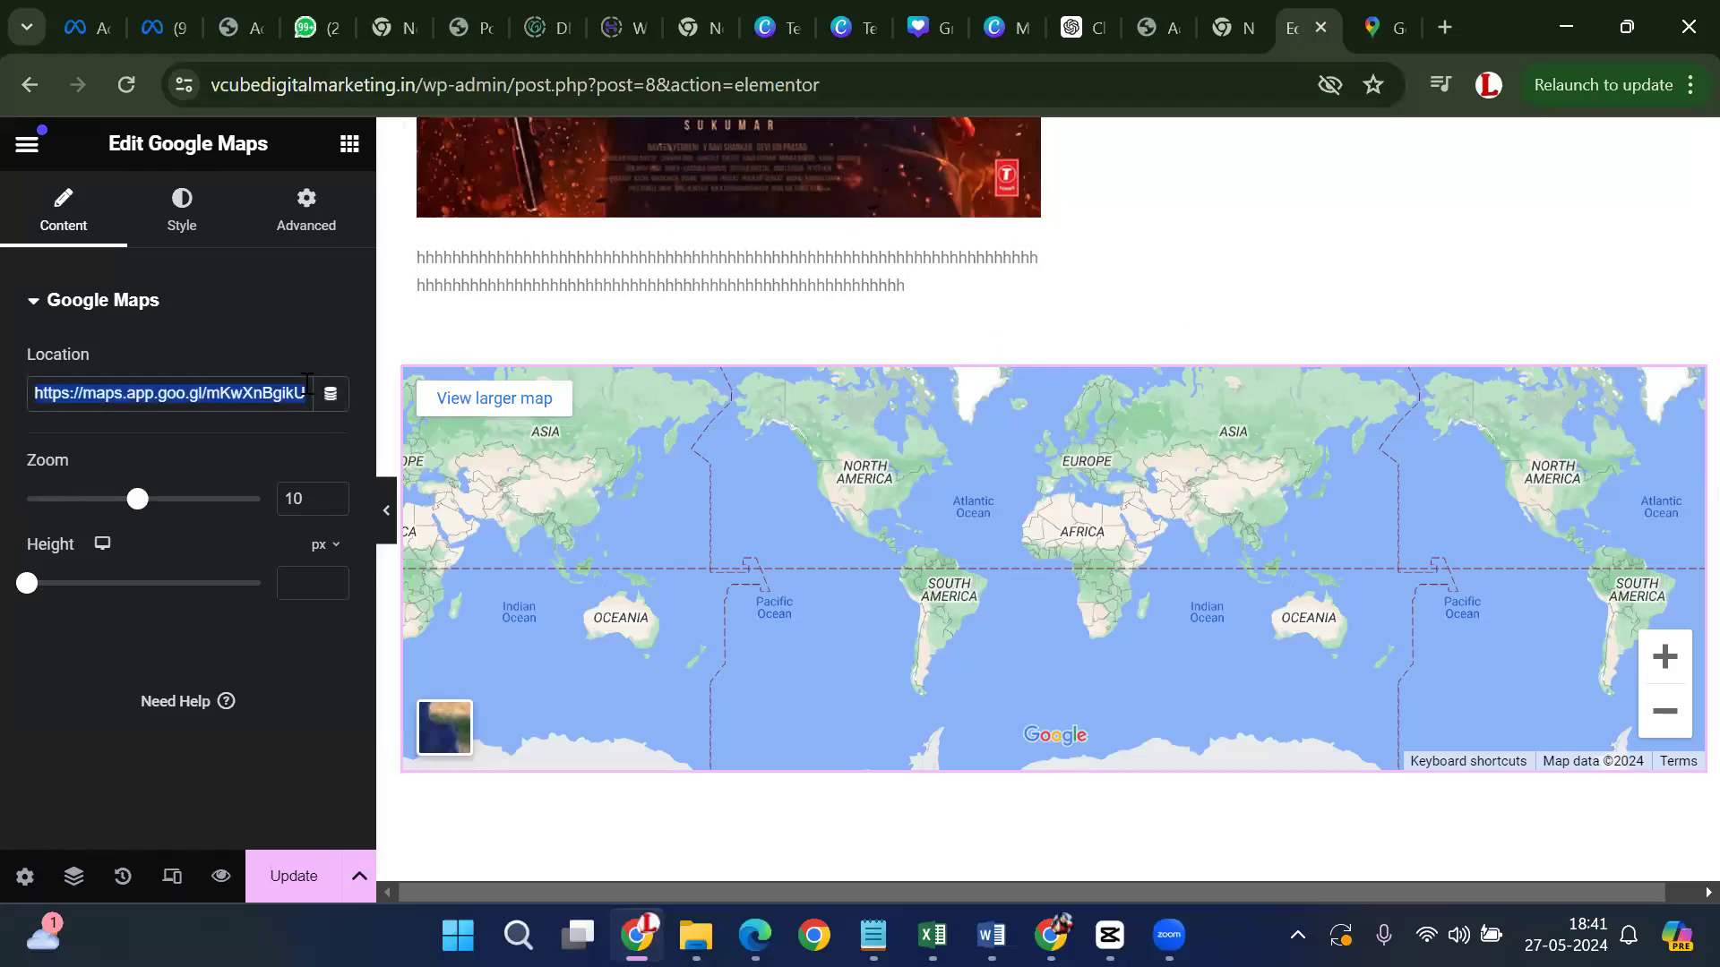
{"action": "key", "text": "BackSpace"}
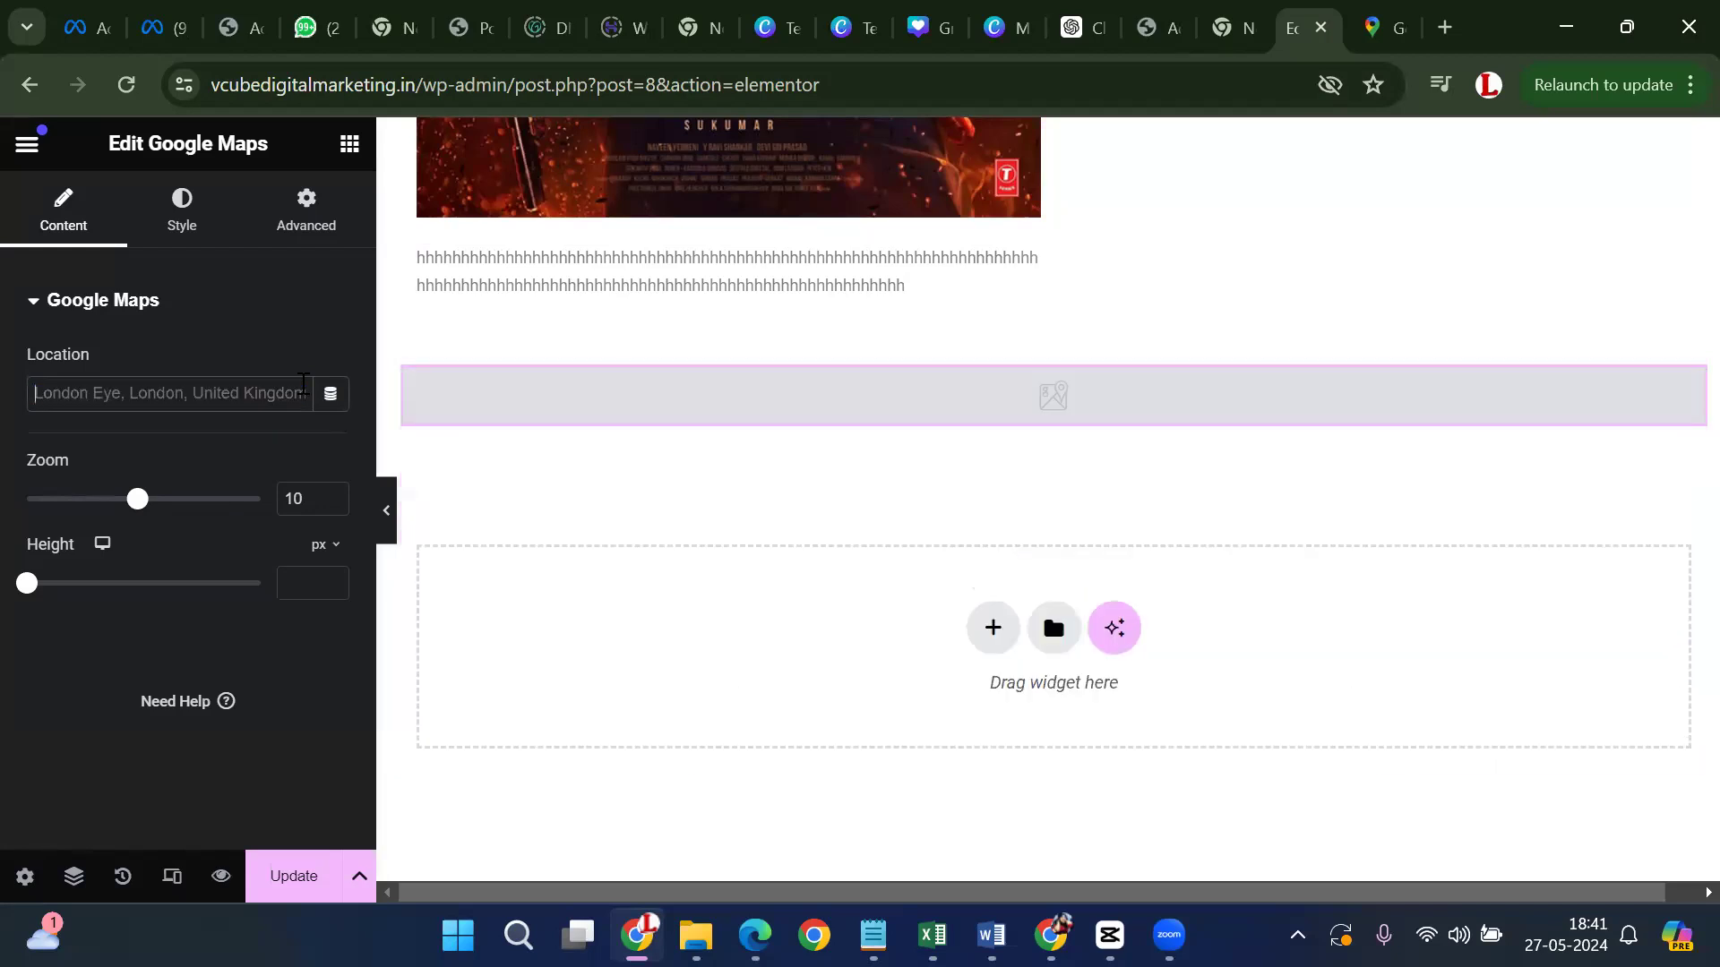
{"action": "type", "text": "foru"}
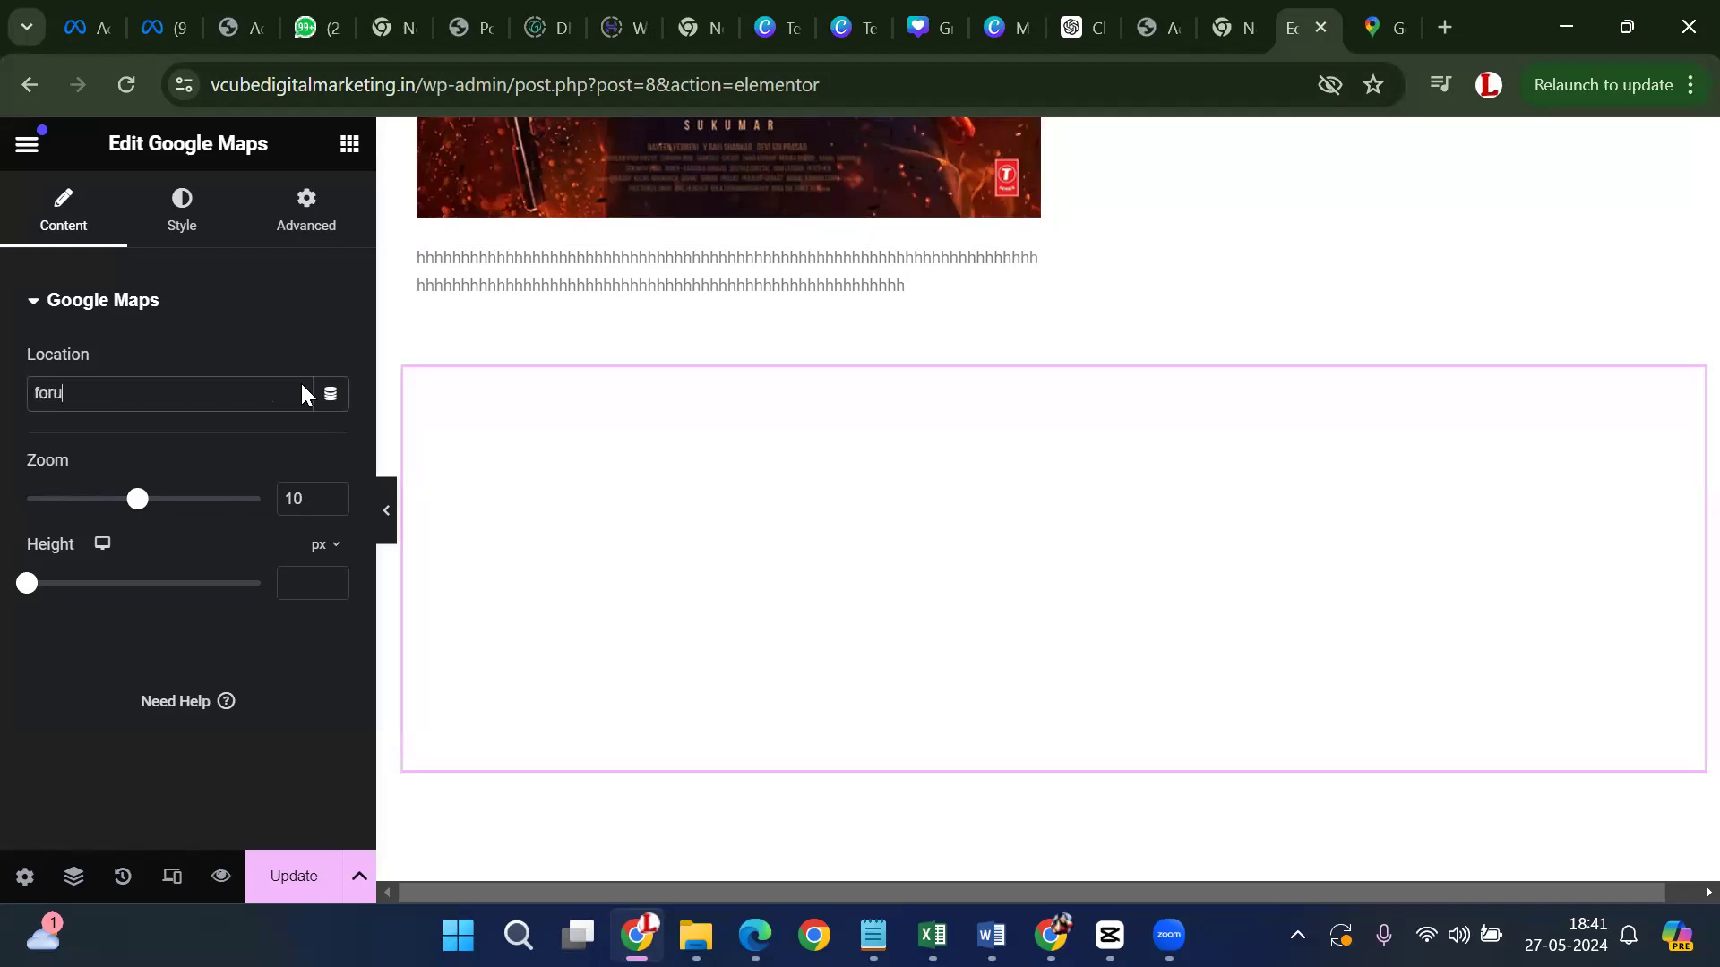
{"action": "type", "text": "m mall "}
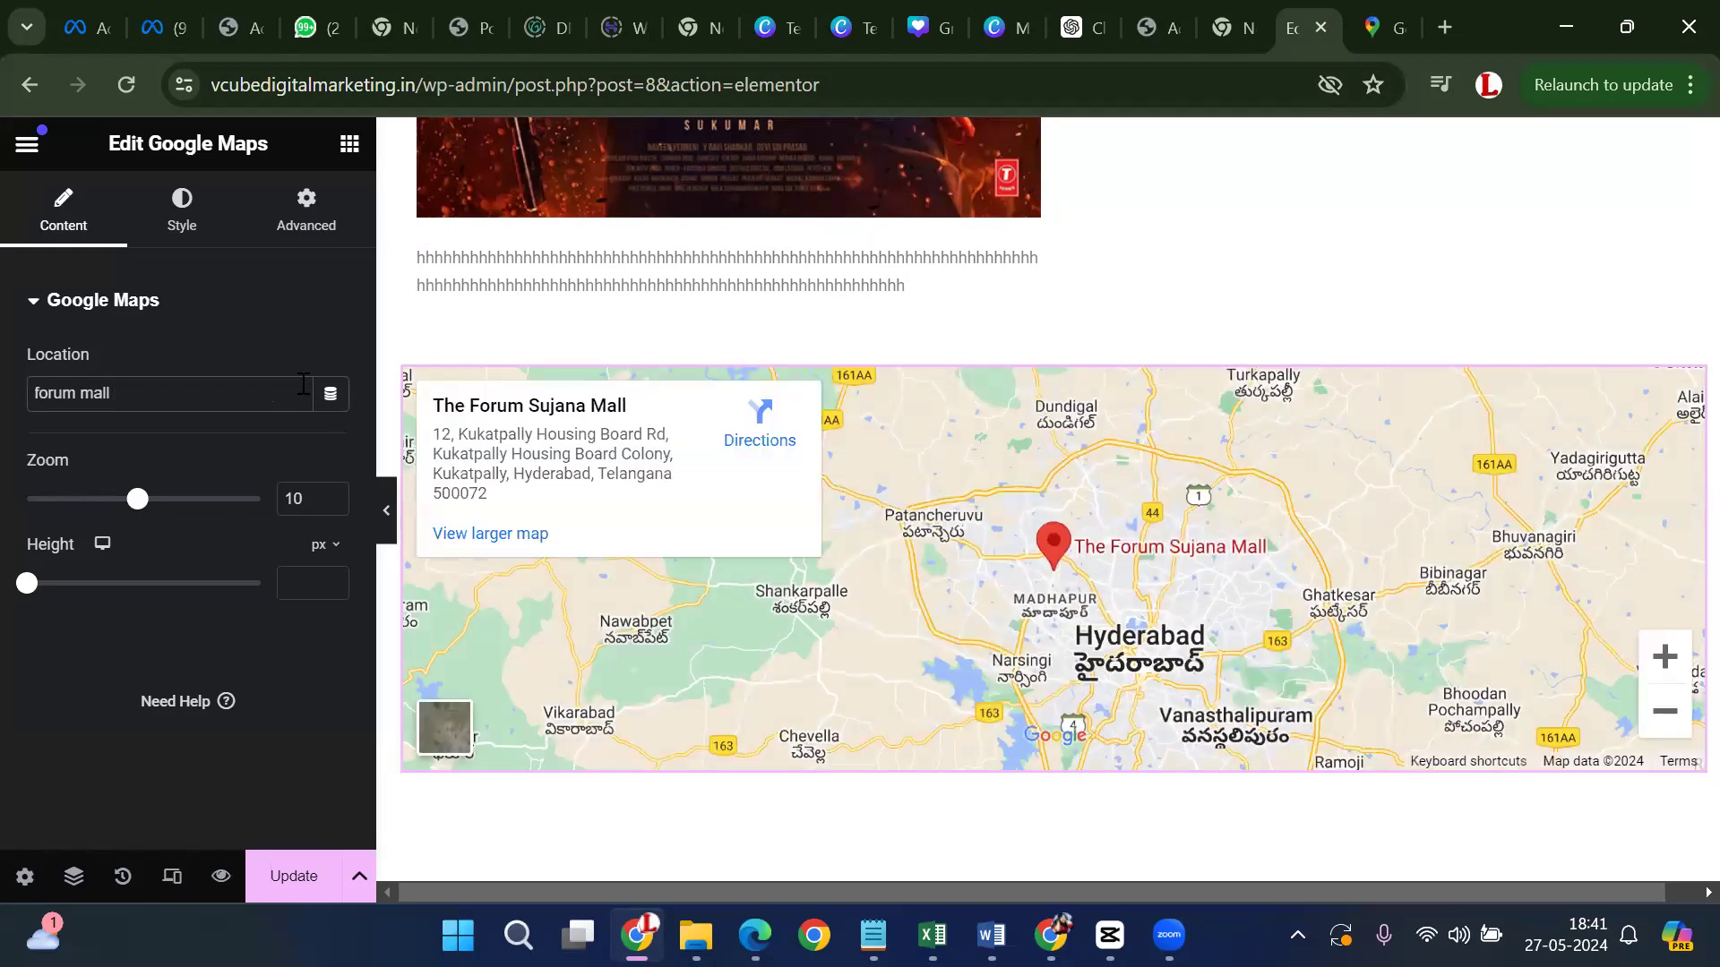
Try "forum mall hyderabad" as the map widget's location and restore "forum mall"
{"action": "type", "text": "hyderabad"}
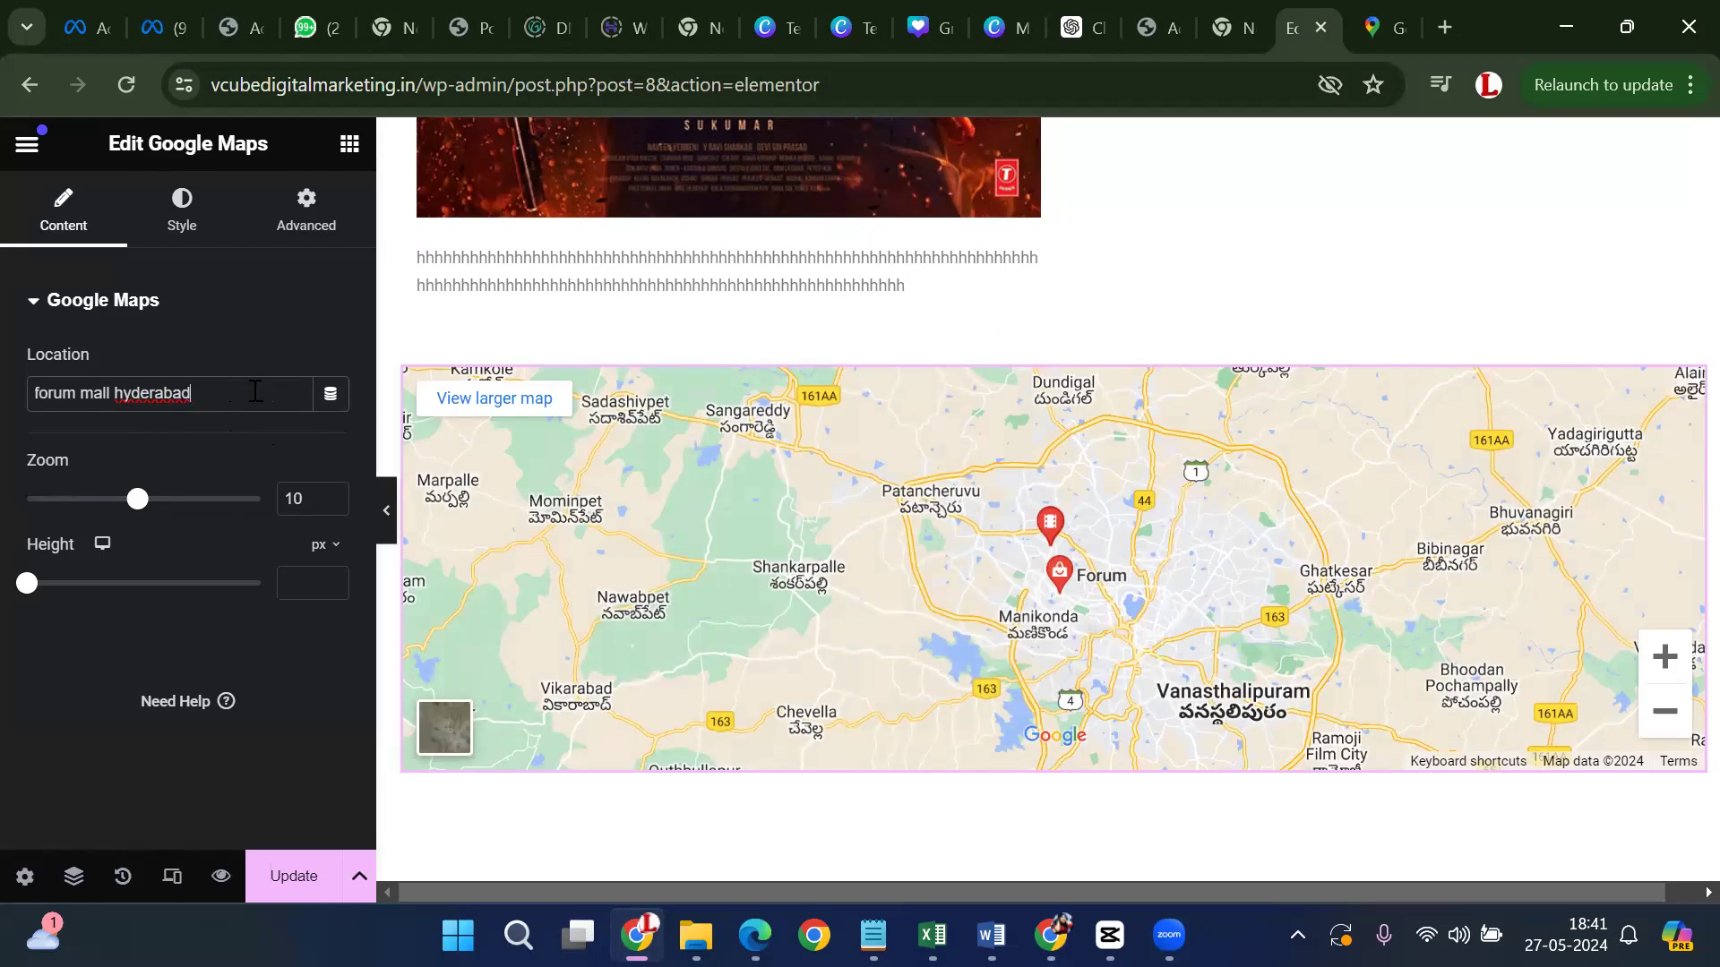
{"action": "key", "text": "BackSpace"}
{"action": "key", "text": "BackSpace"}
{"action": "key", "text": "BackSpace"}
{"action": "key", "text": "BackSpace"}
{"action": "key", "text": "BackSpace"}
{"action": "key", "text": "BackSpace"}
{"action": "key", "text": "BackSpace"}
{"action": "key", "text": "BackSpace"}
{"action": "key", "text": "BackSpace"}
{"action": "key", "text": "BackSpace"}
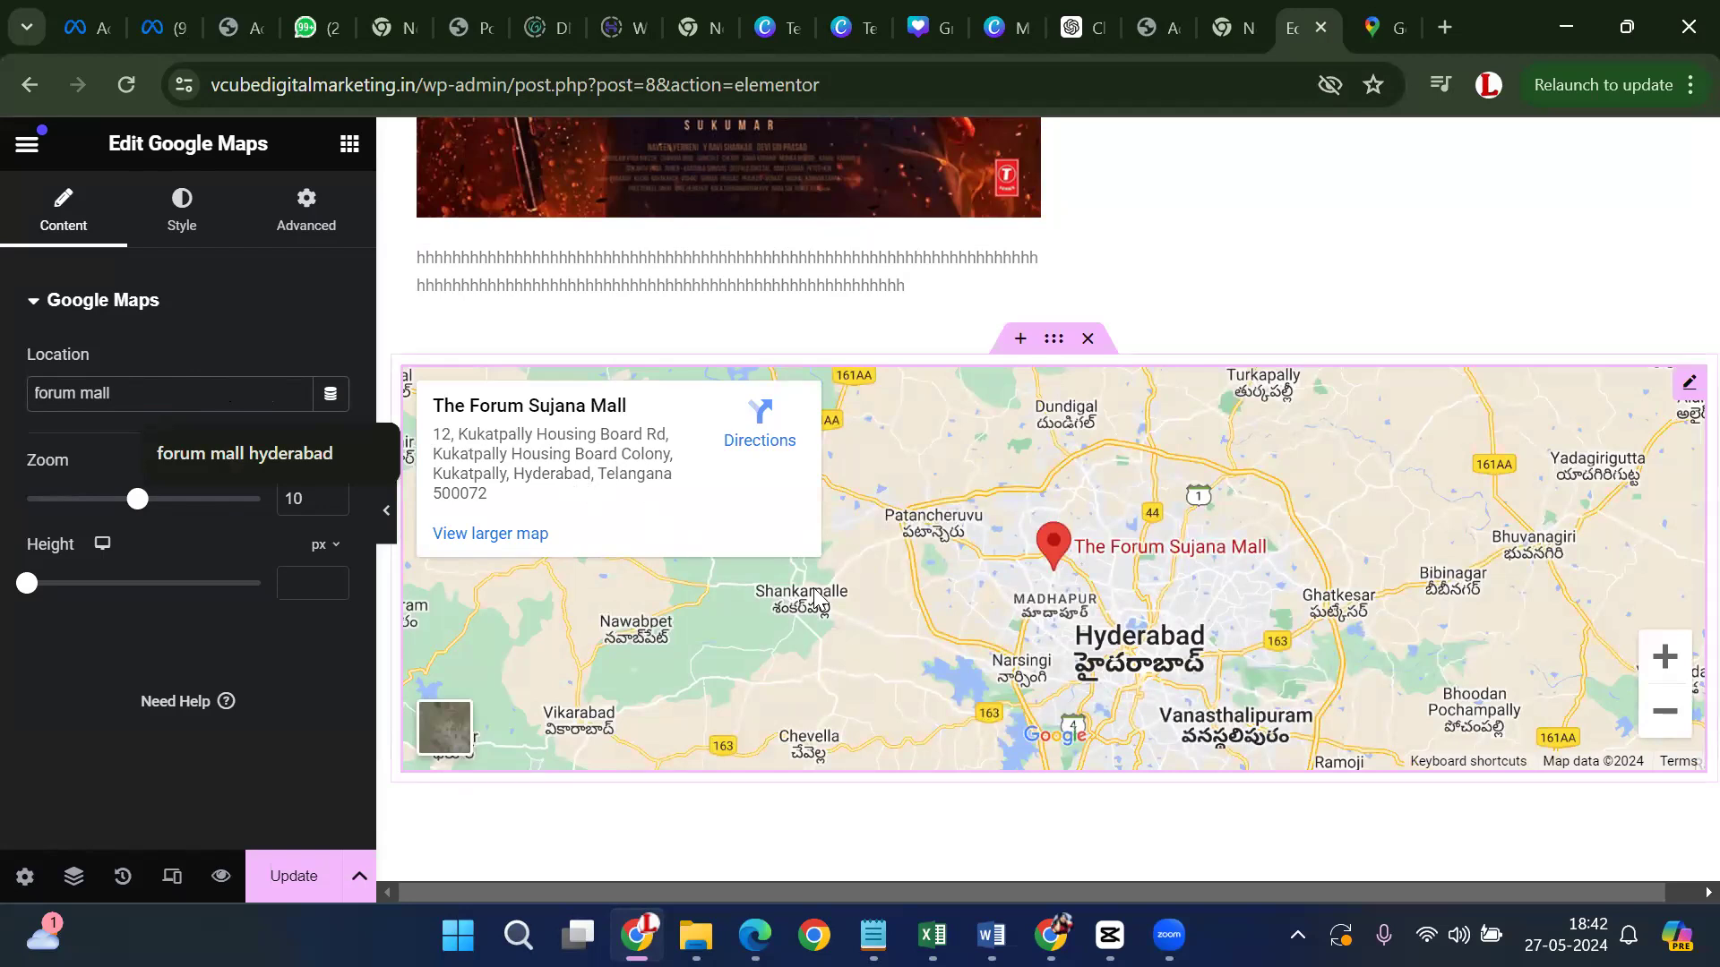
Update the page and add a single-column Flexbox container with vertical direction below the map
{"action": "left_click", "coordinate": [299, 842]}
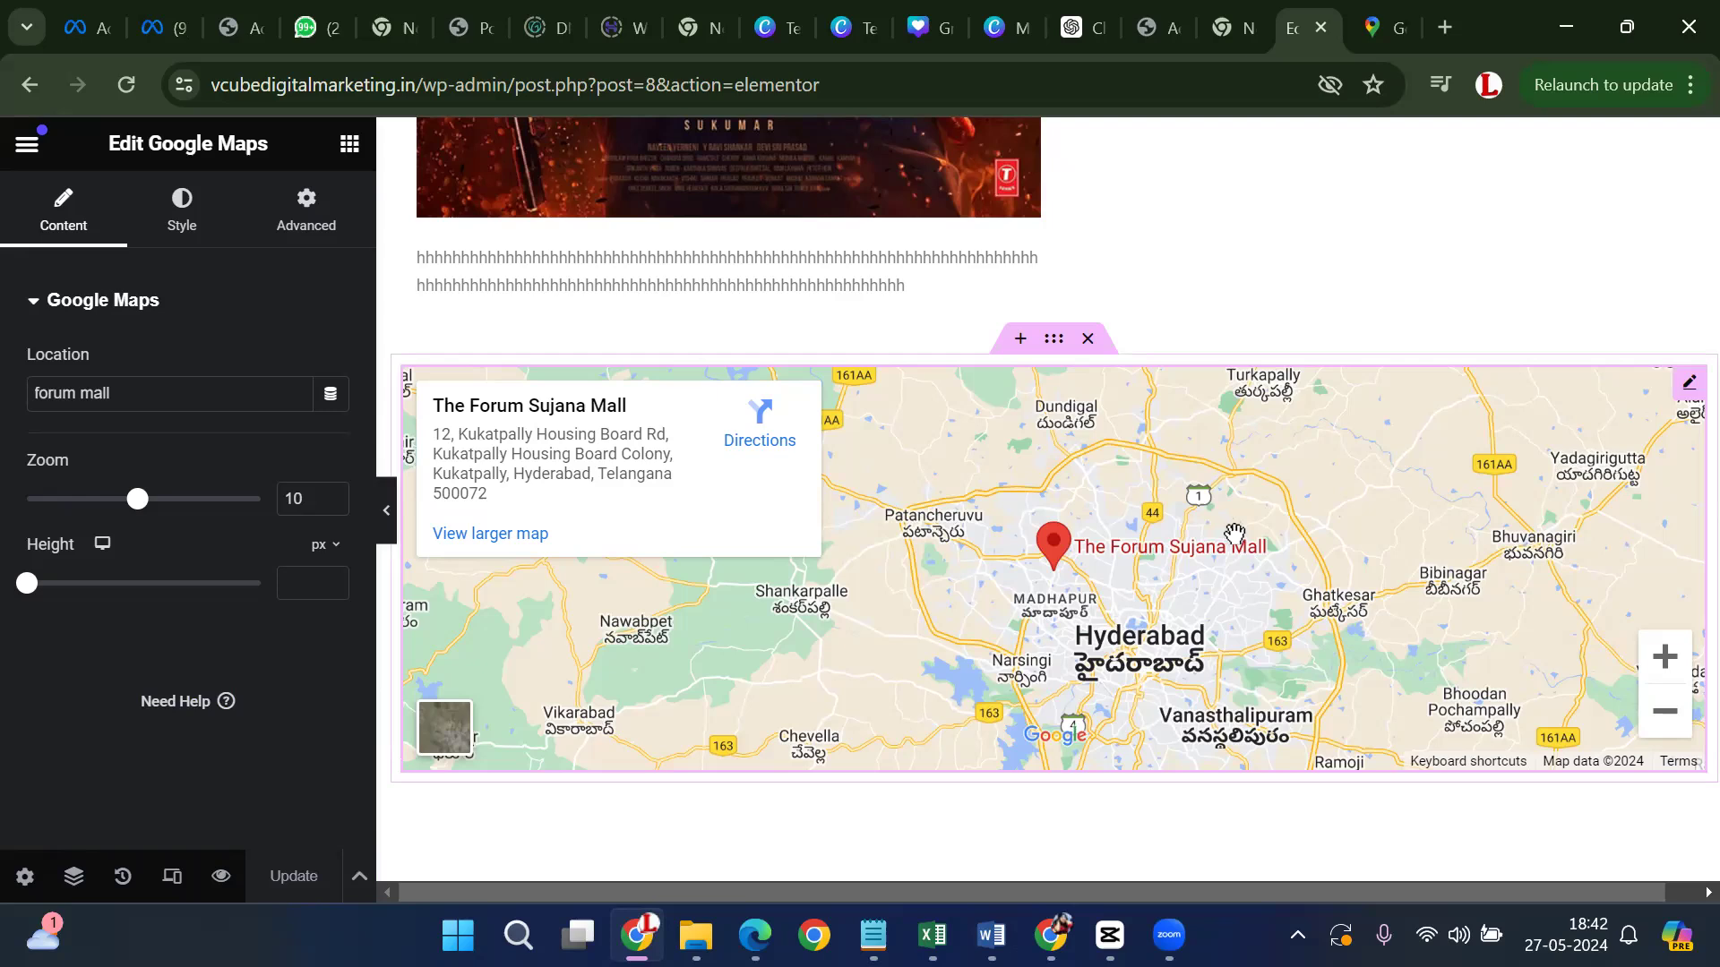
{"action": "scroll", "coordinate": [1235, 534], "scroll_direction": "down", "scroll_amount": 4}
{"action": "scroll", "coordinate": [1240, 549], "scroll_direction": "up", "scroll_amount": 2}
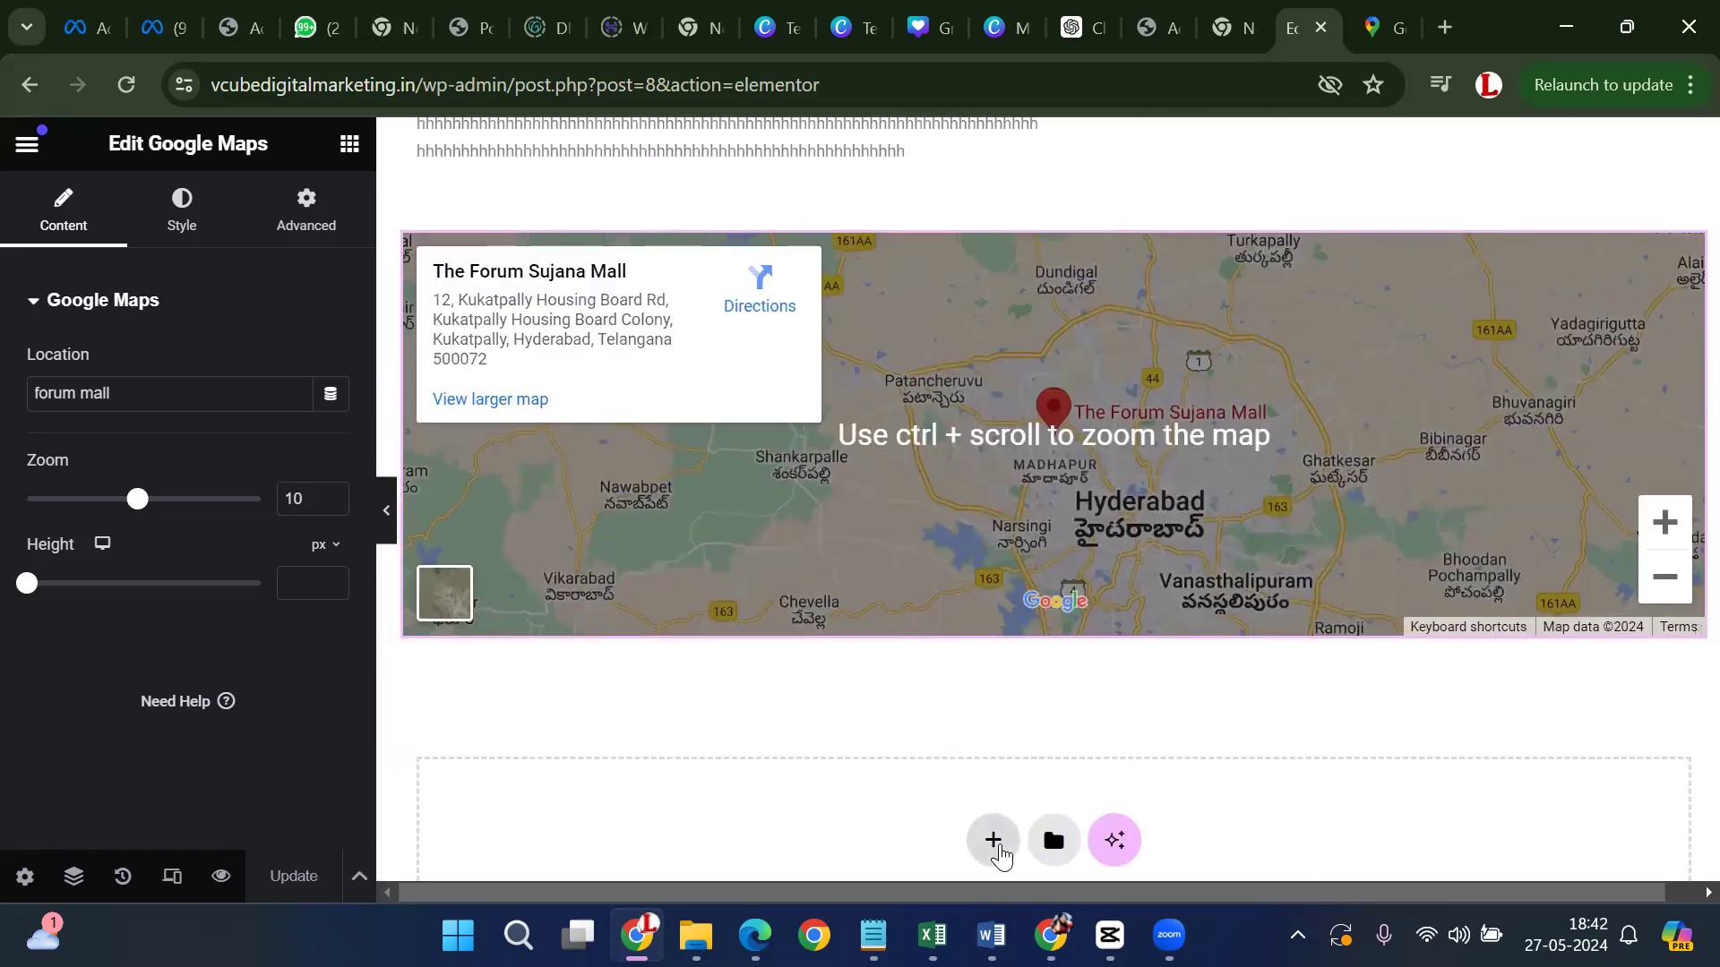
{"action": "left_click", "coordinate": [998, 849]}
{"action": "scroll", "coordinate": [1209, 660], "scroll_direction": "down", "scroll_amount": 3}
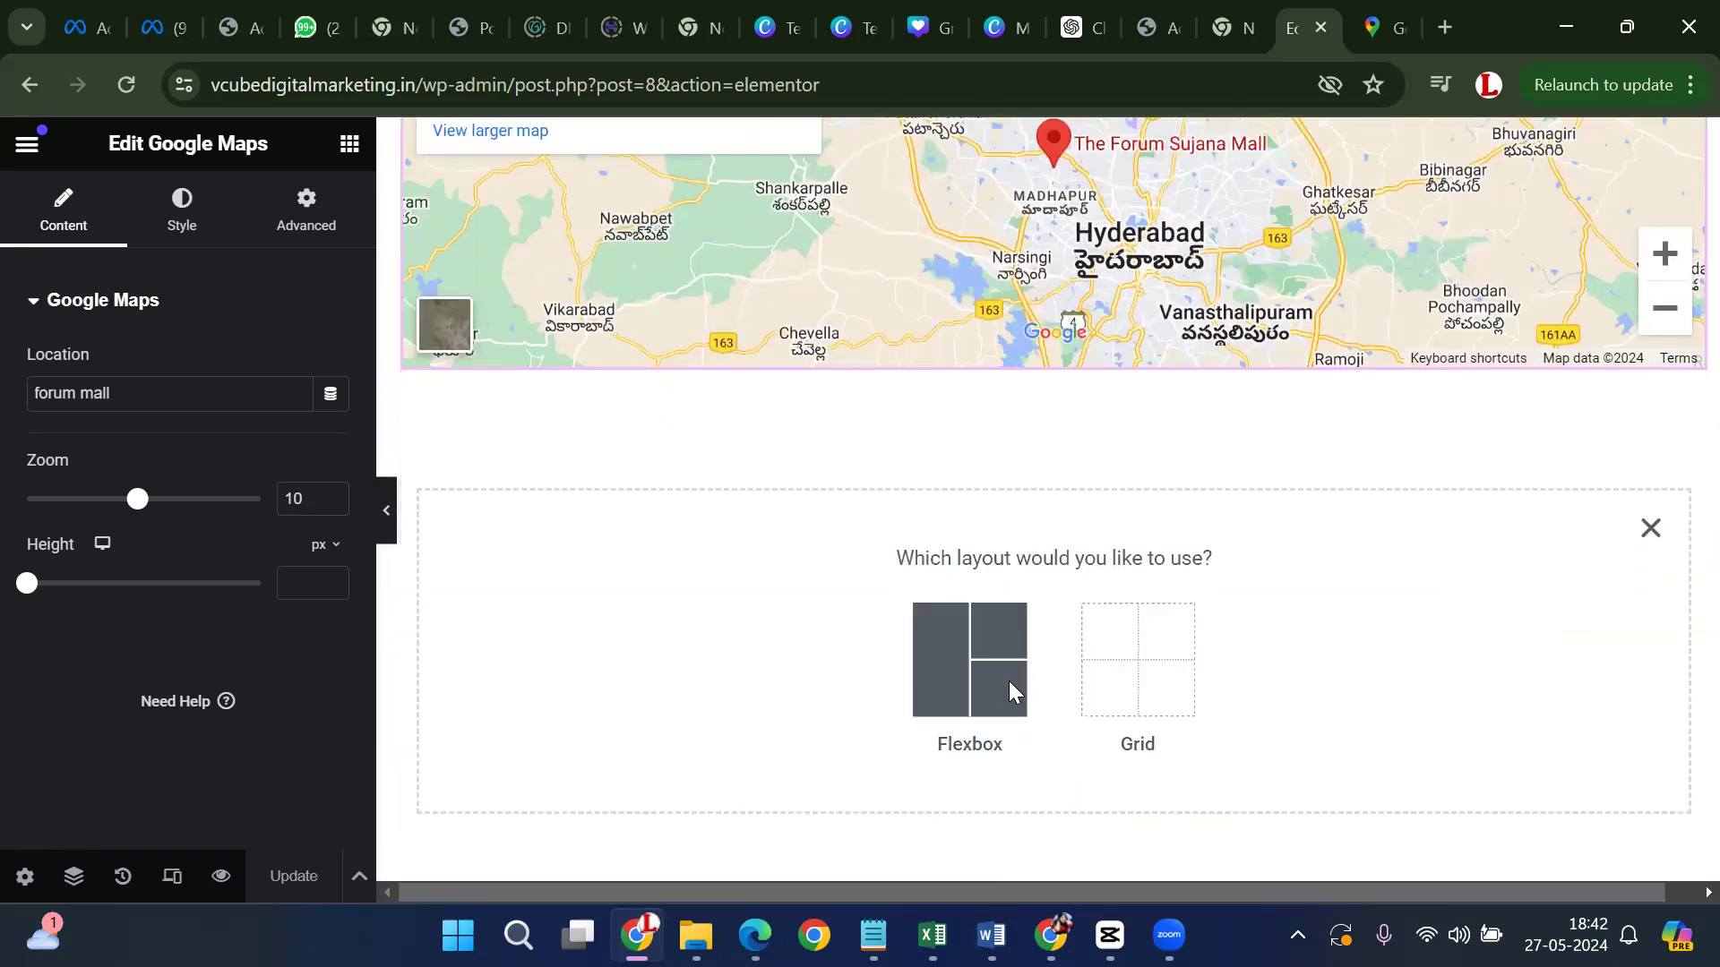
{"action": "left_click", "coordinate": [1008, 690]}
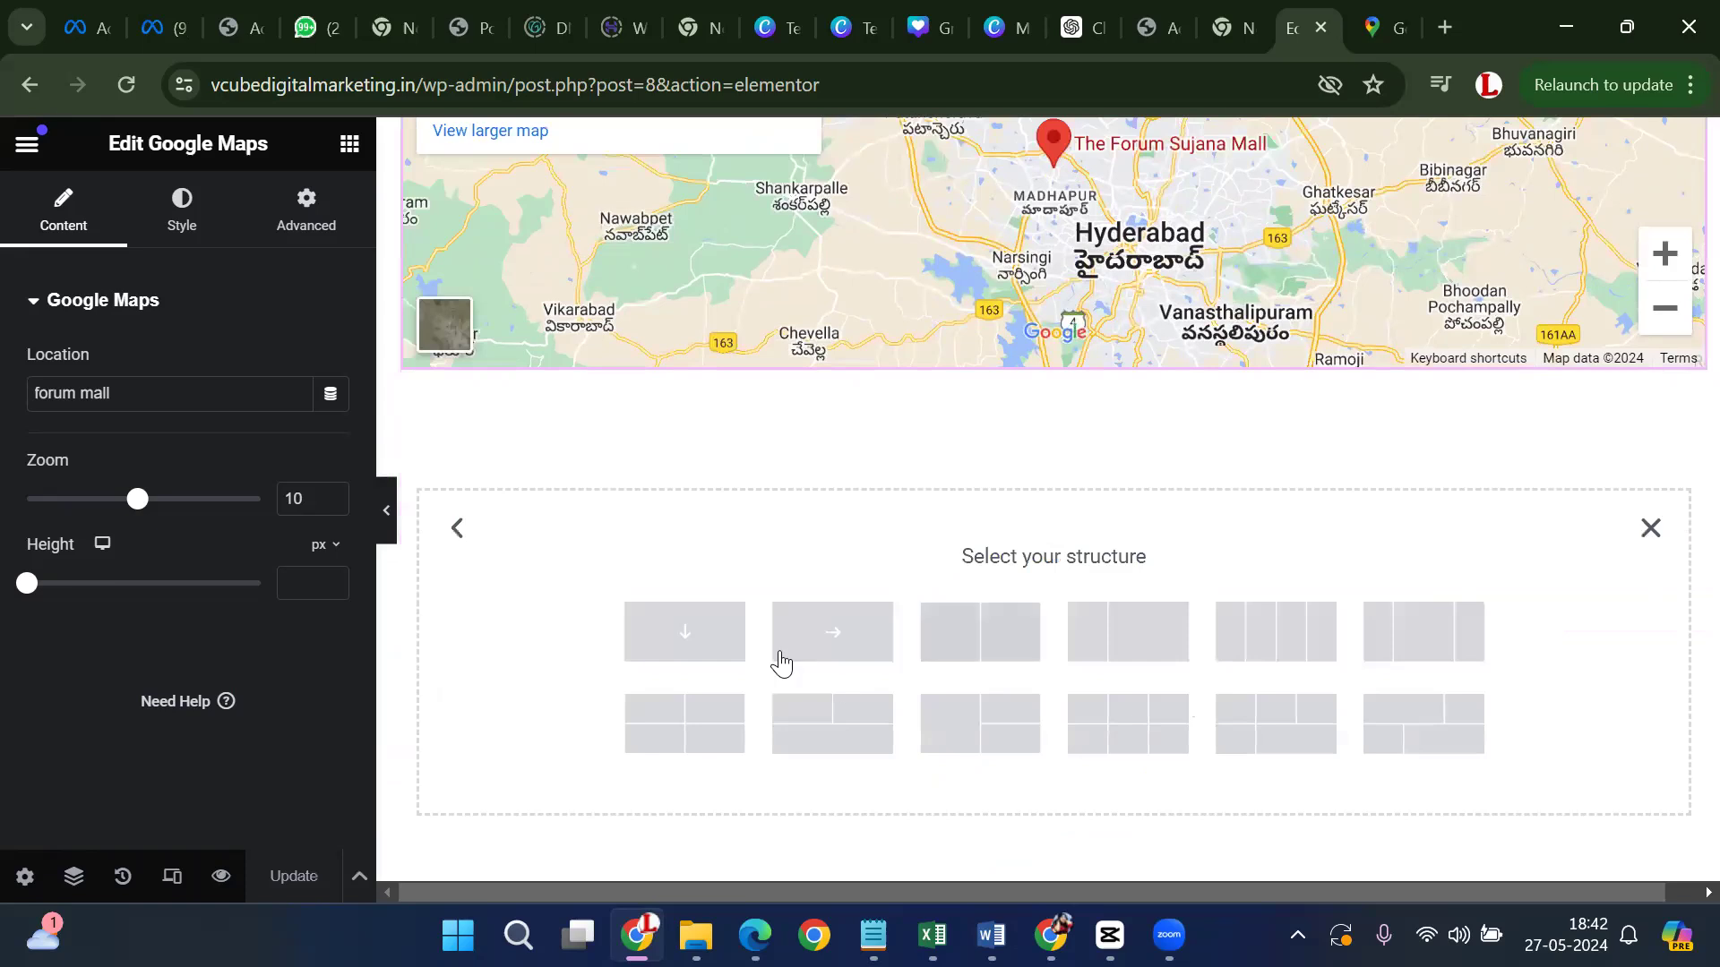
{"action": "left_click", "coordinate": [694, 655]}
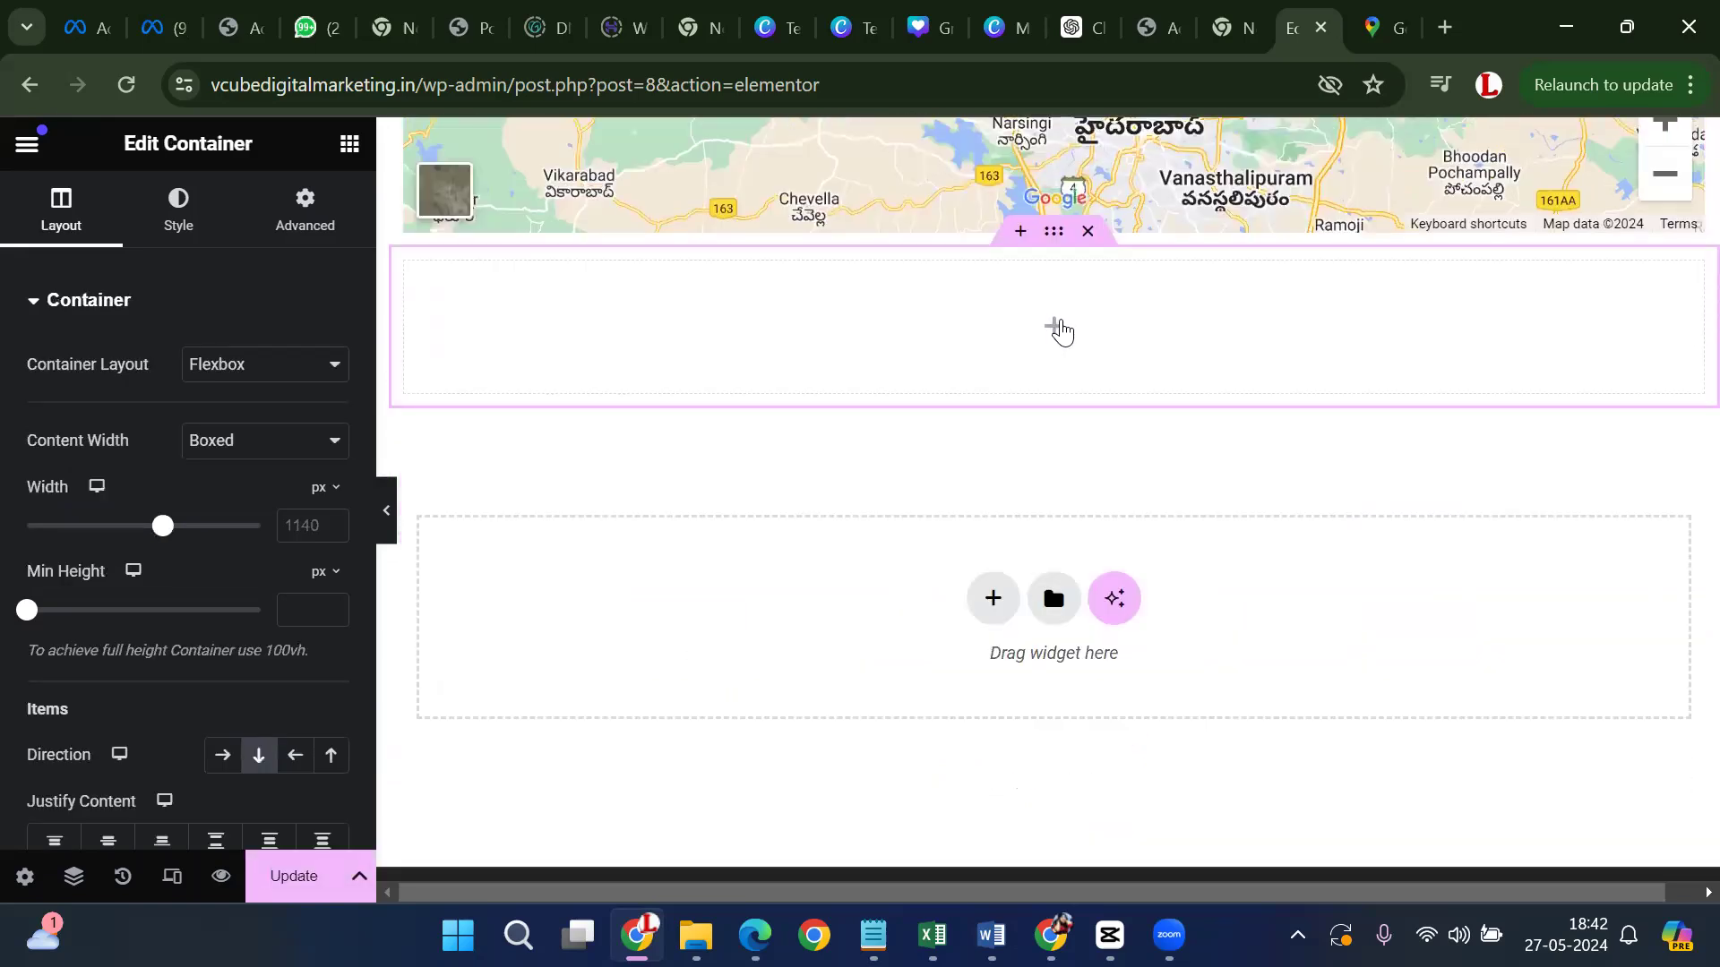
Insert a Button widget into the new empty container below the map
{"action": "left_click", "coordinate": [1057, 329]}
{"action": "scroll", "coordinate": [108, 537], "scroll_direction": "down", "scroll_amount": 5}
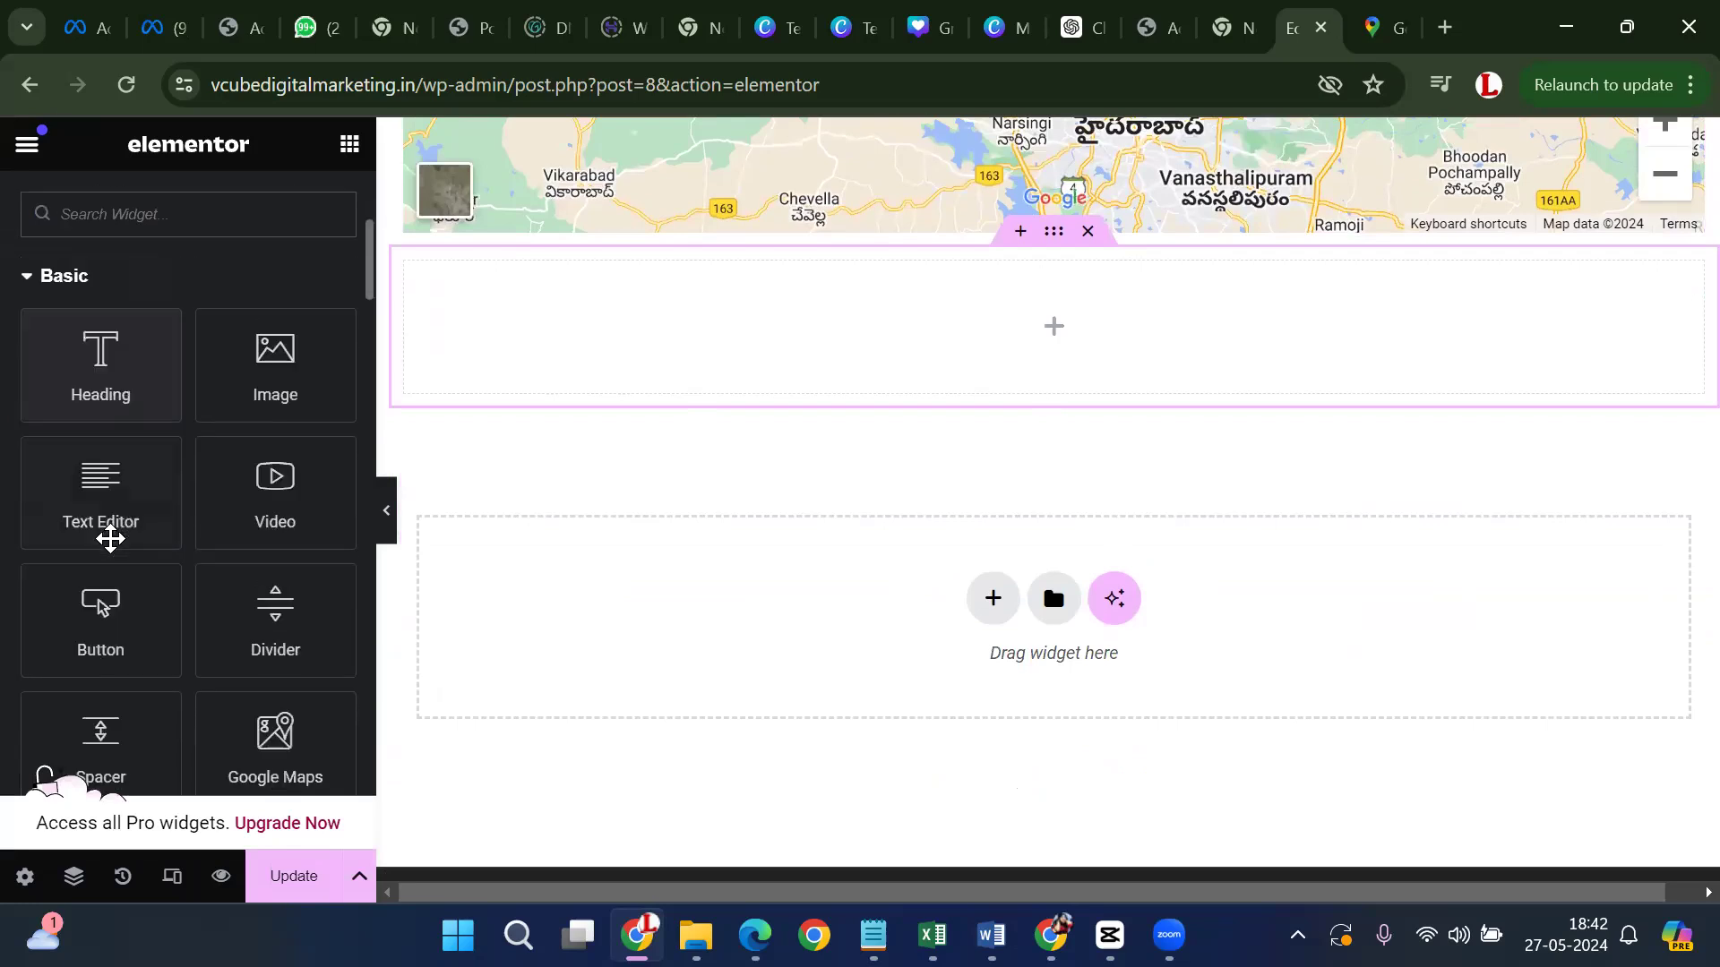
{"action": "scroll", "coordinate": [99, 677], "scroll_direction": "down", "scroll_amount": 2}
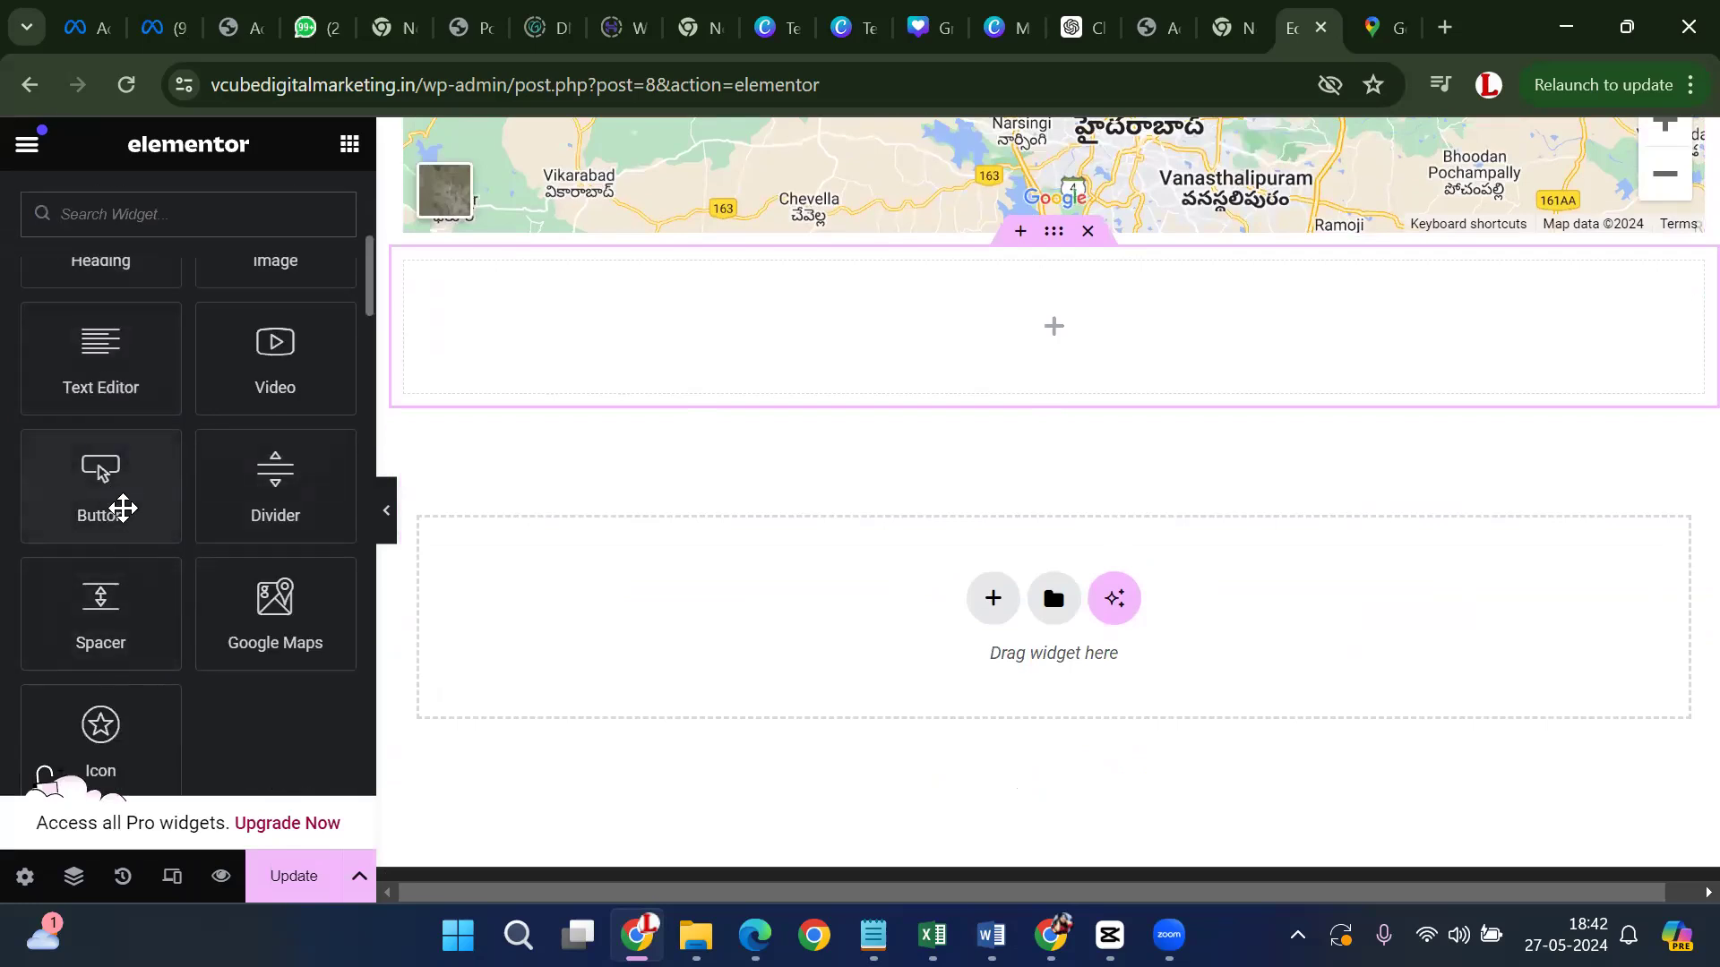
{"action": "left_click", "coordinate": [114, 497]}
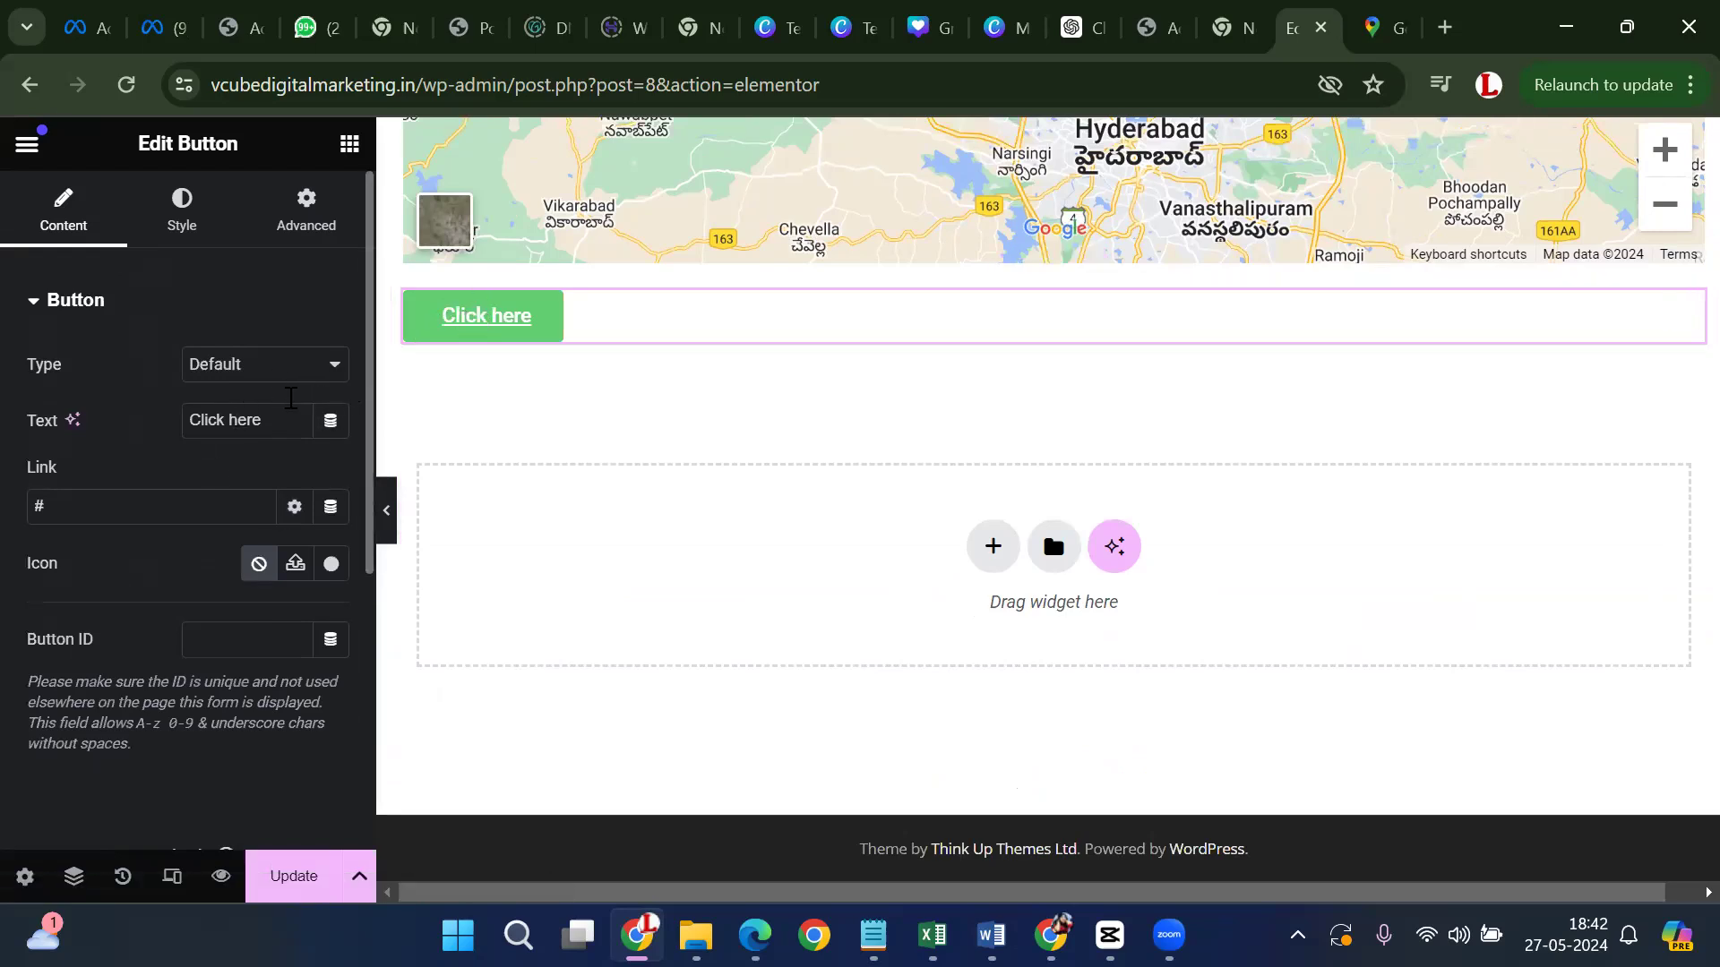
Replace the button's default text with "BOOK NOW"
{"action": "left_click", "coordinate": [285, 412]}
{"action": "key", "text": "BackSpace"}
{"action": "key", "text": "BackSpace"}
{"action": "key", "text": "BackSpace"}
{"action": "key", "text": "BackSpace"}
{"action": "key", "text": "BackSpace"}
{"action": "key", "text": "BackSpace"}
{"action": "key", "text": "BackSpace"}
{"action": "key", "text": "BackSpace"}
{"action": "key", "text": "BackSpace"}
{"action": "key", "text": "BackSpace"}
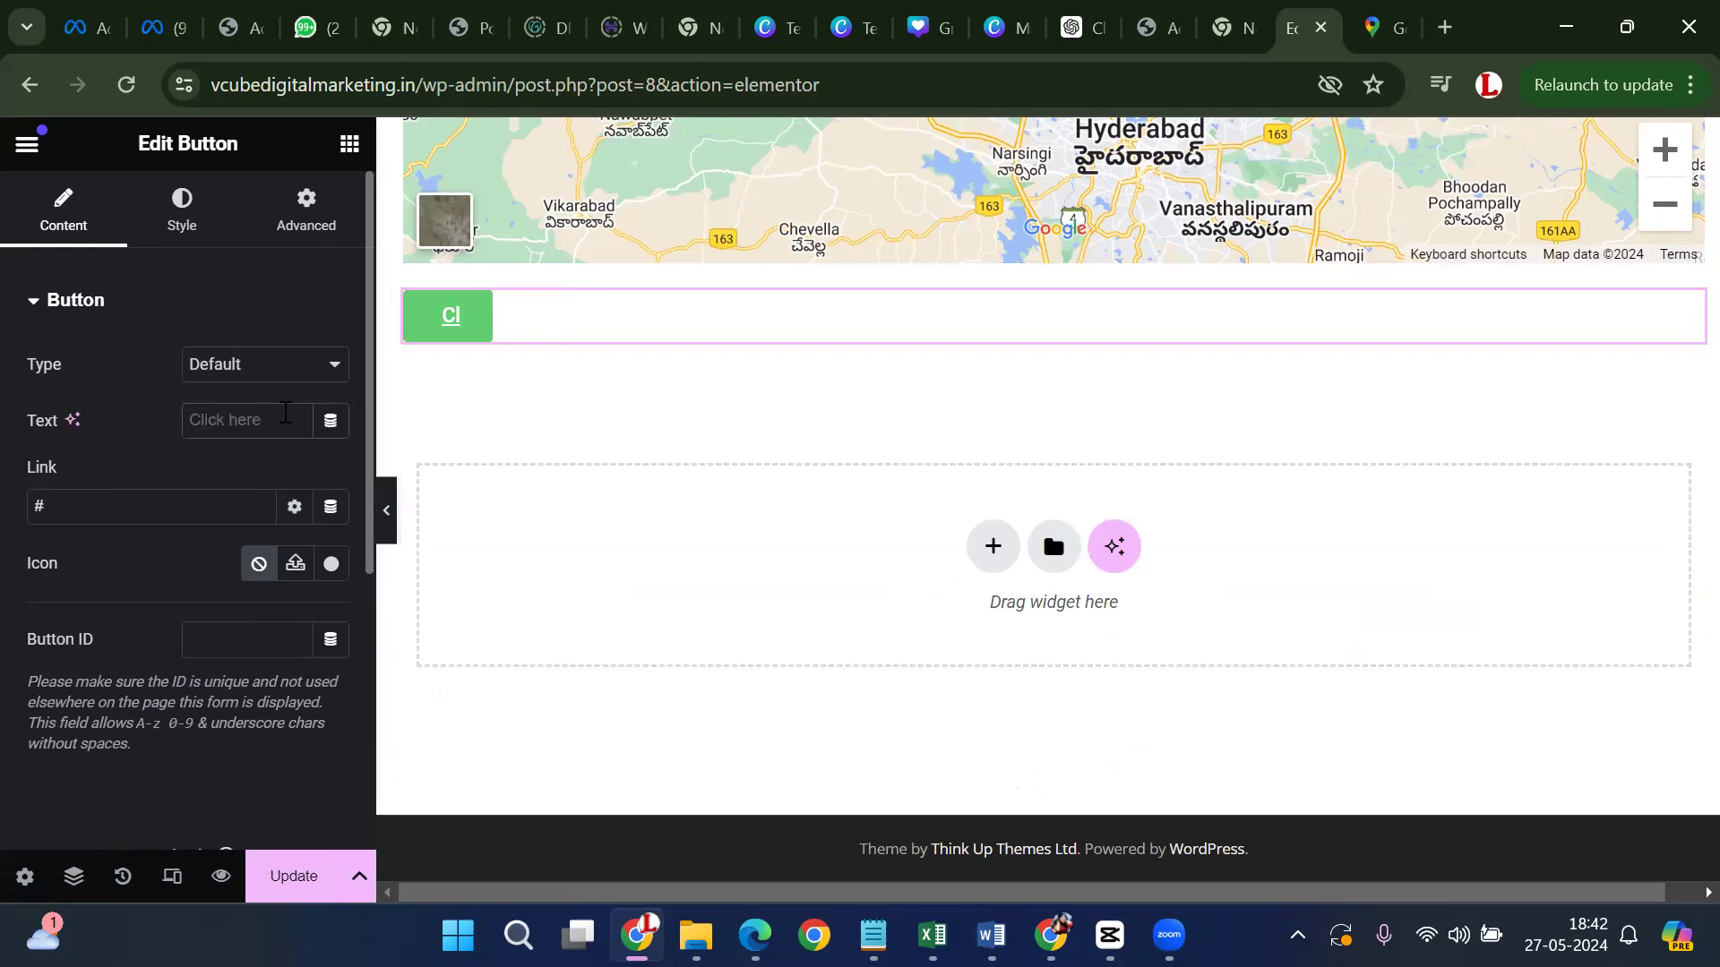
{"action": "type", "text": "BOOK NOW"}
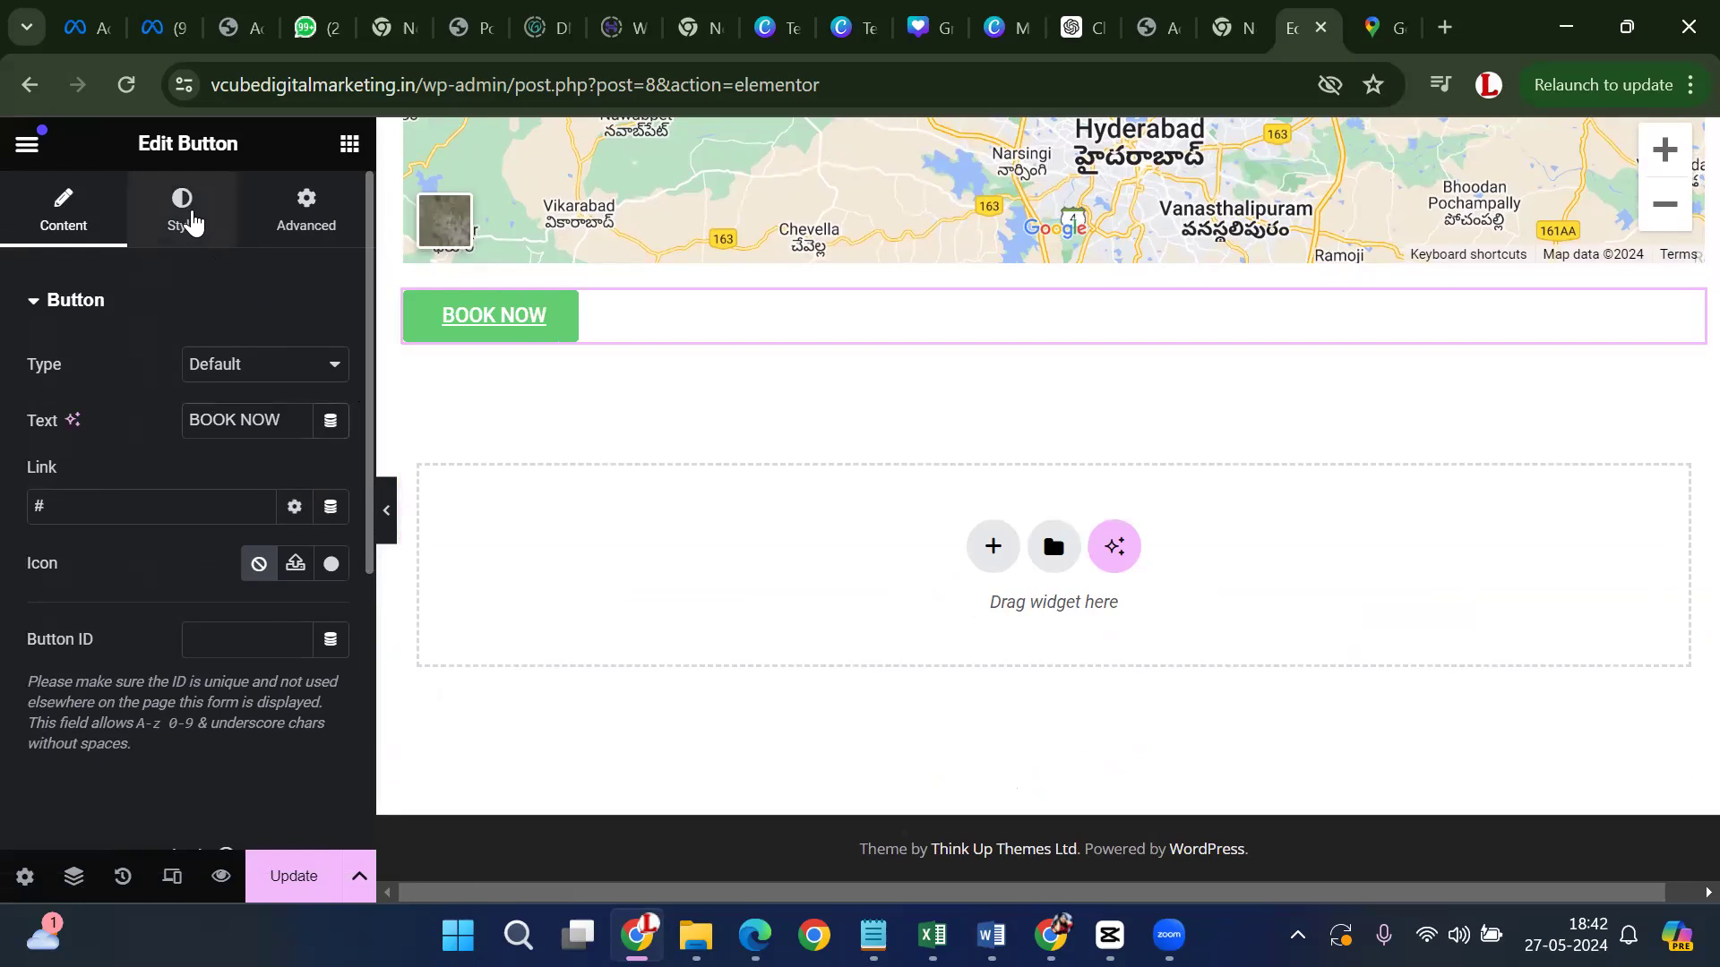
Centre the BOOK NOW button and set its background colour to yellow (#E9DF0A)
{"action": "left_click", "coordinate": [184, 215]}
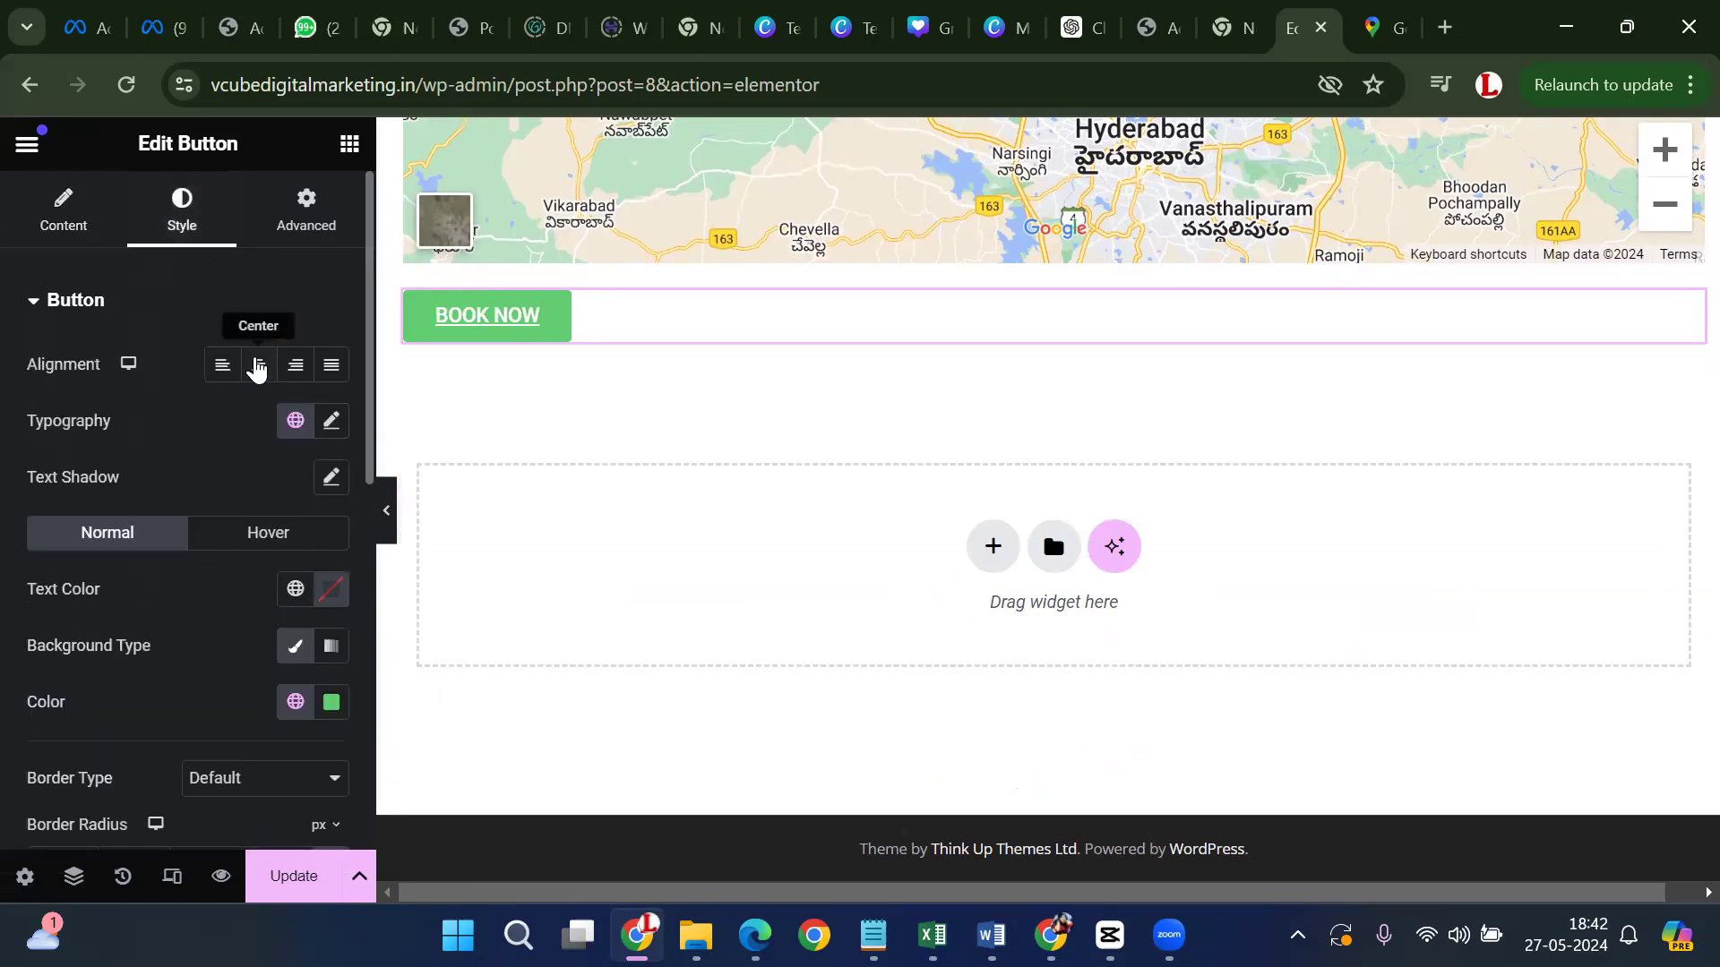
{"action": "left_click", "coordinate": [256, 366]}
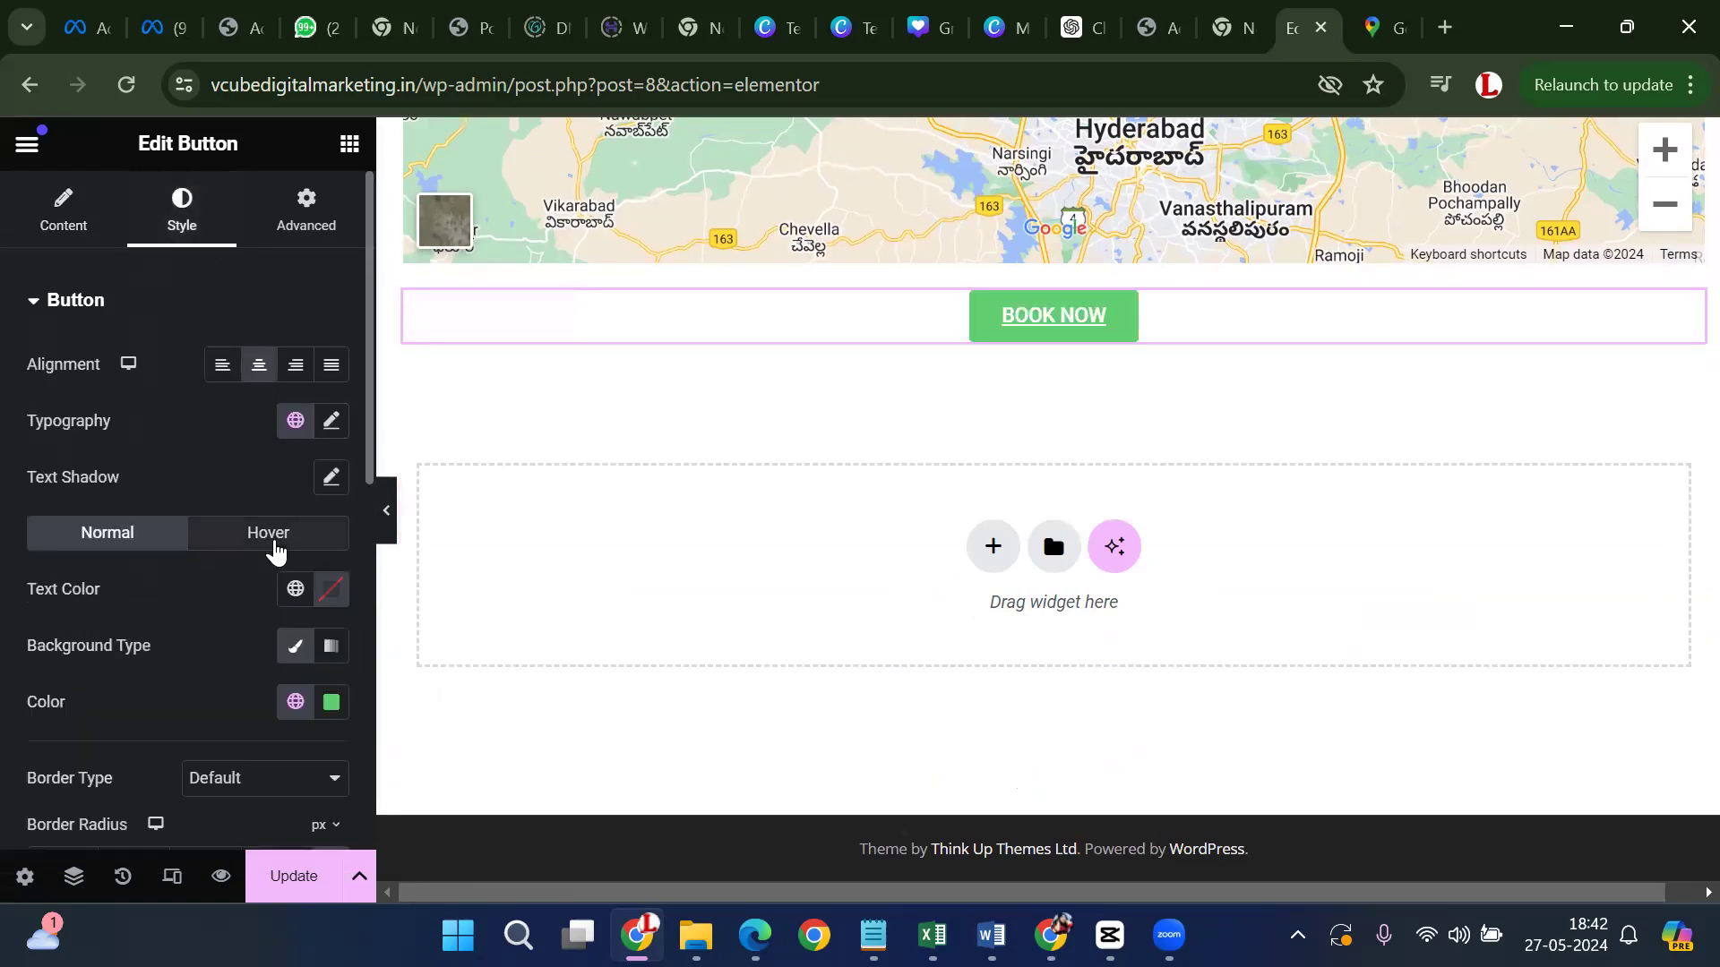
{"action": "left_click", "coordinate": [332, 707]}
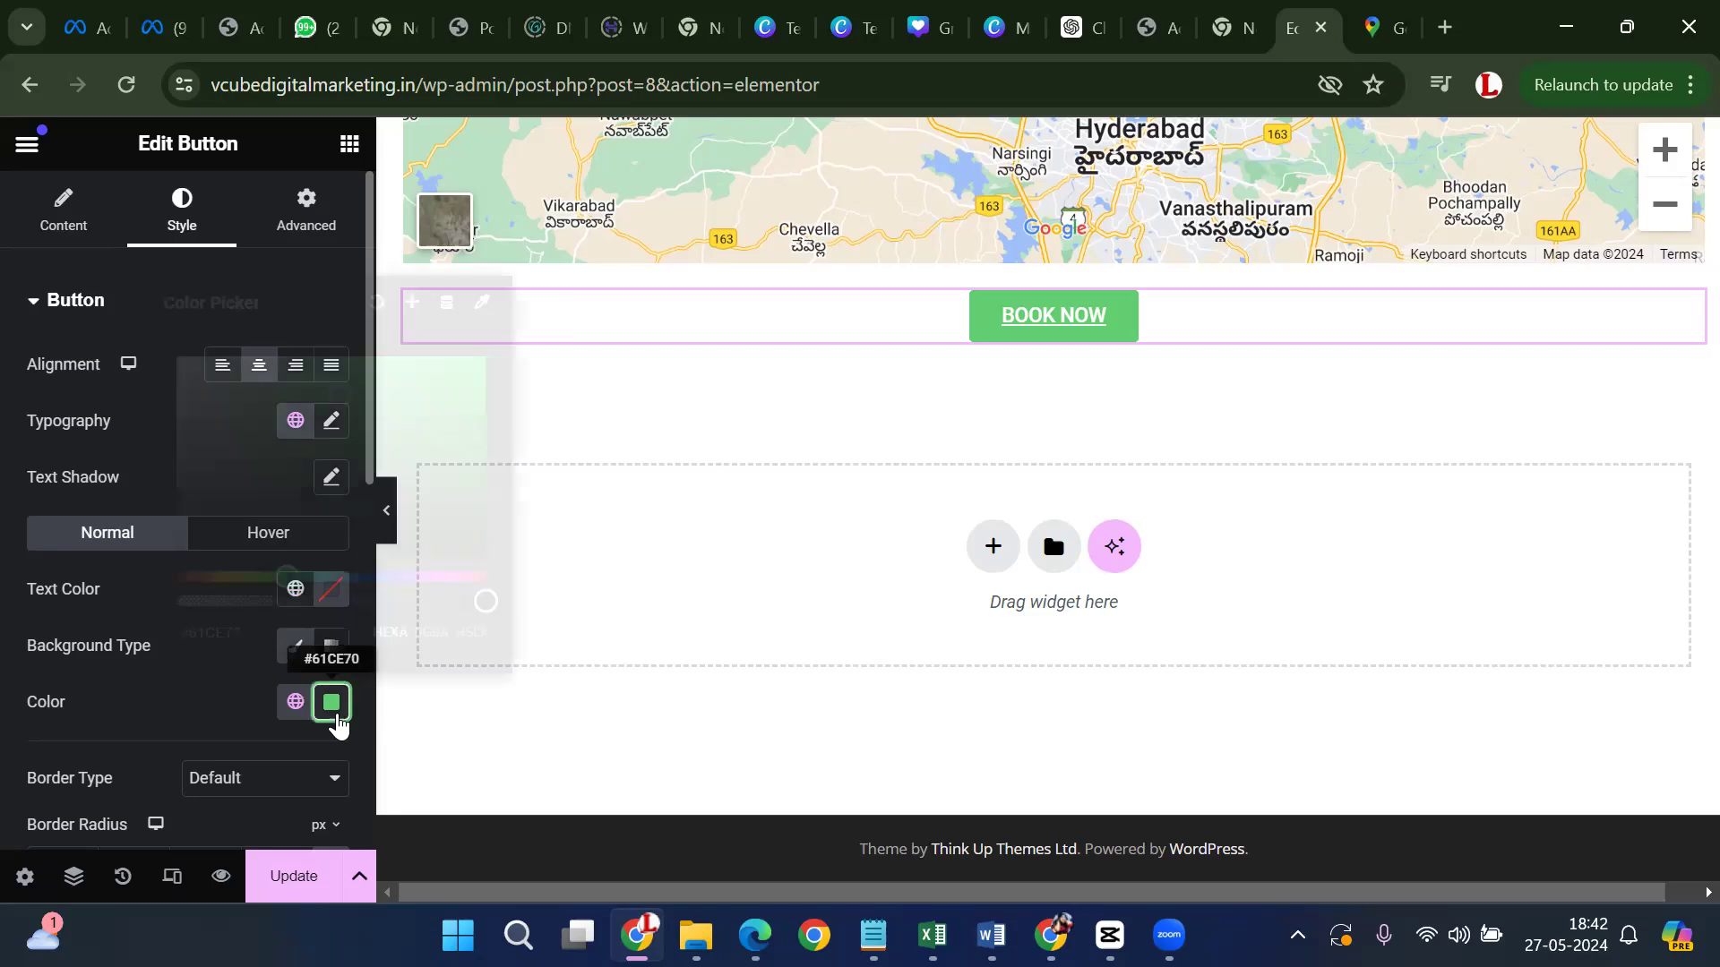
{"action": "left_click", "coordinate": [194, 542]}
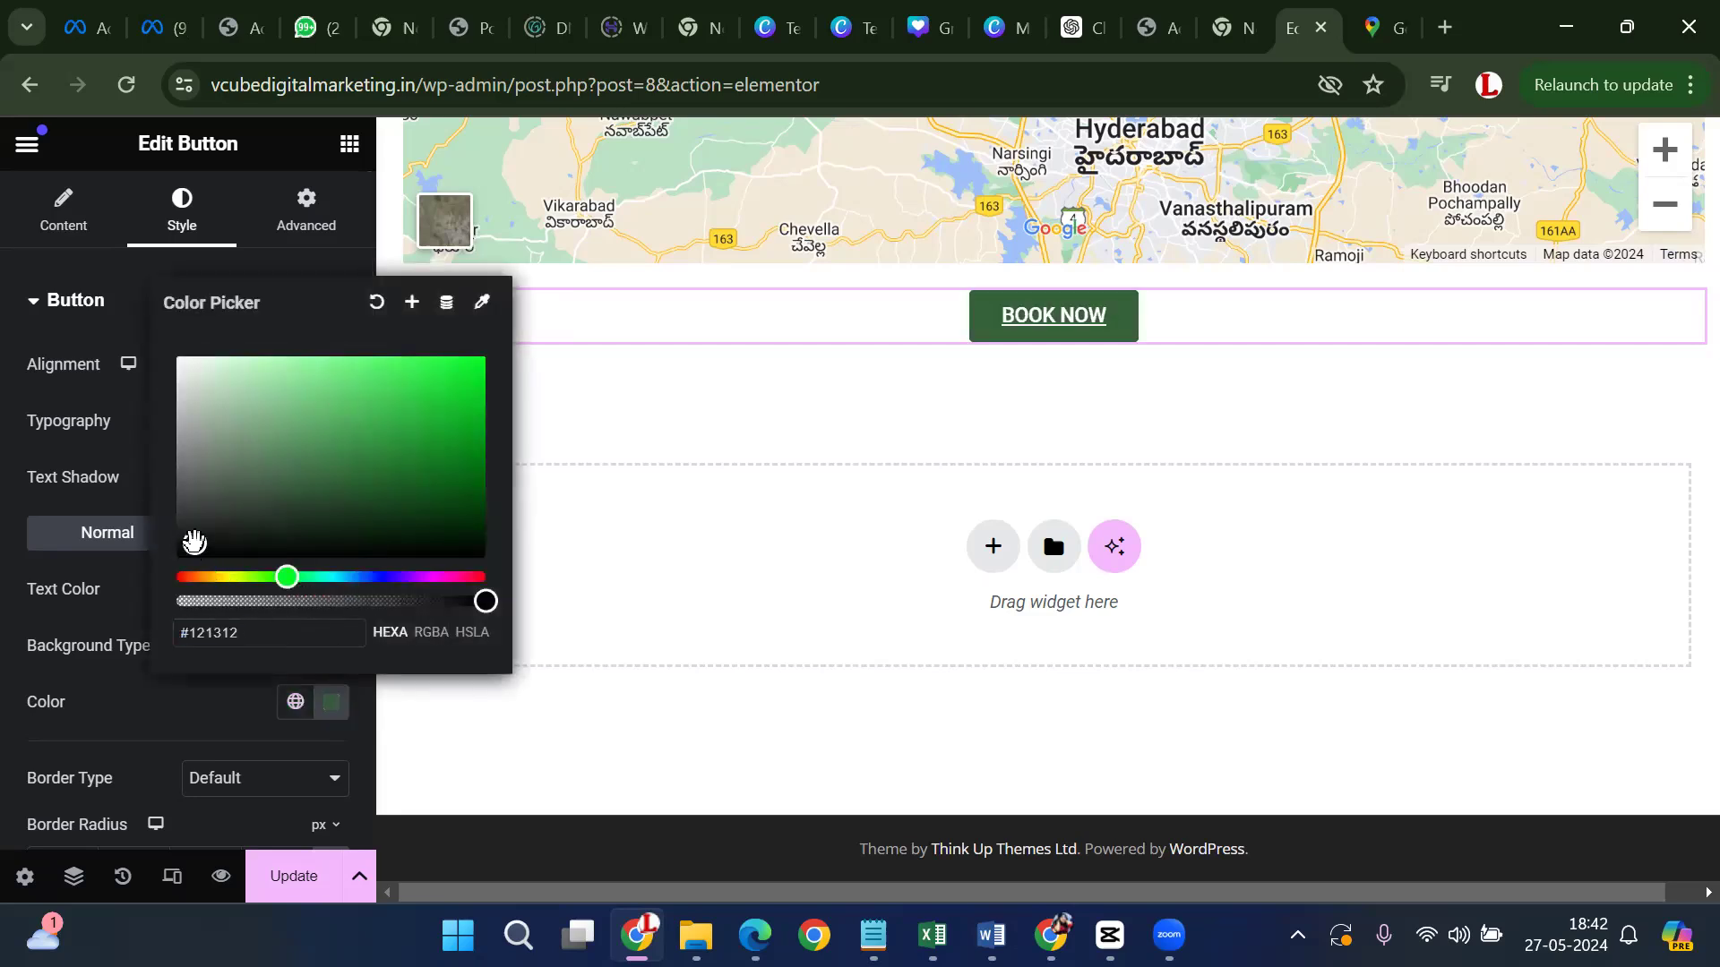
{"action": "left_click_drag", "start_coordinate": [245, 580], "coordinate": [225, 576]}
{"action": "left_click", "coordinate": [468, 371]}
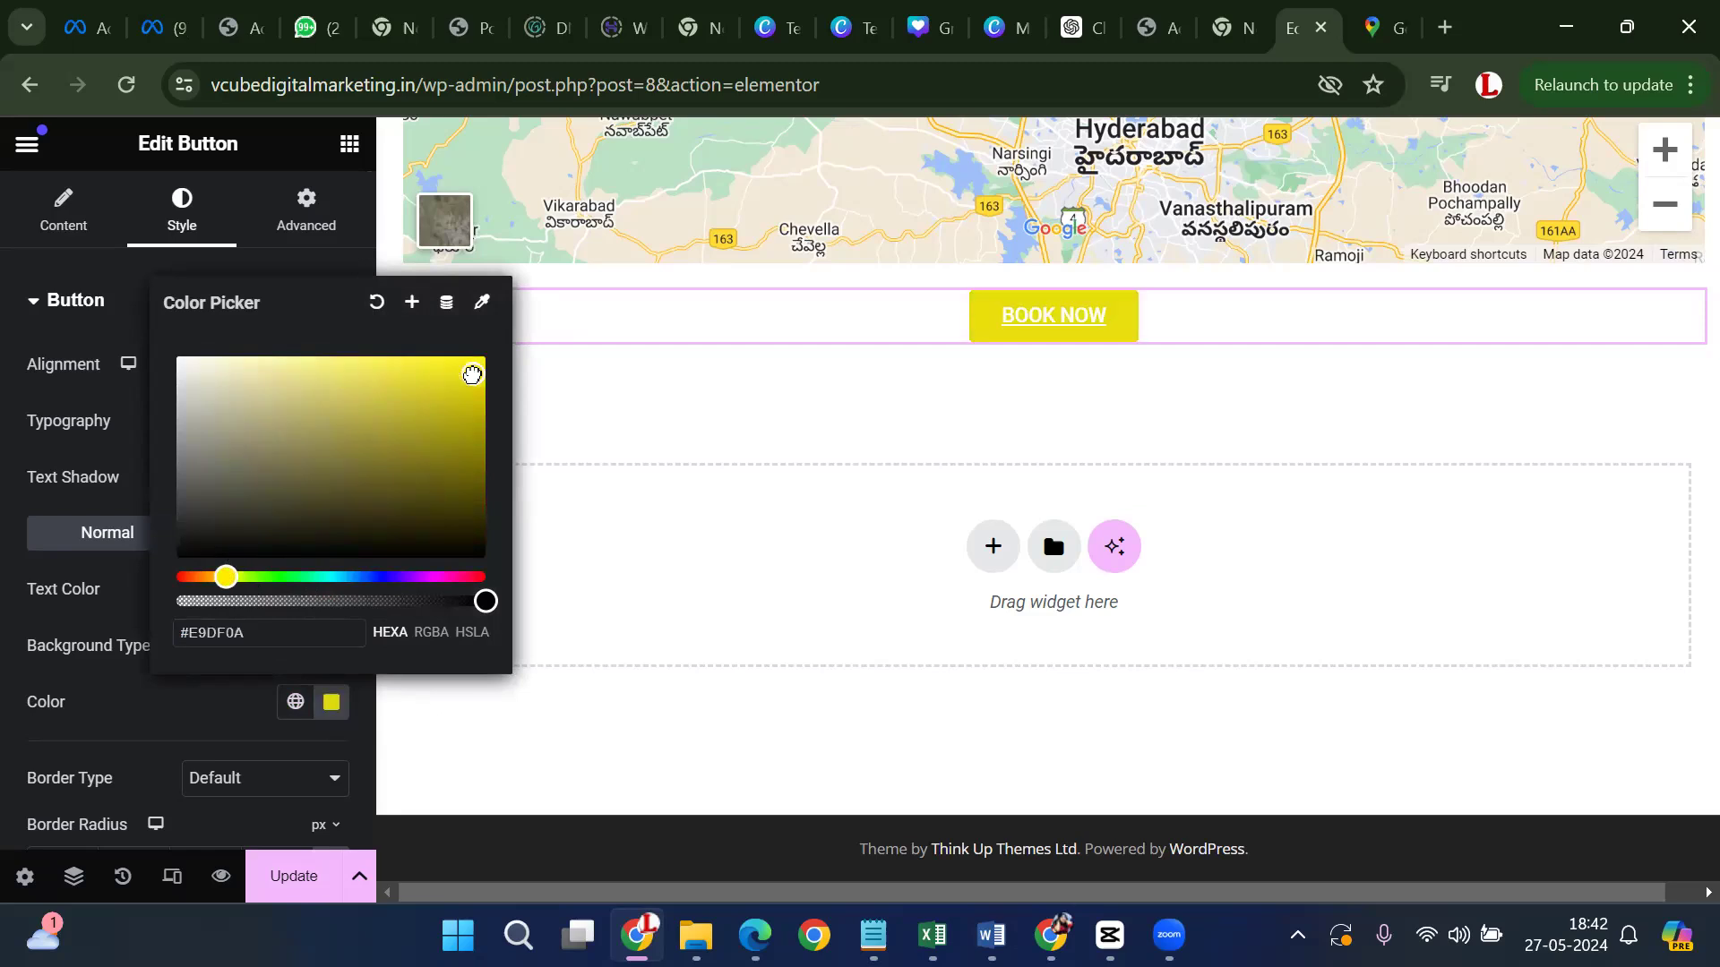
{"action": "left_click", "coordinate": [392, 712]}
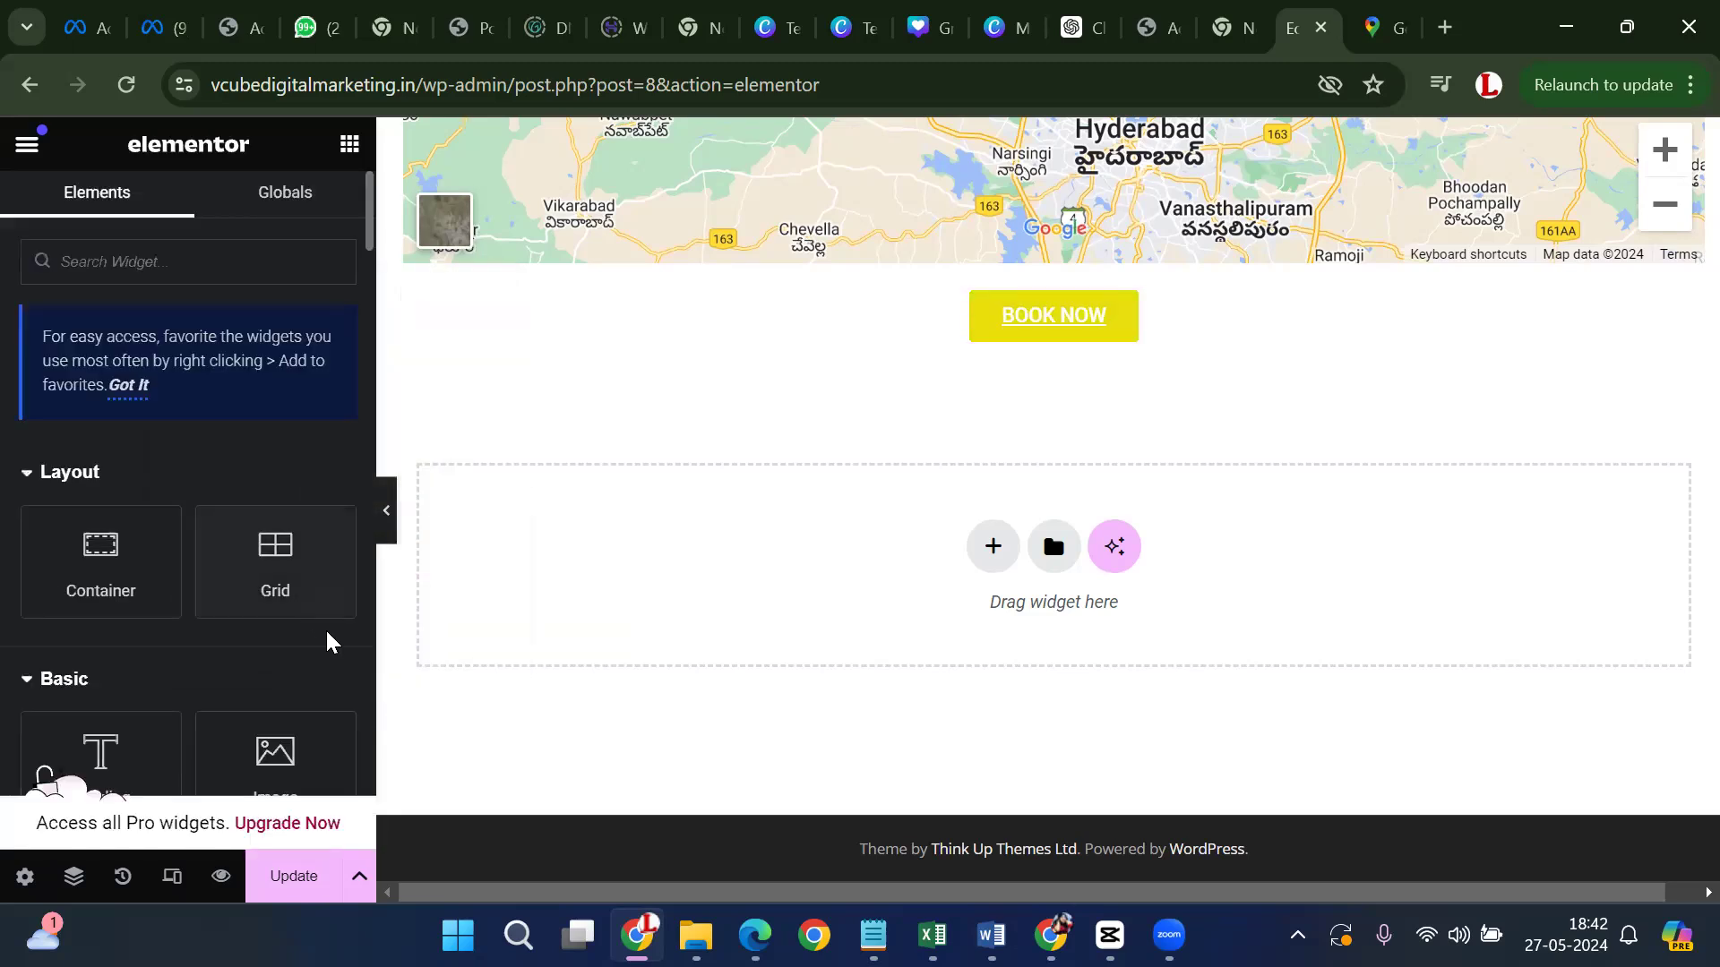
Give the BOOK NOW button a text shadow with blur 0 and horizontal offset 10, shifted slightly upward
{"action": "scroll", "coordinate": [329, 665], "scroll_direction": "down", "scroll_amount": 1}
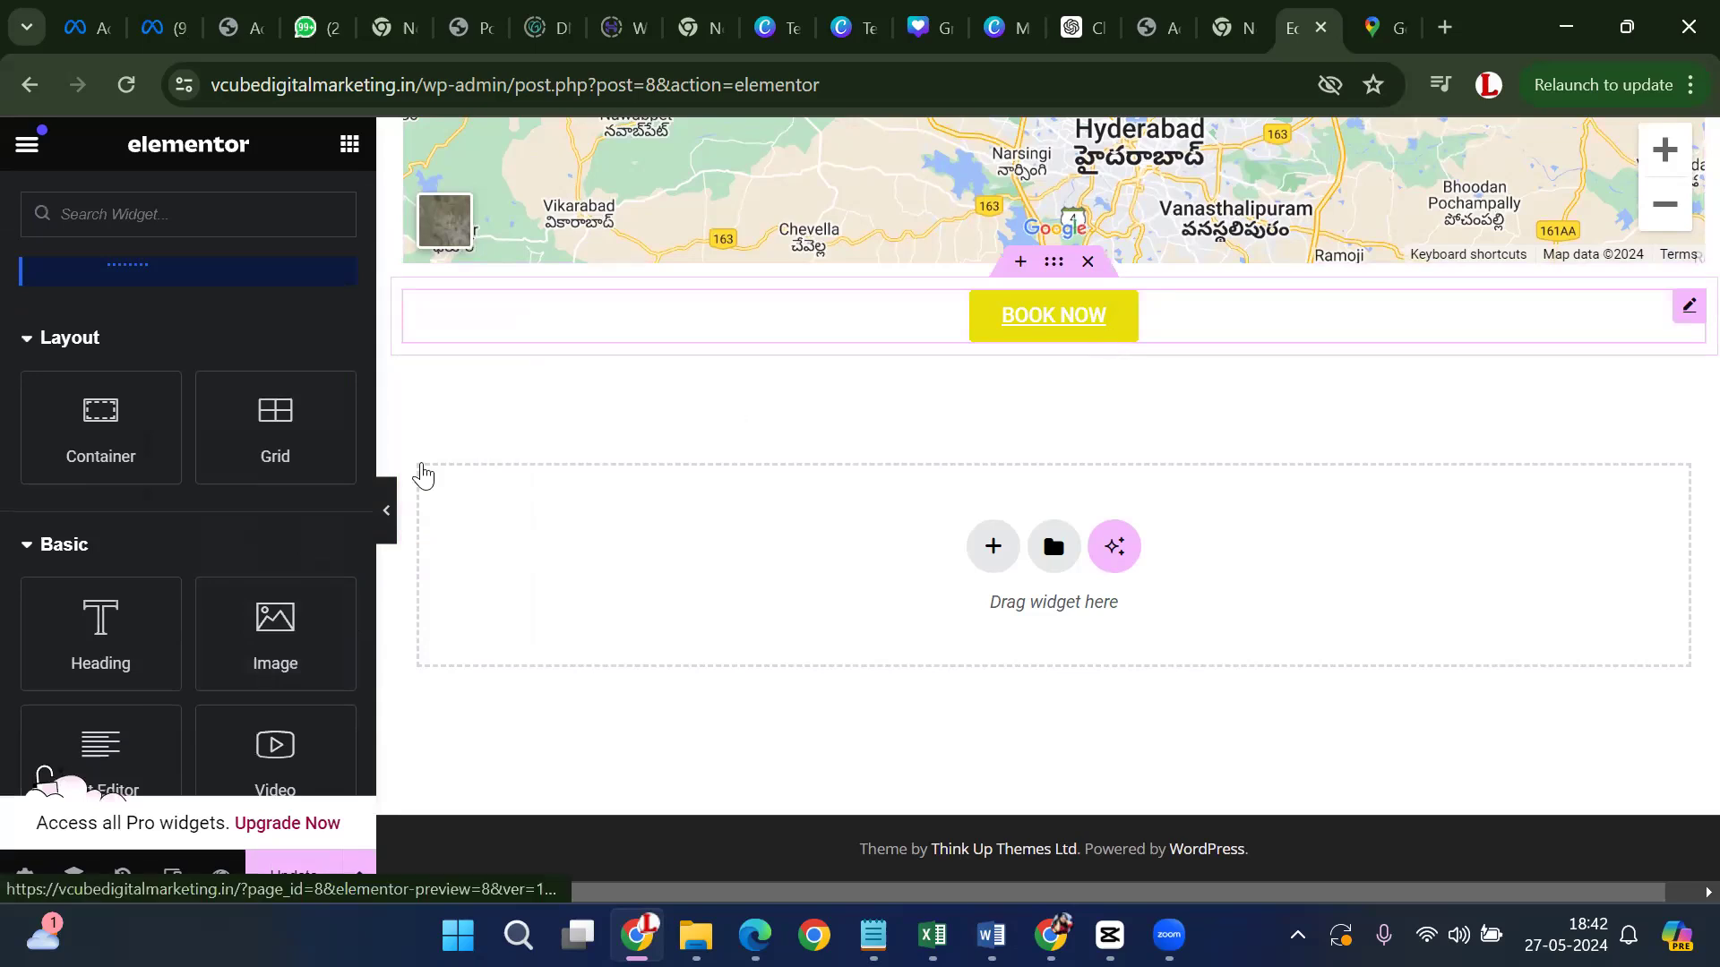
{"action": "left_click", "coordinate": [991, 326]}
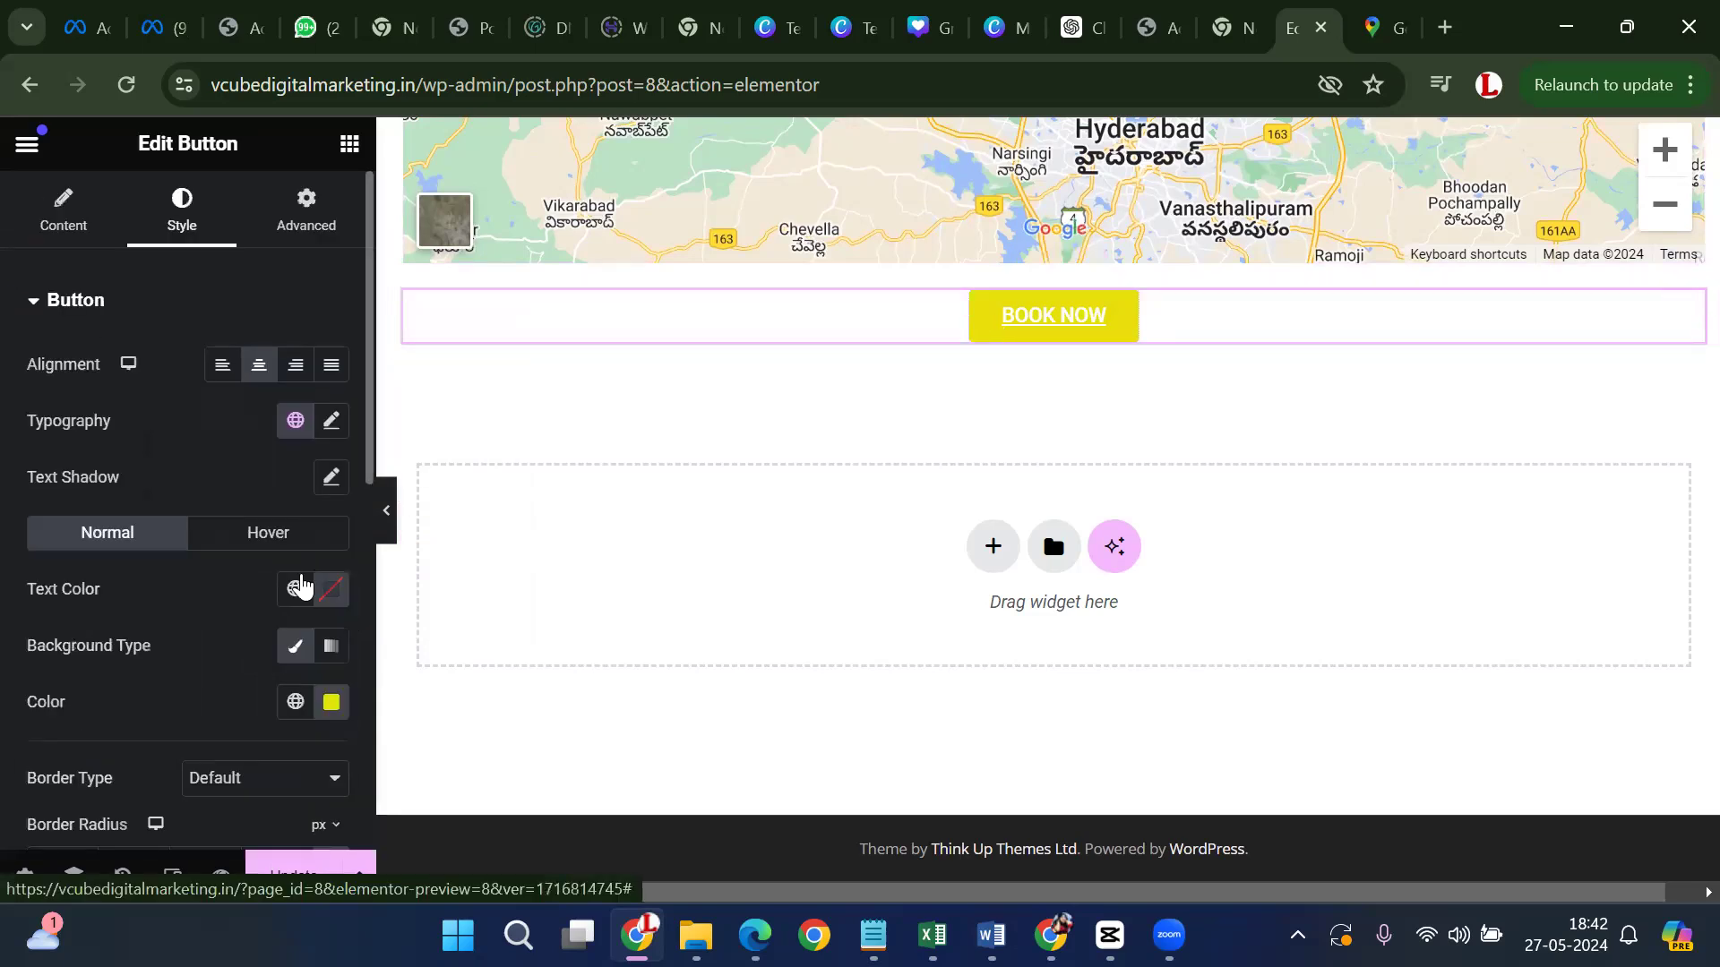
{"action": "scroll", "coordinate": [323, 618], "scroll_direction": "down", "scroll_amount": 3}
{"action": "scroll", "coordinate": [324, 636], "scroll_direction": "down", "scroll_amount": 3}
{"action": "scroll", "coordinate": [331, 573], "scroll_direction": "up", "scroll_amount": 6}
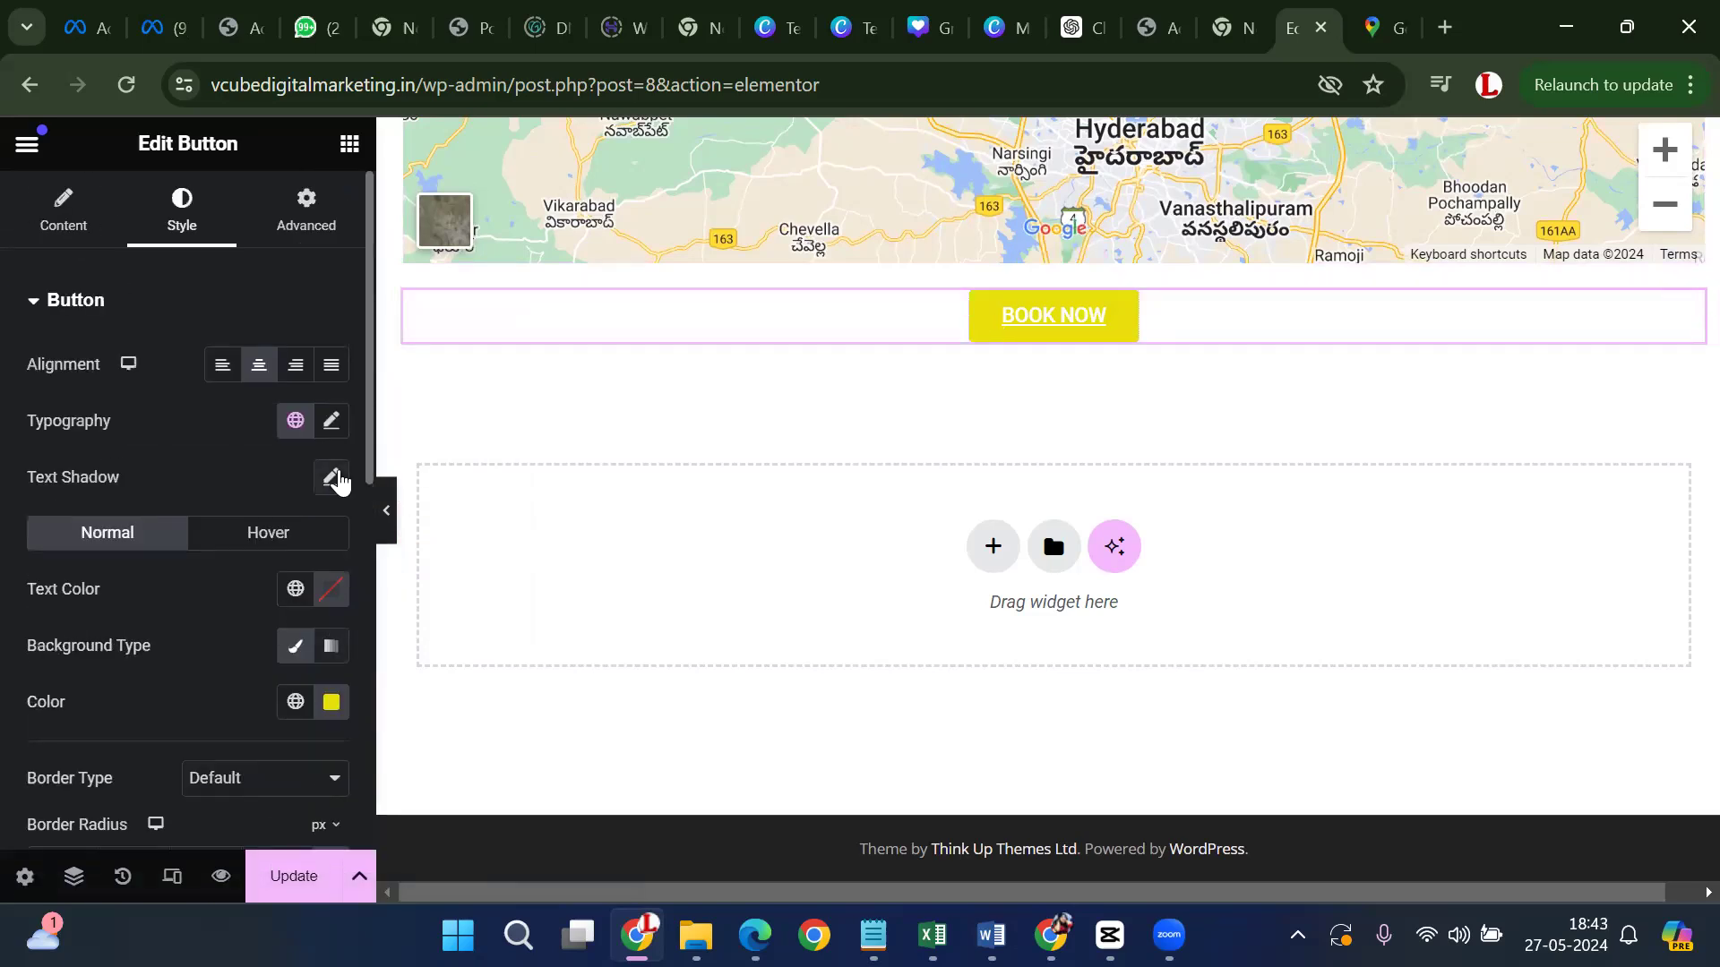
{"action": "left_click", "coordinate": [332, 477]}
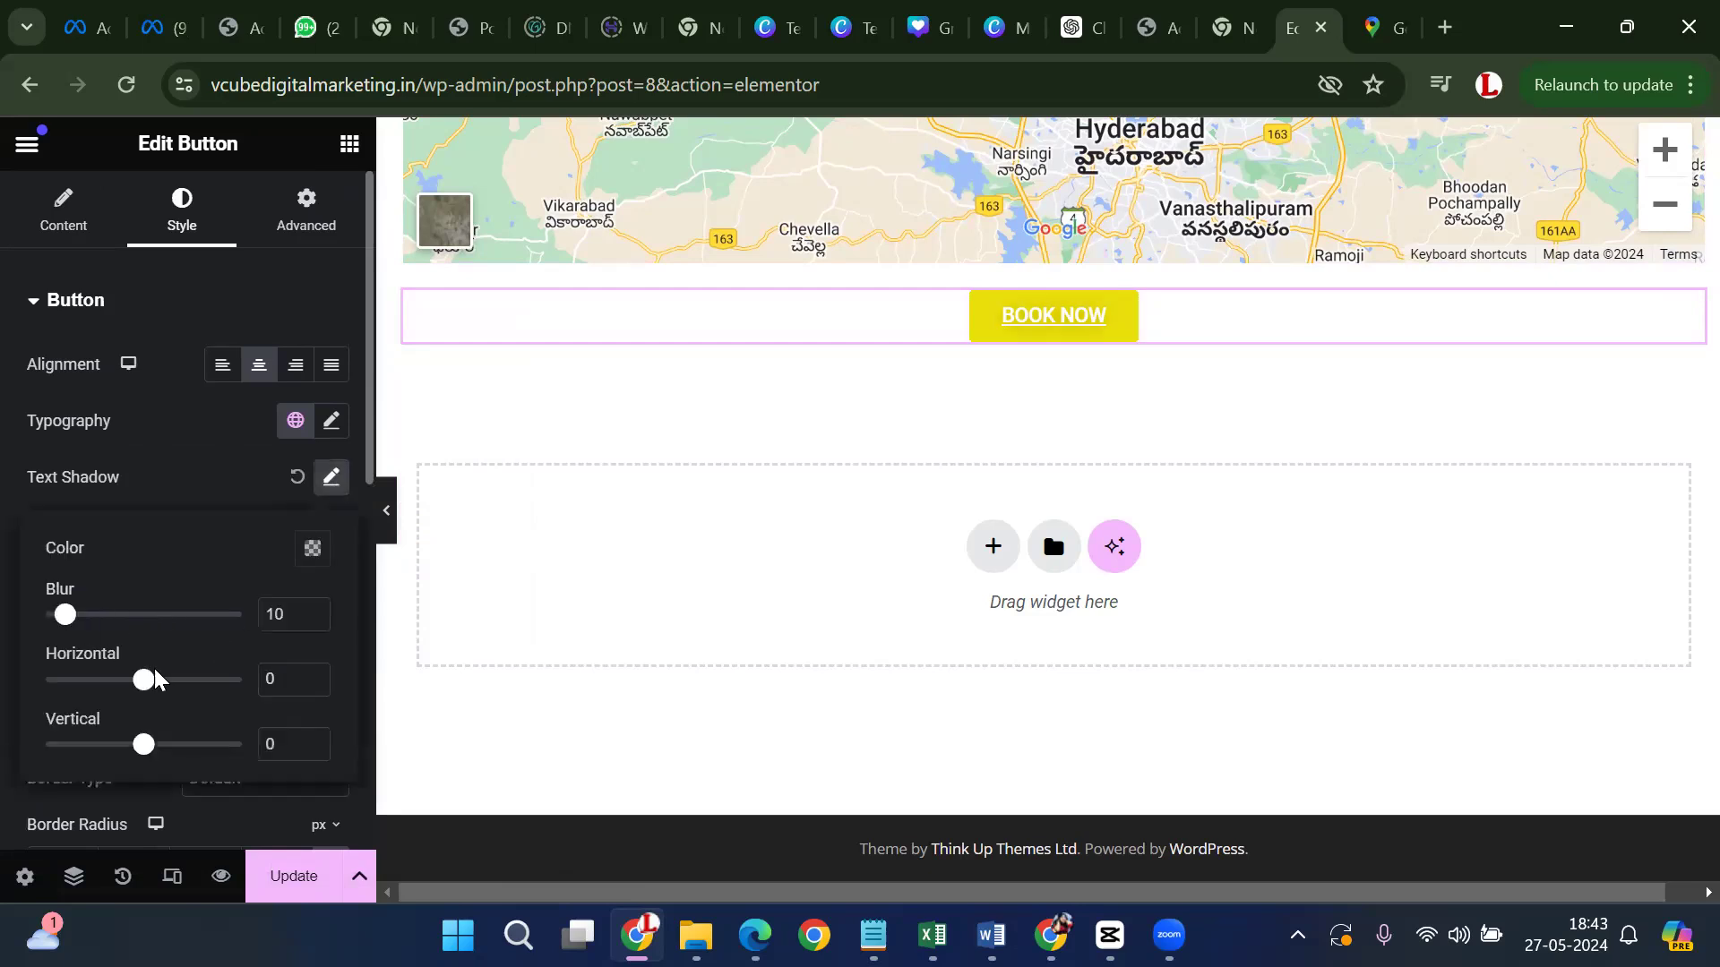
{"action": "scroll", "coordinate": [157, 688], "scroll_direction": "down", "scroll_amount": 2}
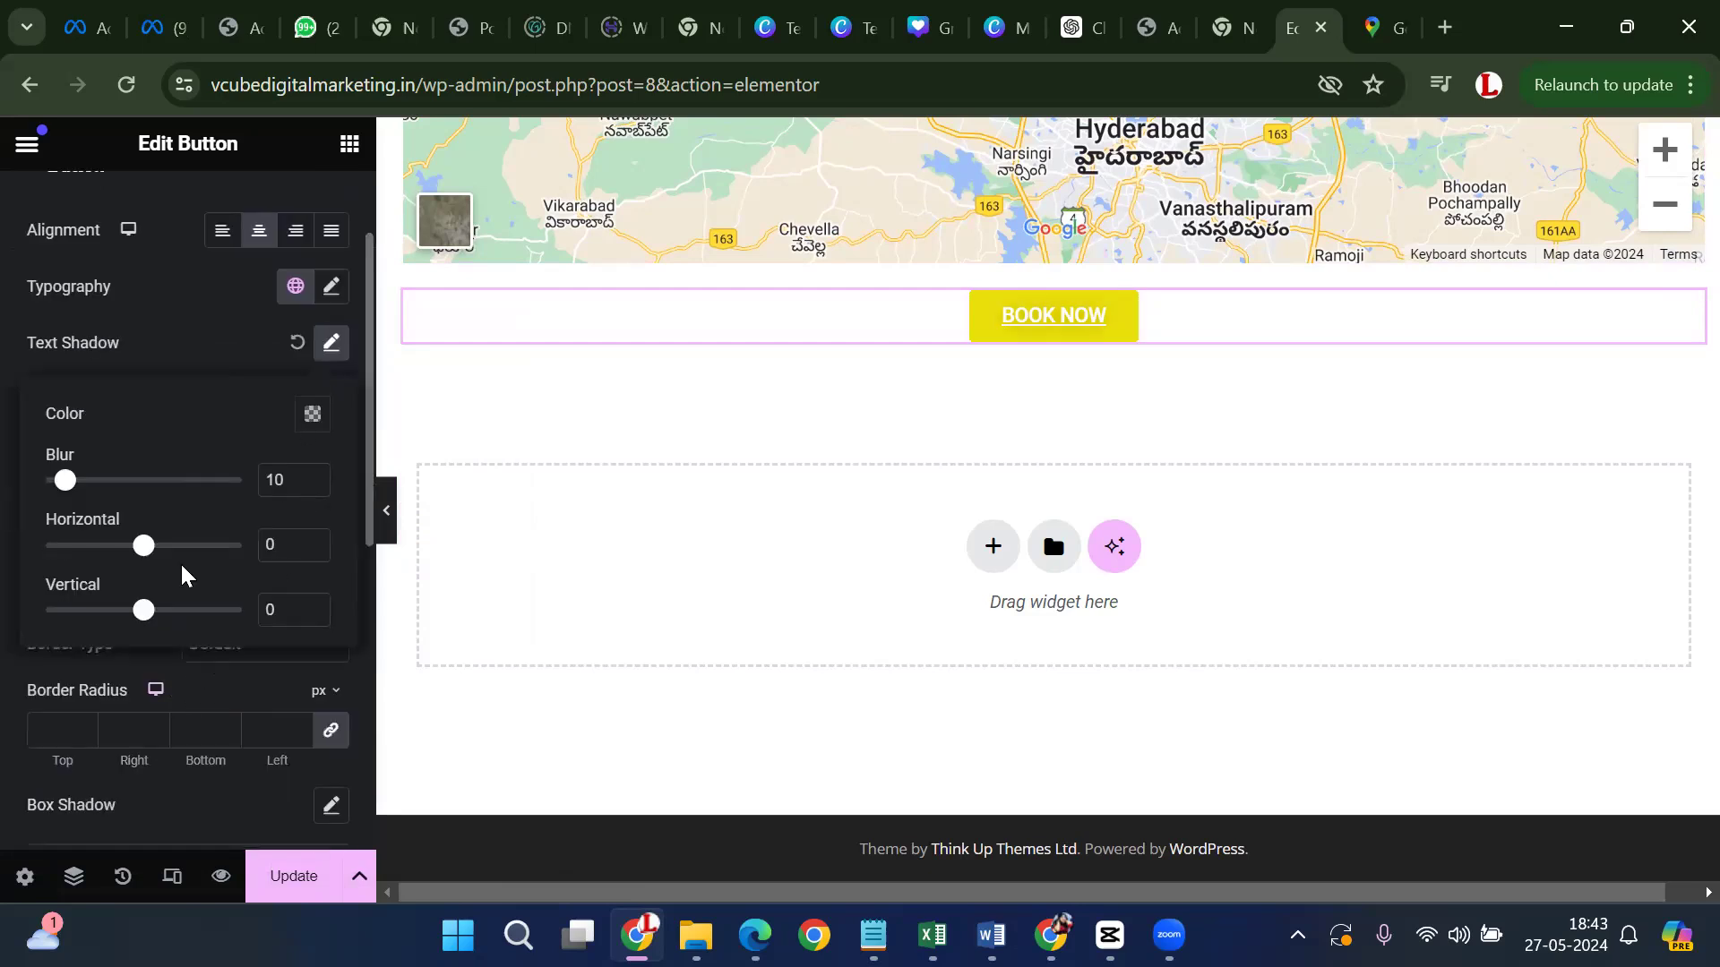
{"action": "left_click_drag", "start_coordinate": [159, 557], "coordinate": [17, 583]}
{"action": "left_click_drag", "start_coordinate": [133, 598], "coordinate": [154, 602]}
{"action": "mouse_move", "coordinate": [66, 480]}
{"action": "left_mouse_down"}
{"action": "mouse_move", "coordinate": [213, 484]}
{"action": "mouse_move", "coordinate": [40, 480]}
{"action": "left_mouse_up"}
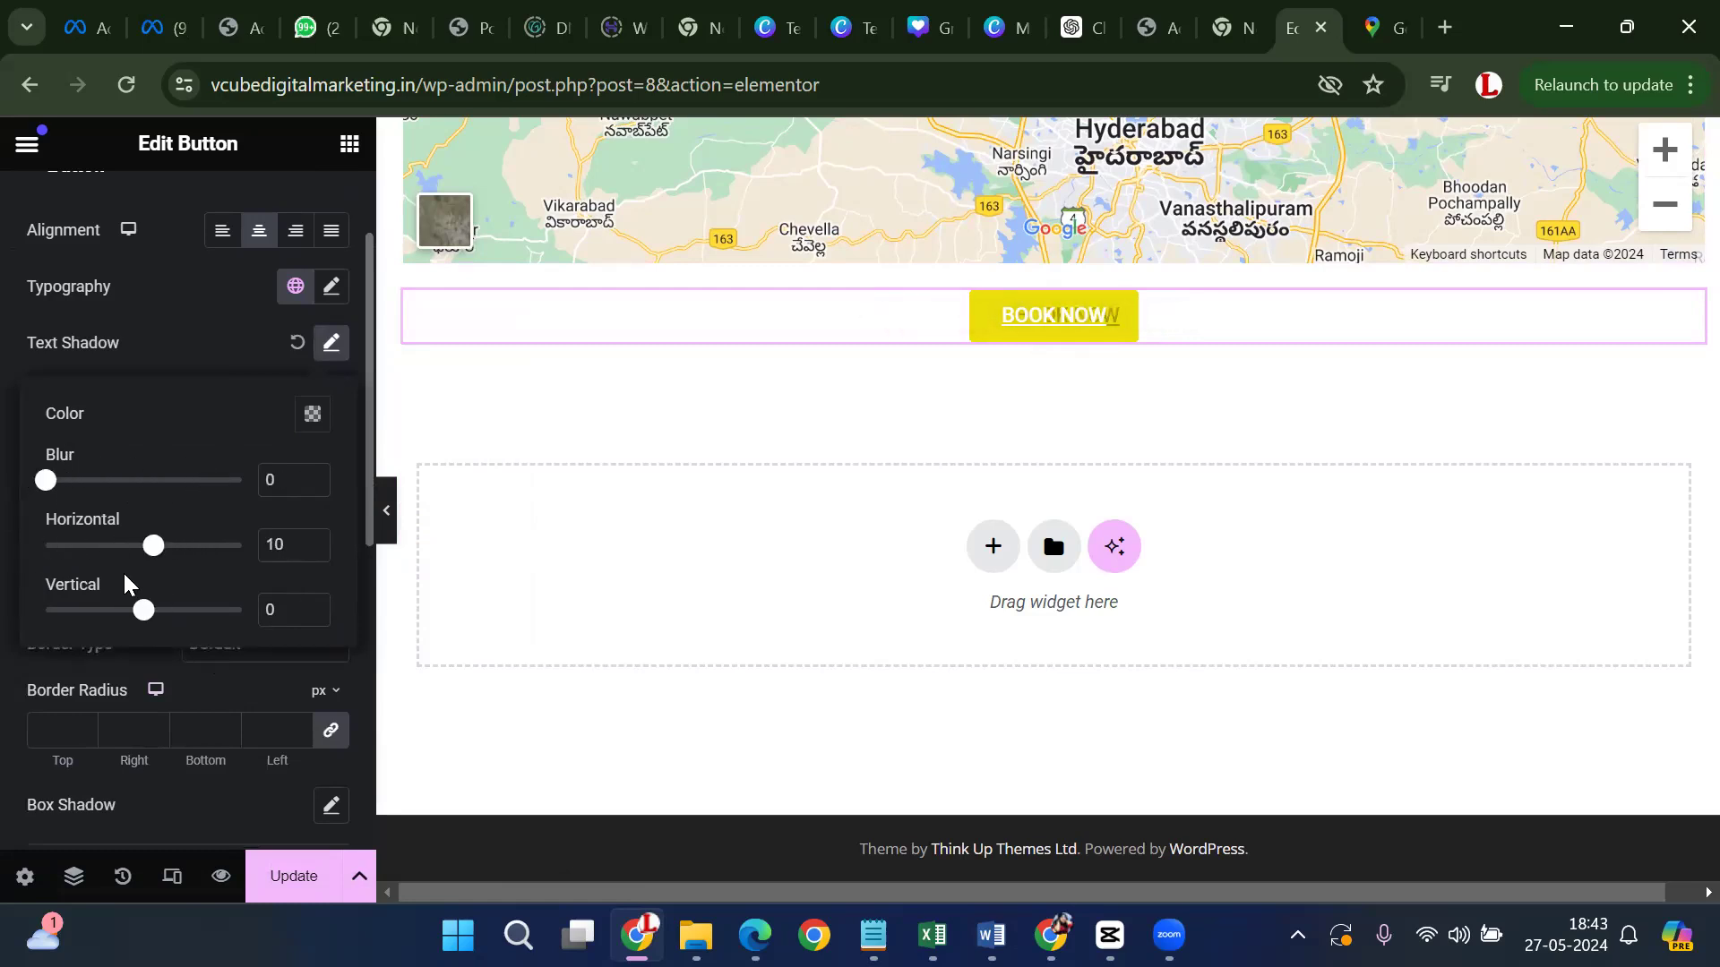
{"action": "mouse_move", "coordinate": [161, 617]}
{"action": "left_mouse_down"}
{"action": "mouse_move", "coordinate": [212, 626]}
{"action": "mouse_move", "coordinate": [142, 618]}
{"action": "left_mouse_up"}
{"action": "scroll", "coordinate": [217, 487], "scroll_direction": "up", "scroll_amount": 2}
Try right alignment on the BOOK NOW button while checking its hover style options, and centre it again
{"action": "left_click", "coordinate": [297, 367]}
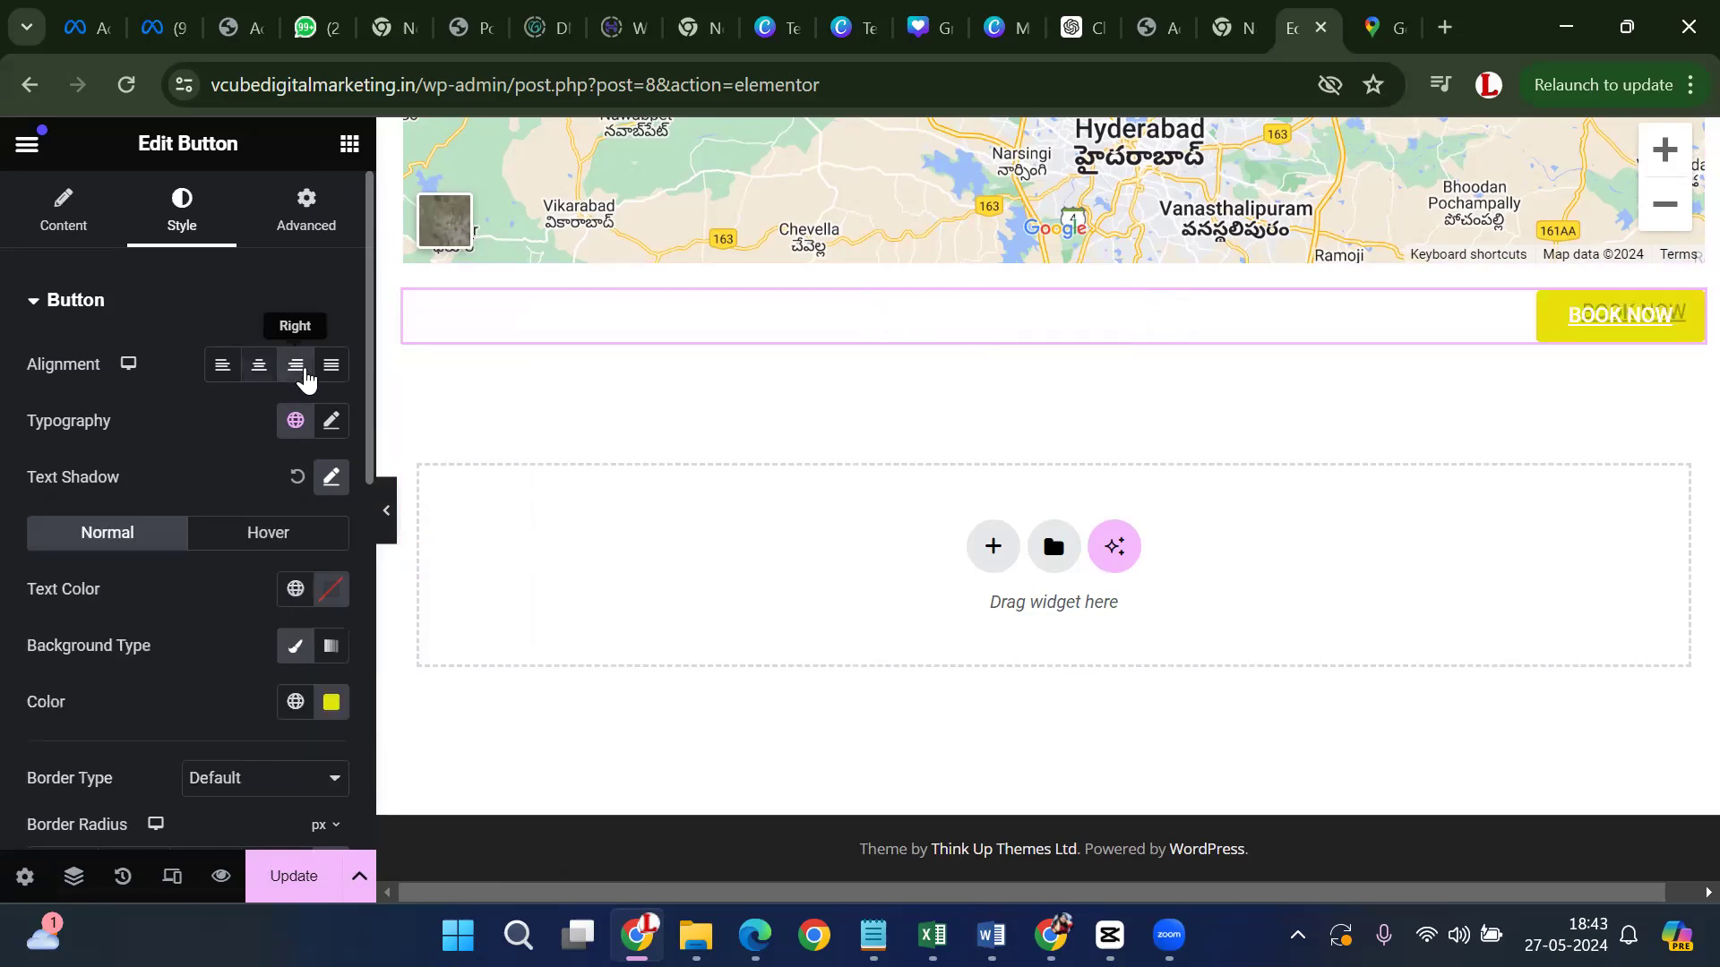
{"action": "left_click", "coordinate": [286, 548]}
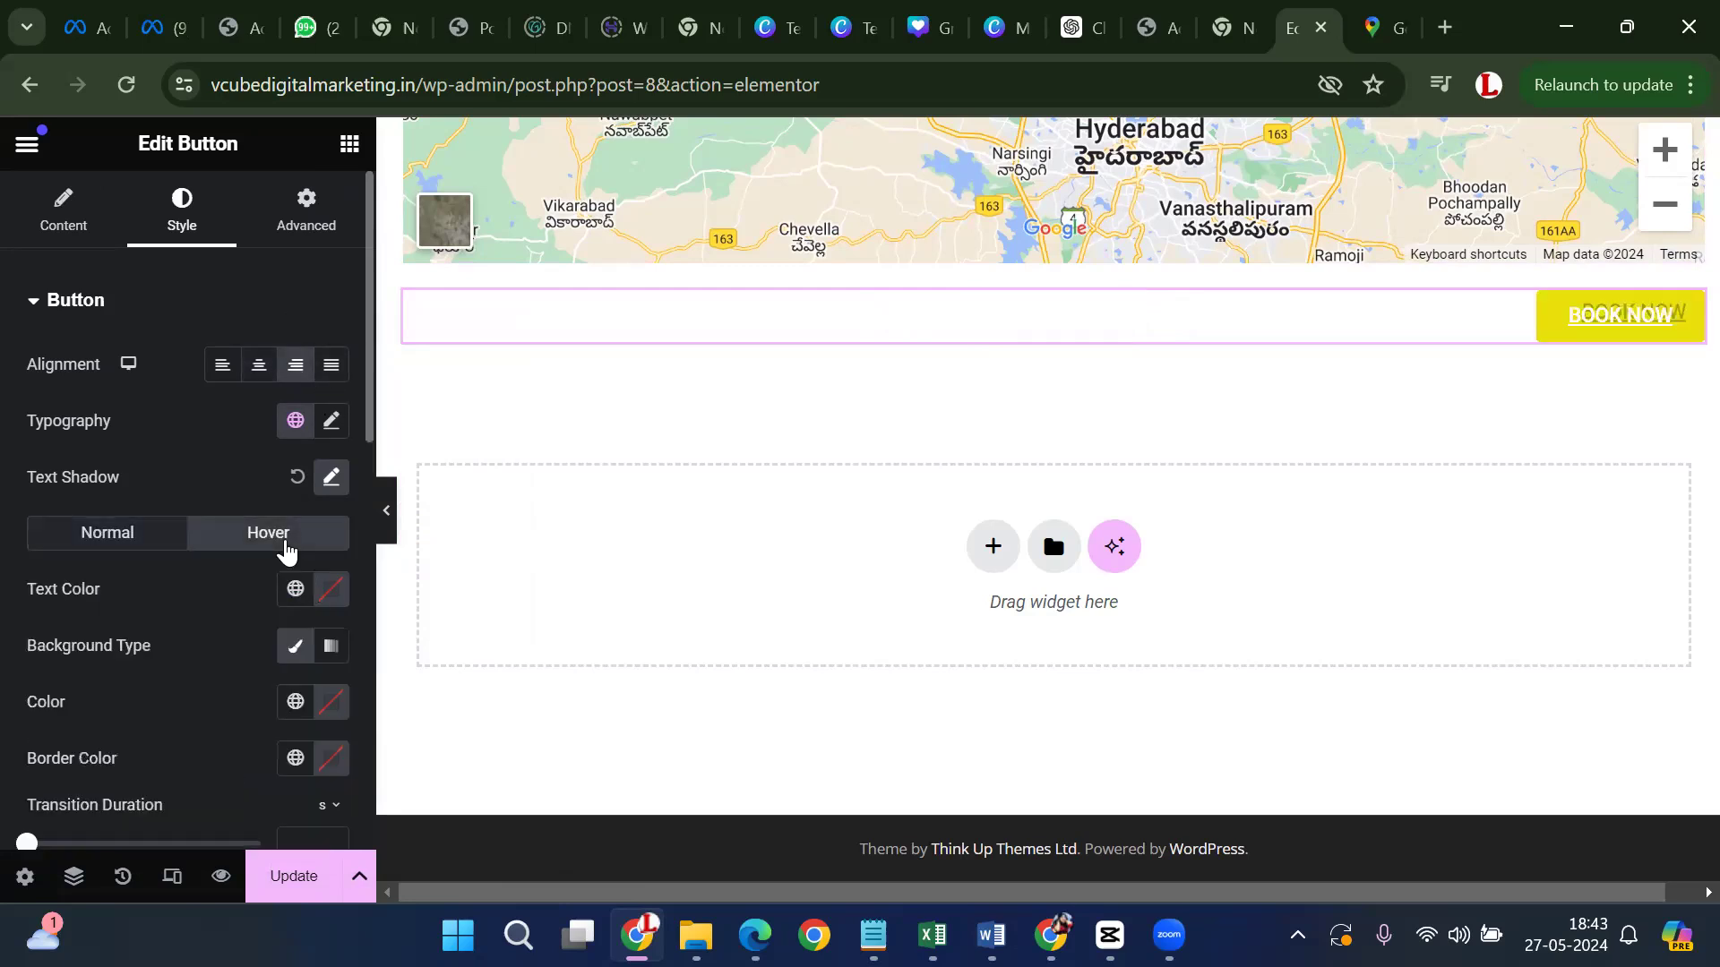
{"action": "scroll", "coordinate": [285, 557], "scroll_direction": "down", "scroll_amount": 3}
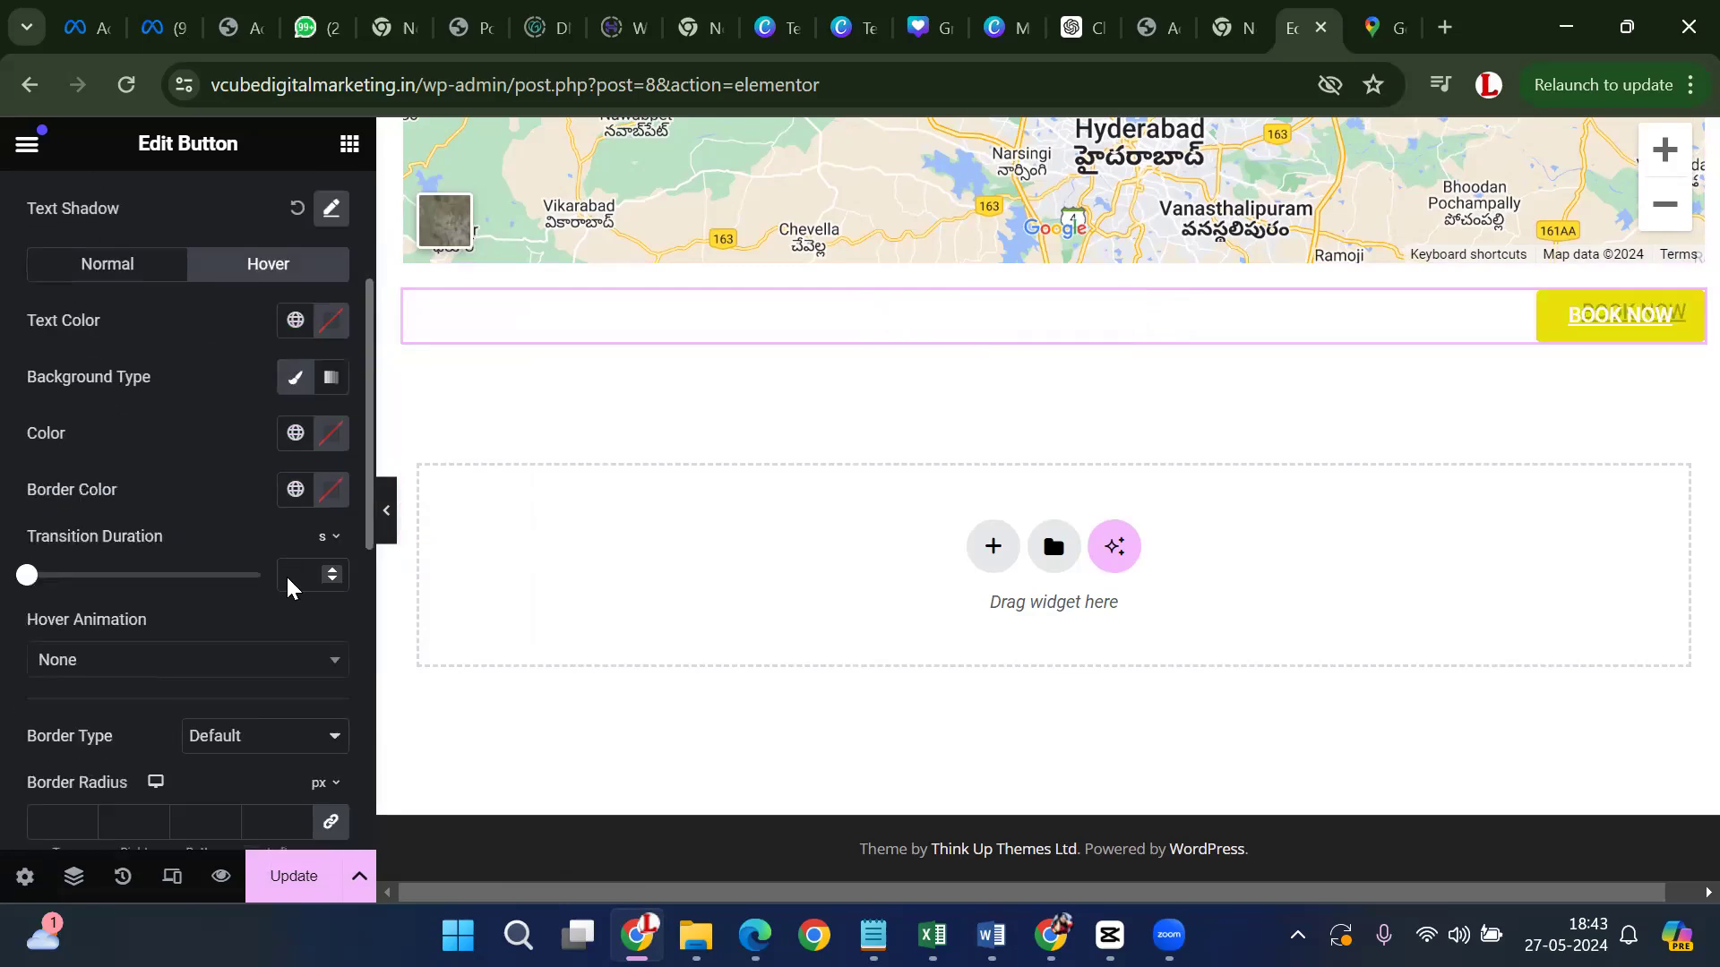
{"action": "scroll", "coordinate": [287, 587], "scroll_direction": "down", "scroll_amount": 1}
{"action": "left_click", "coordinate": [235, 537]}
{"action": "left_click", "coordinate": [238, 537]}
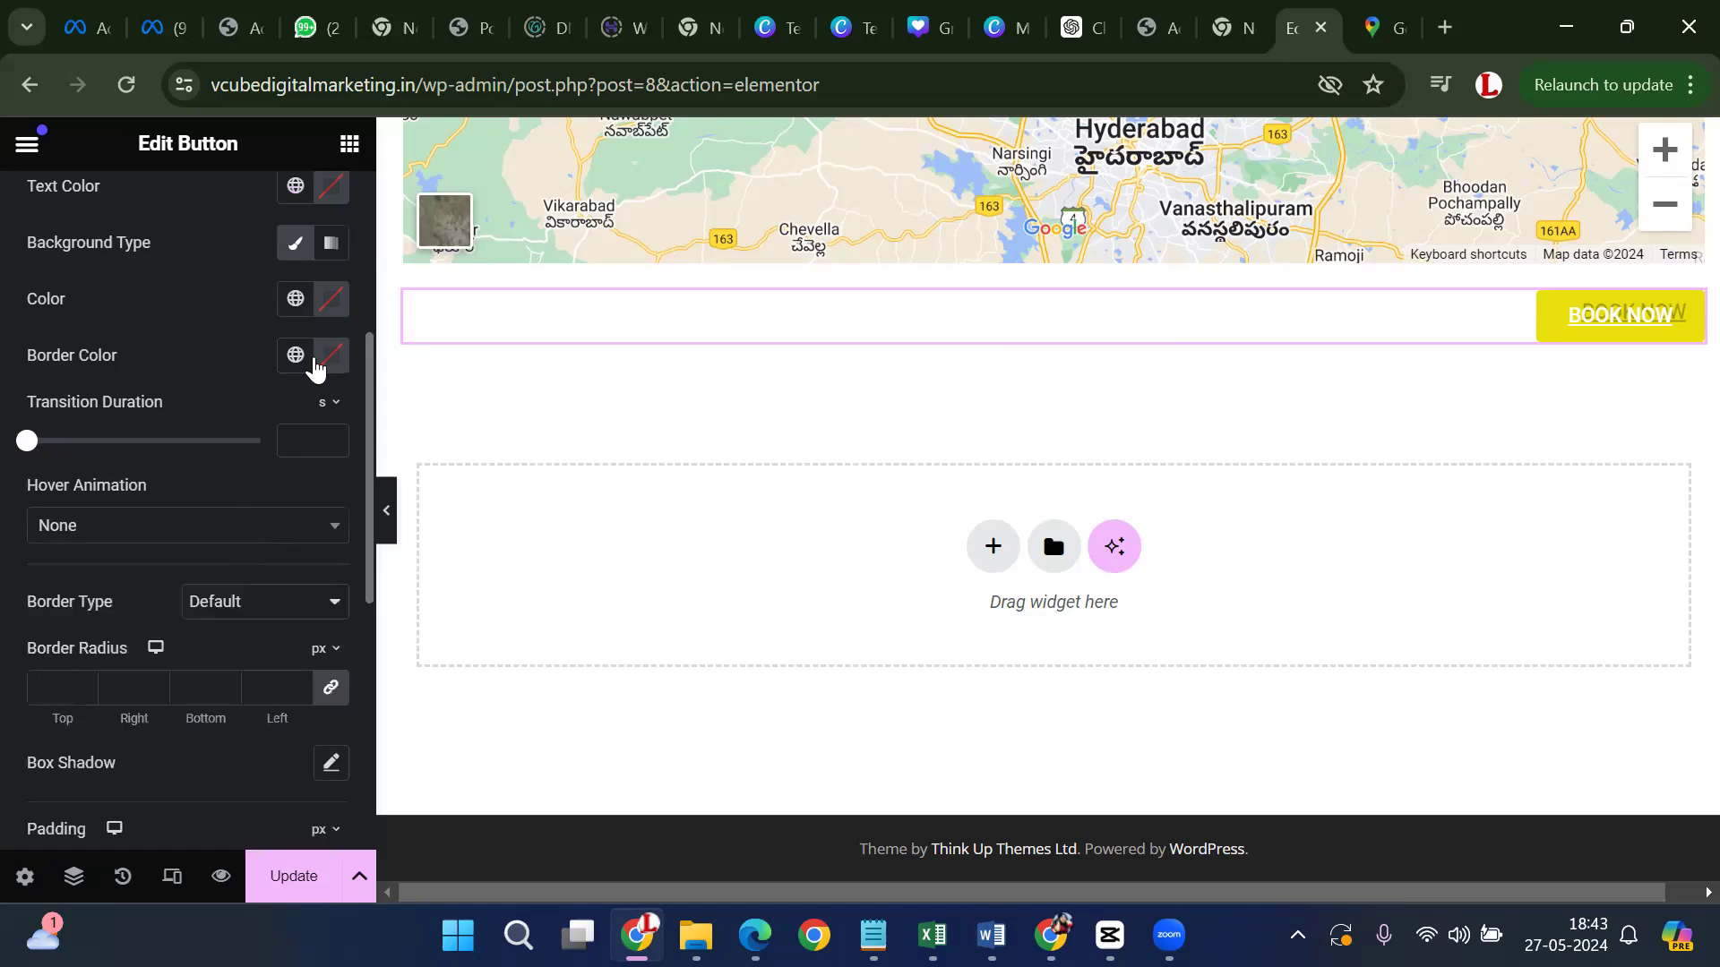
{"action": "left_click_drag", "start_coordinate": [78, 445], "coordinate": [11, 459]}
{"action": "scroll", "coordinate": [293, 426], "scroll_direction": "up", "scroll_amount": 2}
{"action": "left_click", "coordinate": [152, 404]}
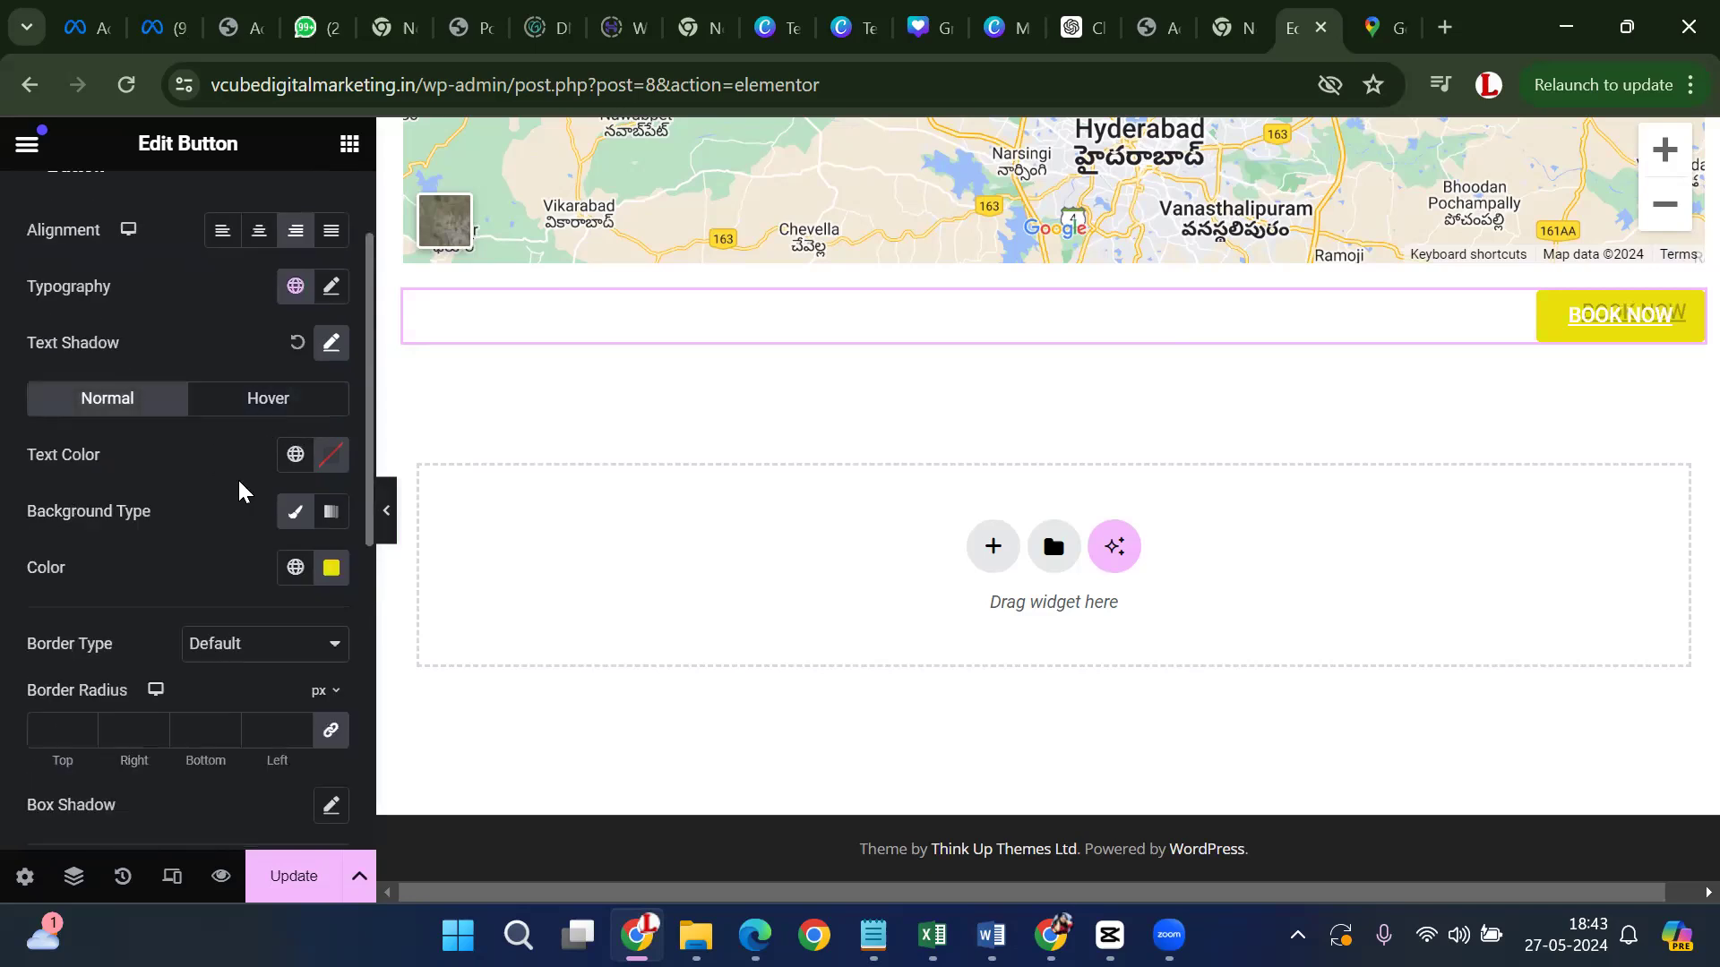
{"action": "left_click", "coordinate": [259, 231]}
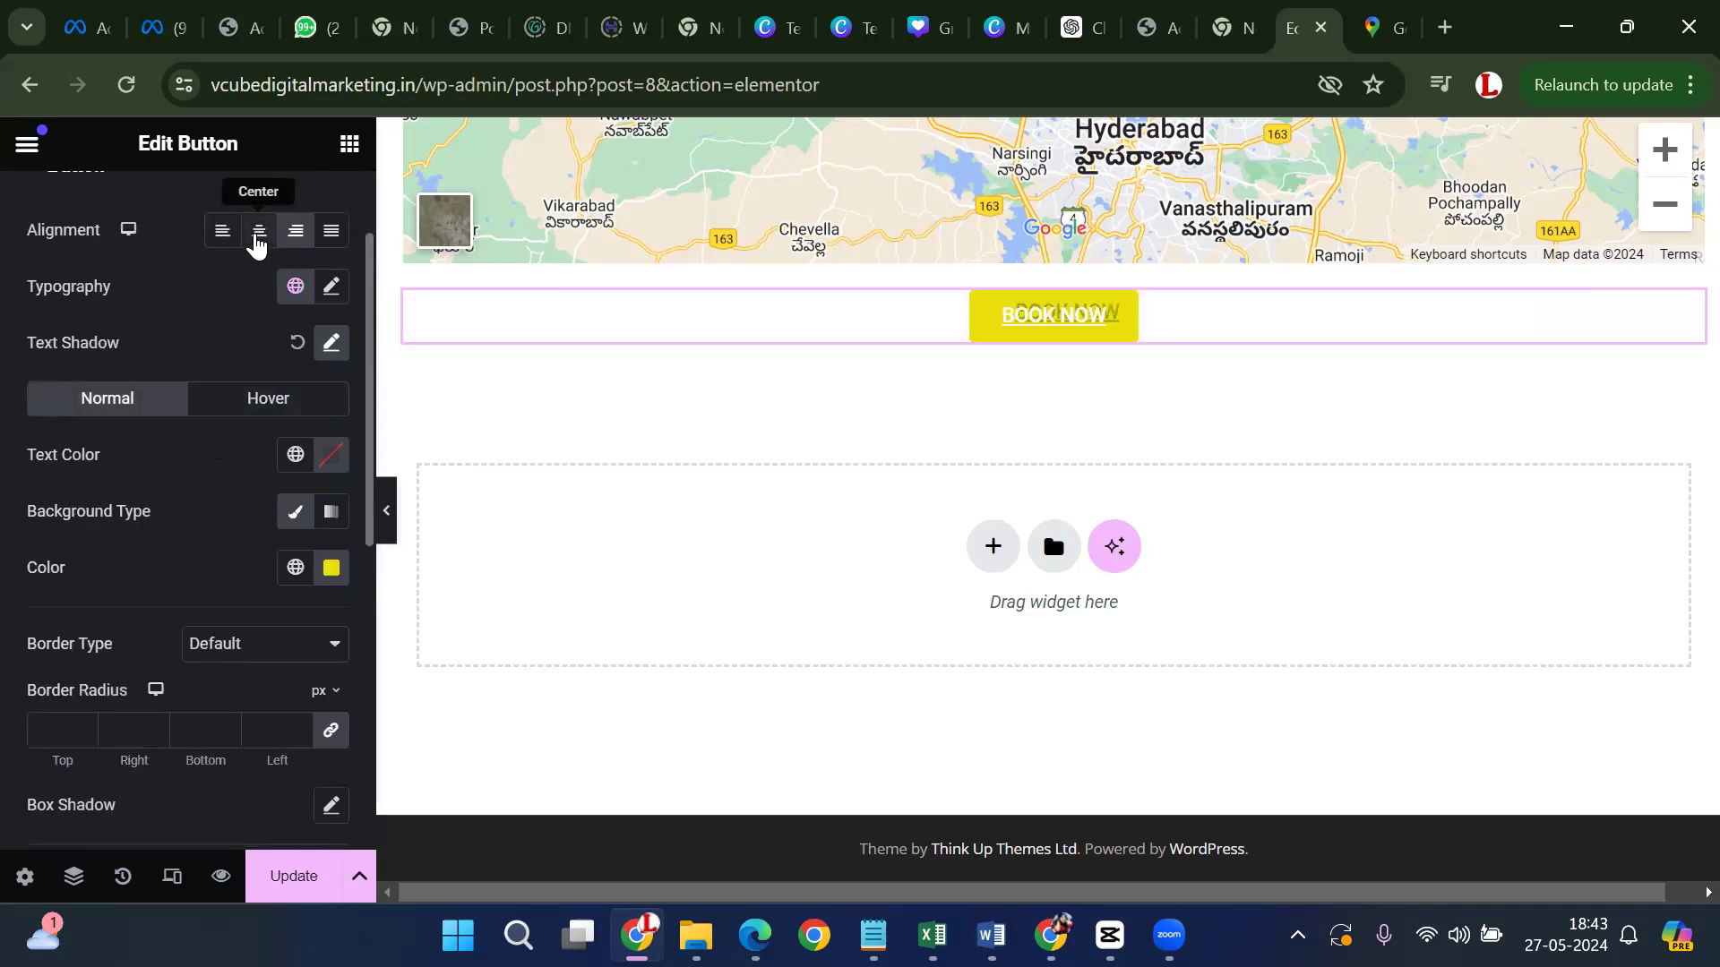
Review the BOOK NOW button's border, box shadow and padding options, and examine its Motion Effects settings
{"action": "scroll", "coordinate": [261, 512], "scroll_direction": "down", "scroll_amount": 3}
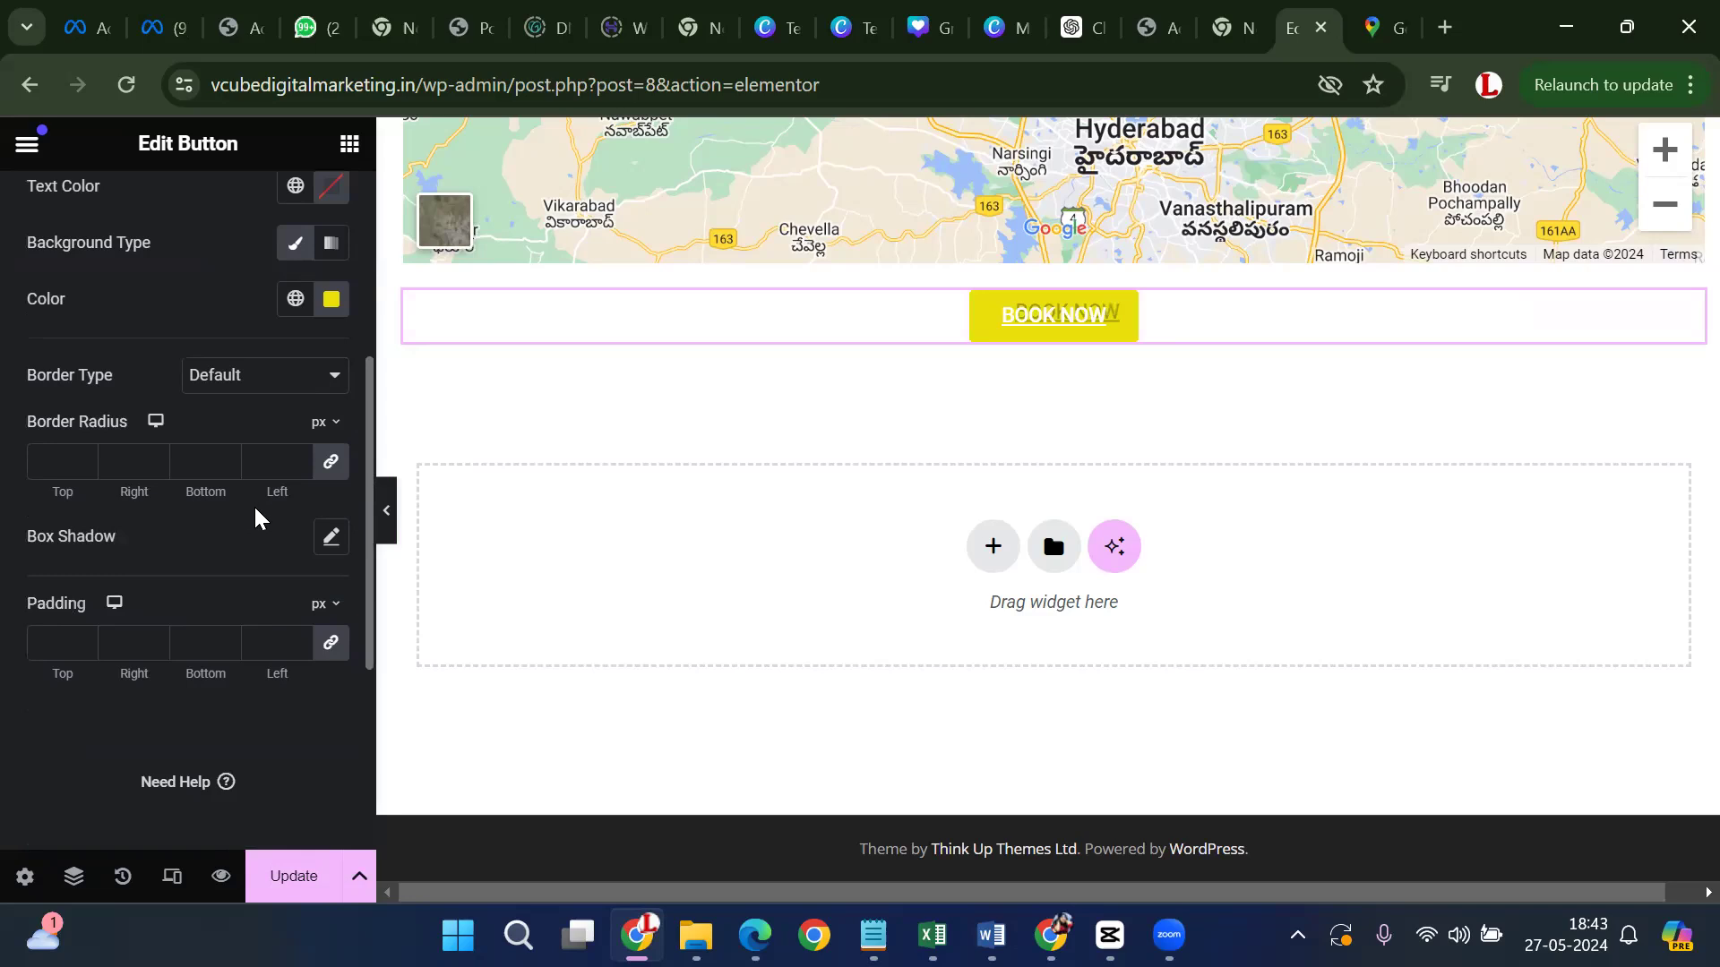
{"action": "scroll", "coordinate": [180, 468], "scroll_direction": "up", "scroll_amount": 2}
{"action": "scroll", "coordinate": [180, 469], "scroll_direction": "down", "scroll_amount": 3}
{"action": "scroll", "coordinate": [188, 287], "scroll_direction": "up", "scroll_amount": 5}
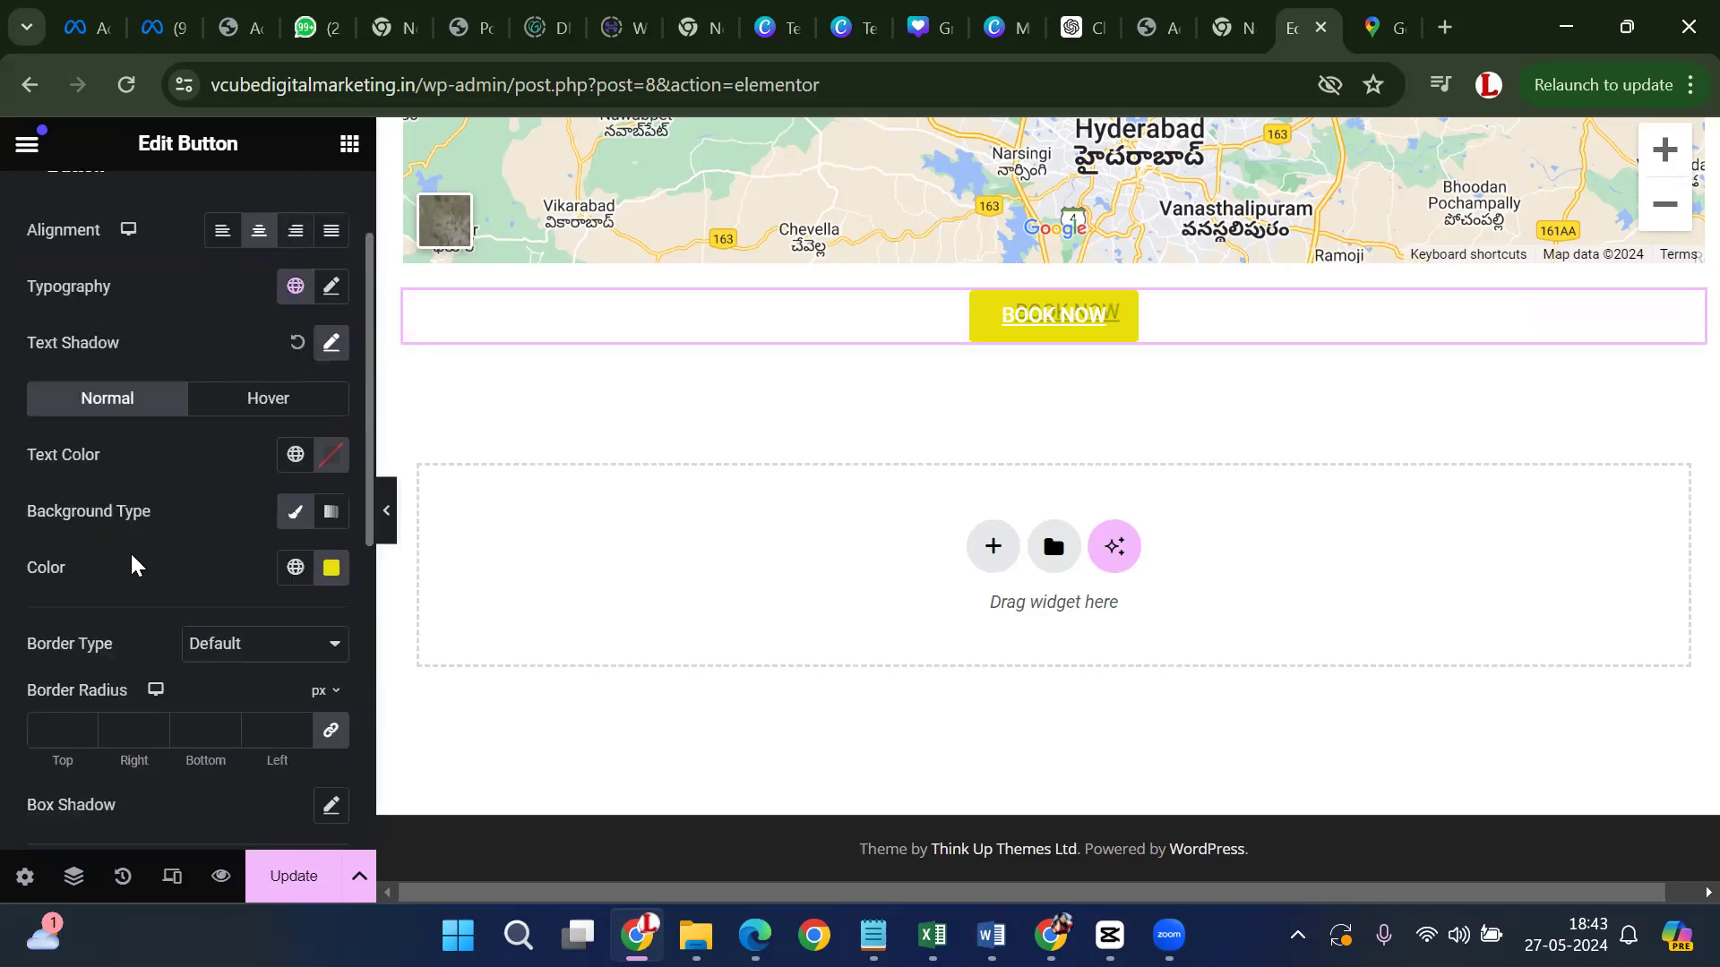
{"action": "scroll", "coordinate": [134, 662], "scroll_direction": "up", "scroll_amount": 2}
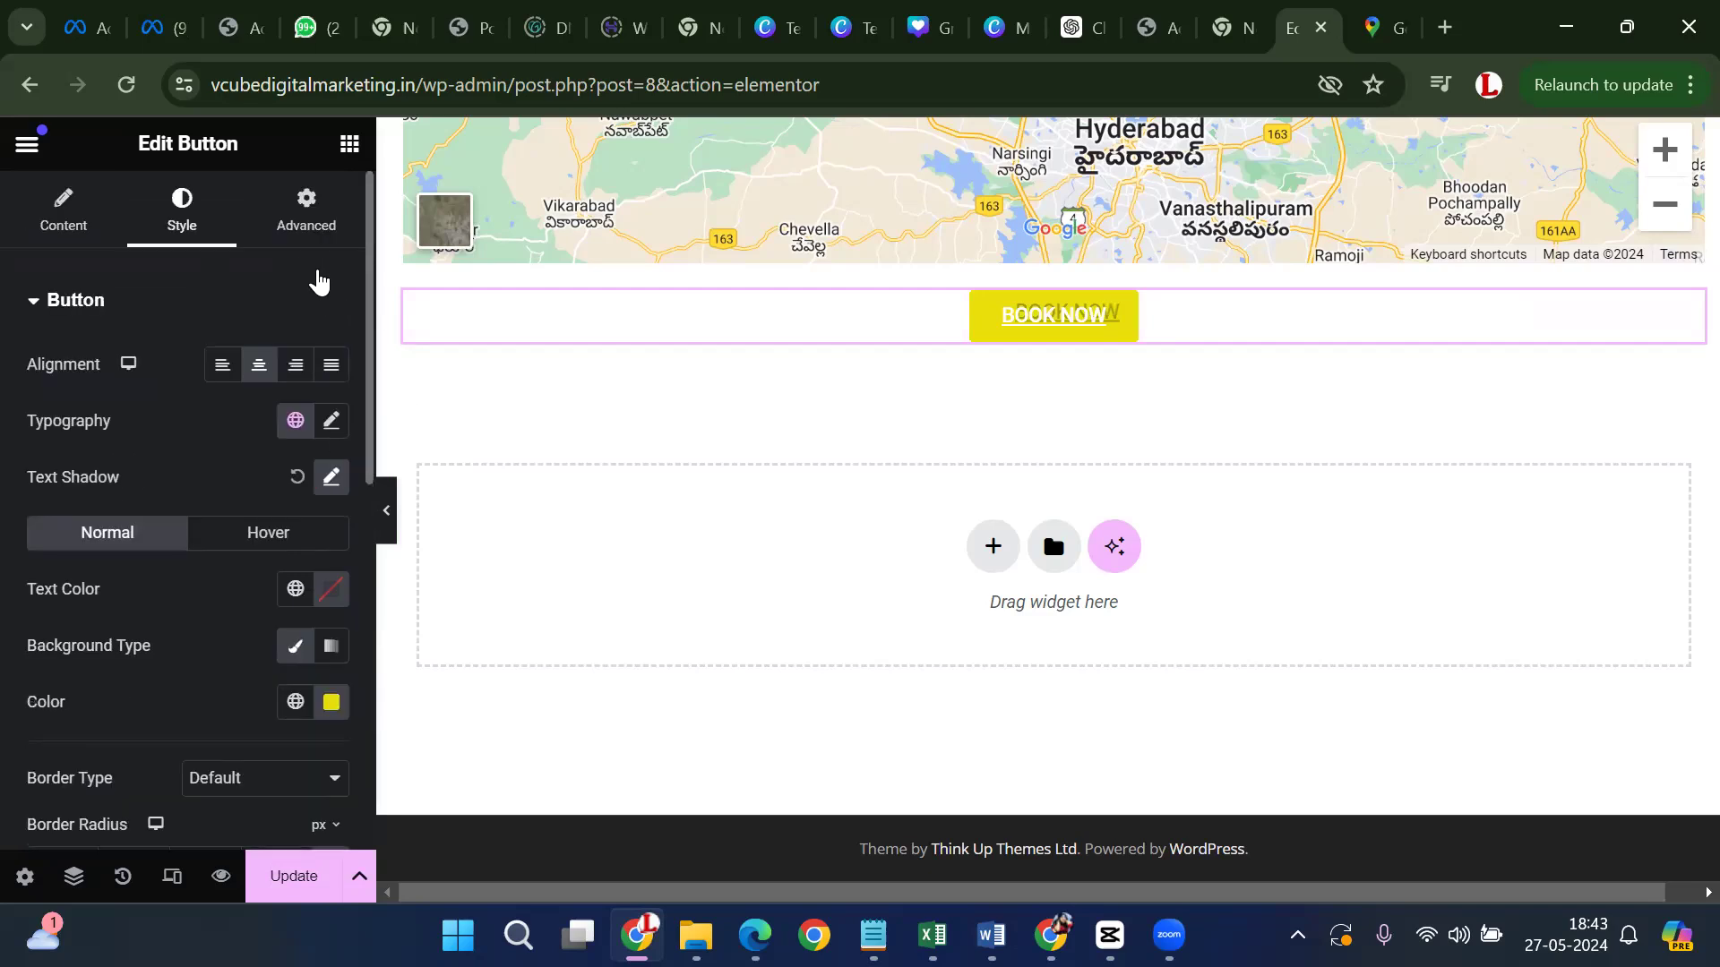
{"action": "left_click", "coordinate": [298, 234]}
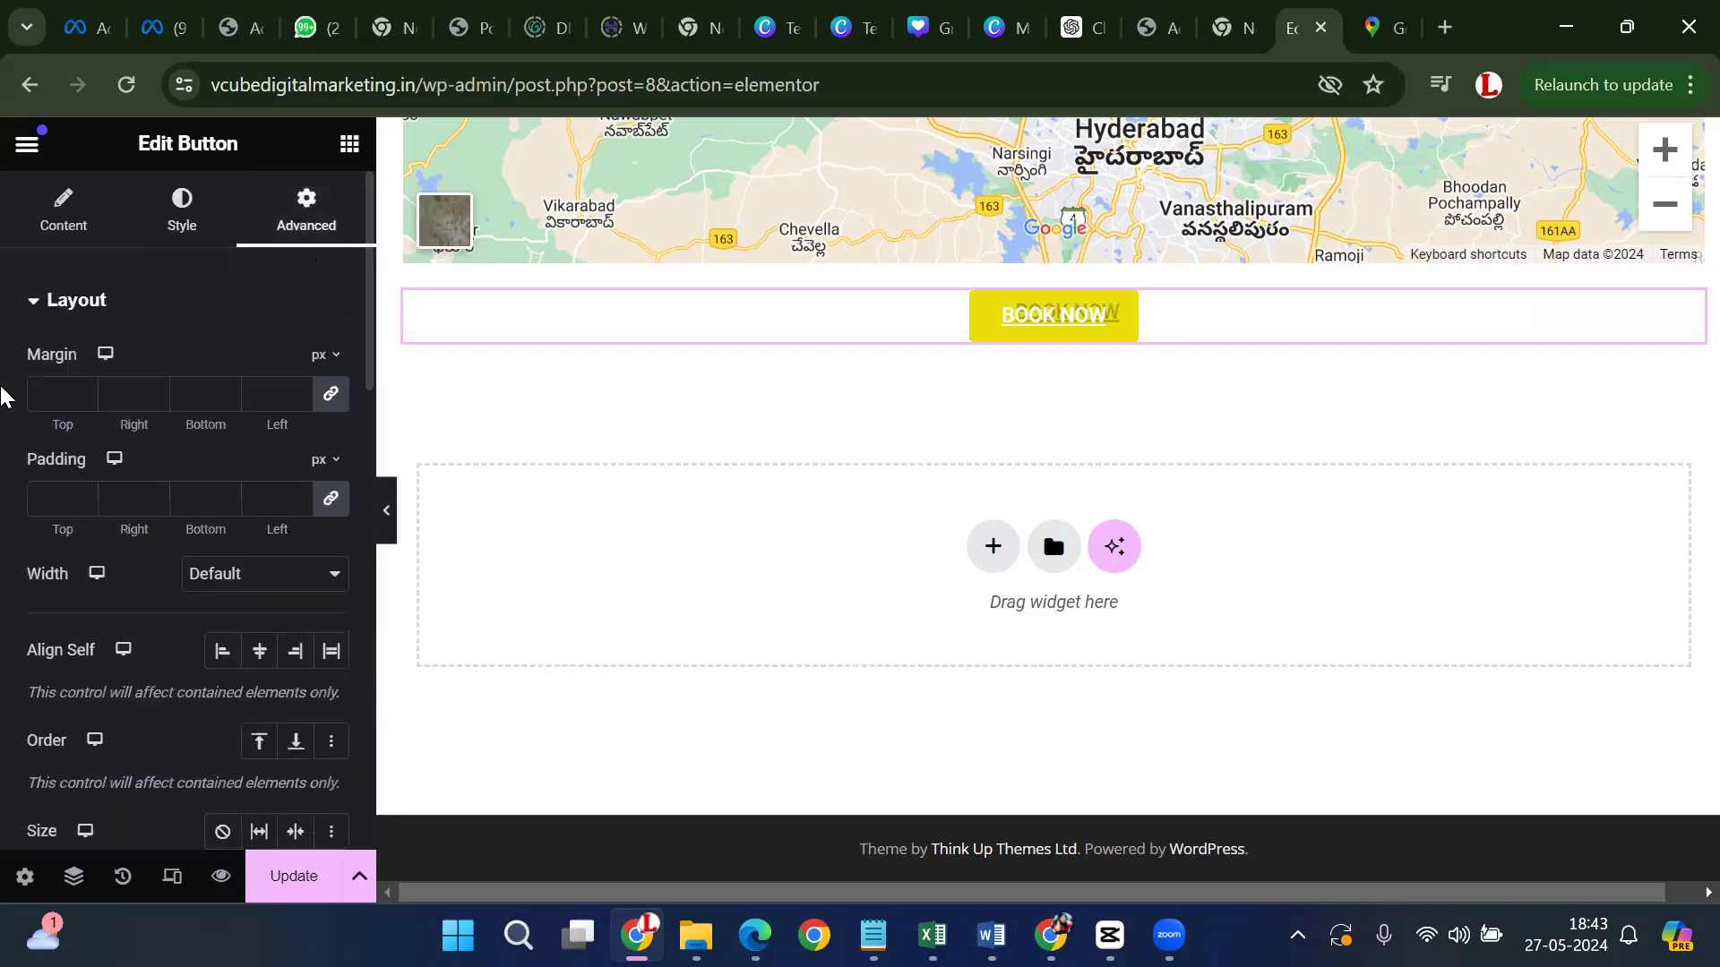
{"action": "scroll", "coordinate": [126, 426], "scroll_direction": "down", "scroll_amount": 7}
{"action": "scroll", "coordinate": [128, 447], "scroll_direction": "down", "scroll_amount": 2}
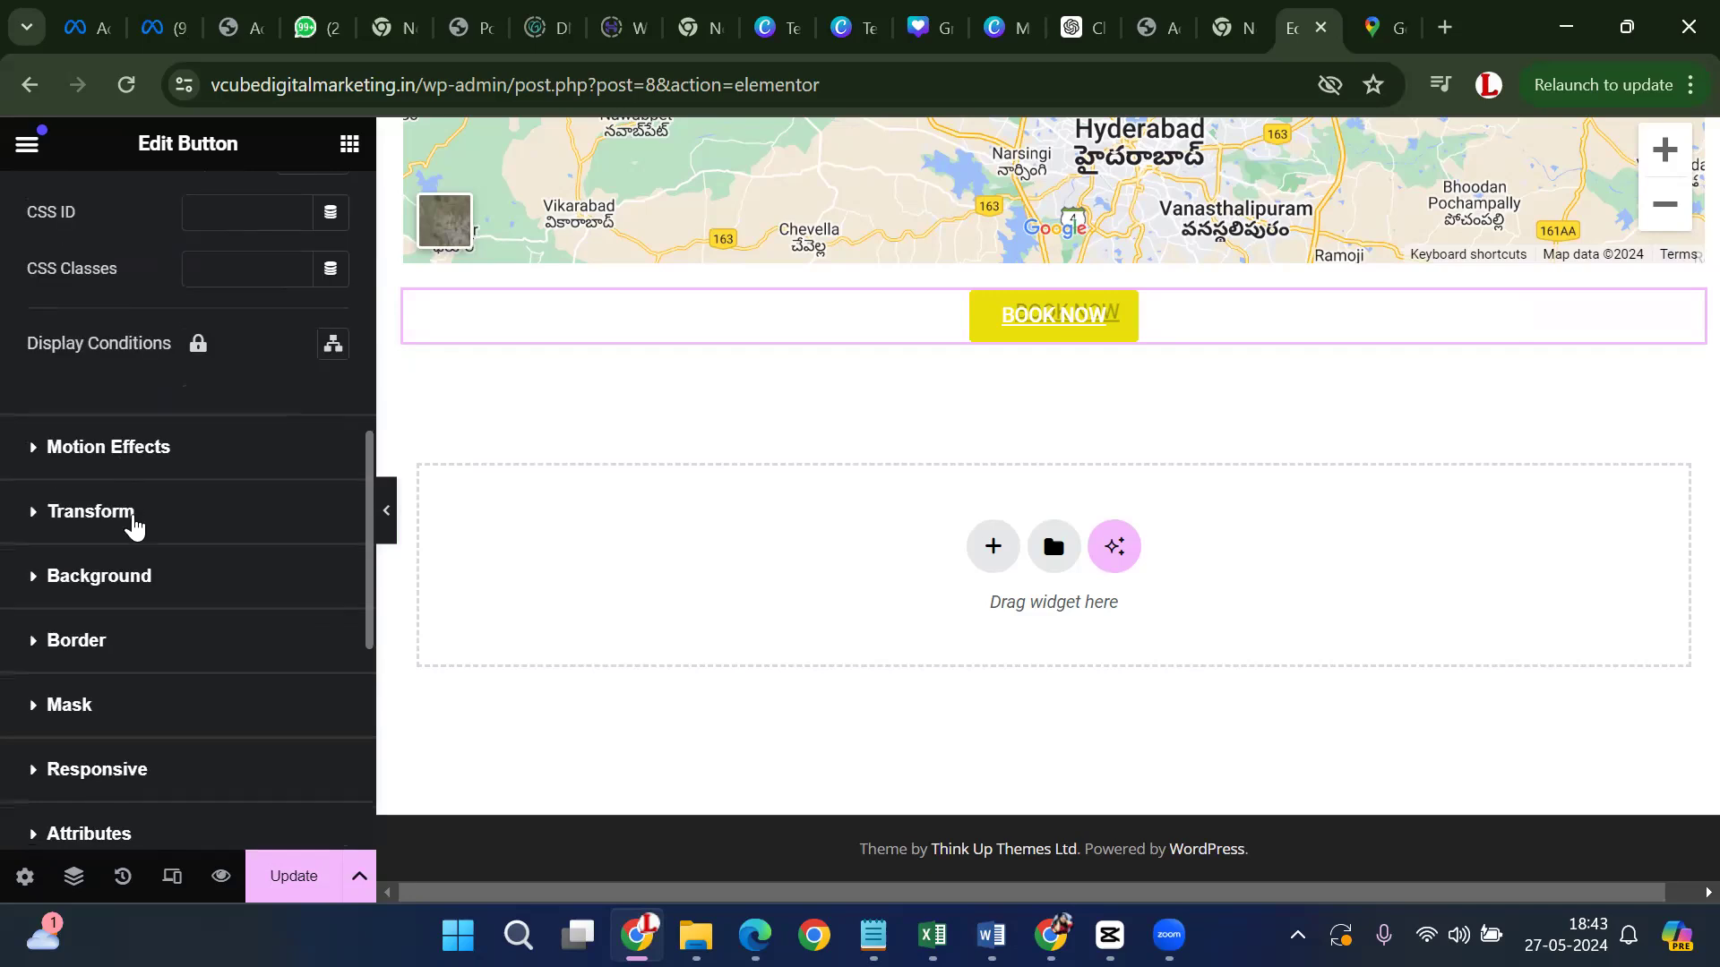
{"action": "left_click", "coordinate": [124, 457]}
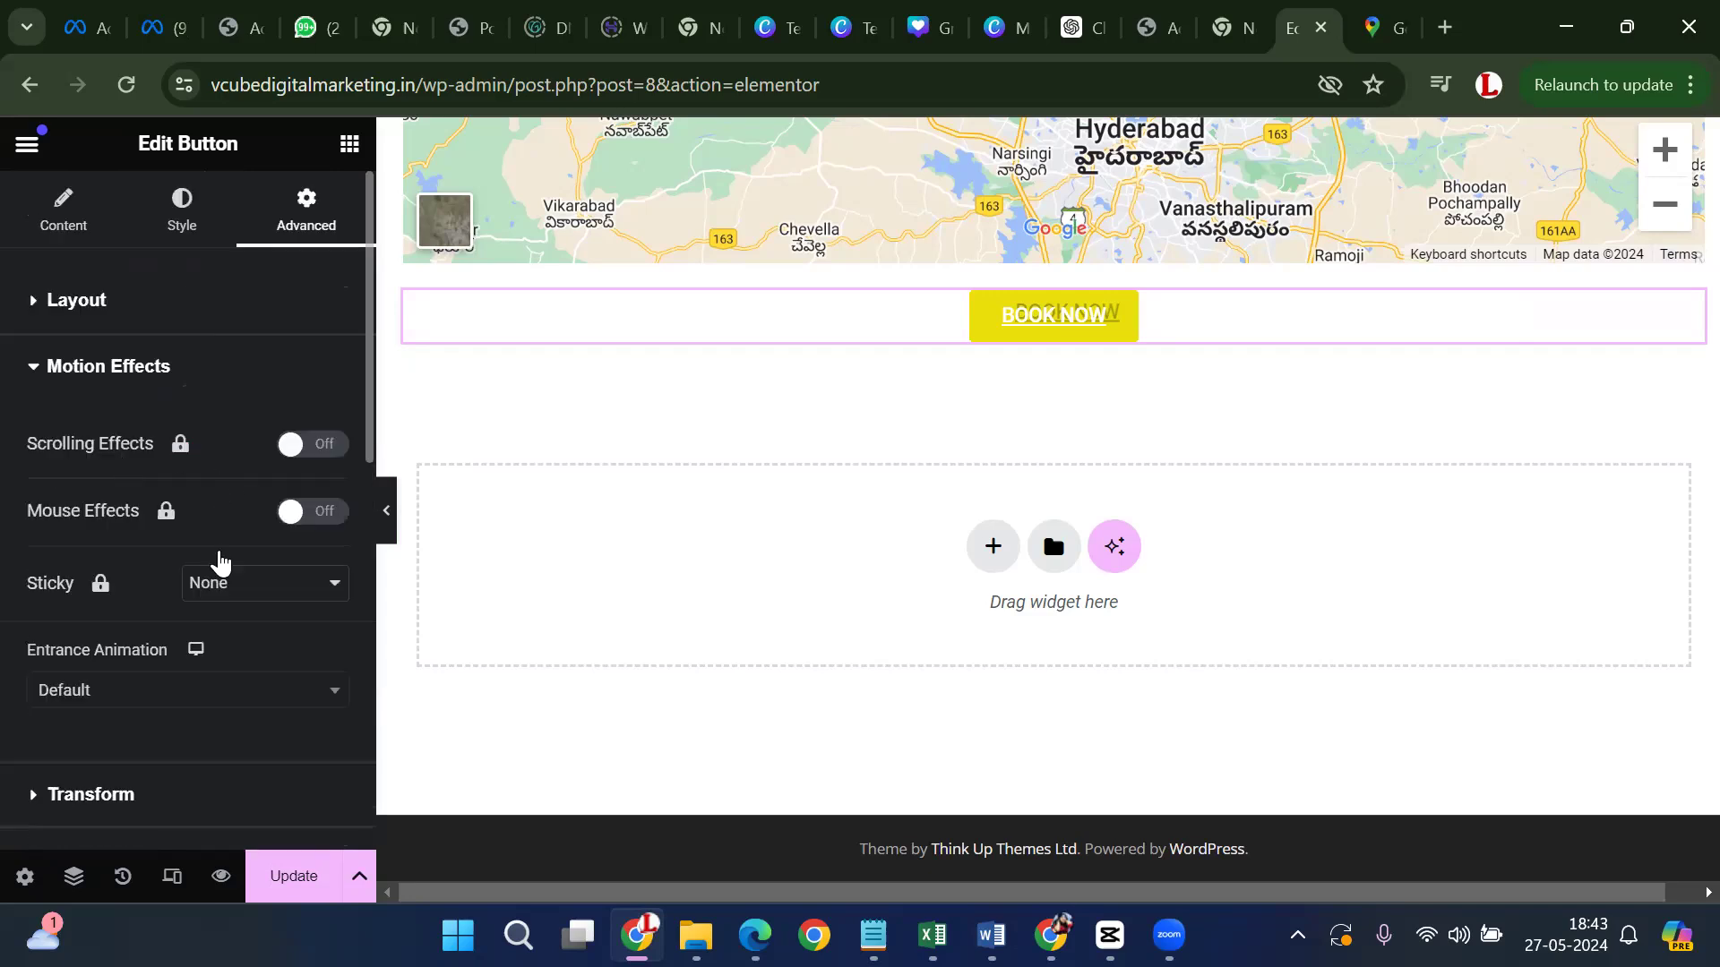
{"action": "scroll", "coordinate": [216, 564], "scroll_direction": "down", "scroll_amount": 5}
{"action": "scroll", "coordinate": [216, 573], "scroll_direction": "down", "scroll_amount": 2}
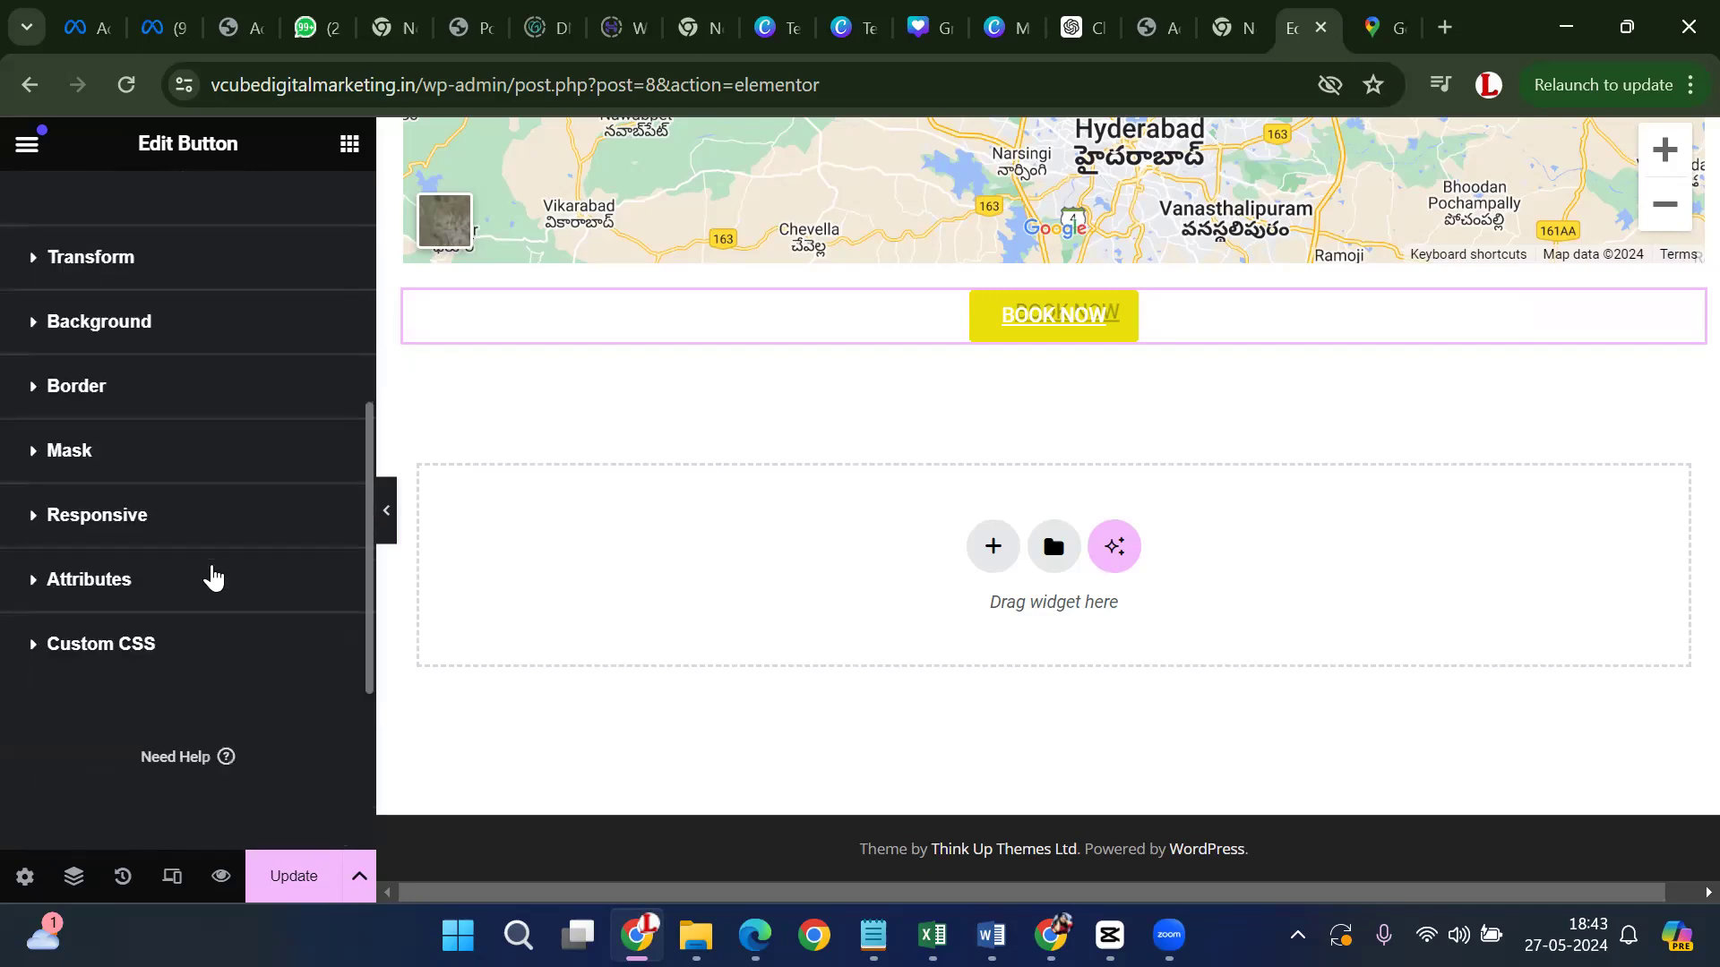
{"action": "scroll", "coordinate": [212, 578], "scroll_direction": "up", "scroll_amount": 7}
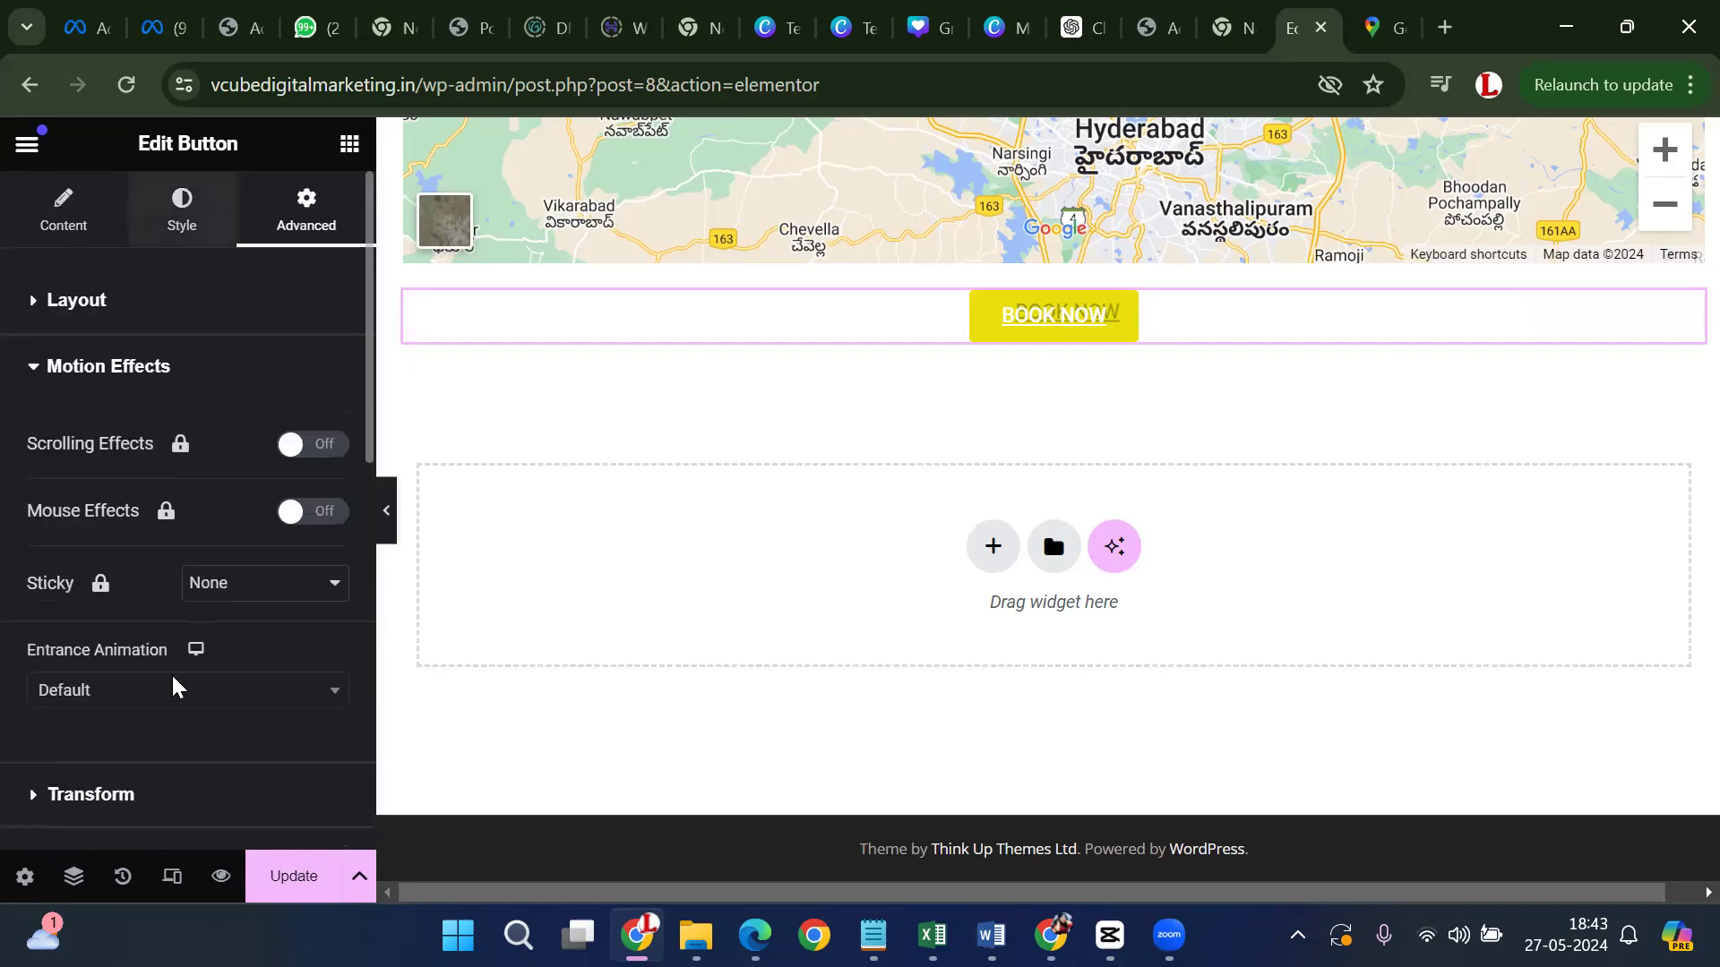
Compare the BOOK NOW button's style options with its advanced layout settings, including margin, width, order, size and position
{"action": "left_click", "coordinate": [182, 211]}
{"action": "scroll", "coordinate": [186, 530], "scroll_direction": "down", "scroll_amount": 10}
{"action": "scroll", "coordinate": [187, 541], "scroll_direction": "up", "scroll_amount": 10}
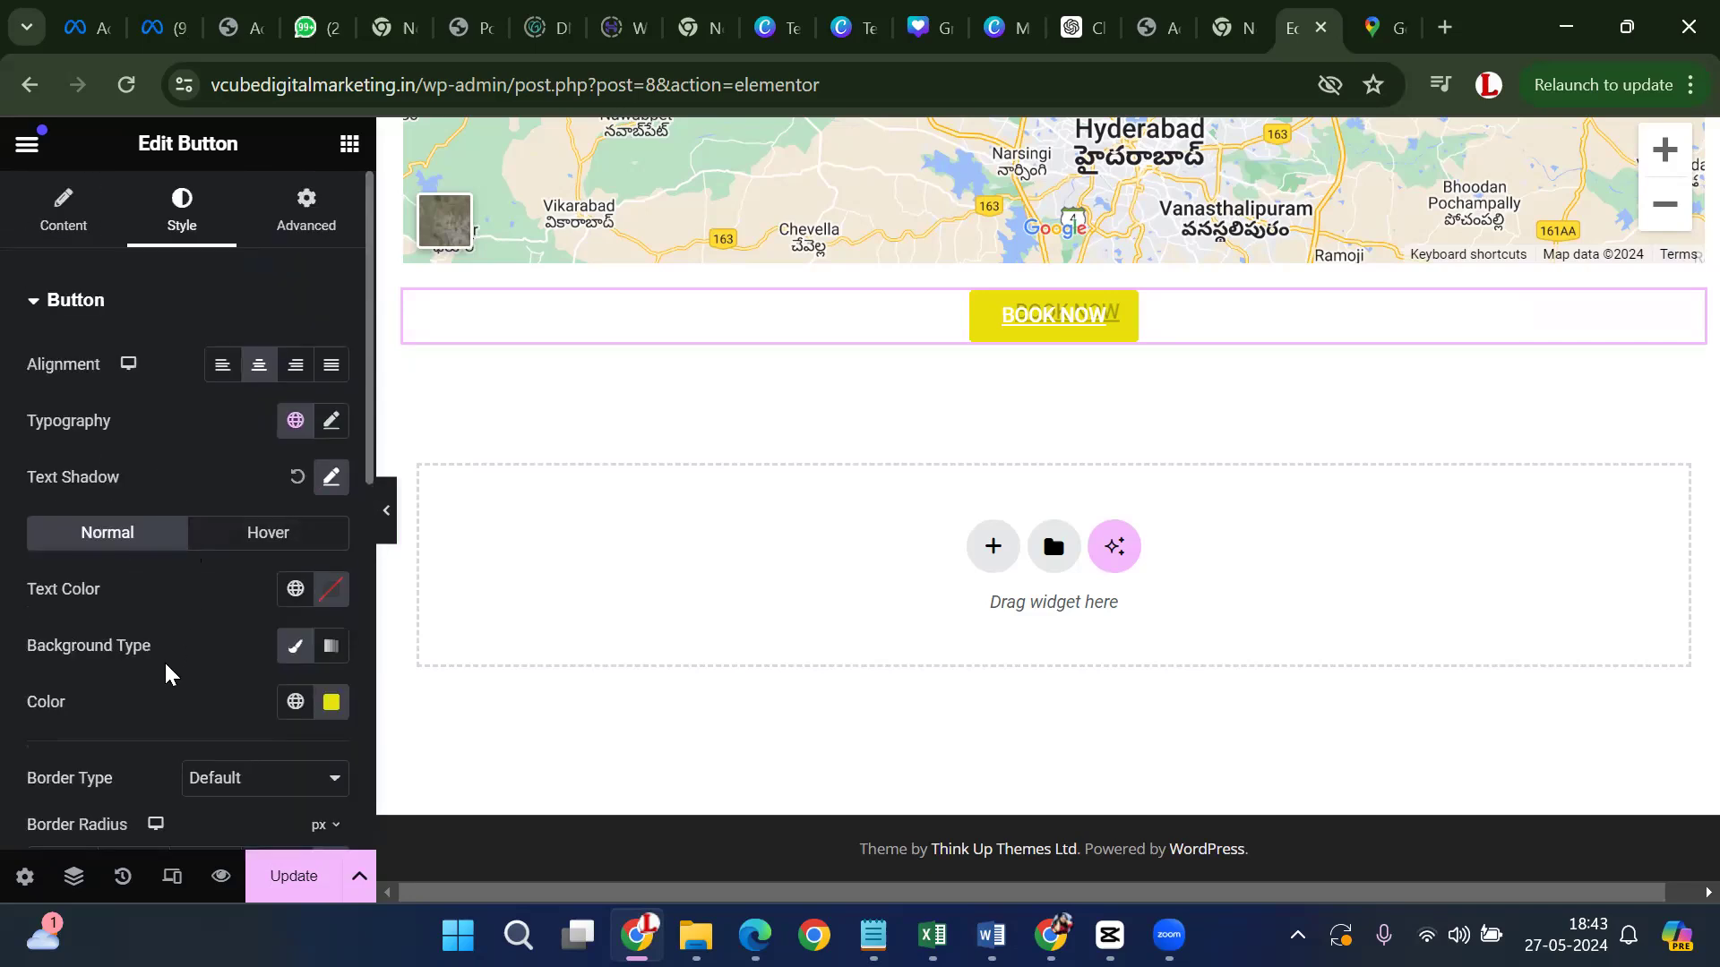
{"action": "scroll", "coordinate": [164, 659], "scroll_direction": "down", "scroll_amount": 5}
{"action": "scroll", "coordinate": [163, 661], "scroll_direction": "down", "scroll_amount": 2}
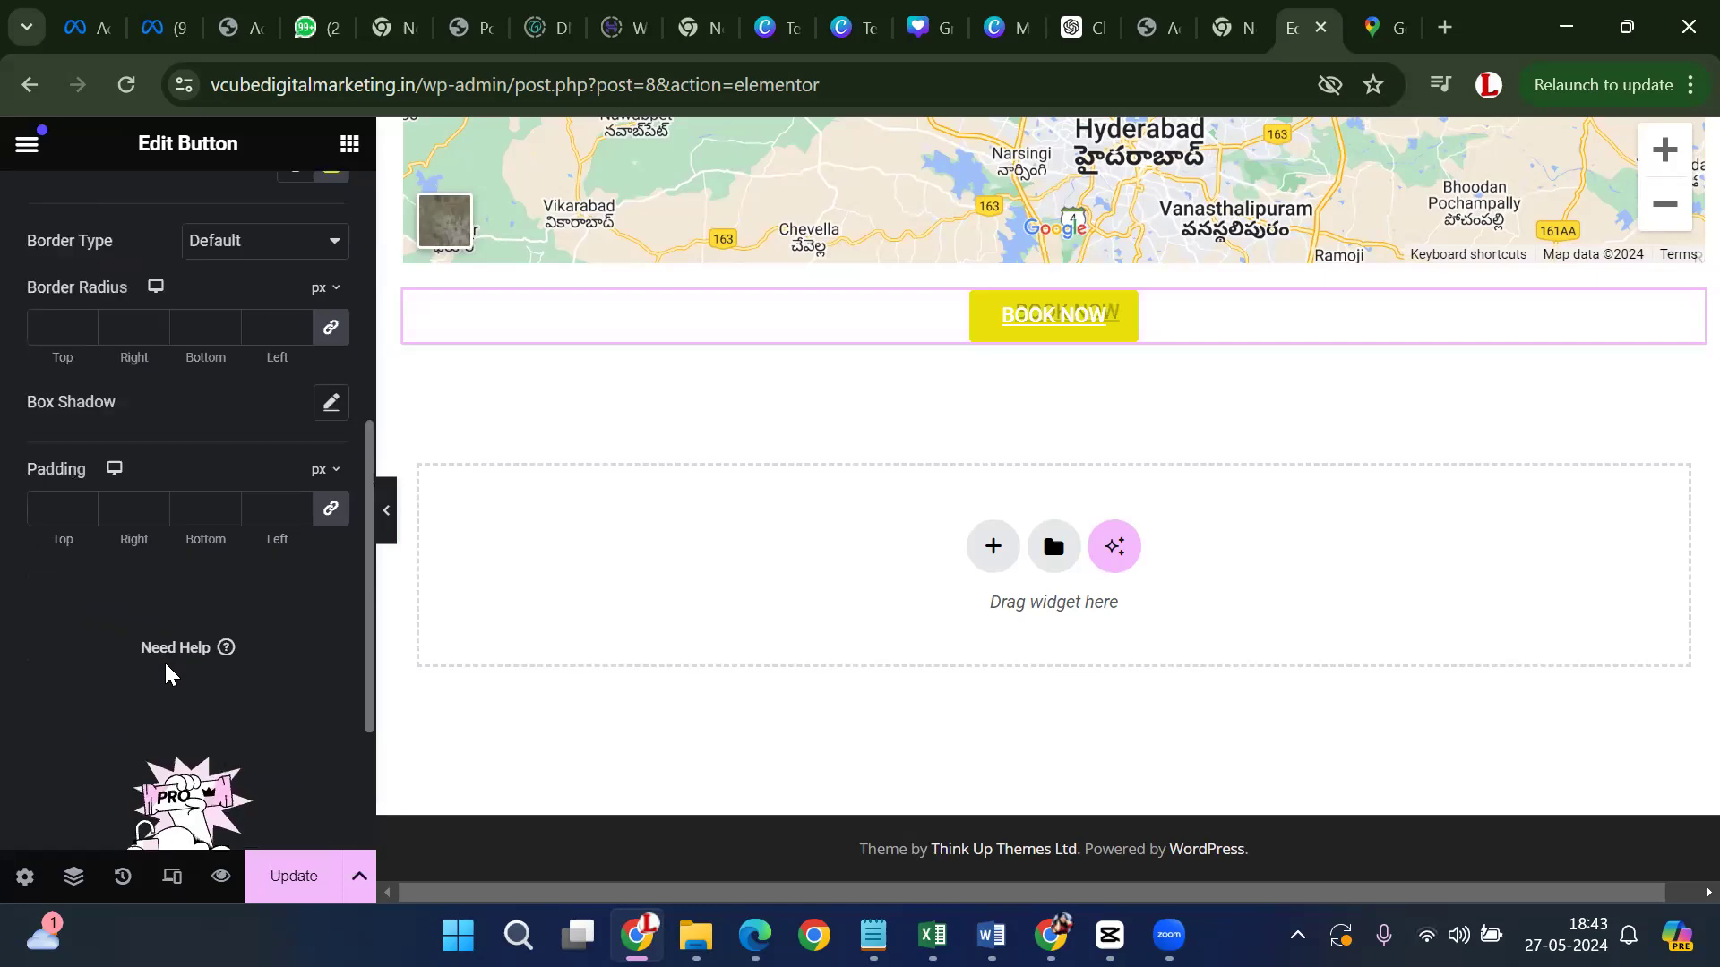
{"action": "scroll", "coordinate": [165, 667], "scroll_direction": "up", "scroll_amount": 6}
{"action": "left_click", "coordinate": [59, 206]}
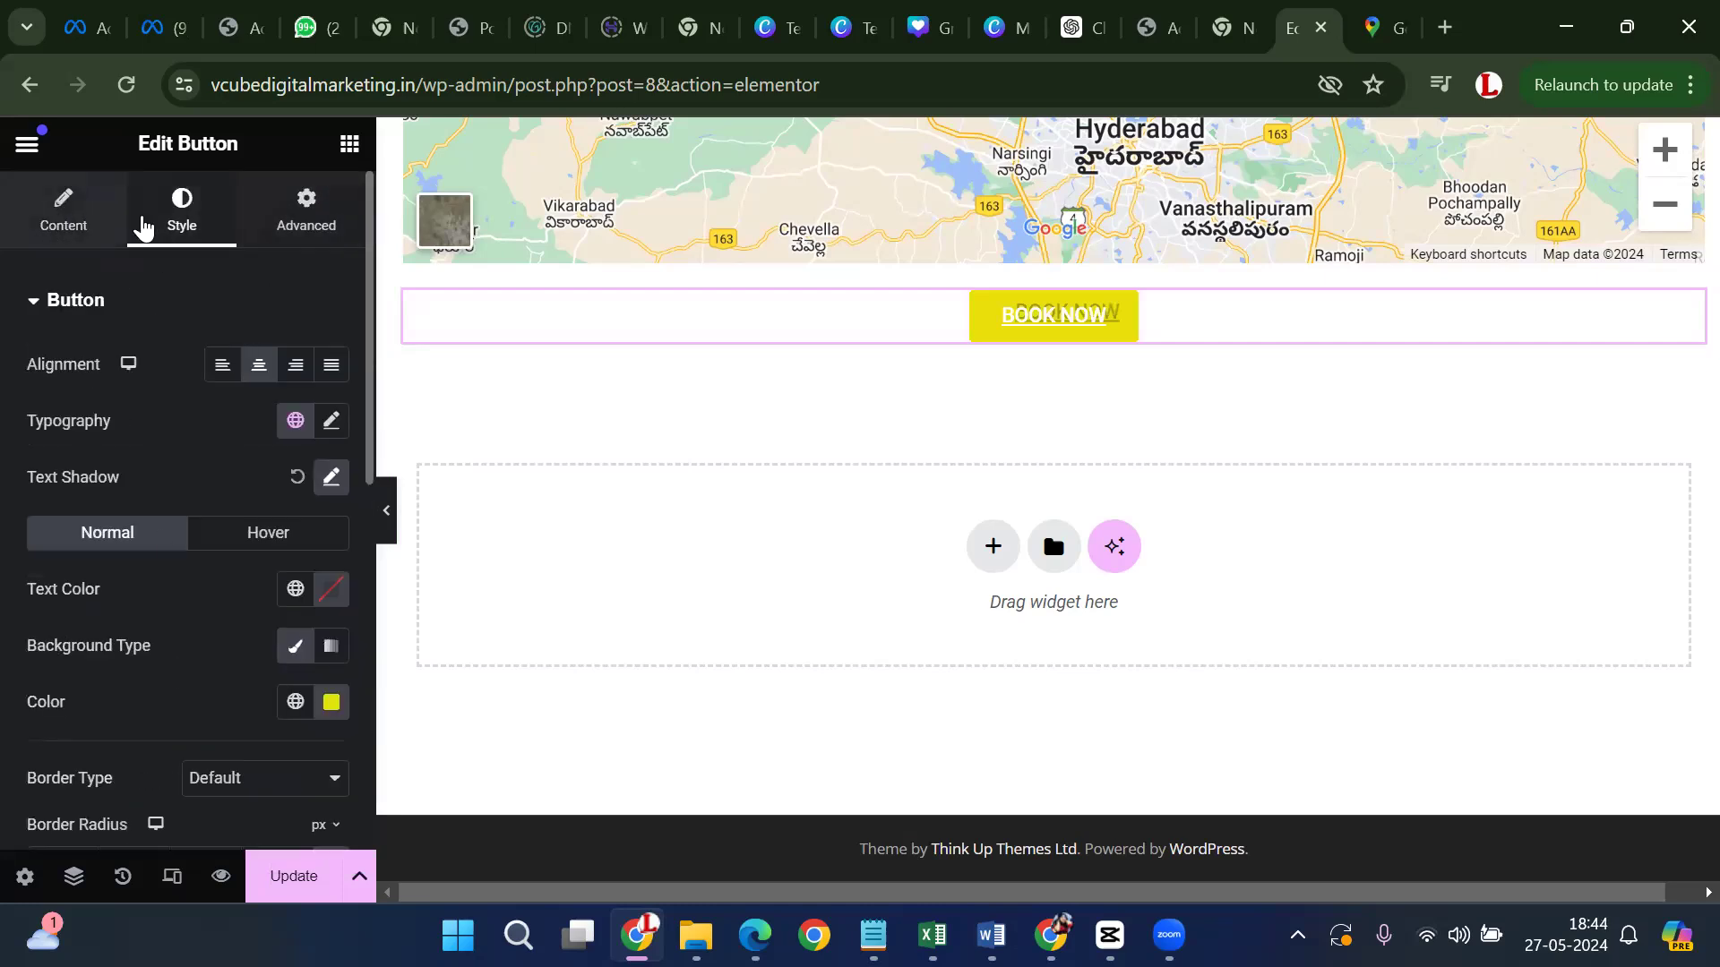
{"action": "left_click", "coordinate": [285, 220]}
{"action": "scroll", "coordinate": [180, 473], "scroll_direction": "down", "scroll_amount": 5}
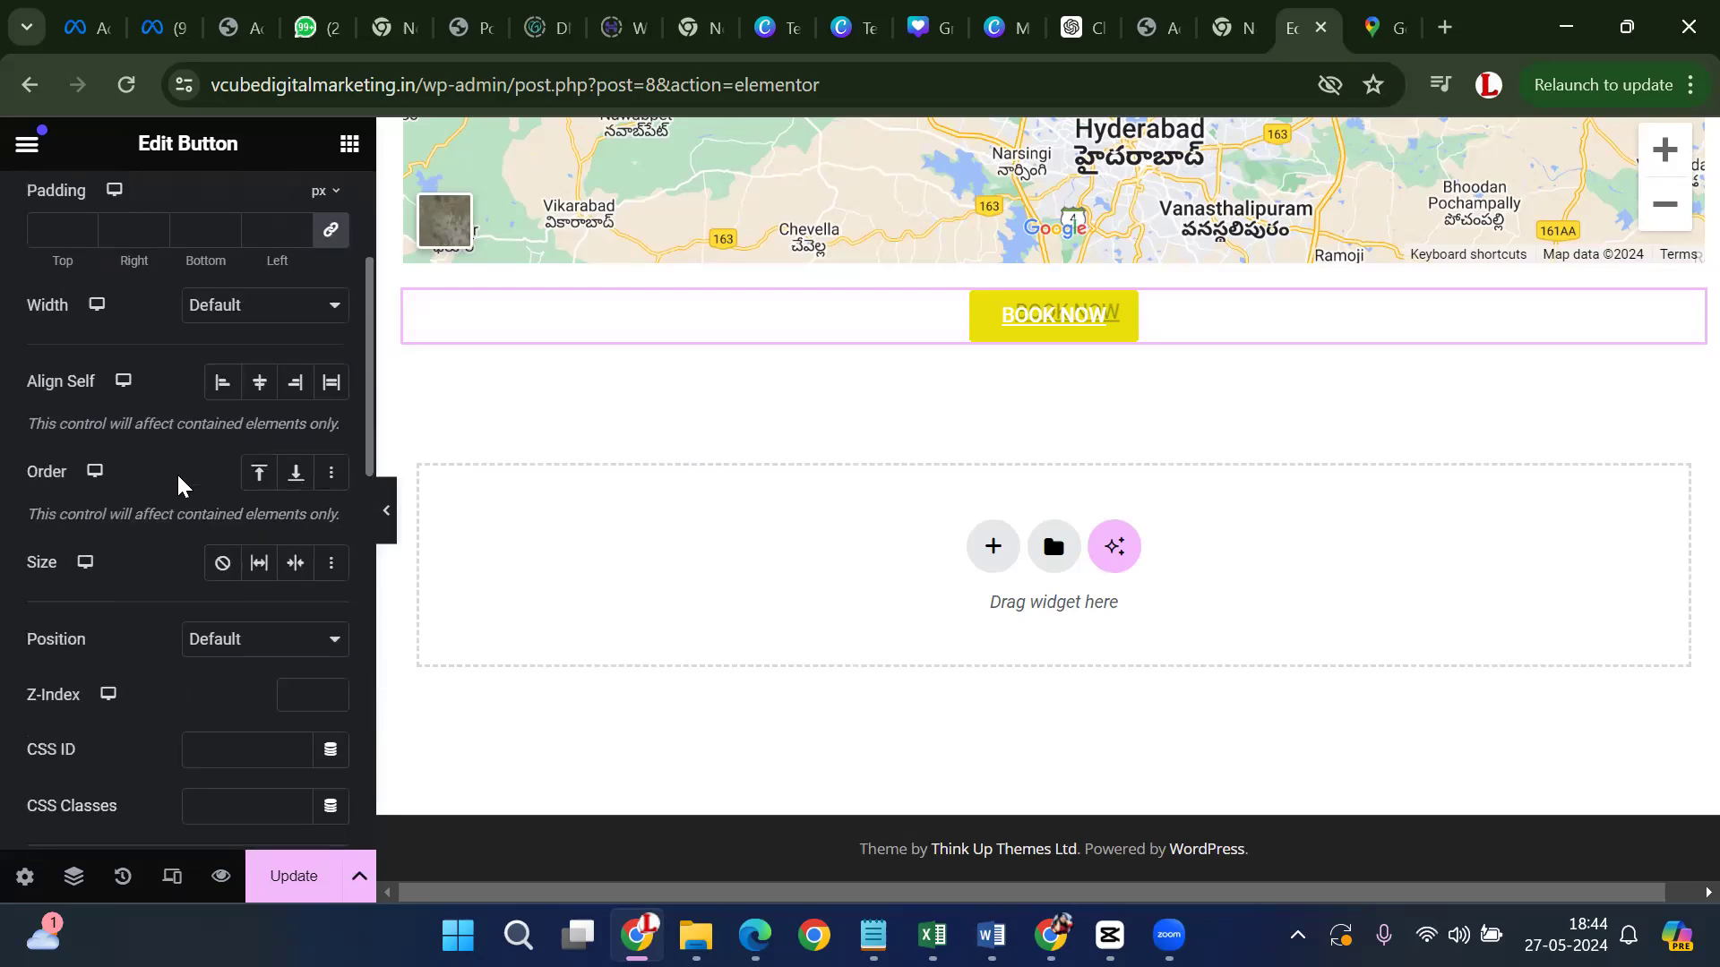
{"action": "scroll", "coordinate": [173, 549], "scroll_direction": "down", "scroll_amount": 2}
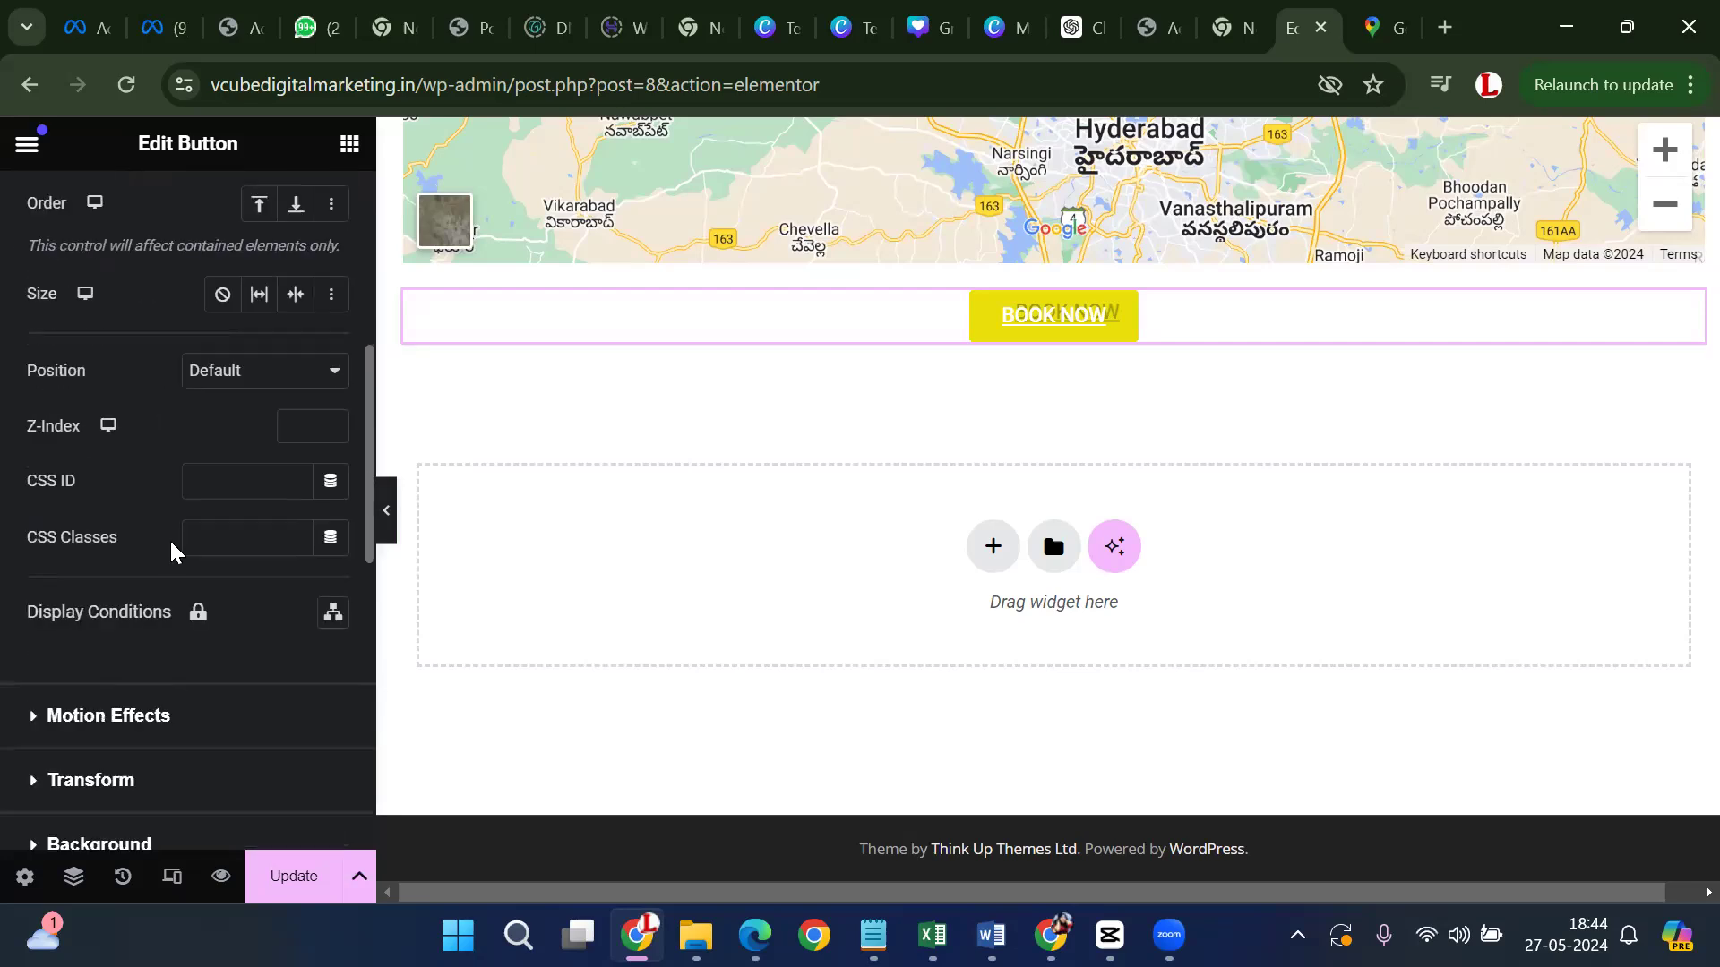
{"action": "scroll", "coordinate": [171, 543], "scroll_direction": "down", "scroll_amount": 8}
{"action": "scroll", "coordinate": [171, 544], "scroll_direction": "up", "scroll_amount": 11}
{"action": "scroll", "coordinate": [169, 539], "scroll_direction": "down", "scroll_amount": 5}
{"action": "scroll", "coordinate": [169, 539], "scroll_direction": "up", "scroll_amount": 2}
{"action": "scroll", "coordinate": [169, 540], "scroll_direction": "up", "scroll_amount": 6}
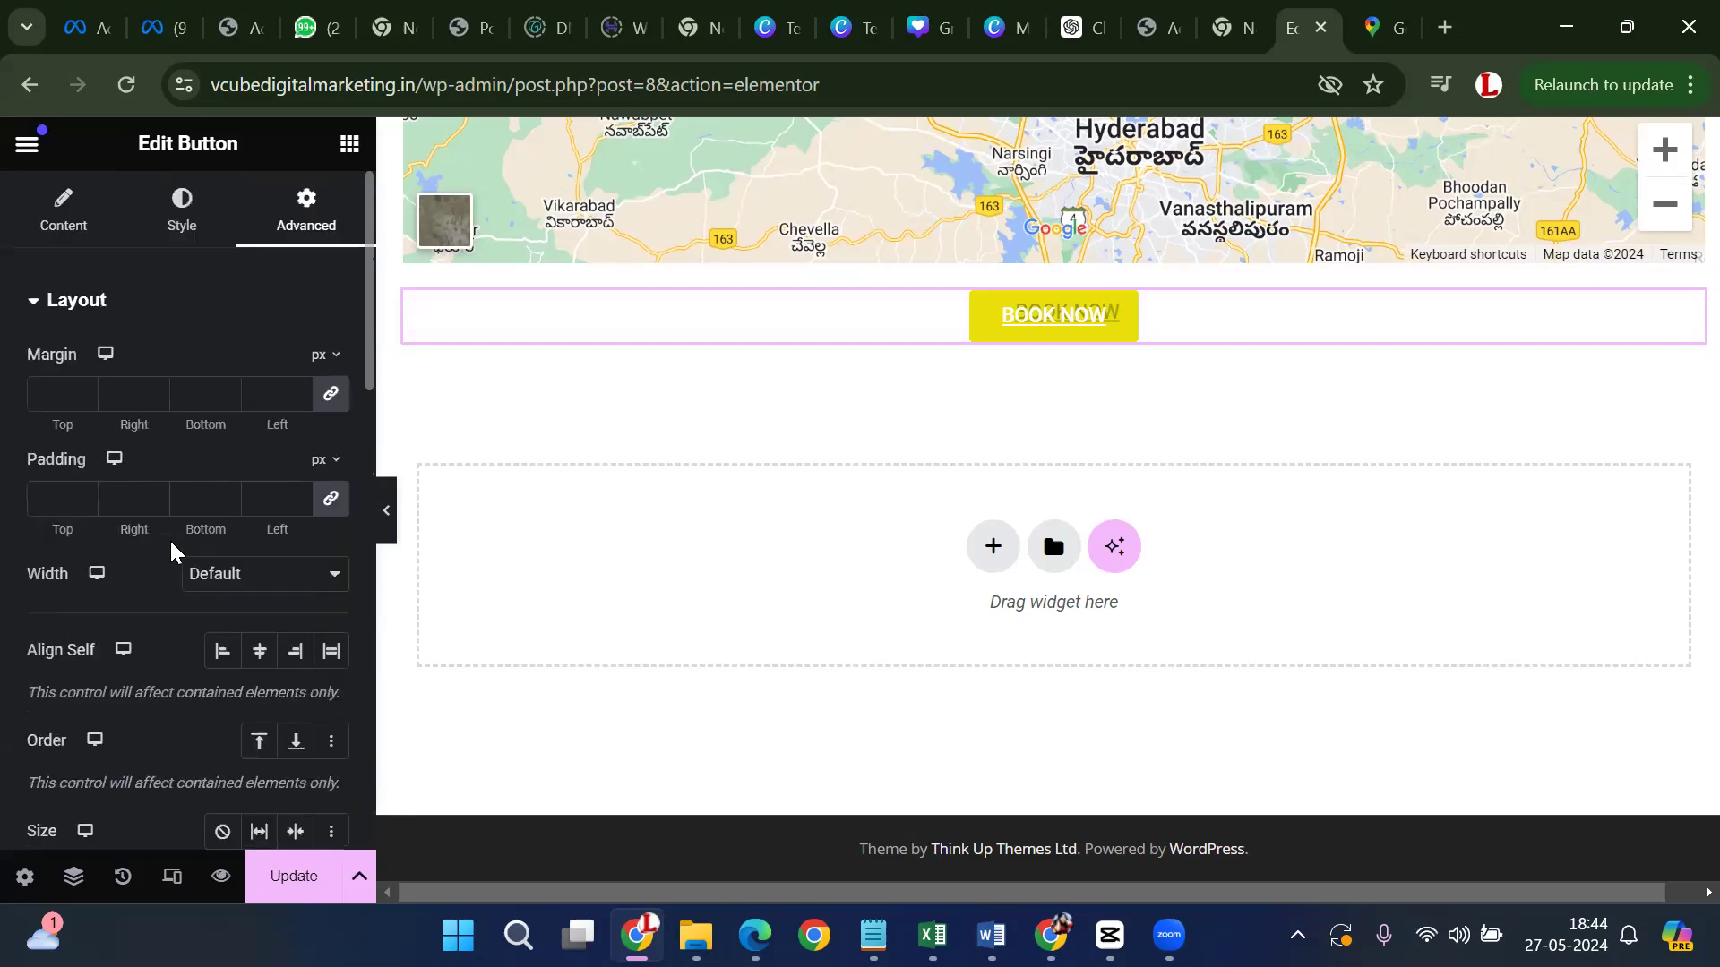
Recheck the button's colour, border and padding style options, and look through its advanced layout, Z-Index and CSS settings
{"action": "left_click", "coordinate": [172, 228]}
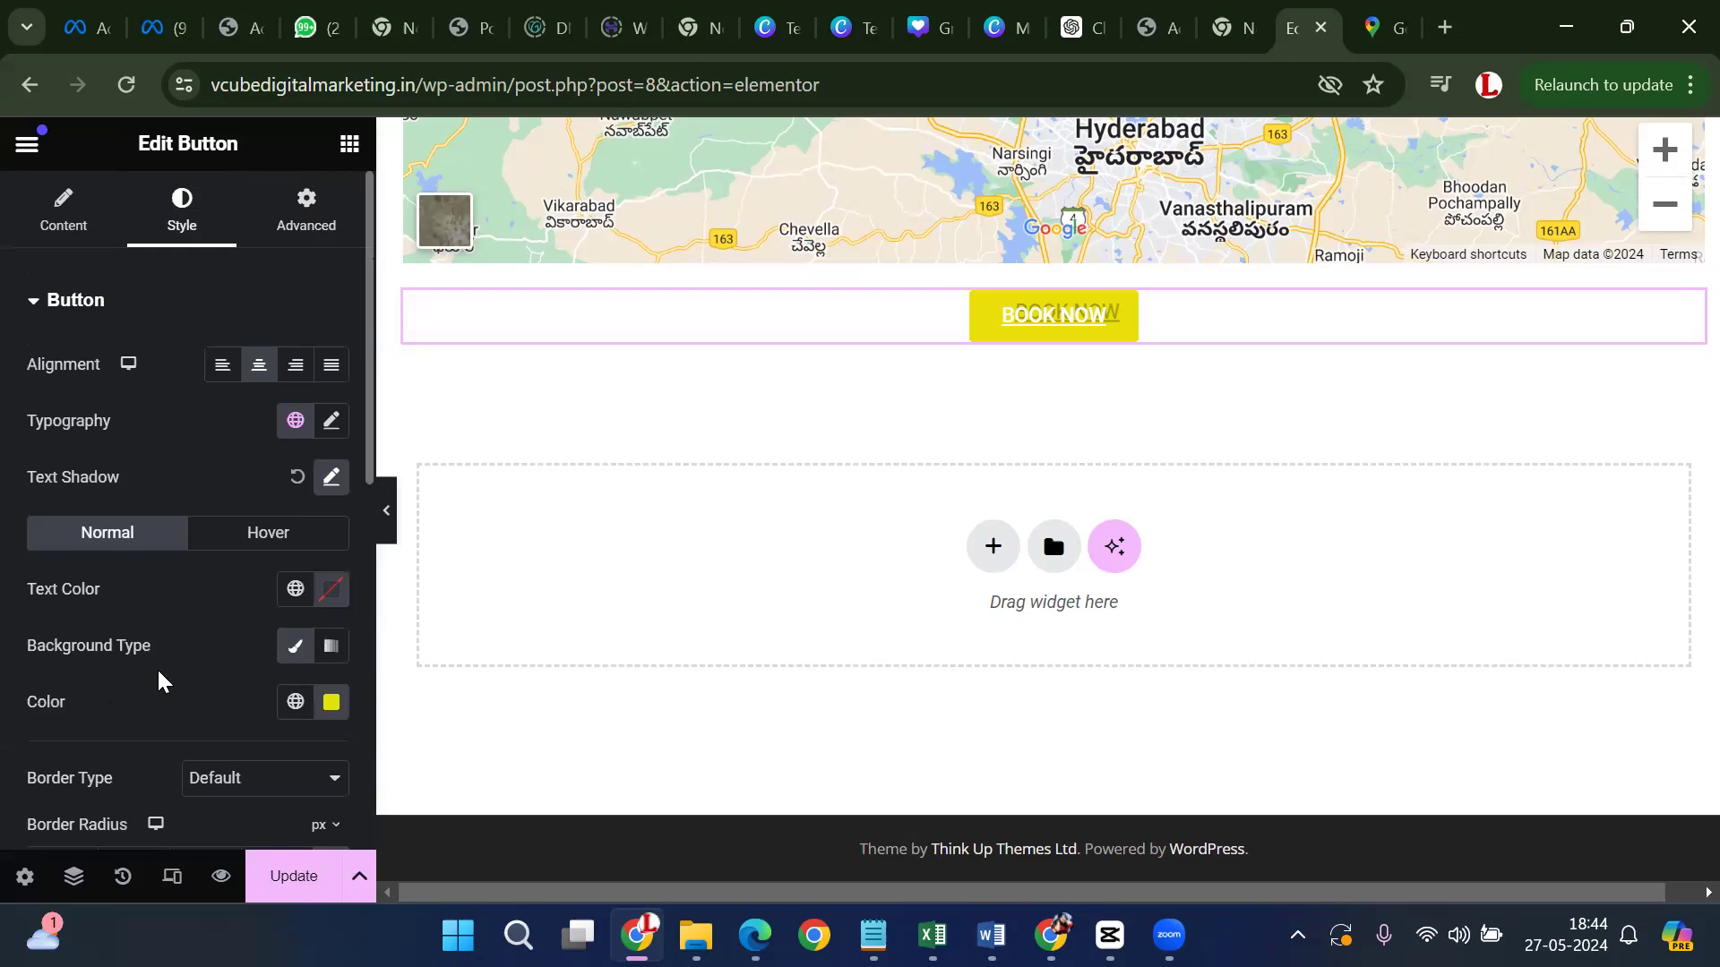
{"action": "scroll", "coordinate": [165, 654], "scroll_direction": "down", "scroll_amount": 2}
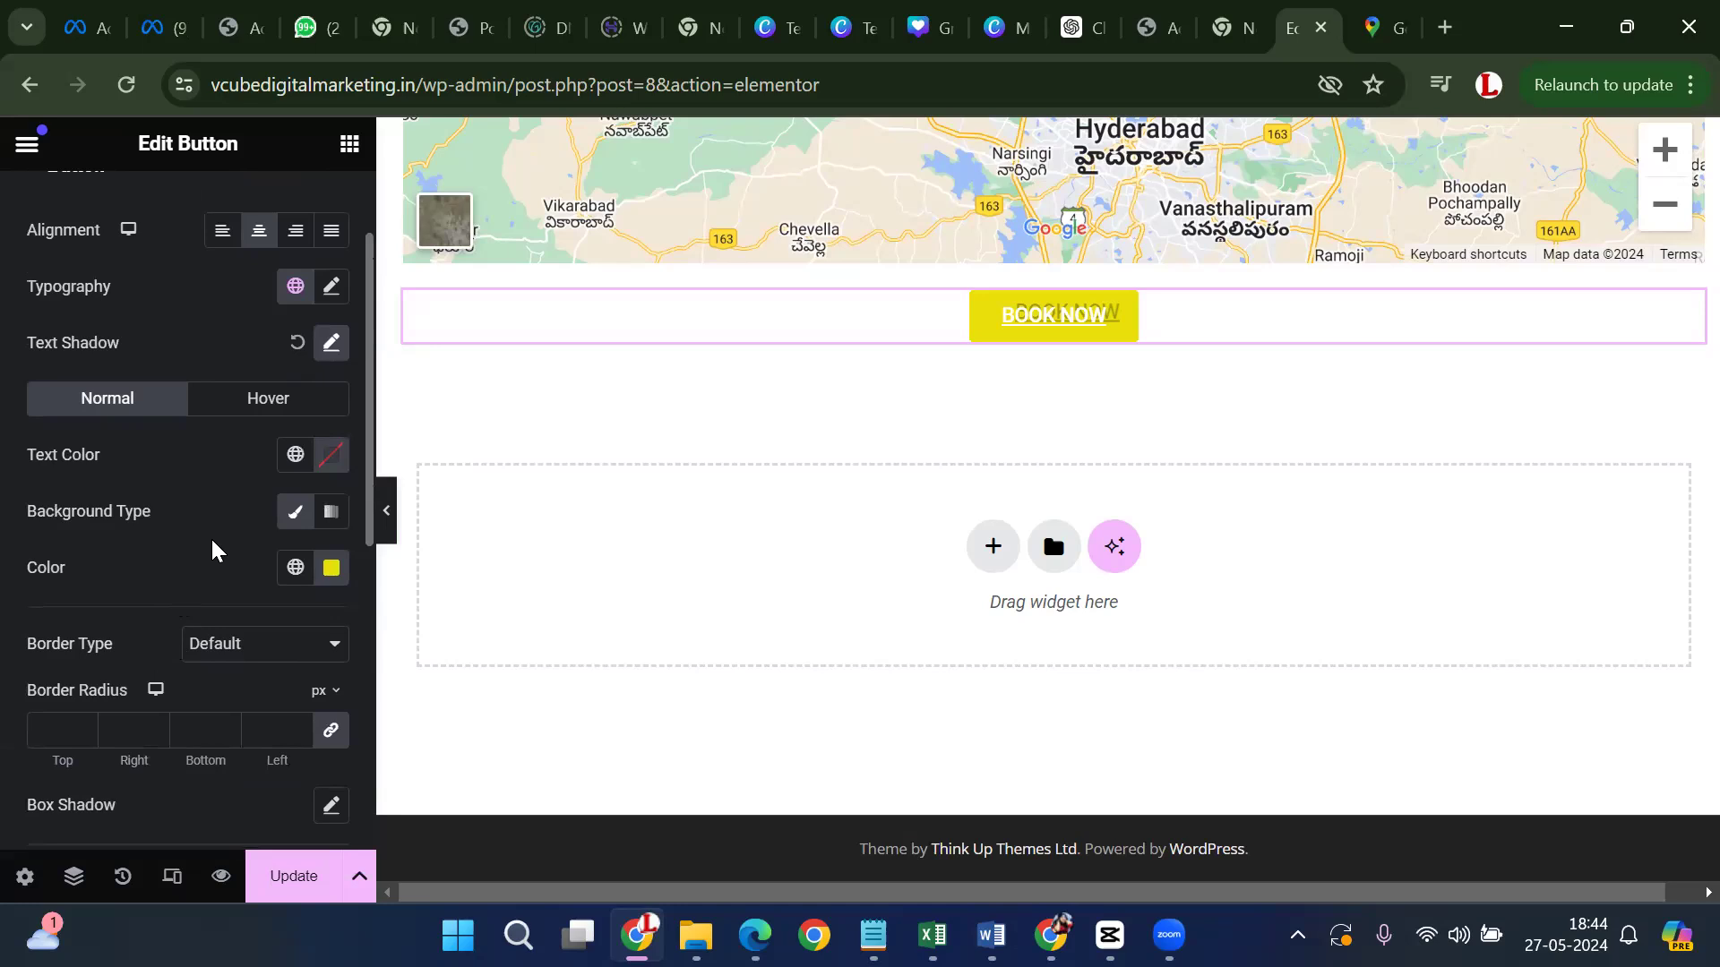
{"action": "scroll", "coordinate": [213, 541], "scroll_direction": "down", "scroll_amount": 4}
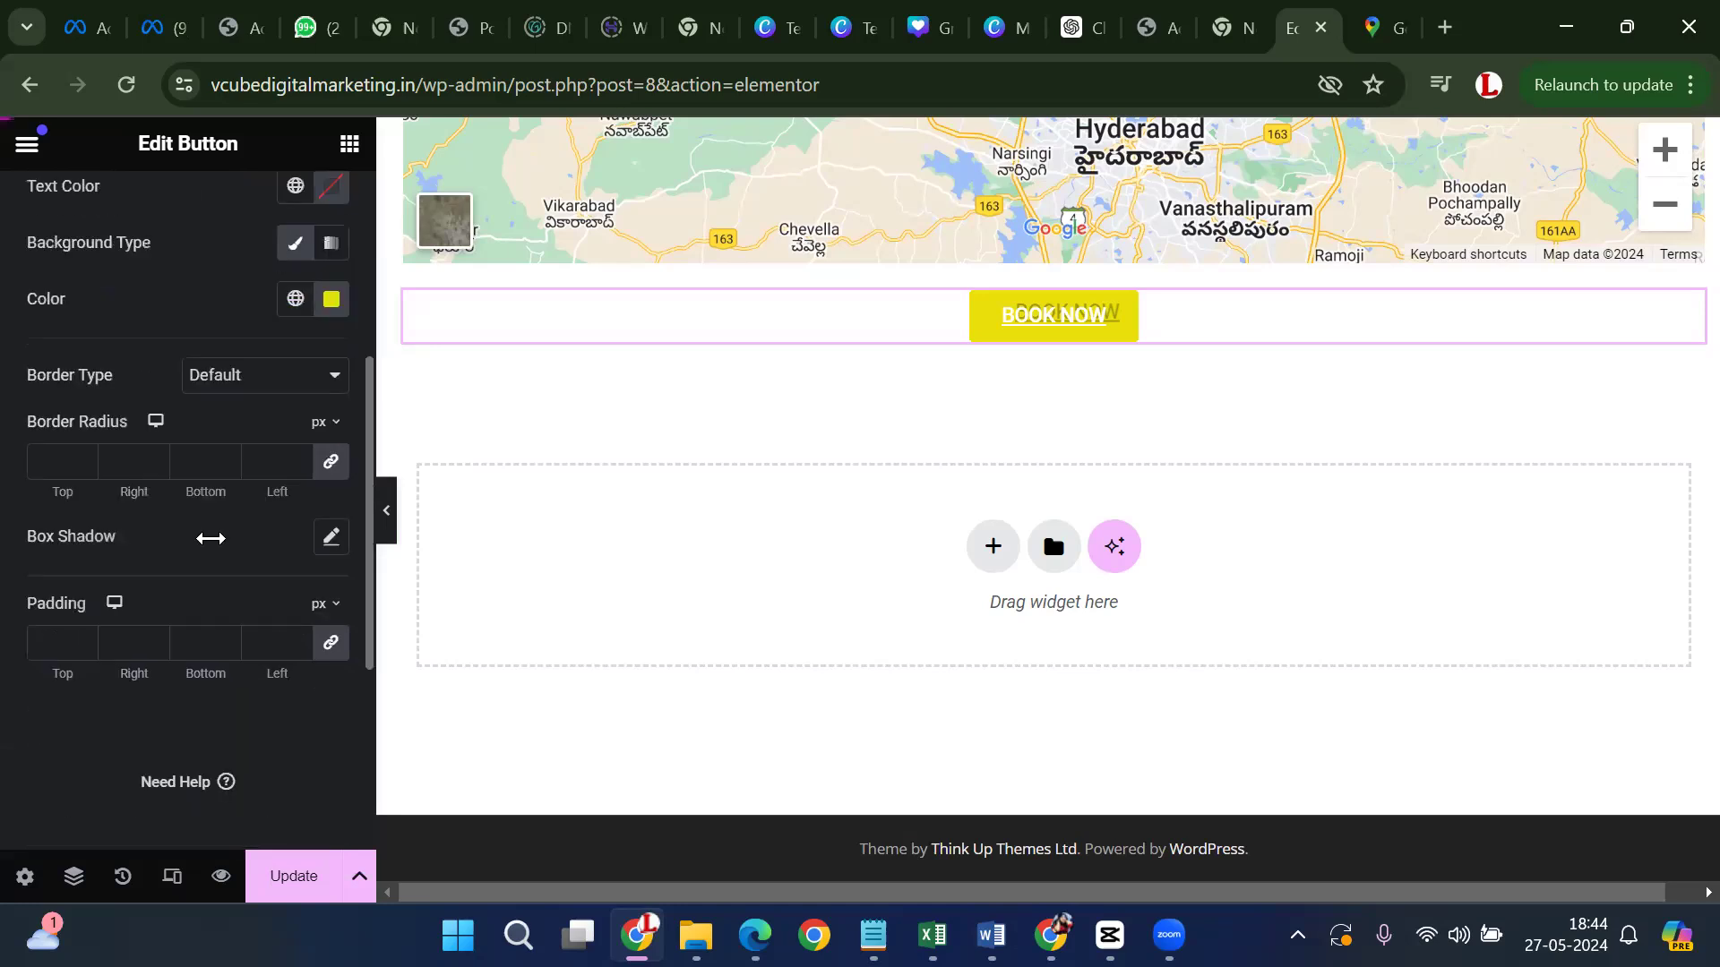
{"action": "scroll", "coordinate": [211, 536], "scroll_direction": "up", "scroll_amount": 3}
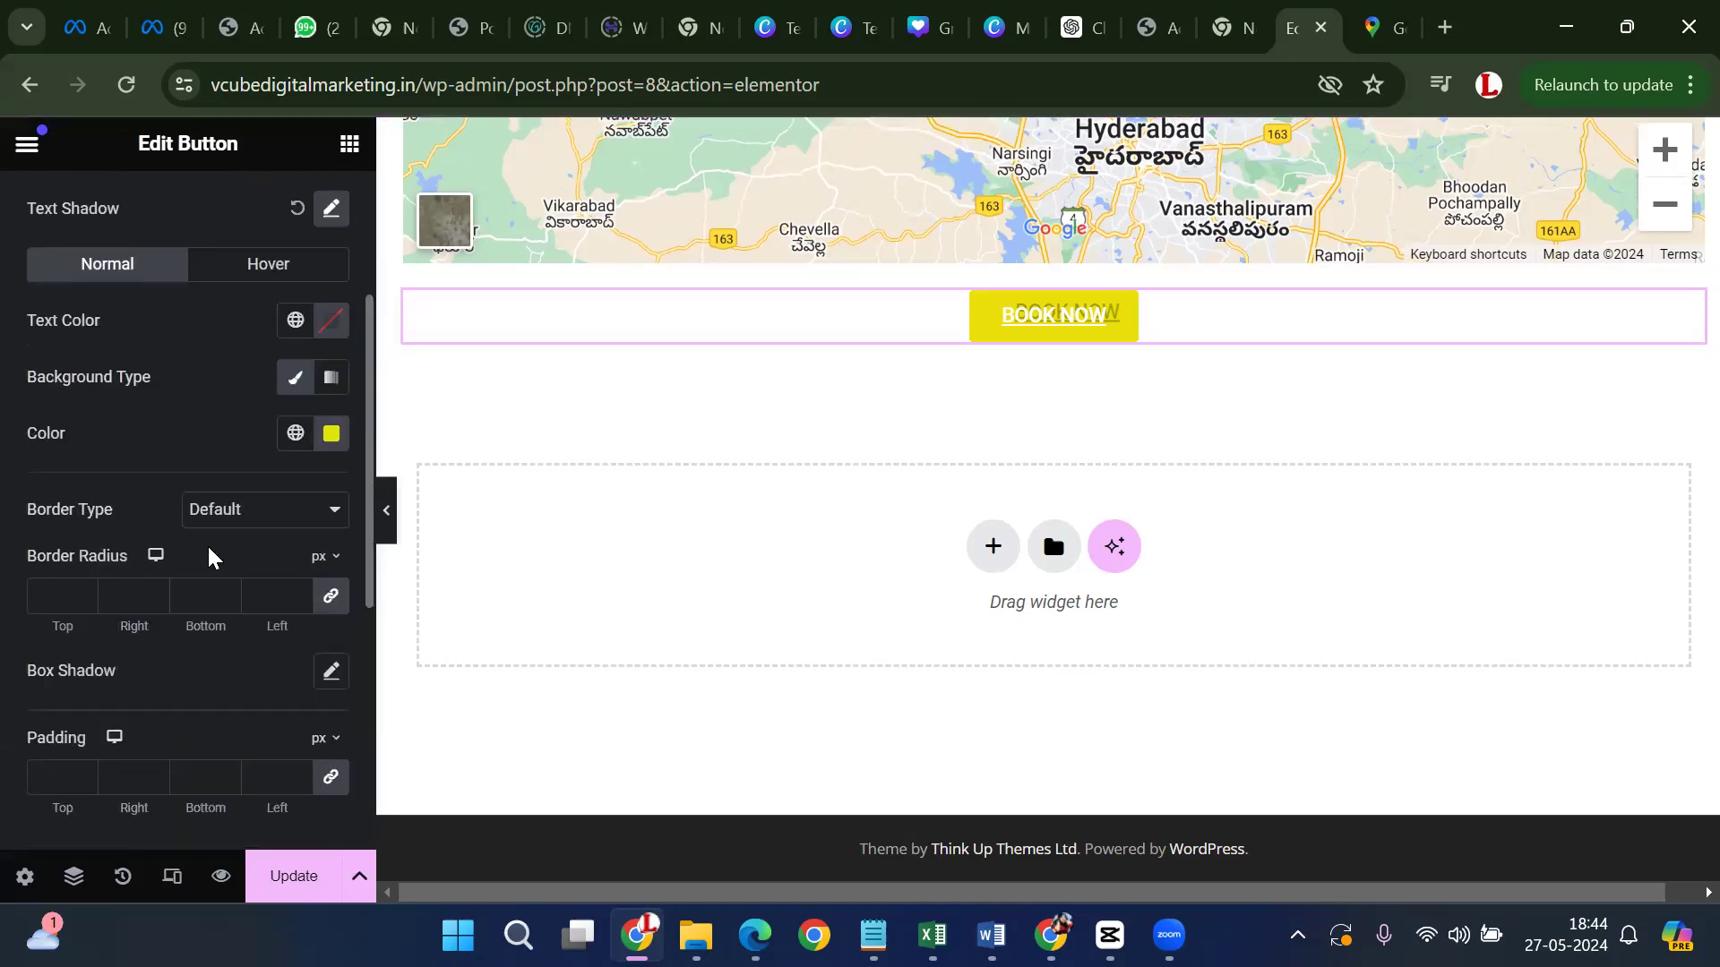
{"action": "scroll", "coordinate": [212, 556], "scroll_direction": "up", "scroll_amount": 2}
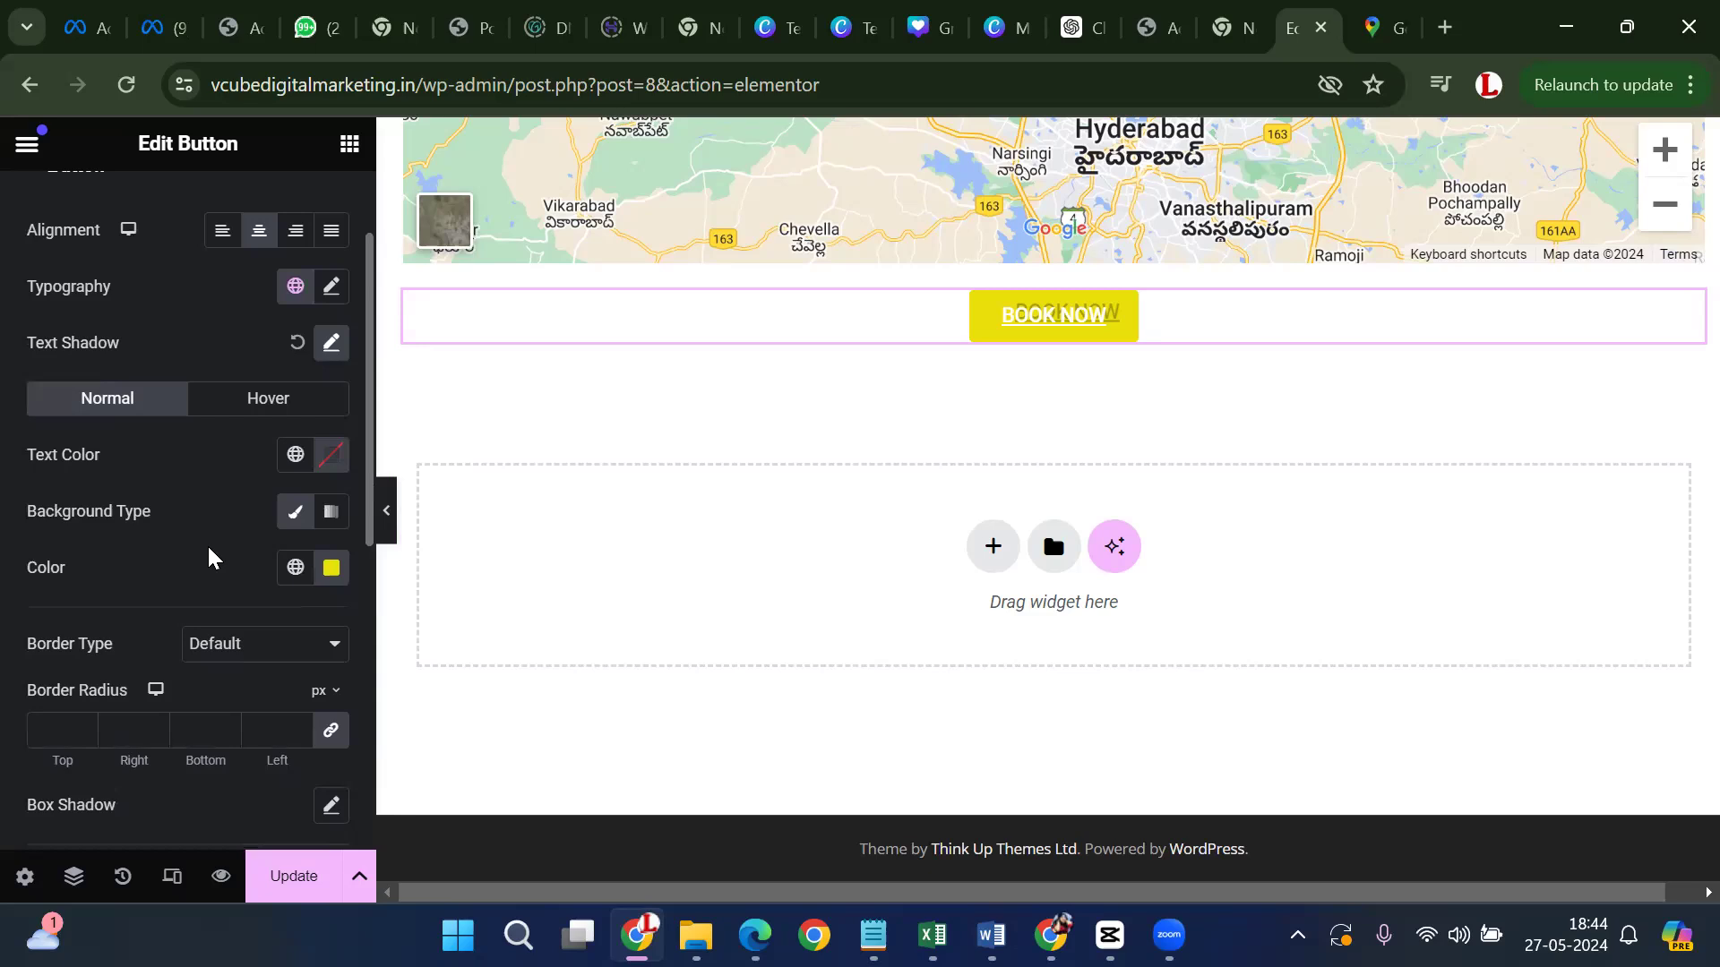
{"action": "scroll", "coordinate": [207, 555], "scroll_direction": "up", "scroll_amount": 2}
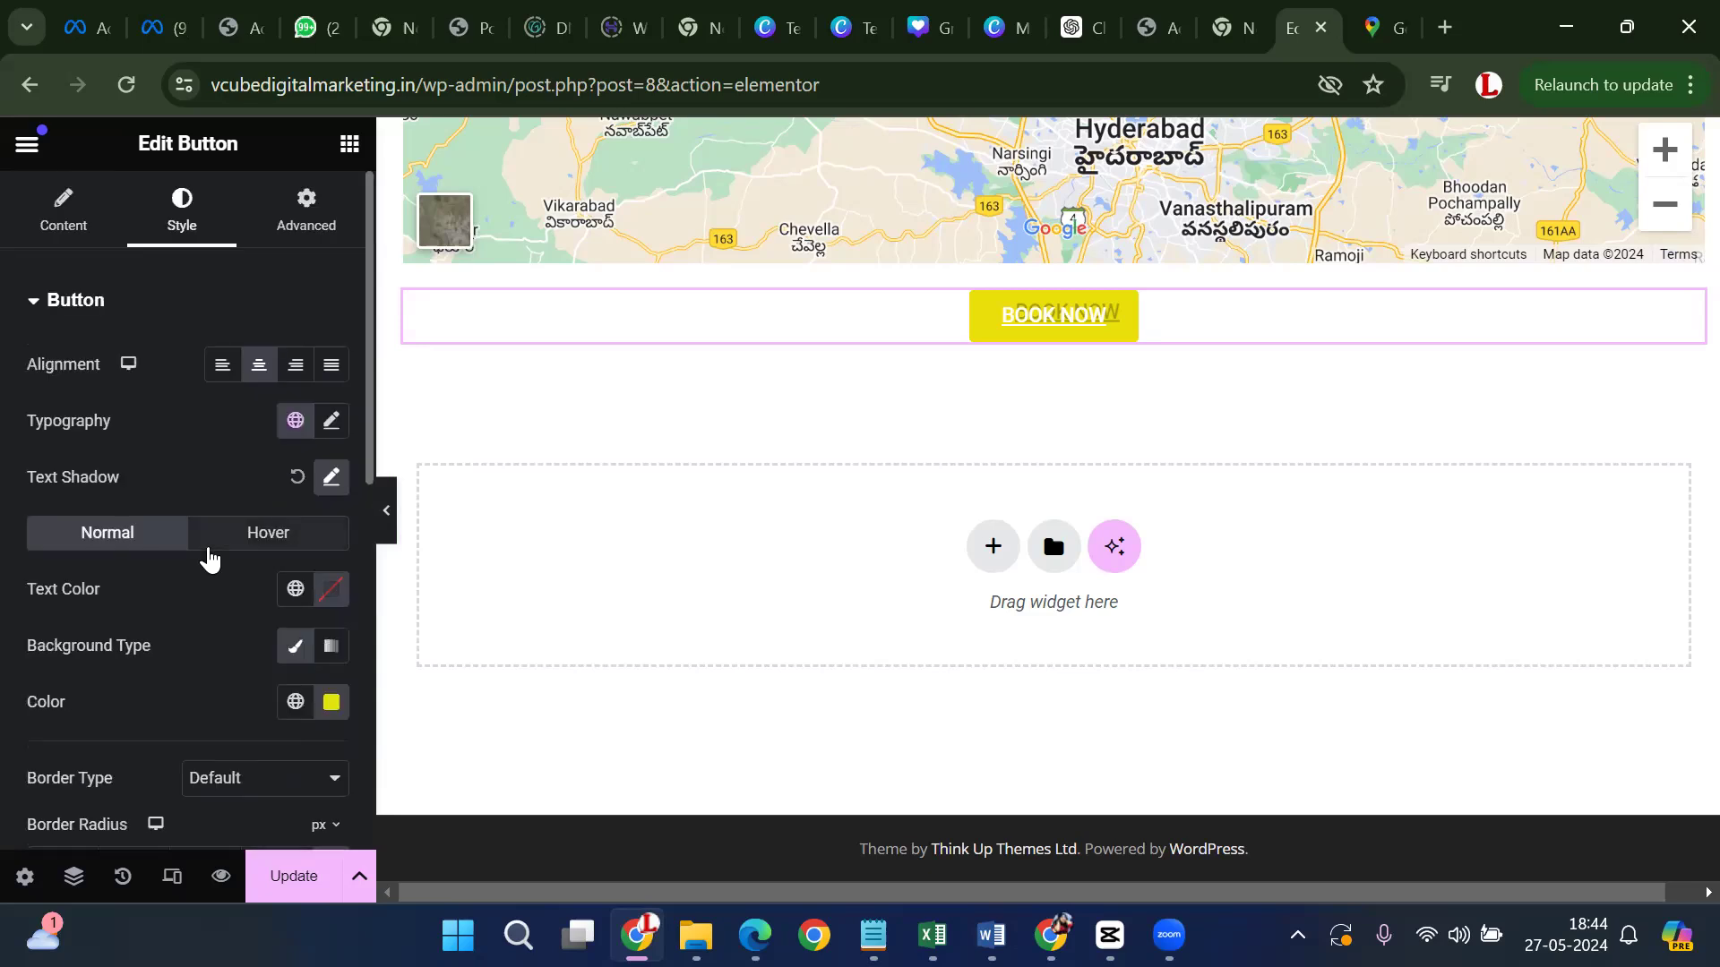
{"action": "left_click", "coordinate": [312, 221]}
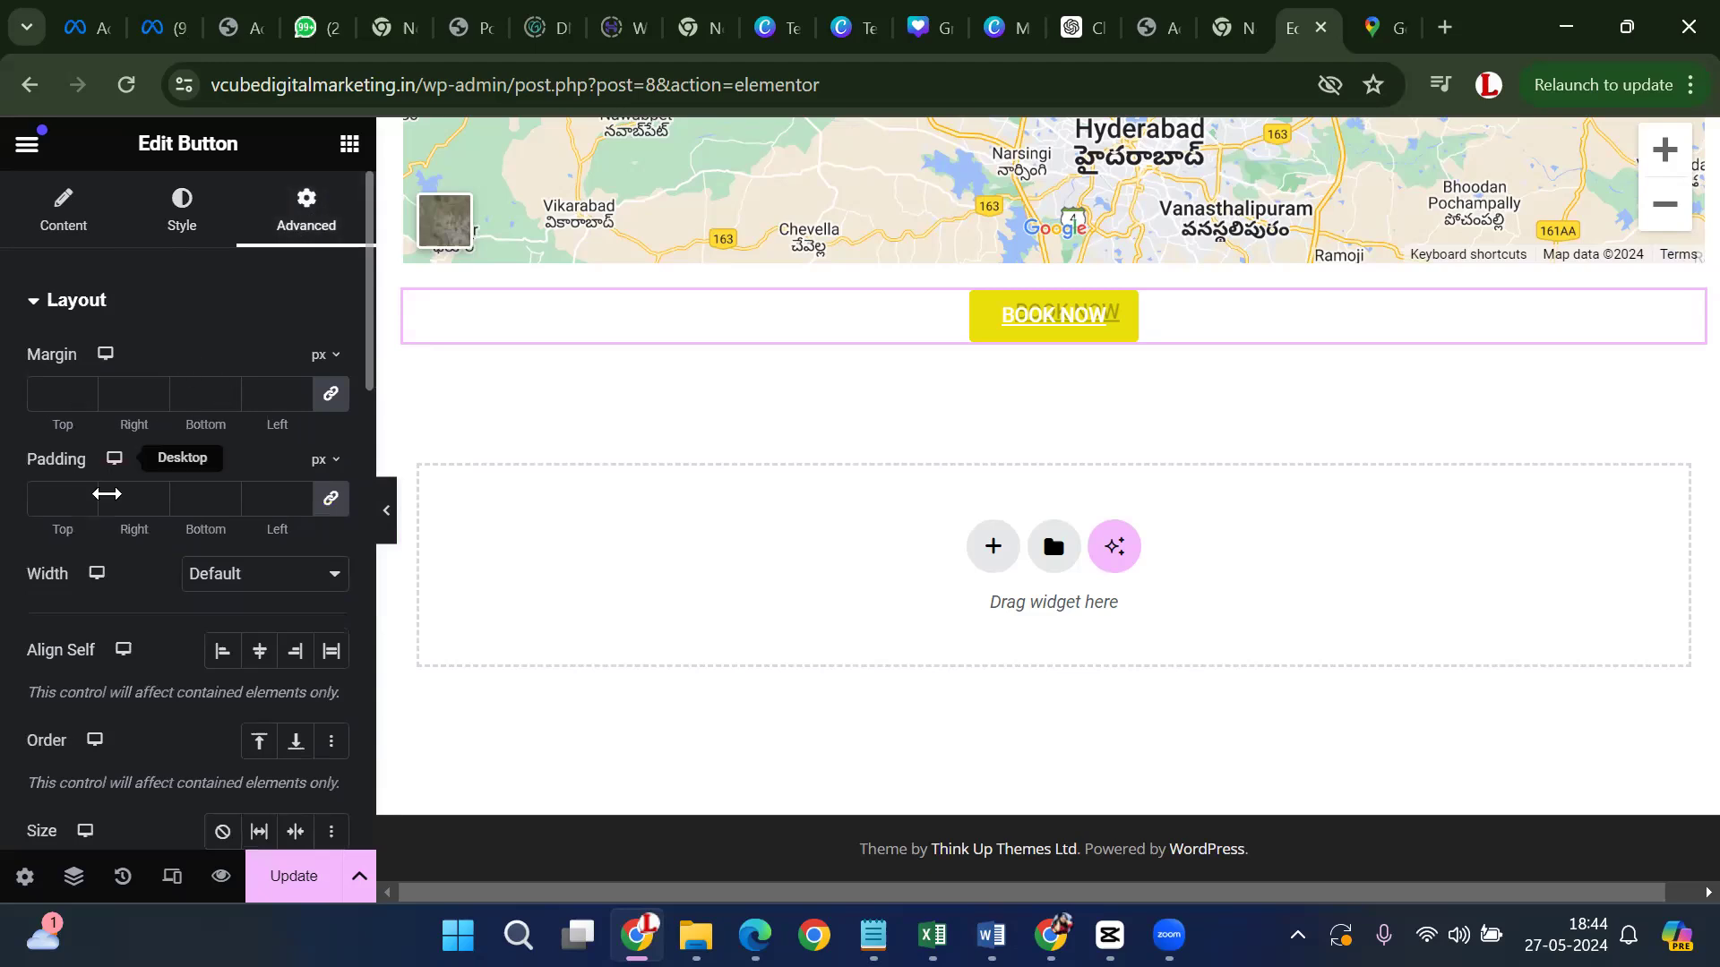
{"action": "scroll", "coordinate": [122, 527], "scroll_direction": "down", "scroll_amount": 2}
{"action": "scroll", "coordinate": [122, 530], "scroll_direction": "down", "scroll_amount": 2}
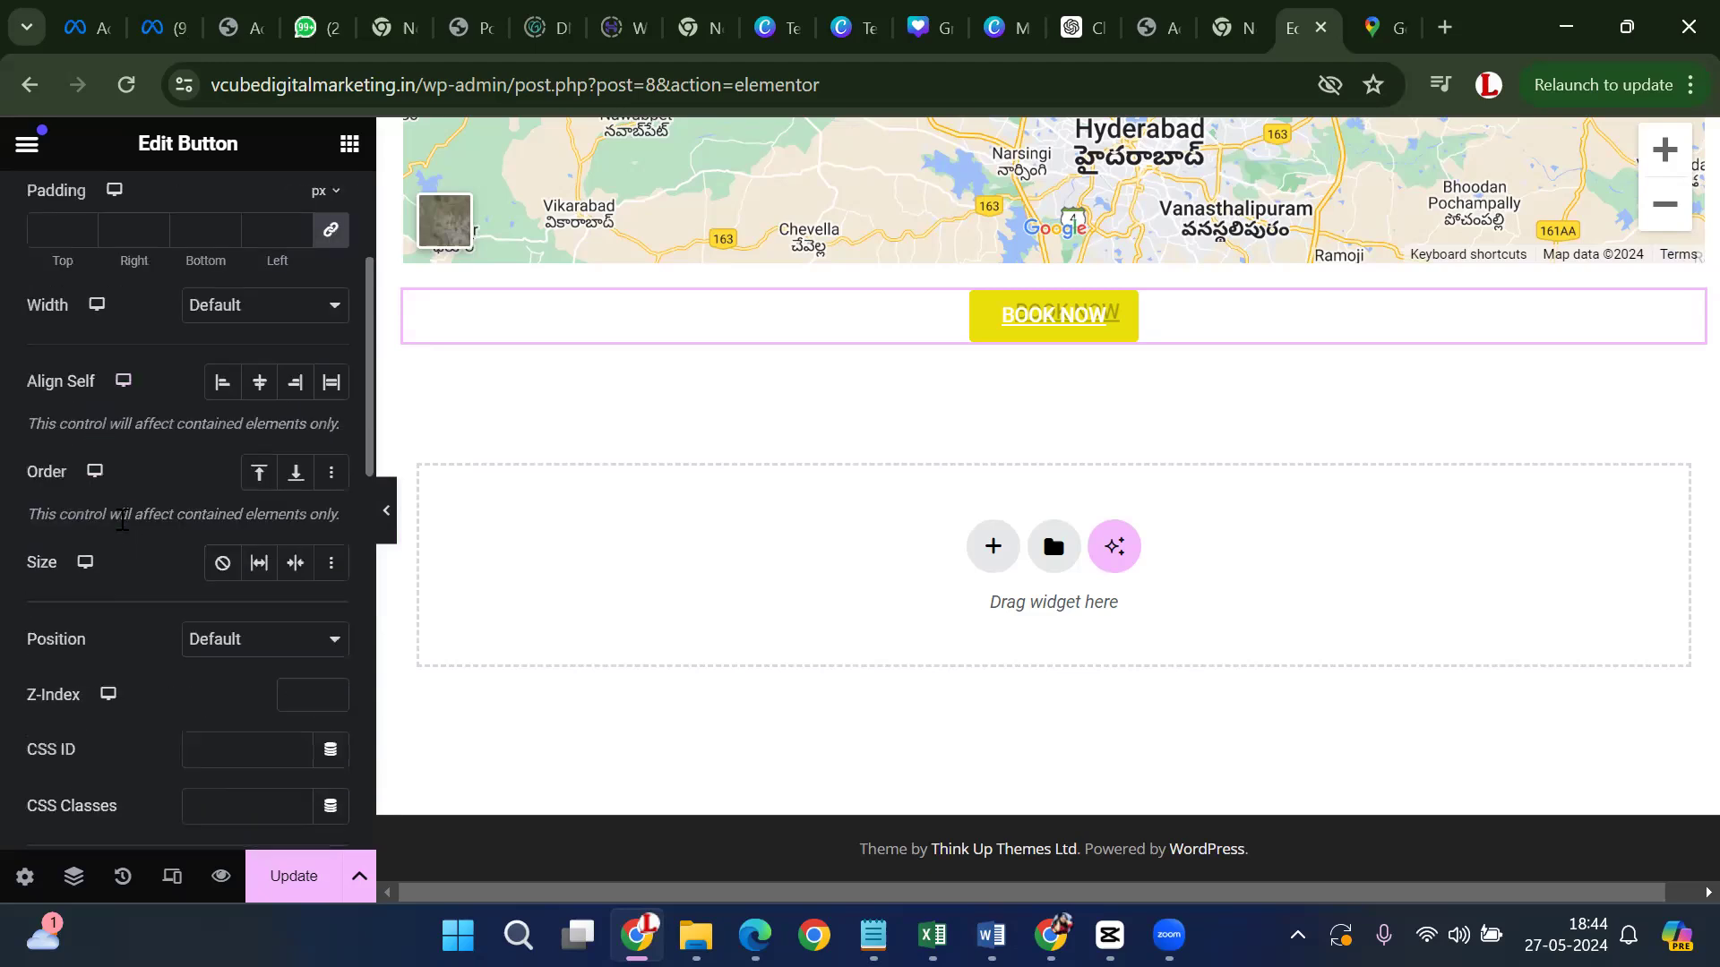
{"action": "scroll", "coordinate": [122, 524], "scroll_direction": "down", "scroll_amount": 2}
{"action": "scroll", "coordinate": [120, 528], "scroll_direction": "down", "scroll_amount": 2}
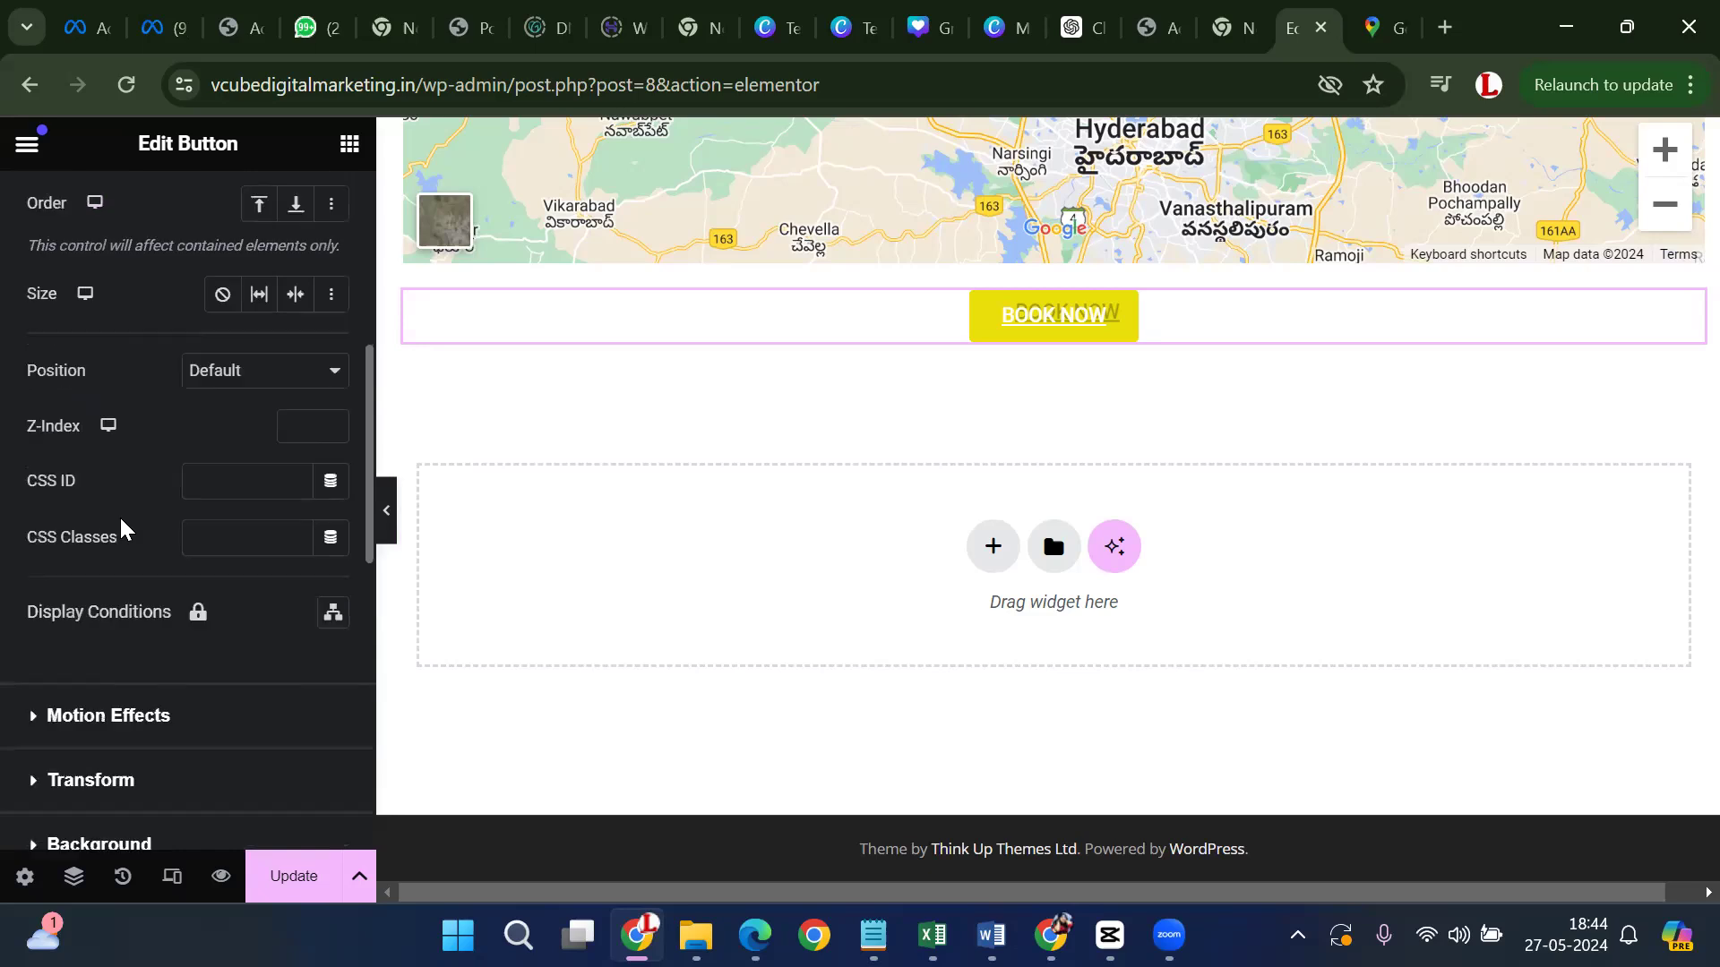
Examine the BOOK NOW button's Motion Effects, Transform and Background settings
{"action": "left_click", "coordinate": [168, 722]}
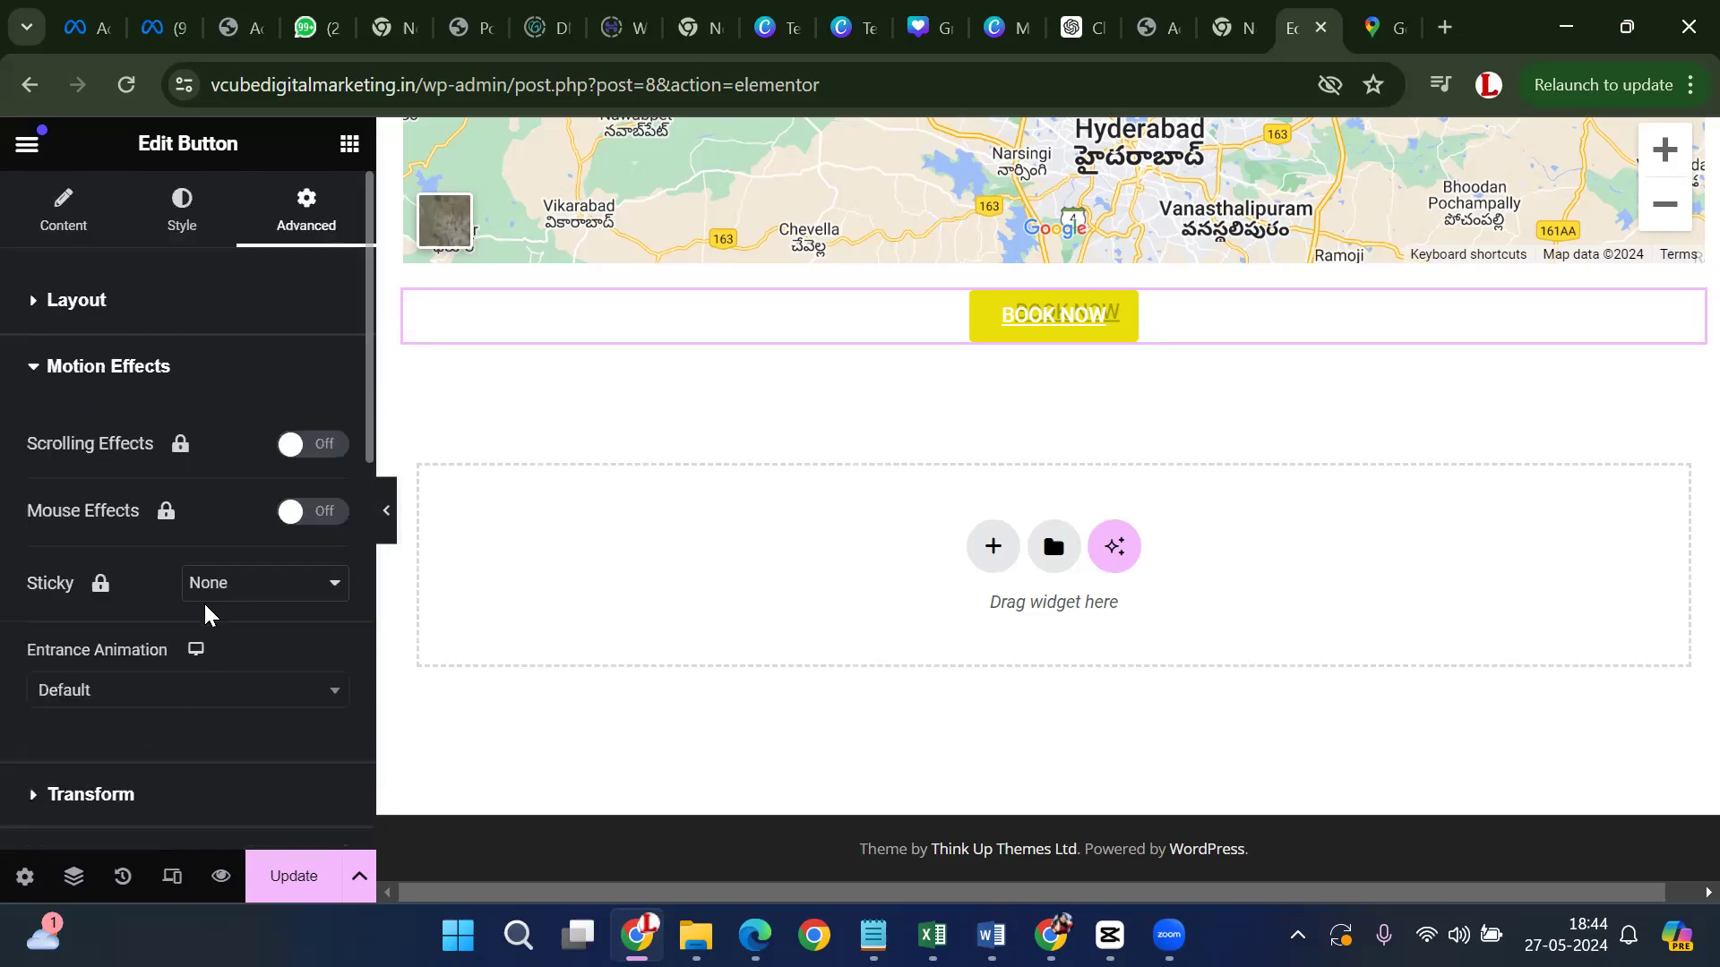
{"action": "scroll", "coordinate": [206, 591], "scroll_direction": "down", "scroll_amount": 2}
{"action": "scroll", "coordinate": [215, 596], "scroll_direction": "up", "scroll_amount": 2}
{"action": "scroll", "coordinate": [206, 589], "scroll_direction": "down", "scroll_amount": 4}
{"action": "left_click", "coordinate": [125, 536]}
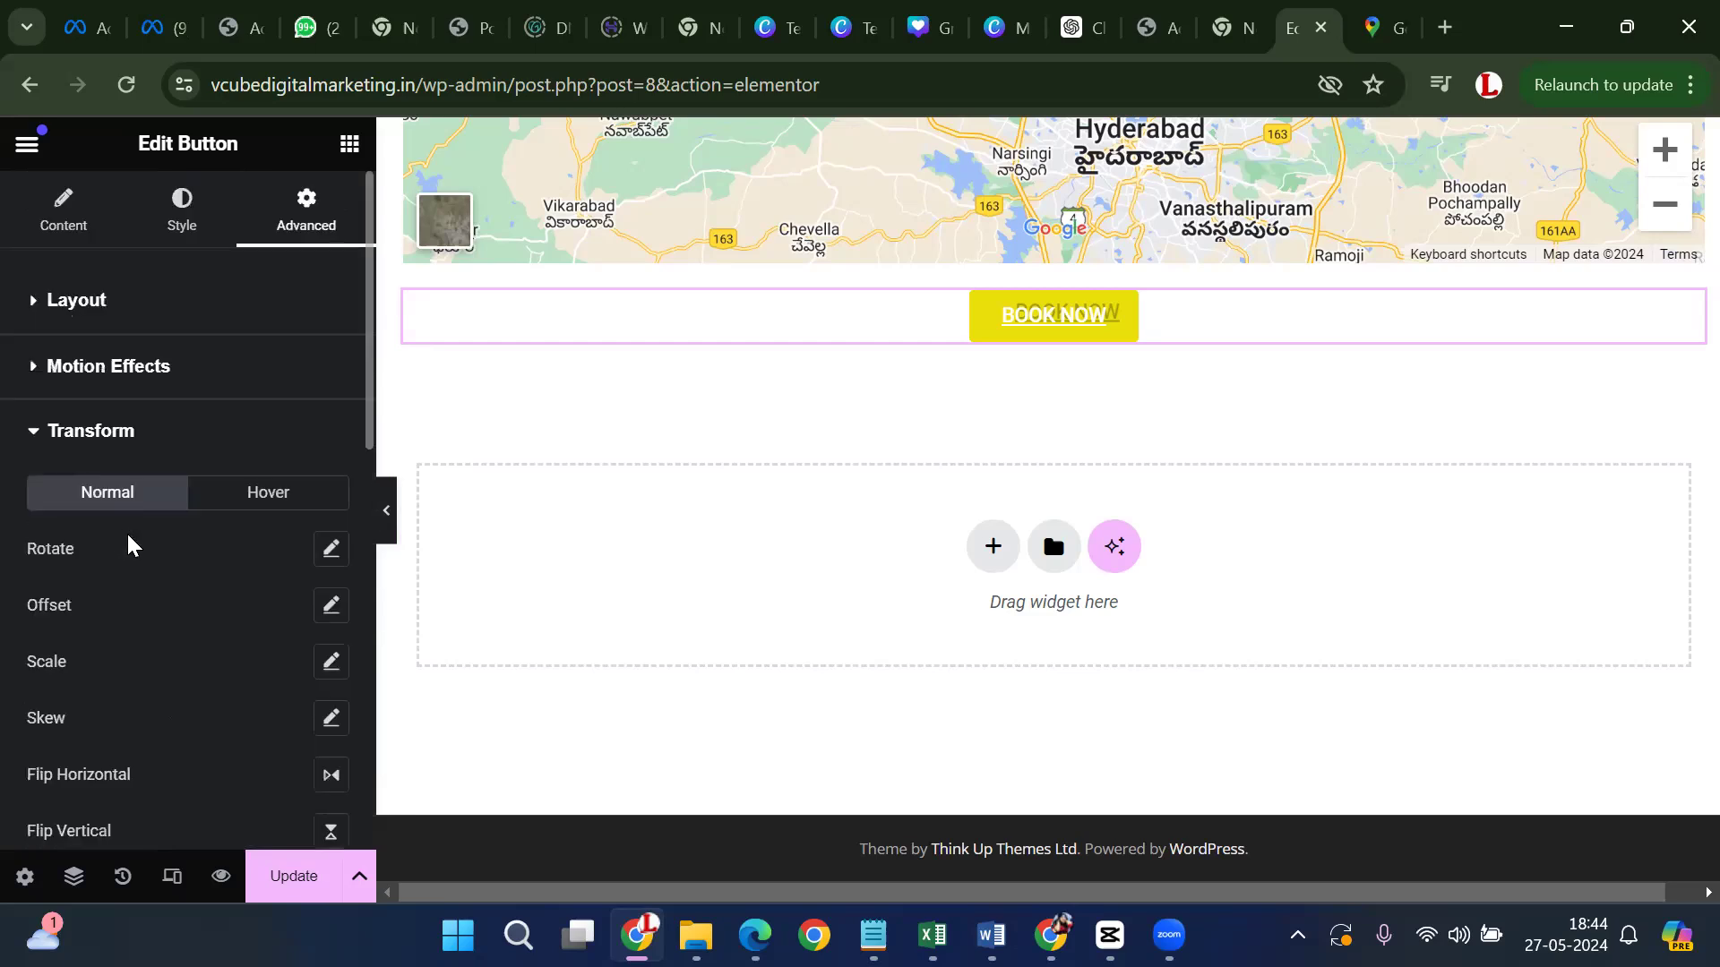
{"action": "scroll", "coordinate": [149, 595], "scroll_direction": "down", "scroll_amount": 3}
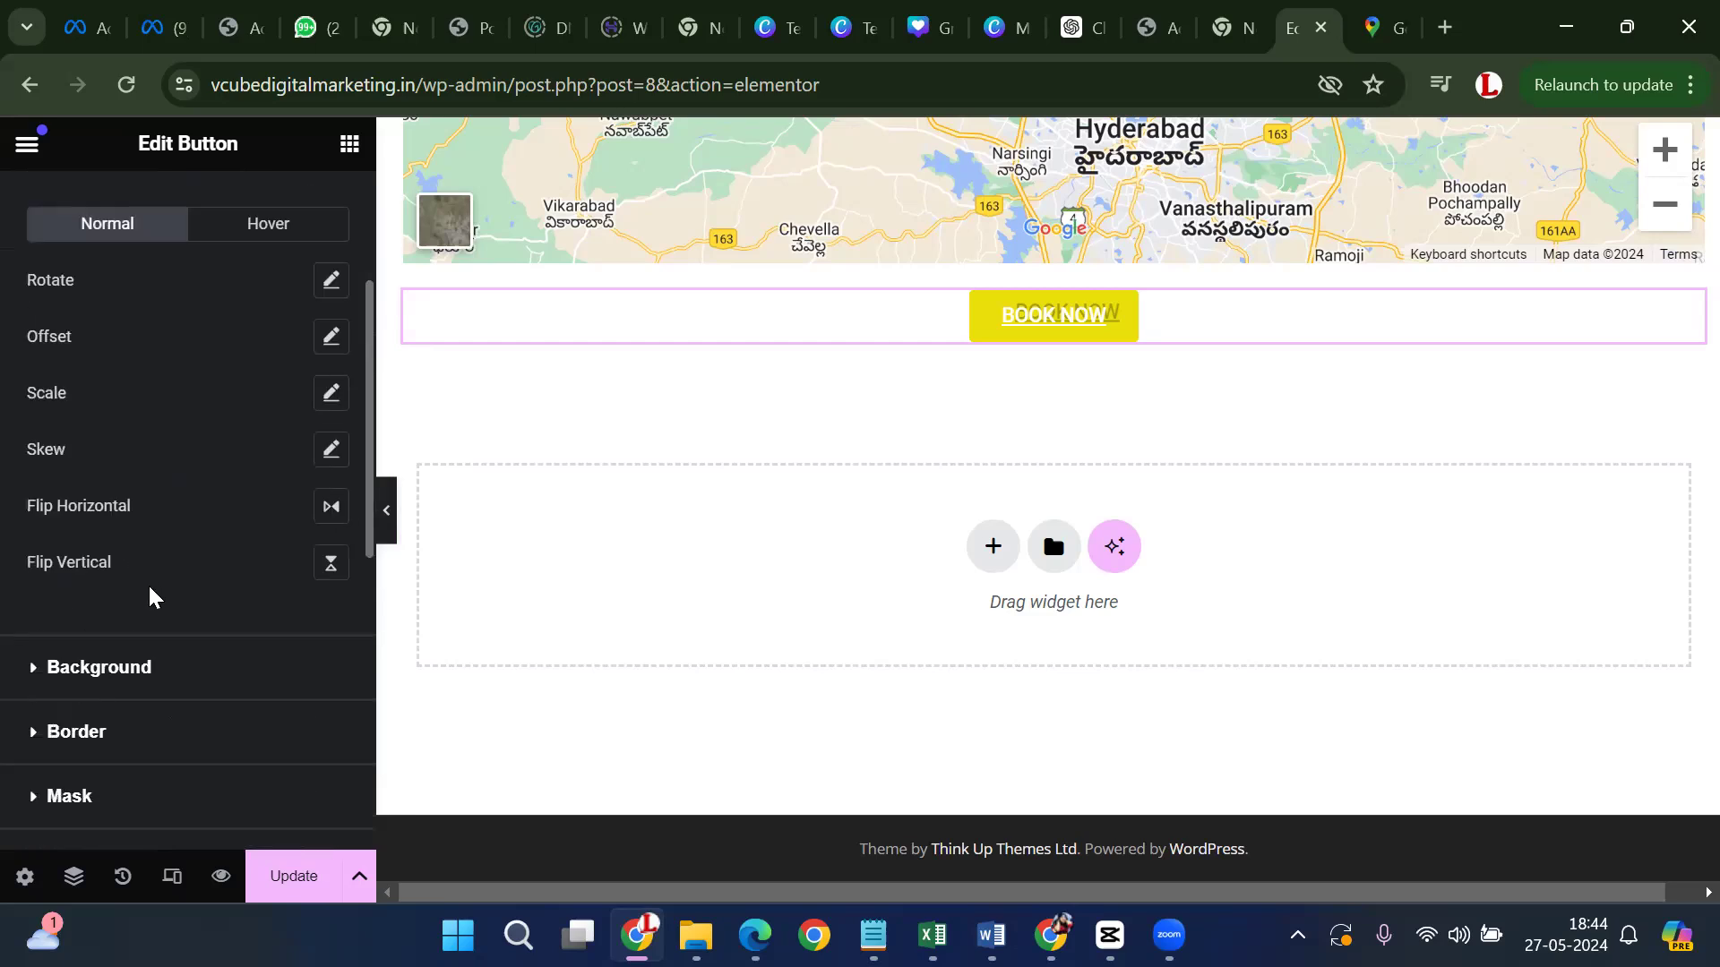
{"action": "scroll", "coordinate": [148, 589], "scroll_direction": "down", "scroll_amount": 2}
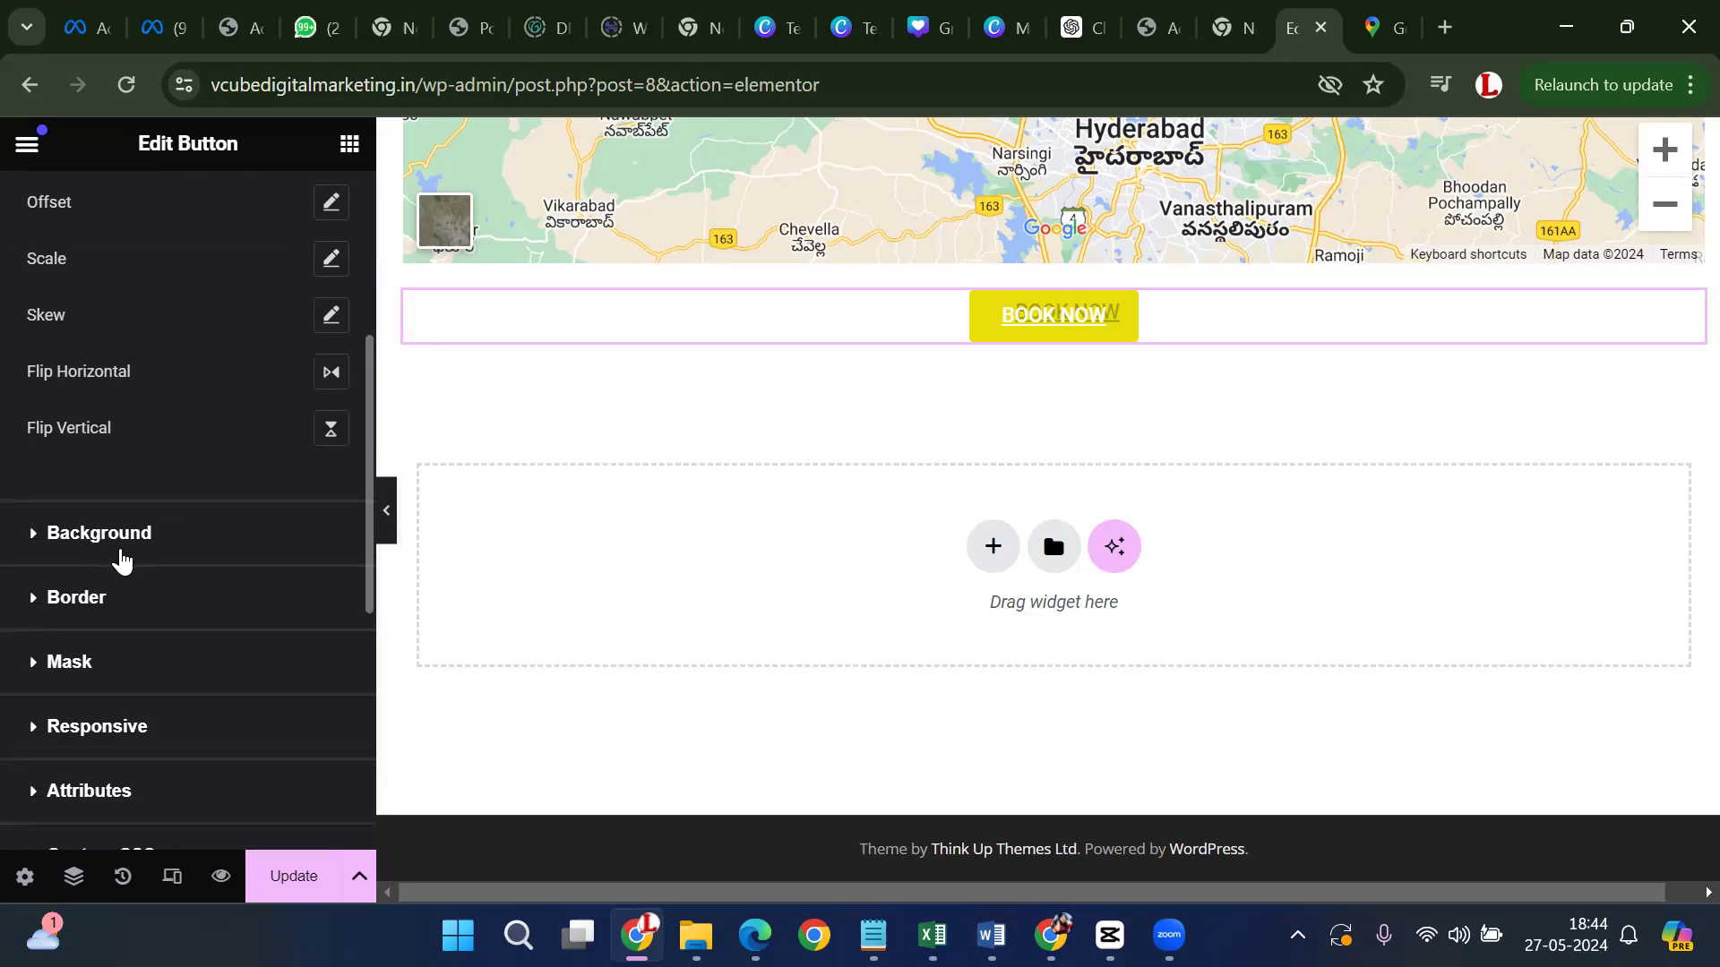
{"action": "left_click", "coordinate": [161, 564]}
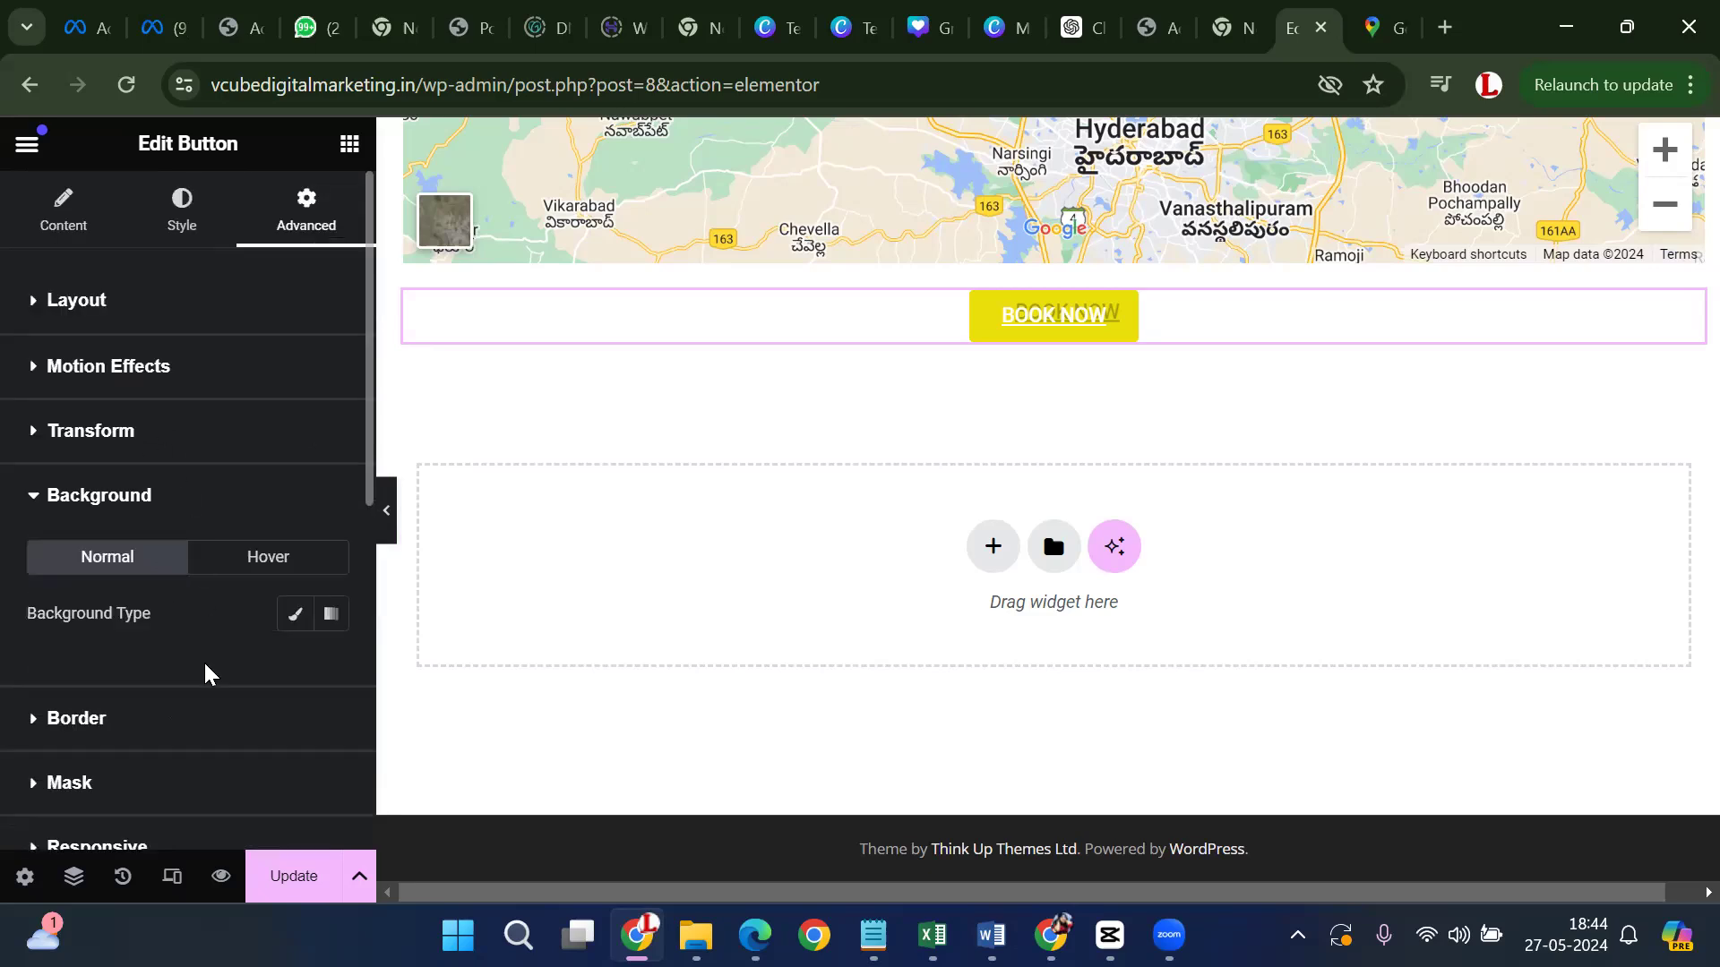
{"action": "scroll", "coordinate": [202, 667], "scroll_direction": "down", "scroll_amount": 3}
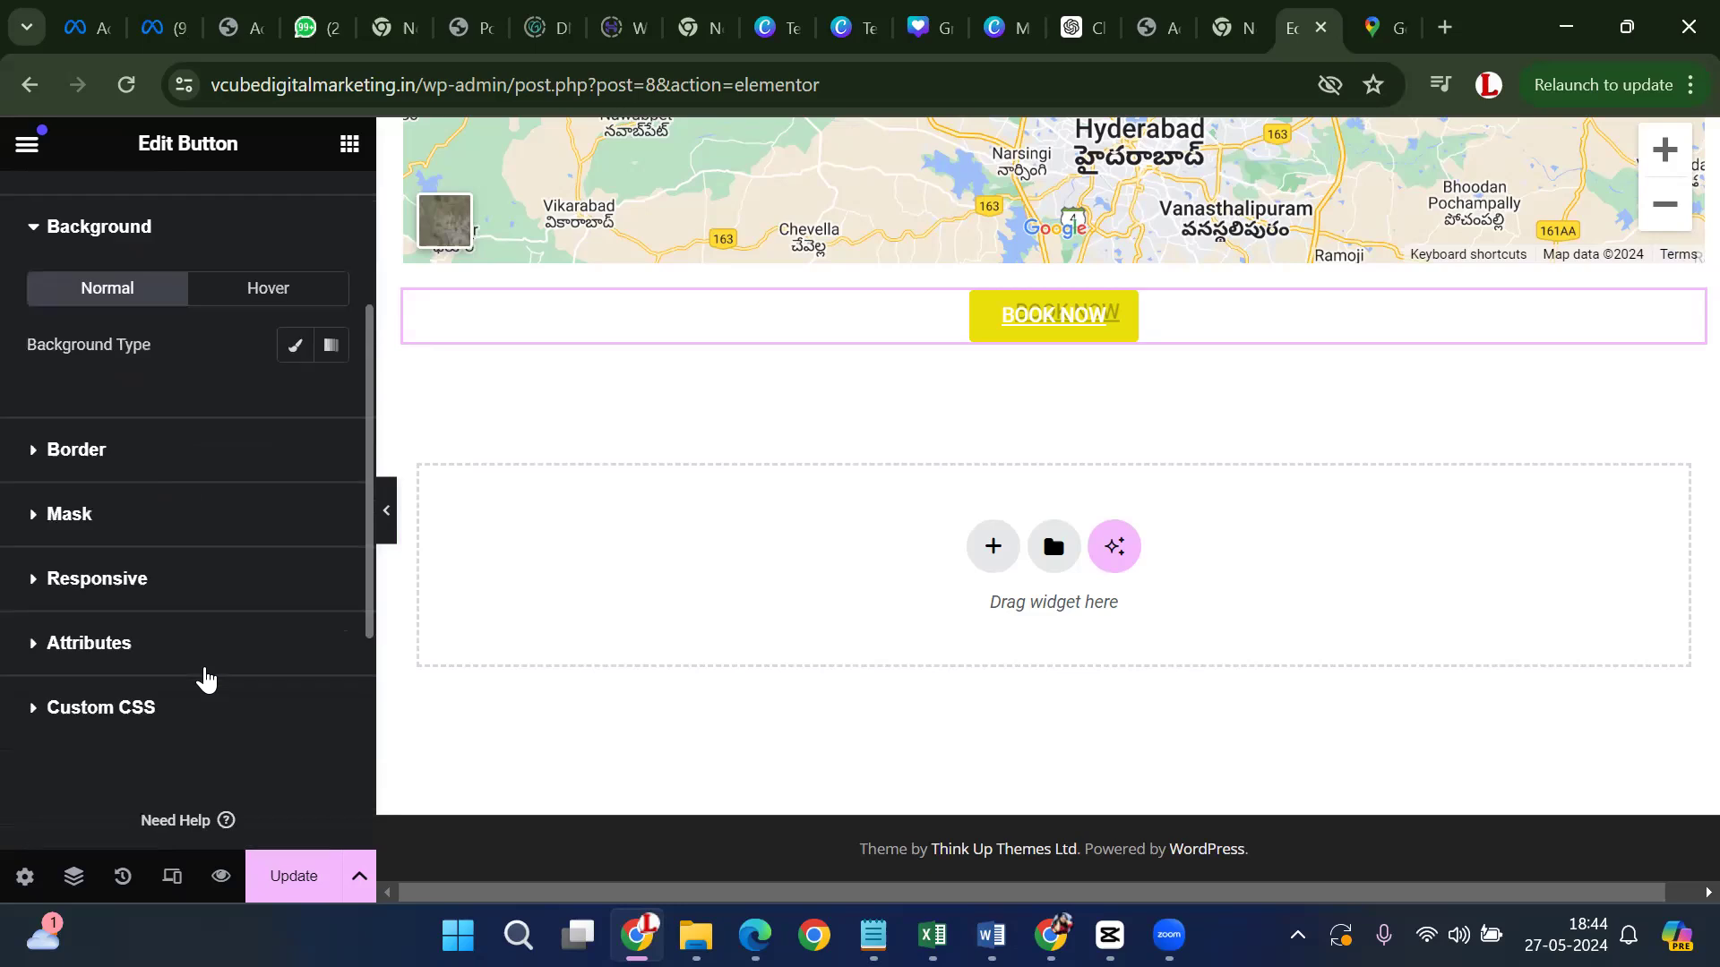
Review the BOOK NOW button's Responsive visibility options for desktop, tablet and mobile, and look into its Attributes section
{"action": "left_click", "coordinate": [138, 584]}
{"action": "scroll", "coordinate": [194, 566], "scroll_direction": "down", "scroll_amount": 2}
{"action": "scroll", "coordinate": [195, 567], "scroll_direction": "down", "scroll_amount": 3}
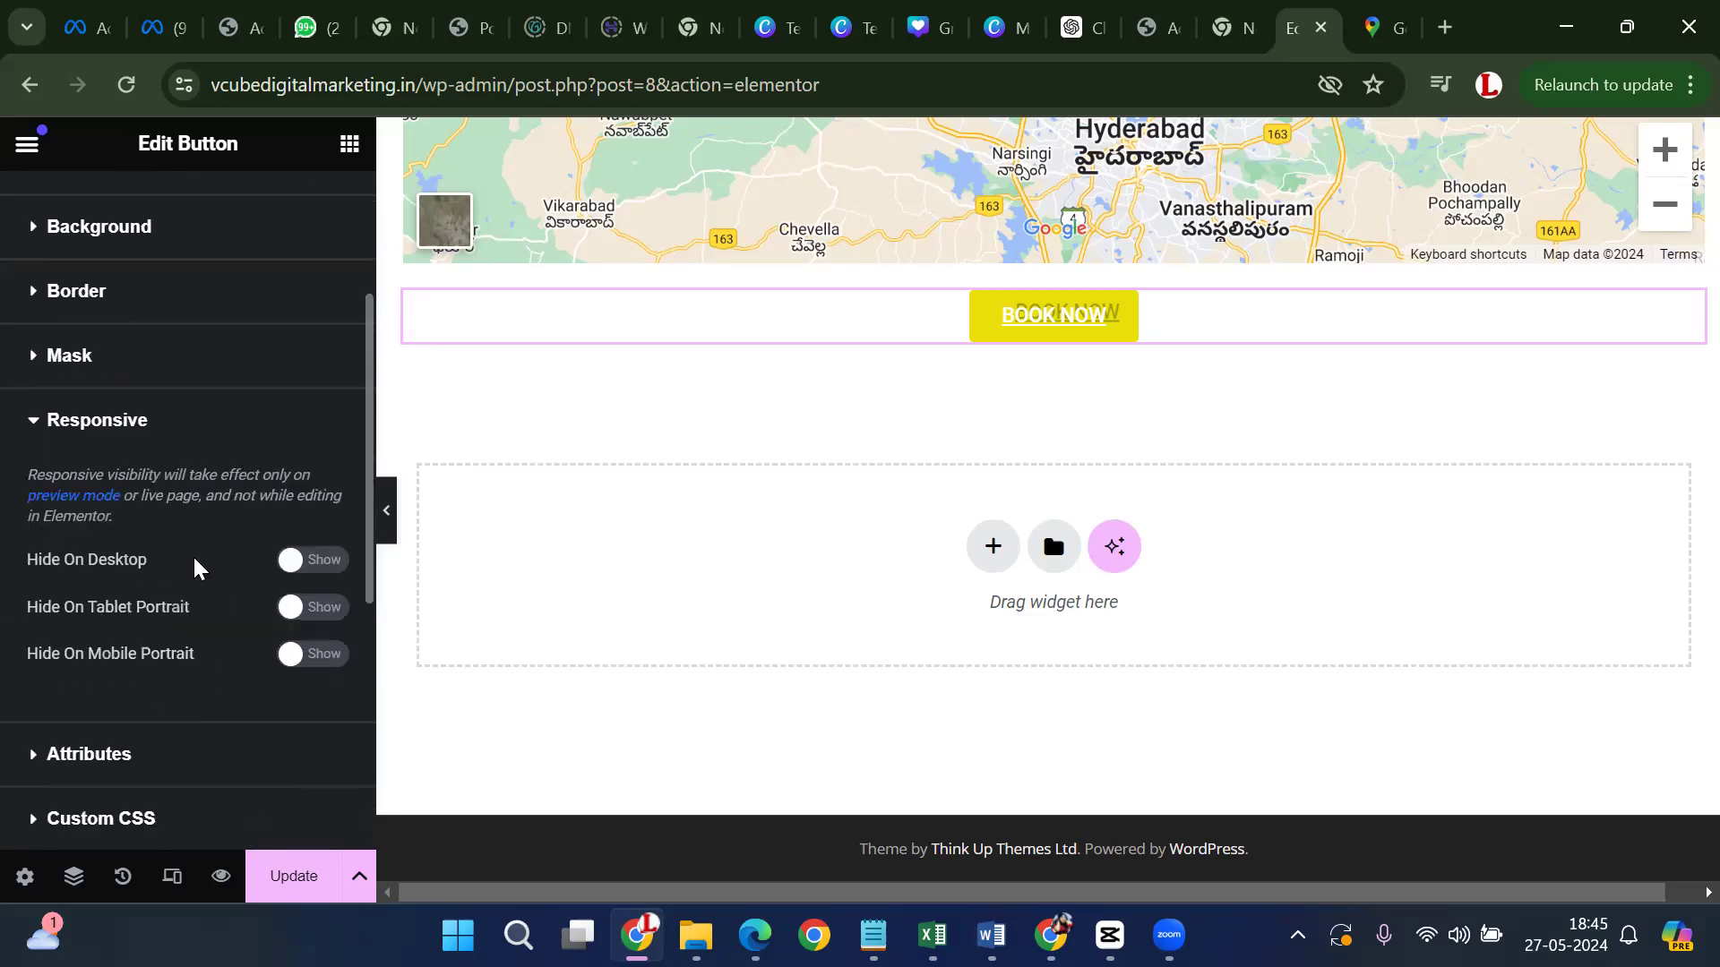
{"action": "left_click", "coordinate": [174, 638]}
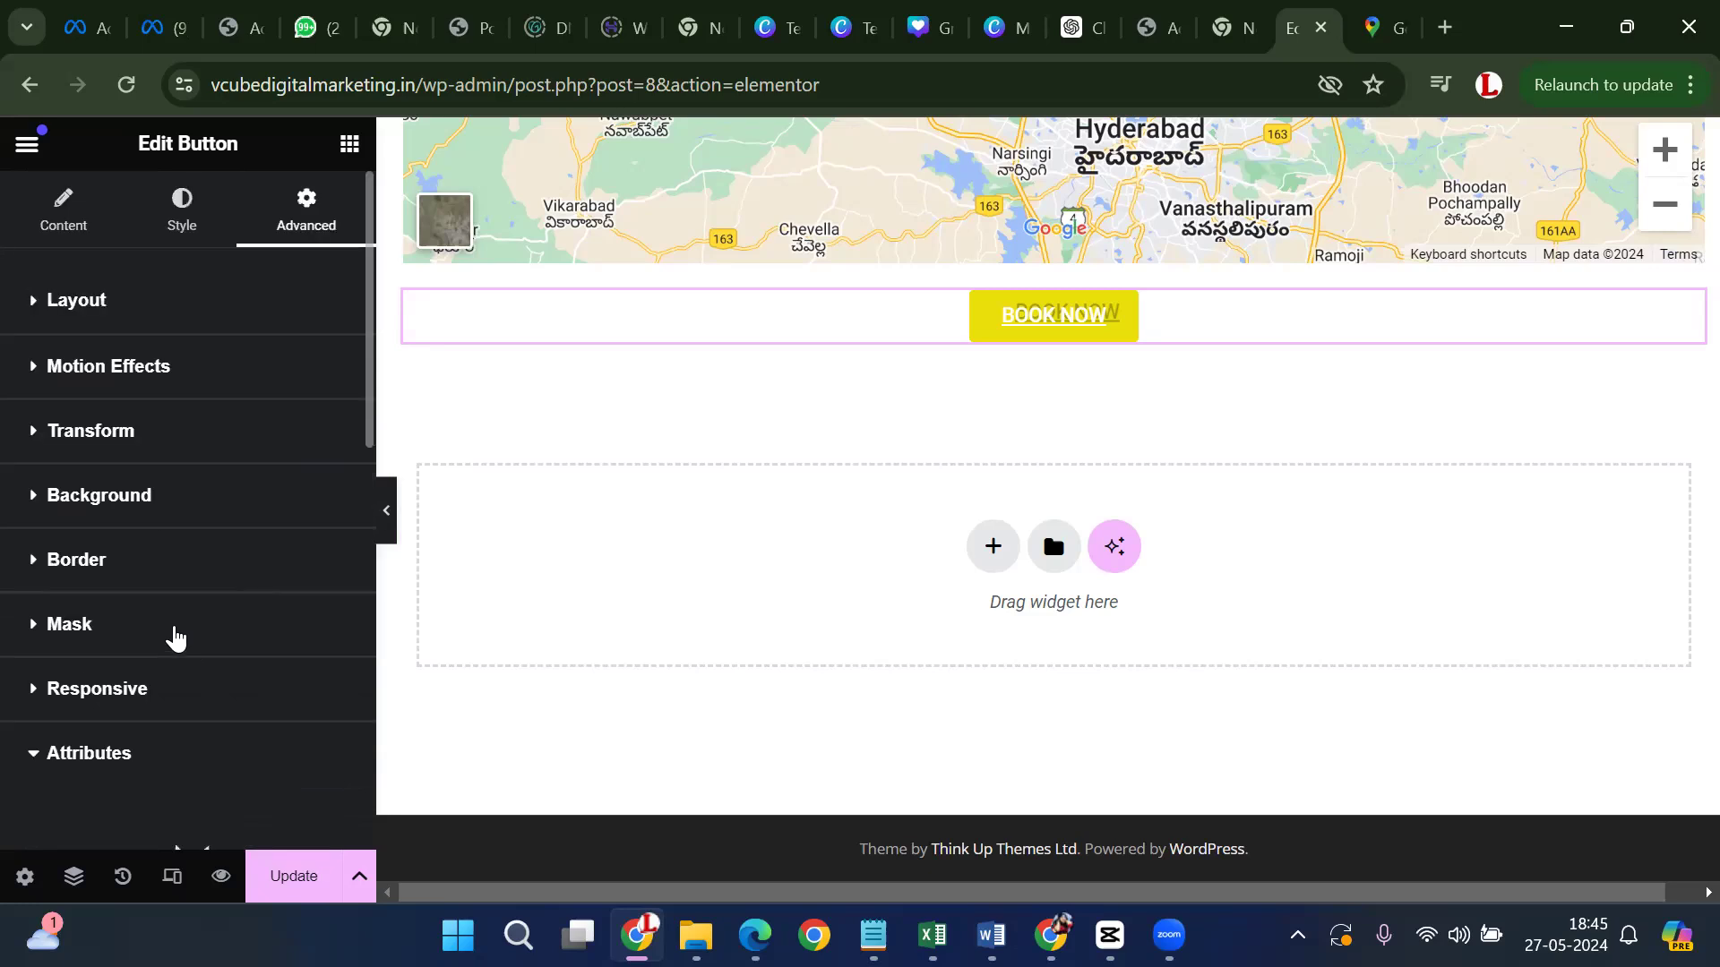
{"action": "left_click", "coordinate": [102, 691]}
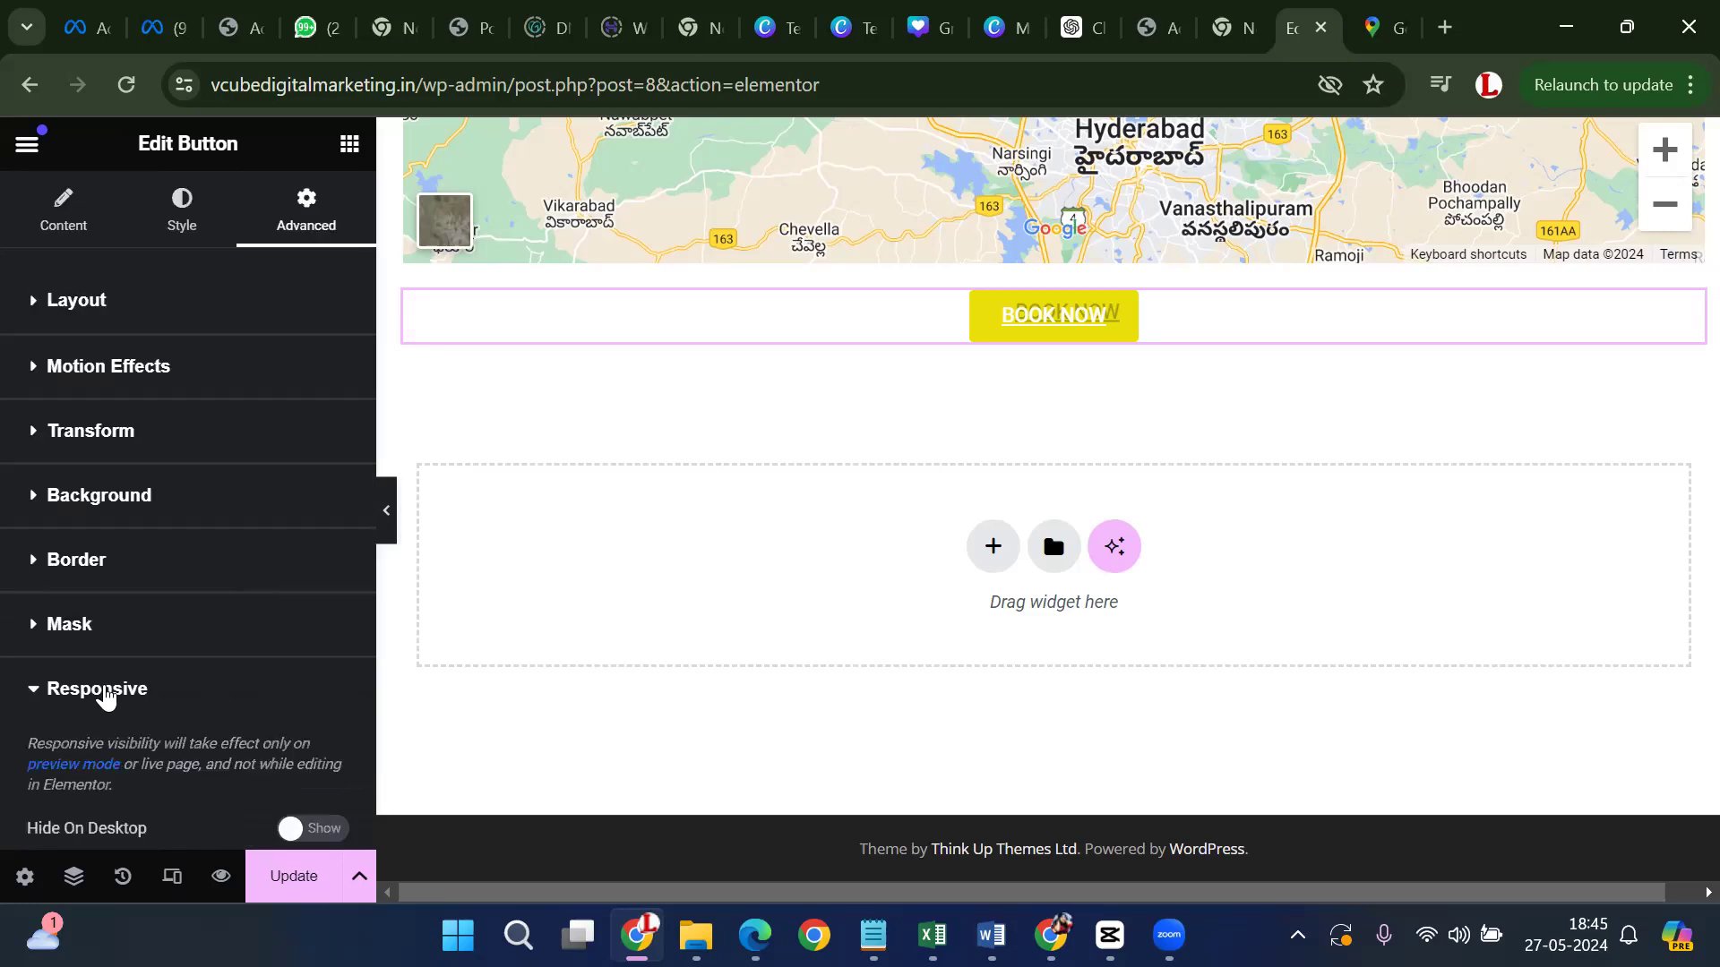
{"action": "scroll", "coordinate": [181, 636], "scroll_direction": "down", "scroll_amount": 3}
{"action": "scroll", "coordinate": [180, 640], "scroll_direction": "down", "scroll_amount": 2}
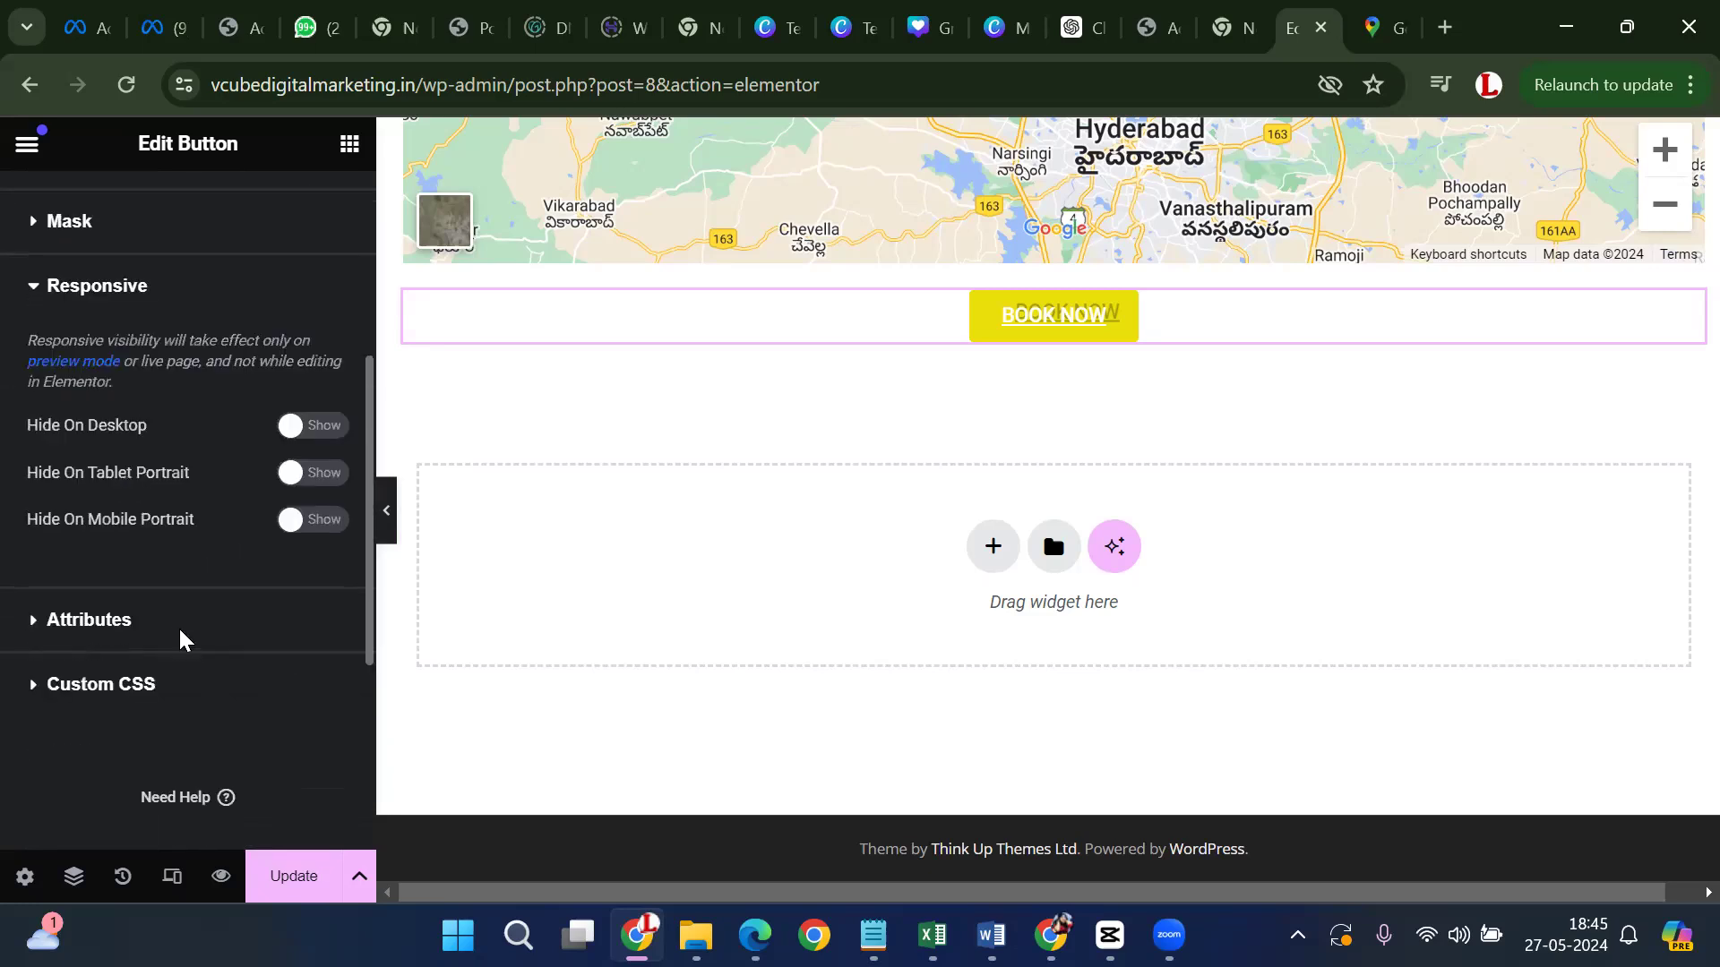
{"action": "scroll", "coordinate": [179, 626], "scroll_direction": "up", "scroll_amount": 5}
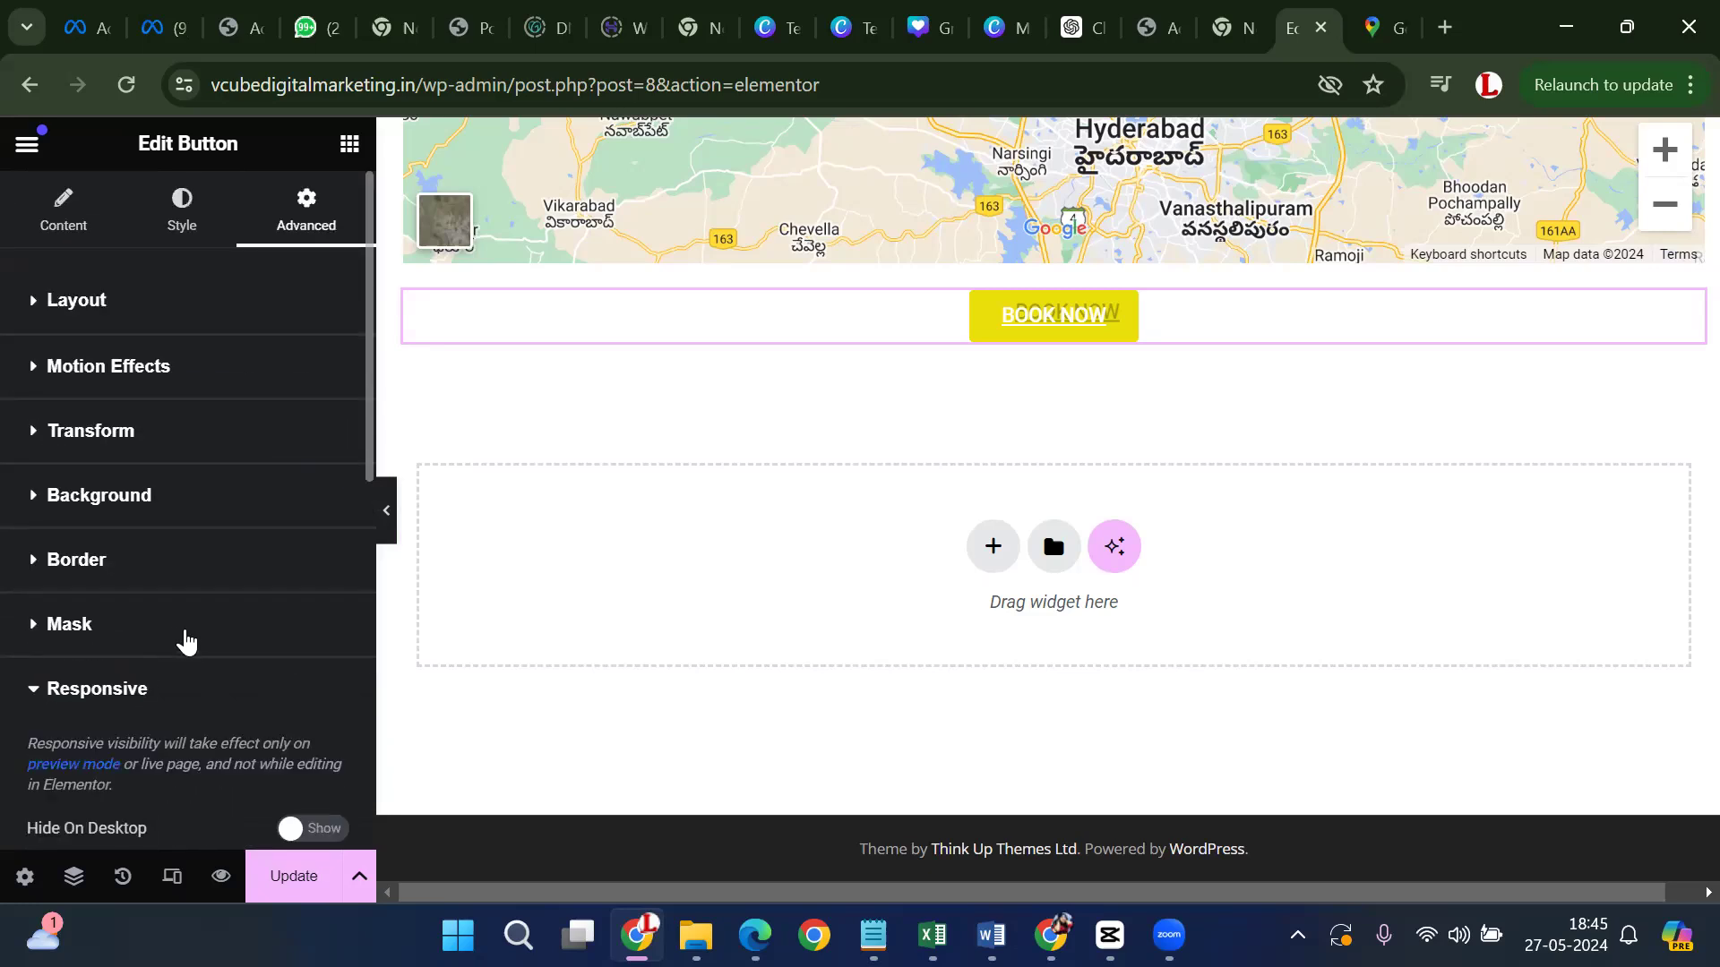
Recheck the BOOK NOW button's Transform options and its Layout settings, from margin and padding down to CSS Classes
{"action": "left_click", "coordinate": [99, 427]}
{"action": "scroll", "coordinate": [110, 550], "scroll_direction": "down", "scroll_amount": 3}
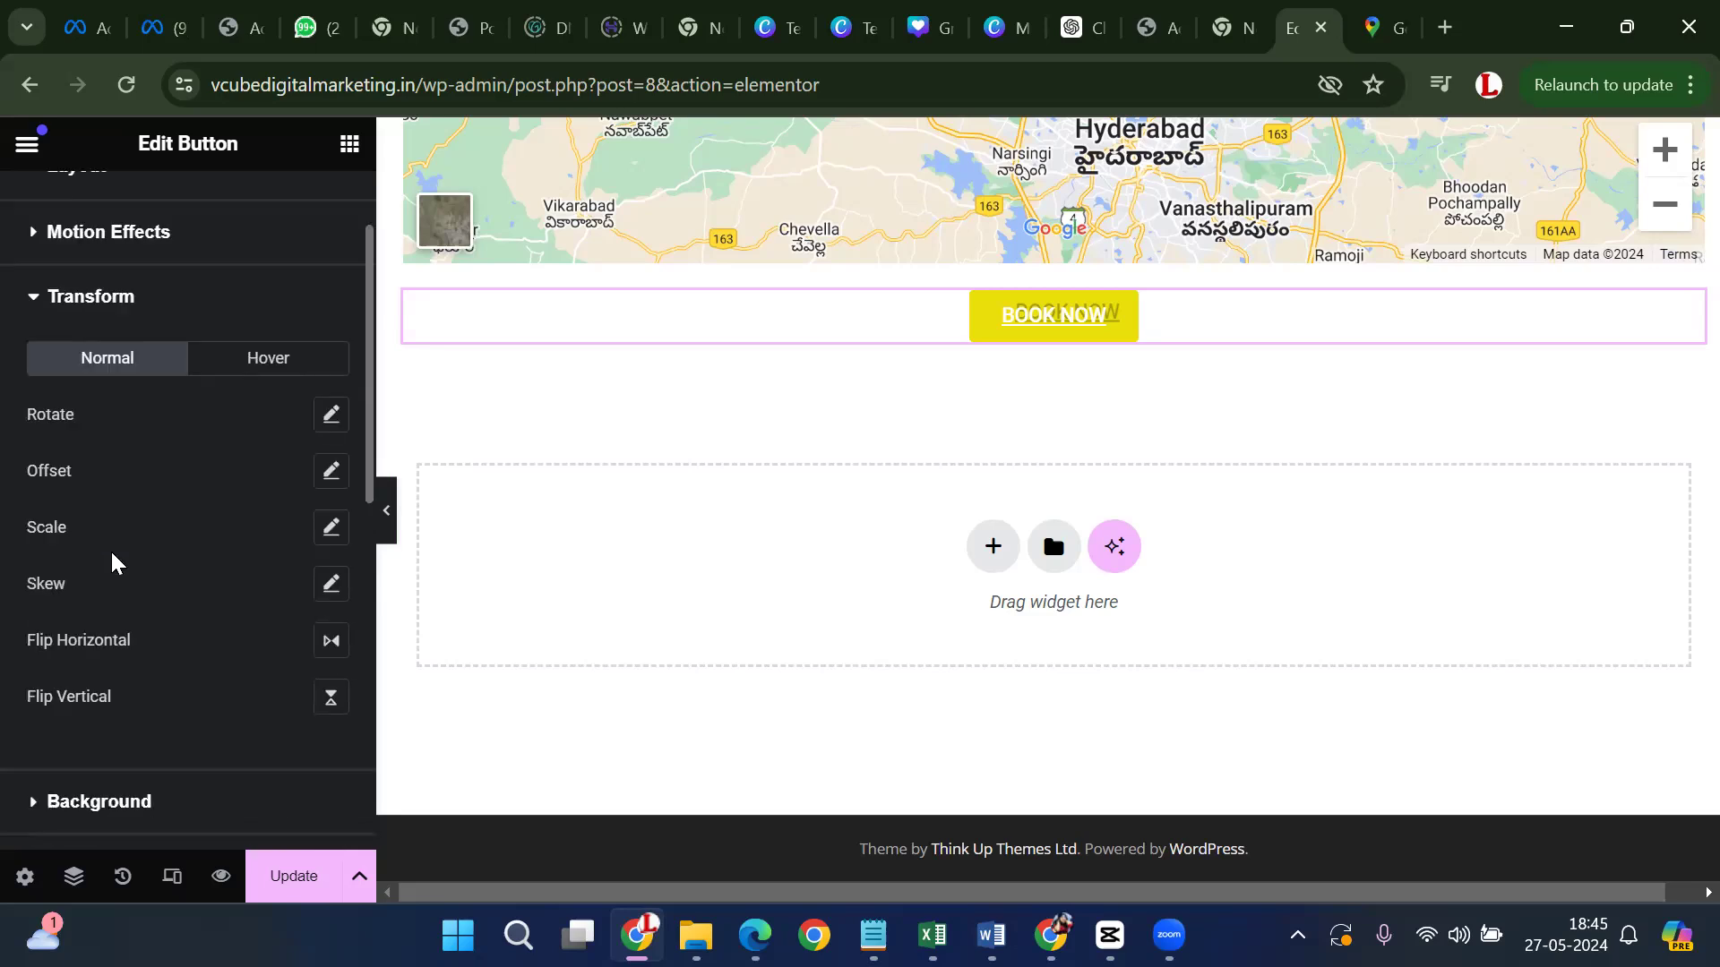
{"action": "scroll", "coordinate": [115, 602], "scroll_direction": "down", "scroll_amount": 2}
{"action": "scroll", "coordinate": [119, 538], "scroll_direction": "up", "scroll_amount": 5}
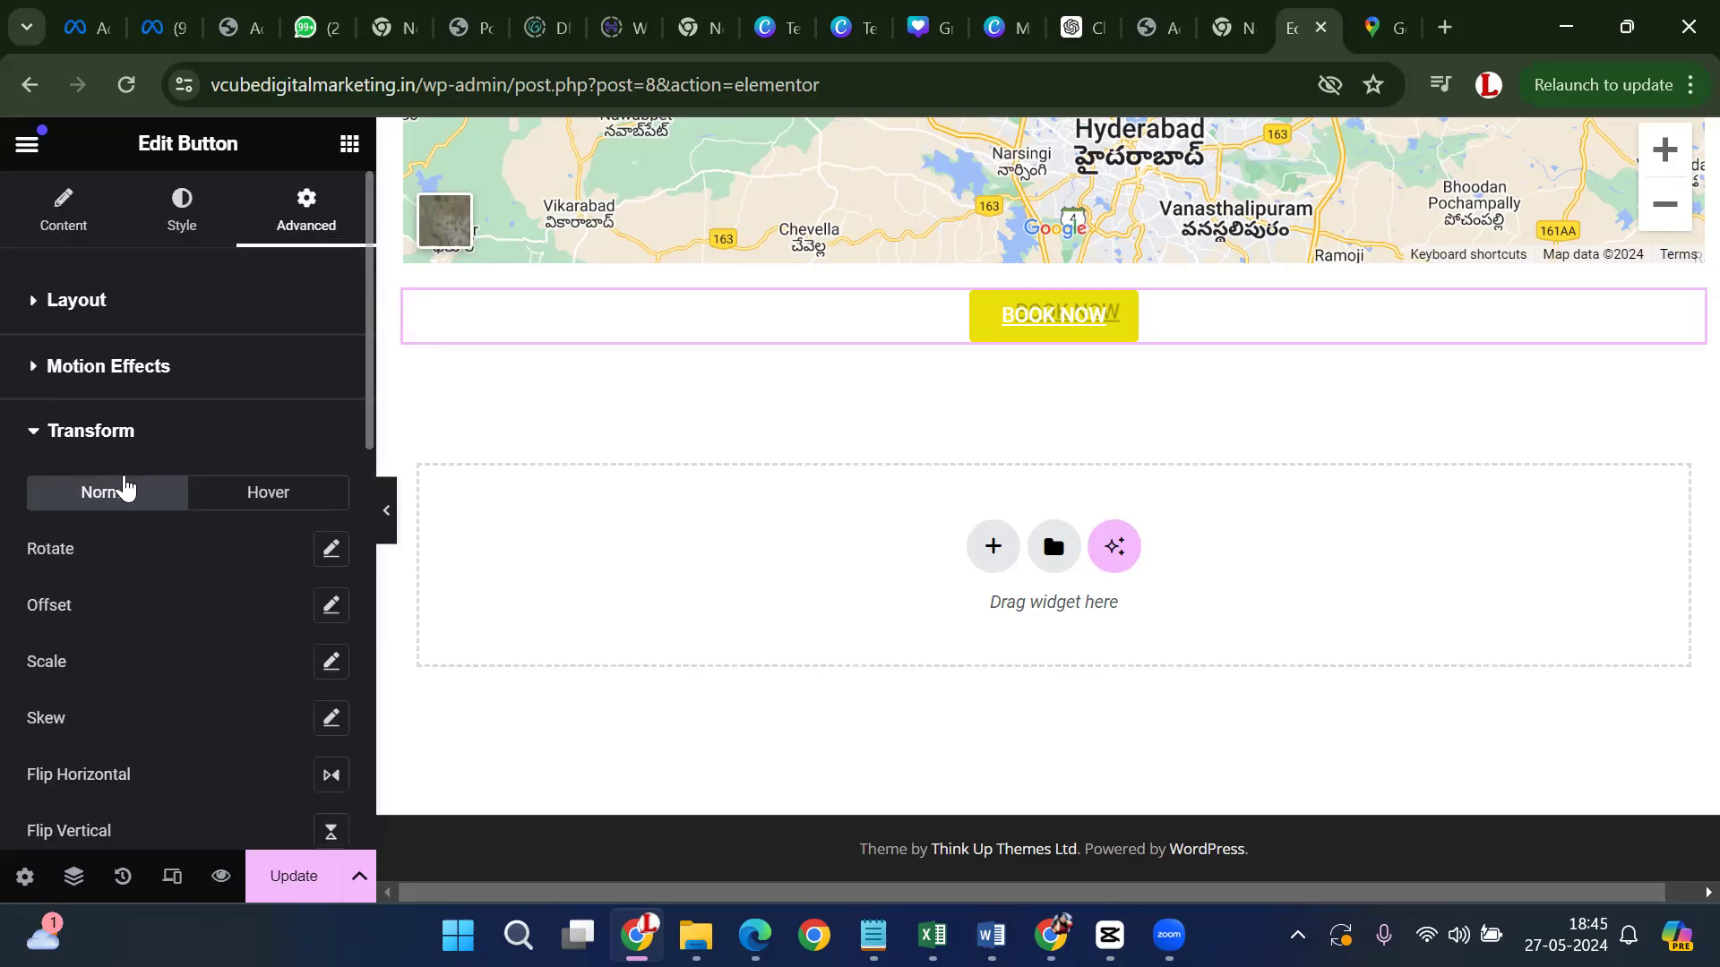
{"action": "left_click", "coordinate": [89, 305]}
{"action": "scroll", "coordinate": [138, 476], "scroll_direction": "down", "scroll_amount": 5}
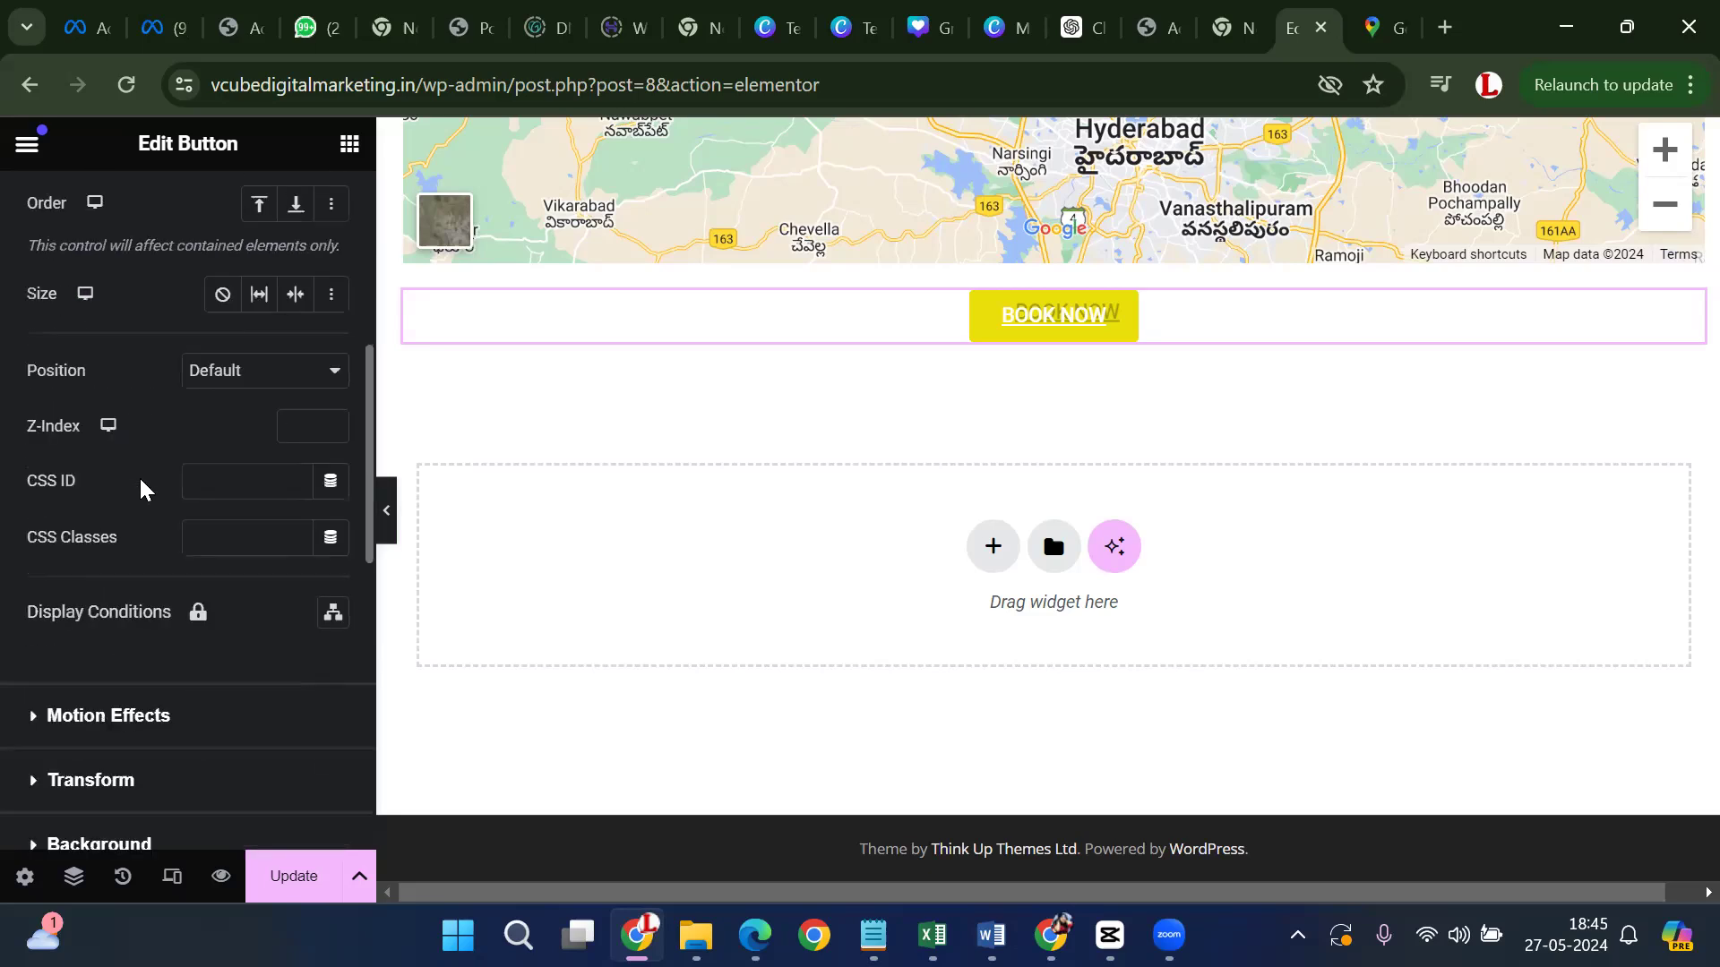
{"action": "scroll", "coordinate": [138, 475], "scroll_direction": "up", "scroll_amount": 6}
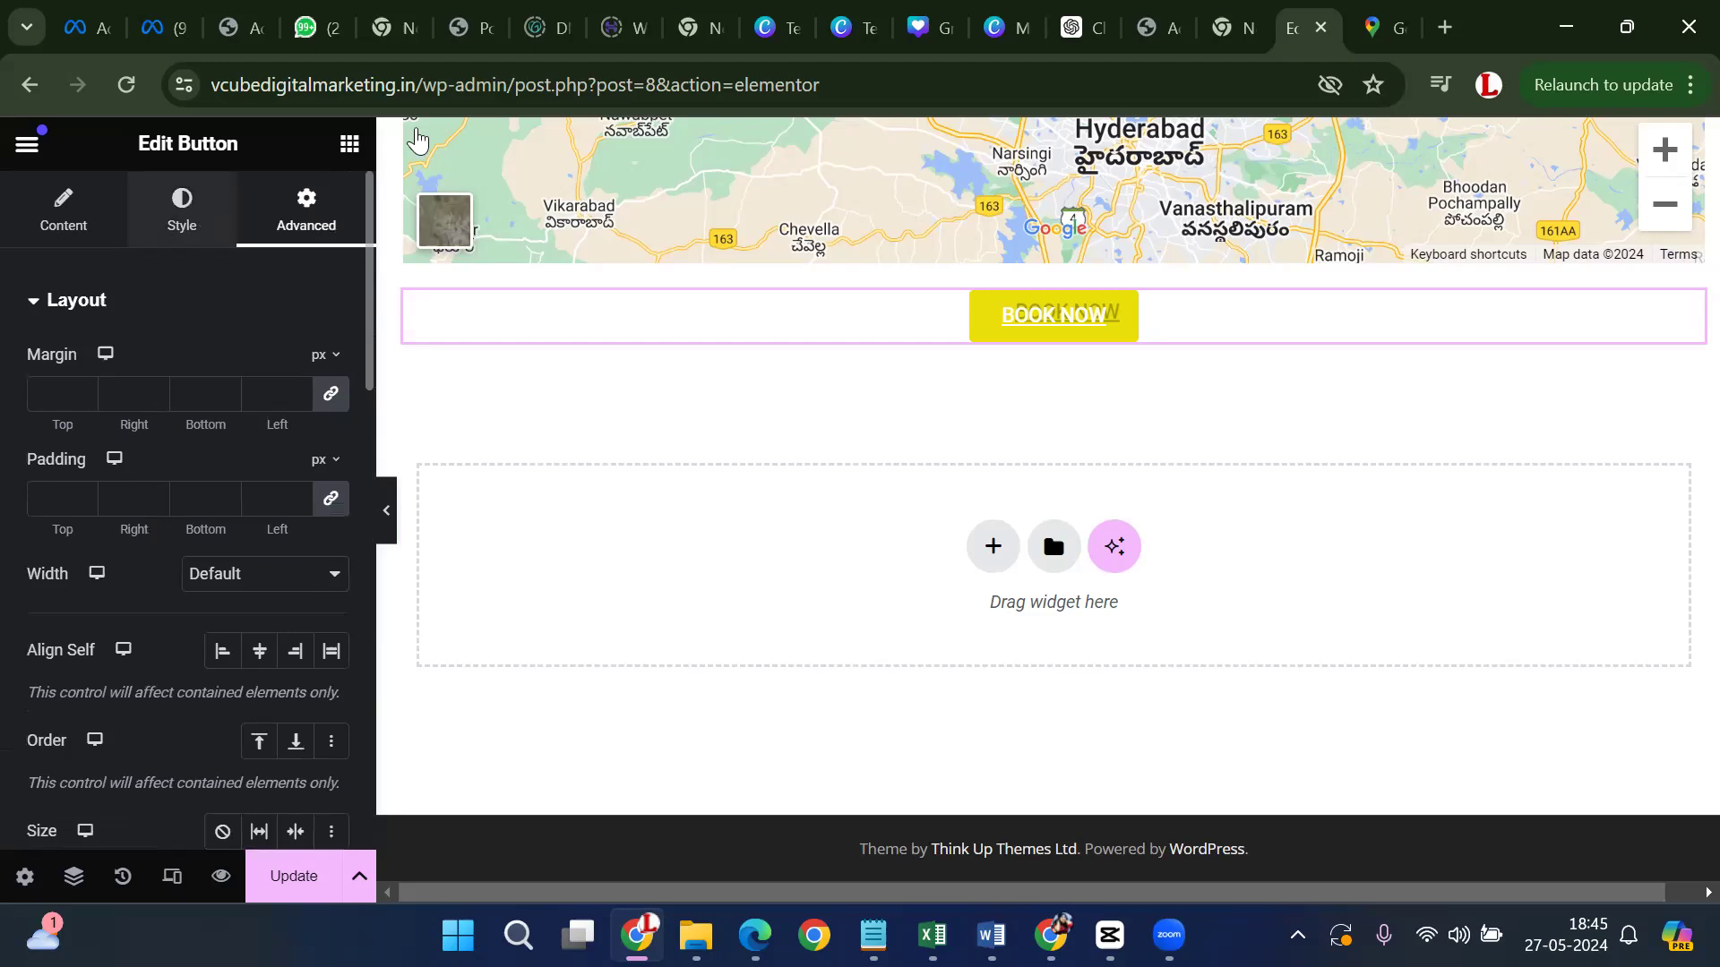
Look through the BOOK NOW button's style options, from alignment and typography to border, box shadow and padding
{"action": "left_click", "coordinate": [225, 240]}
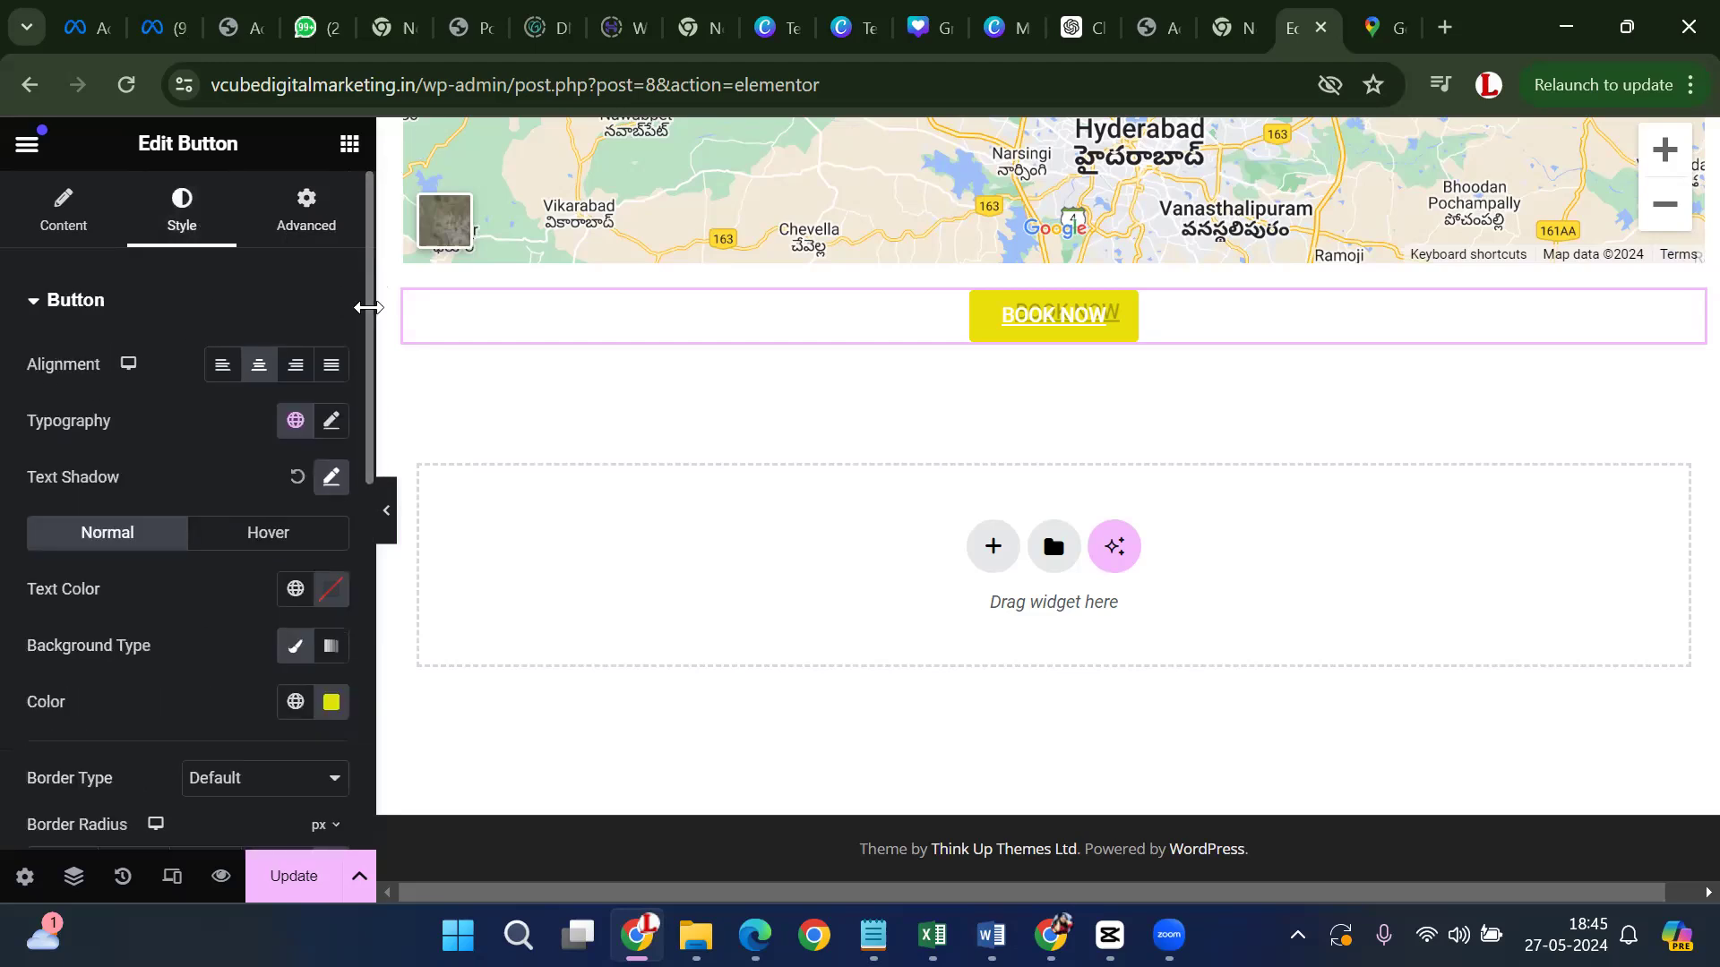
{"action": "scroll", "coordinate": [362, 324], "scroll_direction": "down", "scroll_amount": 8}
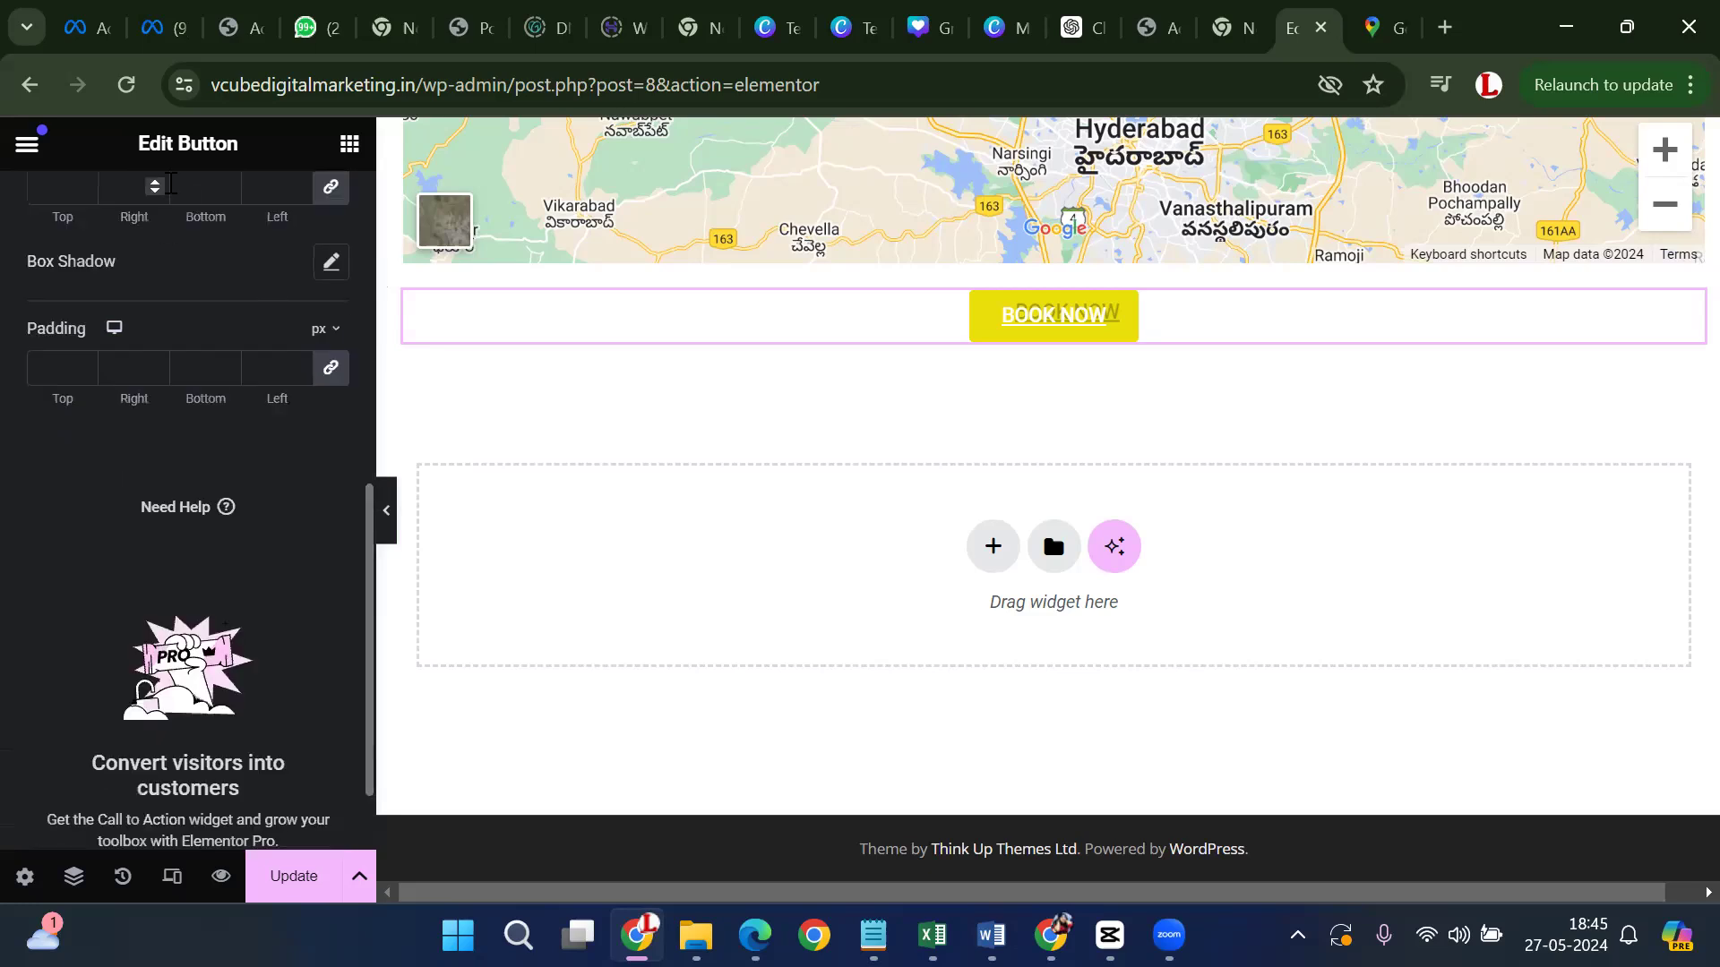
{"action": "scroll", "coordinate": [260, 309], "scroll_direction": "up", "scroll_amount": 10}
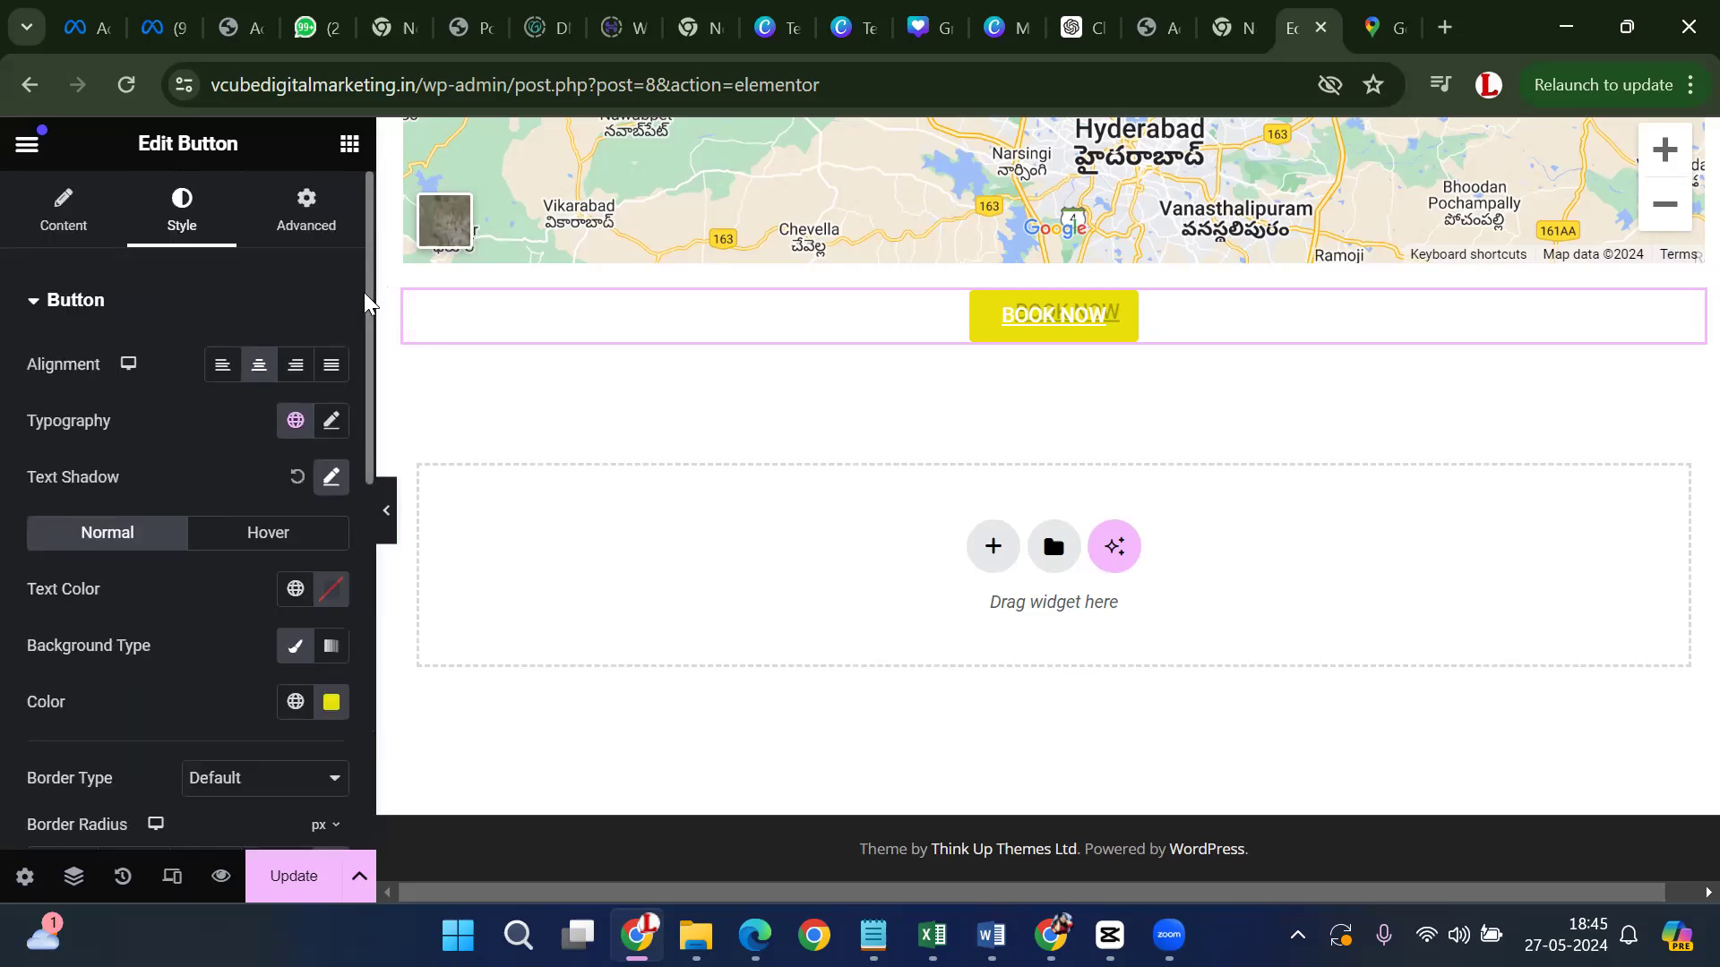
{"action": "scroll", "coordinate": [363, 298], "scroll_direction": "down", "scroll_amount": 8}
{"action": "scroll", "coordinate": [332, 287], "scroll_direction": "up", "scroll_amount": 6}
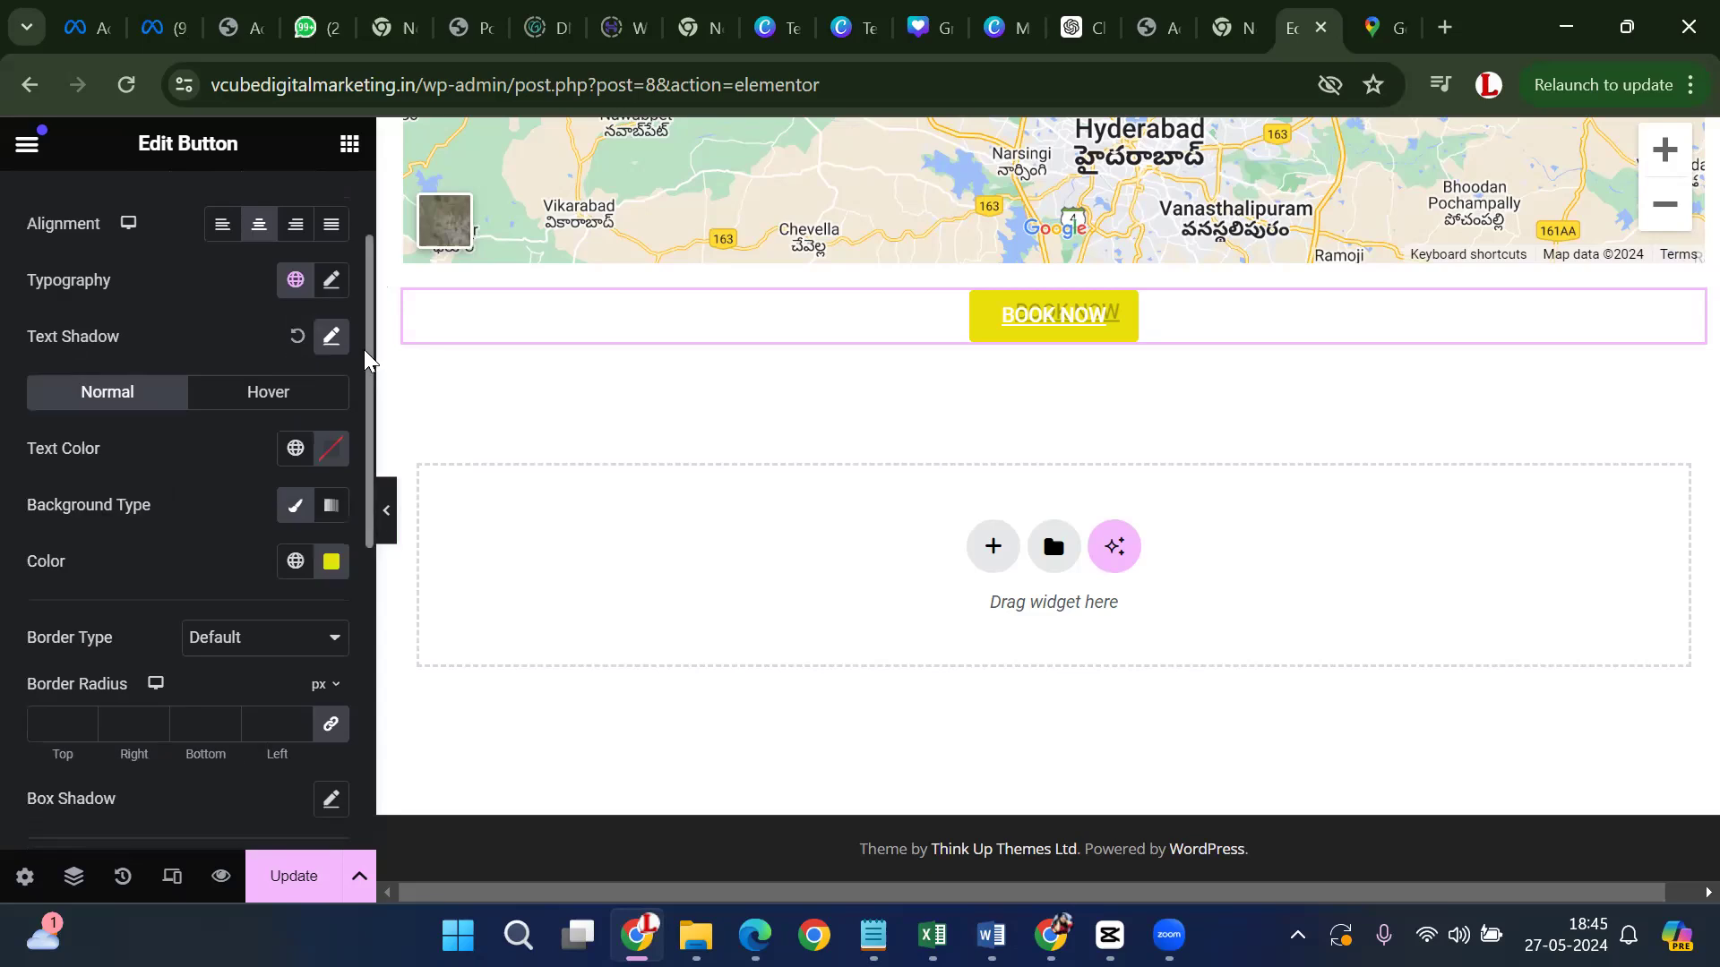
{"action": "left_click_drag", "start_coordinate": [369, 353], "coordinate": [376, 316]}
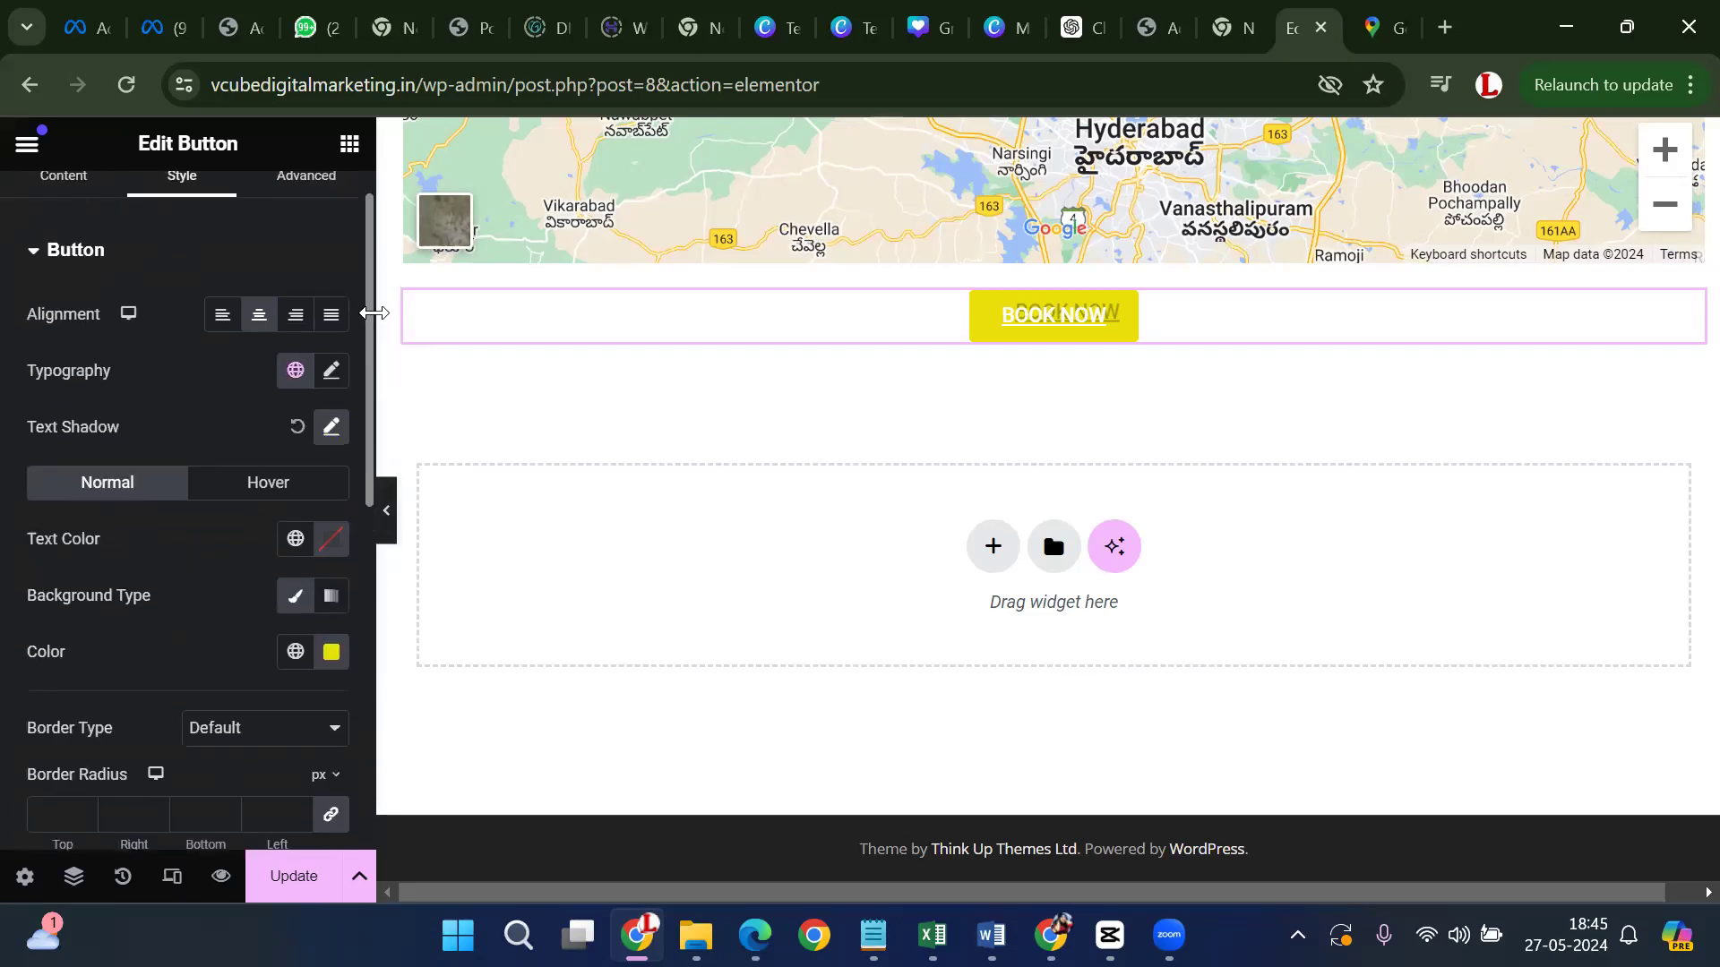
Try the Shrink and Pulse Grow hover animations in the BOOK NOW button's hover style
{"action": "left_click", "coordinate": [276, 484]}
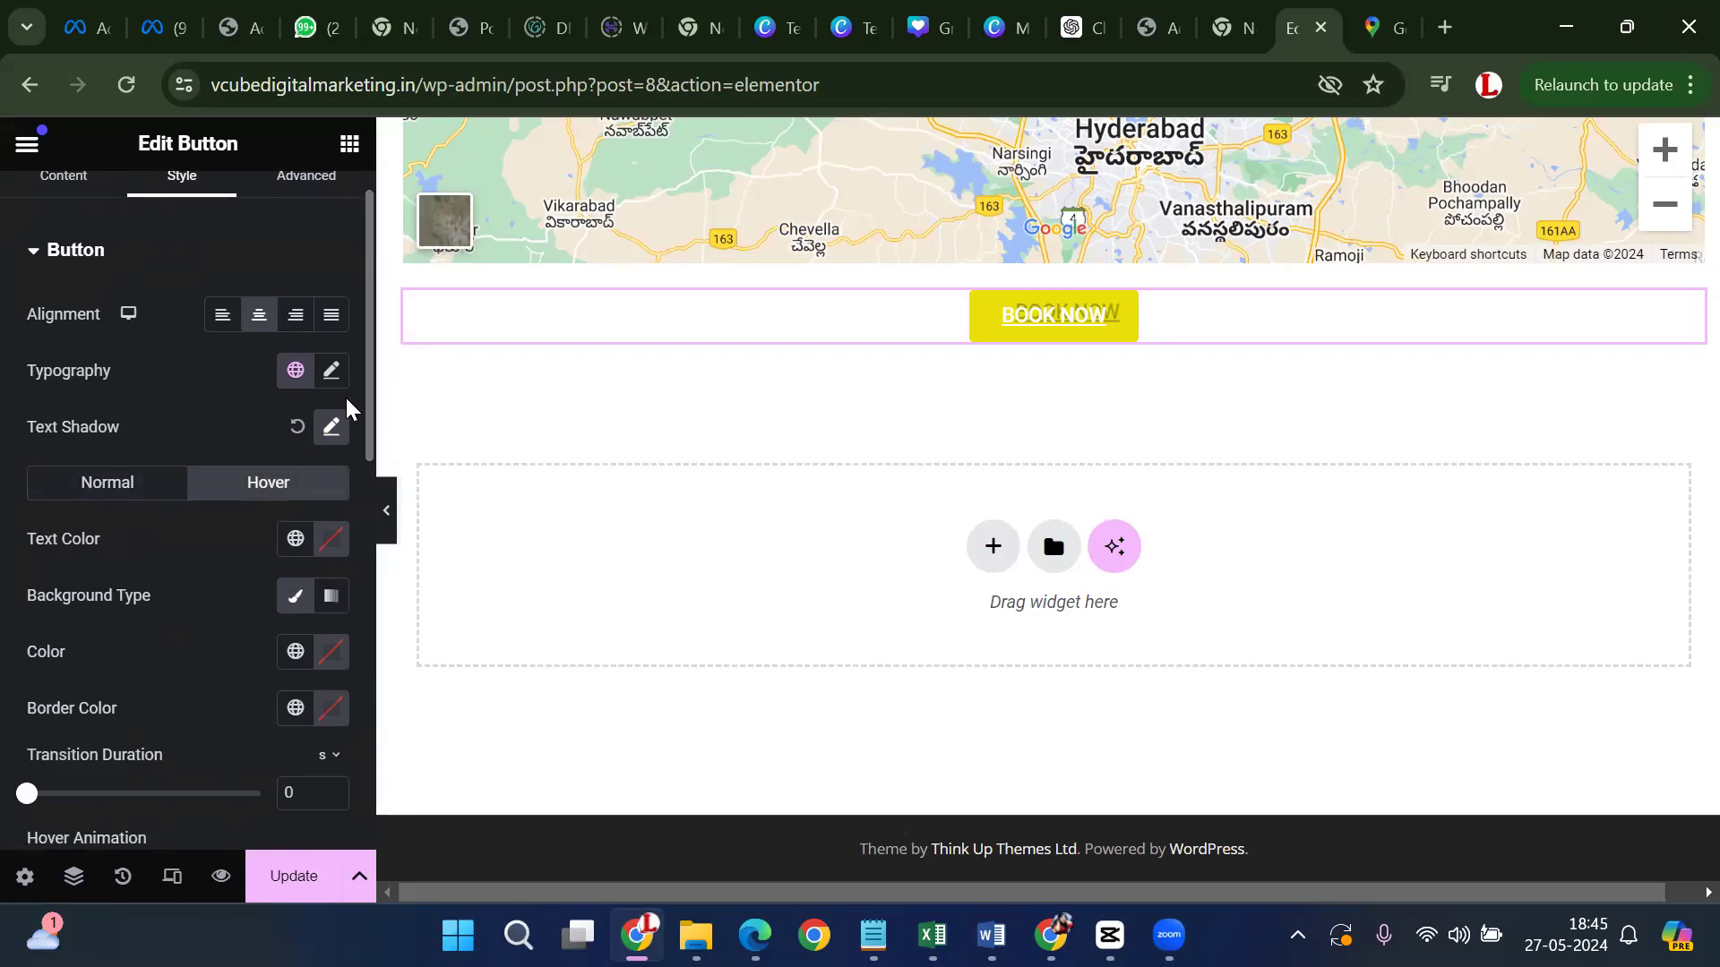
{"action": "scroll", "coordinate": [364, 455], "scroll_direction": "down", "scroll_amount": 2}
{"action": "scroll", "coordinate": [364, 455], "scroll_direction": "down", "scroll_amount": 3}
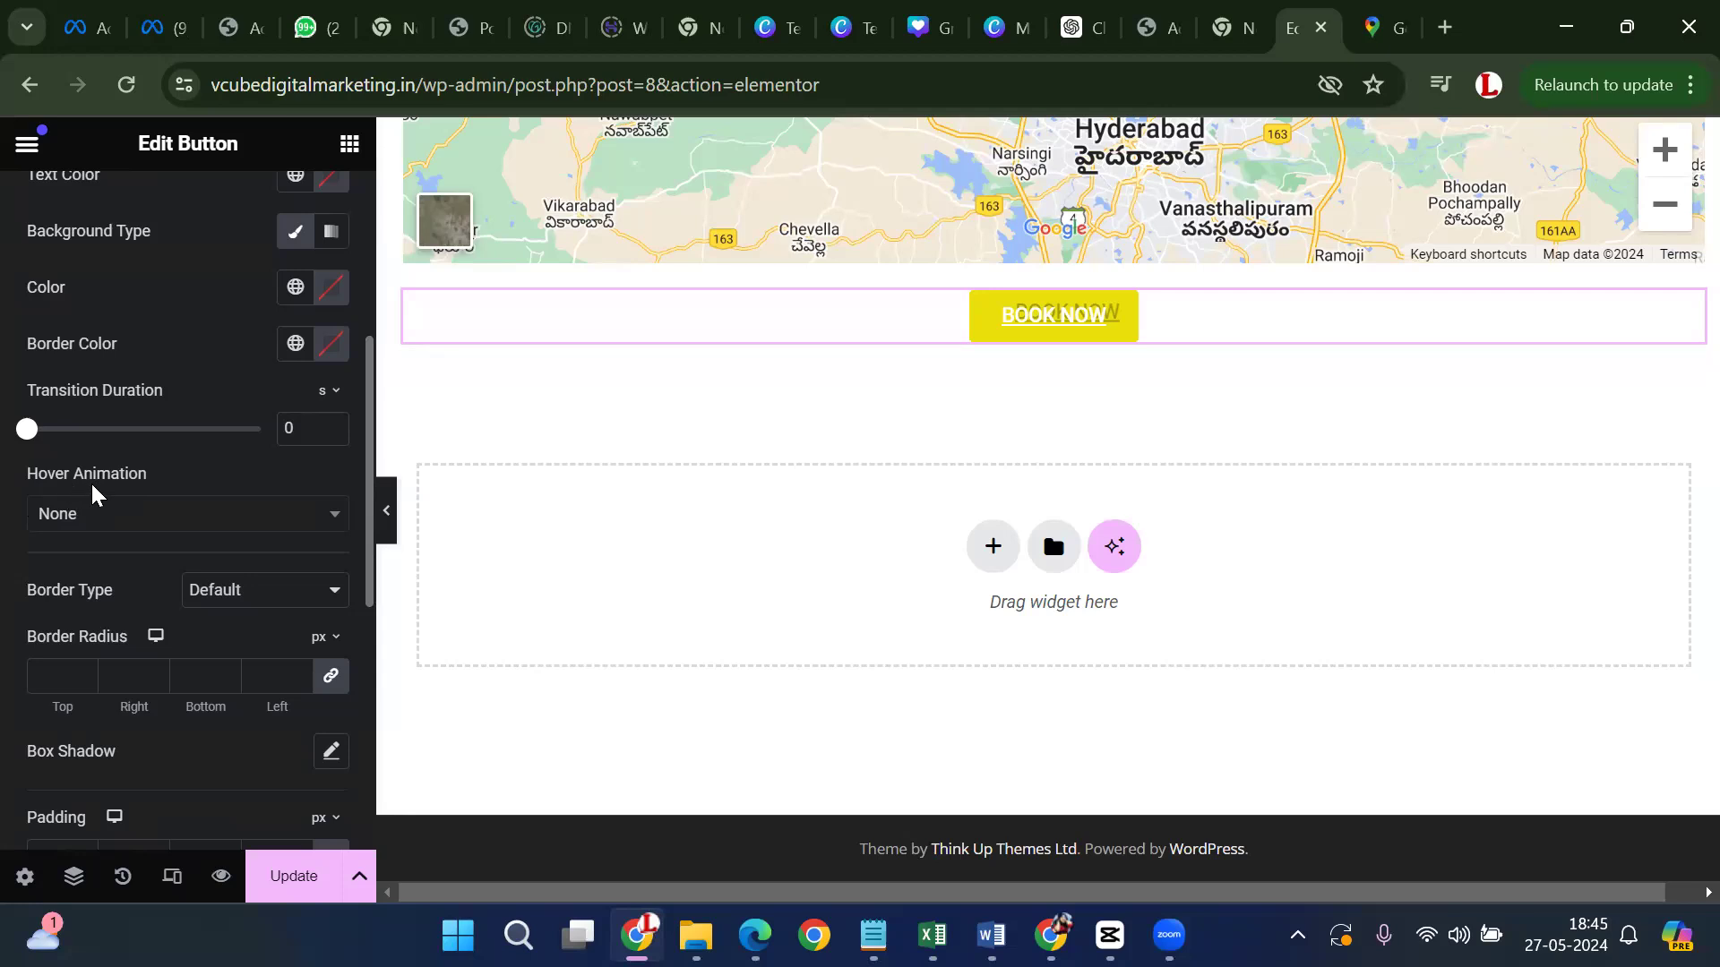
{"action": "left_click", "coordinate": [105, 531]}
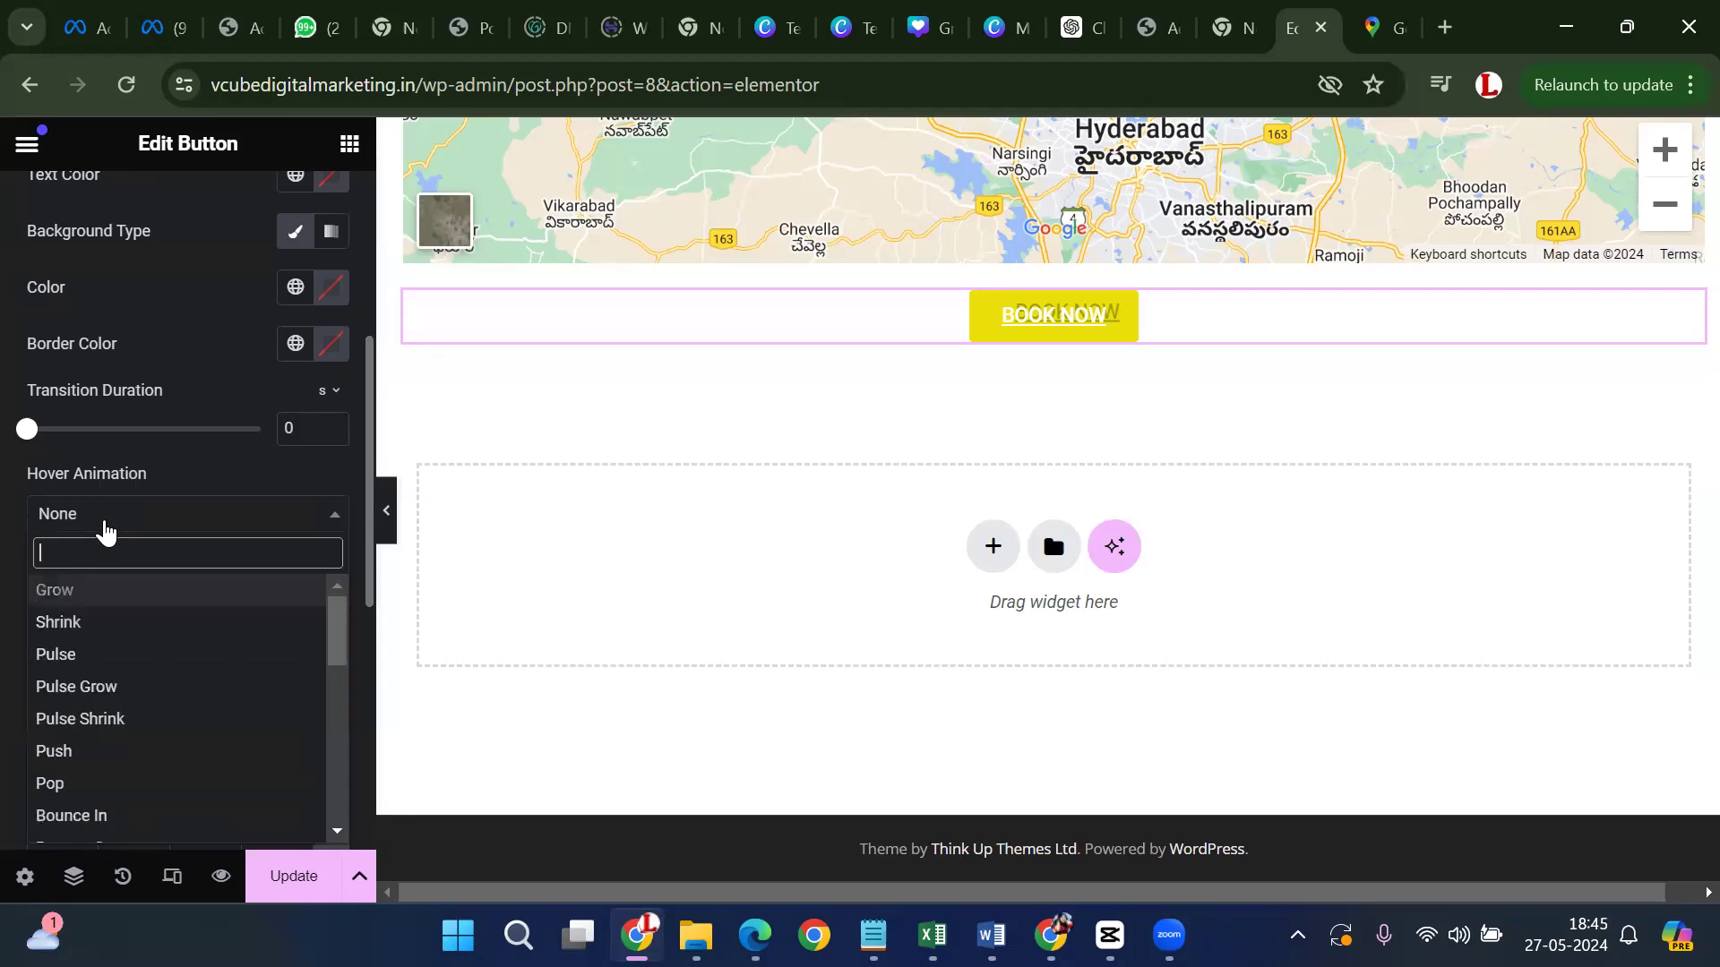
{"action": "left_click", "coordinate": [76, 623]}
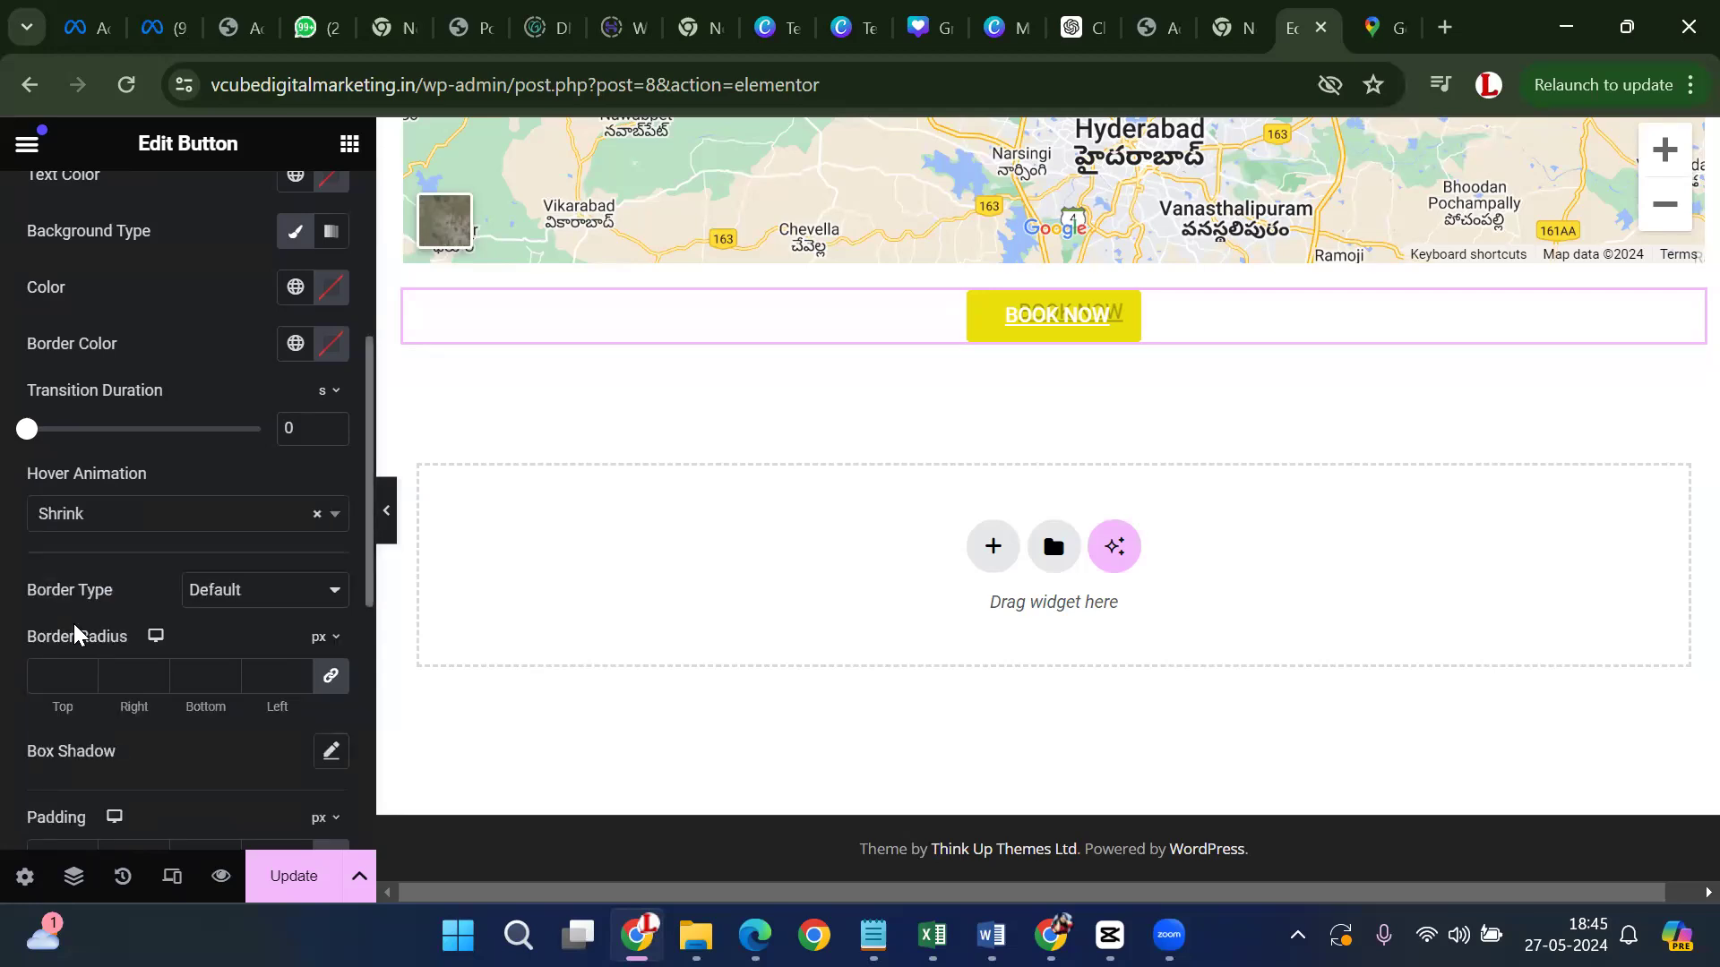
{"action": "left_click", "coordinate": [150, 524]}
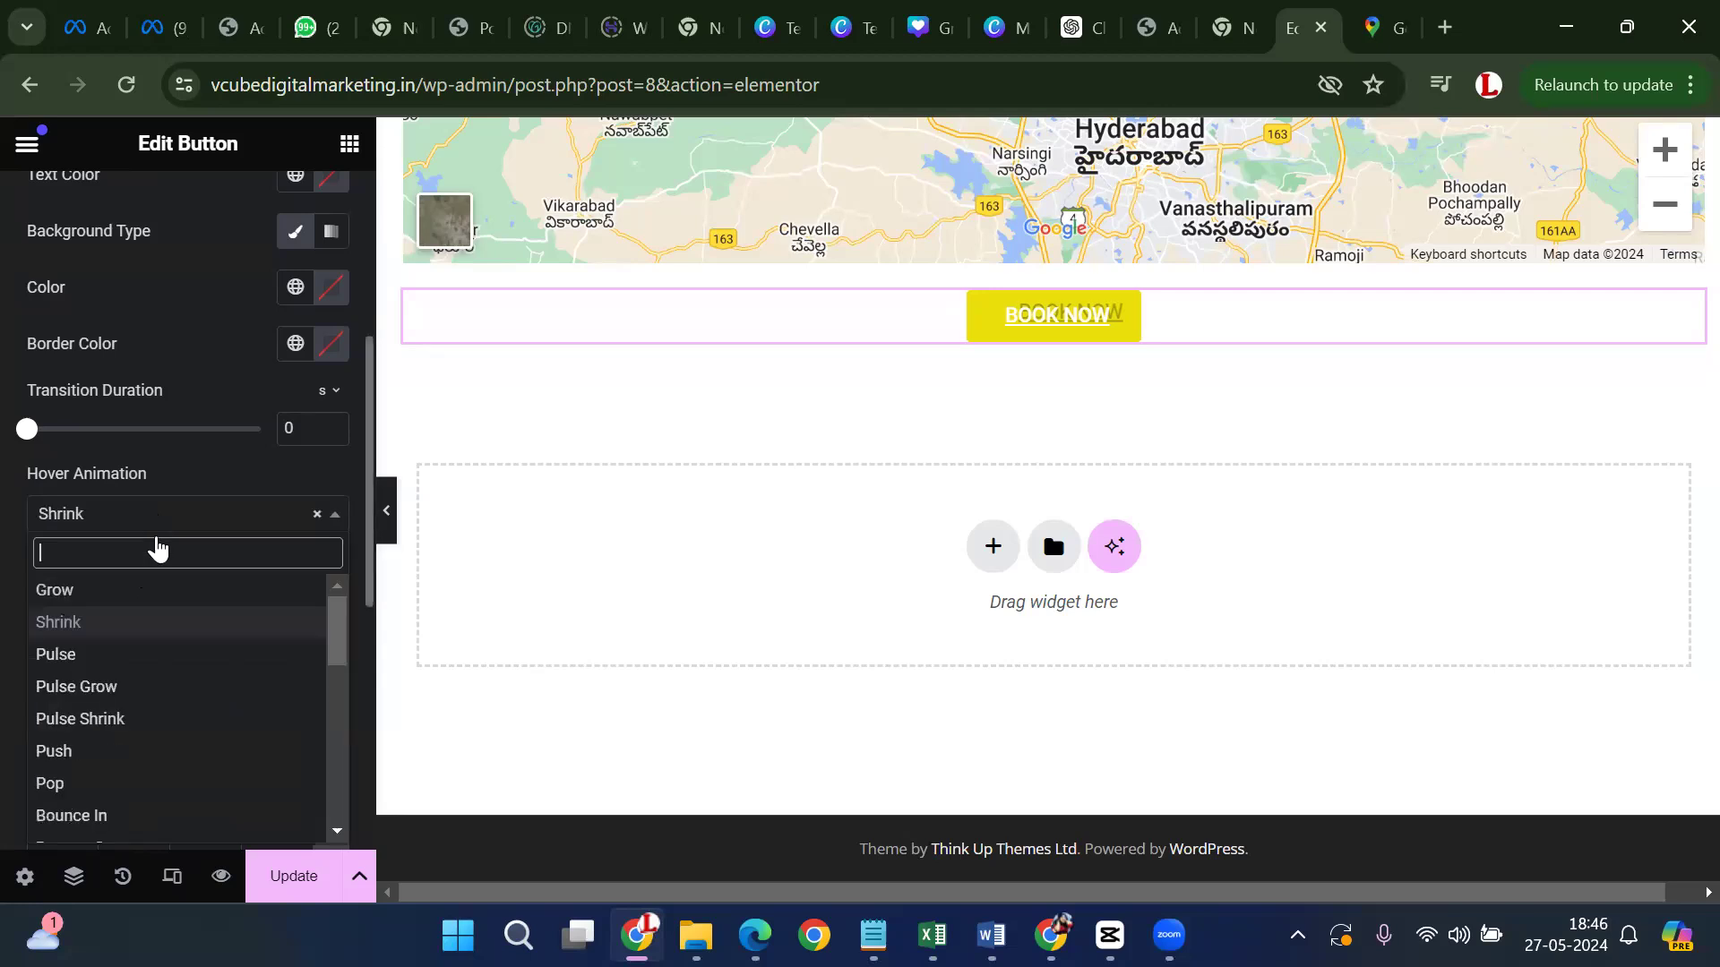
{"action": "left_click", "coordinate": [135, 687]}
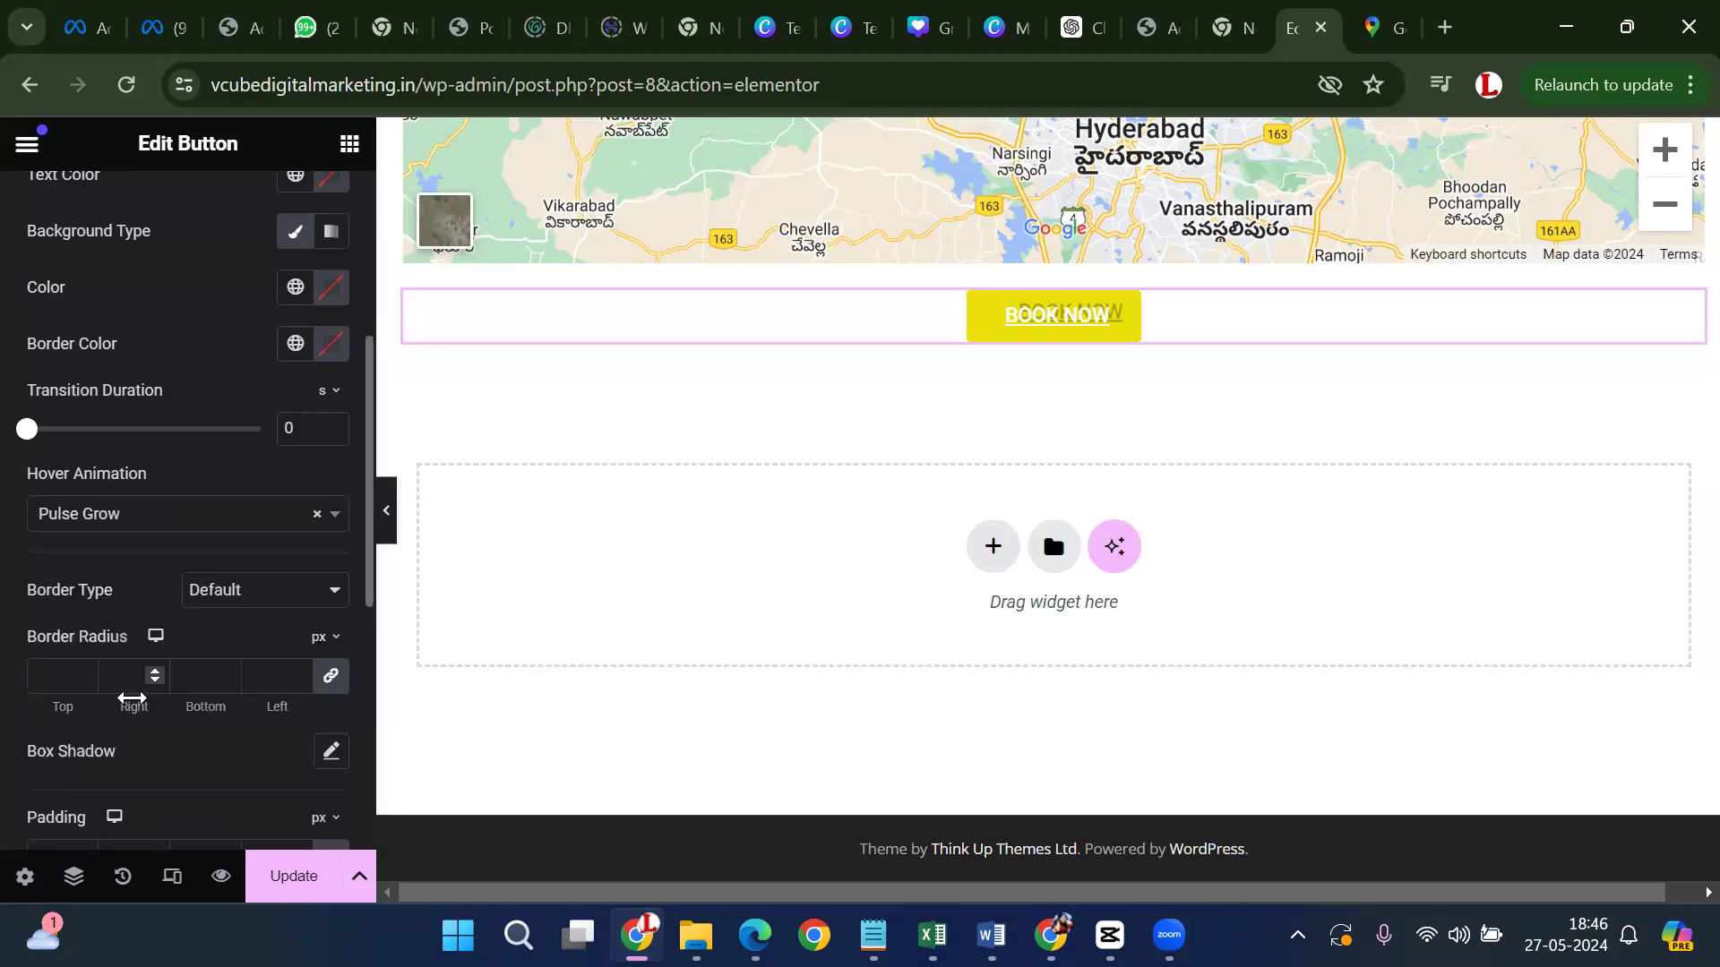
Try the Push and Bounce In hover animations on the BOOK NOW button, and switch back to Shrink
{"action": "left_click", "coordinate": [151, 524]}
{"action": "left_click", "coordinate": [133, 744]}
{"action": "left_click", "coordinate": [164, 524]}
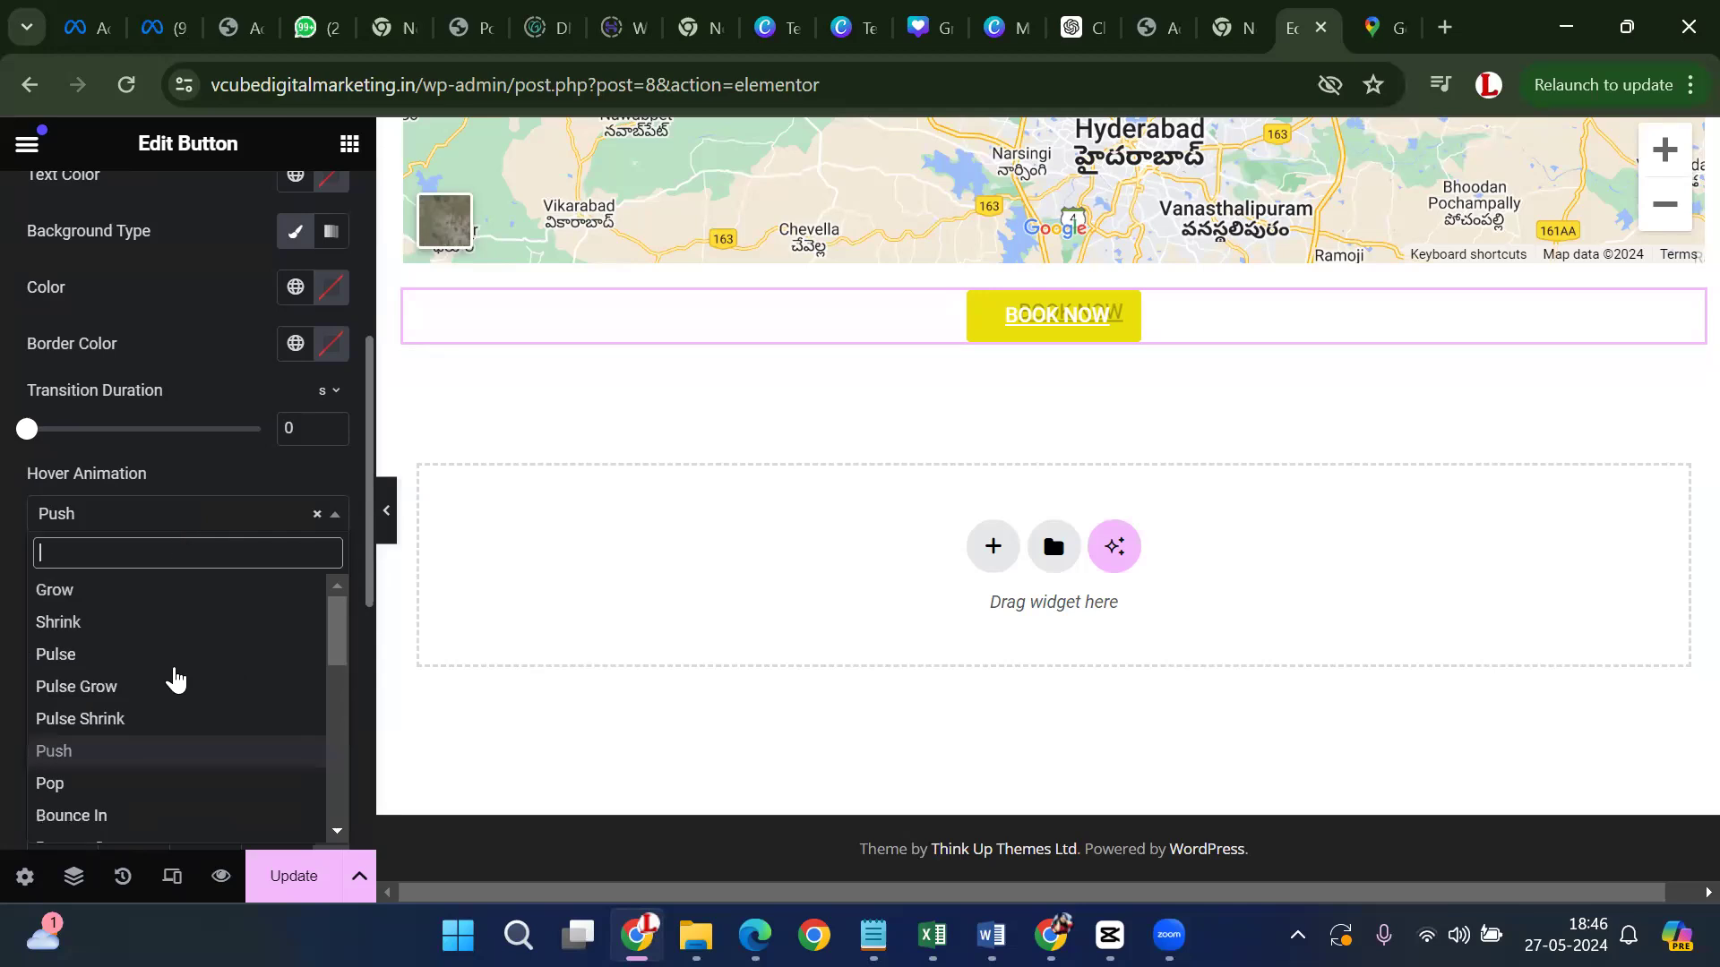
{"action": "left_click", "coordinate": [159, 800]}
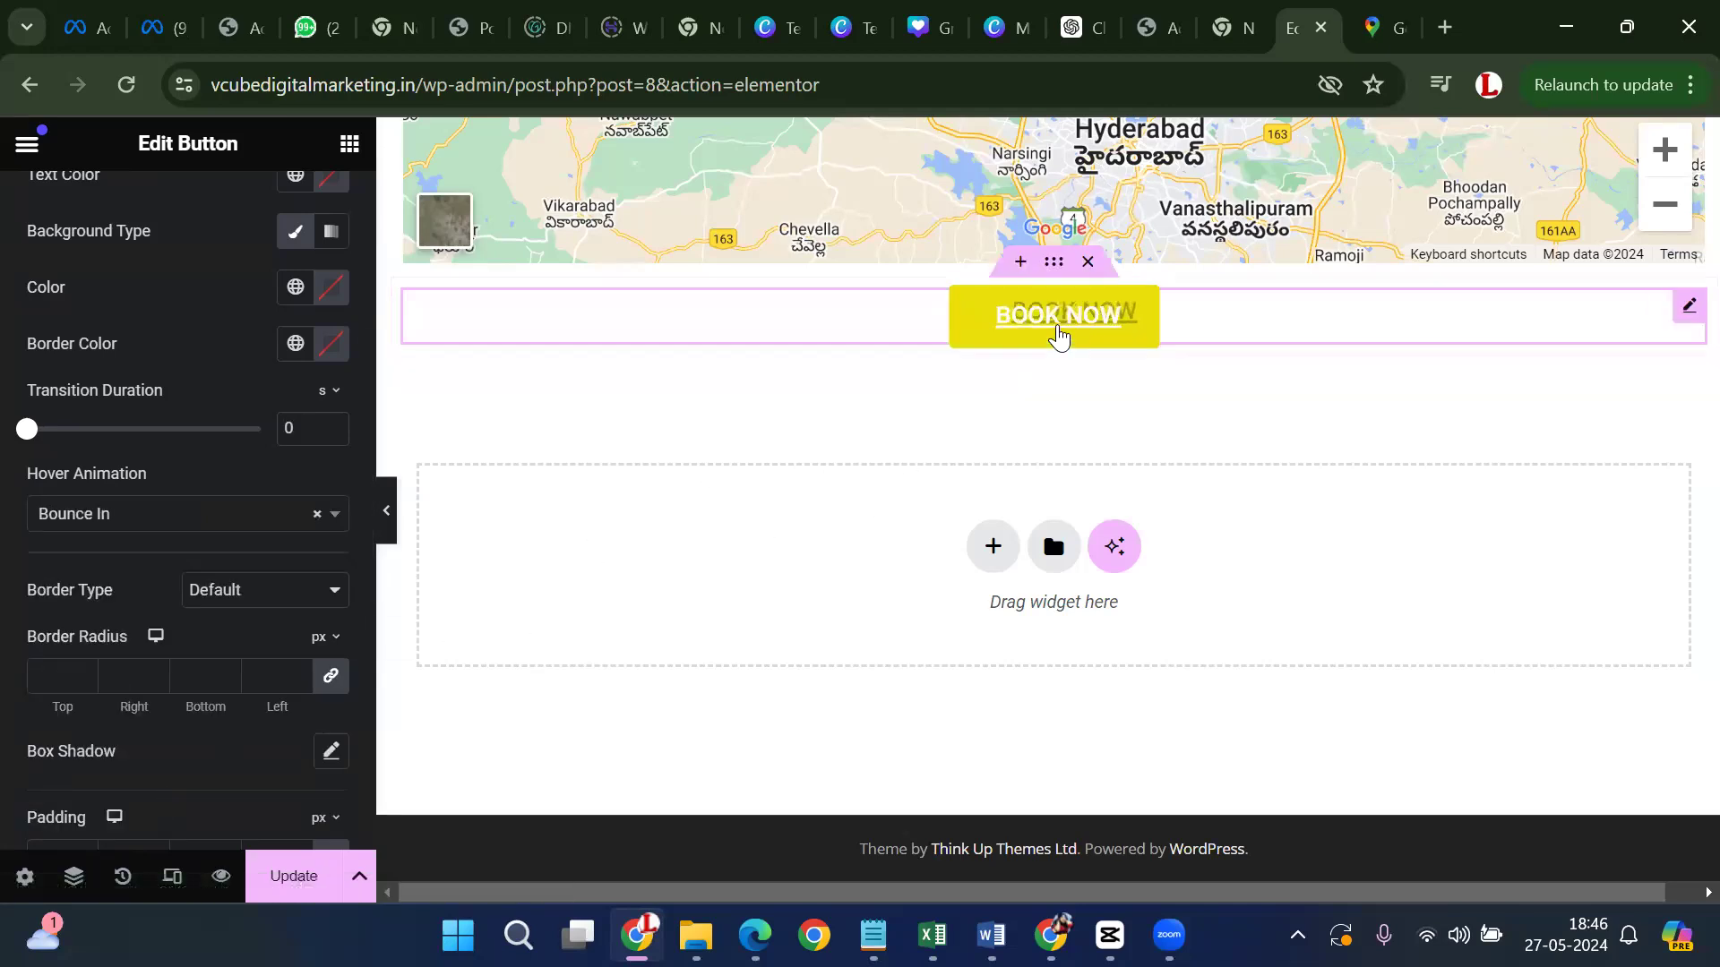
{"action": "left_click", "coordinate": [165, 523]}
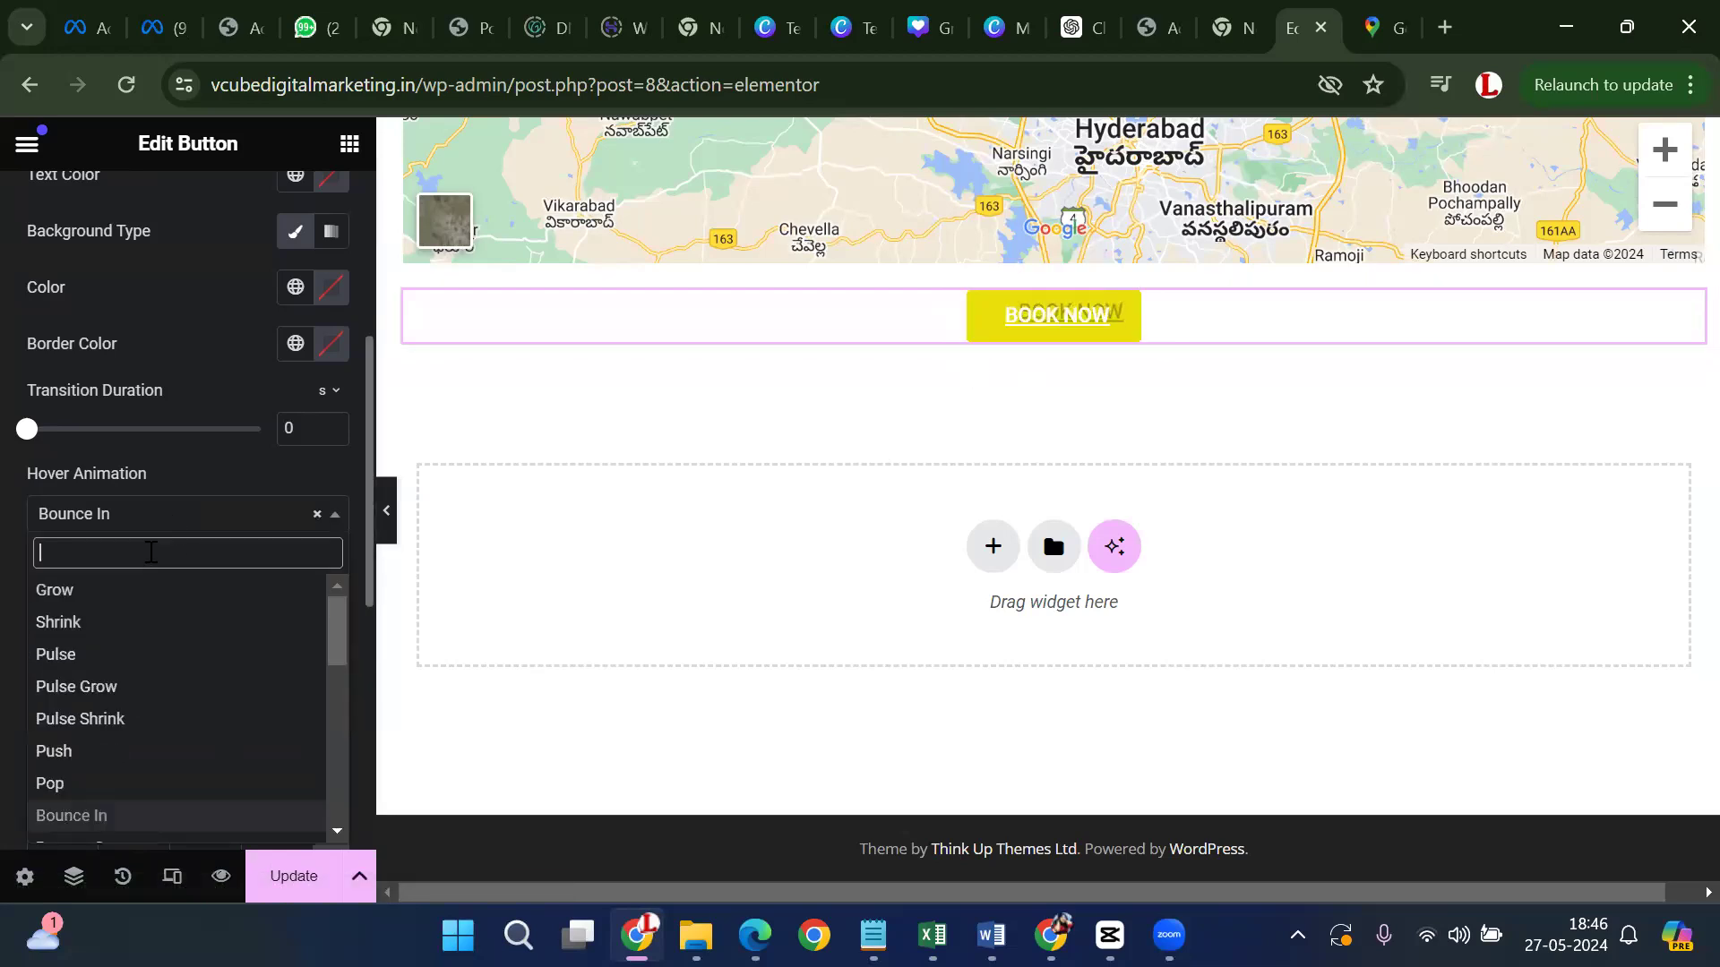
{"action": "left_click", "coordinate": [120, 624]}
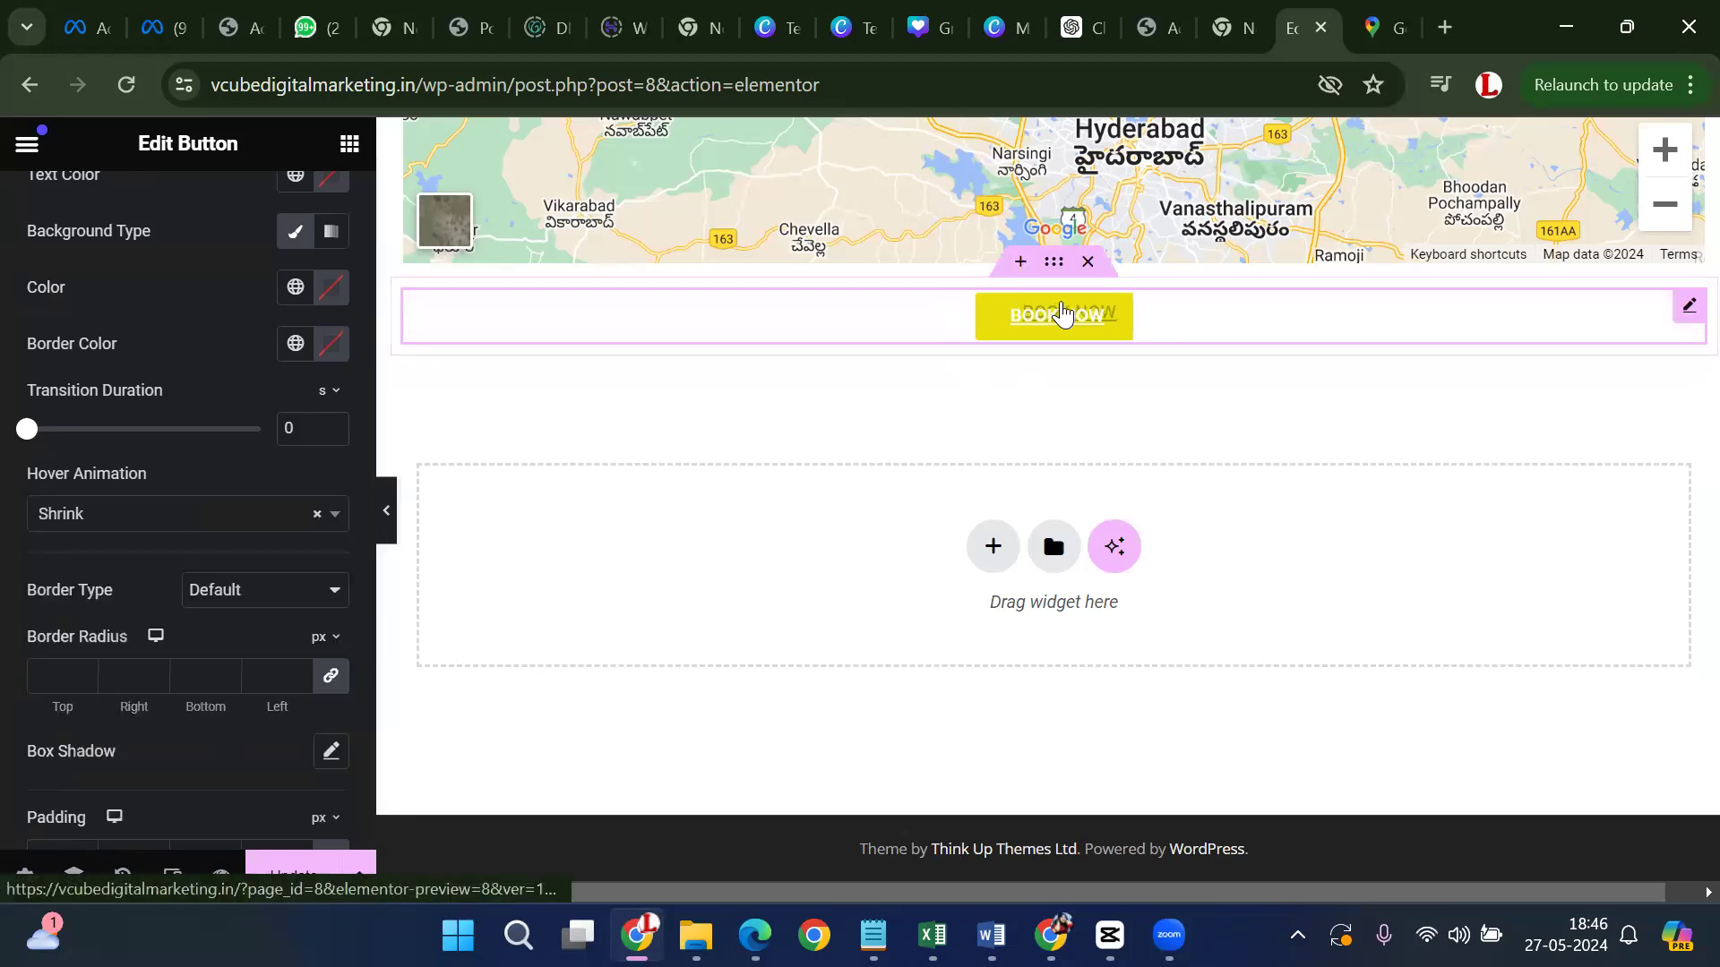
Try the Push and Sink hover animations on the BOOK NOW button
{"action": "left_click", "coordinate": [112, 523]}
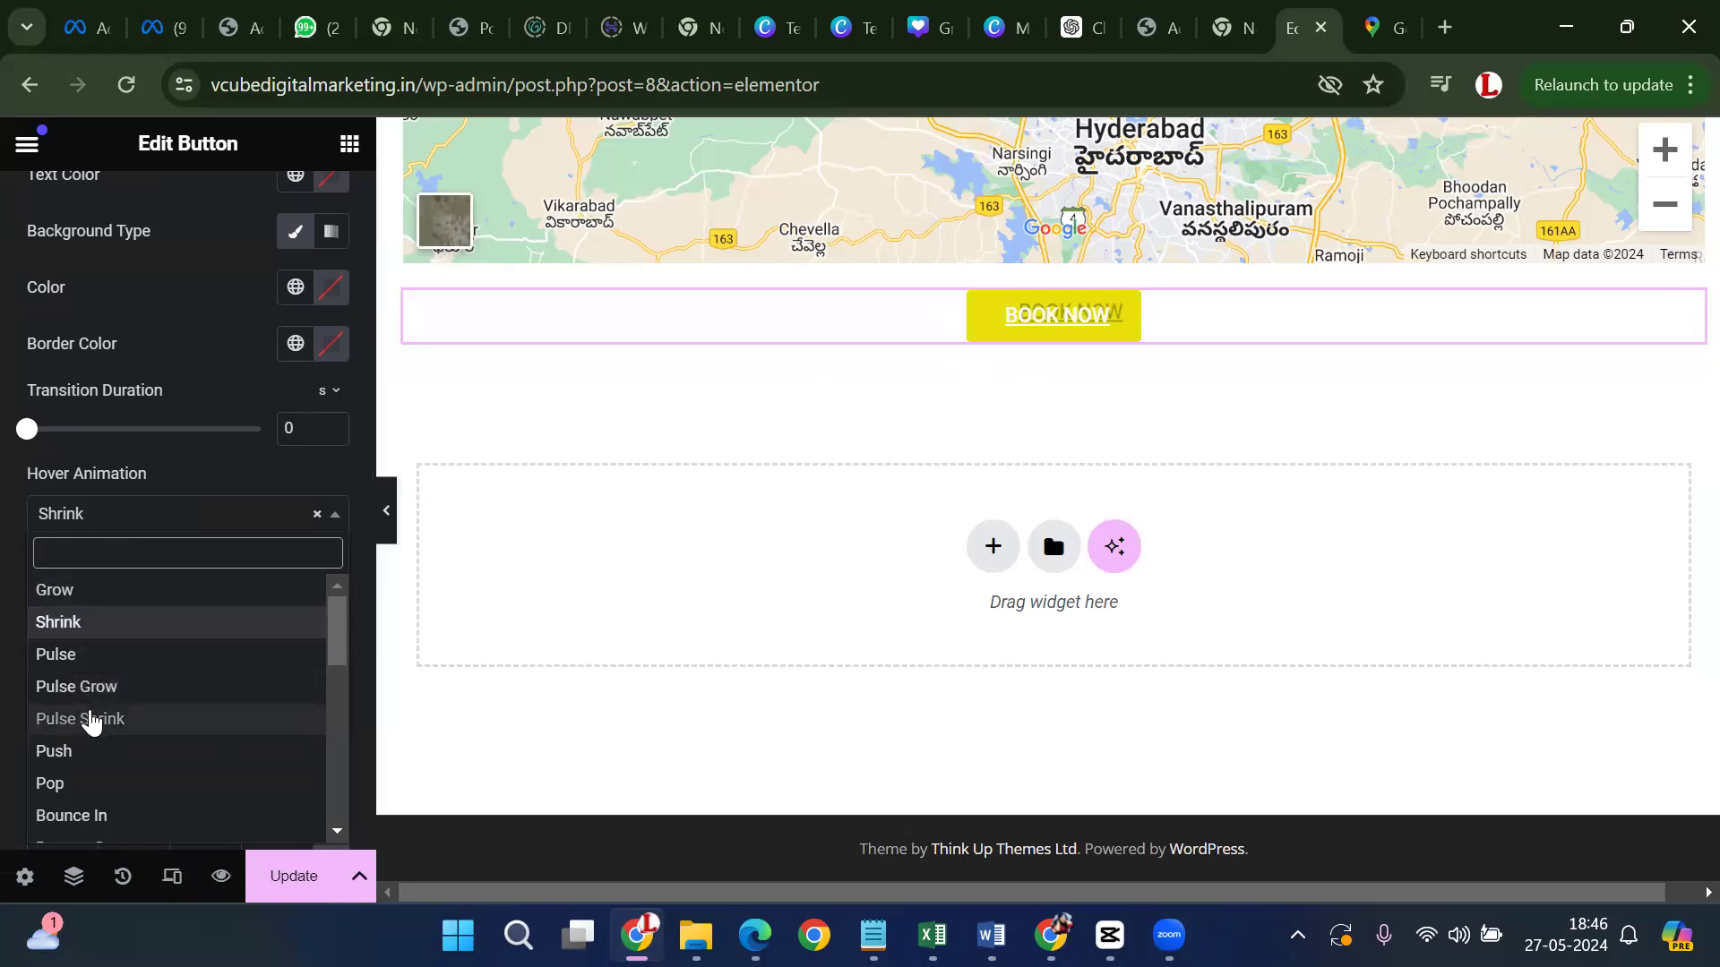
{"action": "left_click", "coordinate": [84, 757]}
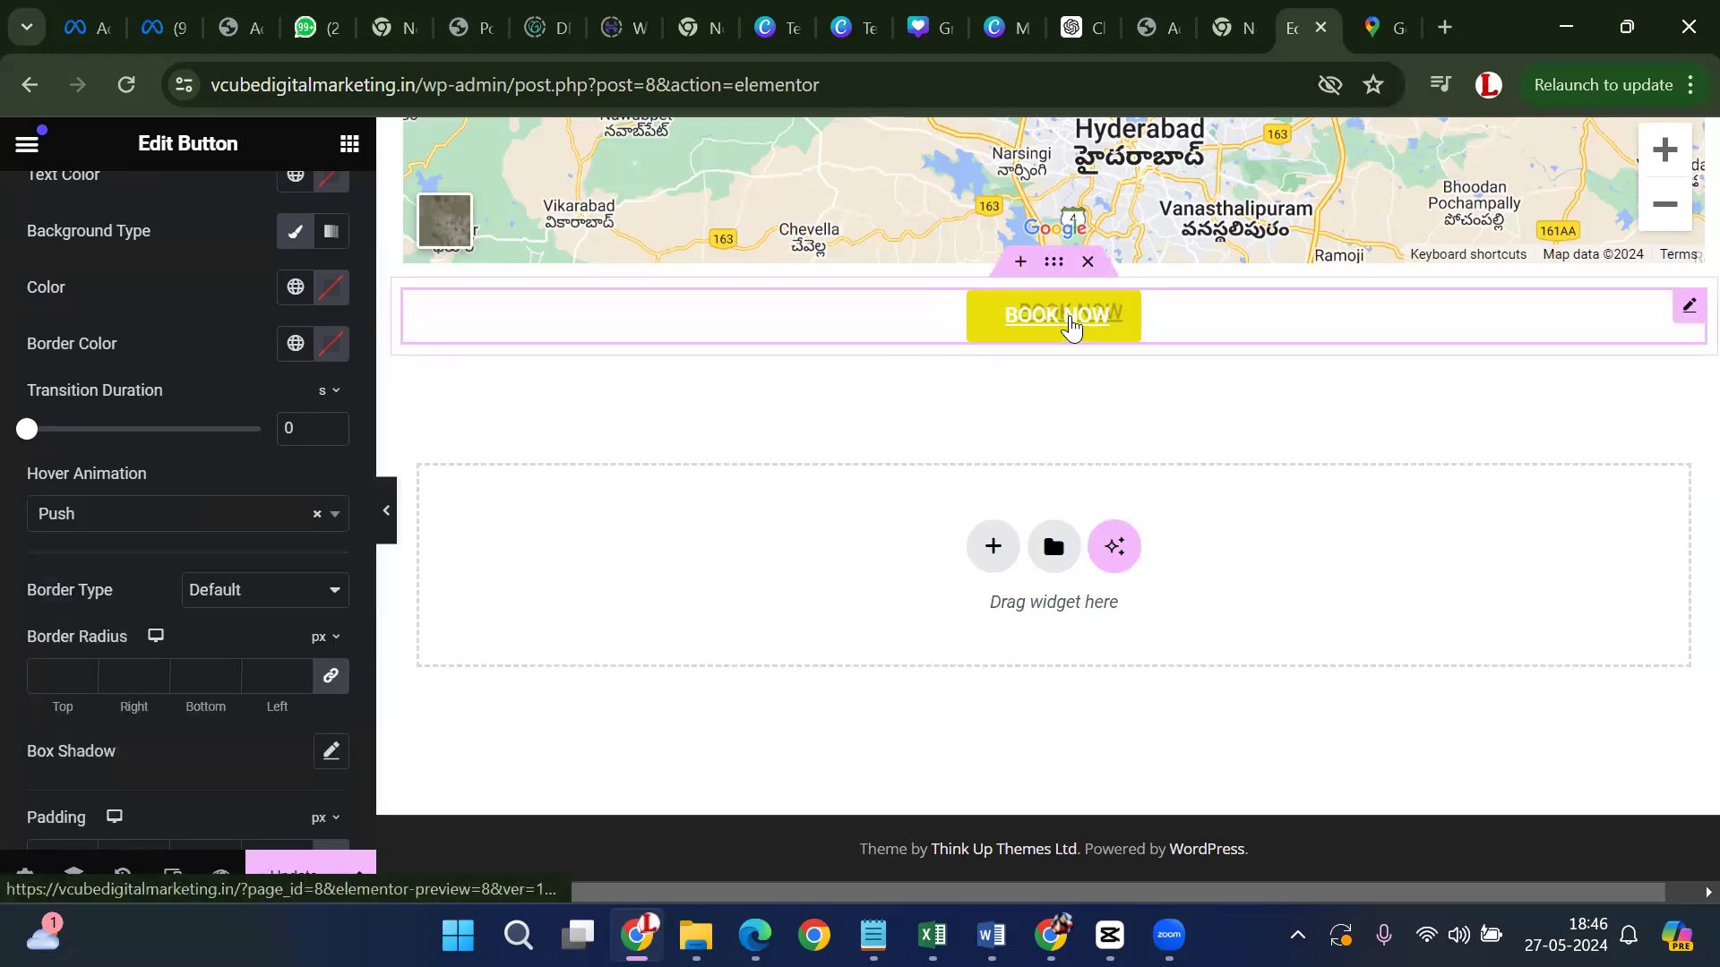
{"action": "left_click", "coordinate": [153, 513]}
{"action": "scroll", "coordinate": [75, 730], "scroll_direction": "down", "scroll_amount": 3}
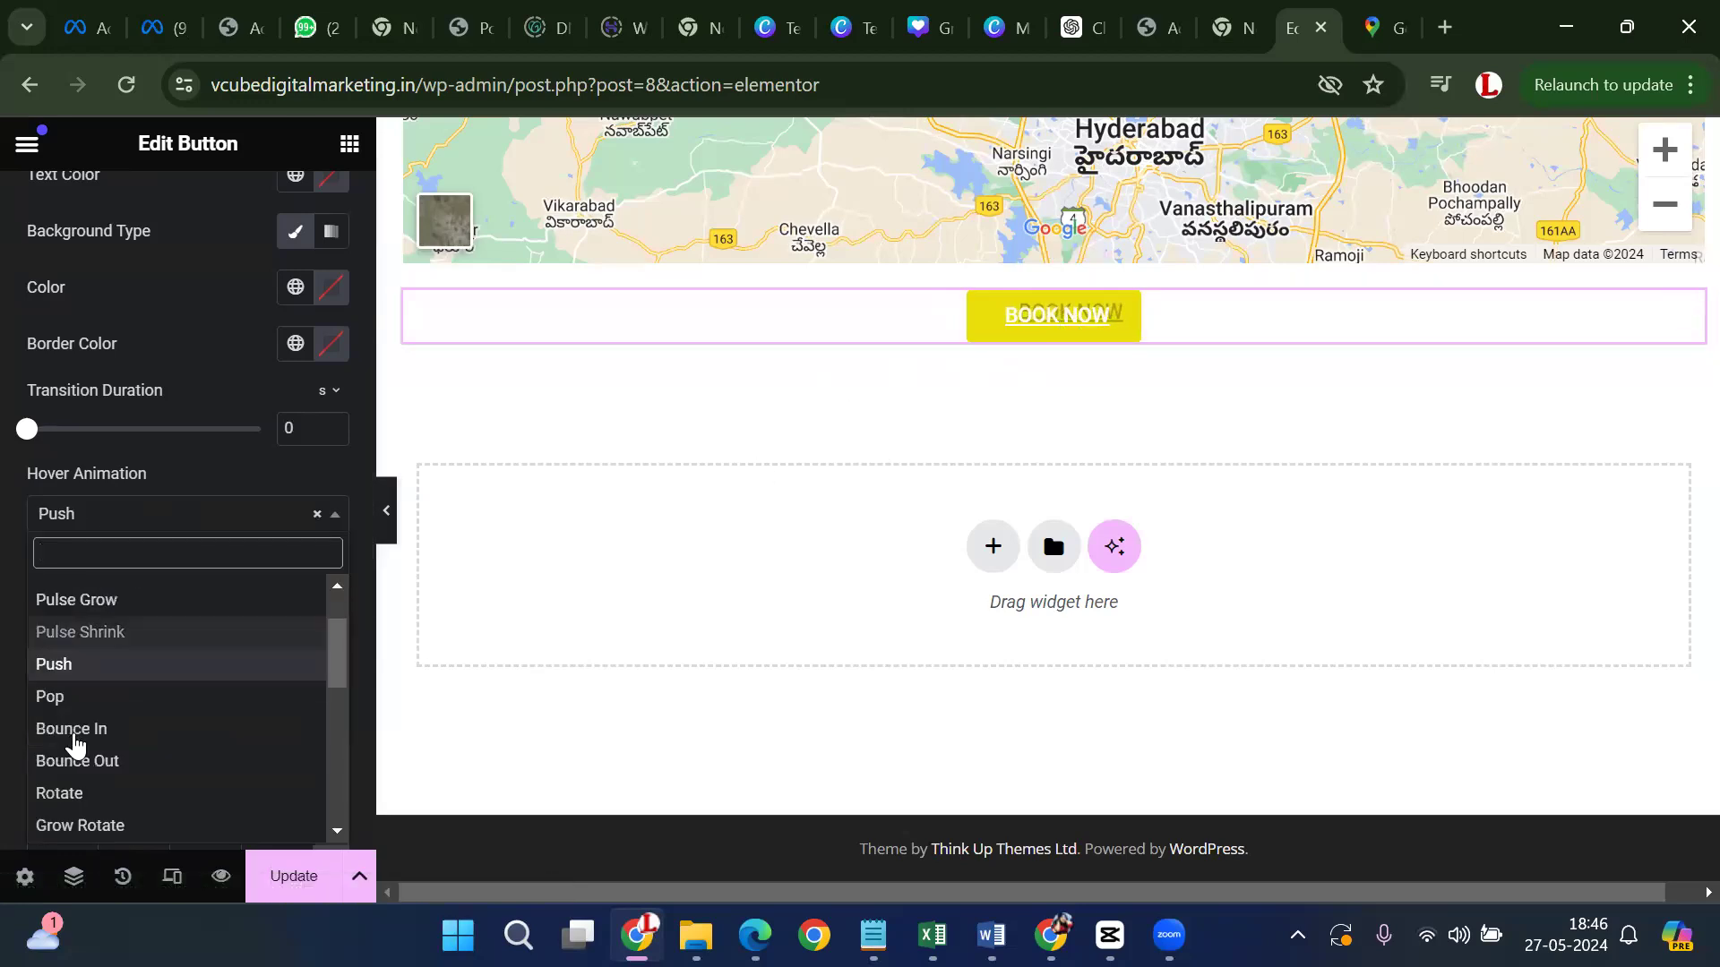
{"action": "left_click", "coordinate": [80, 707]}
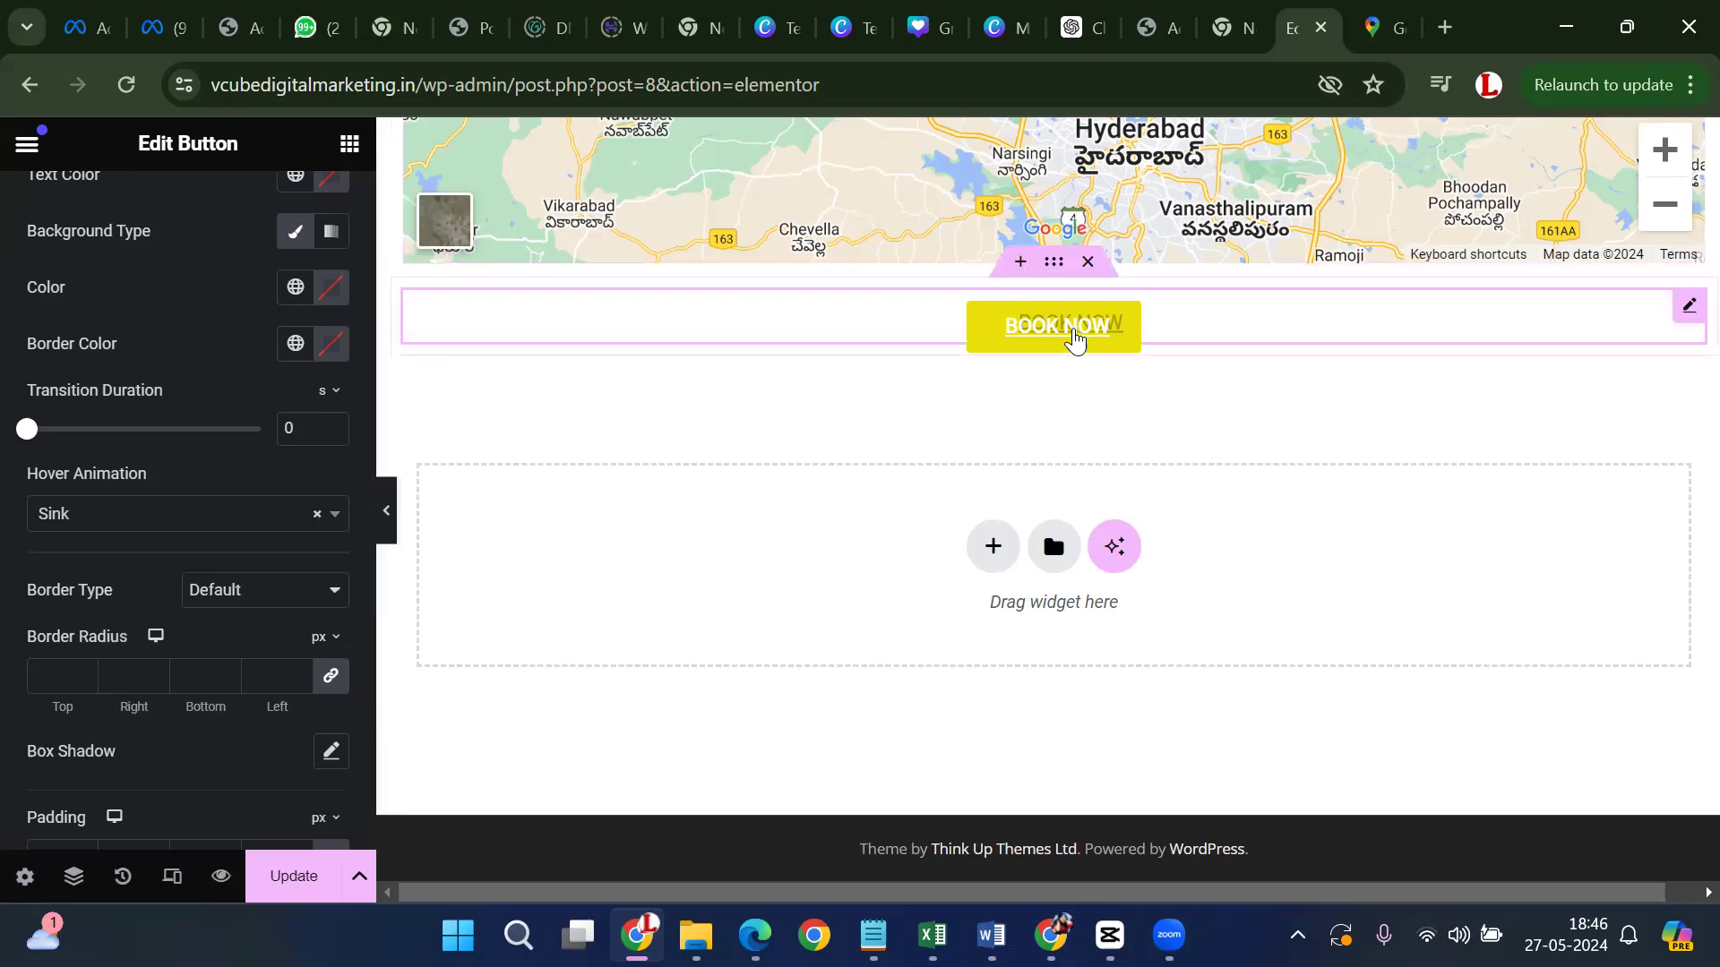
Set the BOOK NOW button's hover animation to Buzz
{"action": "left_click", "coordinate": [188, 533]}
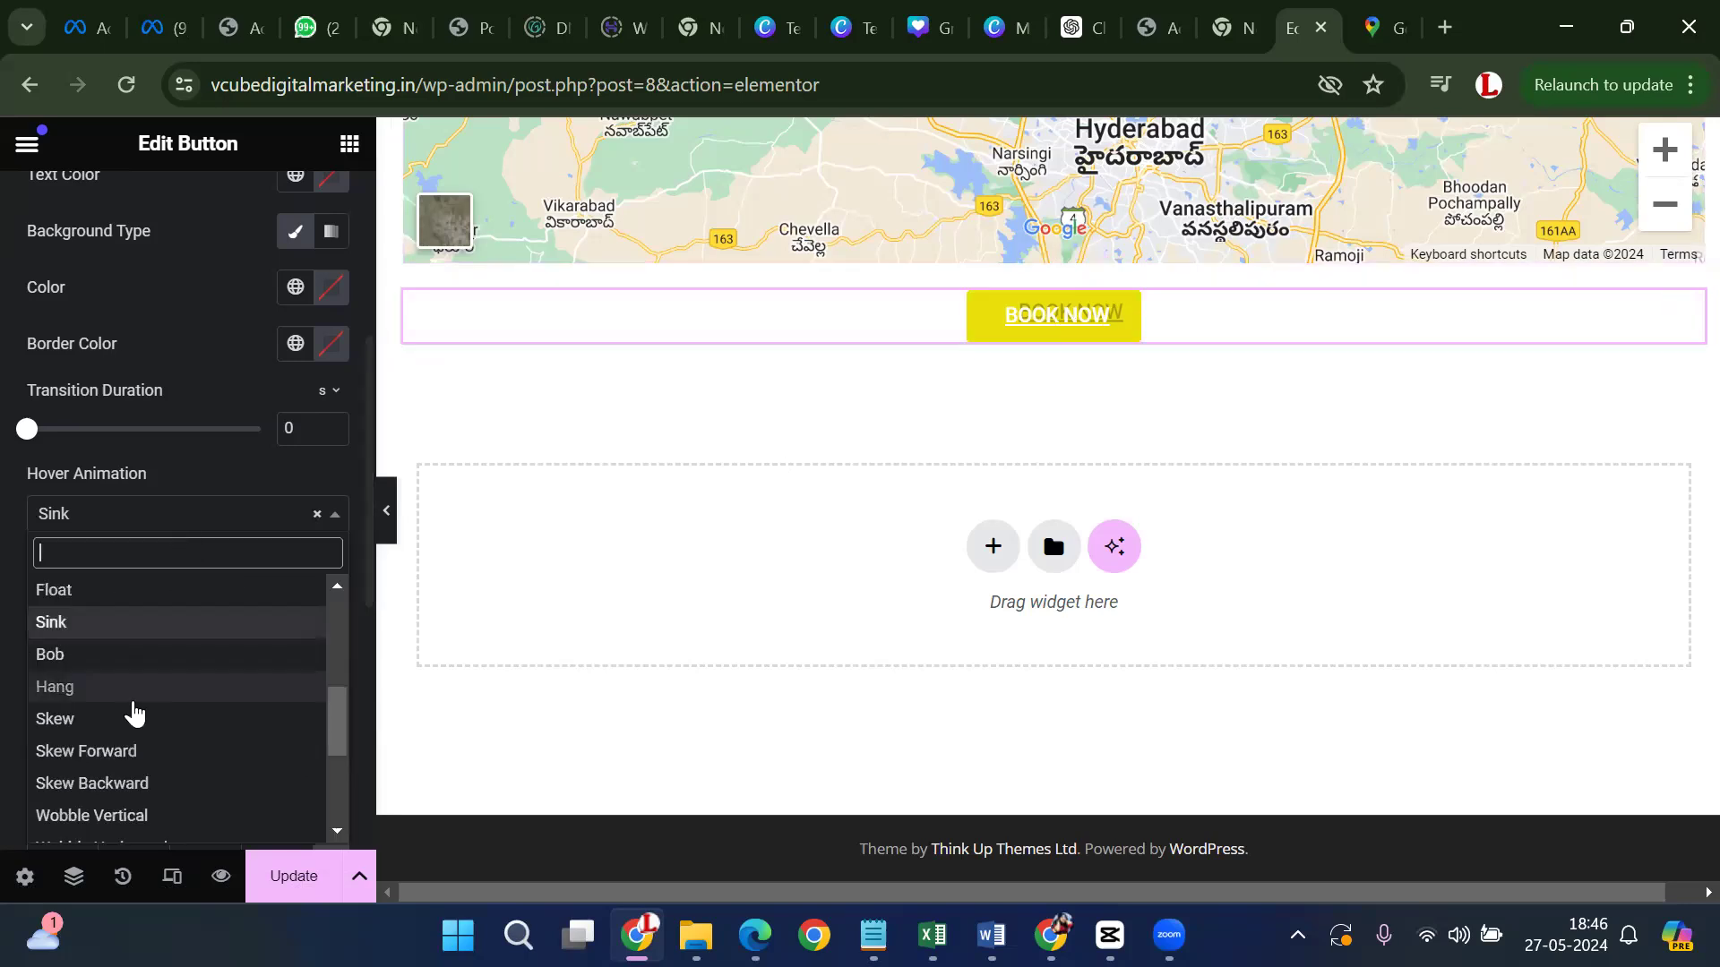
{"action": "scroll", "coordinate": [135, 711], "scroll_direction": "down", "scroll_amount": 3}
{"action": "left_click", "coordinate": [53, 794]}
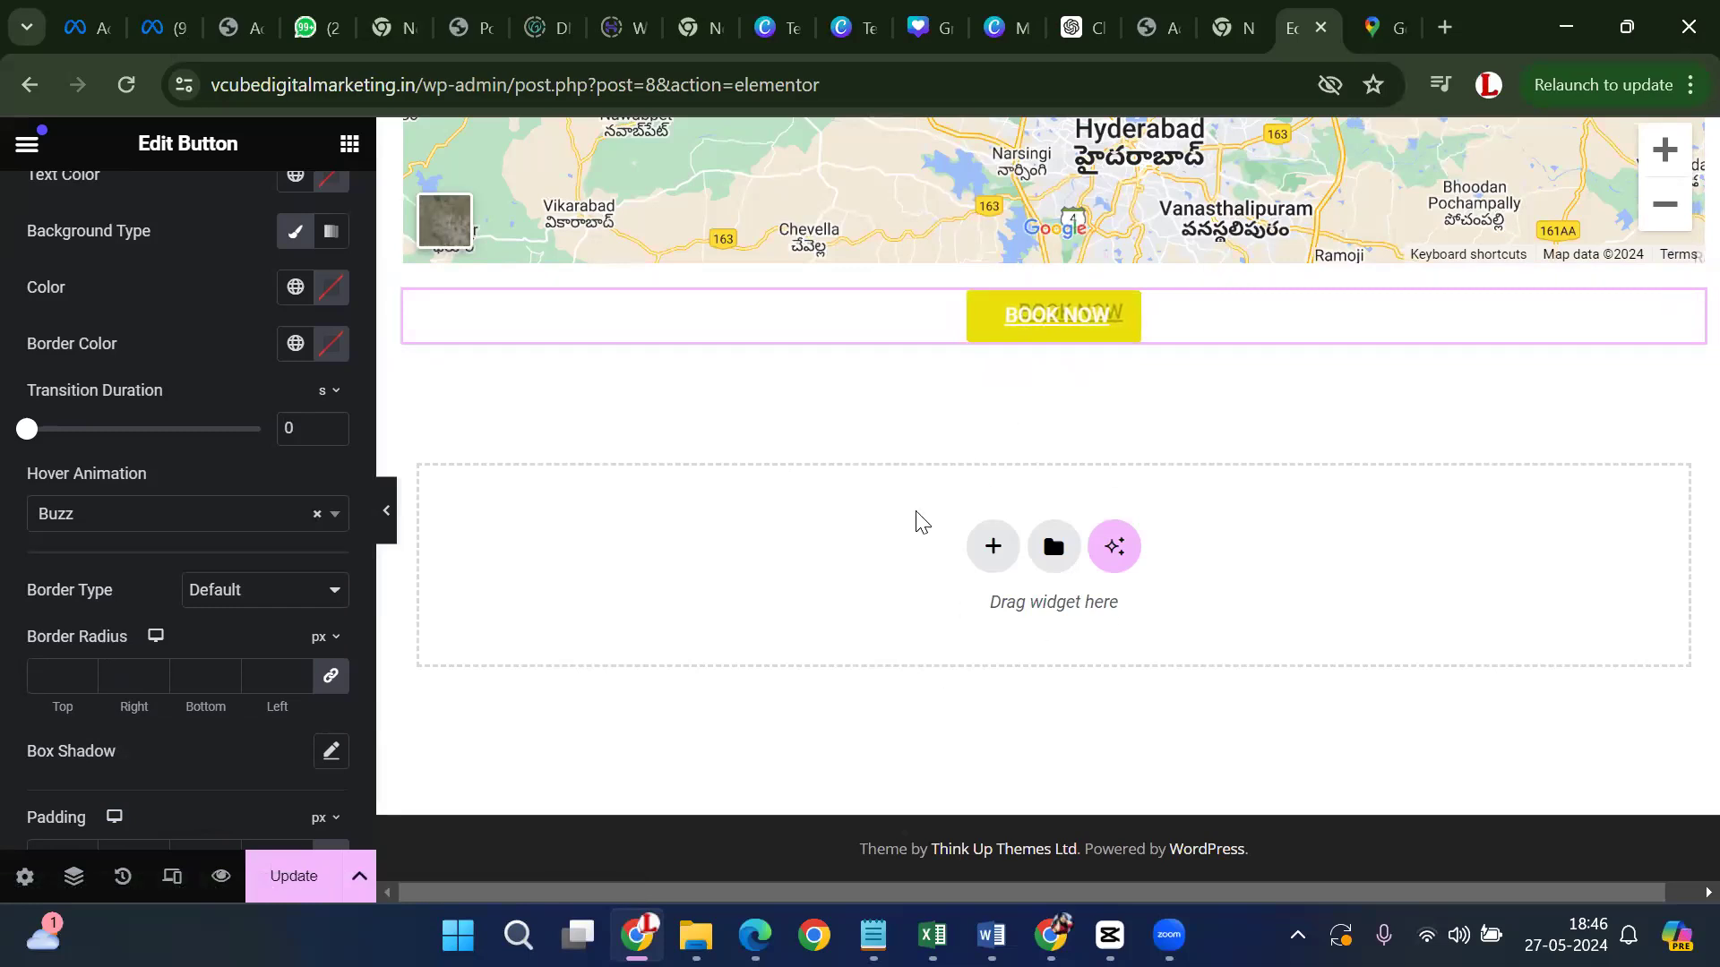
{"action": "scroll", "coordinate": [911, 522], "scroll_direction": "up", "scroll_amount": 3}
{"action": "scroll", "coordinate": [911, 521], "scroll_direction": "down", "scroll_amount": 2}
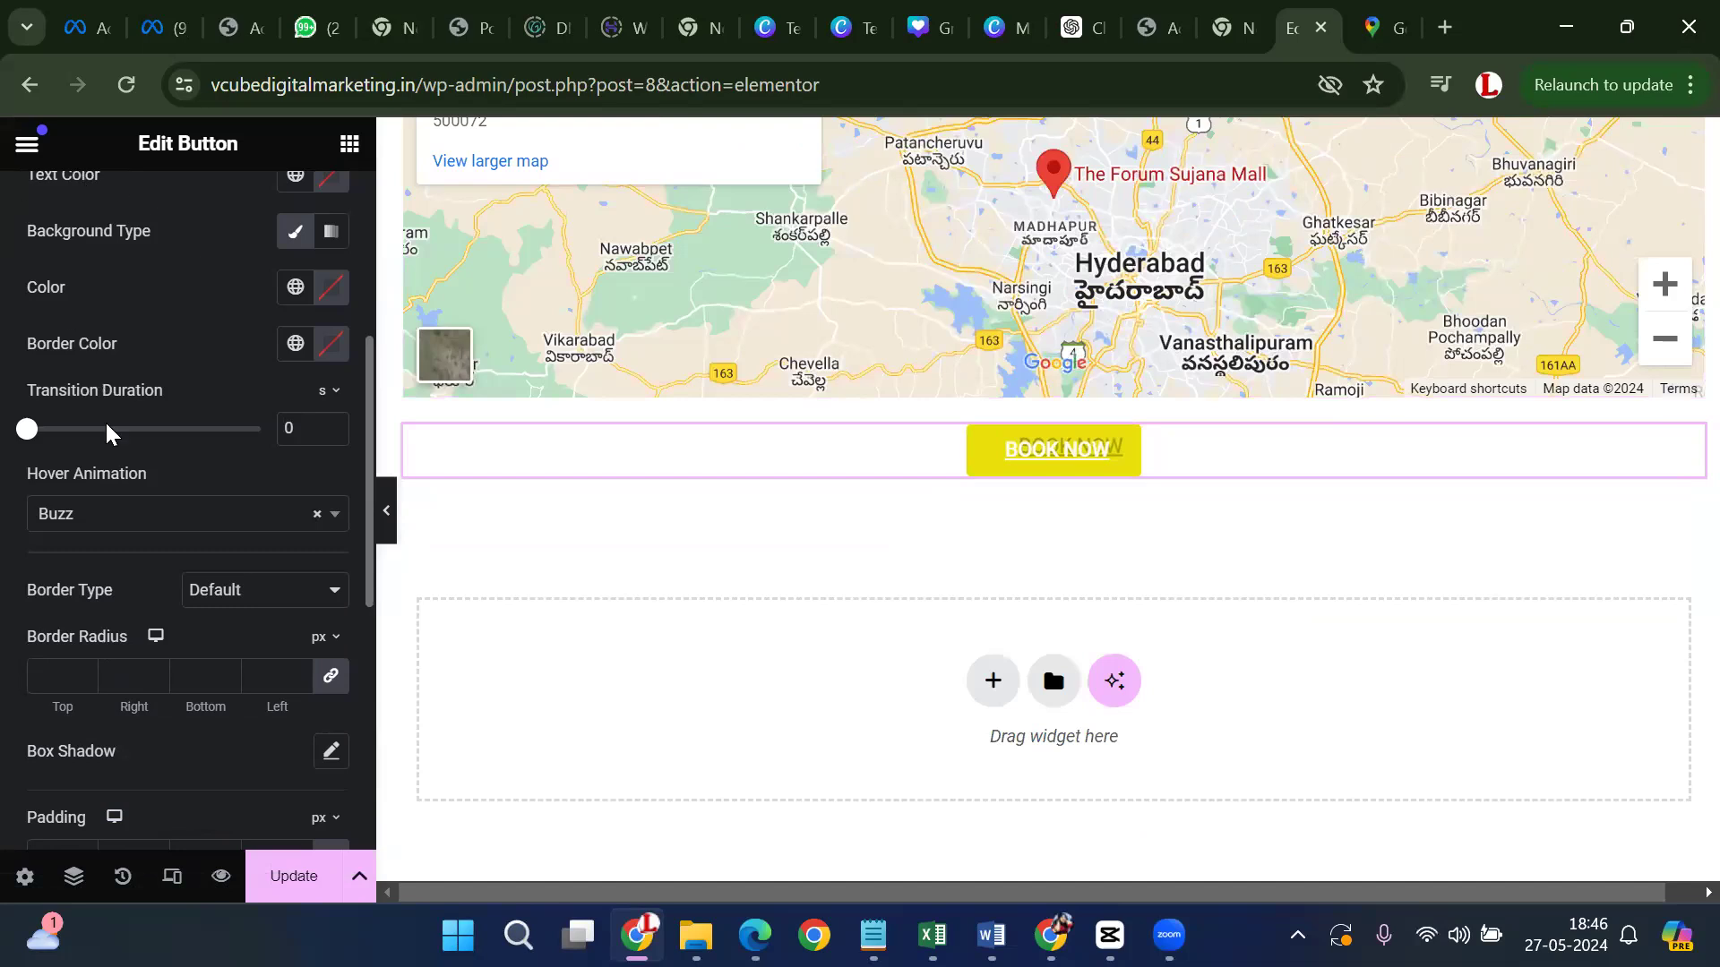
{"action": "scroll", "coordinate": [106, 432], "scroll_direction": "up", "scroll_amount": 3}
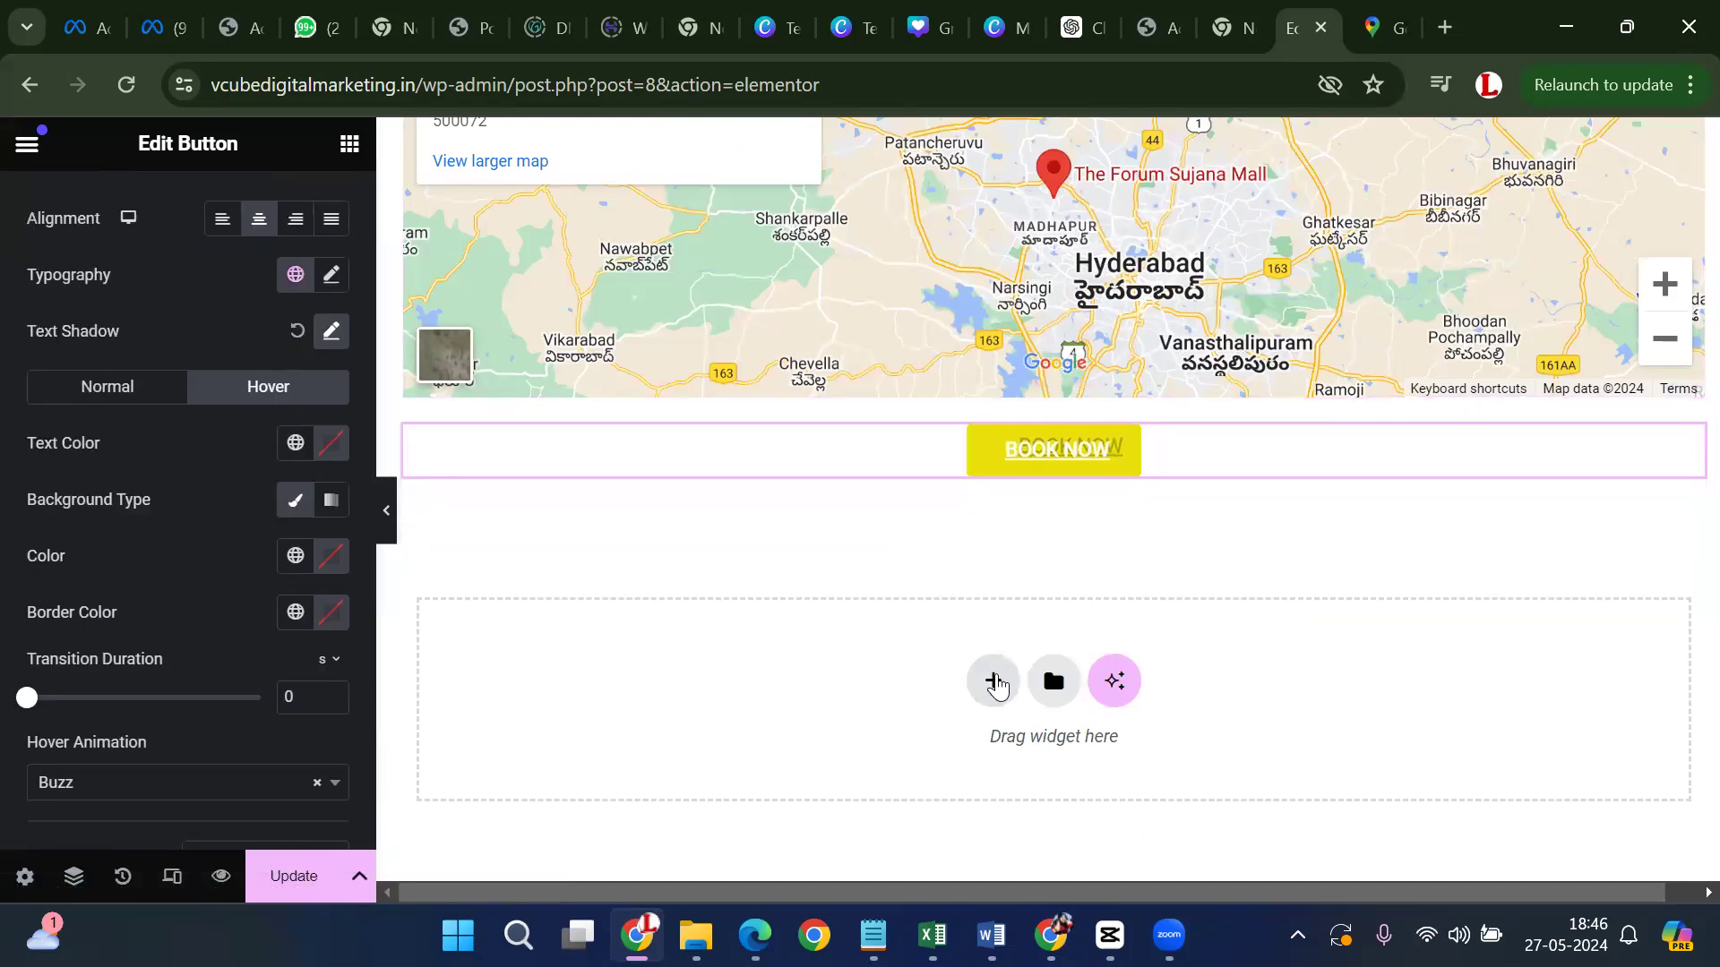
Add a single-column Flexbox container below the BOOK NOW button and insert an Icon widget in it
{"action": "left_click", "coordinate": [992, 683]}
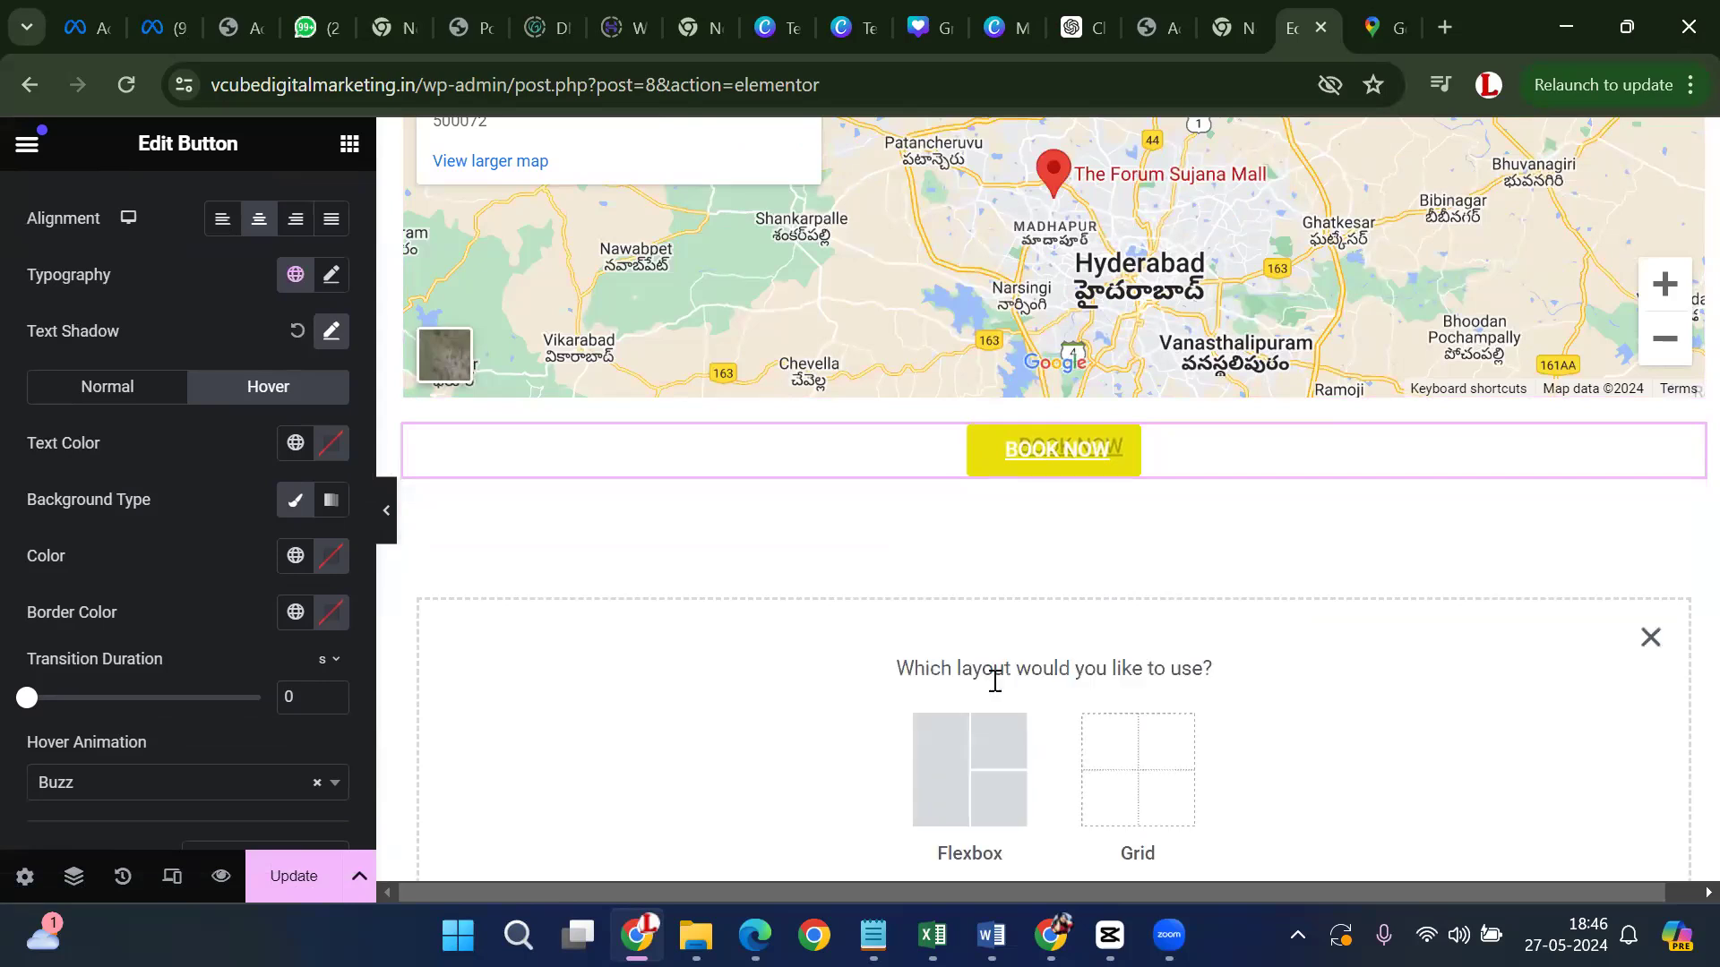
{"action": "left_click", "coordinate": [940, 743]}
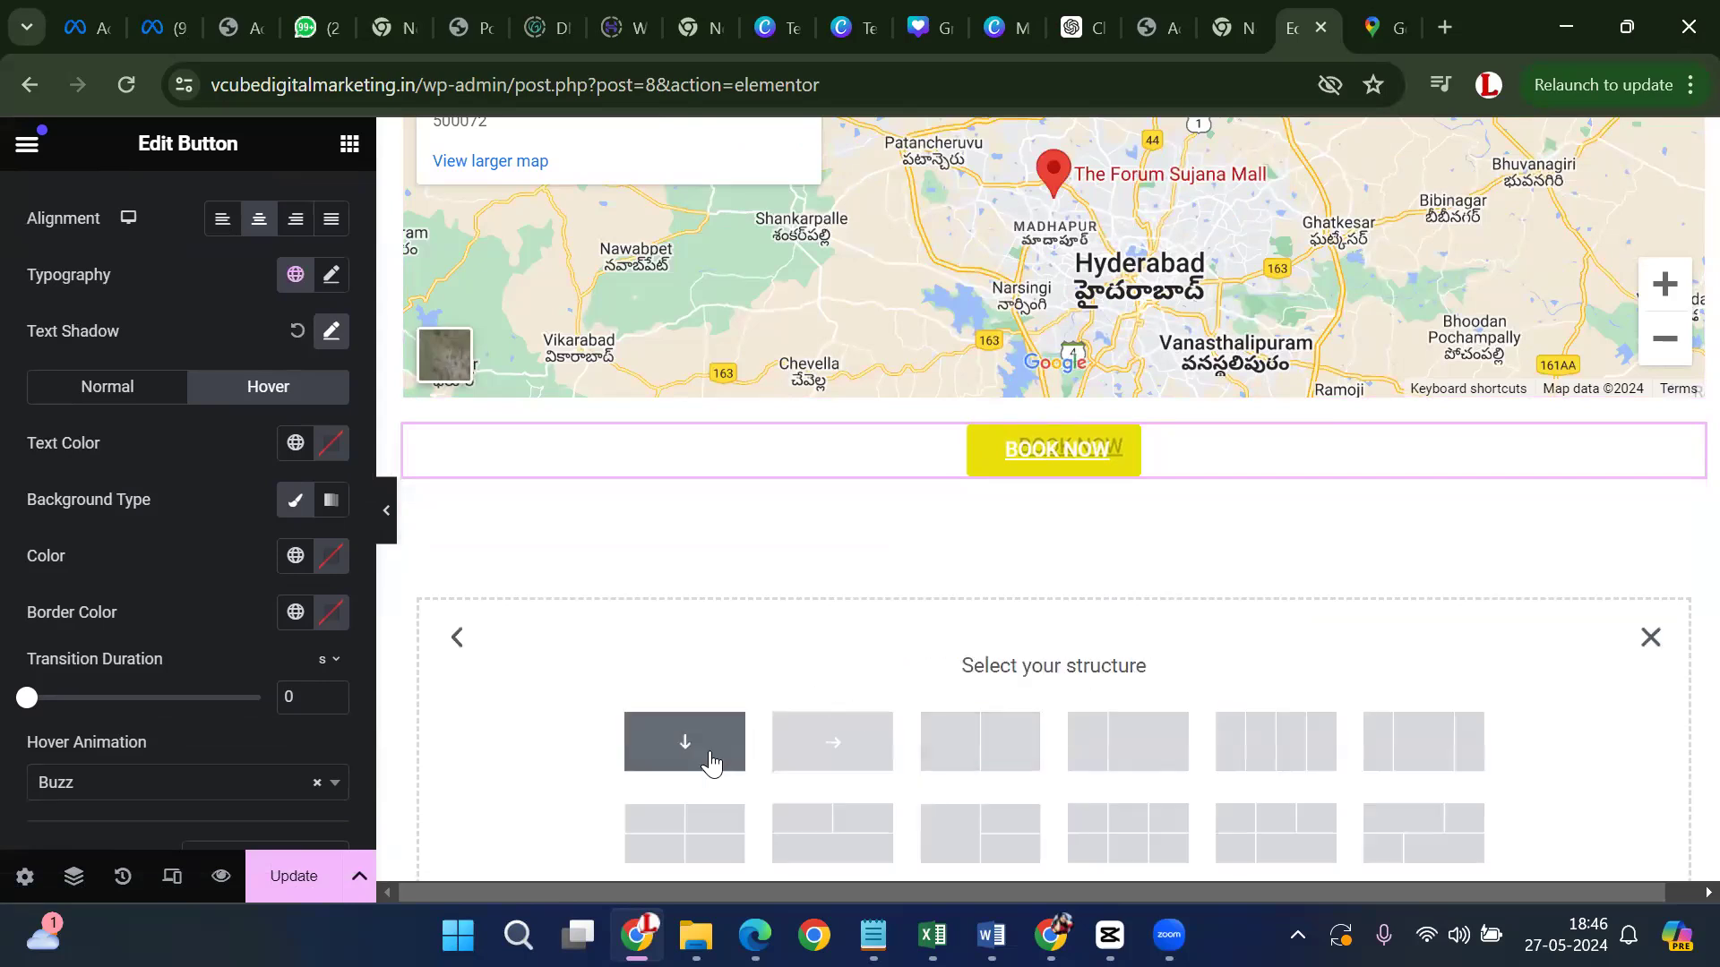
{"action": "left_click", "coordinate": [684, 742]}
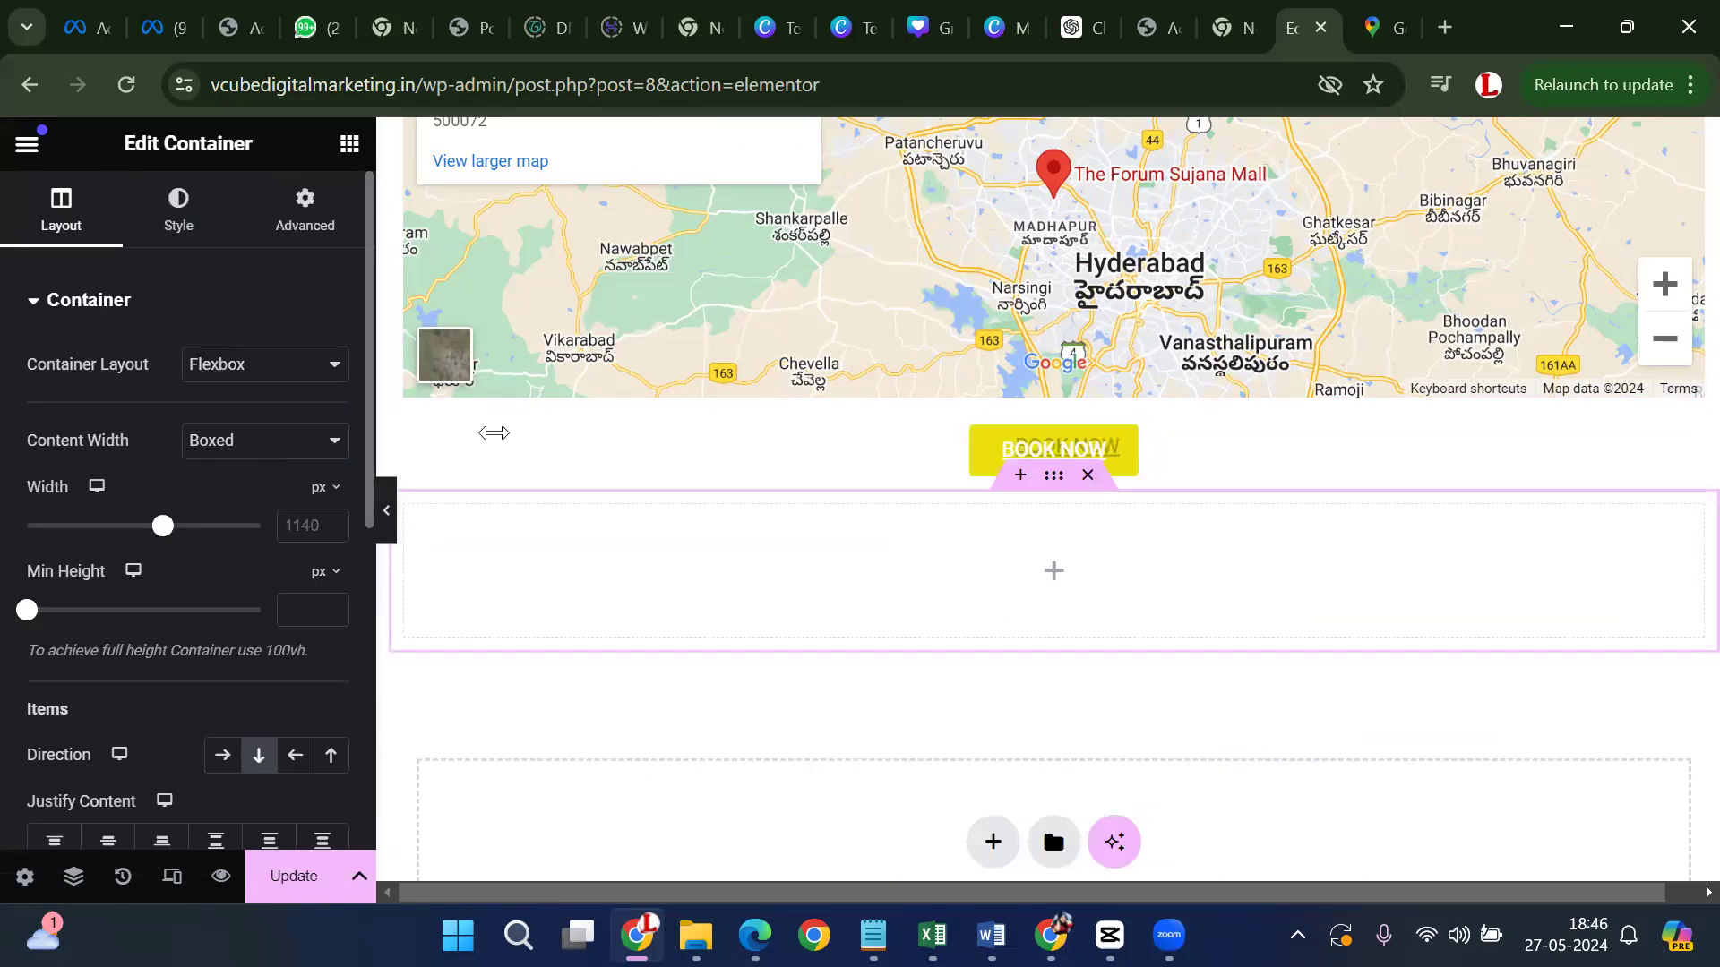
{"action": "left_click", "coordinate": [1057, 571]}
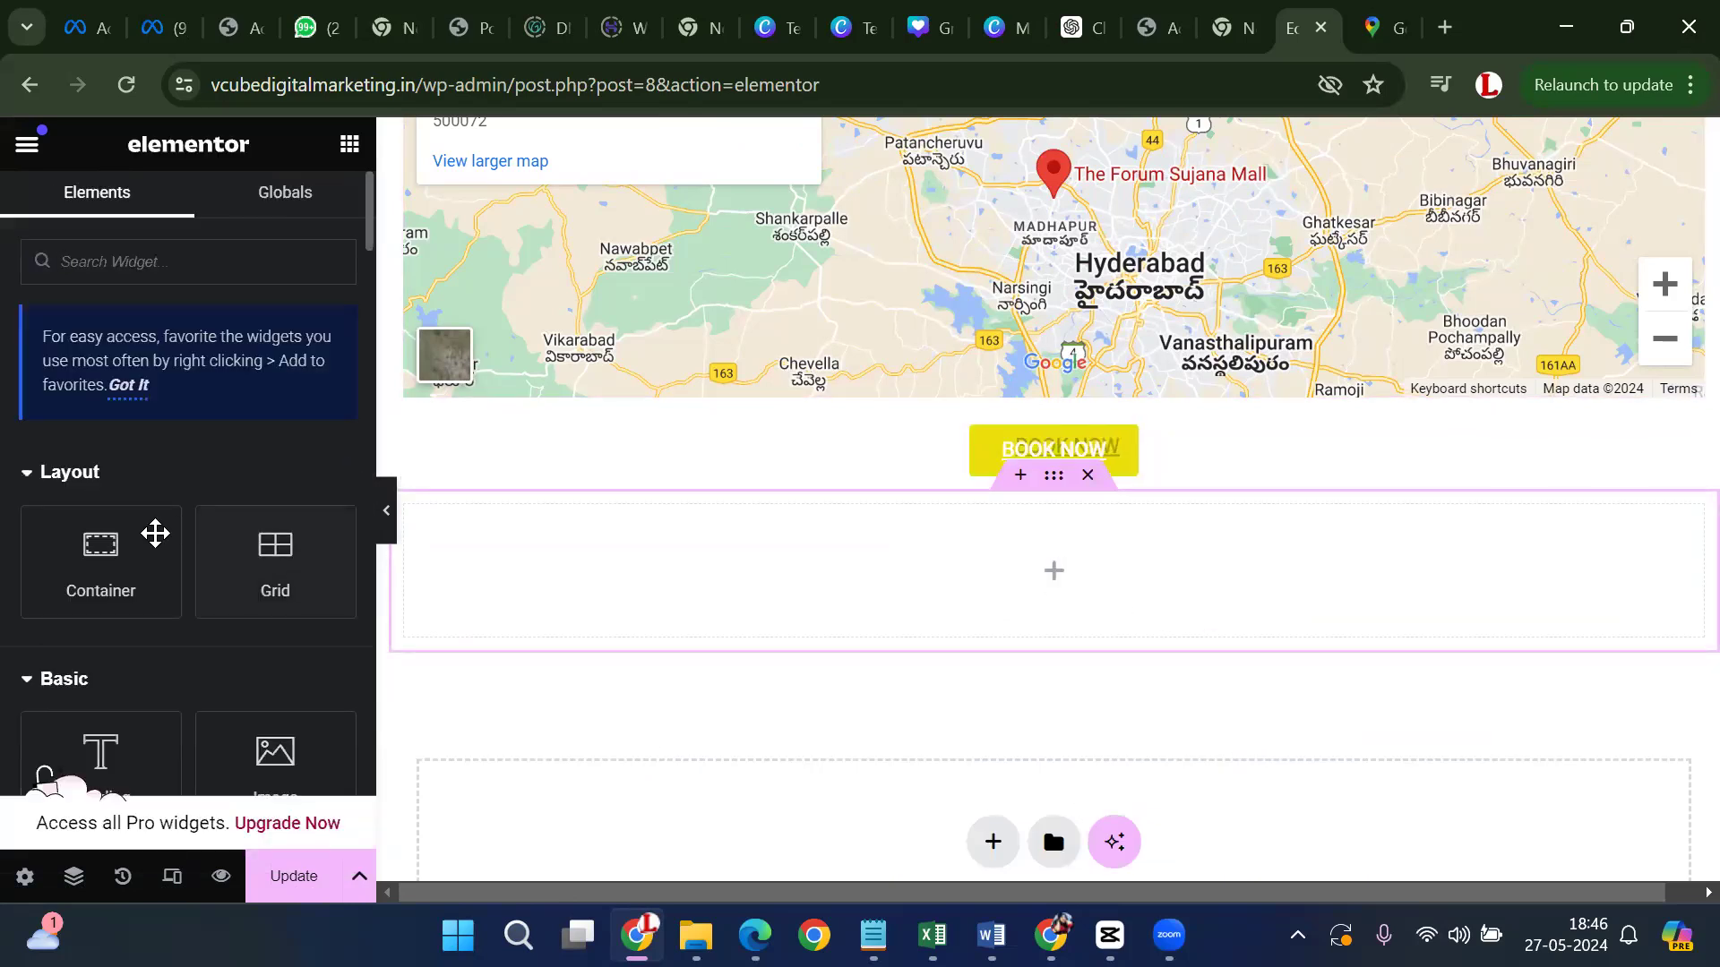
{"action": "scroll", "coordinate": [162, 573], "scroll_direction": "down", "scroll_amount": 3}
{"action": "scroll", "coordinate": [167, 614], "scroll_direction": "down", "scroll_amount": 4}
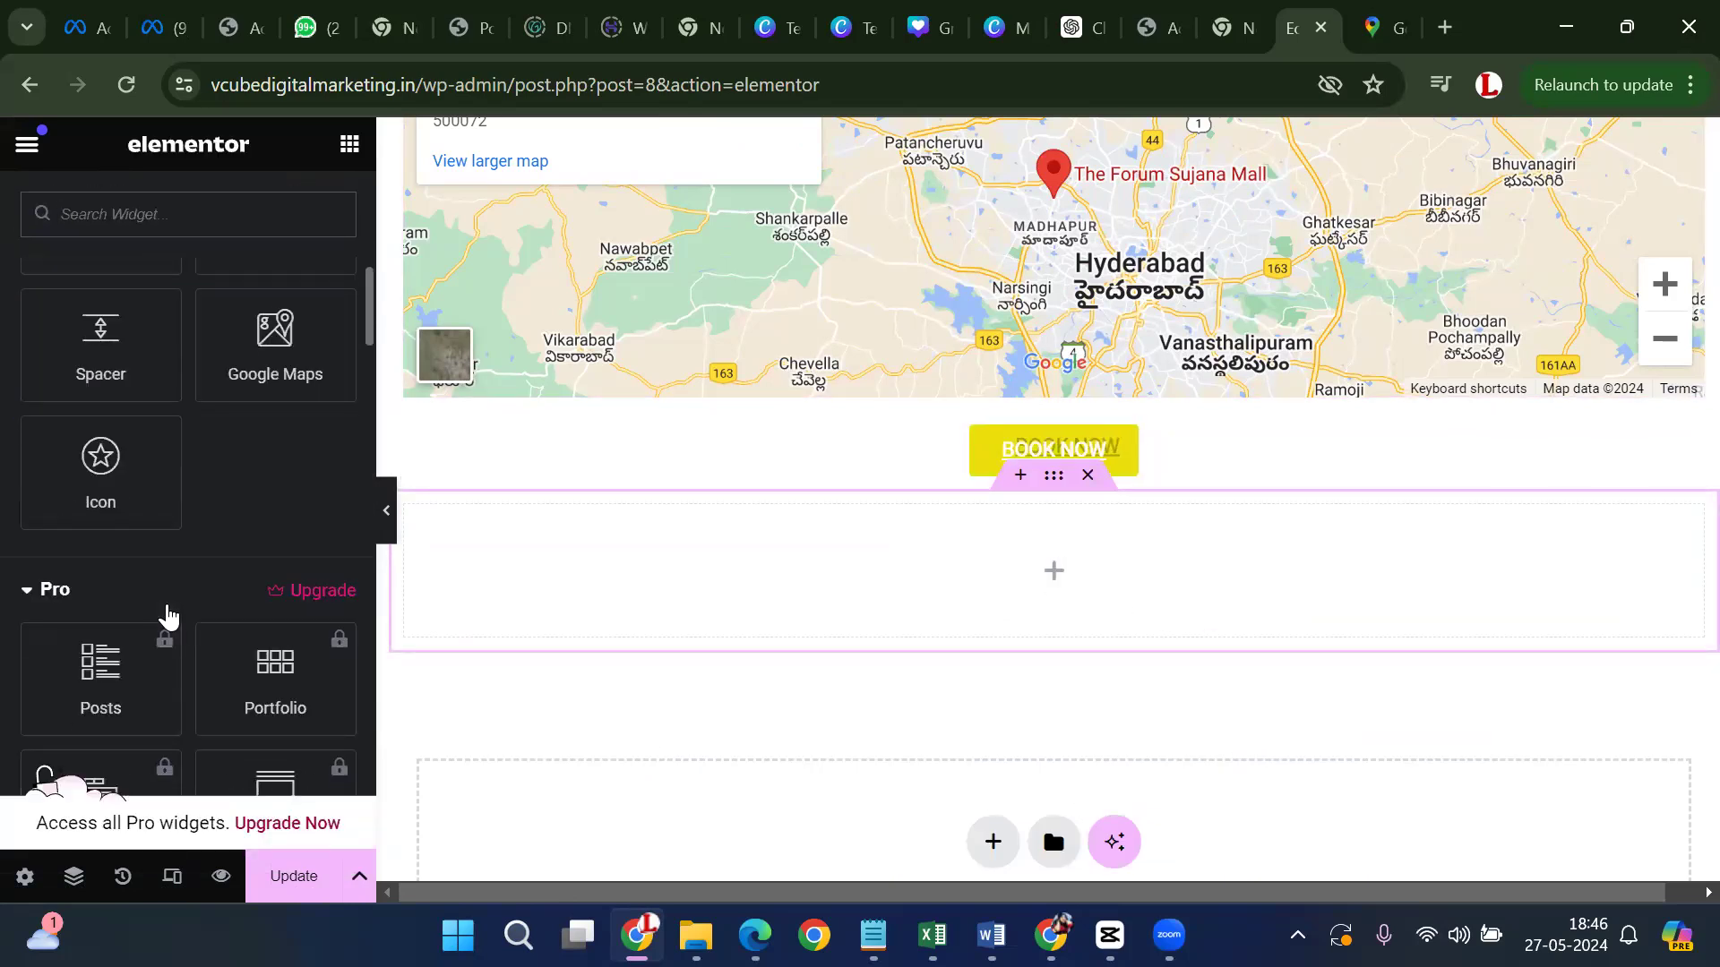
{"action": "left_click", "coordinate": [109, 481]}
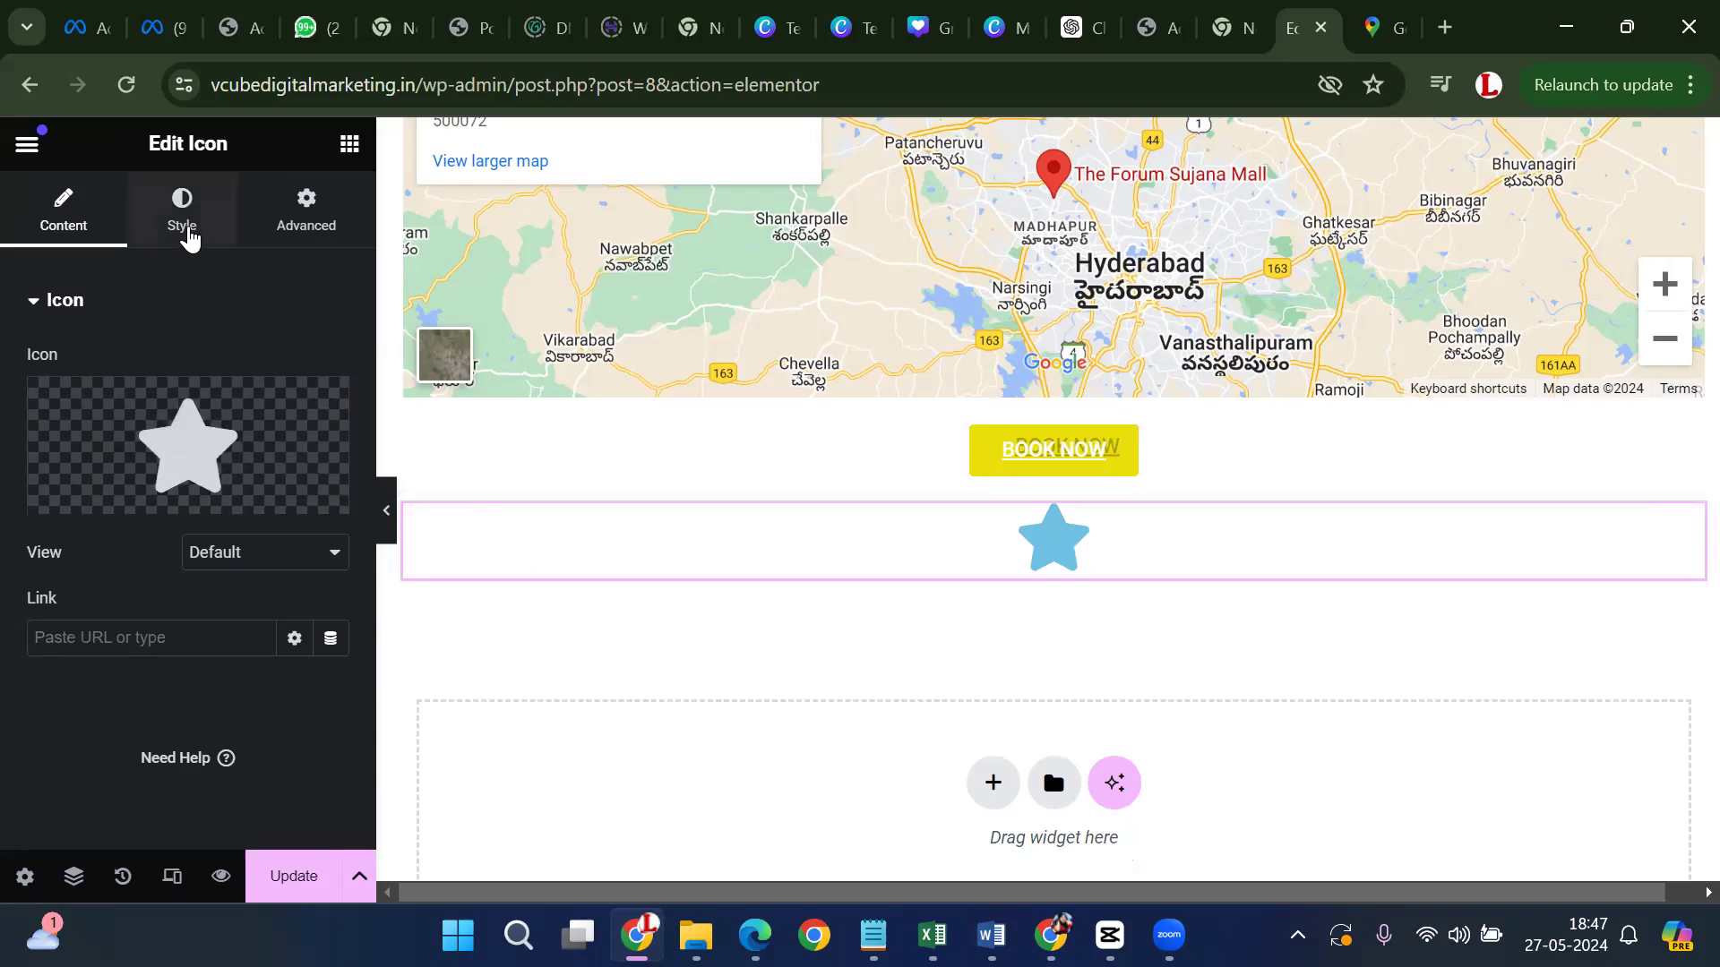
Look through the star icon's style options and its advanced settings, from layout down to Custom CSS
{"action": "left_click", "coordinate": [182, 225]}
{"action": "left_click", "coordinate": [279, 208]}
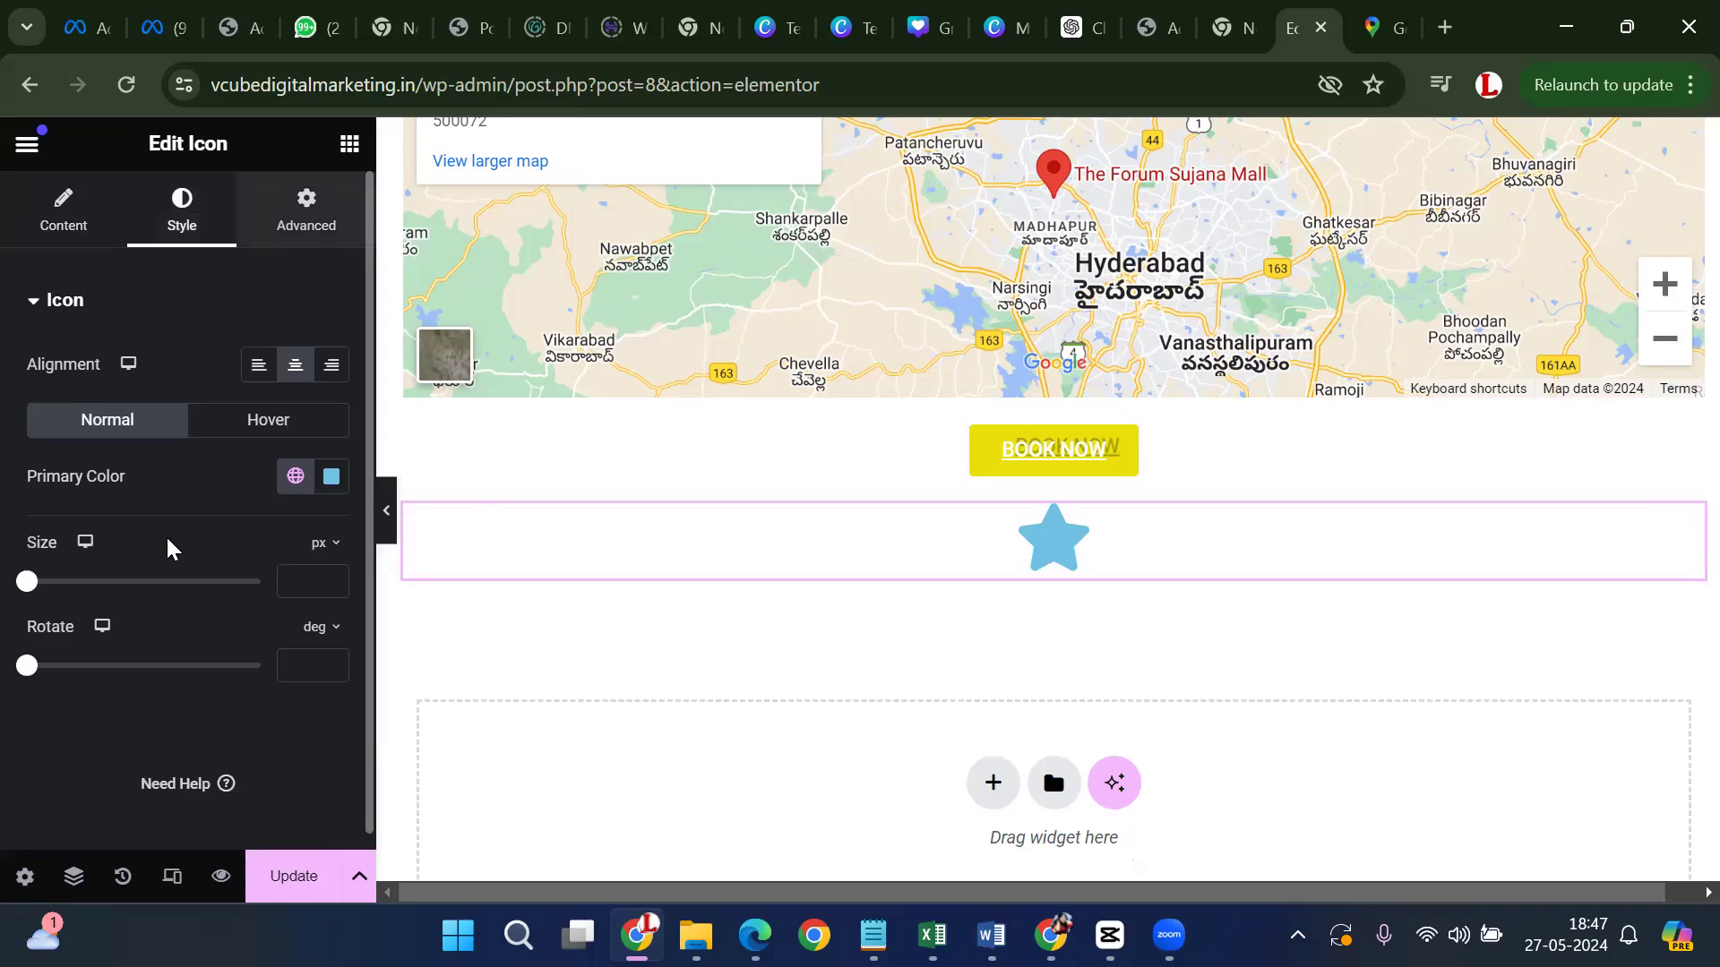
{"action": "scroll", "coordinate": [188, 493], "scroll_direction": "down", "scroll_amount": 3}
{"action": "scroll", "coordinate": [194, 519], "scroll_direction": "down", "scroll_amount": 3}
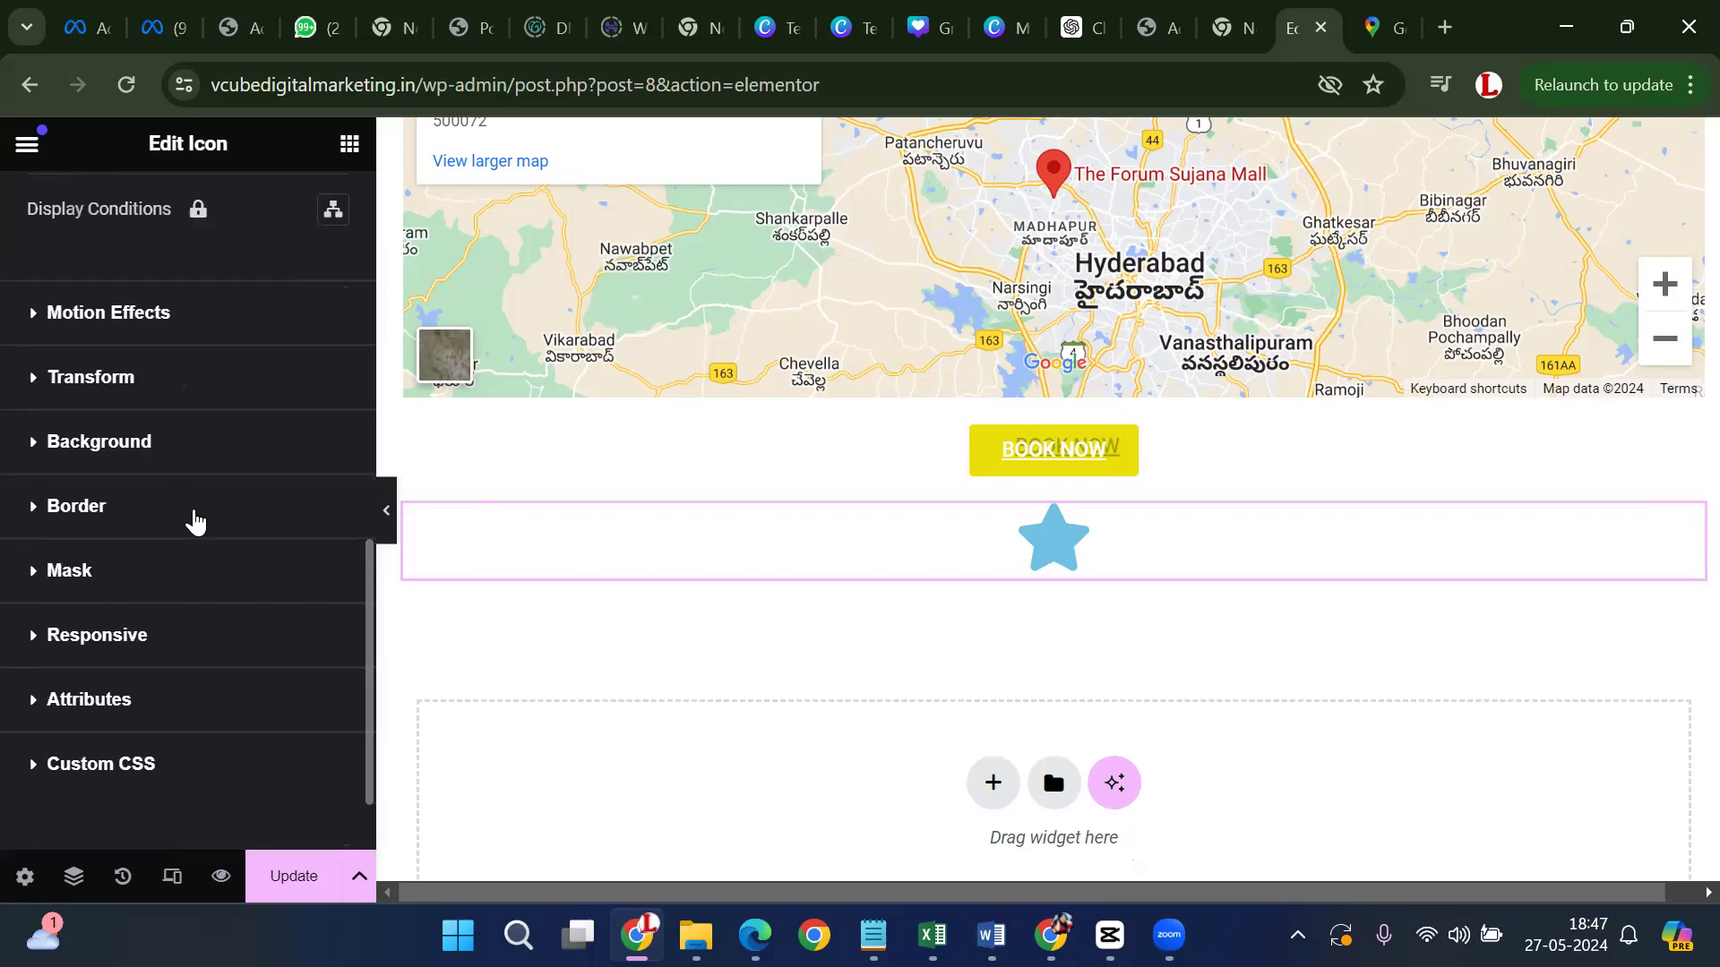
{"action": "scroll", "coordinate": [185, 538], "scroll_direction": "up", "scroll_amount": 10}
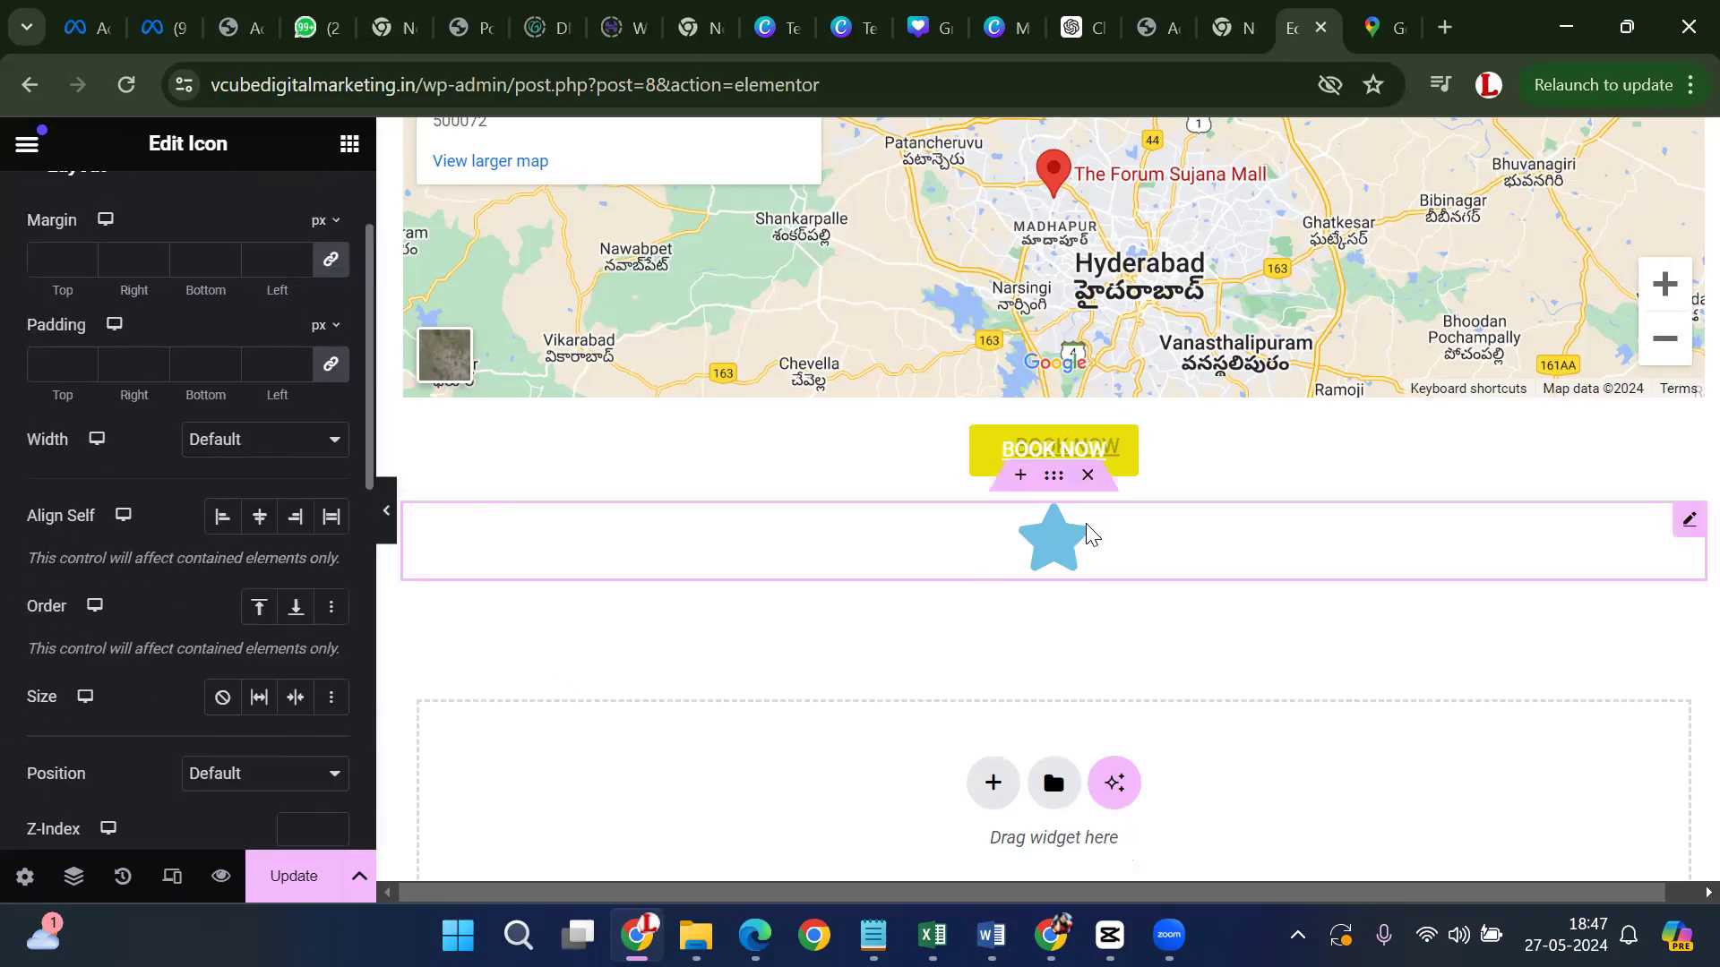
Add a single-column Flexbox container below the star icon and insert an Image Box widget in it
{"action": "left_click", "coordinate": [992, 783]}
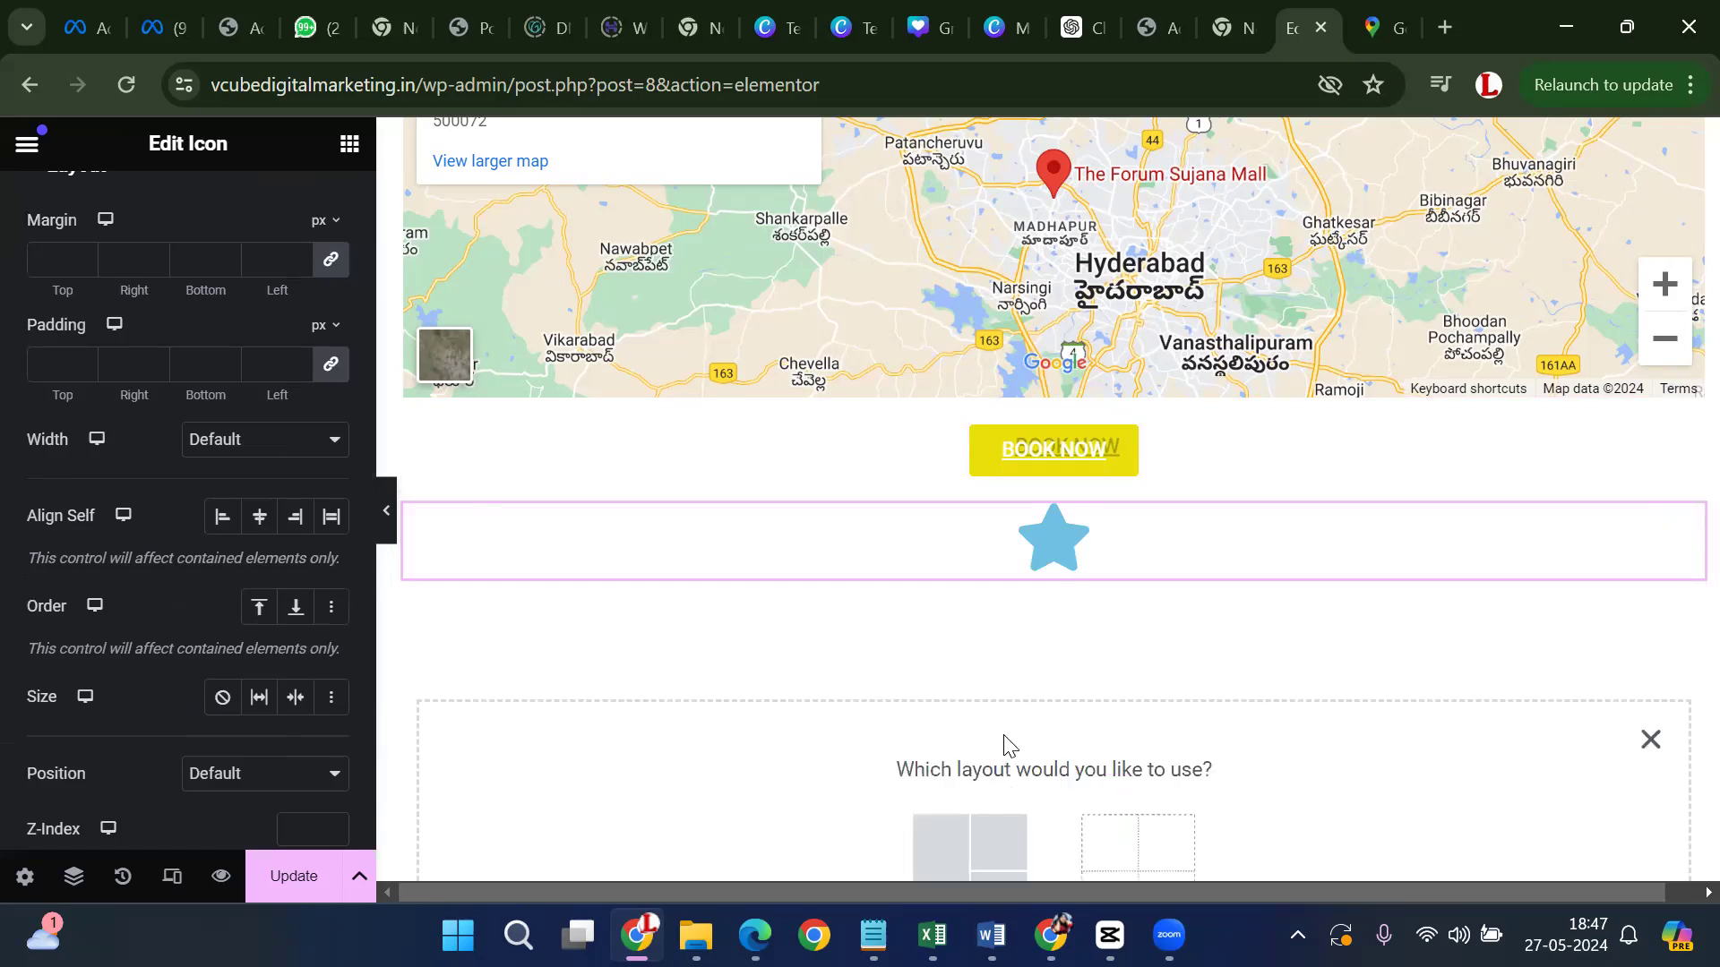
{"action": "left_click", "coordinate": [936, 847]}
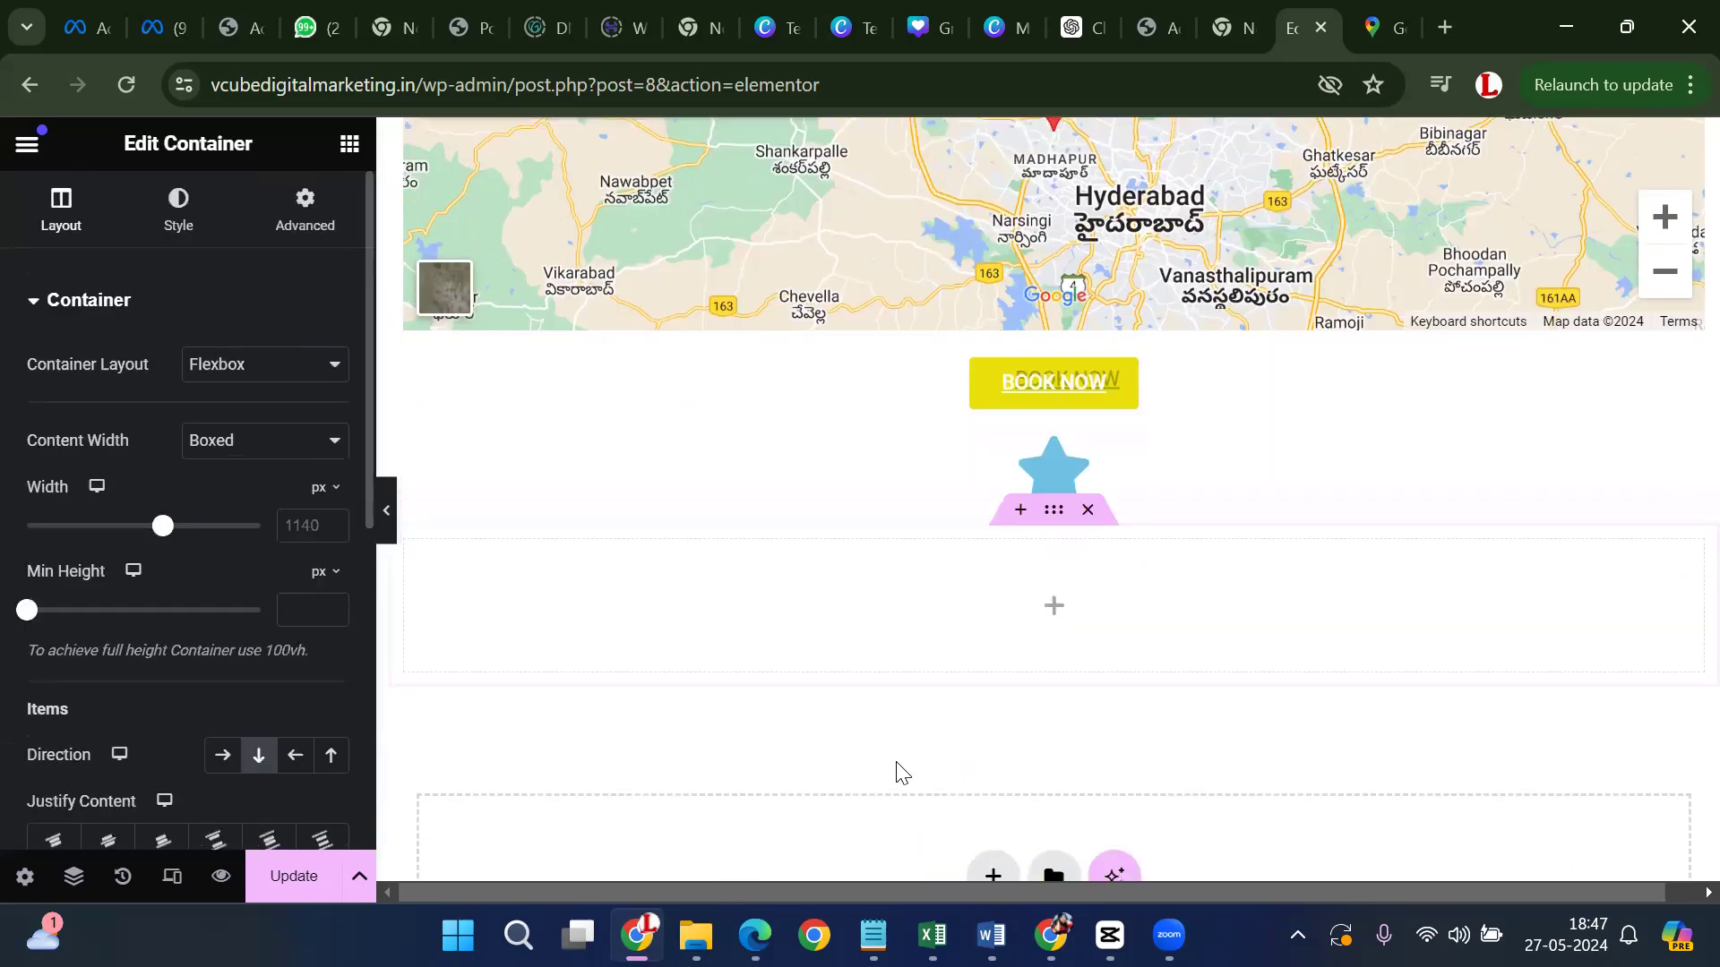
{"action": "left_click", "coordinate": [1051, 424]}
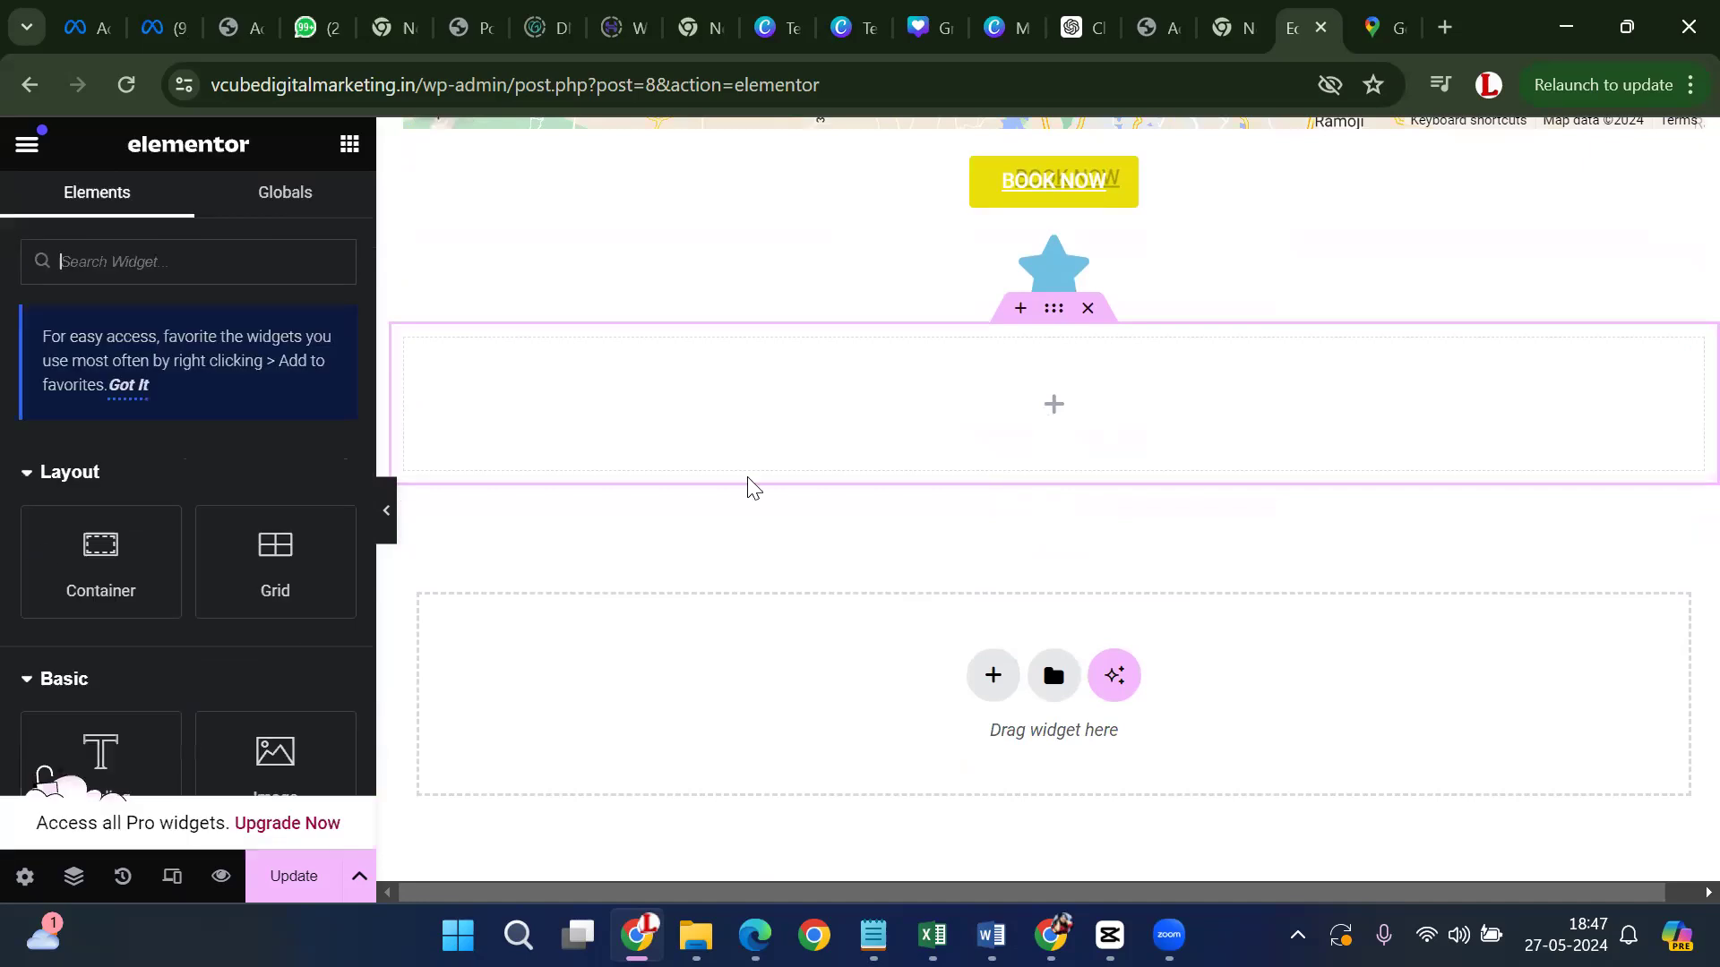
{"action": "scroll", "coordinate": [271, 553], "scroll_direction": "down", "scroll_amount": 5}
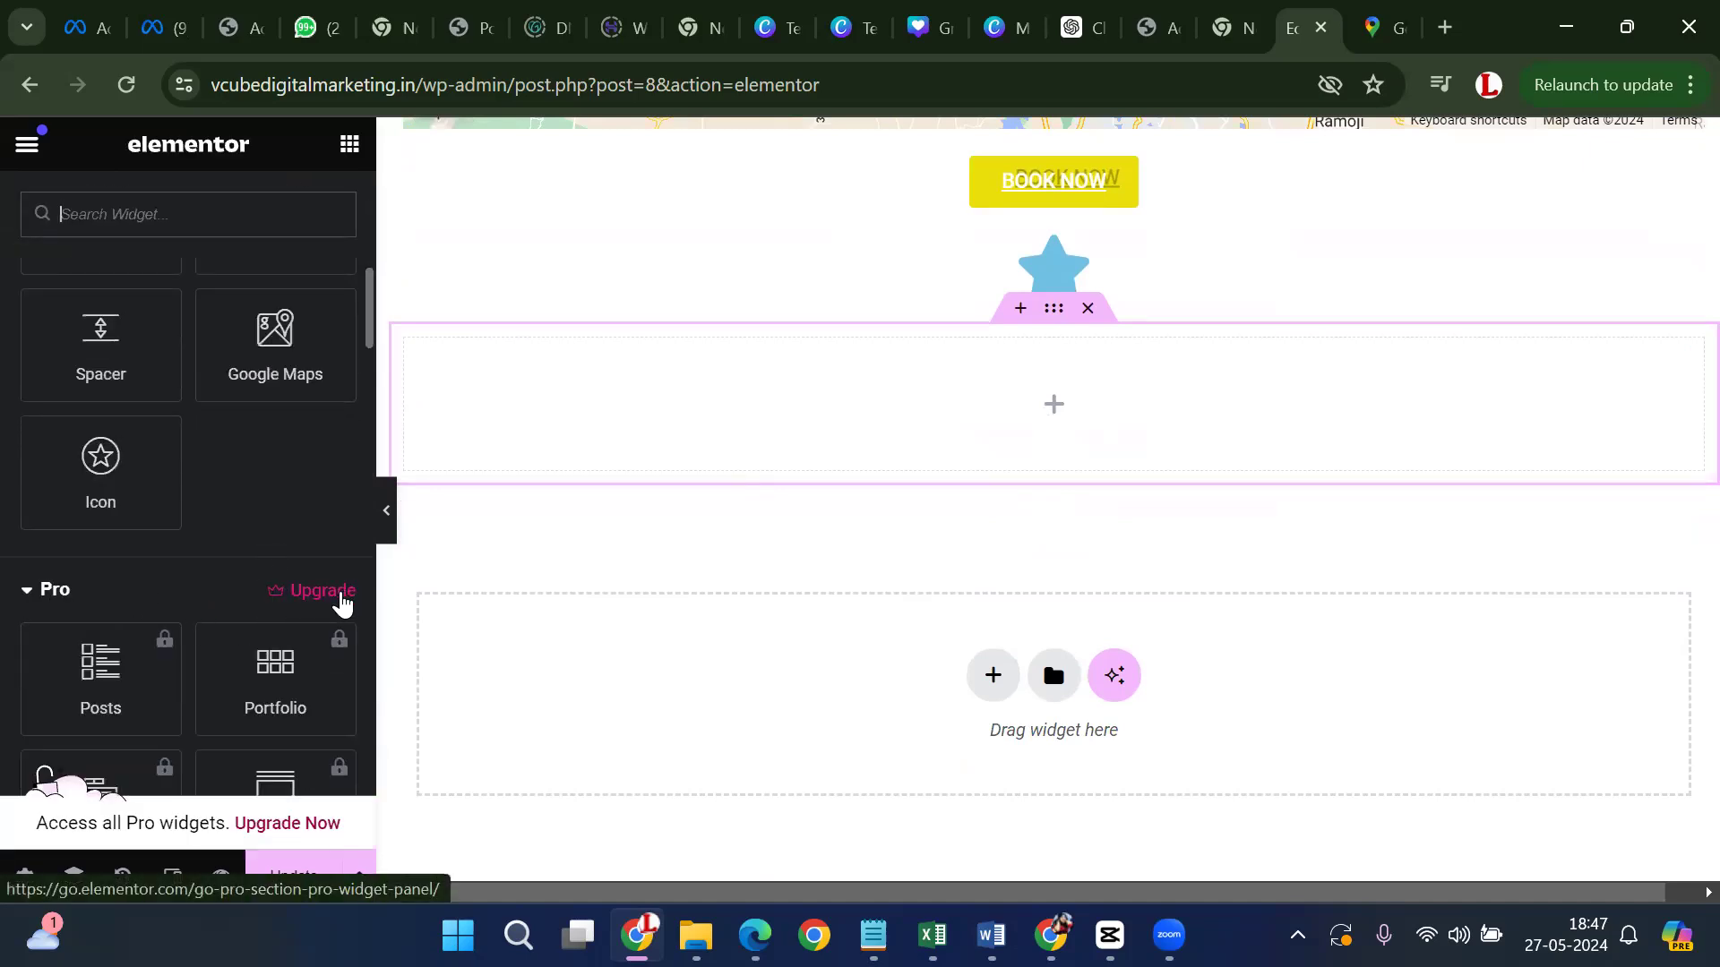
{"action": "scroll", "coordinate": [305, 609], "scroll_direction": "down", "scroll_amount": 5}
{"action": "scroll", "coordinate": [320, 617], "scroll_direction": "down", "scroll_amount": 5}
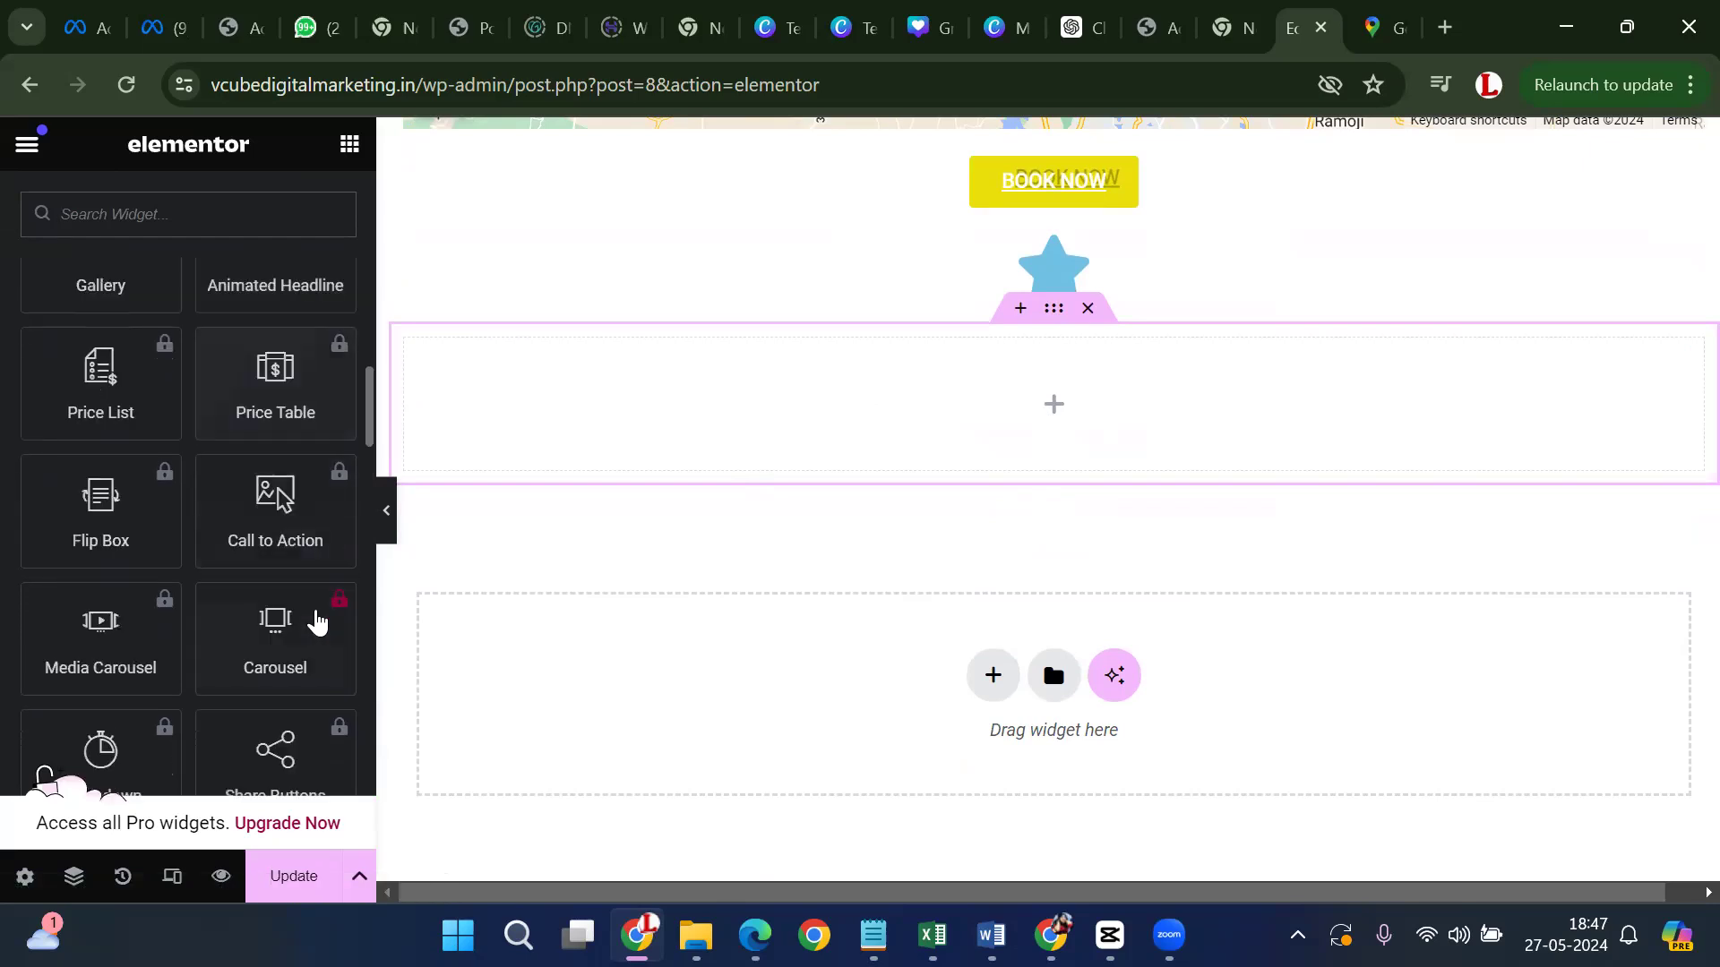
{"action": "scroll", "coordinate": [303, 636], "scroll_direction": "down", "scroll_amount": 5}
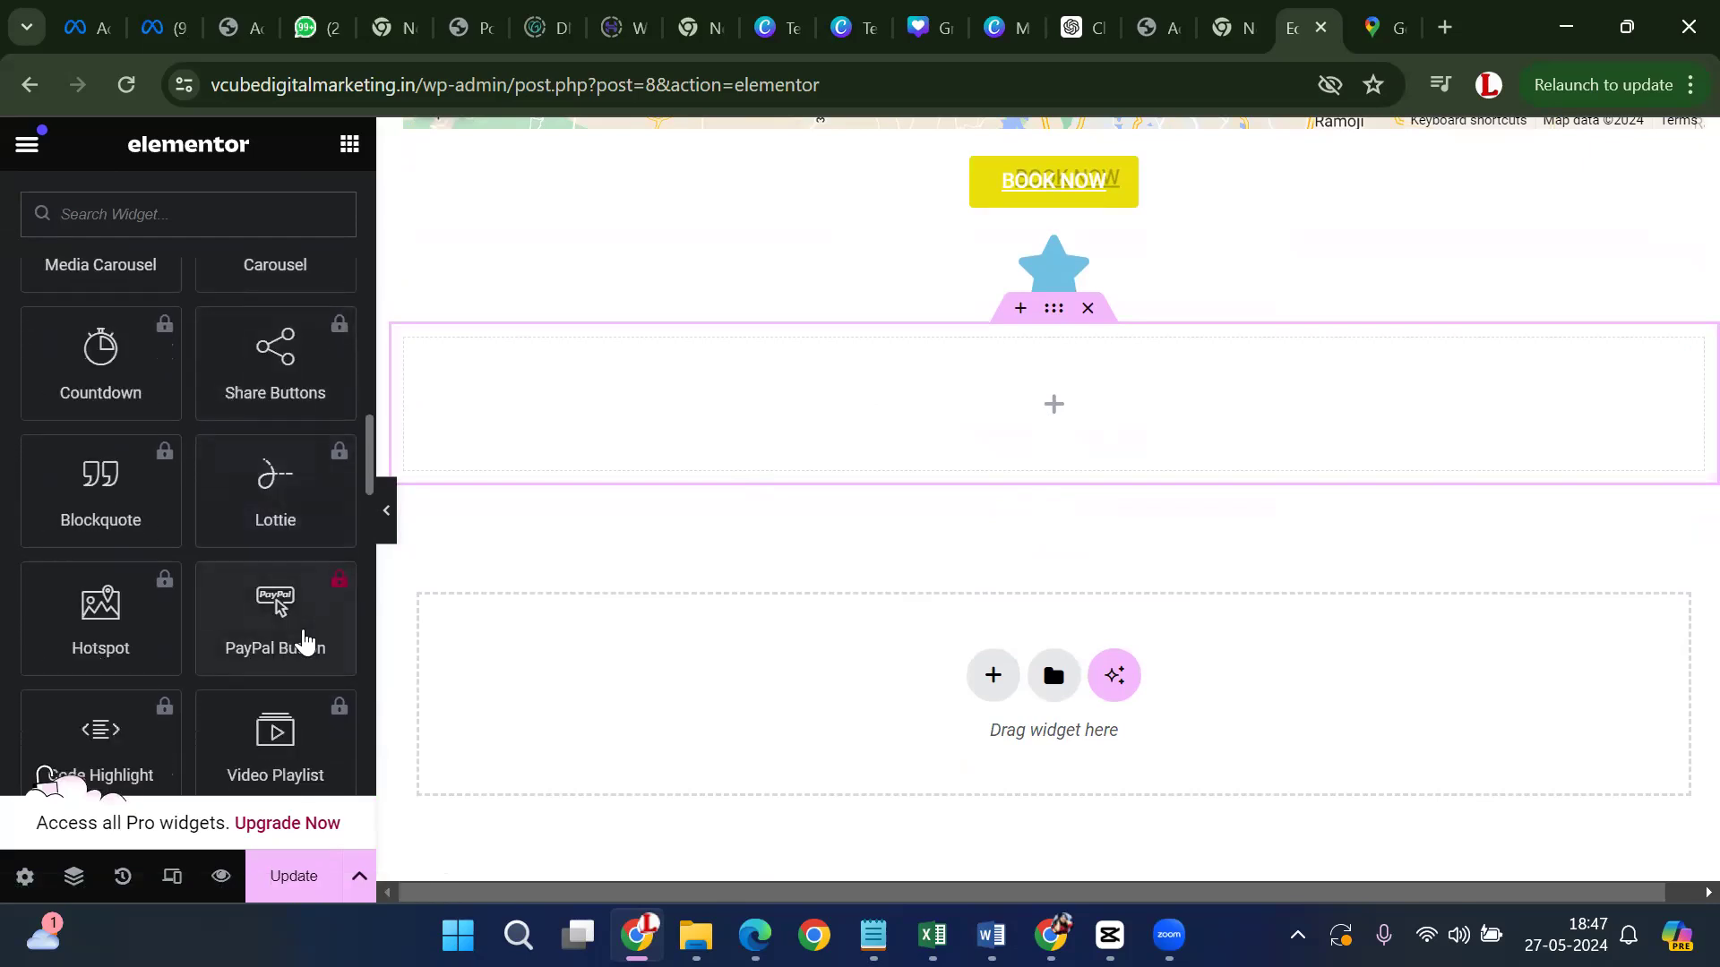
{"action": "scroll", "coordinate": [296, 660], "scroll_direction": "down", "scroll_amount": 7}
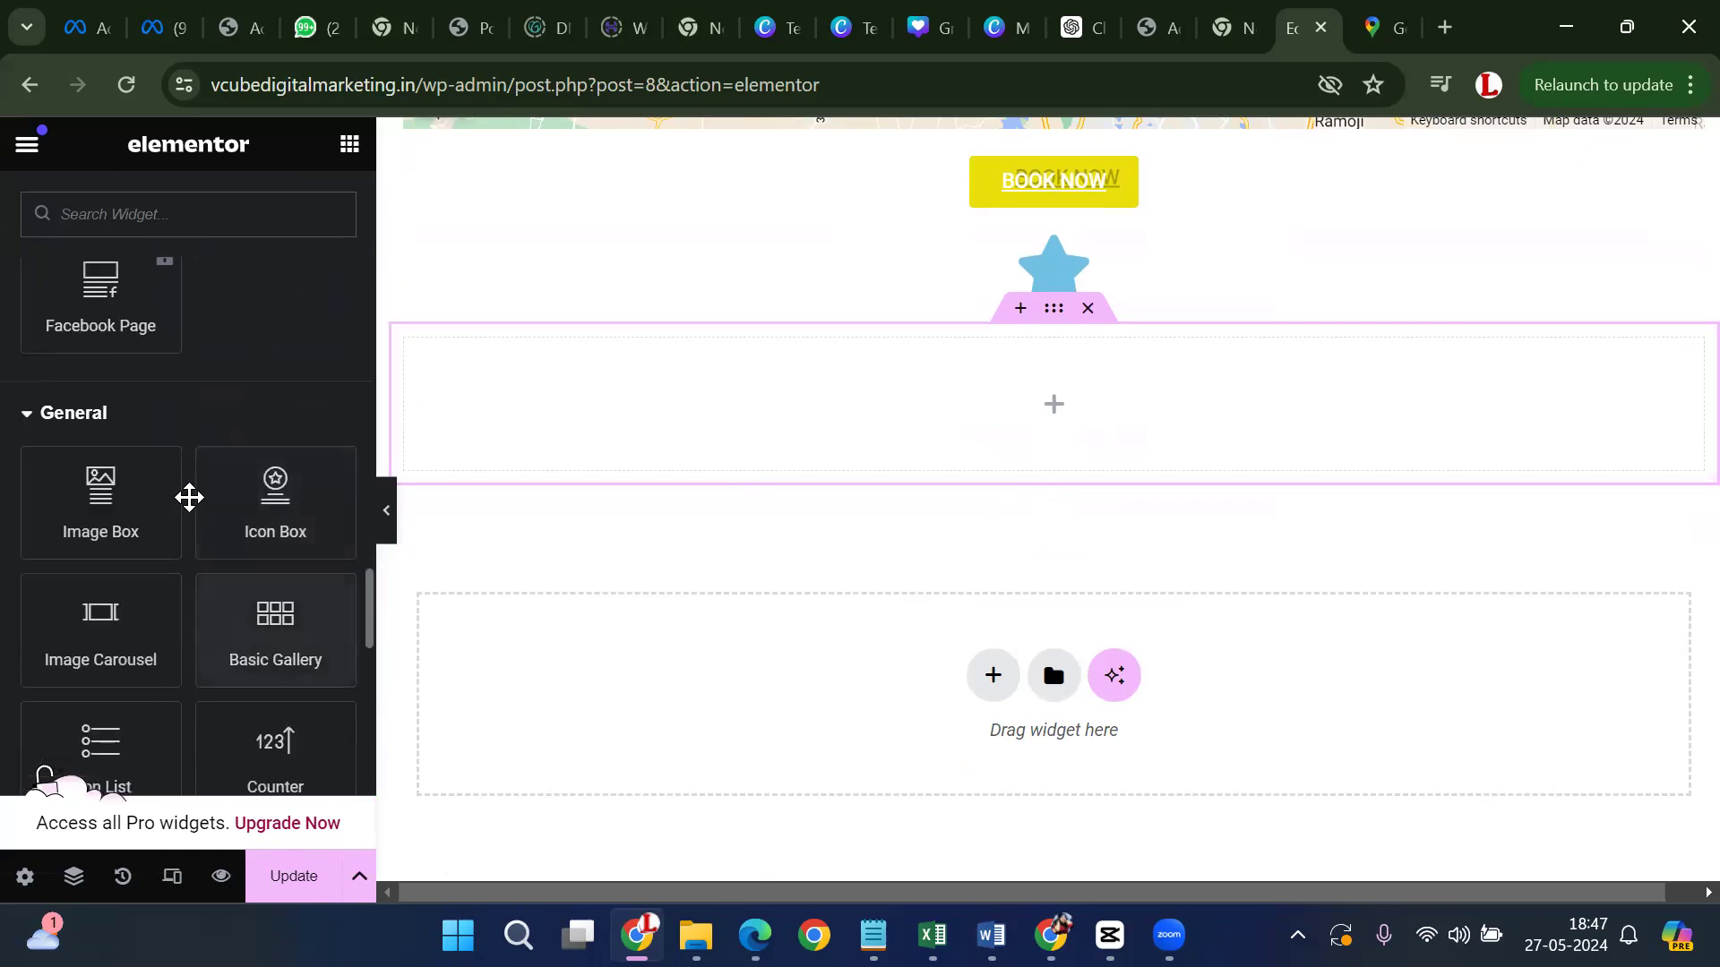
{"action": "scroll", "coordinate": [134, 501], "scroll_direction": "down", "scroll_amount": 2}
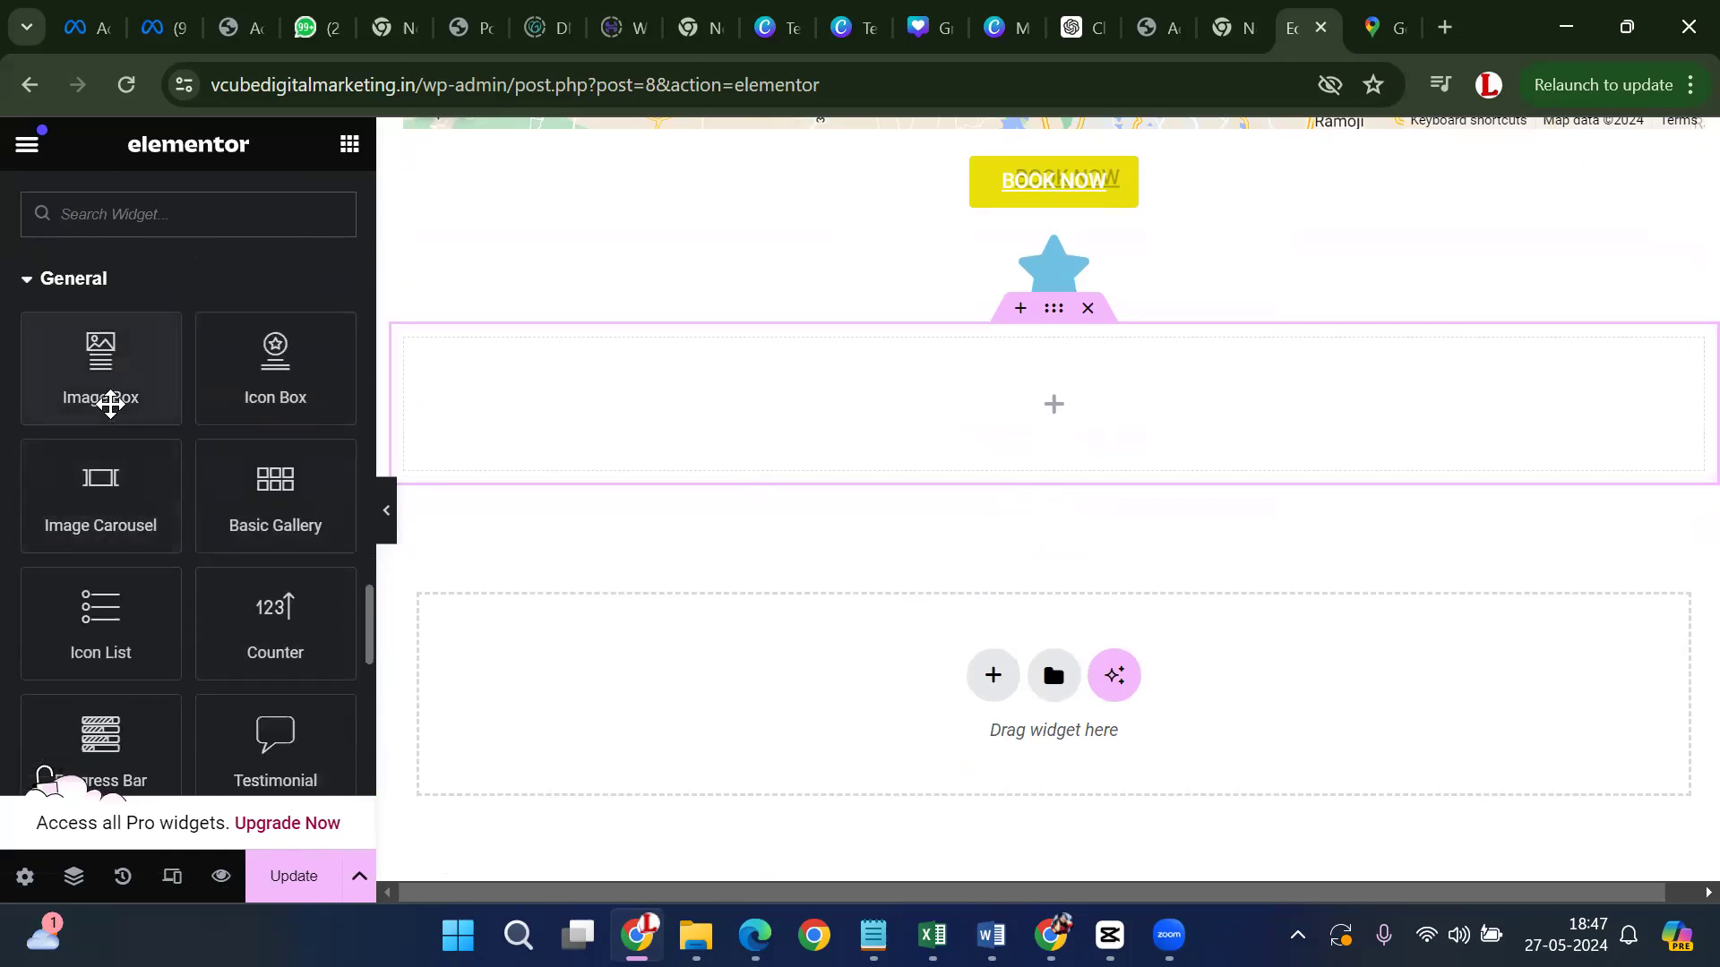
{"action": "left_click", "coordinate": [143, 378]}
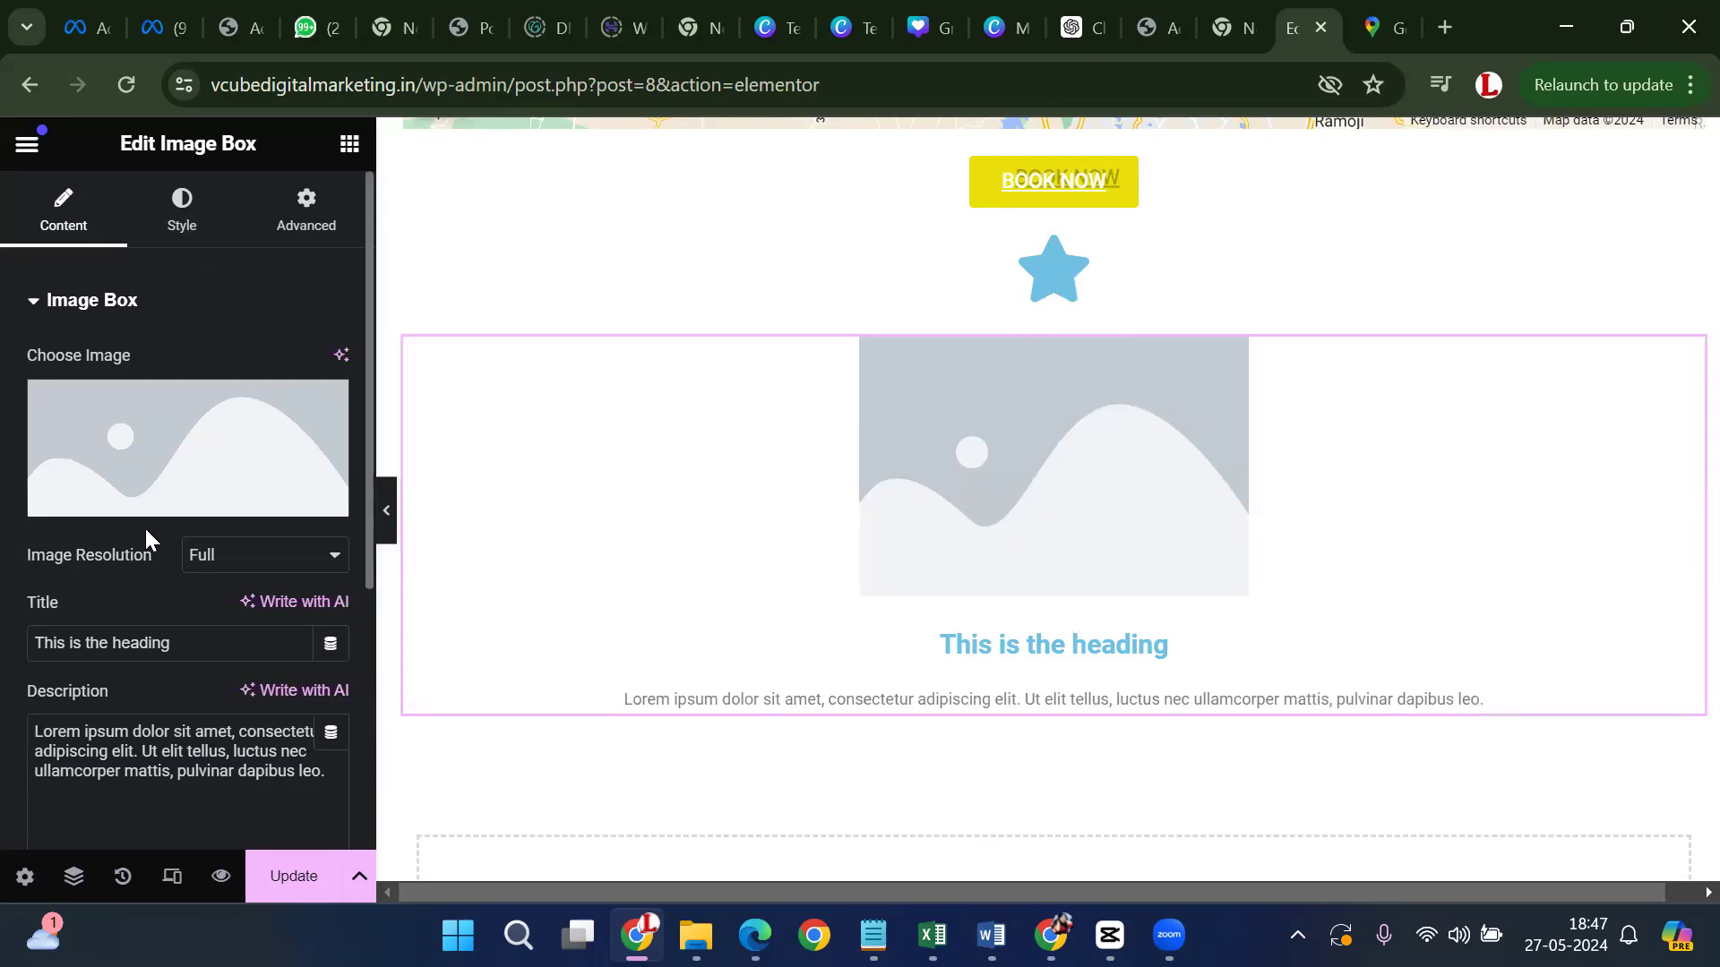
Set the image box's picture to the media library photo of the excited woman with raised hands
{"action": "left_click", "coordinate": [204, 496]}
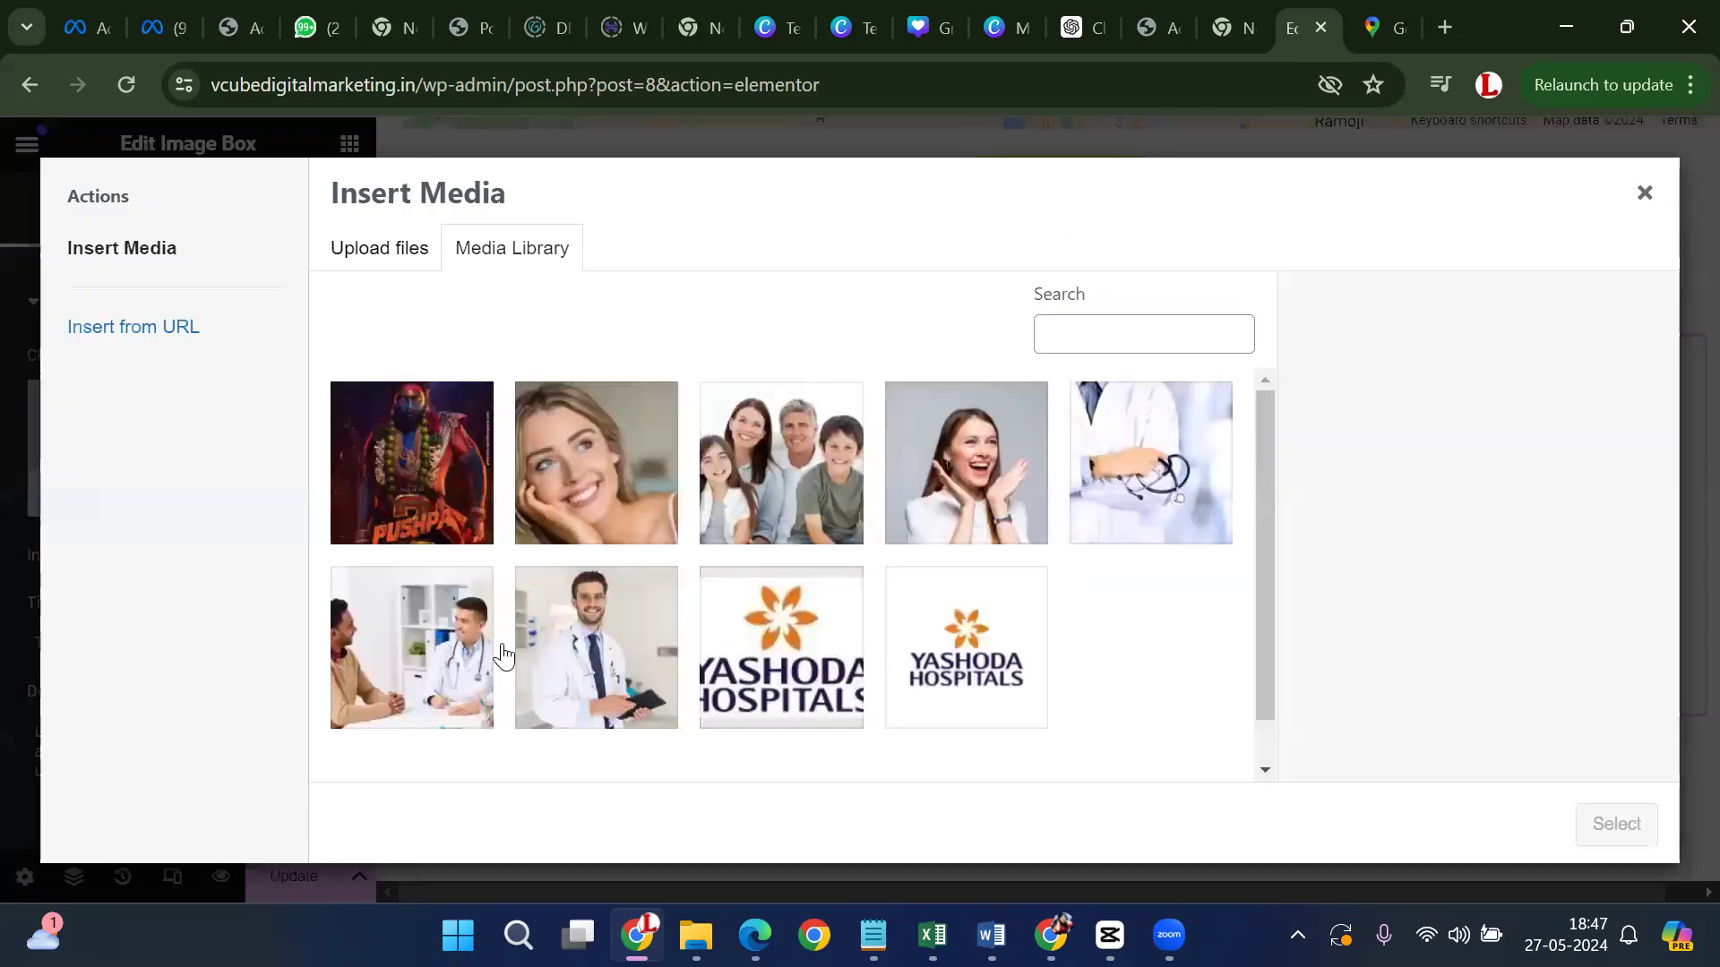
{"action": "left_click", "coordinate": [576, 620]}
{"action": "left_click", "coordinate": [916, 455]}
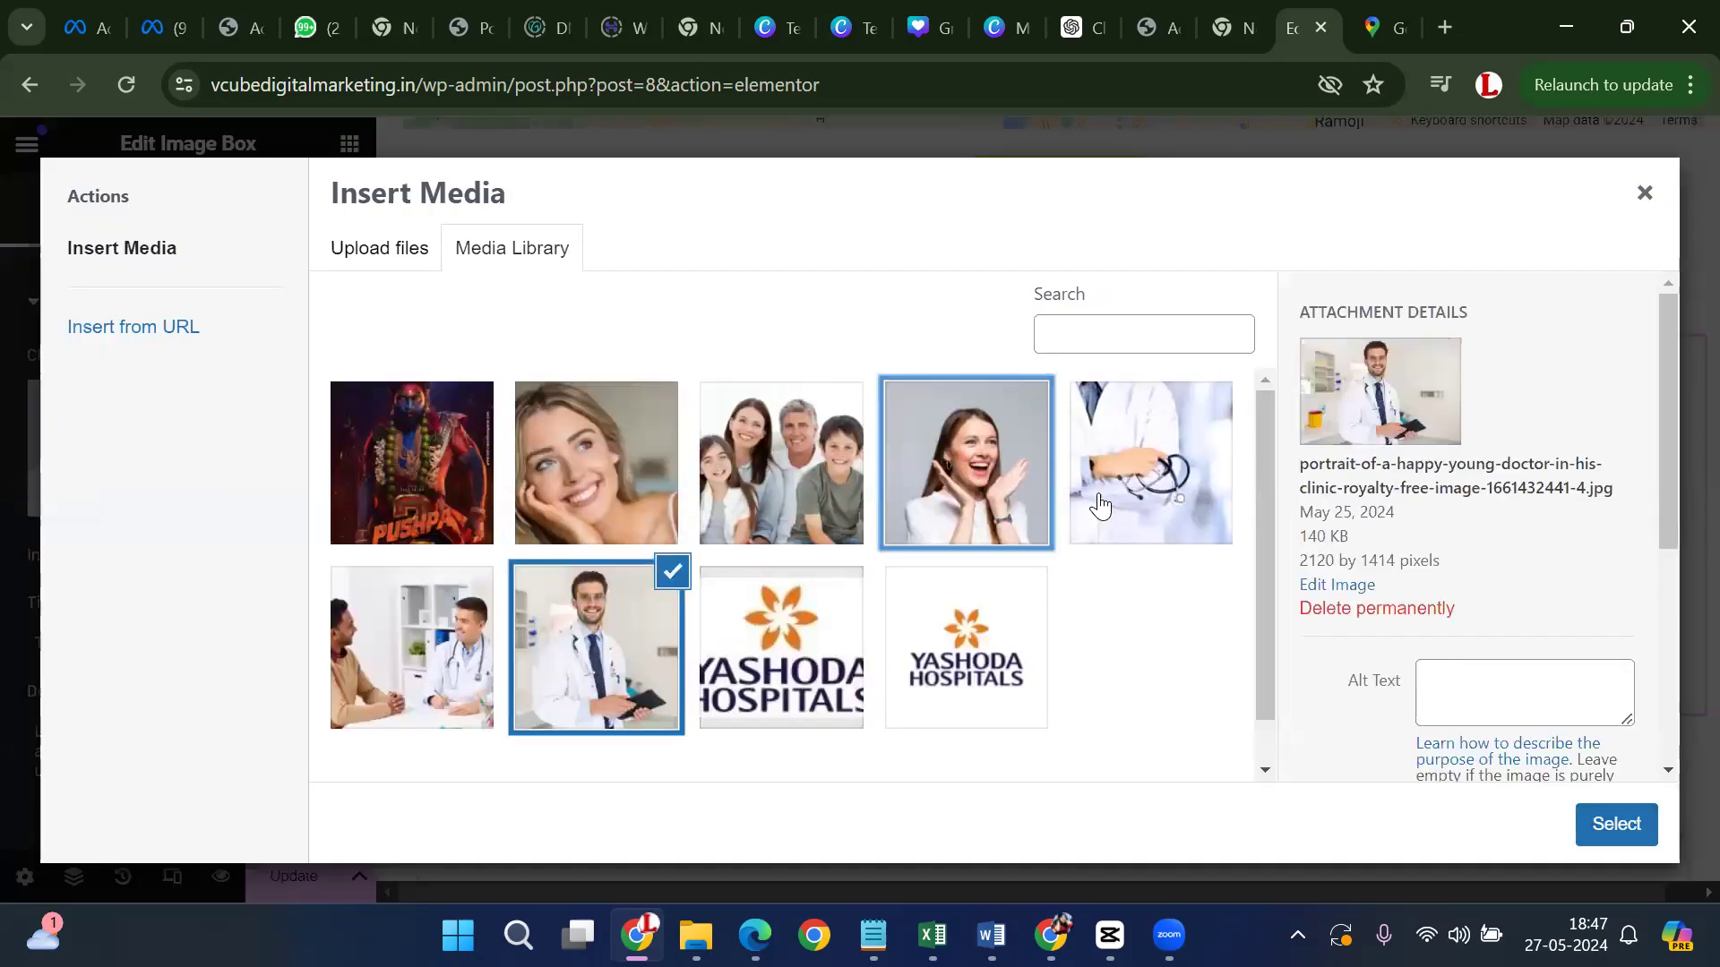
{"action": "left_click", "coordinate": [1628, 823]}
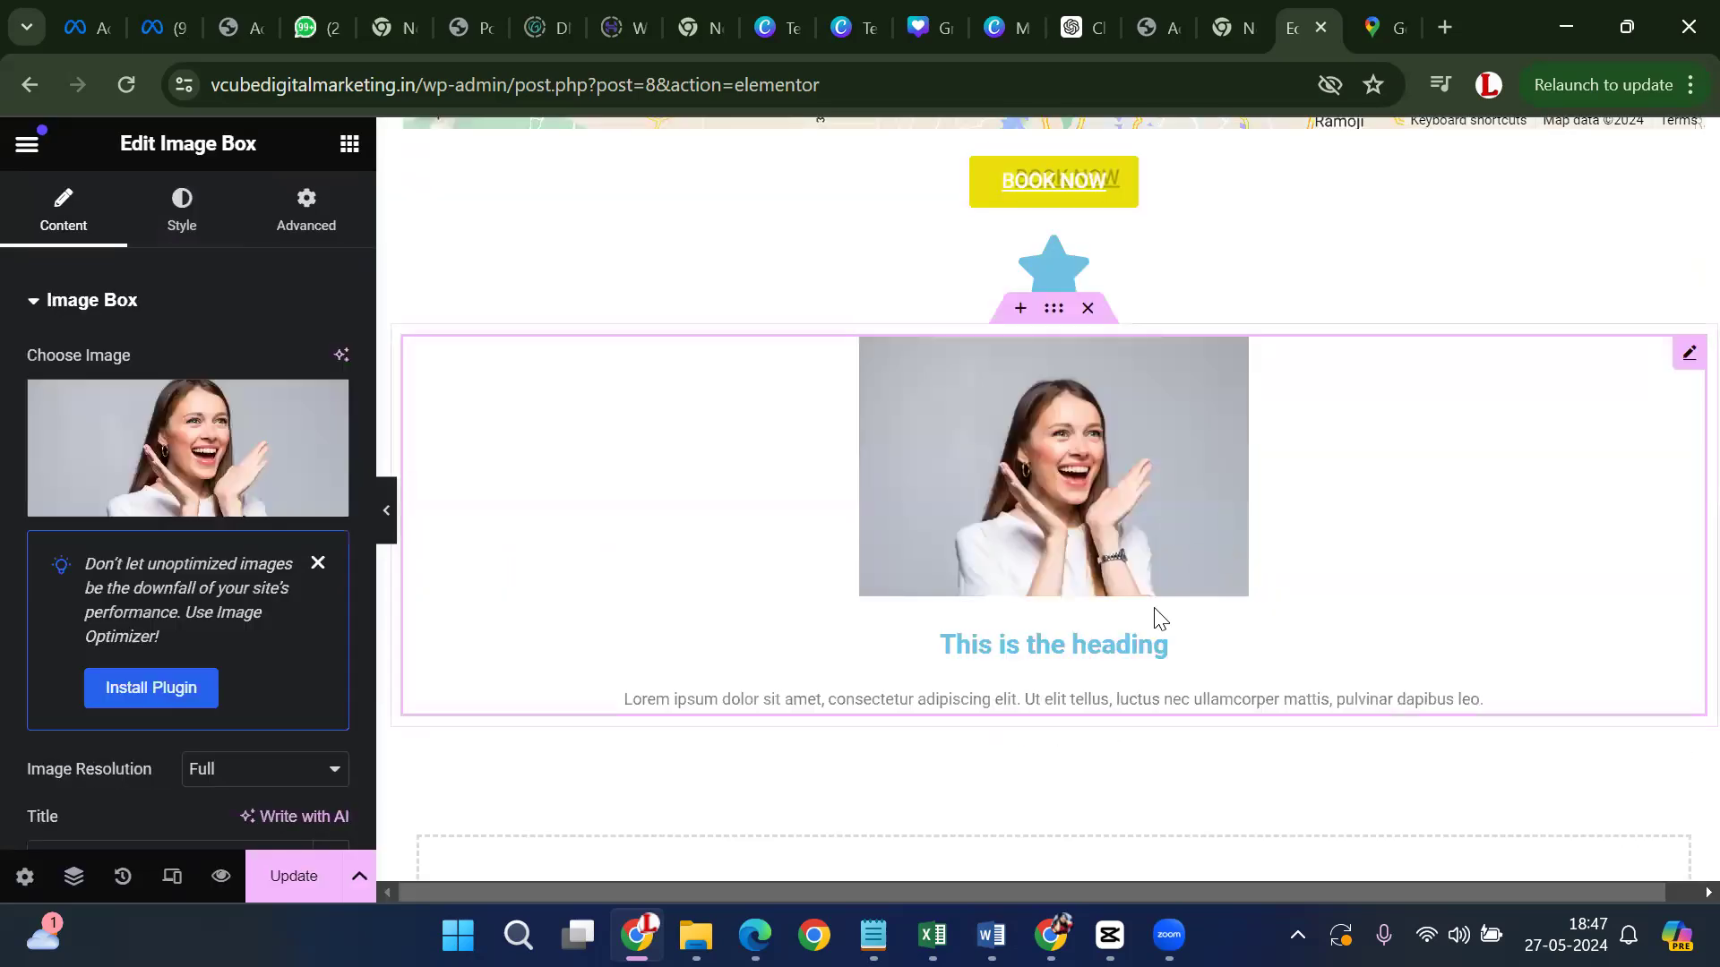
Replace the image box's heading with "I AM HERE TO HELP YOU"
{"action": "double_click", "coordinate": [1011, 645]}
{"action": "triple_click", "coordinate": [1010, 643]}
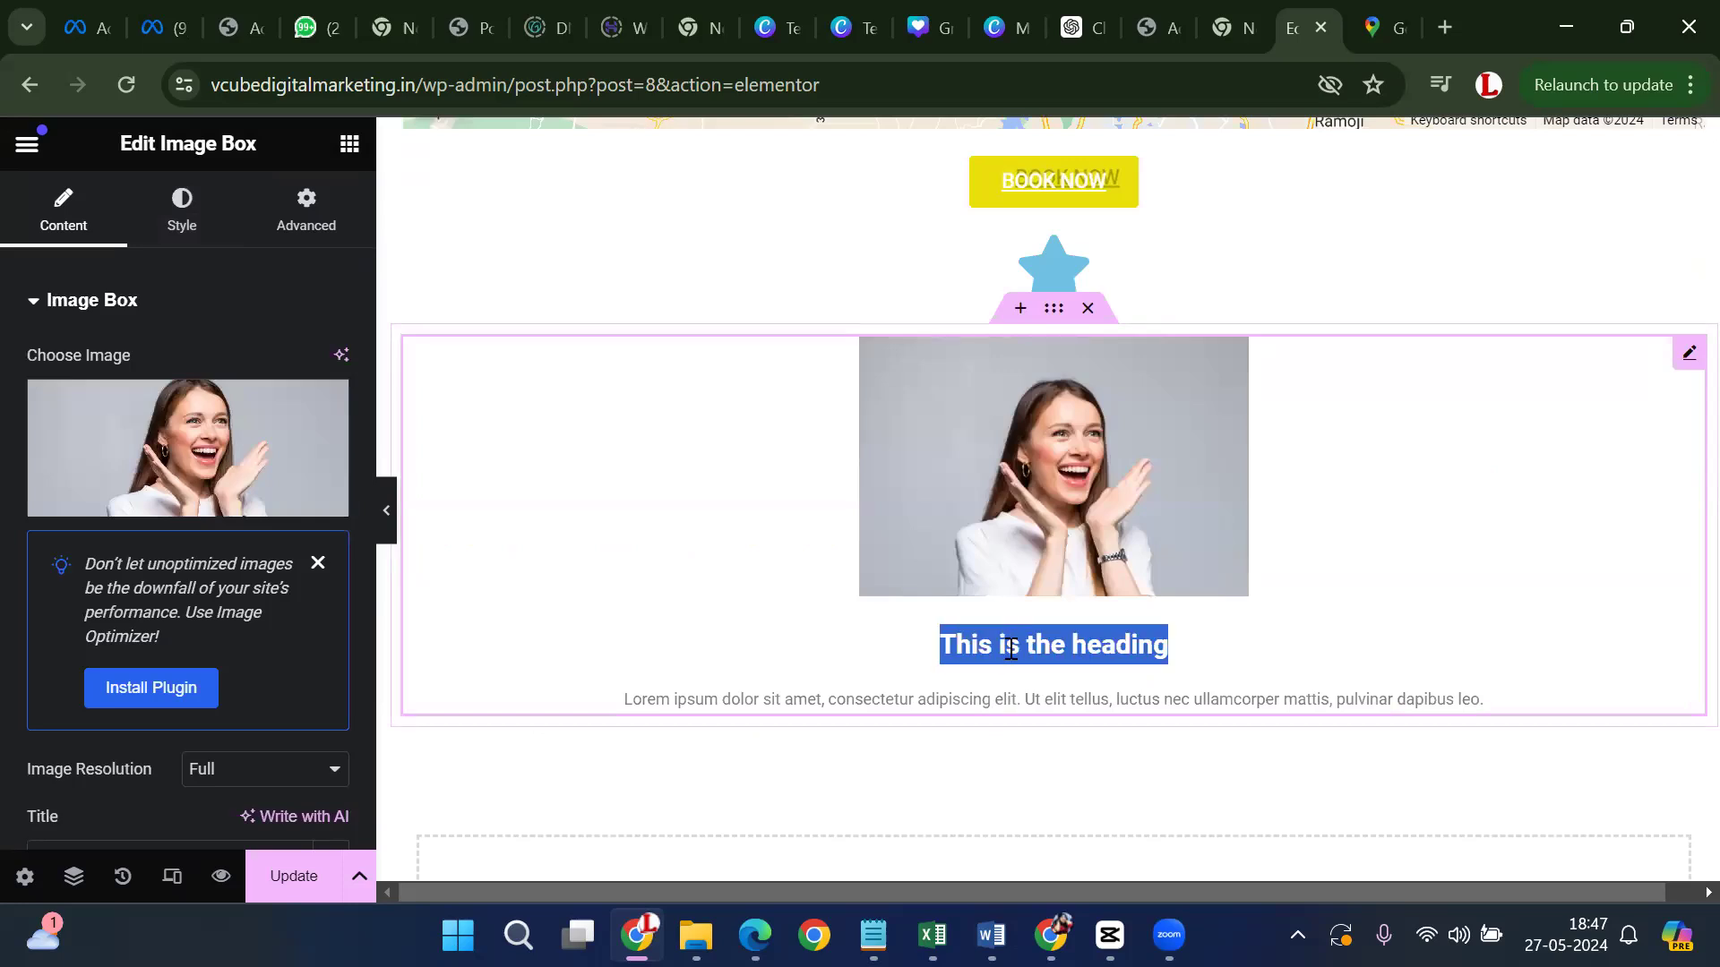
{"action": "type", "text": "I"}
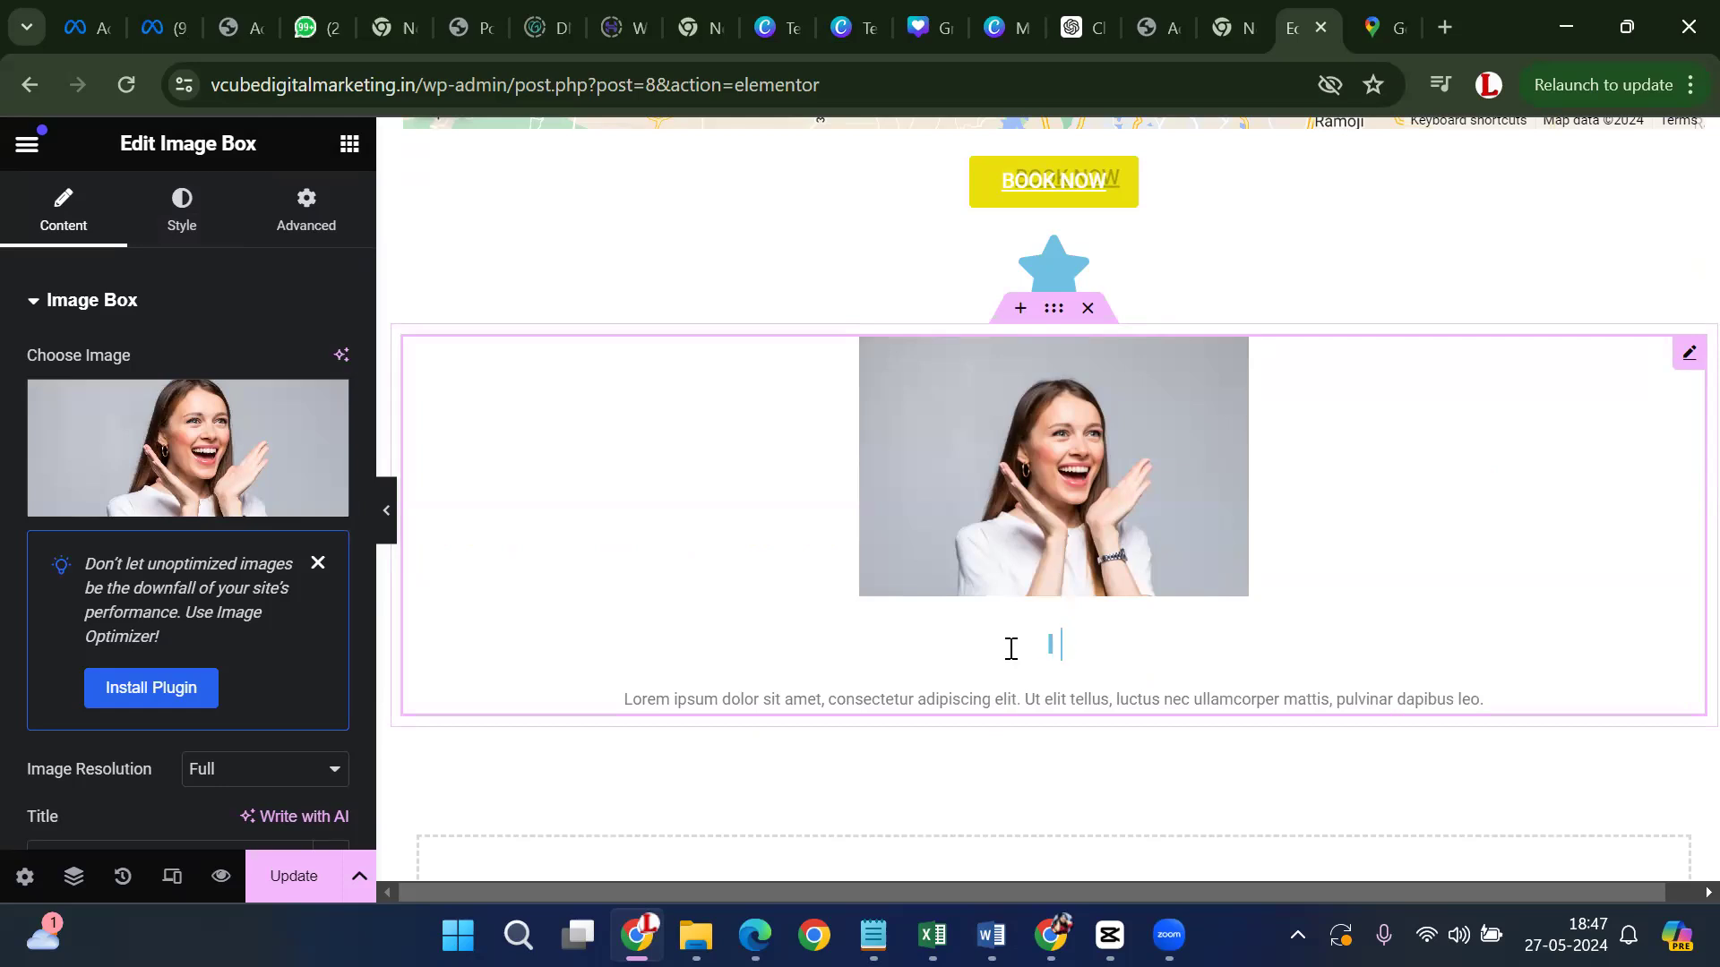
{"action": "type", "text": " AM HERE T"}
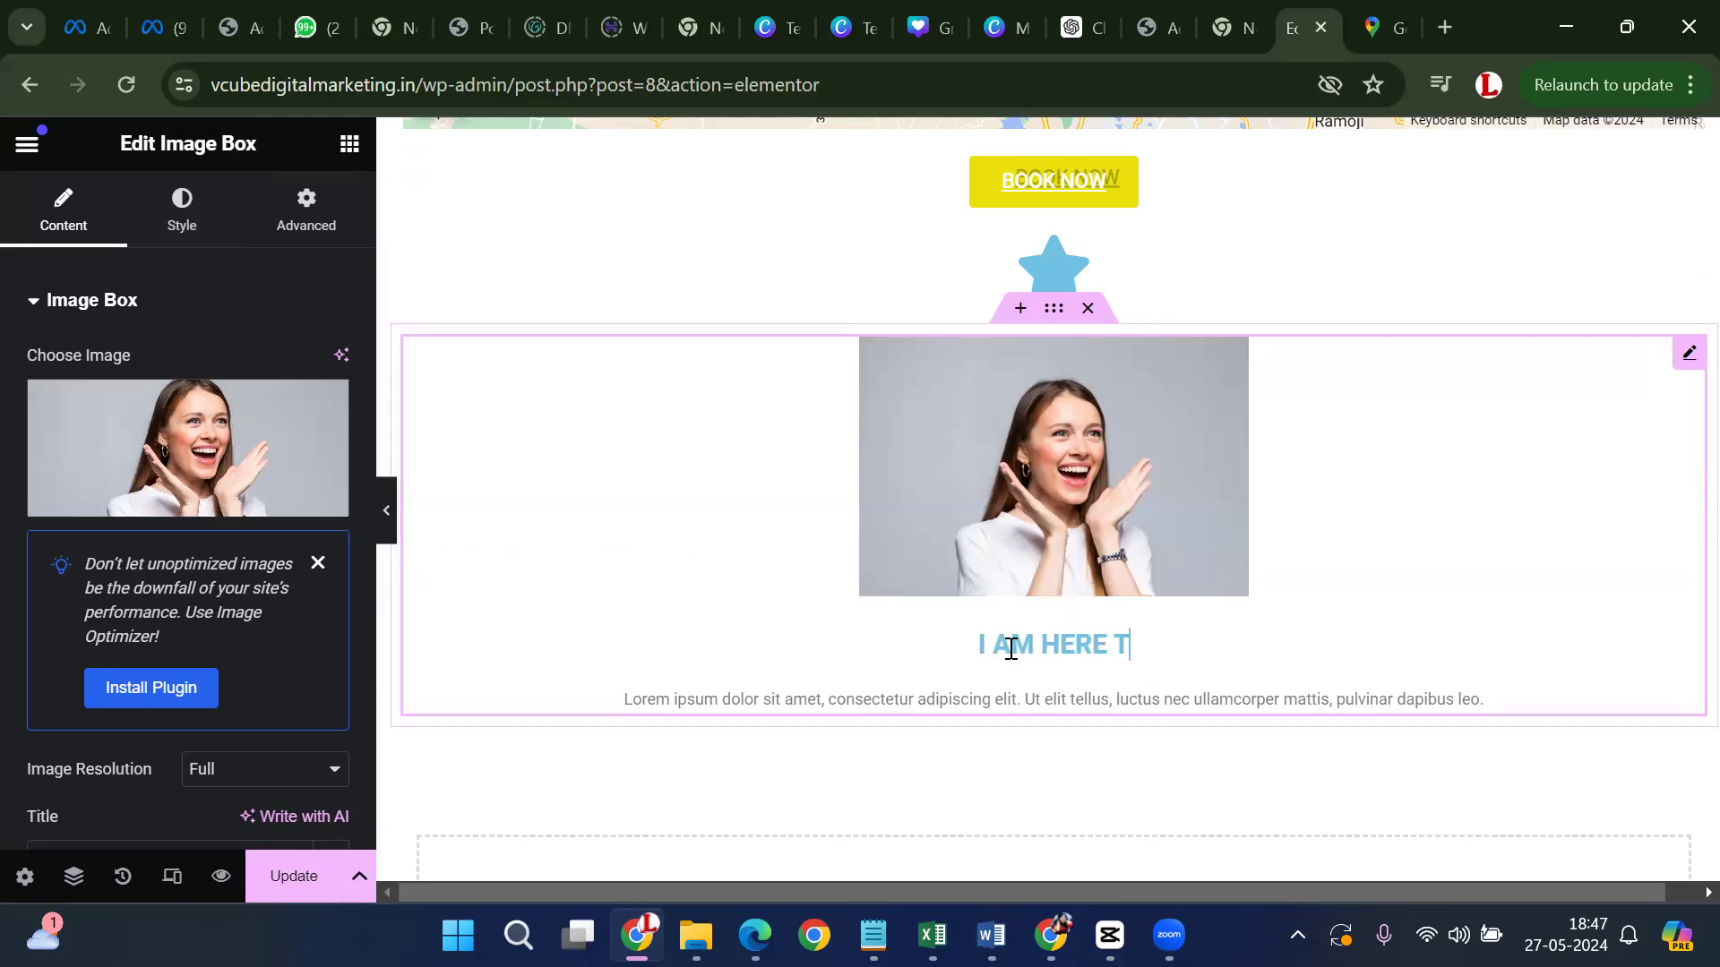
{"action": "type", "text": "O HELP YOI"}
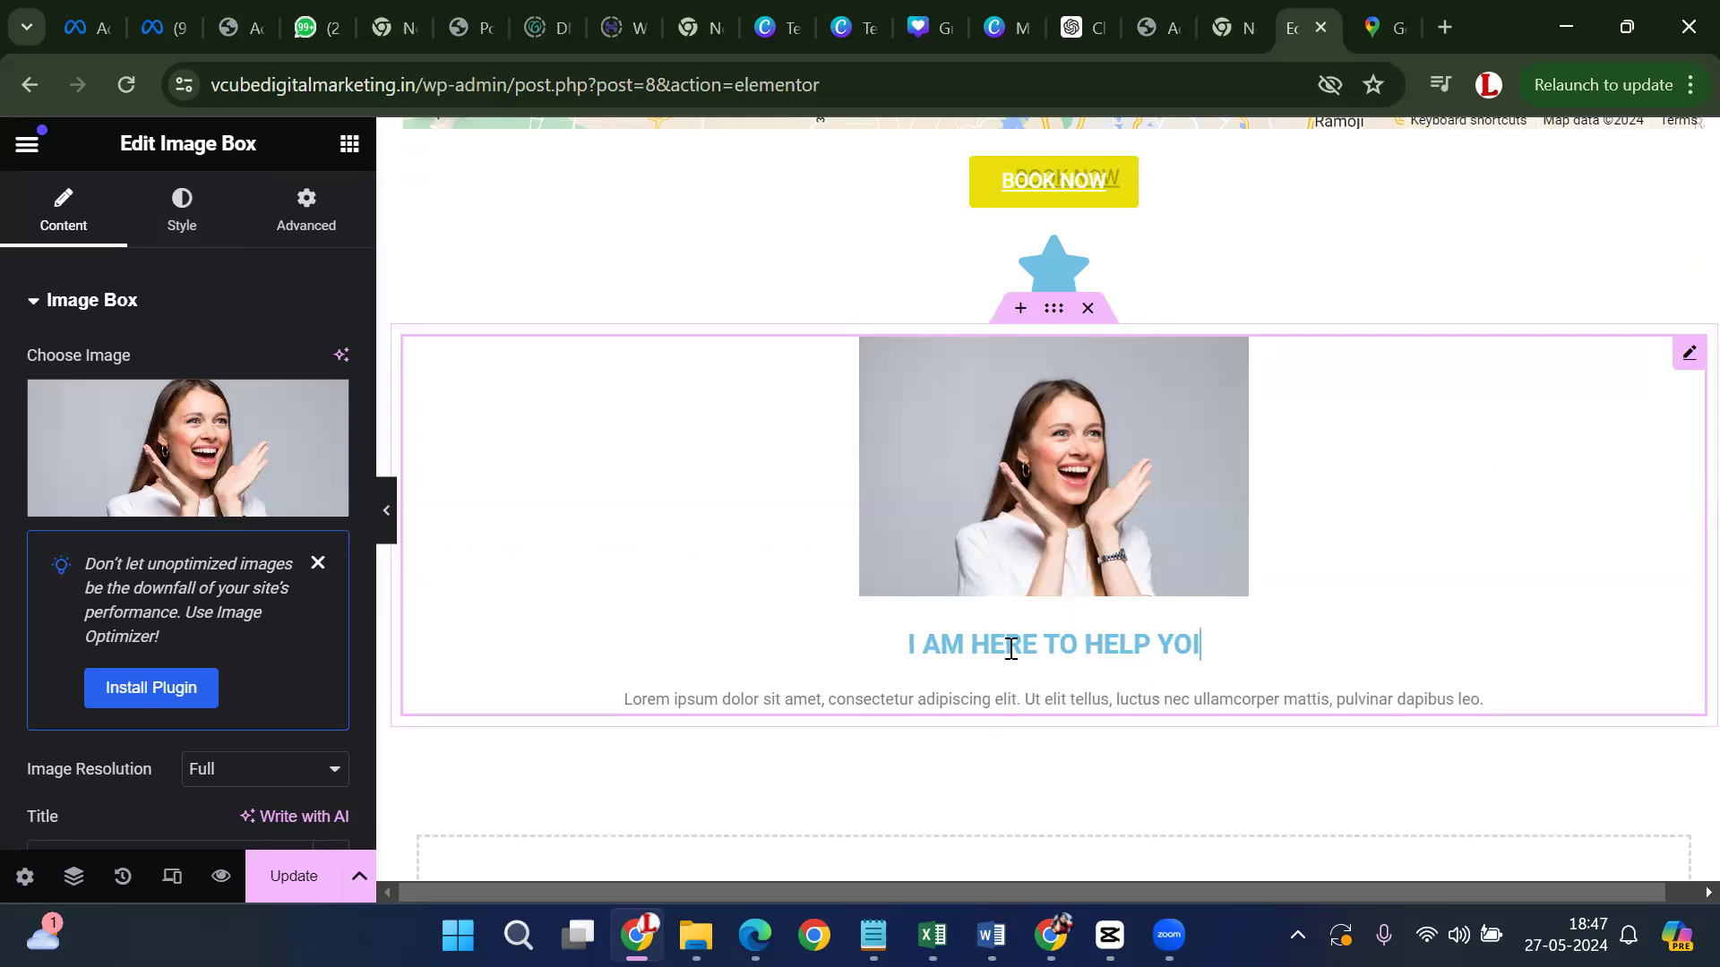
{"action": "key", "text": "BackSpace"}
{"action": "type", "text": "U"}
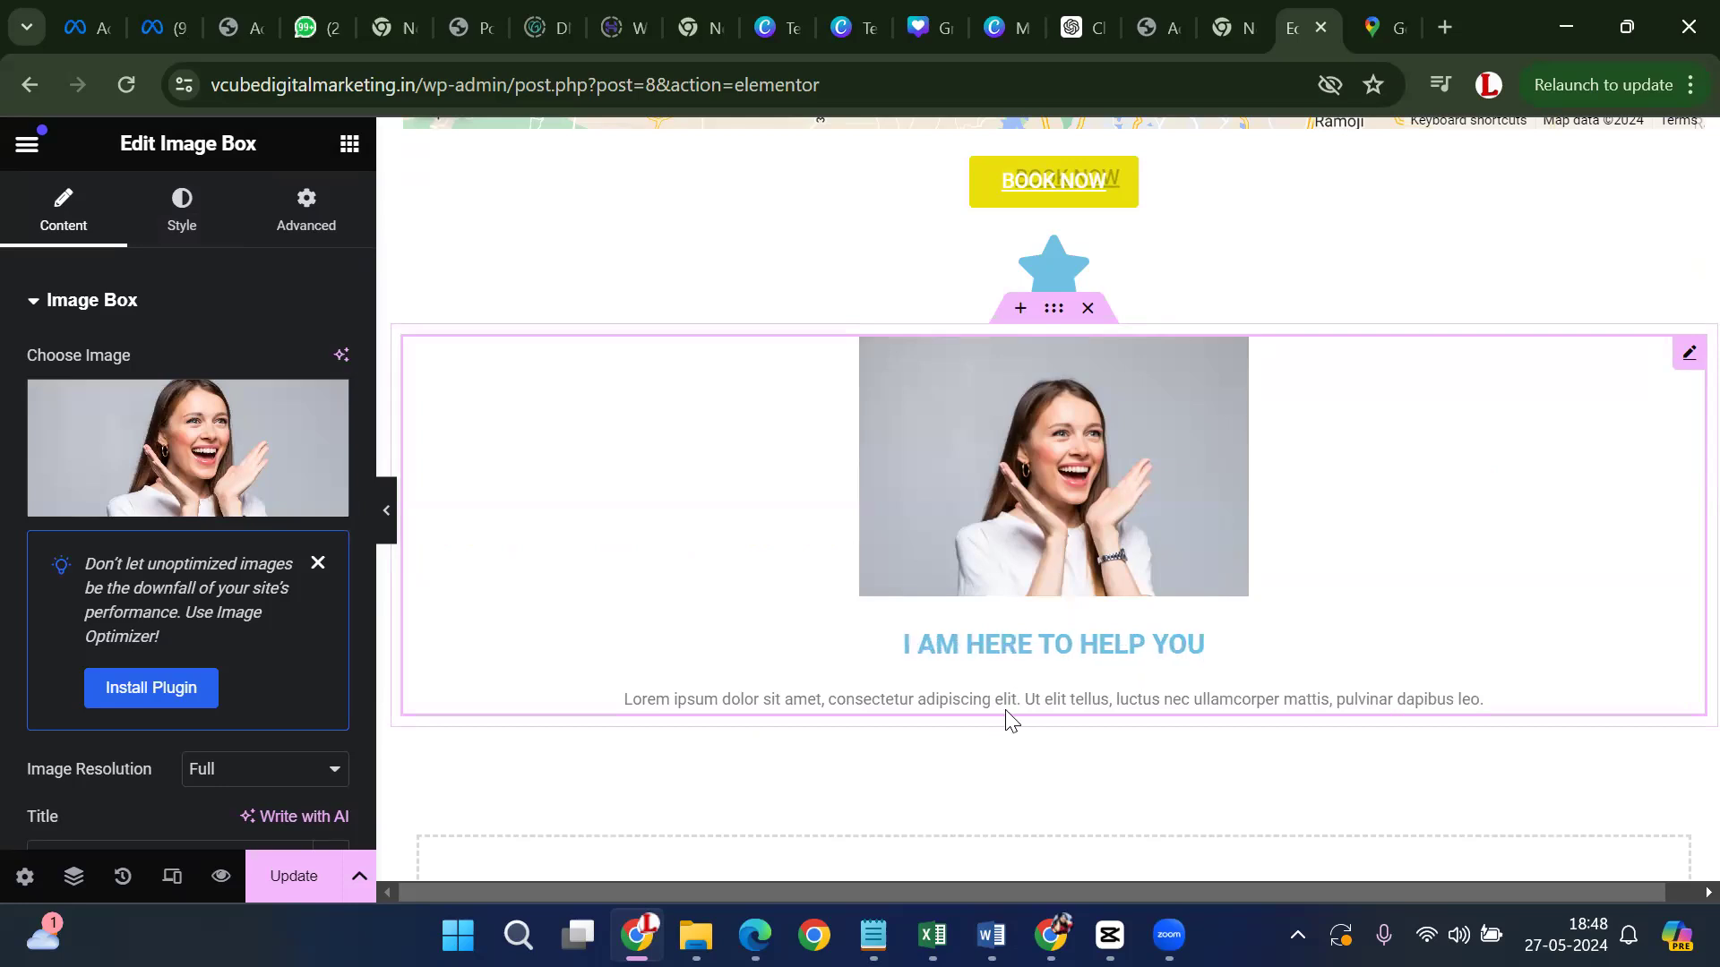
{"action": "double_click", "coordinate": [1034, 699]}
{"action": "left_click", "coordinate": [1377, 571]}
Add a Flexbox container with four equal columns below the image box
{"action": "scroll", "coordinate": [1298, 615], "scroll_direction": "down", "scroll_amount": 4}
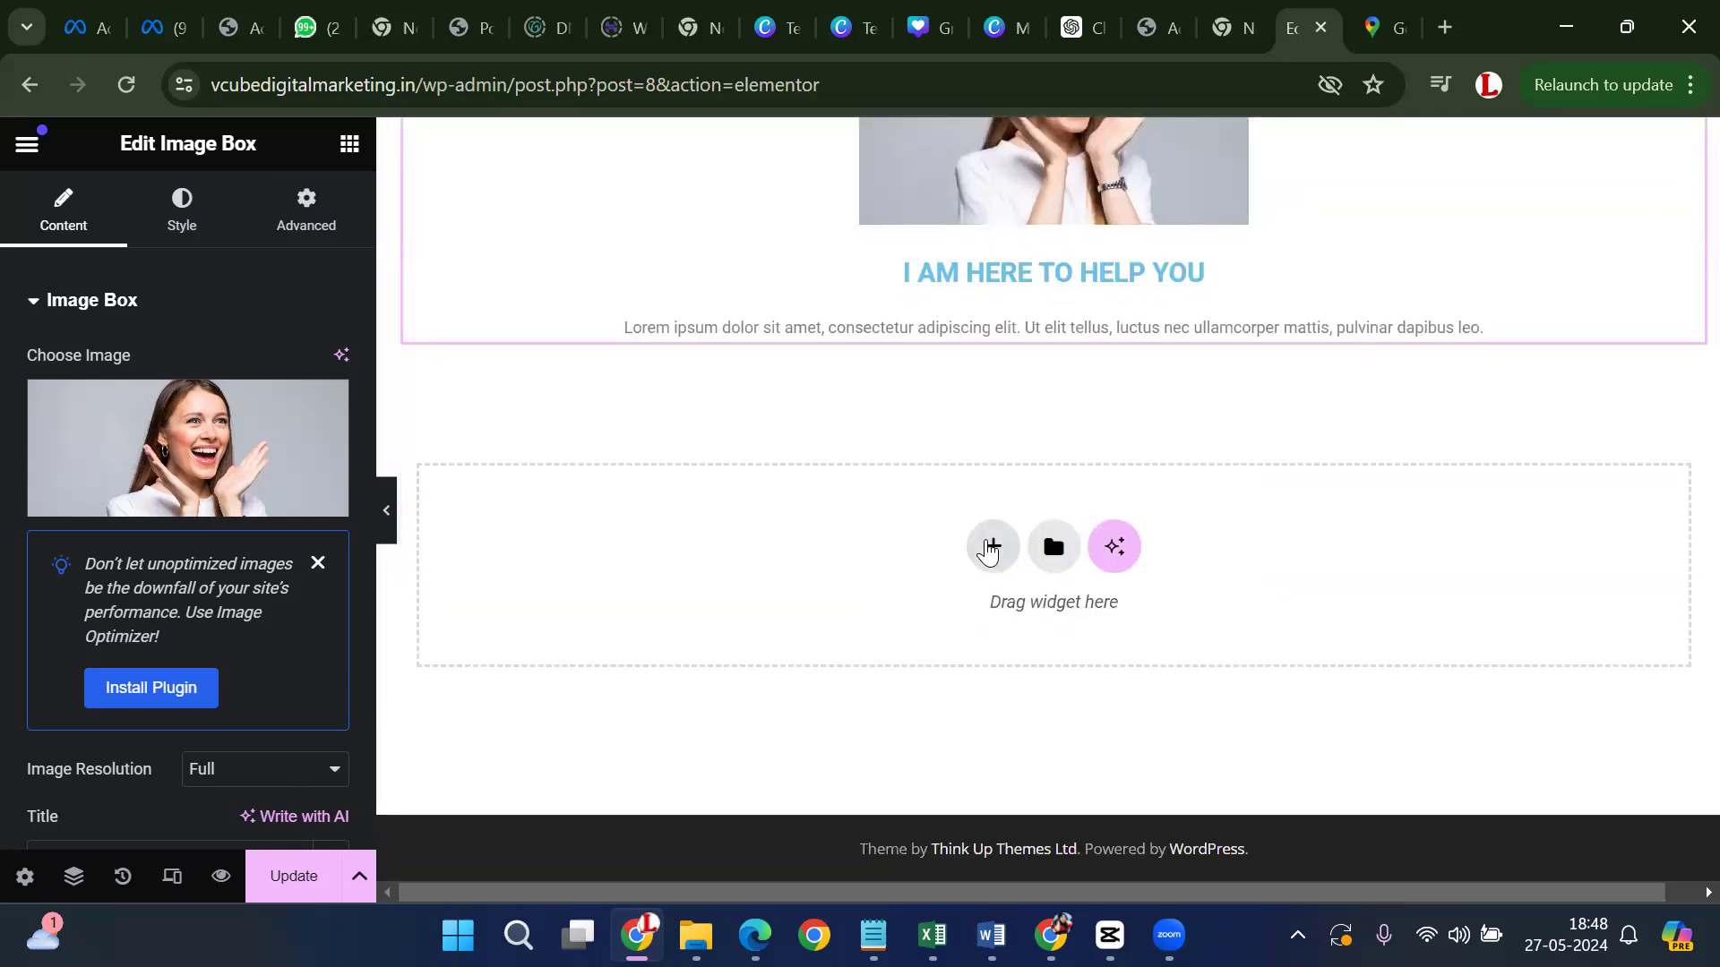
{"action": "left_click", "coordinate": [990, 548]}
{"action": "left_click", "coordinate": [1017, 600]}
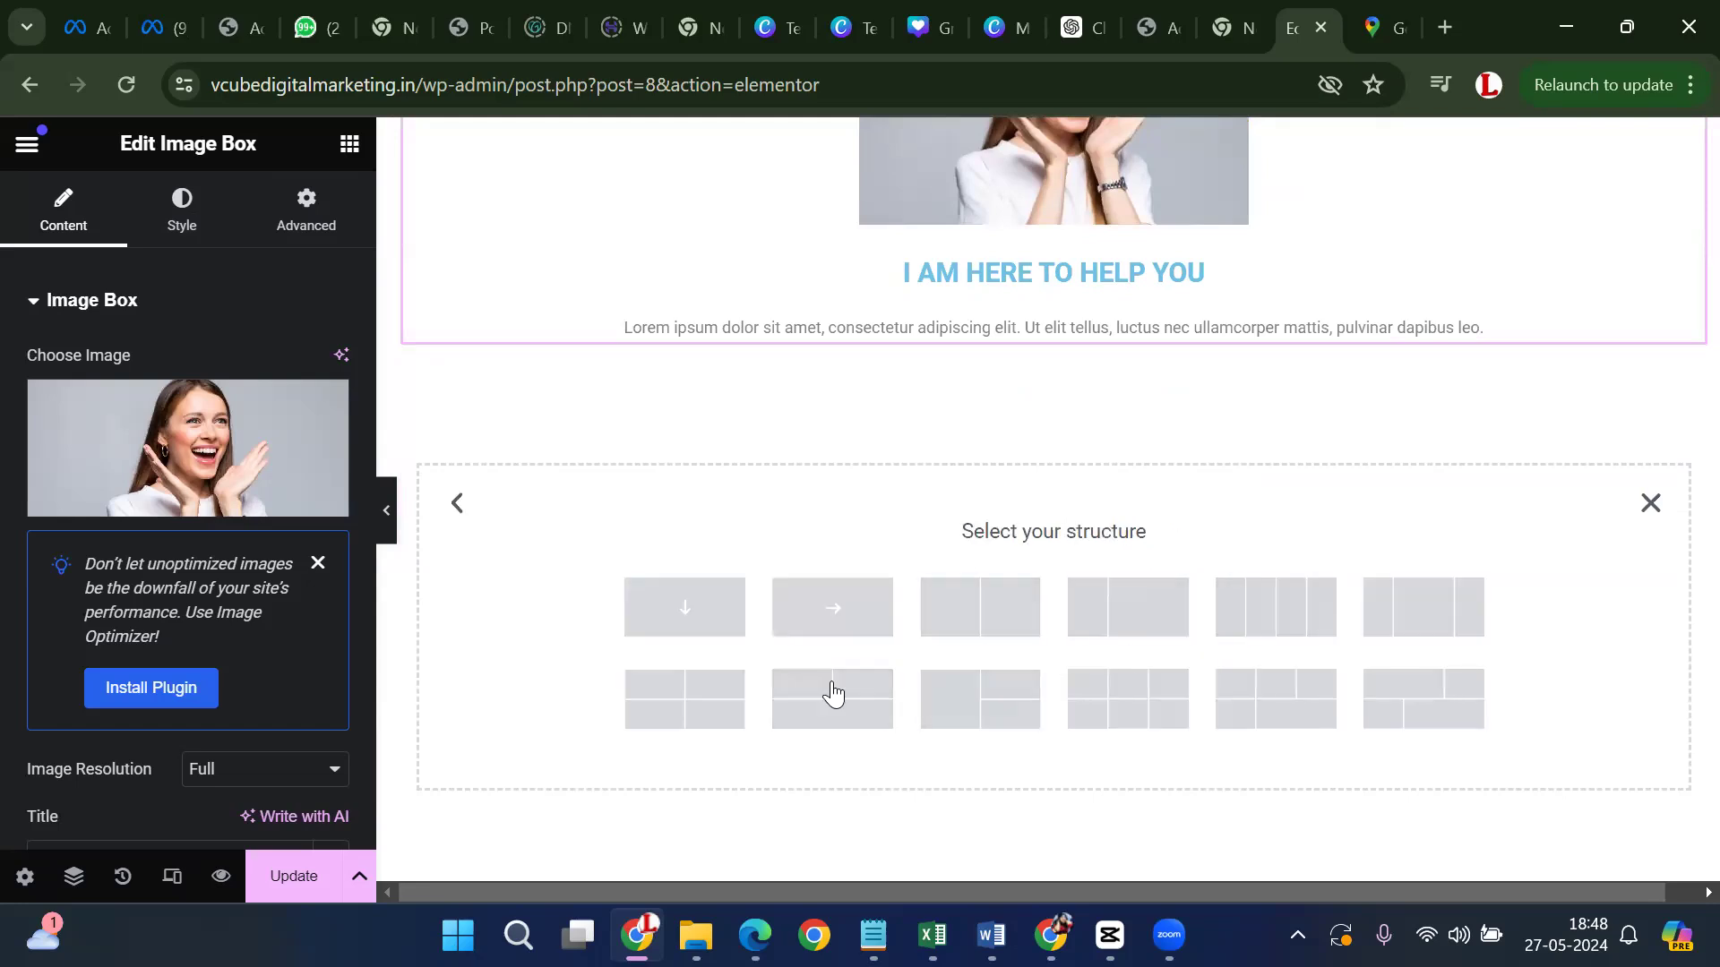
{"action": "left_click", "coordinate": [1278, 627]}
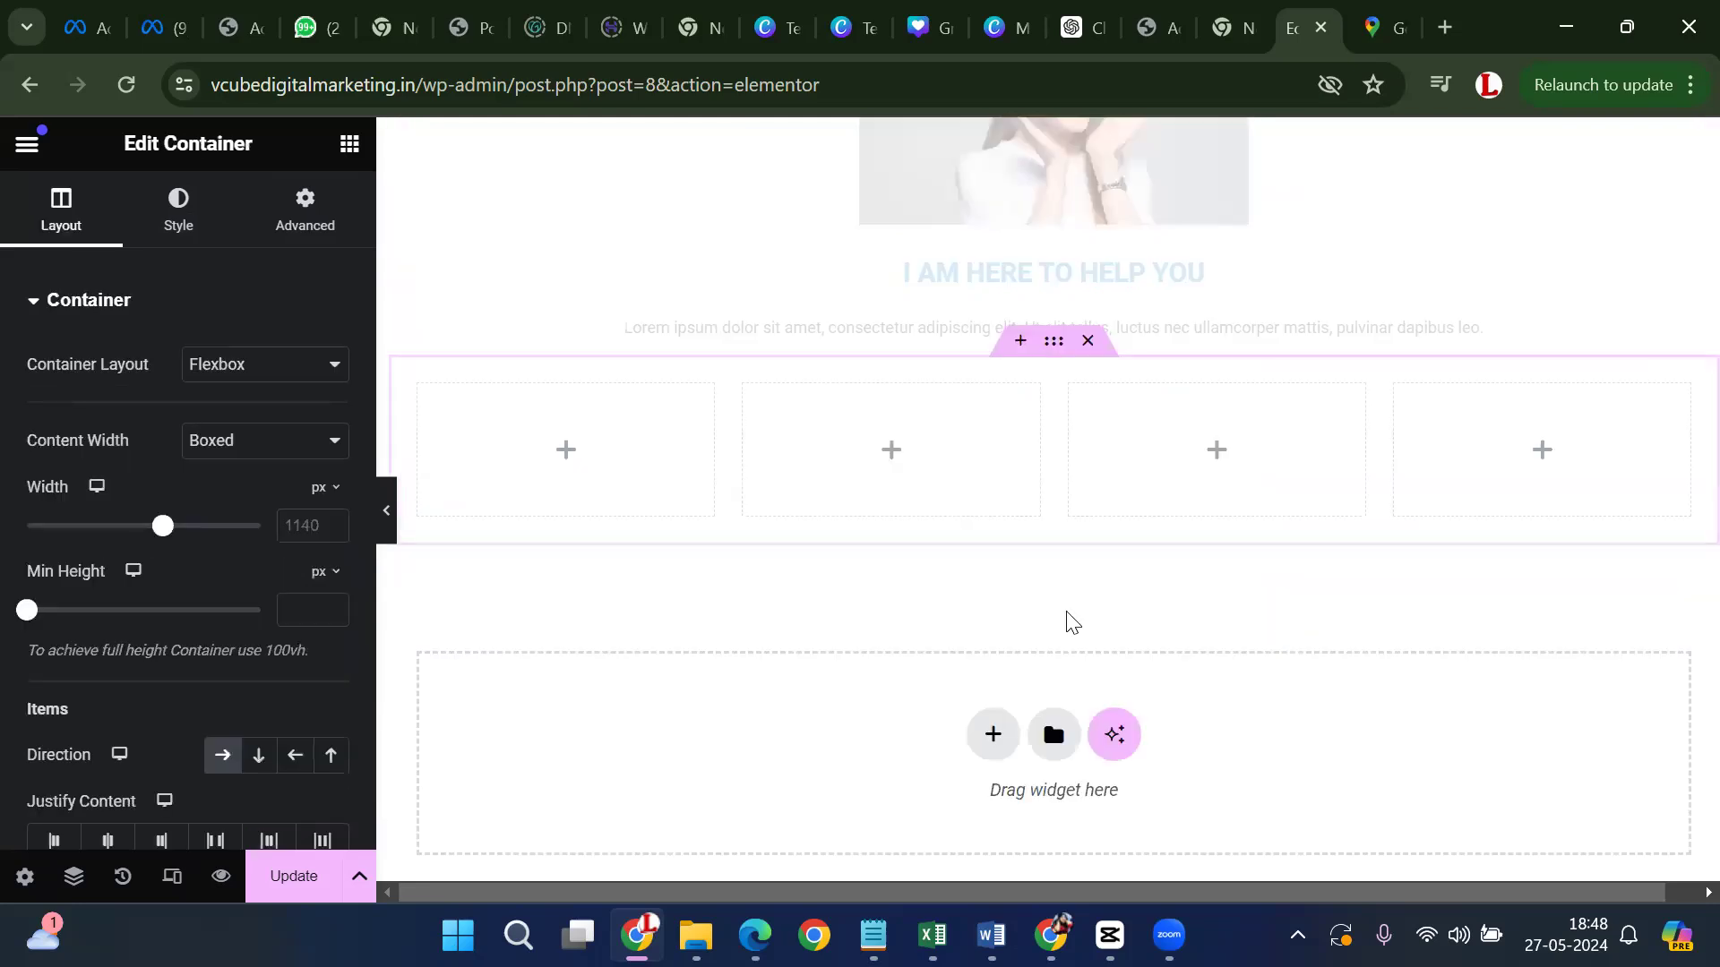
Add an Image Box widget to the first column of the empty four-column container
{"action": "left_click", "coordinate": [568, 452]}
{"action": "scroll", "coordinate": [225, 547], "scroll_direction": "down", "scroll_amount": 15}
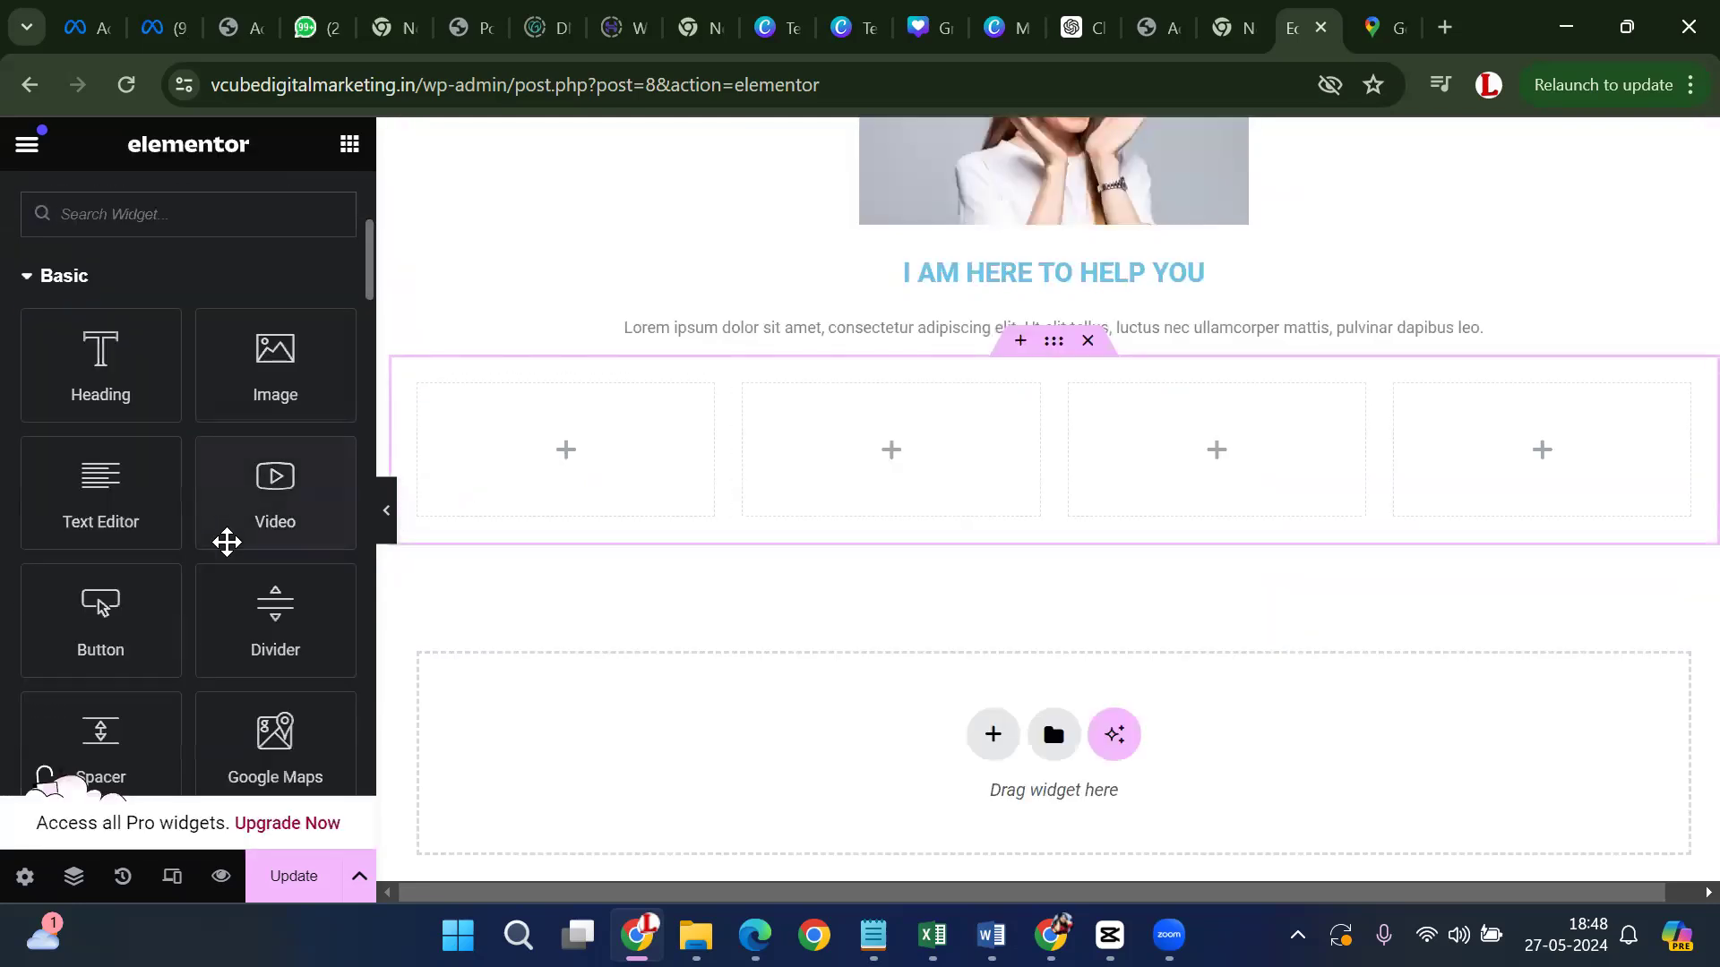
{"action": "scroll", "coordinate": [220, 563], "scroll_direction": "up", "scroll_amount": 10}
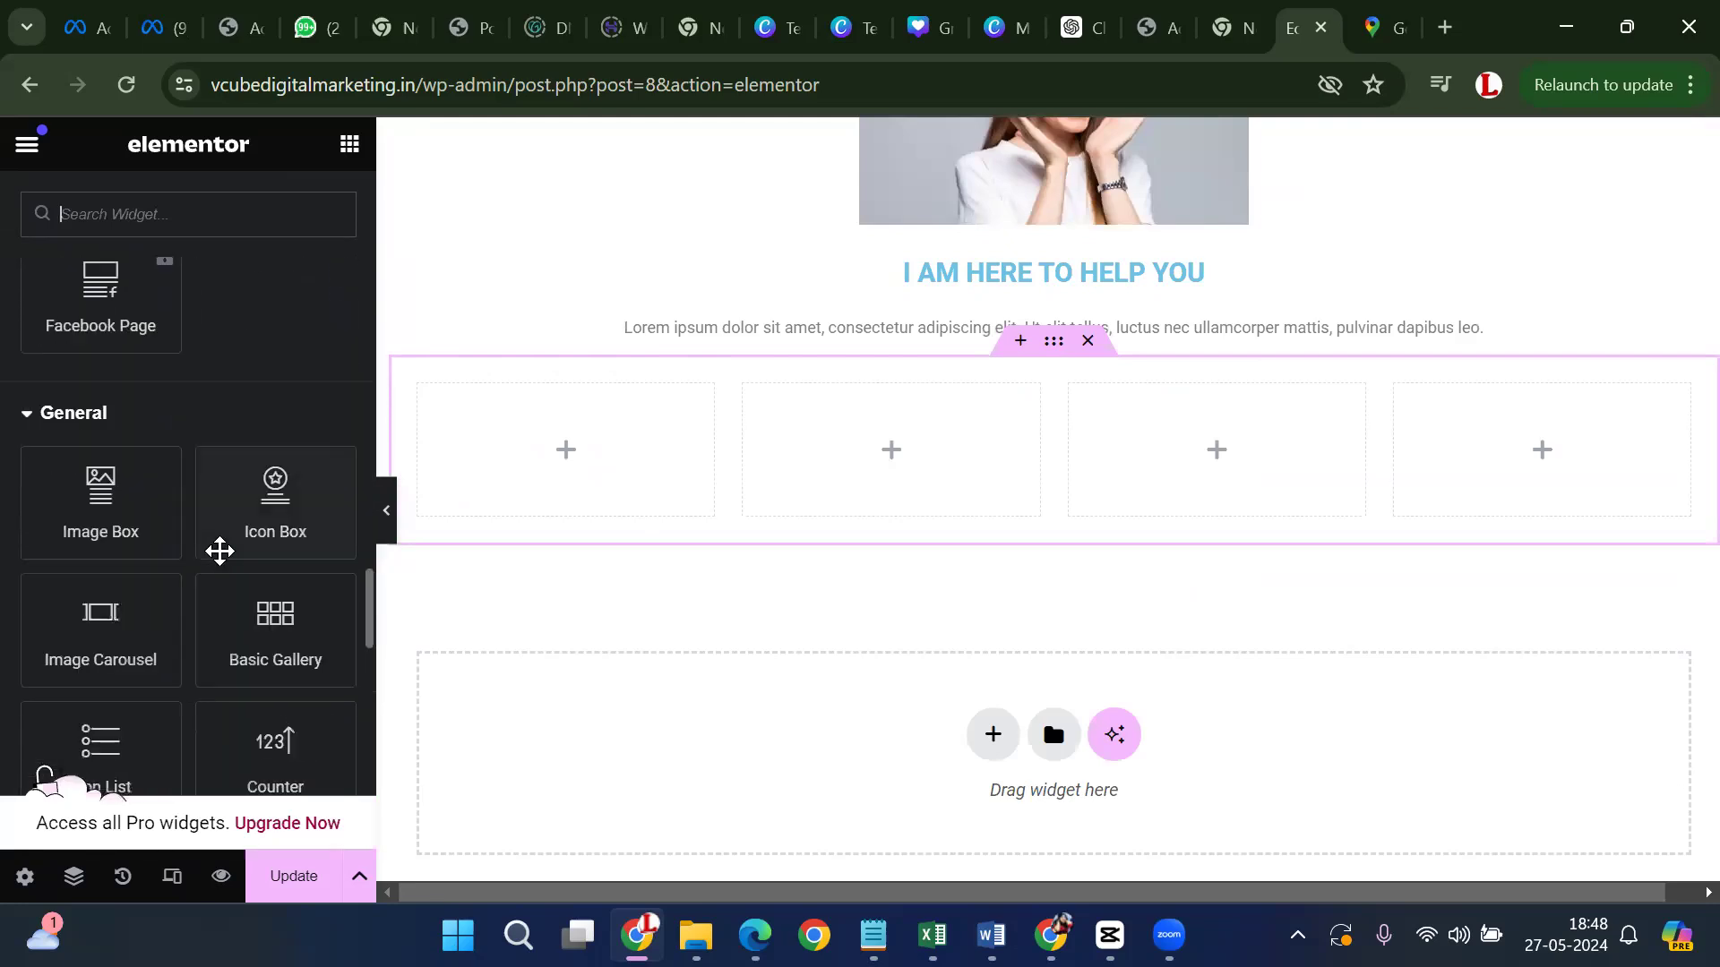
{"action": "left_click_drag", "start_coordinate": [579, 530], "coordinate": [582, 529]}
{"action": "left_click_drag", "start_coordinate": [1039, 502], "coordinate": [672, 530]}
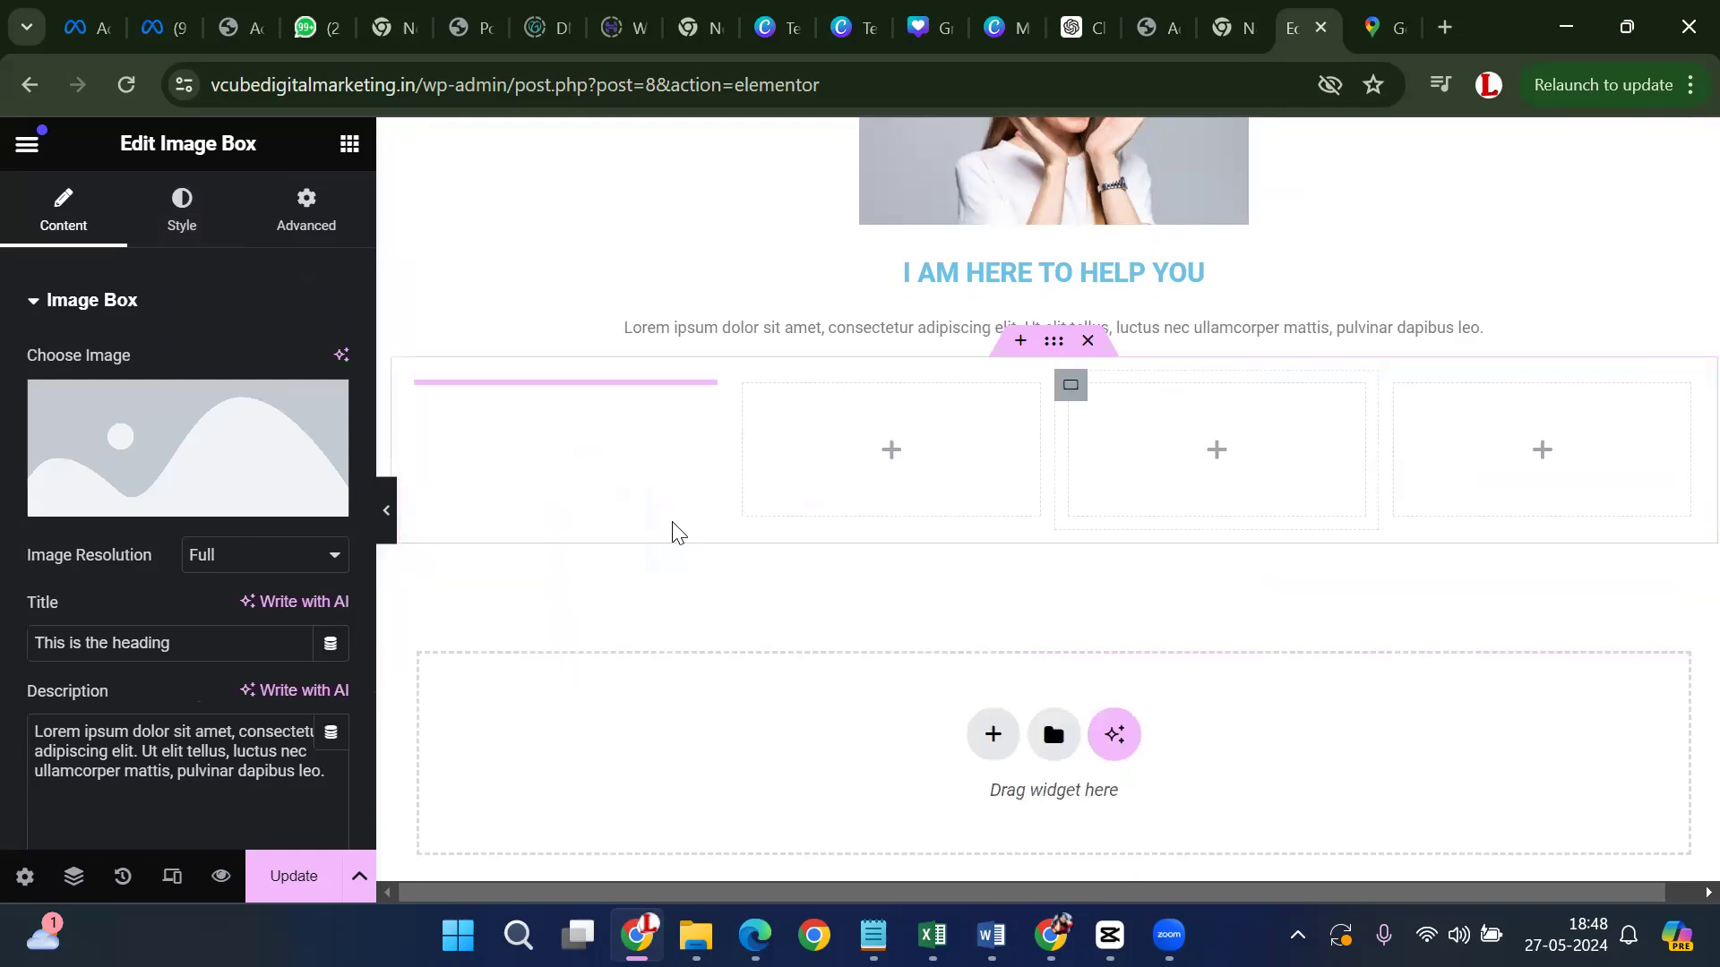
Add another Image Box widget to the second column of the four-column container
{"action": "left_click", "coordinate": [902, 506]}
{"action": "scroll", "coordinate": [215, 573], "scroll_direction": "down", "scroll_amount": 10}
{"action": "scroll", "coordinate": [215, 587], "scroll_direction": "down", "scroll_amount": 7}
{"action": "scroll", "coordinate": [211, 587], "scroll_direction": "up", "scroll_amount": 2}
{"action": "scroll", "coordinate": [188, 578], "scroll_direction": "down", "scroll_amount": 10}
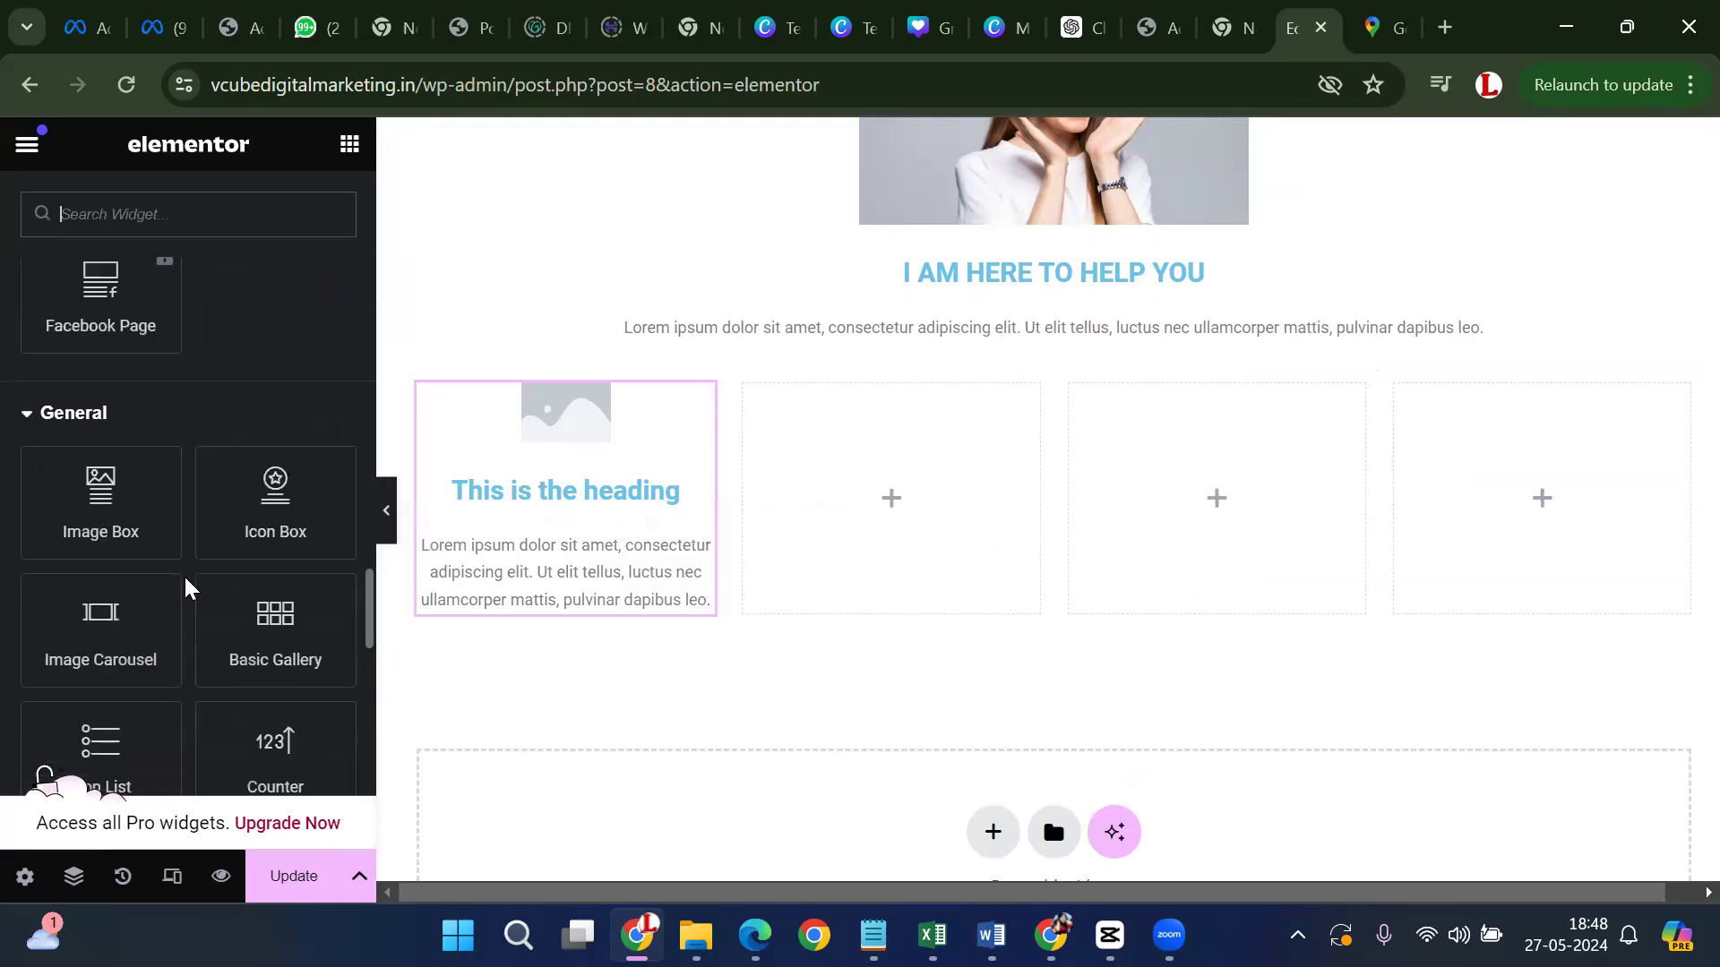
{"action": "left_click_drag", "start_coordinate": [139, 533], "coordinate": [627, 600]}
{"action": "left_click_drag", "start_coordinate": [645, 721], "coordinate": [845, 503]}
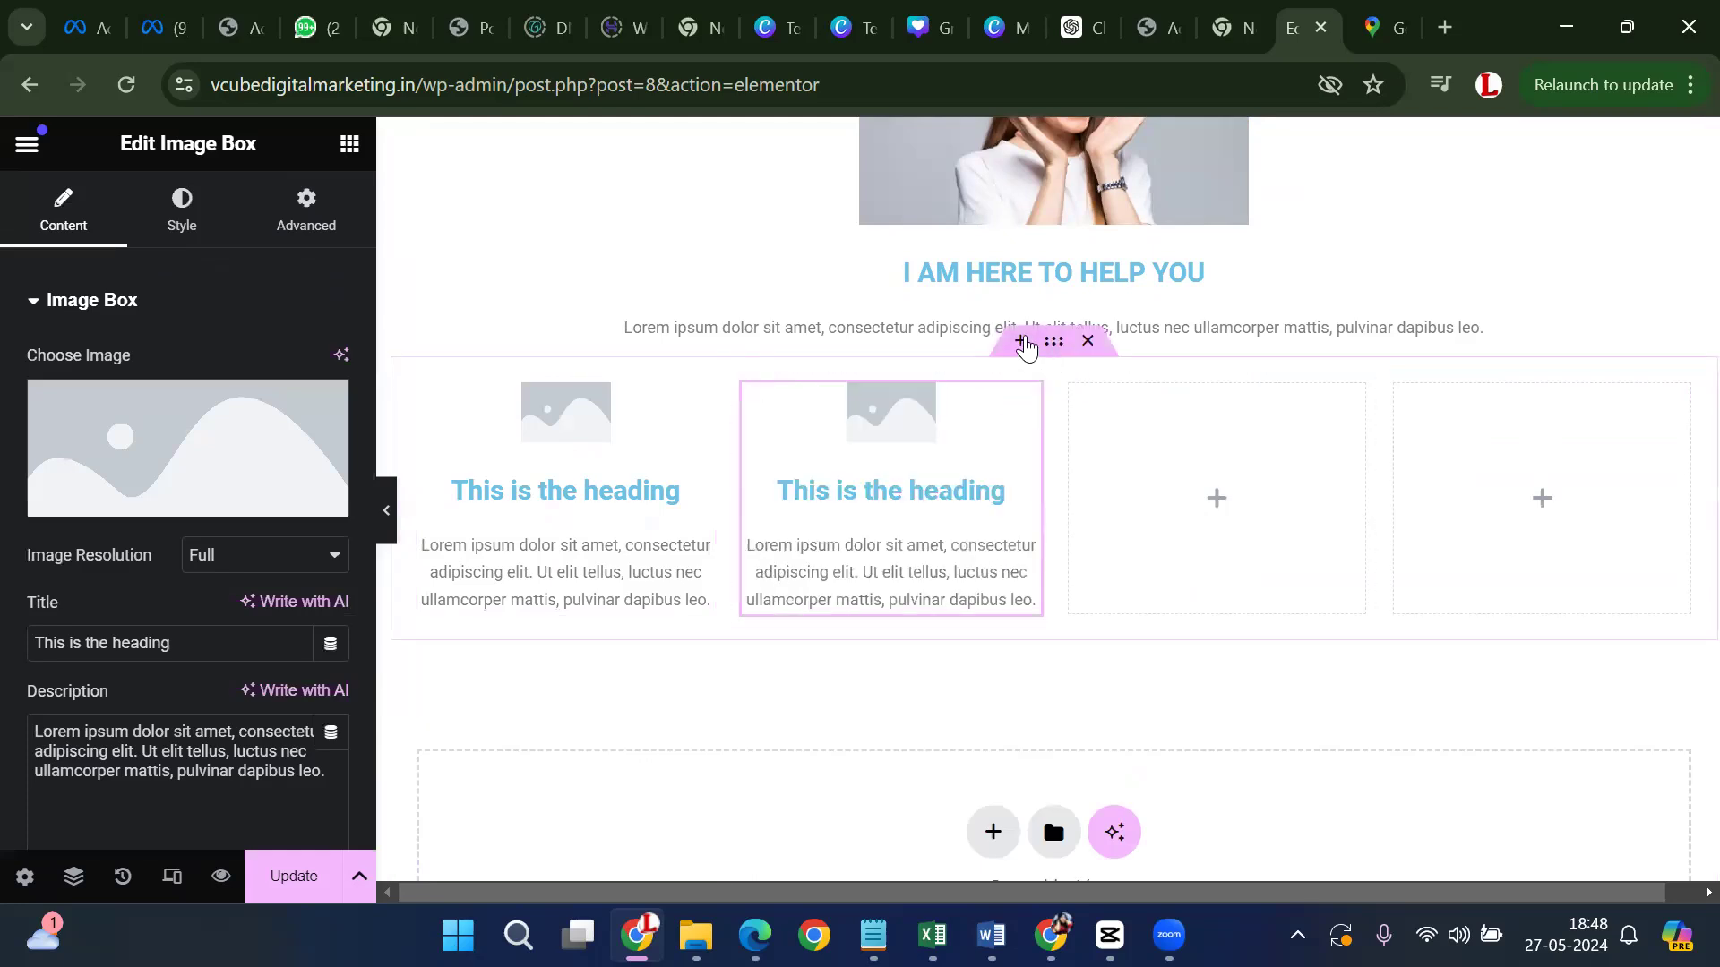
Copy the second column's image box and place one copy each in the third and fourth columns
{"action": "left_click", "coordinate": [1063, 345]}
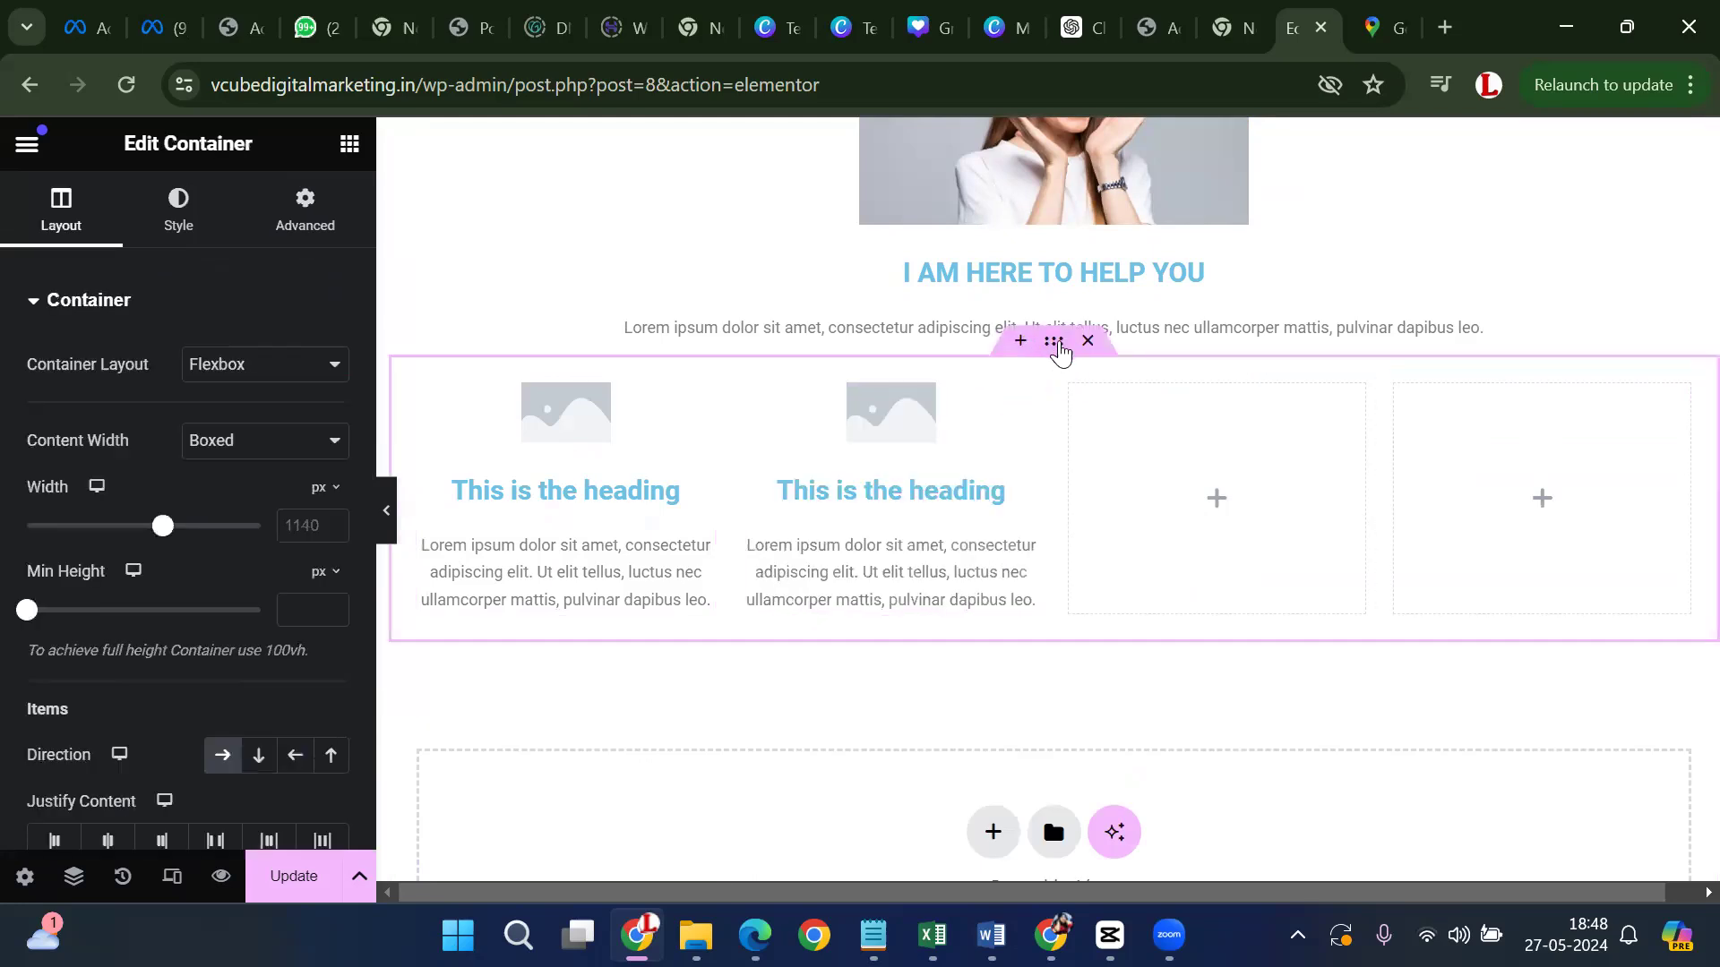
{"action": "right_click", "coordinate": [880, 436]}
{"action": "left_click", "coordinate": [951, 405]}
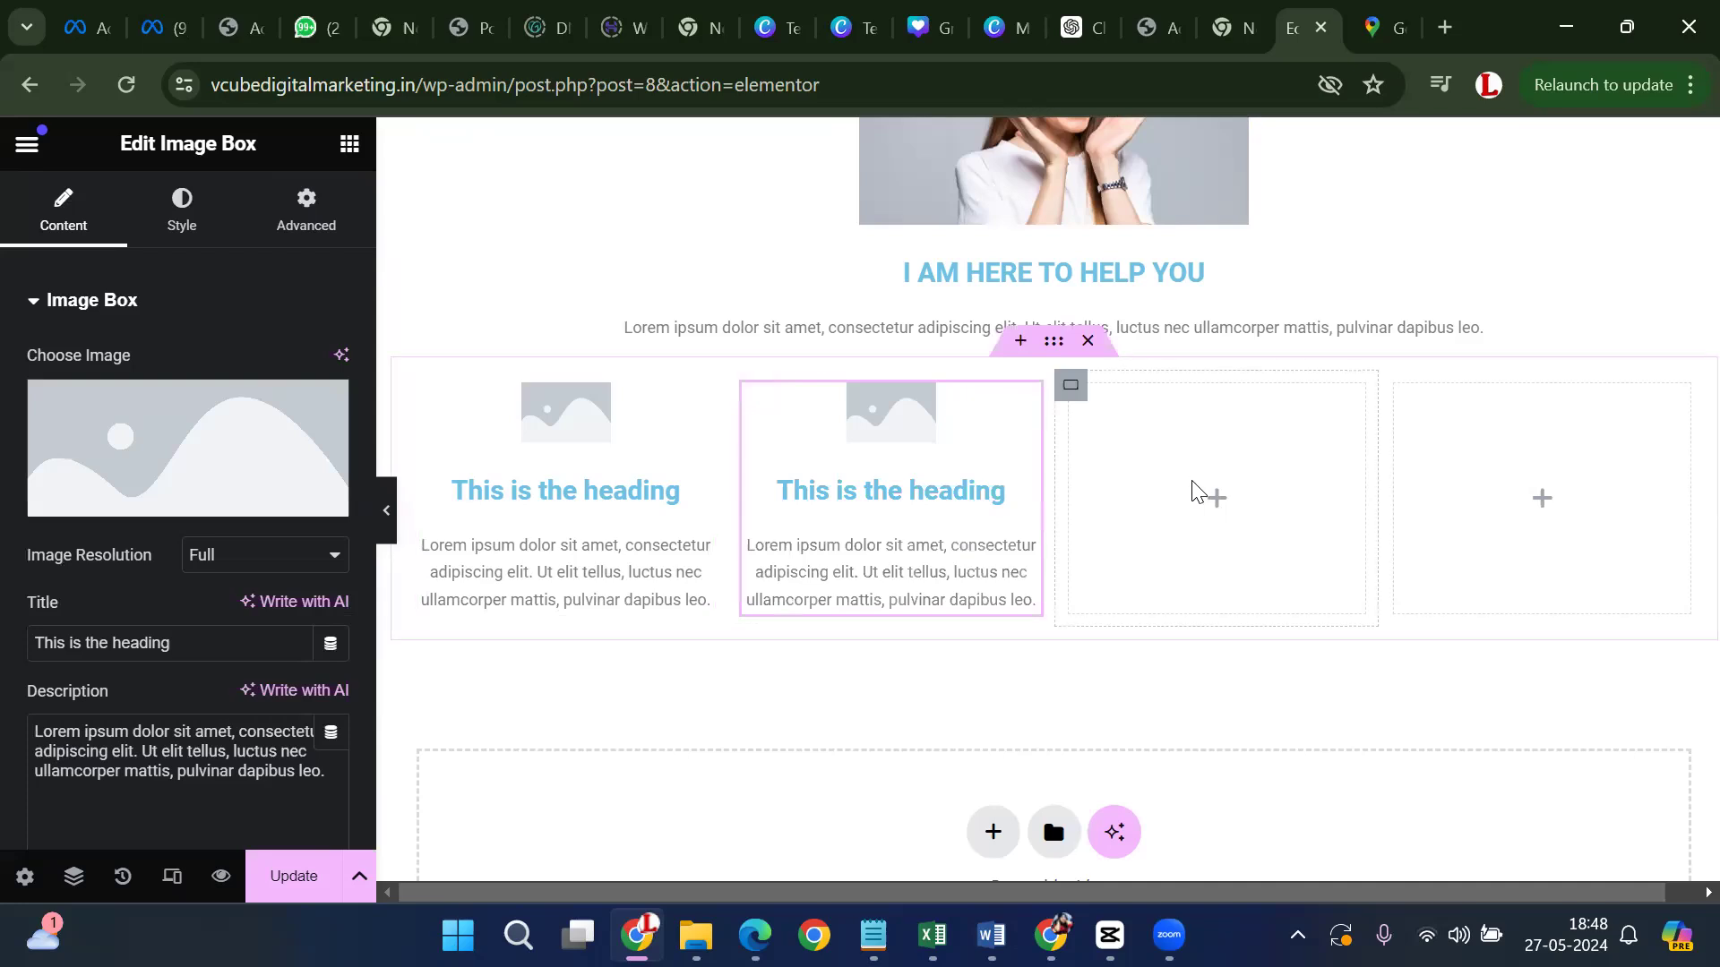
{"action": "key", "text": "ctrl+v"}
{"action": "left_click_drag", "start_coordinate": [938, 704], "coordinate": [1380, 473]}
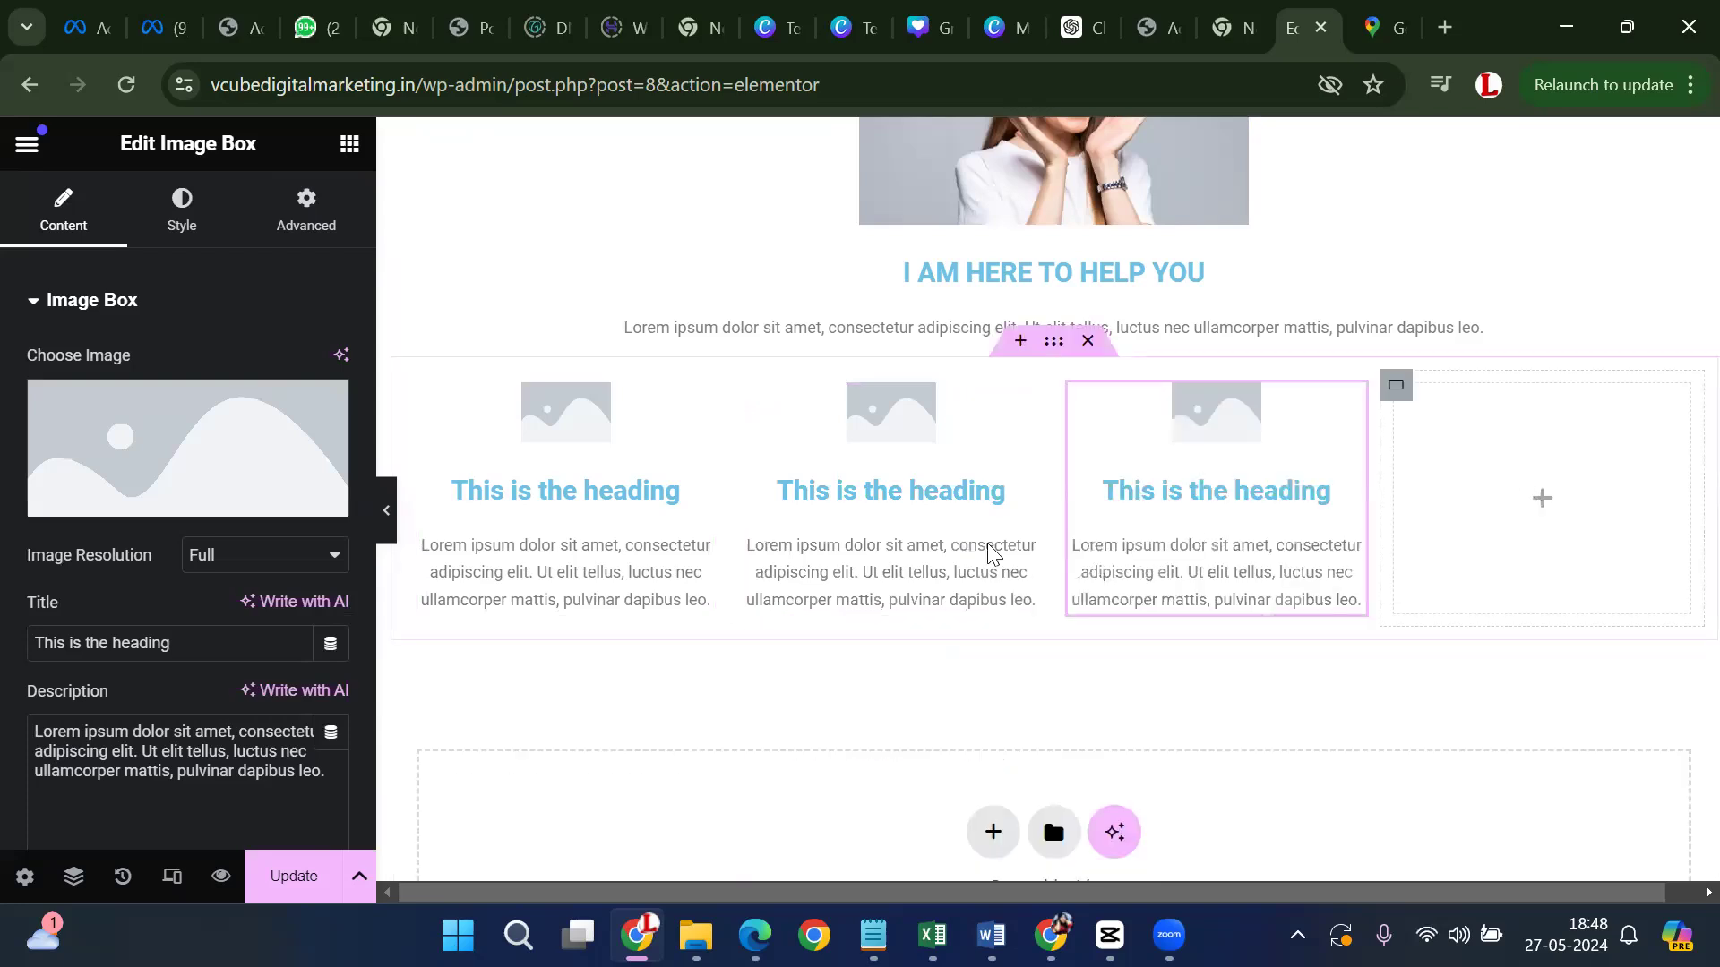
{"action": "key", "text": "ctrl+v"}
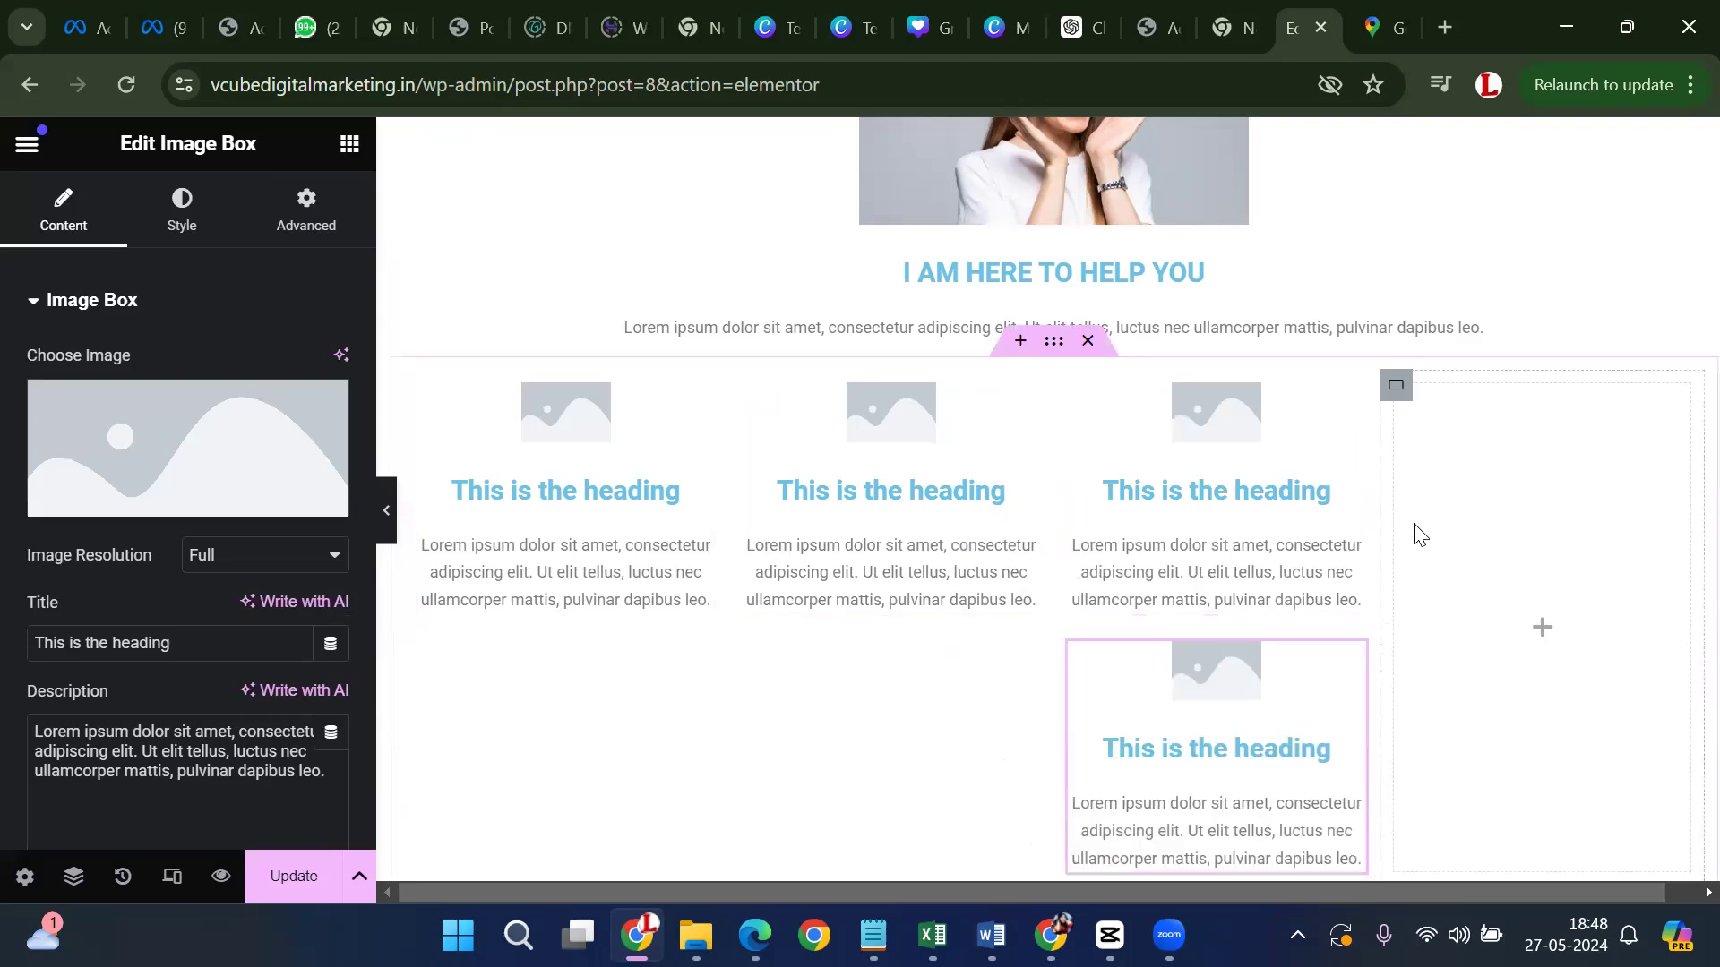
{"action": "left_click_drag", "start_coordinate": [1234, 730], "coordinate": [1514, 472]}
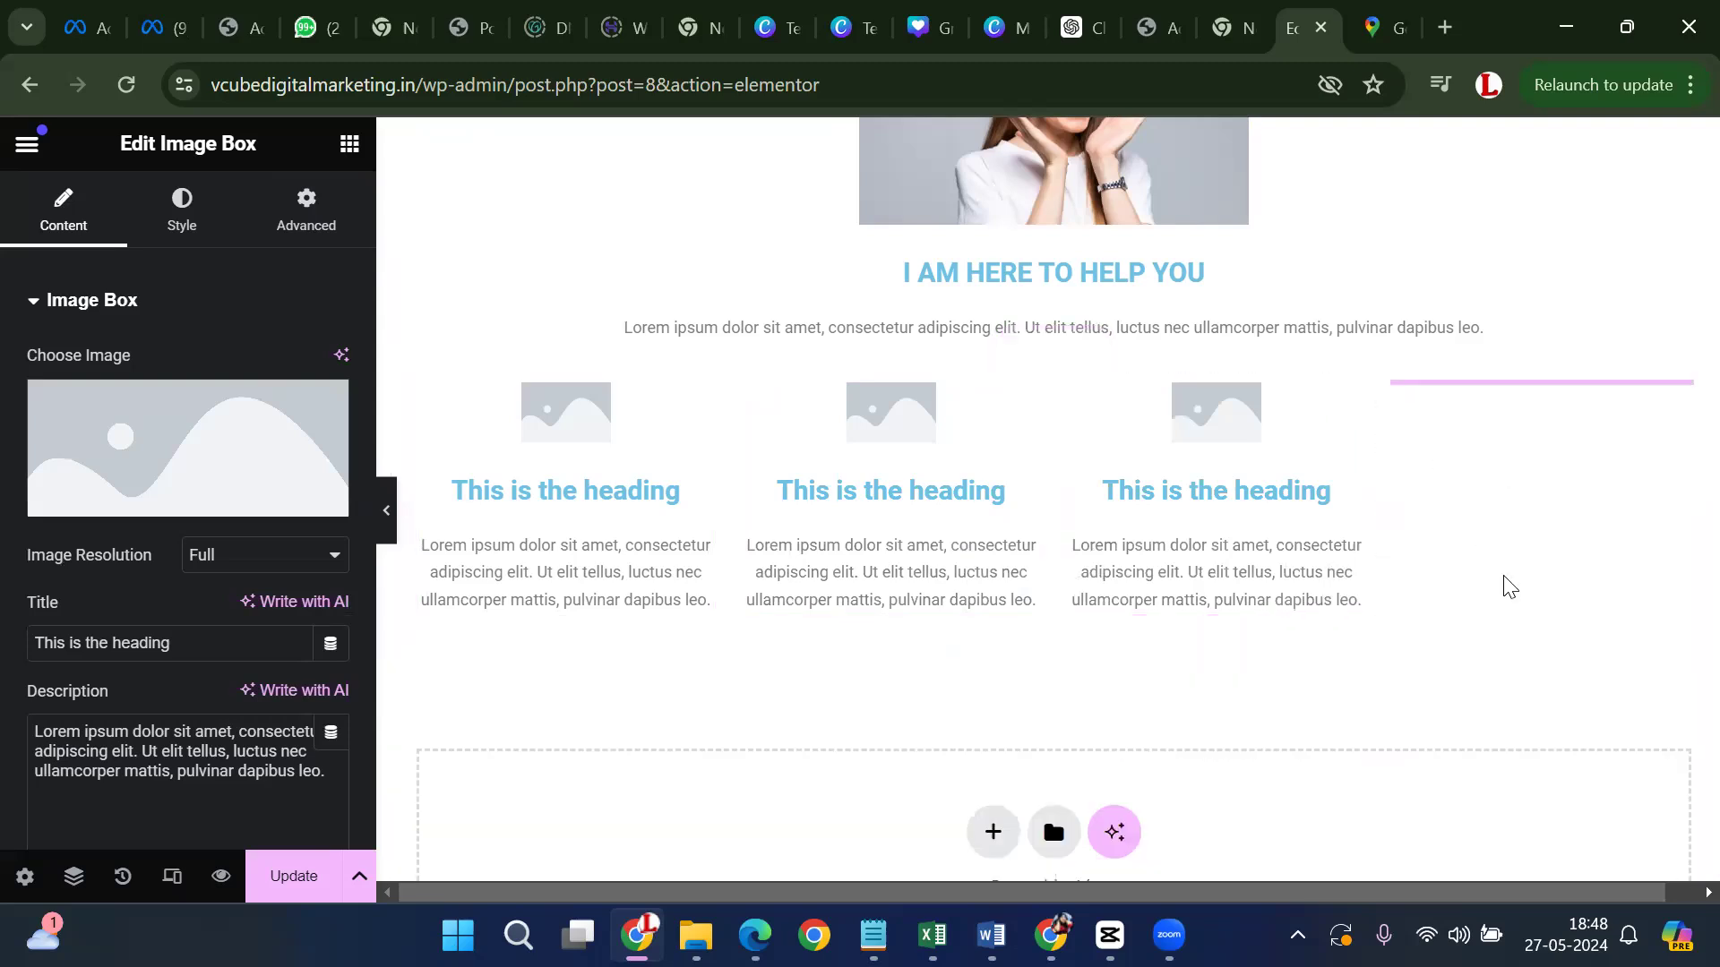
Set the first image box's picture to the smiling family photo from the media library
{"action": "left_click", "coordinate": [577, 419]}
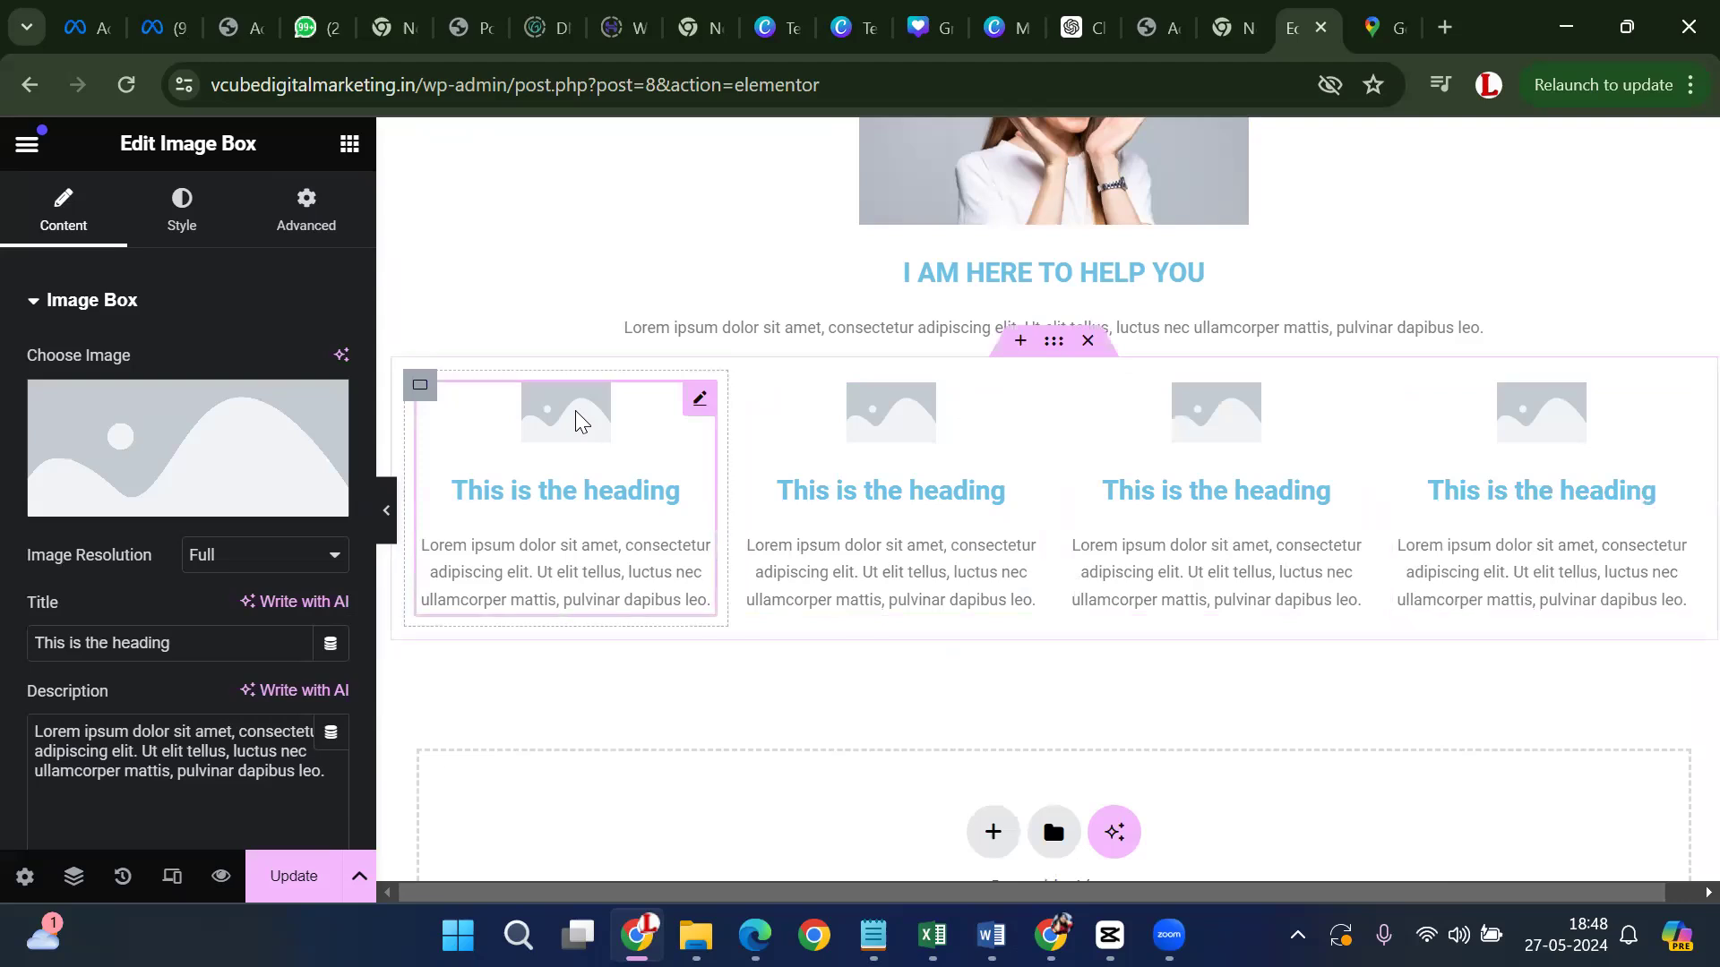
{"action": "left_click", "coordinate": [211, 505]}
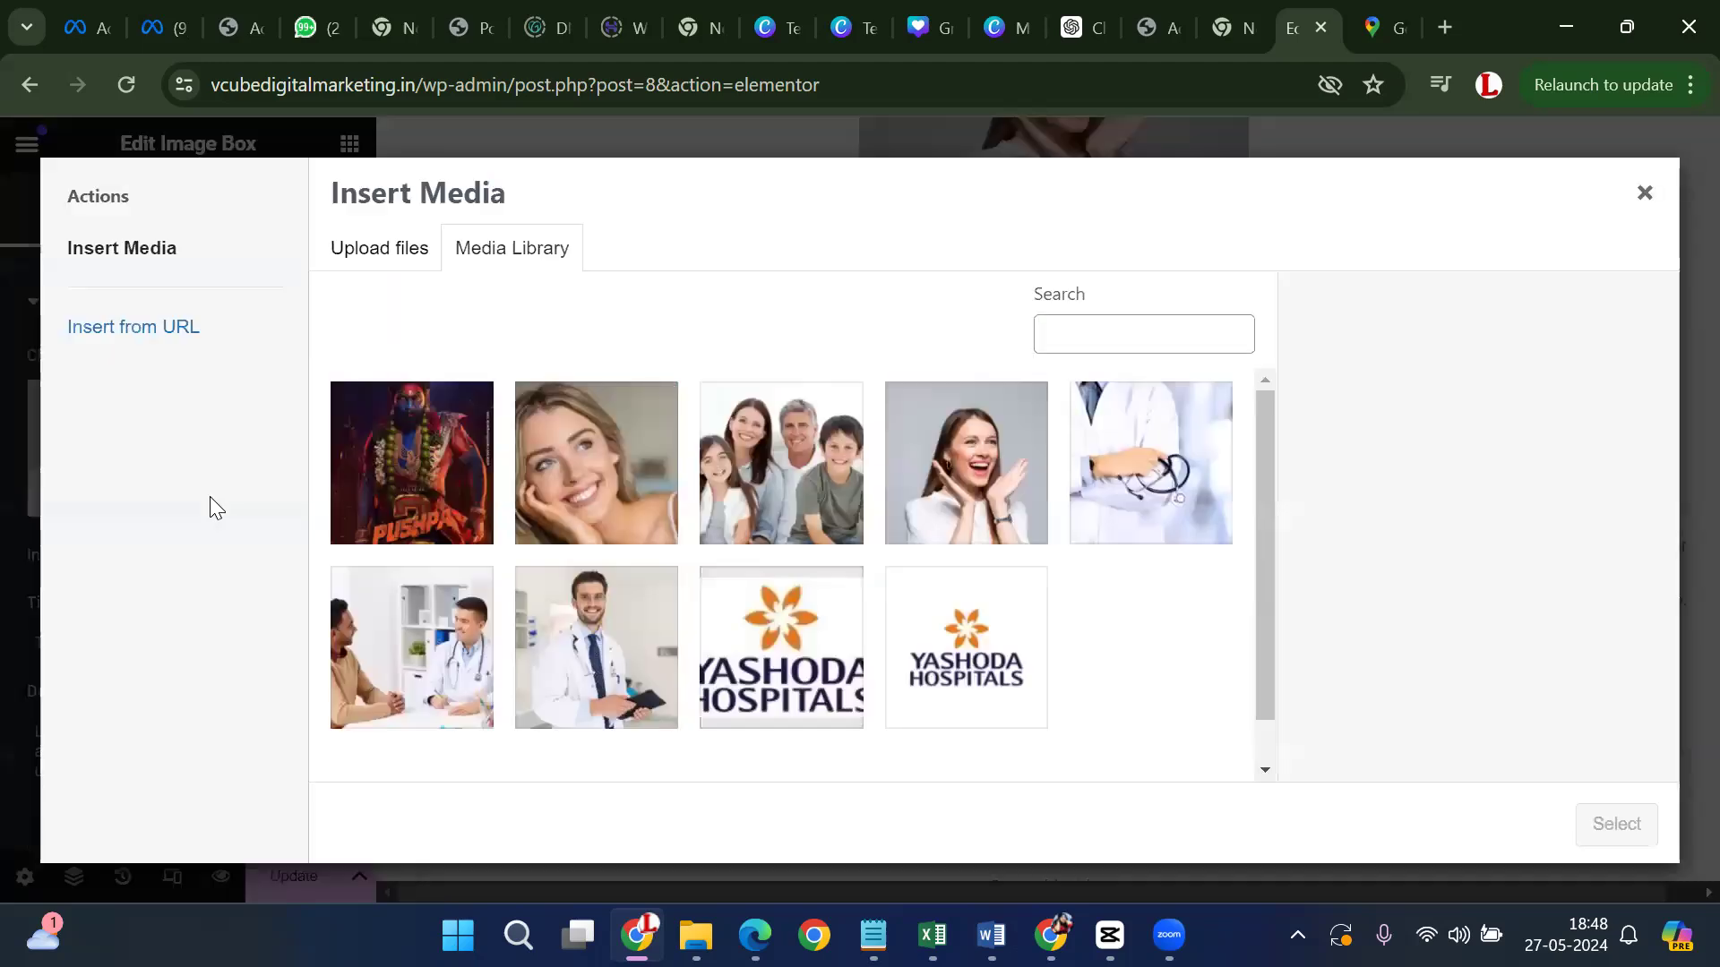
{"action": "left_click", "coordinate": [842, 496]}
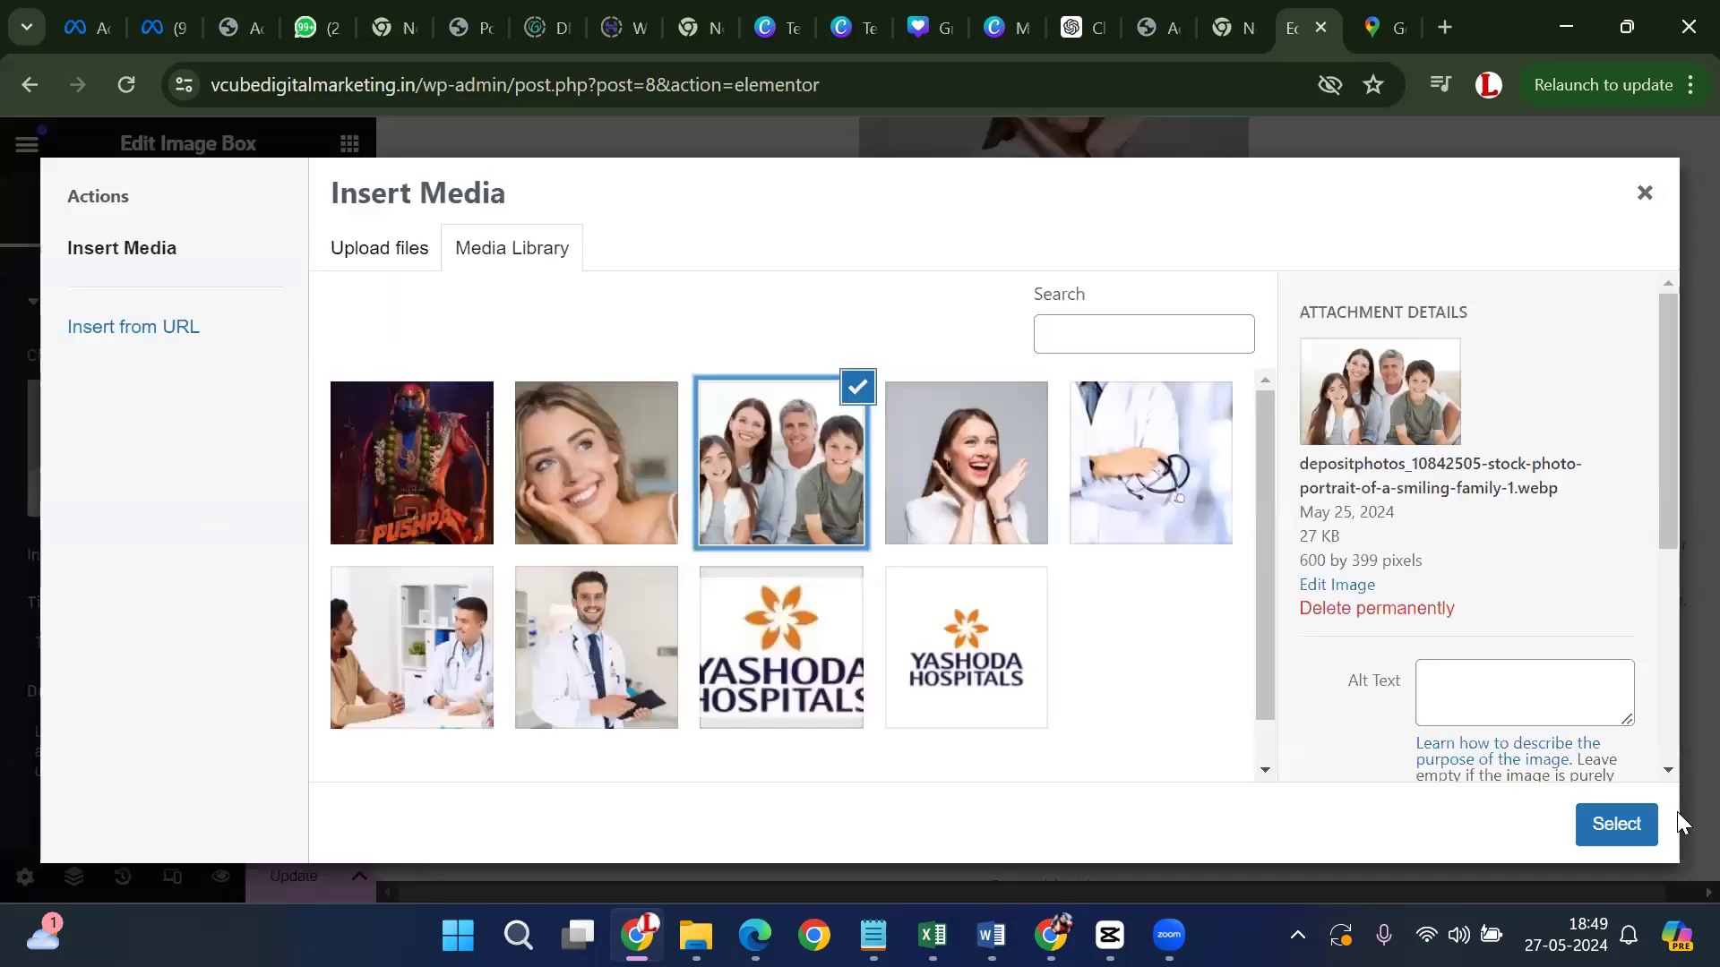
{"action": "left_click", "coordinate": [1626, 823]}
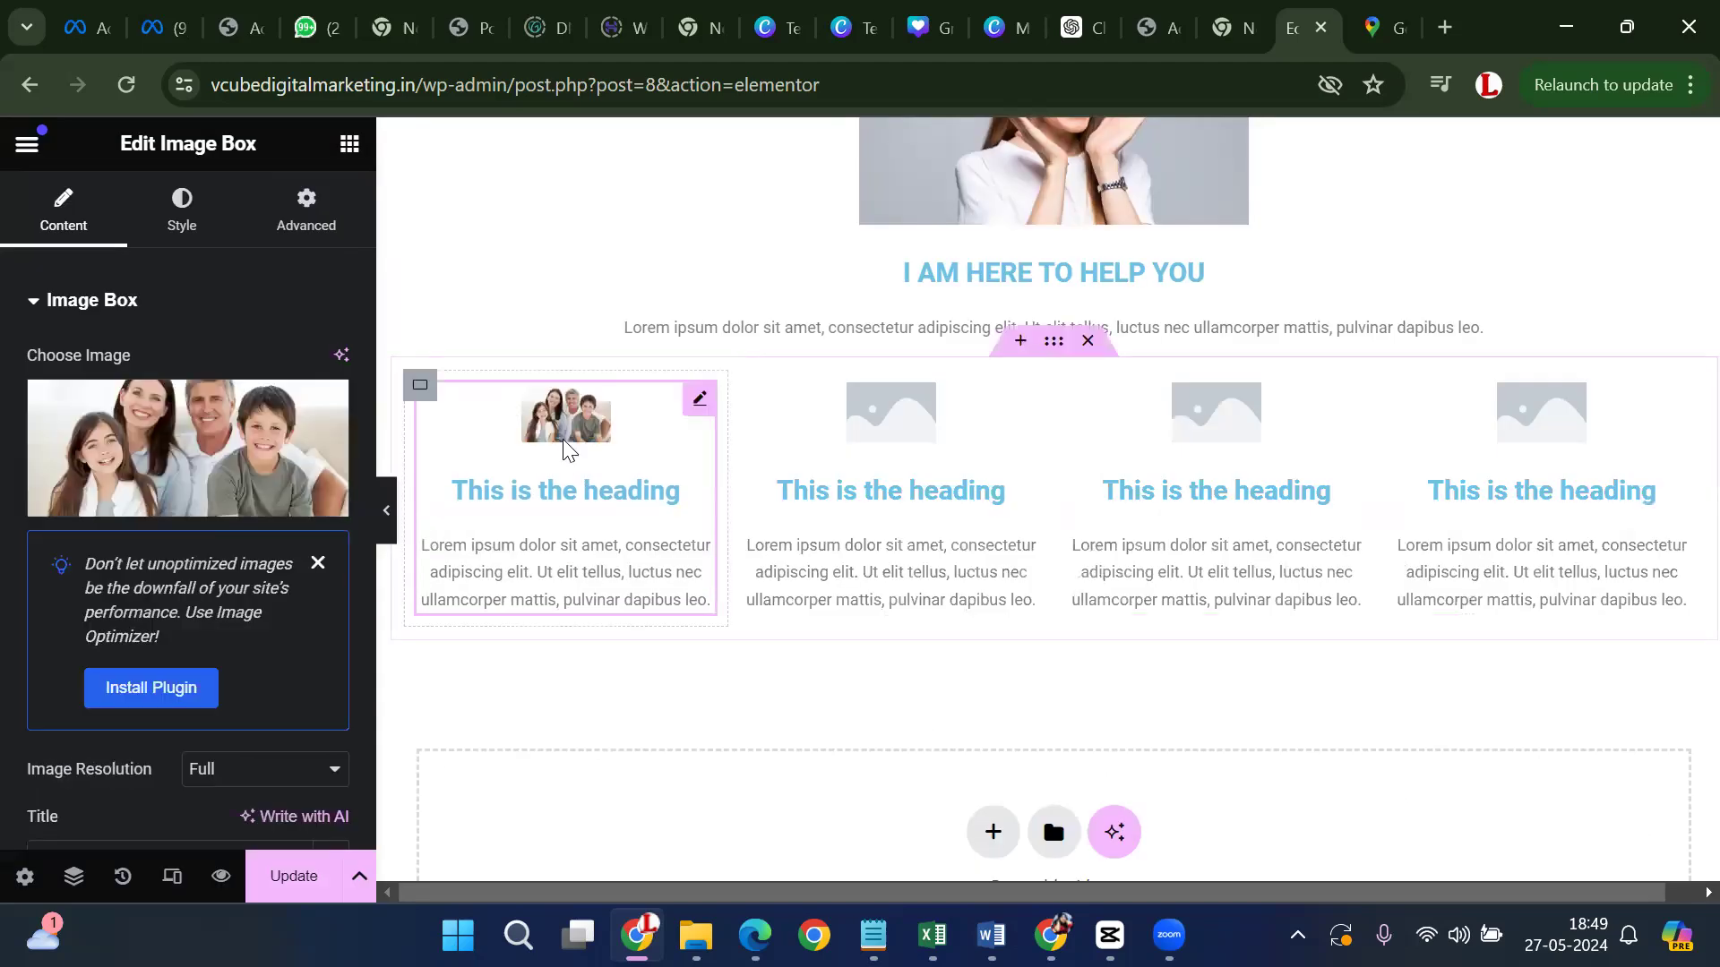
{"action": "scroll", "coordinate": [570, 474], "scroll_direction": "down", "scroll_amount": 3}
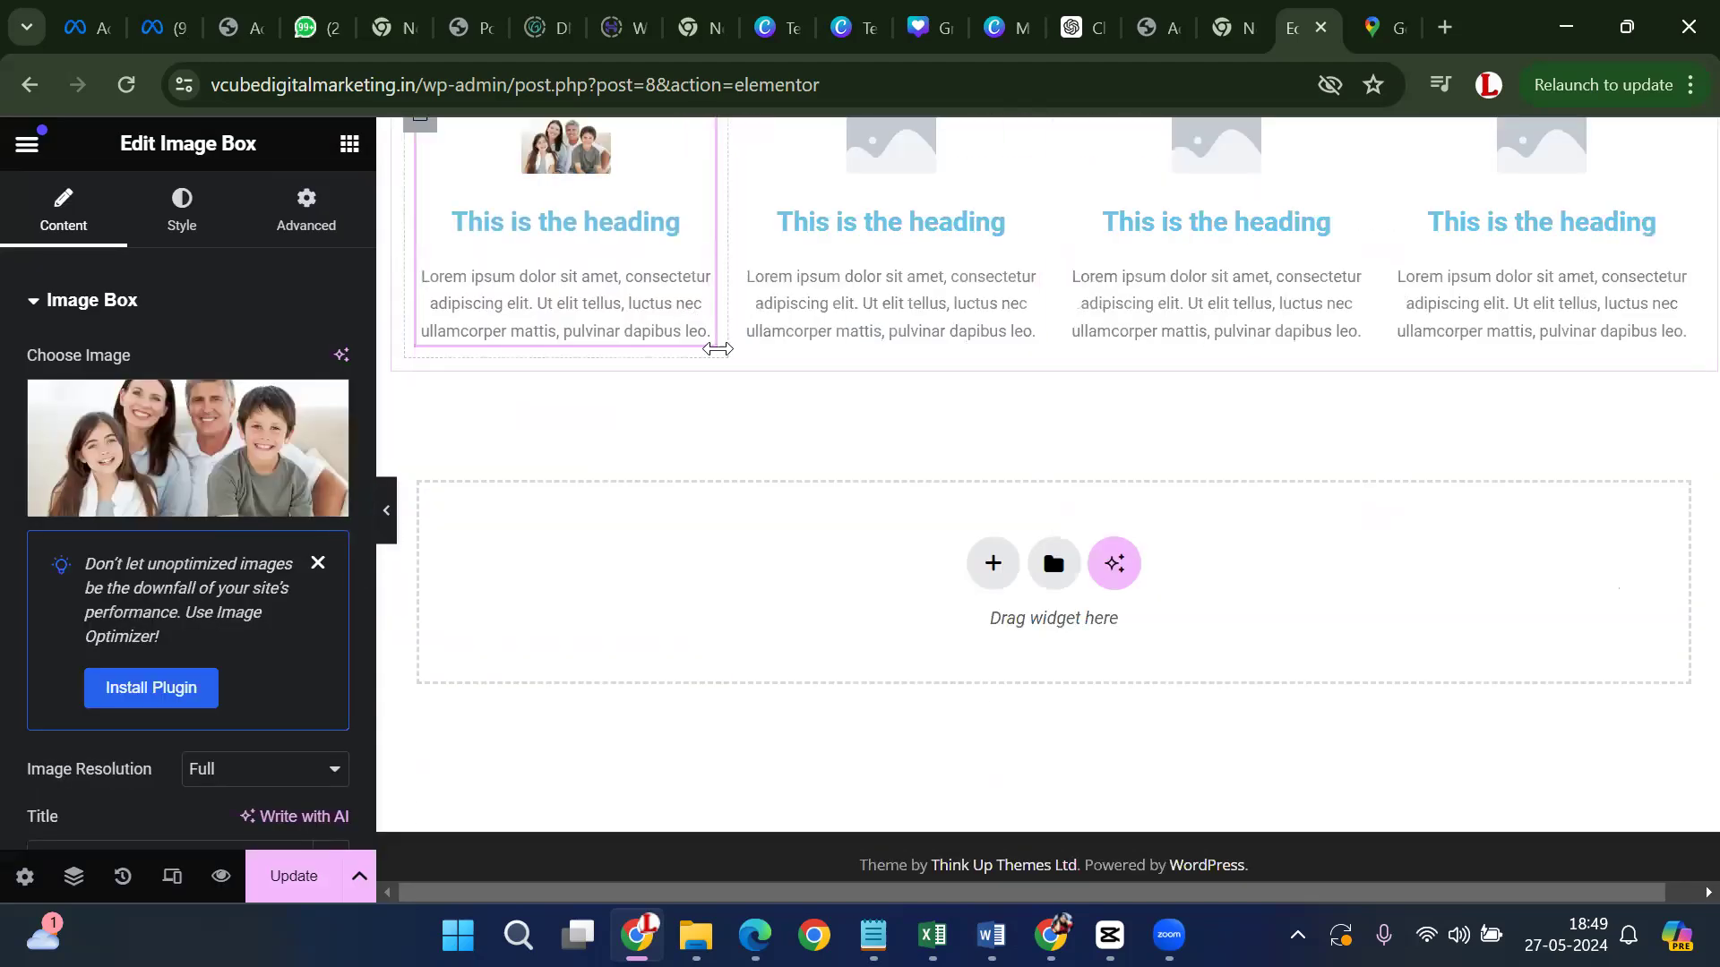
{"action": "scroll", "coordinate": [759, 466], "scroll_direction": "up", "scroll_amount": 3}
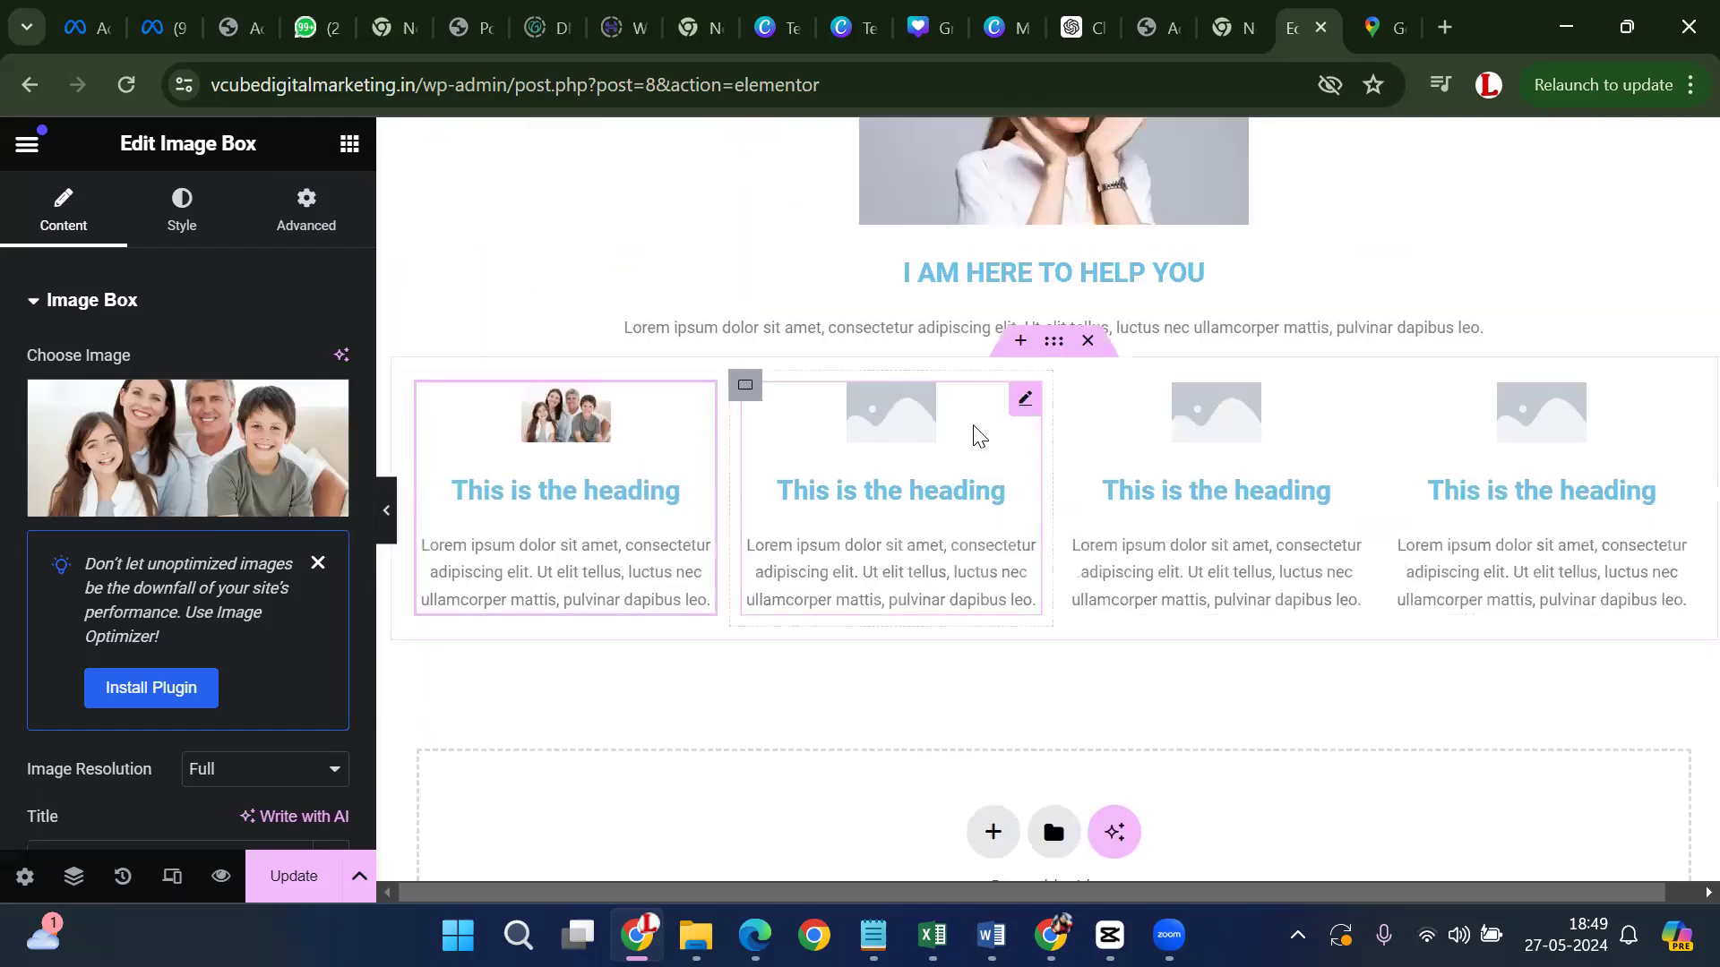
Add a new container with two equal columns below the row of image boxes
{"action": "left_click", "coordinate": [985, 435]}
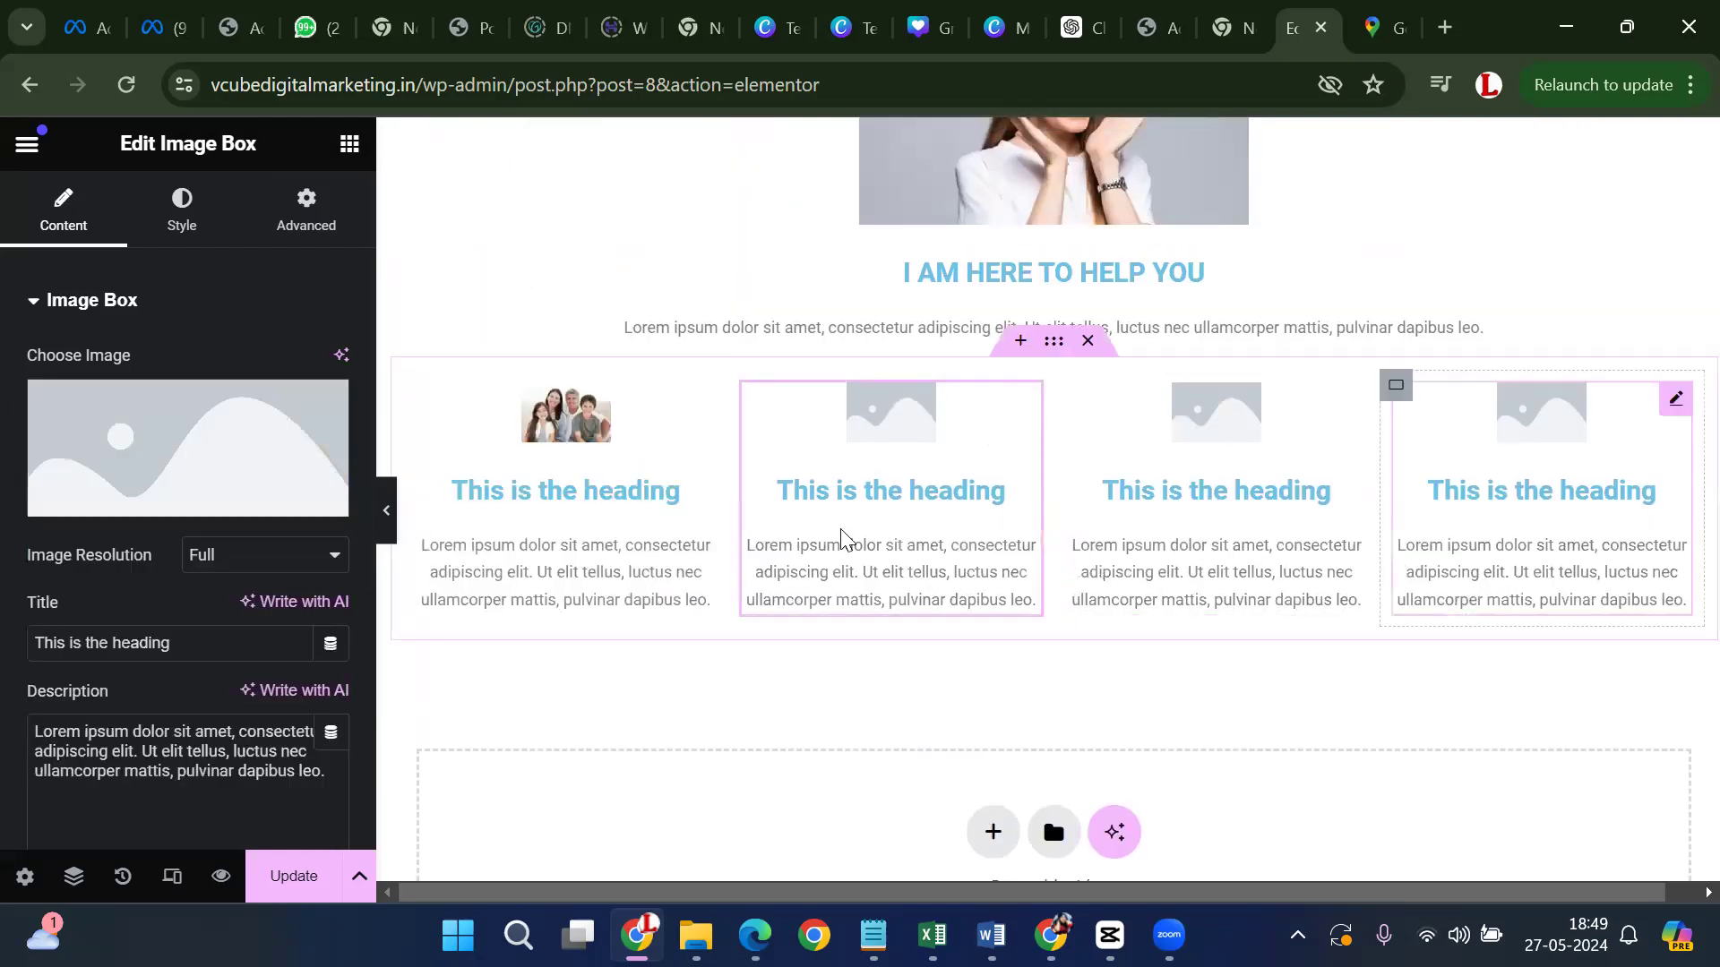
{"action": "scroll", "coordinate": [1424, 645], "scroll_direction": "up", "scroll_amount": 3}
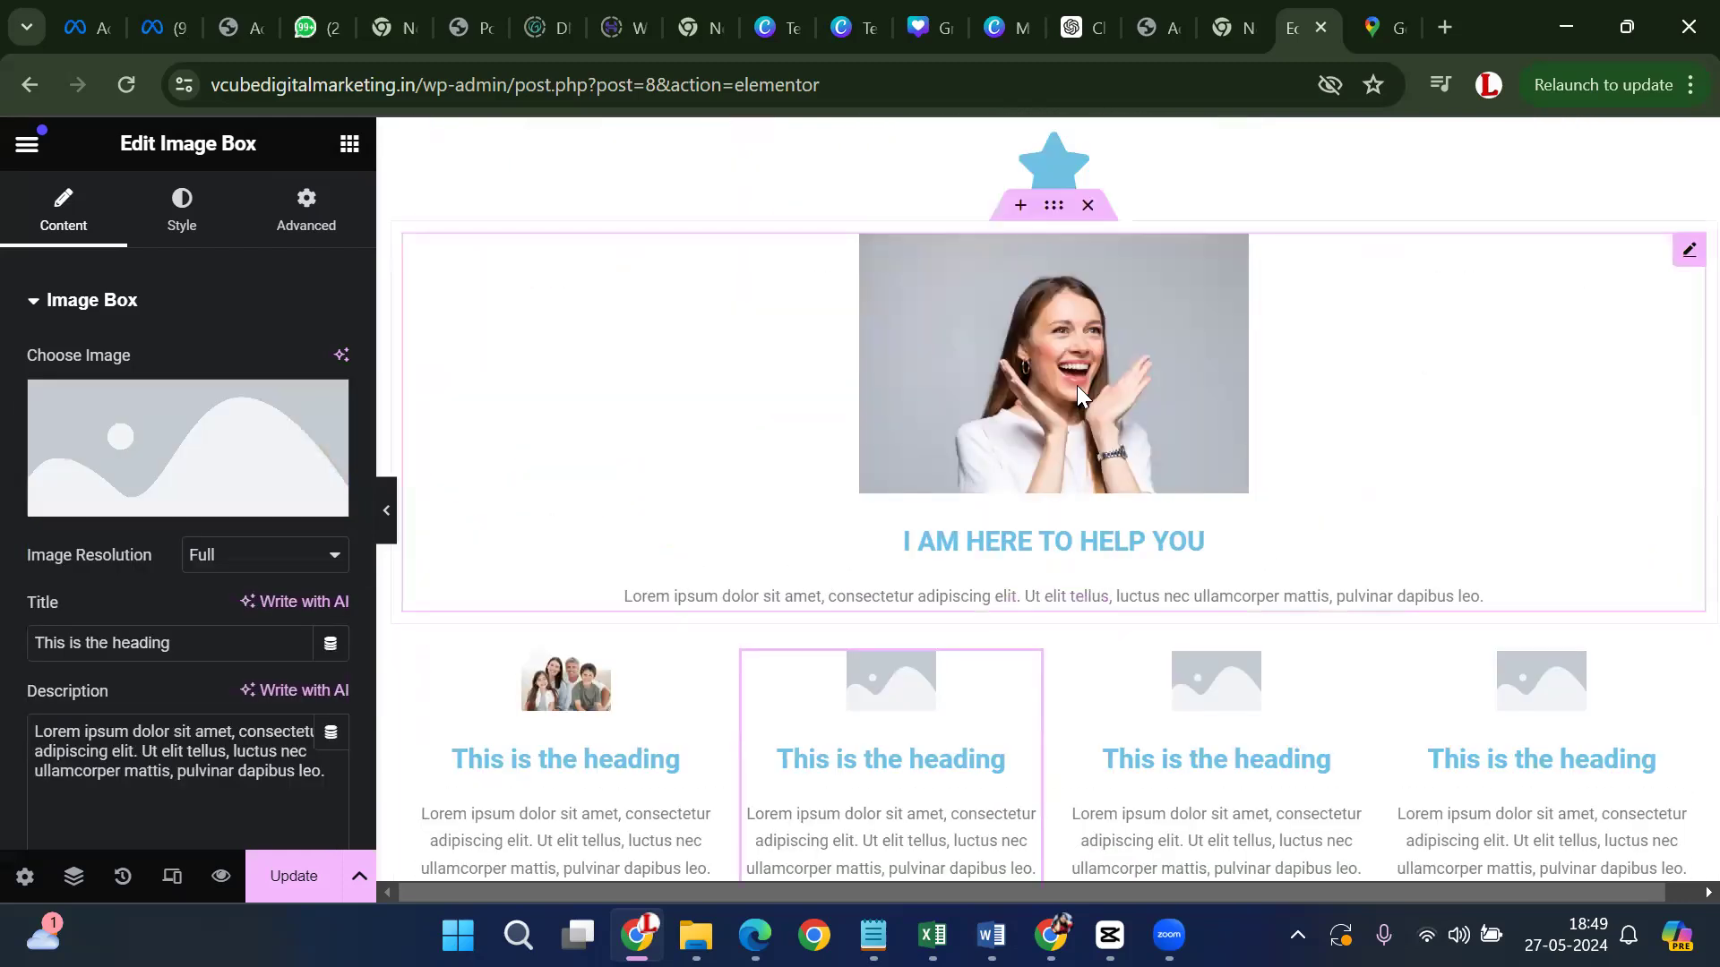
{"action": "scroll", "coordinate": [1189, 458], "scroll_direction": "down", "scroll_amount": 5}
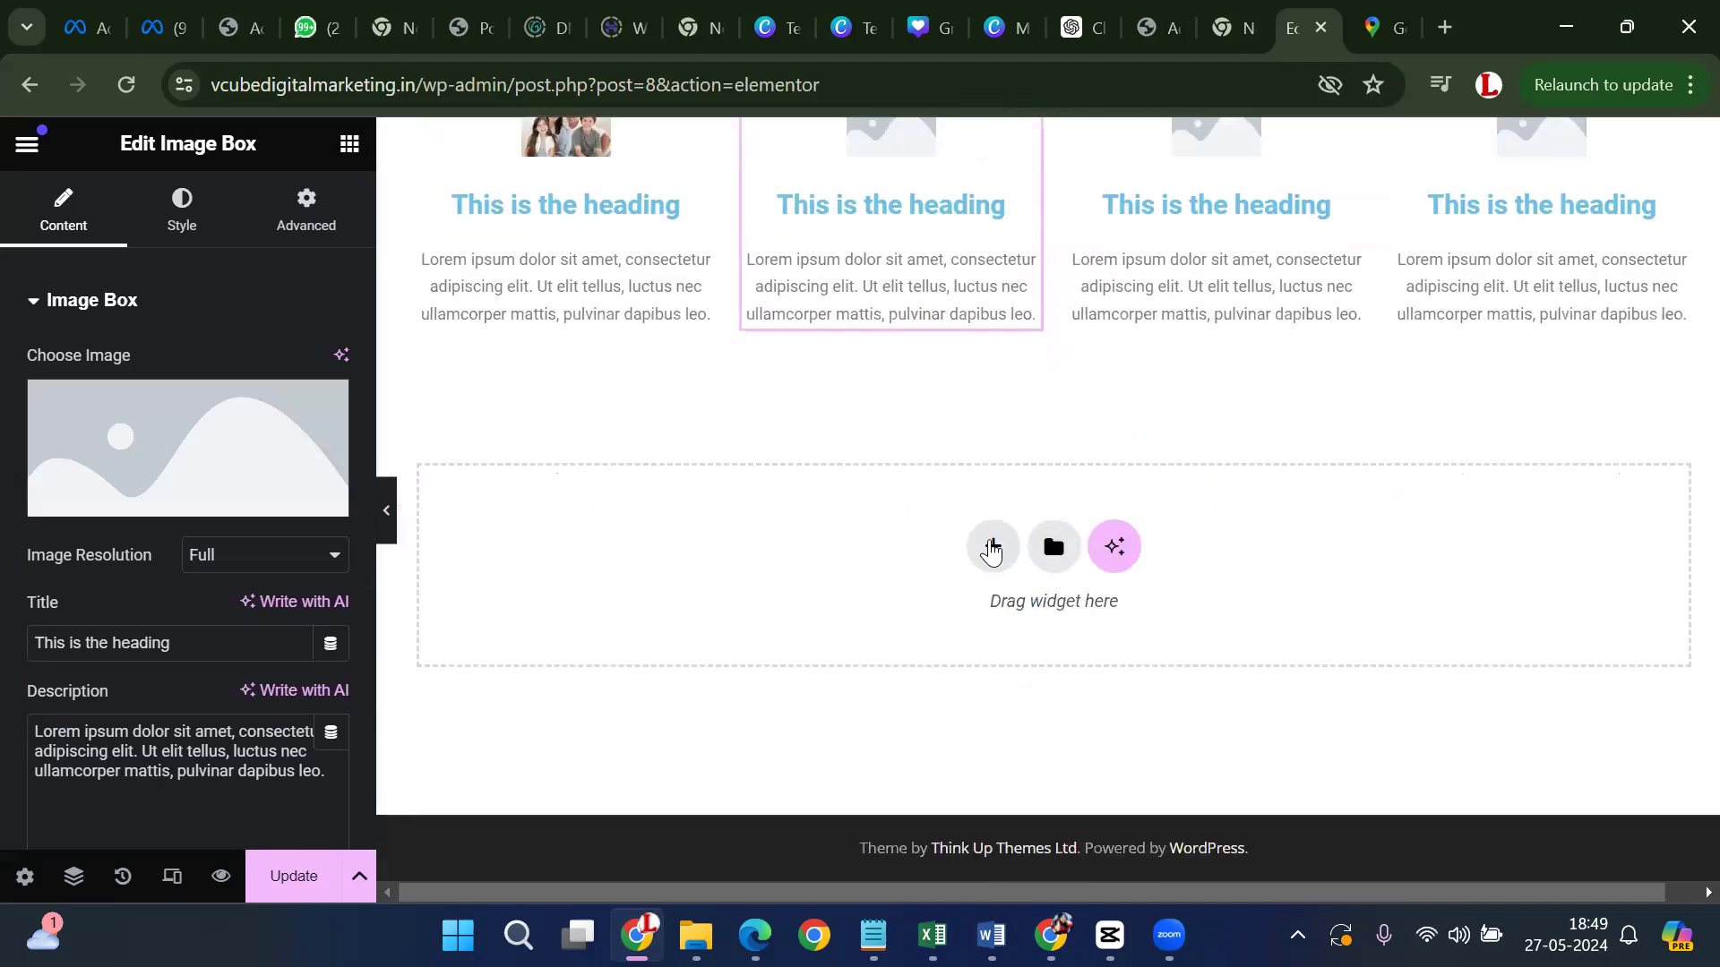
{"action": "left_click", "coordinate": [990, 548]}
{"action": "left_click", "coordinate": [990, 666]}
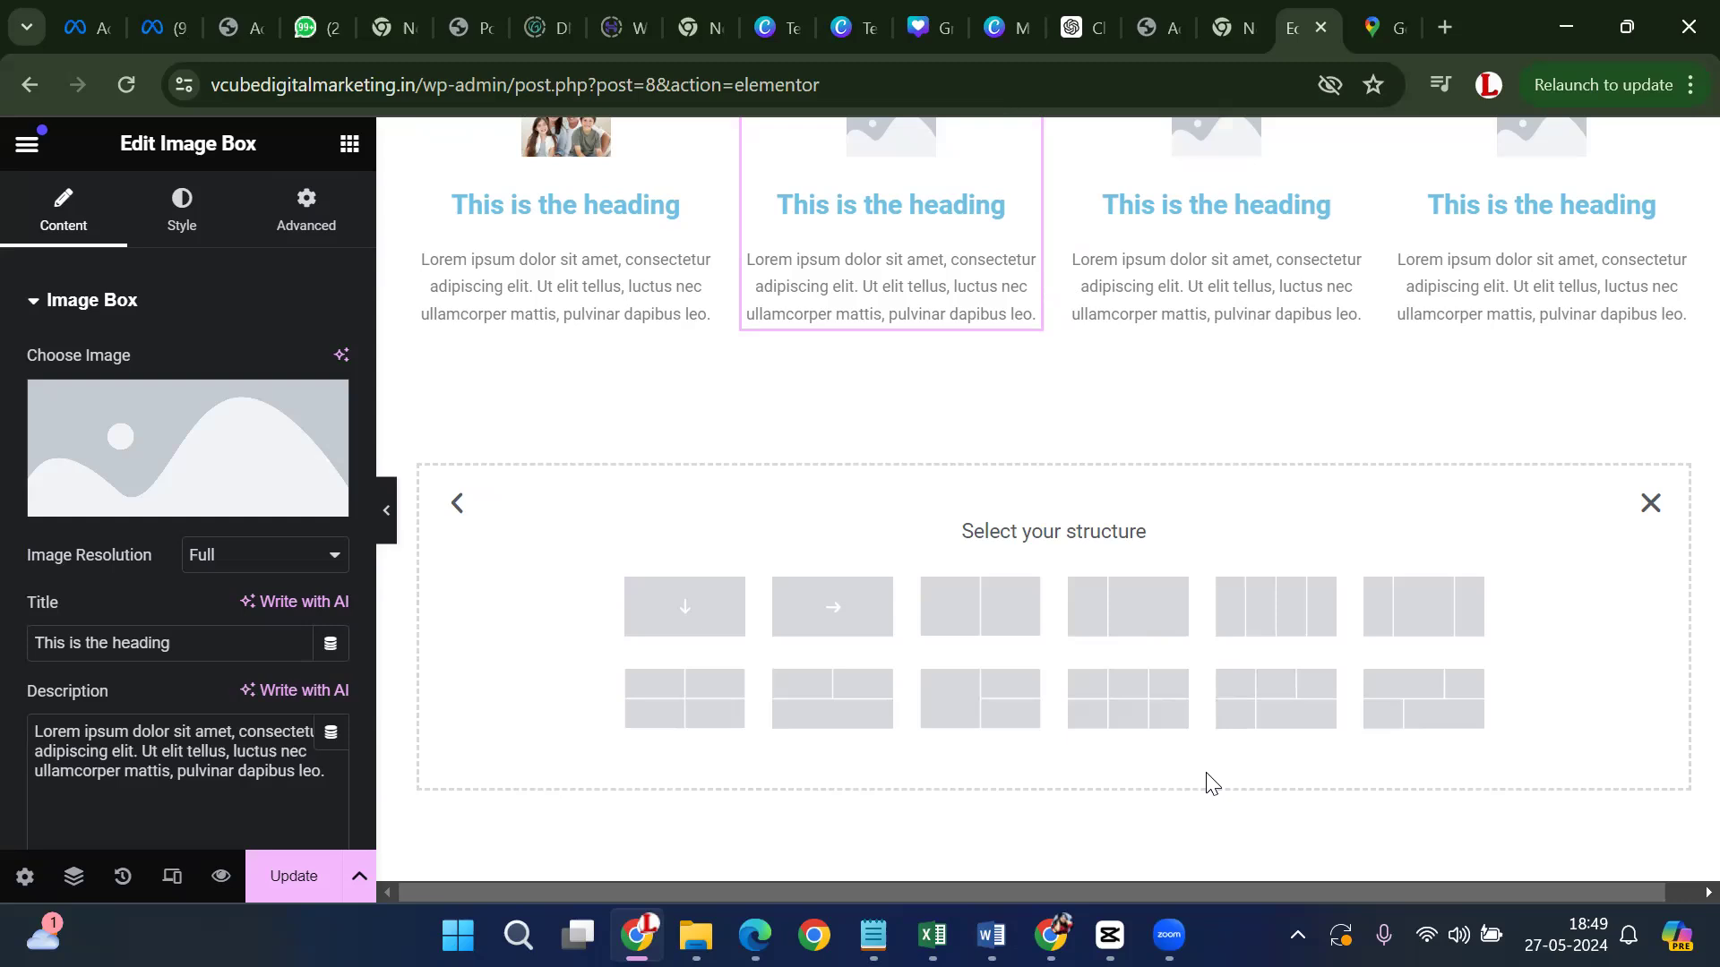
{"action": "left_click", "coordinate": [992, 587]}
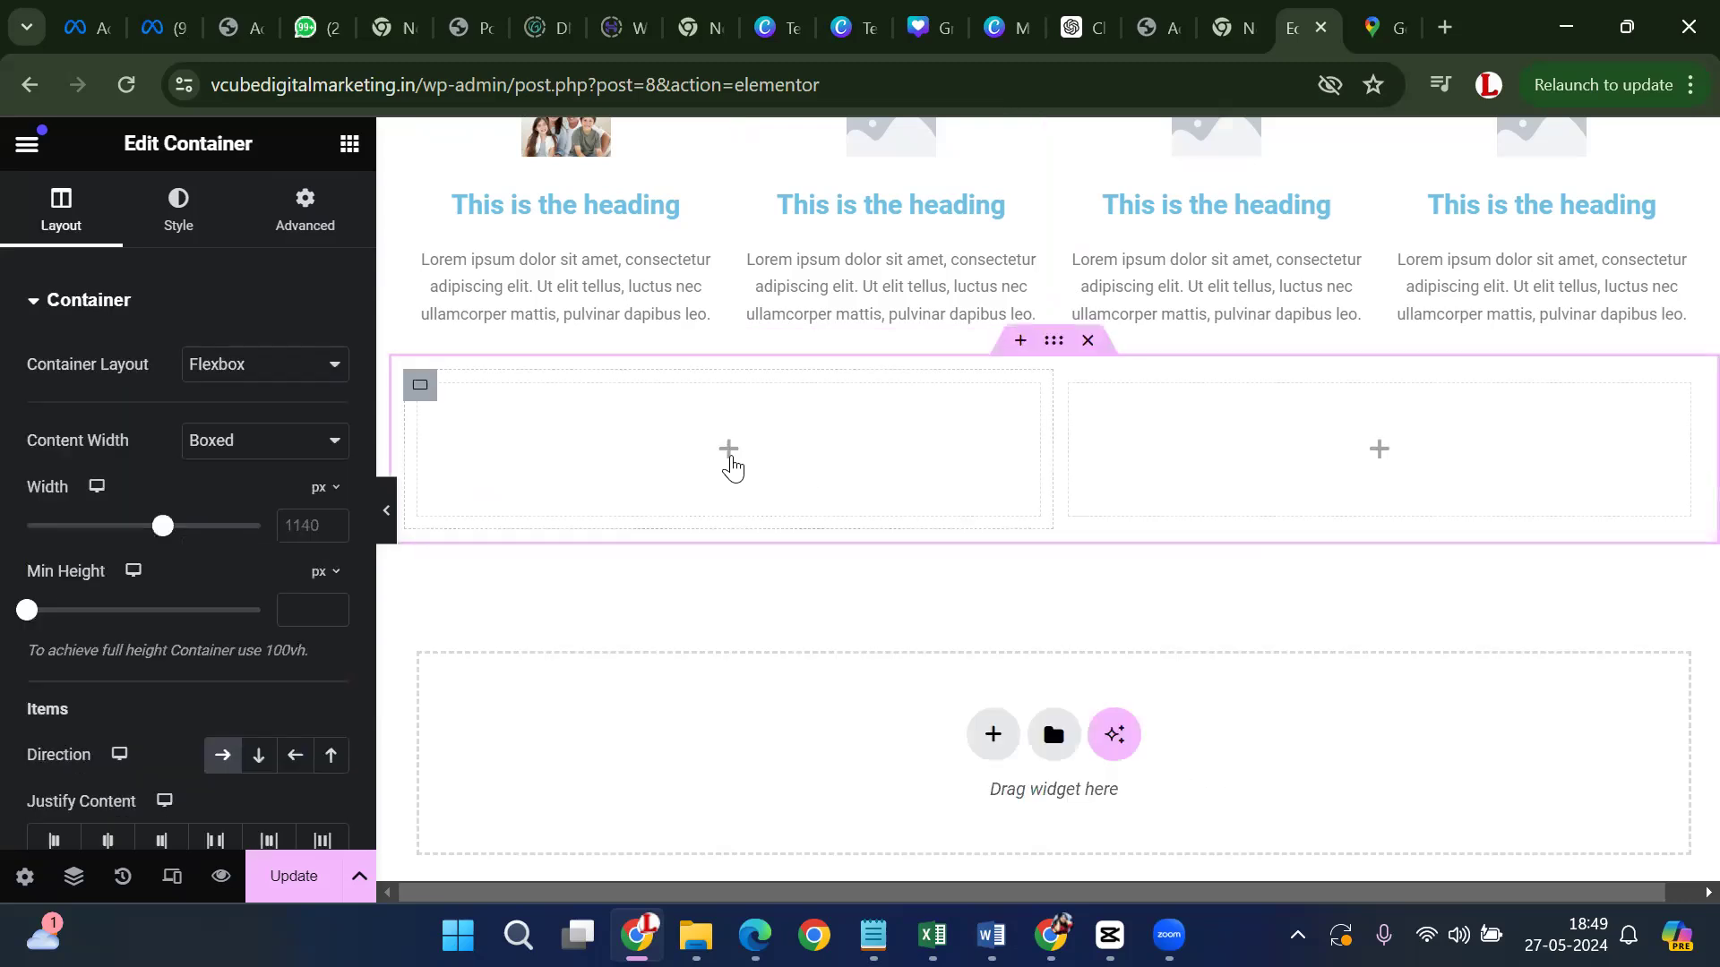
Add an Icon Box widget to the new two-column container
{"action": "left_click", "coordinate": [732, 465]}
{"action": "scroll", "coordinate": [92, 570], "scroll_direction": "down", "scroll_amount": 5}
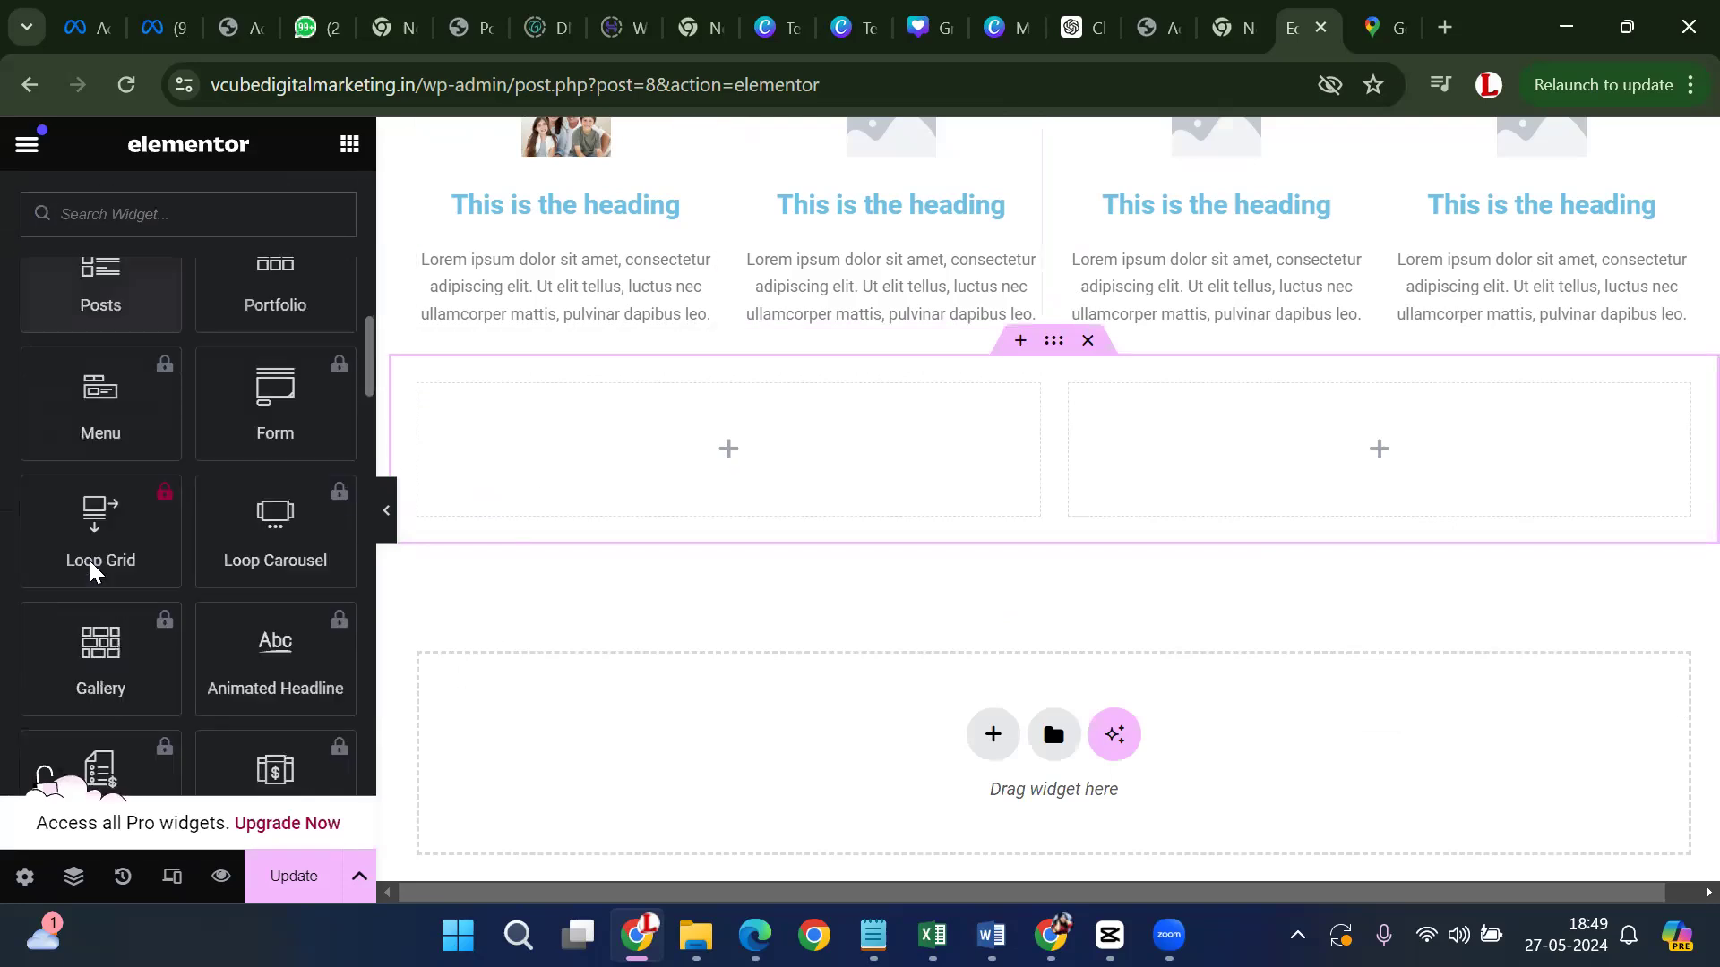
{"action": "scroll", "coordinate": [93, 583], "scroll_direction": "down", "scroll_amount": 5}
{"action": "scroll", "coordinate": [169, 399], "scroll_direction": "down", "scroll_amount": 5}
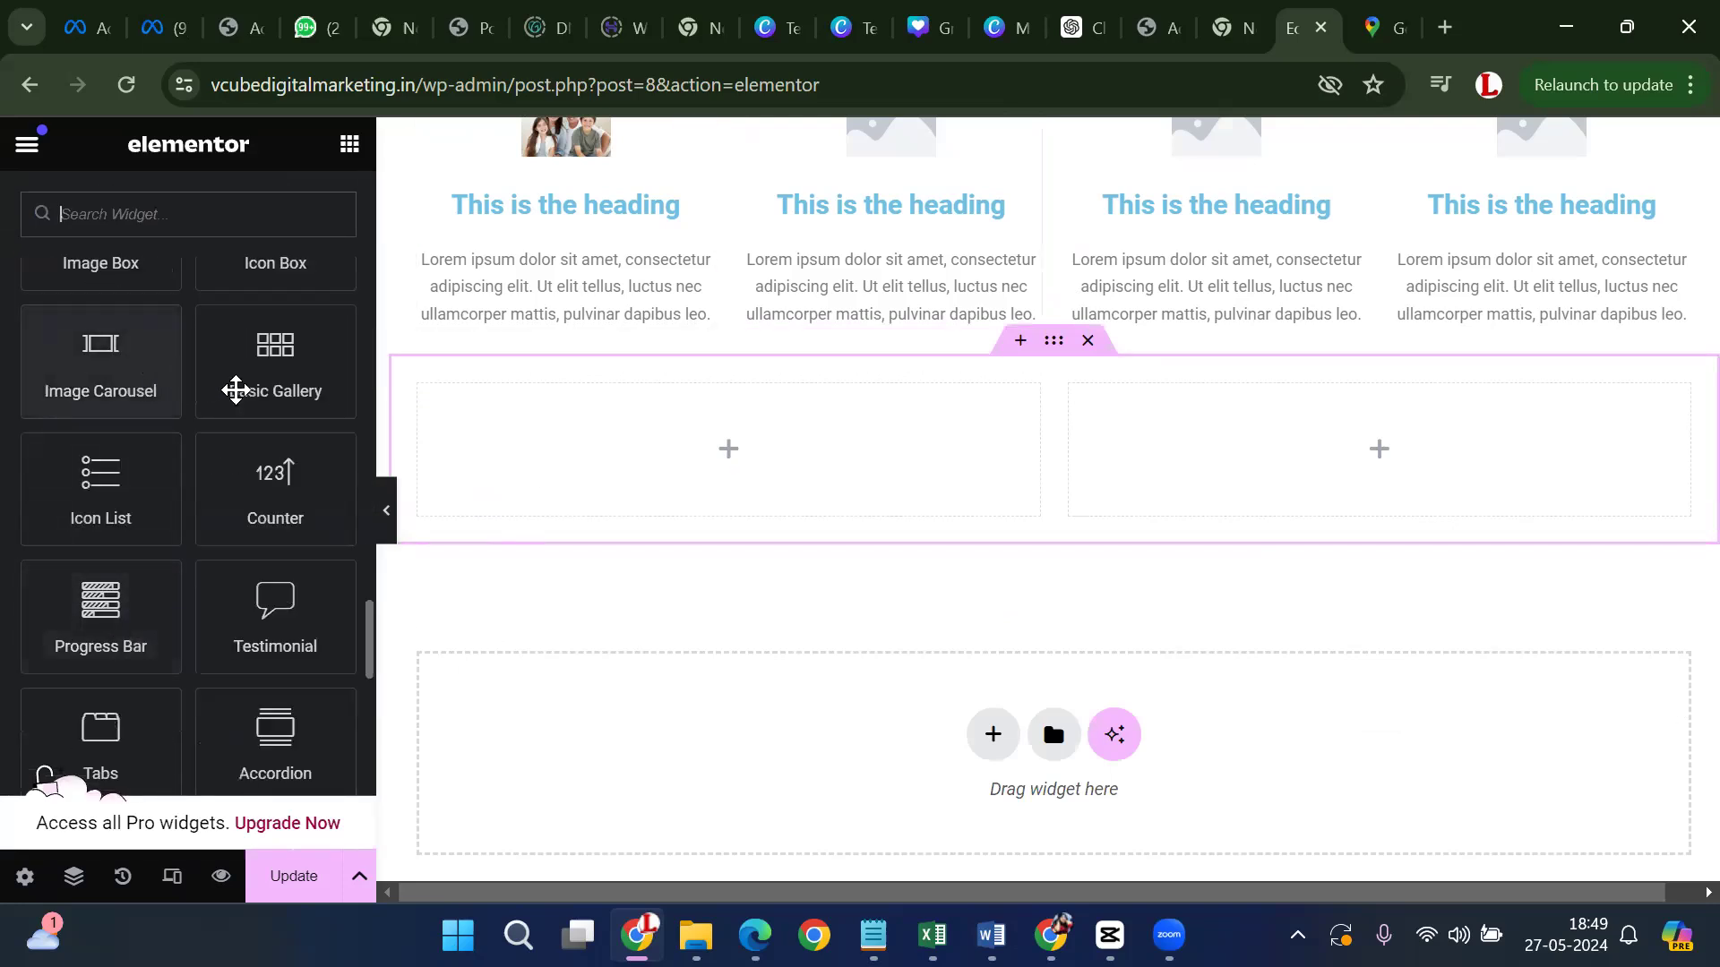
{"action": "scroll", "coordinate": [236, 388], "scroll_direction": "up", "scroll_amount": 1}
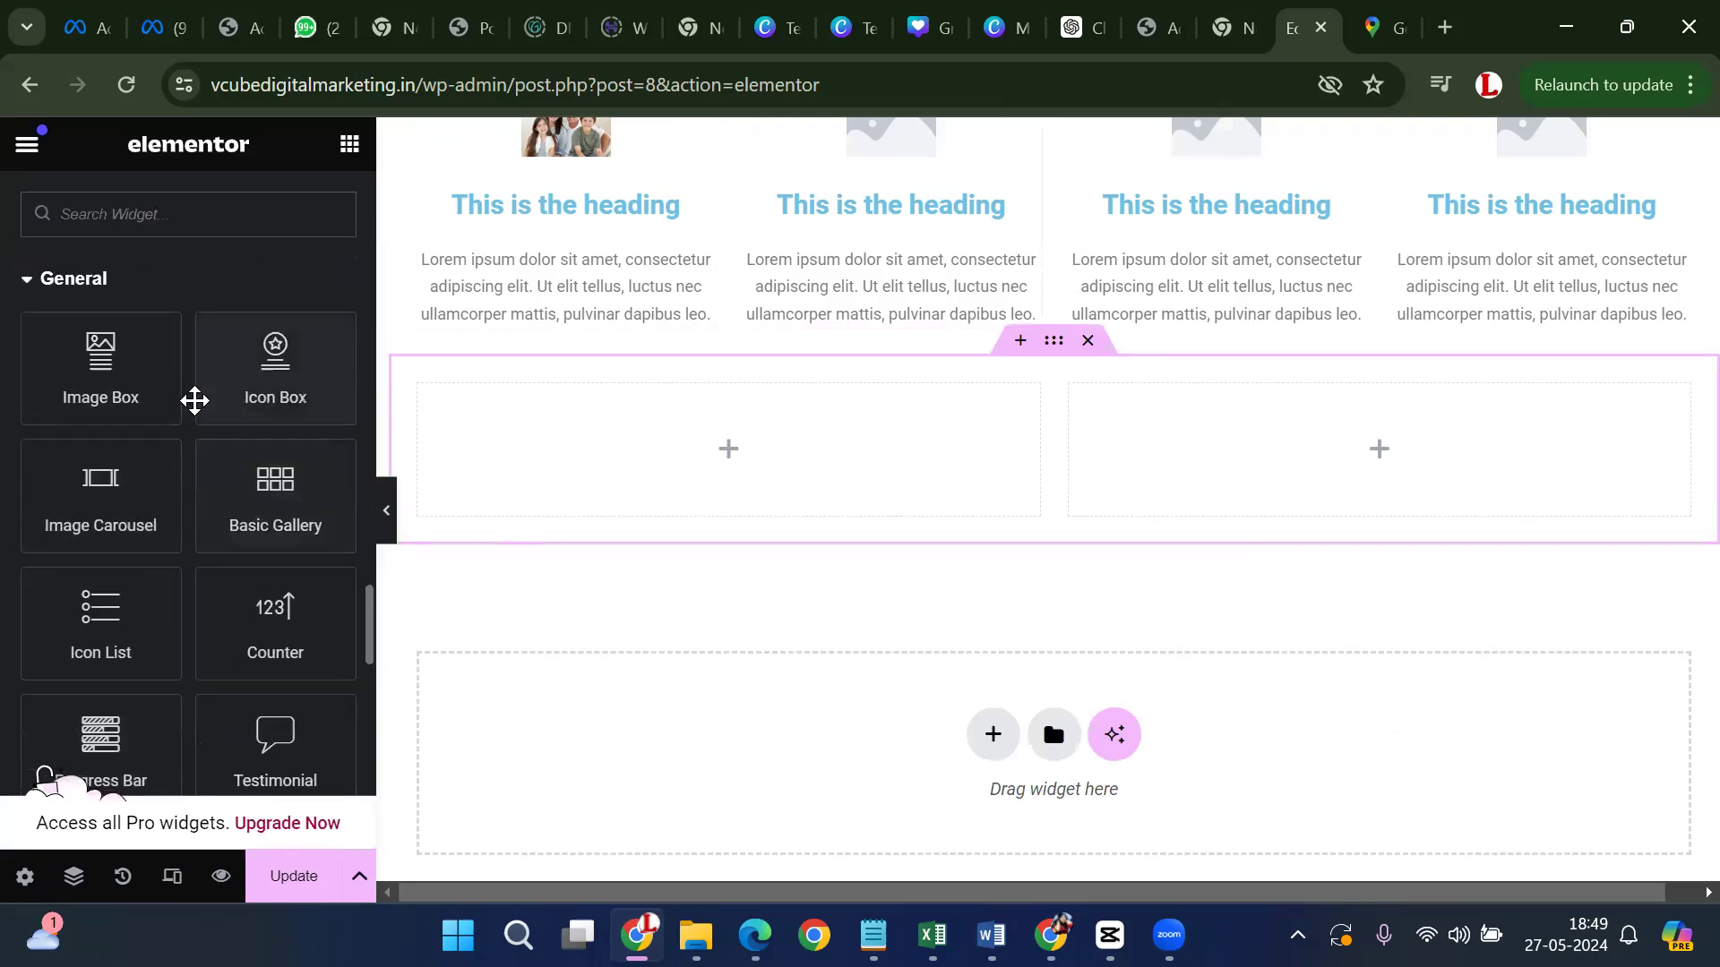
{"action": "left_click", "coordinate": [276, 356]}
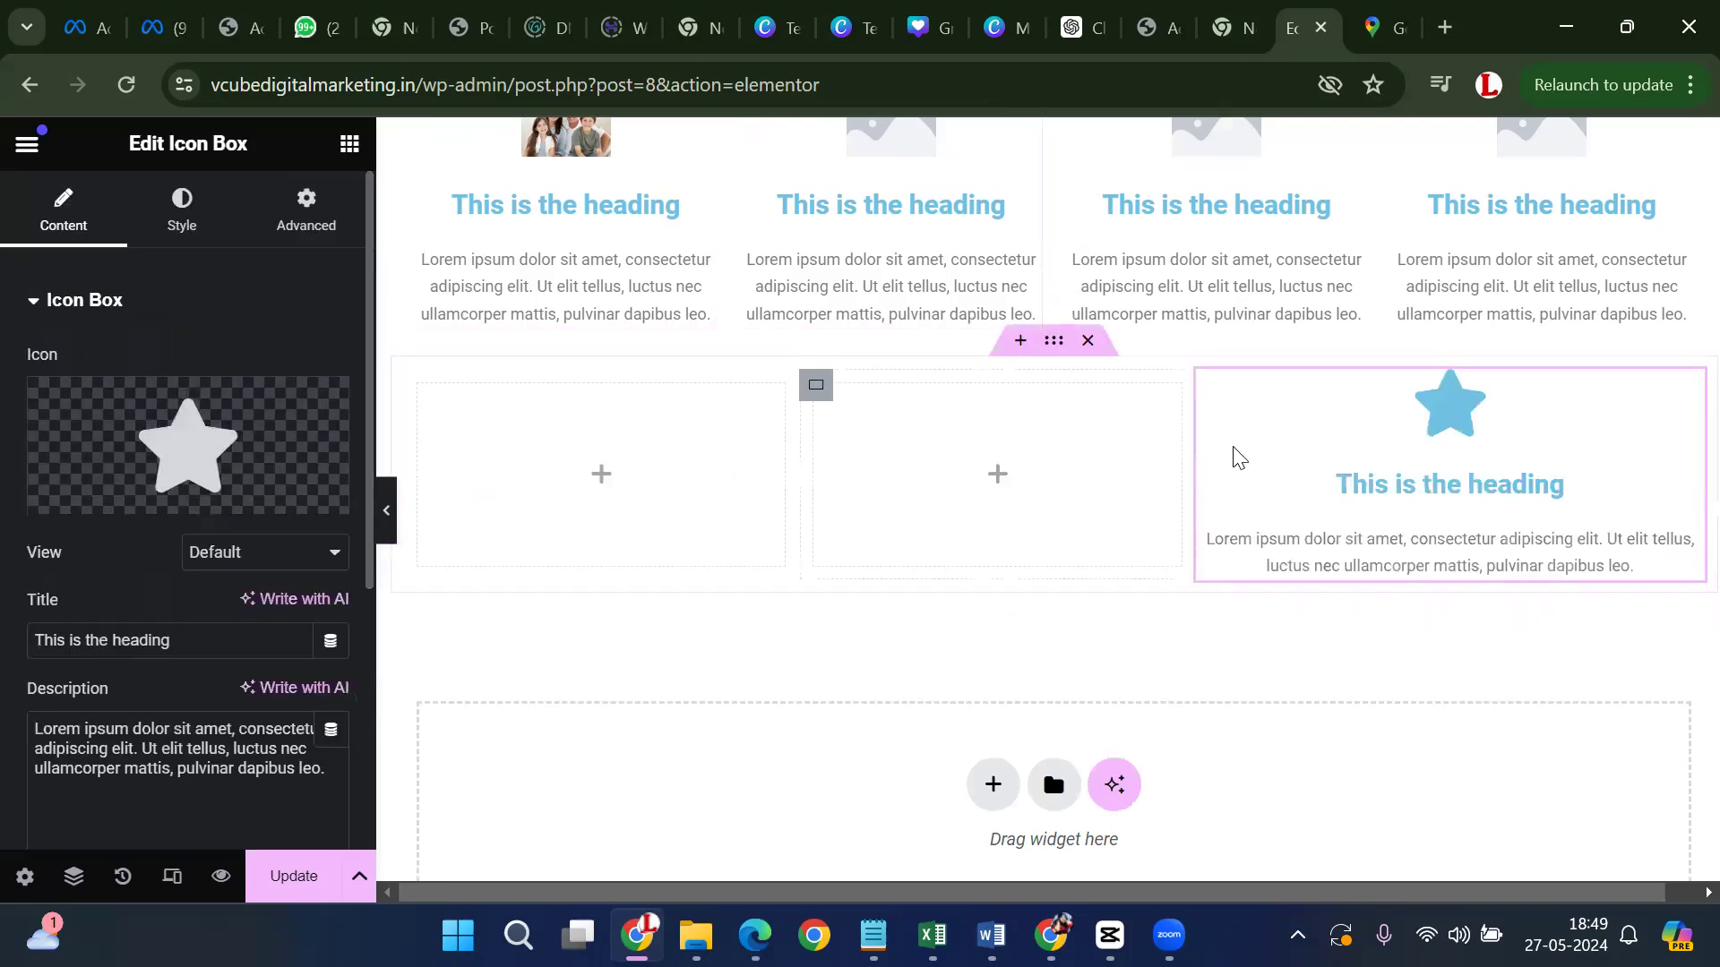
Add a single-column container with vertical direction below the icon box row
{"action": "scroll", "coordinate": [1191, 502], "scroll_direction": "up", "scroll_amount": 1}
{"action": "scroll", "coordinate": [1102, 564], "scroll_direction": "down", "scroll_amount": 3}
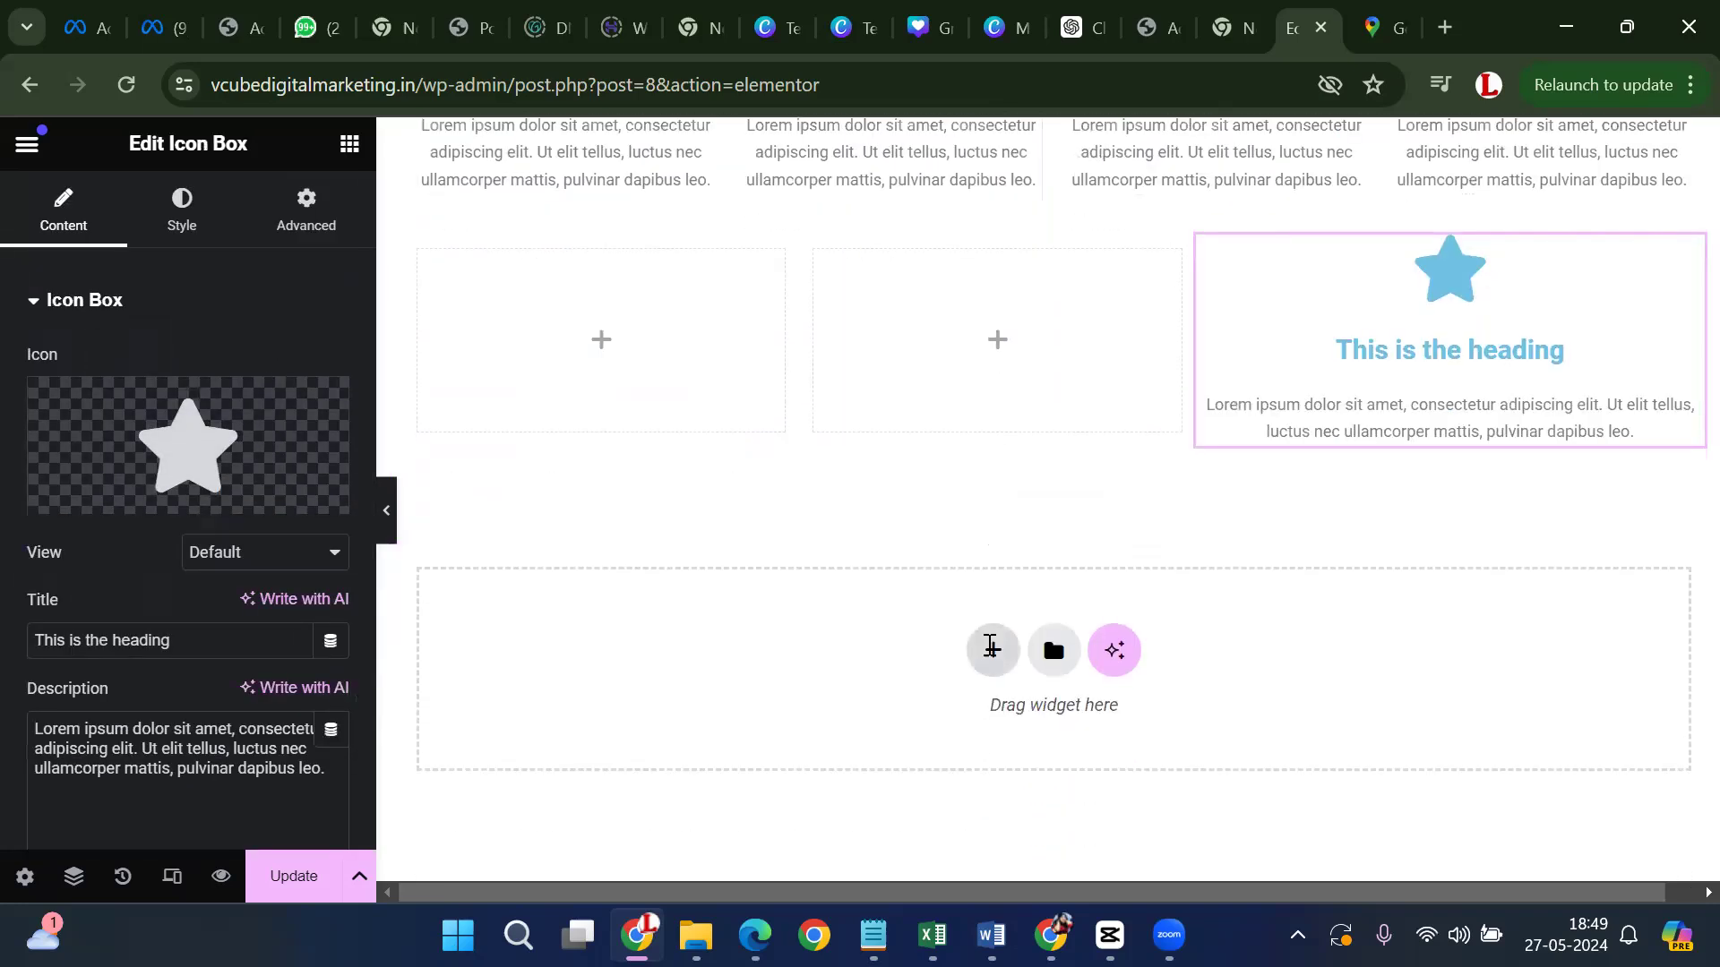
{"action": "left_click", "coordinate": [991, 650]}
{"action": "scroll", "coordinate": [1117, 717], "scroll_direction": "down", "scroll_amount": 1}
{"action": "left_click", "coordinate": [973, 652]}
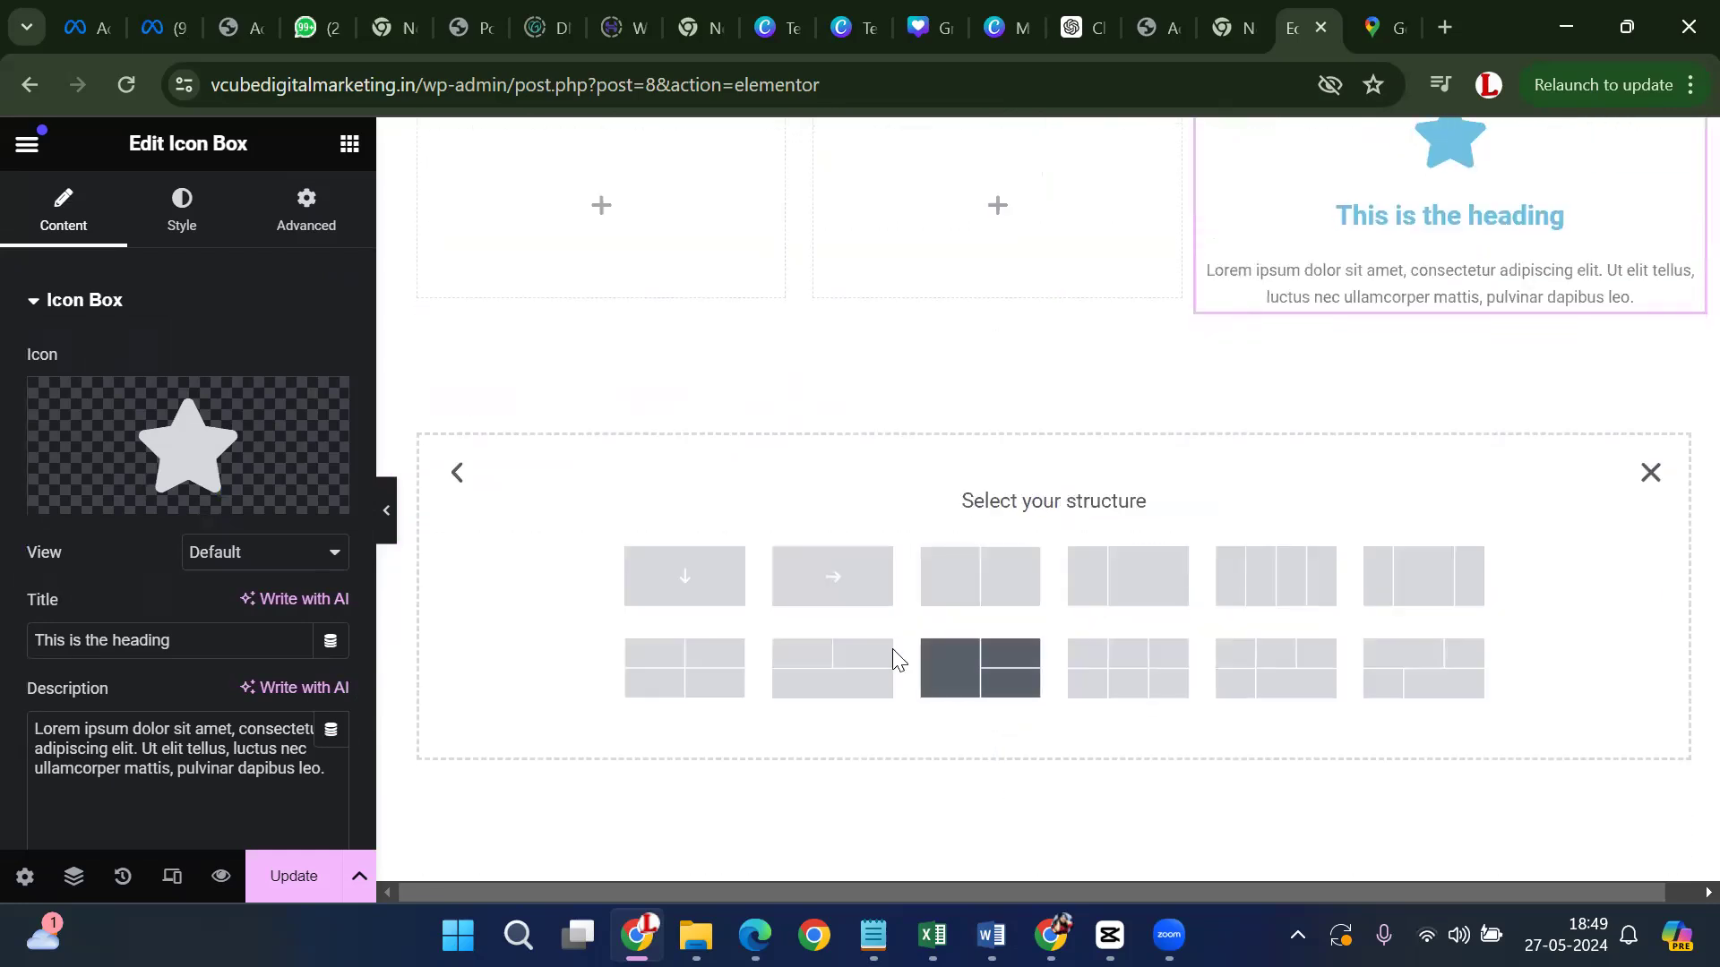
{"action": "left_click", "coordinate": [716, 578]}
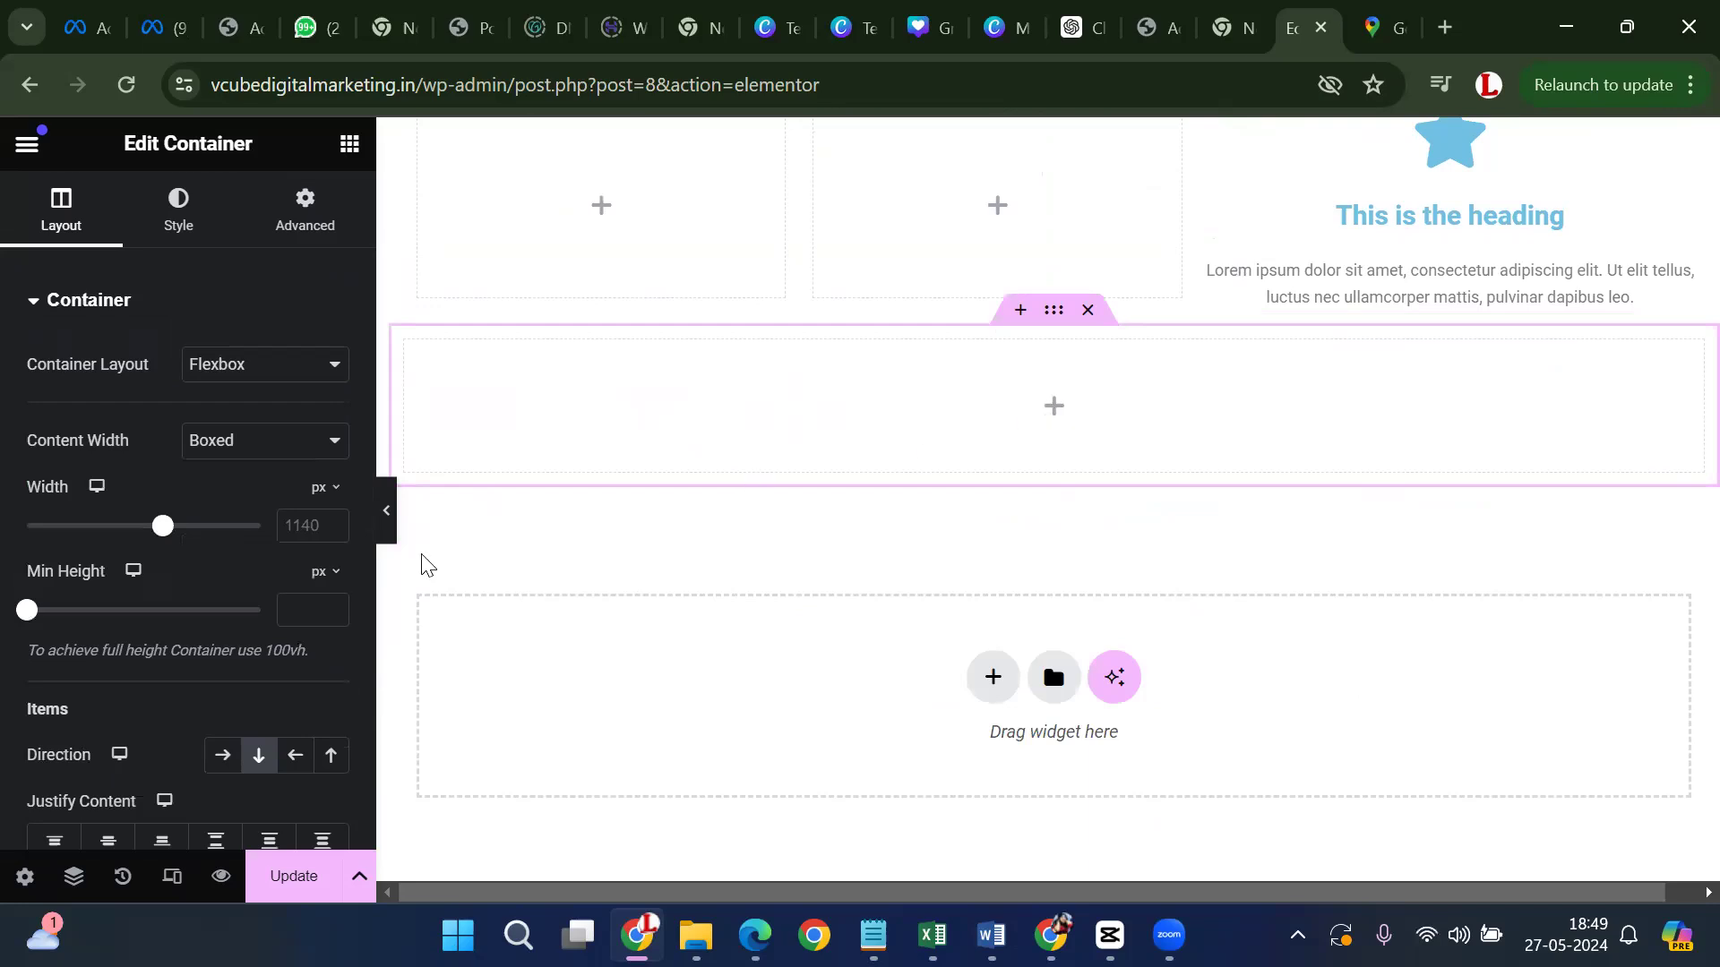
Add an Image Carousel widget to the new single-column container
{"action": "scroll", "coordinate": [171, 617], "scroll_direction": "down", "scroll_amount": 20}
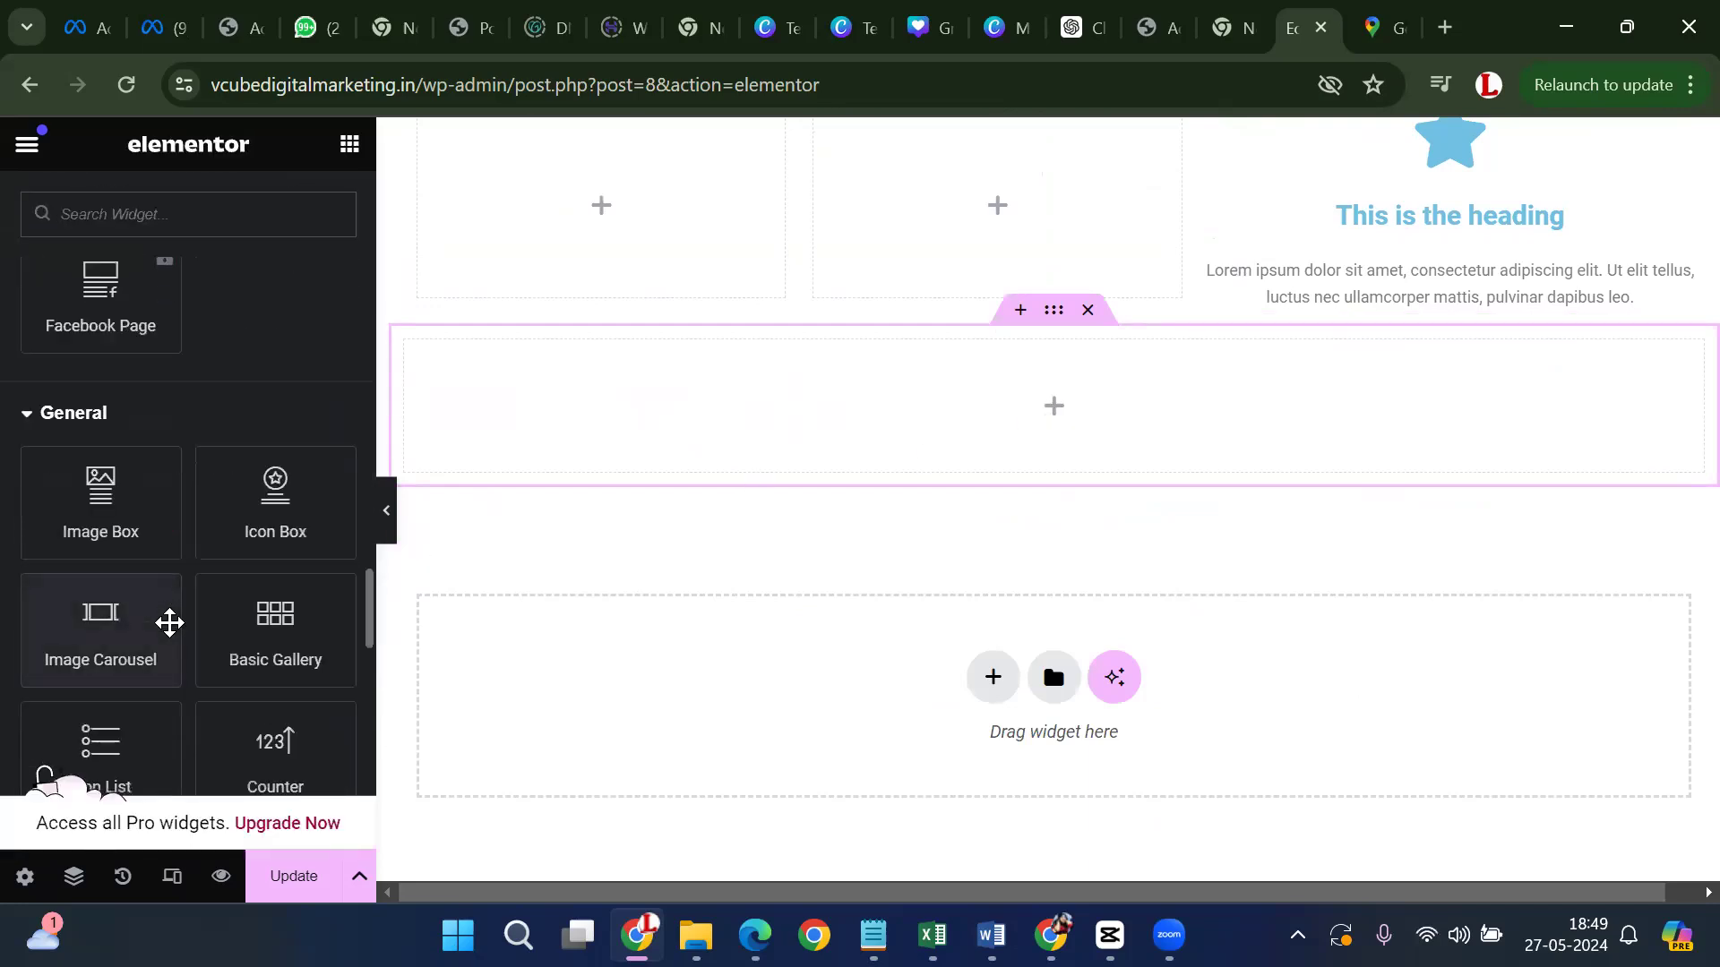
{"action": "scroll", "coordinate": [169, 627], "scroll_direction": "down", "scroll_amount": 2}
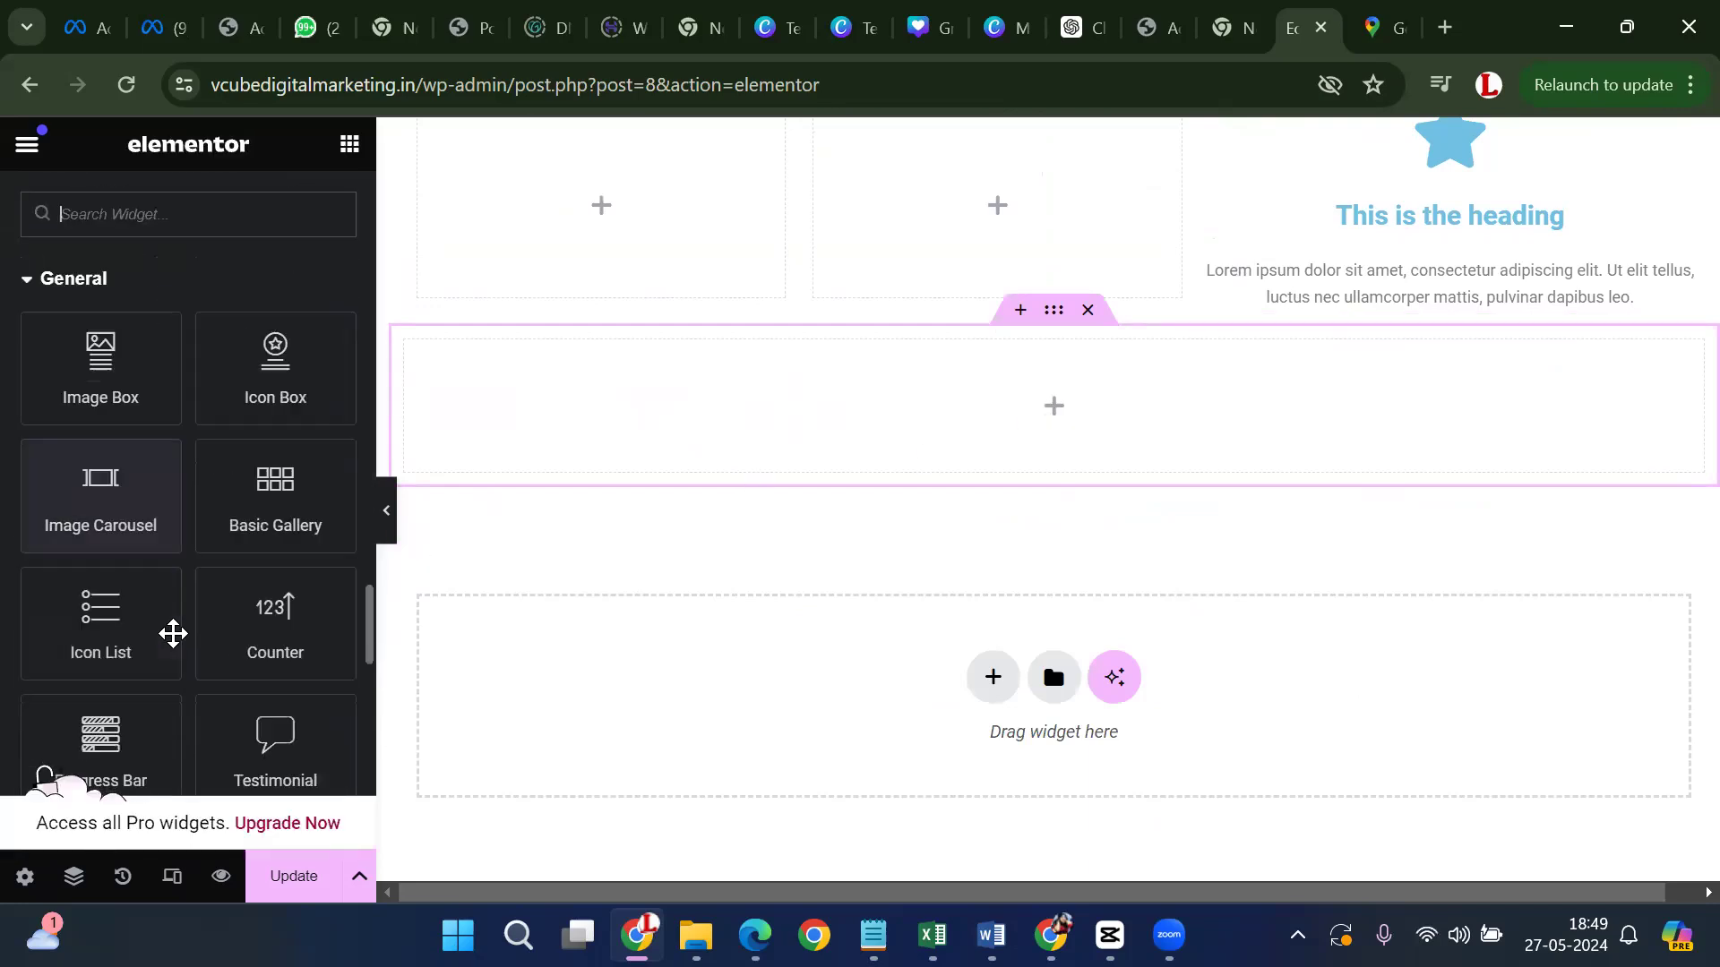
{"action": "left_click", "coordinate": [112, 484]}
{"action": "scroll", "coordinate": [1111, 582], "scroll_direction": "up", "scroll_amount": 3}
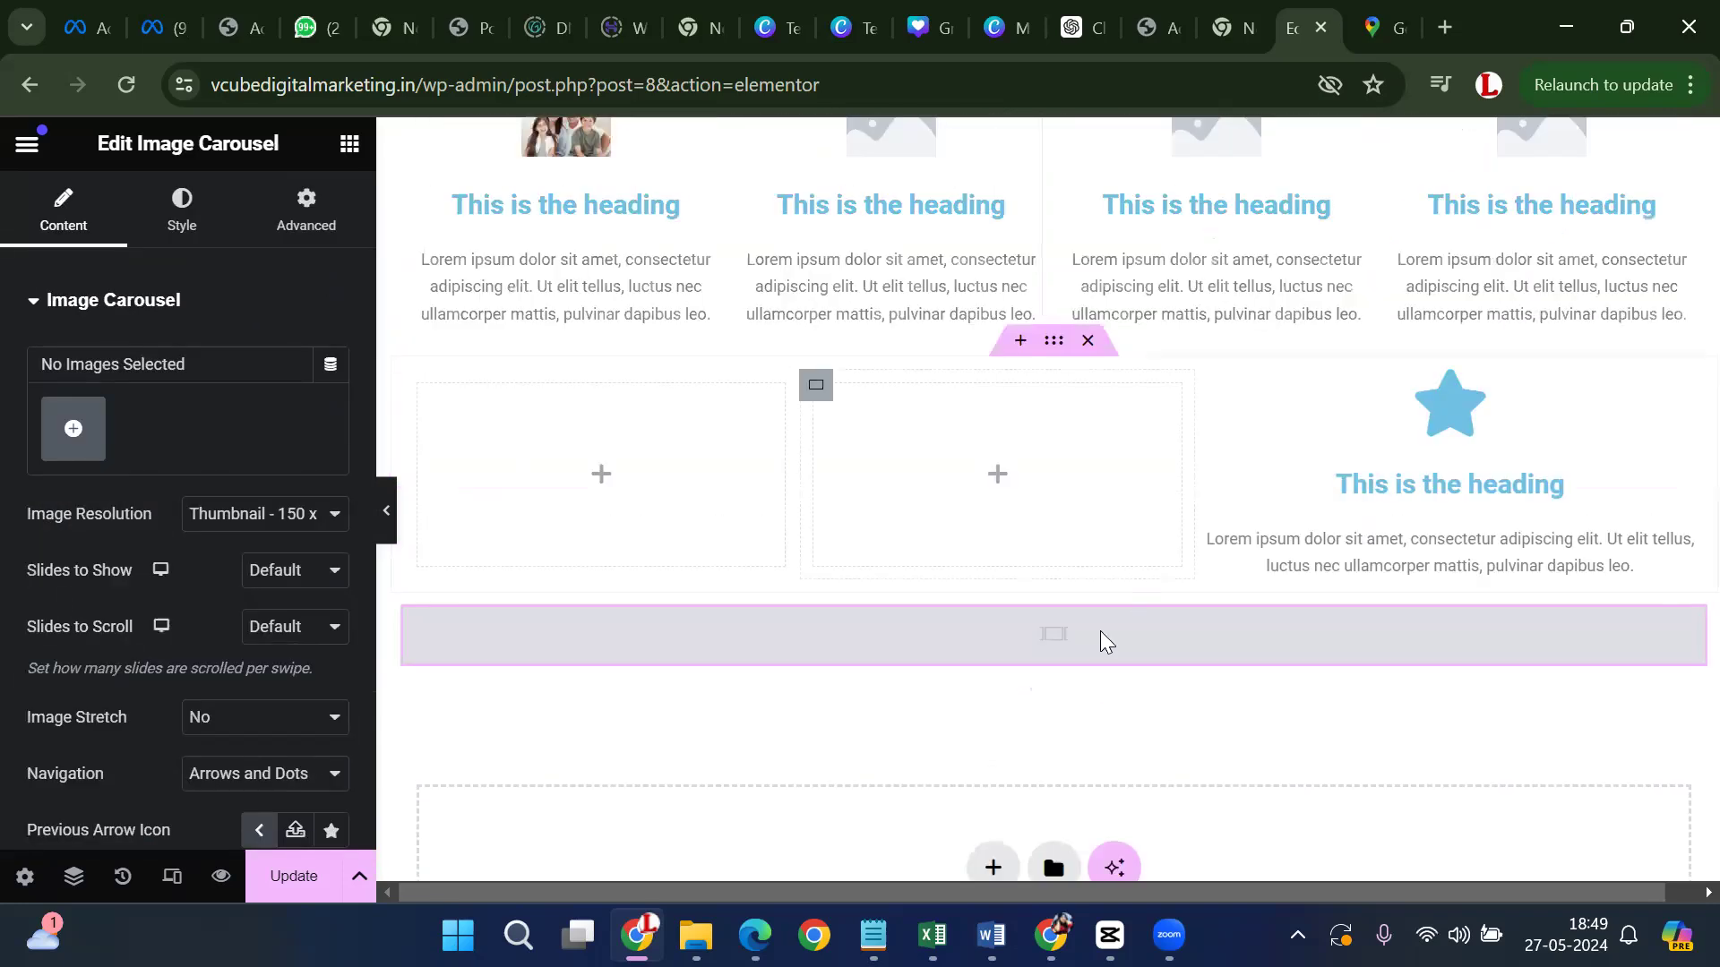
Fill the image carousel with a gallery of all nine images from the media library
{"action": "left_click", "coordinate": [94, 430]}
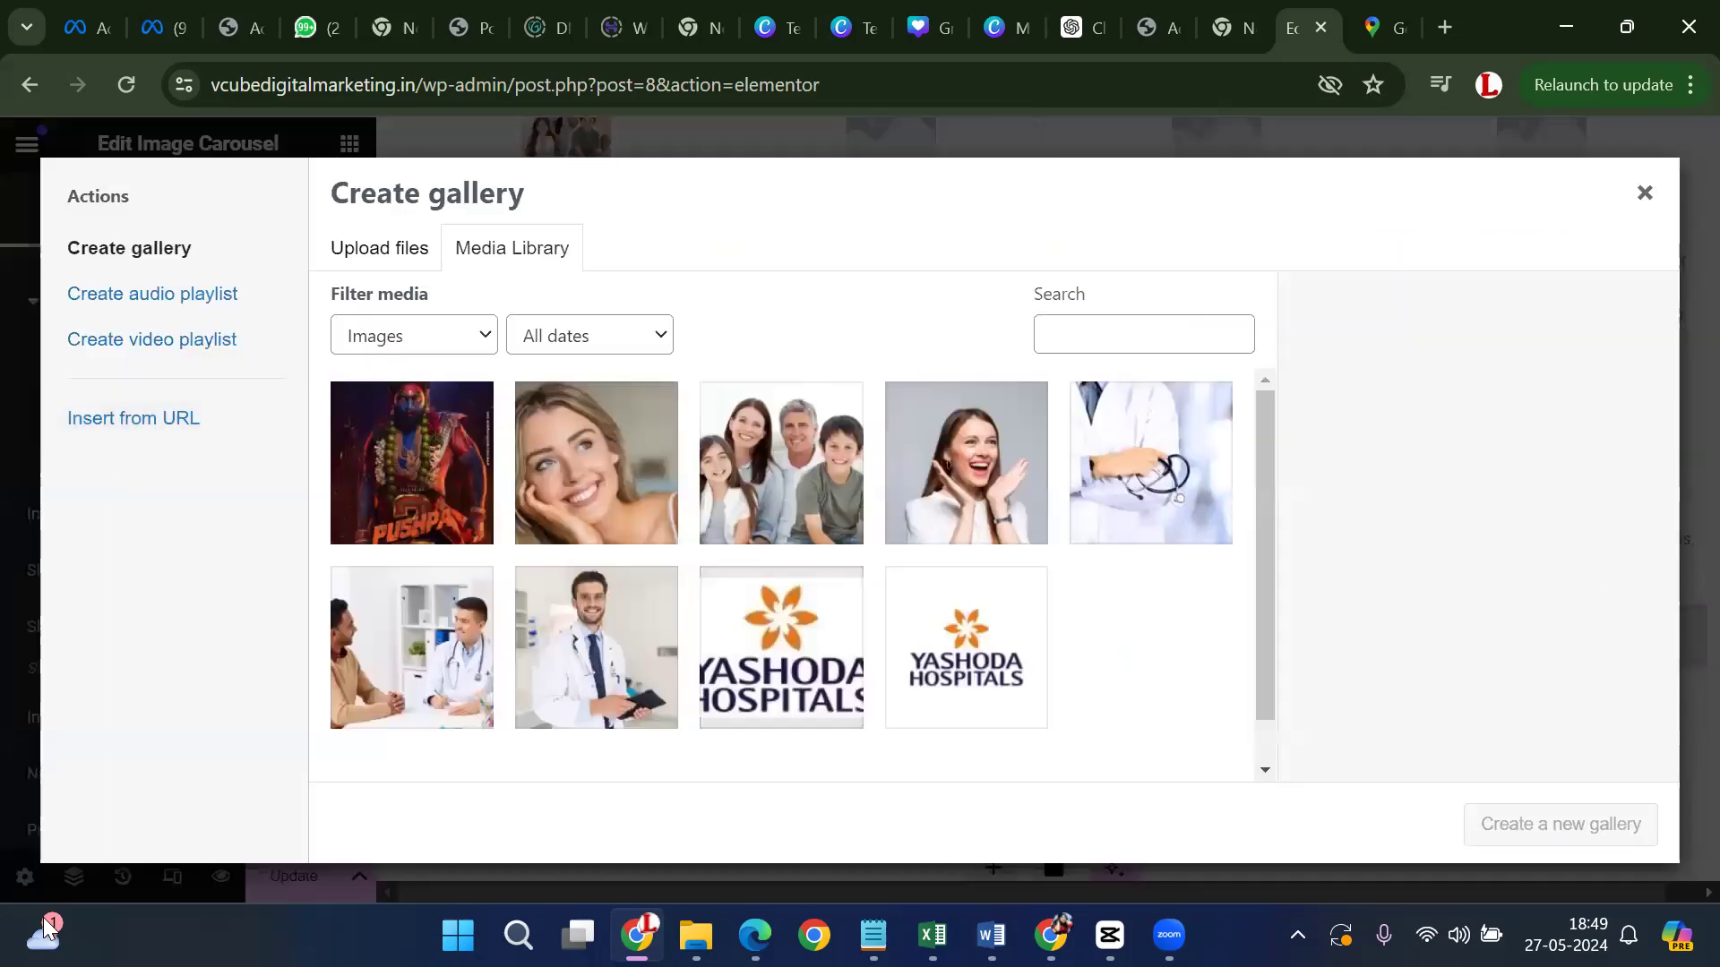
{"action": "left_click", "coordinate": [395, 442]}
{"action": "left_click", "coordinate": [599, 410]}
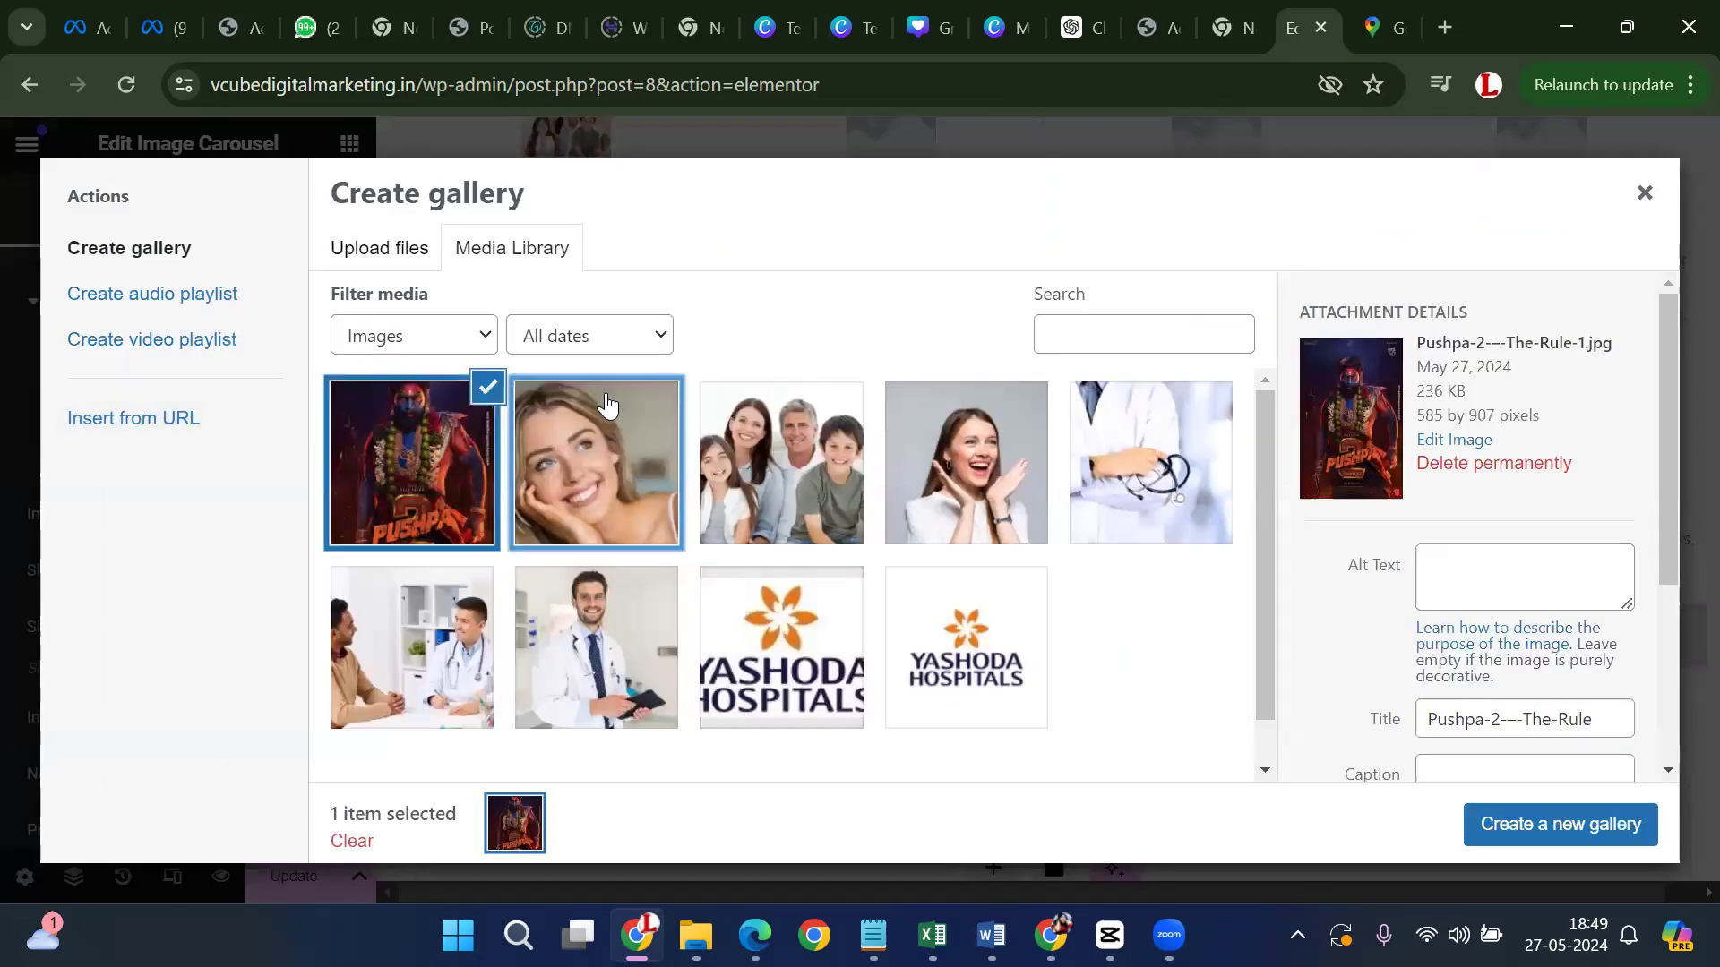
{"action": "left_click", "coordinate": [768, 419]}
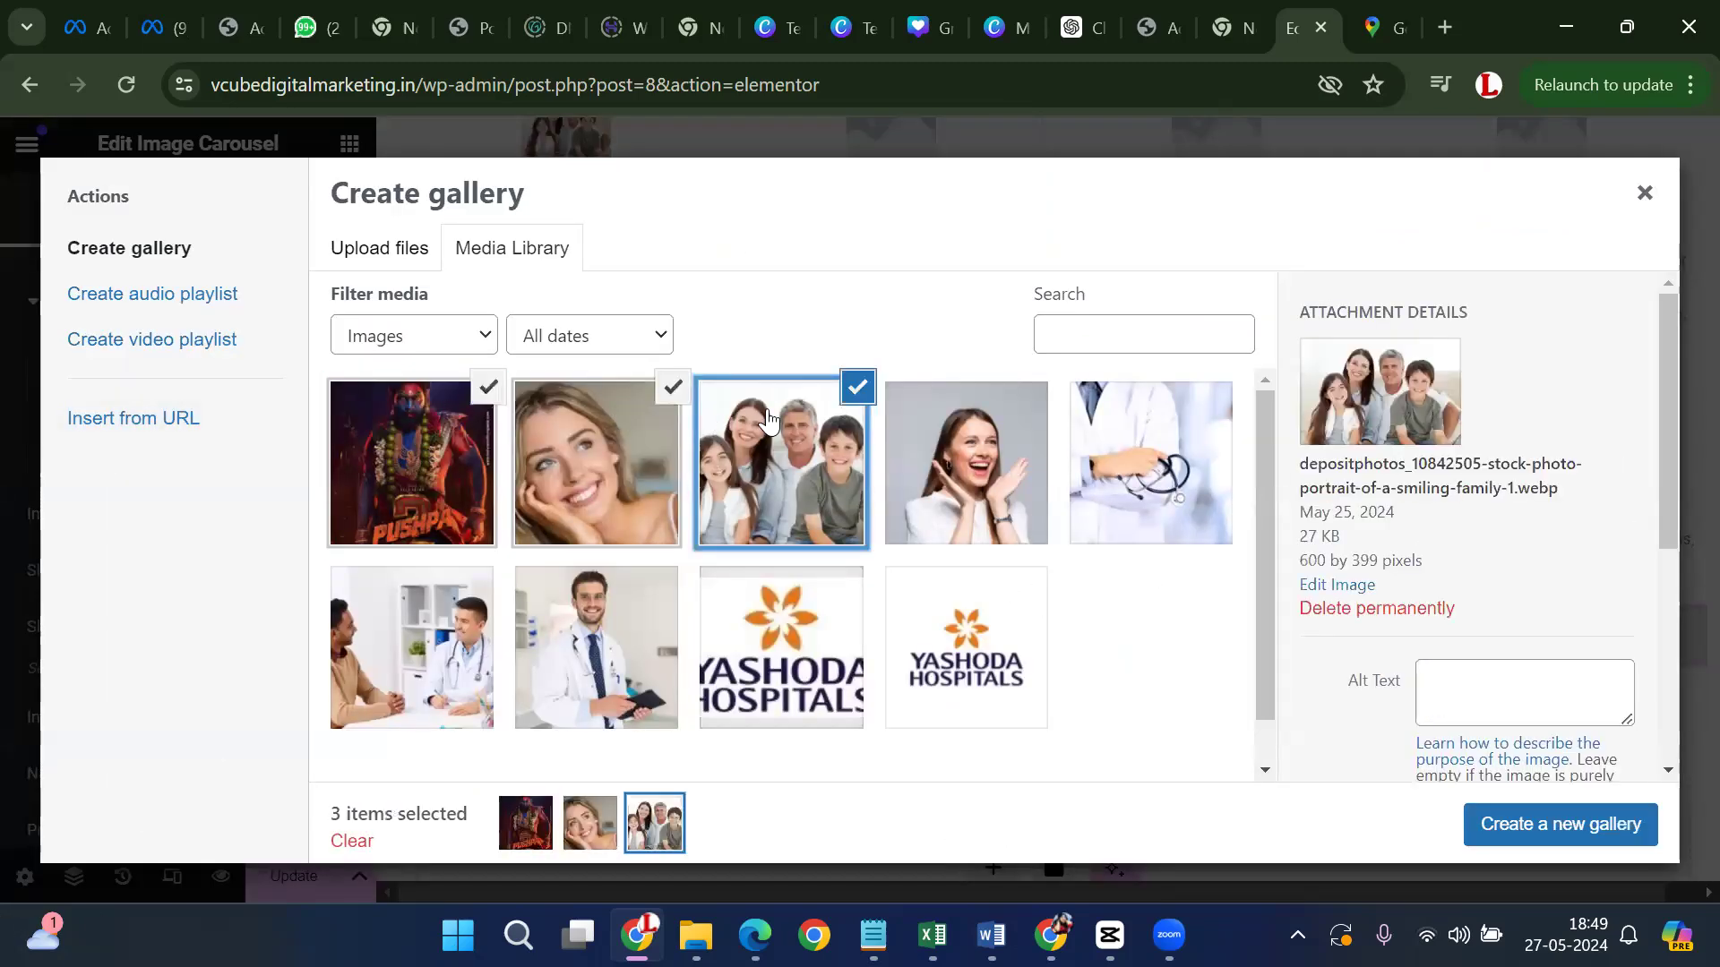
{"action": "left_click", "coordinate": [1011, 462]}
{"action": "left_click", "coordinate": [1154, 459]}
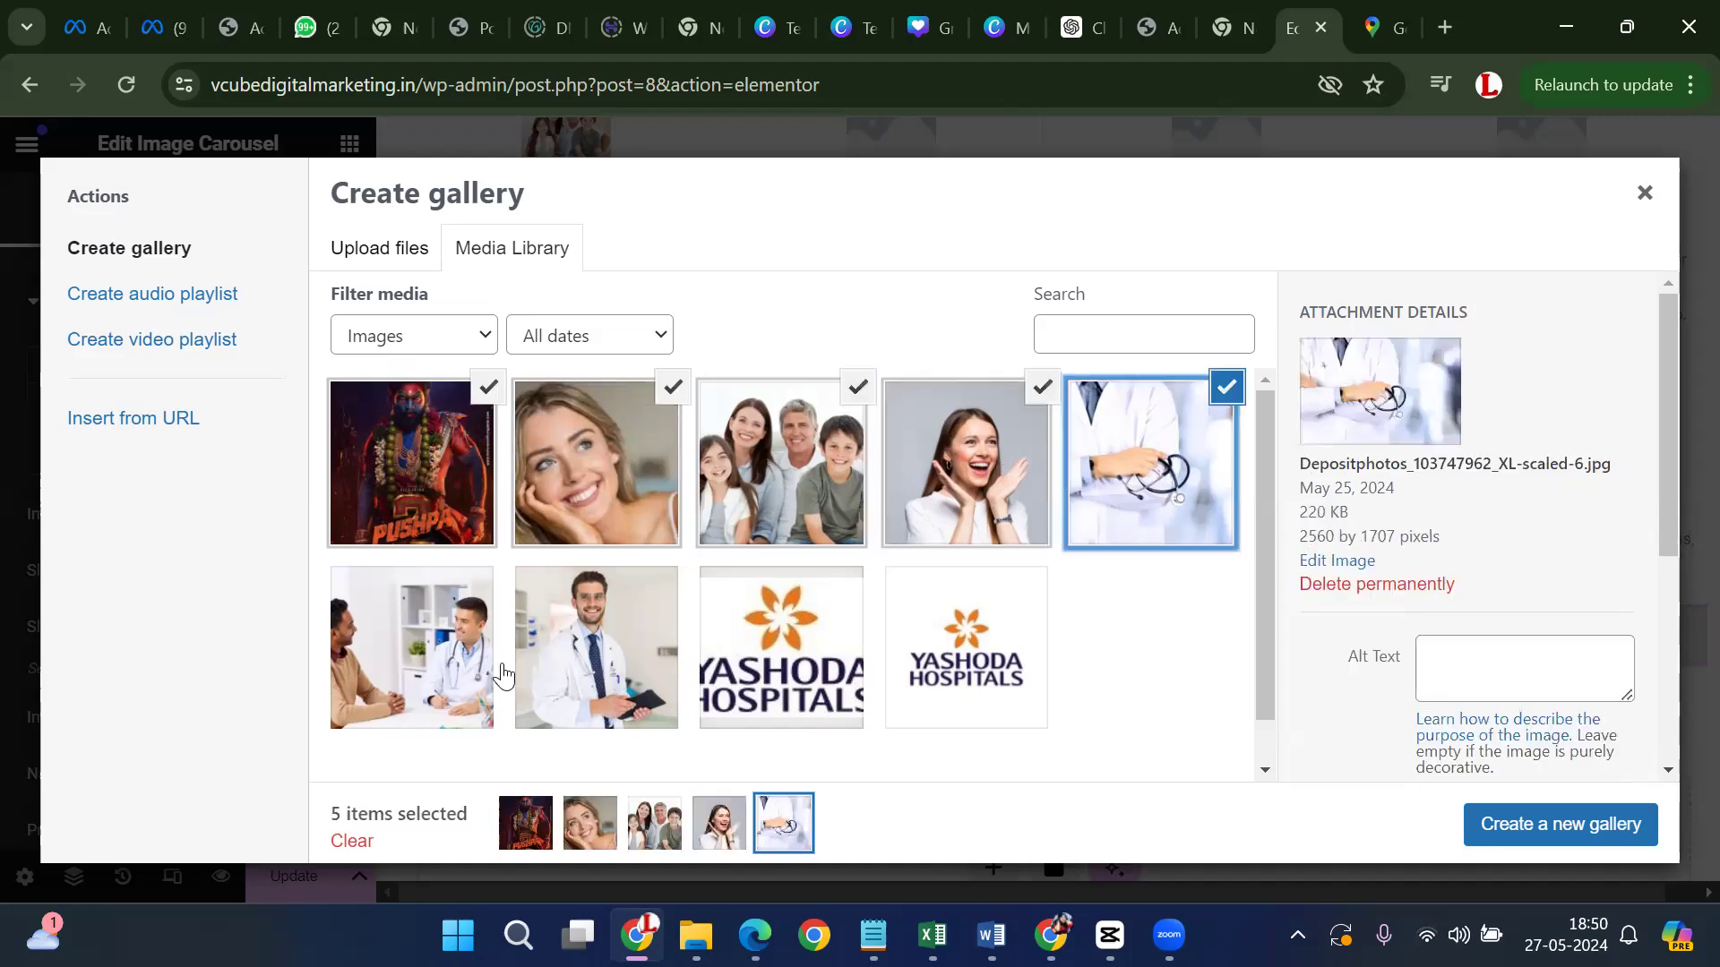
{"action": "left_click", "coordinate": [427, 672]}
{"action": "left_click", "coordinate": [547, 655]}
{"action": "left_click", "coordinate": [790, 627]}
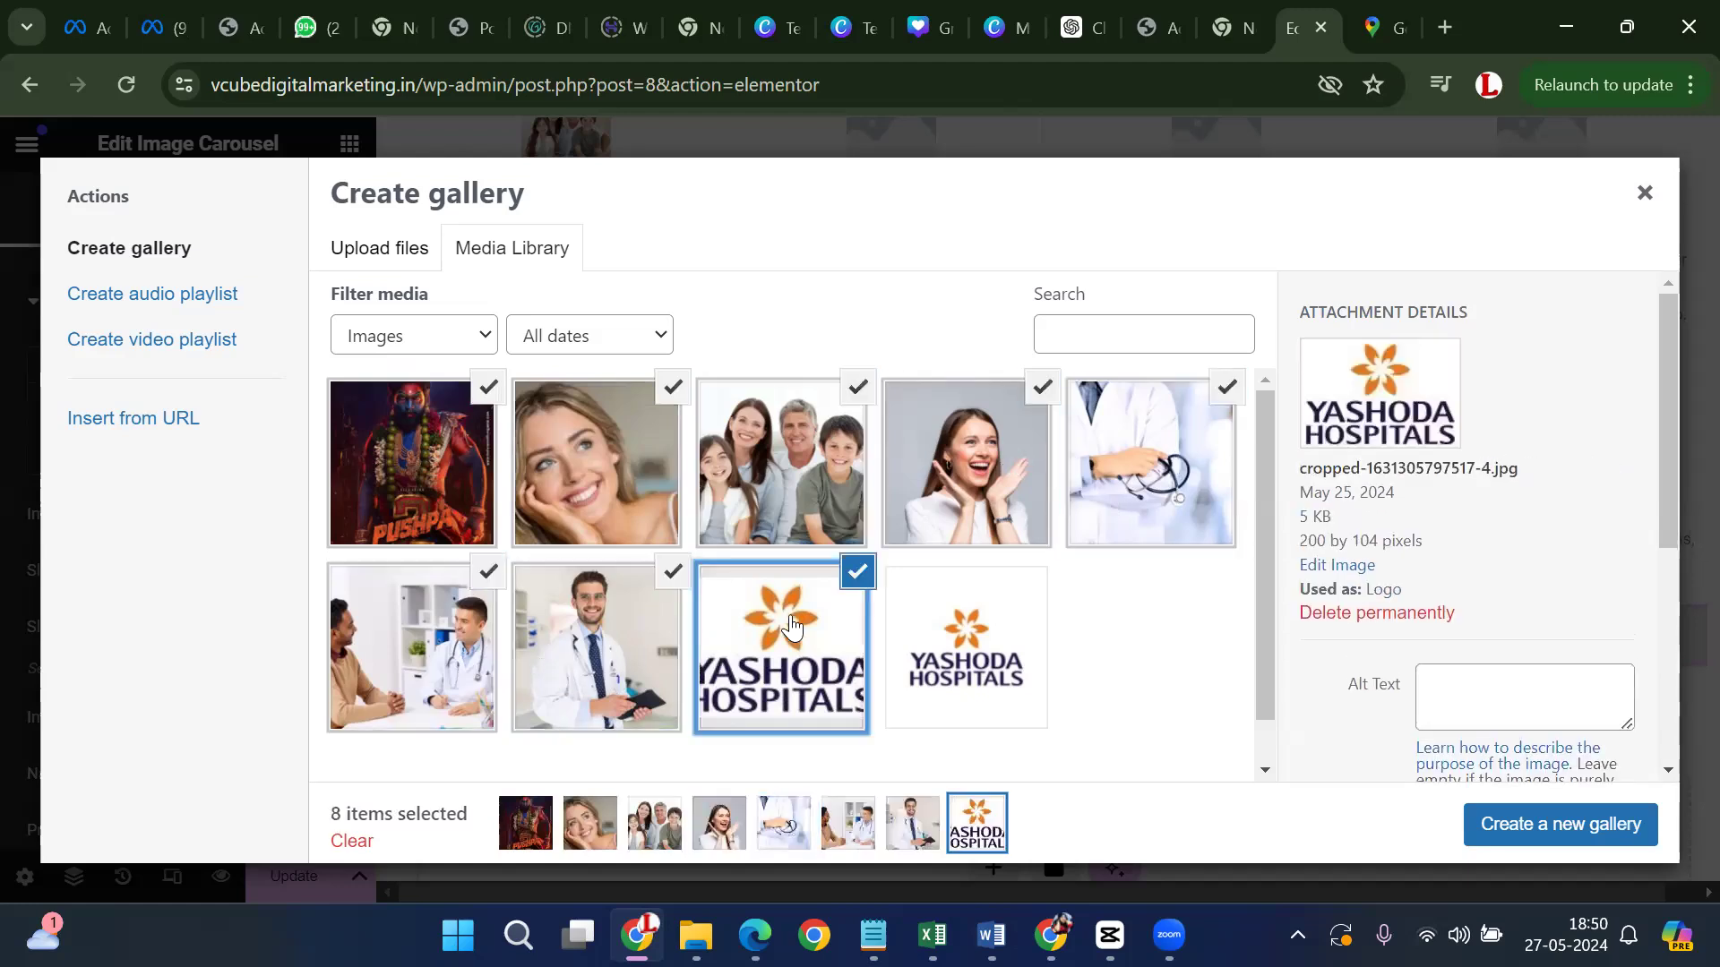
{"action": "left_click", "coordinate": [908, 614]}
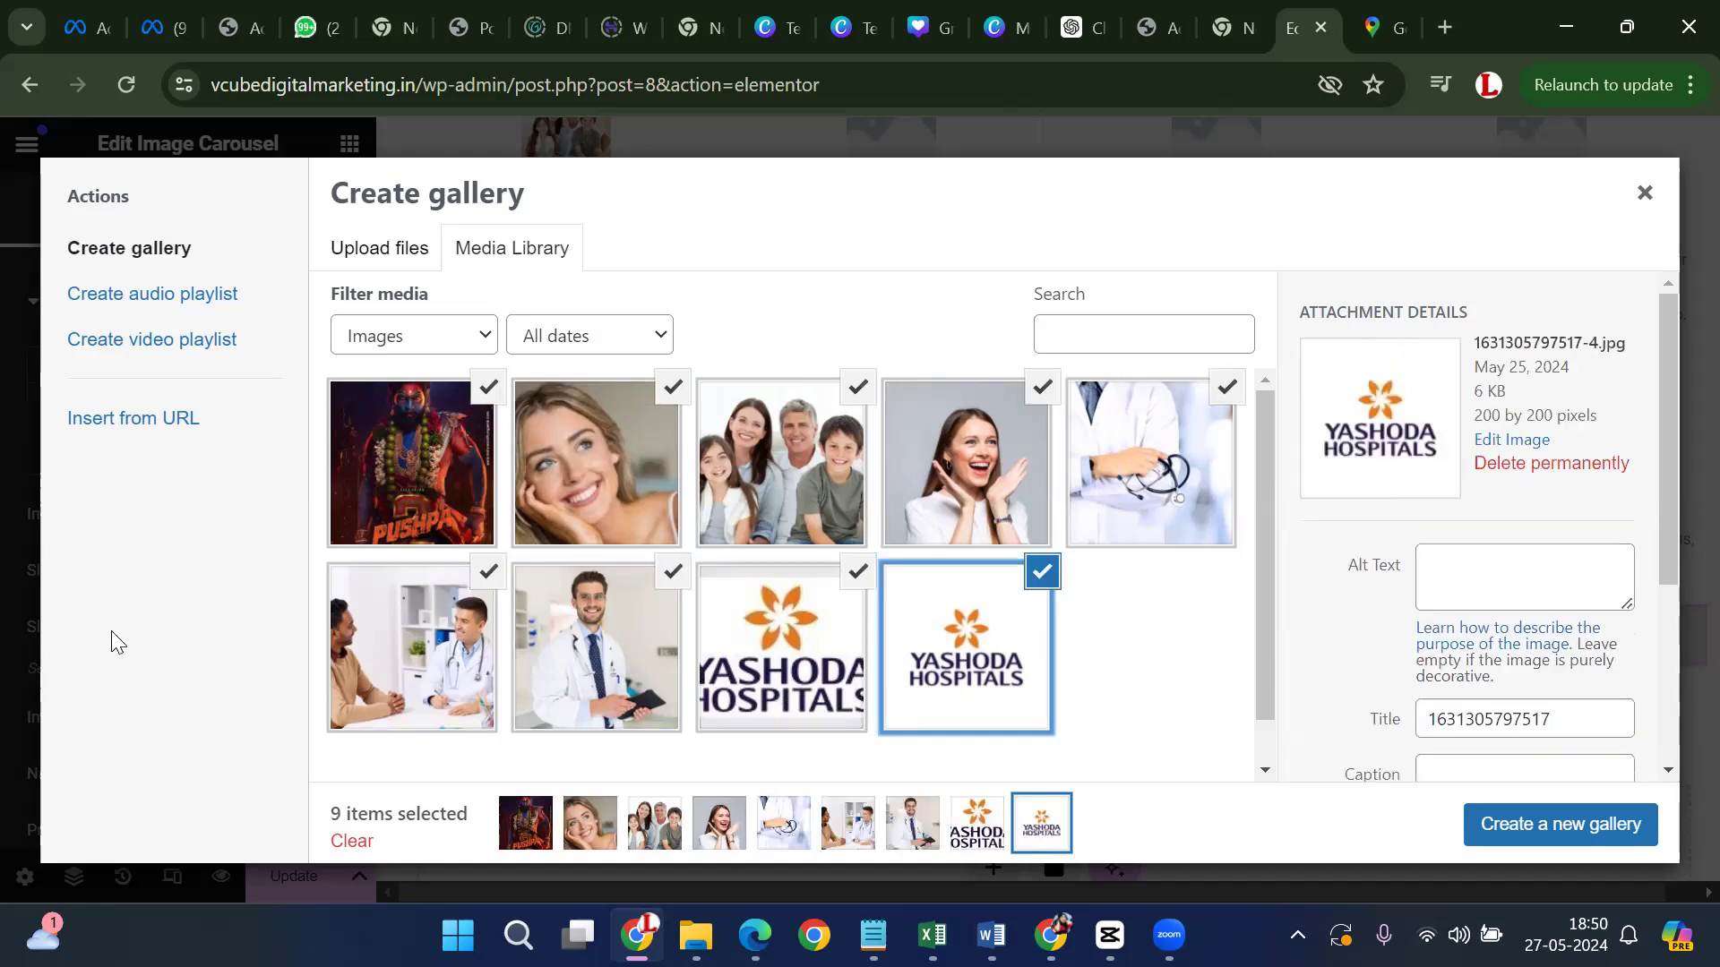
{"action": "left_click", "coordinate": [1552, 833]}
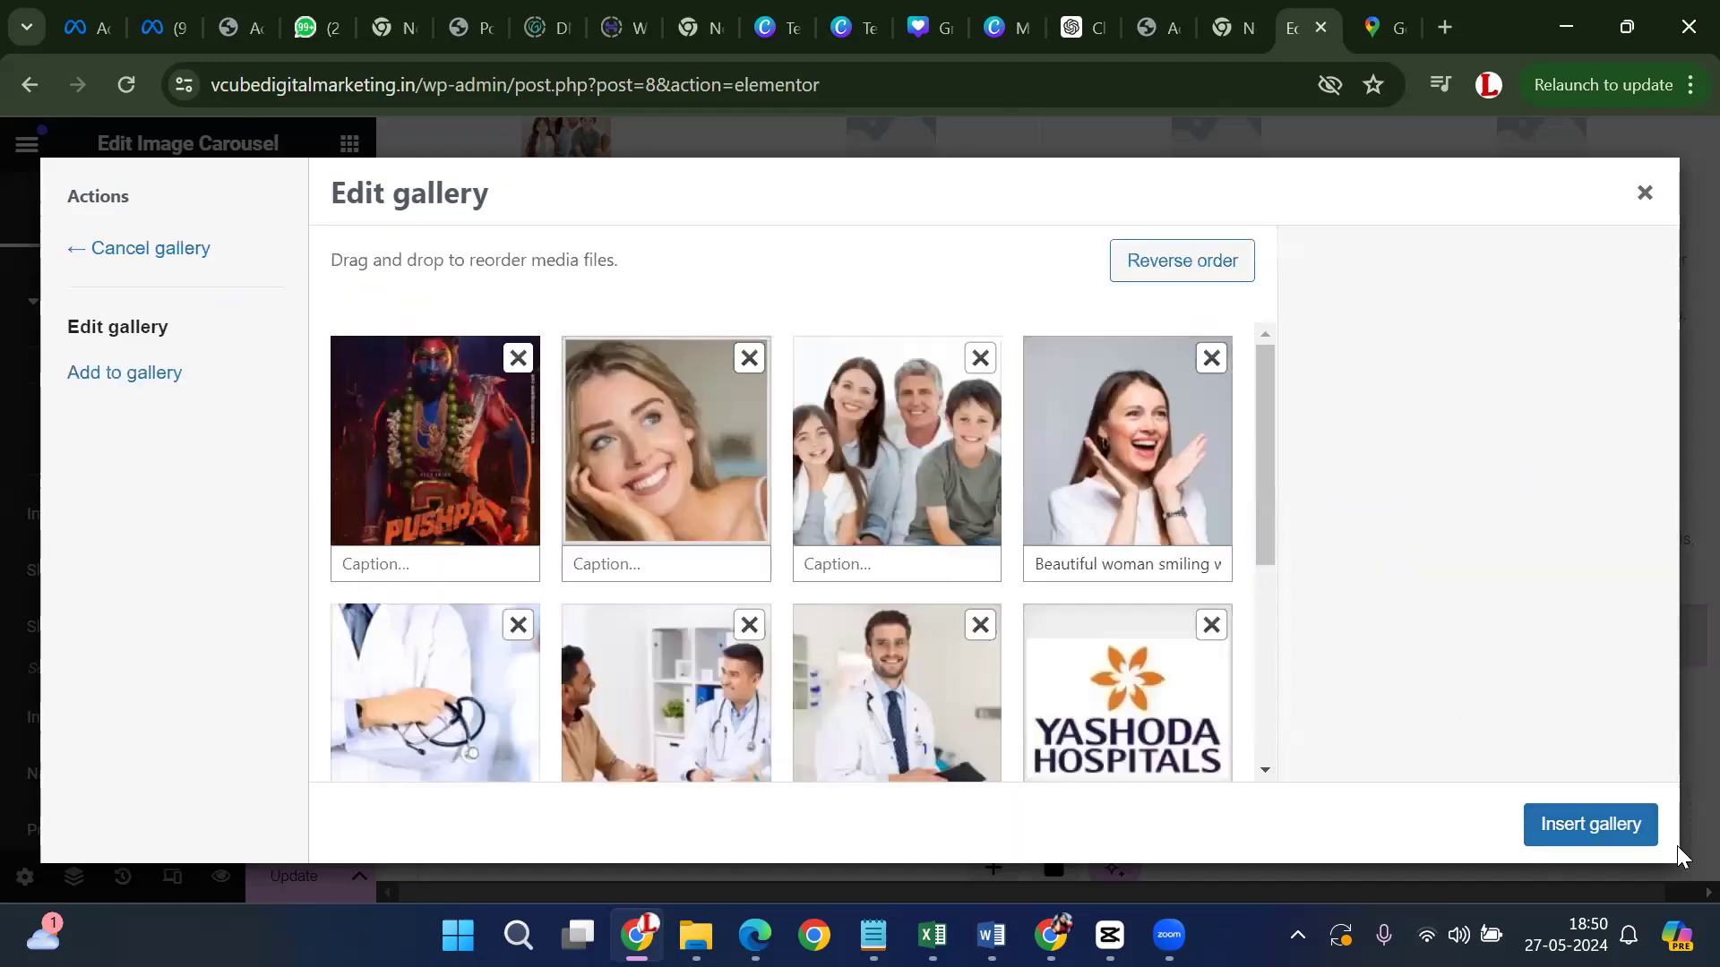
{"action": "left_click", "coordinate": [1623, 831]}
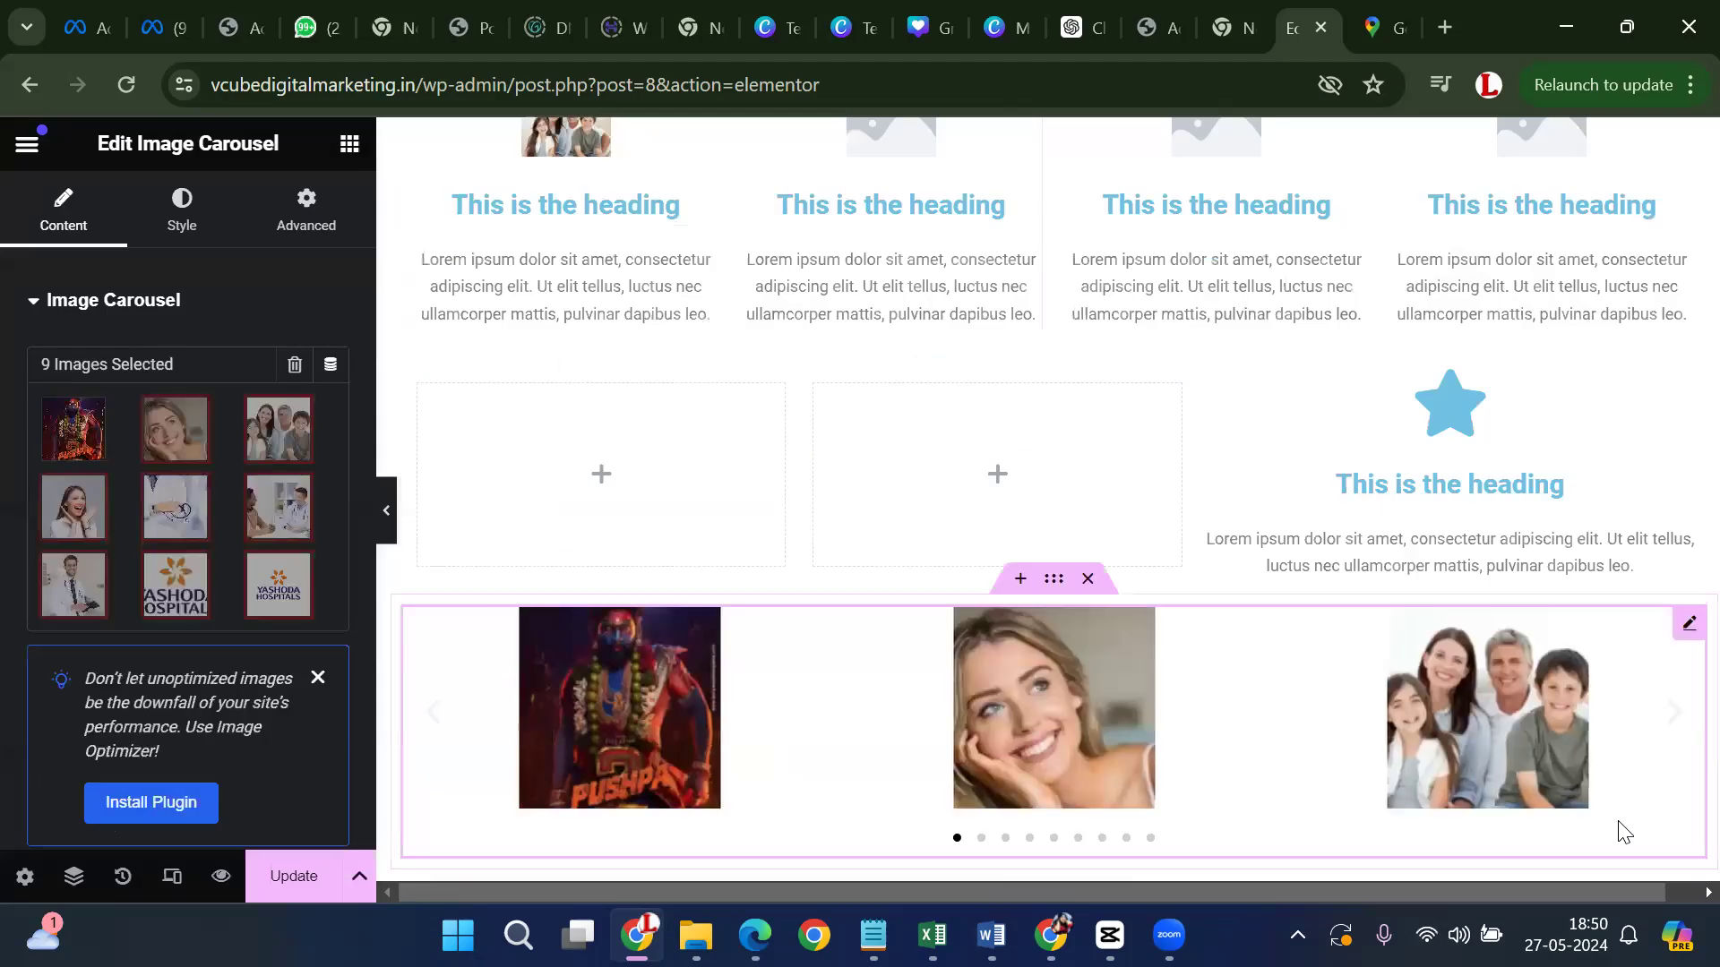
Advance through the carousel's slides on the page to check how they move
{"action": "scroll", "coordinate": [1031, 756], "scroll_direction": "down", "scroll_amount": 3}
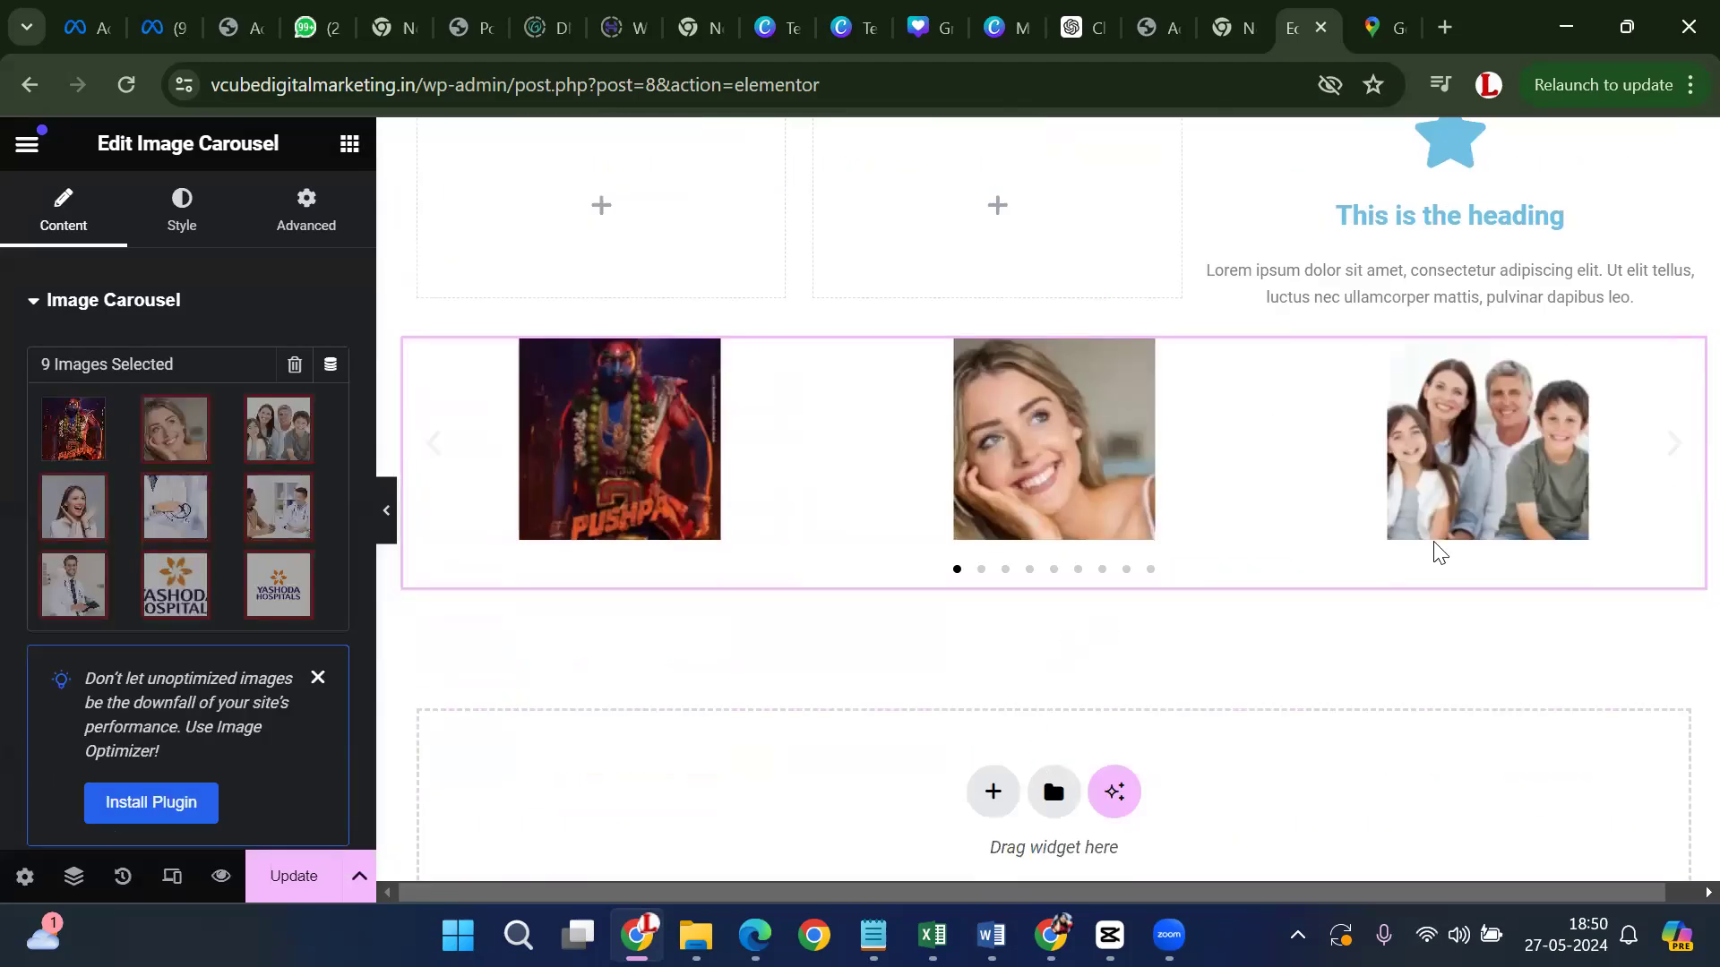
{"action": "left_click", "coordinate": [1678, 464]}
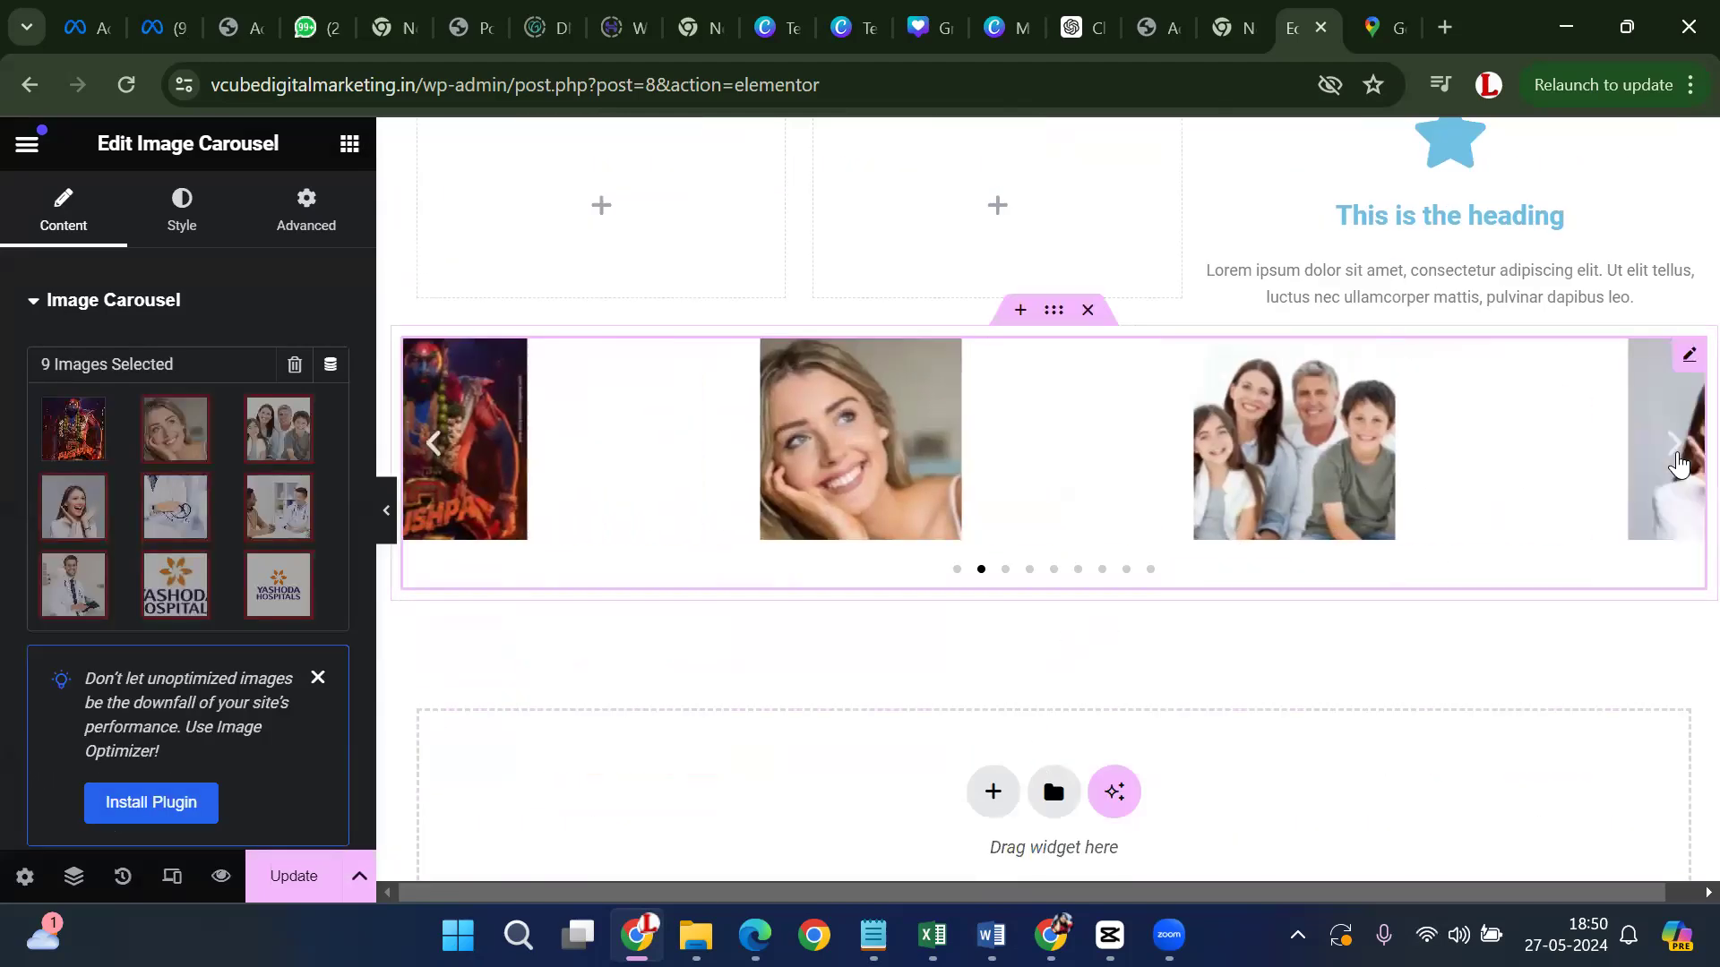
{"action": "left_click", "coordinate": [1678, 464]}
{"action": "left_click", "coordinate": [1677, 464]}
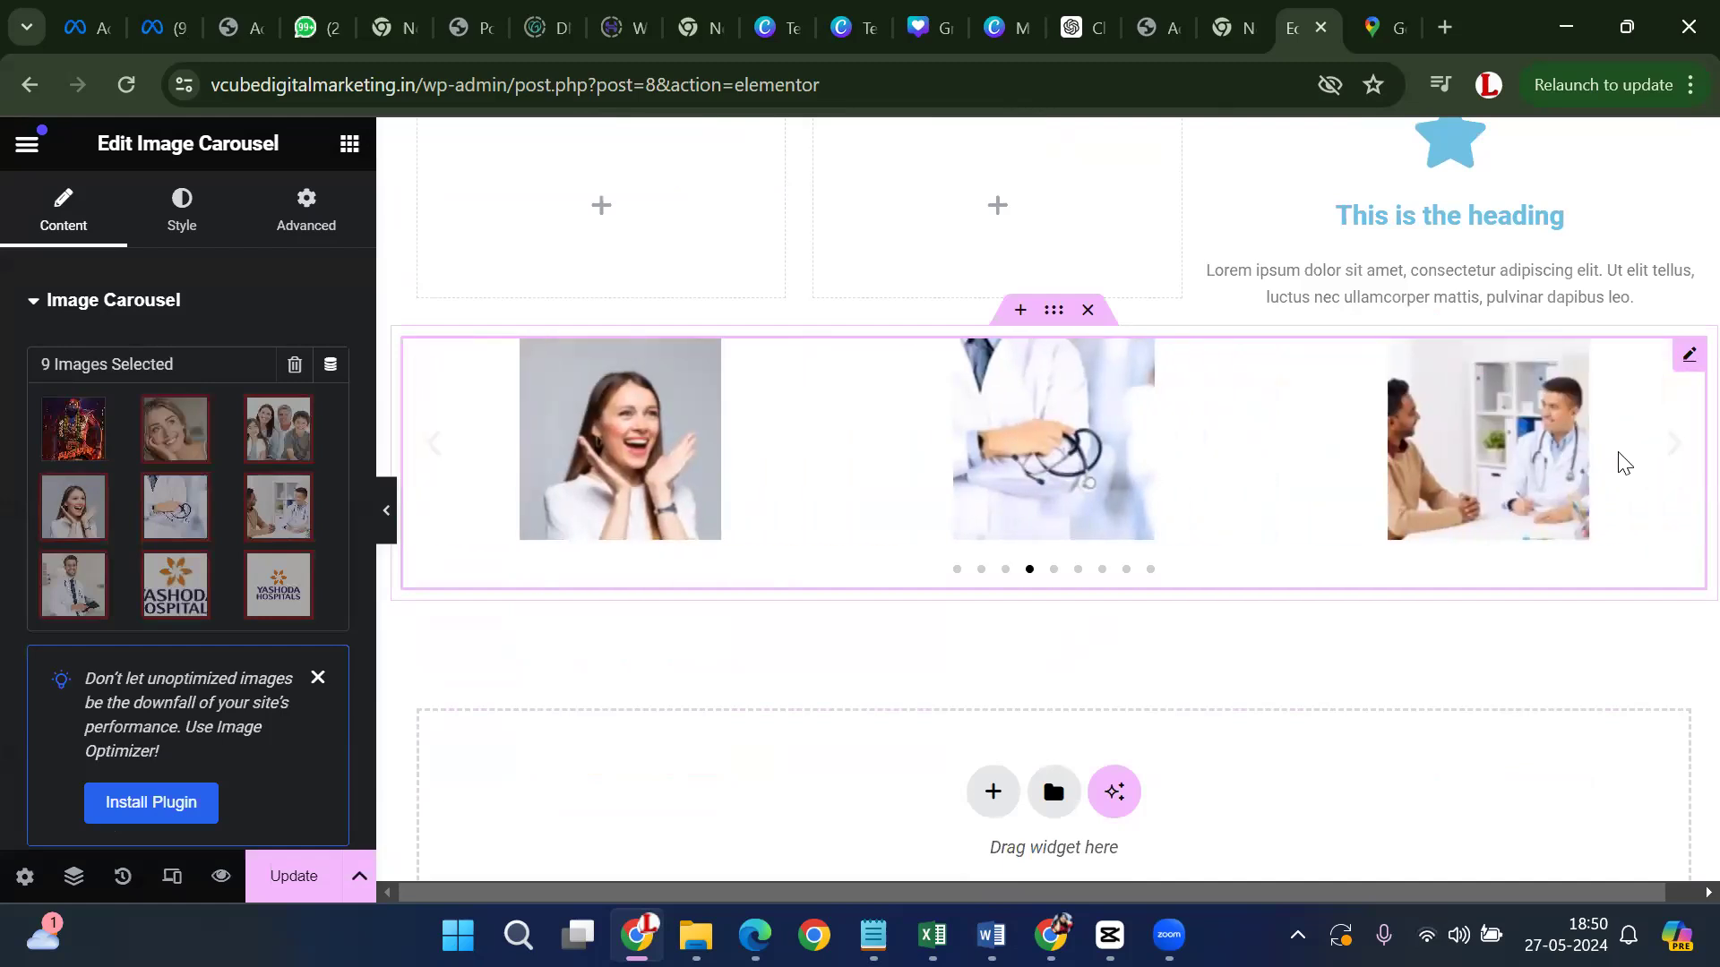
Set the image carousel's animation speed to 1000 in its additional options
{"action": "scroll", "coordinate": [146, 461], "scroll_direction": "down", "scroll_amount": 5}
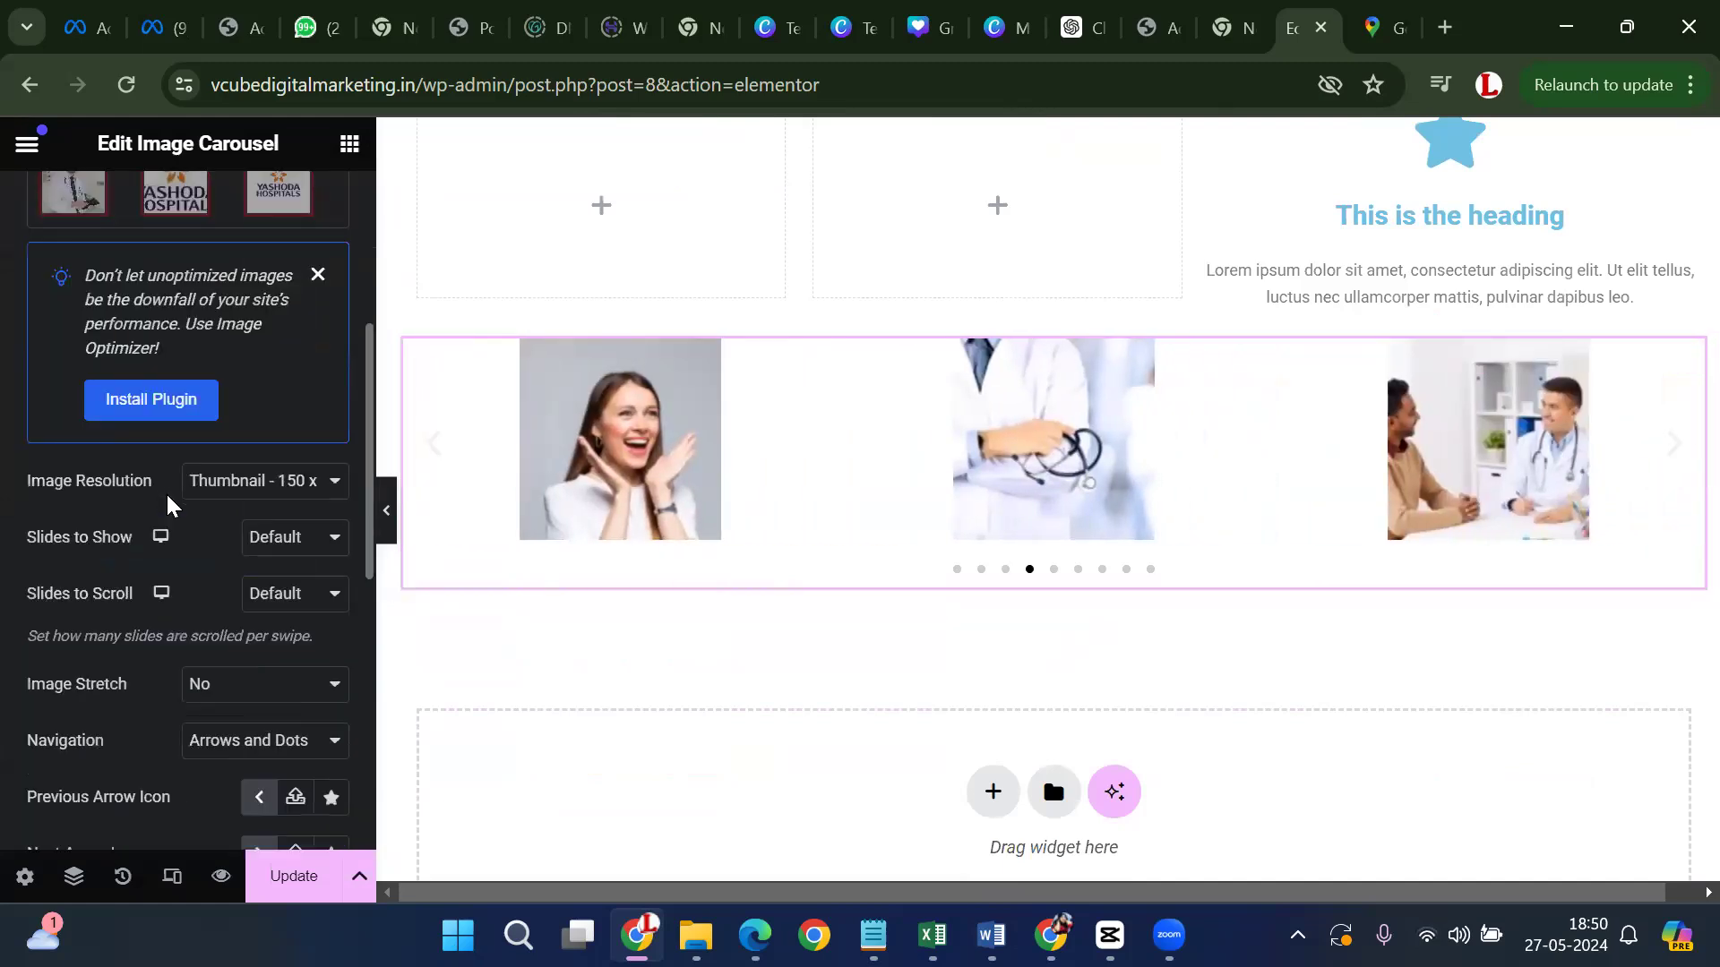
{"action": "scroll", "coordinate": [304, 571], "scroll_direction": "down", "scroll_amount": 2}
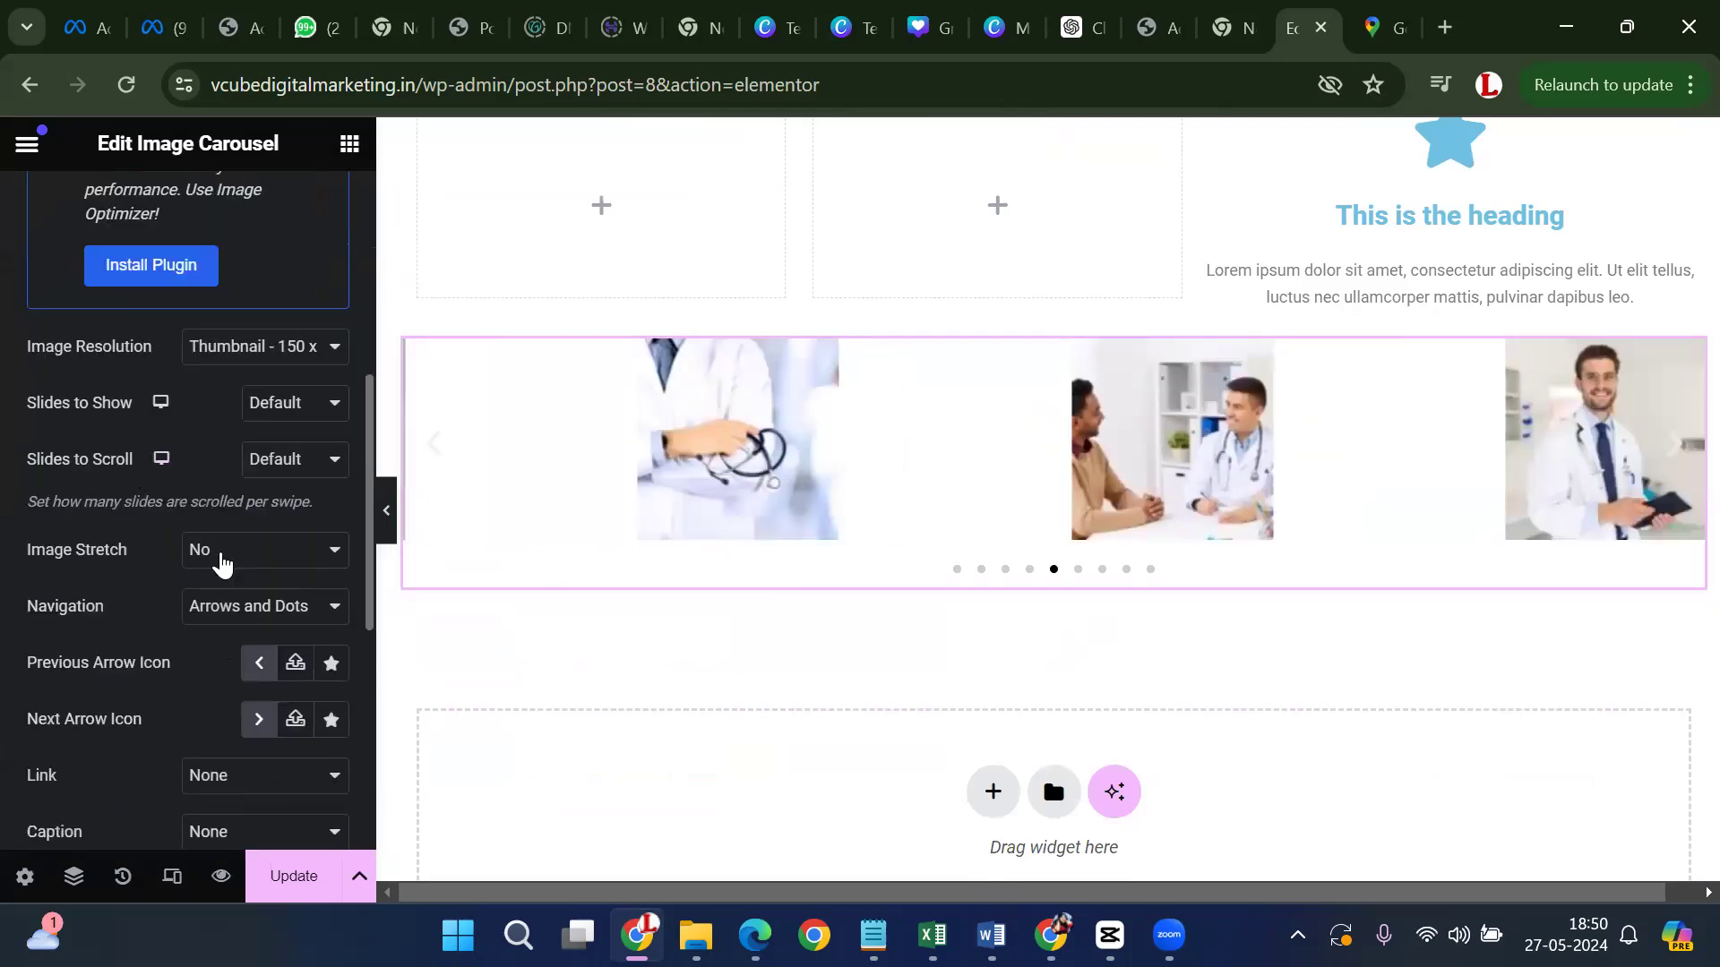
{"action": "scroll", "coordinate": [202, 561], "scroll_direction": "down", "scroll_amount": 2}
{"action": "scroll", "coordinate": [94, 660], "scroll_direction": "down", "scroll_amount": 3}
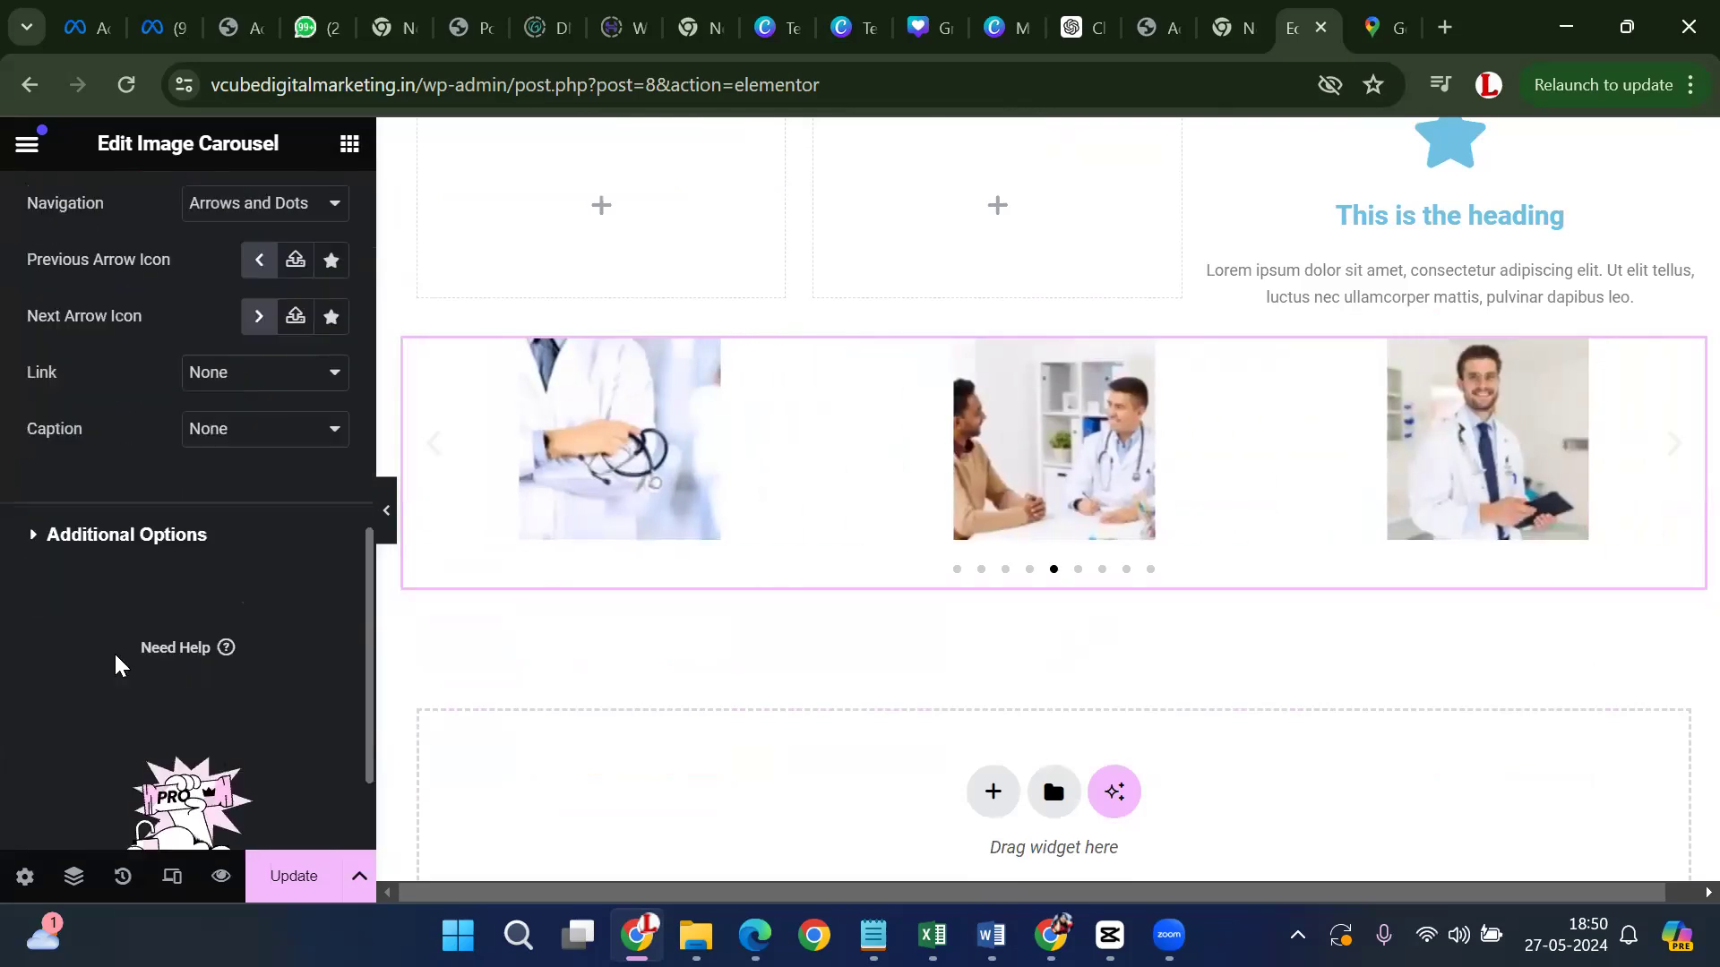
{"action": "left_click", "coordinate": [188, 537]}
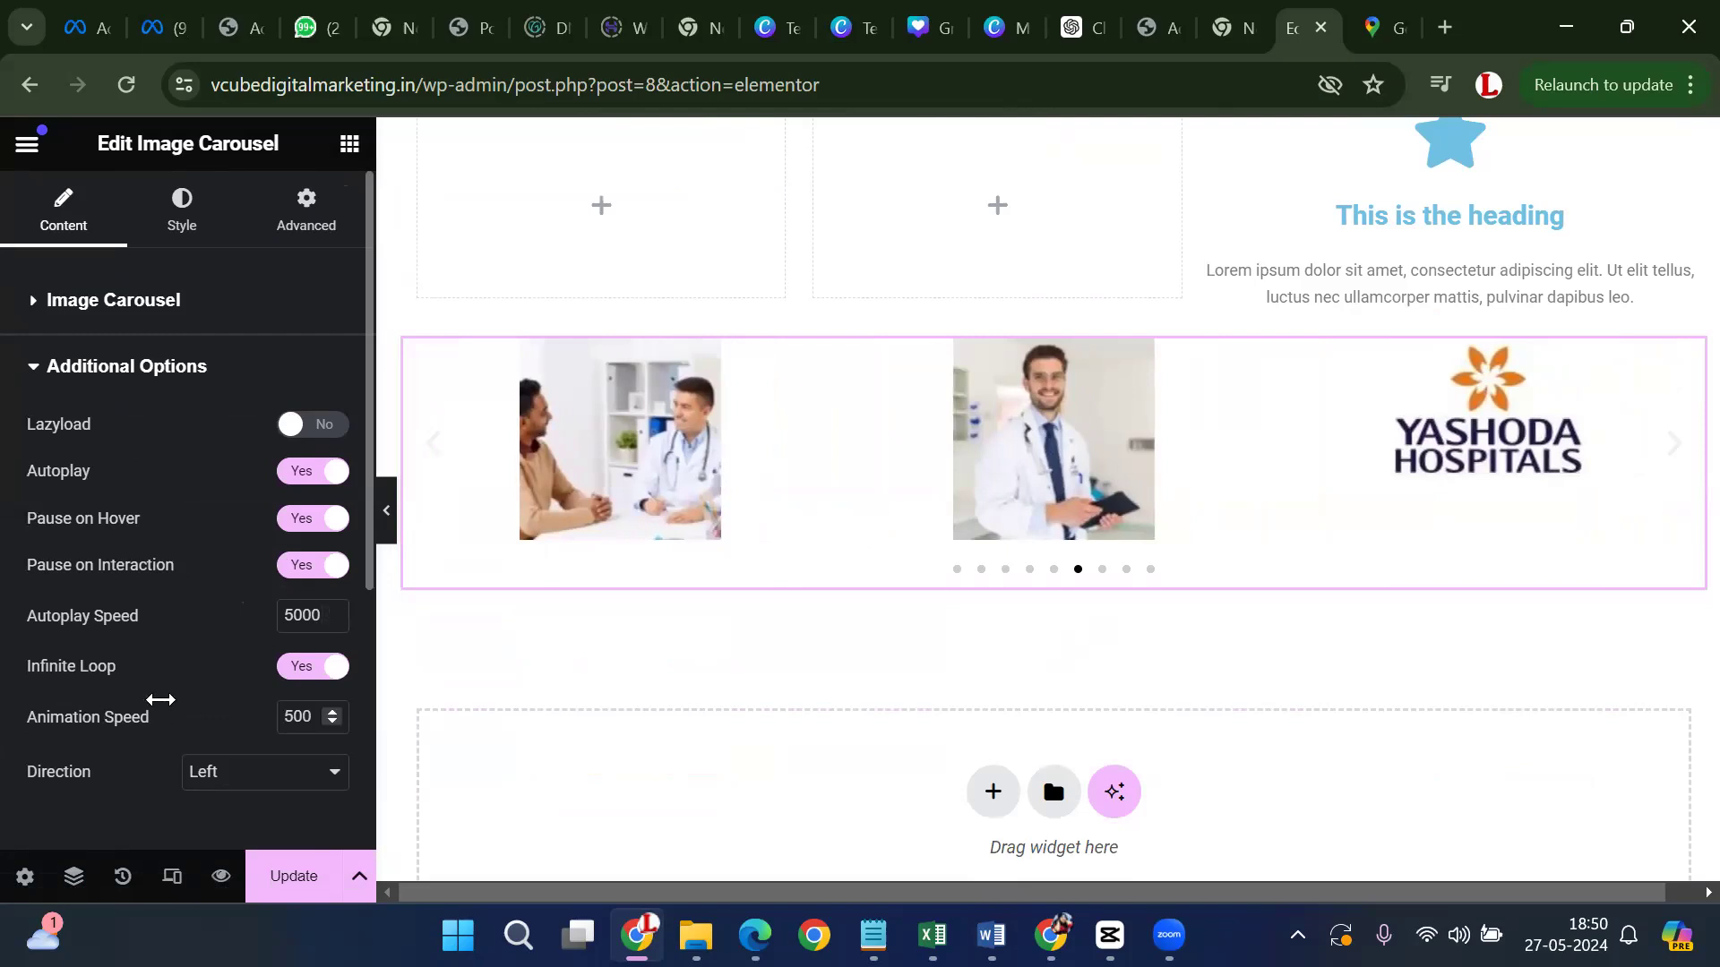
{"action": "key", "text": "BackSpace"}
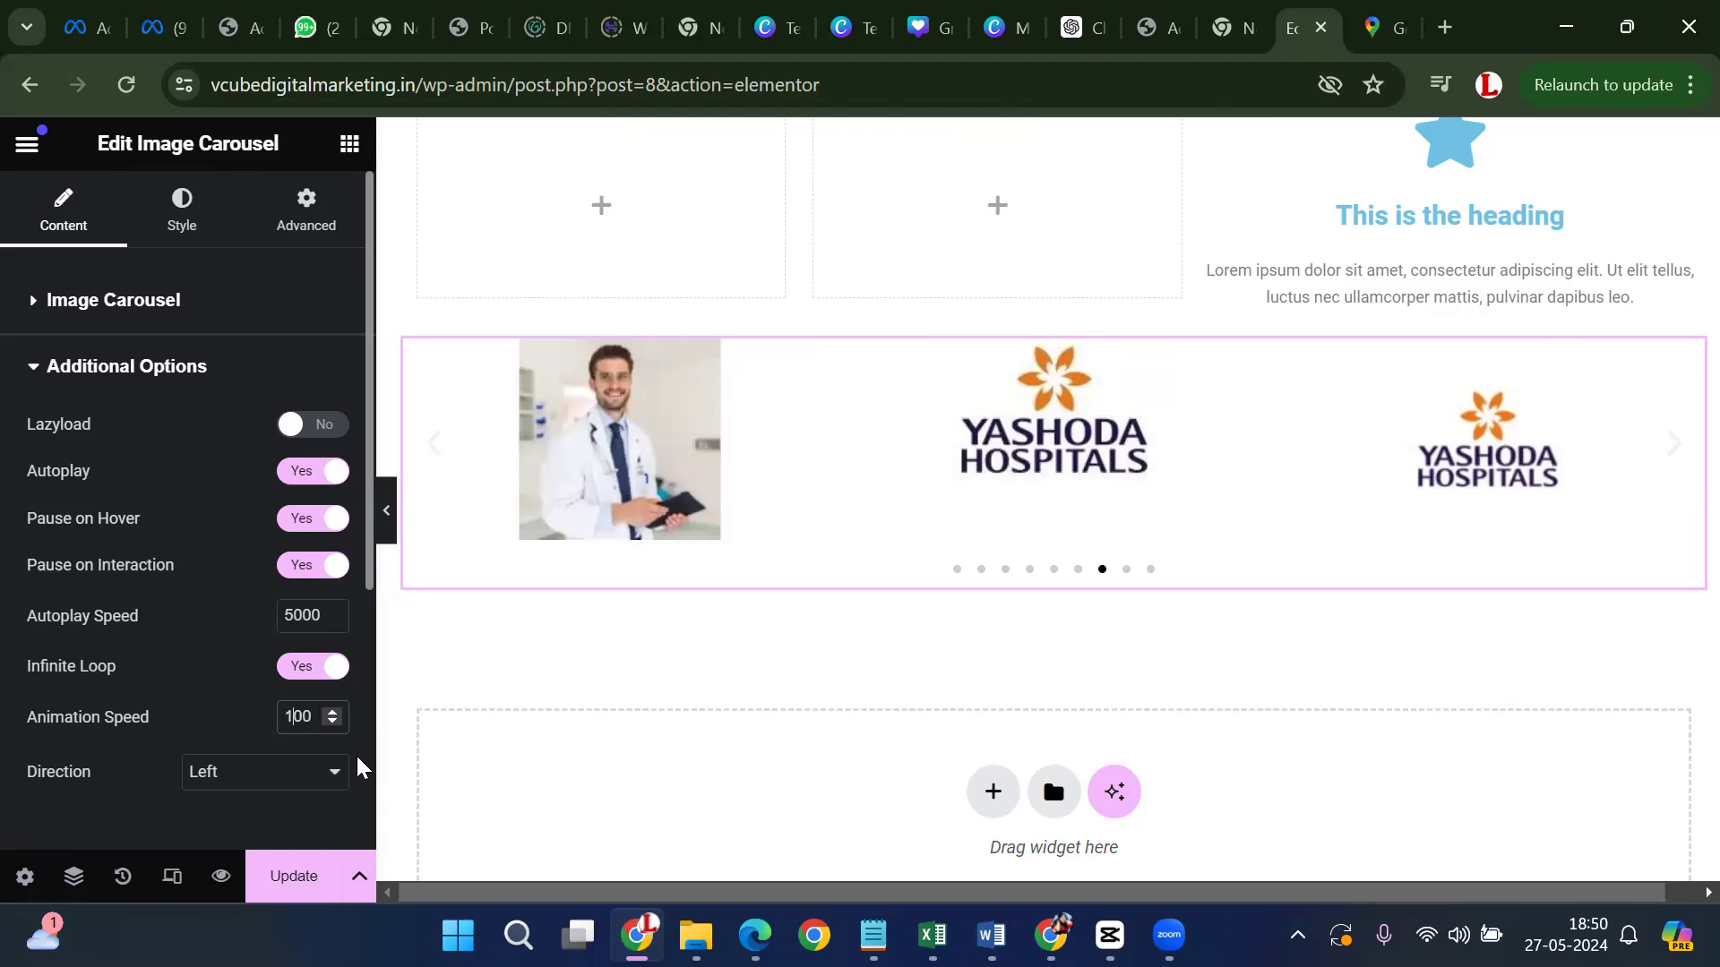
{"action": "key", "text": "BackSpace"}
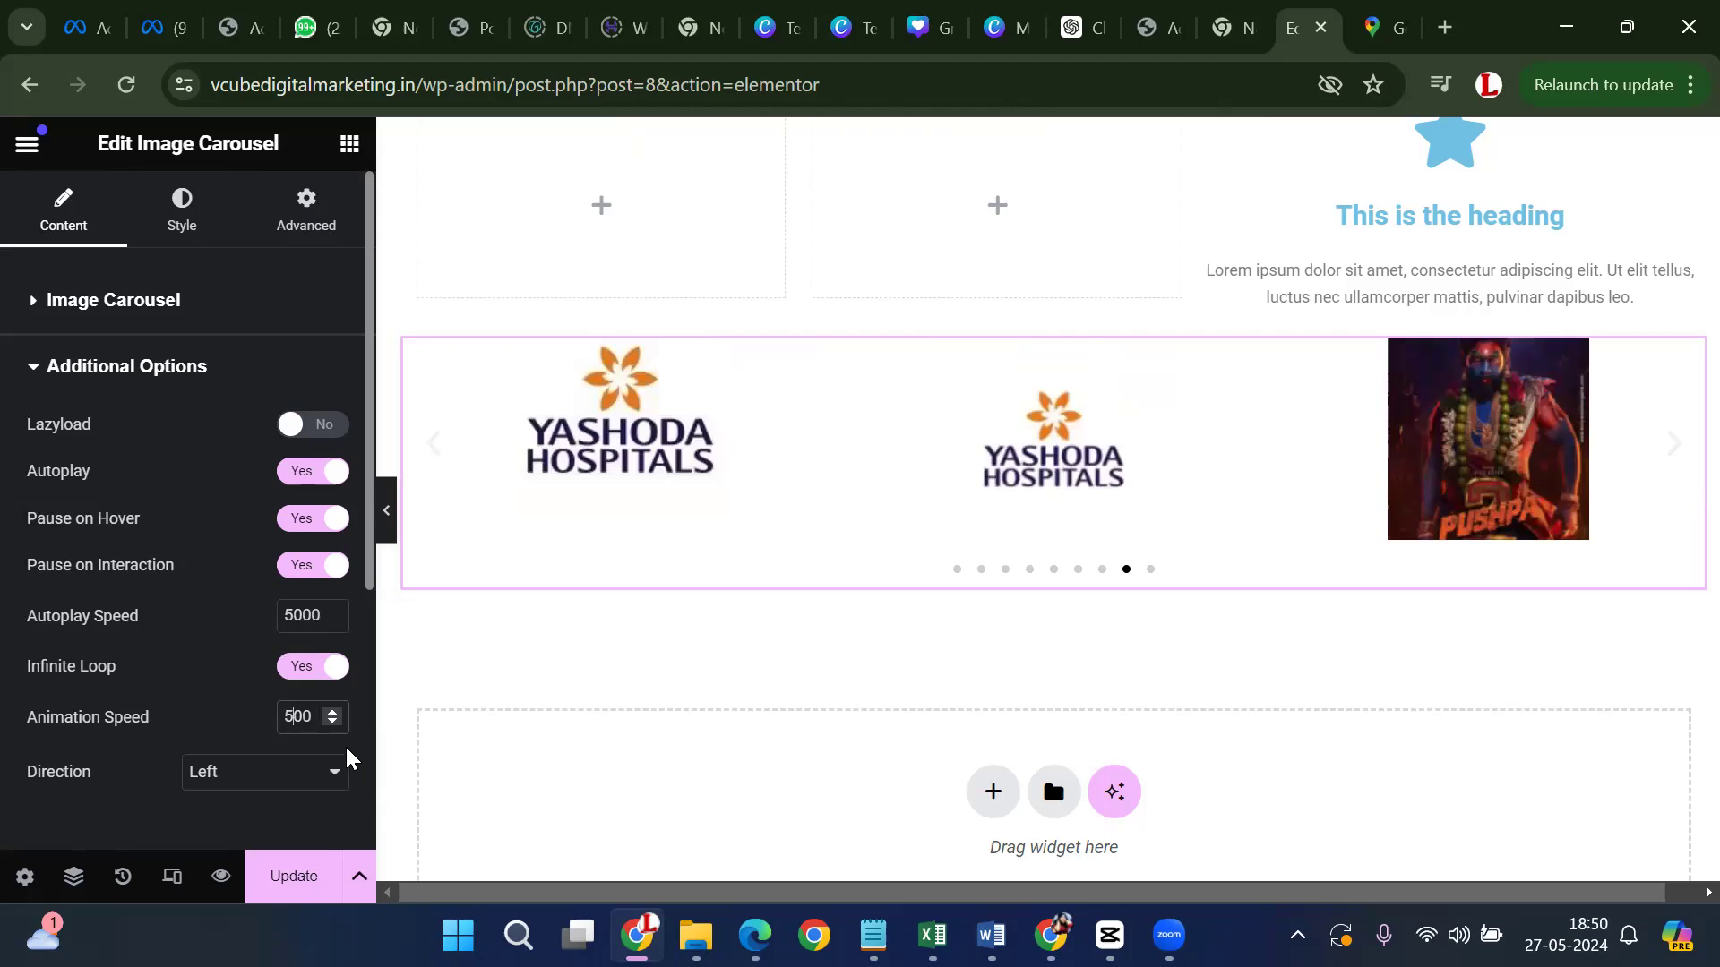
{"action": "key", "text": "BackSpace"}
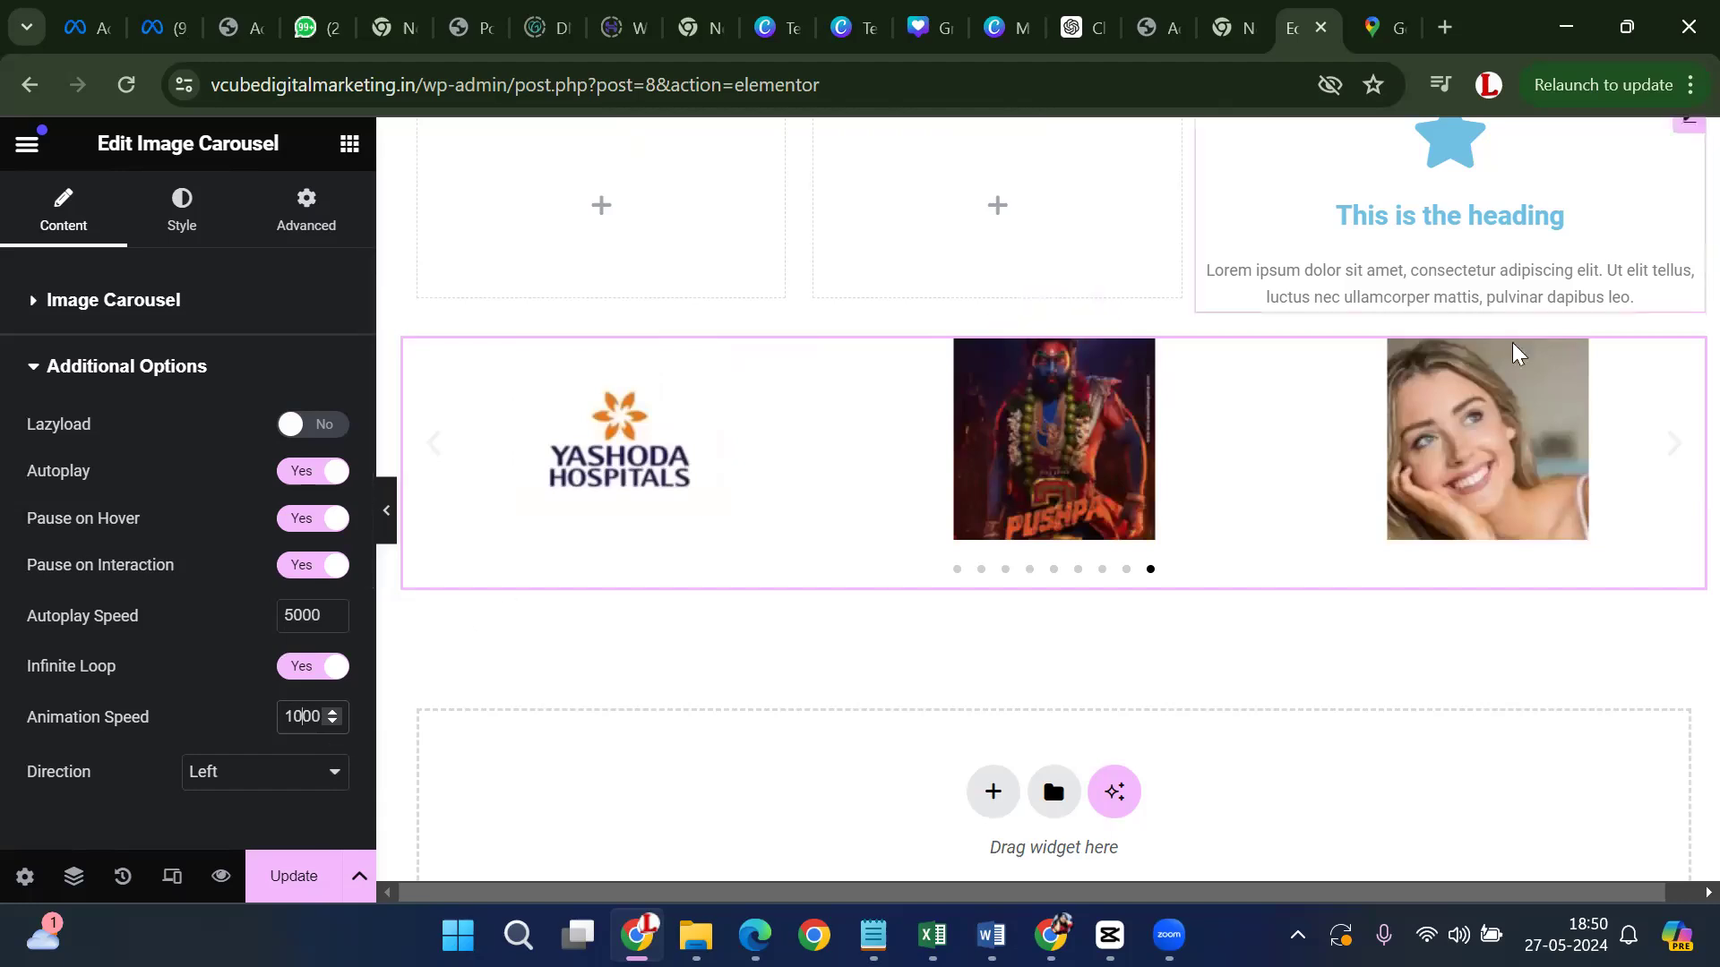
Set the carousel's direction to Right and its animation speed to 5000
{"action": "scroll", "coordinate": [324, 698], "scroll_direction": "down", "scroll_amount": 2}
{"action": "left_click", "coordinate": [298, 646]}
{"action": "left_click", "coordinate": [279, 684]}
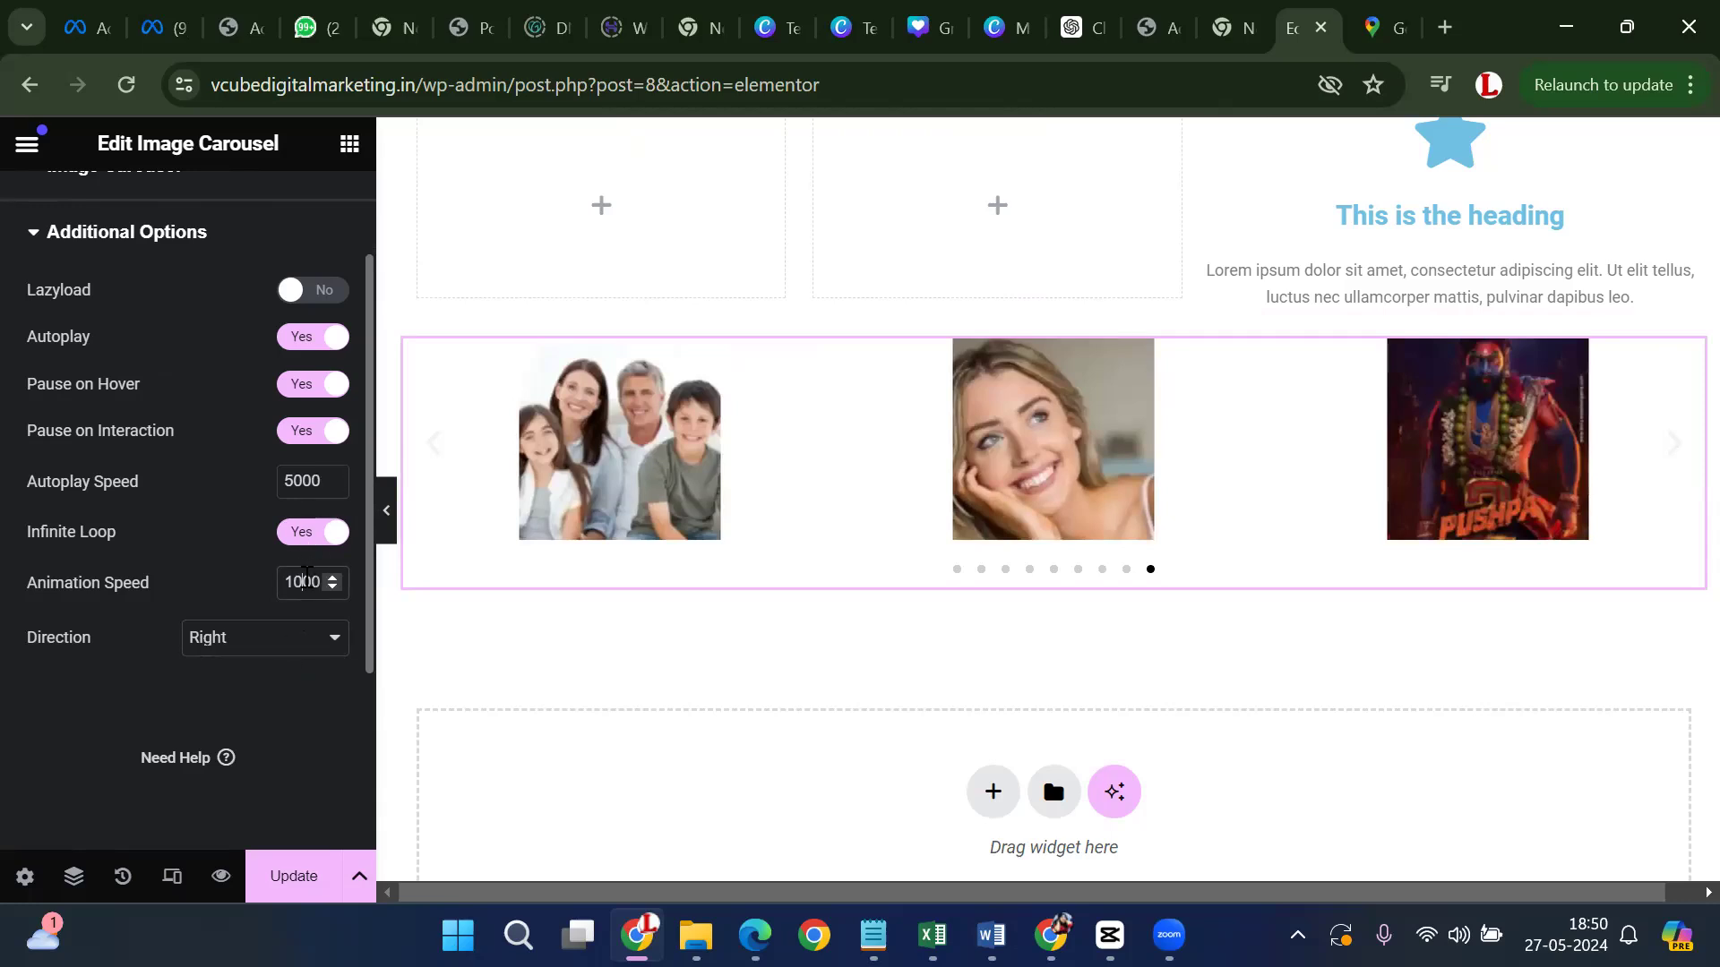
{"action": "double_click", "coordinate": [304, 584]}
{"action": "type", "text": "5000"}
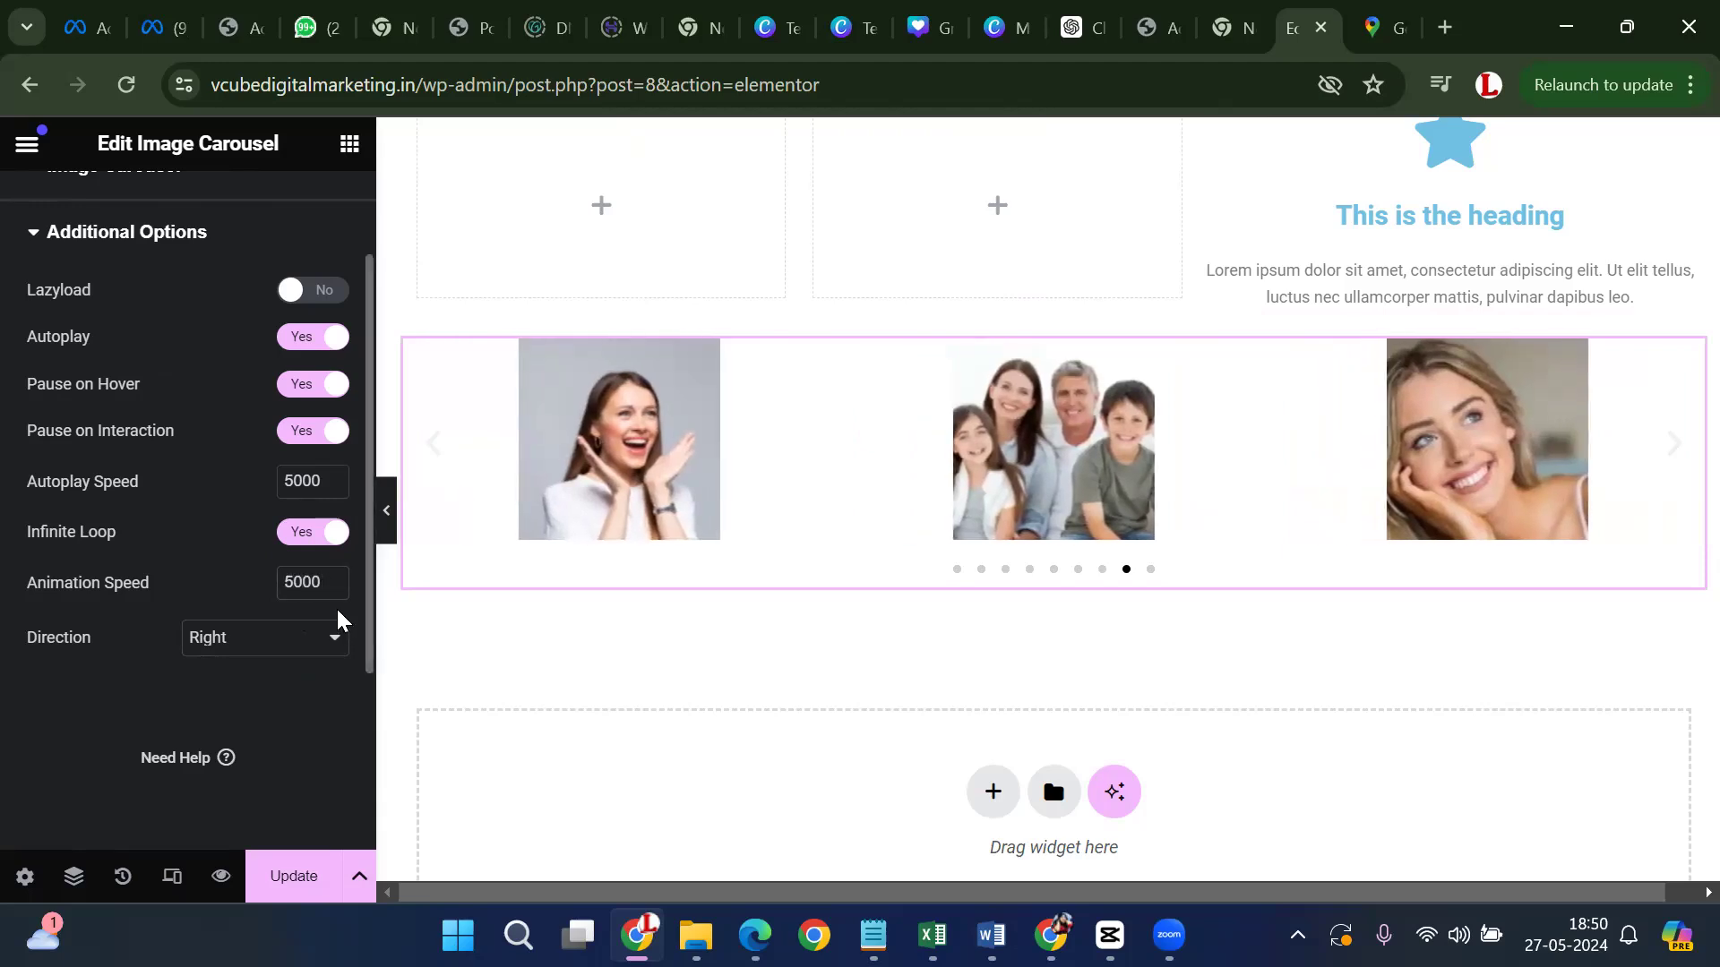
Set the carousel's autoplay speed to 10000 and its animation speed to 1000
{"action": "left_click", "coordinate": [333, 477]}
{"action": "left_click", "coordinate": [332, 476]}
{"action": "left_click", "coordinate": [332, 476]}
{"action": "left_click", "coordinate": [332, 476]}
{"action": "double_click", "coordinate": [302, 481]}
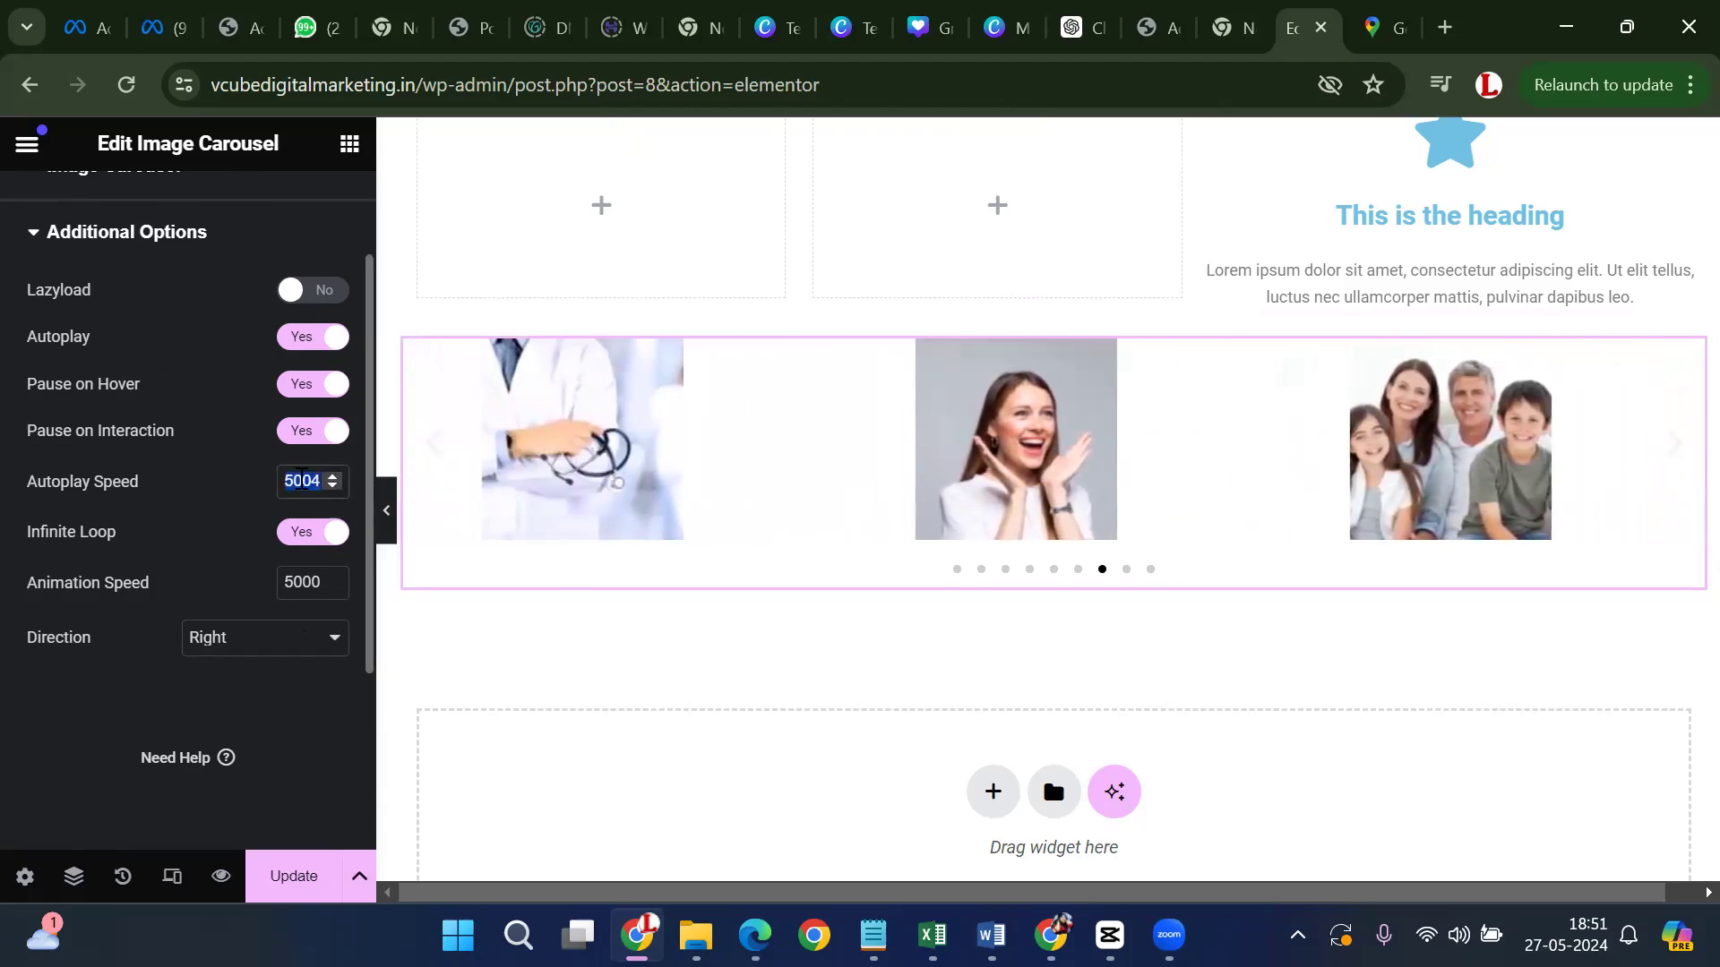
{"action": "type", "text": "10000"}
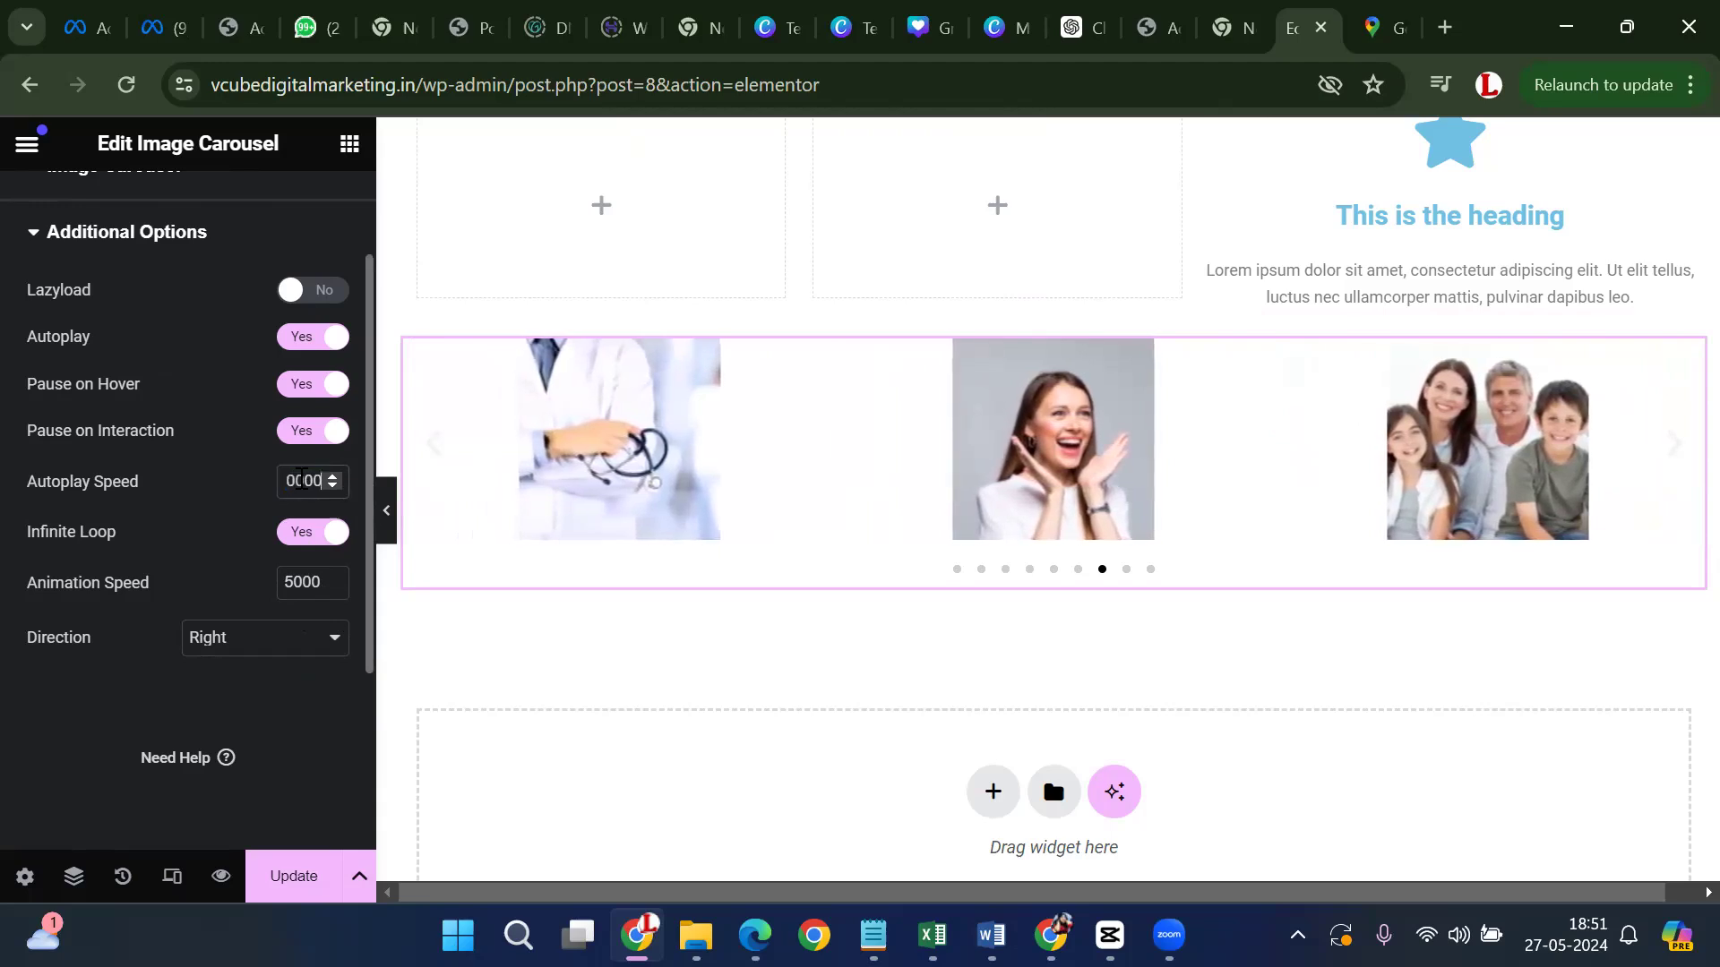
{"action": "left_click", "coordinate": [261, 502]}
{"action": "scroll", "coordinate": [259, 532], "scroll_direction": "up", "scroll_amount": 2}
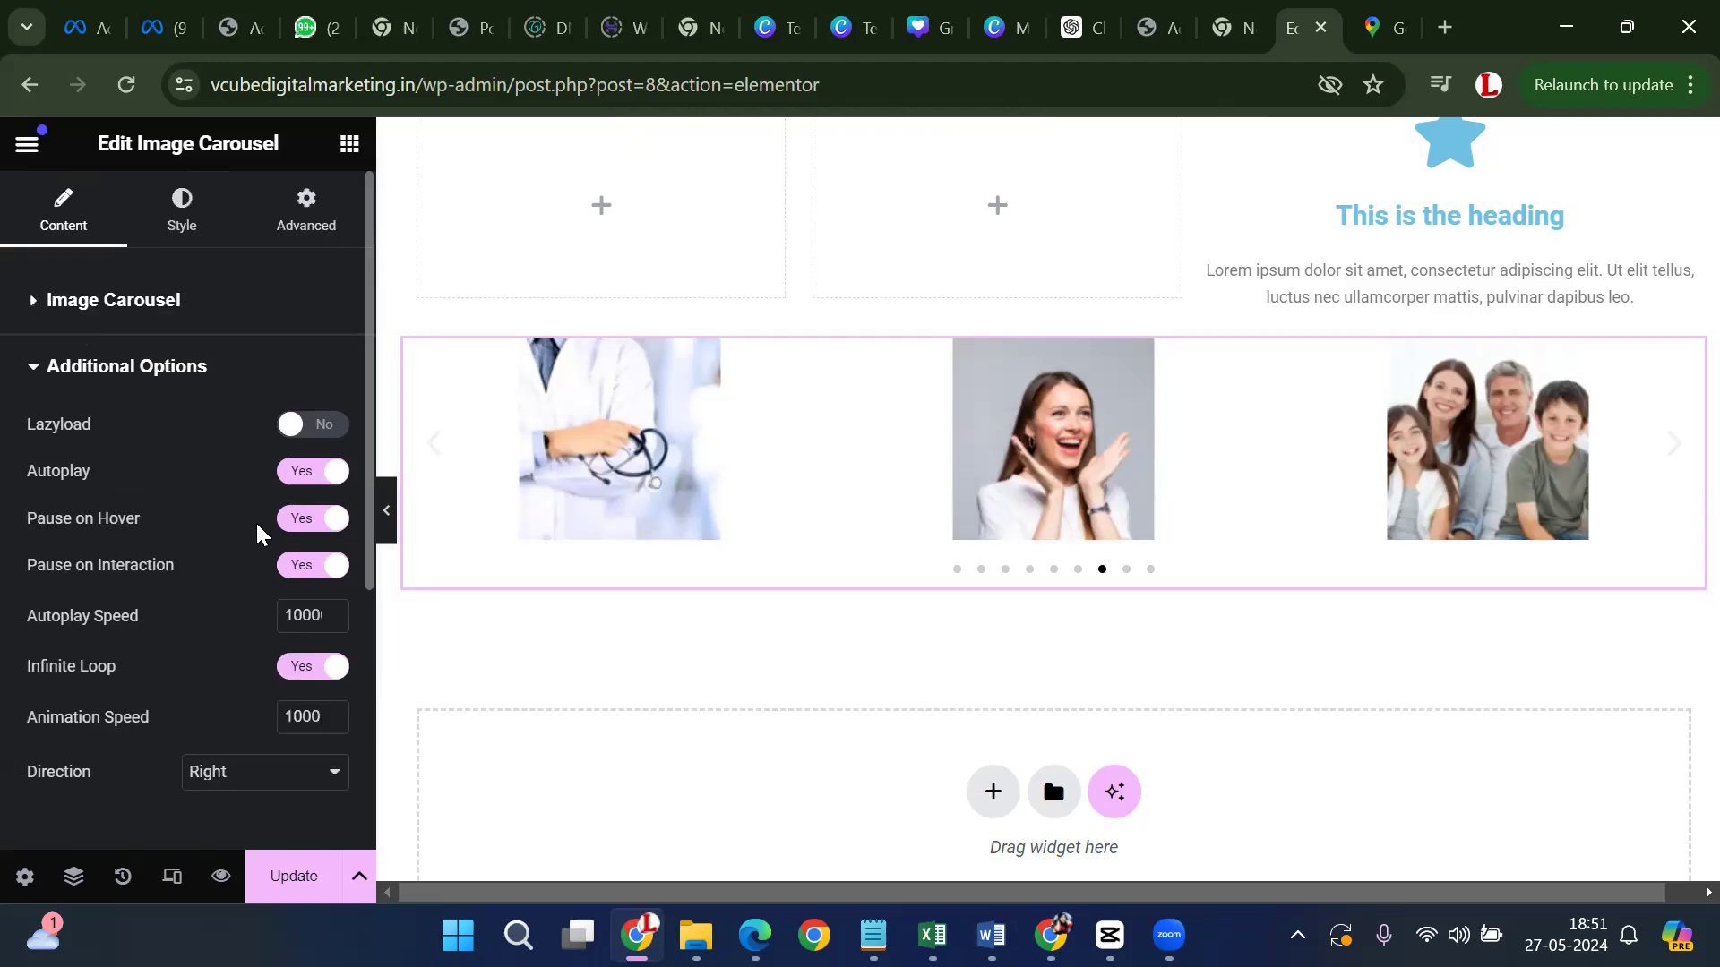
Try Lazyload and turn it back off, and set the carousel's direction to Left
{"action": "left_click", "coordinate": [327, 426]}
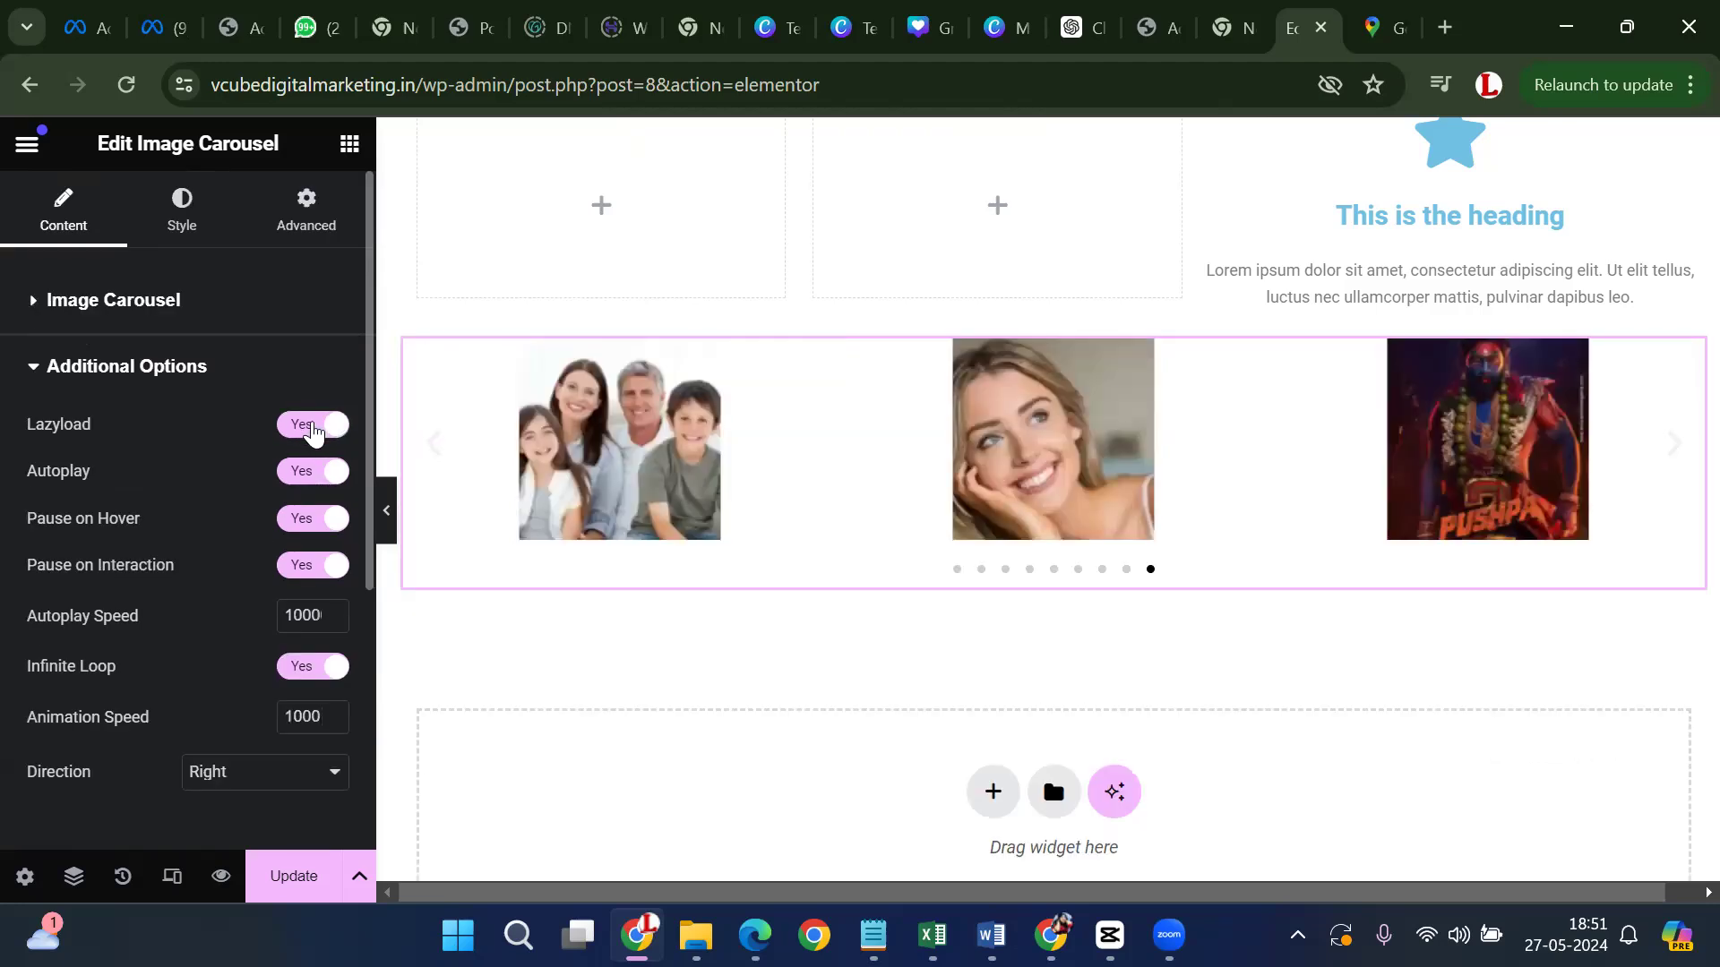
{"action": "left_click", "coordinate": [313, 427]}
{"action": "left_click", "coordinate": [261, 777]}
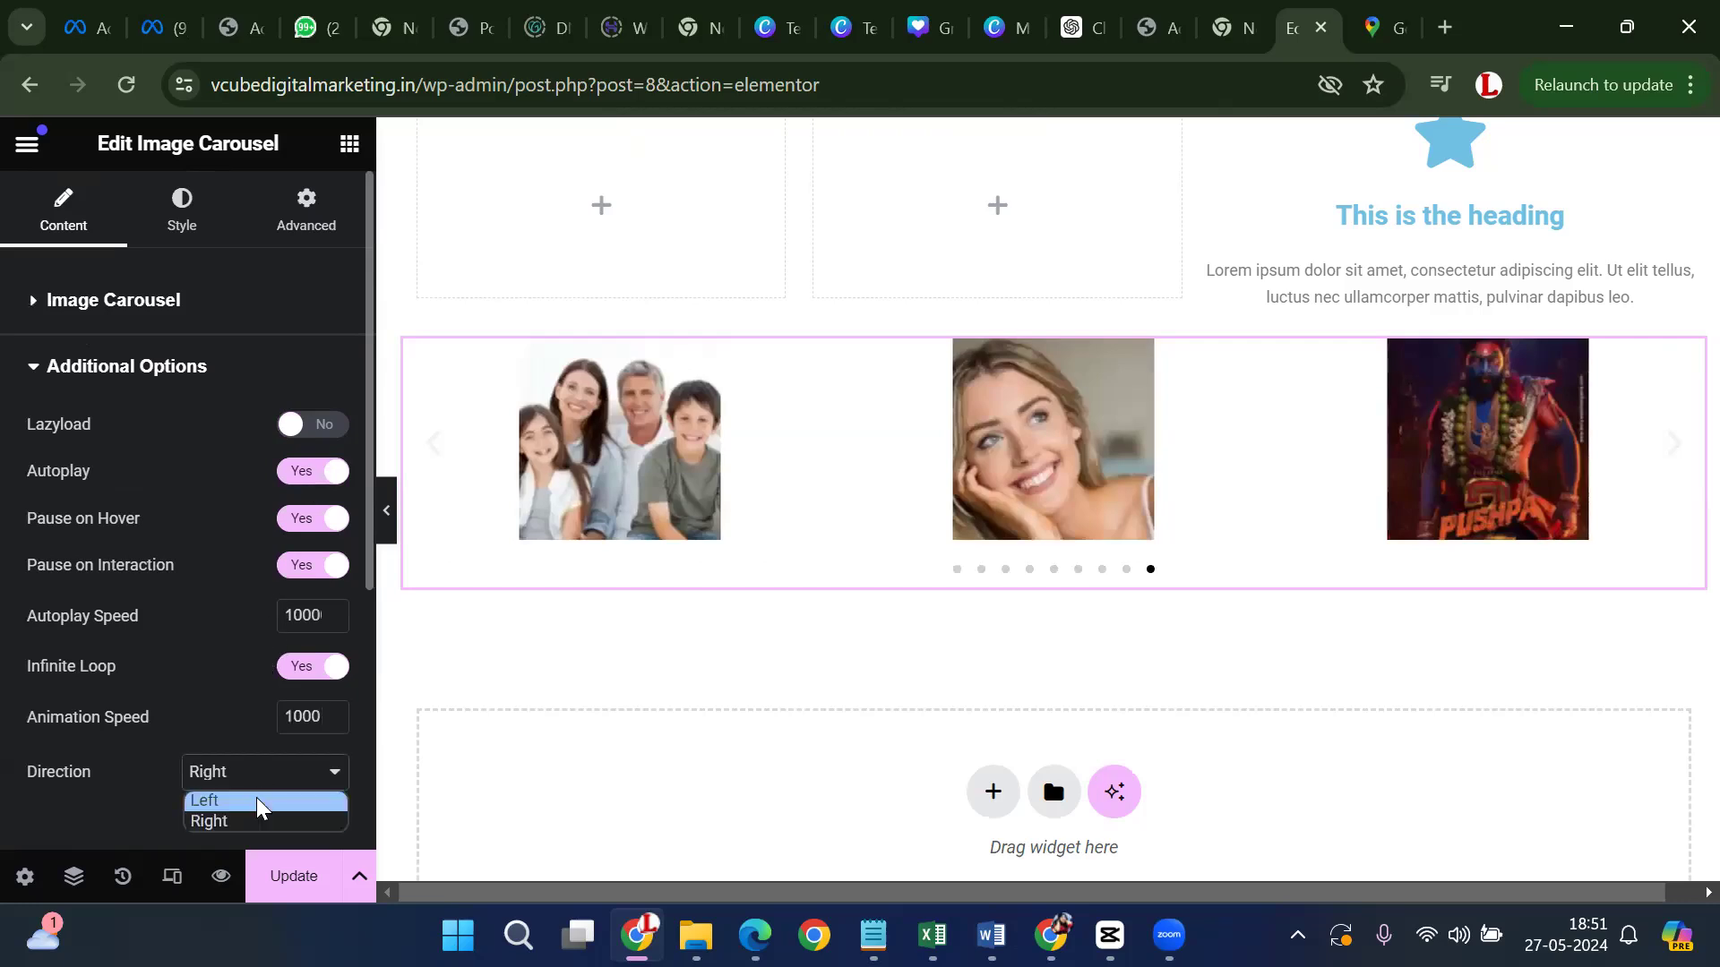
{"action": "left_click", "coordinate": [257, 801]}
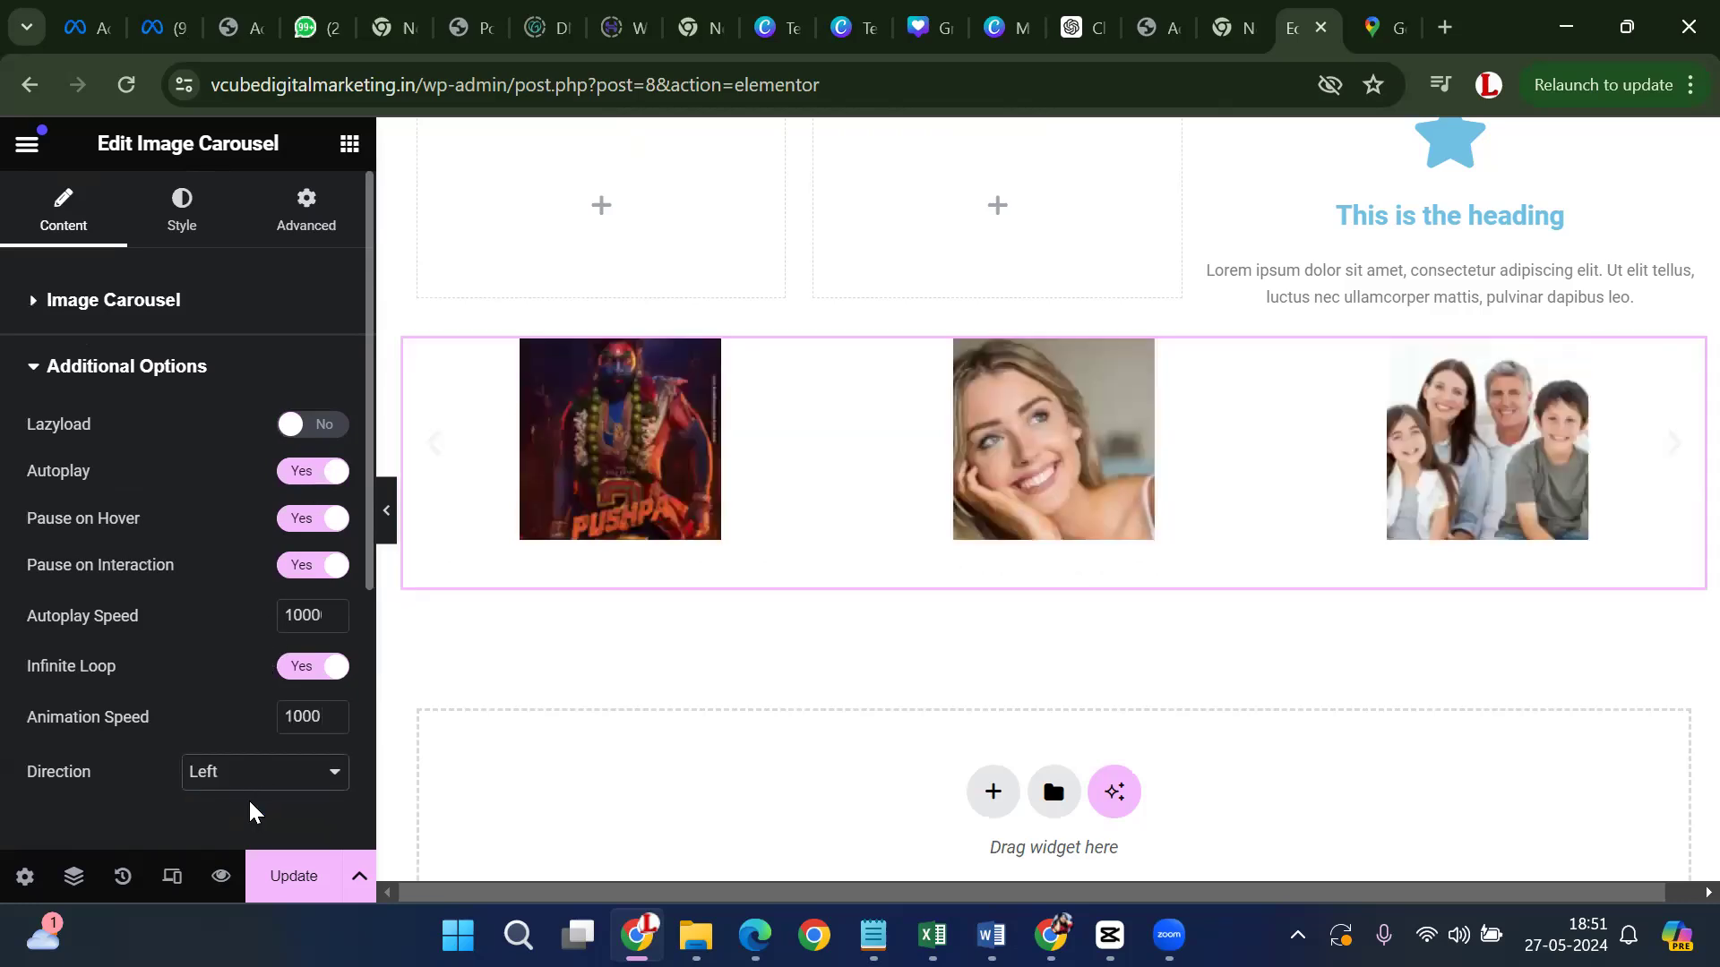
{"action": "left_click", "coordinate": [1675, 452]}
{"action": "left_click", "coordinate": [1675, 457]}
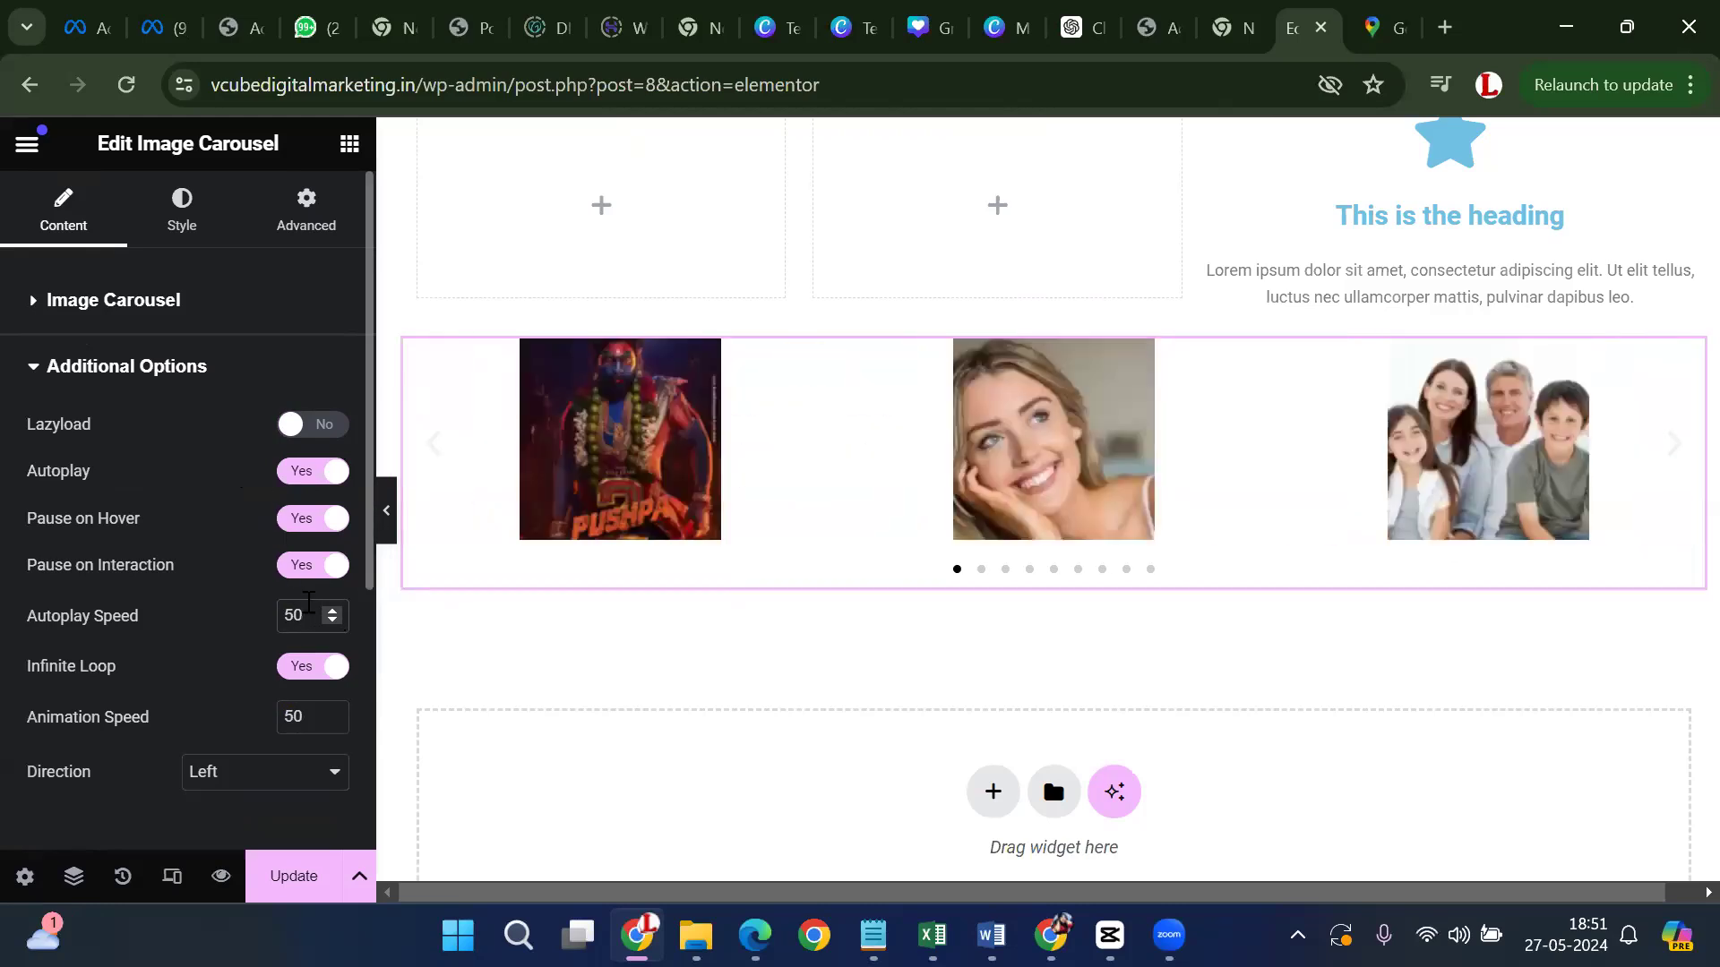
Set the carousel's autoplay speed to 70 and its animation speed to 60
{"action": "left_click", "coordinate": [308, 615]}
{"action": "key", "text": "BackSpace"}
{"action": "key", "text": "BackSpace"}
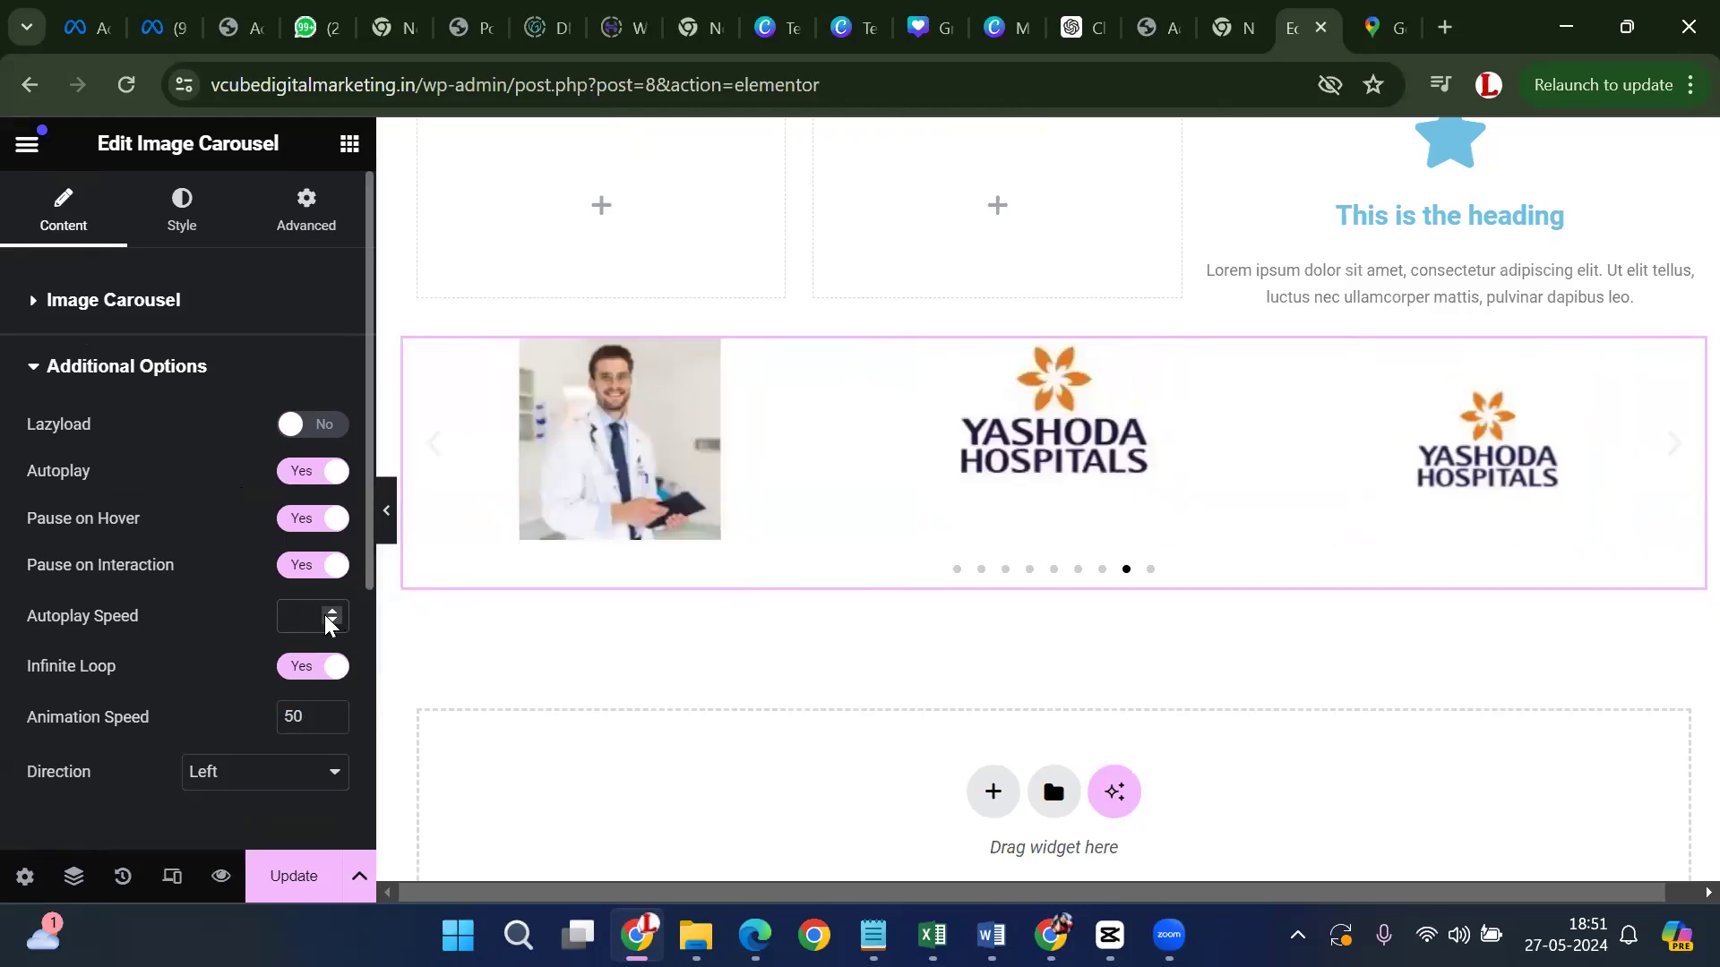
{"action": "type", "text": "100"}
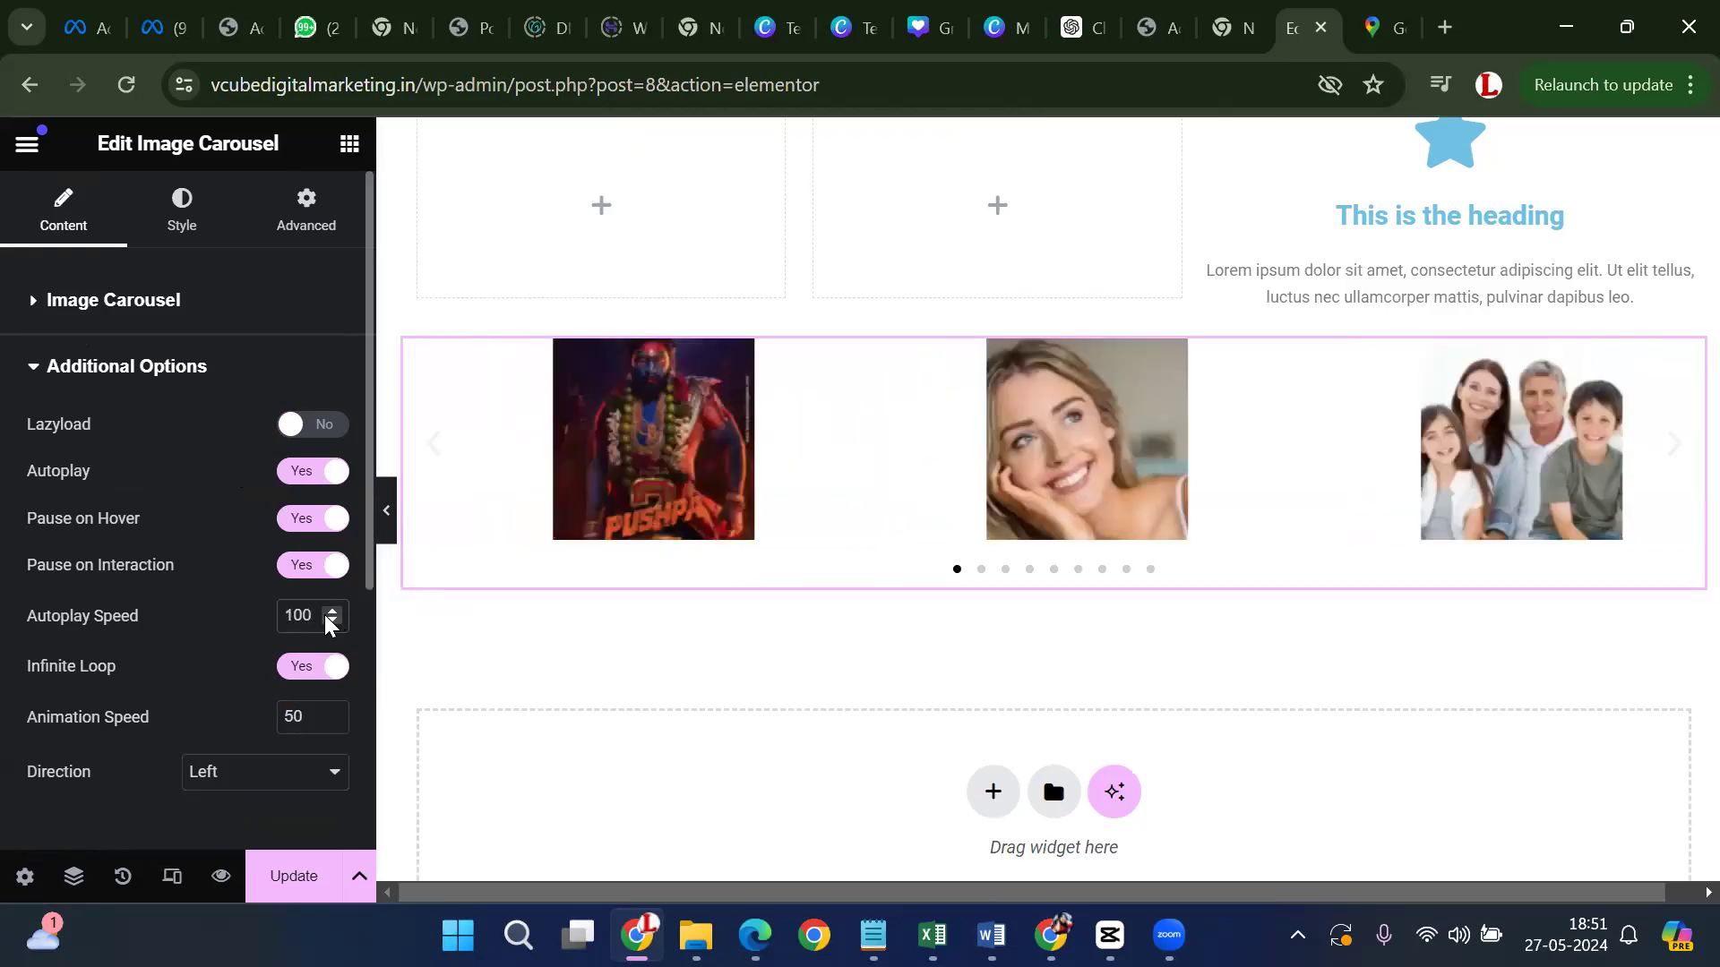
{"action": "left_click", "coordinate": [314, 717]}
{"action": "key", "text": "BackSpace"}
{"action": "key", "text": "BackSpace"}
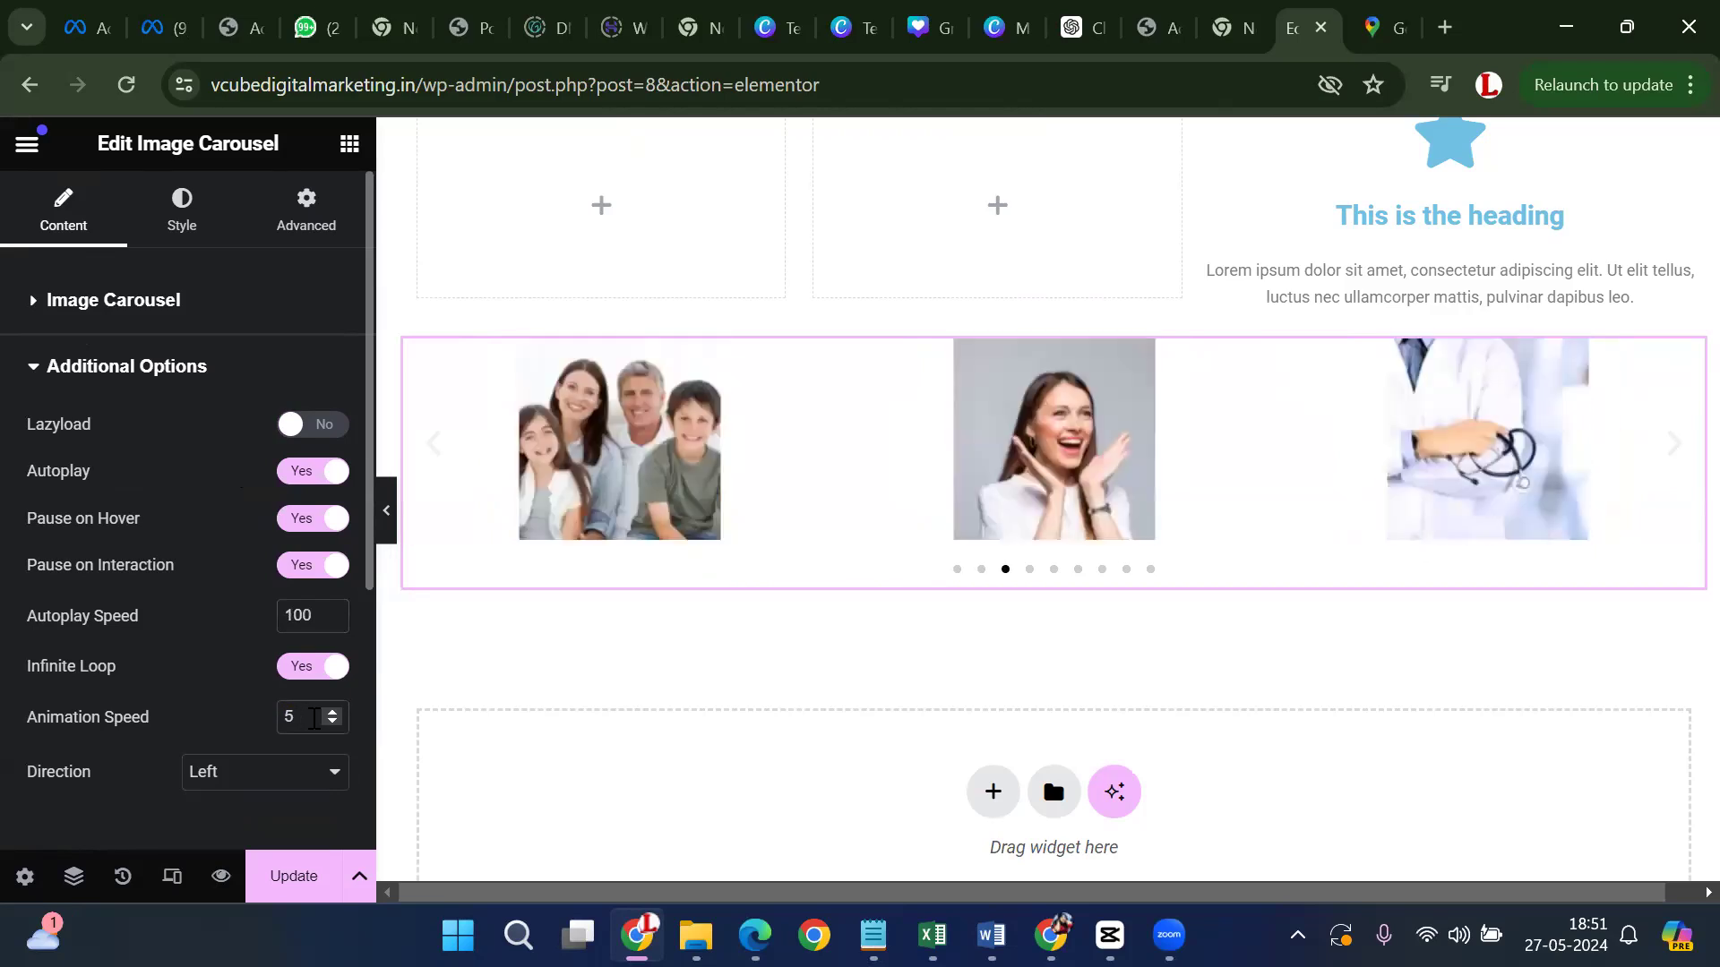
{"action": "type", "text": "1"}
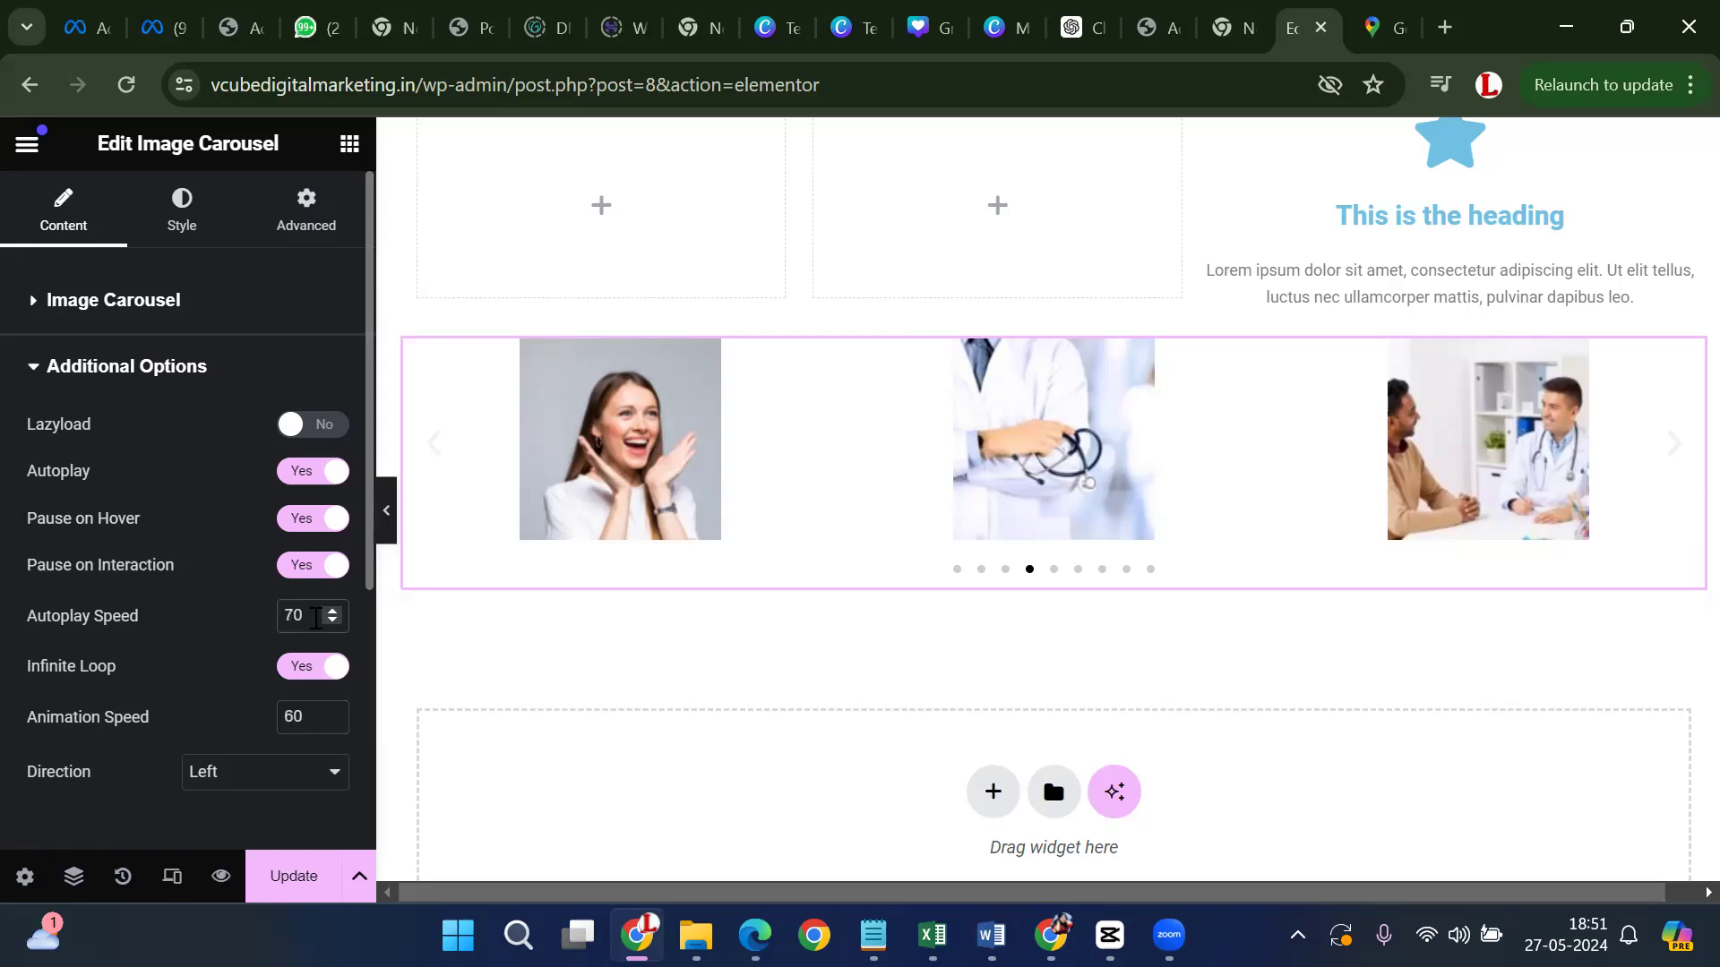
{"action": "scroll", "coordinate": [349, 750], "scroll_direction": "down", "scroll_amount": 5}
{"action": "scroll", "coordinate": [331, 695], "scroll_direction": "up", "scroll_amount": 5}
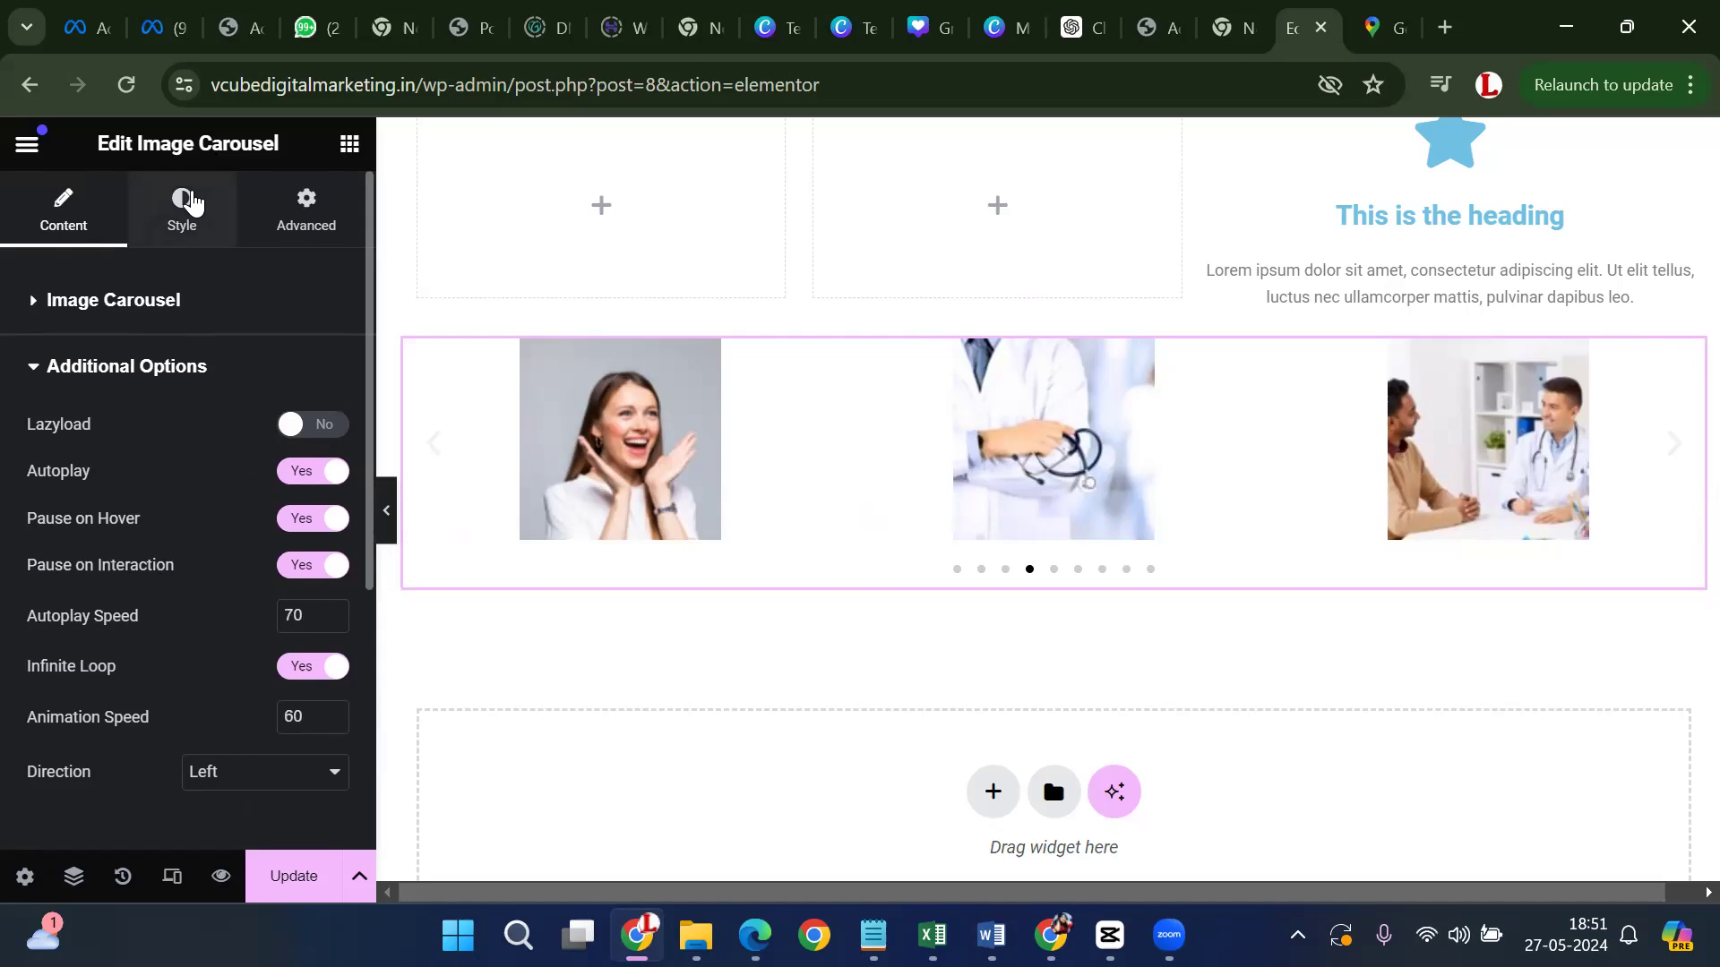
Try the carousel arrows' position options in the styling settings and set the pagination size to 6 px
{"action": "left_click", "coordinate": [192, 202]}
{"action": "left_click", "coordinate": [223, 432]}
{"action": "left_click", "coordinate": [223, 469]}
{"action": "left_click", "coordinate": [254, 430]}
{"action": "left_click", "coordinate": [254, 451]}
{"action": "scroll", "coordinate": [243, 519], "scroll_direction": "down", "scroll_amount": 3}
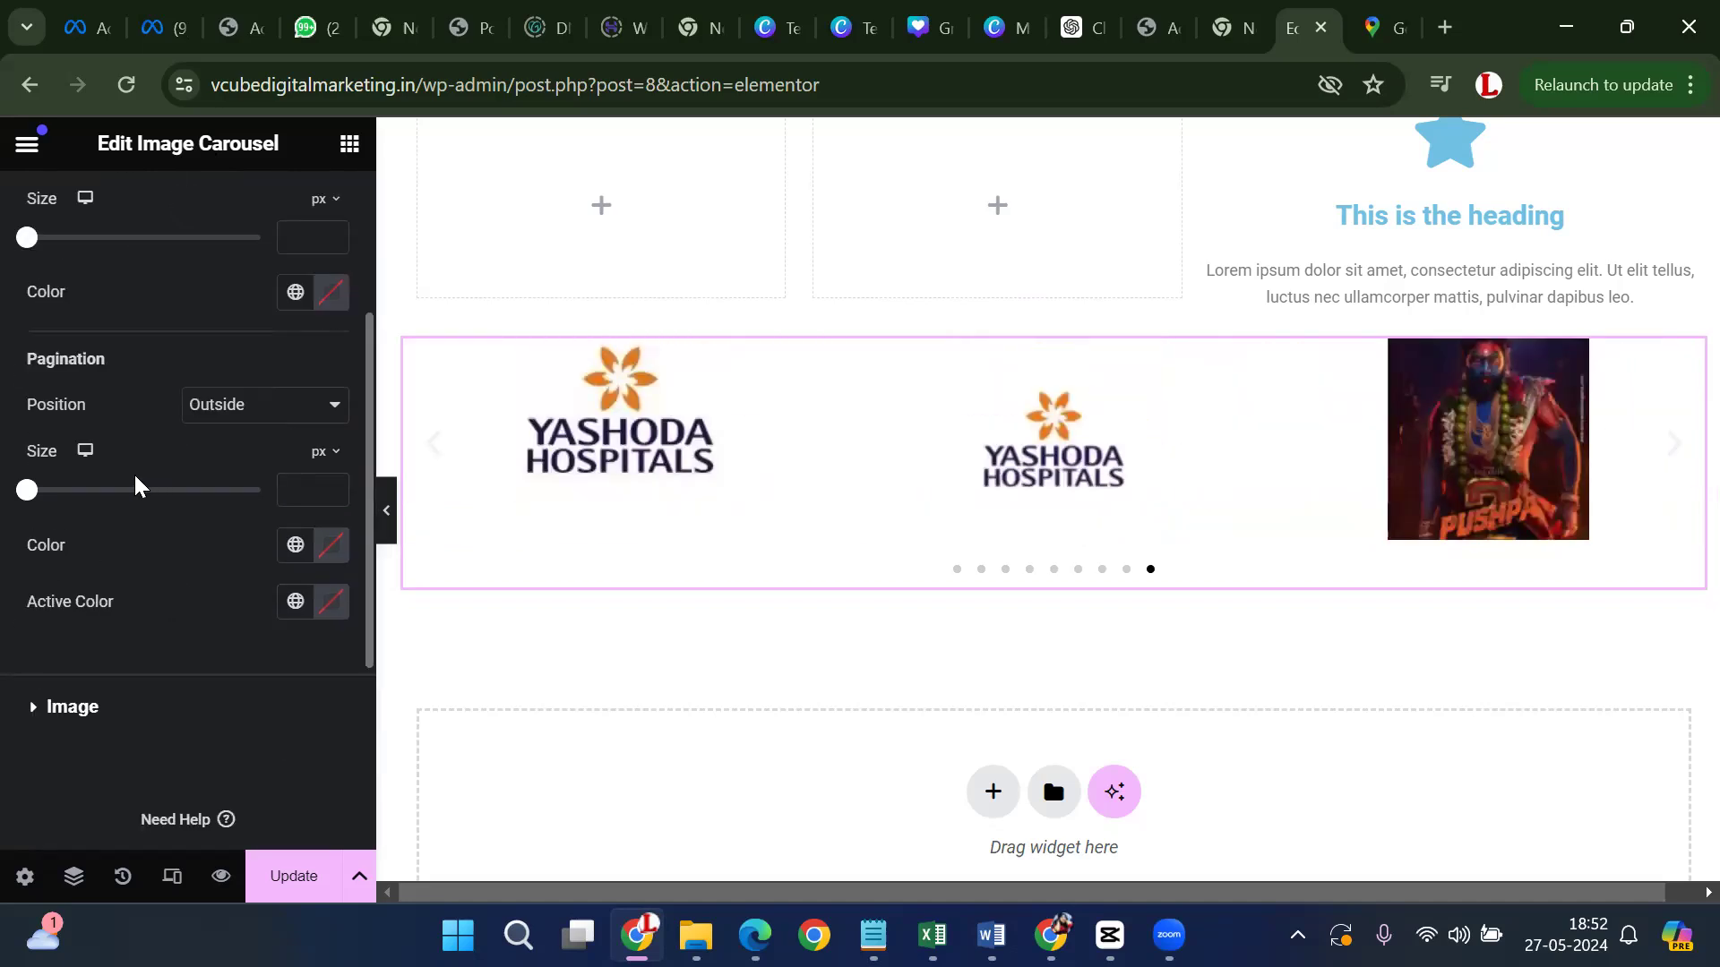
{"action": "left_click_drag", "start_coordinate": [27, 489], "coordinate": [98, 513]}
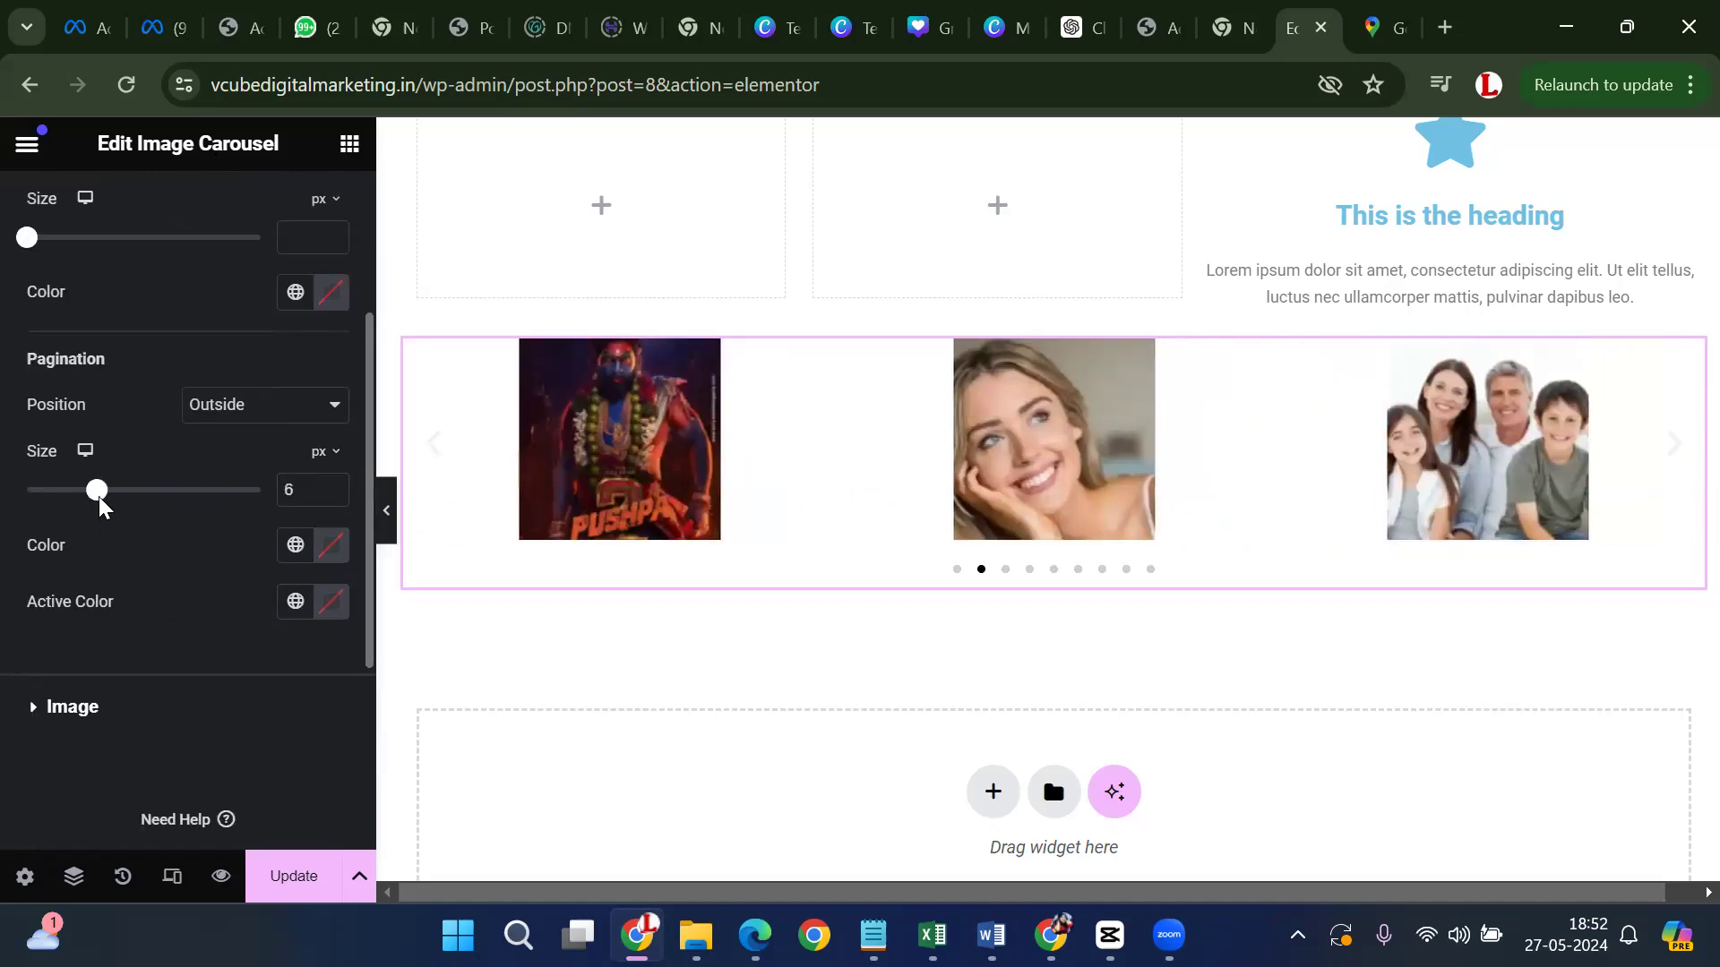
Look through the image carousel's content, style and advanced settings
{"action": "scroll", "coordinate": [272, 269], "scroll_direction": "up", "scroll_amount": 3}
{"action": "left_click", "coordinate": [89, 214]}
{"action": "scroll", "coordinate": [313, 662], "scroll_direction": "down", "scroll_amount": 5}
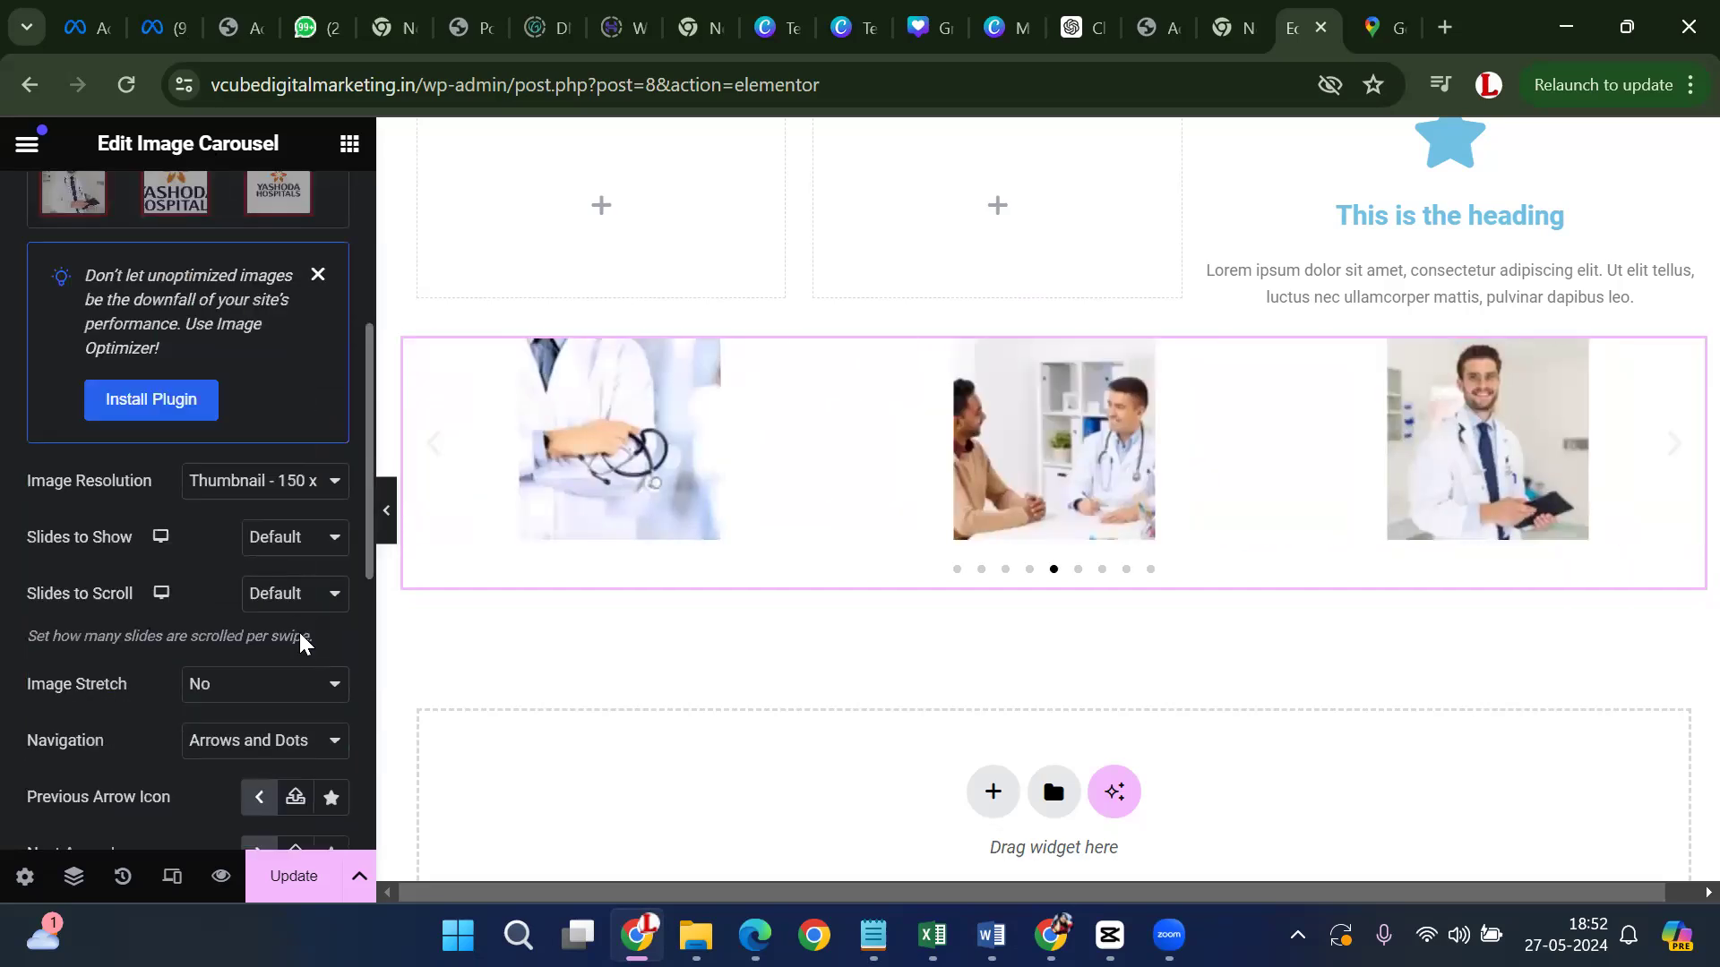
{"action": "scroll", "coordinate": [287, 645], "scroll_direction": "down", "scroll_amount": 5}
{"action": "scroll", "coordinate": [277, 511], "scroll_direction": "down", "scroll_amount": 2}
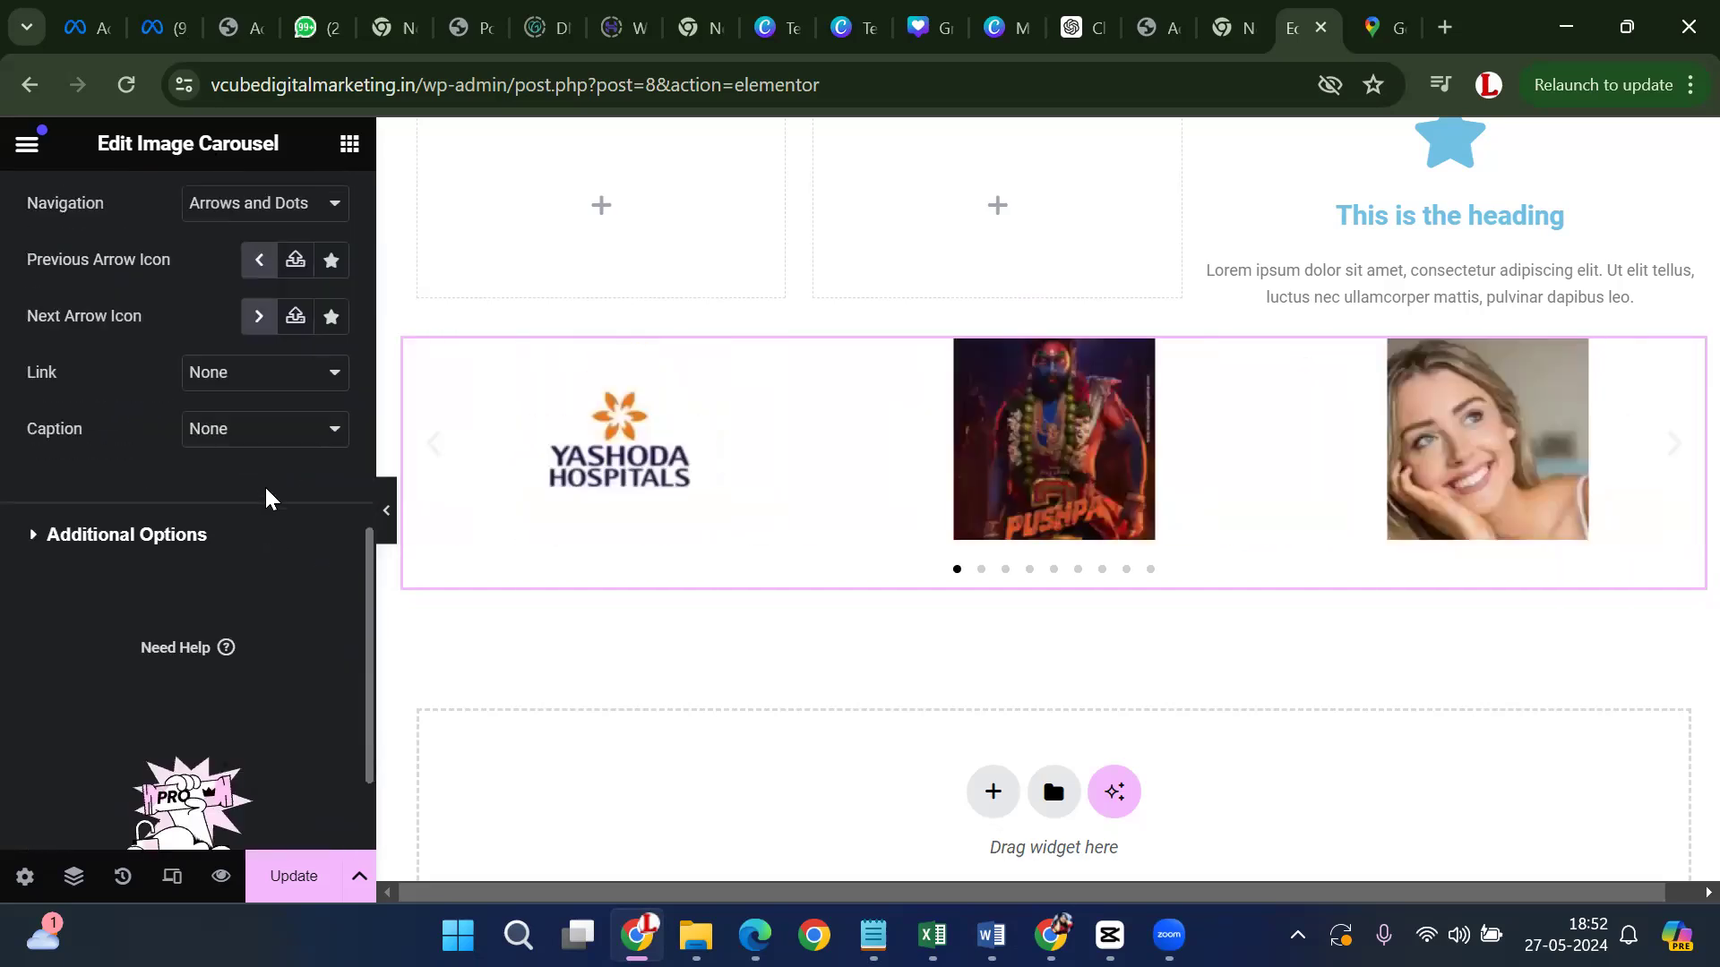
{"action": "scroll", "coordinate": [290, 492], "scroll_direction": "up", "scroll_amount": 9}
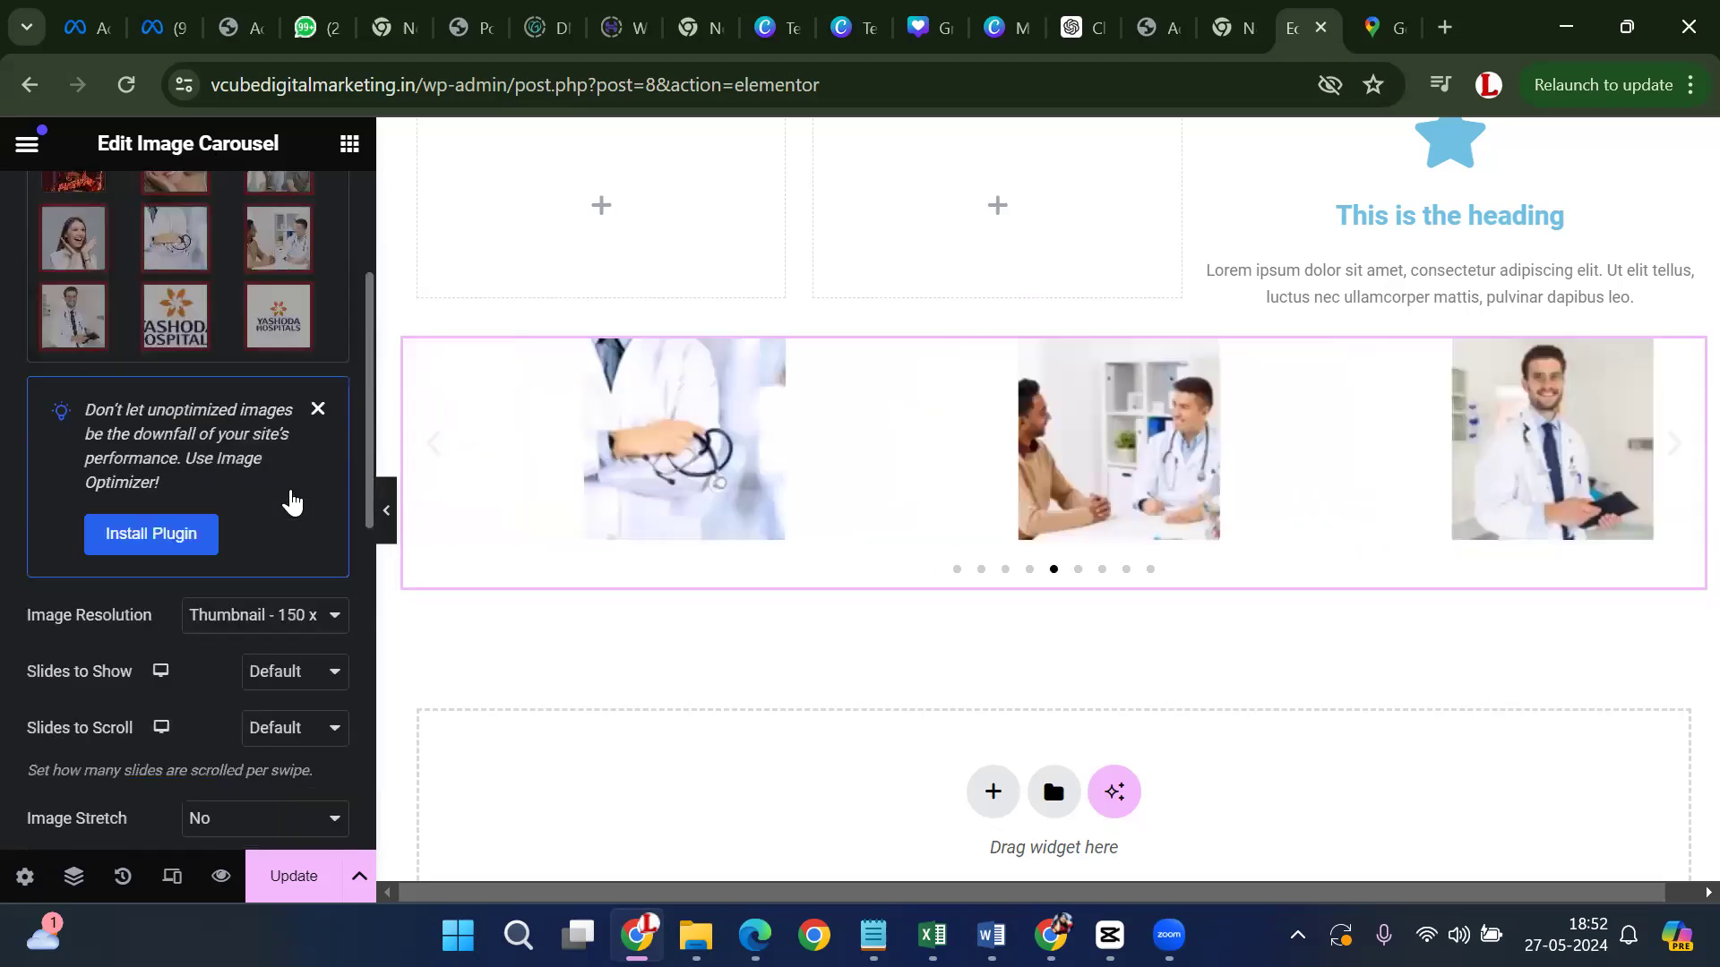
{"action": "scroll", "coordinate": [206, 229], "scroll_direction": "up", "scroll_amount": 2}
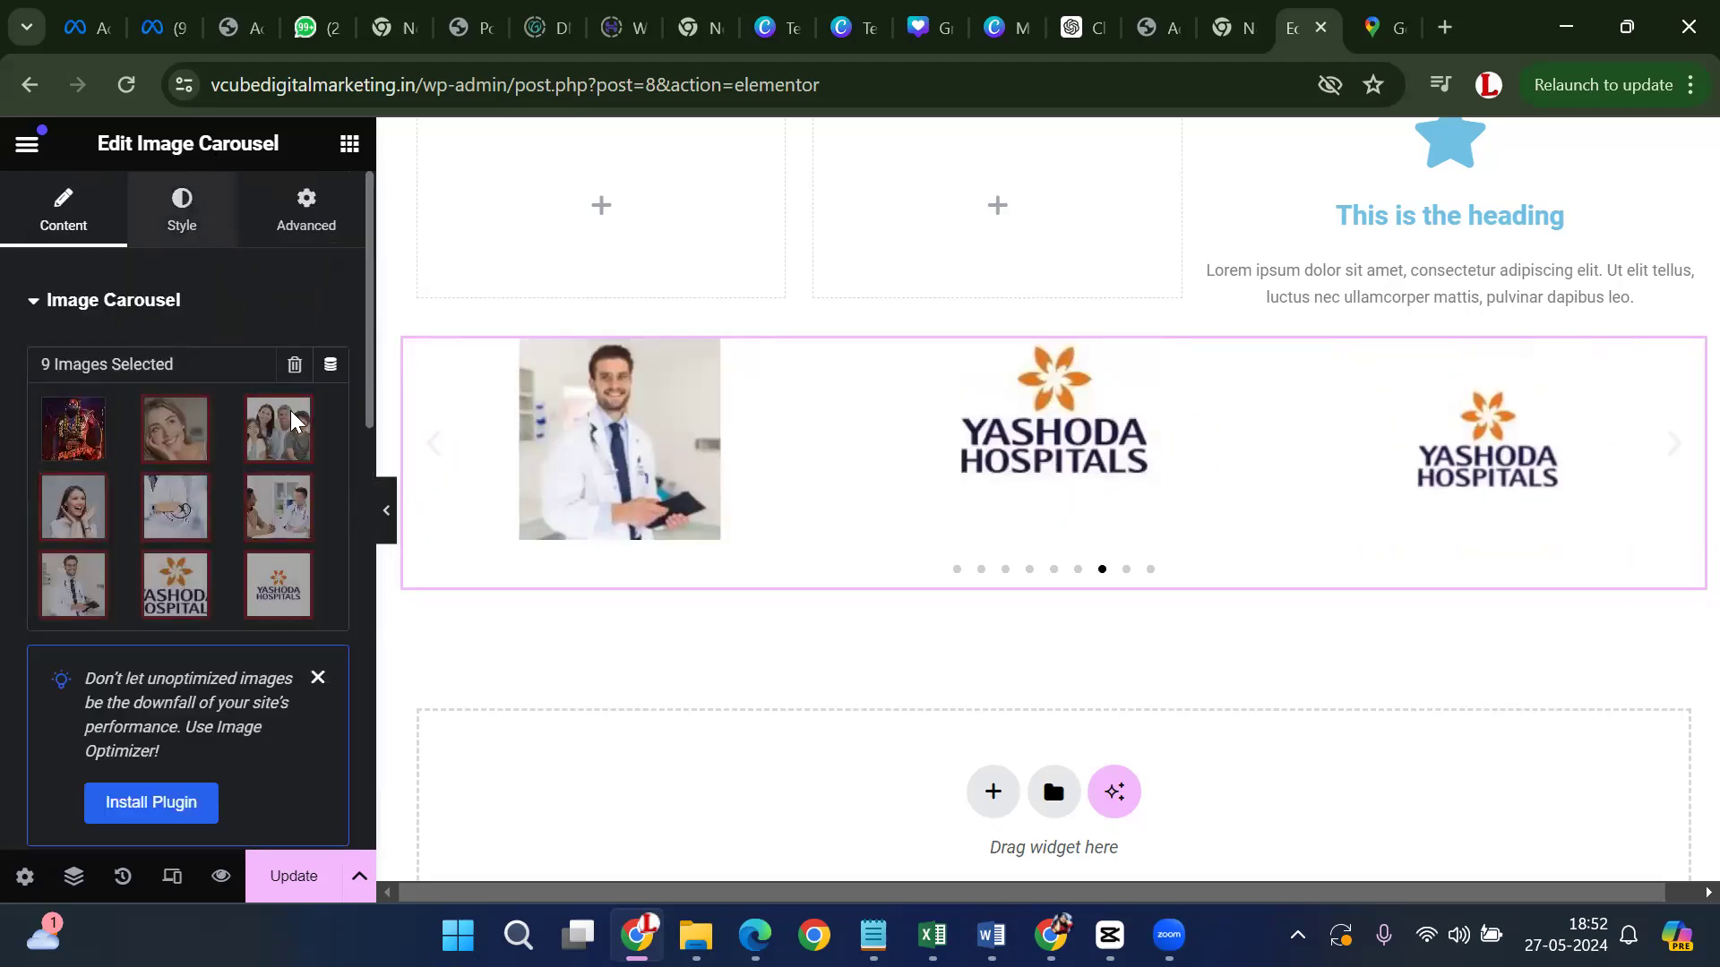
{"action": "left_click", "coordinate": [182, 210]}
{"action": "scroll", "coordinate": [319, 603], "scroll_direction": "down", "scroll_amount": 3}
{"action": "scroll", "coordinate": [292, 603], "scroll_direction": "up", "scroll_amount": 3}
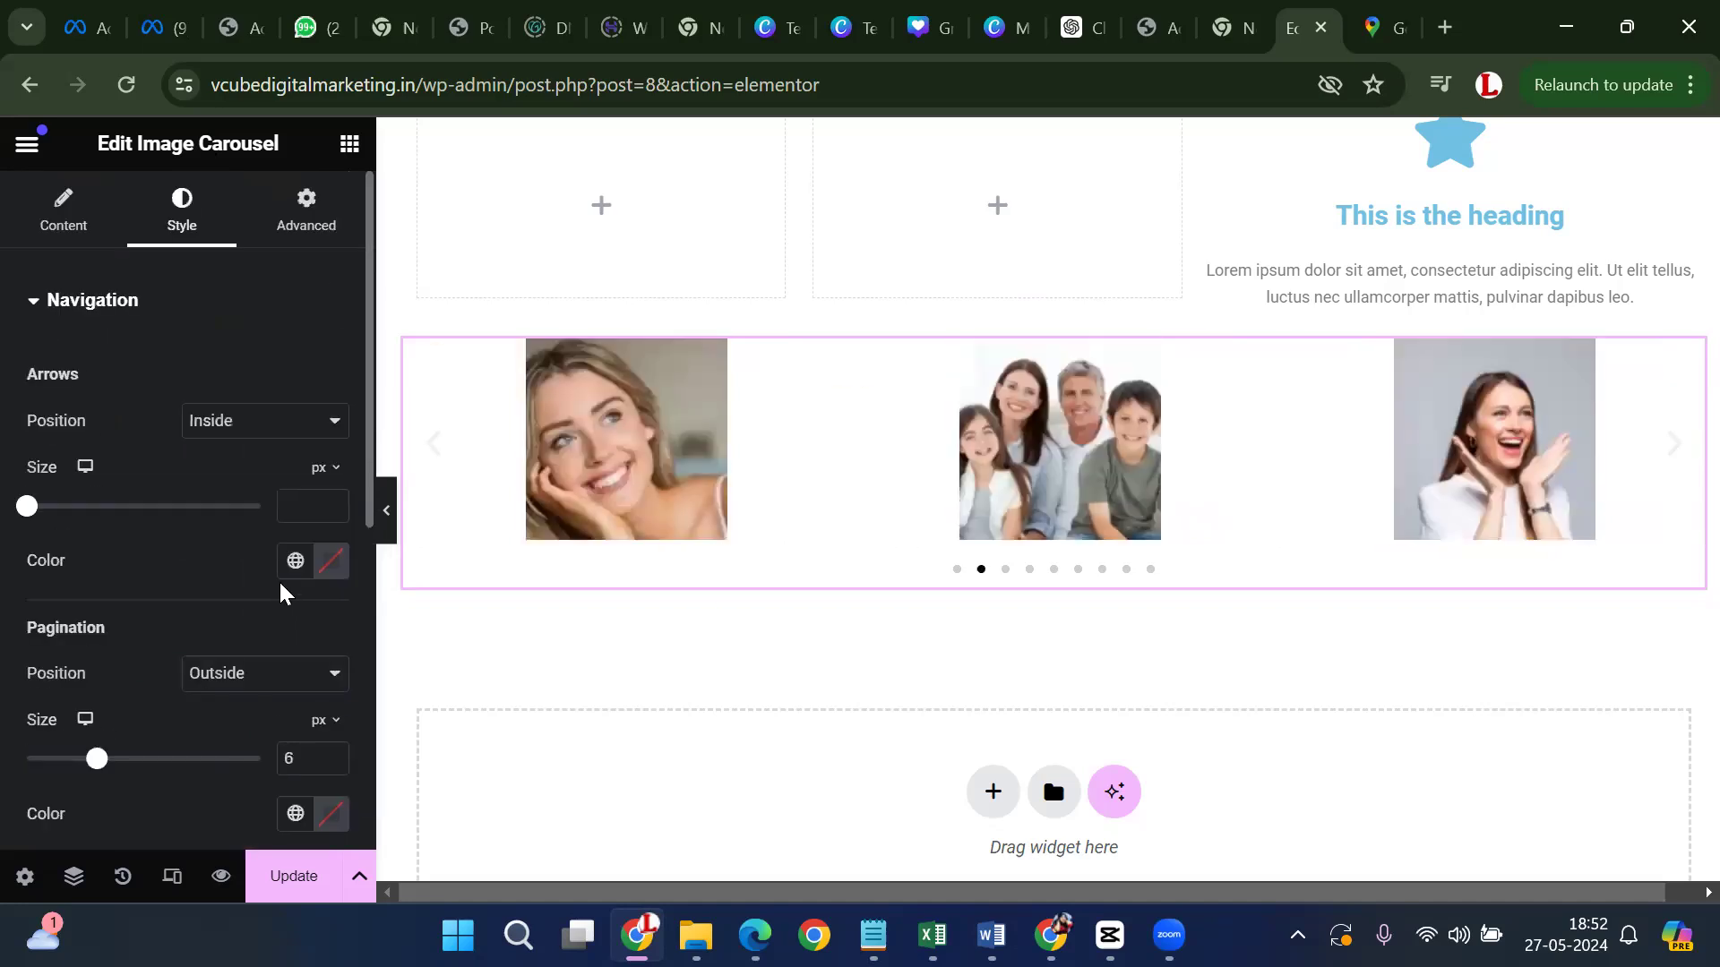
{"action": "left_click", "coordinate": [307, 215]}
{"action": "scroll", "coordinate": [269, 540], "scroll_direction": "down", "scroll_amount": 3}
{"action": "scroll", "coordinate": [269, 546], "scroll_direction": "down", "scroll_amount": 6}
{"action": "scroll", "coordinate": [269, 563], "scroll_direction": "up", "scroll_amount": 9}
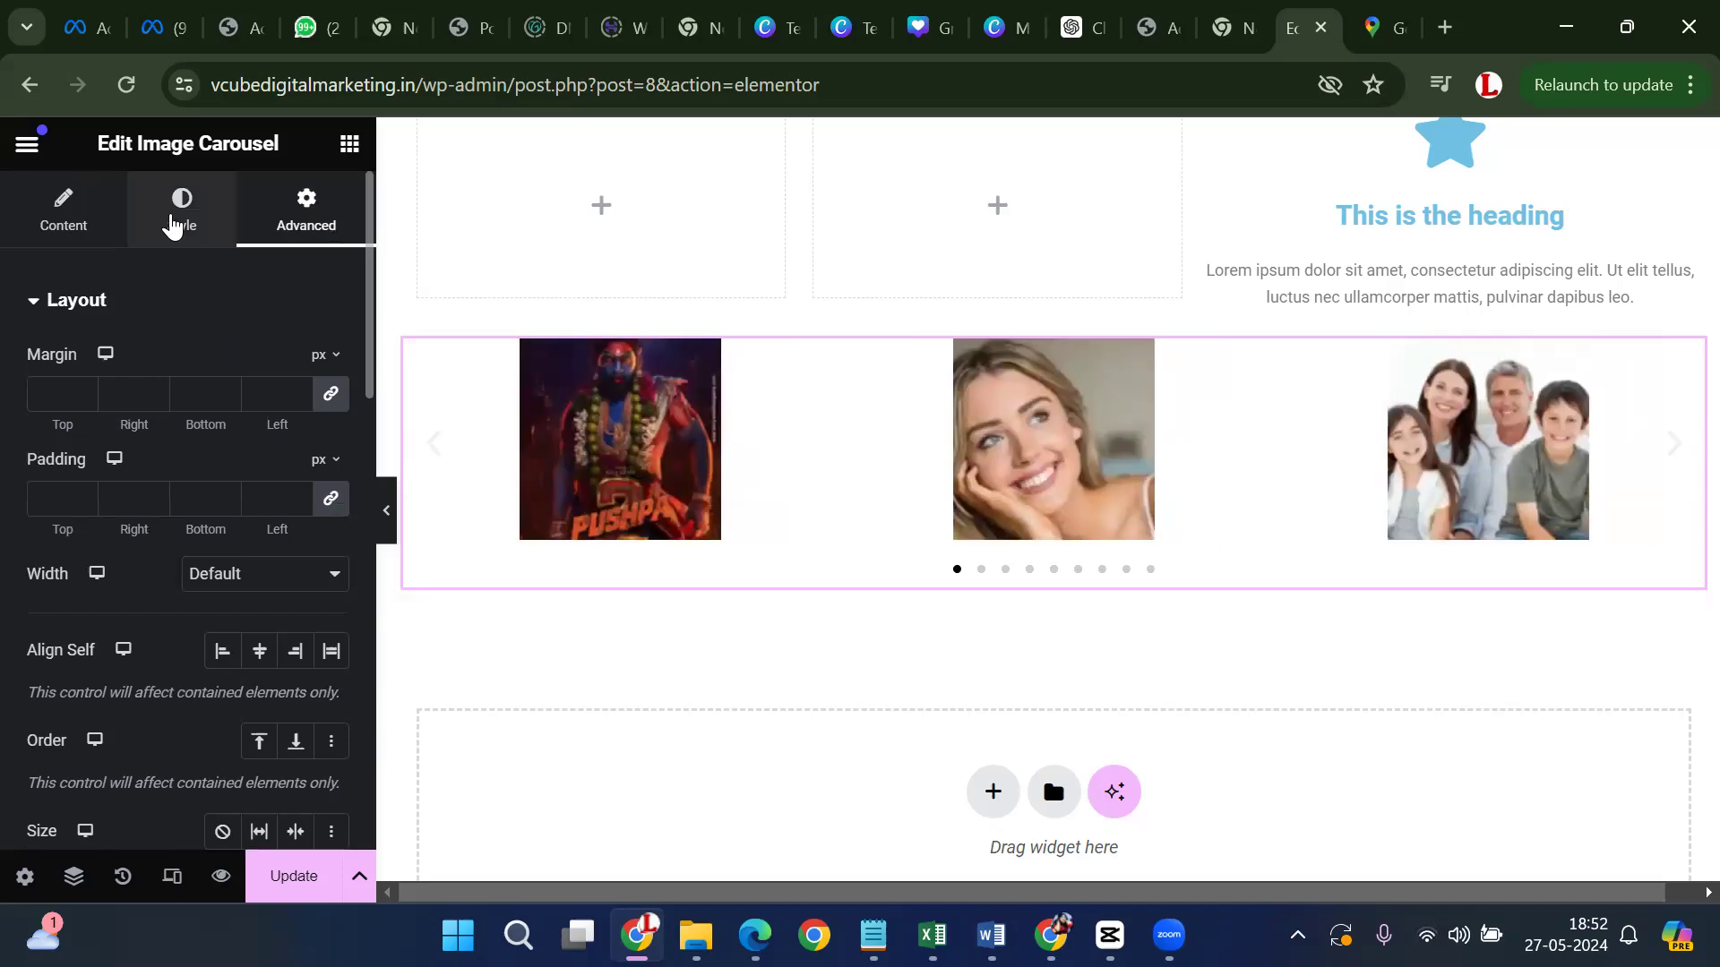
Set the image carousel's autoplay speed to 100 and its animation speed to 100 in the additional options
{"action": "left_click", "coordinate": [115, 229]}
{"action": "scroll", "coordinate": [332, 546], "scroll_direction": "down", "scroll_amount": 3}
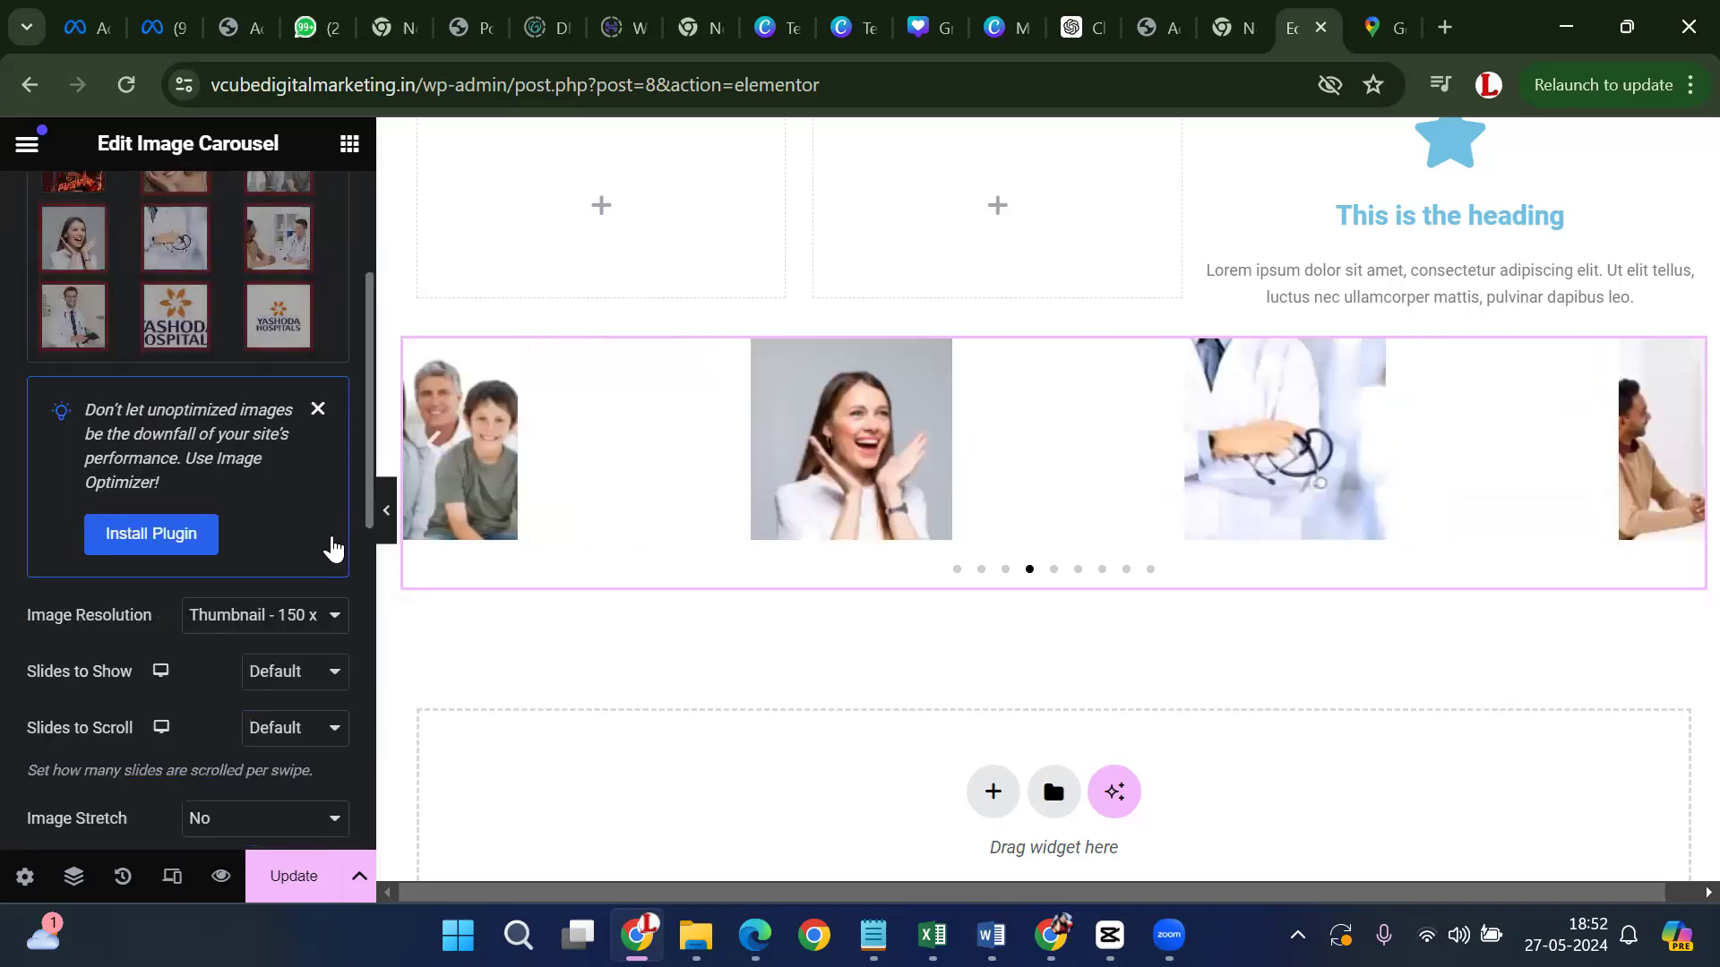
{"action": "scroll", "coordinate": [323, 544], "scroll_direction": "down", "scroll_amount": 2}
{"action": "scroll", "coordinate": [316, 484], "scroll_direction": "down", "scroll_amount": 4}
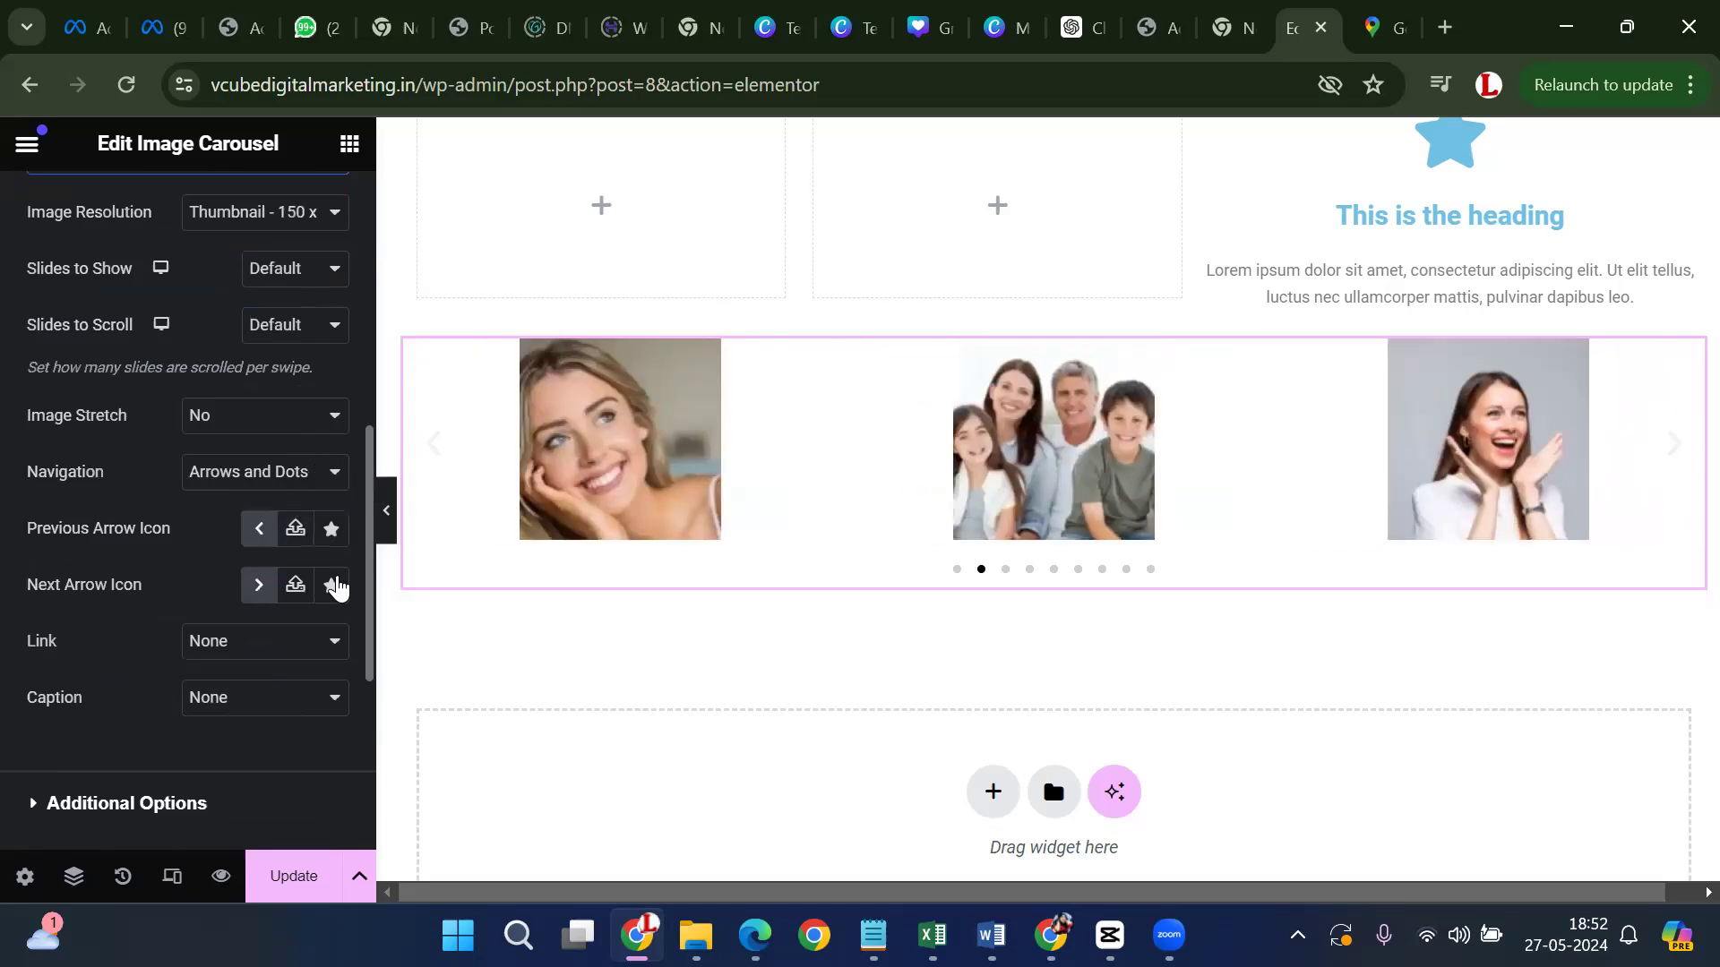
{"action": "scroll", "coordinate": [321, 606], "scroll_direction": "down", "scroll_amount": 4}
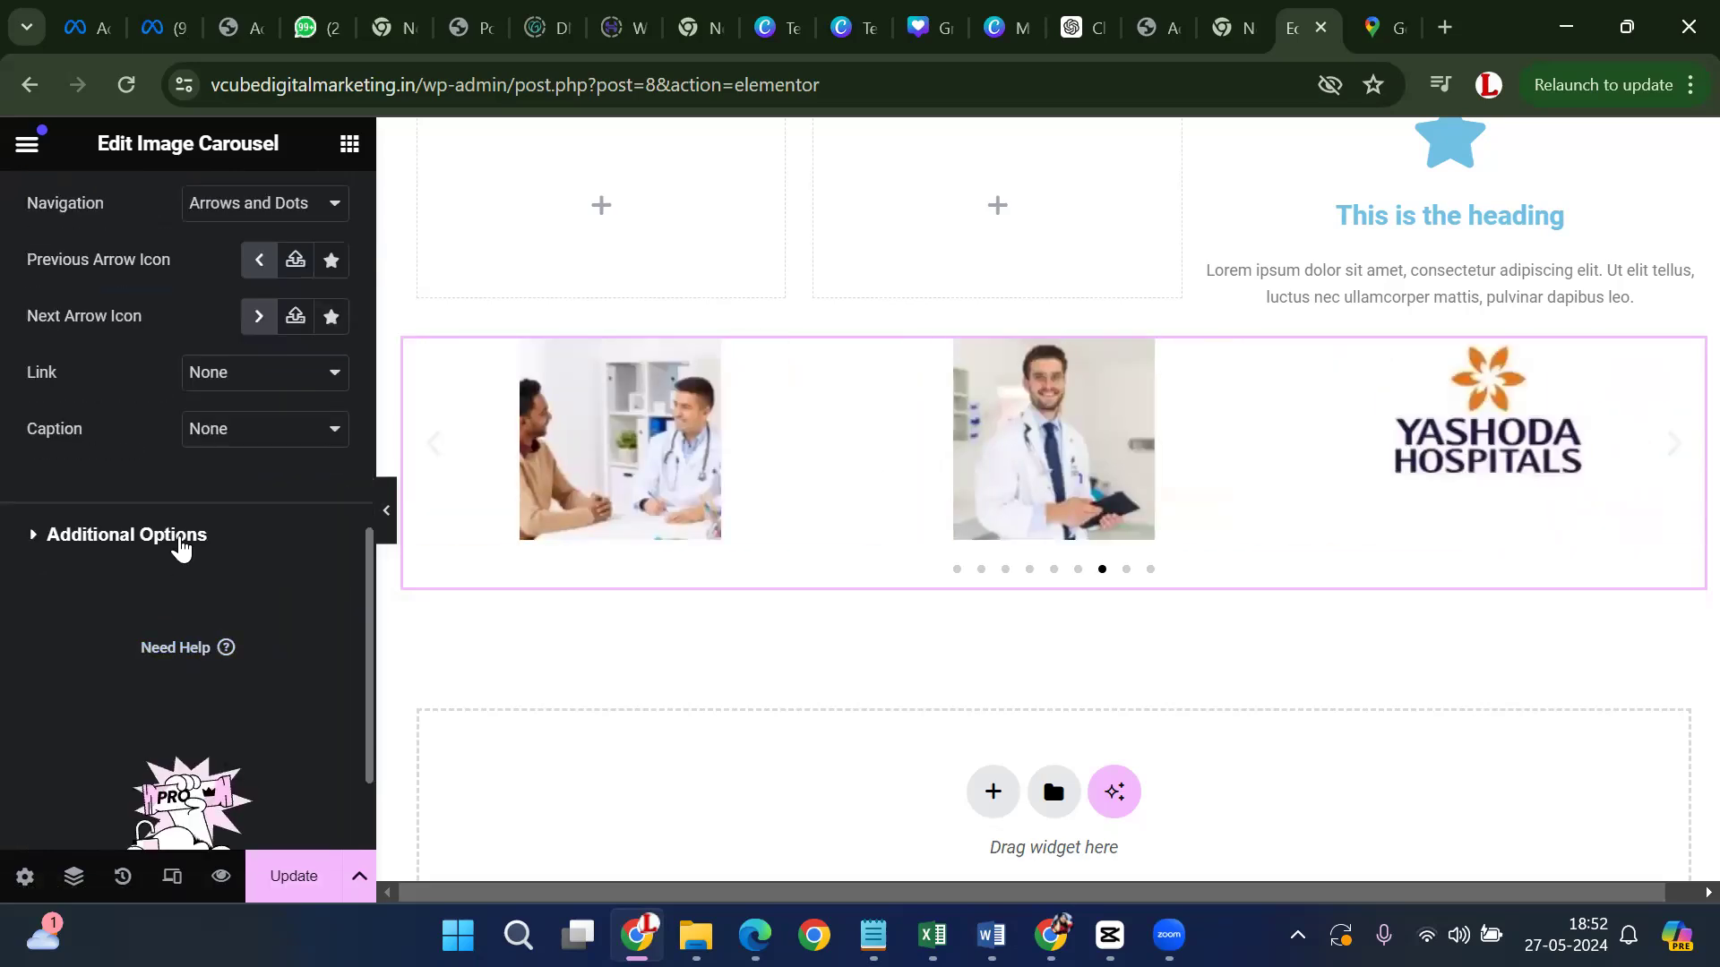
{"action": "left_click", "coordinate": [176, 541]}
{"action": "key", "text": "BackSpace"}
{"action": "key", "text": "BackSpace"}
{"action": "type", "text": "100"}
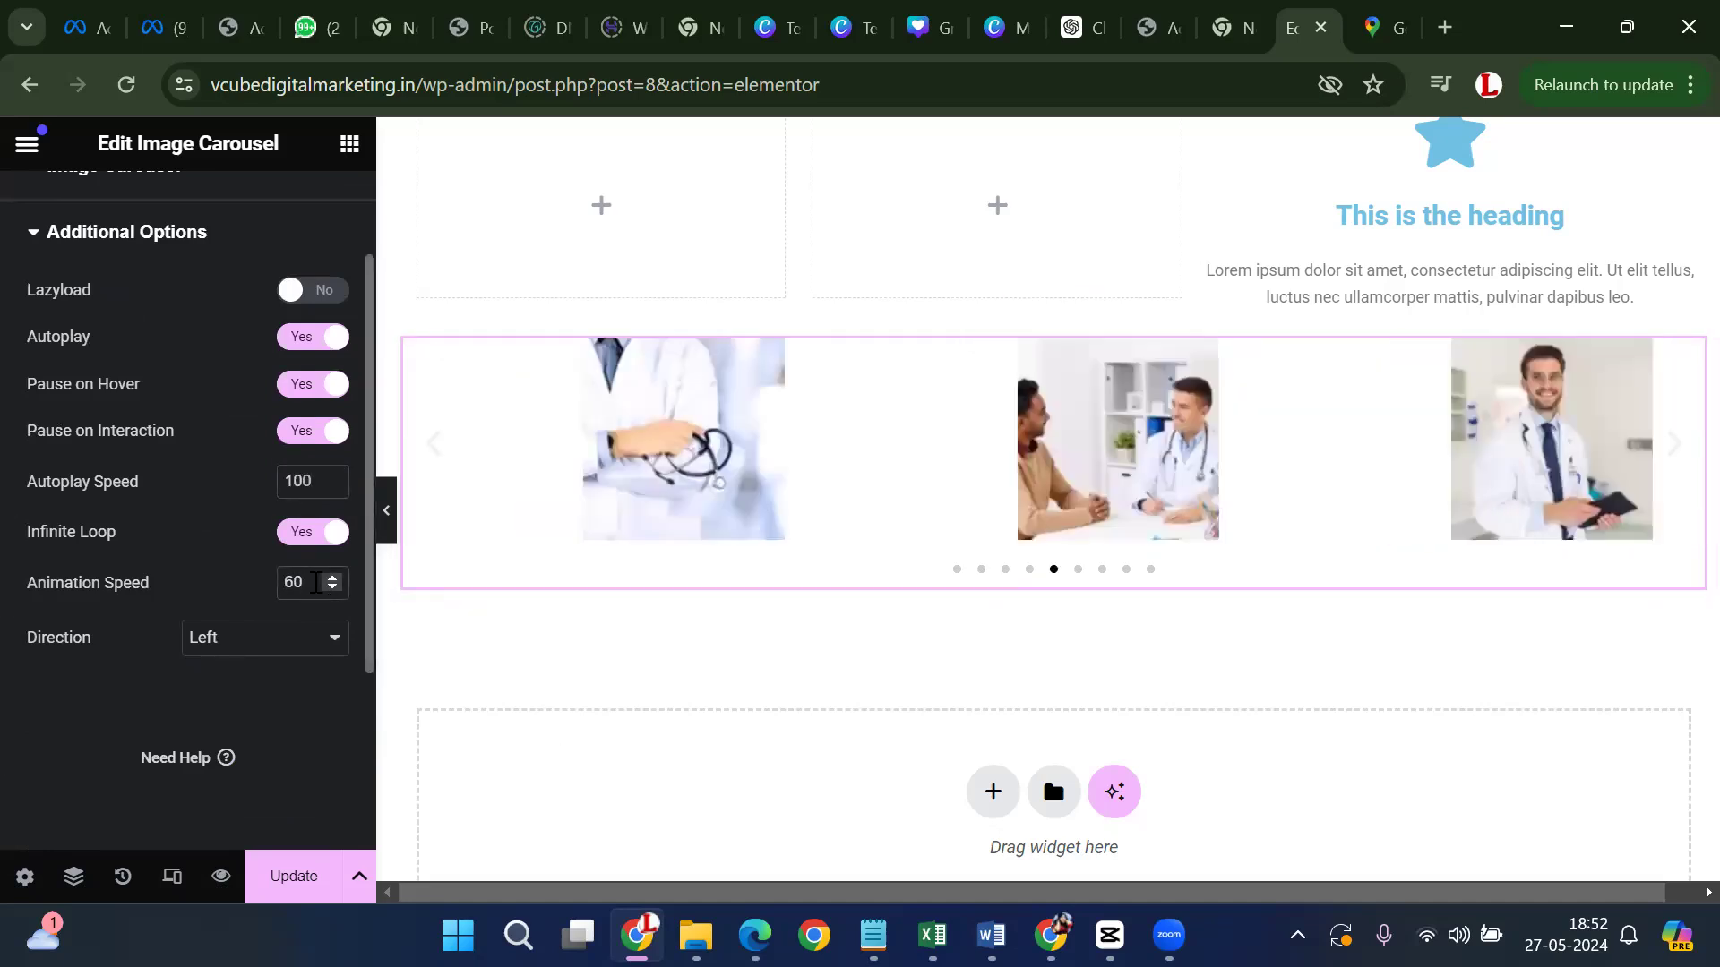
{"action": "key", "text": "BackSpace"}
{"action": "key", "text": "BackSpace"}
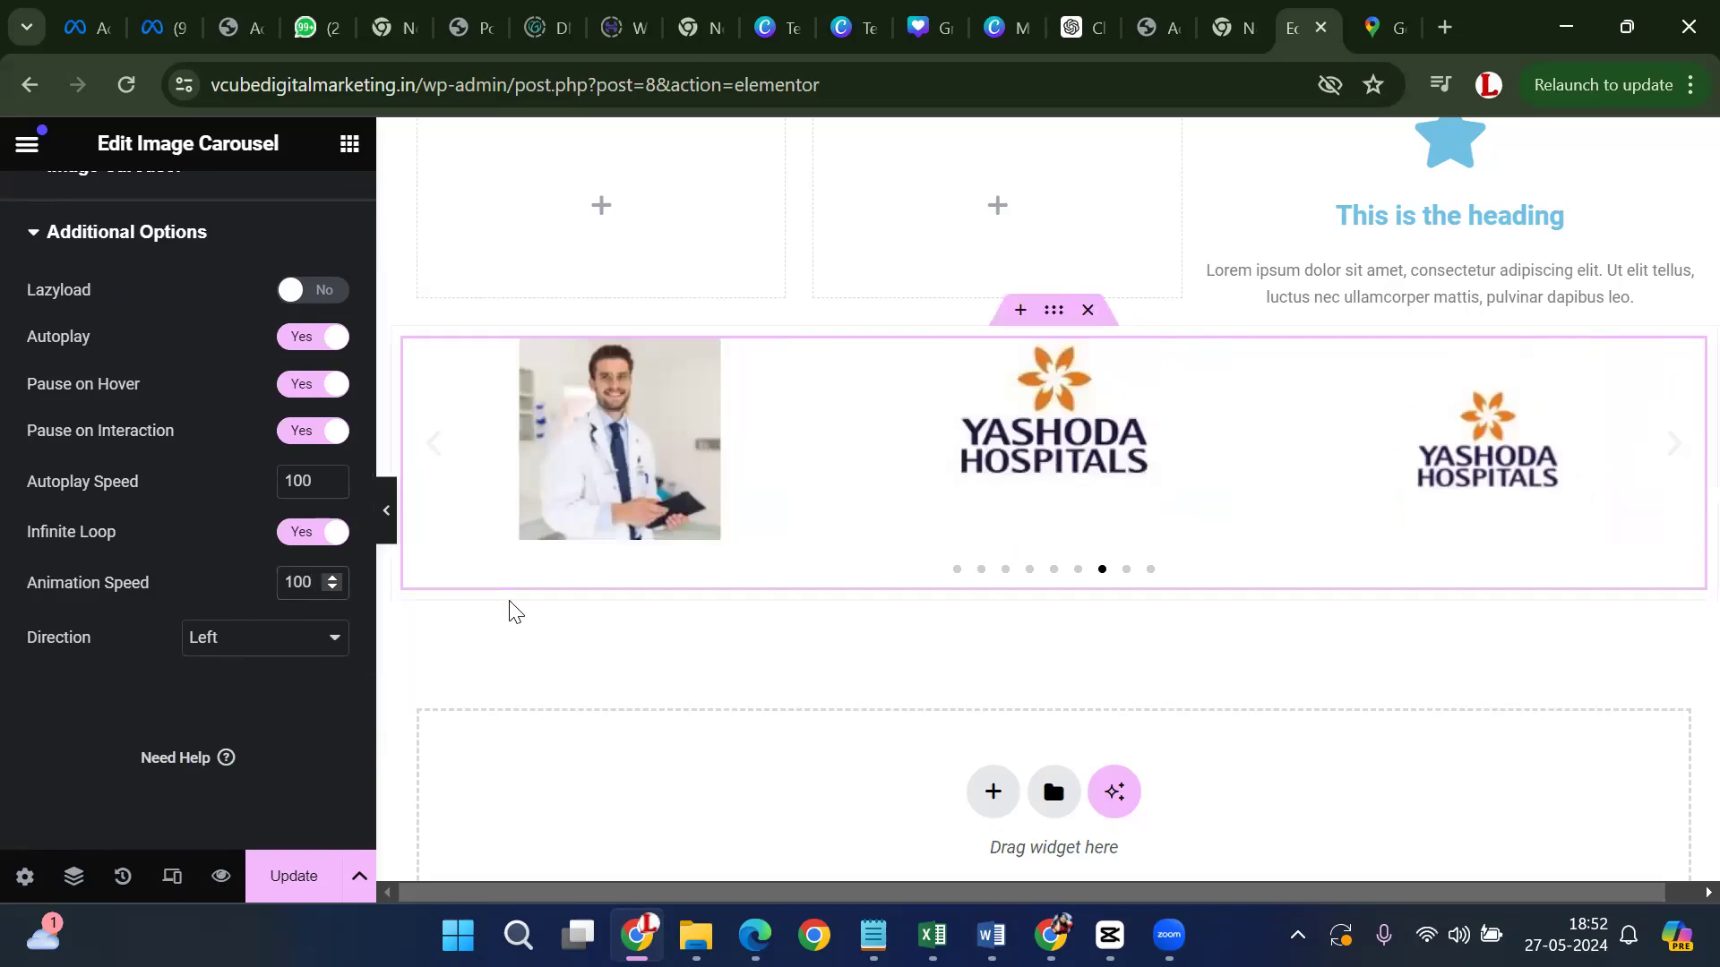
Add a single-column Flexbox container below the image carousel
{"action": "scroll", "coordinate": [875, 567], "scroll_direction": "down", "scroll_amount": 1}
{"action": "scroll", "coordinate": [876, 570], "scroll_direction": "up", "scroll_amount": 2}
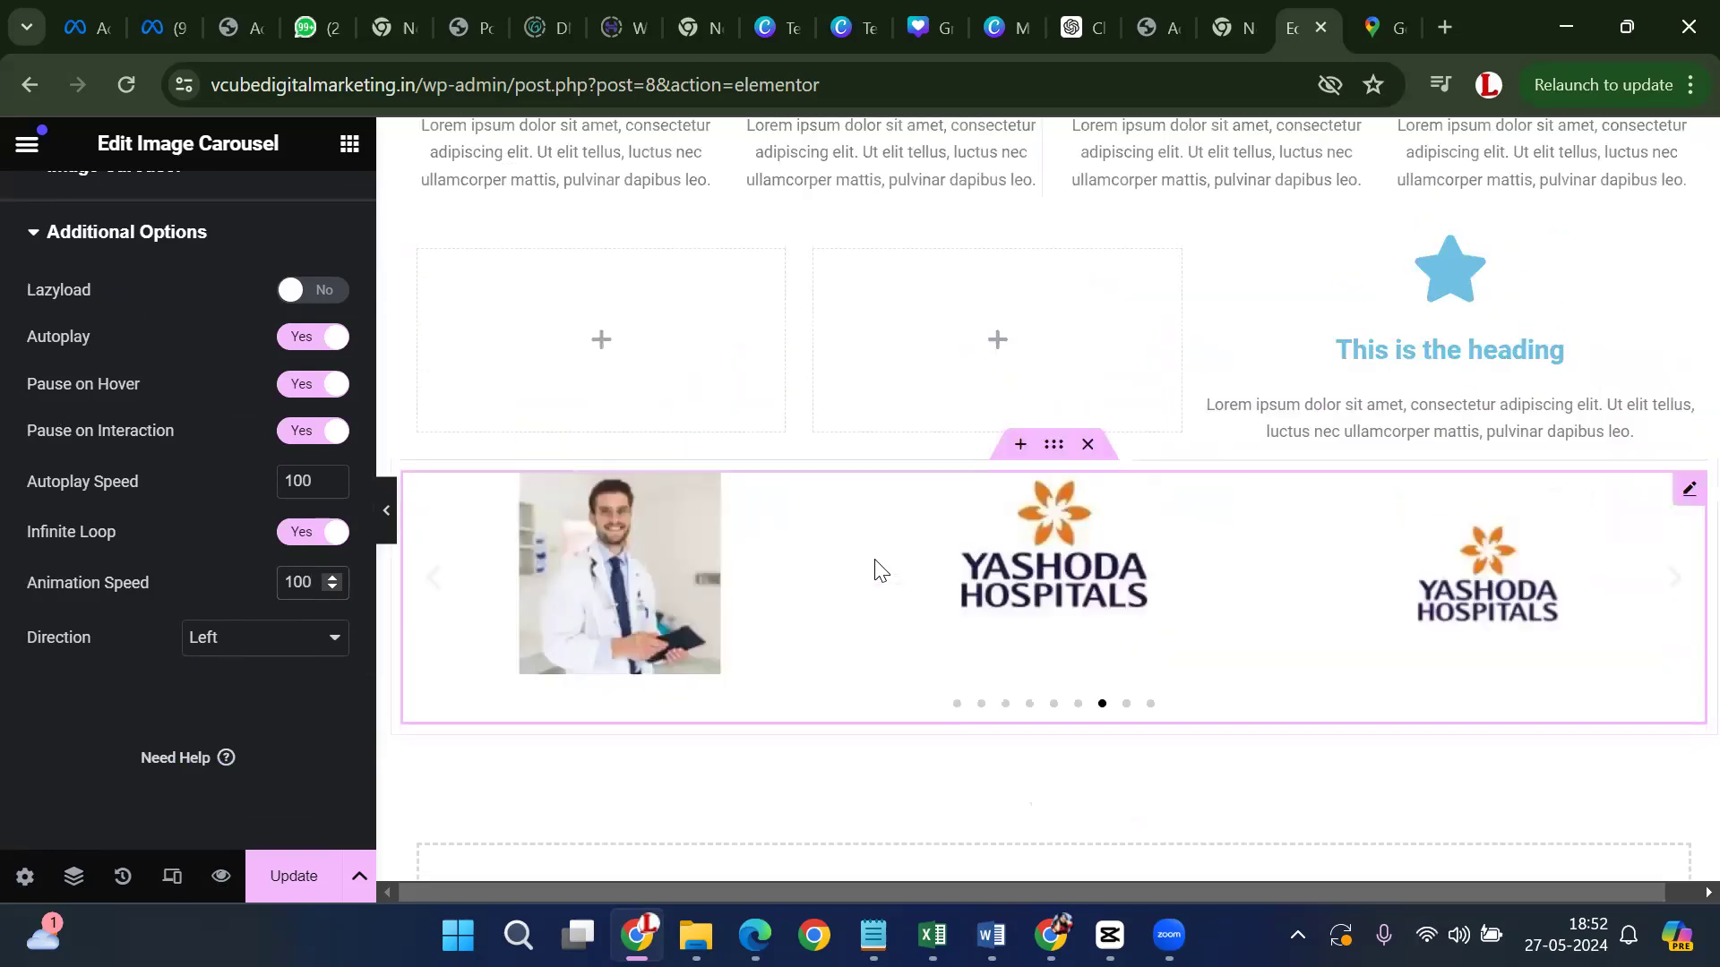
{"action": "scroll", "coordinate": [875, 567], "scroll_direction": "down", "scroll_amount": 3}
{"action": "left_click", "coordinate": [993, 659]}
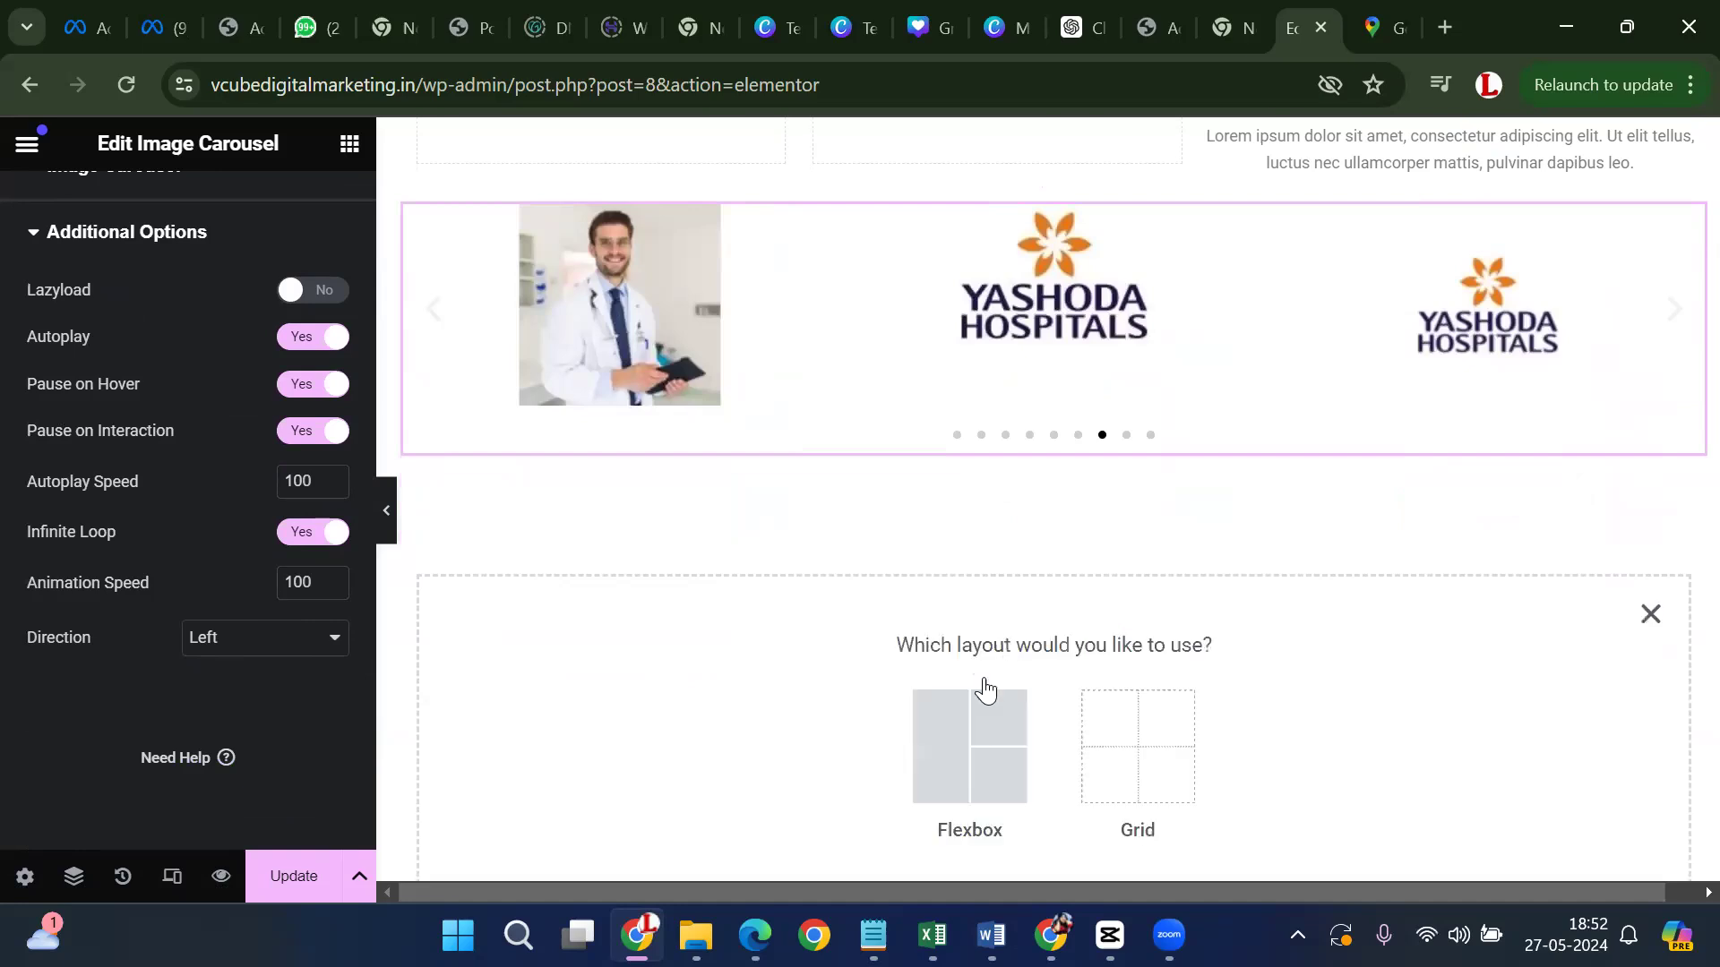
{"action": "left_click", "coordinate": [932, 730]}
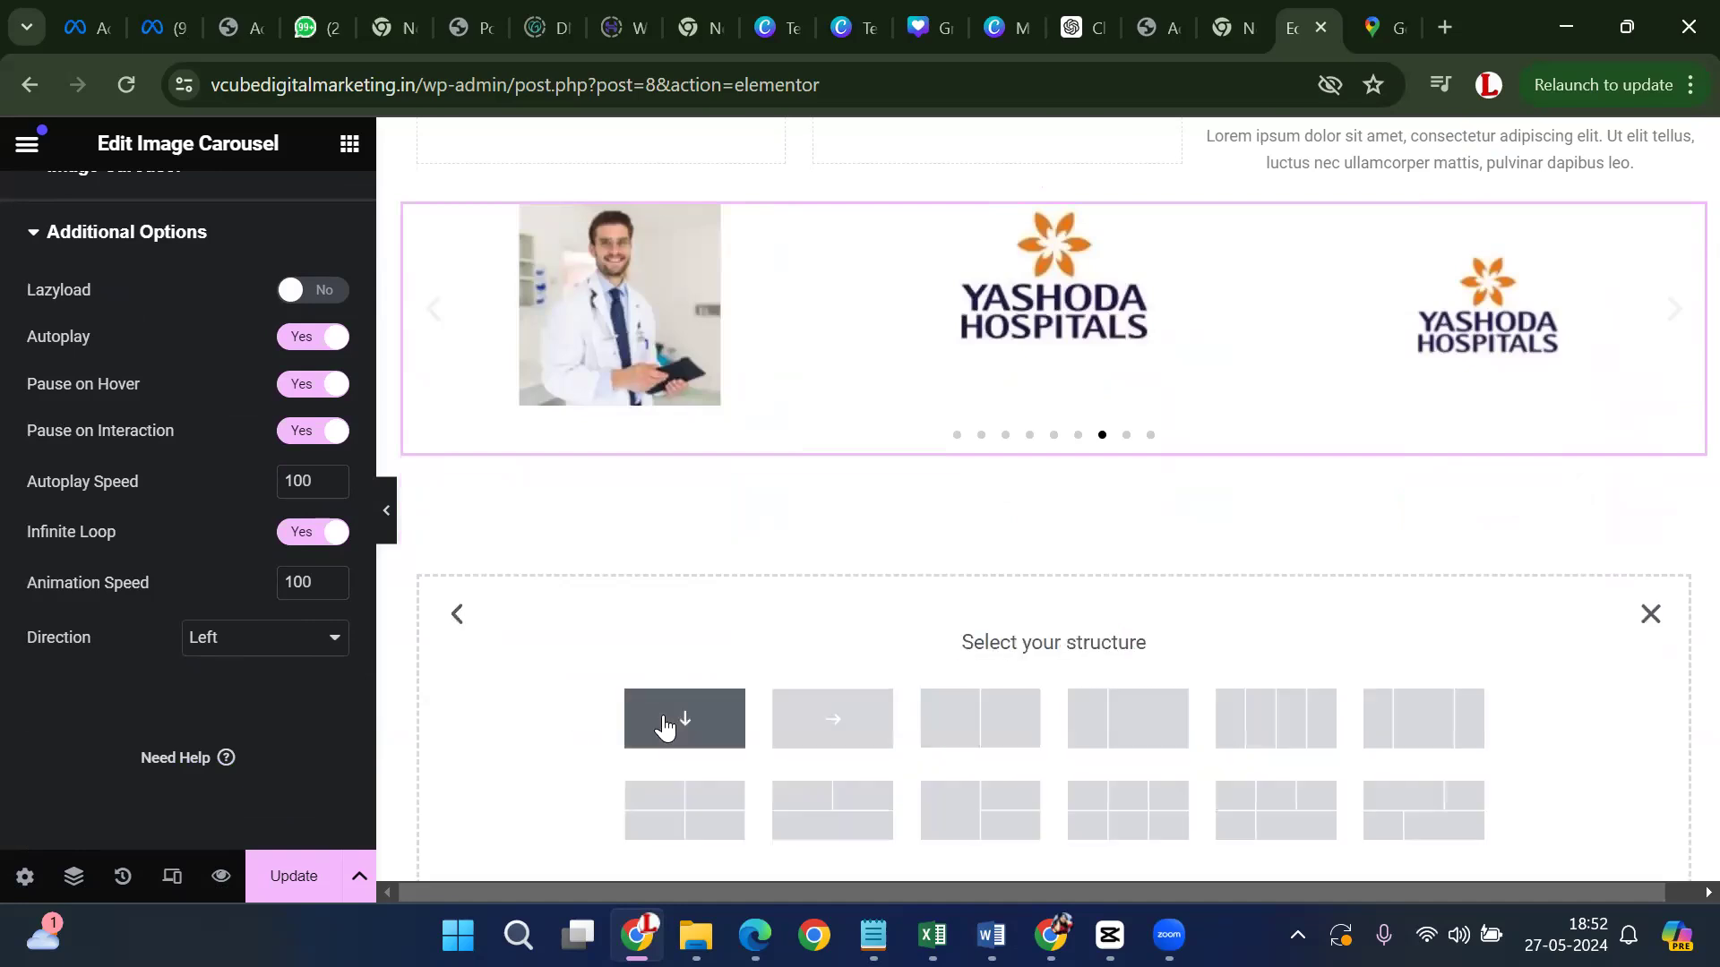
{"action": "left_click", "coordinate": [662, 726]}
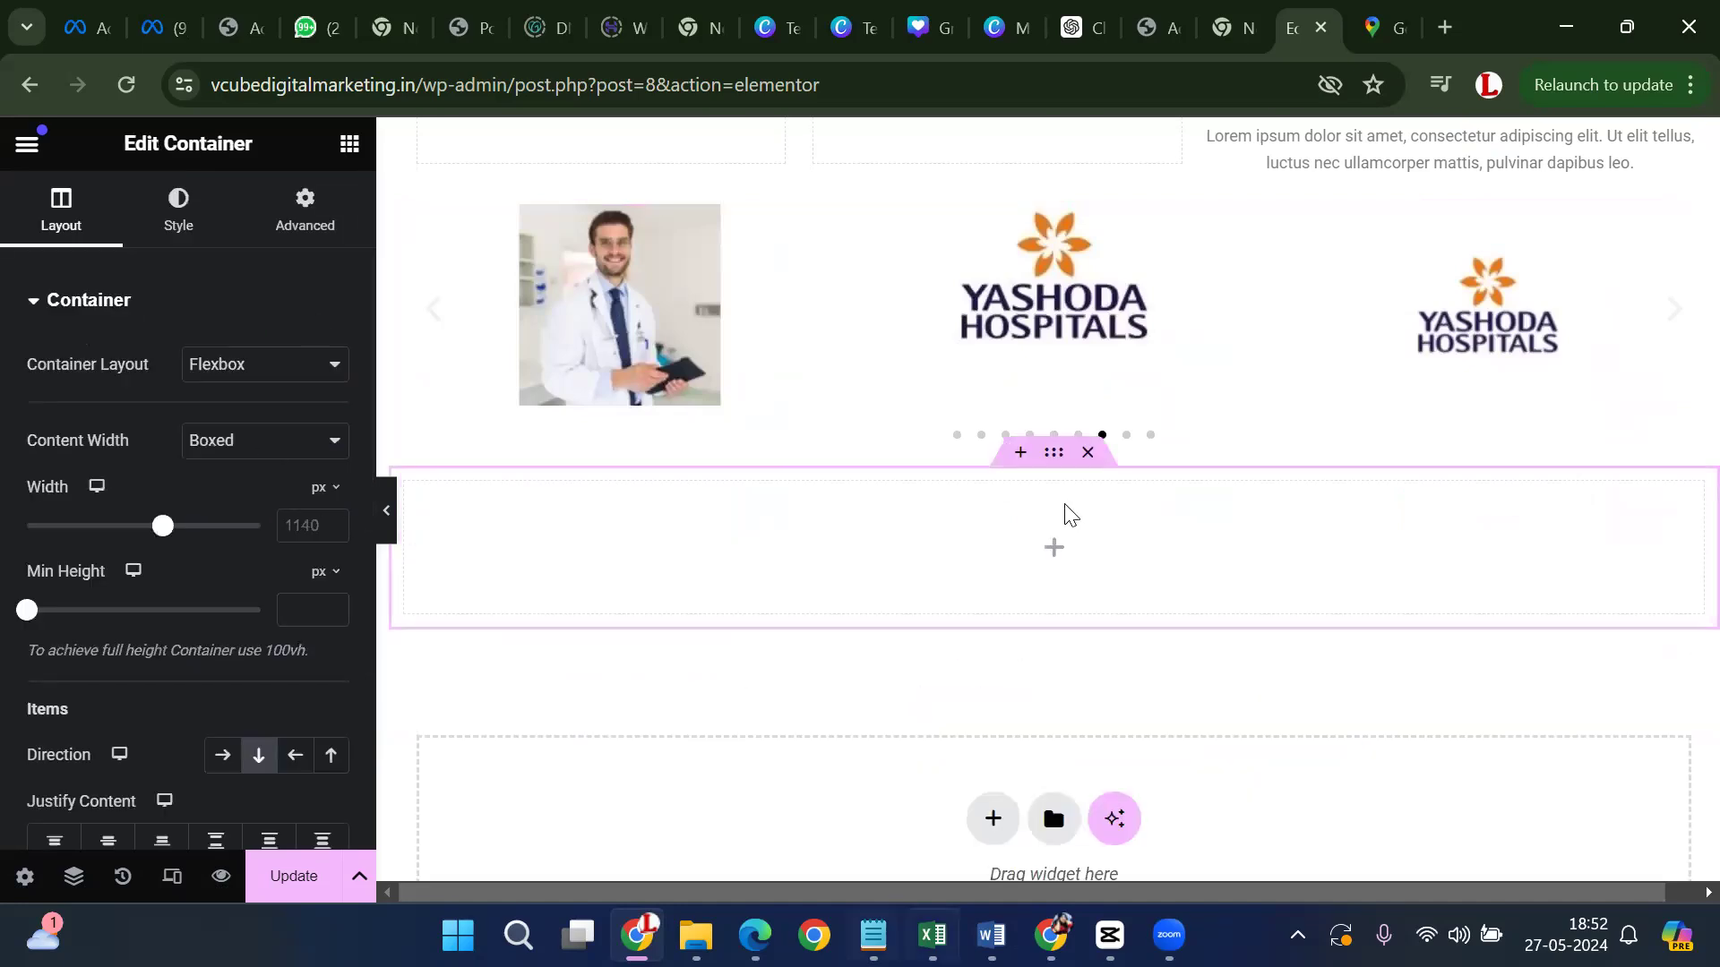
Insert a Basic Gallery widget into the empty container below the carousel
{"action": "scroll", "coordinate": [1060, 428], "scroll_direction": "down", "scroll_amount": 2}
{"action": "left_click", "coordinate": [1057, 421]}
{"action": "scroll", "coordinate": [143, 529], "scroll_direction": "down", "scroll_amount": 10}
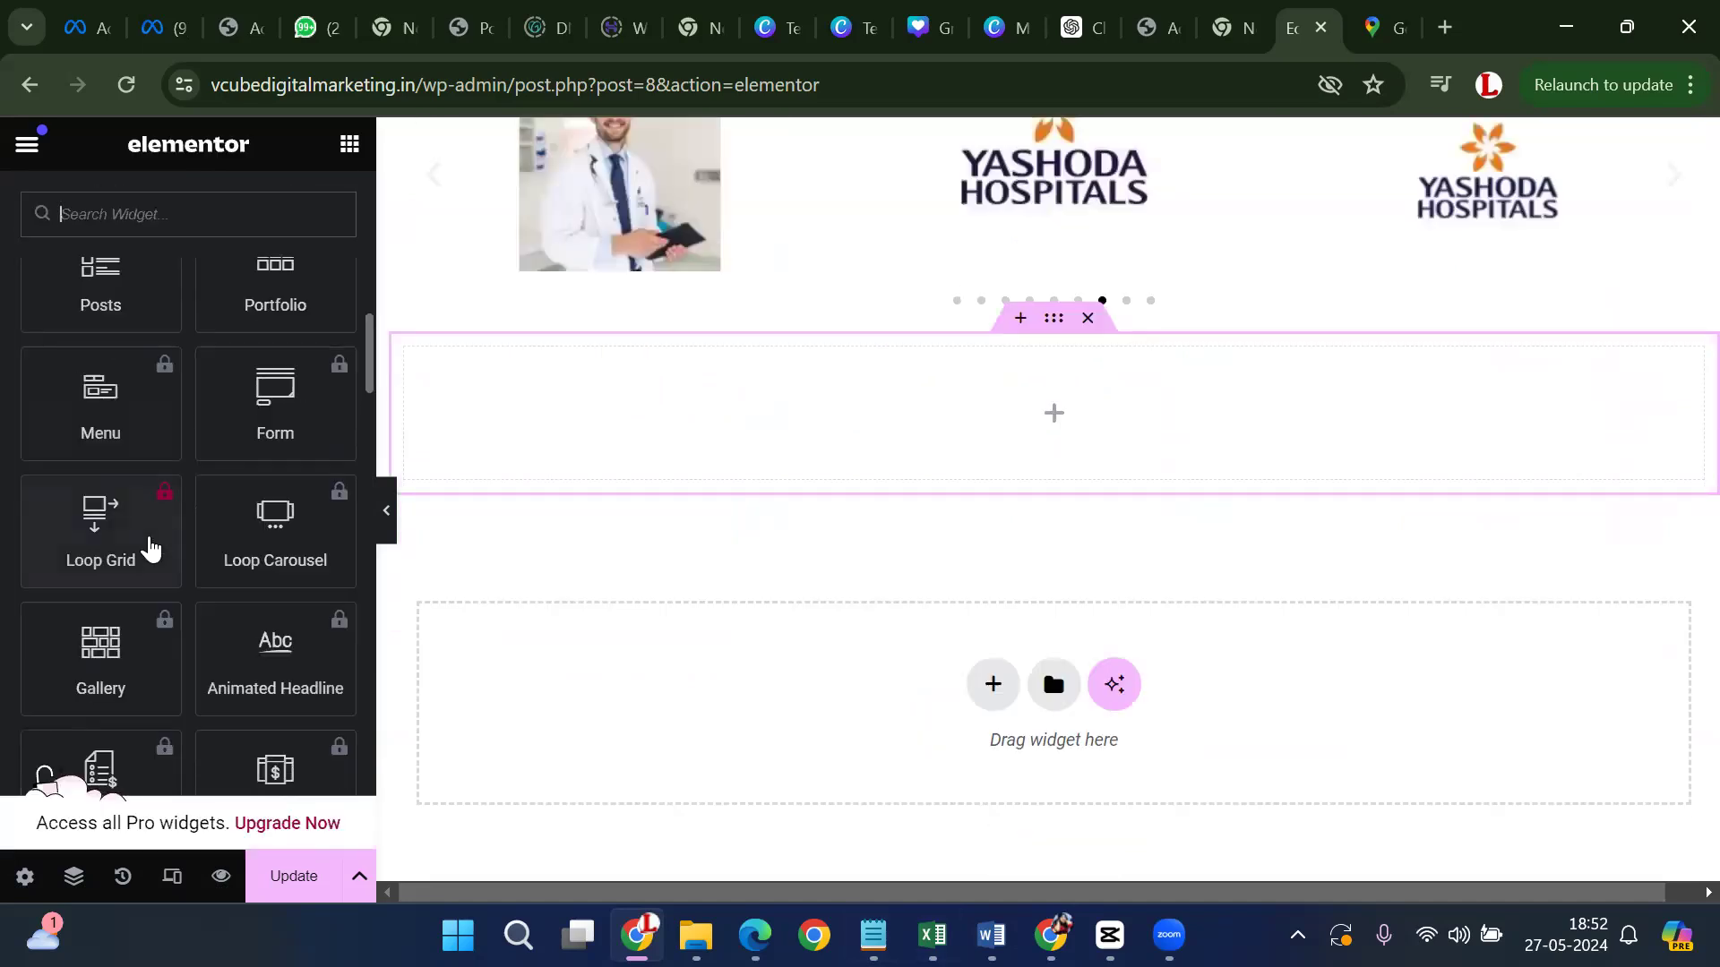
{"action": "scroll", "coordinate": [159, 577], "scroll_direction": "down", "scroll_amount": 10}
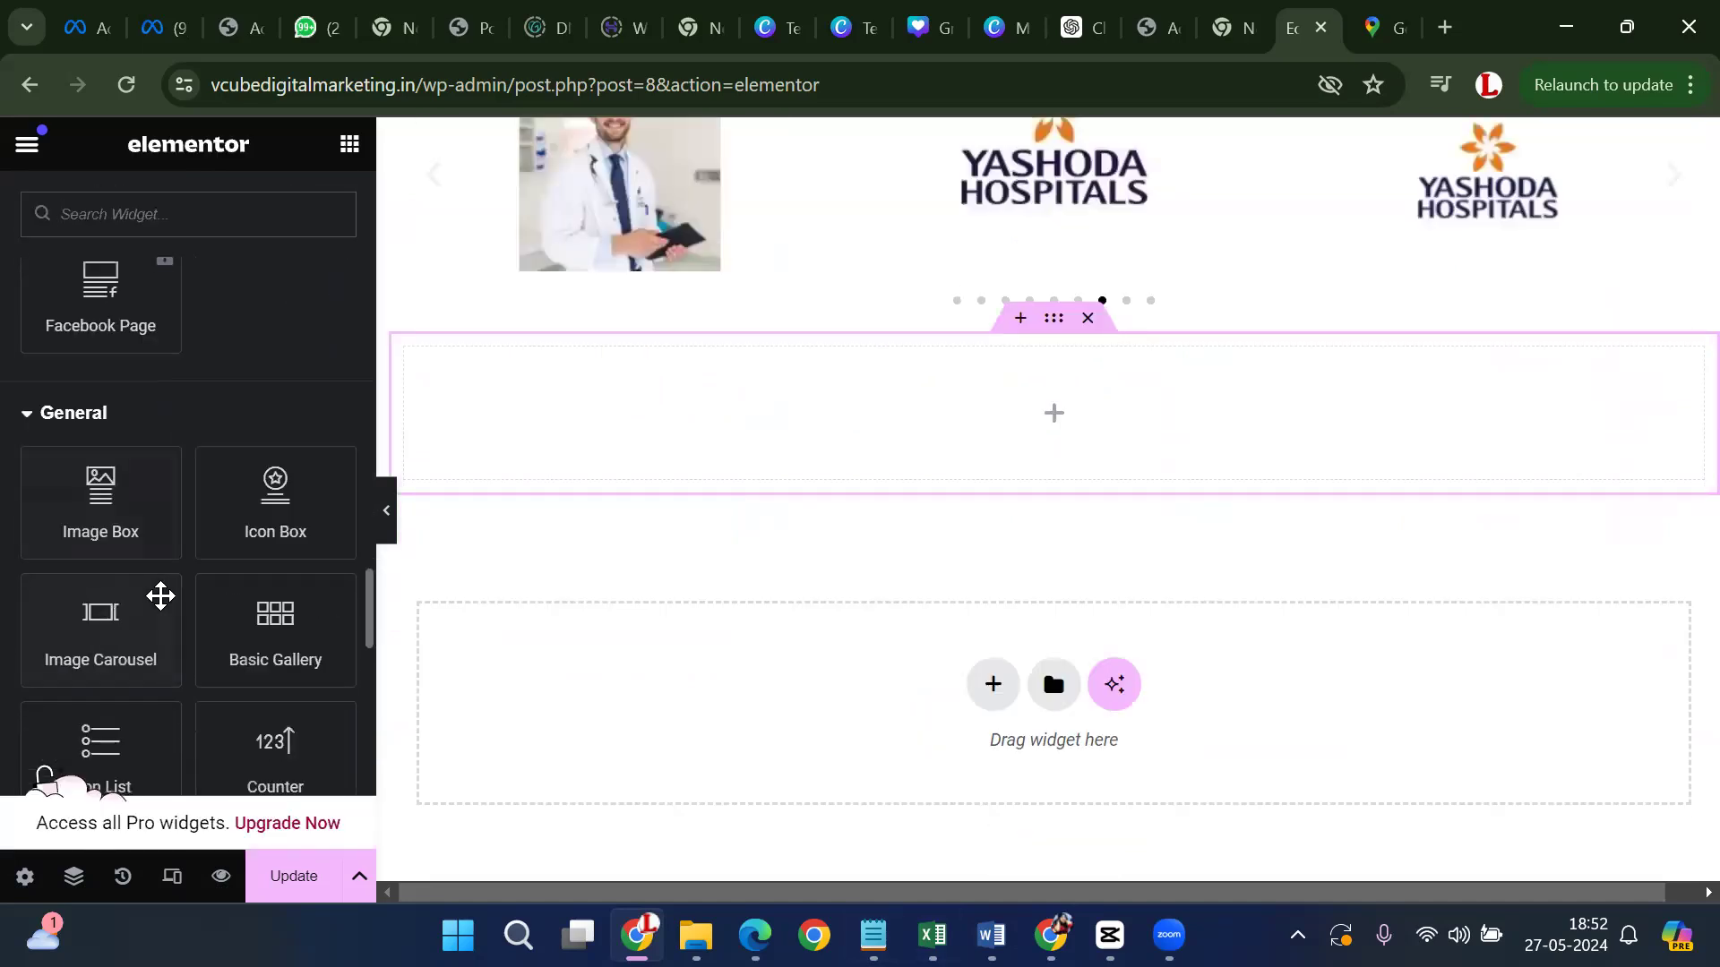
{"action": "left_click", "coordinate": [276, 650]}
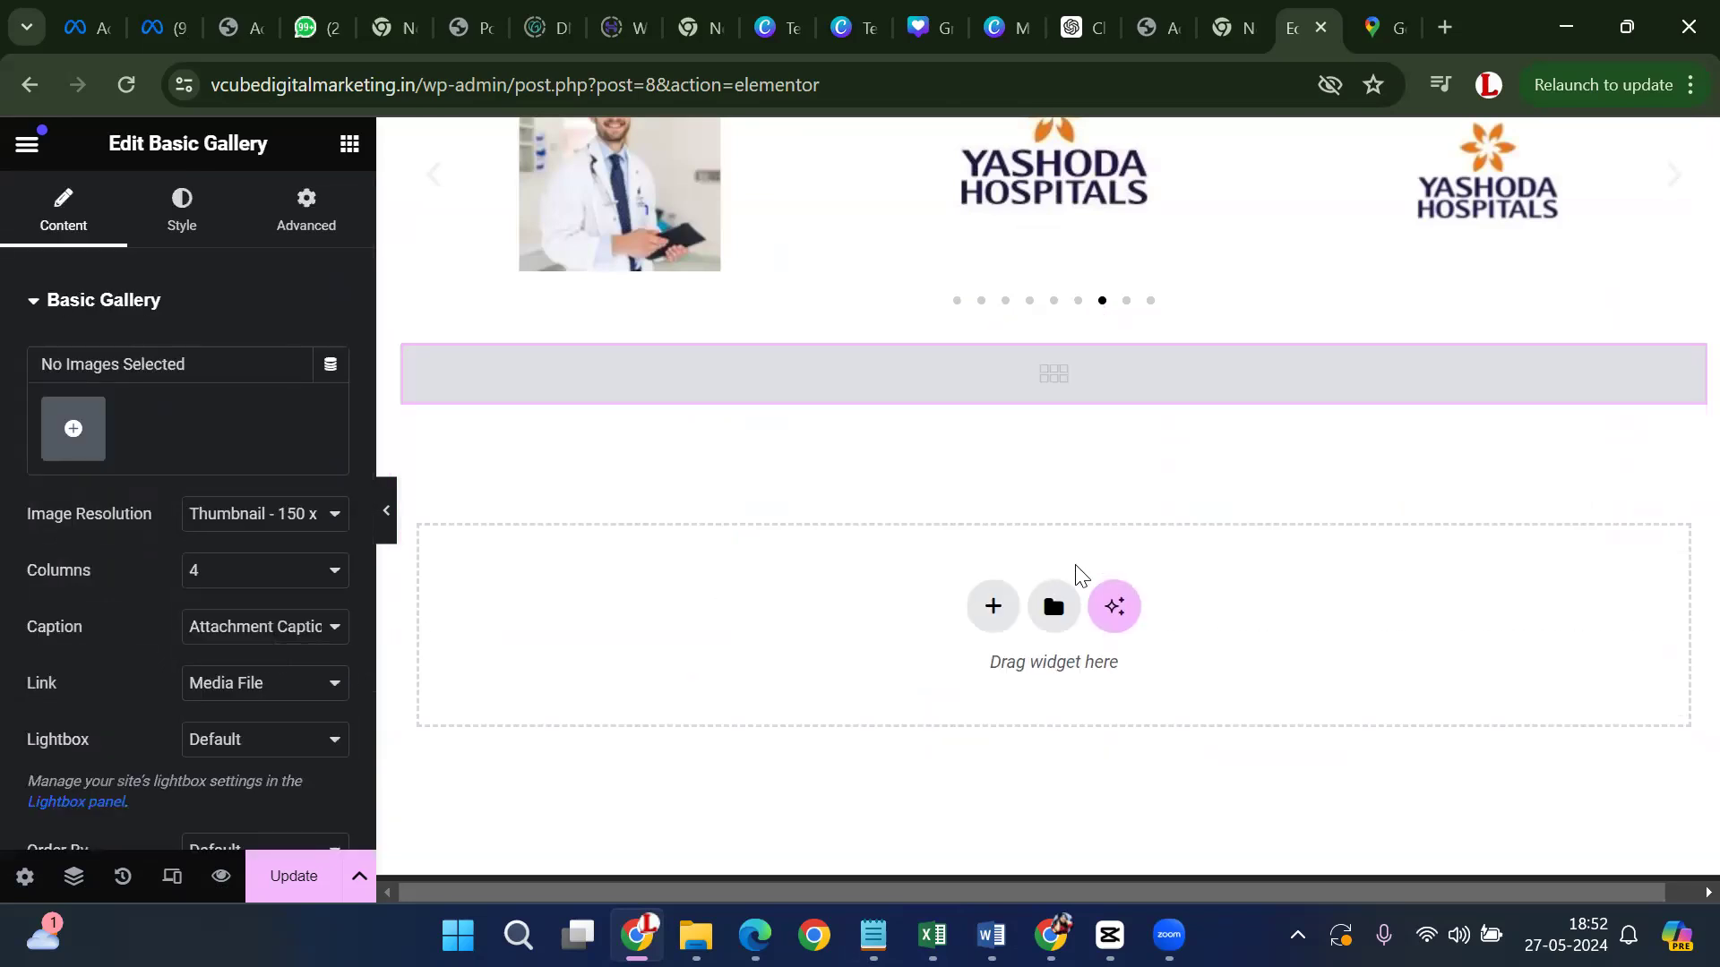
Create a gallery from all nine images in the media library and insert it into the Basic Gallery widget
{"action": "left_click", "coordinate": [72, 431]}
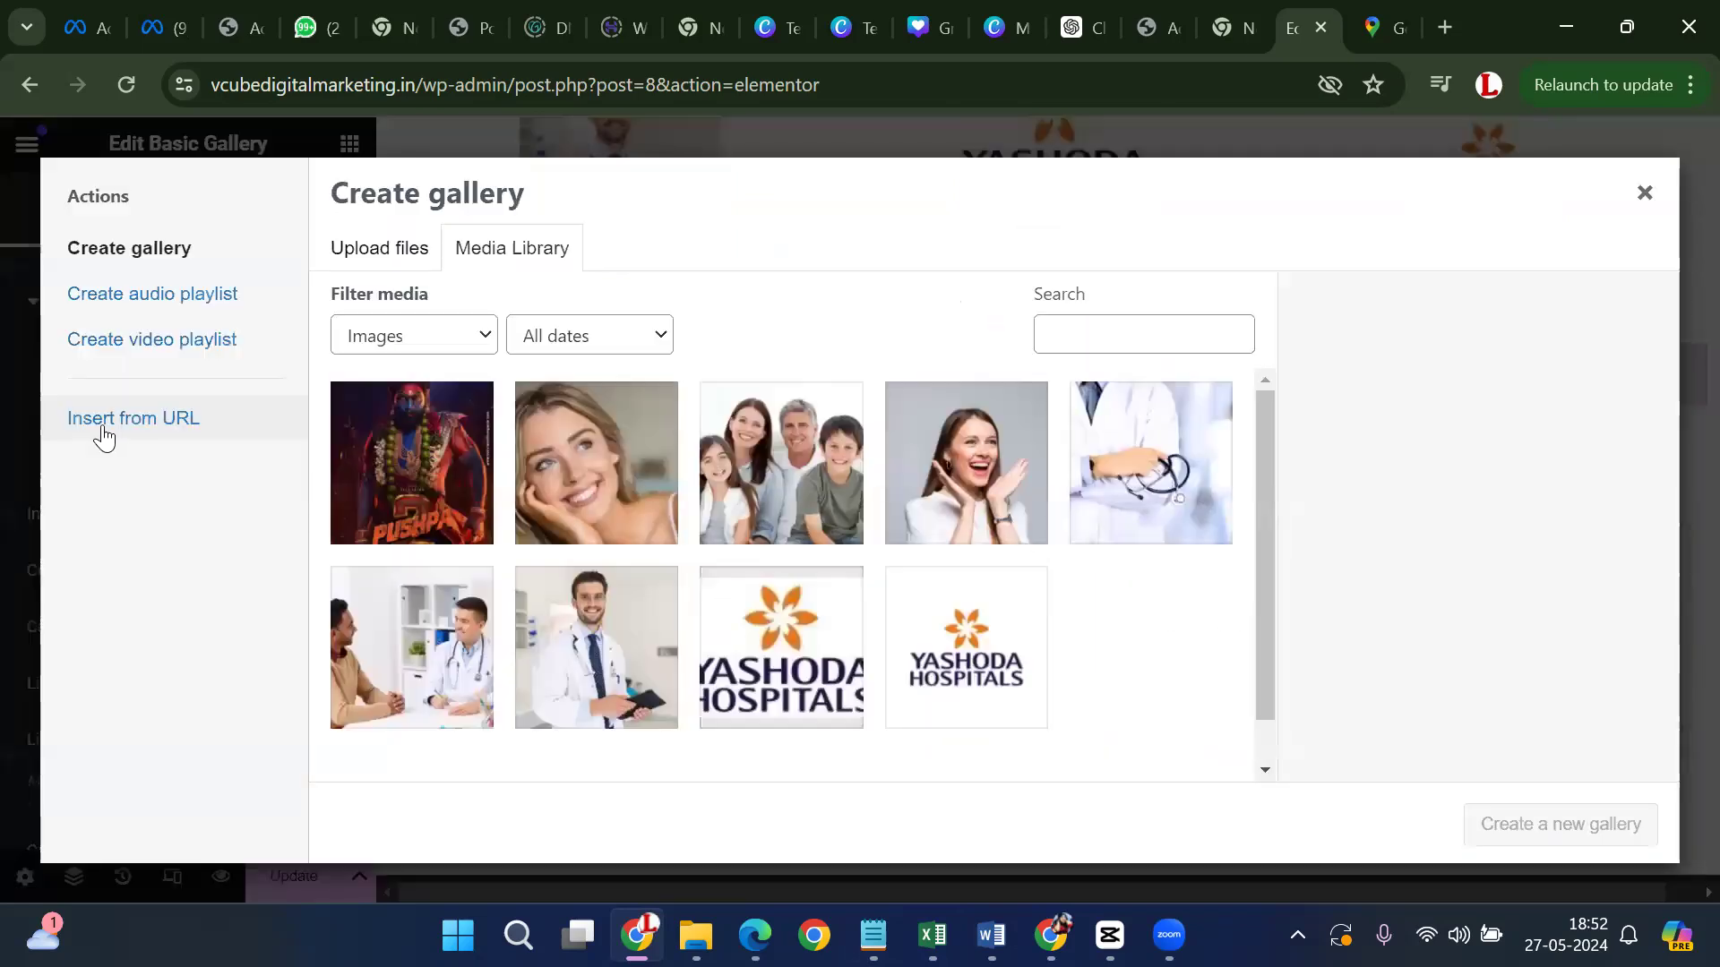
{"action": "left_click", "coordinate": [524, 467]}
{"action": "left_click", "coordinate": [463, 471]}
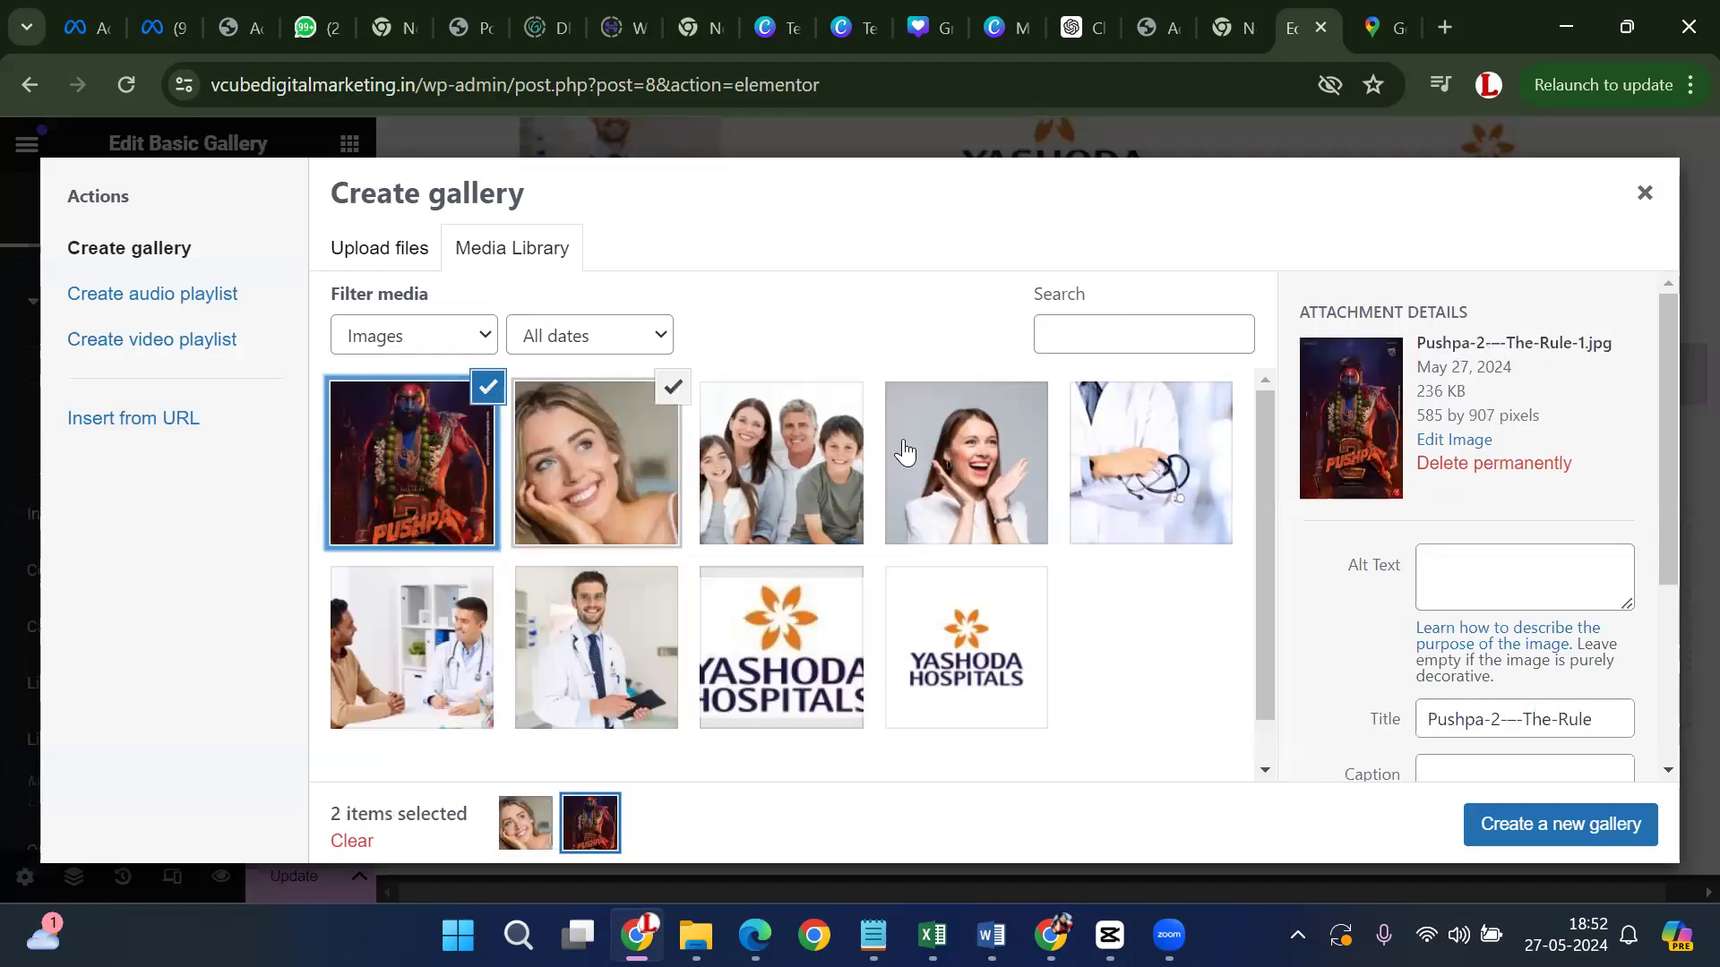
{"action": "left_click", "coordinate": [904, 453]}
{"action": "left_click", "coordinate": [780, 461]}
{"action": "left_click", "coordinate": [1151, 462]}
{"action": "left_click", "coordinate": [457, 659]}
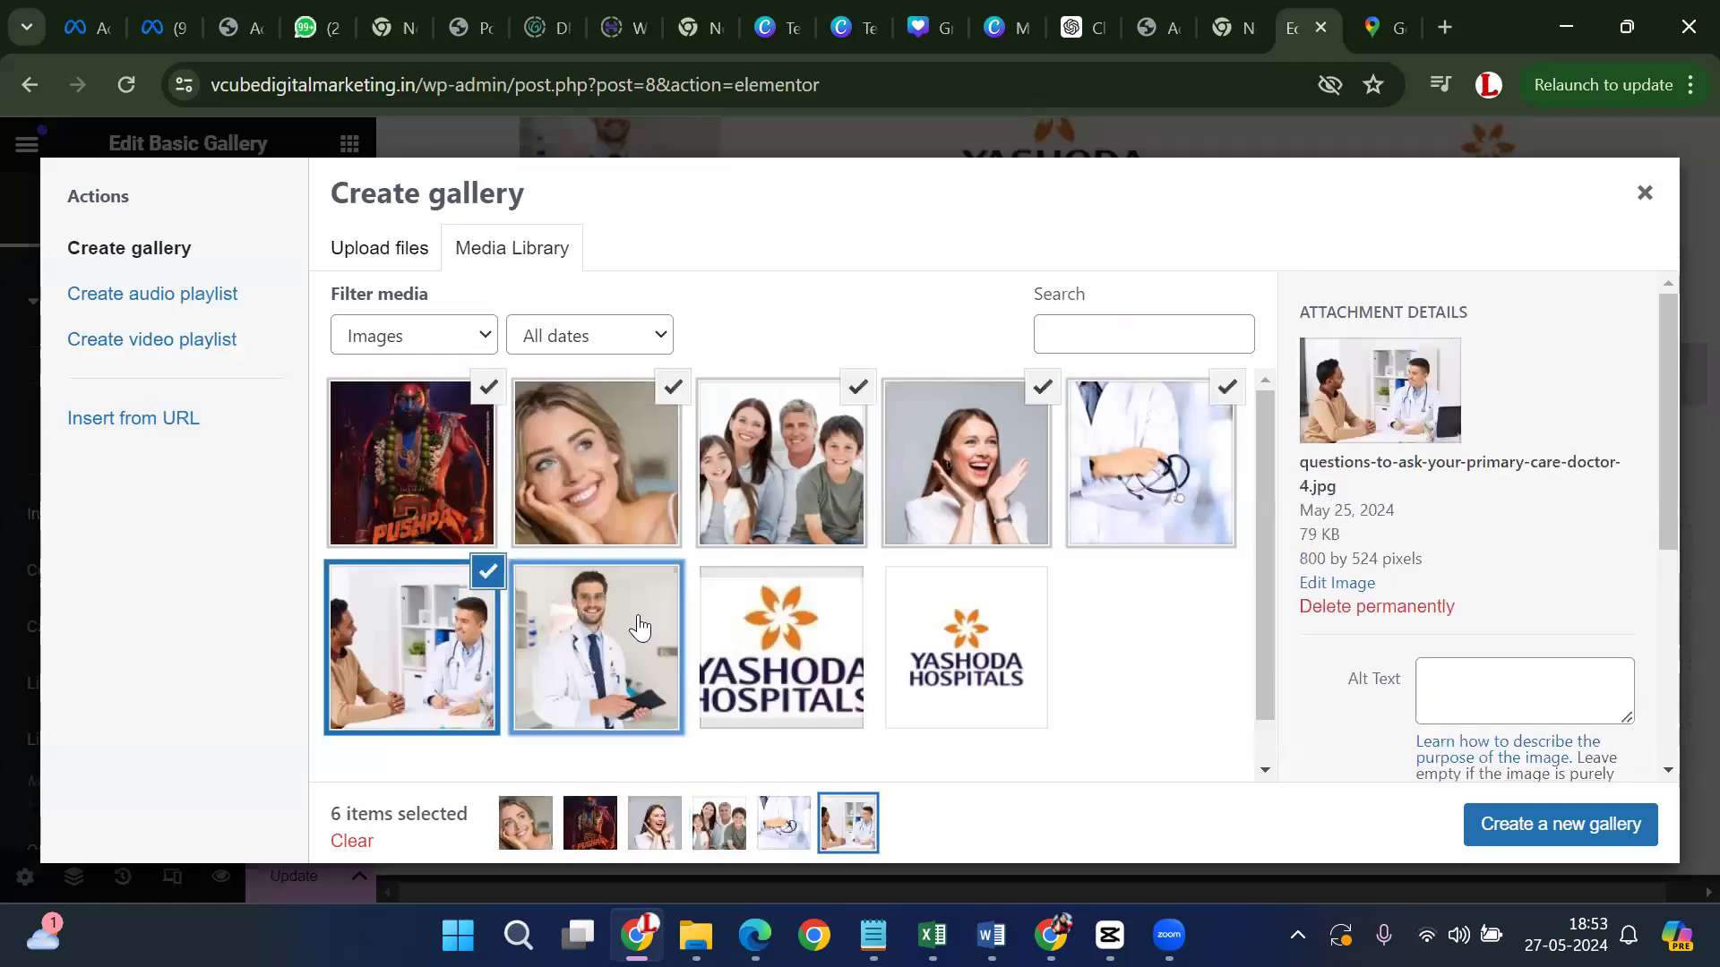
{"action": "left_click", "coordinate": [638, 627]}
{"action": "left_click", "coordinate": [779, 645]}
{"action": "left_click", "coordinate": [966, 645]}
{"action": "left_click", "coordinate": [1520, 815]}
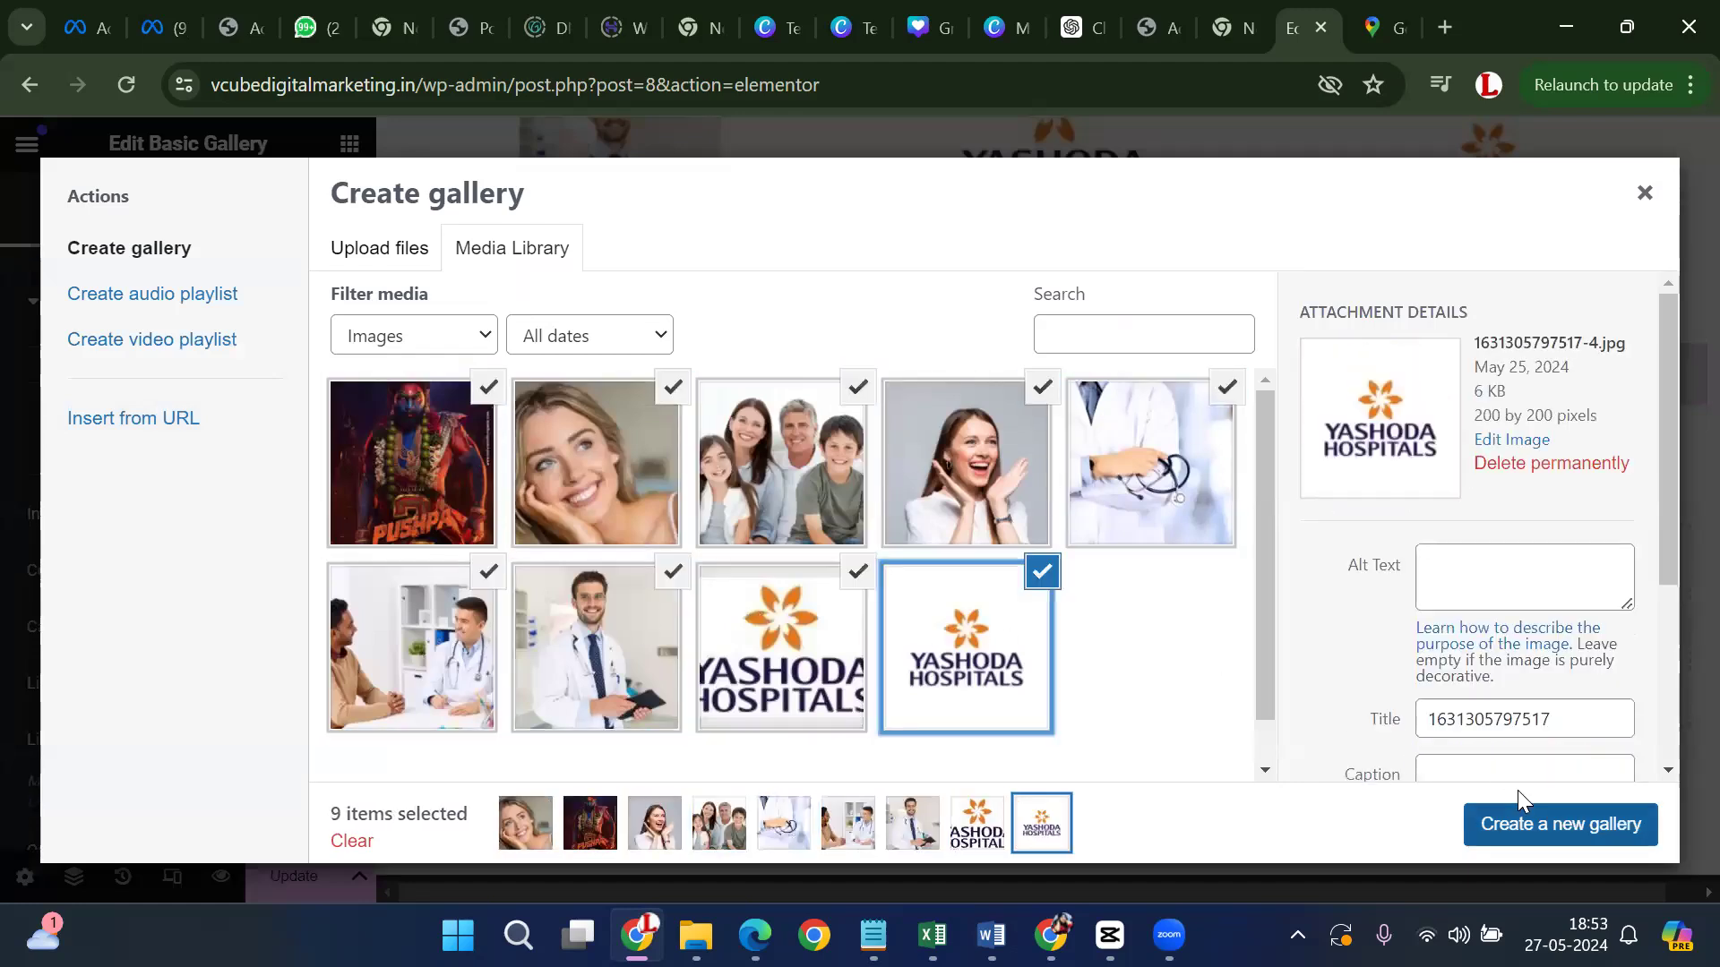
{"action": "left_click", "coordinate": [1554, 819]}
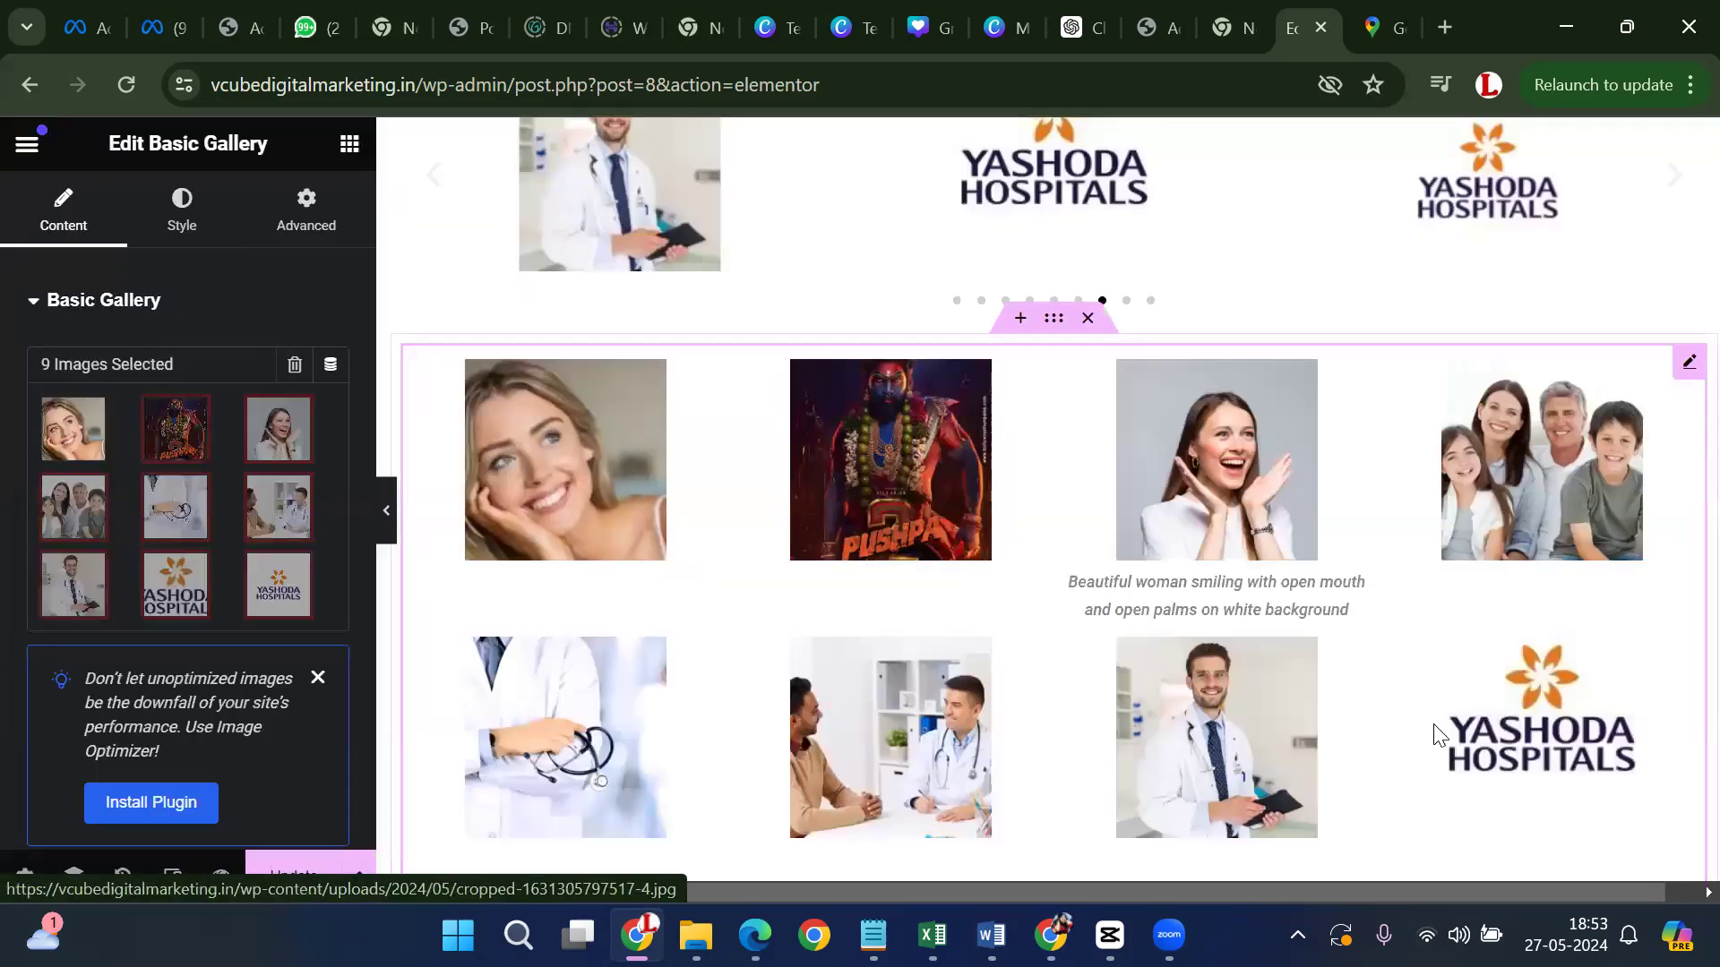
Add a single-column Flexbox container below the image gallery
{"action": "scroll", "coordinate": [1137, 501], "scroll_direction": "down", "scroll_amount": 4}
{"action": "scroll", "coordinate": [1136, 502], "scroll_direction": "up", "scroll_amount": 3}
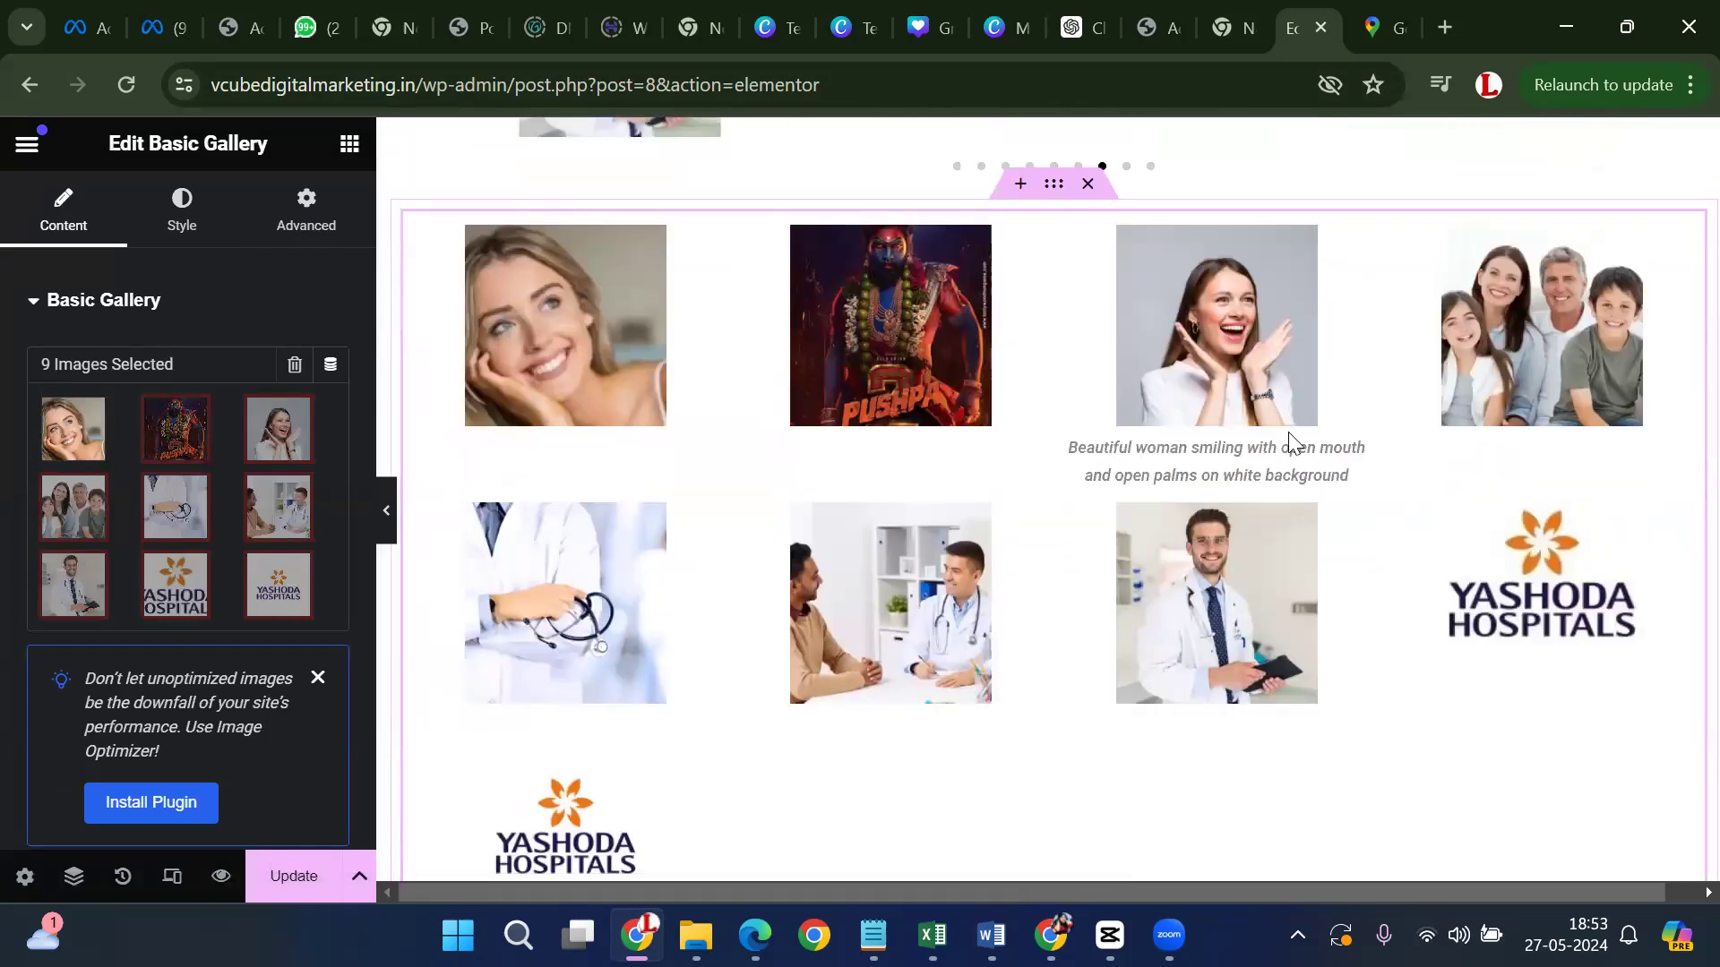
{"action": "scroll", "coordinate": [956, 450], "scroll_direction": "down", "scroll_amount": 4}
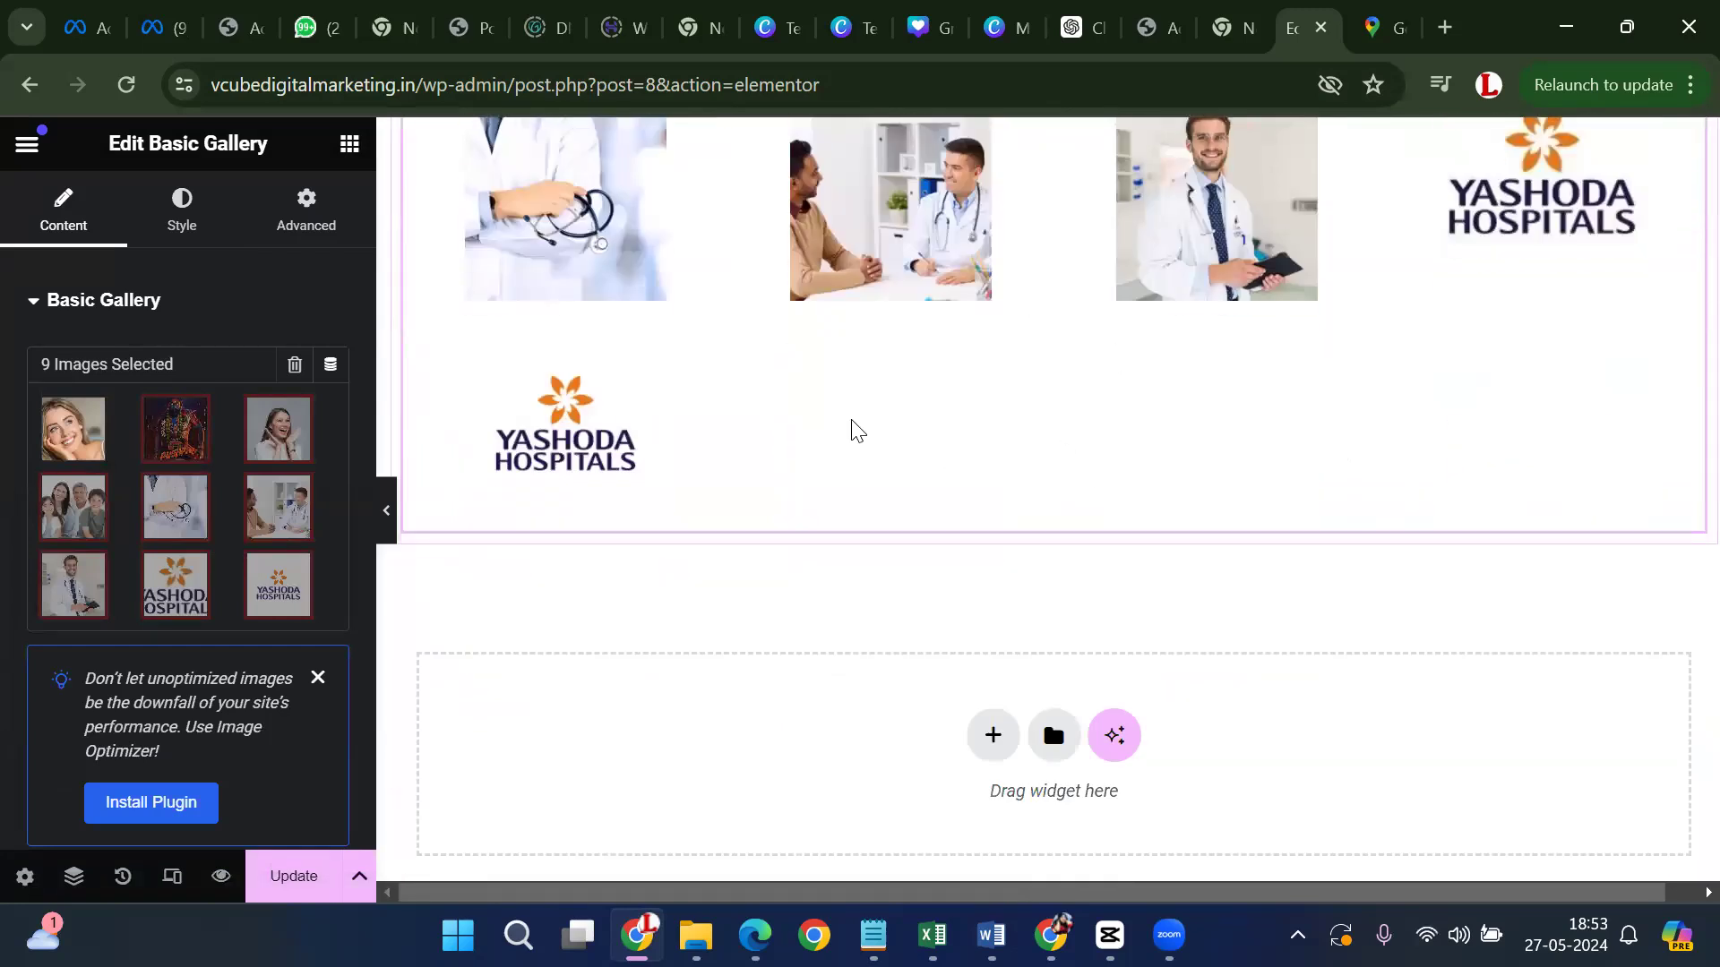
{"action": "scroll", "coordinate": [1048, 588], "scroll_direction": "down", "scroll_amount": 2}
{"action": "left_click", "coordinate": [991, 545]}
{"action": "left_click", "coordinate": [970, 631]}
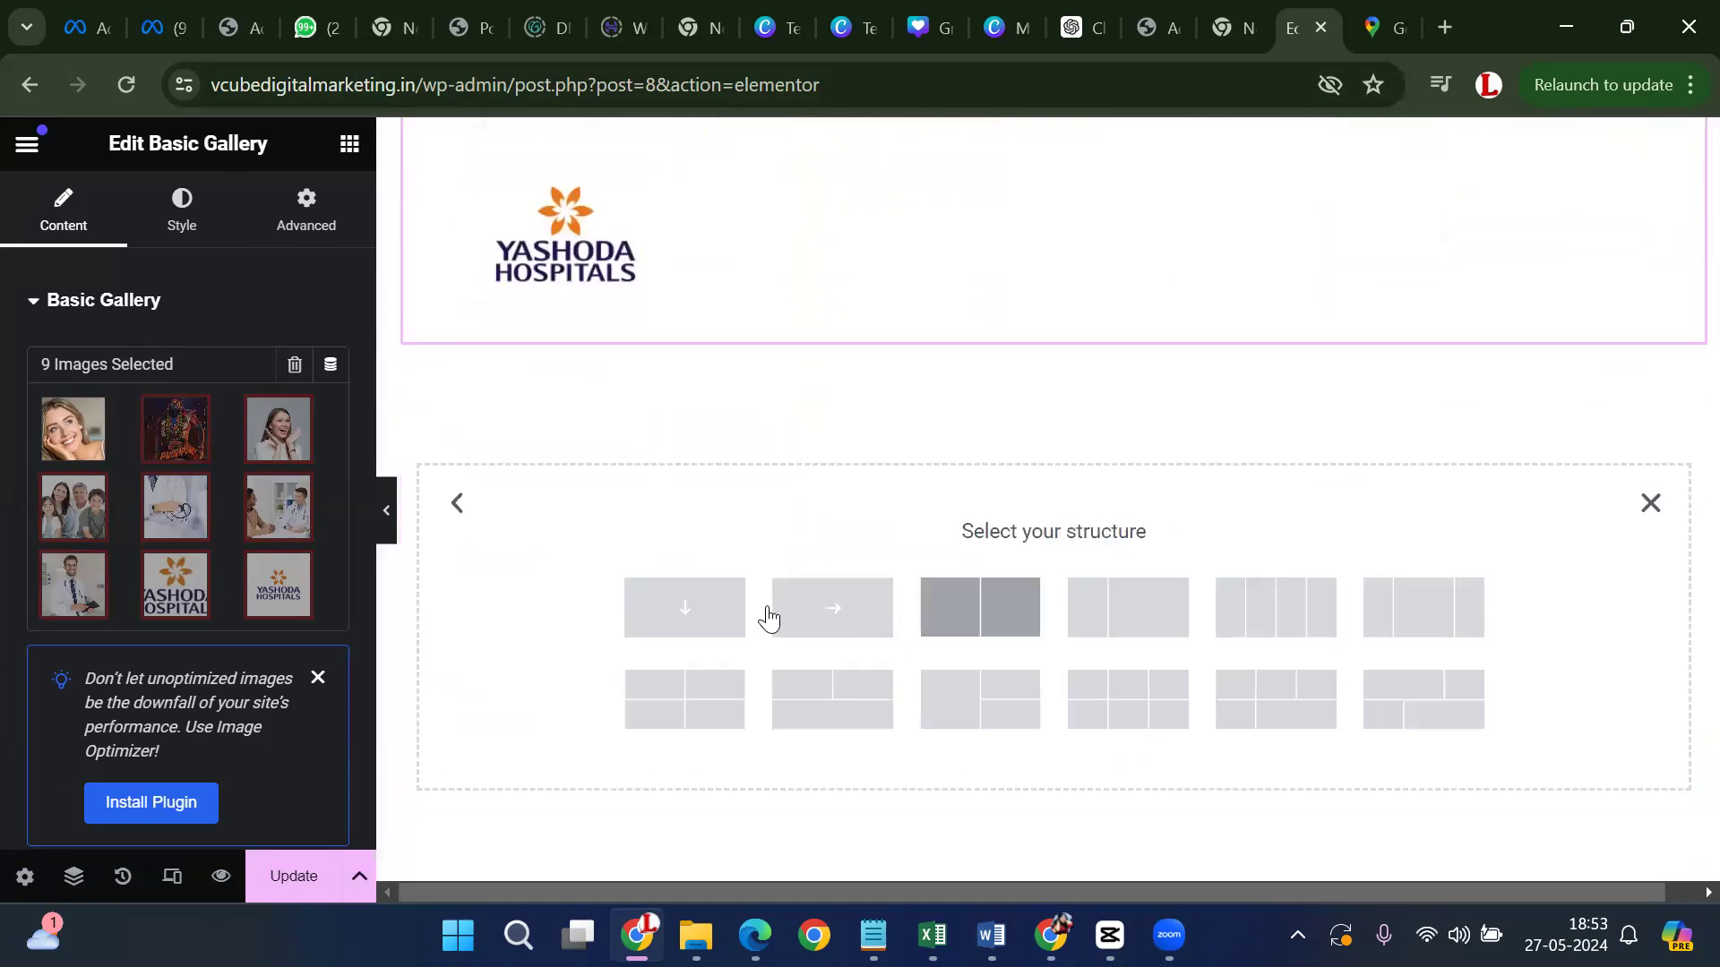
{"action": "left_click", "coordinate": [898, 619]}
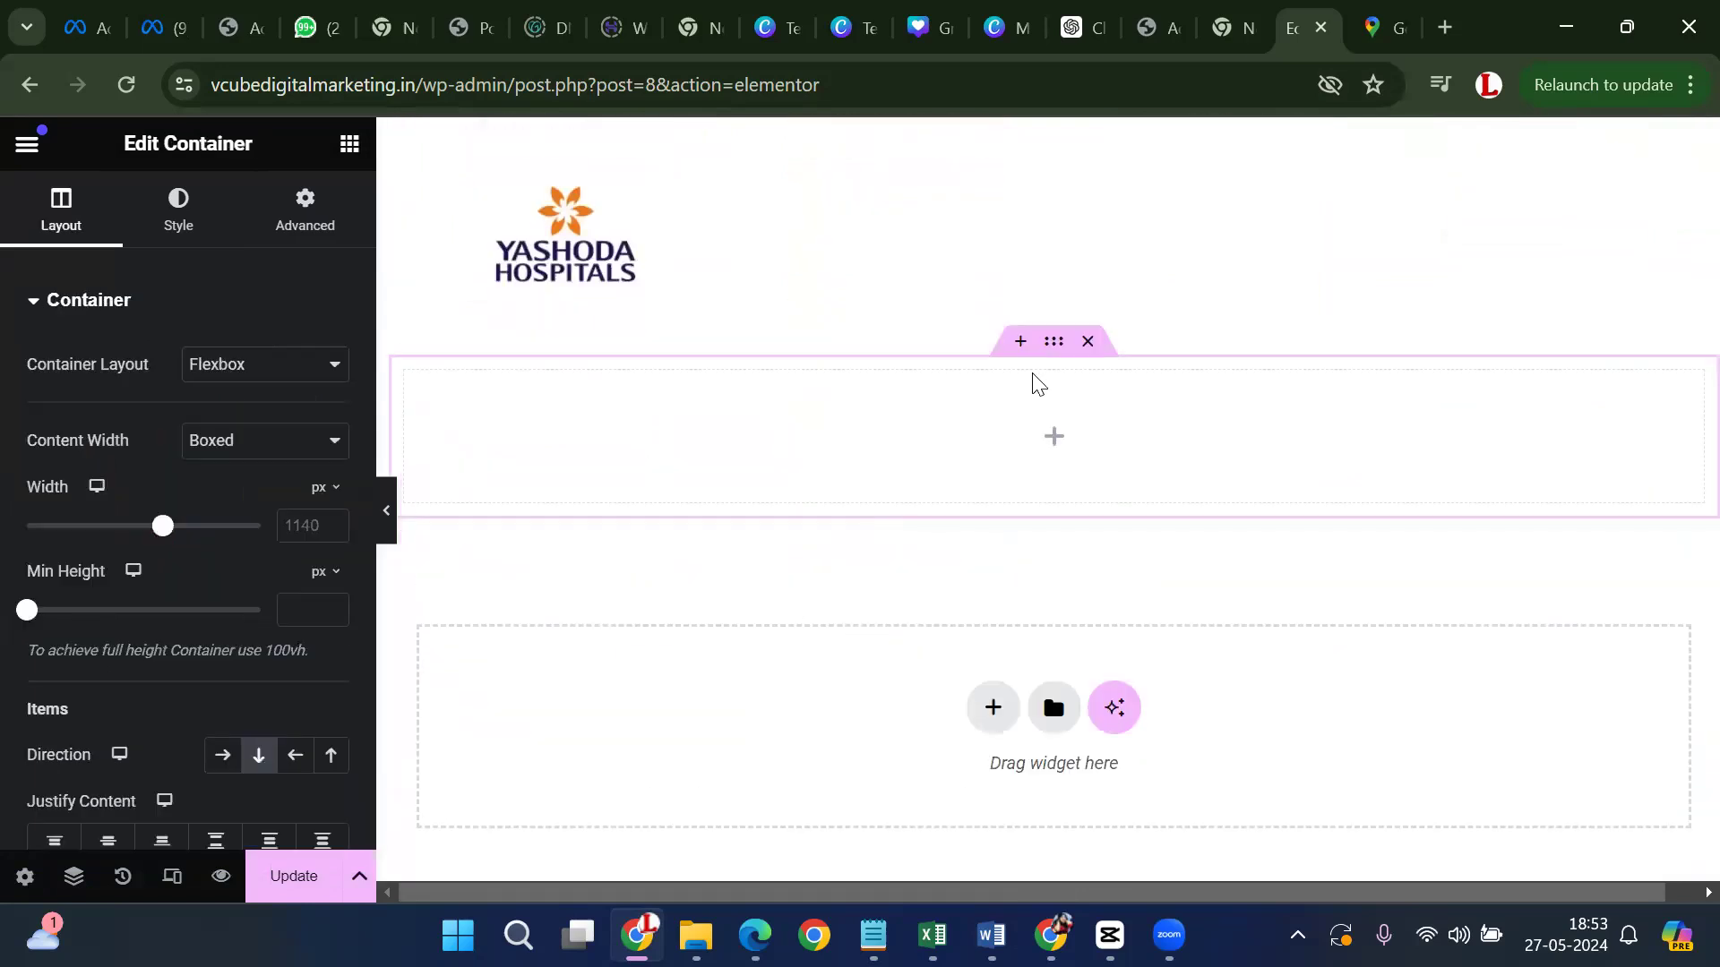
Insert a Counter widget into the empty container below the gallery
{"action": "left_click", "coordinate": [1039, 439]}
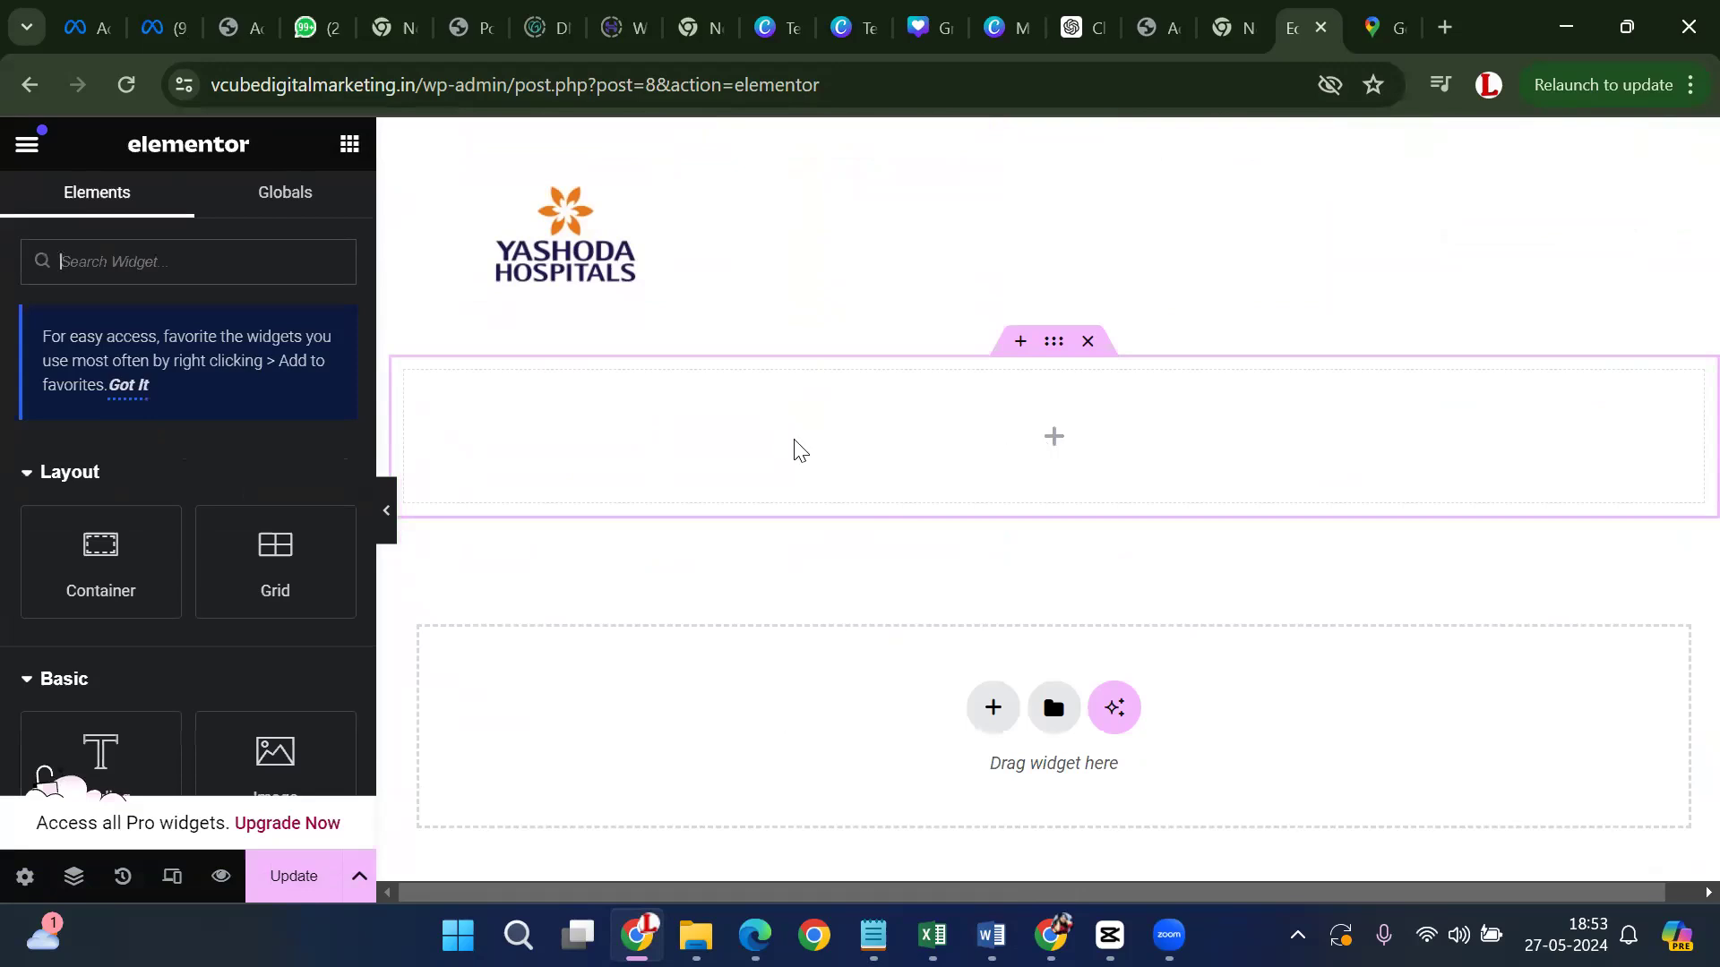
{"action": "scroll", "coordinate": [423, 516], "scroll_direction": "down", "scroll_amount": 2}
{"action": "scroll", "coordinate": [276, 549], "scroll_direction": "down", "scroll_amount": 15}
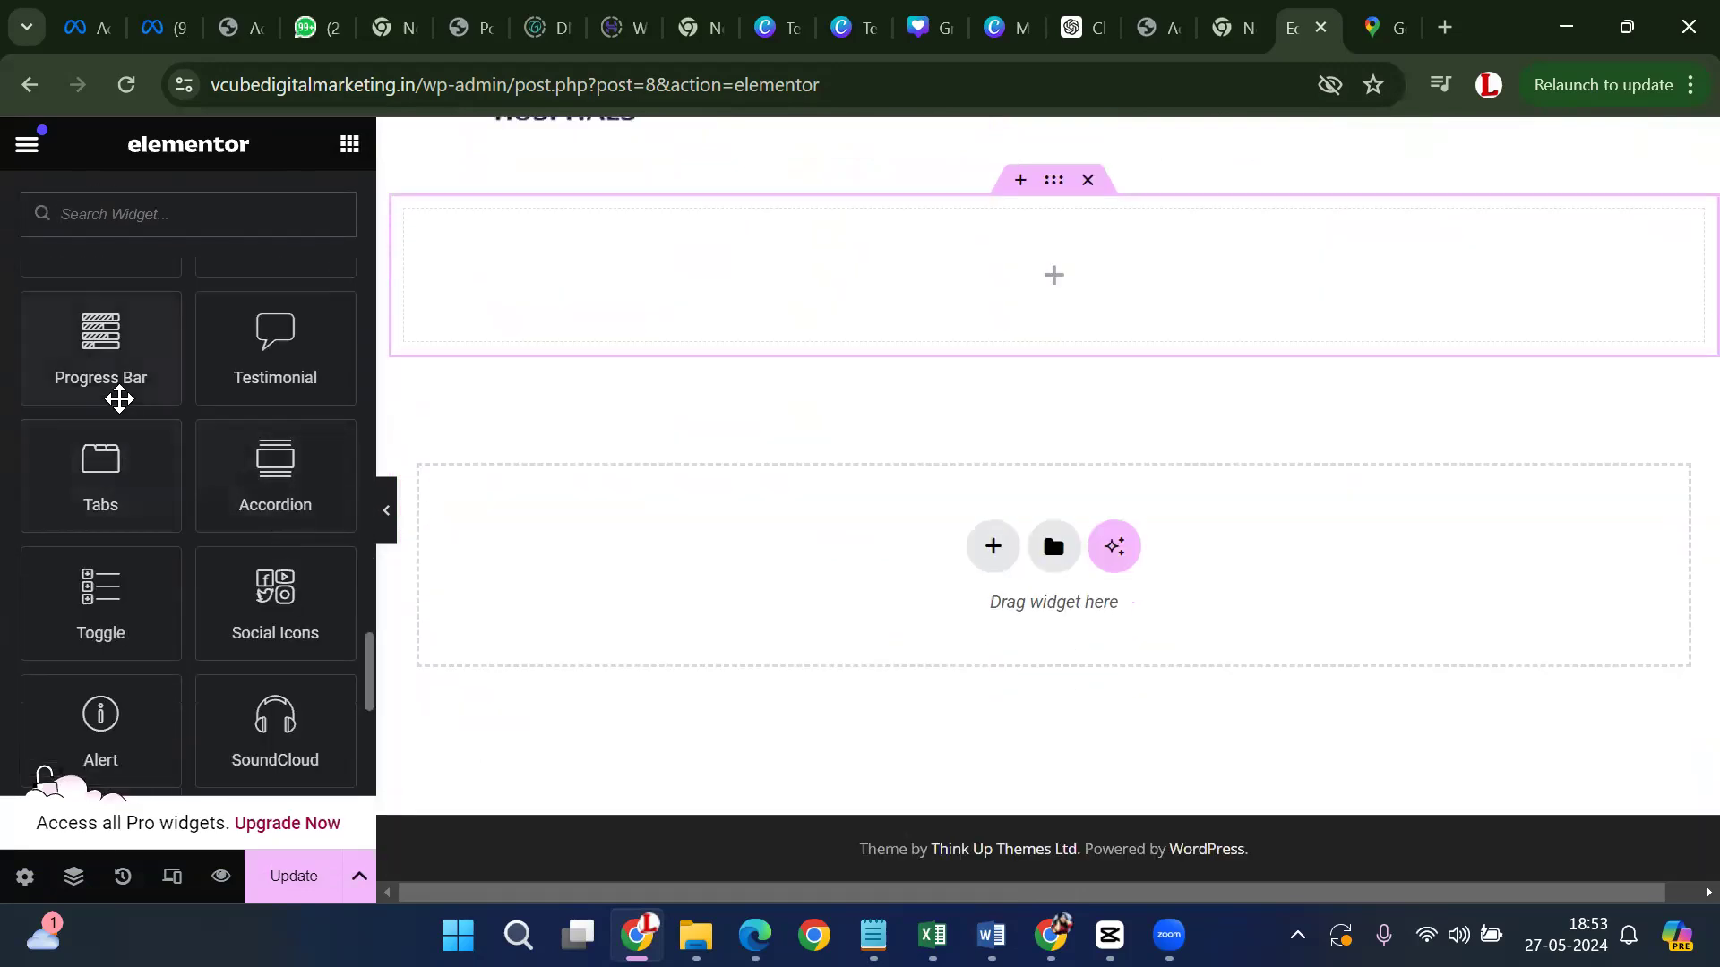
{"action": "scroll", "coordinate": [255, 472], "scroll_direction": "up", "scroll_amount": 2}
{"action": "scroll", "coordinate": [282, 408], "scroll_direction": "up", "scroll_amount": 2}
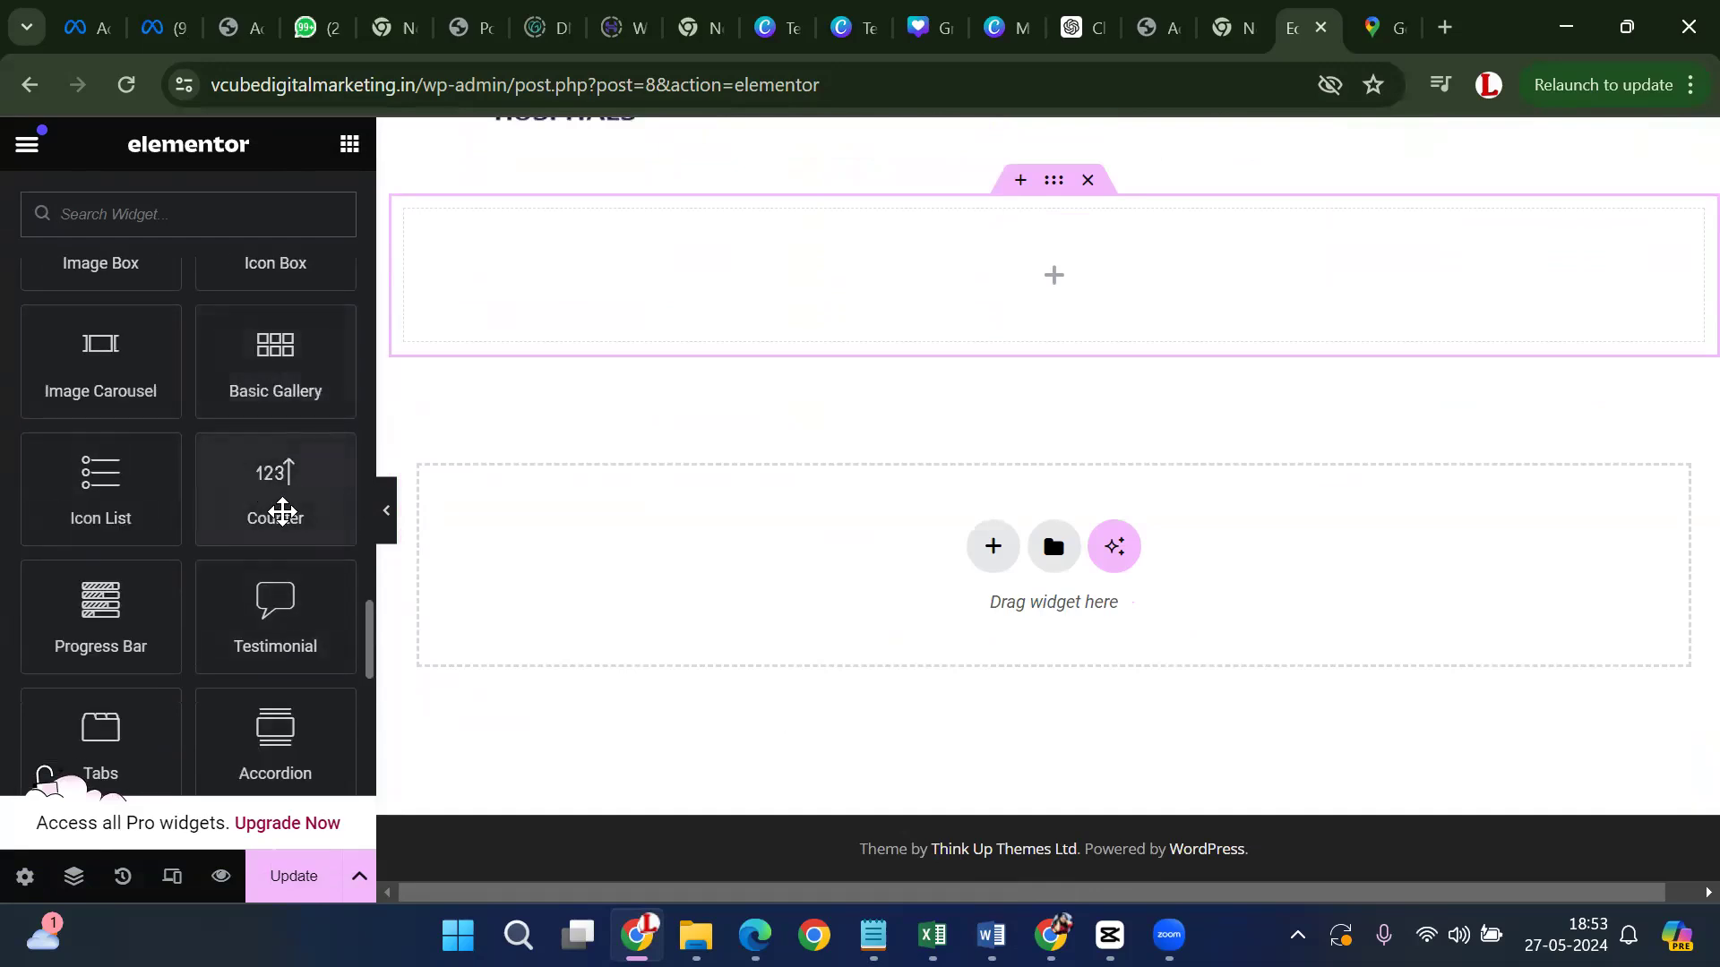
{"action": "left_click", "coordinate": [282, 512]}
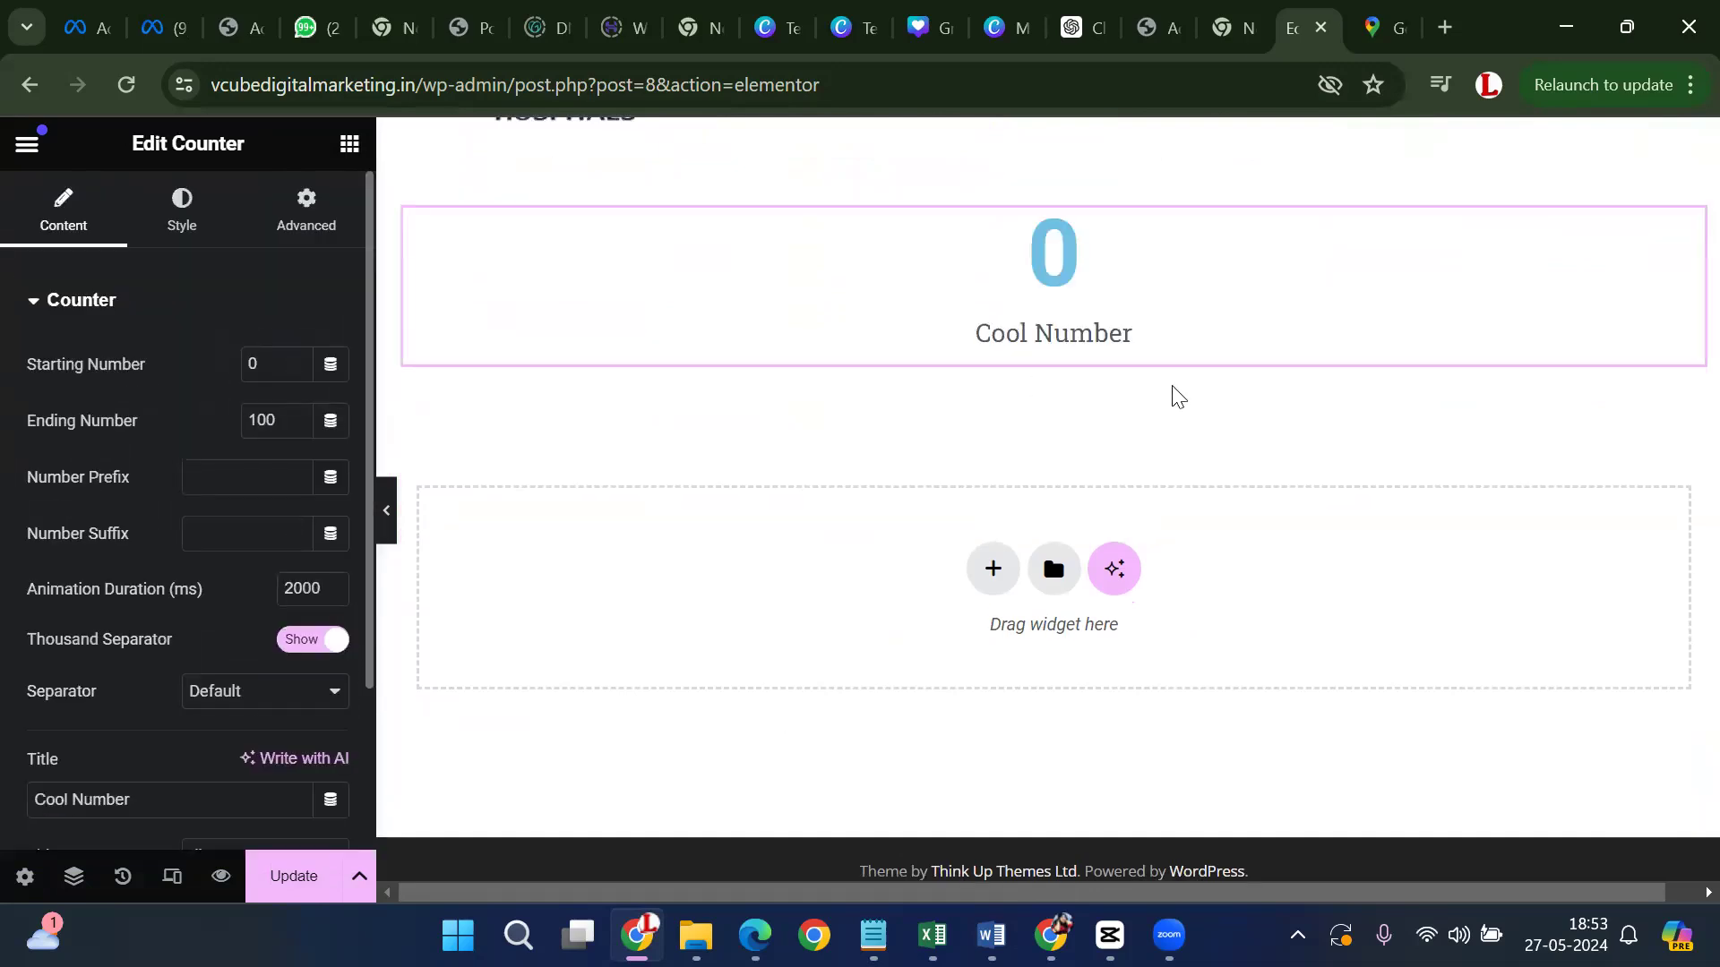
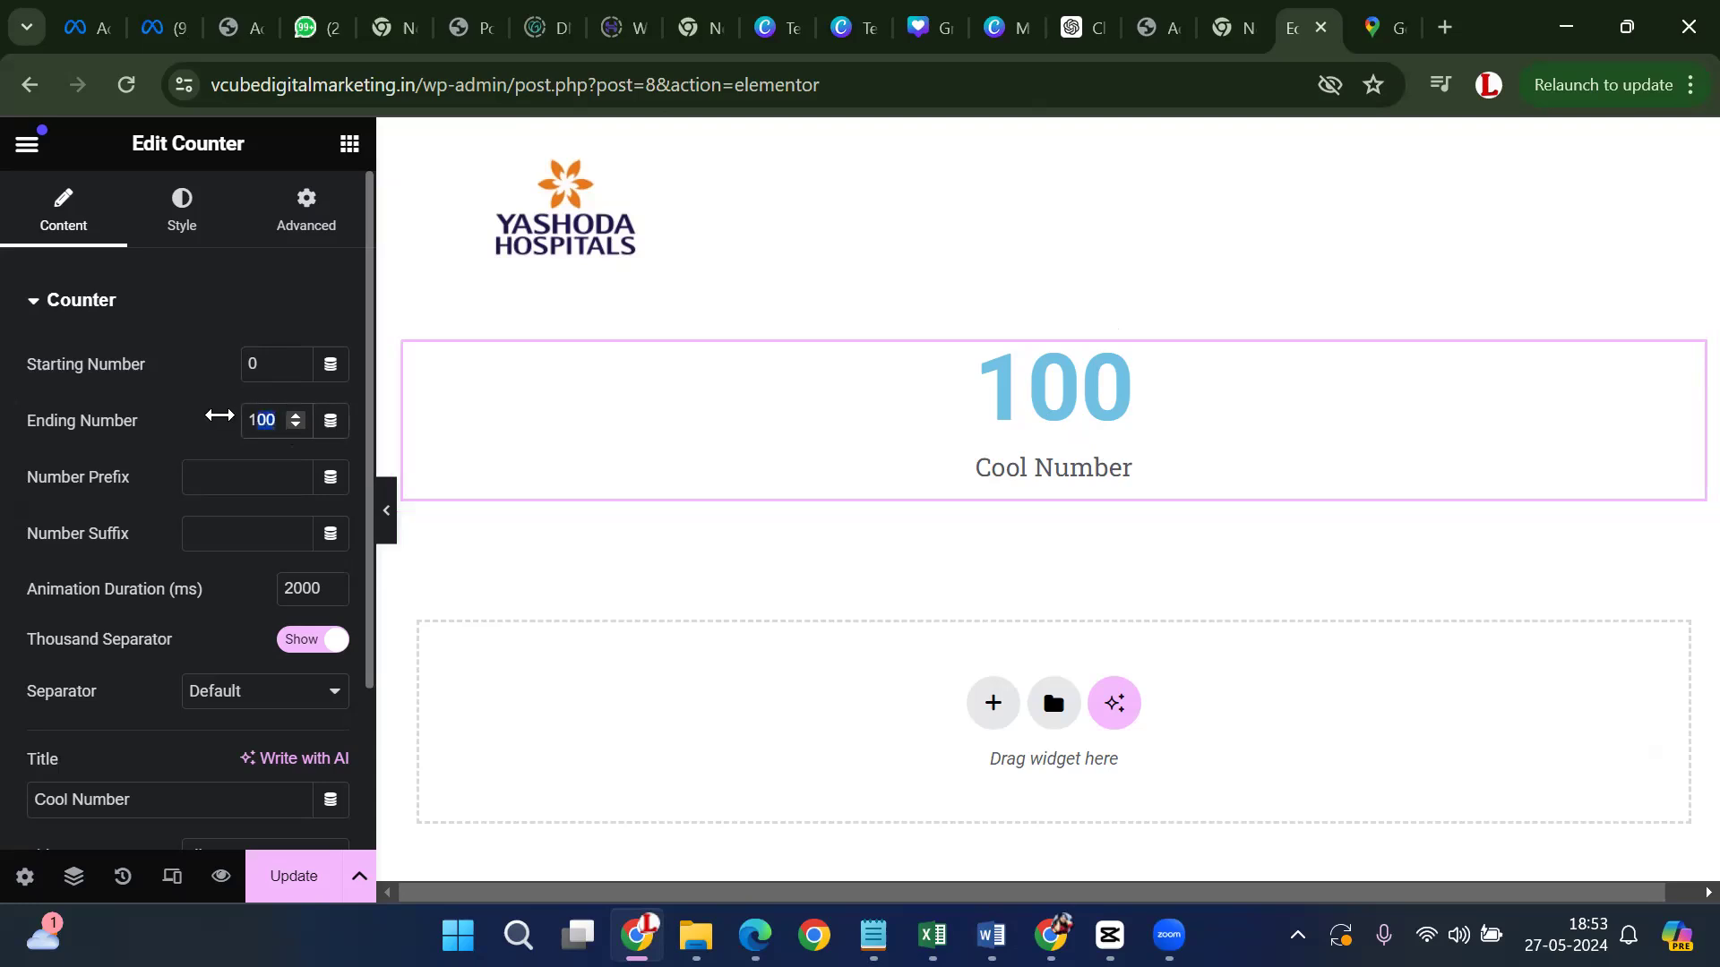
Set the counter's ending number to 250 and change its title to OPERATIONS
{"action": "left_click_drag", "start_coordinate": [219, 416], "coordinate": [228, 429]}
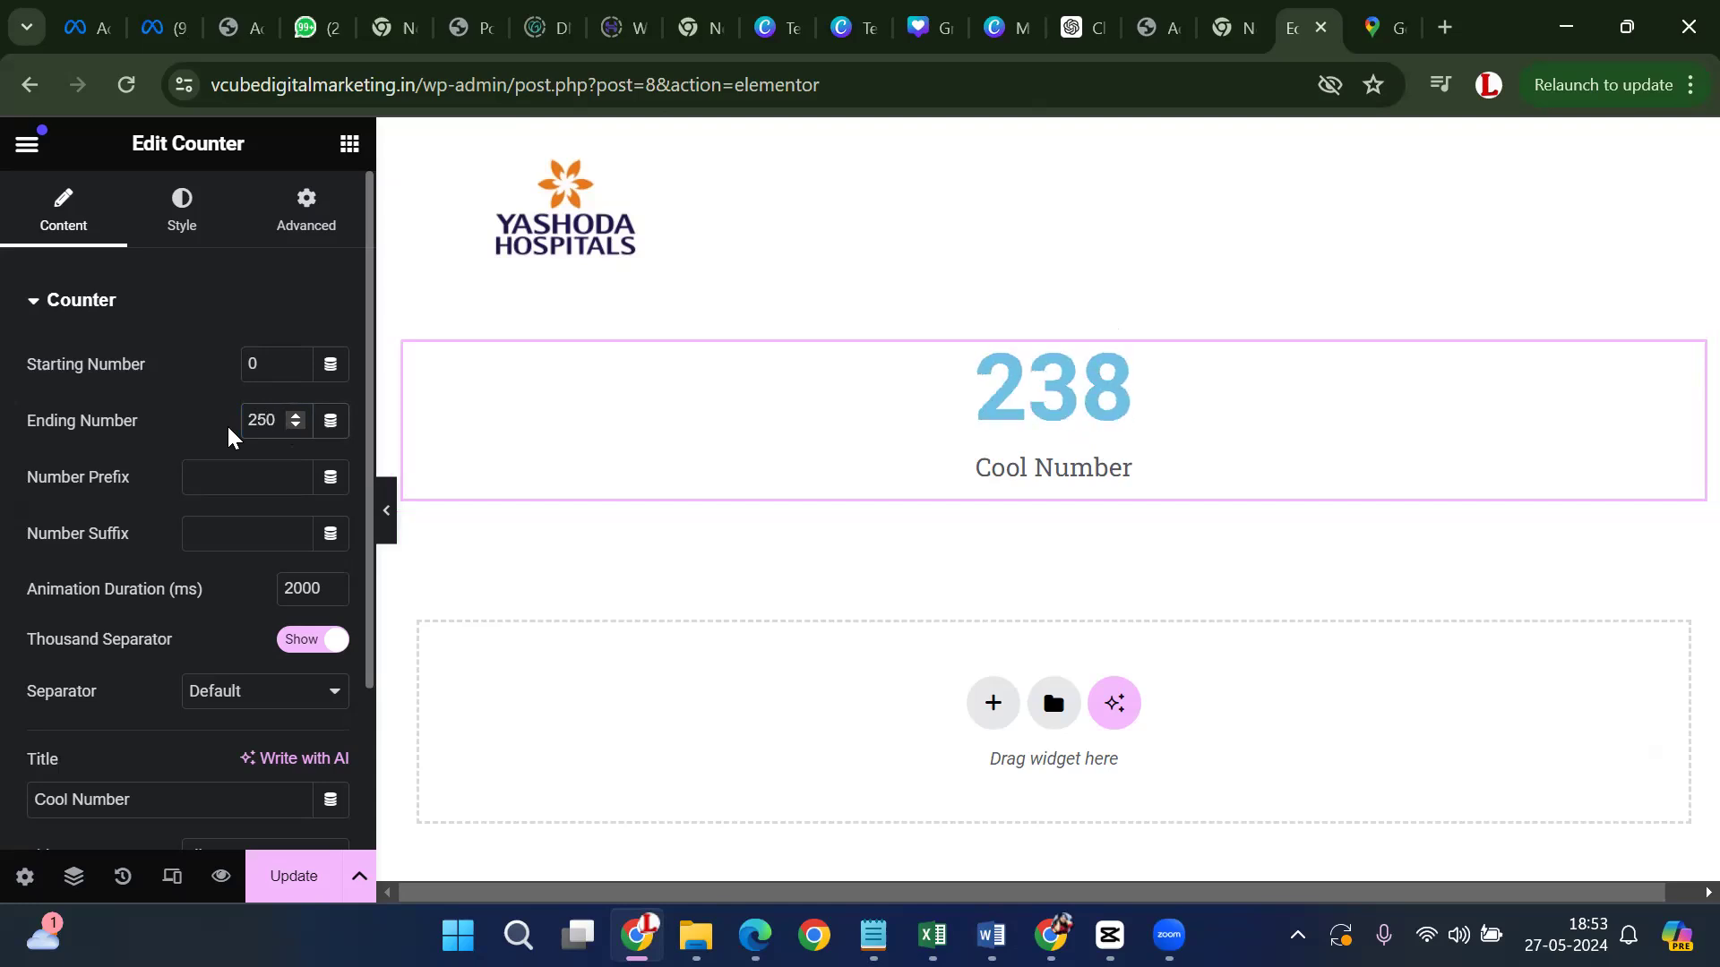
{"action": "left_click", "coordinate": [1060, 467]}
{"action": "left_click", "coordinate": [1057, 458]}
{"action": "type", "text": "TIONS"}
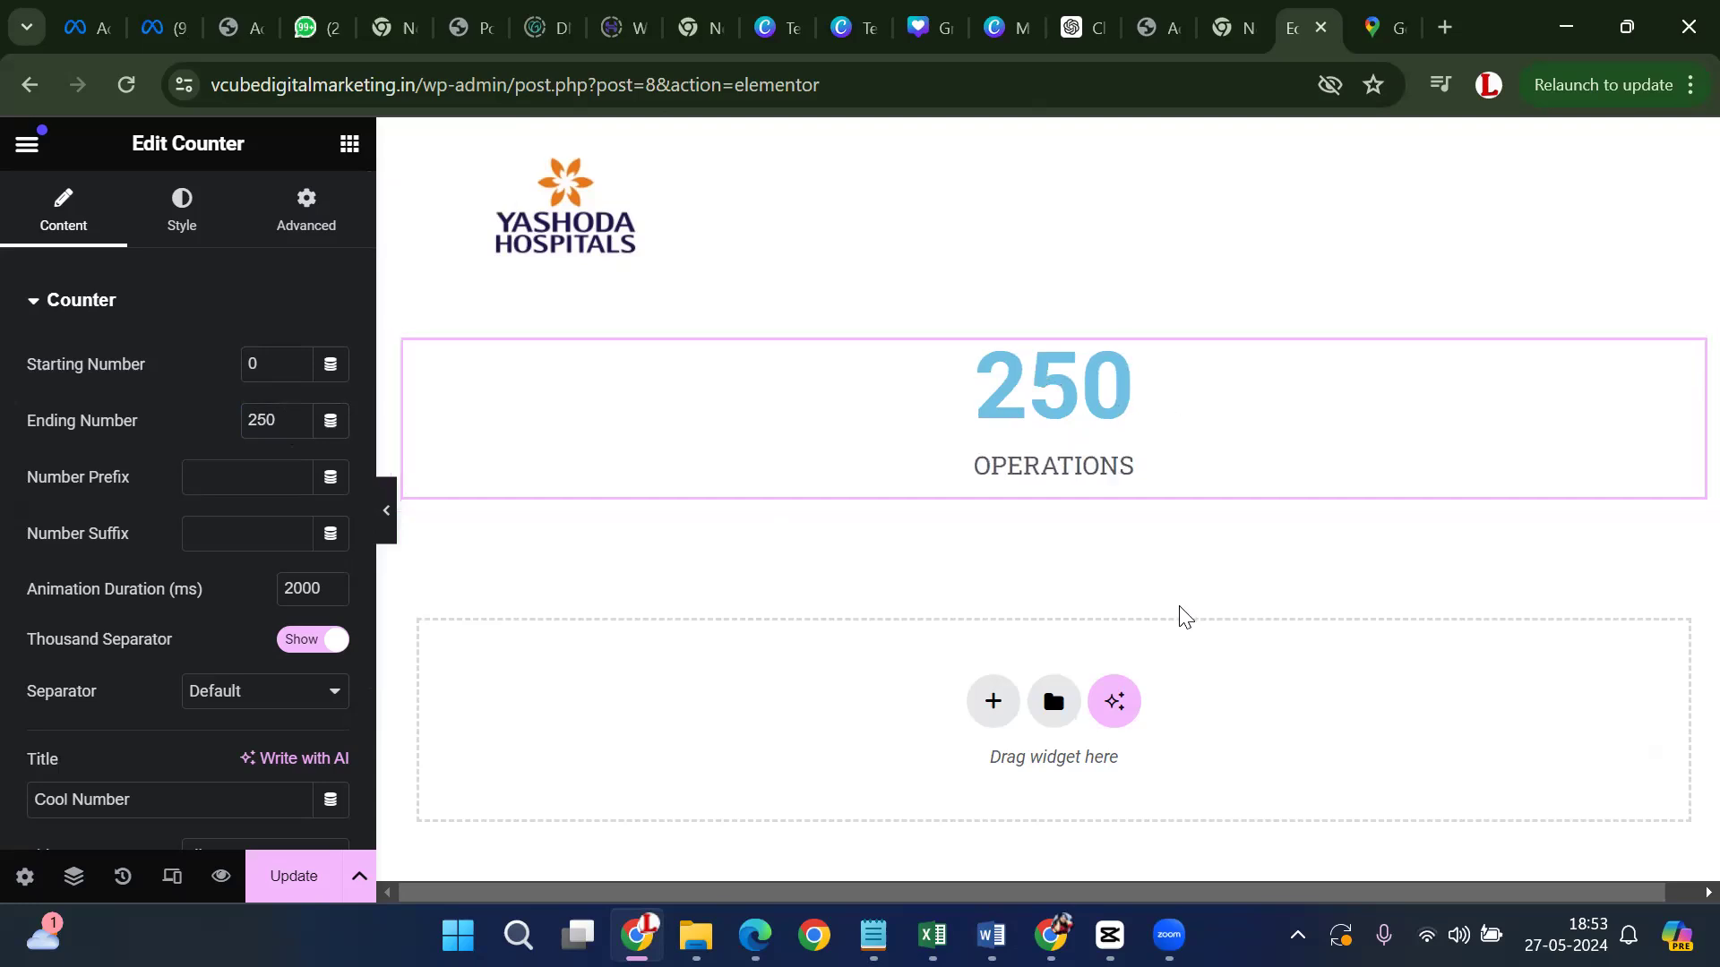
{"action": "scroll", "coordinate": [1182, 614], "scroll_direction": "down", "scroll_amount": 2}
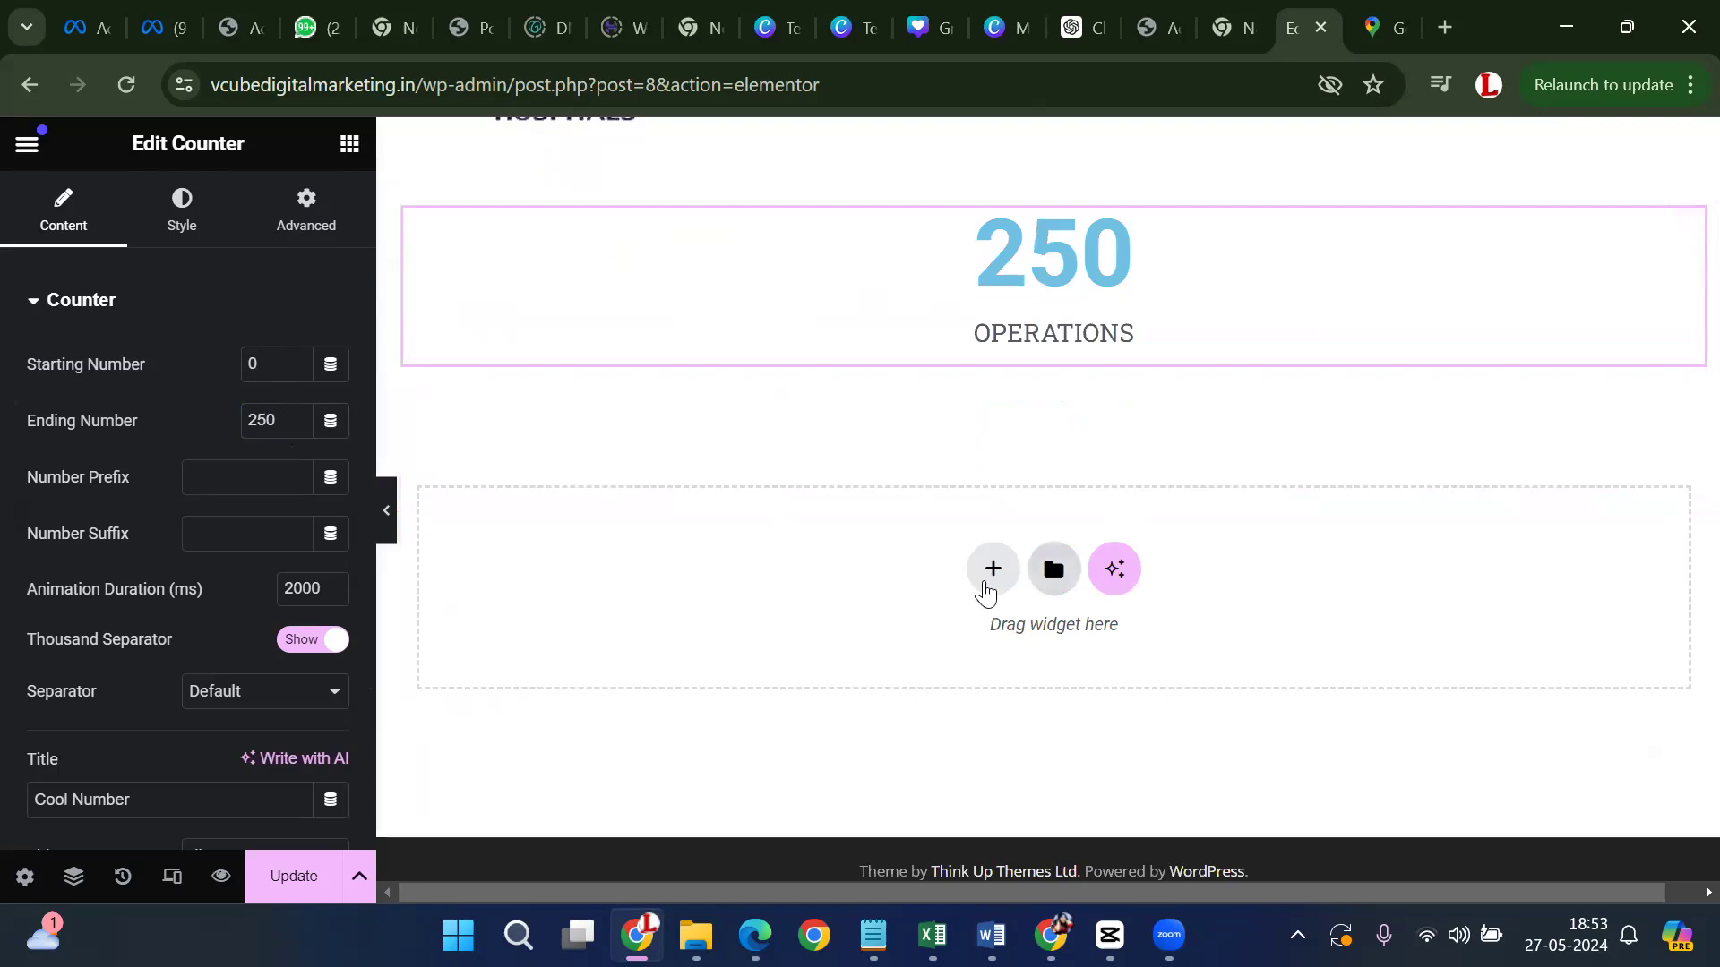
Add a Flexbox container with four equal columns below the OPERATIONS counter
{"action": "left_click", "coordinate": [989, 574]}
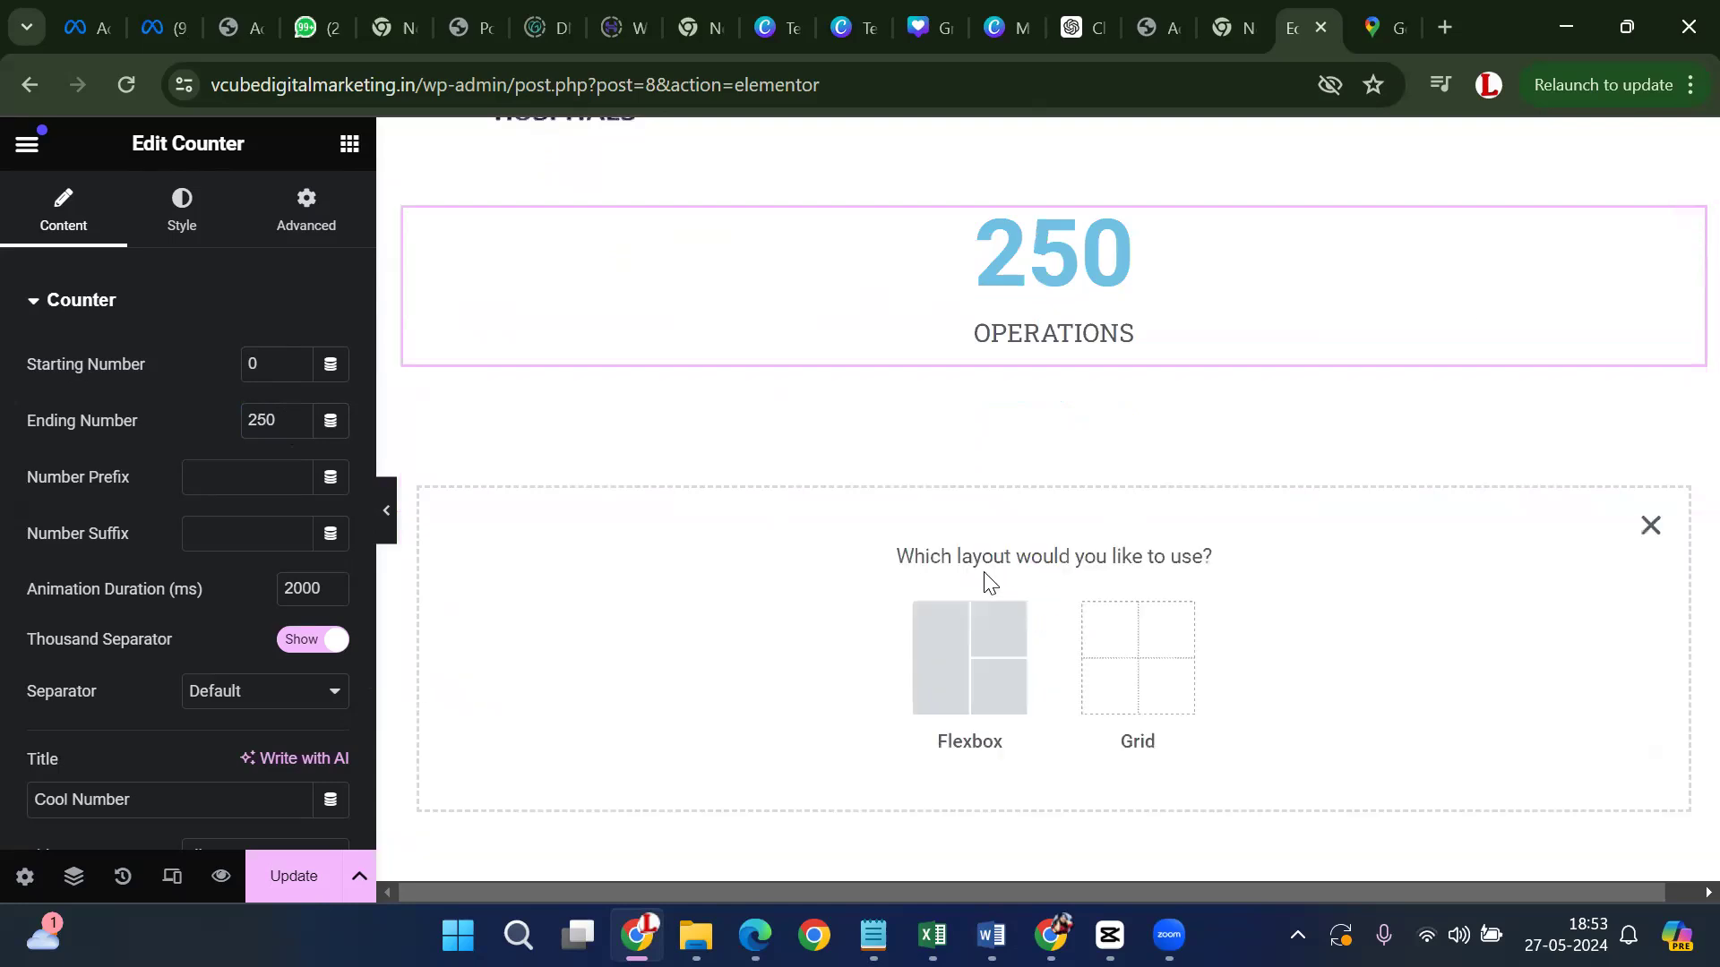
{"action": "left_click", "coordinate": [957, 673]}
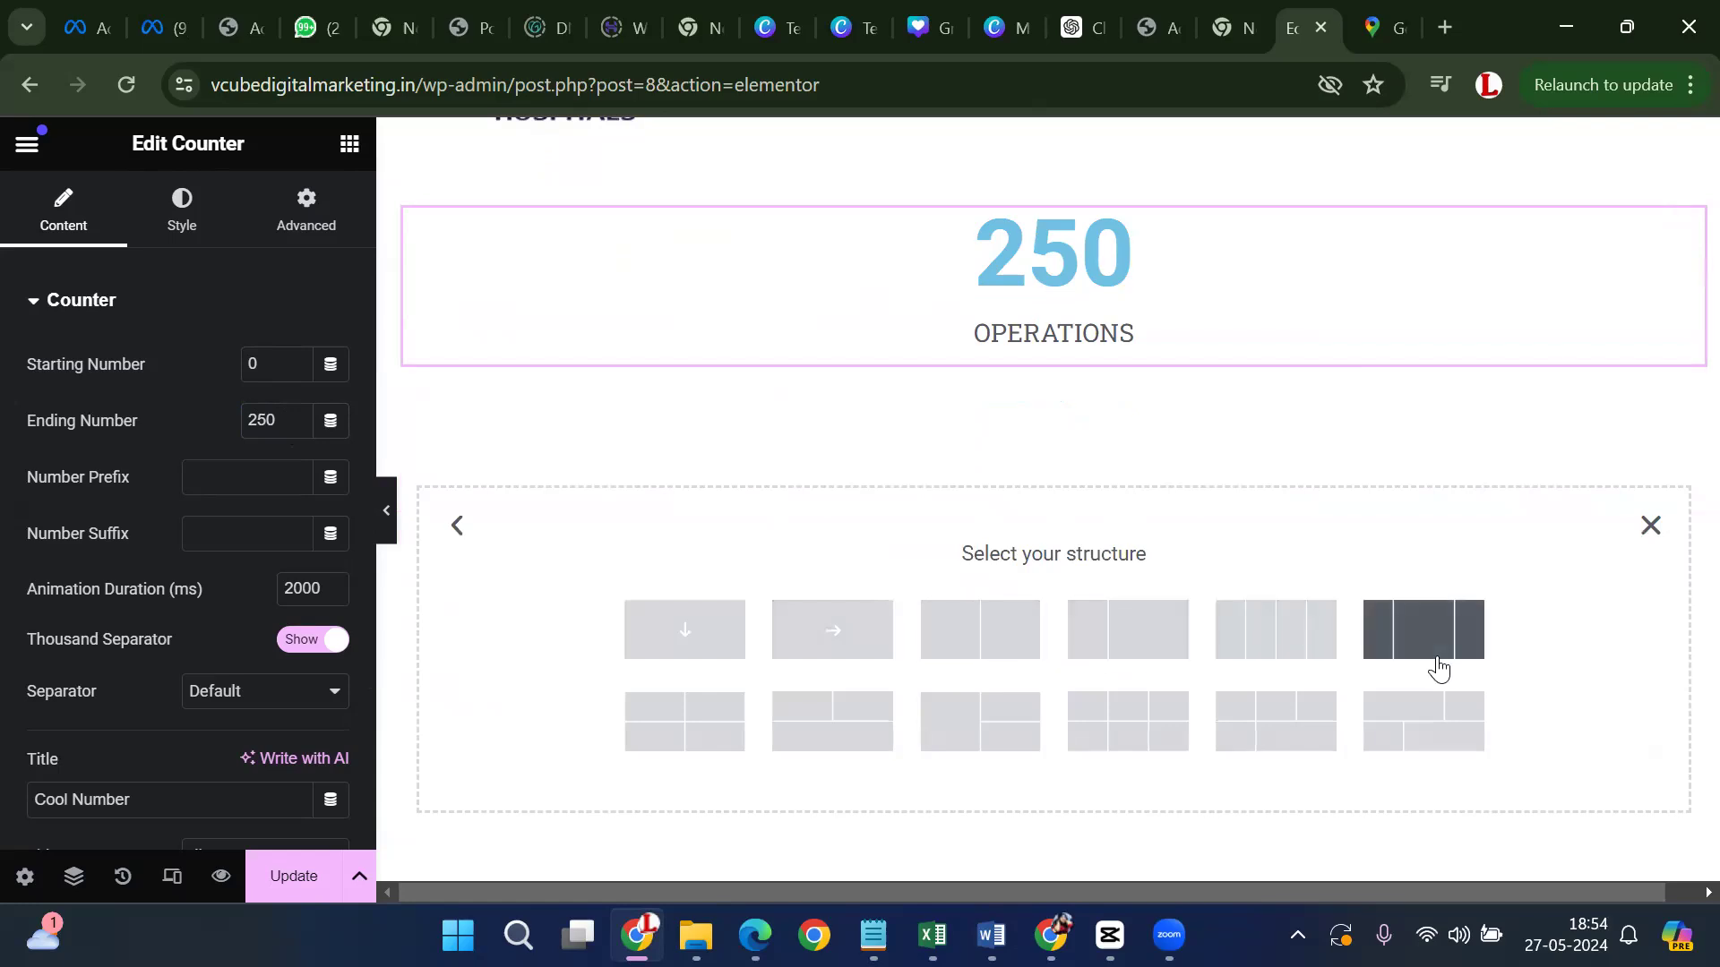
{"action": "scroll", "coordinate": [1144, 679], "scroll_direction": "down", "scroll_amount": 2}
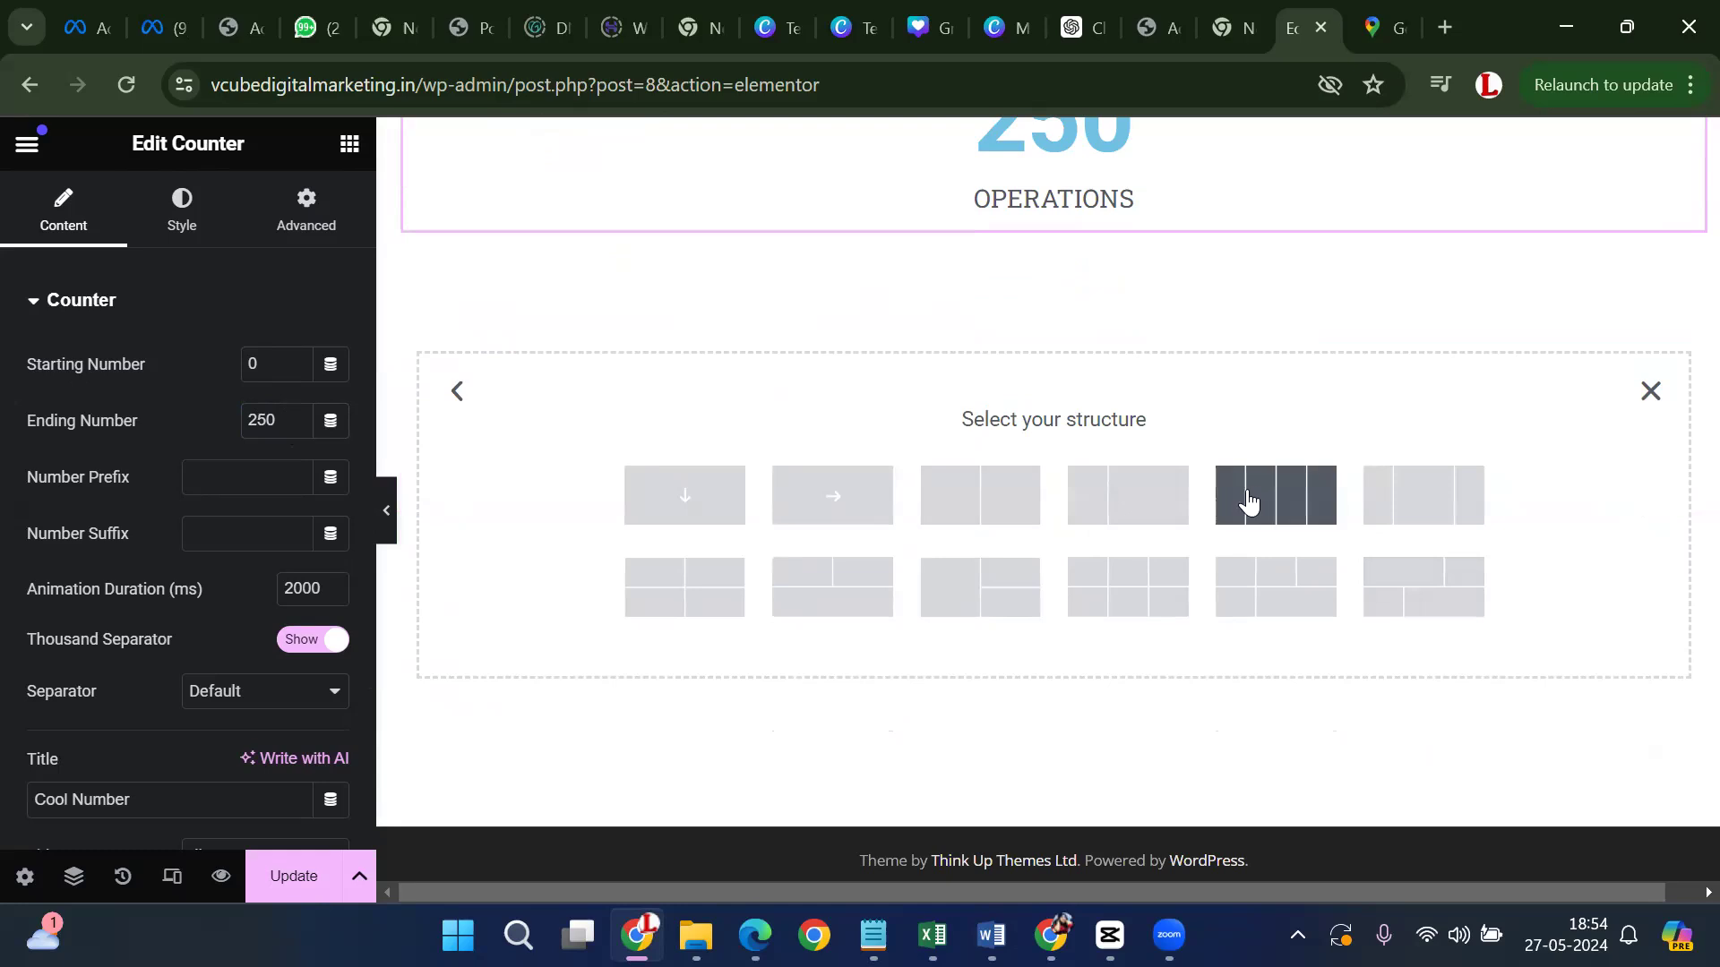
{"action": "left_click", "coordinate": [1282, 507]}
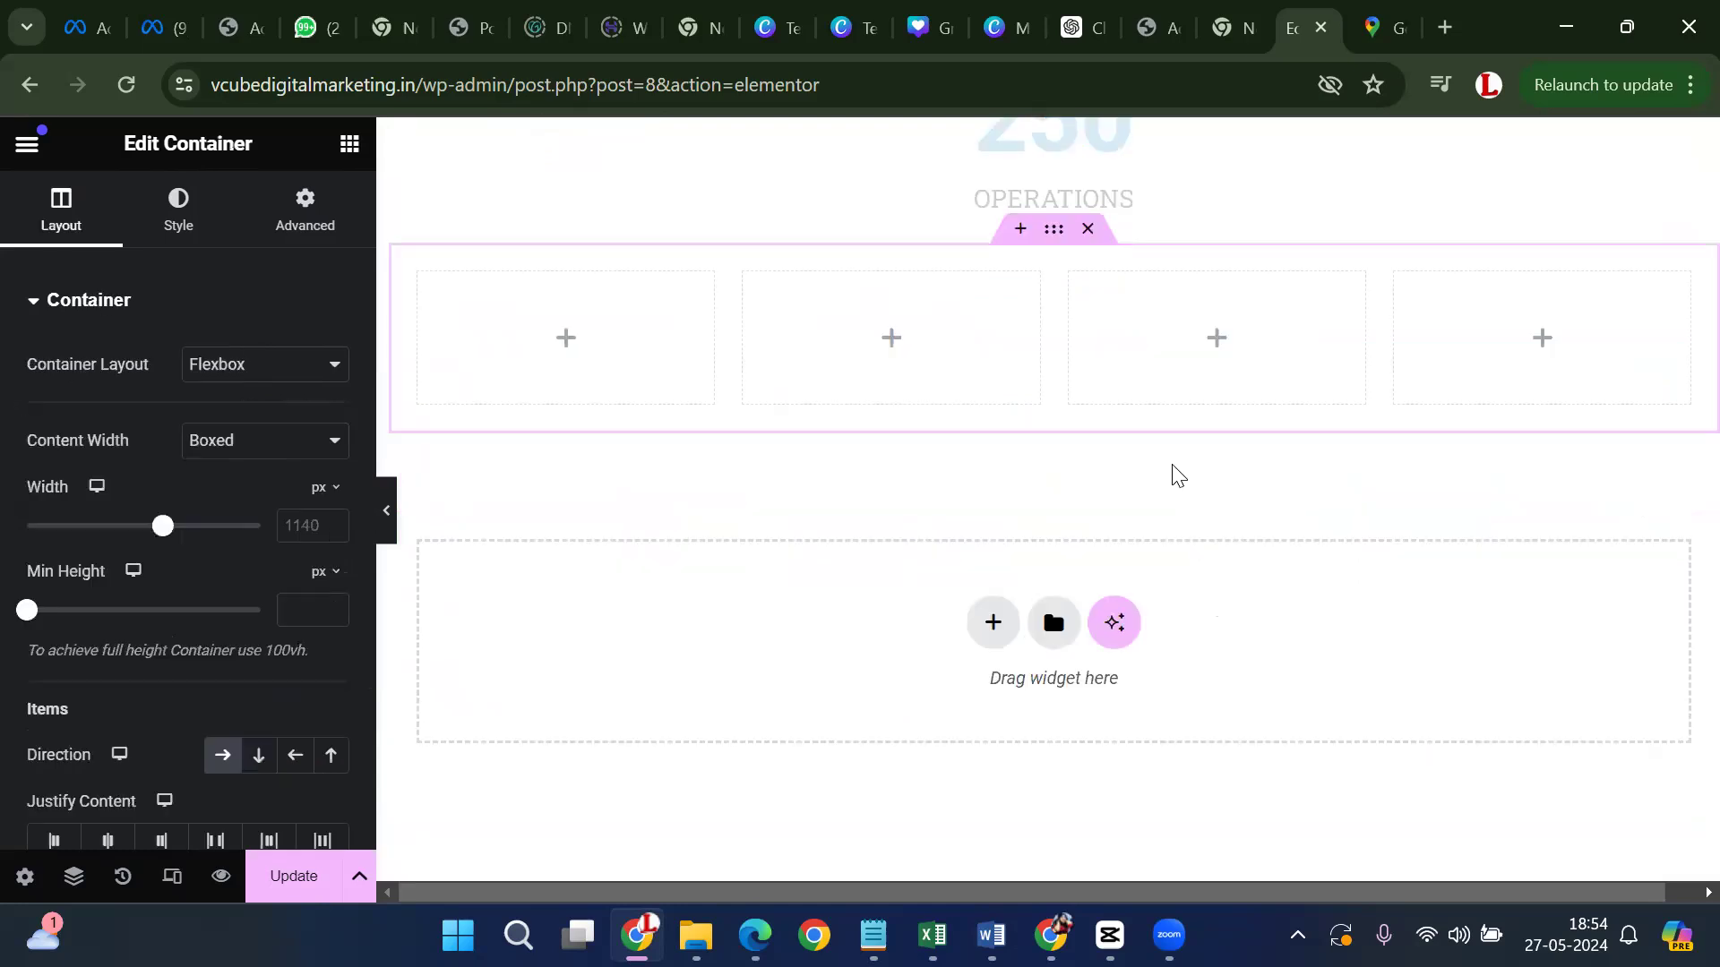
Duplicate the existing counter and move the copy into the first column of the four-column container
{"action": "left_click", "coordinate": [568, 341]}
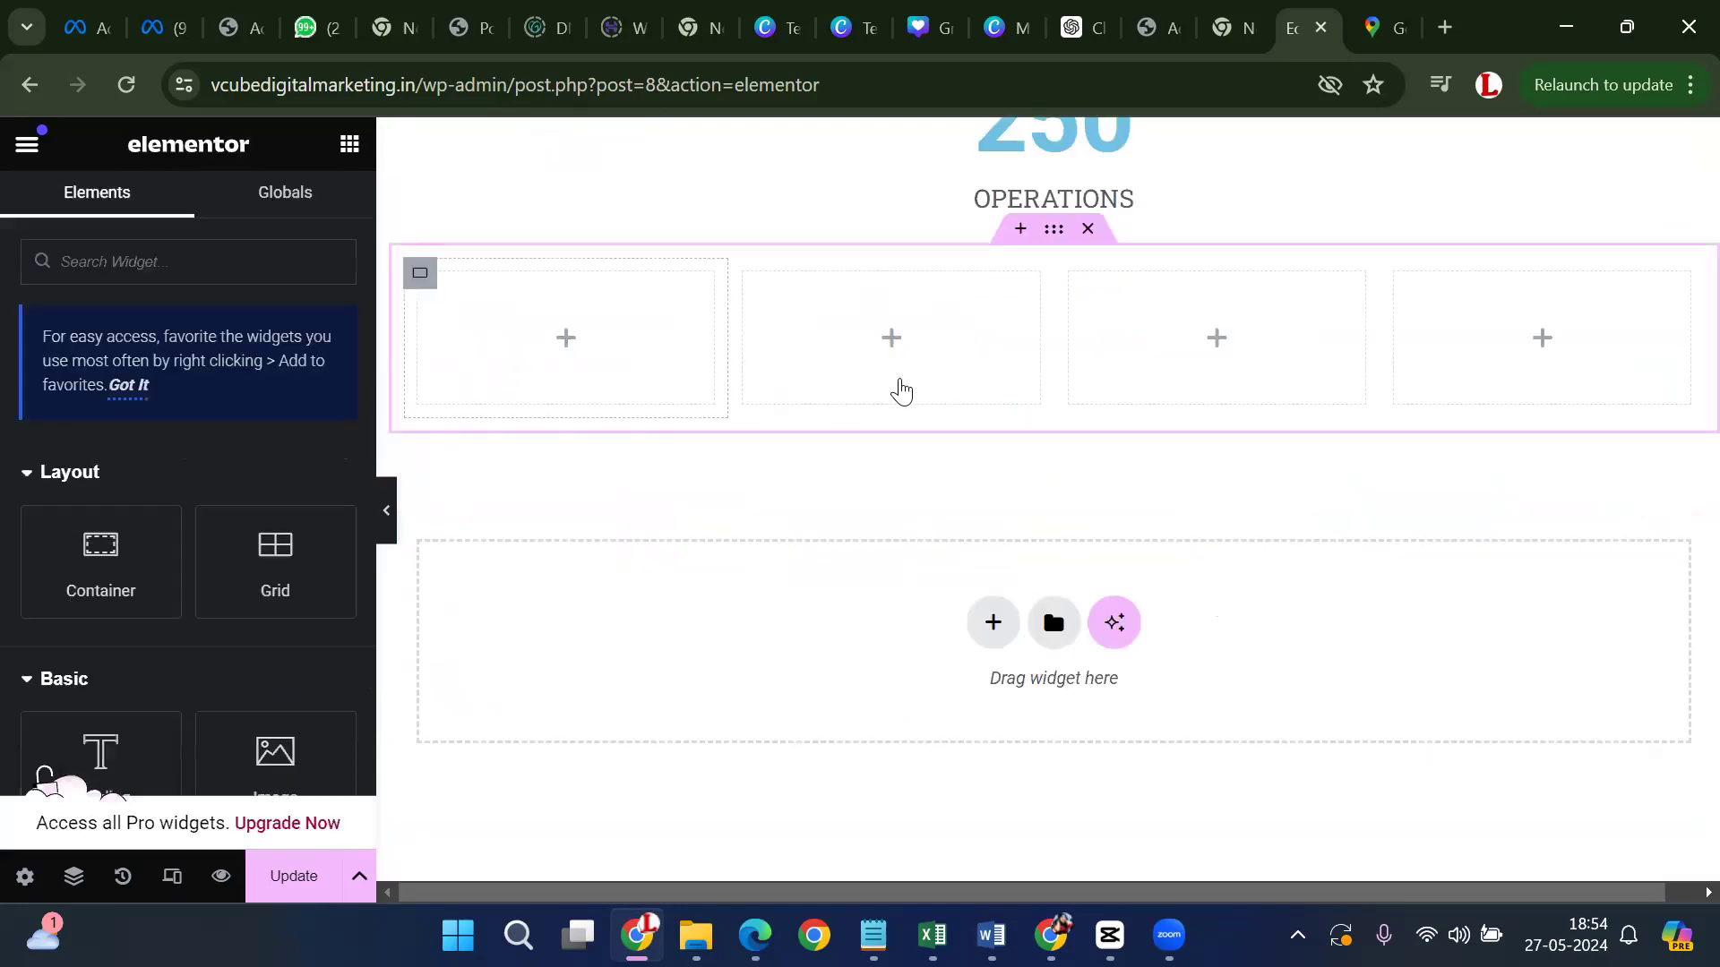
{"action": "scroll", "coordinate": [1048, 387], "scroll_direction": "up", "scroll_amount": 3}
{"action": "left_click", "coordinate": [1057, 376]}
{"action": "right_click", "coordinate": [1057, 376]}
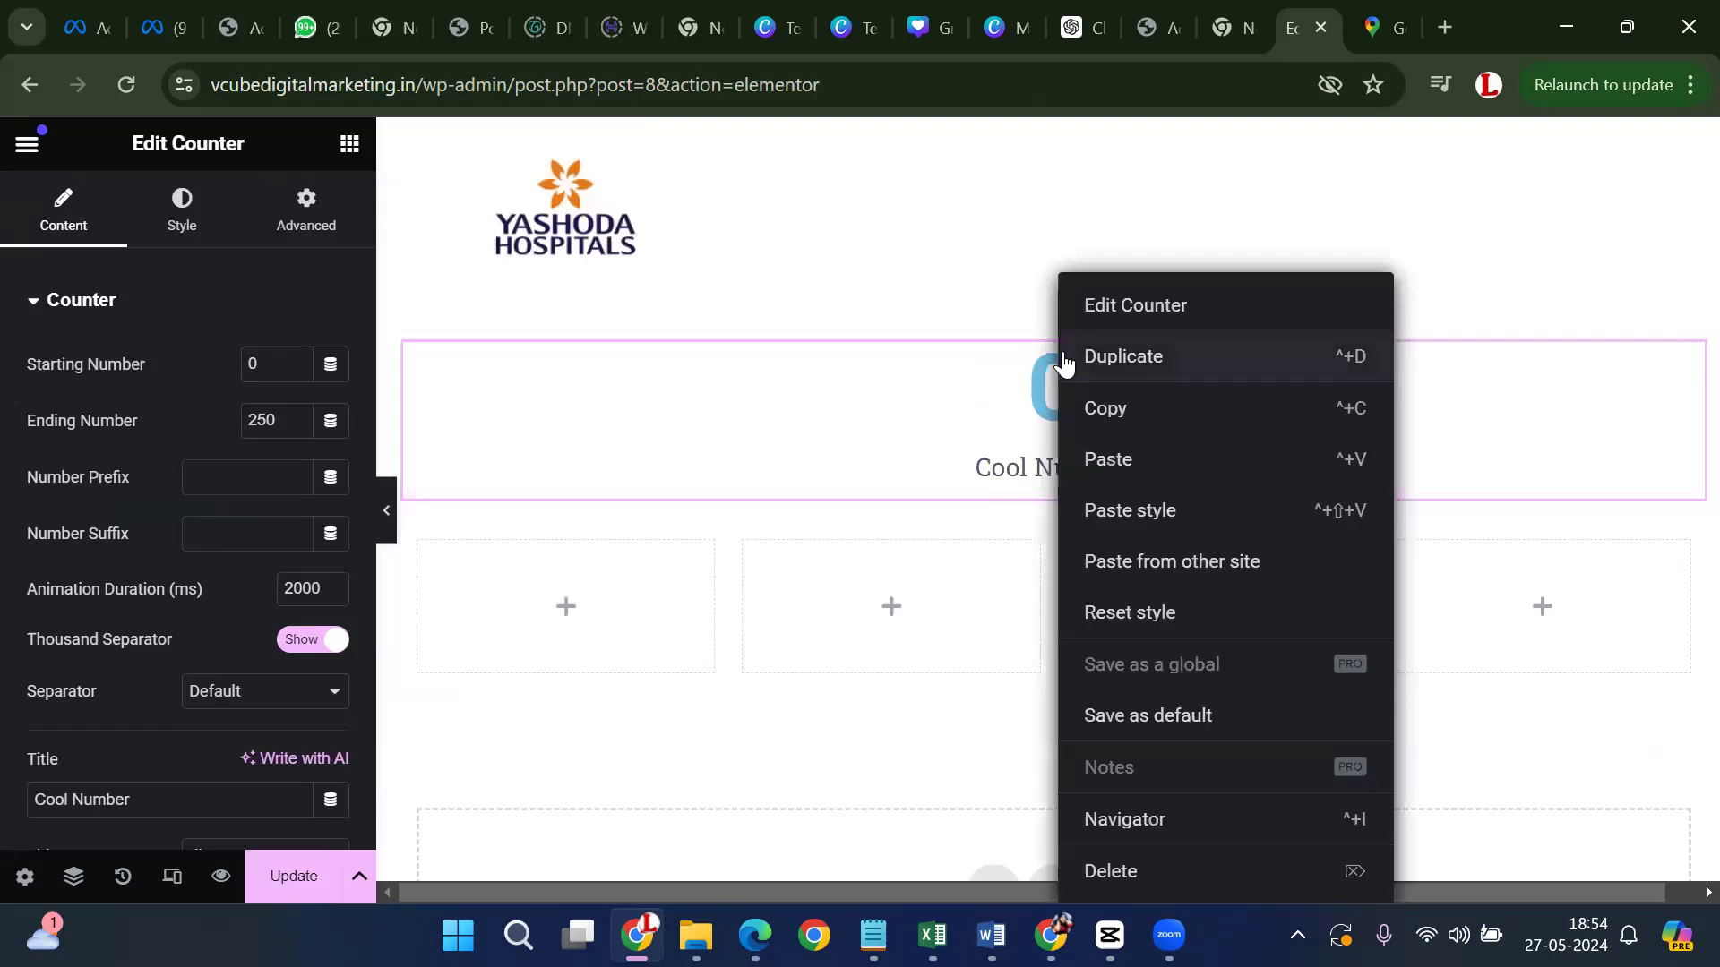
{"action": "left_click", "coordinate": [833, 544]}
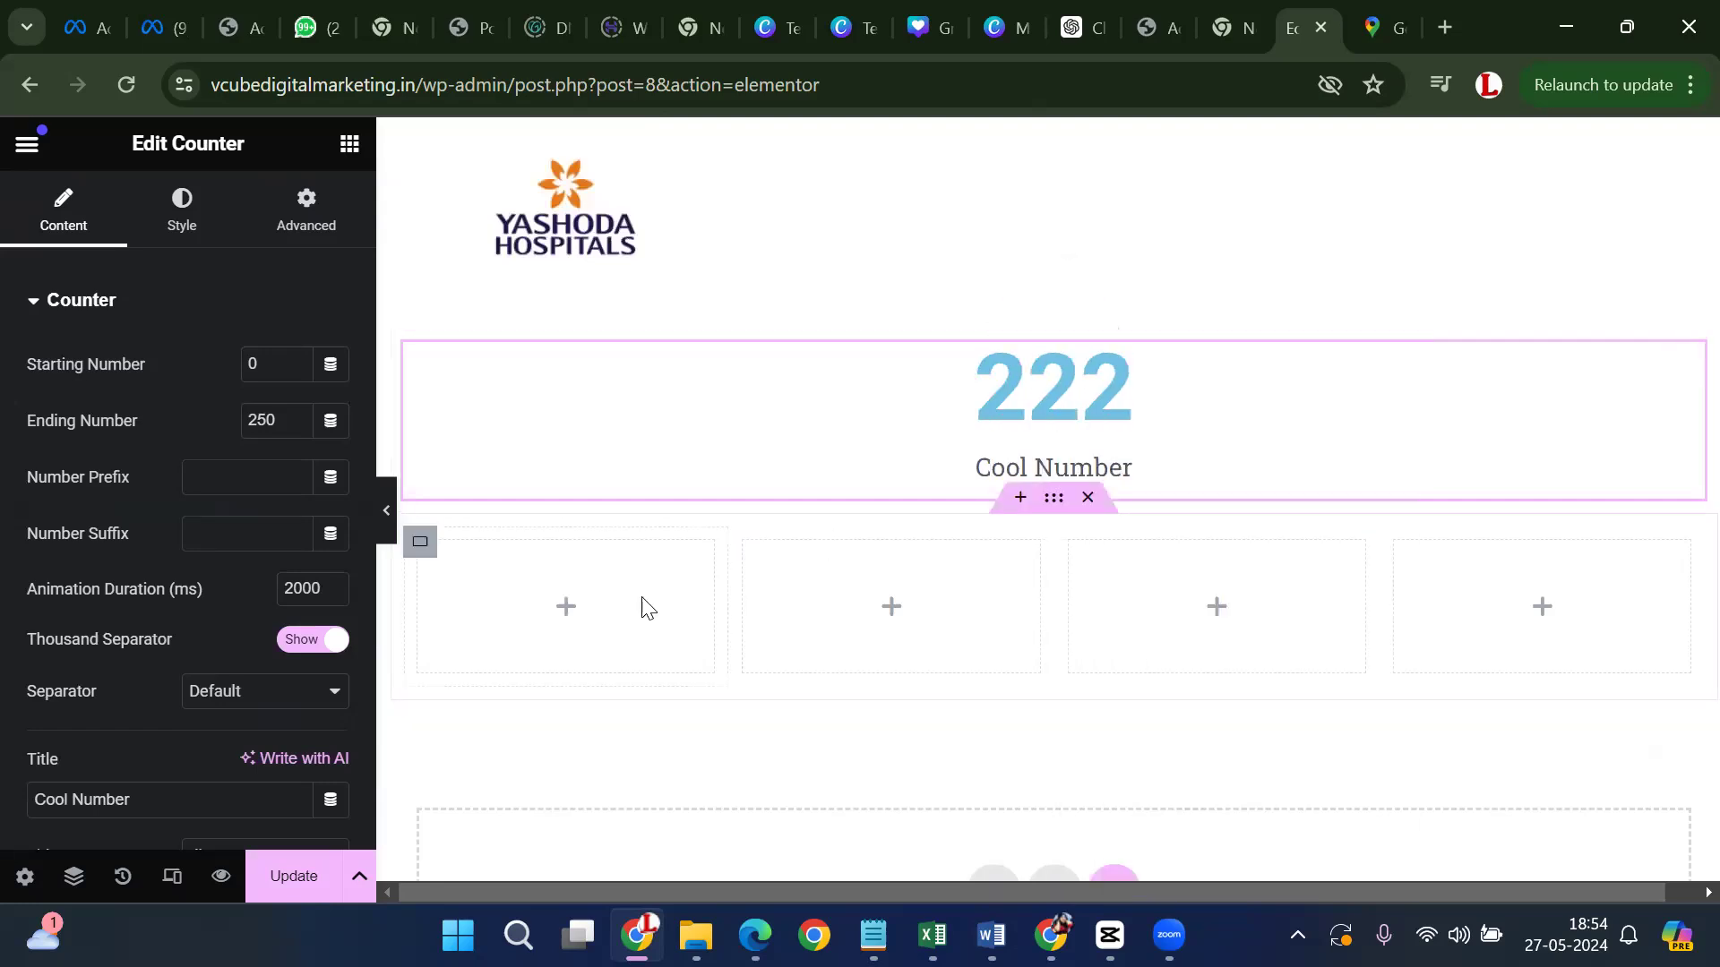
{"action": "key", "text": "ctrl+d"}
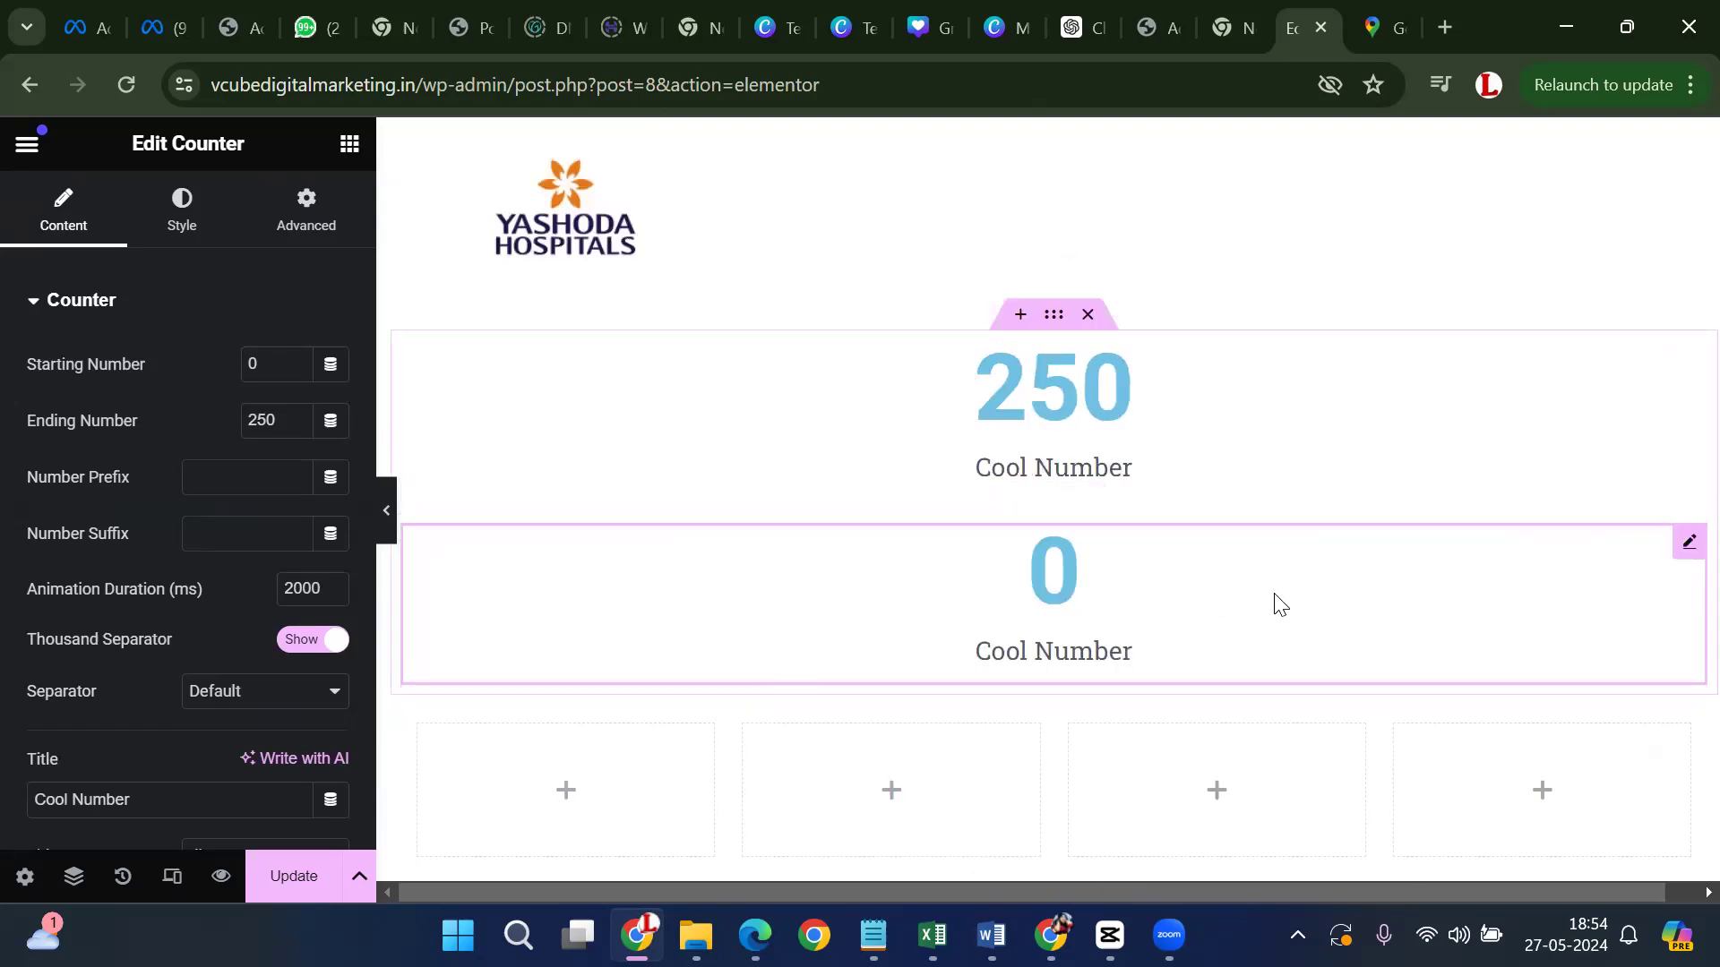
{"action": "left_click_drag", "start_coordinate": [1594, 565], "coordinate": [511, 778]}
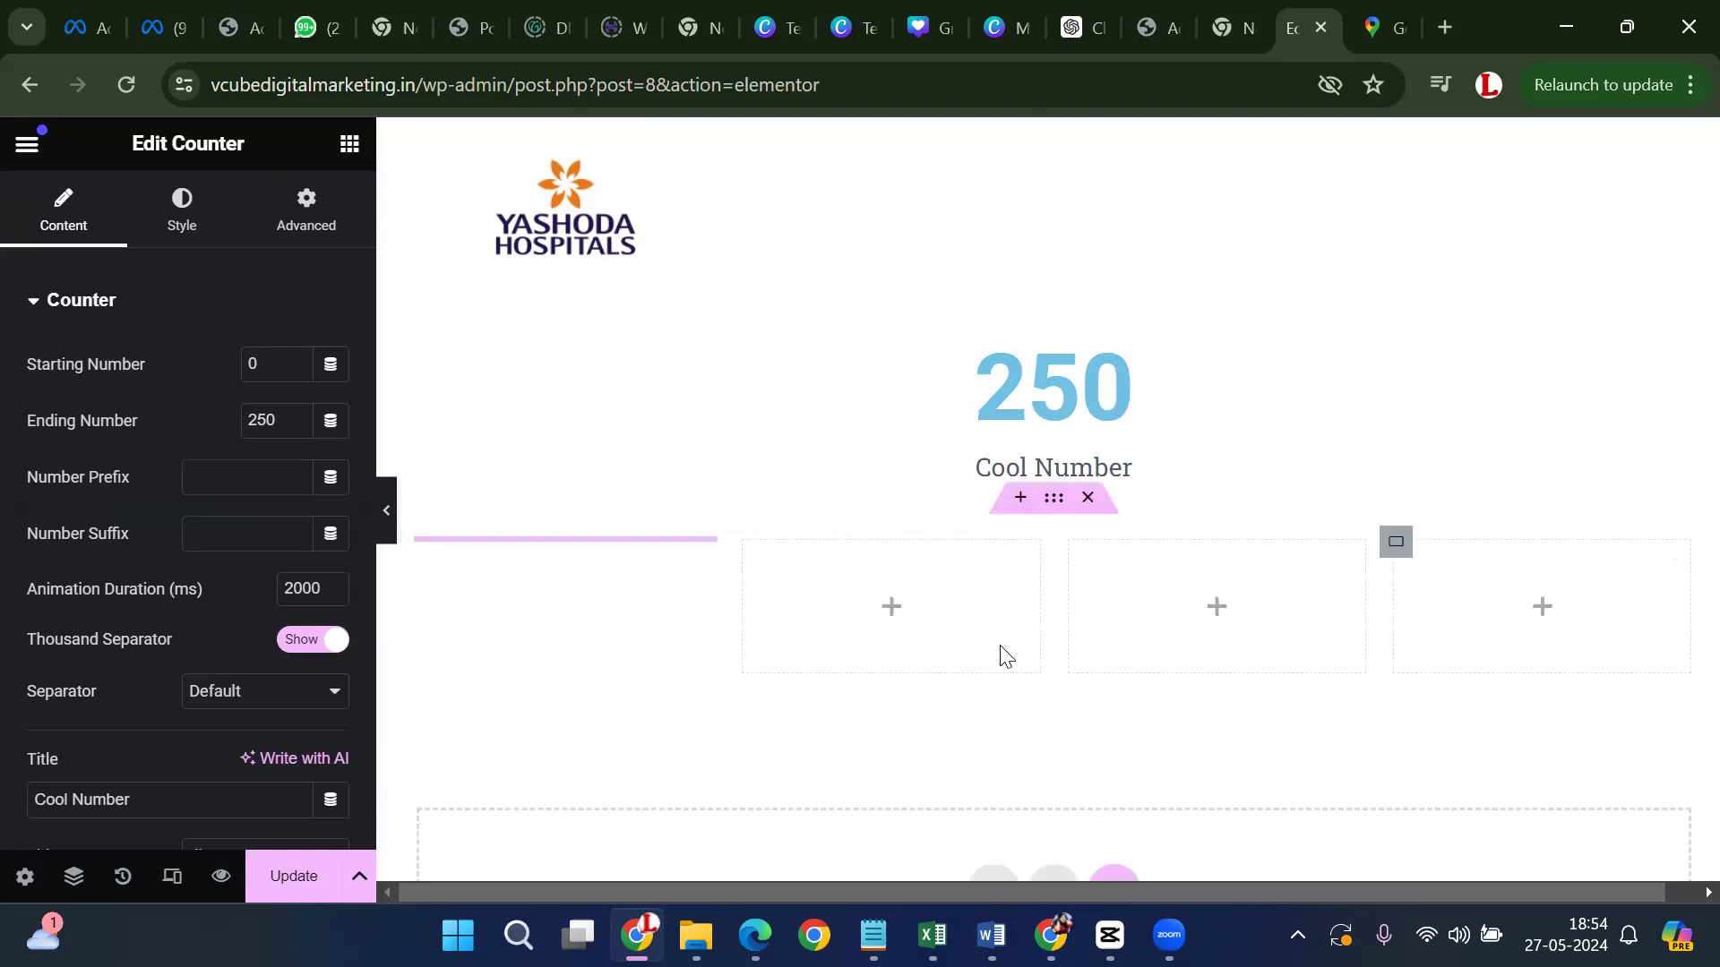
Duplicate the counter from the first column into the second and third columns
{"action": "scroll", "coordinate": [896, 582], "scroll_direction": "down", "scroll_amount": 1}
{"action": "key", "text": "ctrl+d"}
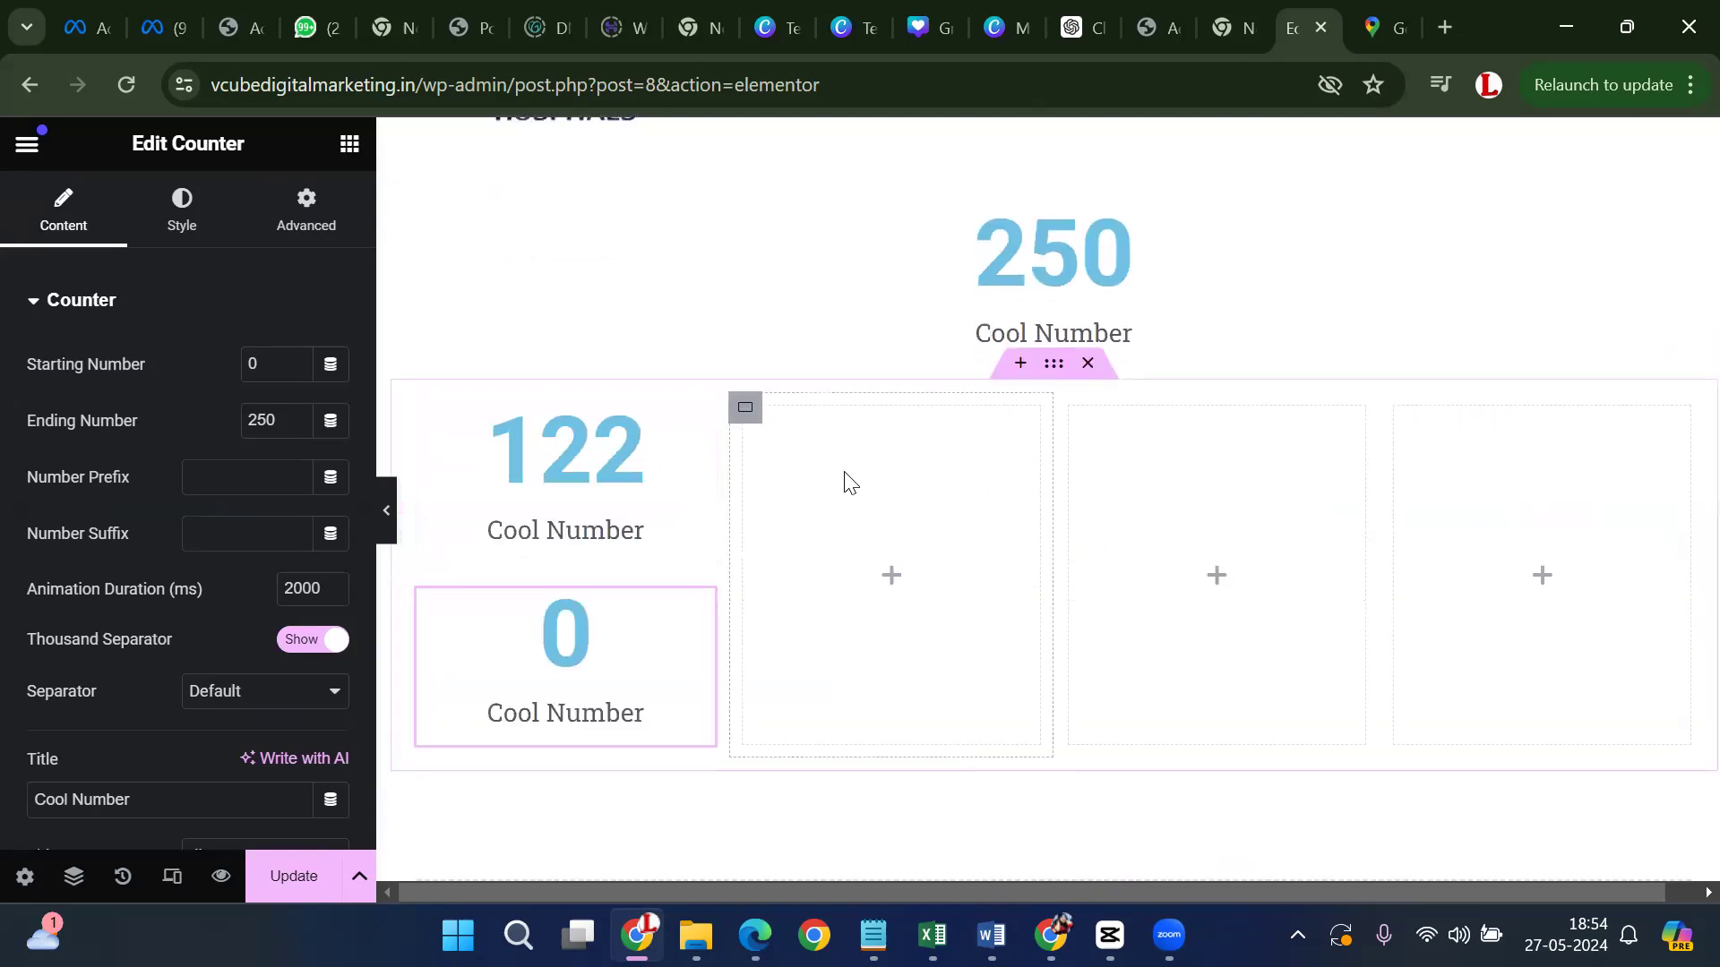
{"action": "left_click_drag", "start_coordinate": [667, 588], "coordinate": [869, 490]}
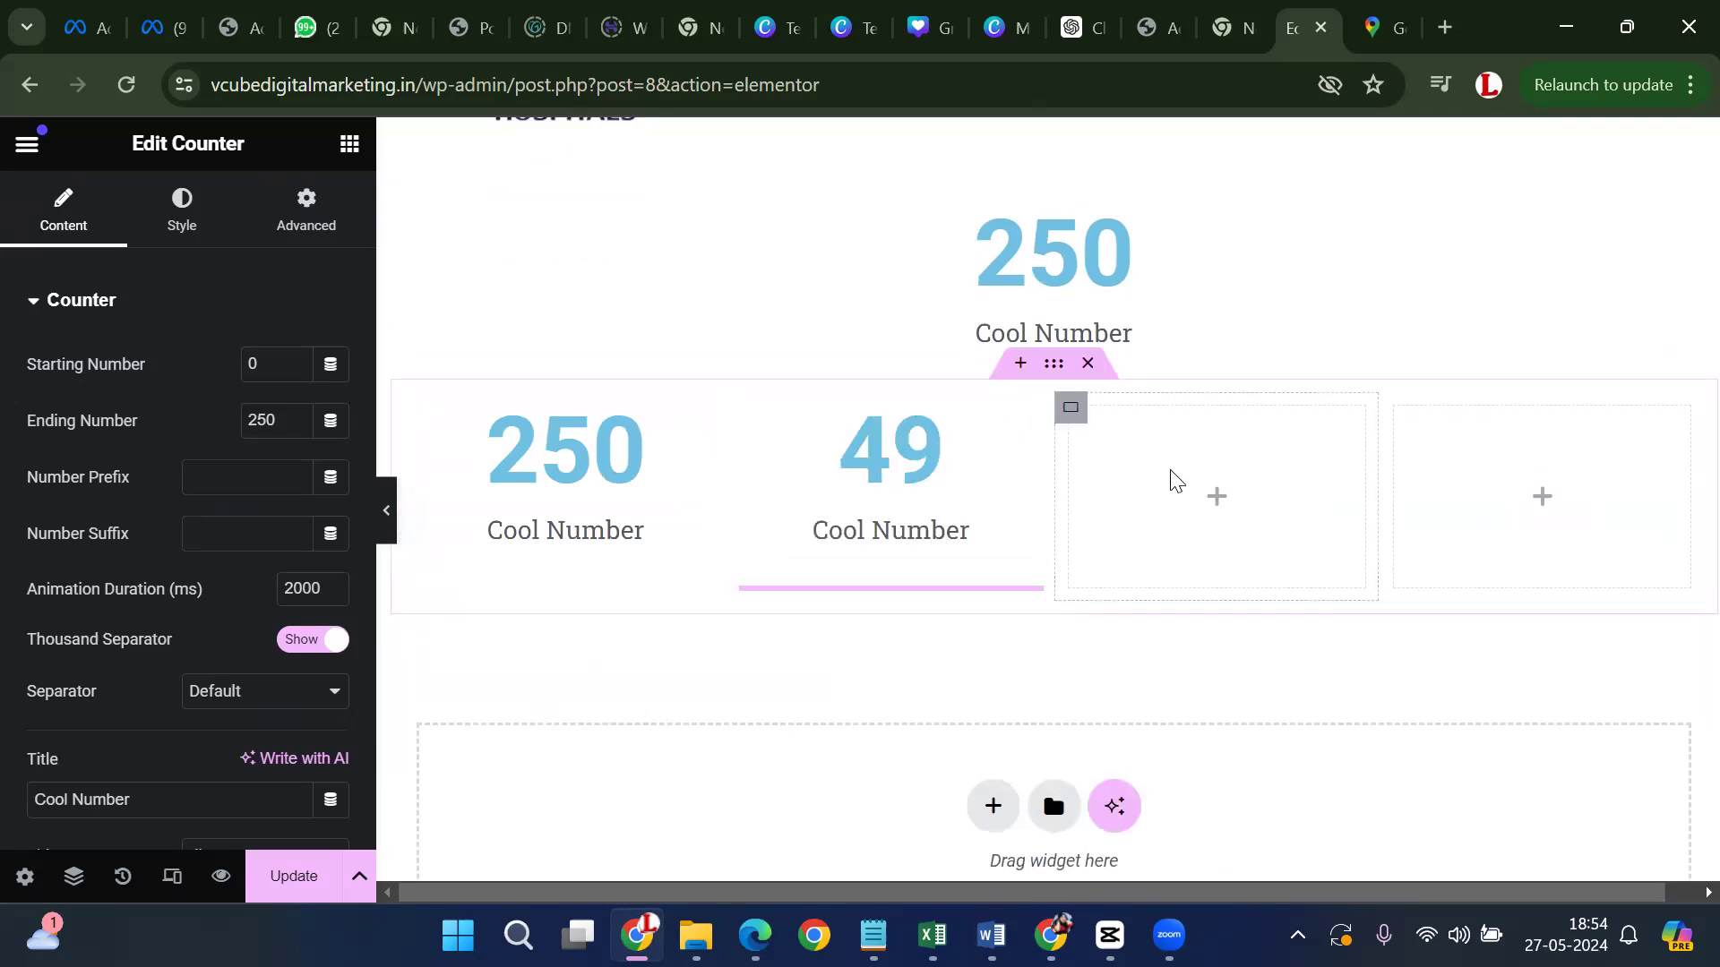
{"action": "key", "text": "ctrl+d"}
{"action": "left_click_drag", "start_coordinate": [941, 660], "coordinate": [1203, 507]}
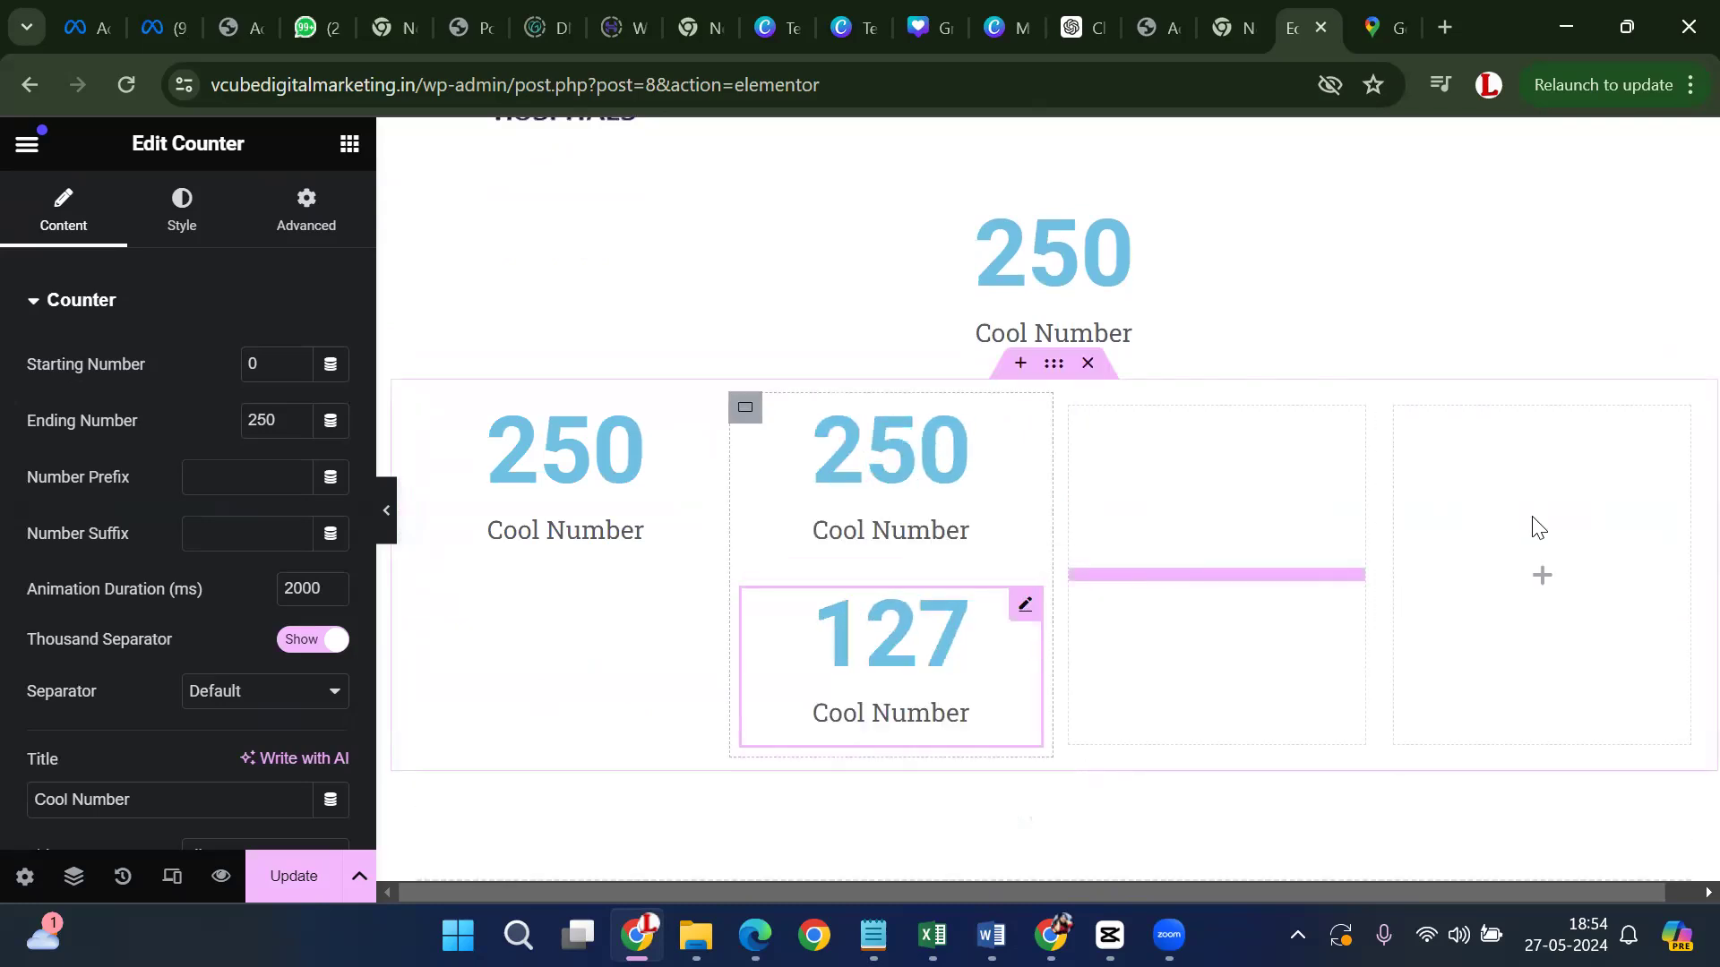
Place another counter copy in the fourth column and delete the original single-column counter container above
{"action": "left_click_drag", "start_coordinate": [1533, 527], "coordinate": [1535, 502]}
{"action": "key", "text": "ctrl+d"}
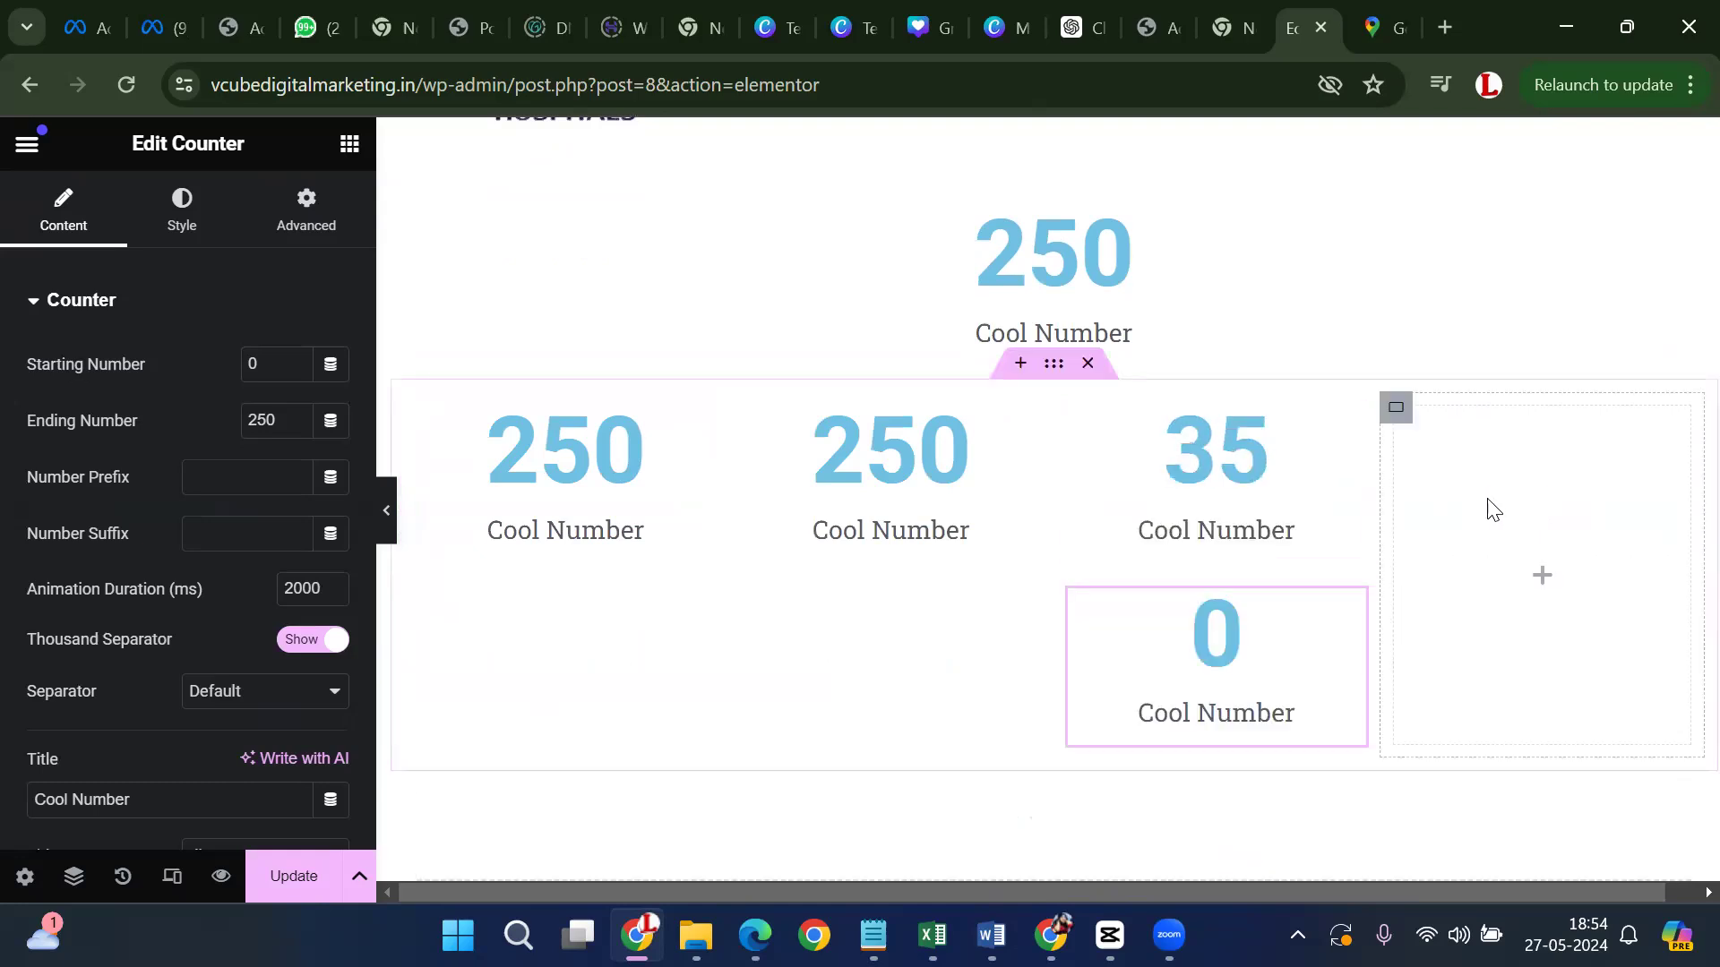
{"action": "left_click_drag", "start_coordinate": [1332, 623], "coordinate": [1545, 489]}
{"action": "scroll", "coordinate": [1074, 340], "scroll_direction": "up", "scroll_amount": 2}
{"action": "left_click", "coordinate": [1087, 315]}
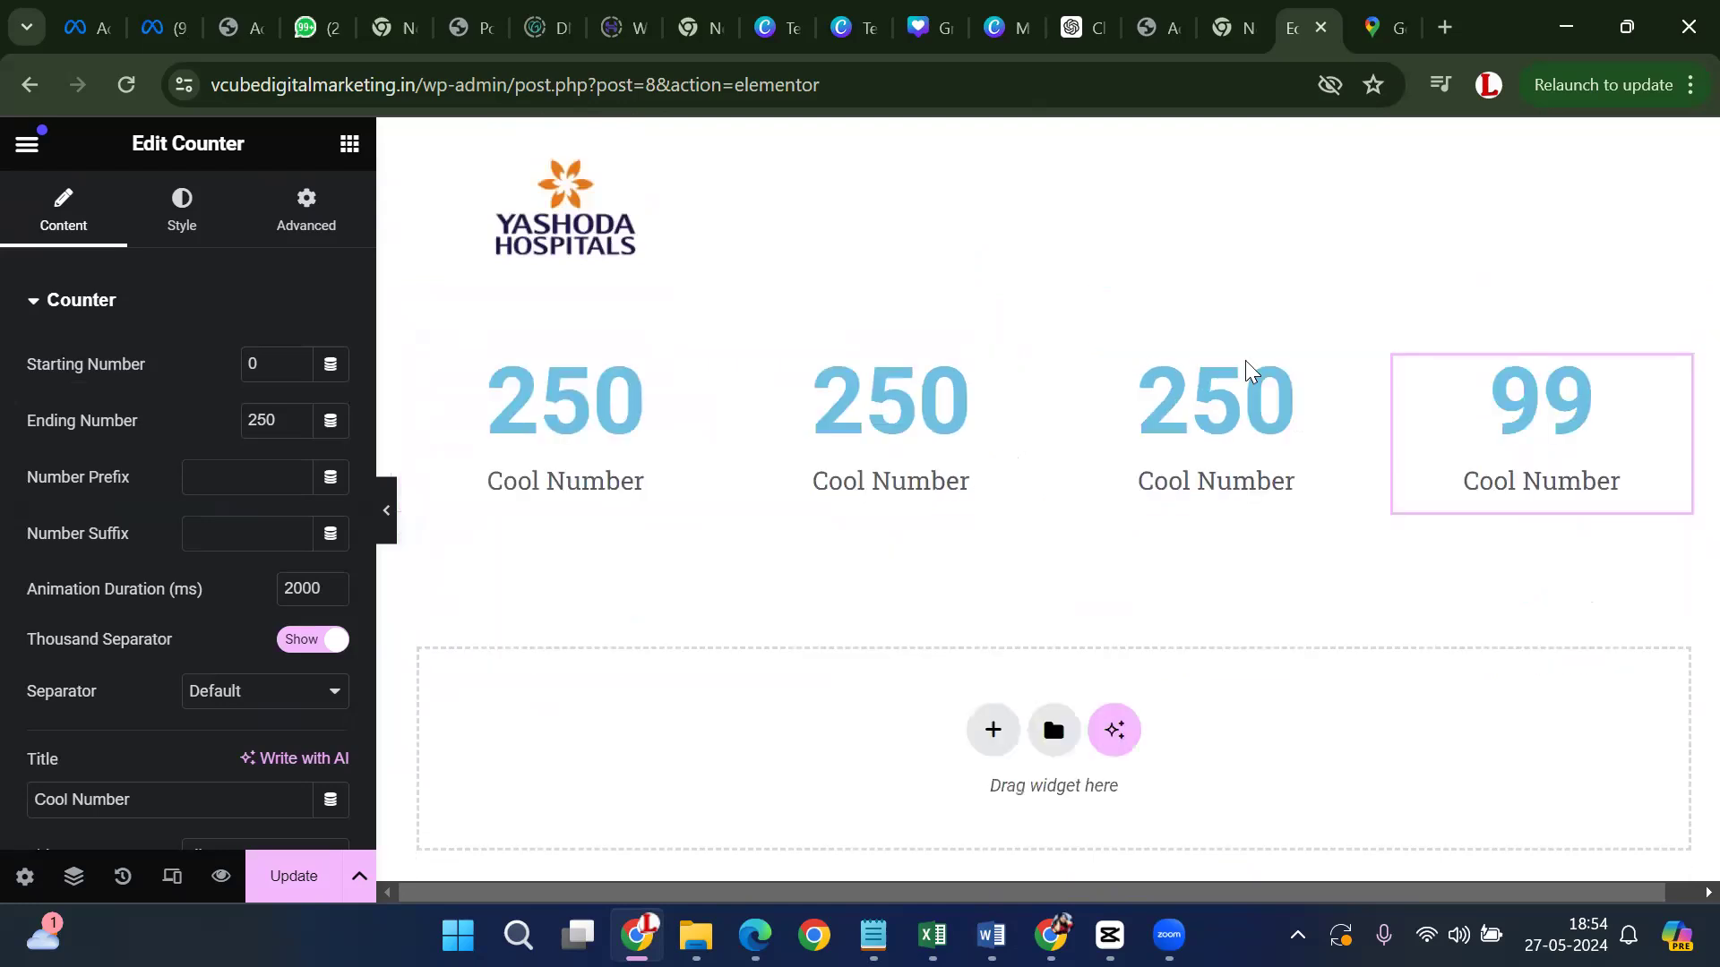
Set the first counter's ending number to 10 and change its title to Clinics
{"action": "left_click", "coordinate": [588, 418]}
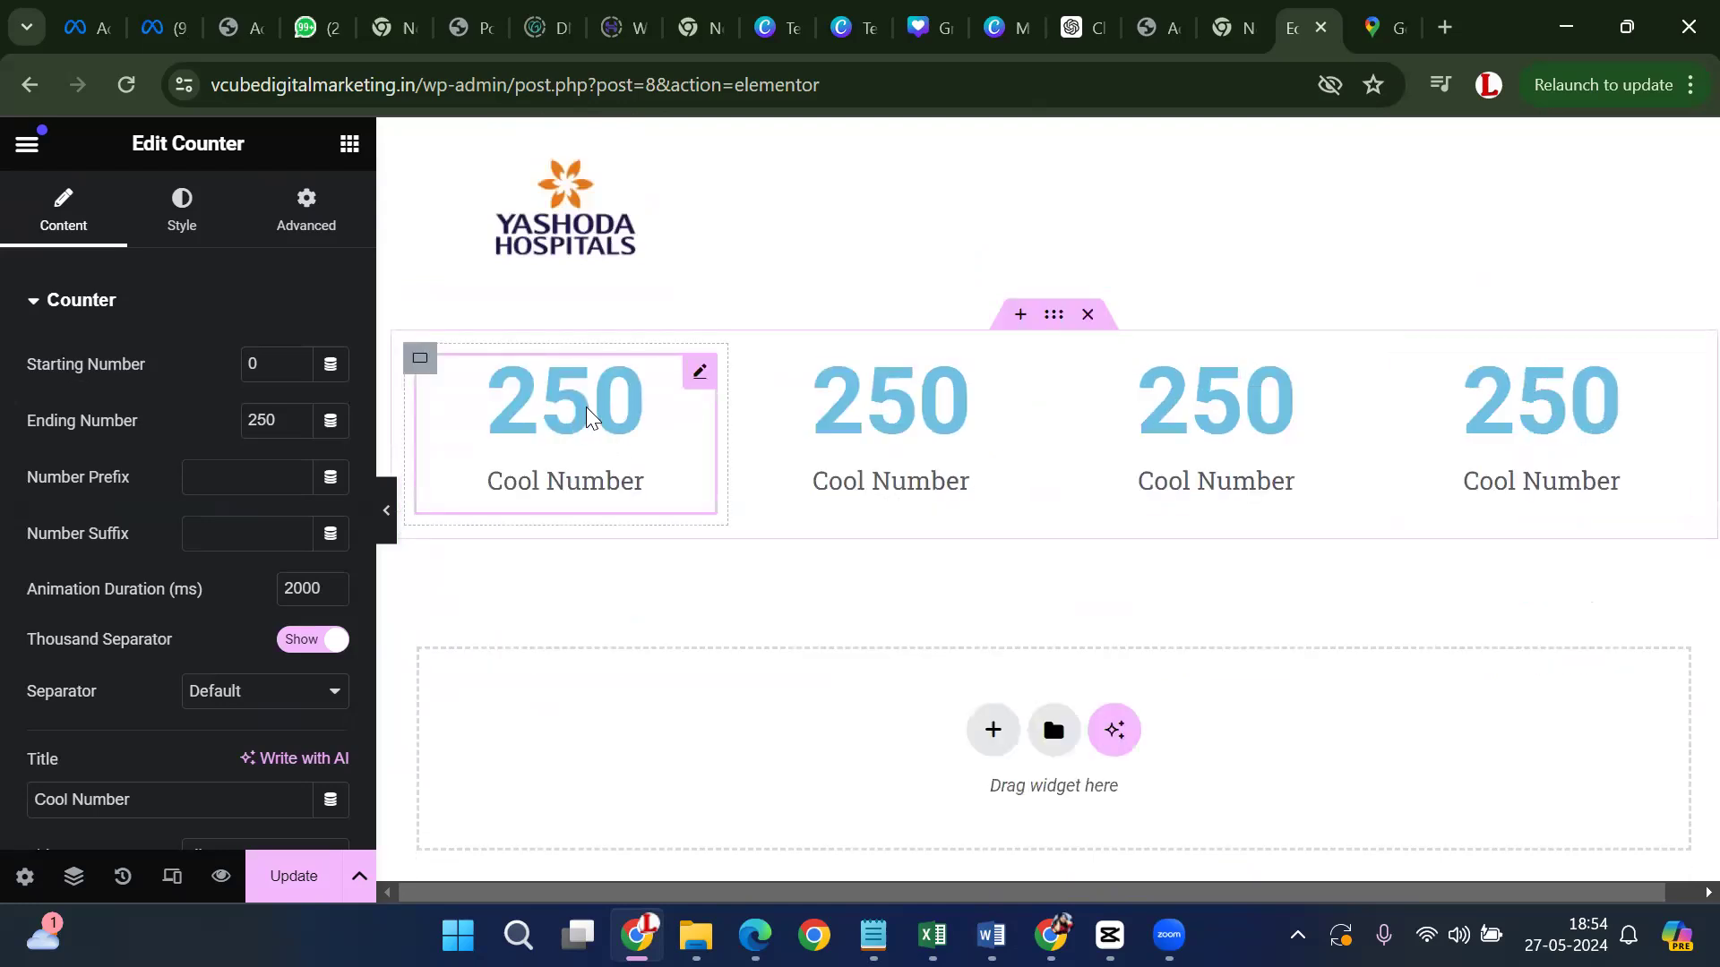
{"action": "left_click", "coordinate": [292, 425]}
{"action": "key", "text": "BackSpace"}
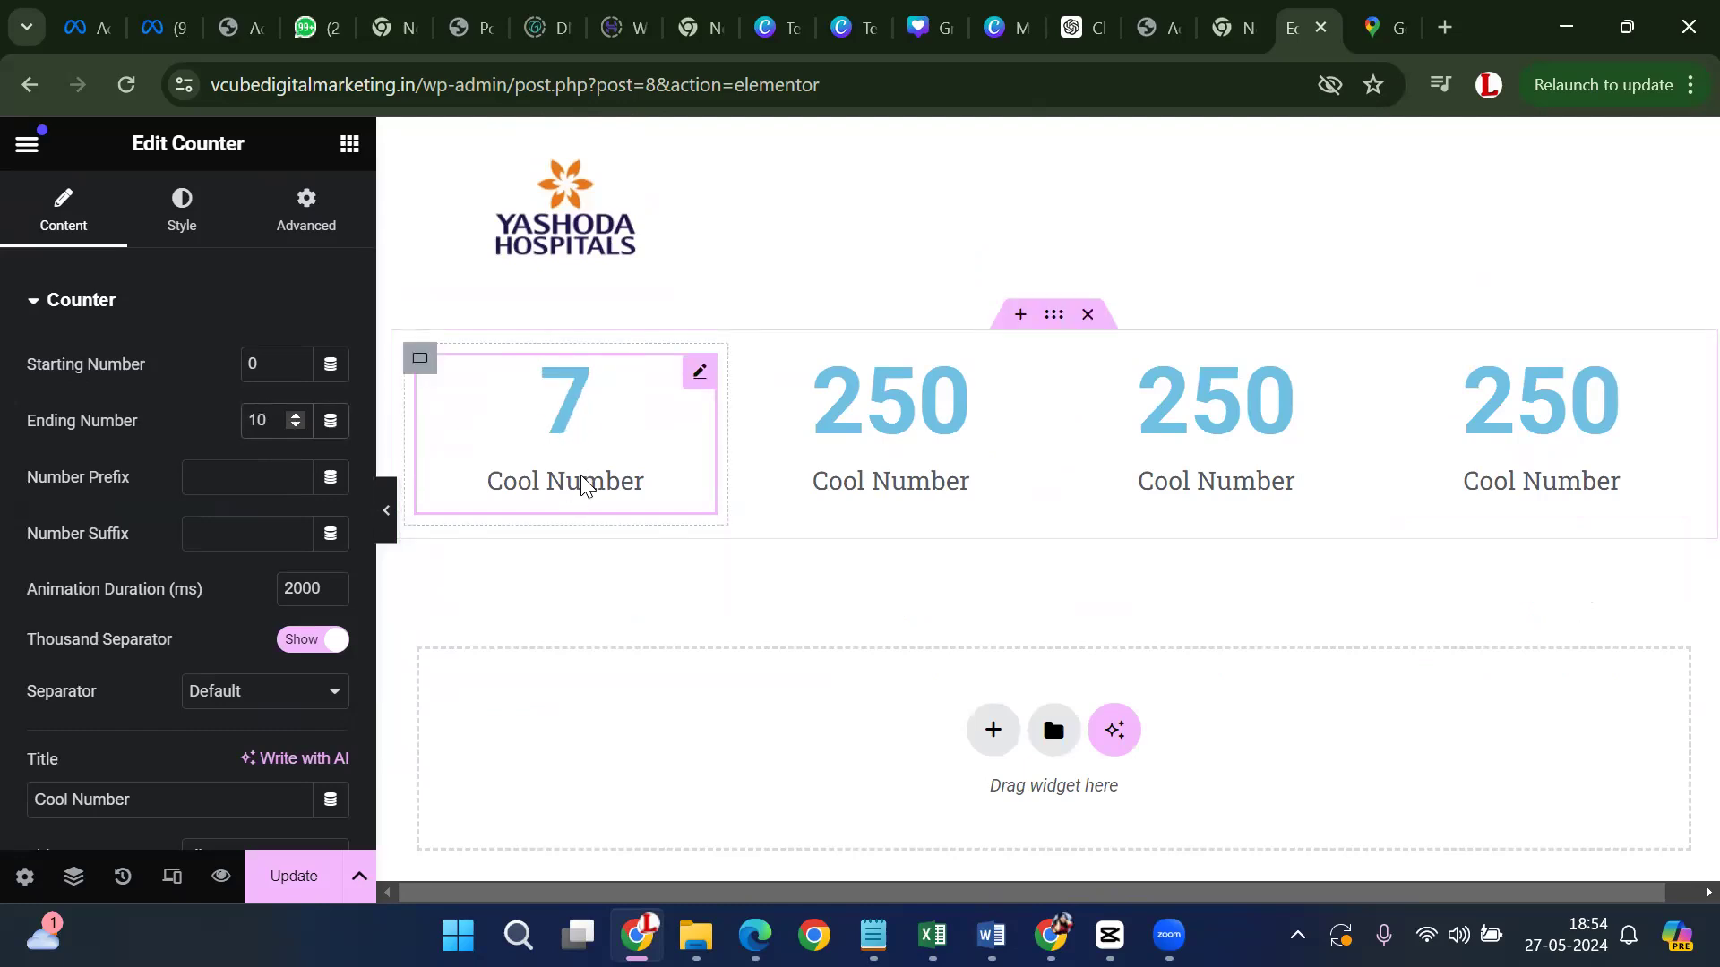
{"action": "triple_click", "coordinate": [583, 481]}
{"action": "type", "text": "OPERATIONS"}
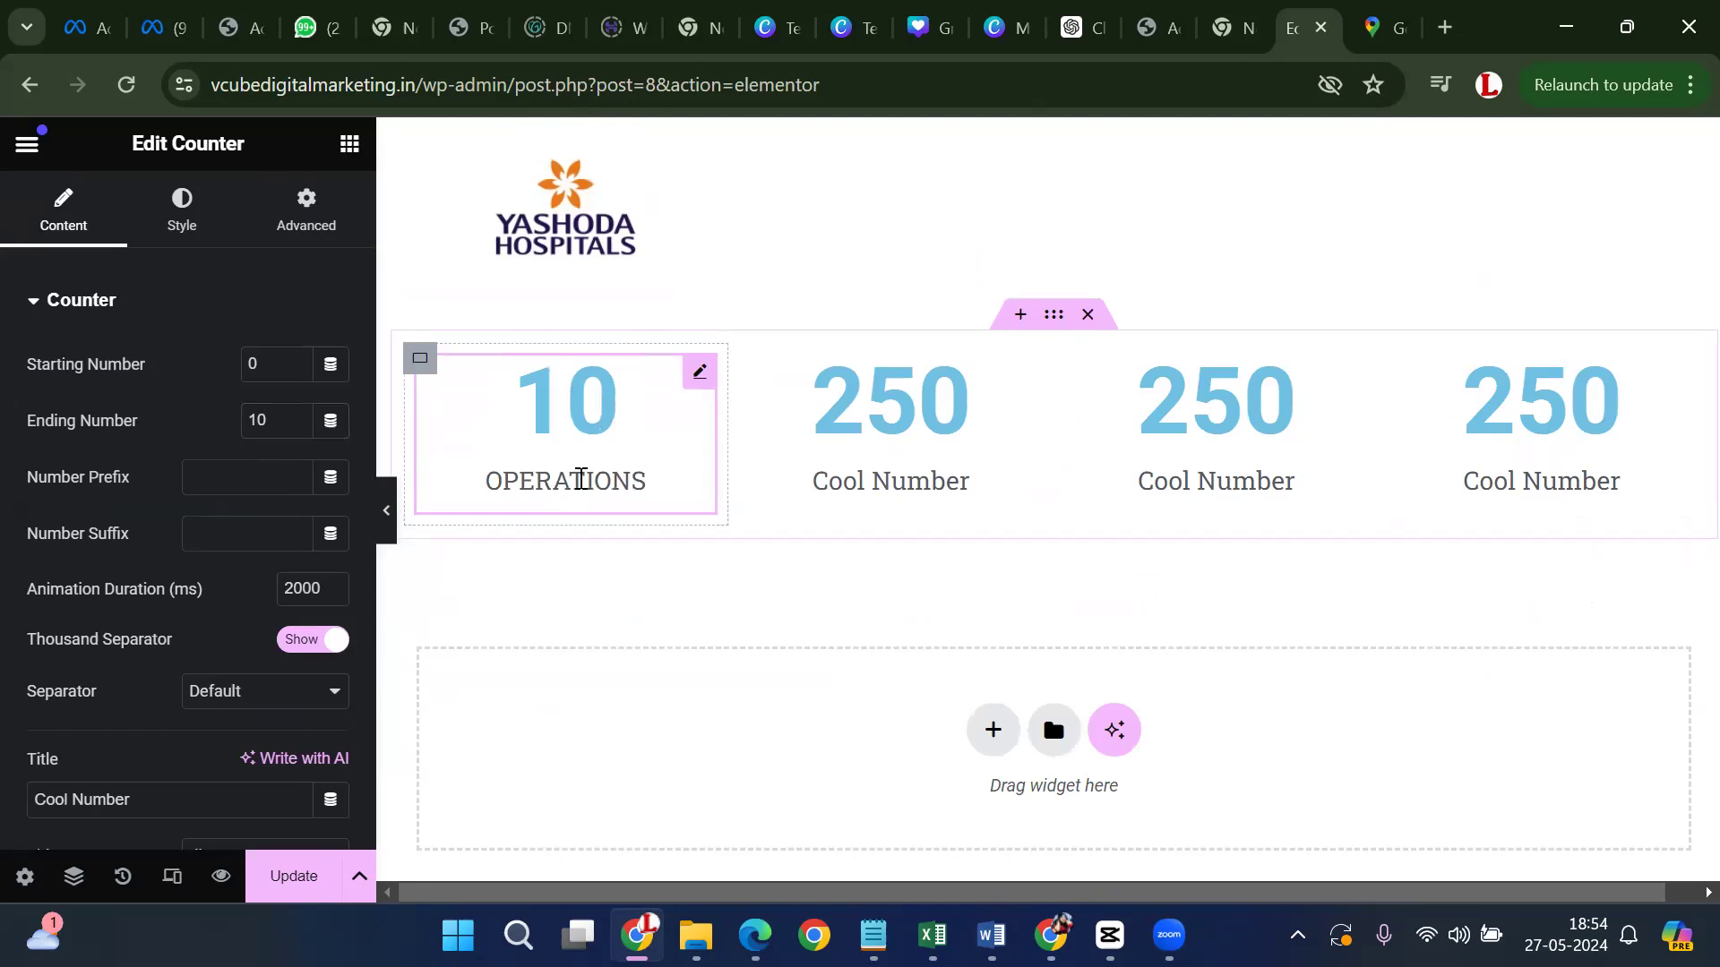
{"action": "key", "text": "BackSpace"}
{"action": "key", "text": "BackSpace"}
{"action": "key", "text": "BackSpace"}
{"action": "key", "text": "BackSpace"}
{"action": "key", "text": "BackSpace"}
{"action": "key", "text": "BackSpace"}
{"action": "key", "text": "BackSpace"}
{"action": "key", "text": "BackSpace"}
{"action": "key", "text": "BackSpace"}
{"action": "key", "text": "BackSpace"}
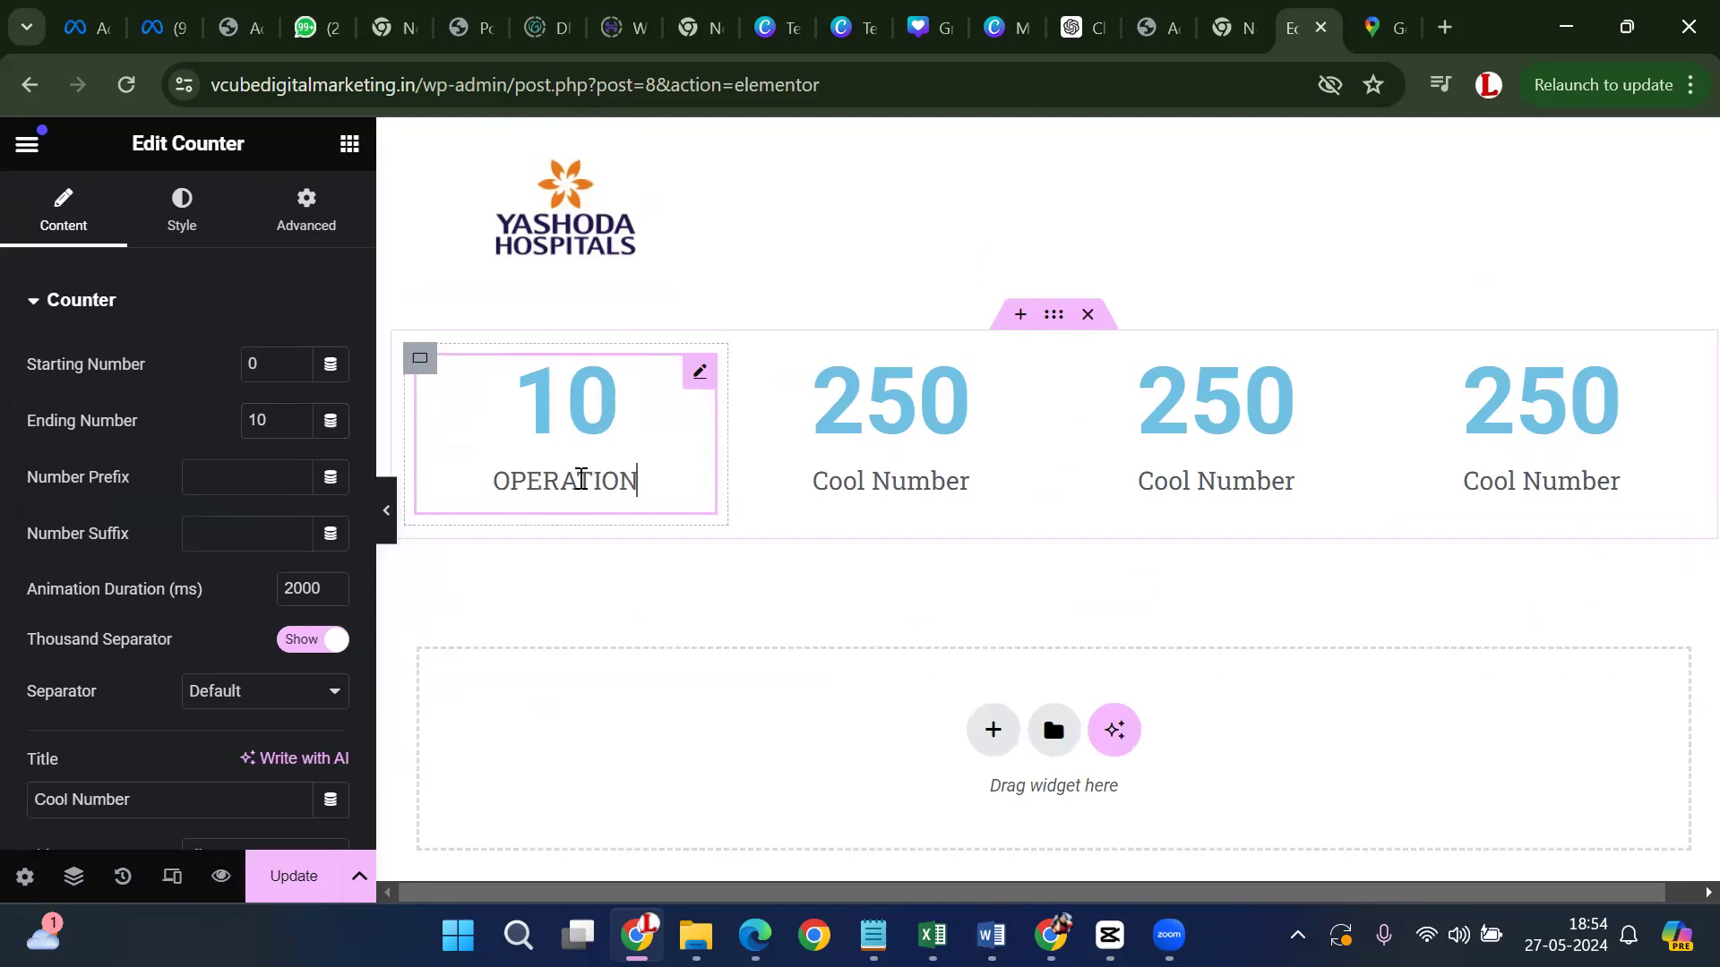
{"action": "type", "text": "Clinics"}
Replace the second counter's title with OPERATIONS
{"action": "left_click", "coordinate": [874, 484]}
{"action": "left_click", "coordinate": [840, 405]}
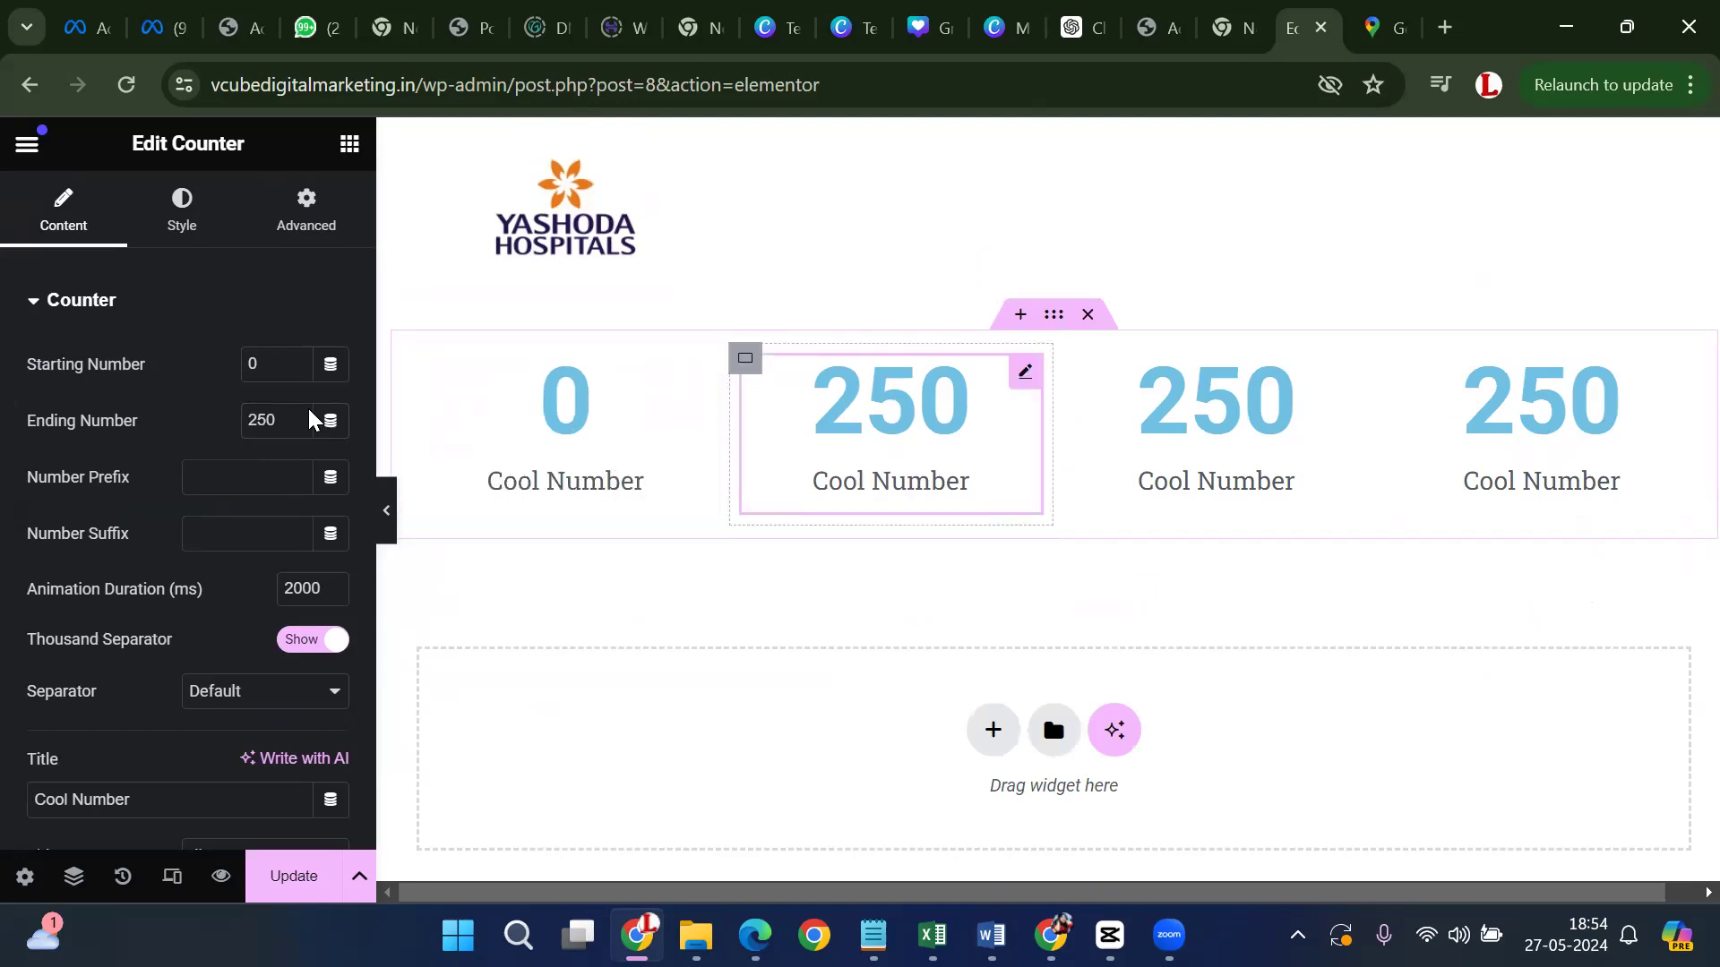
{"action": "double_click", "coordinate": [854, 485]}
{"action": "key", "text": "ctrl+c"}
Set the third counter's ending number to 25 and change its title to Doctors
{"action": "left_click", "coordinate": [1189, 469]}
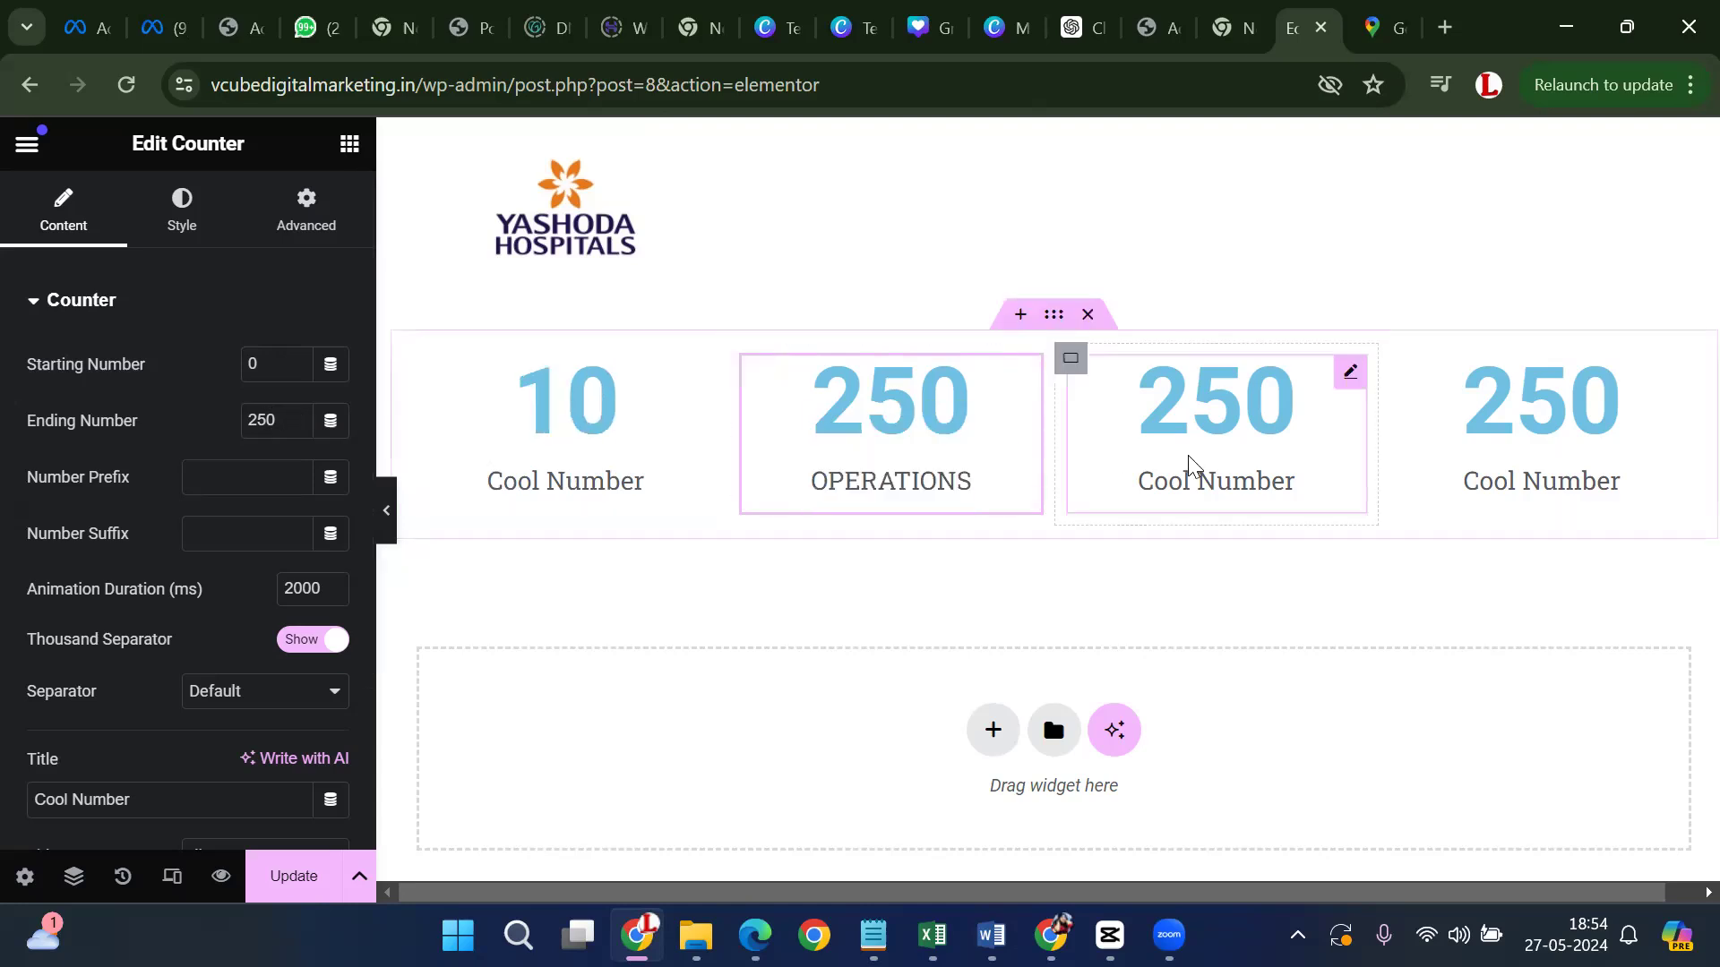
{"action": "triple_click", "coordinate": [1193, 475]}
{"action": "key", "text": "ctrl+v"}
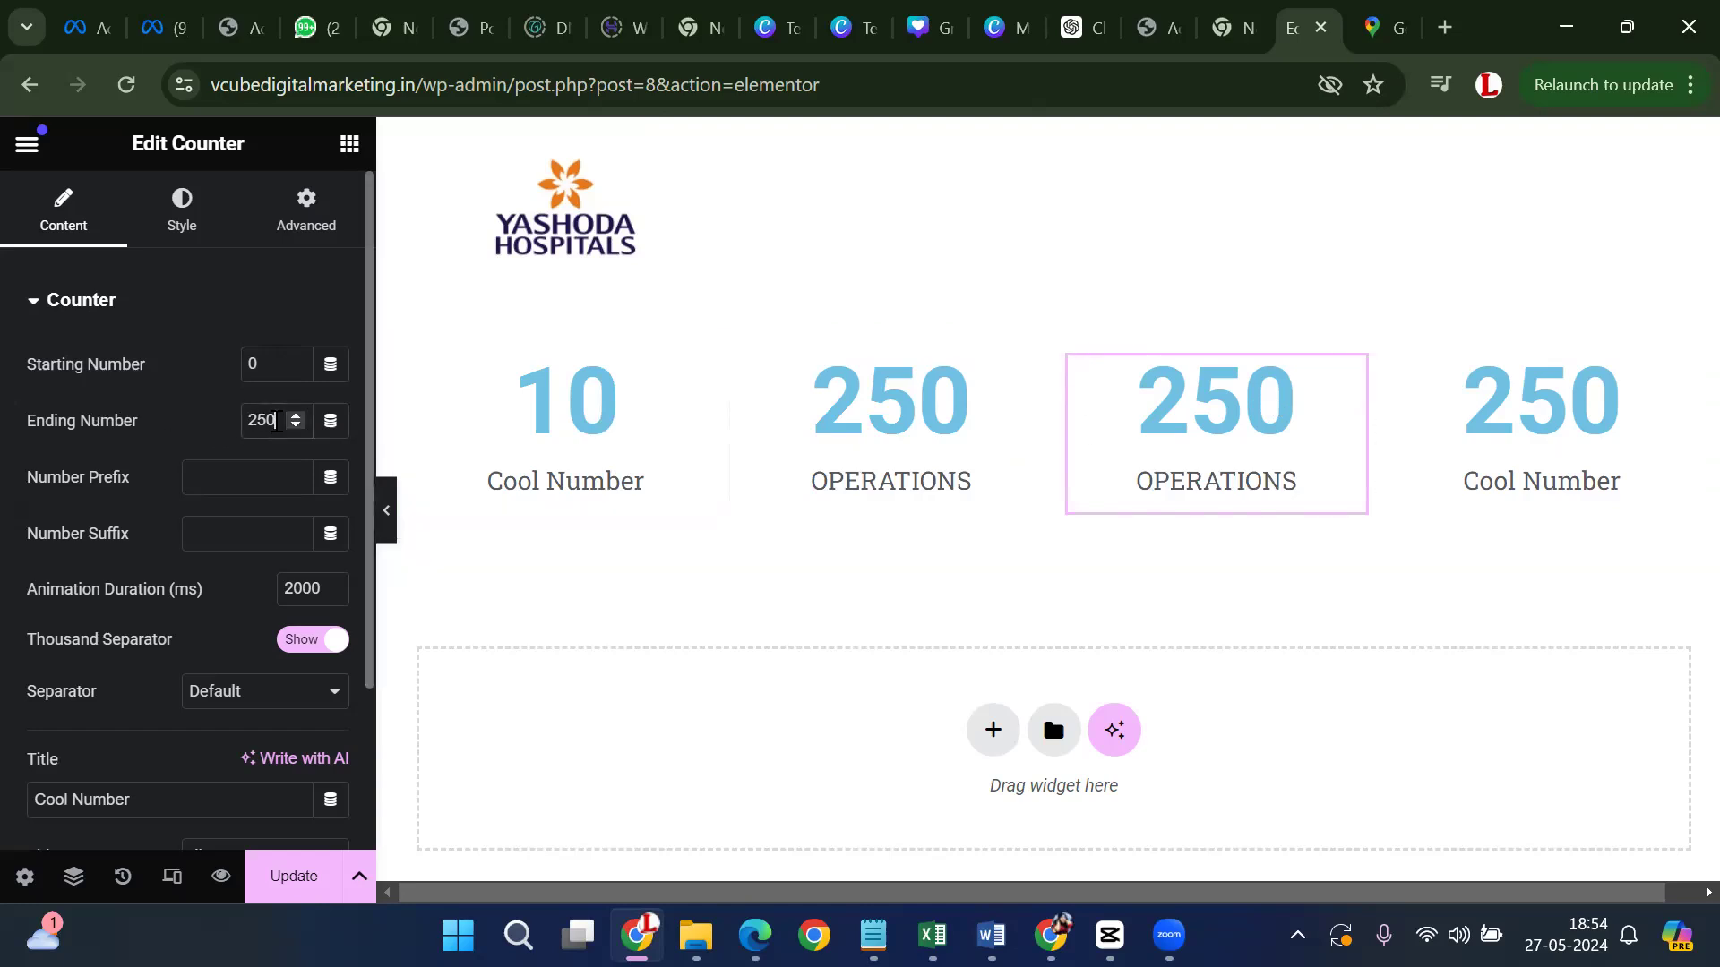
{"action": "double_click", "coordinate": [287, 431]}
{"action": "key", "text": "BackSpace"}
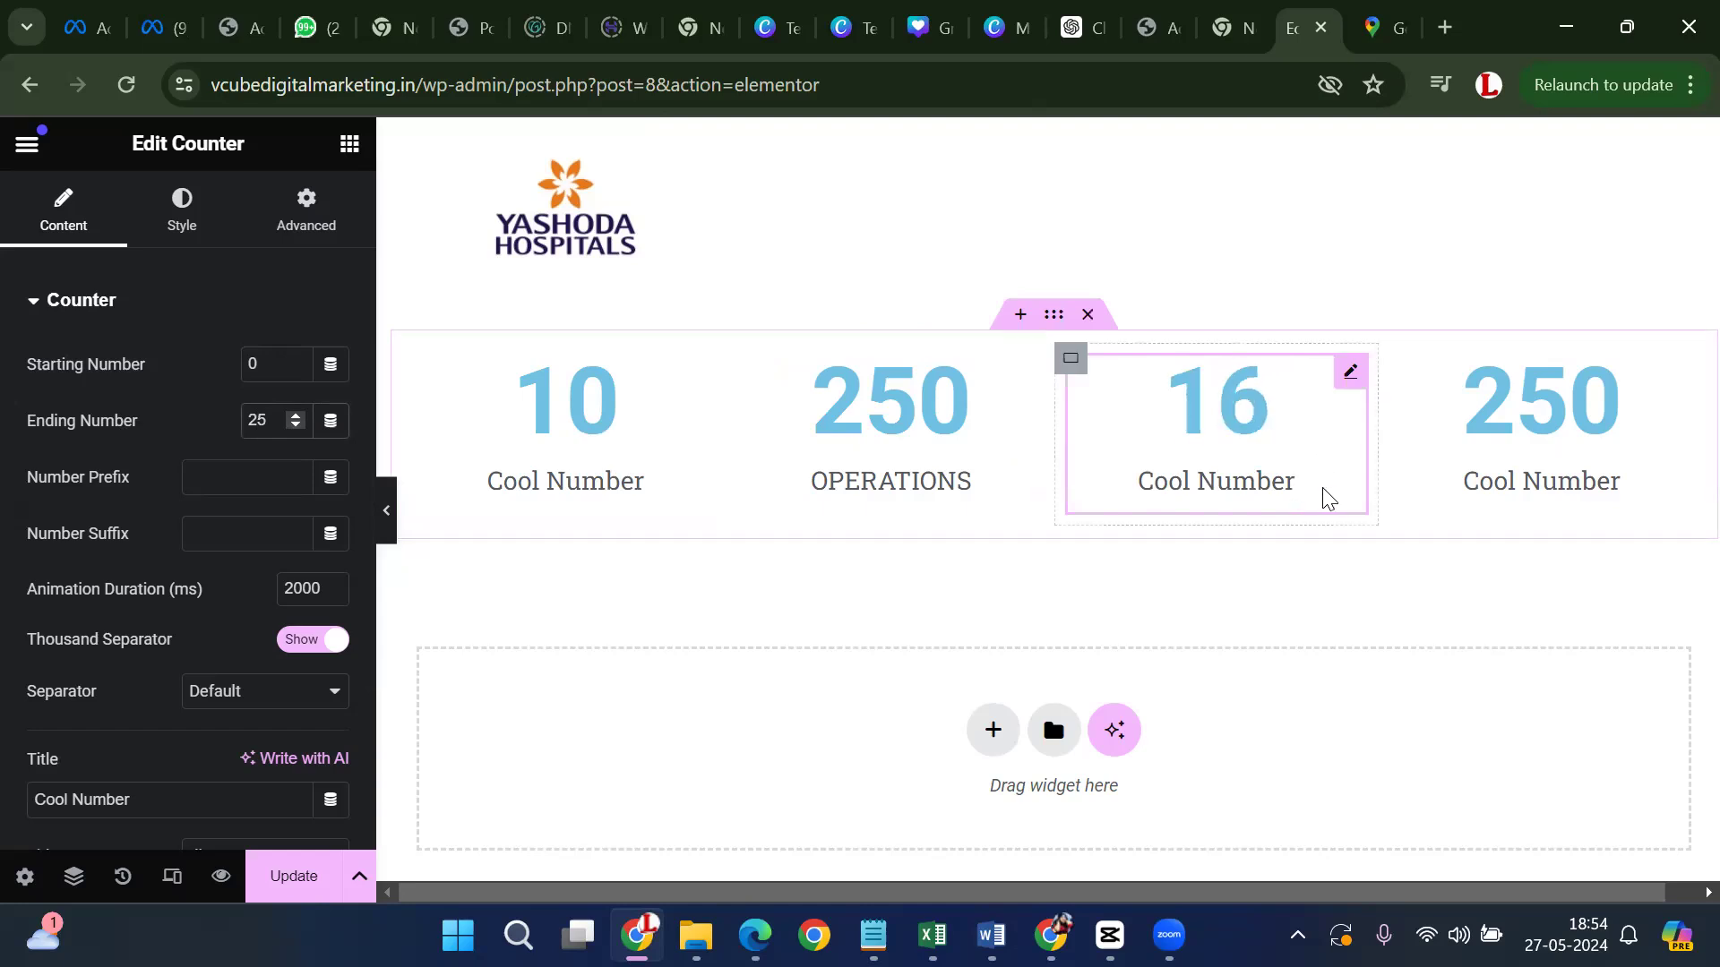
{"action": "triple_click", "coordinate": [1252, 489]}
{"action": "key", "text": "ctrl+v"}
{"action": "type", "text": "Doctors"}
Set the fourth counter's ending number to 7
{"action": "left_click", "coordinate": [1537, 430]}
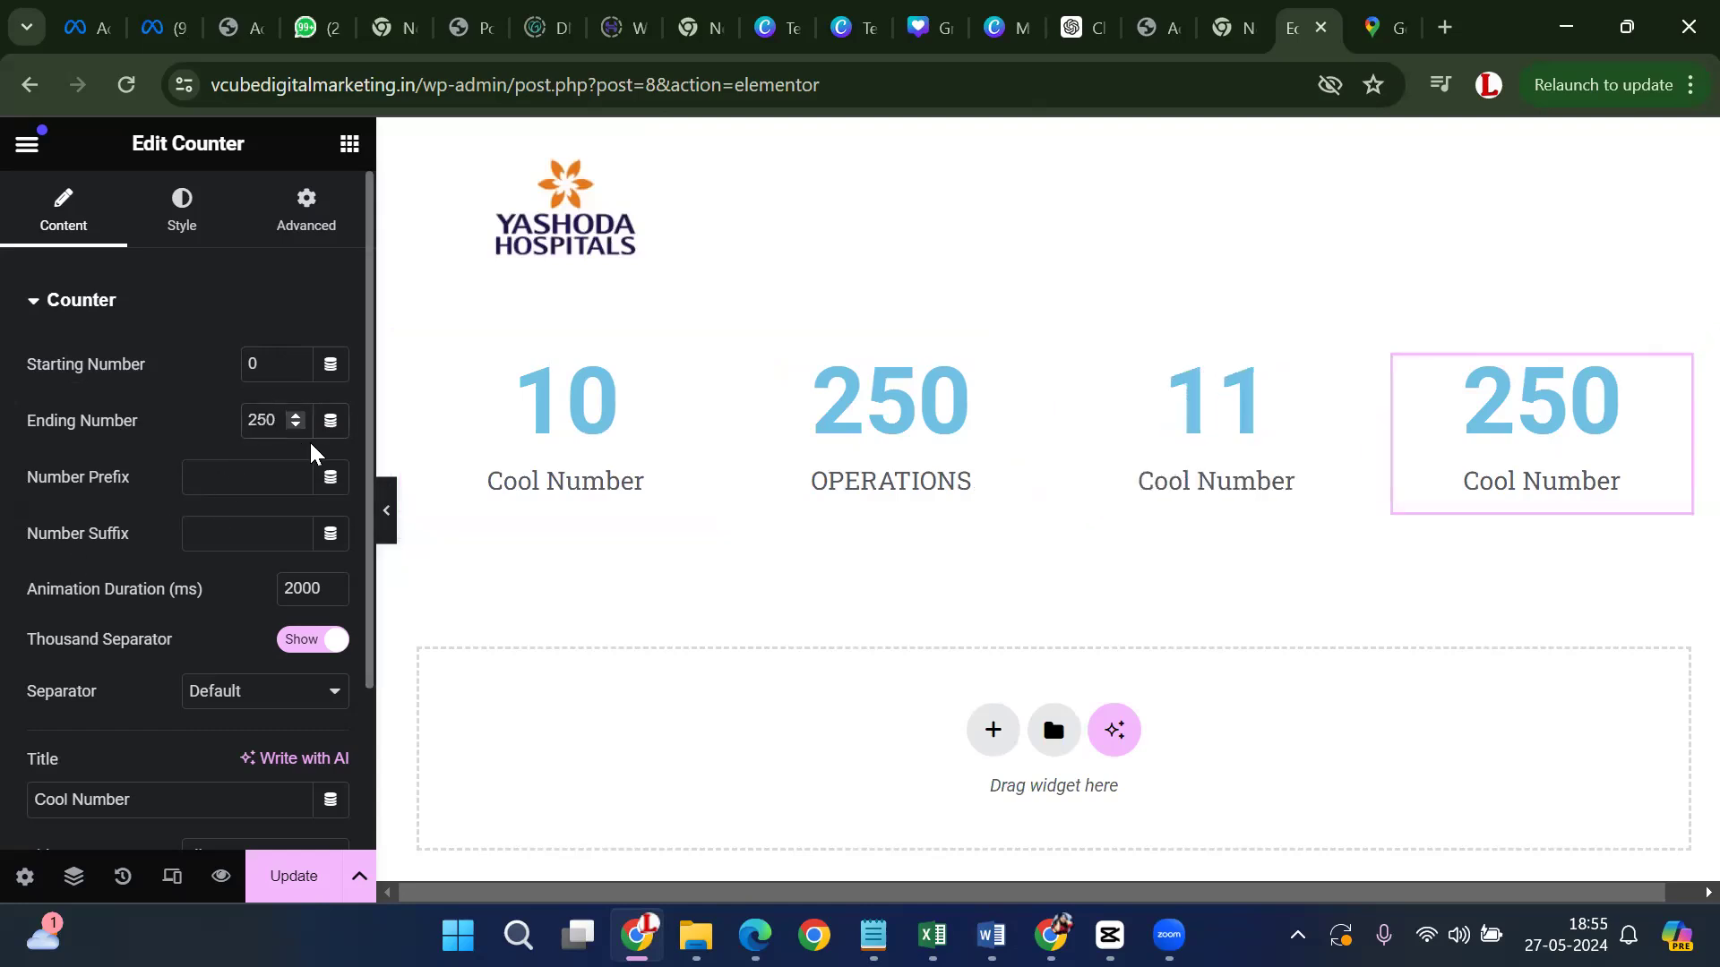
{"action": "key", "text": "BackSpace"}
{"action": "key", "text": "BackSpace"}
{"action": "key", "text": "BackSpace"}
{"action": "type", "text": "10"}
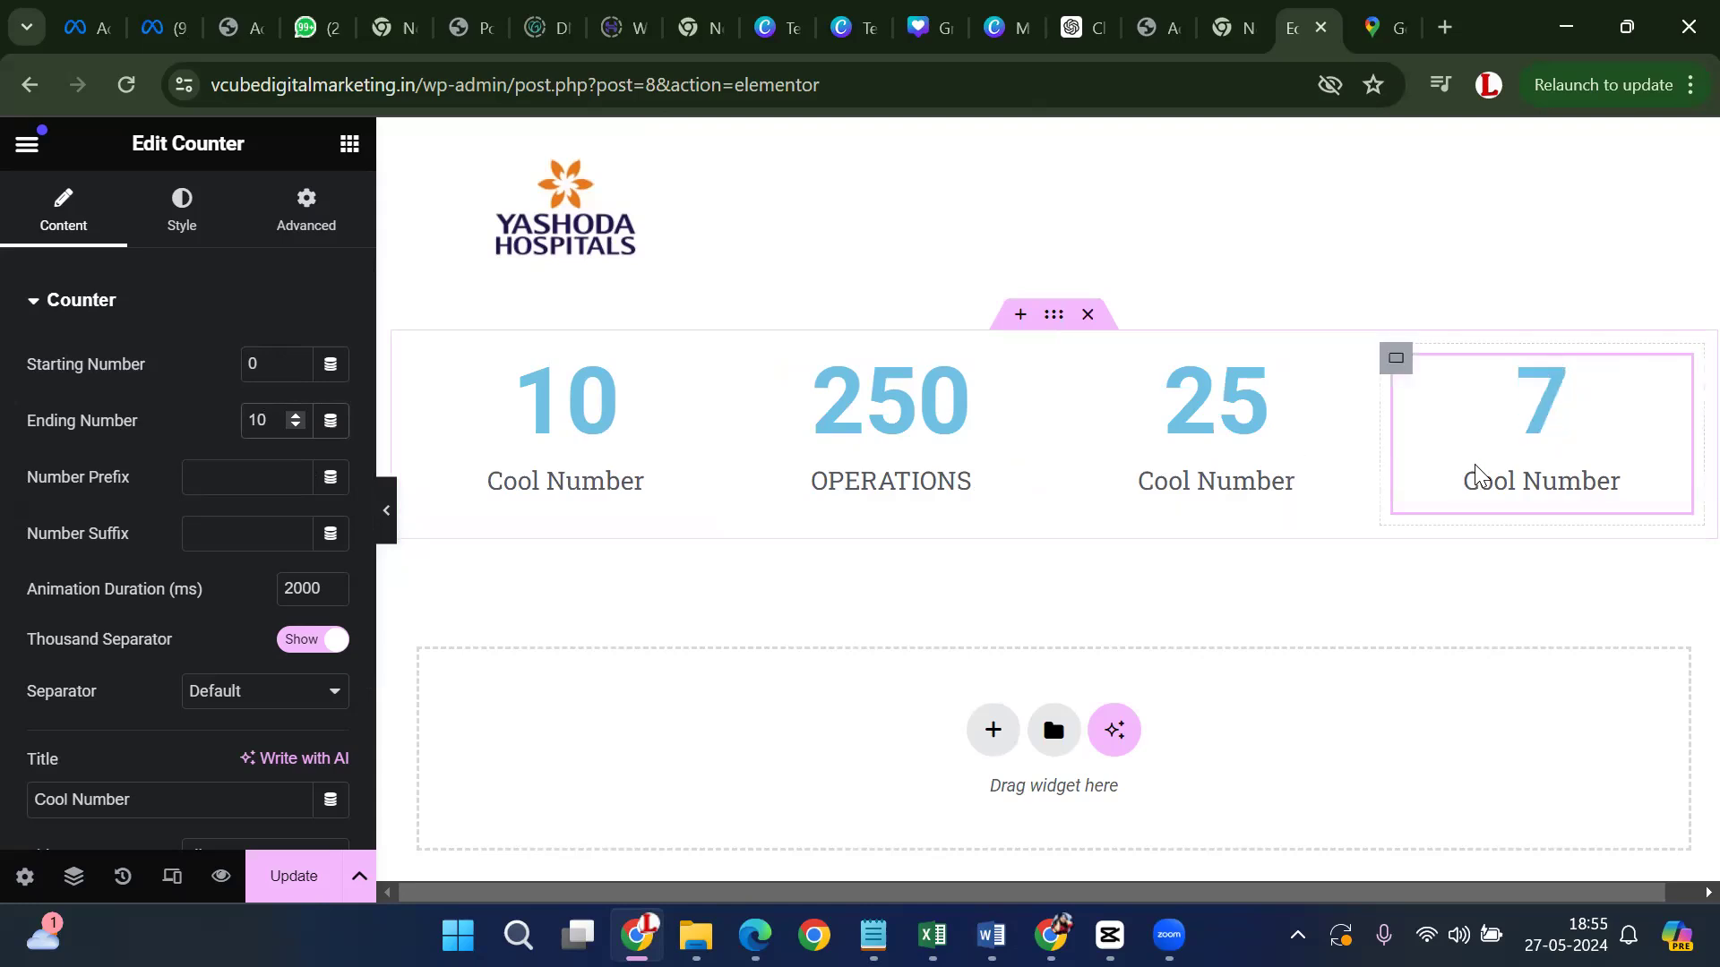
{"action": "key", "text": "BackSpace"}
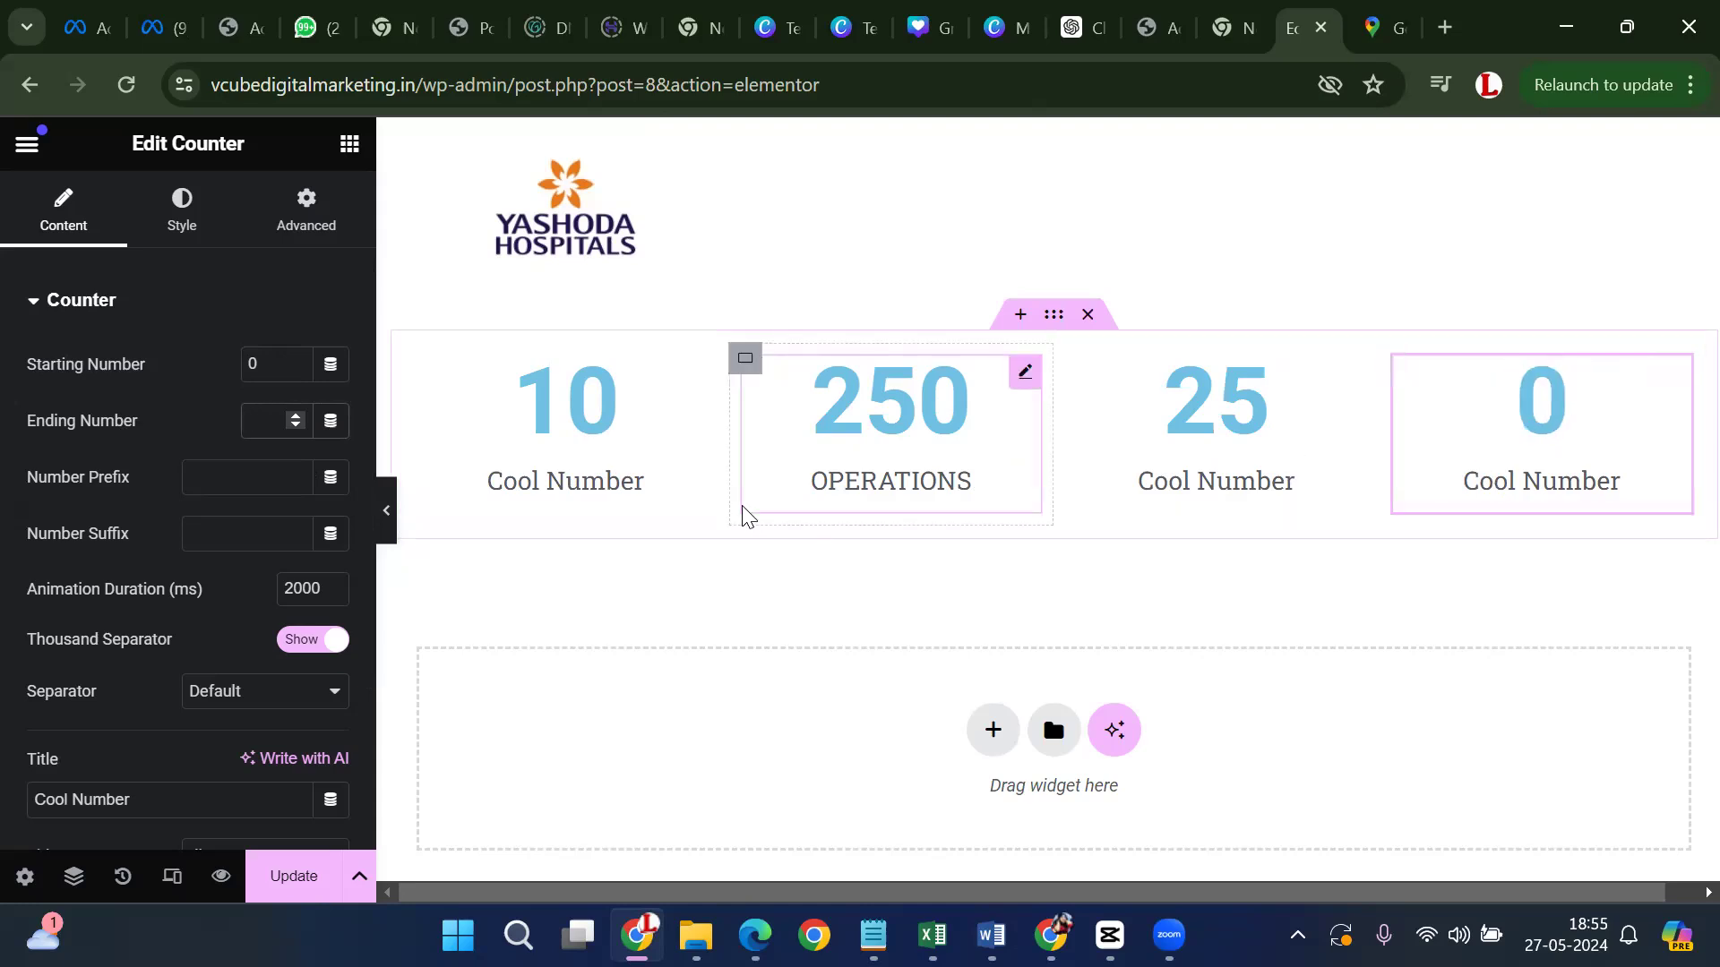
Change the fourth counter's title to Years
{"action": "triple_click", "coordinate": [1520, 497]}
{"action": "key", "text": "ctrl+v"}
{"action": "key", "text": "BackSpace"}
{"action": "key", "text": "BackSpace"}
{"action": "key", "text": "BackSpace"}
{"action": "key", "text": "BackSpace"}
{"action": "key", "text": "BackSpace"}
{"action": "key", "text": "BackSpace"}
{"action": "key", "text": "BackSpace"}
{"action": "key", "text": "BackSpace"}
{"action": "key", "text": "BackSpace"}
{"action": "type", "text": "Years"}
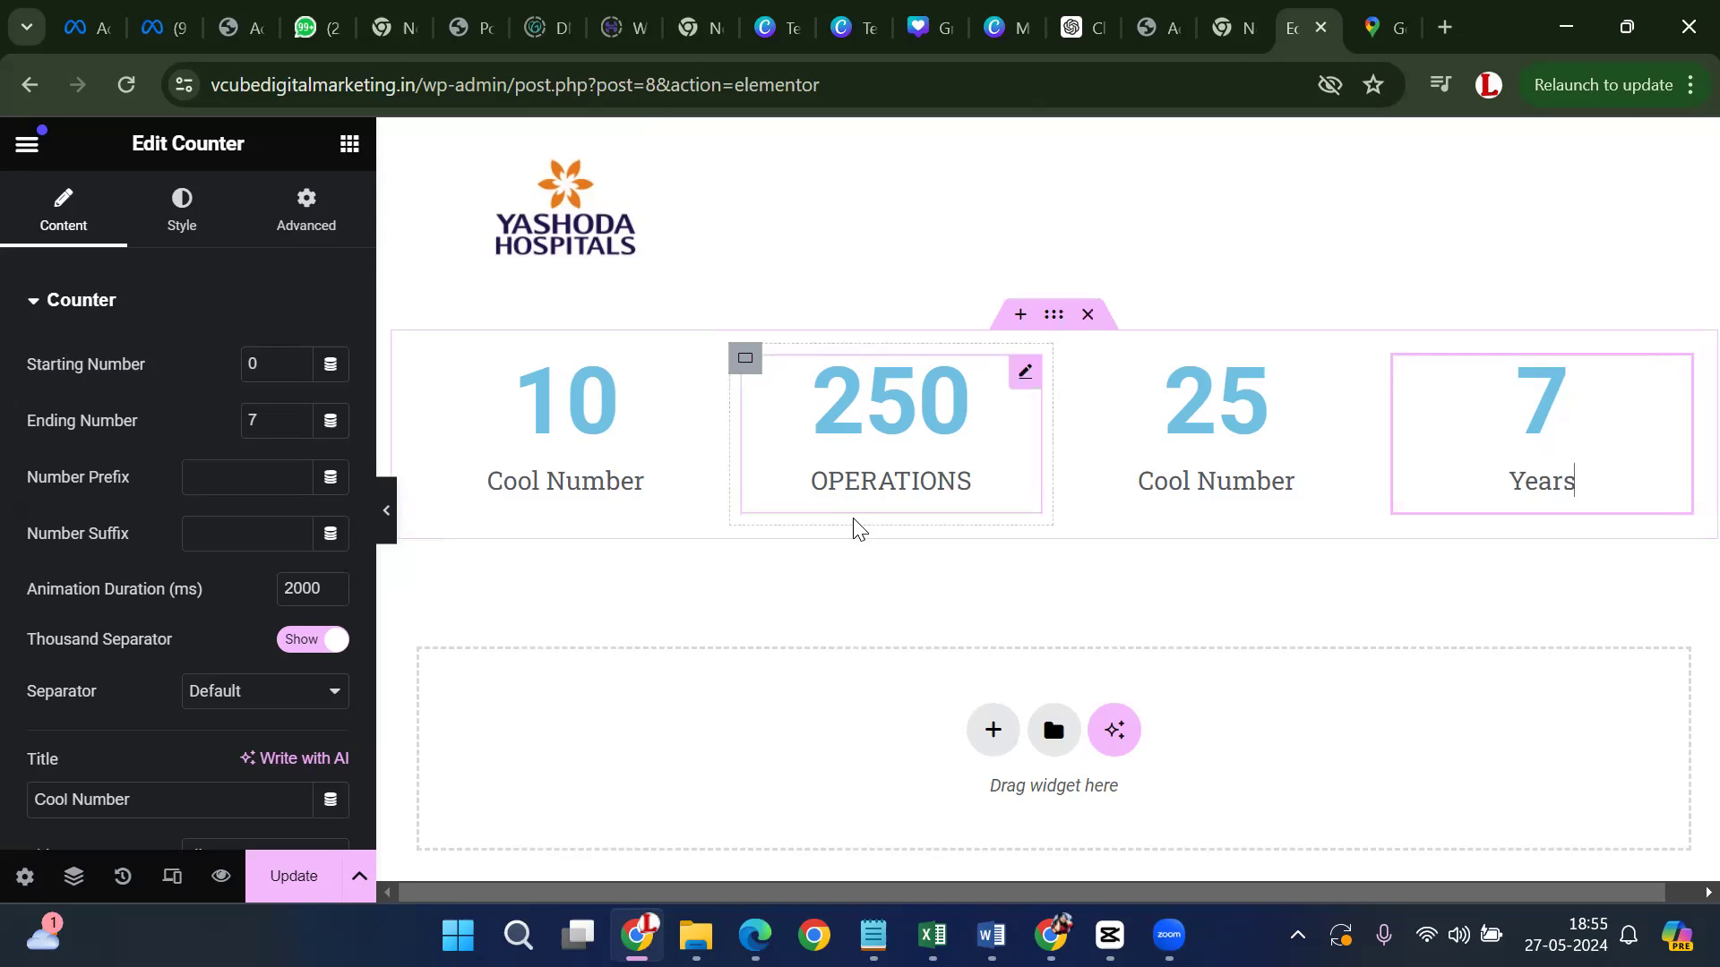
Open the layout choices for a new container below the row of counters
{"action": "scroll", "coordinate": [855, 528], "scroll_direction": "up", "scroll_amount": 2}
{"action": "scroll", "coordinate": [863, 537], "scroll_direction": "down", "scroll_amount": 2}
{"action": "scroll", "coordinate": [858, 520], "scroll_direction": "down", "scroll_amount": 2}
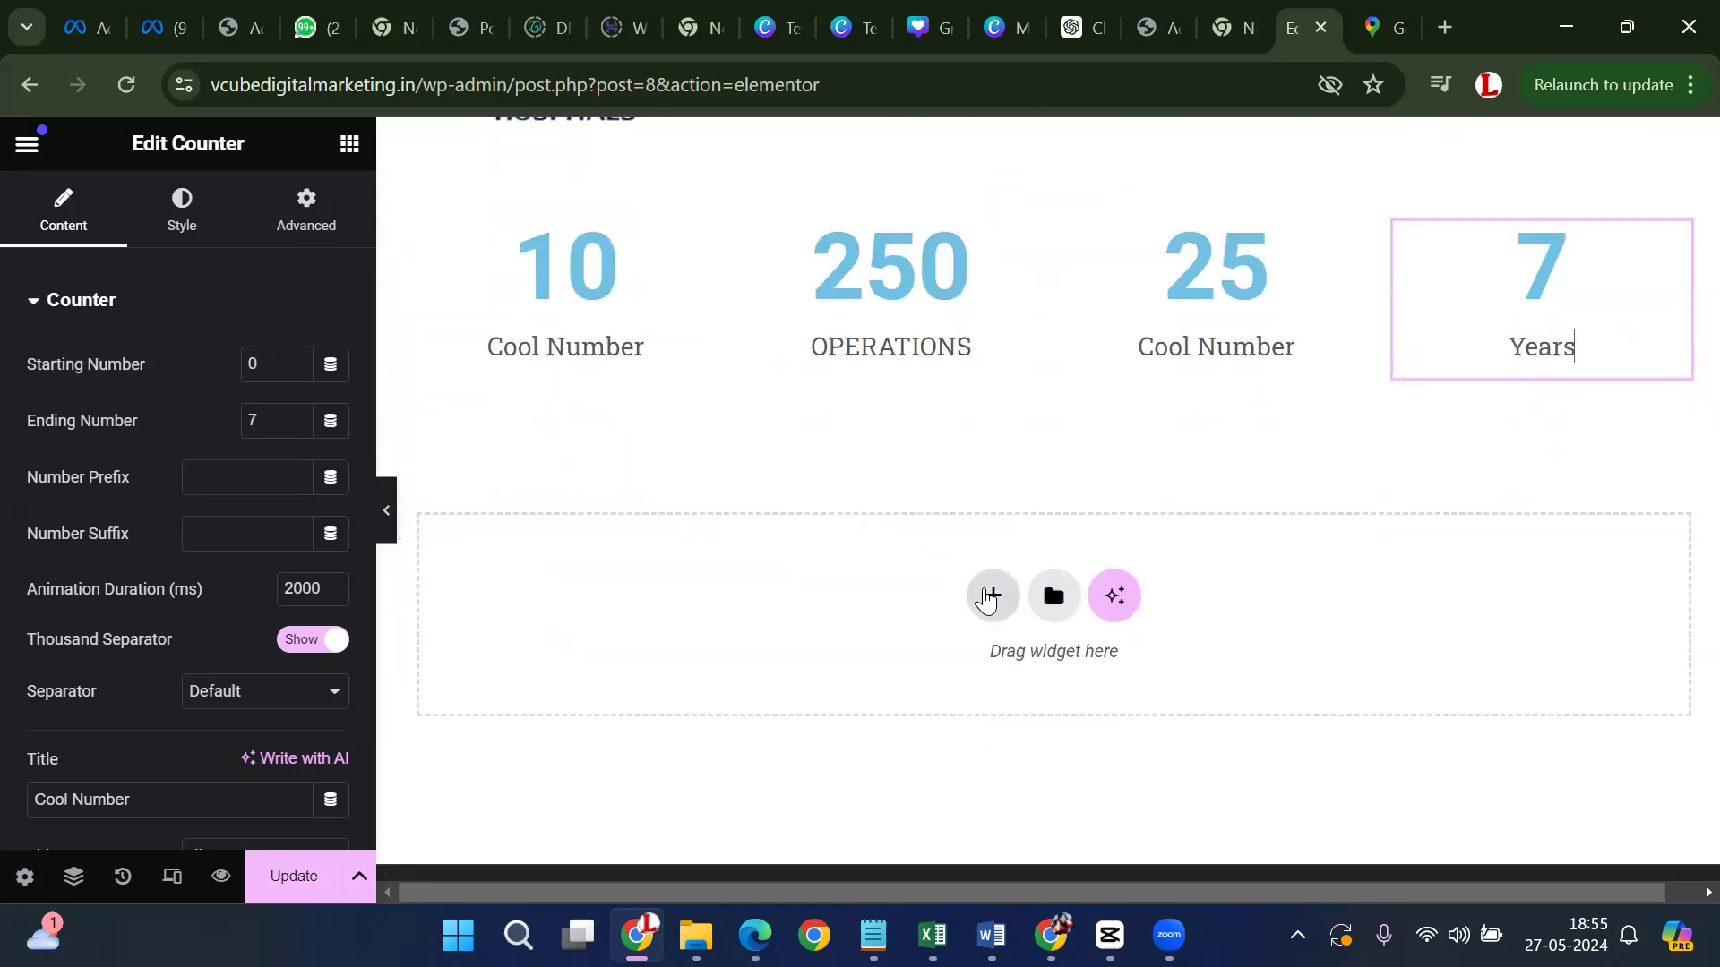
{"action": "left_click", "coordinate": [986, 588]}
Examine the fourth counter's advanced settings, including the Motion Effects, Transform, Background, Border and Custom CSS sections
{"action": "scroll", "coordinate": [986, 589], "scroll_direction": "up", "scroll_amount": 2}
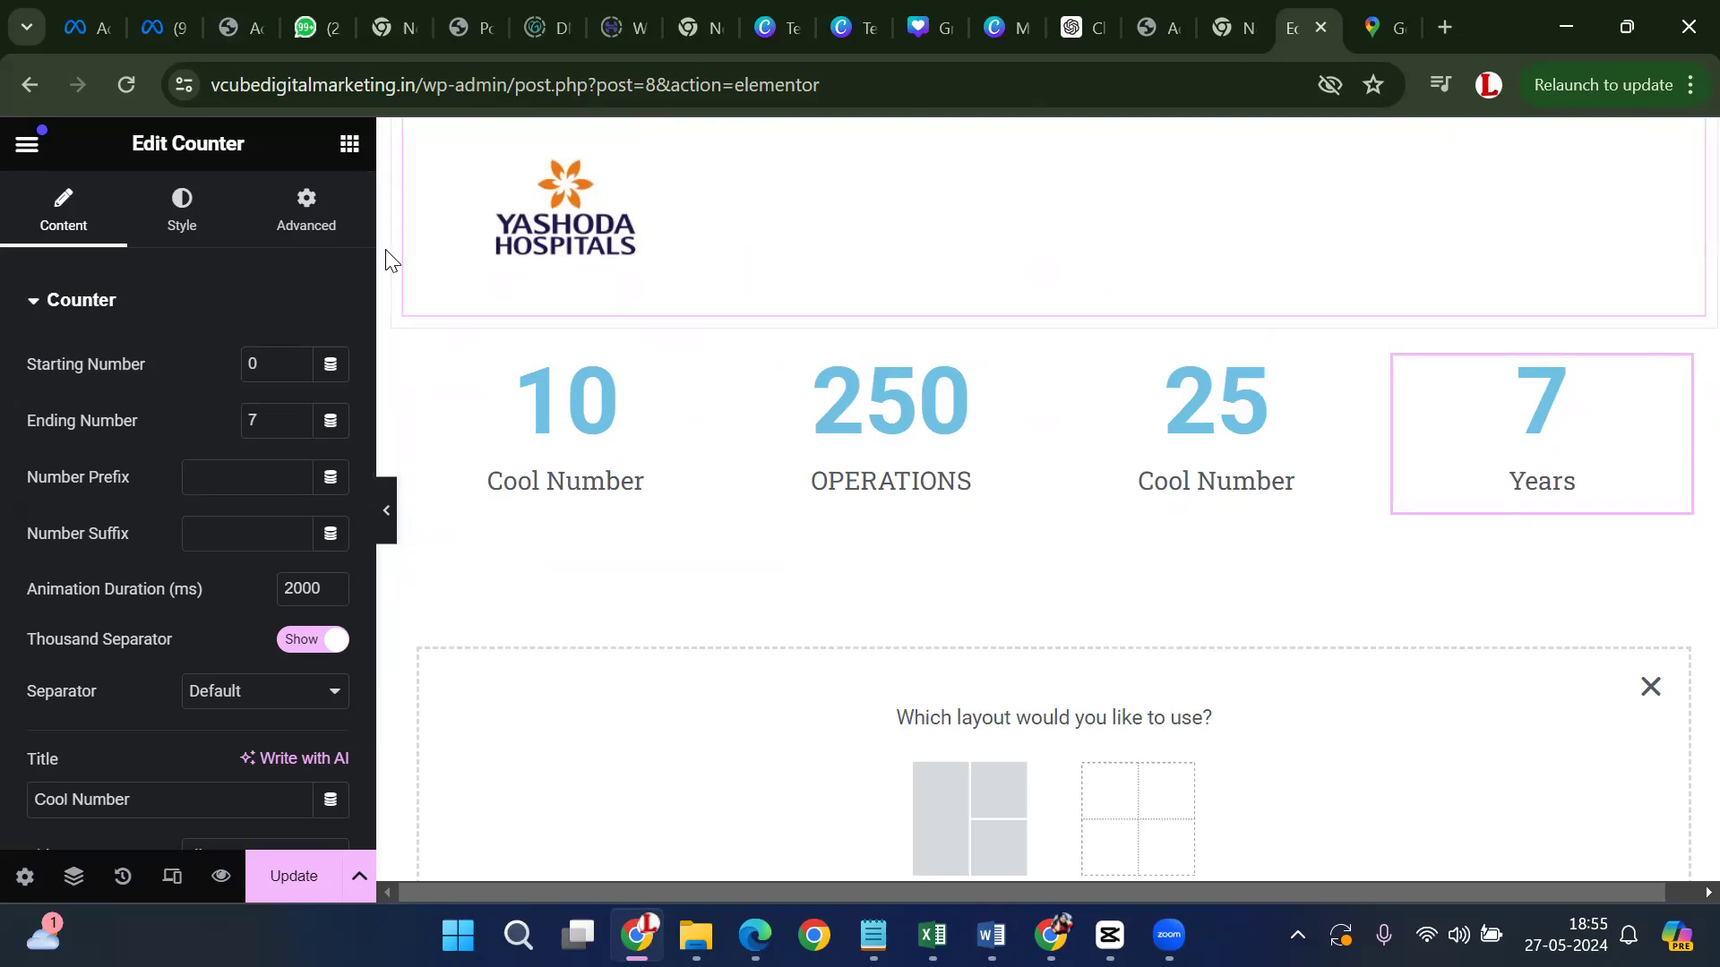
{"action": "left_click", "coordinate": [307, 228]}
{"action": "scroll", "coordinate": [260, 446], "scroll_direction": "down", "scroll_amount": 6}
{"action": "scroll", "coordinate": [268, 412], "scroll_direction": "down", "scroll_amount": 2}
{"action": "scroll", "coordinate": [212, 394], "scroll_direction": "up", "scroll_amount": 8}
{"action": "scroll", "coordinate": [276, 404], "scroll_direction": "down", "scroll_amount": 8}
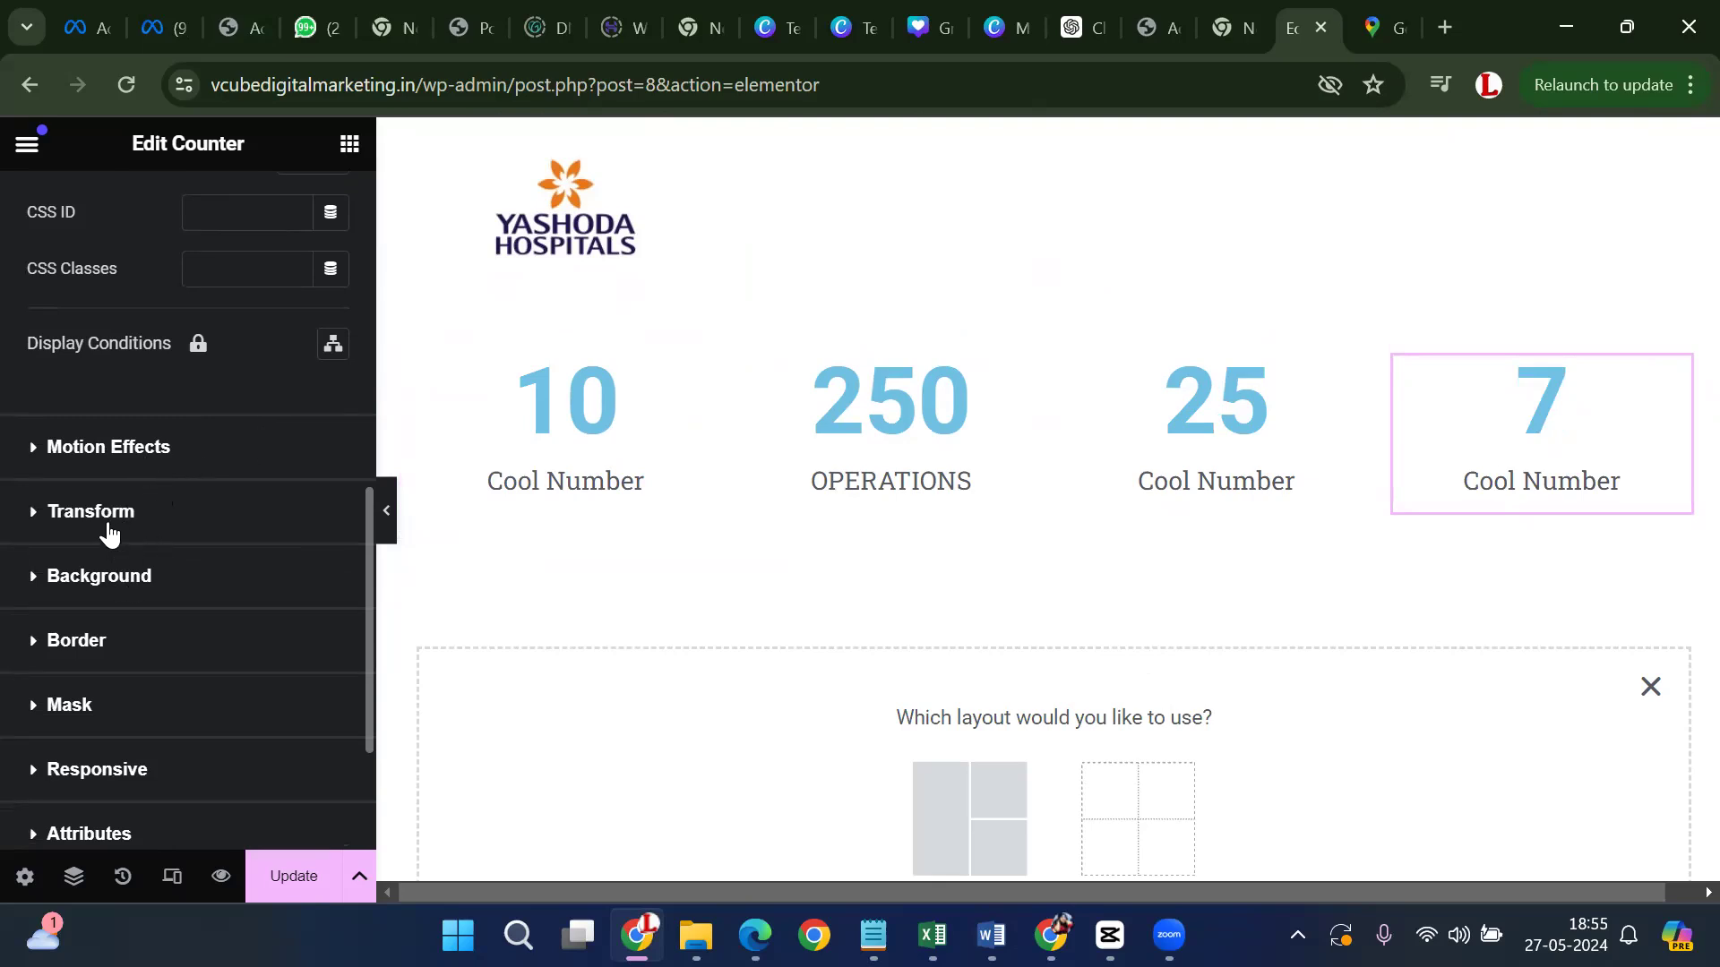
{"action": "scroll", "coordinate": [171, 667], "scroll_direction": "down", "scroll_amount": 3}
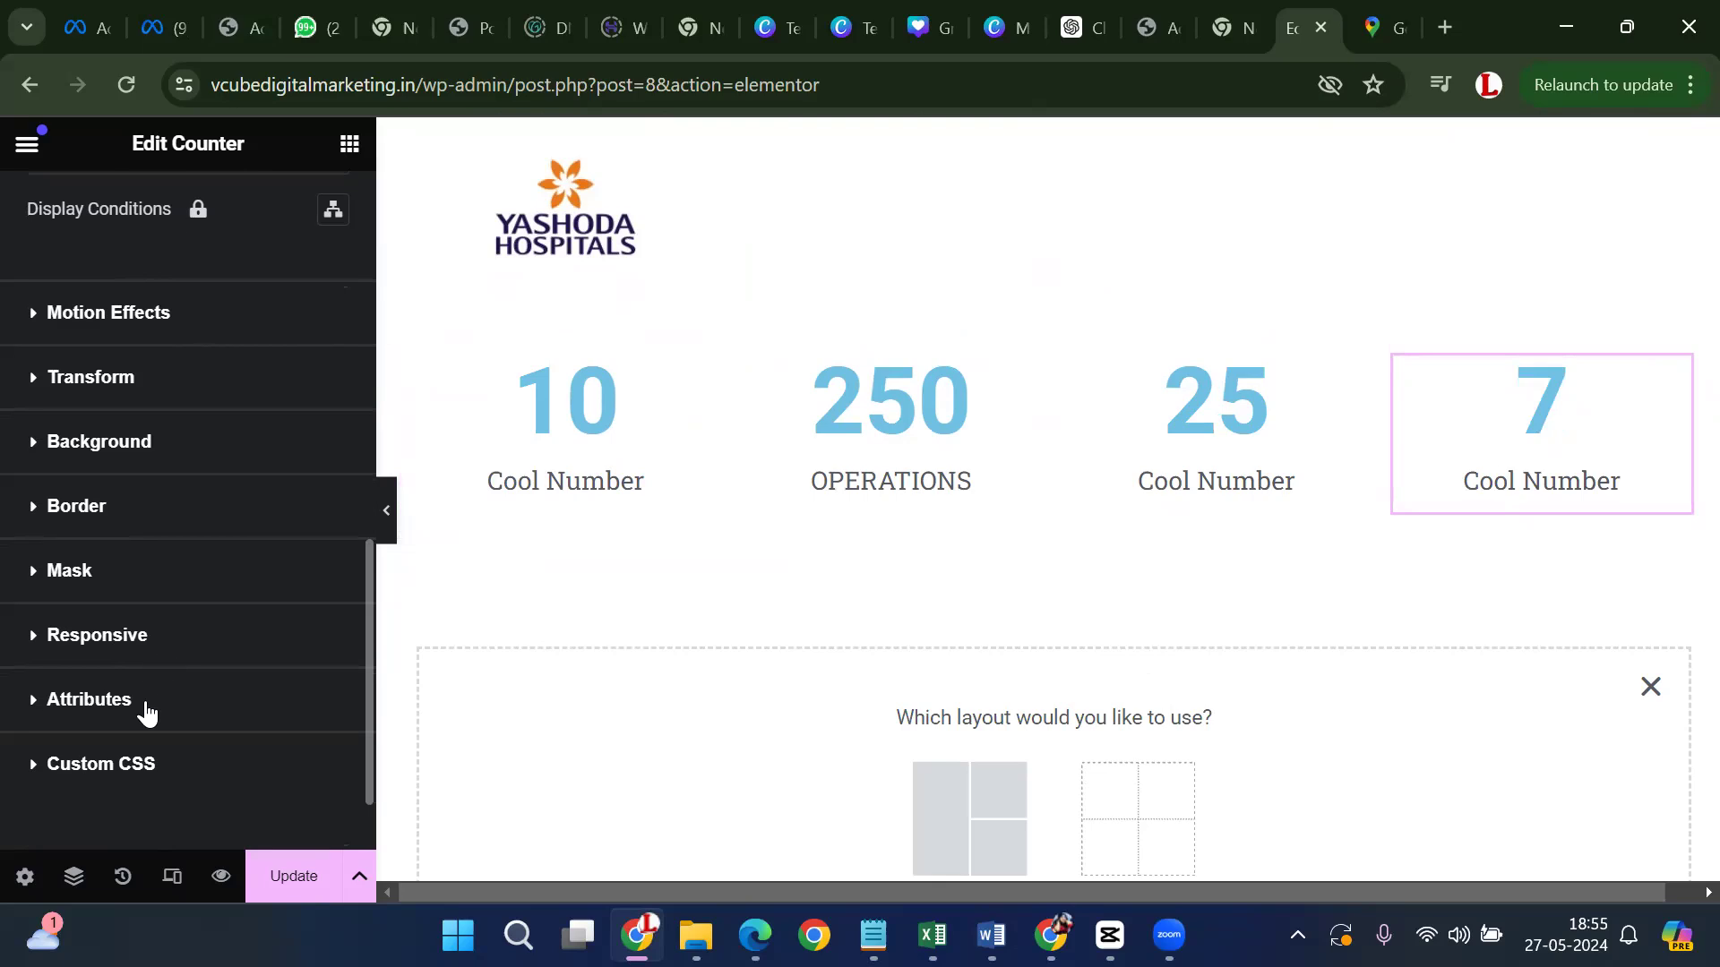
{"action": "scroll", "coordinate": [173, 707], "scroll_direction": "up", "scroll_amount": 4}
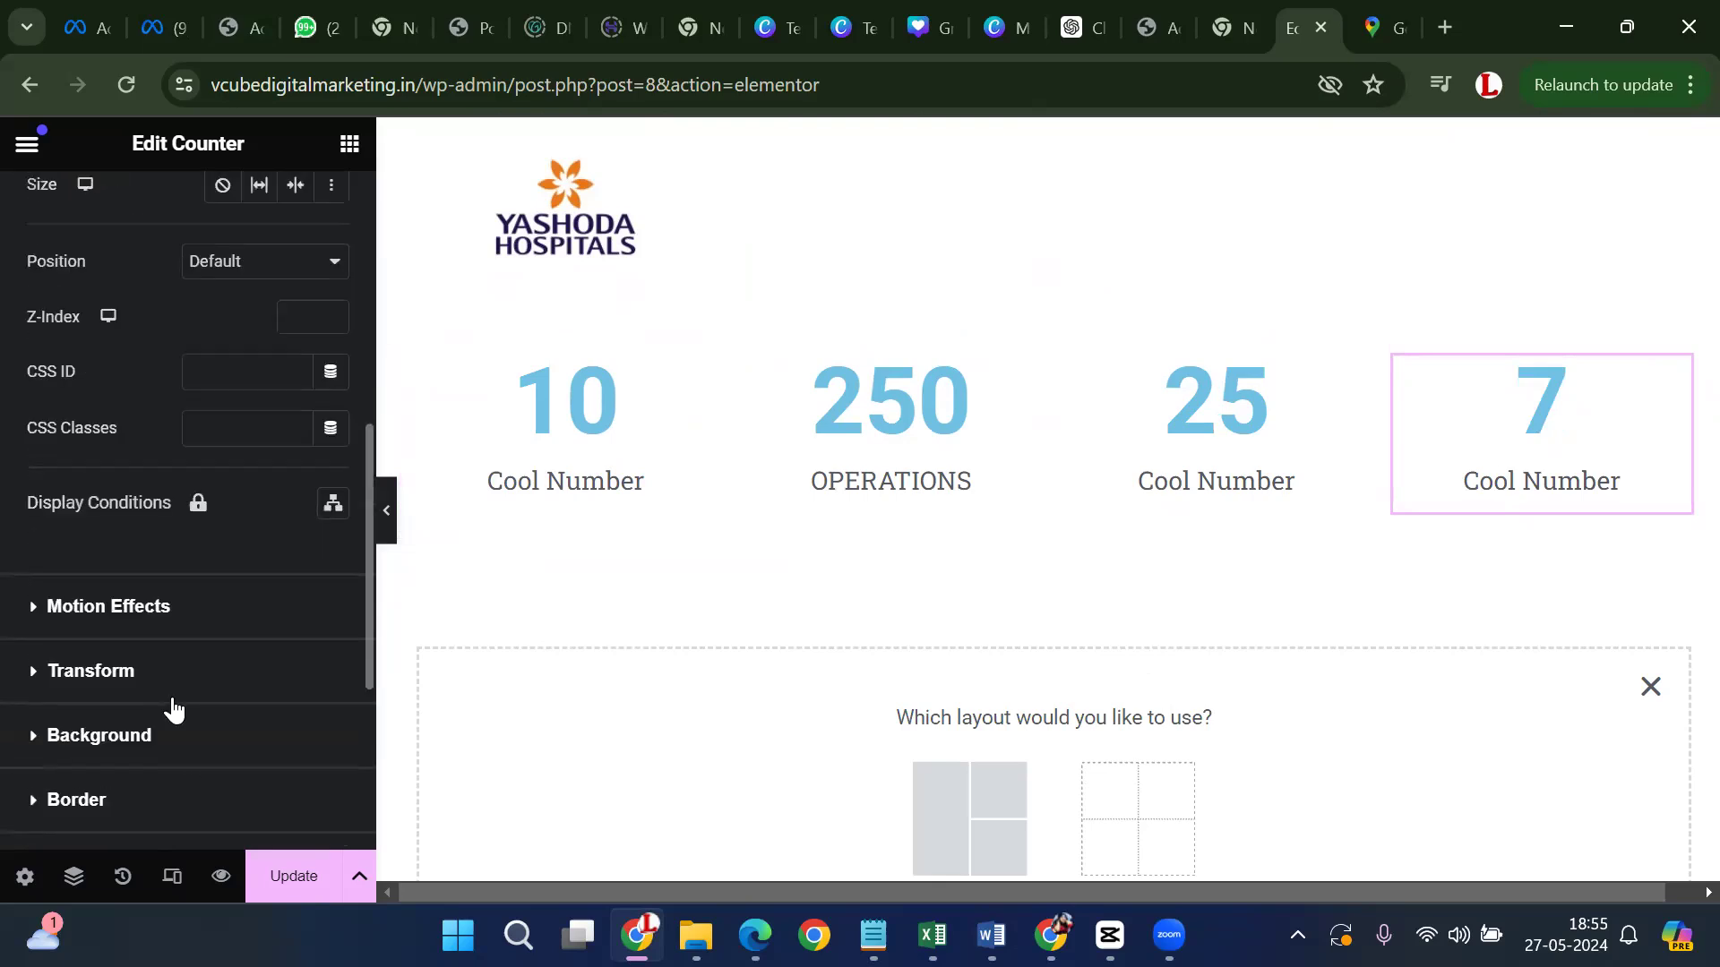
Choose Flexbox with the single-column vertical structure for the new container below the counters
{"action": "scroll", "coordinate": [1117, 606], "scroll_direction": "down", "scroll_amount": 2}
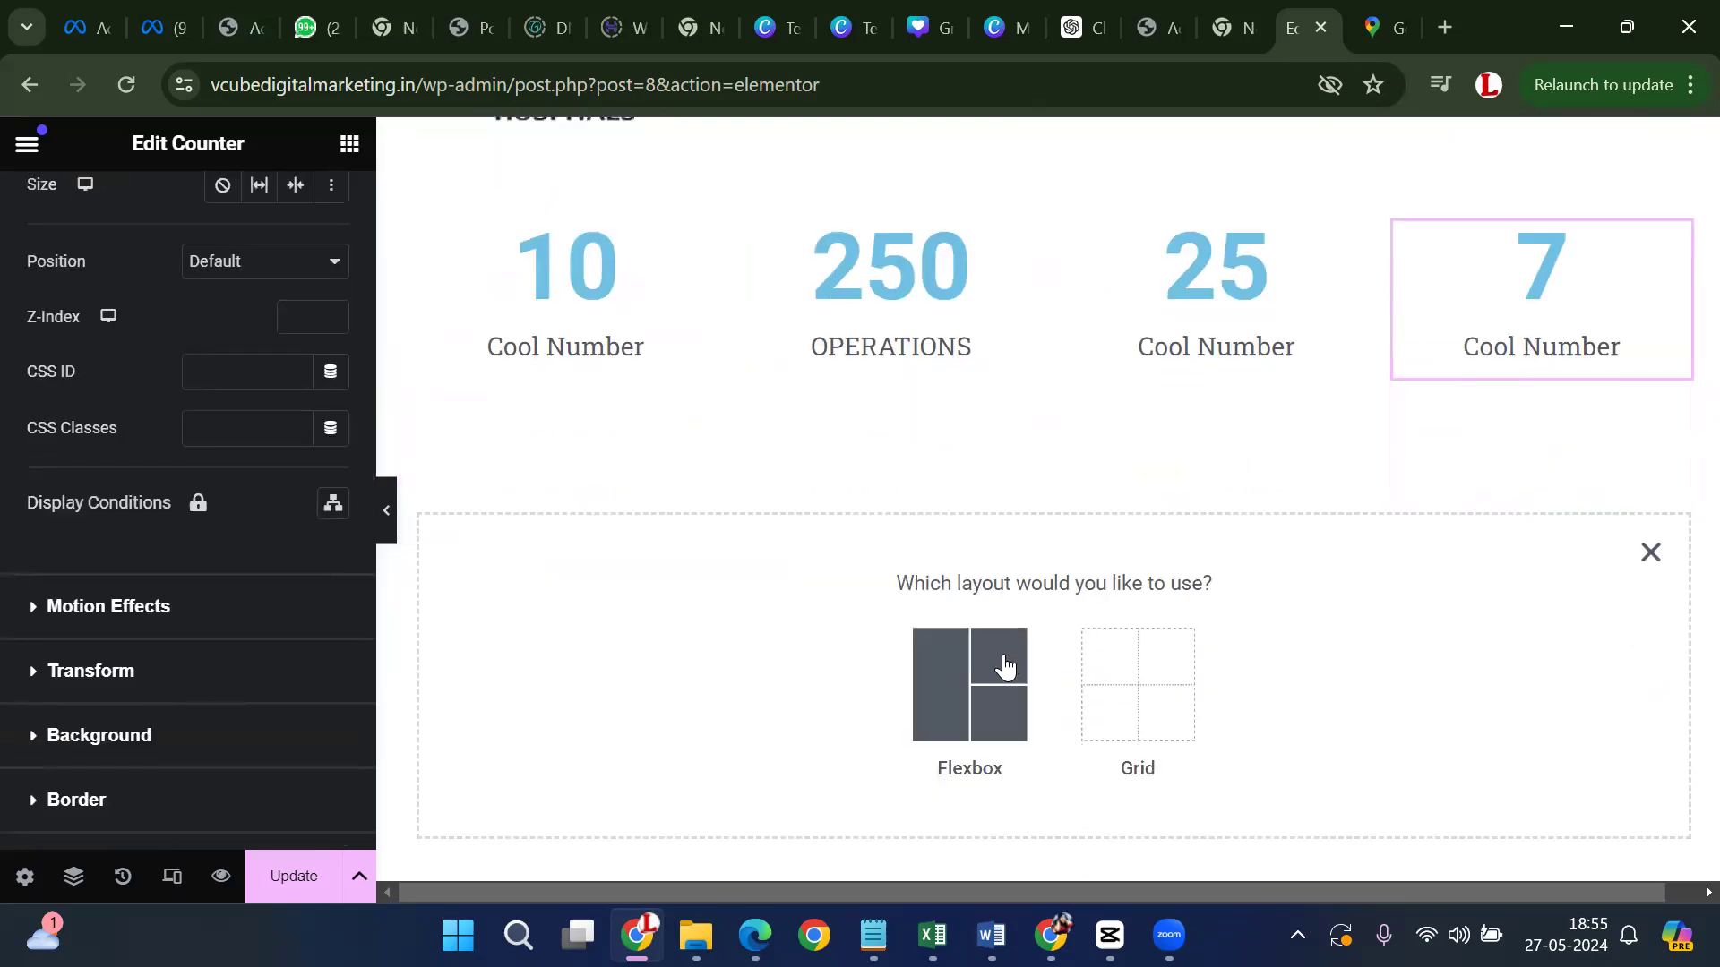
{"action": "left_click", "coordinate": [1003, 667]}
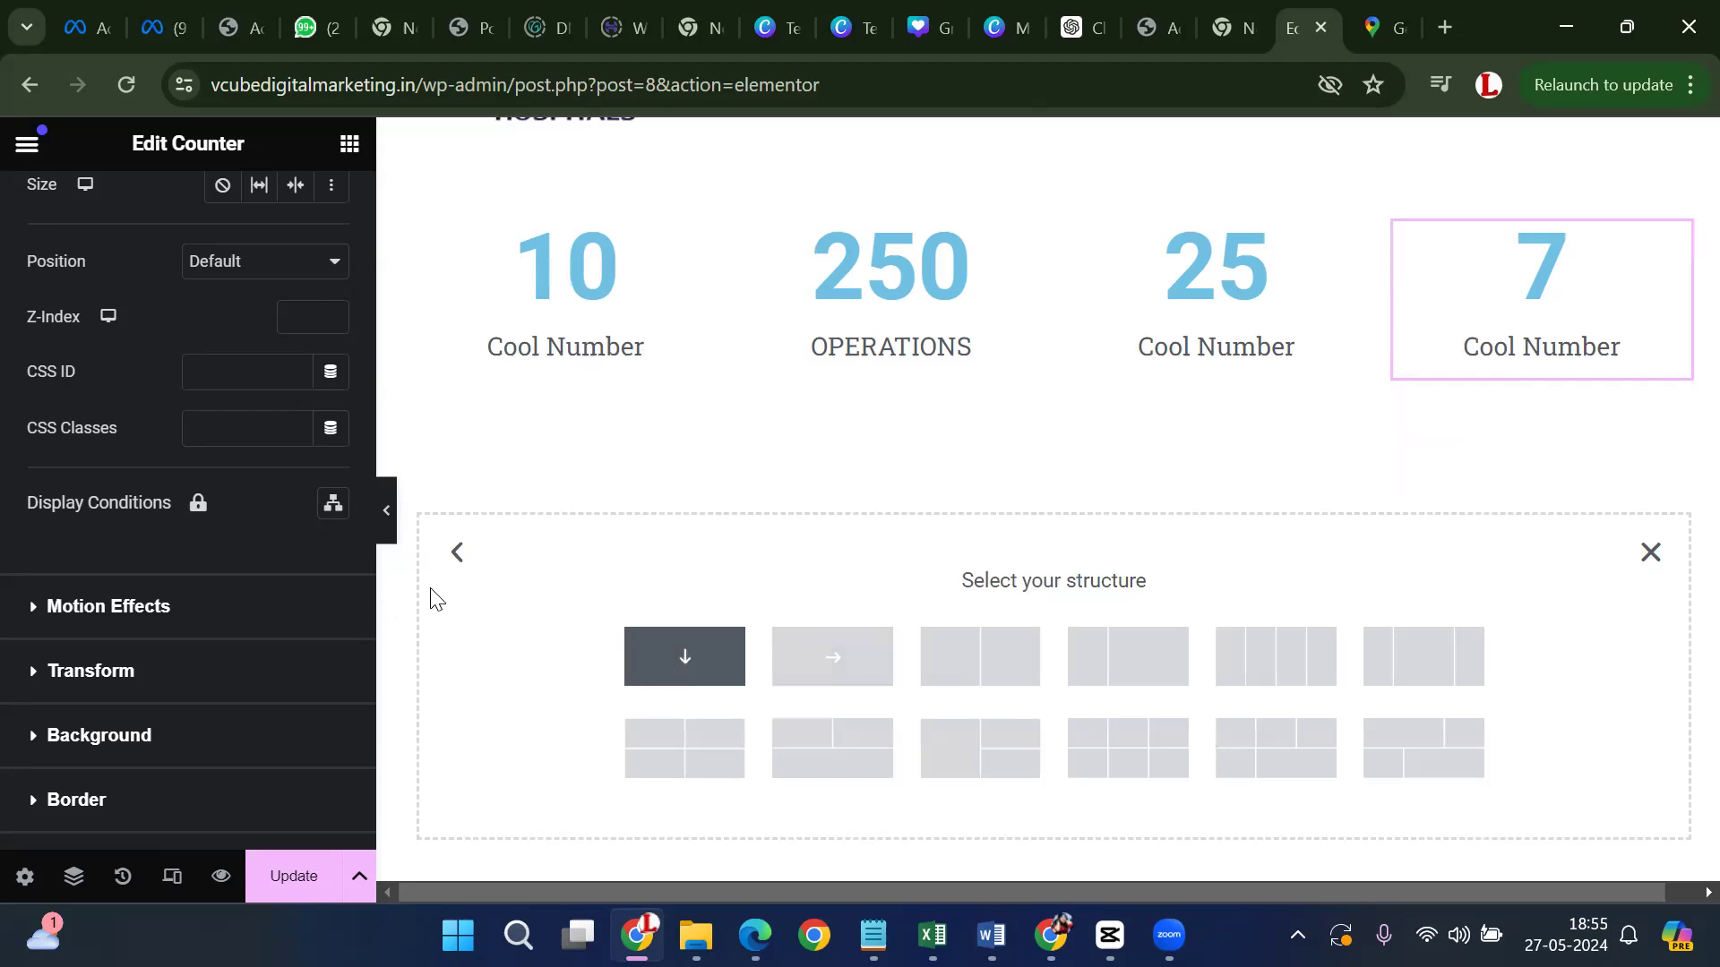
{"action": "left_click", "coordinate": [685, 656]}
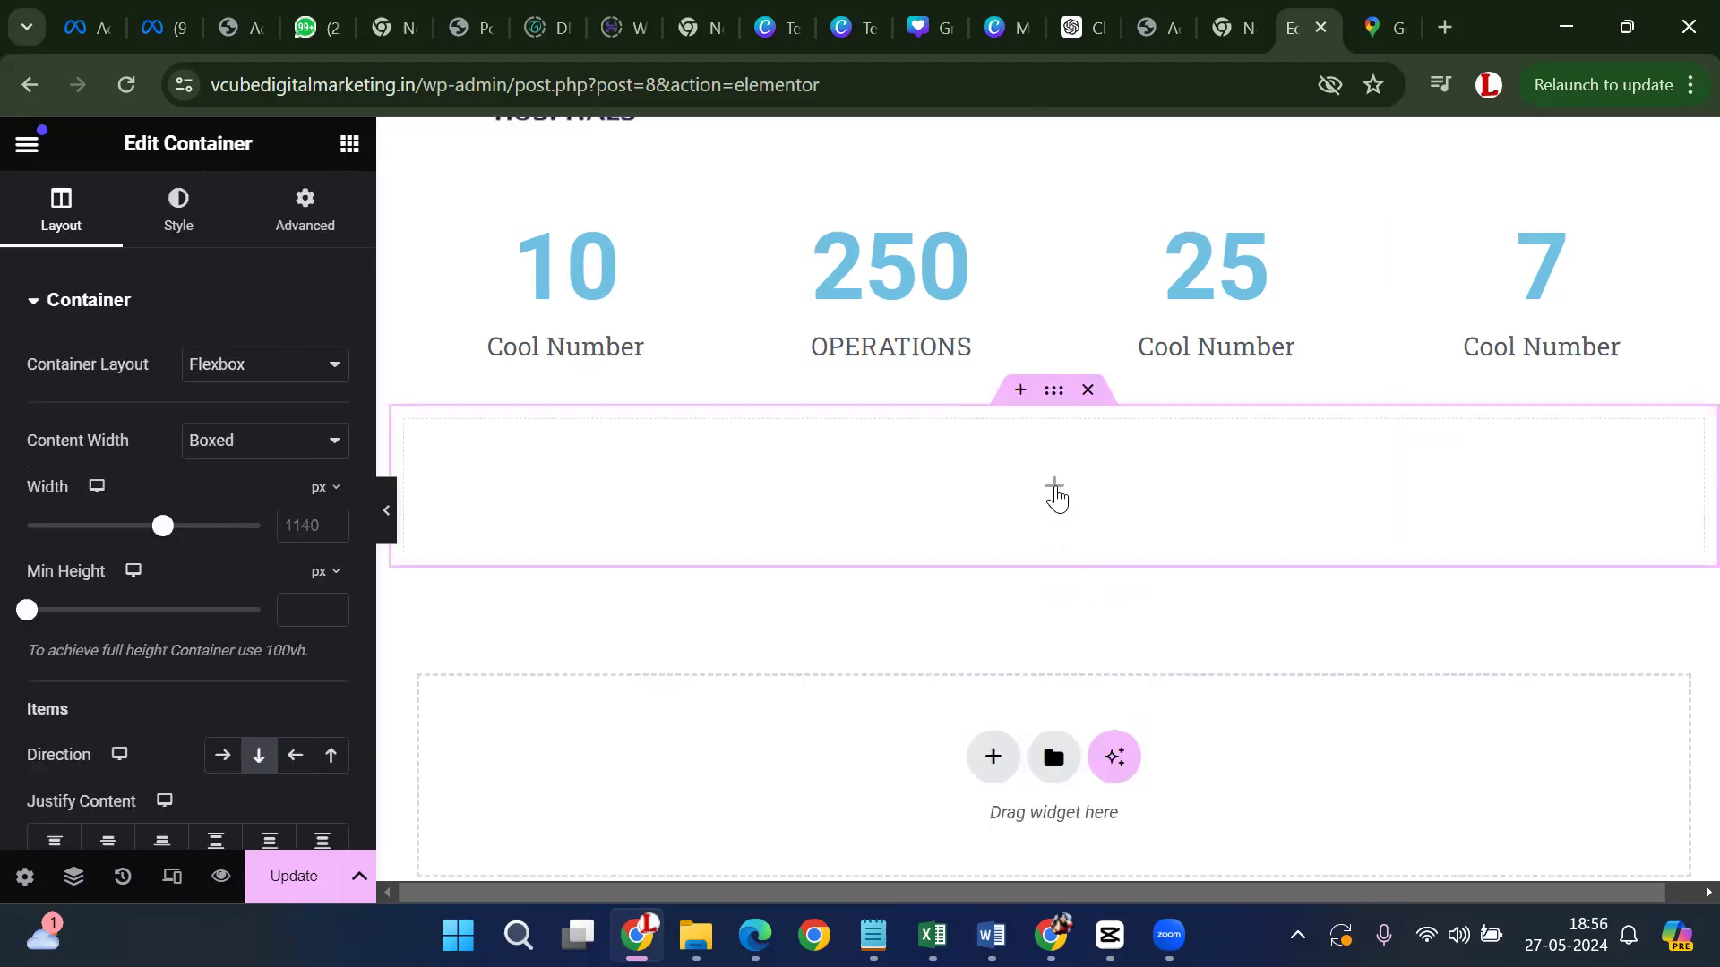
Add a Progress Bar widget to the empty container below the counters
{"action": "left_click", "coordinate": [1055, 498]}
{"action": "scroll", "coordinate": [227, 578], "scroll_direction": "down", "scroll_amount": 20}
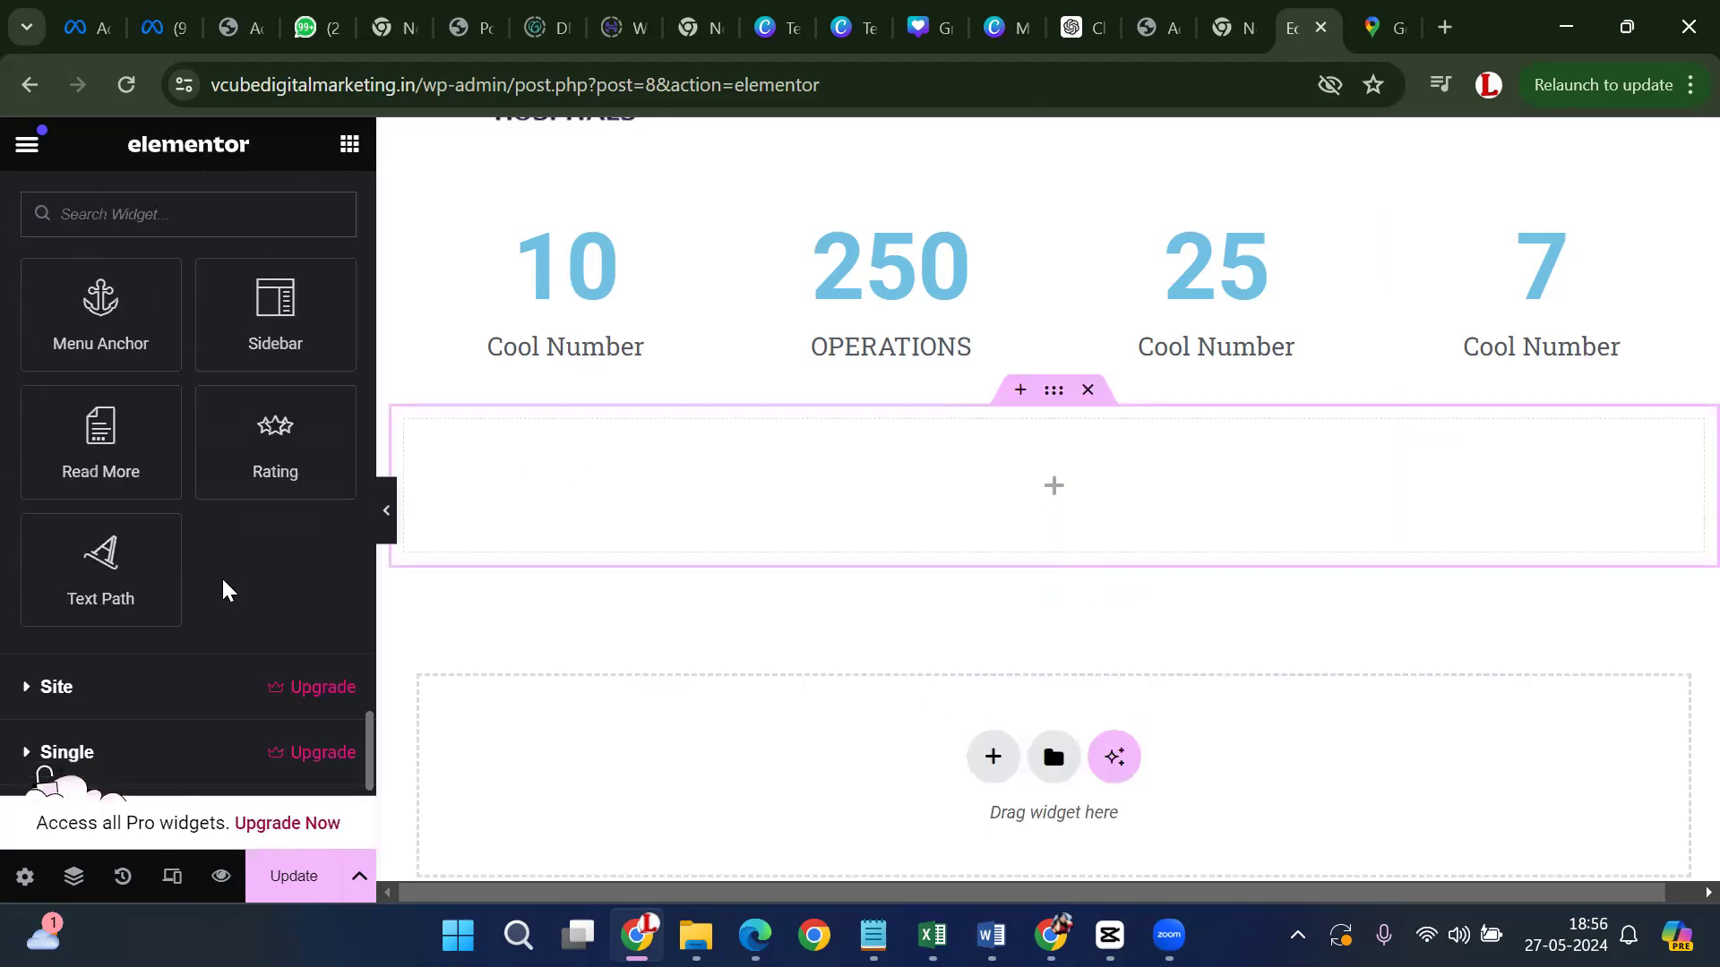
{"action": "scroll", "coordinate": [223, 576], "scroll_direction": "up", "scroll_amount": 5}
{"action": "scroll", "coordinate": [110, 521], "scroll_direction": "up", "scroll_amount": 3}
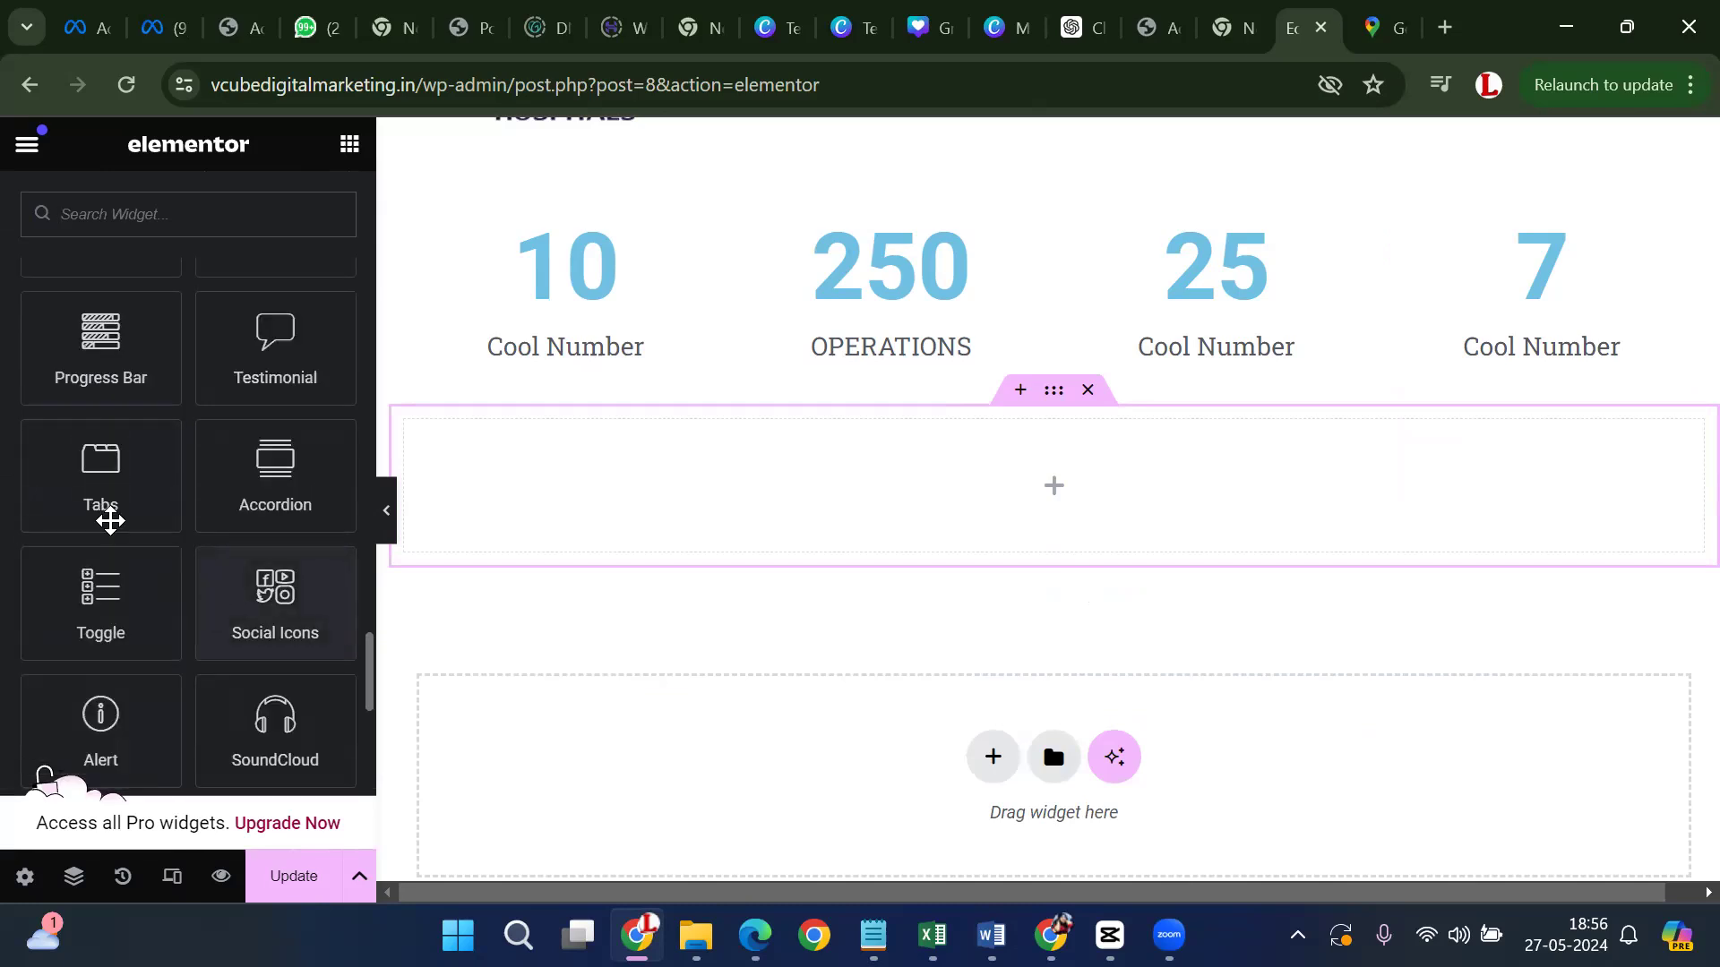
{"action": "scroll", "coordinate": [314, 591], "scroll_direction": "up", "scroll_amount": 2}
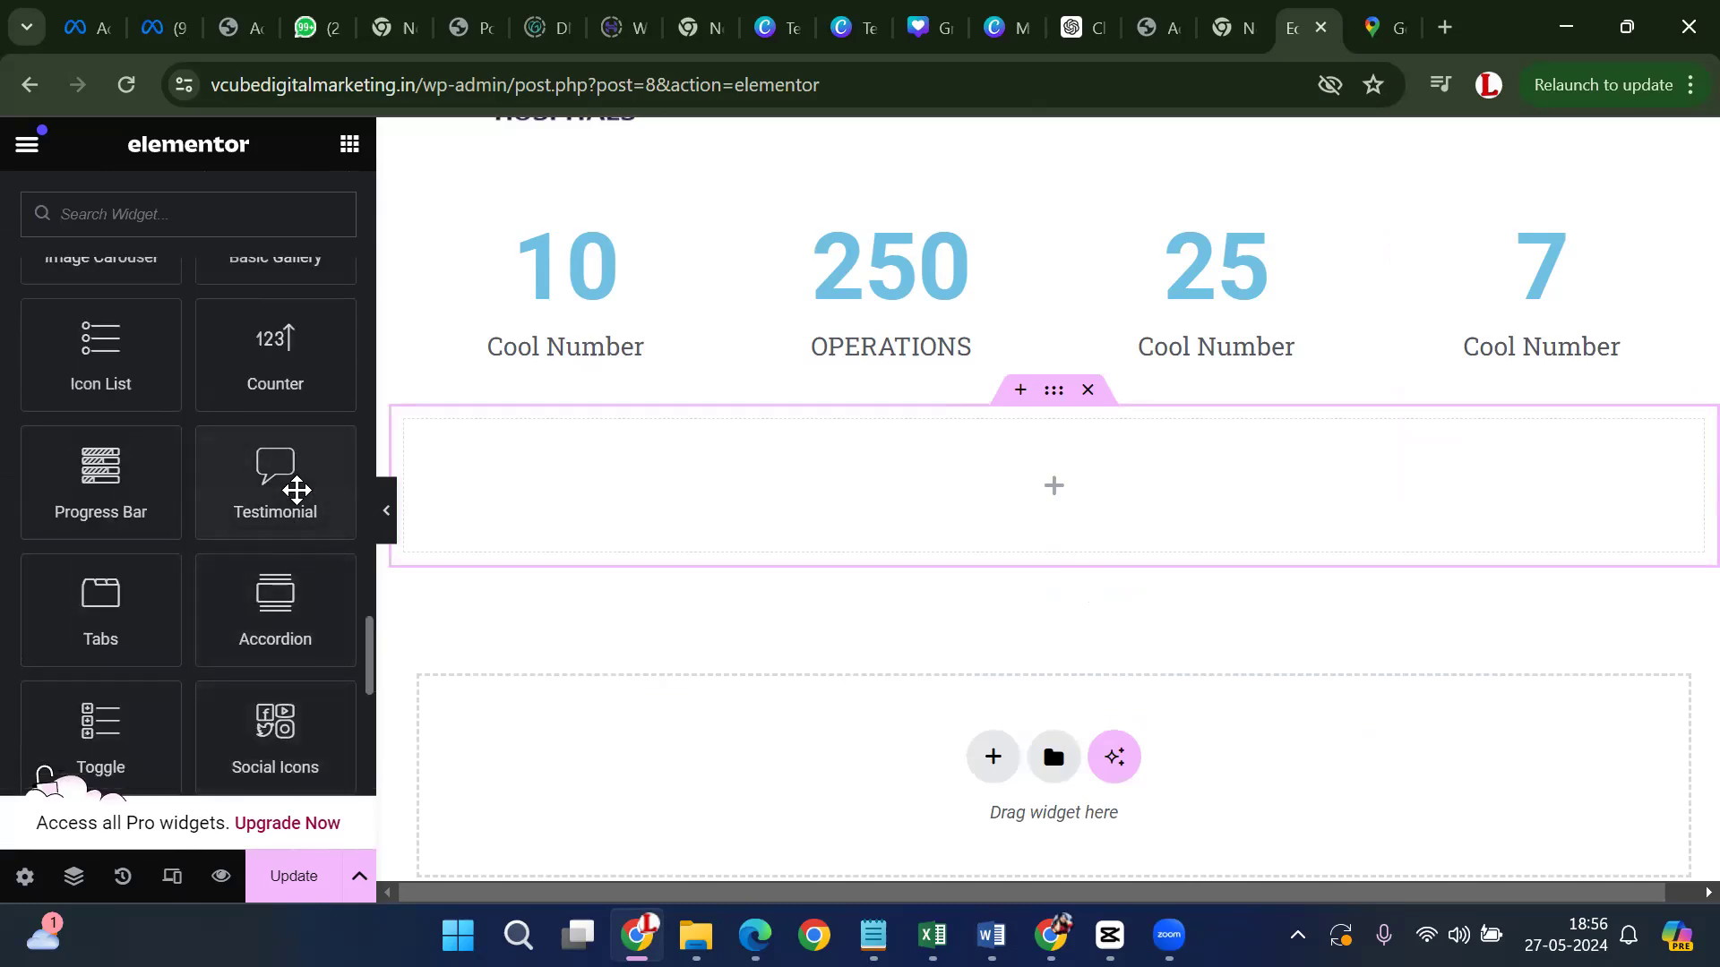
{"action": "left_click", "coordinate": [121, 485]}
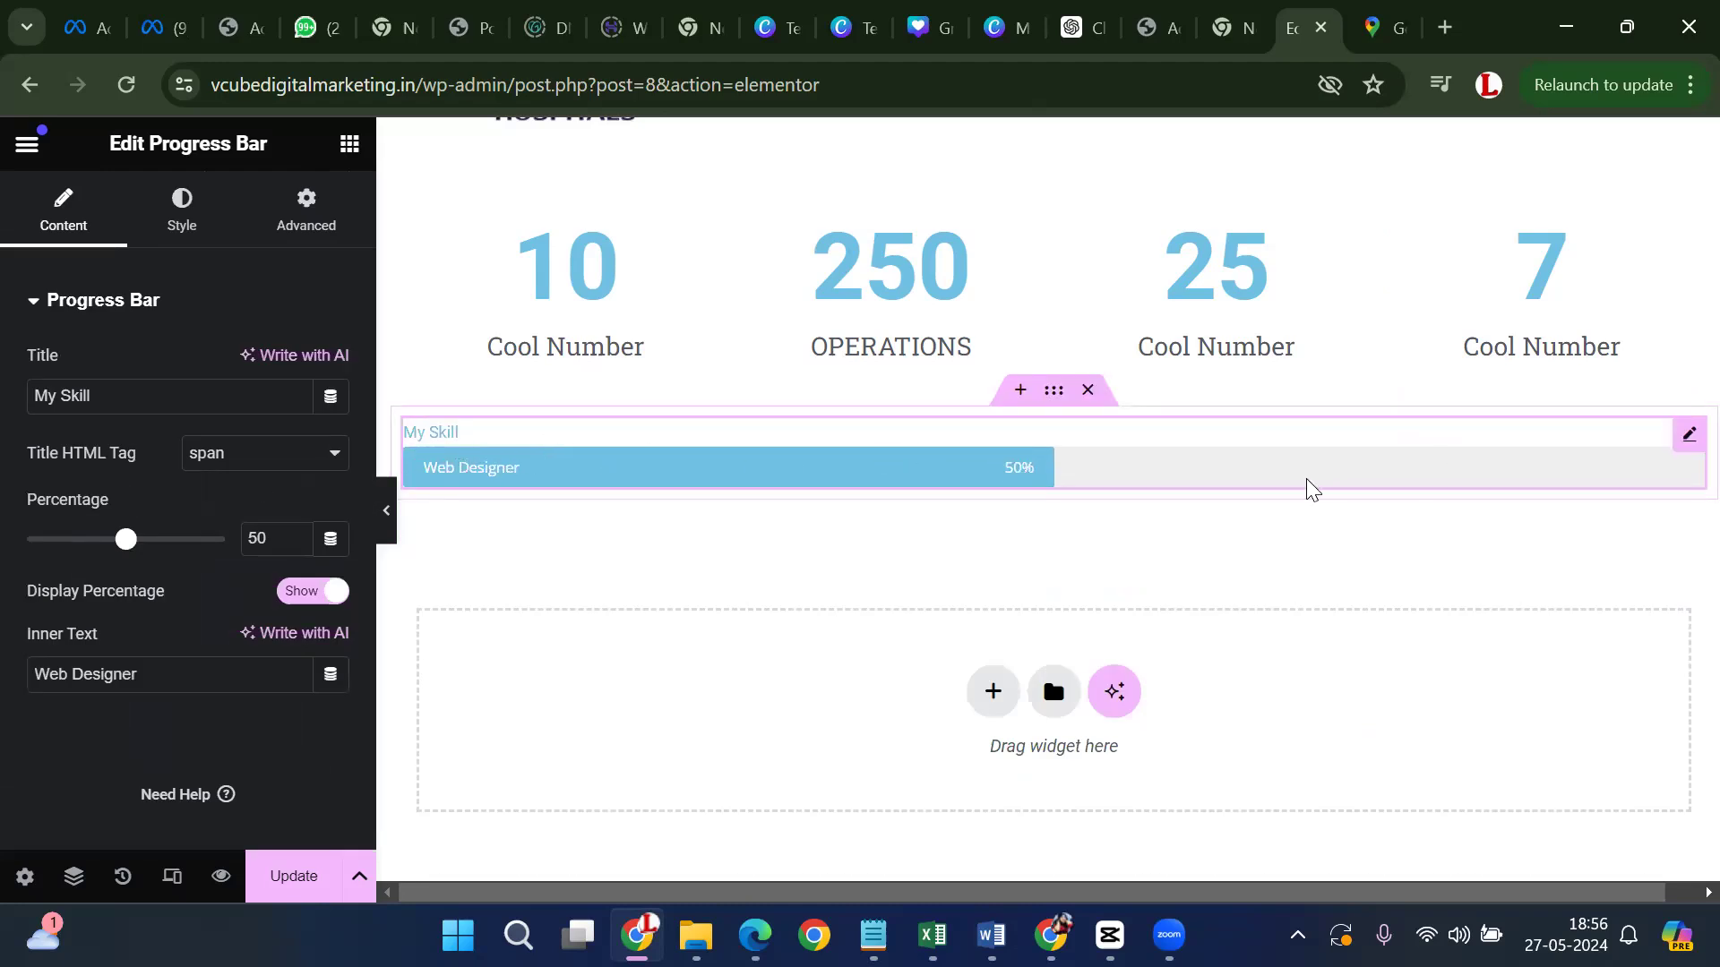
Change the progress bar's title to Dental and set its percentage to 90
{"action": "triple_click", "coordinate": [442, 436]}
{"action": "type", "text": "Dental"}
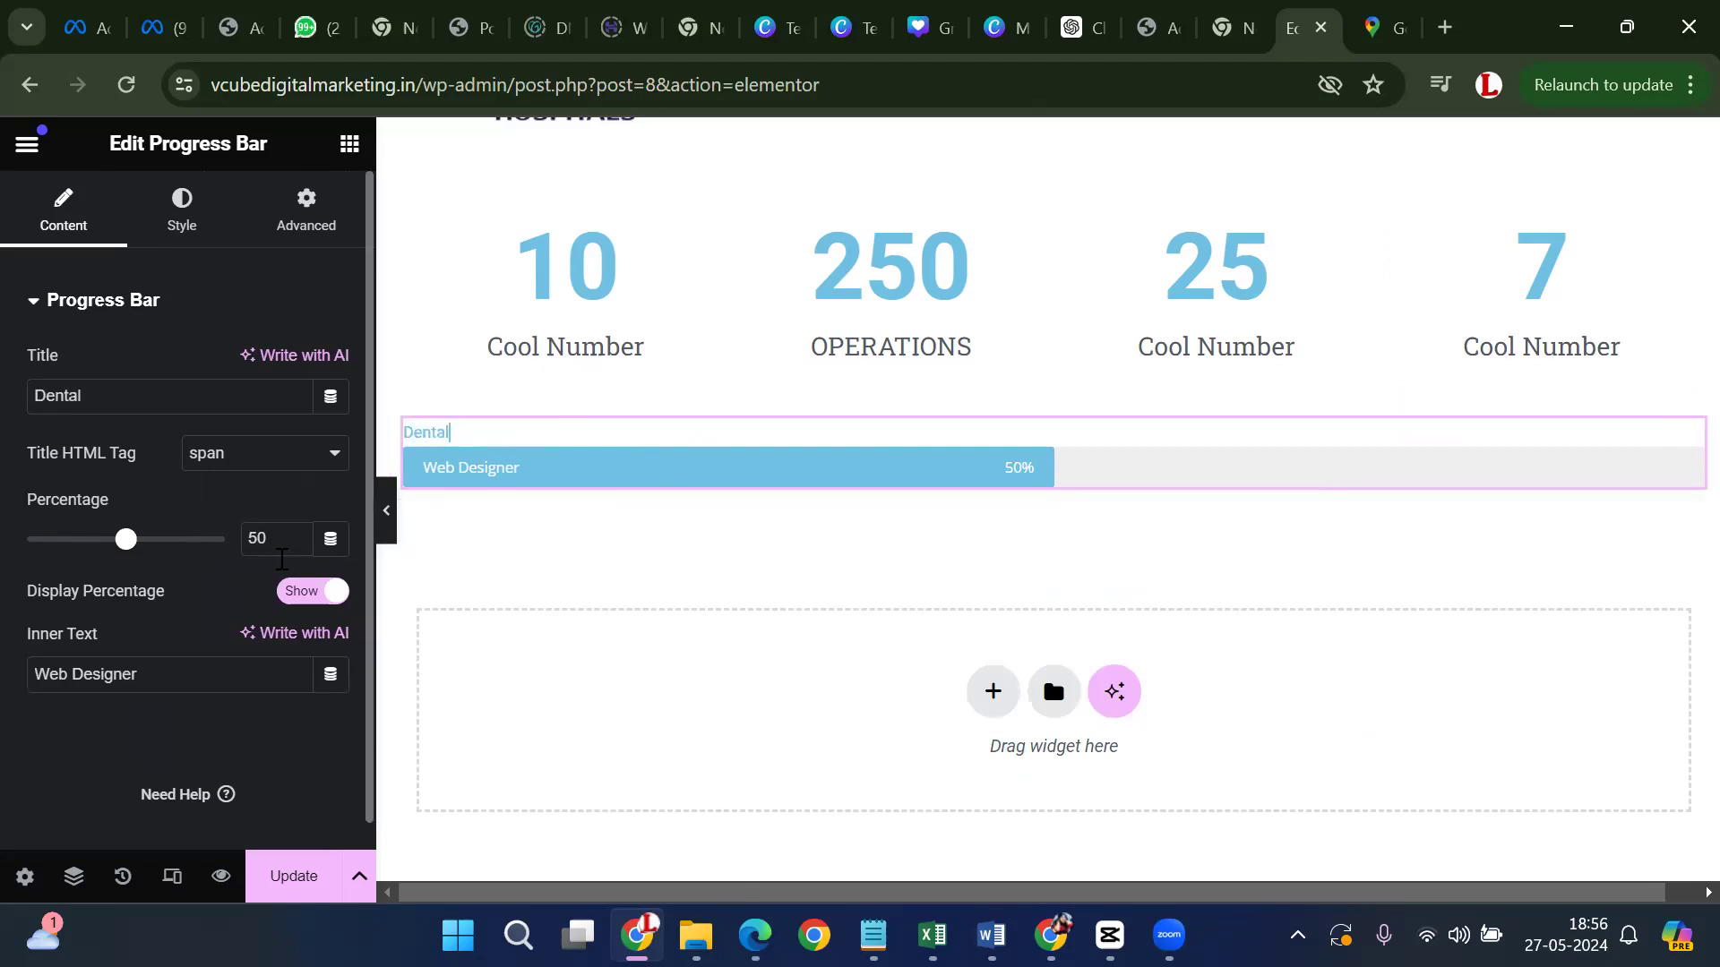
{"action": "left_click", "coordinate": [295, 545]}
{"action": "key", "text": "BackSpace"}
{"action": "key", "text": "BackSpace"}
{"action": "type", "text": "90"}
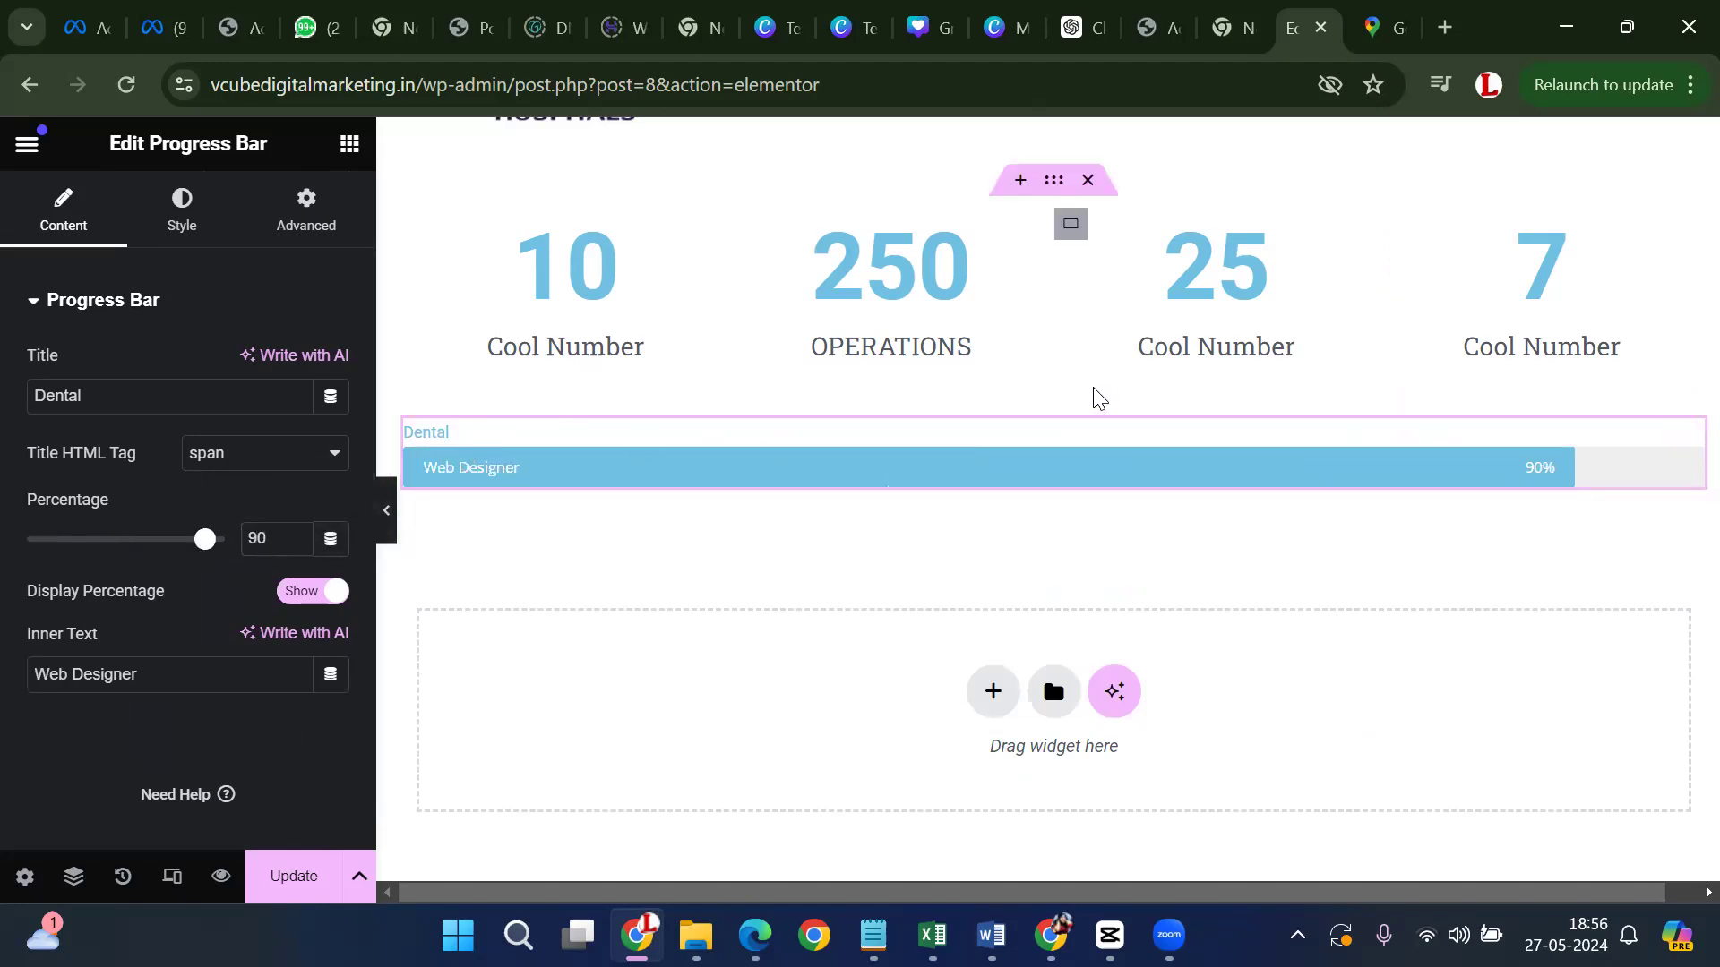
Duplicate the Dental progress bar within its container
{"action": "left_click", "coordinate": [1015, 396]}
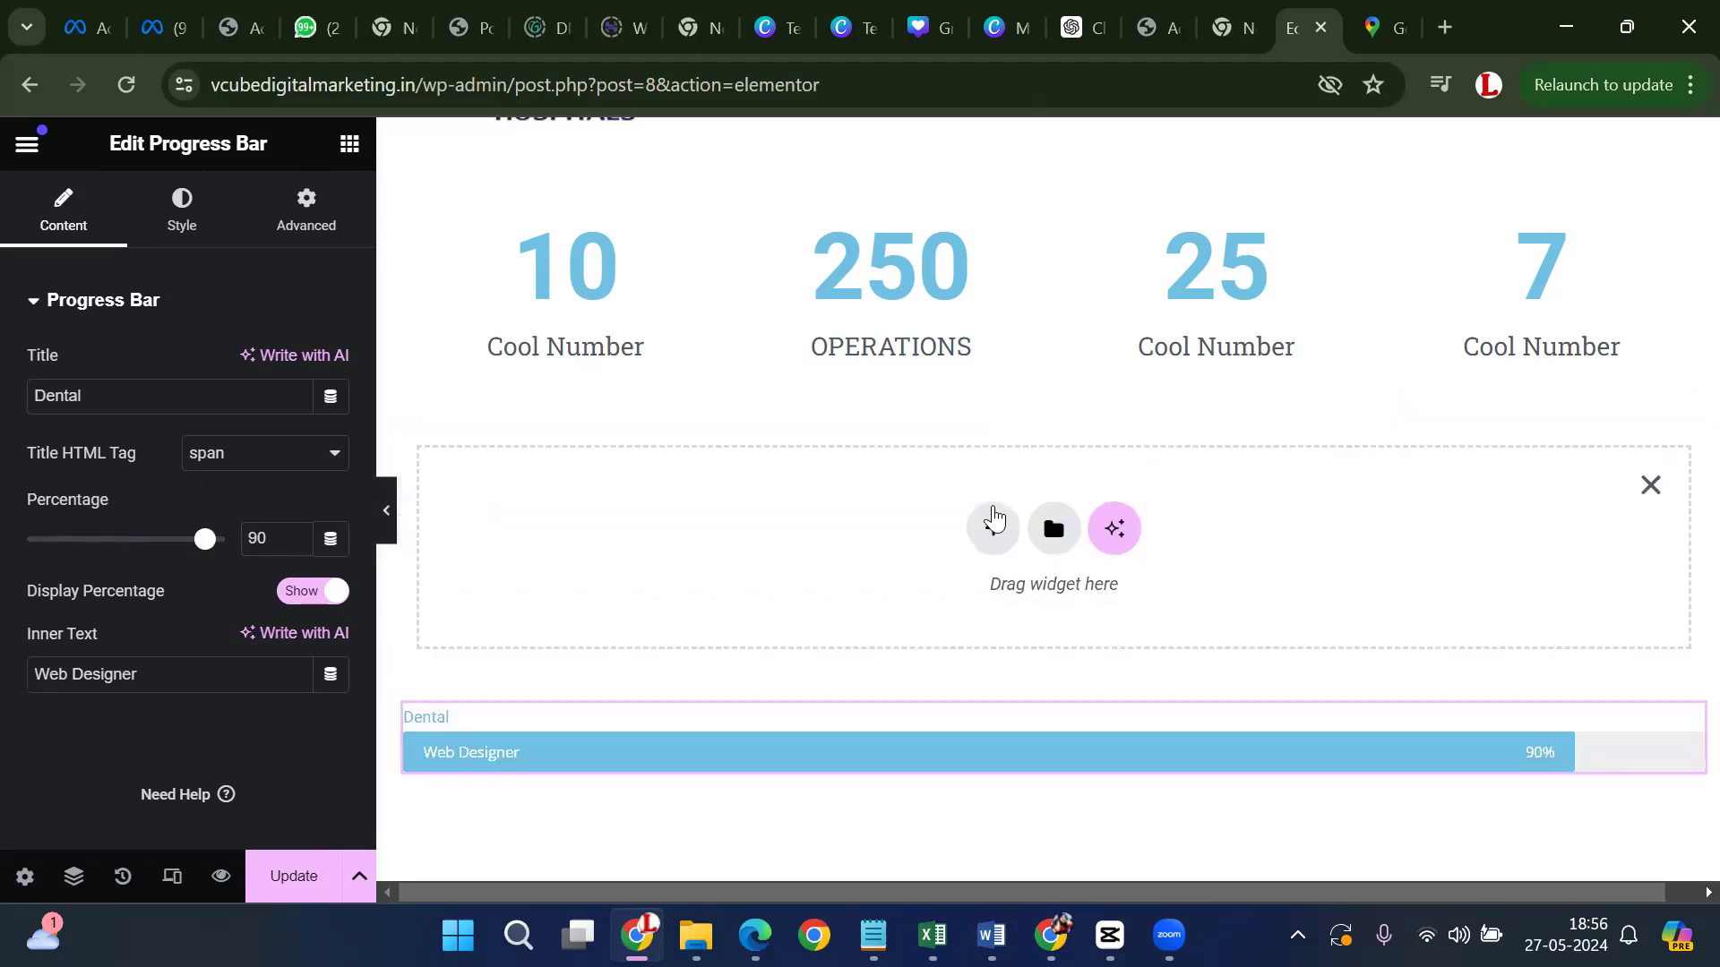
{"action": "right_click", "coordinate": [1163, 738]}
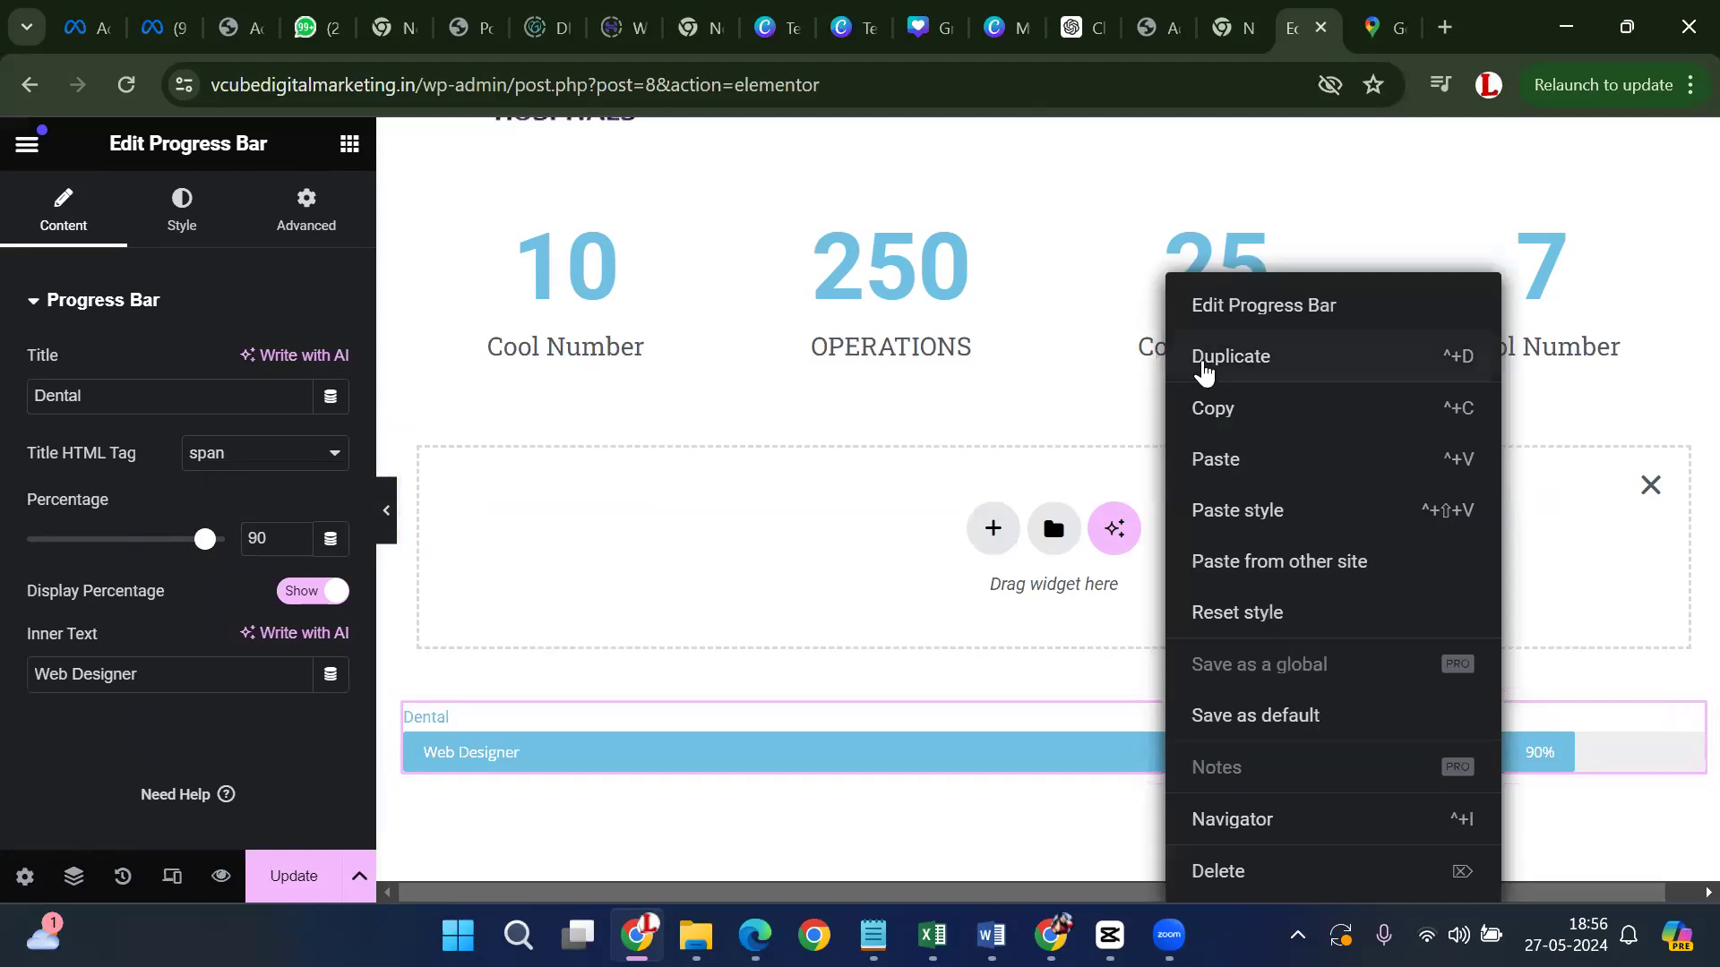
{"action": "left_click", "coordinate": [1196, 414]}
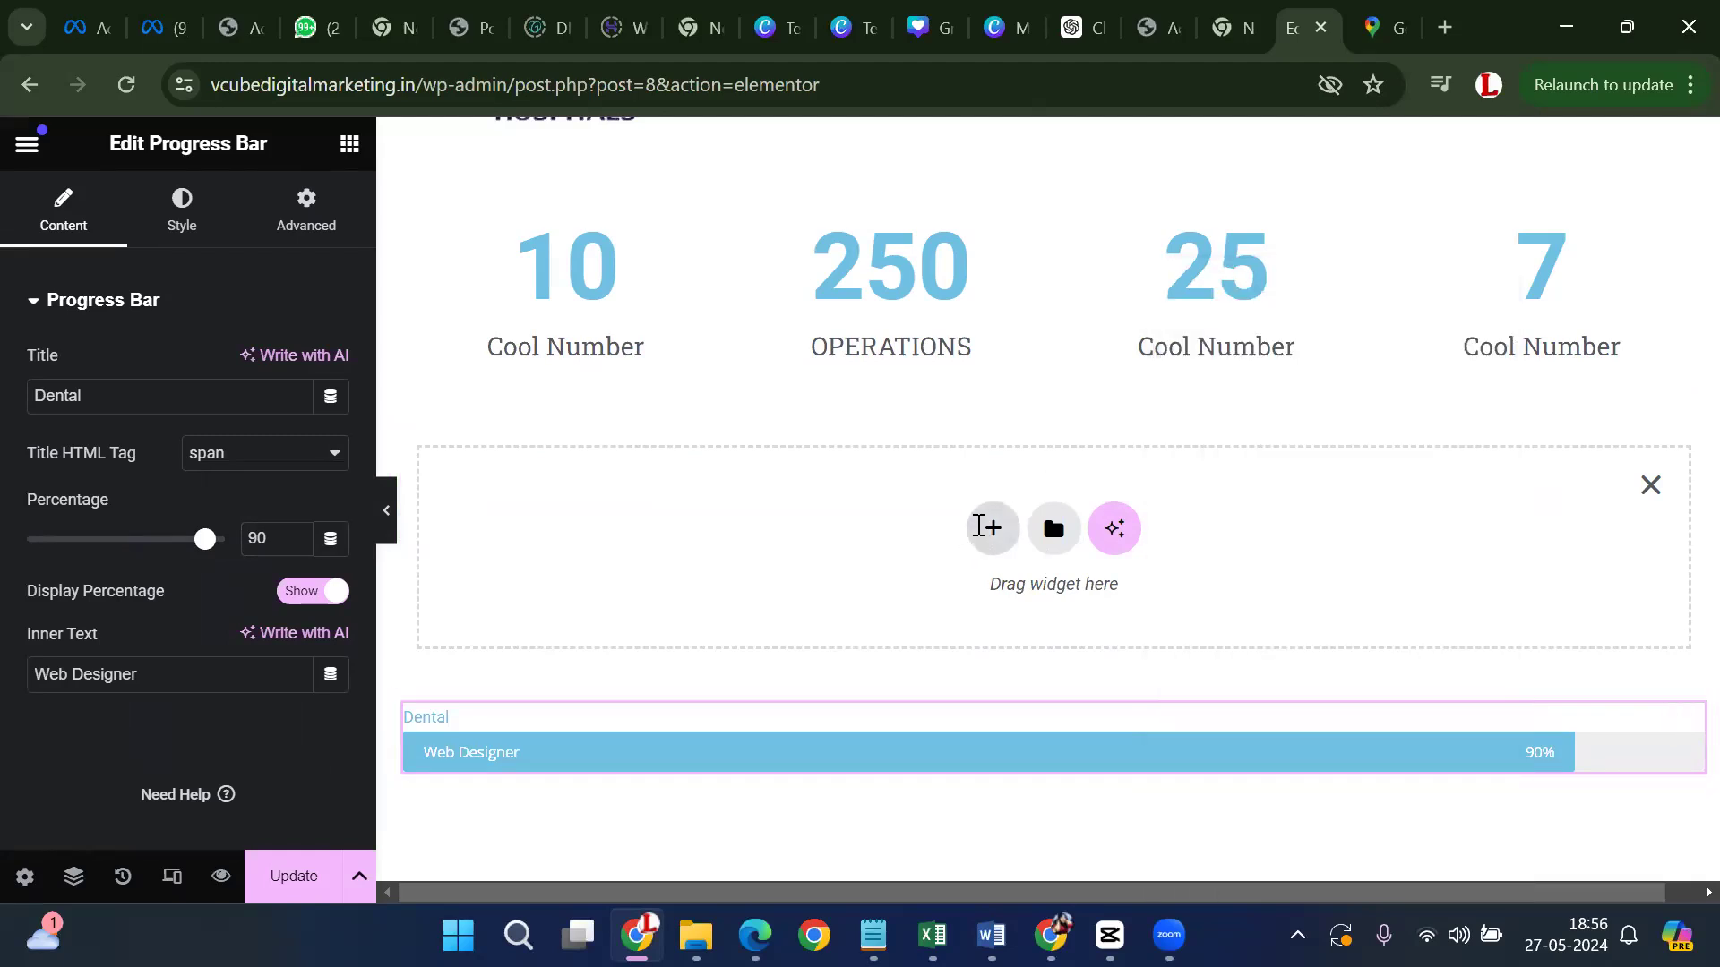
{"action": "left_click", "coordinate": [986, 528]}
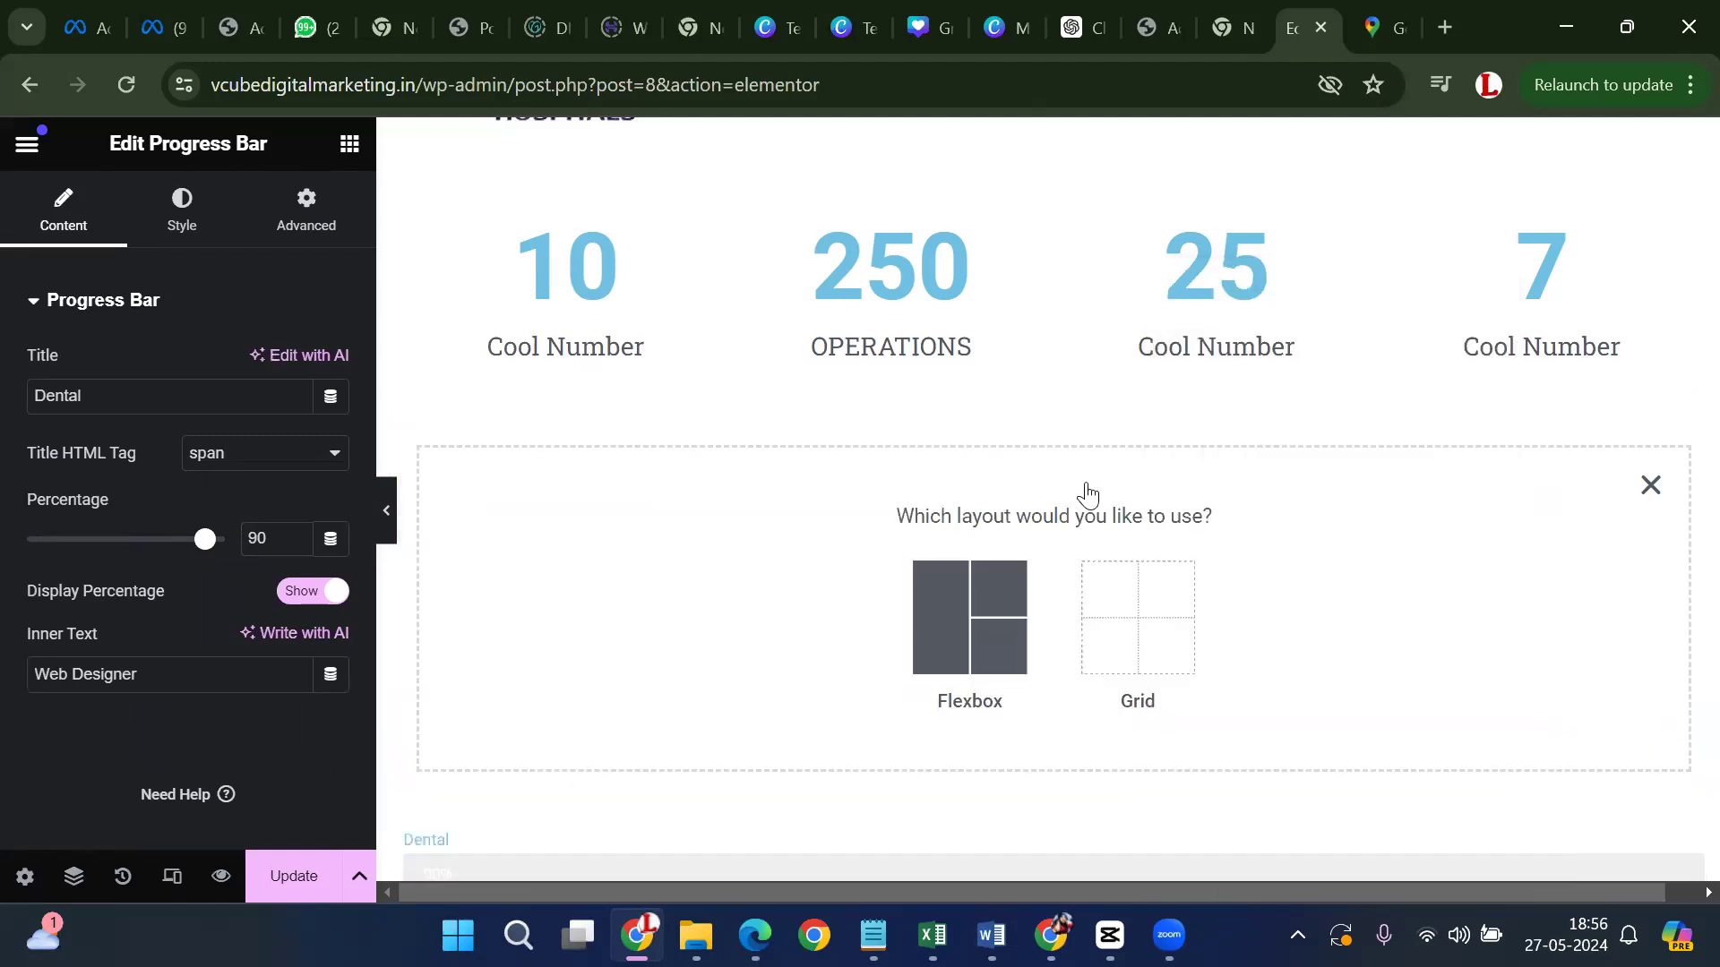
{"action": "scroll", "coordinate": [1111, 527], "scroll_direction": "up", "scroll_amount": 1}
{"action": "scroll", "coordinate": [1111, 526], "scroll_direction": "down", "scroll_amount": 5}
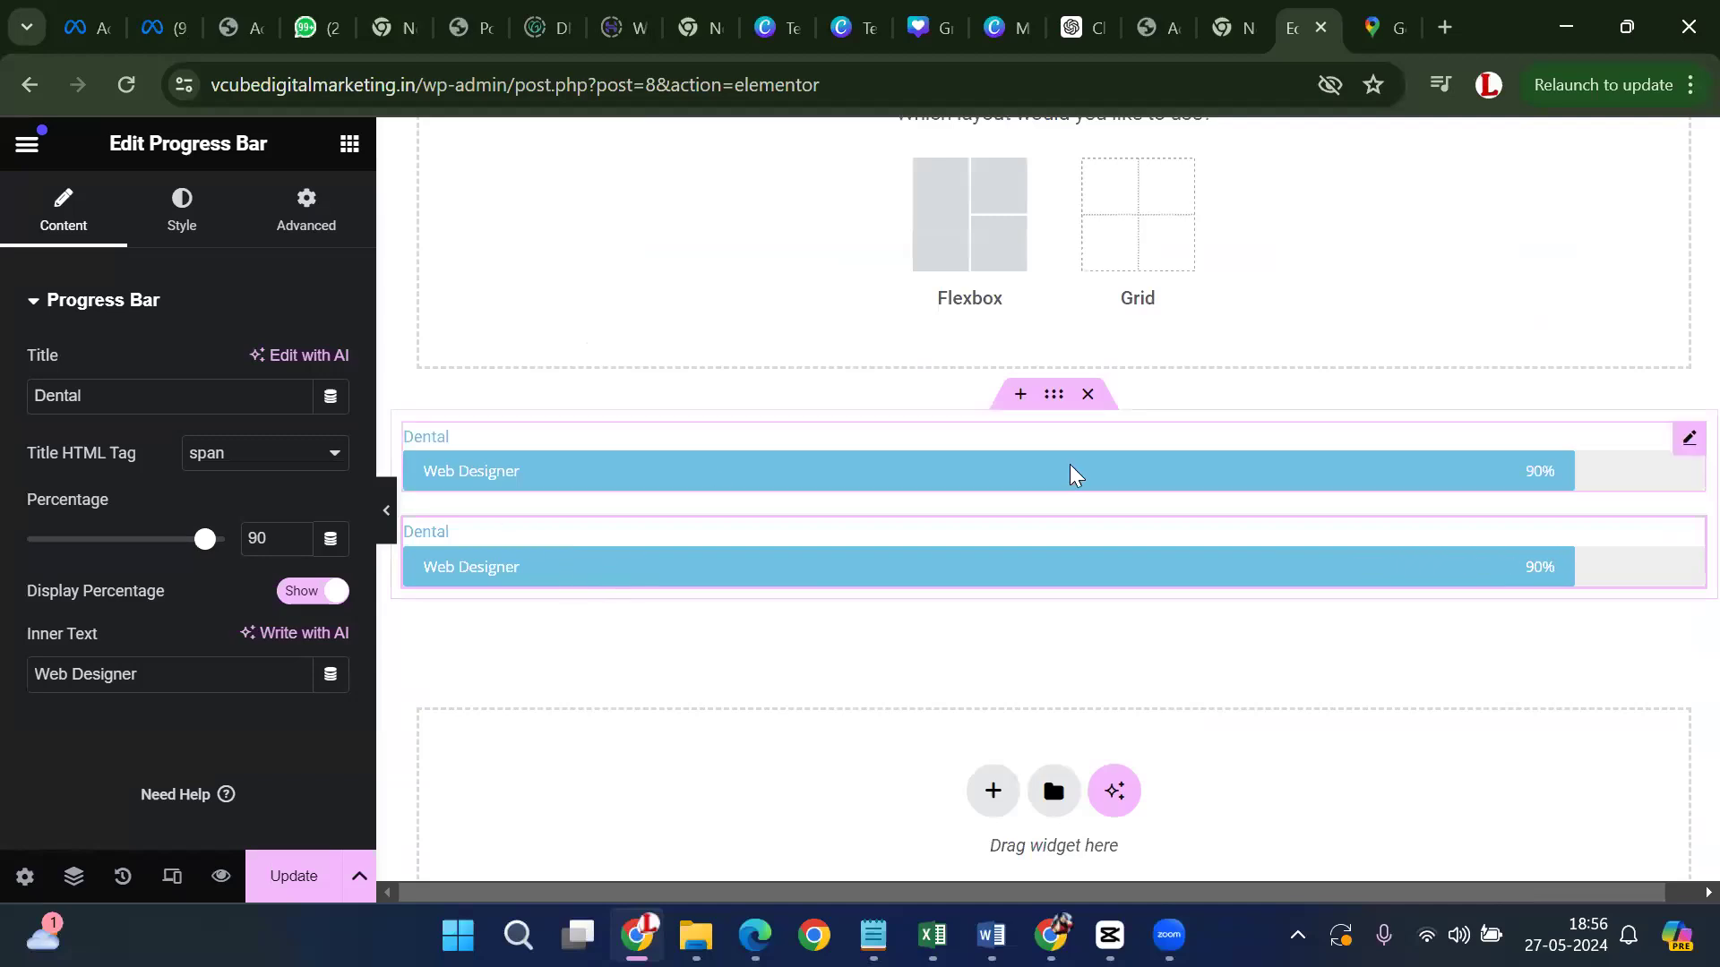
{"action": "scroll", "coordinate": [1632, 219], "scroll_direction": "up", "scroll_amount": 2}
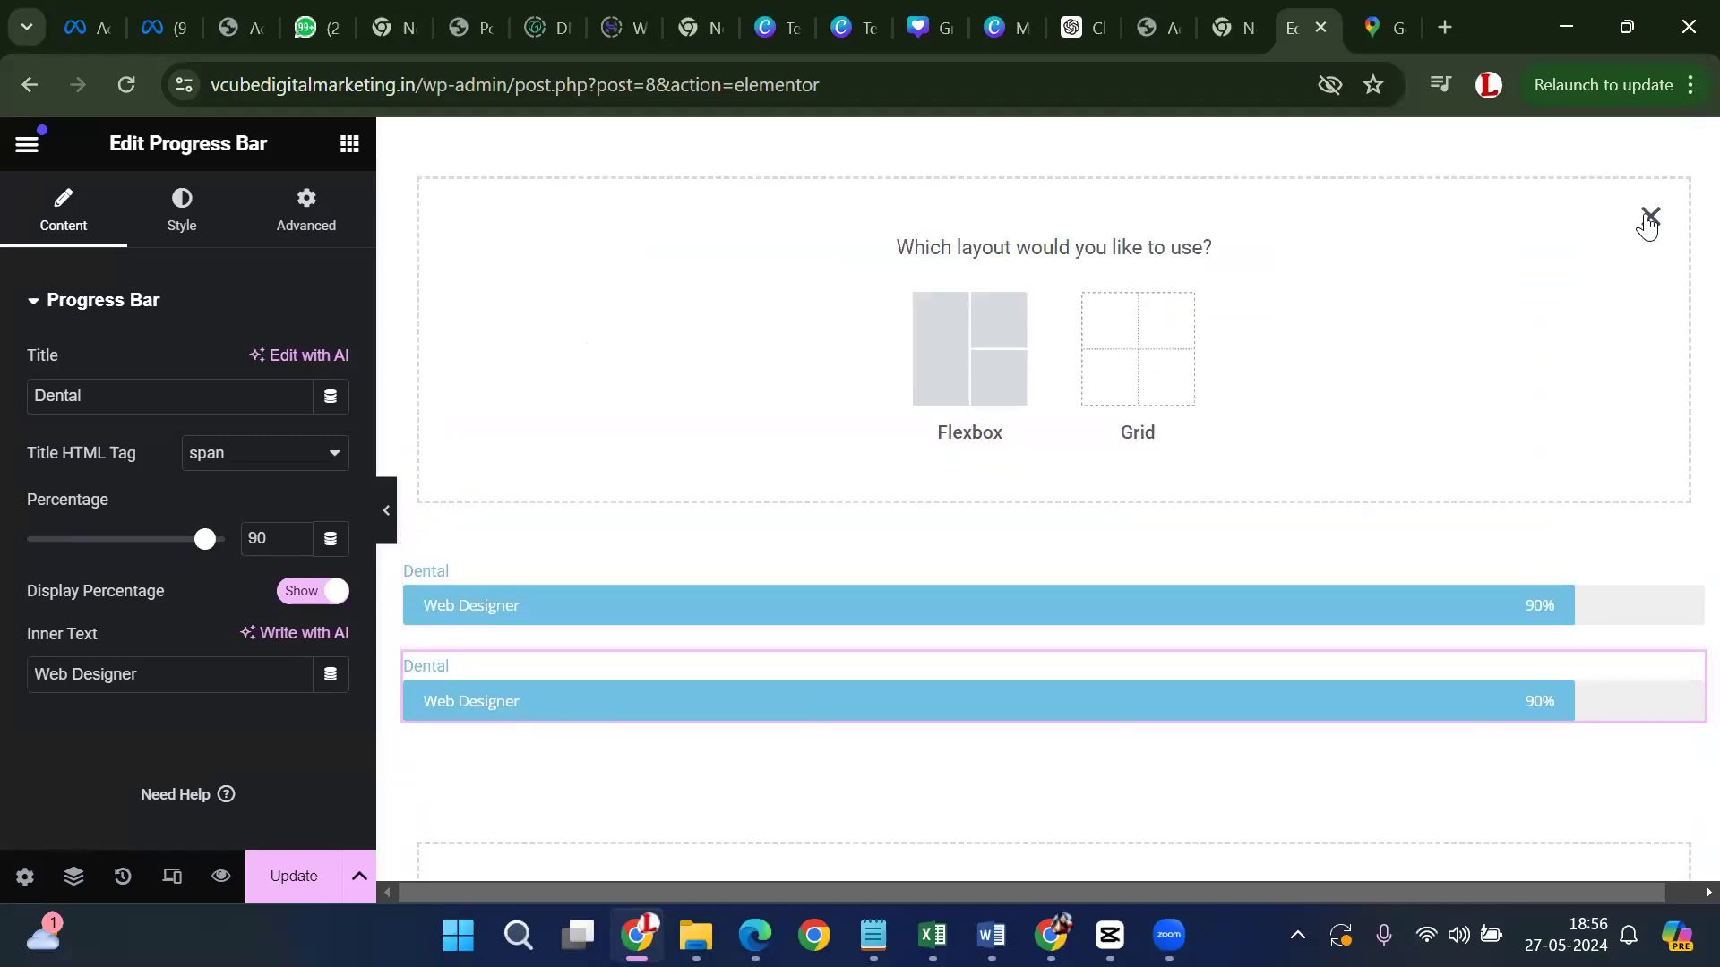
{"action": "left_click", "coordinate": [1648, 218]}
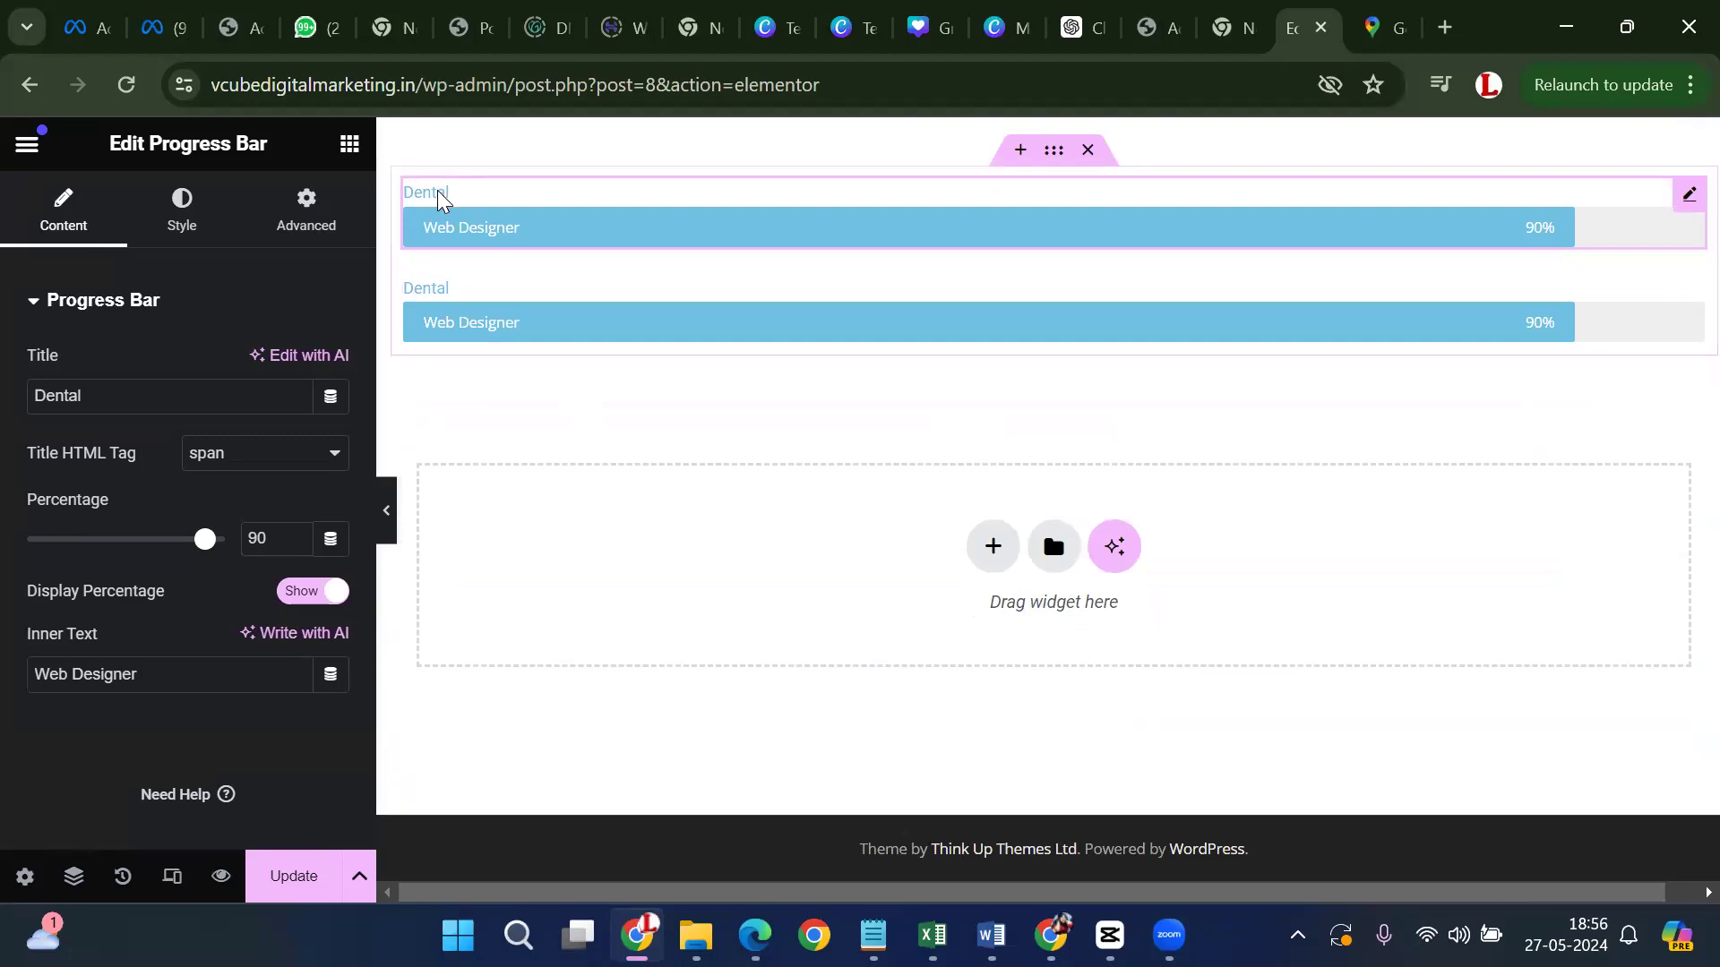
Retitle the upper of the two progress bars Skin and set its percentage to 75
{"action": "double_click", "coordinate": [439, 194]}
{"action": "key", "text": "BackSpace"}
{"action": "type", "text": "Skin"}
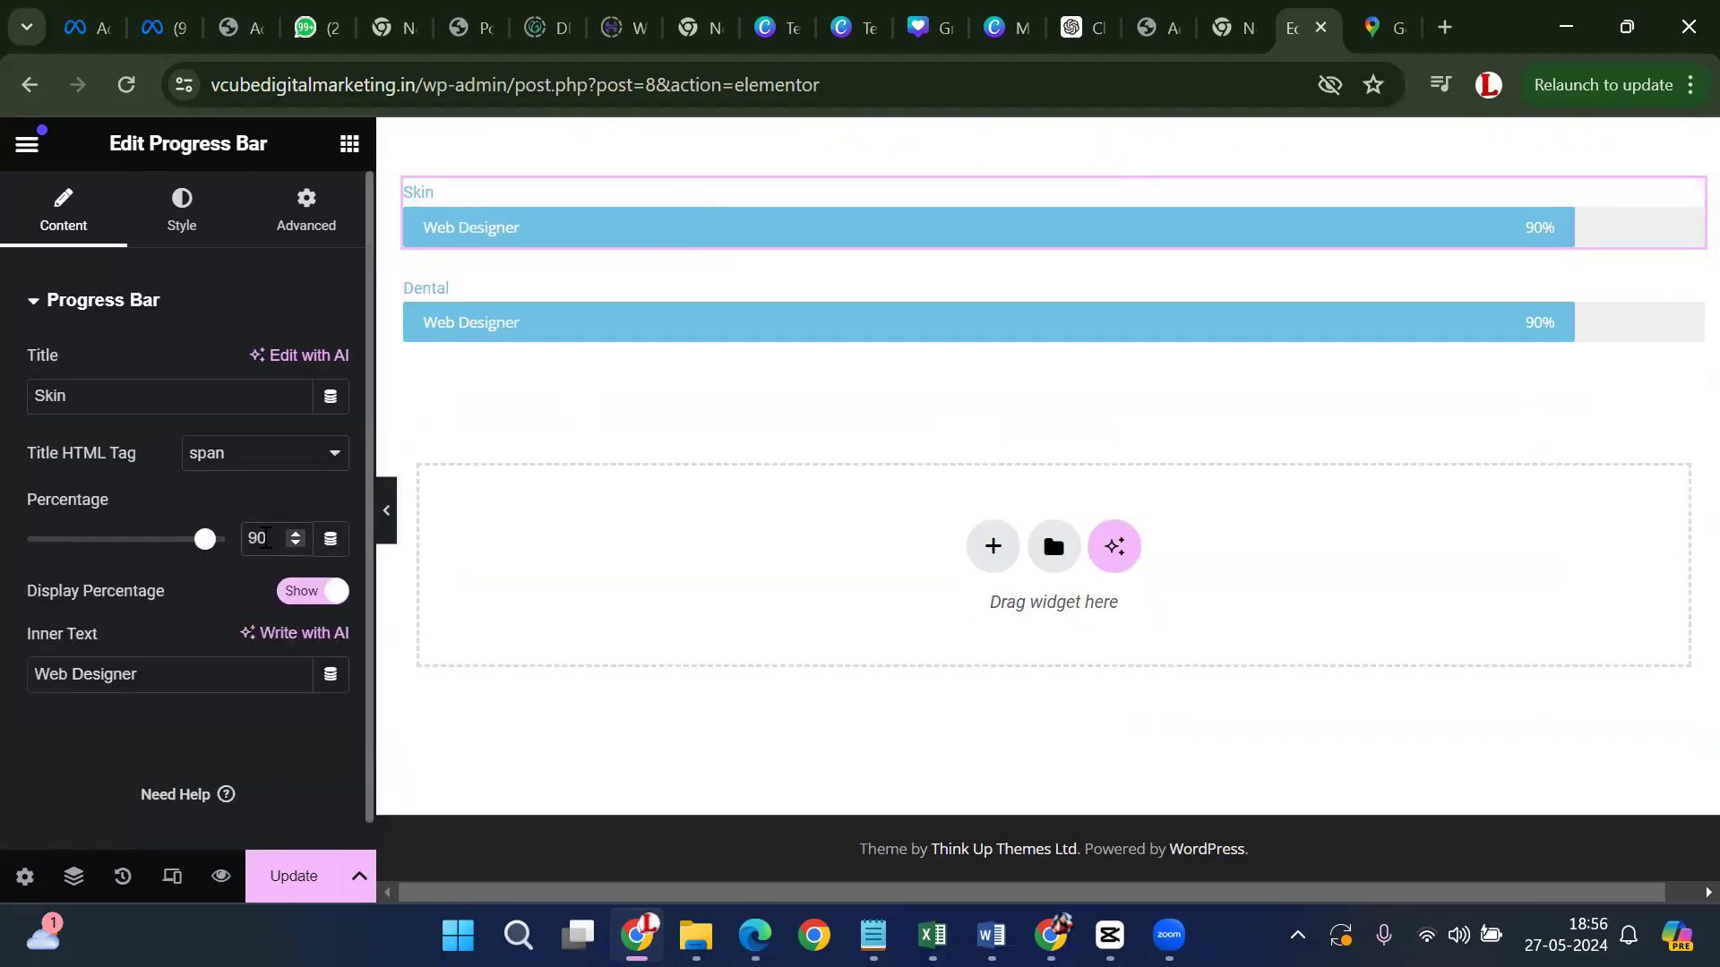
{"action": "double_click", "coordinate": [267, 538]}
{"action": "key", "text": "BackSpace"}
{"action": "type", "text": "75"}
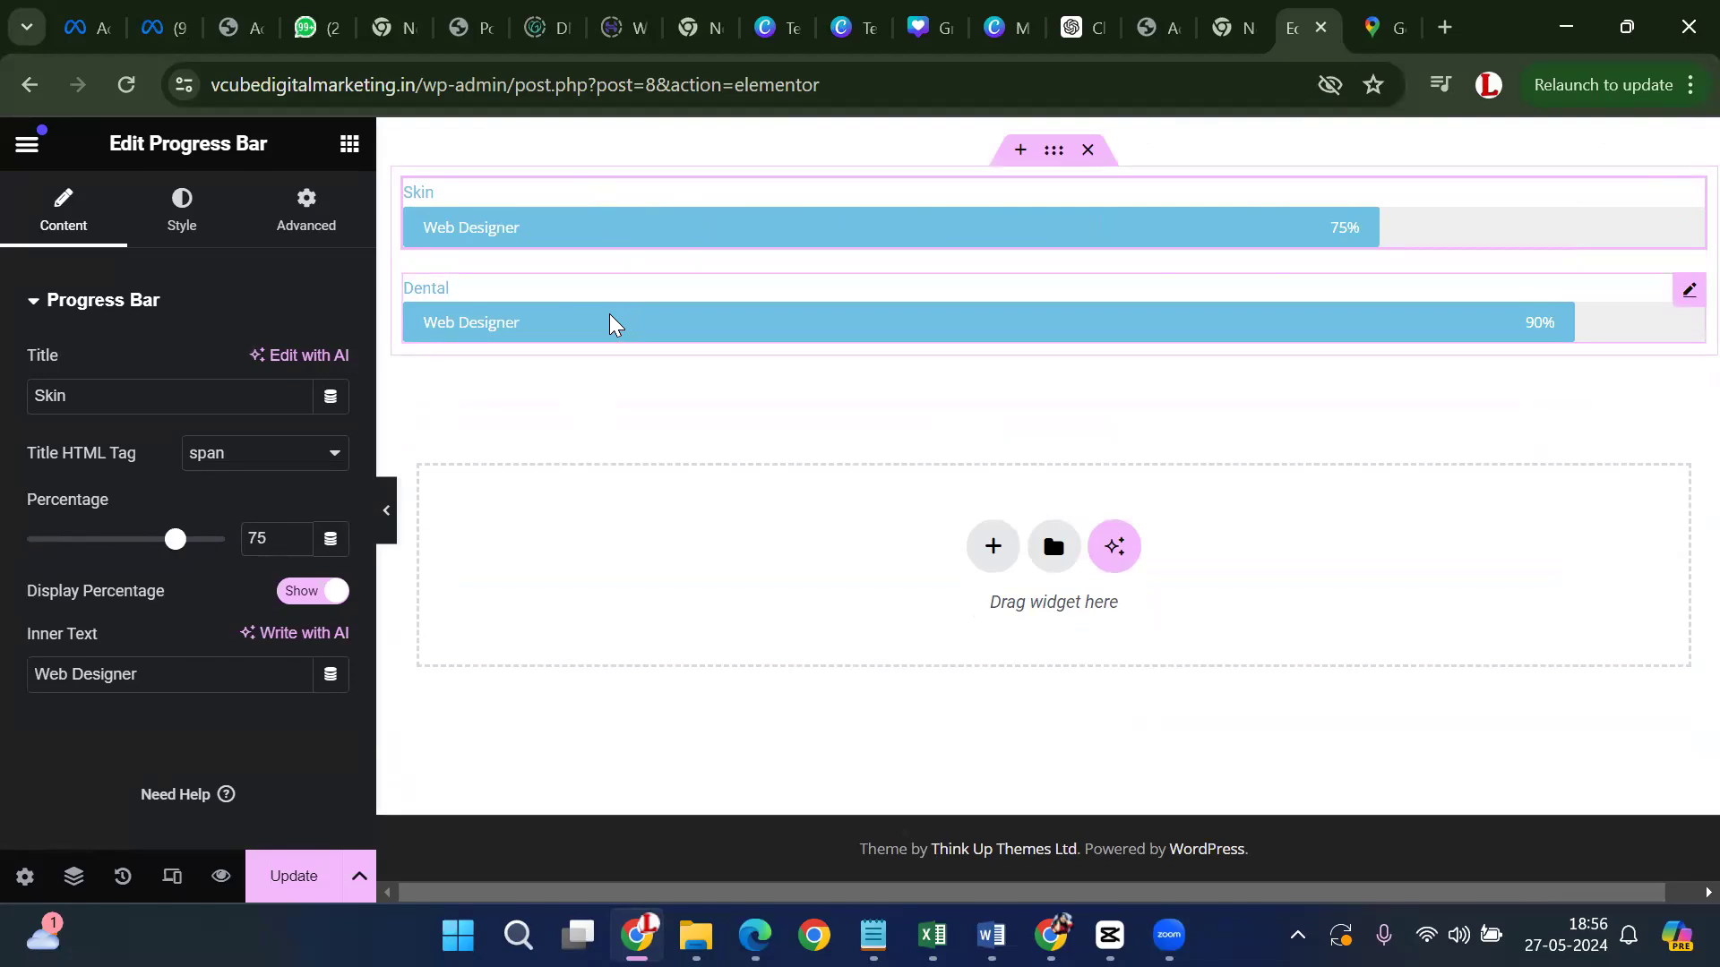
Insert a single-column Flexbox container between the row of counters and the progress bars
{"action": "scroll", "coordinate": [710, 442], "scroll_direction": "up", "scroll_amount": 2}
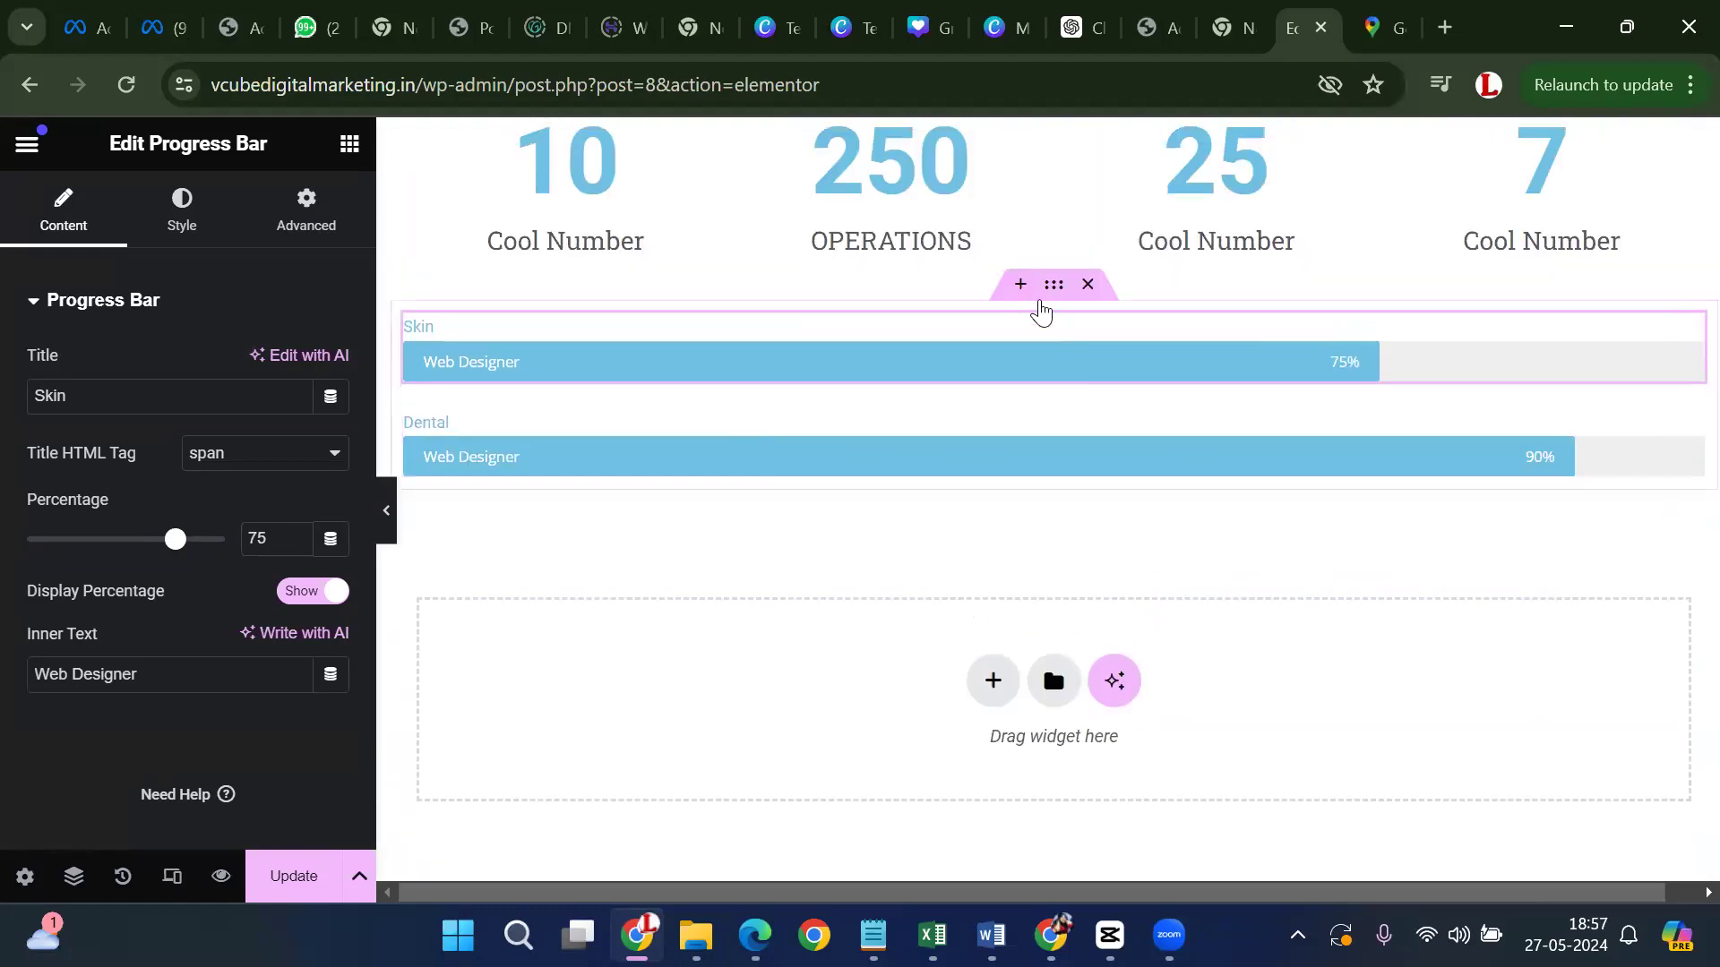
{"action": "left_click", "coordinate": [1020, 285]}
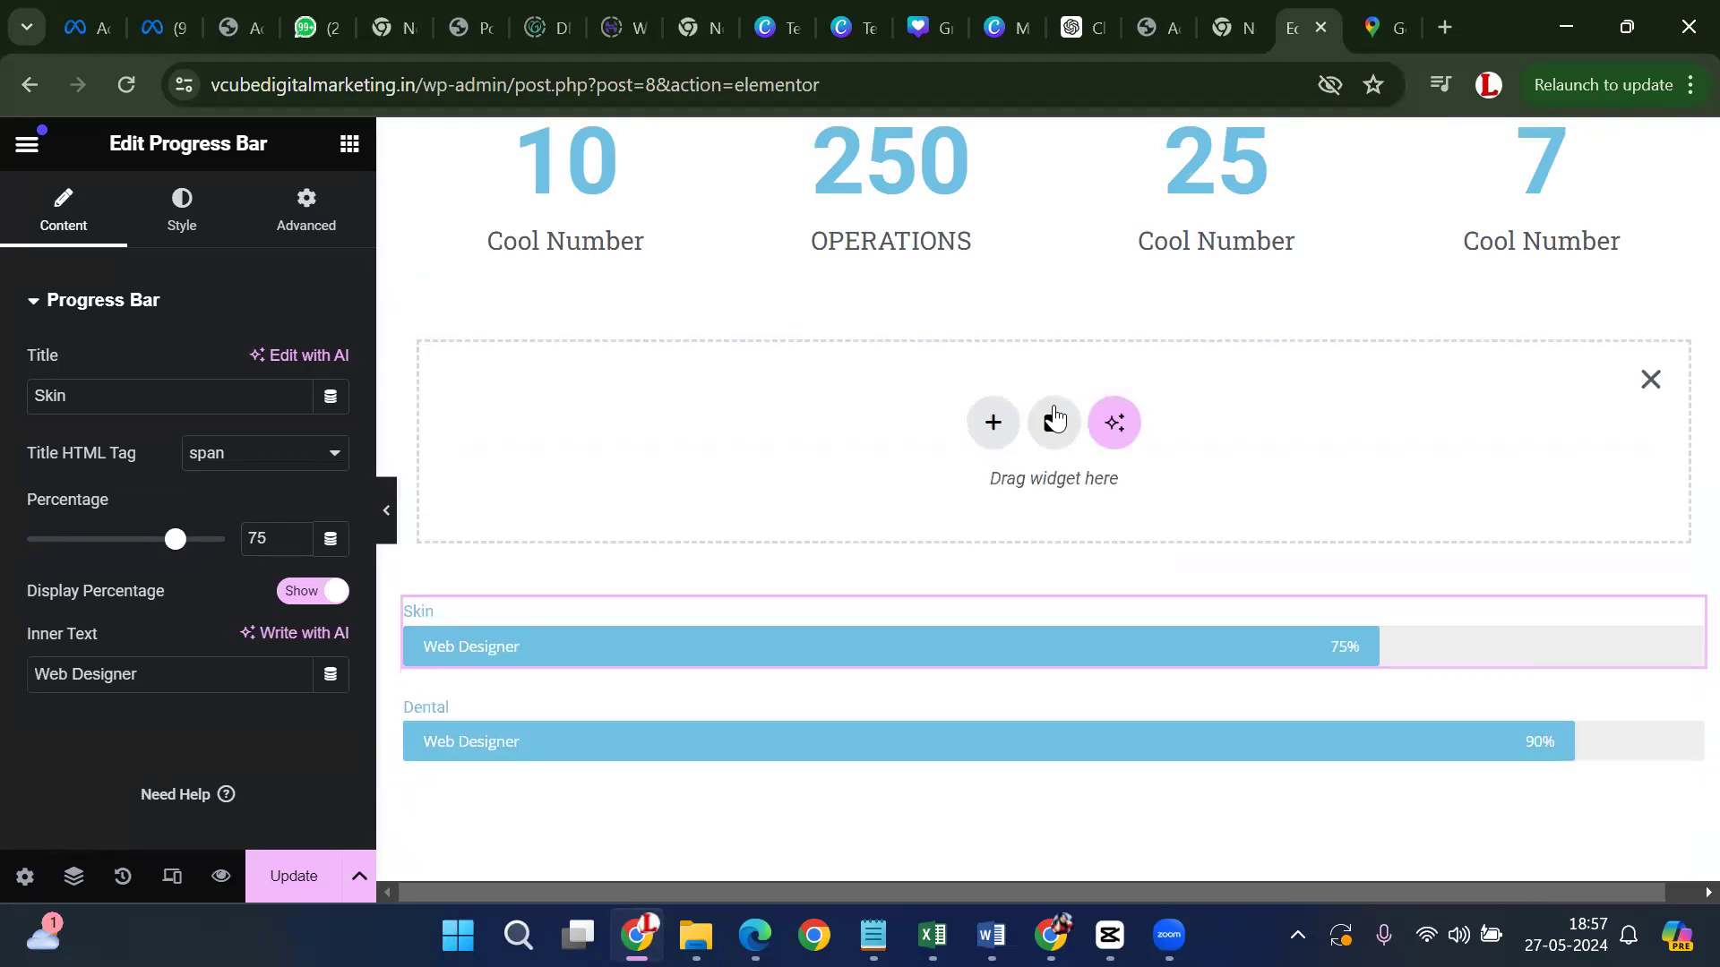
{"action": "left_click", "coordinate": [991, 426]}
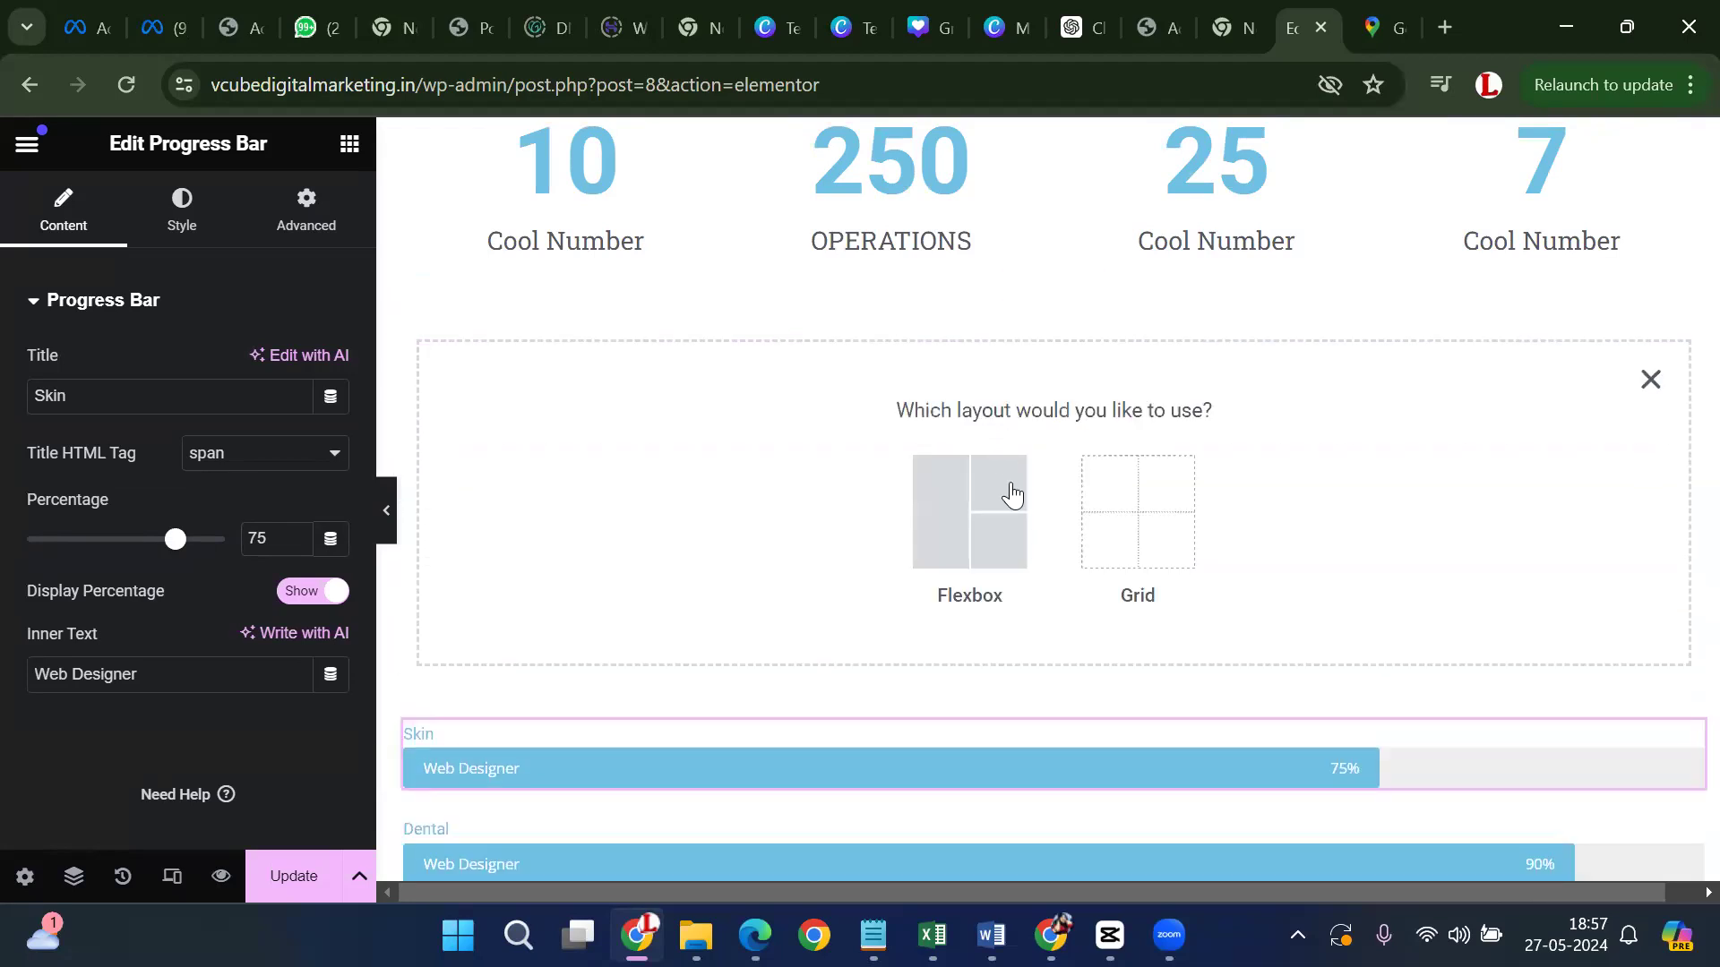
{"action": "left_click", "coordinate": [925, 492]}
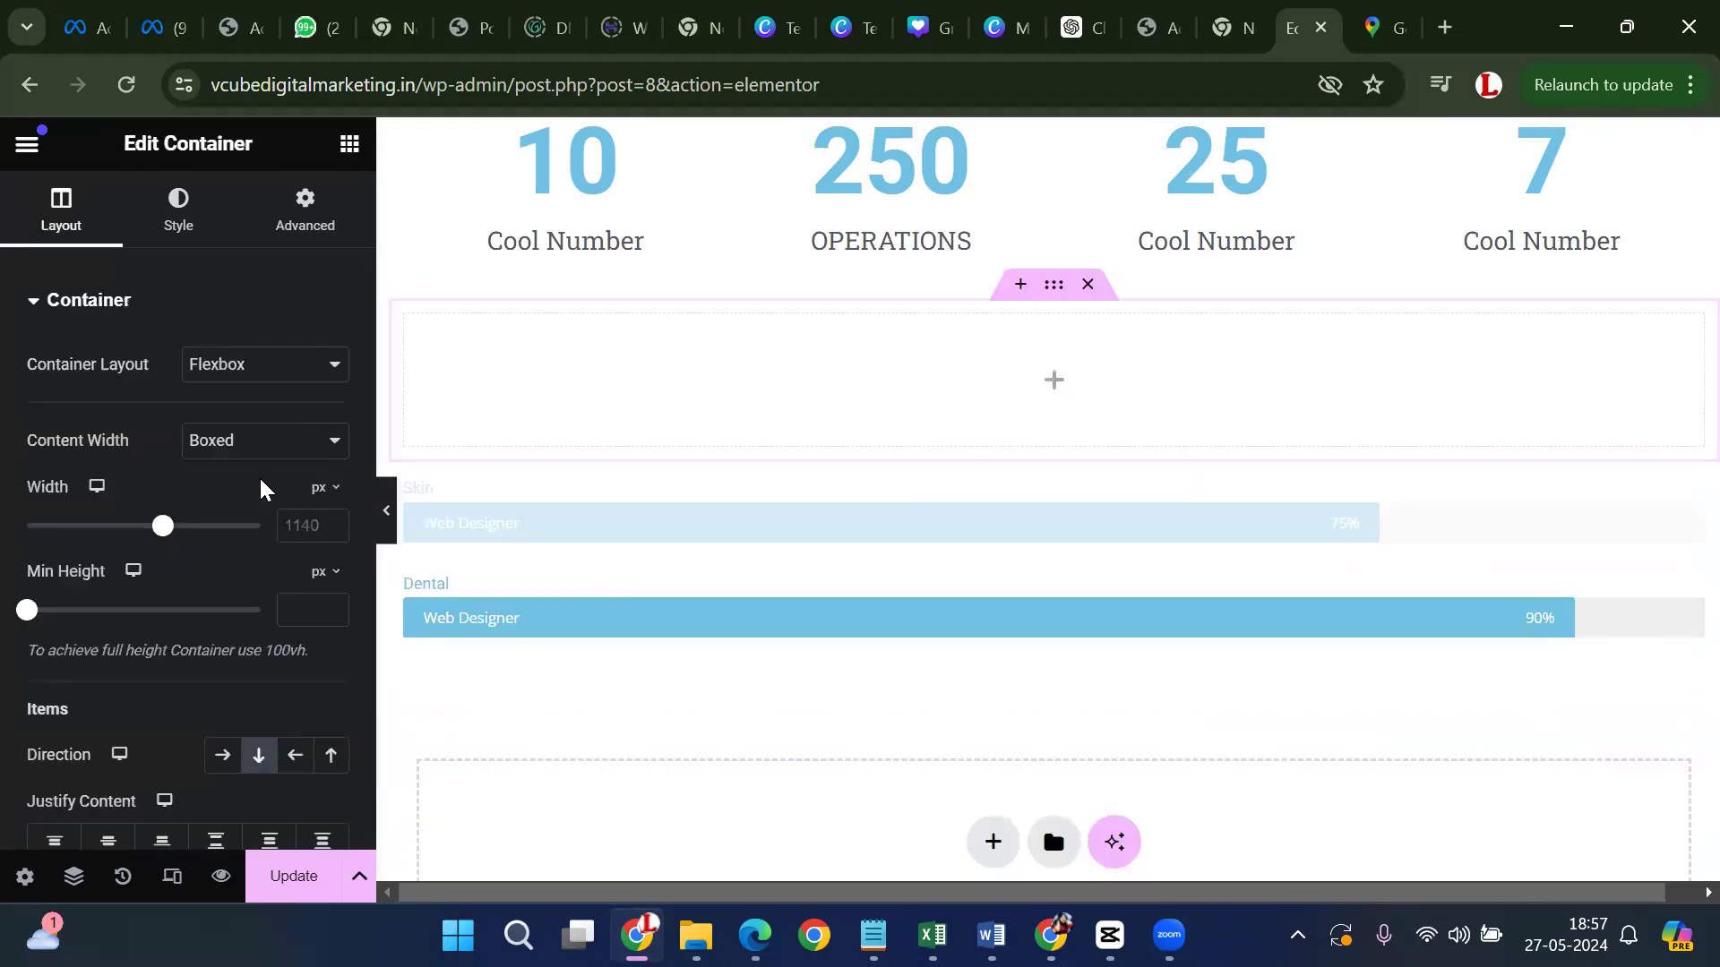
Place a Spacer widget in the empty container above the progress bars
{"action": "scroll", "coordinate": [261, 490], "scroll_direction": "down", "scroll_amount": 3}
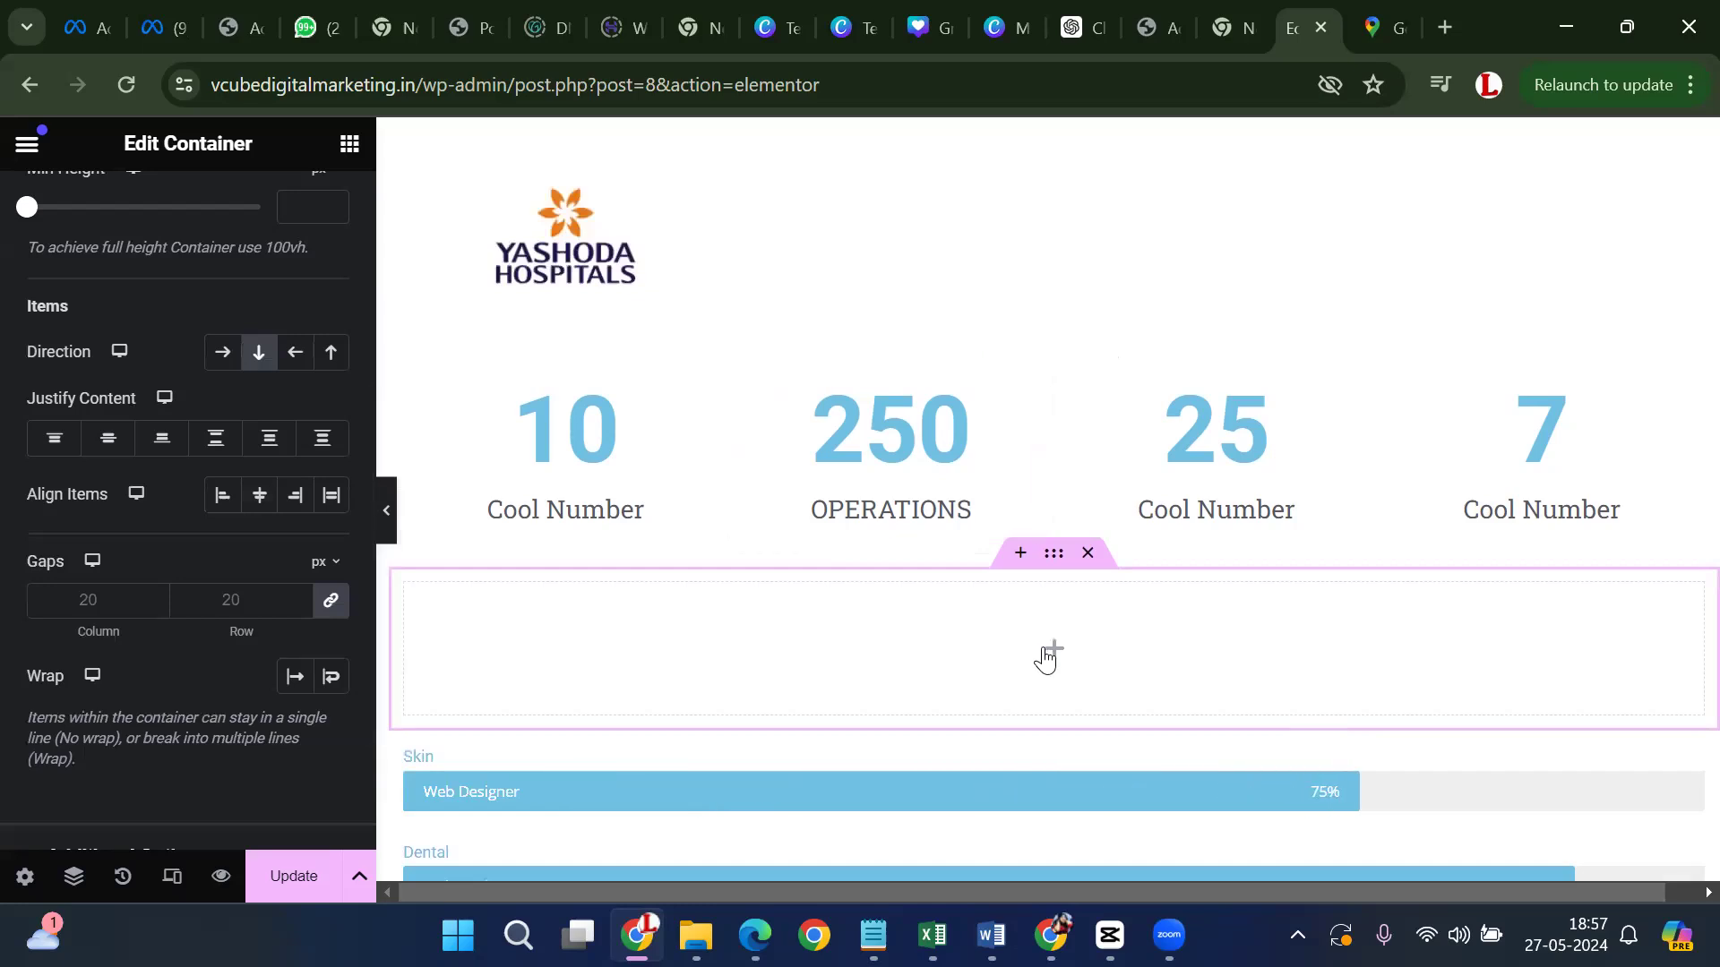
{"action": "left_click", "coordinate": [969, 659]}
{"action": "scroll", "coordinate": [238, 499], "scroll_direction": "down", "scroll_amount": 2}
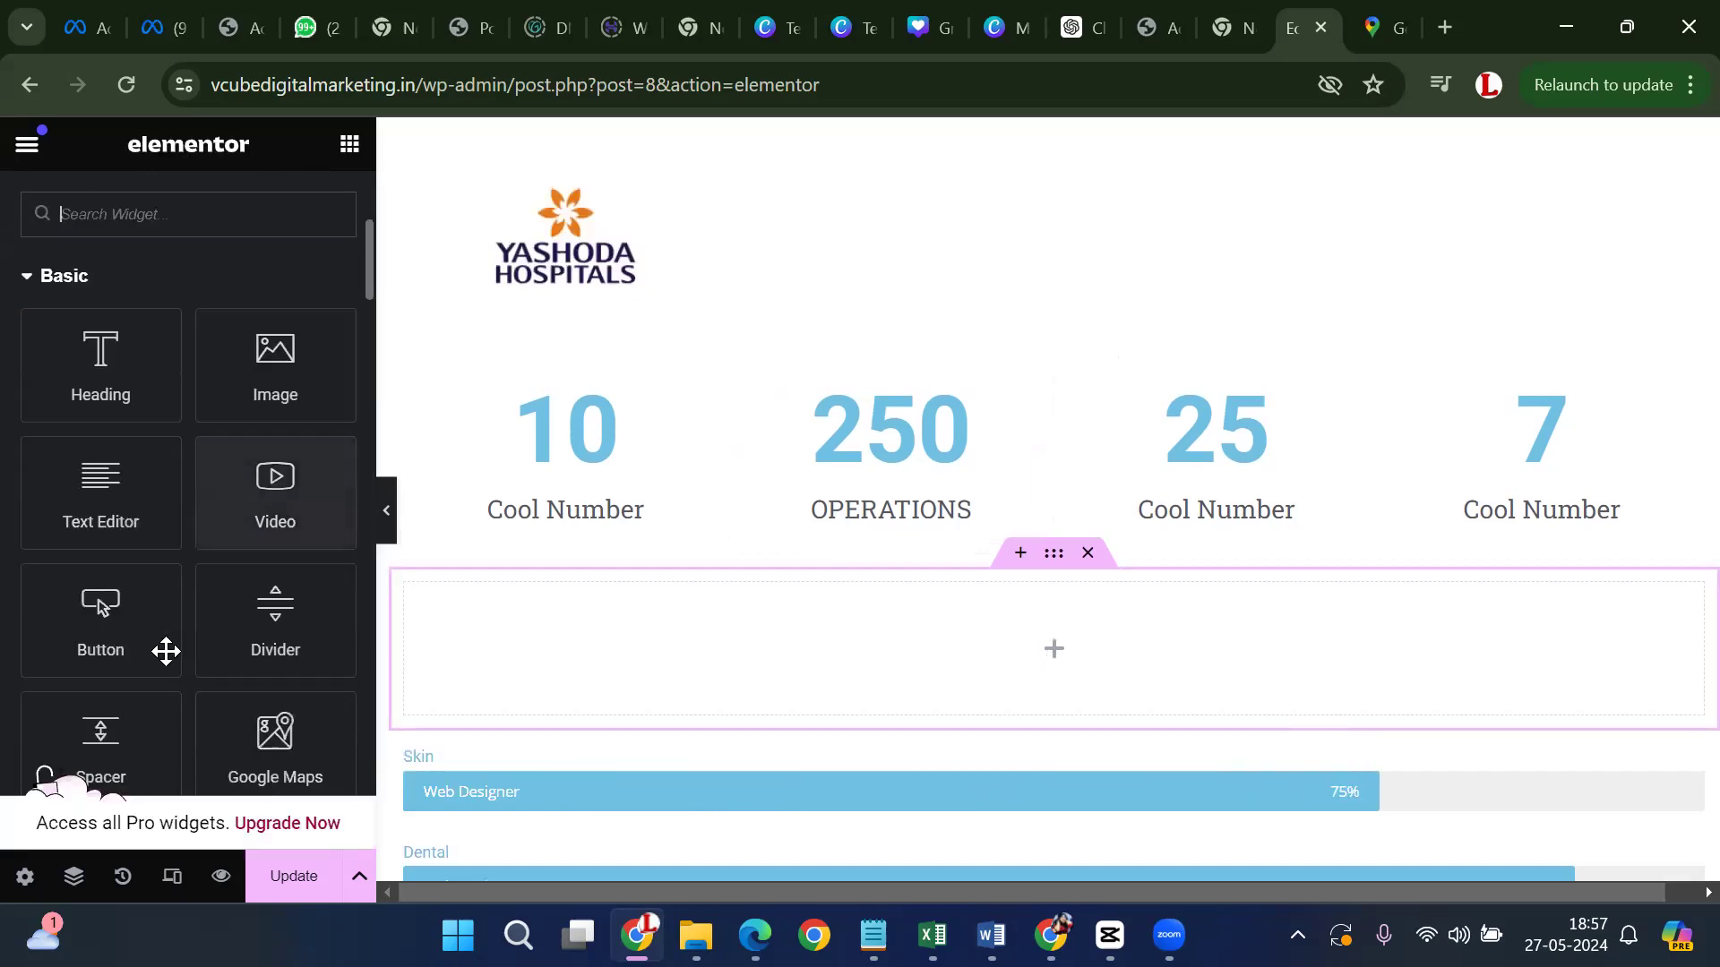
{"action": "left_click_drag", "start_coordinate": [140, 746], "coordinate": [546, 618]}
Create a single-column Flexbox container below the progress bars
{"action": "scroll", "coordinate": [944, 480], "scroll_direction": "down", "scroll_amount": 4}
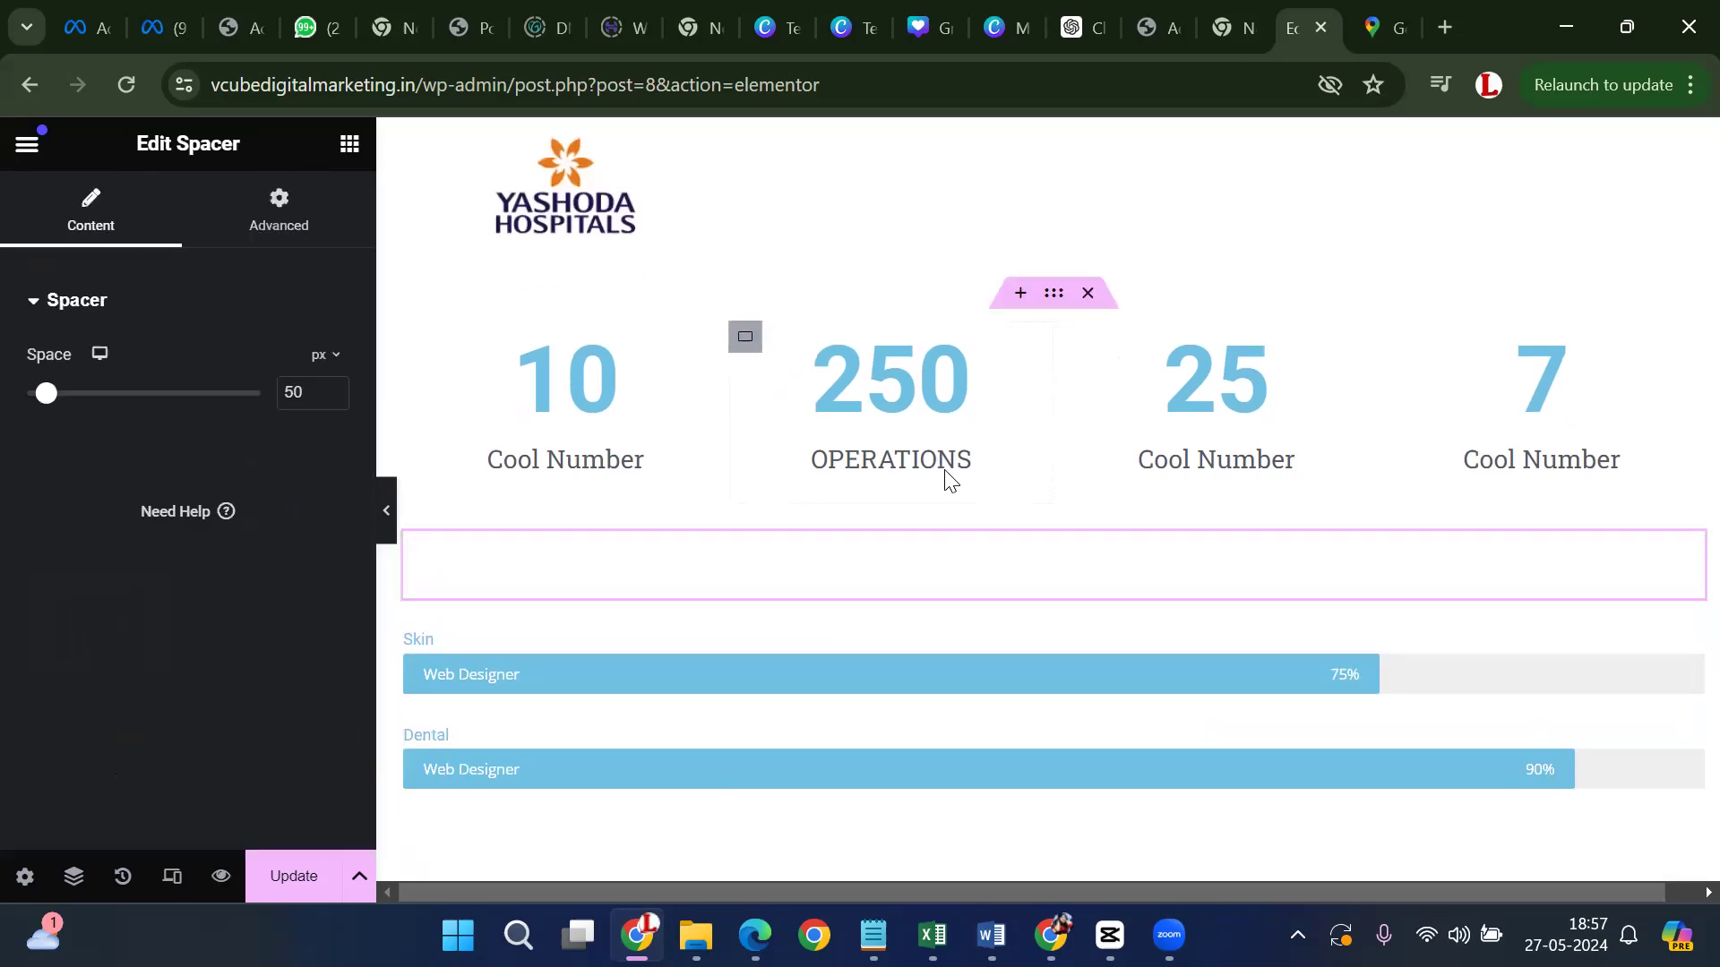
{"action": "left_click", "coordinate": [994, 653]}
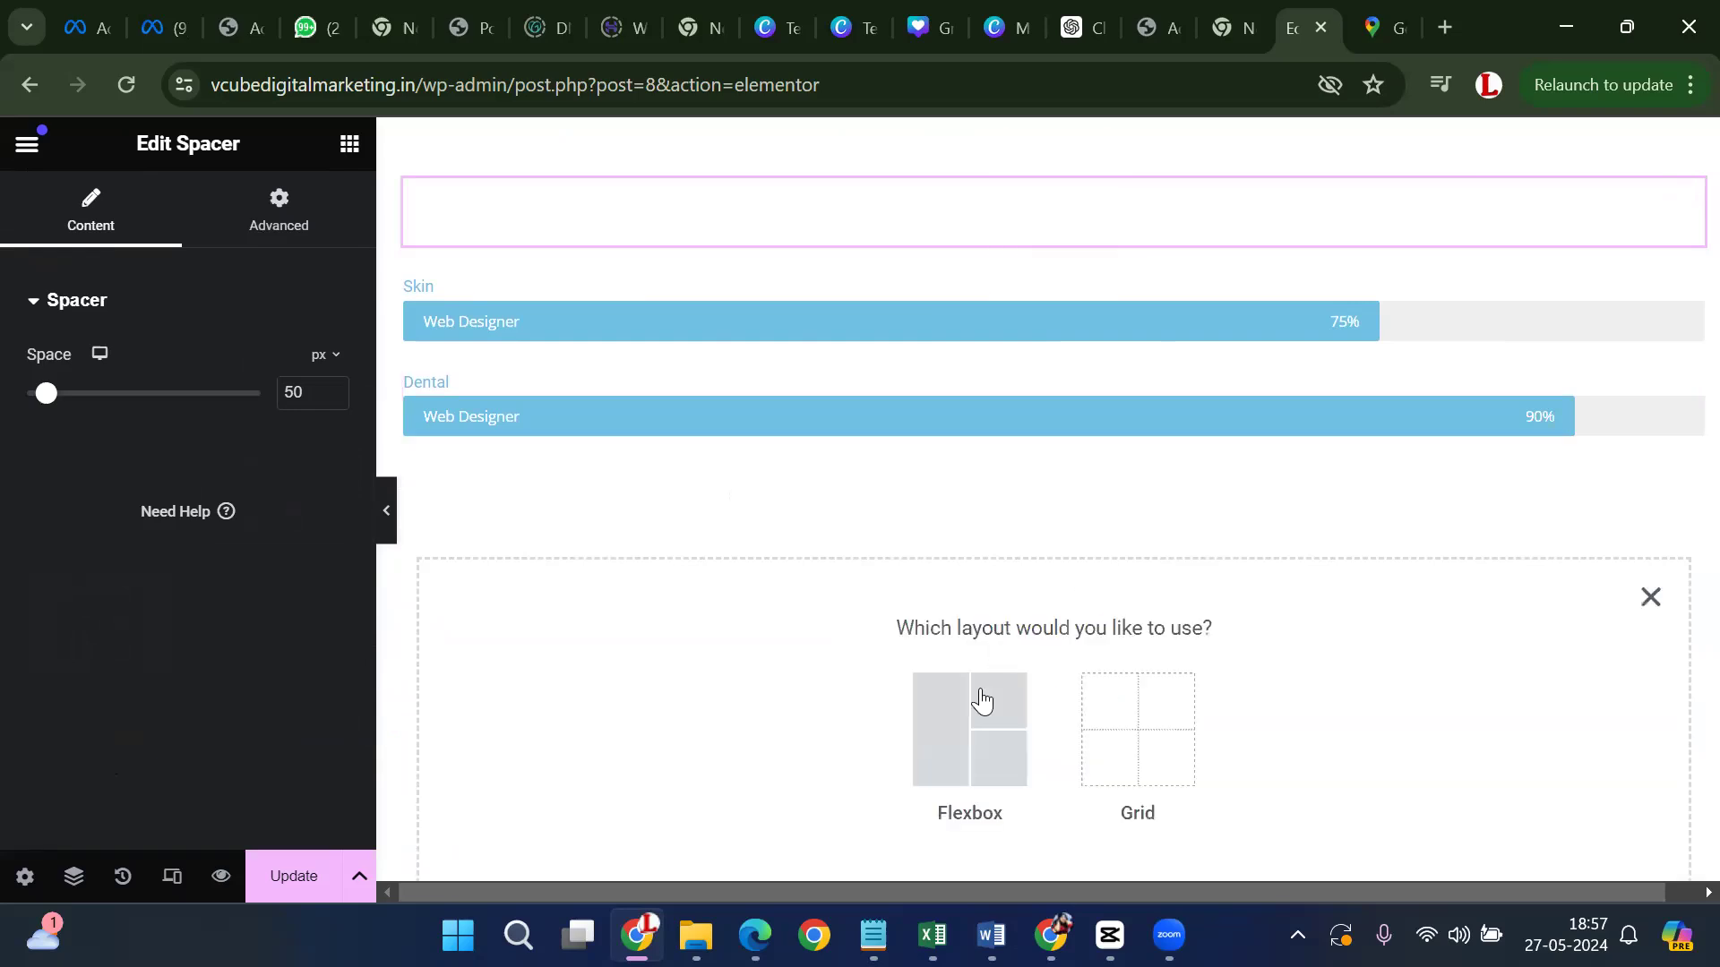
{"action": "left_click", "coordinate": [982, 707]}
{"action": "left_click", "coordinate": [736, 699]}
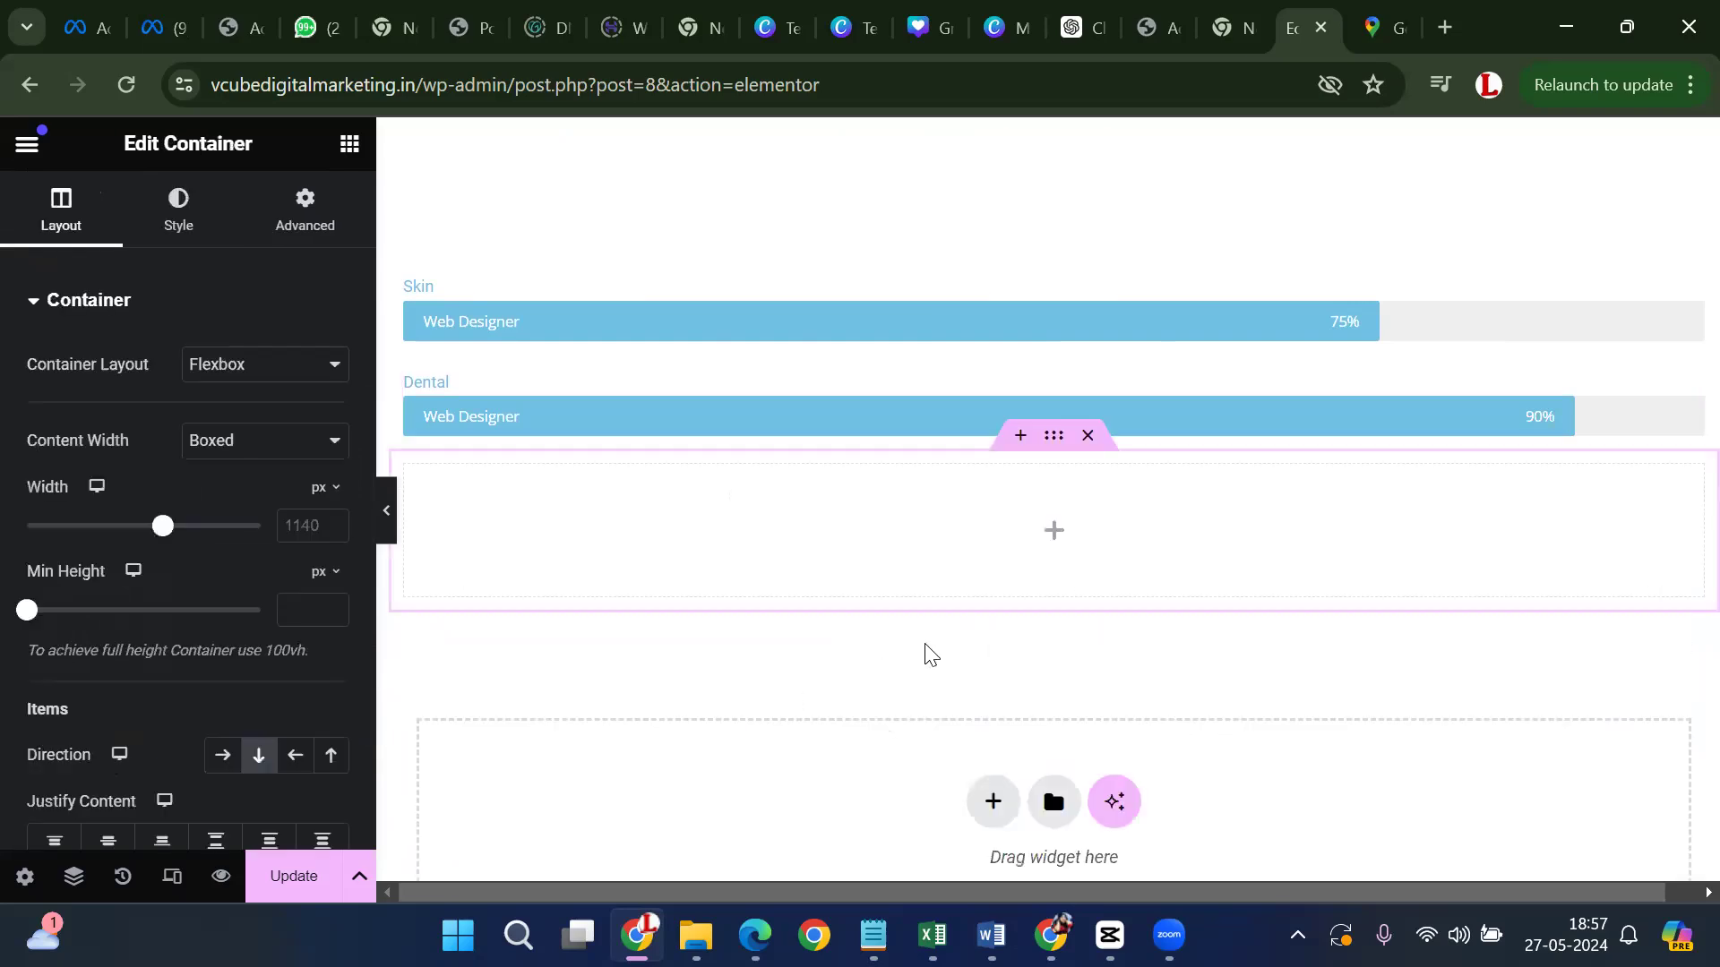
Add a Testimonial widget to the empty container below the progress bars
{"action": "left_click", "coordinate": [1054, 536]}
{"action": "scroll", "coordinate": [203, 434], "scroll_direction": "down", "scroll_amount": 10}
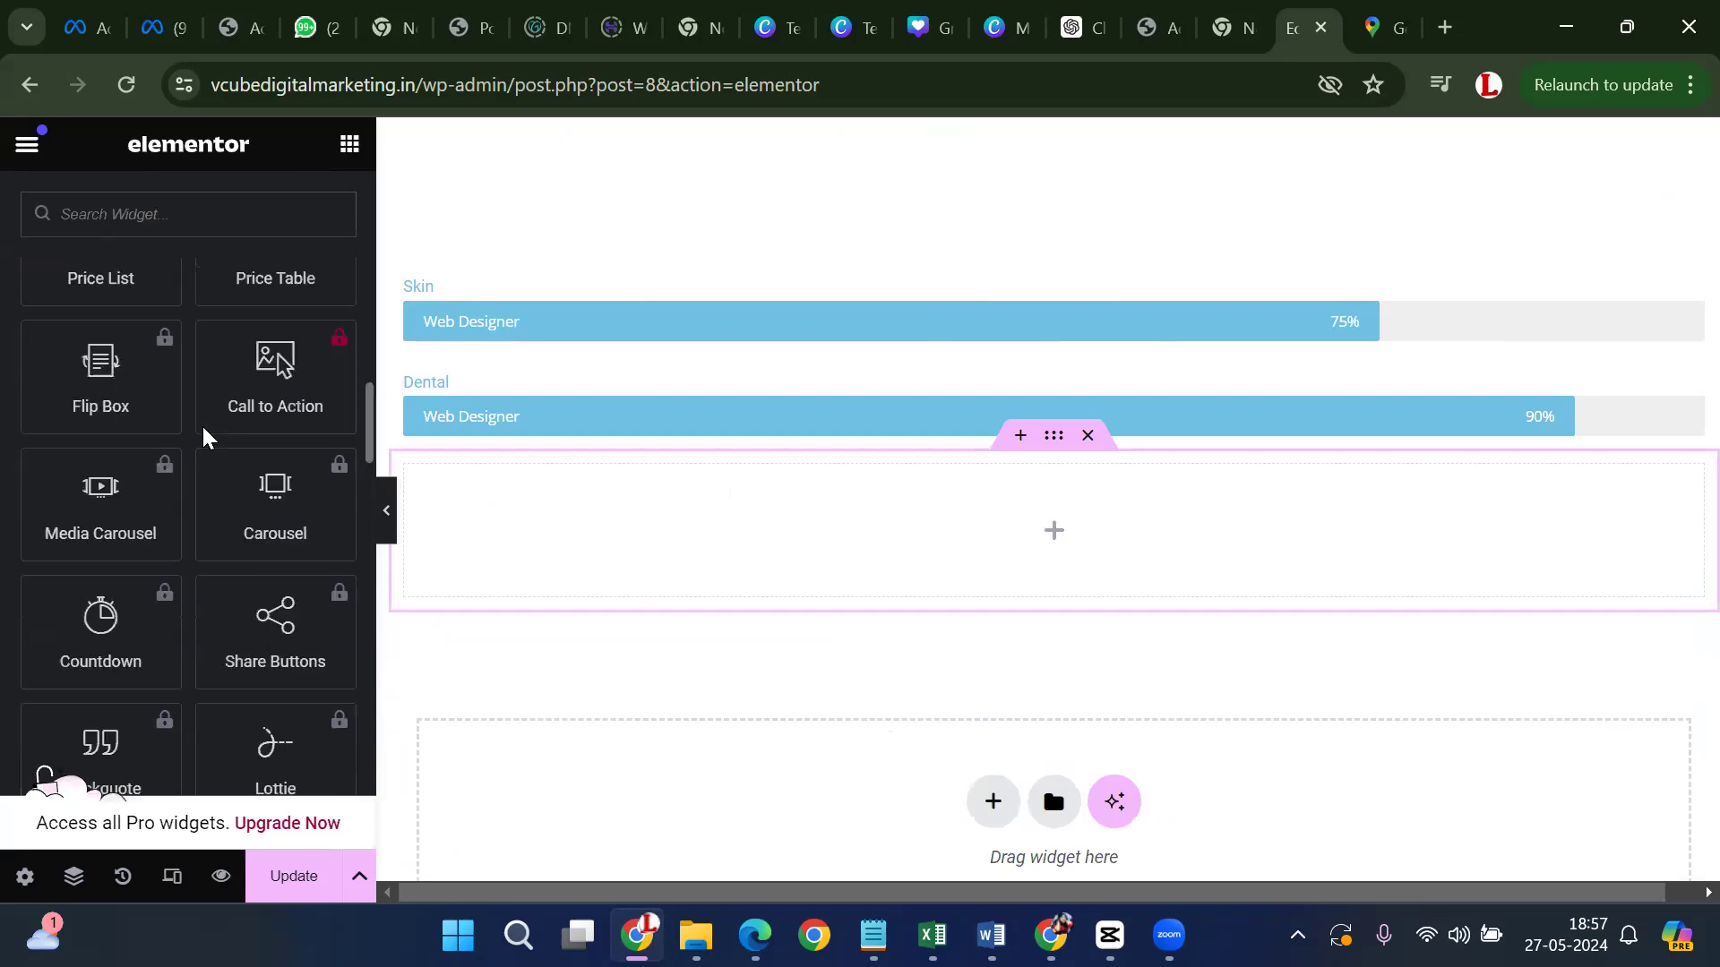
{"action": "scroll", "coordinate": [213, 451], "scroll_direction": "up", "scroll_amount": 4}
{"action": "scroll", "coordinate": [213, 453], "scroll_direction": "down", "scroll_amount": 3}
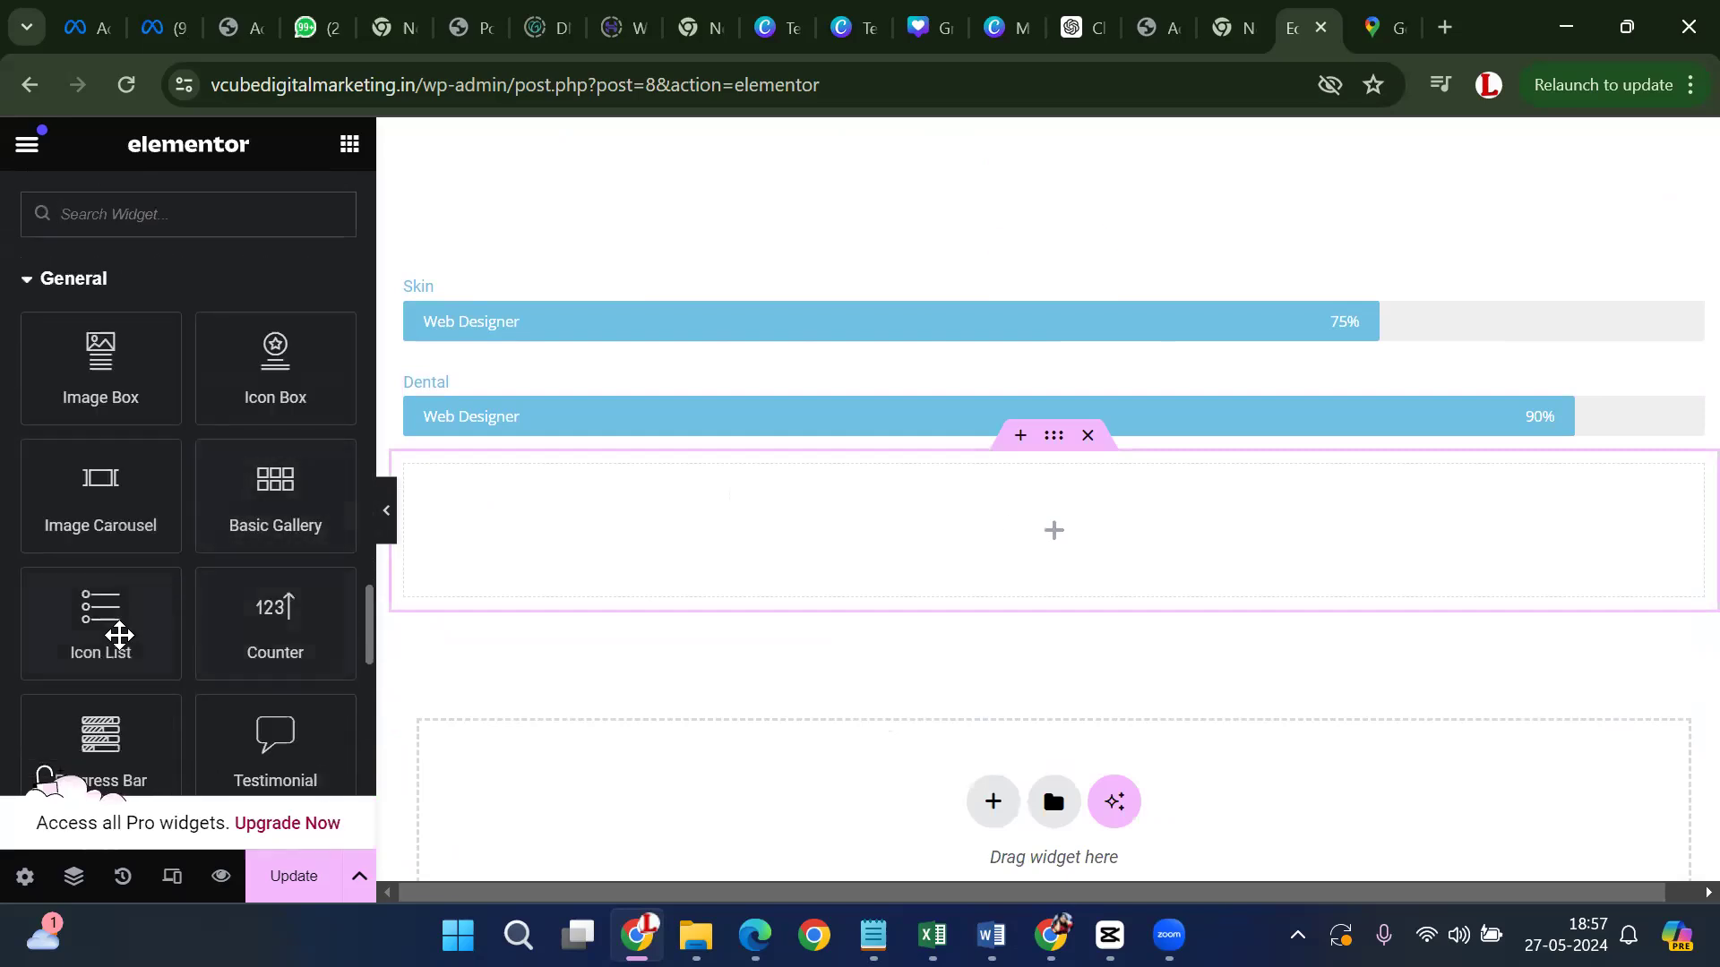
{"action": "scroll", "coordinate": [294, 547], "scroll_direction": "down", "scroll_amount": 2}
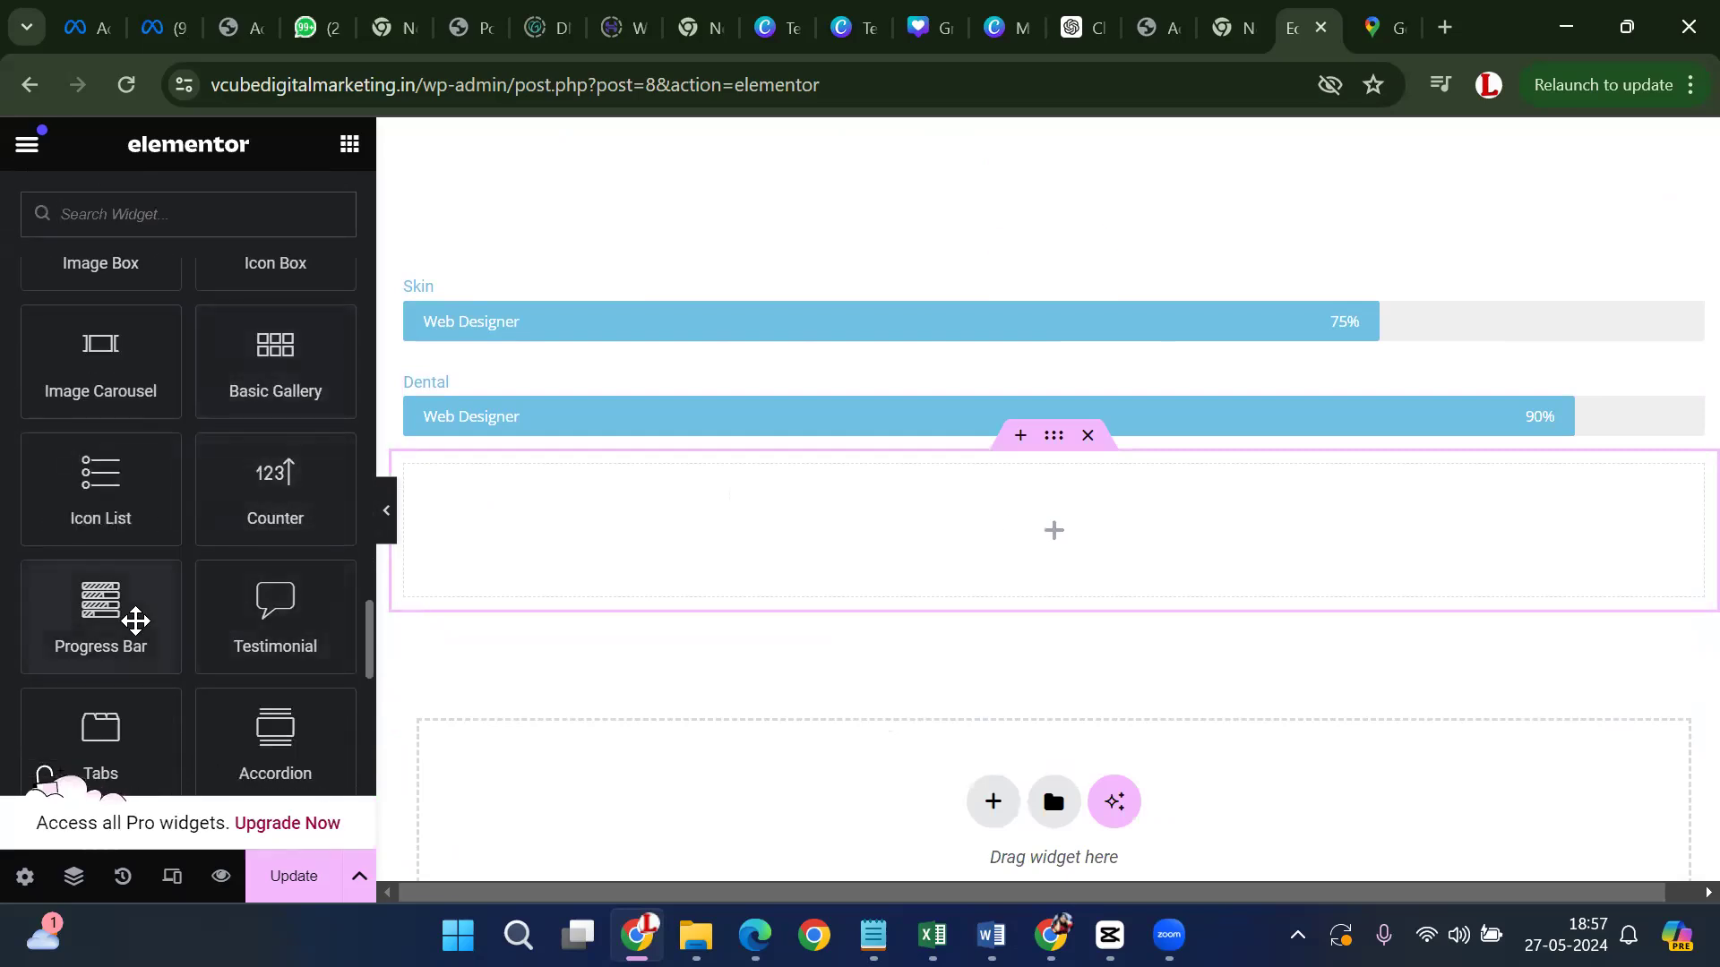
{"action": "scroll", "coordinate": [273, 609], "scroll_direction": "down", "scroll_amount": 2}
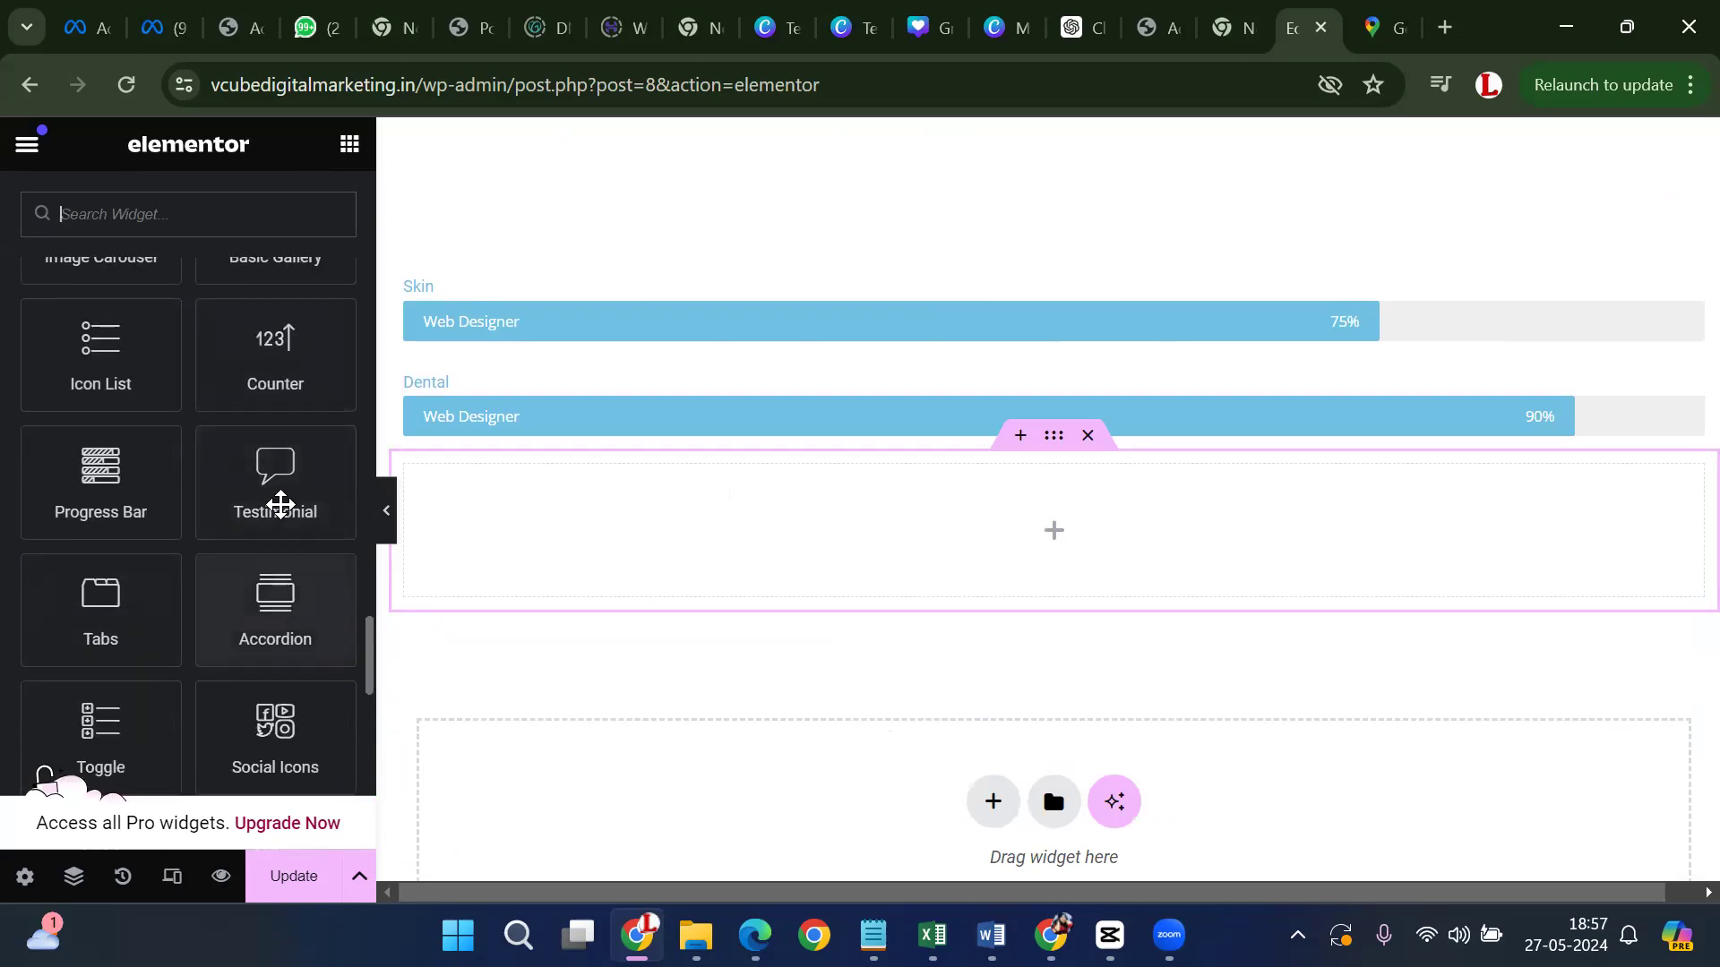
{"action": "left_click_drag", "start_coordinate": [277, 498], "coordinate": [1044, 543]}
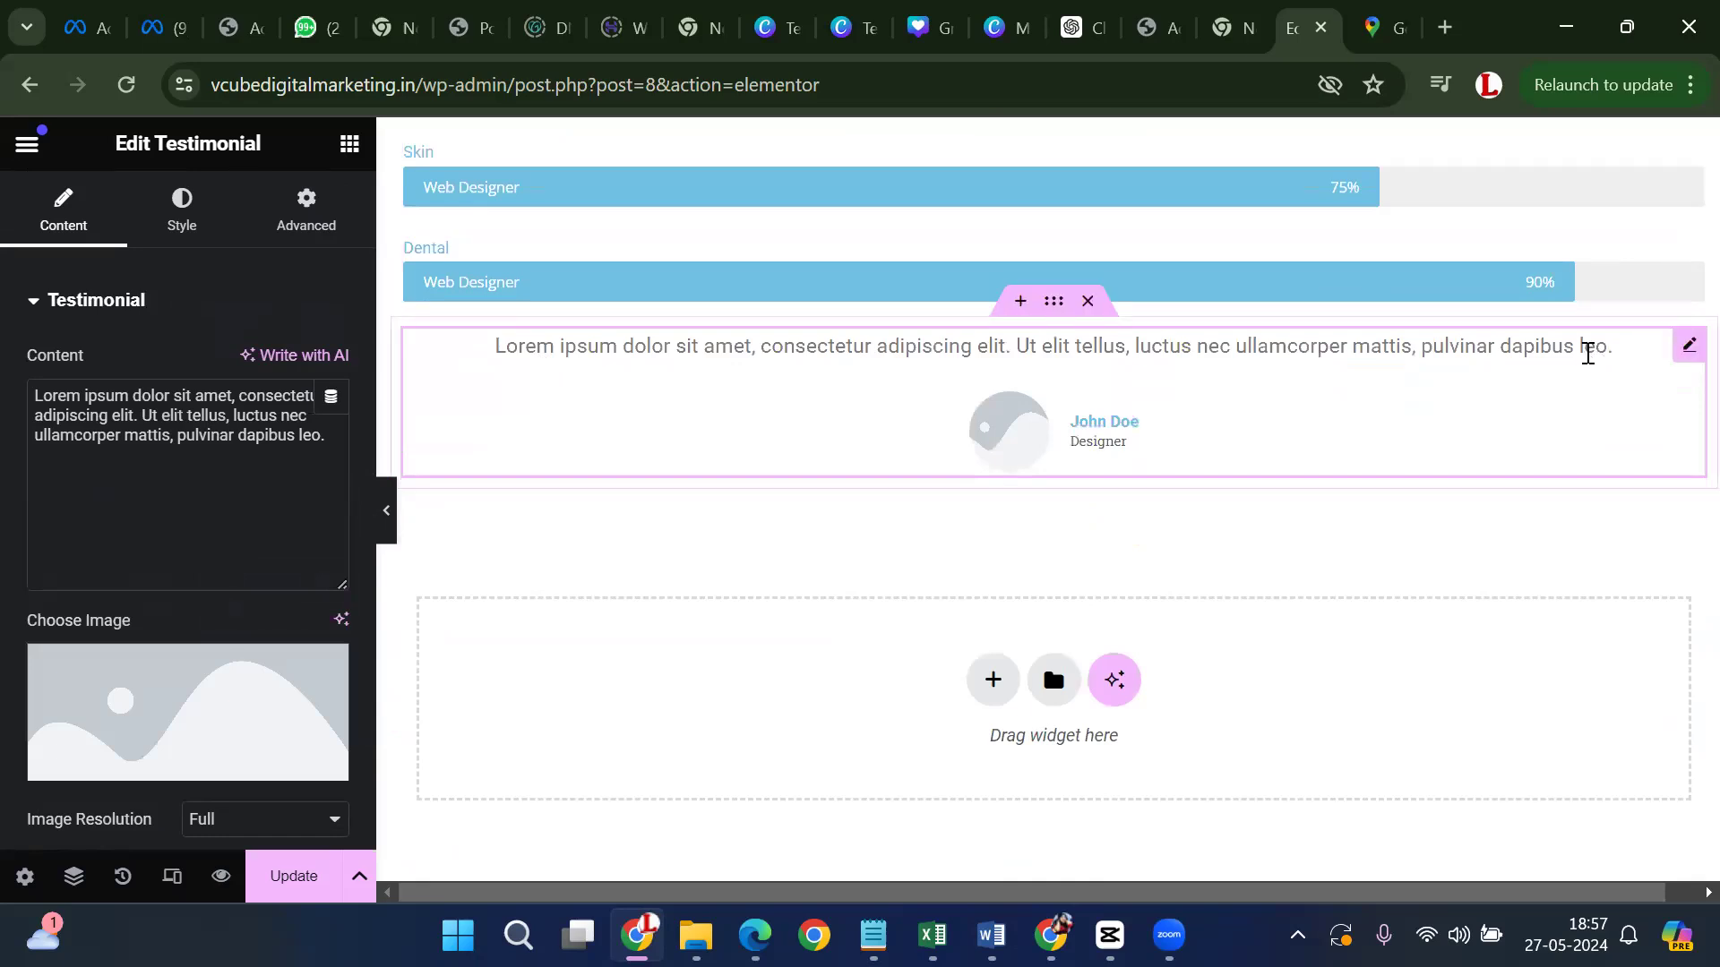
Replace the testimonial's placeholder content with "i am very Happy with the service"
{"action": "triple_click", "coordinate": [1587, 351]}
{"action": "type", "text": "Happy"}
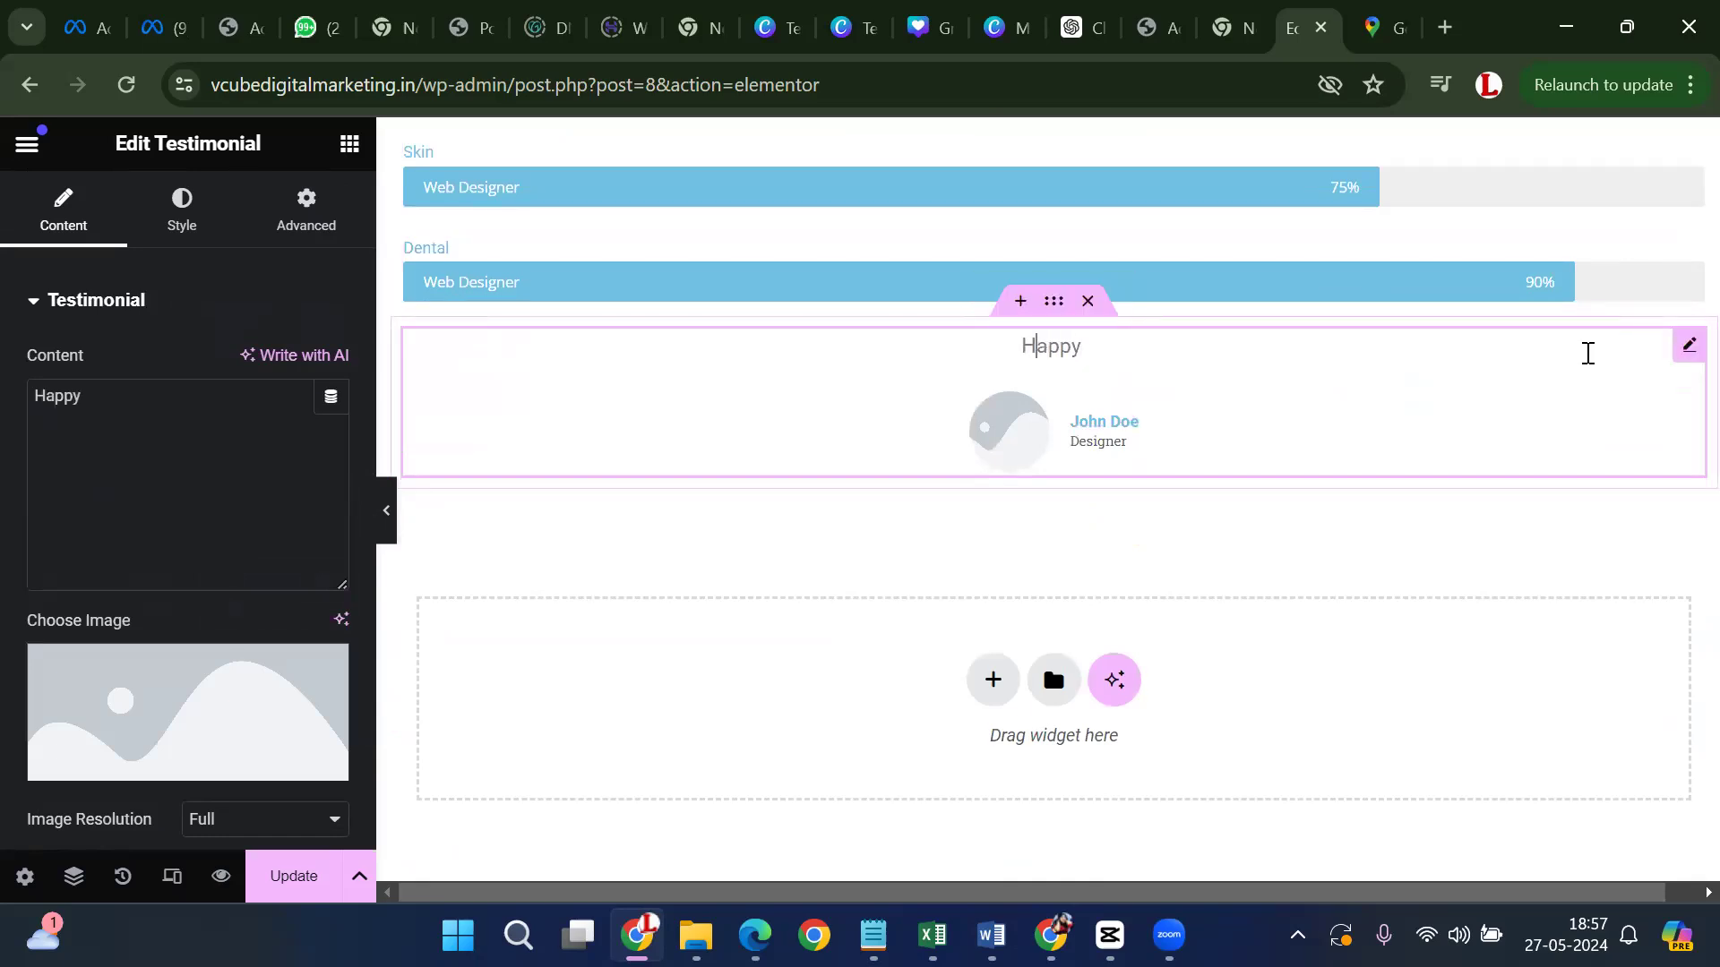
{"action": "key", "text": "Home"}
{"action": "type", "text": "i am very Happy"}
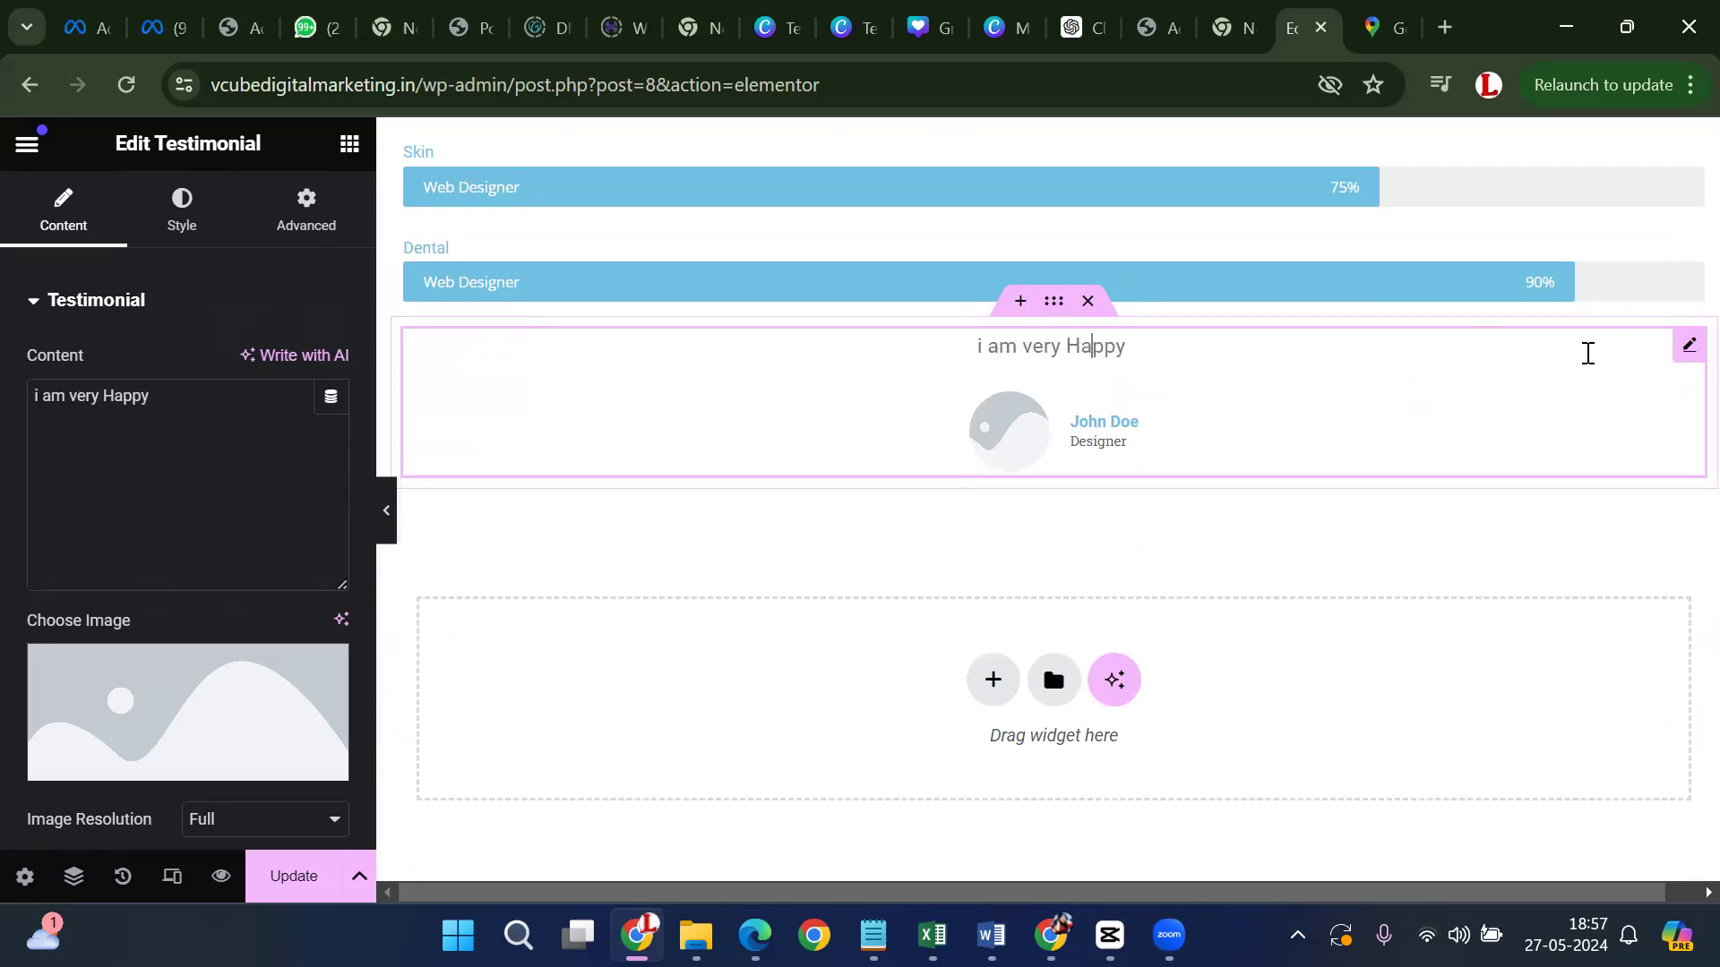
{"action": "type", "text": " with"}
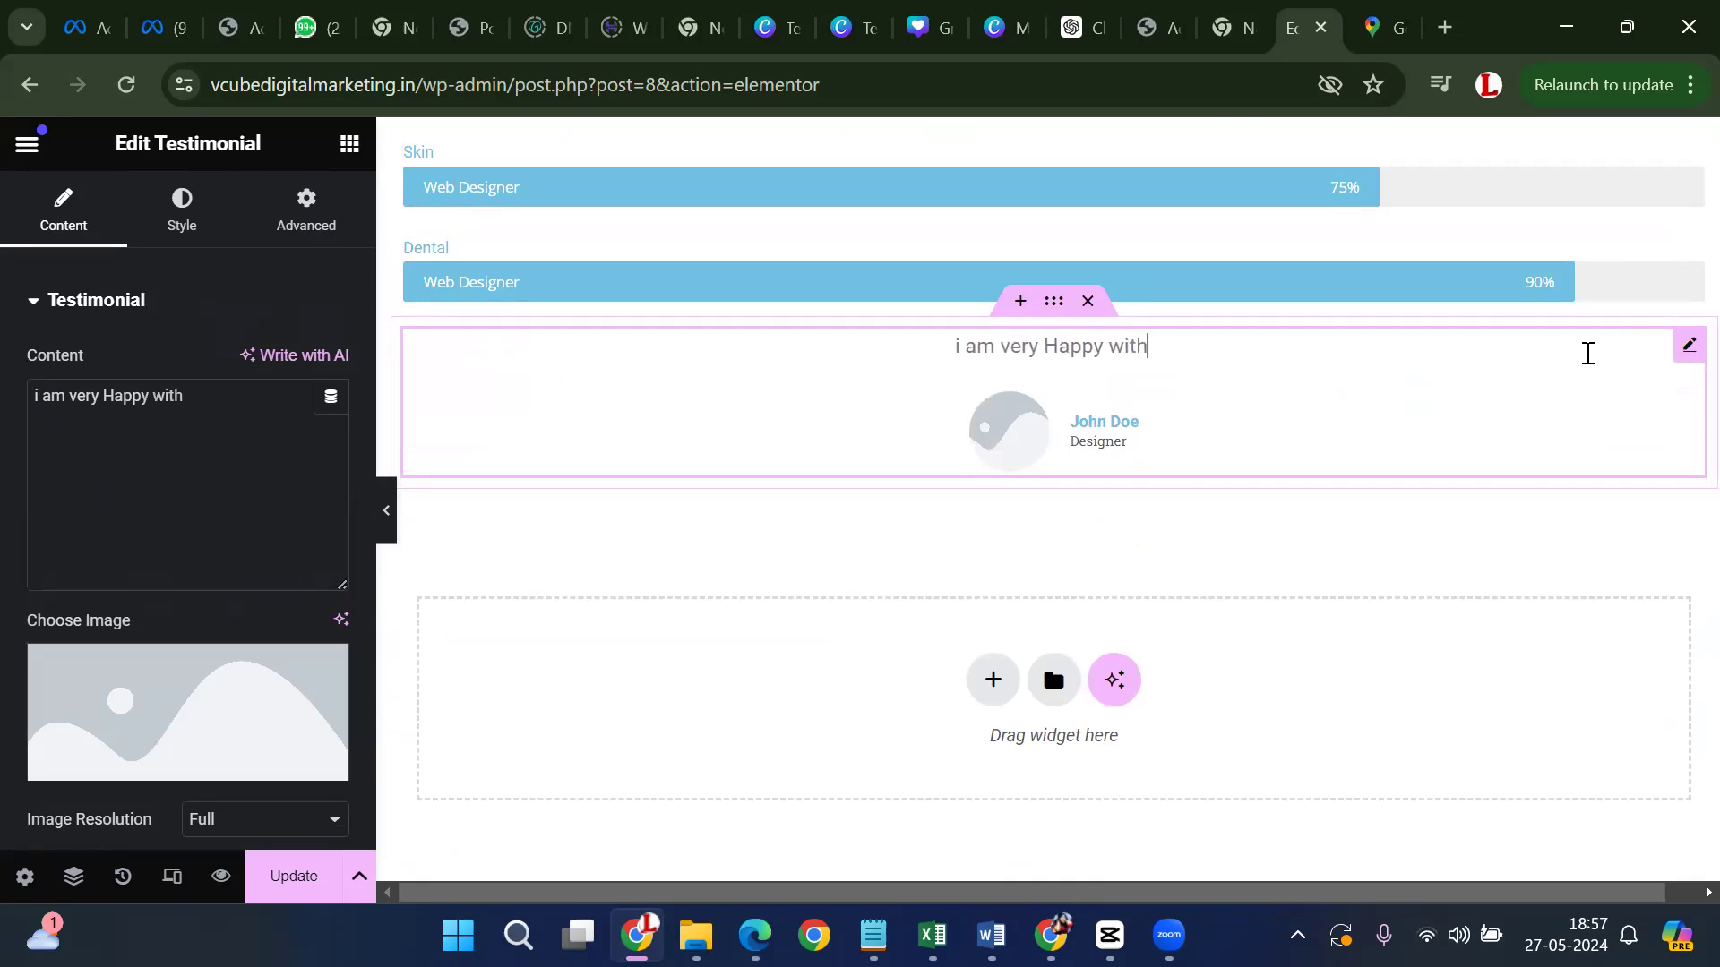
{"action": "type", "text": " the se"}
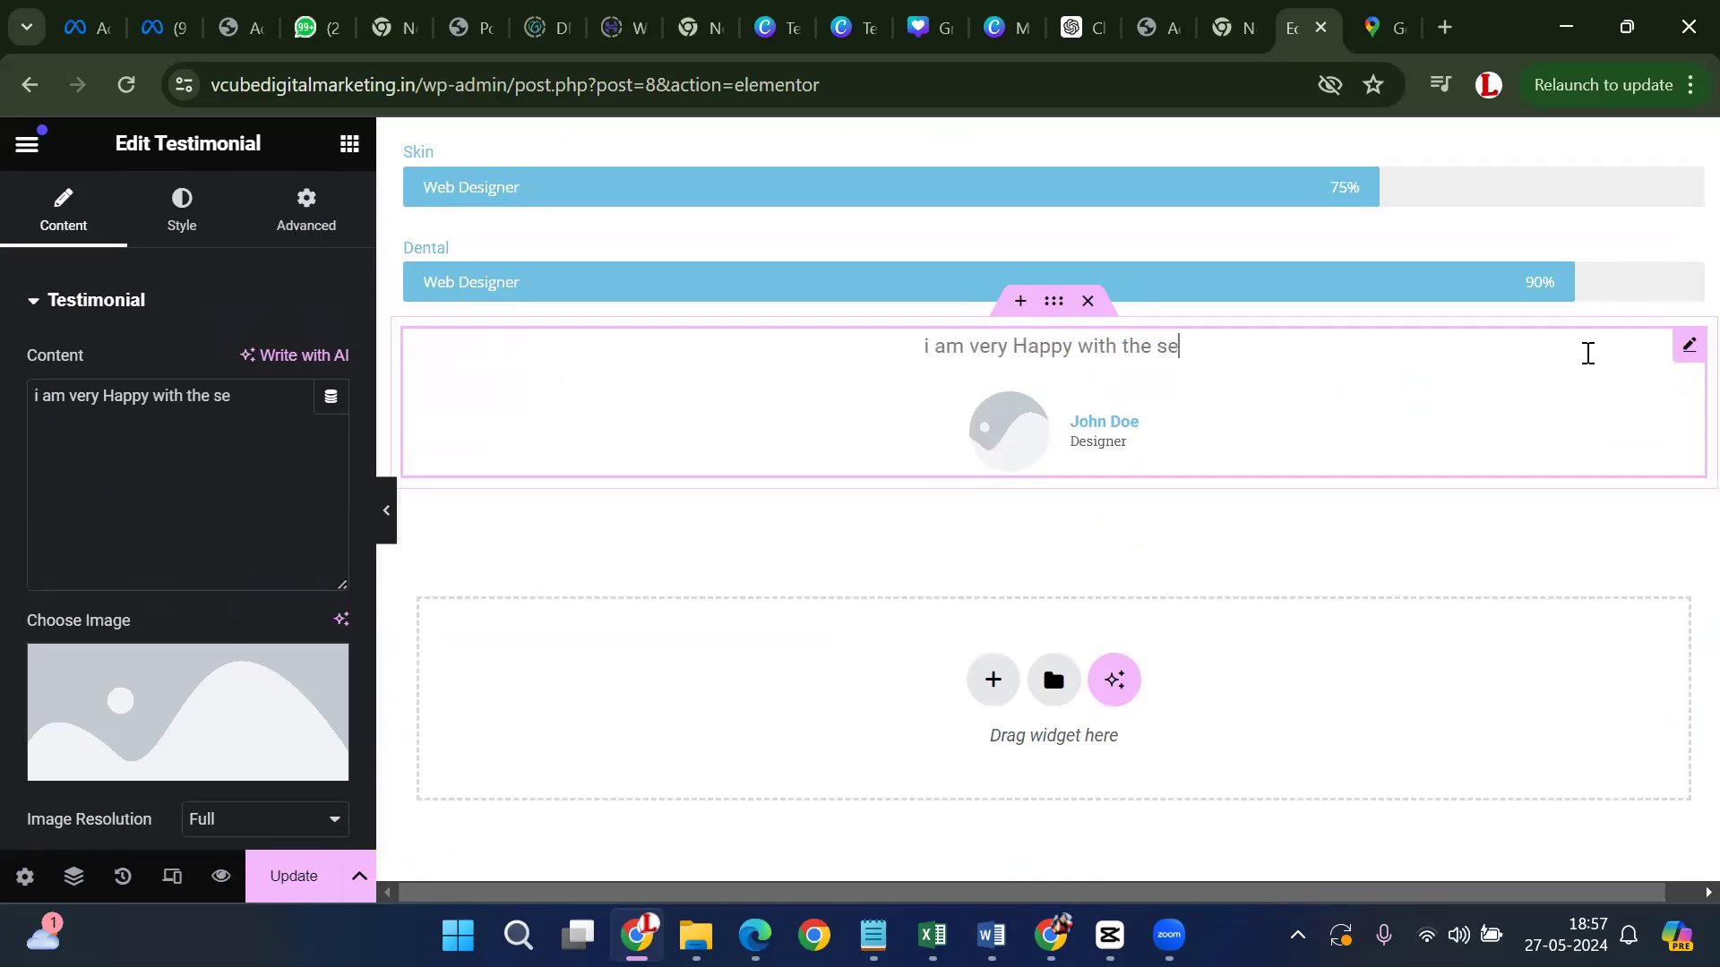
{"action": "type", "text": "rvice"}
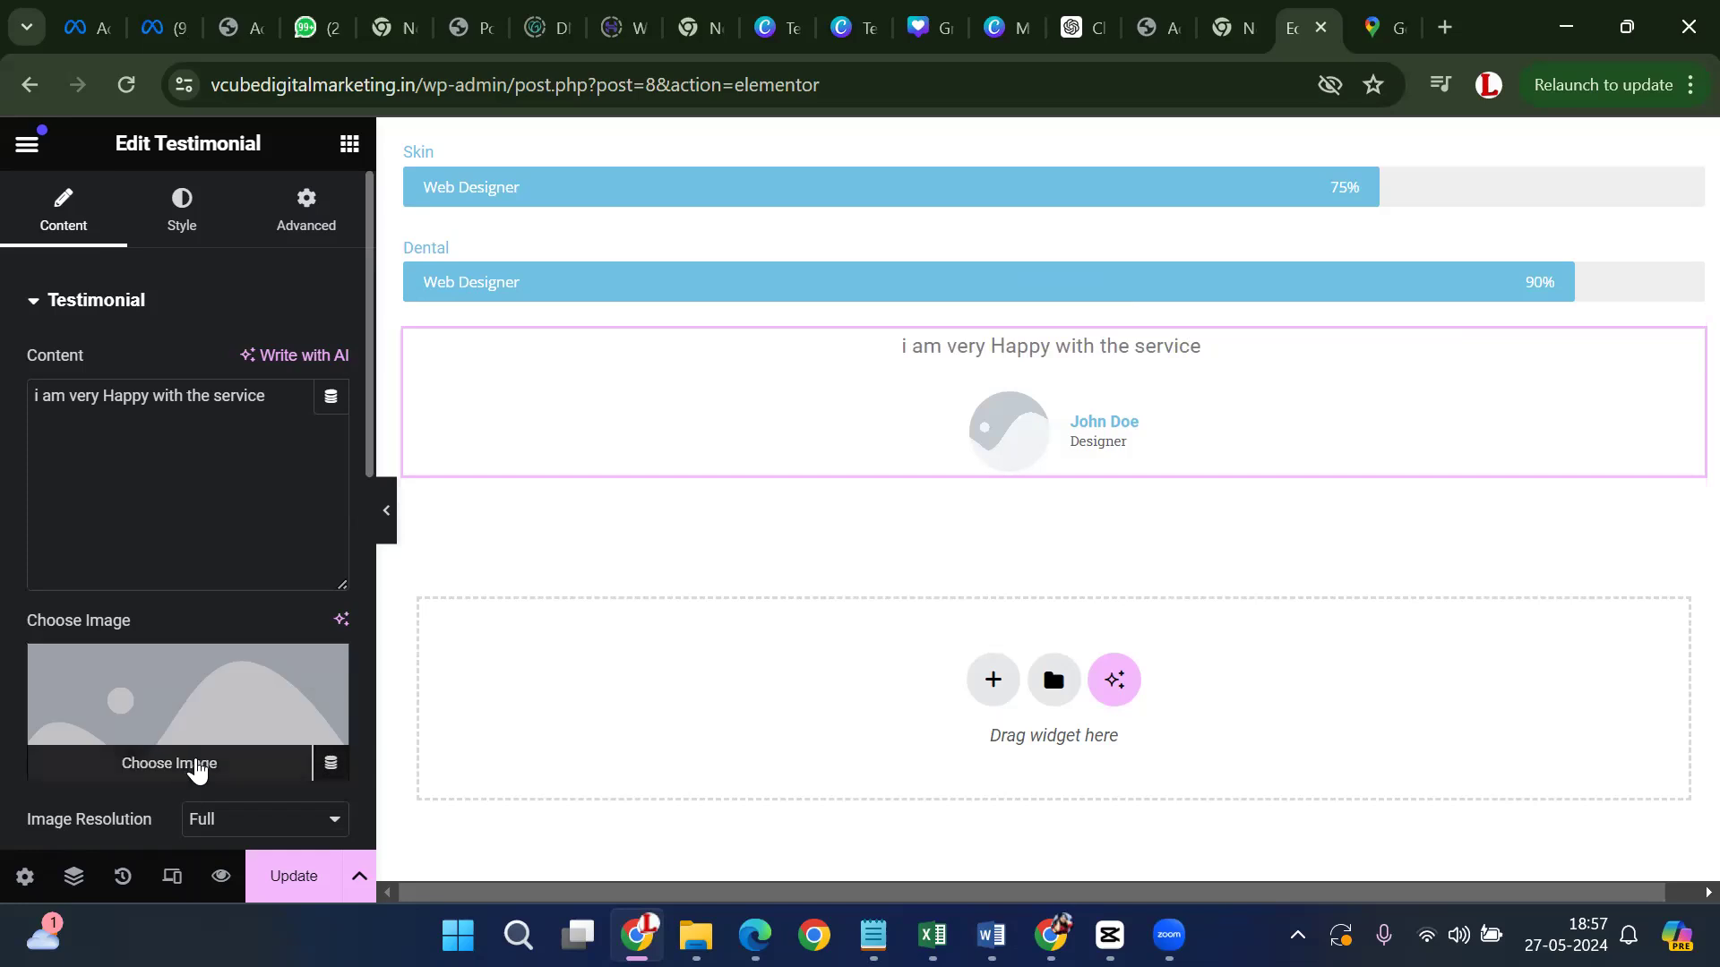
Set the testimonial's image to images-28-1.jpg, the smiling woman's photo, from the media library
{"action": "left_click", "coordinate": [194, 768]}
{"action": "left_click", "coordinate": [587, 471]}
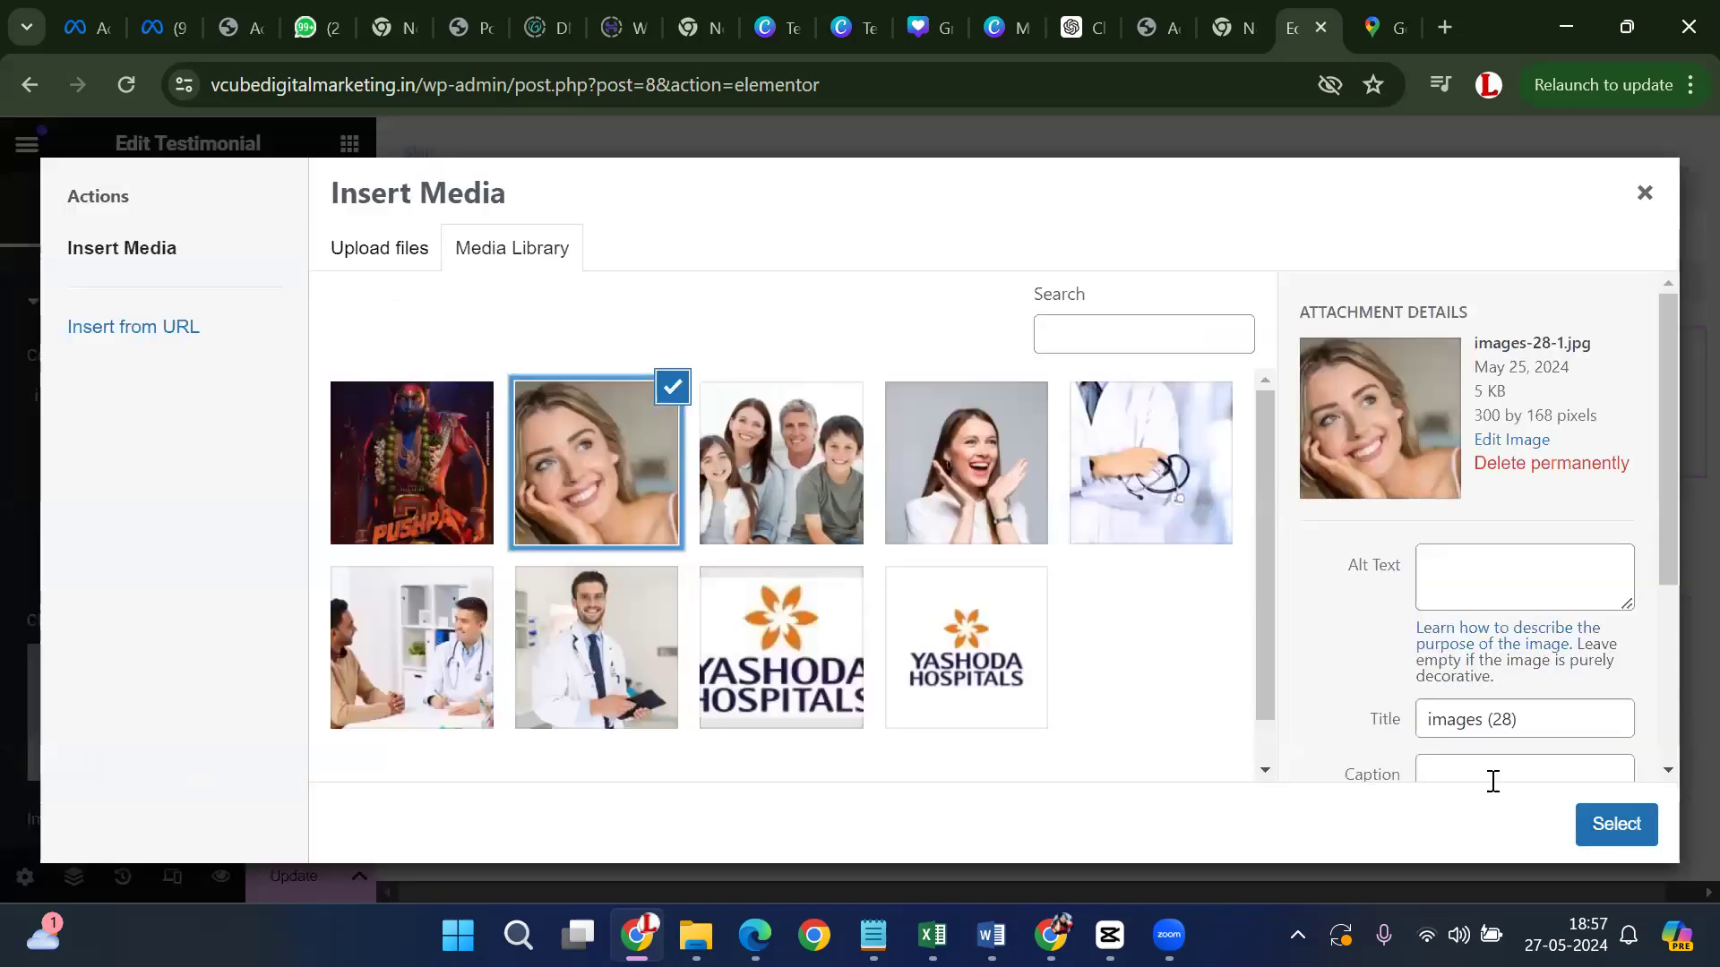
{"action": "left_click", "coordinate": [1616, 823]}
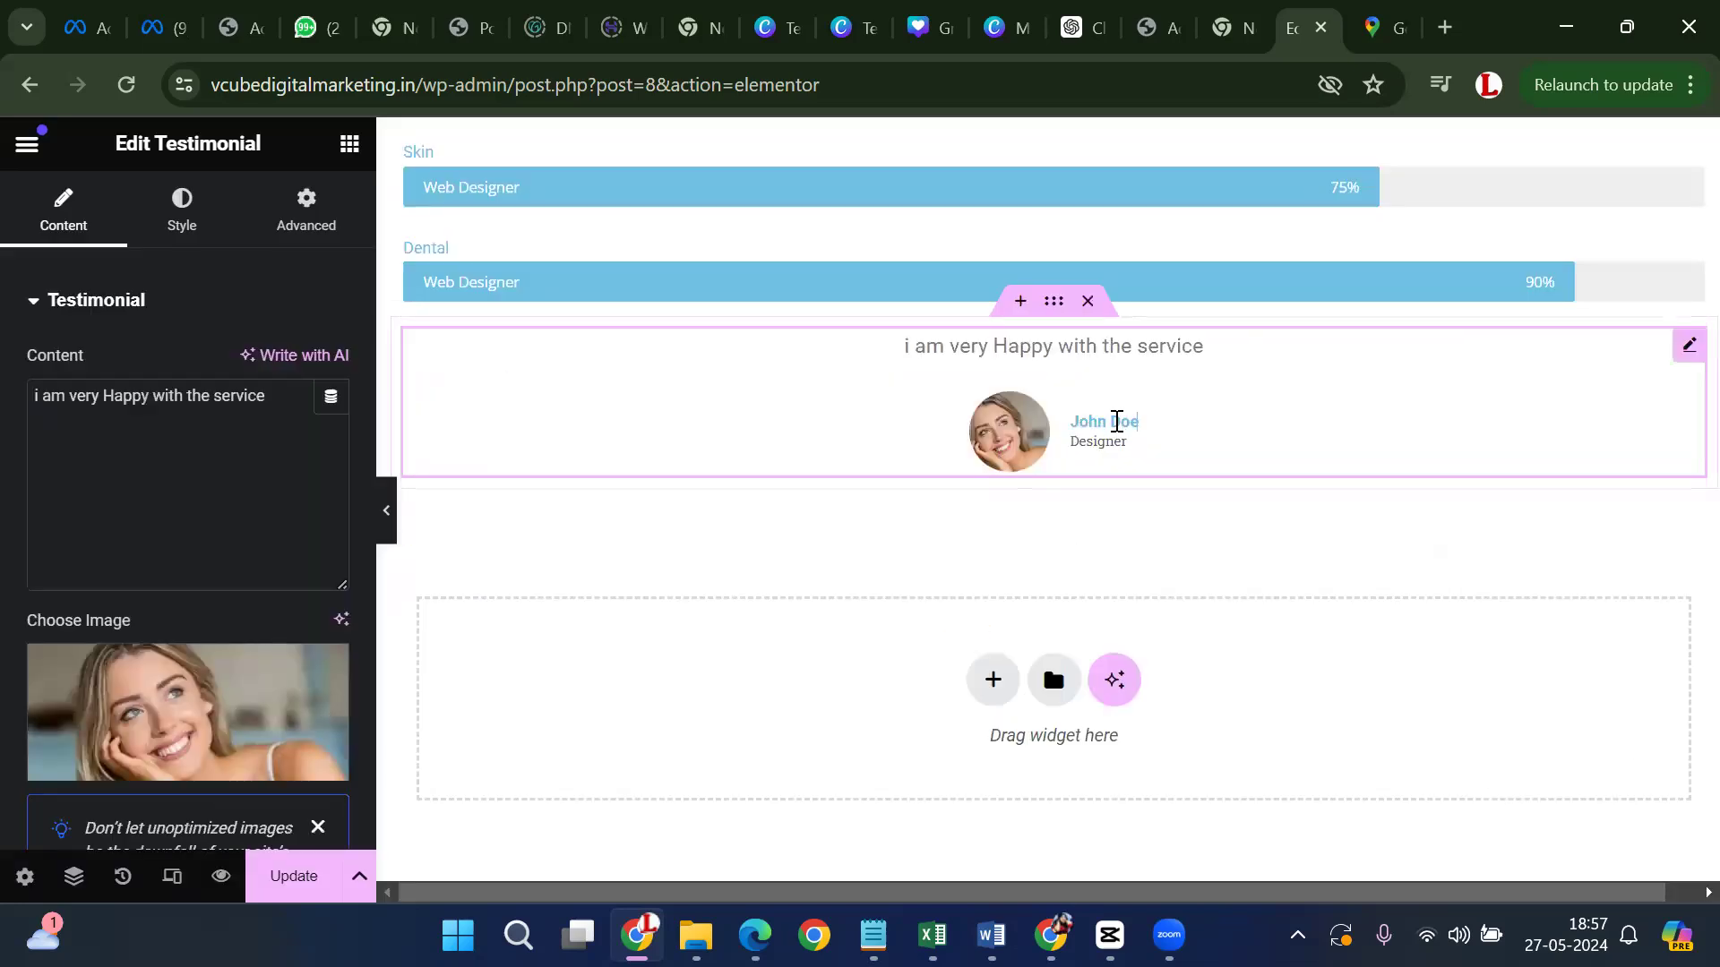
Replace the testimonial's placeholder name with the reviewer's first name and its job title with "IT Employee"
{"action": "key", "text": "BackSpace"}
{"action": "key", "text": "BackSpace"}
{"action": "type", "text": "stella"}
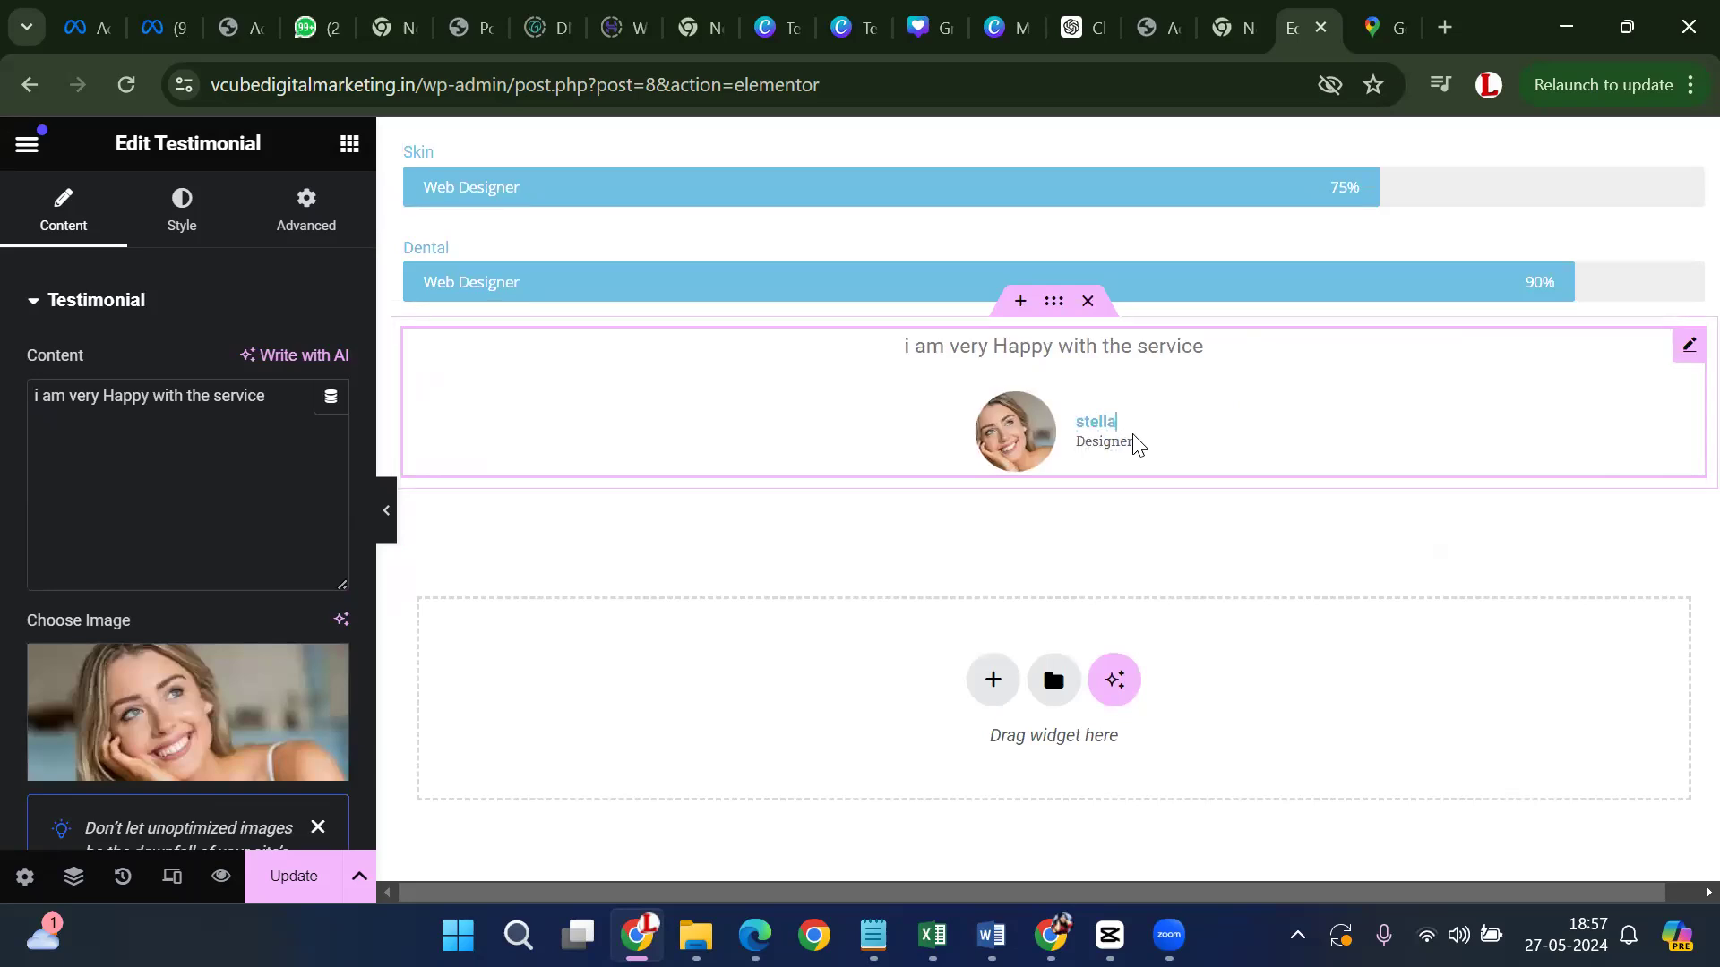
{"action": "double_click", "coordinate": [1123, 442]}
{"action": "key", "text": "BackSpace"}
{"action": "type", "text": "IT Employee"}
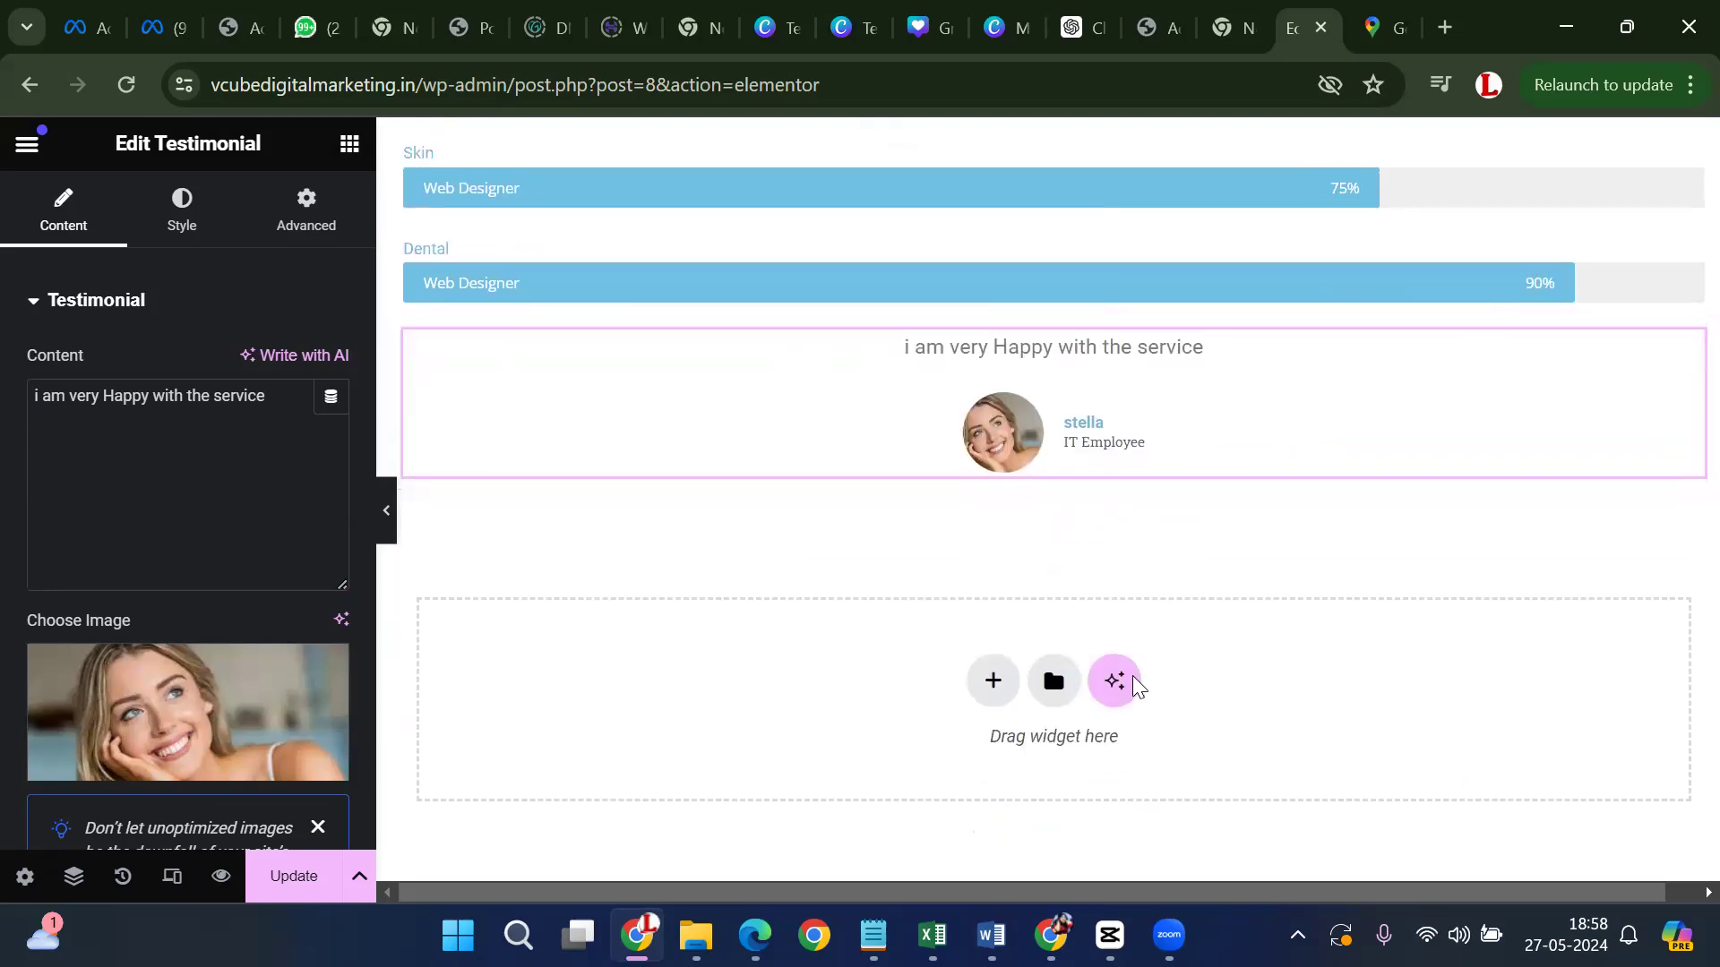
Create a single-column Flexbox container below the testimonial
{"action": "left_click", "coordinate": [1002, 698]}
{"action": "left_click", "coordinate": [950, 749]}
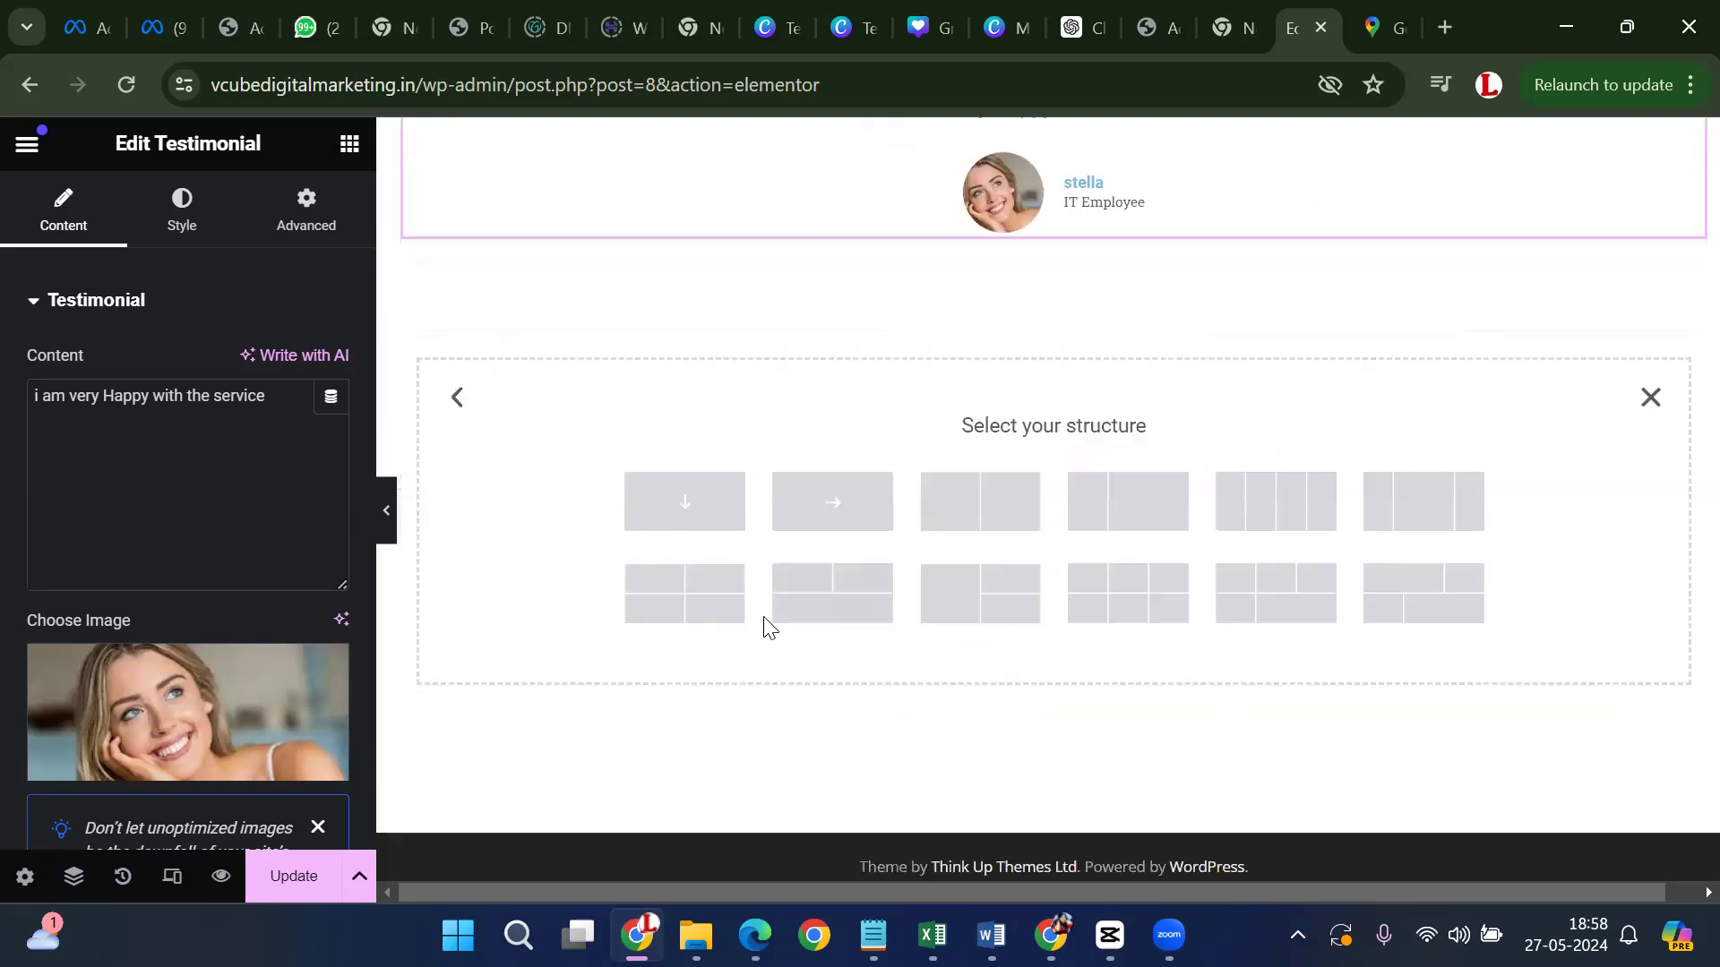
{"action": "left_click", "coordinate": [688, 509]}
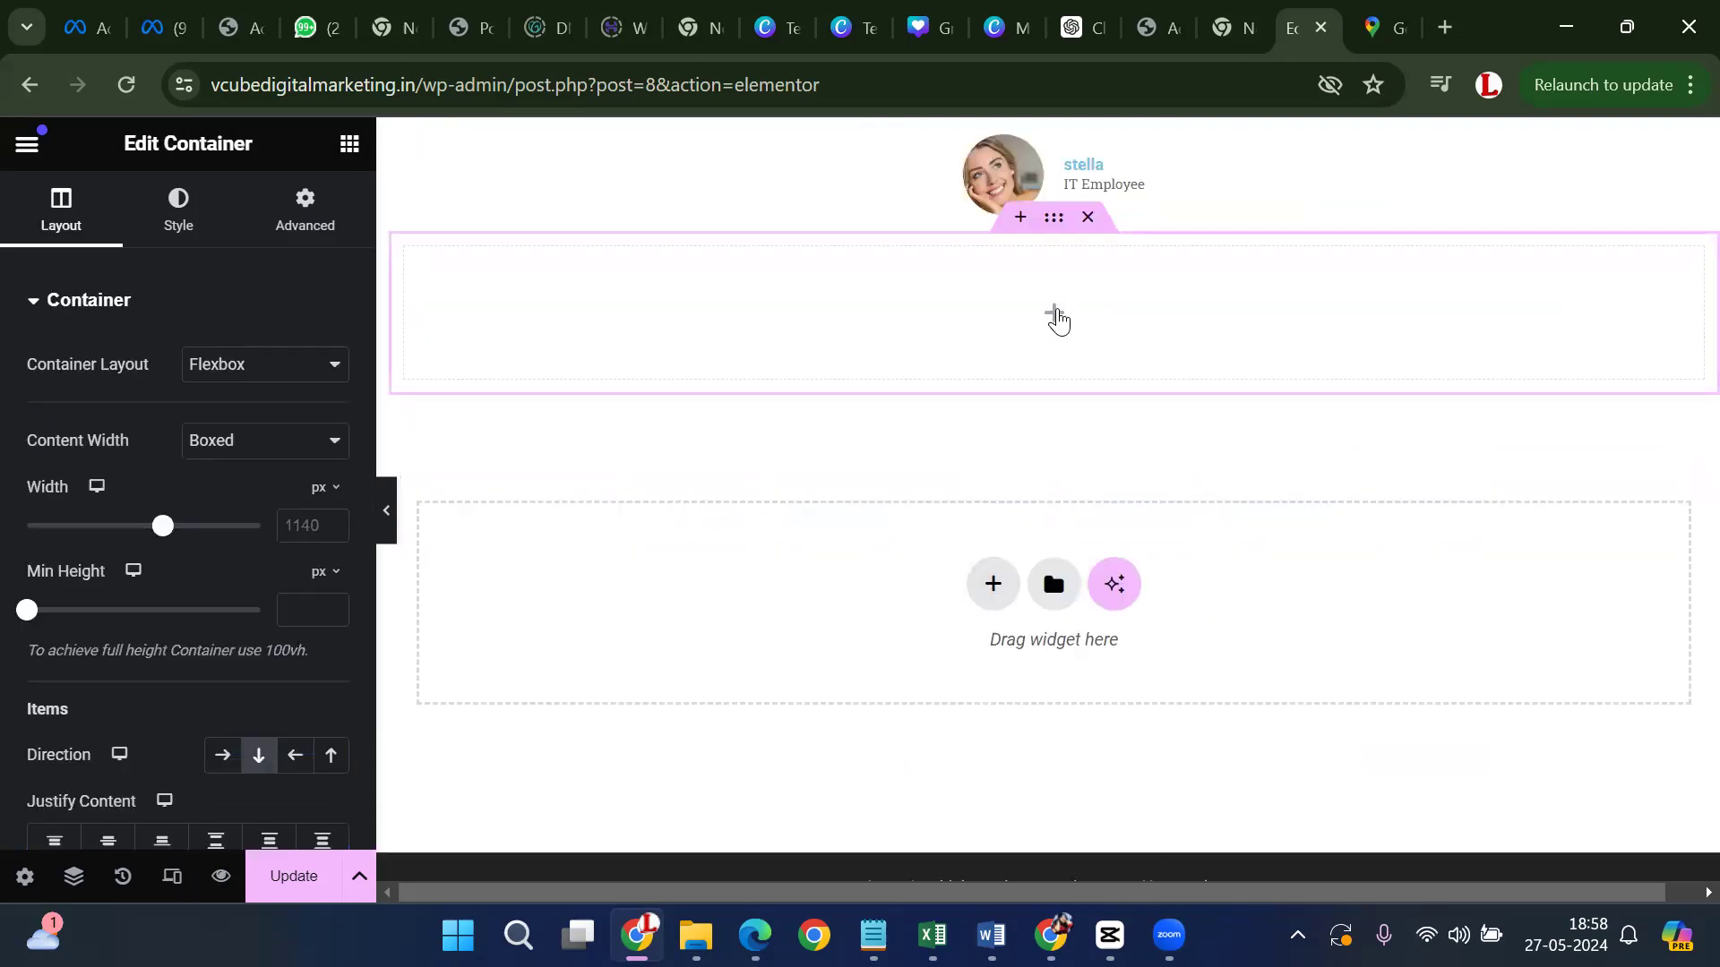
Add a Social Icons widget to the empty container below the testimonial
{"action": "left_click", "coordinate": [1055, 318]}
{"action": "scroll", "coordinate": [215, 573], "scroll_direction": "down", "scroll_amount": 10}
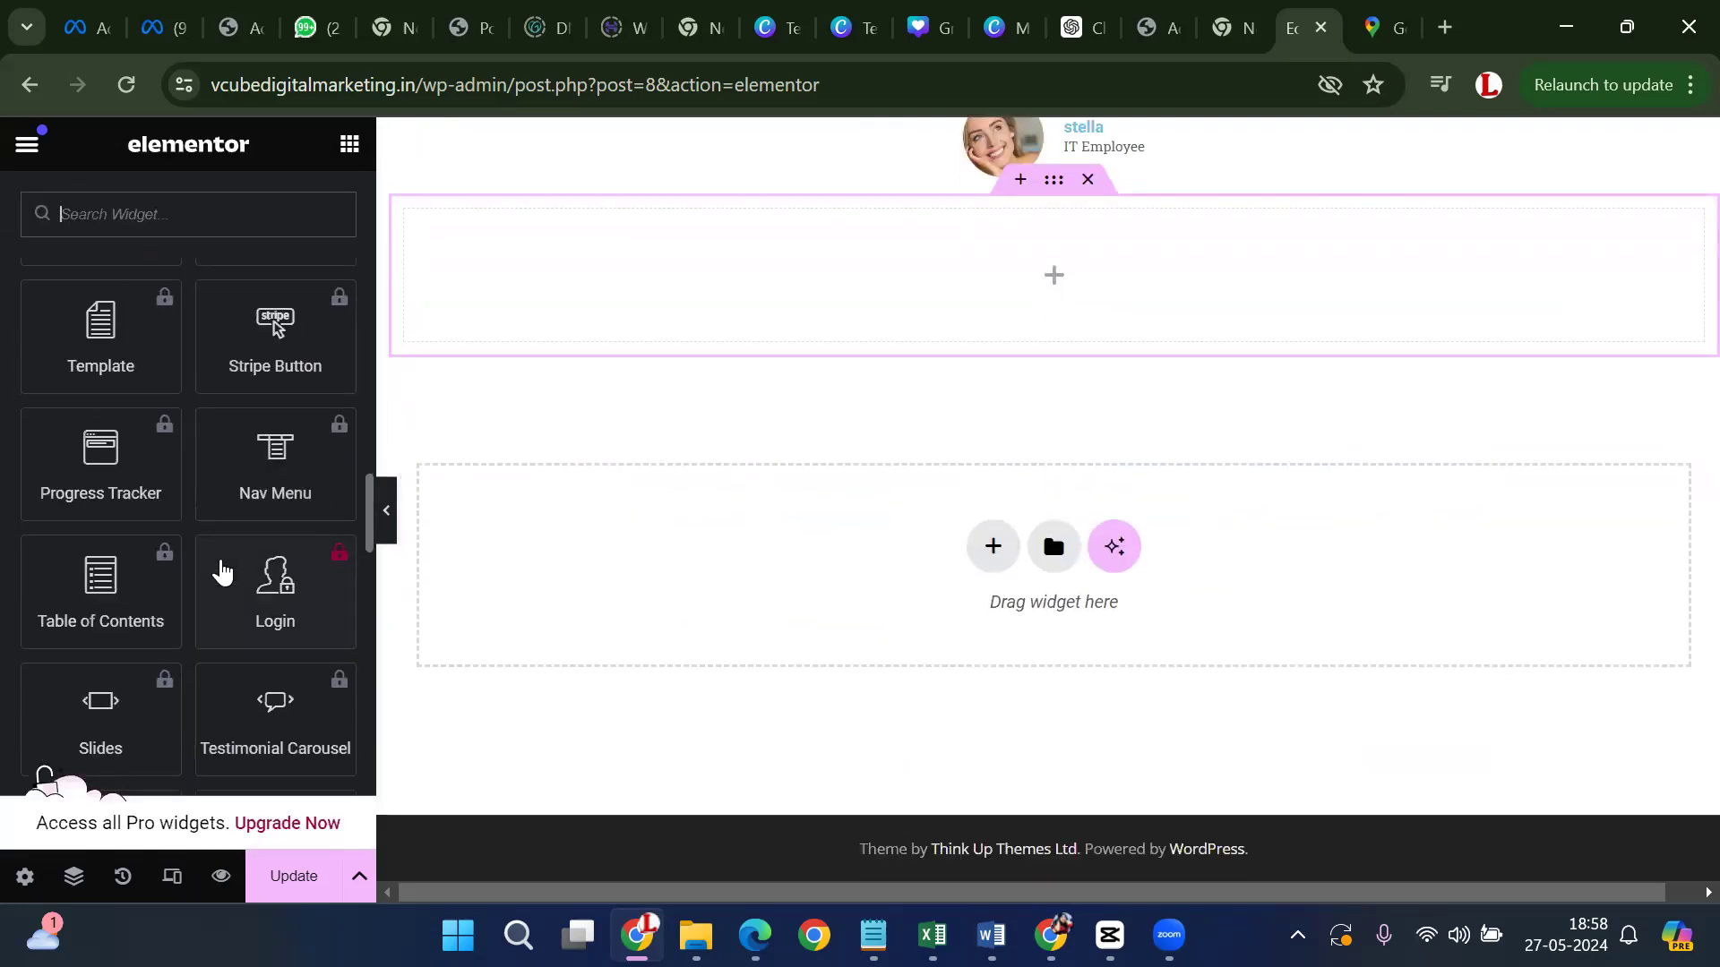
{"action": "scroll", "coordinate": [211, 600], "scroll_direction": "down", "scroll_amount": 2}
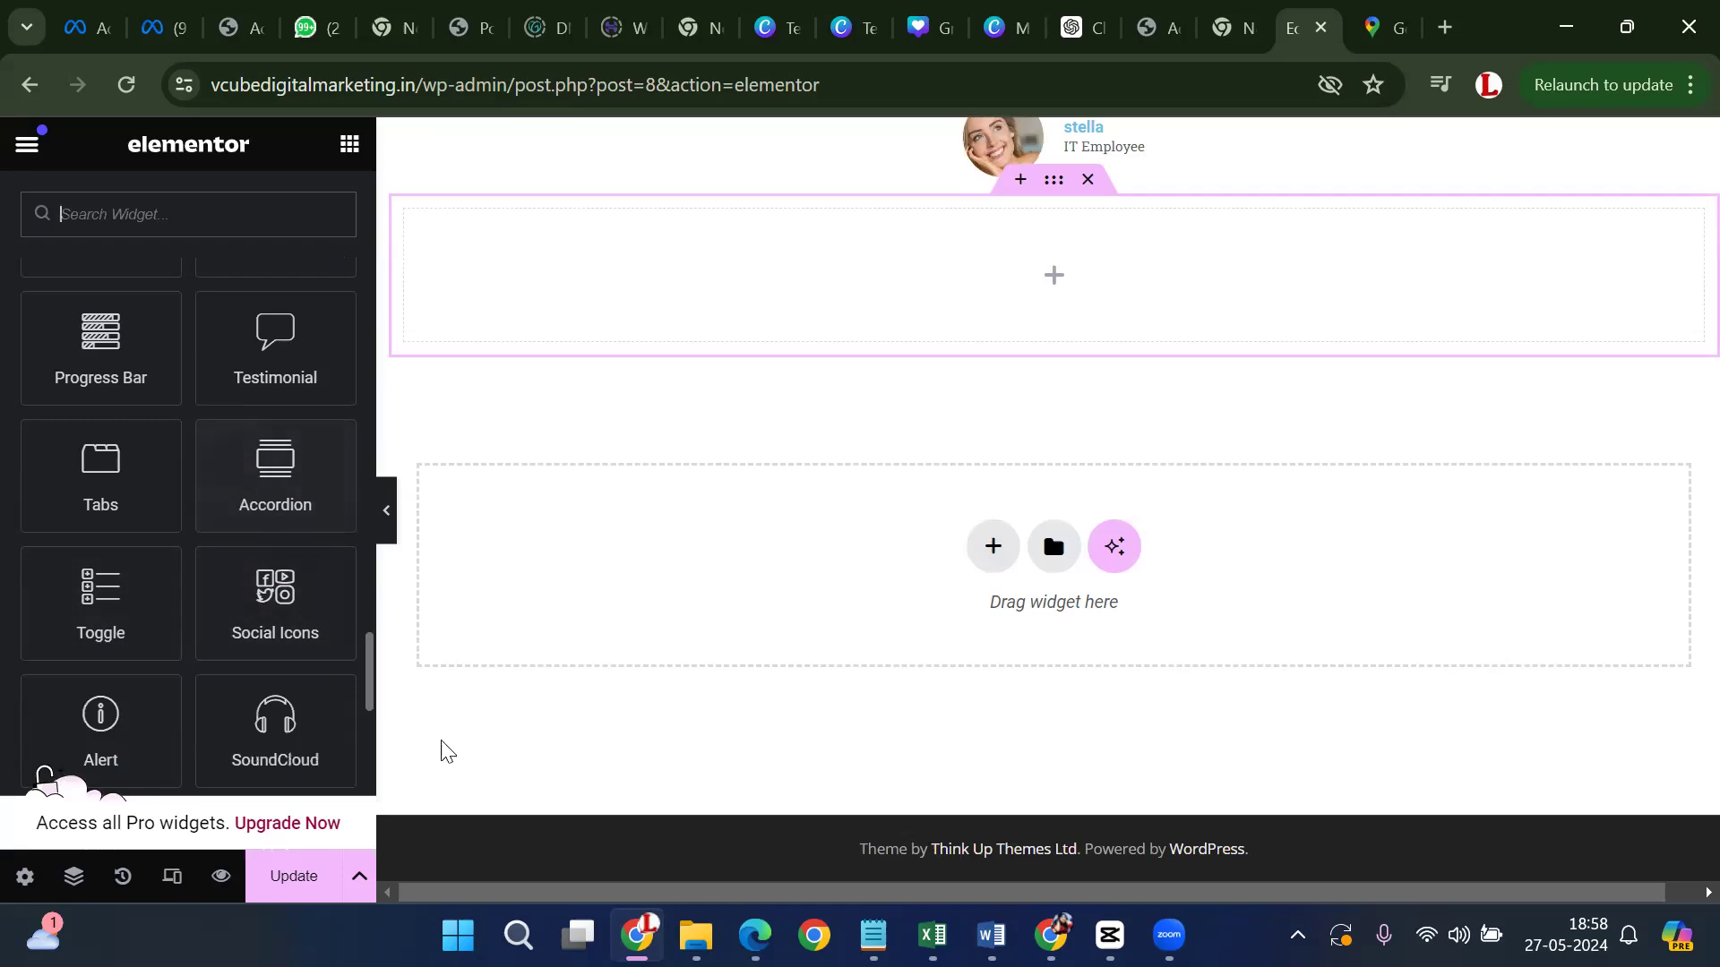
{"action": "left_click", "coordinate": [245, 595]}
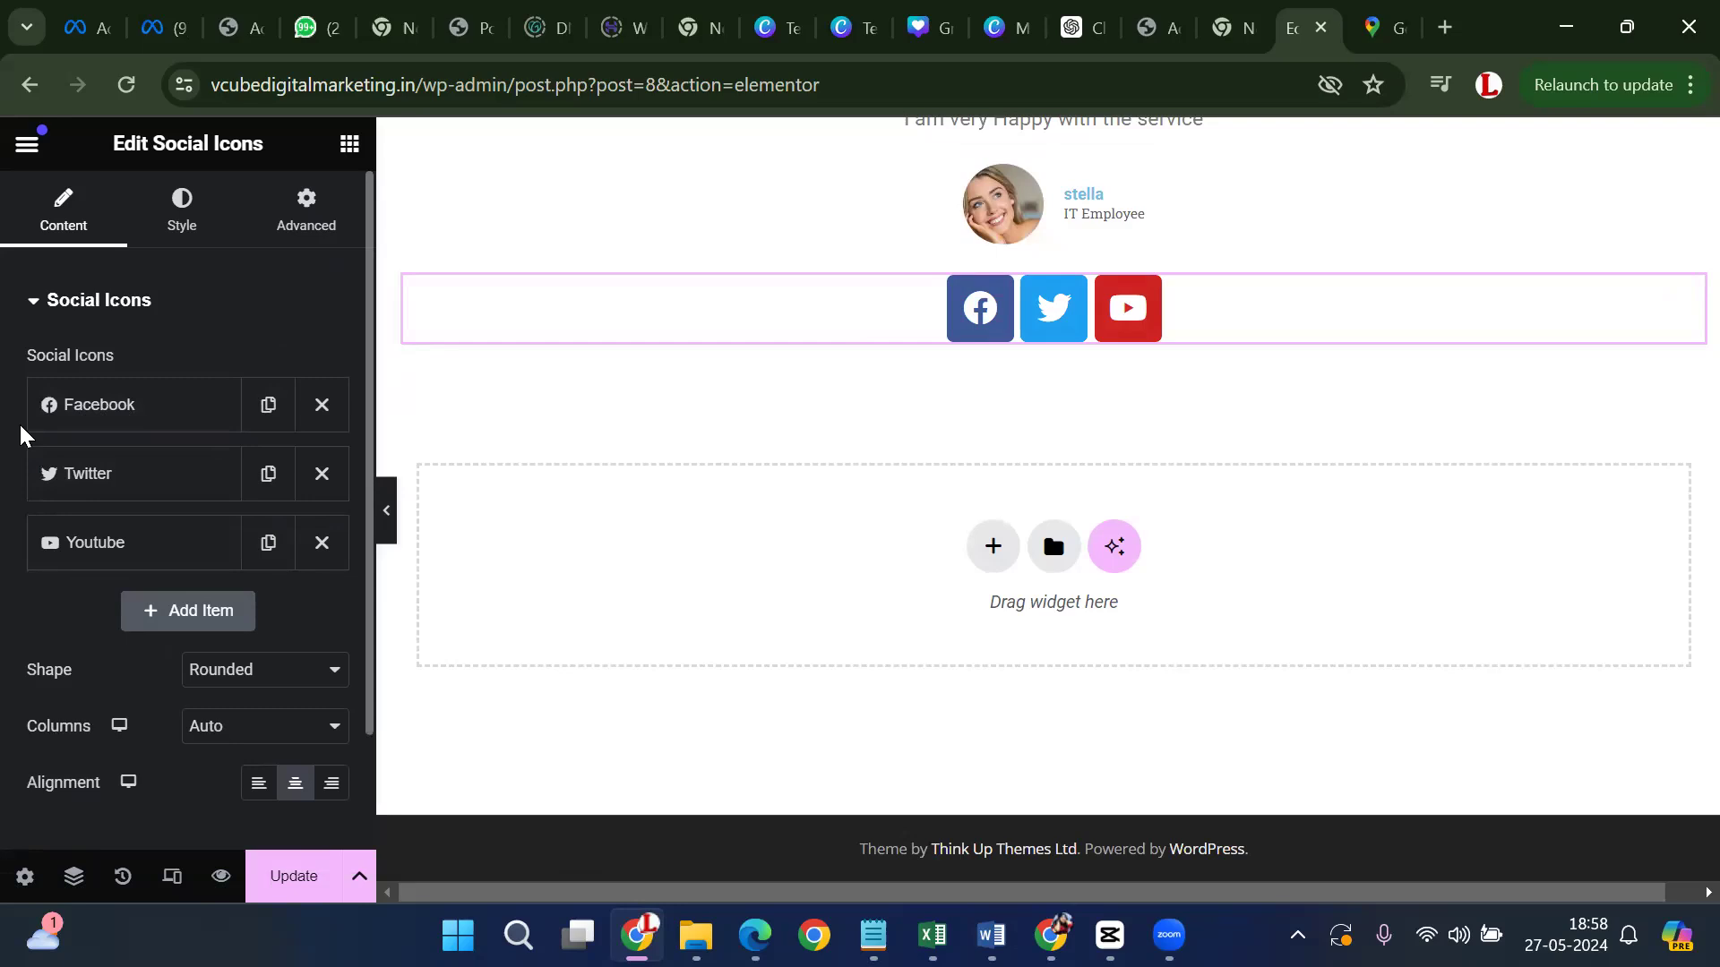
Add two more items to the social icons and remove the icon image from the last one
{"action": "left_click", "coordinate": [182, 619]}
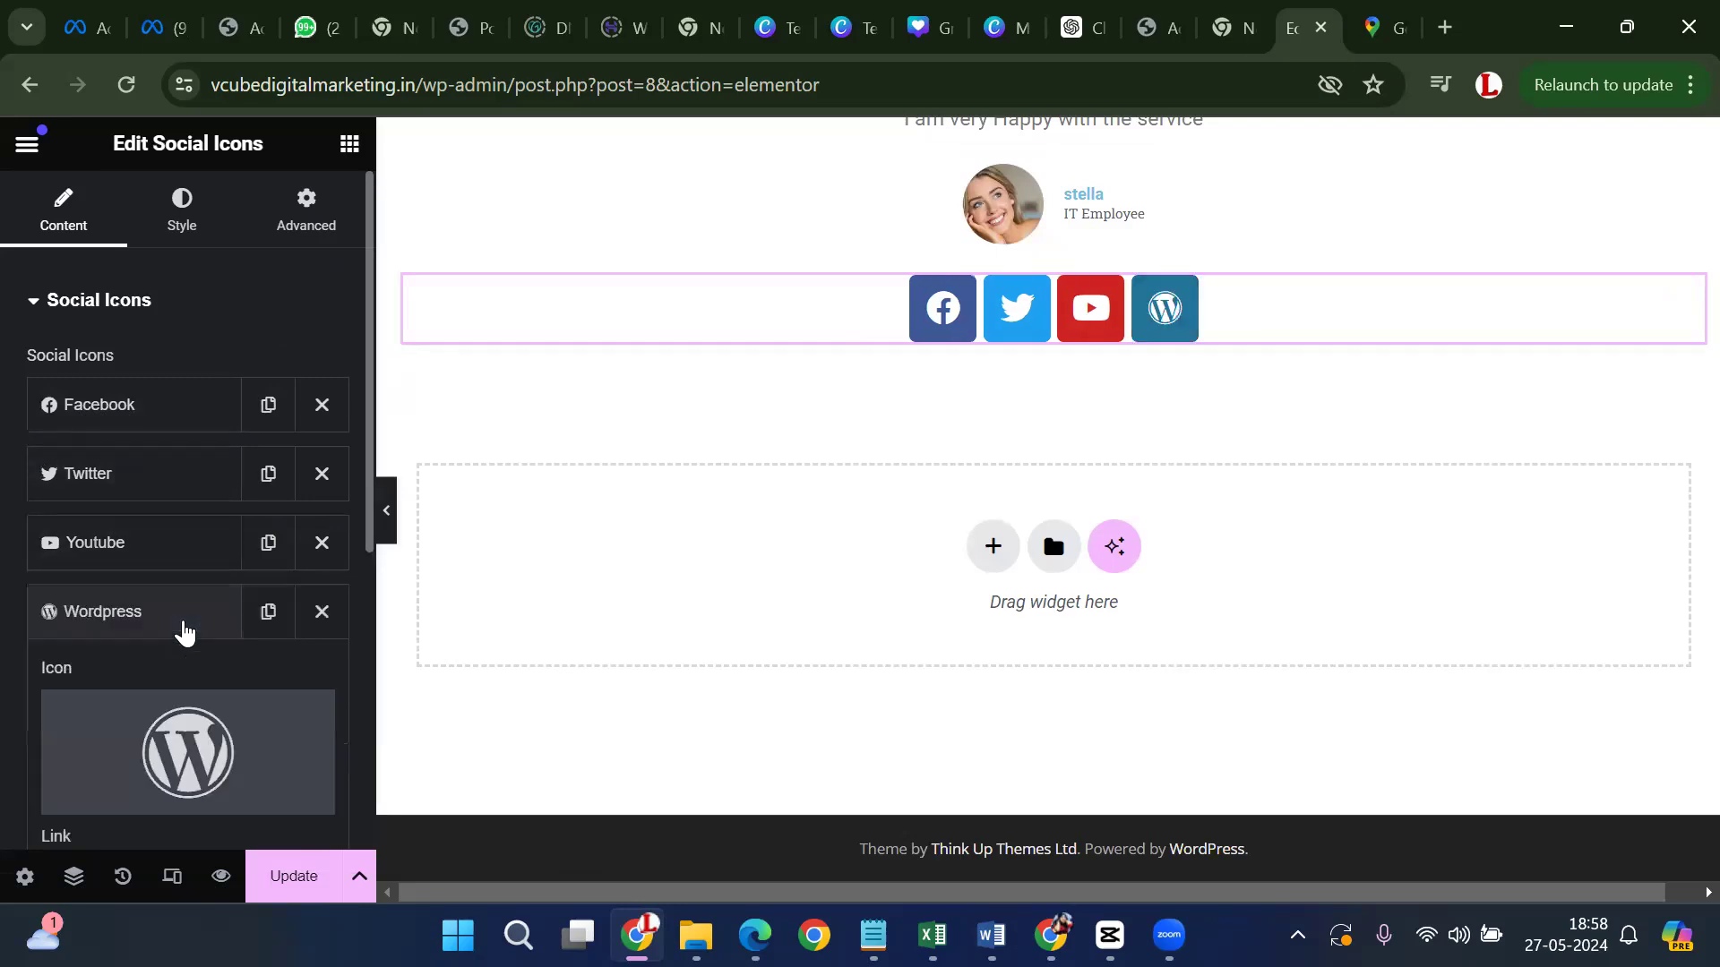
{"action": "scroll", "coordinate": [198, 649], "scroll_direction": "down", "scroll_amount": 3}
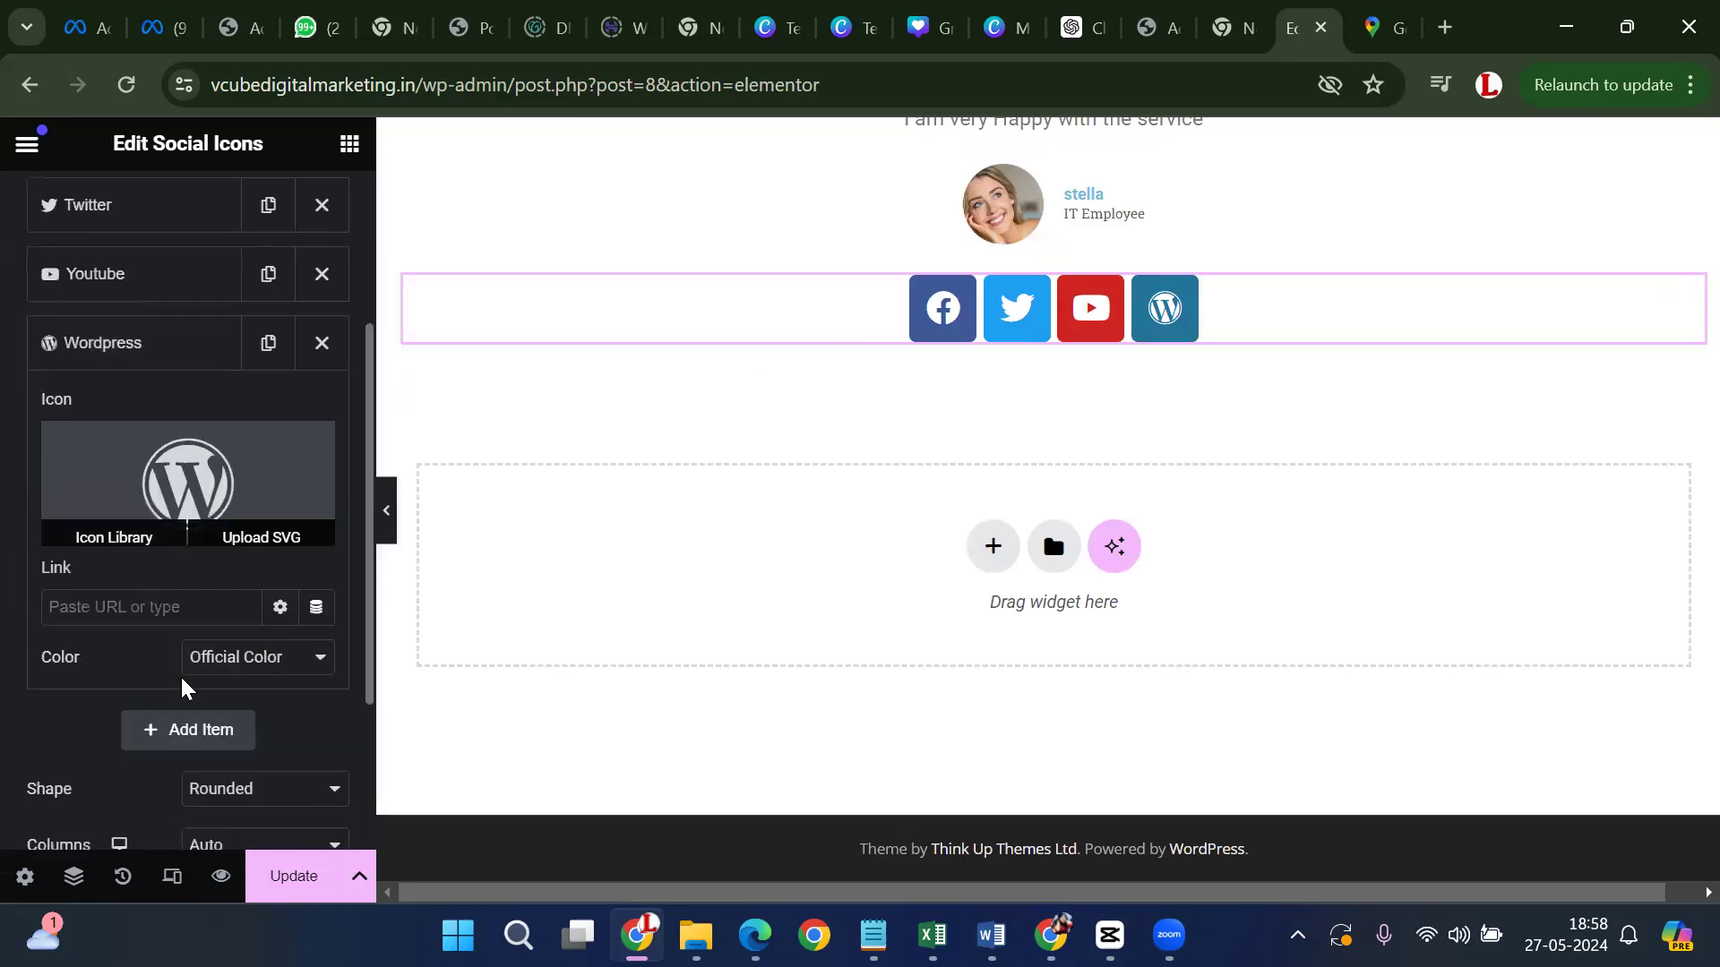
{"action": "scroll", "coordinate": [170, 641], "scroll_direction": "down", "scroll_amount": 2}
{"action": "left_click", "coordinate": [177, 598]}
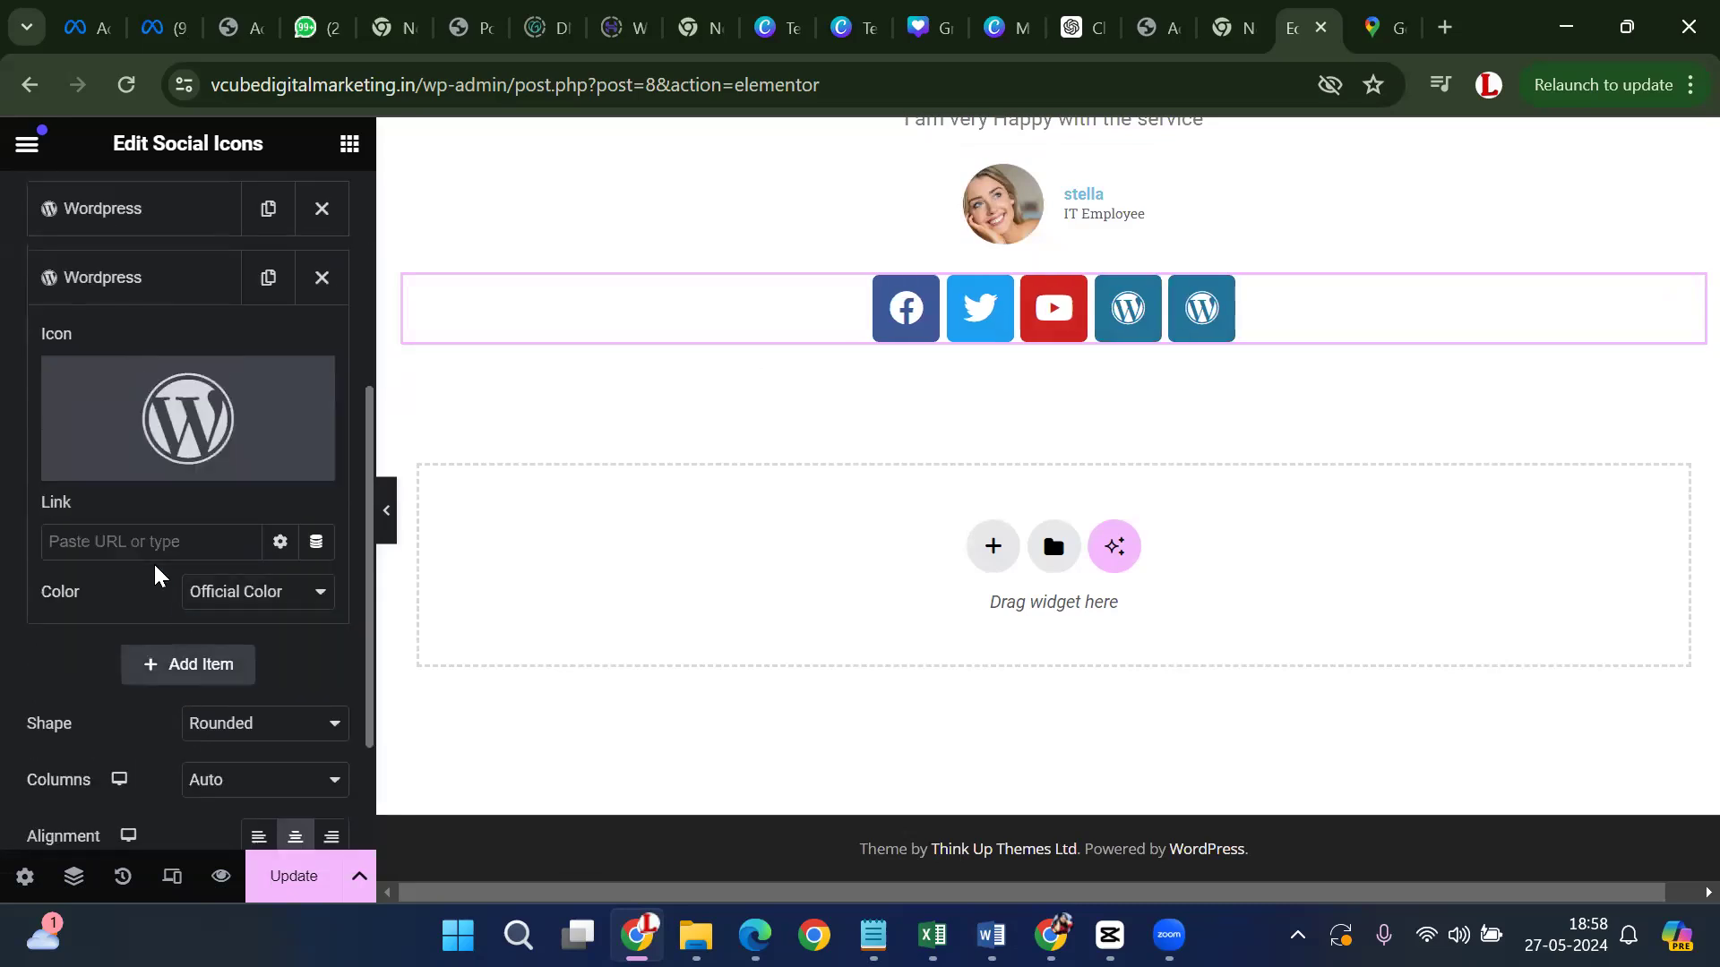
{"action": "mouse_move", "coordinate": [172, 472]}
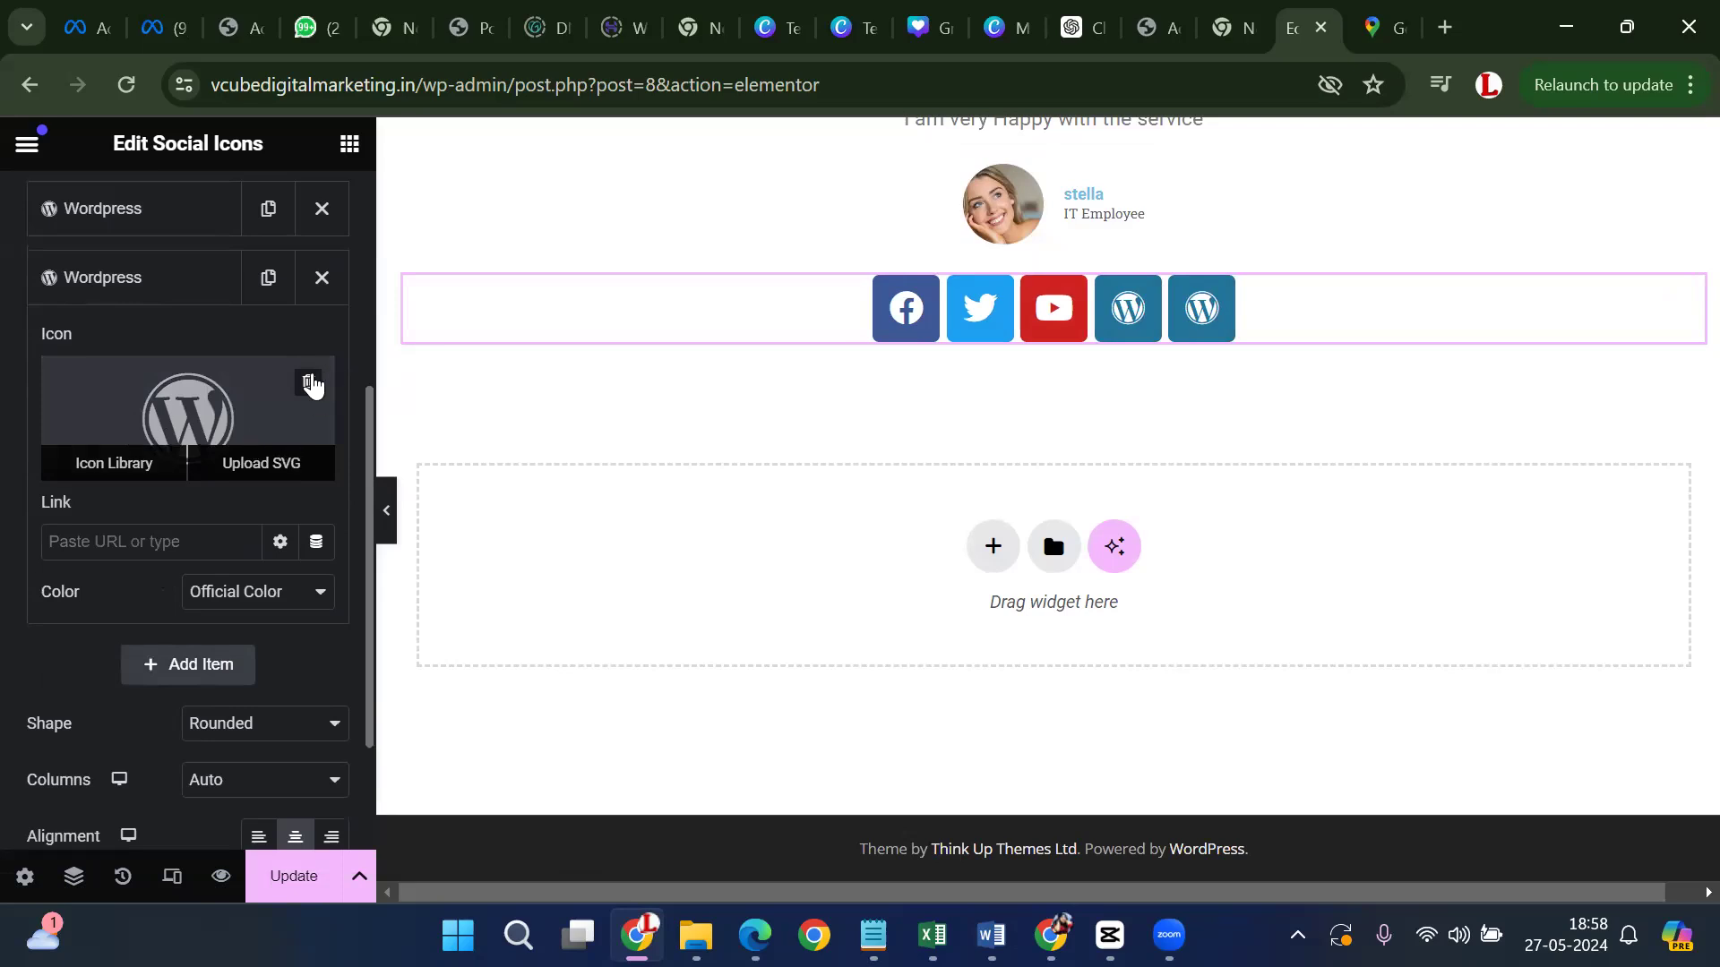
{"action": "left_click", "coordinate": [309, 383]}
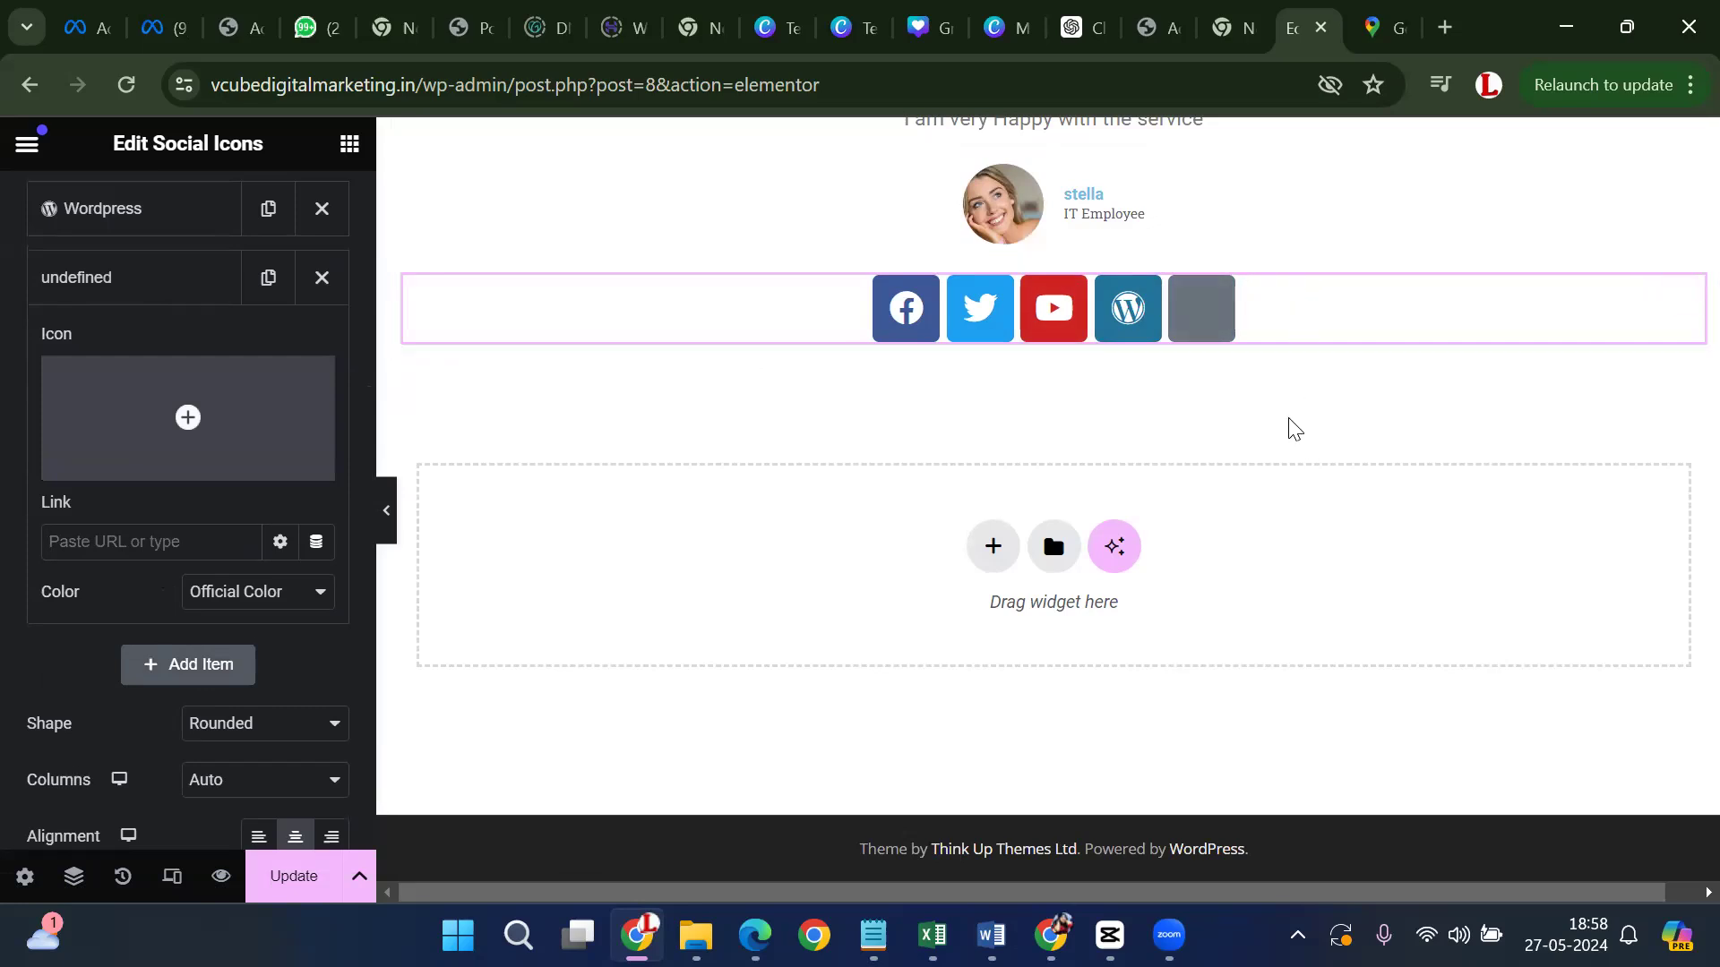
{"action": "left_click", "coordinate": [994, 548]}
{"action": "left_click", "coordinate": [985, 566]}
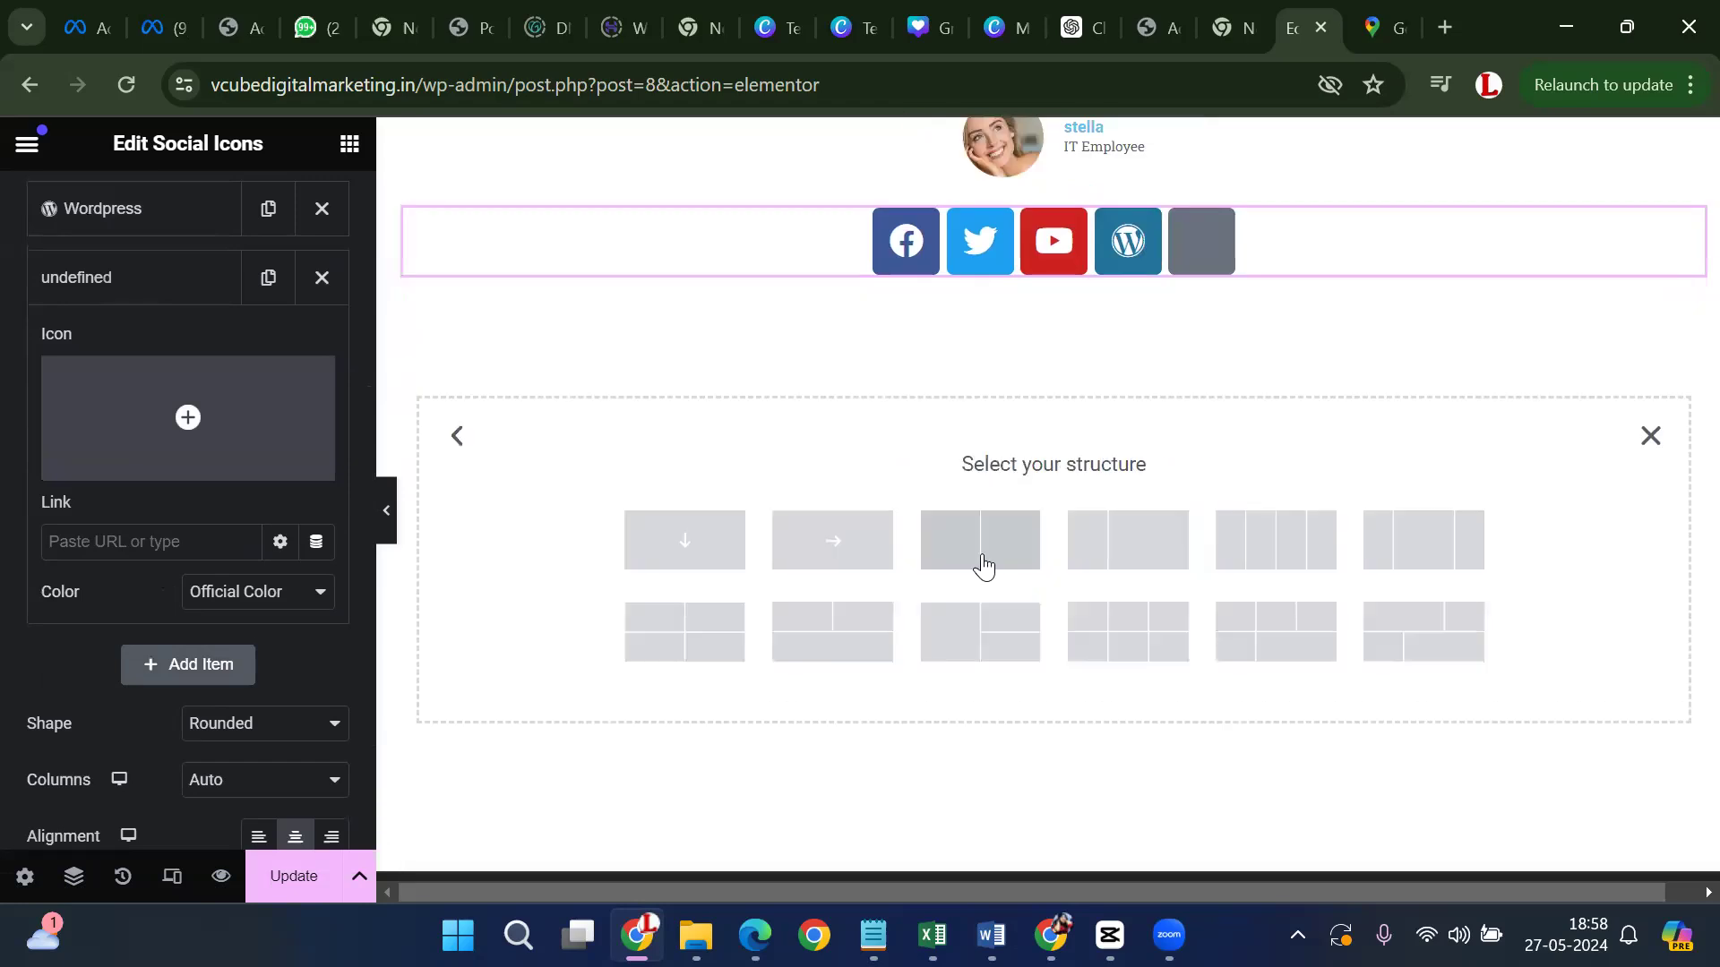
{"action": "left_click", "coordinate": [681, 541]}
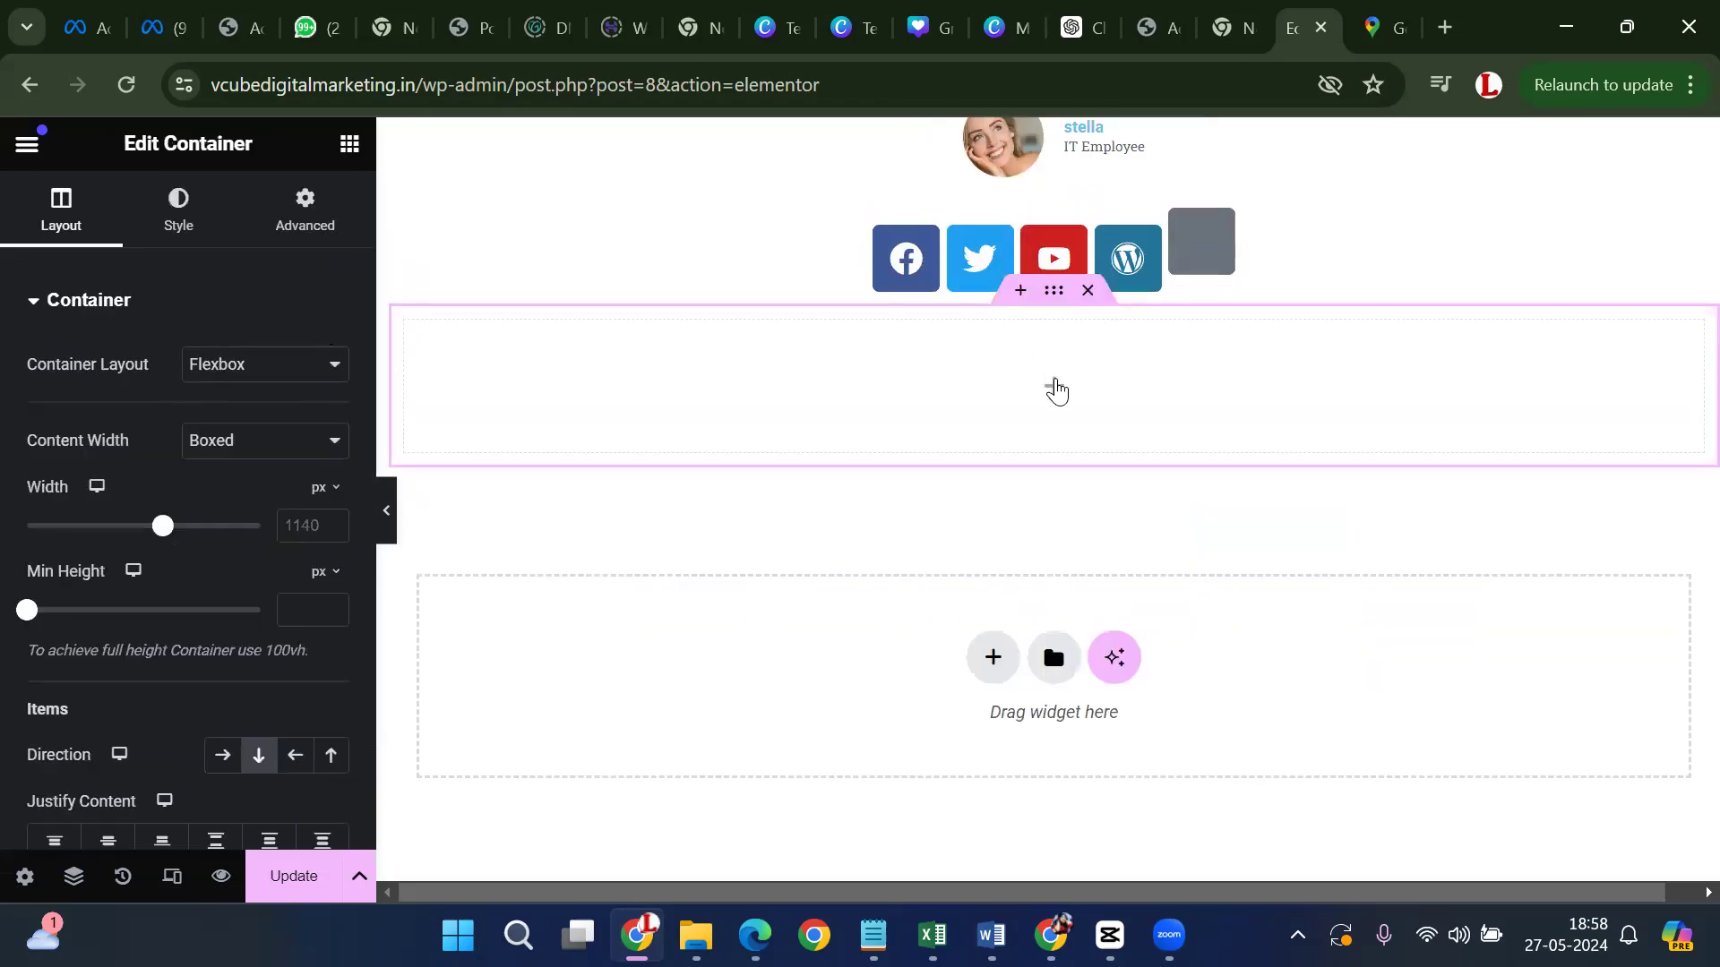
{"action": "left_click", "coordinate": [1054, 387]}
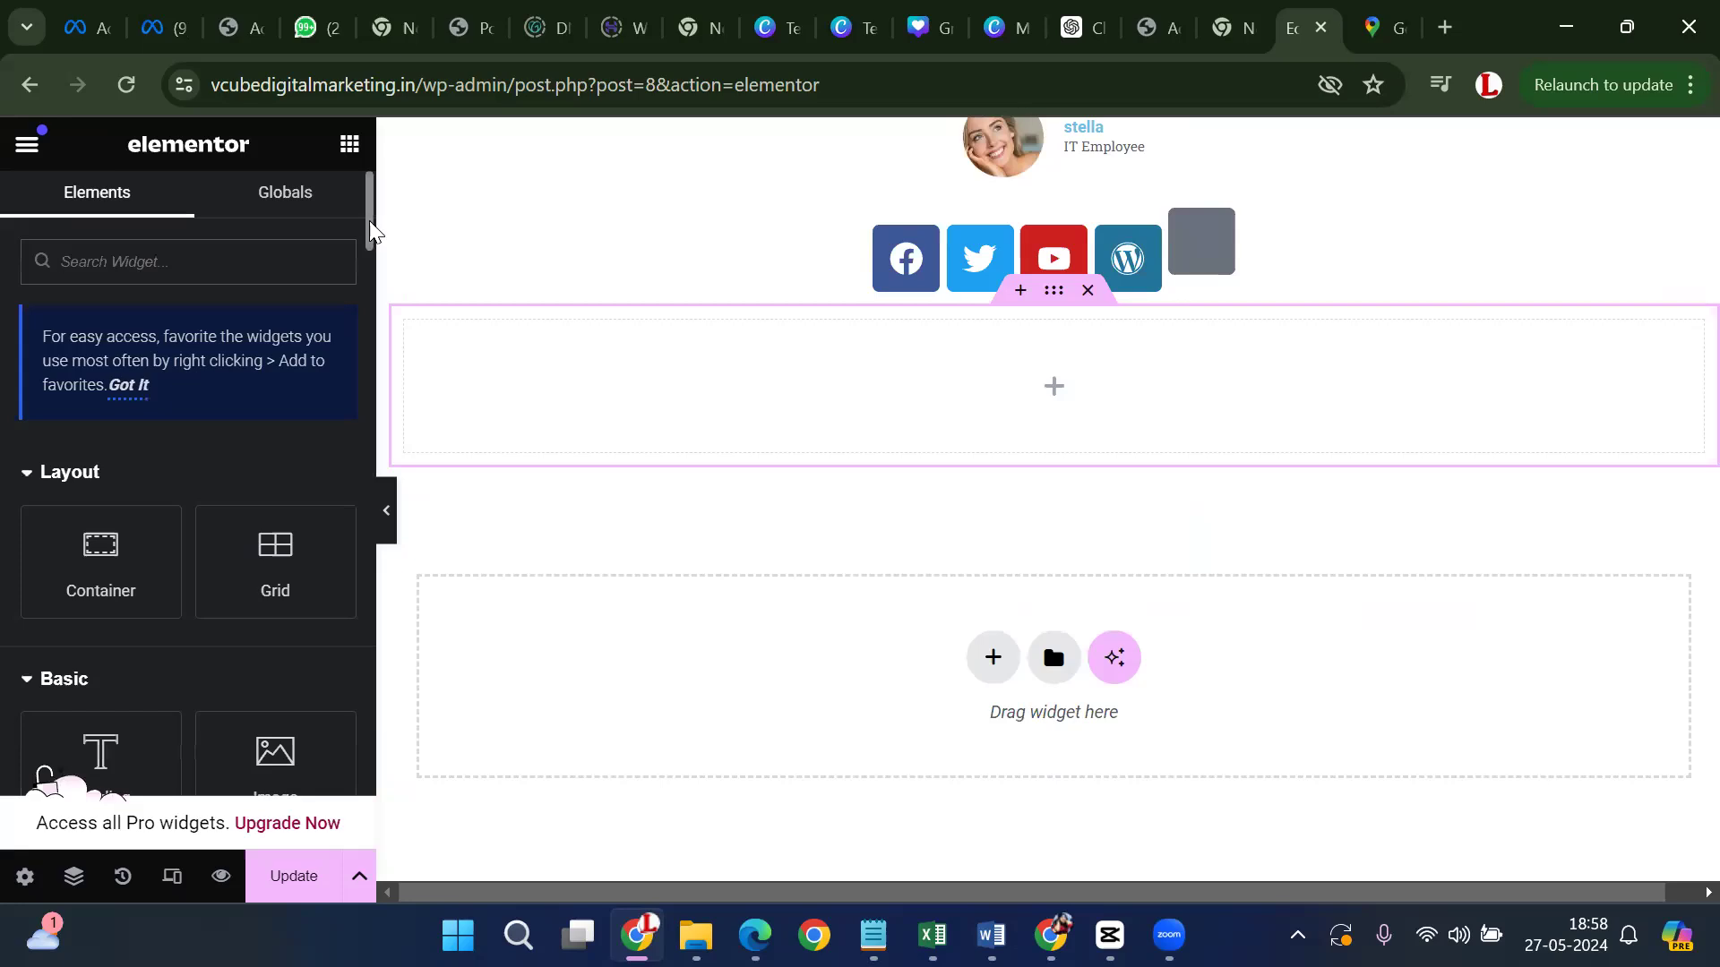
{"action": "scroll", "coordinate": [370, 231], "scroll_direction": "down", "scroll_amount": 7}
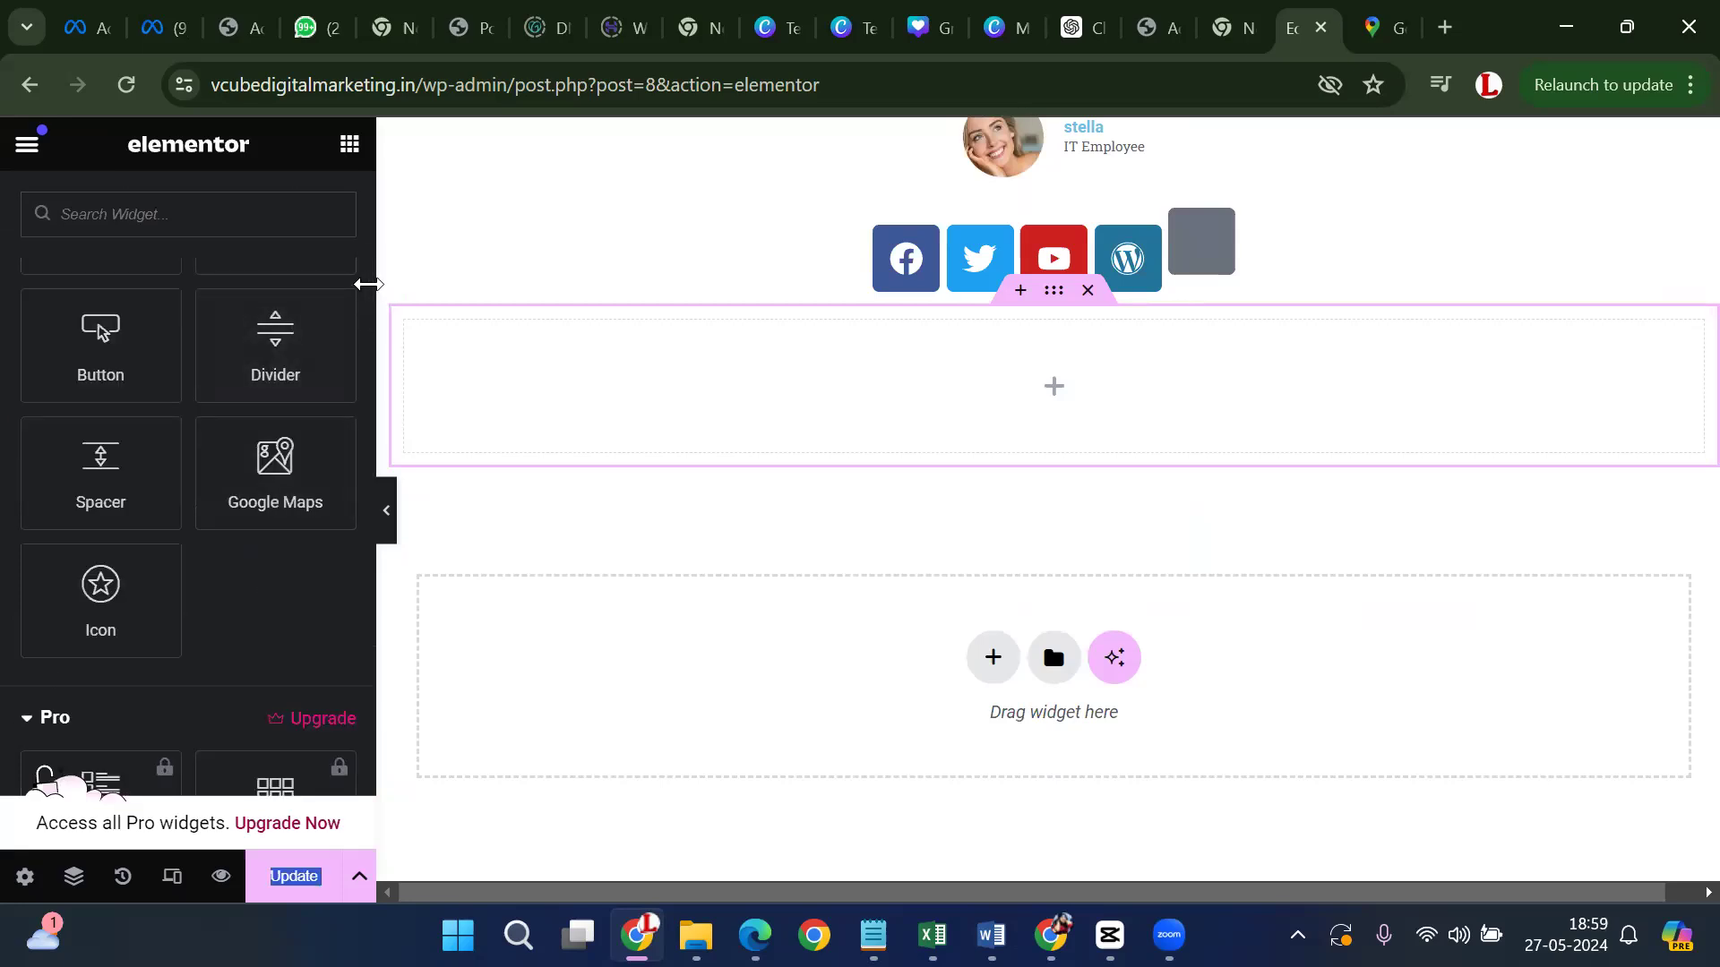
{"action": "left_click_drag", "start_coordinate": [370, 313], "coordinate": [385, 542]}
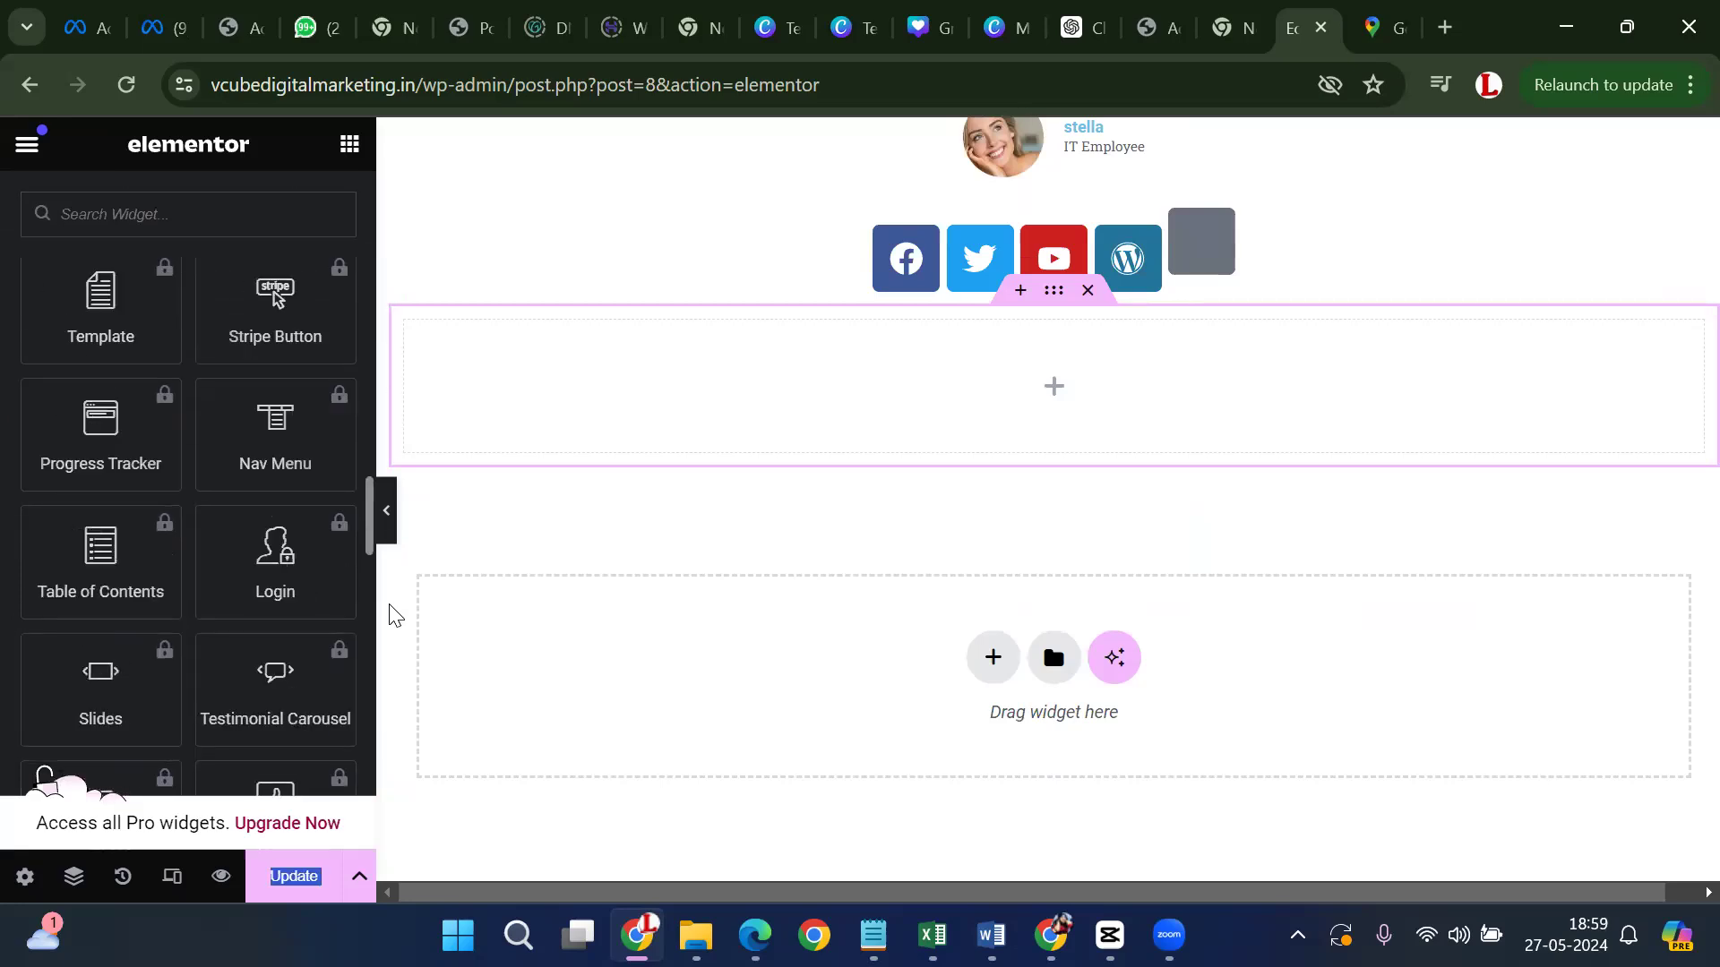
{"action": "scroll", "coordinate": [277, 298], "scroll_direction": "down", "scroll_amount": 15}
{"action": "scroll", "coordinate": [254, 579], "scroll_direction": "up", "scroll_amount": 6}
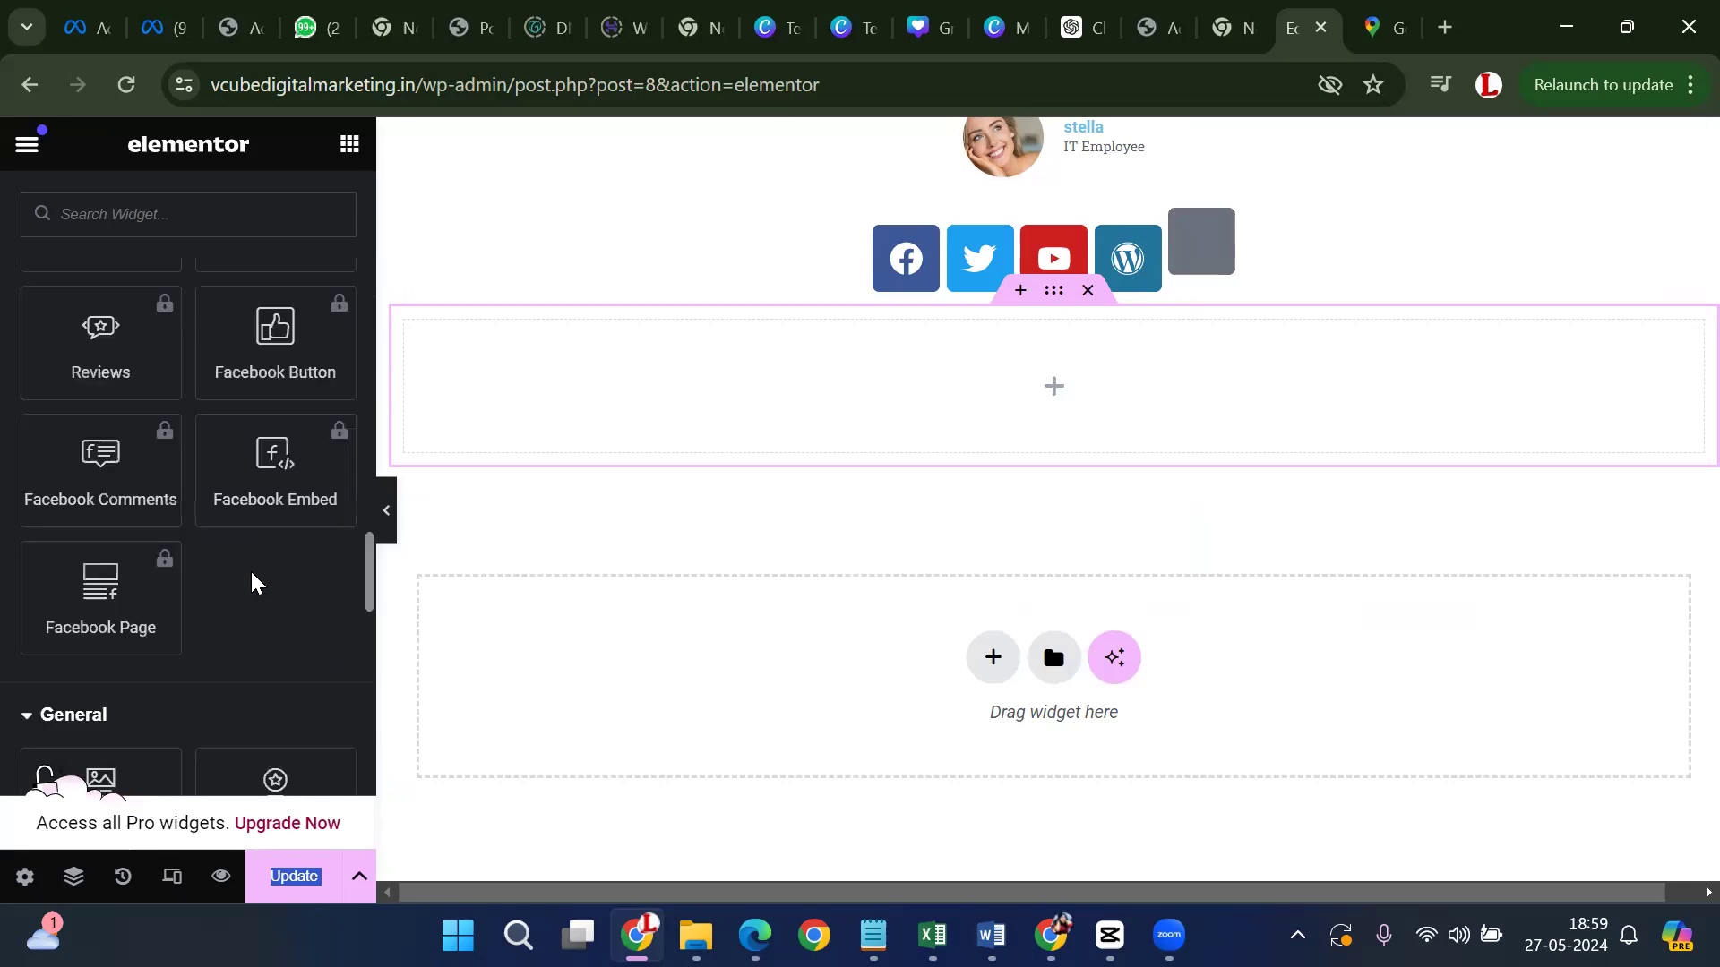
{"action": "scroll", "coordinate": [332, 646], "scroll_direction": "up", "scroll_amount": 10}
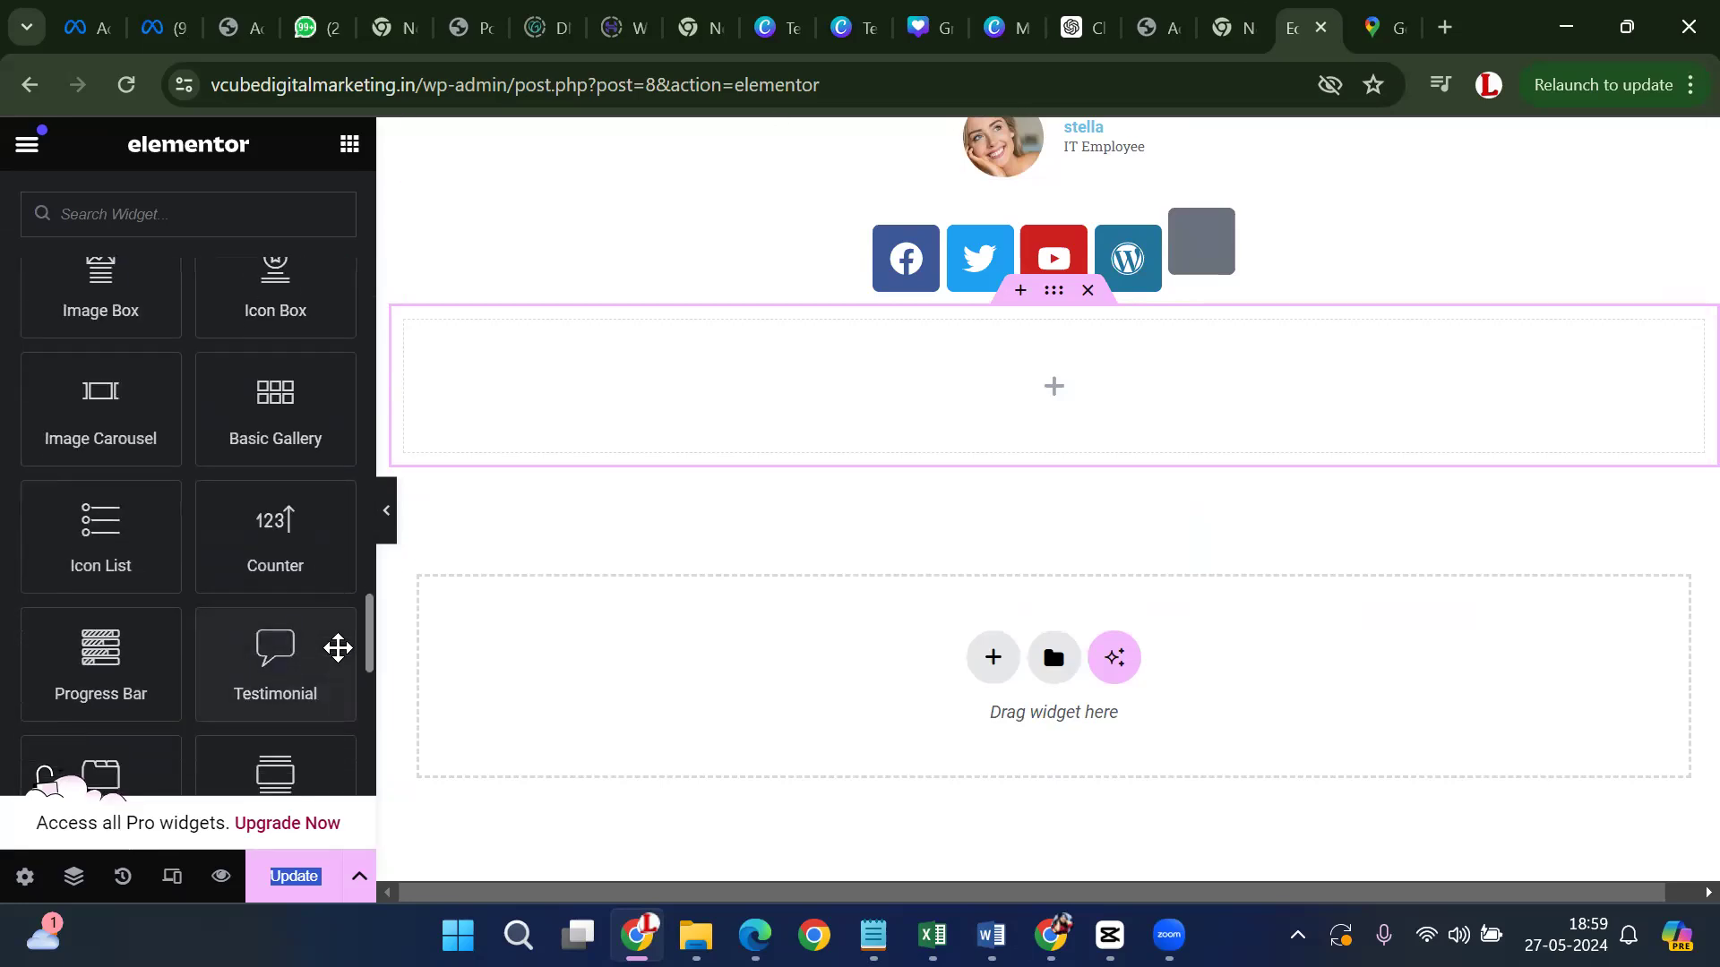
{"action": "scroll", "coordinate": [338, 663], "scroll_direction": "down", "scroll_amount": 2}
{"action": "scroll", "coordinate": [284, 679], "scroll_direction": "up", "scroll_amount": 1}
{"action": "scroll", "coordinate": [284, 676], "scroll_direction": "down", "scroll_amount": 1}
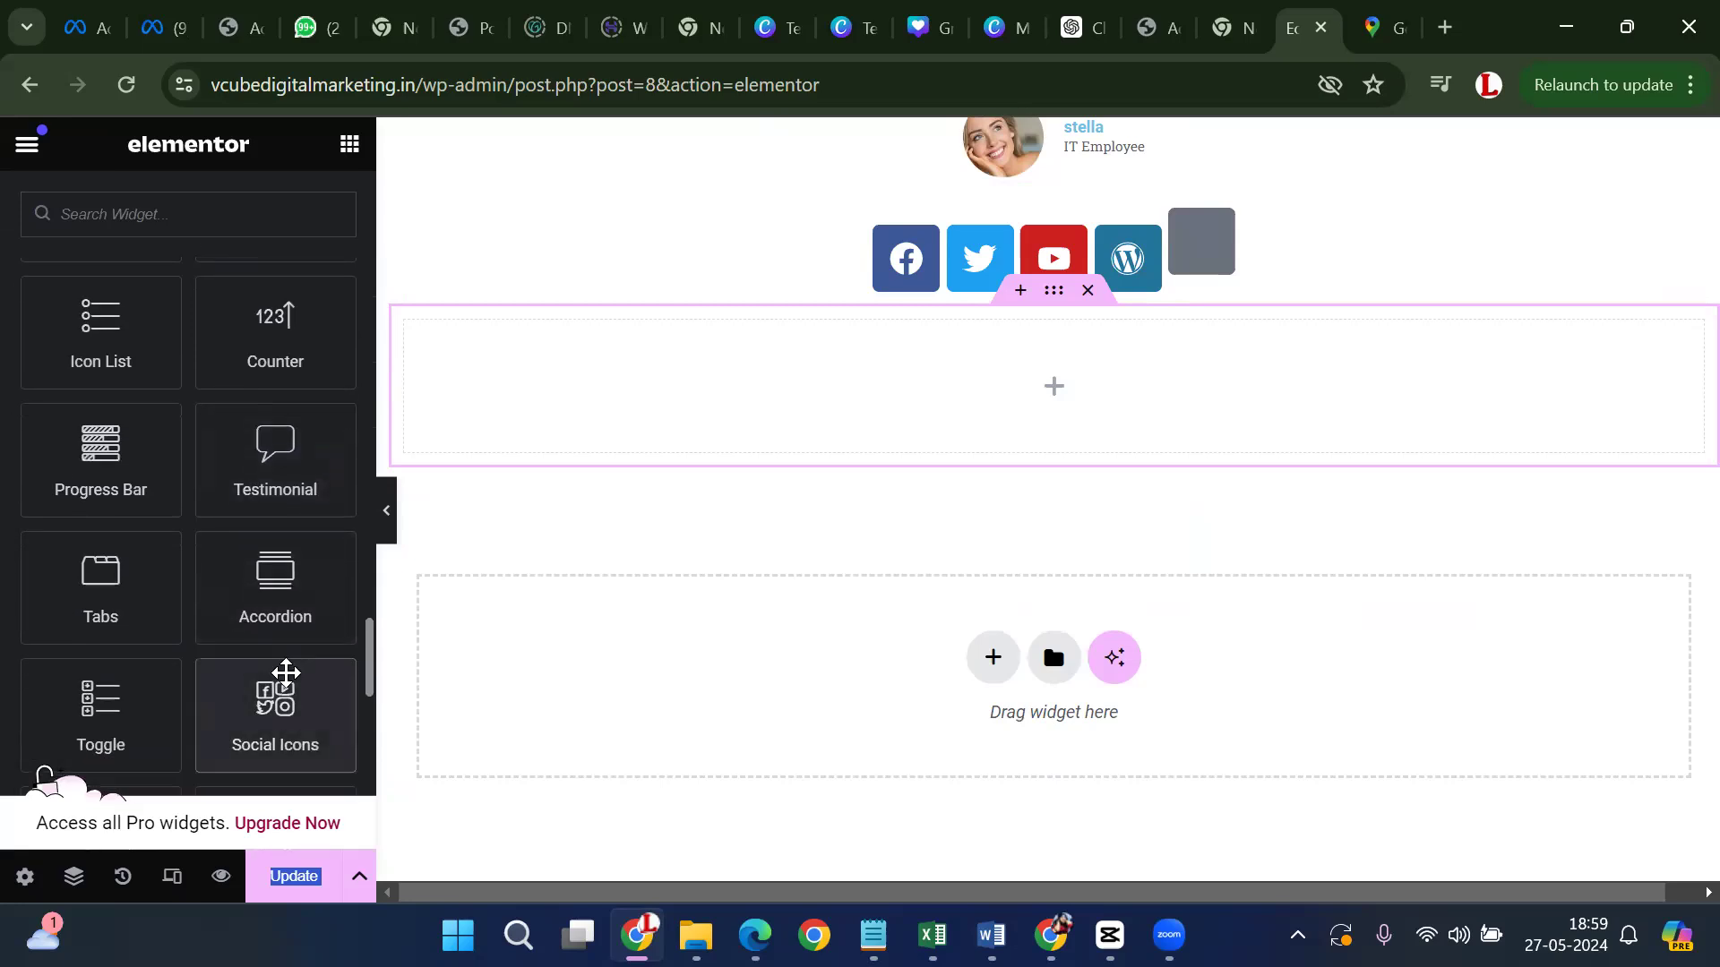
{"action": "left_click", "coordinate": [315, 710]}
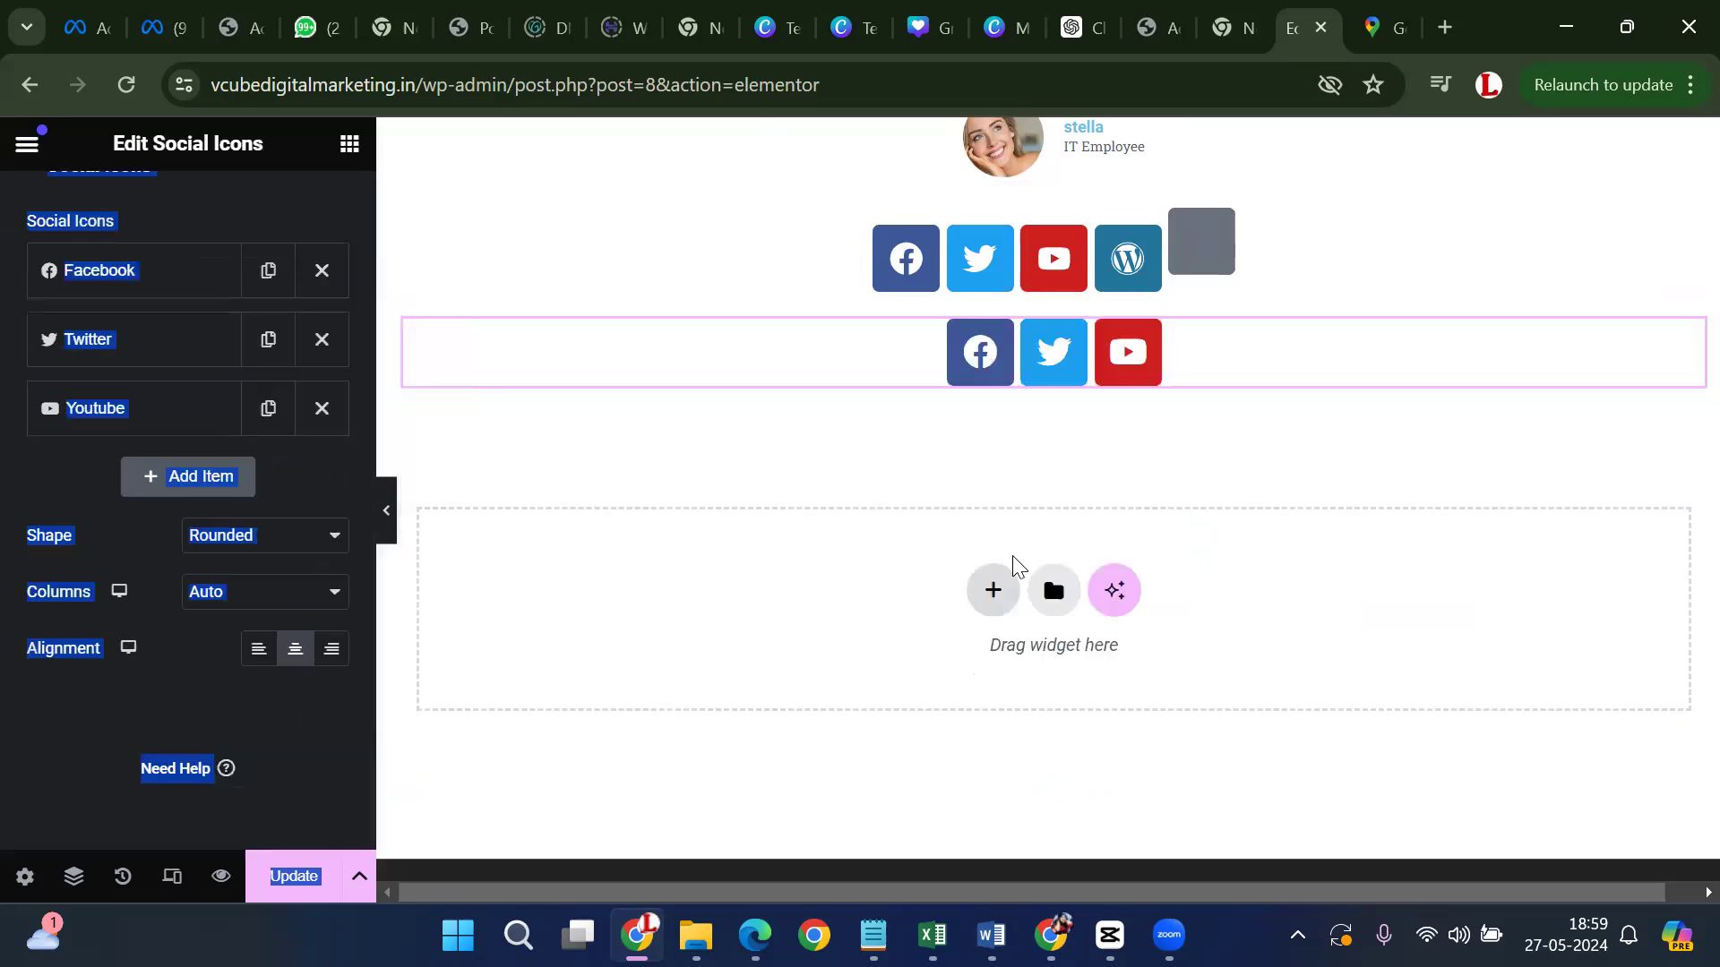
{"action": "left_click", "coordinate": [1088, 290]}
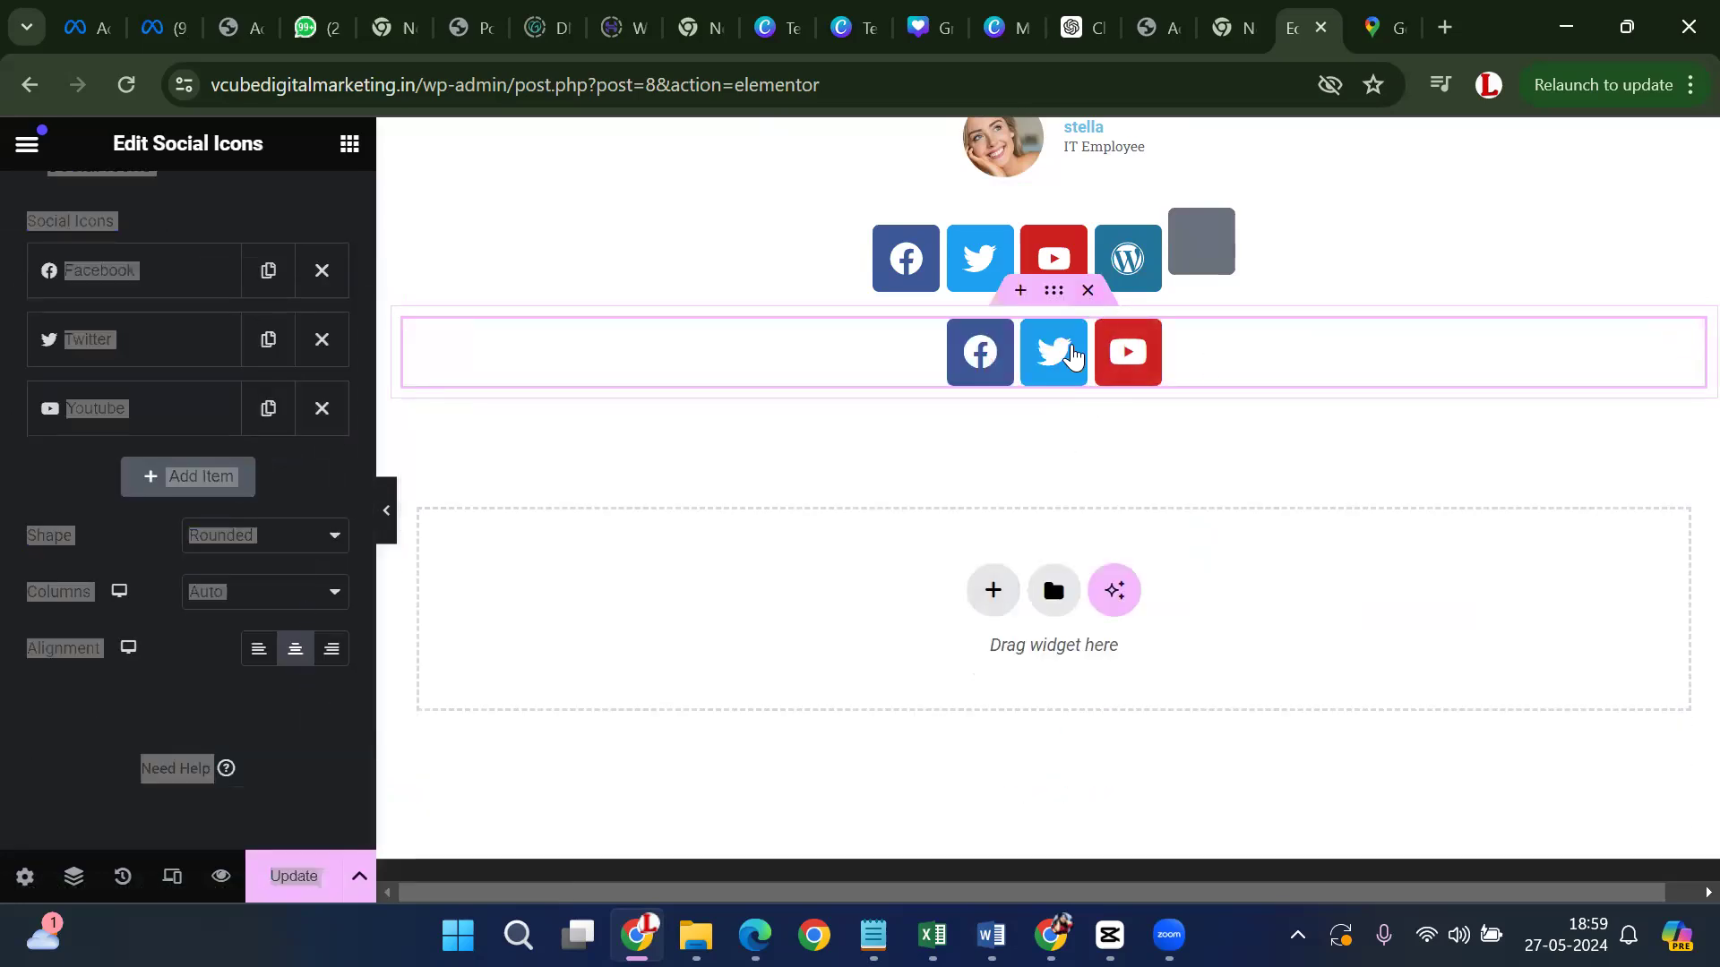
Create a single-column Flexbox container below the social icons row
{"action": "left_click", "coordinate": [992, 548]}
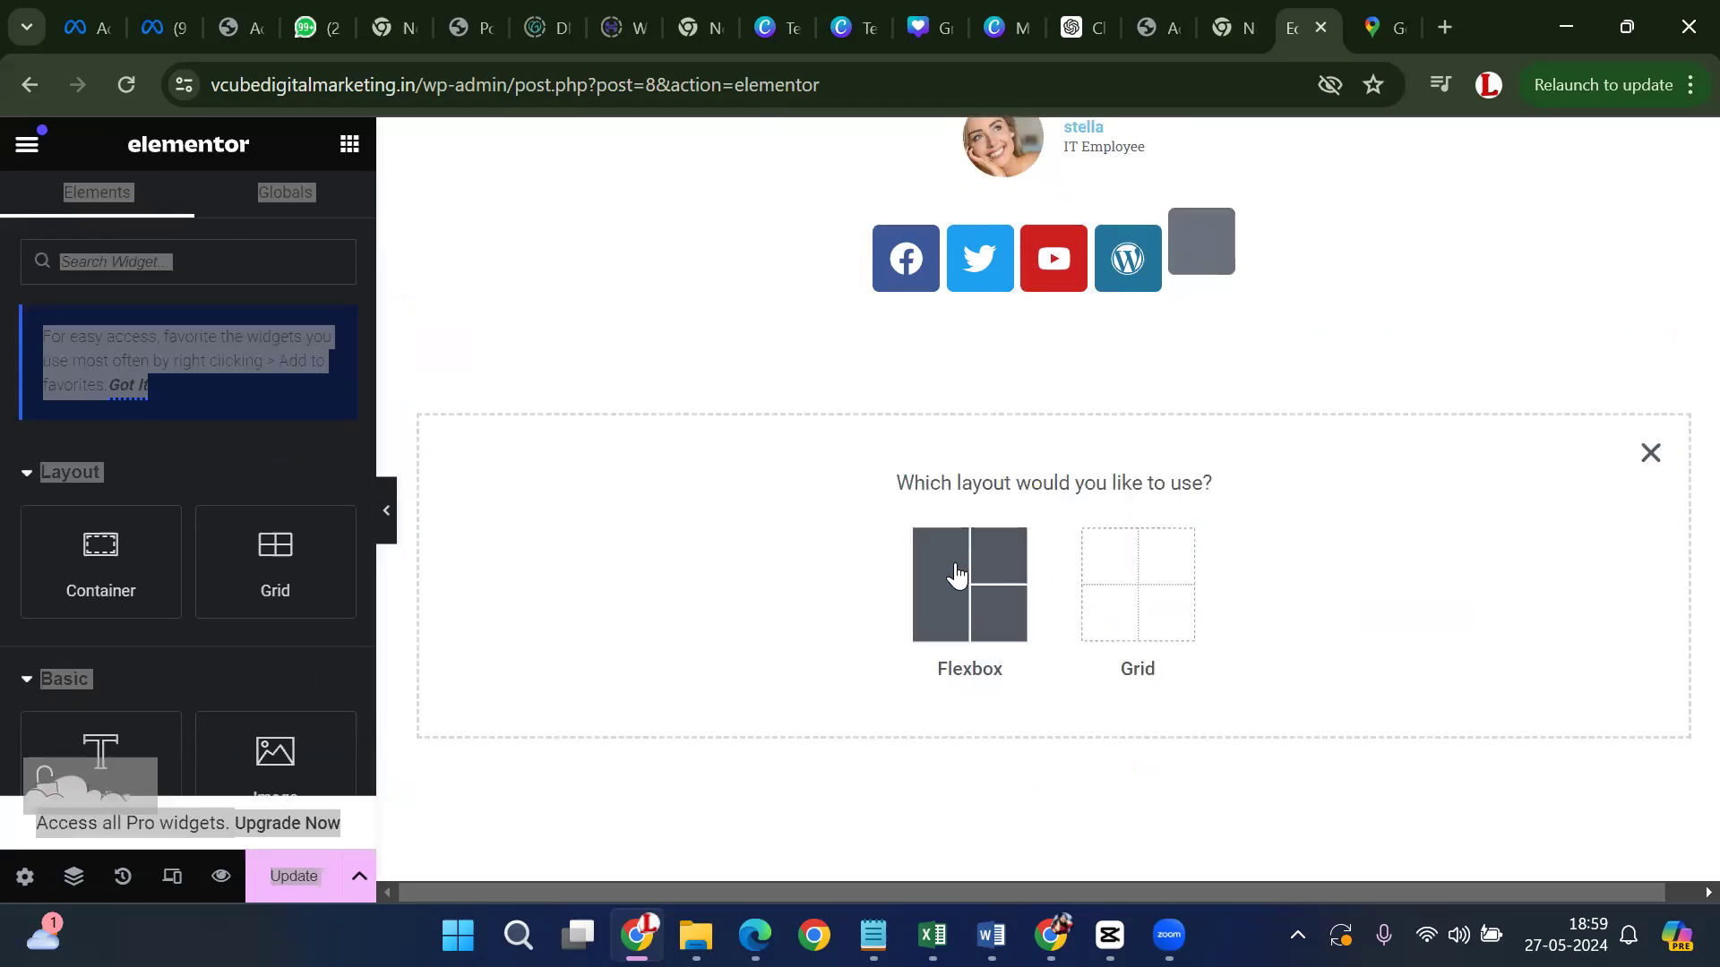
{"action": "left_click", "coordinate": [953, 578]}
{"action": "left_click", "coordinate": [1017, 543]}
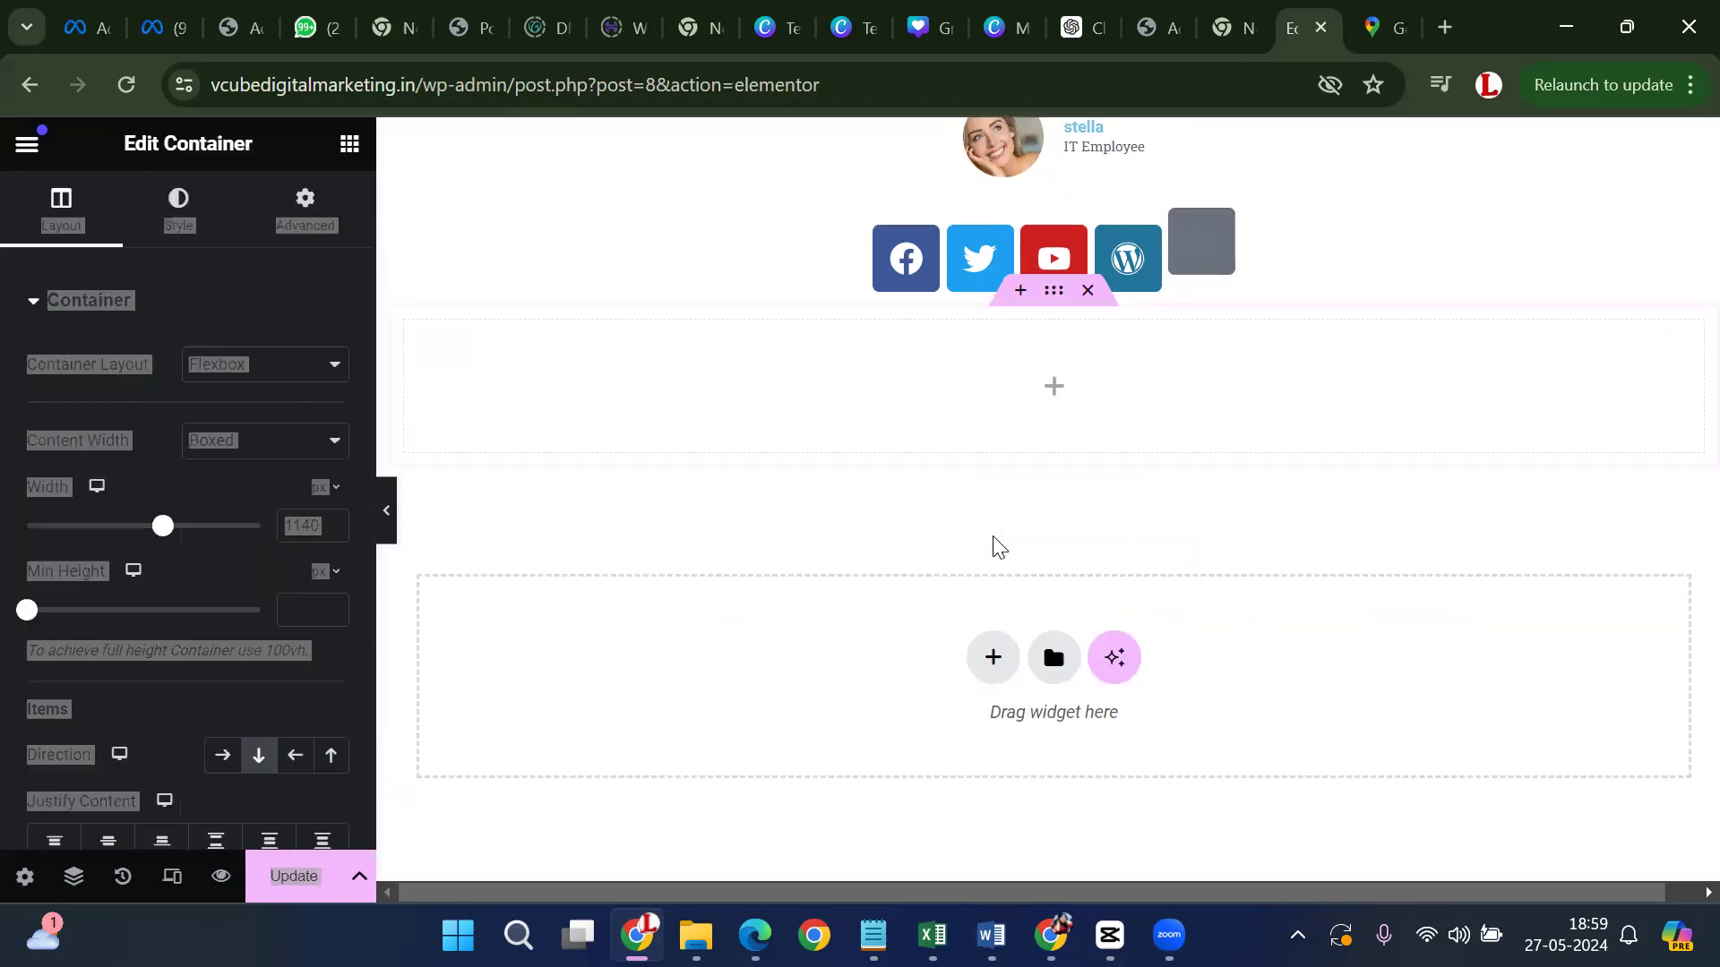
Add a SoundCloud widget to the empty container below the social icons, then play and pause its default track
{"action": "left_click", "coordinate": [1050, 394]}
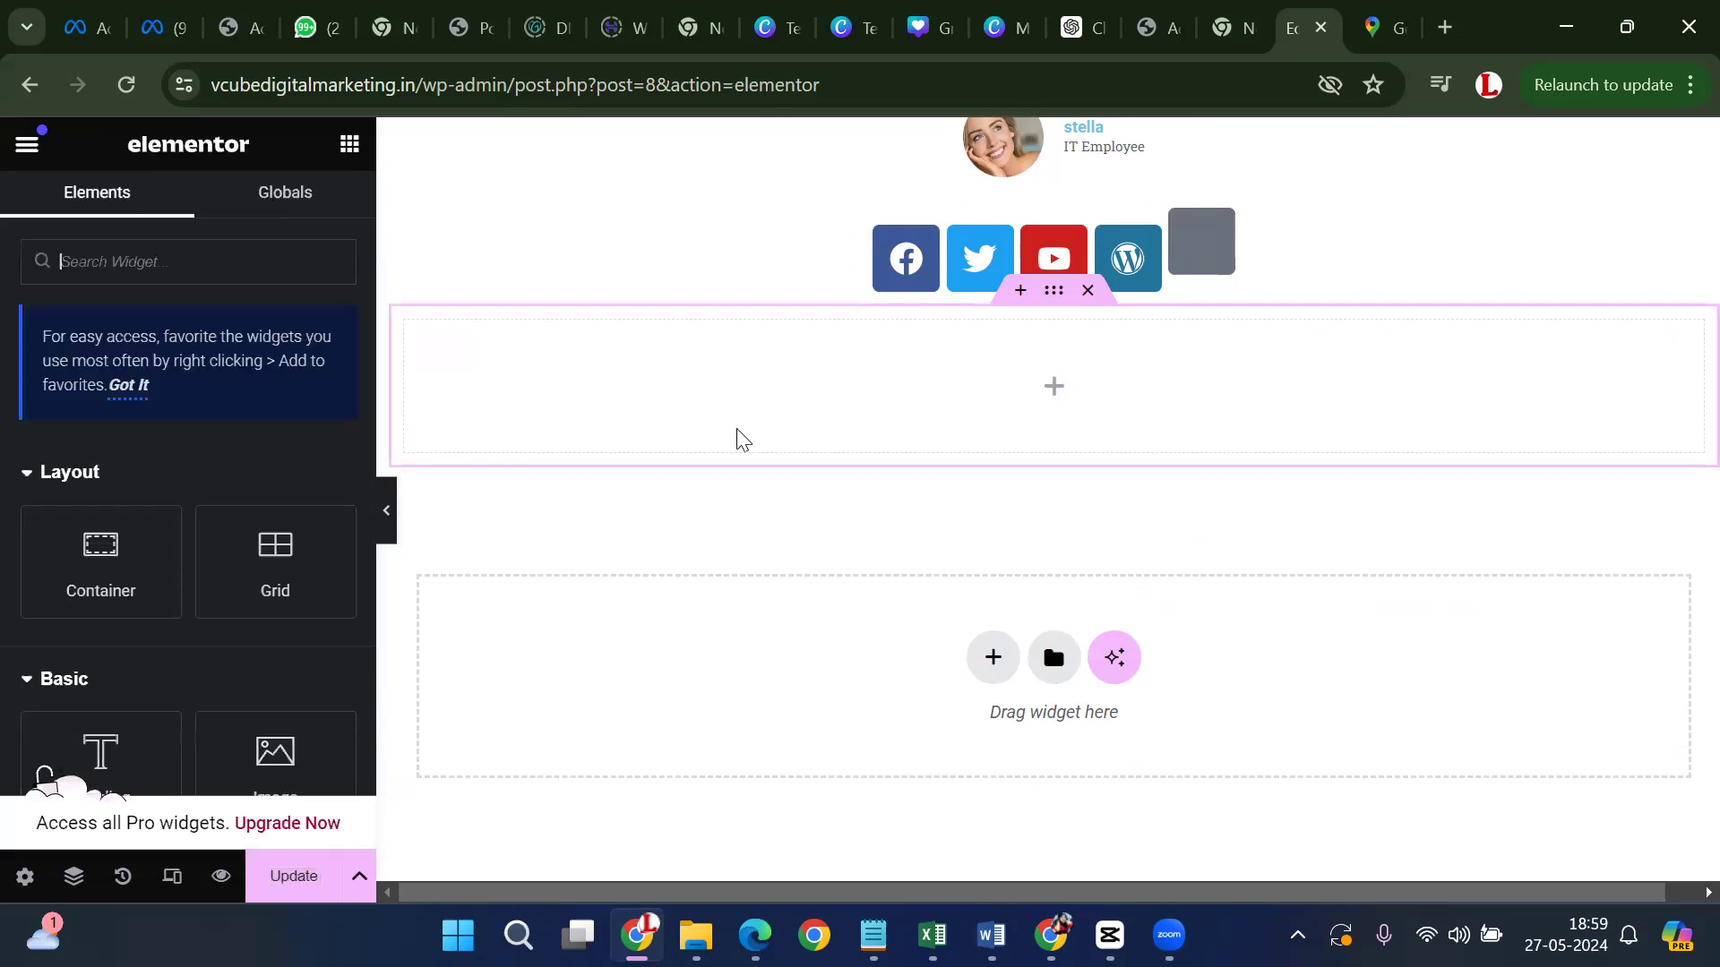
{"action": "scroll", "coordinate": [251, 492], "scroll_direction": "down", "scroll_amount": 15}
{"action": "scroll", "coordinate": [259, 555], "scroll_direction": "down", "scroll_amount": 3}
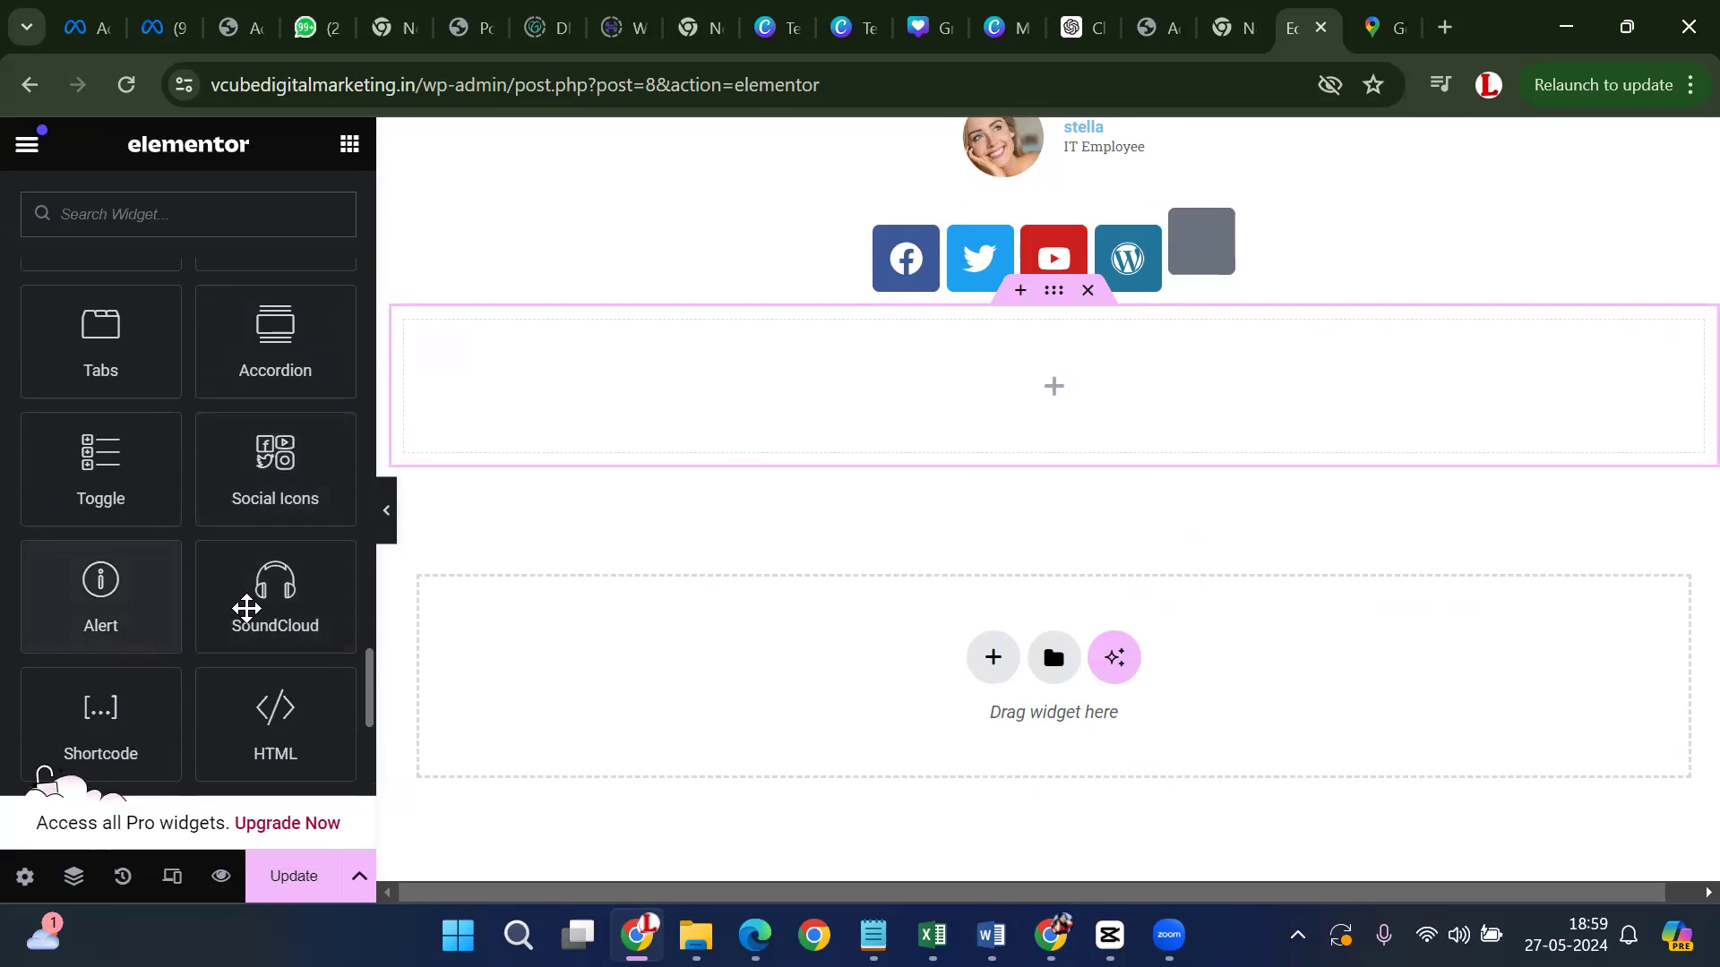
{"action": "scroll", "coordinate": [260, 605], "scroll_direction": "down", "scroll_amount": 2}
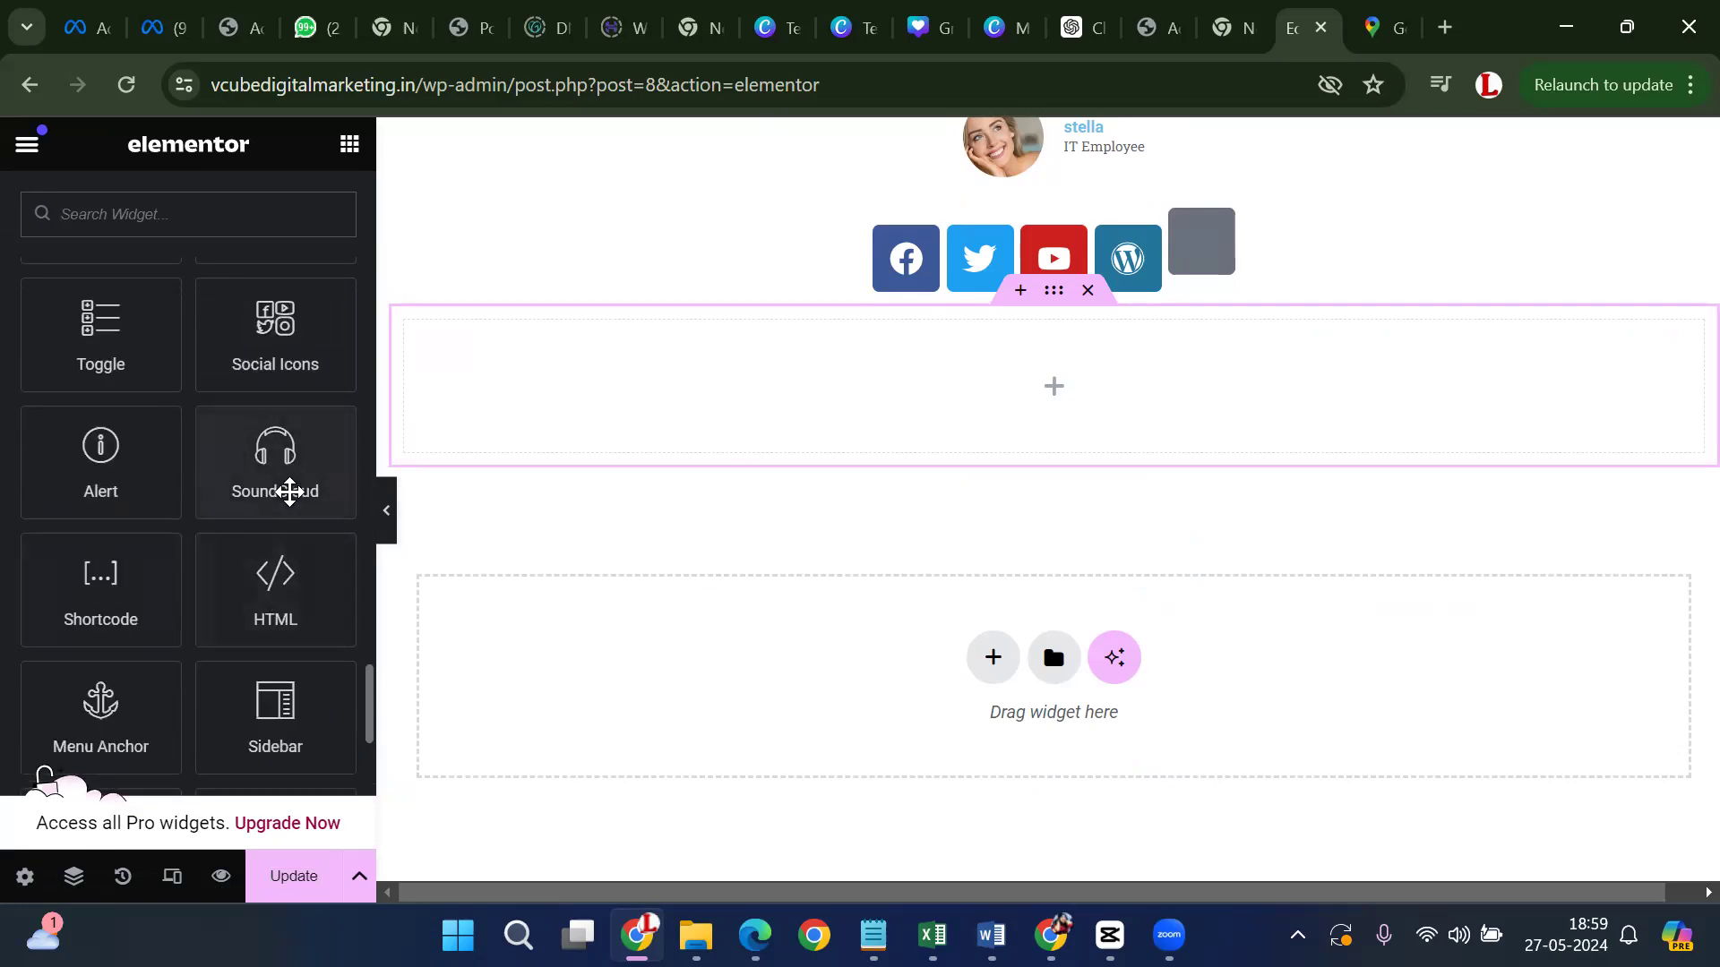
{"action": "scroll", "coordinate": [290, 492], "scroll_direction": "down", "scroll_amount": 2}
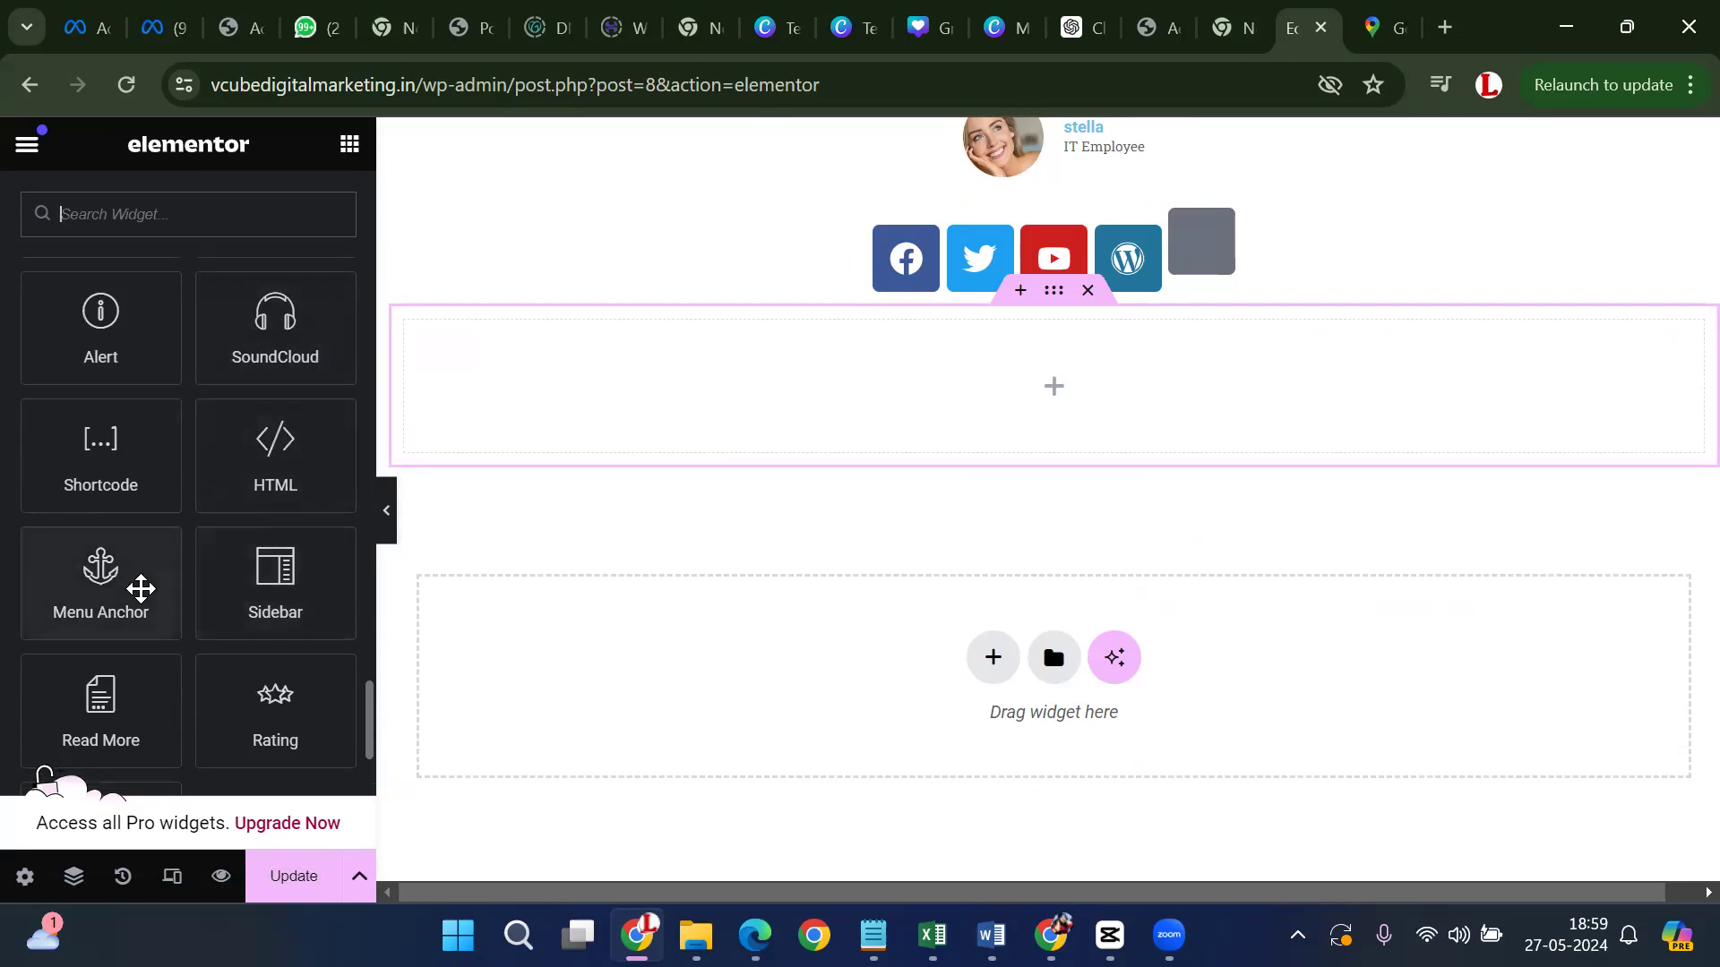
{"action": "scroll", "coordinate": [134, 596], "scroll_direction": "down", "scroll_amount": 2}
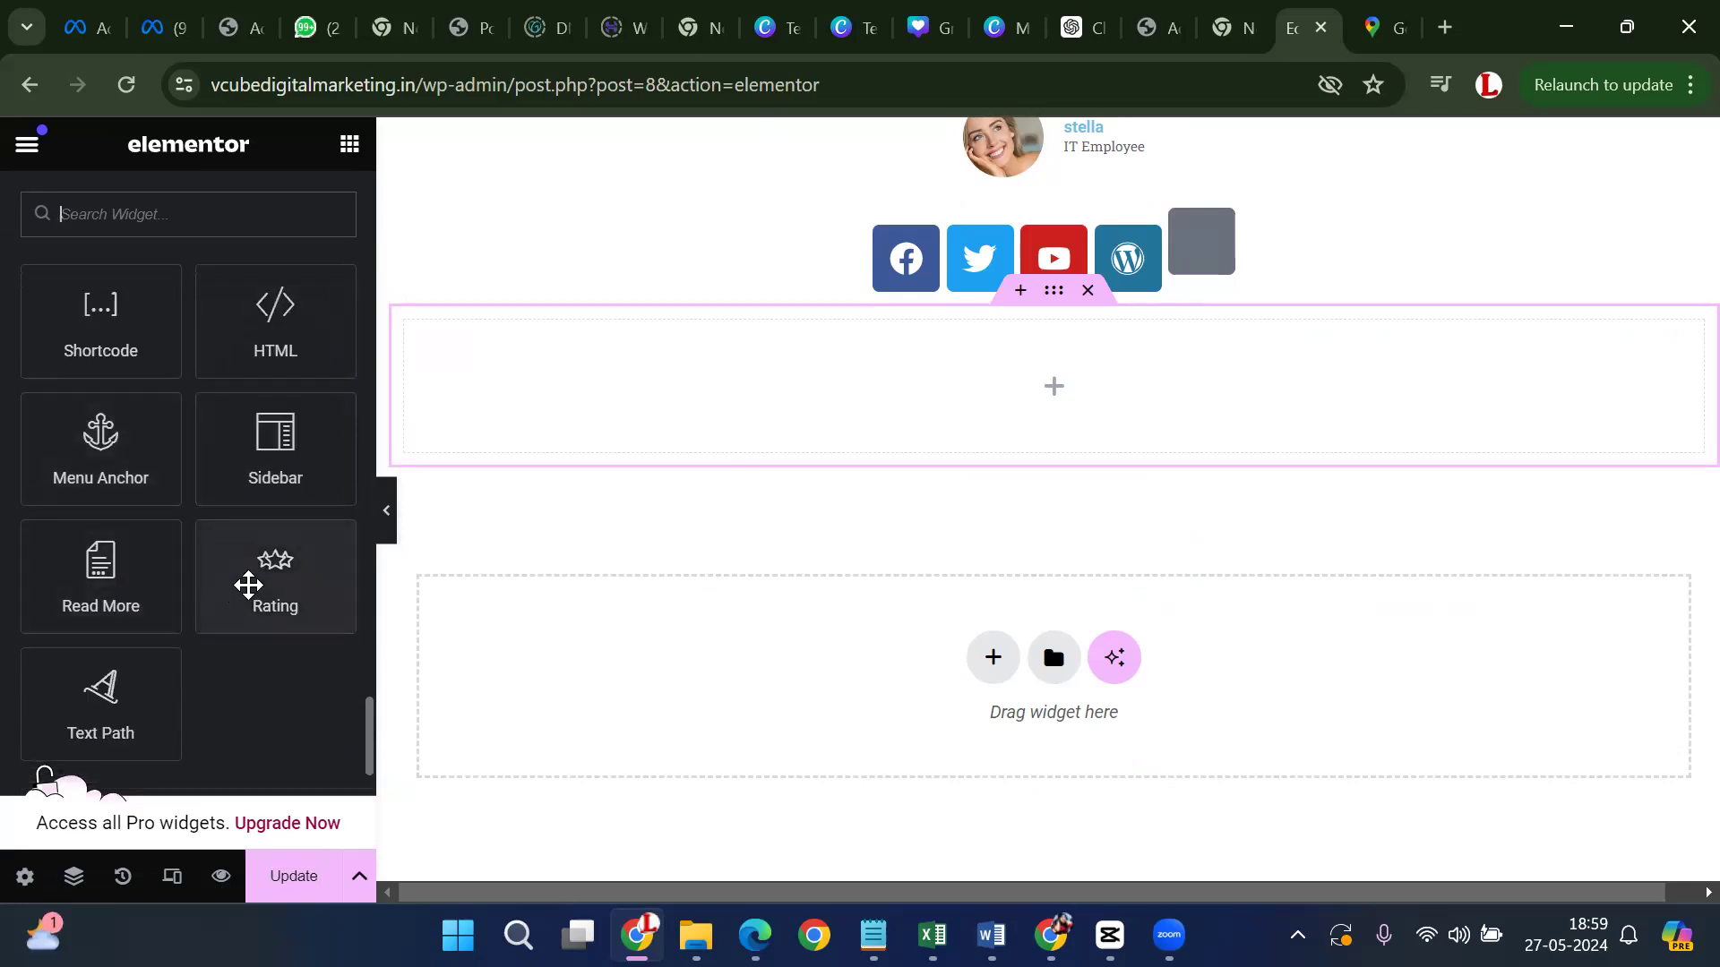
{"action": "scroll", "coordinate": [248, 585], "scroll_direction": "up", "scroll_amount": 2}
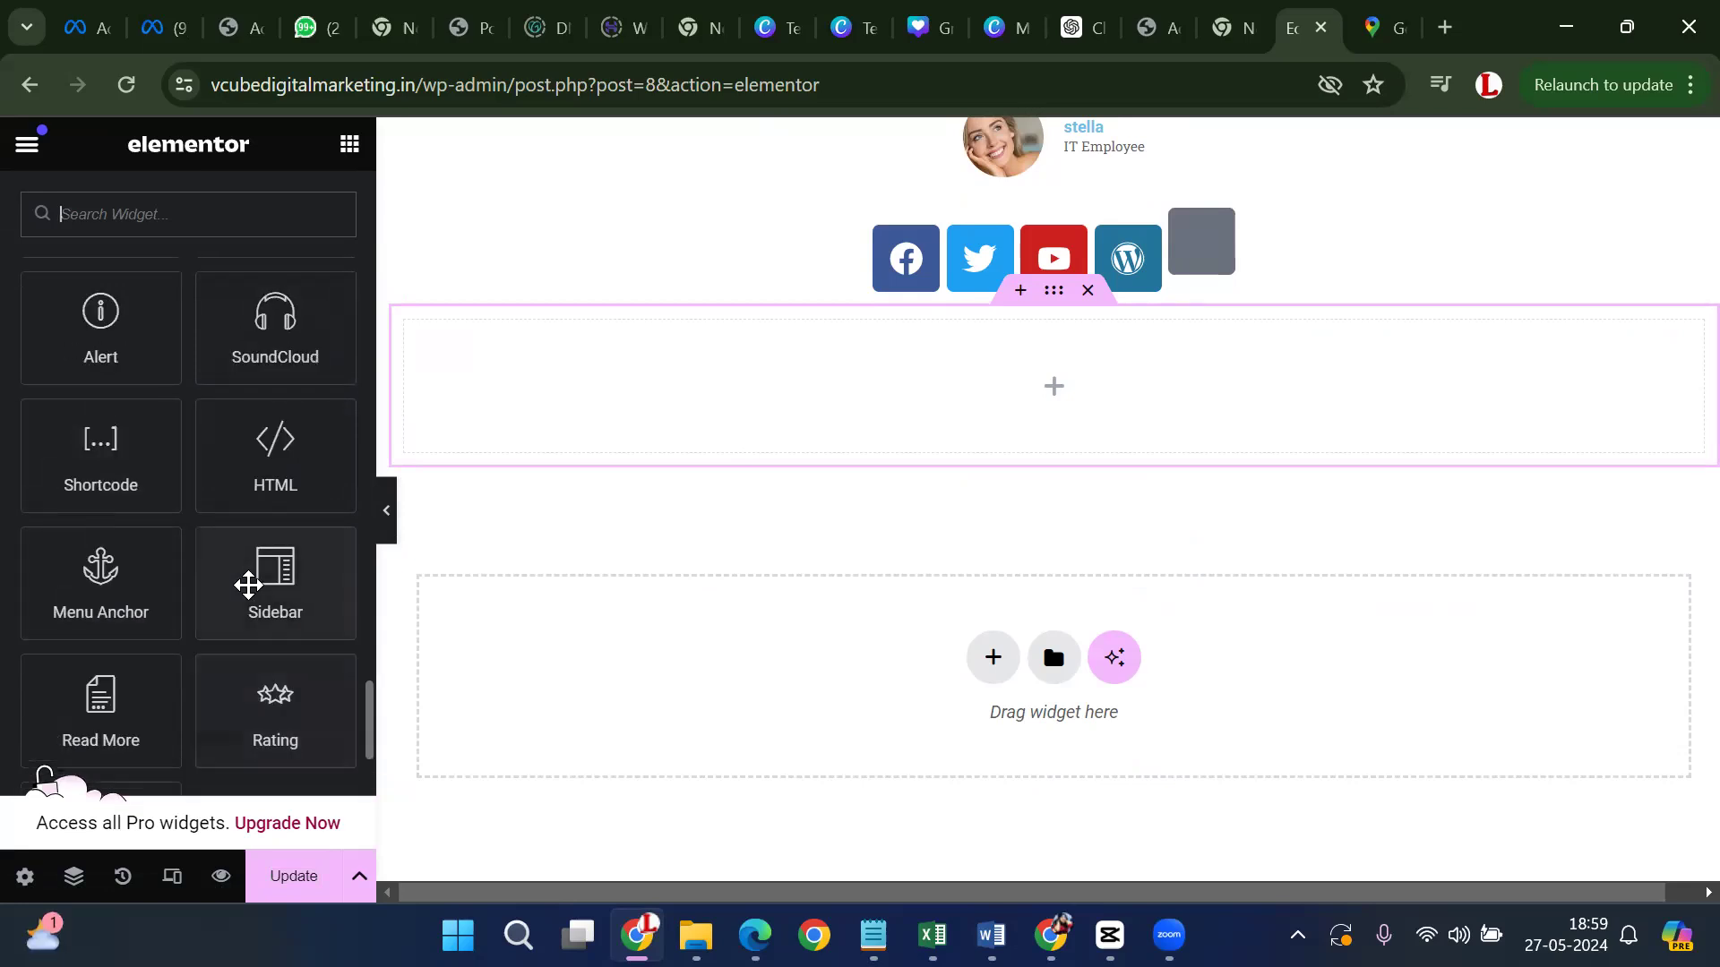
{"action": "left_click", "coordinate": [268, 341]}
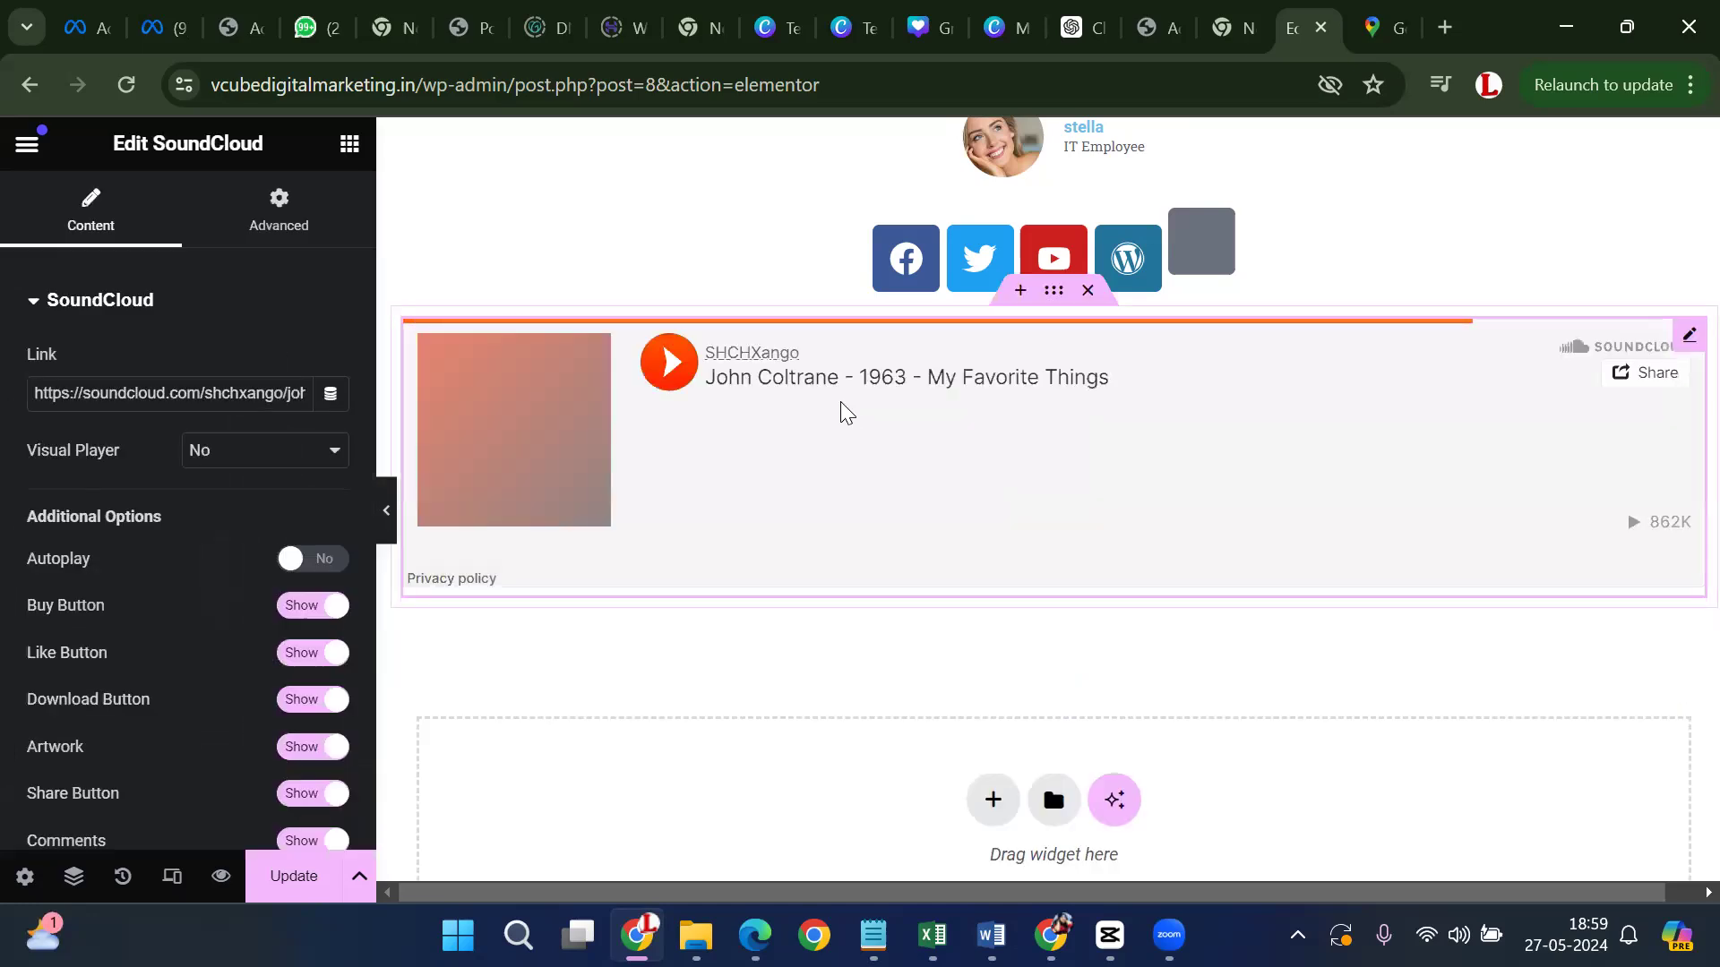
{"action": "left_click", "coordinate": [670, 363]}
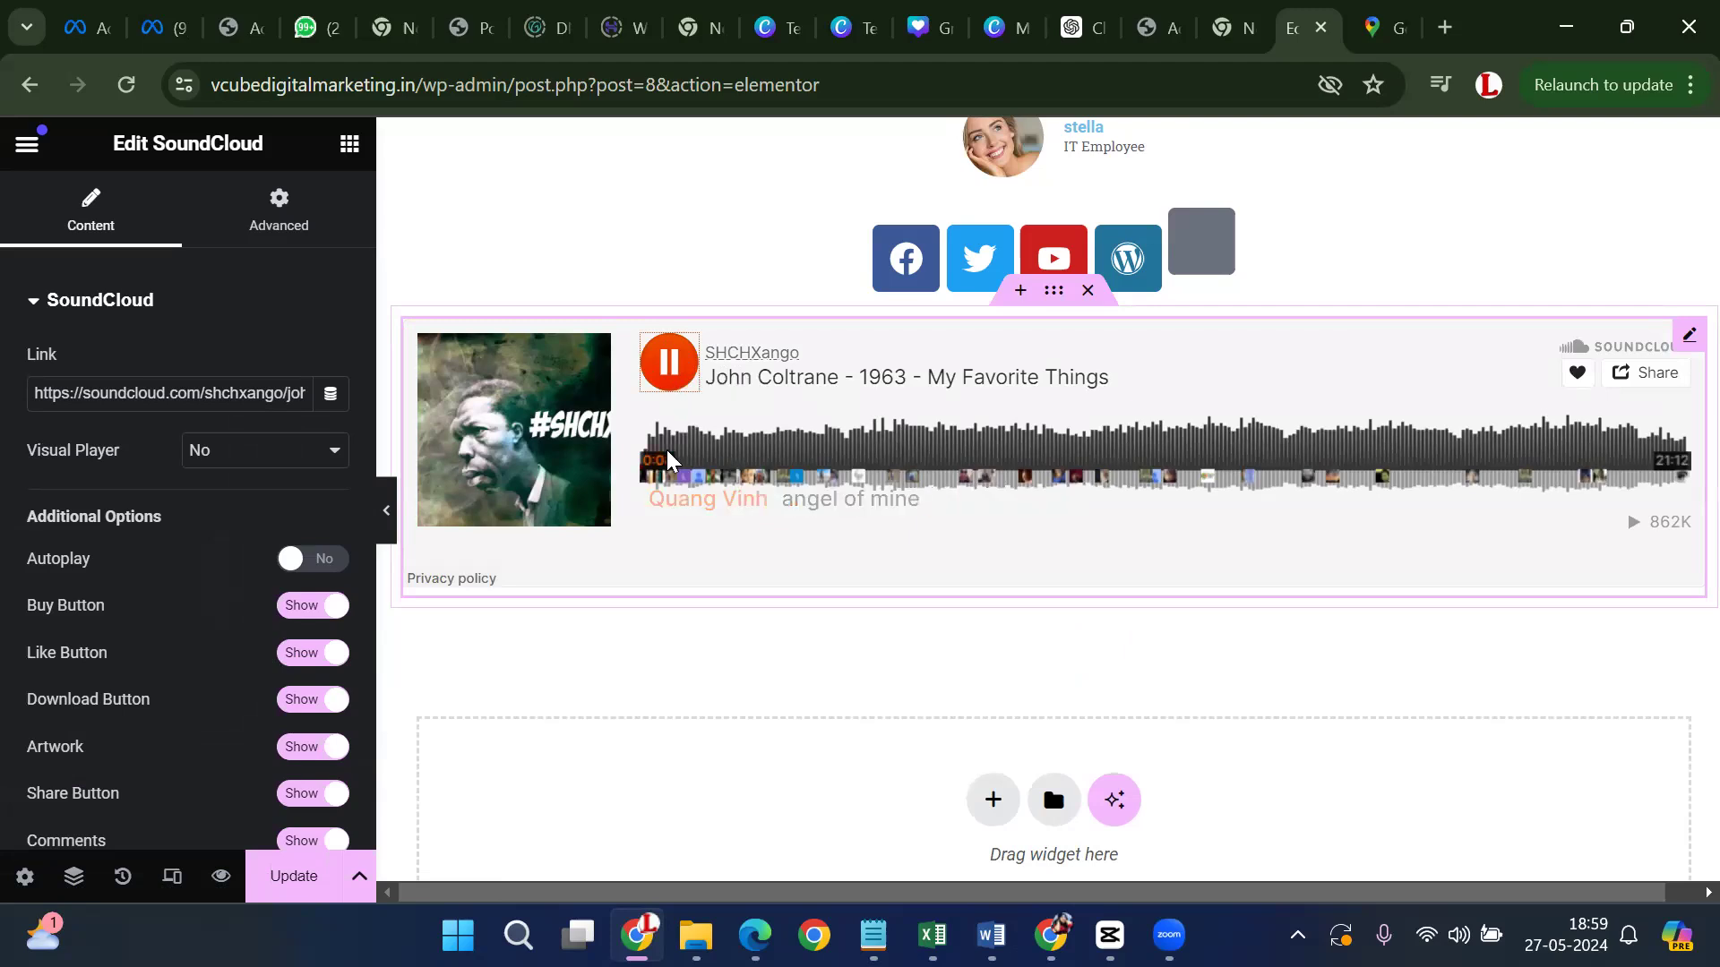
{"action": "left_click", "coordinate": [663, 380]}
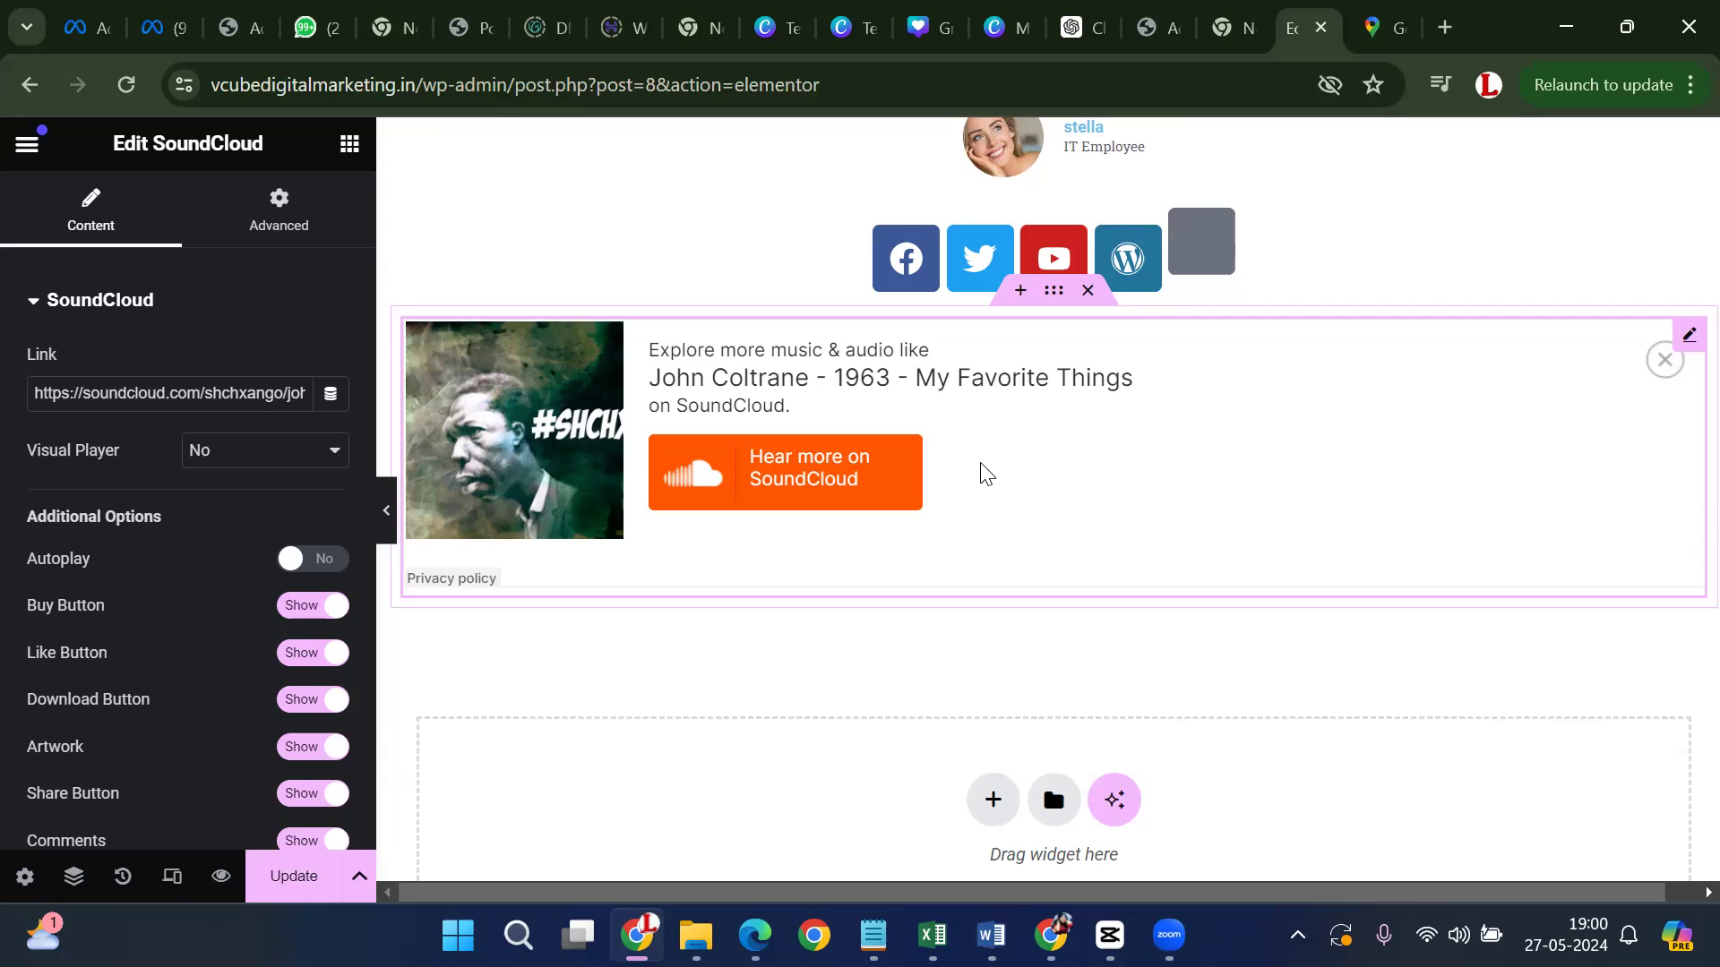
Create a single-column Flexbox container below the SoundCloud player
{"action": "scroll", "coordinate": [1026, 554], "scroll_direction": "down", "scroll_amount": 3}
{"action": "left_click", "coordinate": [992, 541]}
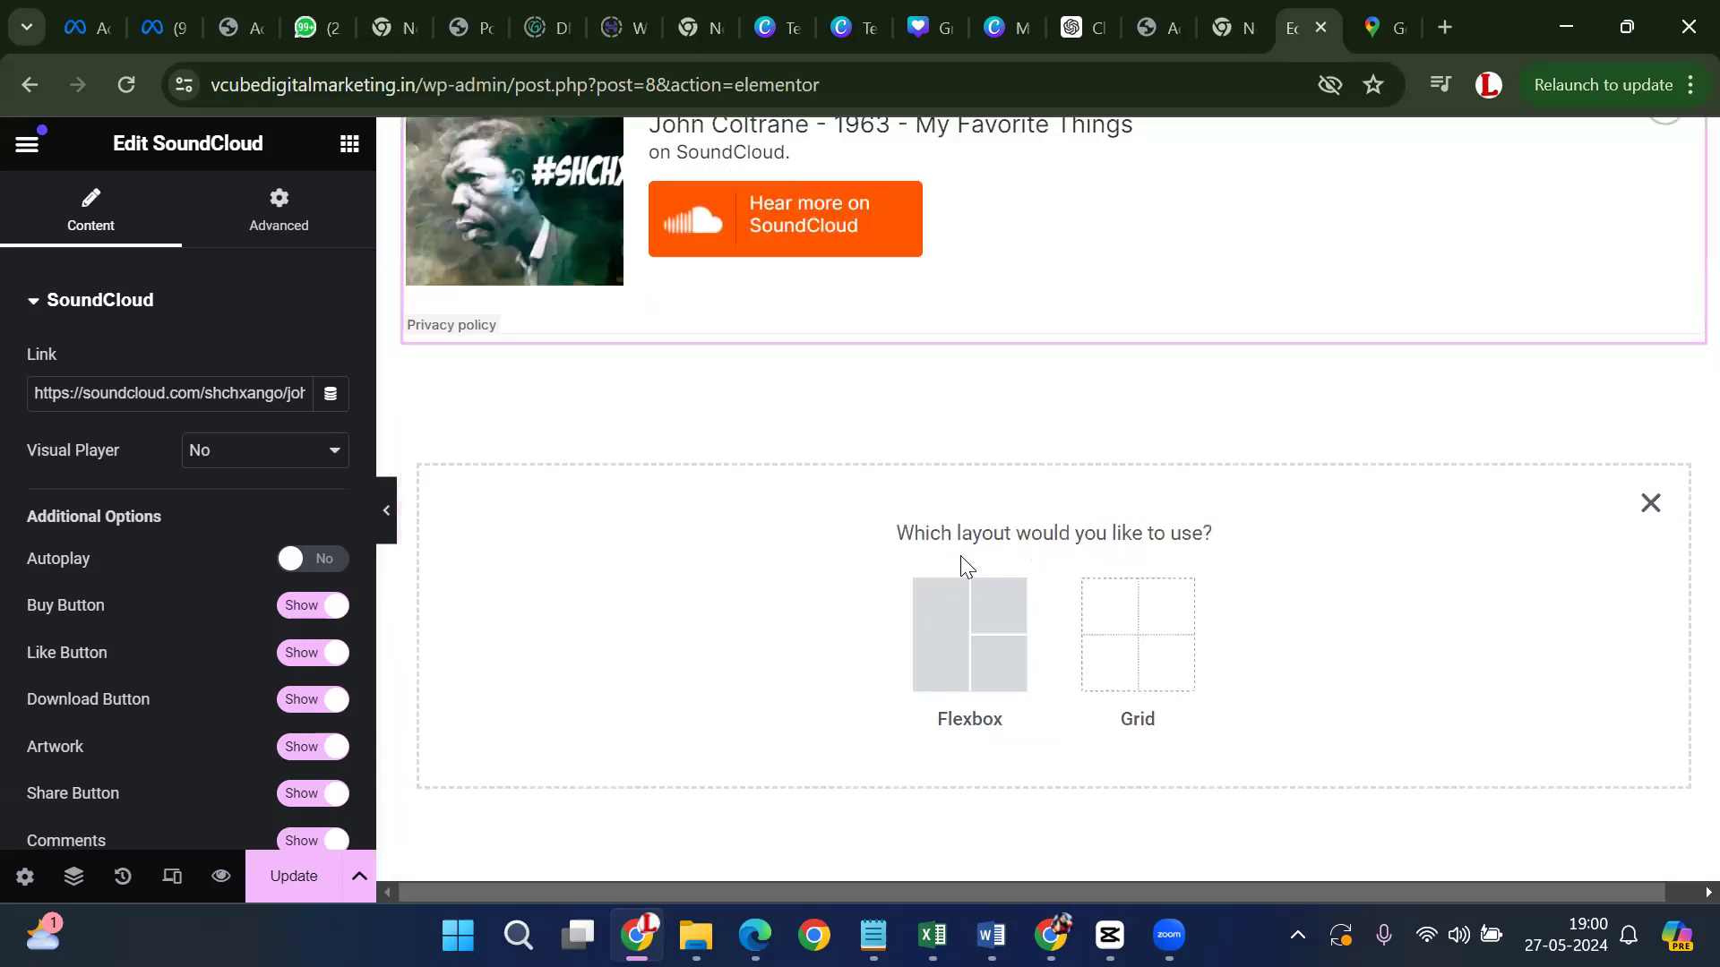
{"action": "left_click", "coordinate": [965, 618]}
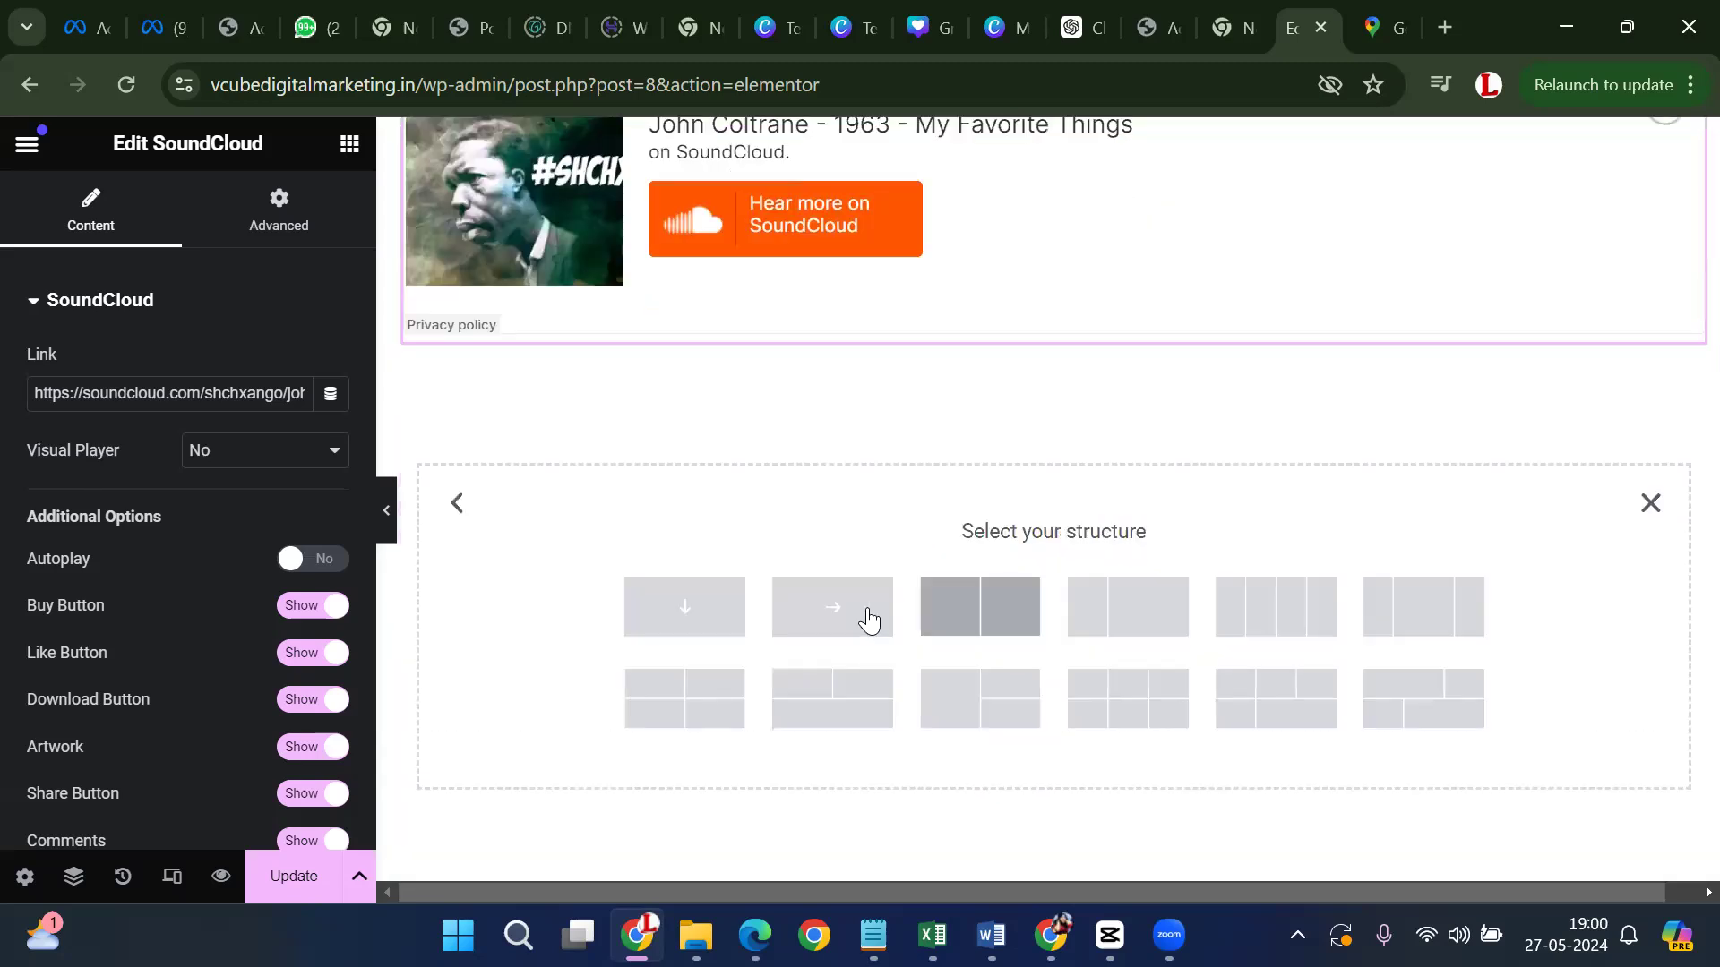
{"action": "left_click", "coordinate": [686, 579]}
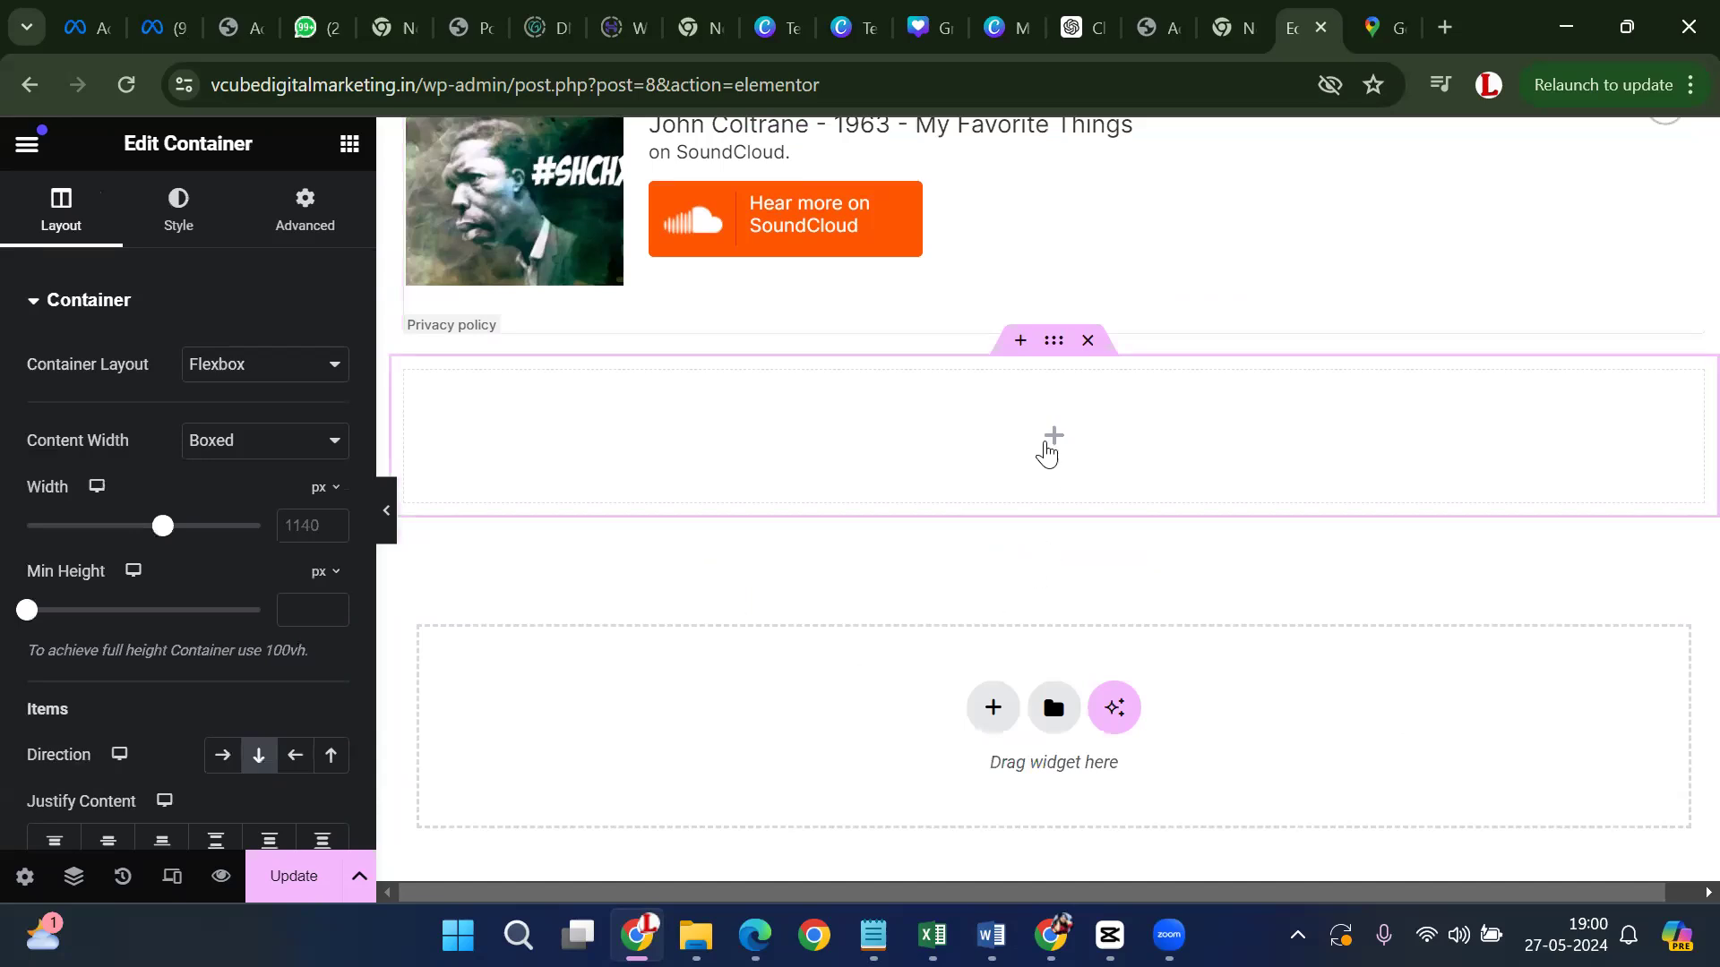
Add a Menu Anchor widget to the empty container below the SoundCloud player
{"action": "left_click", "coordinate": [1047, 453]}
{"action": "scroll", "coordinate": [229, 632], "scroll_direction": "down", "scroll_amount": 15}
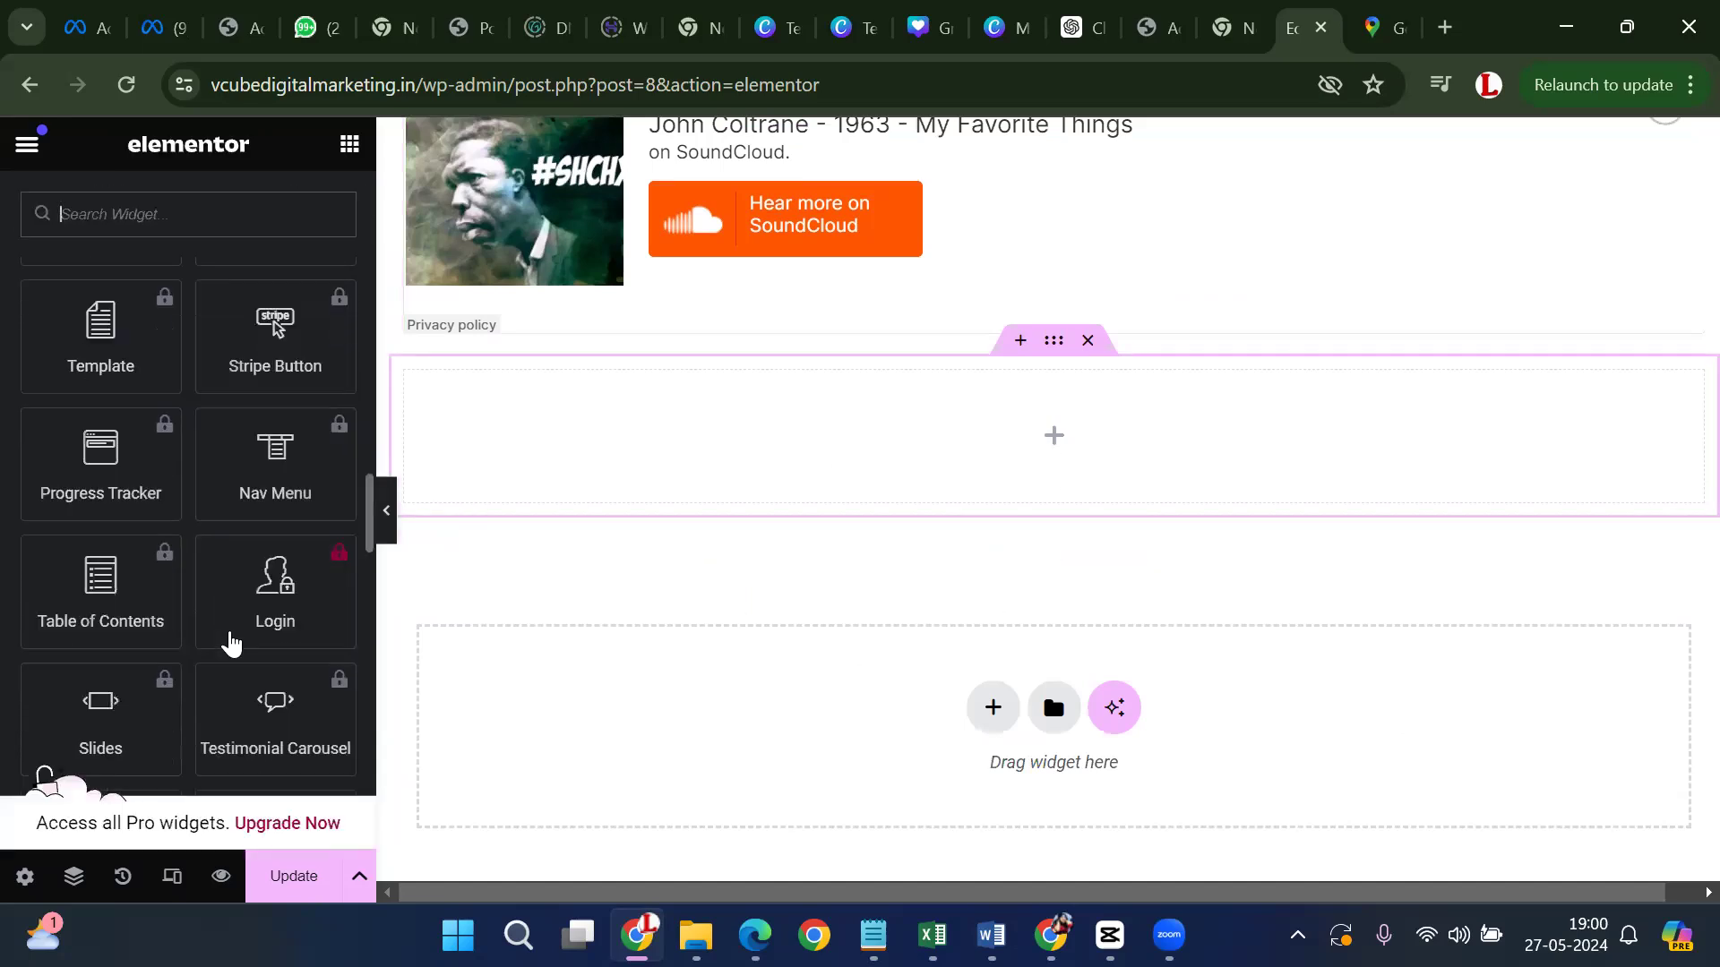
{"action": "scroll", "coordinate": [226, 638], "scroll_direction": "down", "scroll_amount": 10}
{"action": "scroll", "coordinate": [214, 649], "scroll_direction": "up", "scroll_amount": 3}
{"action": "scroll", "coordinate": [208, 655], "scroll_direction": "down", "scroll_amount": 2}
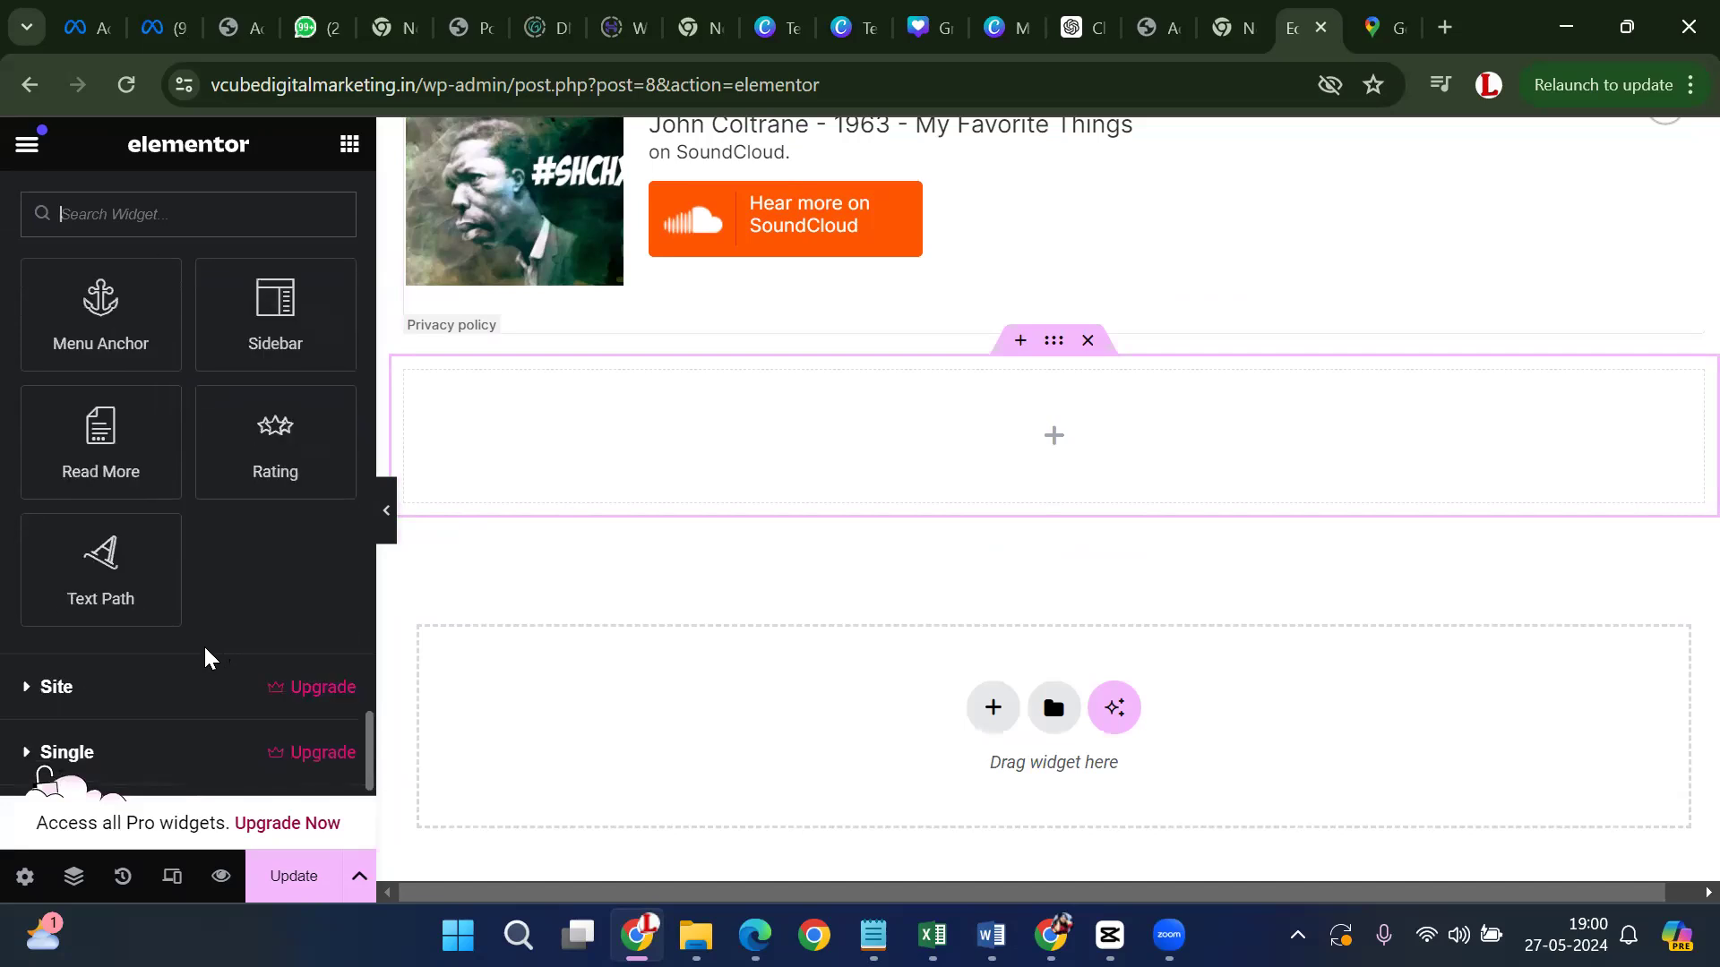
{"action": "left_click", "coordinate": [134, 347]}
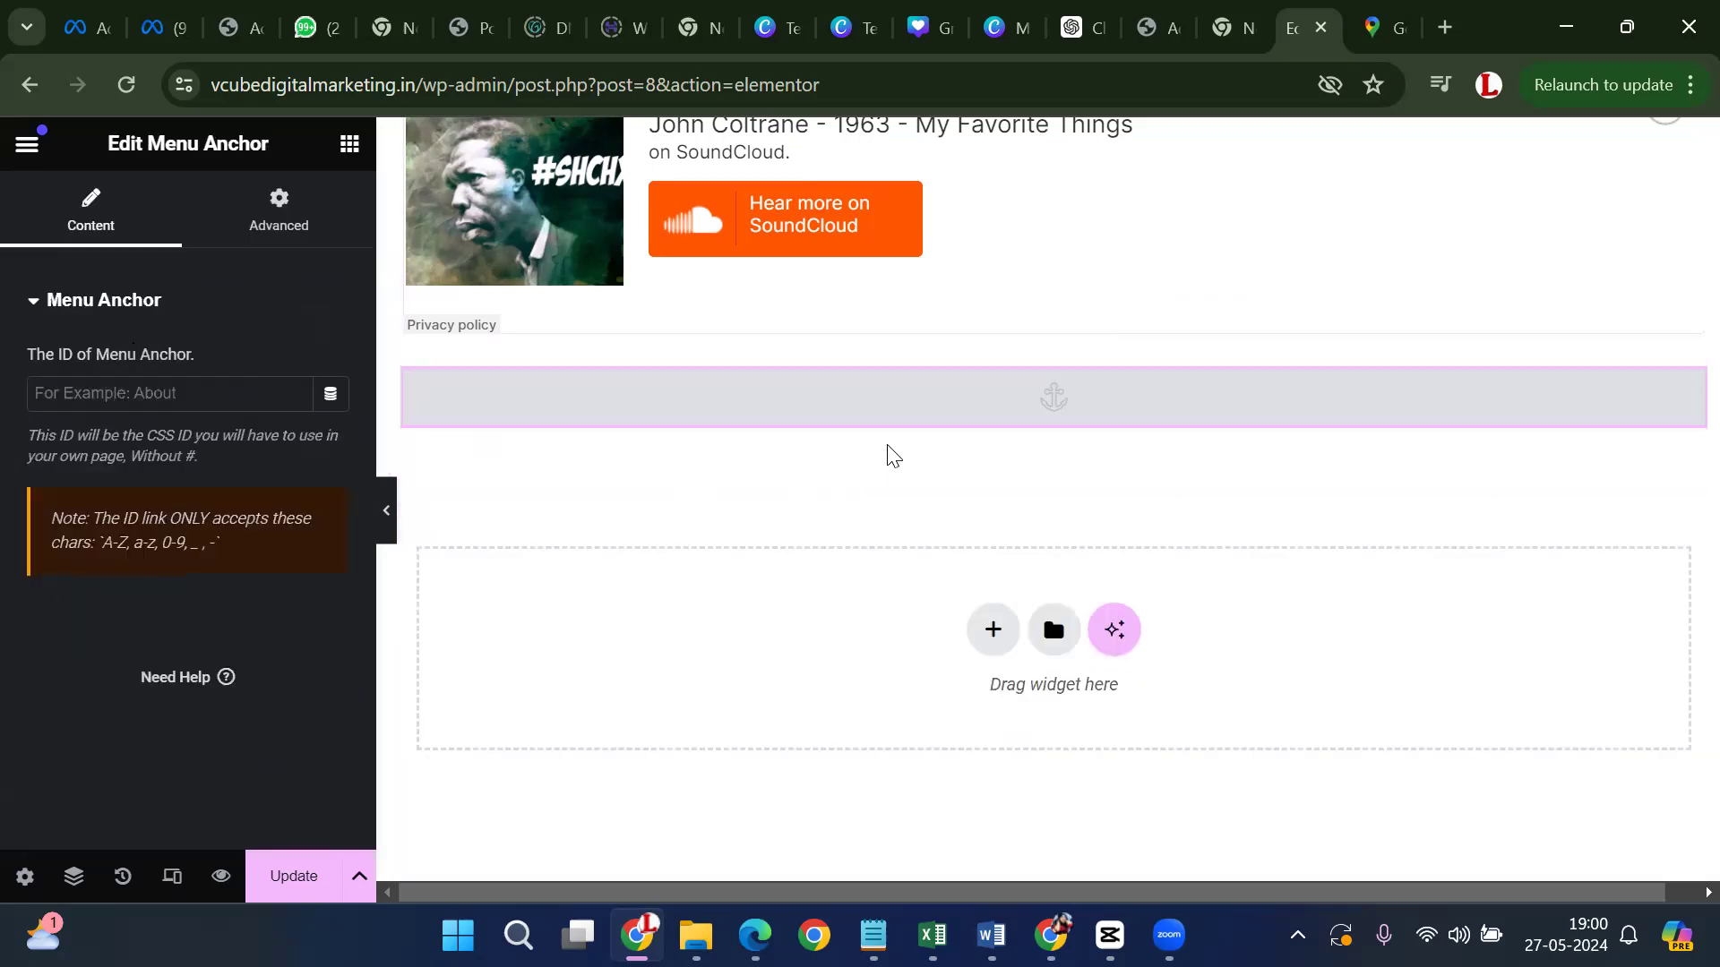
{"action": "scroll", "coordinate": [1124, 559], "scroll_direction": "down", "scroll_amount": 1}
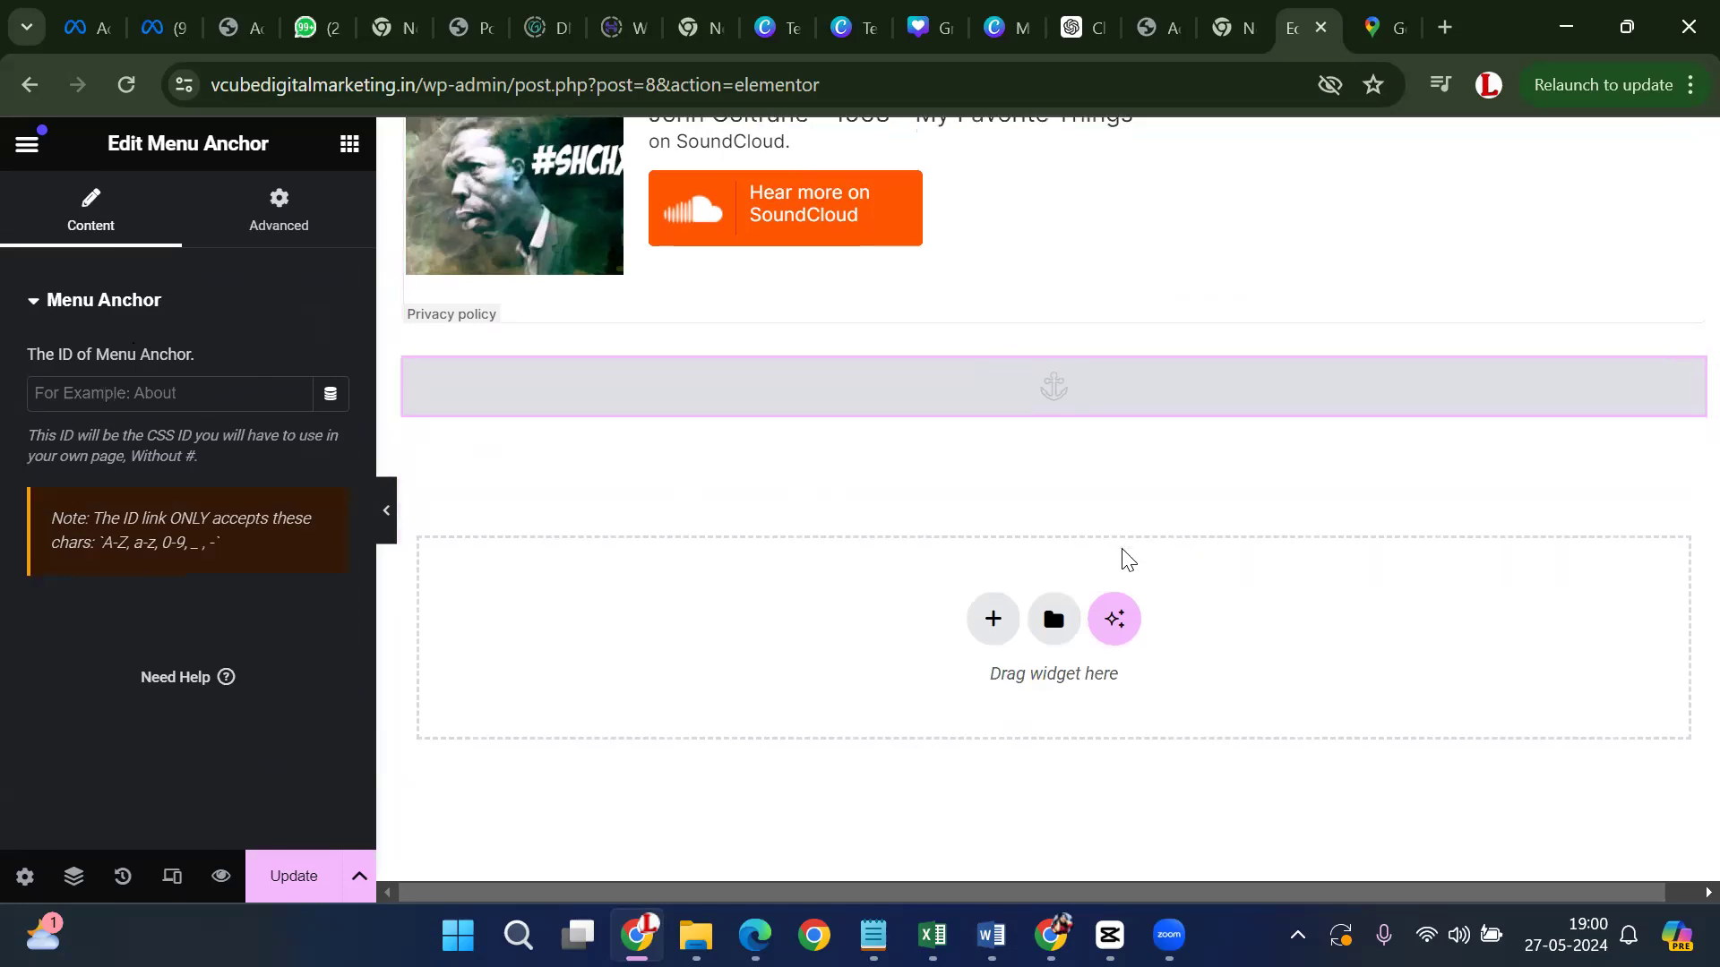
Examine the whole page from the menu anchor up to the site header's navigation menu and back down
{"action": "scroll", "coordinate": [1124, 577], "scroll_direction": "up", "scroll_amount": 8}
{"action": "scroll", "coordinate": [1131, 582], "scroll_direction": "up", "scroll_amount": 7}
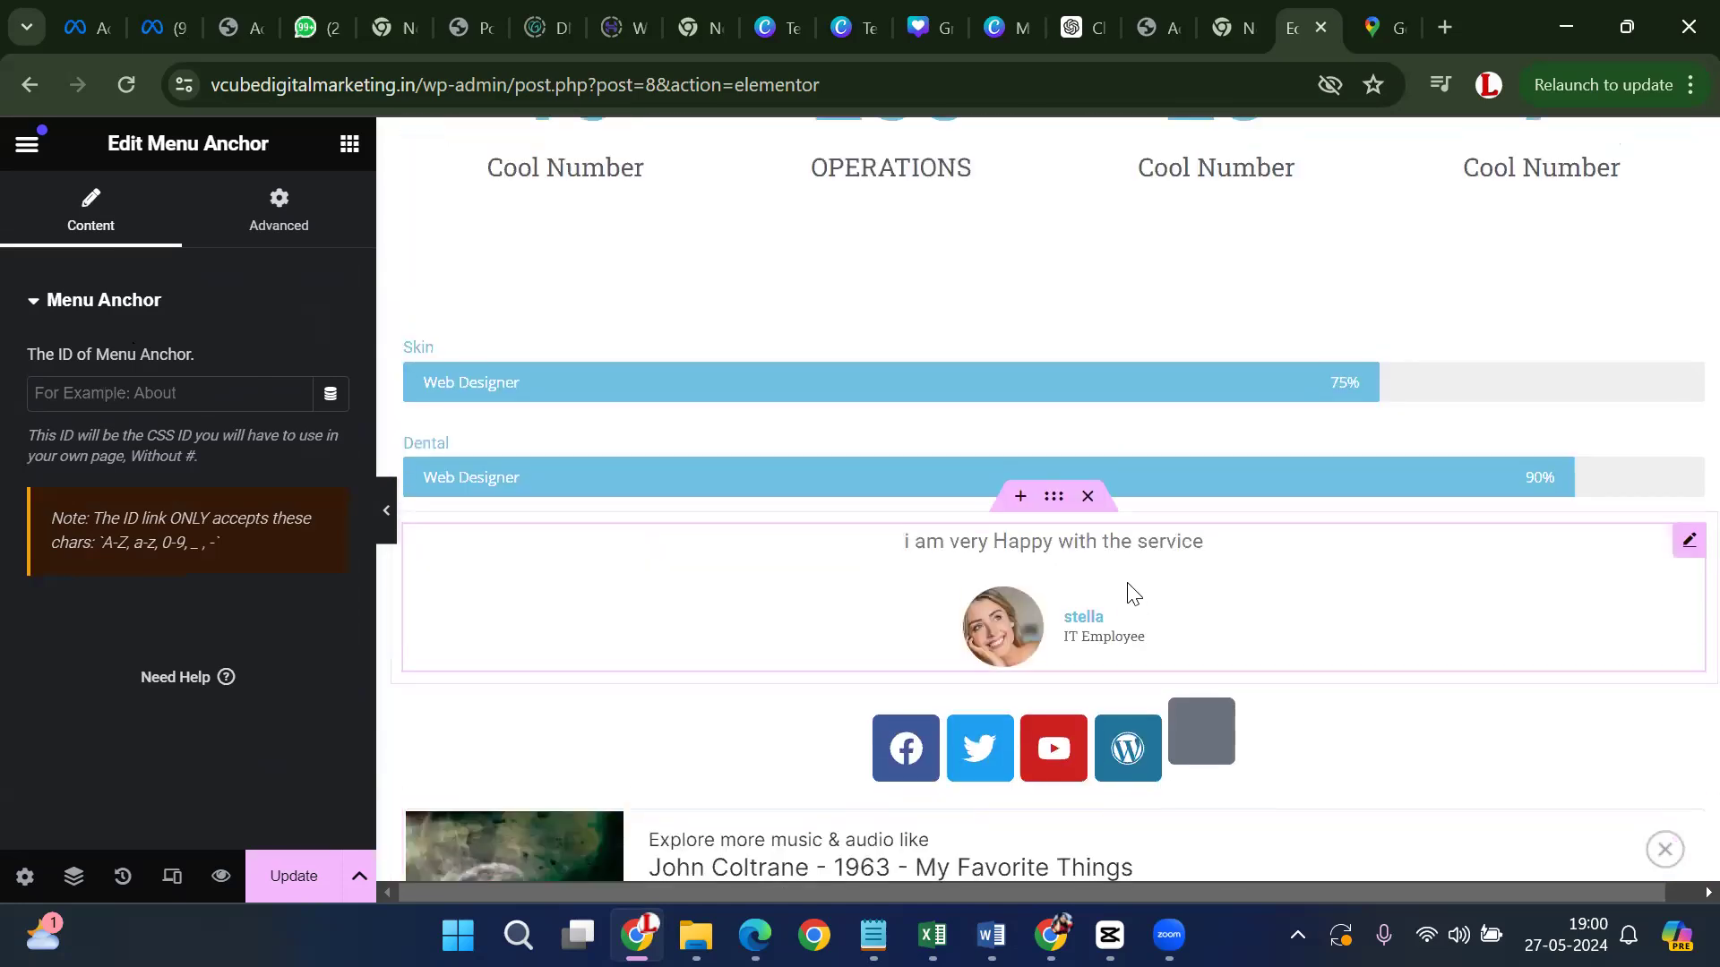
{"action": "scroll", "coordinate": [1127, 584], "scroll_direction": "up", "scroll_amount": 15}
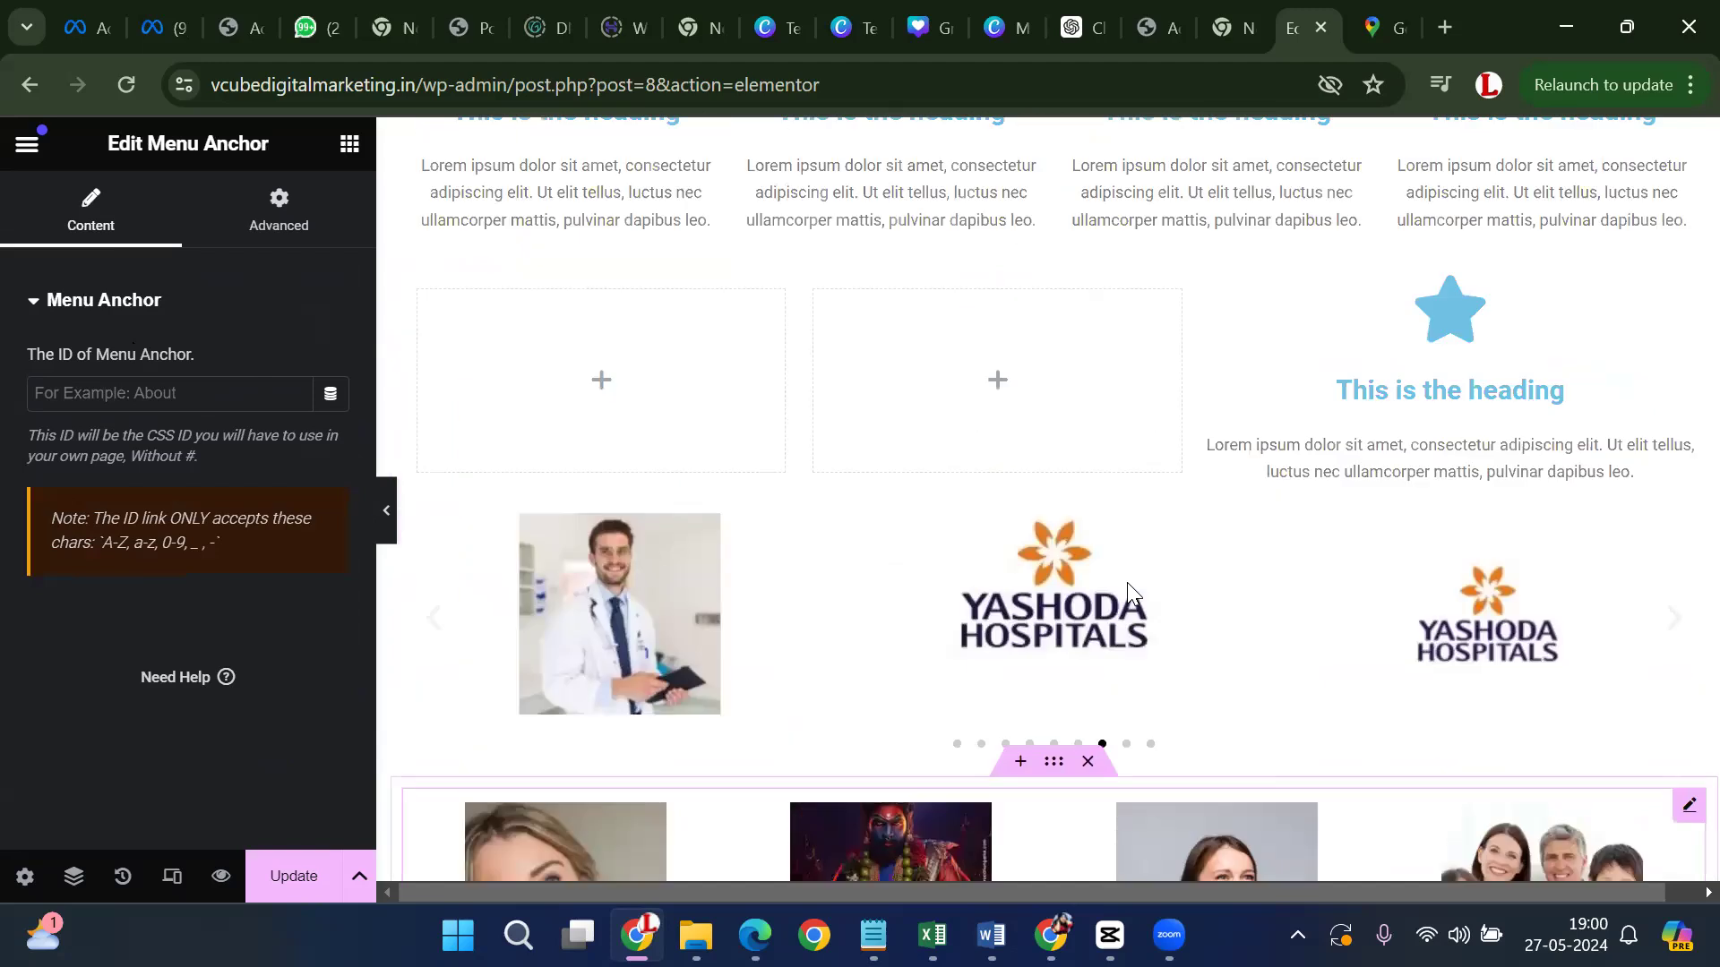
{"action": "scroll", "coordinate": [1127, 584], "scroll_direction": "up", "scroll_amount": 10}
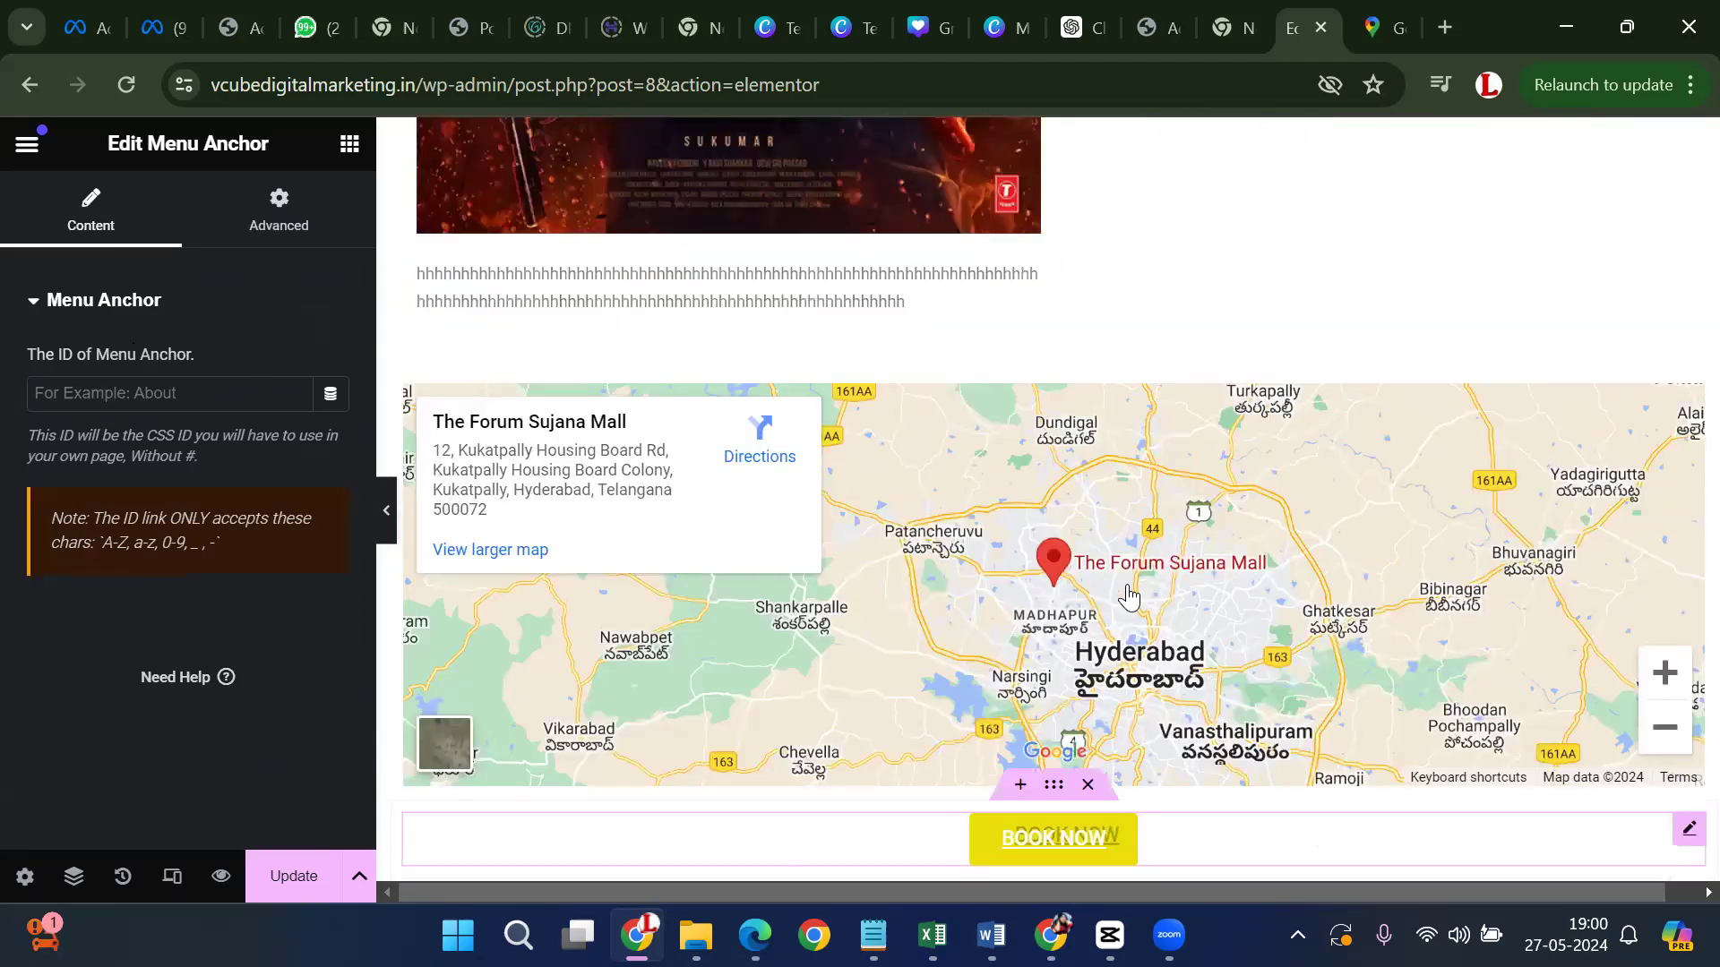
{"action": "scroll", "coordinate": [1126, 584], "scroll_direction": "up", "scroll_amount": 12}
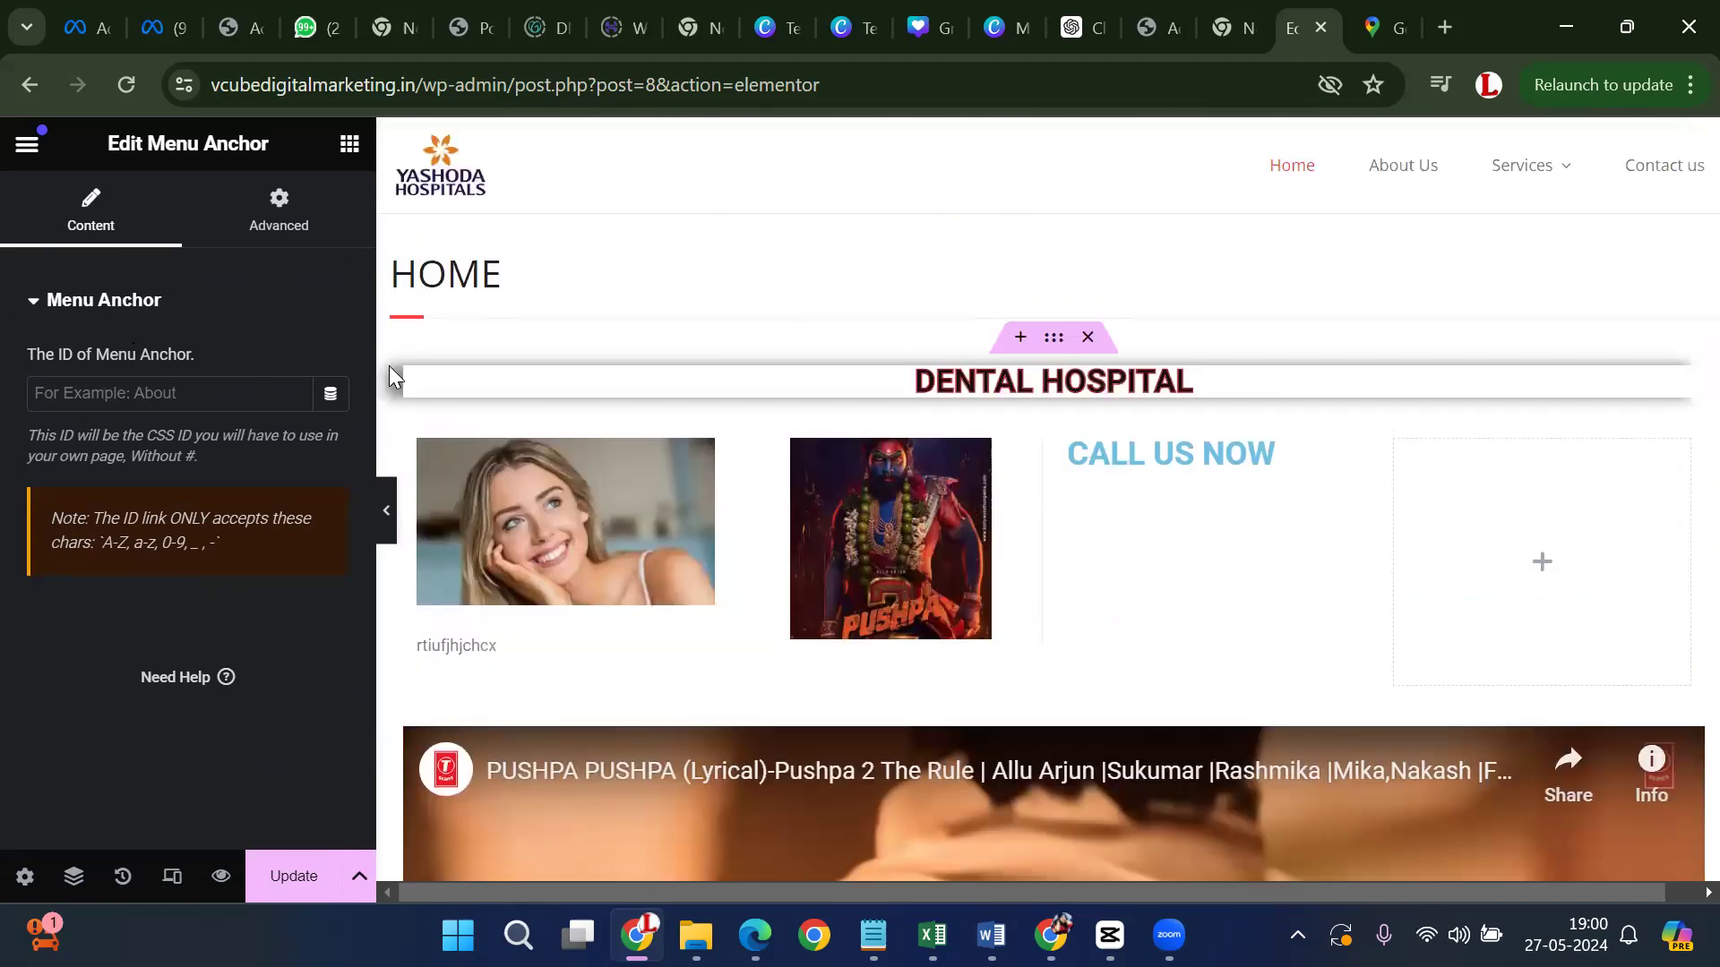
{"action": "scroll", "coordinate": [548, 311], "scroll_direction": "down", "scroll_amount": 1}
{"action": "scroll", "coordinate": [548, 311], "scroll_direction": "down", "scroll_amount": 10}
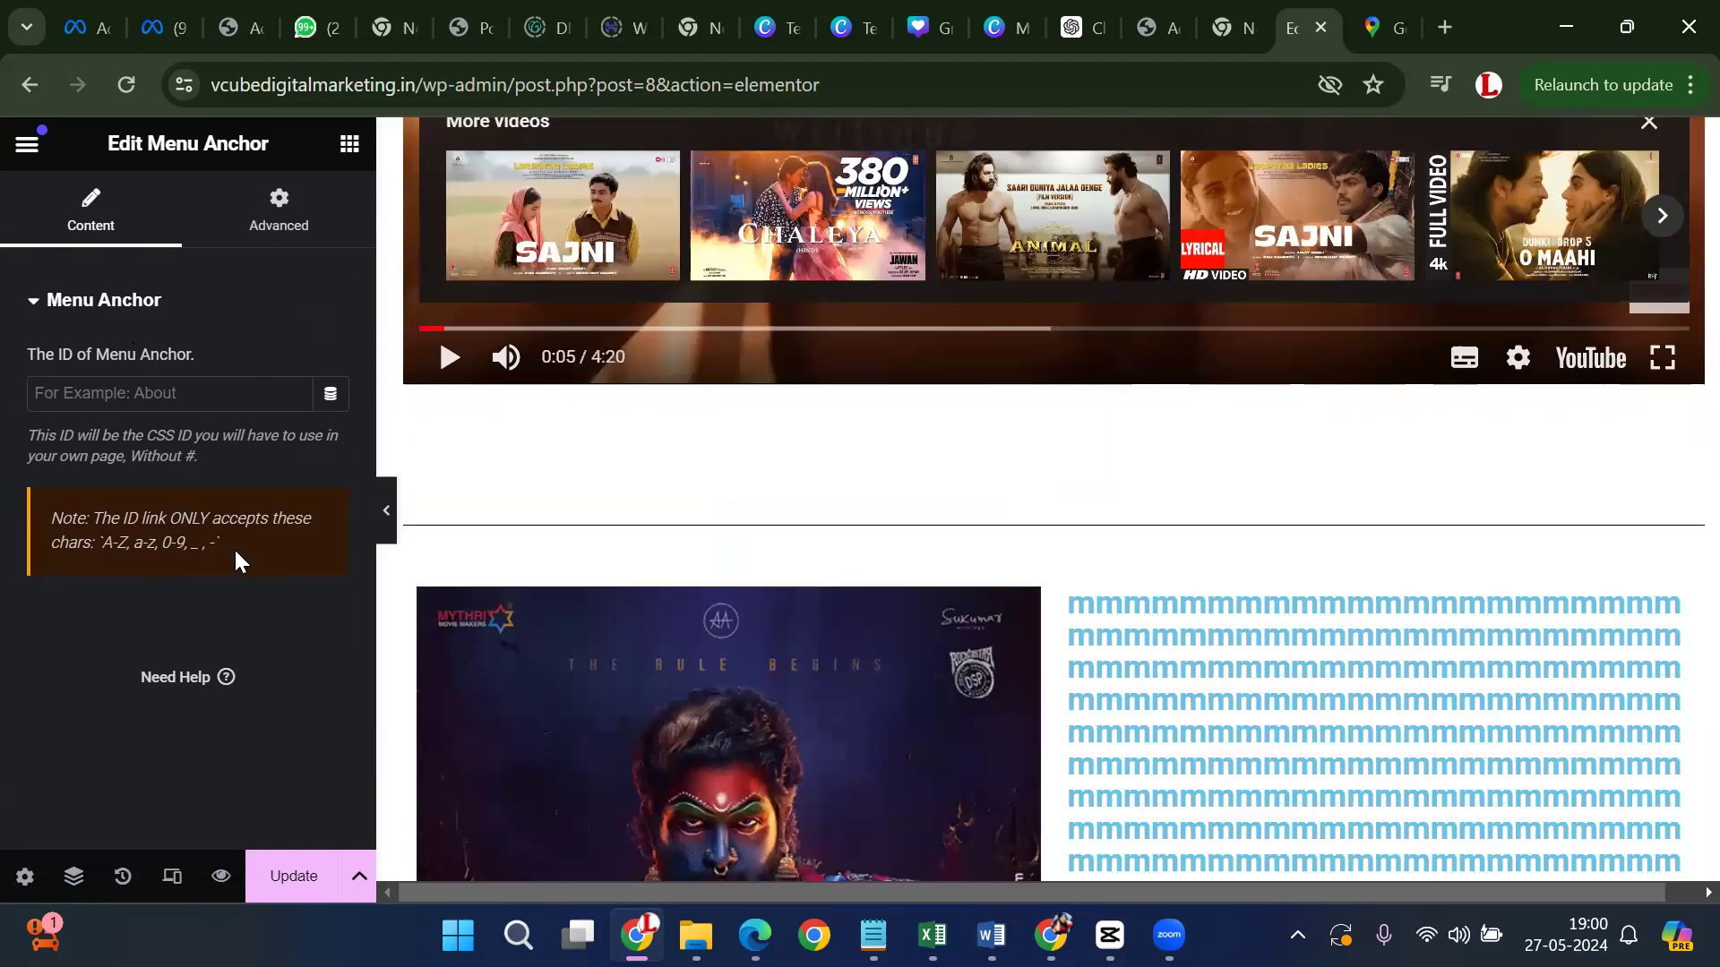
{"action": "scroll", "coordinate": [1036, 600], "scroll_direction": "down", "scroll_amount": 15}
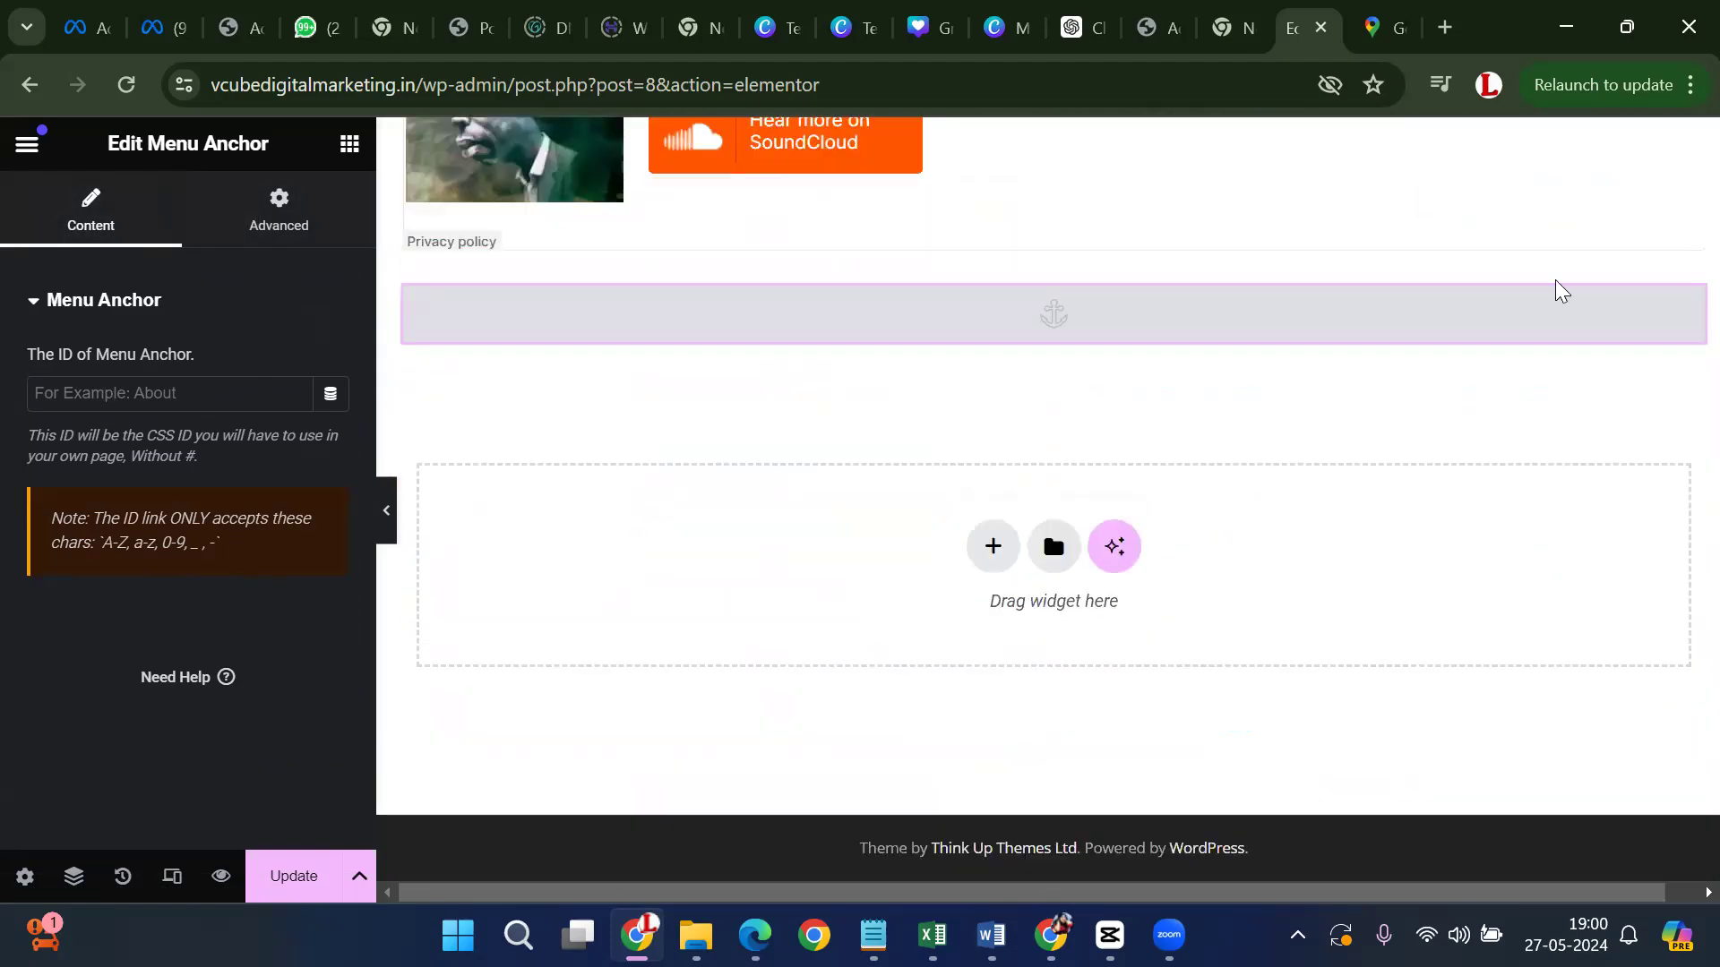
Delete the container holding the menu anchor and update the page
{"action": "mouse_move", "coordinate": [1658, 299]}
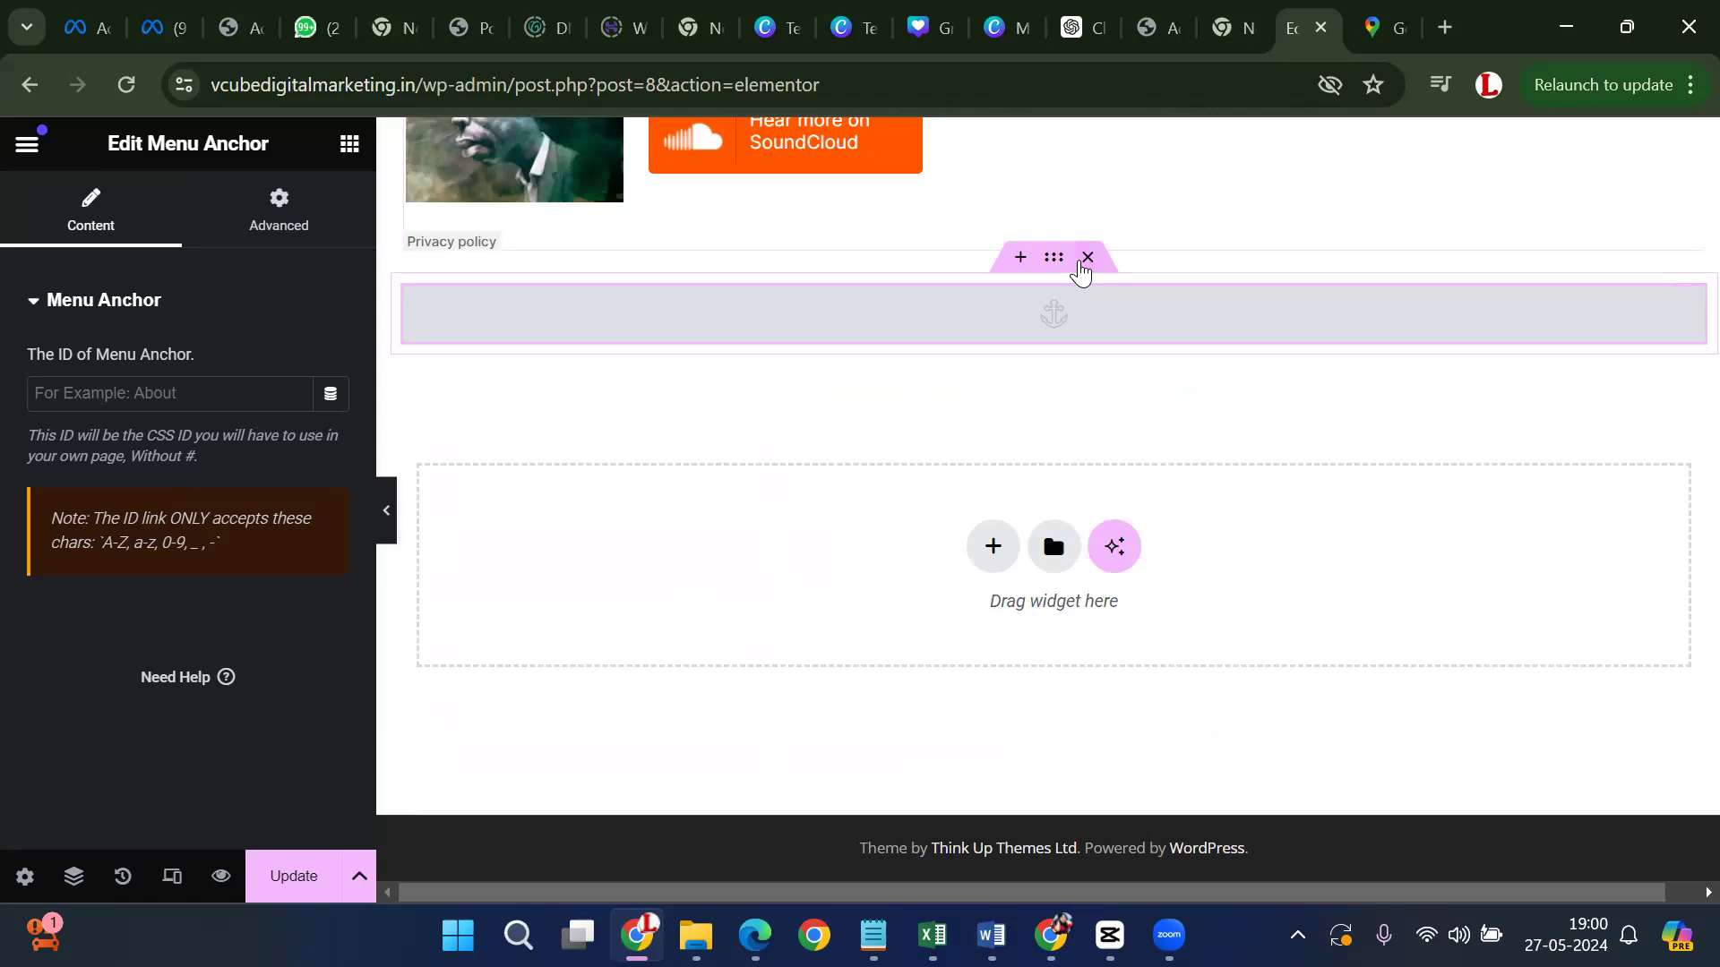
{"action": "left_click", "coordinate": [1085, 260]}
{"action": "scroll", "coordinate": [192, 618], "scroll_direction": "down", "scroll_amount": 3}
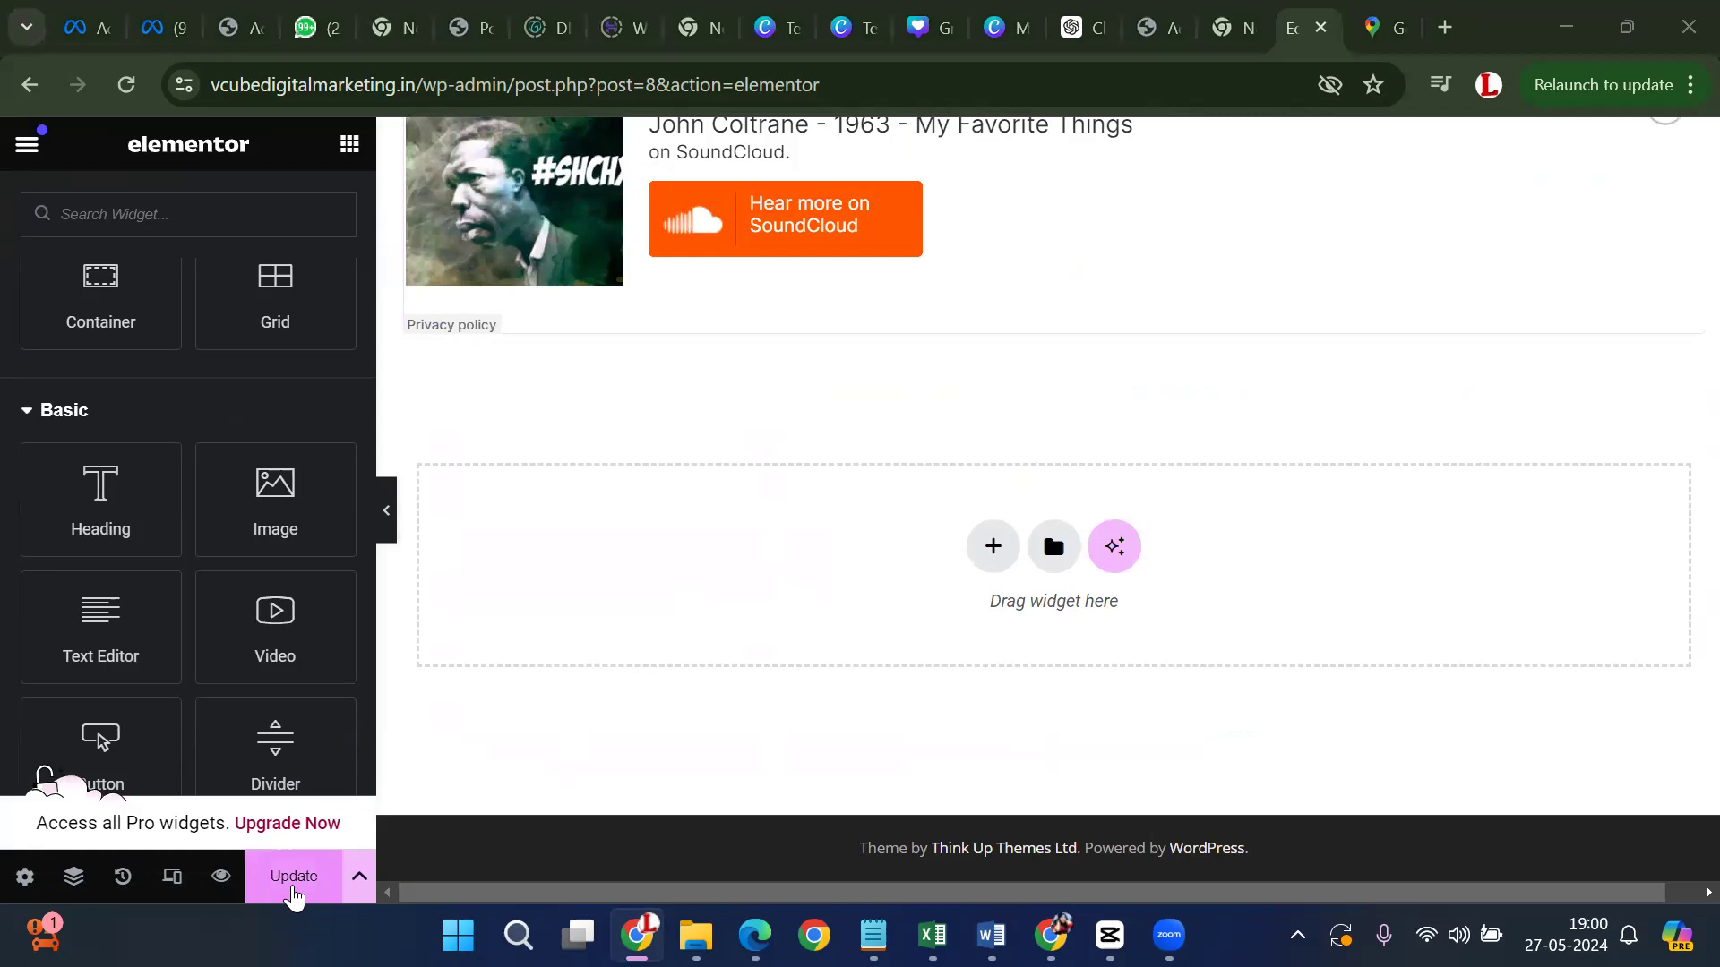
{"action": "left_click", "coordinate": [293, 878]}
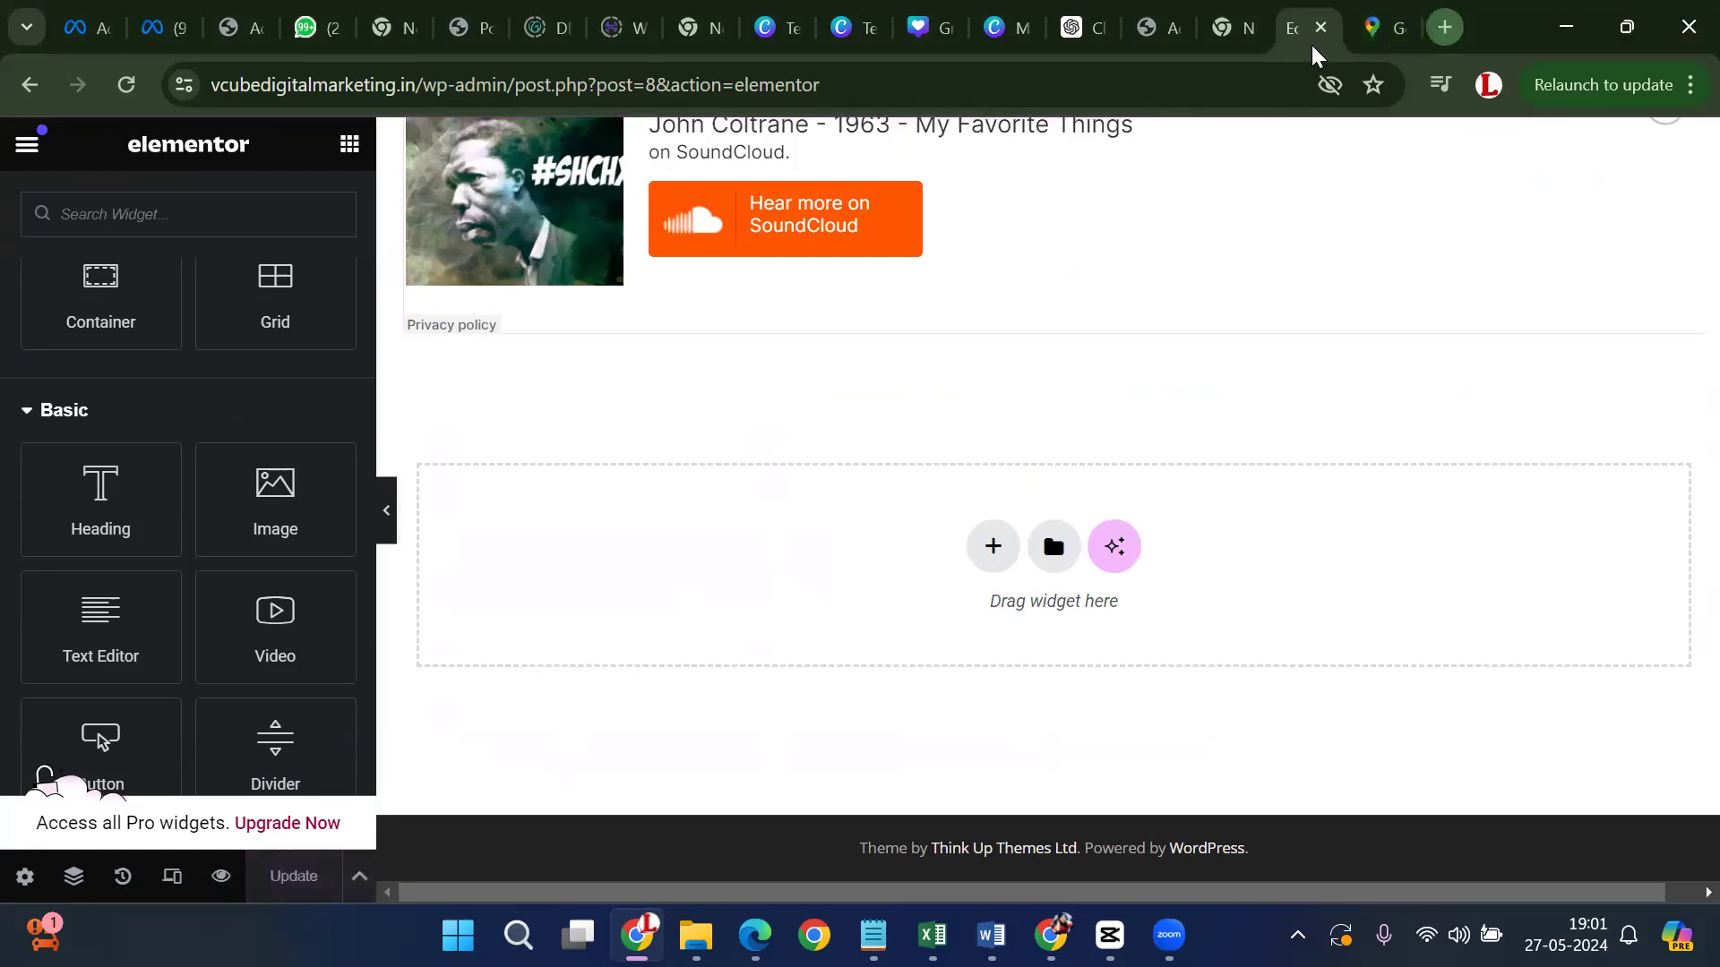
Open Google in a new browser tab and search for "dental hospital in kukatpally"
{"action": "left_click", "coordinate": [1445, 27]}
{"action": "type", "text": "googl"}
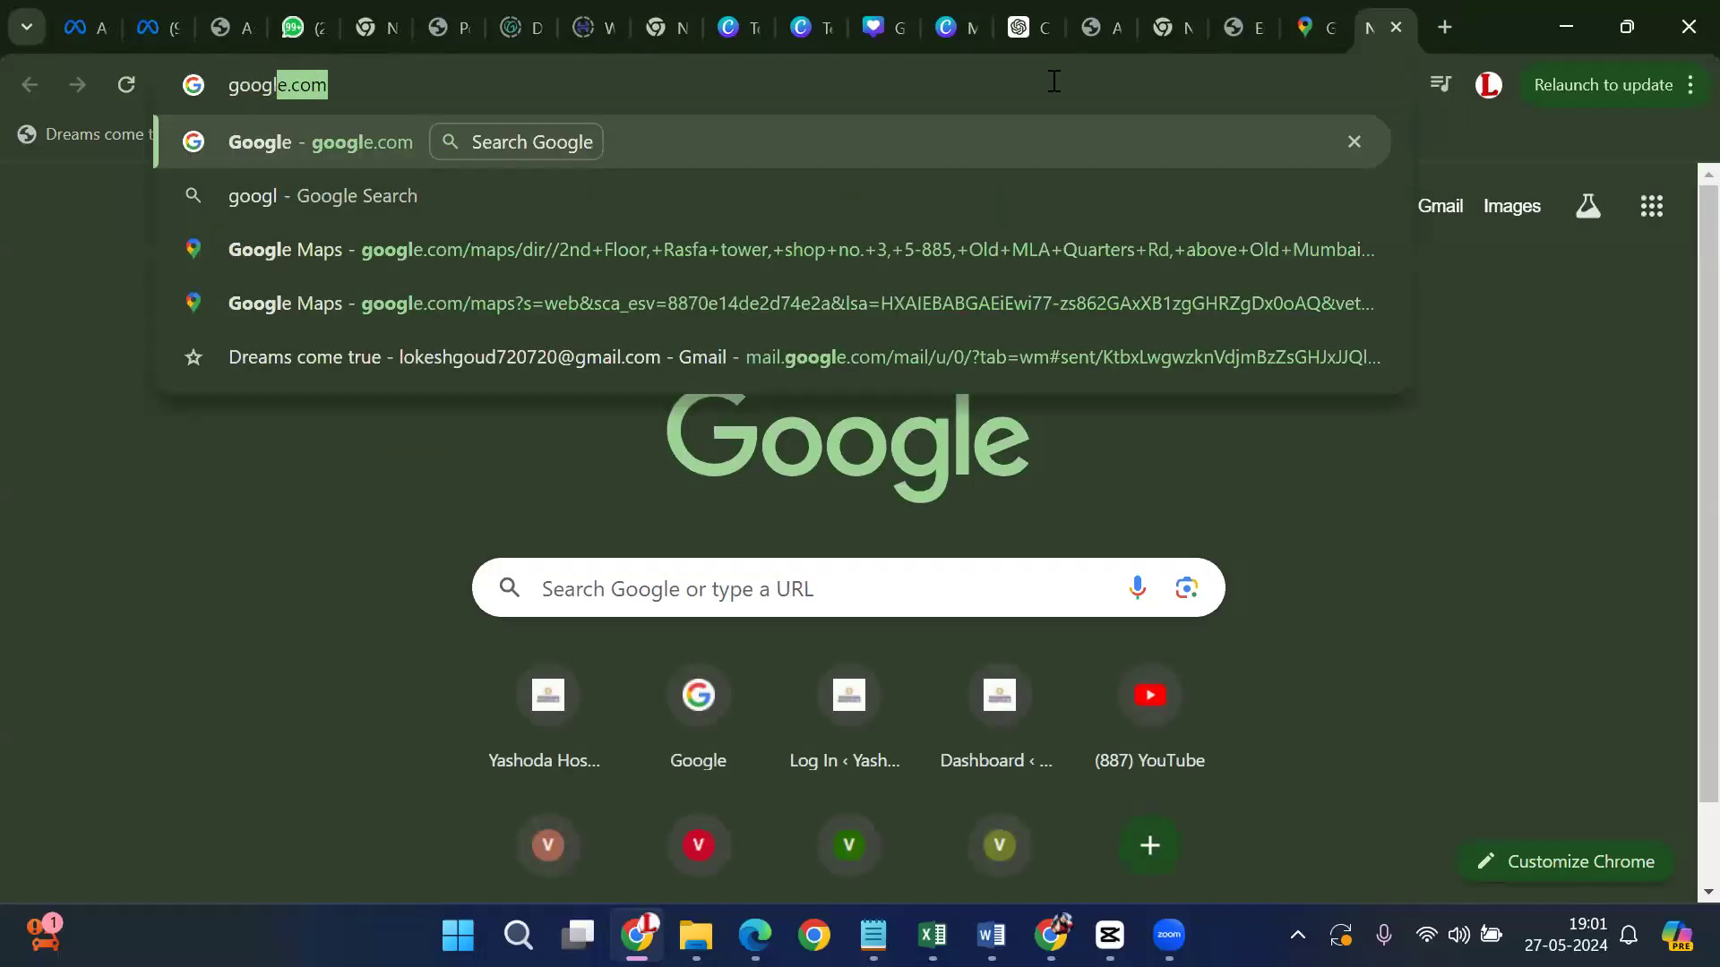
{"action": "key", "text": "Return"}
{"action": "type", "text": "denj"}
{"action": "key", "text": "BackSpace"}
{"action": "key", "text": "BackSpace"}
{"action": "type", "text": "ntal h"}
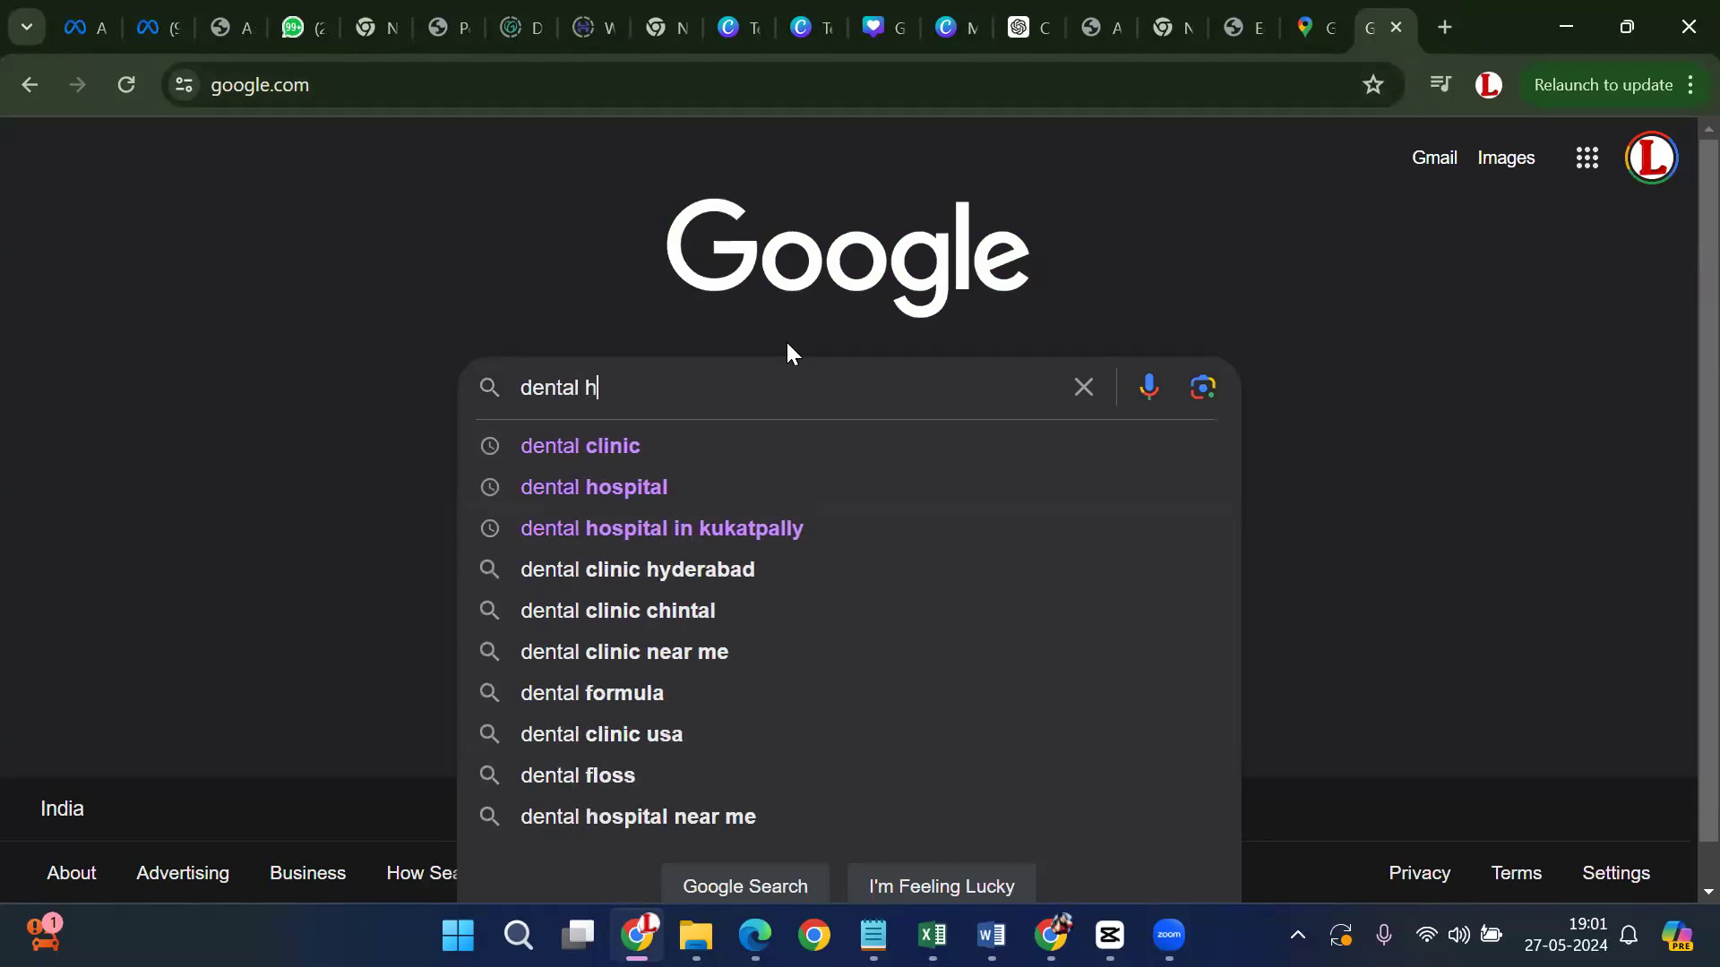
{"action": "type", "text": "ospital in kuka"}
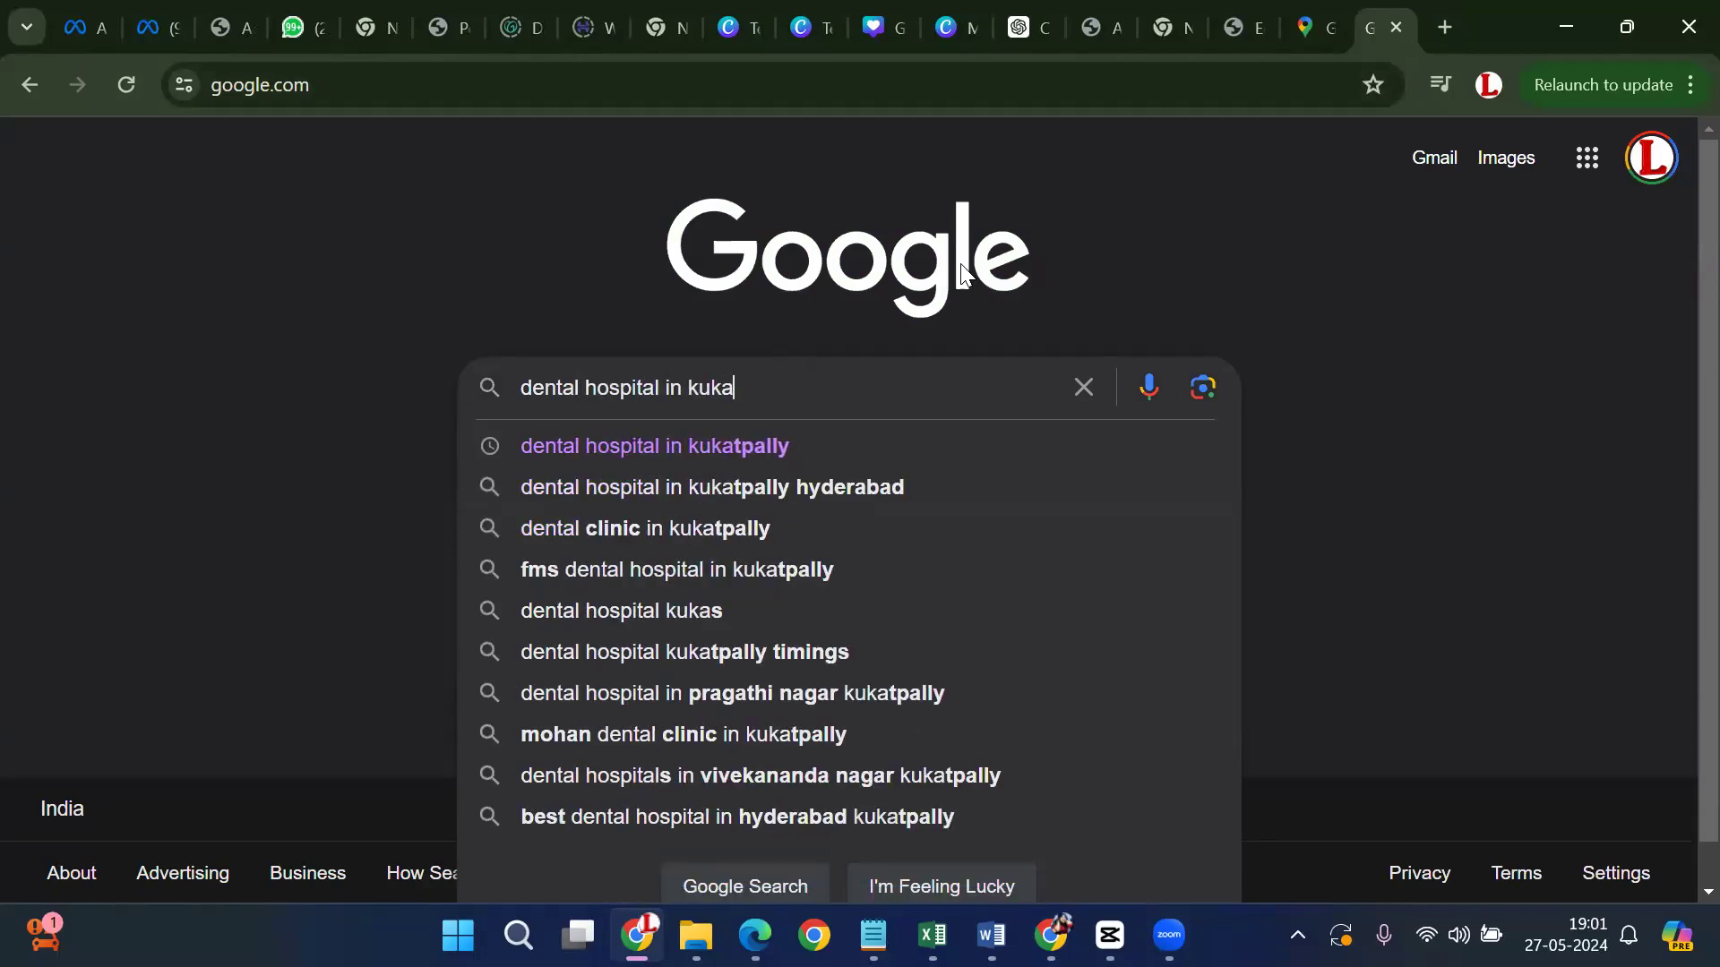
{"action": "key", "text": "Down"}
{"action": "key", "text": "Return"}
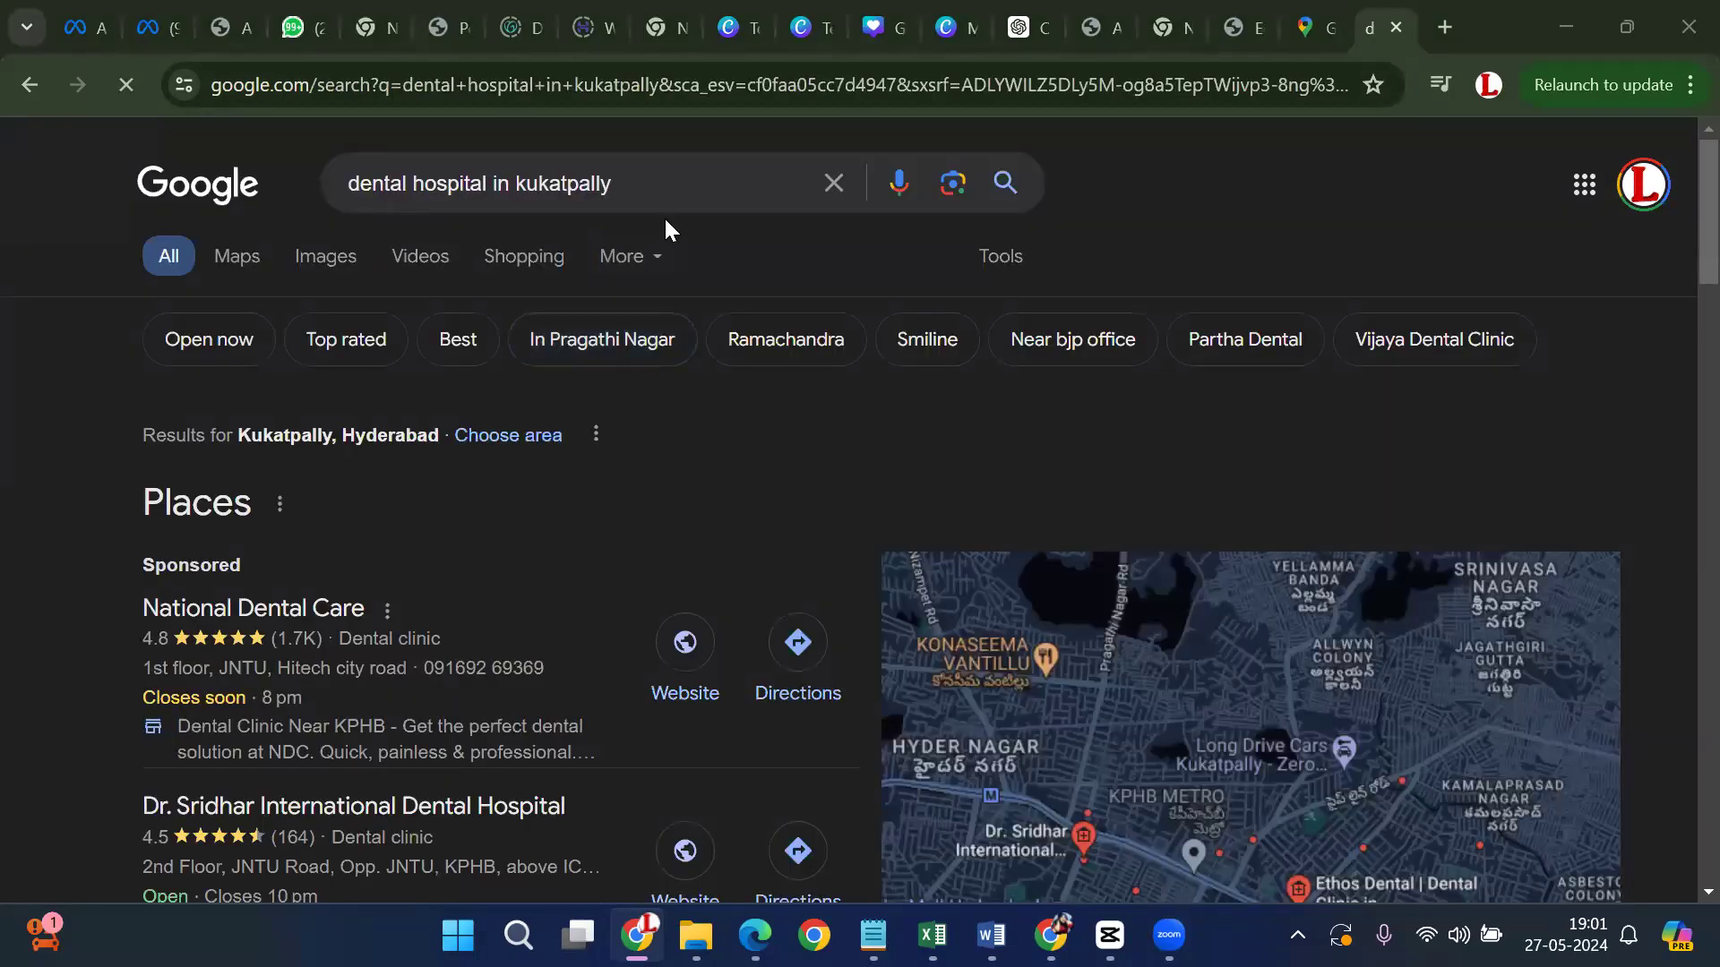
Refine the search to "dental hospital in kukatpally platinum" and open the Platina Dental Clinic website
{"action": "left_click", "coordinate": [686, 190]}
{"action": "type", "text": "plat"}
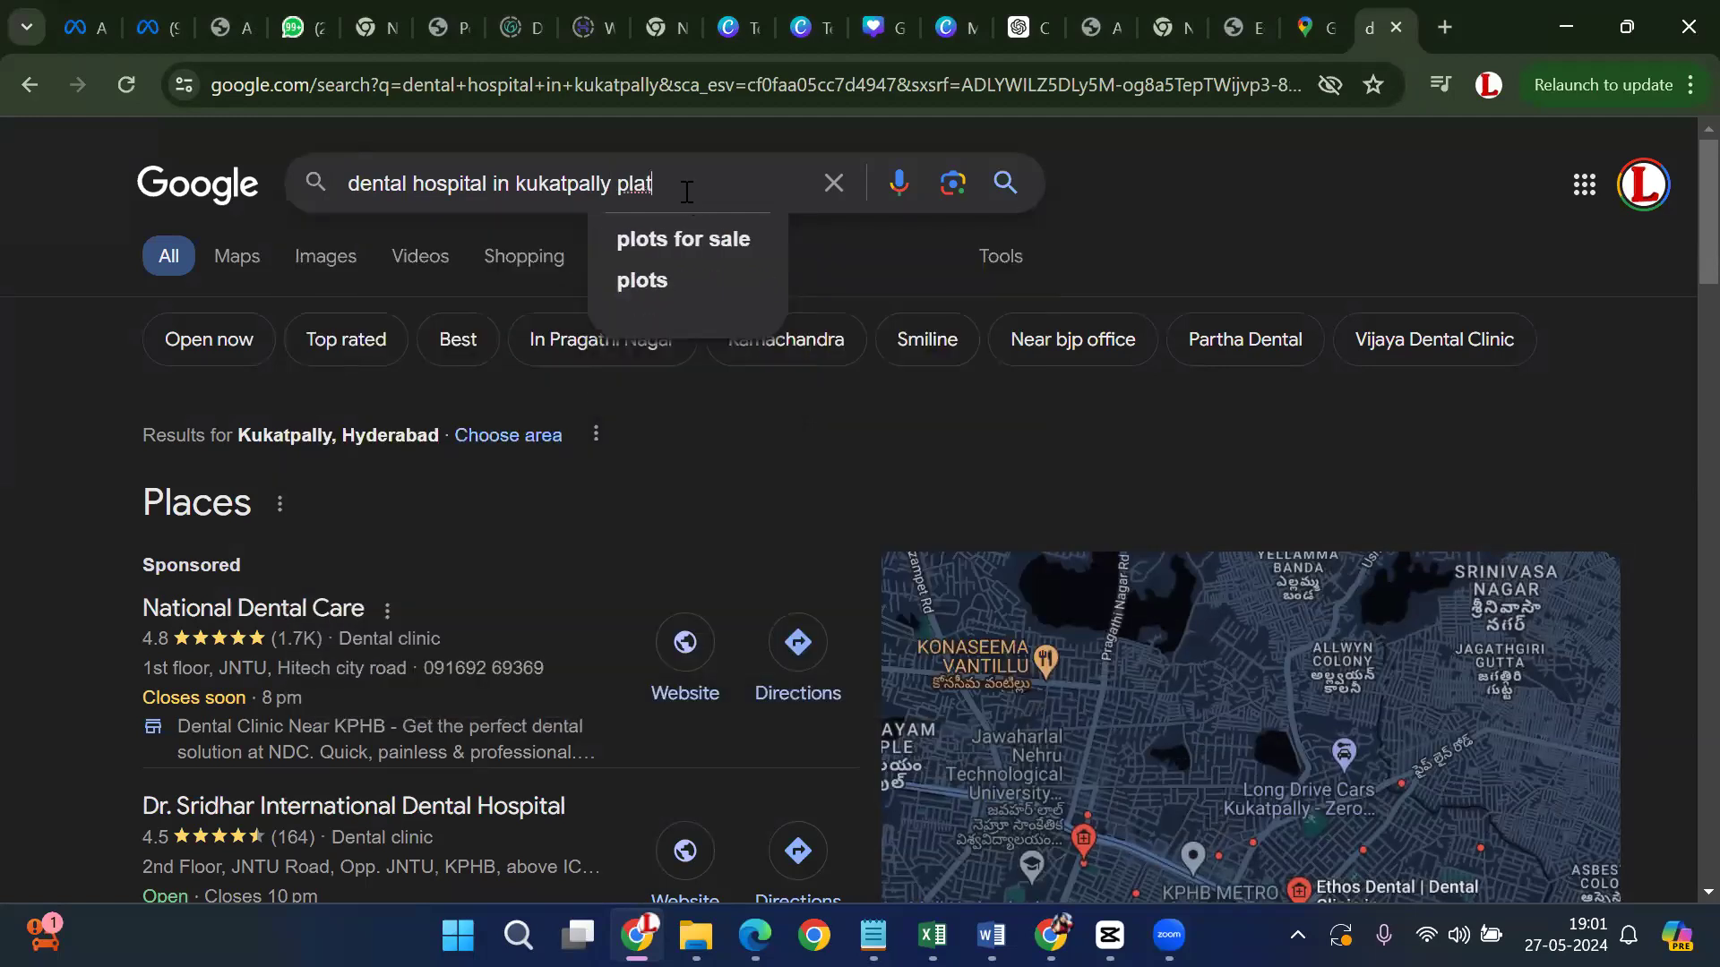
{"action": "type", "text": "inum"}
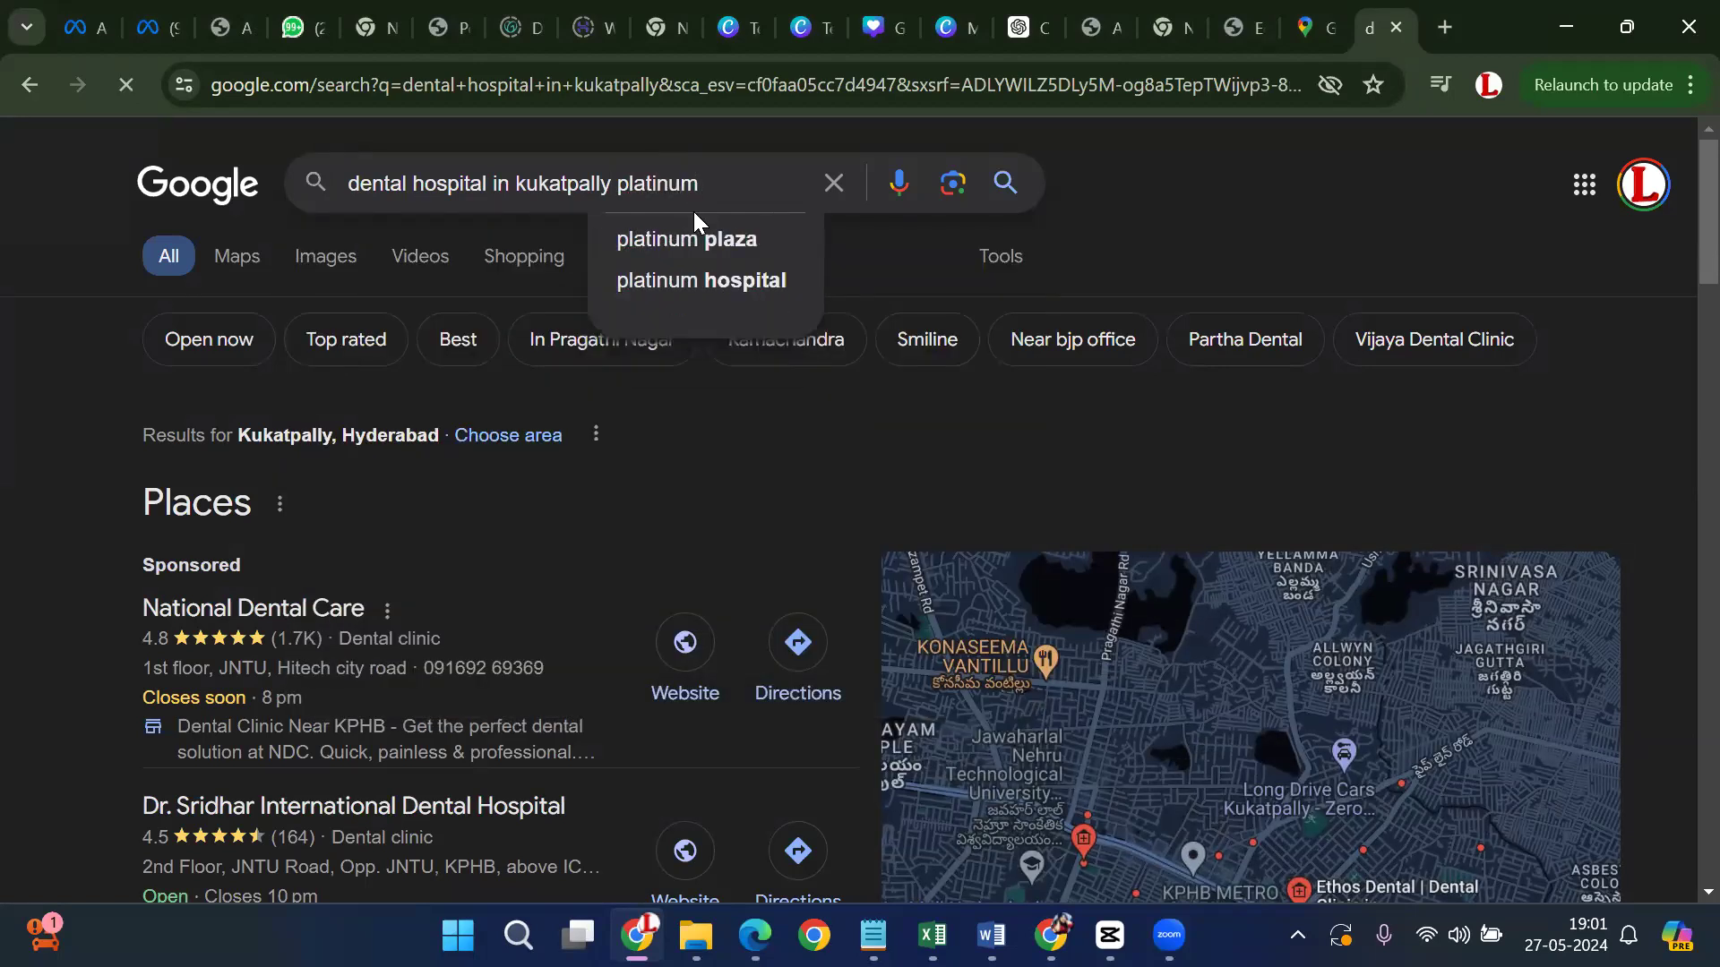
{"action": "key", "text": "Return"}
{"action": "scroll", "coordinate": [615, 415], "scroll_direction": "down", "scroll_amount": 3}
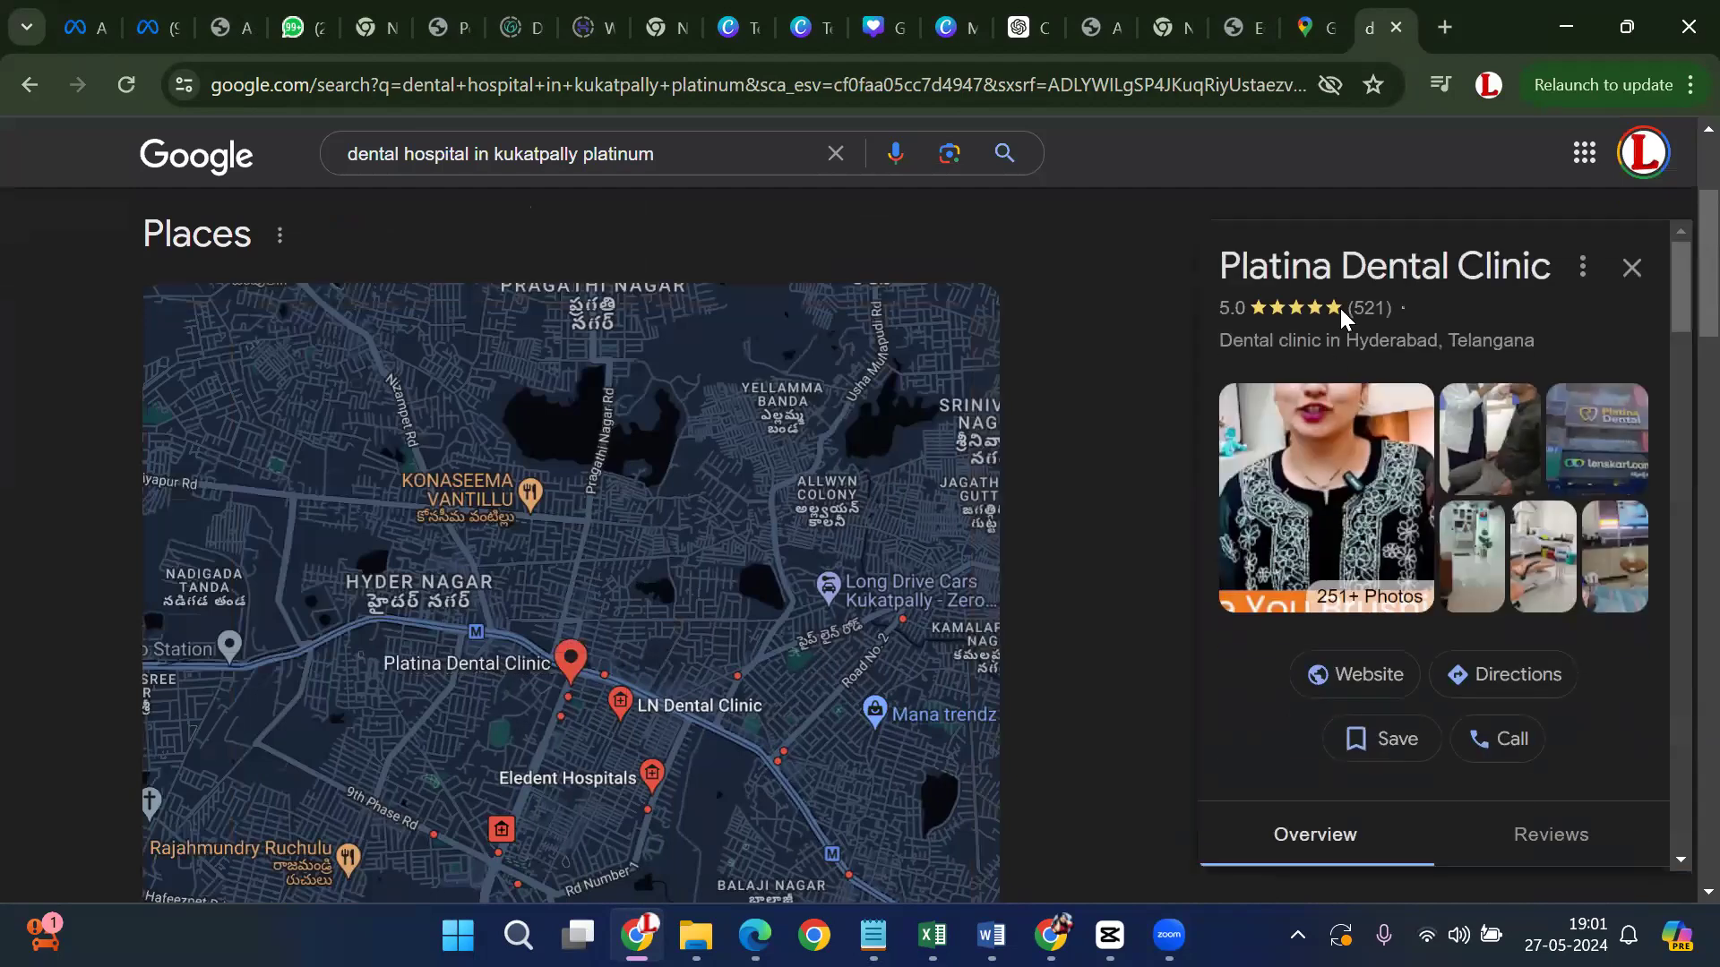
{"action": "left_click", "coordinate": [1369, 677]}
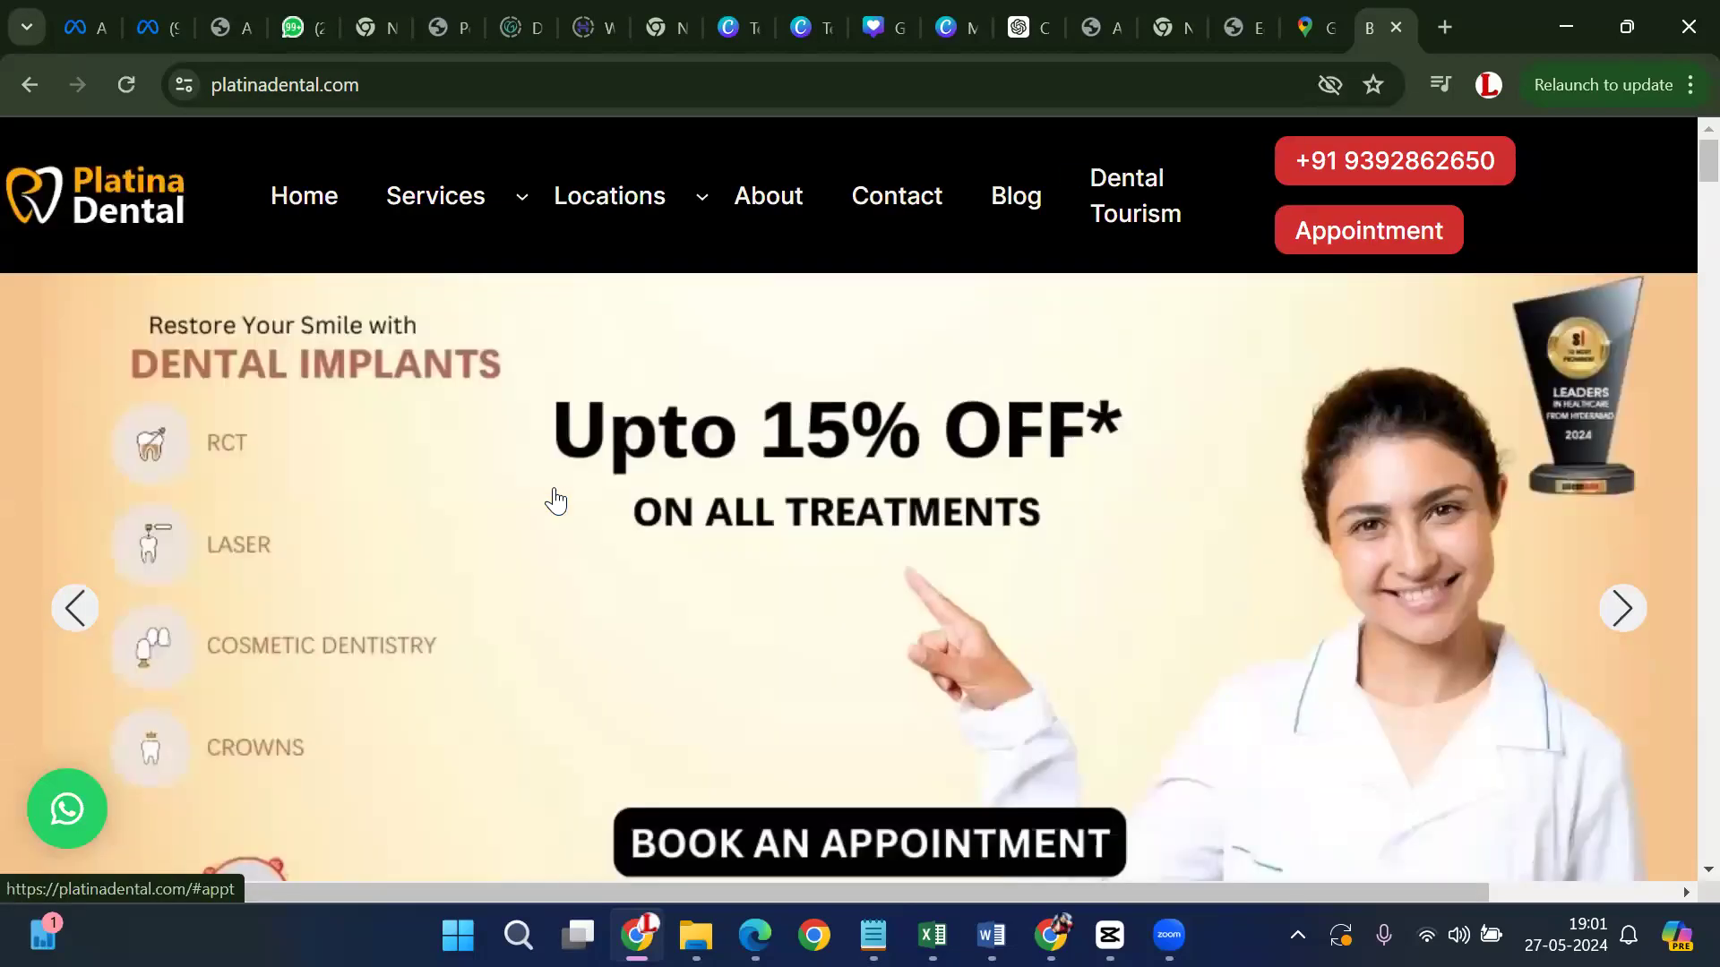
Advance the homepage banner slider, follow a banner to the appointment form, and return to the homepage banners
{"action": "scroll", "coordinate": [558, 506], "scroll_direction": "down", "scroll_amount": 1}
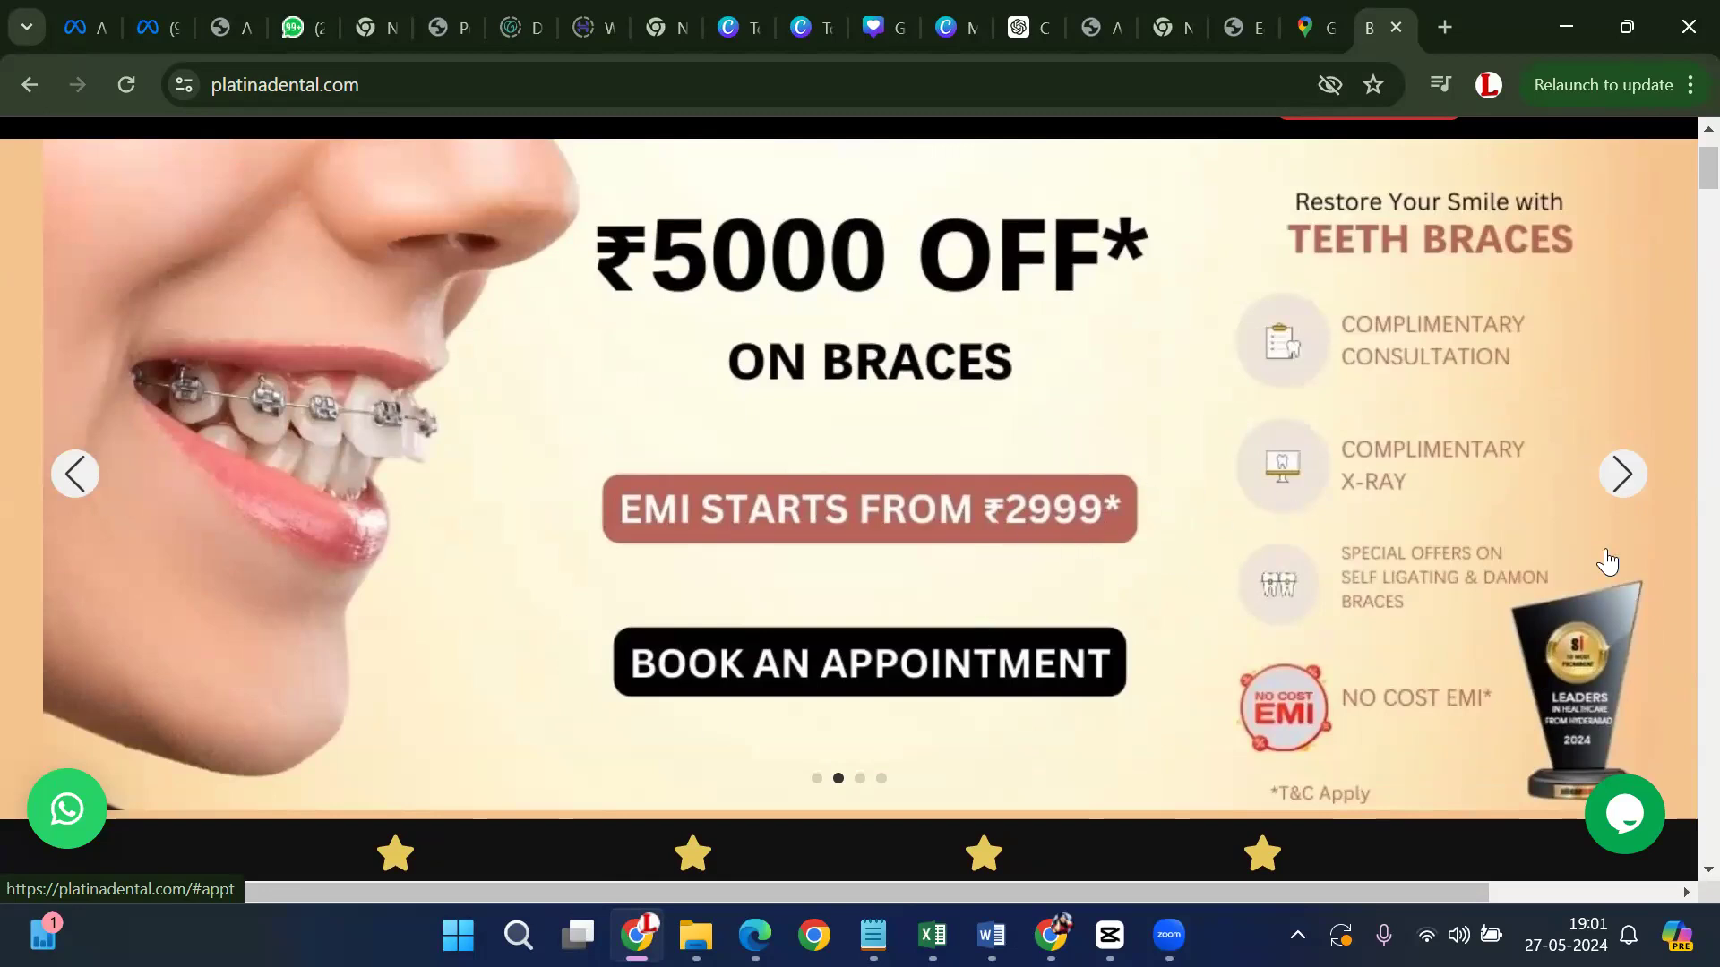
{"action": "left_click", "coordinate": [1626, 479]}
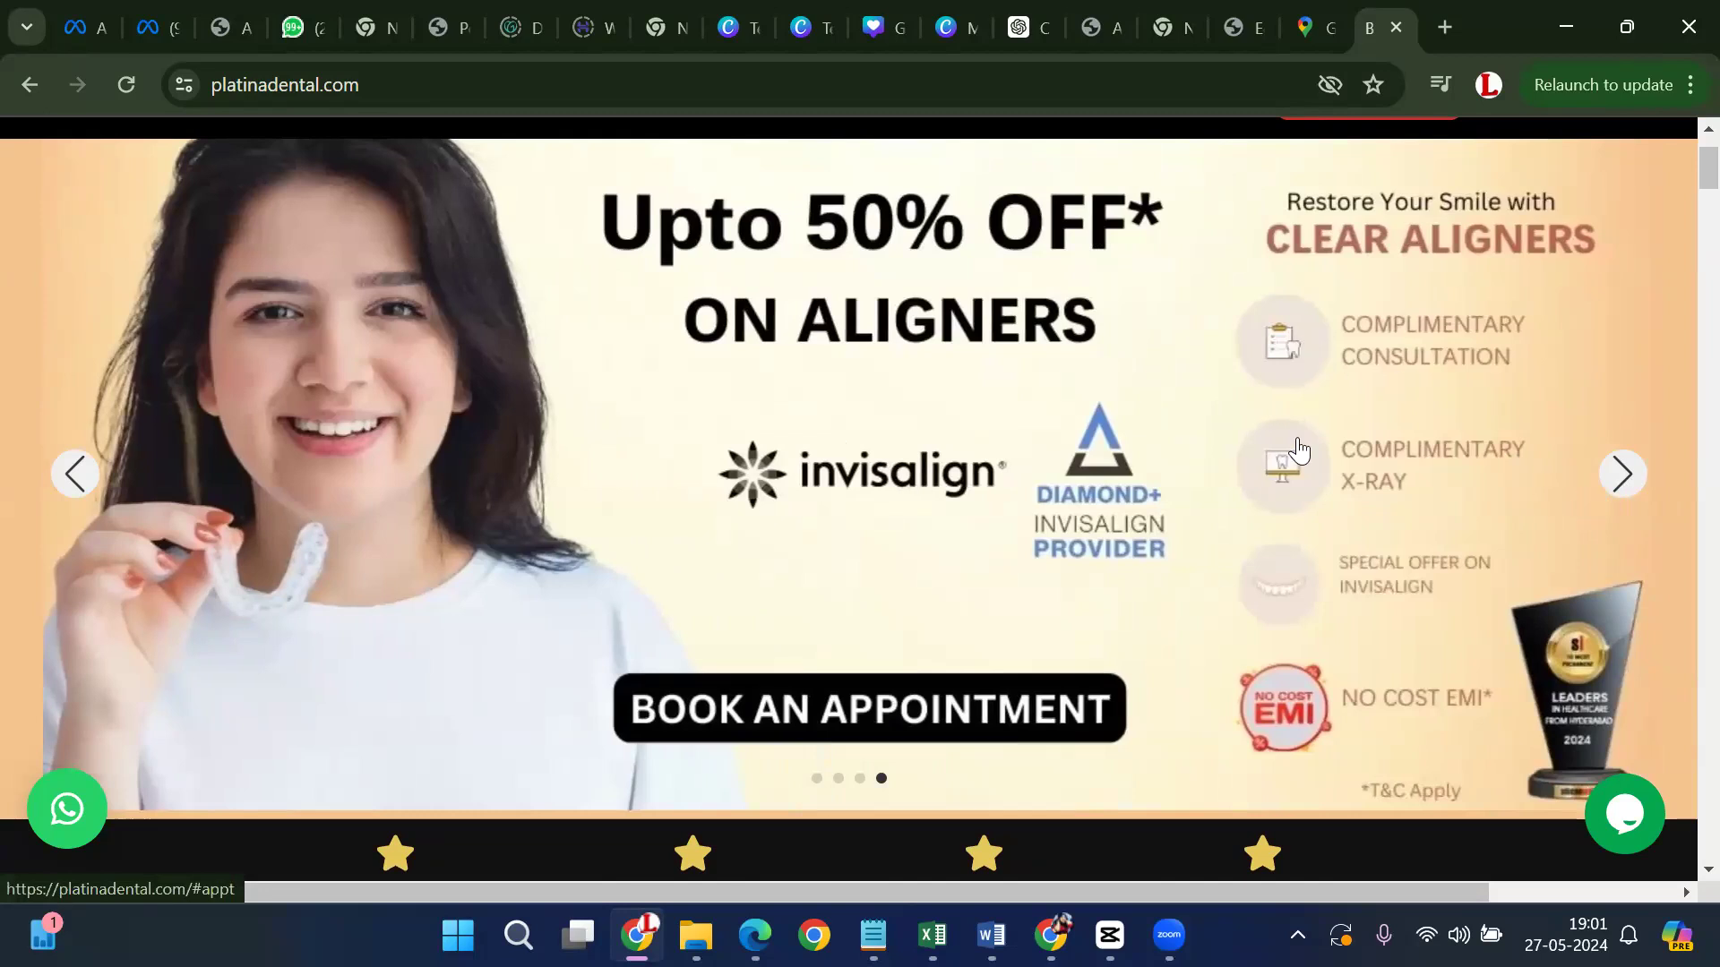
{"action": "left_click", "coordinate": [1318, 356]}
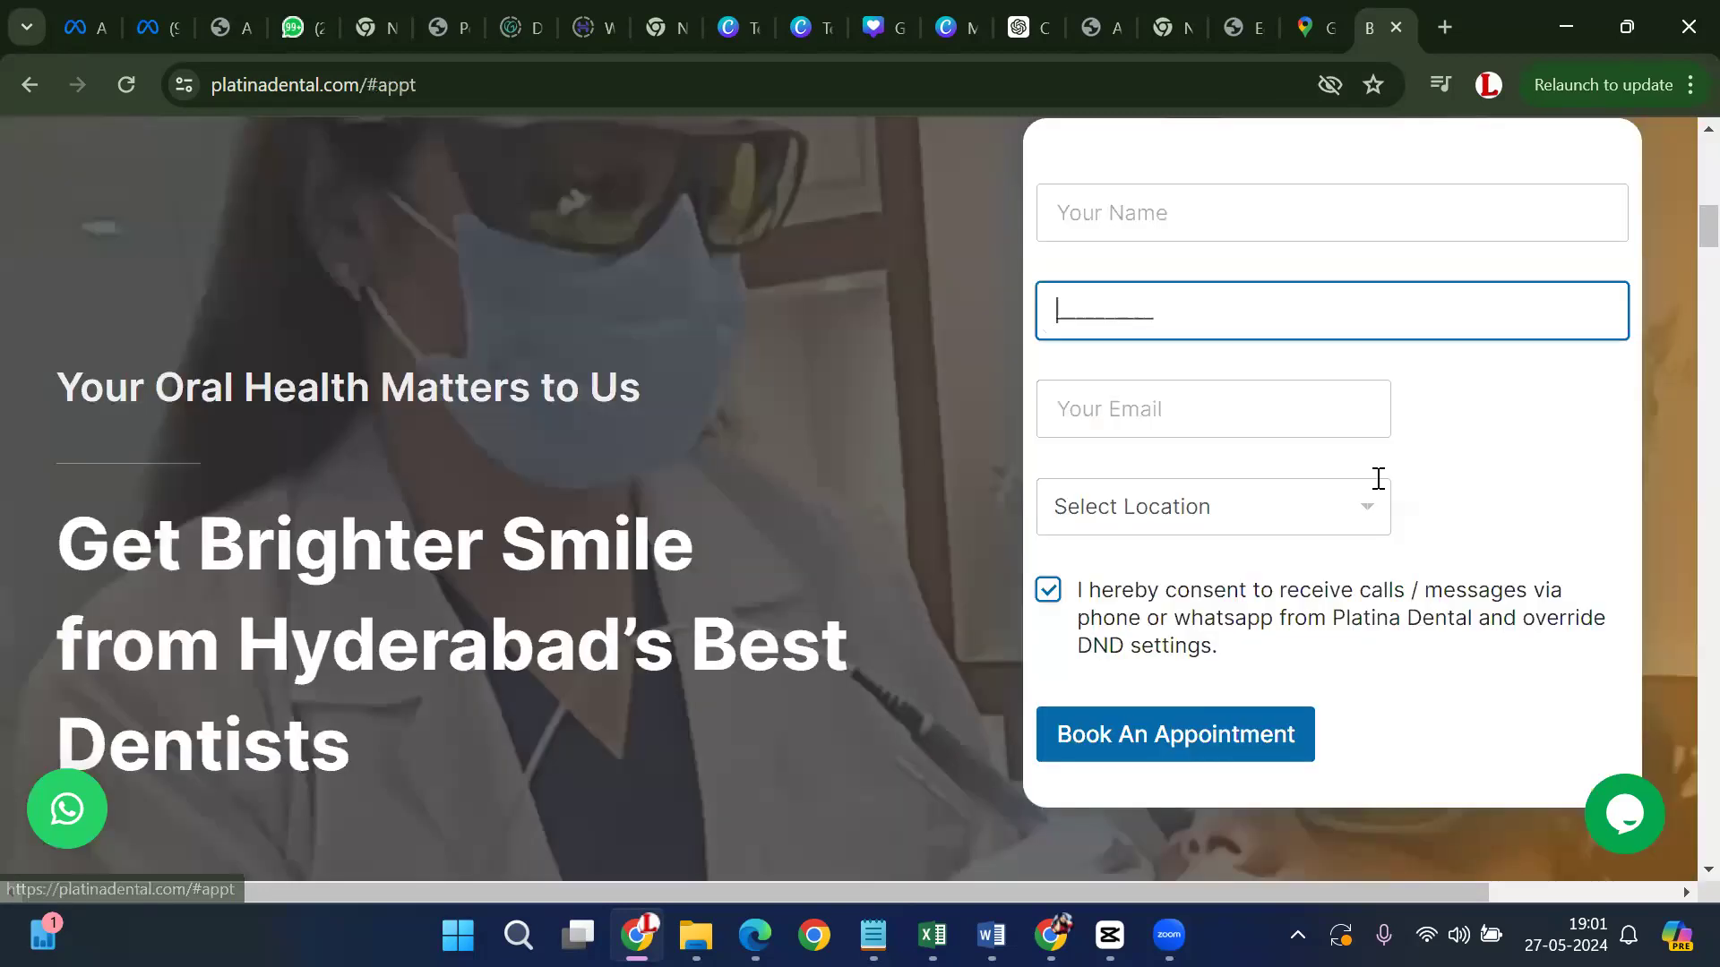
{"action": "left_click", "coordinate": [30, 85]}
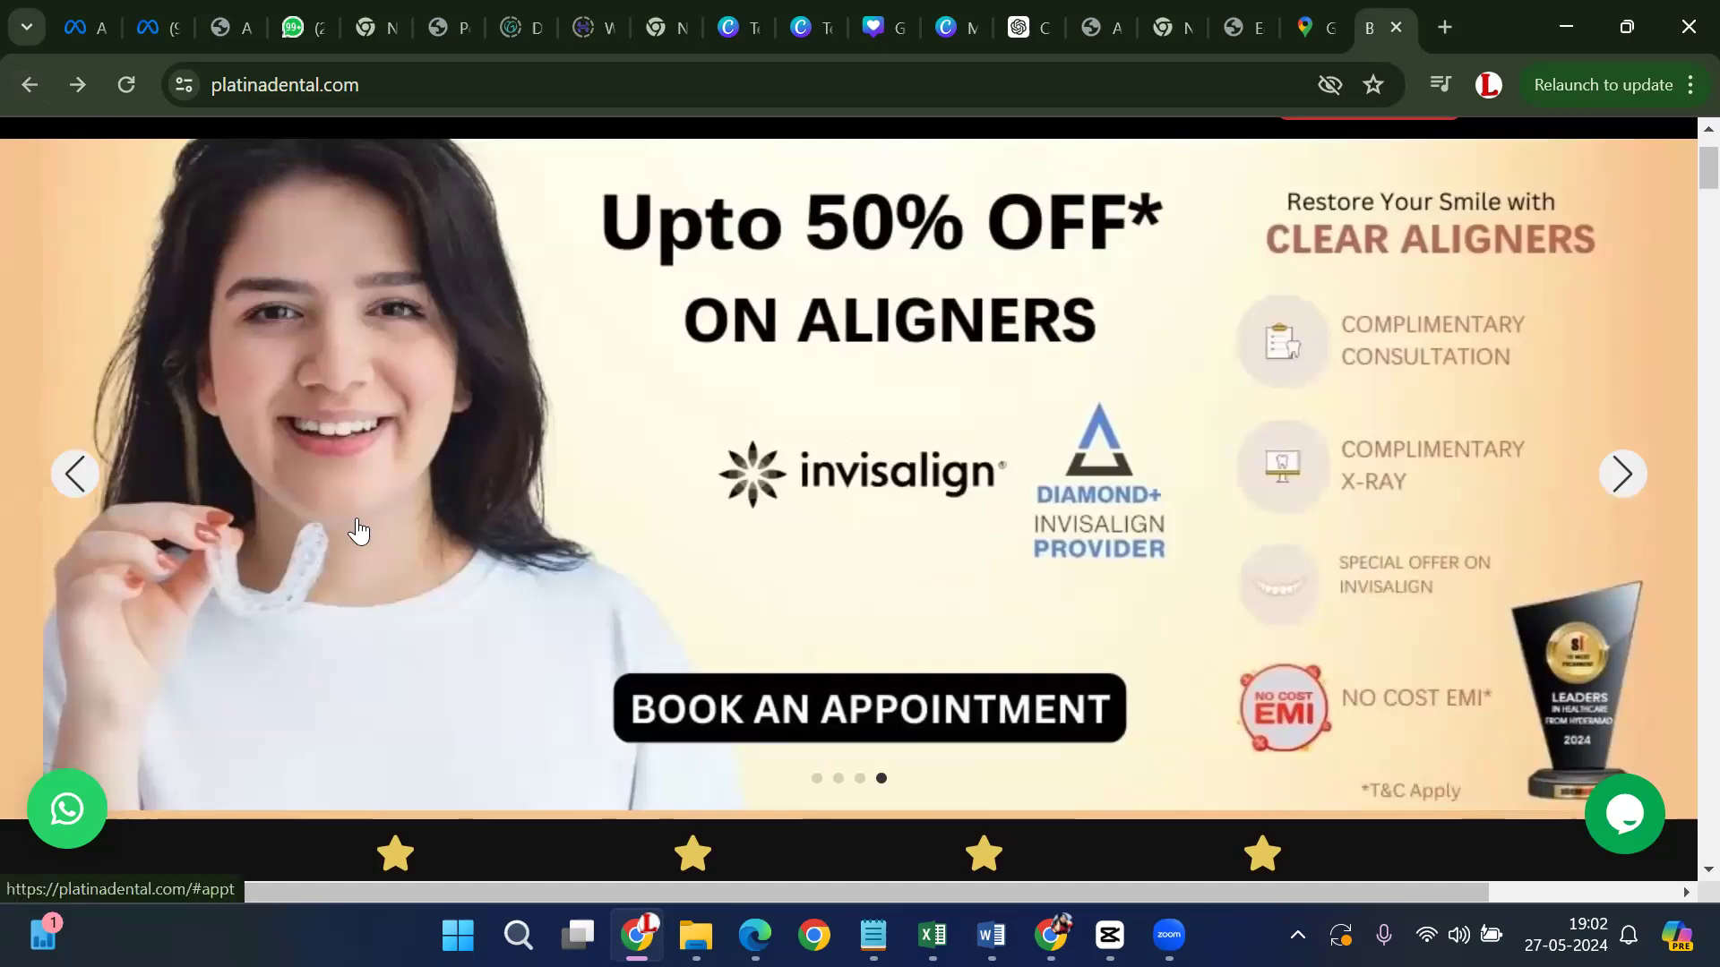
Step back through two homepage banner slides and view the statistics strip below the slider
{"action": "left_click", "coordinate": [71, 484]}
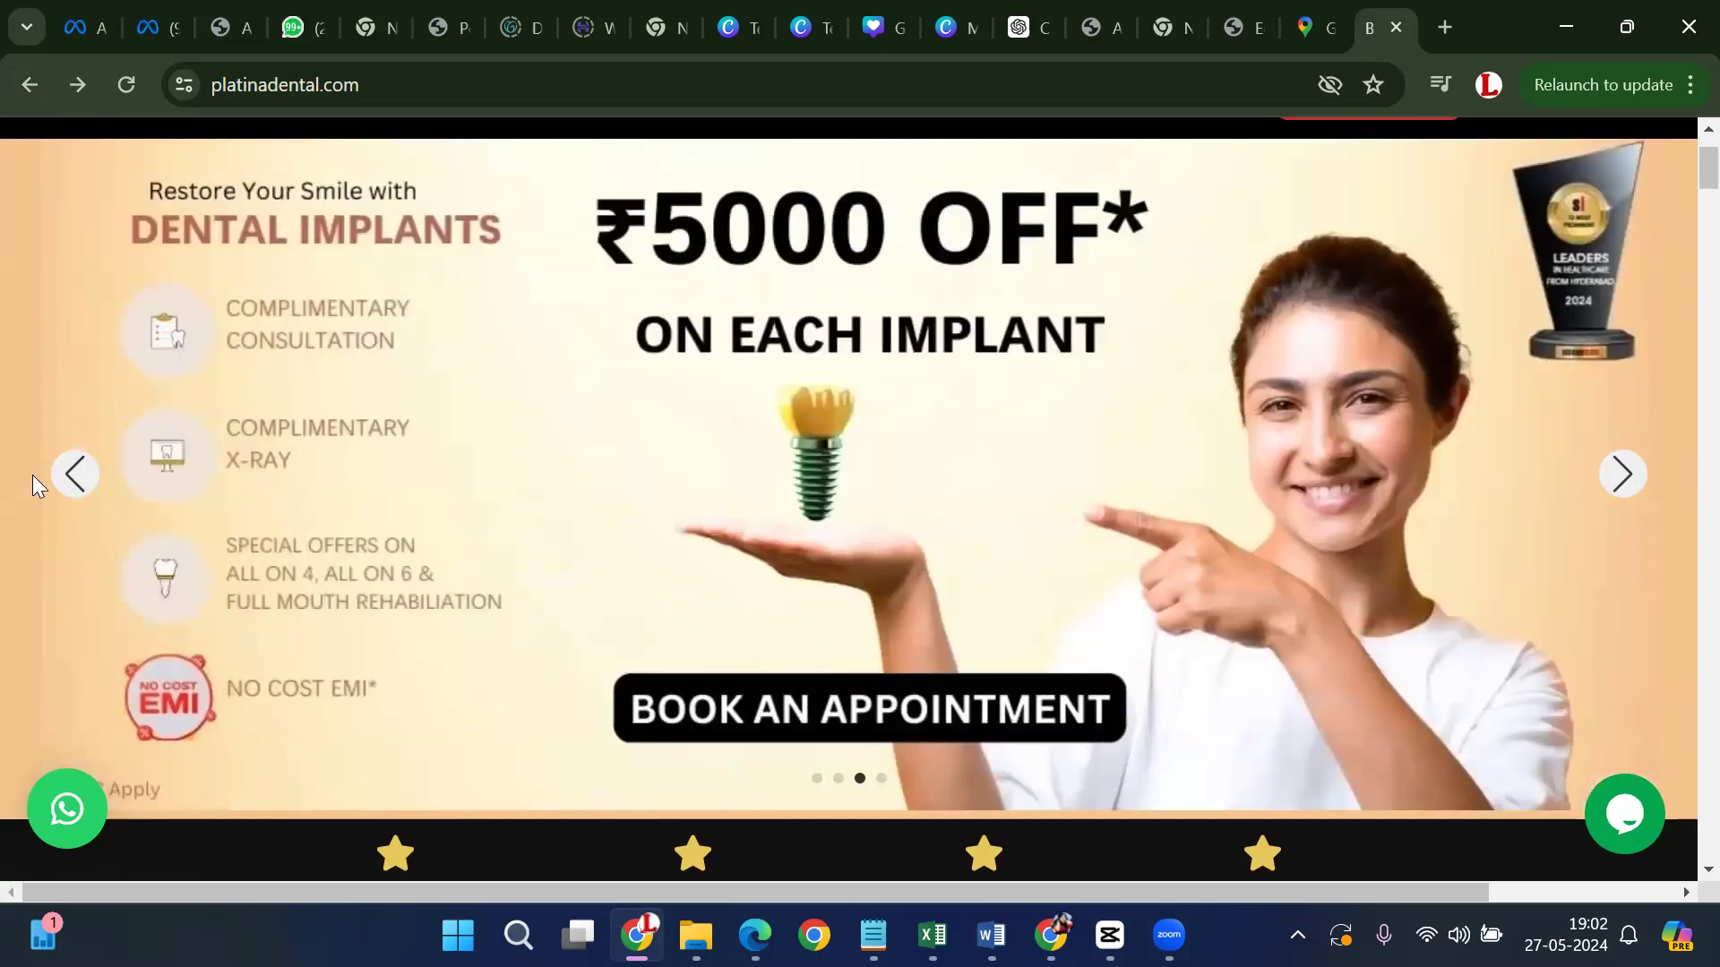
{"action": "left_click", "coordinate": [75, 483]}
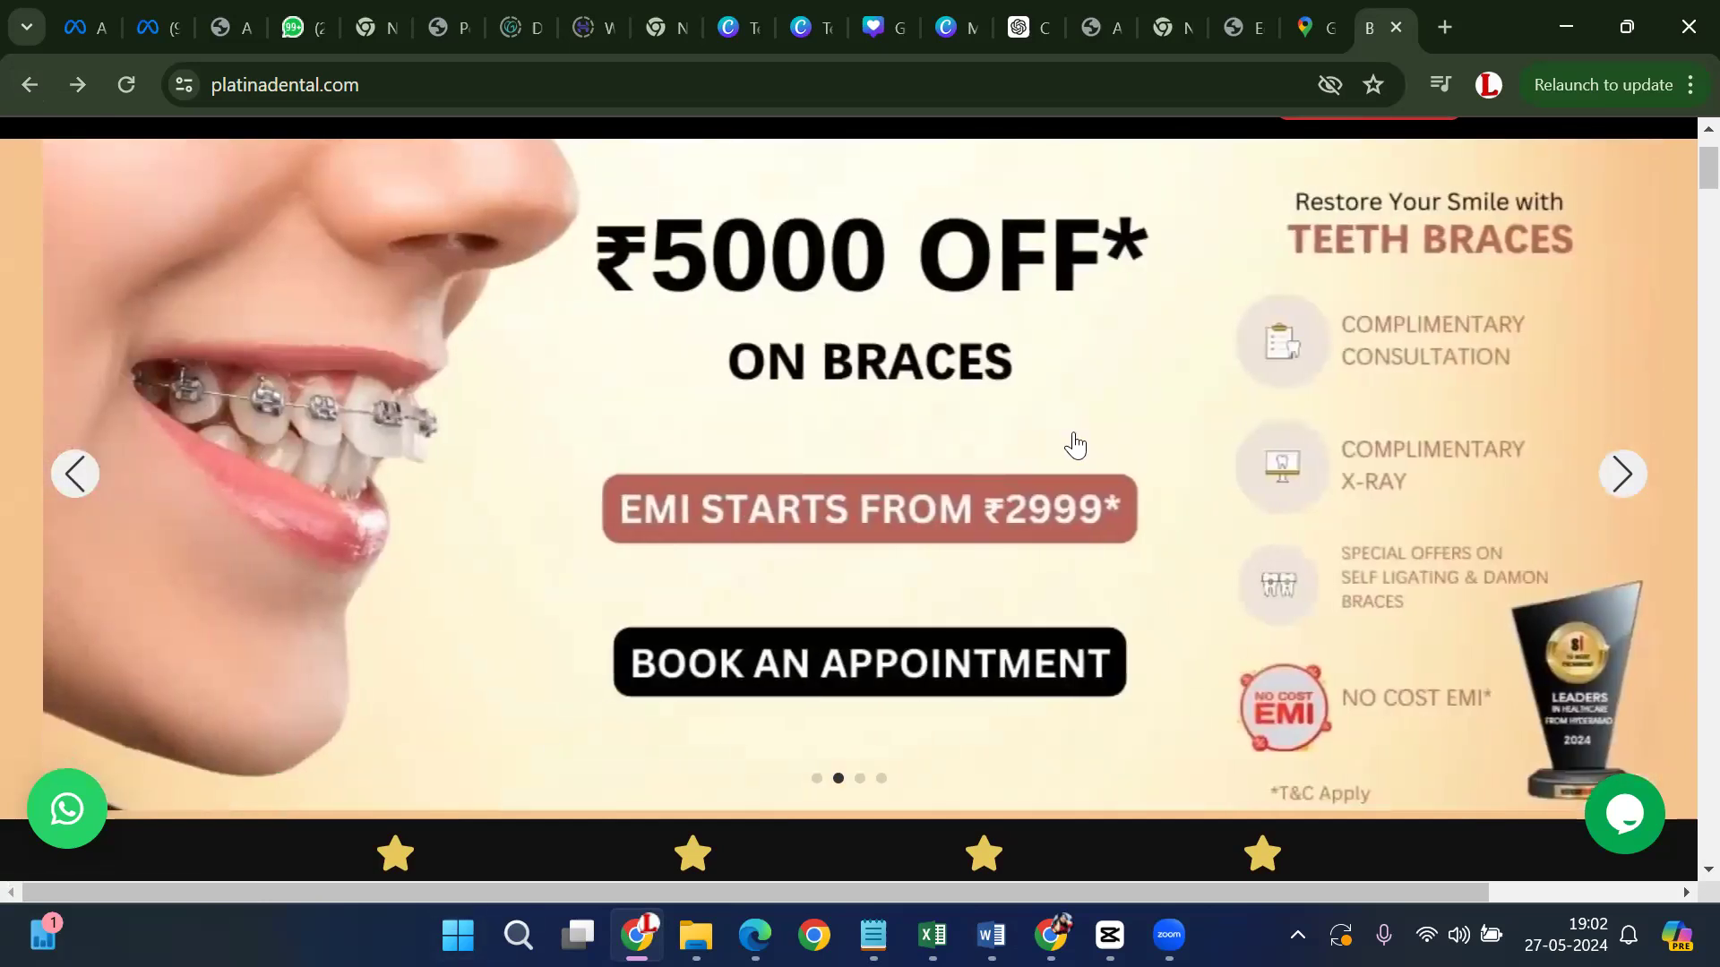
{"action": "scroll", "coordinate": [896, 537], "scroll_direction": "down", "scroll_amount": 3}
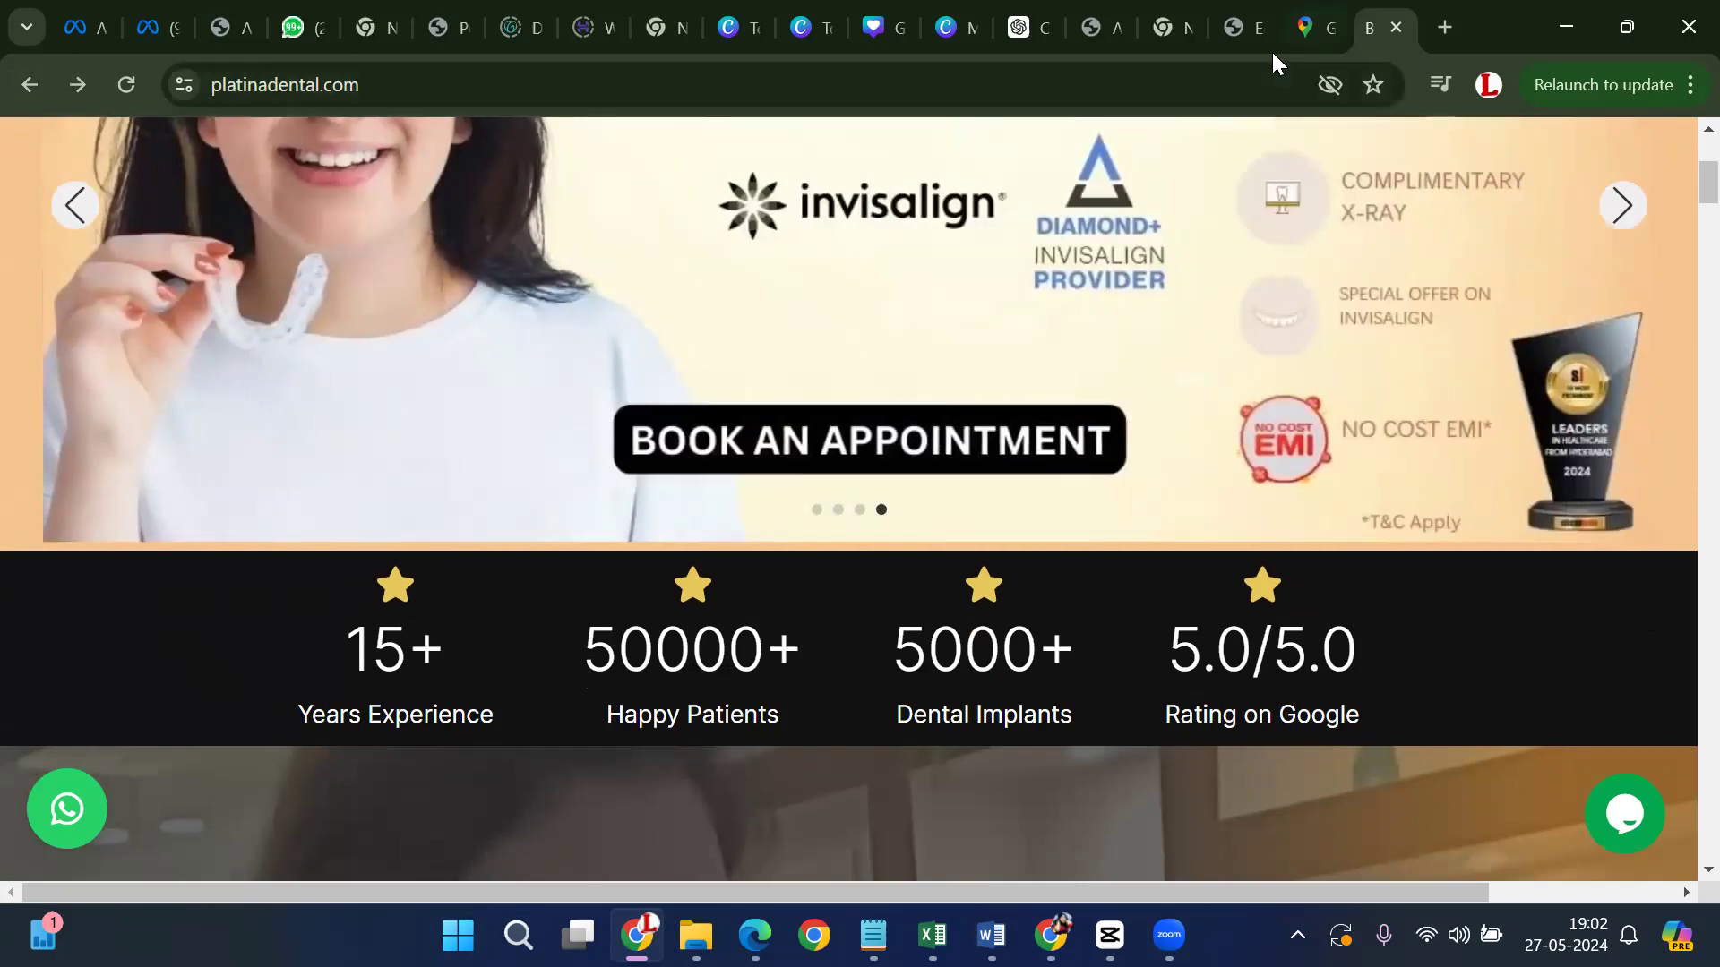
Review the Elementor page for comparison, close the Google Maps tab, and return to the Platina Dental site's statistics section
{"action": "left_click", "coordinate": [1271, 50]}
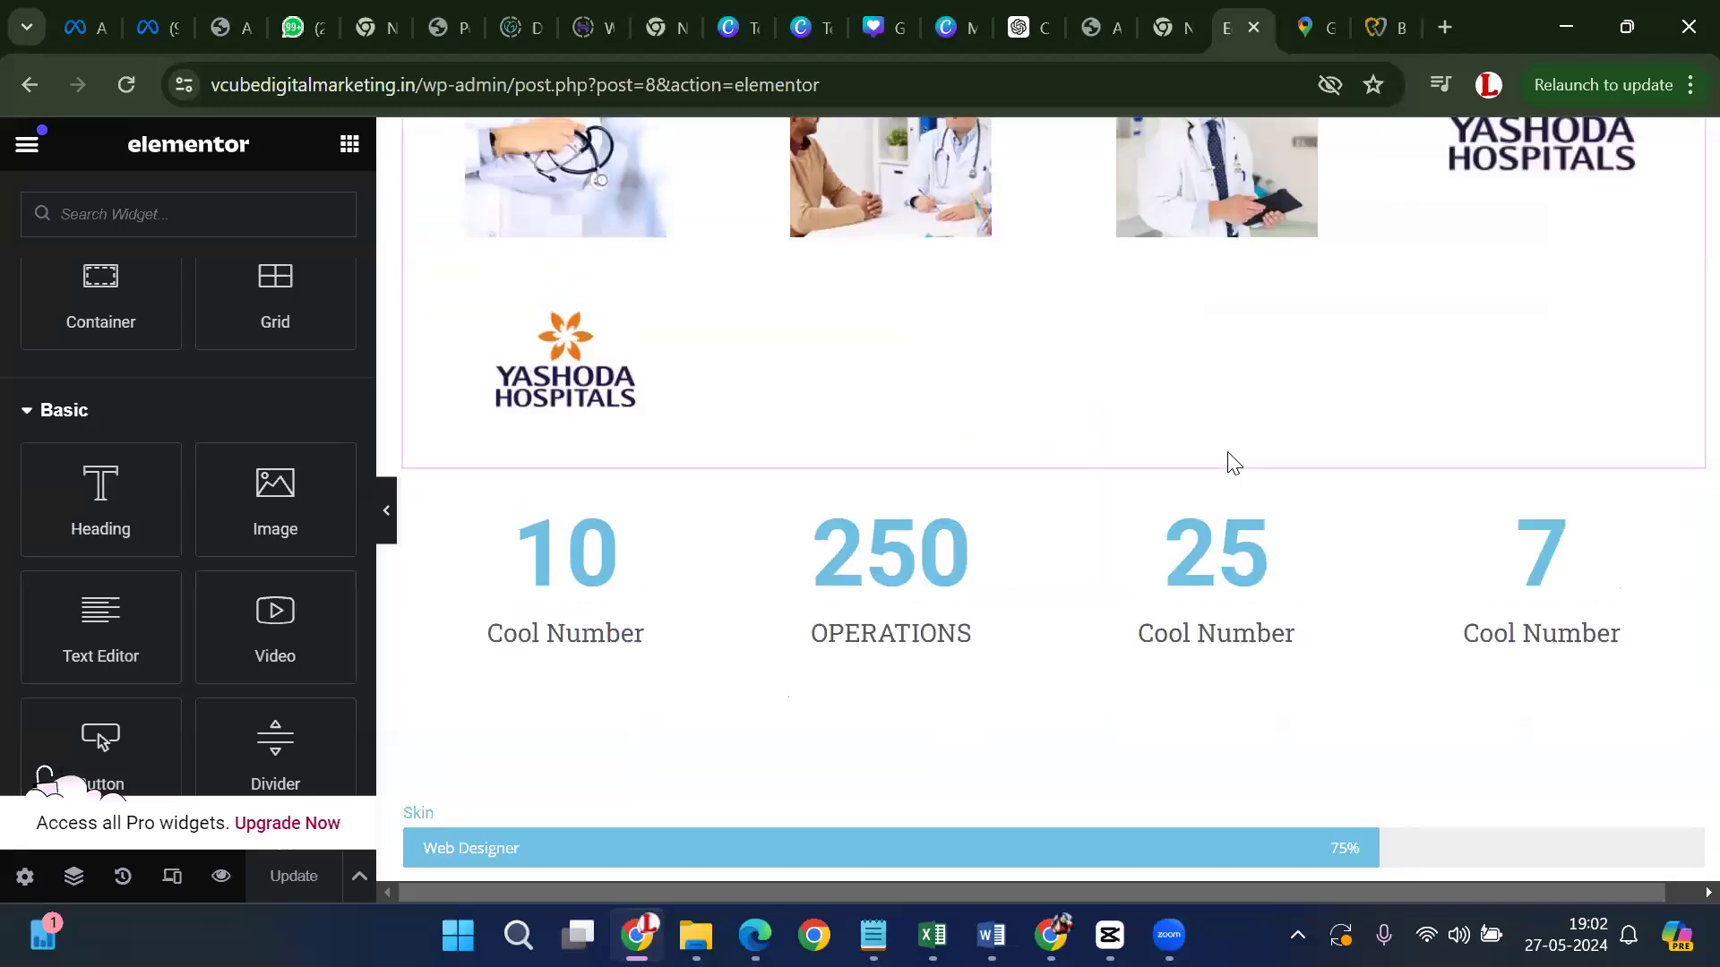
{"action": "scroll", "coordinate": [1228, 458], "scroll_direction": "up", "scroll_amount": 15}
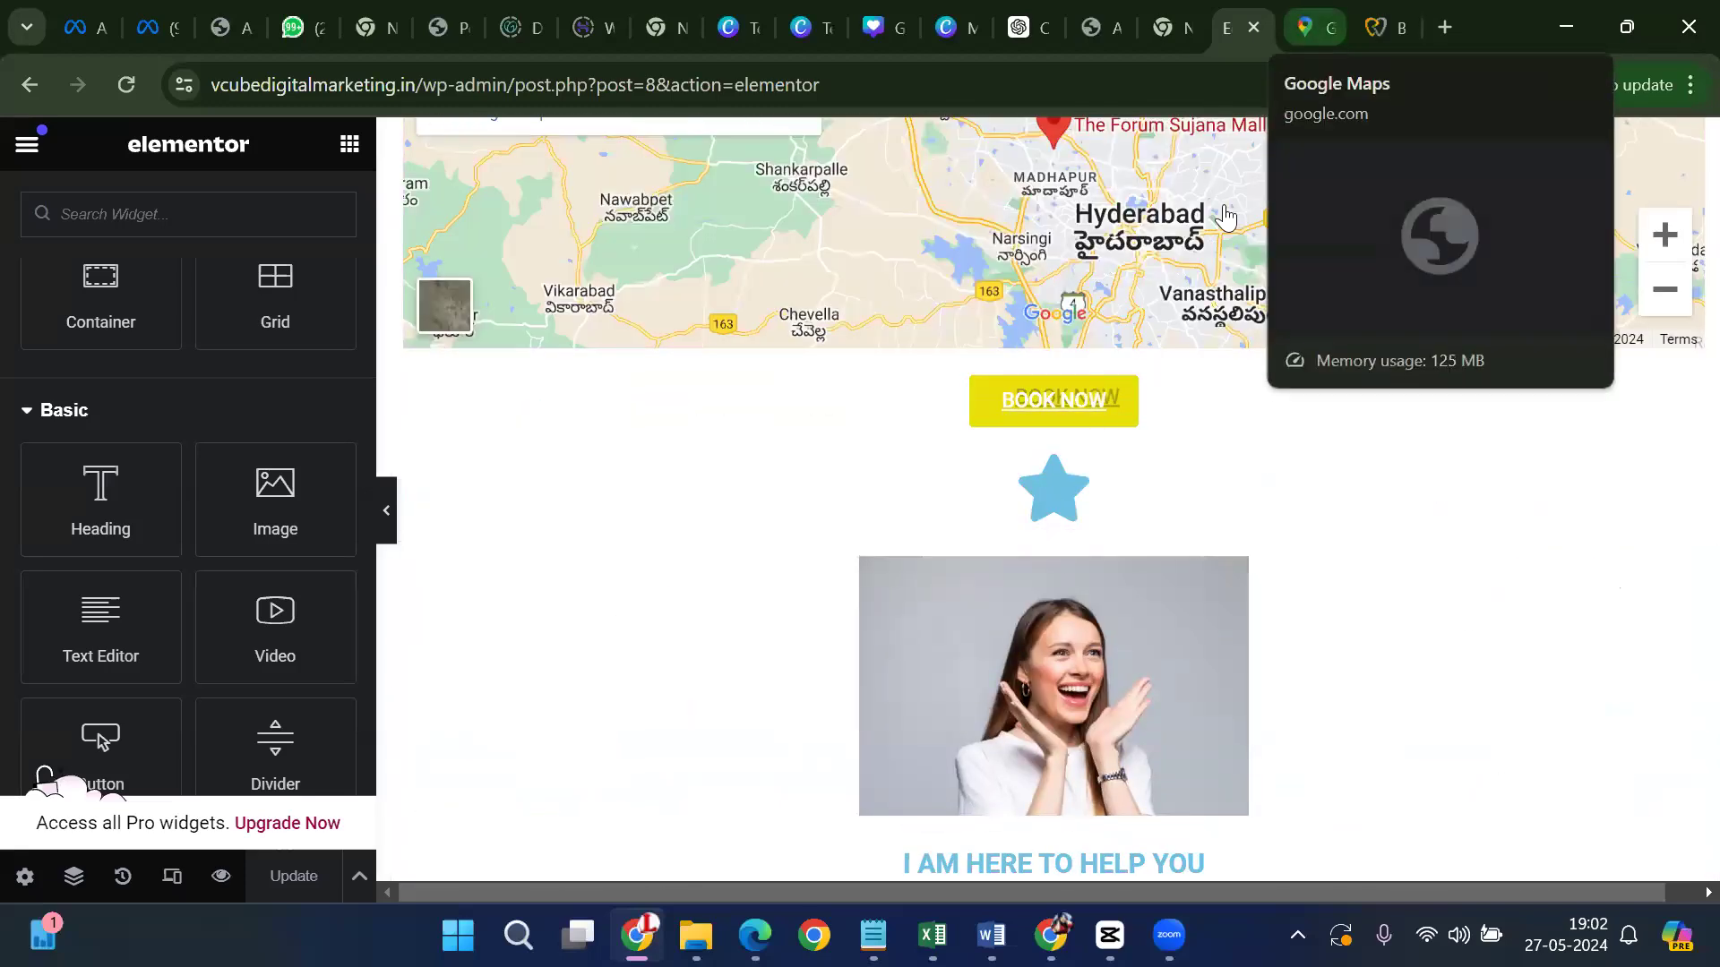
{"action": "key", "text": "ctrl+Tab"}
{"action": "key", "text": "ctrl+w"}
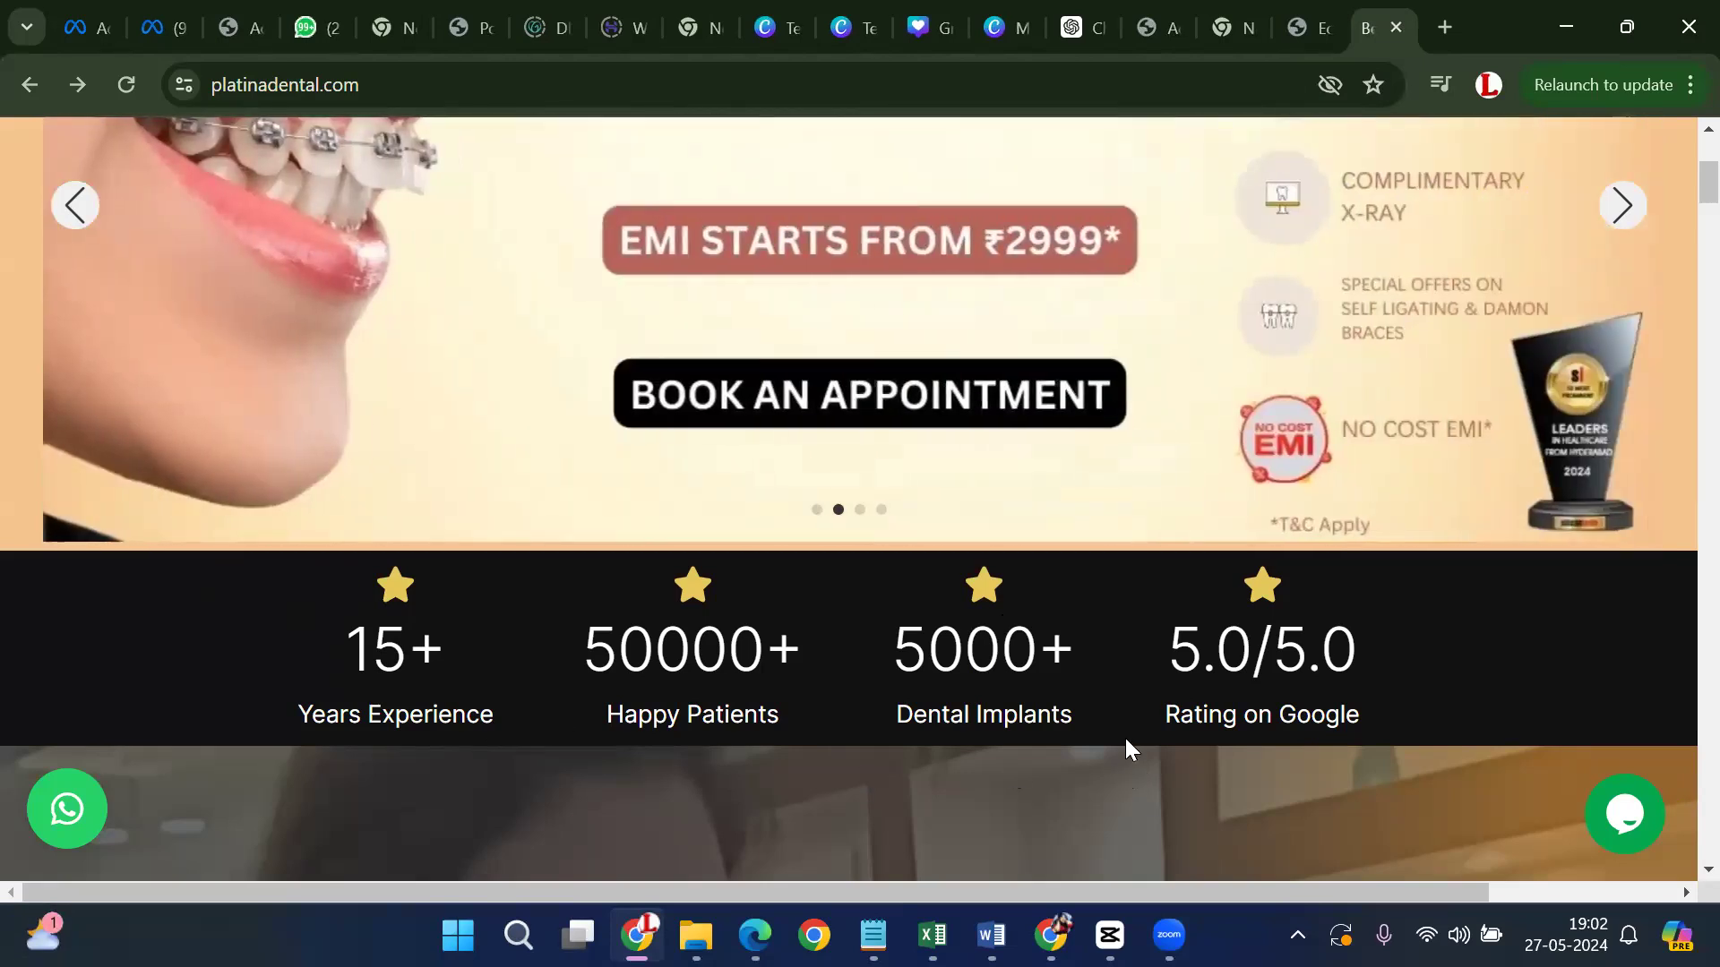
{"action": "scroll", "coordinate": [1222, 609], "scroll_direction": "down", "scroll_amount": 2}
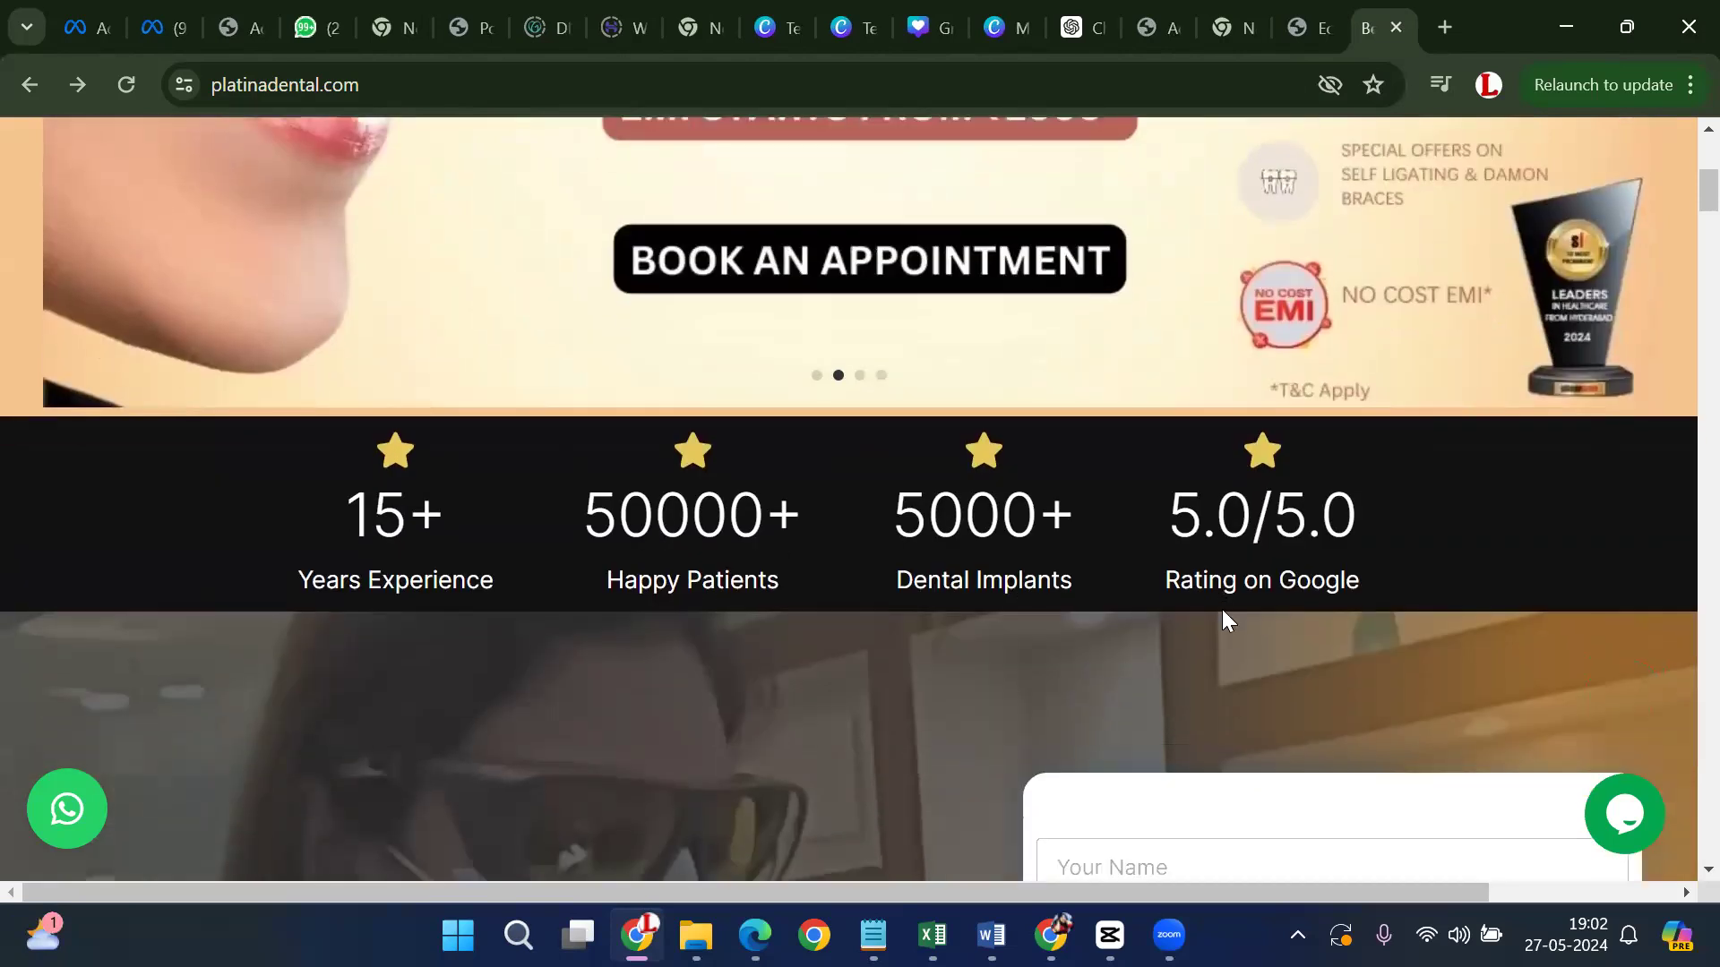
Examine the homepage from the statistics strip through the appointment form and Why Choose Us cards to the Committed To Dental Excellence section
{"action": "scroll", "coordinate": [1222, 609], "scroll_direction": "up", "scroll_amount": 2}
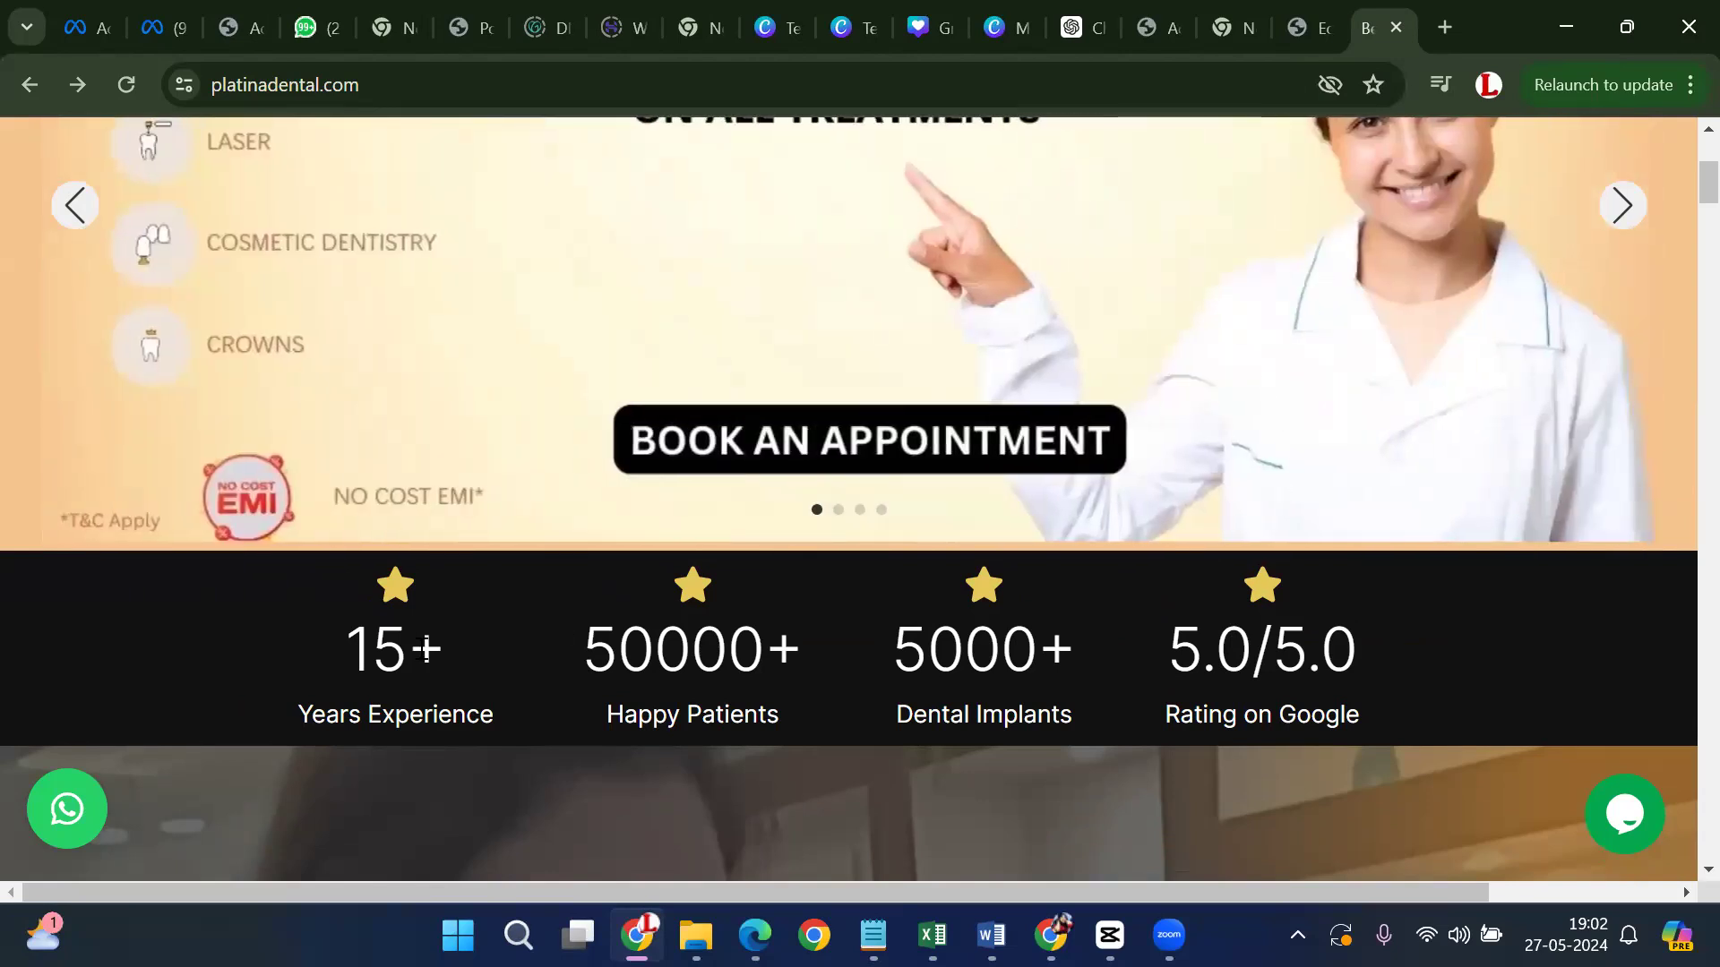
{"action": "scroll", "coordinate": [1303, 692], "scroll_direction": "down", "scroll_amount": 6}
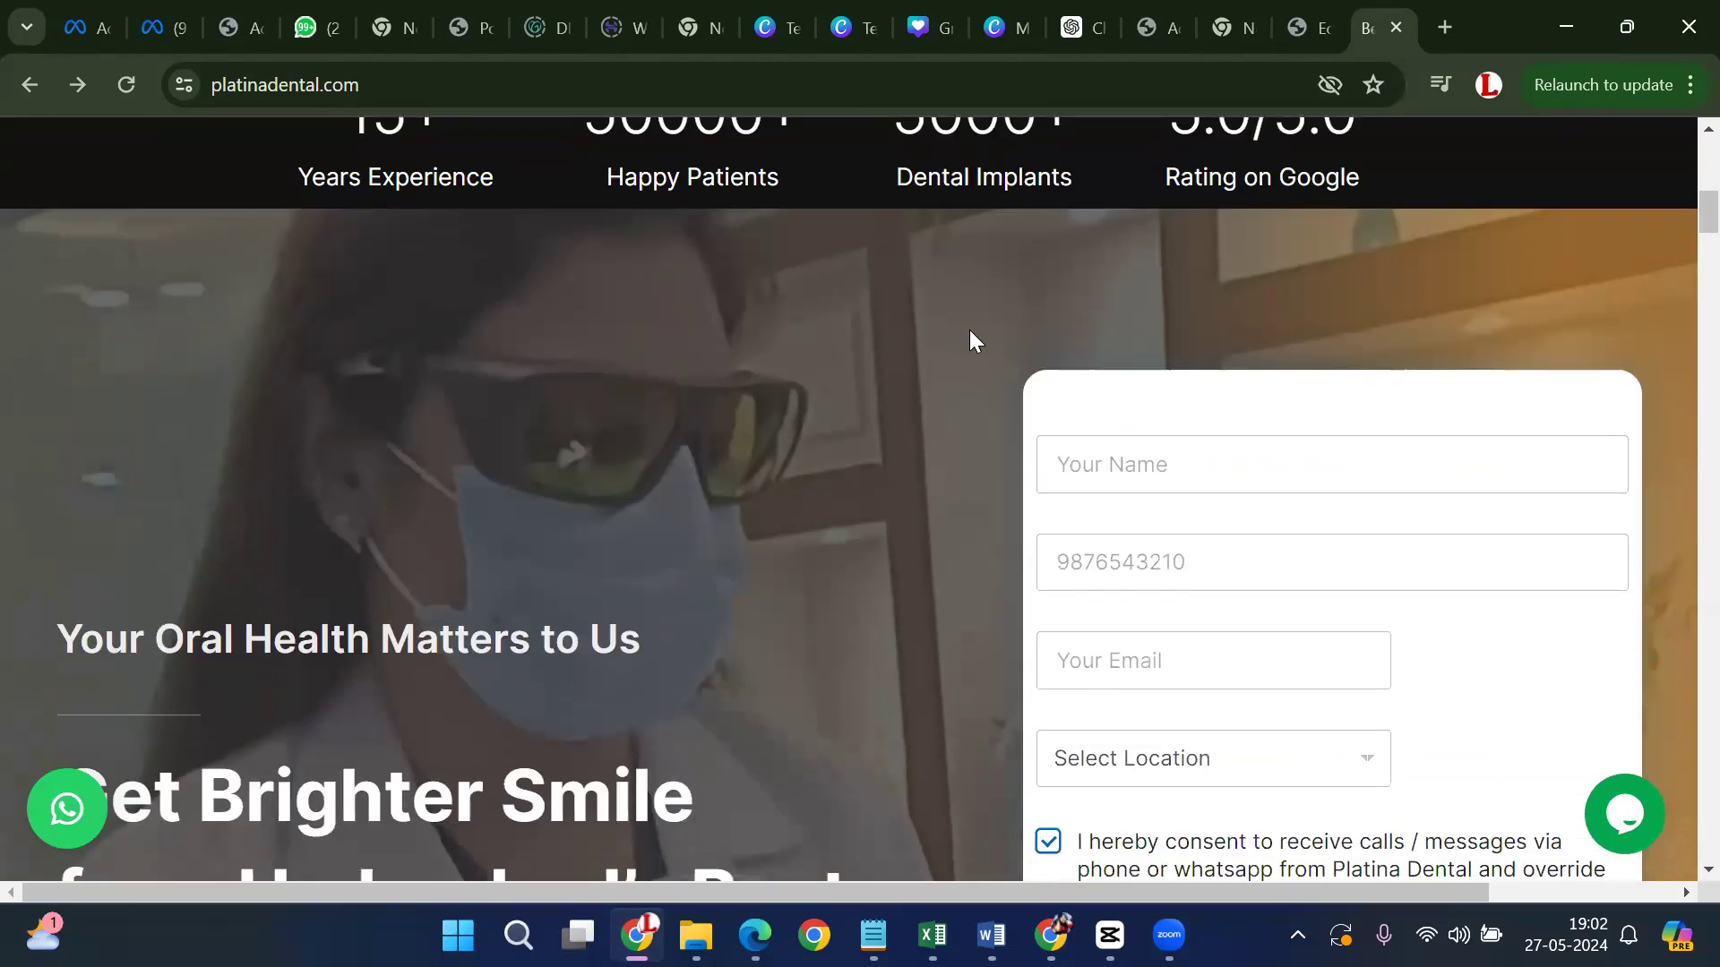
{"action": "scroll", "coordinate": [482, 531], "scroll_direction": "down", "scroll_amount": 1}
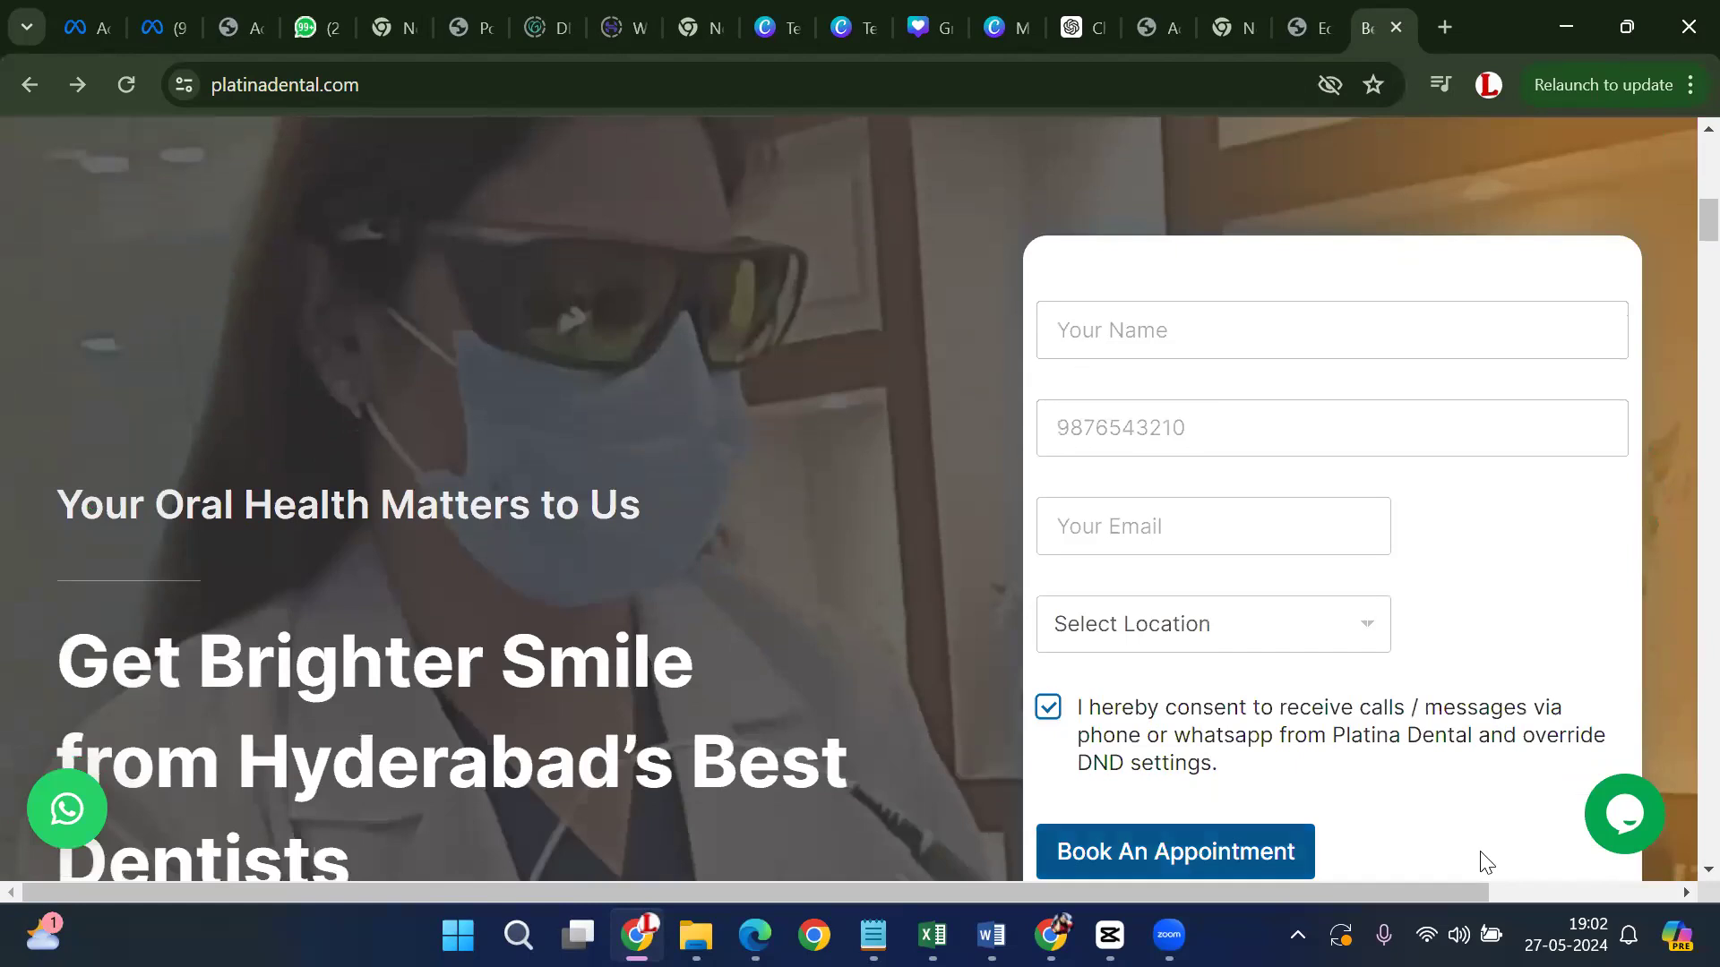
{"action": "scroll", "coordinate": [1240, 569], "scroll_direction": "down", "scroll_amount": 3}
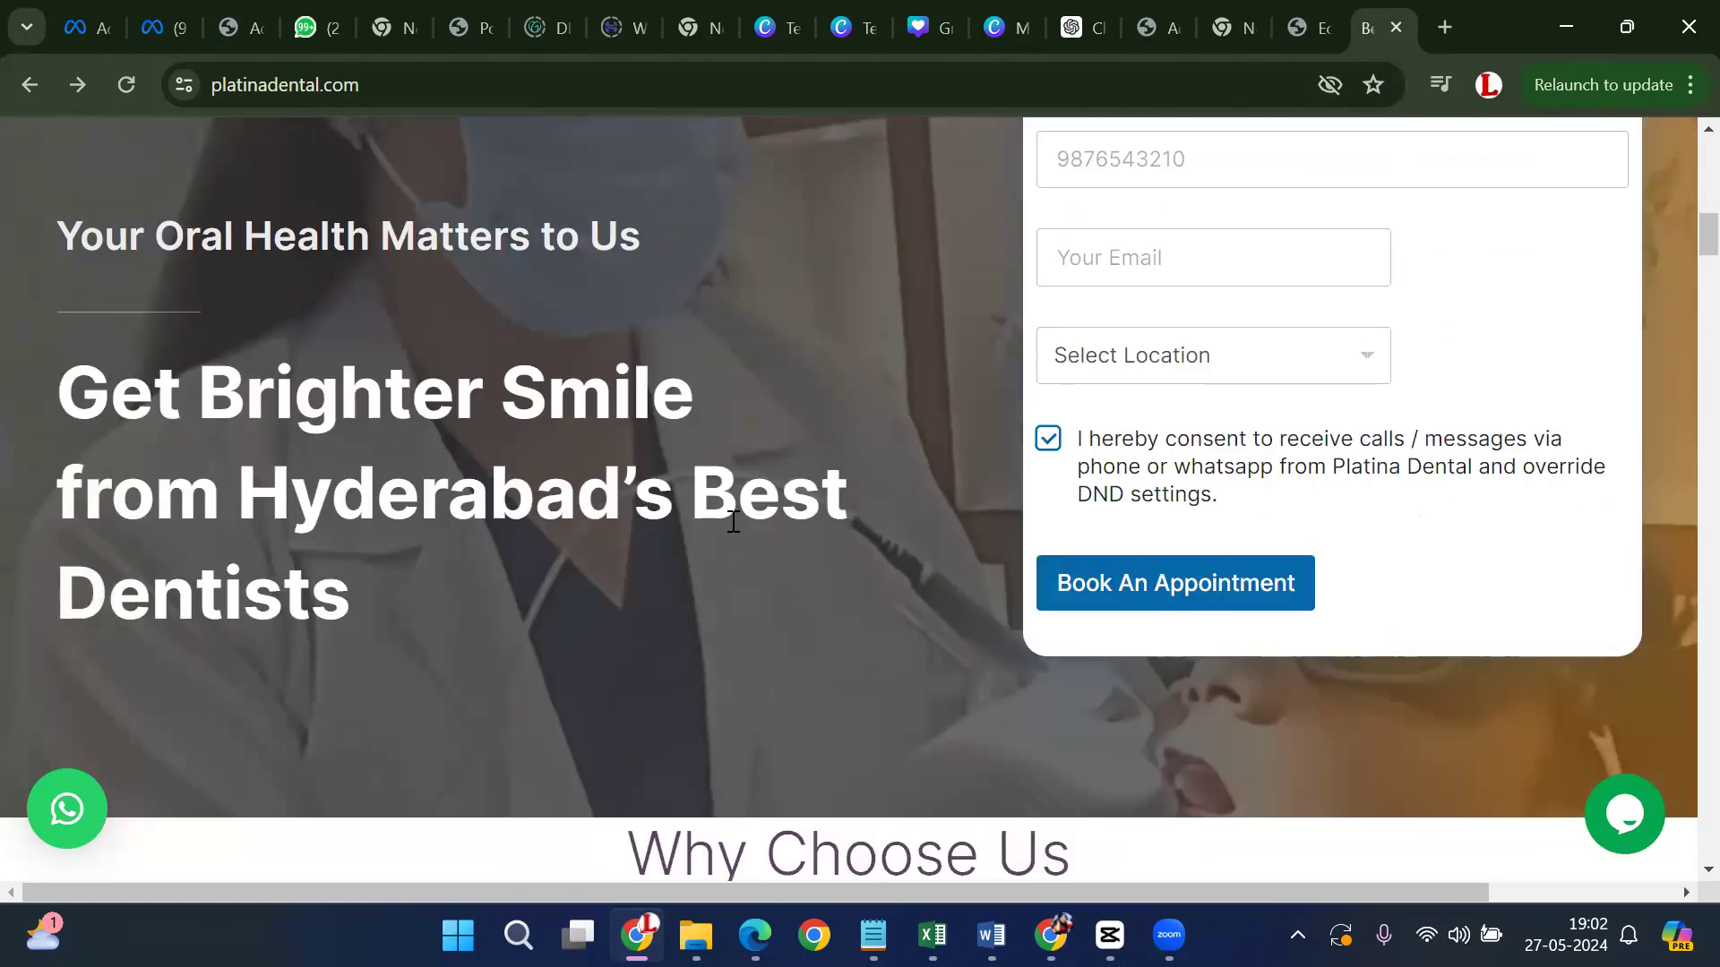
{"action": "scroll", "coordinate": [1157, 545], "scroll_direction": "down", "scroll_amount": 7}
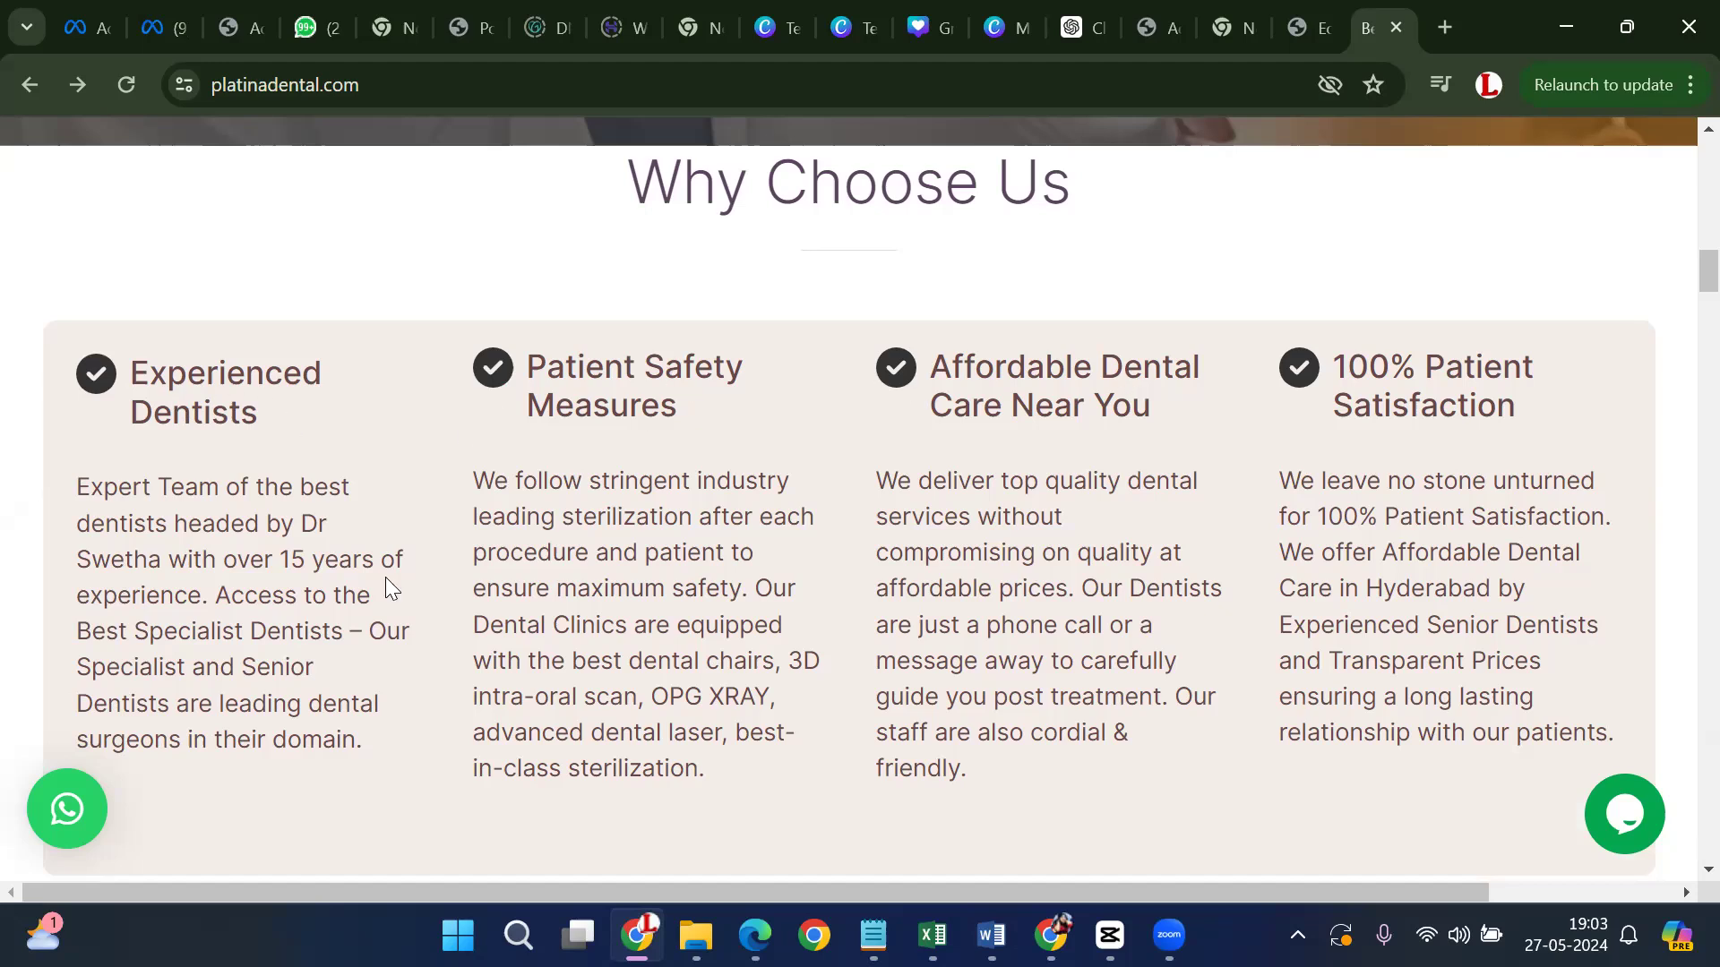
{"action": "scroll", "coordinate": [962, 519], "scroll_direction": "down", "scroll_amount": 8}
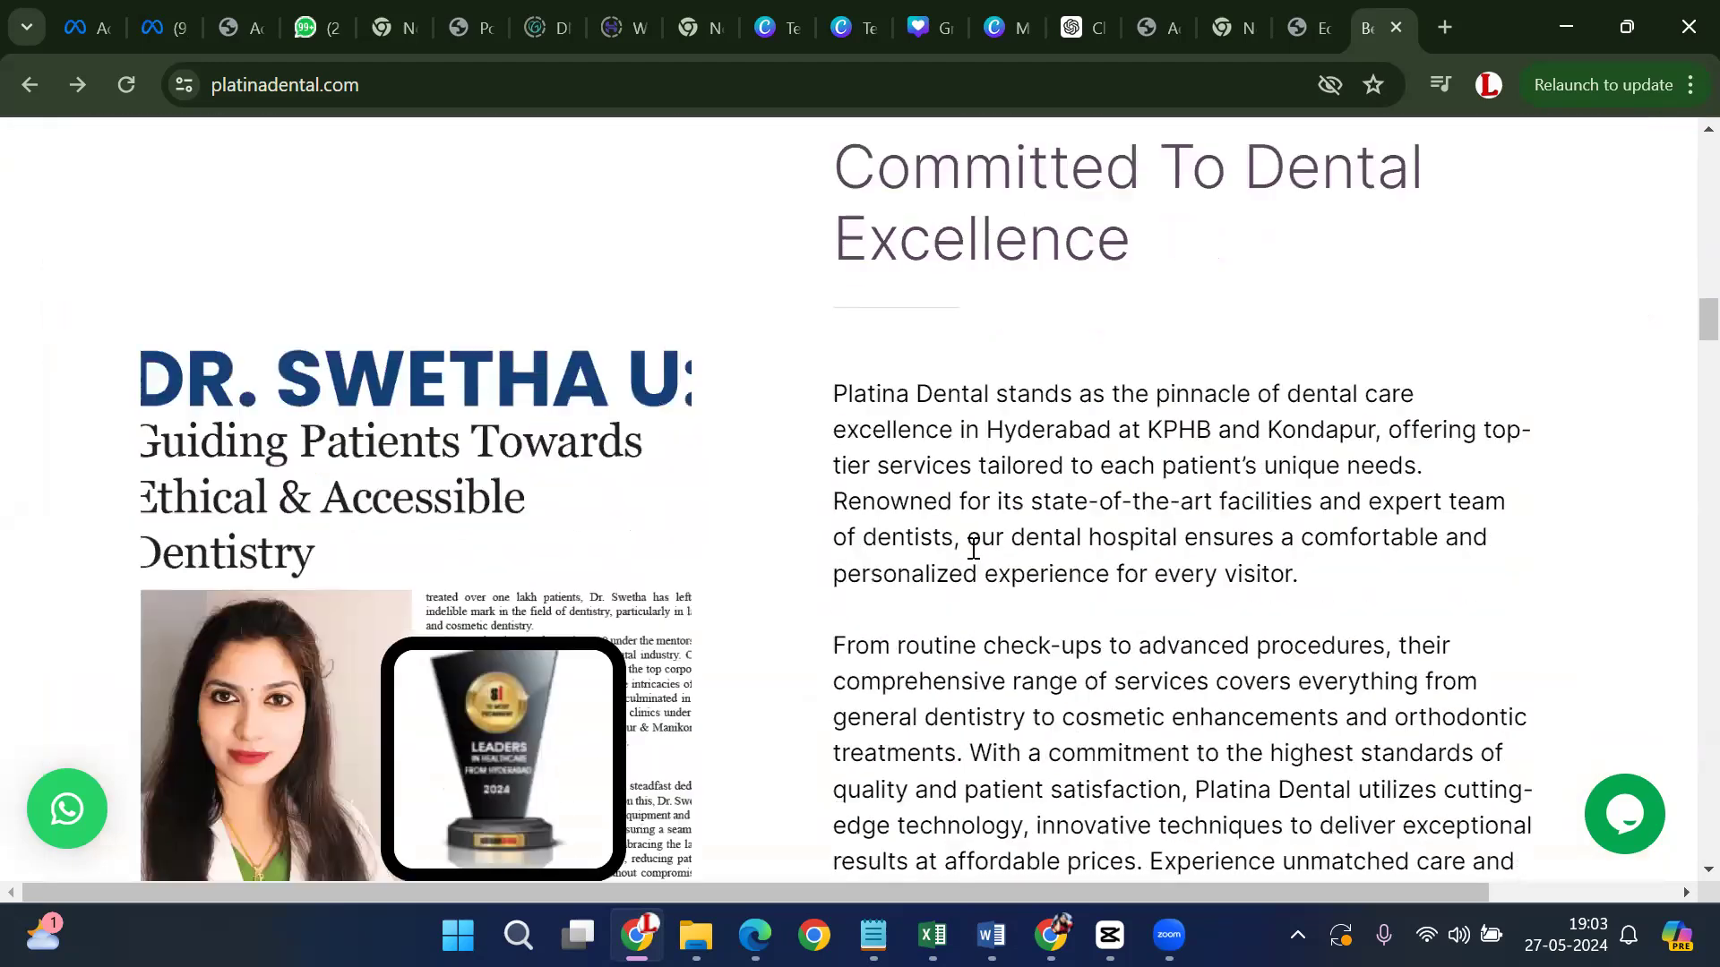
{"action": "scroll", "coordinate": [974, 548], "scroll_direction": "down", "scroll_amount": 2}
{"action": "scroll", "coordinate": [971, 549], "scroll_direction": "up", "scroll_amount": 1}
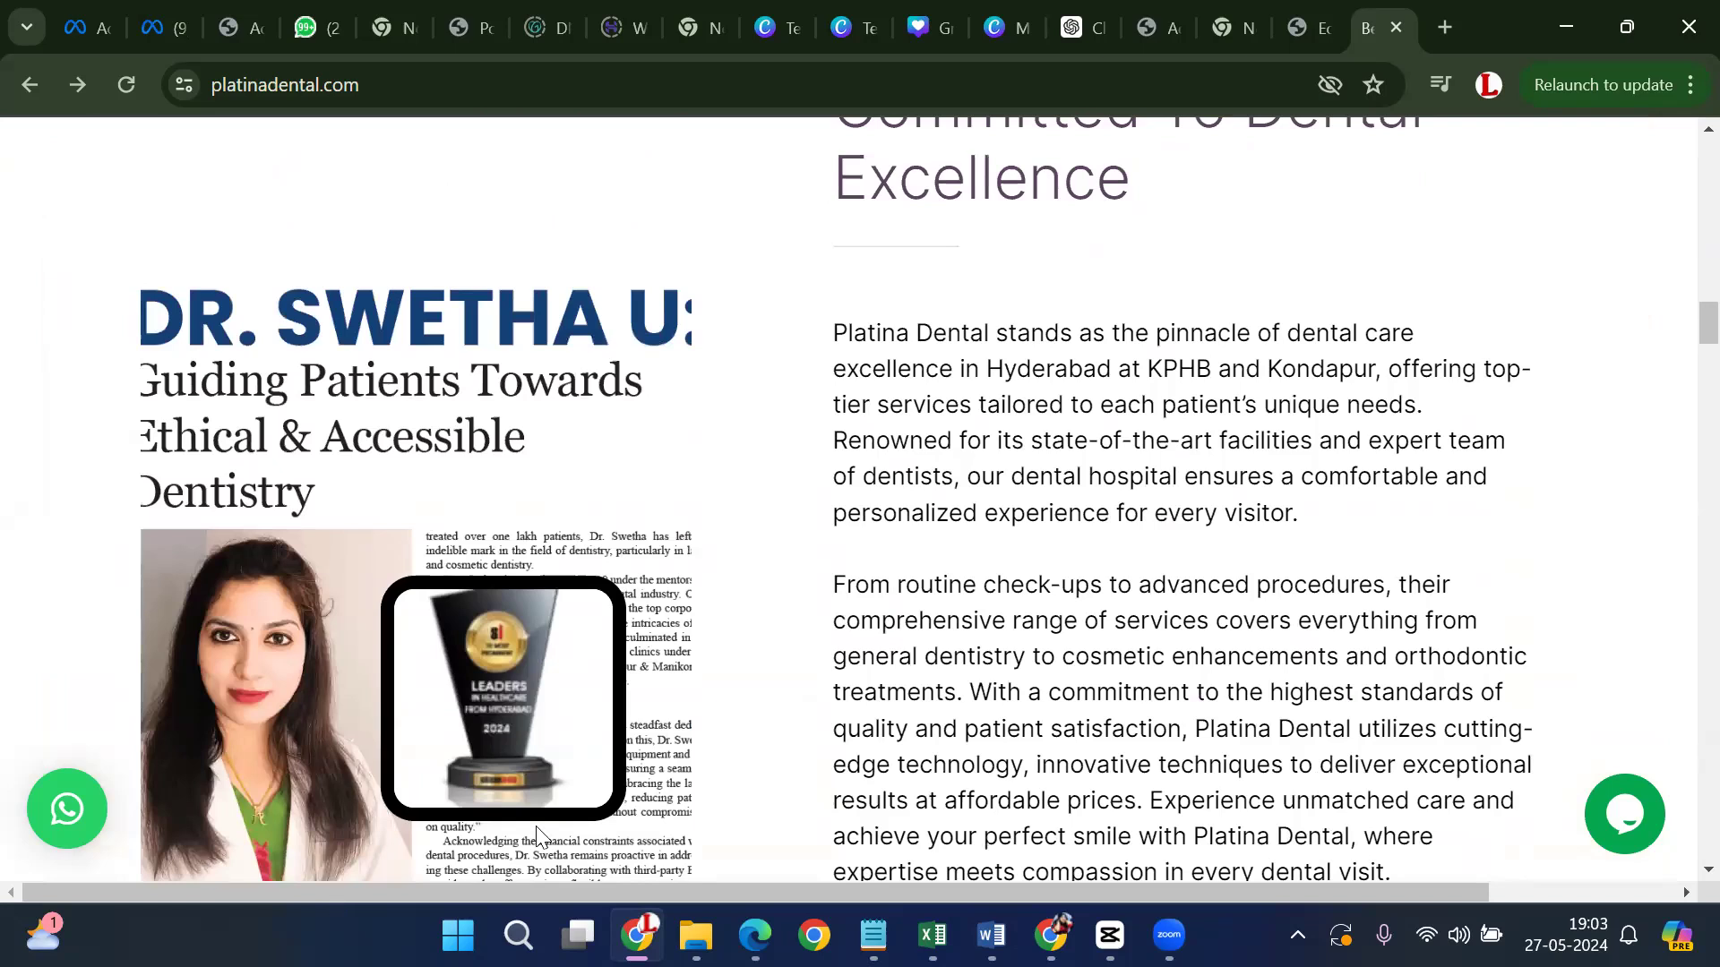
{"action": "scroll", "coordinate": [952, 333], "scroll_direction": "up", "scroll_amount": 1}
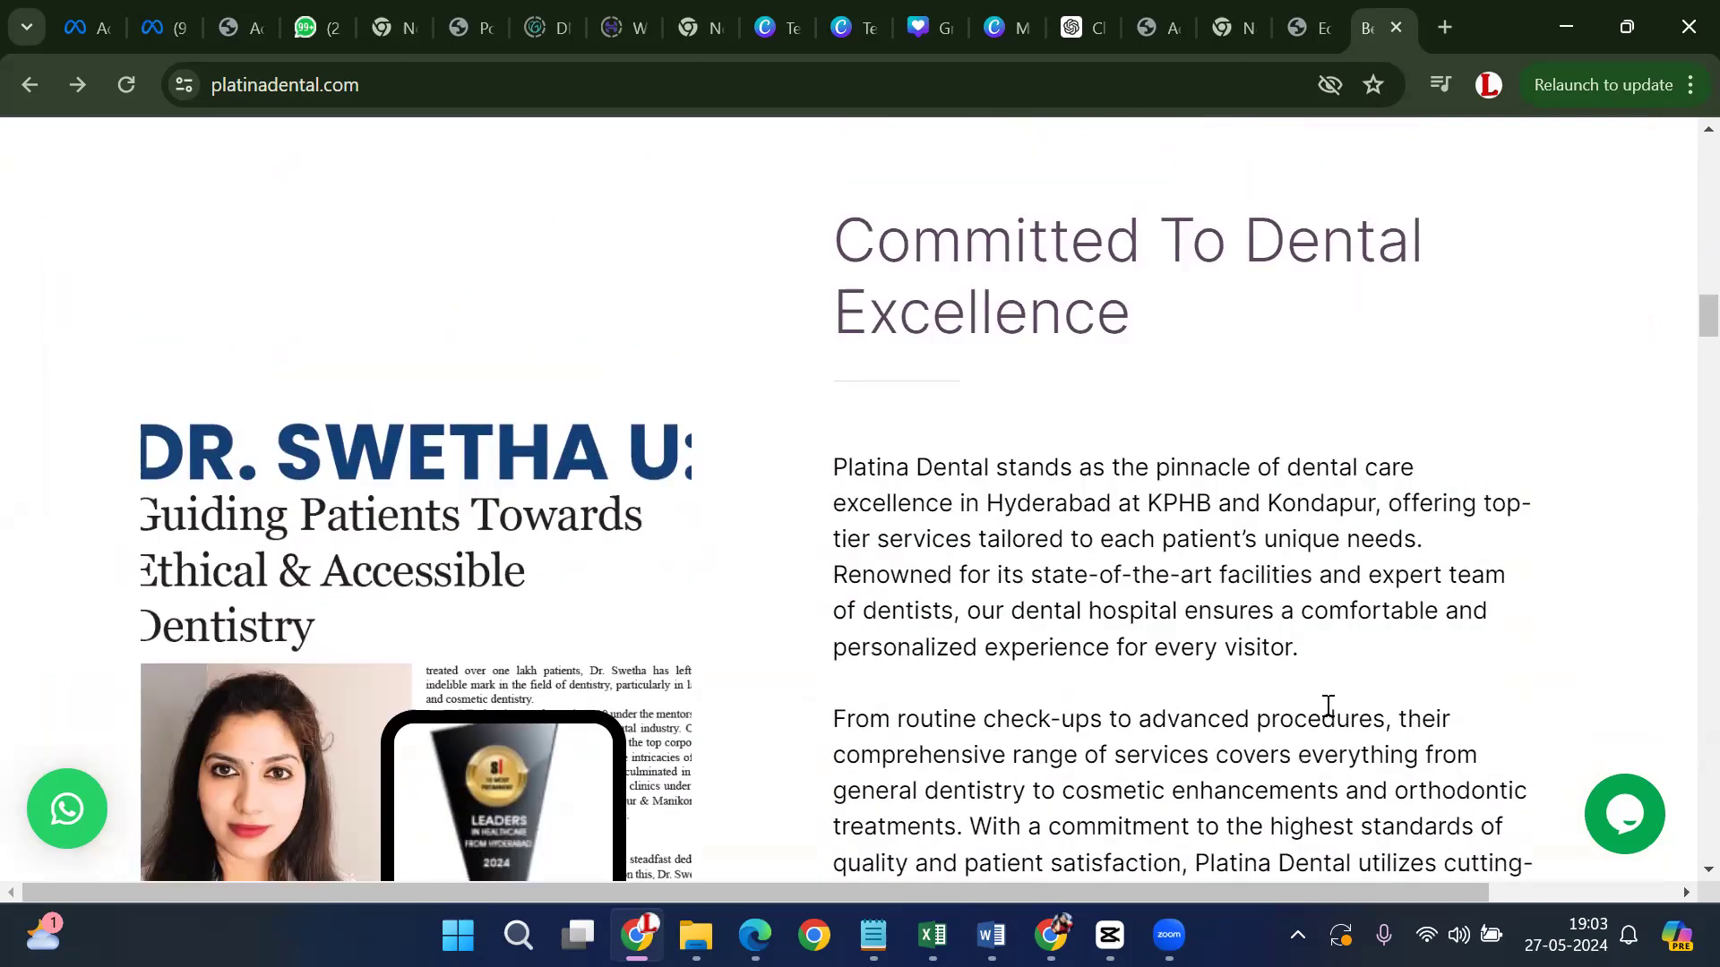
Review the call banner, embedded video, specialized treatments list and patient testimonial further down the homepage
{"action": "scroll", "coordinate": [1186, 622], "scroll_direction": "down", "scroll_amount": 10}
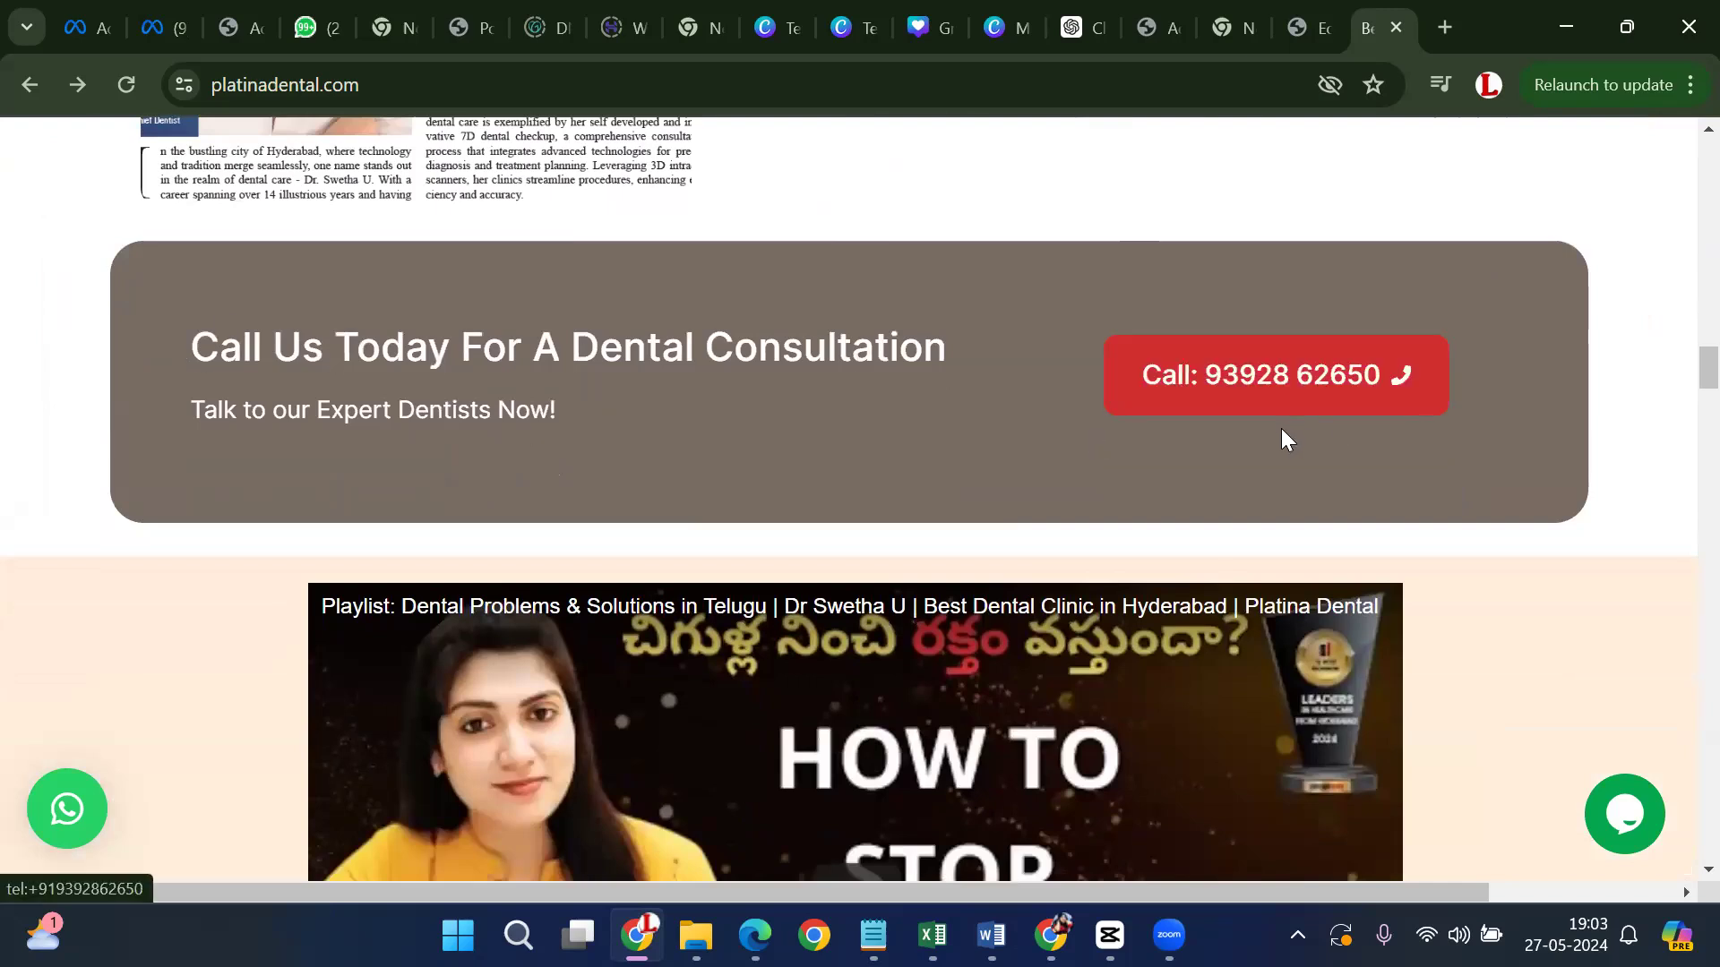
{"action": "scroll", "coordinate": [1281, 428], "scroll_direction": "down", "scroll_amount": 3}
{"action": "scroll", "coordinate": [822, 495], "scroll_direction": "down", "scroll_amount": 1}
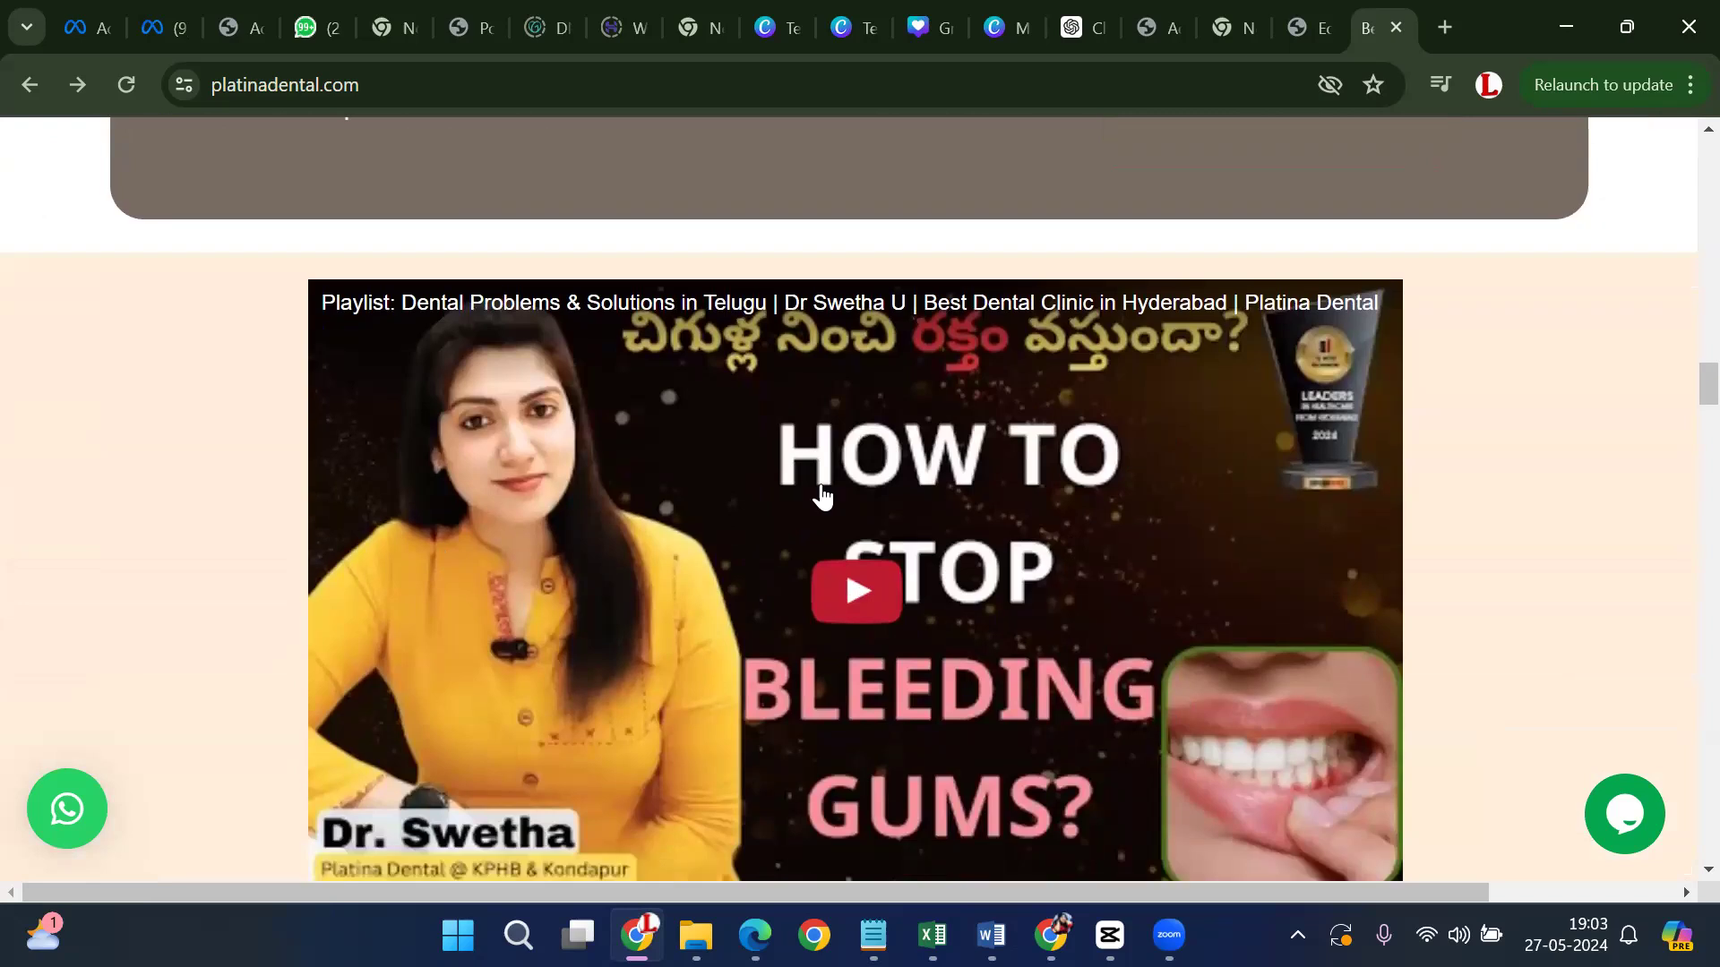
{"action": "scroll", "coordinate": [823, 495], "scroll_direction": "down", "scroll_amount": 3}
{"action": "scroll", "coordinate": [994, 412], "scroll_direction": "down", "scroll_amount": 5}
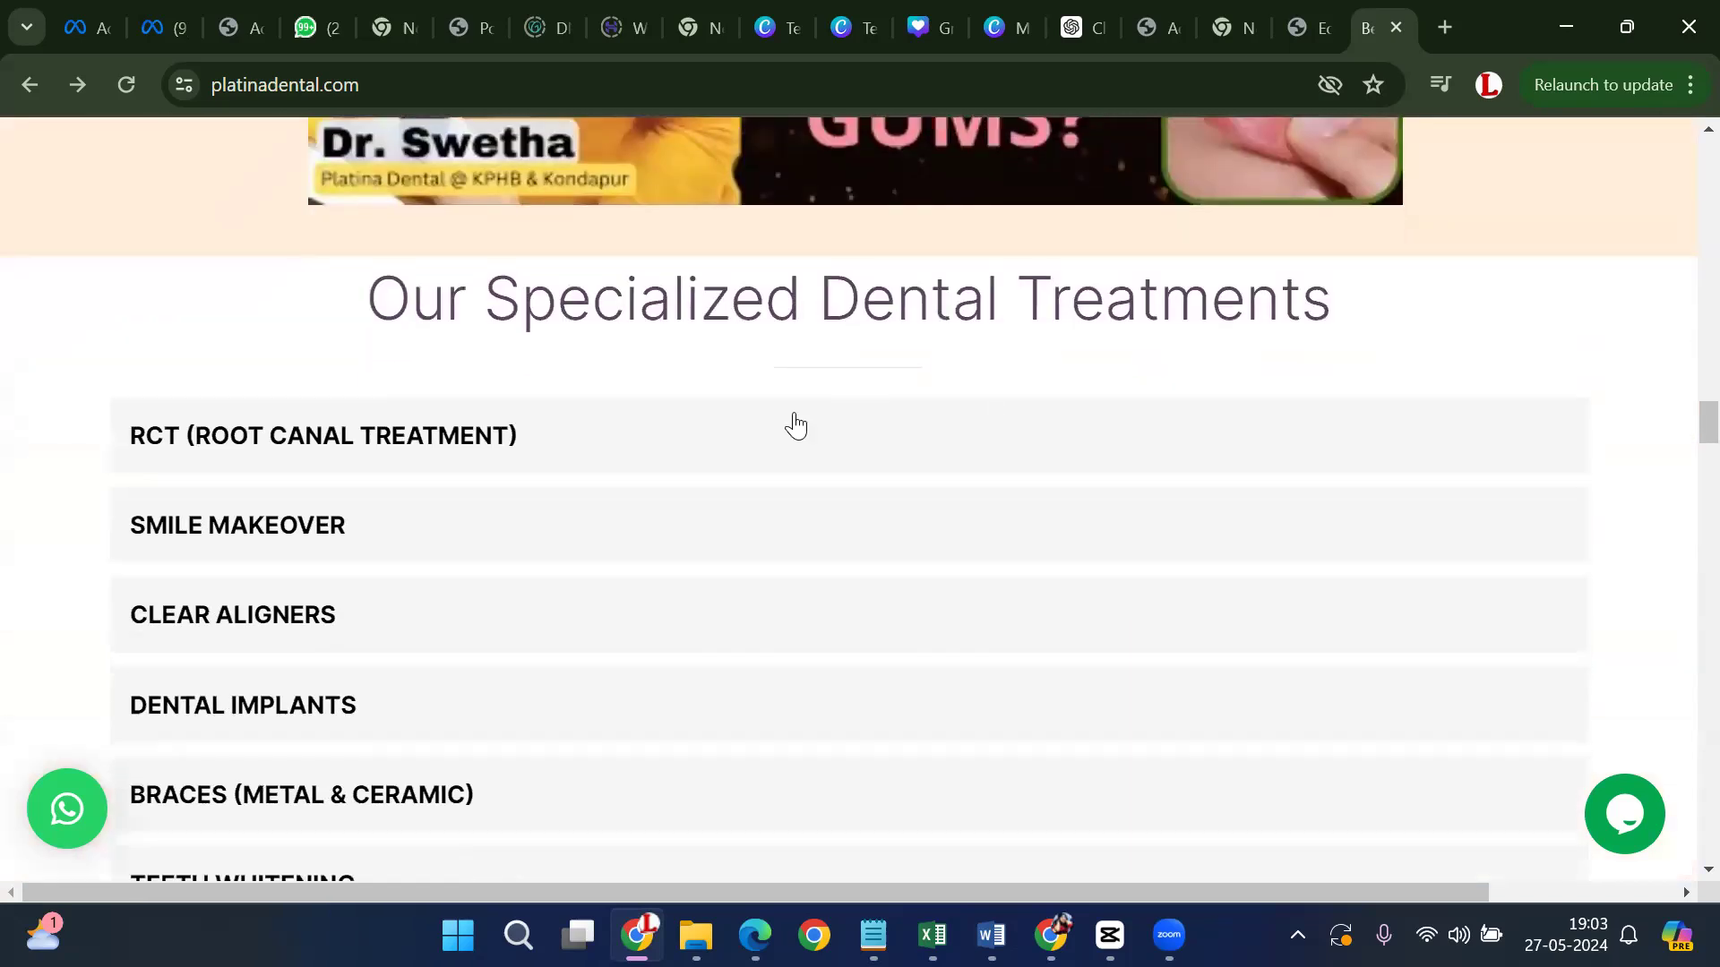
{"action": "scroll", "coordinate": [796, 426], "scroll_direction": "down", "scroll_amount": 4}
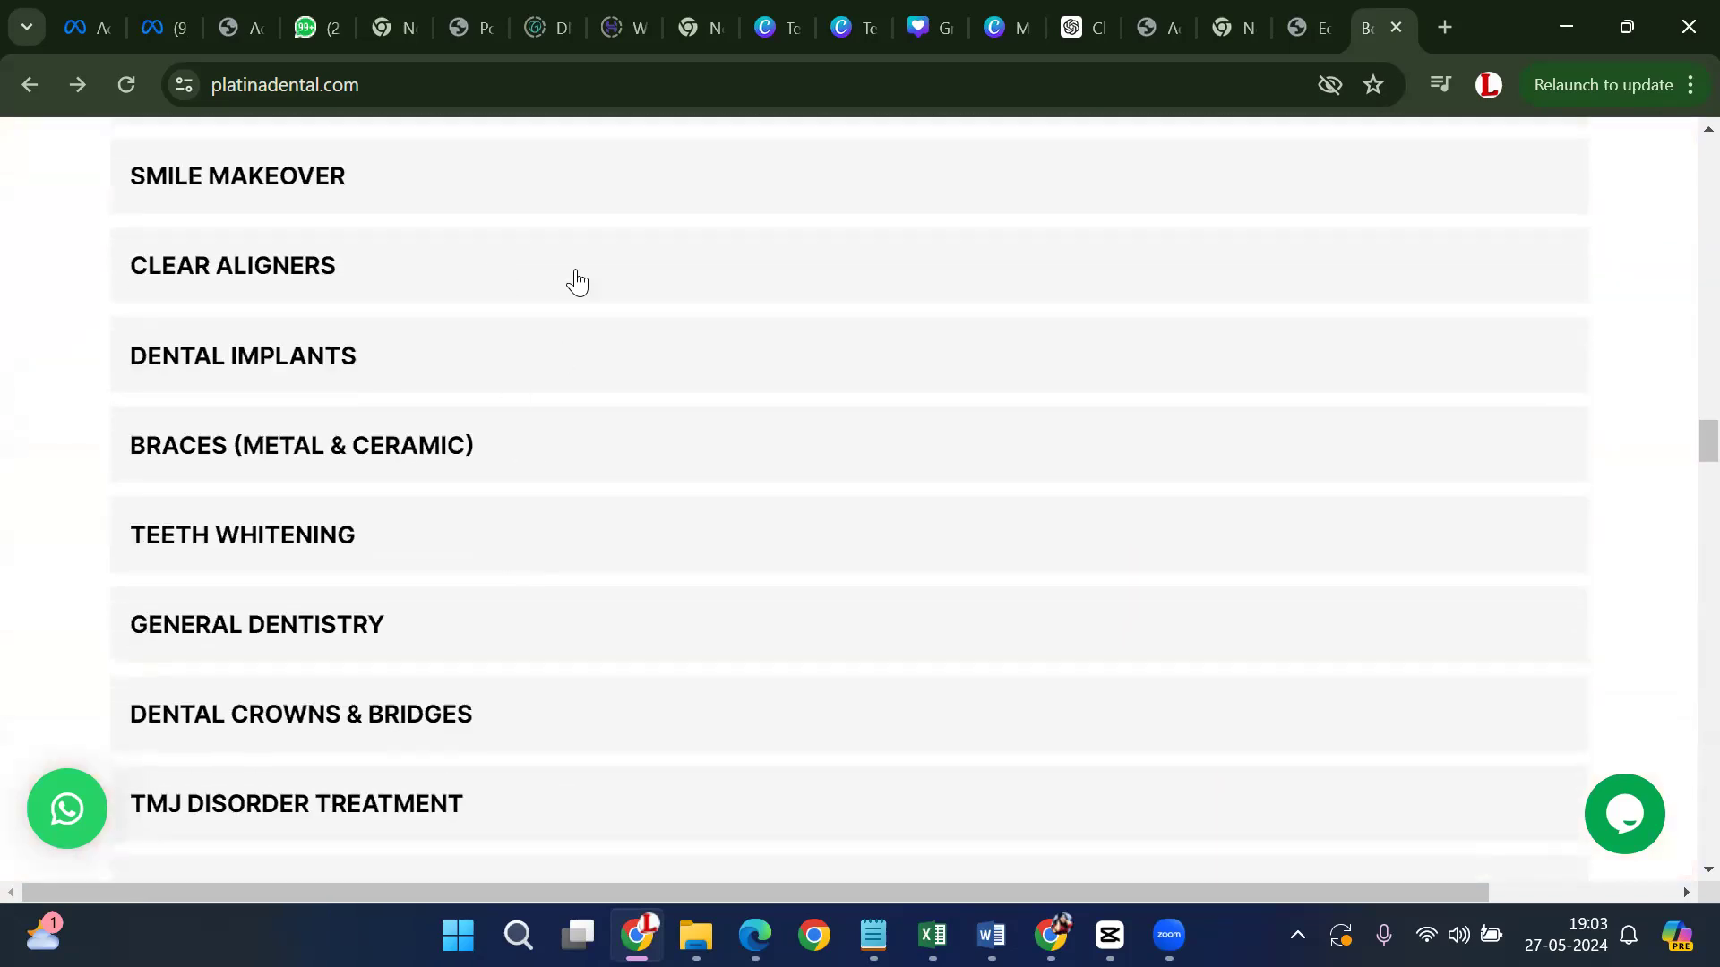
{"action": "scroll", "coordinate": [595, 442], "scroll_direction": "down", "scroll_amount": 4}
{"action": "scroll", "coordinate": [531, 530], "scroll_direction": "down", "scroll_amount": 2}
{"action": "scroll", "coordinate": [531, 530], "scroll_direction": "down", "scroll_amount": 4}
{"action": "scroll", "coordinate": [985, 547], "scroll_direction": "down", "scroll_amount": 5}
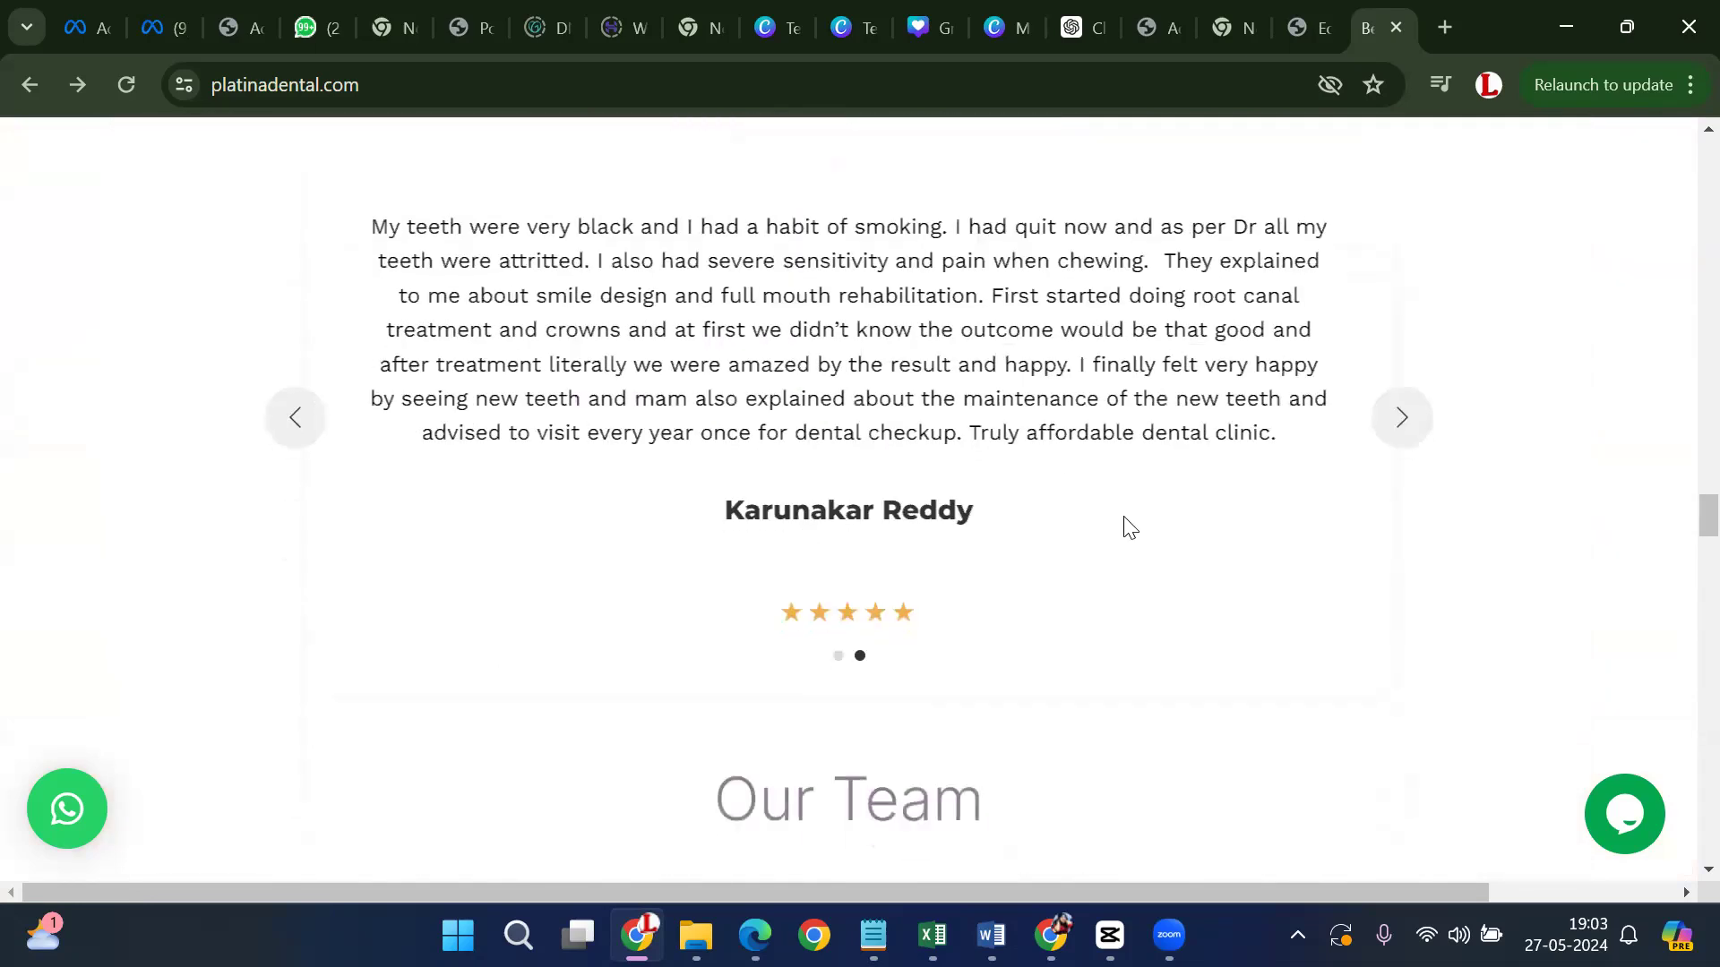
Return to the Our Specialized Dental Treatments accordion and expand the Smile Makeover item
{"action": "scroll", "coordinate": [1391, 442], "scroll_direction": "up", "scroll_amount": 7}
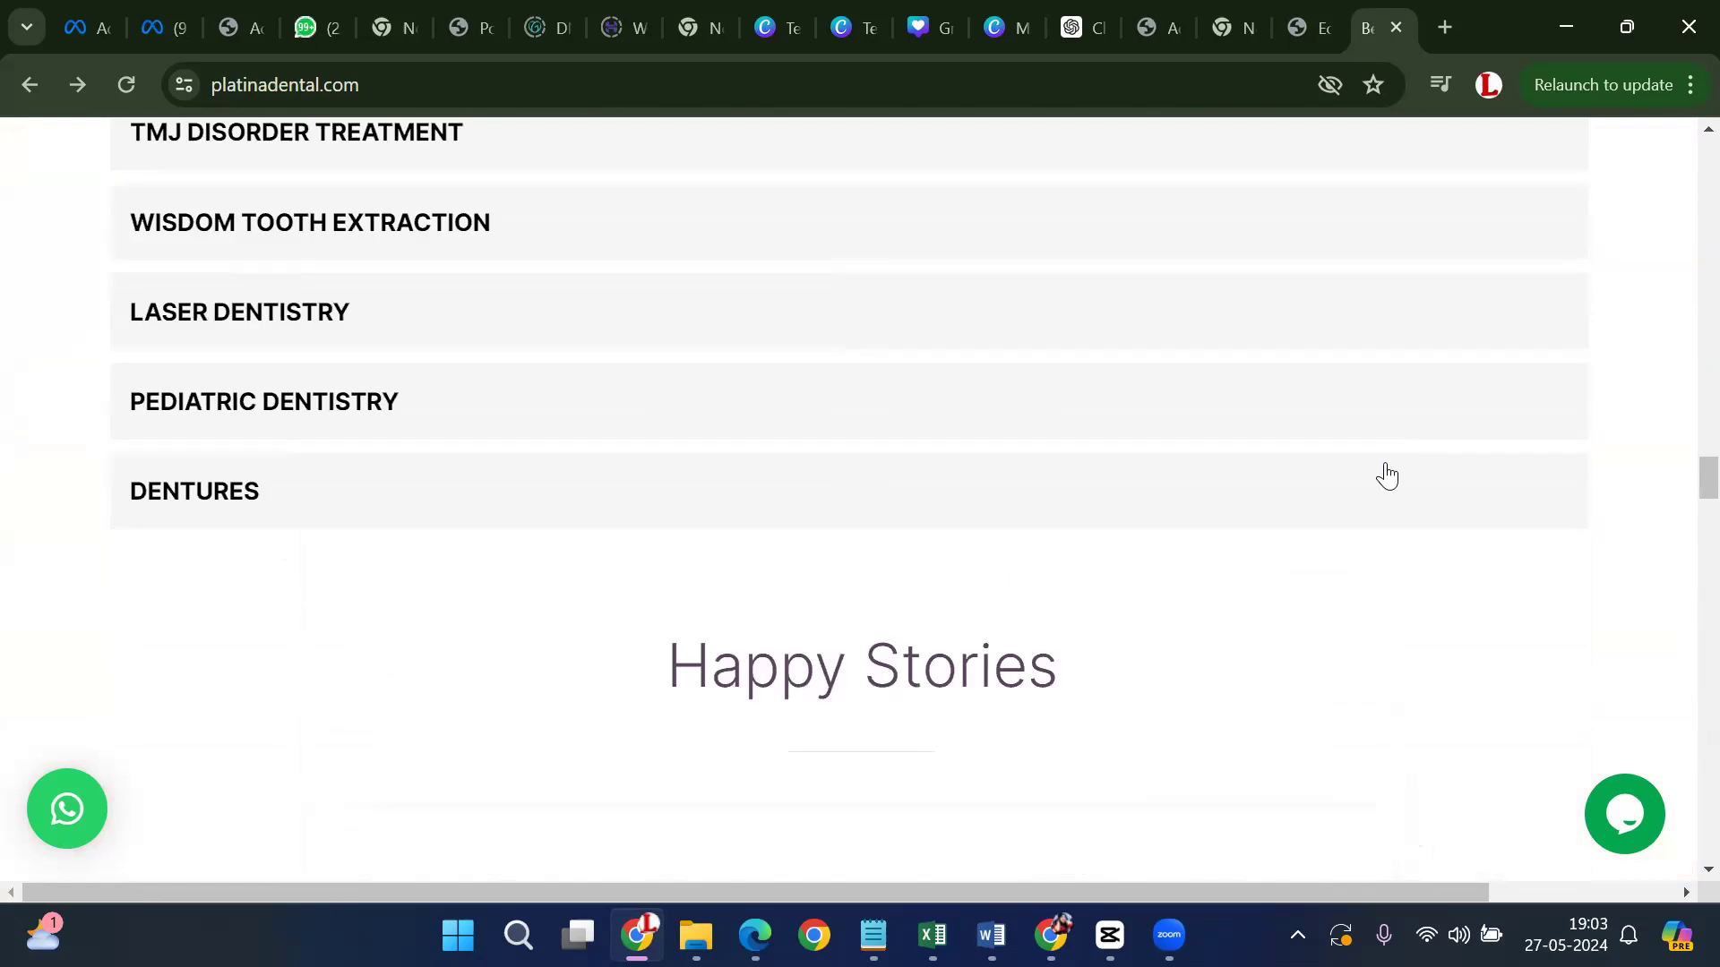
{"action": "scroll", "coordinate": [1039, 427], "scroll_direction": "up", "scroll_amount": 3}
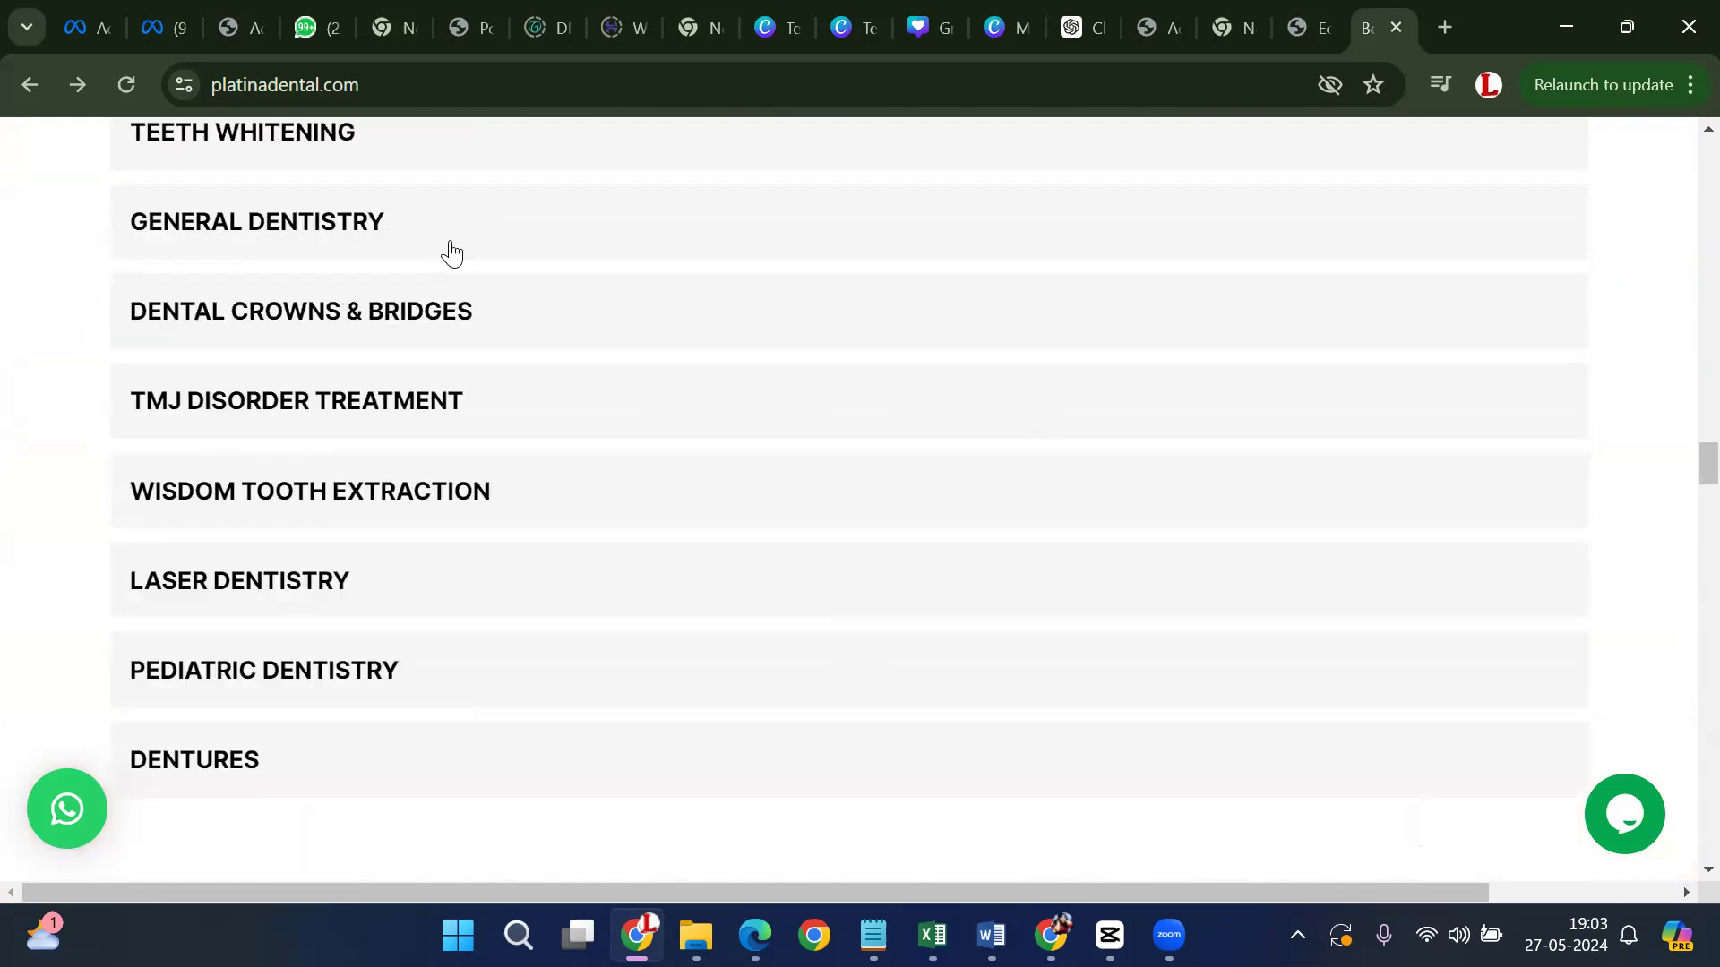
{"action": "scroll", "coordinate": [242, 338], "scroll_direction": "up", "scroll_amount": 3}
{"action": "scroll", "coordinate": [394, 354], "scroll_direction": "up", "scroll_amount": 3}
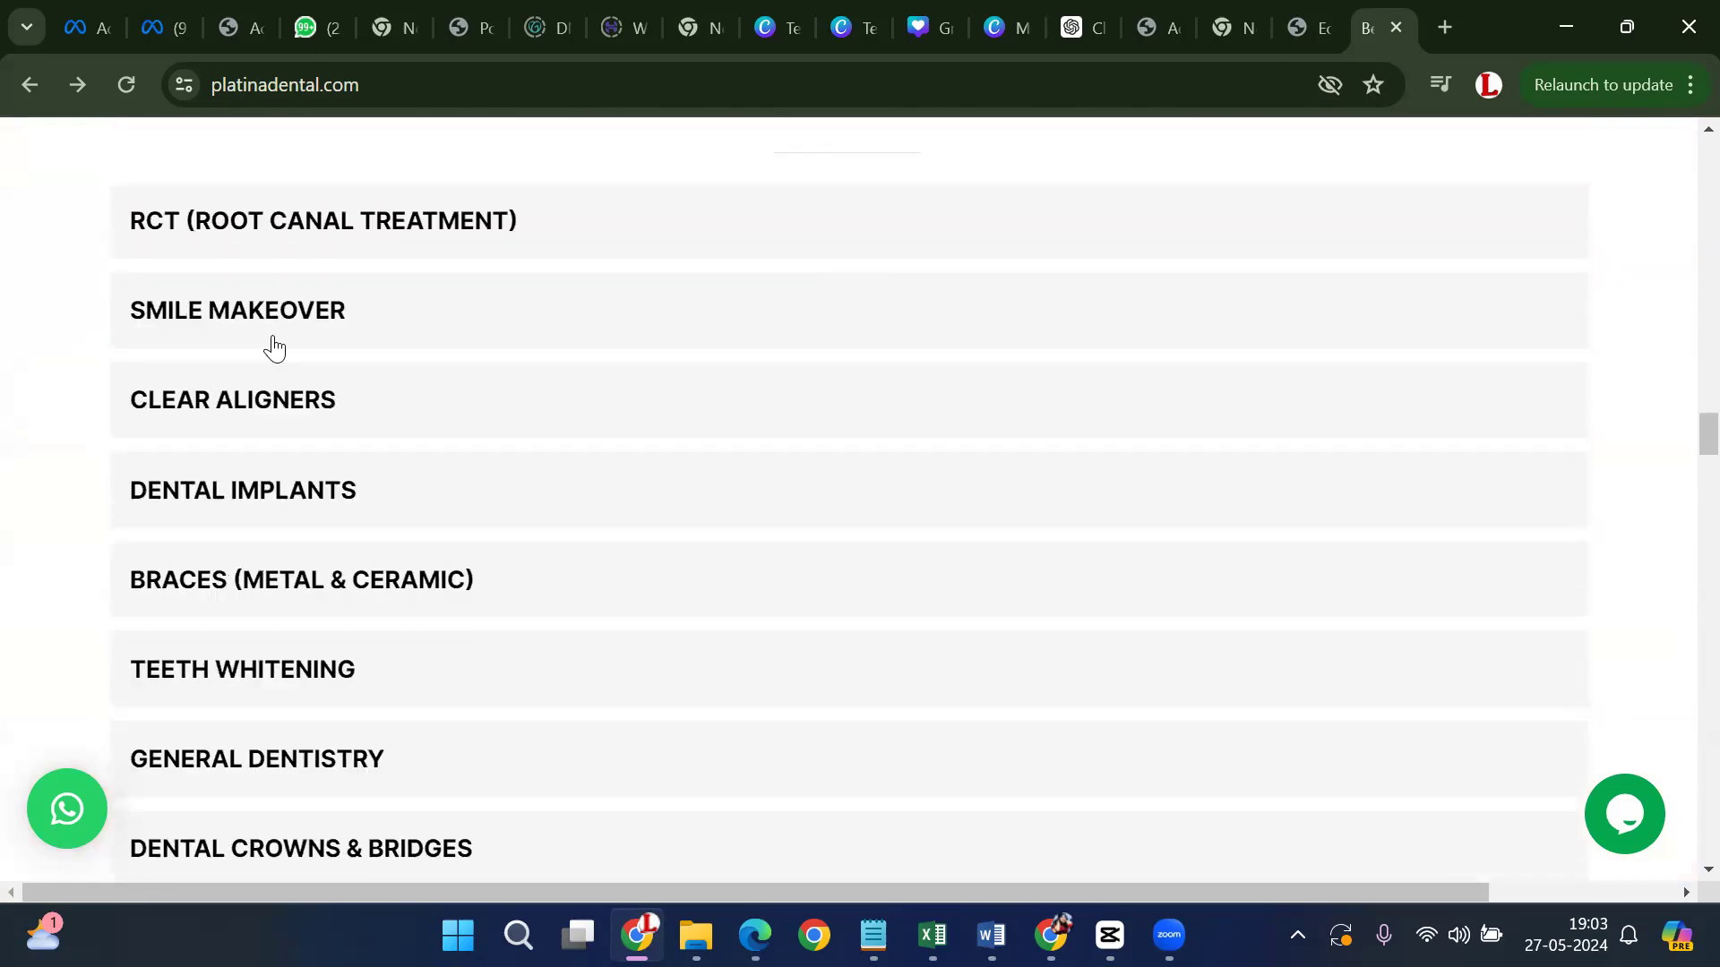
{"action": "left_click", "coordinate": [259, 334]}
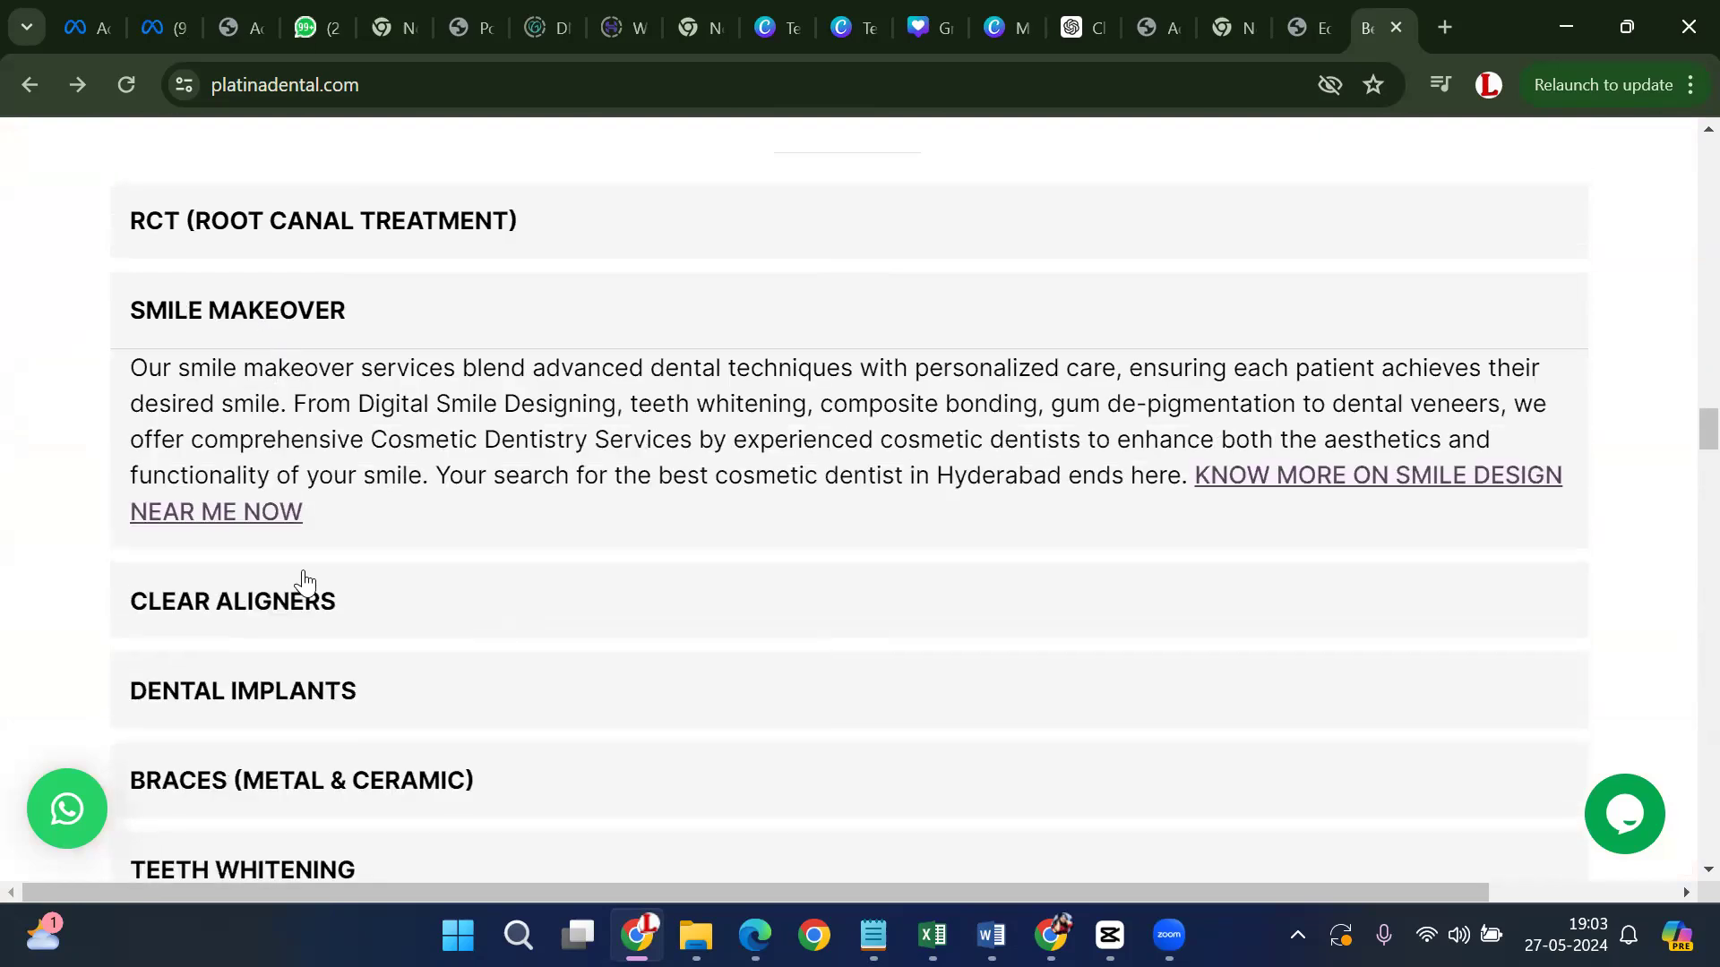
Go to the Happy Stories section and advance its testimonial carousel once
{"action": "scroll", "coordinate": [724, 576], "scroll_direction": "down", "scroll_amount": 15}
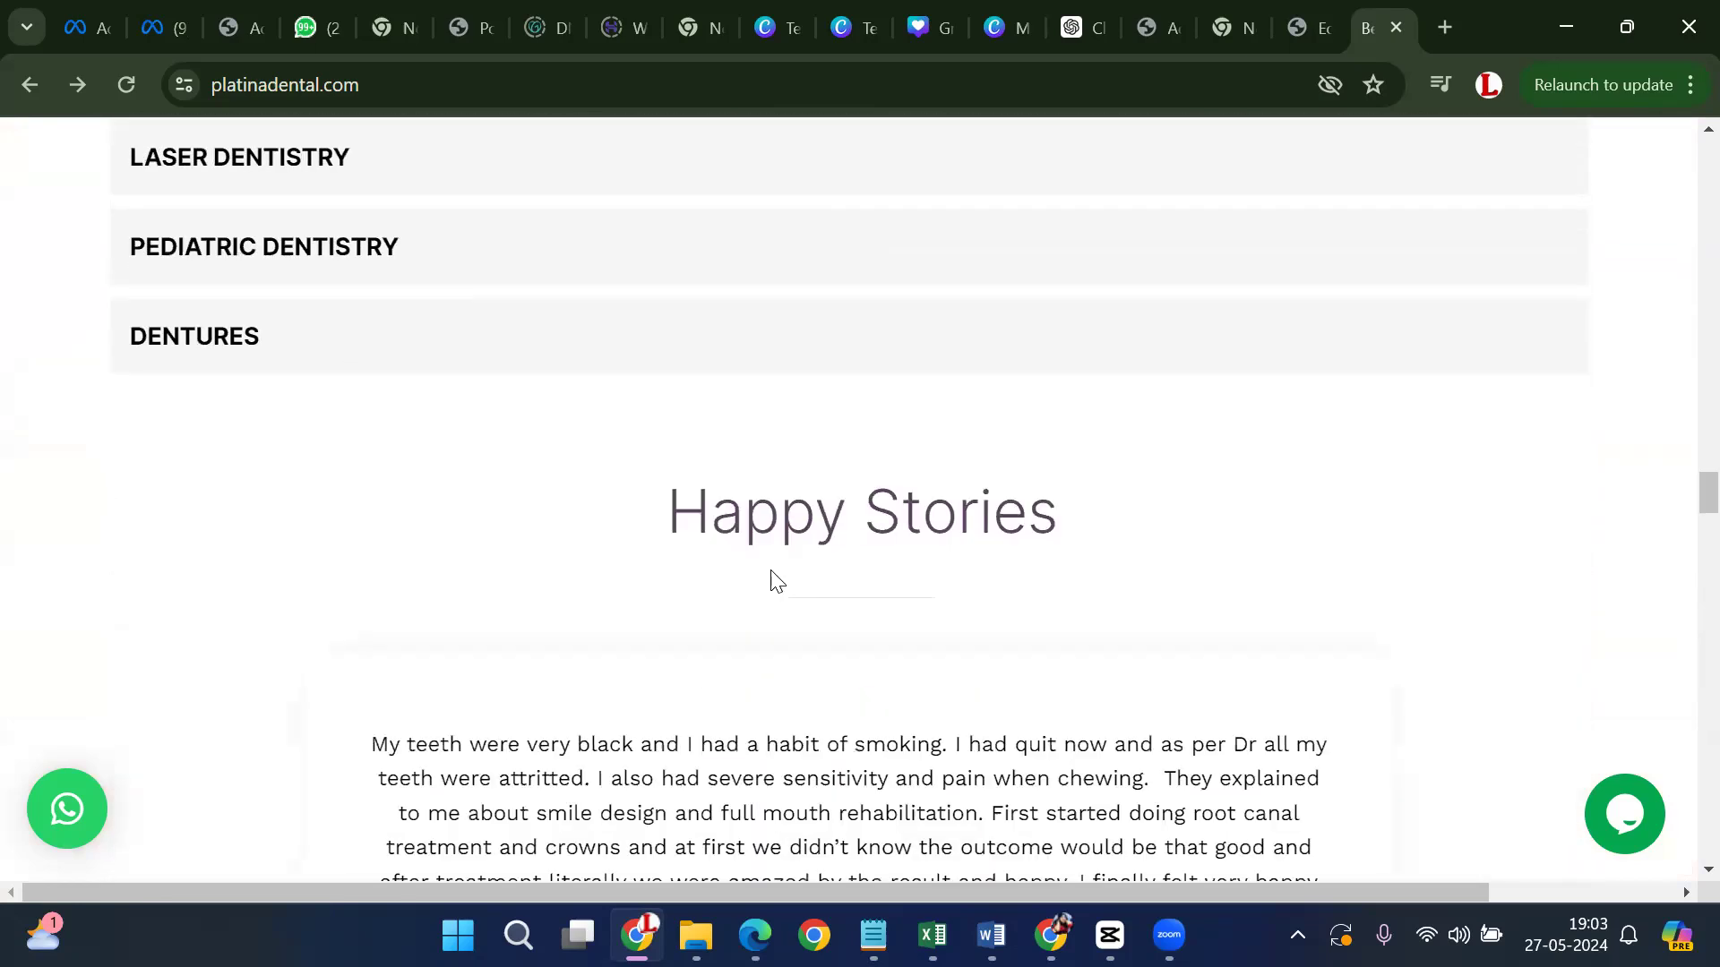
{"action": "scroll", "coordinate": [887, 537], "scroll_direction": "down", "scroll_amount": 4}
{"action": "left_click", "coordinate": [1393, 362]}
Go back to the treatments accordion and expand General Dentistry, followed by Teeth Whitening
{"action": "scroll", "coordinate": [1298, 487], "scroll_direction": "up", "scroll_amount": 12}
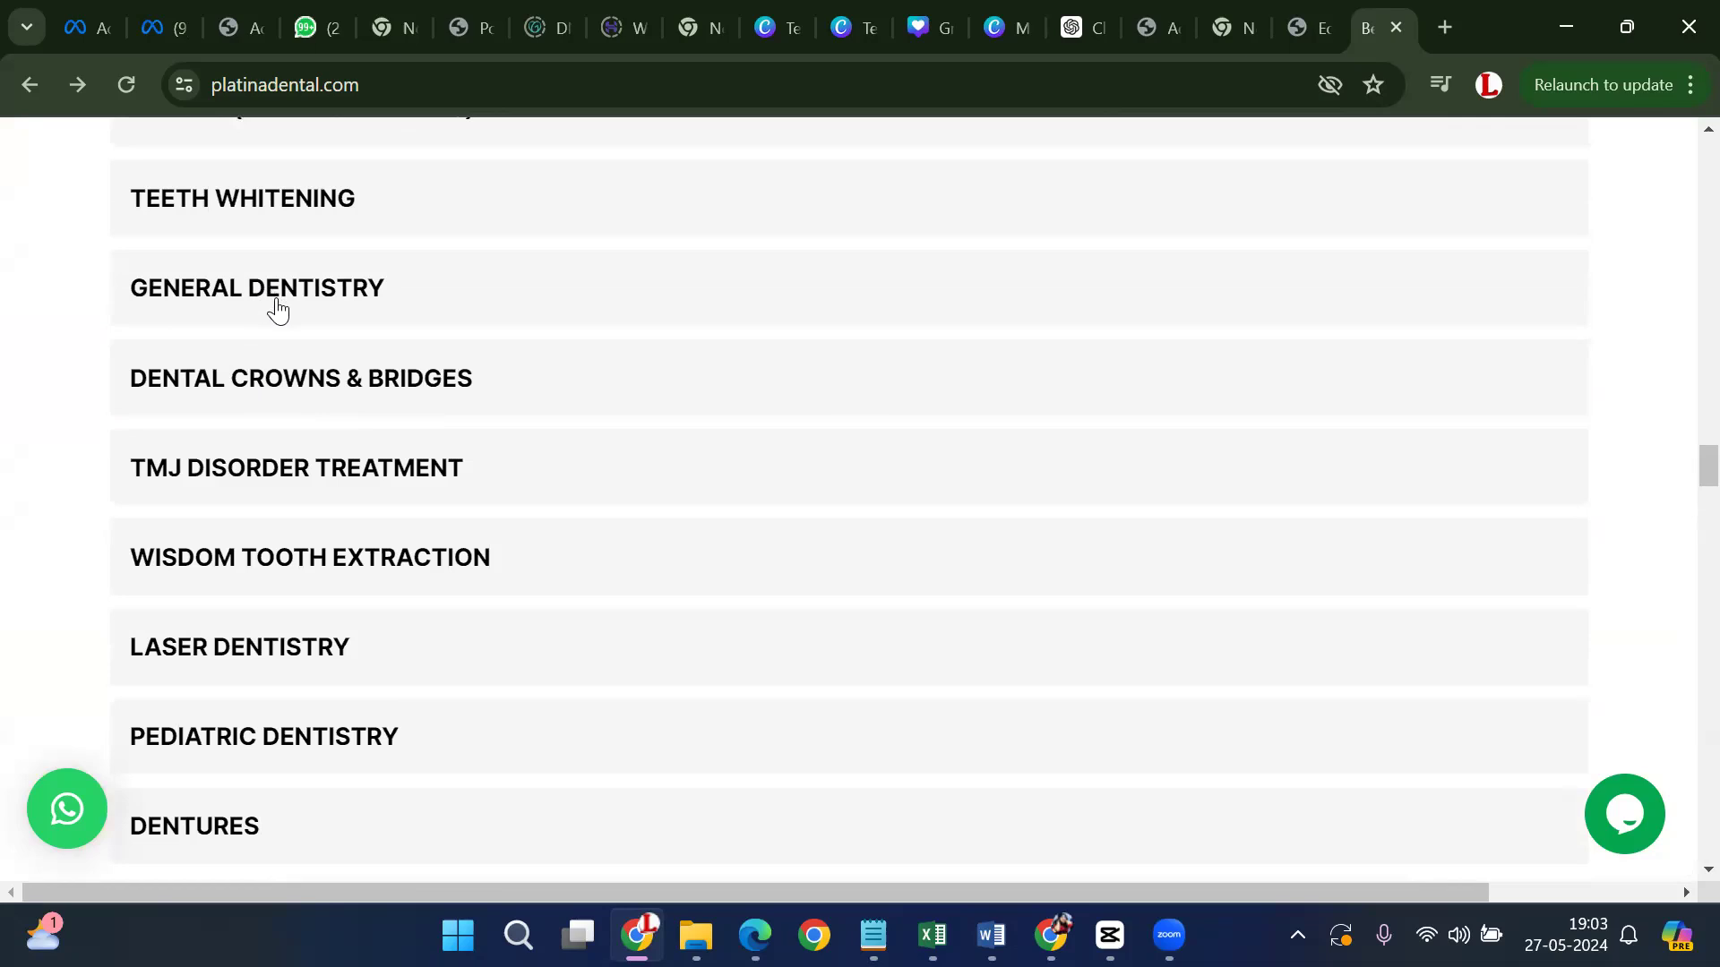
{"action": "left_click", "coordinate": [277, 309]}
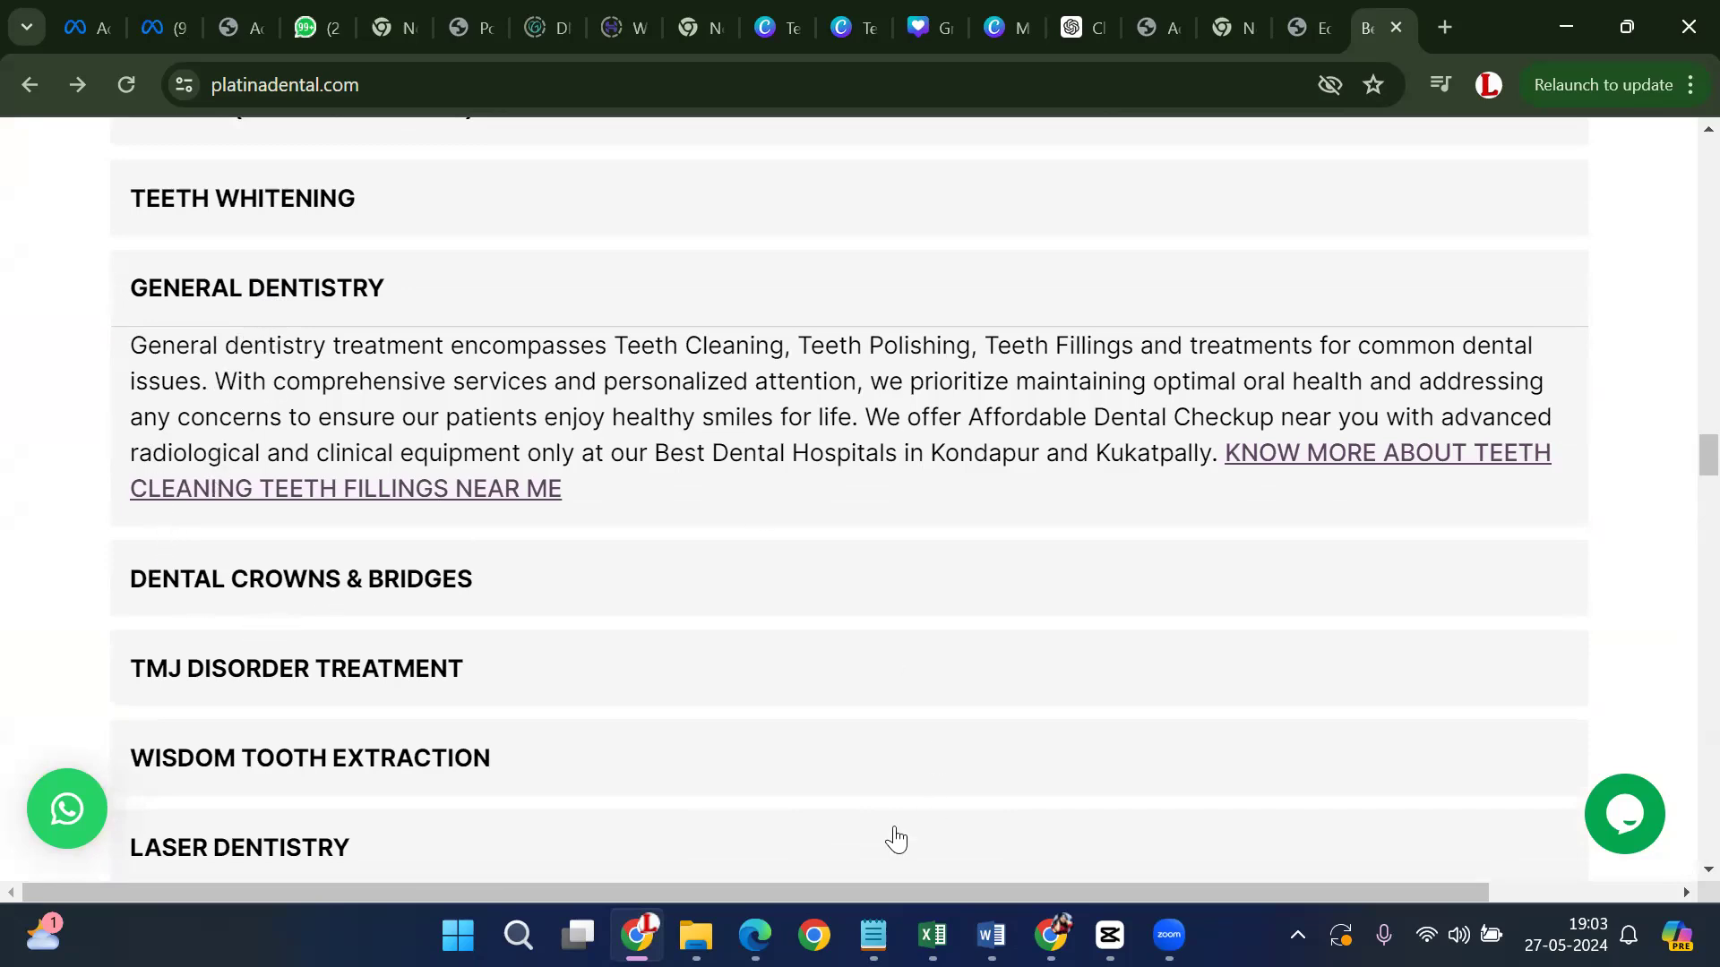
{"action": "scroll", "coordinate": [430, 606], "scroll_direction": "up", "scroll_amount": 1}
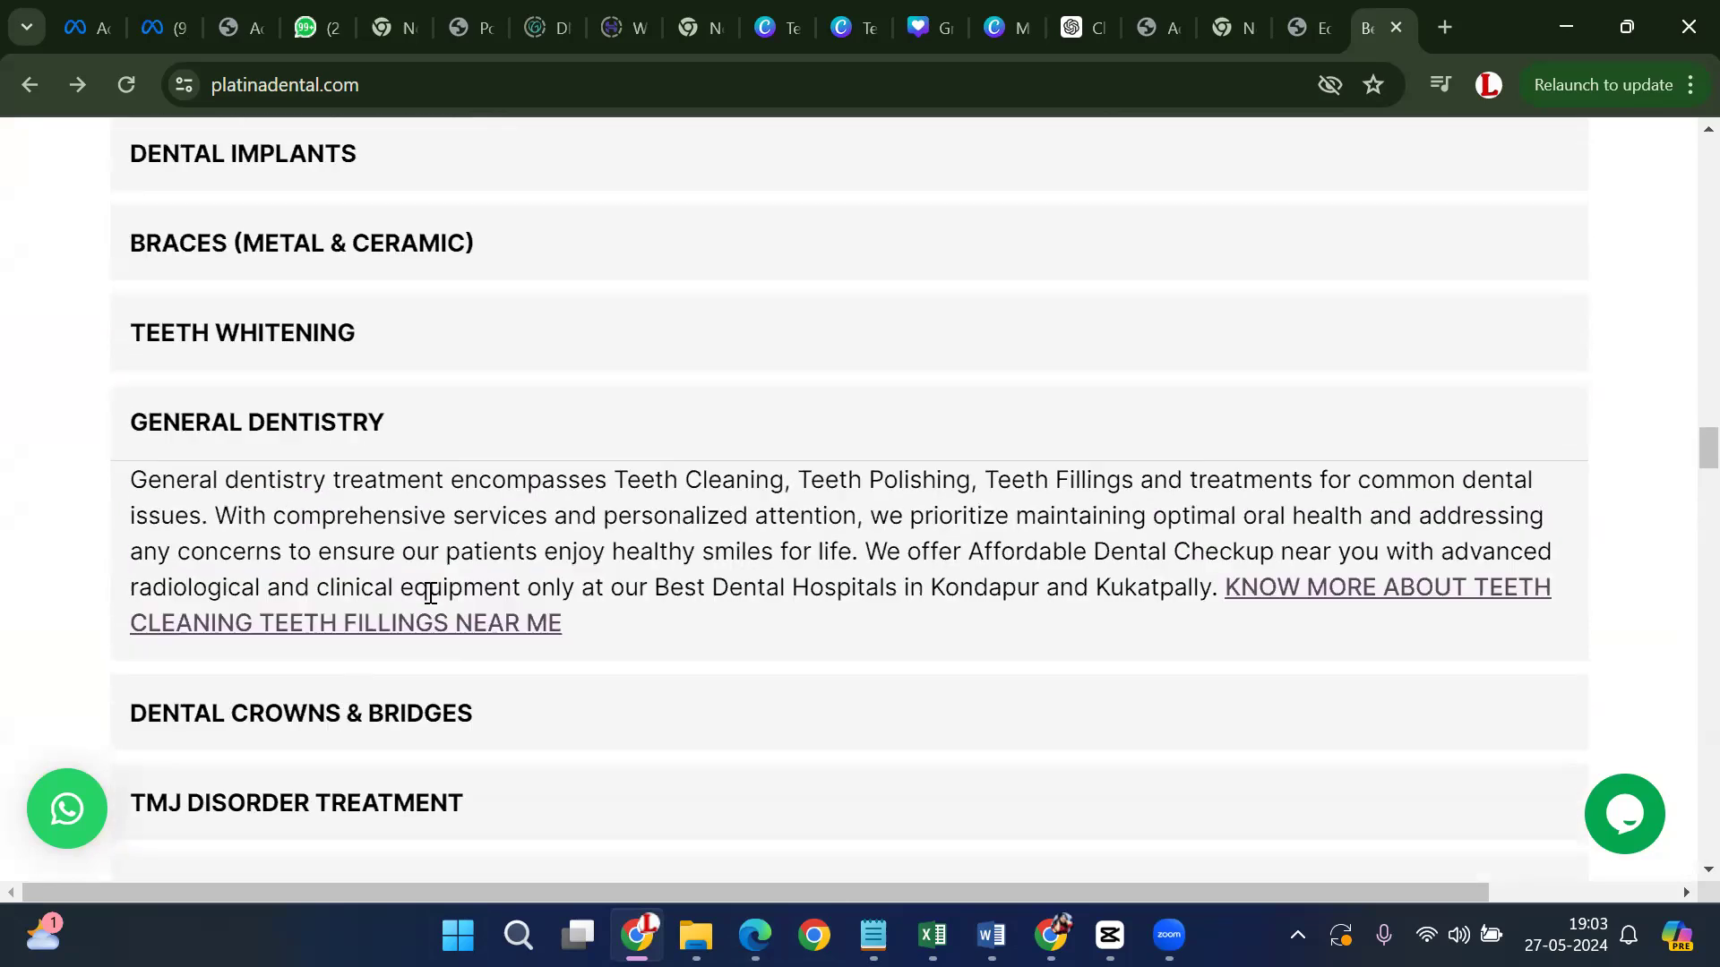
{"action": "left_click", "coordinate": [384, 347]}
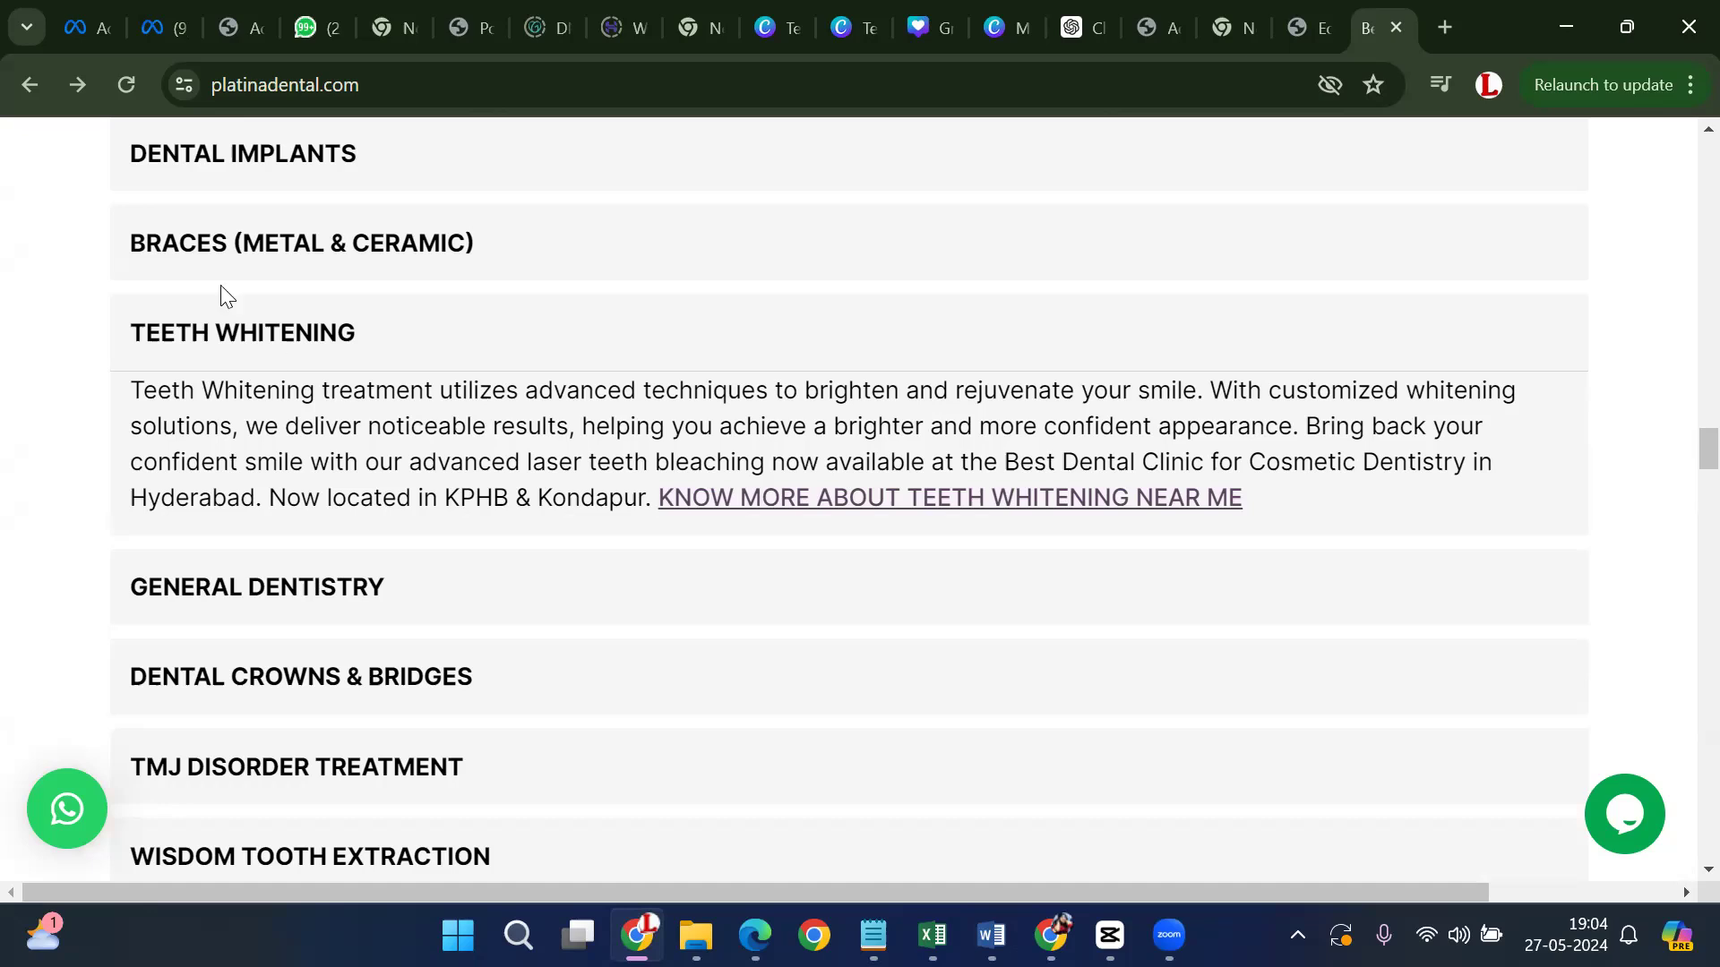
Expand the lower treatment items one after another, from General Dentistry down to Dentures
{"action": "scroll", "coordinate": [345, 564], "scroll_direction": "down", "scroll_amount": 3}
{"action": "left_click", "coordinate": [369, 329]}
{"action": "left_click", "coordinate": [391, 441]}
{"action": "left_click", "coordinate": [414, 540]}
{"action": "left_click", "coordinate": [414, 582]}
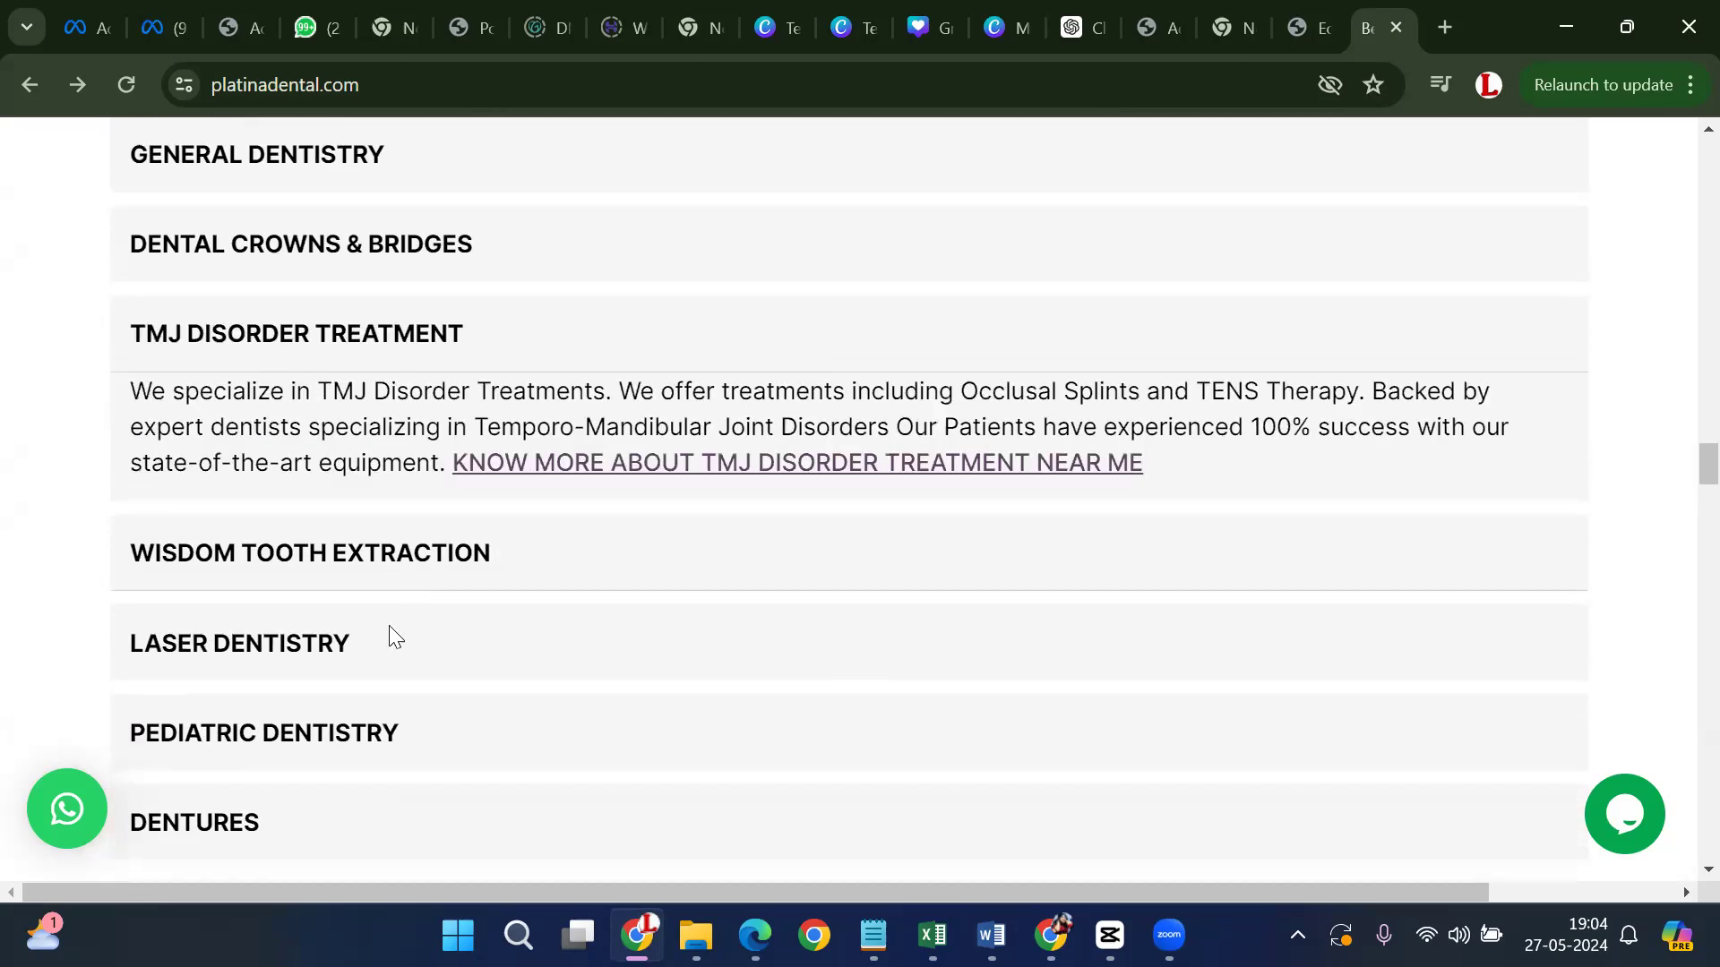
{"action": "left_click", "coordinate": [338, 697]}
{"action": "left_click", "coordinate": [338, 701]}
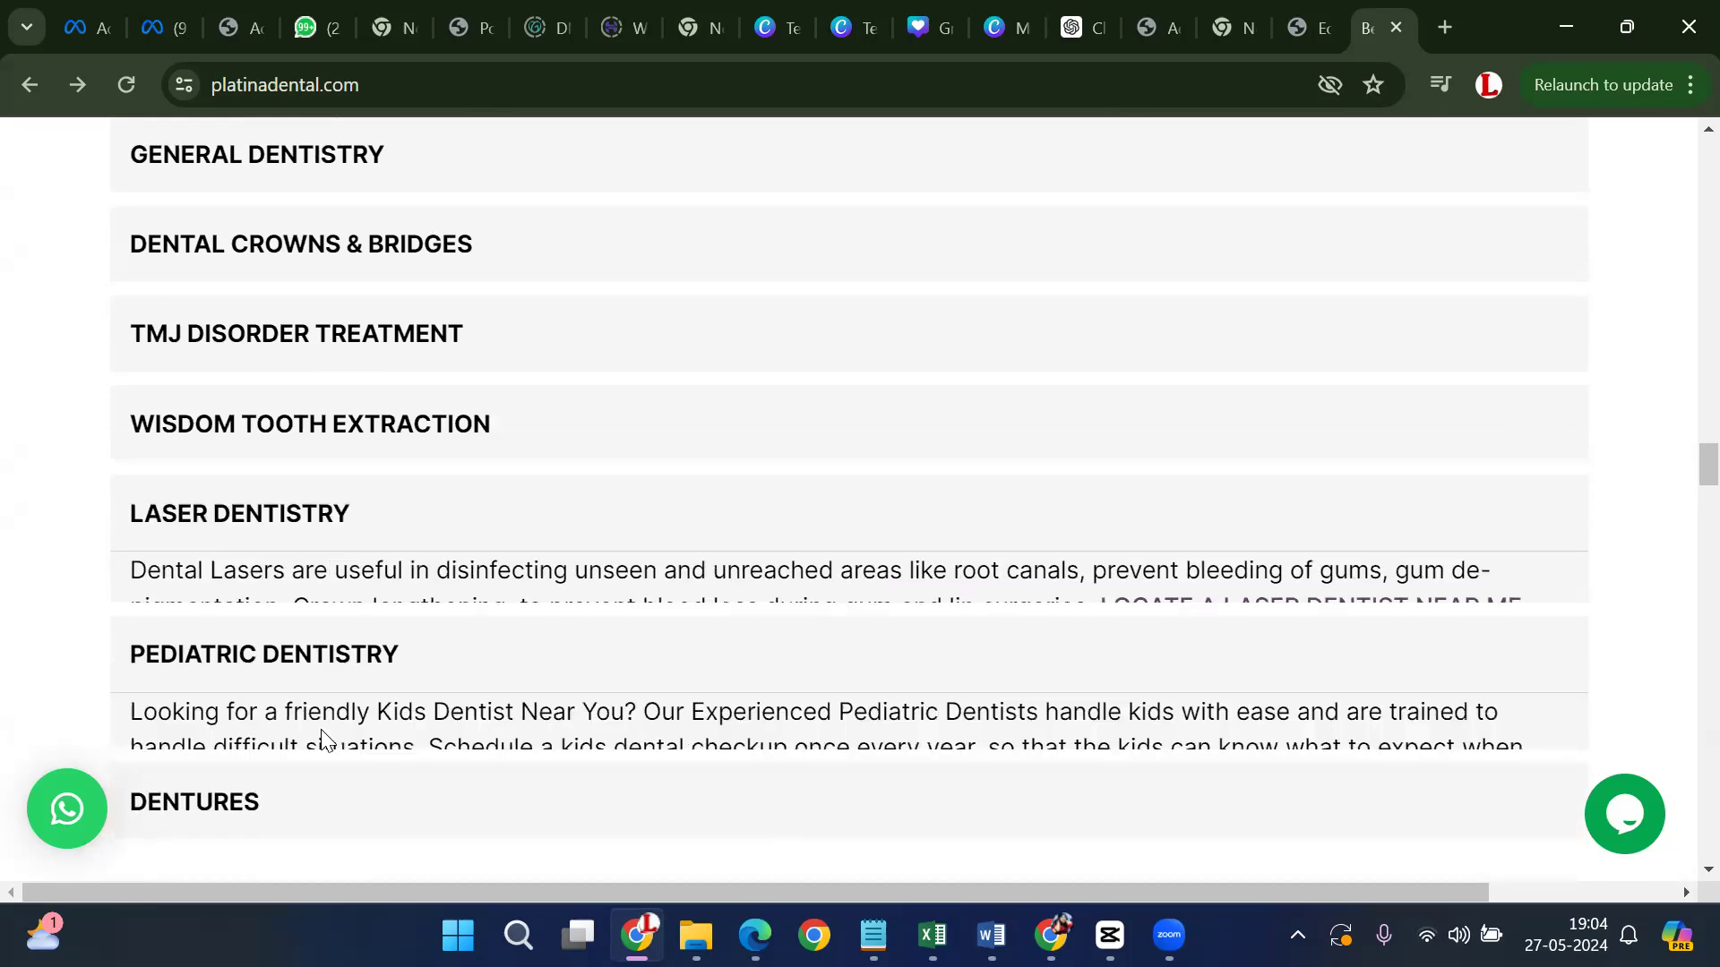
{"action": "left_click", "coordinate": [242, 822]}
Work back up the treatments accordion, expanding Teeth Whitening, Braces (Metal & Ceramic) and Dental Implants in turn
{"action": "scroll", "coordinate": [516, 408], "scroll_direction": "up", "scroll_amount": 3}
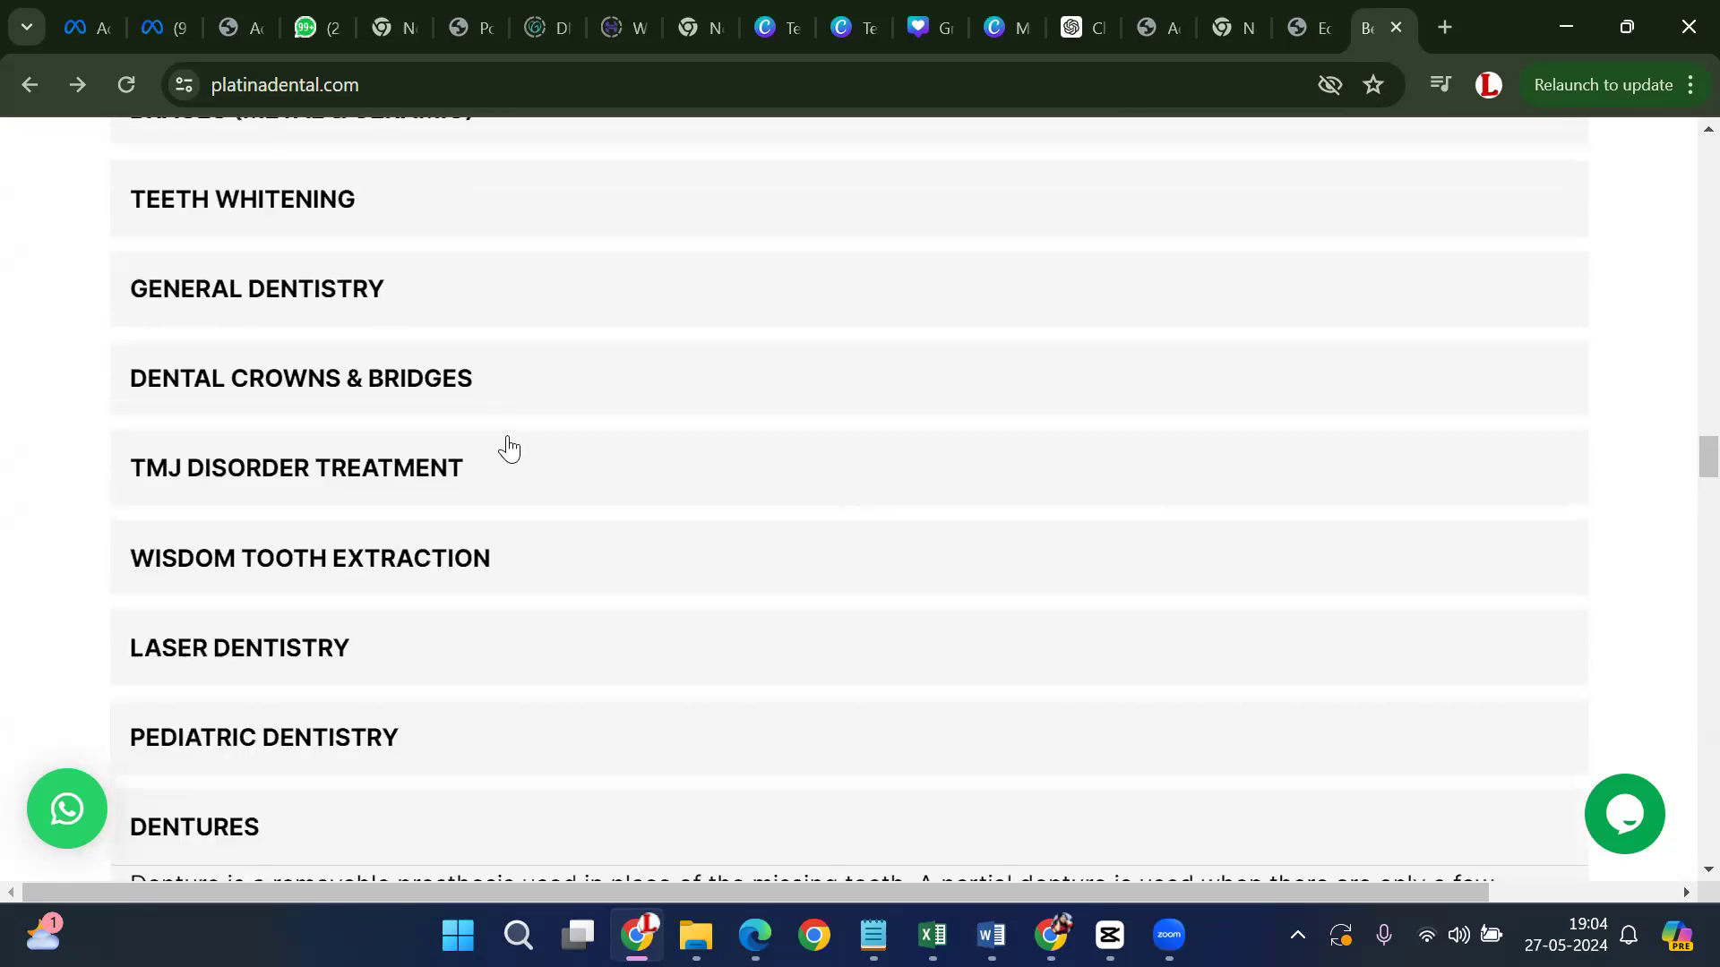
{"action": "left_click", "coordinate": [279, 339]}
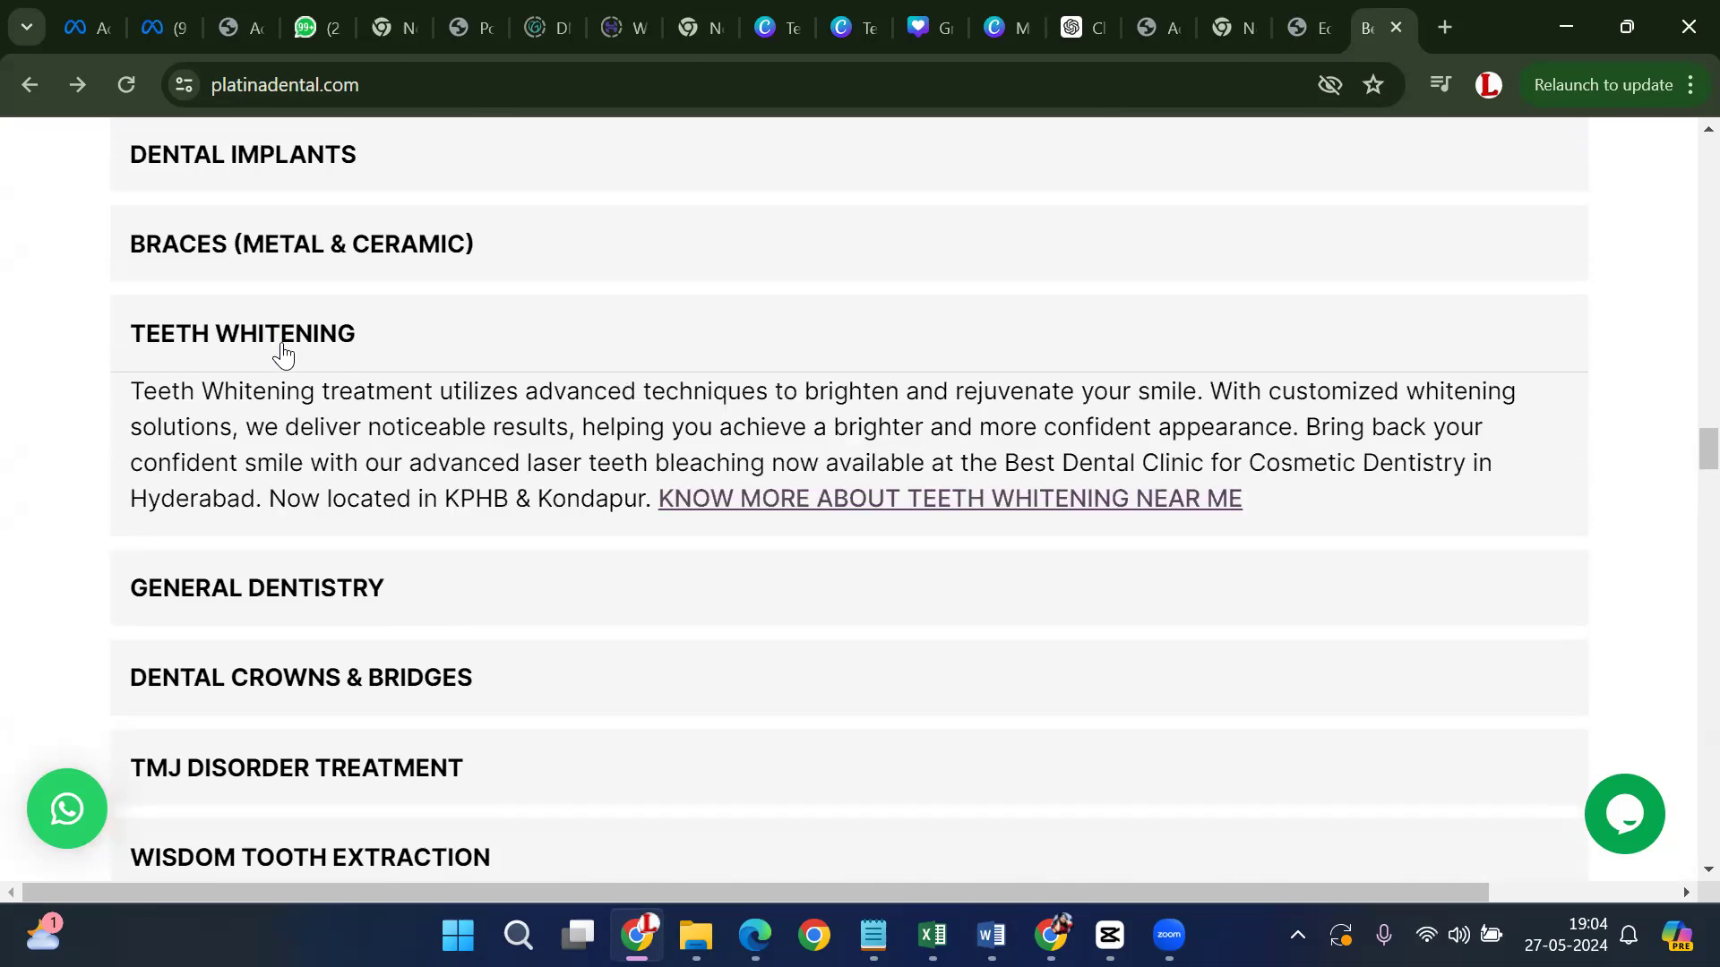
{"action": "left_click", "coordinate": [315, 237]}
{"action": "scroll", "coordinate": [319, 269], "scroll_direction": "up", "scroll_amount": 3}
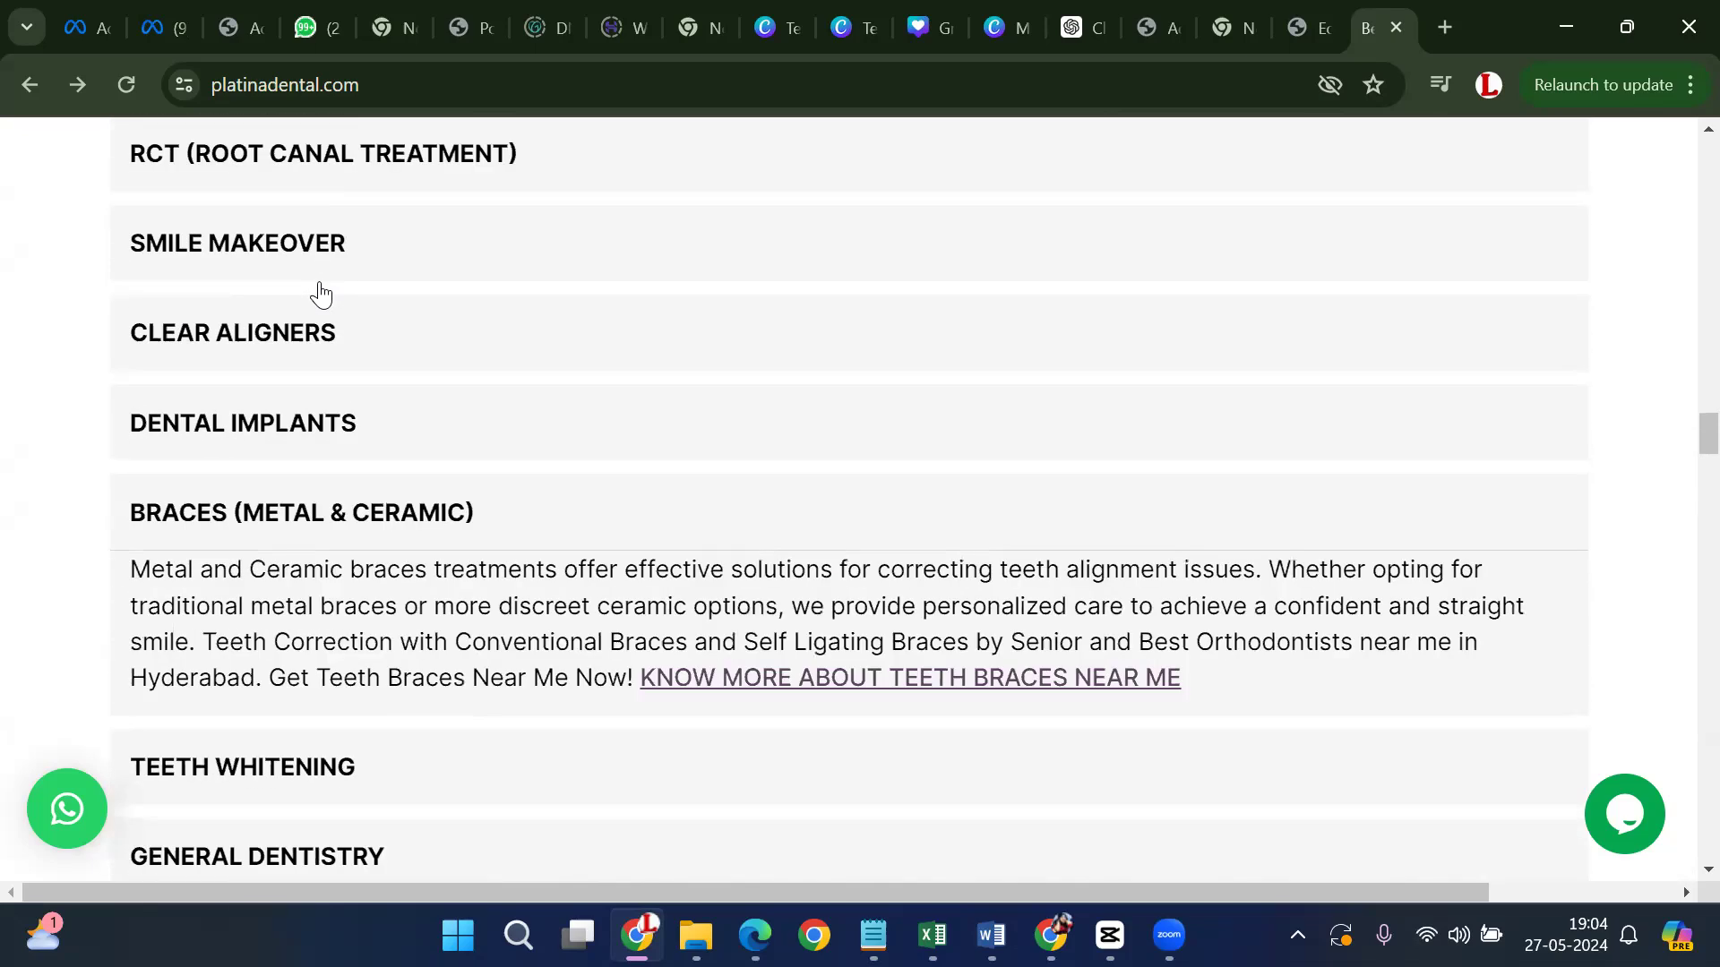
{"action": "left_click", "coordinate": [269, 445]}
View the Happy Stories section and cycle forward through its testimonials several times
{"action": "scroll", "coordinate": [457, 484], "scroll_direction": "down", "scroll_amount": 3}
{"action": "scroll", "coordinate": [475, 492], "scroll_direction": "down", "scroll_amount": 10}
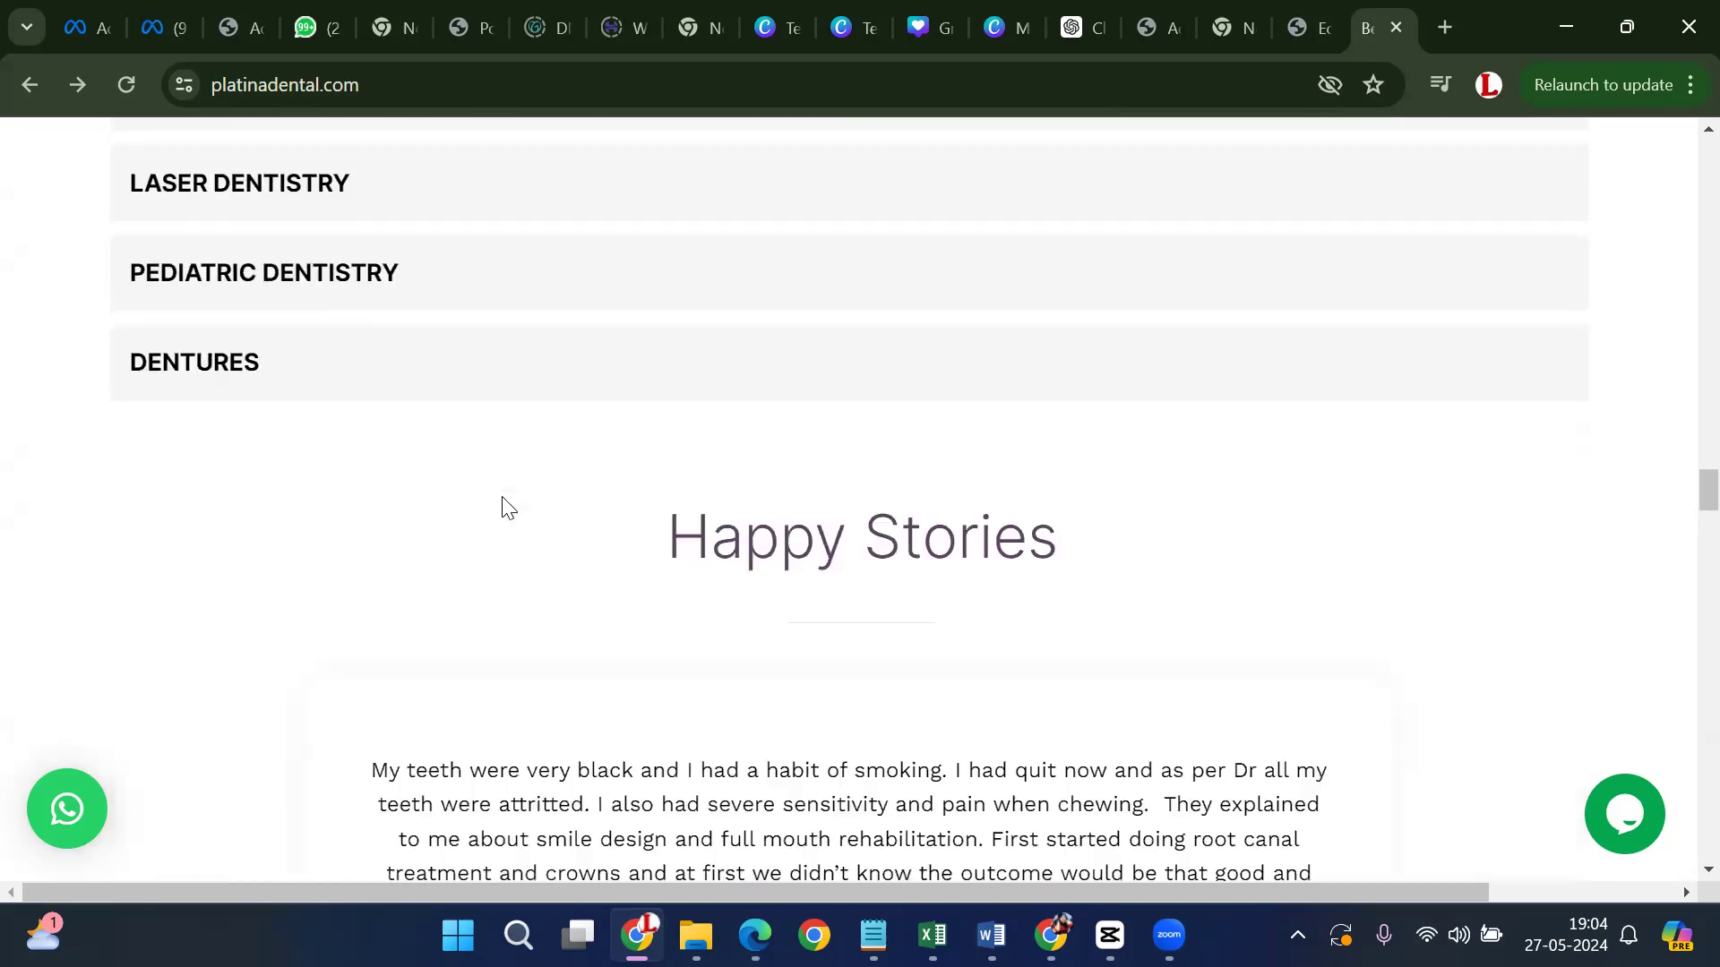
{"action": "scroll", "coordinate": [910, 522], "scroll_direction": "up", "scroll_amount": 1}
{"action": "scroll", "coordinate": [910, 526], "scroll_direction": "down", "scroll_amount": 3}
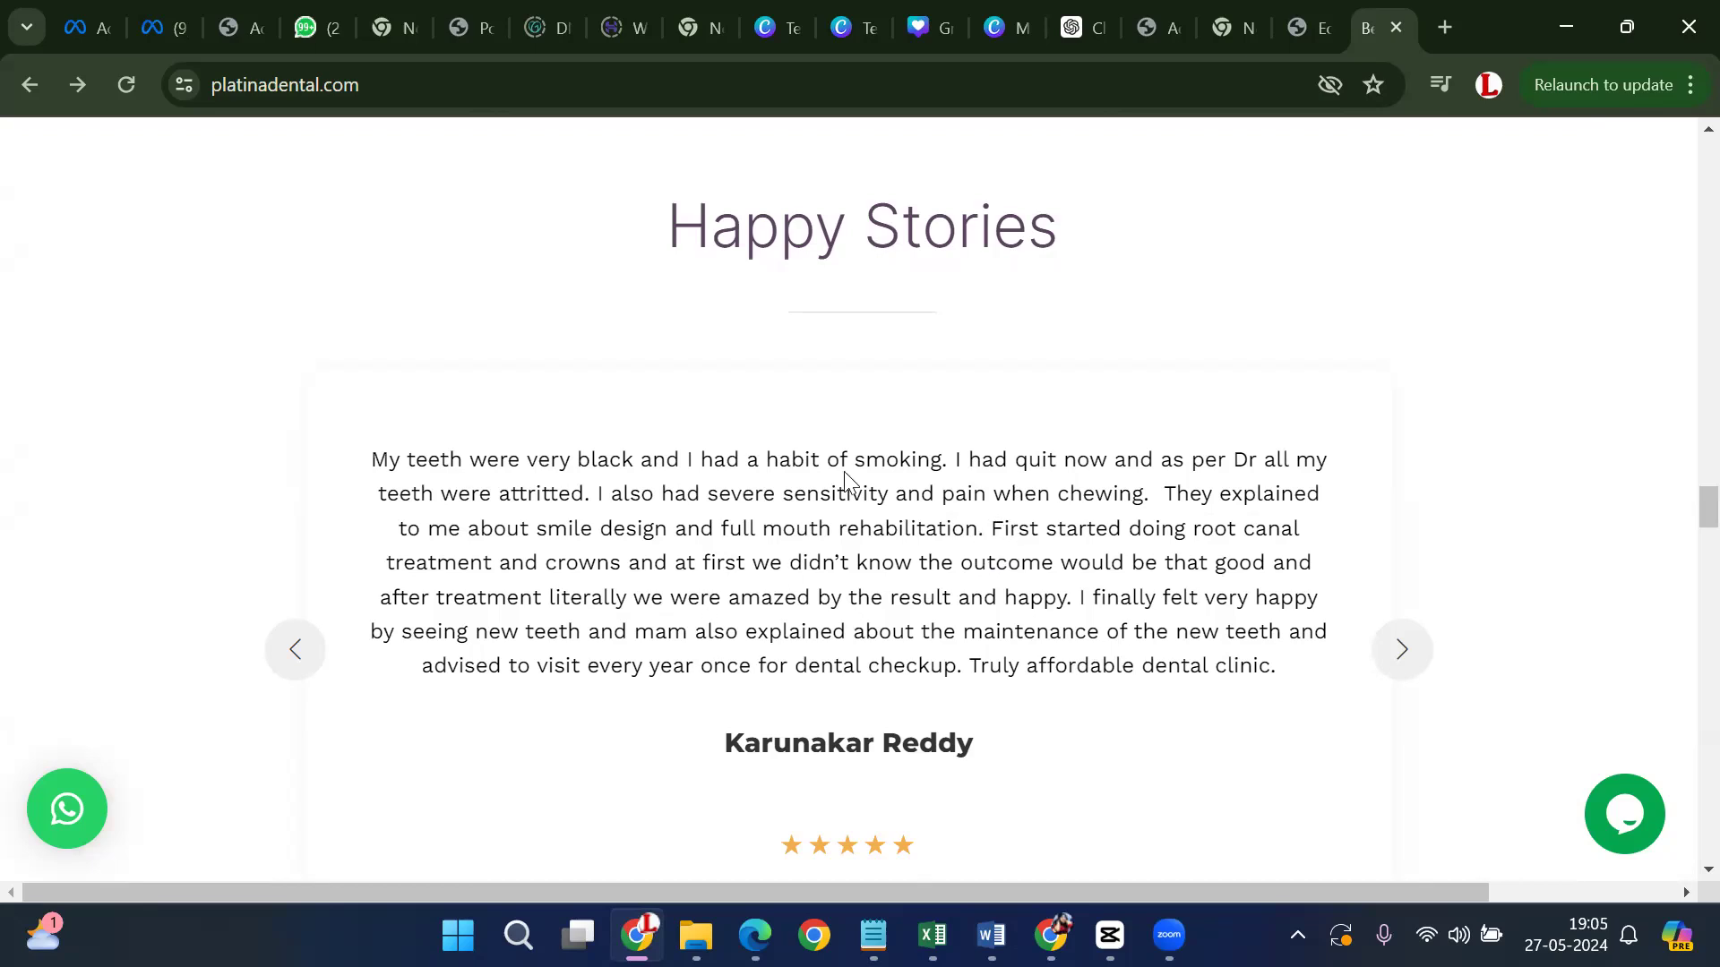
{"action": "scroll", "coordinate": [1153, 576], "scroll_direction": "down", "scroll_amount": 3}
{"action": "scroll", "coordinate": [1367, 469], "scroll_direction": "up", "scroll_amount": 5}
{"action": "left_click", "coordinate": [1415, 790]}
{"action": "left_click", "coordinate": [1416, 790]}
{"action": "left_click", "coordinate": [1415, 790]}
{"action": "left_click", "coordinate": [1410, 788]}
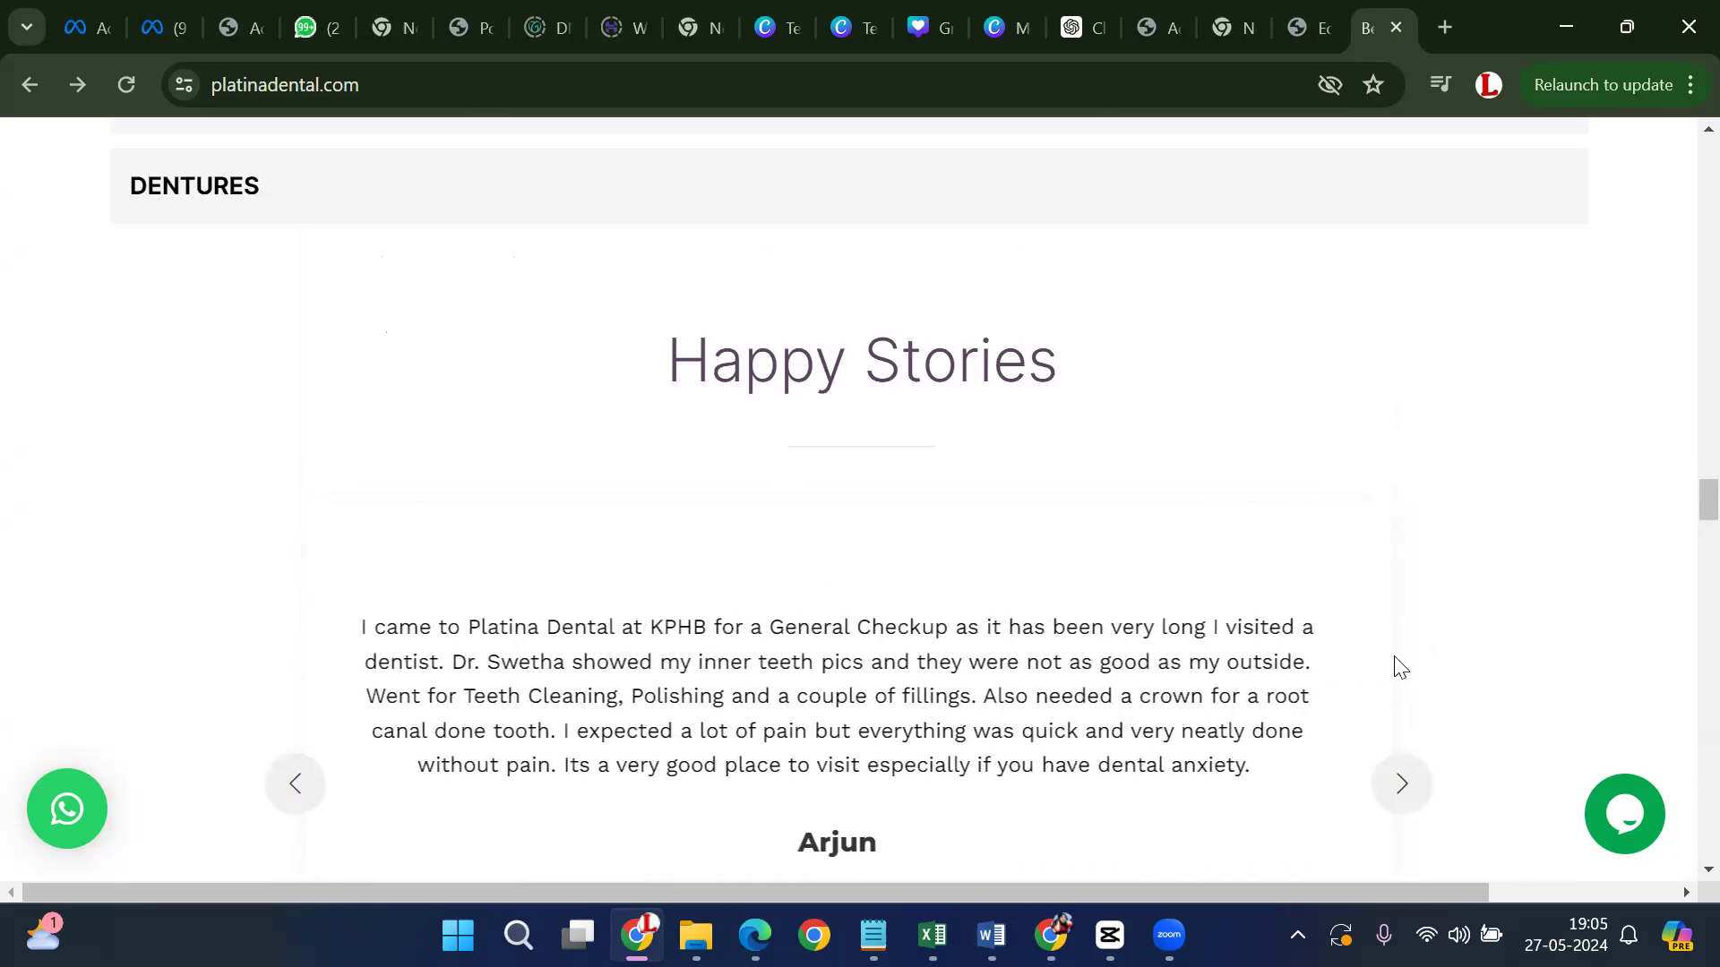
Review the Our Team section, appointment banner and photo gallery, and switch back to the Elementor editor tab
{"action": "scroll", "coordinate": [1398, 665], "scroll_direction": "down", "scroll_amount": 4}
{"action": "scroll", "coordinate": [1380, 622], "scroll_direction": "down", "scroll_amount": 5}
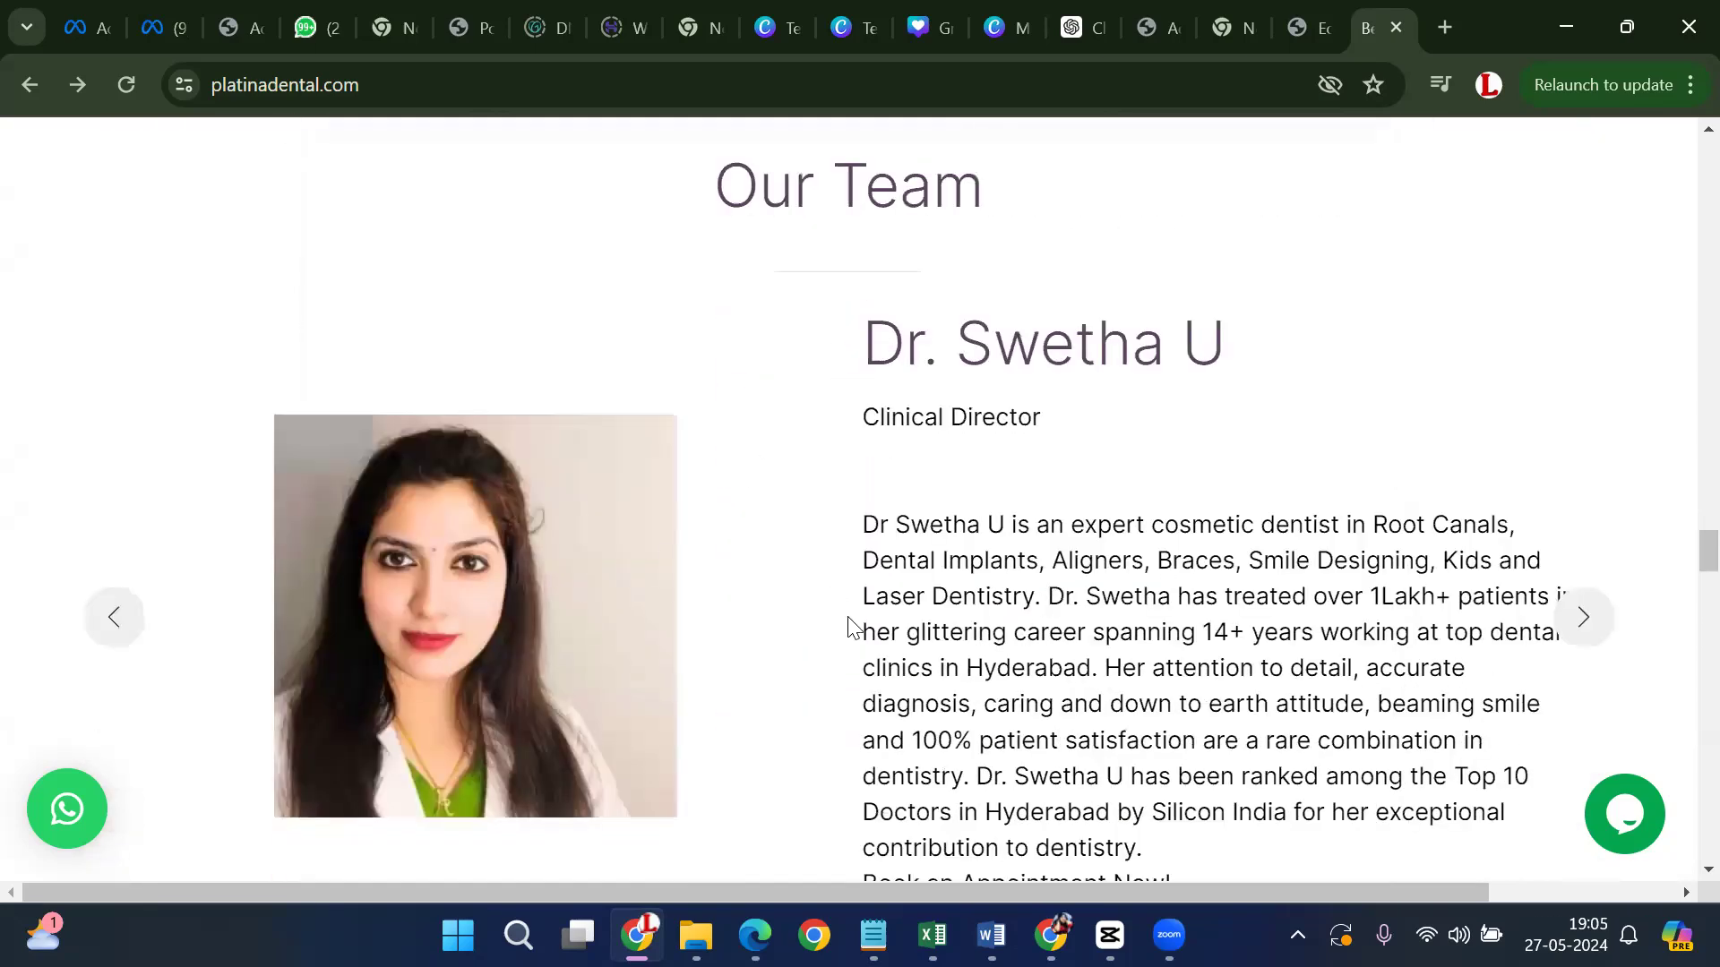
{"action": "scroll", "coordinate": [475, 501], "scroll_direction": "down", "scroll_amount": 1}
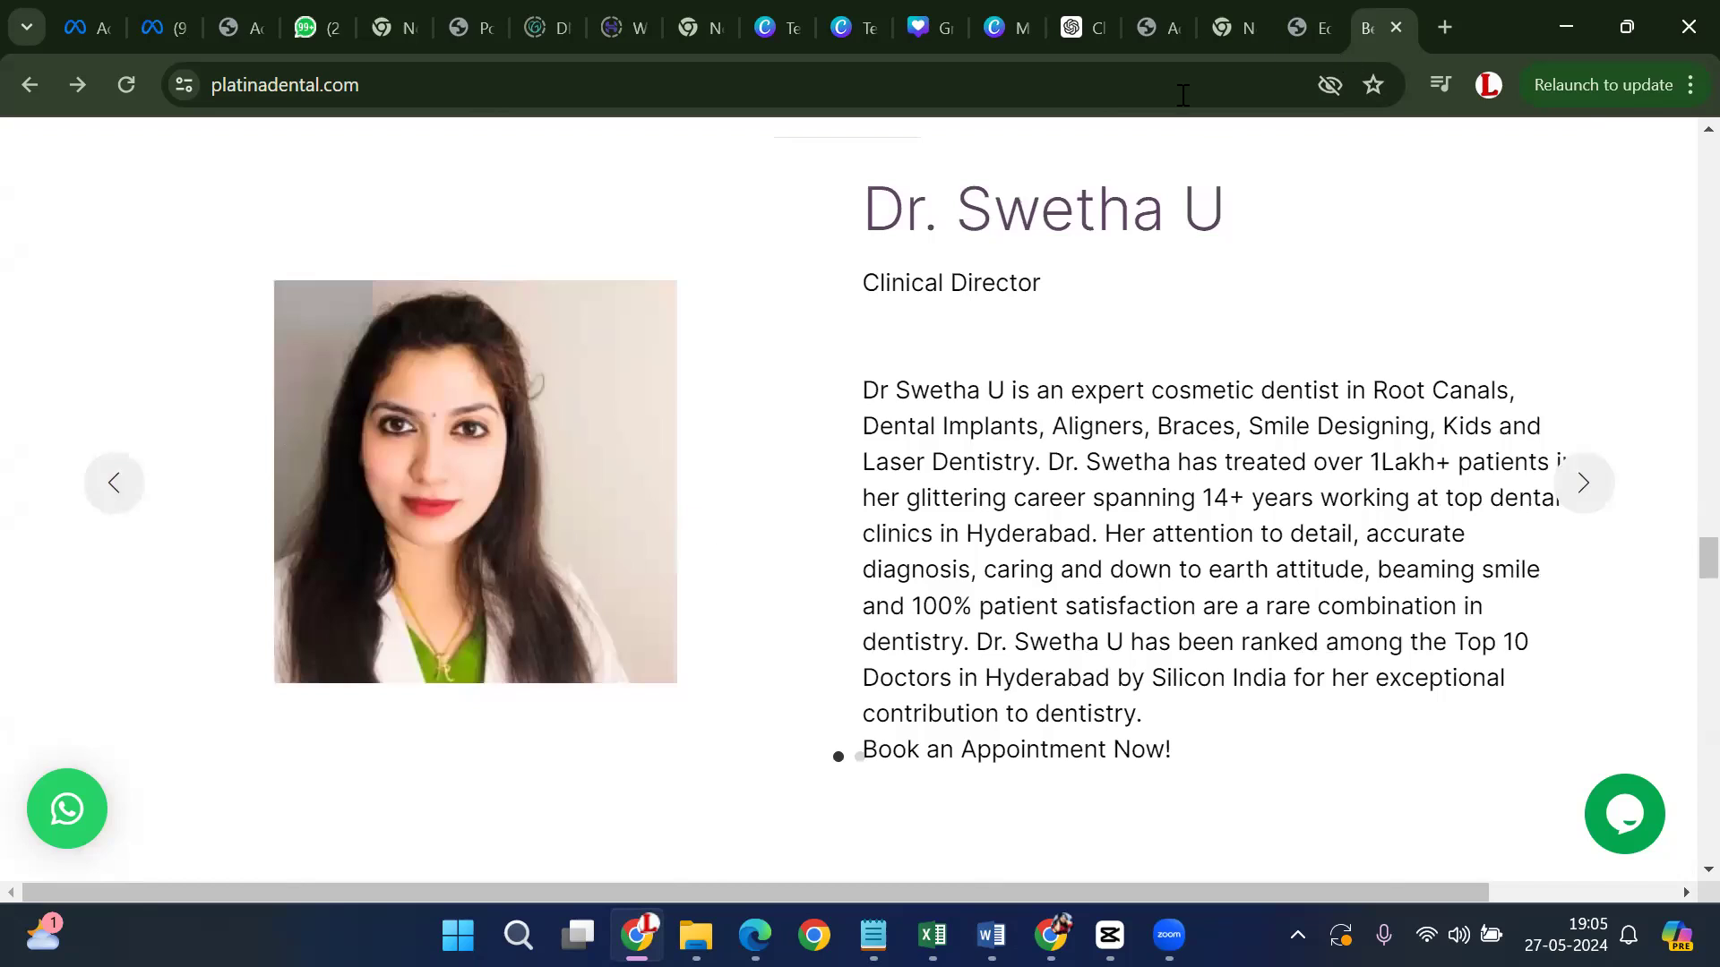
{"action": "scroll", "coordinate": [1182, 460], "scroll_direction": "down", "scroll_amount": 5}
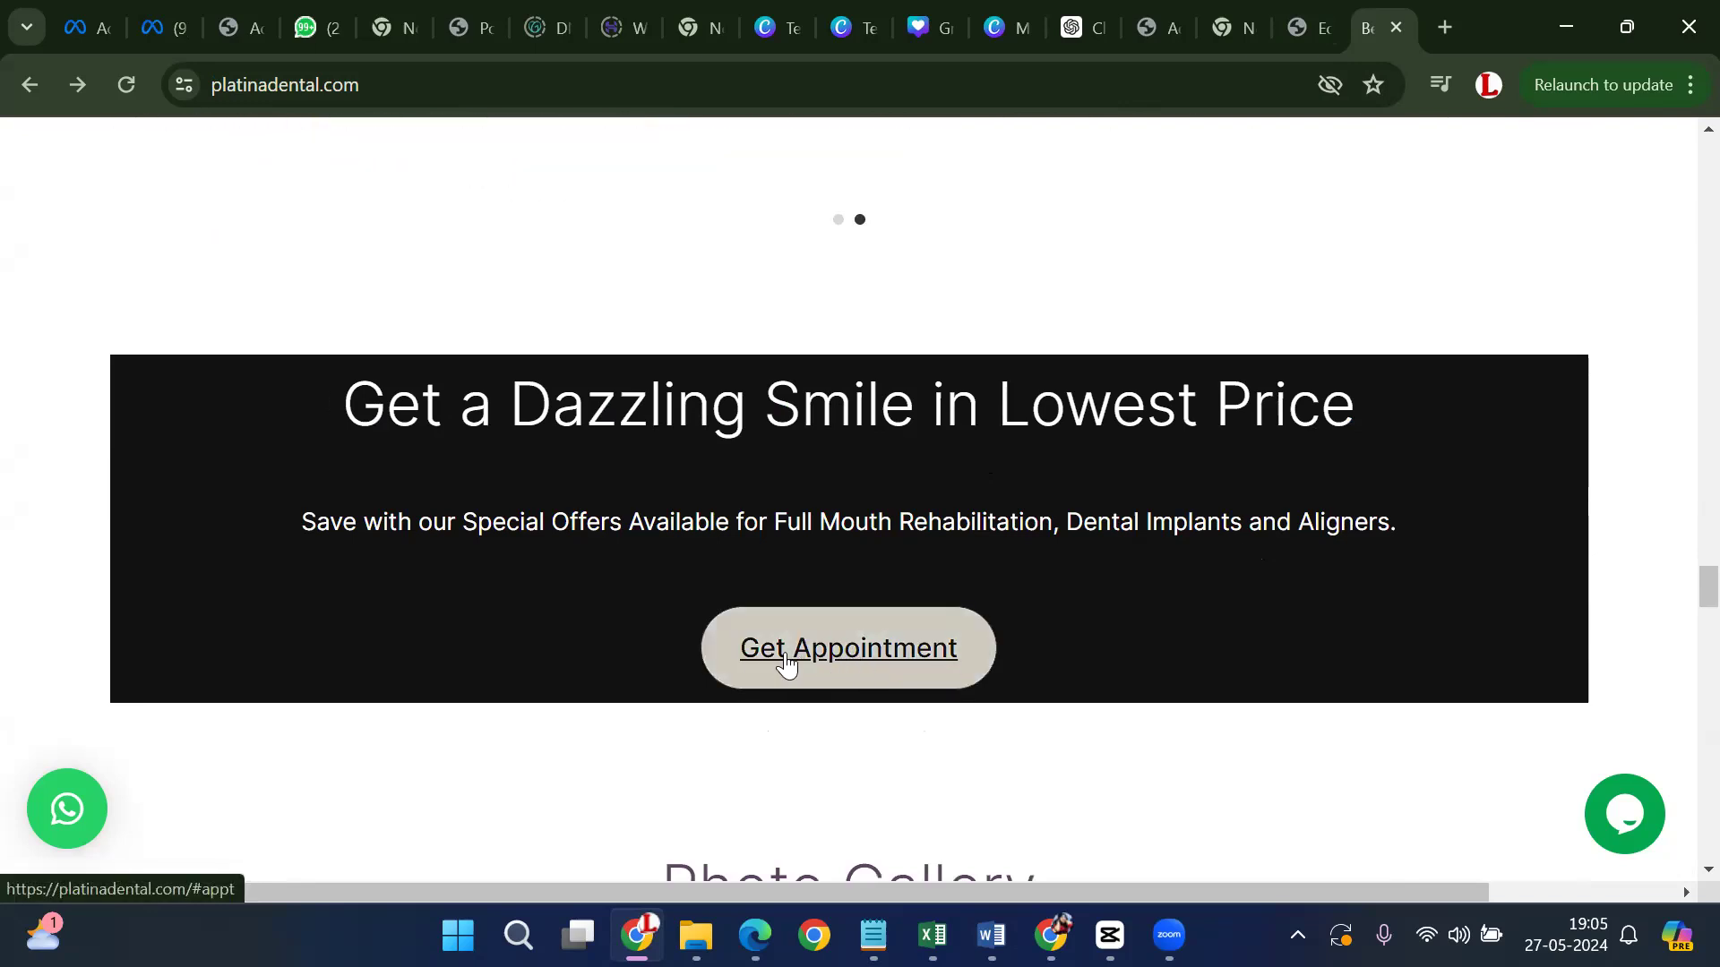
{"action": "scroll", "coordinate": [989, 565], "scroll_direction": "down", "scroll_amount": 12}
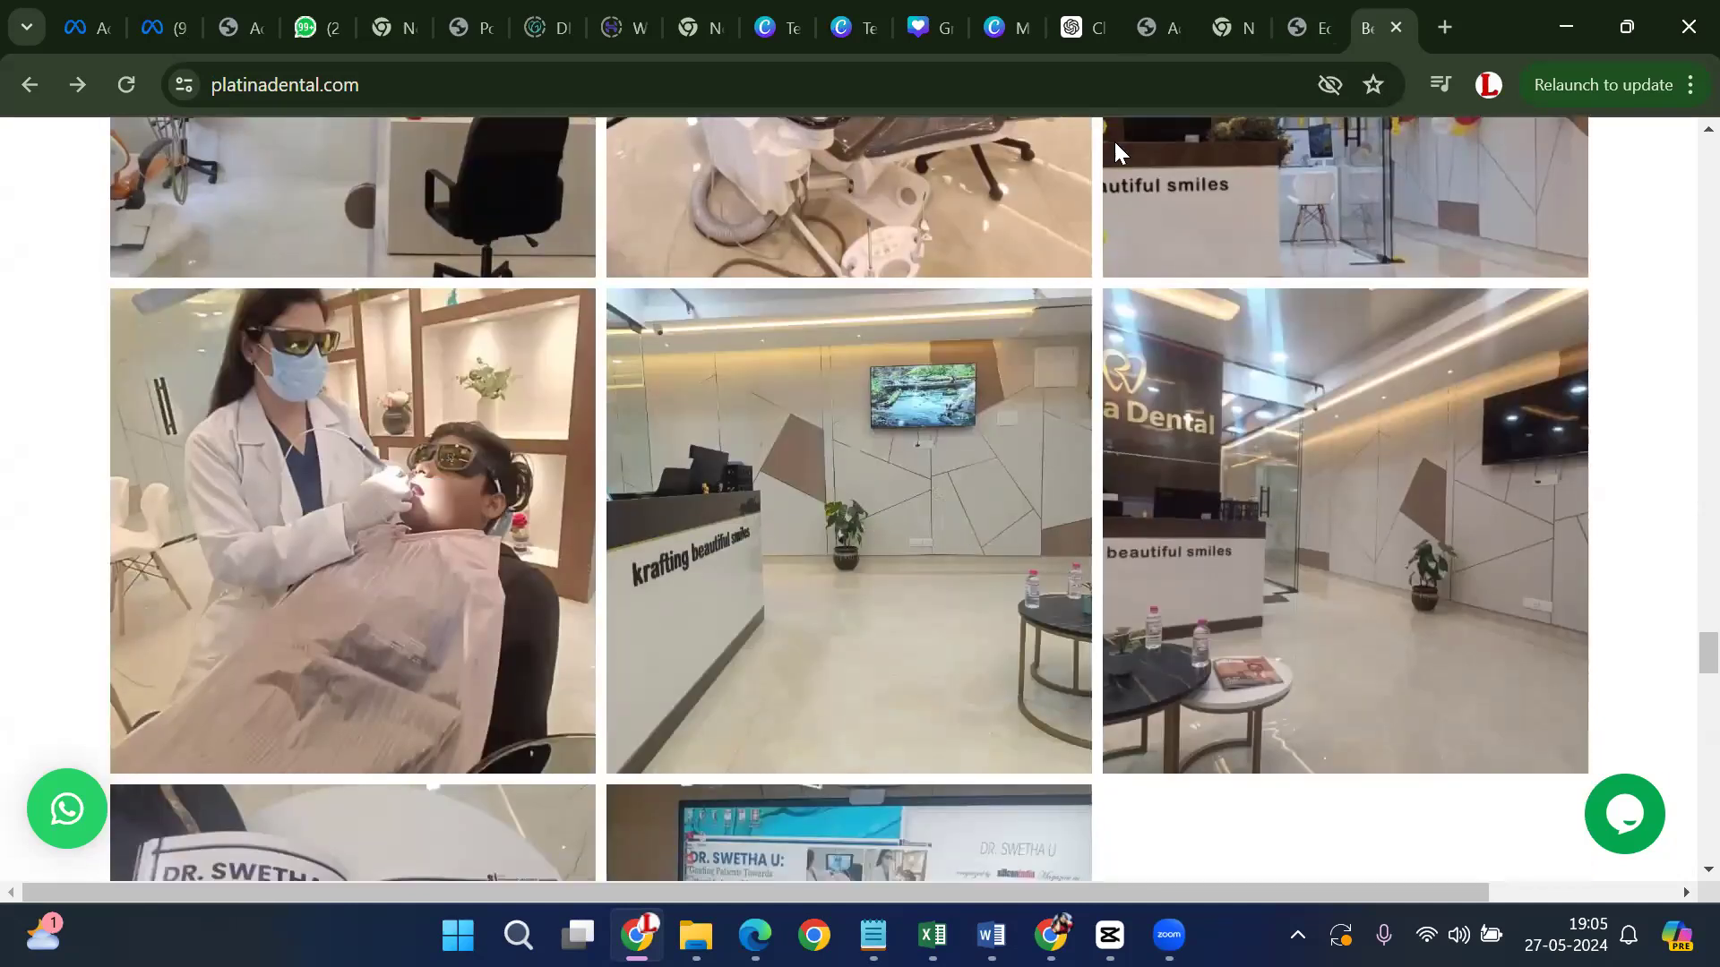
{"action": "left_click", "coordinate": [1306, 28]}
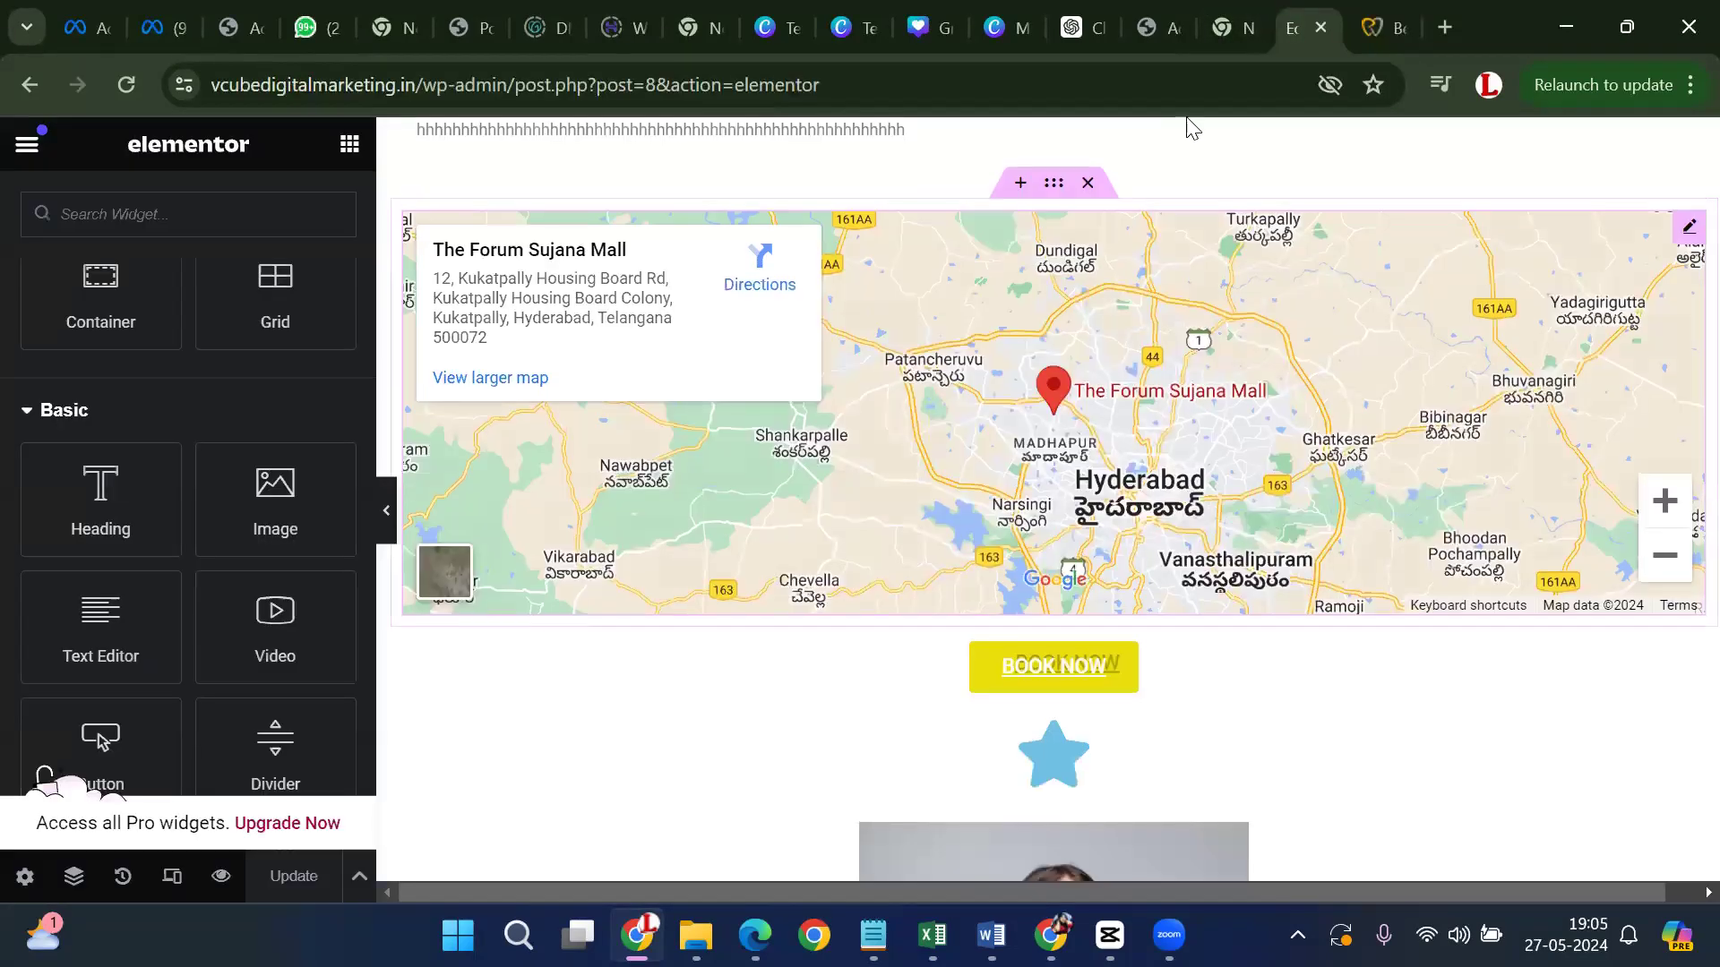
Look through the editor page's icon boxes and image carousel, and review the Platina Dental site's gallery, FAQs and clinic maps
{"action": "scroll", "coordinate": [1272, 470], "scroll_direction": "down", "scroll_amount": 15}
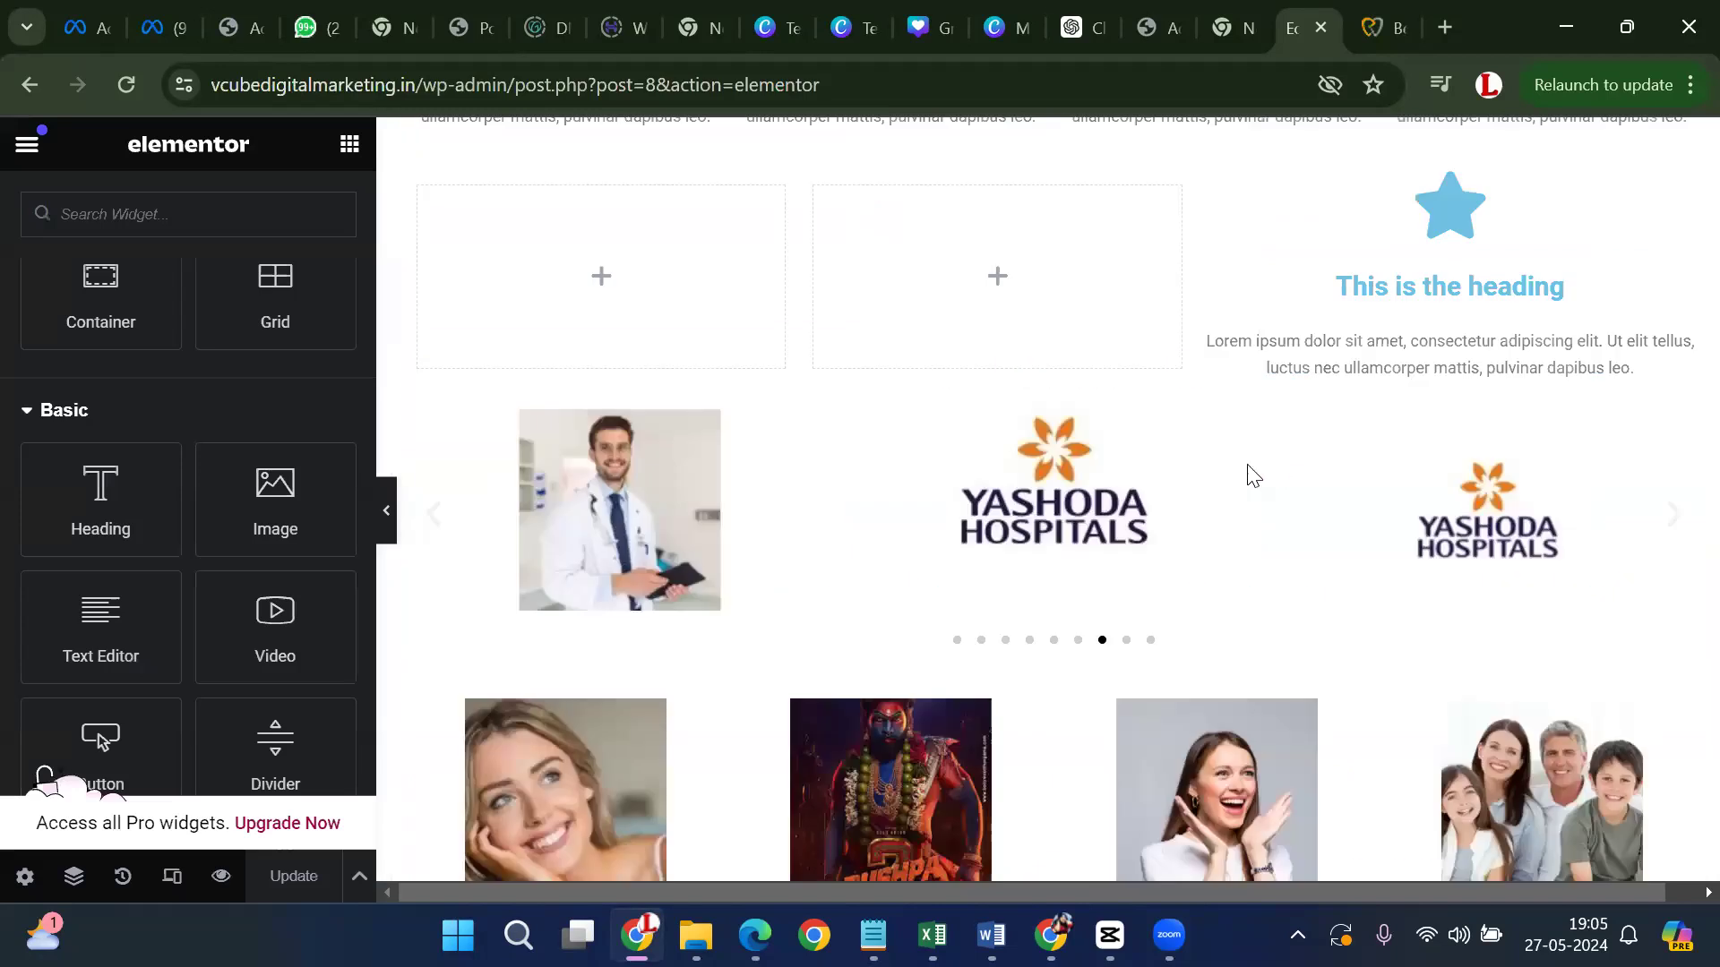
{"action": "scroll", "coordinate": [1344, 573], "scroll_direction": "down", "scroll_amount": 4}
{"action": "left_click", "coordinate": [1361, 30]}
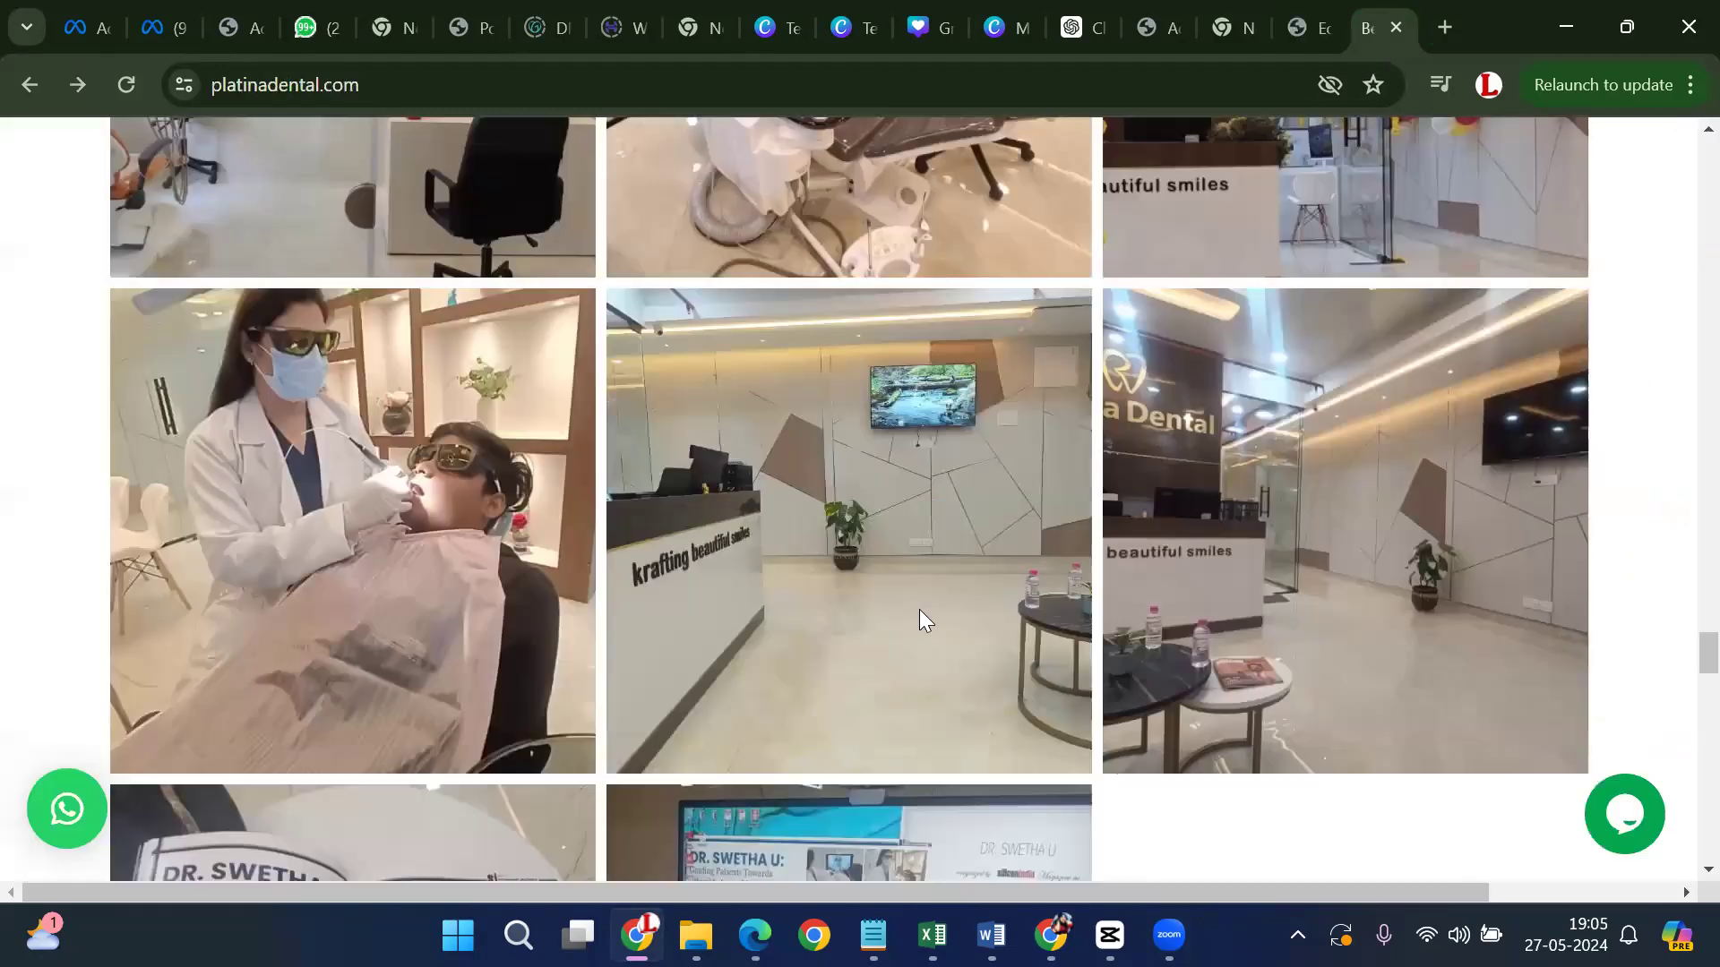
{"action": "scroll", "coordinate": [1216, 621], "scroll_direction": "down", "scroll_amount": 15}
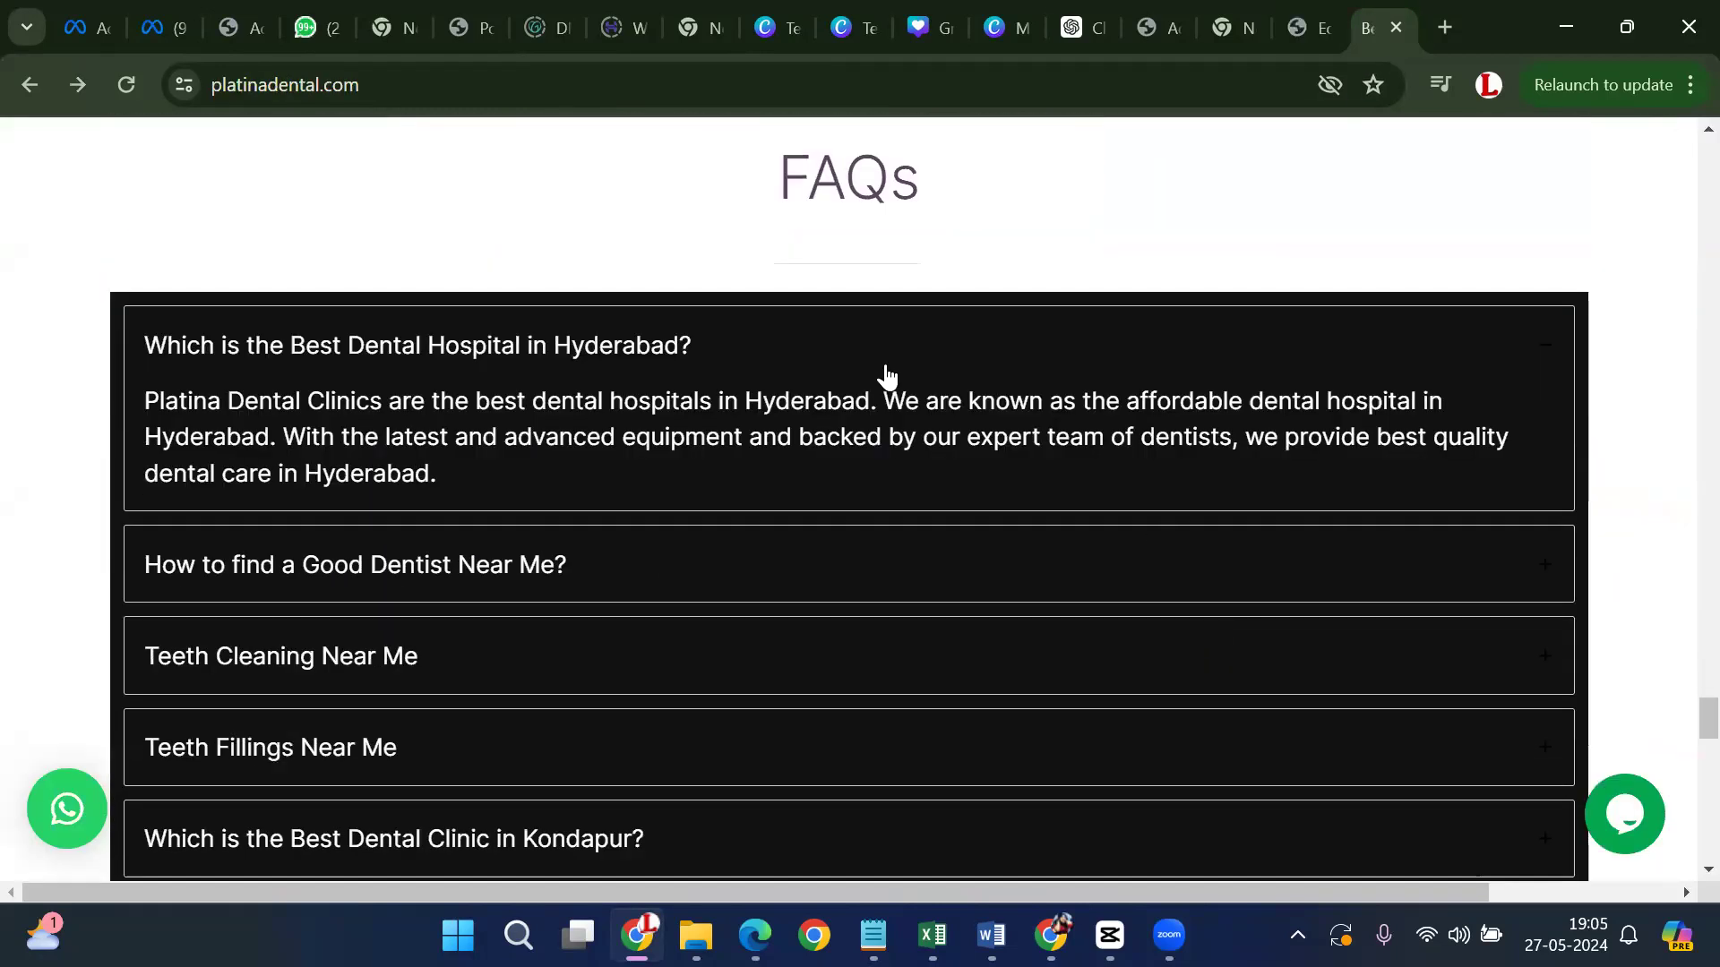
{"action": "scroll", "coordinate": [894, 562], "scroll_direction": "down", "scroll_amount": 9}
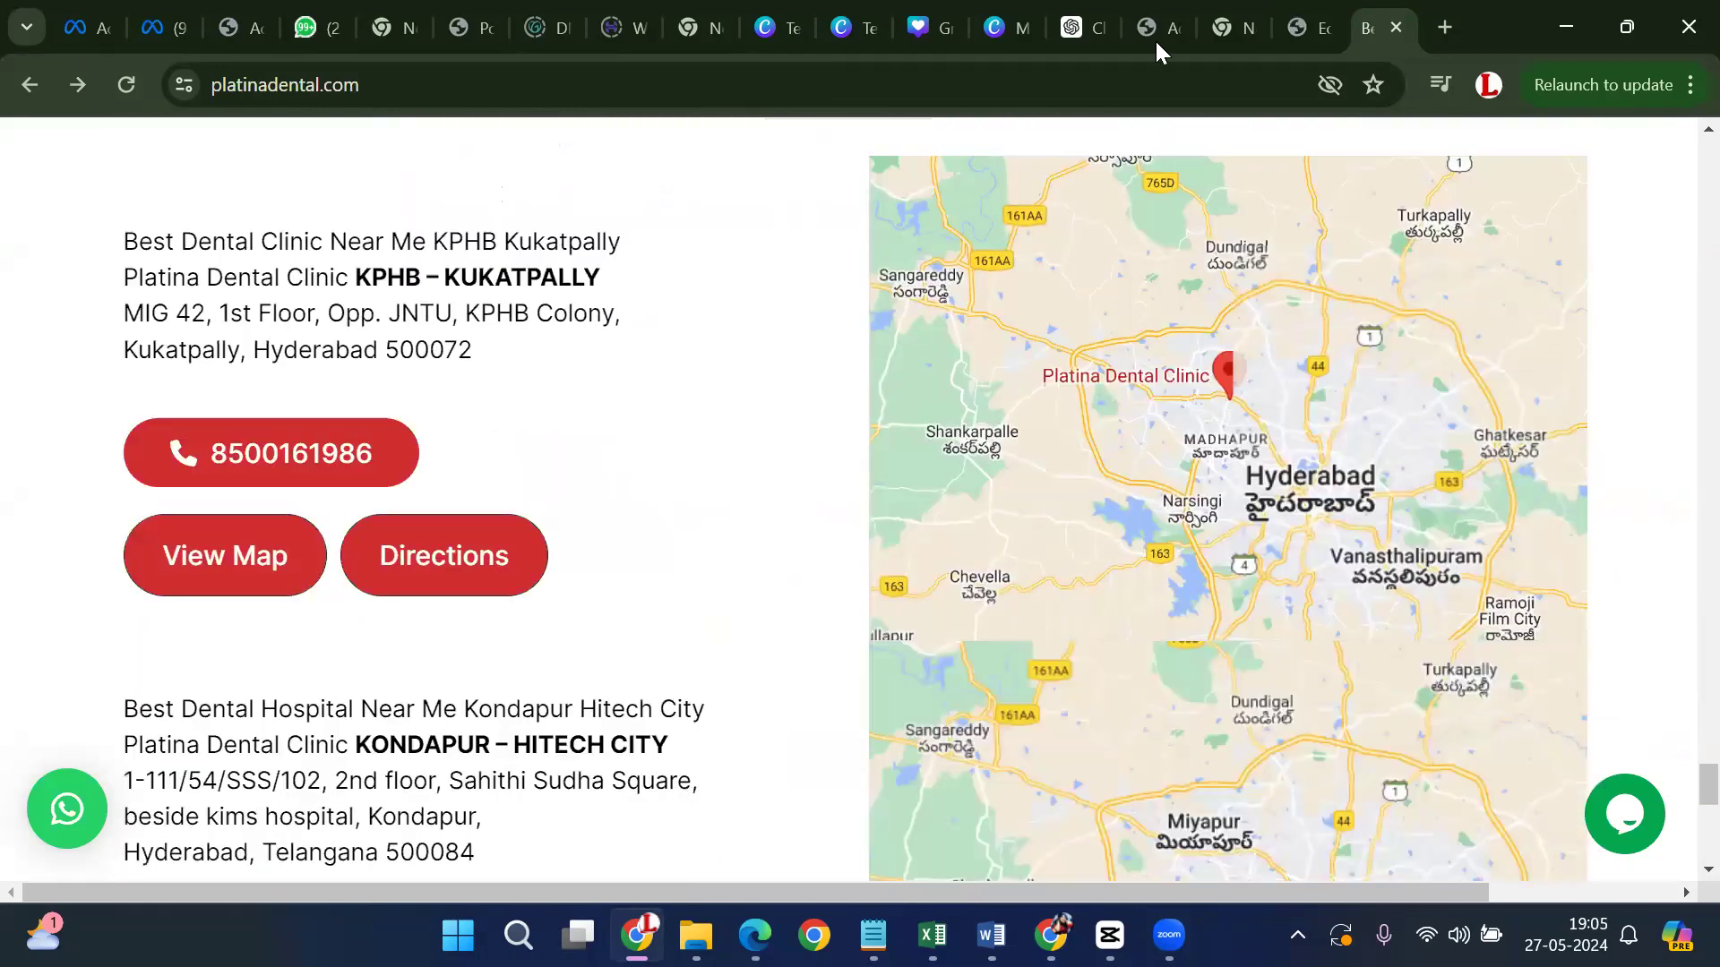
Return to the Elementor editor and check the page's widgets around the poster image and map
{"action": "key", "text": "ctrl+shift+Tab"}
{"action": "scroll", "coordinate": [1239, 430], "scroll_direction": "down", "scroll_amount": 10}
{"action": "scroll", "coordinate": [1245, 426], "scroll_direction": "up", "scroll_amount": 12}
{"action": "scroll", "coordinate": [1245, 421], "scroll_direction": "up", "scroll_amount": 10}
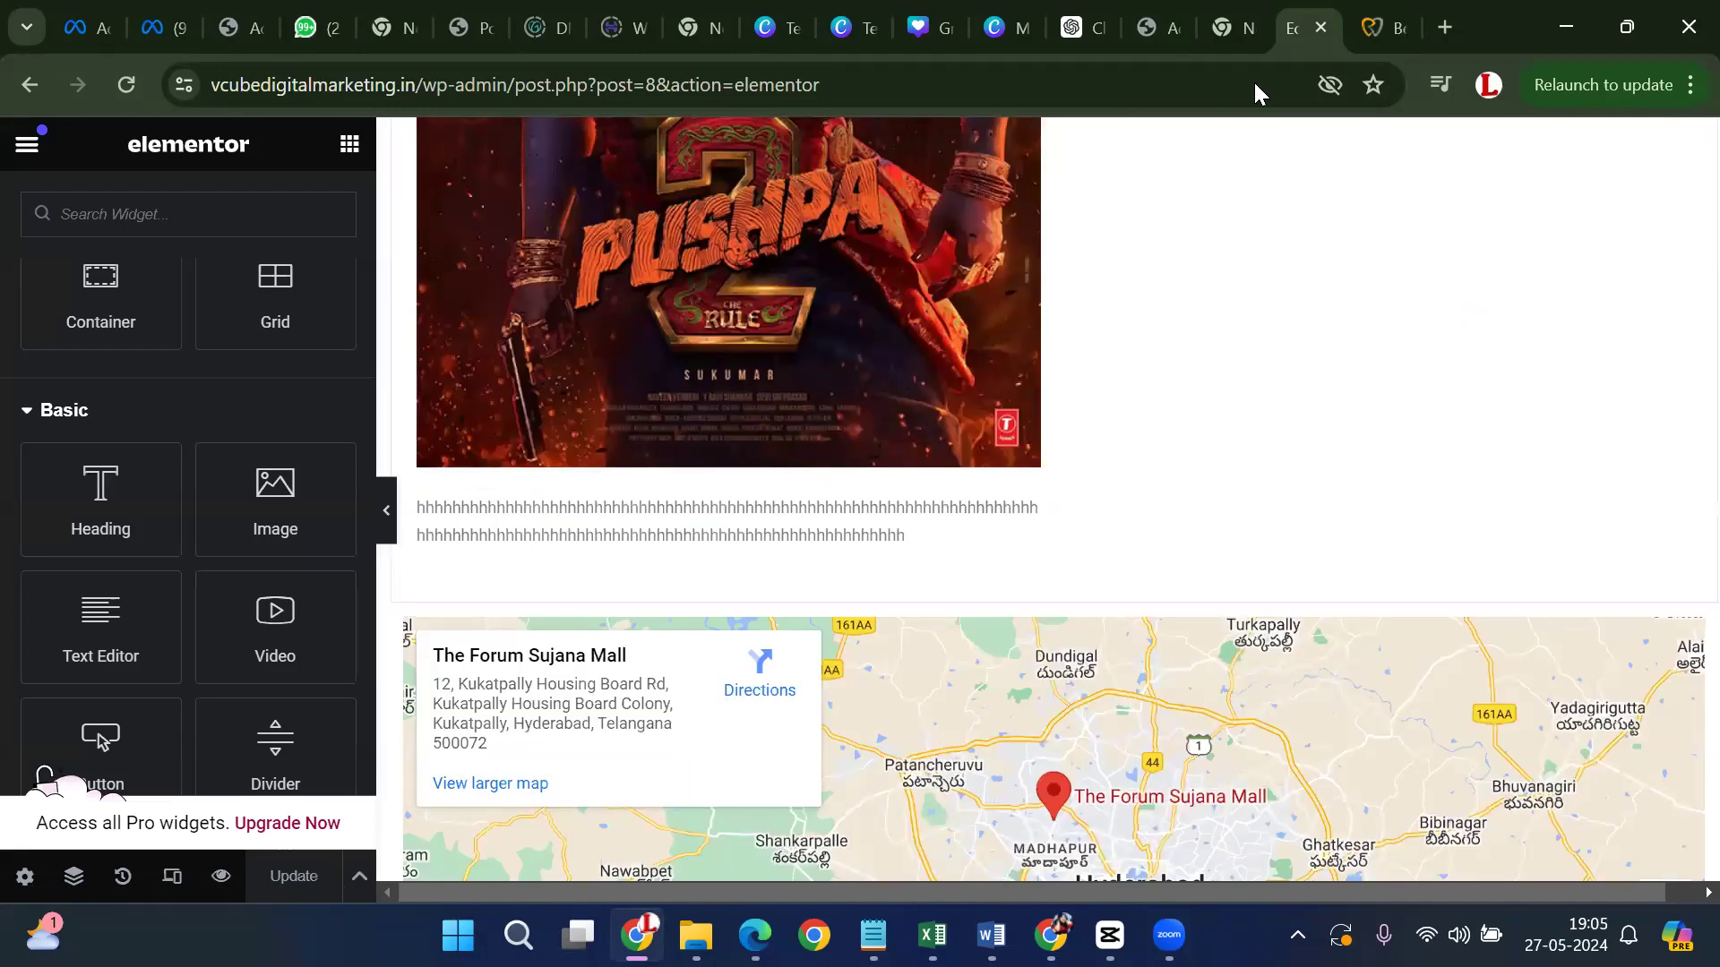
Review the clinic locations and footer columns on the Platina Dental site, and return to the Elementor editor
{"action": "left_click", "coordinate": [1379, 35]}
{"action": "scroll", "coordinate": [1164, 589], "scroll_direction": "down", "scroll_amount": 1}
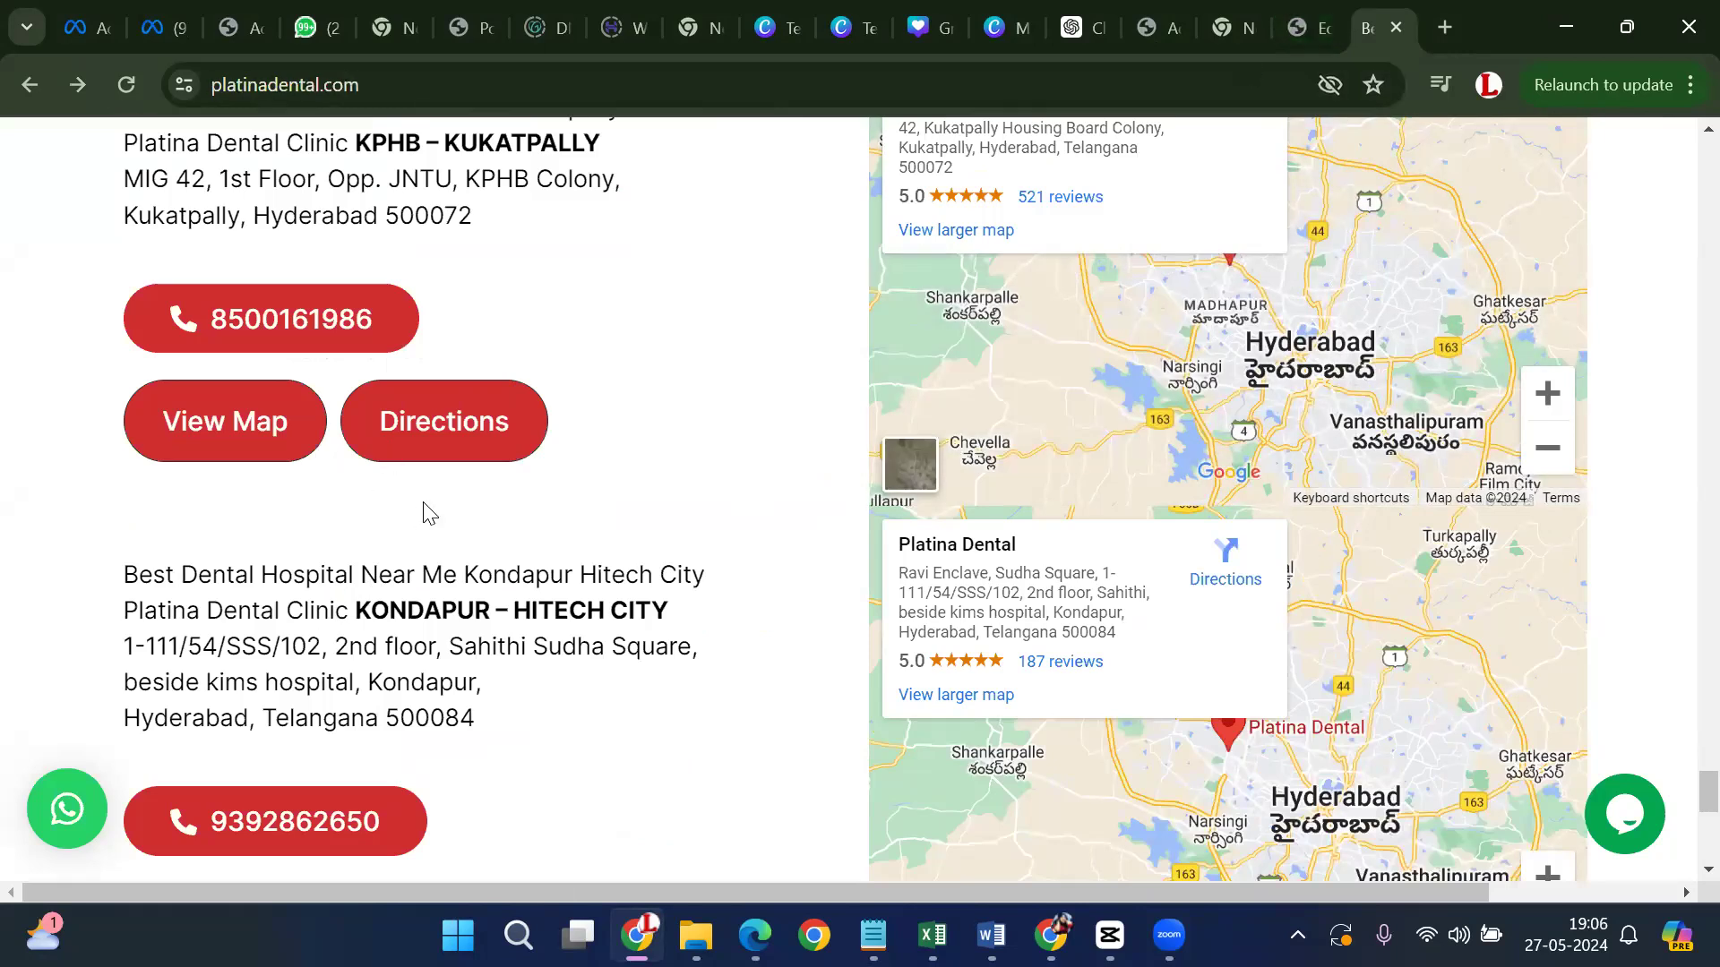
{"action": "scroll", "coordinate": [424, 512], "scroll_direction": "down", "scroll_amount": 4}
{"action": "scroll", "coordinate": [424, 504], "scroll_direction": "down", "scroll_amount": 2}
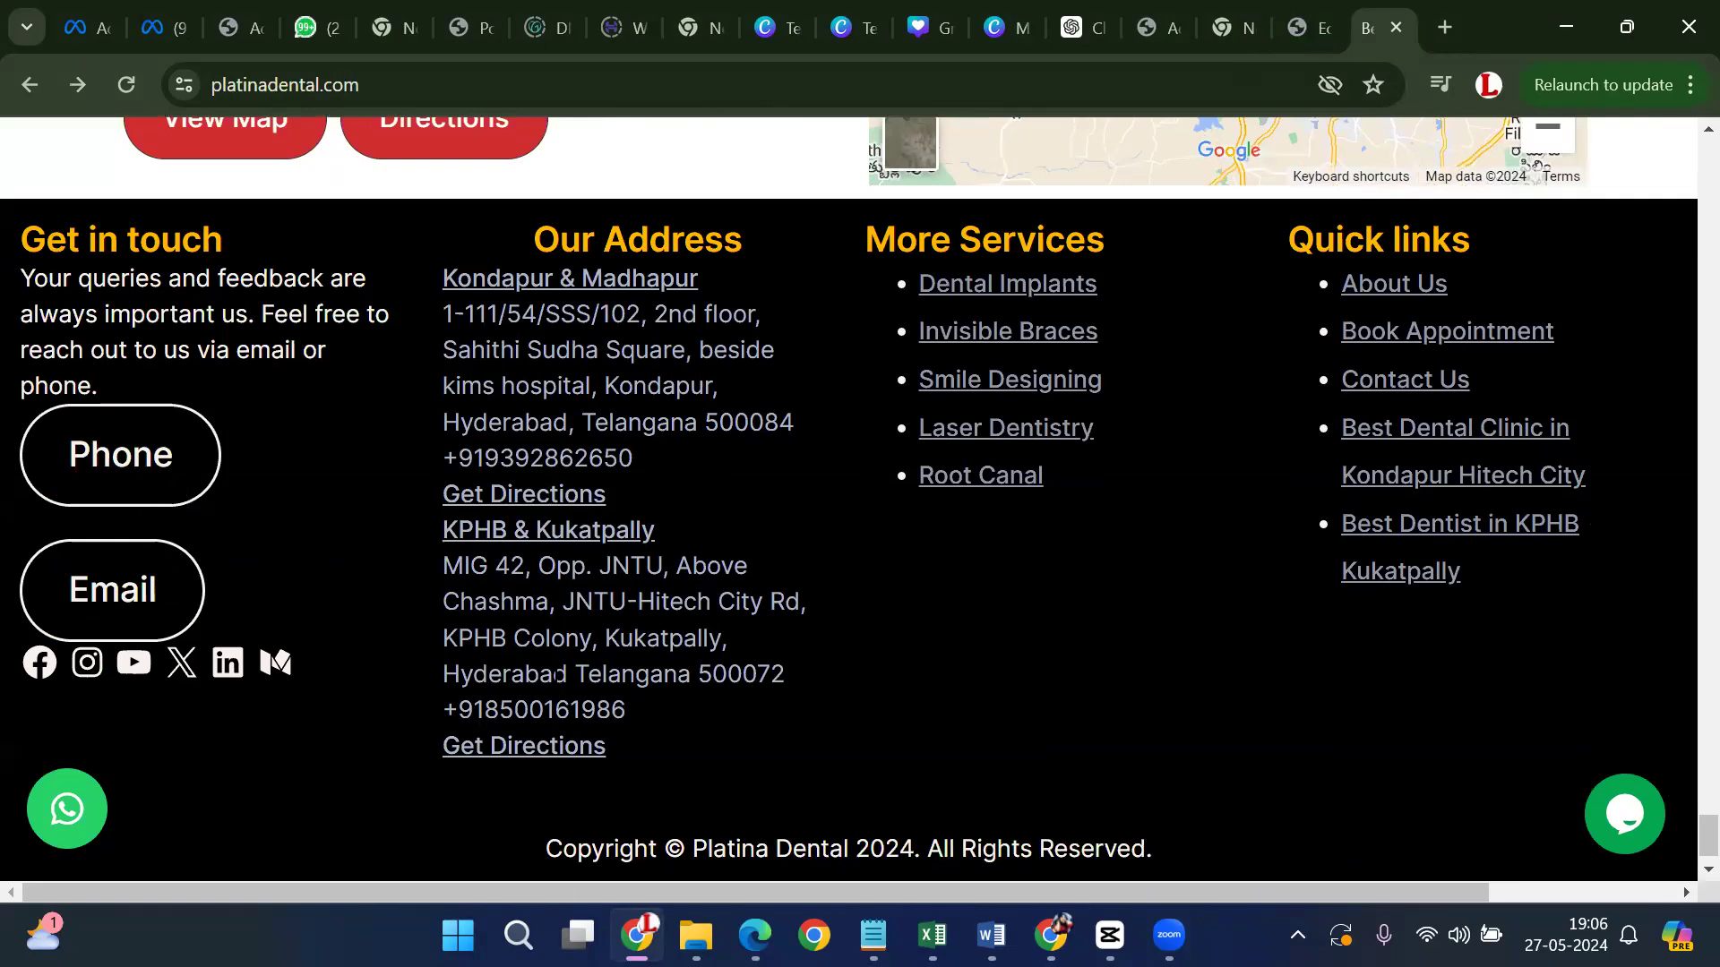
{"action": "scroll", "coordinate": [1353, 569], "scroll_direction": "down", "scroll_amount": 1}
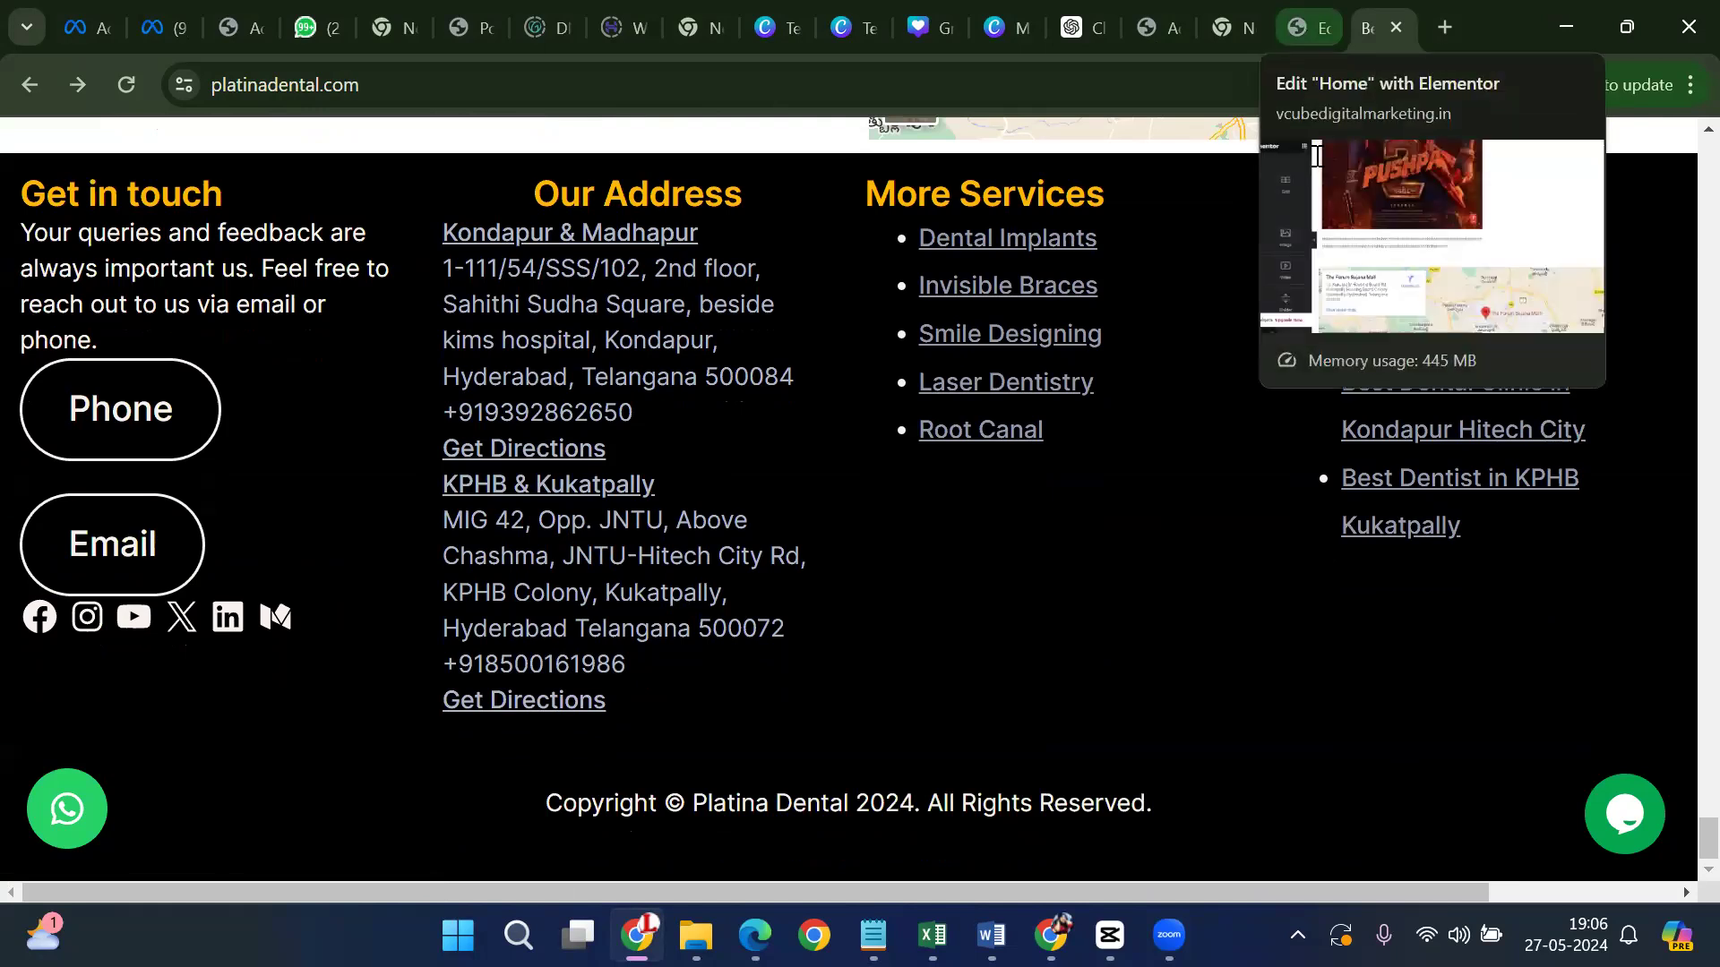
{"action": "left_click", "coordinate": [1311, 29]}
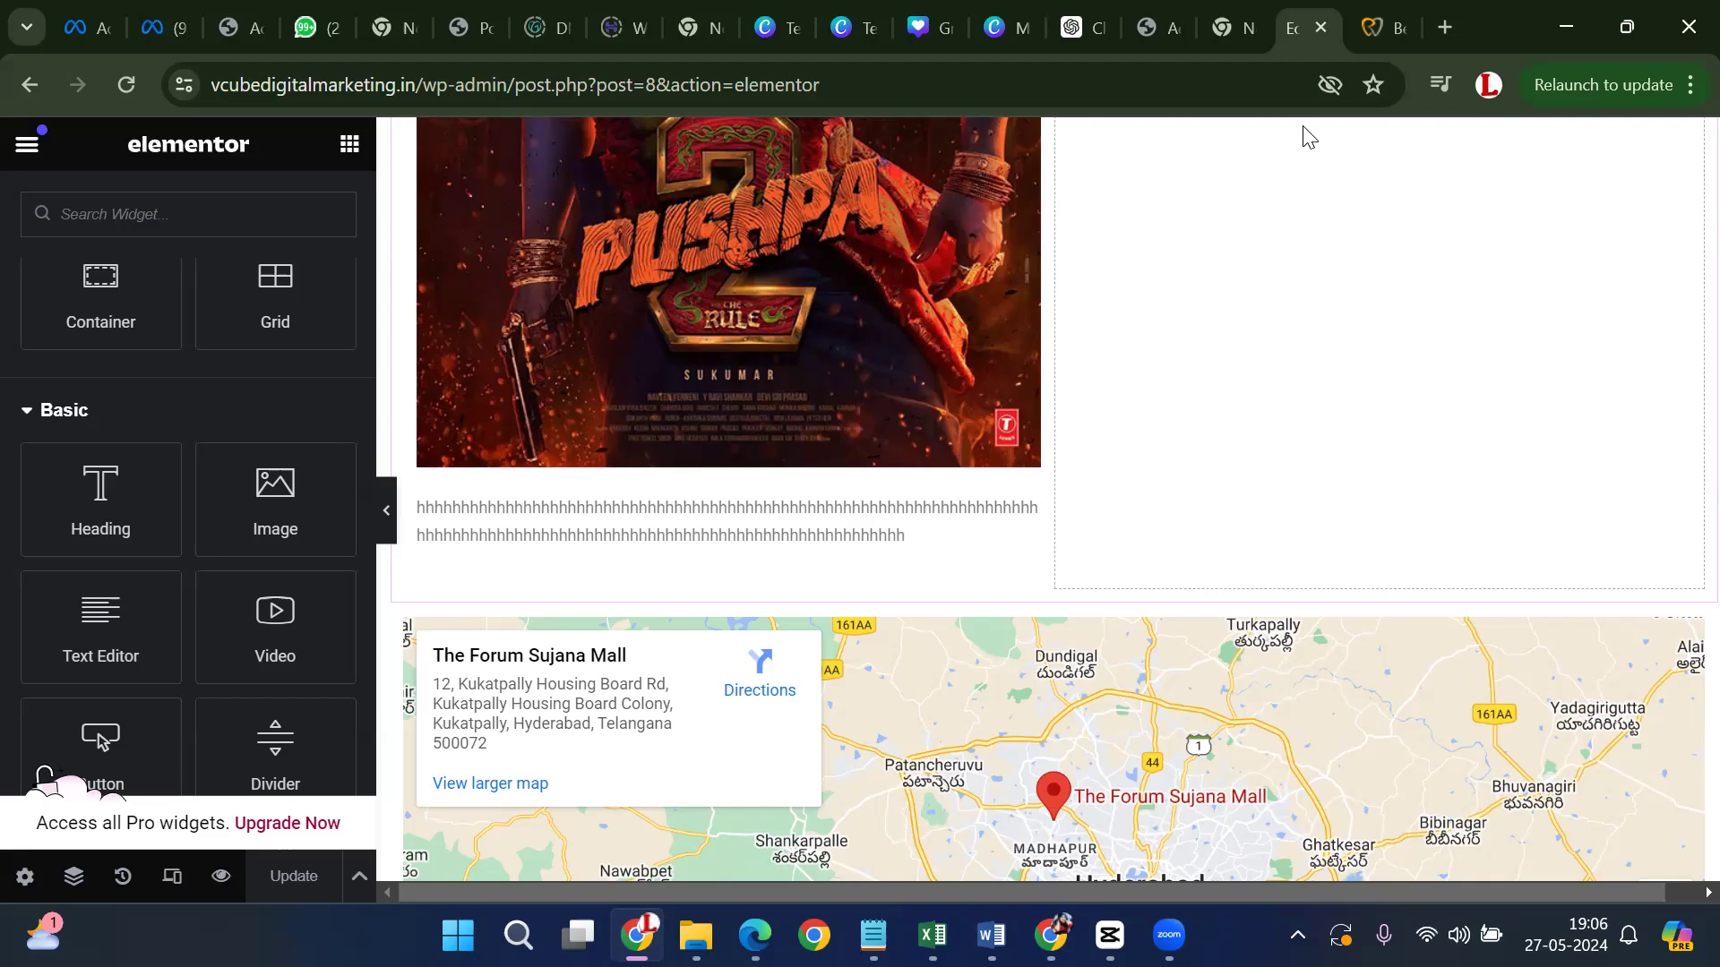
{"action": "scroll", "coordinate": [1281, 132], "scroll_direction": "up", "scroll_amount": 5}
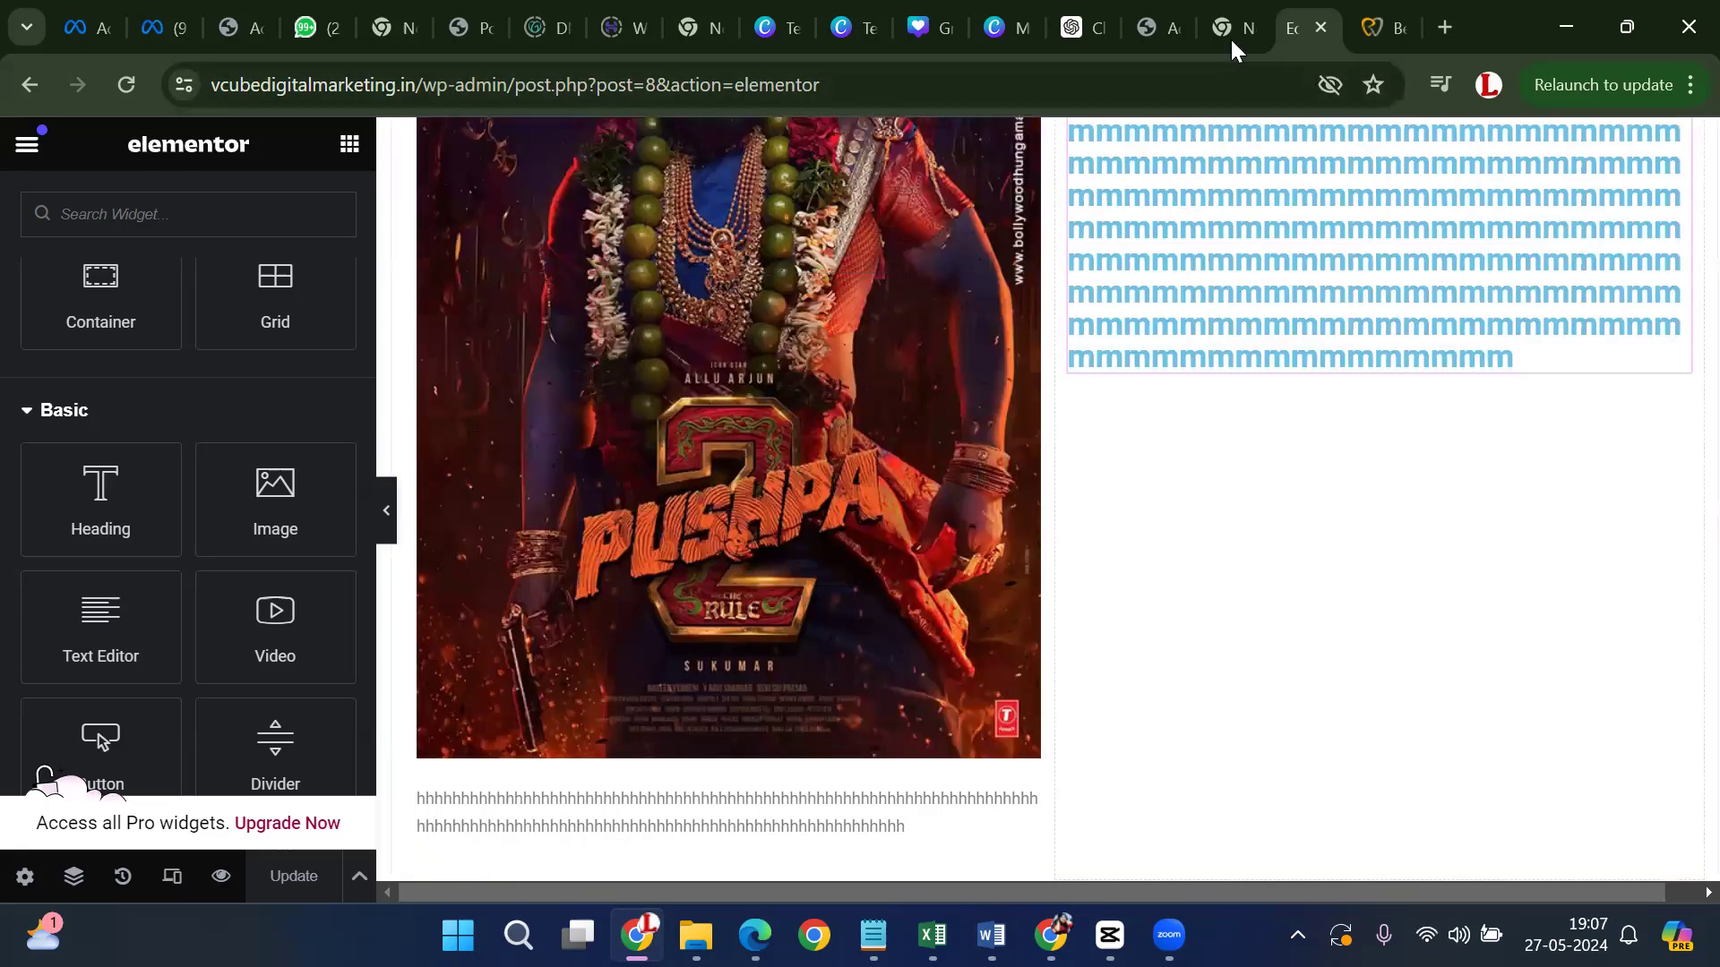
Open vcubedigitalmarketing.in in a new browser tab and go to its Home page
{"action": "left_click", "coordinate": [1232, 36]}
{"action": "key", "text": "ctrl+Tab"}
{"action": "key", "text": "ctrl+Tab"}
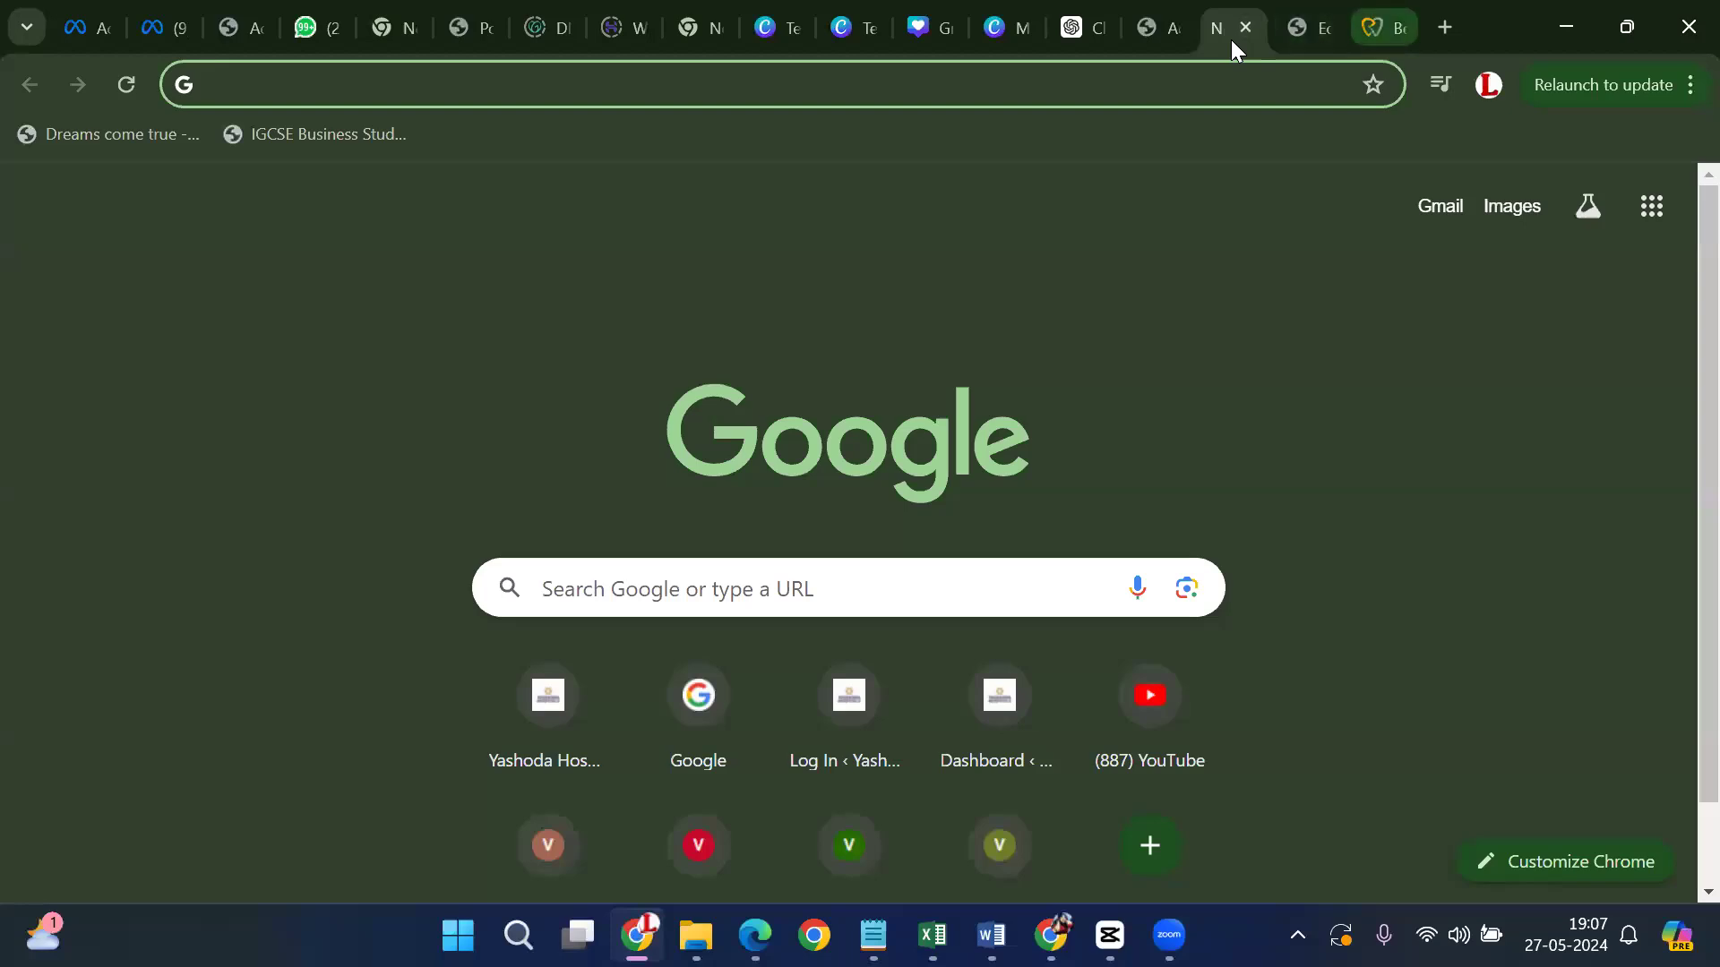
{"action": "key", "text": "ctrl+t"}
{"action": "left_click", "coordinate": [1220, 84]}
{"action": "type", "text": "vcubedigitalmarketing.in"}
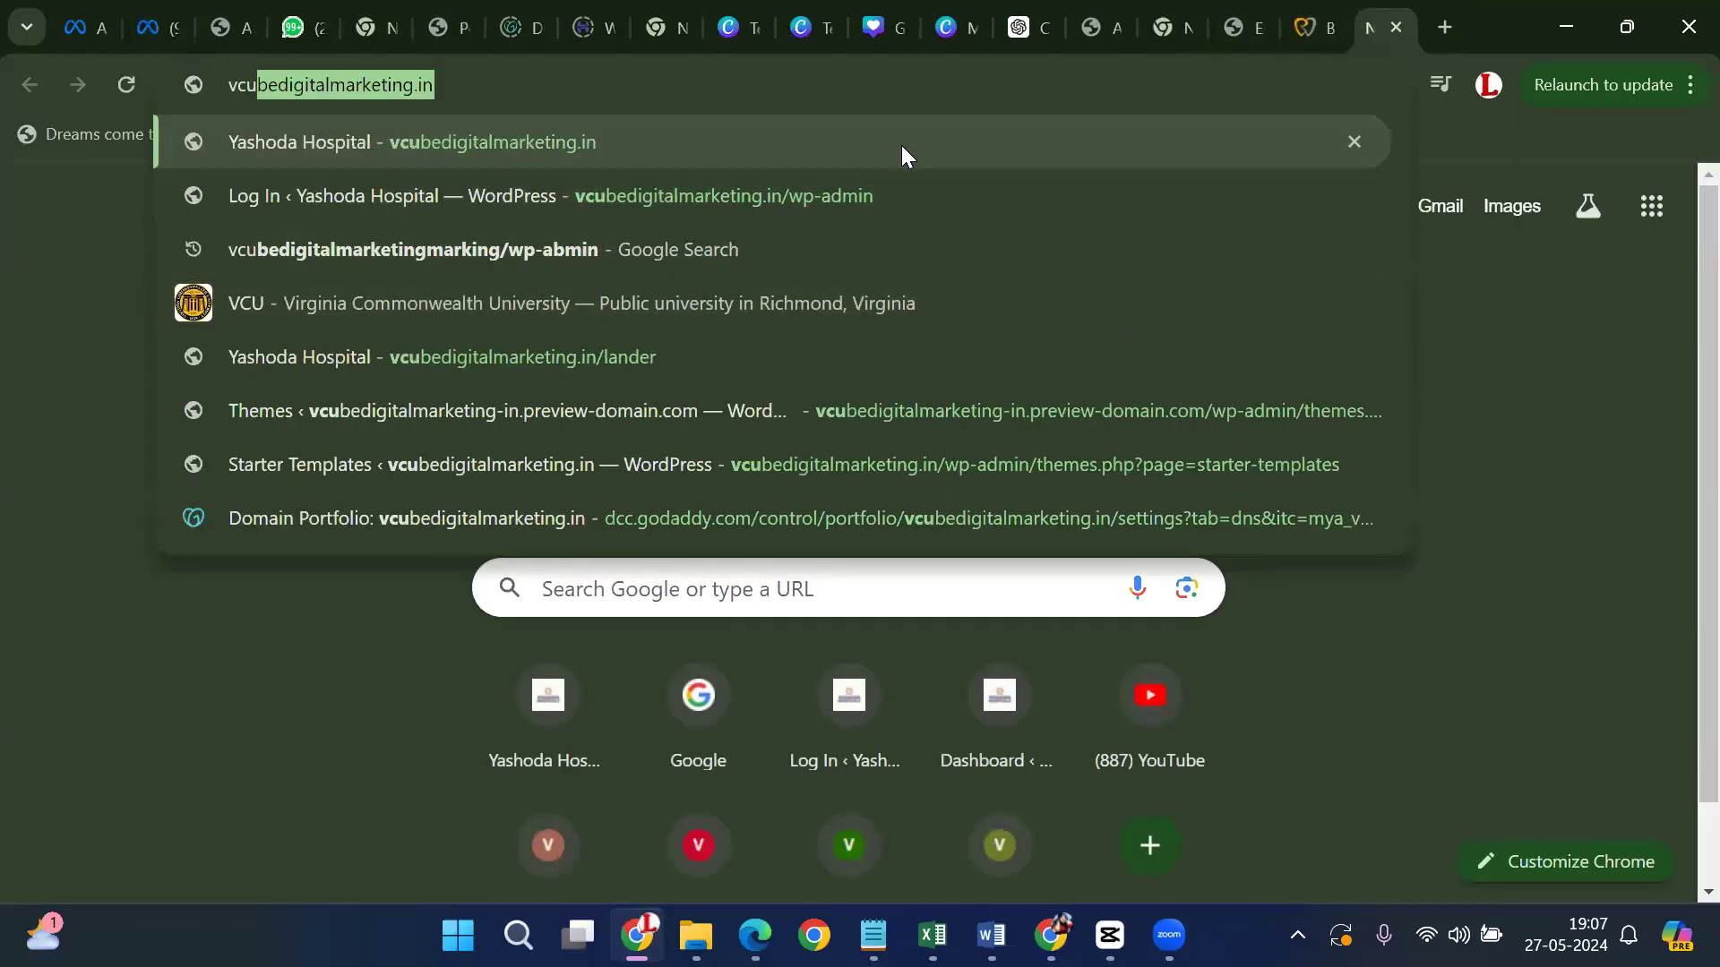
{"action": "key", "text": "Return"}
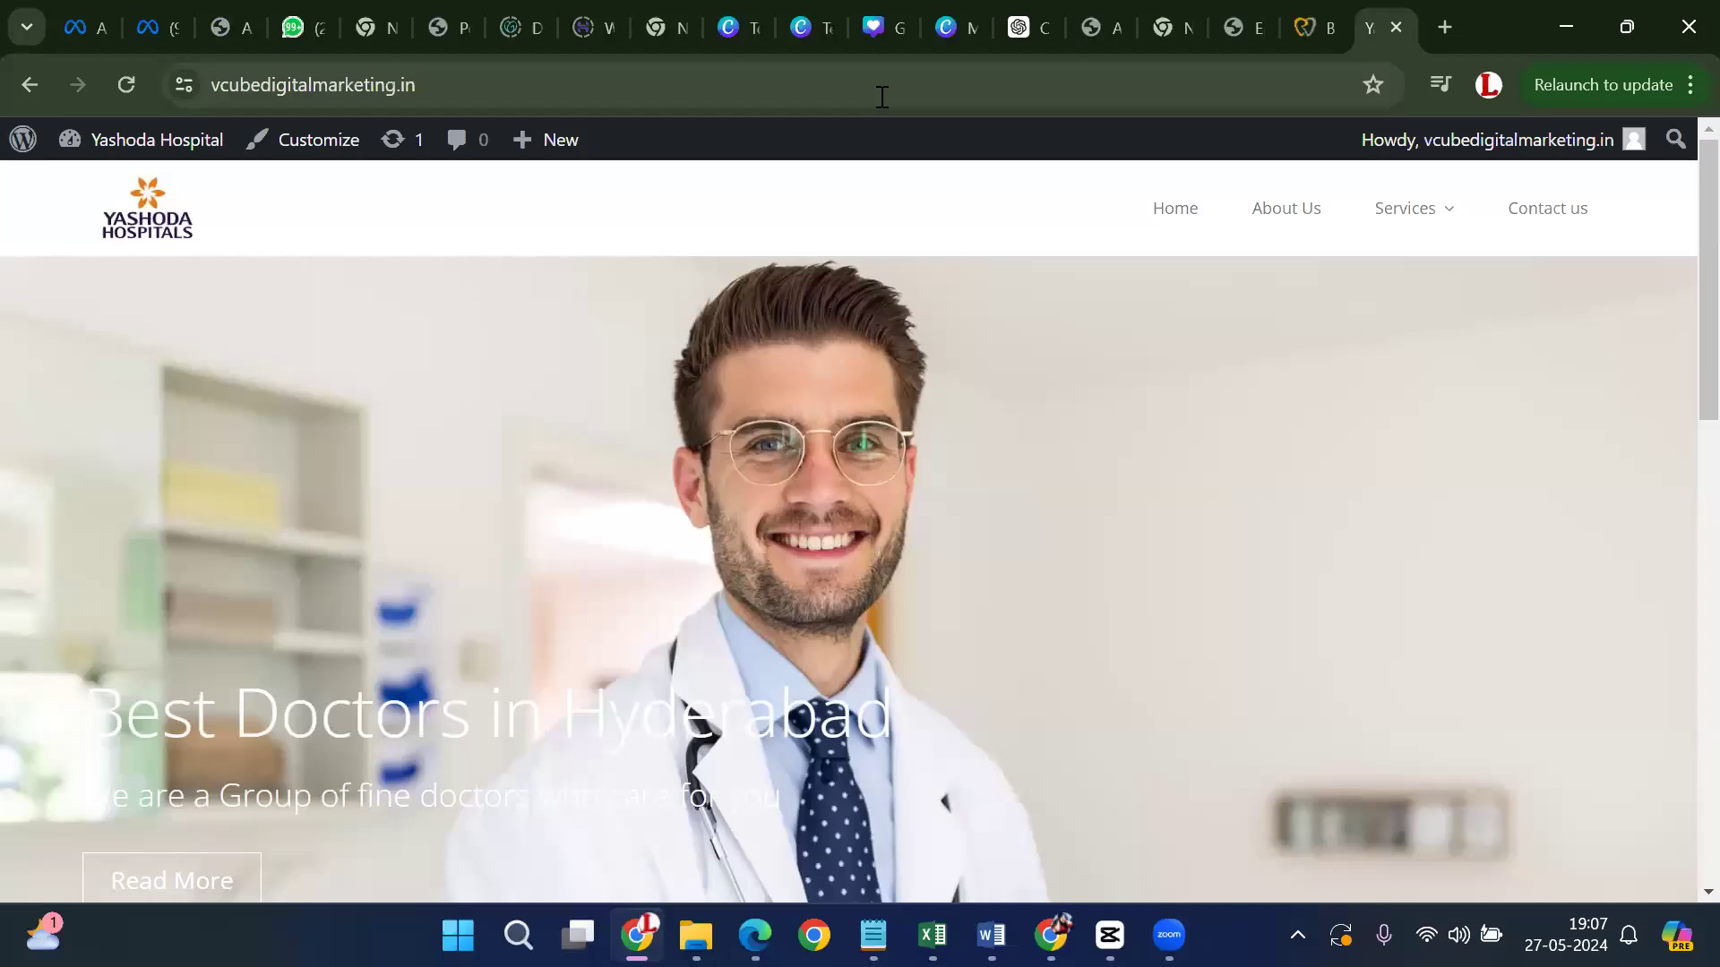
{"action": "left_click", "coordinate": [1190, 227]}
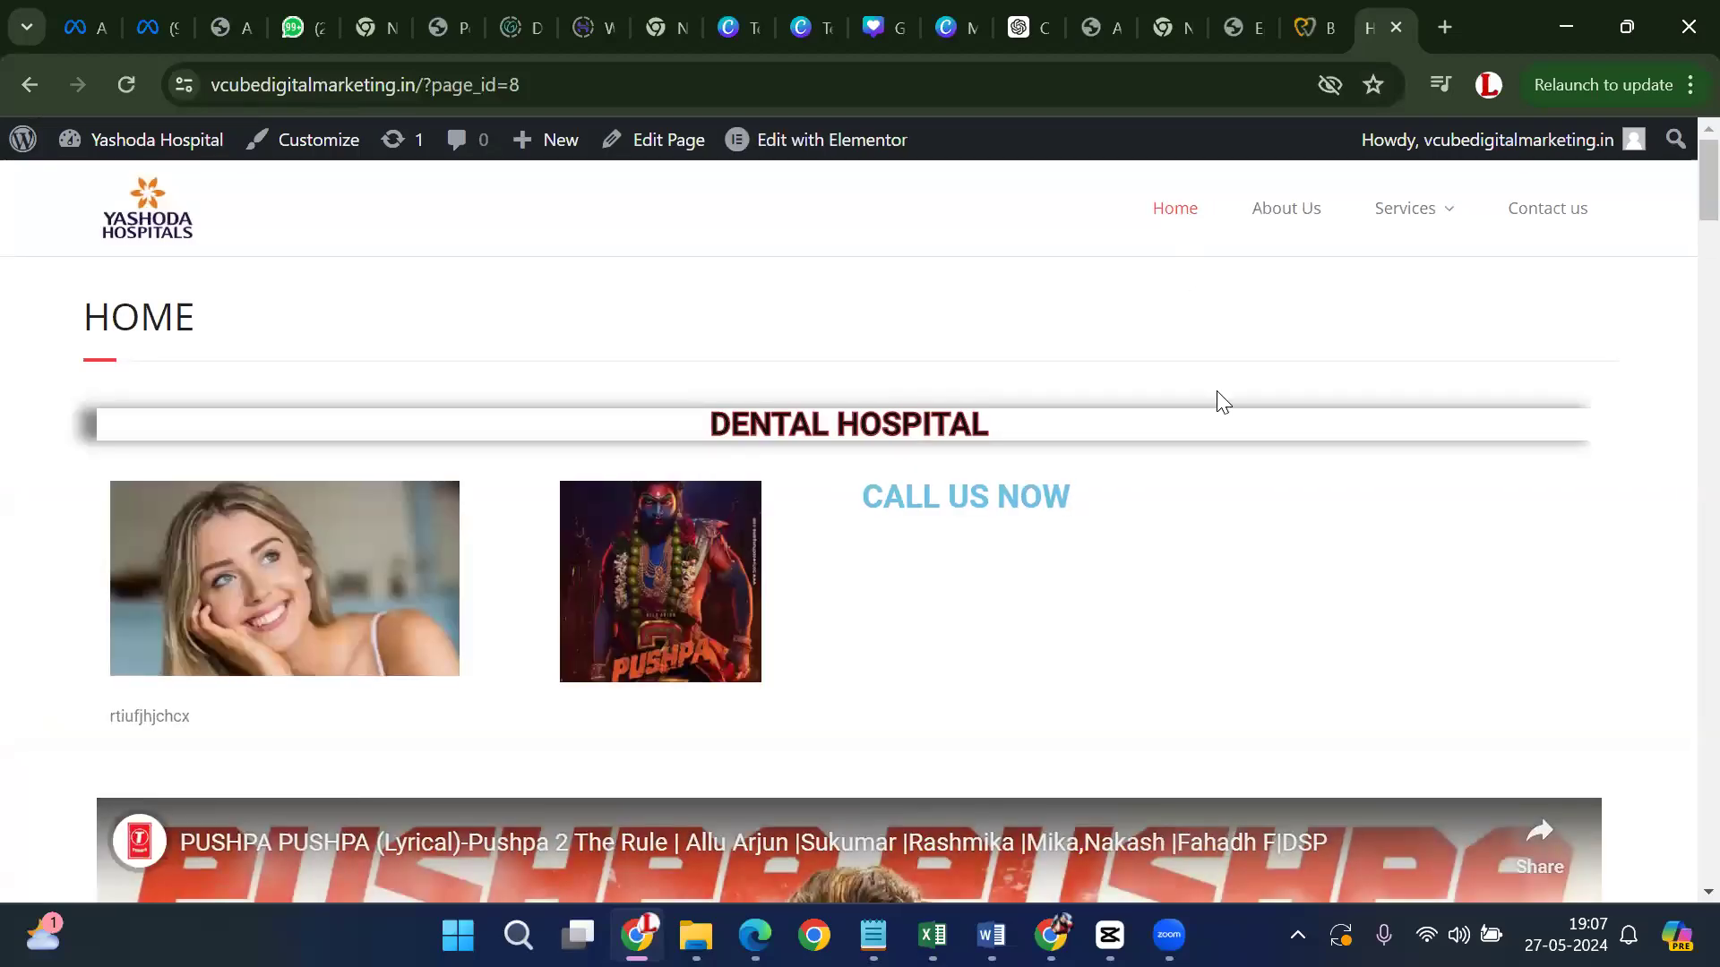
Review the live Home page from the video down to the SoundCloud player, dismissing the subscription popup on the way
{"action": "scroll", "coordinate": [1217, 400], "scroll_direction": "down", "scroll_amount": 7}
{"action": "scroll", "coordinate": [1213, 439], "scroll_direction": "down", "scroll_amount": 10}
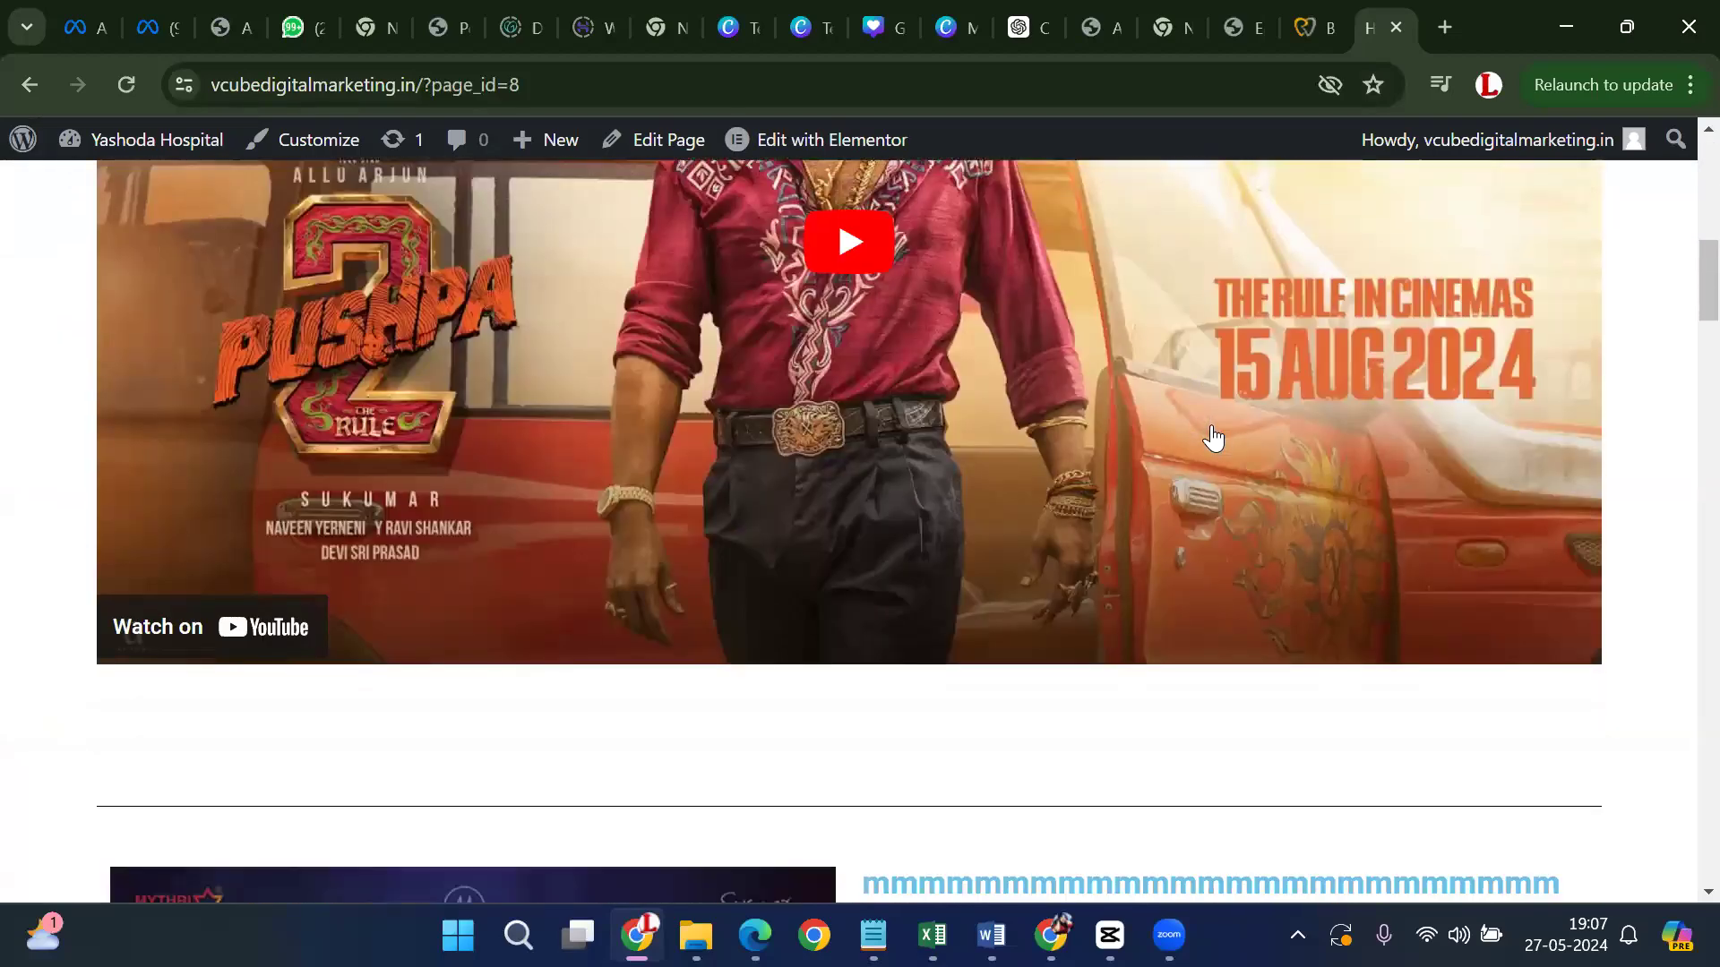
{"action": "scroll", "coordinate": [1196, 482], "scroll_direction": "down", "scroll_amount": 4}
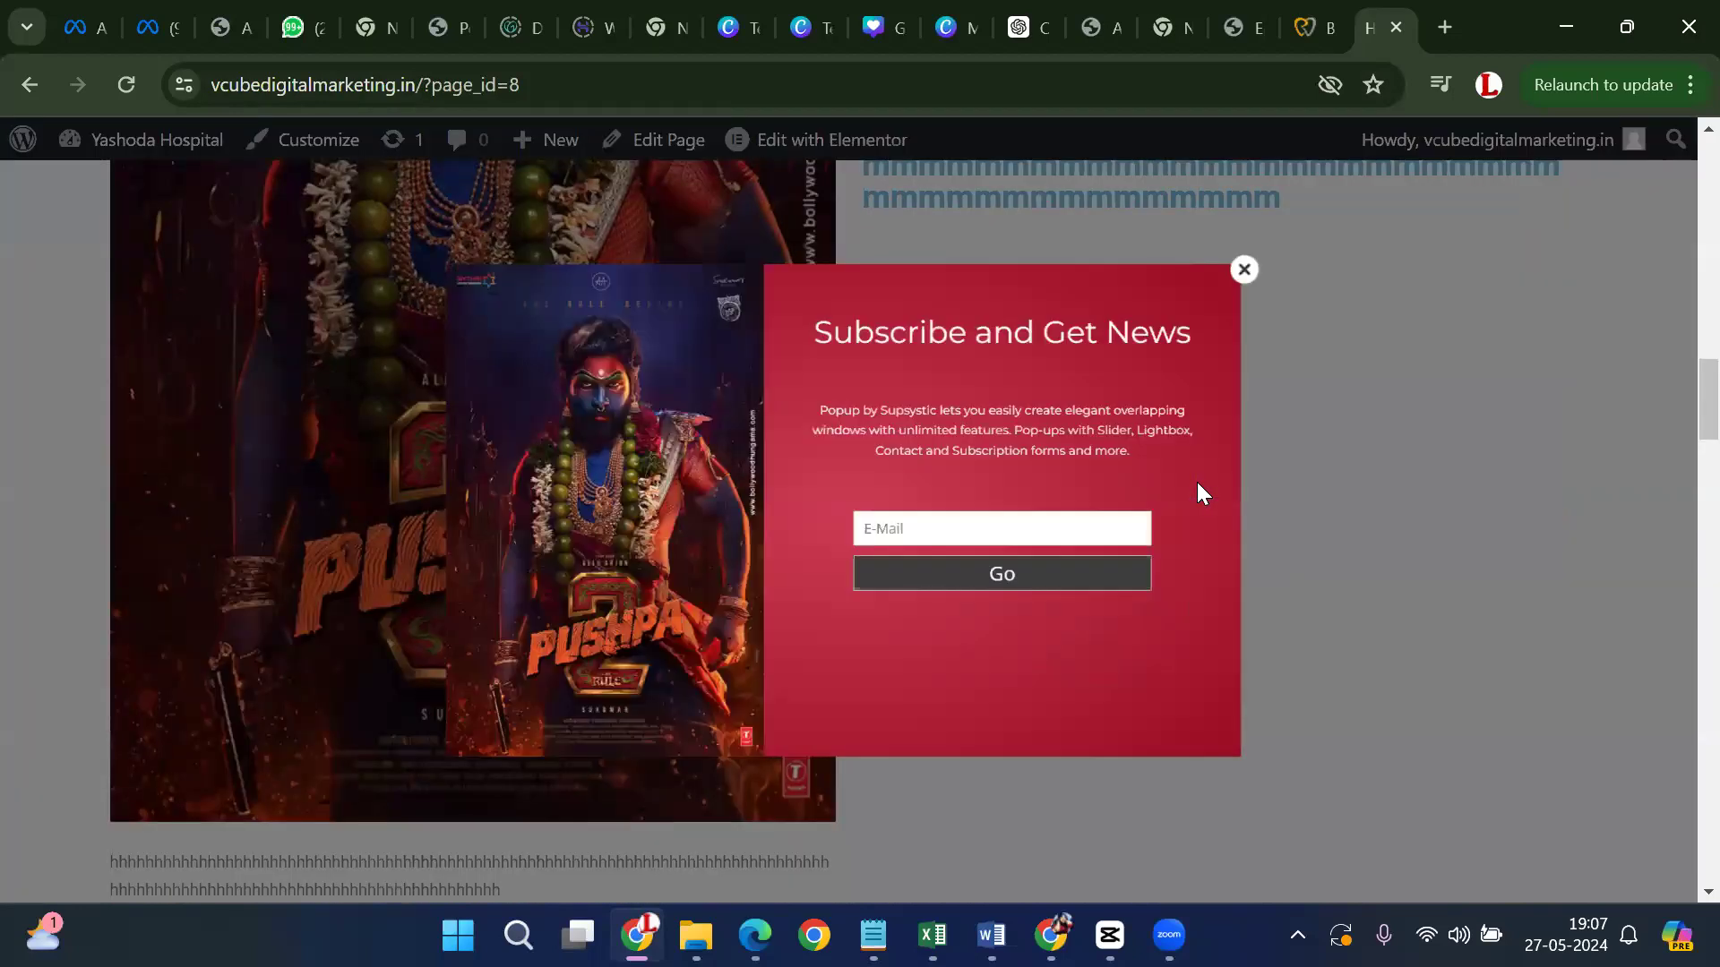
{"action": "left_click", "coordinate": [1390, 188]}
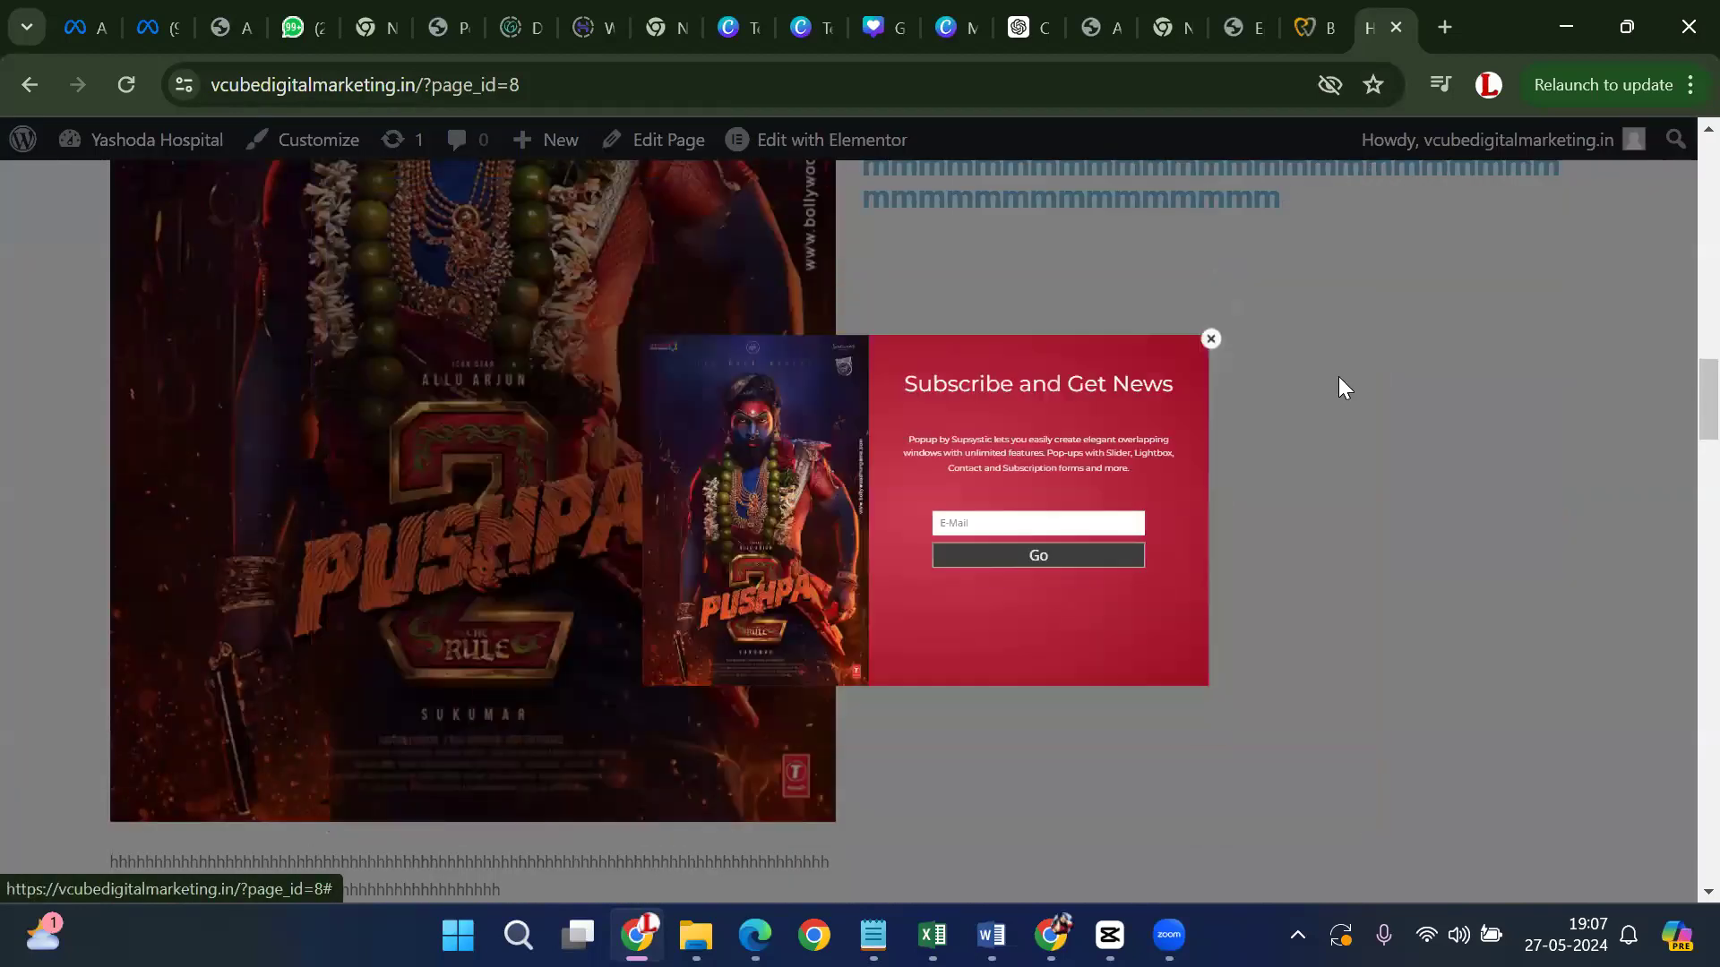
{"action": "scroll", "coordinate": [1334, 387], "scroll_direction": "down", "scroll_amount": 10}
{"action": "scroll", "coordinate": [1334, 387], "scroll_direction": "down", "scroll_amount": 15}
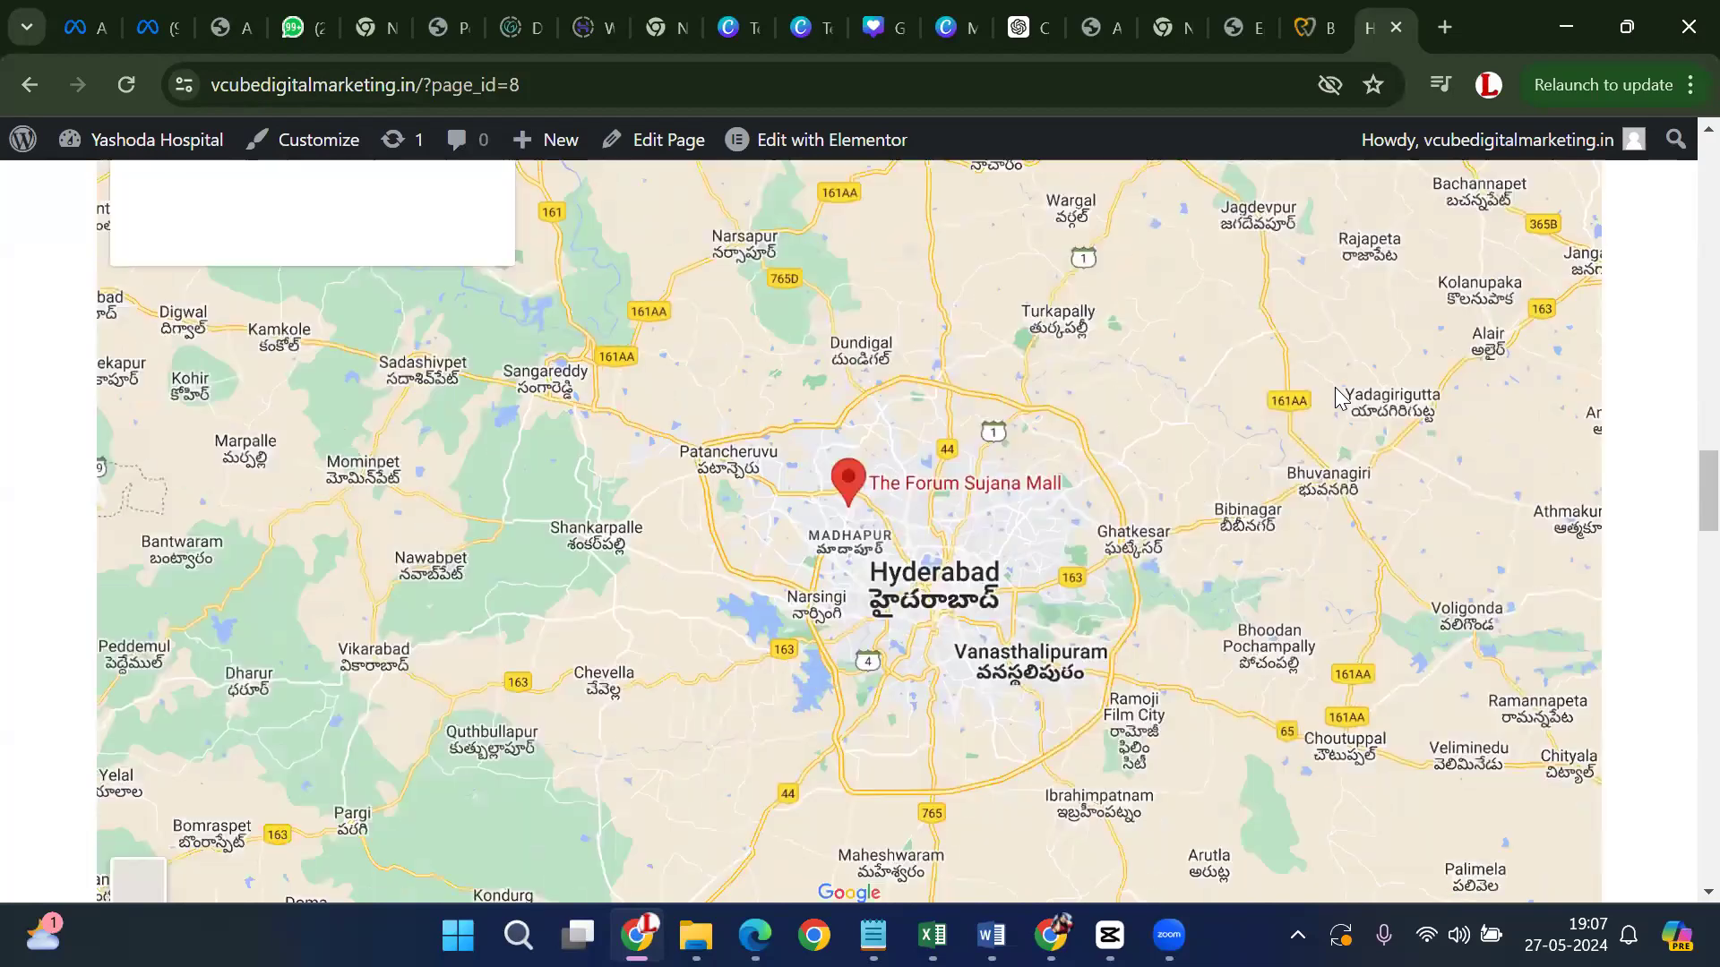
{"action": "scroll", "coordinate": [1335, 390], "scroll_direction": "down", "scroll_amount": 9}
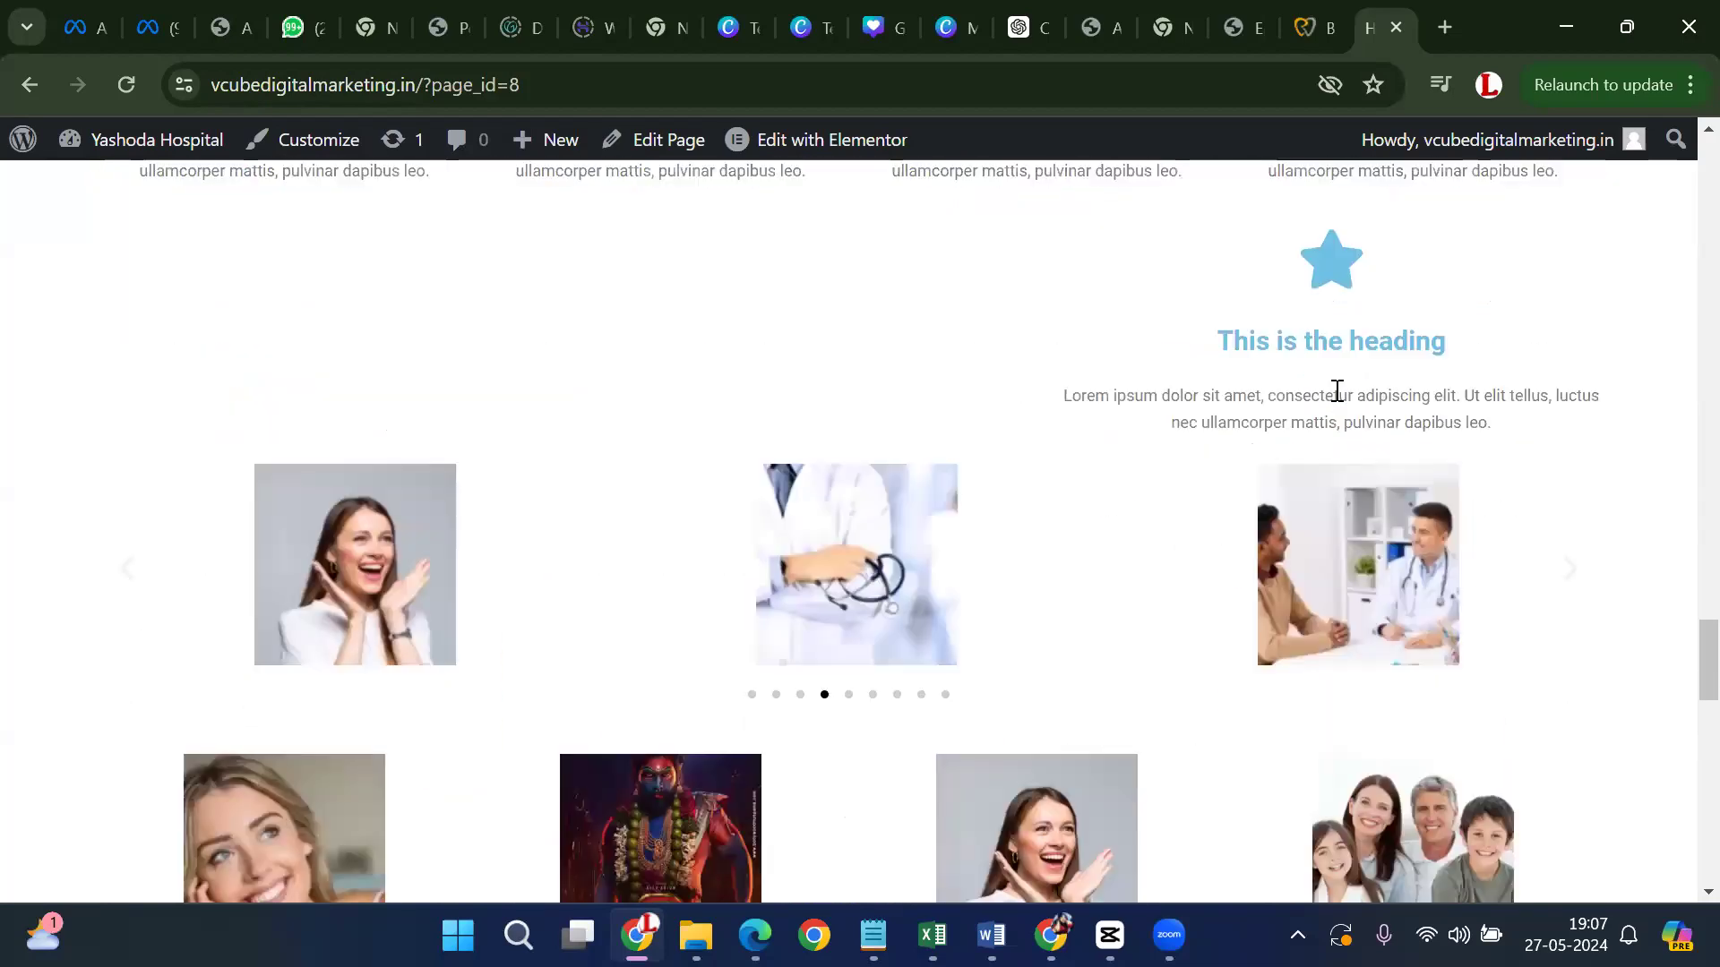
{"action": "scroll", "coordinate": [1335, 389], "scroll_direction": "down", "scroll_amount": 7}
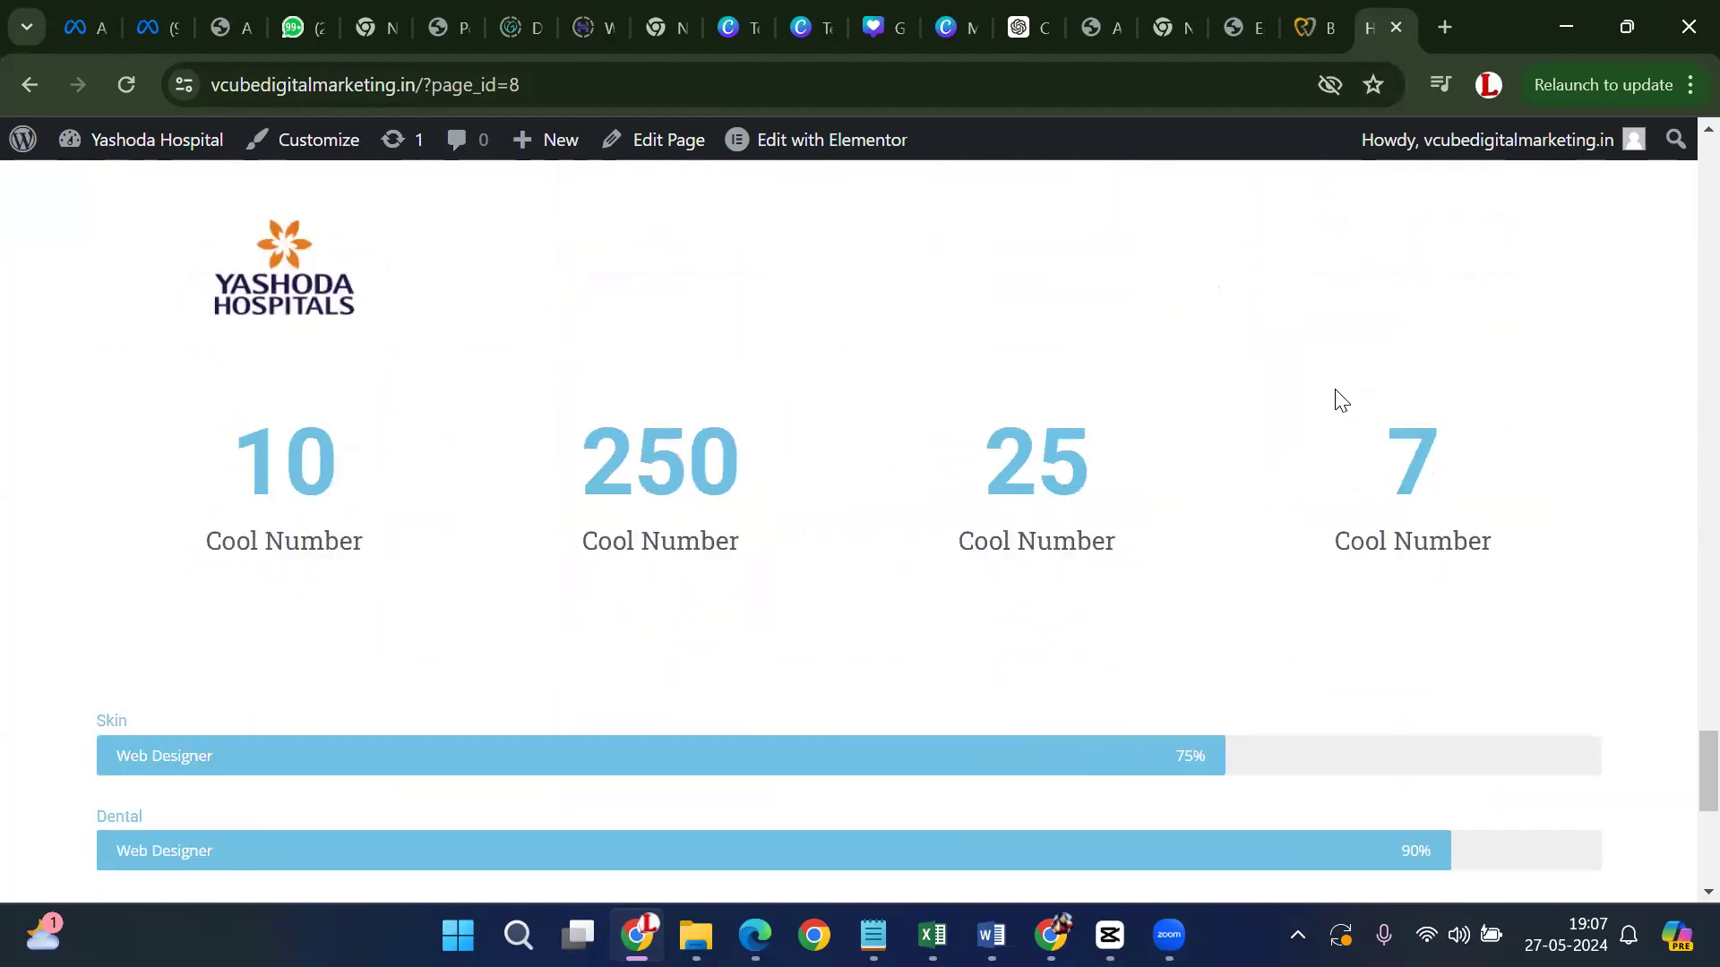
{"action": "scroll", "coordinate": [1335, 398], "scroll_direction": "down", "scroll_amount": 2}
{"action": "scroll", "coordinate": [1337, 392], "scroll_direction": "down", "scroll_amount": 6}
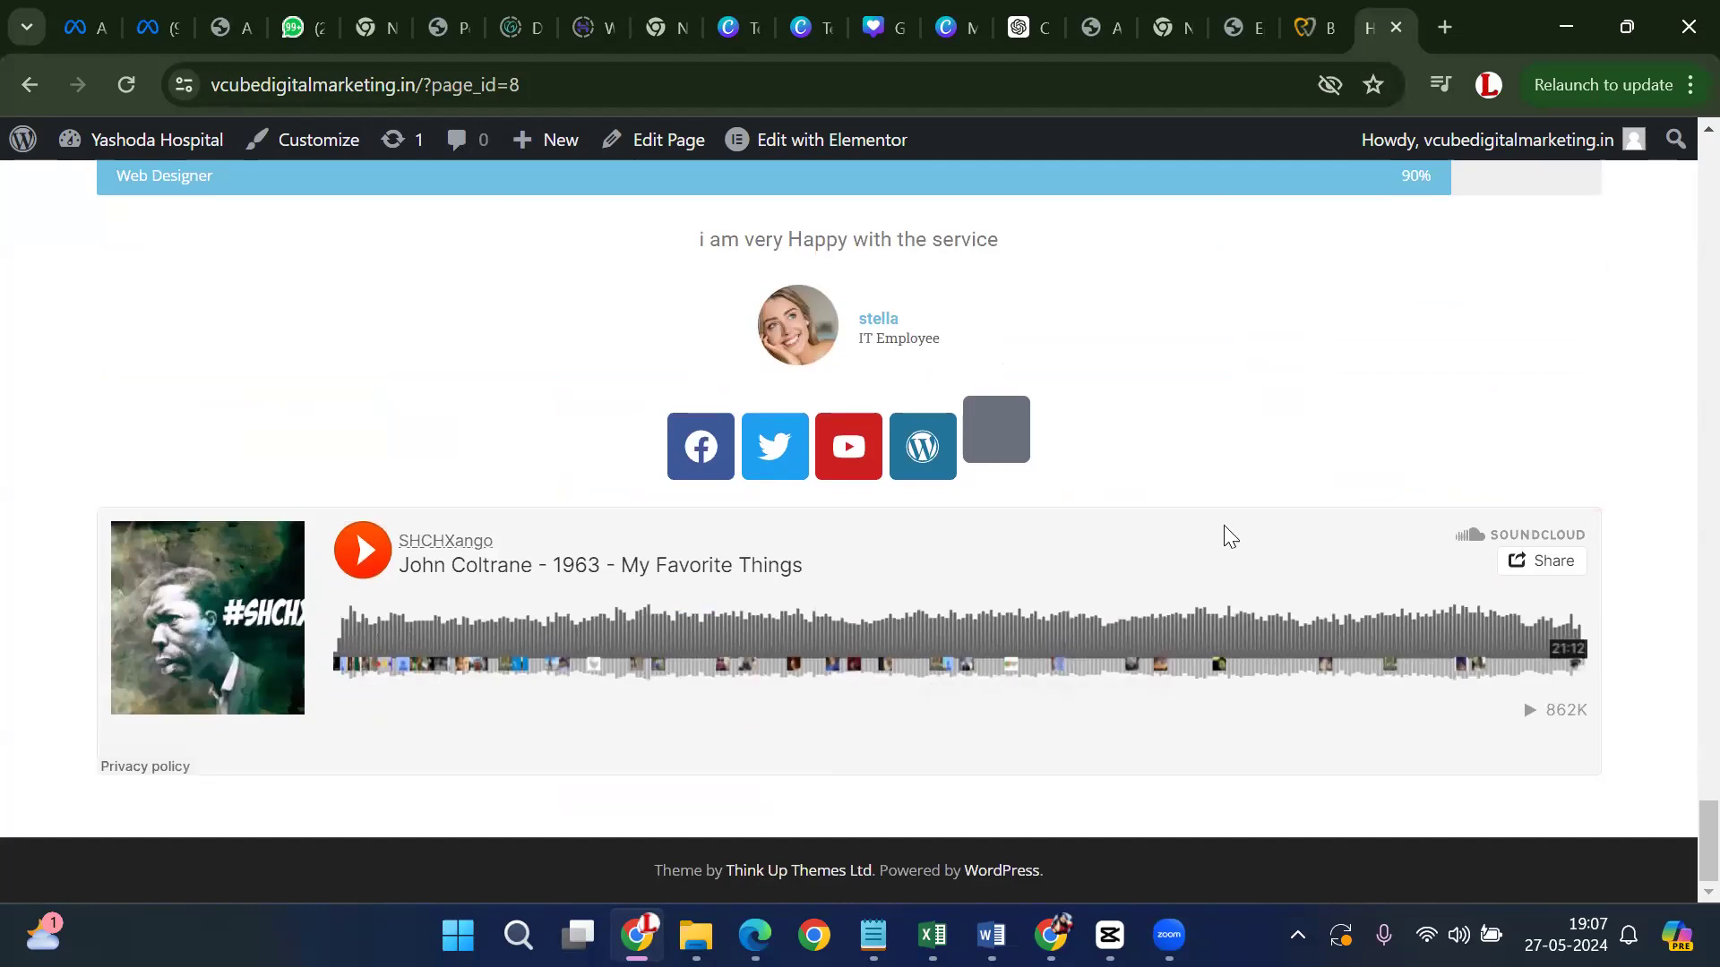
Play and pause the embedded SoundCloud track, and return to the start of the Home page
{"action": "left_click", "coordinate": [375, 573]}
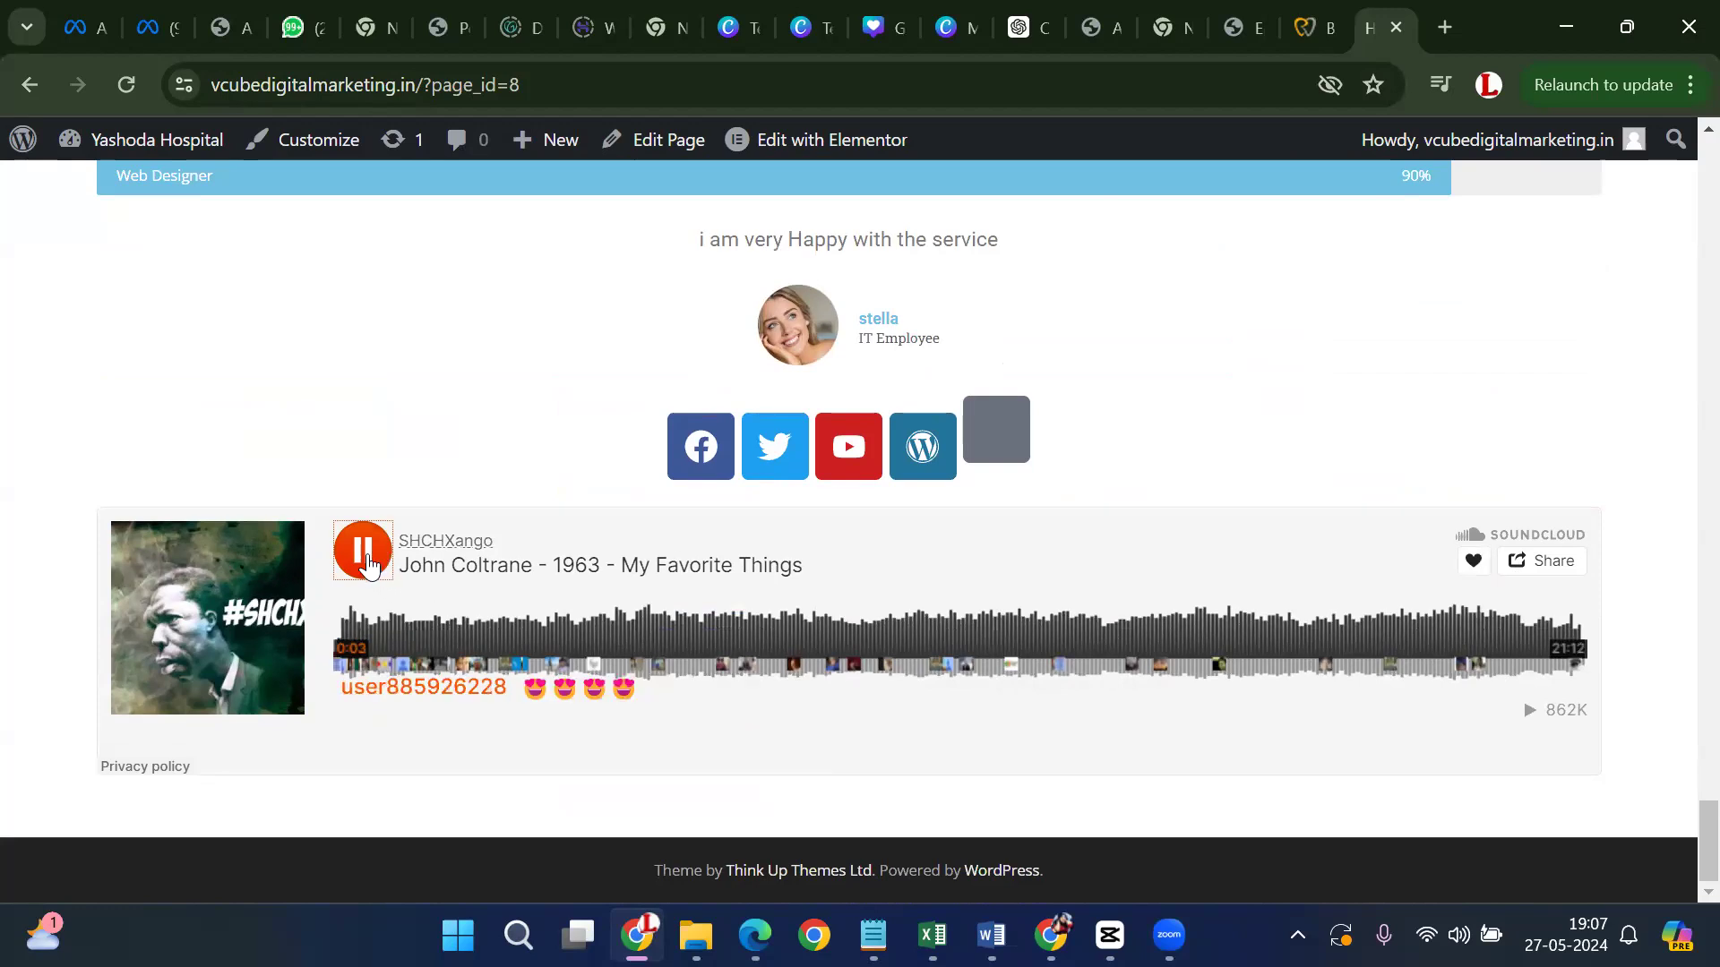
{"action": "left_click", "coordinate": [385, 574]}
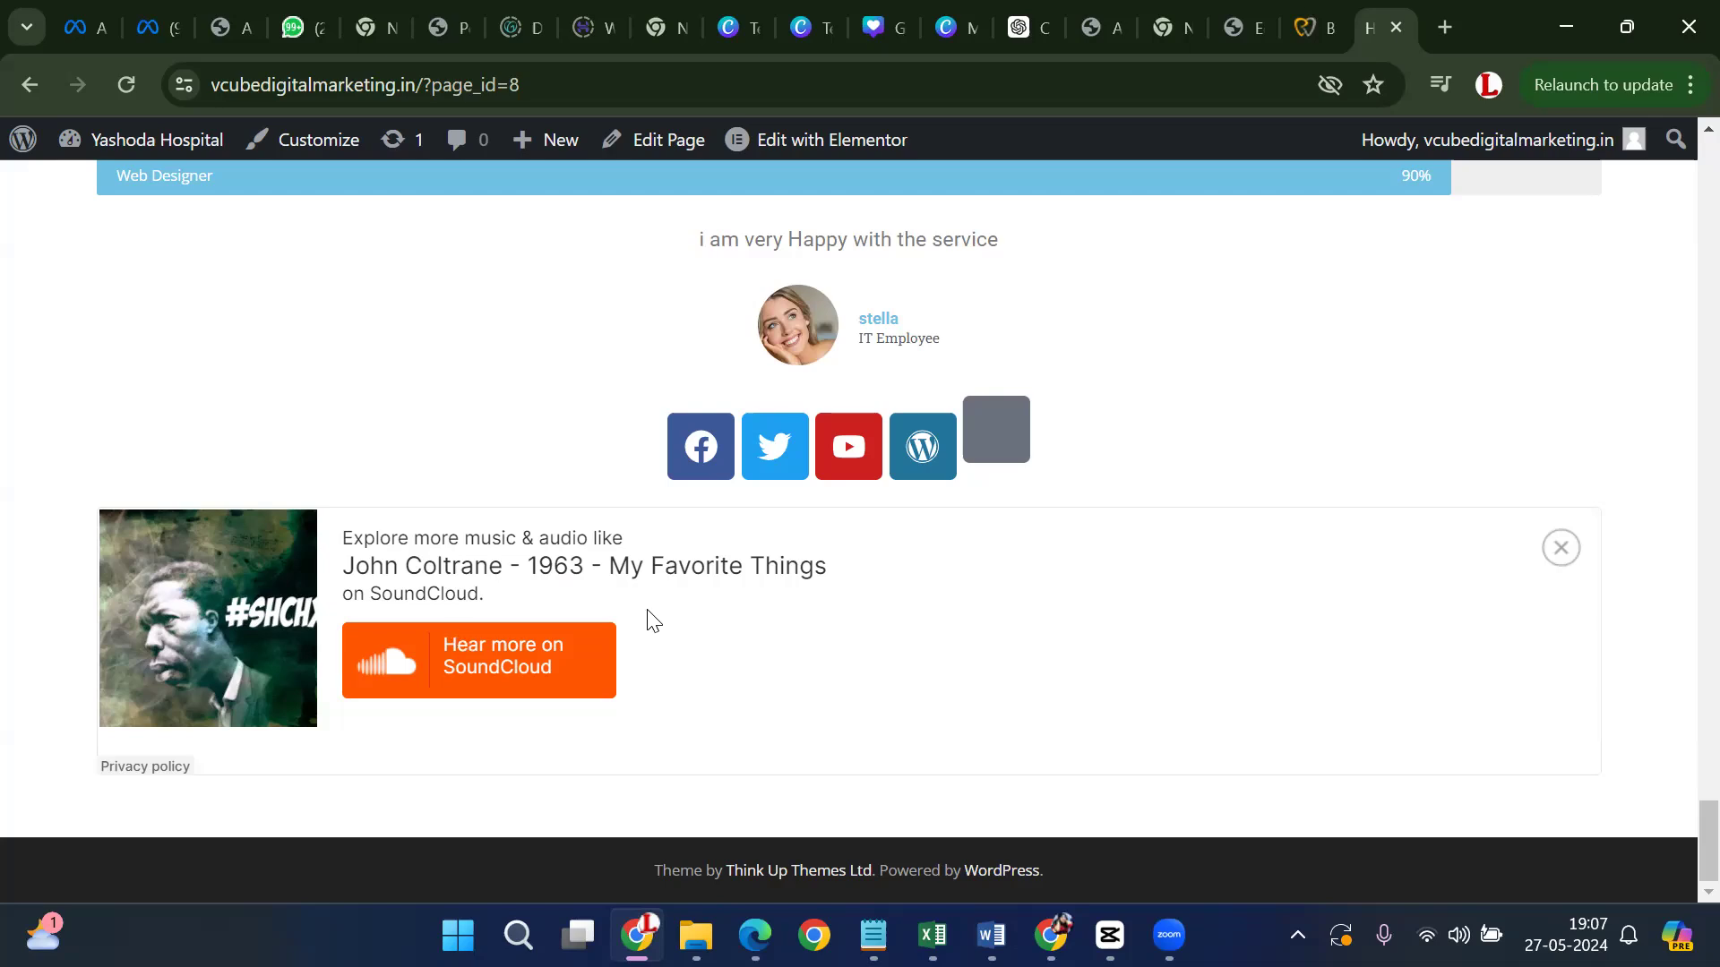
{"action": "scroll", "coordinate": [645, 619], "scroll_direction": "up", "scroll_amount": 15}
{"action": "scroll", "coordinate": [645, 618], "scroll_direction": "up", "scroll_amount": 20}
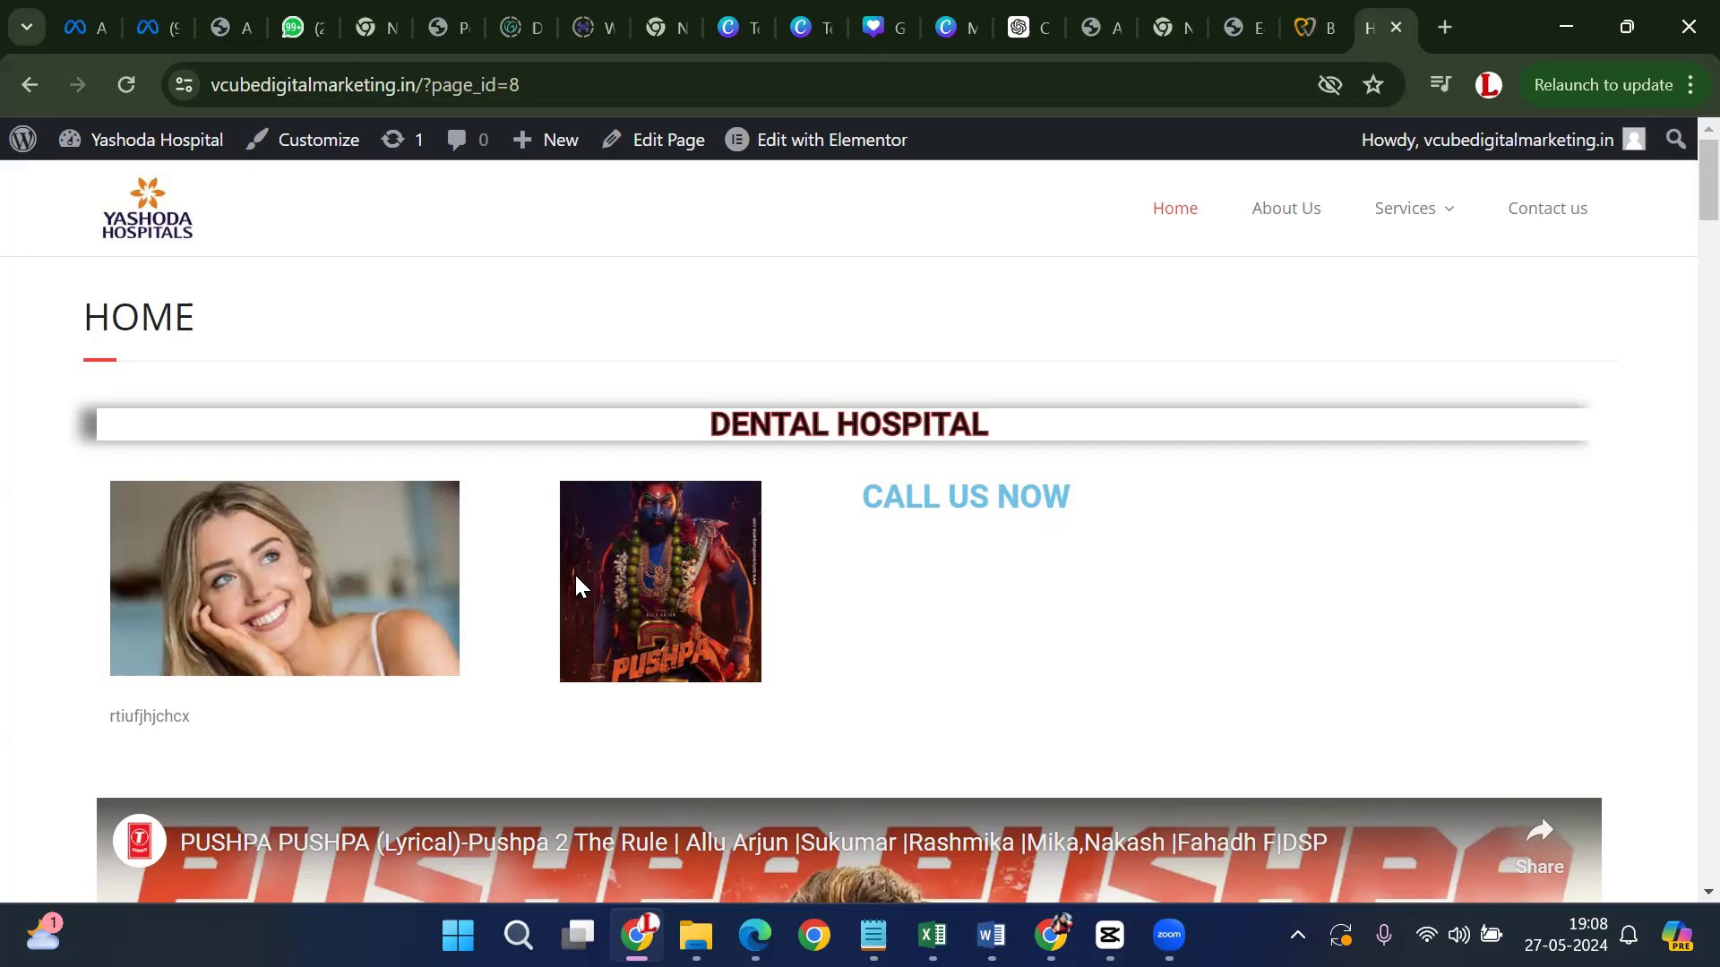
Look through the live Home page again, from the poster and map to the image carousel and gallery
{"action": "scroll", "coordinate": [576, 587], "scroll_direction": "down", "scroll_amount": 15}
{"action": "scroll", "coordinate": [572, 587], "scroll_direction": "down", "scroll_amount": 15}
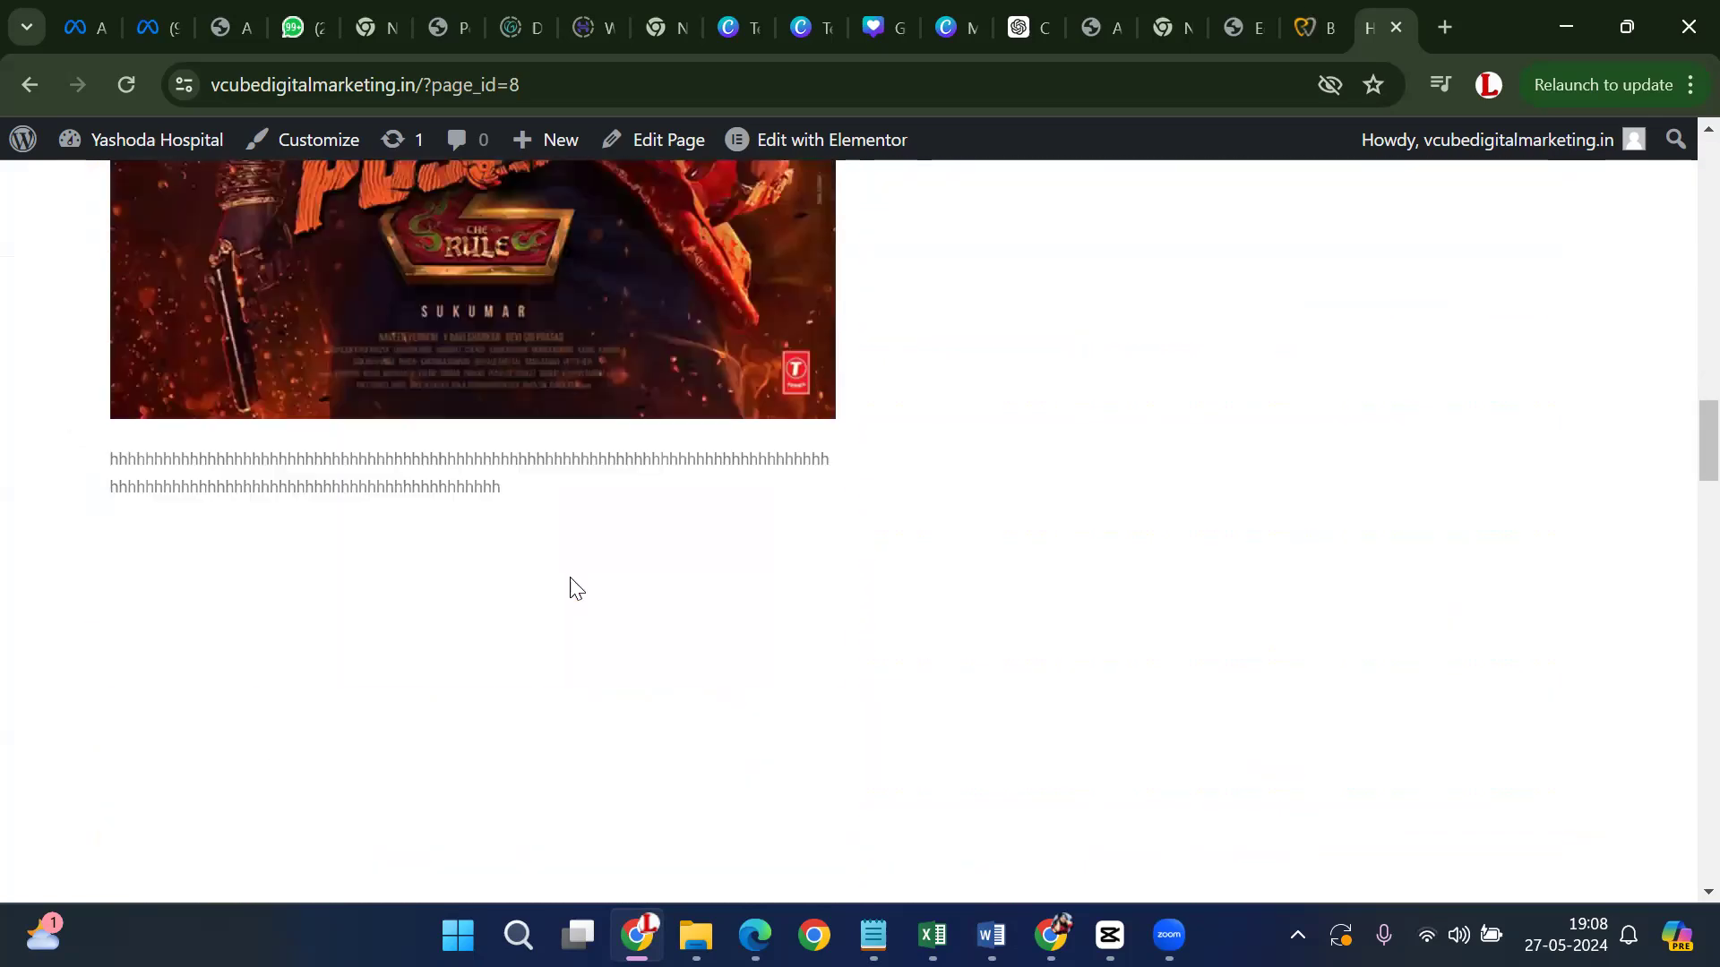
{"action": "scroll", "coordinate": [558, 618], "scroll_direction": "down", "scroll_amount": 15}
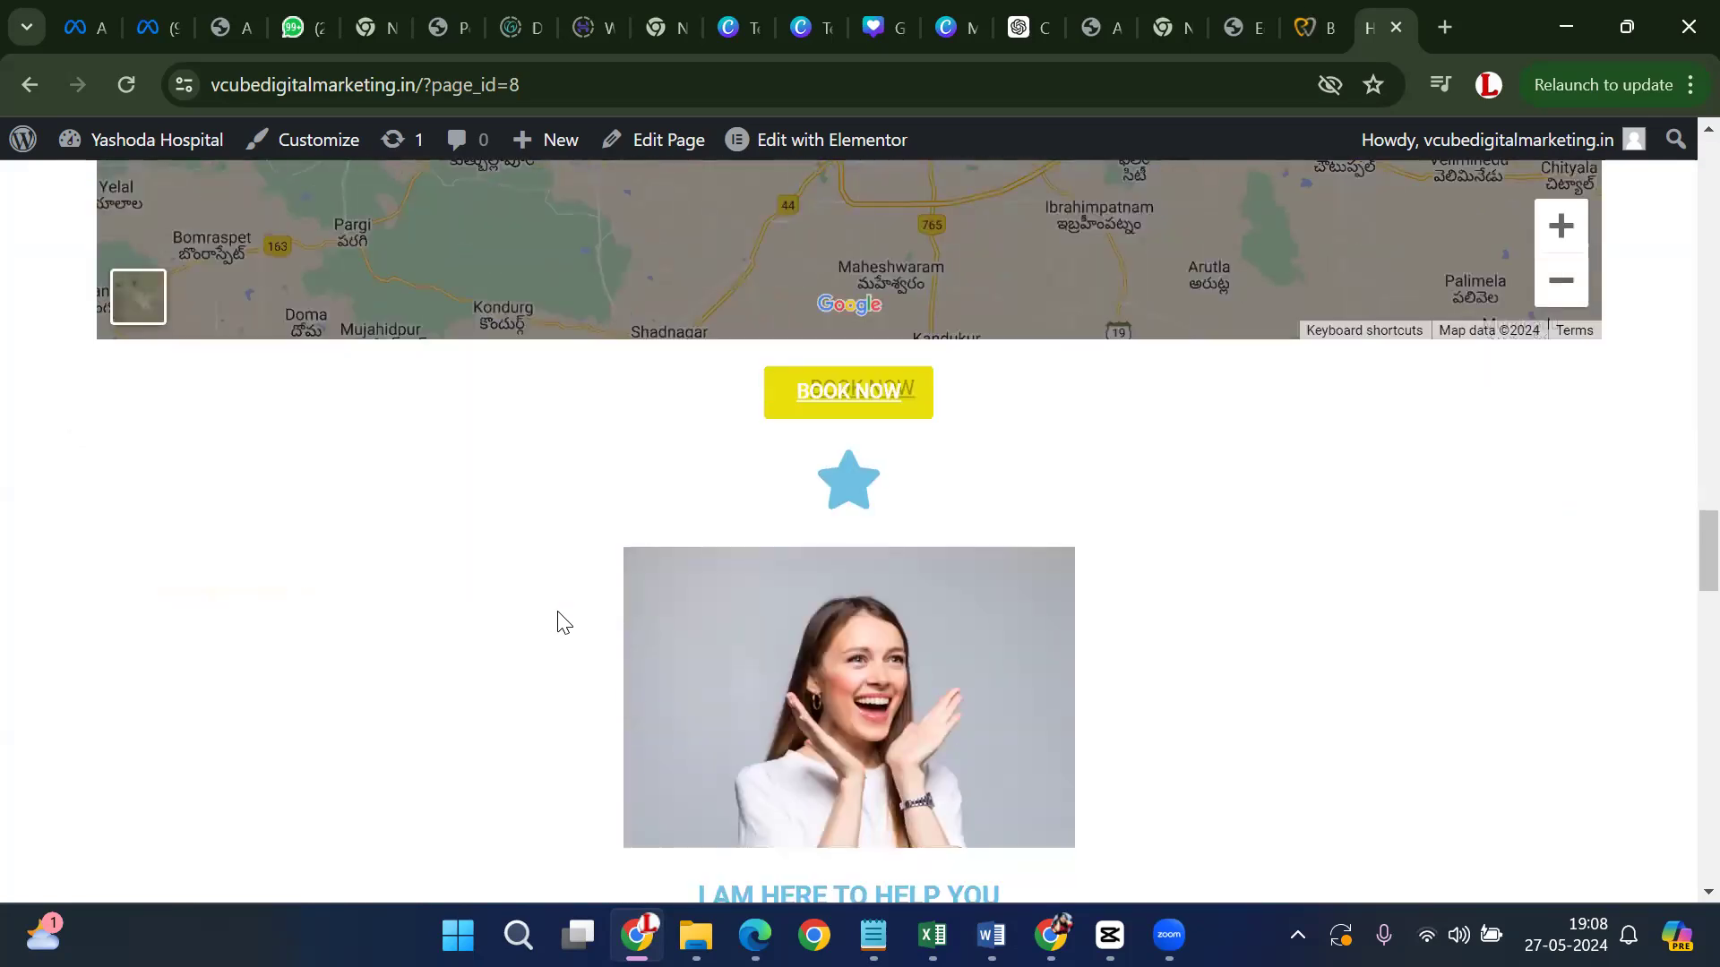
{"action": "scroll", "coordinate": [557, 607], "scroll_direction": "down", "scroll_amount": 5}
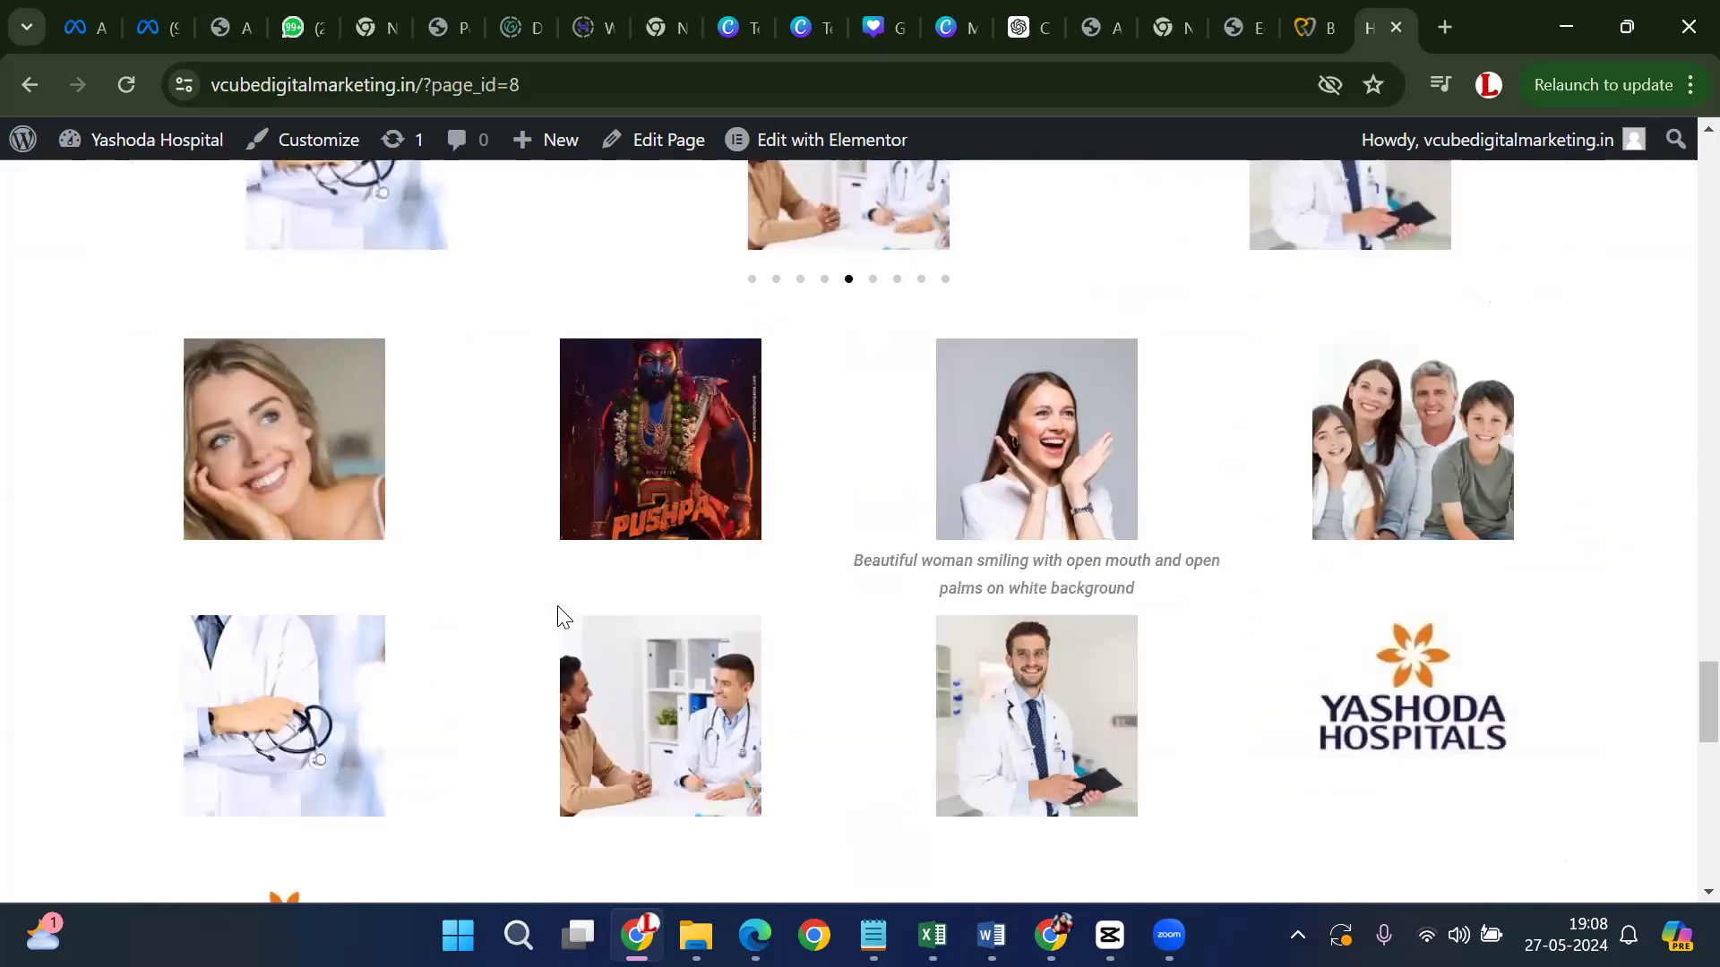
{"action": "scroll", "coordinate": [557, 608], "scroll_direction": "up", "scroll_amount": 3}
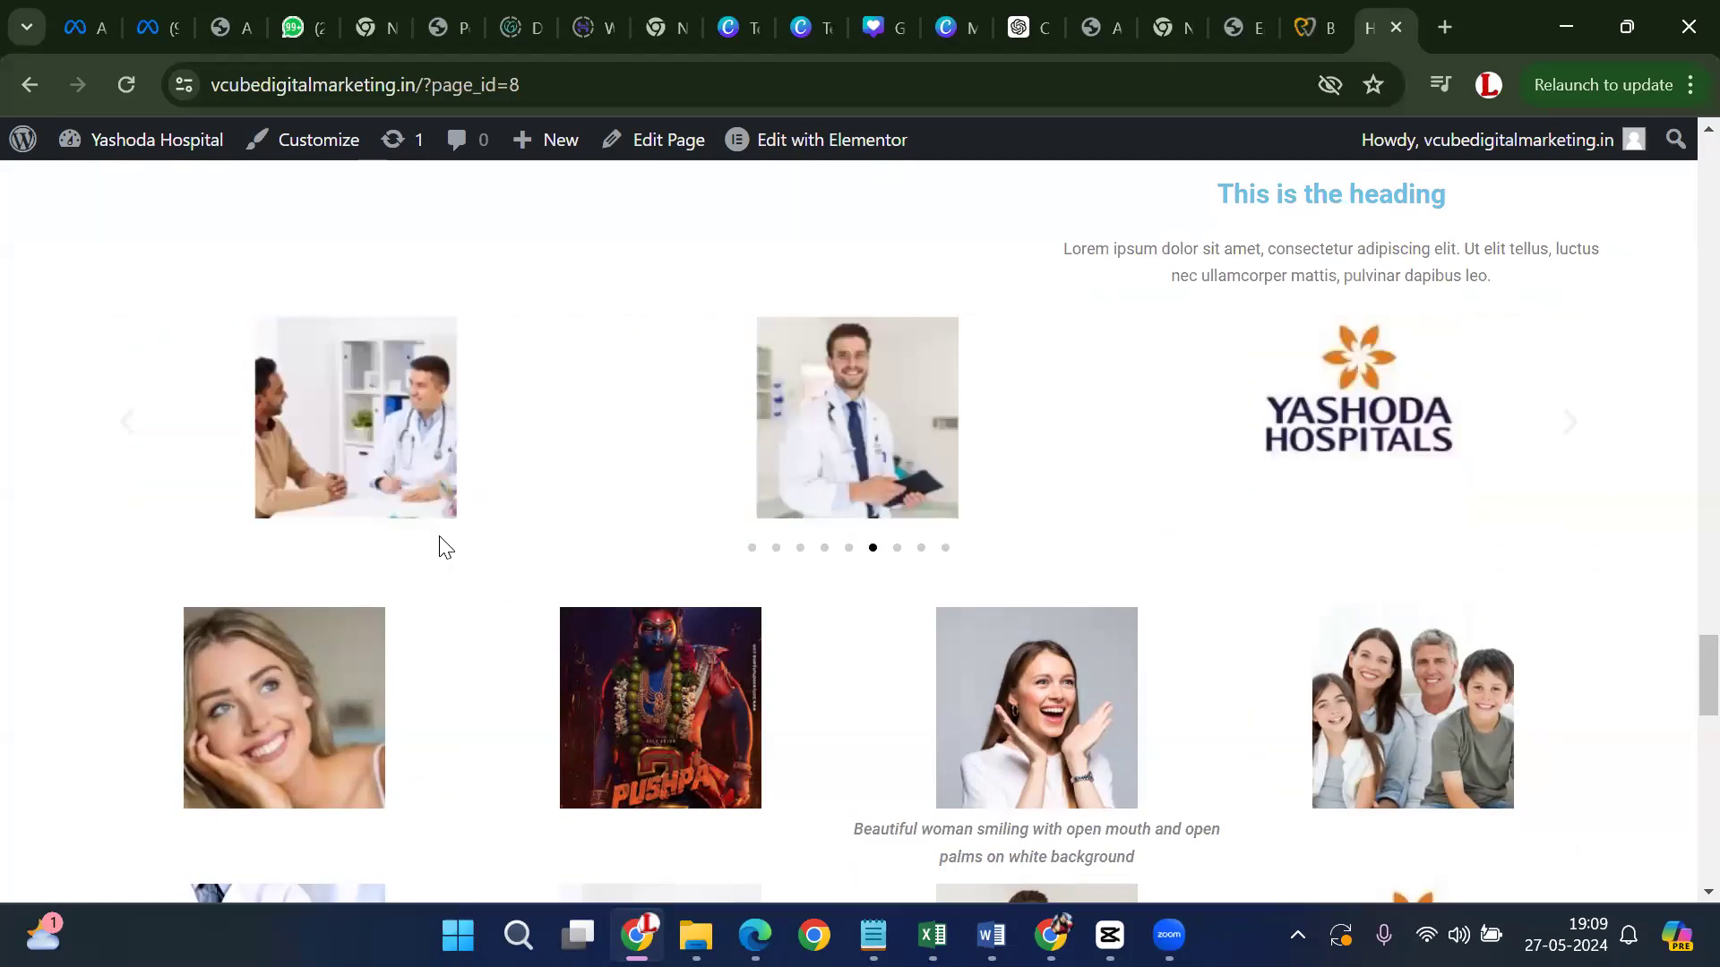
Search Google for pixabay in a new browser tab and open the Pixabay website
{"action": "left_click", "coordinate": [1444, 27]}
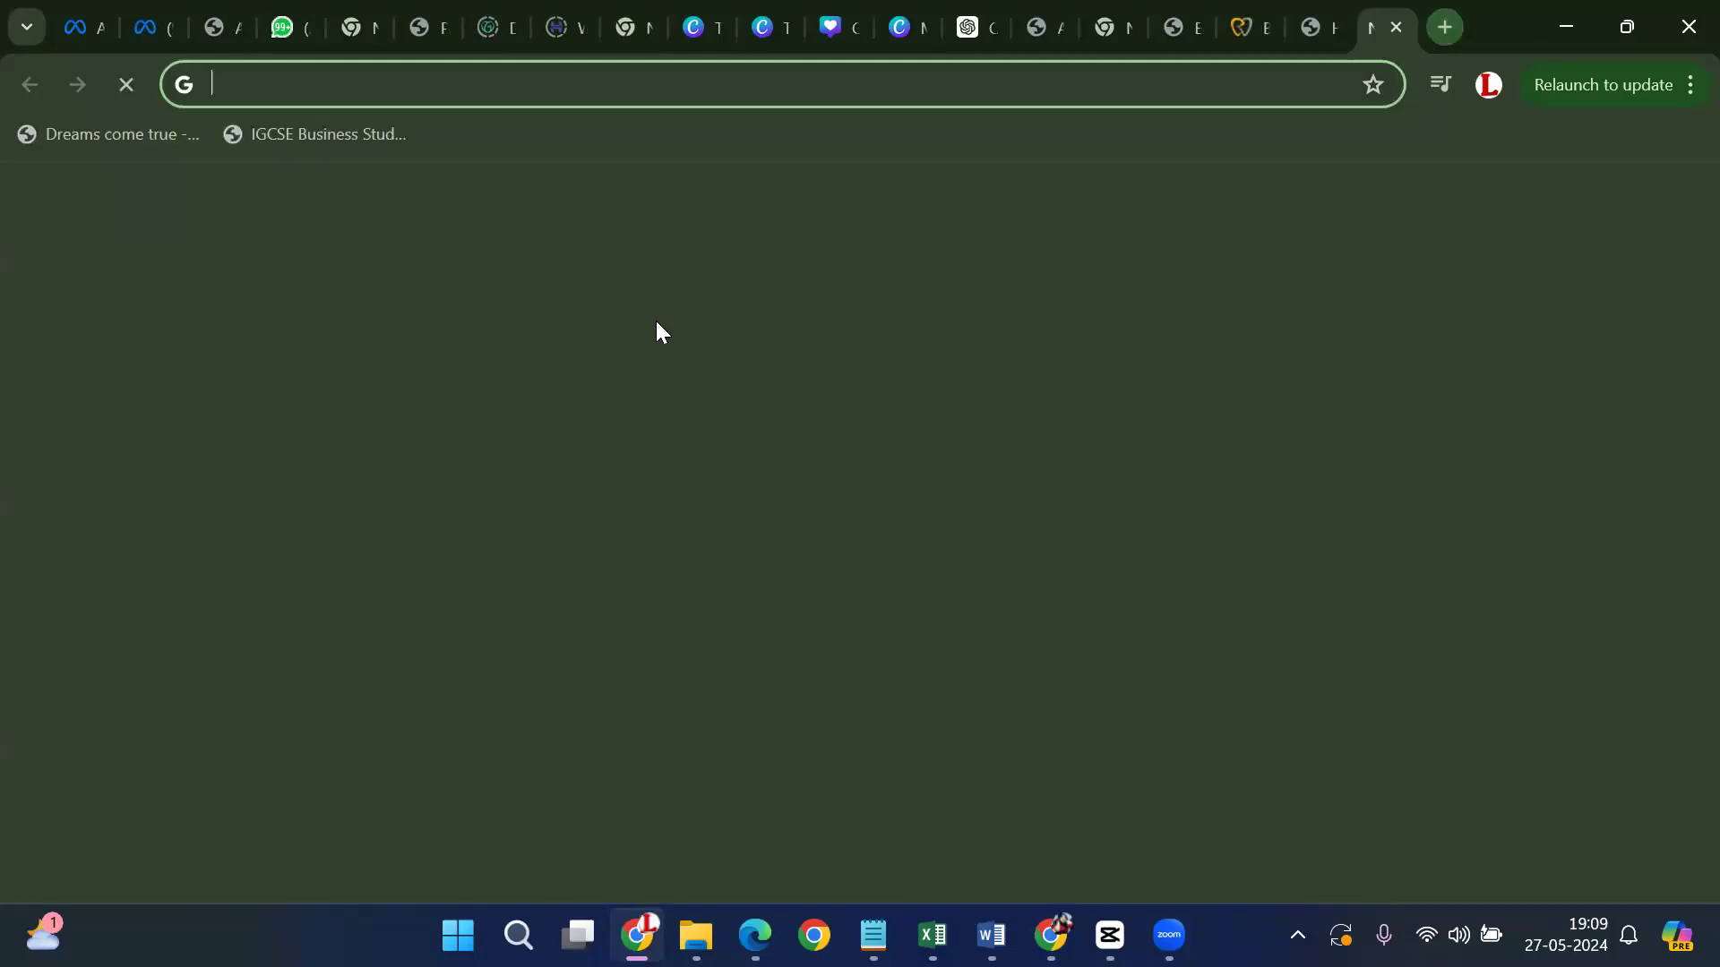
{"action": "left_click", "coordinate": [635, 566]}
{"action": "type", "text": "pixel"}
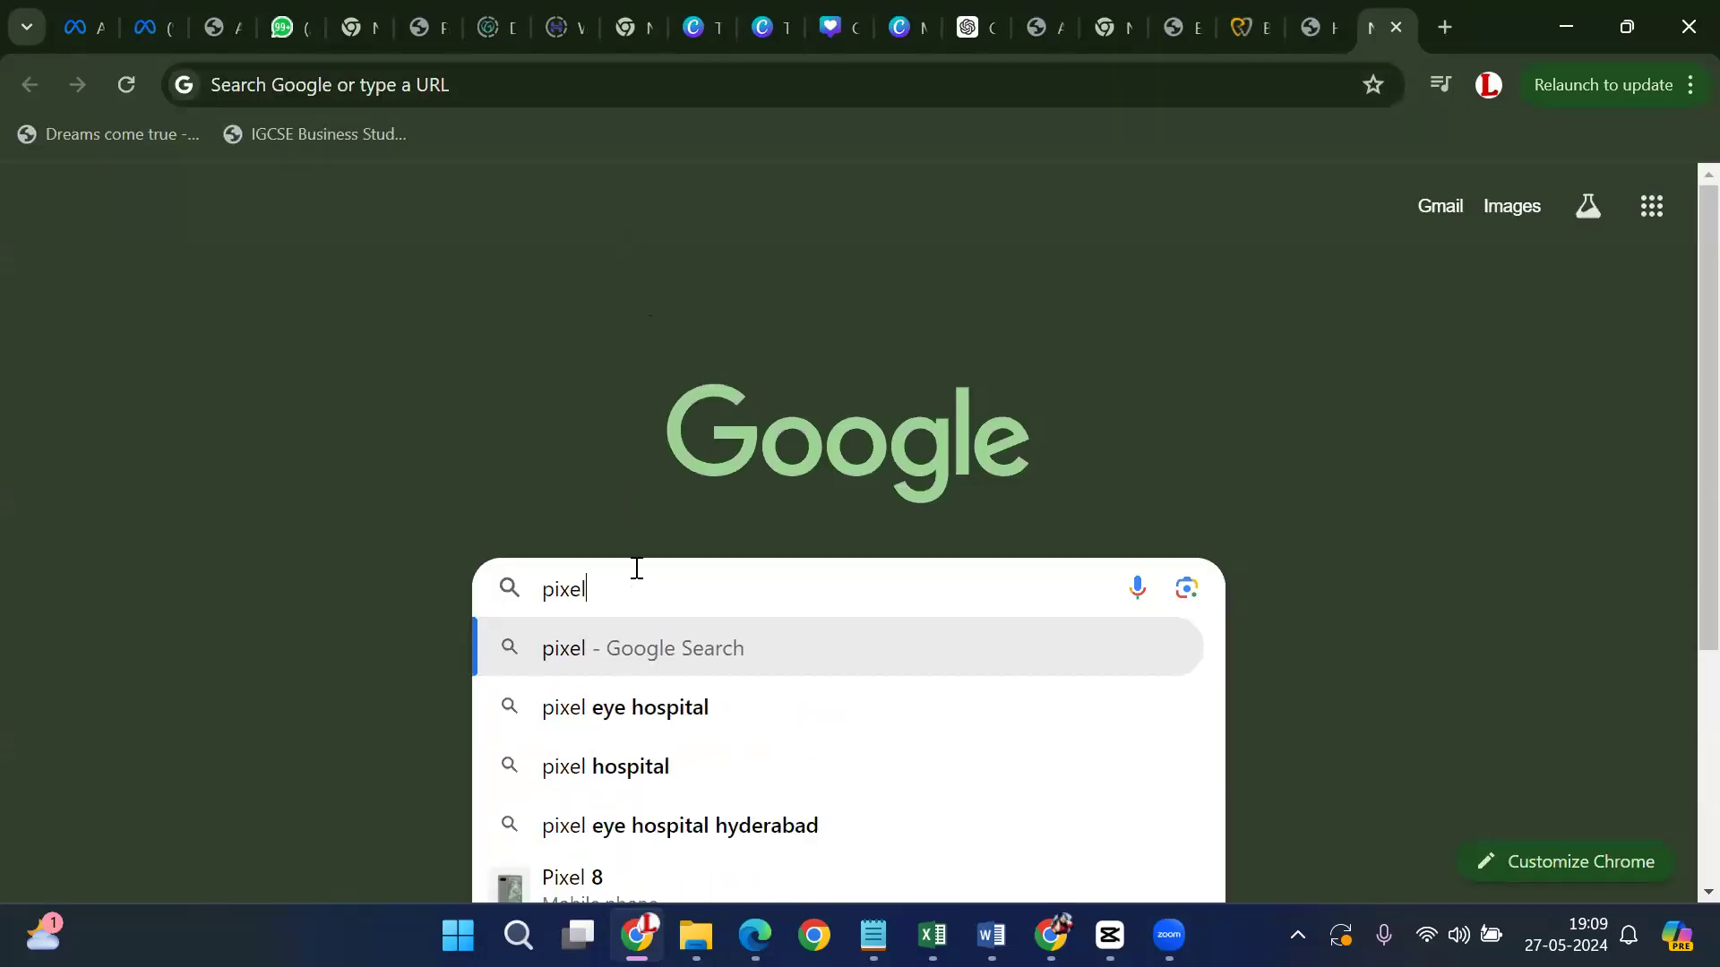
{"action": "type", "text": "b"}
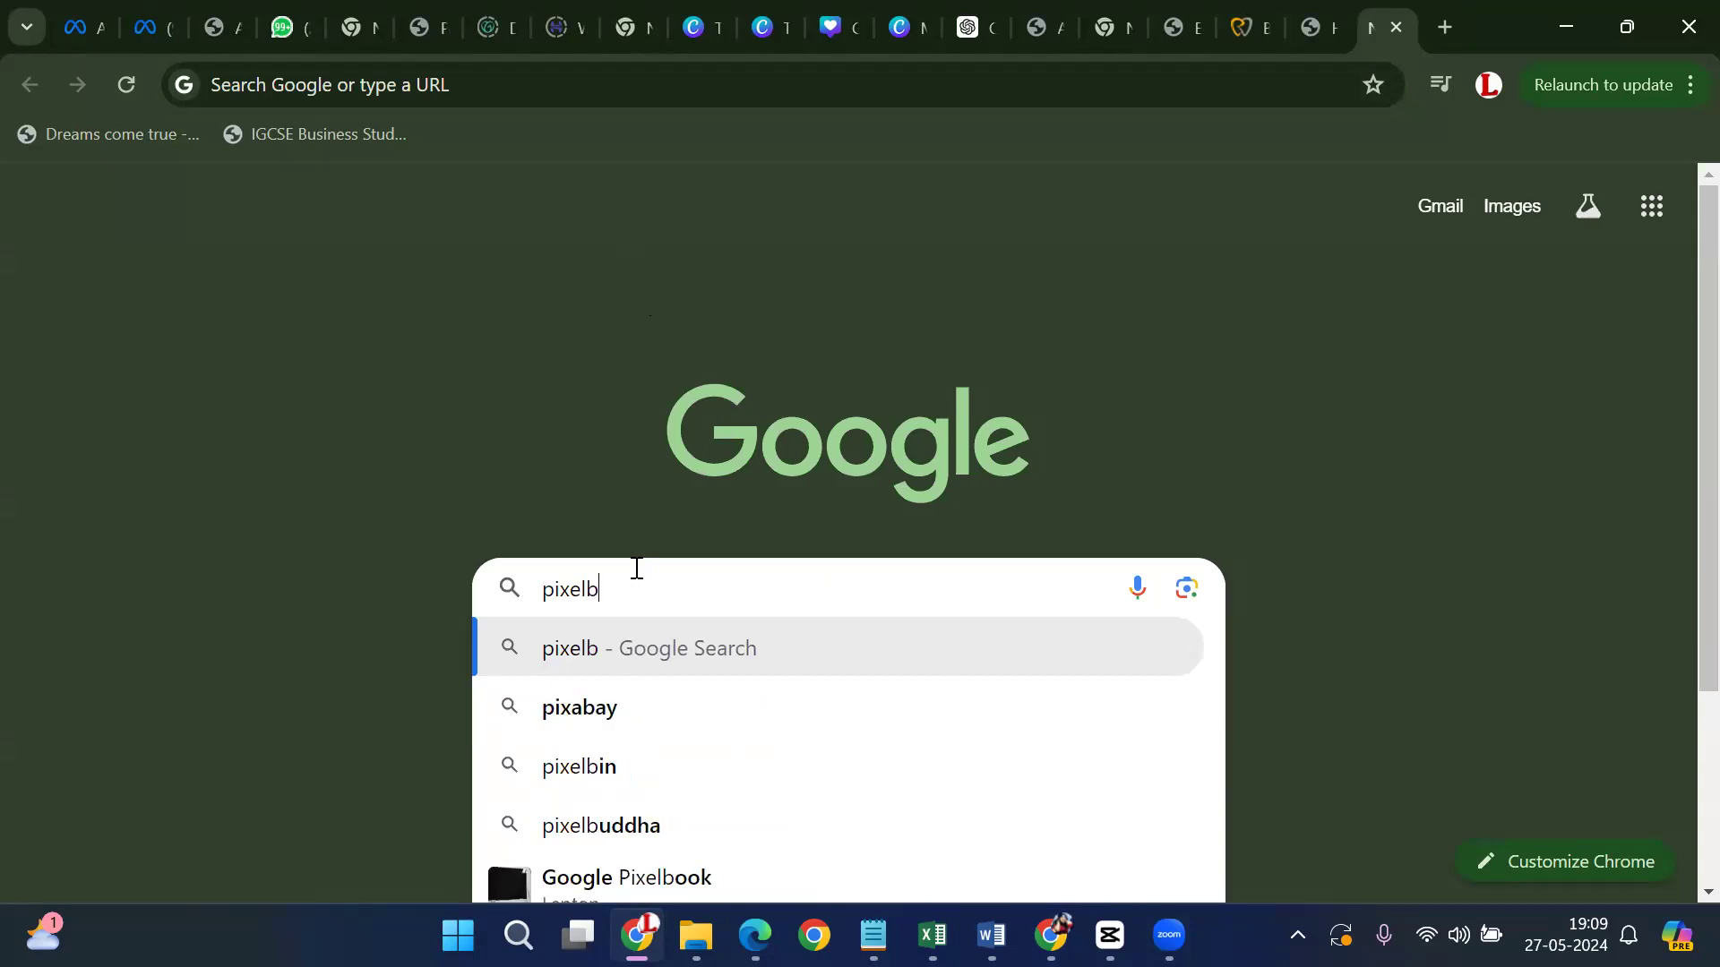
{"action": "key", "text": "Down"}
{"action": "key", "text": "Return"}
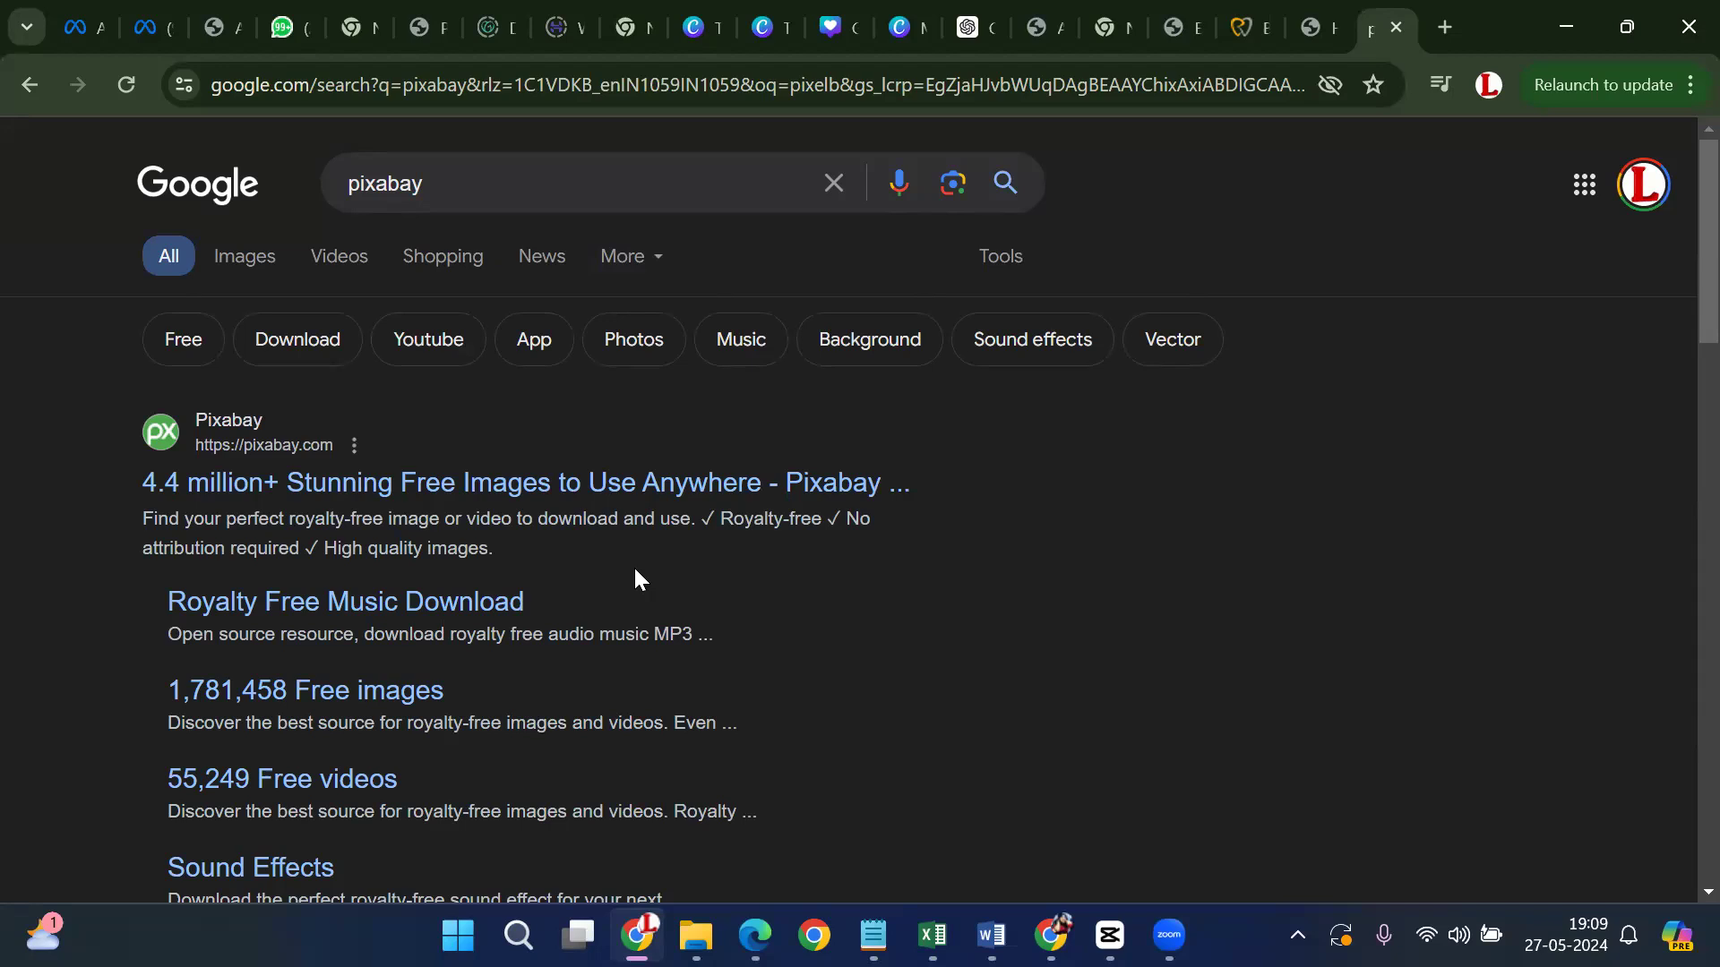
{"action": "left_click", "coordinate": [566, 481]}
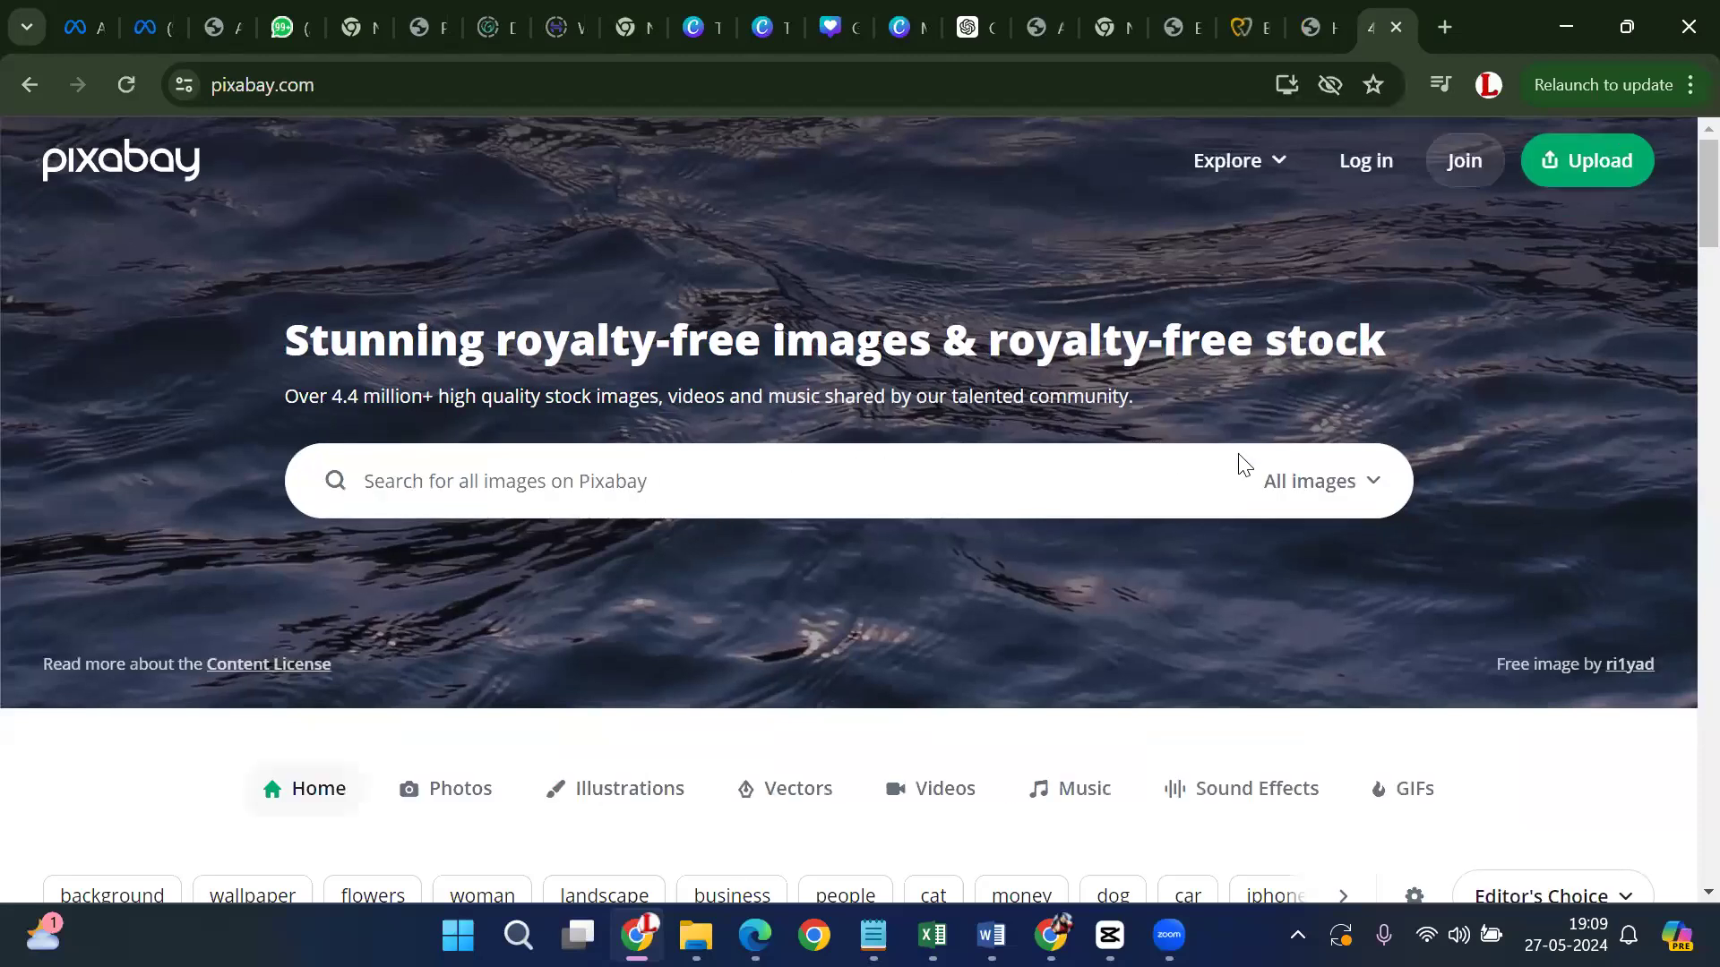
Search Pixabay for dental images, keeping the search type at All images
{"action": "left_click", "coordinate": [1335, 480]}
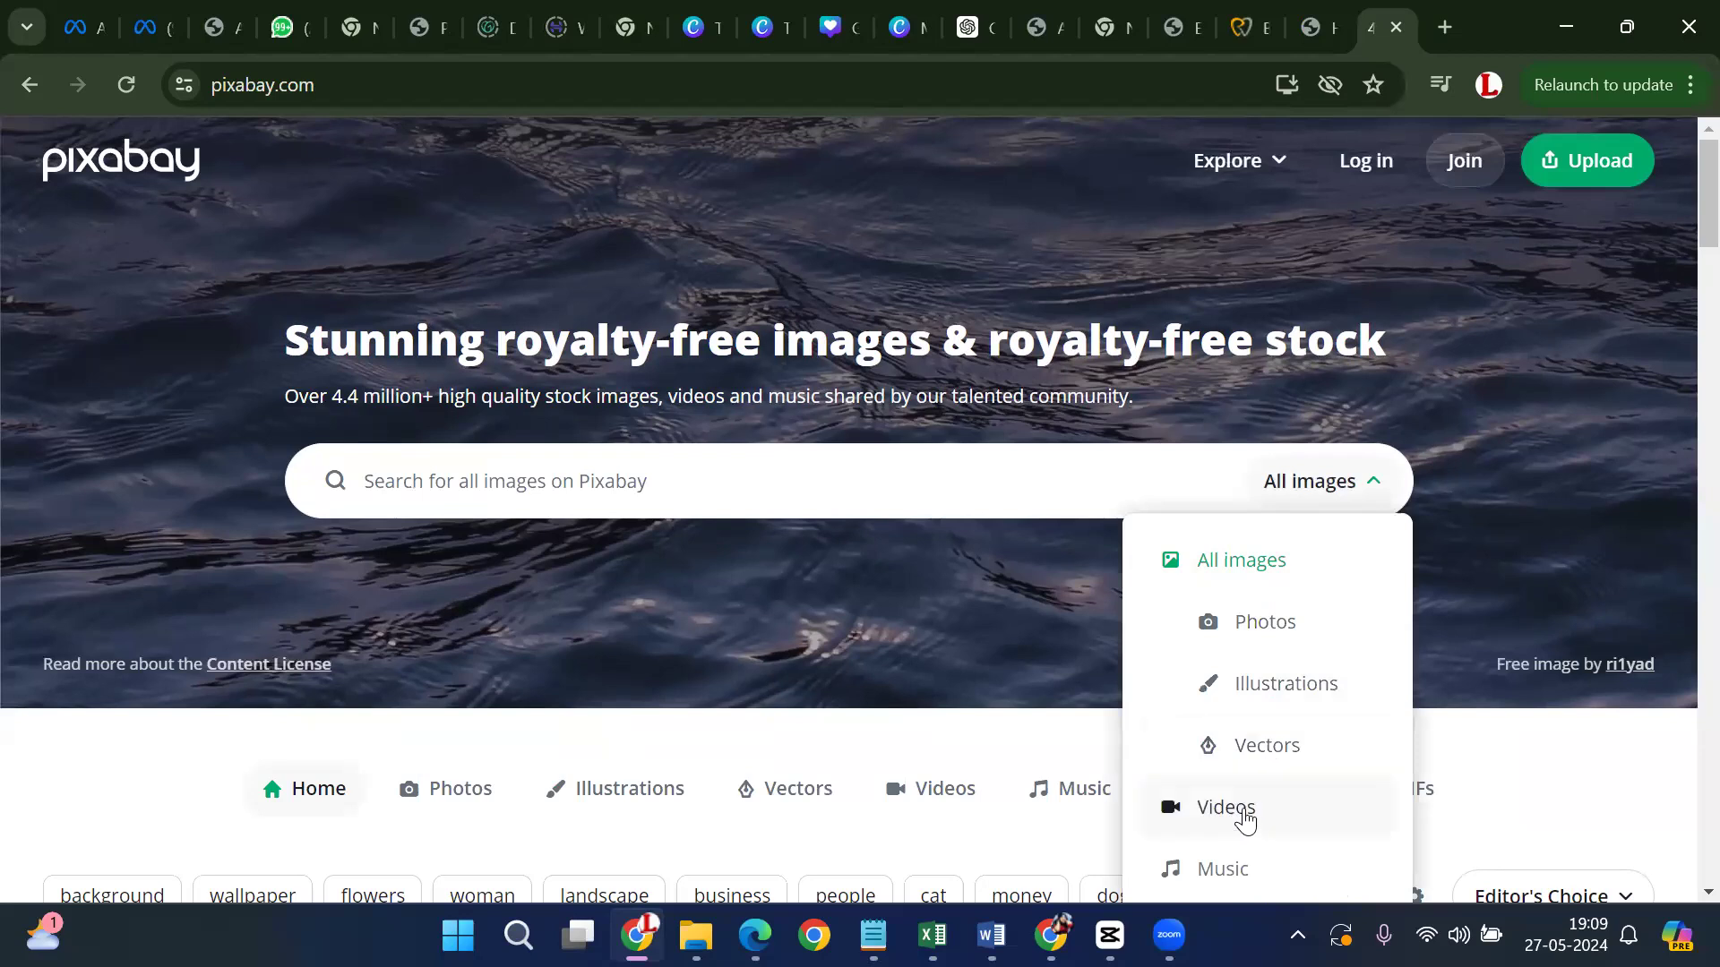
{"action": "scroll", "coordinate": [1250, 717], "scroll_direction": "down", "scroll_amount": 3}
{"action": "scroll", "coordinate": [1227, 770], "scroll_direction": "up", "scroll_amount": 3}
{"action": "left_click", "coordinate": [1244, 573]}
{"action": "left_click", "coordinate": [678, 481]}
{"action": "type", "text": "dental im"}
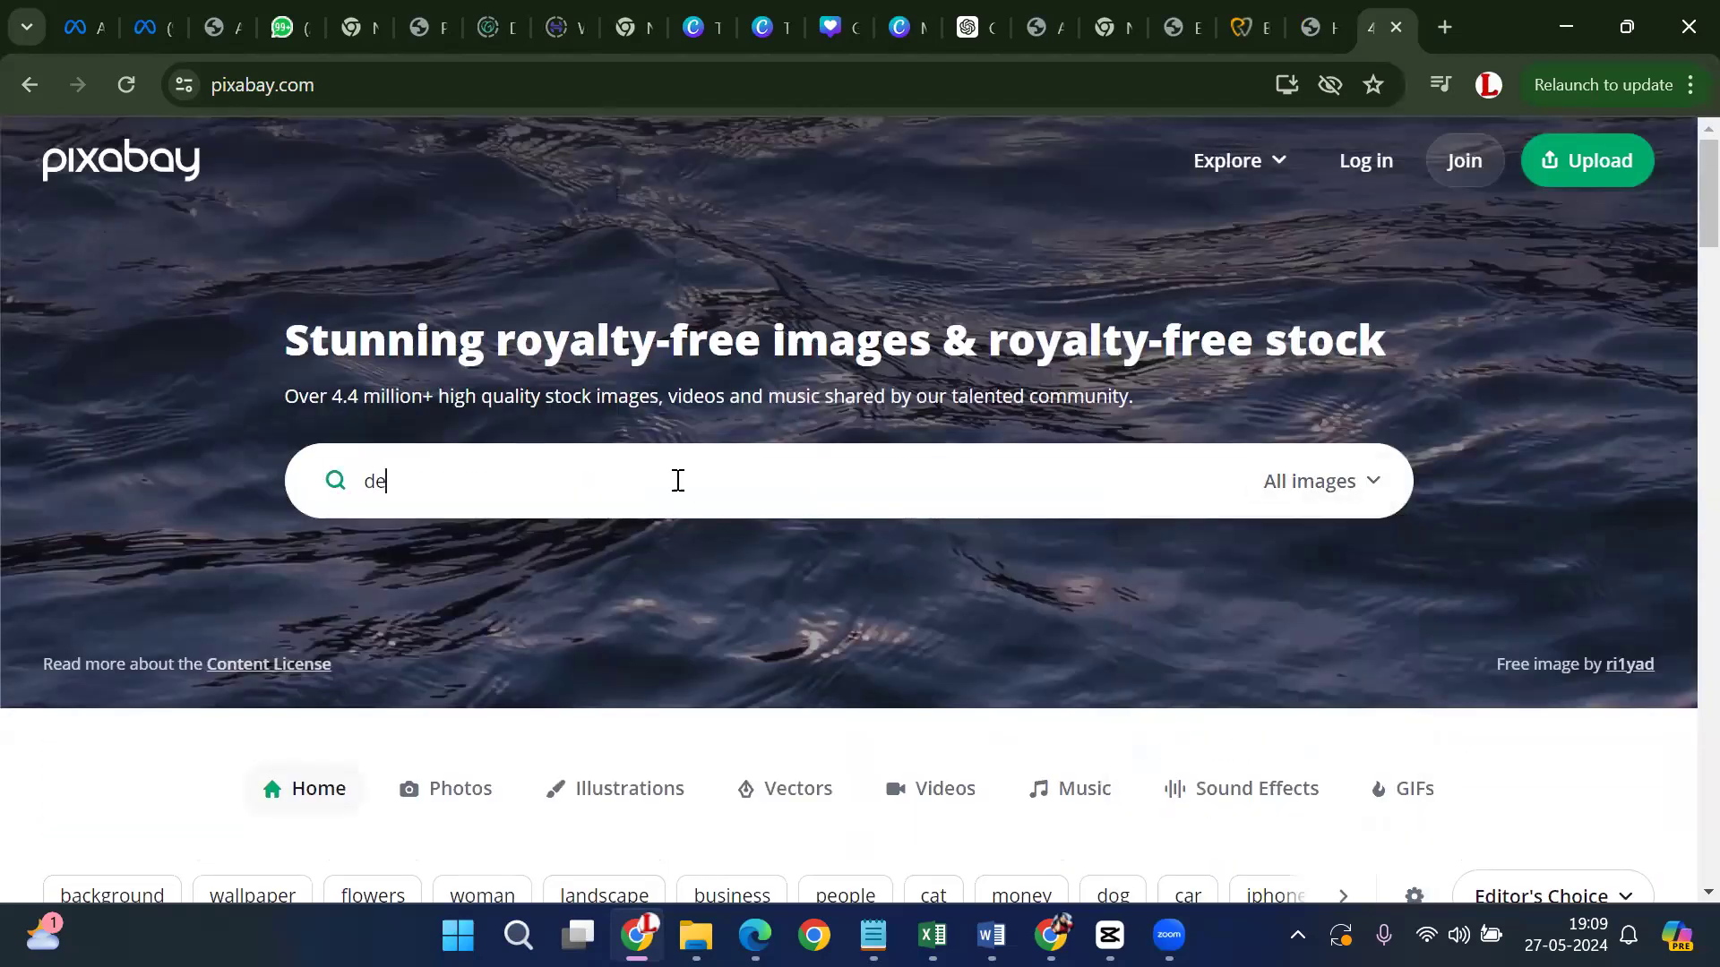
{"action": "type", "text": "ages"}
Look through the dental images results on Pixabay, from the sponsored row down the royalty-free images and back
{"action": "scroll", "coordinate": [681, 491], "scroll_direction": "down", "scroll_amount": 3}
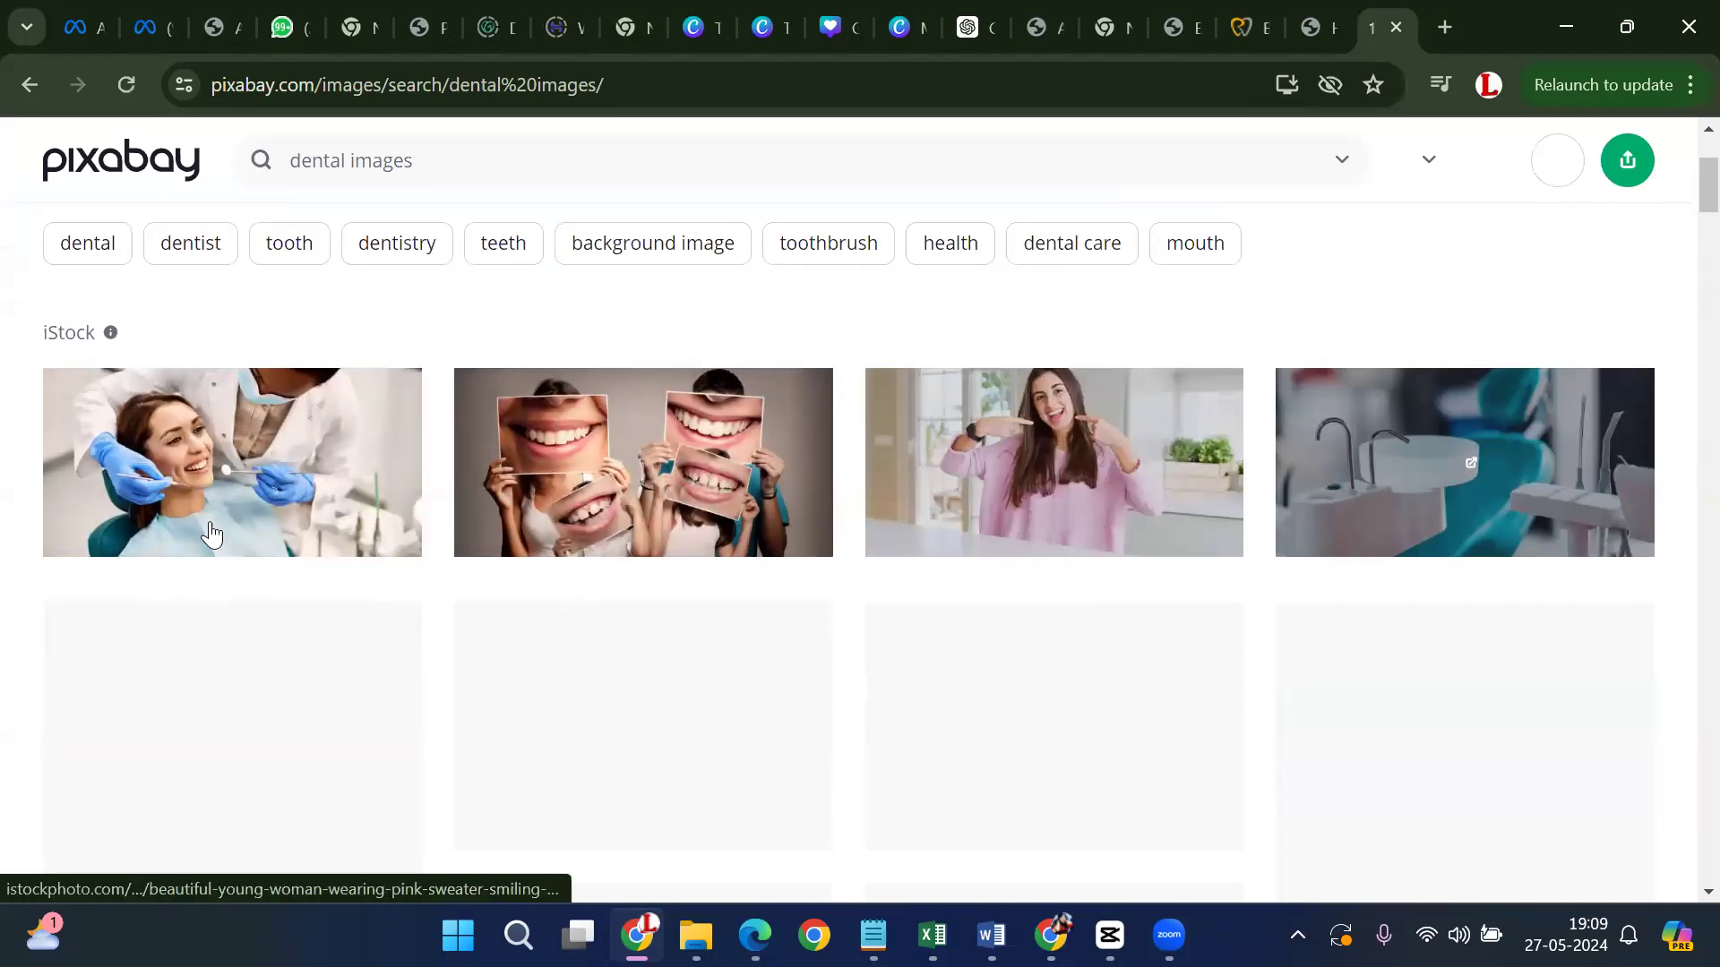
{"action": "scroll", "coordinate": [922, 515], "scroll_direction": "down", "scroll_amount": 7}
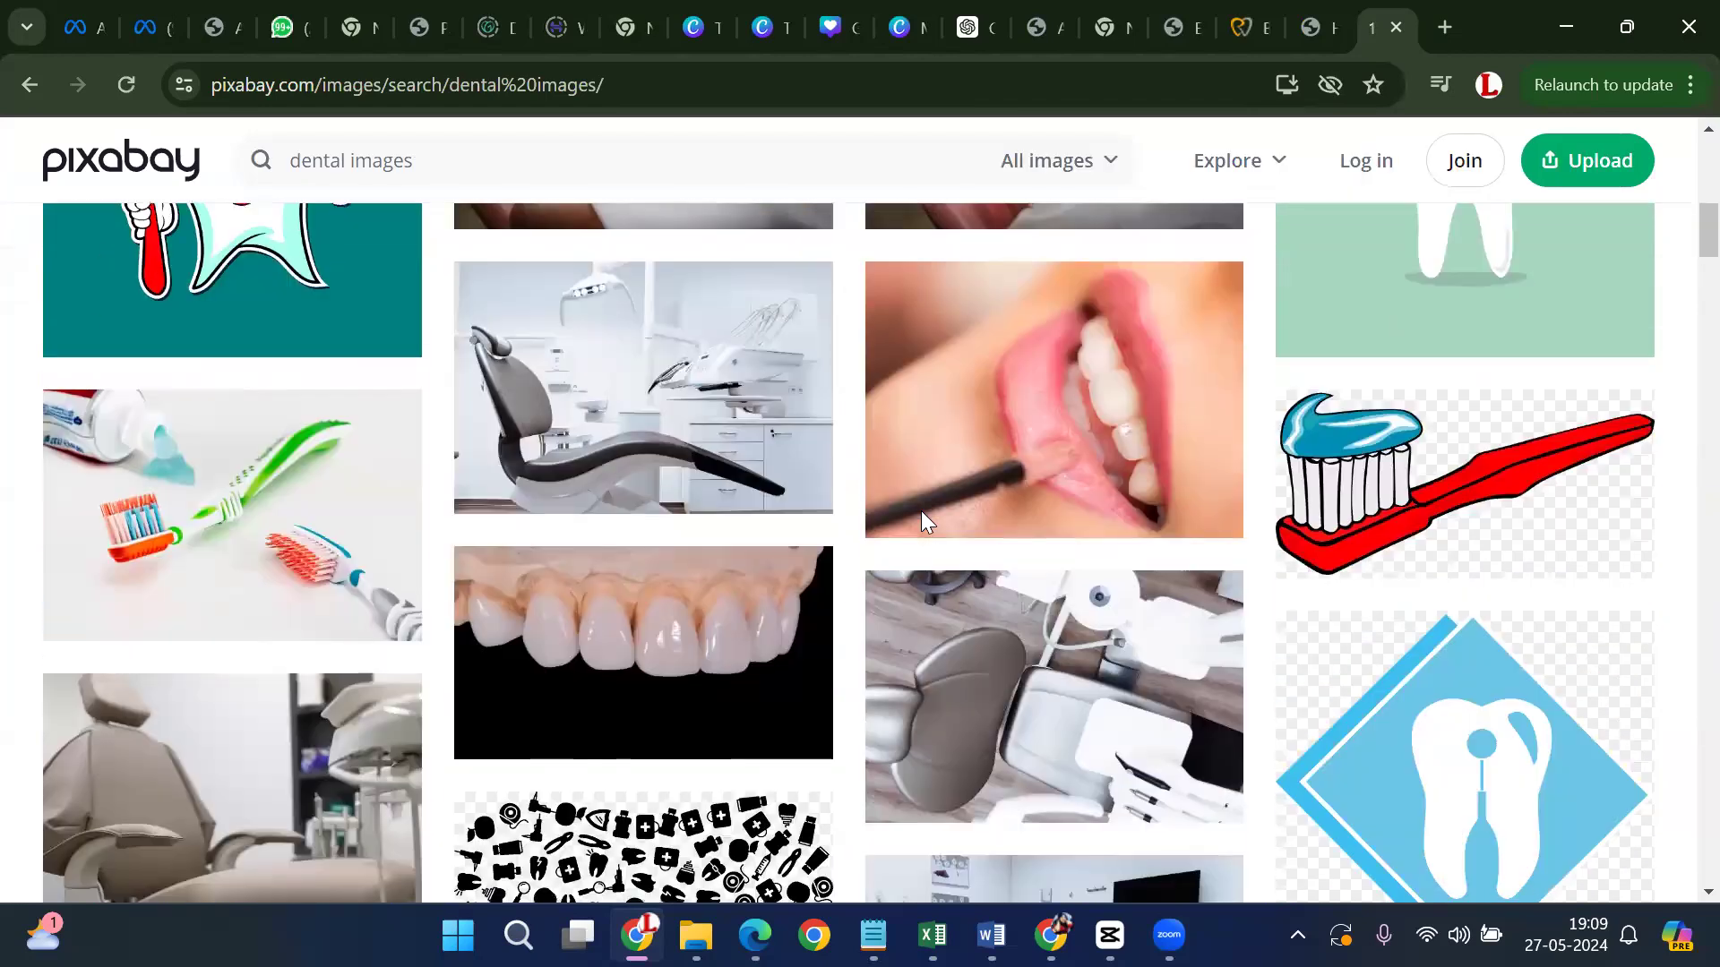
{"action": "scroll", "coordinate": [922, 519], "scroll_direction": "down", "scroll_amount": 5}
{"action": "scroll", "coordinate": [922, 519], "scroll_direction": "down", "scroll_amount": 4}
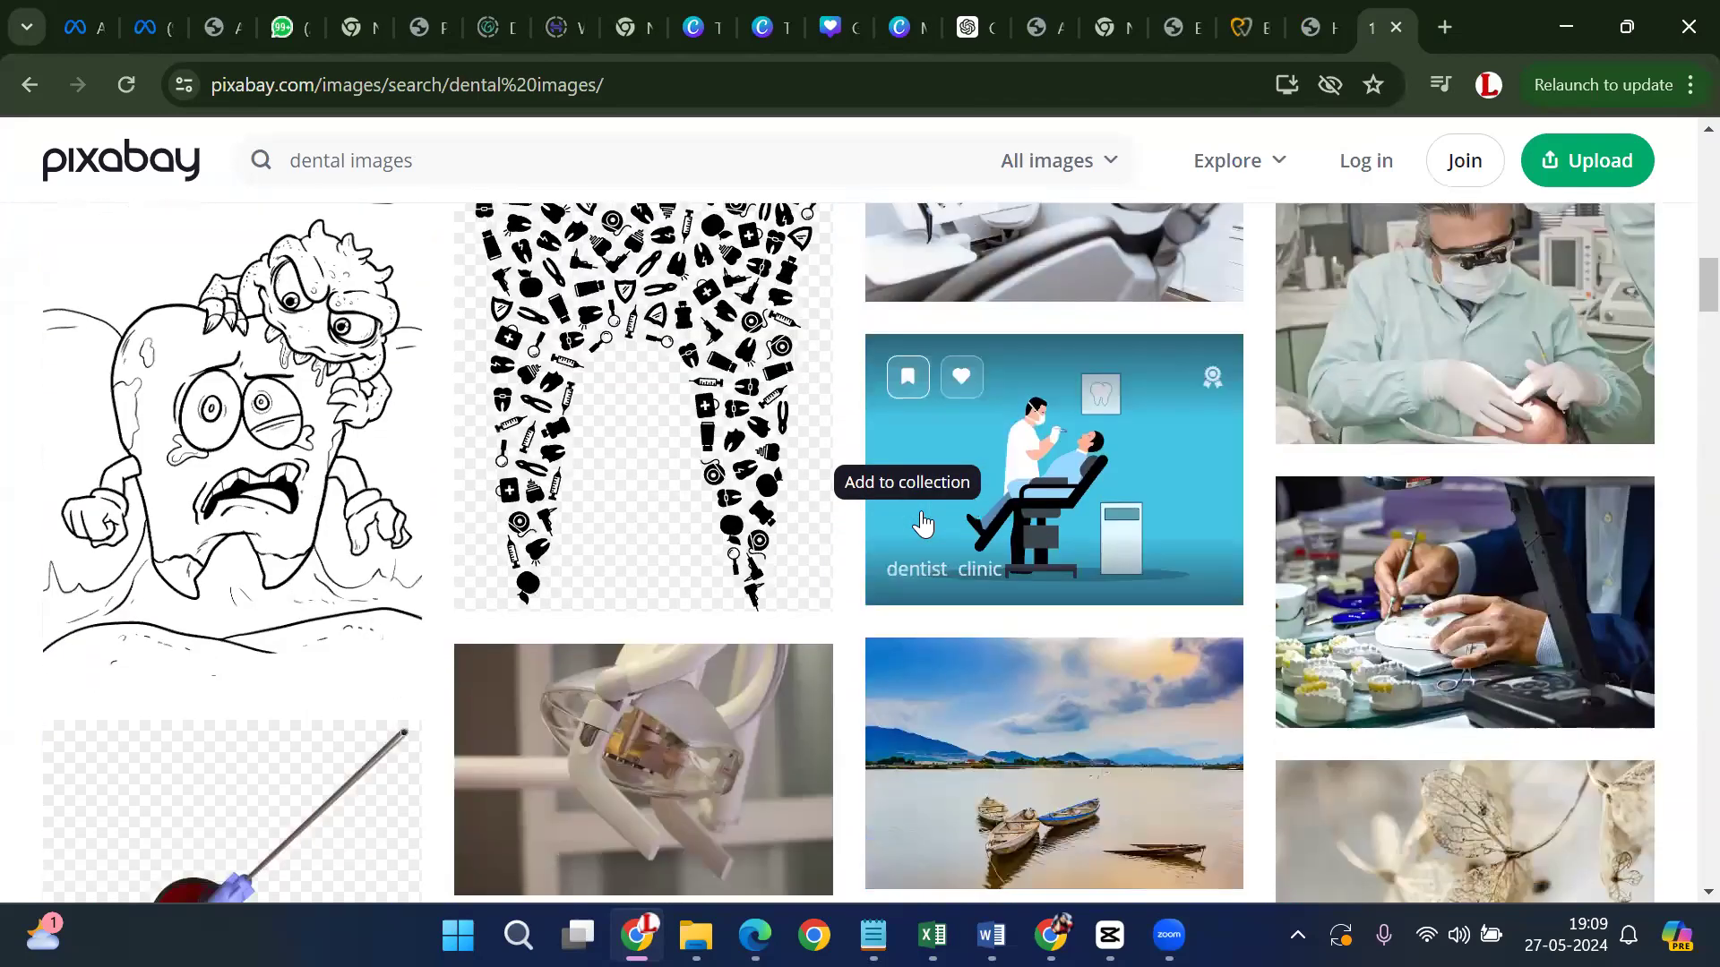
{"action": "scroll", "coordinate": [923, 524], "scroll_direction": "down", "scroll_amount": 9}
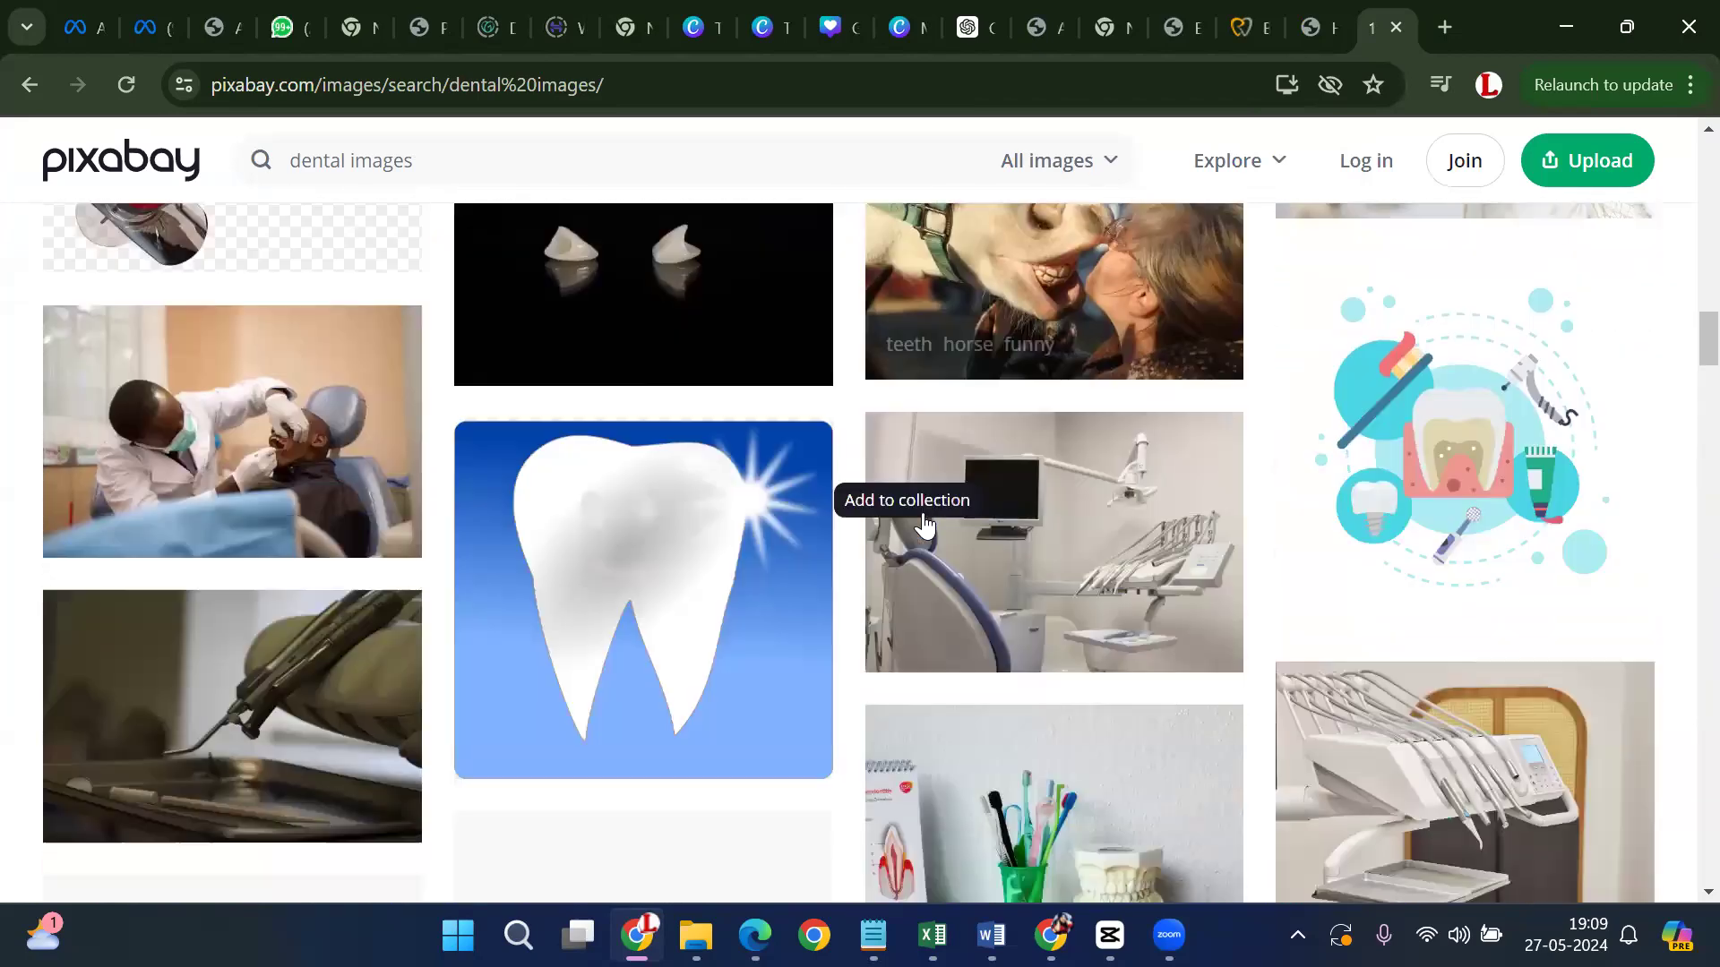
{"action": "scroll", "coordinate": [923, 524], "scroll_direction": "down", "scroll_amount": 3}
{"action": "scroll", "coordinate": [488, 524], "scroll_direction": "up", "scroll_amount": 20}
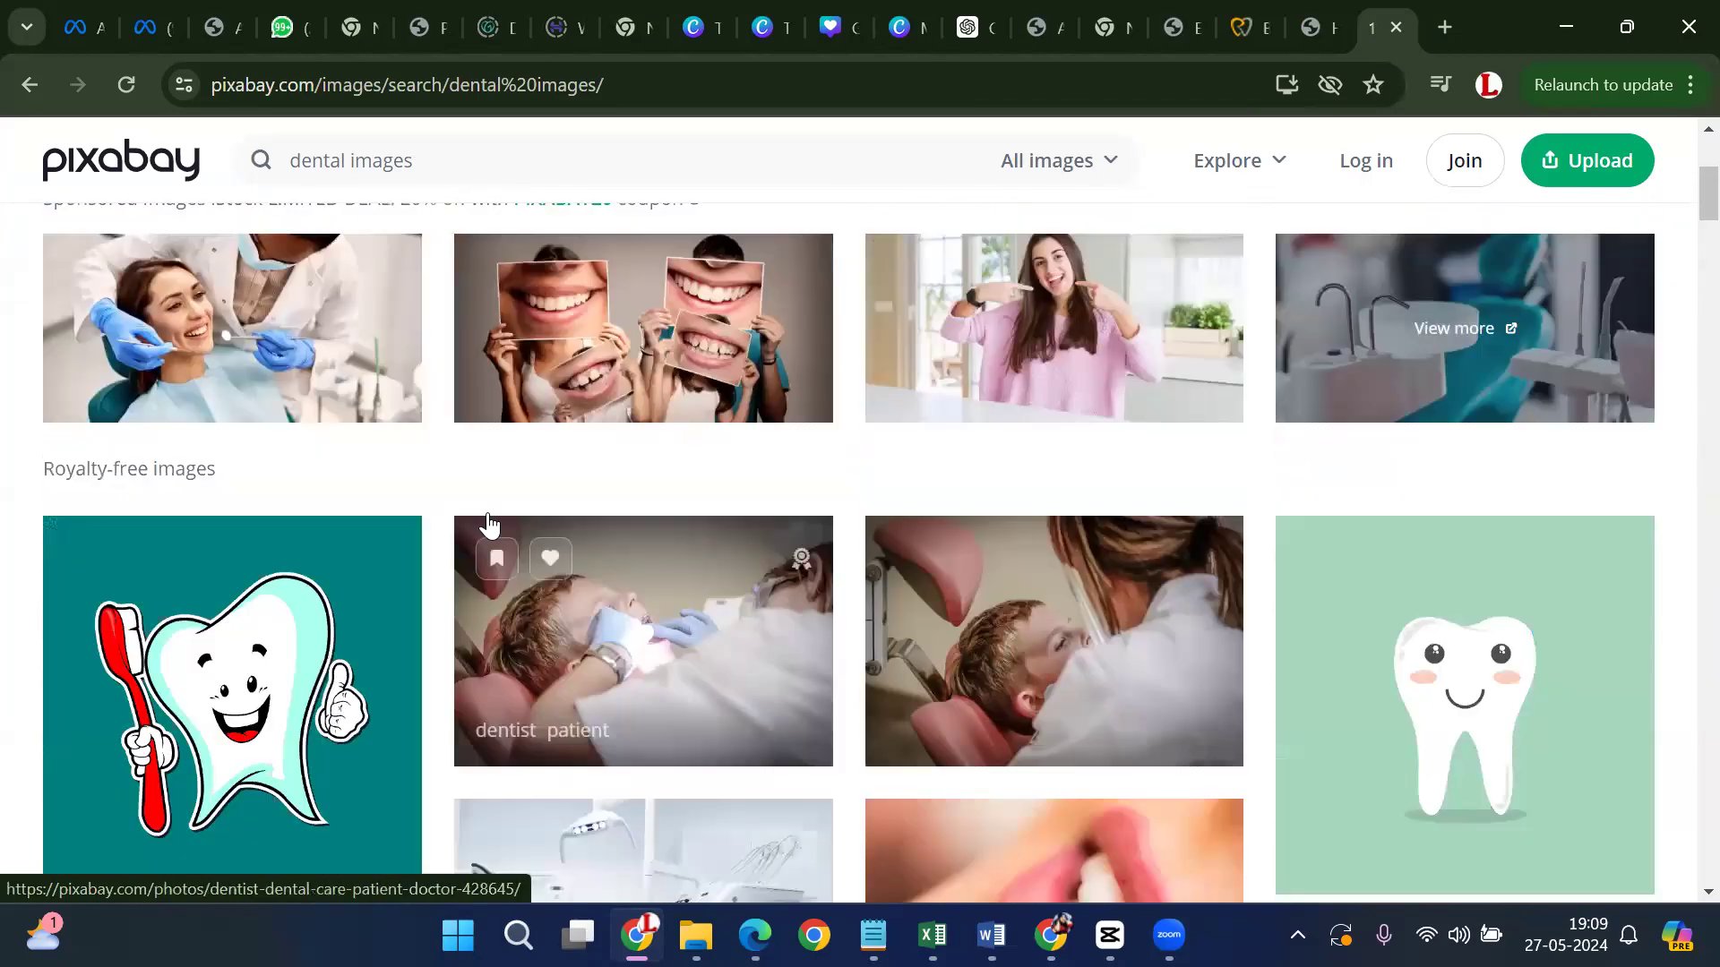
Try to download the sponsored iStock photo of the smiling woman at the dentist for free
{"action": "left_click", "coordinate": [299, 399]}
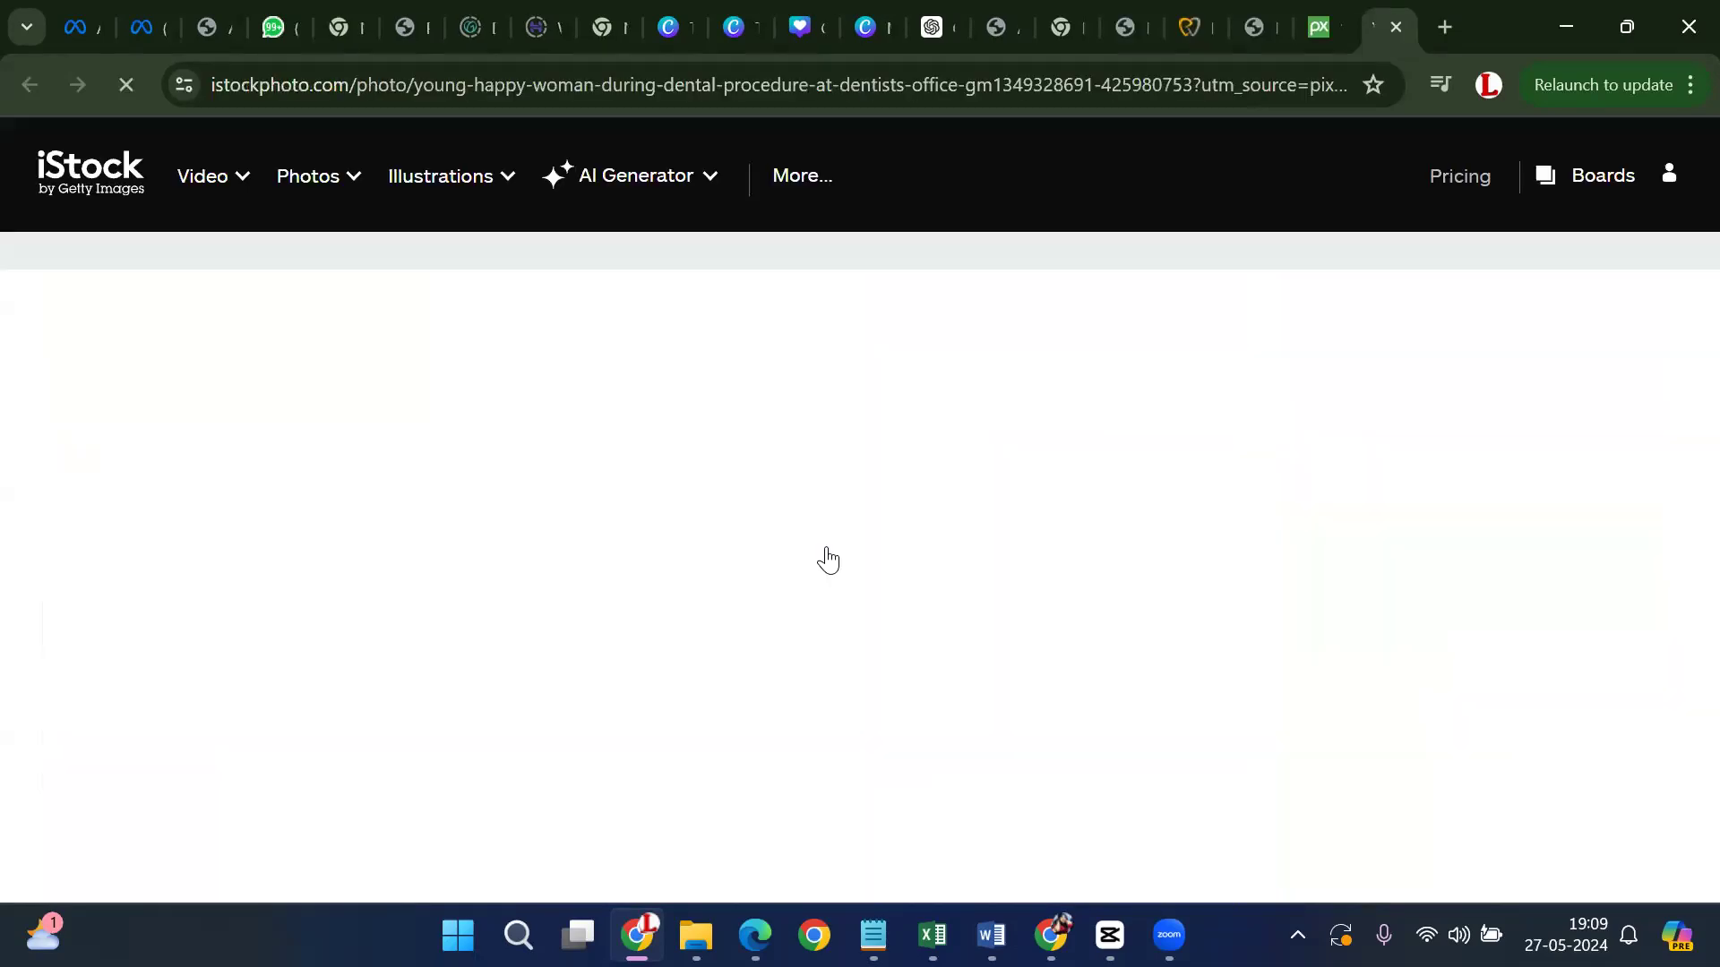
{"action": "scroll", "coordinate": [822, 557], "scroll_direction": "down", "scroll_amount": 3}
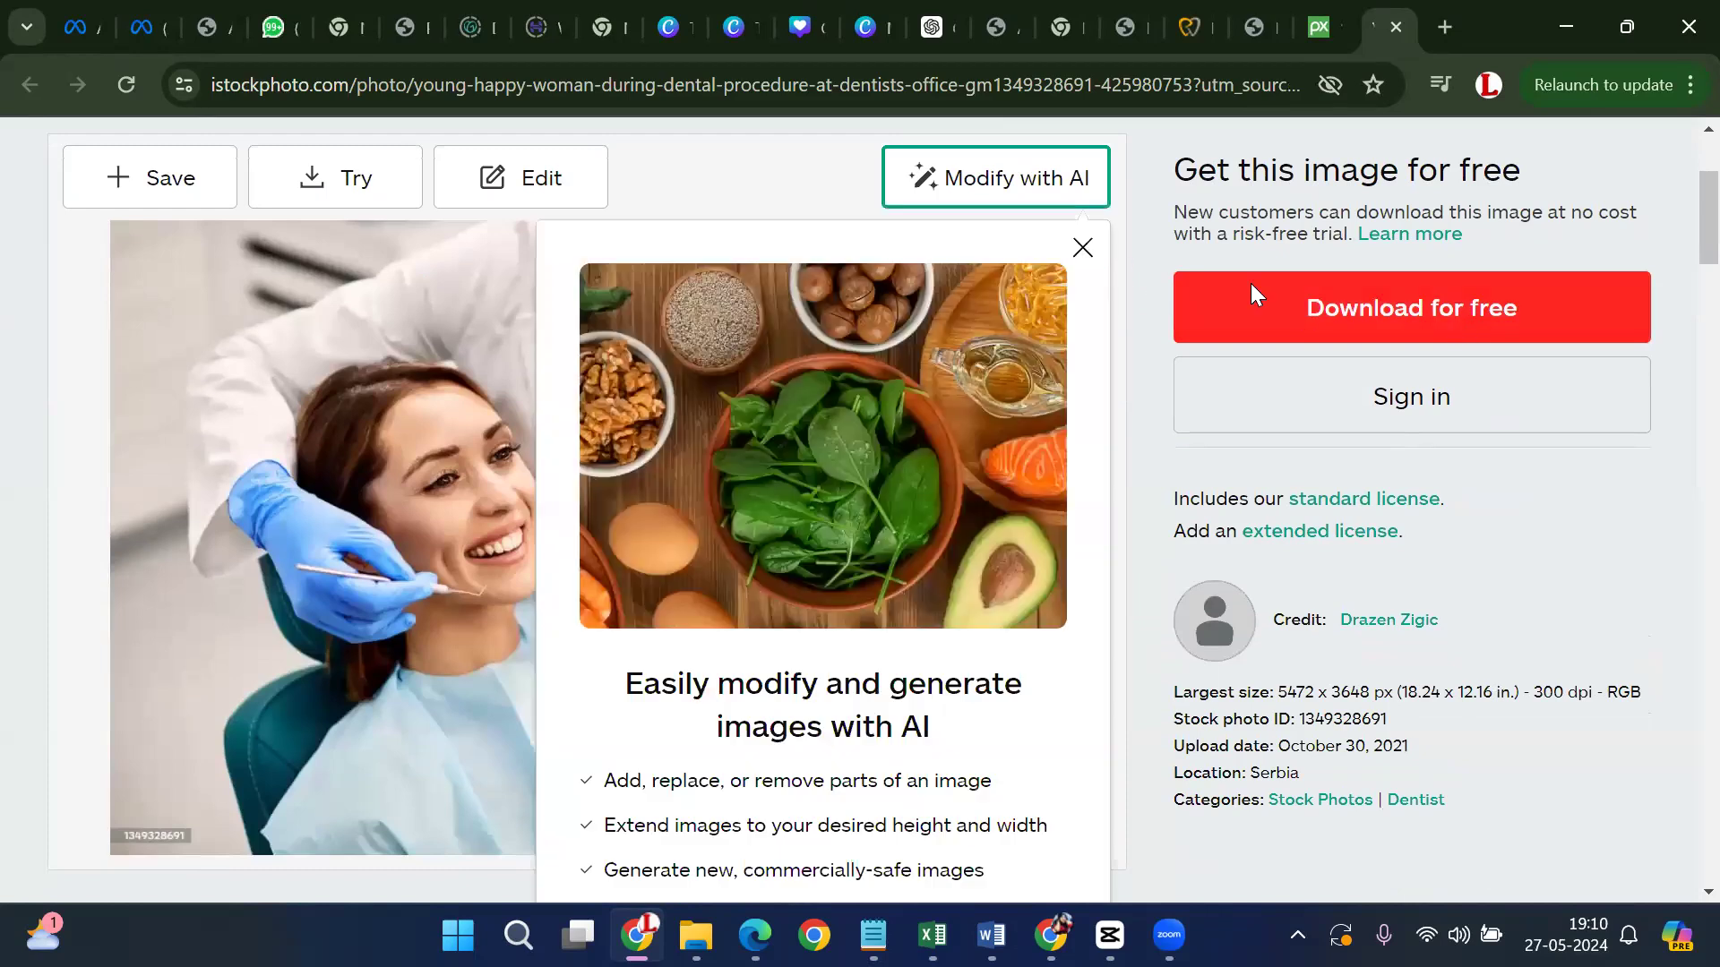
{"action": "left_click", "coordinate": [1251, 283]}
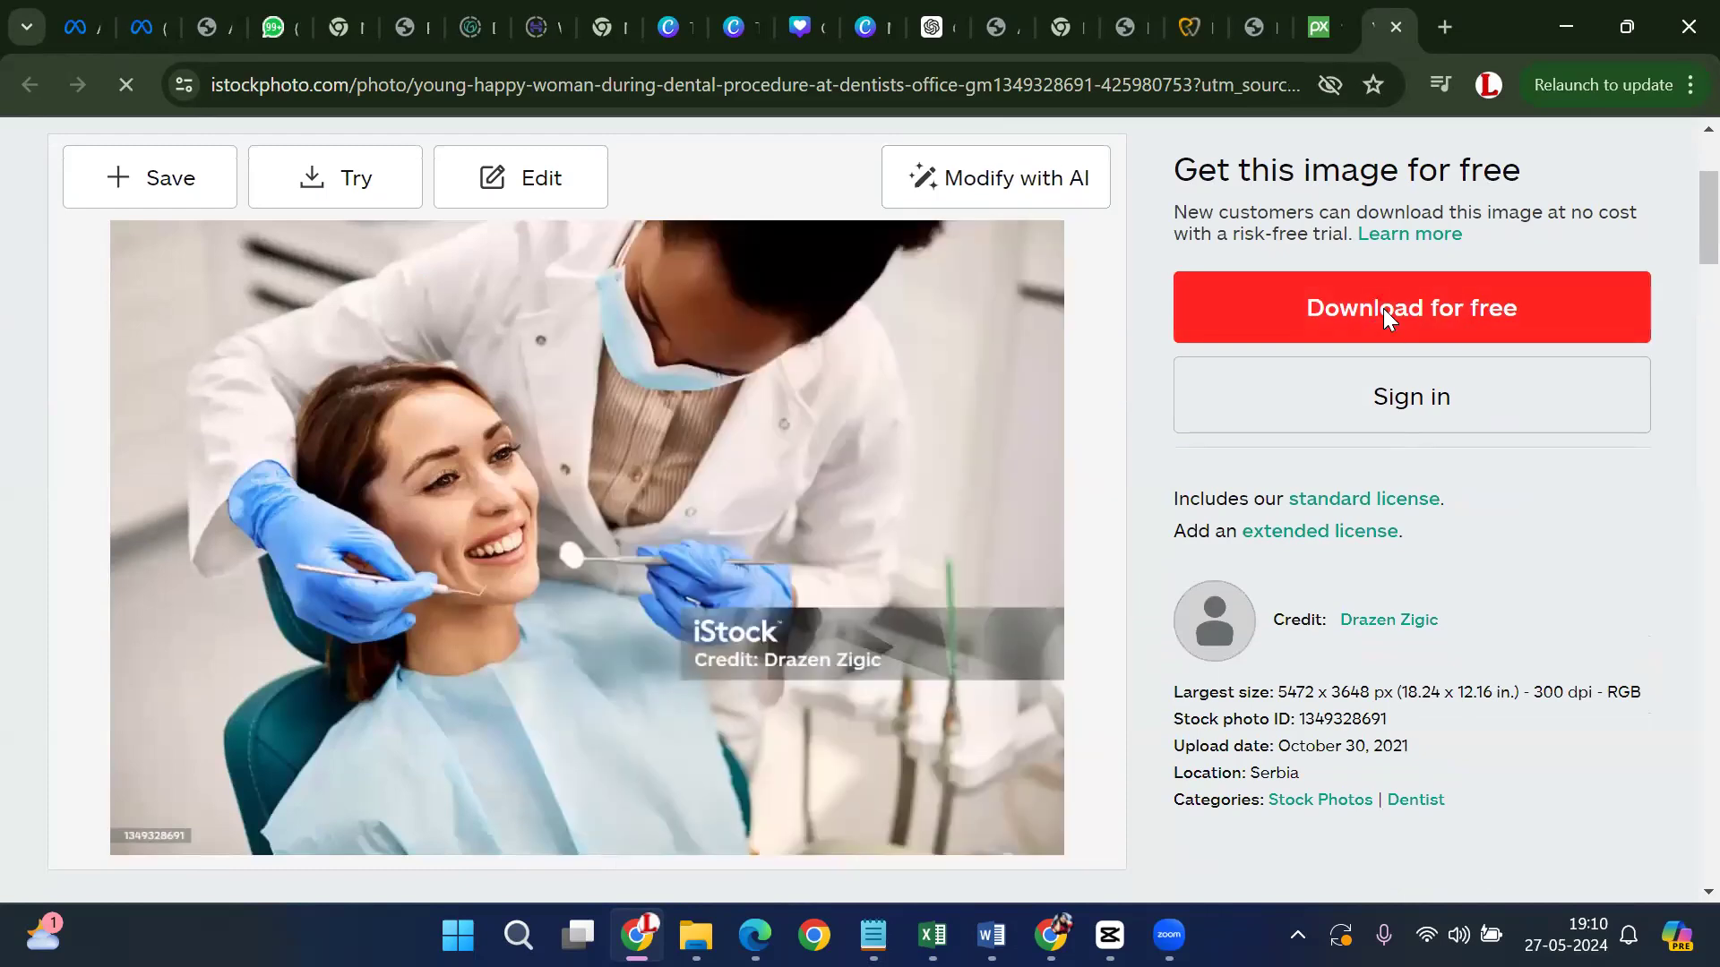
{"action": "left_click", "coordinate": [1383, 308]}
{"action": "scroll", "coordinate": [1018, 549], "scroll_direction": "down", "scroll_amount": 3}
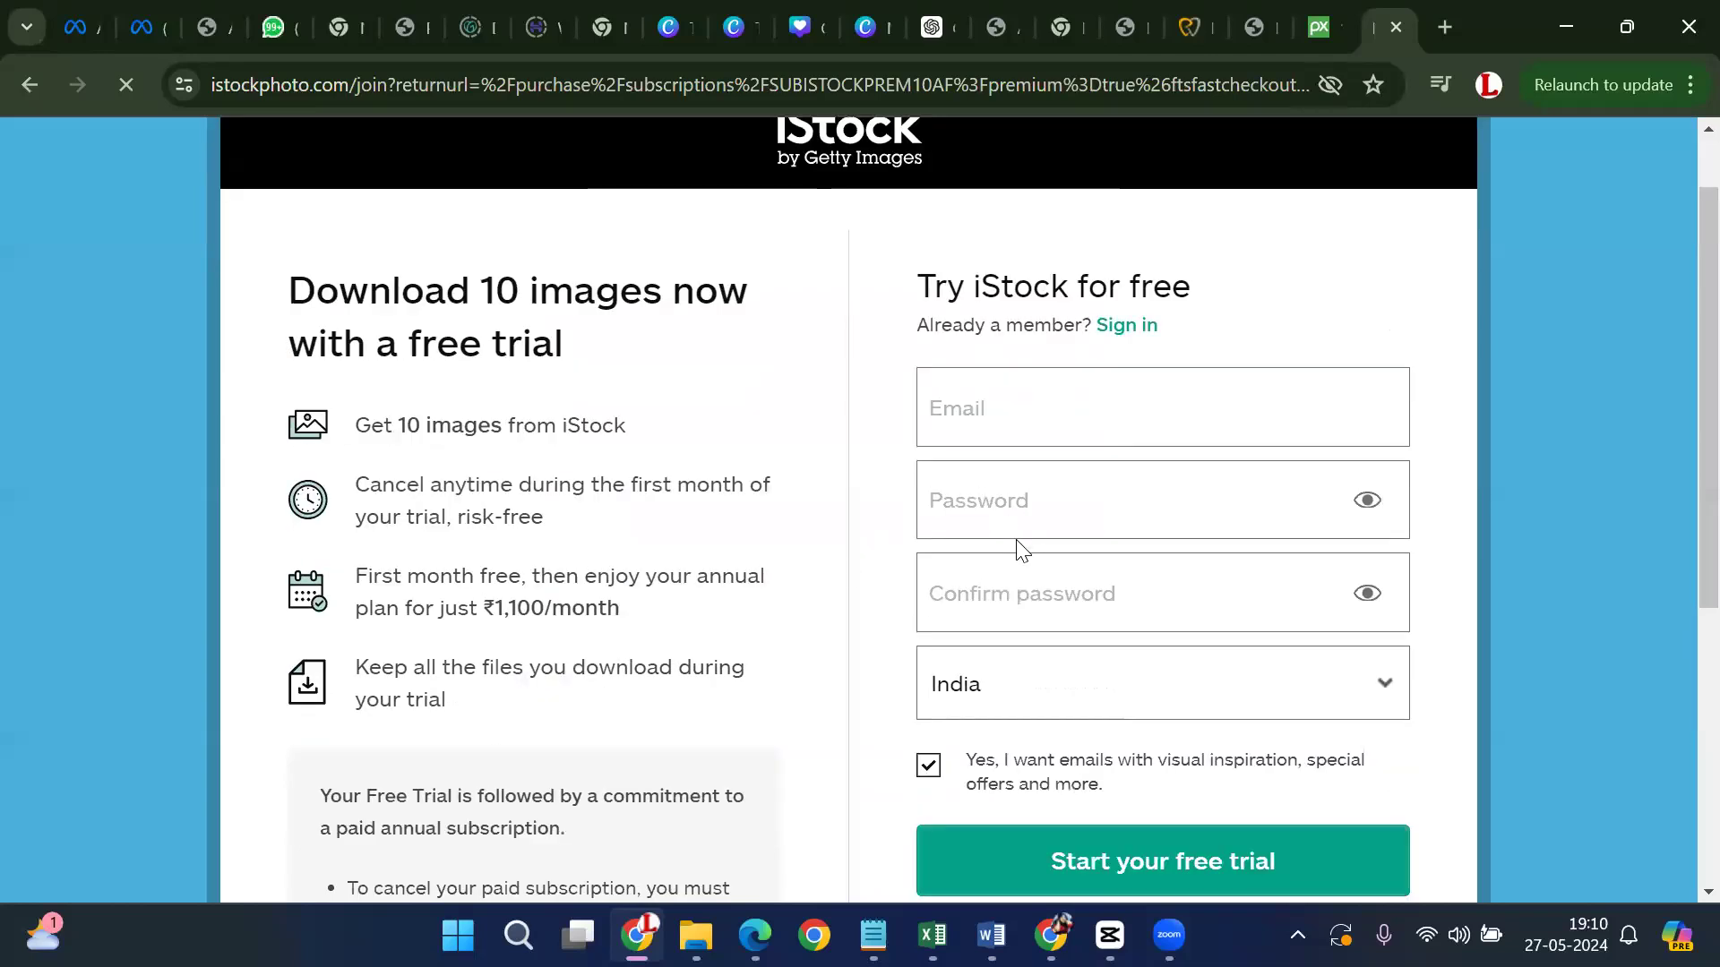
{"action": "scroll", "coordinate": [1075, 537], "scroll_direction": "up", "scroll_amount": 3}
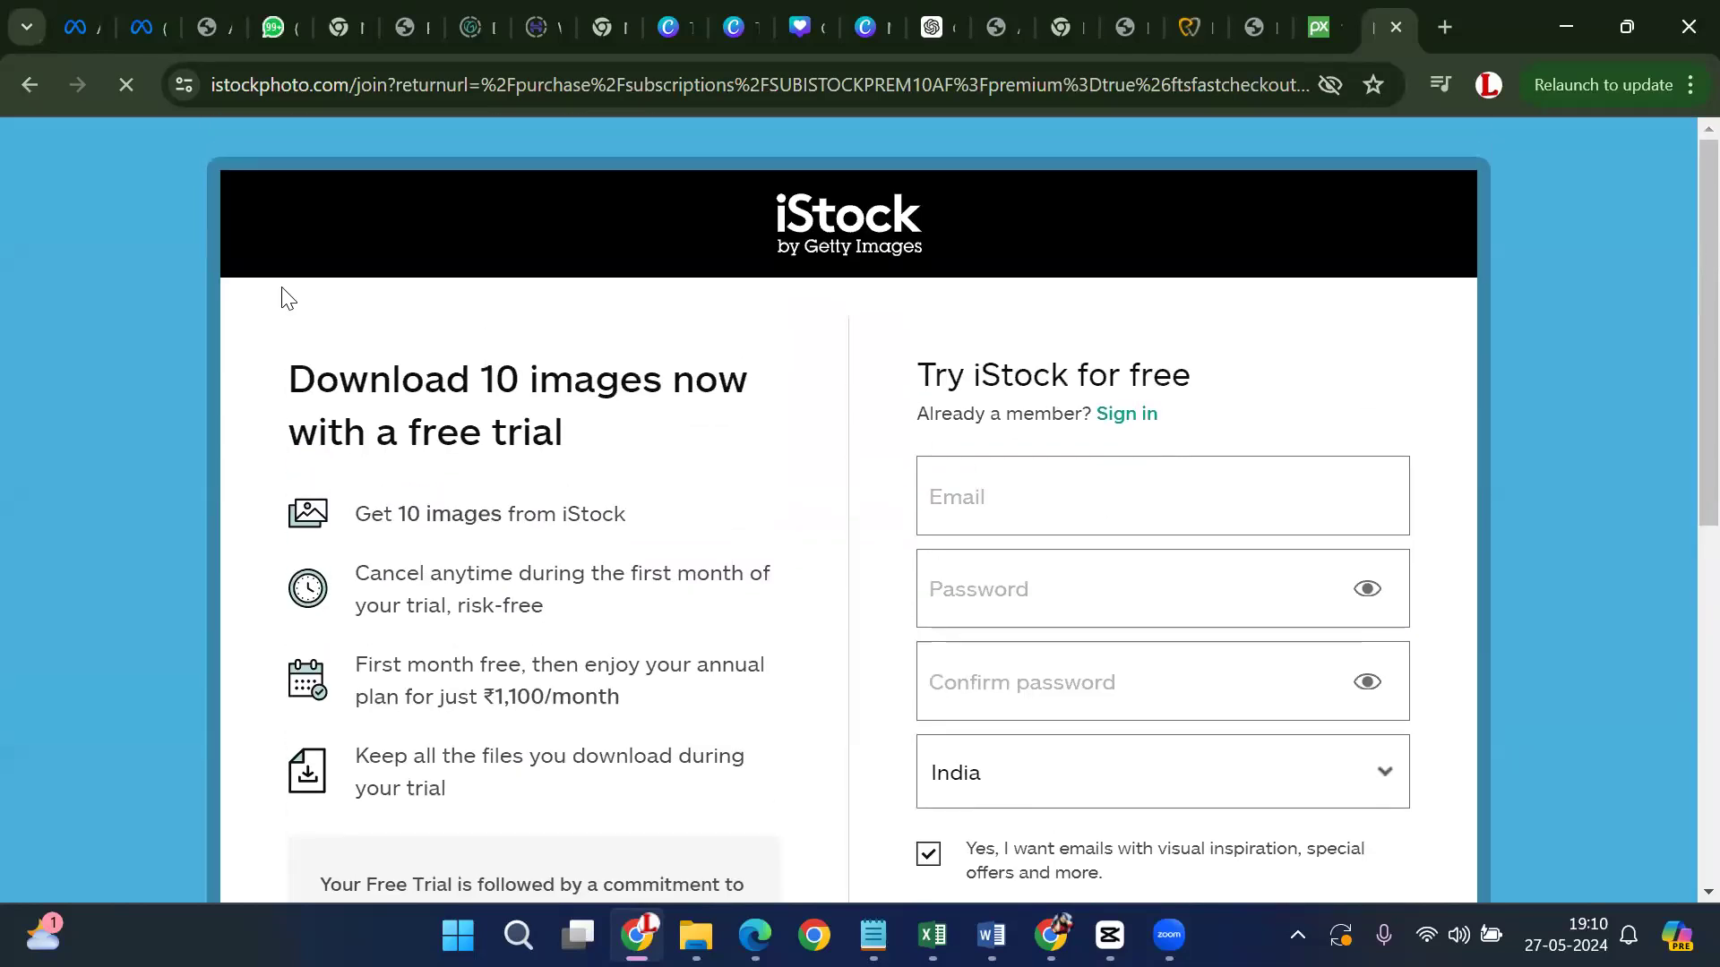
Return to the Pixabay results and download the photo of the dentist treating a patient at 1280×855
{"action": "left_click", "coordinate": [1320, 27]}
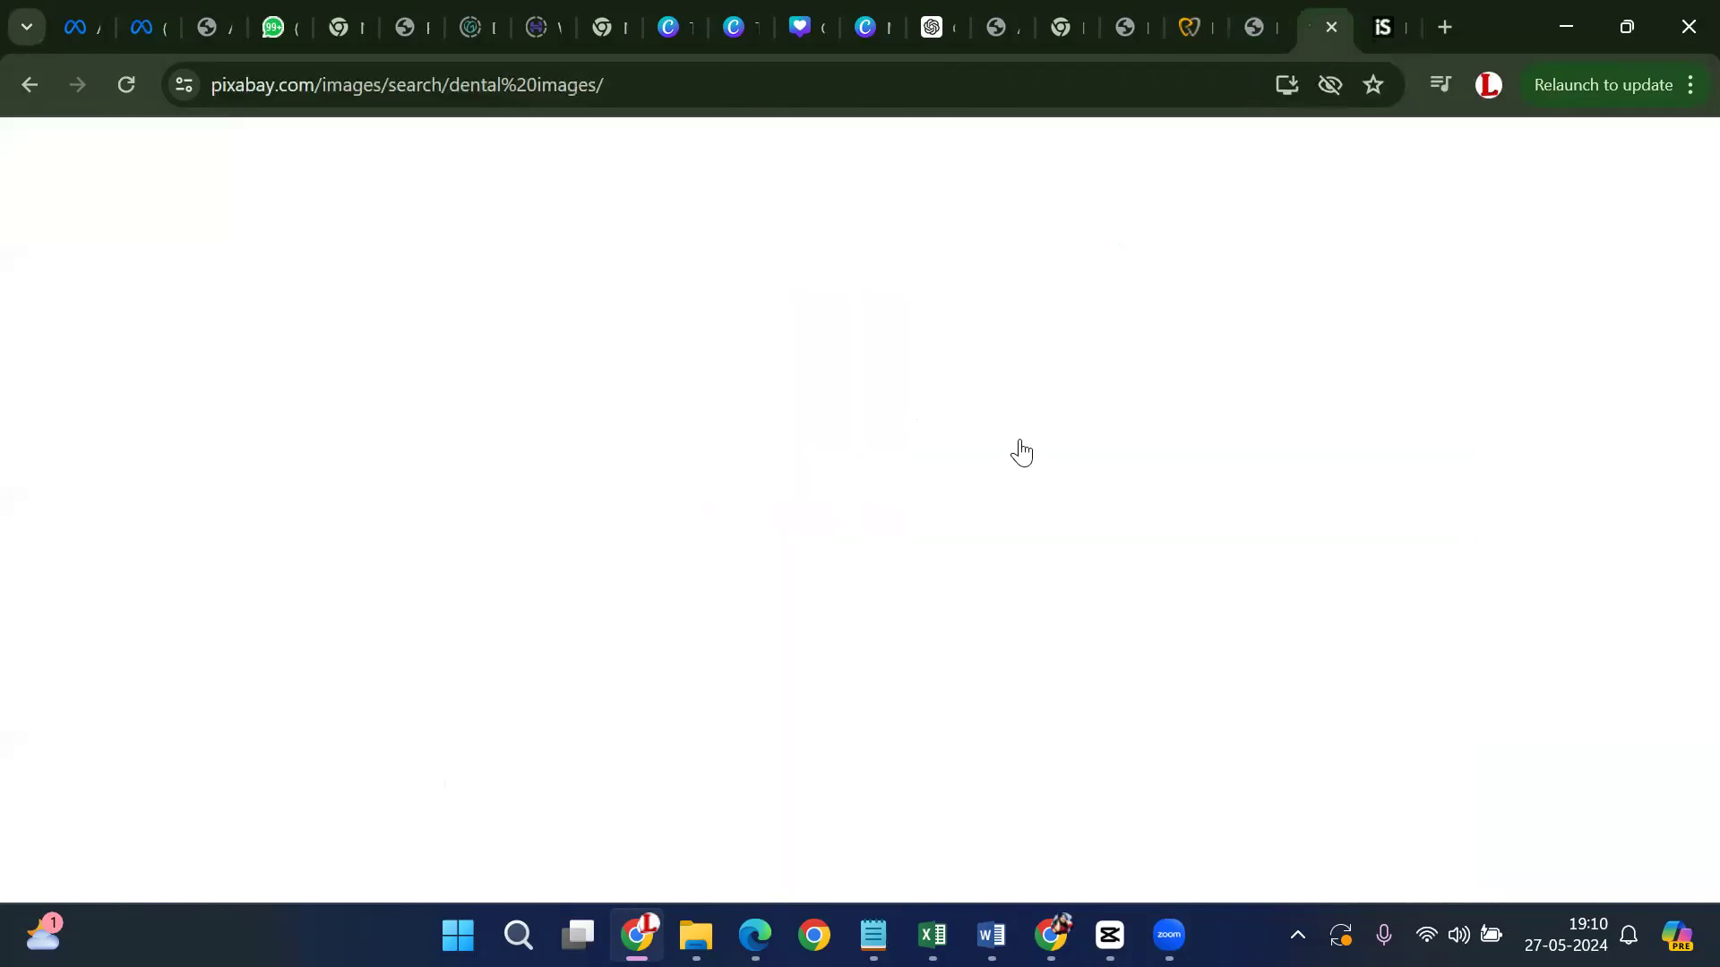
{"action": "scroll", "coordinate": [1004, 493], "scroll_direction": "down", "scroll_amount": 1}
{"action": "scroll", "coordinate": [1003, 491], "scroll_direction": "down", "scroll_amount": 10}
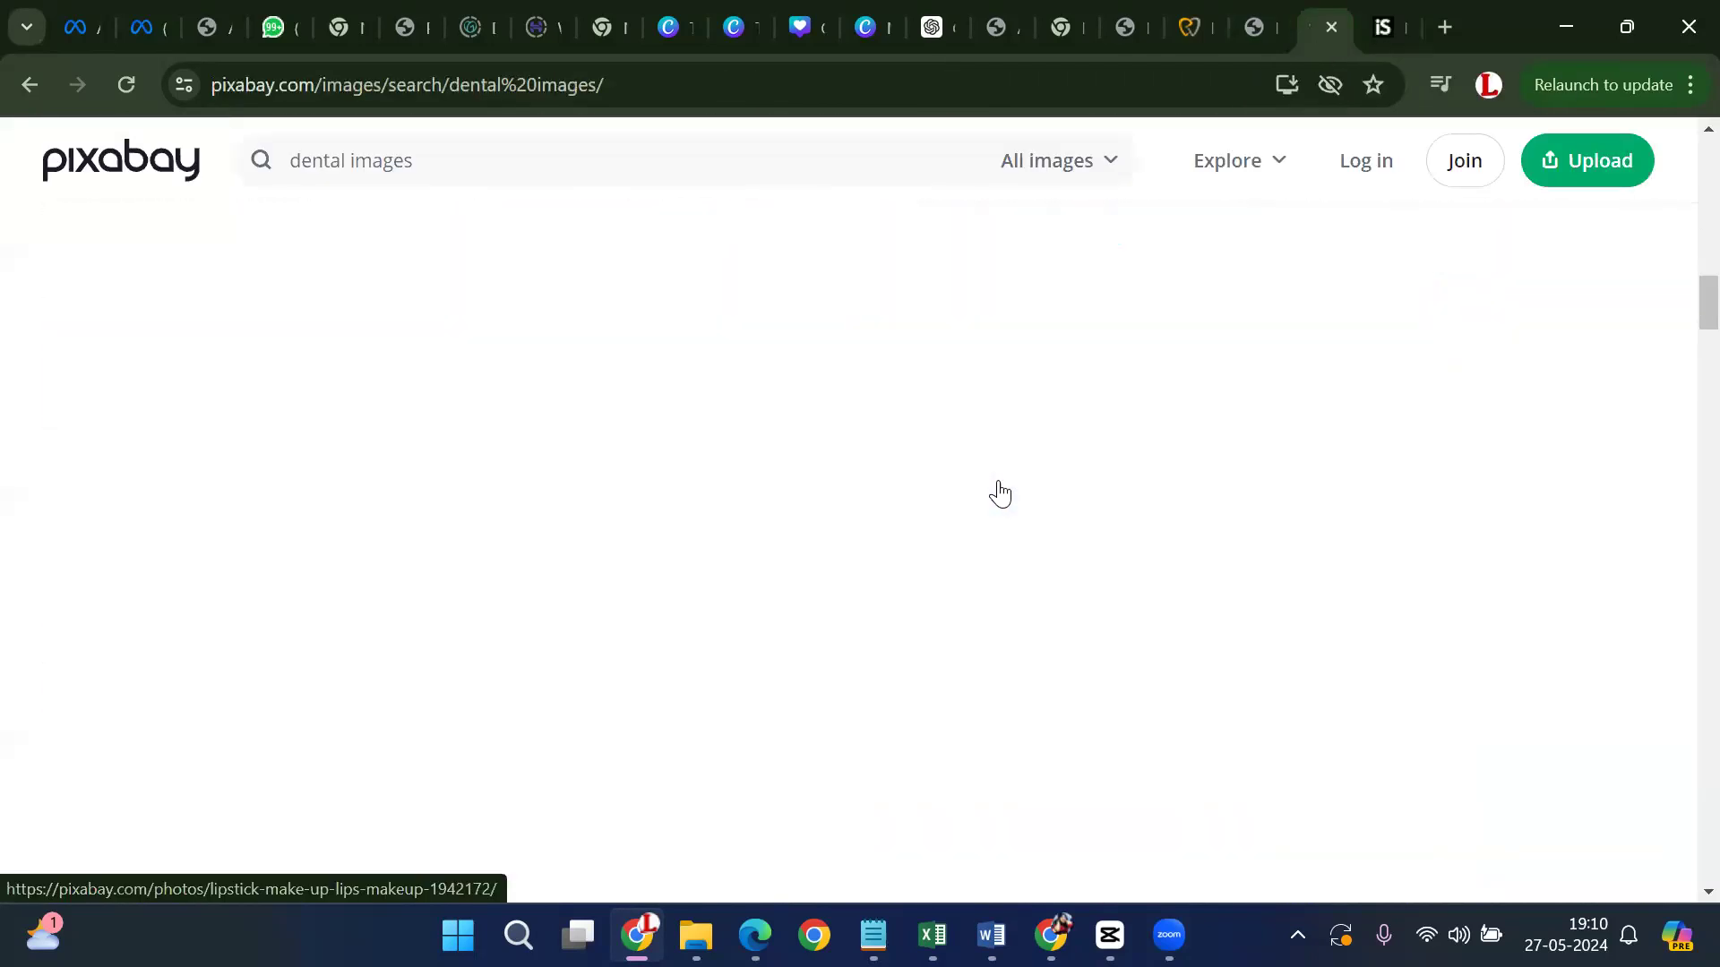
{"action": "scroll", "coordinate": [1000, 491], "scroll_direction": "down", "scroll_amount": 10}
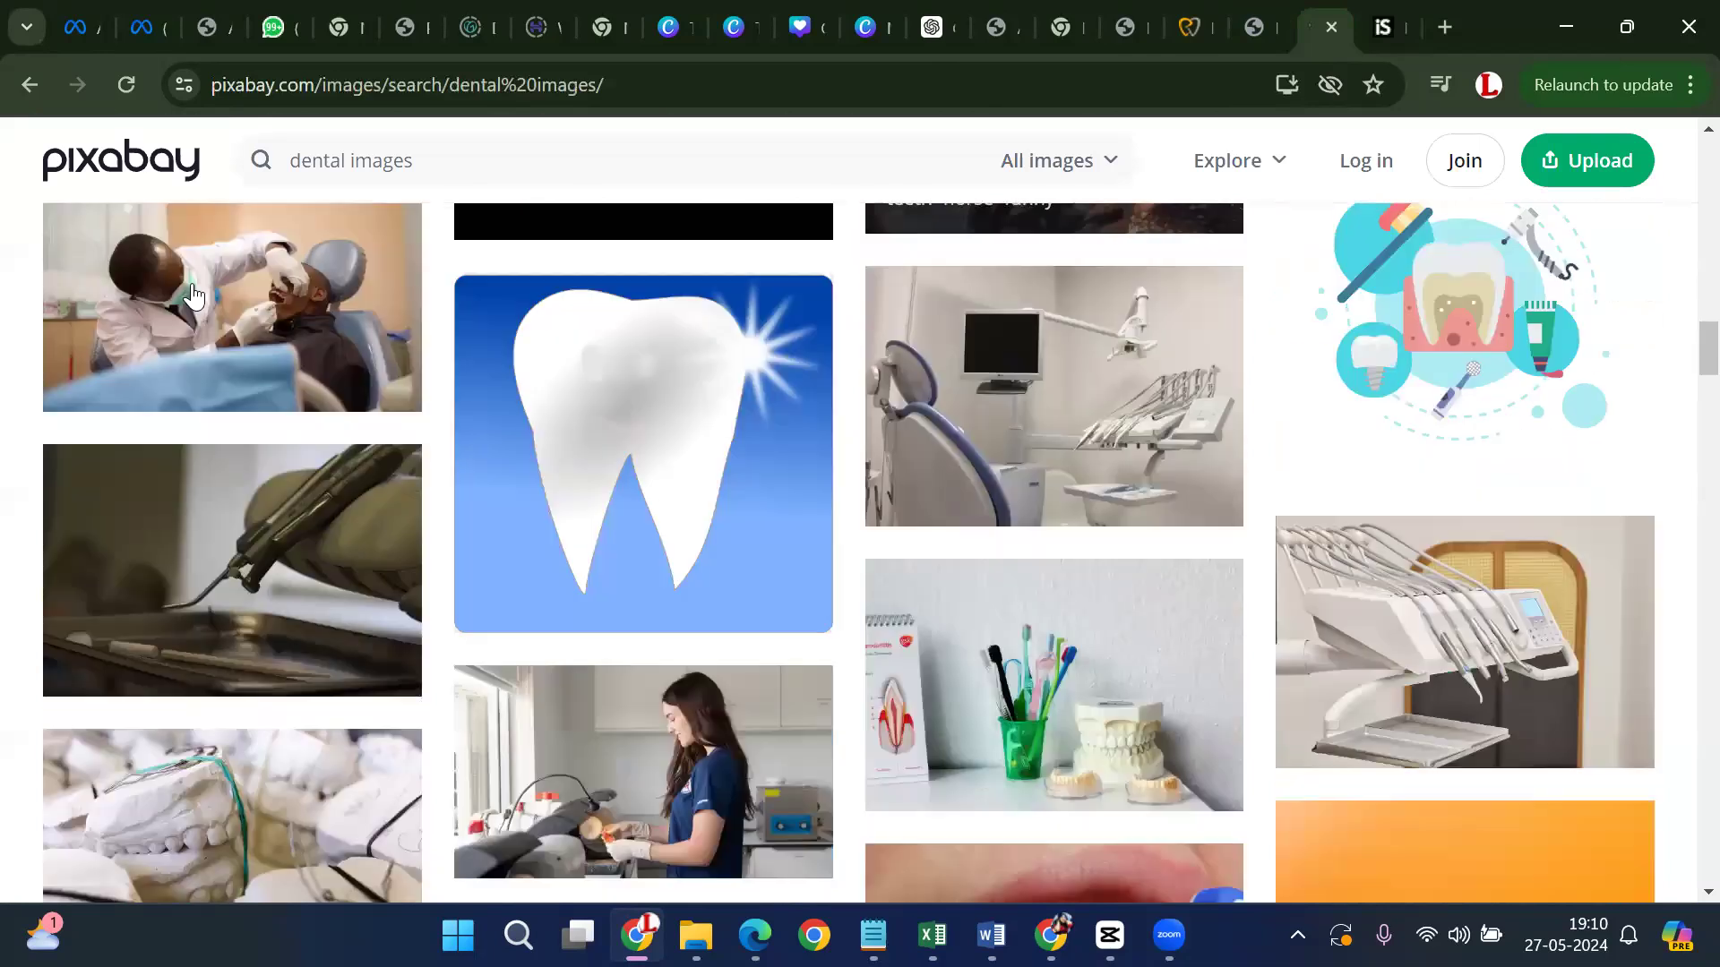
{"action": "left_click", "coordinate": [193, 295]}
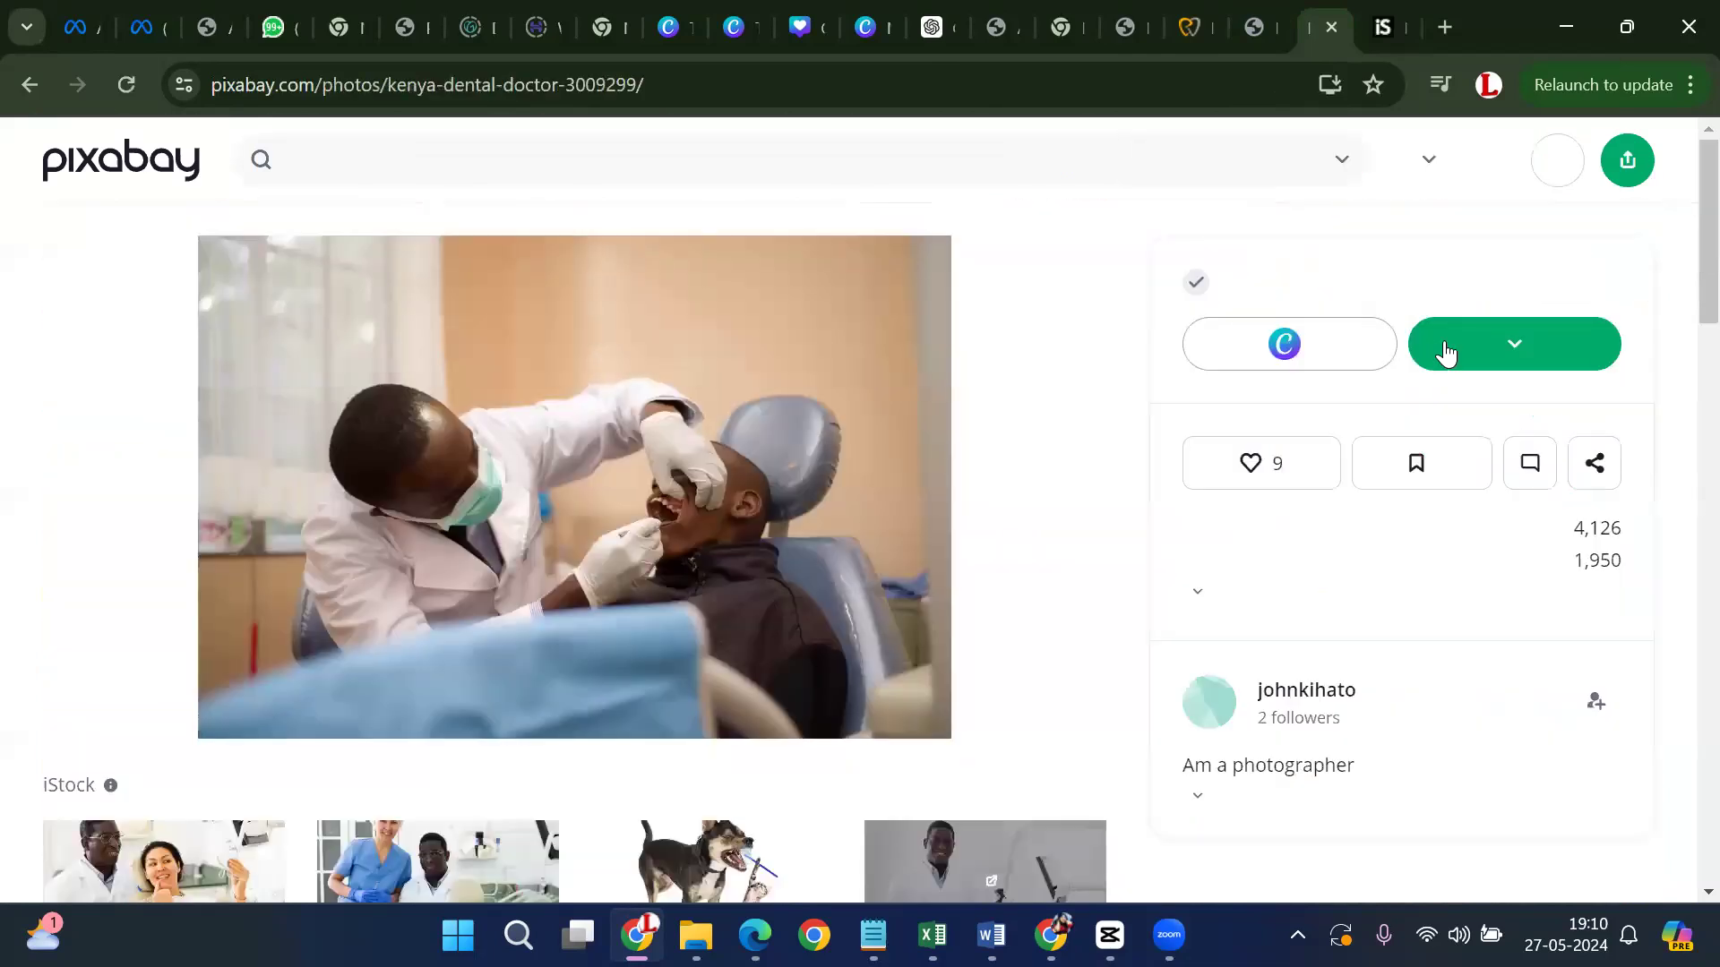
{"action": "left_click", "coordinate": [1460, 356]}
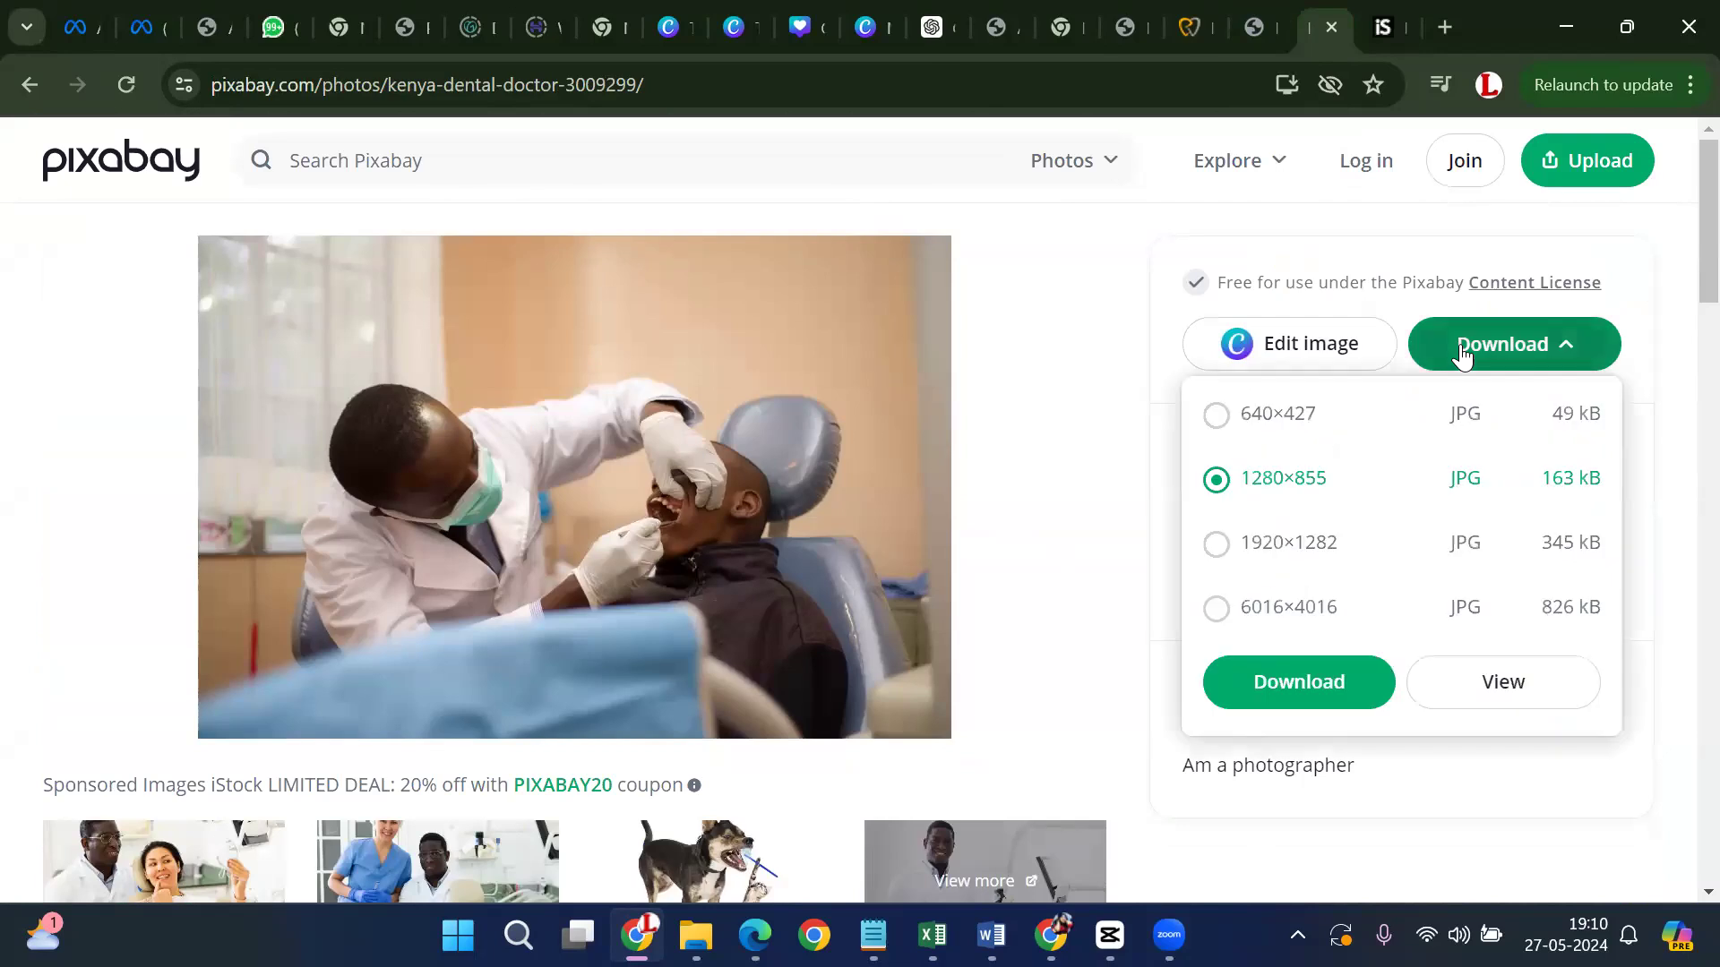
{"action": "left_click", "coordinate": [1325, 680]}
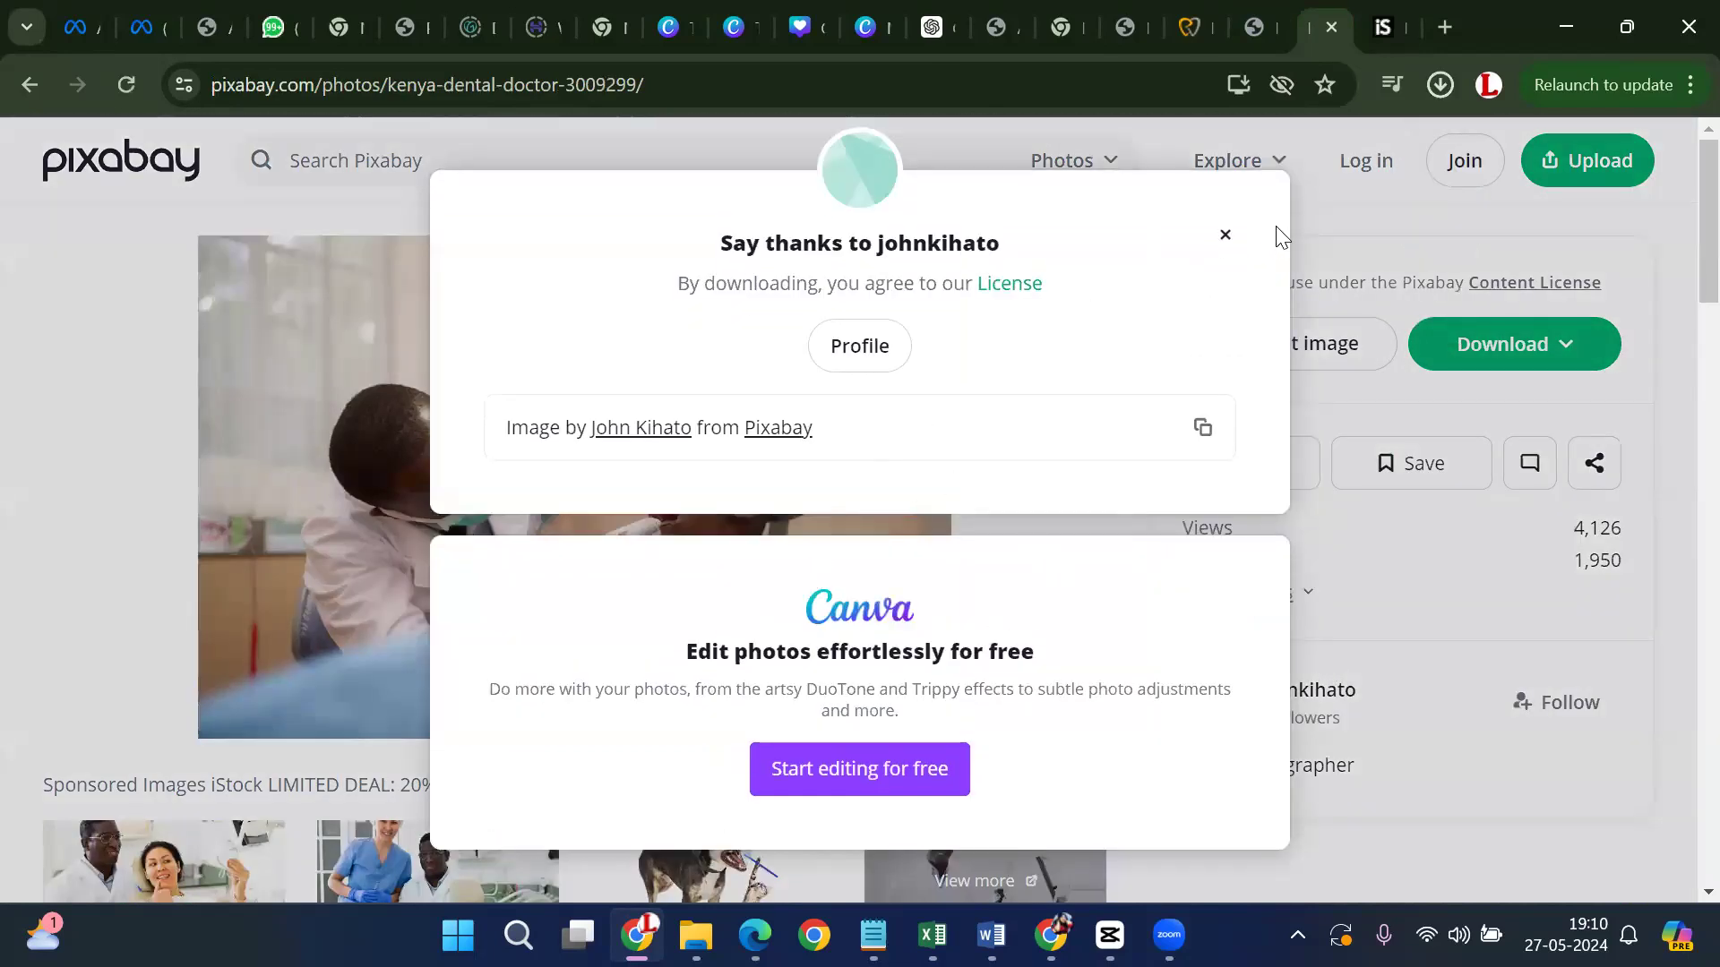
Open the downloaded kenya-3009299_1280.jpg to view it, and close the image viewer
{"action": "left_click", "coordinate": [1437, 73]}
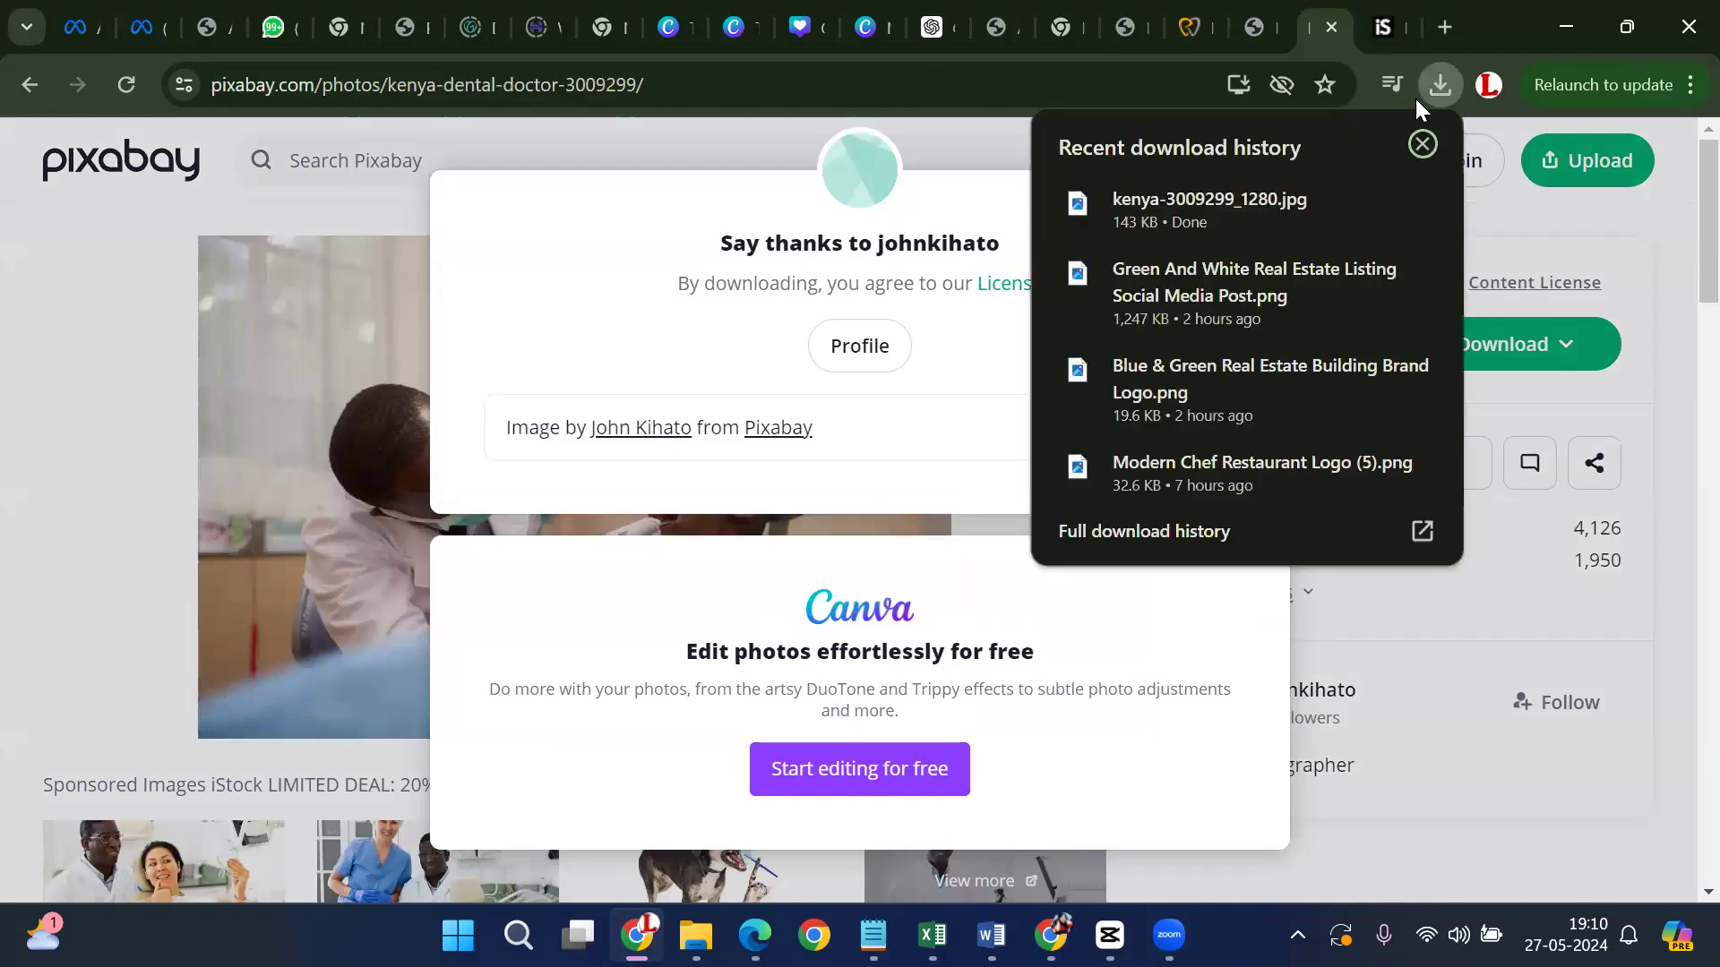
{"action": "left_click", "coordinate": [1171, 219]}
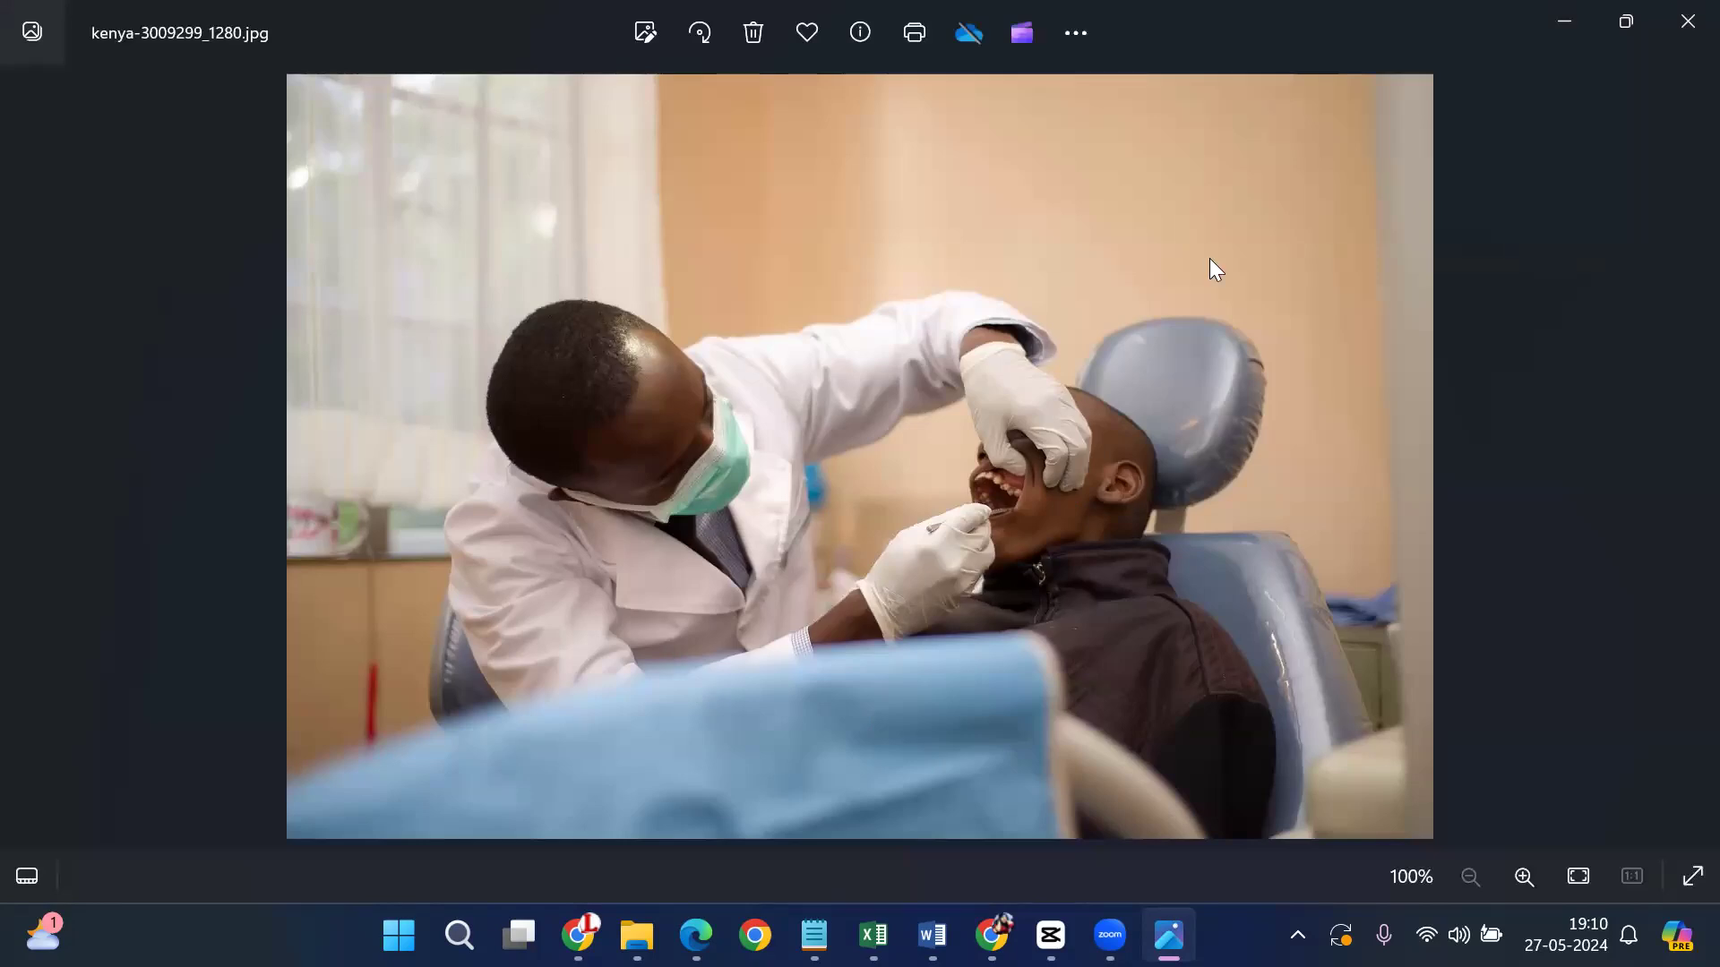
{"action": "key", "text": "alt+F4"}
Search Pixabay photos for before after dental treatments
{"action": "left_click", "coordinate": [404, 167]}
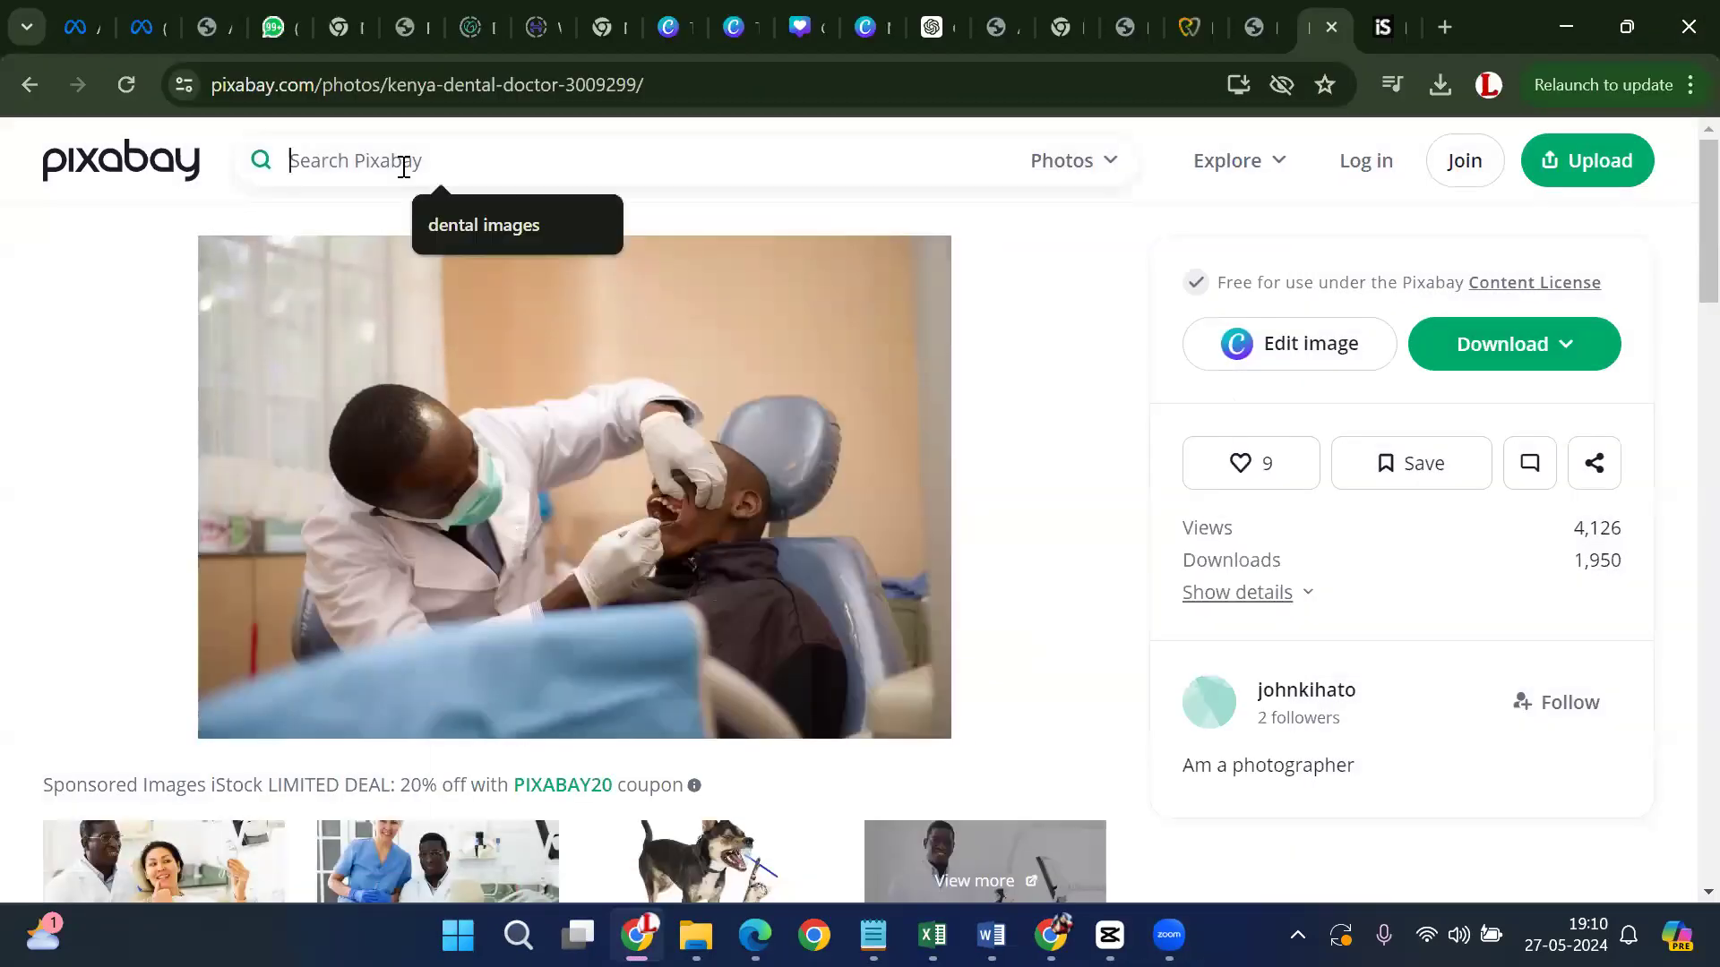
{"action": "type", "text": "befo"}
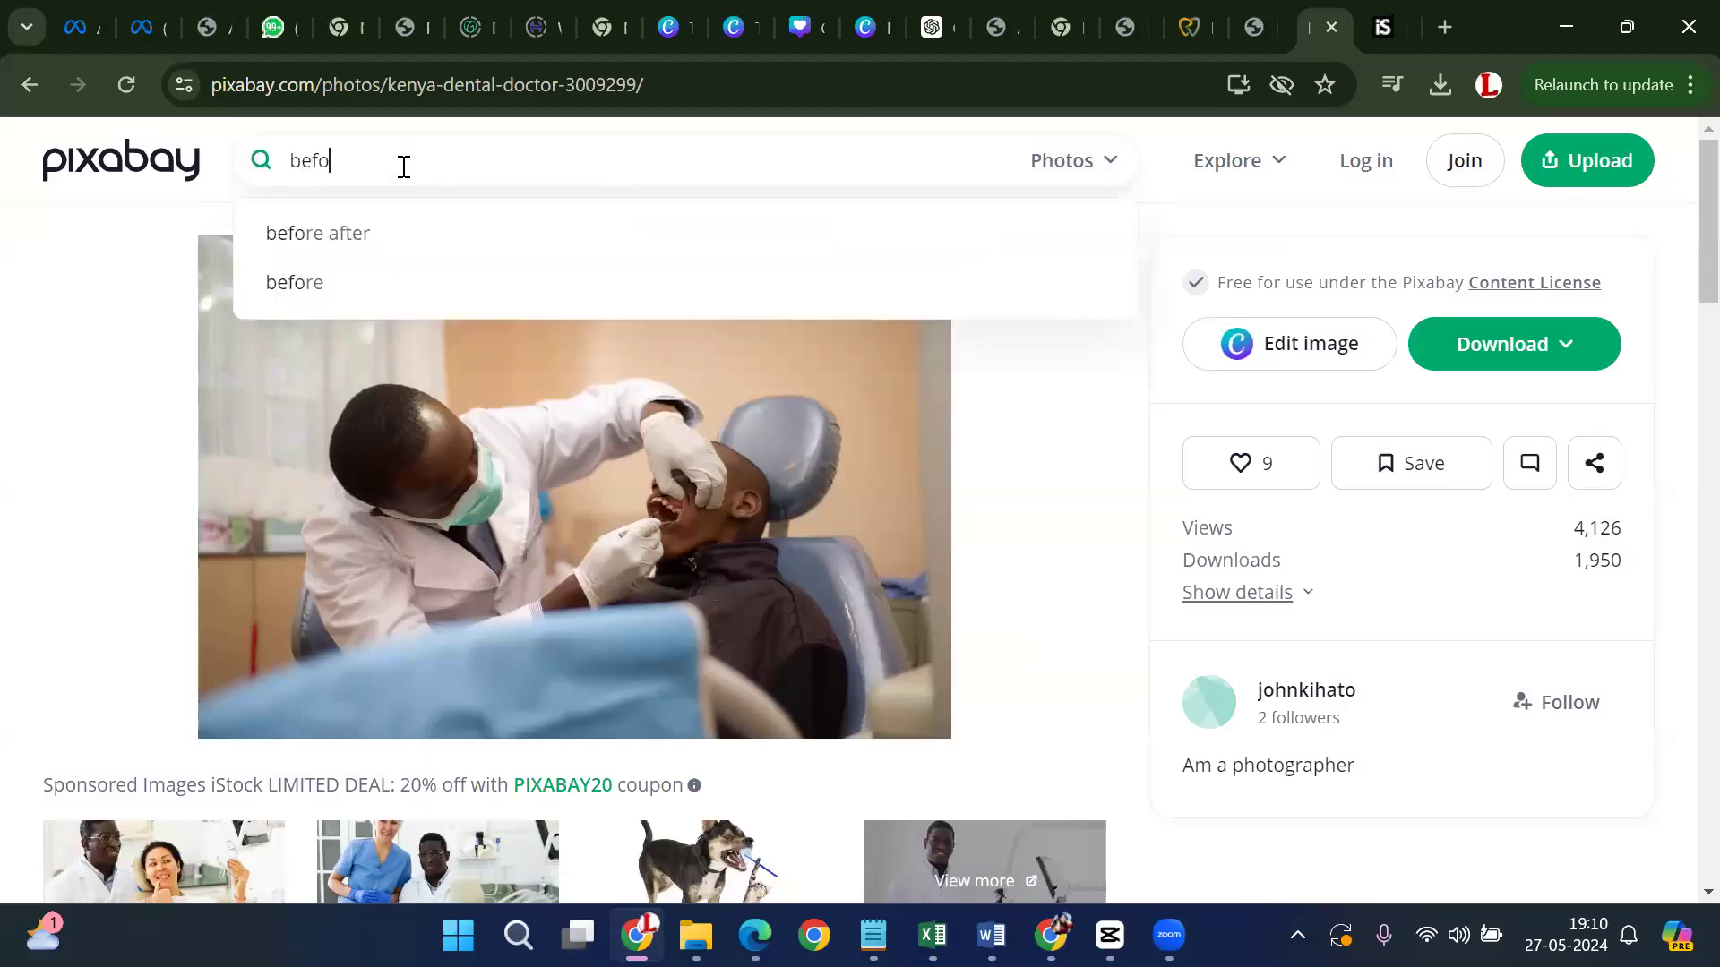
{"action": "type", "text": "re after "}
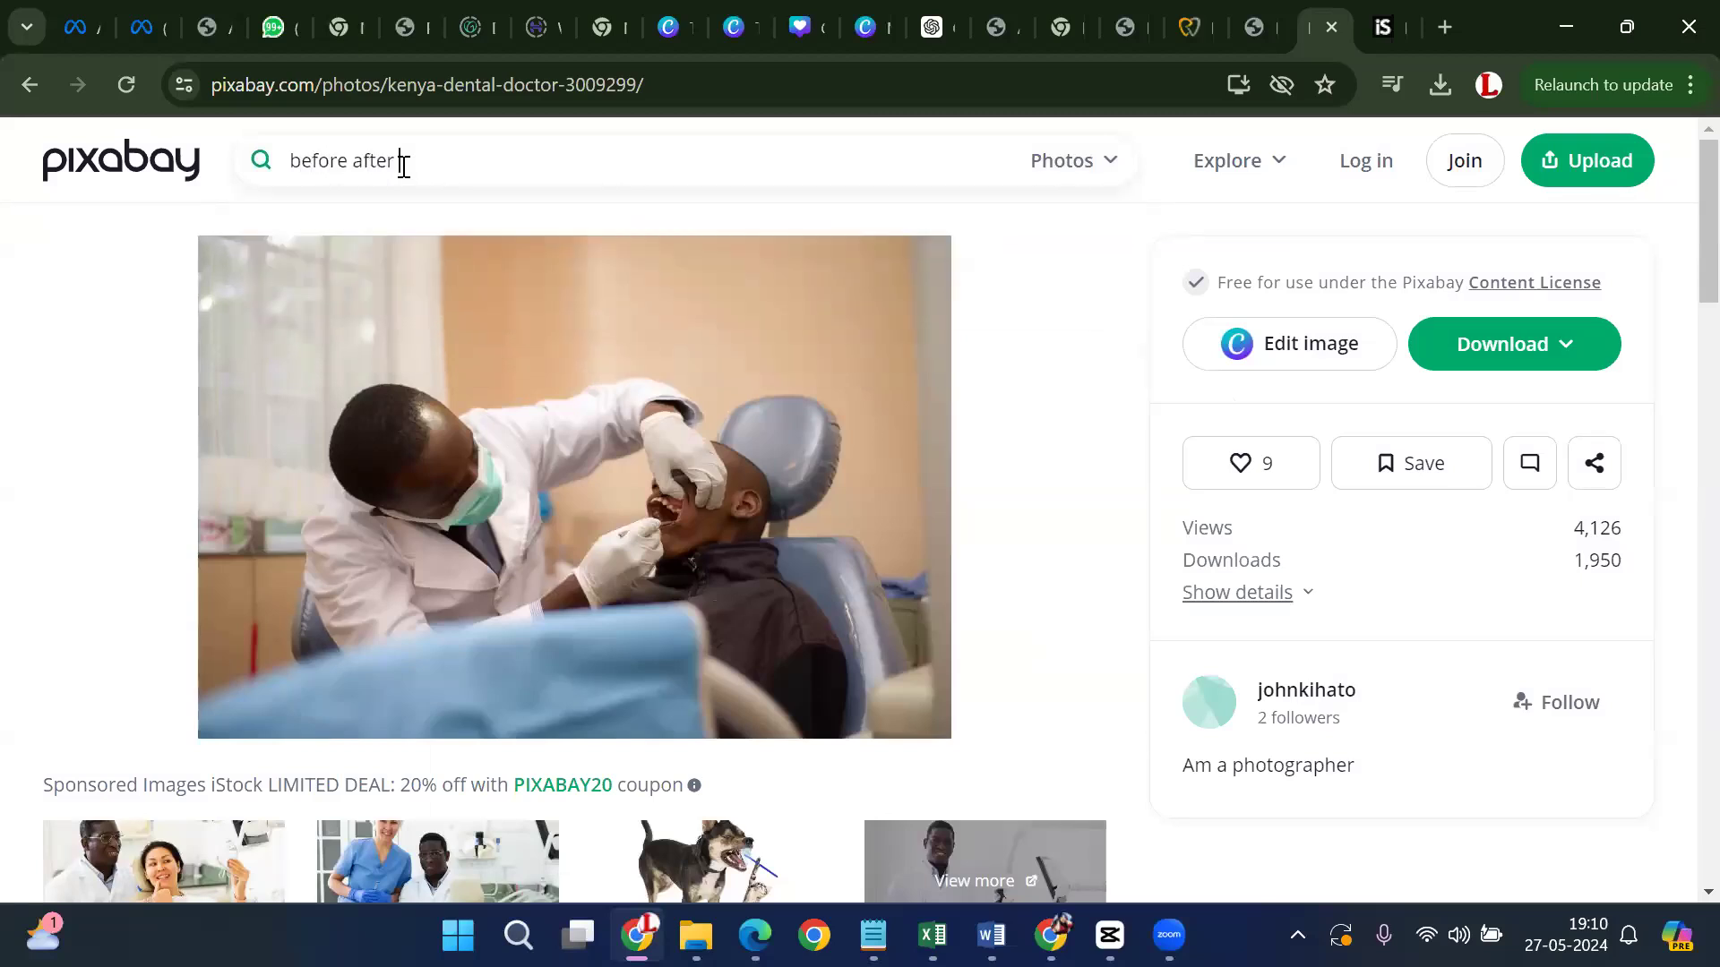
{"action": "type", "text": "dental treatment"}
{"action": "key", "text": "Return"}
Try to download the sponsored before-and-after veneers photo from iStock, and close its page
{"action": "scroll", "coordinate": [556, 339], "scroll_direction": "down", "scroll_amount": 2}
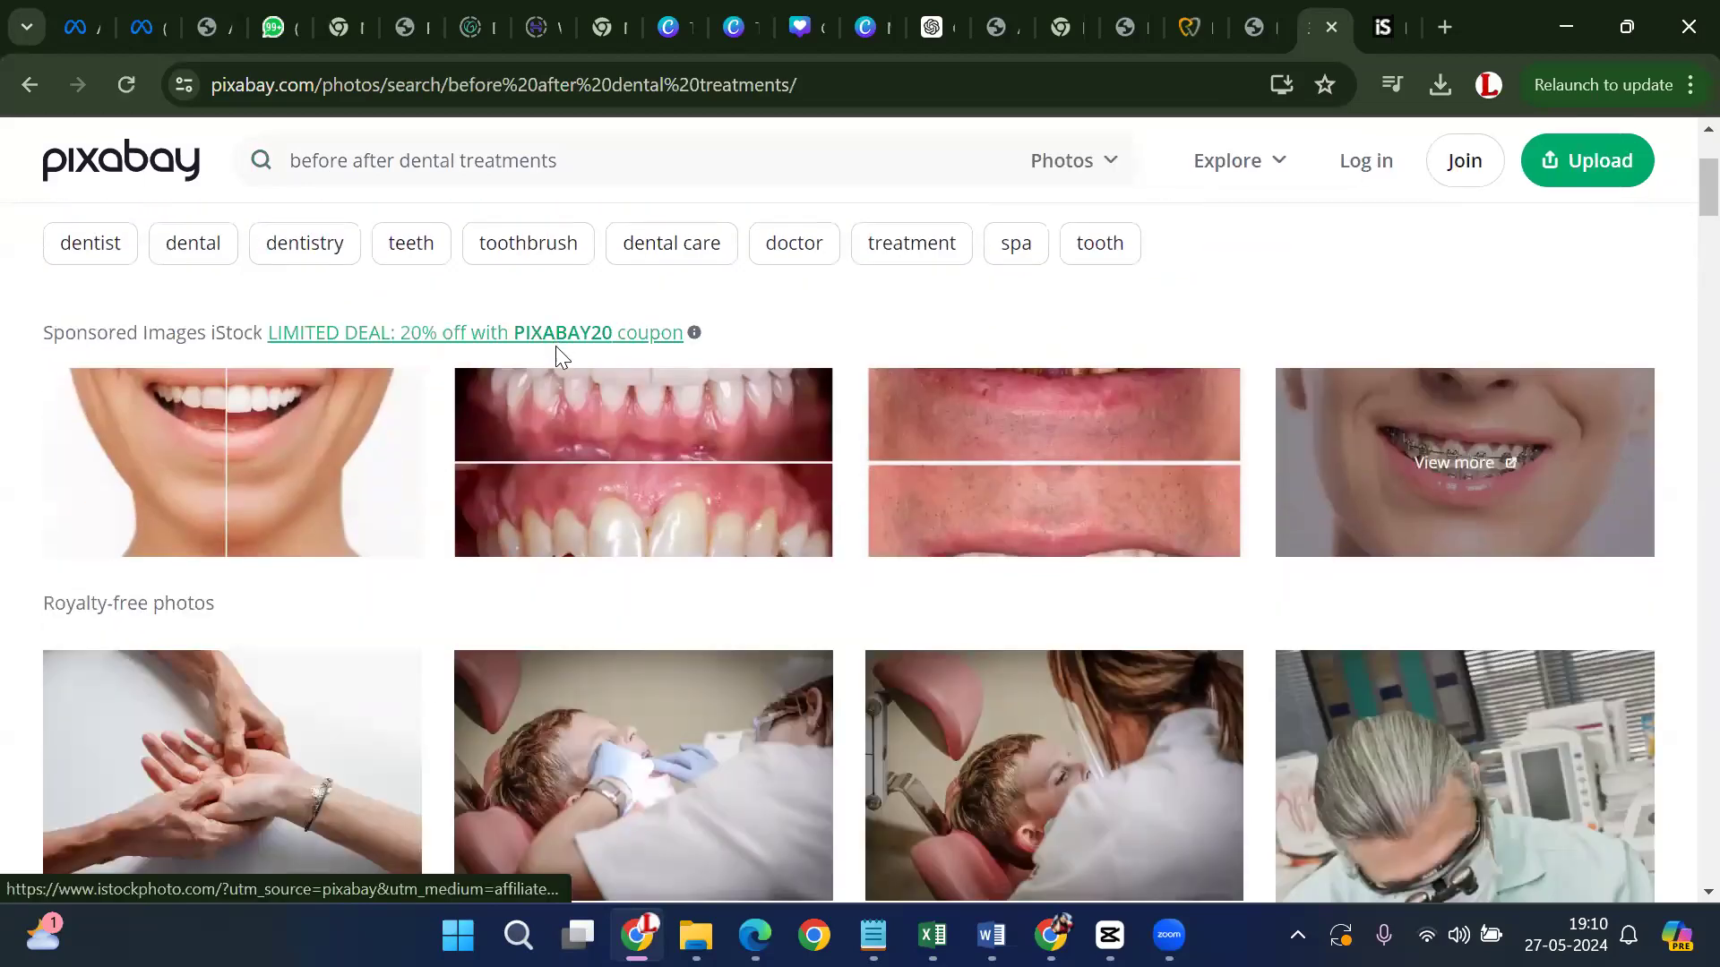
{"action": "scroll", "coordinate": [555, 346], "scroll_direction": "down", "scroll_amount": 3}
{"action": "scroll", "coordinate": [557, 358], "scroll_direction": "down", "scroll_amount": 4}
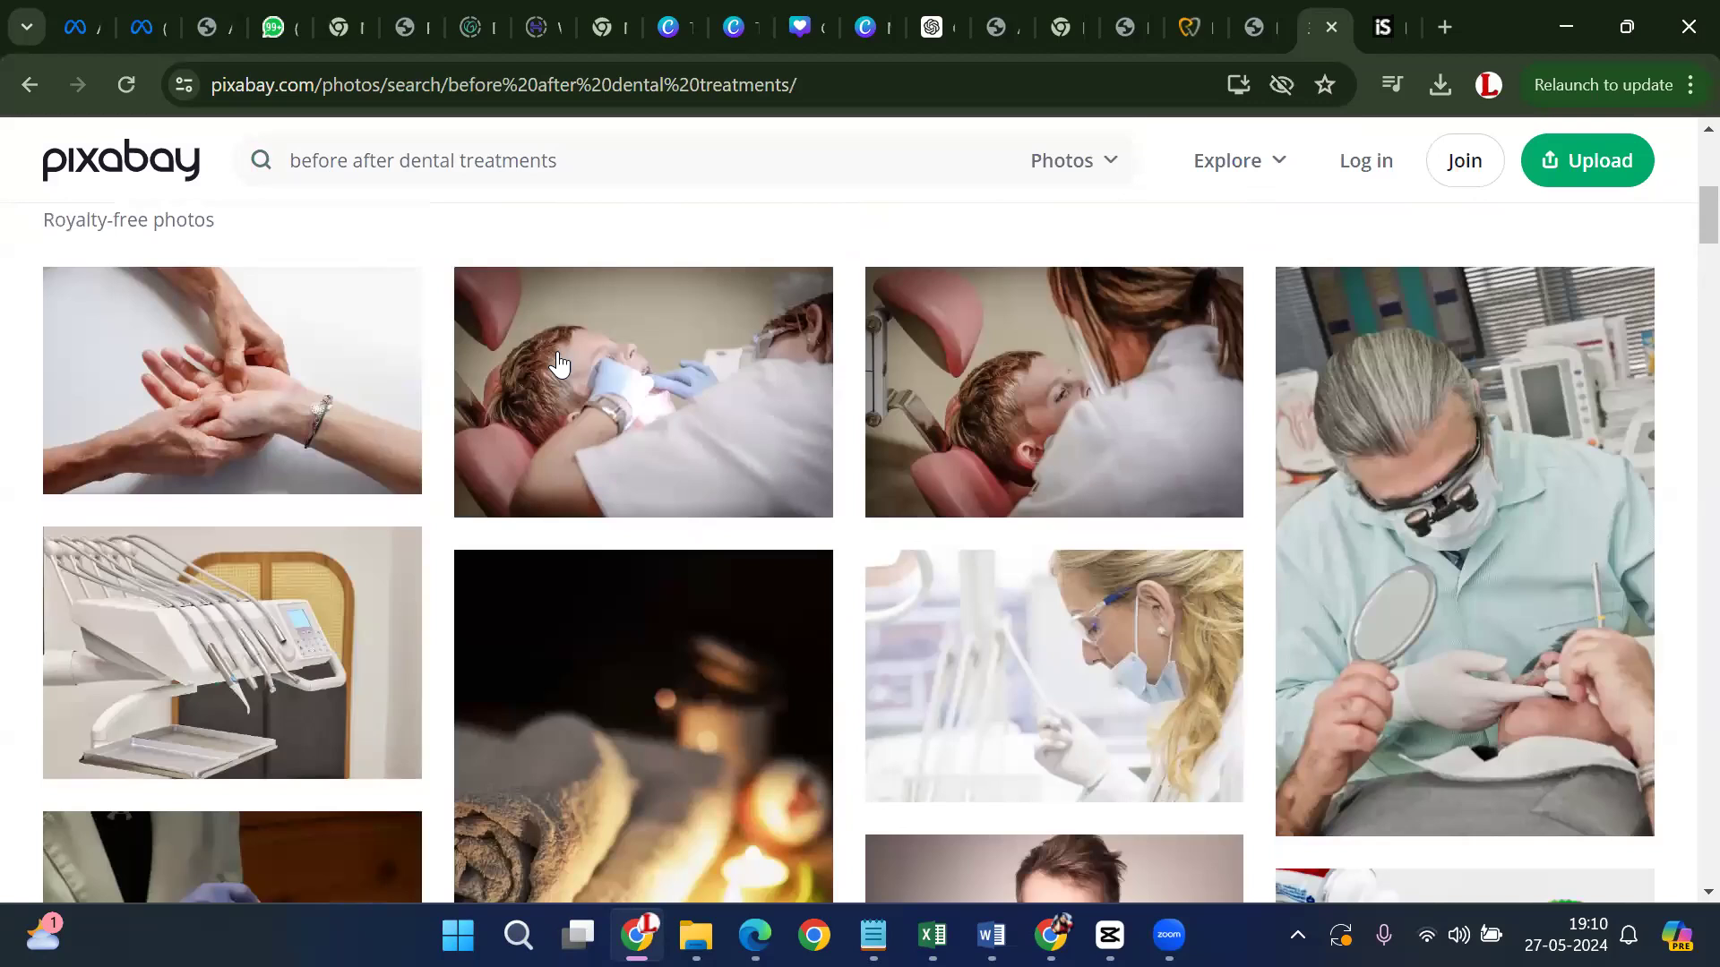
{"action": "scroll", "coordinate": [557, 363], "scroll_direction": "up", "scroll_amount": 4}
{"action": "scroll", "coordinate": [557, 362], "scroll_direction": "up", "scroll_amount": 2}
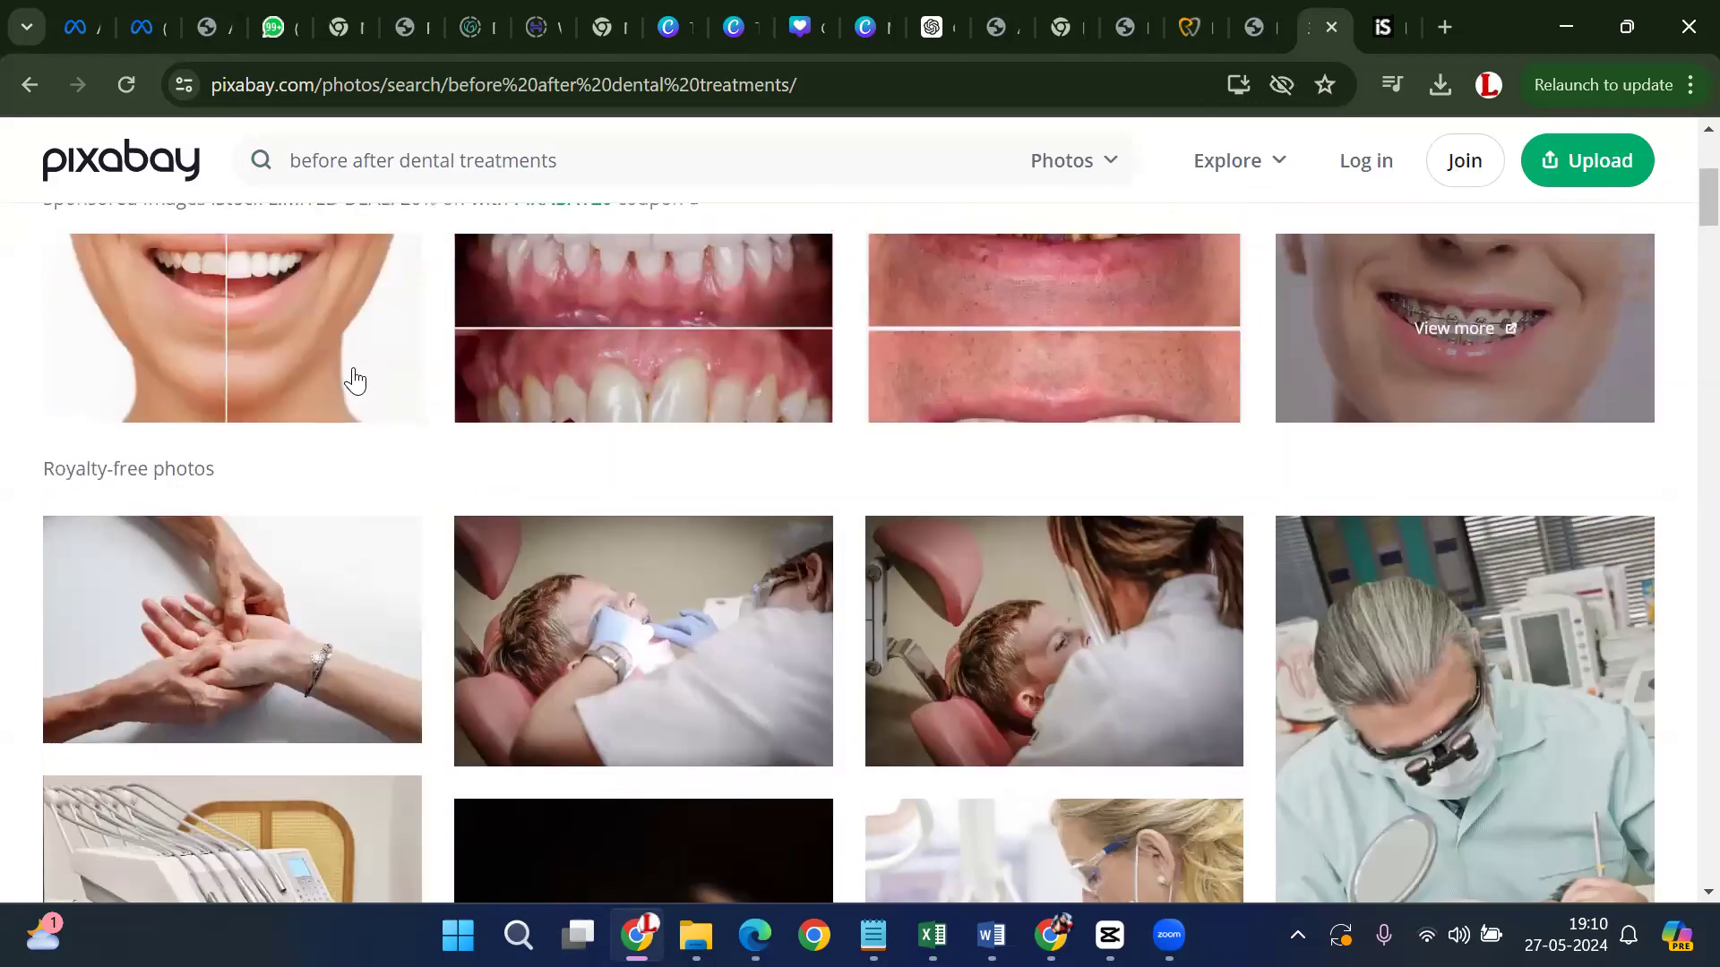
{"action": "left_click", "coordinate": [348, 362]}
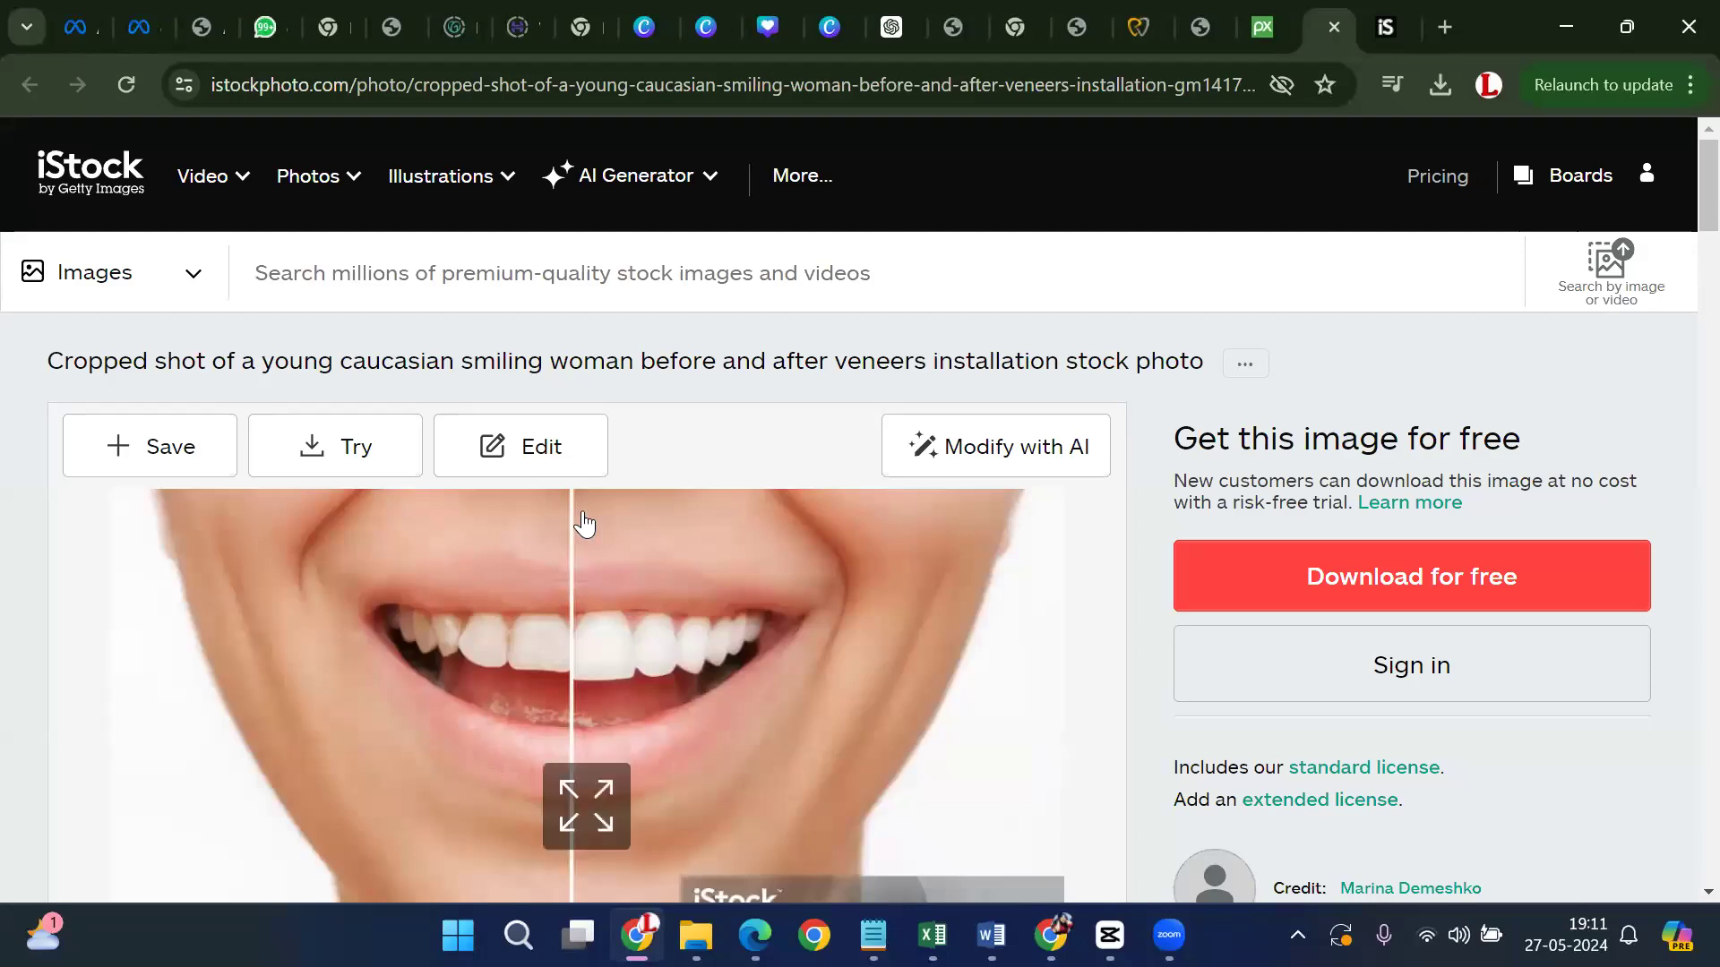
{"action": "scroll", "coordinate": [978, 443], "scroll_direction": "down", "scroll_amount": 3}
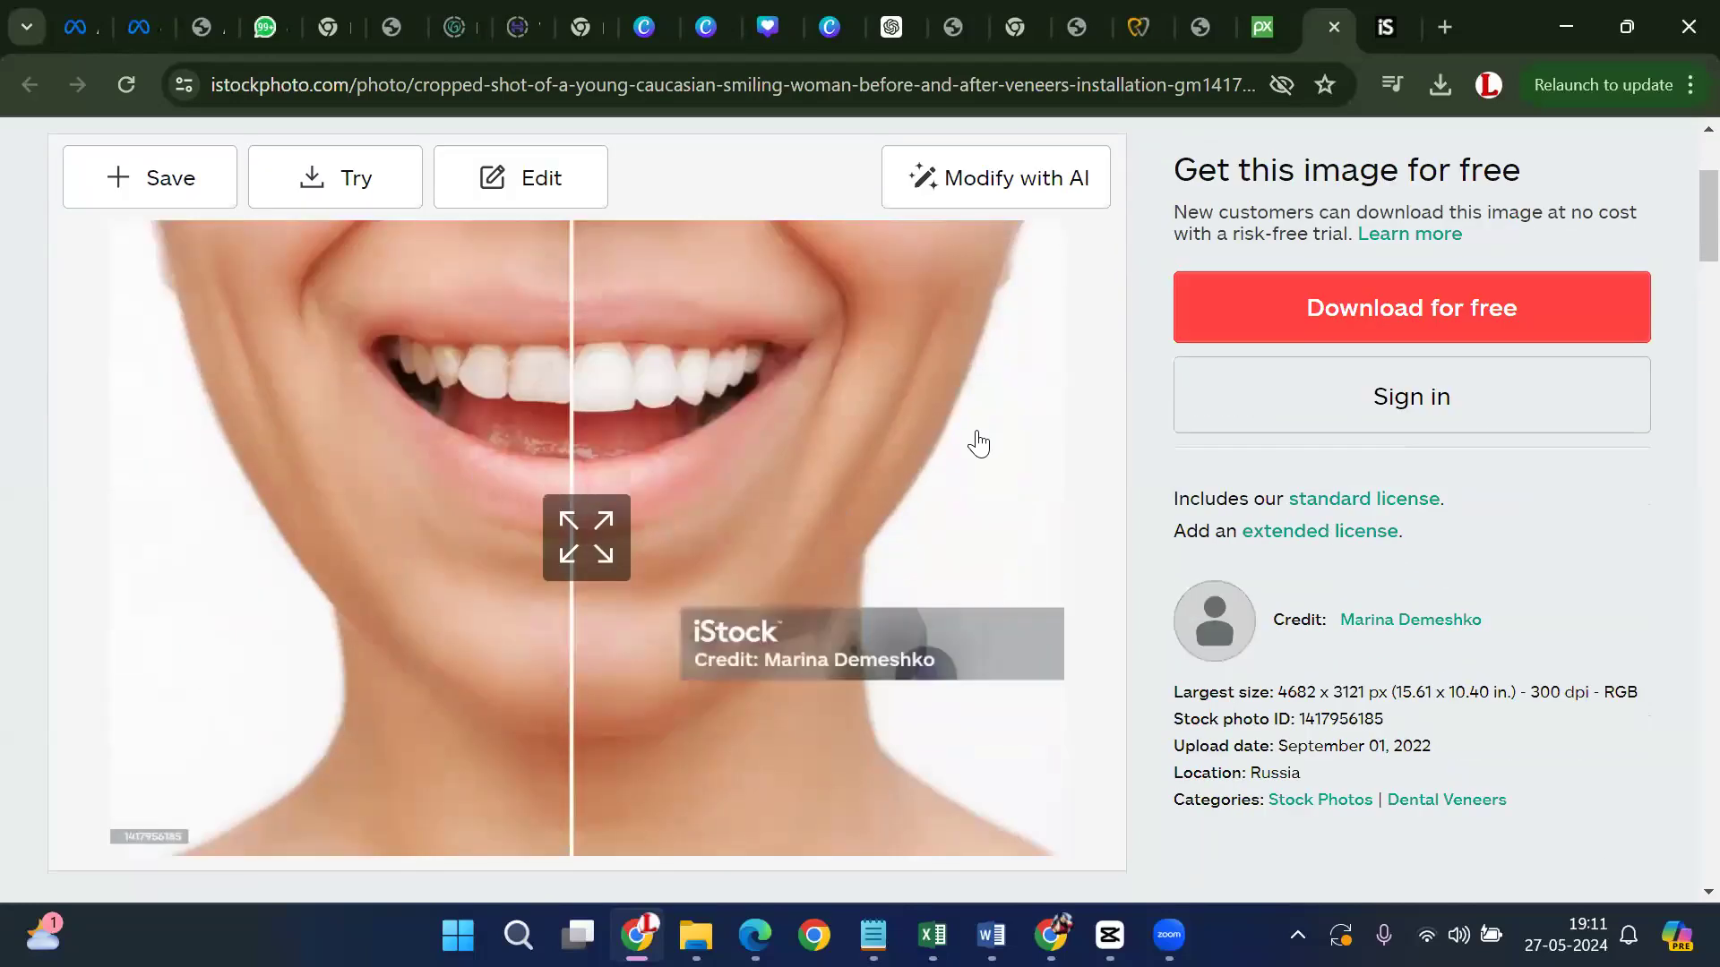
{"action": "left_click", "coordinate": [1388, 336]}
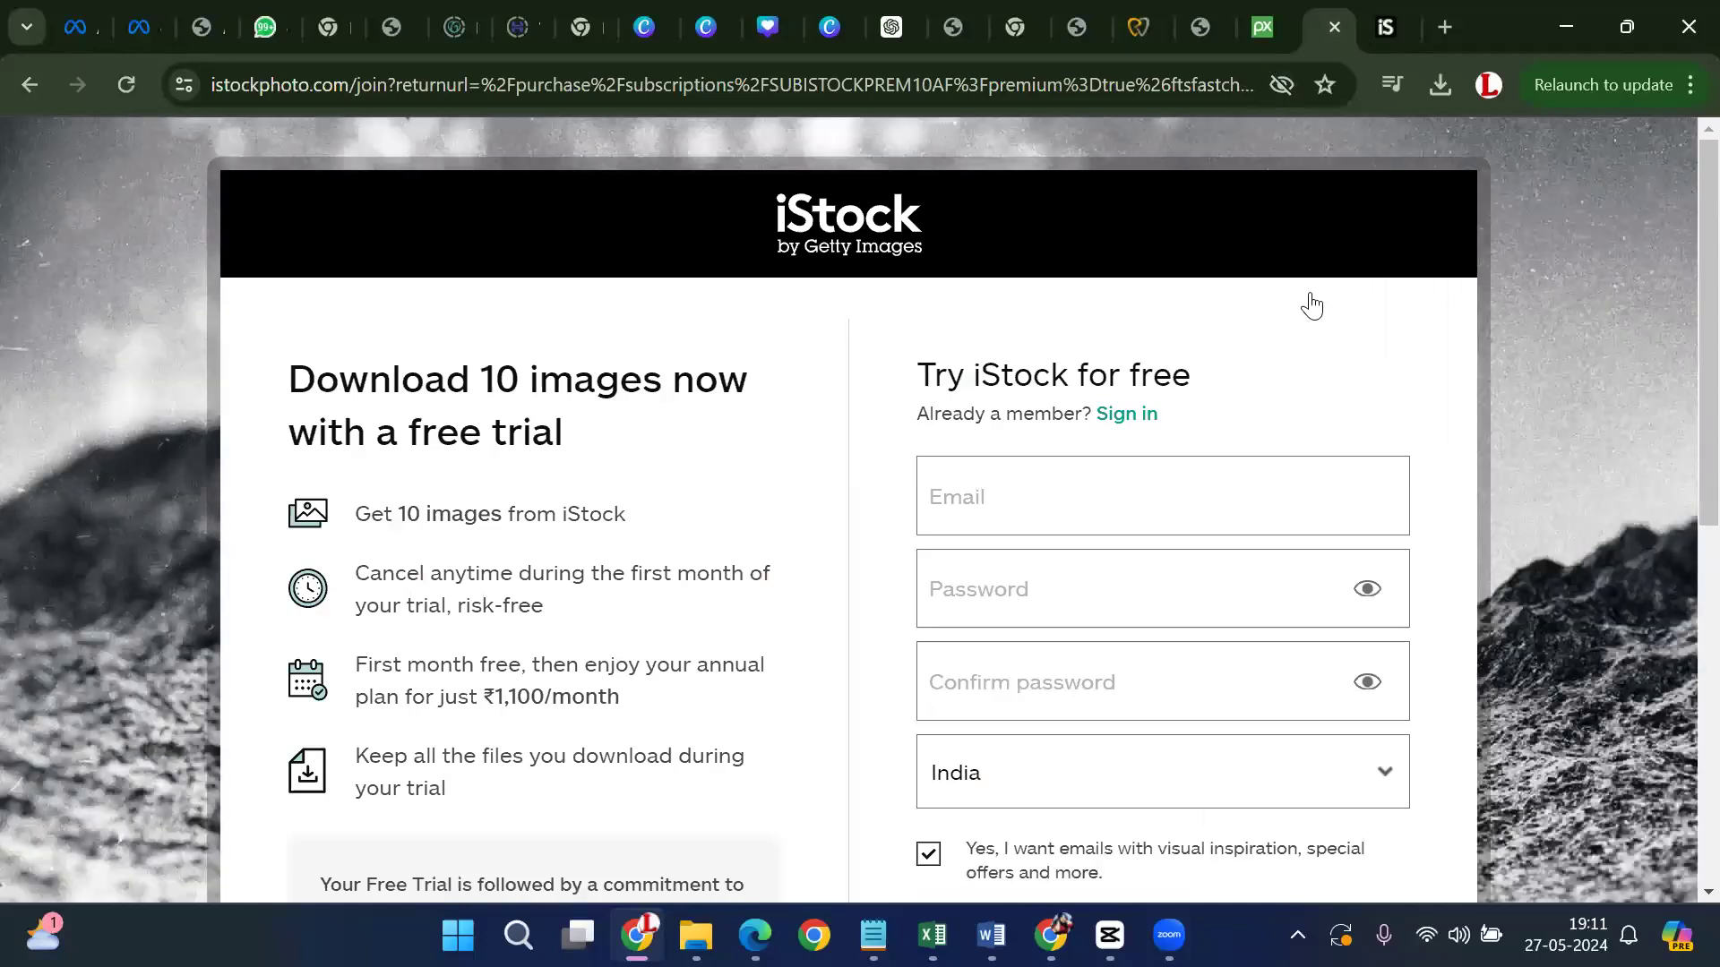
{"action": "key", "text": "ctrl+w"}
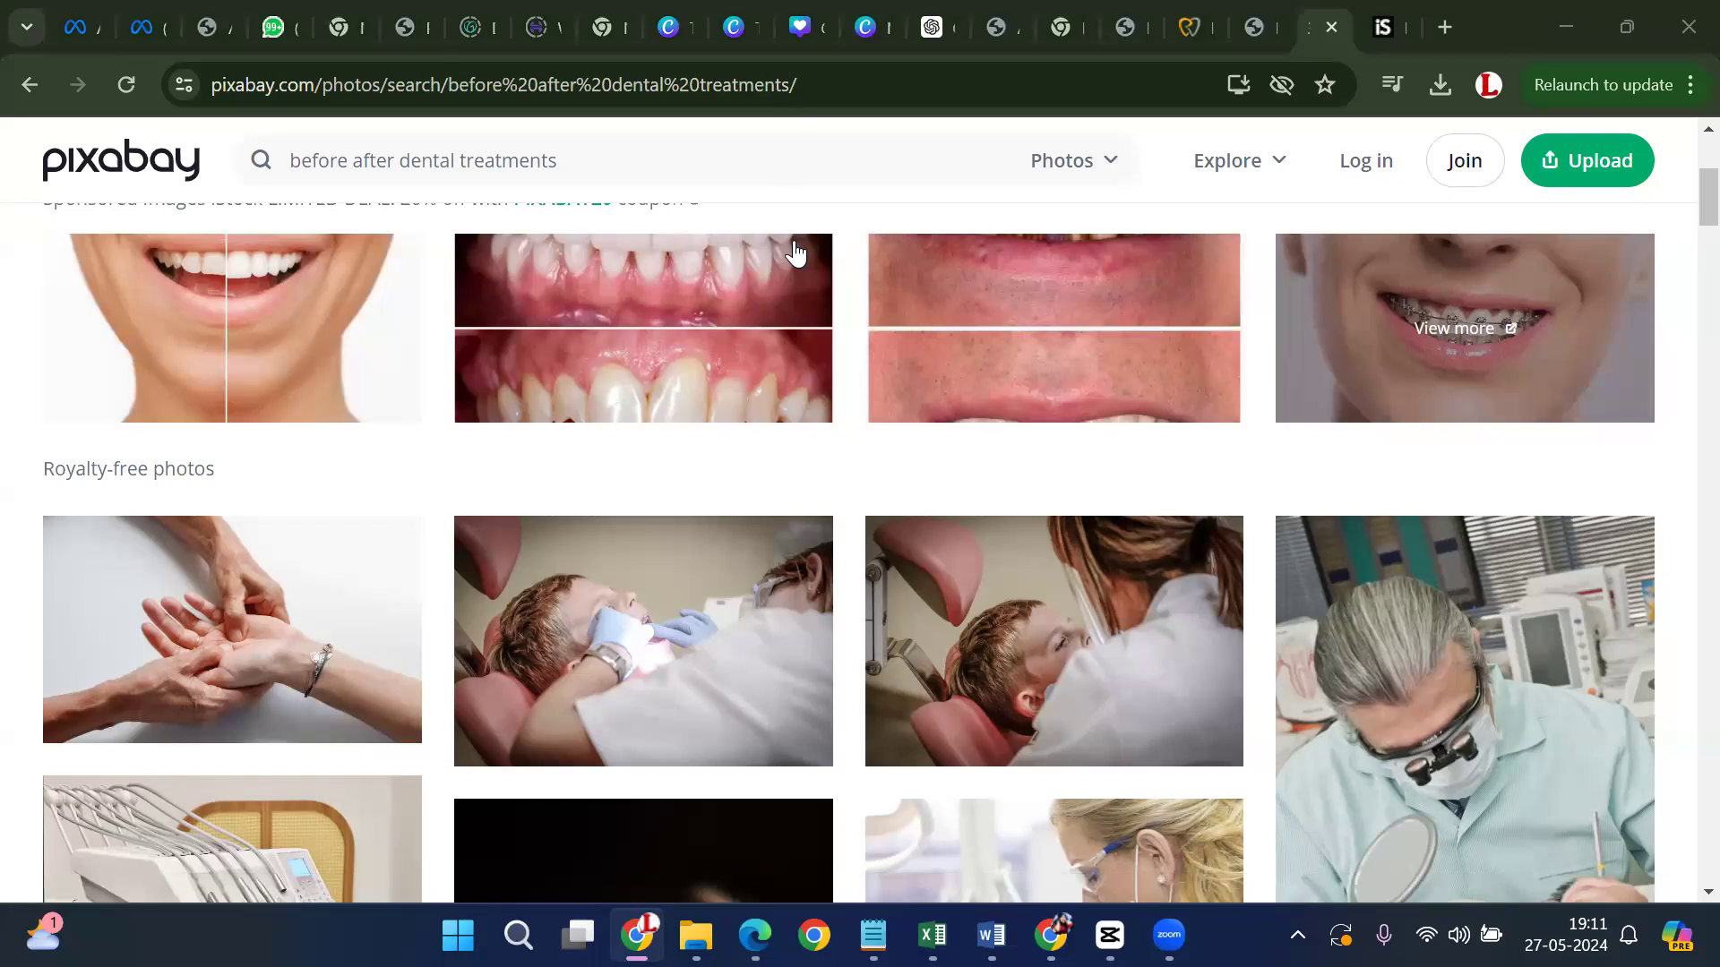
Switch back to the website's Home page and open the installed plugins list in the WordPress admin
{"action": "left_click", "coordinate": [1270, 41]}
{"action": "scroll", "coordinate": [1251, 367], "scroll_direction": "up", "scroll_amount": 20}
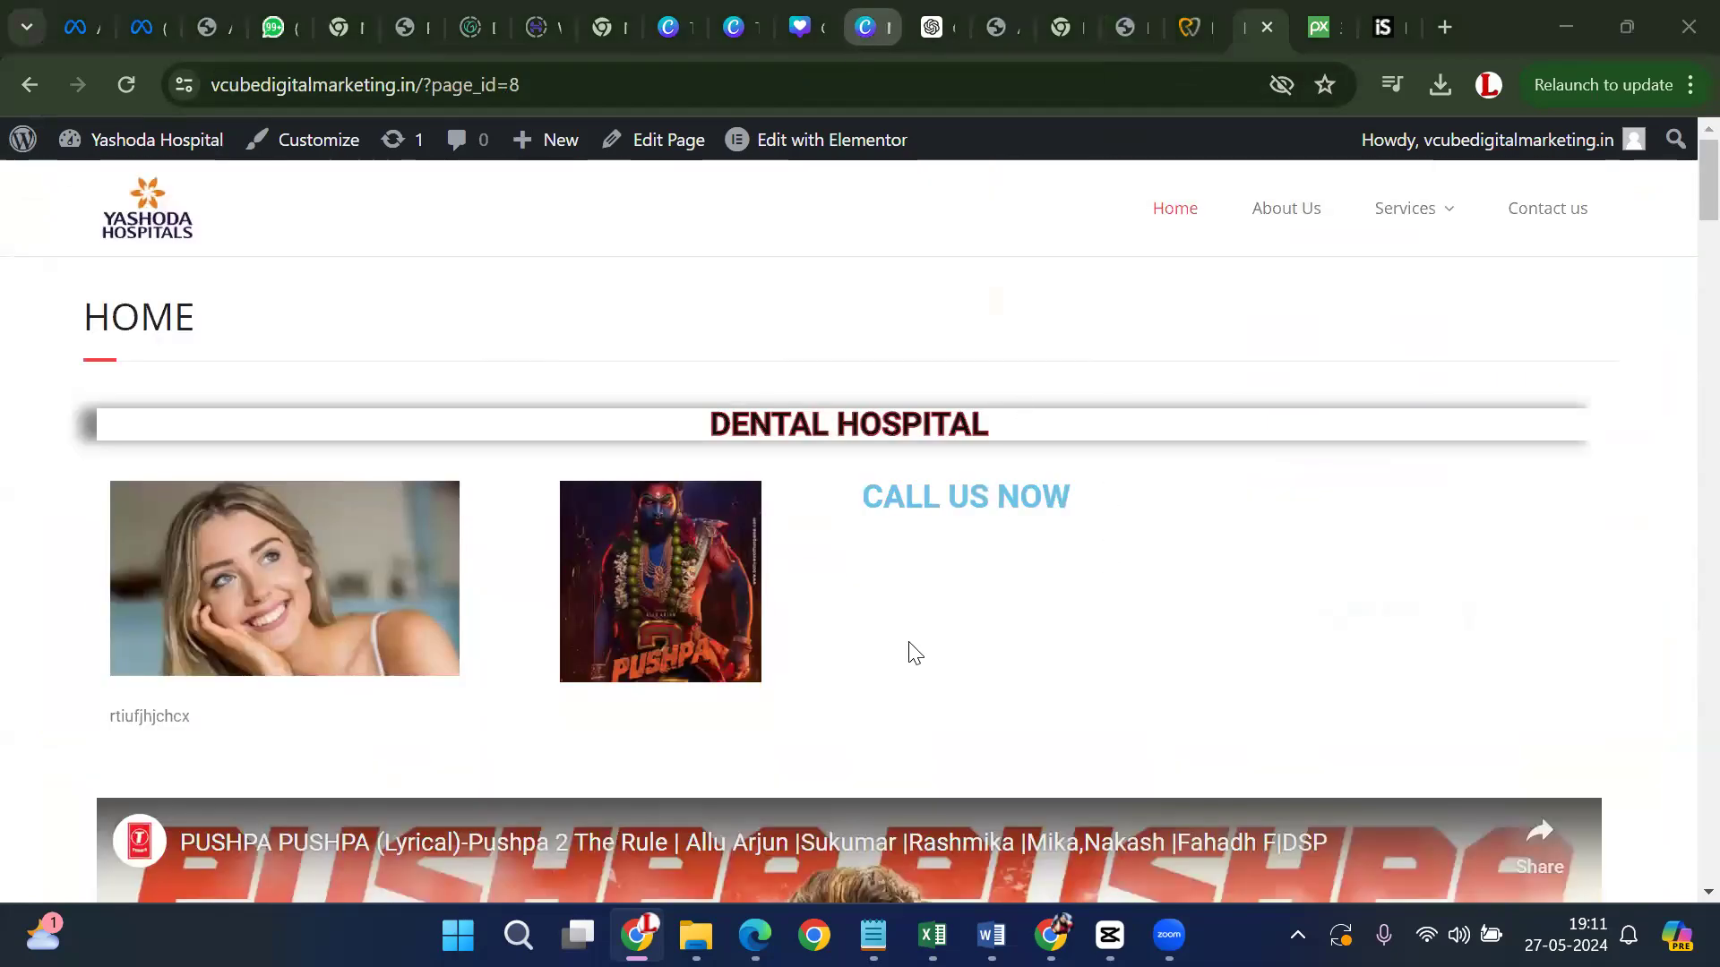
{"action": "left_click", "coordinate": [23, 143]}
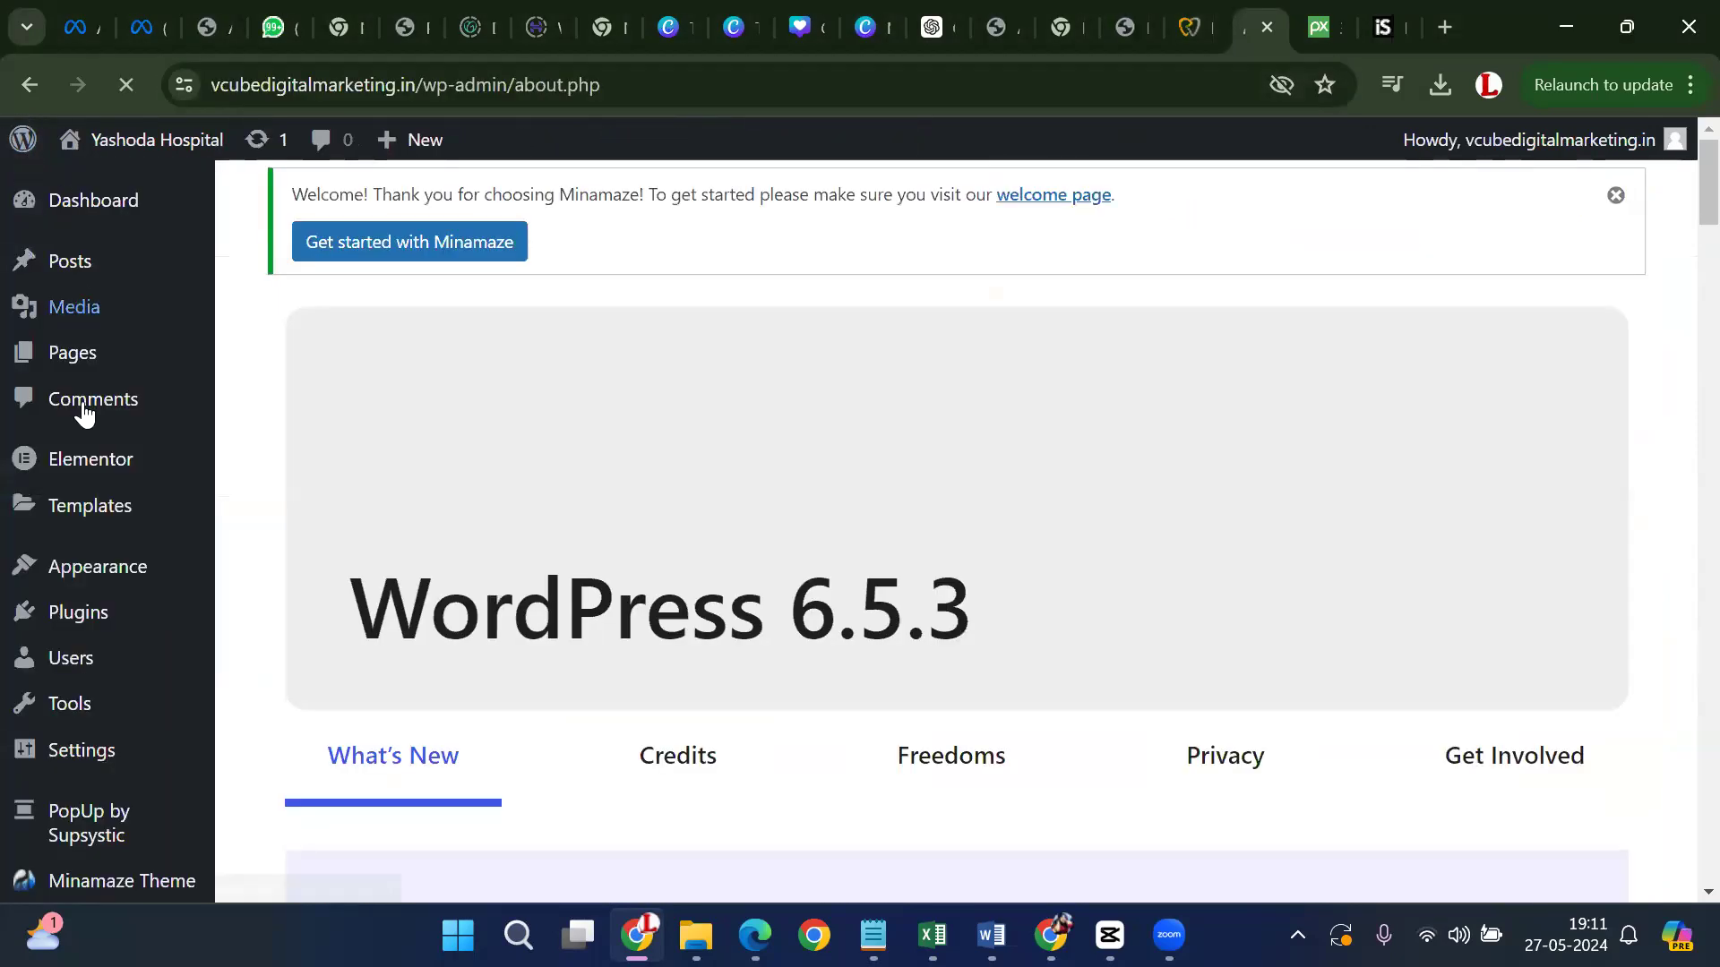
{"action": "scroll", "coordinate": [90, 596], "scroll_direction": "down", "scroll_amount": 3}
{"action": "scroll", "coordinate": [90, 596], "scroll_direction": "up", "scroll_amount": 1}
{"action": "left_click", "coordinate": [77, 549]}
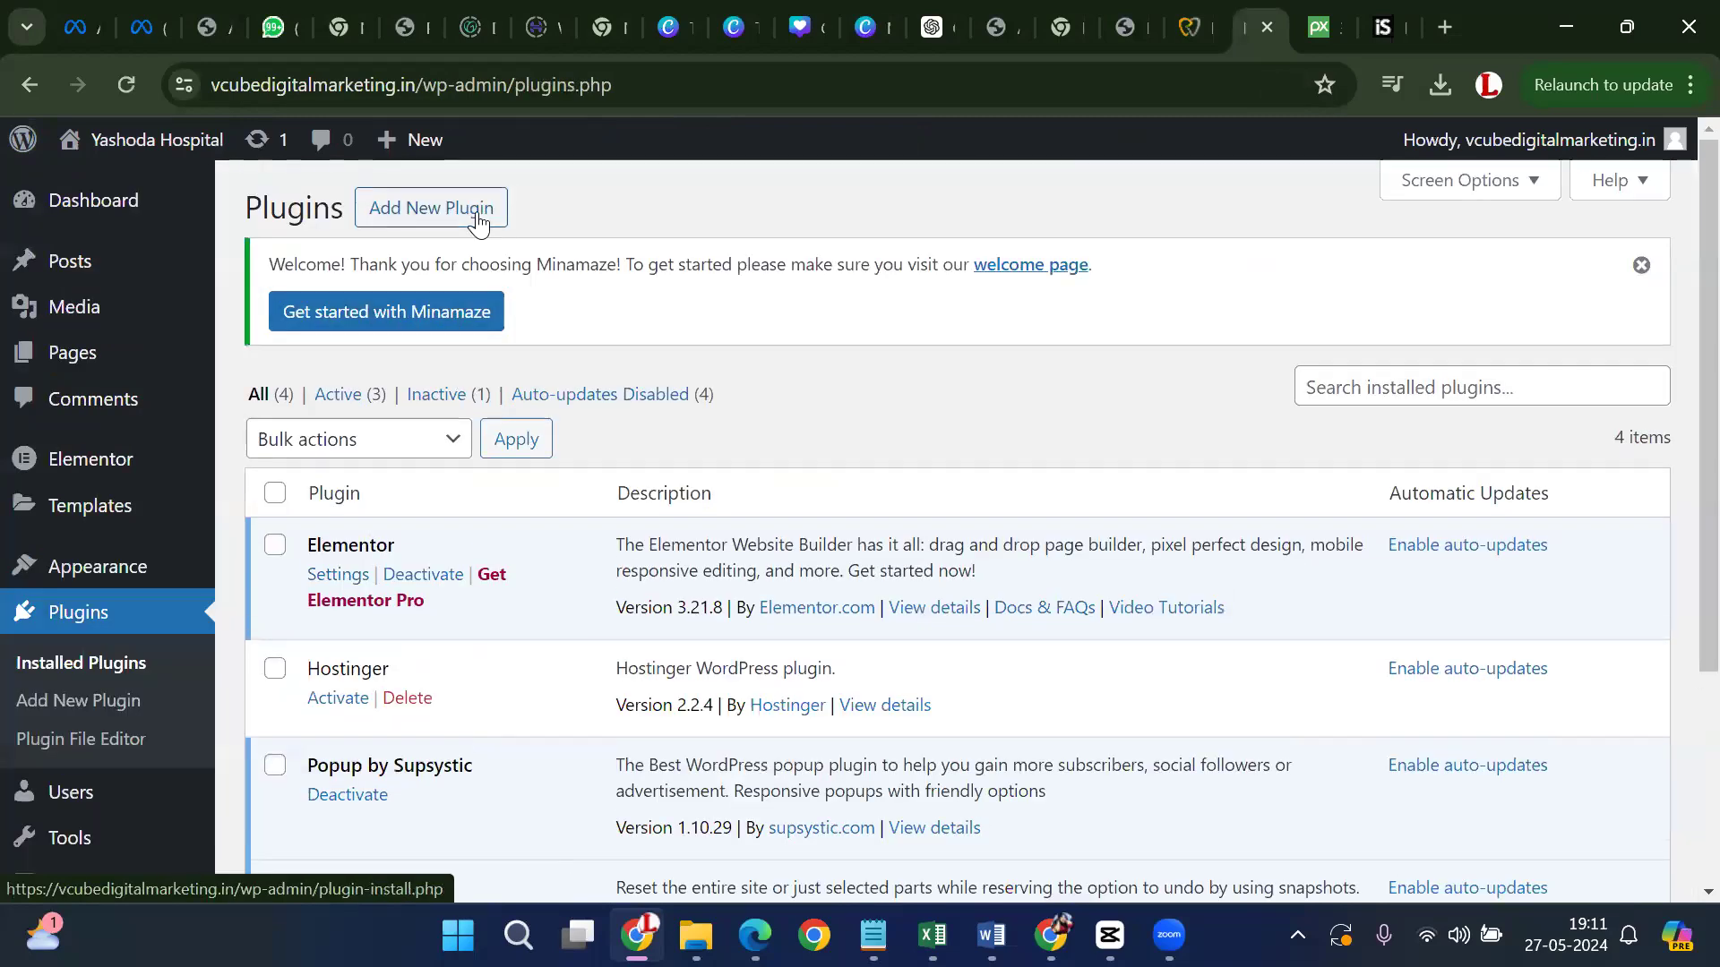
Search the installed plugins for wp reset and open the WP Reset tools
{"action": "left_click", "coordinate": [1423, 391]}
{"action": "type", "text": "wp reset"}
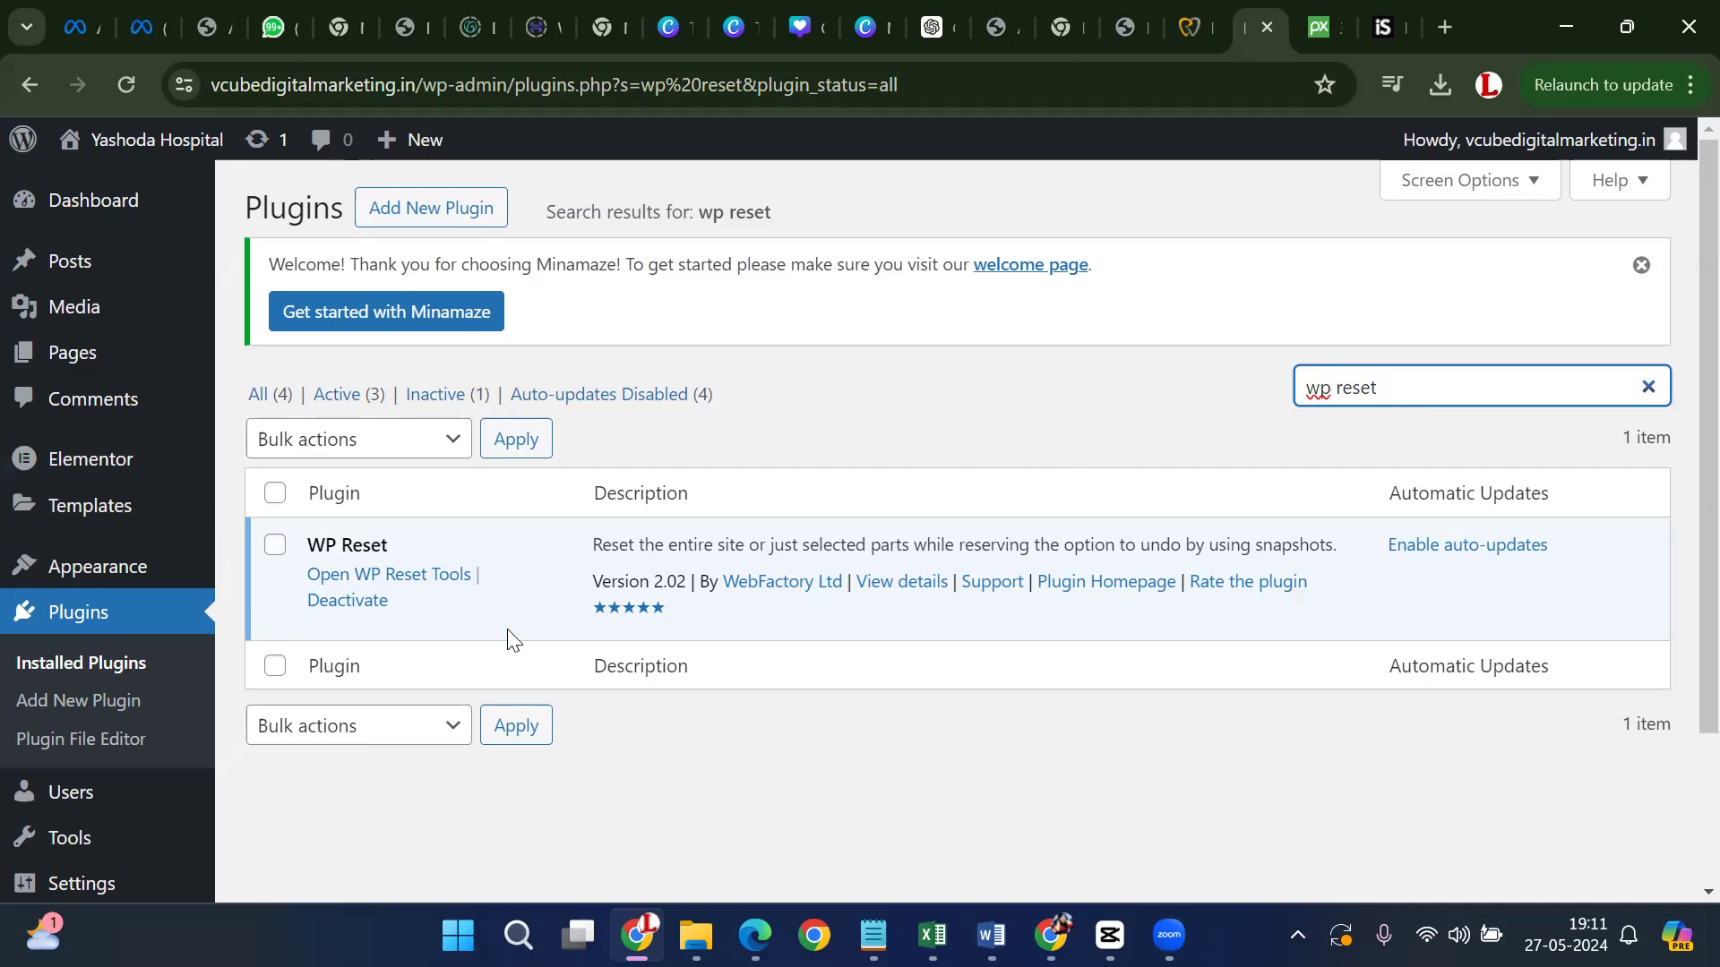
{"action": "left_click", "coordinate": [395, 582]}
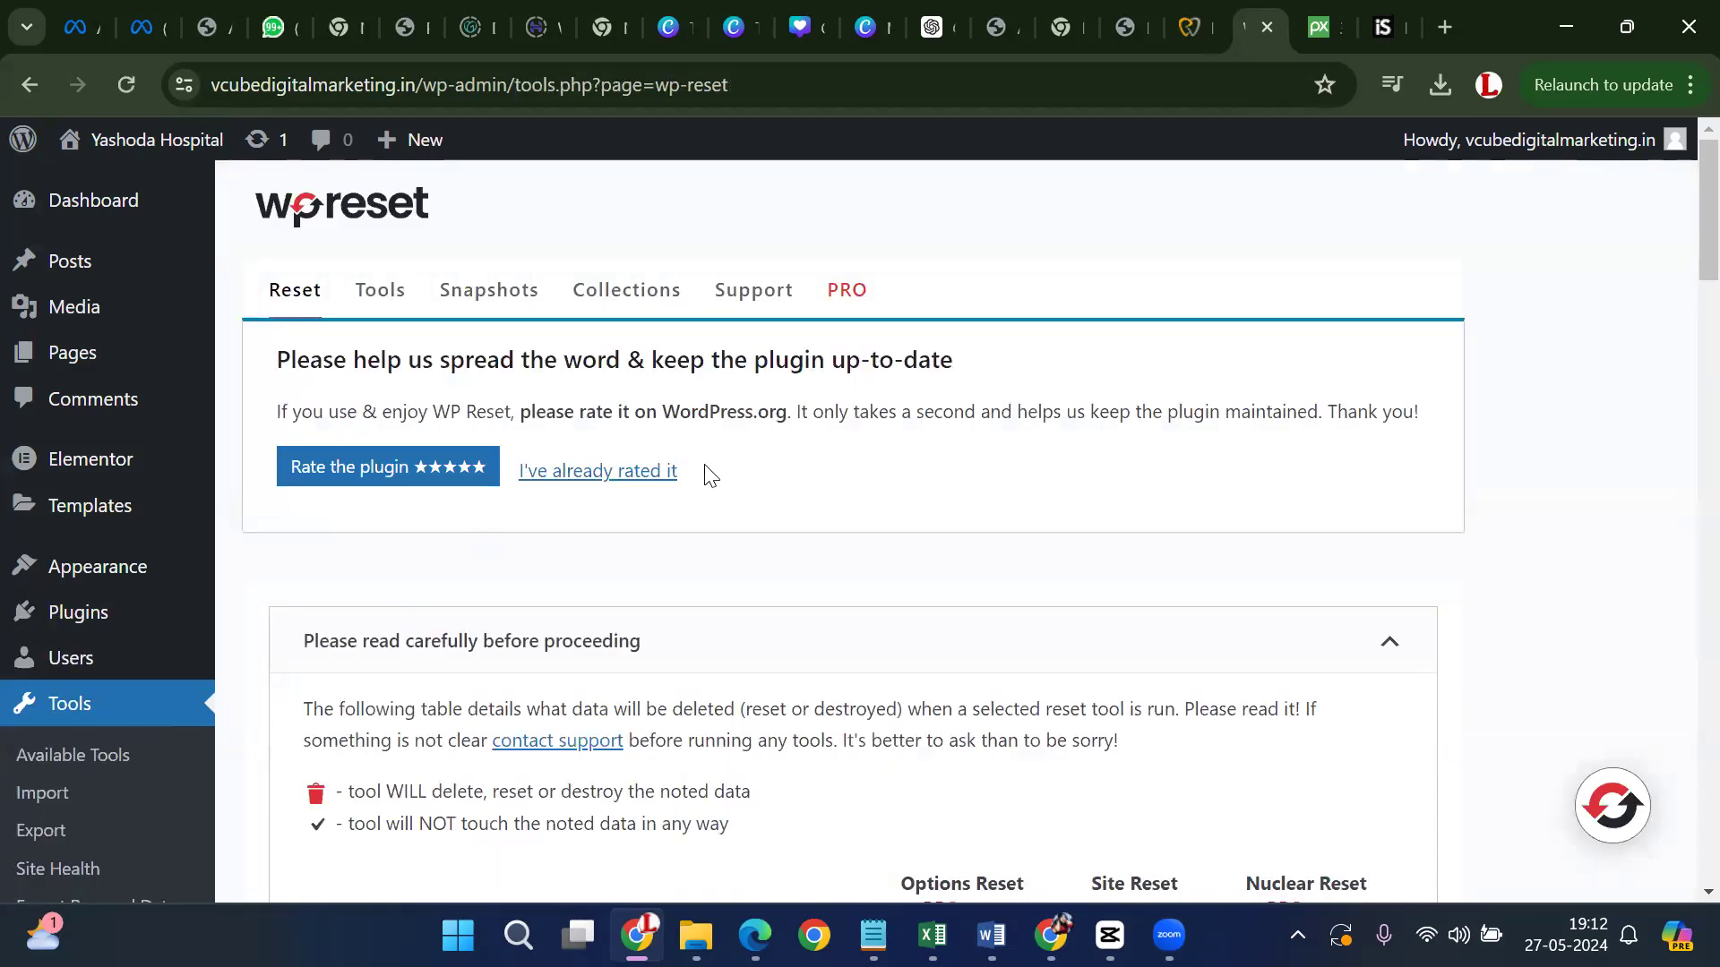
Enable reactivation of the Minamaze theme under both Options Reset and Site Reset, and of all currently active plugins under Site Reset
{"action": "scroll", "coordinate": [725, 504], "scroll_direction": "down", "scroll_amount": 13}
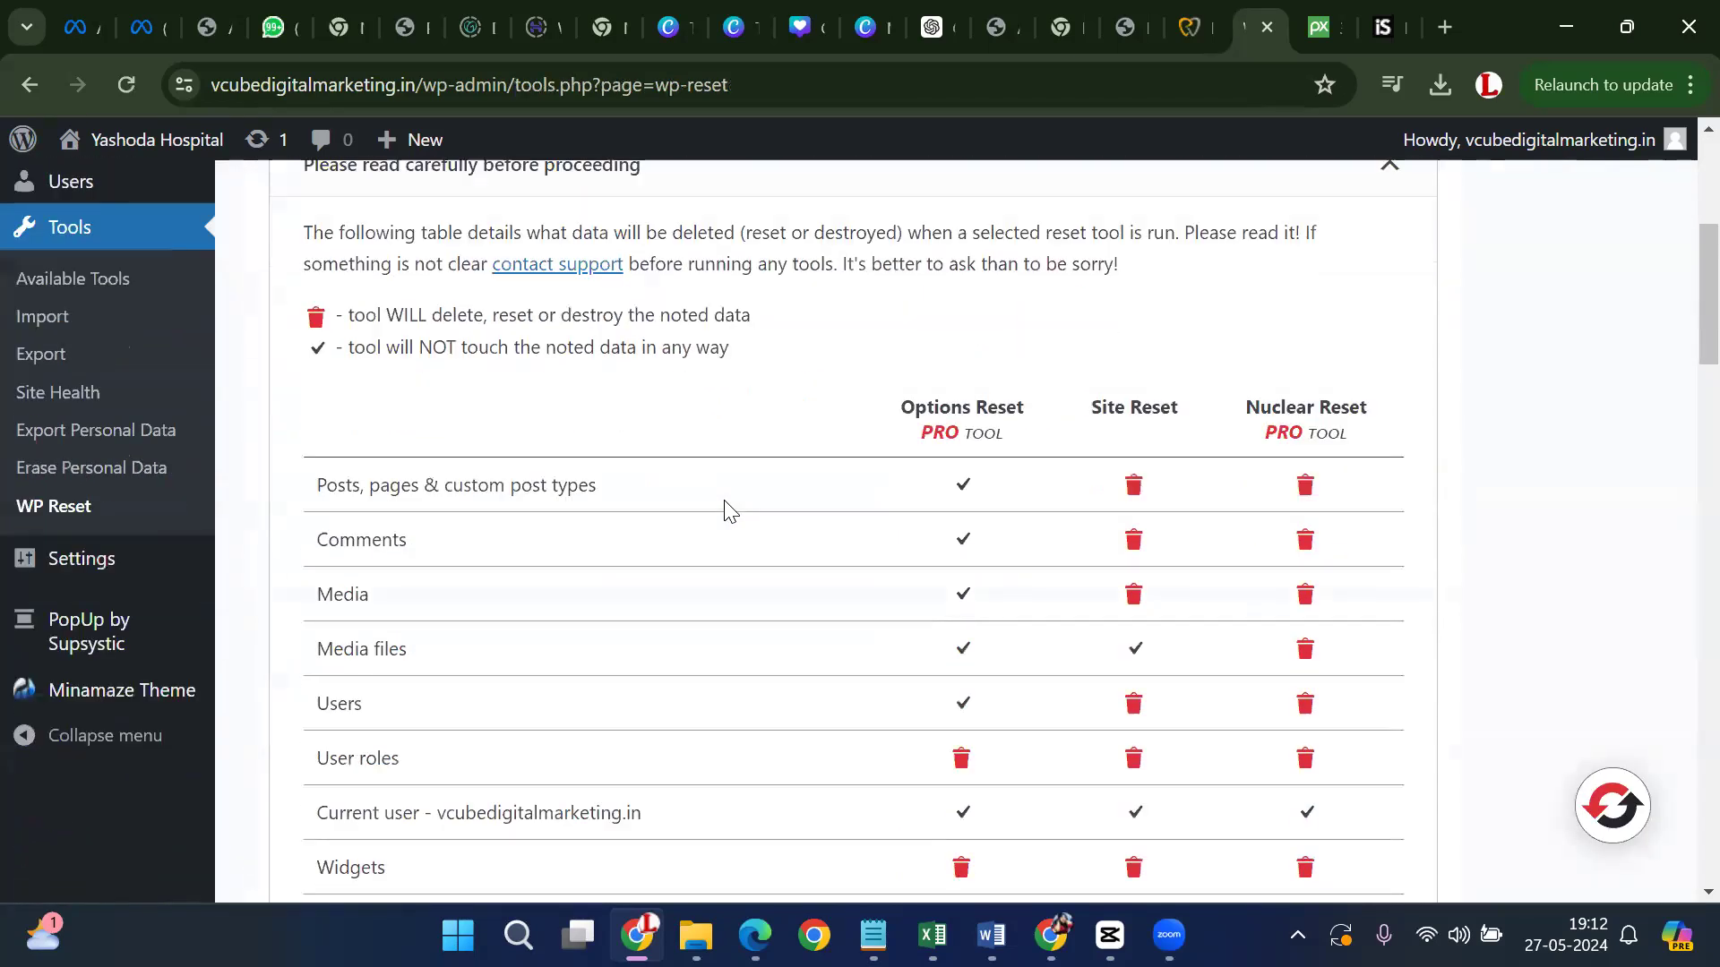
{"action": "scroll", "coordinate": [726, 503], "scroll_direction": "down", "scroll_amount": 15}
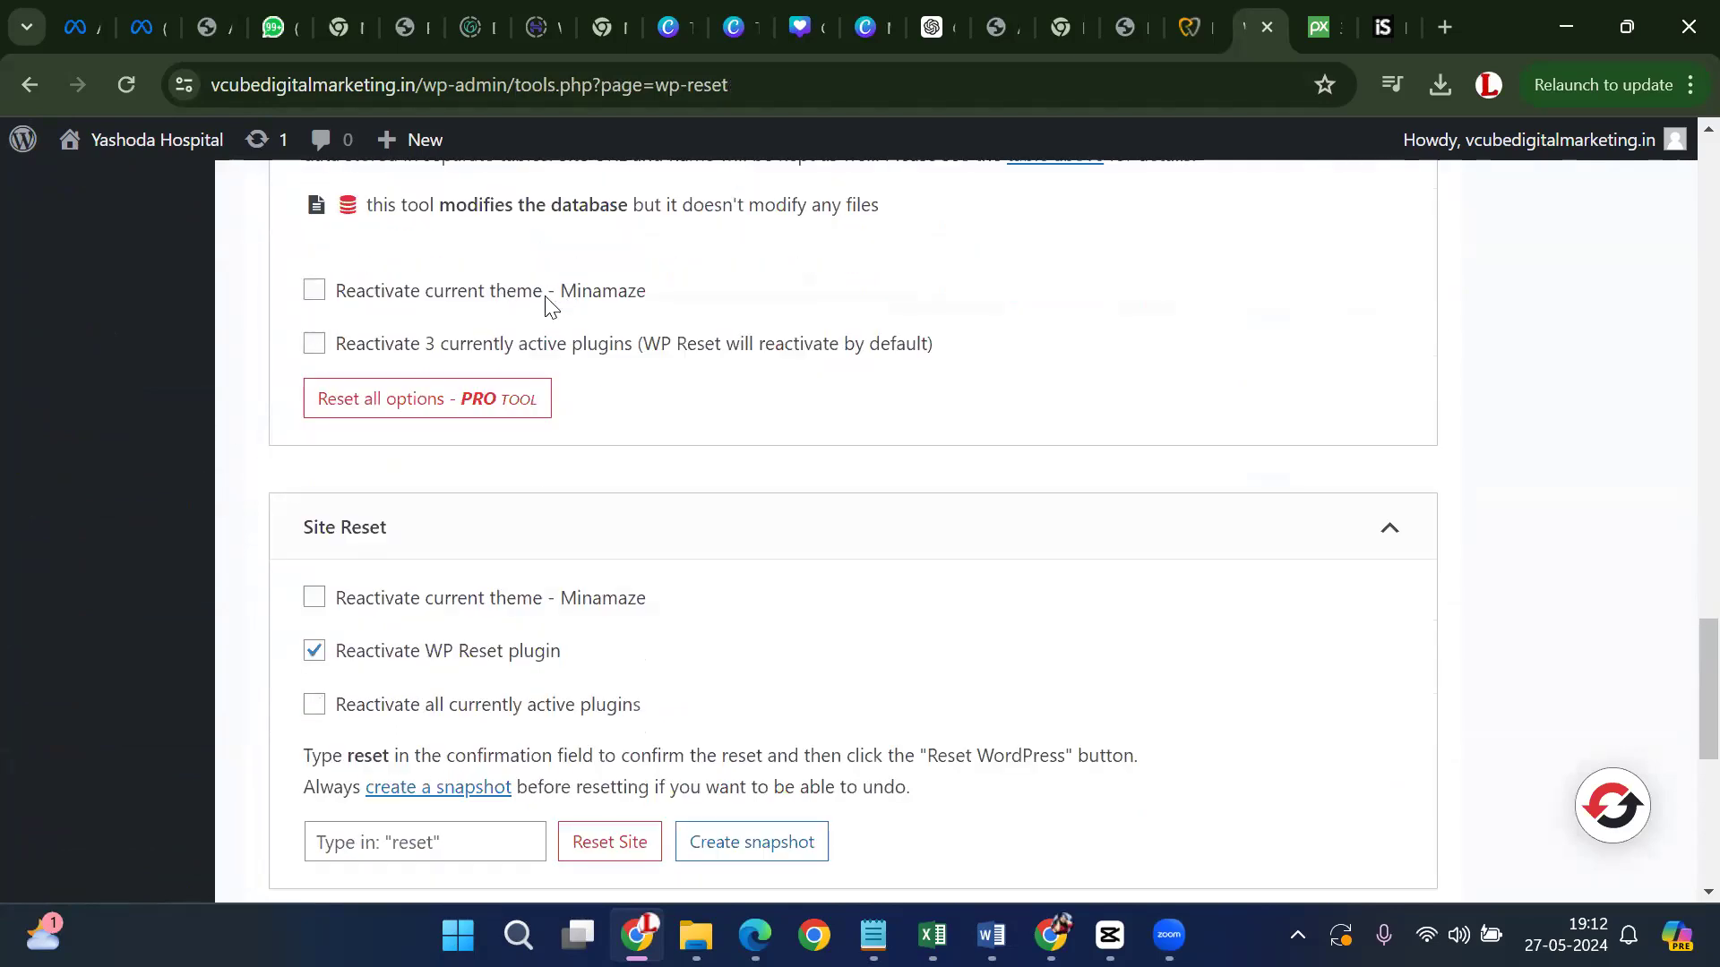
{"action": "left_click", "coordinate": [313, 290]}
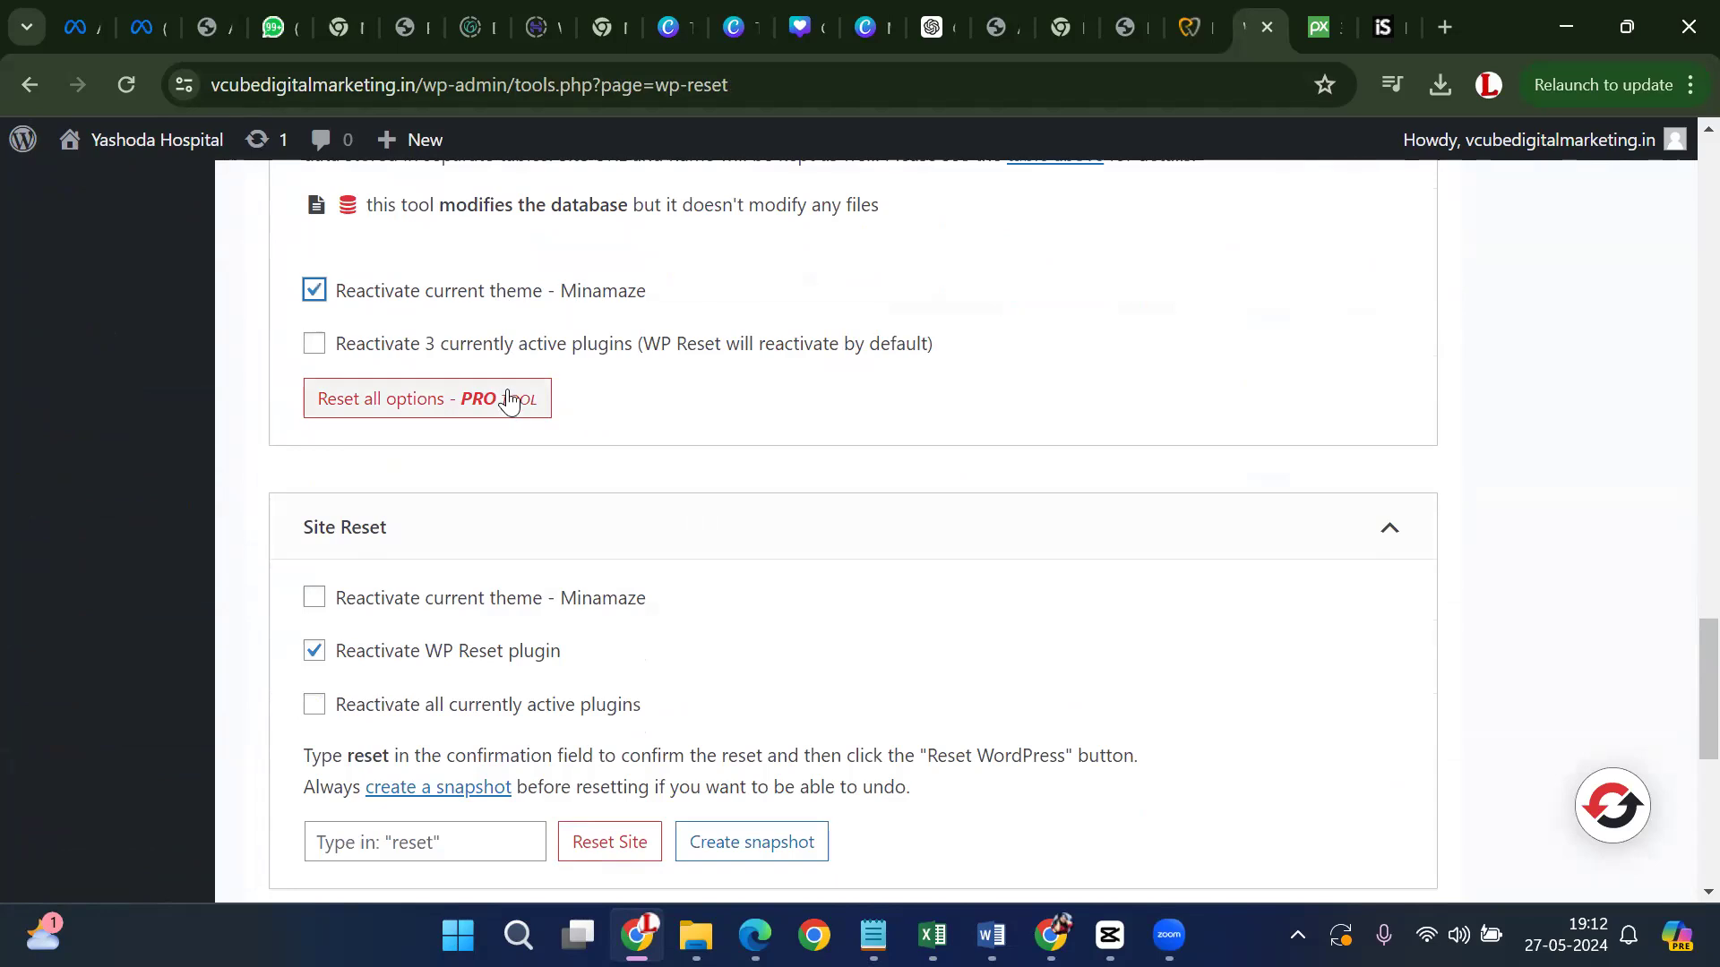
{"action": "scroll", "coordinate": [499, 393], "scroll_direction": "down", "scroll_amount": 3}
{"action": "left_click", "coordinate": [314, 331]}
{"action": "left_click", "coordinate": [316, 437]}
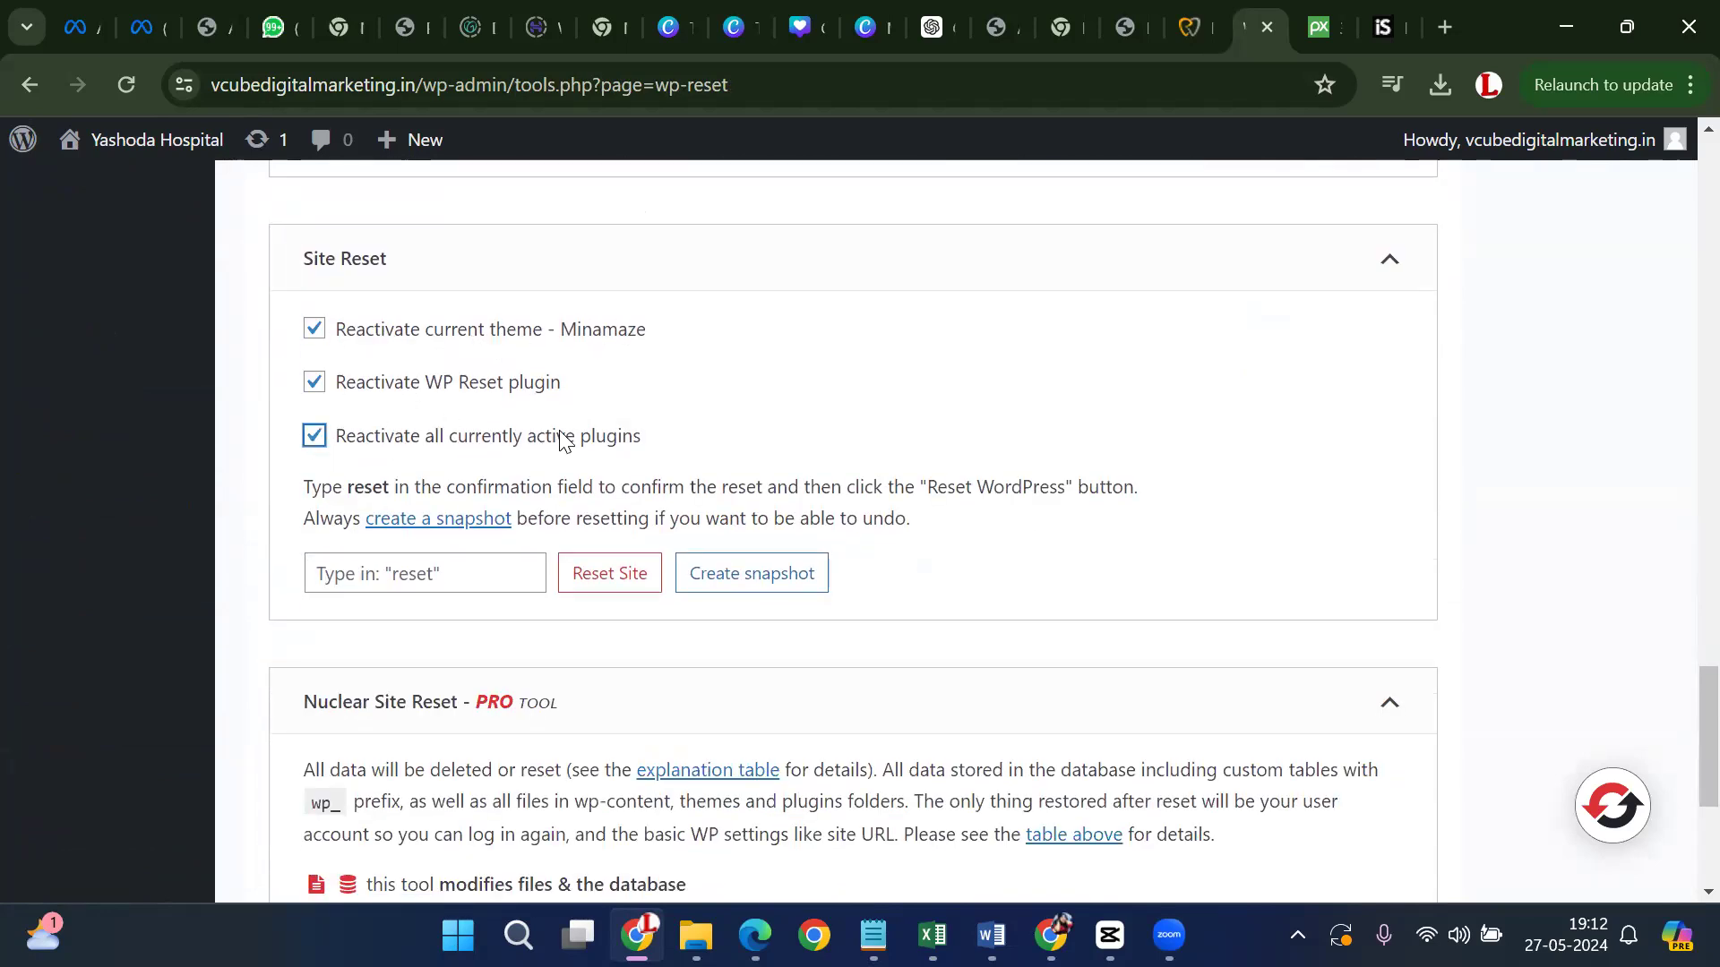
Enter reset as the Site Reset confirmation word and carry out the WordPress reset
{"action": "left_click", "coordinate": [477, 583]}
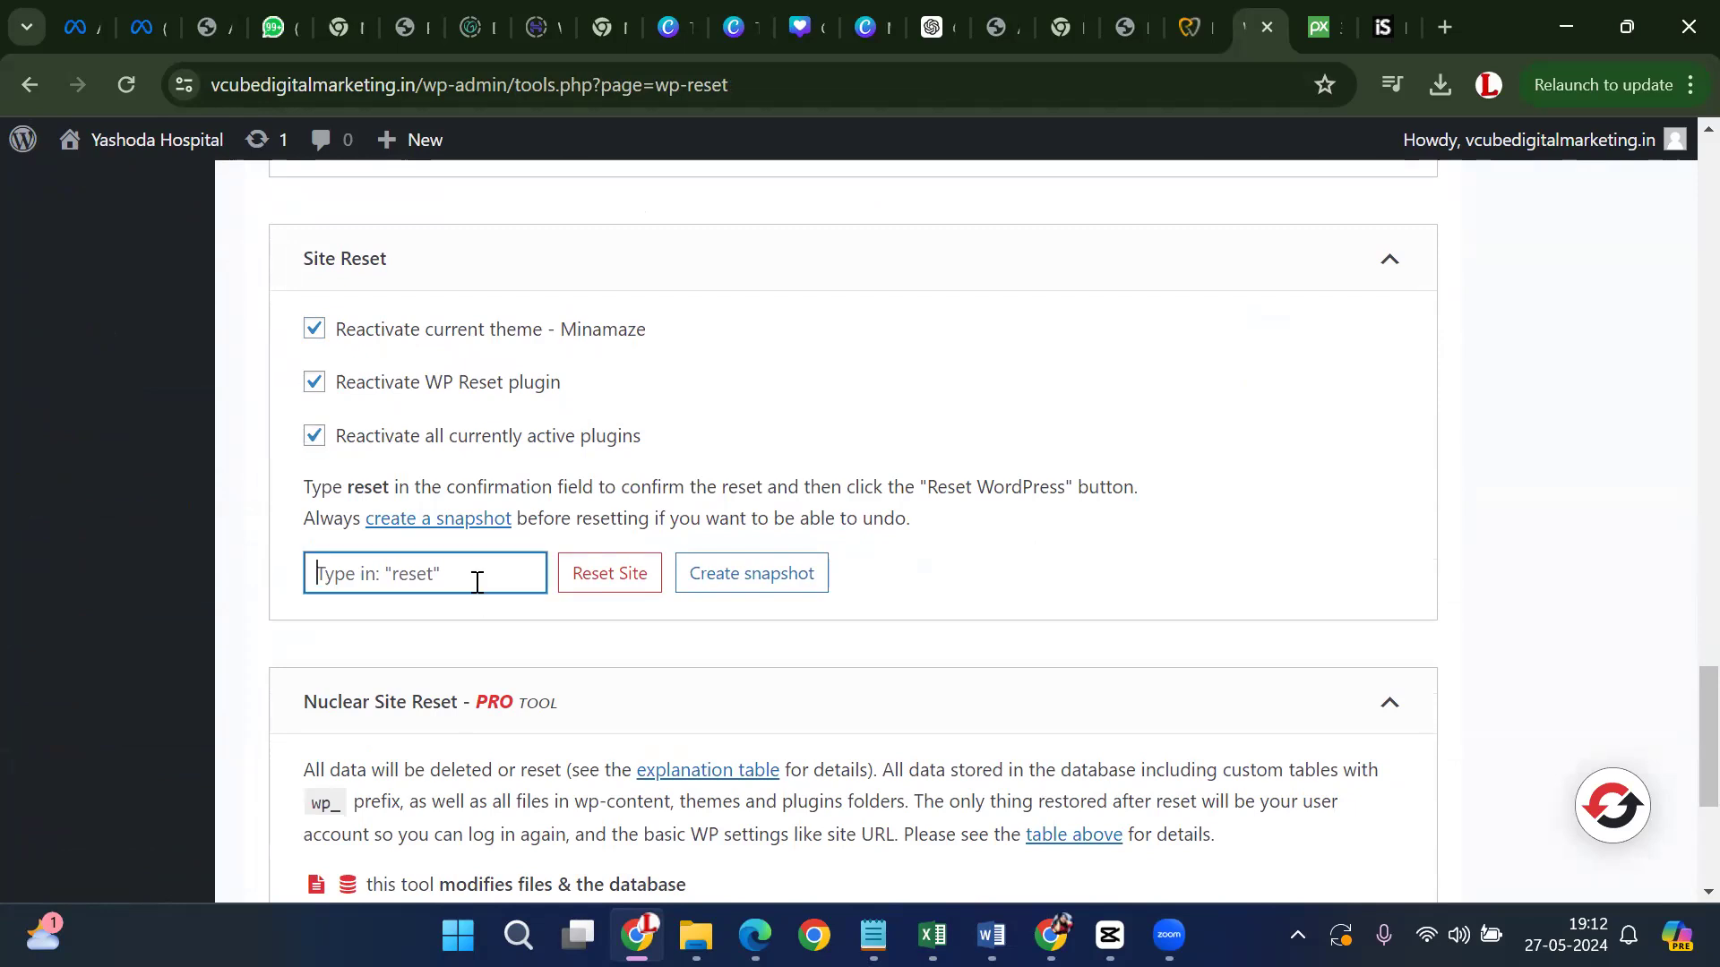
{"action": "type", "text": "reset"}
{"action": "left_click", "coordinate": [621, 578]}
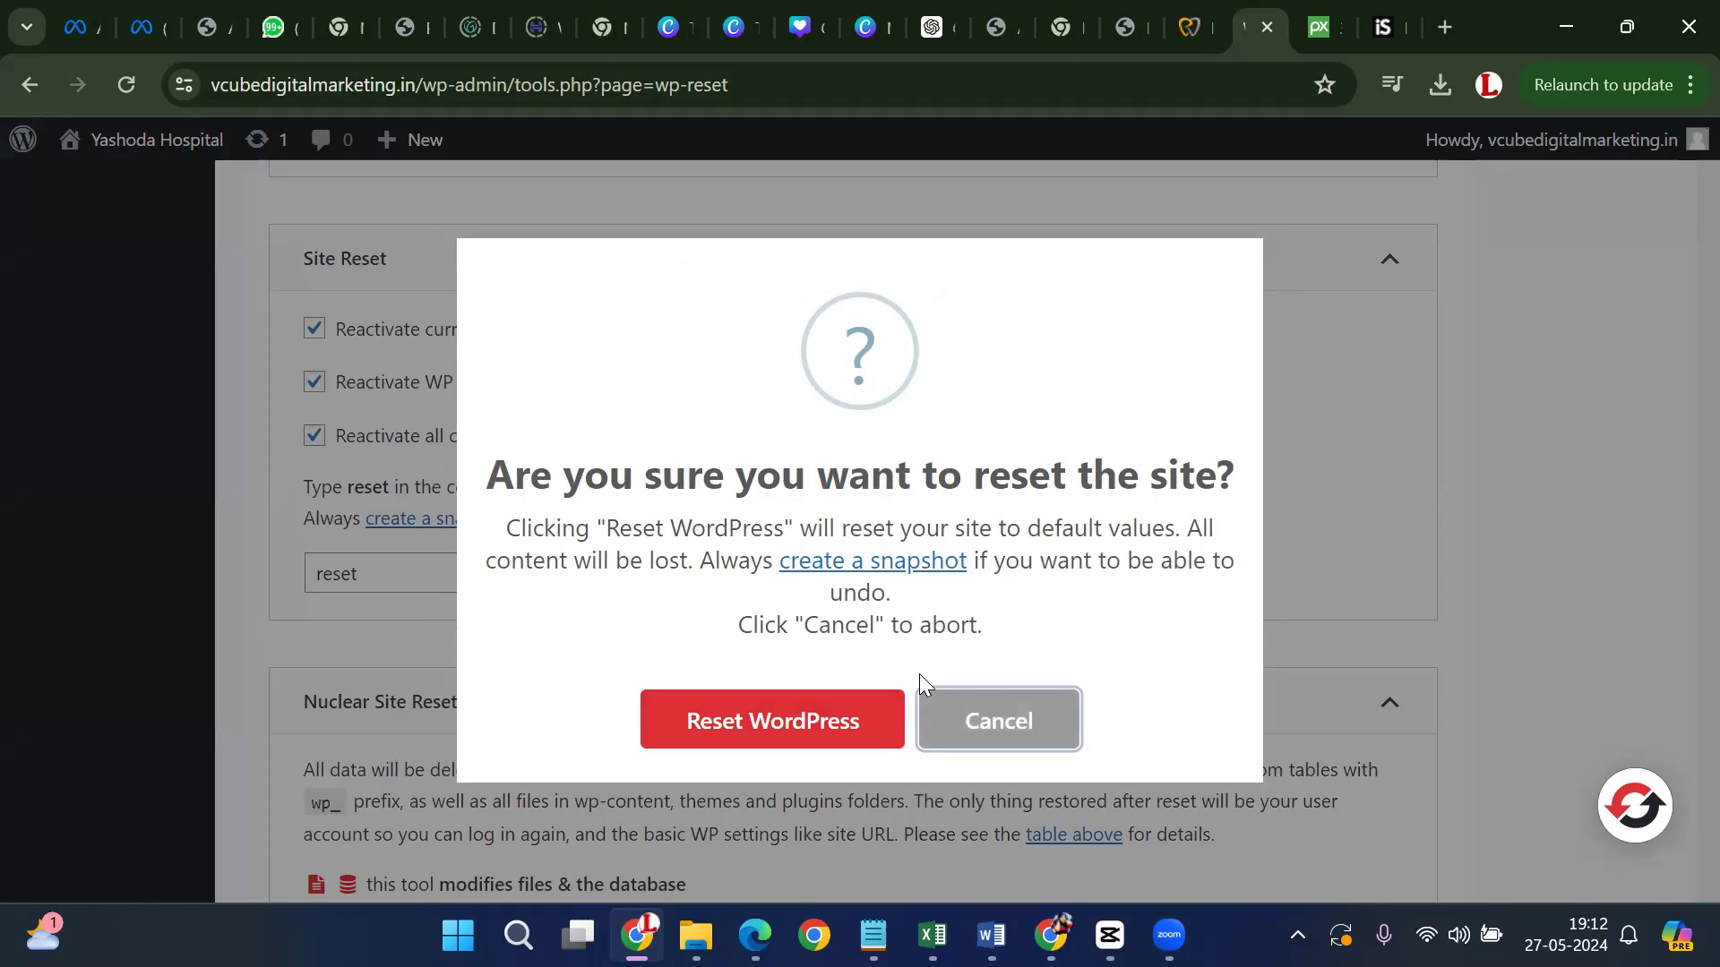
{"action": "left_click", "coordinate": [862, 695]}
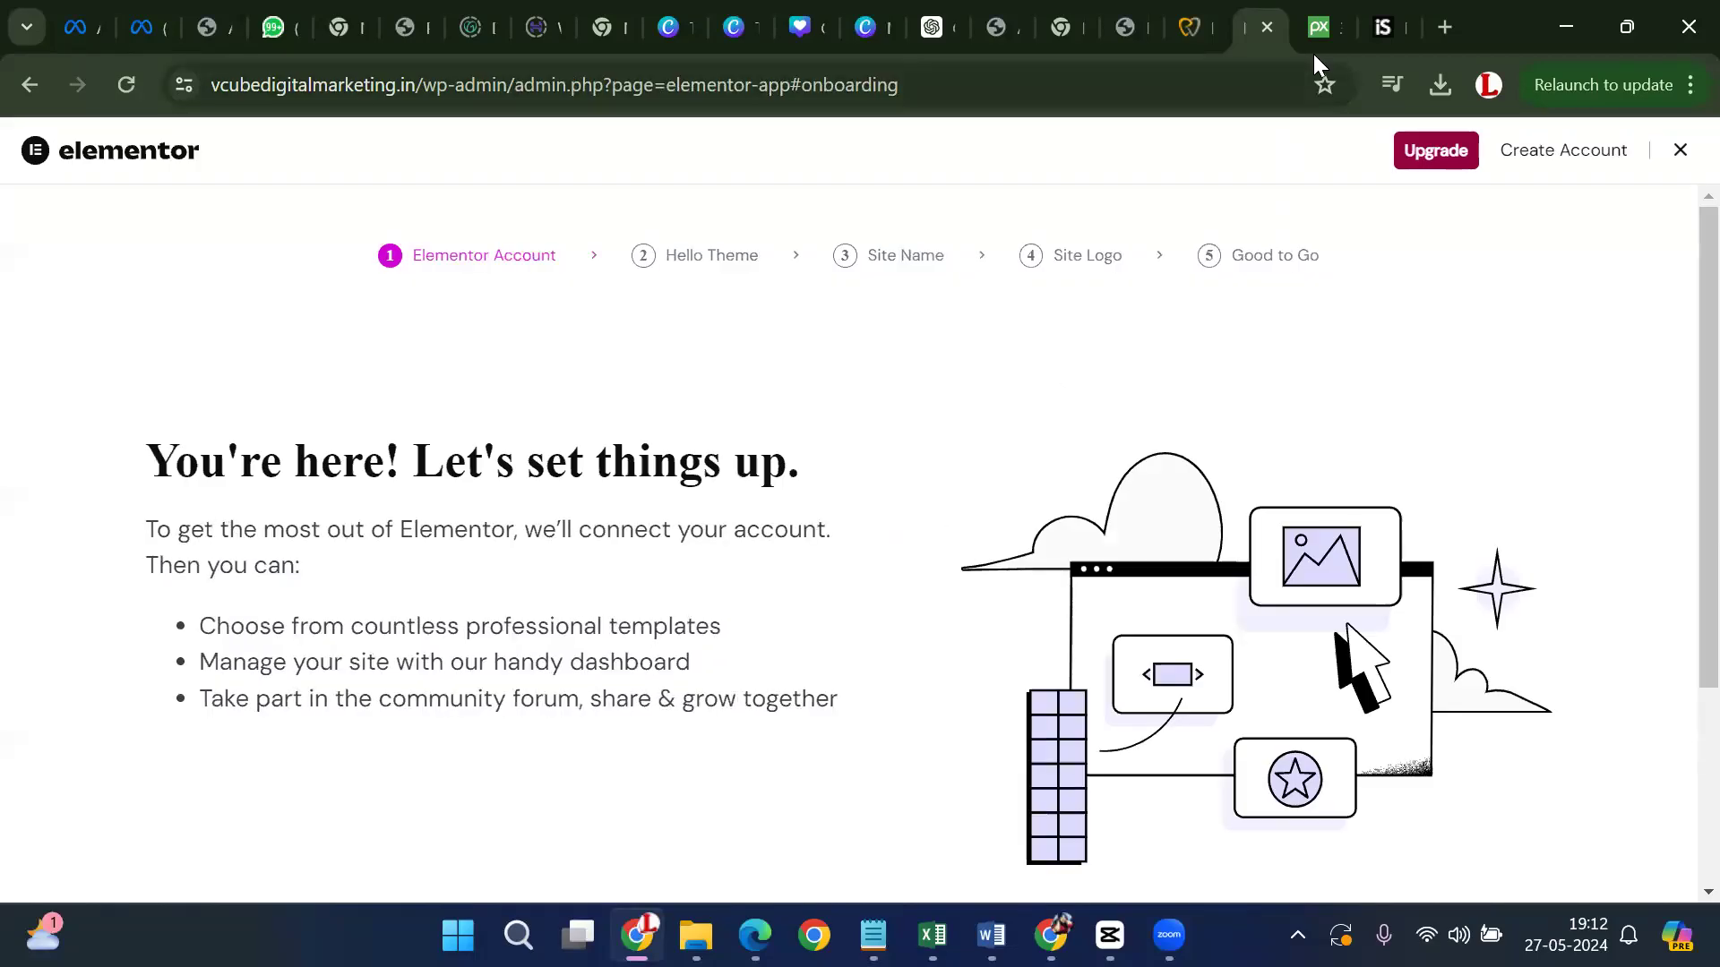
Open vcubedigitalmarketing.in in a new browser tab and look through the homepage after the reset
{"action": "left_click", "coordinate": [1444, 29]}
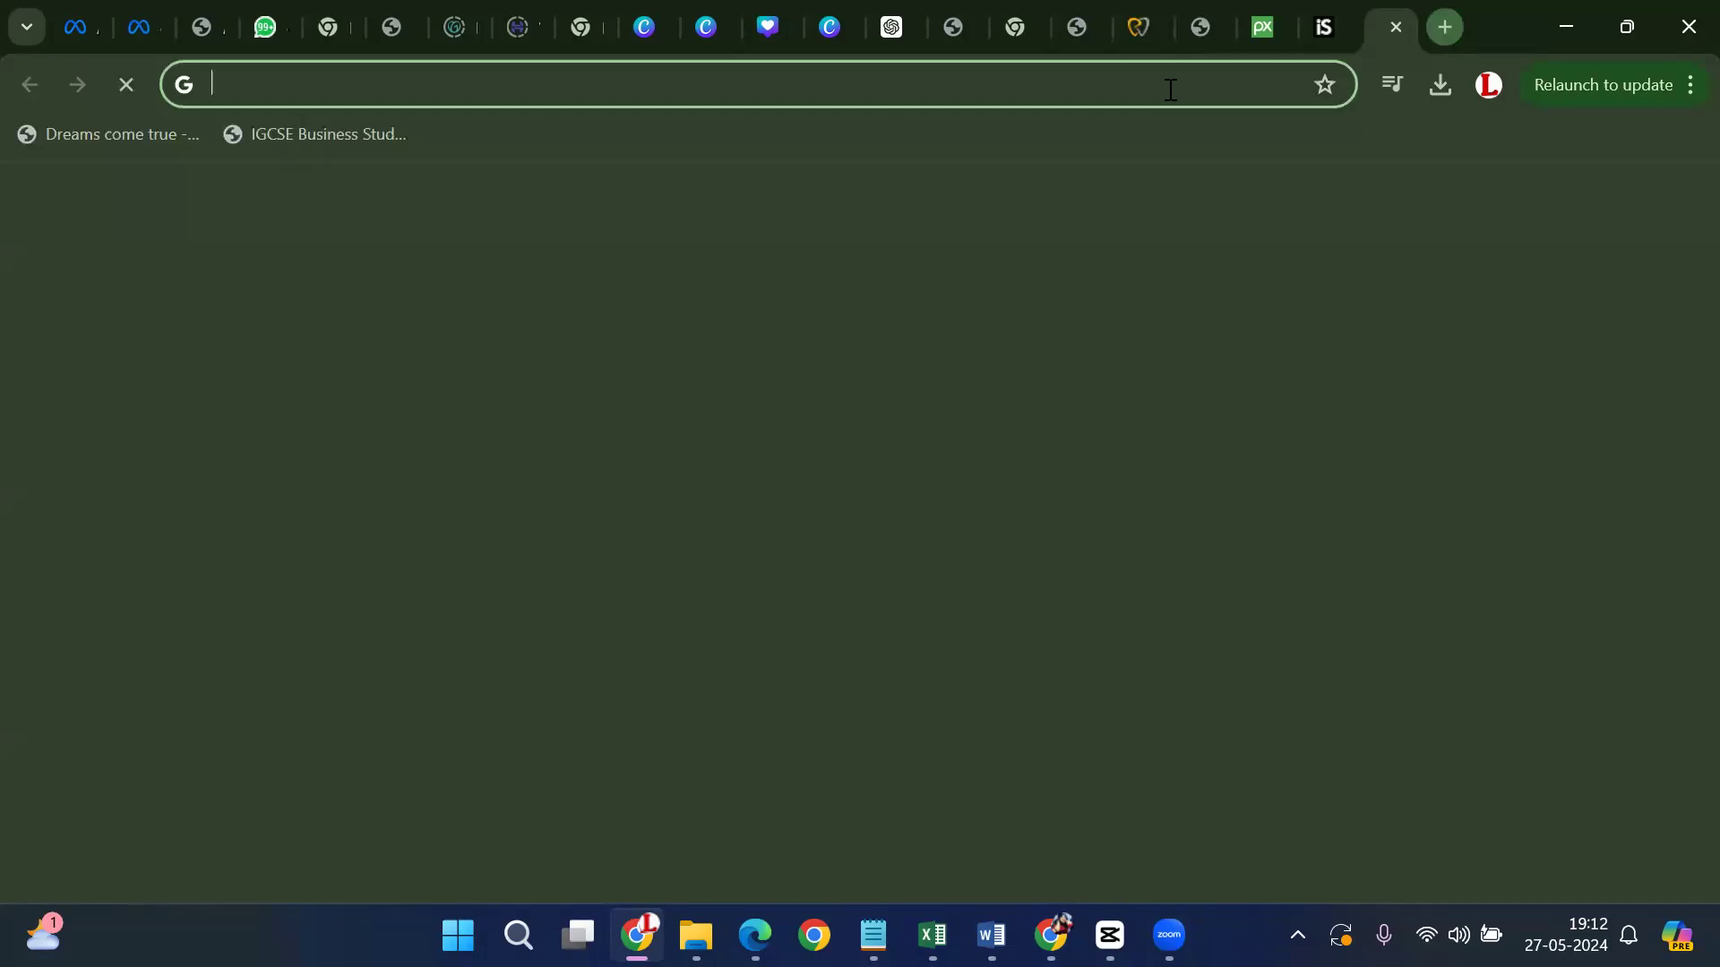
{"action": "type", "text": "vc"}
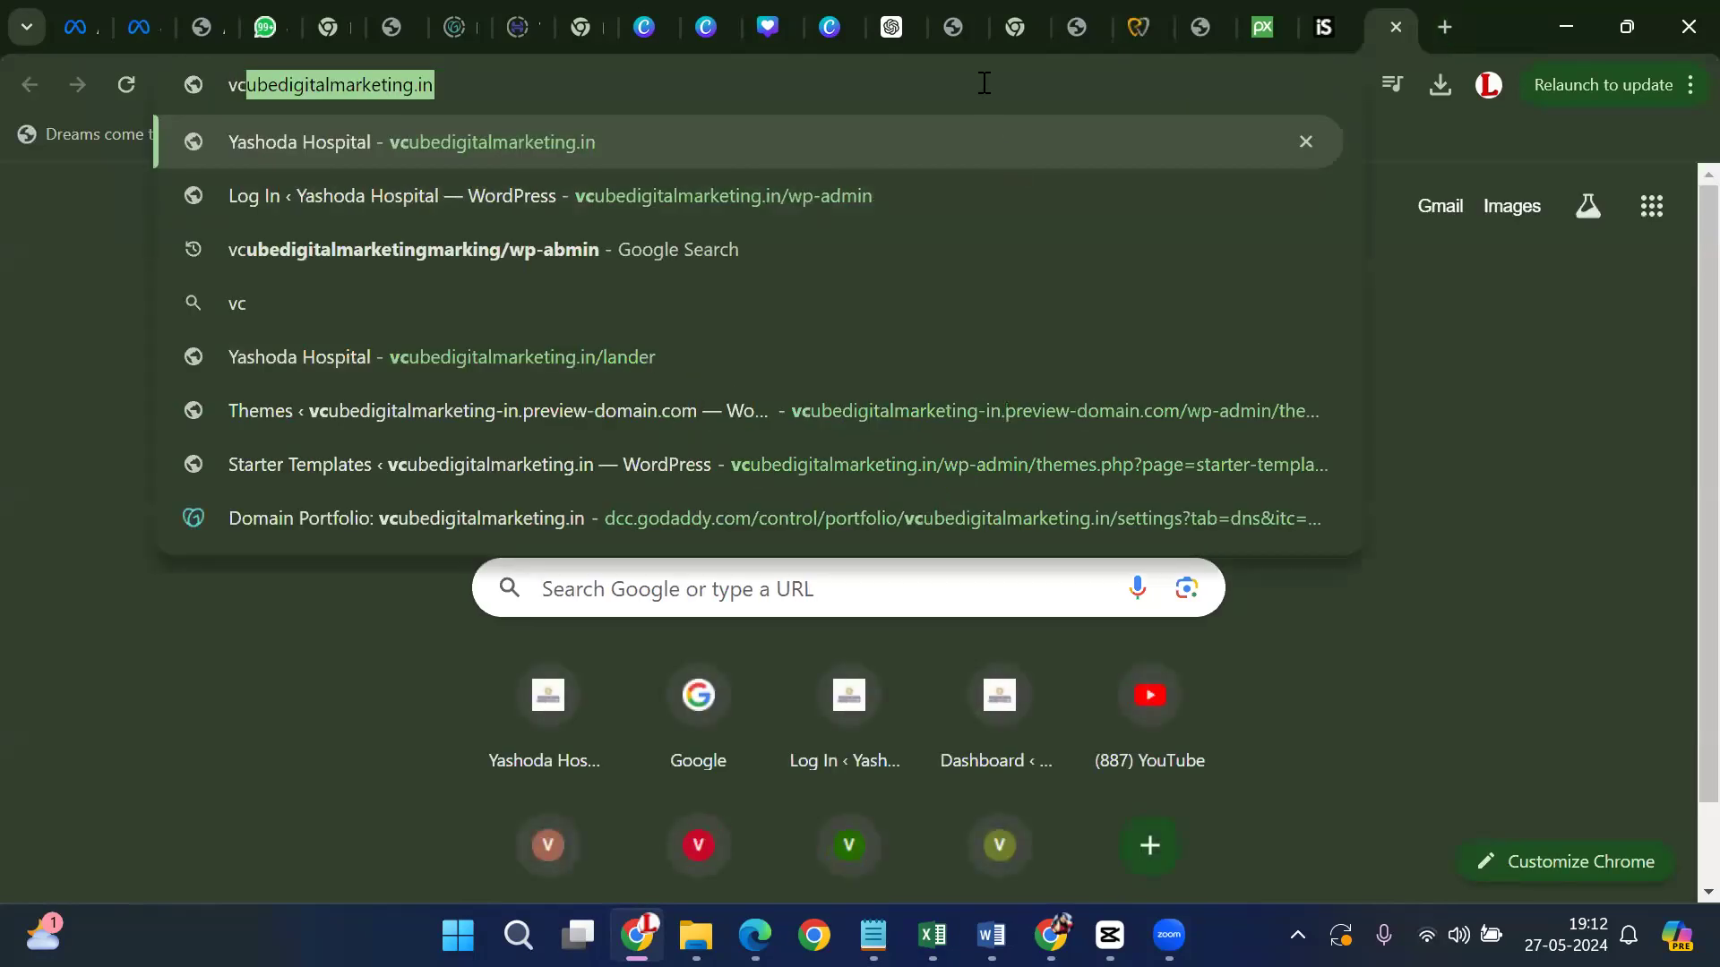
{"action": "key", "text": "Right"}
{"action": "key", "text": "Return"}
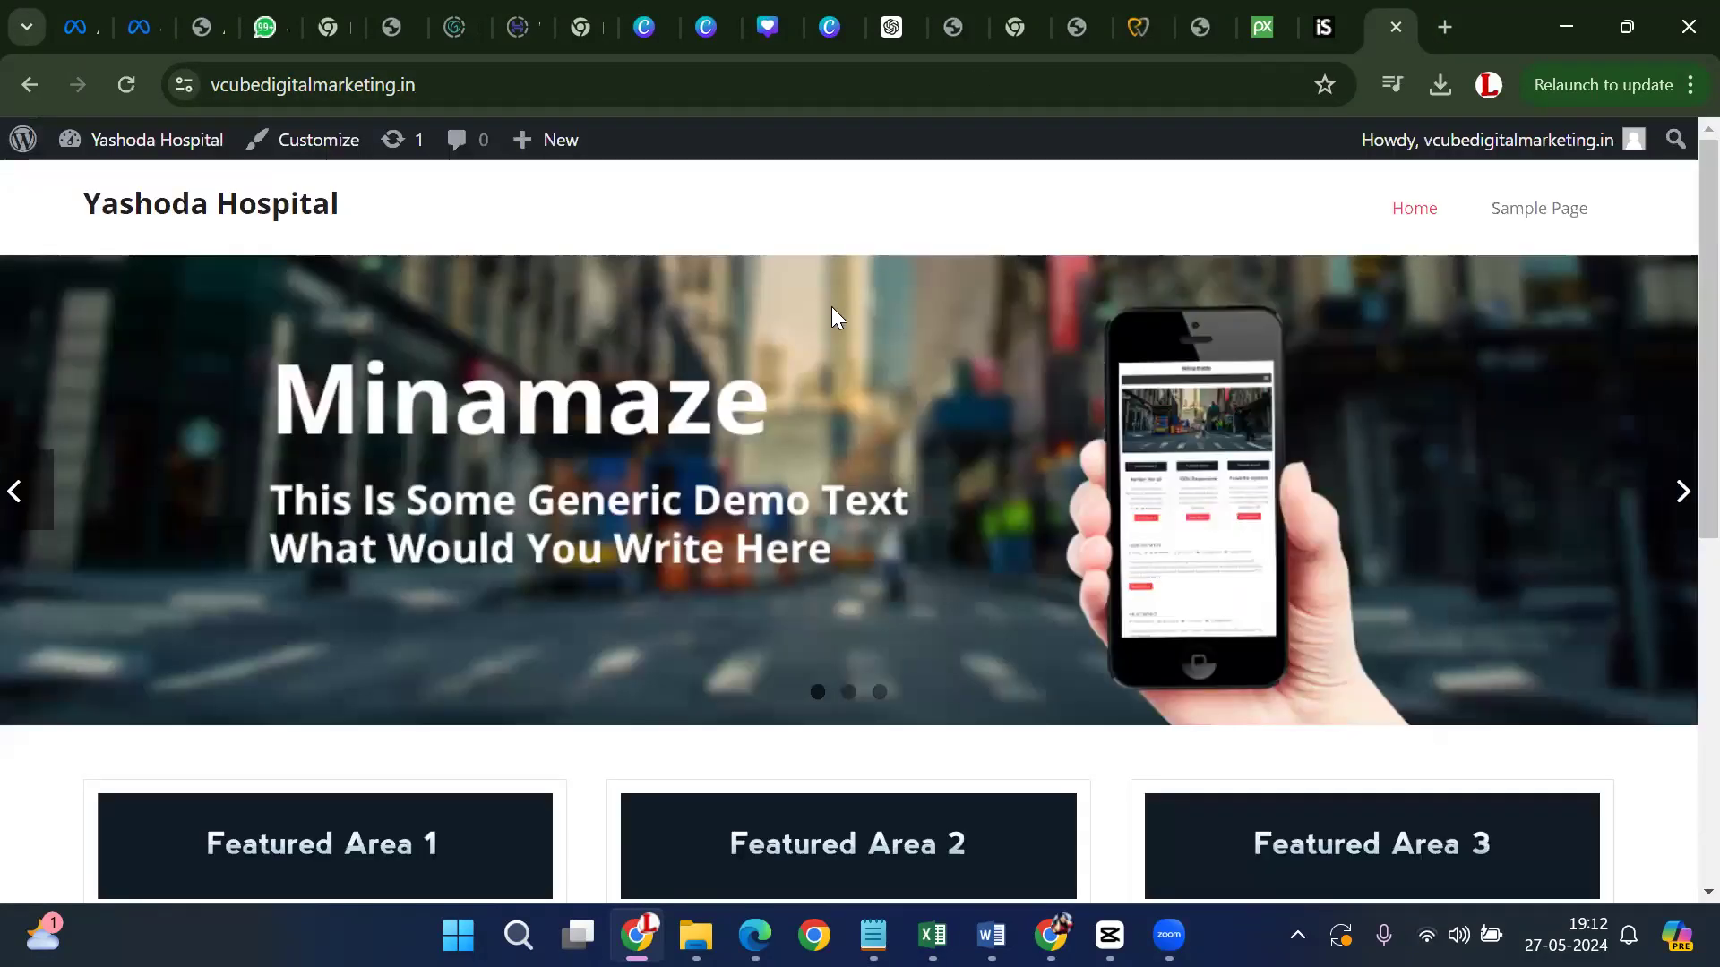
{"action": "scroll", "coordinate": [996, 494], "scroll_direction": "down", "scroll_amount": 6}
{"action": "scroll", "coordinate": [1091, 325], "scroll_direction": "up", "scroll_amount": 6}
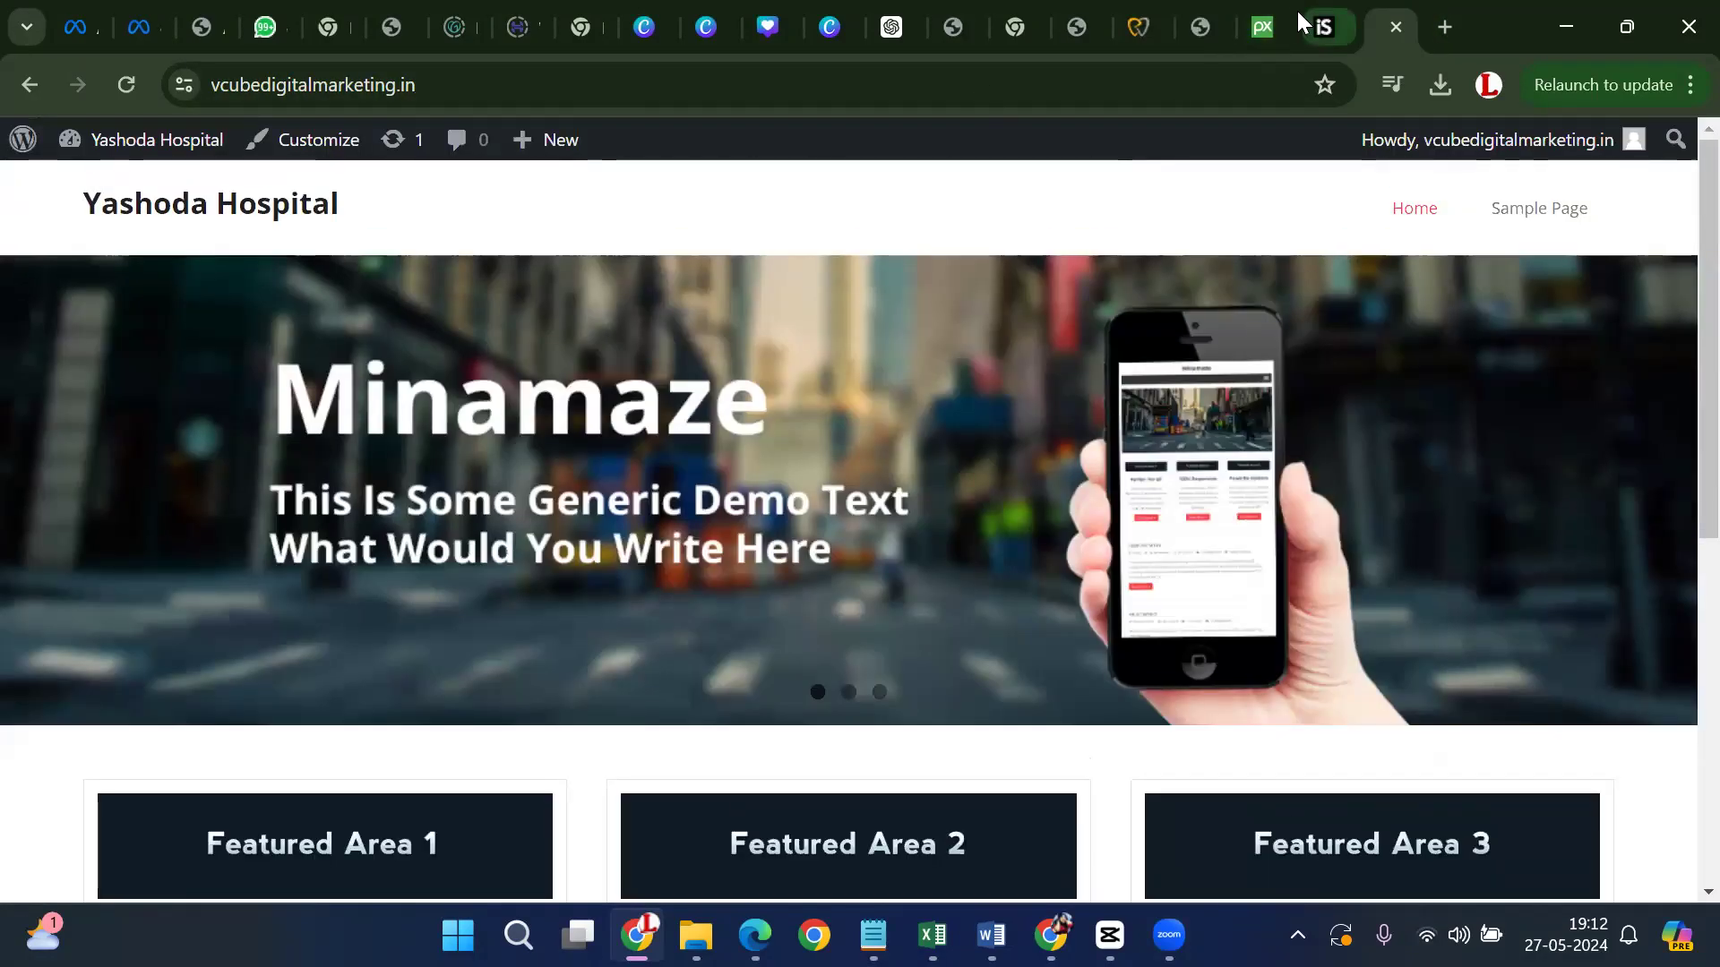
Go from the website to the installed themes in the WordPress admin and activate the Twenty Twenty-Two theme
{"action": "left_click", "coordinate": [1317, 20]}
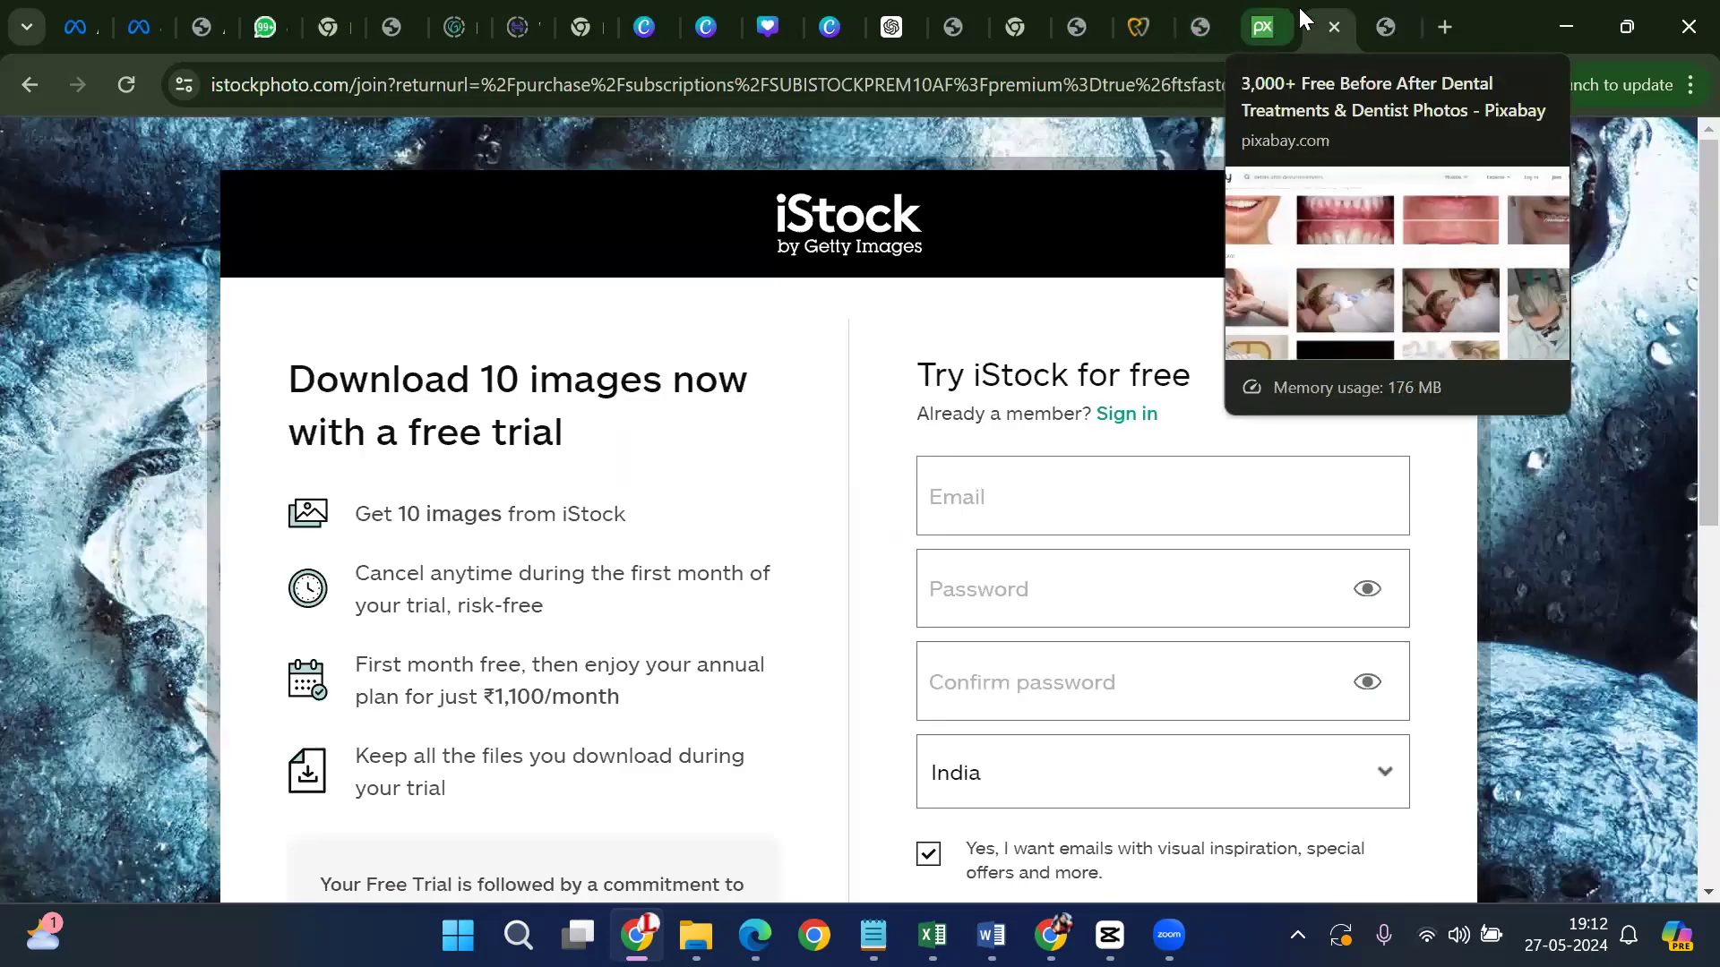
{"action": "left_click", "coordinate": [1379, 18]}
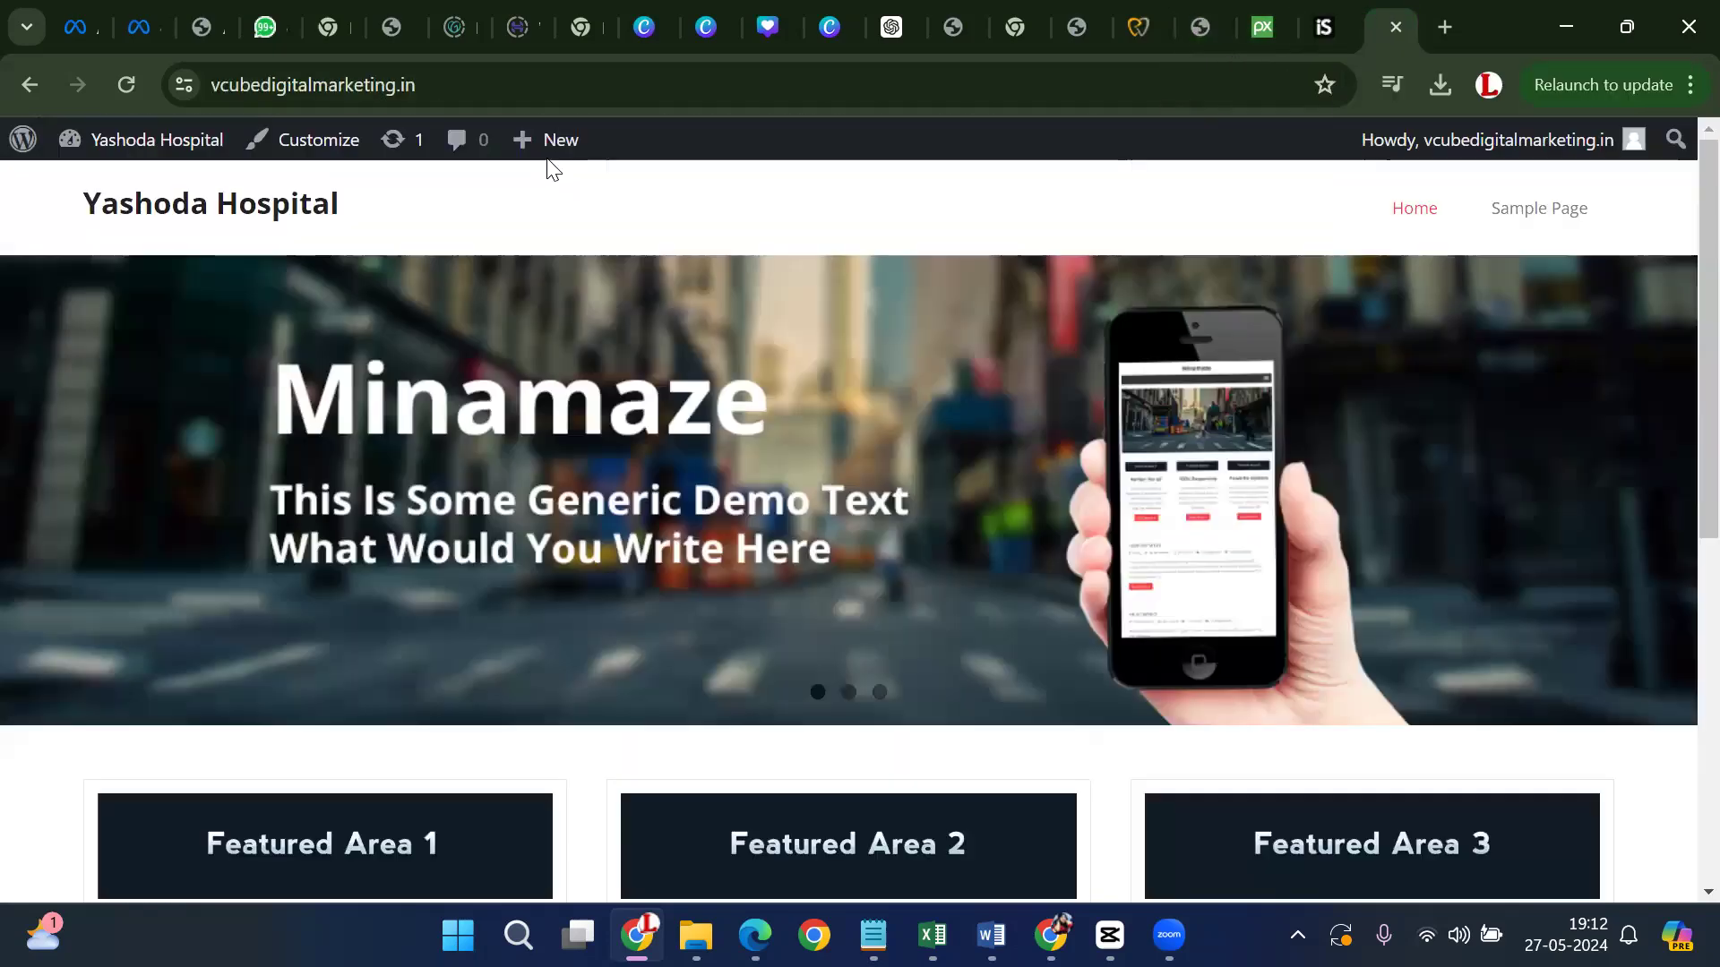
{"action": "left_click", "coordinate": [569, 84]}
{"action": "left_click", "coordinate": [19, 143]}
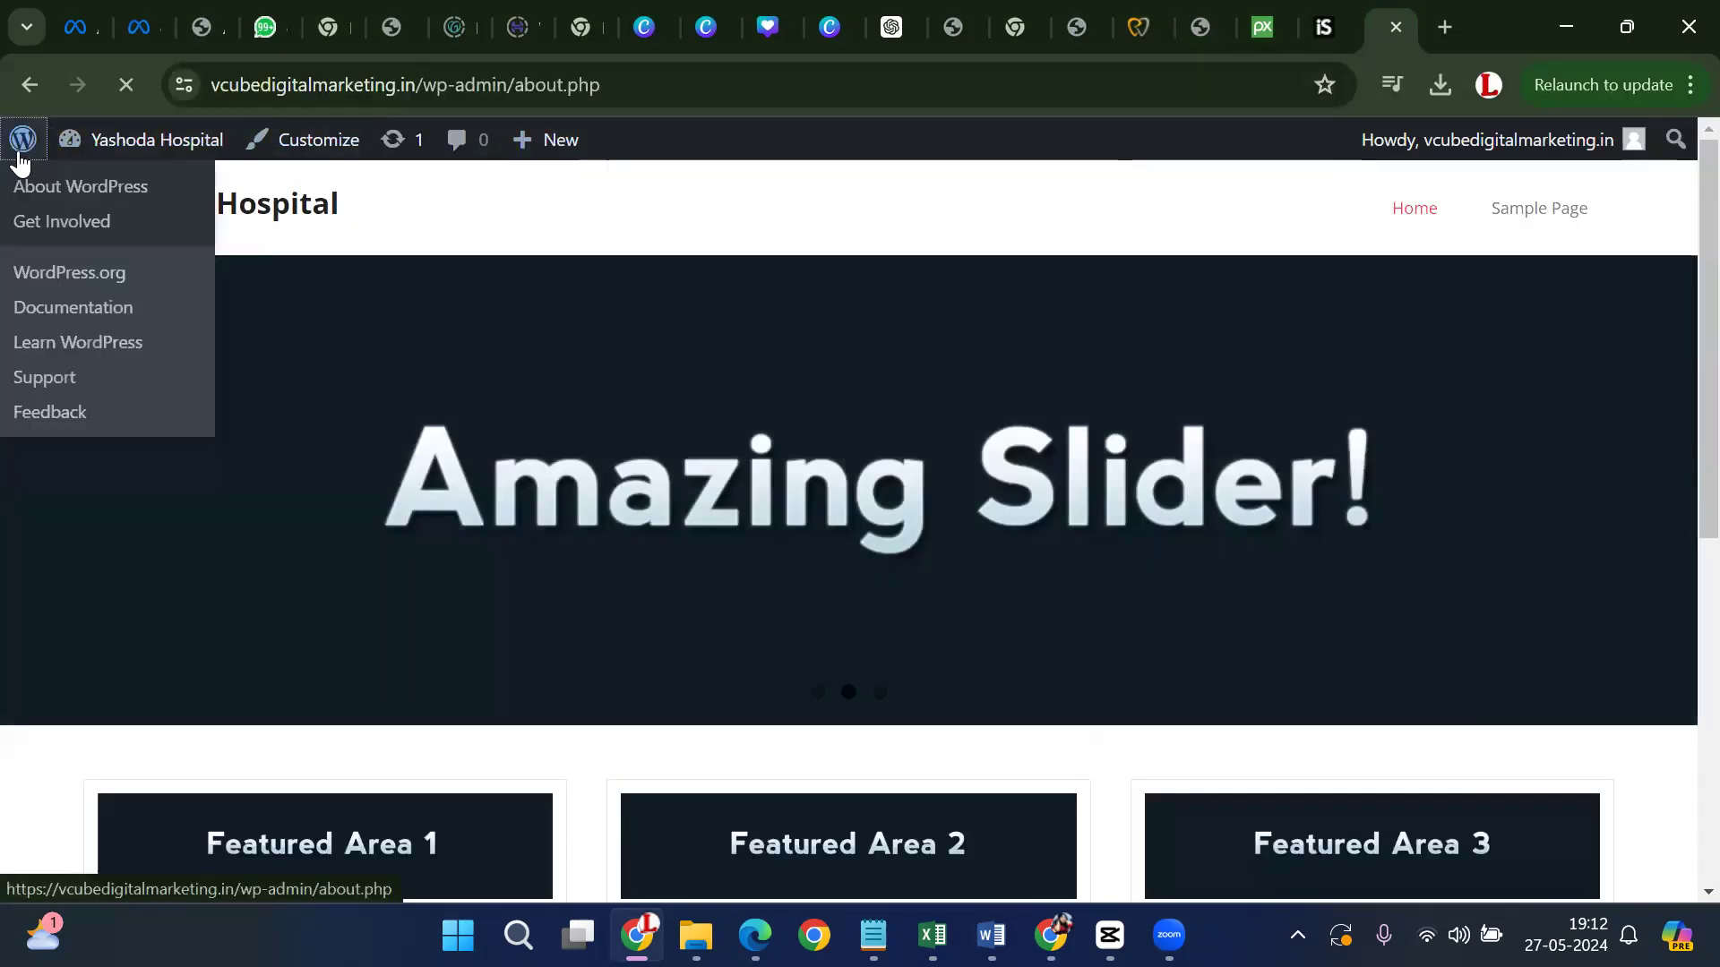
{"action": "left_click", "coordinate": [98, 577]}
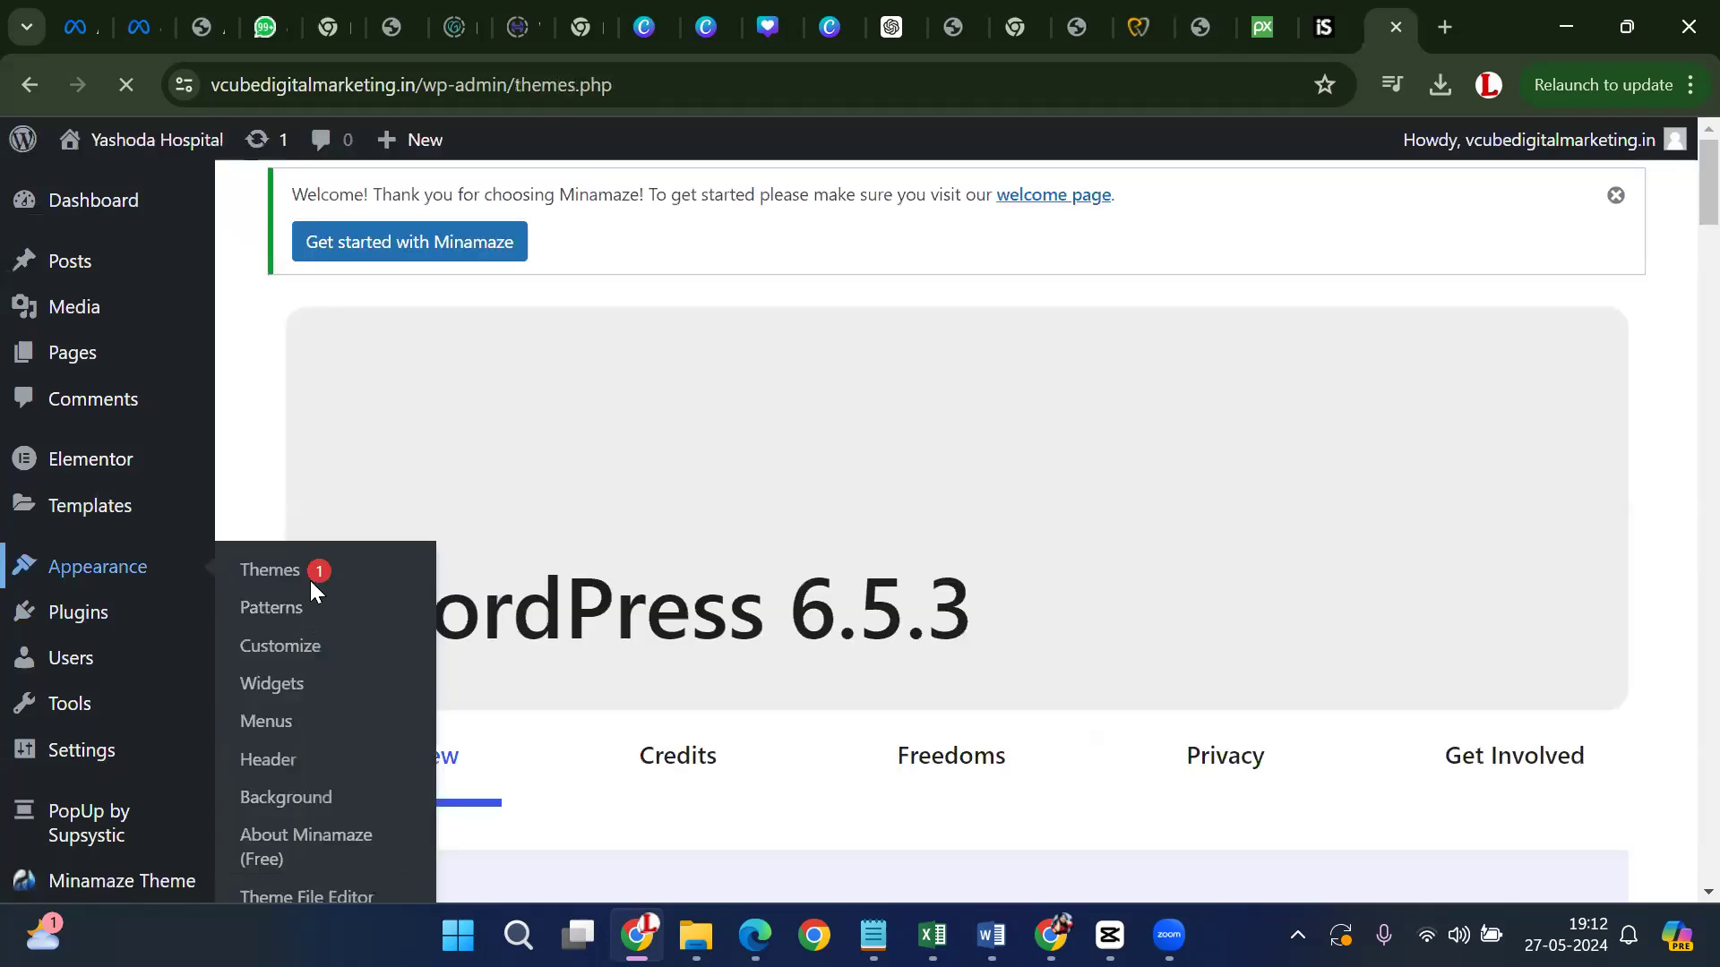
{"action": "scroll", "coordinate": [951, 562], "scroll_direction": "down", "scroll_amount": 1}
{"action": "scroll", "coordinate": [951, 563], "scroll_direction": "down", "scroll_amount": 5}
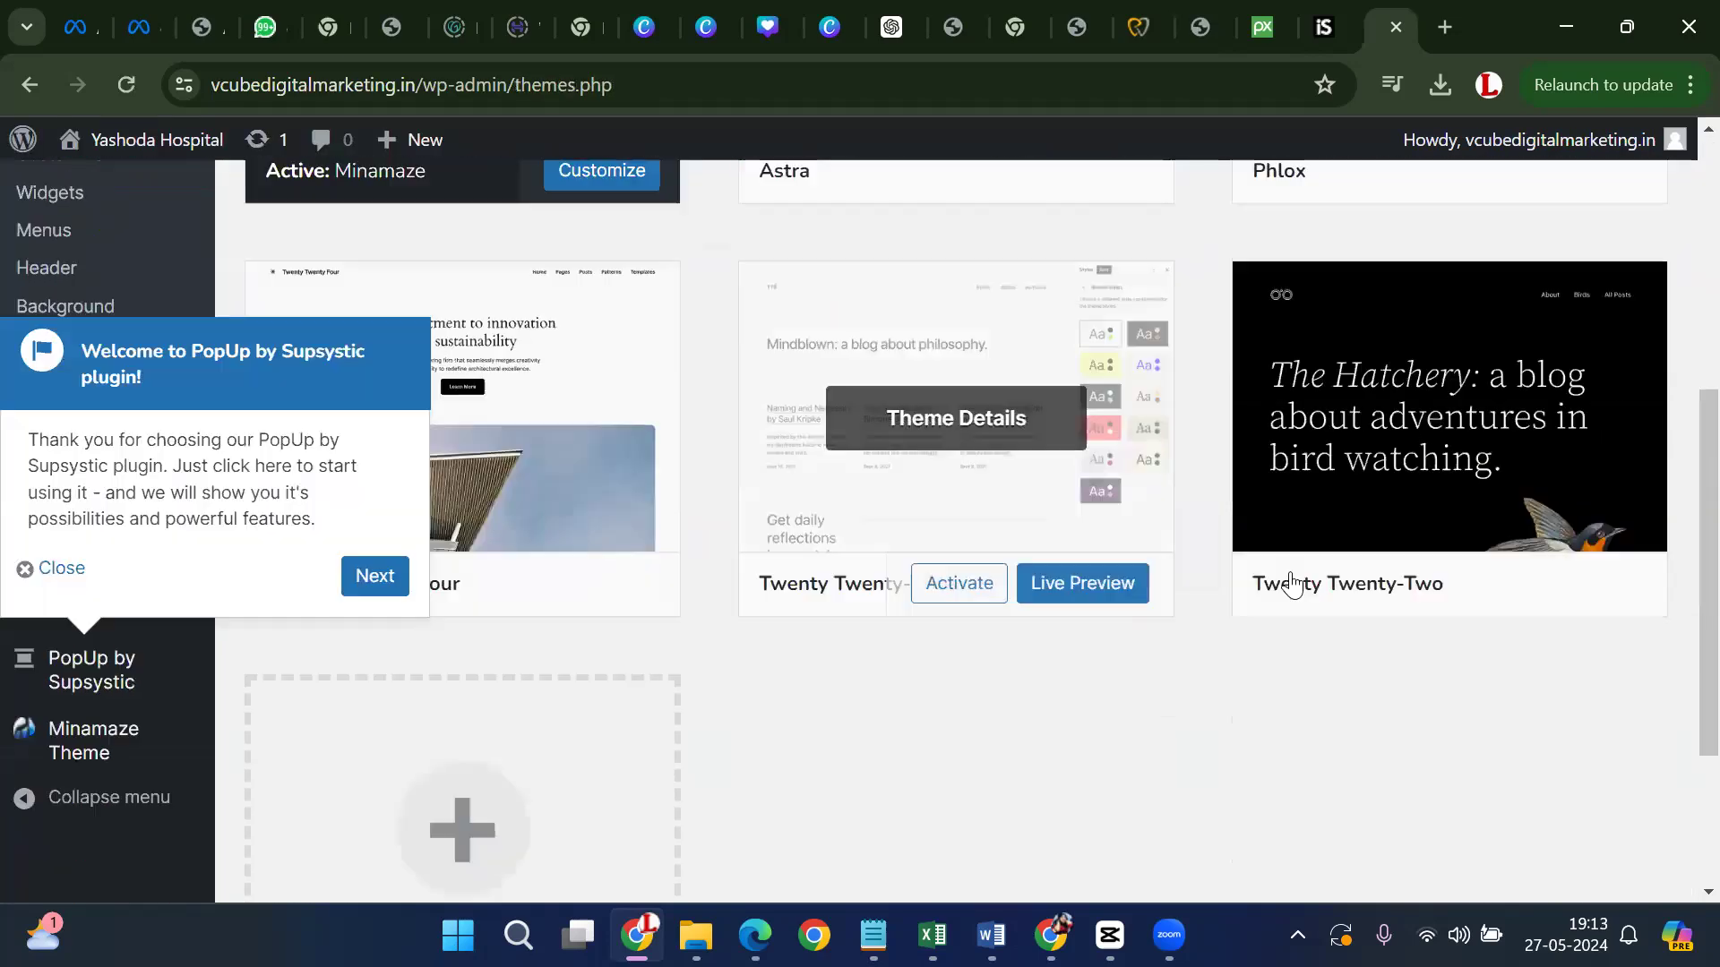
{"action": "left_click", "coordinate": [1469, 600]}
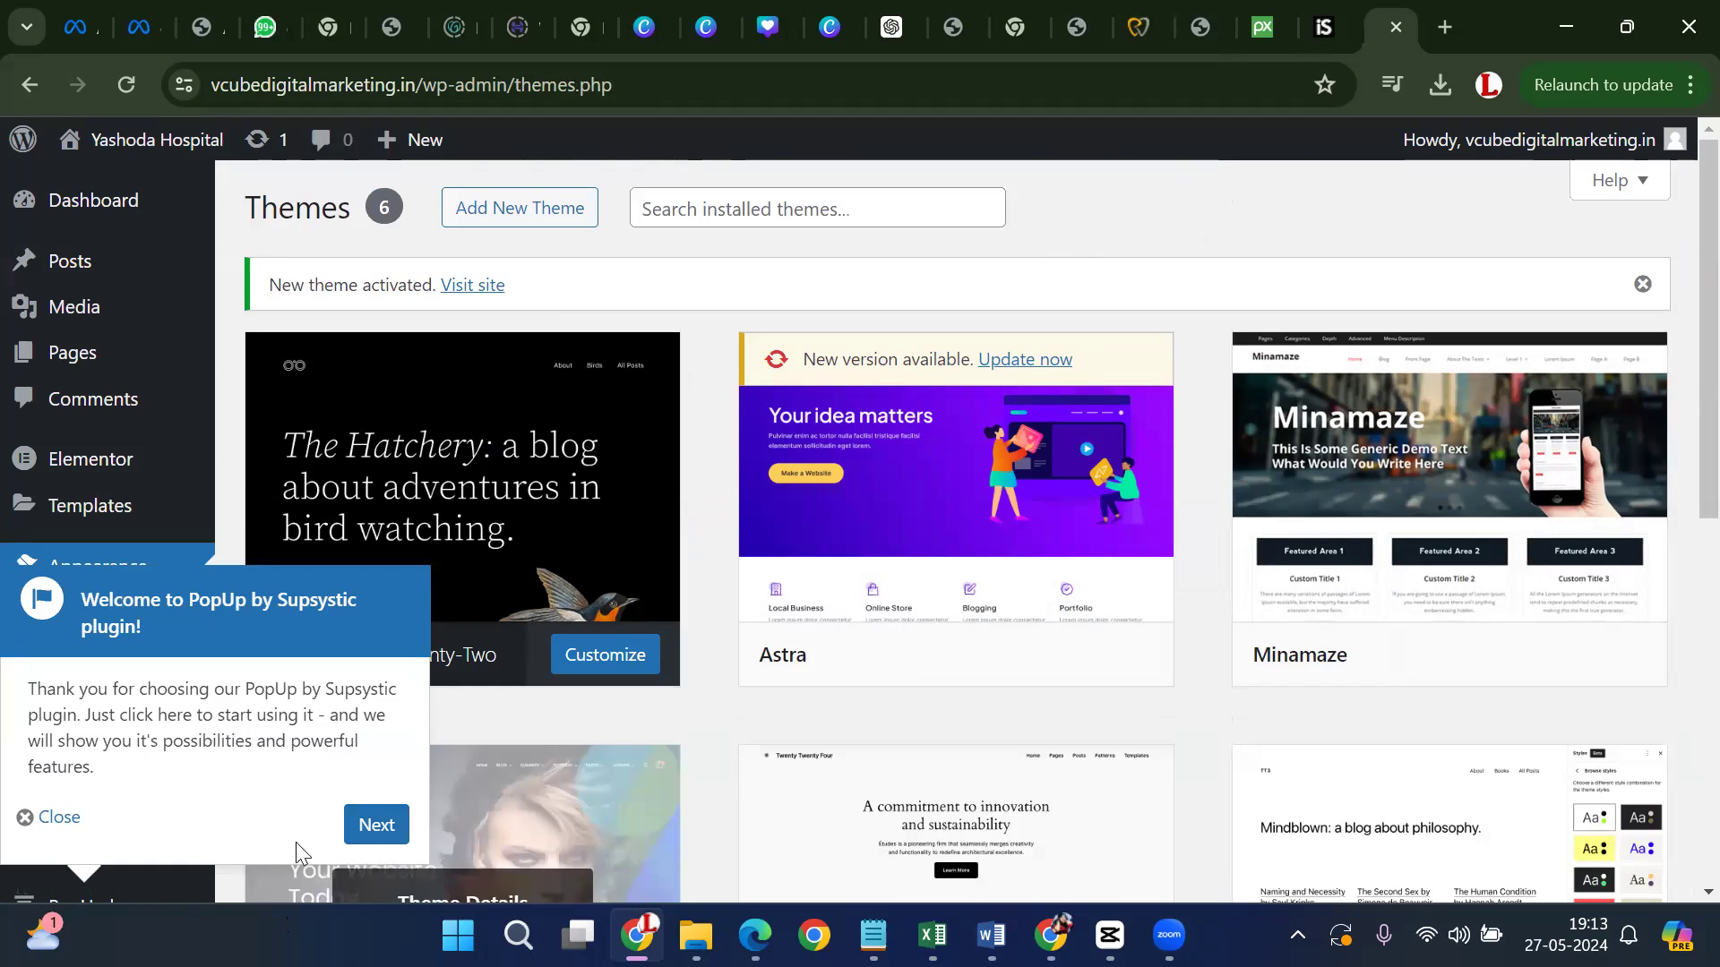
Advance the PopUp by Supsystic welcome notice to the plugin page and dismiss its subscription form
{"action": "left_click", "coordinate": [33, 822]}
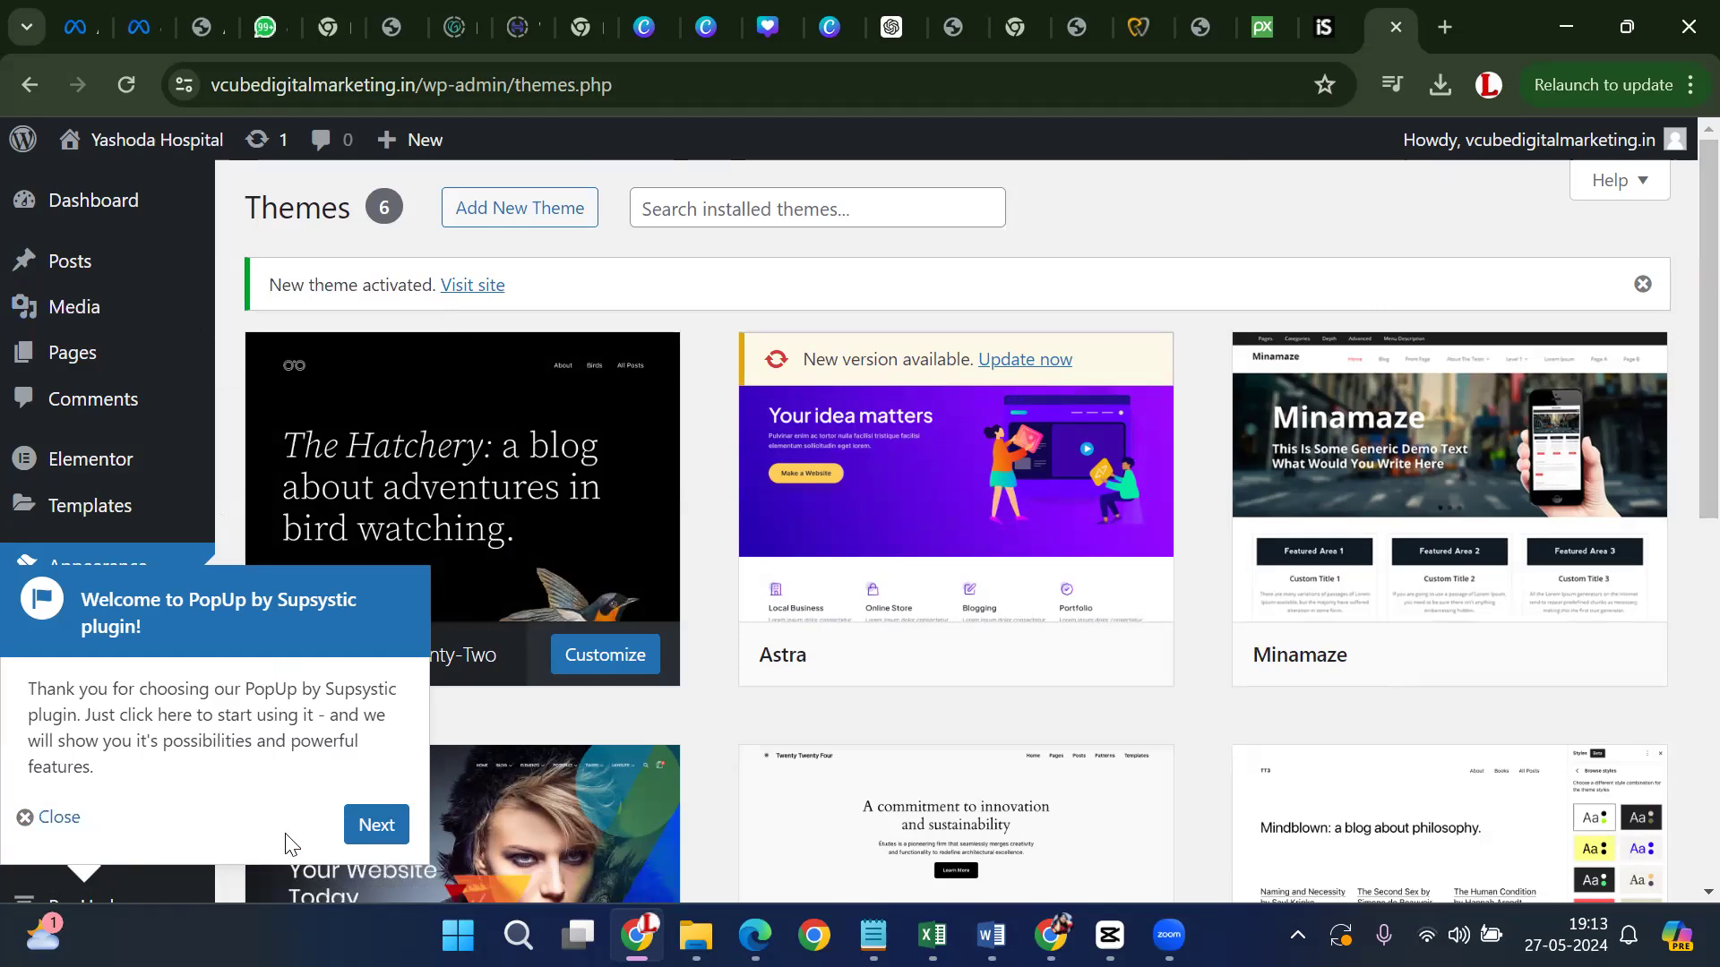
{"action": "left_click", "coordinate": [358, 842]}
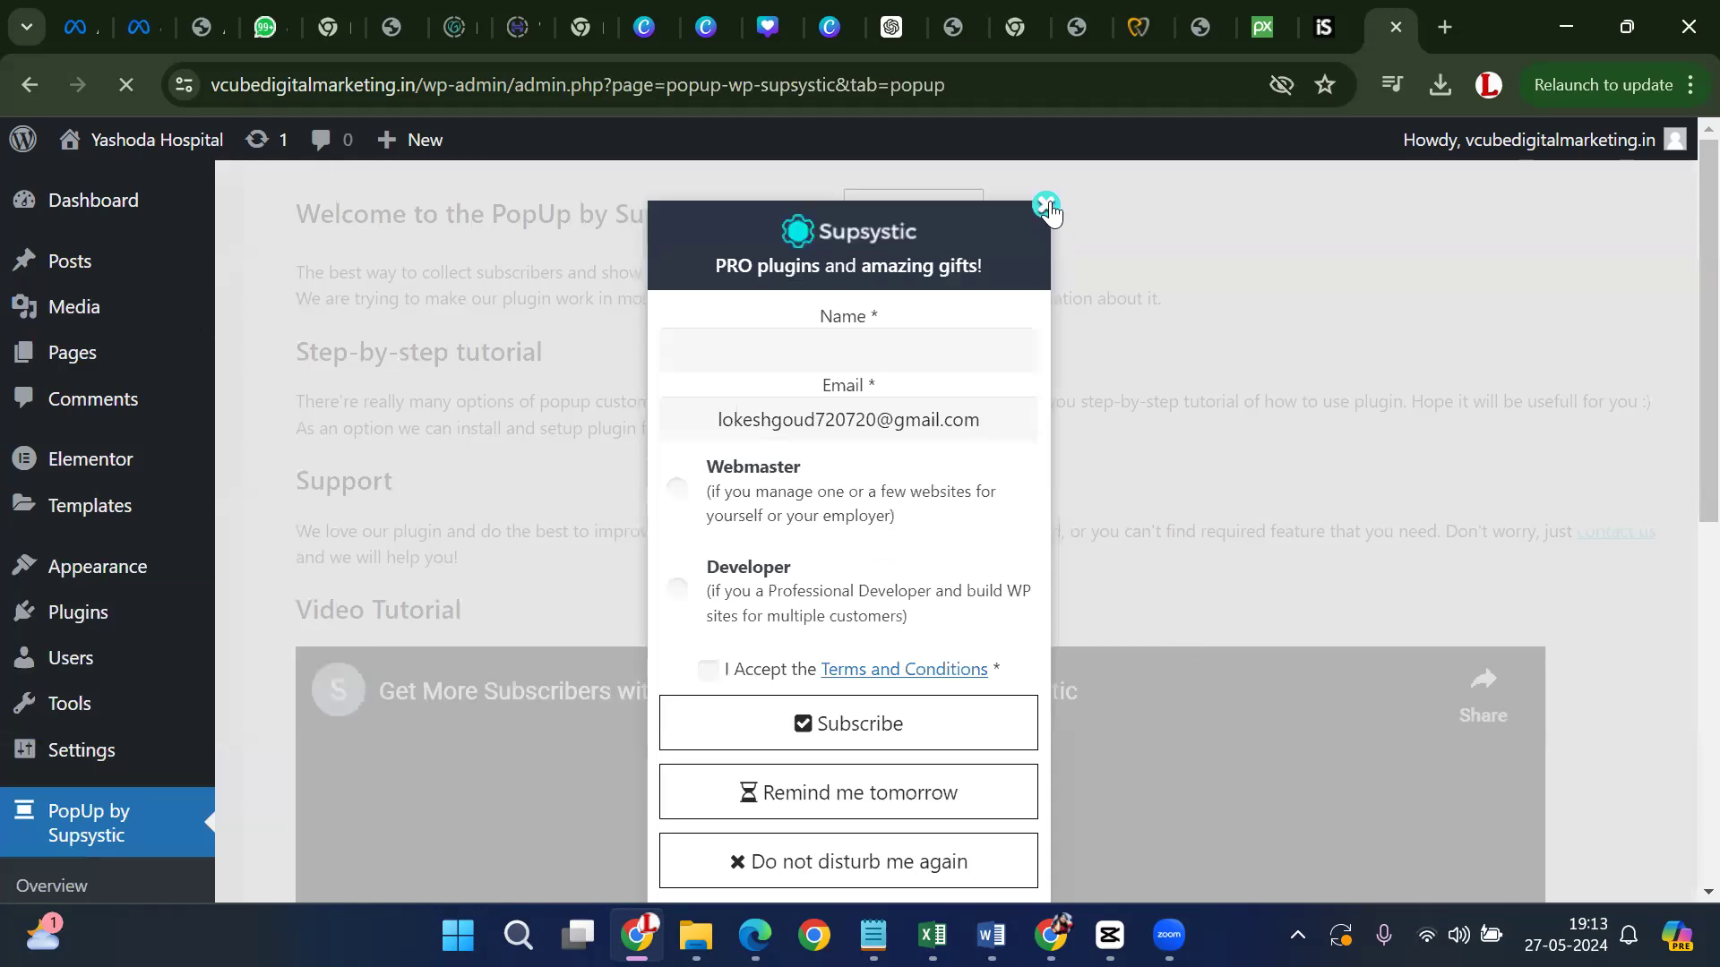
{"action": "left_click", "coordinate": [1046, 205]}
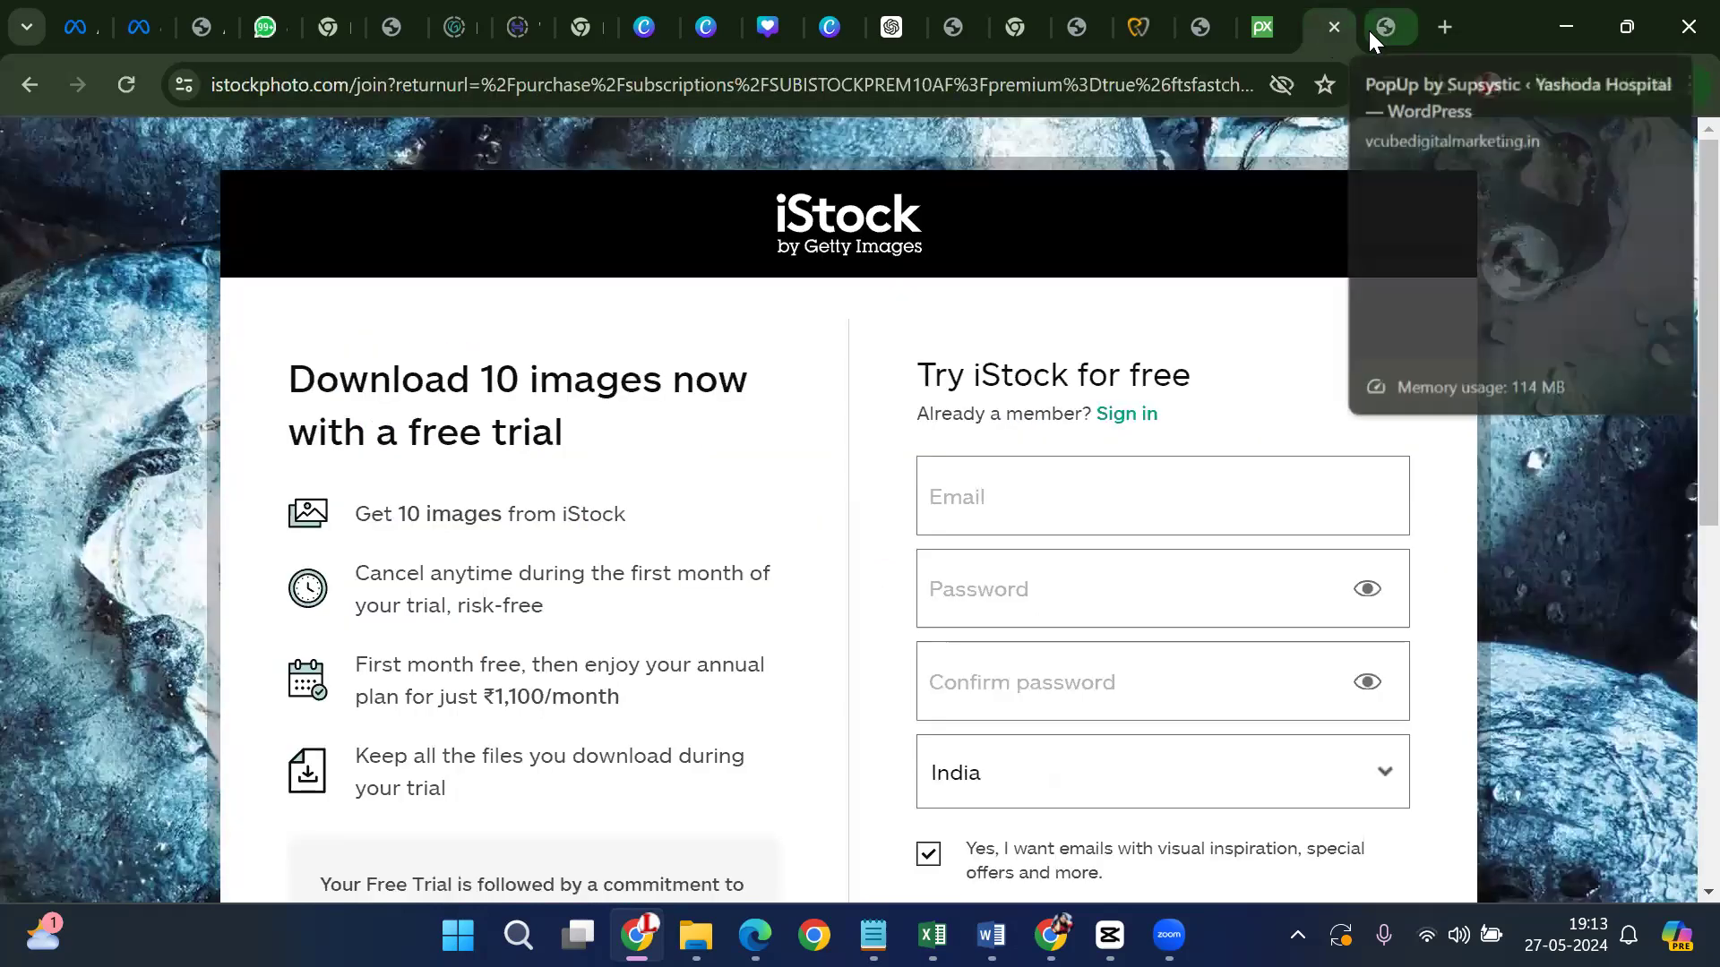
Load vcubedigitalmarketing.in in another new tab and examine the homepage with the Twenty Twenty-Two theme, from header to footer
{"action": "left_click", "coordinate": [1370, 28]}
{"action": "left_click", "coordinate": [1445, 27]}
{"action": "left_click", "coordinate": [1281, 79]}
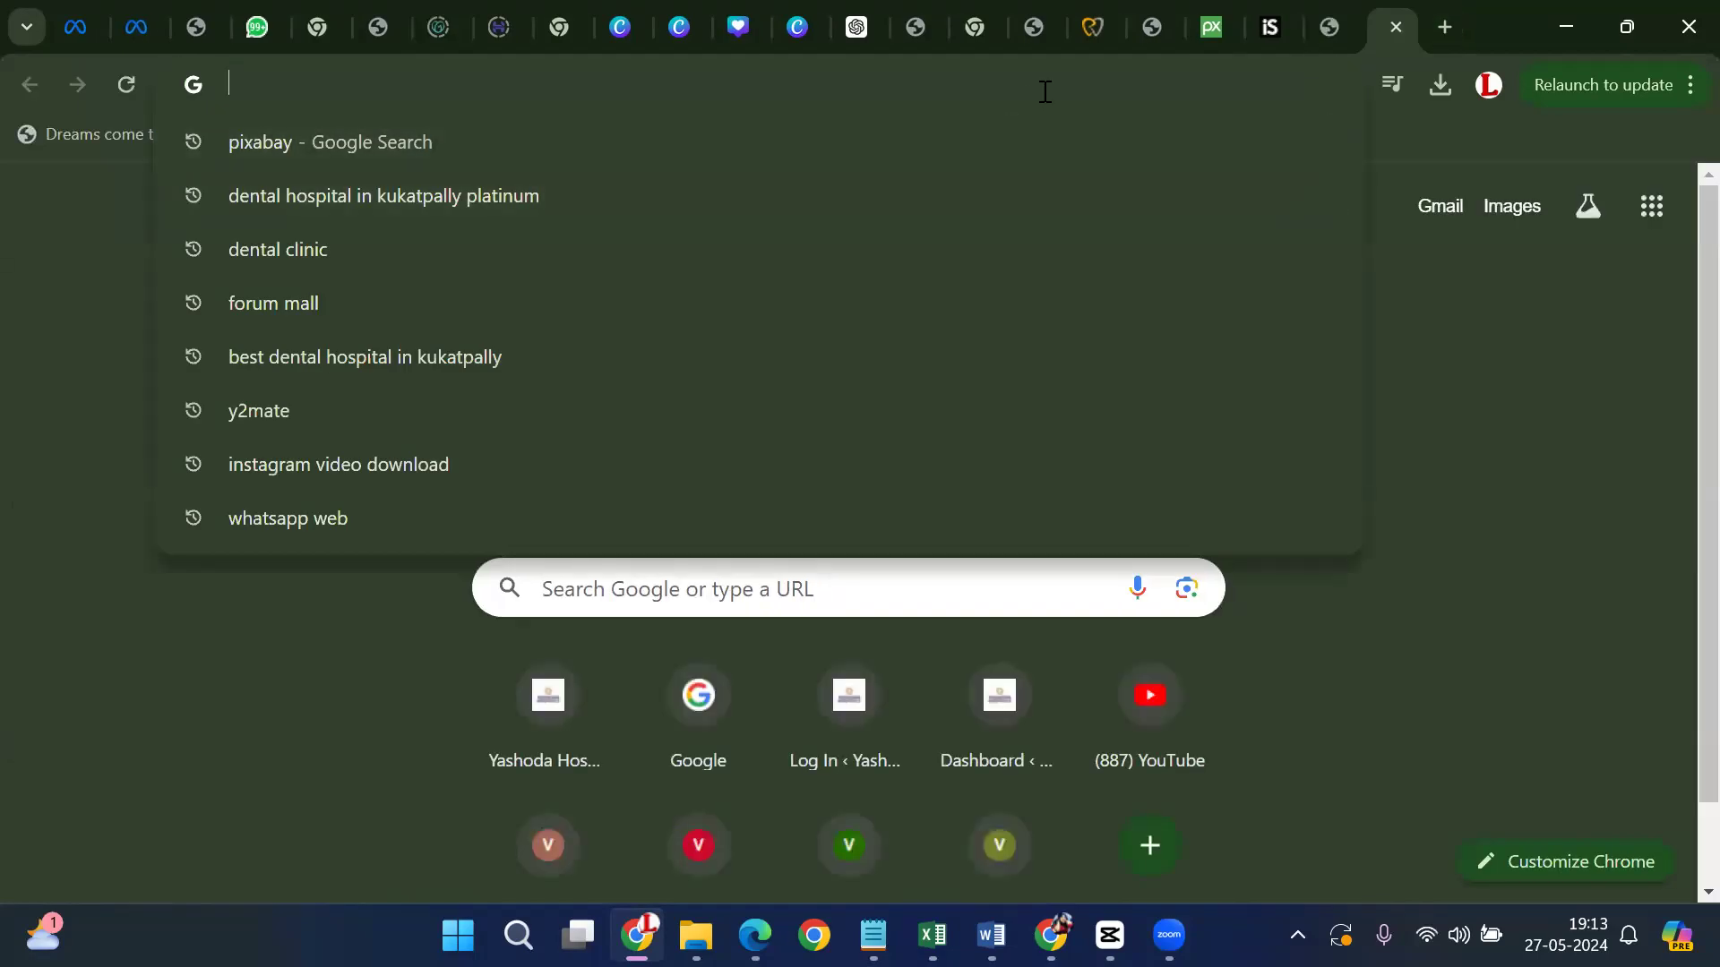
{"action": "type", "text": "vcub"}
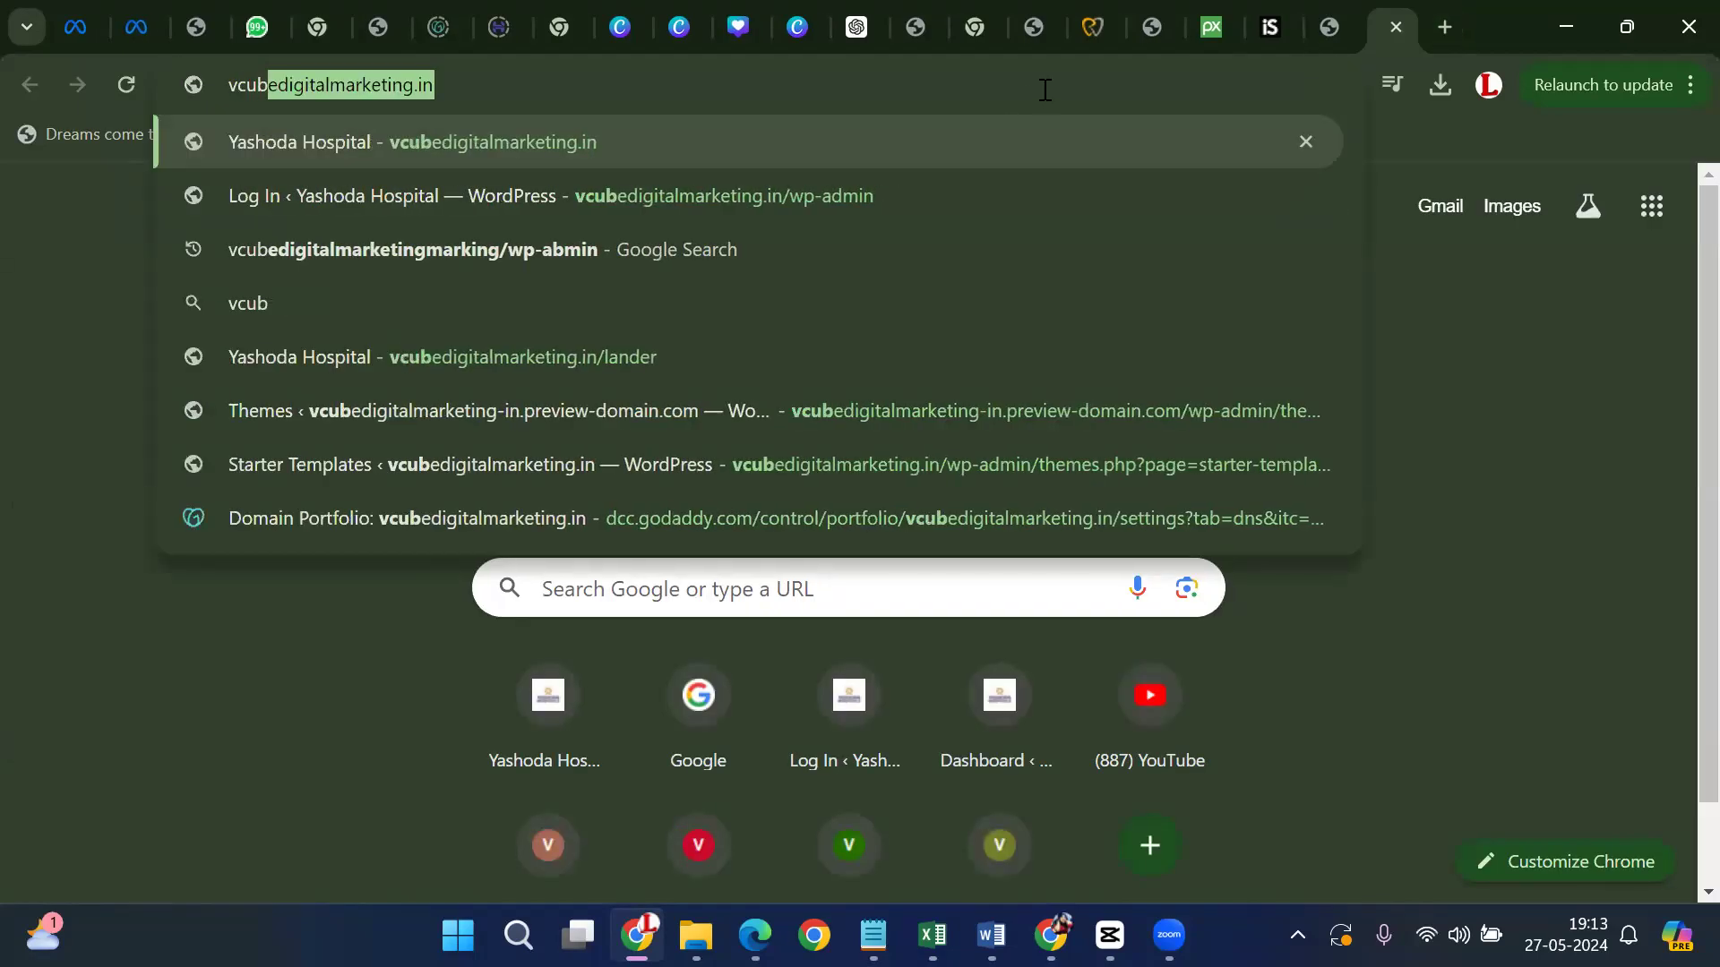
{"action": "key", "text": "Right"}
{"action": "left_click", "coordinate": [953, 147]}
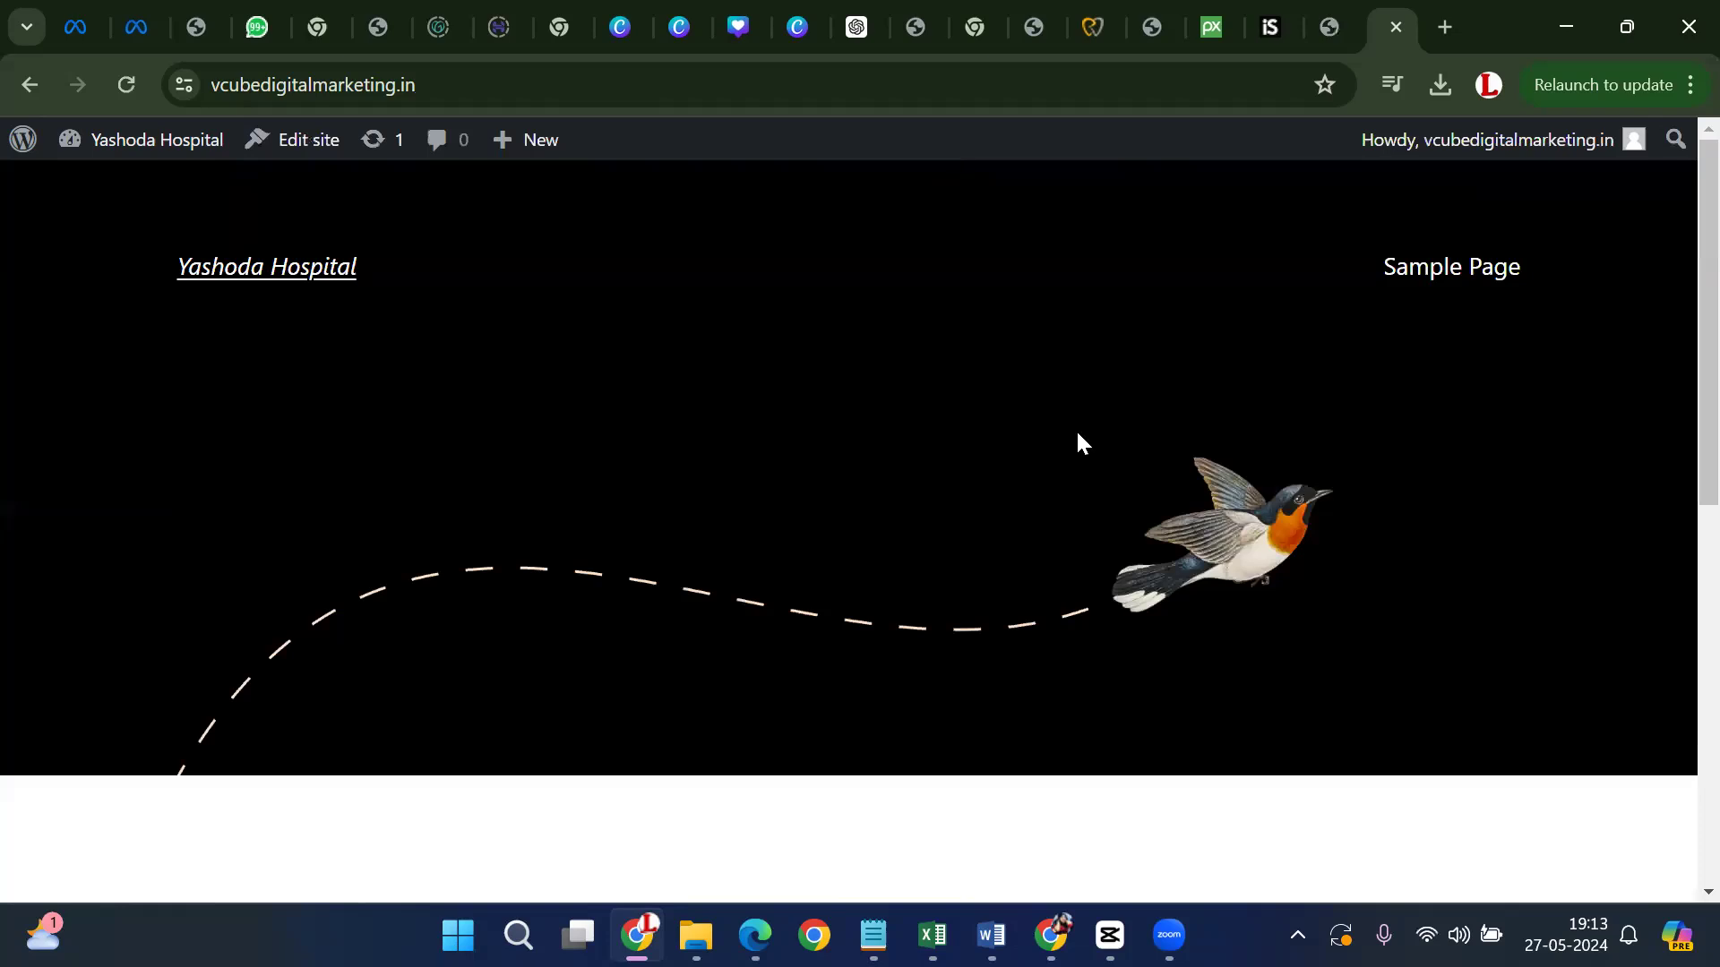
{"action": "scroll", "coordinate": [1075, 434], "scroll_direction": "down", "scroll_amount": 8}
{"action": "scroll", "coordinate": [1082, 444], "scroll_direction": "up", "scroll_amount": 8}
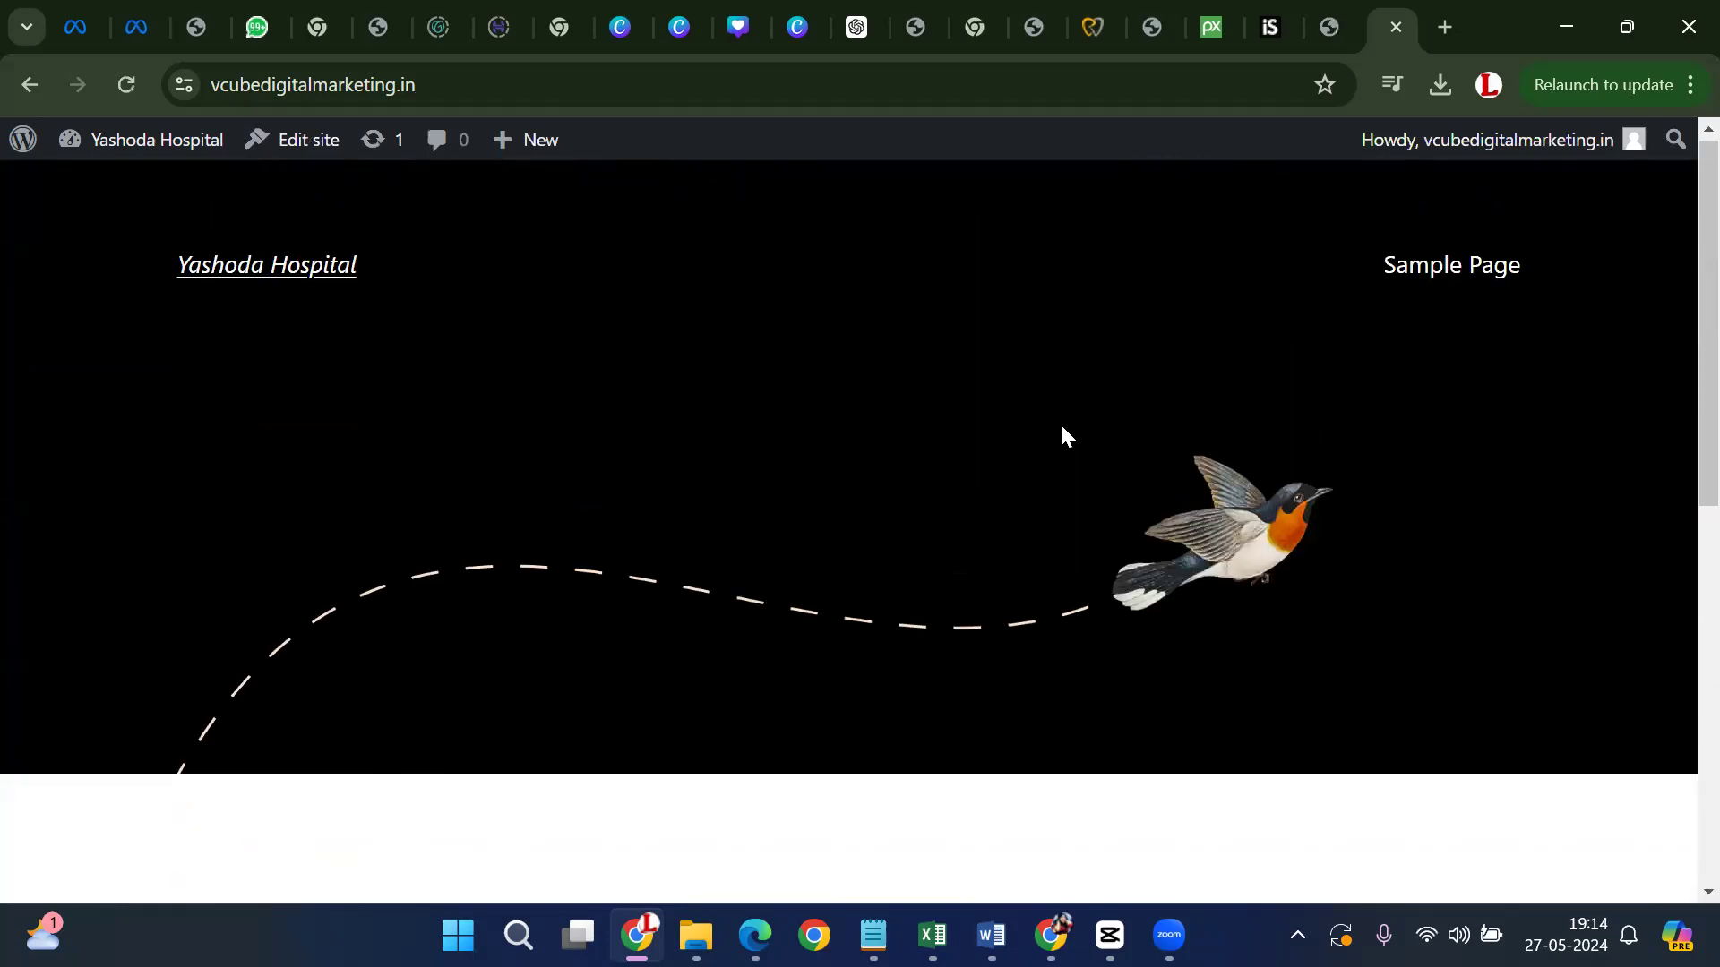
{"action": "scroll", "coordinate": [1064, 435], "scroll_direction": "down", "scroll_amount": 8}
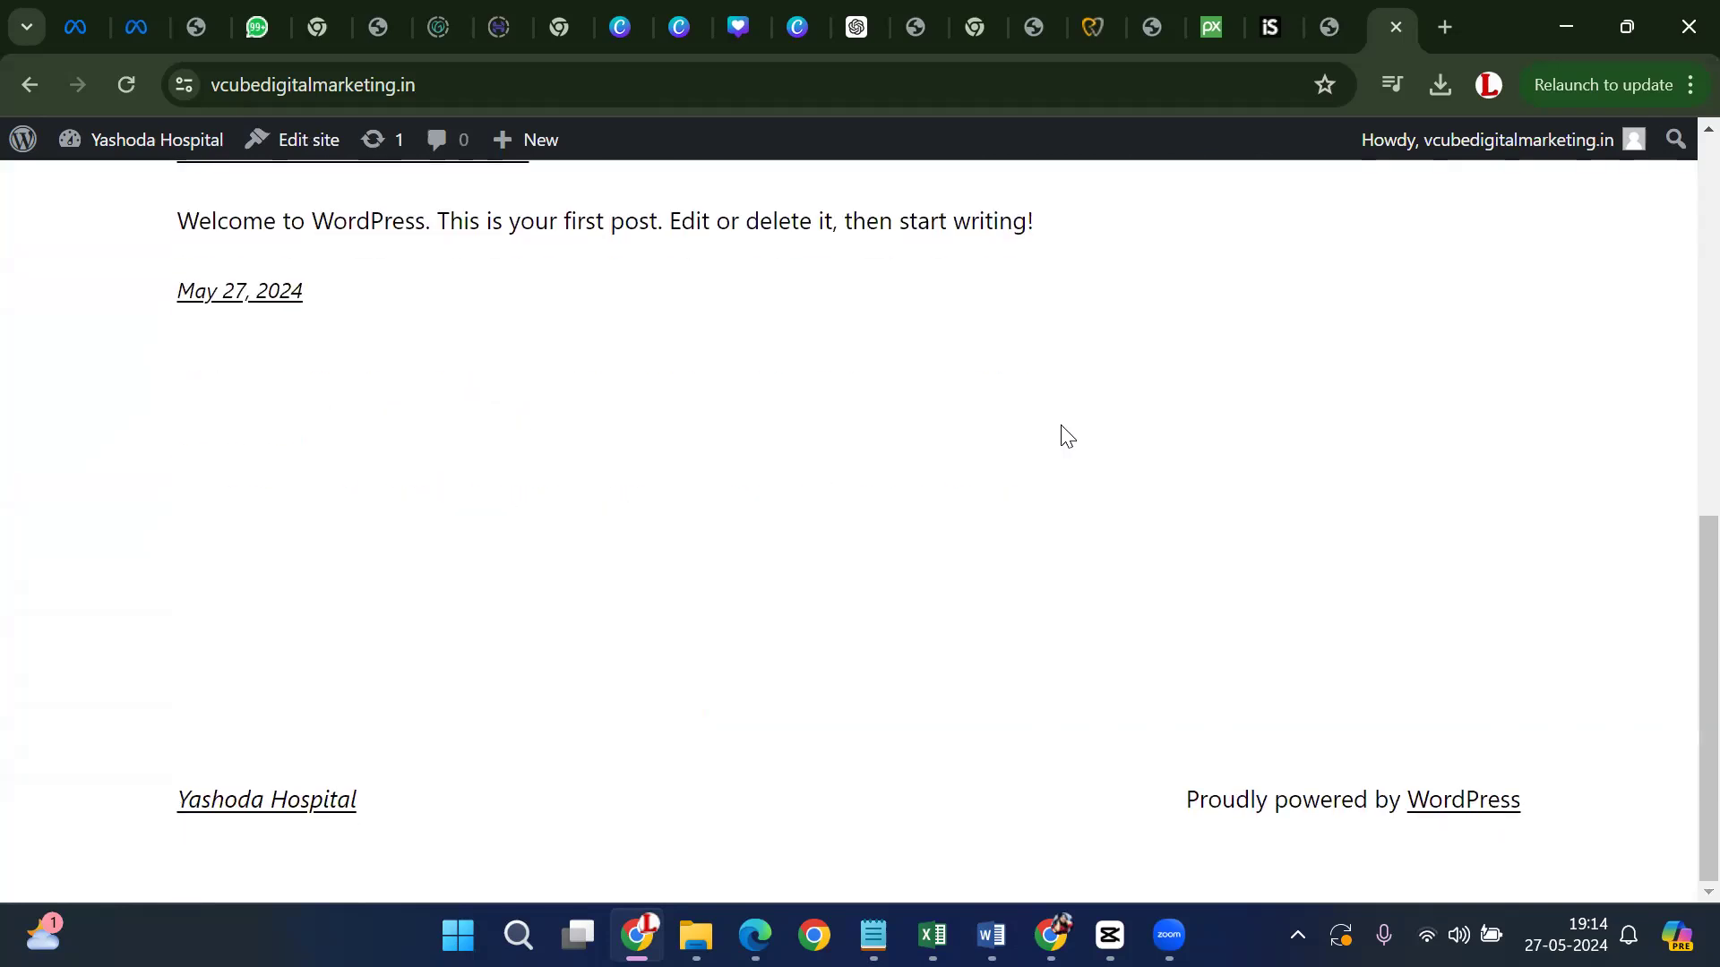
{"action": "scroll", "coordinate": [1065, 436], "scroll_direction": "up", "scroll_amount": 8}
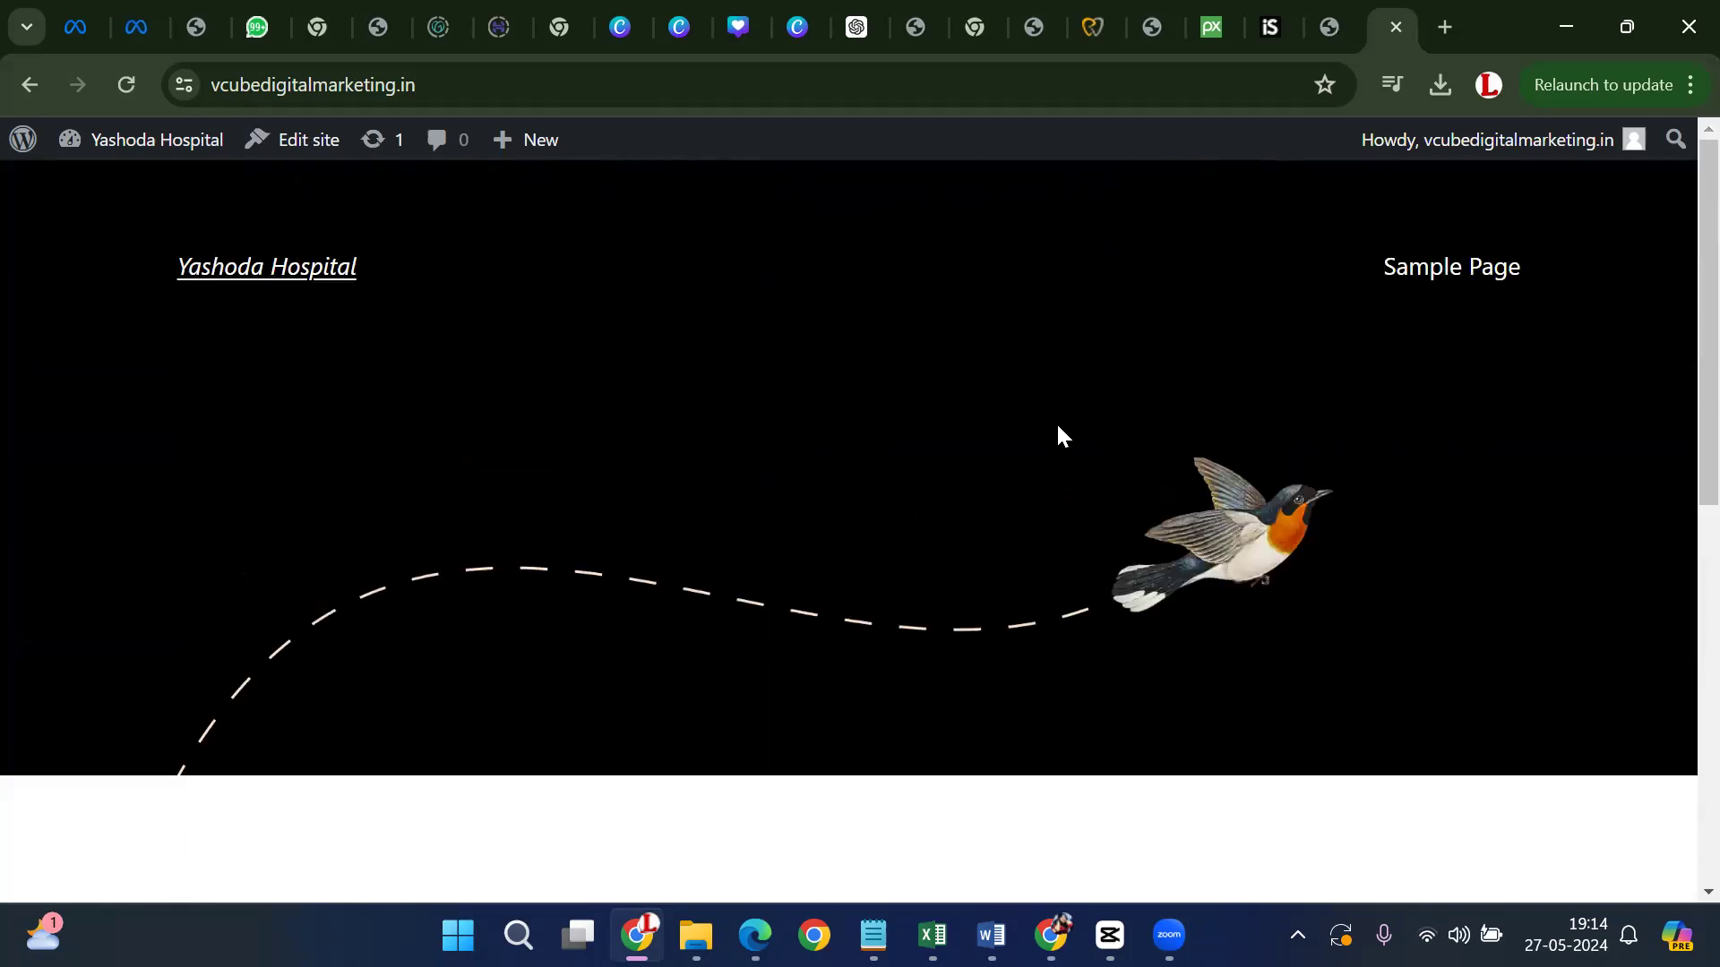